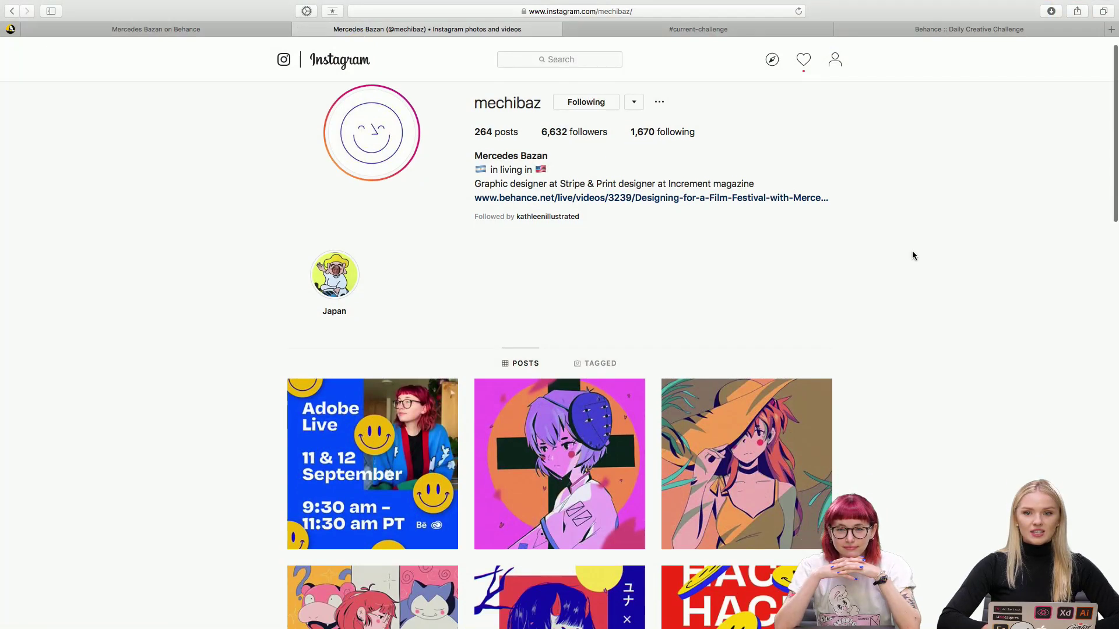
Browse the posts on the guest designer's Instagram profile and view the illustration of the red-haired woman in an orange sun hat.
scroll(912, 255, down, 5)
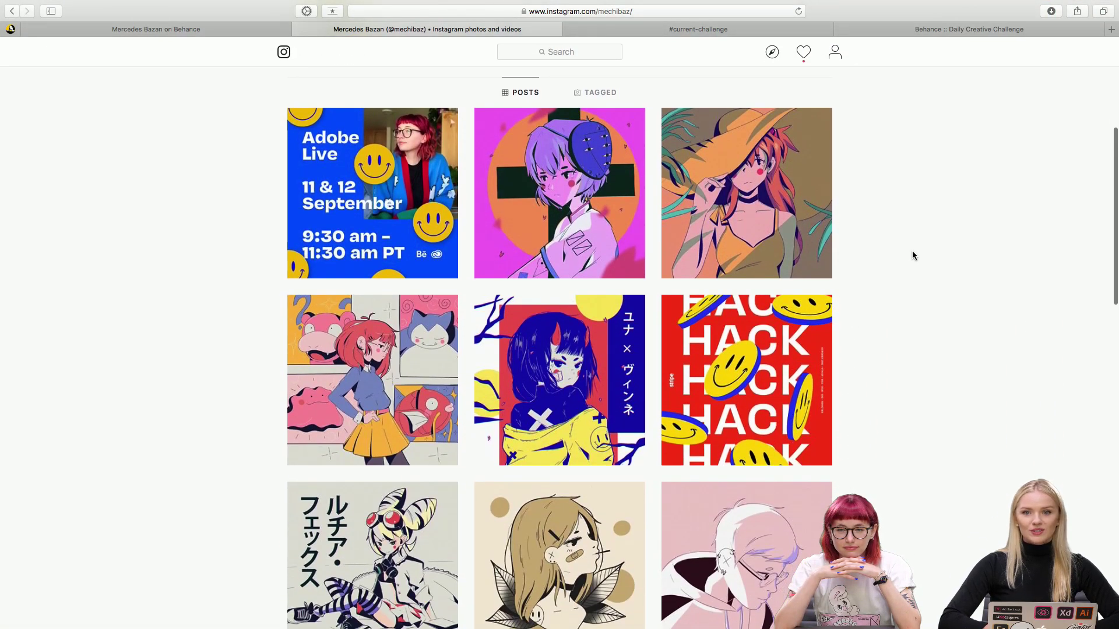
scroll(912, 255, up, 4)
scroll(913, 255, up, 1)
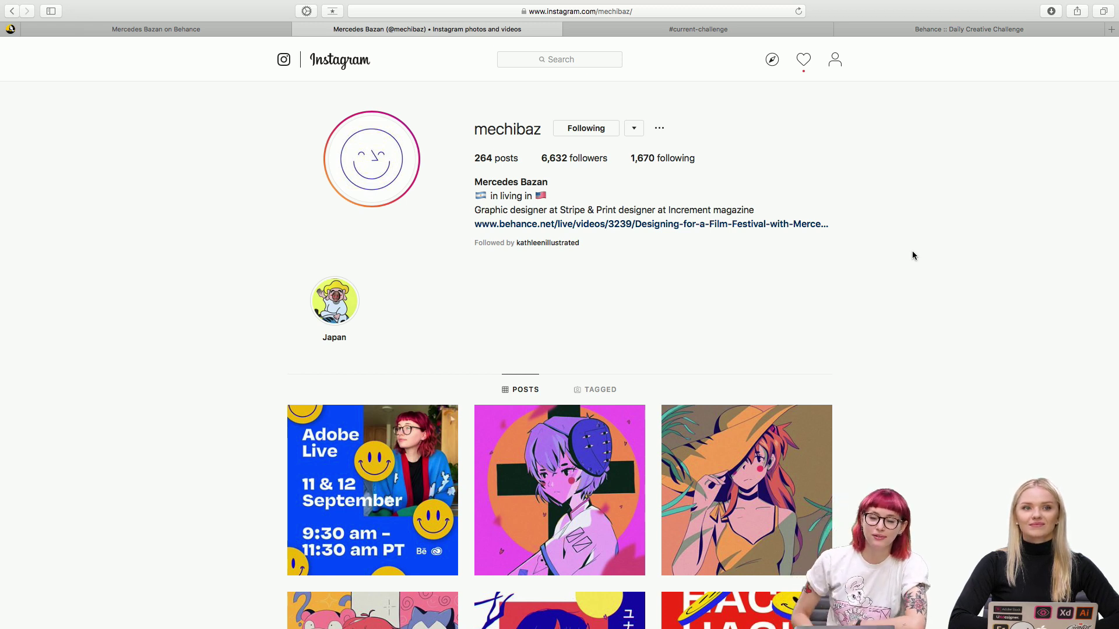
scroll(913, 255, down, 5)
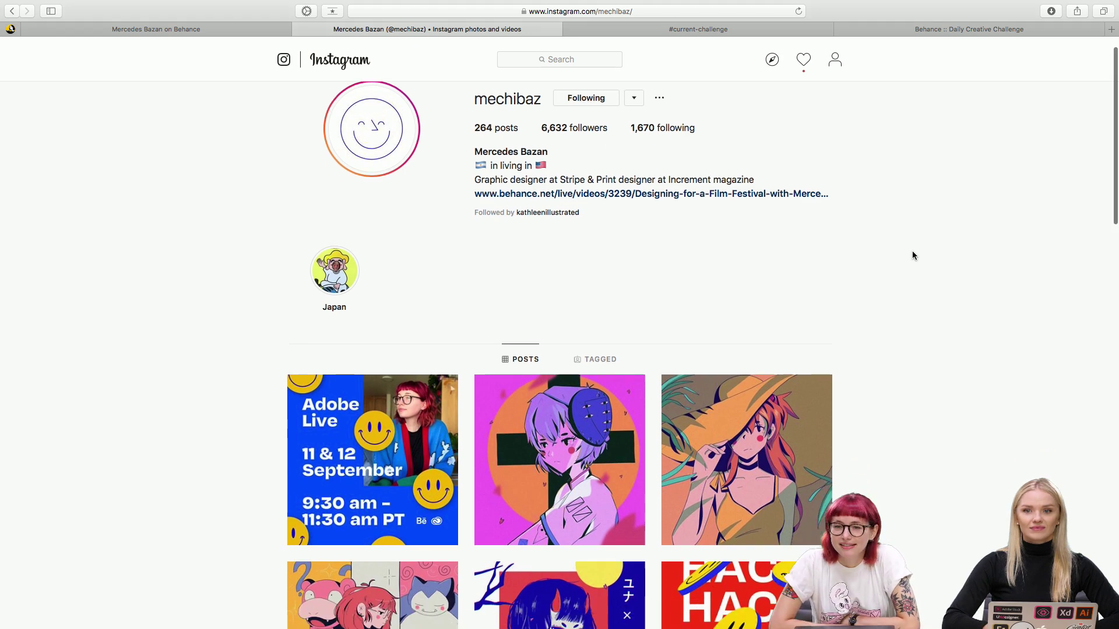
scroll(912, 255, down, 1)
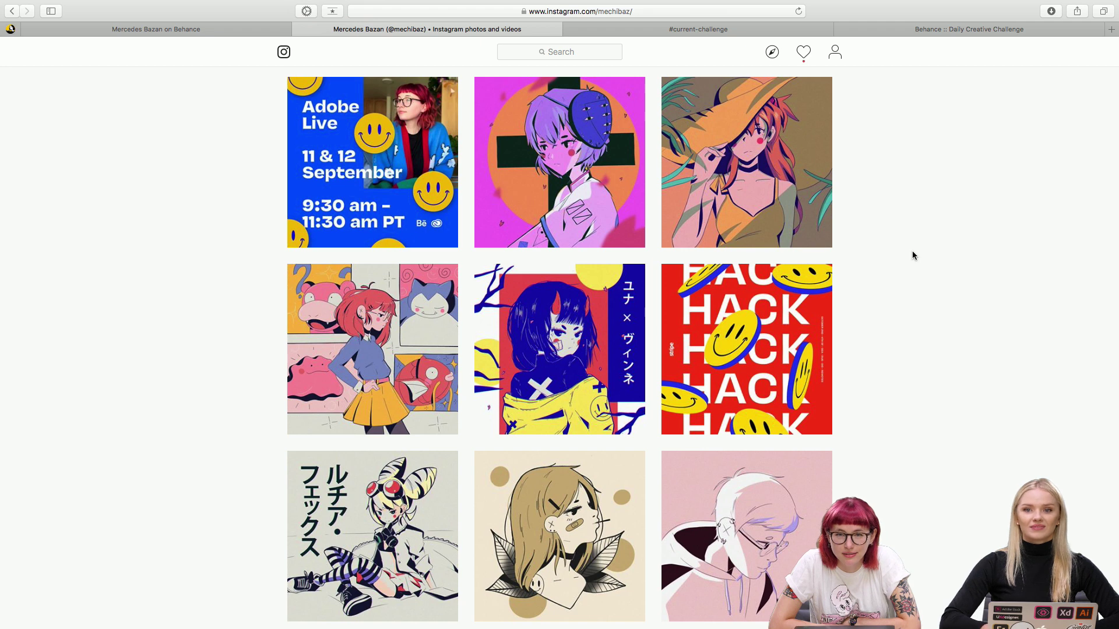
scroll(912, 255, down, 5)
scroll(913, 255, down, 6)
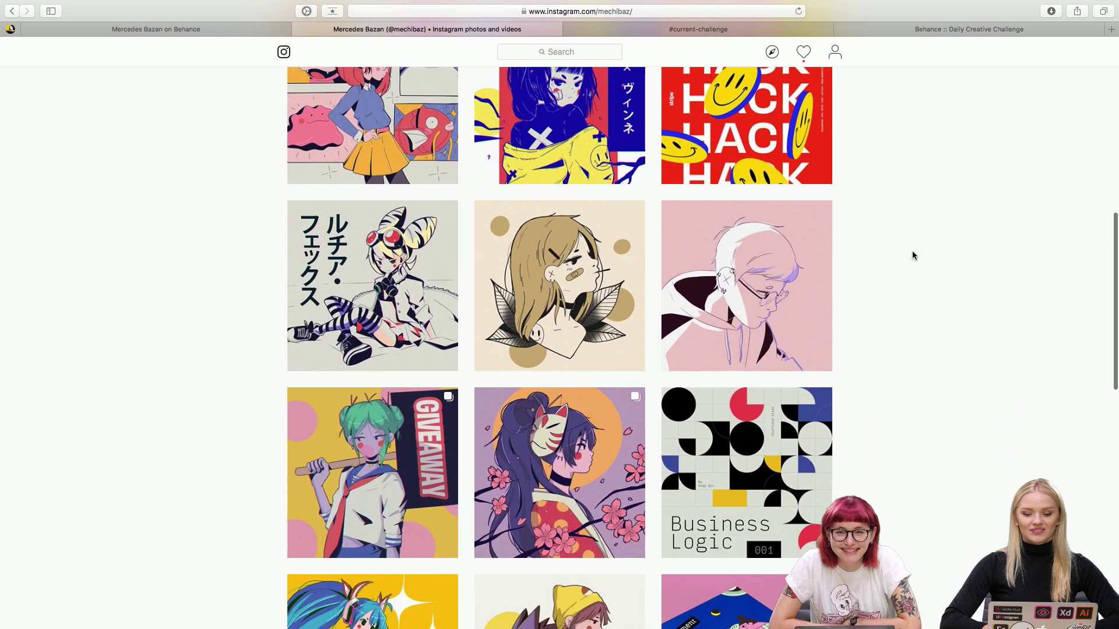
scroll(913, 255, down, 3)
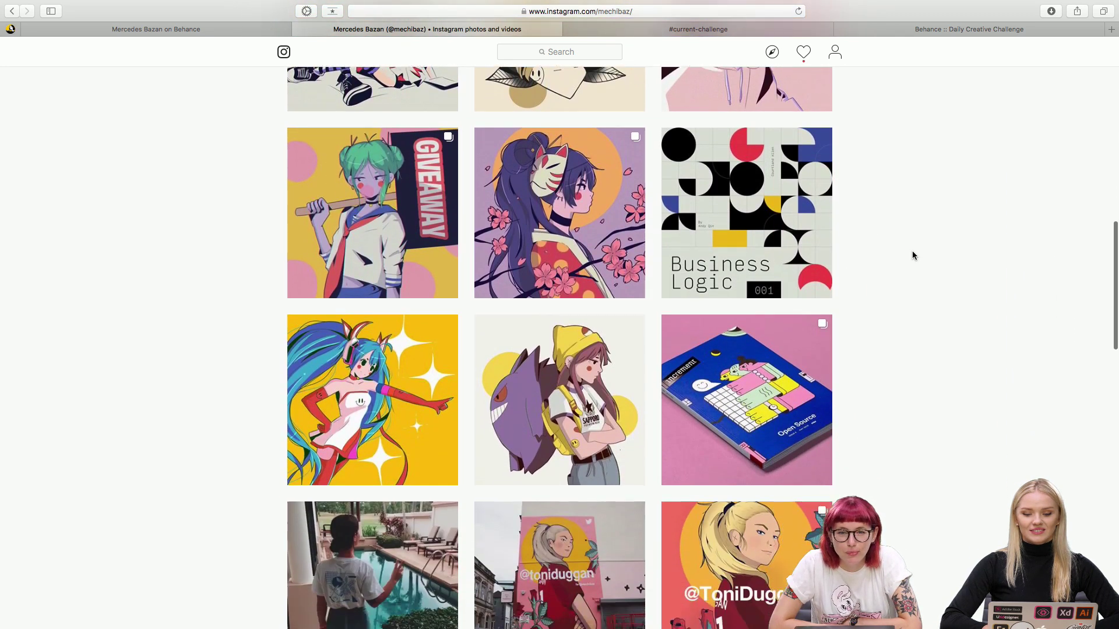
scroll(912, 256, down, 5)
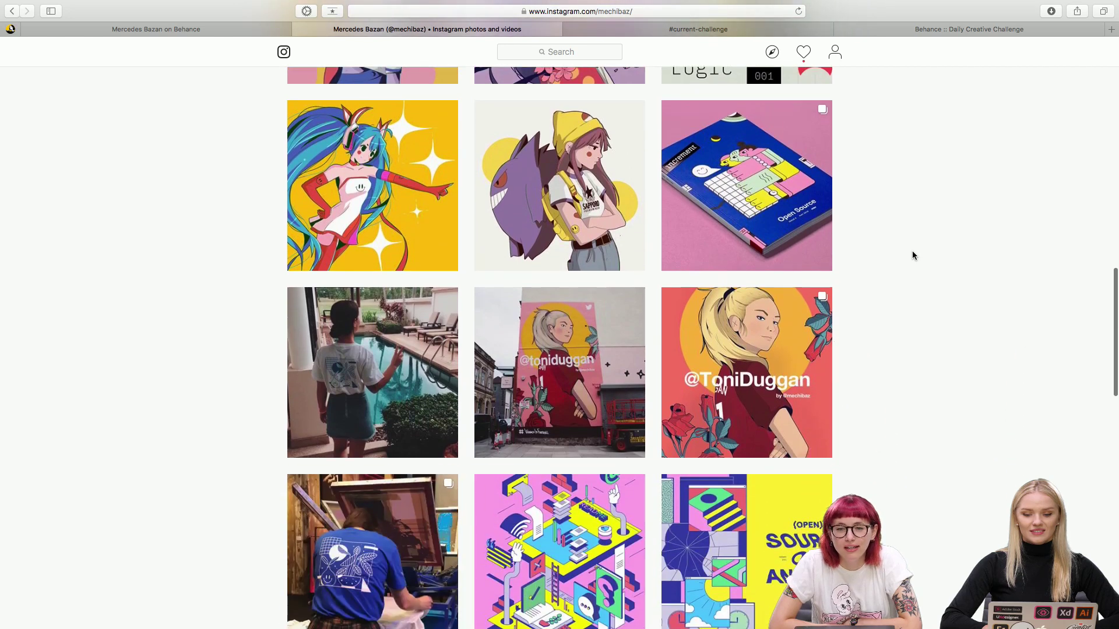
scroll(913, 255, down, 3)
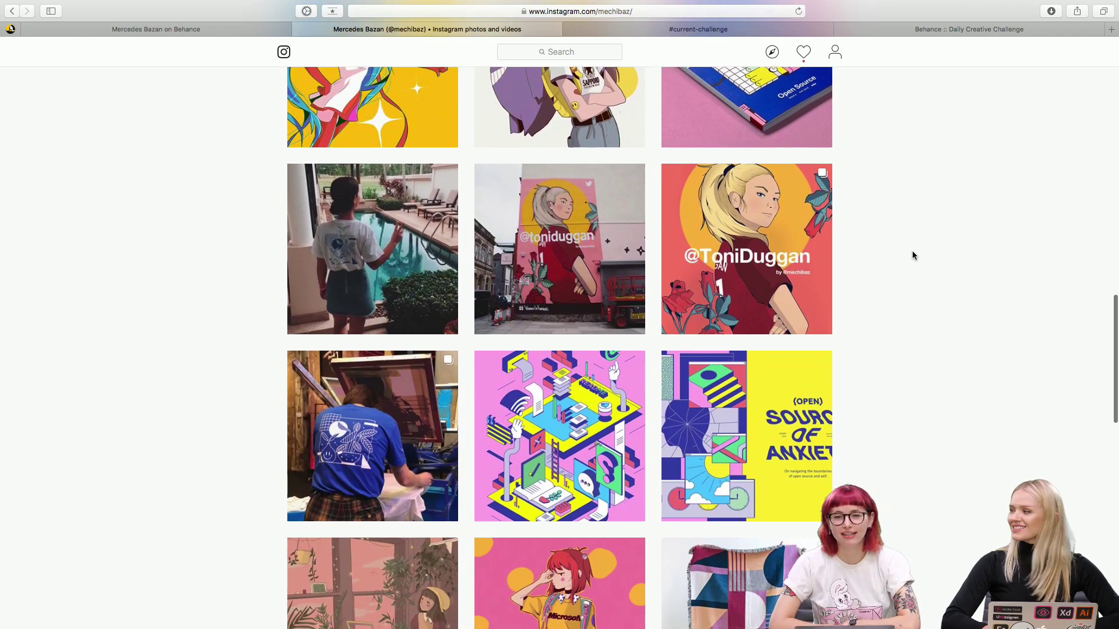
scroll(912, 256, down, 6)
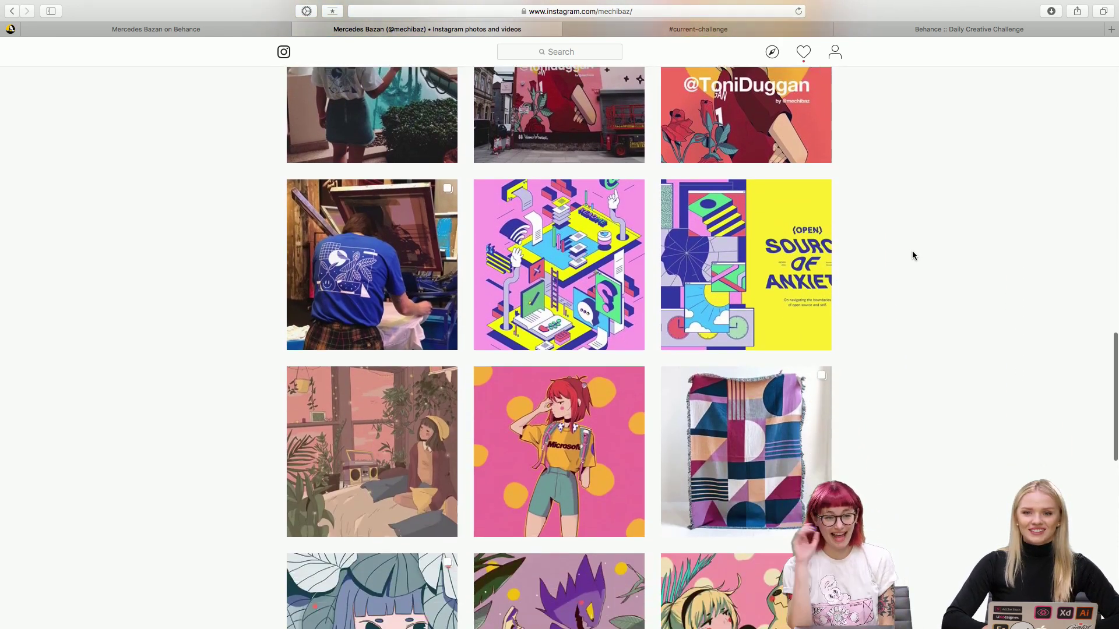
scroll(913, 255, down, 2)
scroll(912, 255, up, 15)
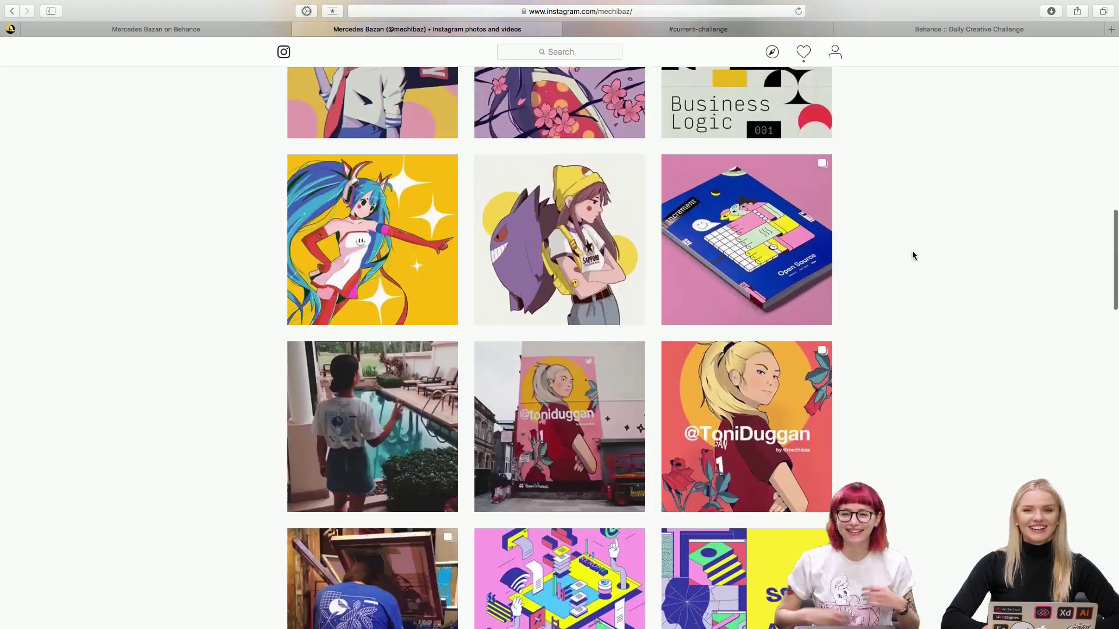
scroll(912, 255, up, 6)
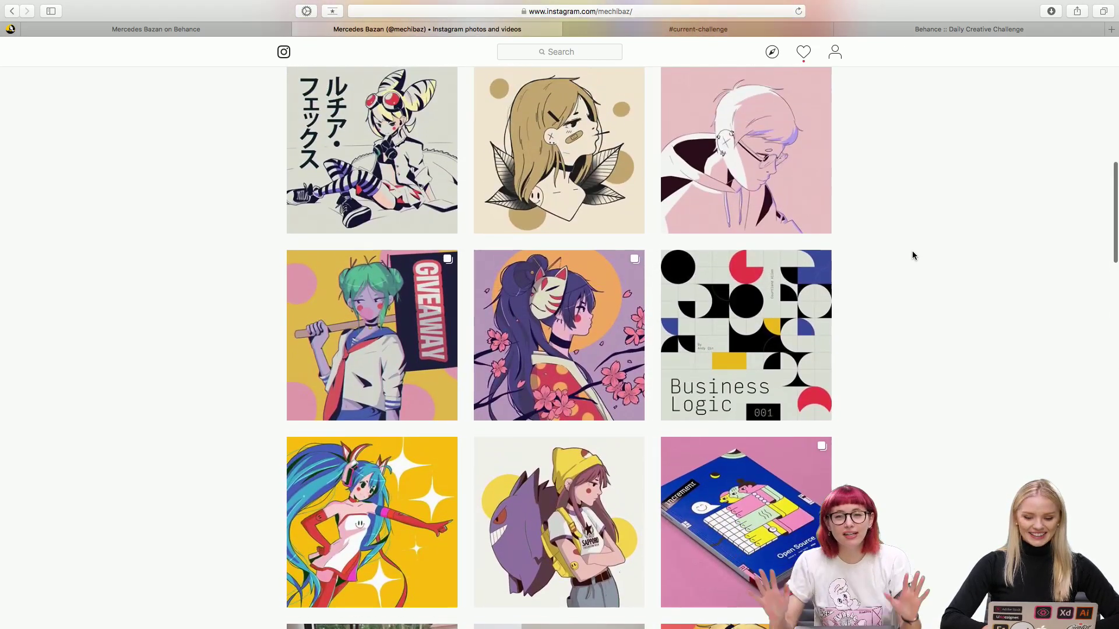
scroll(913, 255, up, 17)
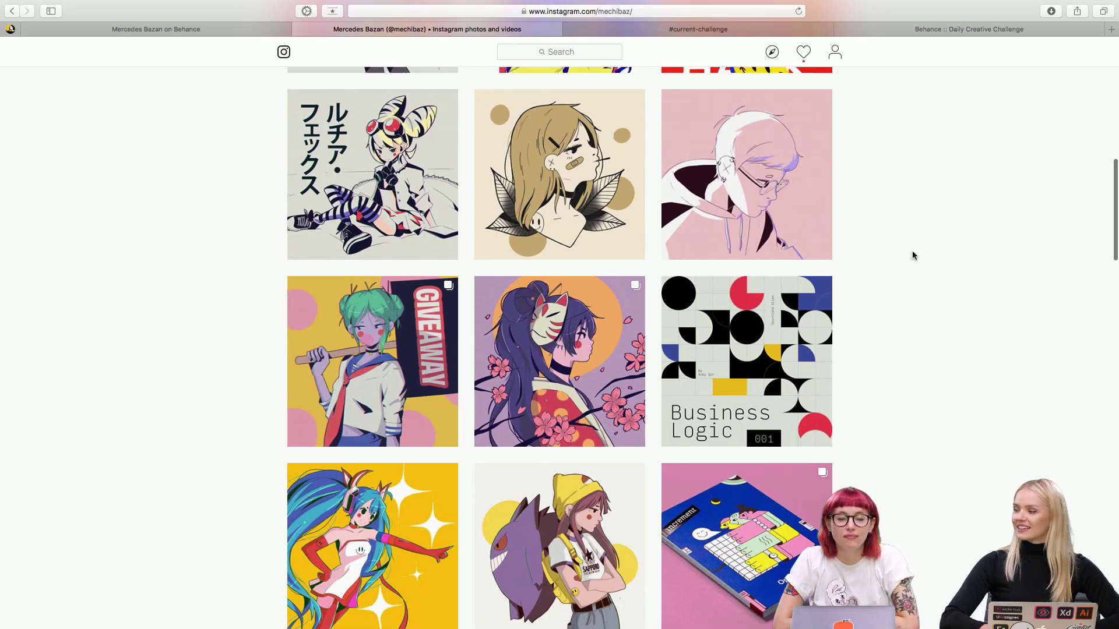
scroll(913, 255, up, 1)
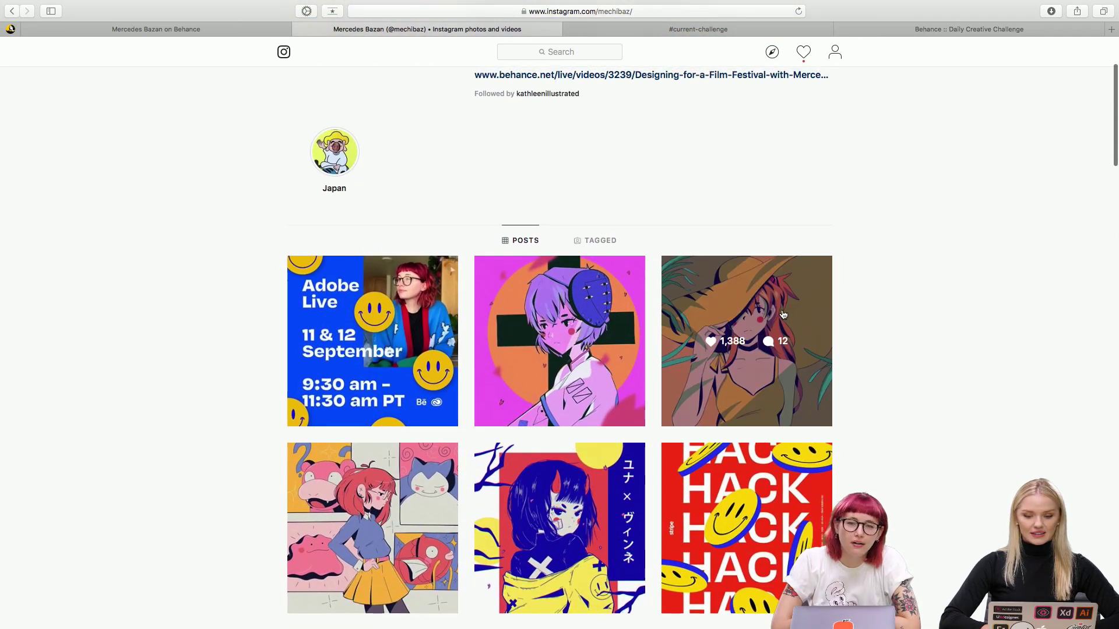
click(784, 313)
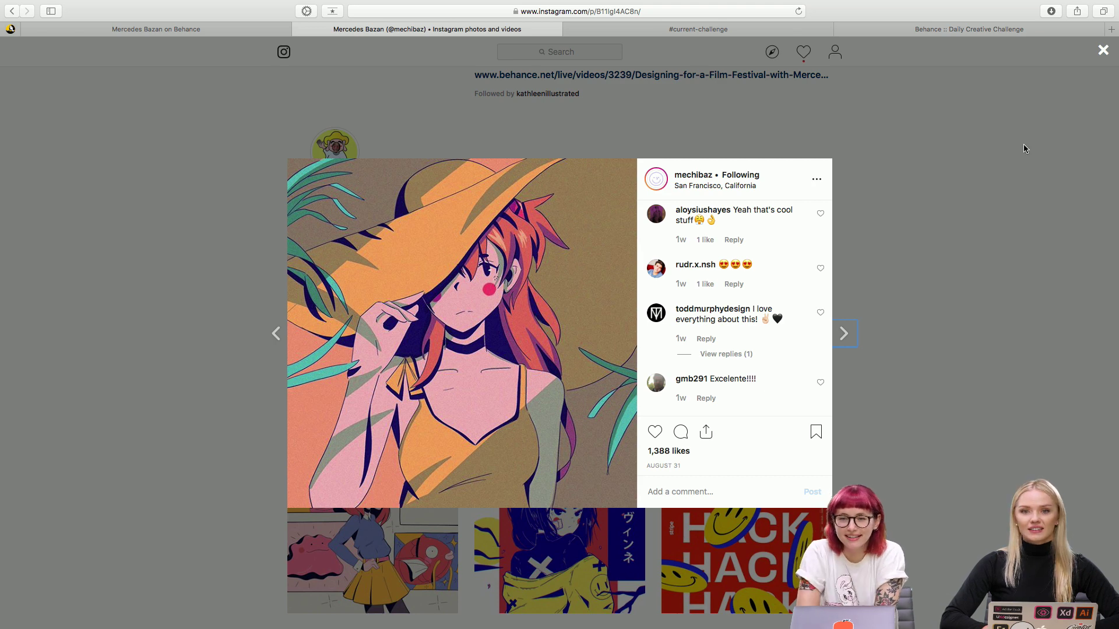
click(1103, 51)
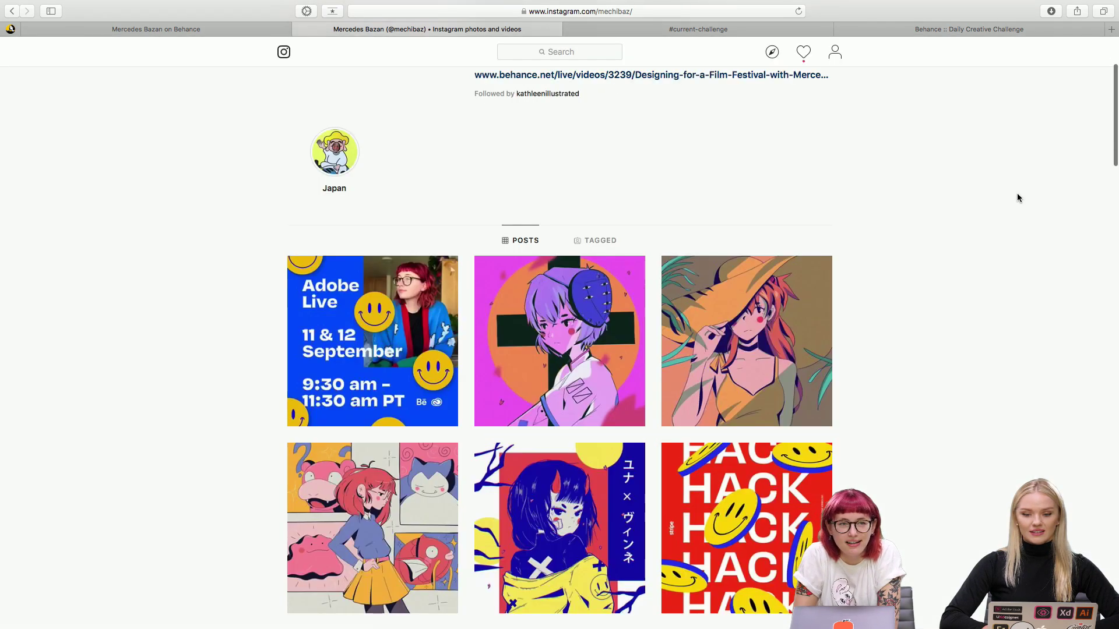
Switch to the designer's Behance profile and look over the project gallery.
click(246, 32)
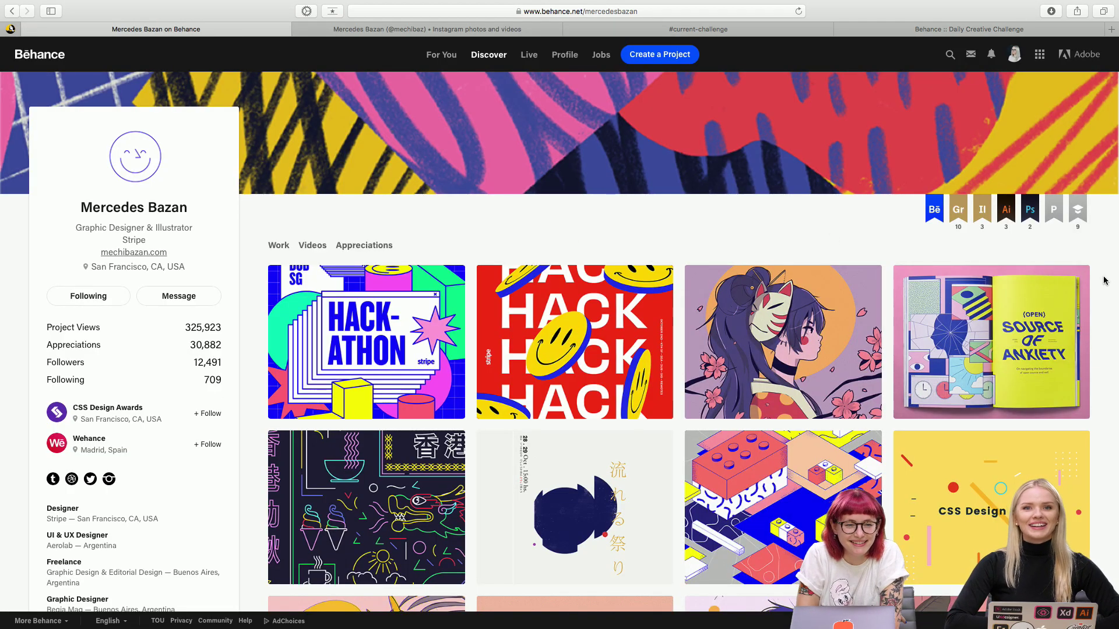
scroll(1103, 281, down, 5)
scroll(1103, 281, down, 1)
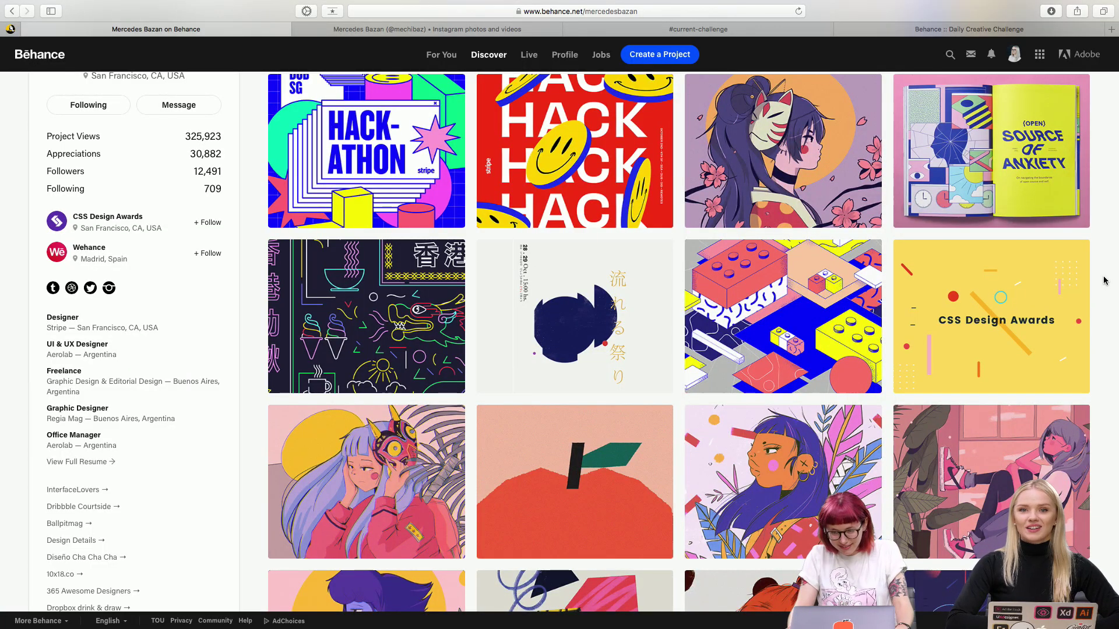
scroll(1103, 281, up, 5)
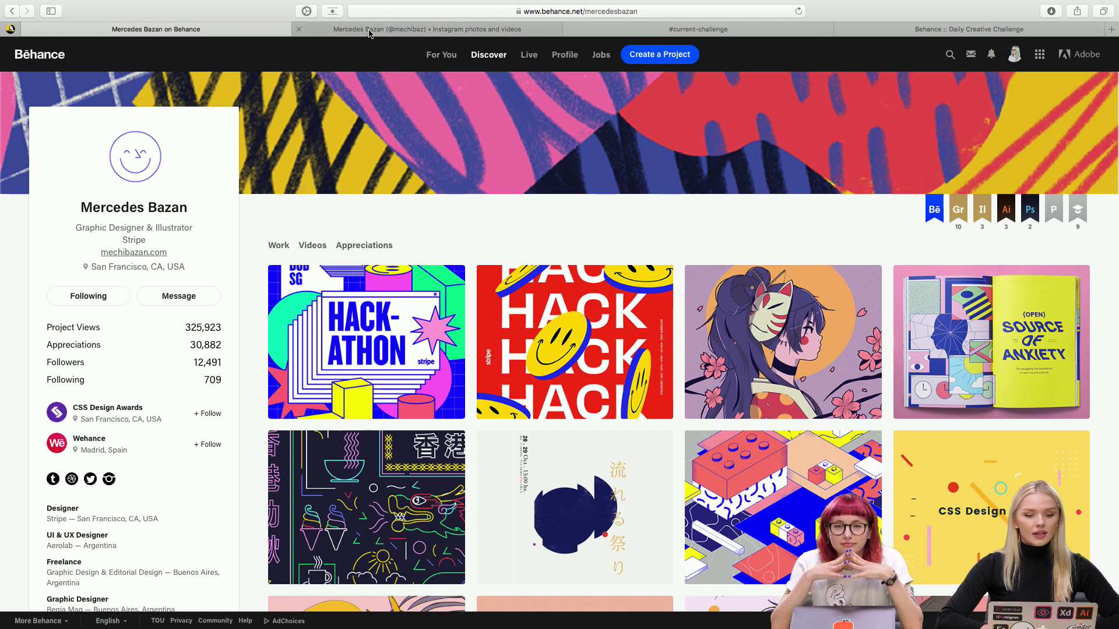
Return to the designer's Instagram profile and view the signed-in account's own profile page.
click(369, 30)
scroll(928, 204, up, 5)
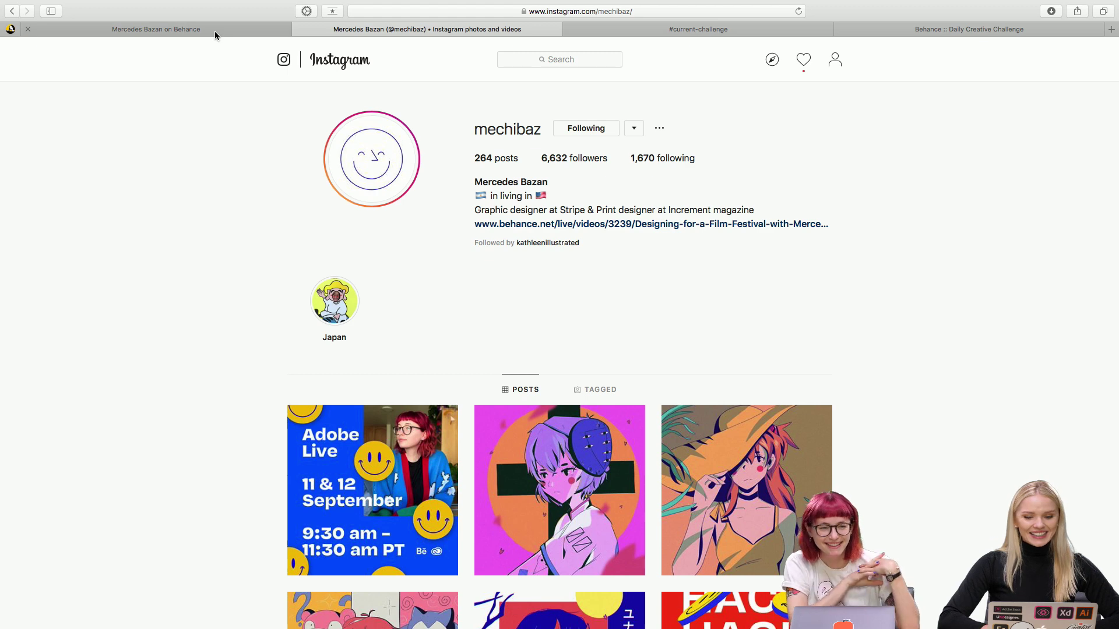
click(835, 61)
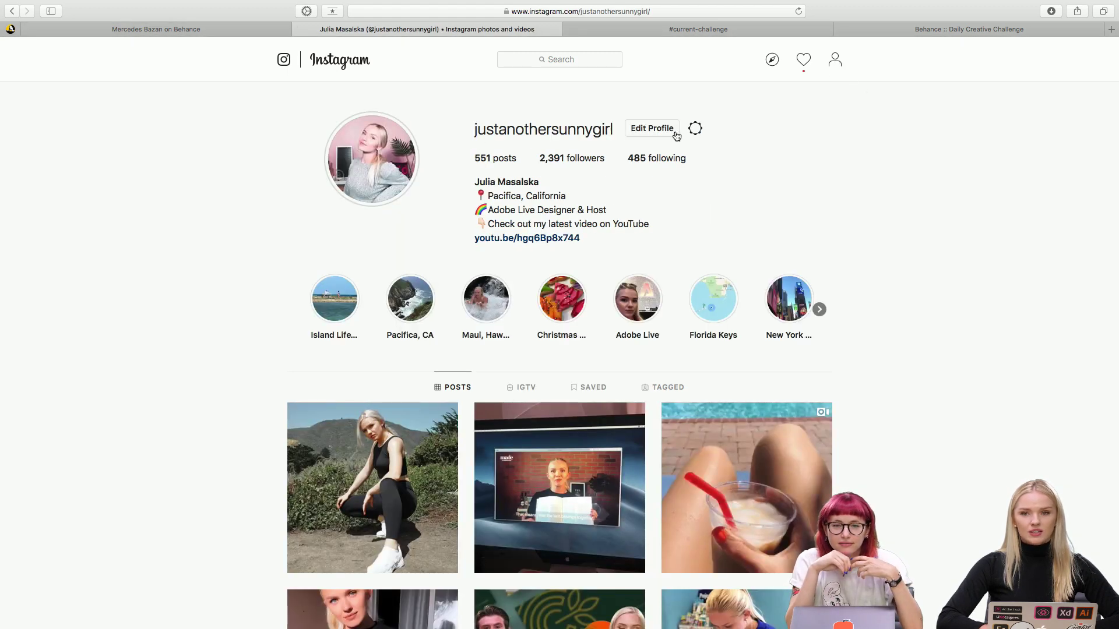
click(256, 30)
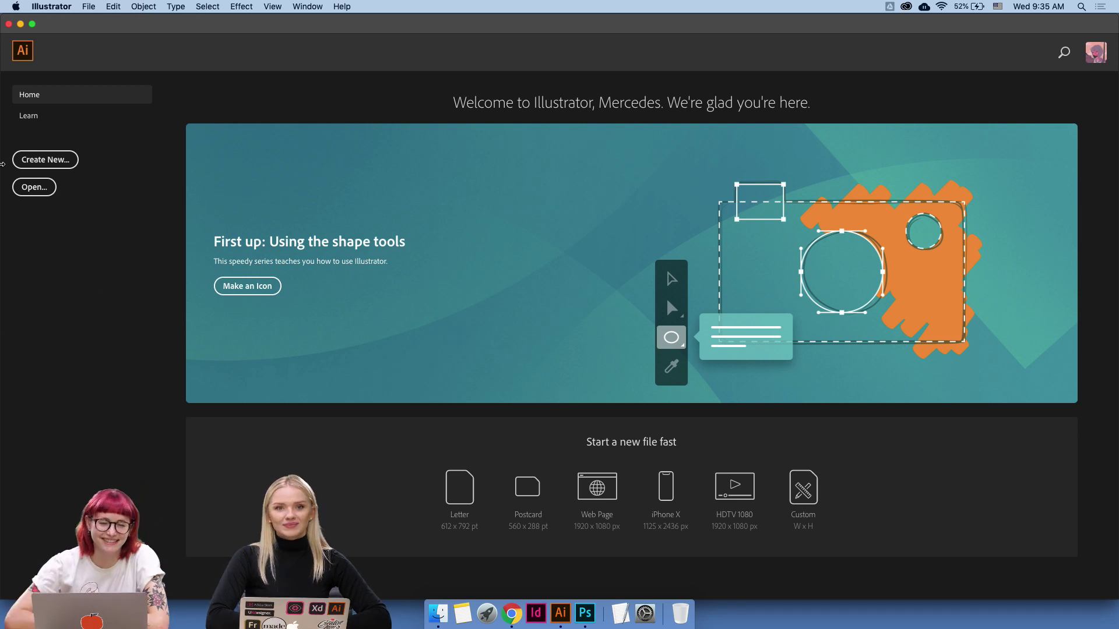
In Illustrator, start a new document named Film-festival.
click(47, 162)
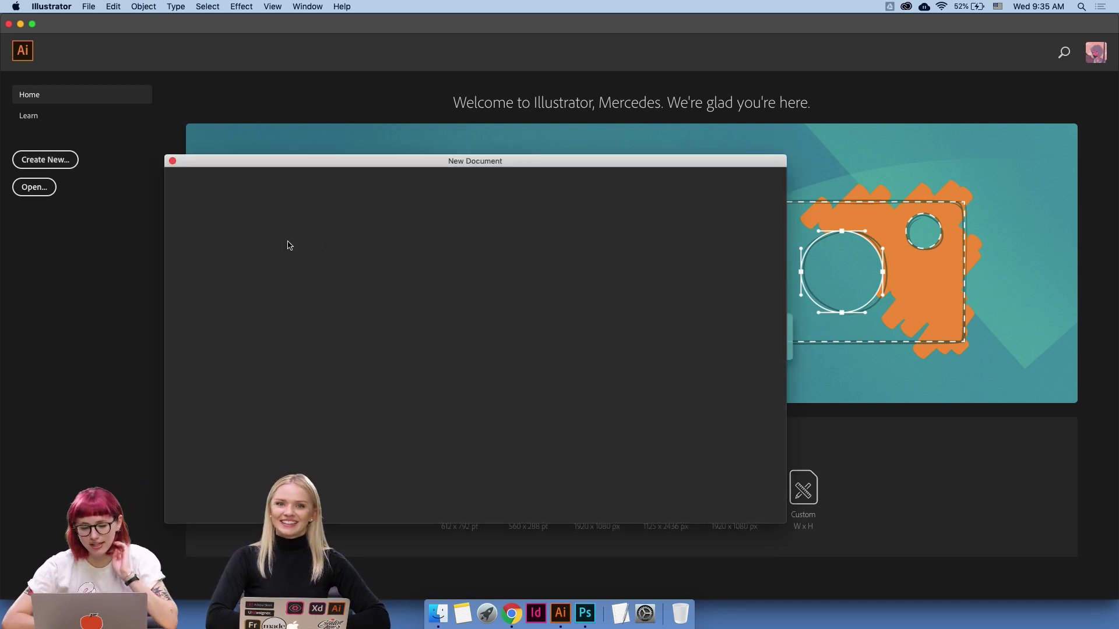
click(657, 232)
text(Film-festival)
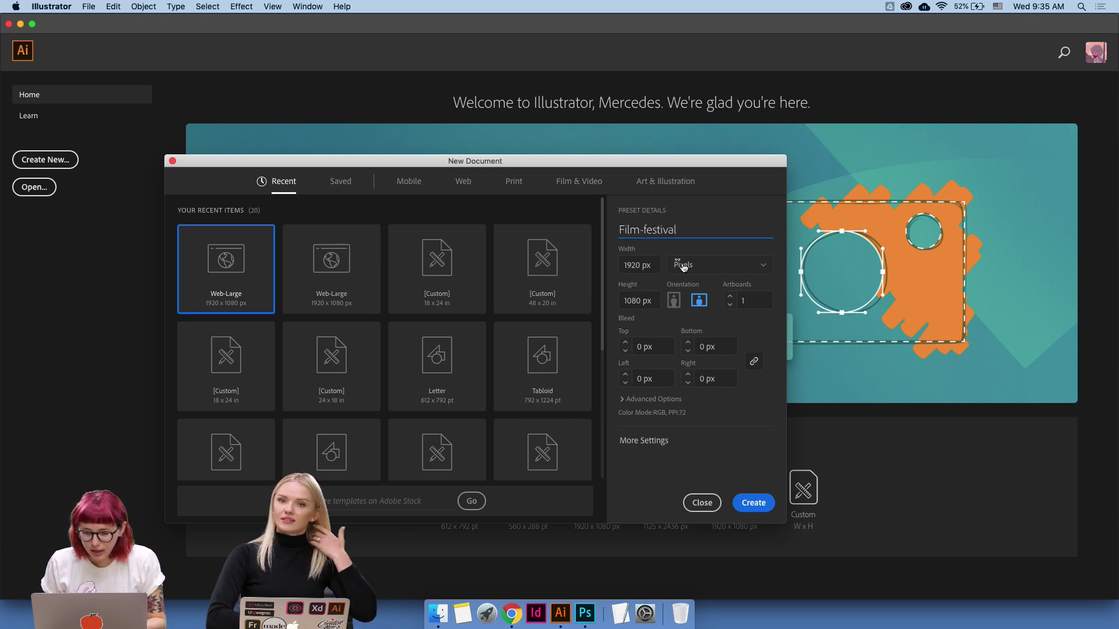
Set the new document's units to inches, width to 18 in, height to 24 in and orientation to portrait.
click(671, 265)
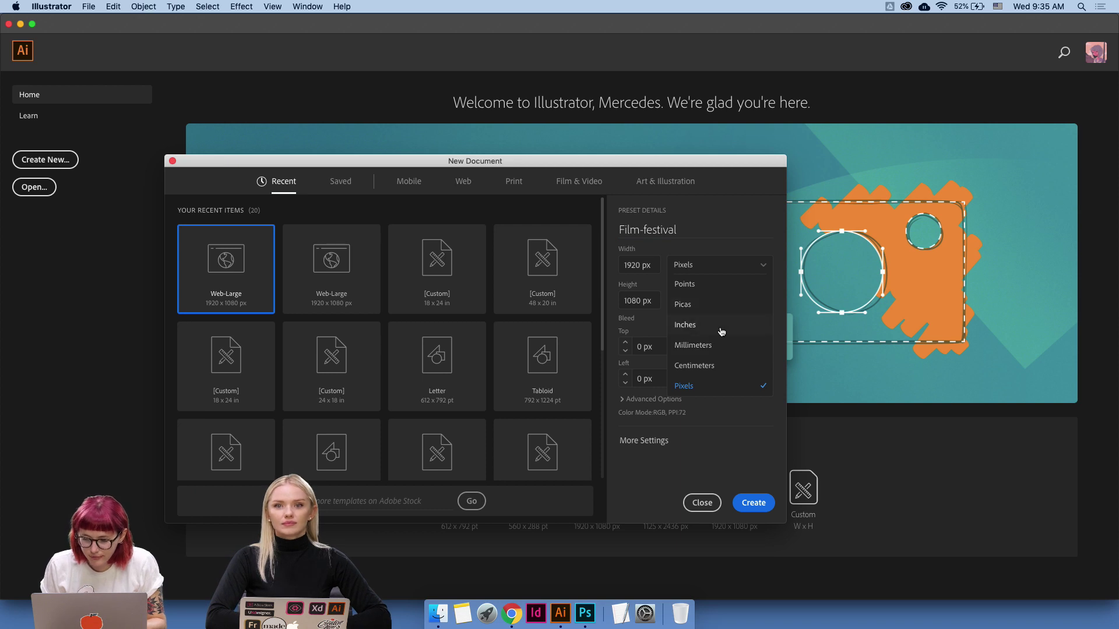
click(722, 332)
click(641, 294)
click(651, 269)
text(18)
key(Tab)
text(24)
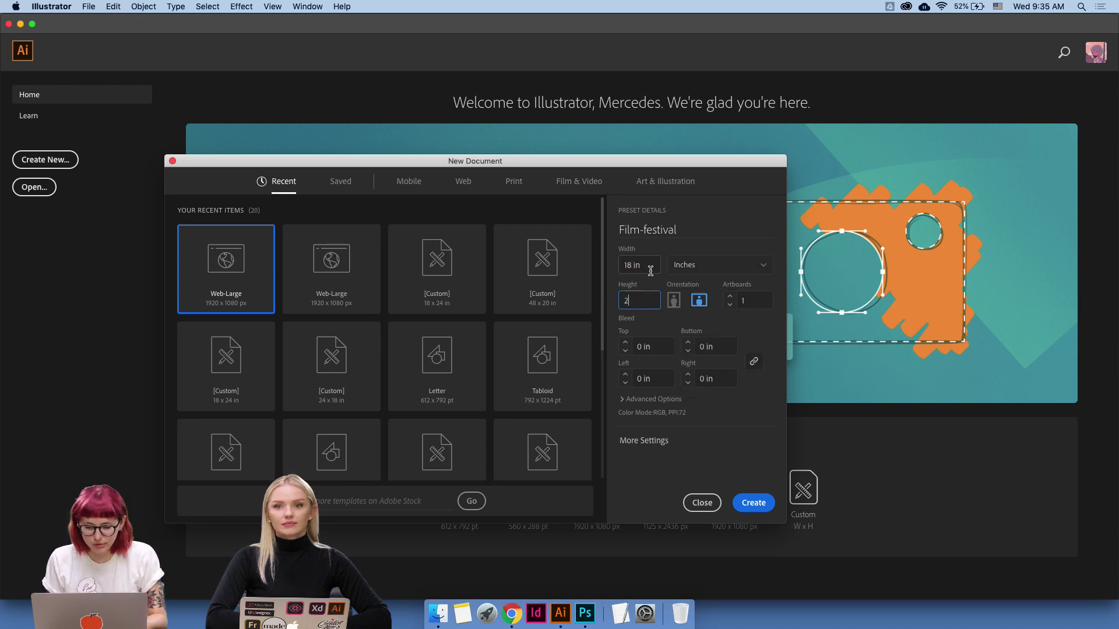
click(670, 304)
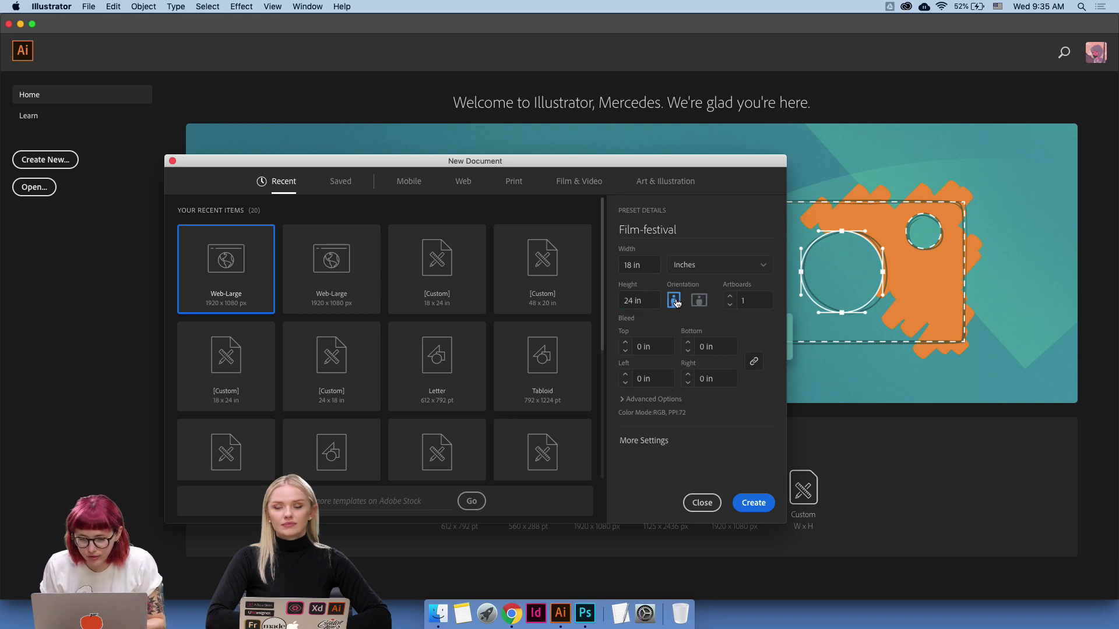
Set the document's raster effects to Medium (150 ppi) and create the document.
click(665, 444)
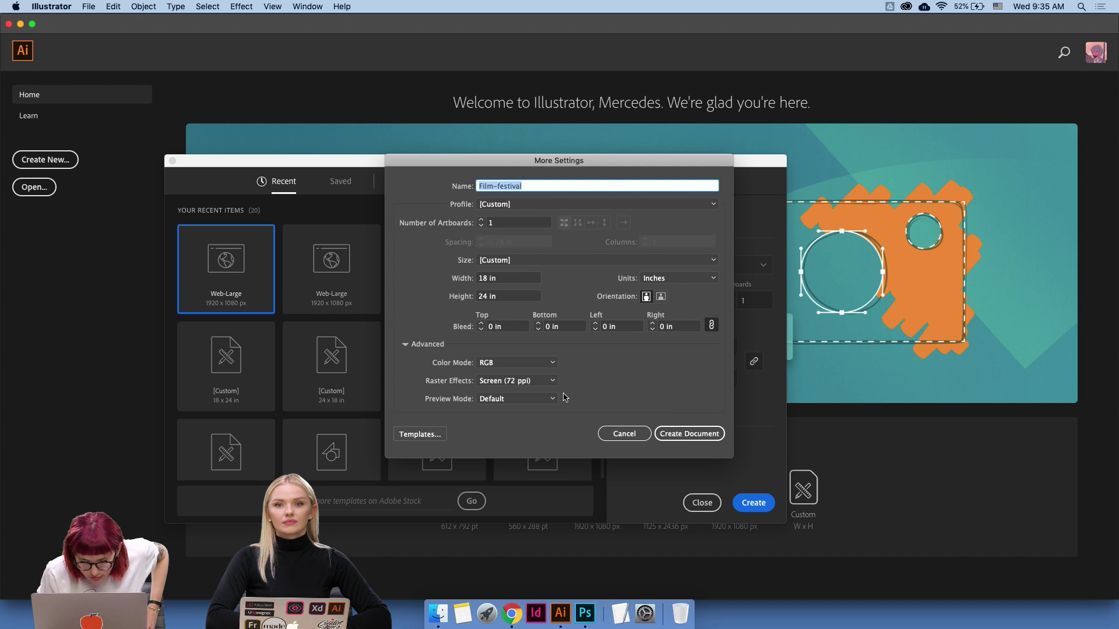
click(549, 387)
click(548, 406)
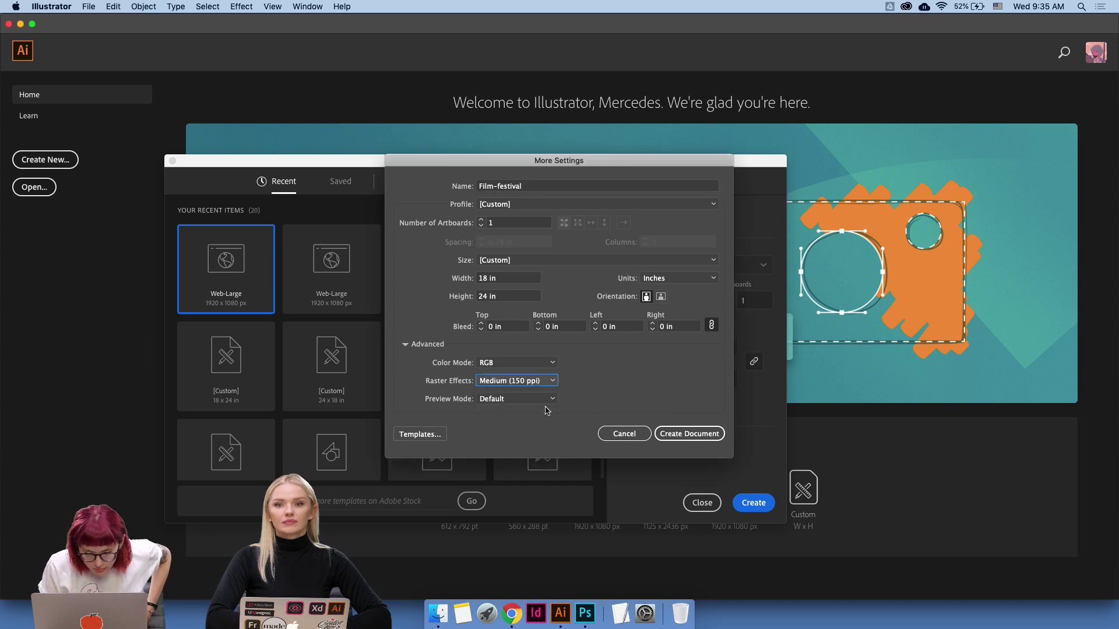
click(696, 443)
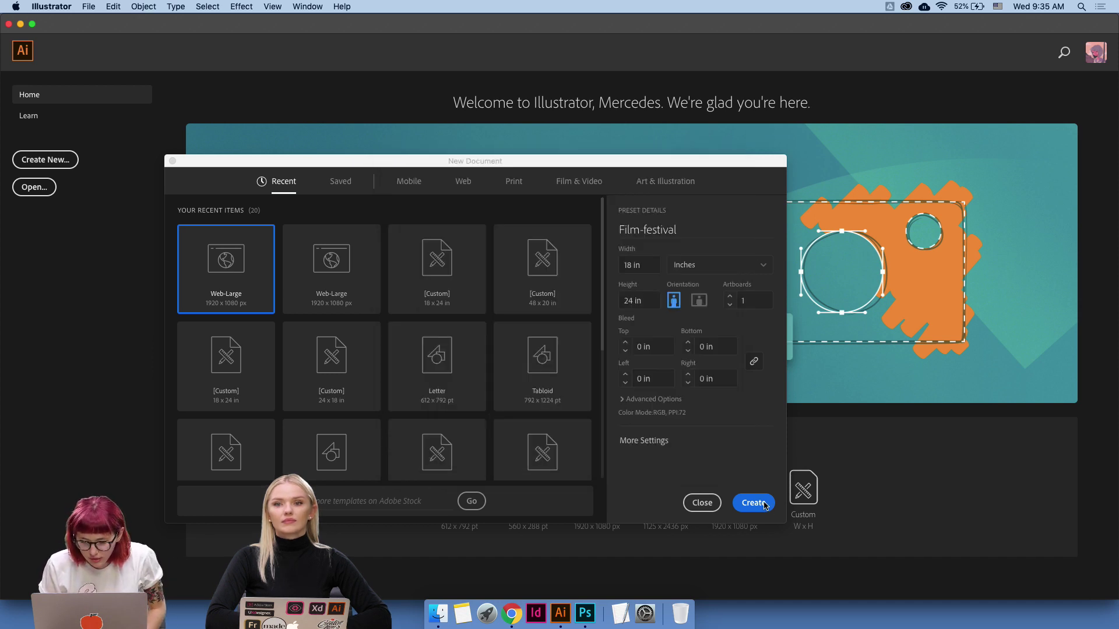
click(754, 503)
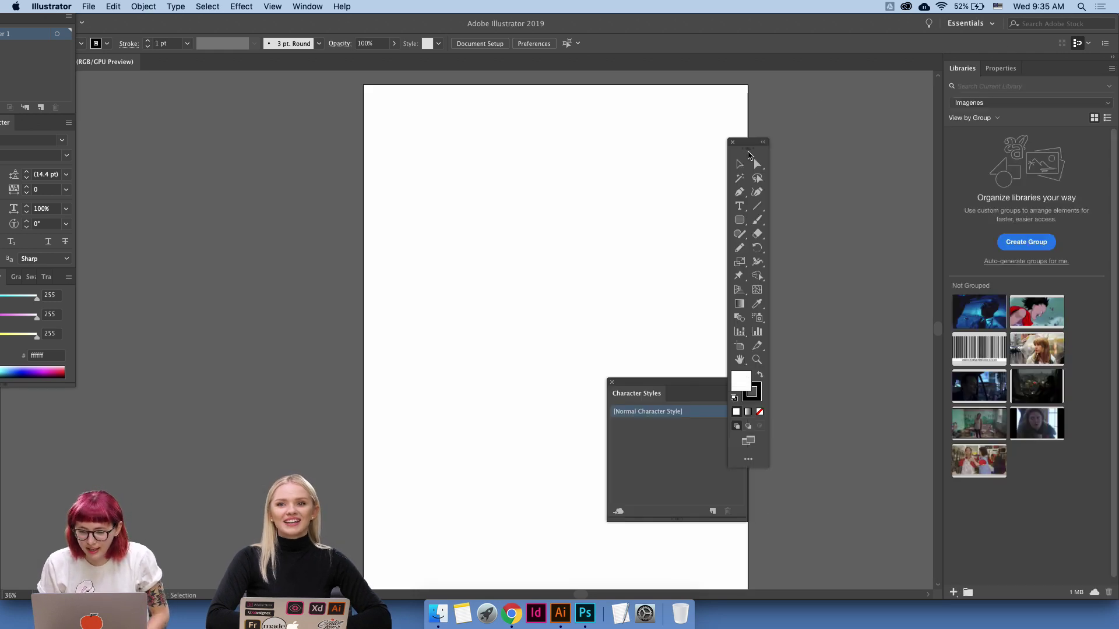
Move the Tools panel off the artboard and close the Character Styles panel.
drag(764, 144, 875, 132)
drag(718, 389, 764, 302)
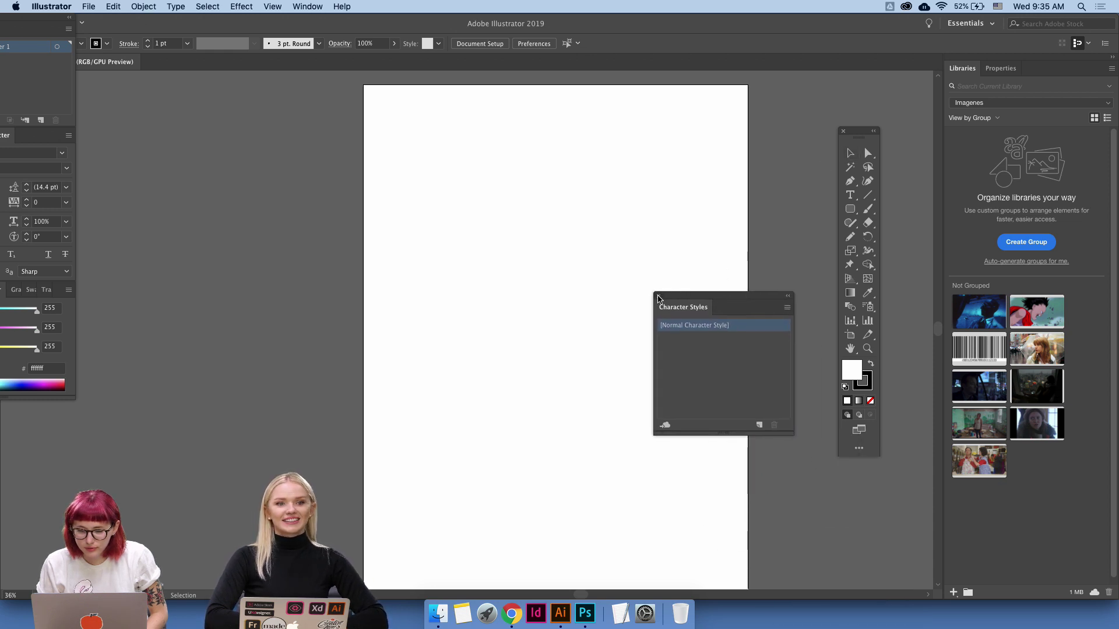
click(658, 296)
drag(859, 142, 872, 132)
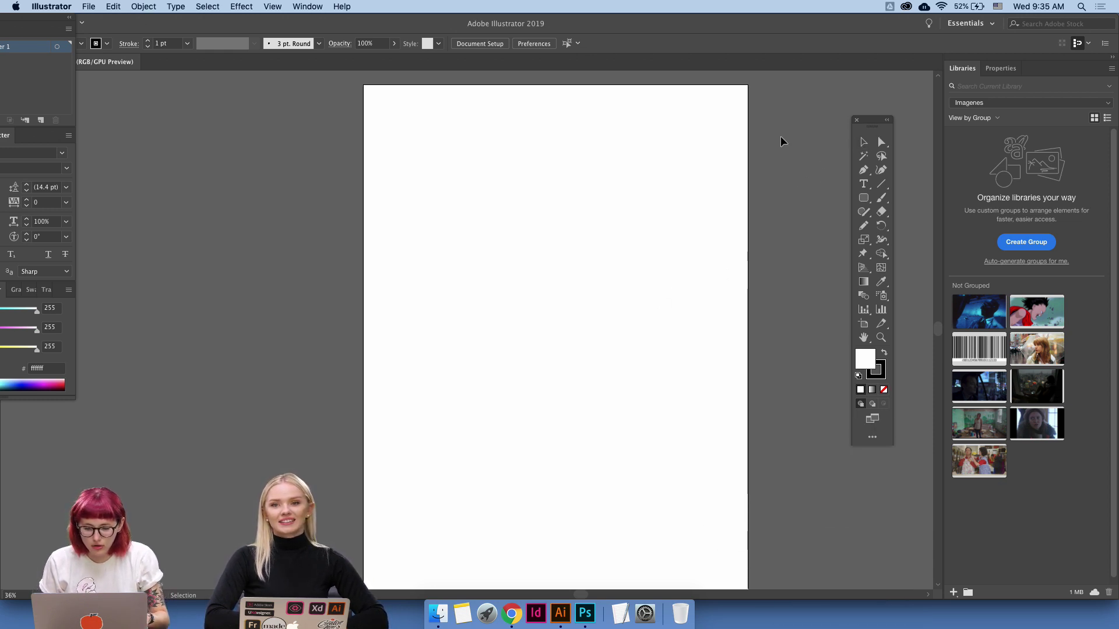
Move the Layers, Character and Color panel group fully into view and dock the Tools panel to the workspace edge.
scroll(784, 142, down, 5)
drag(777, 155, 687, 243)
drag(621, 288, 671, 290)
drag(46, 20, 148, 103)
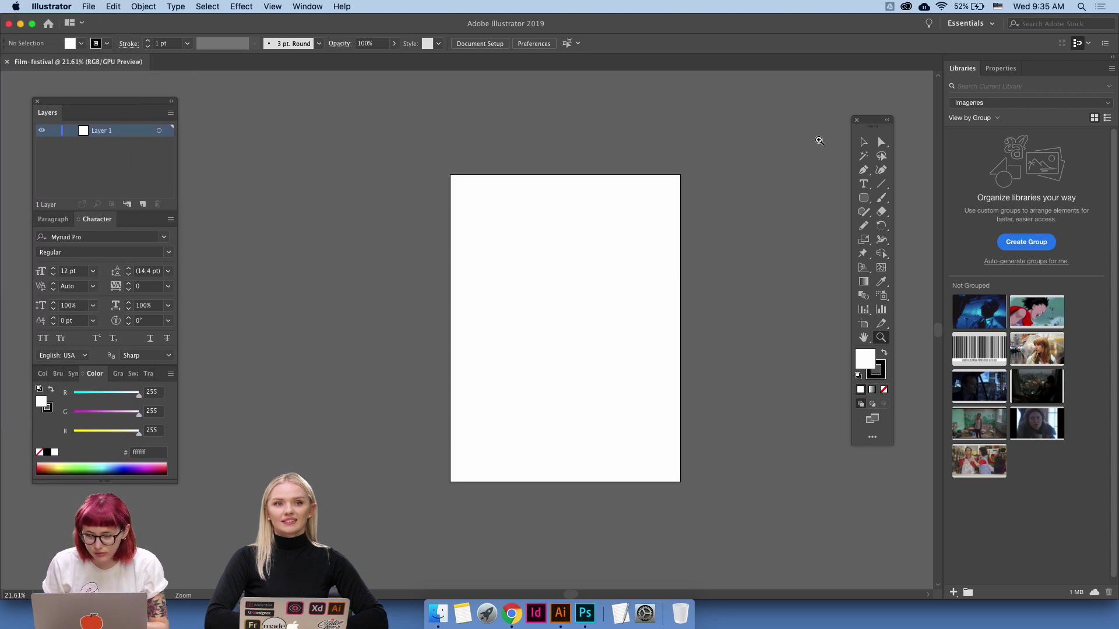
drag(872, 124, 101, 100)
Show the rulers and place four vertical guides about 12, 8, 5 and 3 inches to the left of the artboard.
key(super+r)
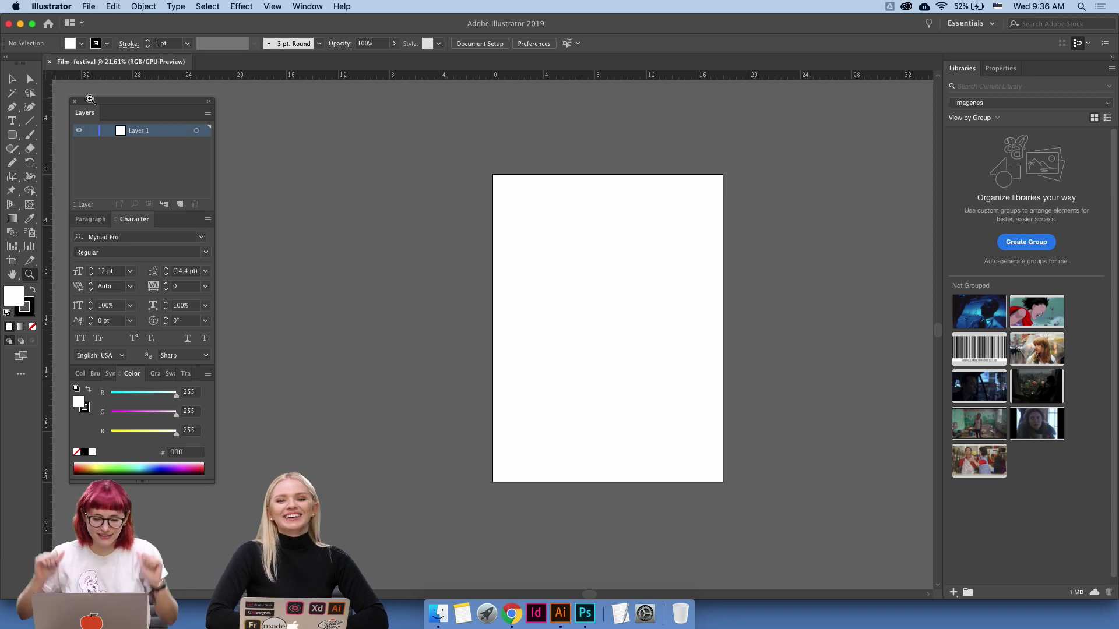
drag(55, 174, 451, 250)
key(v)
drag(47, 314, 341, 320)
drag(48, 322, 390, 349)
drag(49, 336, 427, 344)
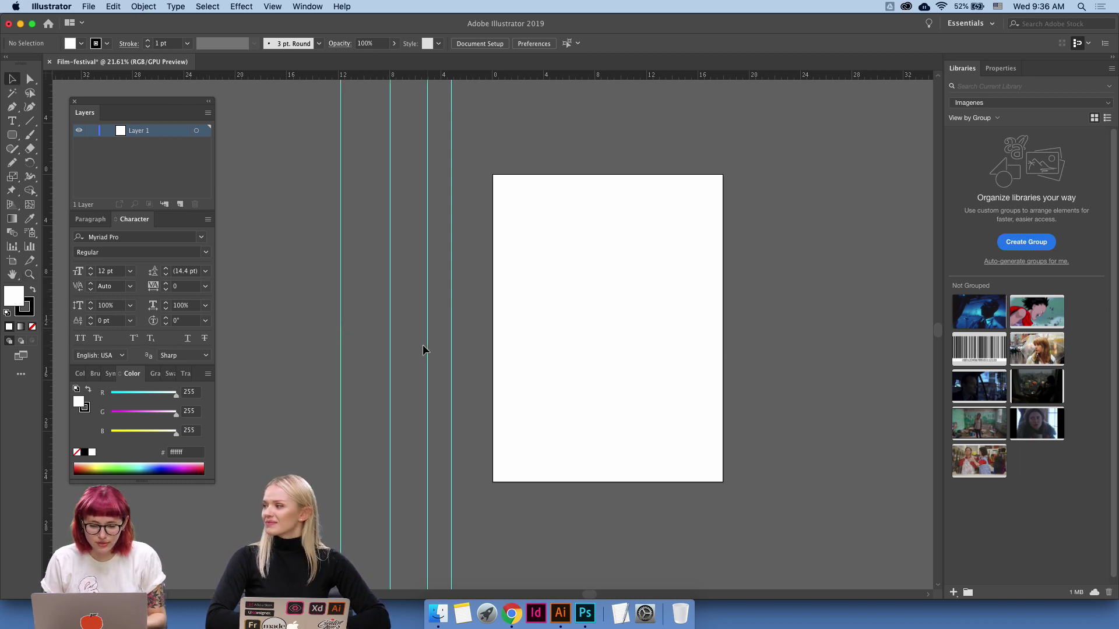
Place four more vertical guides about 10, 9, 6.5 and 2.3 inches left of the artboard and distribute all guides evenly across its width.
drag(49, 359, 409, 352)
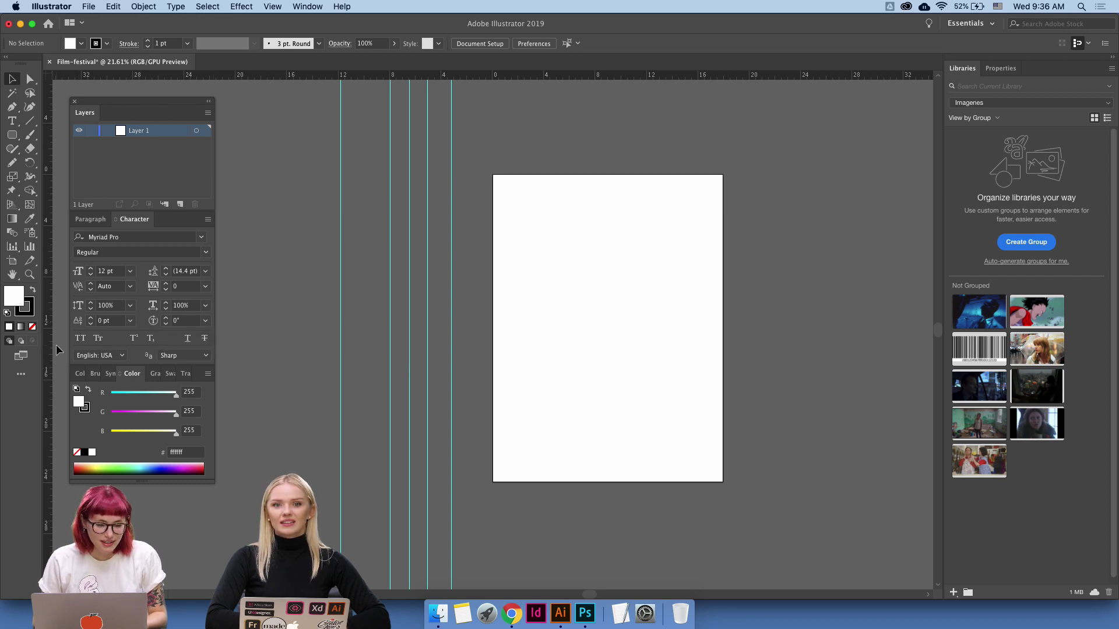
drag(365, 351, 365, 350)
drag(51, 339, 379, 345)
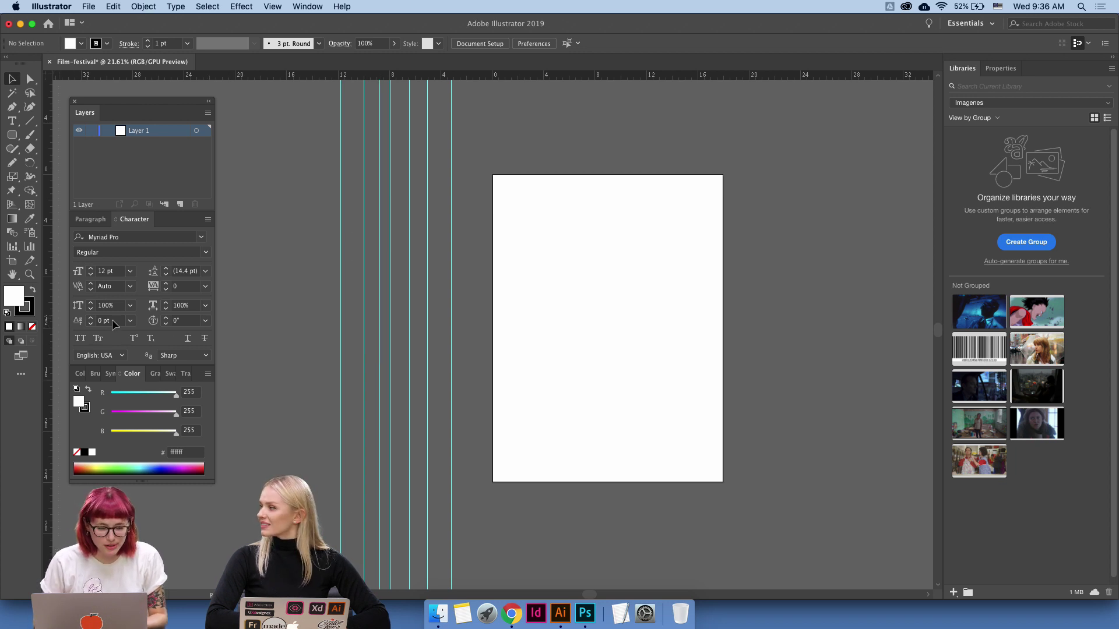
drag(465, 355, 463, 354)
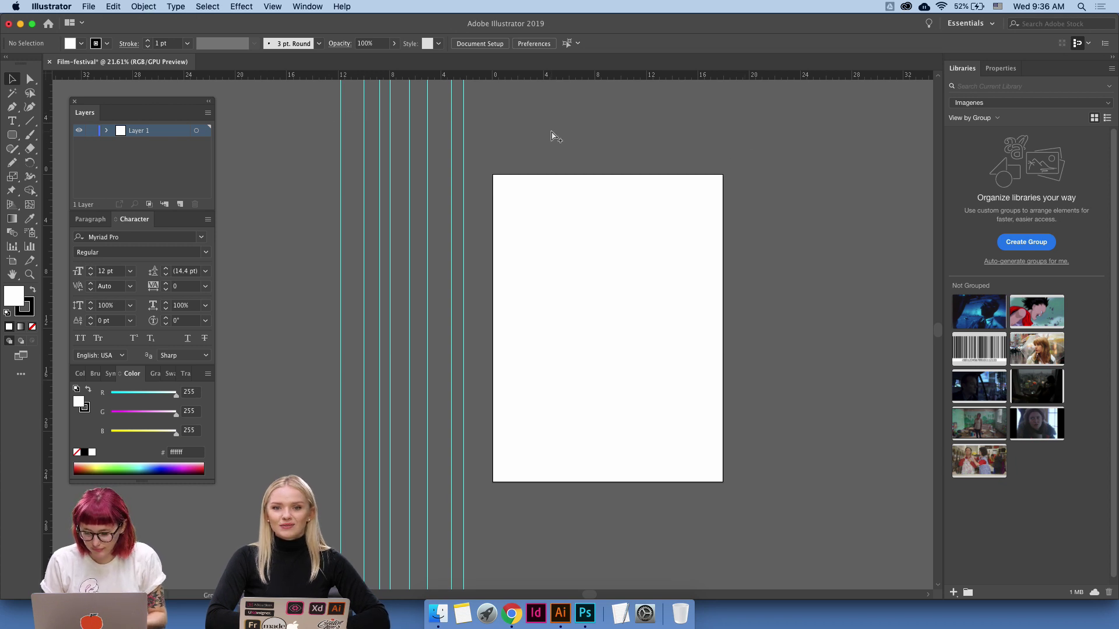
key(super+a)
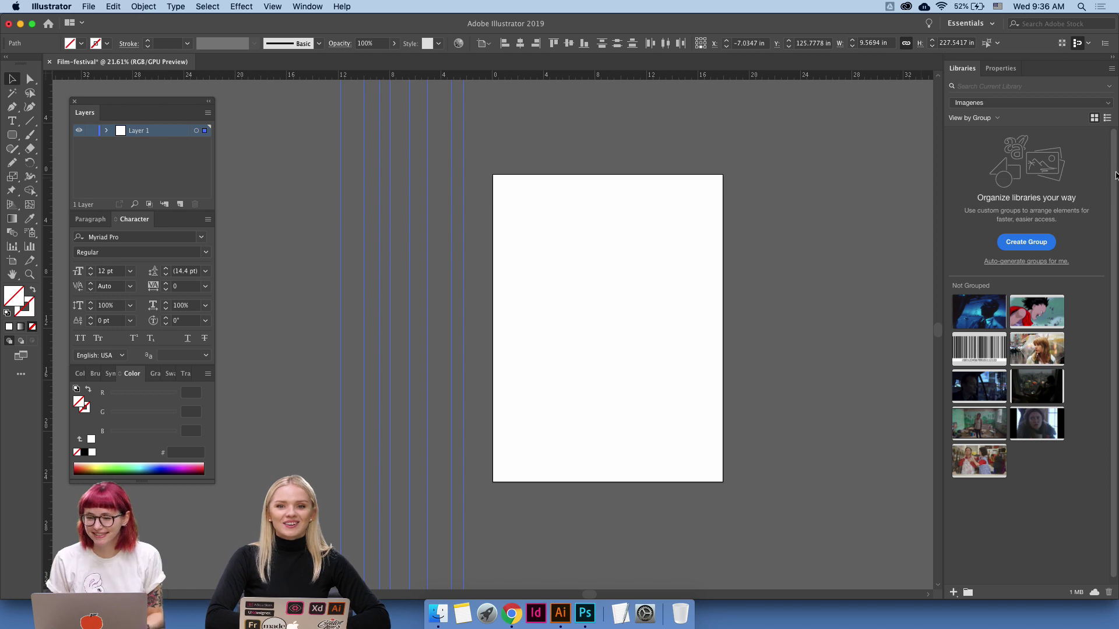
click(1001, 69)
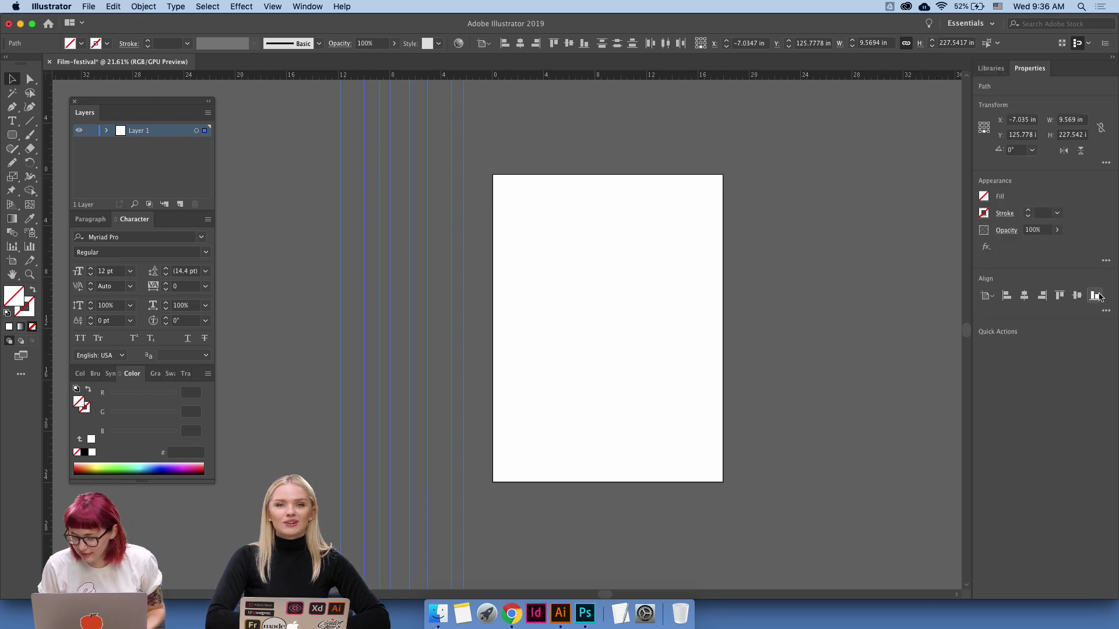
click(1105, 310)
click(1080, 377)
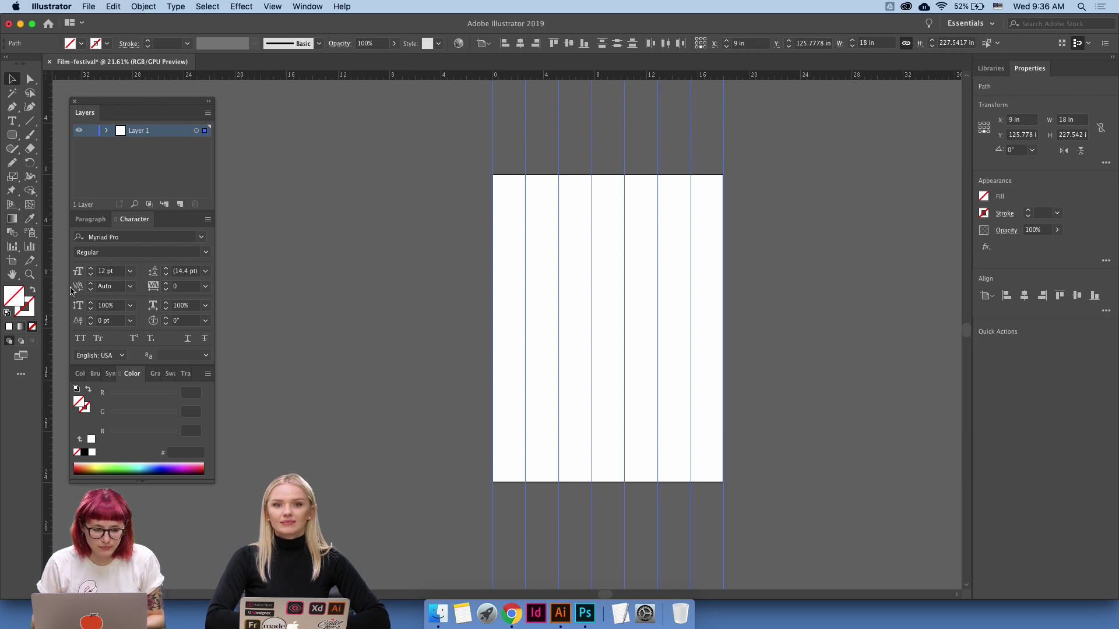
Add vertical guides about 6.5, 3.5 and 1.5 inches left of the artboard and redistribute all vertical guides evenly across its width.
drag(49, 298, 409, 317)
drag(51, 286, 446, 354)
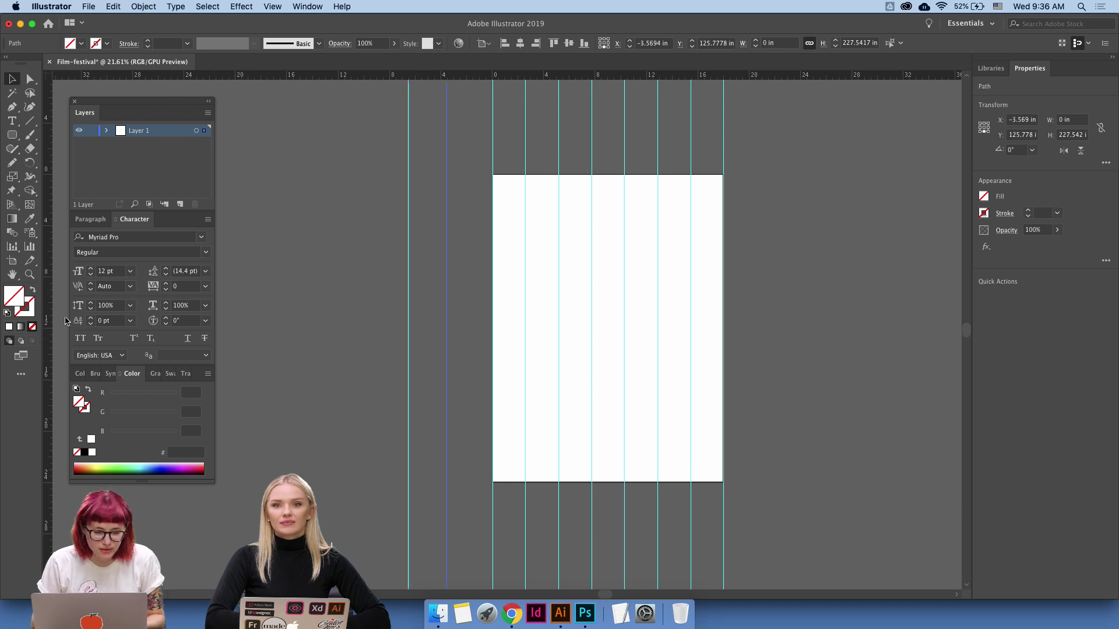
drag(50, 322, 473, 379)
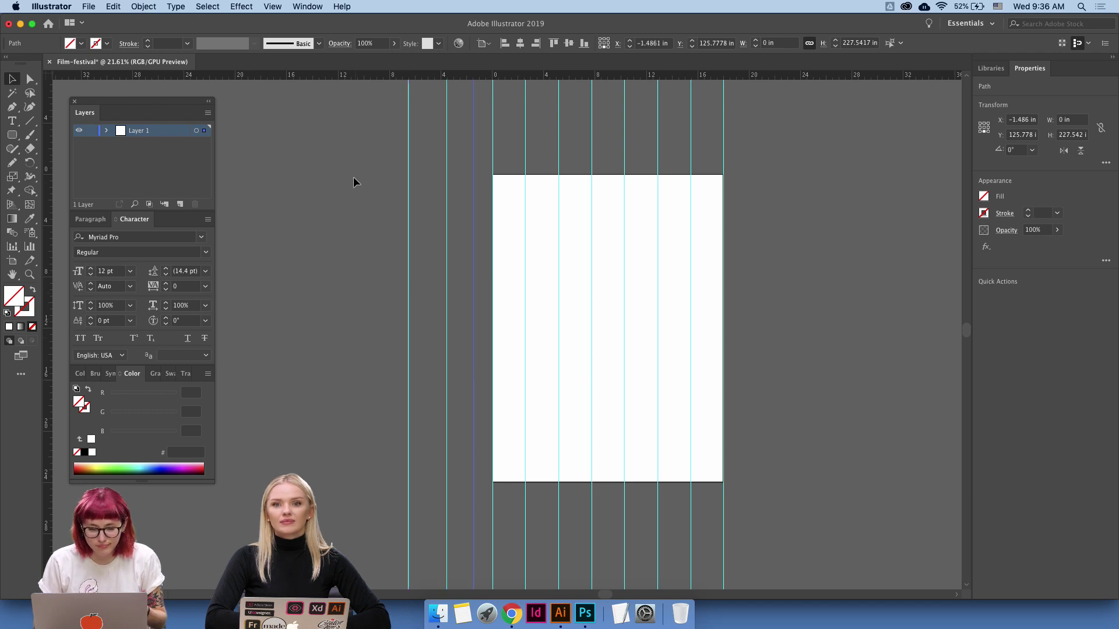
key(super+a)
click(1105, 311)
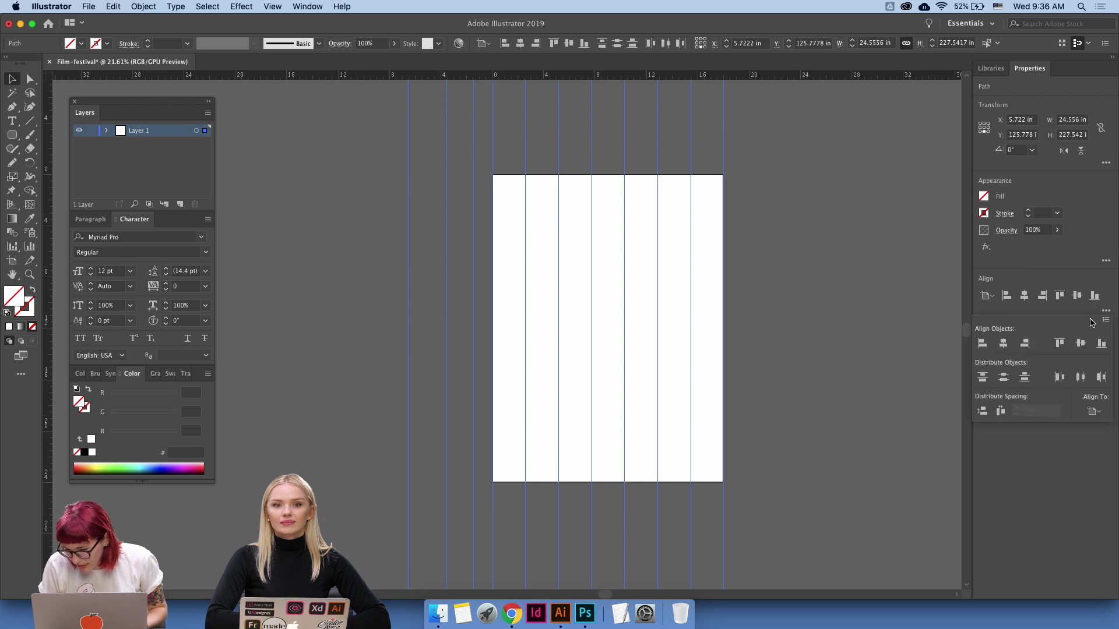
click(1080, 377)
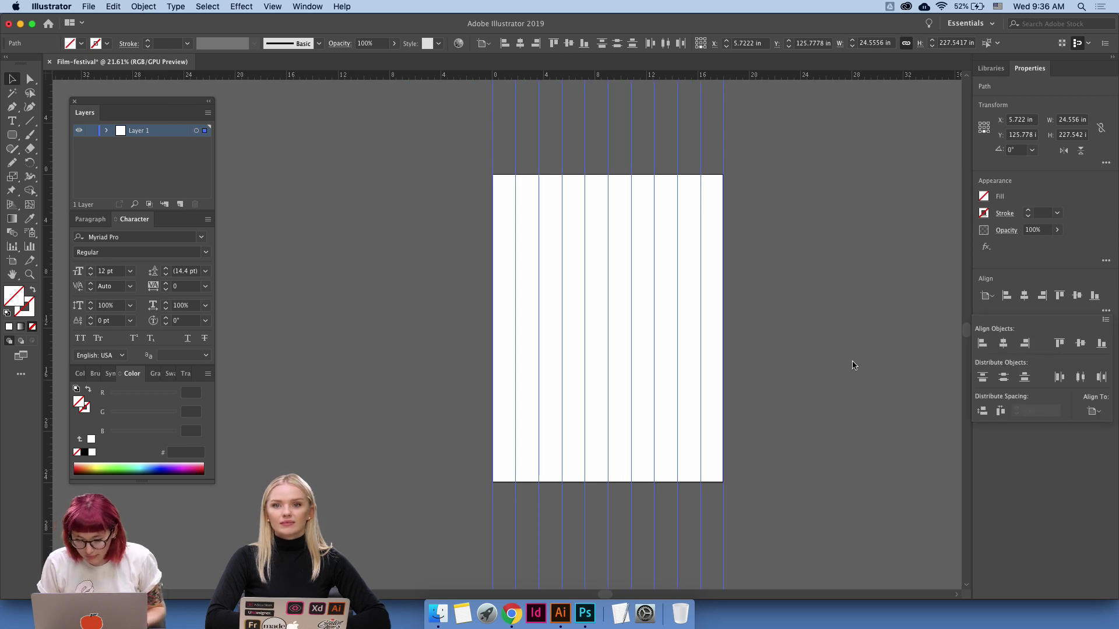
Place seven horizontal guides above the artboard and distribute them evenly over the artboard's height.
drag(827, 75, 827, 139)
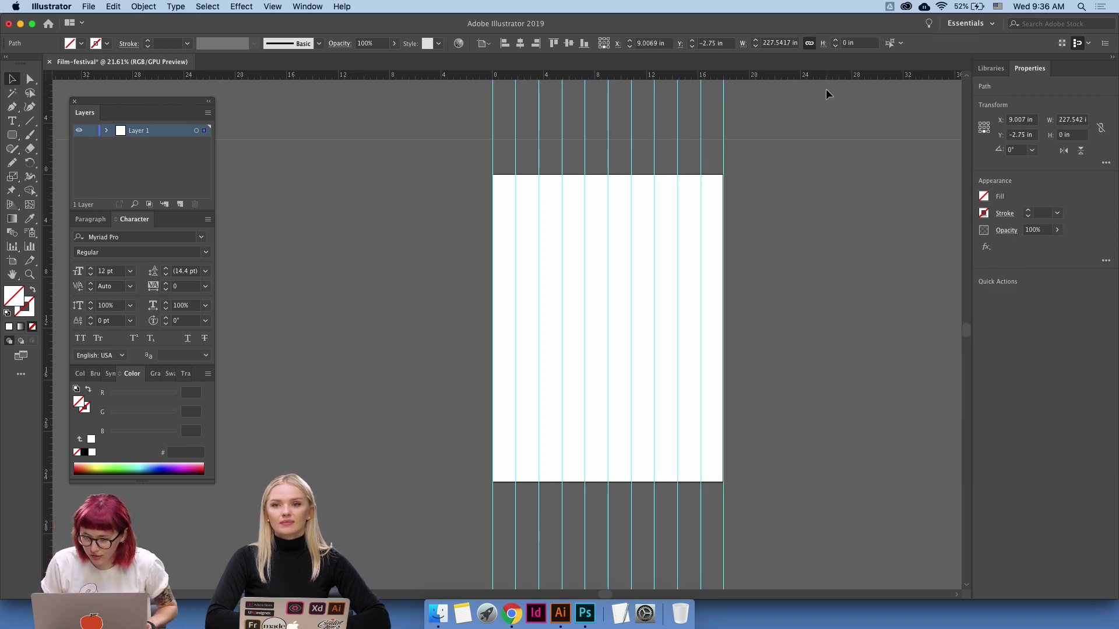
drag(826, 75, 827, 125)
drag(826, 76, 832, 148)
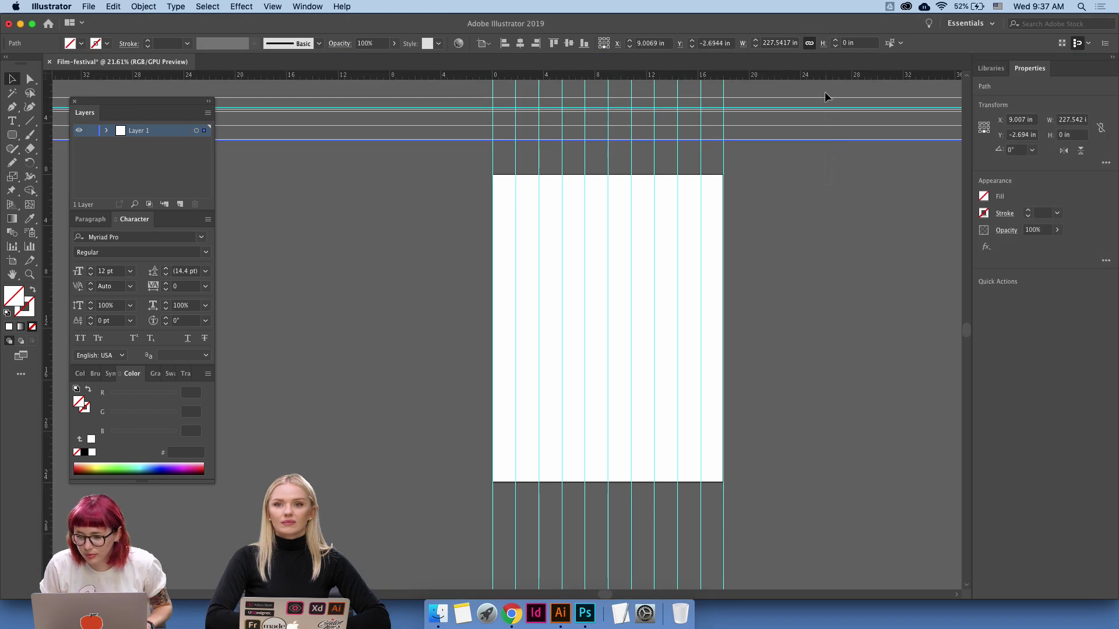
shift+click(825, 108)
click(1105, 310)
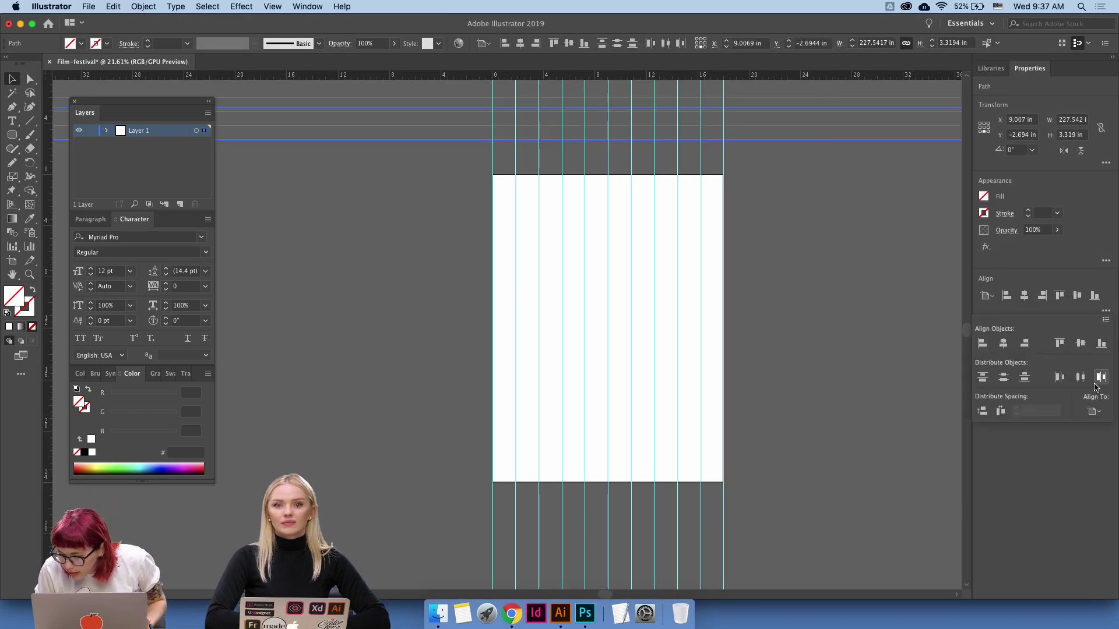
click(1003, 377)
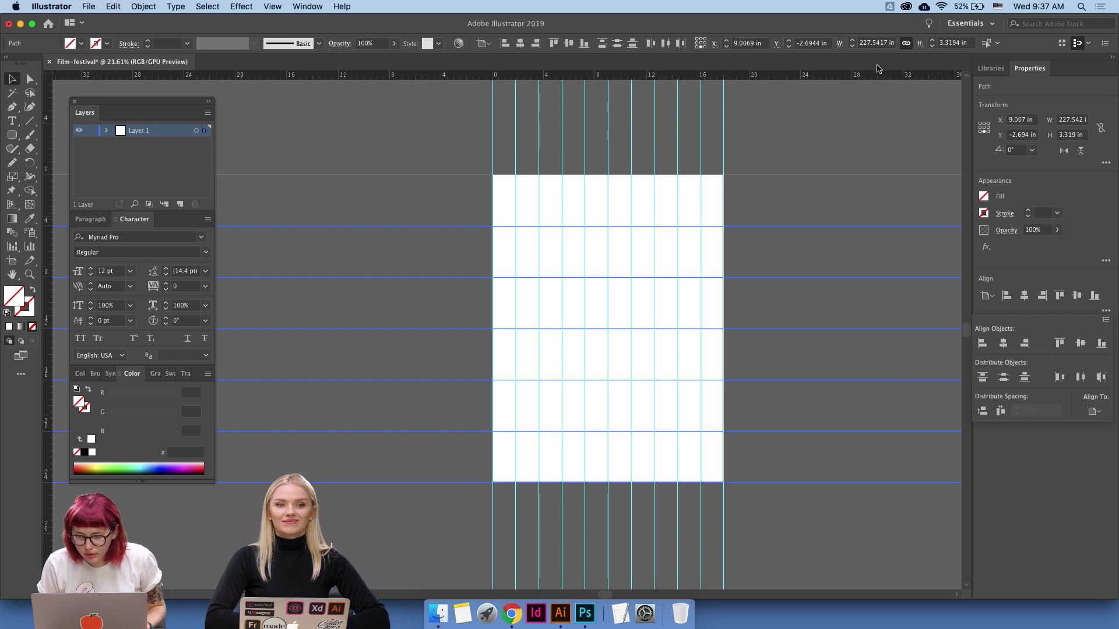
Add three more horizontal guides outside the artboard, redistribute all horizontal guides evenly over its height and deselect them.
drag(871, 135, 872, 136)
drag(871, 78, 875, 531)
click(1104, 313)
click(1005, 384)
click(851, 524)
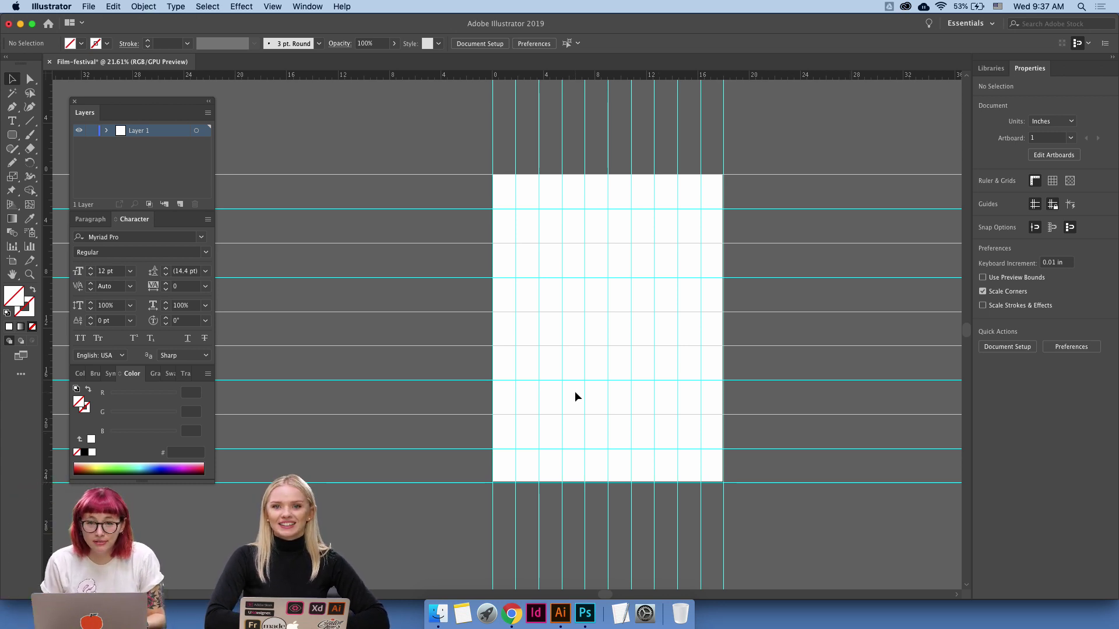
drag(519, 429, 826, 189)
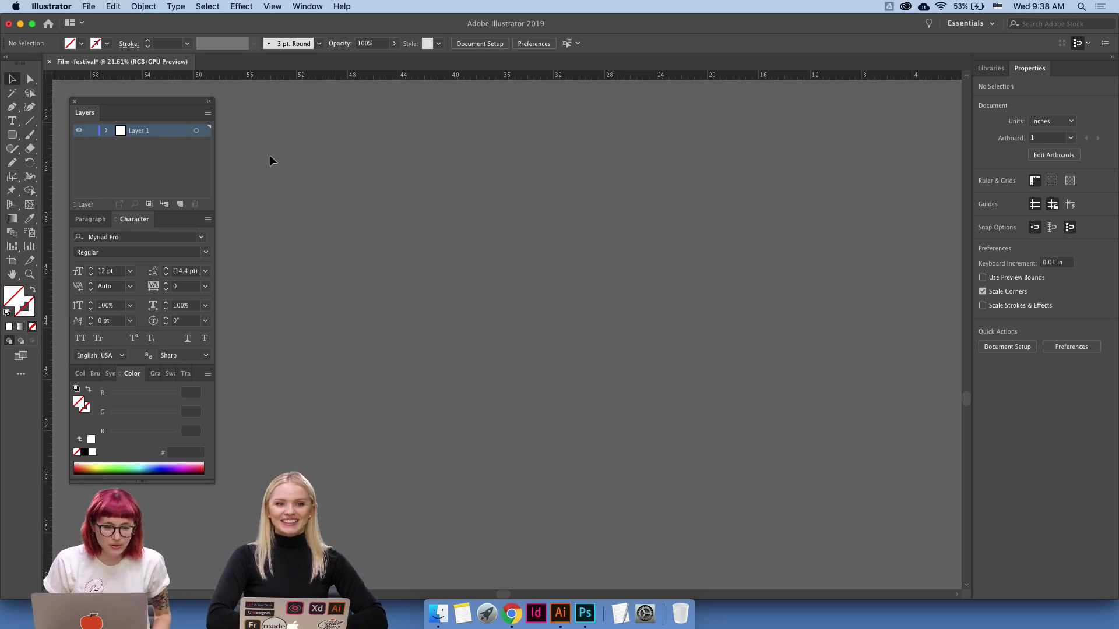
click(12, 135)
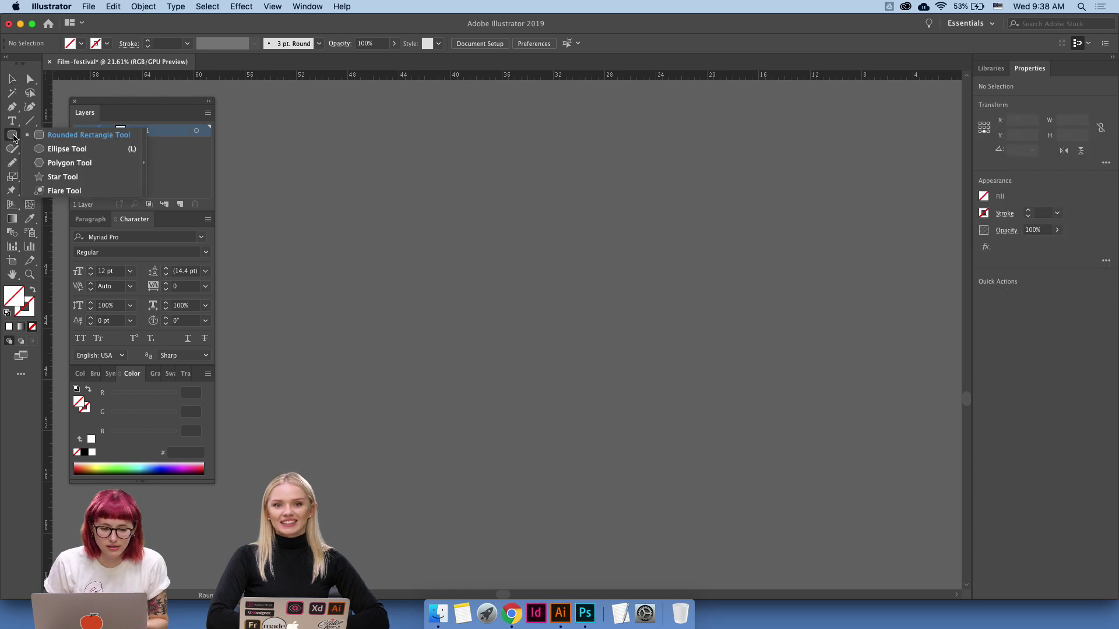
click(728, 199)
key(Escape)
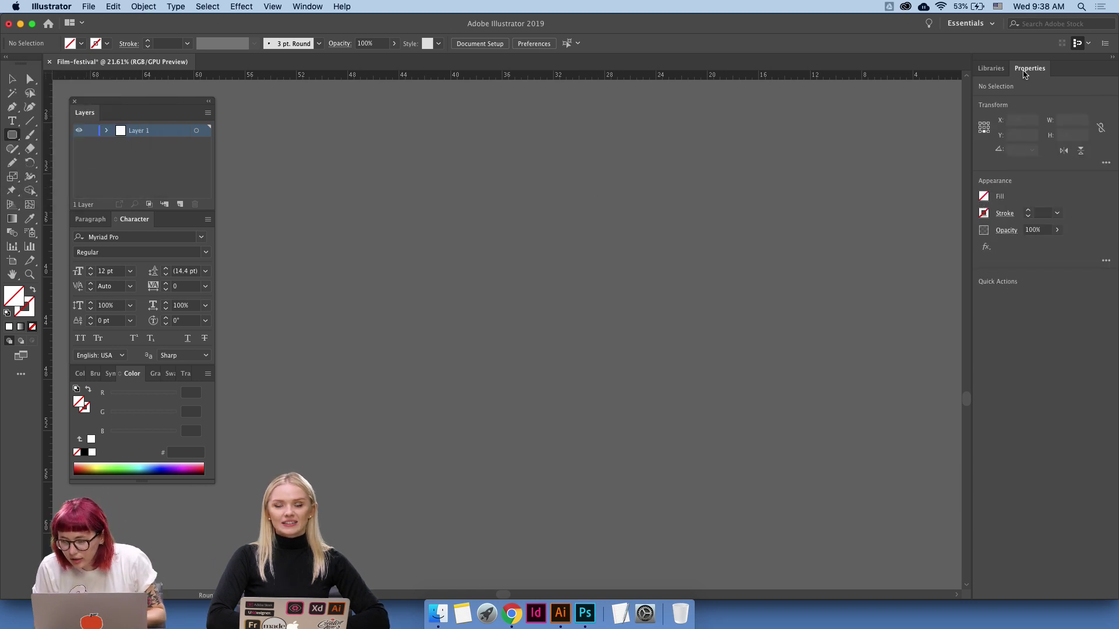
Open the Colors library and select its blue #0800DE swatch.
click(990, 68)
click(1044, 105)
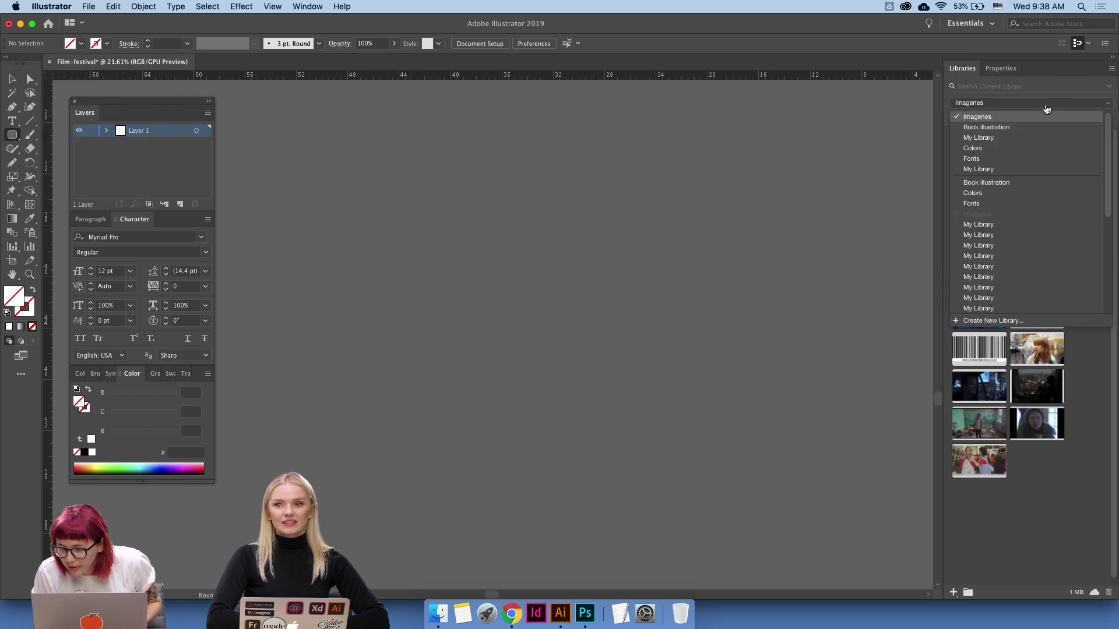
click(1023, 148)
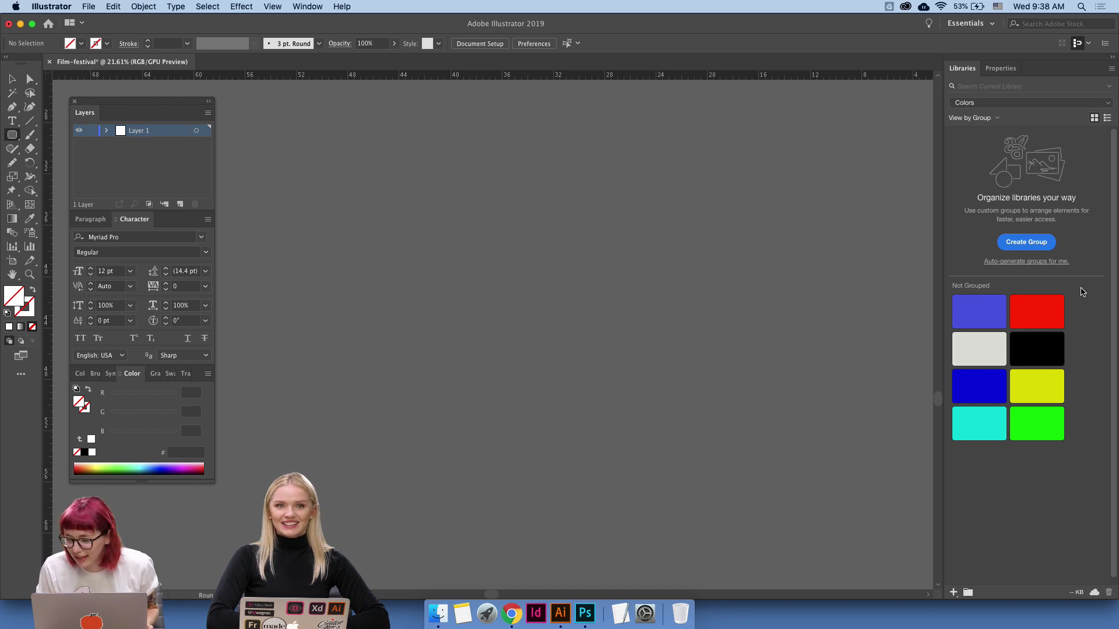
drag(985, 389, 1014, 308)
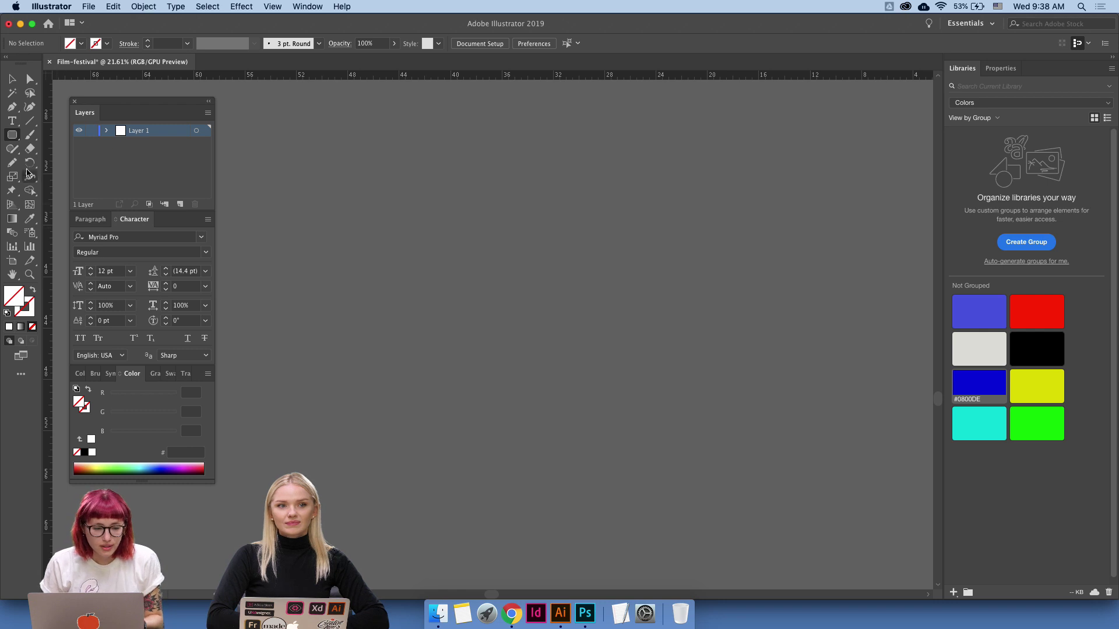
Draw a circle about 13.2 in across in the empty area off the artboard and fill it with blue #0800DE.
drag(12, 134, 58, 149)
mouse_move(387, 207)
mouse_down()
mouse_move(525, 327)
mouse_move(557, 376)
mouse_up()
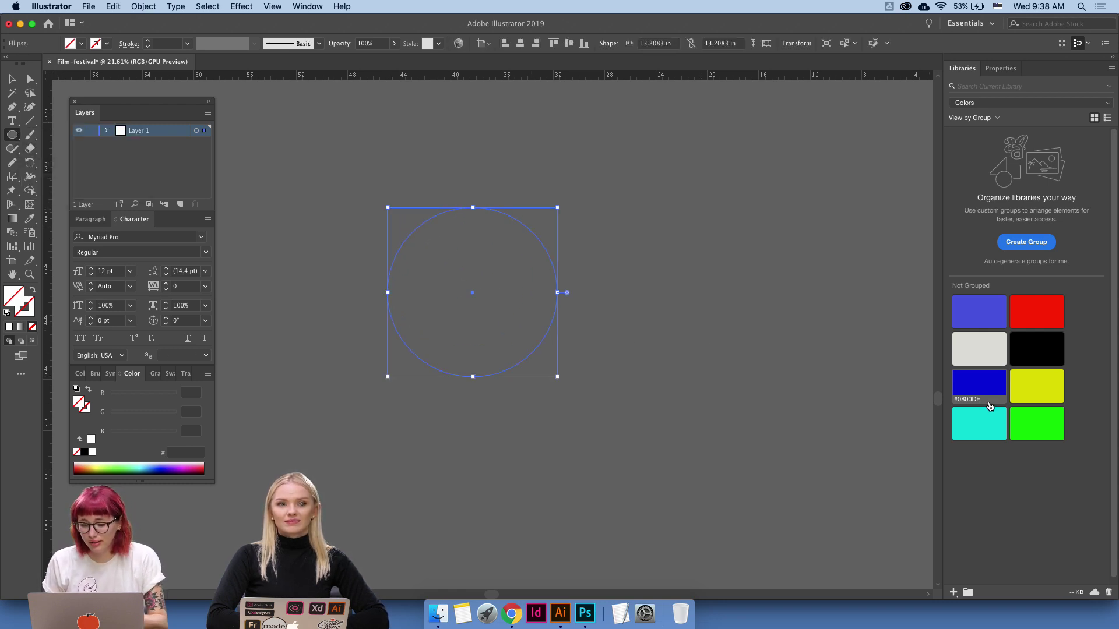
click(978, 384)
Duplicate the blue circle to its right and fill the copy with the library's red #FF2600.
key(v)
drag(507, 318, 744, 322)
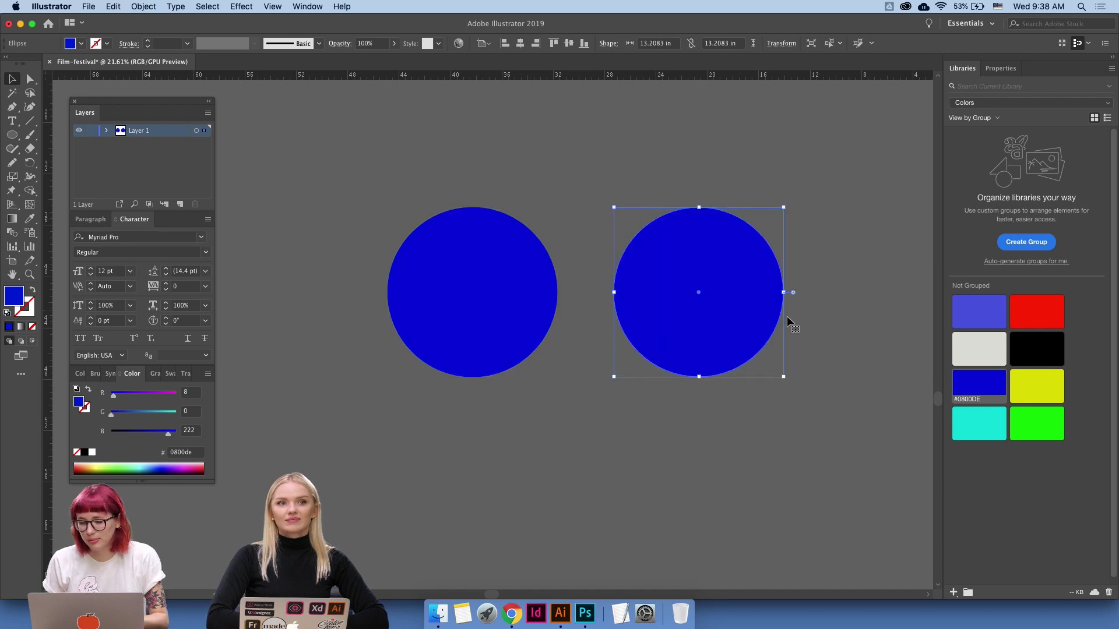
click(1028, 309)
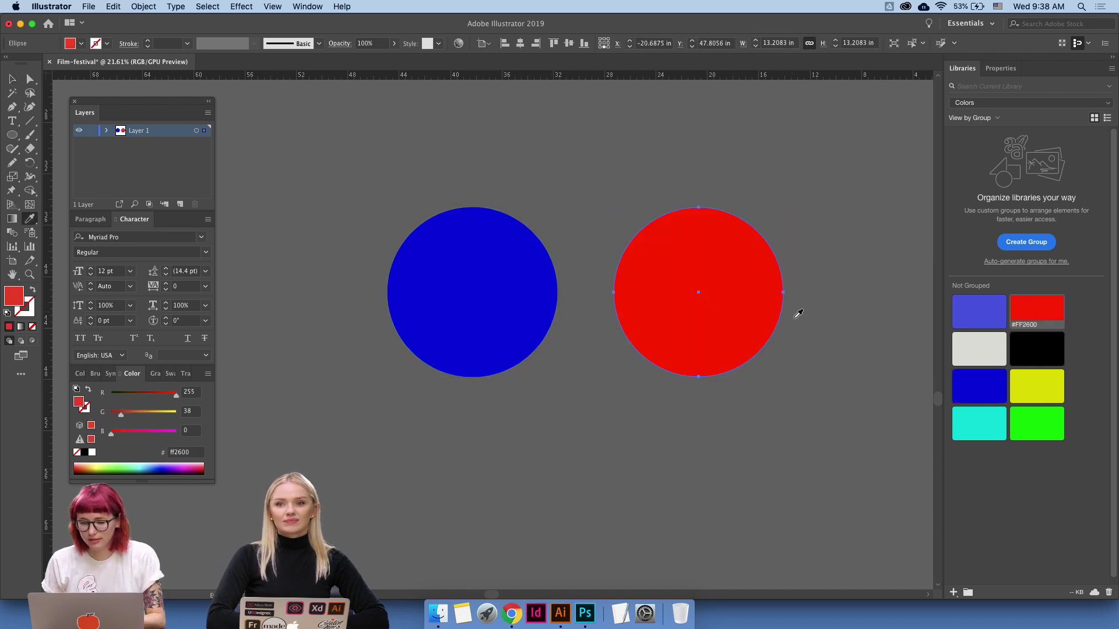
Move the red circle closer to the blue one, leaving a gap of about 1 in, and deselect it.
click(826, 323)
drag(722, 320, 697, 305)
click(811, 352)
scroll(781, 379, down, 2)
click(627, 447)
drag(627, 447, 594, 349)
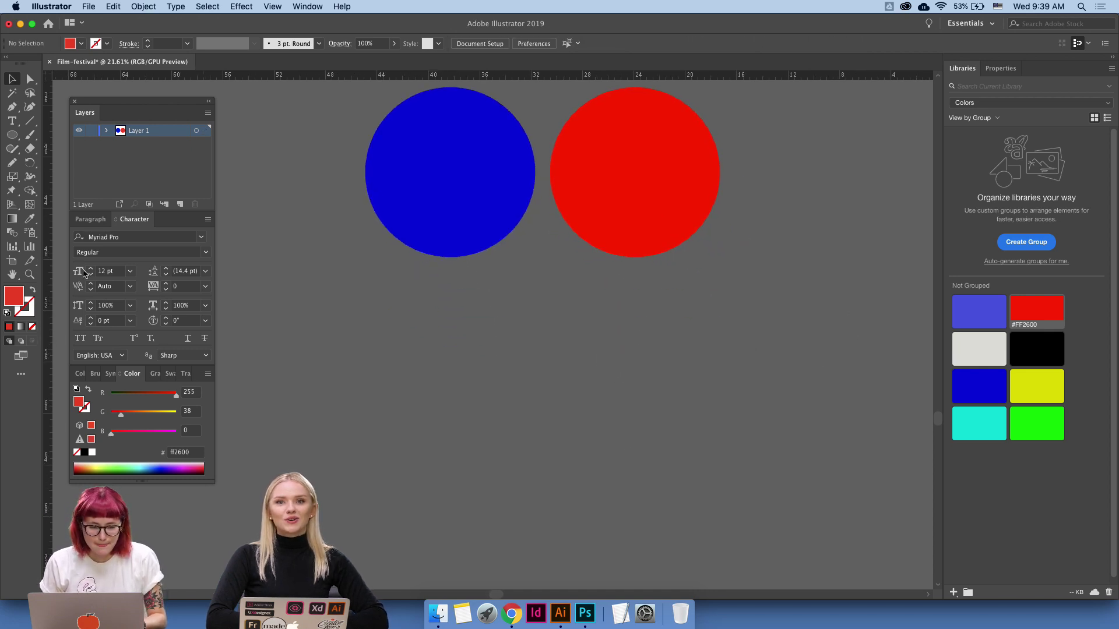
Draw a rectangular grid about 32.4 x 38.2 in with 8 columns and 10 rows below the two circles.
click(32, 124)
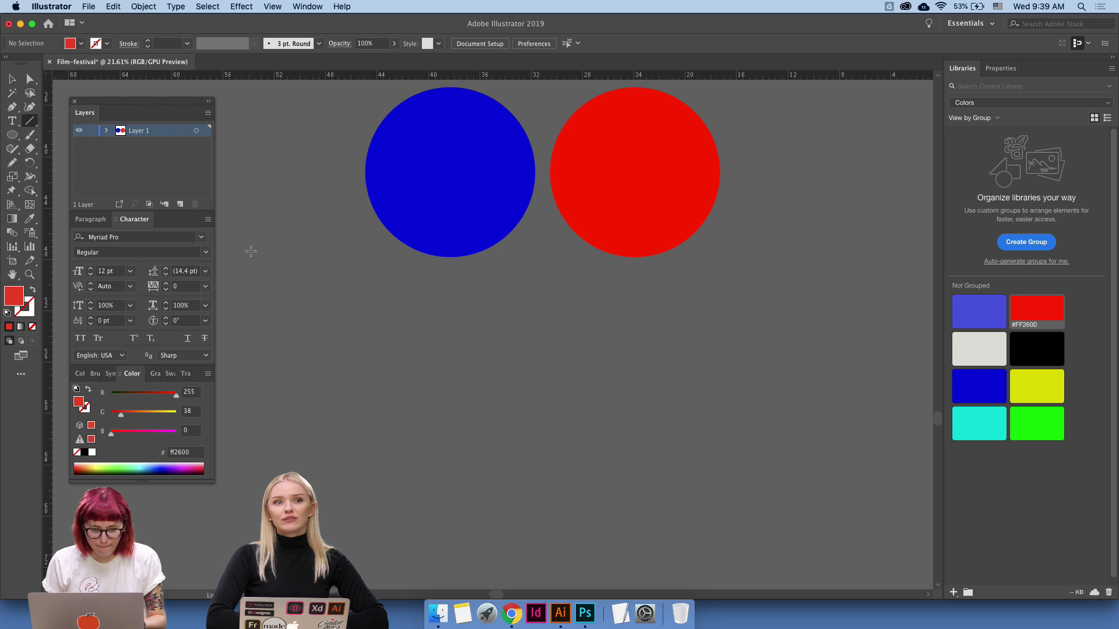
click(9, 138)
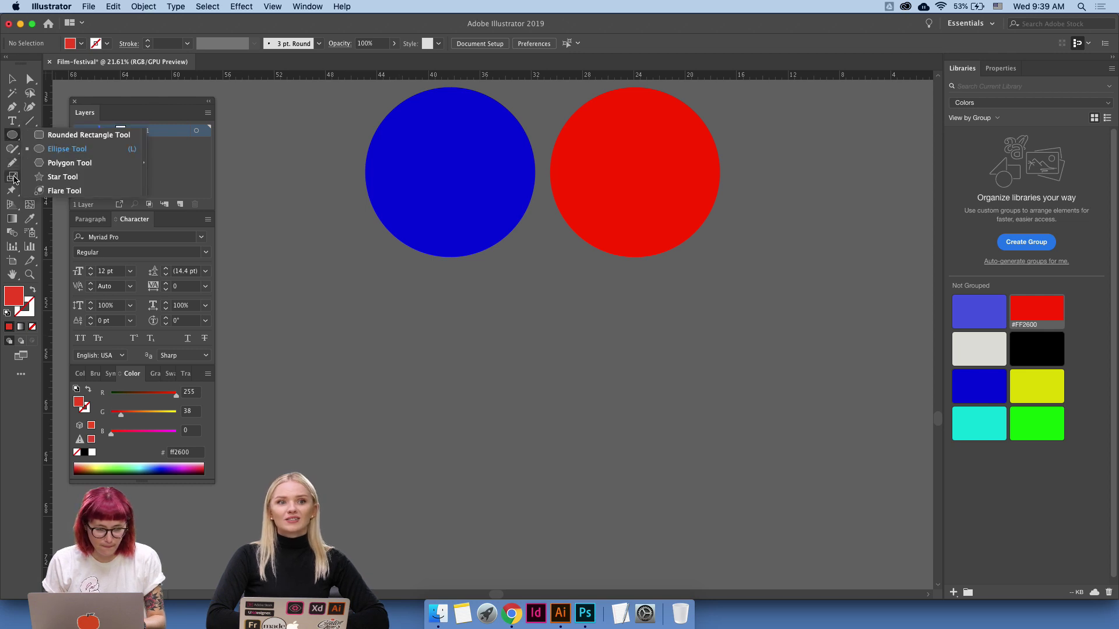
click(13, 139)
drag(33, 121, 64, 159)
key(z)
alt+click(486, 222)
alt+click(485, 222)
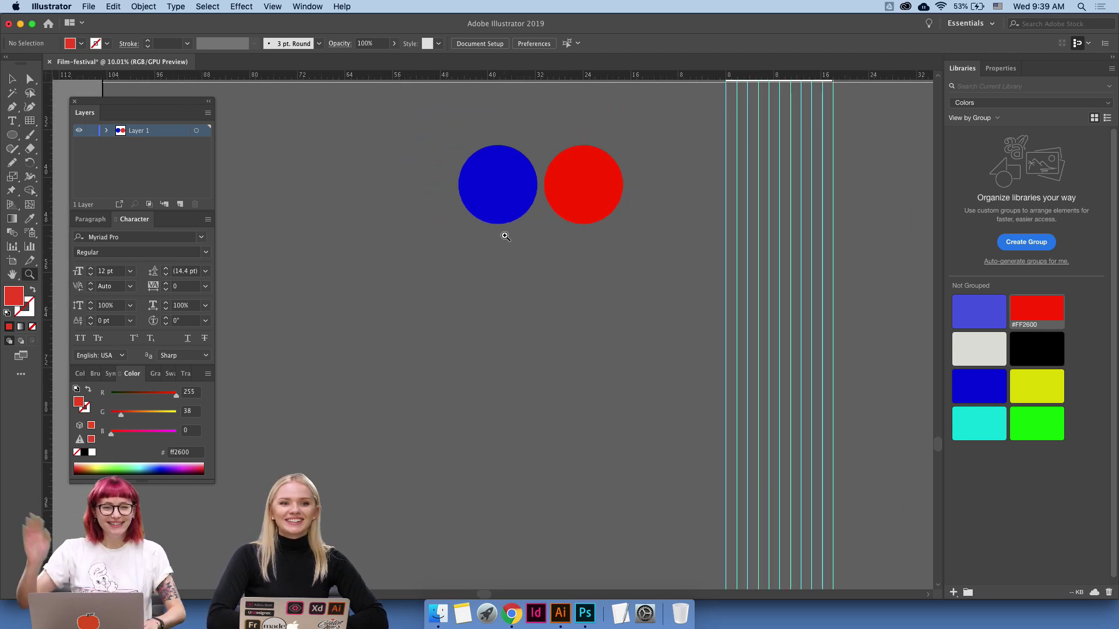
click(29, 120)
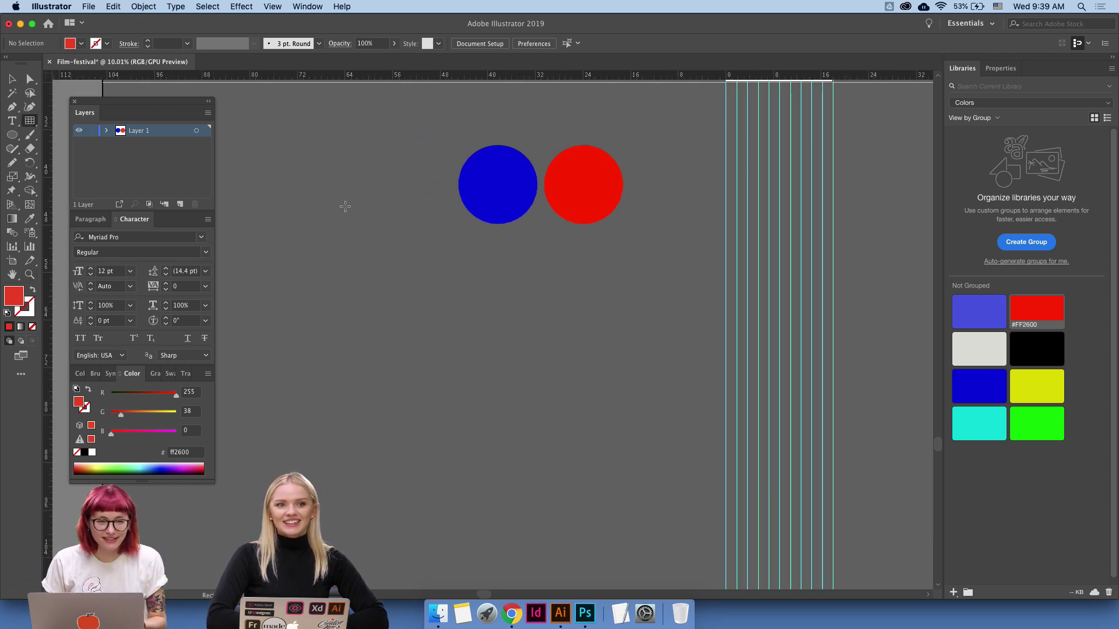
drag(468, 294, 659, 520)
key(Up)
key(Right)
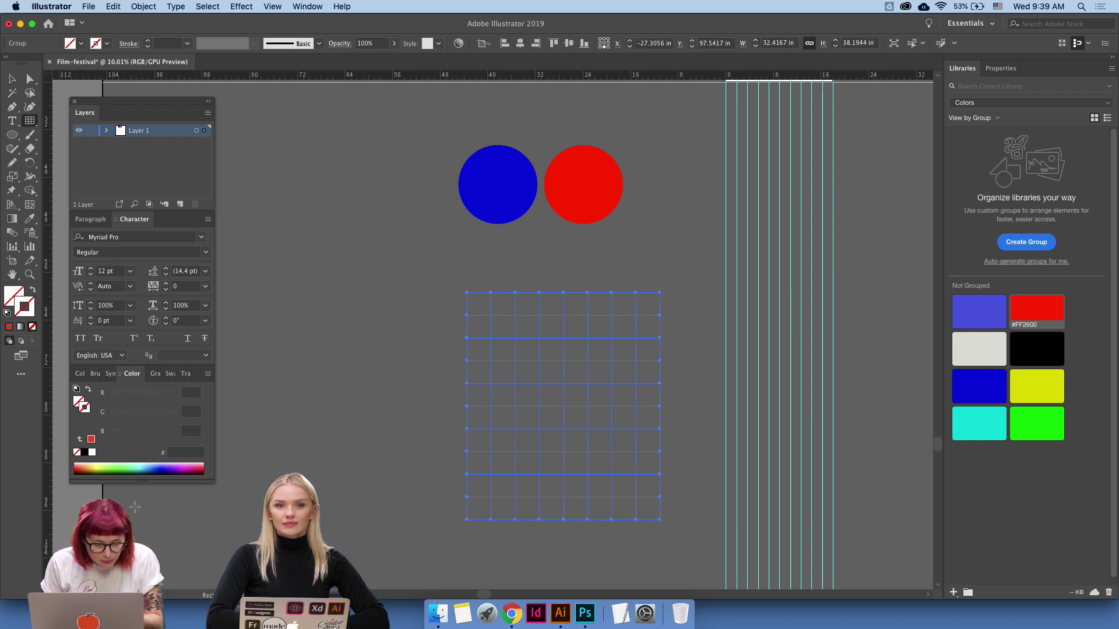
Give the rectangular grid a black 2 pt stroke and deselect it.
click(84, 453)
key(z)
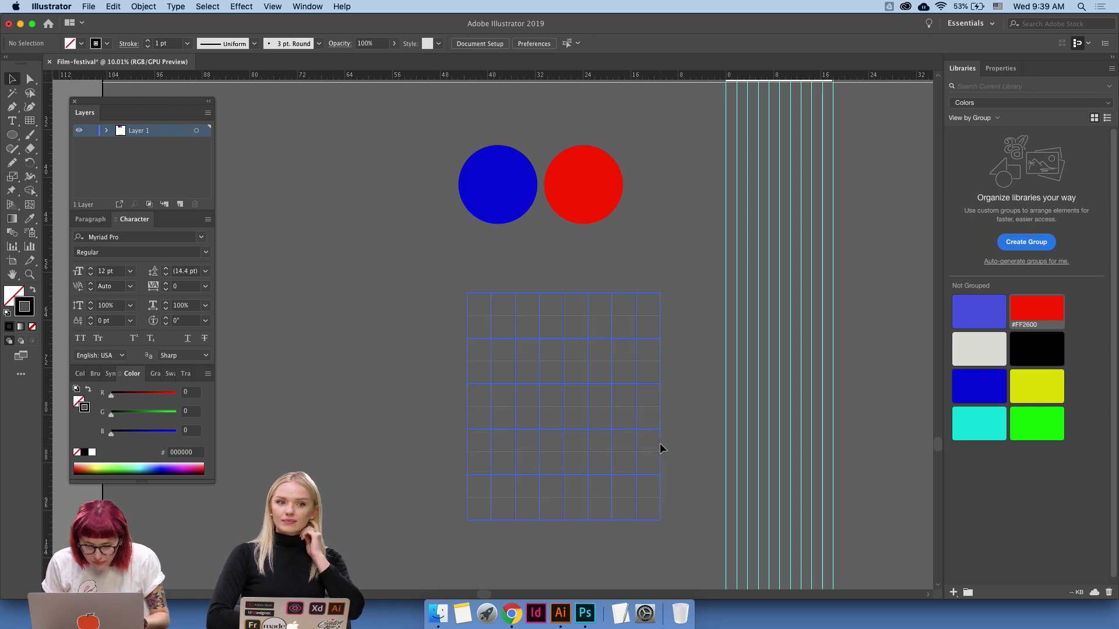
drag(547, 412, 637, 412)
key(v)
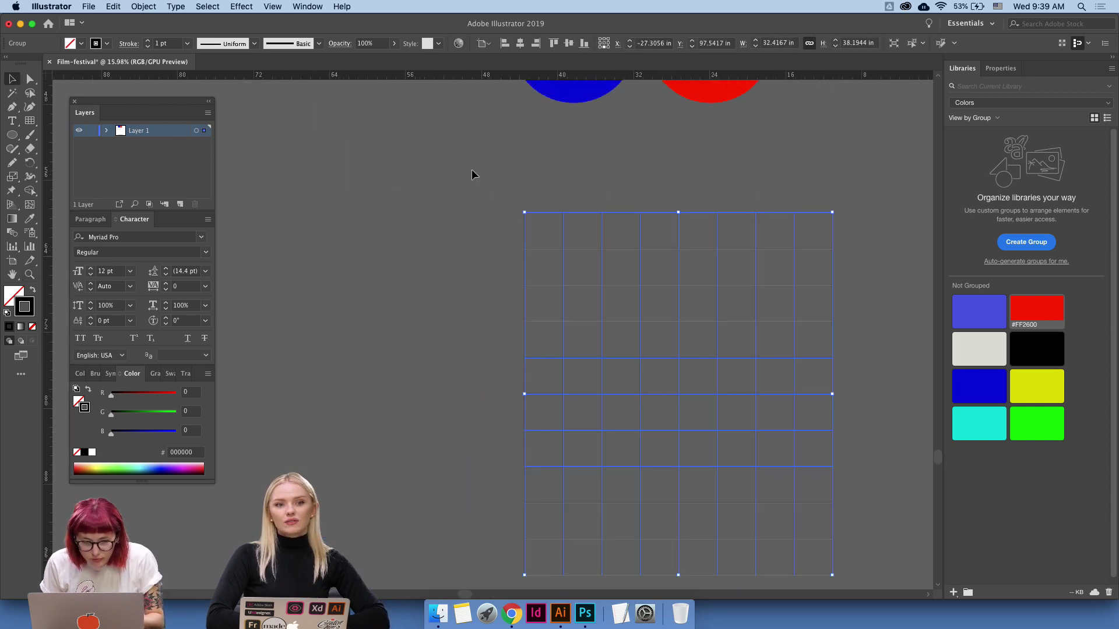
click(349, 139)
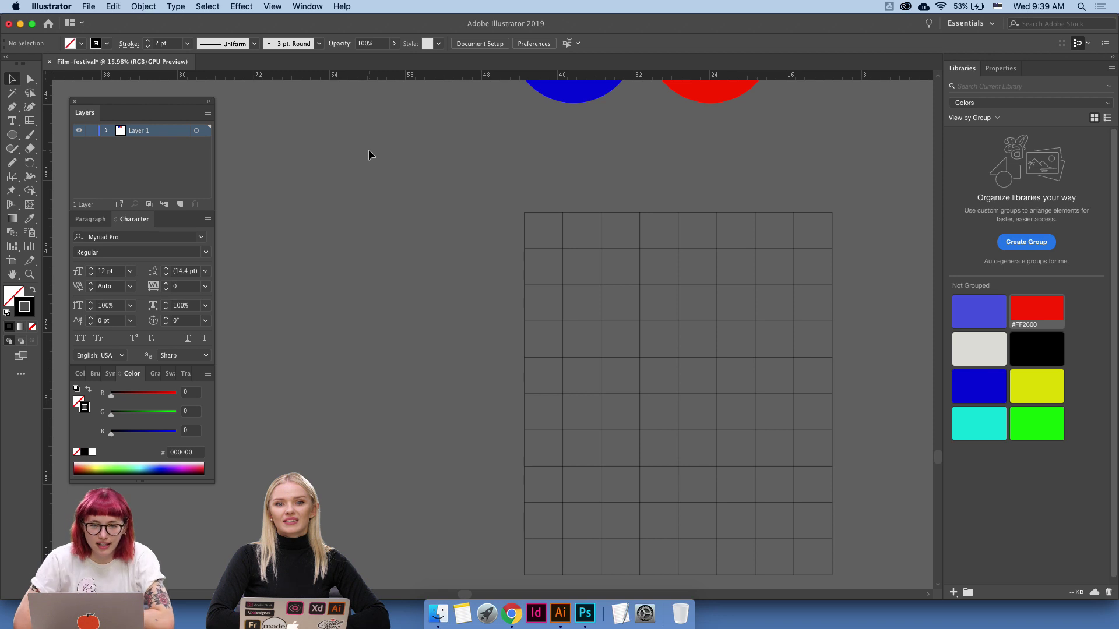
key(z)
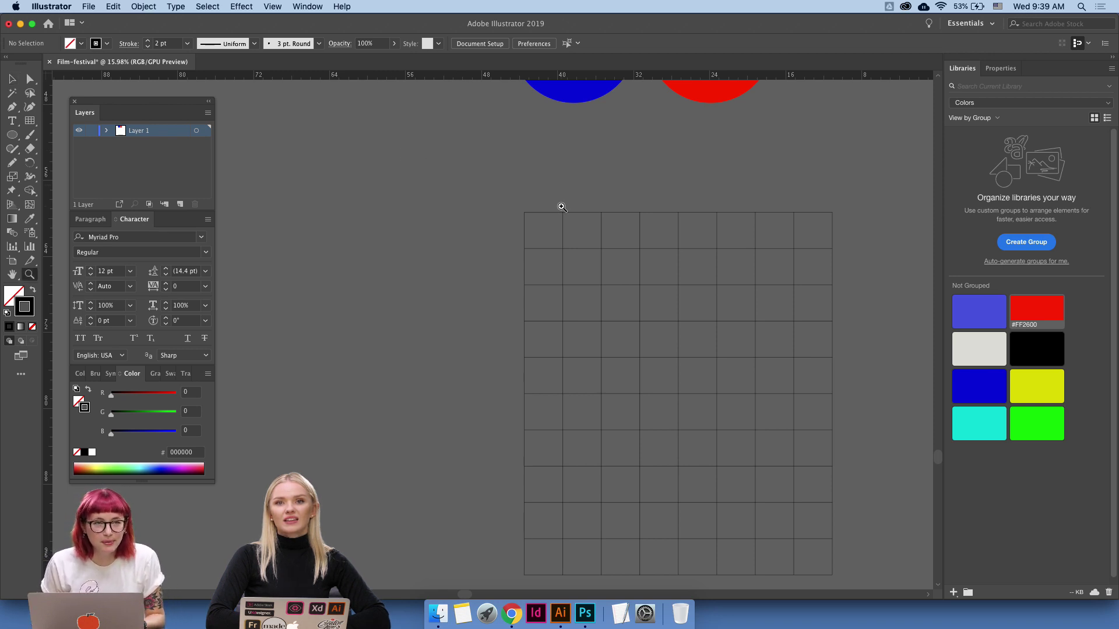
alt+click(670, 212)
key(v)
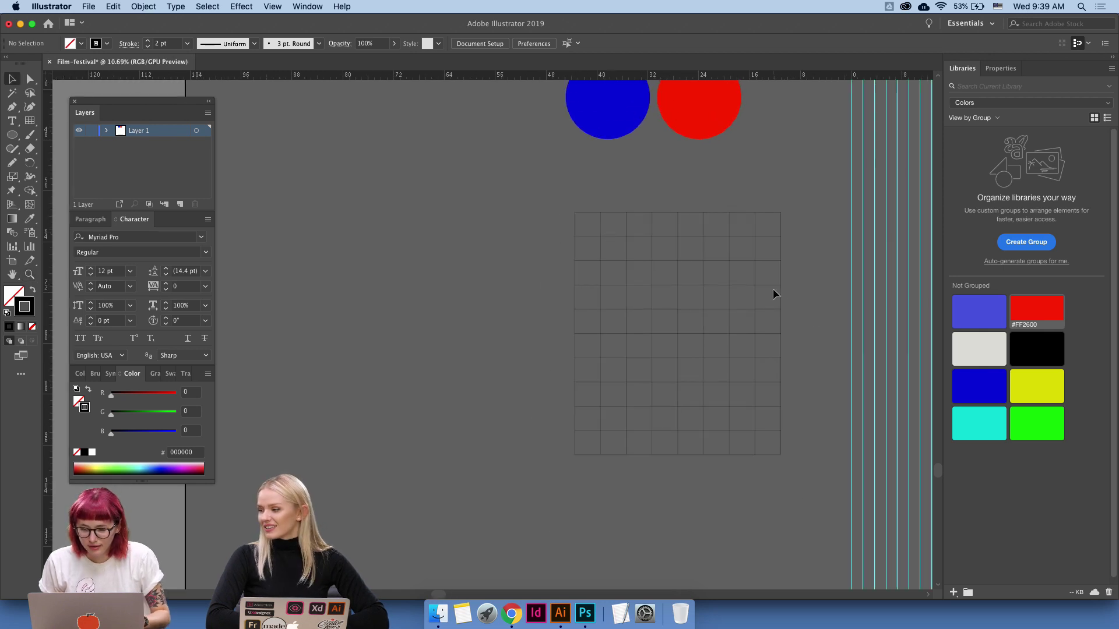
Move the rectangular grid to the left of the blue circle, its top edge slightly above the circles.
click(780, 290)
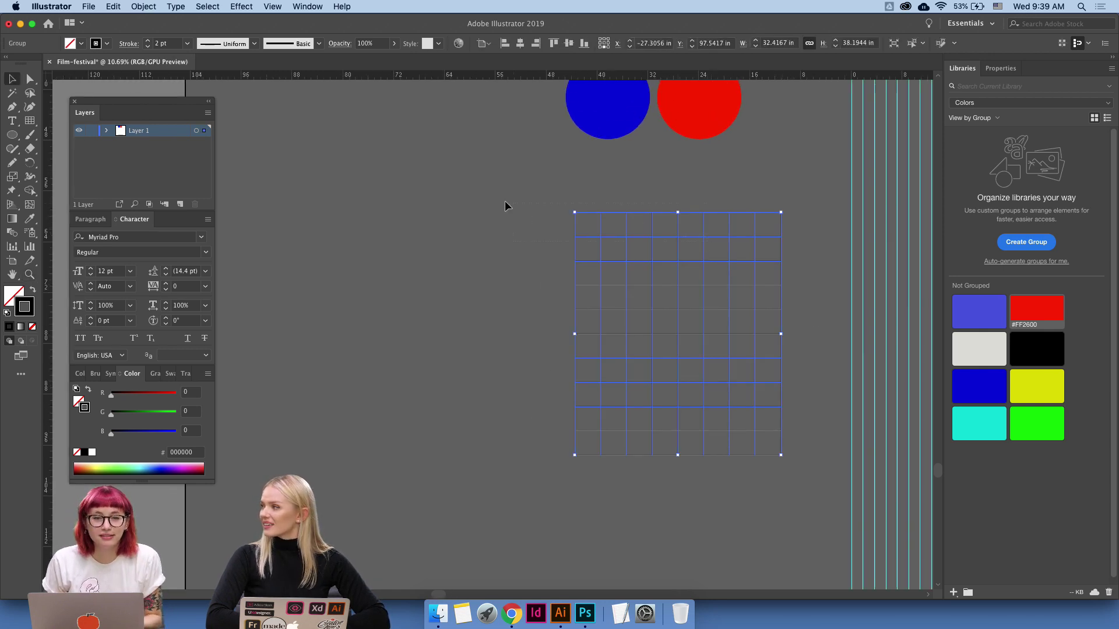
click(632, 215)
drag(631, 212, 372, 194)
scroll(507, 314, up, 5)
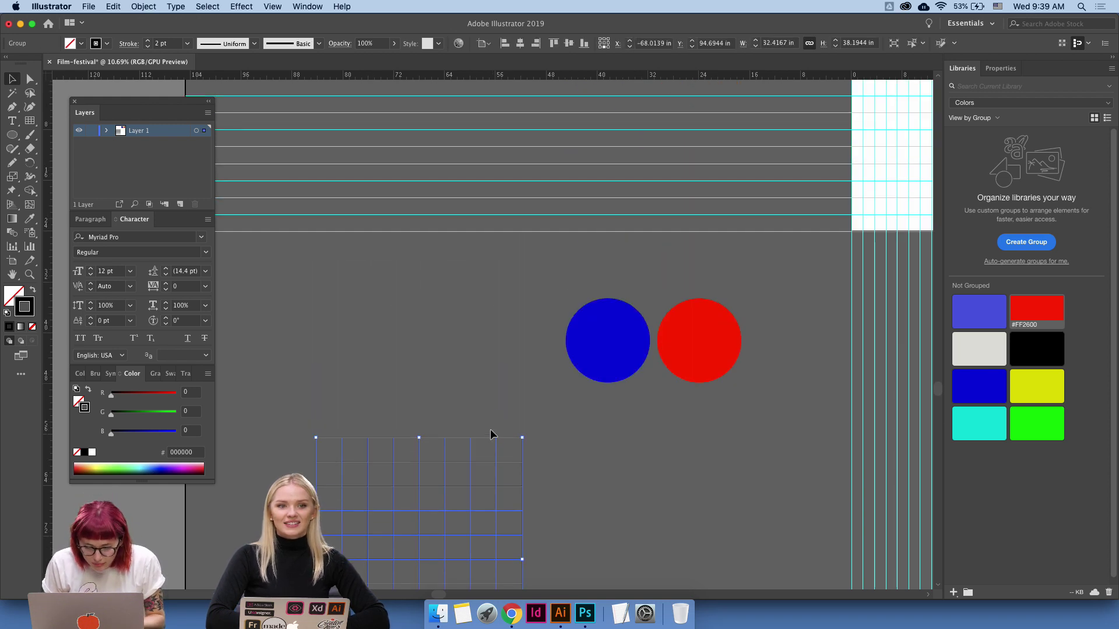
drag(492, 438, 510, 260)
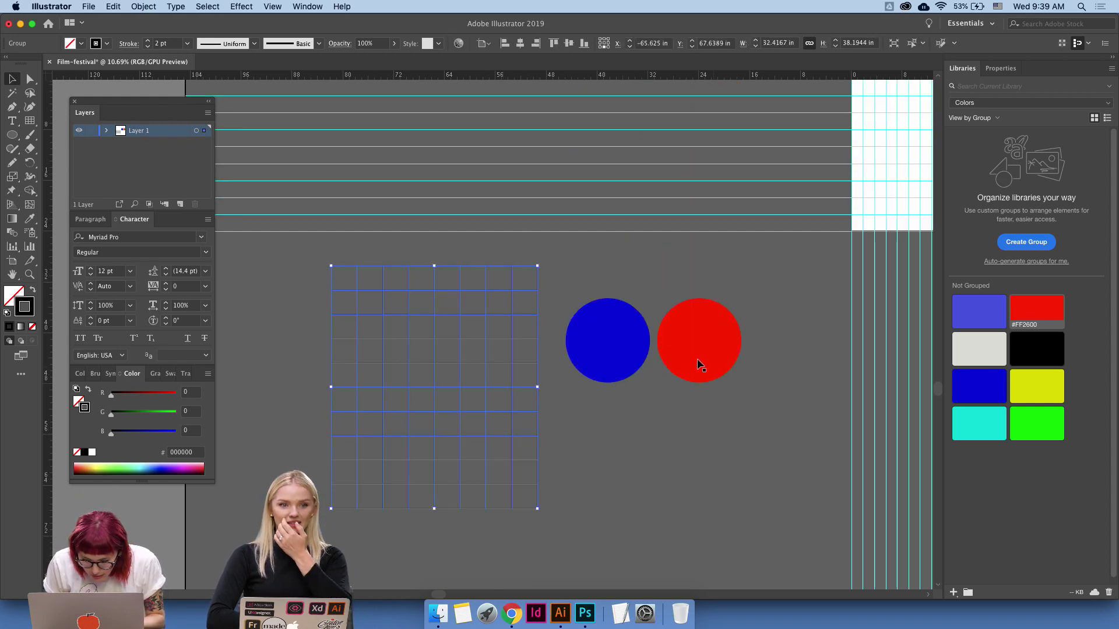
Create a new artboard about 87 x 48 in that encloses the grid and both circles, and leave artboard editing.
click(705, 367)
click(11, 260)
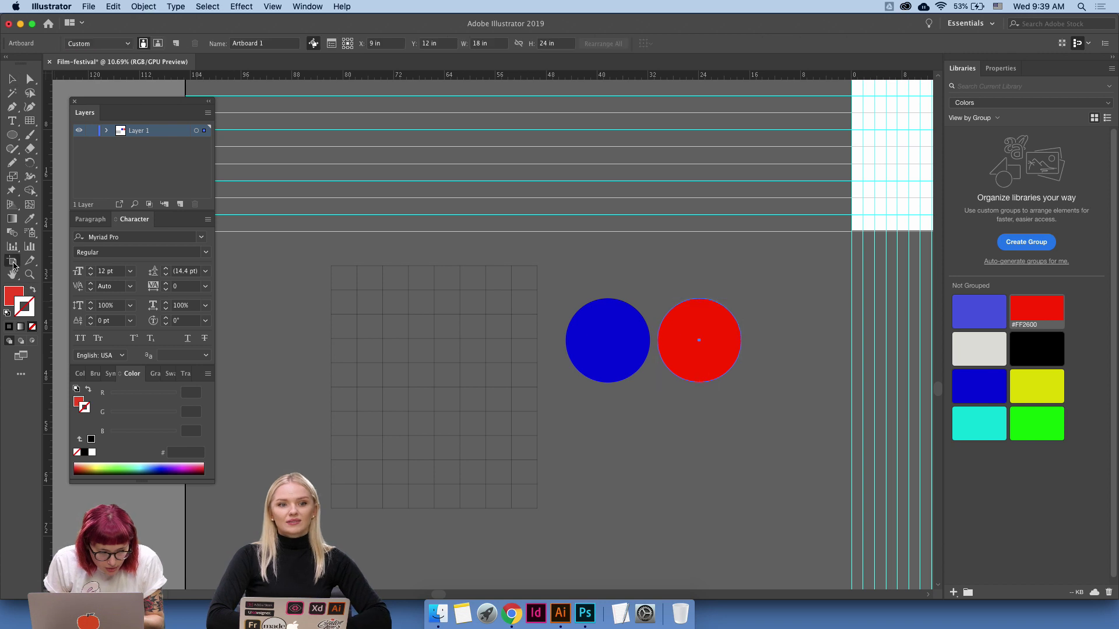
drag(285, 239, 841, 544)
key(Escape)
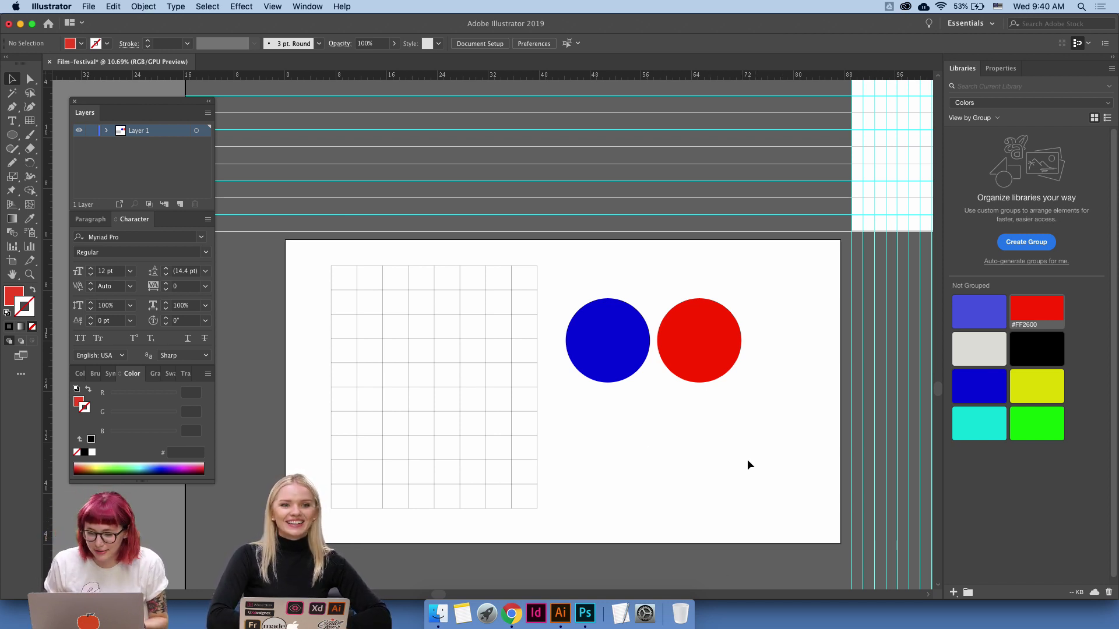
Scale the grid and both circles down together to about 57%, move them to the new artboard's upper-left corner and deselect them.
drag(714, 503, 443, 329)
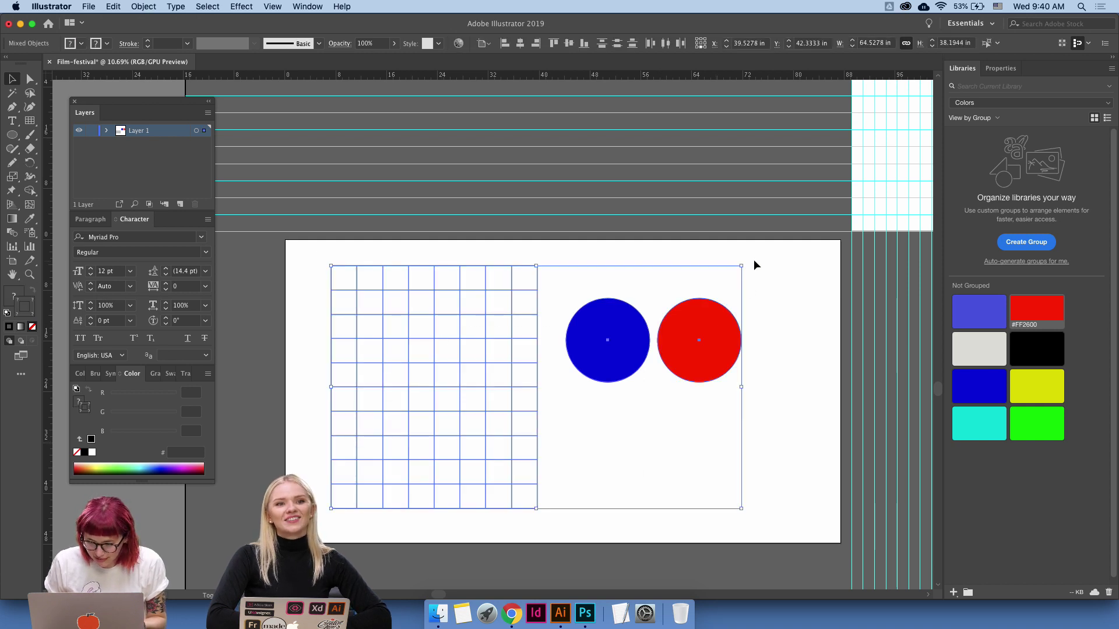
drag(740, 265, 567, 342)
drag(435, 416, 406, 300)
click(573, 392)
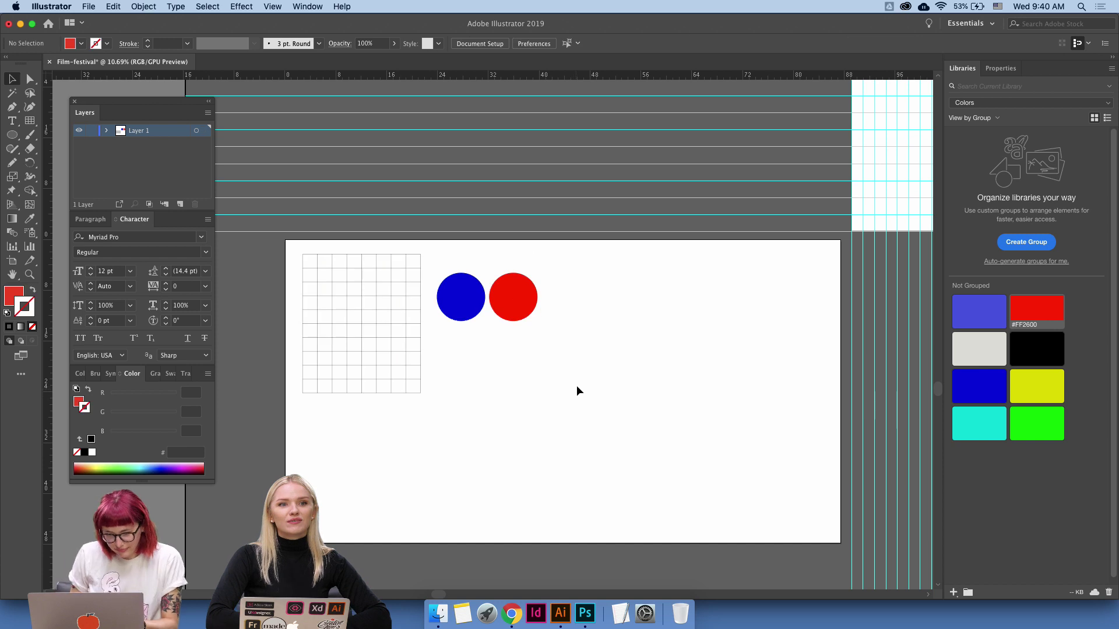
Draw two freehand wavy paths with the Pencil tool, one below the circles and one about 31 x 28 in to their right.
key(z)
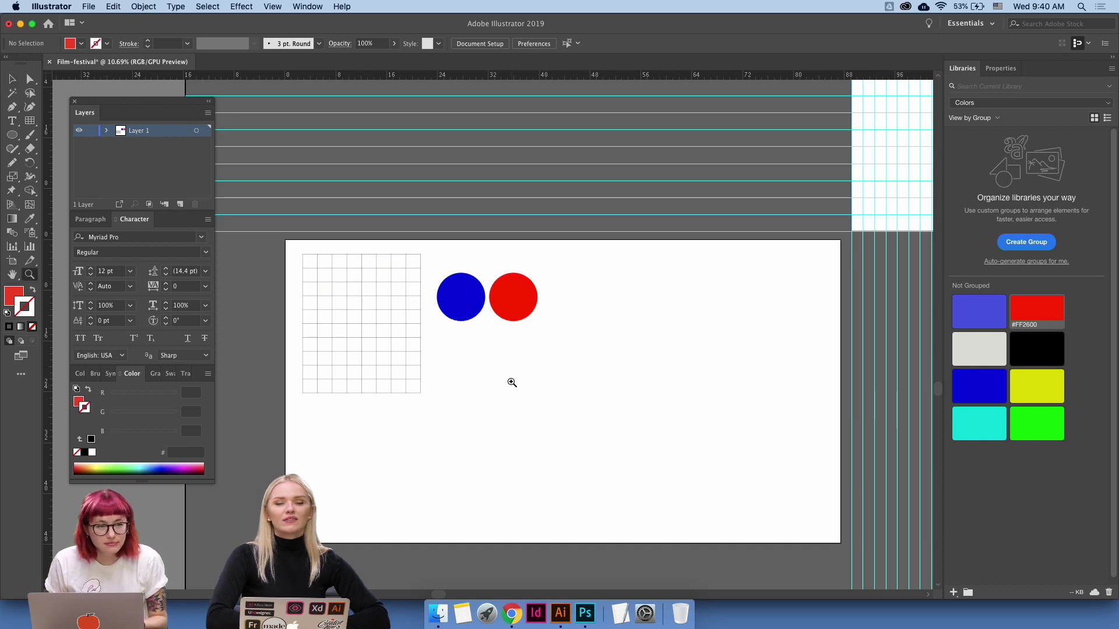
click(511, 382)
scroll(485, 244, down, 3)
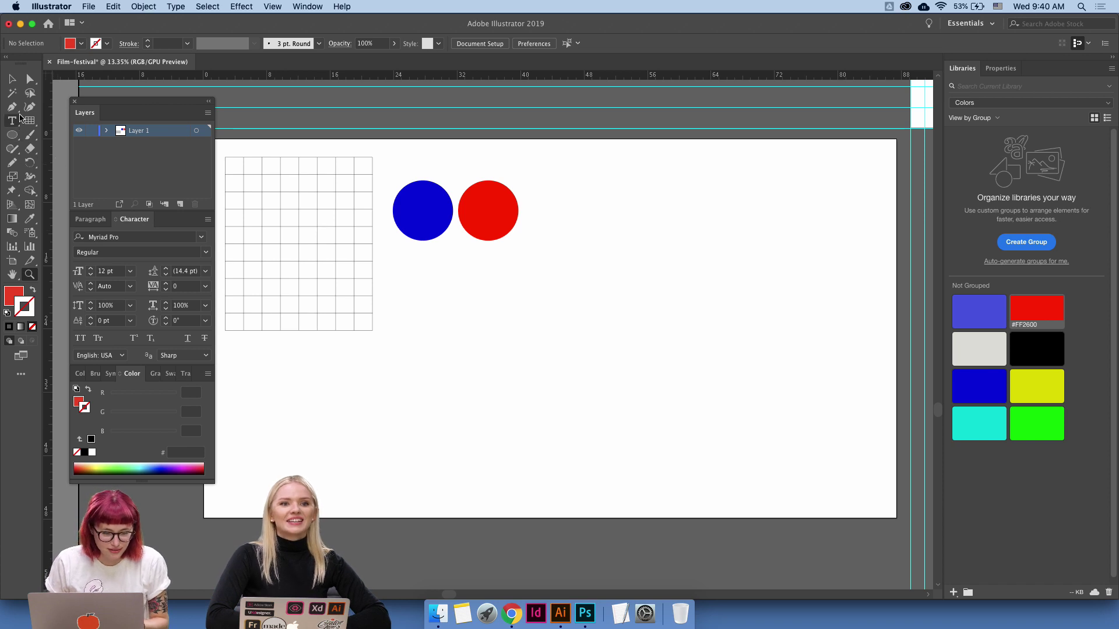
key(n)
mouse_move(433, 312)
mouse_down()
mouse_move(469, 362)
mouse_move(548, 366)
mouse_move(594, 440)
mouse_move(674, 442)
mouse_up()
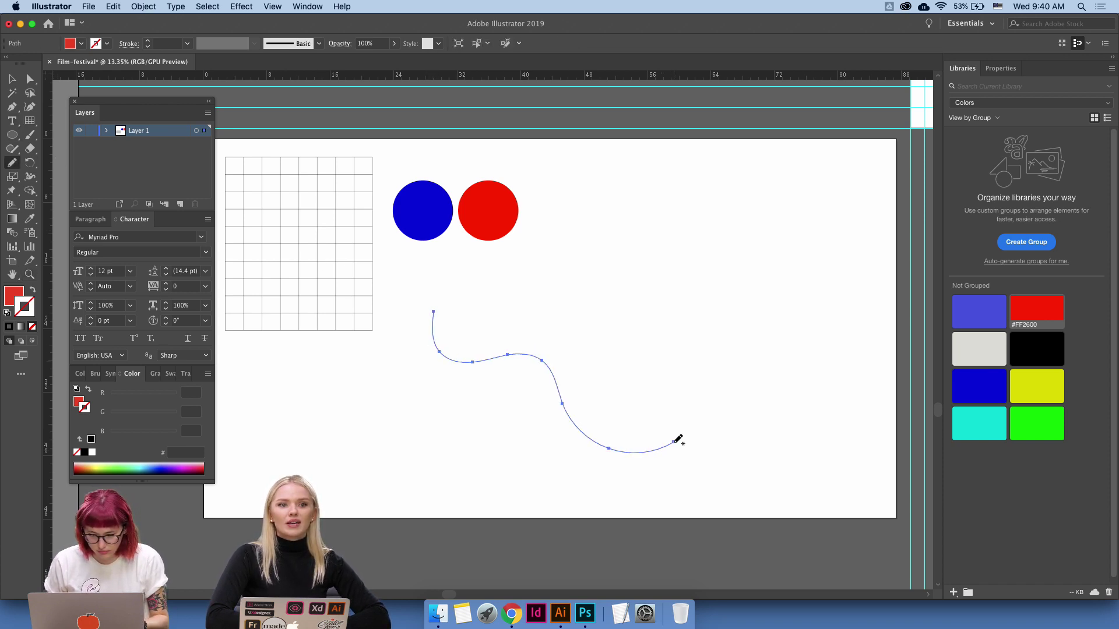
mouse_move(595, 181)
mouse_down()
mouse_move(632, 182)
mouse_move(657, 250)
mouse_move(719, 248)
mouse_move(757, 271)
mouse_move(754, 313)
mouse_move(836, 359)
mouse_move(837, 399)
mouse_up()
Copy the grid's black 2 pt stroke to both wavy paths with the Eyedropper, check them unselected, and reselect the two paths.
key(v)
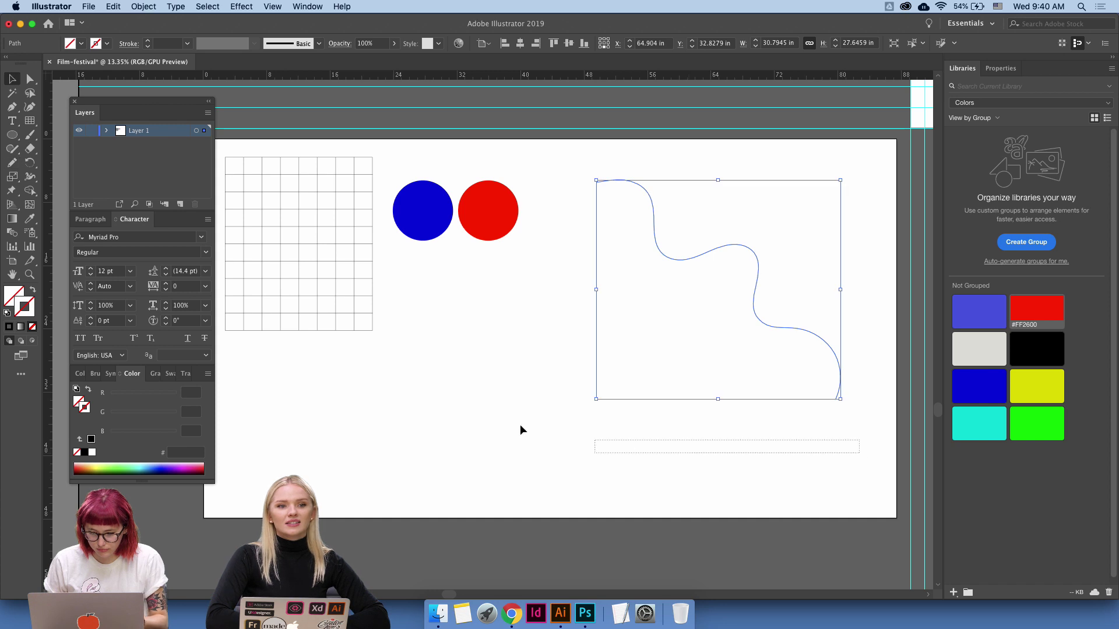
shift+click(471, 358)
key(i)
click(374, 323)
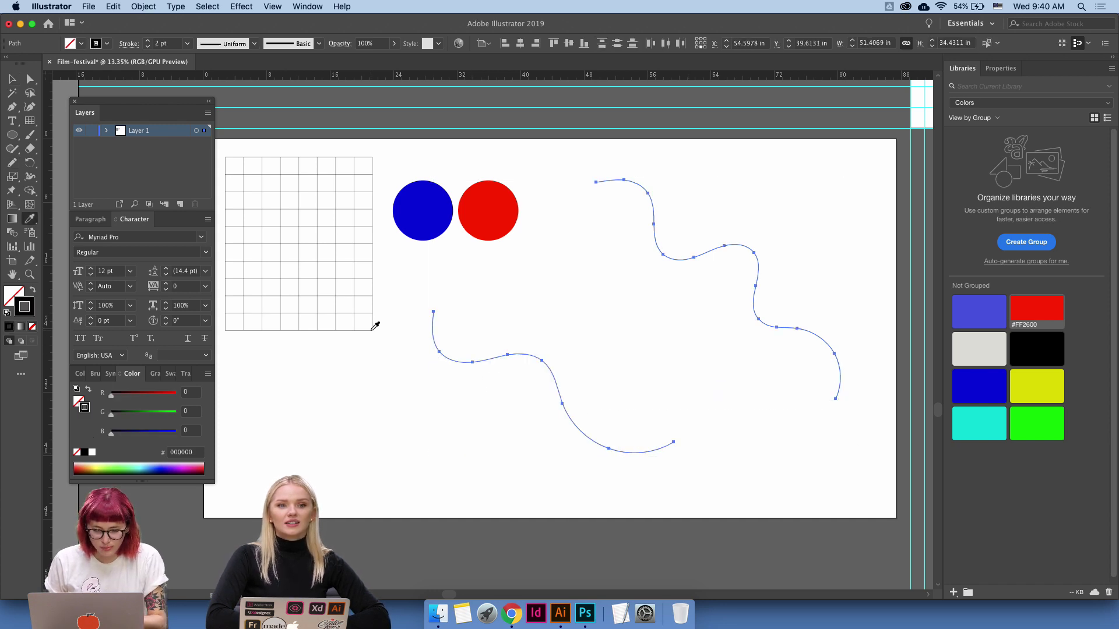
key(v)
click(391, 365)
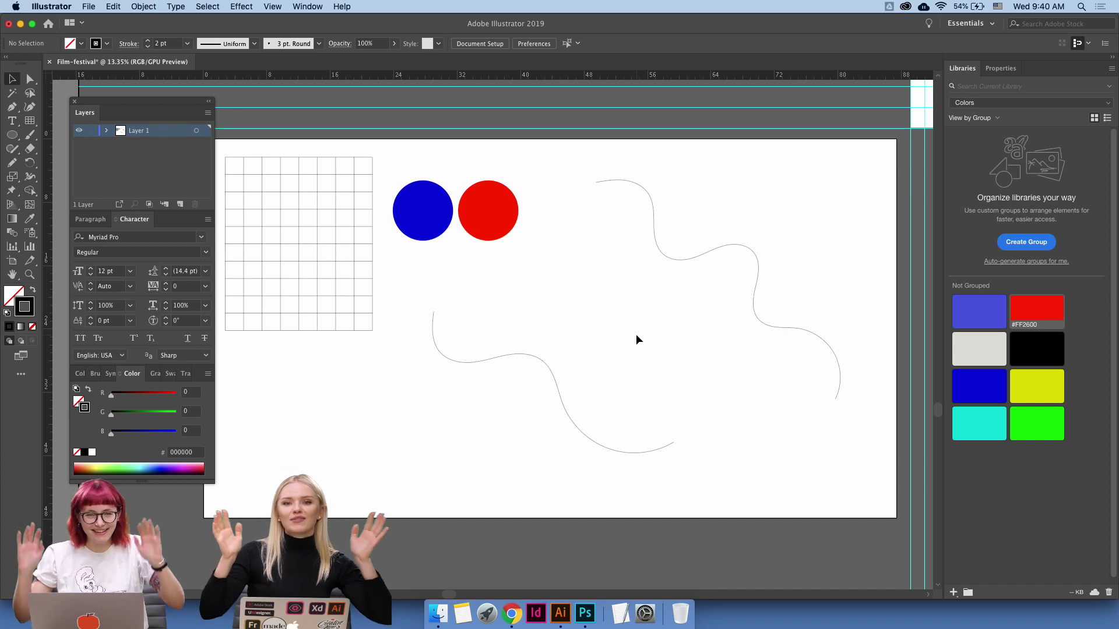
drag(775, 251, 453, 477)
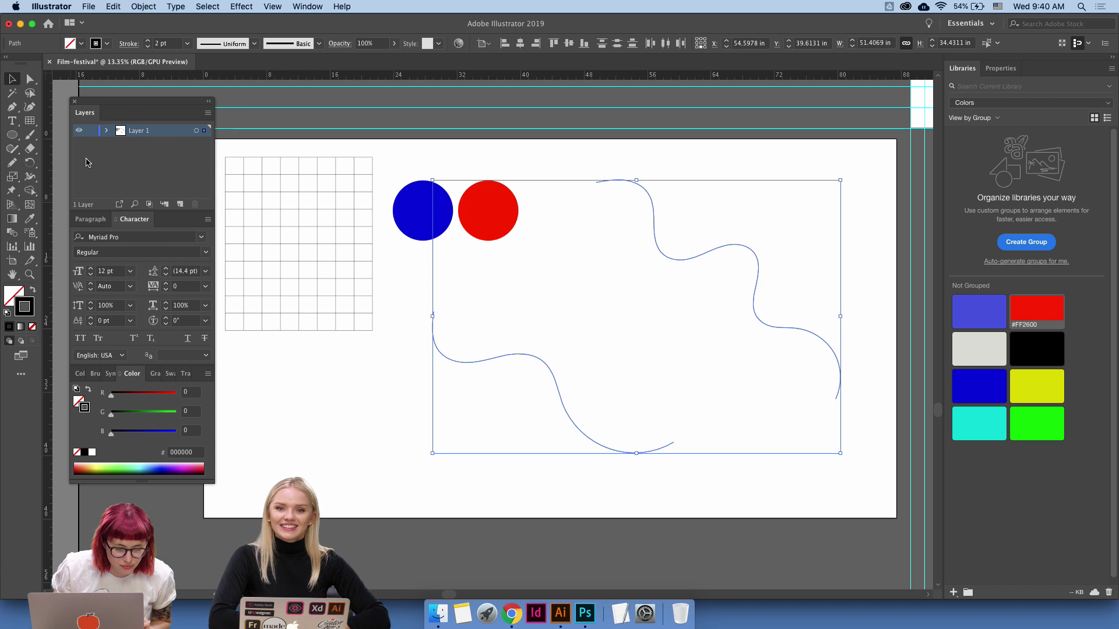
click(20, 236)
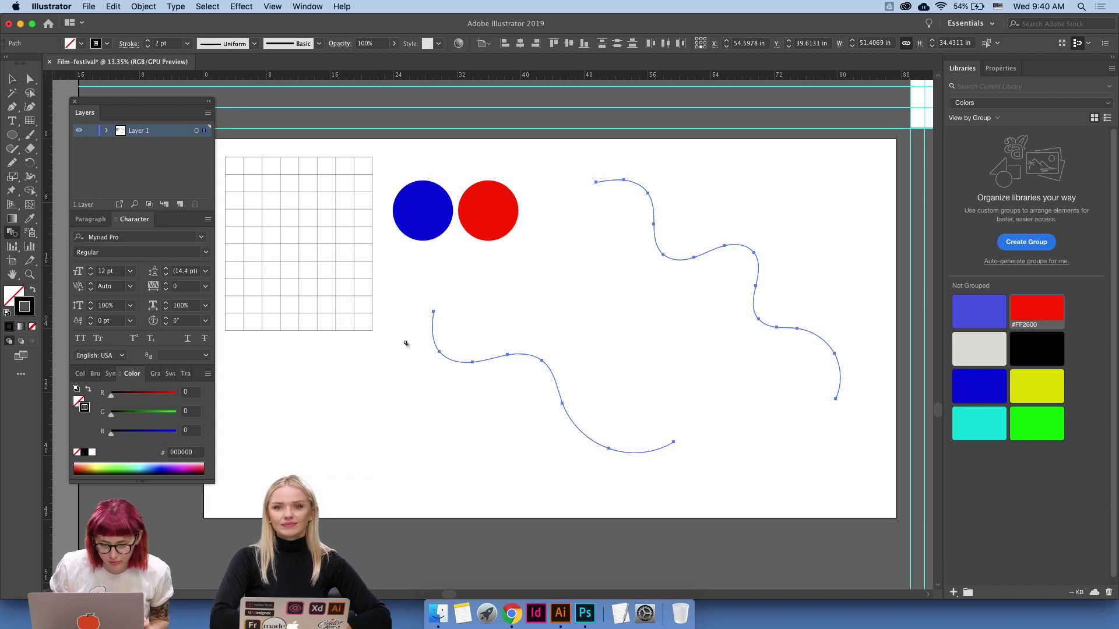
key(v)
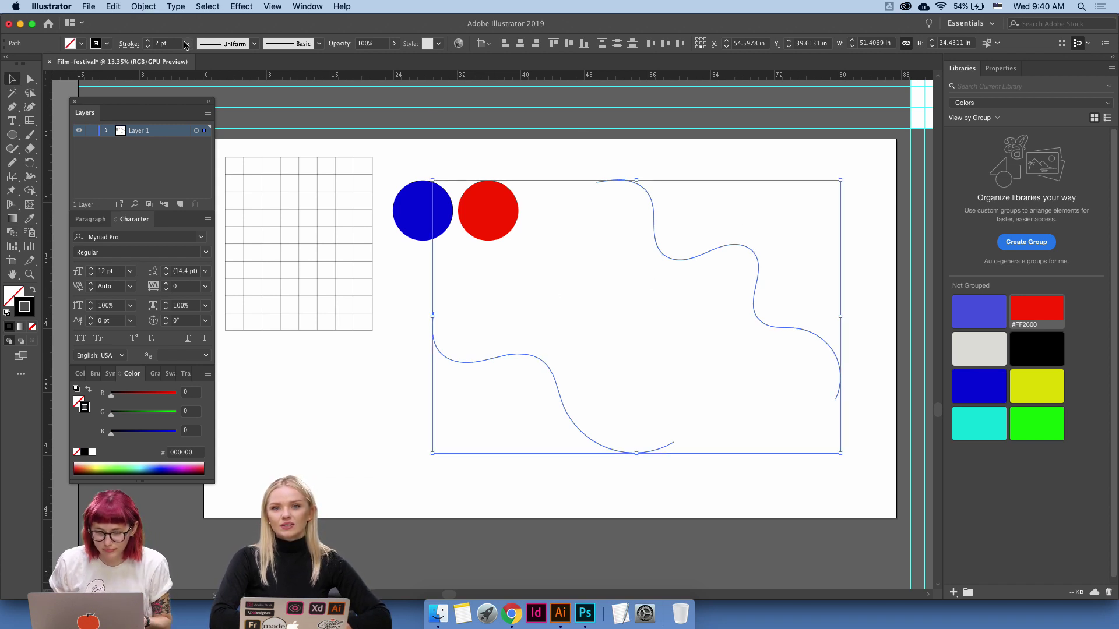
click(341, 7)
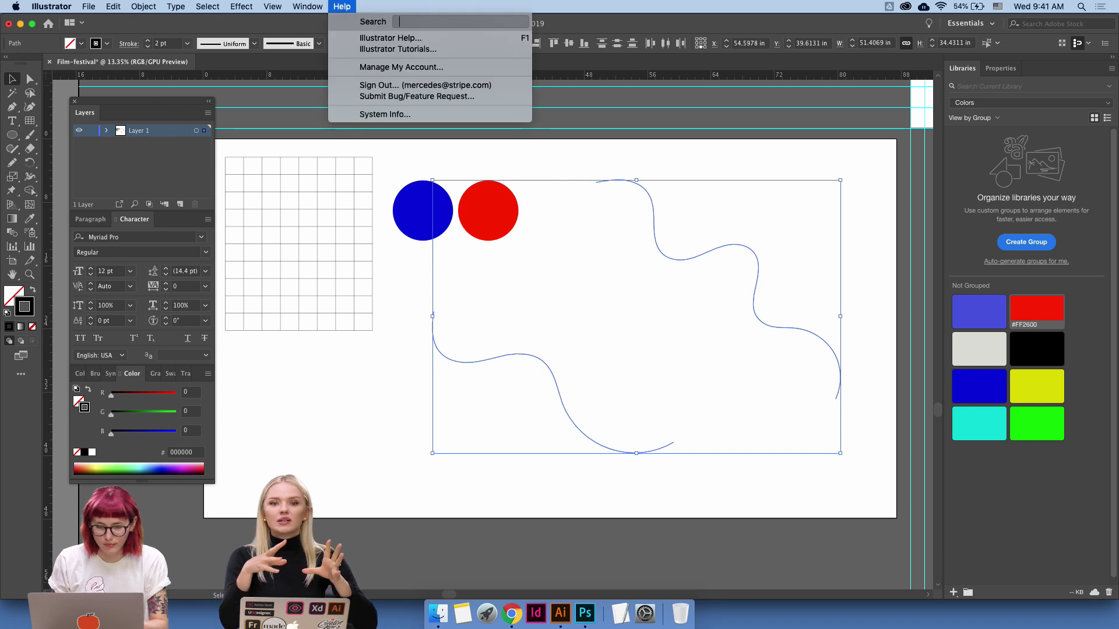
text(blend)
key(BackSpace)
key(BackSpace)
key(BackSpace)
key(BackSpace)
key(BackSpace)
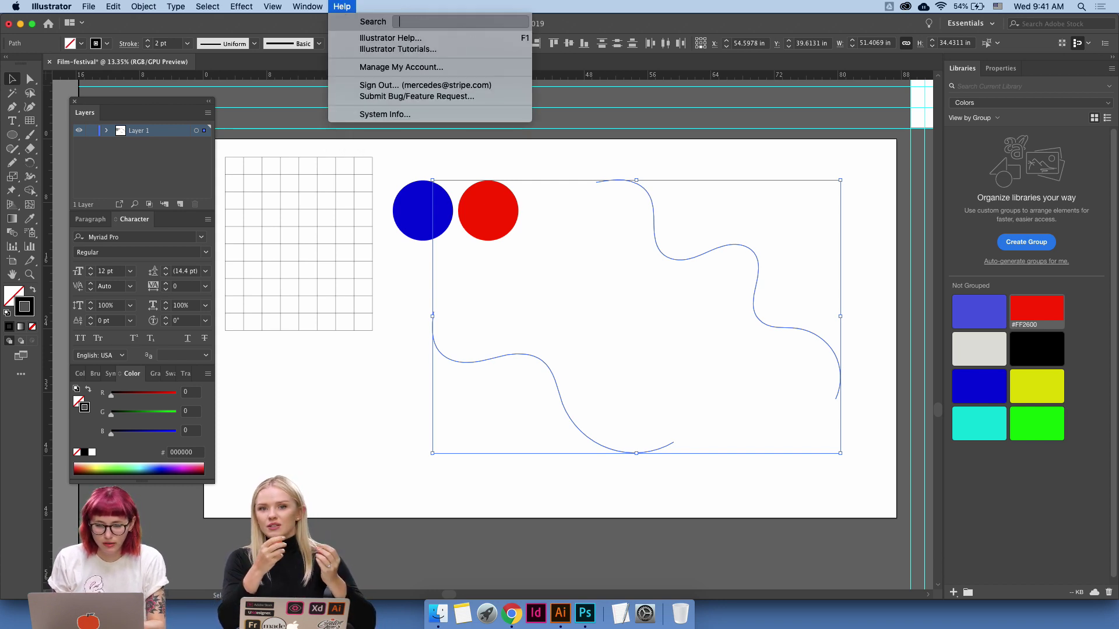
Set the blend options to Specified Steps spacing with 50 steps.
mouse_move(119, 9)
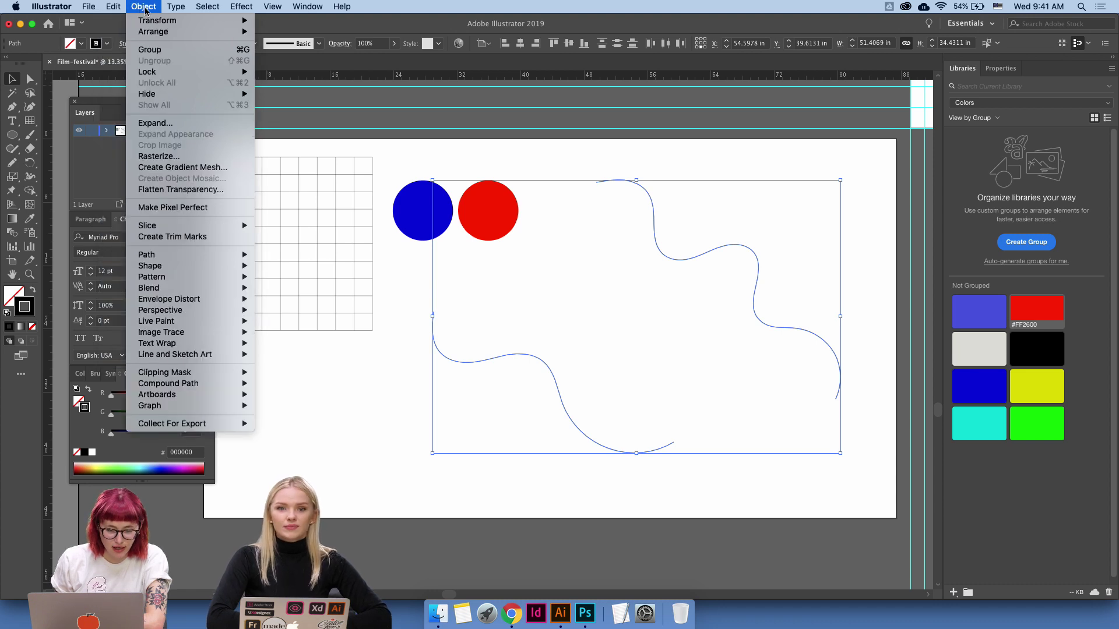
mouse_move(184, 287)
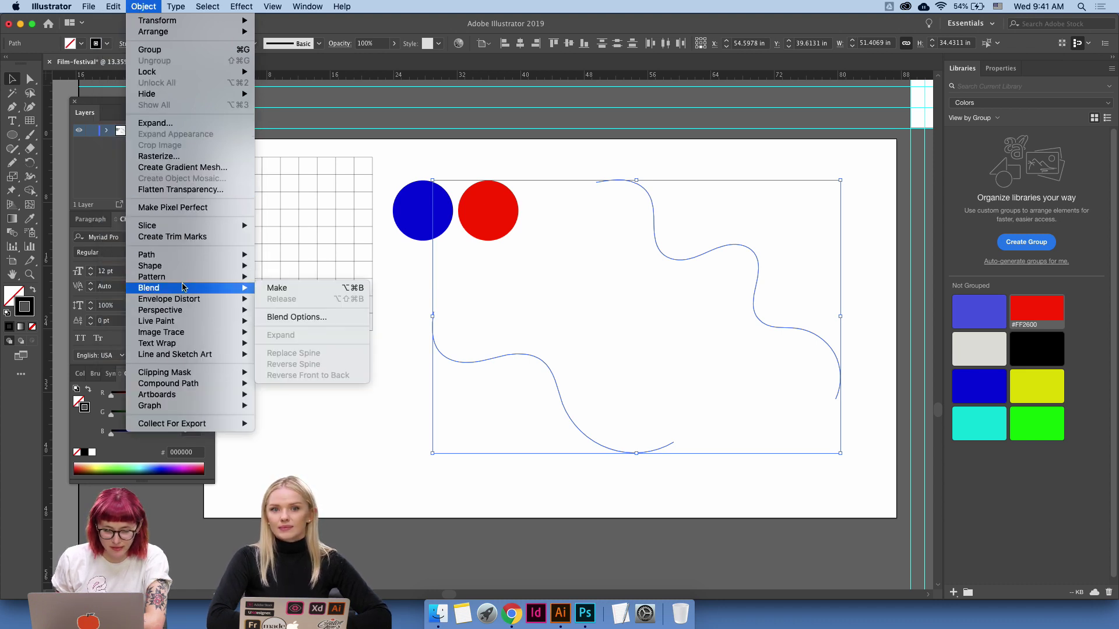
click(296, 317)
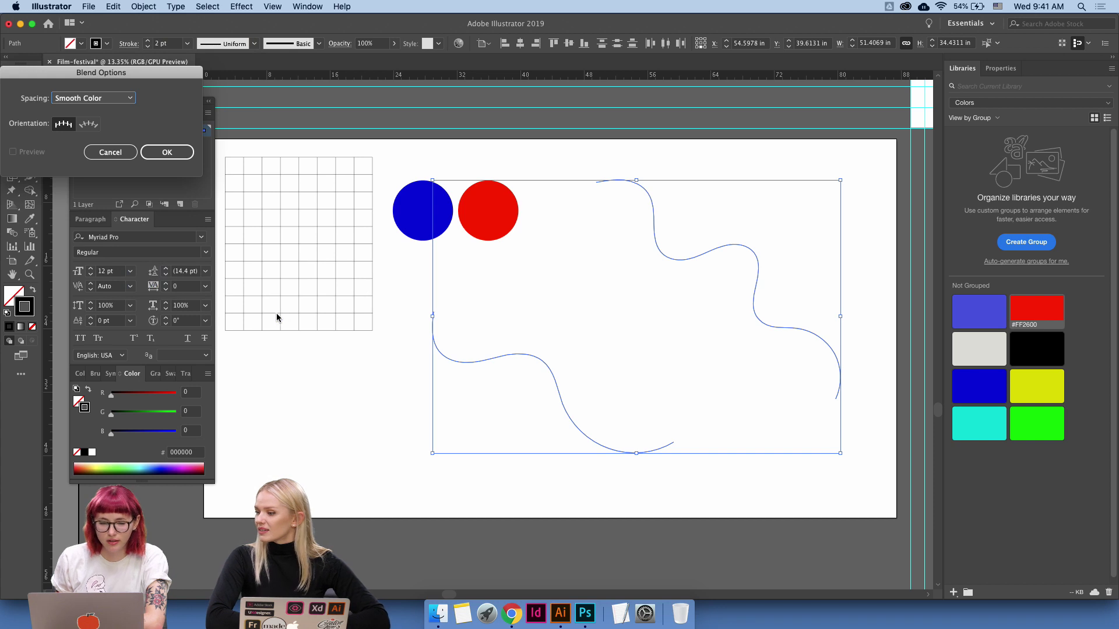
click(94, 98)
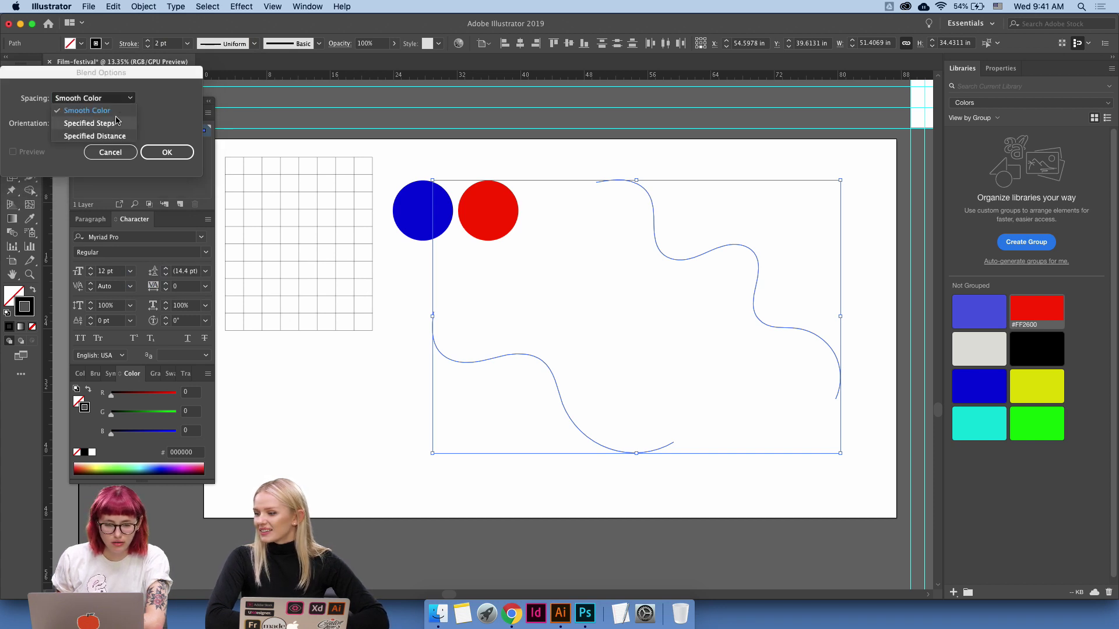
click(87, 110)
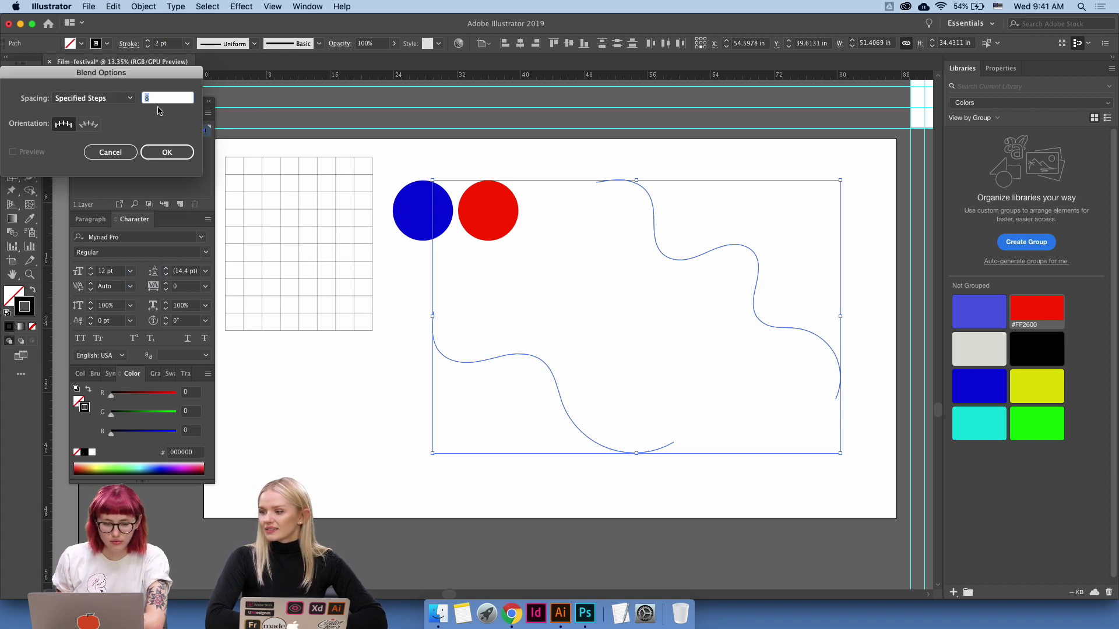
text(20)
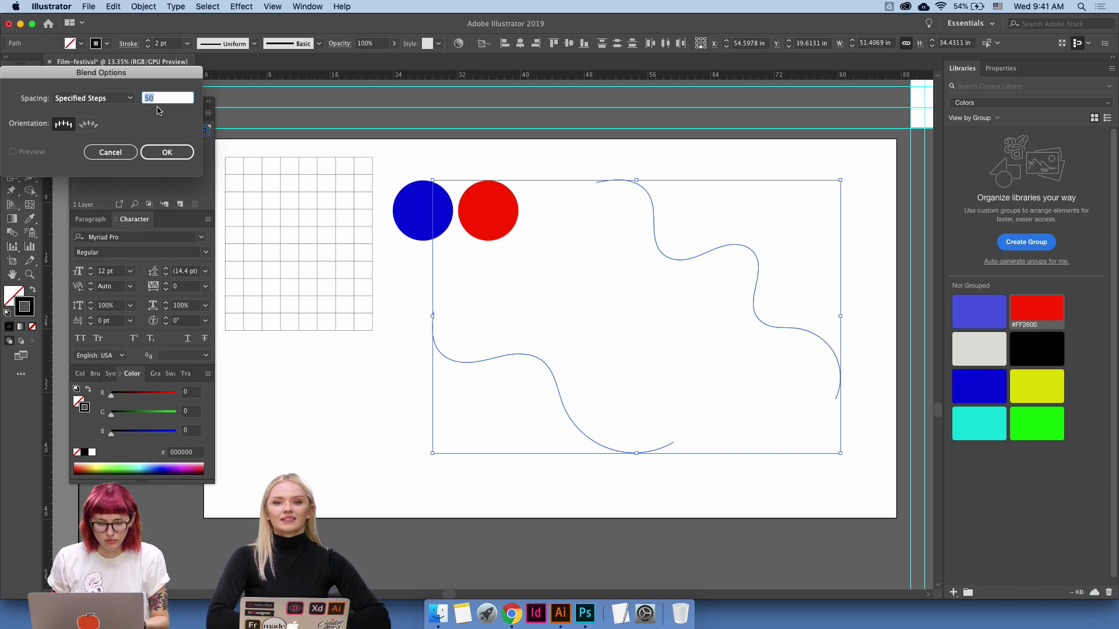
key(Return)
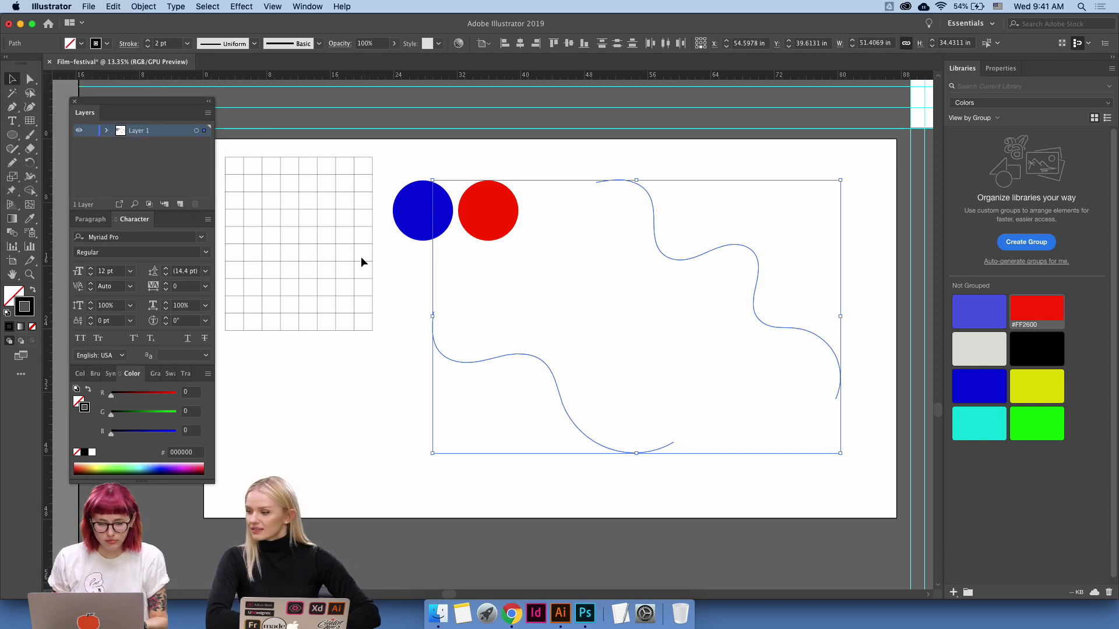
Make a blend between the two selected wavy paths.
click(144, 7)
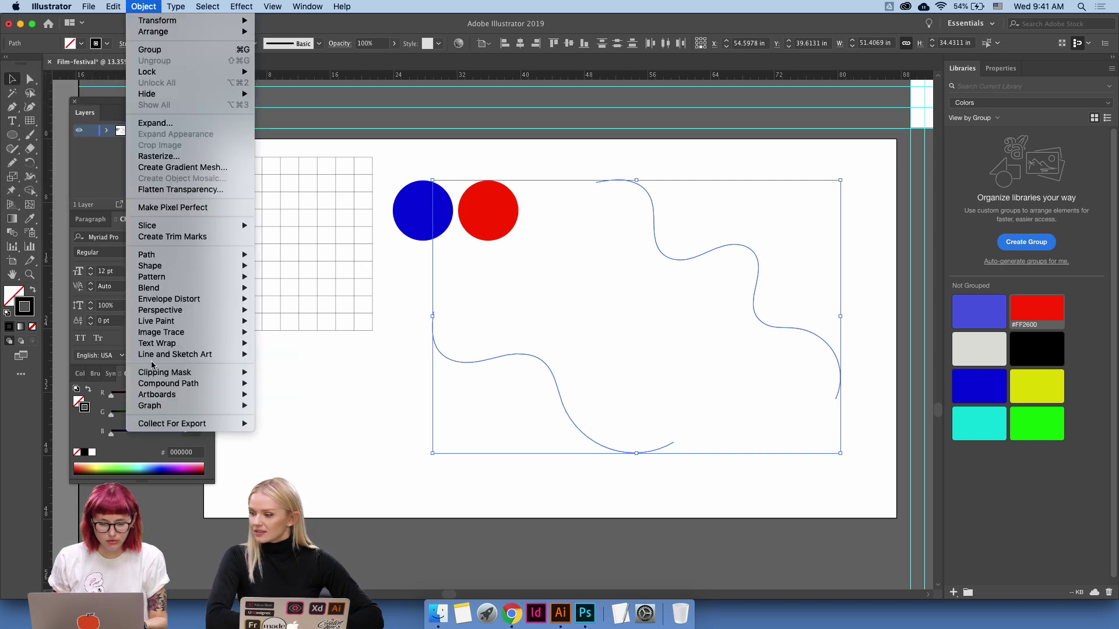
mouse_move(176, 288)
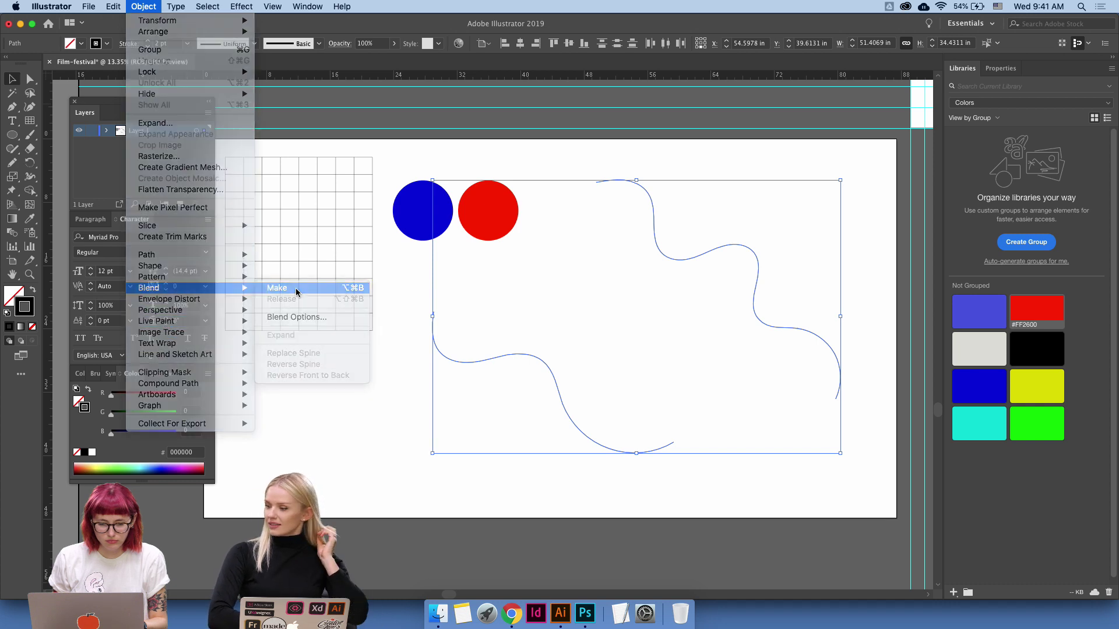
click(296, 288)
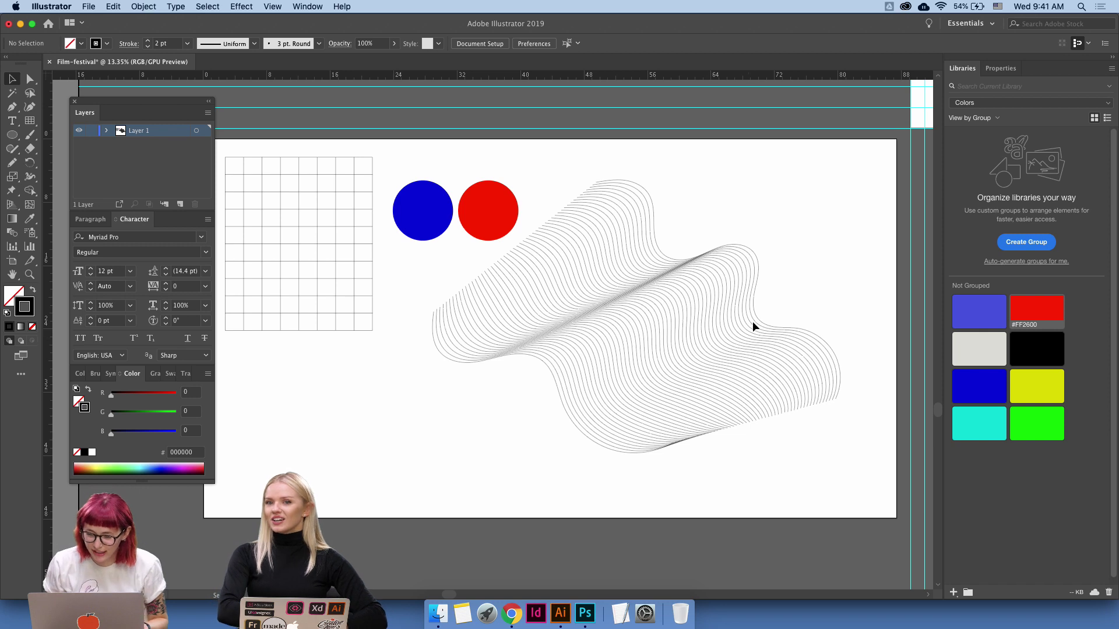
Extend the new artboard's bottom edge downward to add empty space below the grid and the blend, and deselect everything.
click(706, 348)
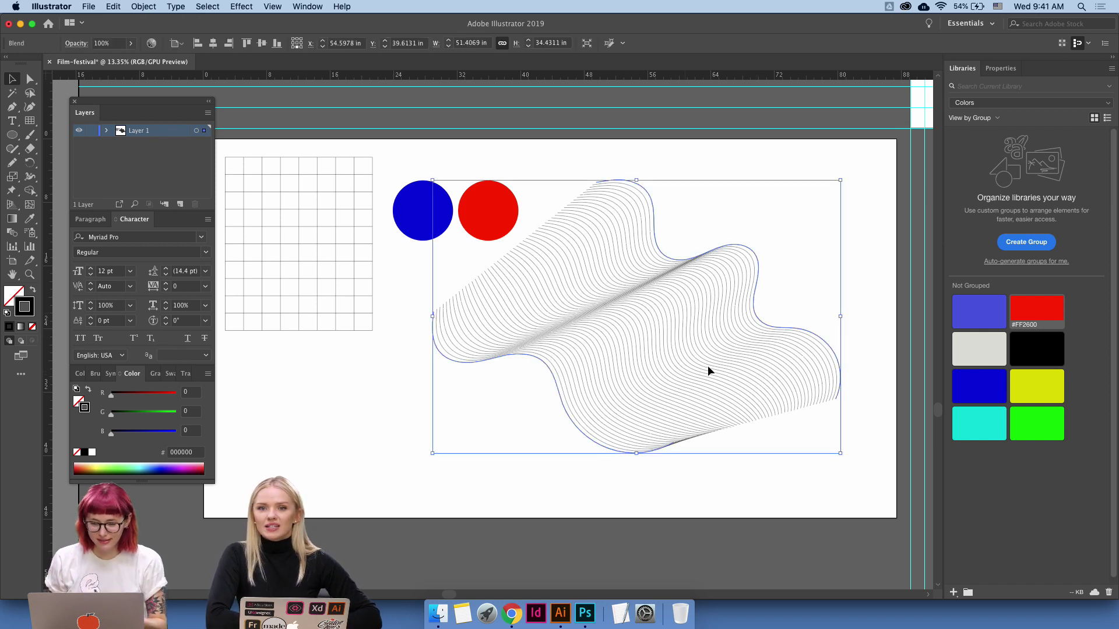
scroll(711, 367, down, 5)
scroll(711, 367, left, 3)
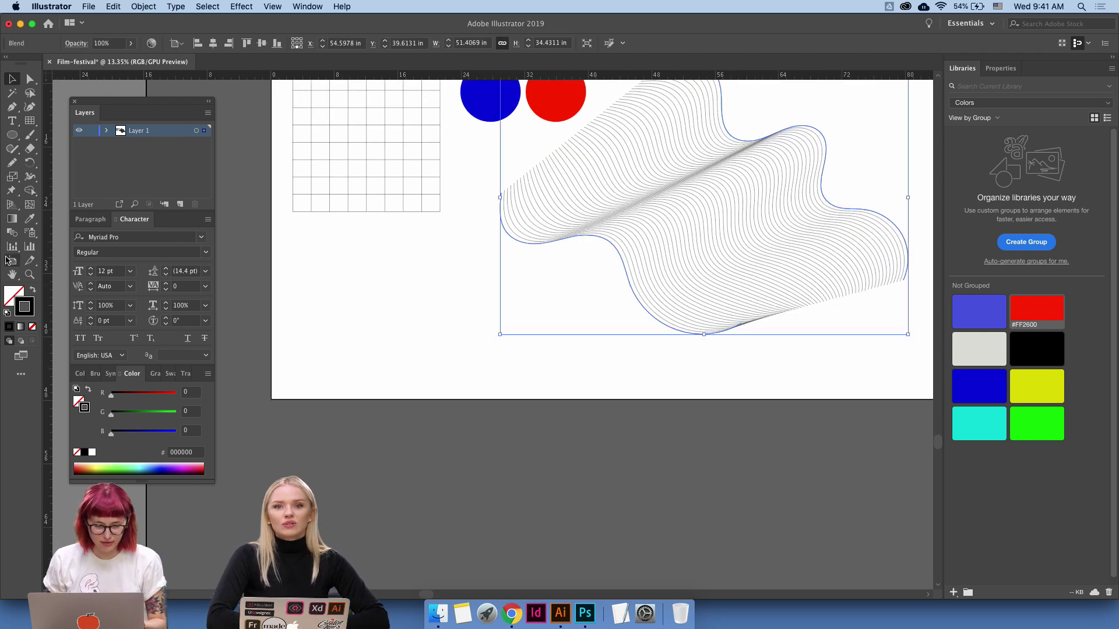
key(shift+o)
drag(619, 402, 628, 589)
key(b)
key(v)
click(647, 433)
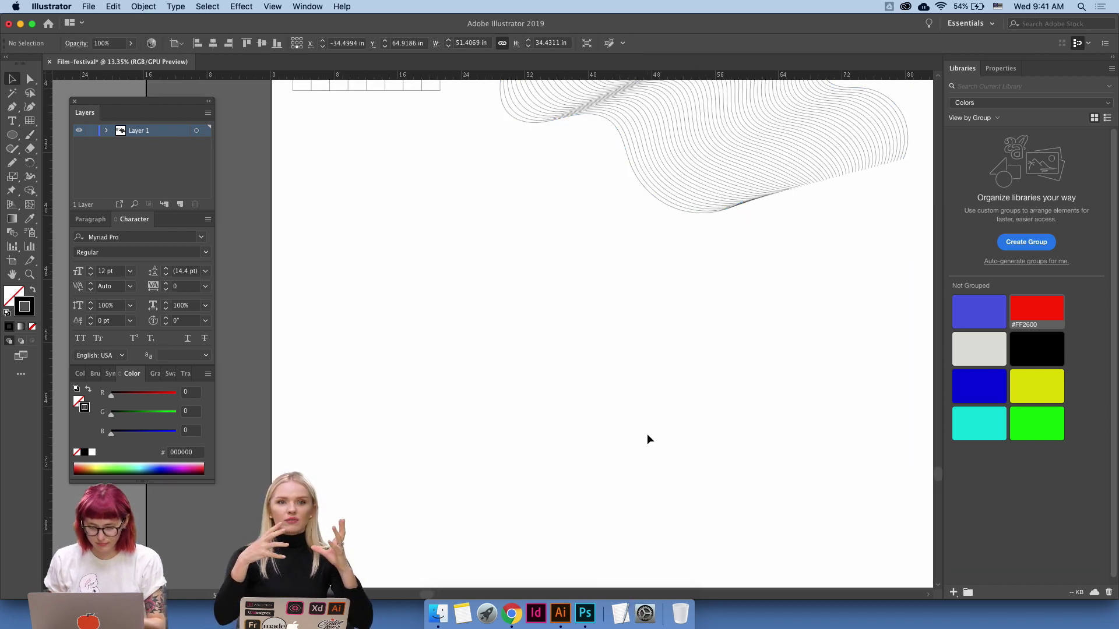
Activate the Pencil tool for drawing in the empty artboard area below the rectangular grid.
scroll(647, 433, up, 5)
scroll(647, 433, left, 3)
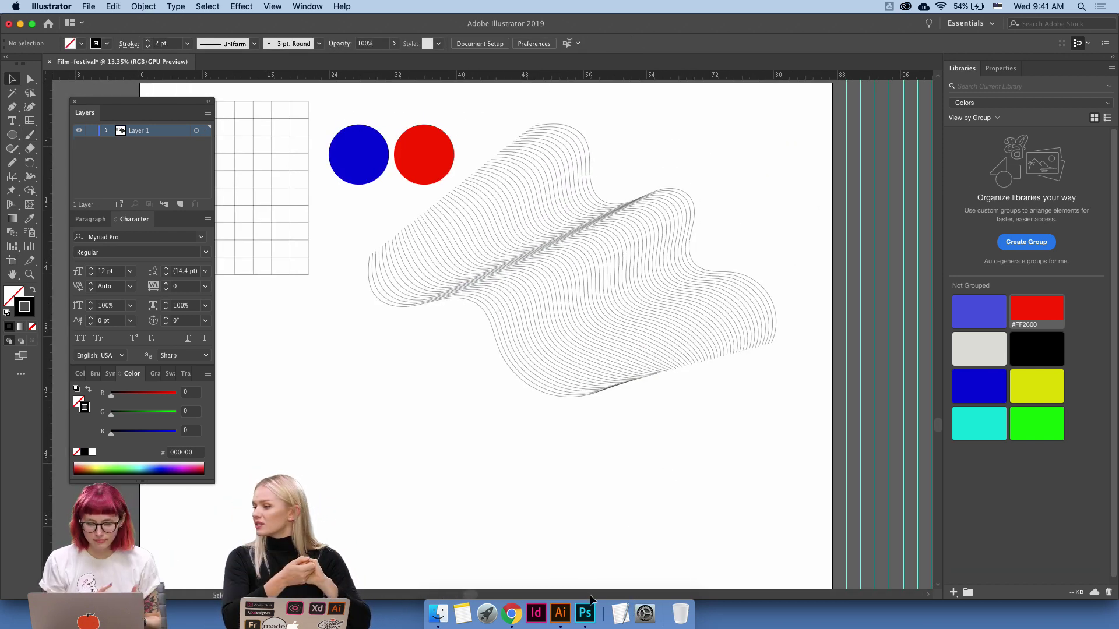
scroll(624, 452, left, 4)
scroll(624, 452, down, 2)
key(n)
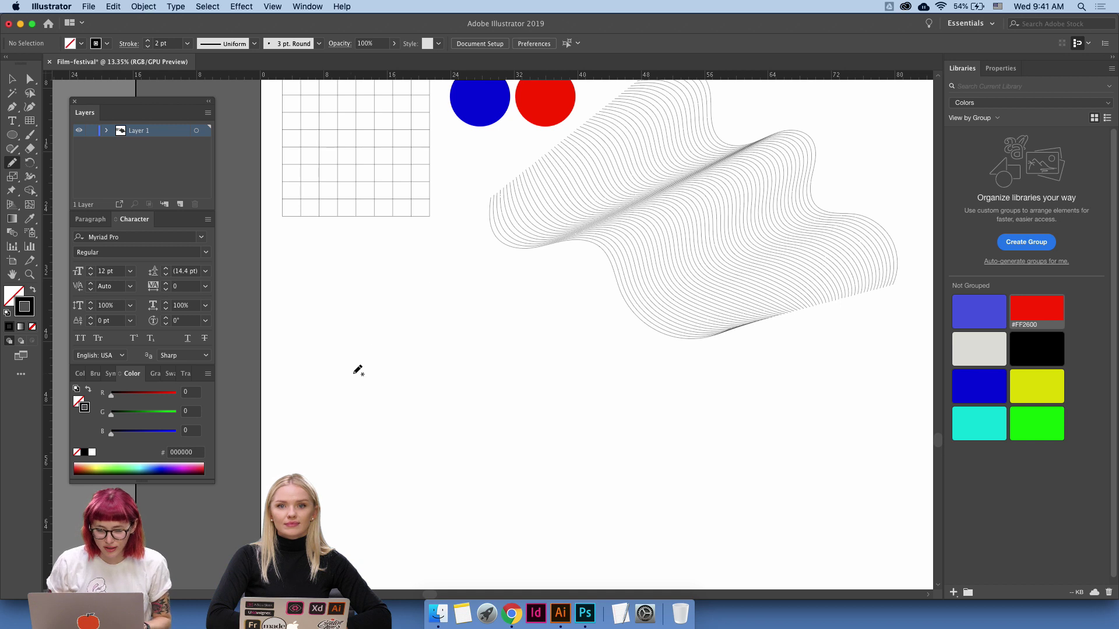
scroll(381, 365, down, 2)
drag(385, 327, 569, 443)
key(ctrl+z)
mouse_move(411, 299)
mouse_down()
mouse_move(518, 369)
mouse_move(547, 436)
mouse_up()
key(super+z)
Draw a freehand wavy path about 38.2 x 27.6 in with the Pencil tool in the empty area below the grid.
scroll(383, 295, down, 2)
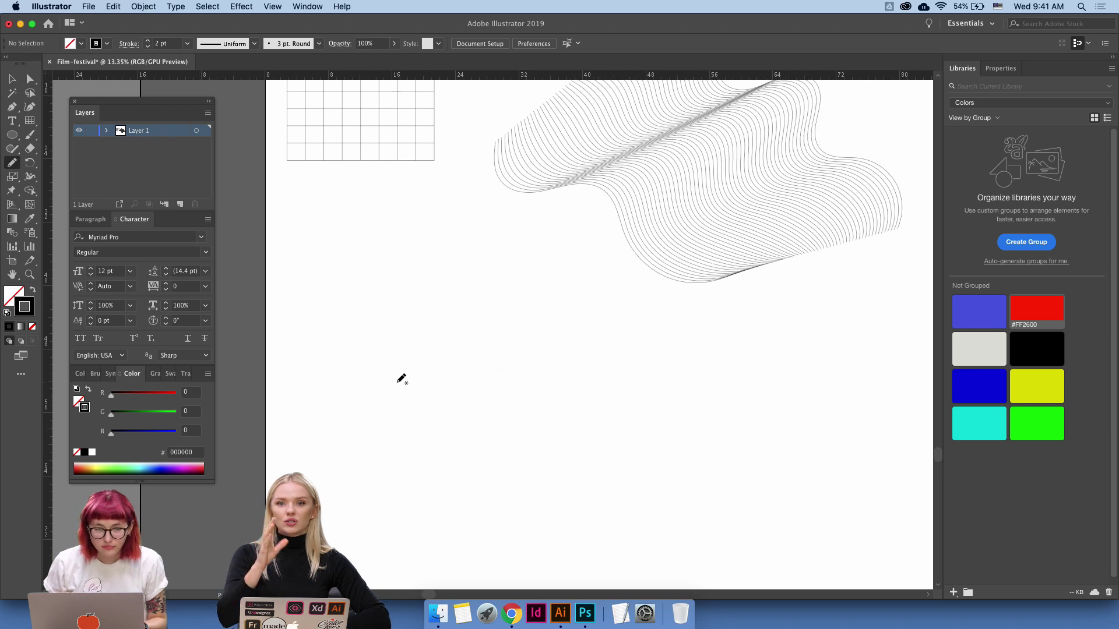
mouse_move(350, 325)
mouse_down()
mouse_move(455, 386)
mouse_move(468, 443)
mouse_move(550, 433)
mouse_move(594, 495)
mouse_move(634, 484)
mouse_move(647, 526)
mouse_move(594, 540)
mouse_up()
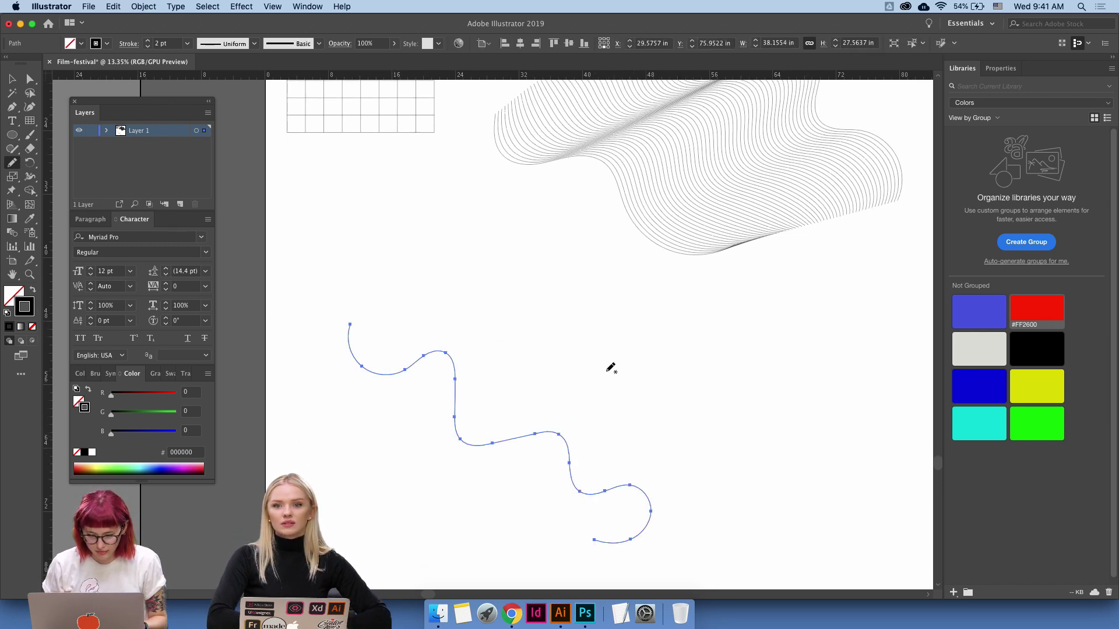
Draw a second freehand wavy path above and to the right of the first one, and select both paths.
mouse_move(620, 267)
mouse_down()
mouse_move(623, 285)
mouse_move(701, 364)
mouse_move(685, 447)
mouse_move(729, 450)
mouse_move(526, 481)
mouse_up()
key(v)
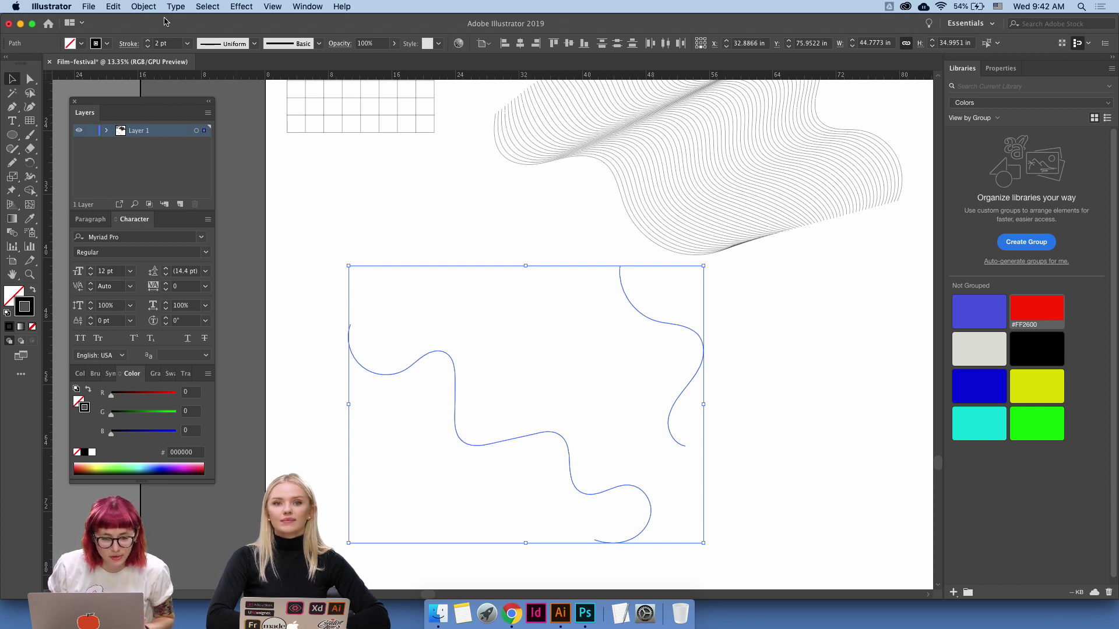
Set the blend options to 60 specified steps with the orientation aligned to the path.
click(115, 7)
mouse_move(131, 8)
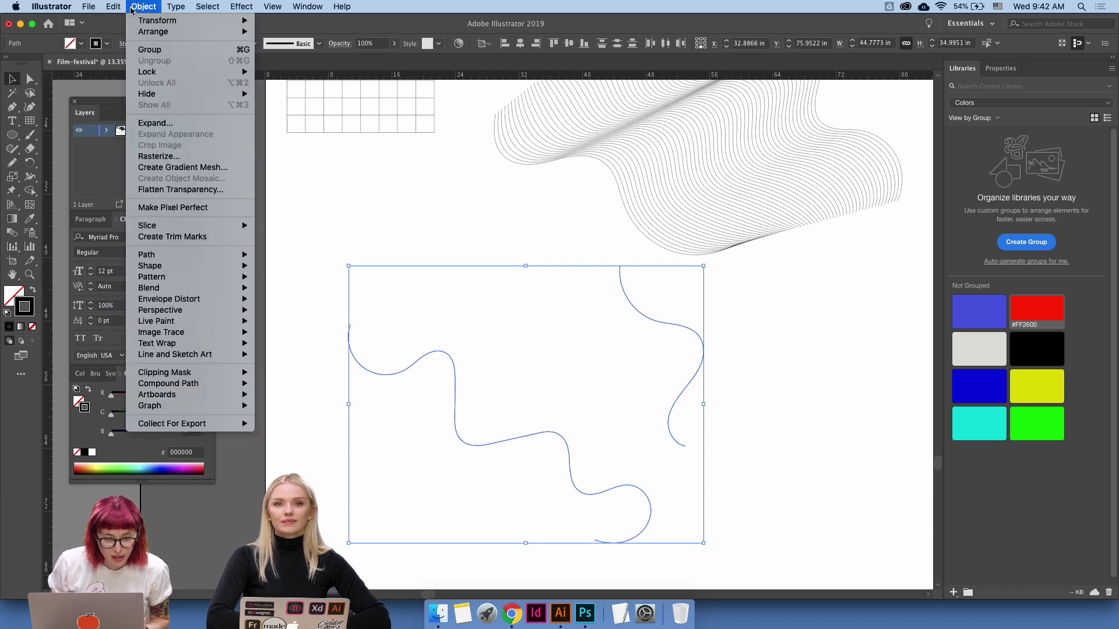
mouse_move(196, 289)
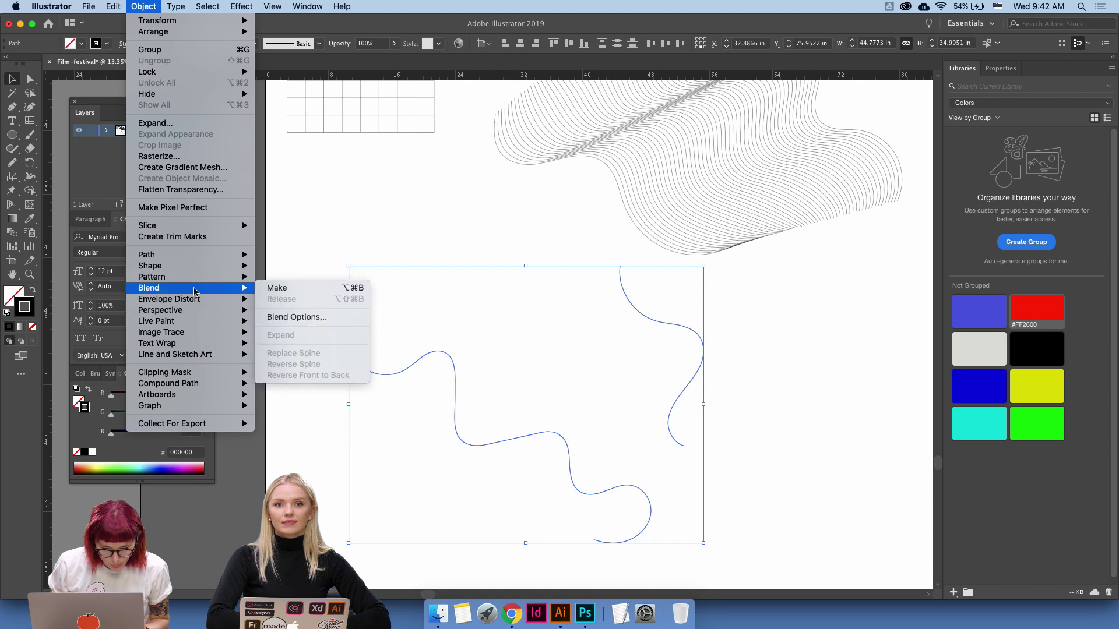
click(278, 318)
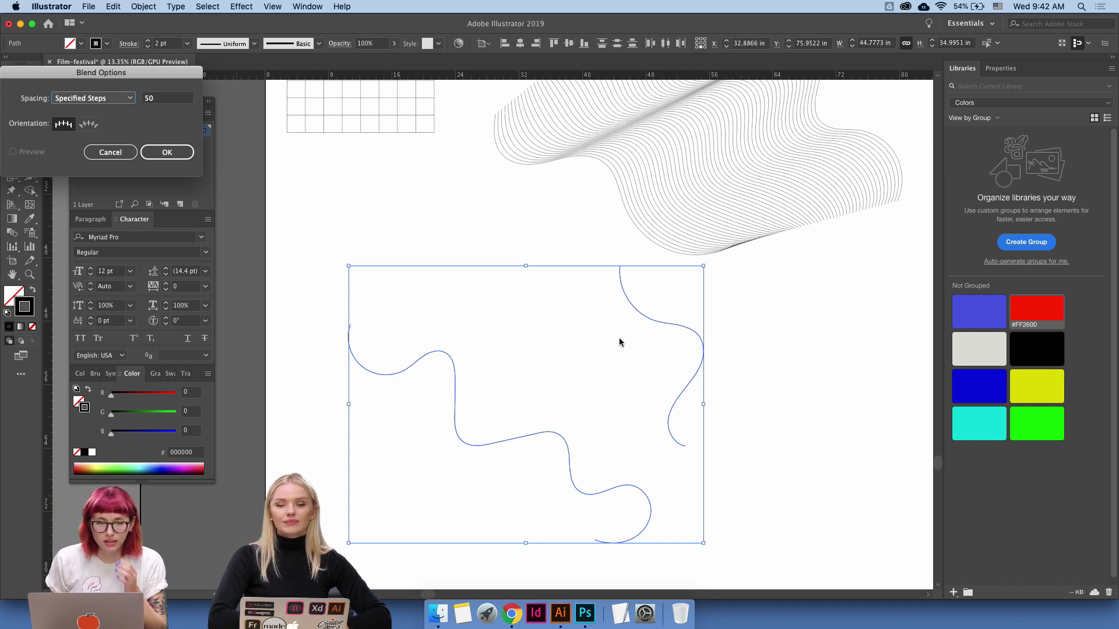
click(184, 100)
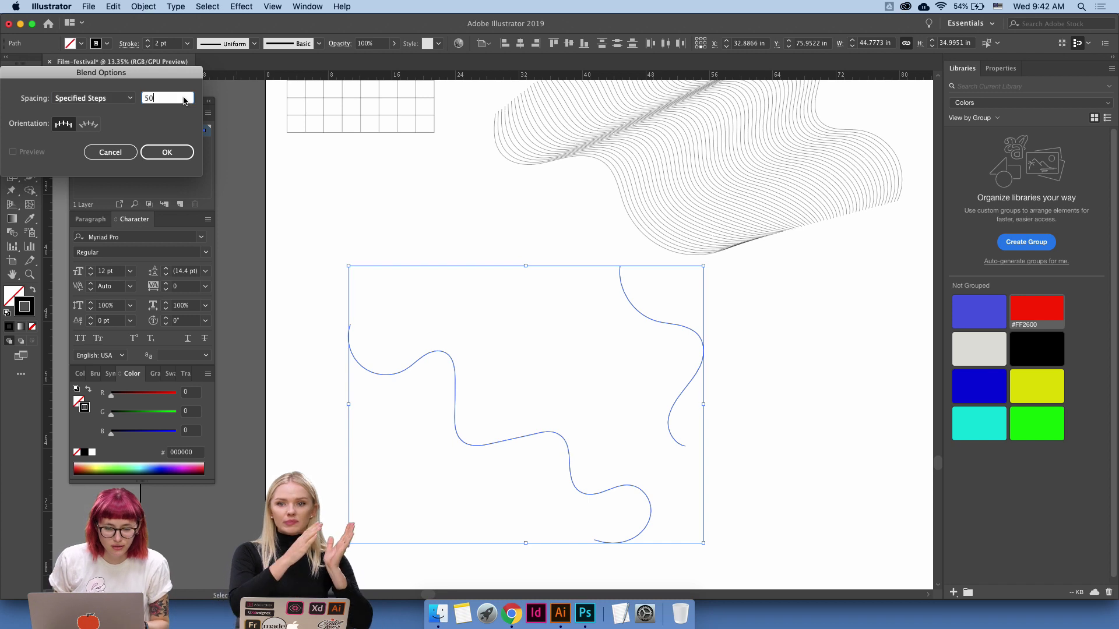
key(shift+Up)
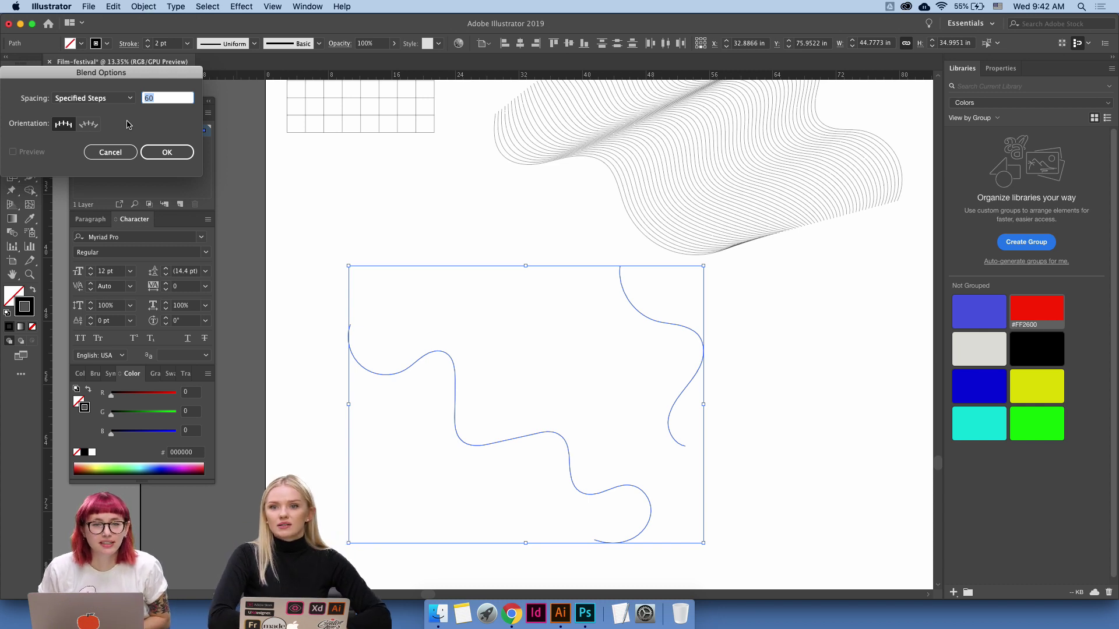
click(89, 126)
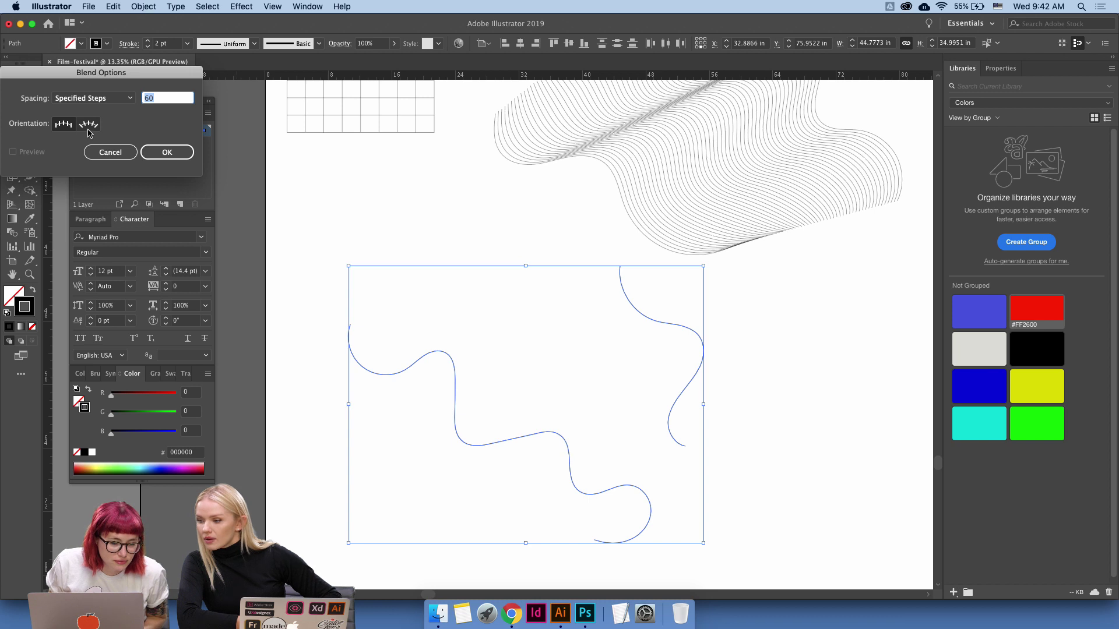
click(73, 126)
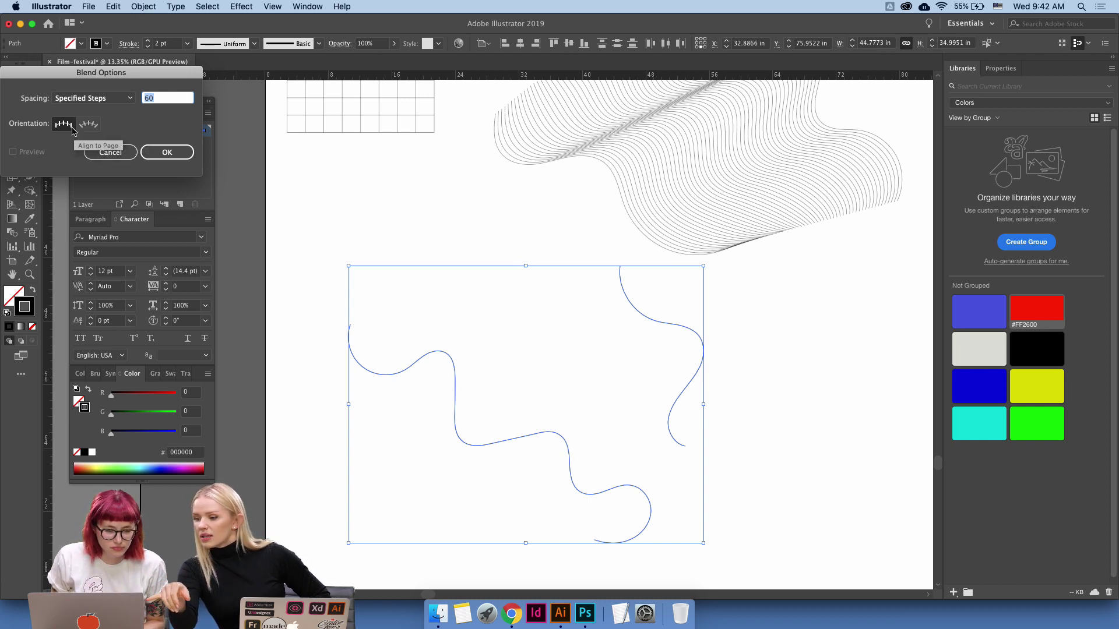
click(89, 124)
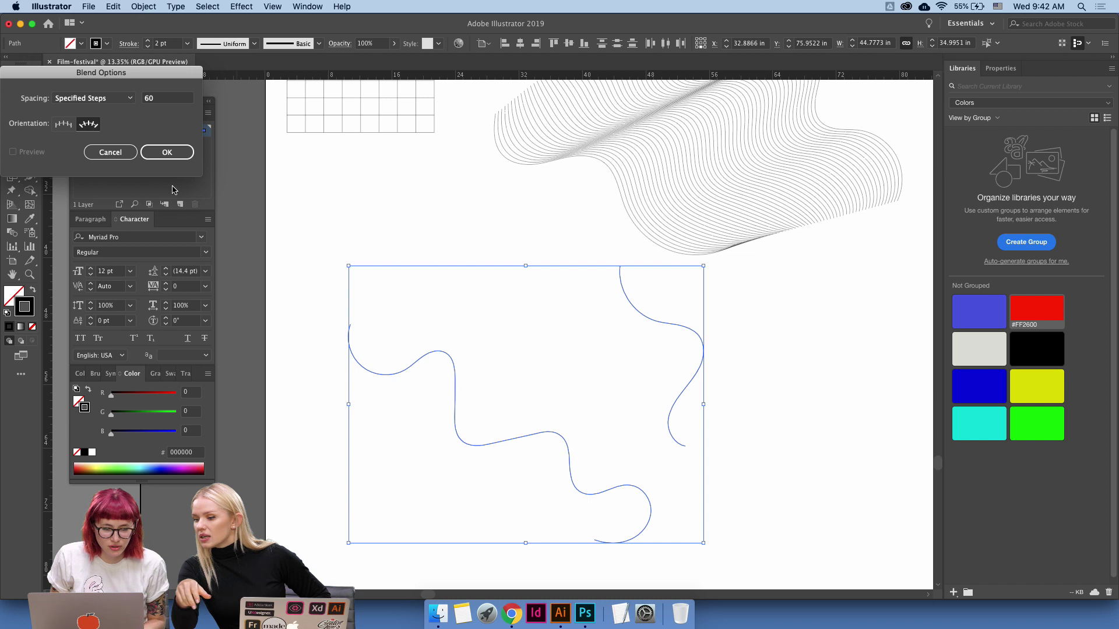
click(179, 154)
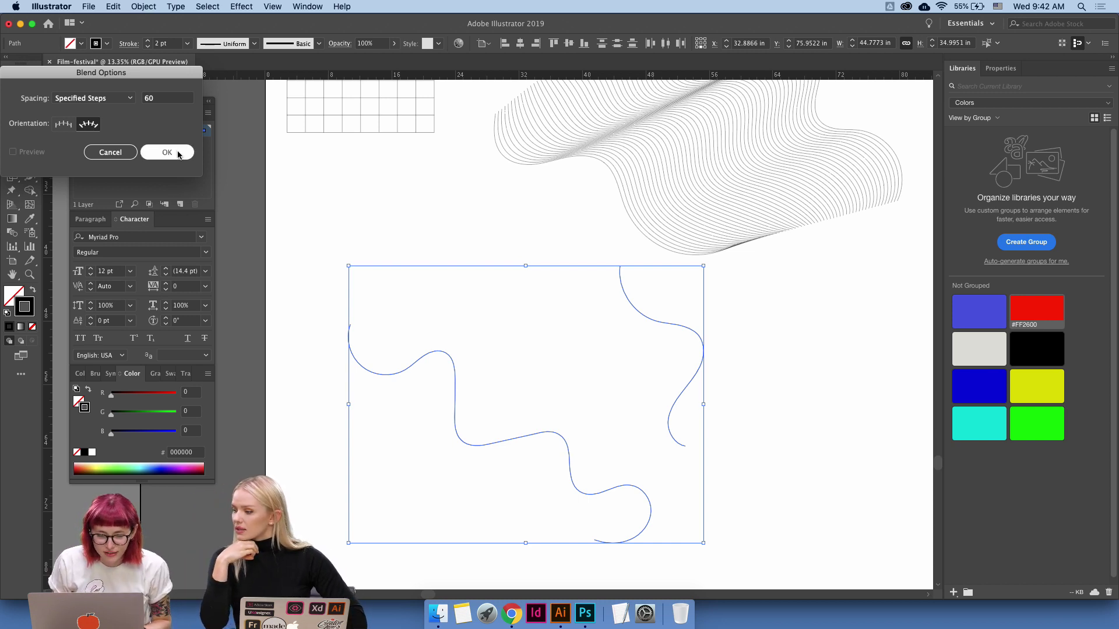
Make a blend between the two selected wavy paths below the grid and deselect it.
click(143, 7)
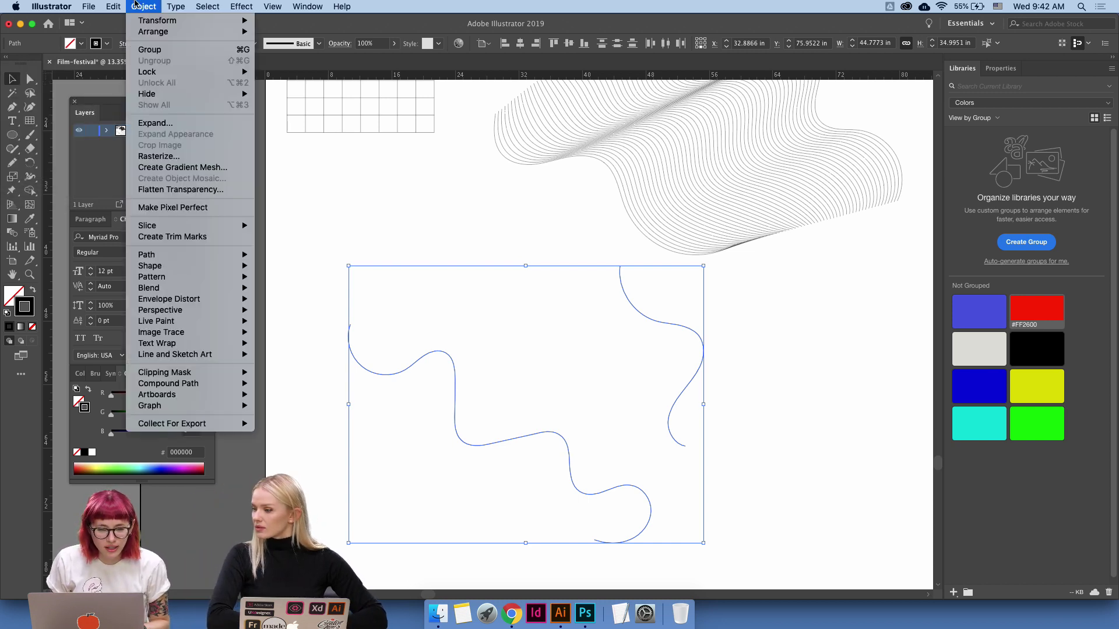
mouse_move(178, 292)
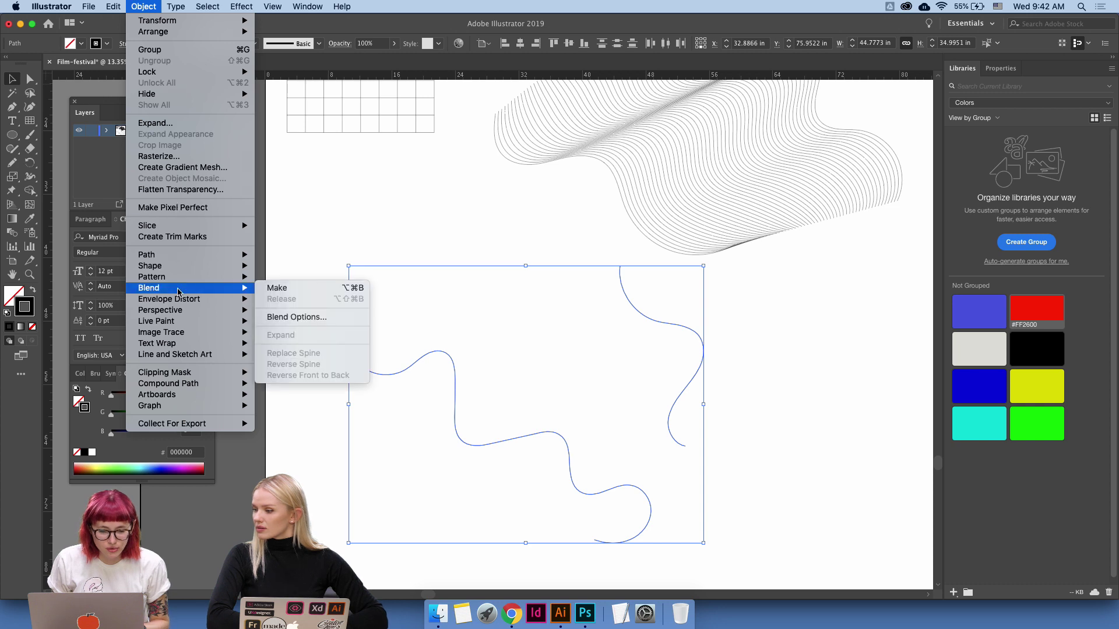
click(281, 289)
click(310, 247)
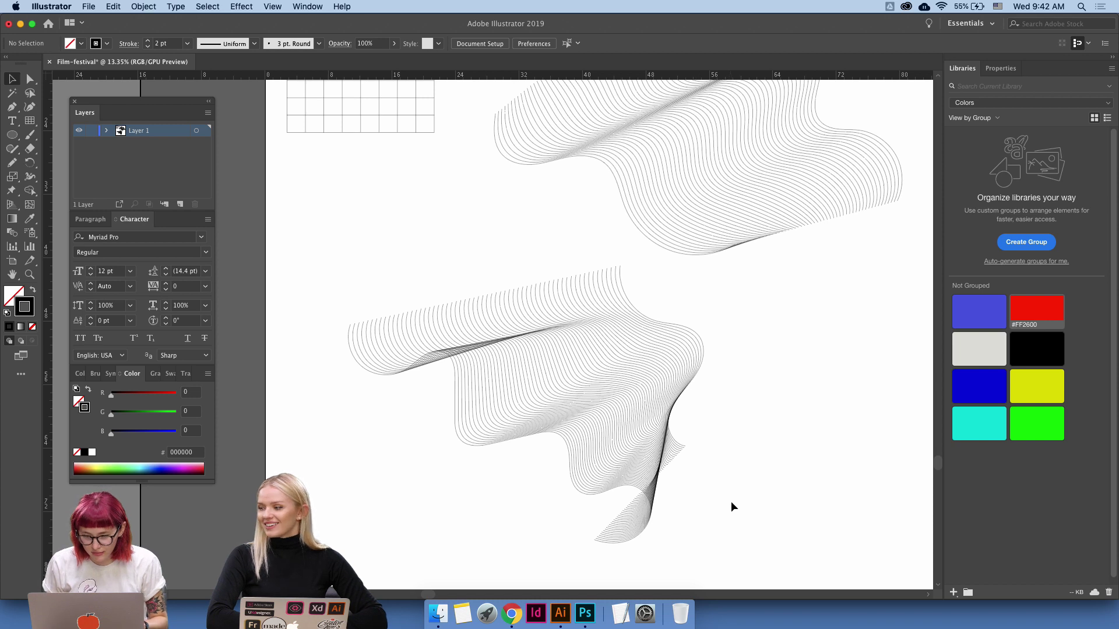
click(651, 427)
click(765, 403)
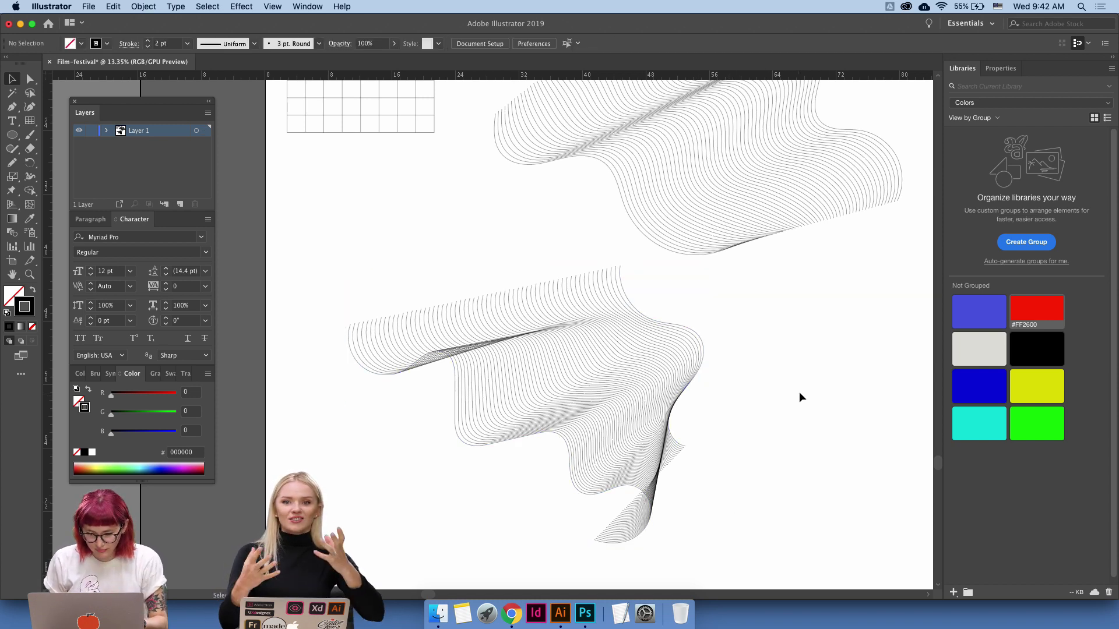
Scale down the upper wavy blend and place it in the artboard's upper right area, beside the circles.
scroll(765, 400, right, 3)
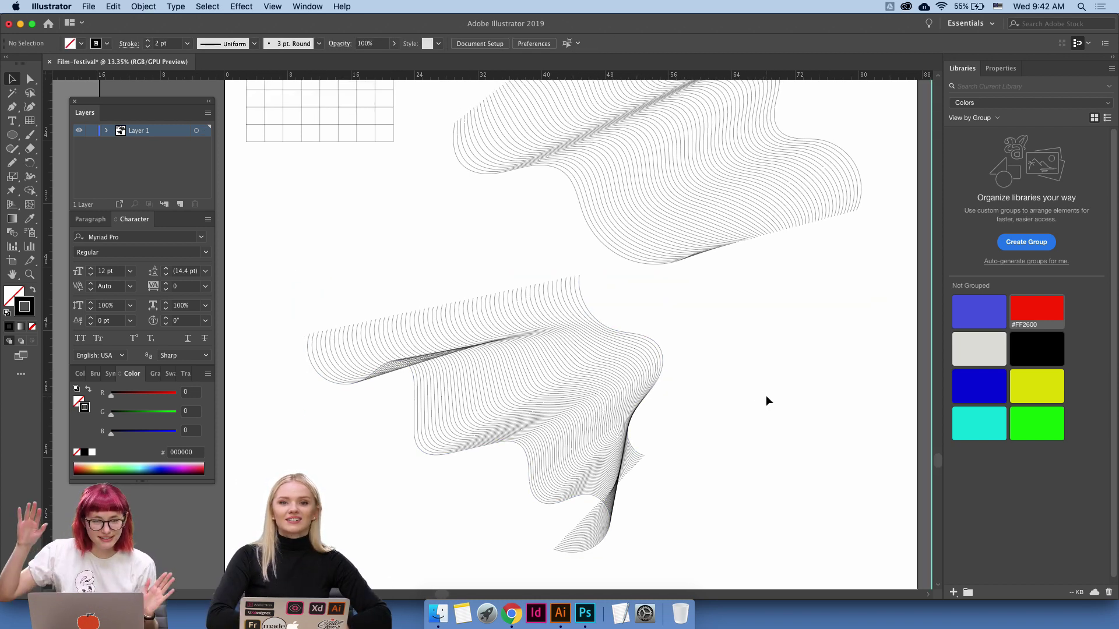
key(z)
drag(799, 327, 752, 336)
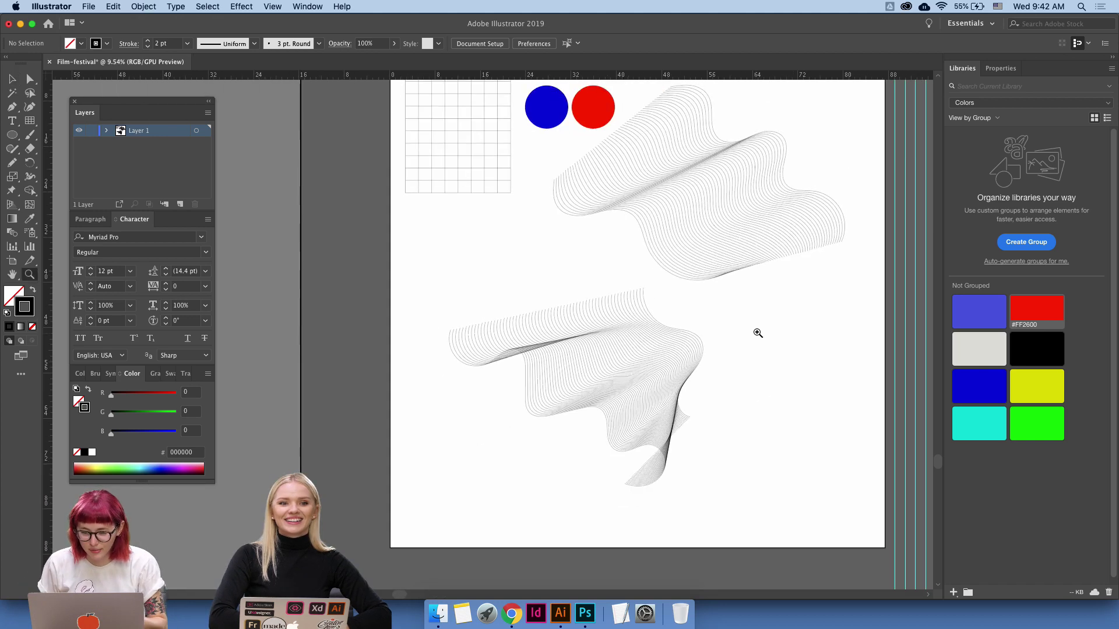
scroll(752, 336, right, 3)
scroll(752, 337, up, 3)
key(v)
click(620, 318)
drag(489, 356, 600, 319)
click(687, 335)
Scale the lower wavy blend down to about 28.6 x 22.4 in and move it just below the blue and red circles.
click(588, 331)
drag(386, 564, 484, 442)
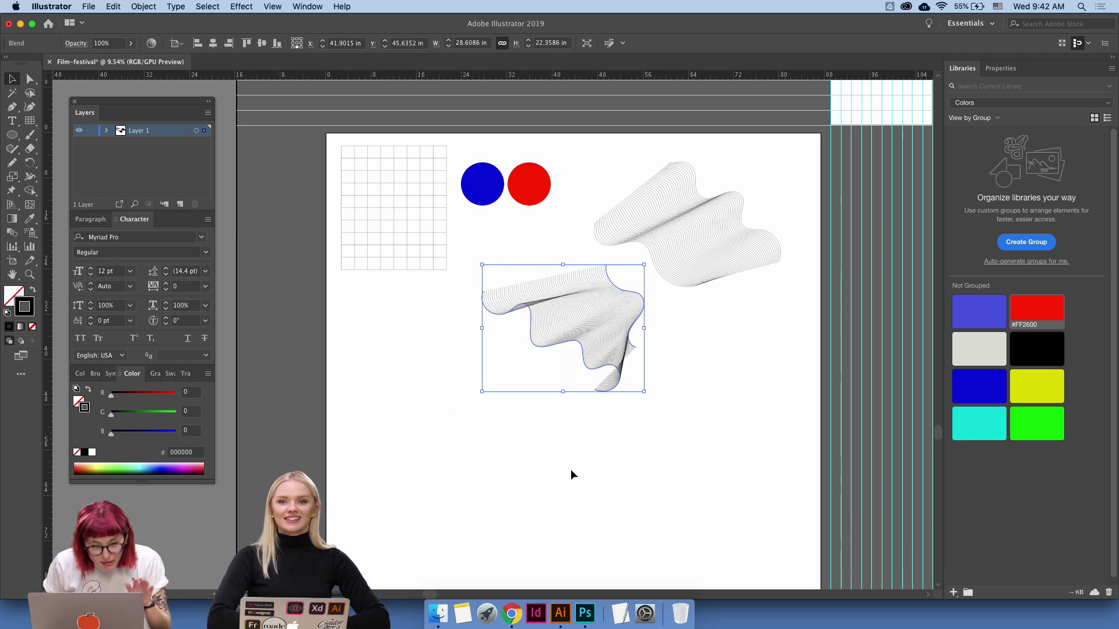
click(525, 414)
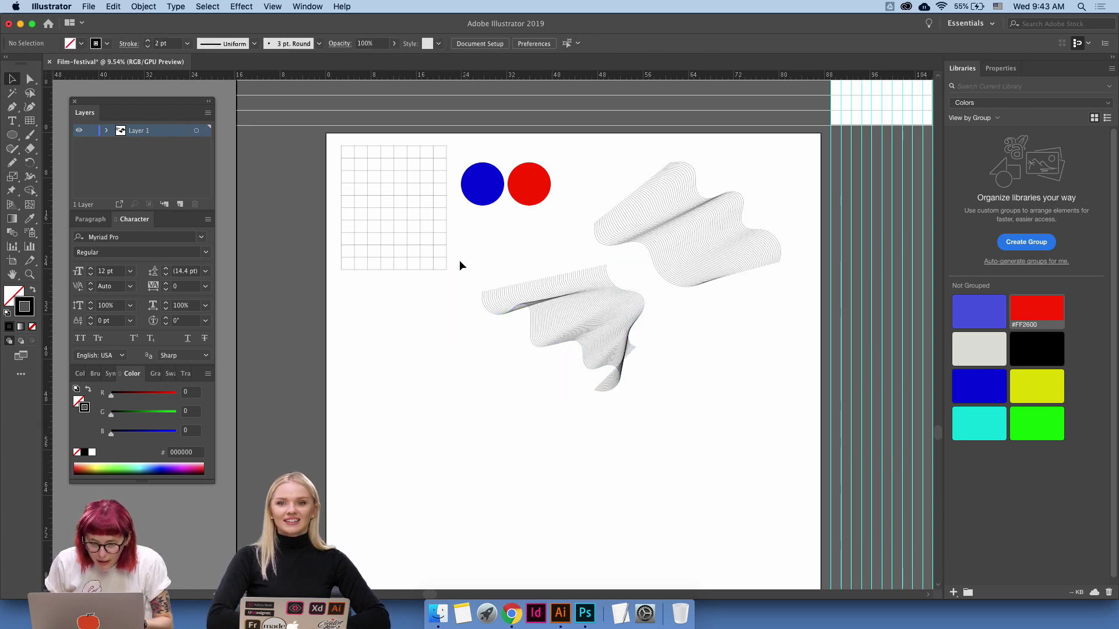
drag(547, 307, 519, 275)
click(516, 403)
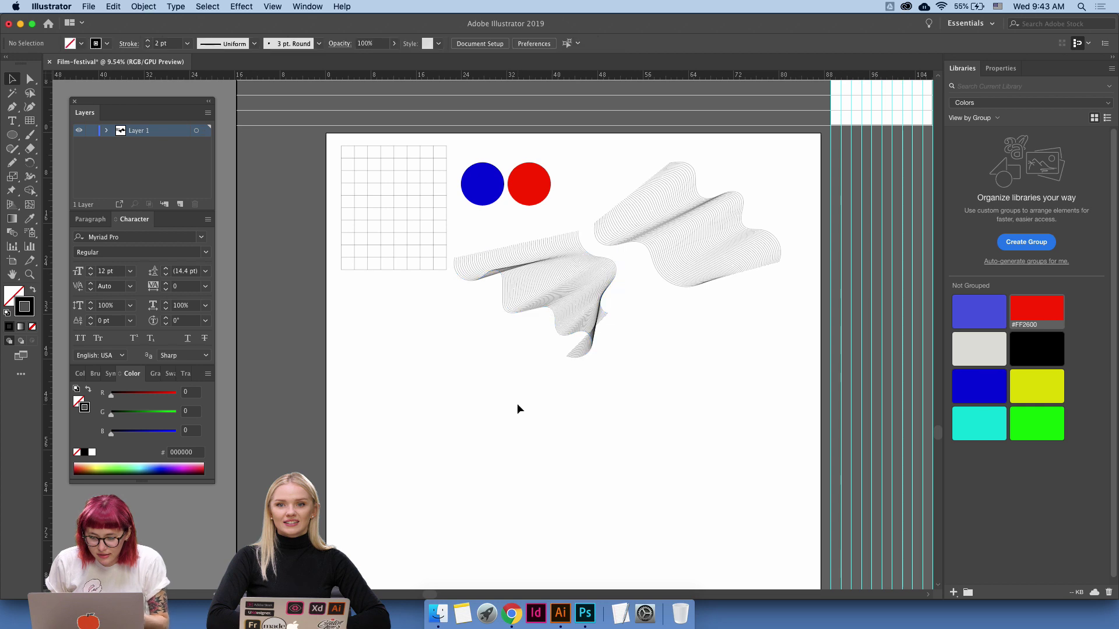
Draw a circle about 8.68 in in diameter in the empty area below the grid.
key(z)
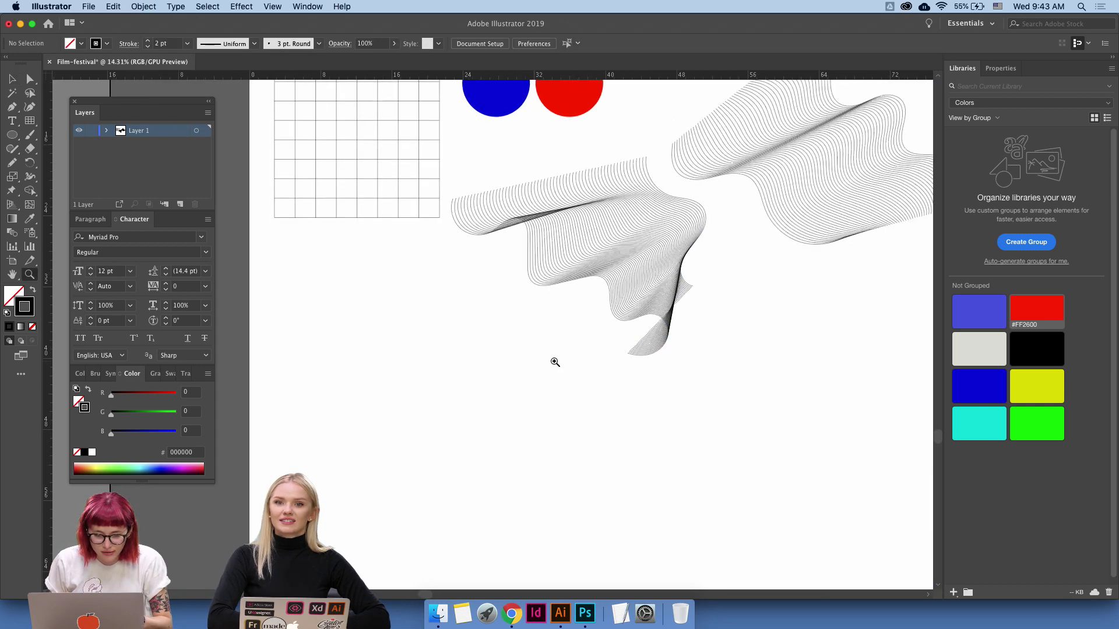
click(478, 349)
key(l)
drag(362, 338, 449, 424)
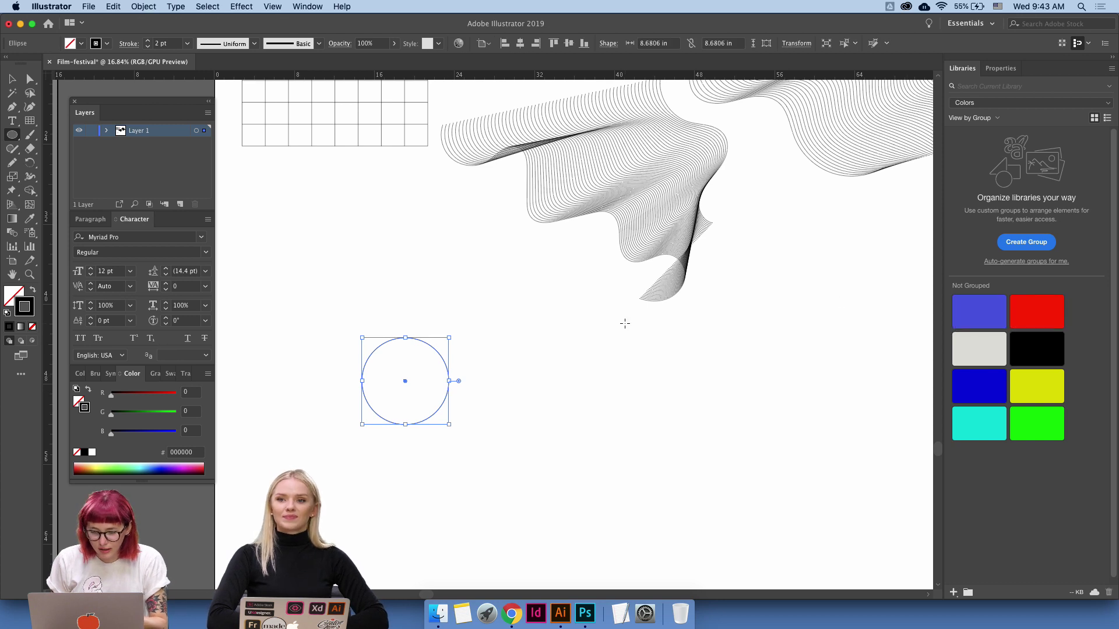
Fill the new circle with the library red #FF2600 and remove its stroke.
key(x)
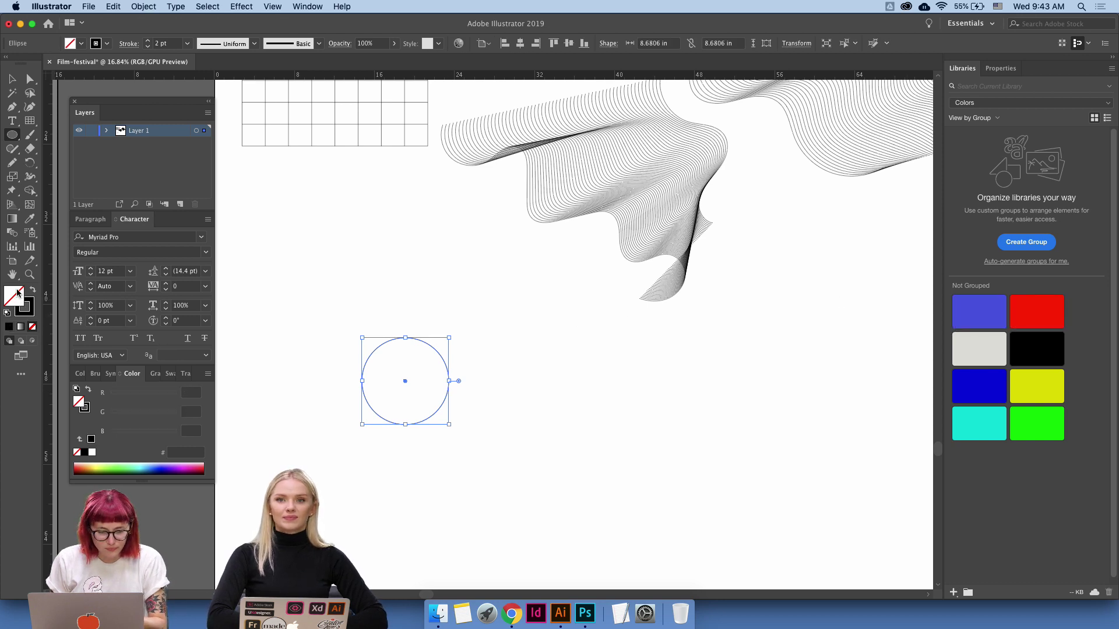
click(1023, 320)
click(32, 310)
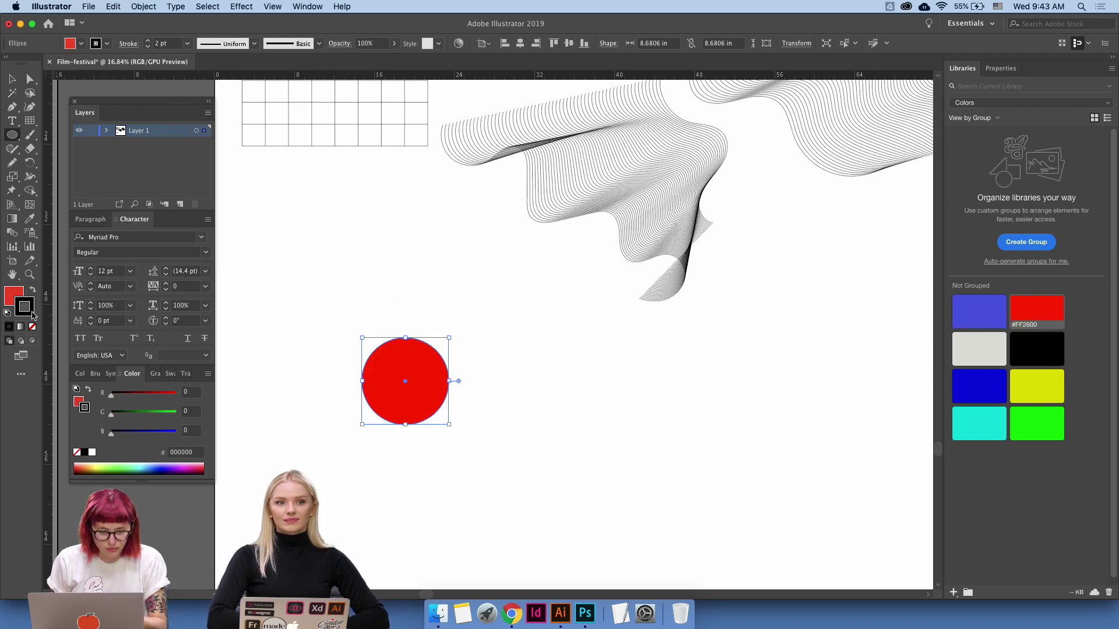
click(32, 326)
Duplicate the red circle horizontally to the right and fill the copy with the library blue #0800DE.
key(v)
mouse_move(437, 402)
mouse_down()
mouse_move(790, 439)
mouse_move(769, 439)
mouse_up()
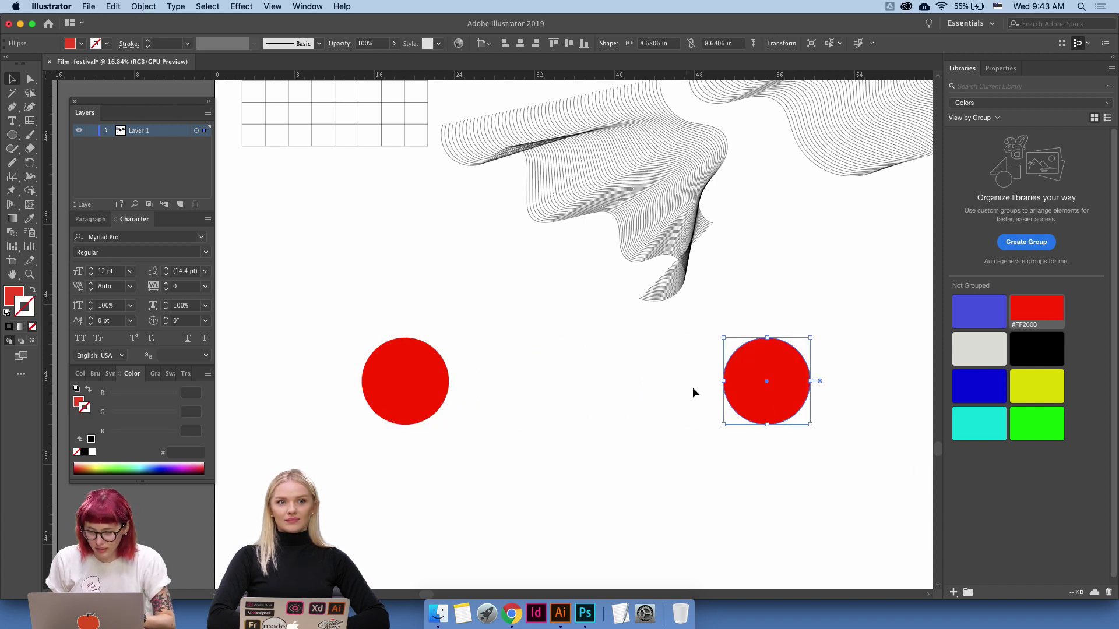
click(970, 395)
key(slash)
key(x)
click(973, 383)
Scale the new red and blue circles down together to about 4.71 in in diameter each.
drag(870, 373, 331, 376)
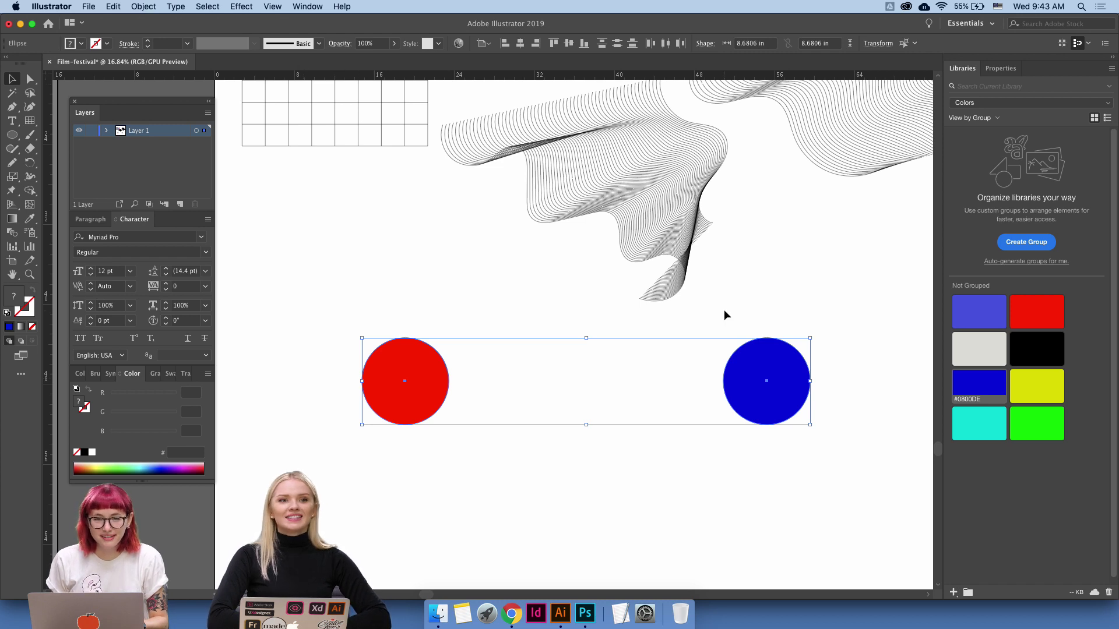
drag(811, 337, 787, 376)
click(715, 379)
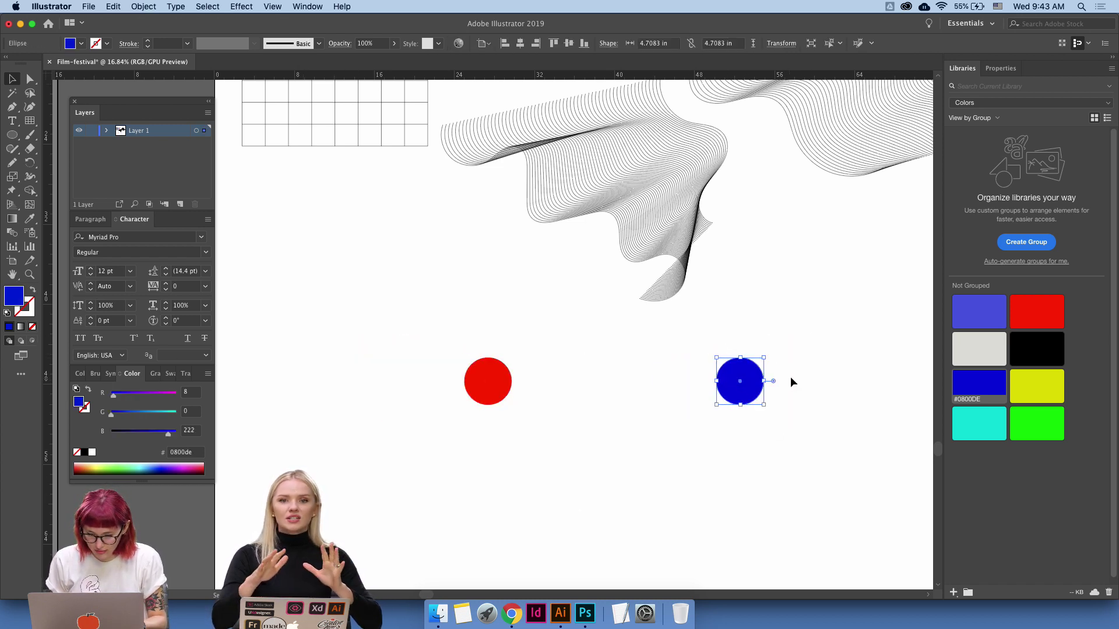
click(463, 342)
drag(558, 408, 559, 408)
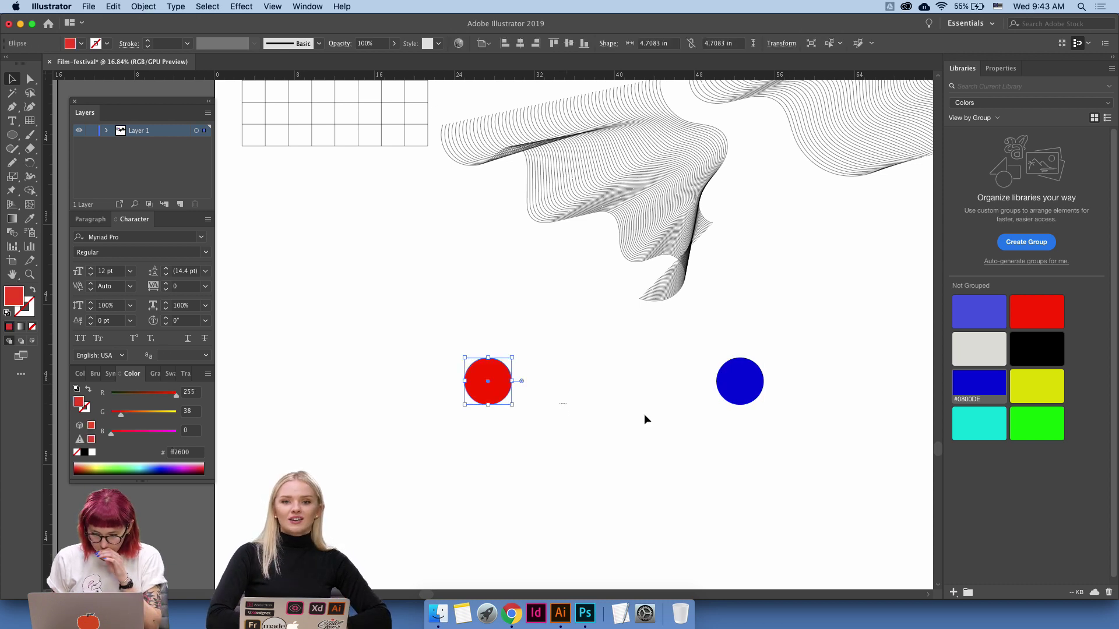
Make a blend between the small red and blue circles and deselect it.
drag(431, 366, 861, 411)
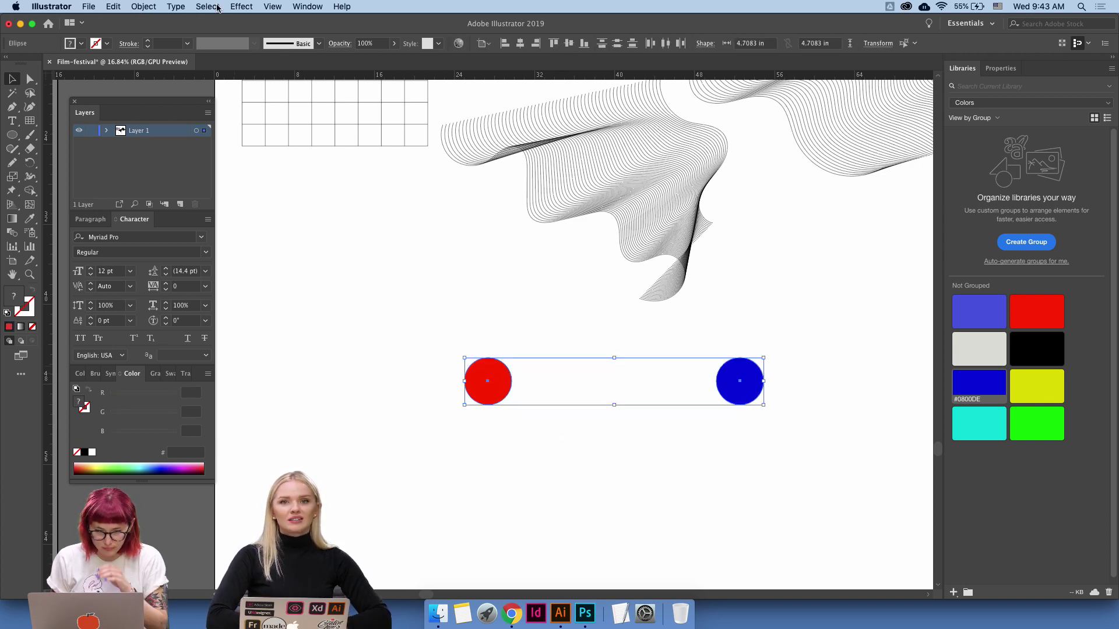
click(141, 6)
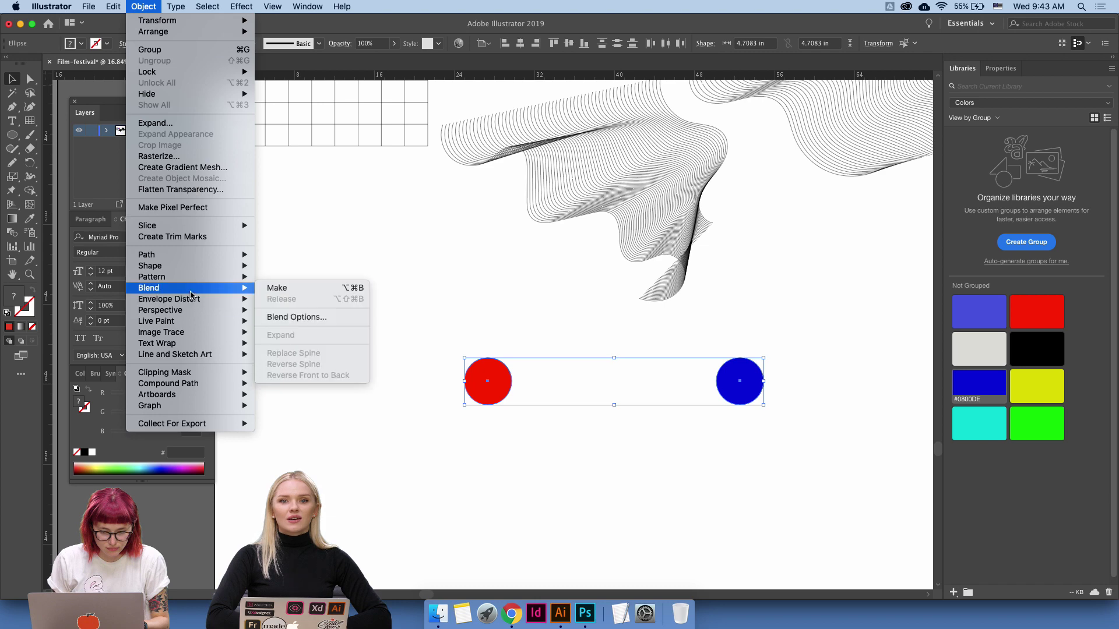
click(268, 289)
click(268, 289)
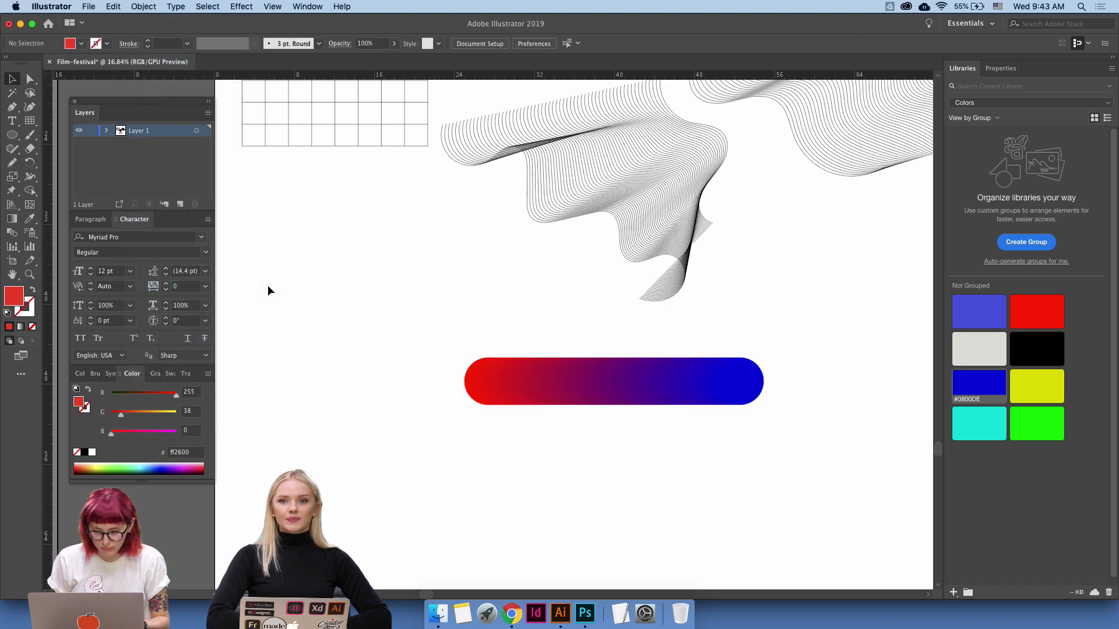
Undo the blend between the red and blue circles and deselect them.
key(z)
drag(429, 325, 358, 374)
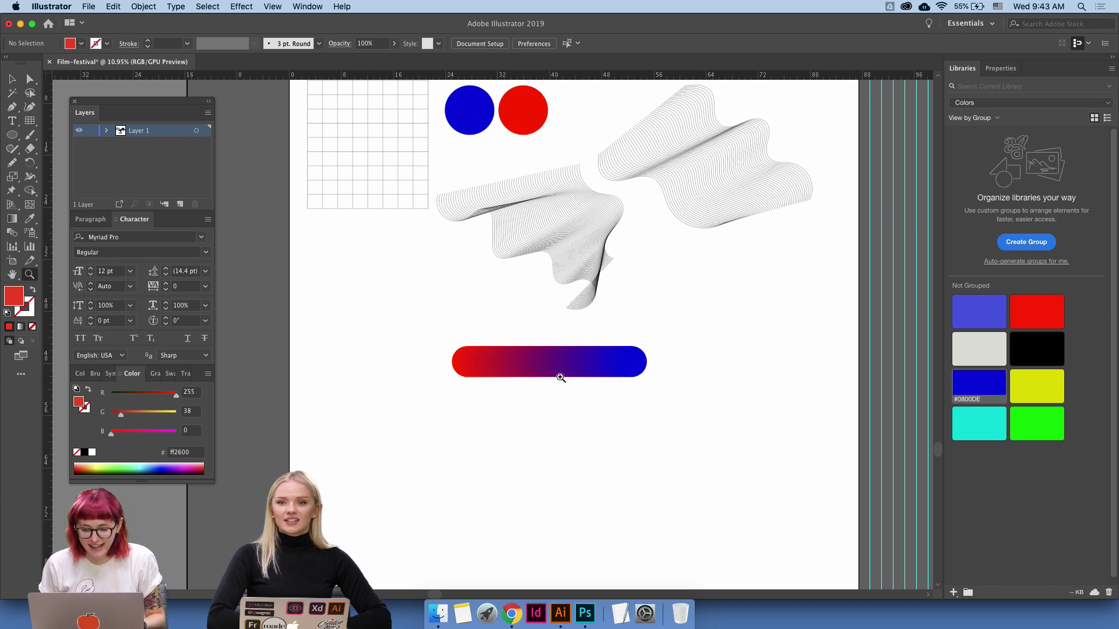
key(v)
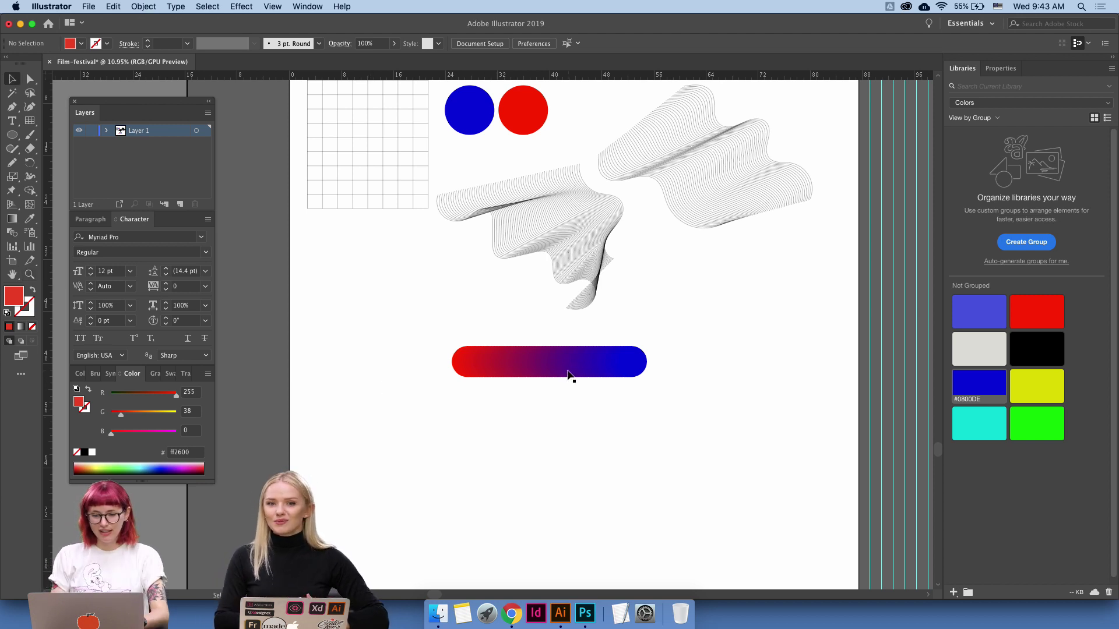
key(super+z)
click(585, 443)
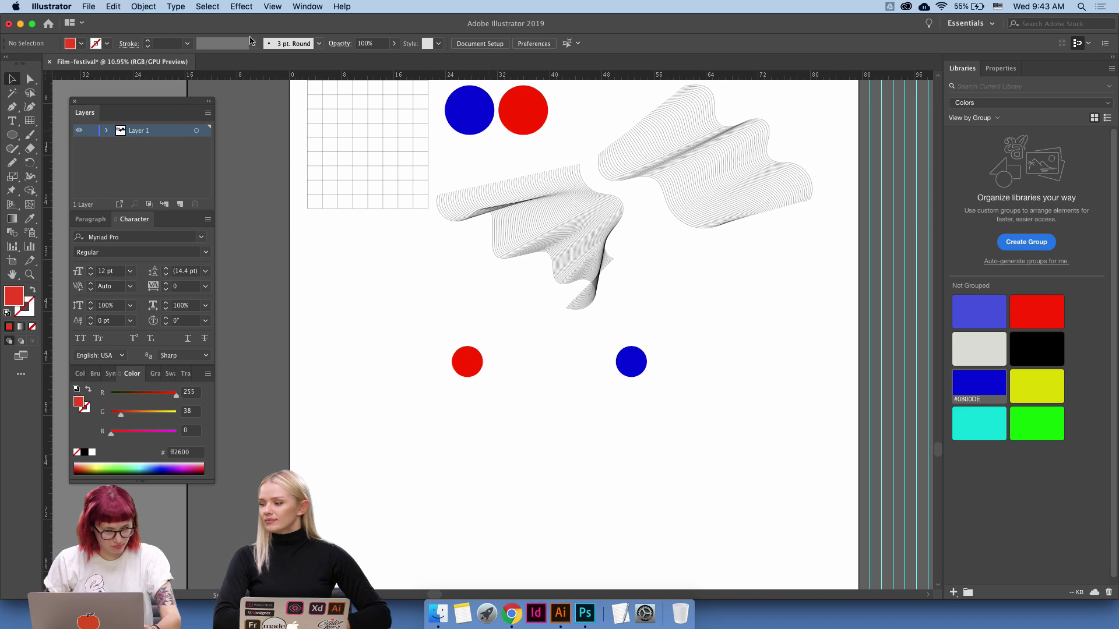
click(144, 7)
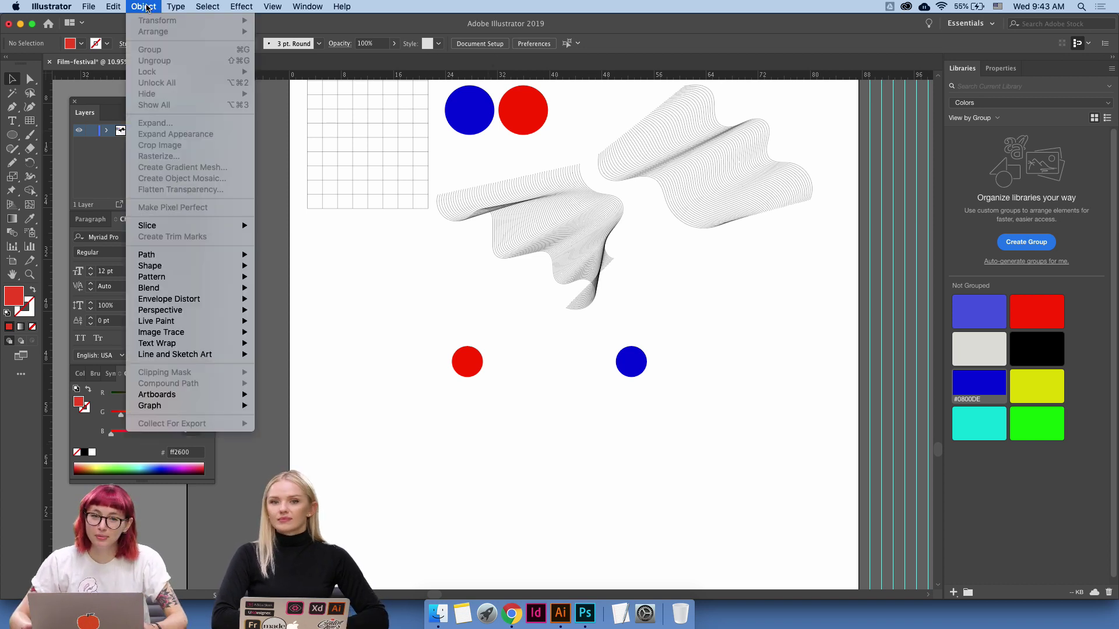
click(592, 413)
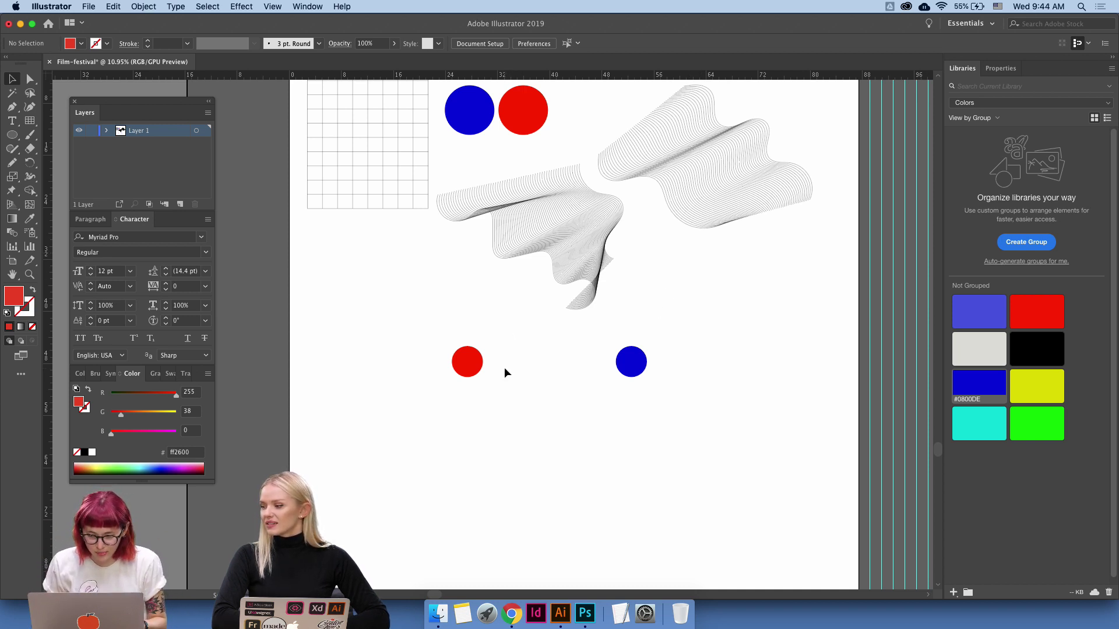
Blend the small red and blue circles using 60 specified steps.
click(475, 366)
shift+click(624, 365)
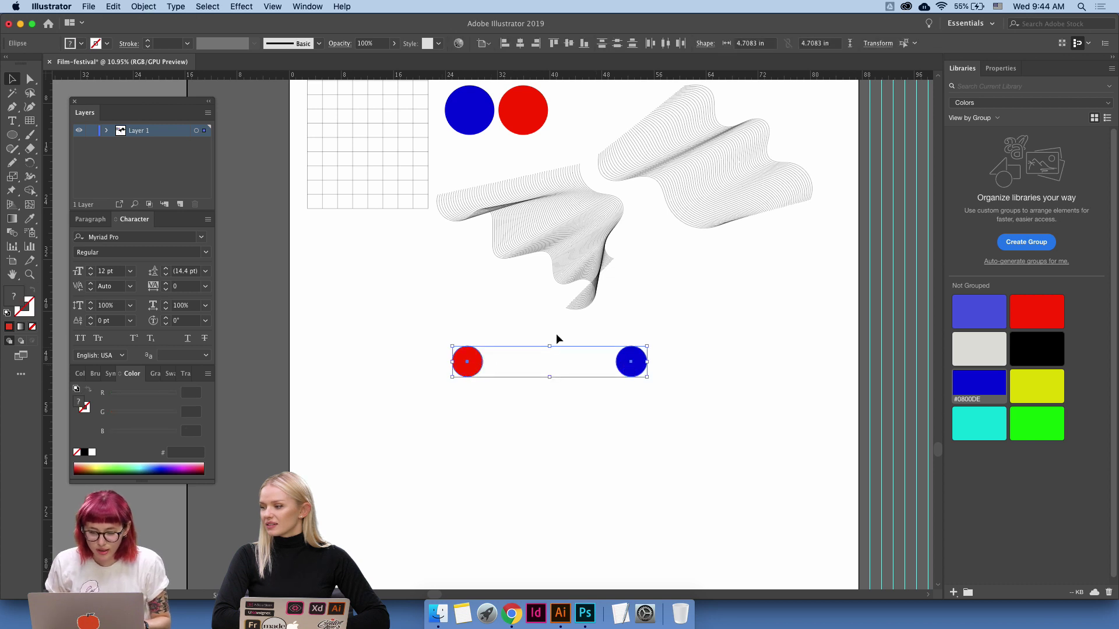
click(143, 7)
mouse_move(198, 291)
click(273, 319)
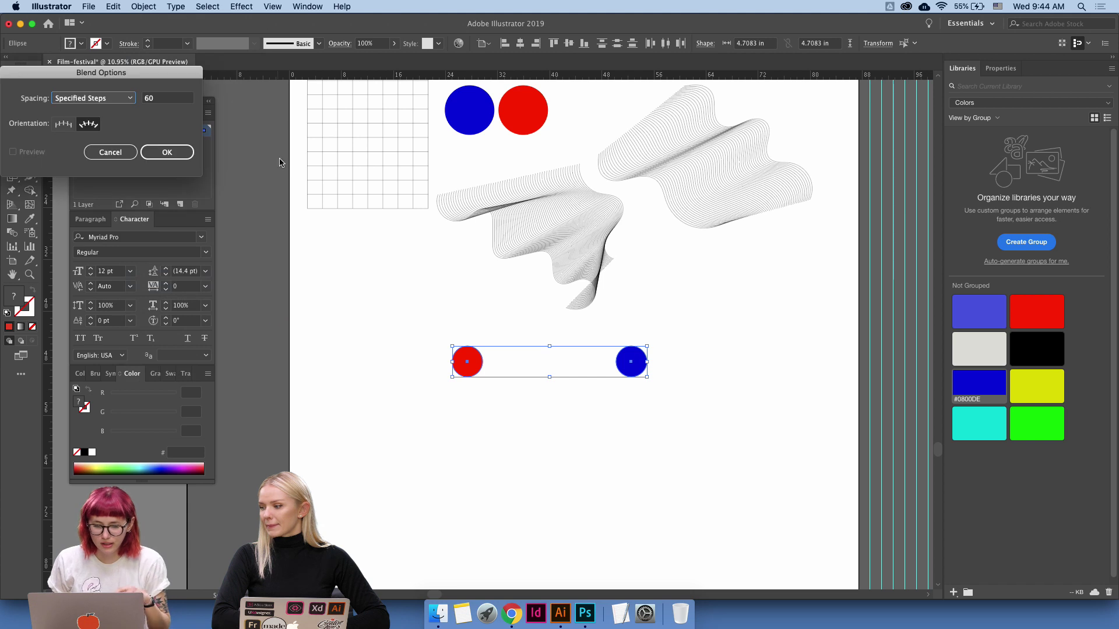
click(167, 152)
click(150, 6)
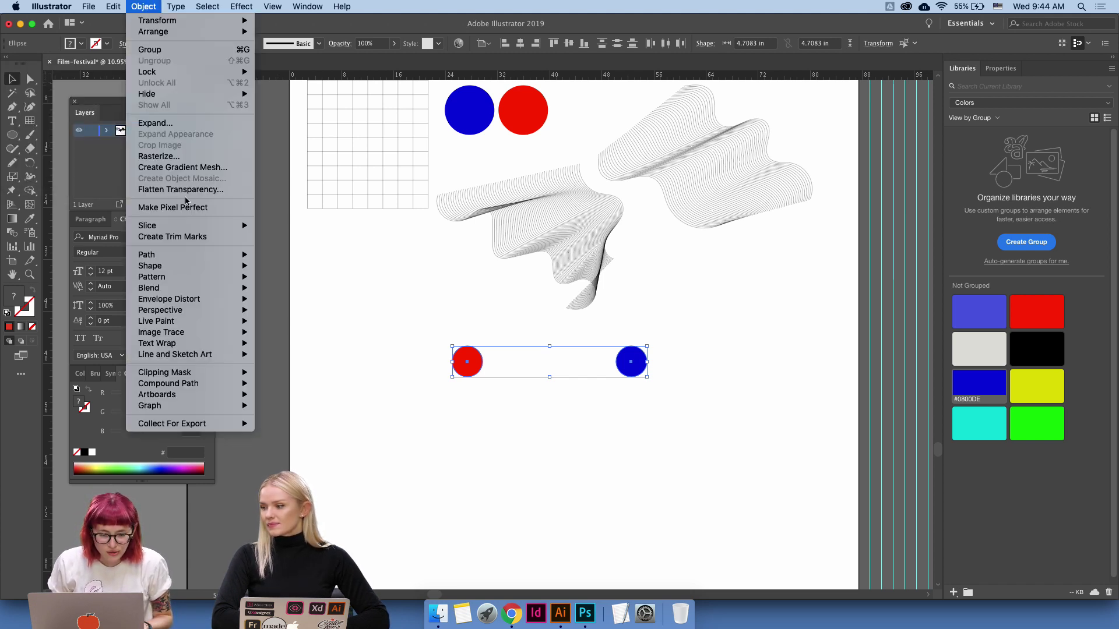
mouse_move(183, 289)
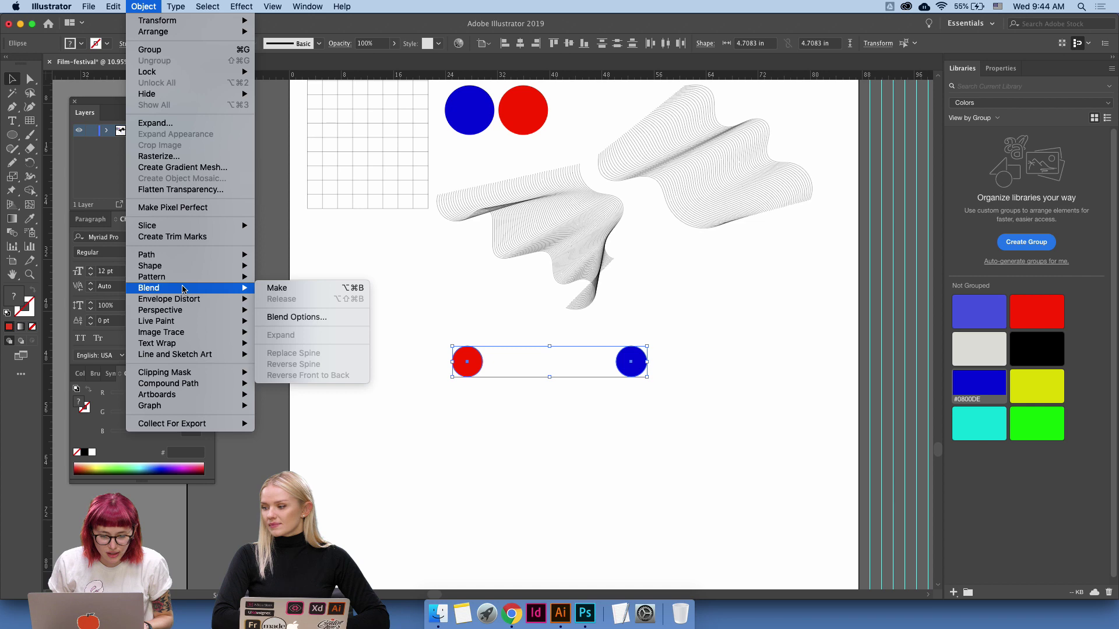
click(284, 289)
click(465, 441)
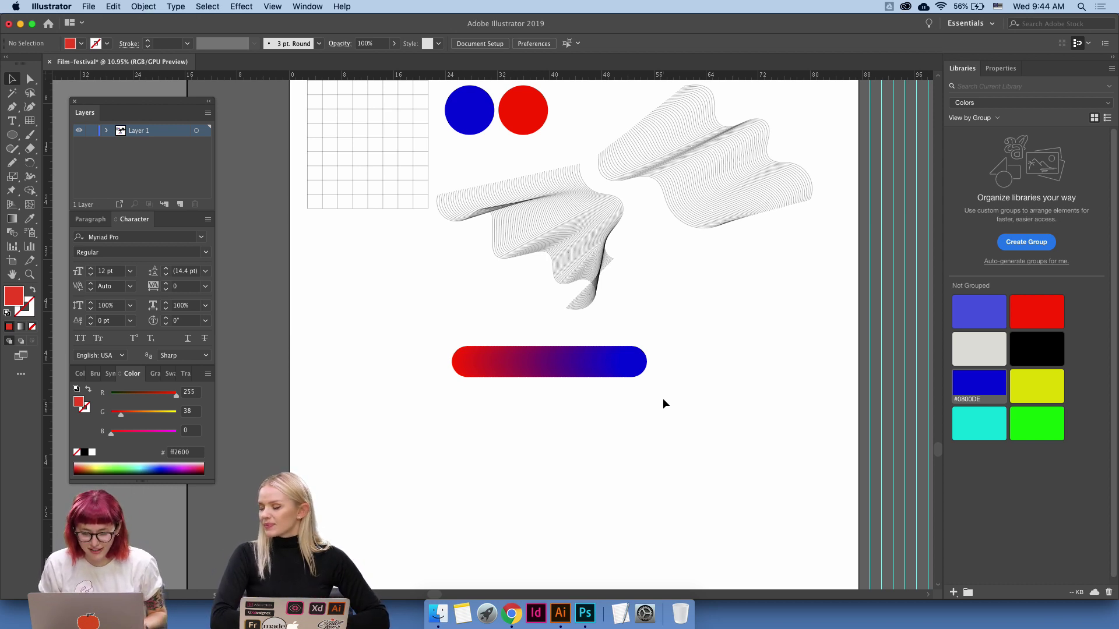
Move the straight red-to-blue blend left and slightly up, below the grid, and deselect it.
drag(600, 362, 476, 331)
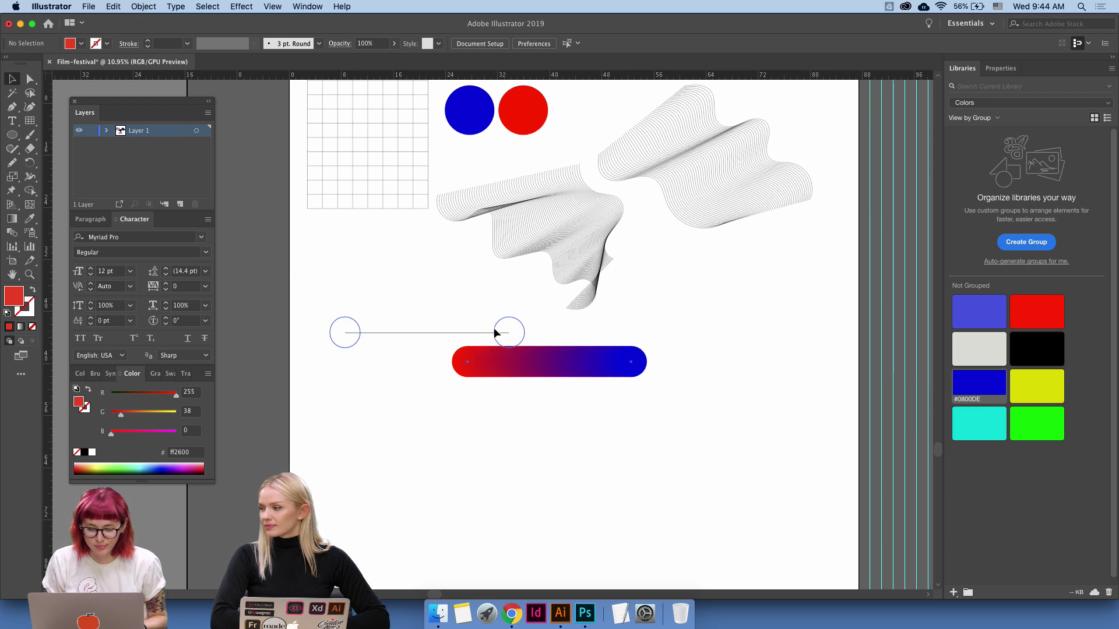
click(706, 373)
scroll(706, 372, right, 3)
scroll(706, 372, up, 2)
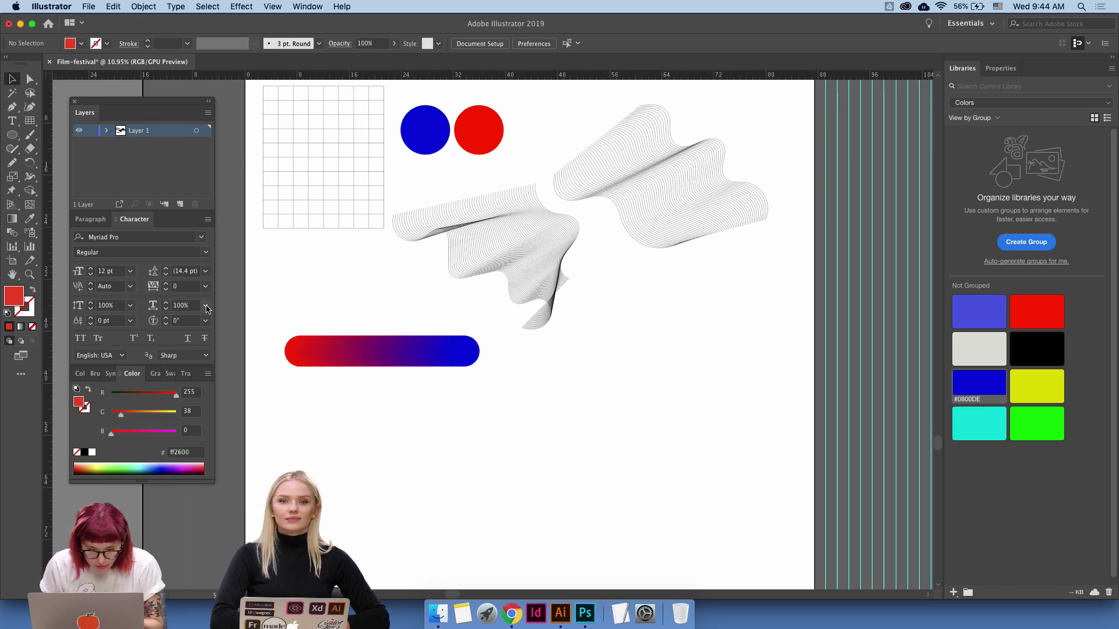
Draw a looping S-shaped freehand curve about 34.9 × 28.8 in beside the blend, with no fill and a red stroke.
click(12, 163)
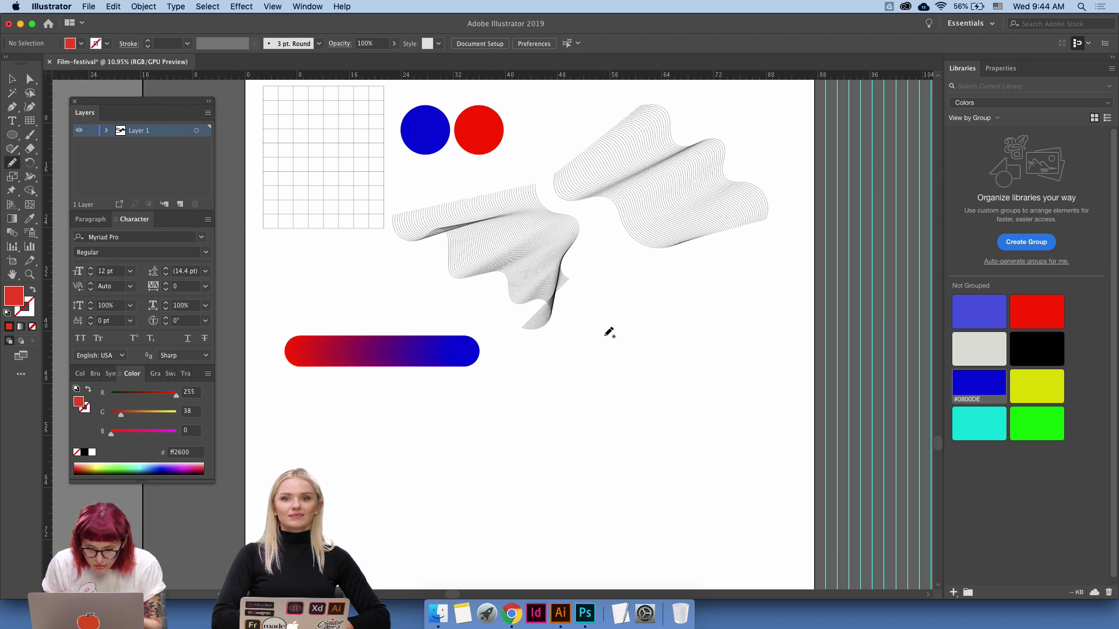
mouse_move(560, 434)
mouse_down()
mouse_move(567, 390)
mouse_move(549, 428)
mouse_move(609, 468)
mouse_move(670, 407)
mouse_move(624, 341)
mouse_move(701, 325)
mouse_move(732, 281)
mouse_up()
key(v)
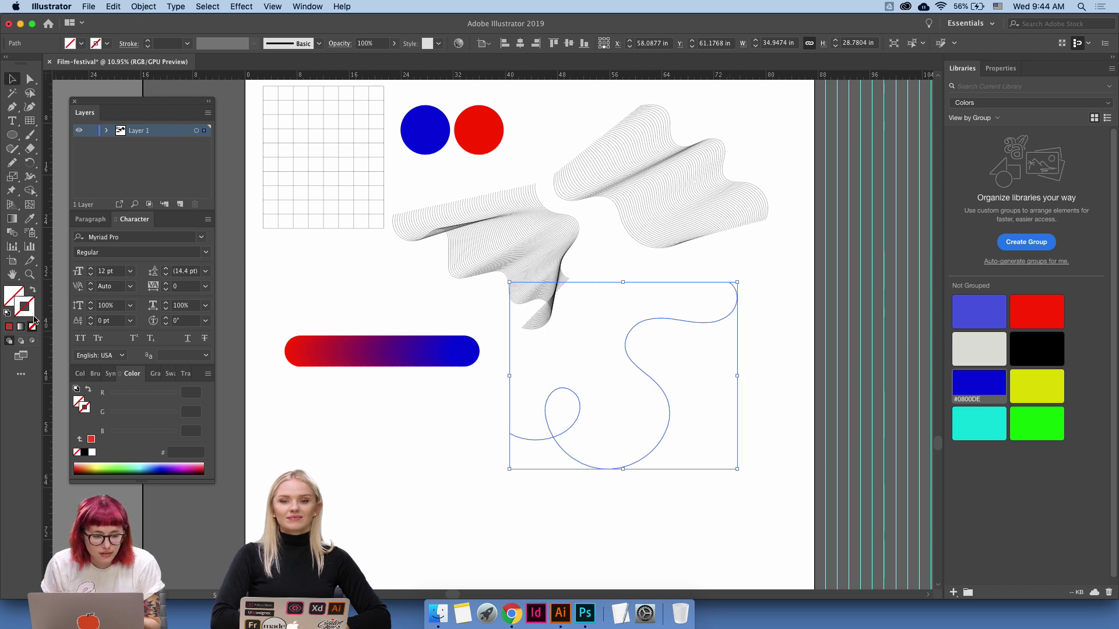
click(13, 325)
click(384, 408)
Try to run the straight red-to-blue blend along the freehand curve by replacing its spine.
click(416, 356)
shift+click(564, 452)
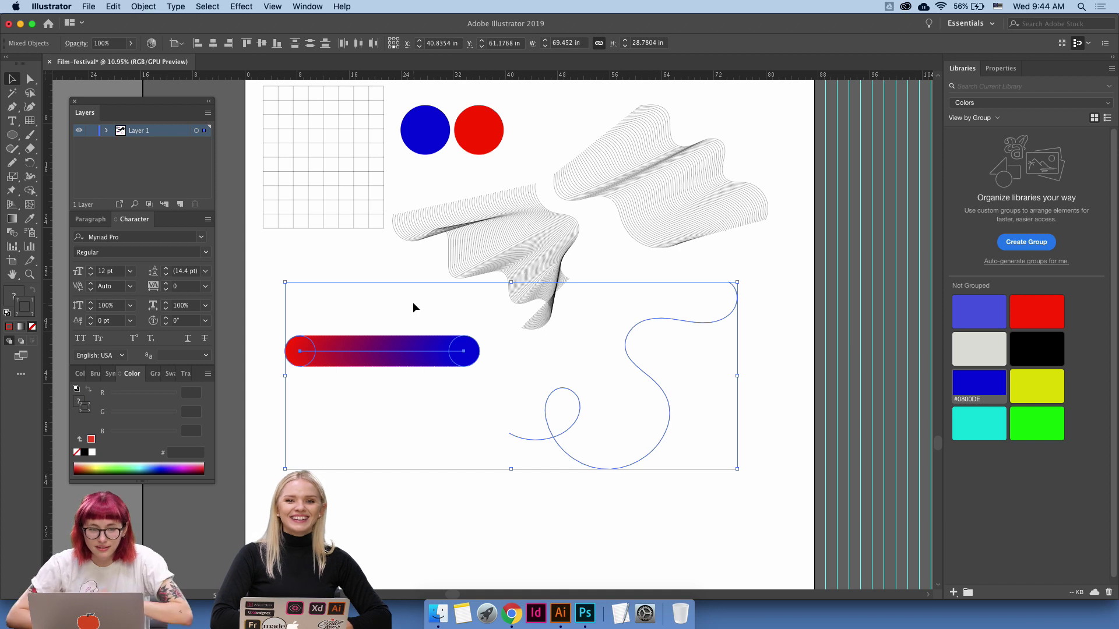
click(144, 6)
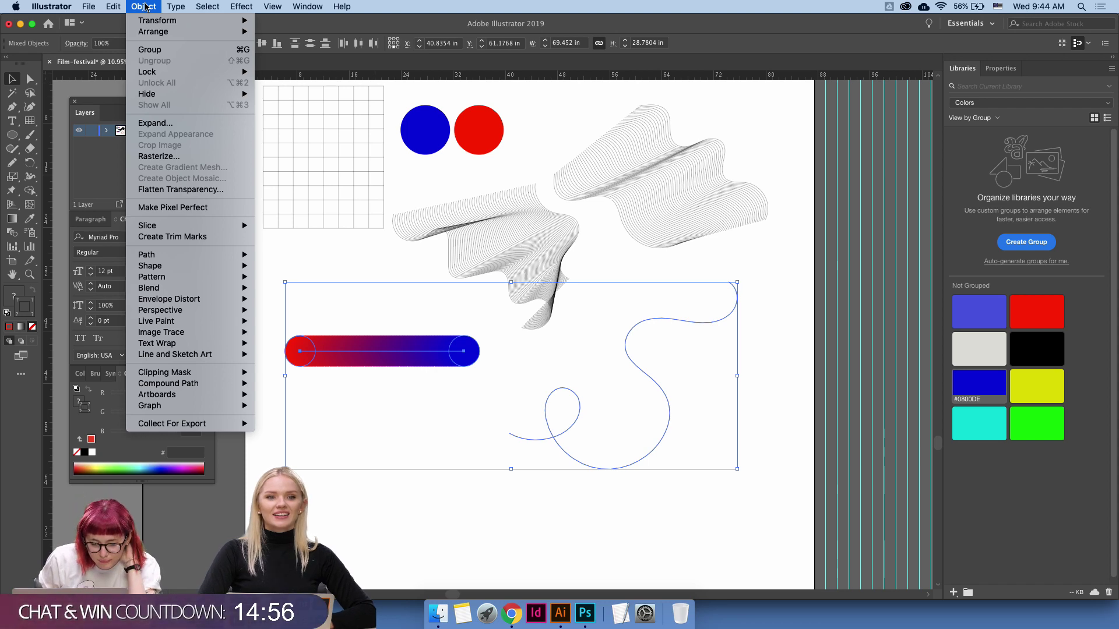
click(446, 414)
right_click(449, 372)
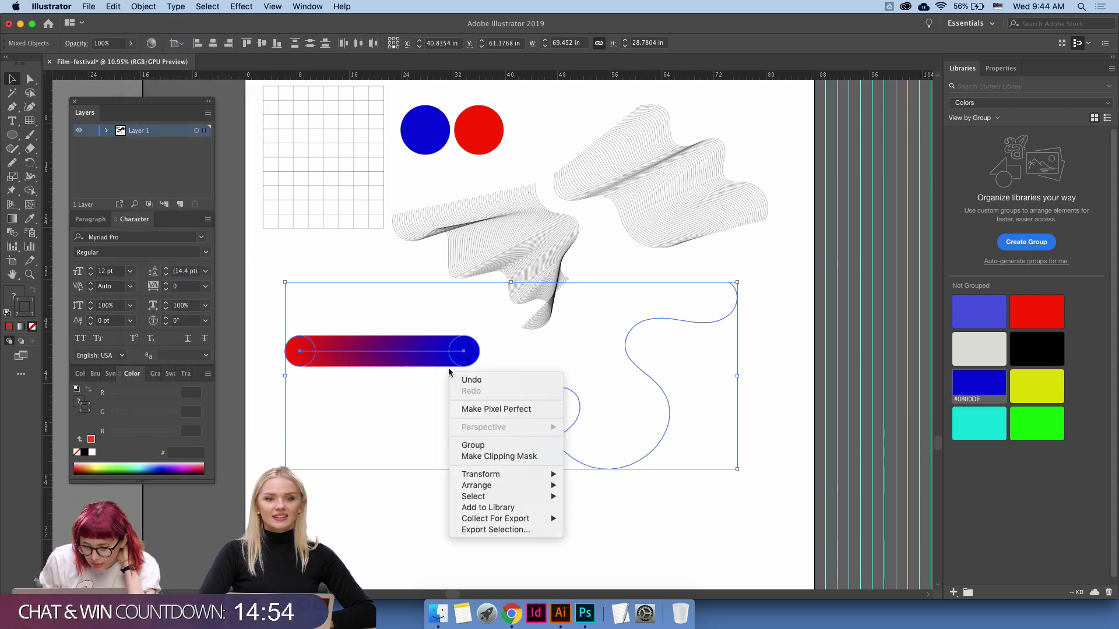
click(313, 162)
click(342, 7)
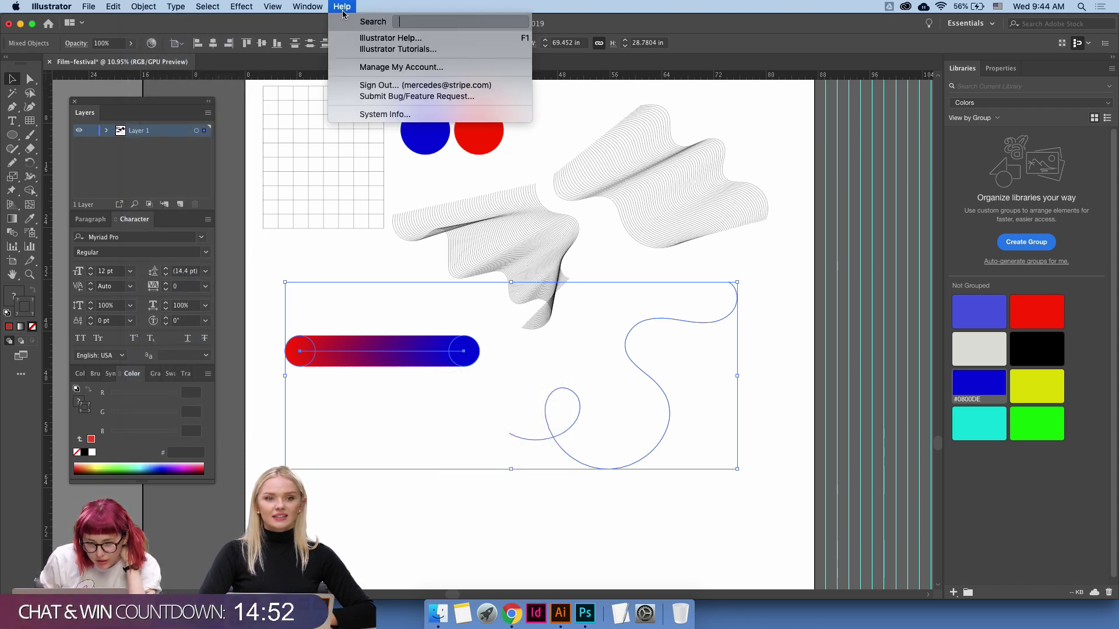
mouse_move(135, 5)
mouse_move(196, 287)
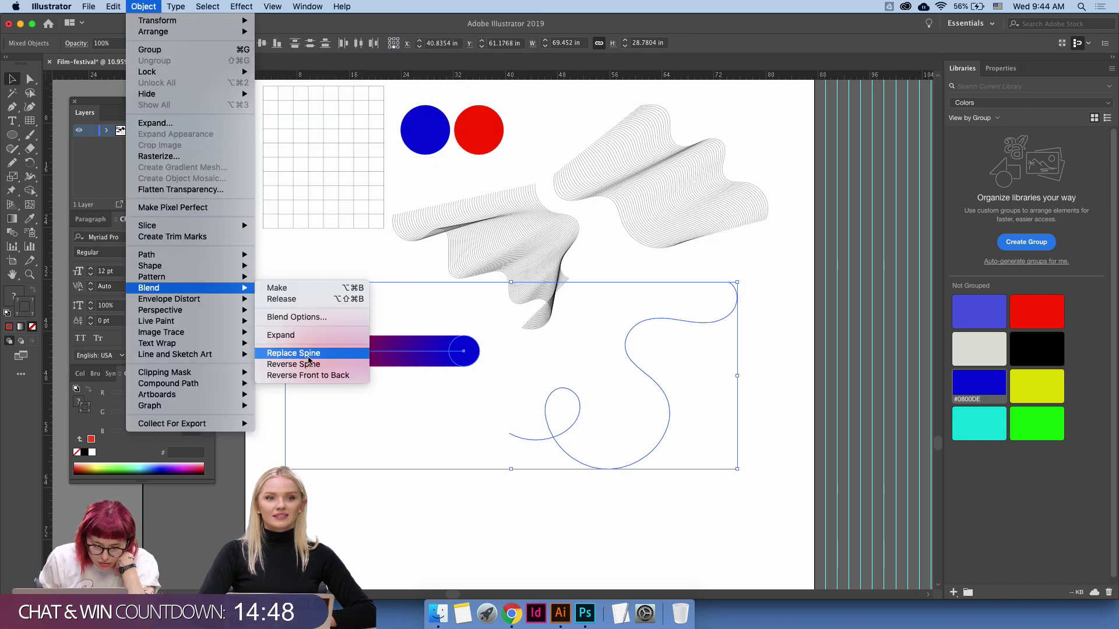
click(312, 357)
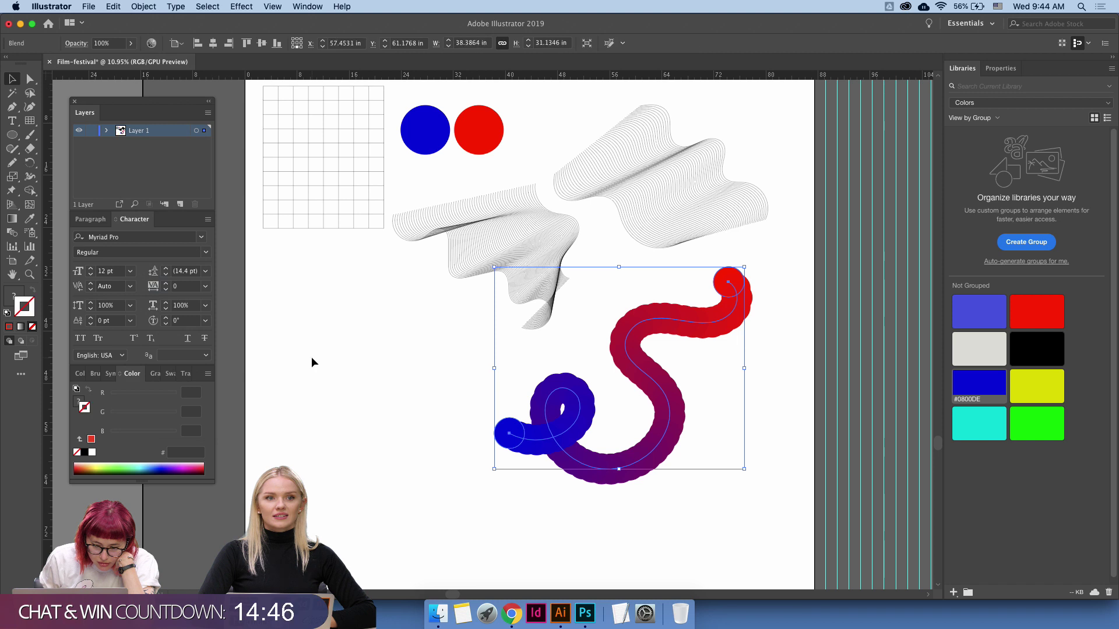
click(312, 357)
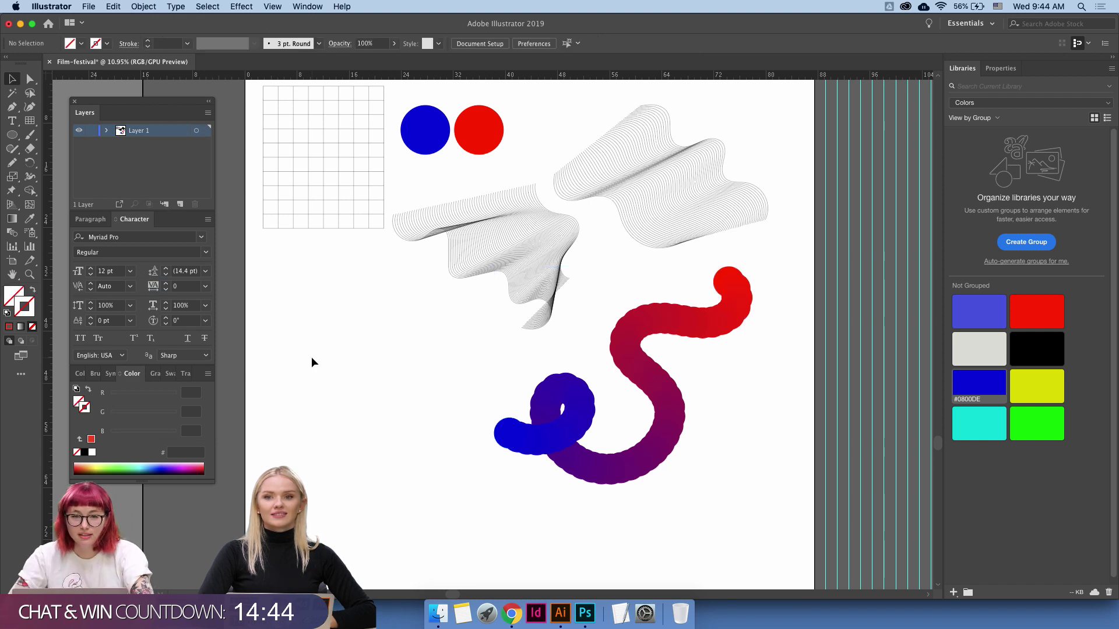
Undo the spine replacement so the straight blend and the freehand curve are separate objects again.
key(ctrl+z)
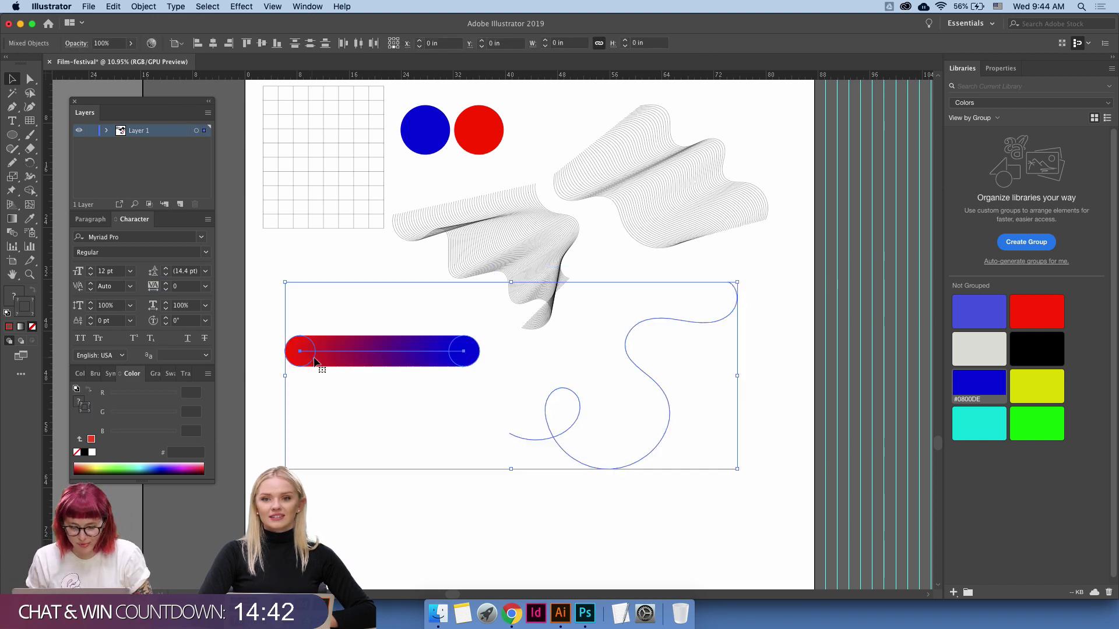
click(504, 473)
click(418, 356)
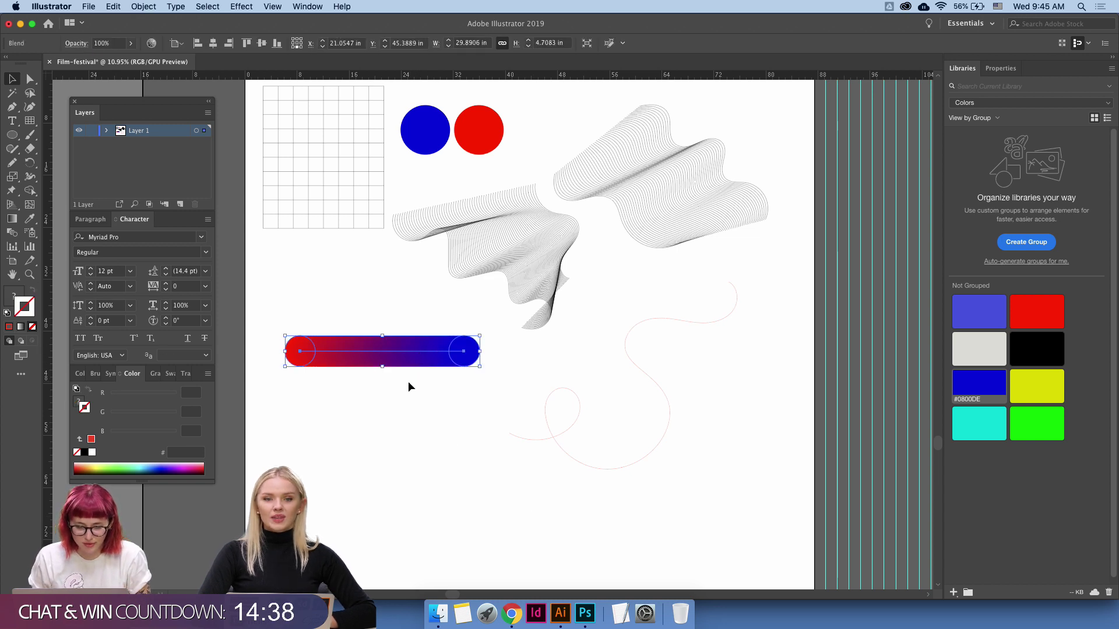
right_click(417, 358)
key(Escape)
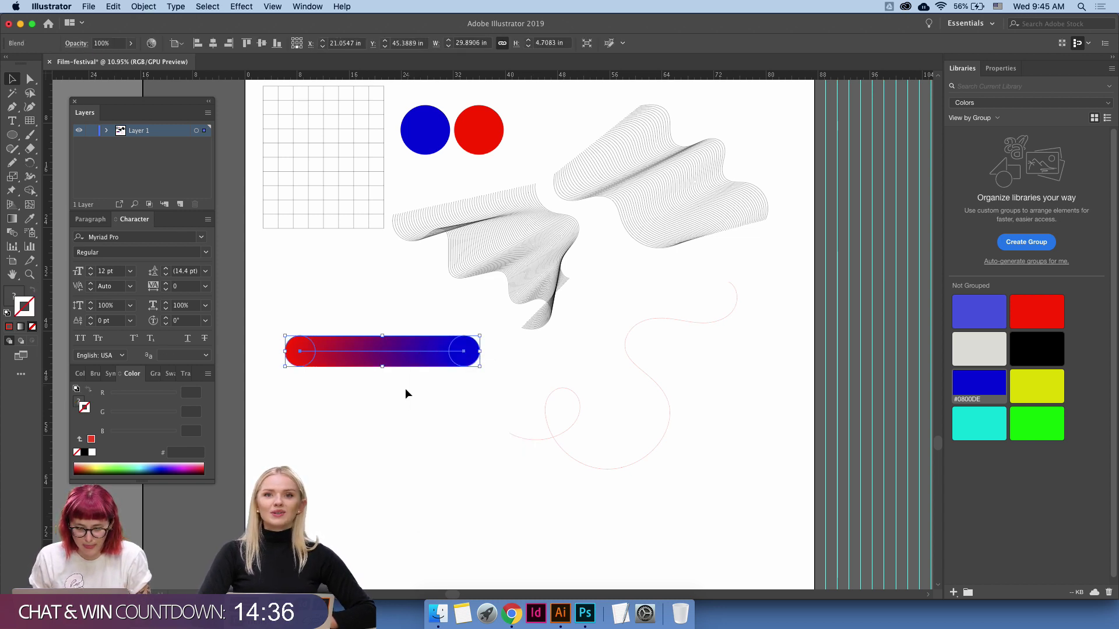
Place two blue circle copies about 5.51 in in diameter below the straight blend and recolor the right one with the large circle's red.
key(o)
key(v)
drag(429, 154, 529, 512)
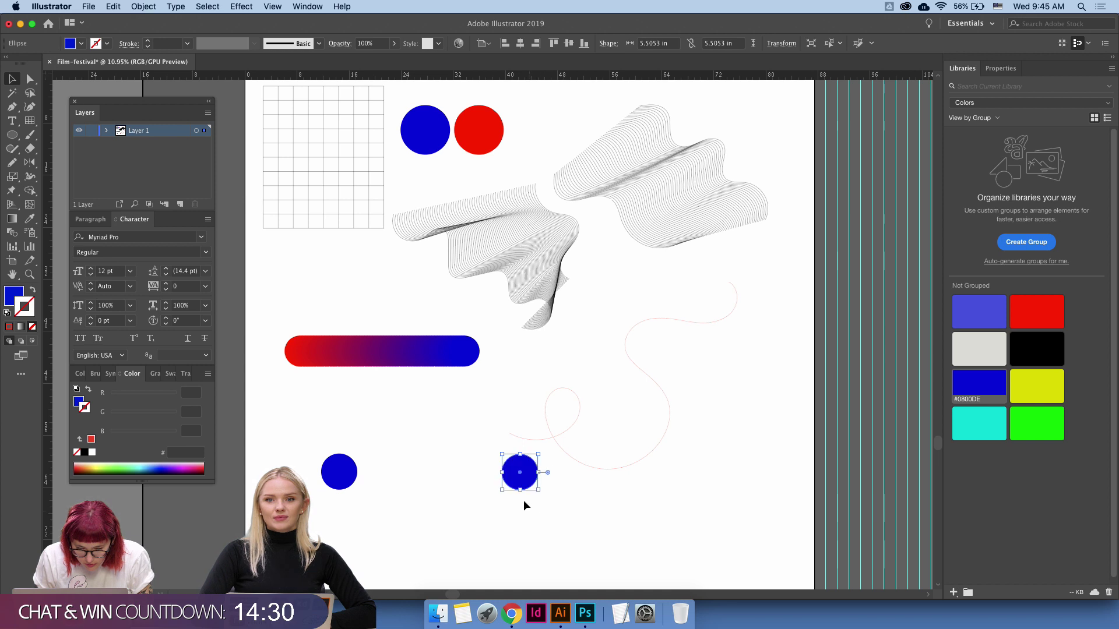
key(i)
click(491, 112)
key(v)
Blend the new blue and red circles using 500 specified steps.
shift+click(338, 472)
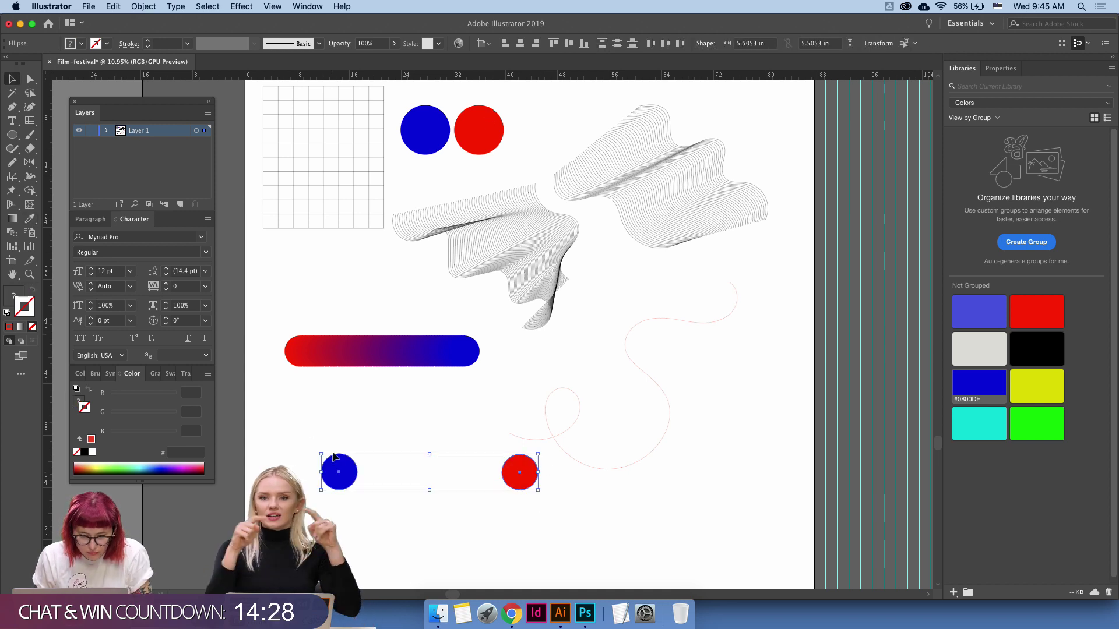
click(169, 6)
mouse_move(156, 7)
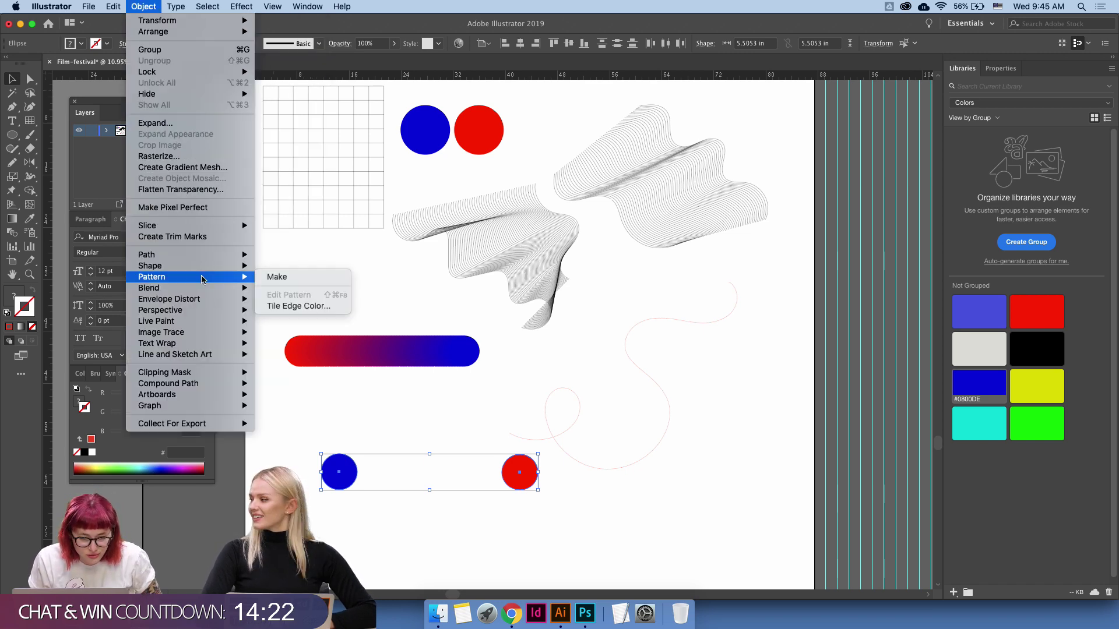
mouse_move(192, 287)
click(290, 317)
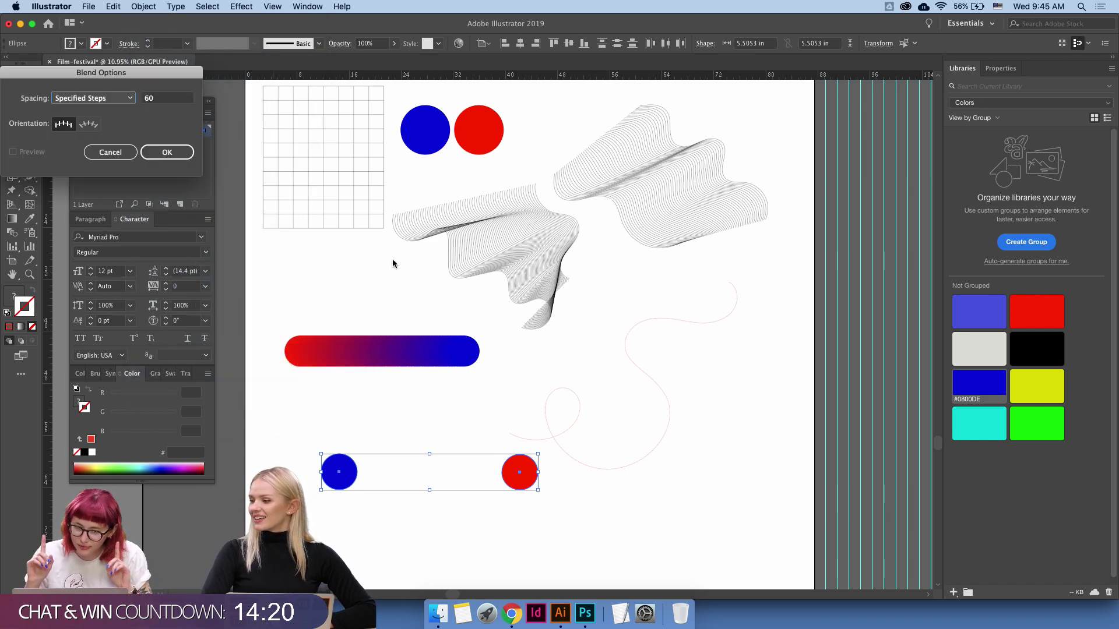
double_click(172, 100)
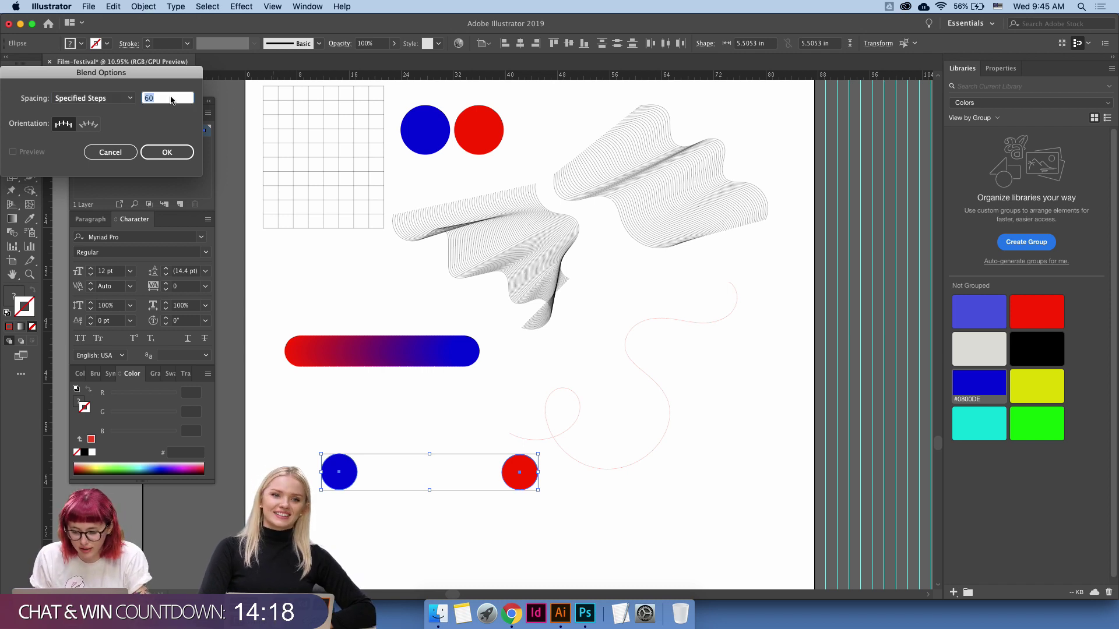
text(500)
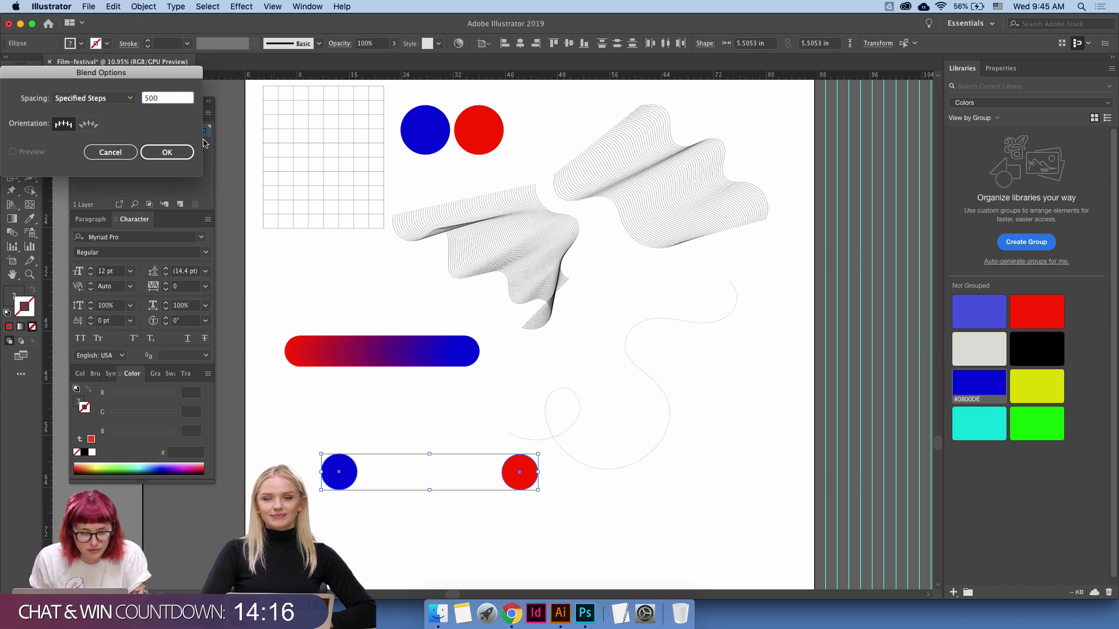
click(167, 152)
click(148, 8)
mouse_move(192, 288)
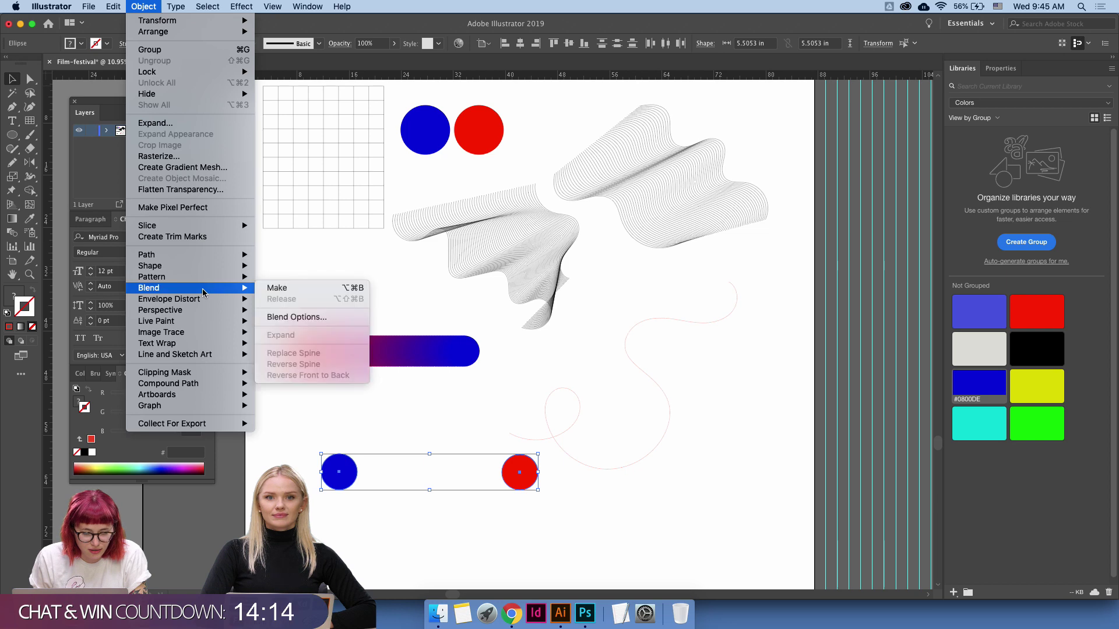
click(277, 289)
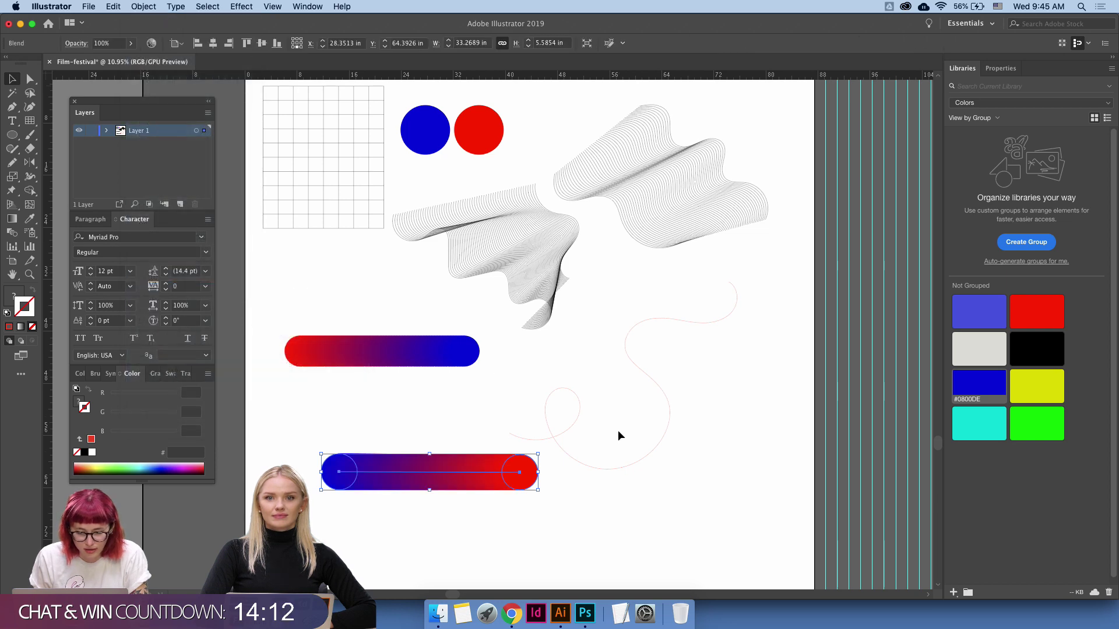
Replace the 500-step blend's spine with the freehand curve and deselect the result.
shift+click(605, 470)
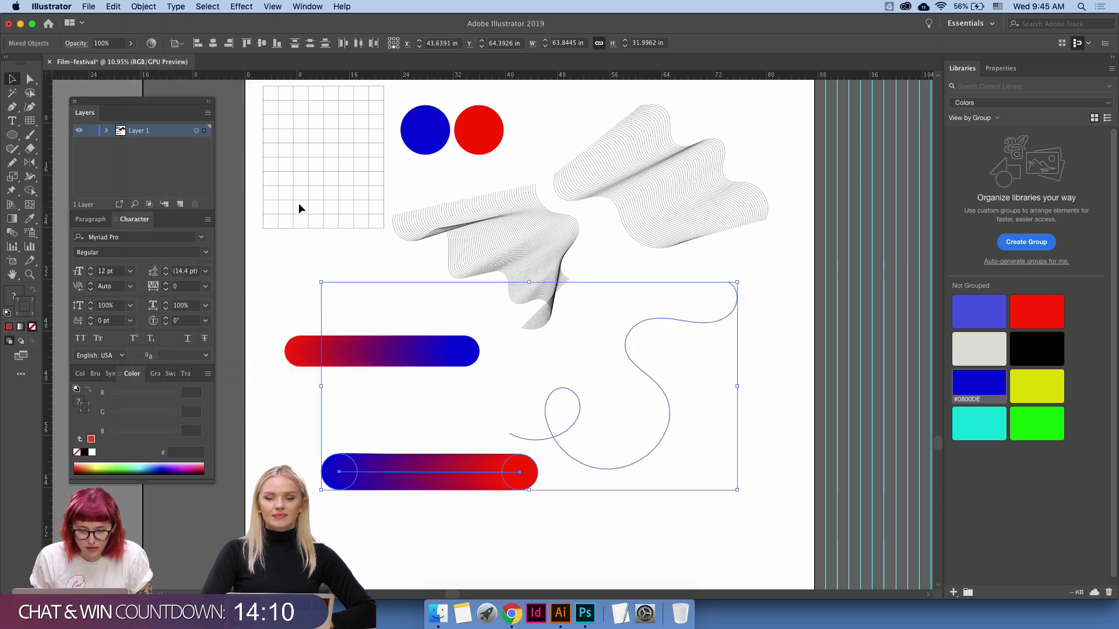
click(136, 8)
mouse_move(192, 288)
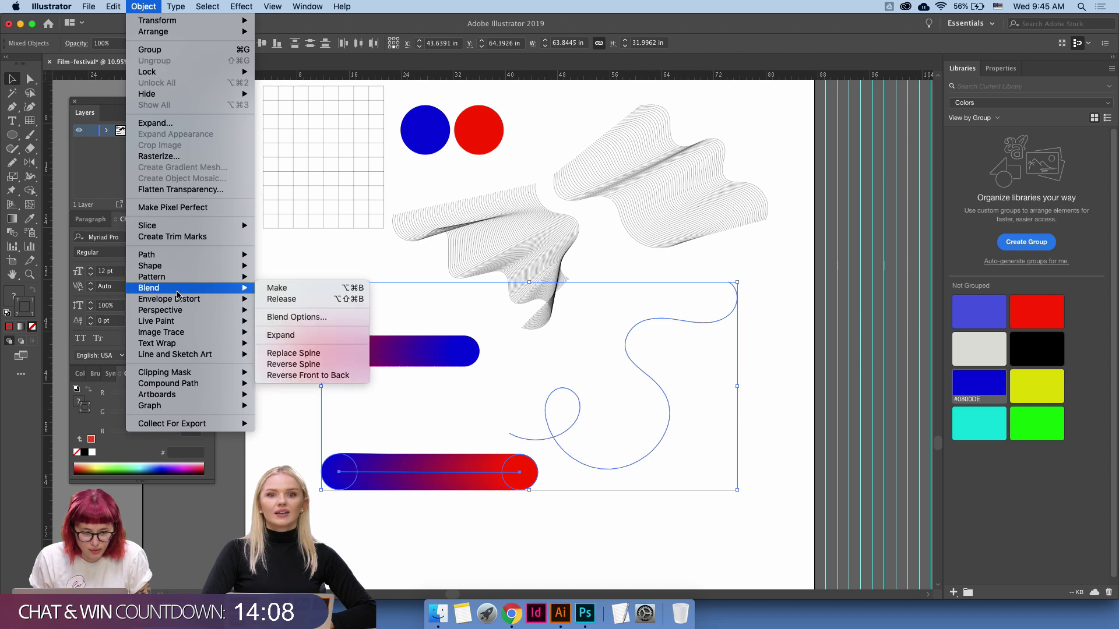
click(318, 355)
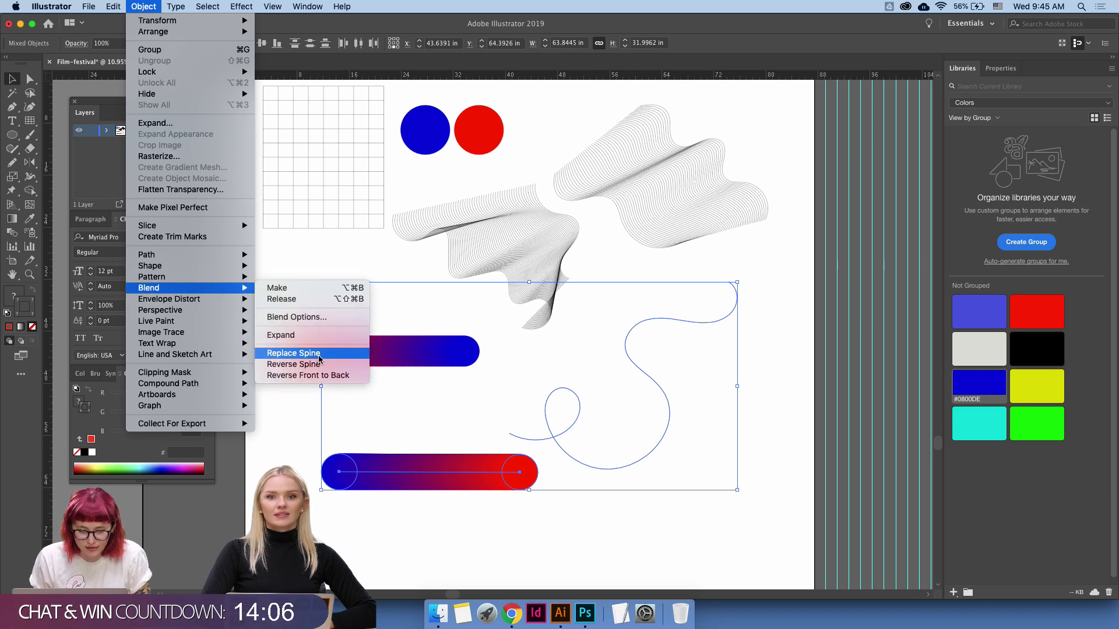
click(345, 483)
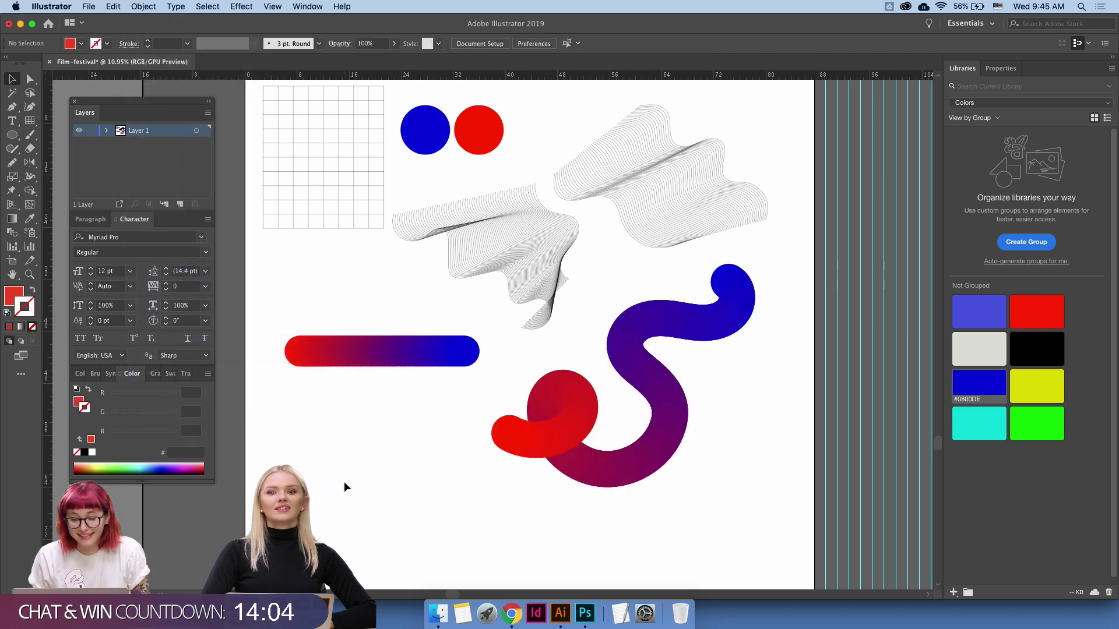
Examine the smoothness of the curved red-to-blue blend up close and within the whole artboard.
key(z)
click(689, 270)
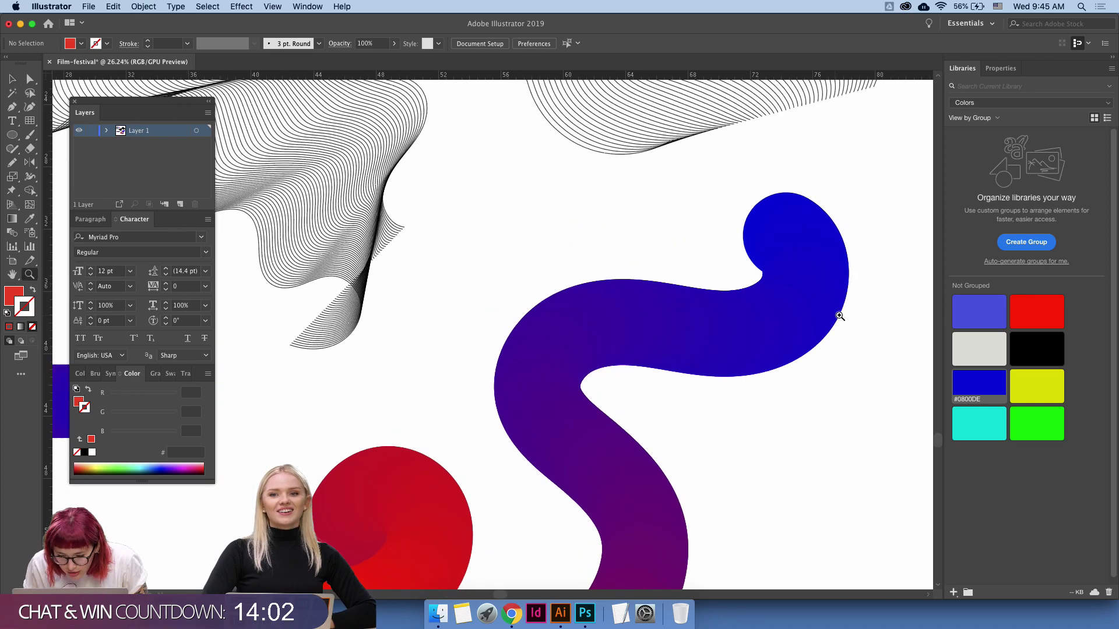
drag(689, 270, 620, 319)
alt+click(632, 349)
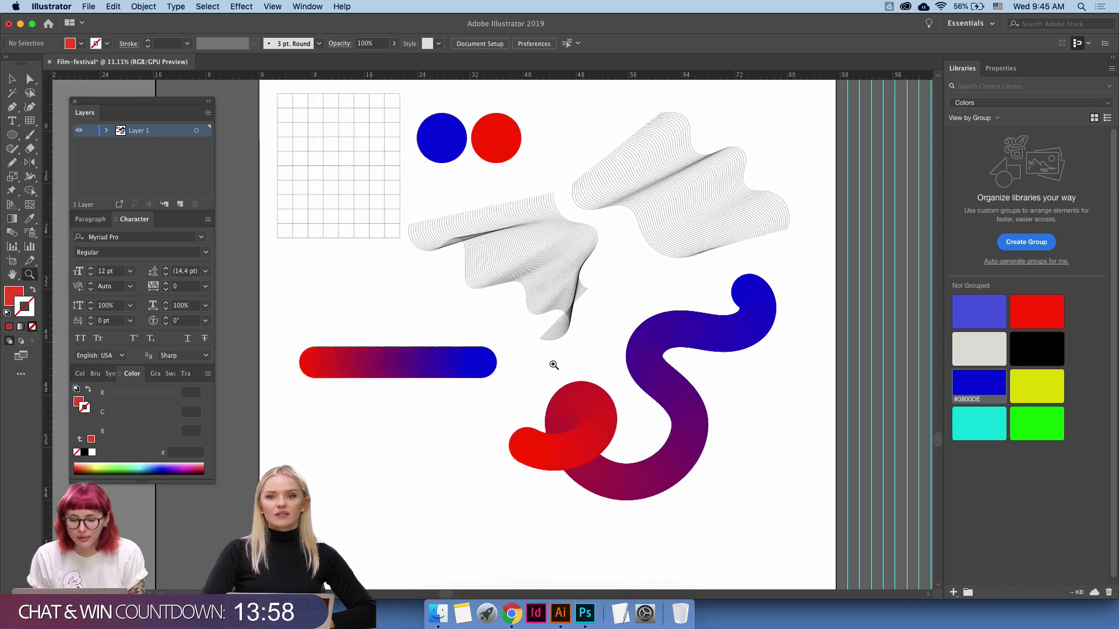
scroll(720, 399, down, 2)
scroll(711, 385, down, 2)
key(v)
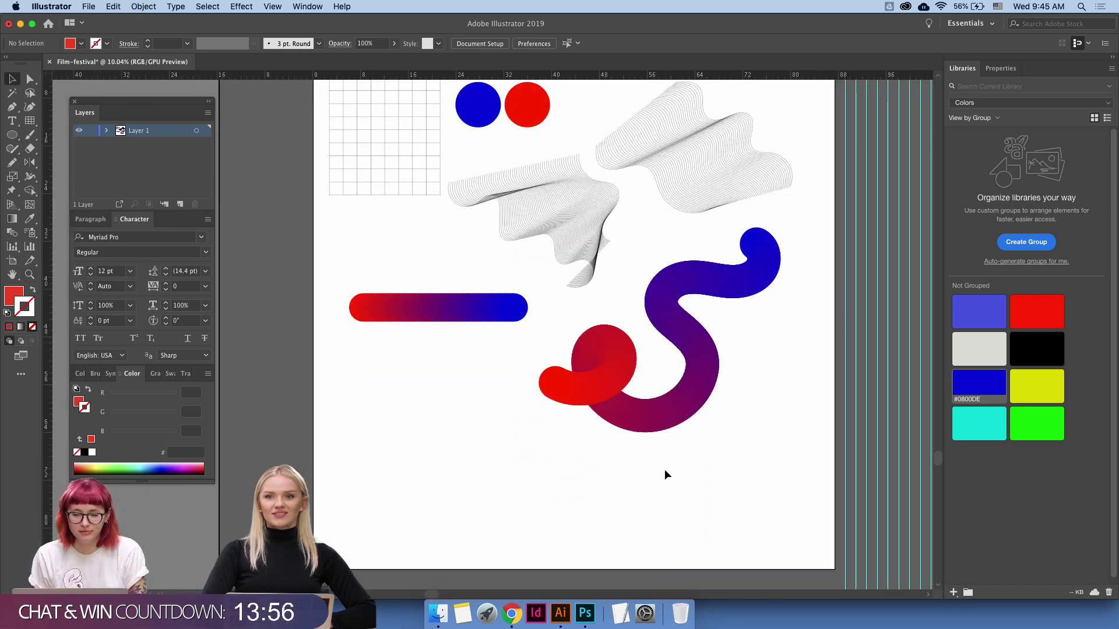
click(666, 411)
click(512, 456)
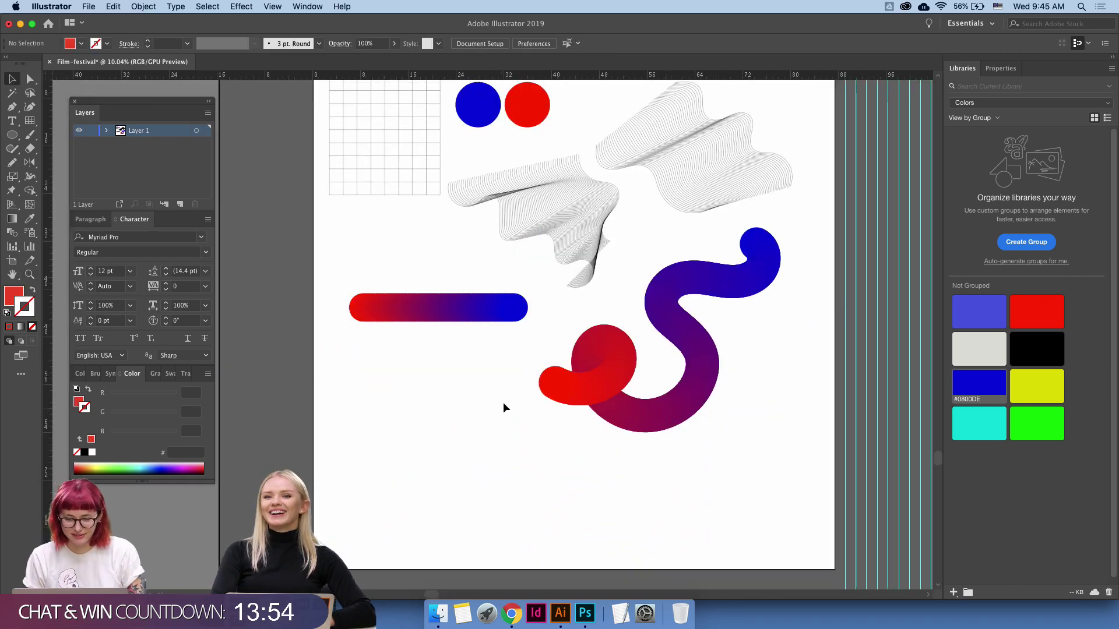
key(c)
click(466, 319)
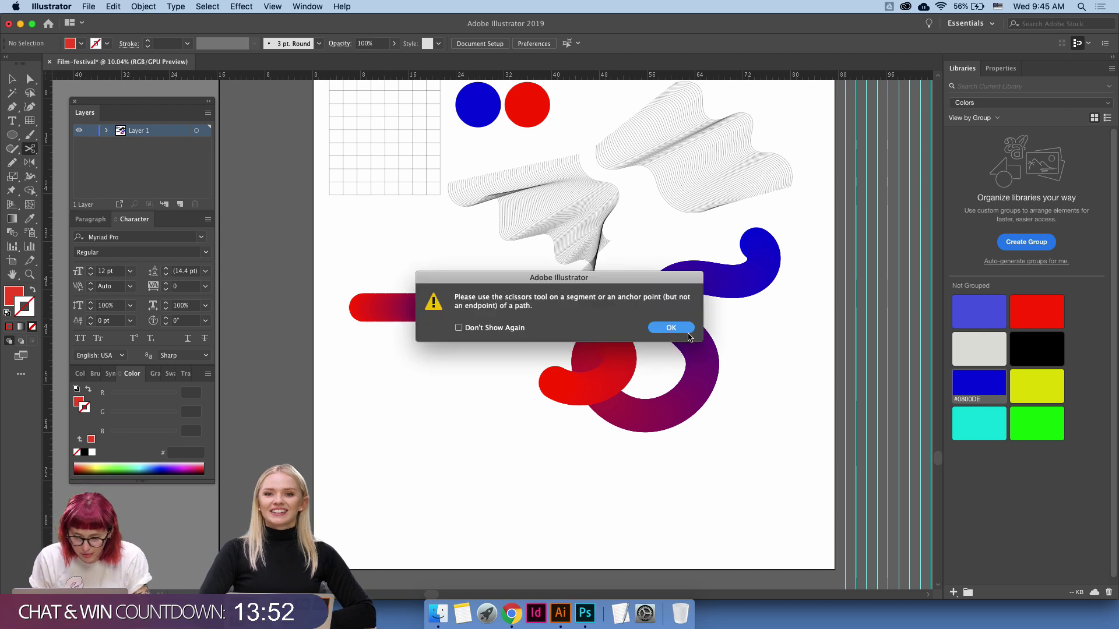
click(671, 327)
key(v)
click(522, 307)
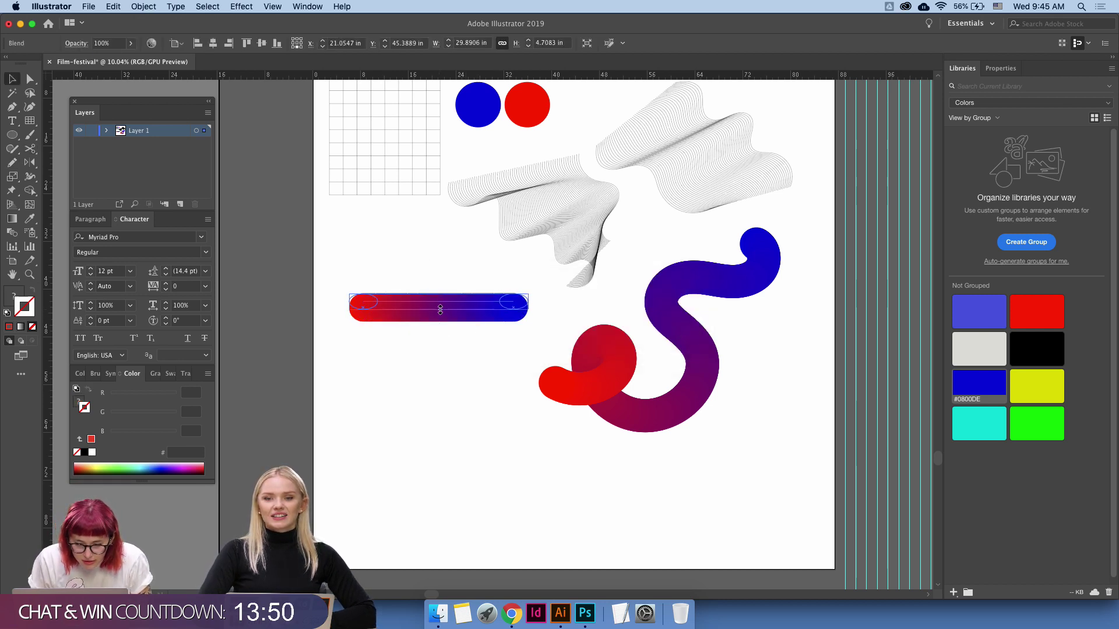
click(501, 362)
click(526, 319)
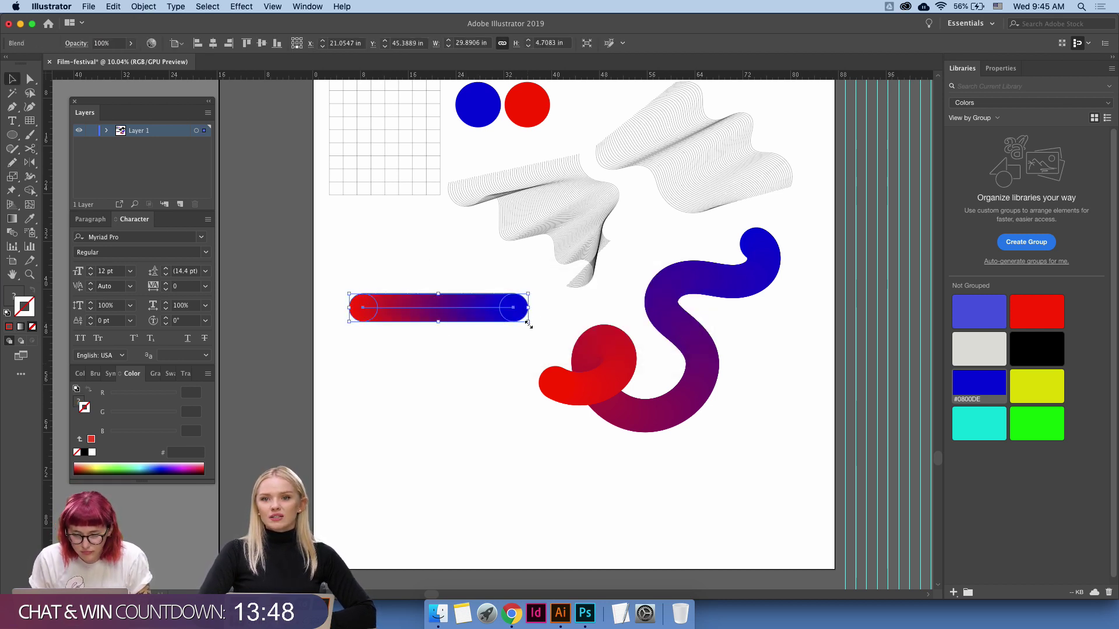
Draw a looping, script-like freehand curve with the Pencil tool below the straight blend, near the artboard's lower edge.
key(n)
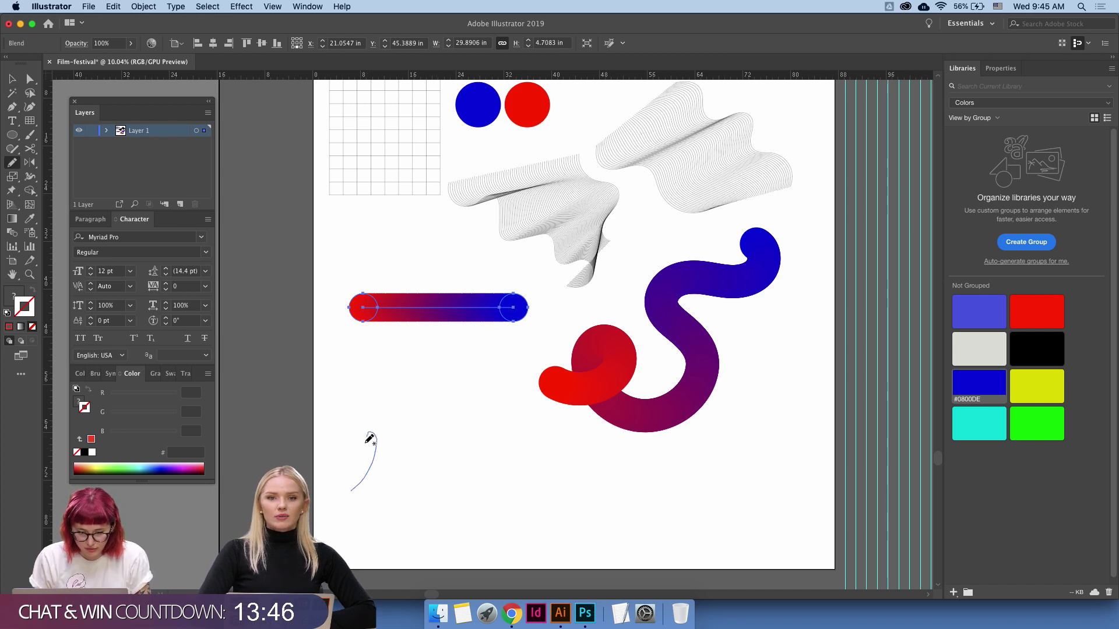
drag(440, 425, 381, 481)
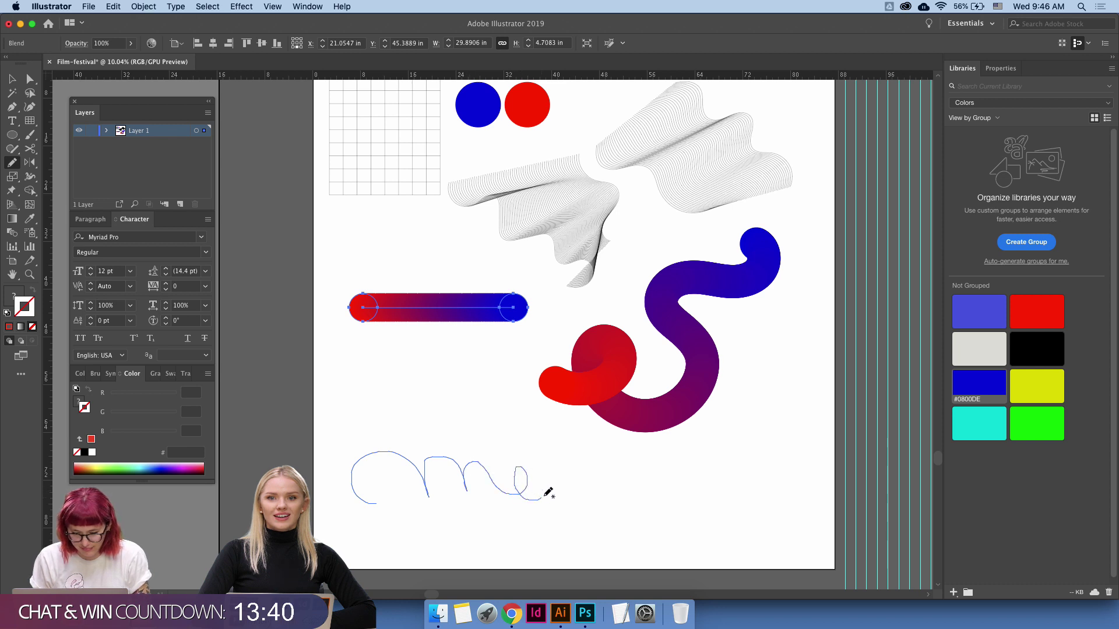
drag(557, 503, 578, 506)
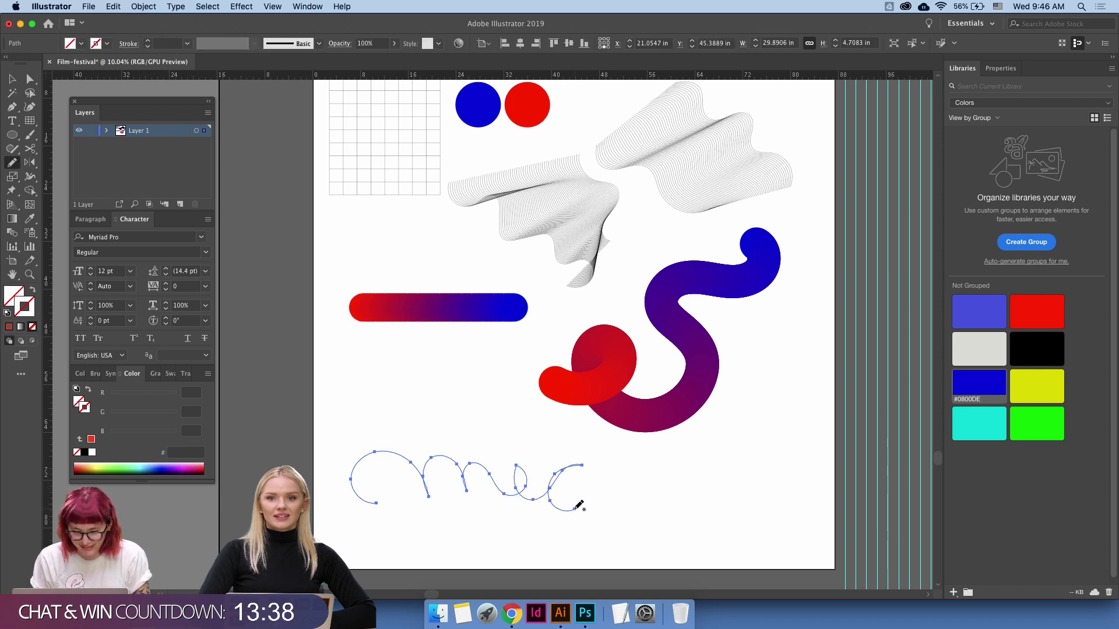
key(i)
click(644, 414)
key(ctrl+z)
key(v)
key(Delete)
key(ctrl+z)
Give the looping freehand curve a solid red stroke and deselect it.
click(10, 326)
click(375, 379)
Draw a circle 4 in in diameter to the right of the looping curve and swap its red stroke to the fill.
scroll(577, 463, right, 4)
scroll(577, 462, down, 2)
key(o)
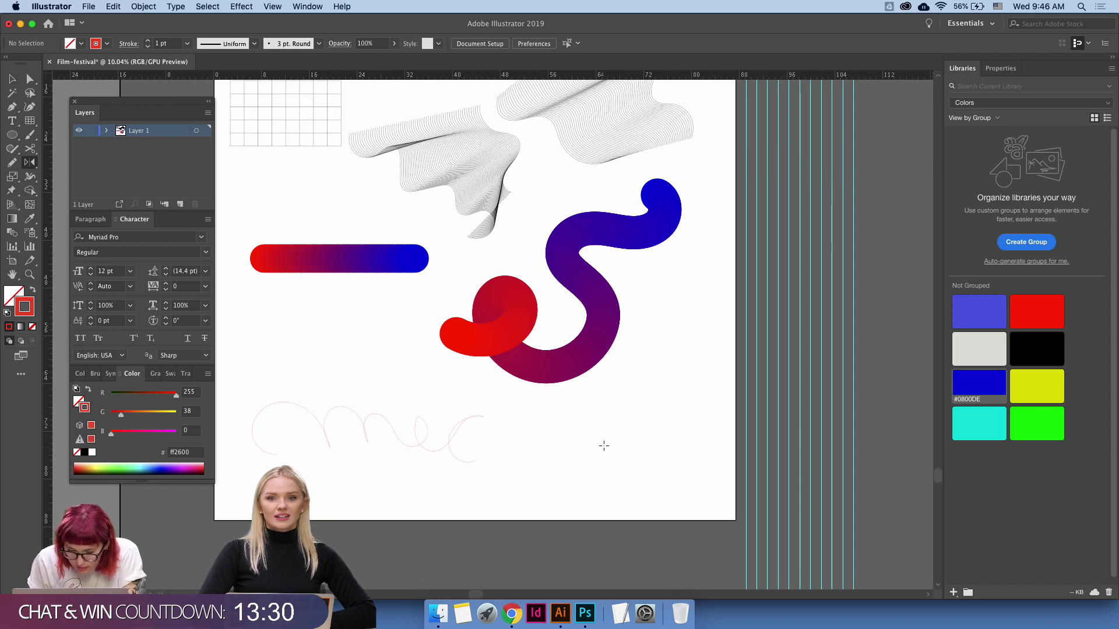
click(12, 135)
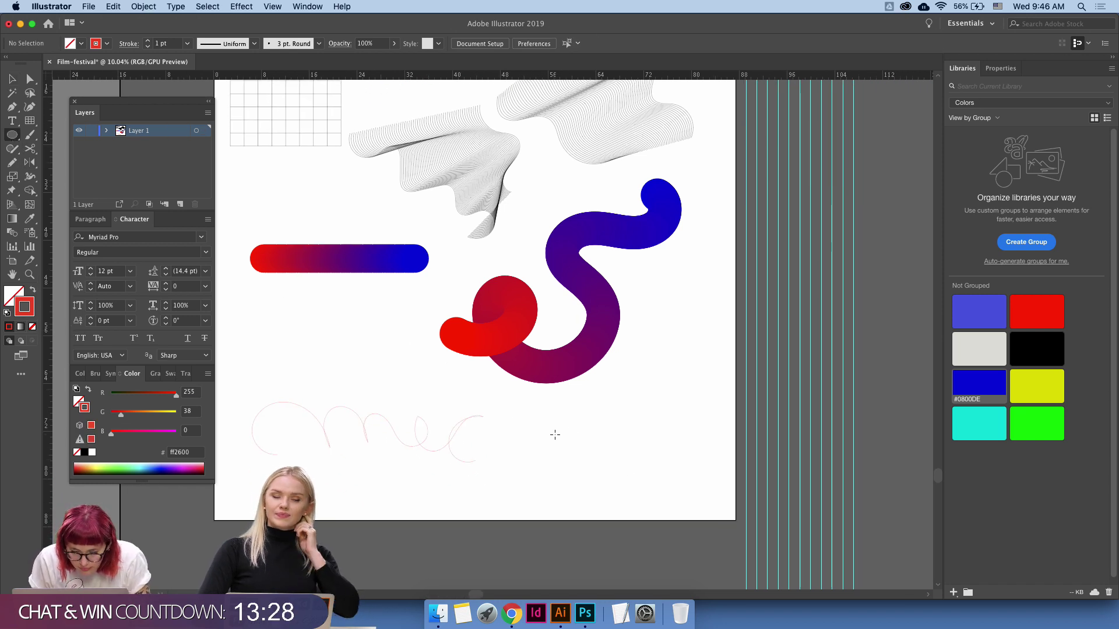
drag(575, 447, 572, 452)
key(v)
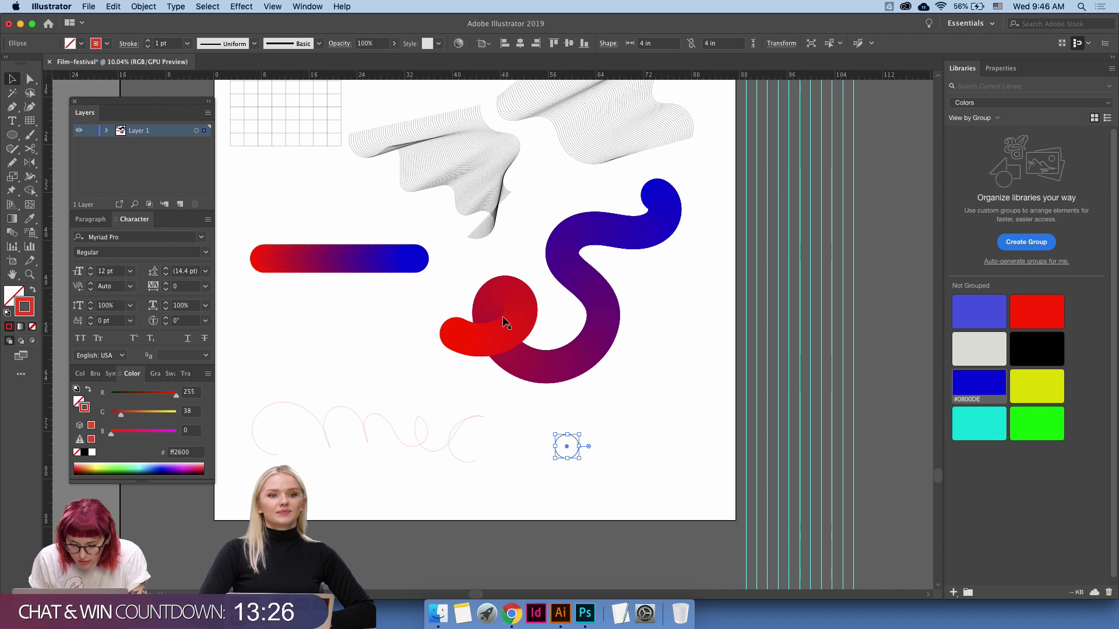
scroll(505, 322, up, 3)
key(shift+x)
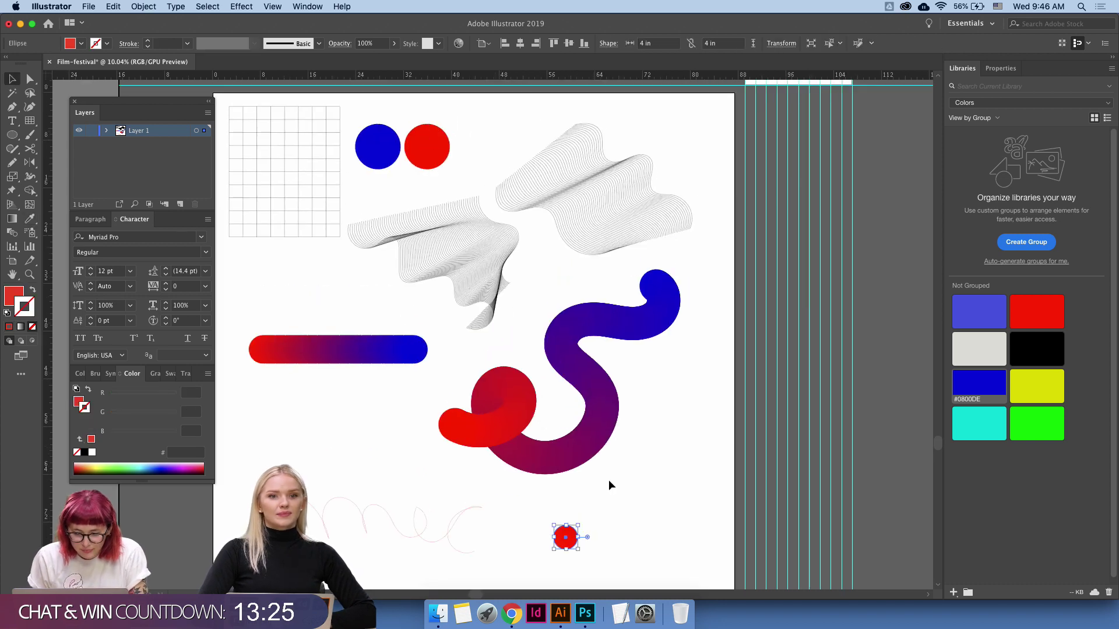
Duplicate the small red circle to its right and recolor the copy with the large circle's blue.
click(616, 516)
drag(708, 550, 660, 551)
key(i)
click(382, 153)
key(v)
Select the small red and blue circles together and make a blend between them.
drag(541, 502, 720, 578)
click(143, 7)
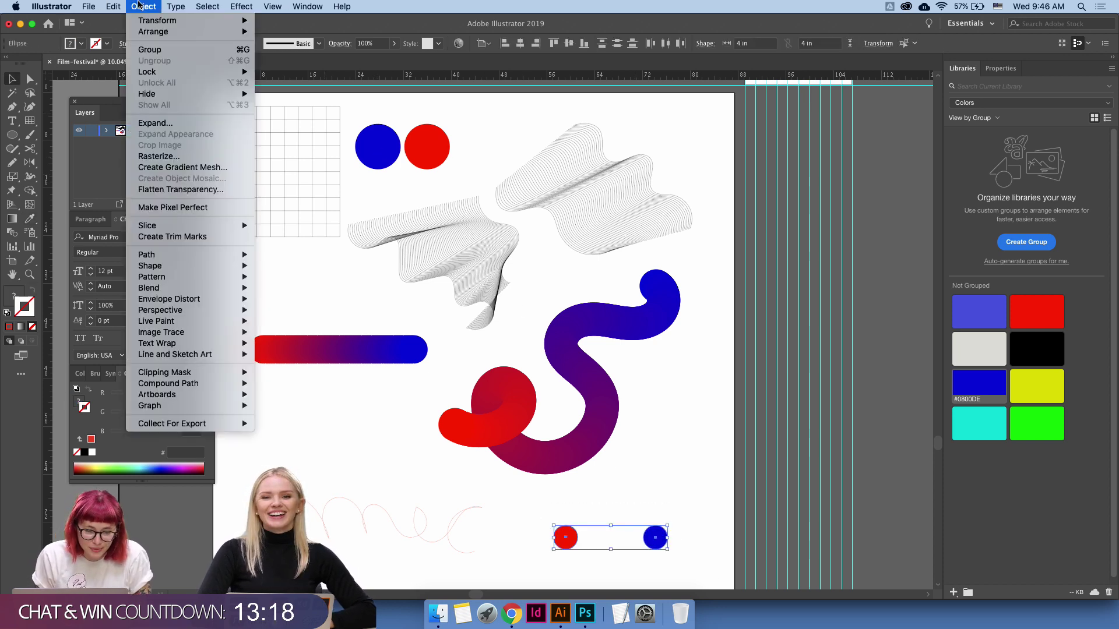
mouse_move(197, 256)
mouse_move(202, 288)
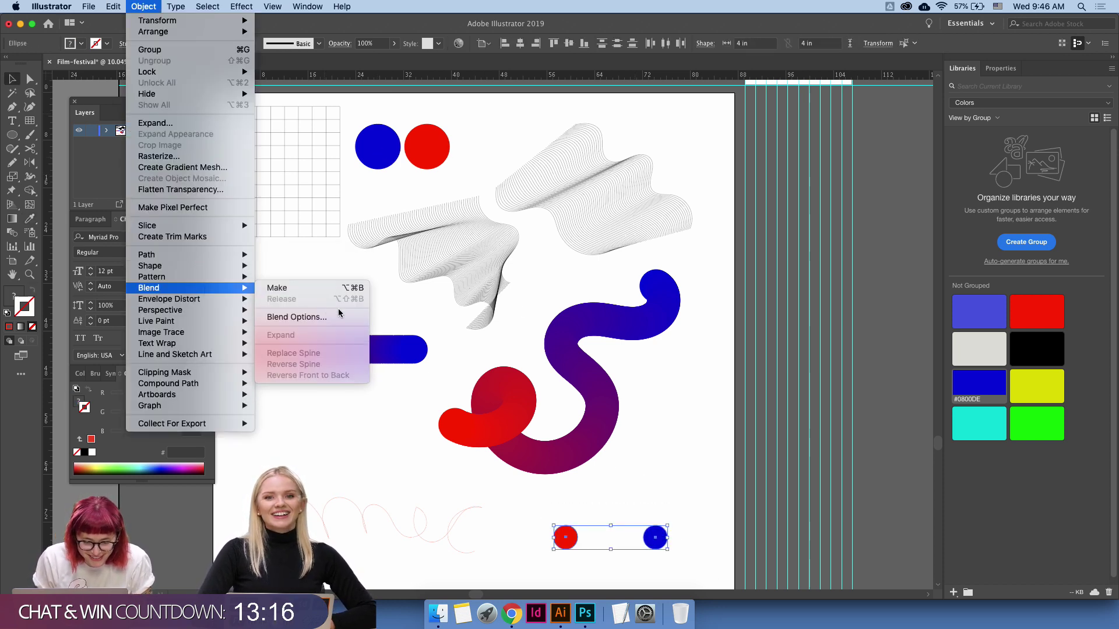
click(329, 289)
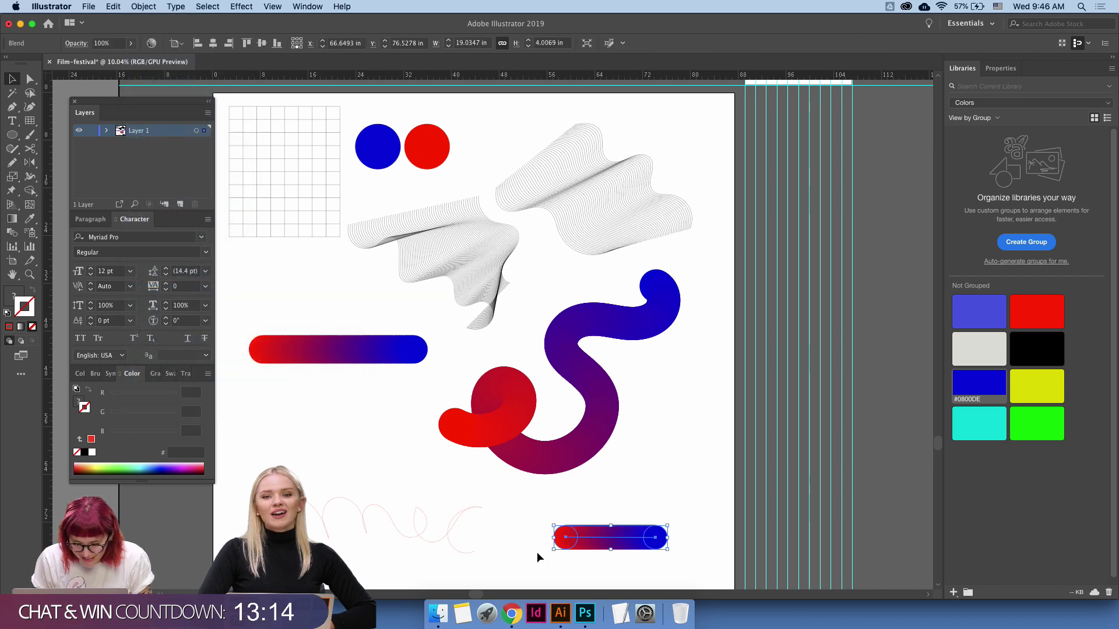
Replace the small circle blend's spine with the looping freehand curve and deselect the result.
shift+click(452, 524)
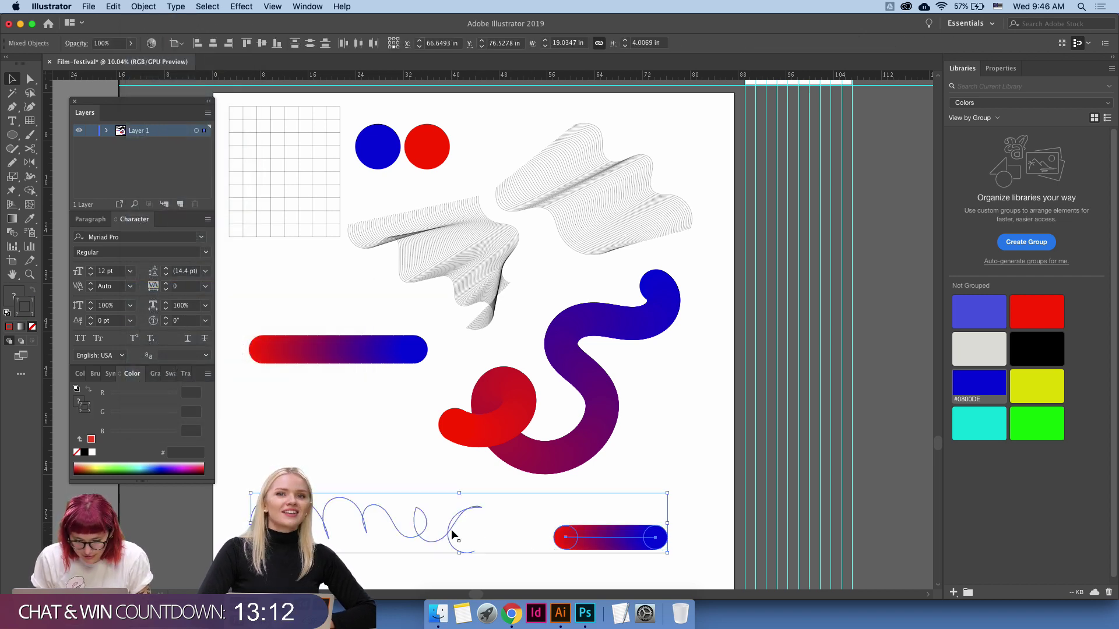
right_click(451, 529)
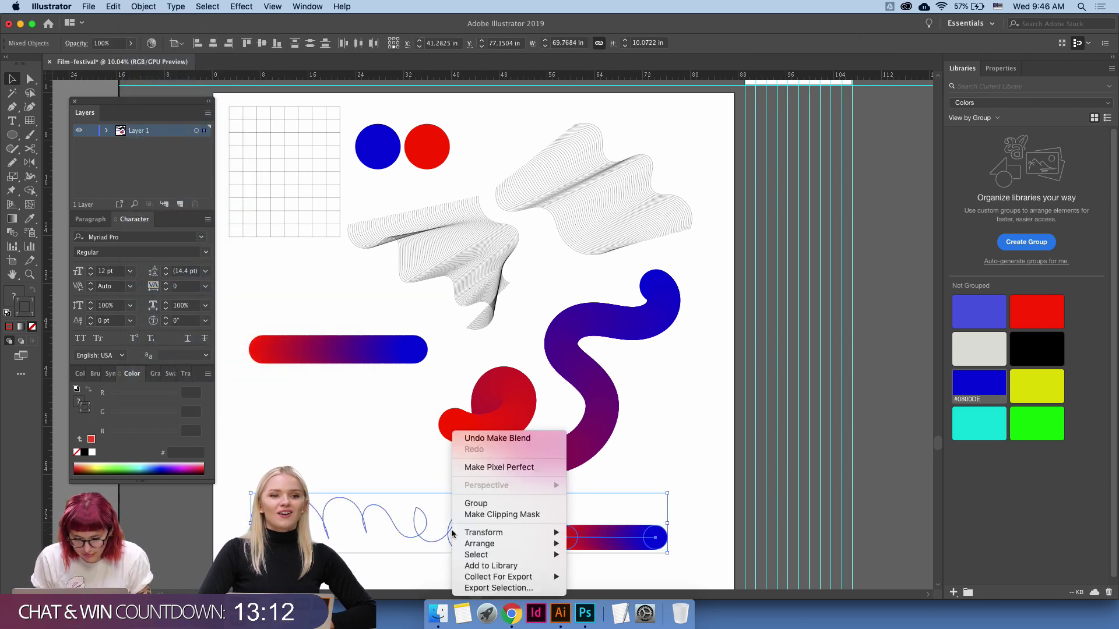
click(143, 7)
mouse_move(248, 287)
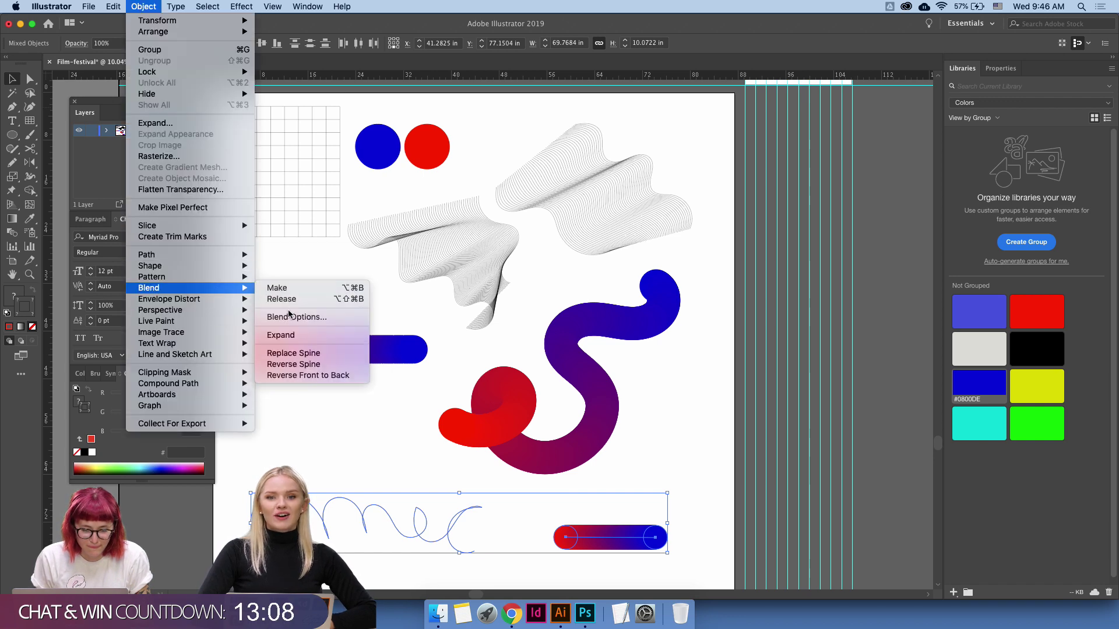
click(318, 353)
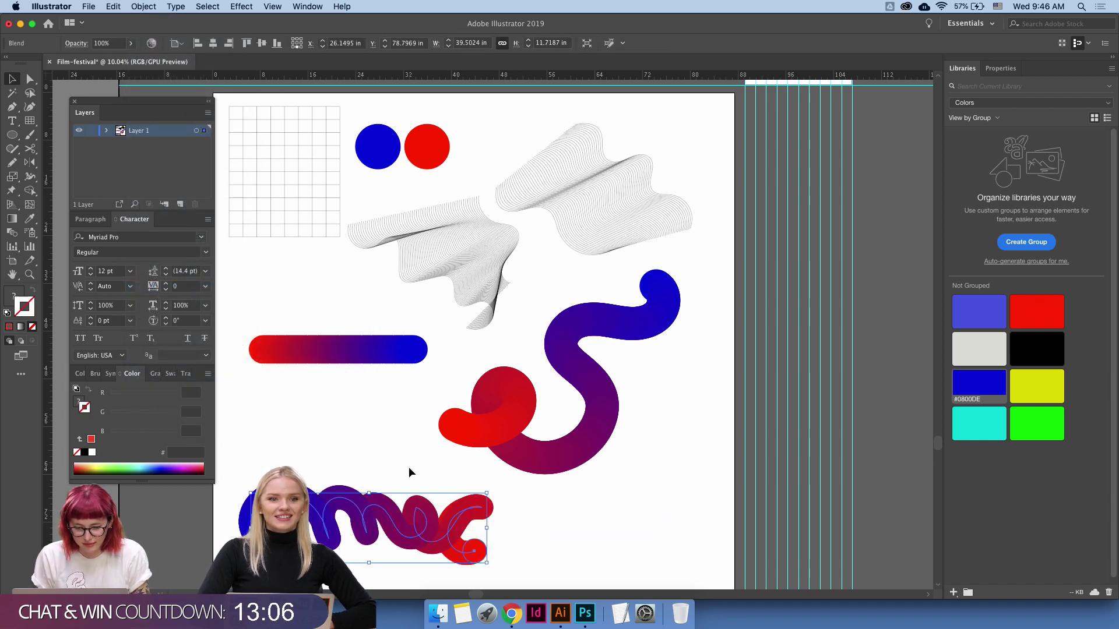
click(407, 467)
Examine the looping blue-to-red blend up close and beside the other blends on the artboard.
scroll(458, 469, down, 2)
key(z)
mouse_move(473, 443)
mouse_down()
mouse_move(499, 462)
mouse_move(546, 466)
mouse_up()
scroll(582, 461, left, 5)
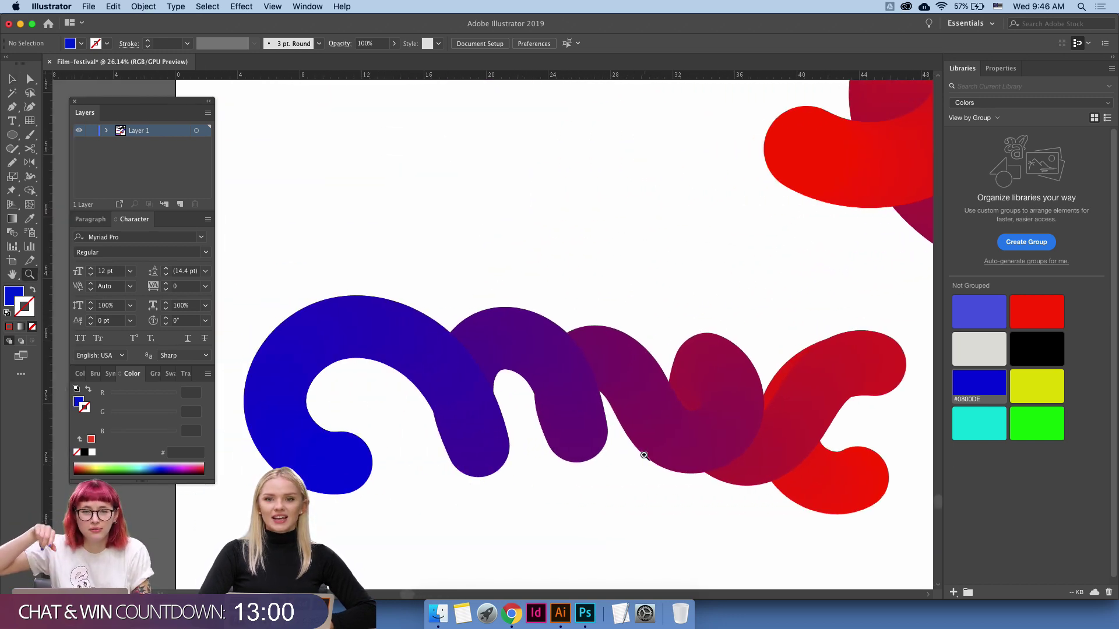
scroll(701, 424, down, 5)
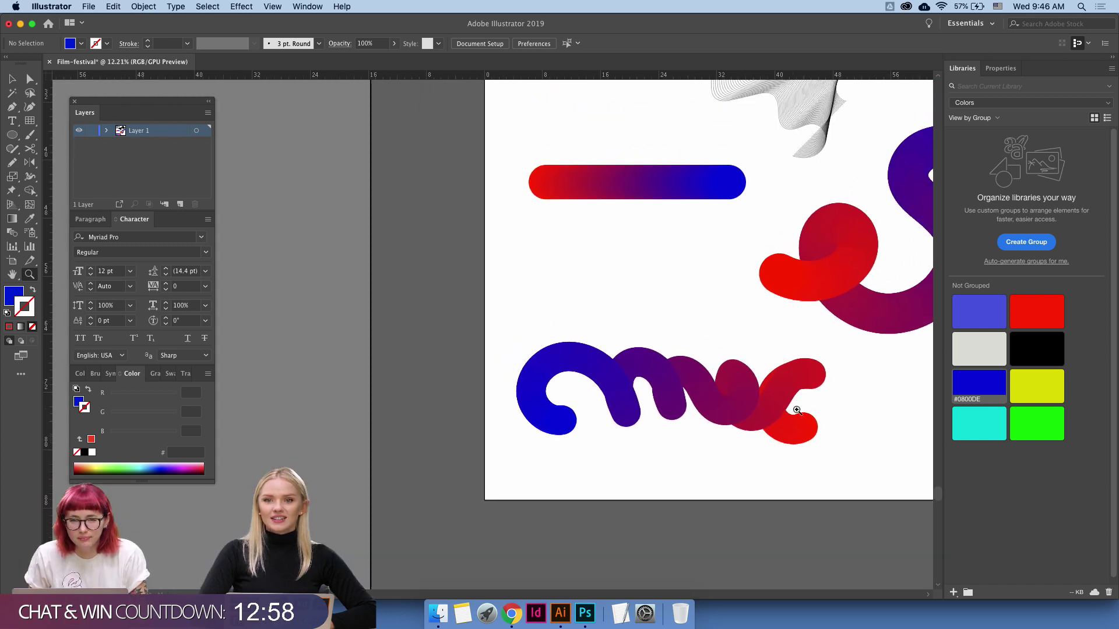
drag(804, 411, 576, 416)
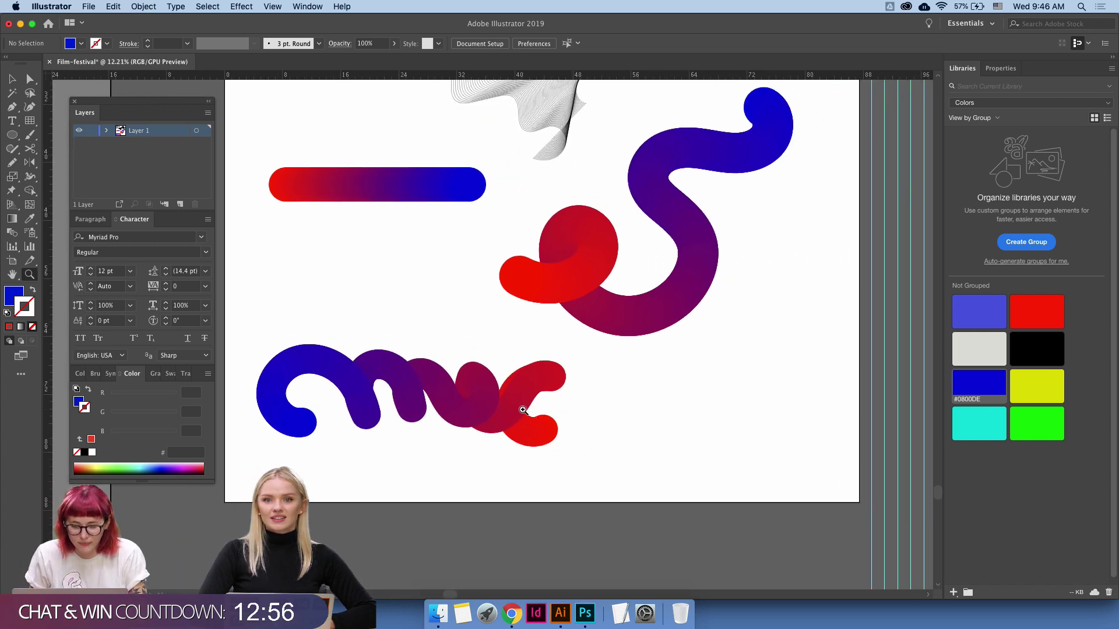
Undo the spine replacement and the blend, keeping the looping curve and the two small circles as separate objects.
key(super+z)
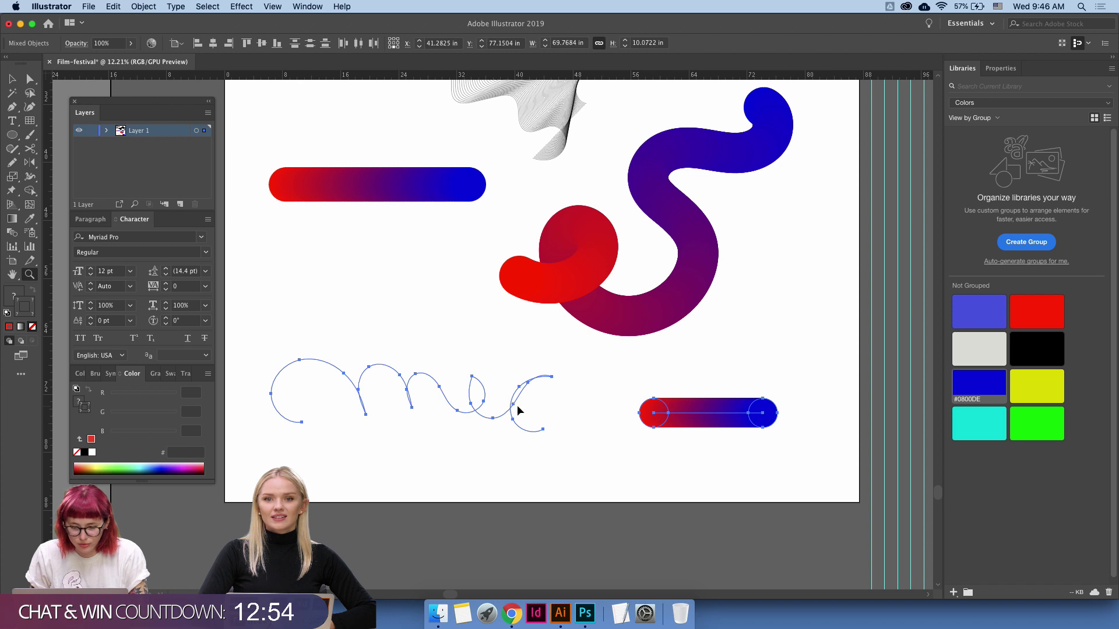
key(v)
click(515, 405)
click(511, 409)
key(Delete)
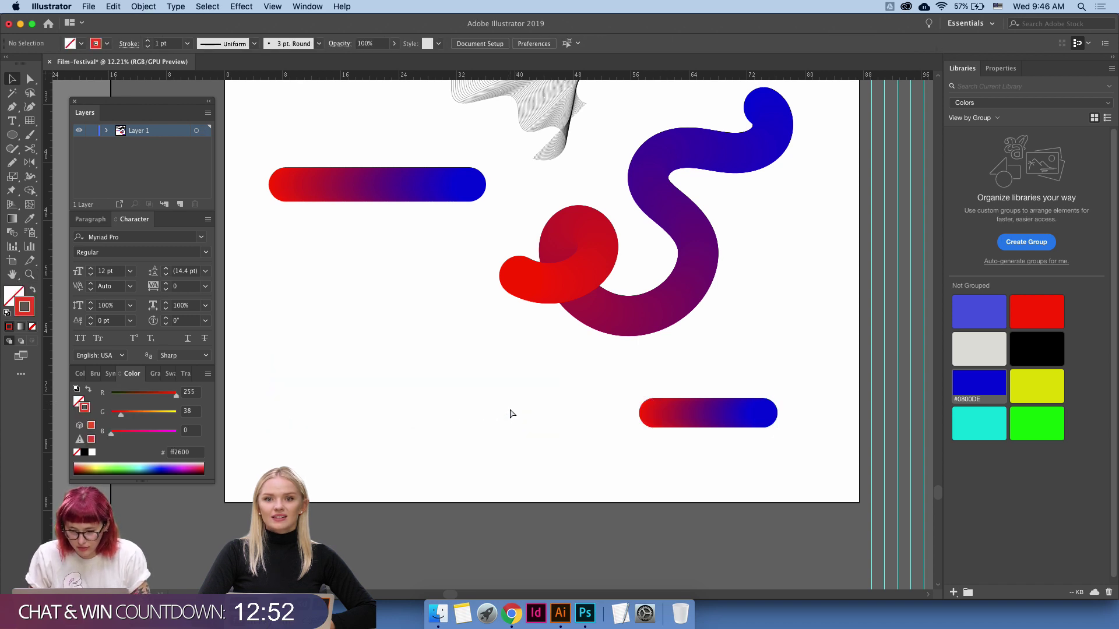
key(super+z)
key(super+z)
Fill the small red circle with a light-to-dark blue gradient swatch.
click(627, 445)
click(658, 415)
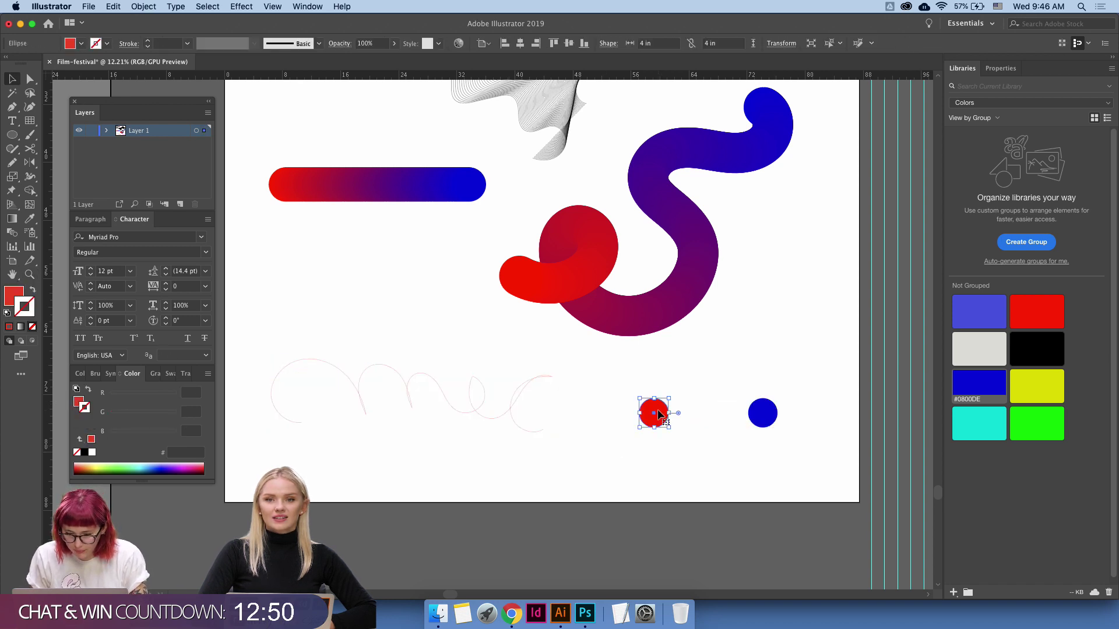
click(83, 43)
click(15, 88)
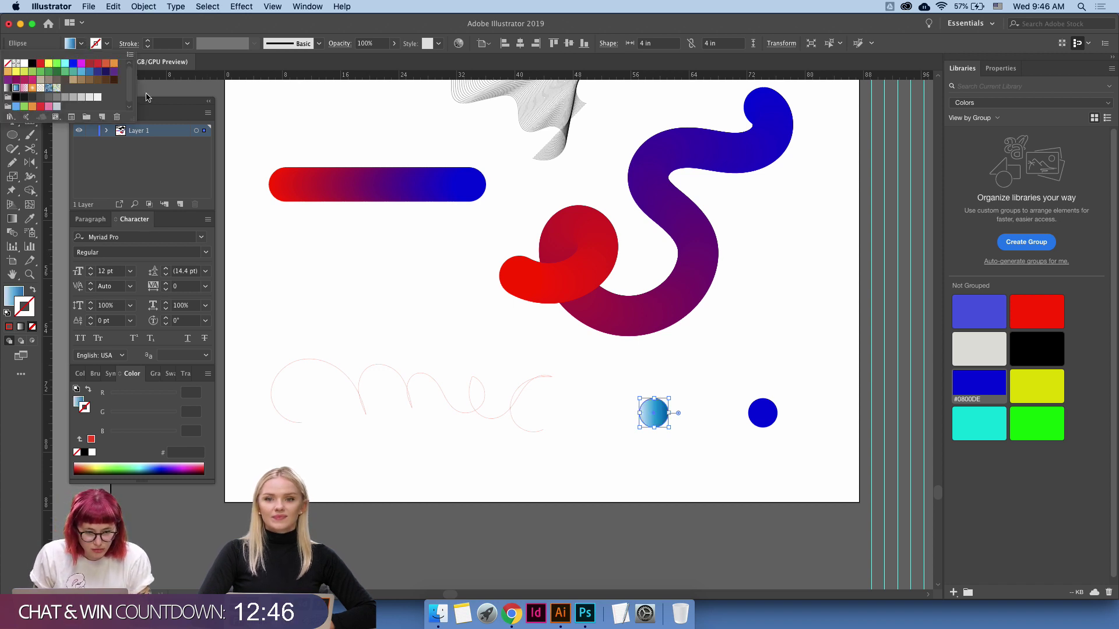
click(211, 171)
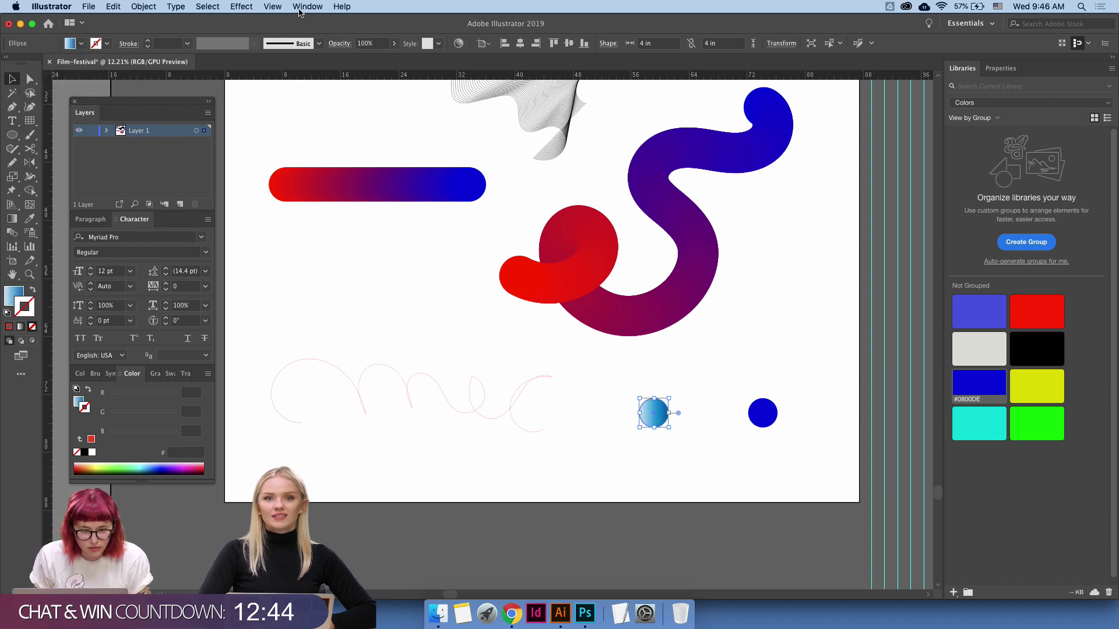
Search for the gradient command, open the Gradient panel and activate the Gradient tool on the small circle.
click(342, 7)
text(gradient)
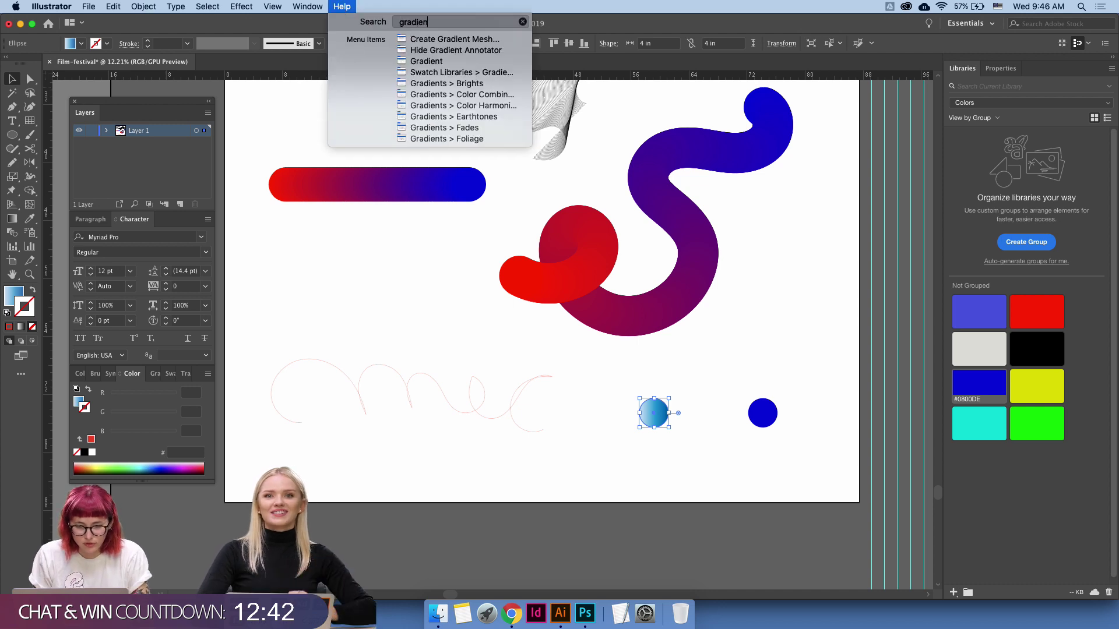
click(465, 65)
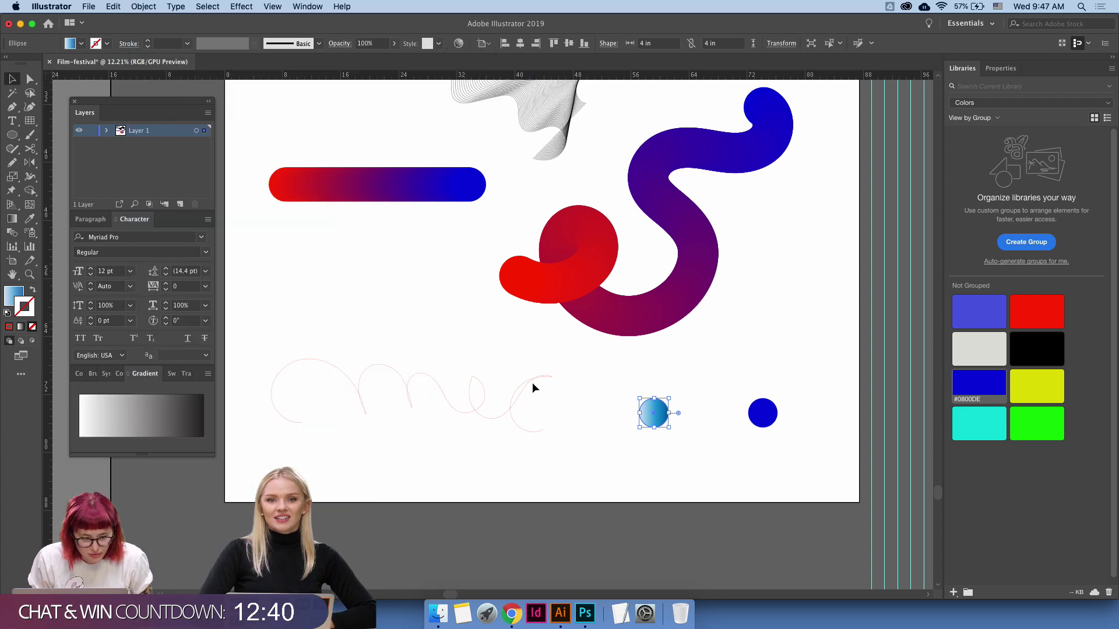
click(13, 222)
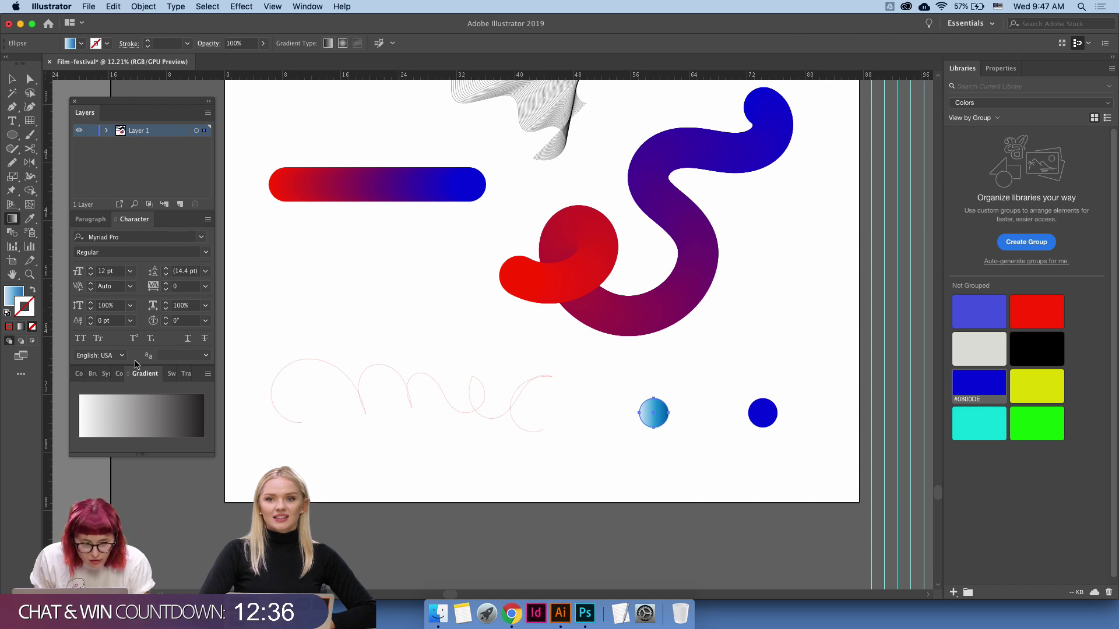
double_click(14, 295)
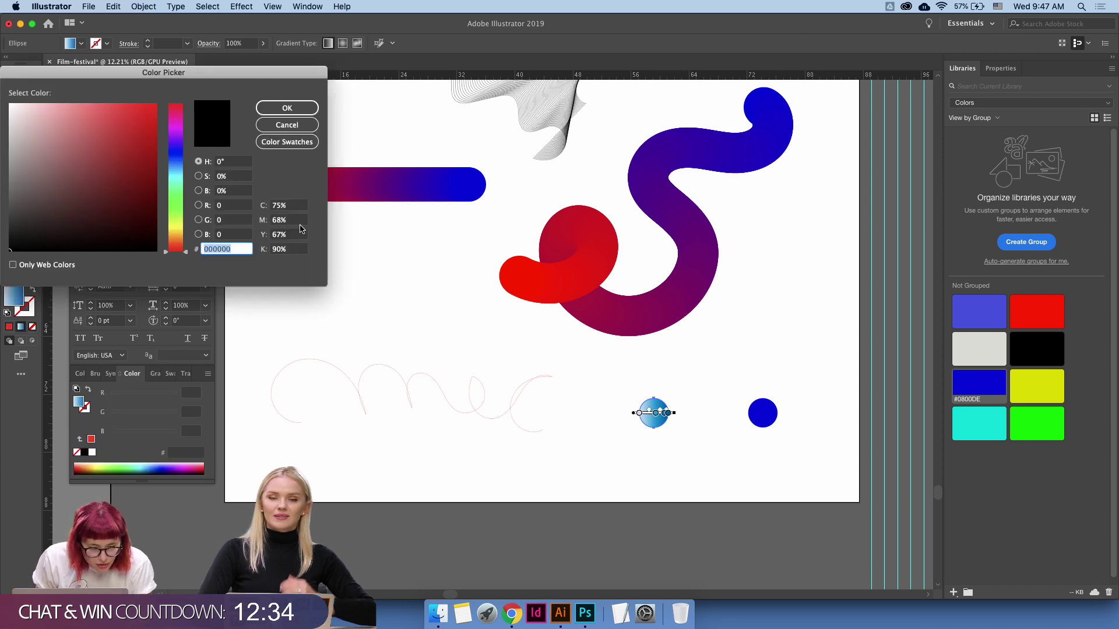
click(287, 125)
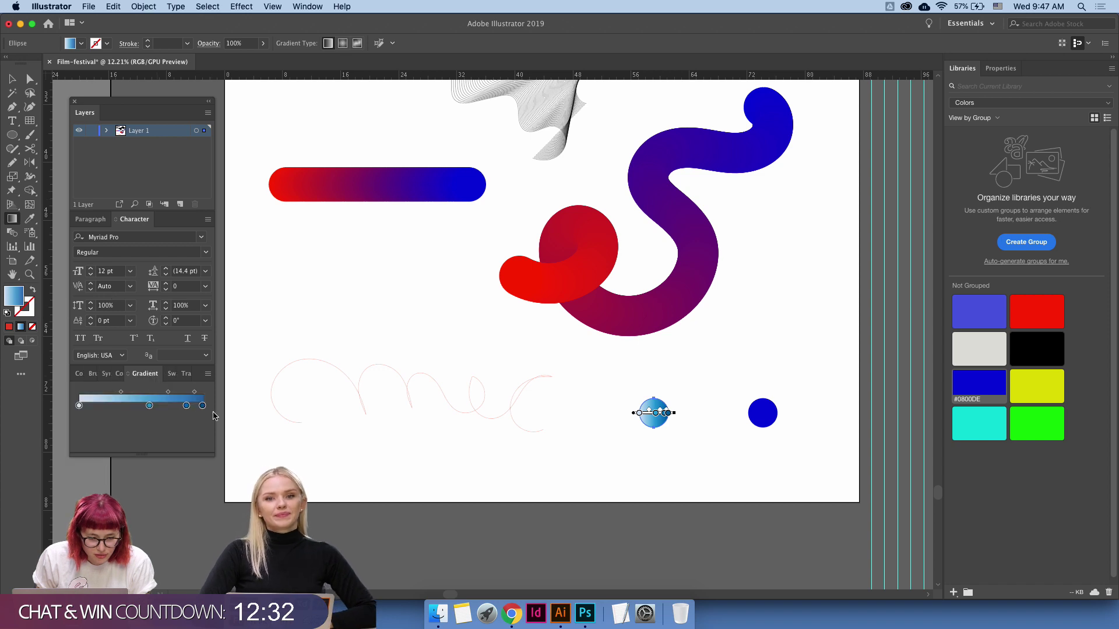
Remove the two middle color stops from the small circle's gradient.
click(186, 405)
double_click(186, 440)
drag(186, 441, 150, 466)
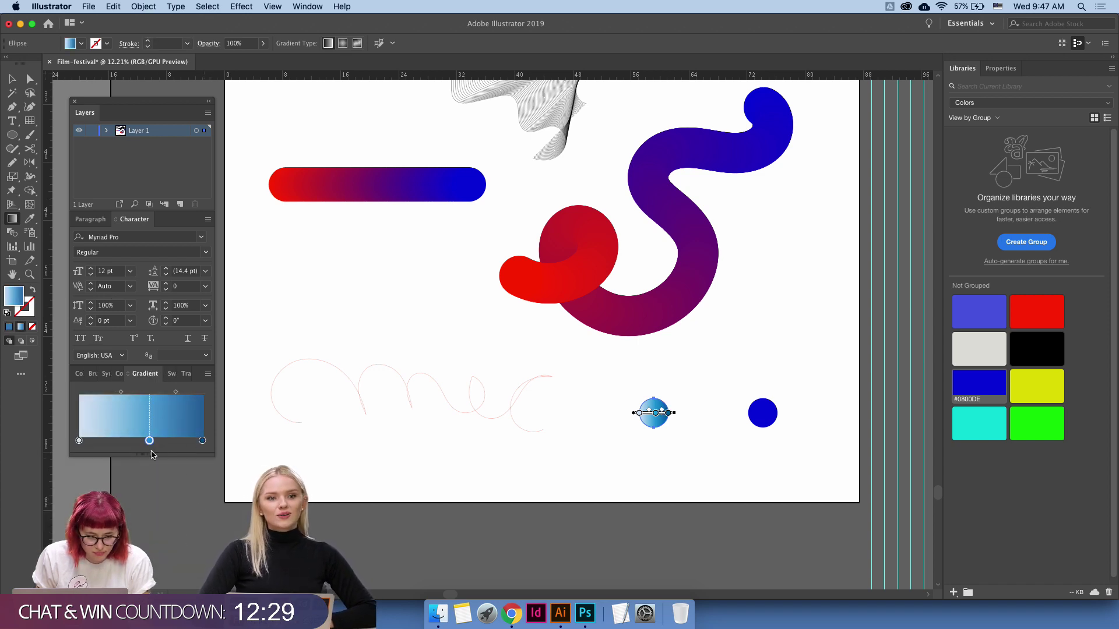
Set the gradient's end stop to blue and its start stop to red using the swatches.
double_click(202, 441)
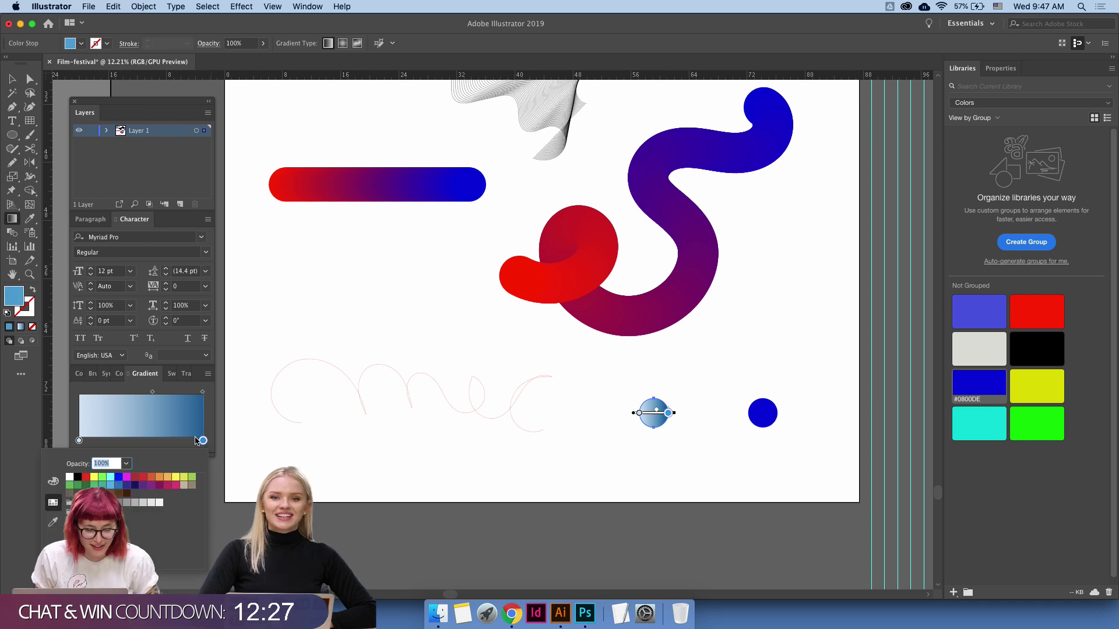
click(119, 477)
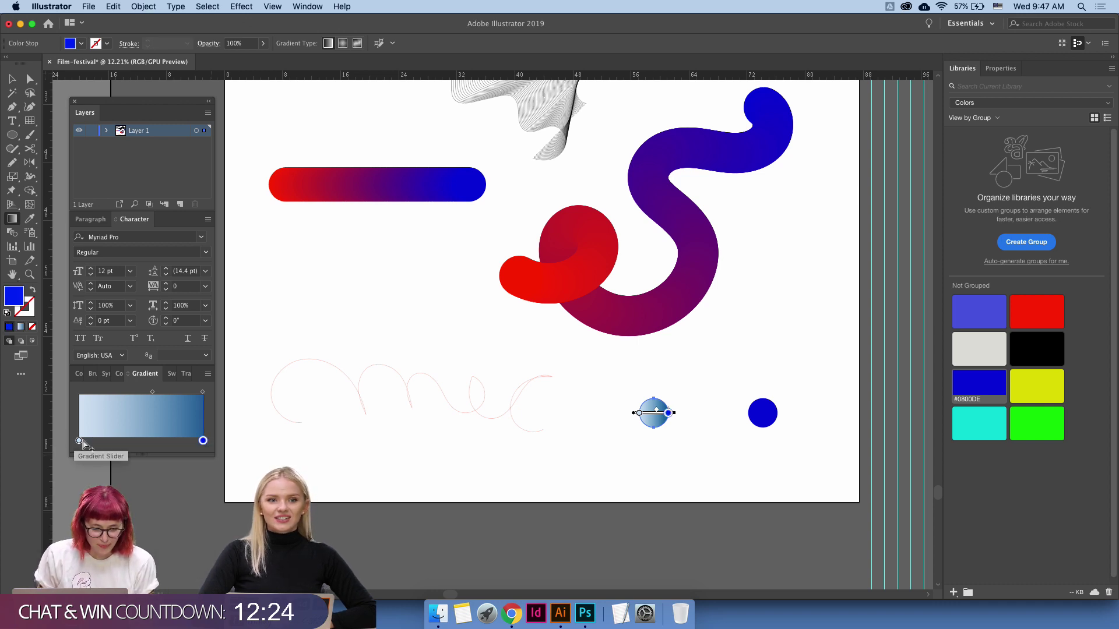
double_click(79, 441)
click(85, 478)
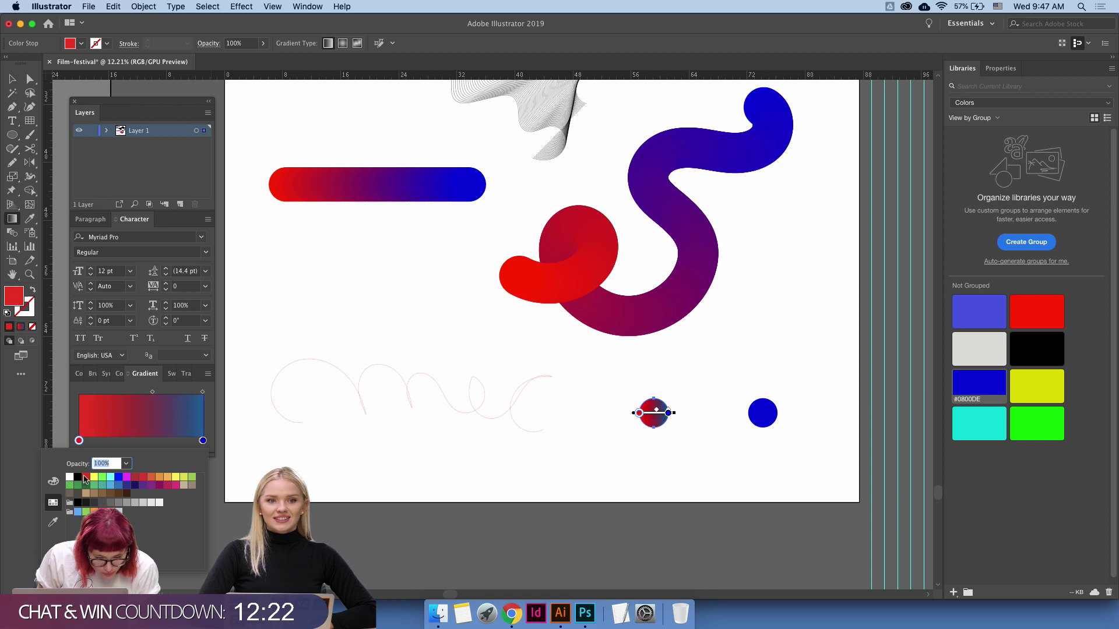
click(203, 441)
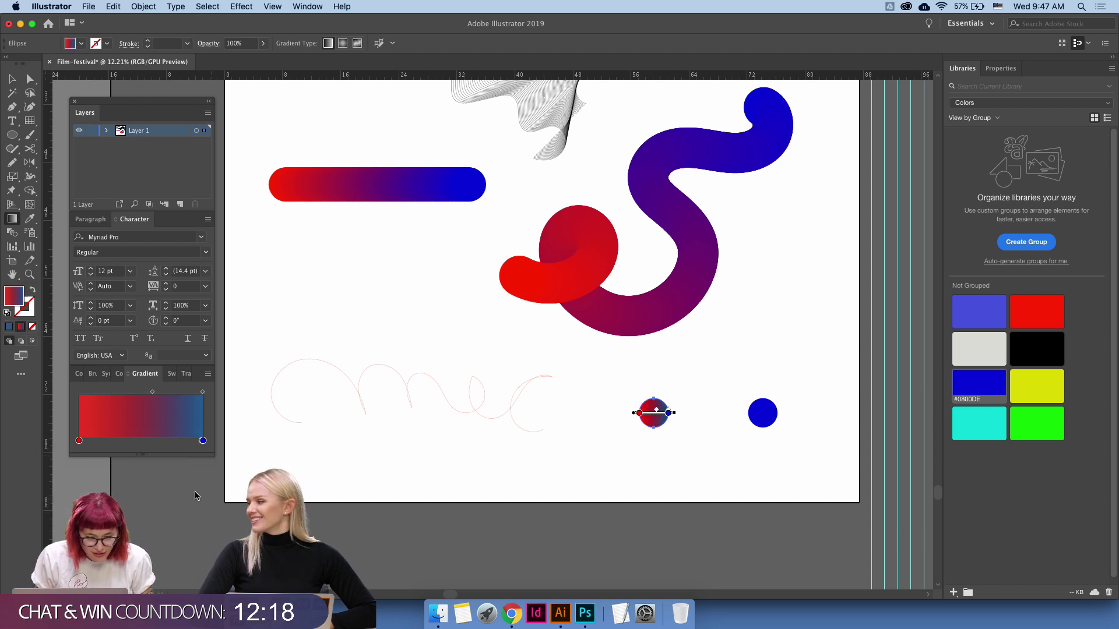
Recolor the end stop of the small circle's gradient with the bright blue swatch.
click(203, 441)
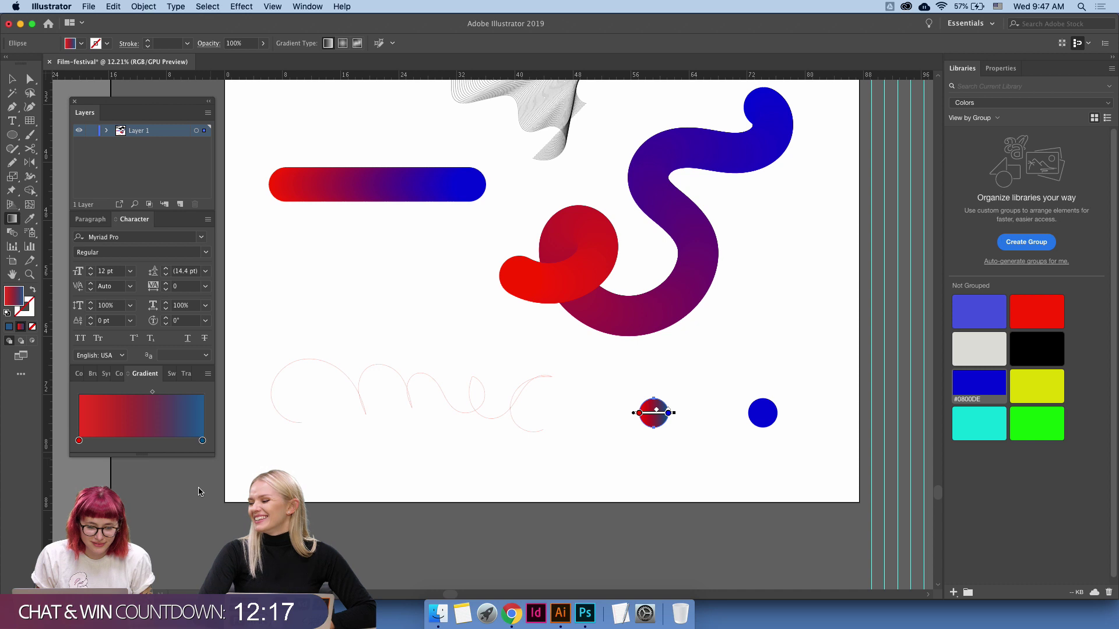
double_click(203, 441)
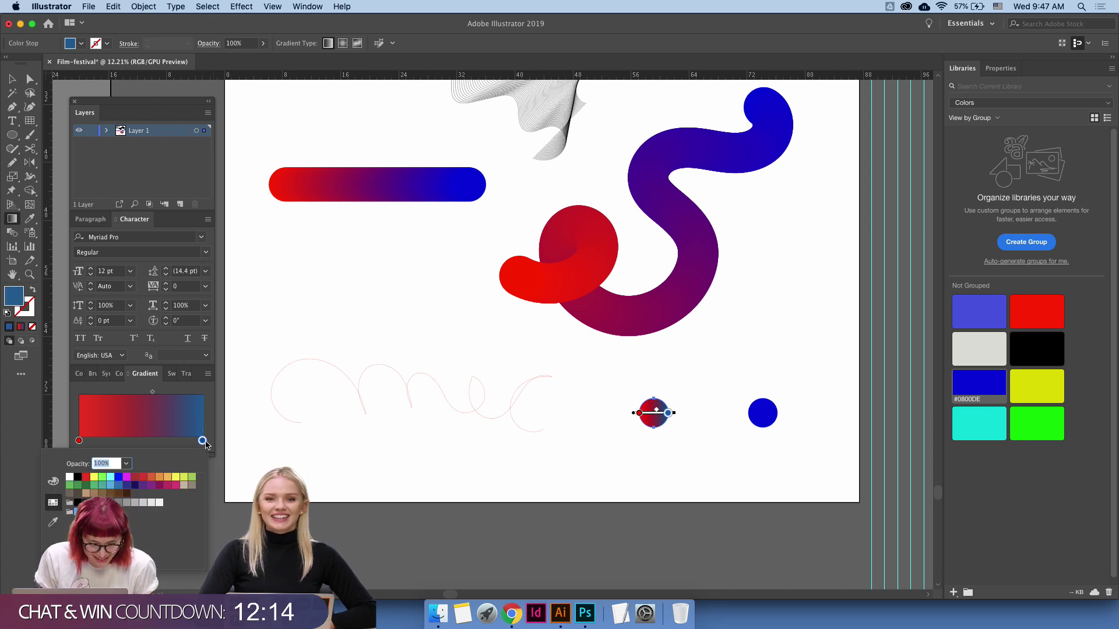
click(118, 477)
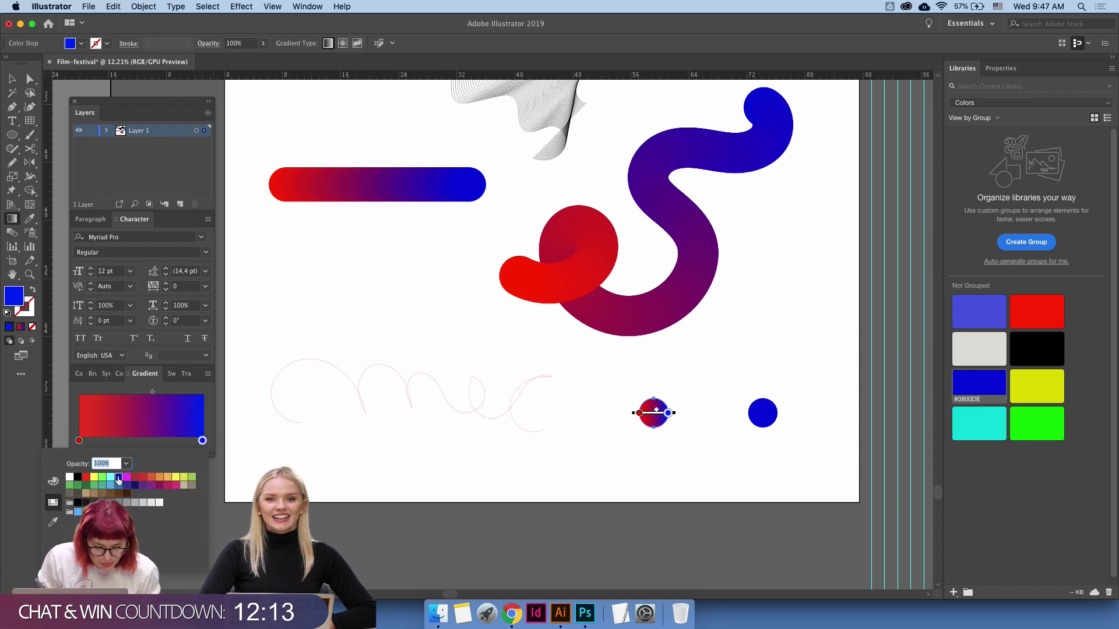
click(380, 447)
click(496, 474)
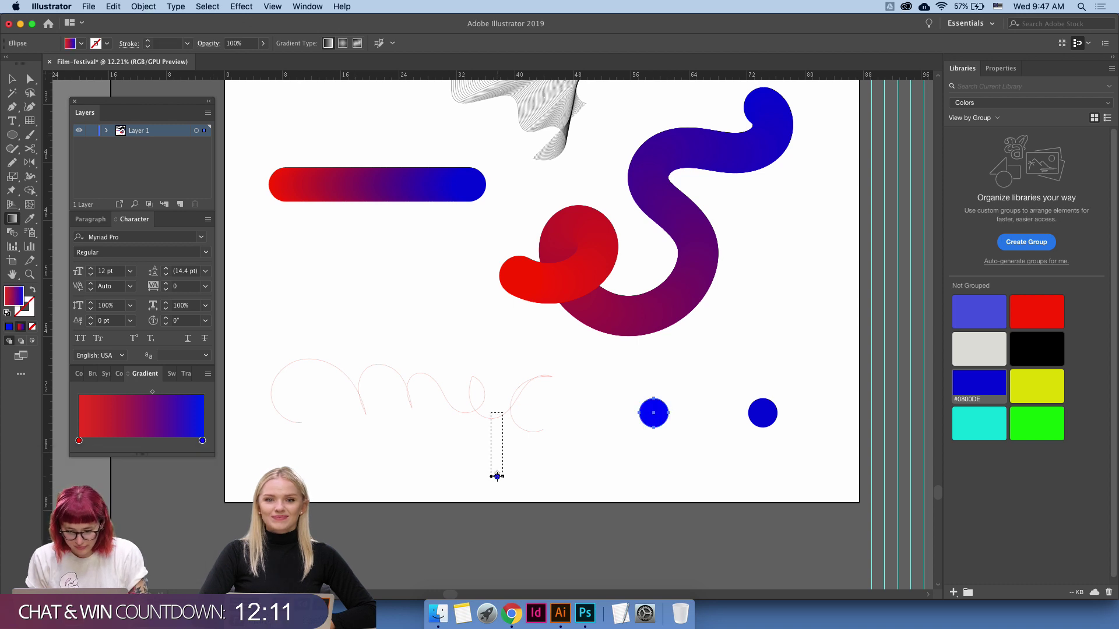
key(super+z)
Delete the solid blue circle and put a copy of the red-to-blue gradient circle in its place, level with the original.
key(v)
click(607, 463)
drag(668, 438, 722, 431)
mouse_move(648, 407)
mouse_down()
mouse_move(580, 406)
mouse_move(612, 419)
mouse_move(587, 409)
mouse_move(781, 399)
mouse_up()
click(792, 405)
key(Delete)
click(598, 404)
key(g)
key(v)
click(725, 405)
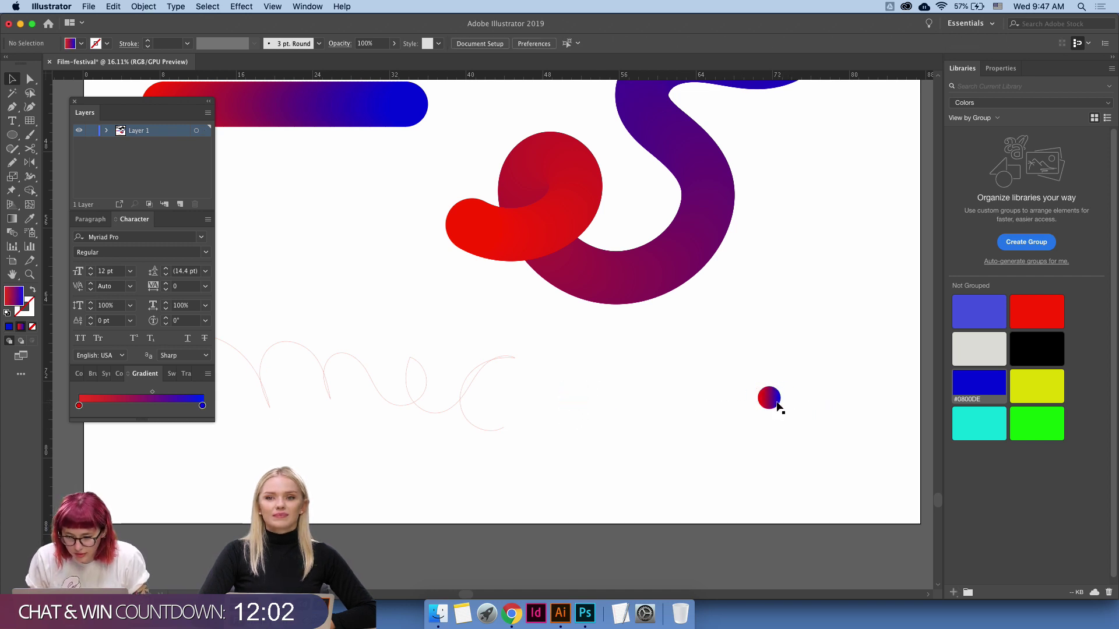
click(588, 403)
Select both small gradient circles and make a blend between them.
drag(545, 382, 809, 426)
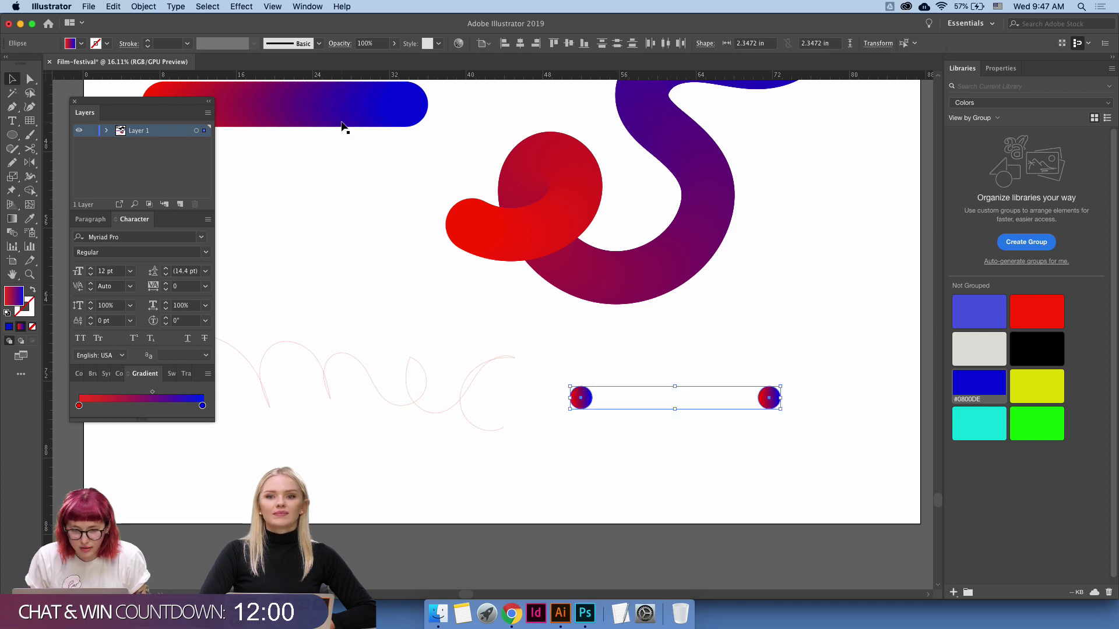
click(113, 7)
mouse_move(144, 7)
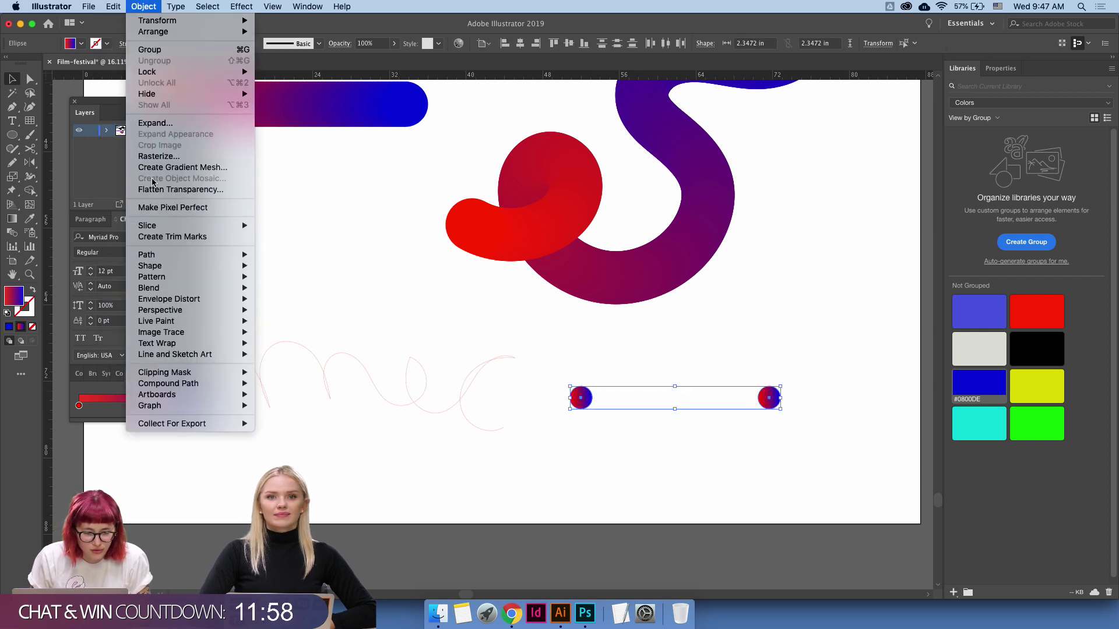
mouse_move(185, 292)
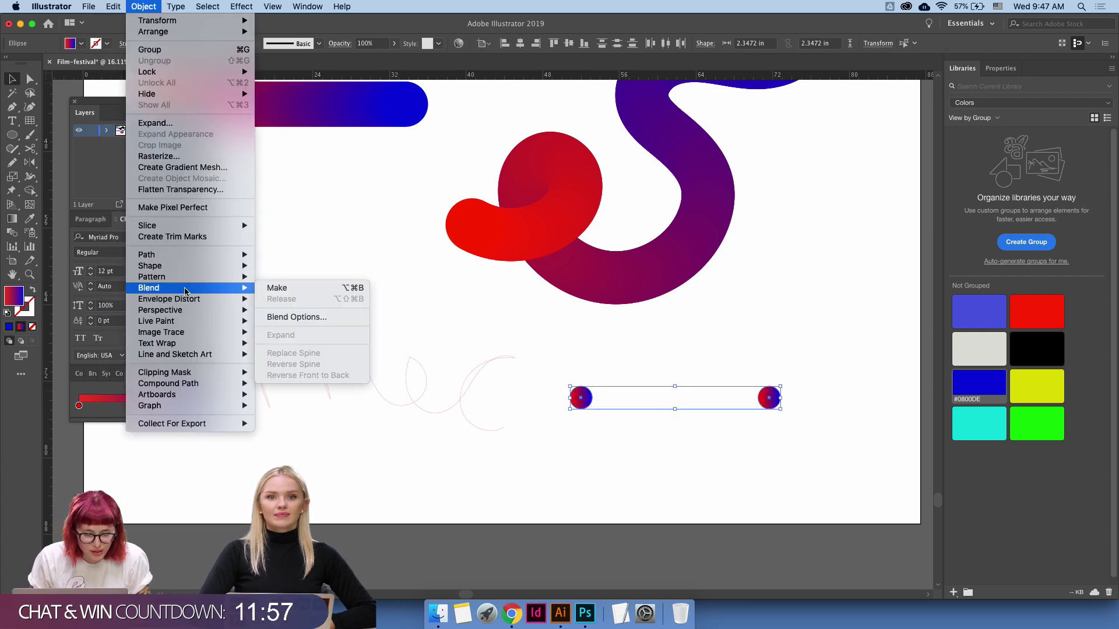
click(274, 287)
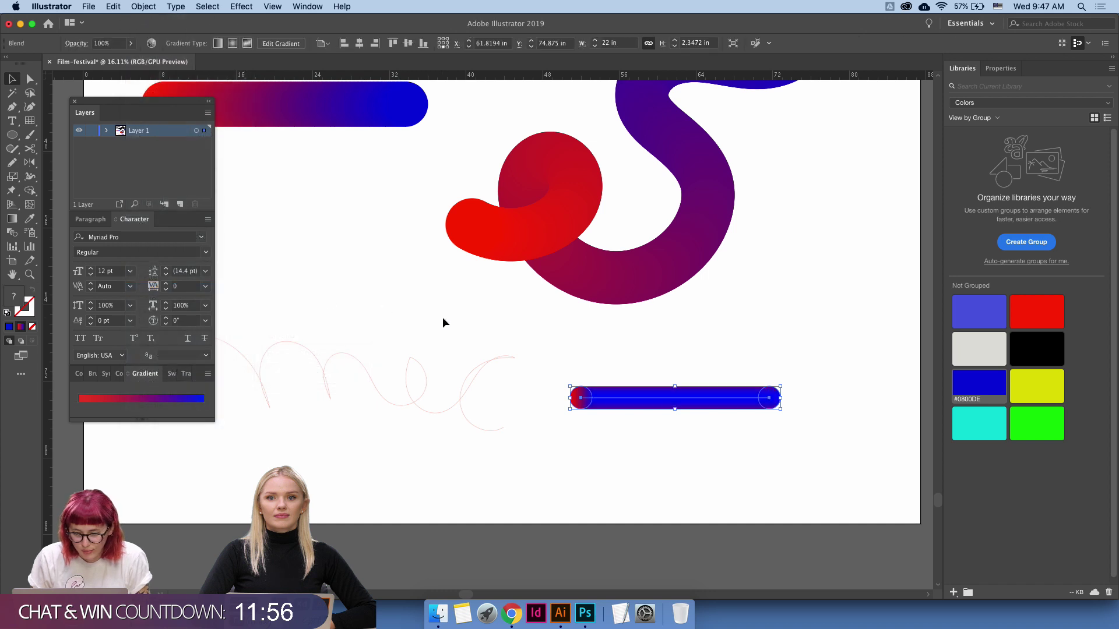
Select the handwritten looping curve together with the circle blend and replace the blend's spine with the curve.
click(588, 460)
mouse_move(702, 456)
mouse_down()
mouse_move(496, 415)
mouse_move(453, 387)
mouse_up()
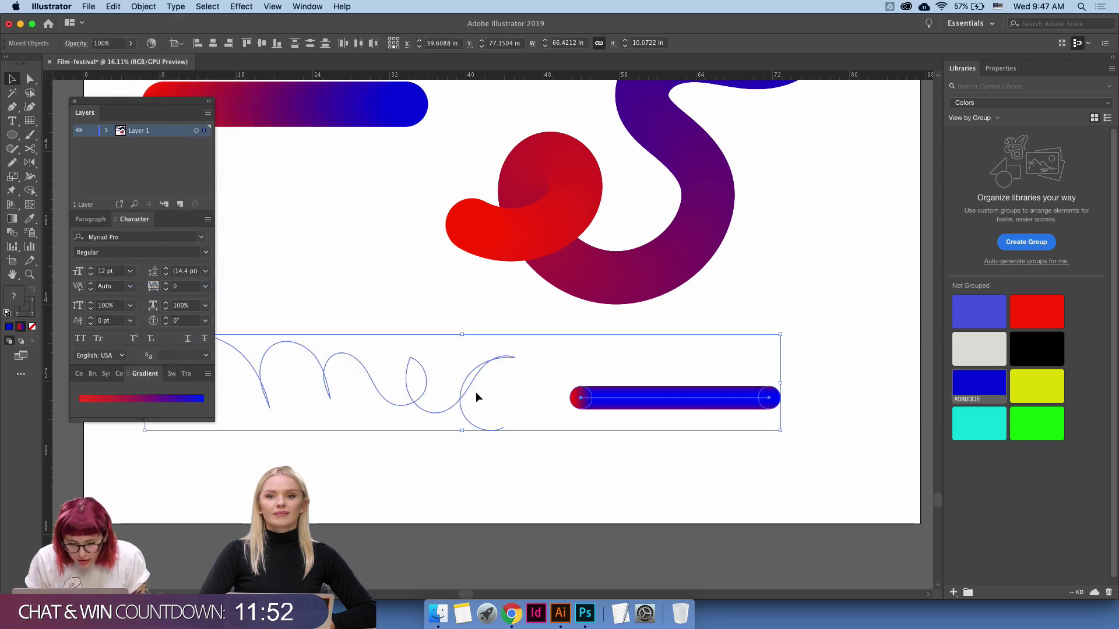
right_click(455, 391)
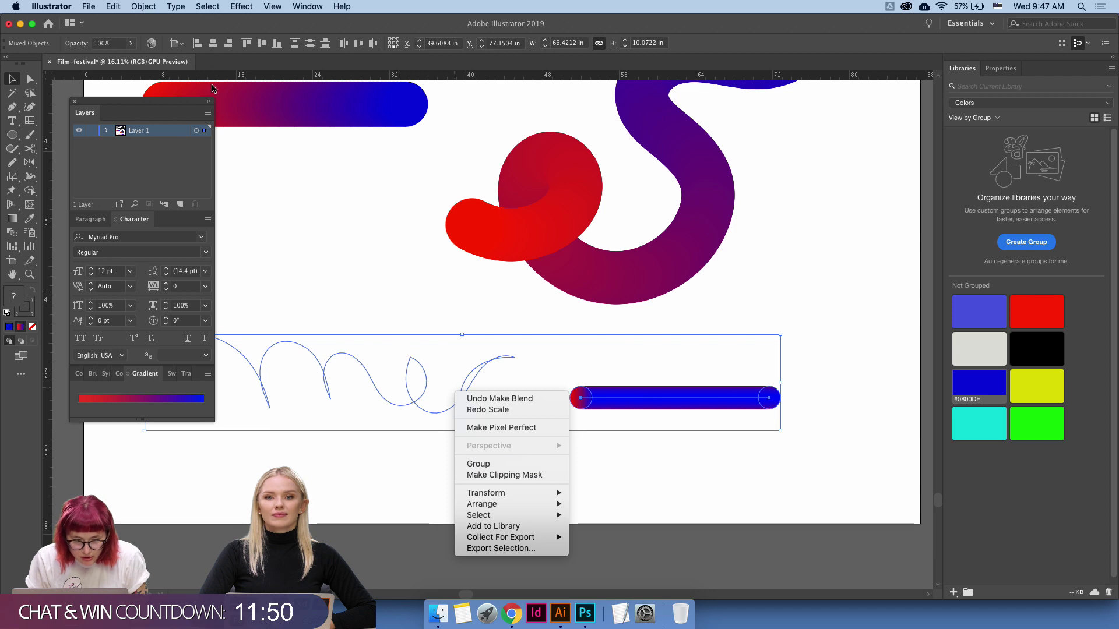
click(144, 7)
mouse_move(147, 269)
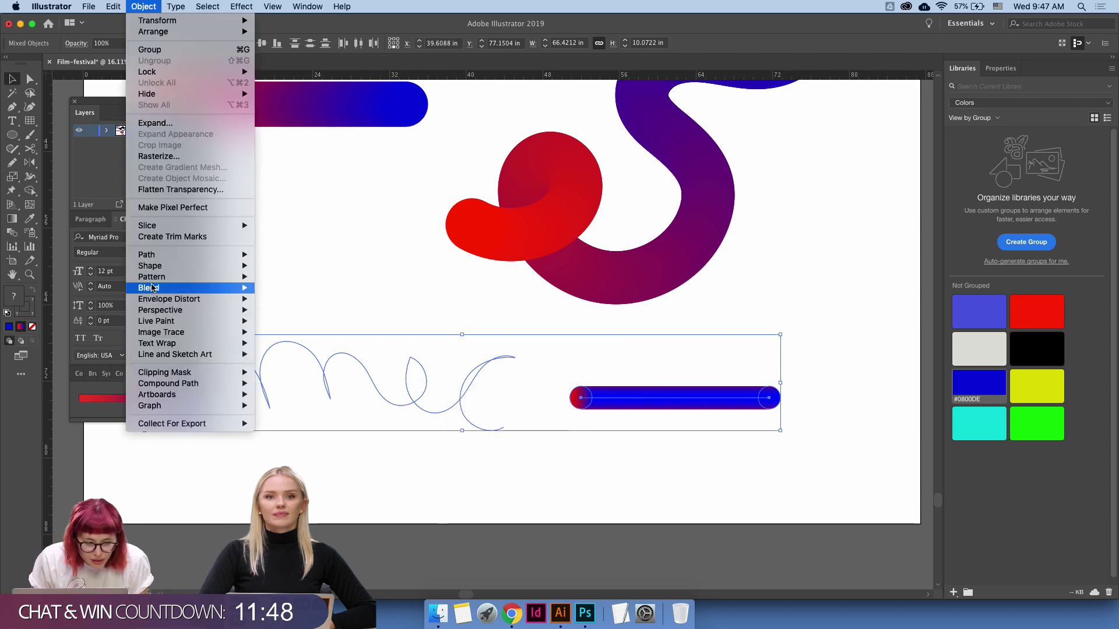
click(325, 356)
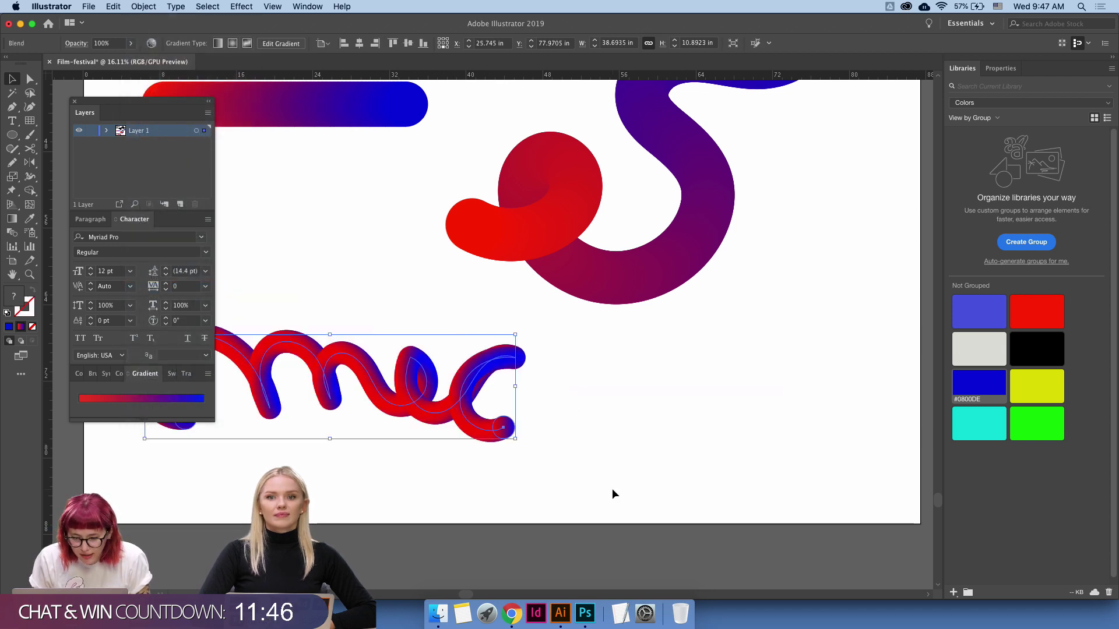
click(612, 492)
Undo the spine replacement and the blend between the two small gradient circles.
drag(522, 489, 640, 490)
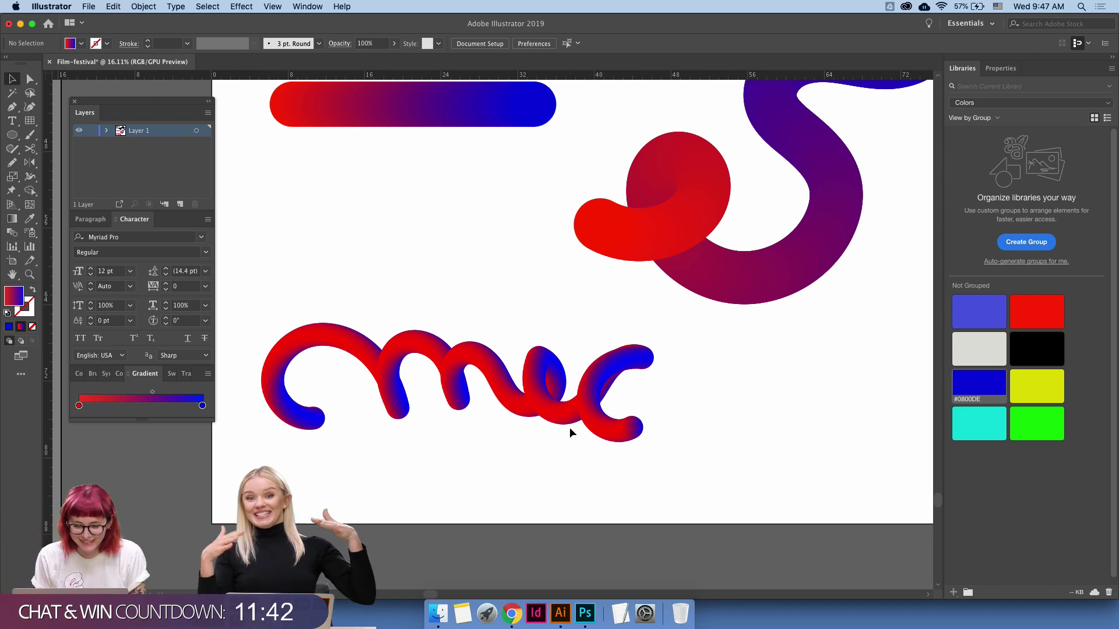
key(z)
drag(352, 365, 780, 350)
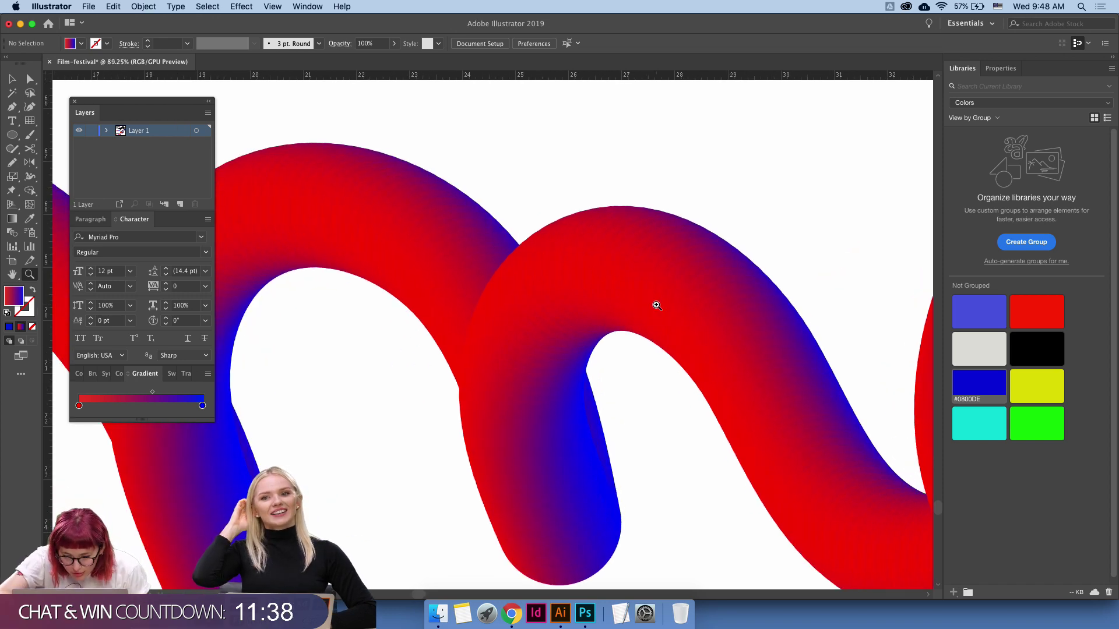
scroll(685, 284, down, 10)
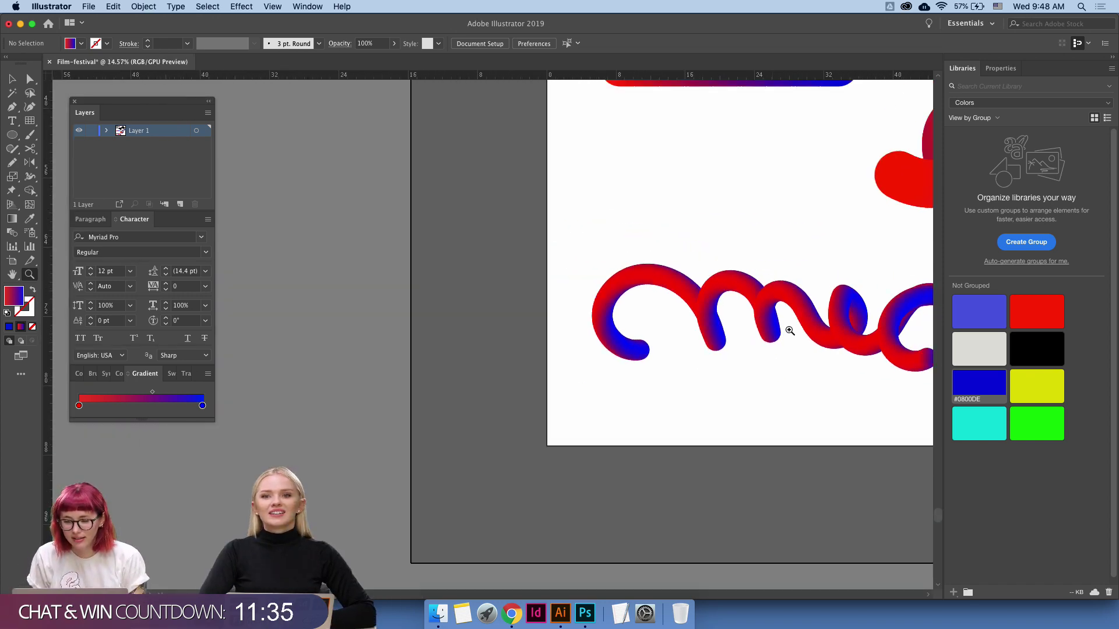
drag(790, 330, 637, 385)
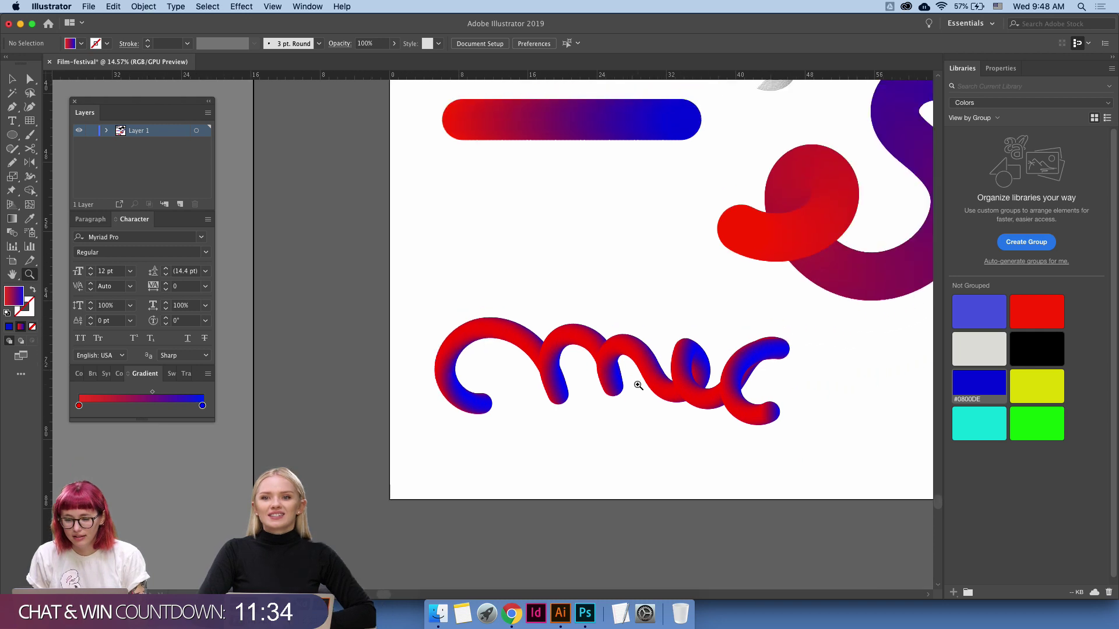
key(ctrl+z)
drag(824, 350, 662, 368)
key(v)
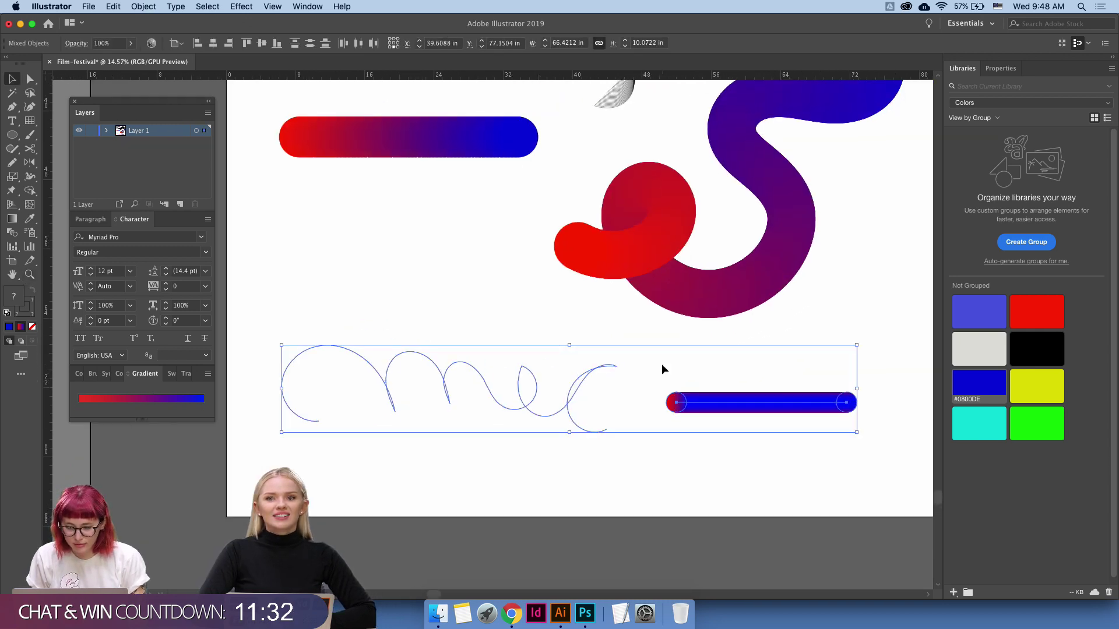
key(ctrl+z)
Delete the handwritten looping curve and keep the two gradient circles selected.
click(638, 351)
click(605, 370)
key(Delete)
key(ctrl+z)
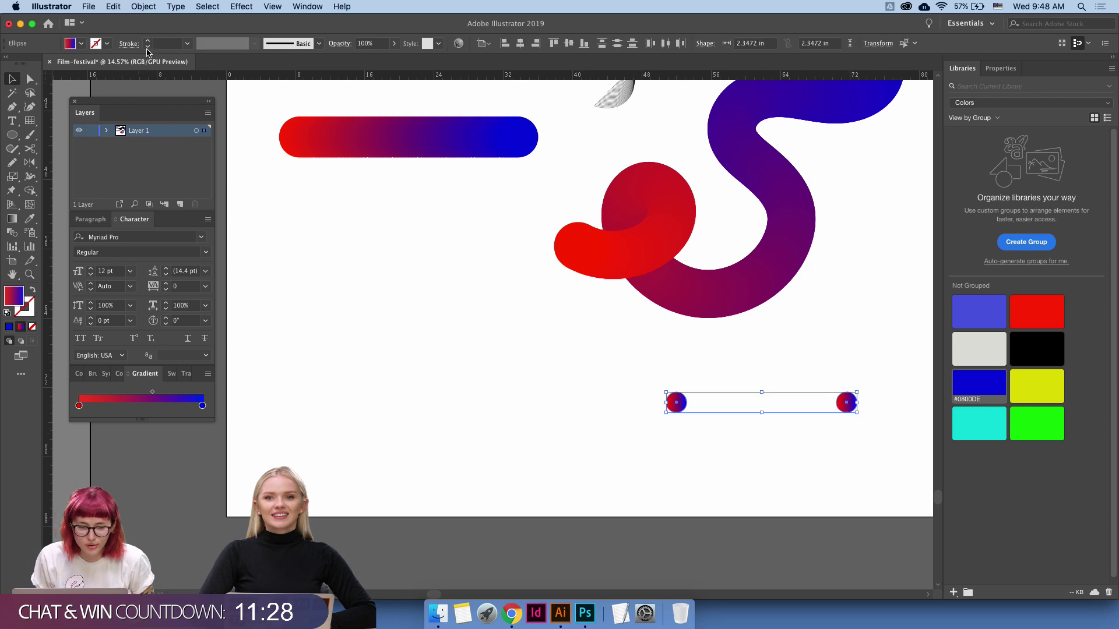
Set the blend options to Specified Steps with a value of 100.
click(143, 7)
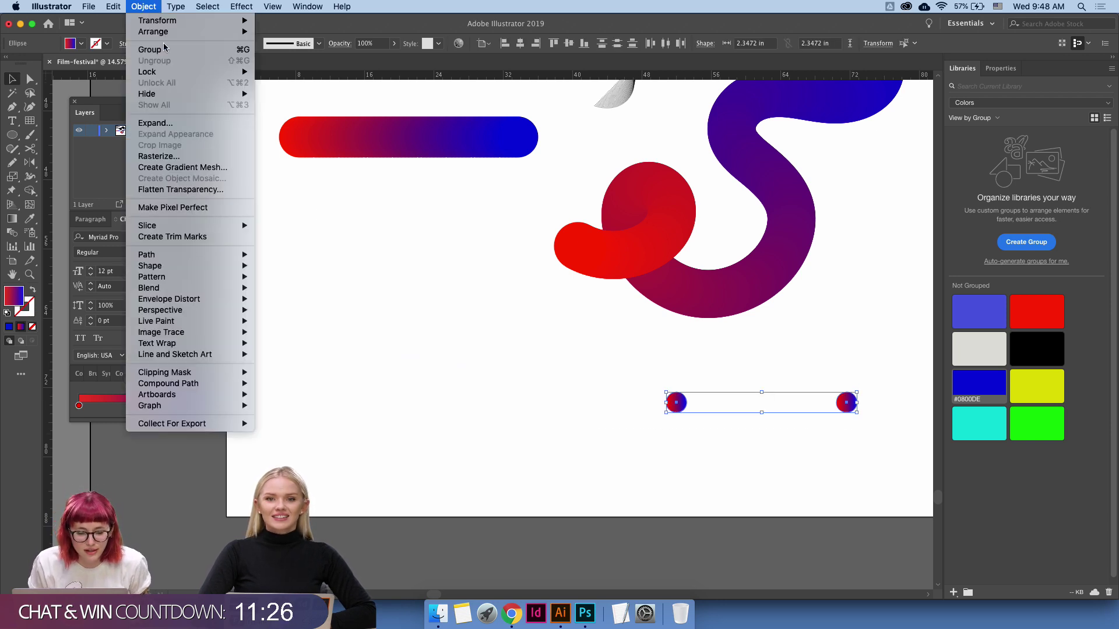
mouse_move(183, 291)
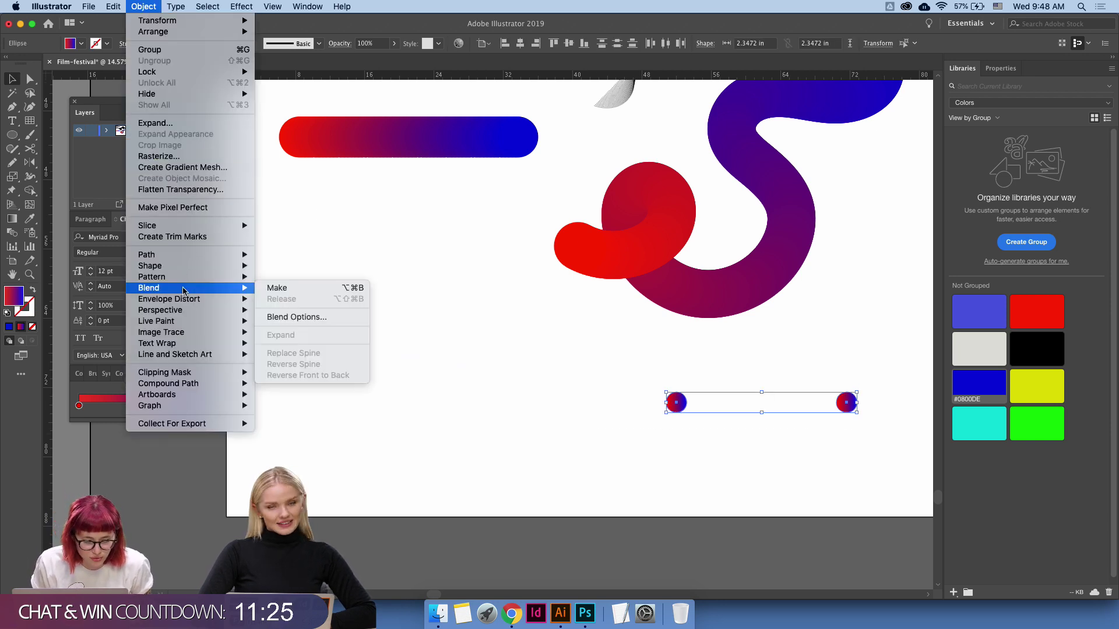
click(286, 318)
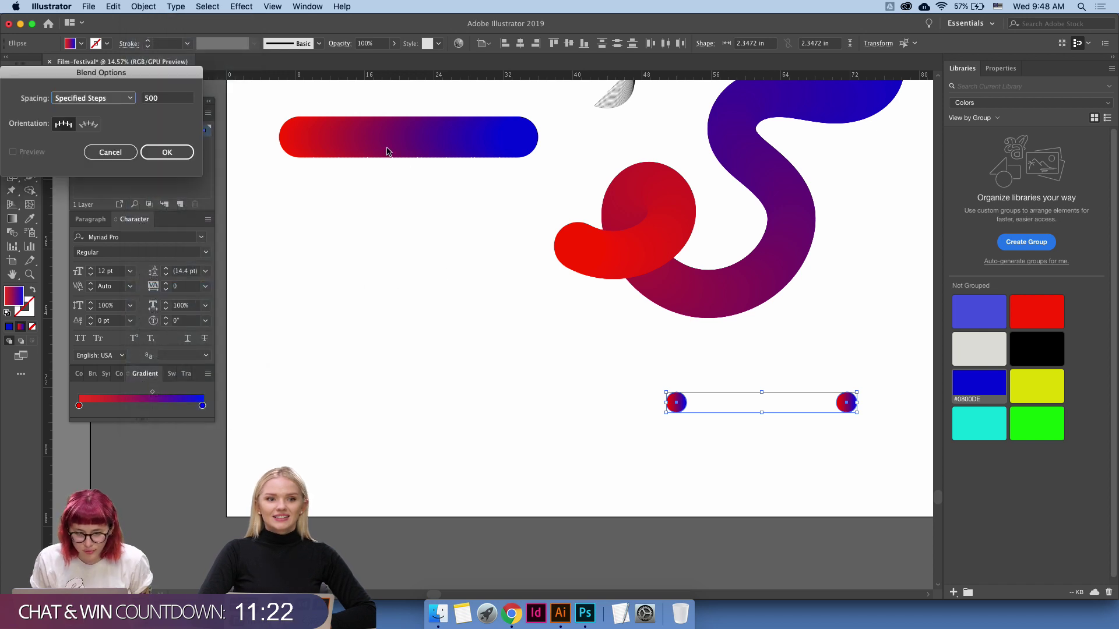
click(156, 102)
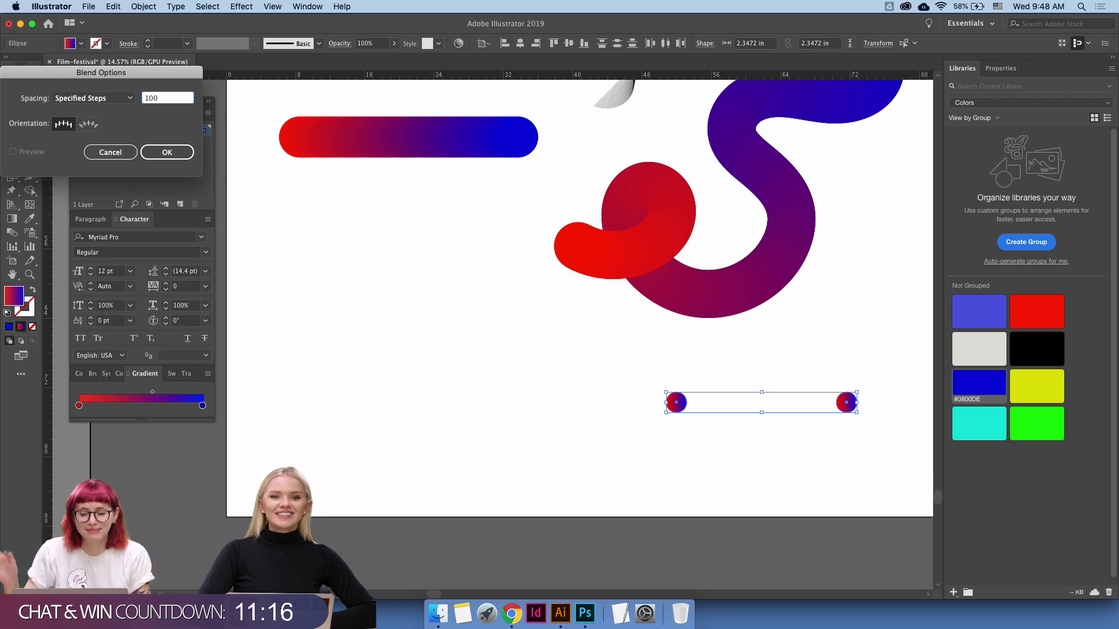
key(Return)
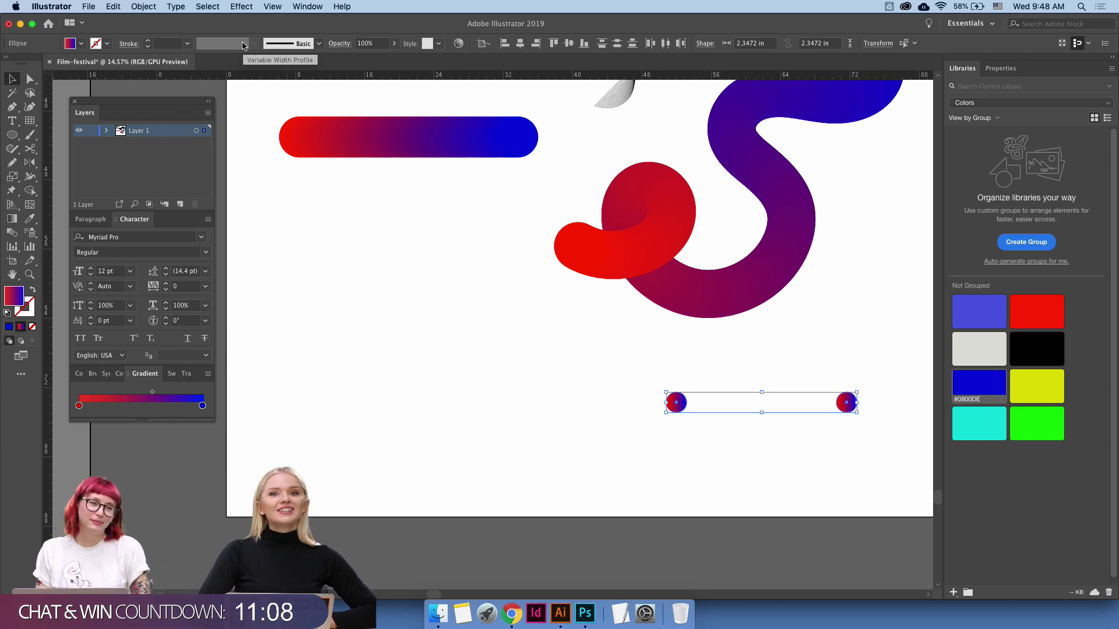
Delete the large S-shaped red-to-blue blend.
click(411, 276)
click(732, 306)
key(Delete)
Draw a freehand wavy vertical curve with a loop near its lower end using the Pencil tool, about 17 by 46 in.
key(z)
drag(735, 300, 674, 332)
scroll(674, 332, right, 5)
key(n)
drag(622, 255, 597, 338)
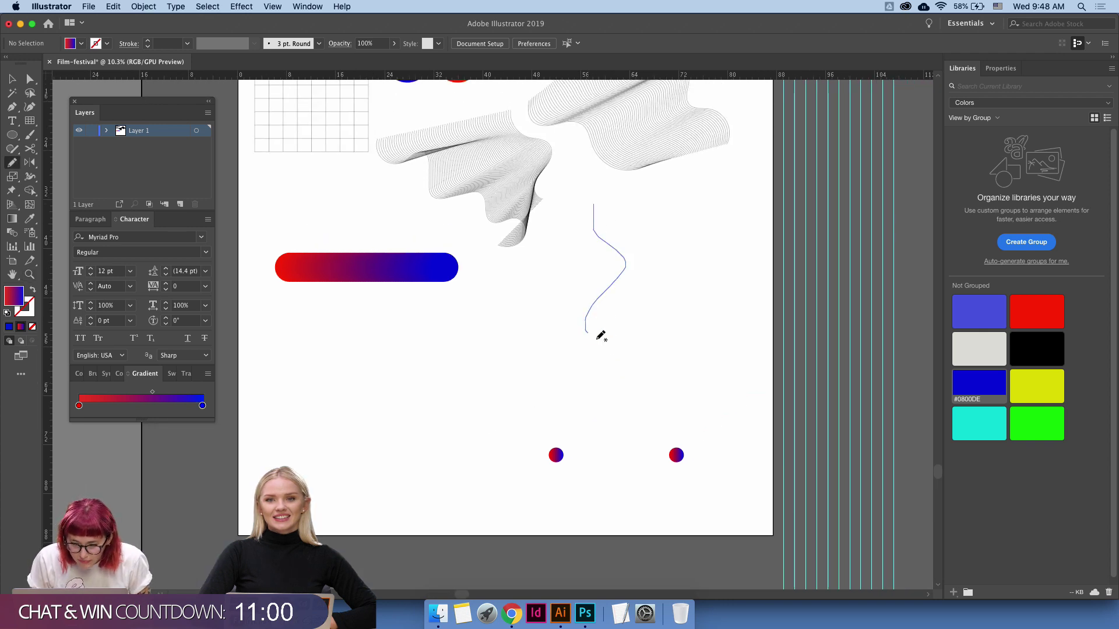
drag(593, 426, 626, 446)
mouse_move(539, 483)
mouse_down()
mouse_move(524, 469)
mouse_move(678, 379)
mouse_move(730, 456)
mouse_move(750, 453)
mouse_up()
Delete the small gradient circle that lies beside the wavy curve's lower end, keeping the rightmost one.
key(v)
key(Delete)
click(558, 457)
click(676, 455)
click(751, 454)
key(Delete)
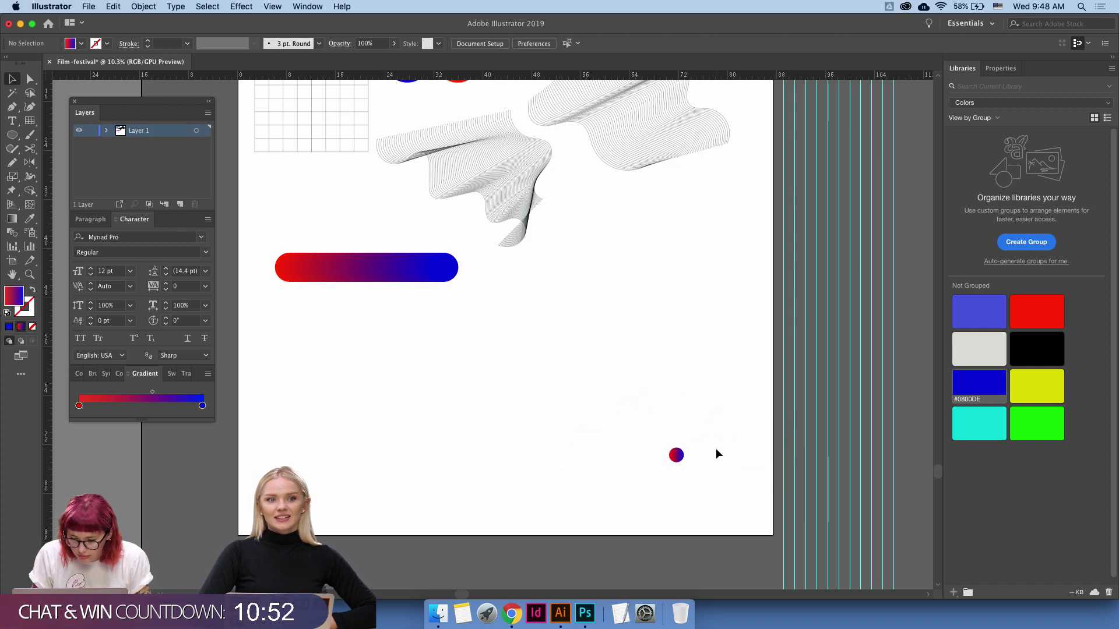
Give the wavy curve a 1 pt blue stroke (0800de).
drag(634, 380, 487, 381)
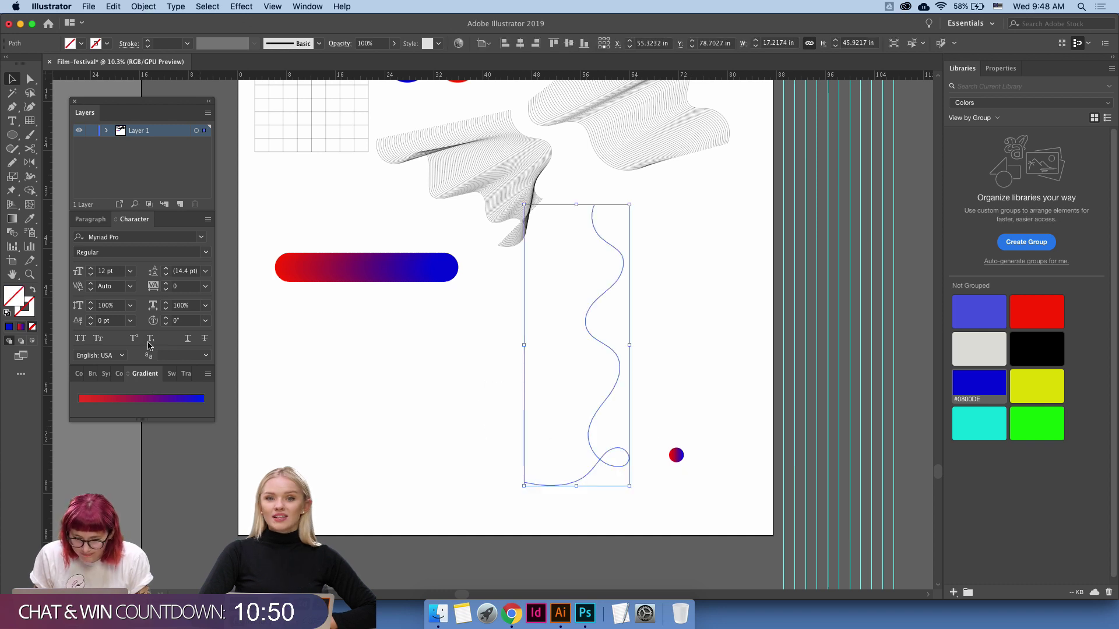
click(9, 326)
click(515, 469)
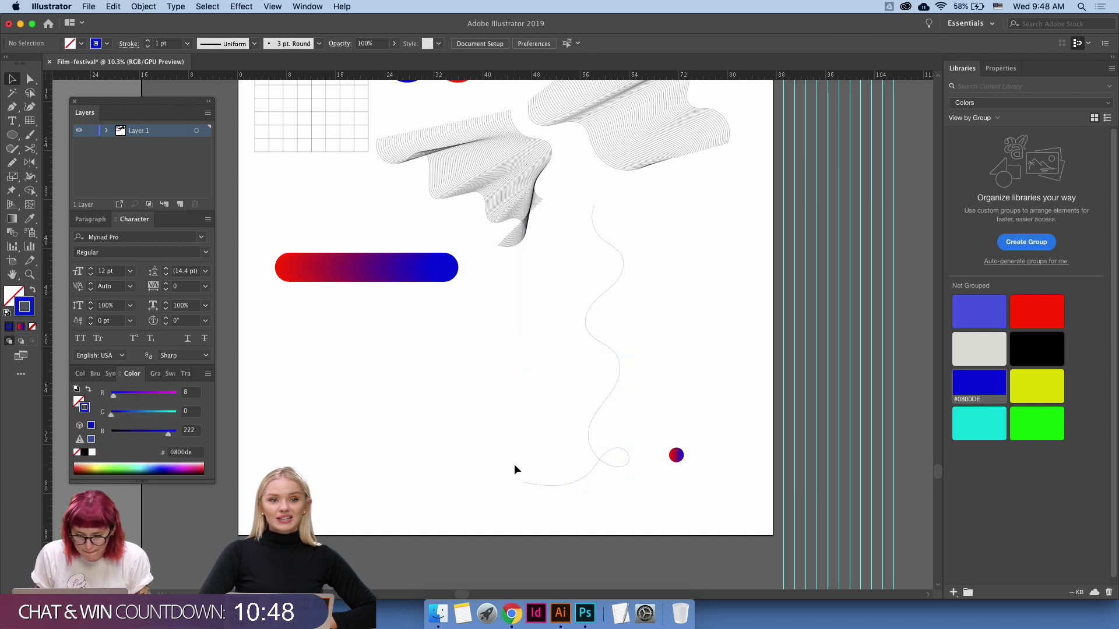
Copy the remaining gradient circle horizontally to the right and make a blend between the two circles.
drag(674, 458, 810, 491)
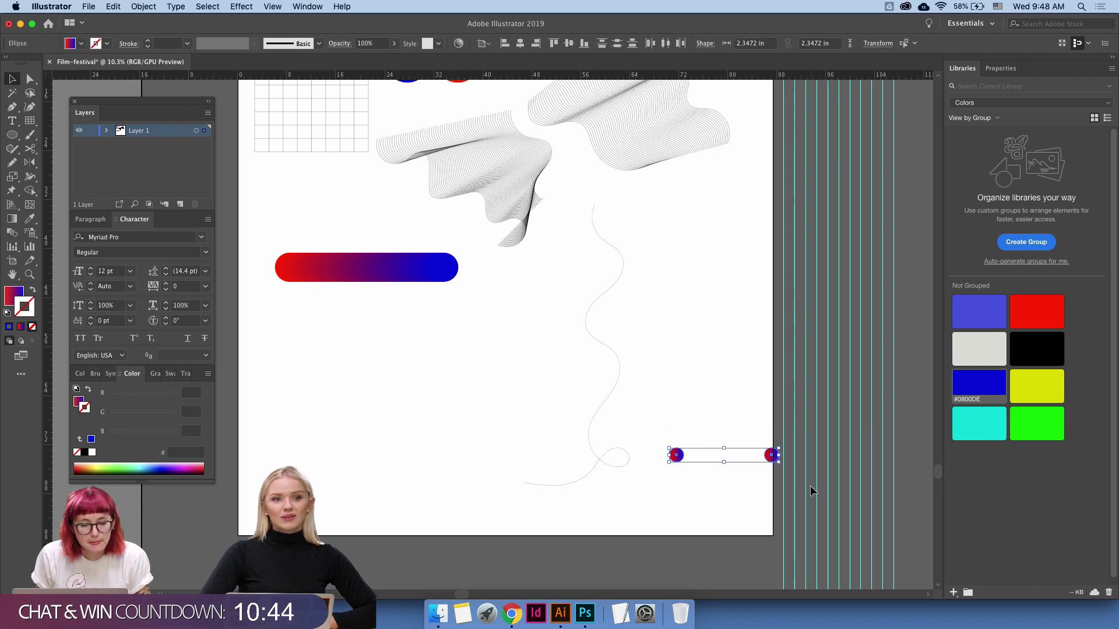
click(143, 7)
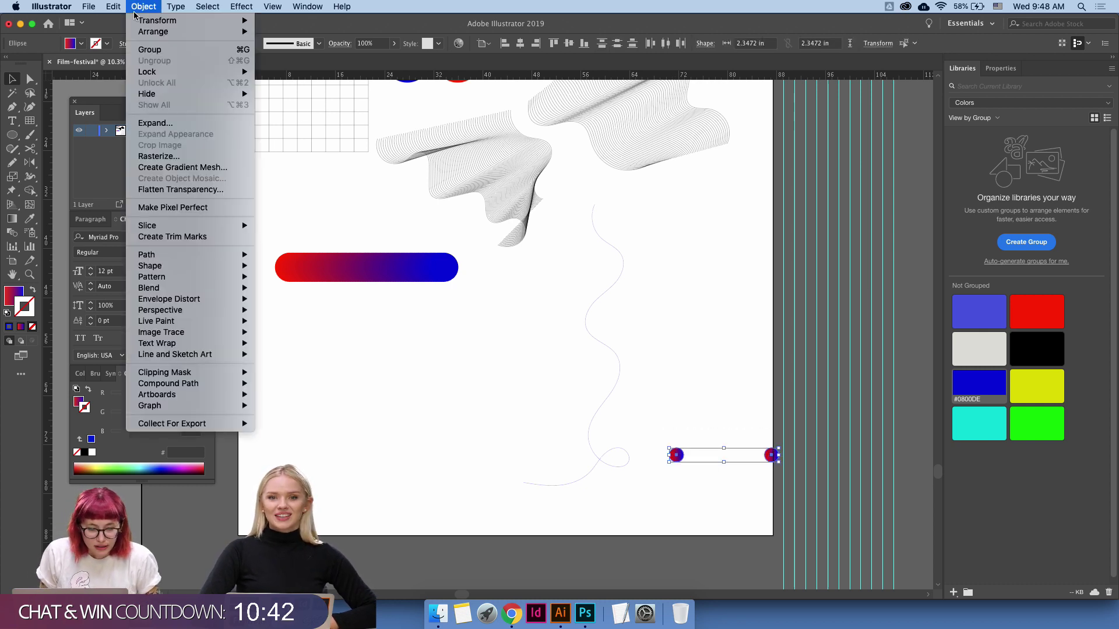
mouse_move(208, 287)
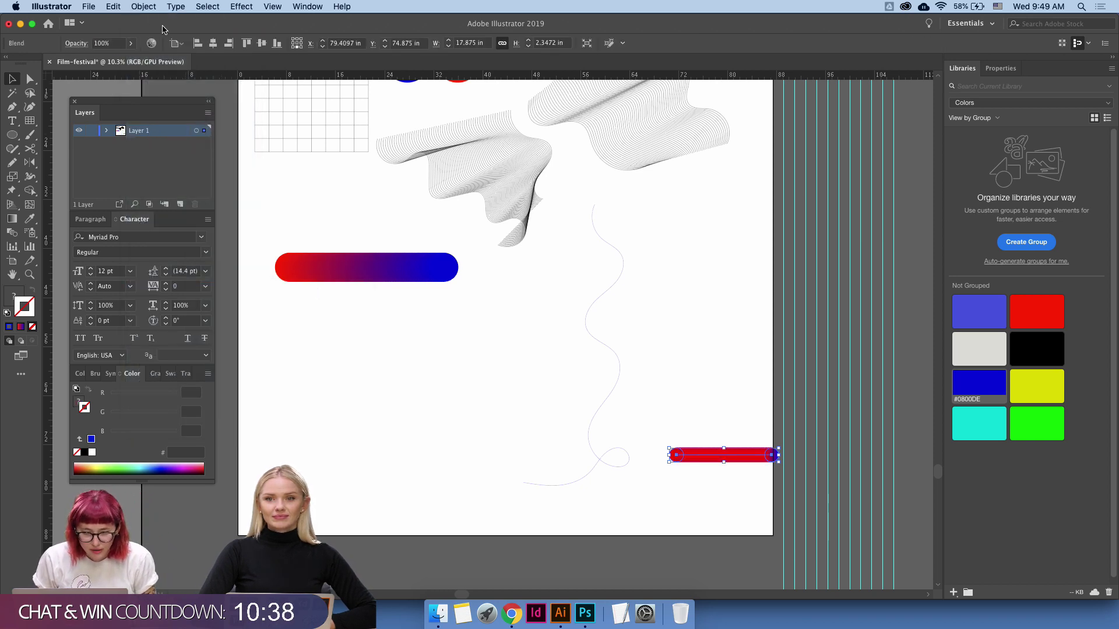
Select the wavy curve together with the new circle blend and replace the blend's spine with the curve.
click(143, 6)
mouse_move(213, 301)
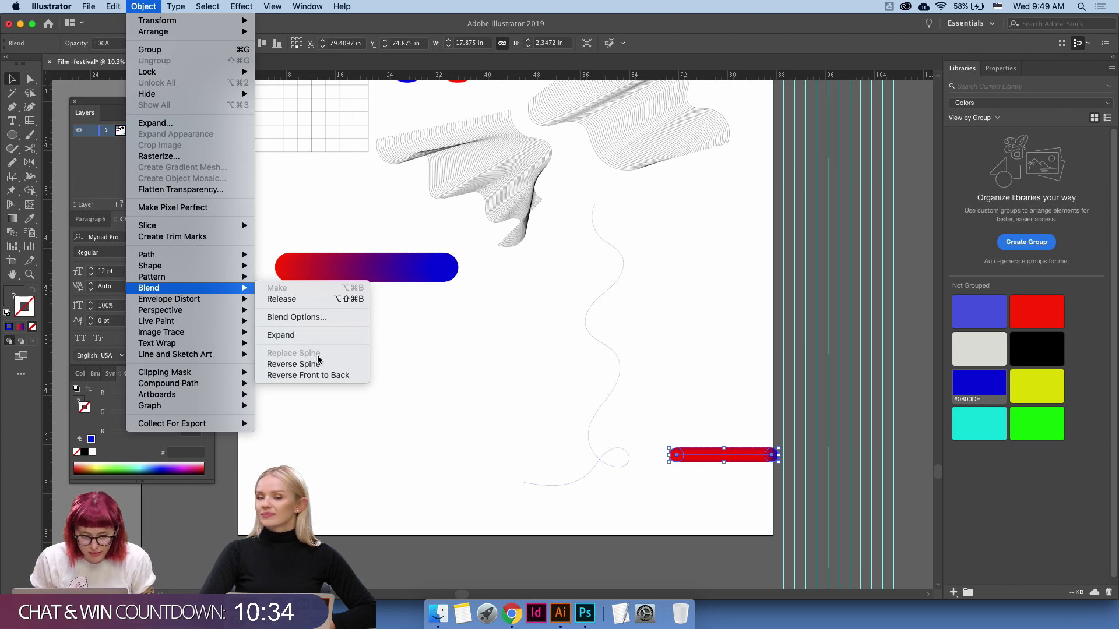
click(450, 430)
drag(503, 417, 804, 513)
click(489, 380)
drag(498, 377, 812, 499)
click(140, 6)
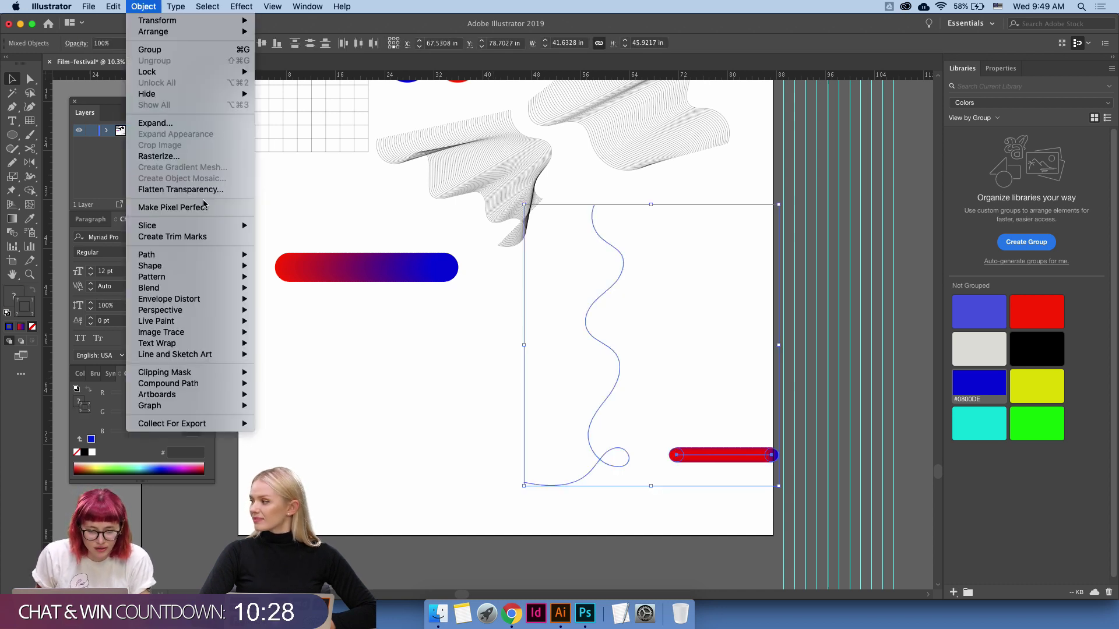
mouse_move(221, 288)
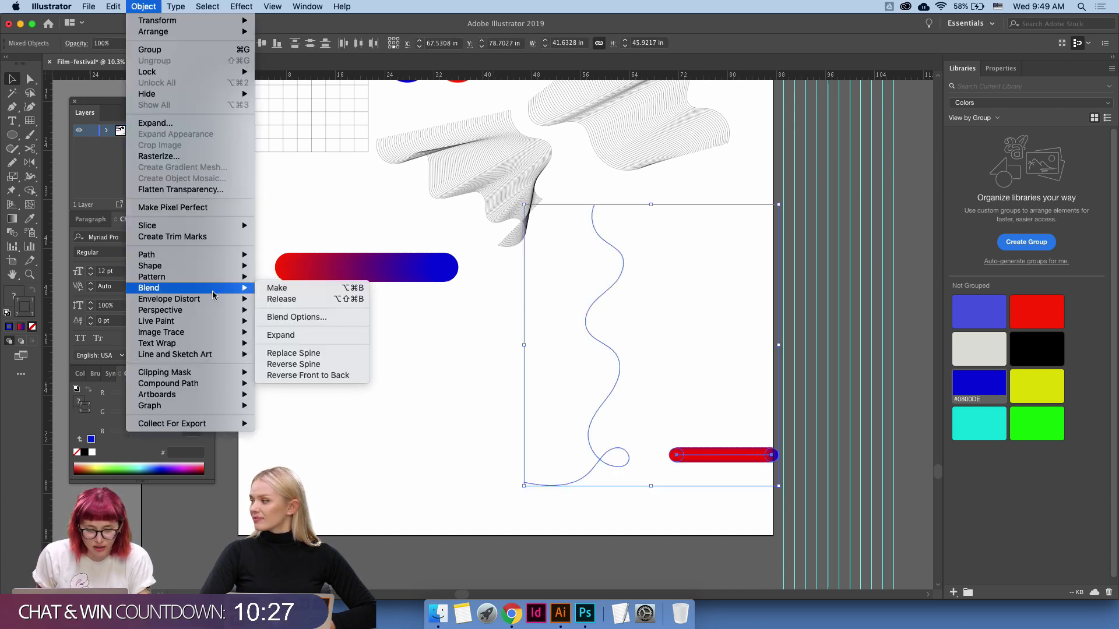
click(301, 355)
click(429, 446)
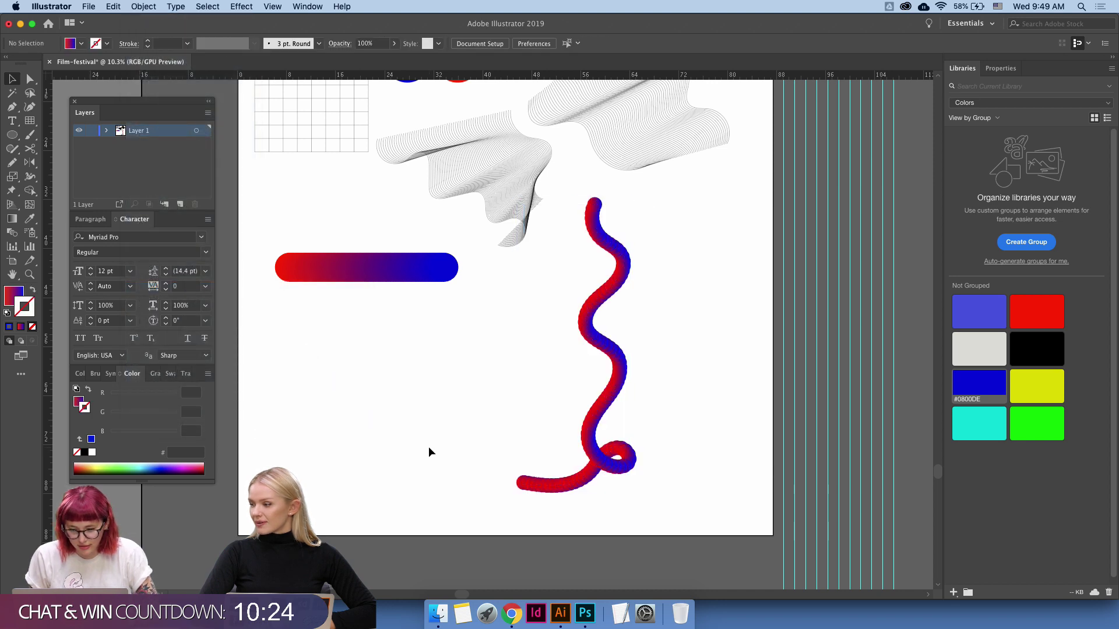
Undo the spine replacement and the blend between the two small gradient circles.
key(z)
mouse_move(609, 387)
mouse_down()
mouse_move(701, 385)
mouse_move(635, 375)
mouse_up()
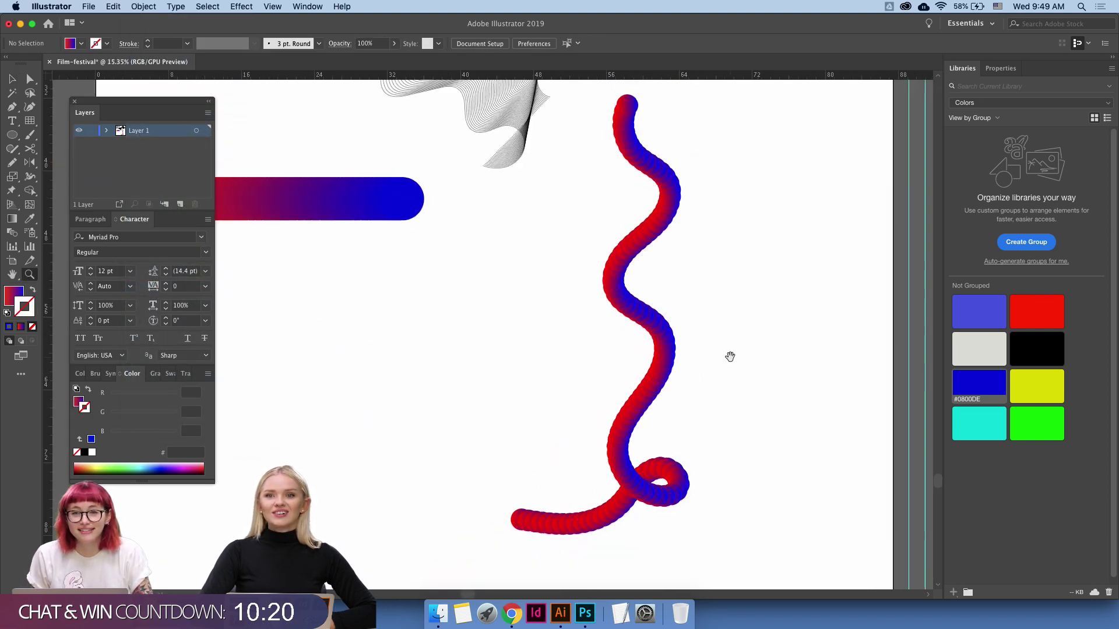
drag(729, 354, 654, 361)
key(ctrl+z)
key(ctrl+z)
With the two small gradient circles selected, set the blend spacing to 1000 specified steps.
key(v)
drag(644, 448, 820, 505)
click(143, 6)
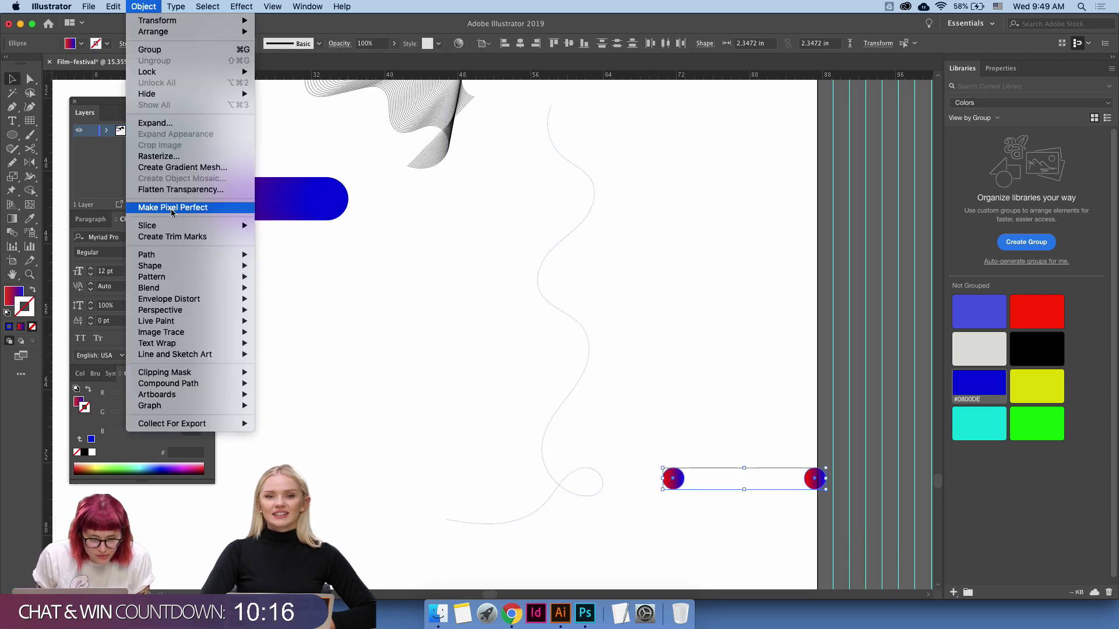
mouse_move(177, 288)
click(296, 317)
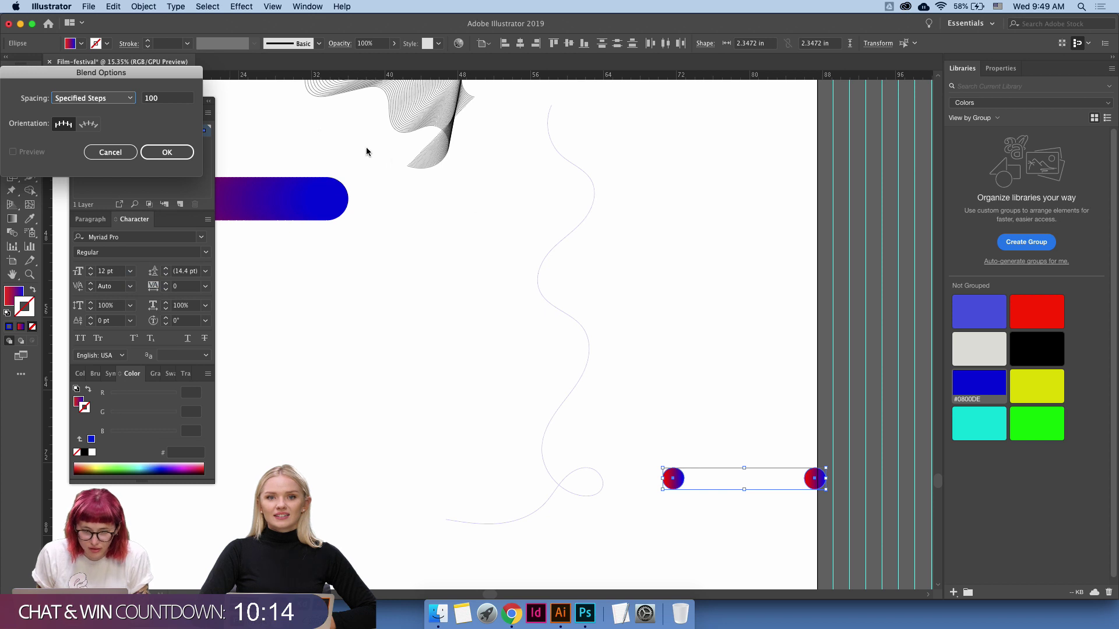
click(179, 99)
text(10)
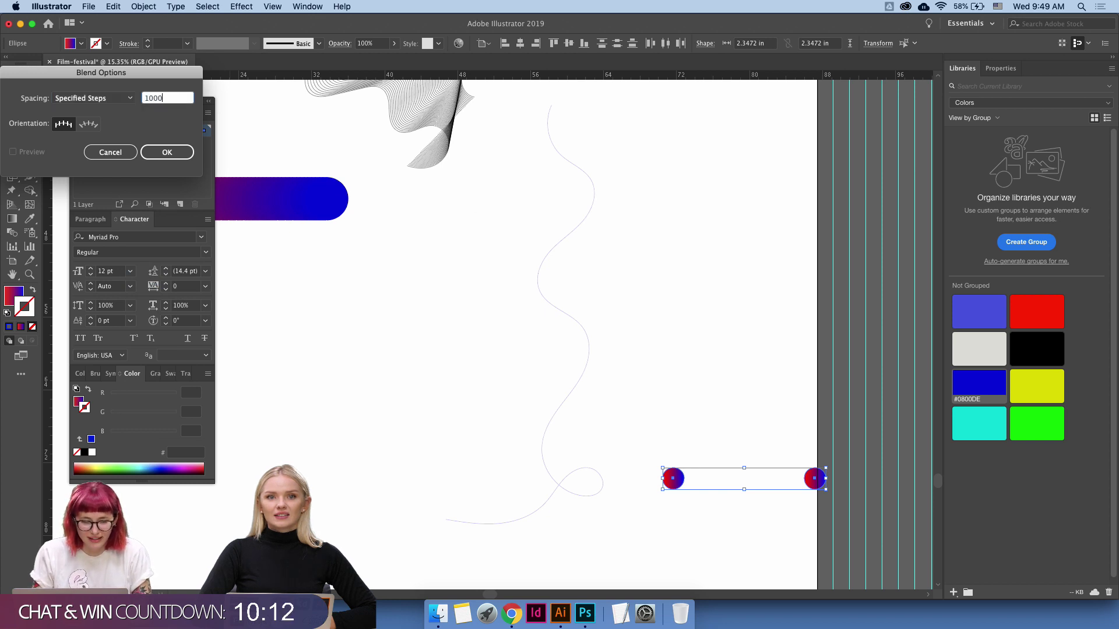
key(Return)
click(146, 7)
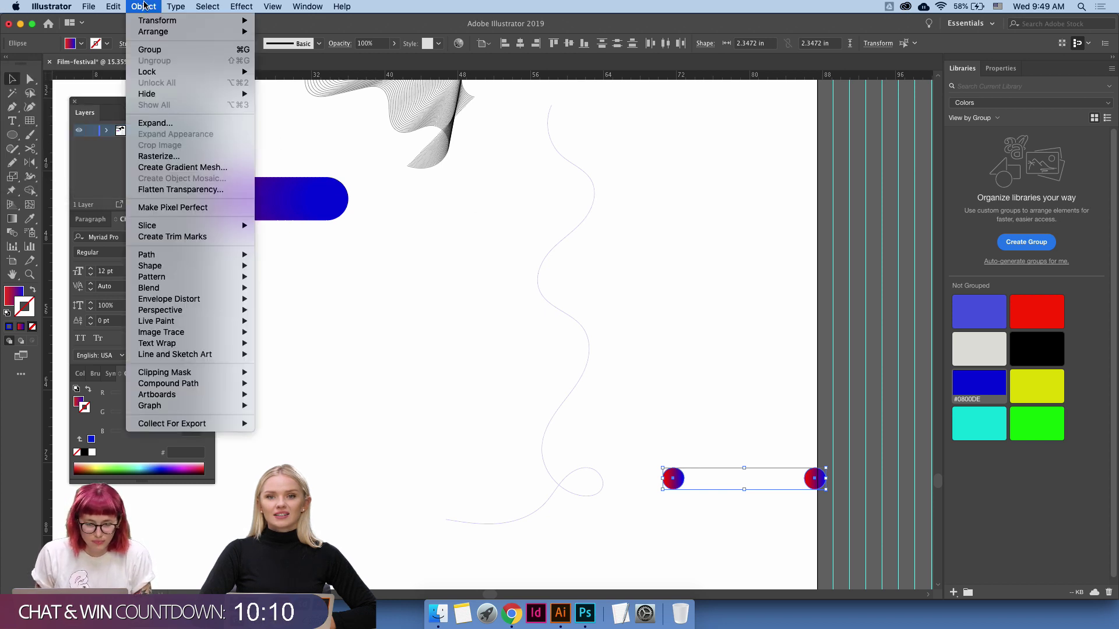
mouse_move(192, 288)
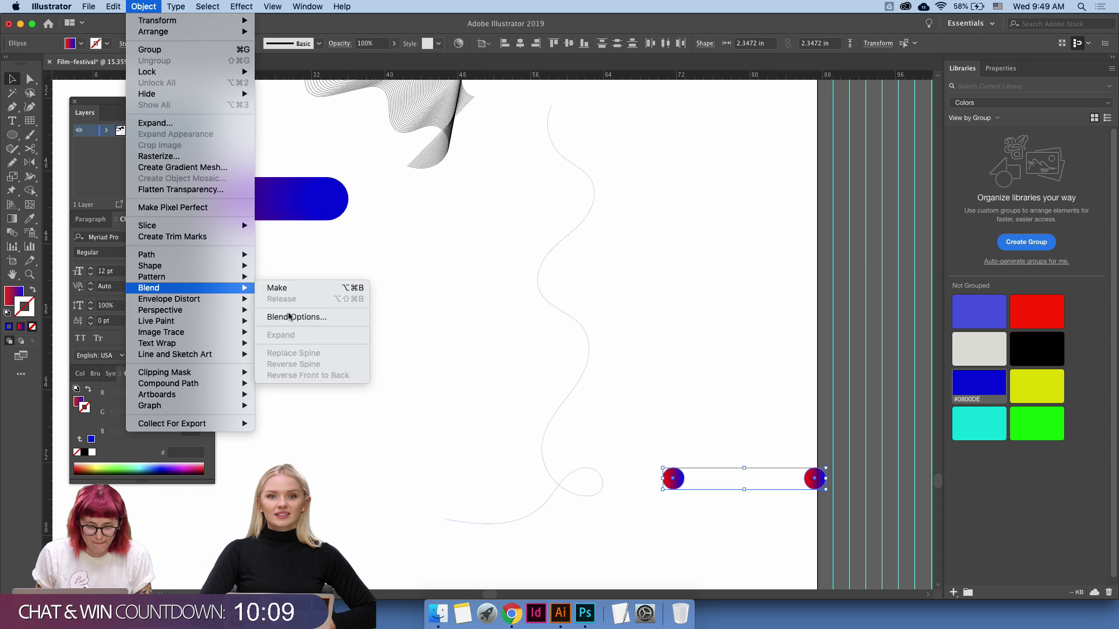
click(463, 427)
drag(462, 427, 818, 512)
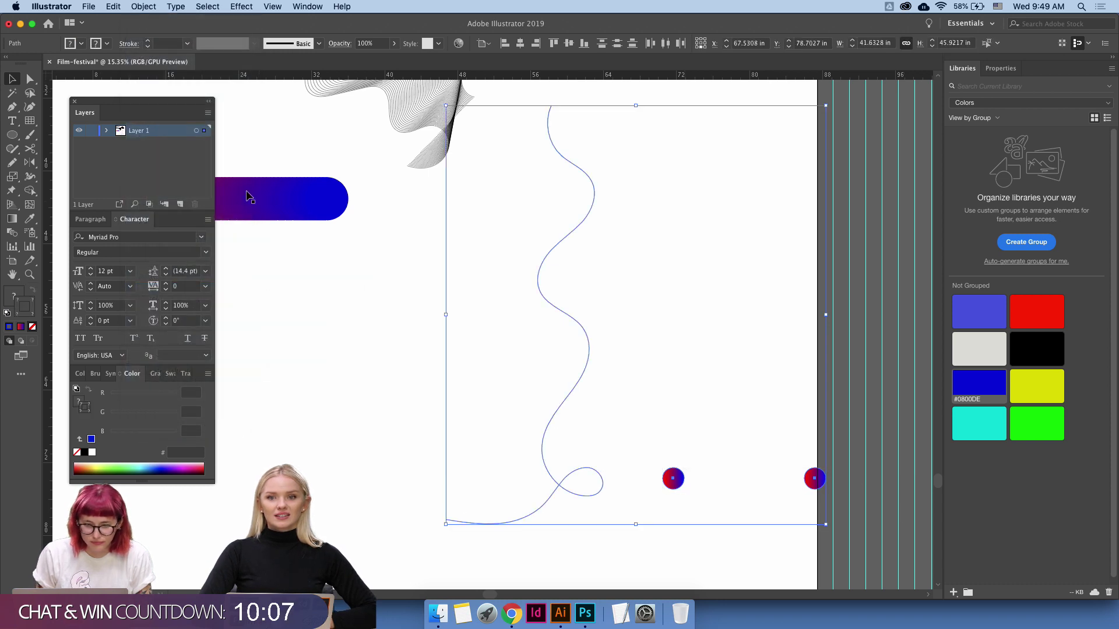
click(139, 6)
mouse_move(175, 288)
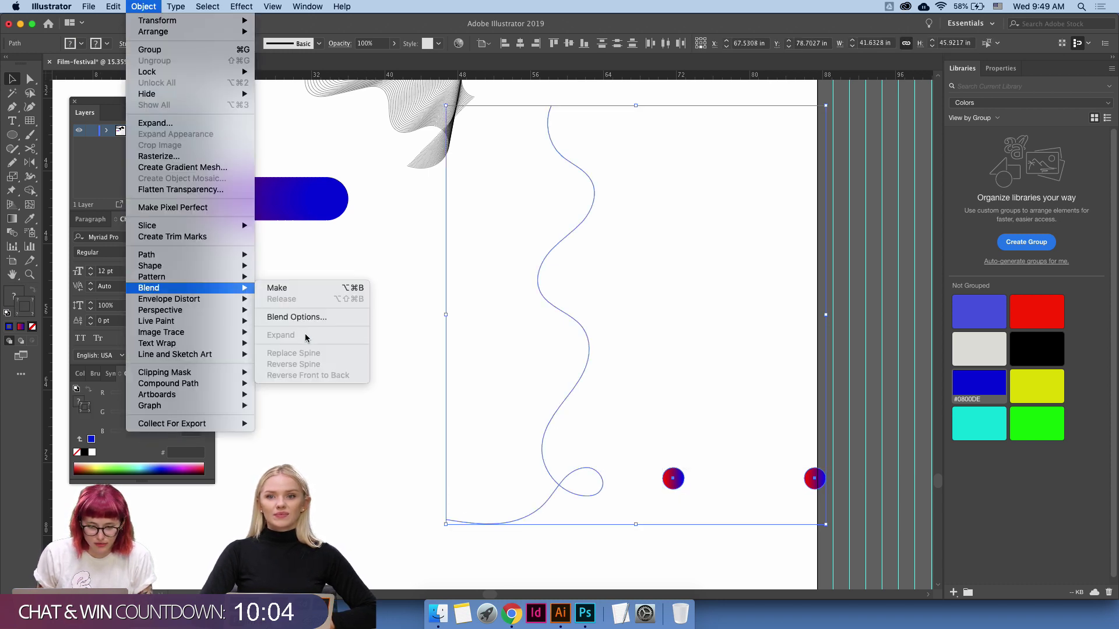
click(387, 355)
Select the two small gradient circles and make a blend between them.
drag(659, 402, 836, 521)
click(143, 7)
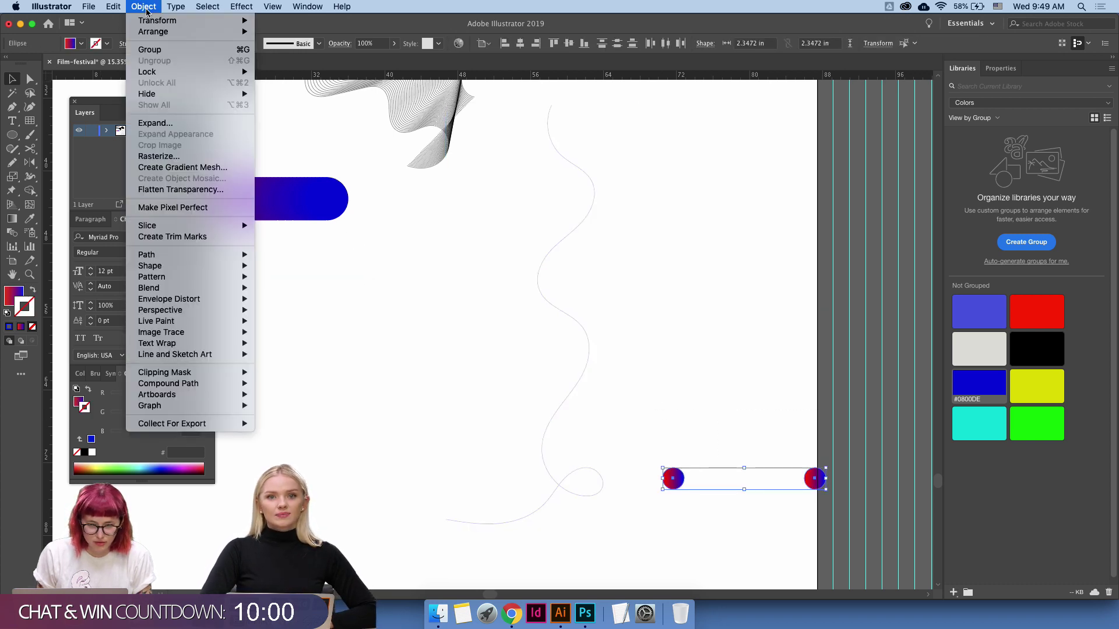
mouse_move(175, 284)
click(275, 290)
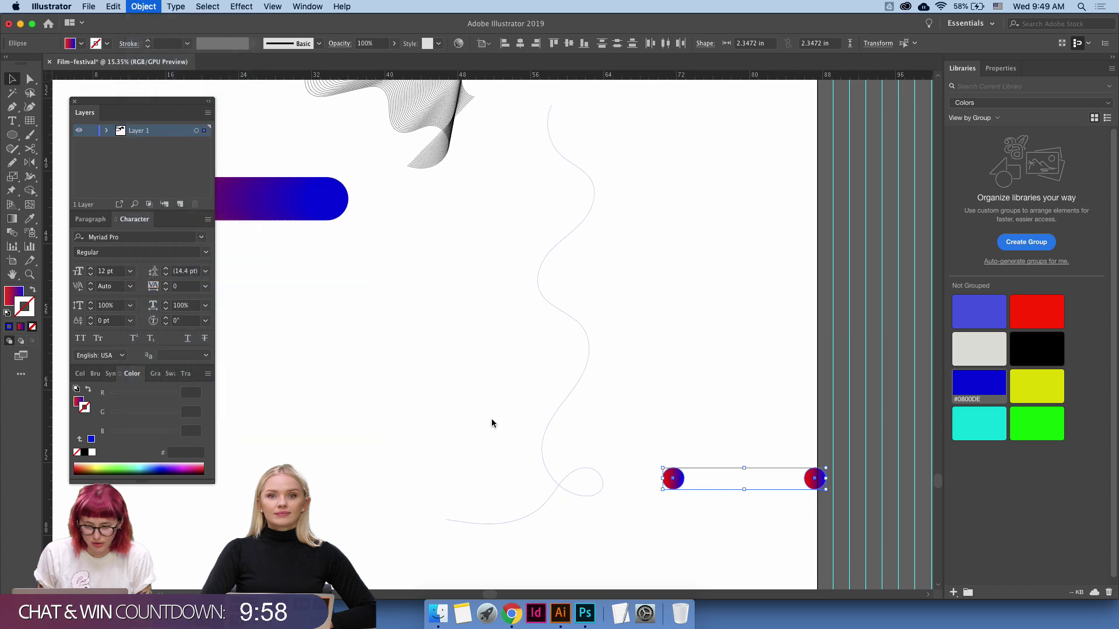
Select the wavy curve together with the circle blend and replace the blend's spine with the curve.
drag(496, 422, 836, 501)
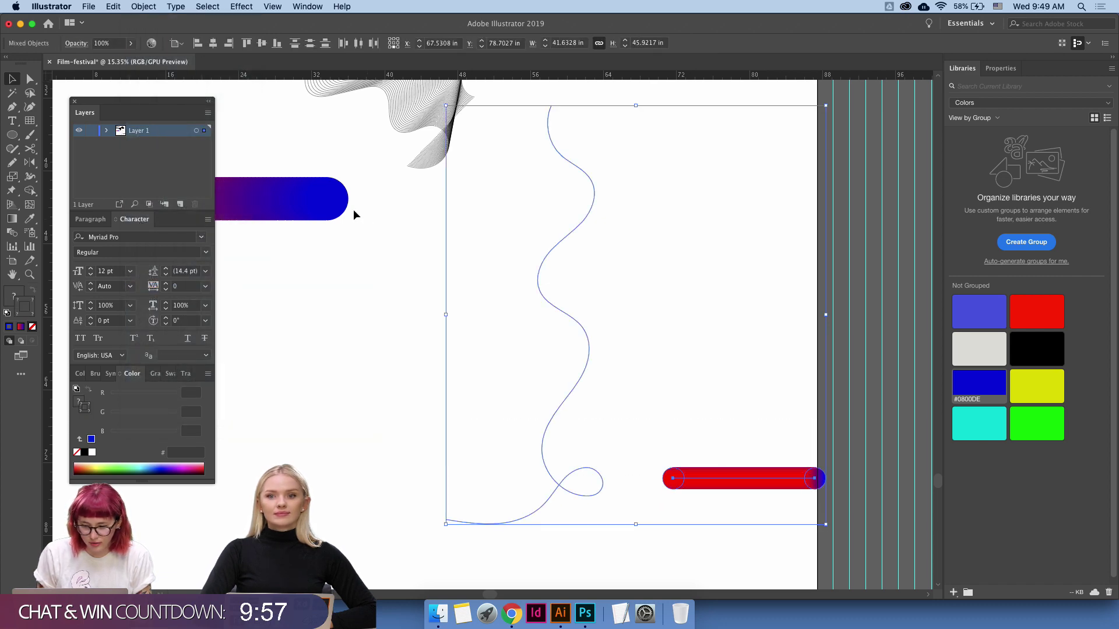
click(144, 7)
mouse_move(175, 287)
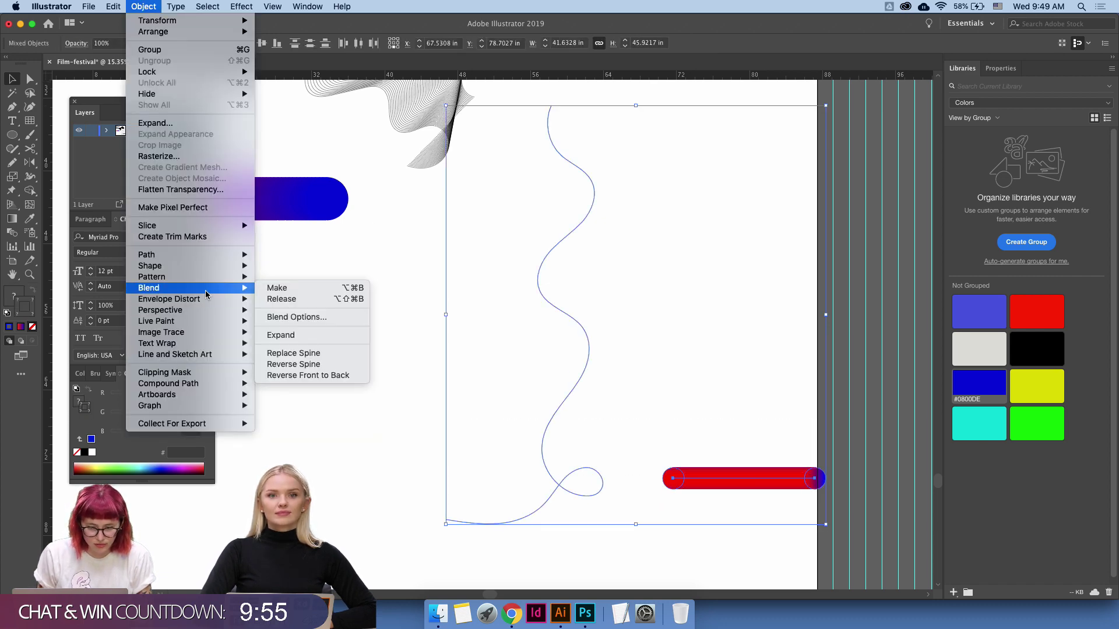
click(313, 353)
click(514, 443)
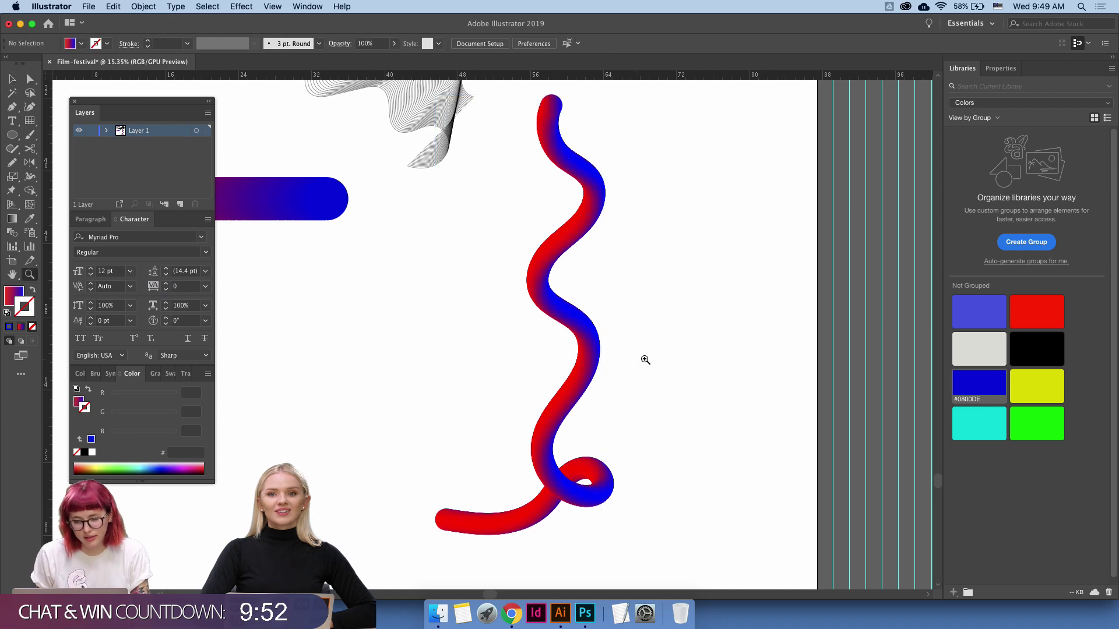
scroll(665, 402, down, 2)
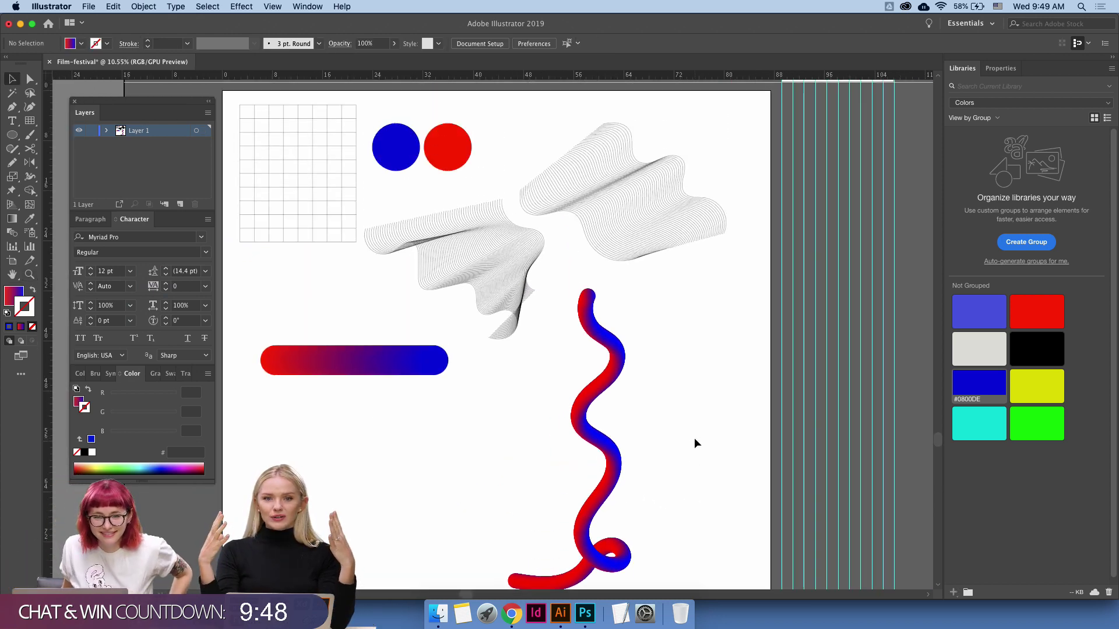
Scale the horizontal red-to-blue gradient bar down proportionally to about two thirds of its size.
click(430, 352)
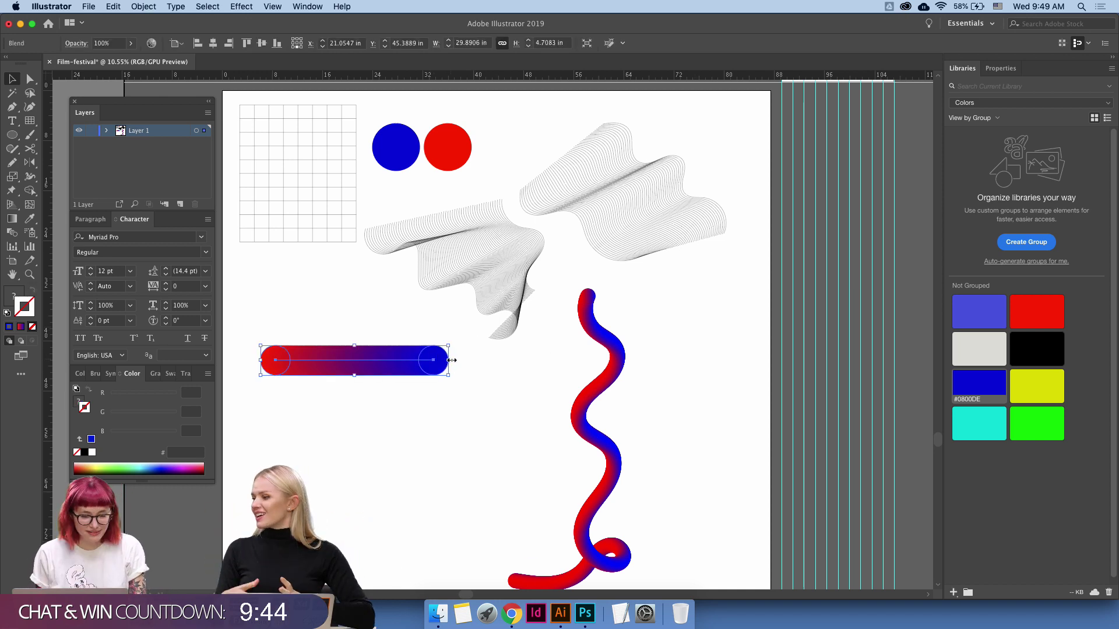
drag(452, 360, 526, 354)
click(433, 357)
key(z)
key(super+0)
key(v)
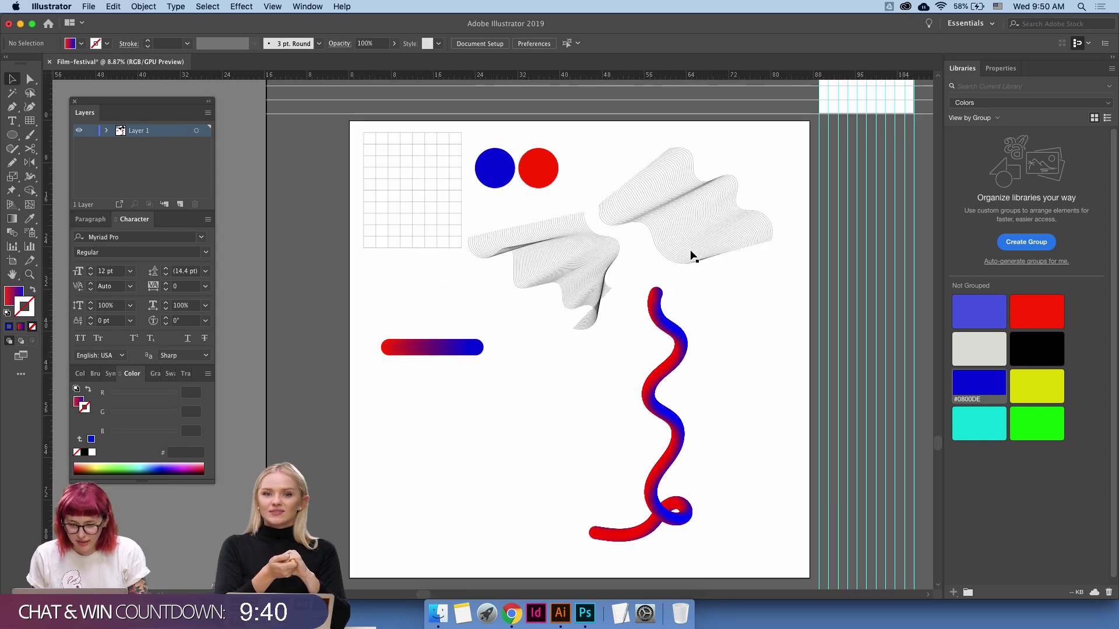
Recolor the larger wavy-line blend beside the red circle with the library's dark blue (0800DE).
click(707, 232)
click(366, 404)
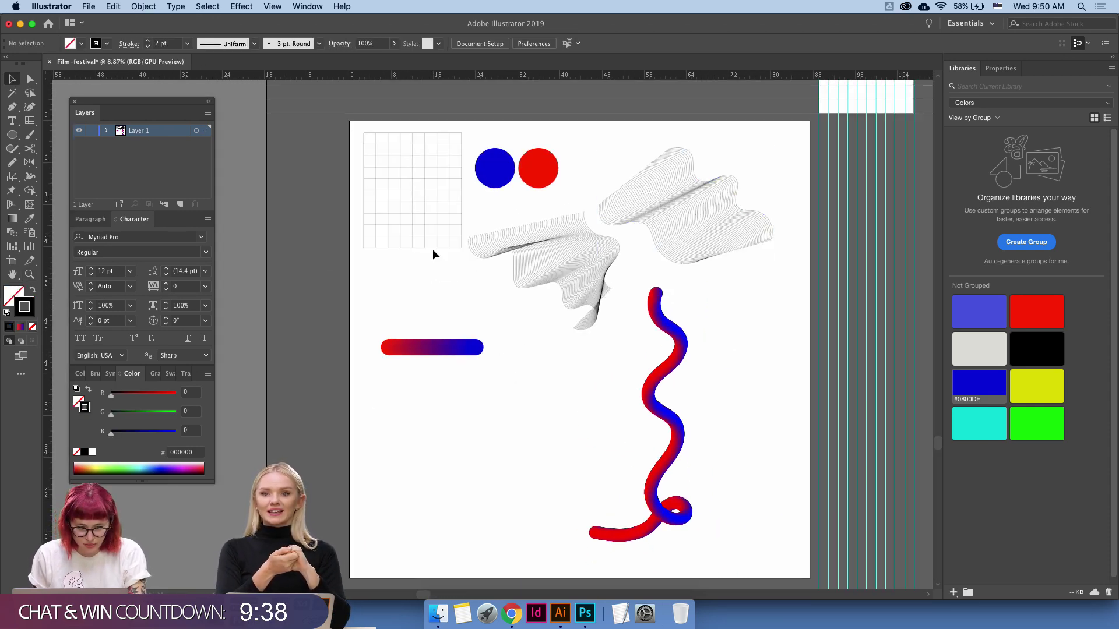
click(707, 247)
click(964, 387)
Copy the black wavy-line blend, color the copy's stroke red (FF2600) and place it overlapping the blue wavy-line blend.
click(592, 295)
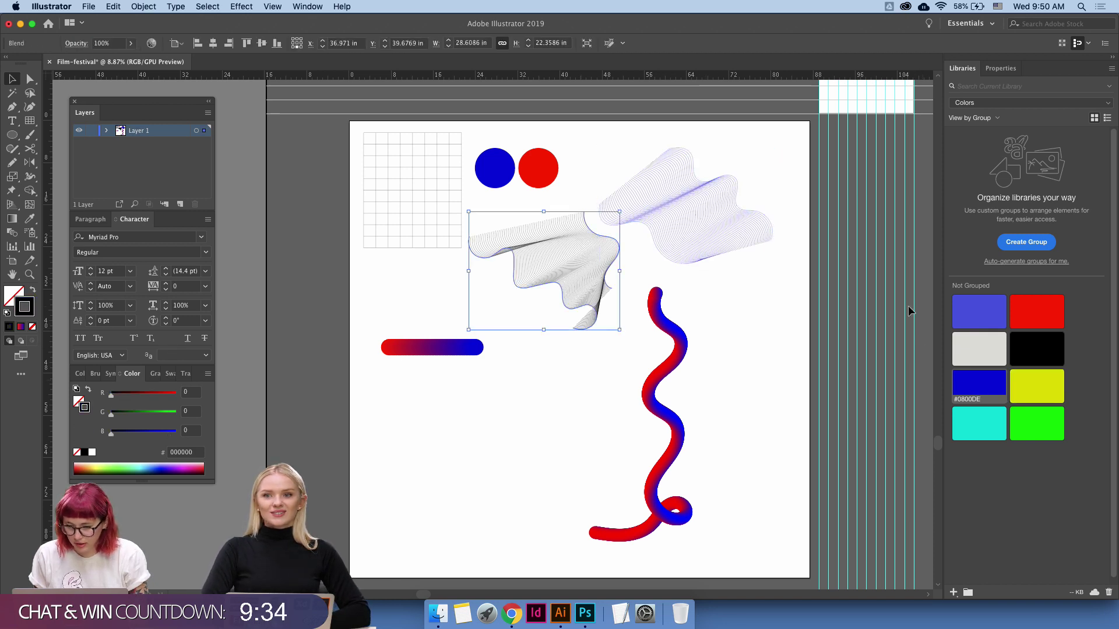
drag(599, 268, 733, 264)
click(1036, 312)
click(715, 361)
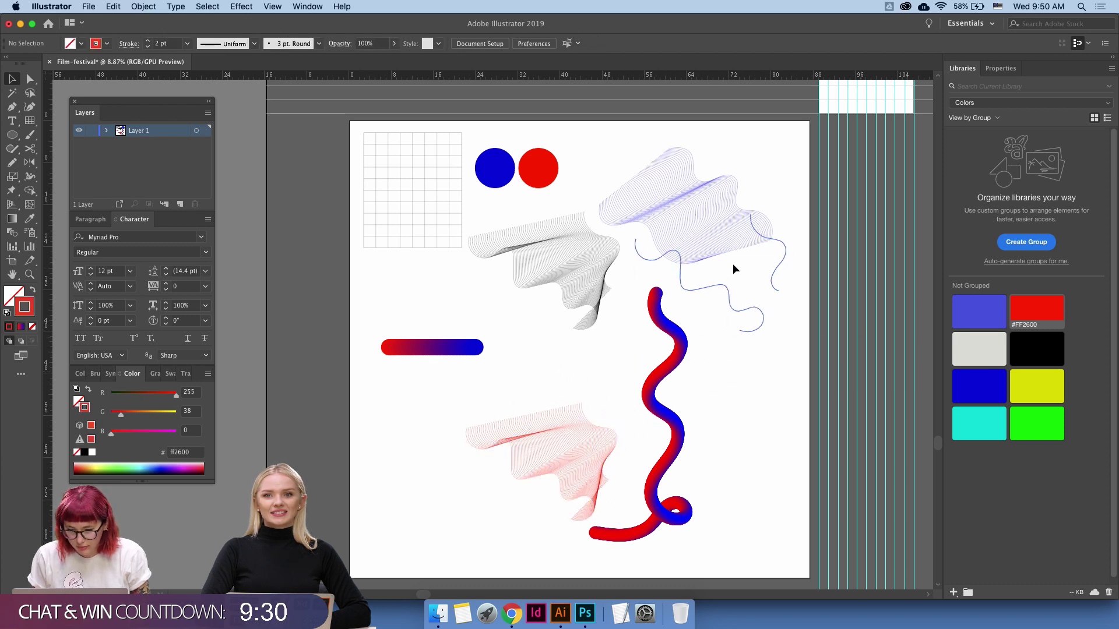
click(777, 366)
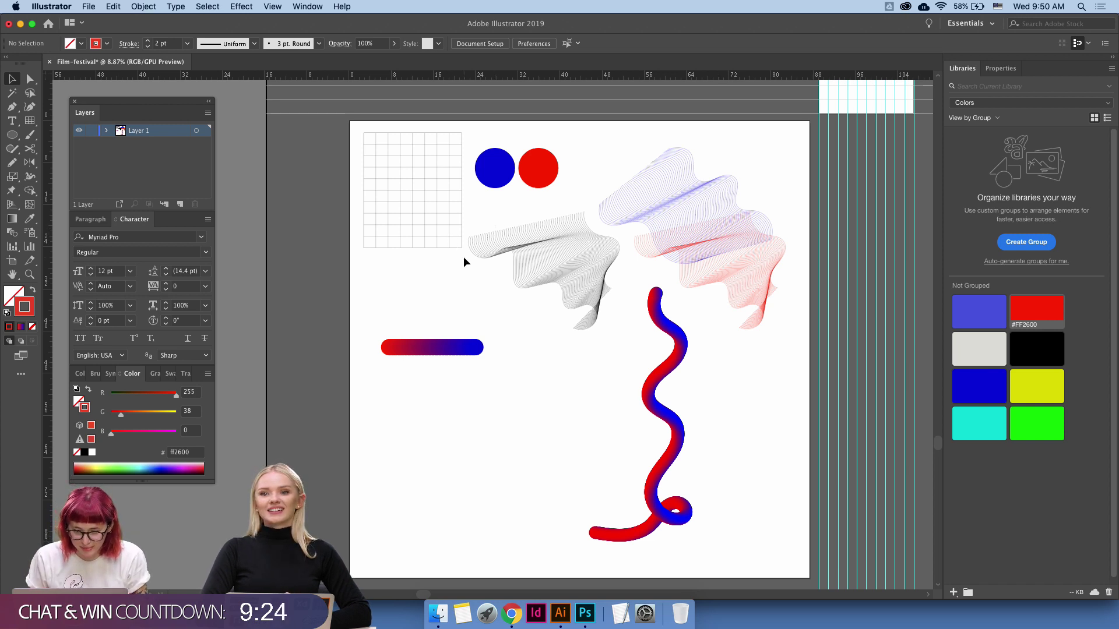
Move the red-to-blue gradient bar up directly beneath the grid.
drag(473, 348, 442, 276)
click(501, 373)
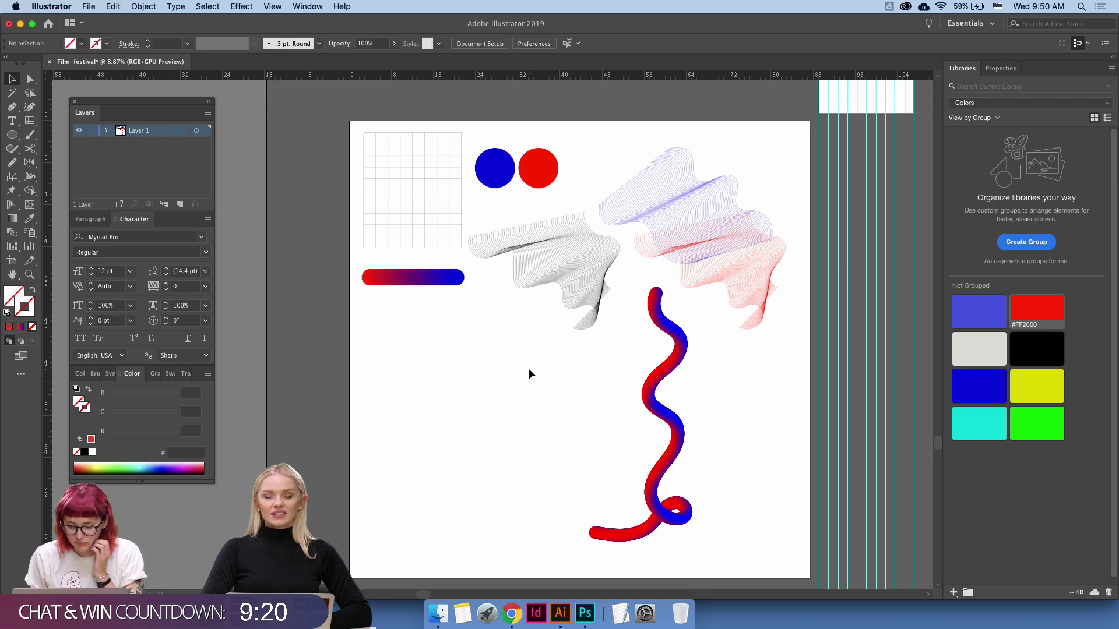
Place a copy of the blue circle in the empty area below the gradient bar and shrink it to a small dot.
key(z)
click(513, 186)
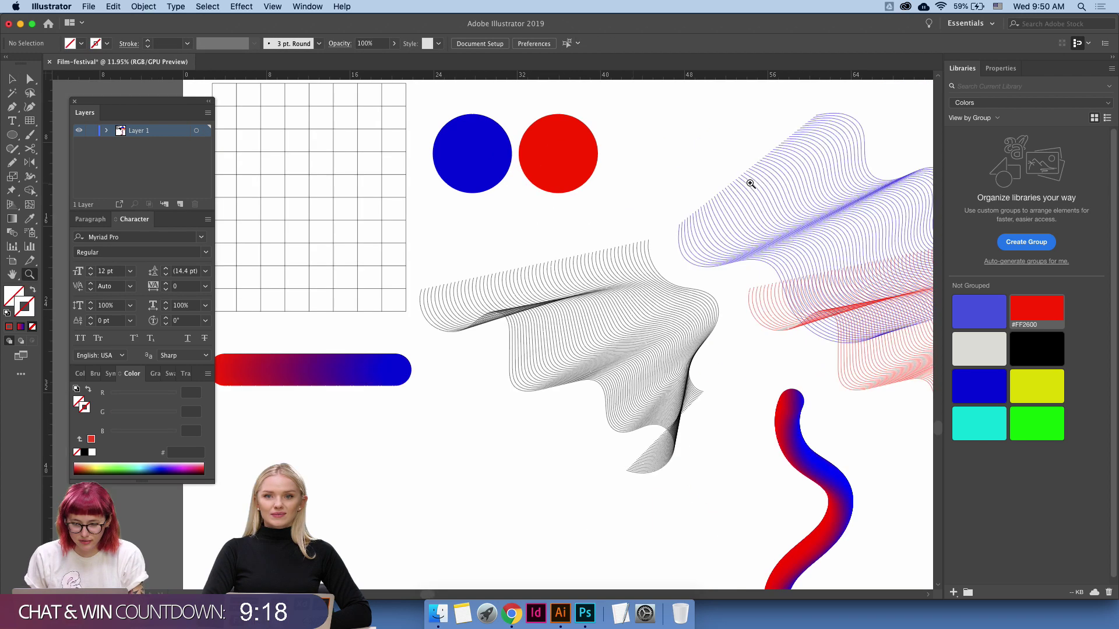
alt+click(597, 253)
key(v)
click(499, 157)
drag(499, 157, 370, 408)
scroll(546, 443, down, 3)
key(super+shift+a)
key(z)
click(385, 406)
Duplicate the blue dot at even spacing into a row of four, and repeat the row downward into a 4 by 4 dot grid.
key(v)
key(super+d)
key(super+d)
drag(491, 451, 312, 389)
alt+drag(373, 408, 373, 431)
key(super+d)
key(super+d)
key(super+shift+a)
Delete the second dot in the second and fourth rows and the last dot in the first and third rows.
click(373, 428)
key(Delete)
click(426, 406)
key(Delete)
click(426, 450)
key(Delete)
click(373, 472)
key(Delete)
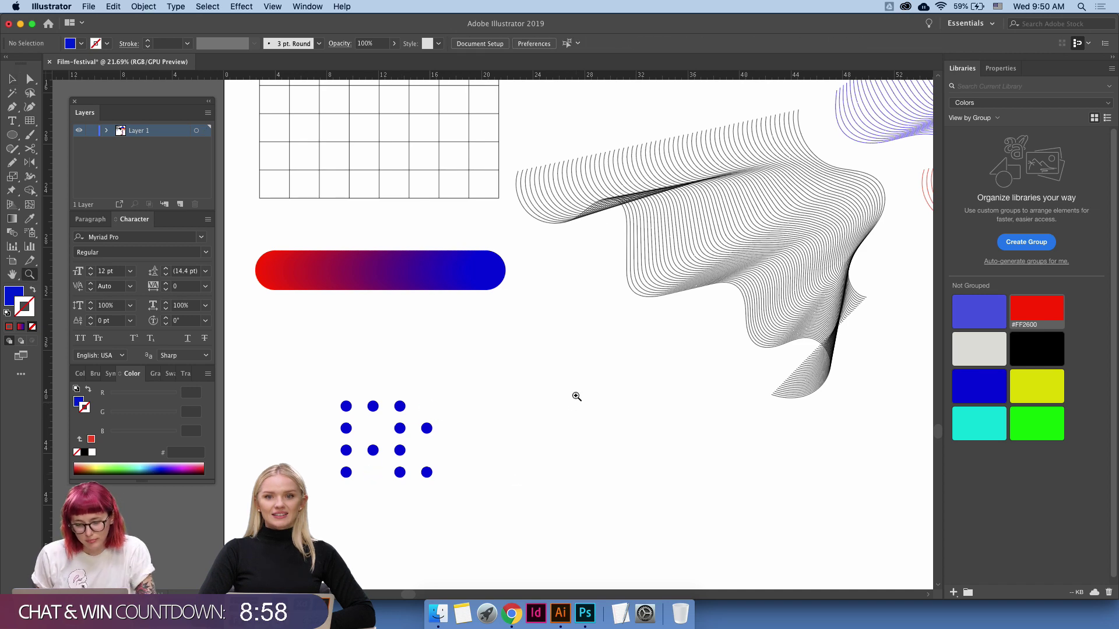
alt+super+click(574, 395)
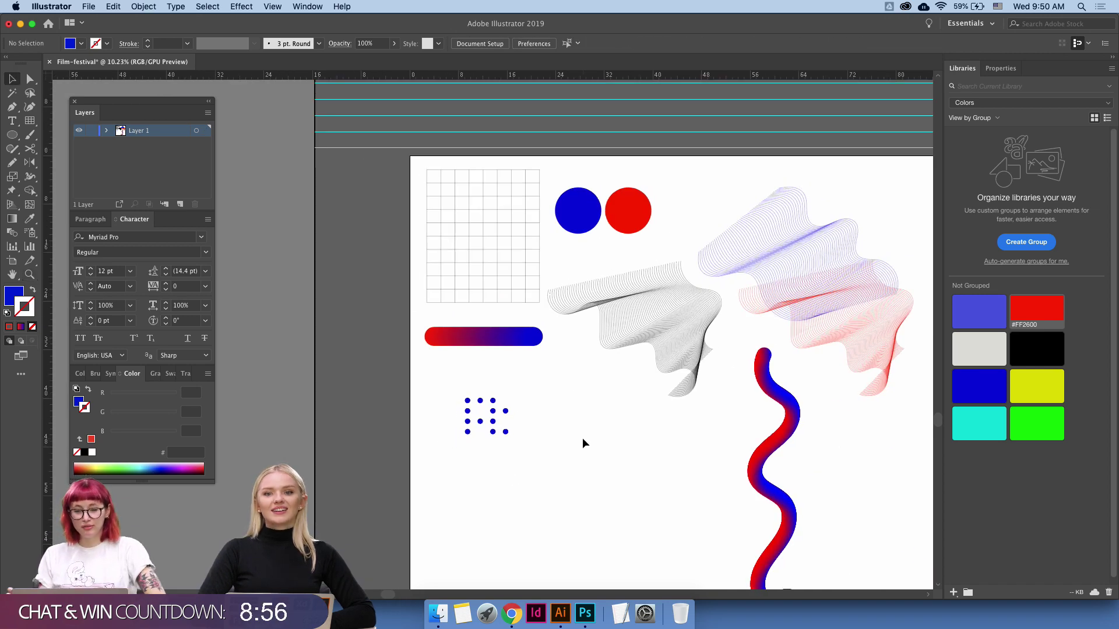
scroll(579, 438, right, 5)
scroll(579, 438, down, 2)
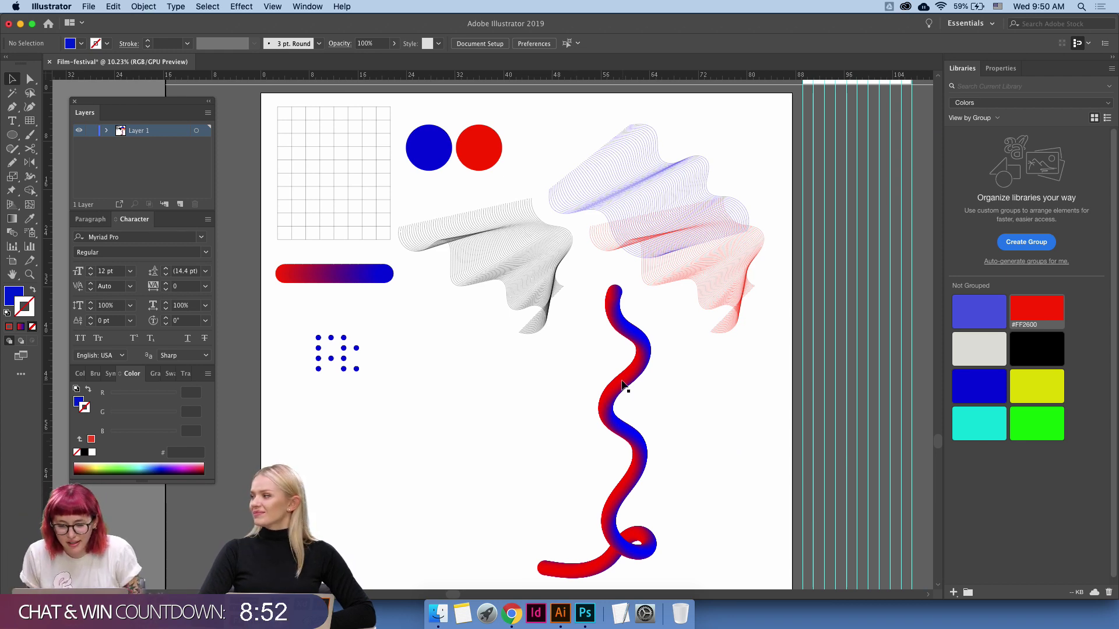
key(z)
scroll(668, 365, down, 1)
scroll(692, 370, up, 3)
scroll(692, 371, right, 3)
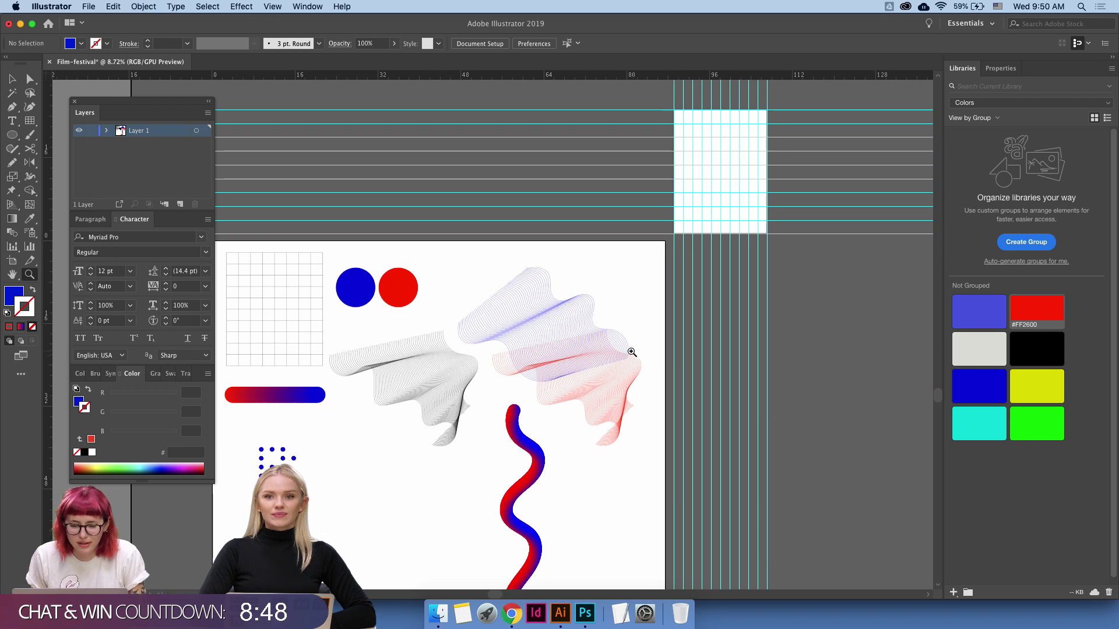
key(v)
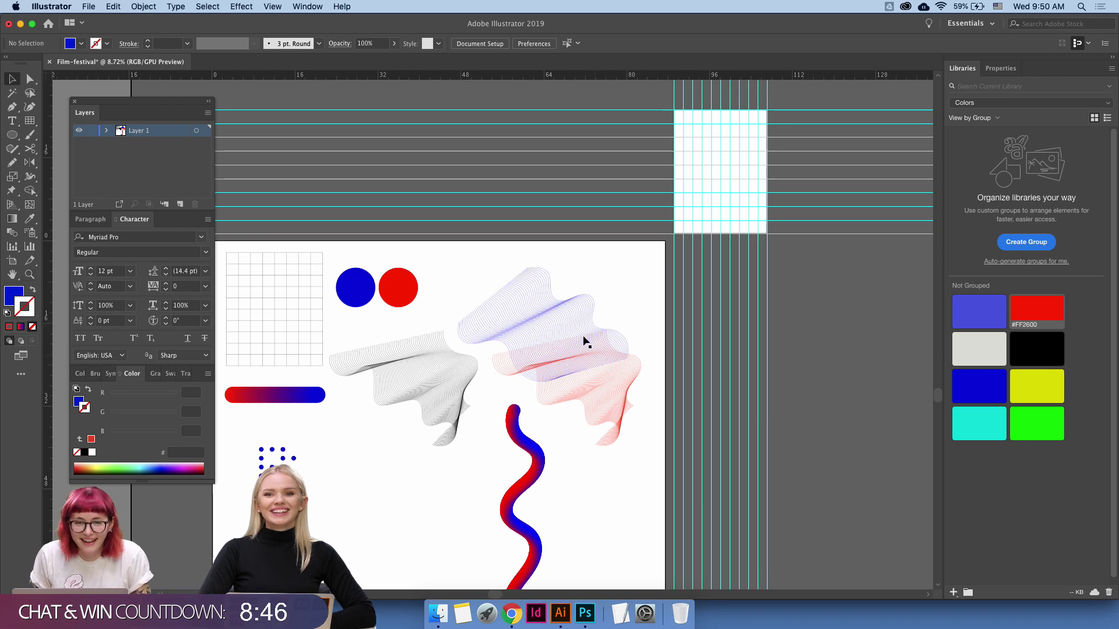
scroll(582, 340, down, 3)
scroll(582, 341, left, 3)
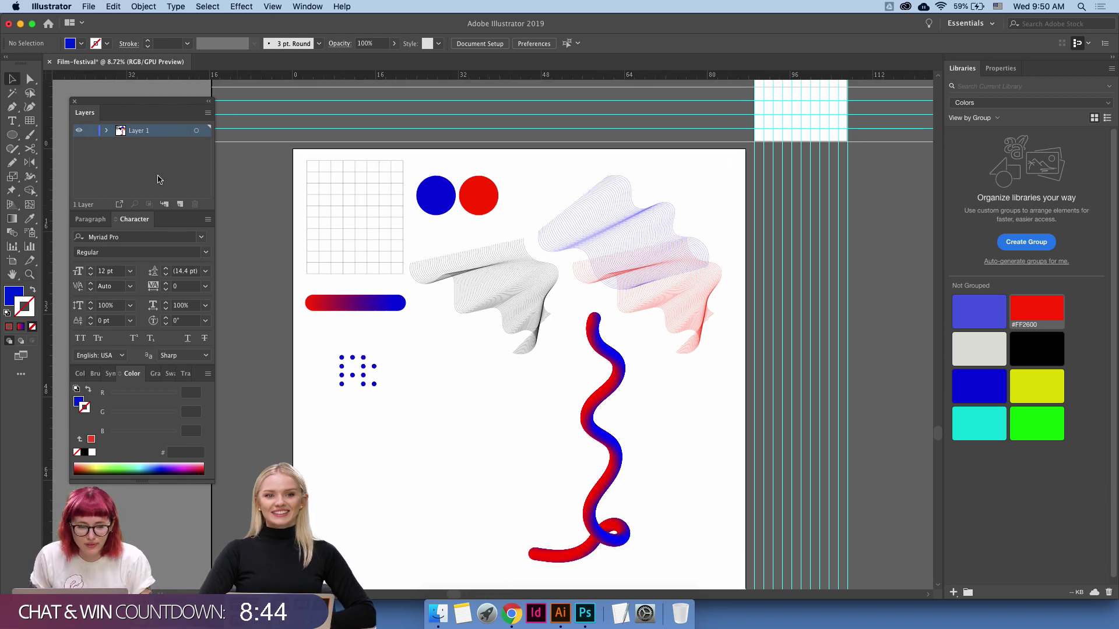
Add a line of placeholder point text below the dot pattern.
click(12, 121)
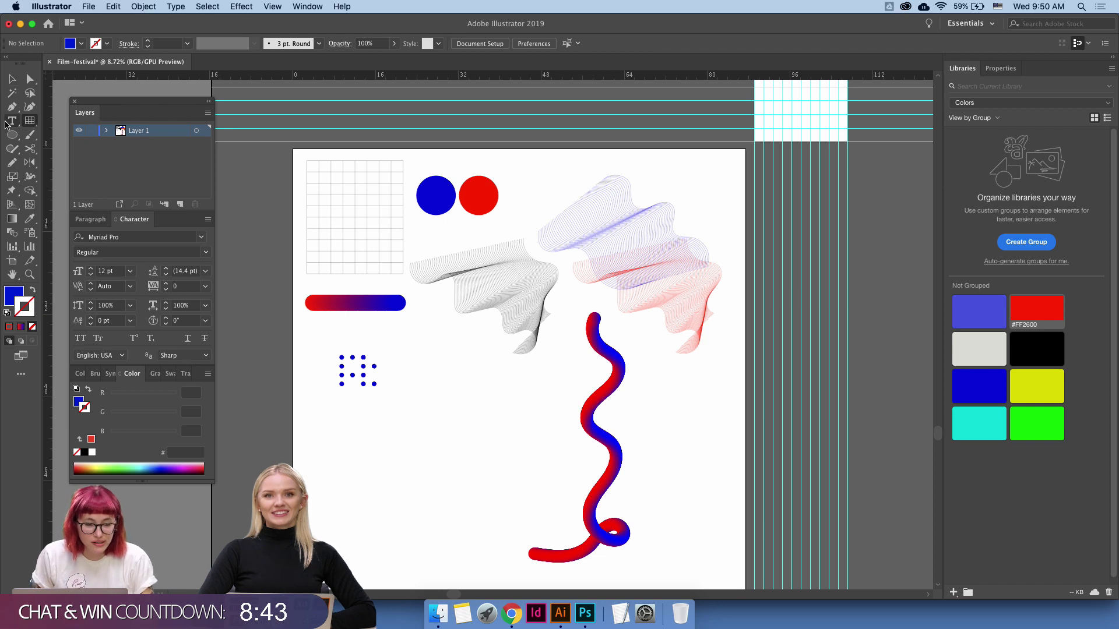
click(400, 434)
key(Escape)
key(z)
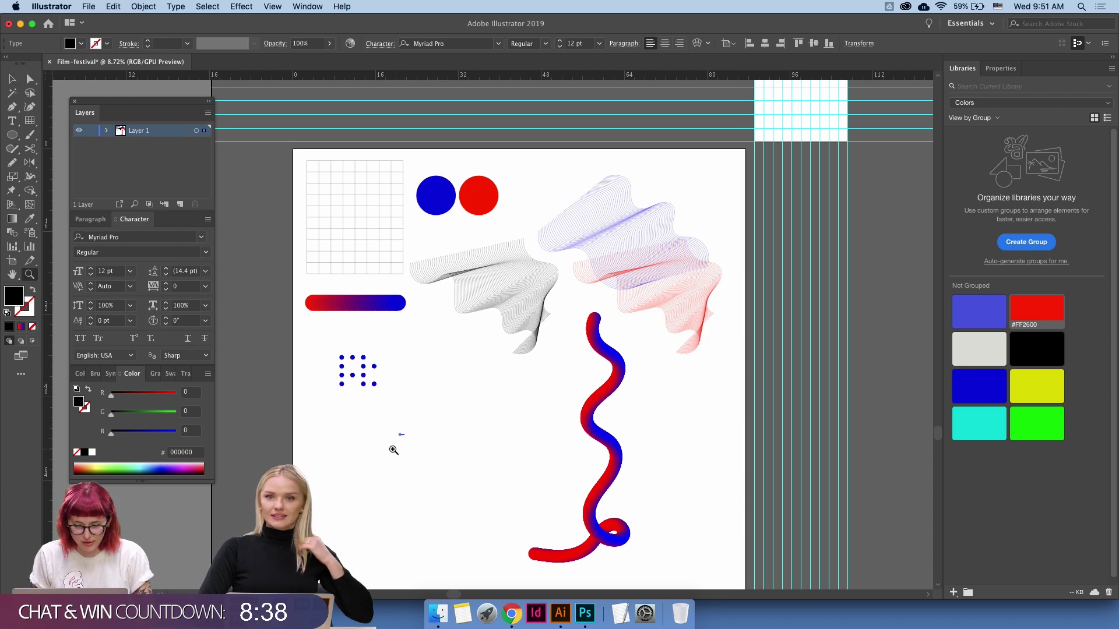
click(392, 450)
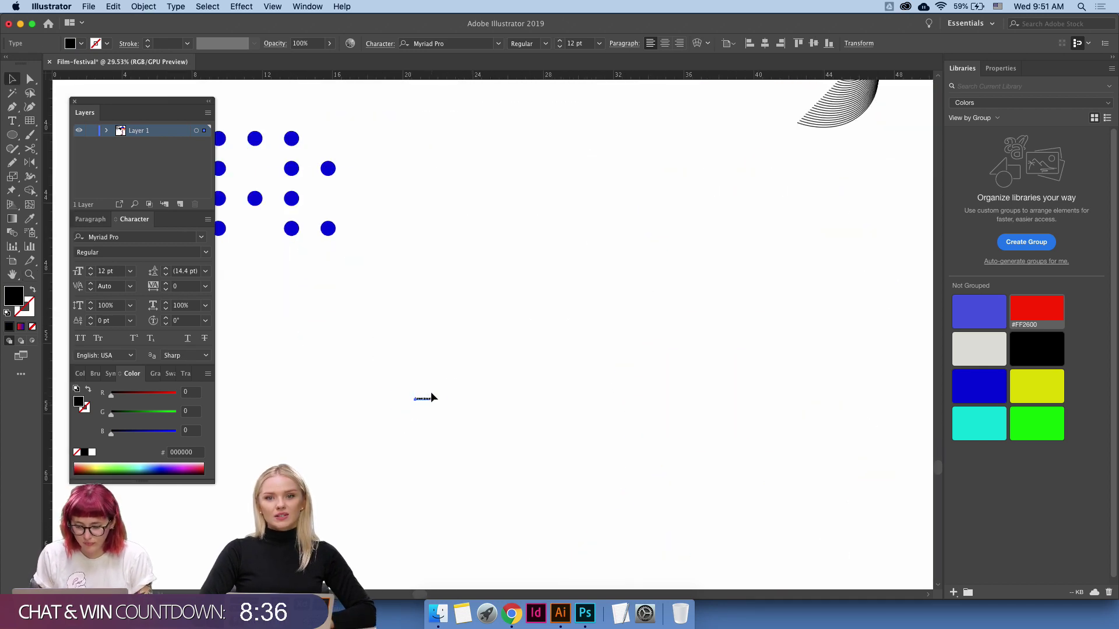
Cut the placeholder text and paste it onto the poster artboard with the guide grid.
key(Delete)
key(z)
drag(646, 291, 569, 338)
drag(723, 257, 428, 475)
scroll(428, 475, right, 10)
scroll(428, 475, up, 6)
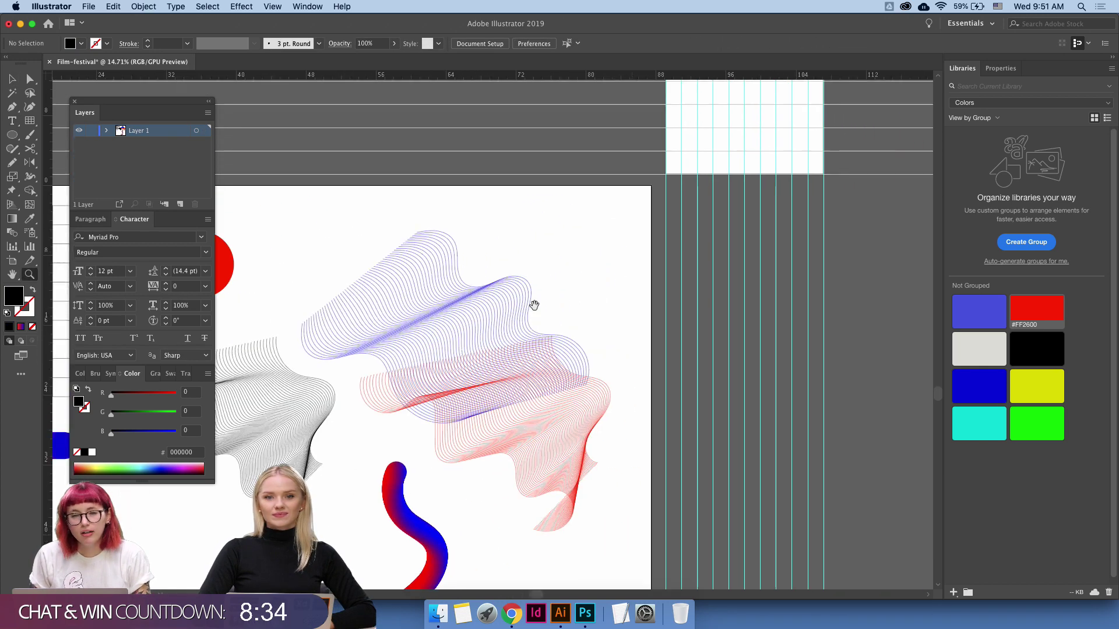
drag(595, 178, 673, 250)
key(super+z)
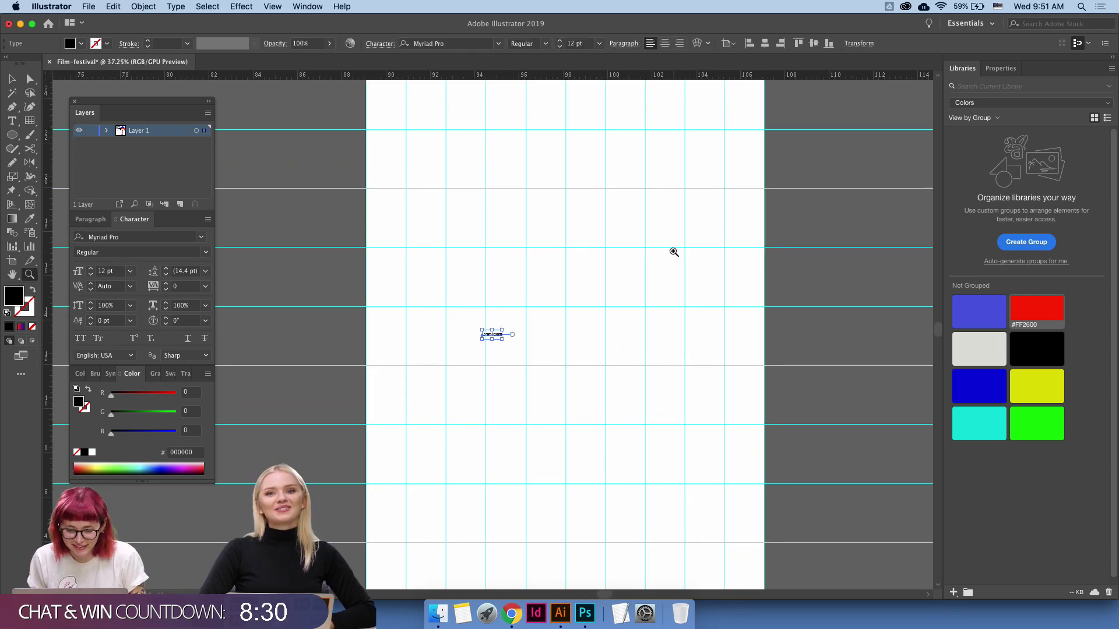
Enlarge the "Lorem ipsum" text proportionally to about 137 pt and place it in the middle of the poster.
key(v)
drag(505, 330, 711, 193)
drag(644, 317, 600, 326)
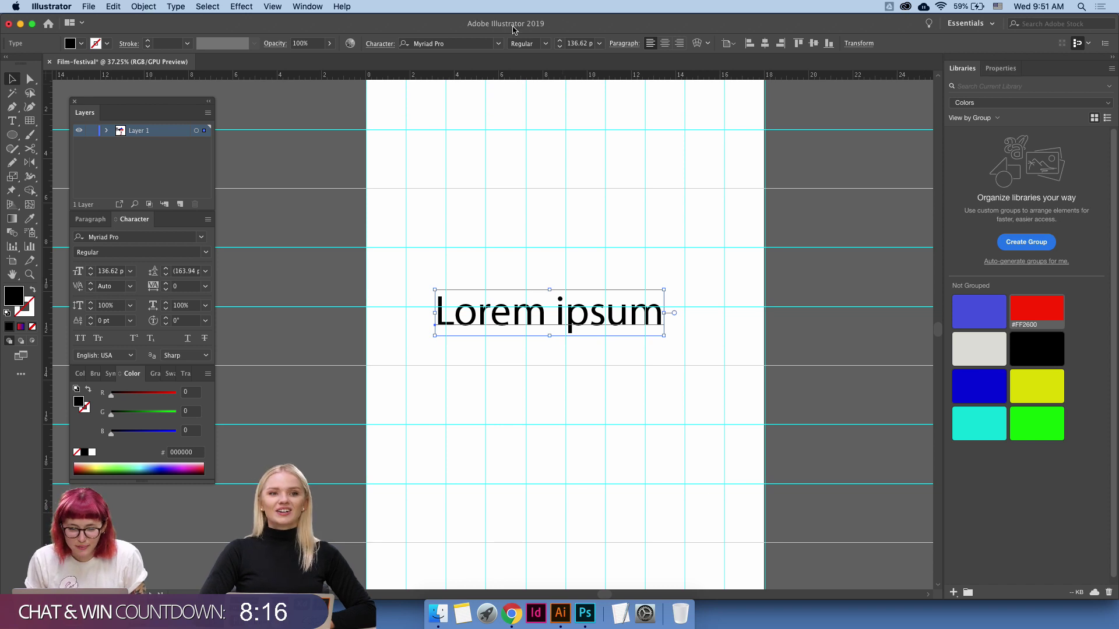
Set the "Lorem ipsum" text in Vulf Sans Bold and move it slightly lower on the poster.
click(465, 43)
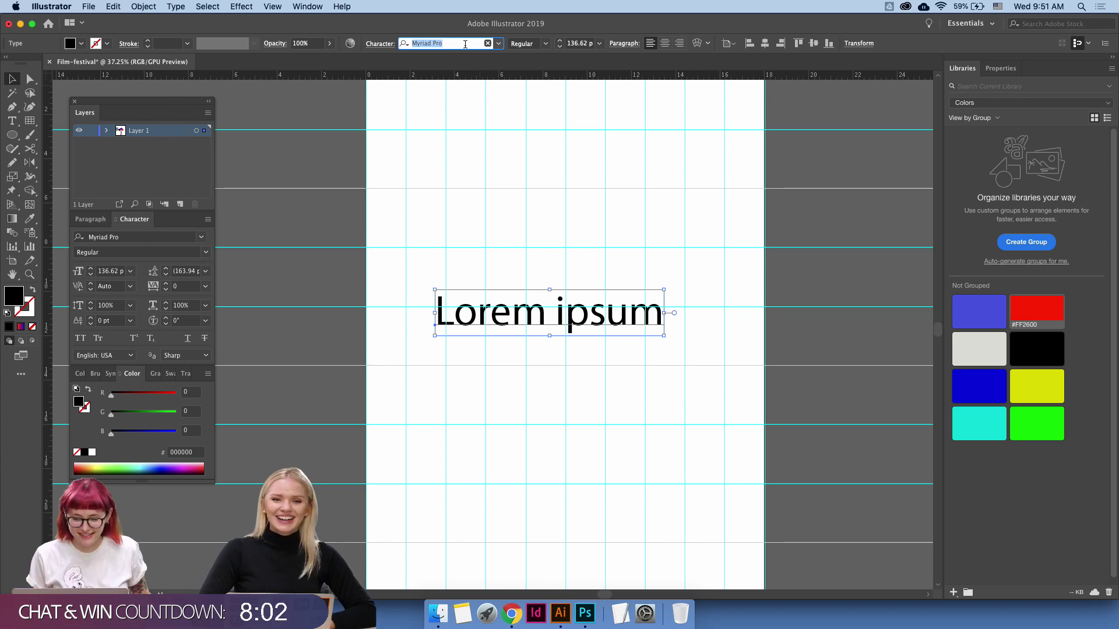
text(vulf)
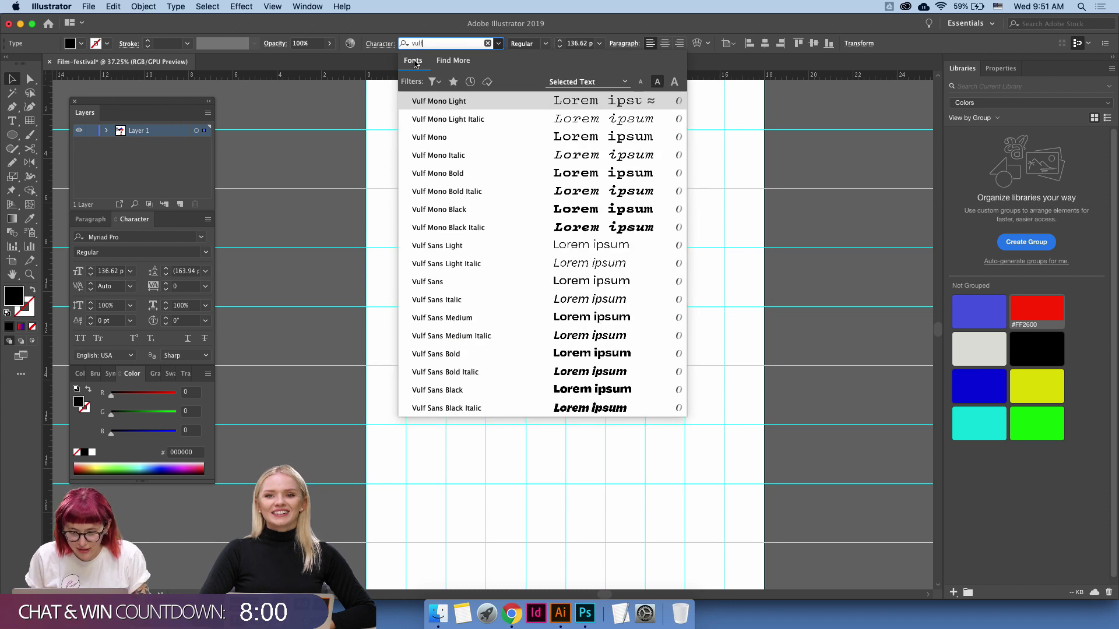
click(505, 349)
click(566, 348)
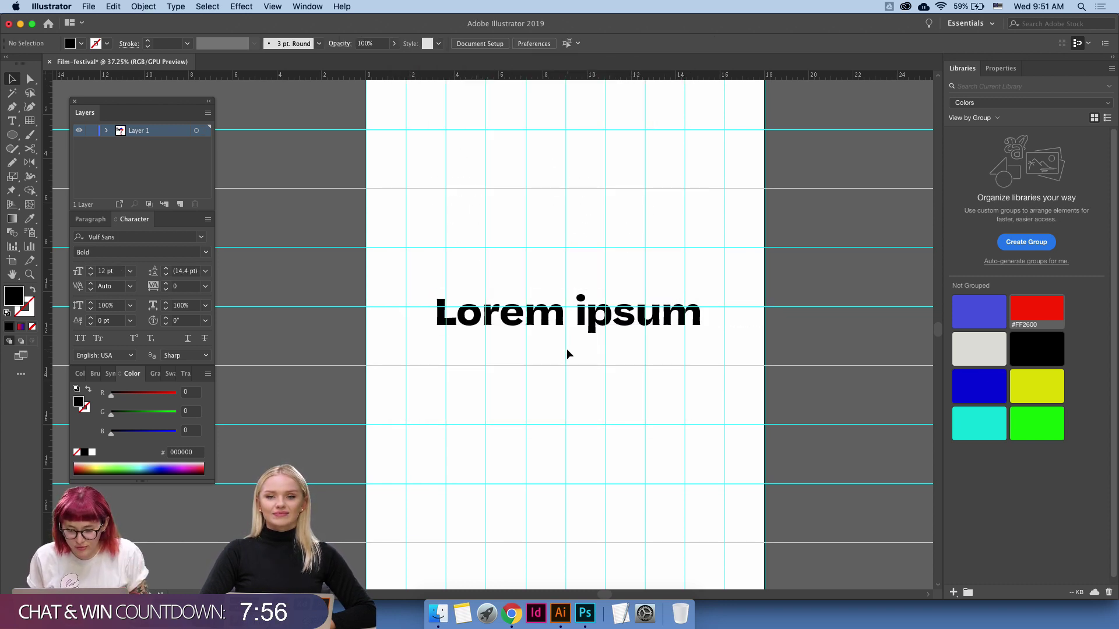
scroll(571, 379, up, 2)
scroll(571, 379, right, 3)
drag(585, 350, 584, 381)
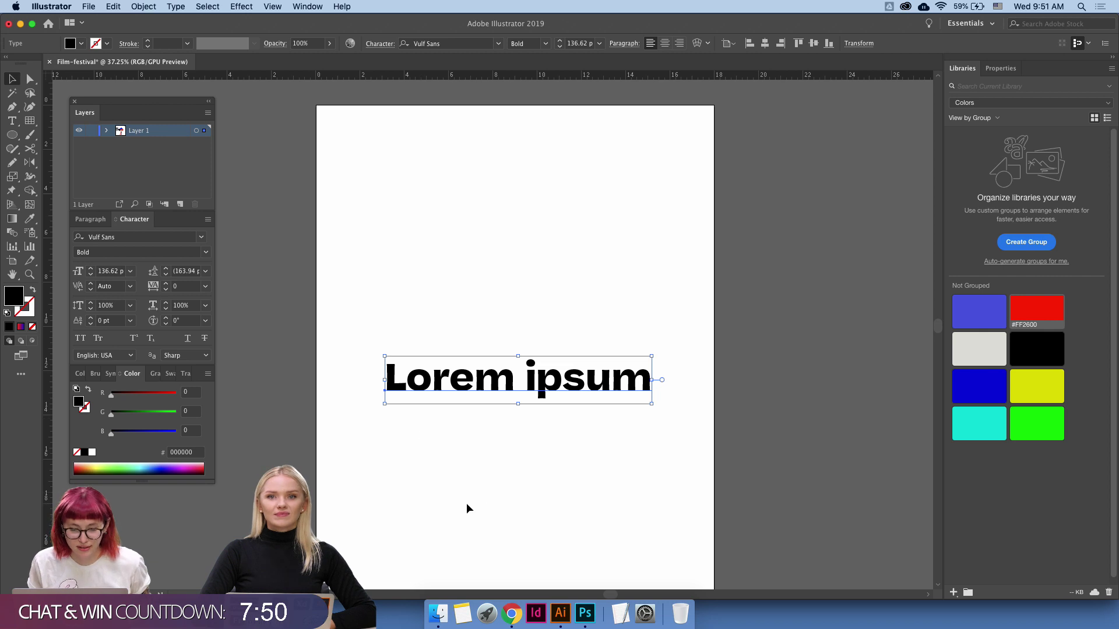
Switch to Finder and preview vulf_specimen.pdf from the Adobe Assets folder on the Desktop.
click(440, 609)
click(224, 257)
click(216, 272)
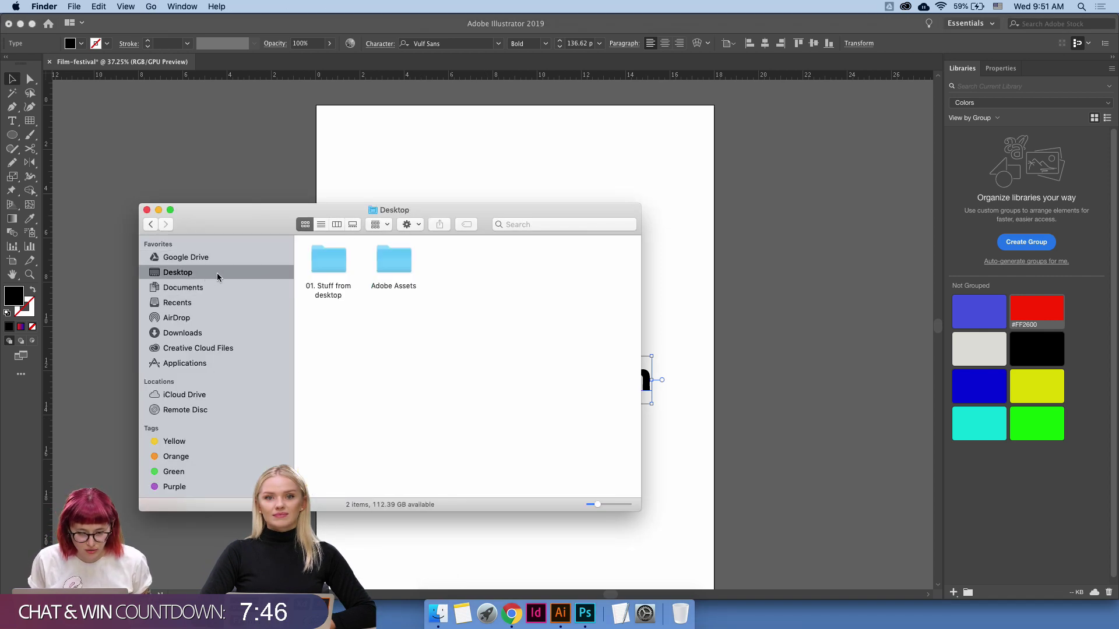
double_click(400, 266)
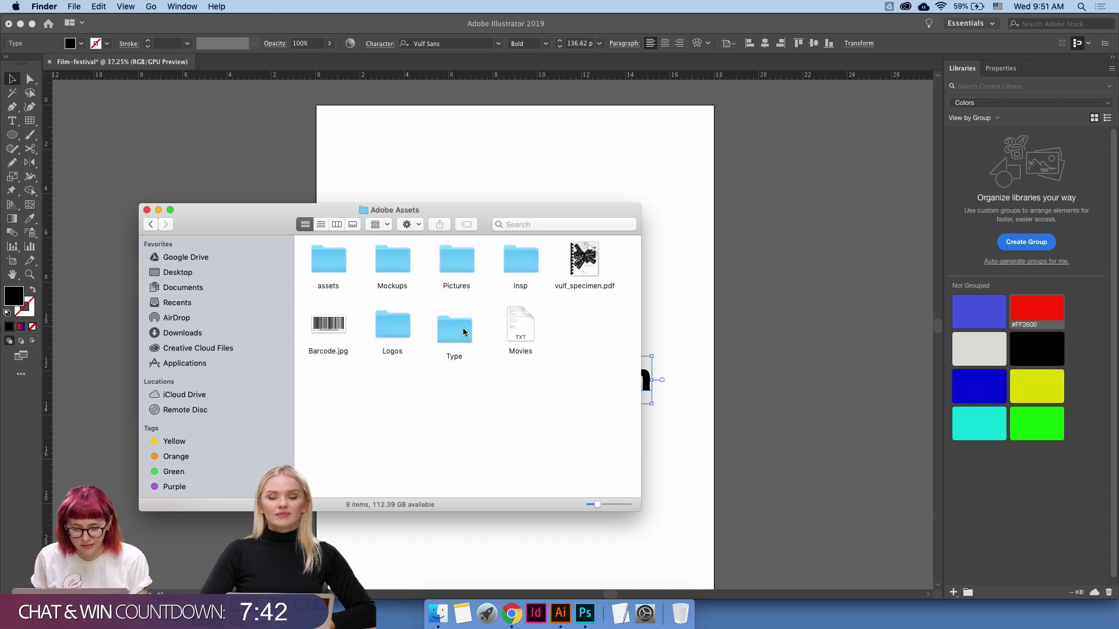
click(553, 286)
key(space)
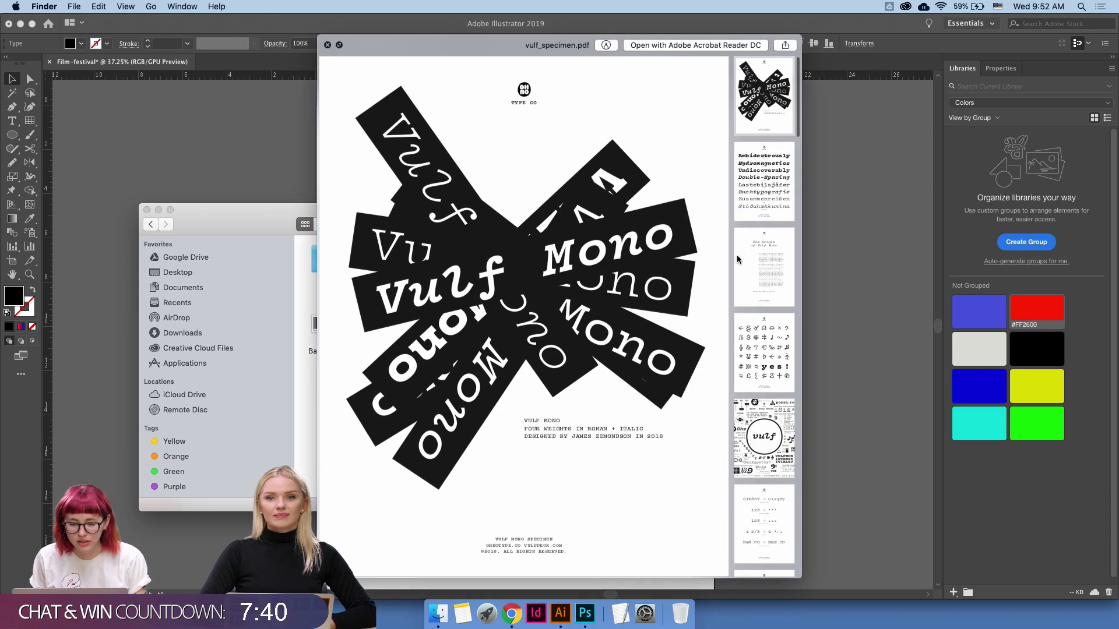
Look through the Vulf specimen's glyph and text-sample pages, close the preview and return to the poster in Illustrator.
click(760, 192)
key(Down)
key(Down)
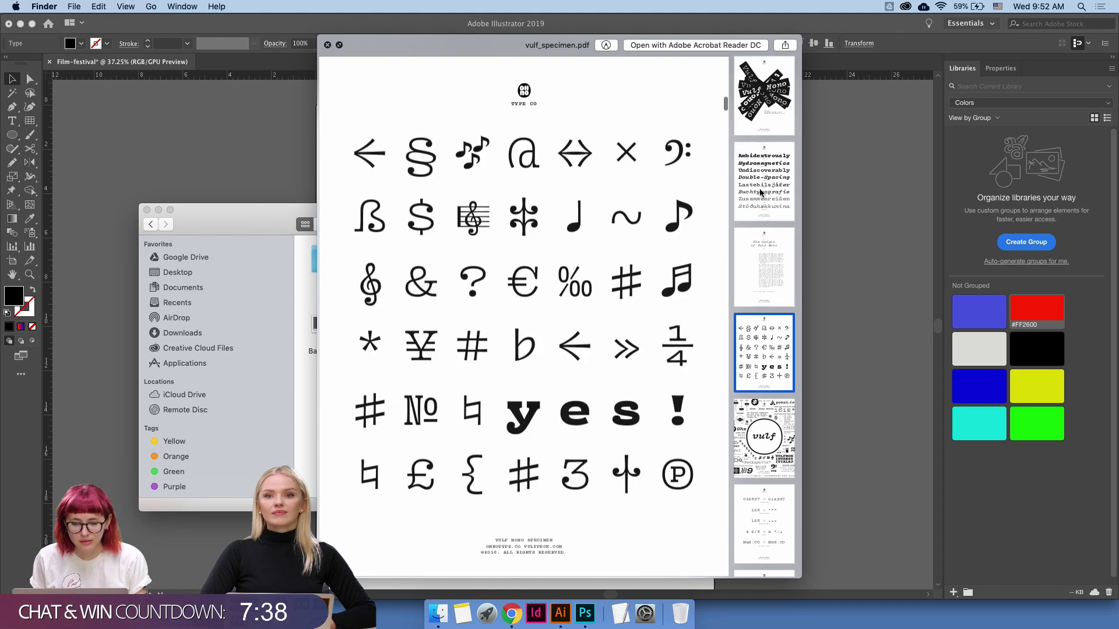
key(Down)
key(Down)
key(Down)
key(Down)
key(Down)
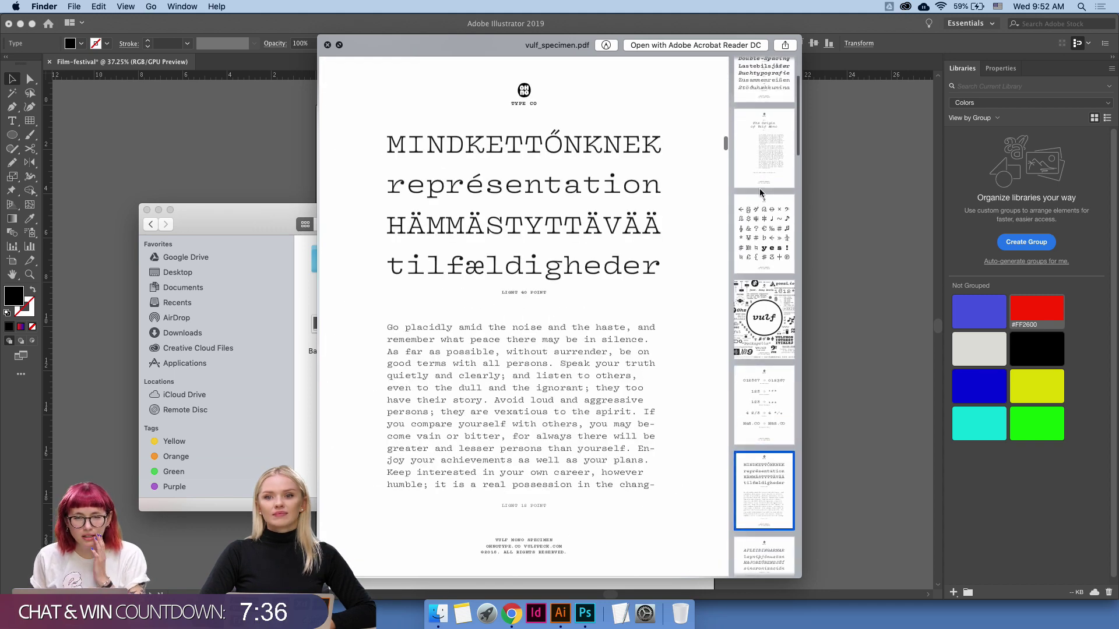
key(Down)
key(Down)
key(Down)
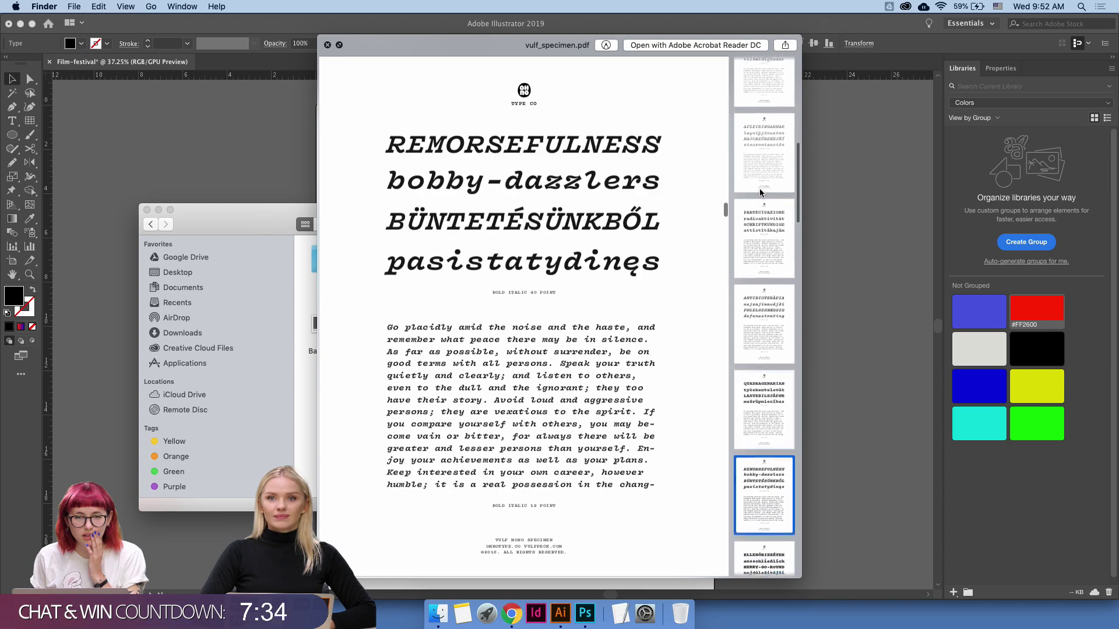
key(Down)
key(Down)
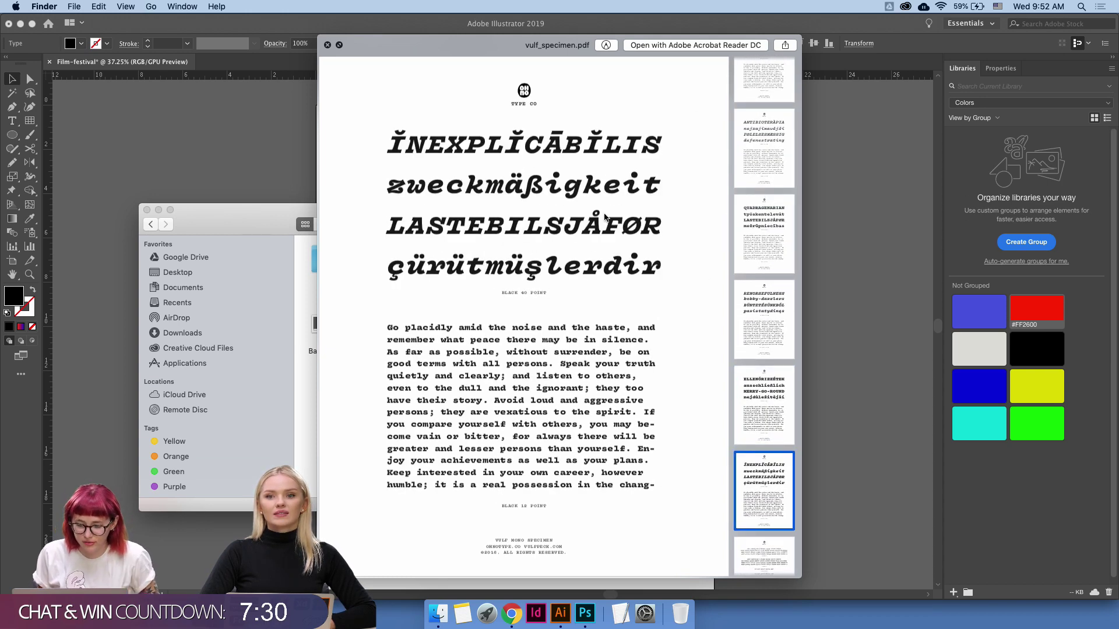
click(327, 44)
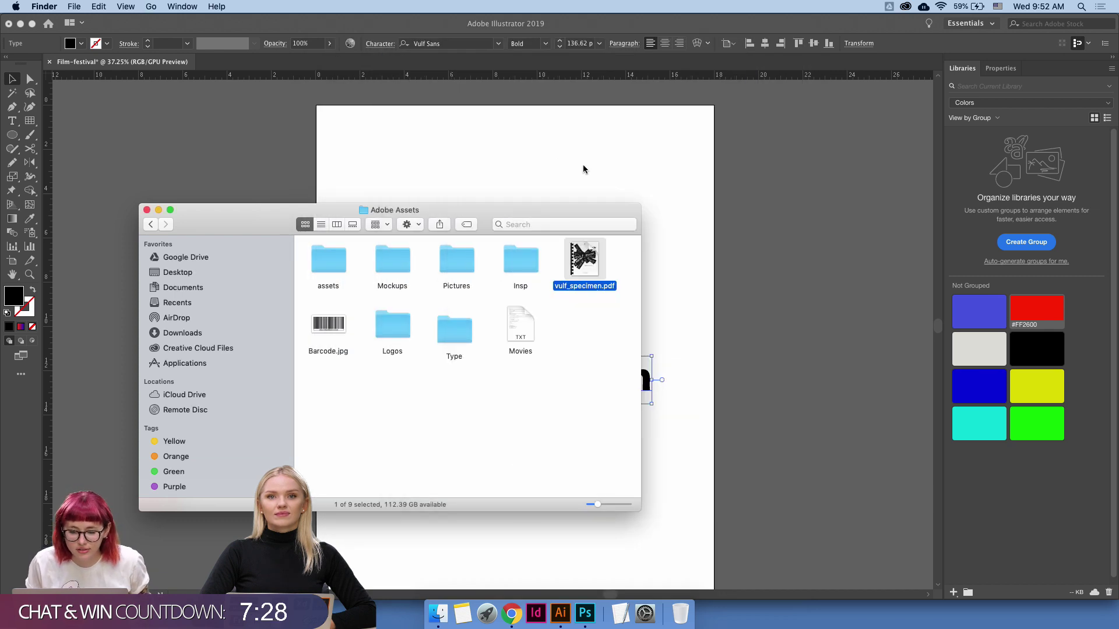
click(632, 139)
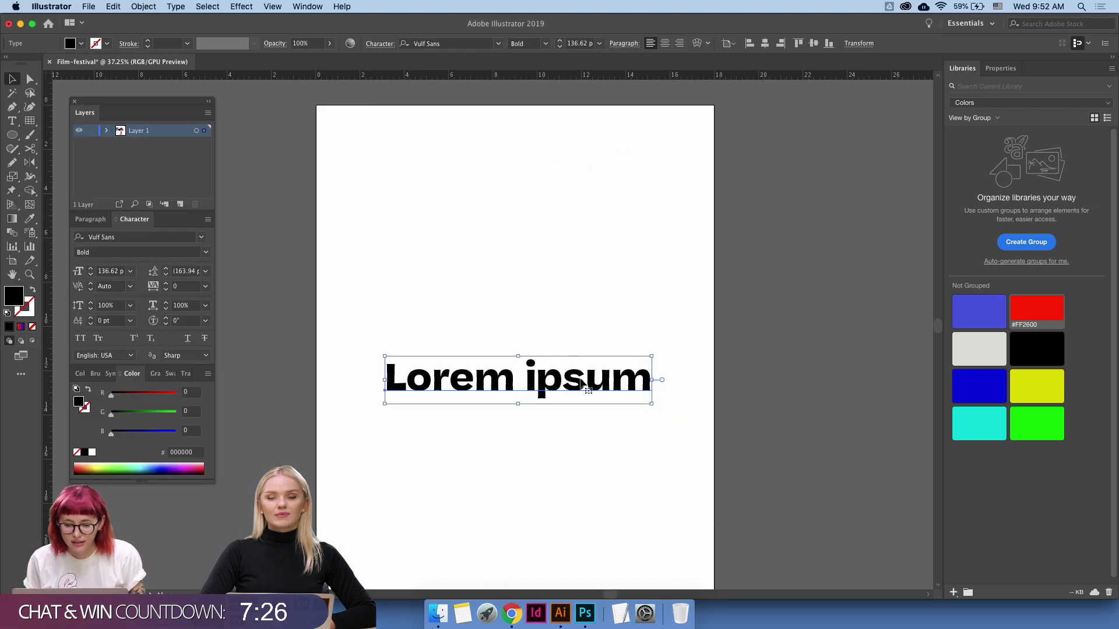
Draw a rectangle about 17.9 by 24 in covering the poster artboard and fill it with light gray #E1E0DE.
key(z)
scroll(586, 373, down, 3)
drag(600, 331, 527, 367)
key(m)
drag(448, 177, 674, 480)
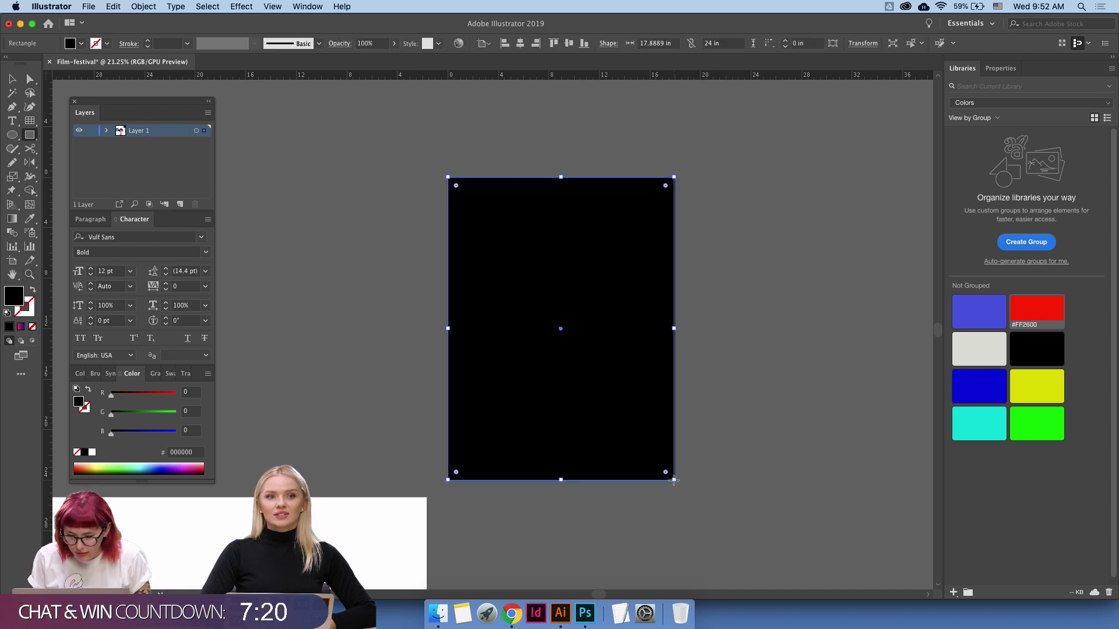
click(979, 348)
Send the gray rectangle behind the "Lorem ipsum" text and fit its right edge to the artboard.
key(v)
click(706, 387)
click(632, 400)
click(735, 380)
scroll(651, 329, up, 5)
click(653, 330)
drag(720, 317, 721, 321)
click(745, 322)
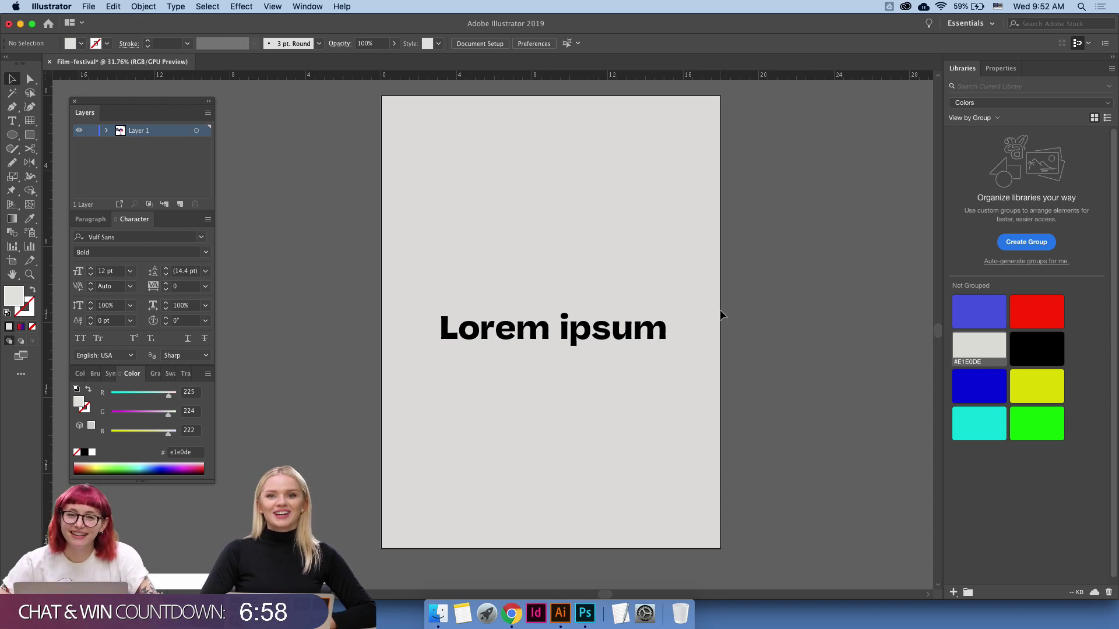
Replace the "Lorem ipsum" placeholder text on the poster with "Tokyo Blends".
double_click(609, 338)
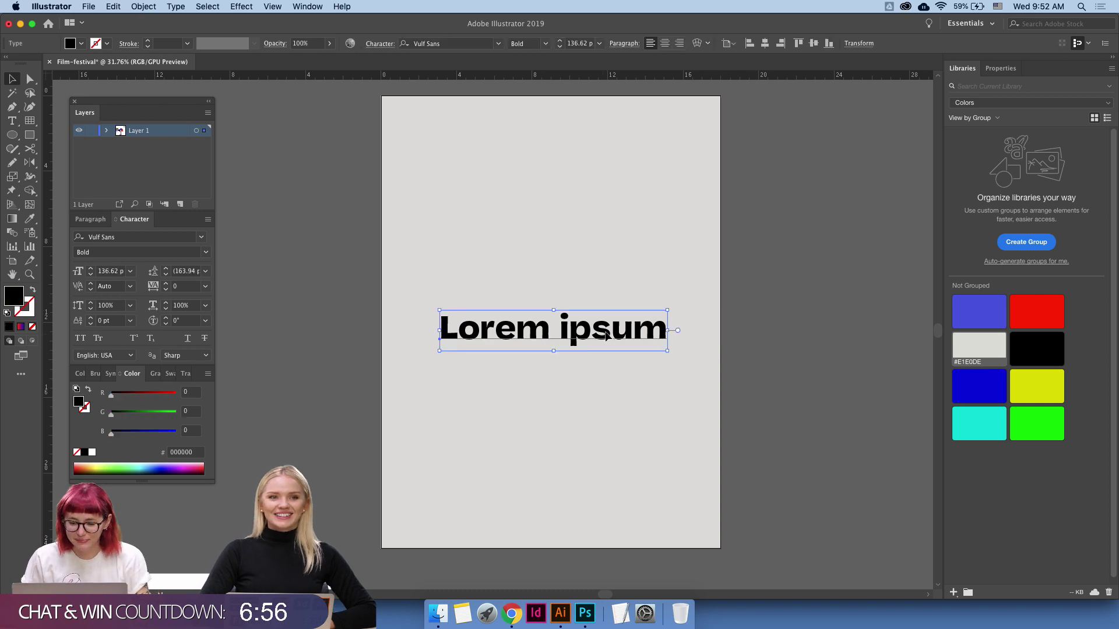
key(super+a)
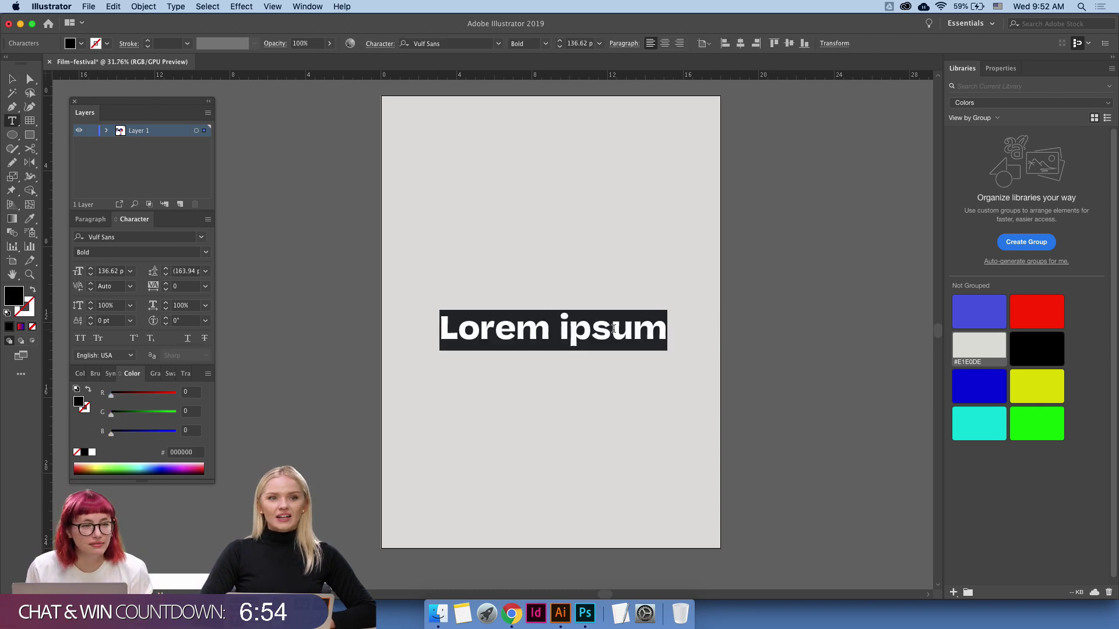
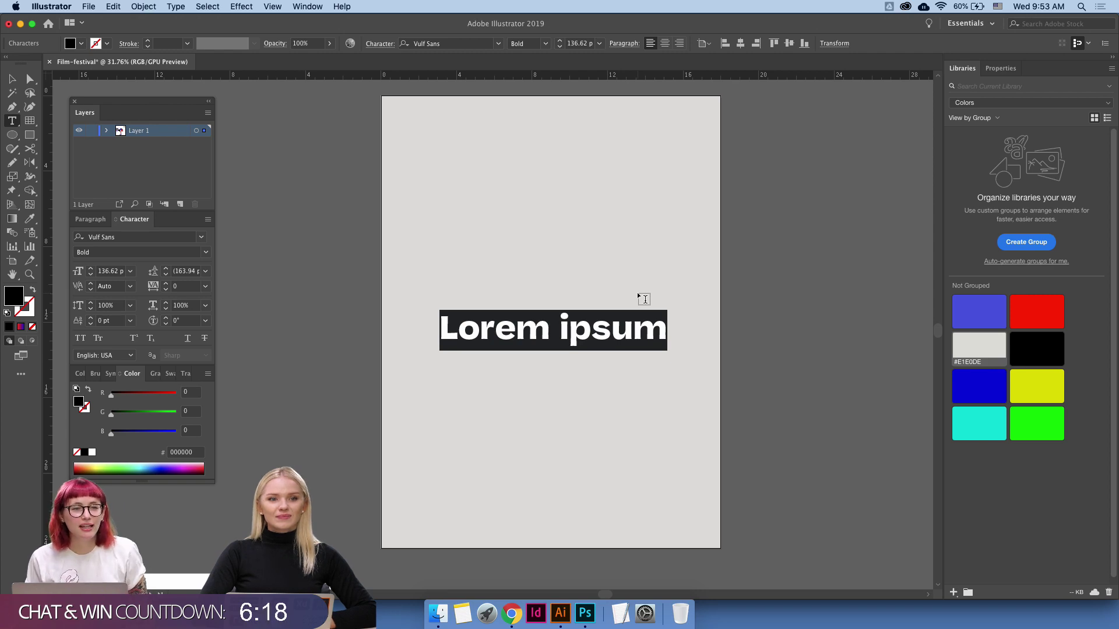
scroll(415, 333, down, 10)
scroll(414, 333, left, 8)
scroll(421, 340, up, 10)
scroll(421, 340, right, 8)
scroll(421, 340, right, 1)
scroll(421, 340, up, 1)
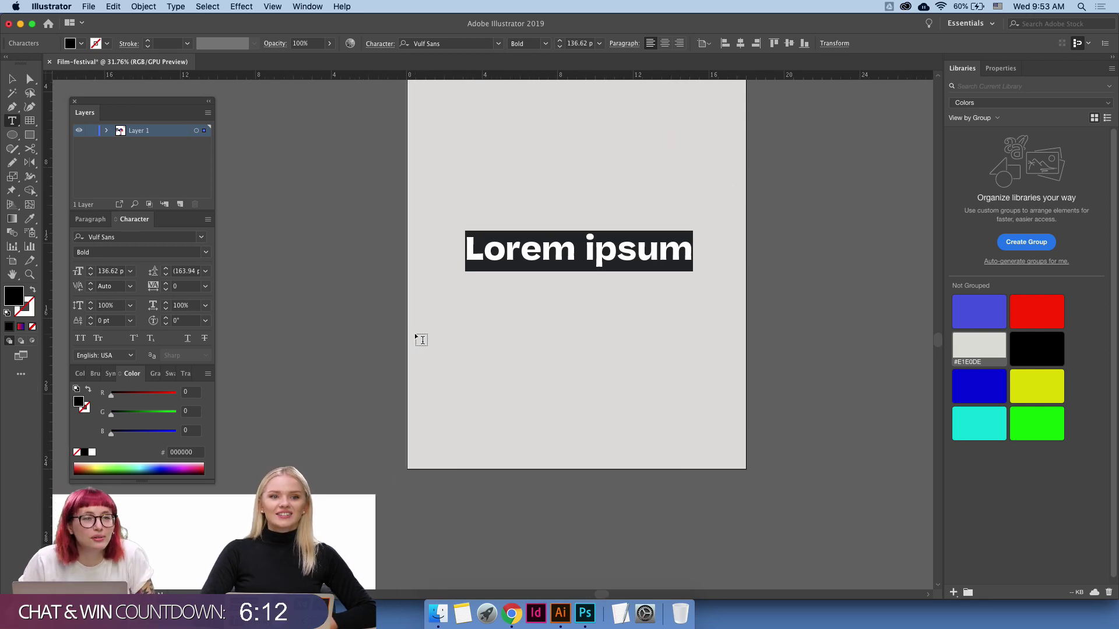
text(to)
key(BackSpace)
key(BackSpace)
text(Tokyo Blends)
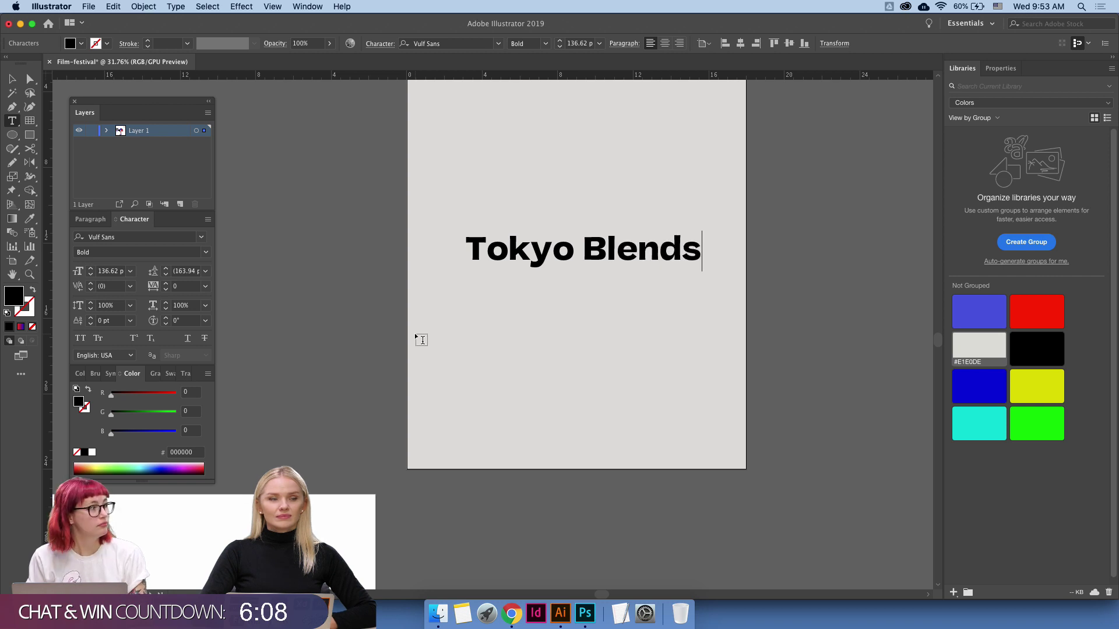
Try the title in capitals as "TOKYO" and restore the wording "Tokyo Blends".
key(super+a)
text(TOKYO)
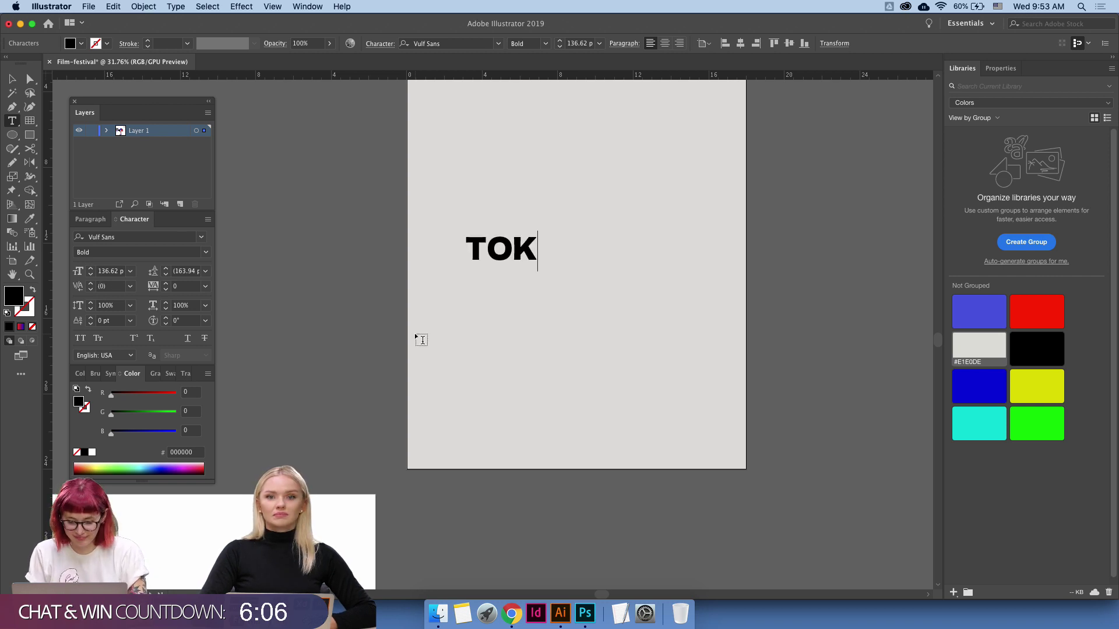
key(BackSpace)
key(BackSpace)
key(BackSpace)
key(BackSpace)
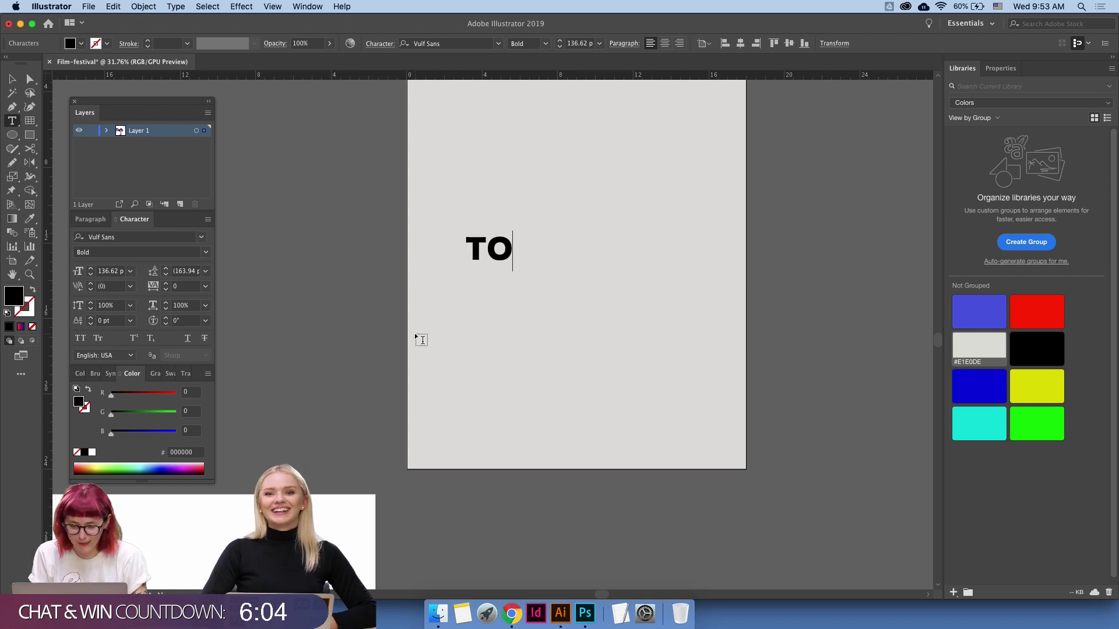
text(okyo Blends)
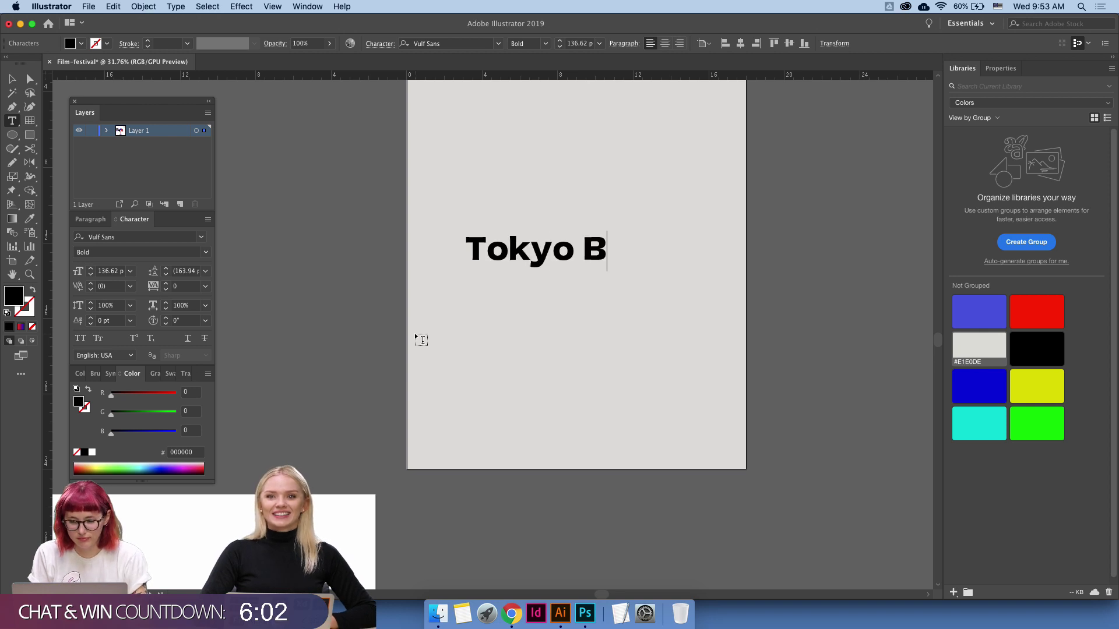
Break the title before "Blends" and add "Film" and "Festival" as two further lines.
click(587, 253)
key(Return)
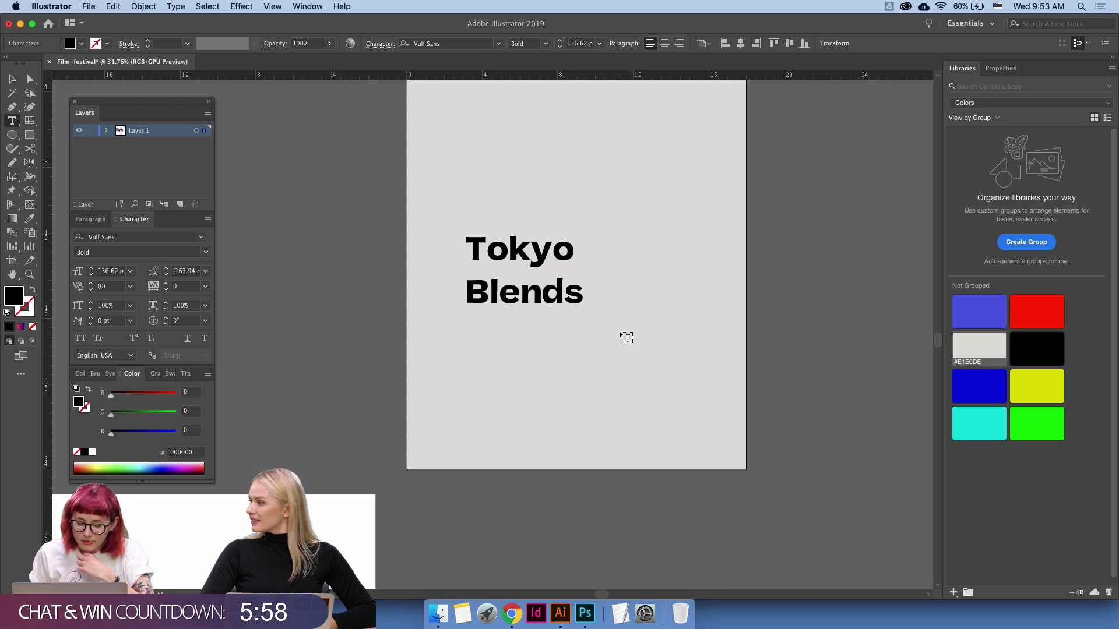
click(581, 292)
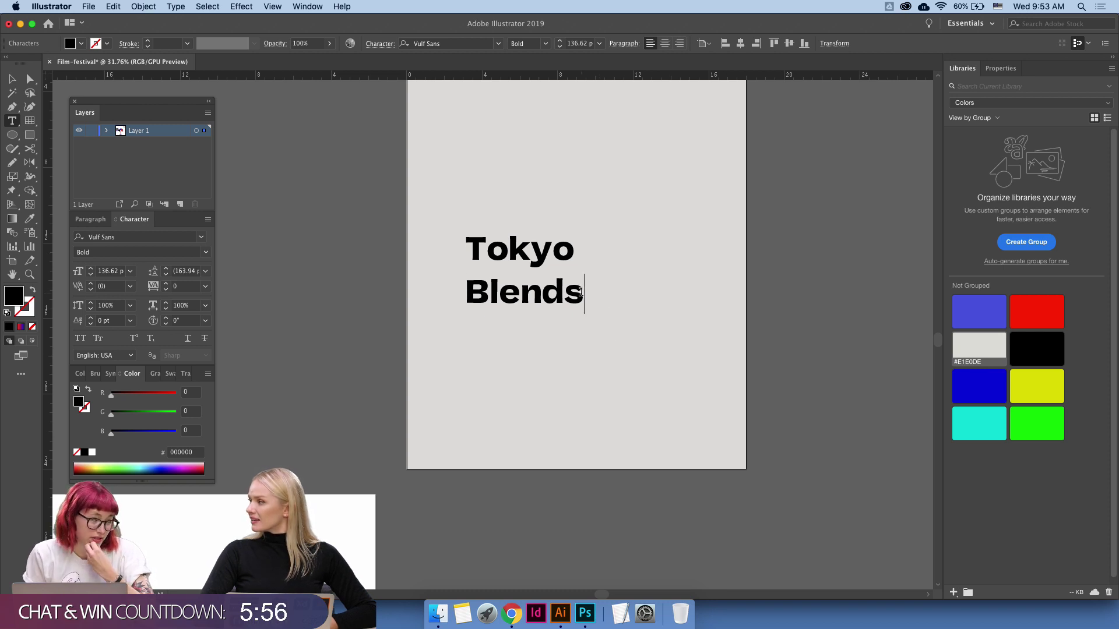
key(Return)
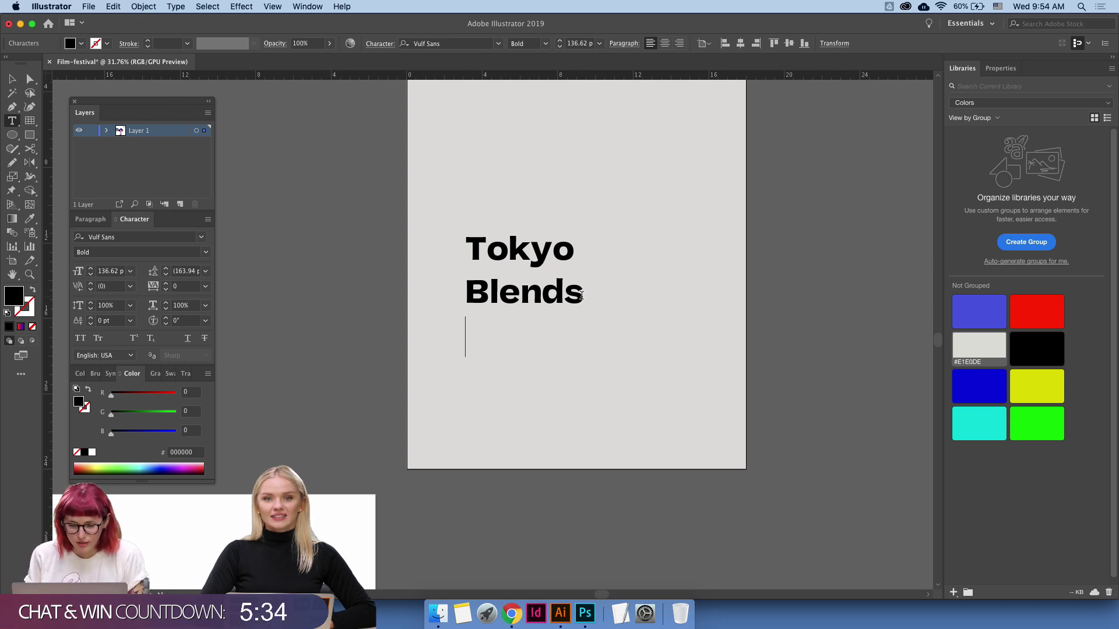
text(Film)
key(Return)
text(Fesriv)
key(BackSpace)
key(BackSpace)
key(BackSpace)
text(tival)
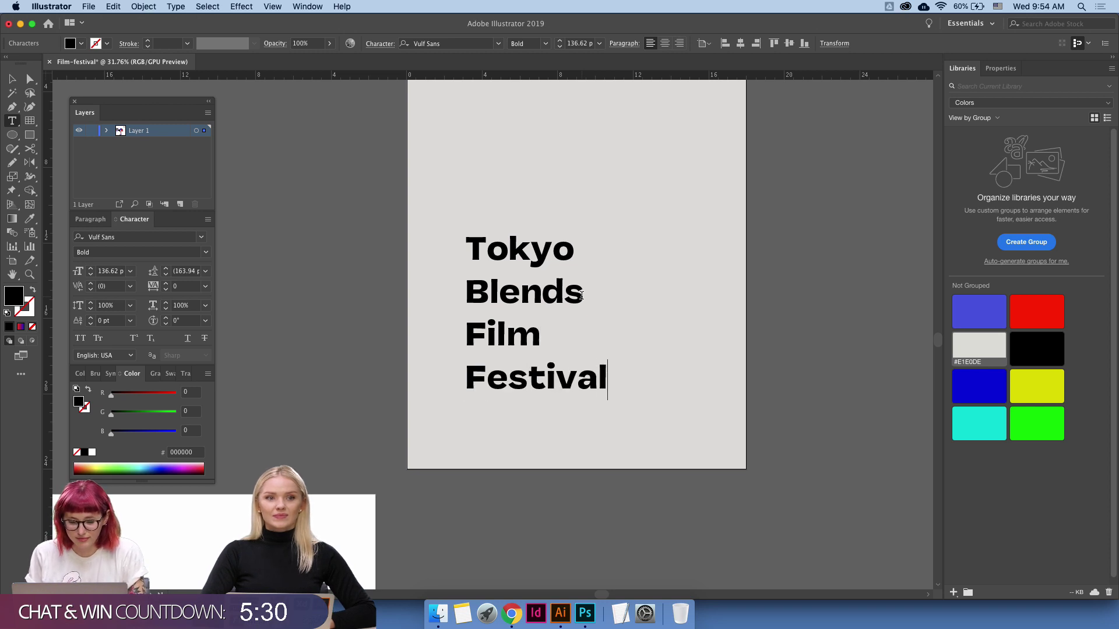
key(Escape)
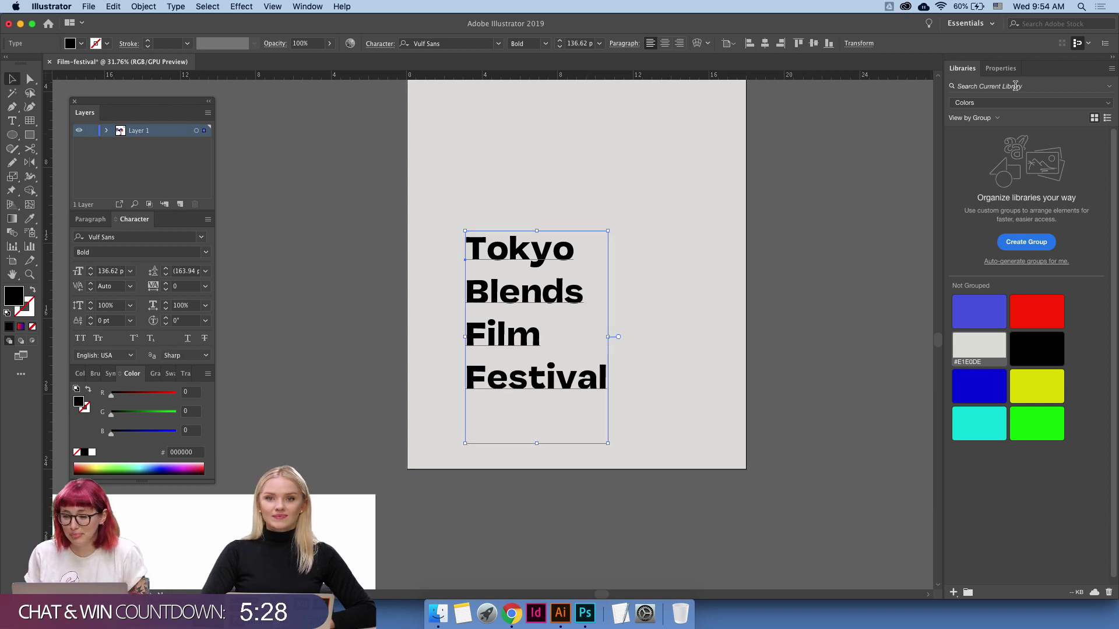
Tighten the leading of the four-line title to 114 pt.
click(1000, 68)
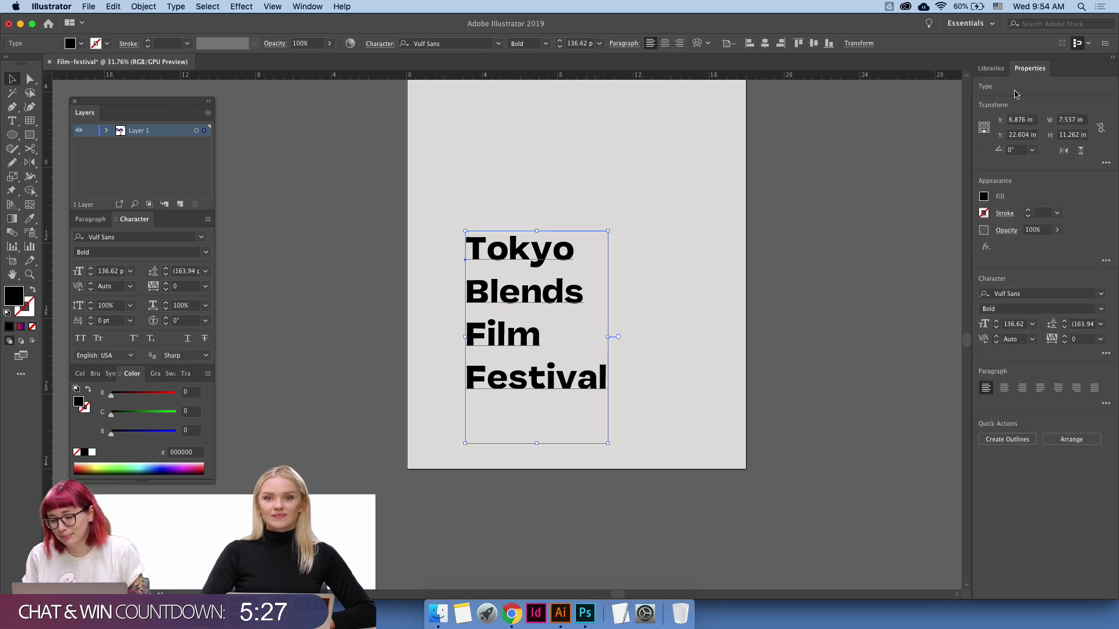
click(1065, 327)
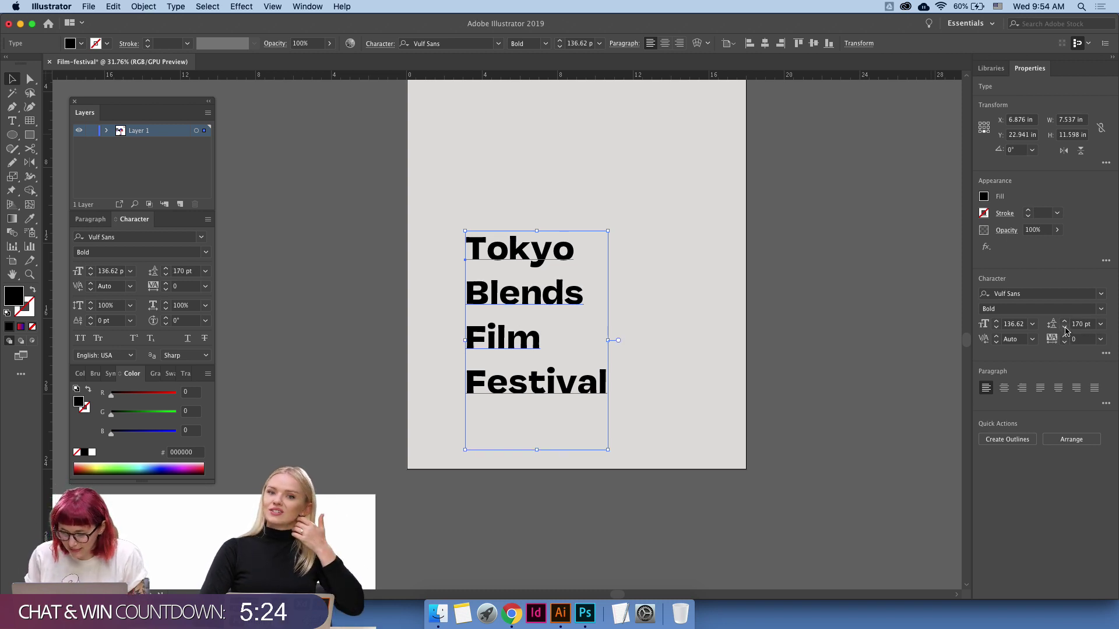
click(1064, 327)
click(1064, 327)
click(1064, 327)
click(1065, 328)
click(1064, 327)
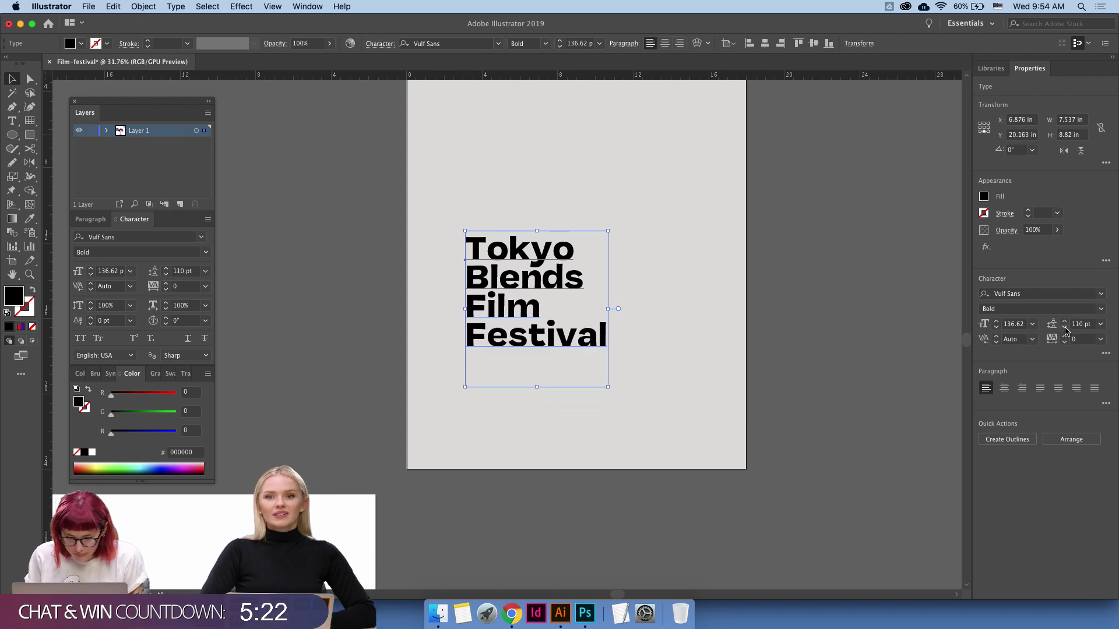
click(1064, 321)
click(1064, 322)
click(1065, 321)
click(1064, 321)
Show the guides, enlarge the title proportionally to about 233 pt and align it with the first column and row guides.
scroll(791, 280, up, 2)
key(z)
key(super+semicolon)
scroll(518, 370, up, 2)
scroll(517, 370, right, 2)
key(v)
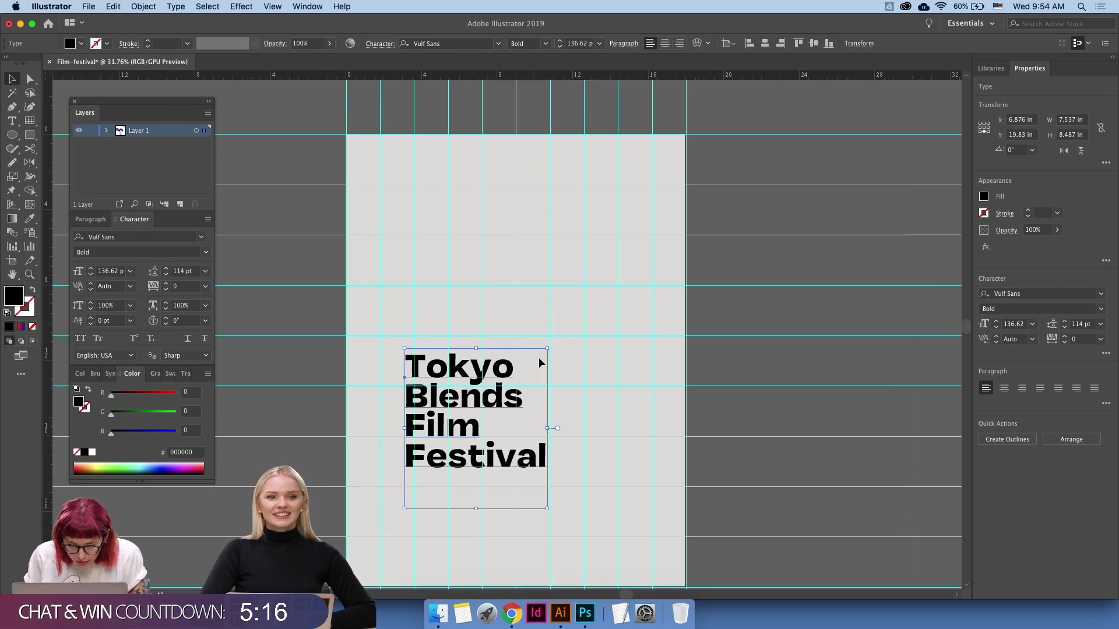
drag(548, 349, 648, 235)
drag(556, 286, 540, 249)
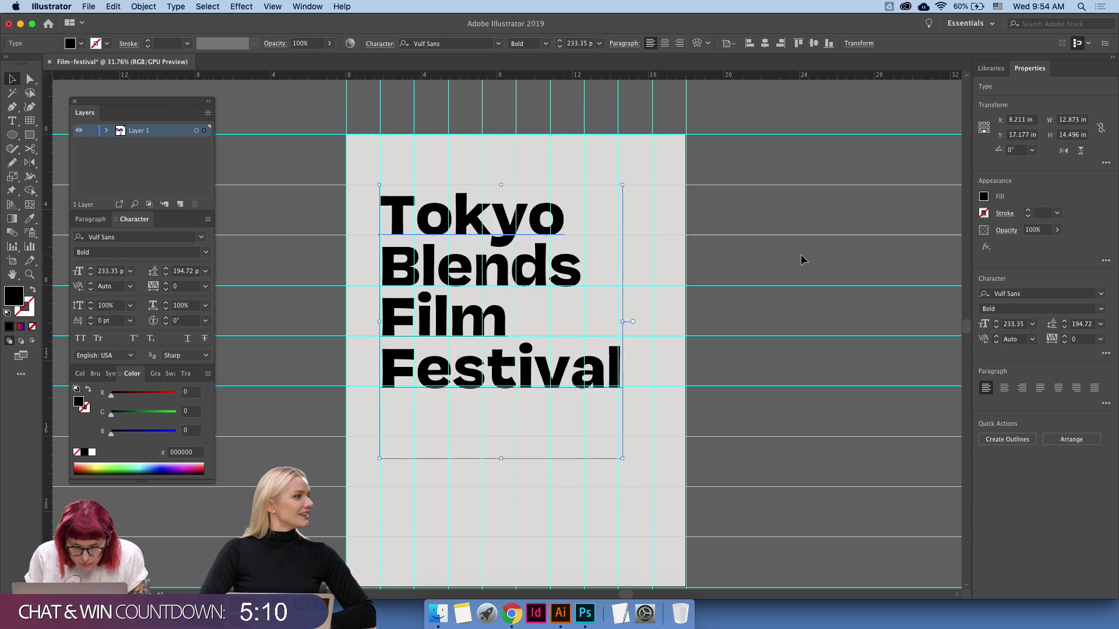
Deselect the title and check its layout on the poster with the guides hidden and shown.
click(802, 254)
key(super+semicolon)
key(super+semicolon)
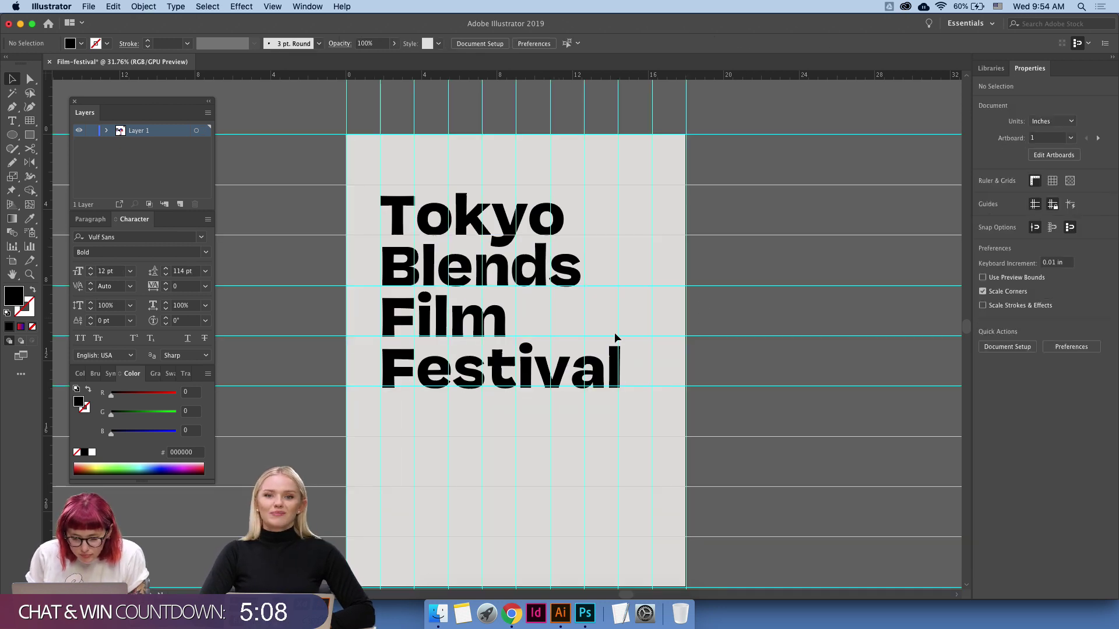
scroll(522, 364, down, 5)
scroll(522, 364, left, 4)
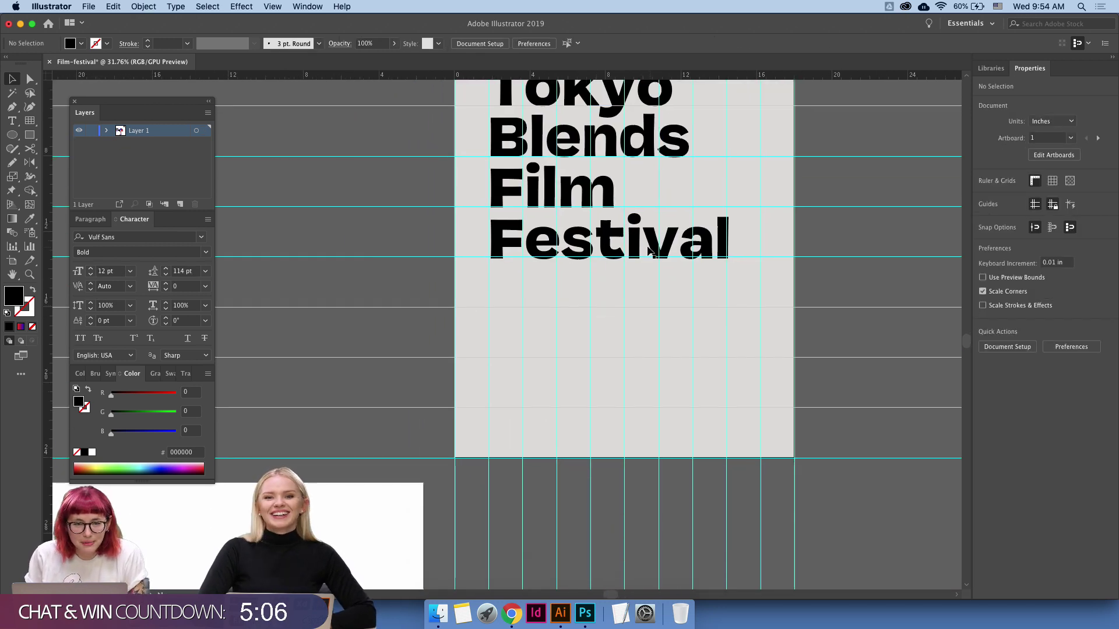
Move the title down by one guide row and check its layout with the guides hidden and shown.
drag(589, 200, 589, 250)
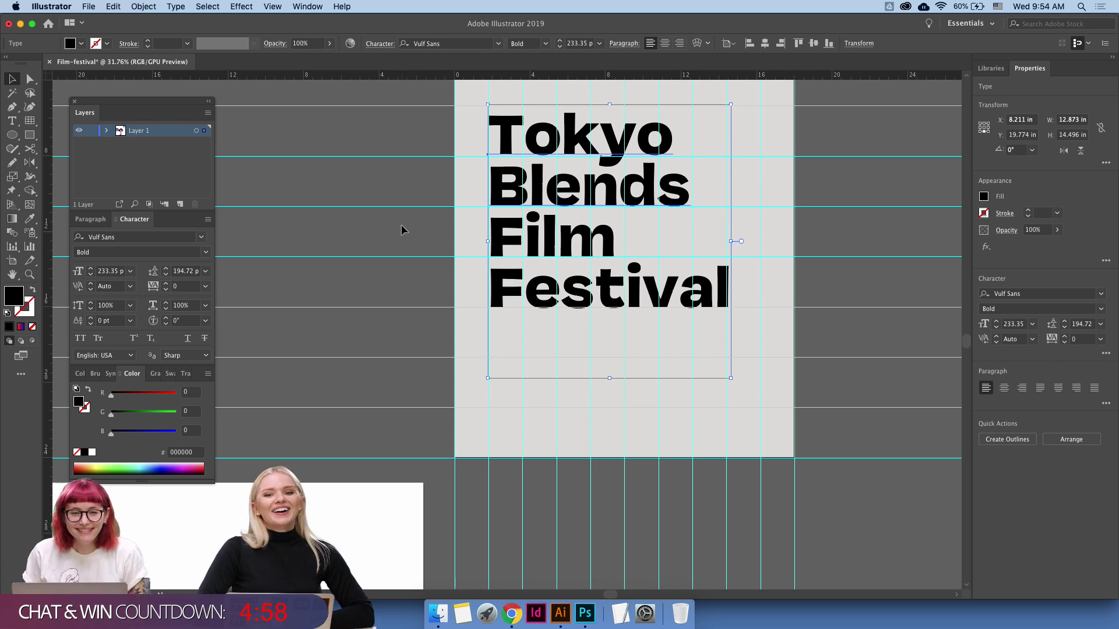
click(397, 284)
scroll(408, 308, up, 3)
scroll(408, 309, right, 2)
key(super+semicolon)
key(super+semicolon)
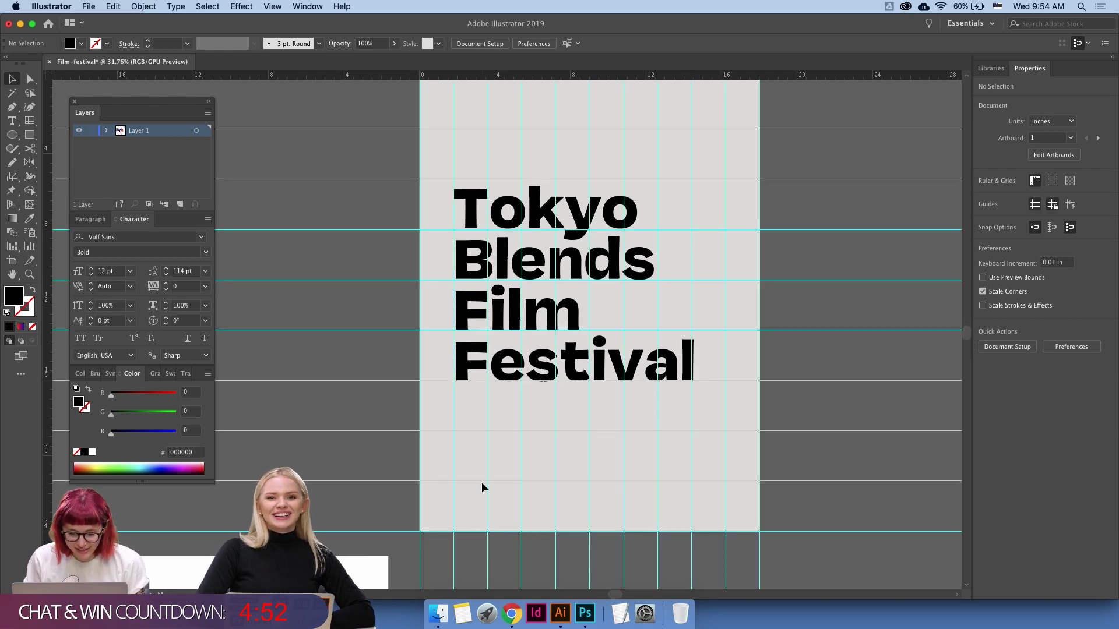
Copy the blue and red circles from the artwork outside the poster and paste them onto the poster.
key(z)
drag(508, 435, 464, 451)
drag(418, 495, 706, 267)
drag(435, 391, 682, 66)
drag(640, 135, 526, 137)
key(v)
click(374, 130)
shift+click(301, 138)
drag(604, 105, 309, 324)
drag(636, 207, 572, 293)
key(z)
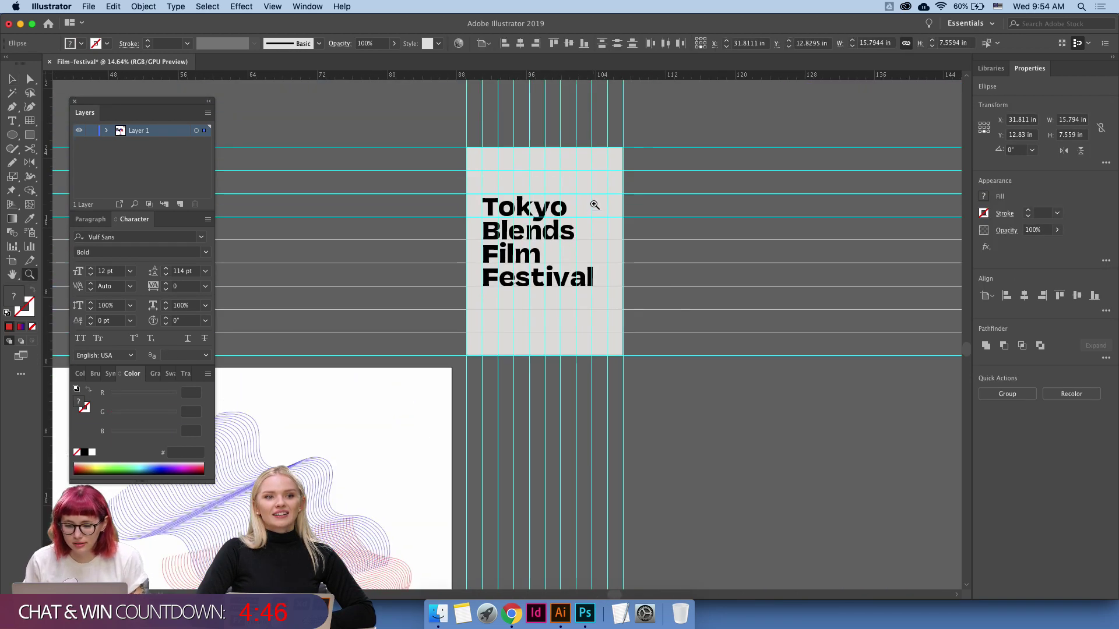
drag(592, 204, 698, 205)
key(super+v)
key(v)
key(super+shift+a)
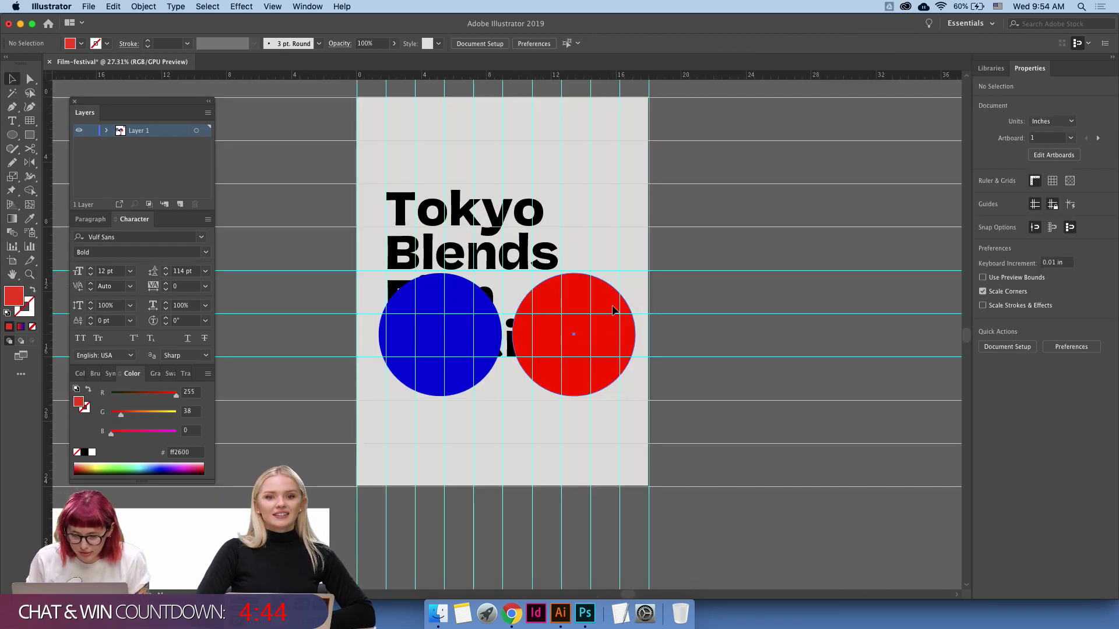
Move the red circle to the poster's upper right and bring the title in front of the circles.
drag(610, 186, 610, 185)
click(577, 344)
key(super+shift+bracketright)
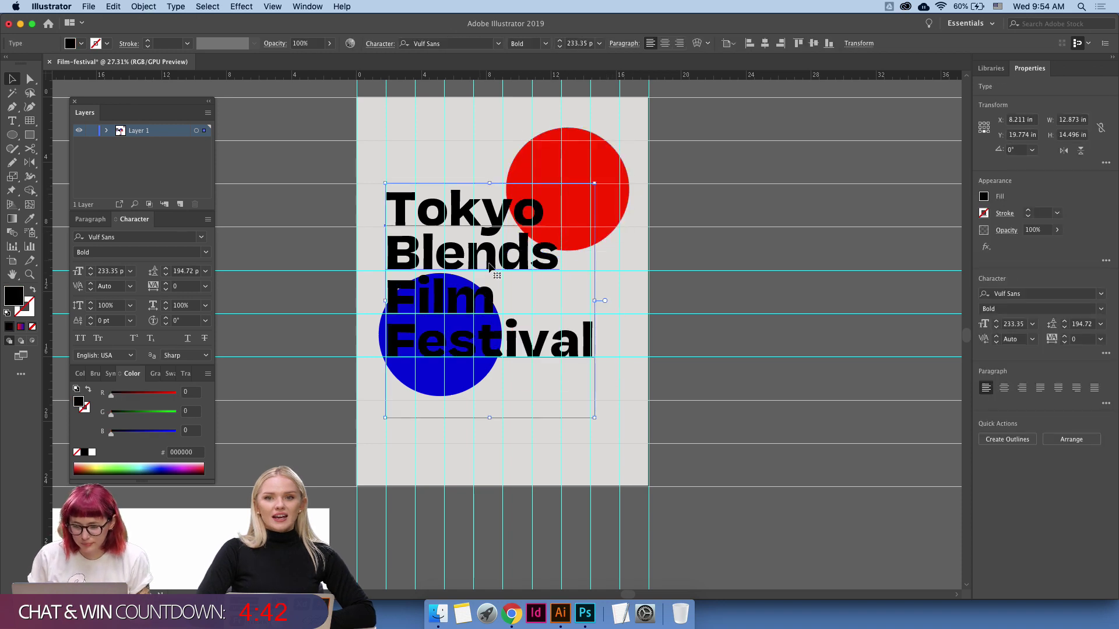
Hide the guides and move the blue circle down to the poster's lower left, behind "Festival".
click(694, 313)
key(super+semicolon)
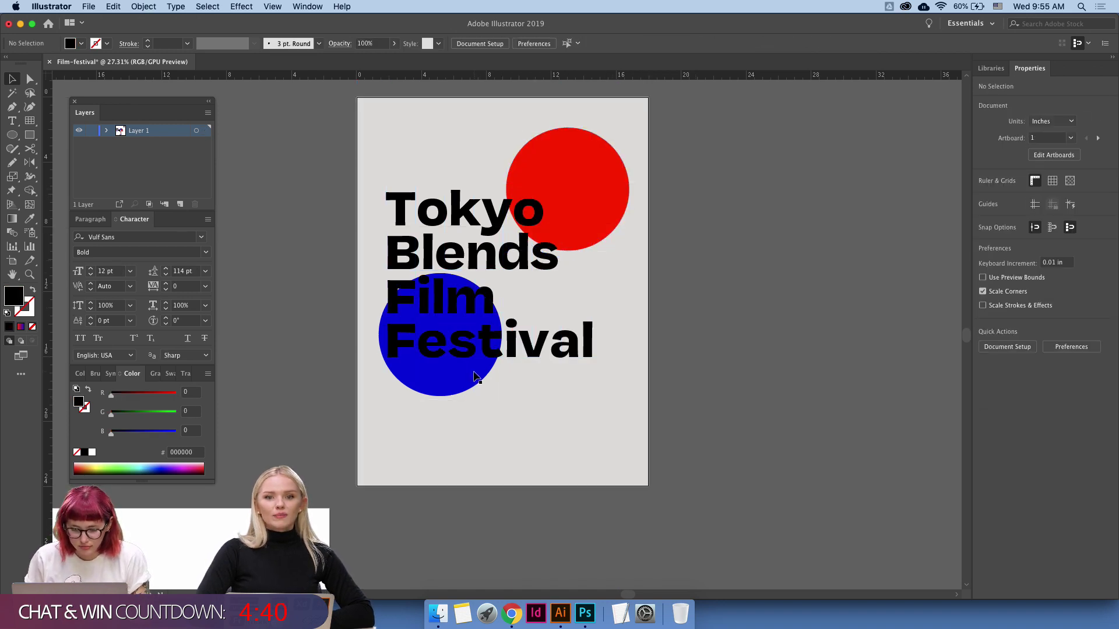
drag(462, 395, 456, 434)
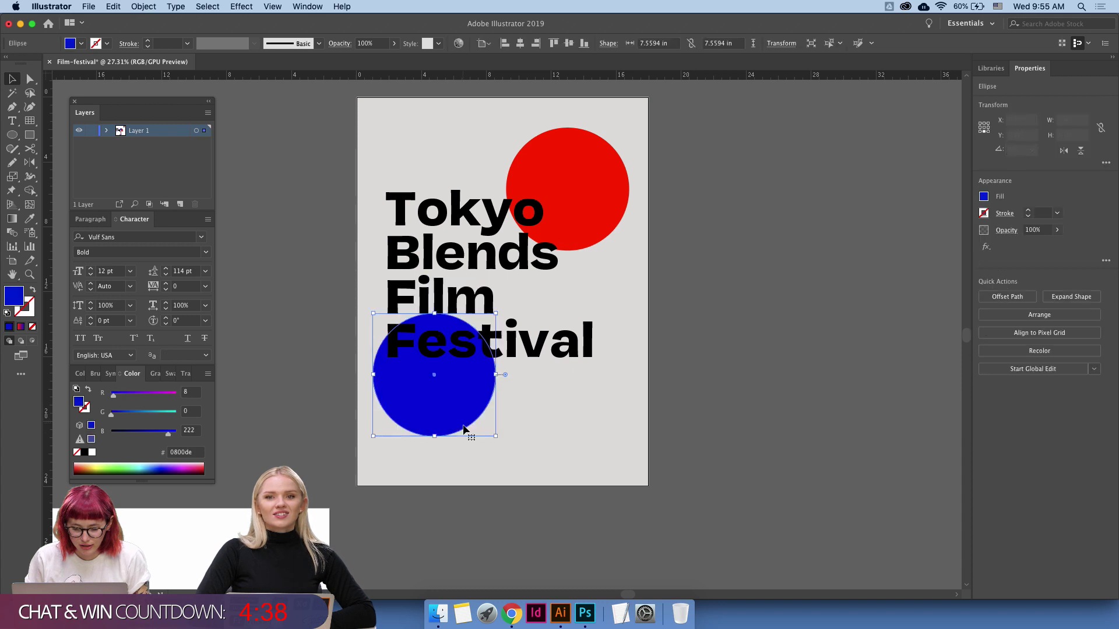
Switch to TextEdit, open the recent document "Movies" and place its window beside the poster.
click(619, 621)
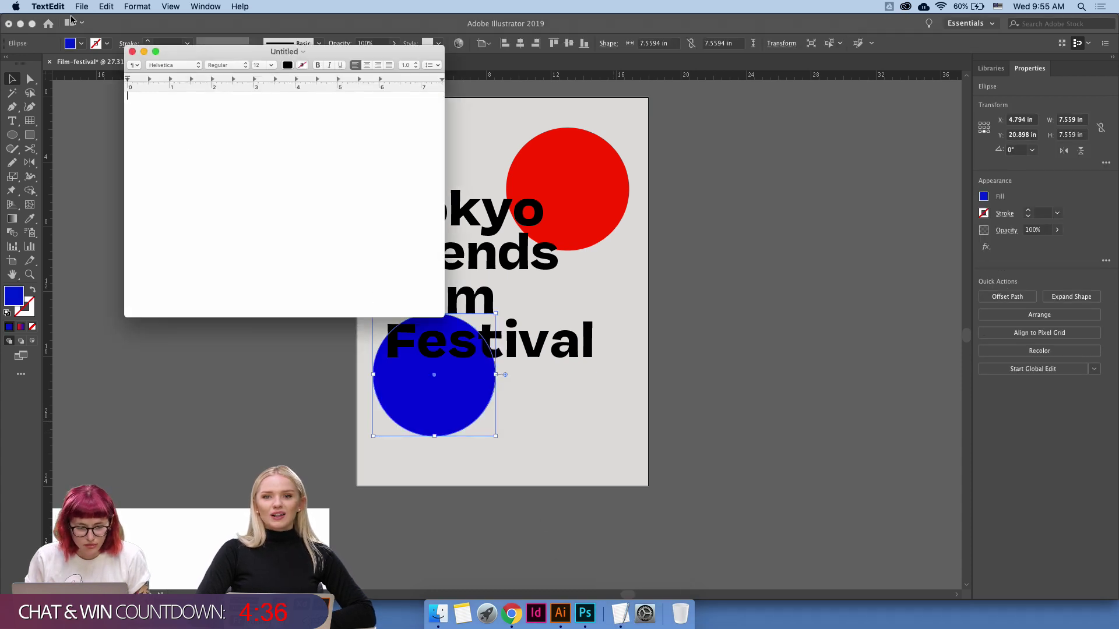
click(81, 6)
mouse_move(106, 42)
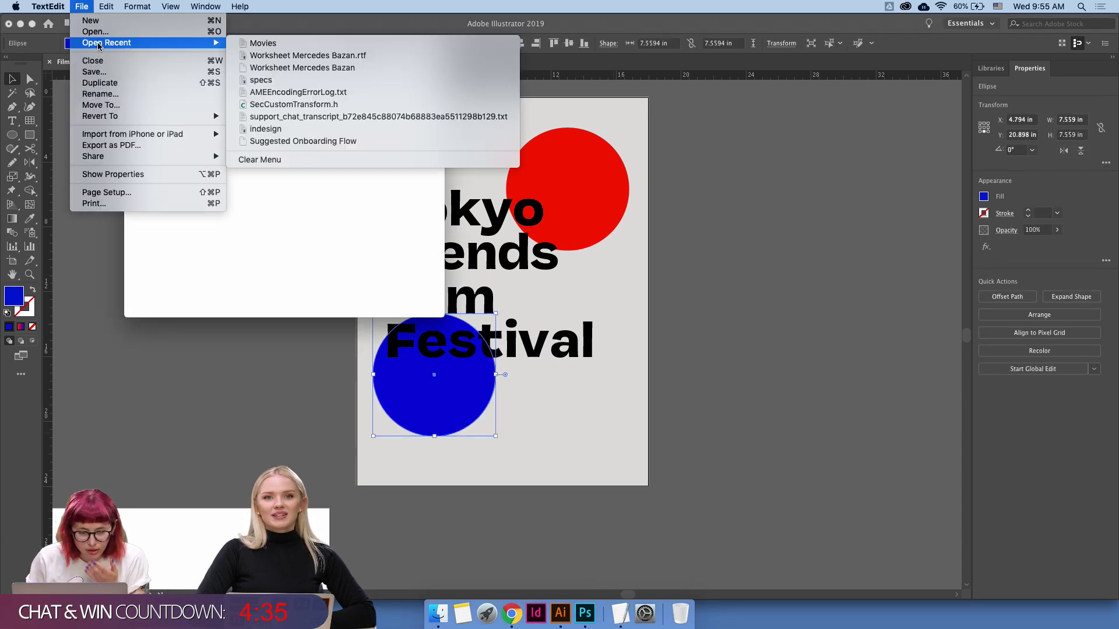
click(294, 46)
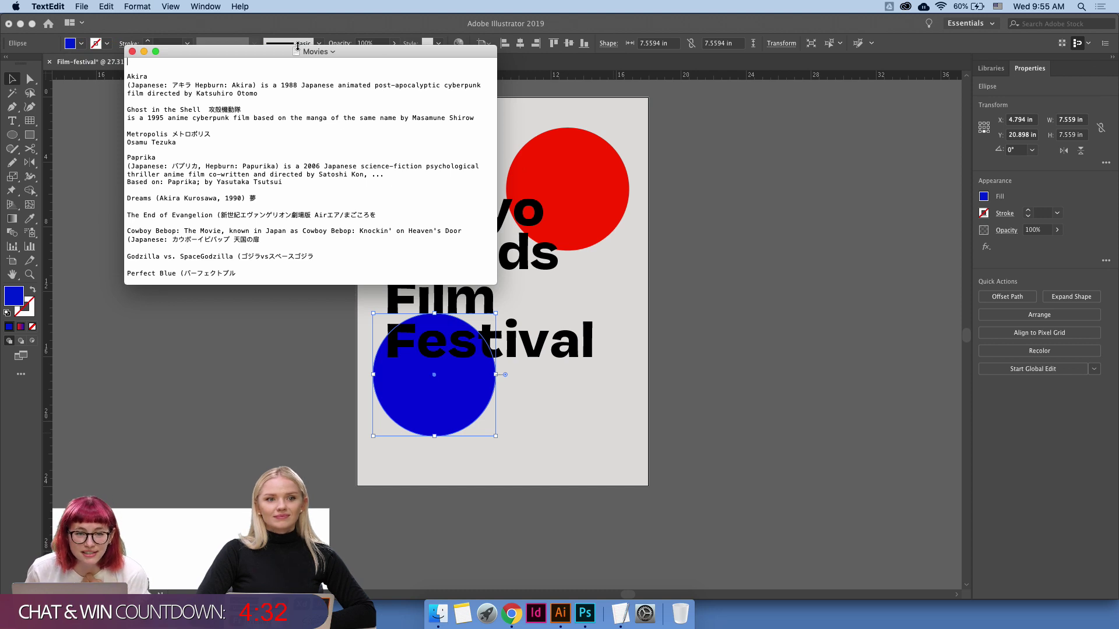
drag(296, 51, 619, 176)
click(110, 275)
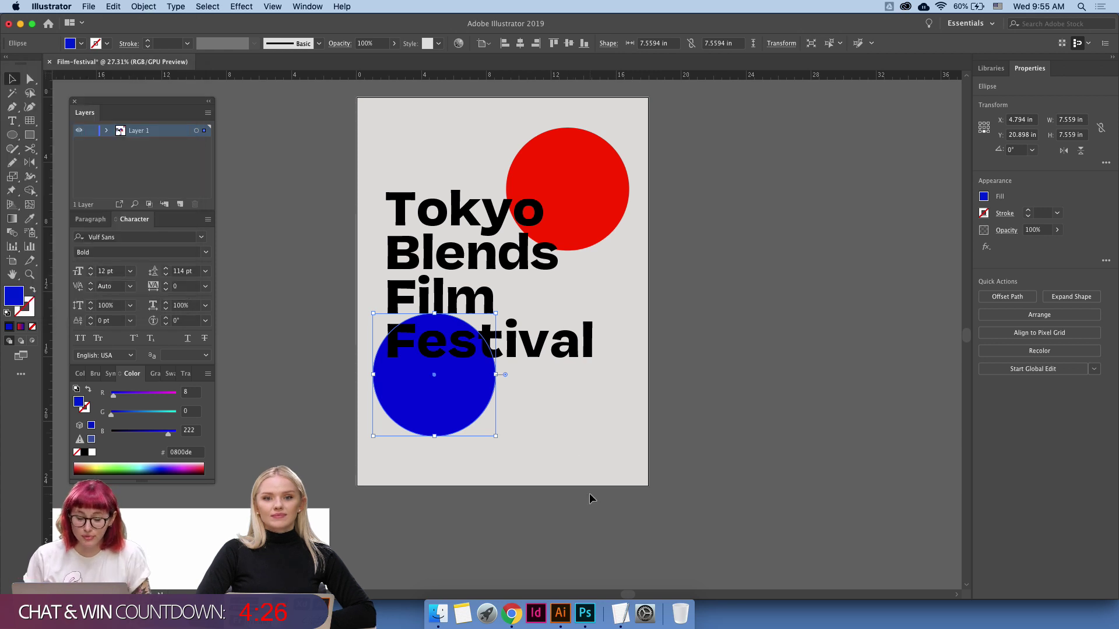
click(620, 613)
drag(433, 54, 927, 218)
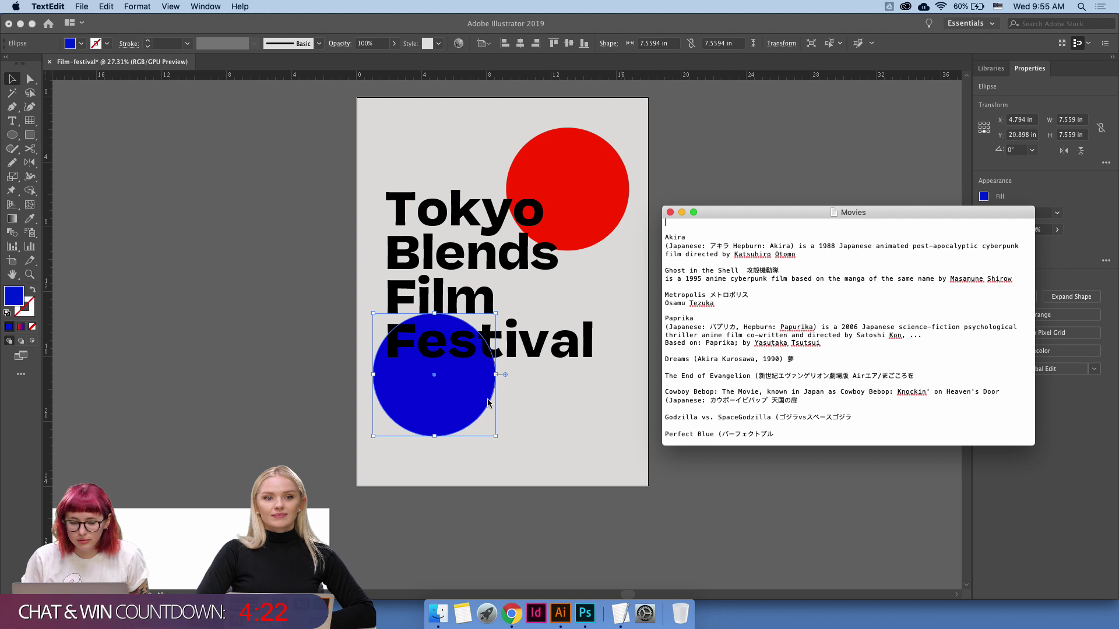
Return to Illustrator and delete the blue circle from the poster.
click(335, 441)
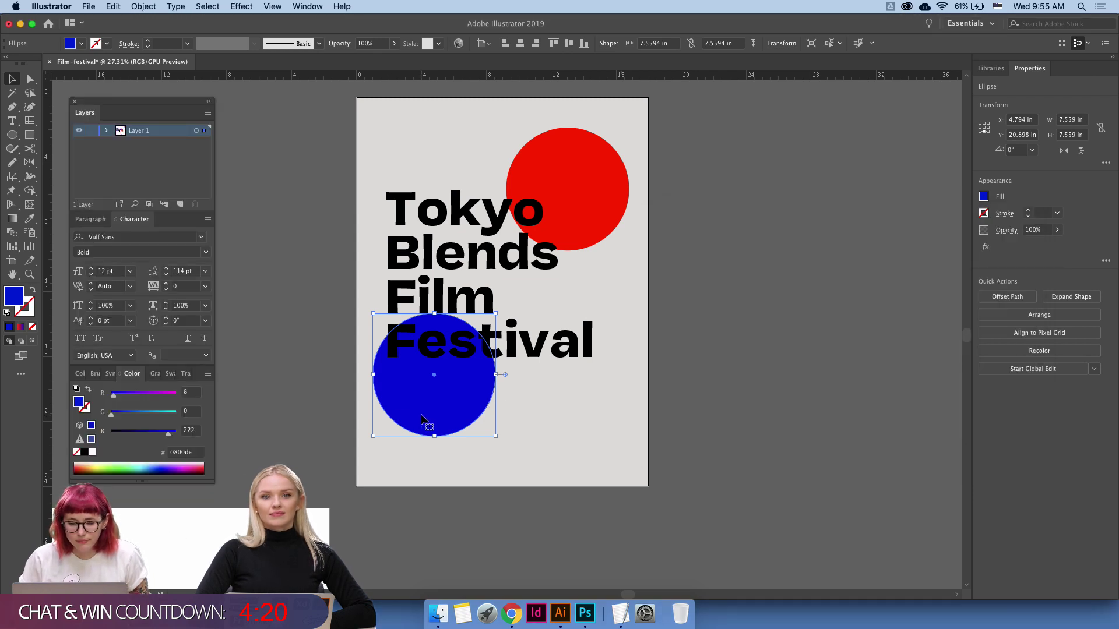
key(Delete)
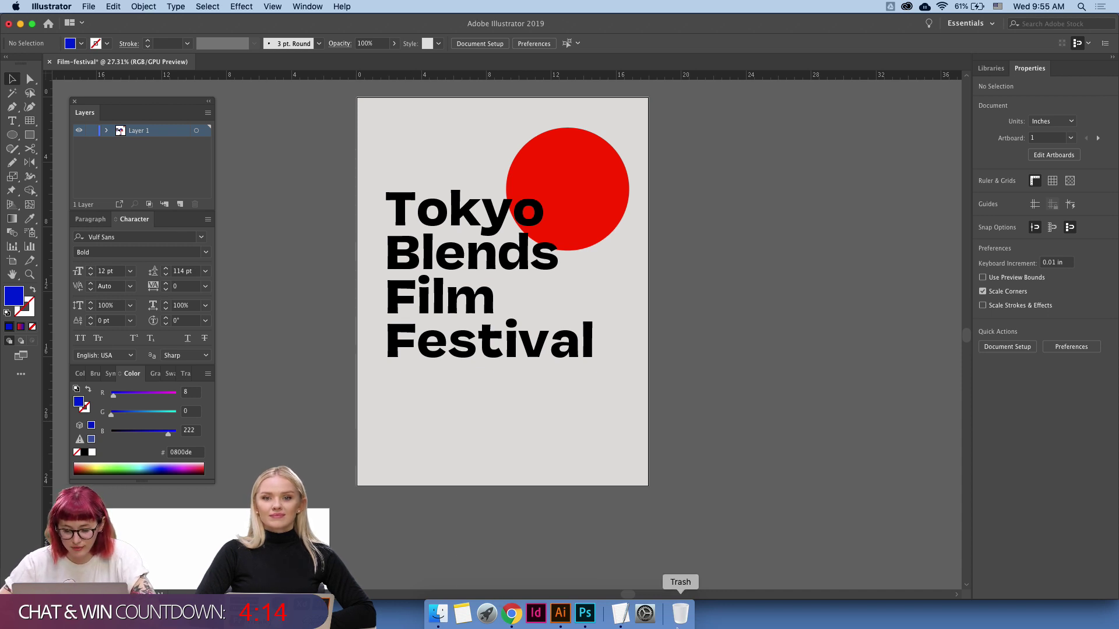
Find the venue section in the TextEdit "Movies" document, select the venue name and contact details, and return to Illustrator.
click(621, 614)
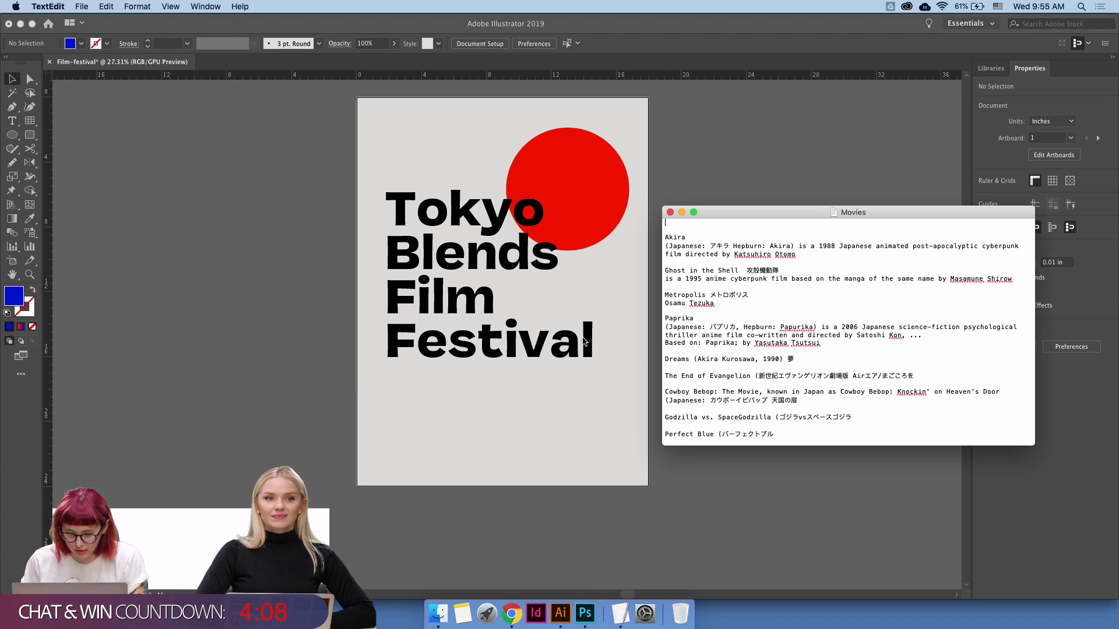
click(595, 343)
click(593, 341)
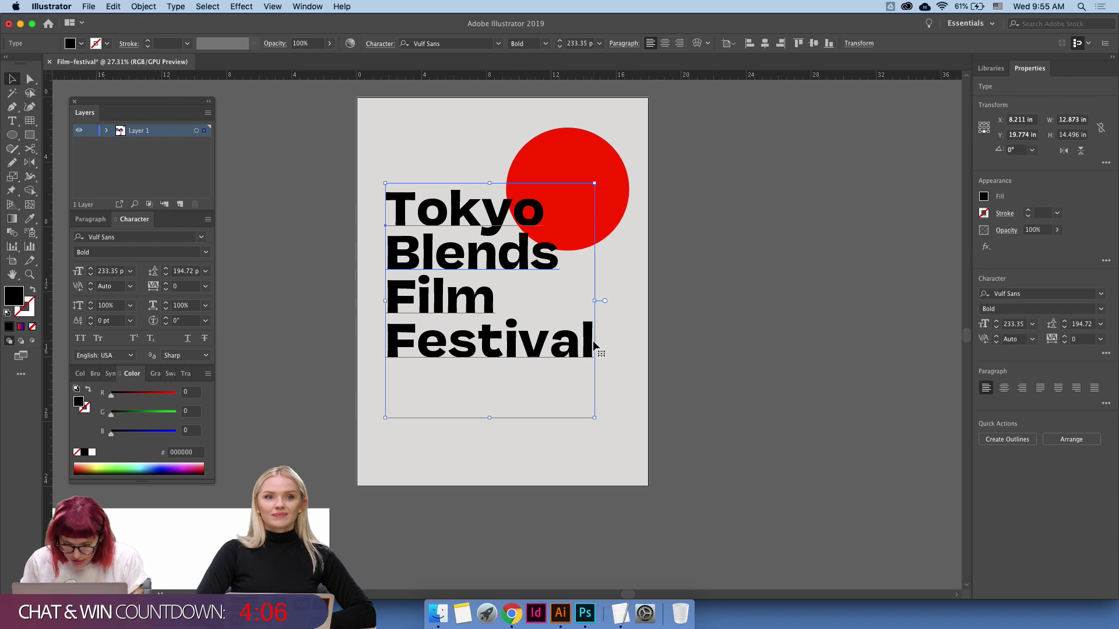
click(621, 615)
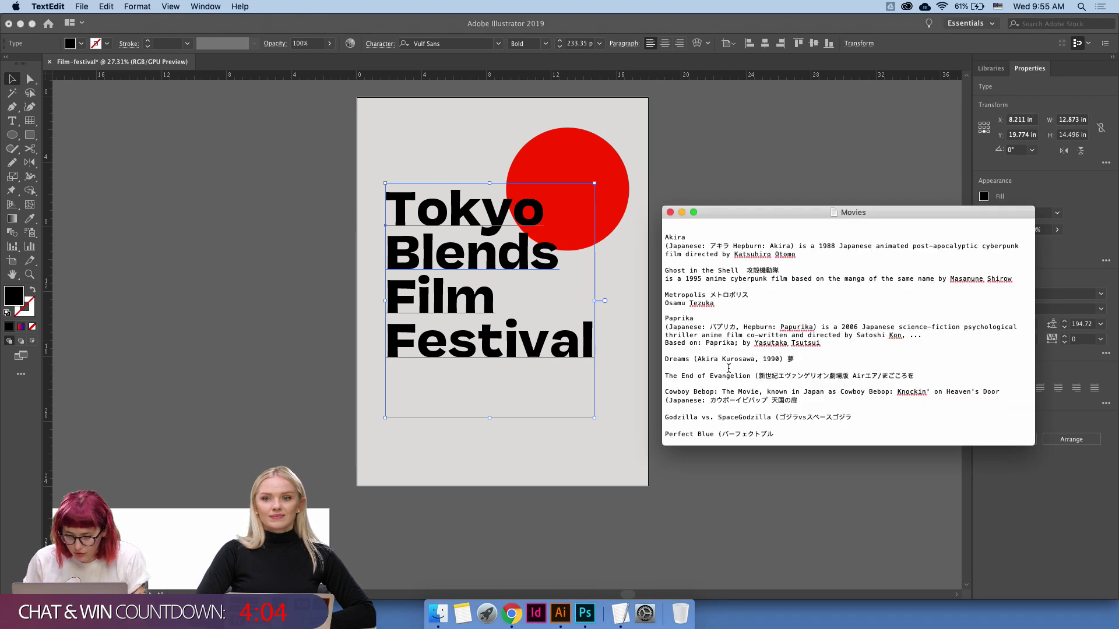
scroll(676, 298, down, 15)
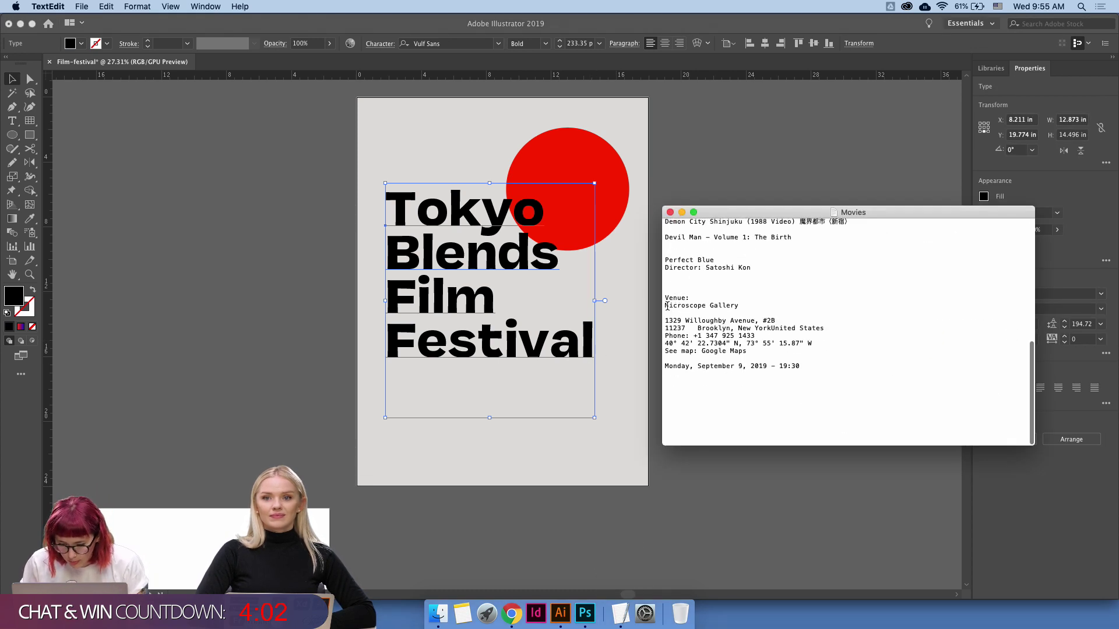
drag(665, 304, 828, 351)
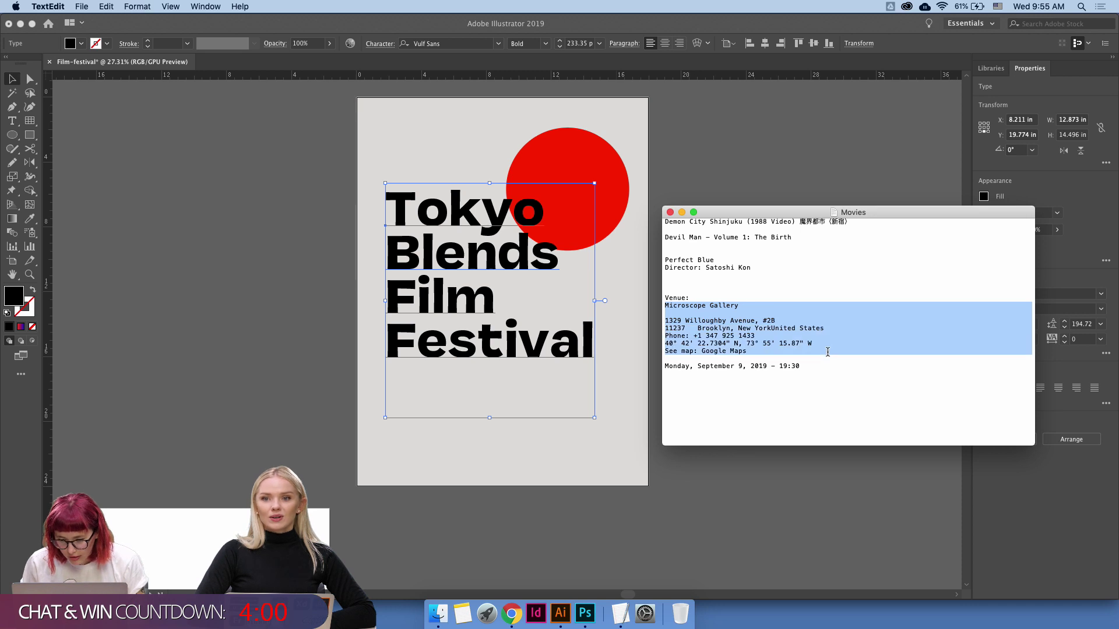
drag(827, 347, 665, 303)
click(681, 529)
Show the guides and add extra horizontal guides just above the poster's top edge.
key(z)
drag(547, 485, 613, 457)
key(super+semicolon)
key(t)
key(z)
scroll(631, 381, down, 4)
scroll(702, 138, right, 5)
scroll(701, 138, up, 2)
key(v)
drag(733, 77, 733, 89)
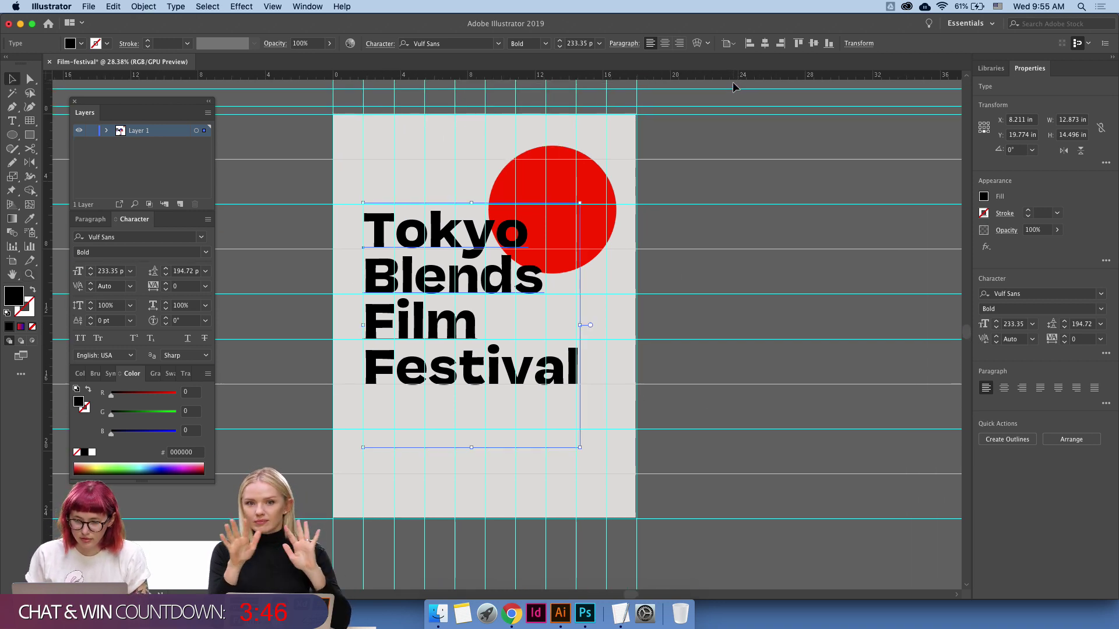
scroll(745, 350, down, 1)
Select all the horizontal guides and distribute them evenly by their vertical centers over the poster's height.
click(764, 583)
key(z)
alt+click(796, 486)
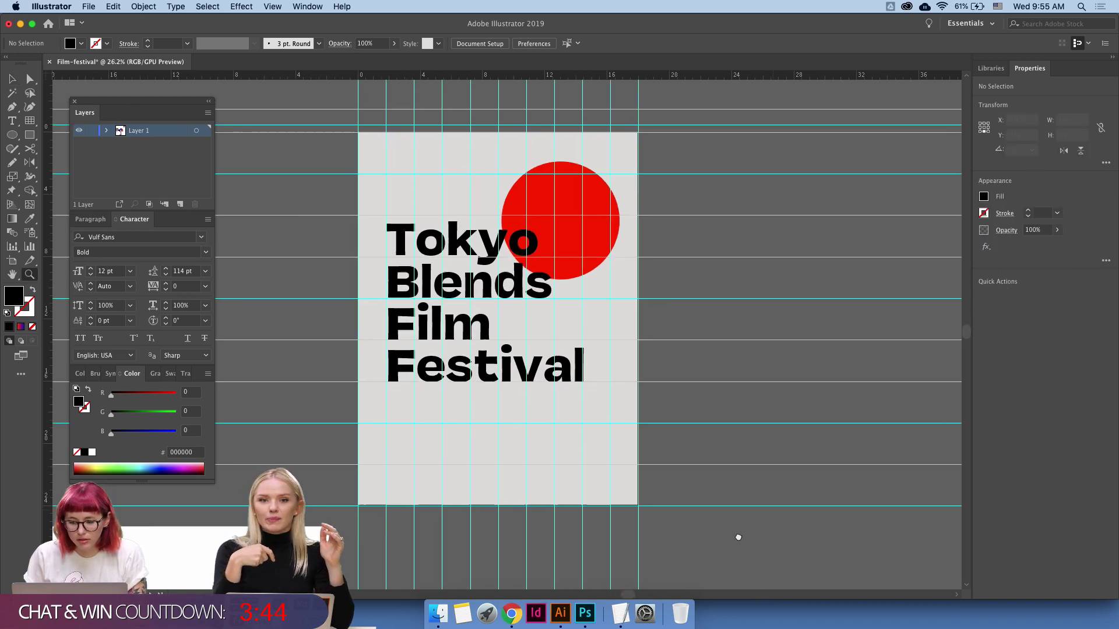
scroll(757, 519, right, 2)
scroll(757, 519, up, 2)
key(v)
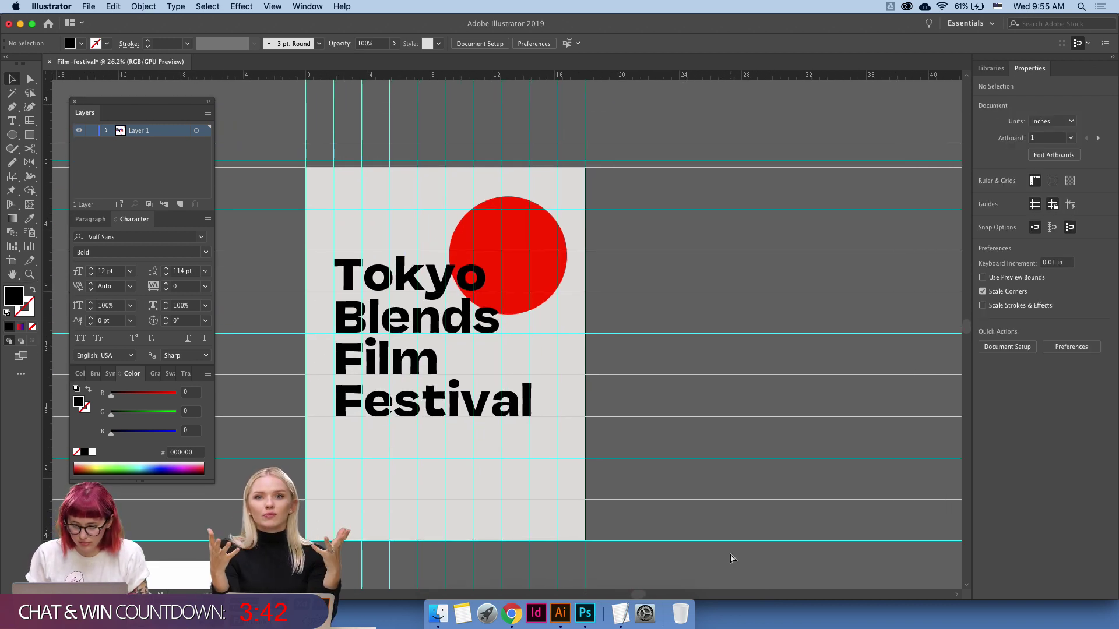
drag(733, 117, 781, 549)
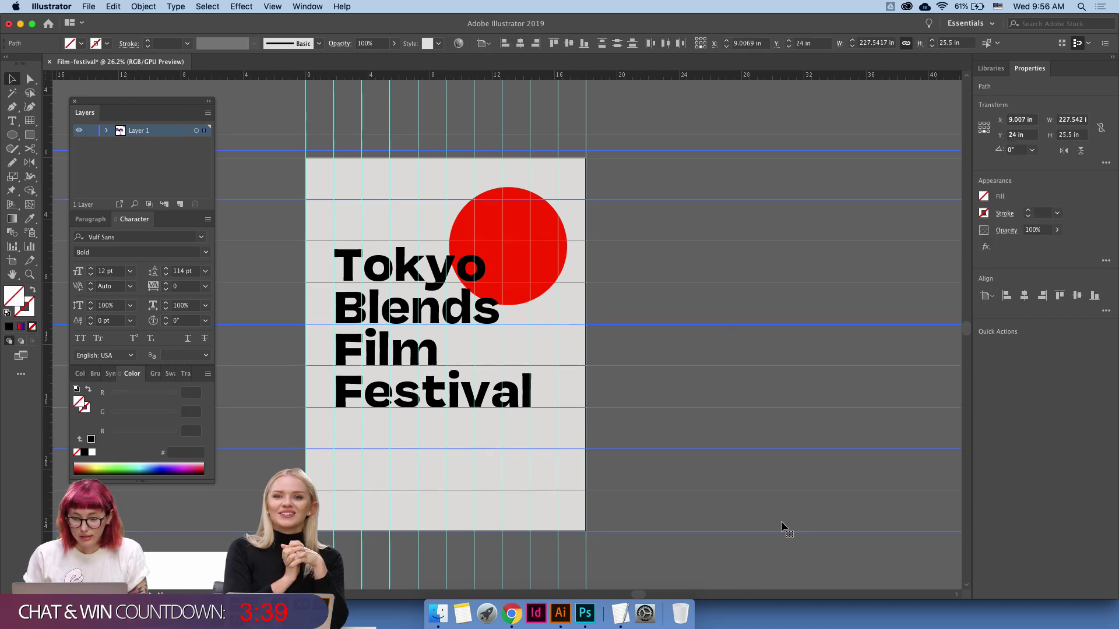
click(1105, 311)
click(1002, 377)
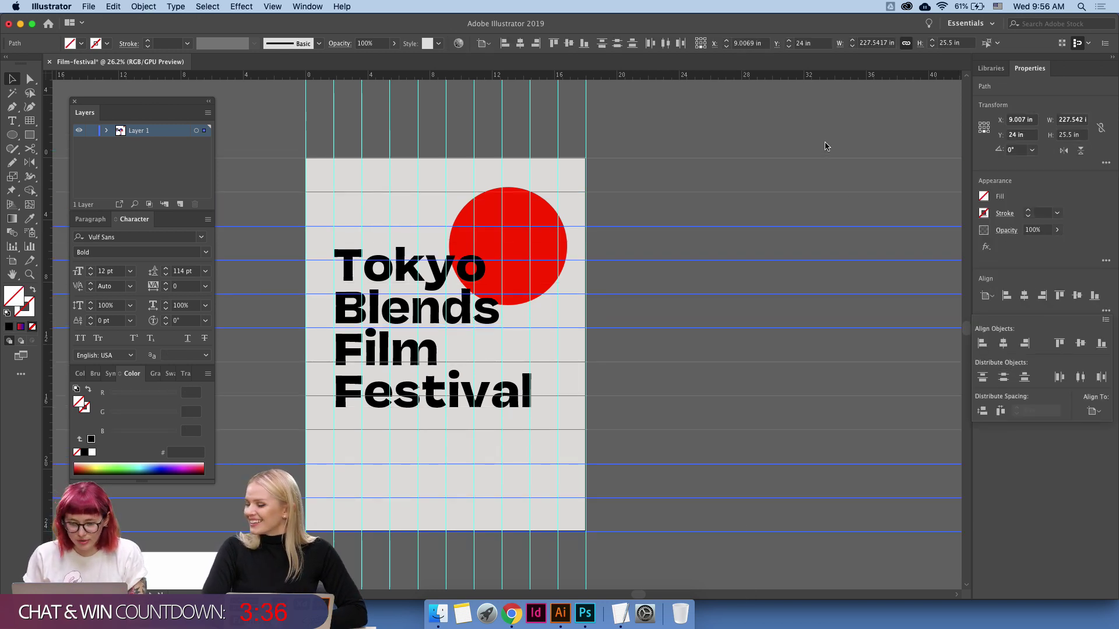
click(774, 81)
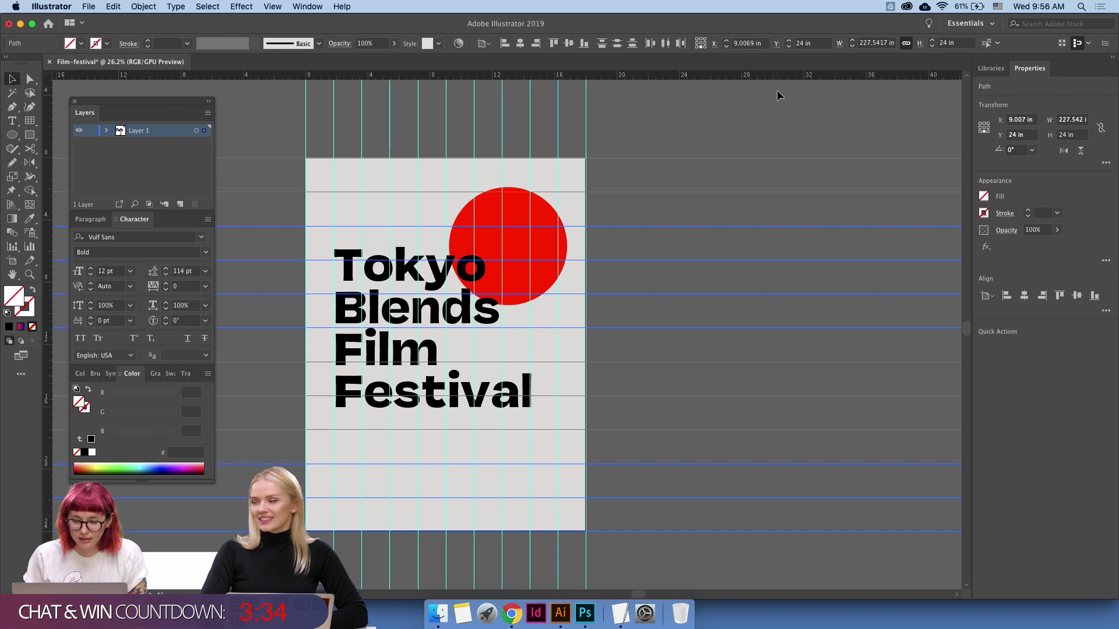
Add three more horizontal guides above the poster and select the horizontal guides across its height for distribution.
drag(780, 78, 780, 132)
drag(775, 79, 774, 114)
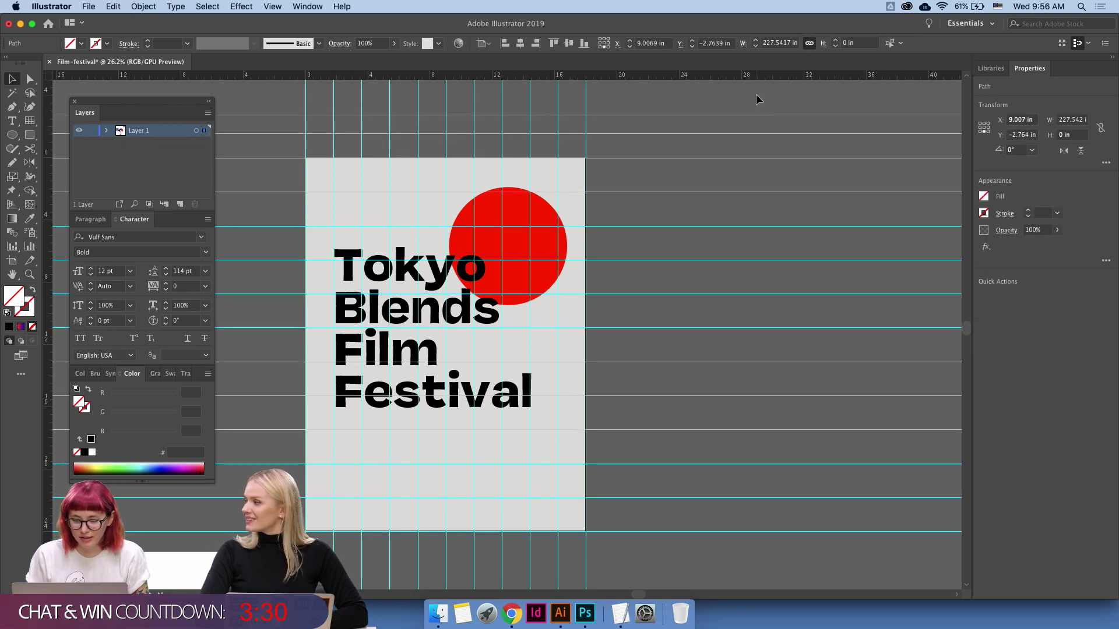
drag(754, 80, 754, 94)
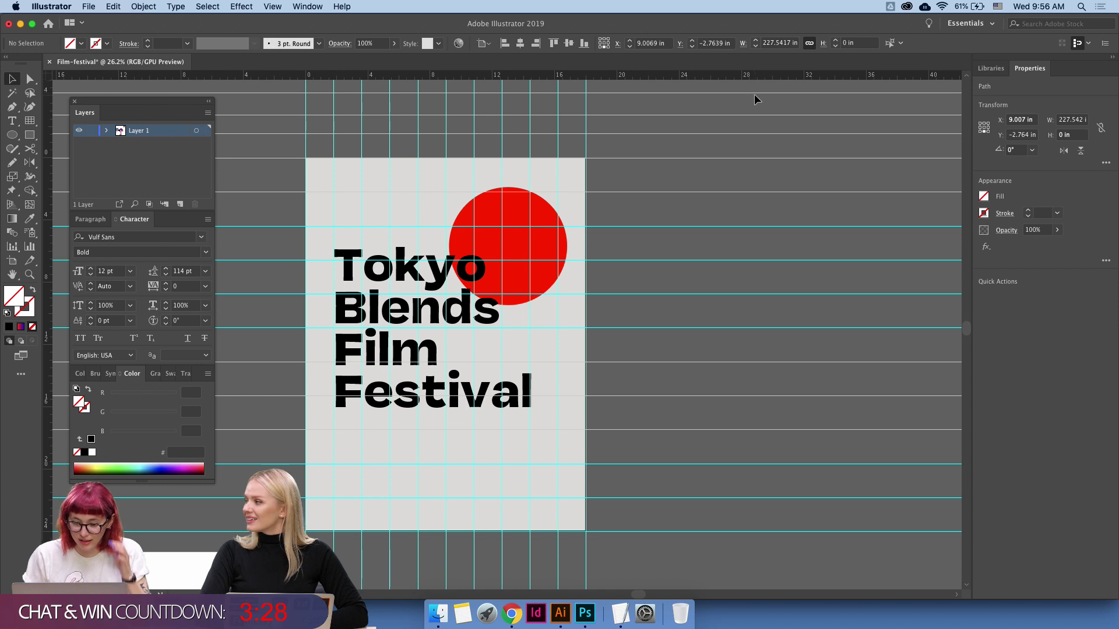
scroll(768, 563, down, 3)
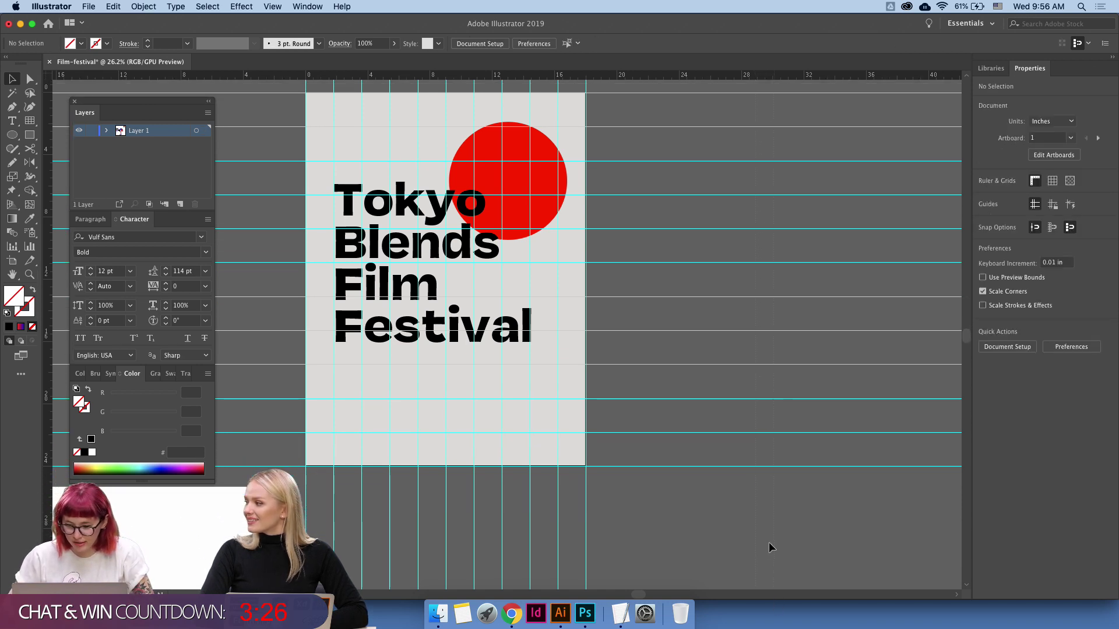
drag(772, 549, 815, 87)
click(1105, 311)
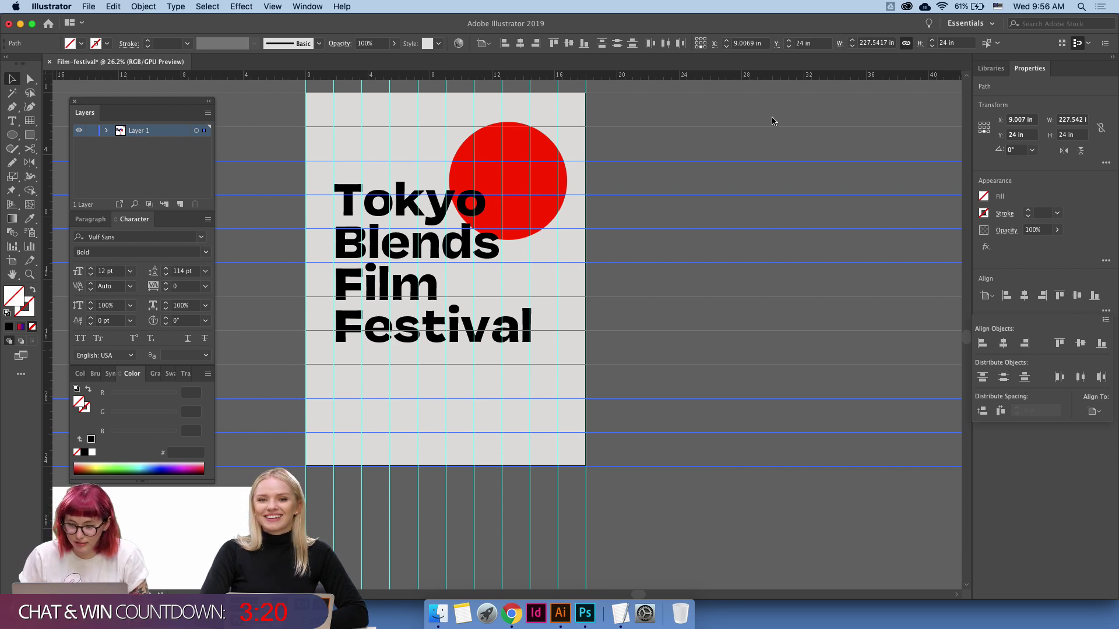
Add horizontal guides near the poster's top edge and distribute the selected horizontal guides evenly by their vertical centers.
mouse_move(789, 79)
mouse_down()
mouse_move(790, 116)
mouse_move(793, 91)
mouse_up()
drag(797, 141, 806, 526)
click(1106, 311)
click(1003, 378)
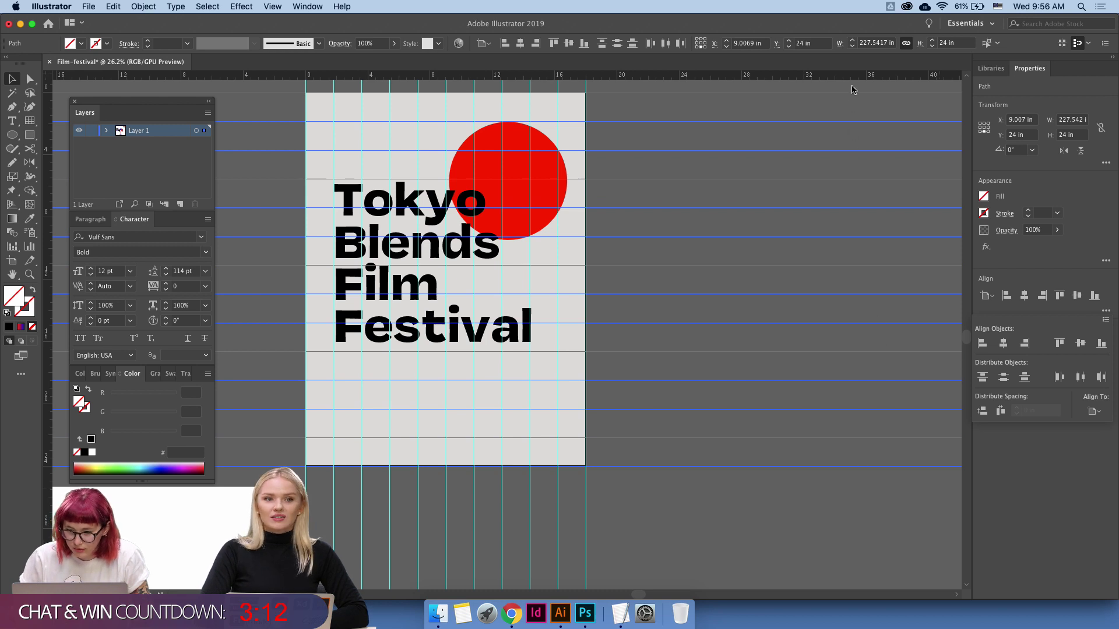
Place another horizontal guide near the poster's top, redistribute the horizontal guides evenly into a denser row grid, and deselect them.
drag(855, 81, 855, 110)
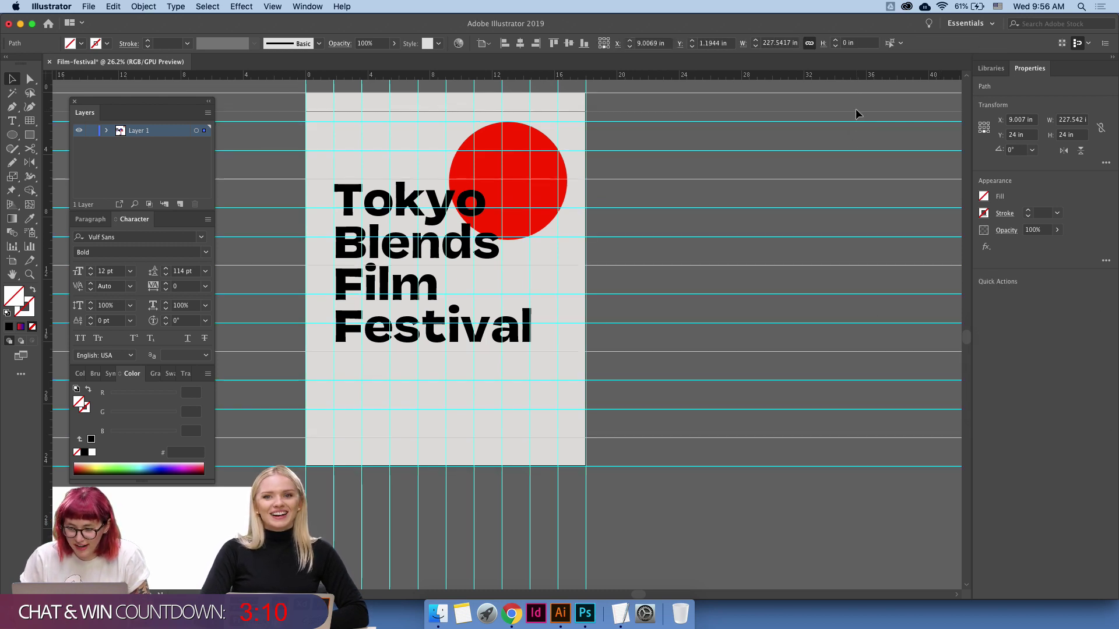
key(super+z)
click(1105, 311)
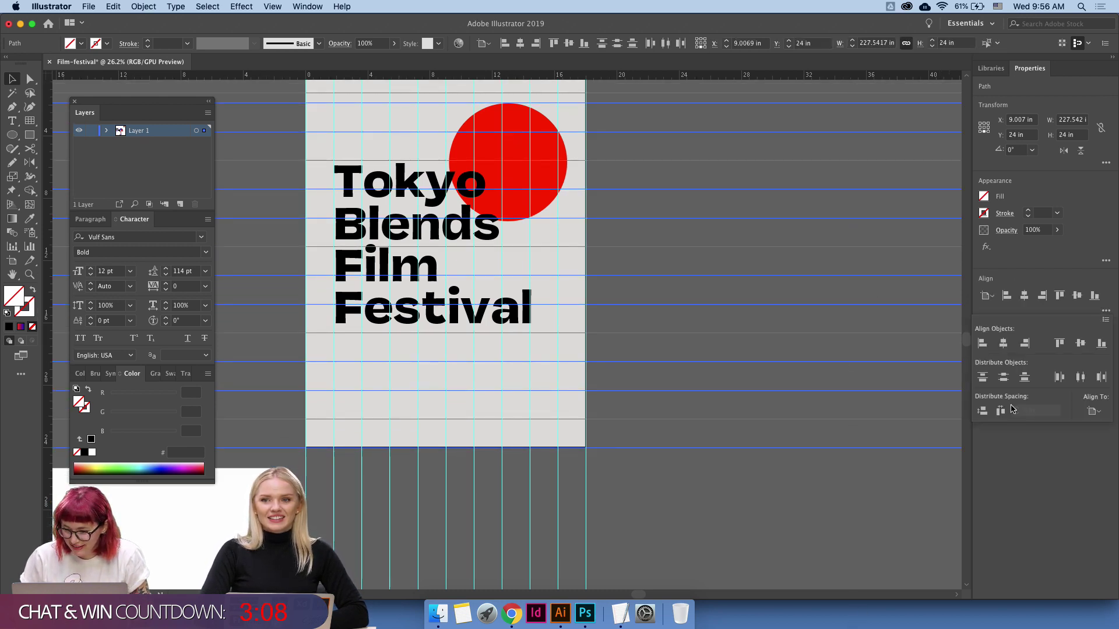
click(1003, 377)
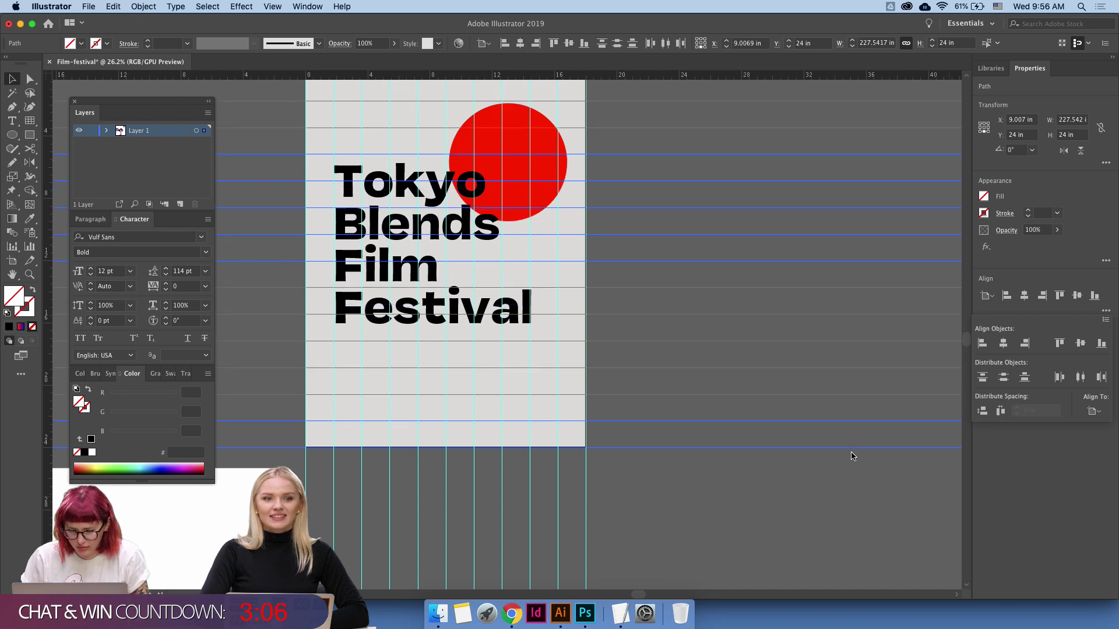
click(842, 469)
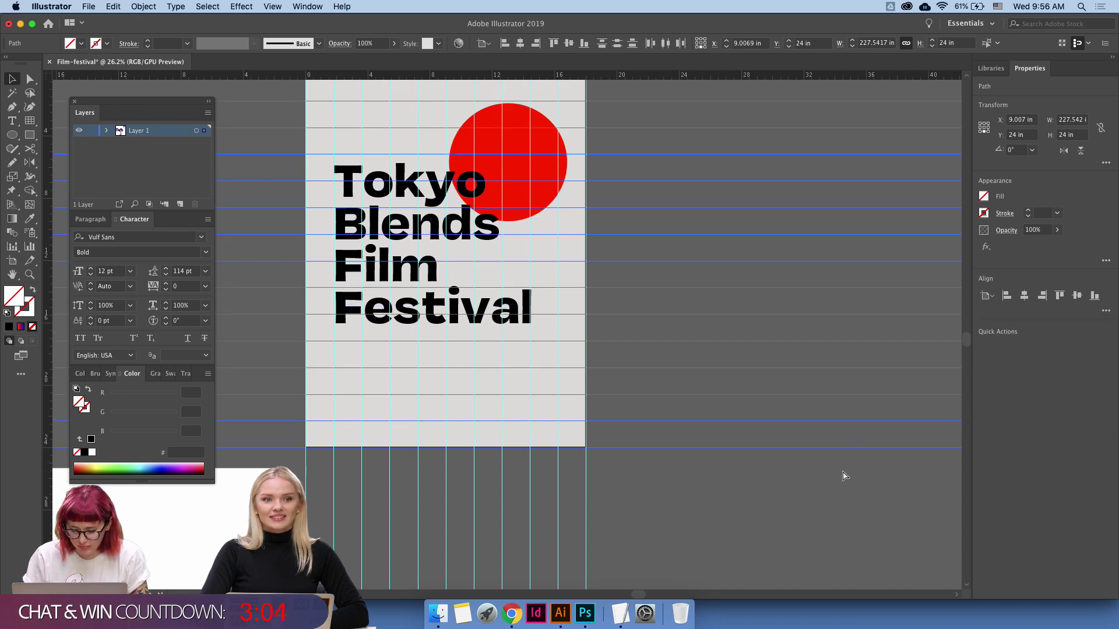
click(842, 472)
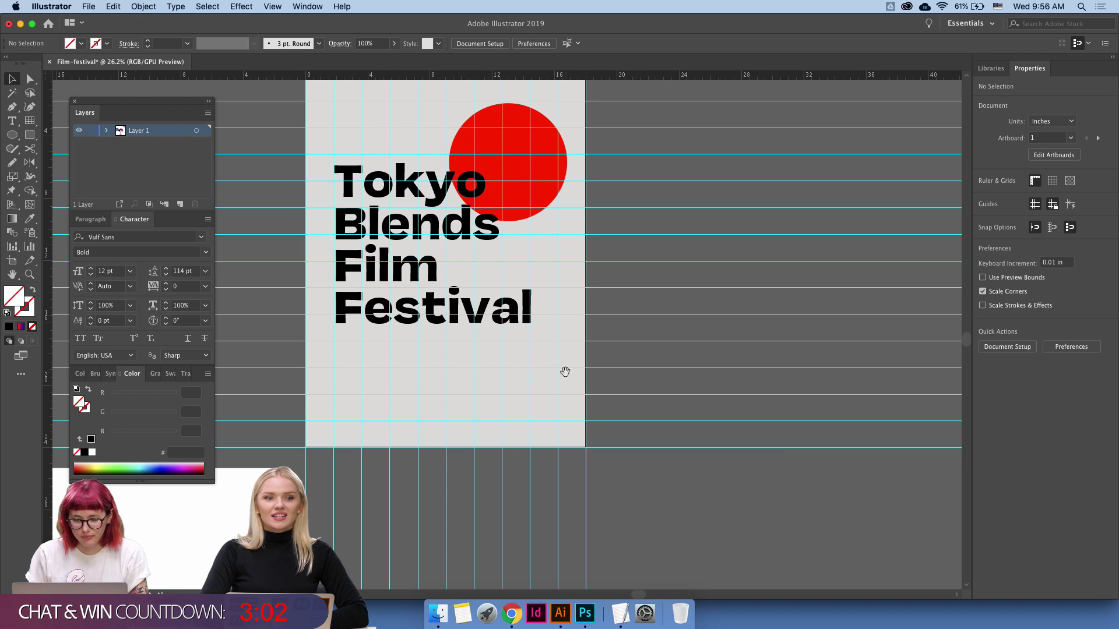
drag(564, 371, 655, 409)
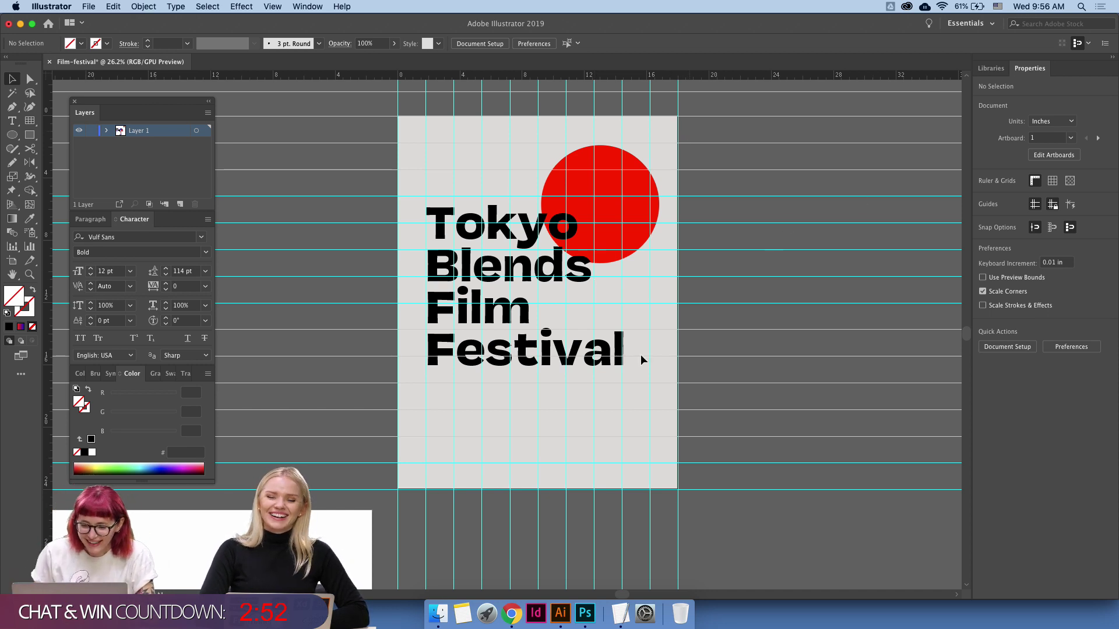
key(z)
drag(498, 482, 638, 439)
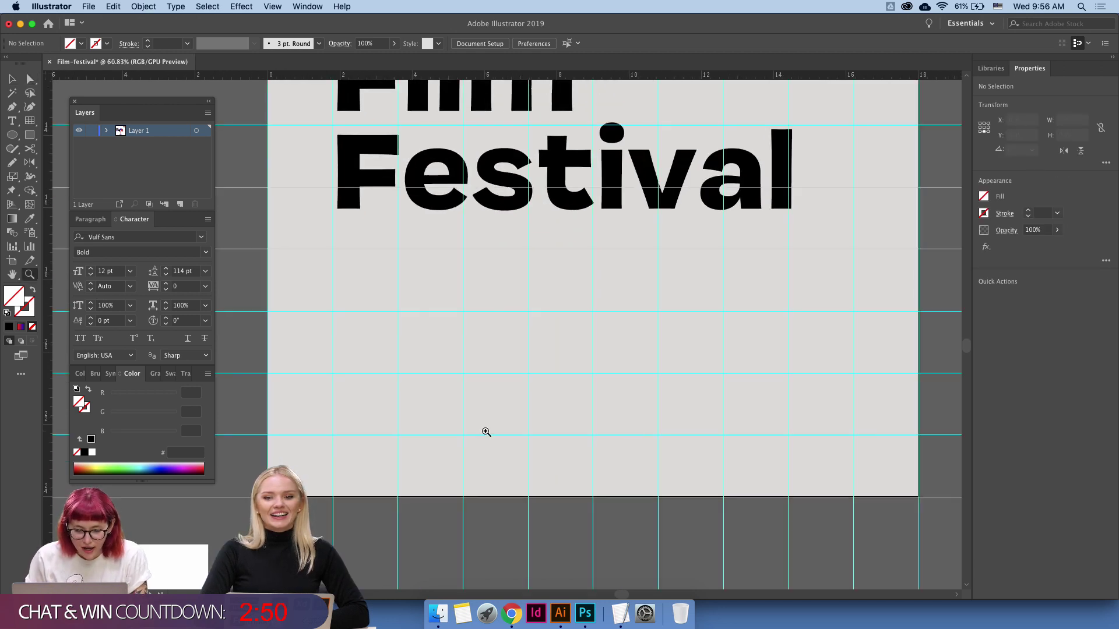
key(v)
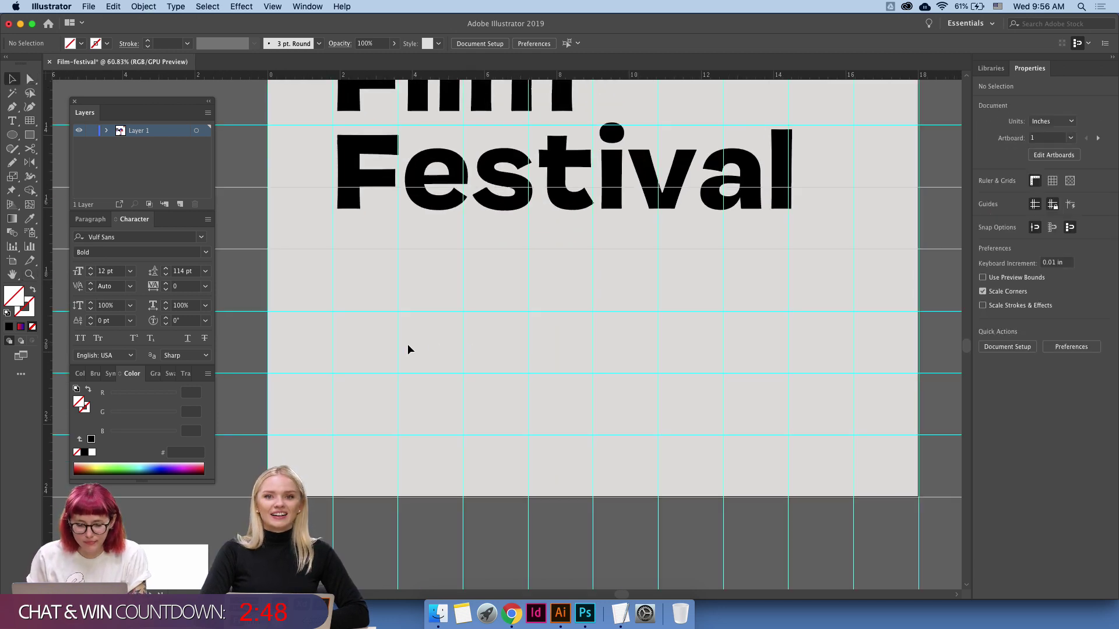
scroll(398, 350, up, 3)
scroll(398, 349, left, 1)
key(m)
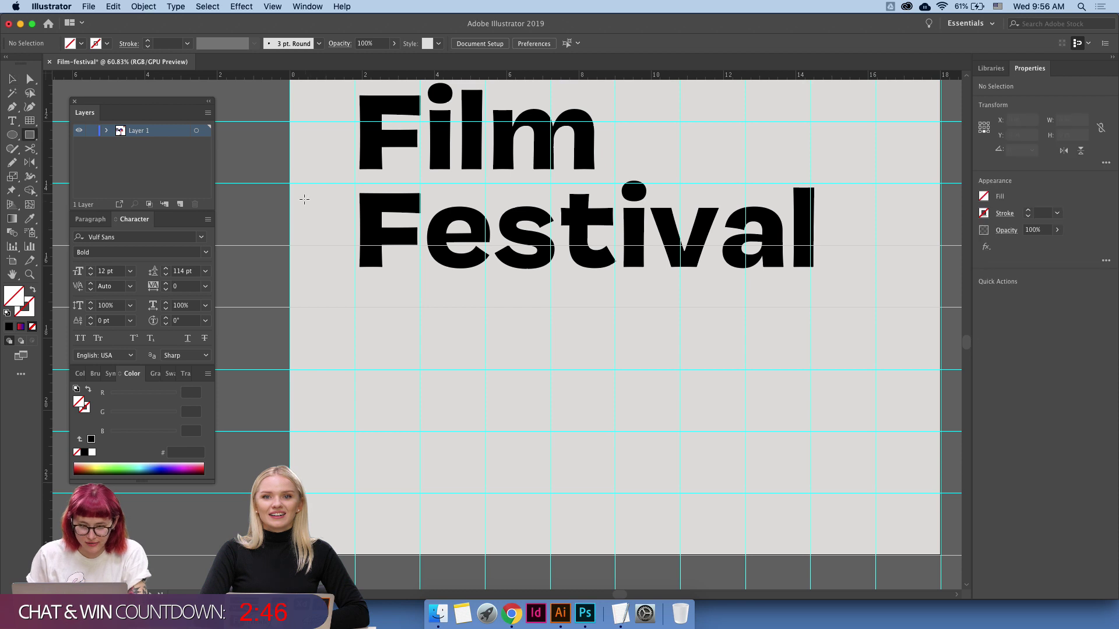
drag(290, 187, 356, 331)
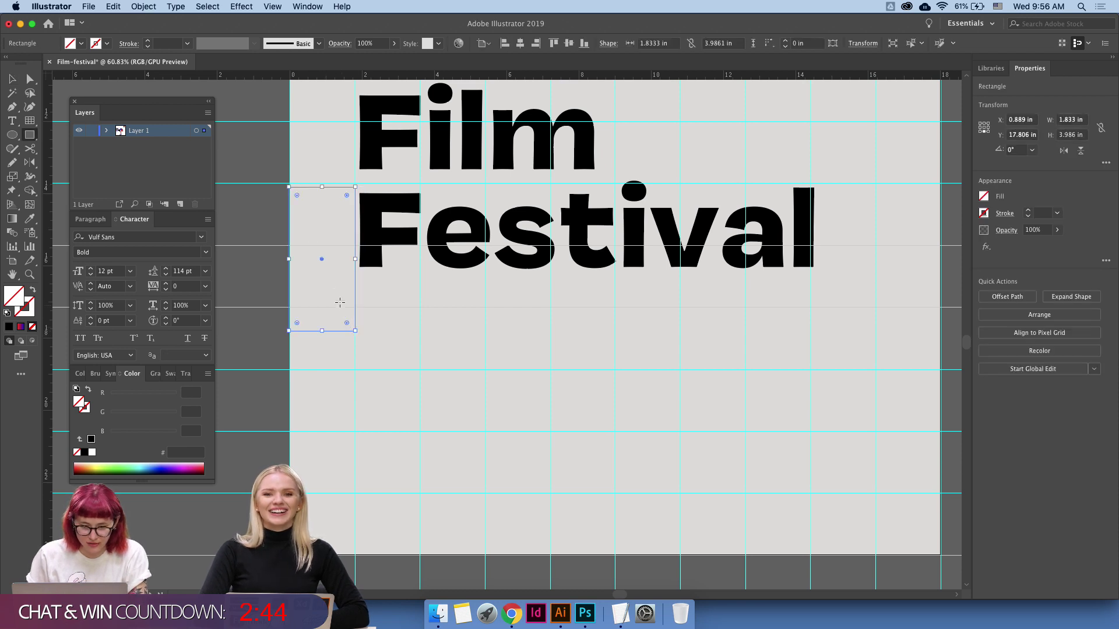
click(8, 326)
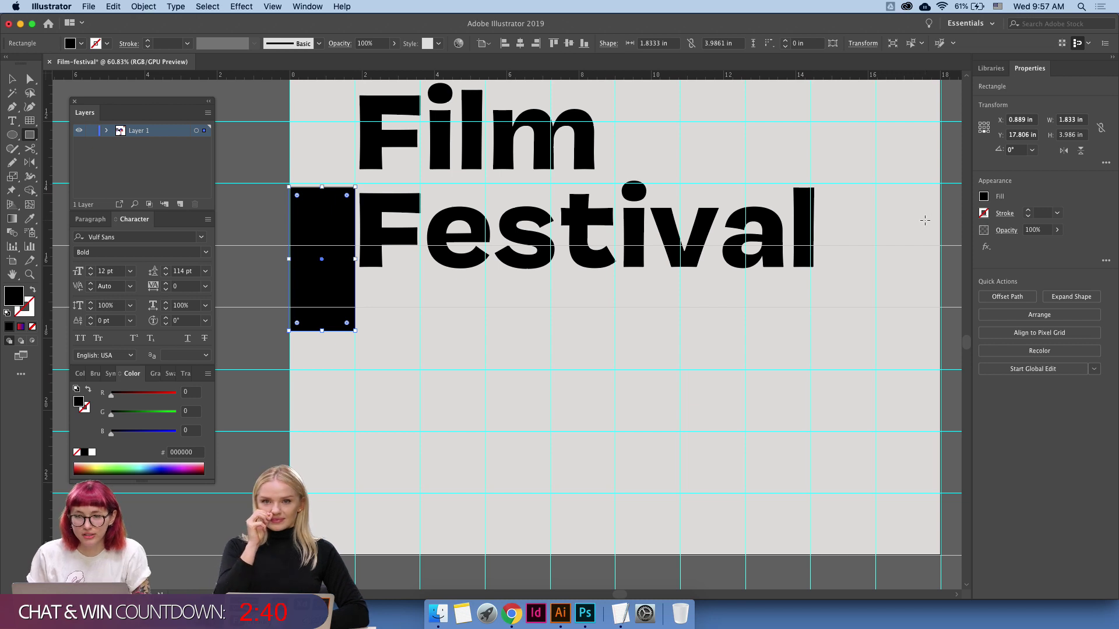
key(v)
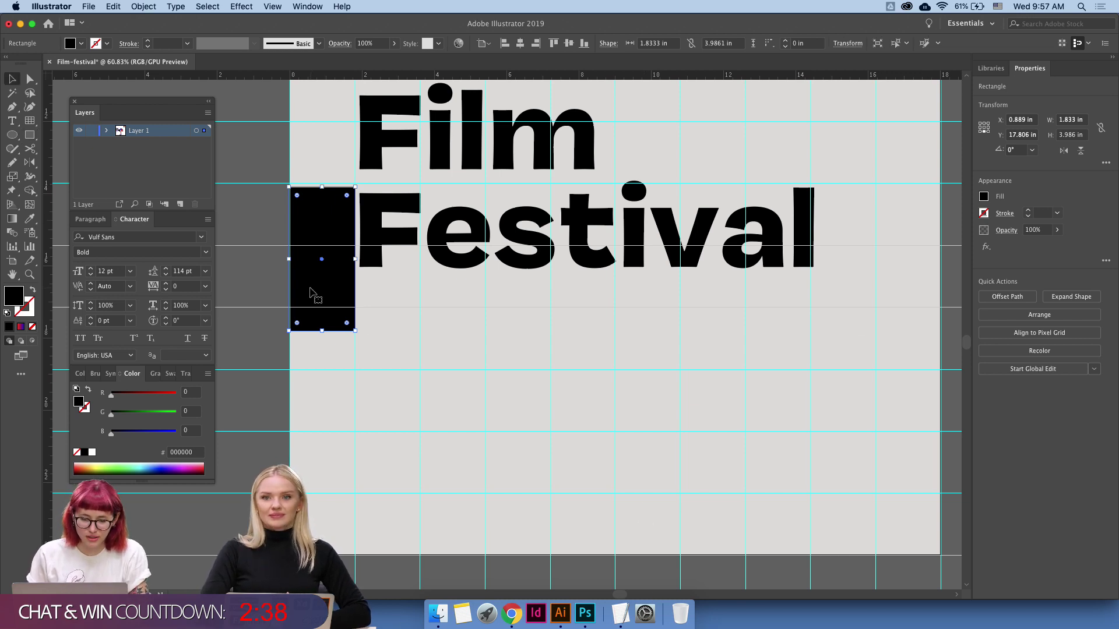
key(Delete)
Create an area text frame about 14.4 in wide near the poster's lower edge containing "Microscope Gallery".
key(z)
scroll(540, 302, down, 5)
scroll(570, 275, up, 3)
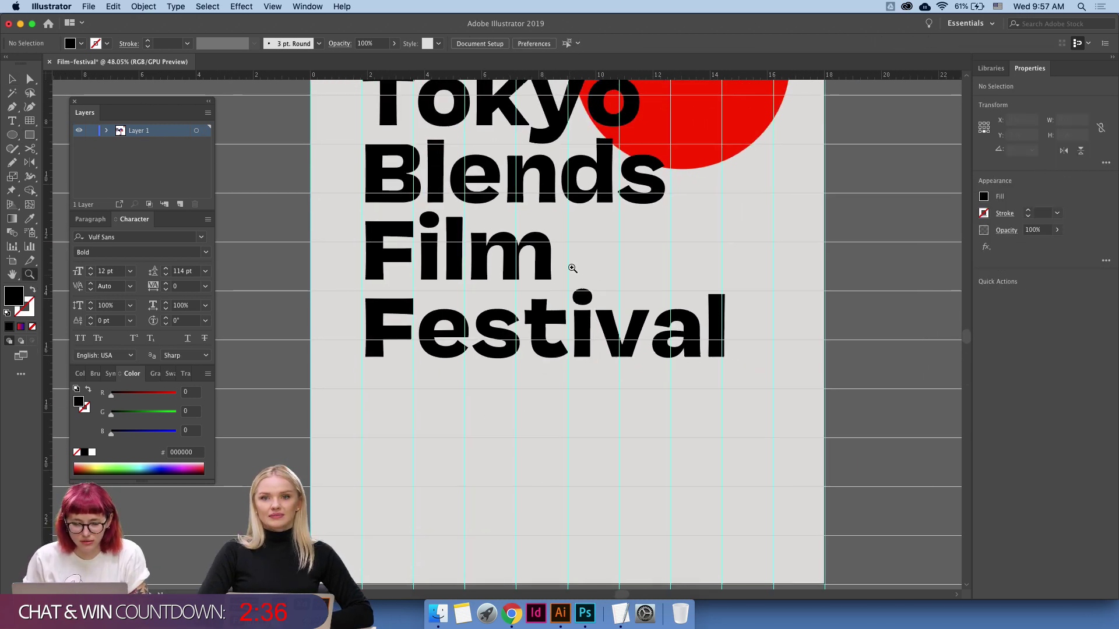
drag(572, 268, 565, 391)
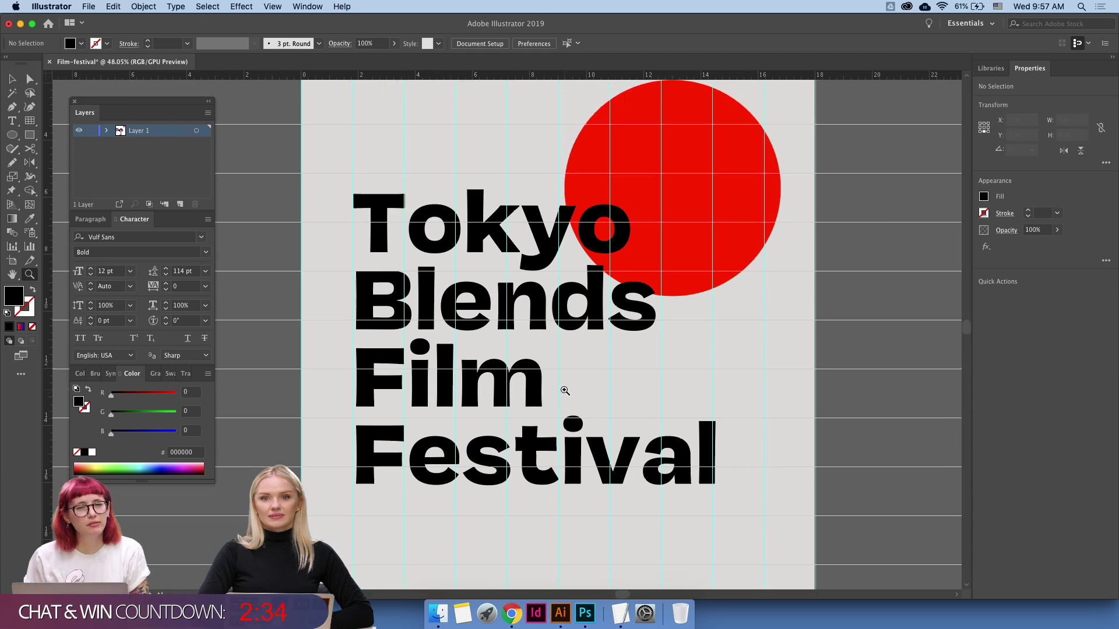
drag(564, 391, 549, 466)
drag(446, 411, 443, 151)
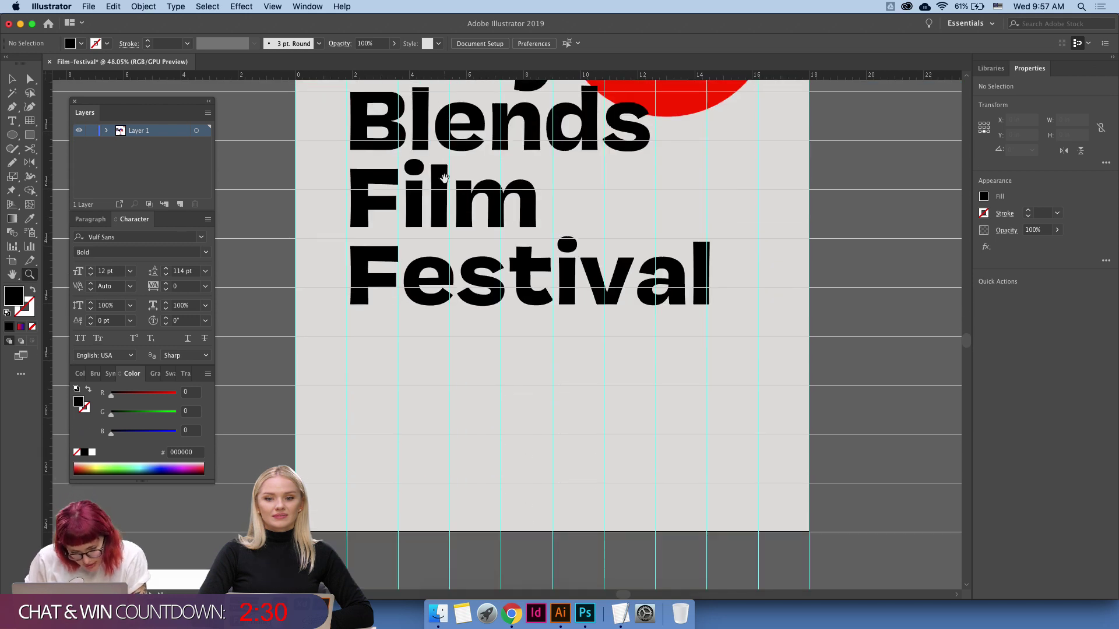
key(t)
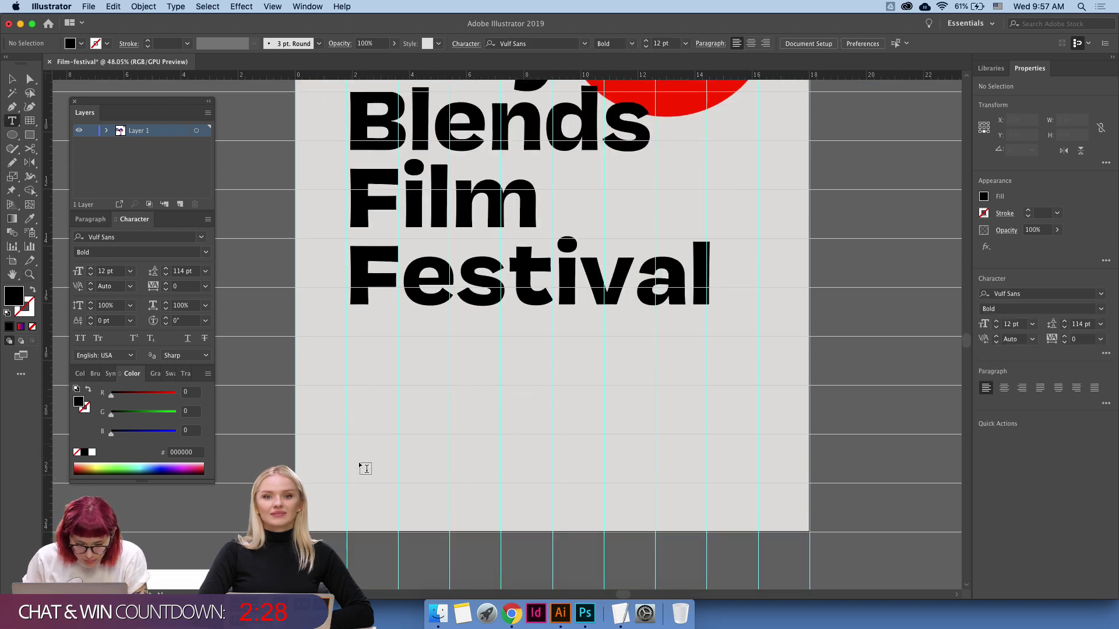
drag(348, 452, 756, 474)
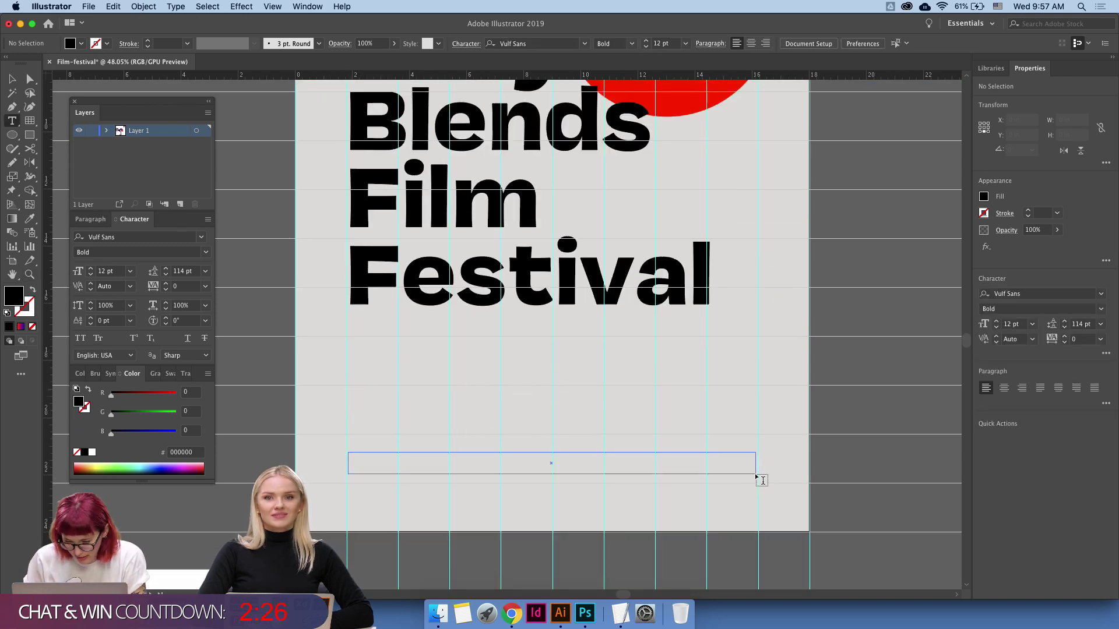
text(Microscope Gallery)
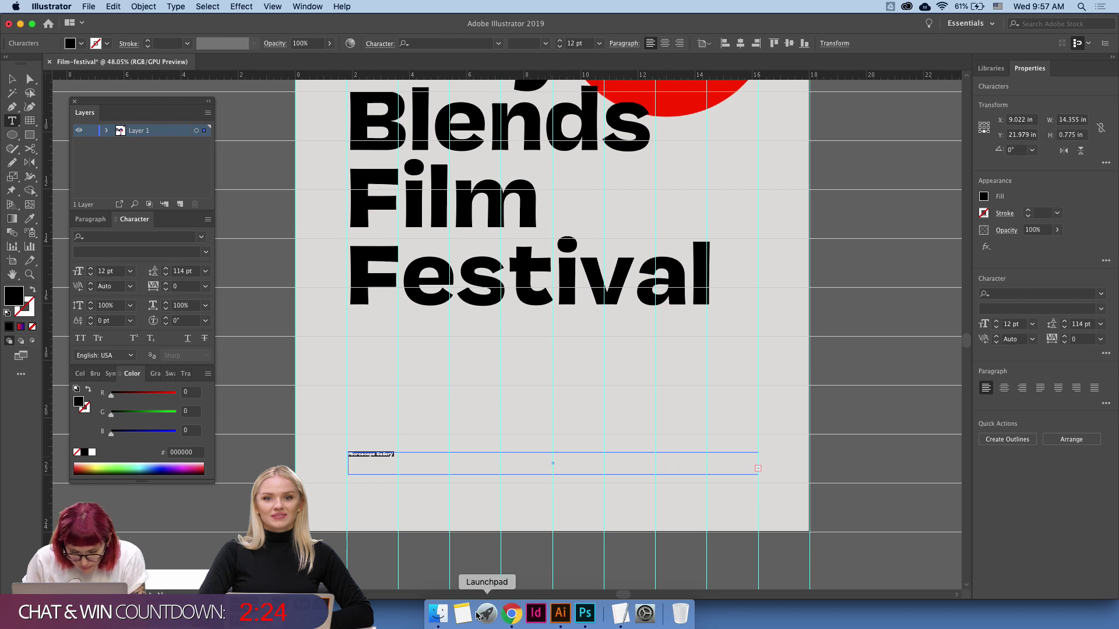
Quit Notes and switch to the Movies document in TextEdit for the venue details.
click(462, 613)
right_click(462, 613)
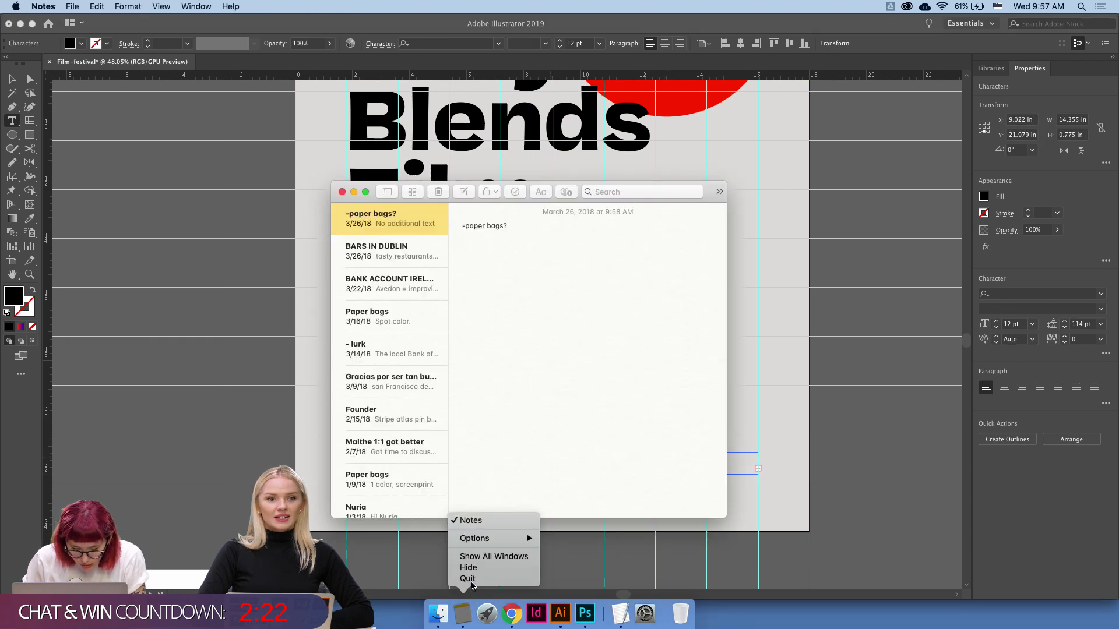
click(468, 579)
click(621, 612)
click(747, 351)
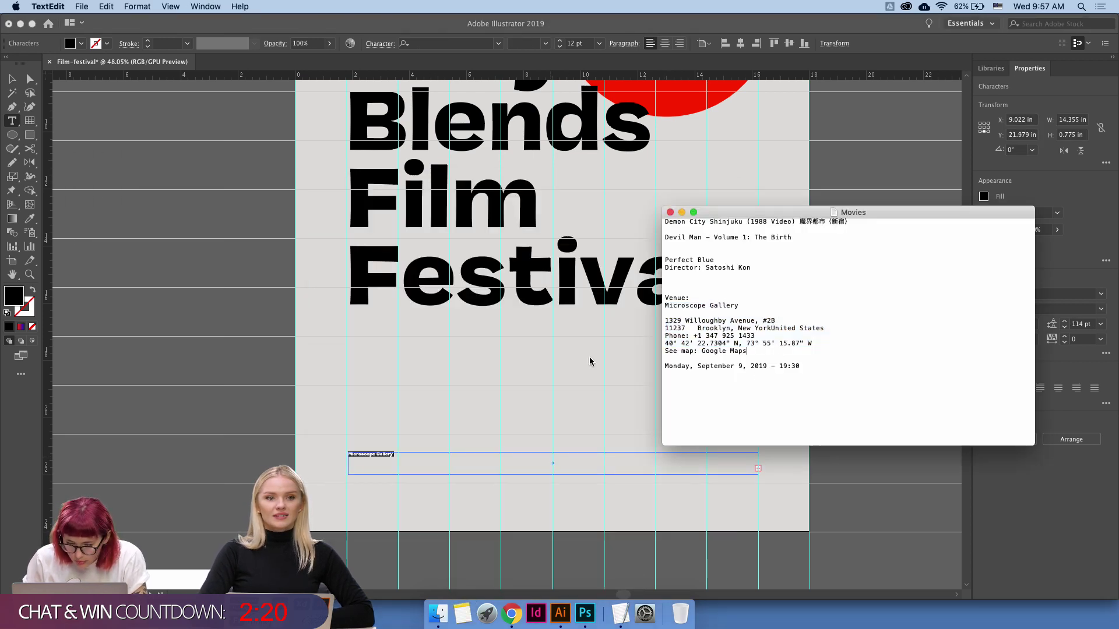
Return to the poster and extend the "Microscope Gallery" text frame downward to about 2.45 in tall.
click(476, 458)
key(Escape)
drag(552, 475, 552, 523)
key(z)
drag(397, 480, 471, 475)
key(t)
triple_click(367, 441)
key(super+shift+a)
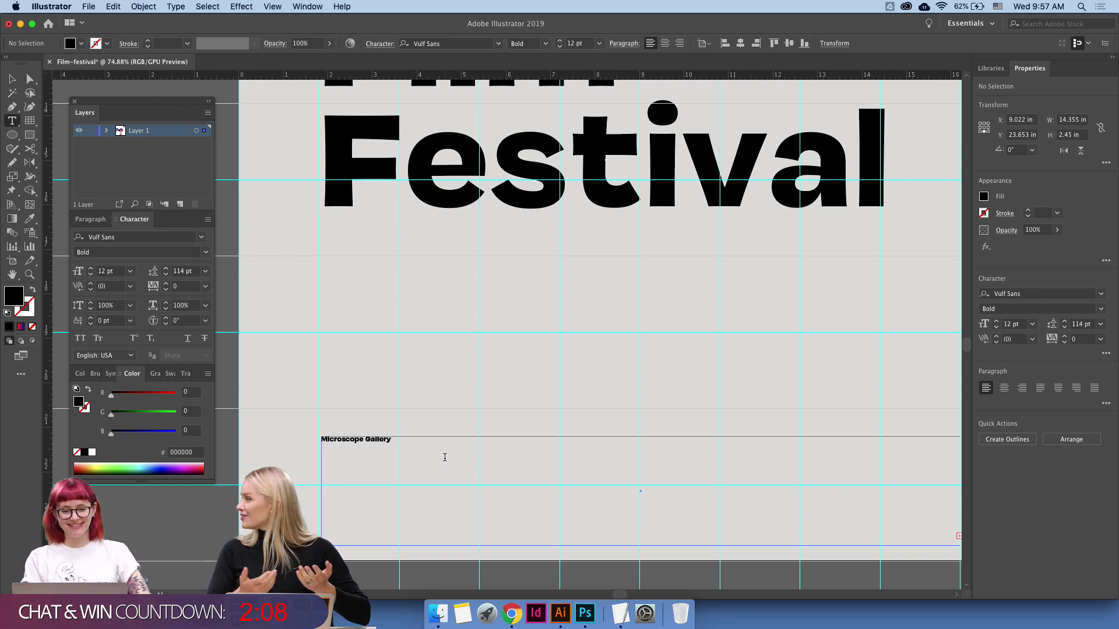
key(super+a)
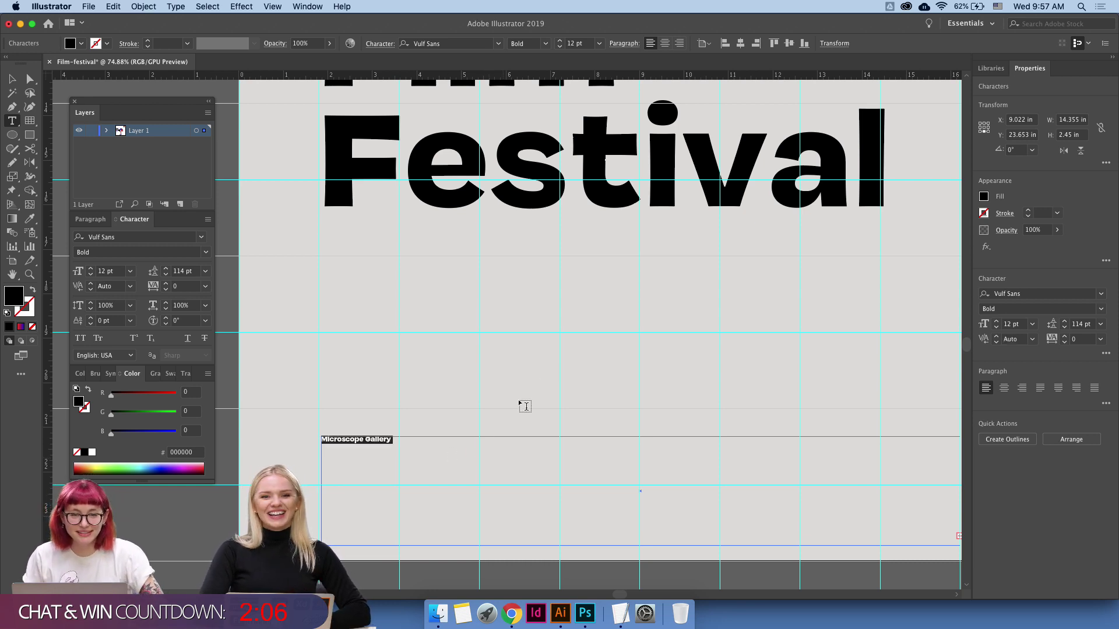
key(Escape)
key(super+shift+a)
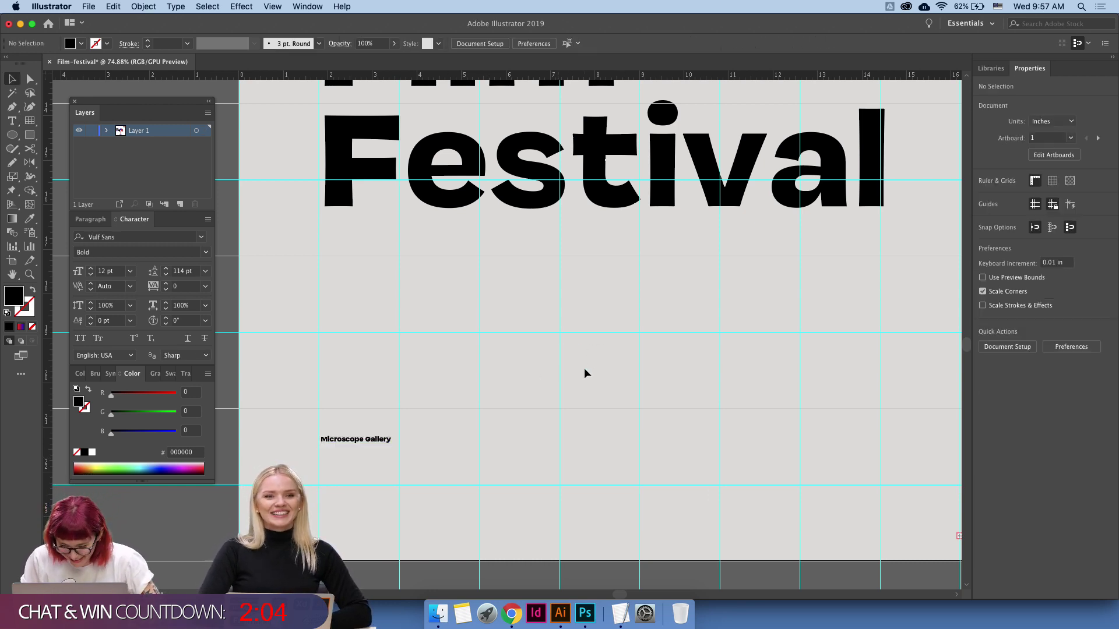
Add the venue's address and contact details below "Microscope Gallery" and set the text's leading to 18 pt.
scroll(570, 397, down, 3)
click(539, 402)
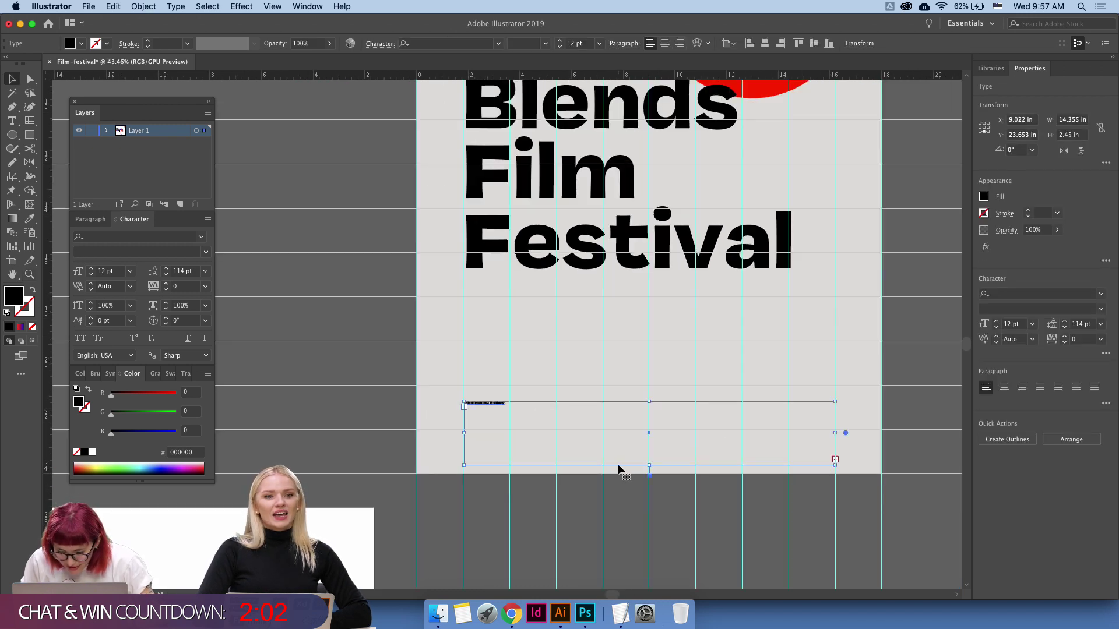
double_click(650, 419)
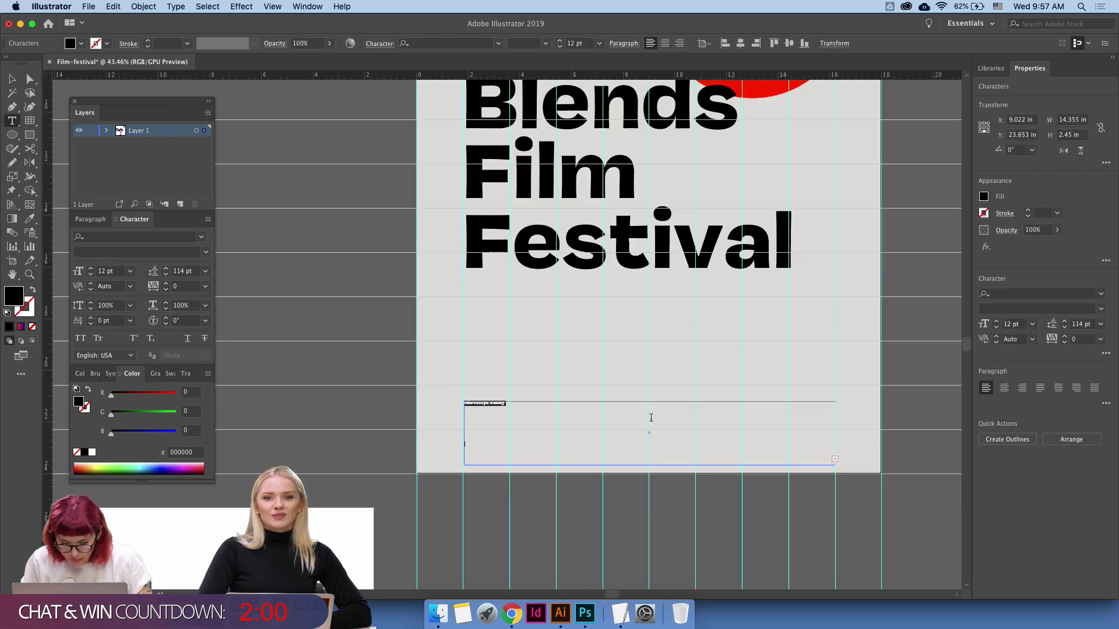
click(1100, 324)
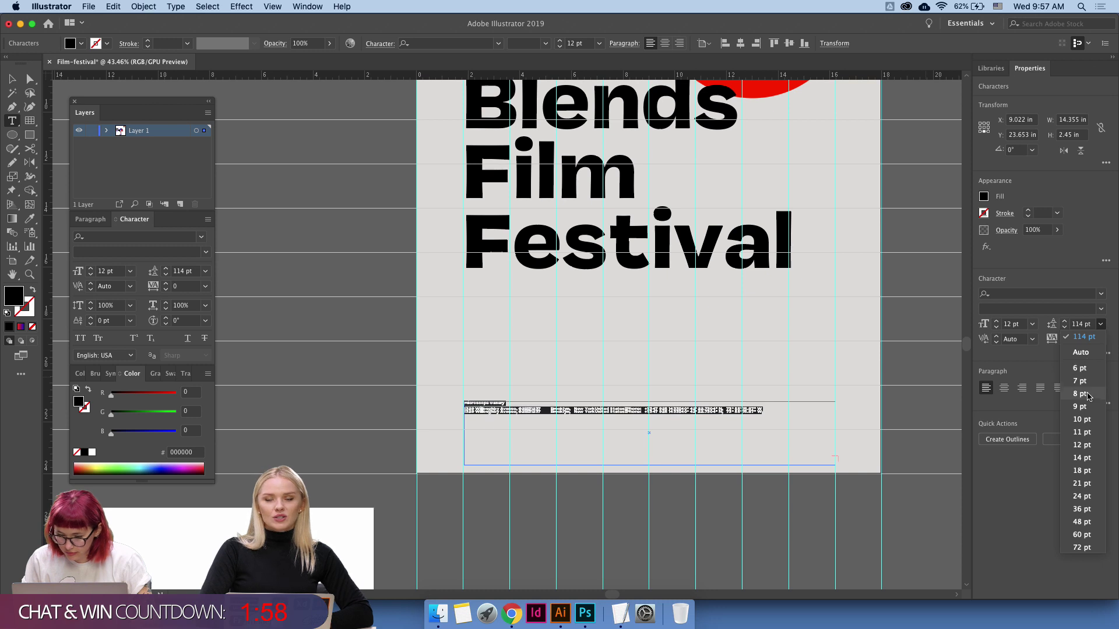
click(1082, 470)
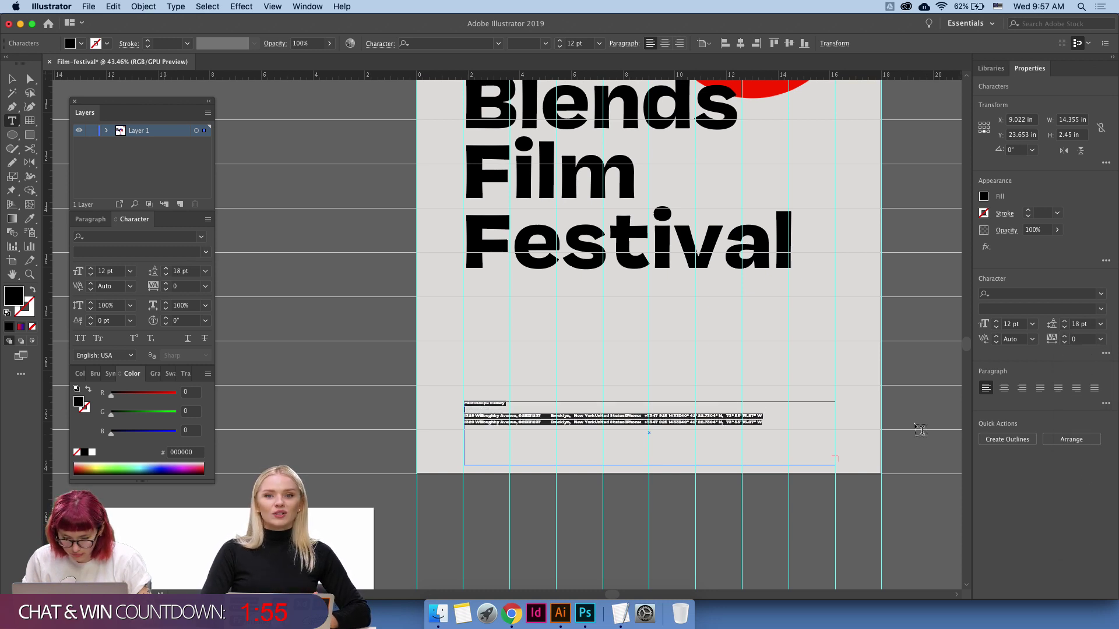
click(846, 415)
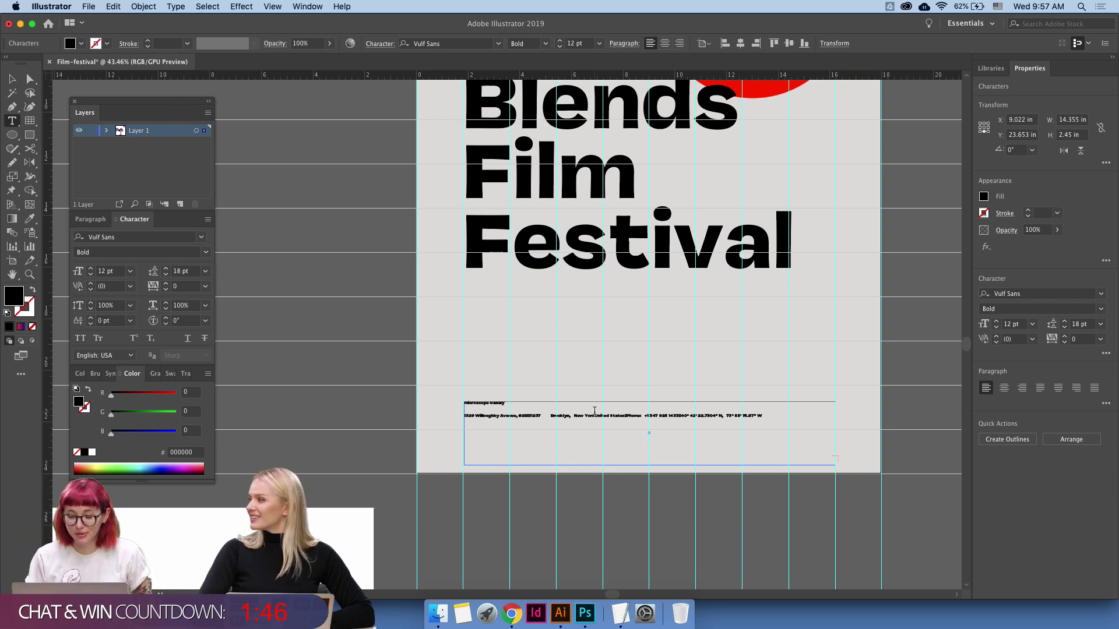
Change all text in the venue frame to Vulf Sans Regular.
triple_click(601, 415)
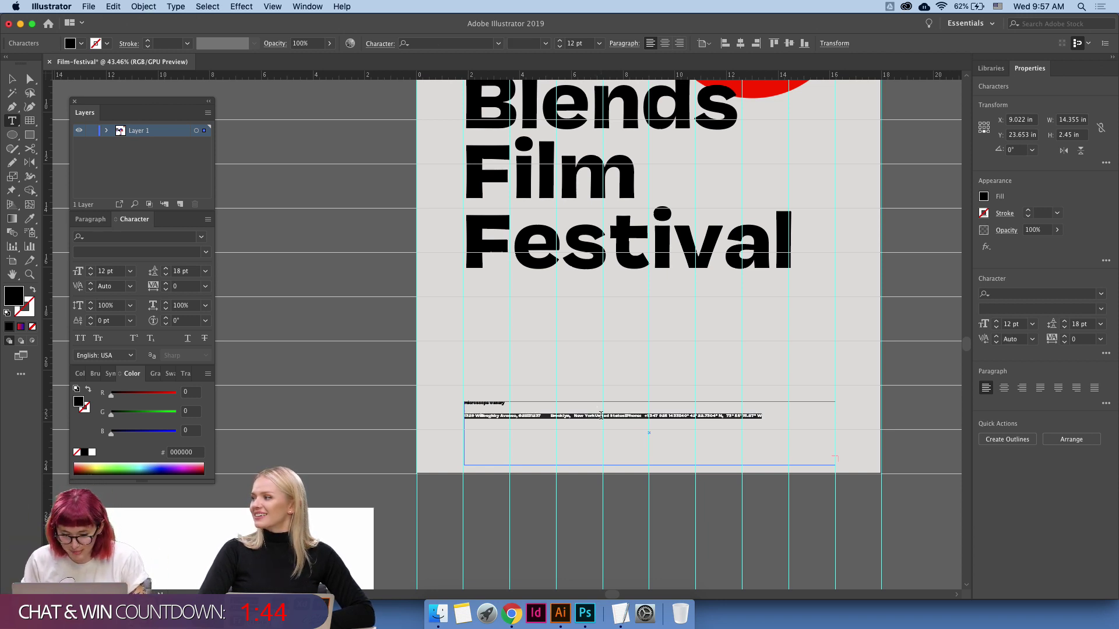
key(Escape)
key(z)
click(648, 414)
click(649, 412)
click(644, 402)
scroll(635, 408, up, 3)
scroll(635, 408, left, 4)
double_click(628, 415)
key(super+a)
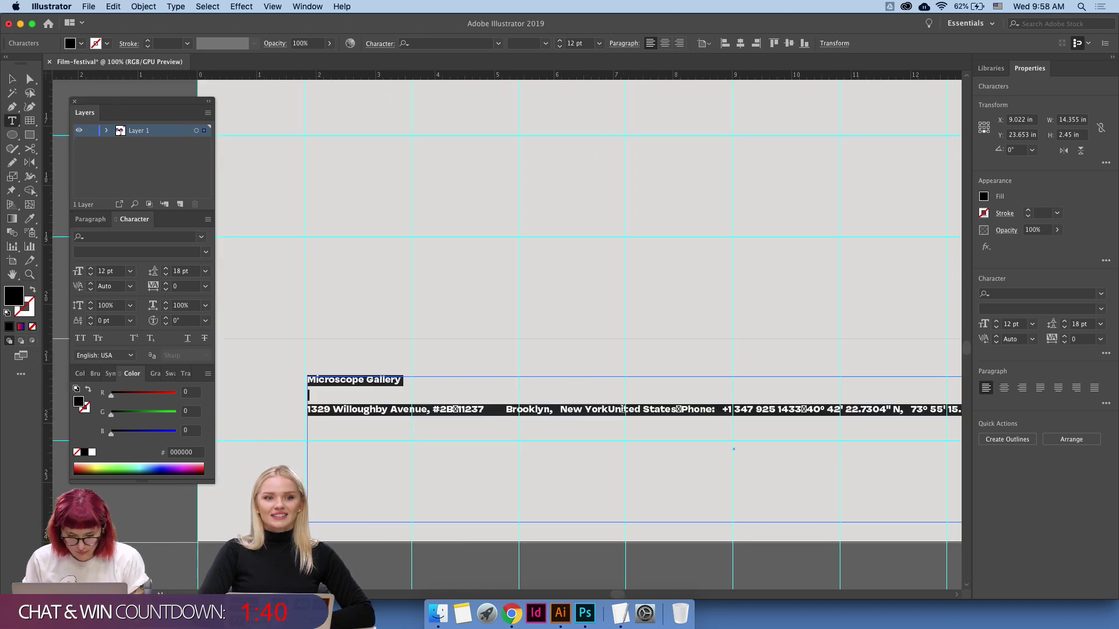
click(1100, 294)
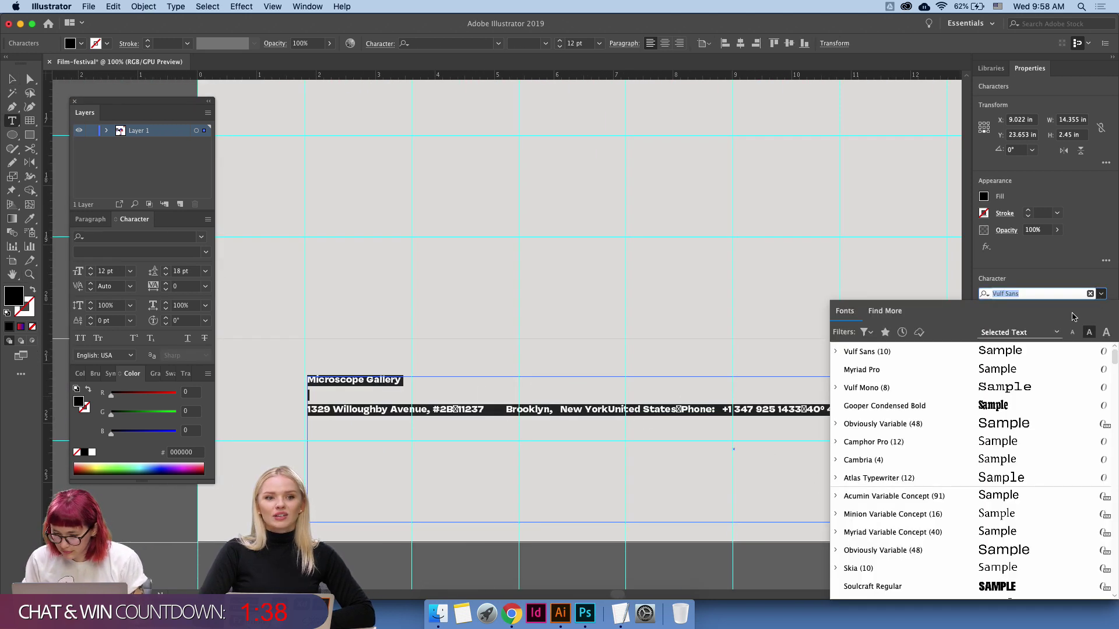
click(986, 353)
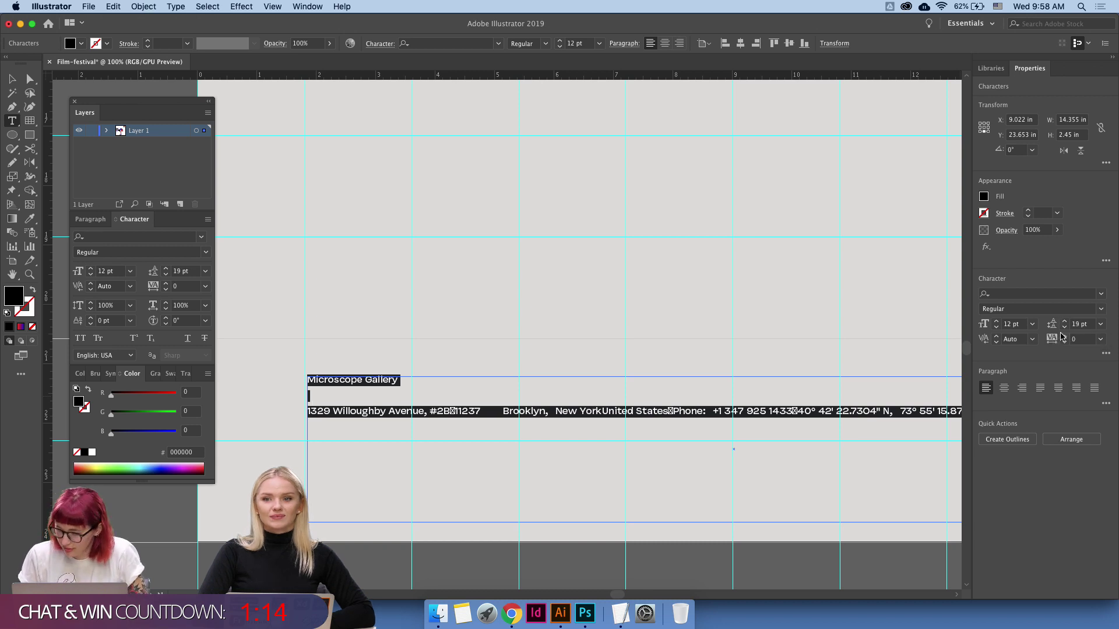
Set the venue text to a 22 pt font size with 27 pt leading.
click(1064, 326)
shift+click(997, 322)
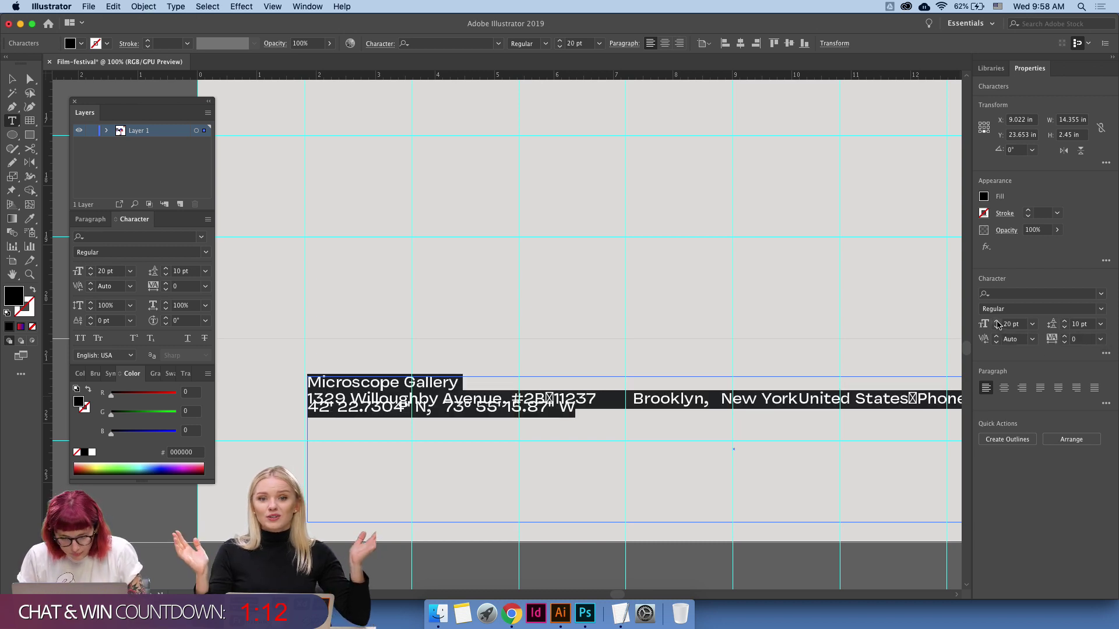
click(1064, 321)
click(1064, 321)
click(1064, 321)
click(1063, 321)
click(1063, 321)
click(1063, 321)
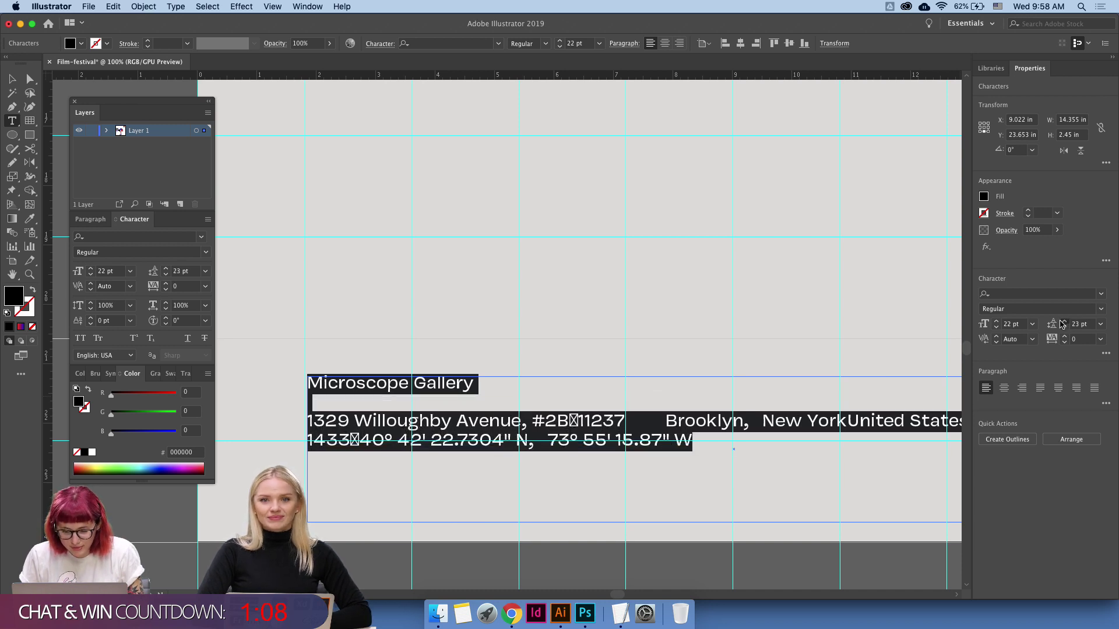
click(1063, 321)
click(1063, 321)
click(1062, 323)
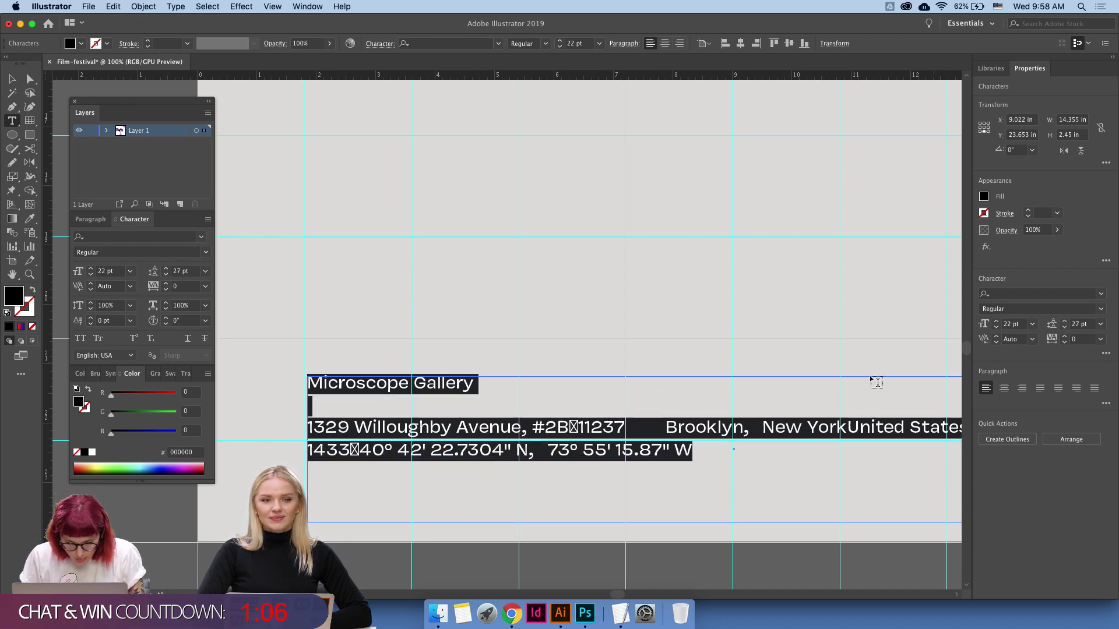
Delete the last line of the venue text, with the end of the phone number and the map coordinates.
click(694, 452)
drag(696, 452, 307, 449)
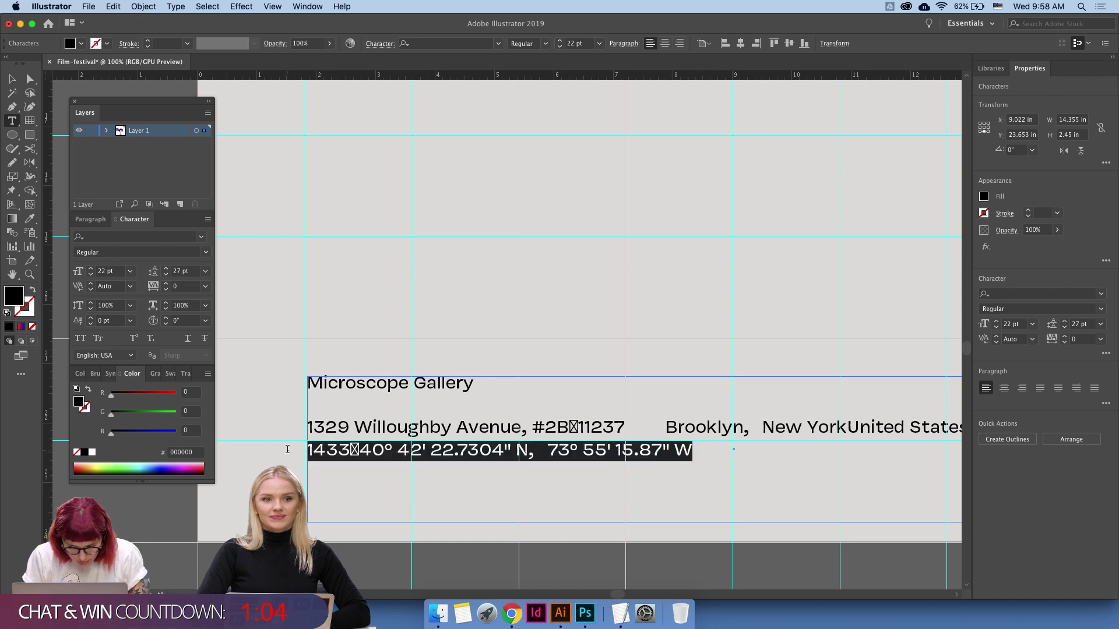
key(BackSpace)
Remove the gap before the city name in the address and start the city on a new line.
click(372, 424)
key(BackSpace)
key(BackSpace)
key(BackSpace)
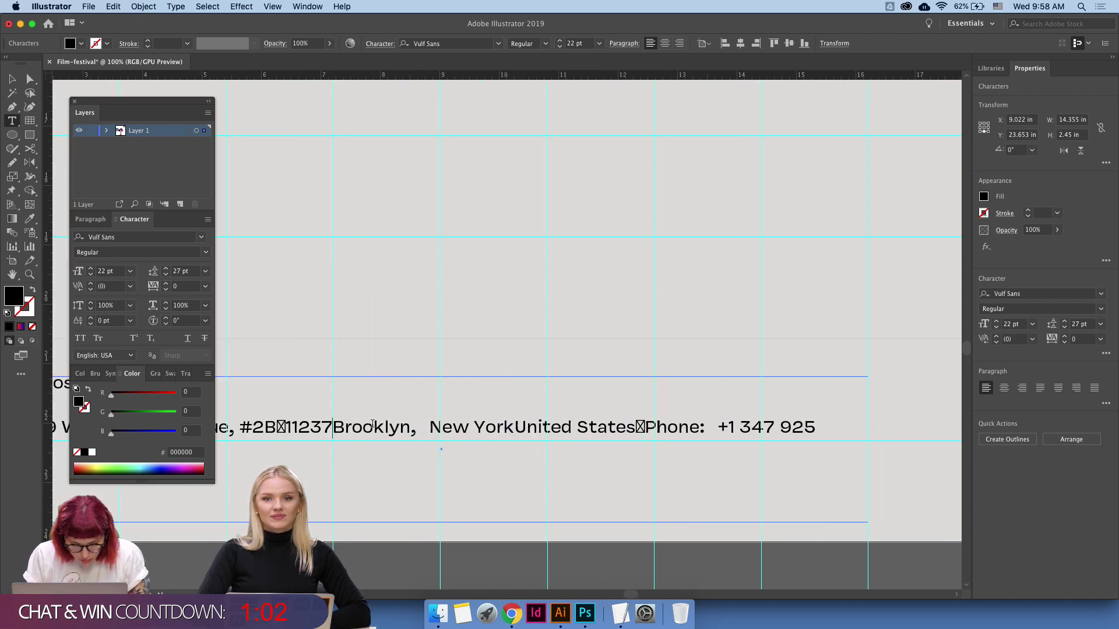
key(Return)
Delete the stray break characters before the postal code and before "Phone:" in the venue text.
scroll(454, 449, left, 3)
click(512, 404)
key(BackSpace)
click(556, 420)
key(BackSpace)
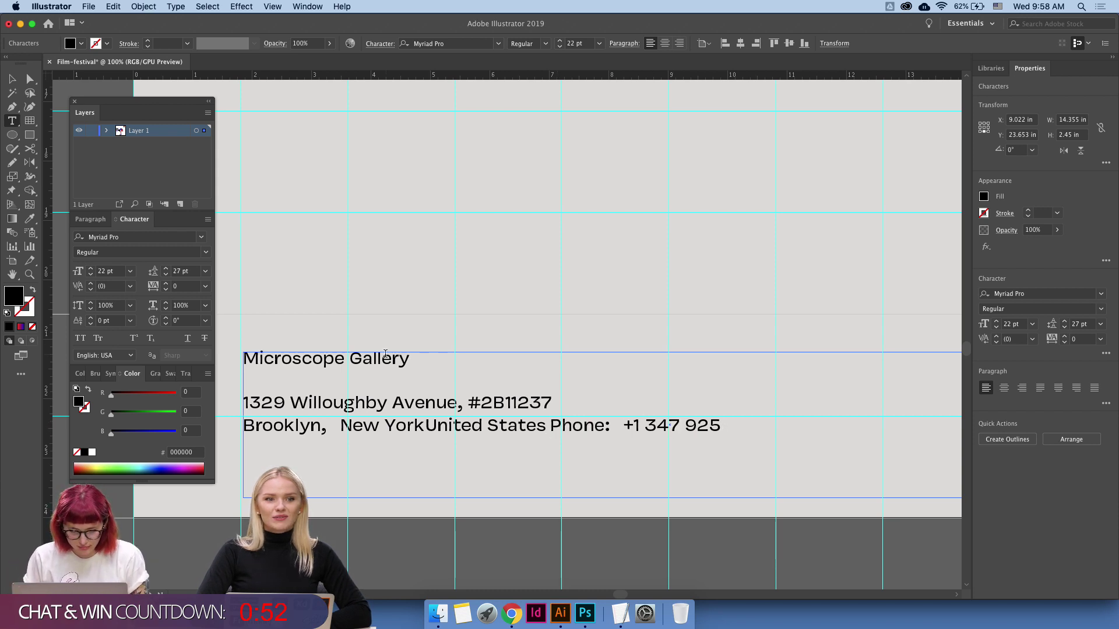
key(Escape)
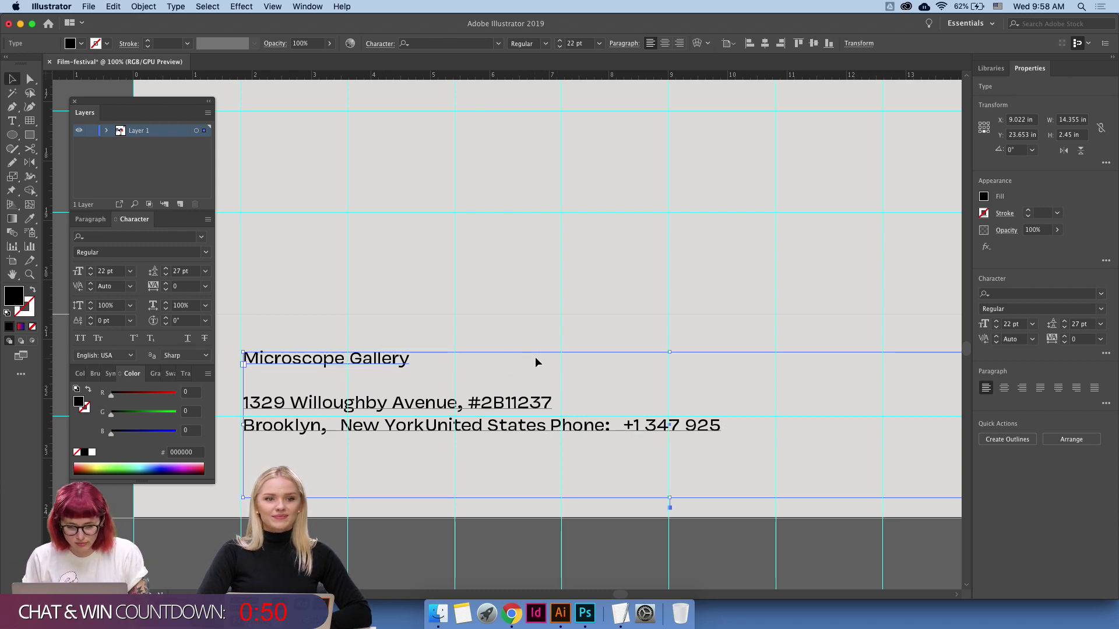
Set all of the venue text to a 20 pt font size with 26 pt leading.
key(super+0)
click(552, 469)
click(525, 412)
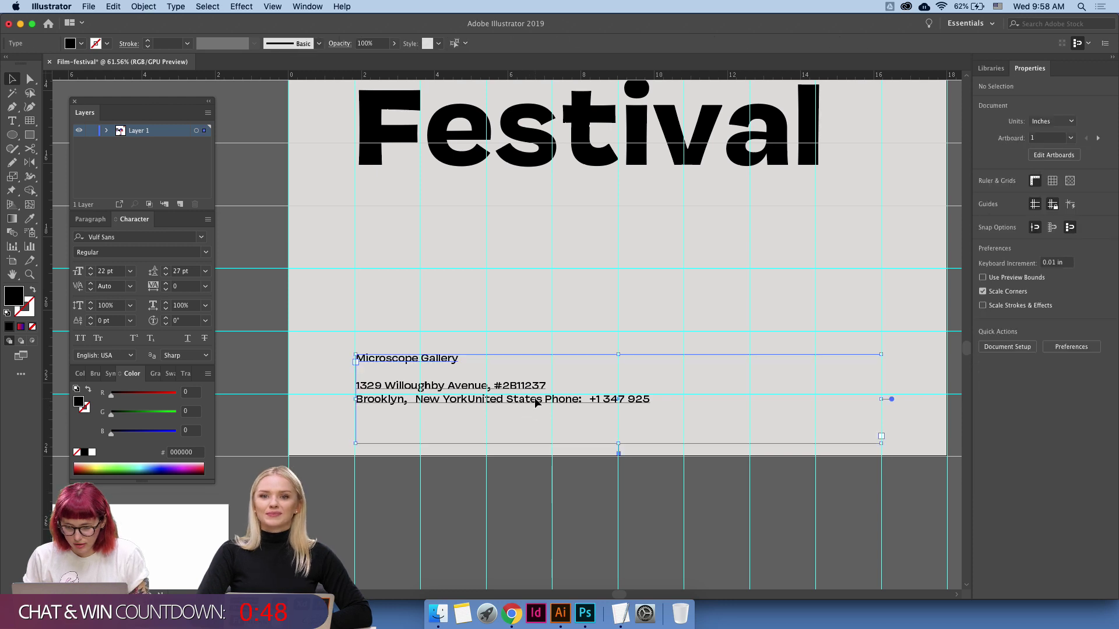
double_click(687, 389)
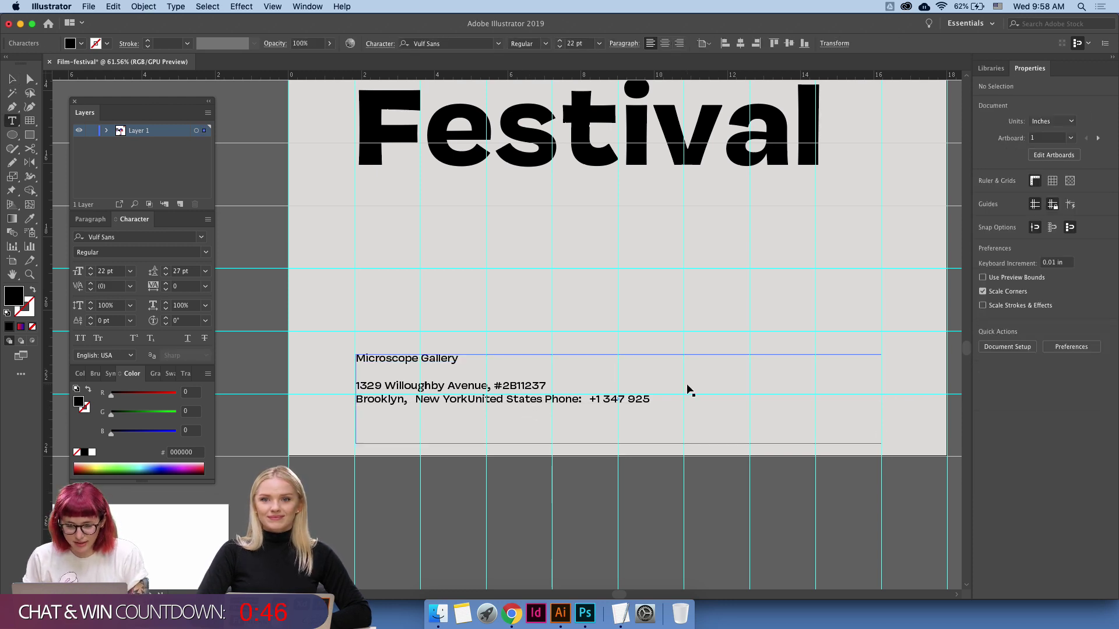
key(super+a)
click(1064, 328)
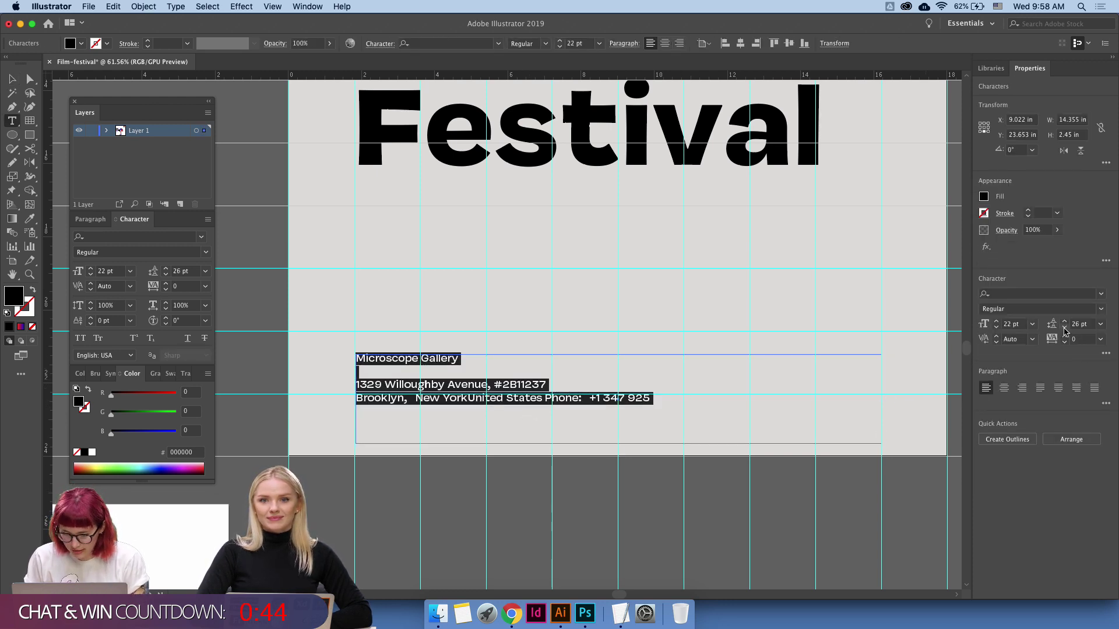
click(997, 328)
click(996, 327)
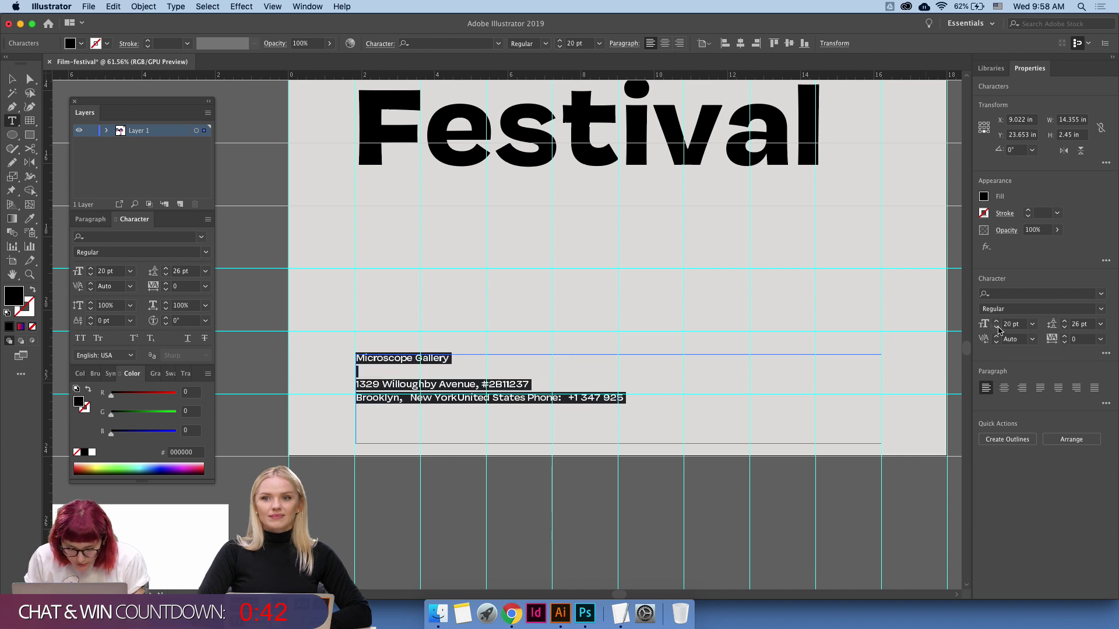
Shorten the venue text frame from below to about 1.66 in high and move it slightly up the poster.
key(Escape)
drag(621, 442, 619, 415)
drag(604, 401, 603, 396)
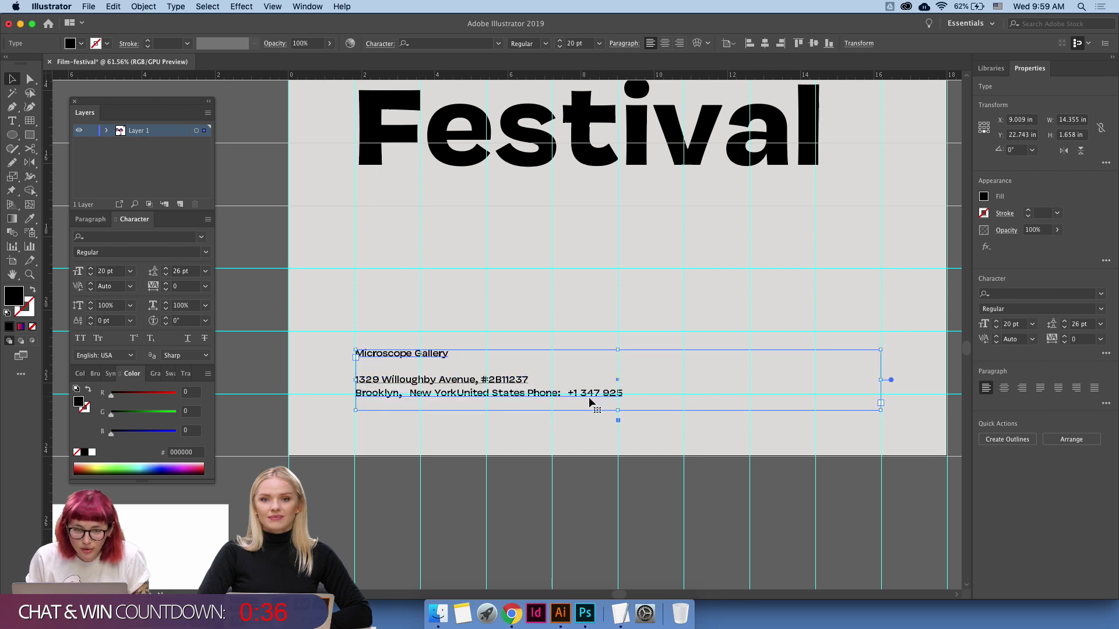
Examine the overall poster layout and the venue text's placement, with the guides hidden and with them shown.
scroll(630, 340, down, 4)
scroll(662, 310, up, 5)
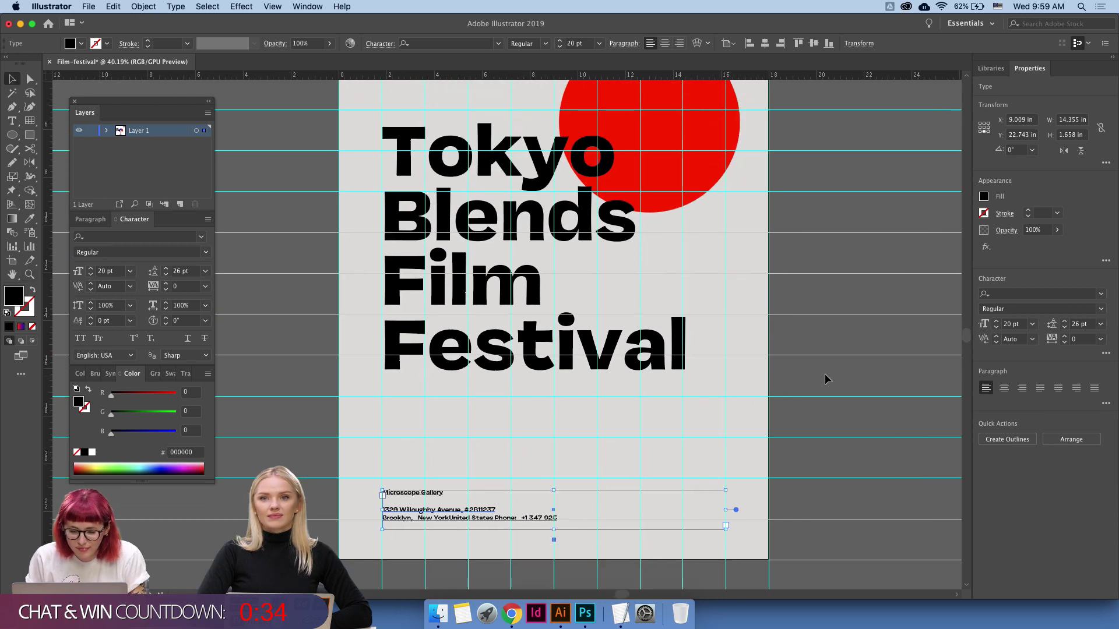
click(823, 380)
scroll(804, 356, up, 2)
key(super+semicolon)
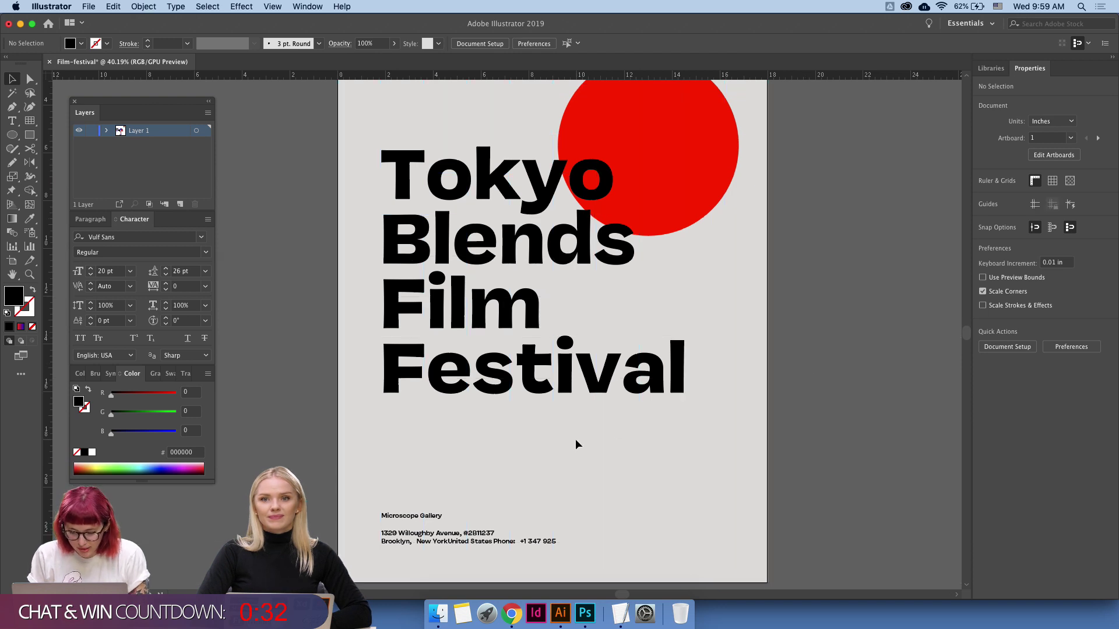
click(441, 531)
key(super+semicolon)
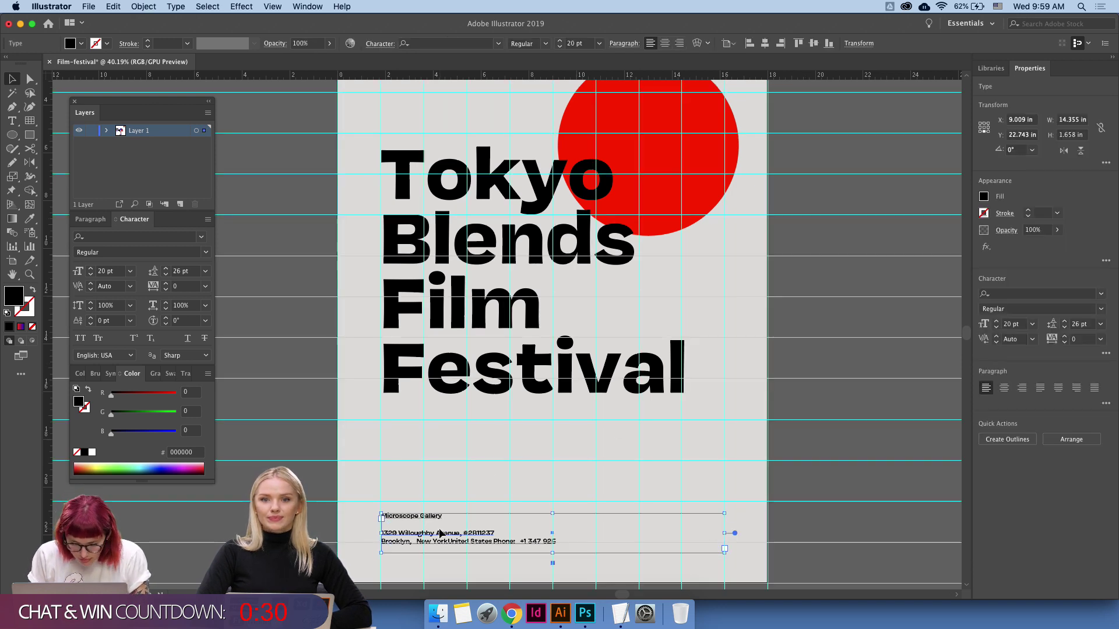
click(346, 545)
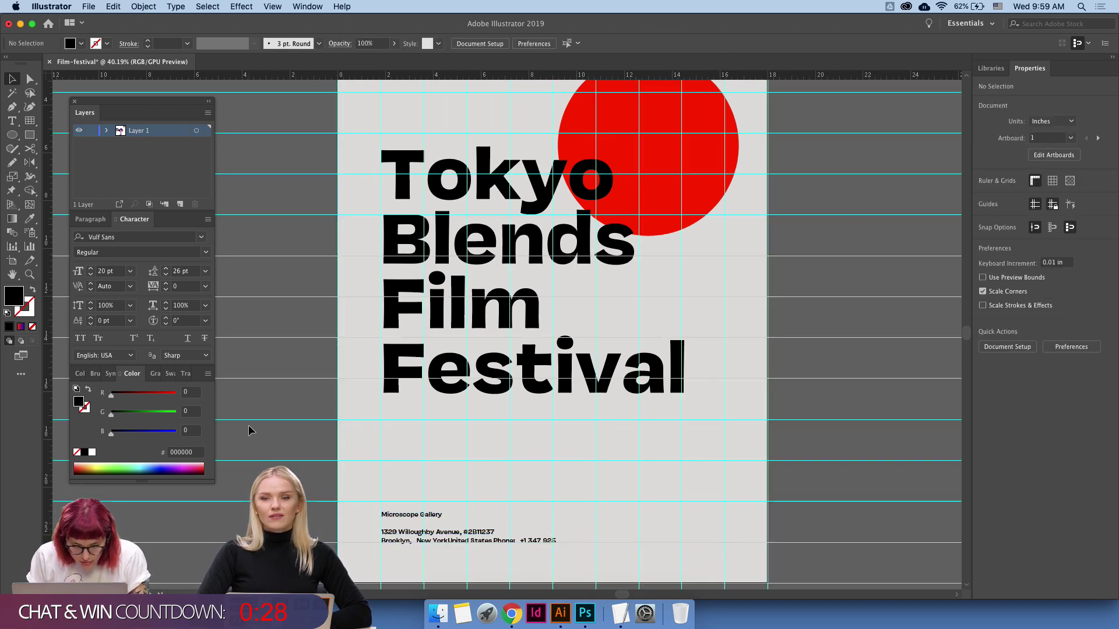
click(434, 512)
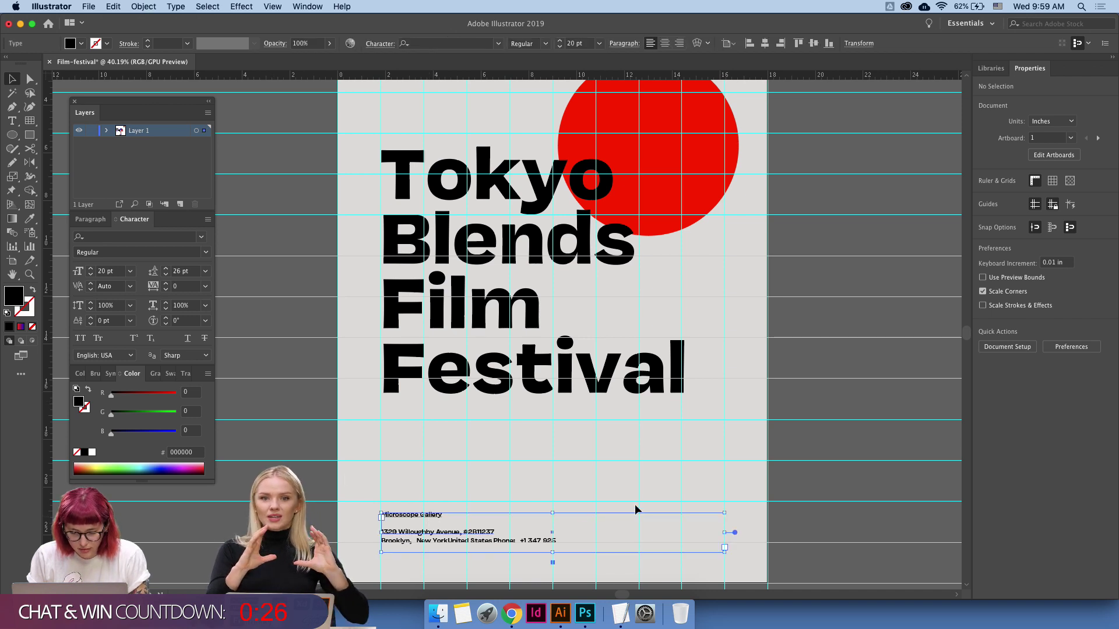
Enlarge the red circle behind the title to about 11.45 in across and centre it on the artboard.
key(super+z)
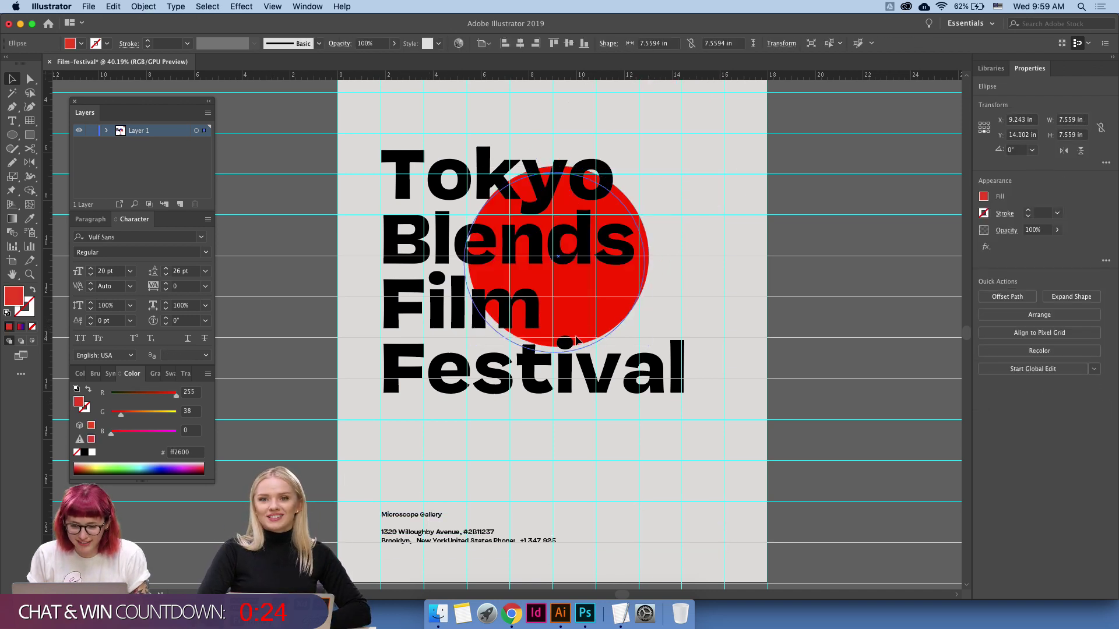
drag(643, 177, 690, 133)
click(992, 69)
click(1029, 69)
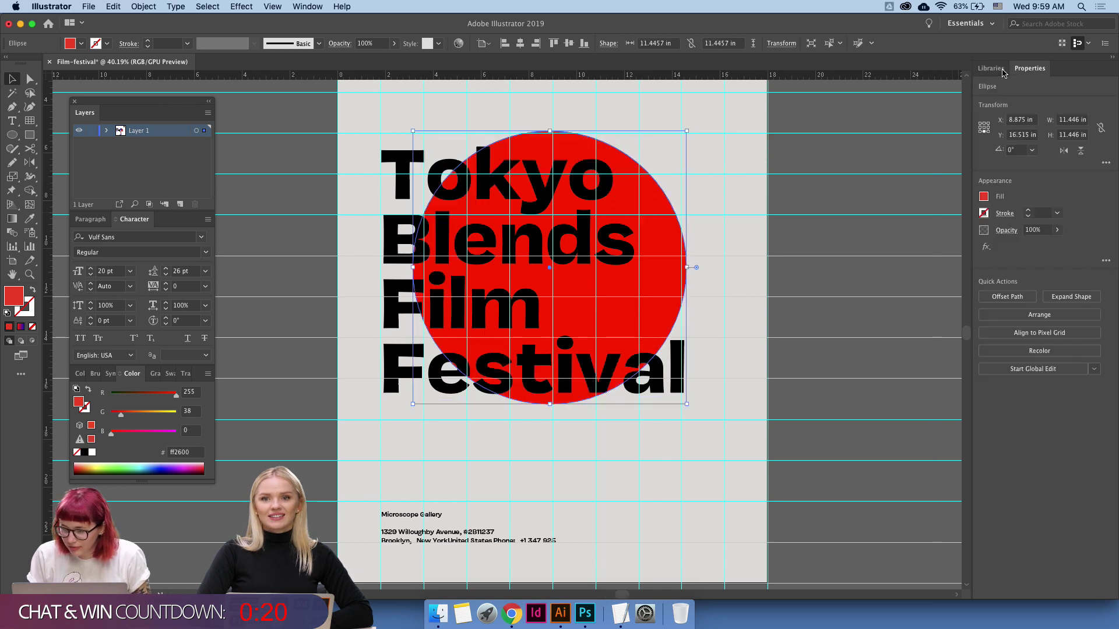
click(569, 43)
click(520, 43)
click(814, 274)
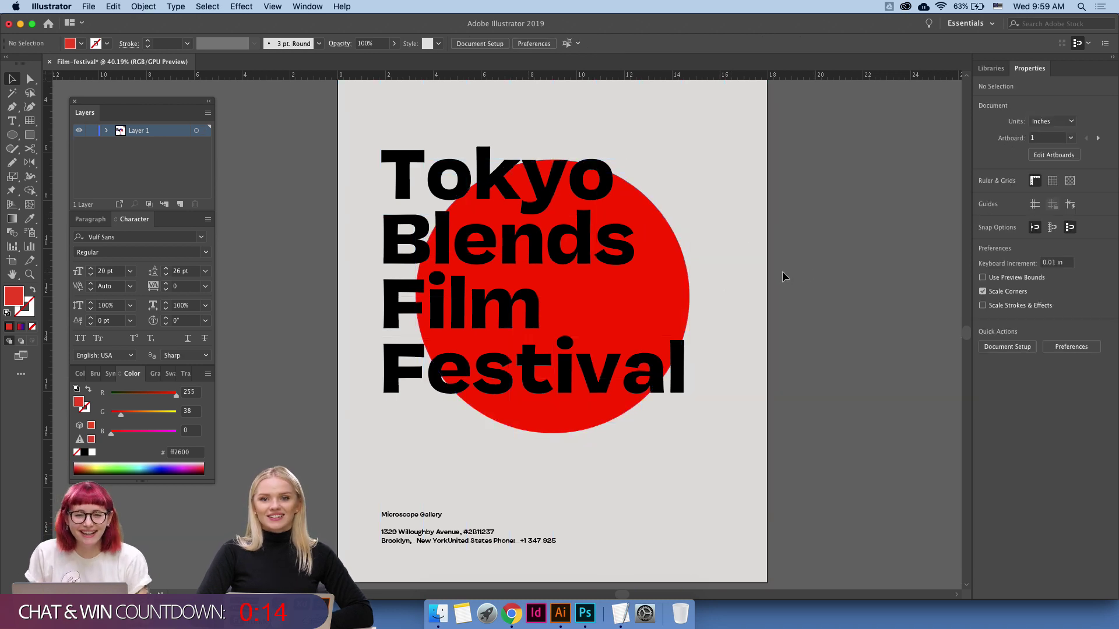
scroll(607, 335, down, 5)
scroll(647, 420, up, 7)
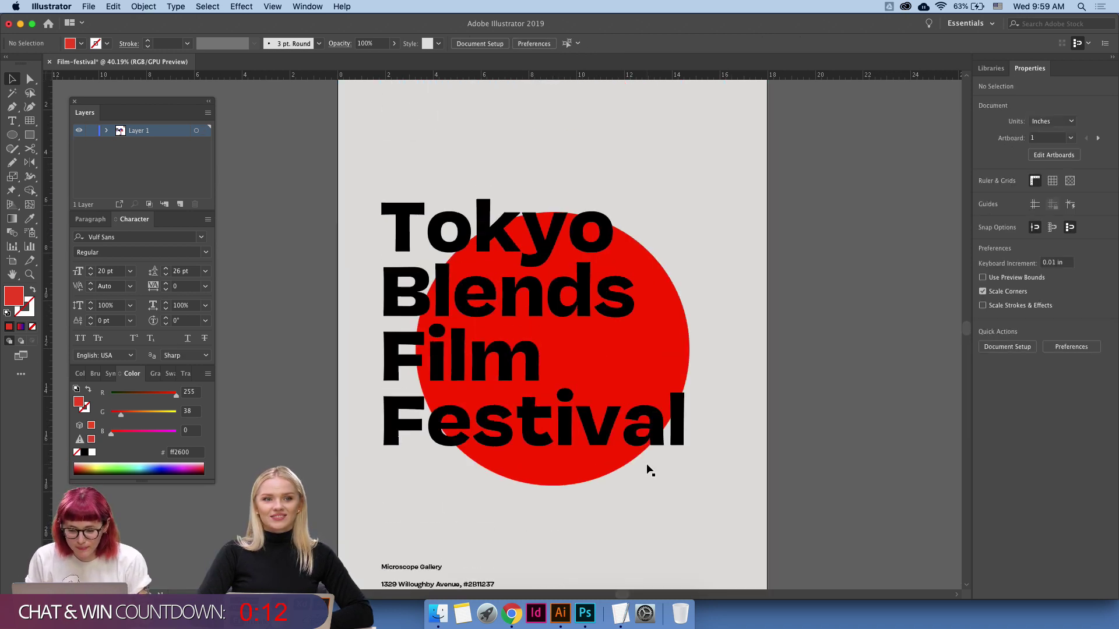
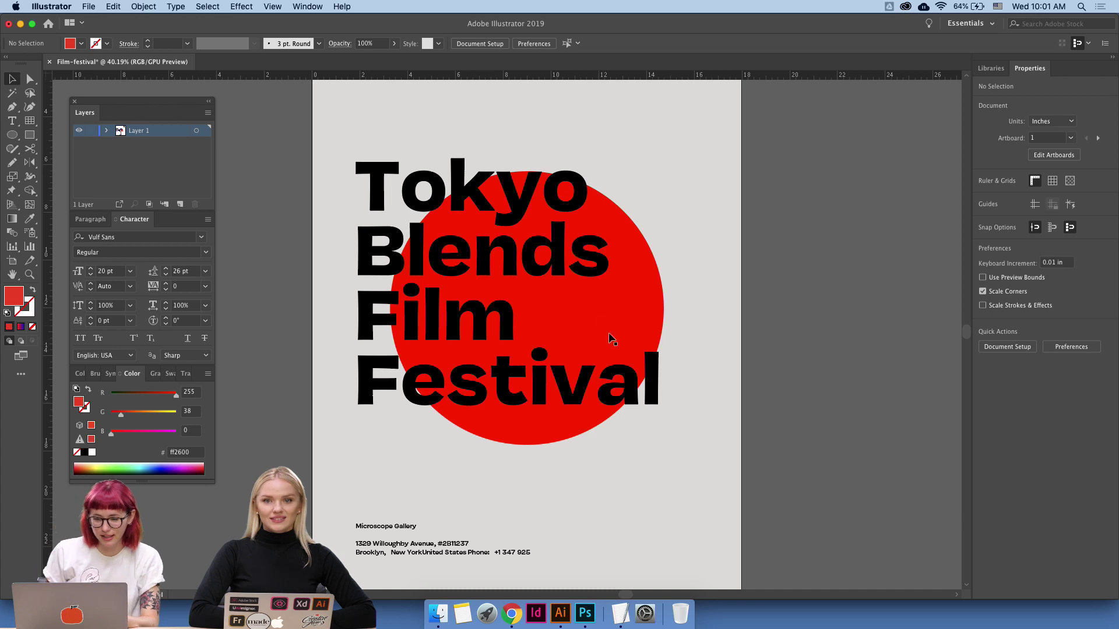
Show the guides and scale the festival title up proportionally to about 265 pt, out to the last column guide.
click(646, 262)
key(cmd+0)
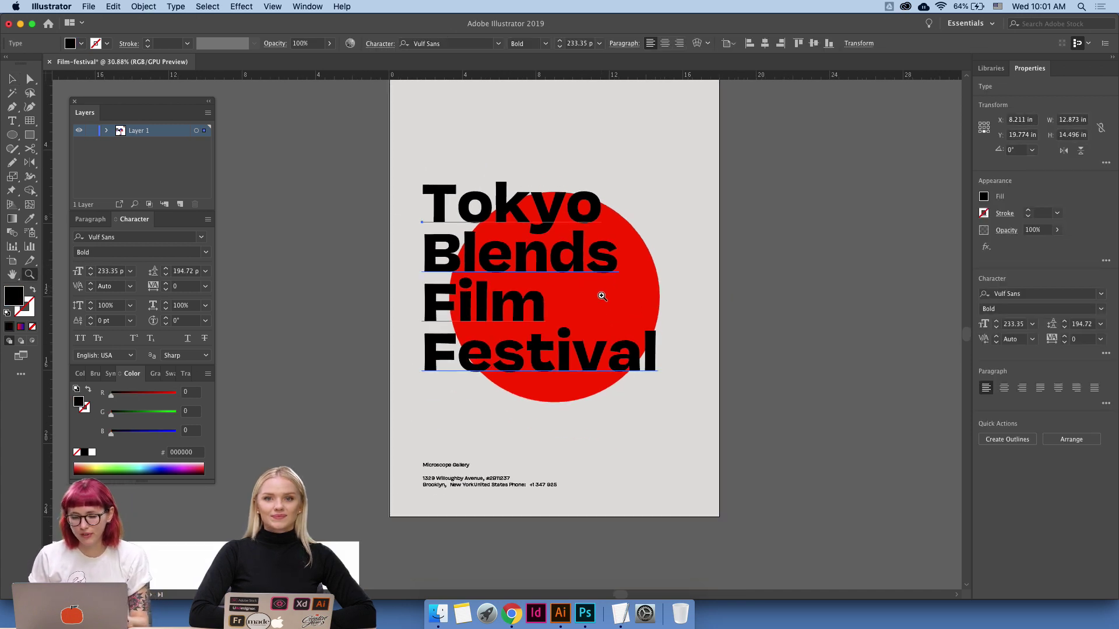
key(cmd+apostrophe)
scroll(642, 249, up, 3)
scroll(641, 249, right, 2)
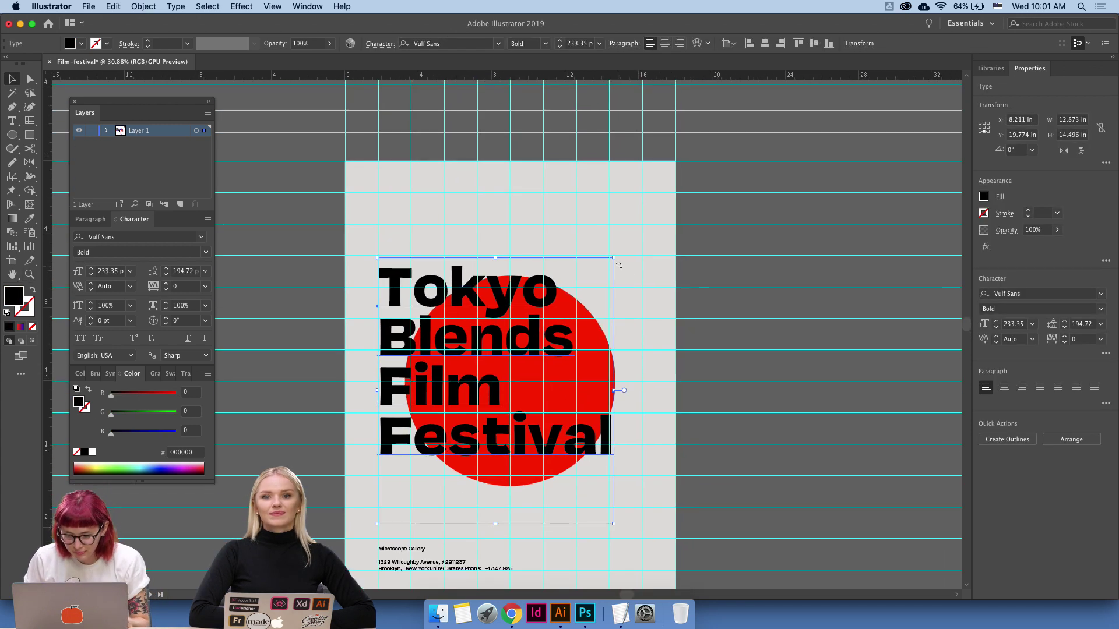
drag(615, 258, 646, 222)
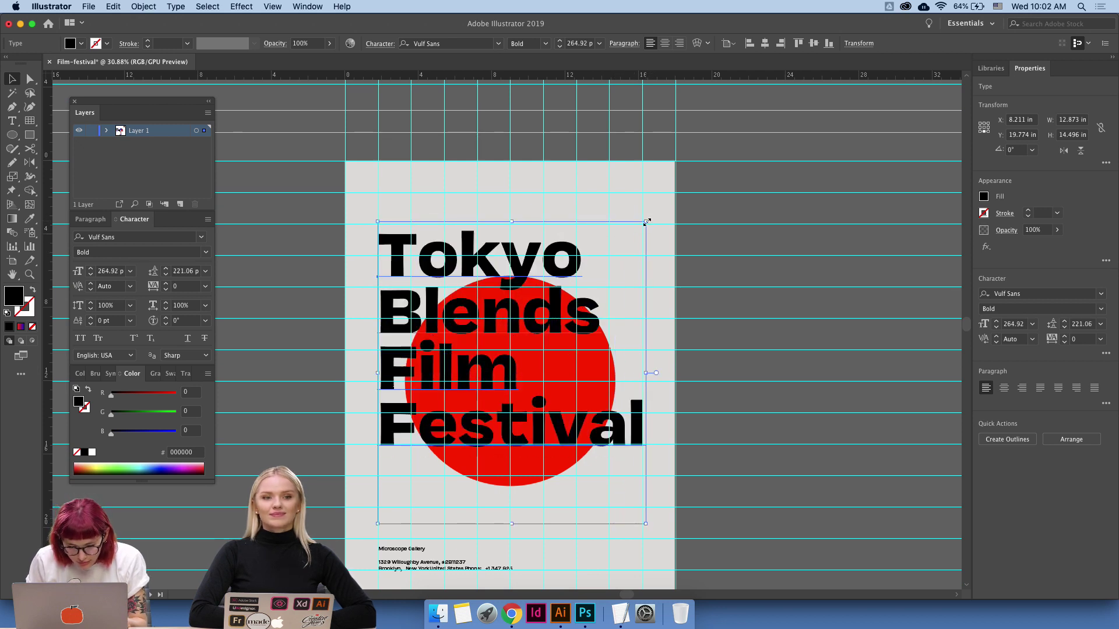
Move the festival title straight down over the red circle to about Y 21.44 in, and deselect it.
key(shift+Down)
key(shift+Down)
key(shift+Down)
key(shift+Down)
key(shift+Down)
key(shift+Down)
key(shift+Down)
key(shift+Down)
key(shift+Down)
key(shift+Down)
key(shift+Down)
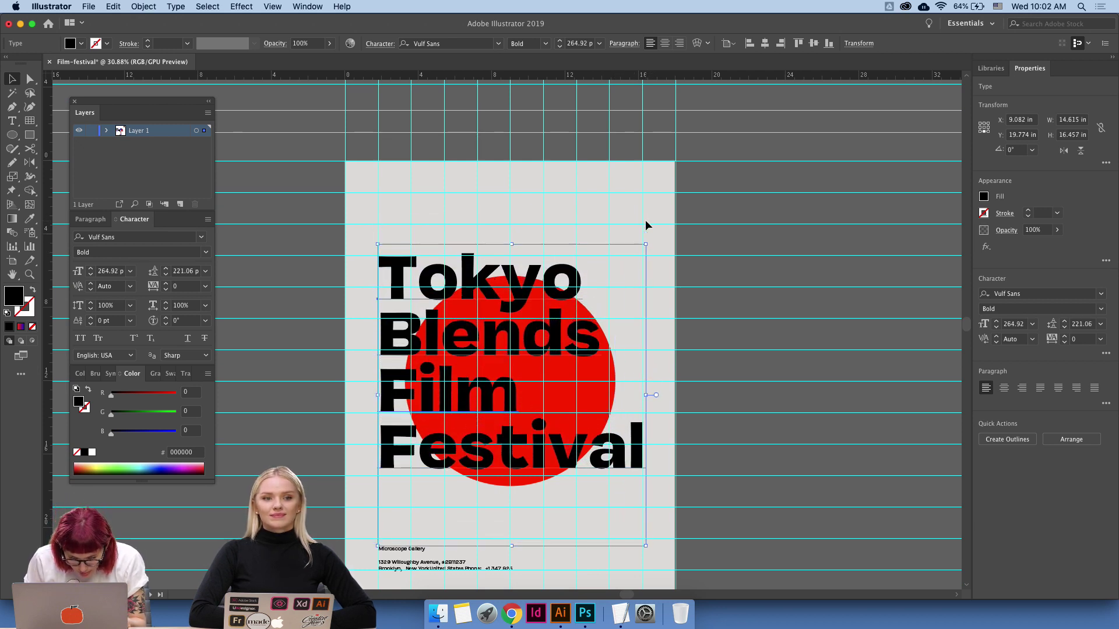
key(shift+Down)
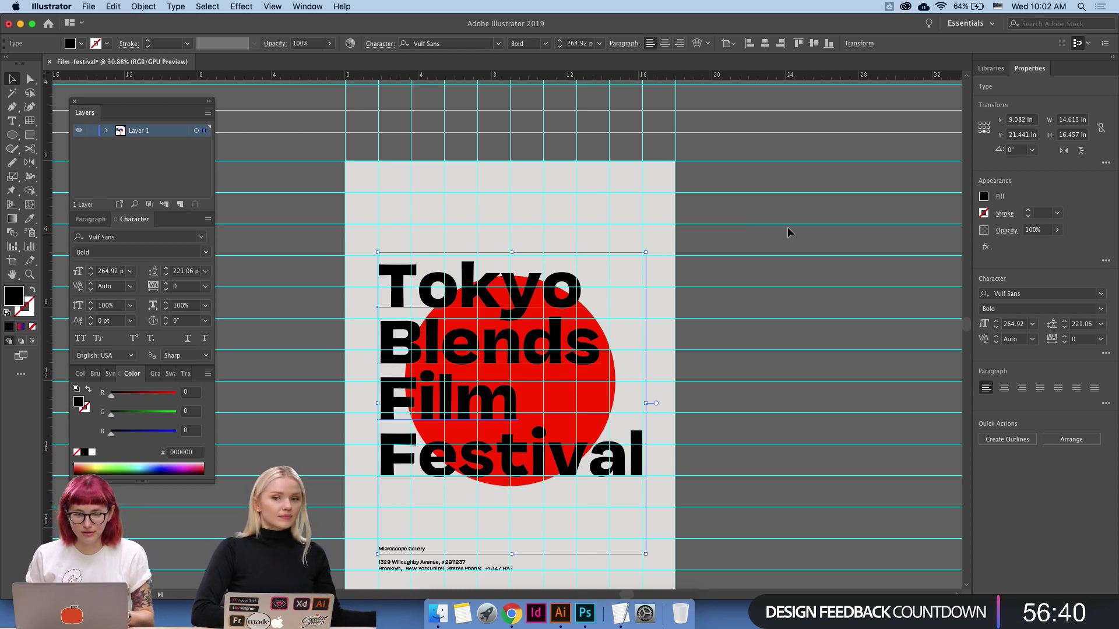
click(775, 245)
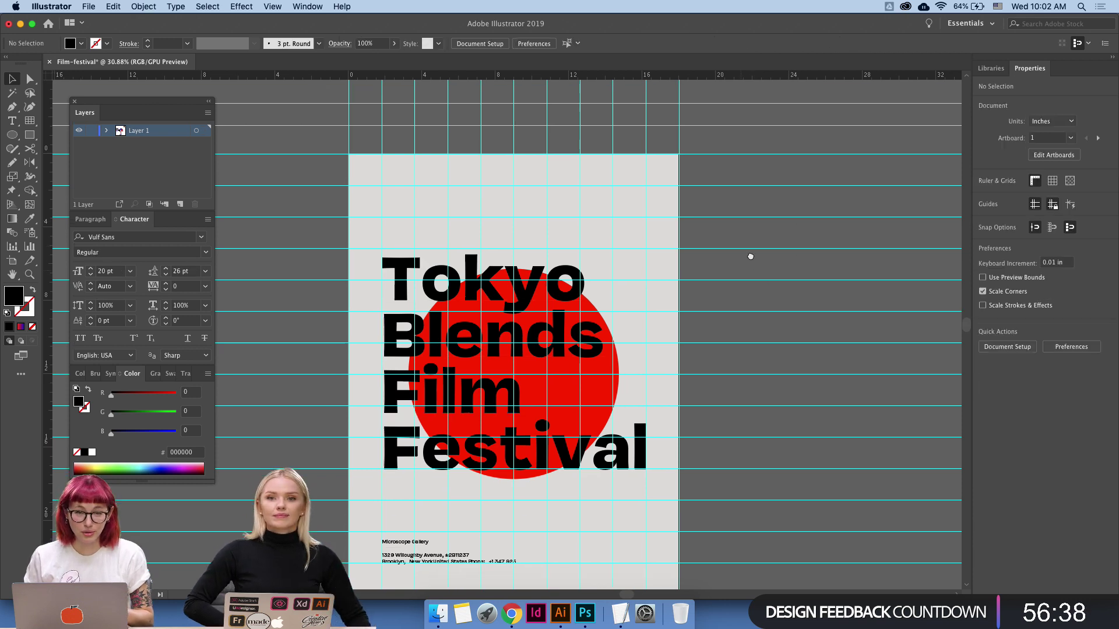
Switch to the Movies document in TextEdit and copy the film title "Akira" from the start of the list.
scroll(752, 260, down, 2)
scroll(751, 260, left, 1)
click(627, 608)
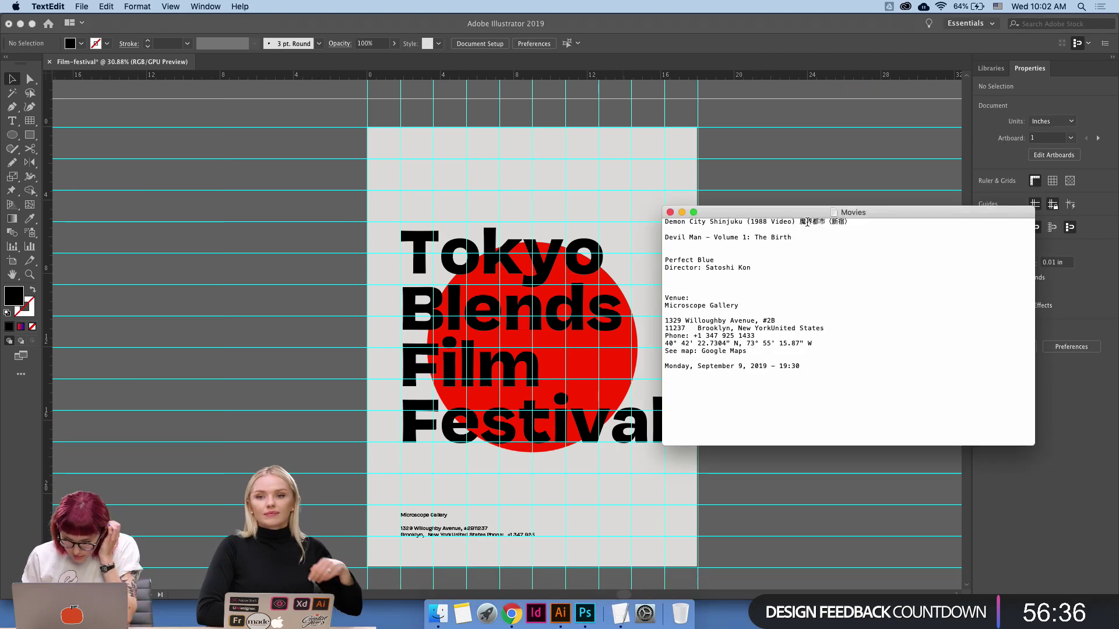
drag(798, 212, 862, 213)
scroll(836, 283, up, 15)
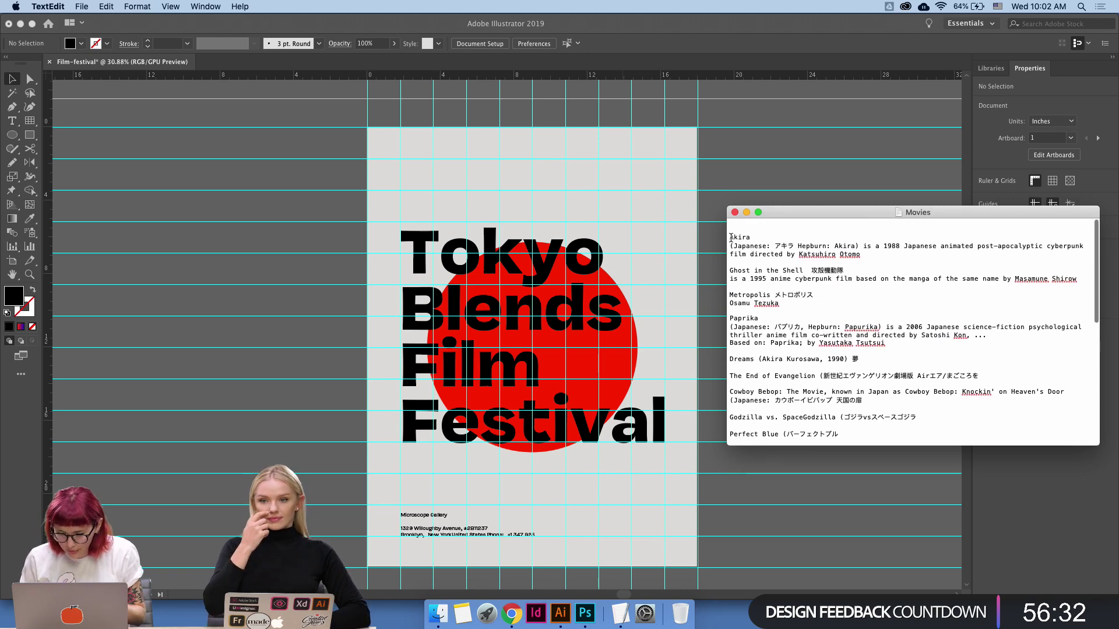
drag(730, 238, 751, 238)
key(super+c)
Return to the Illustrator poster and paste "Akira" as new text in the empty area above the title's right end.
click(667, 173)
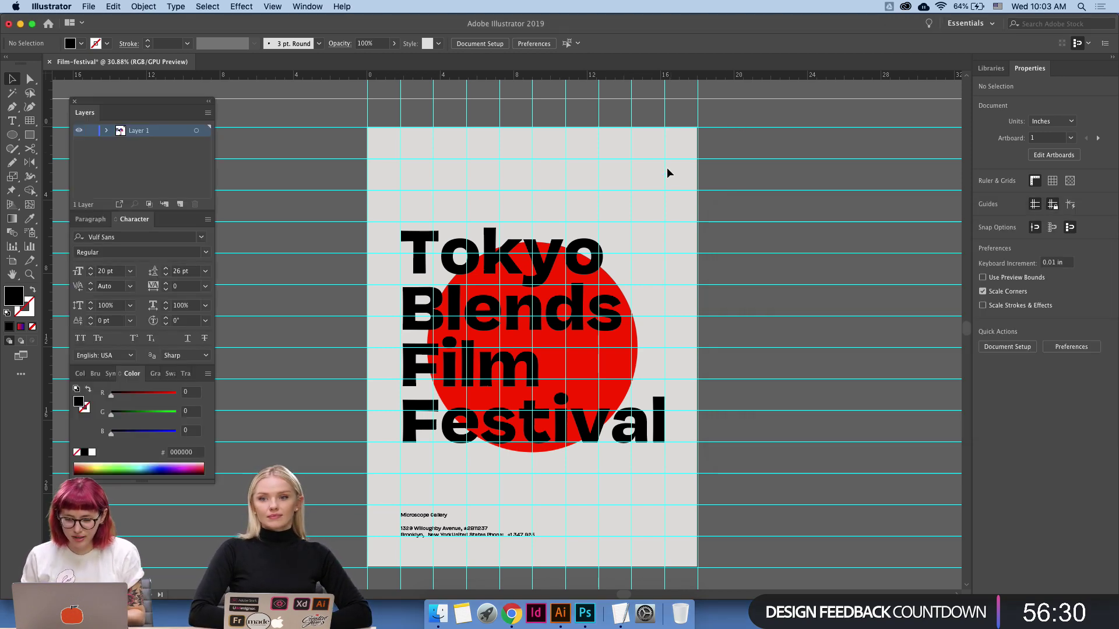
key(t)
scroll(596, 218, up, 5)
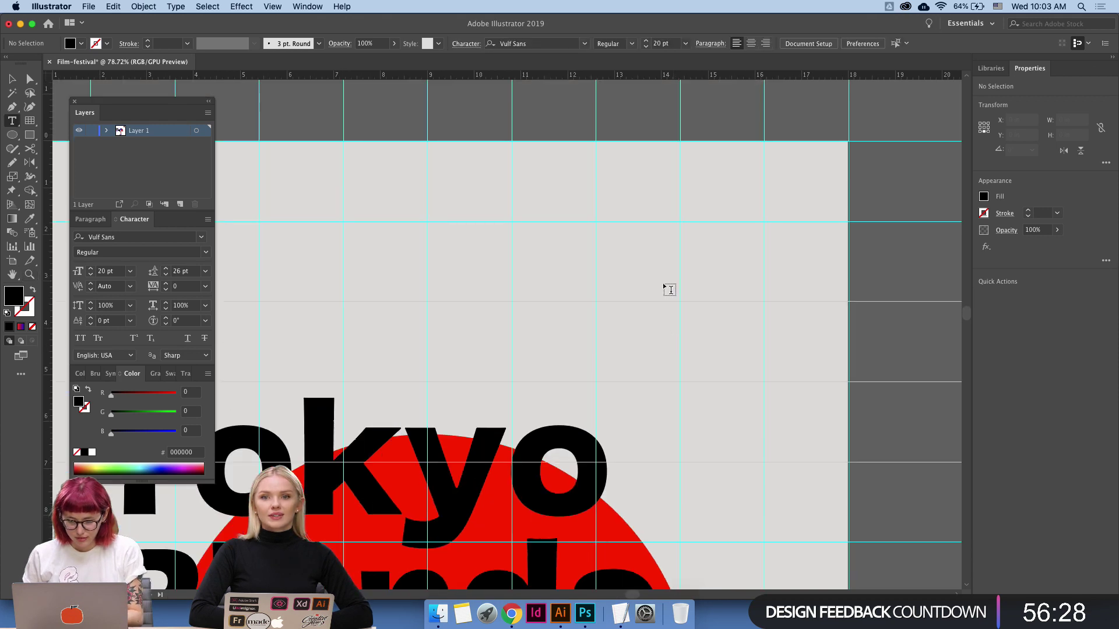
click(625, 261)
key(super+v)
key(Escape)
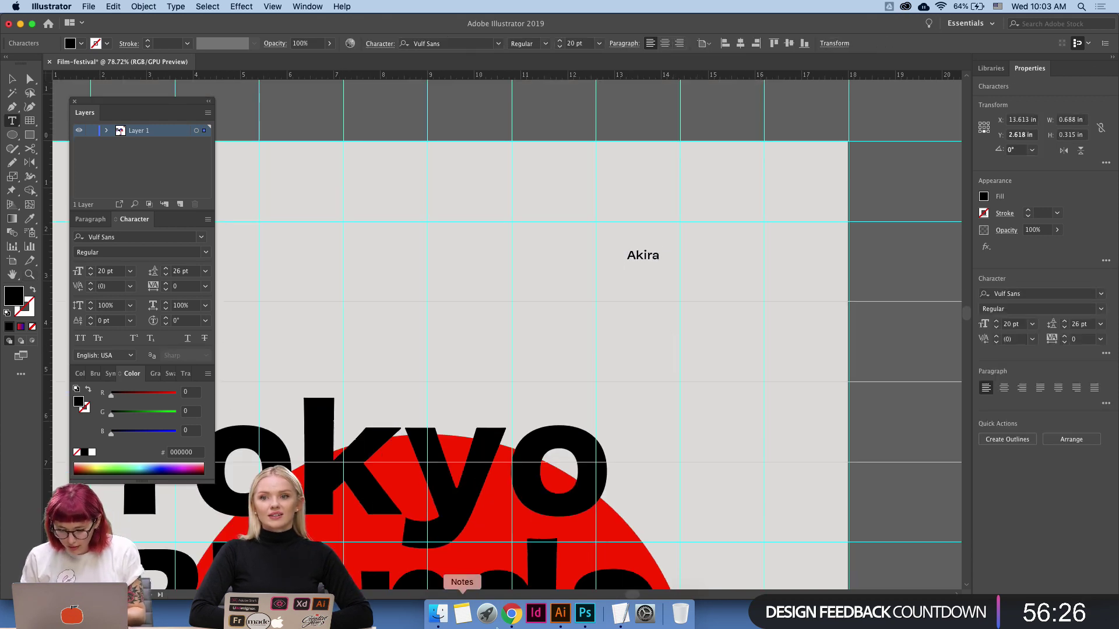
Copy the Japanese title "アキラ" from the Akira entry in the TextEdit Movies document.
click(621, 614)
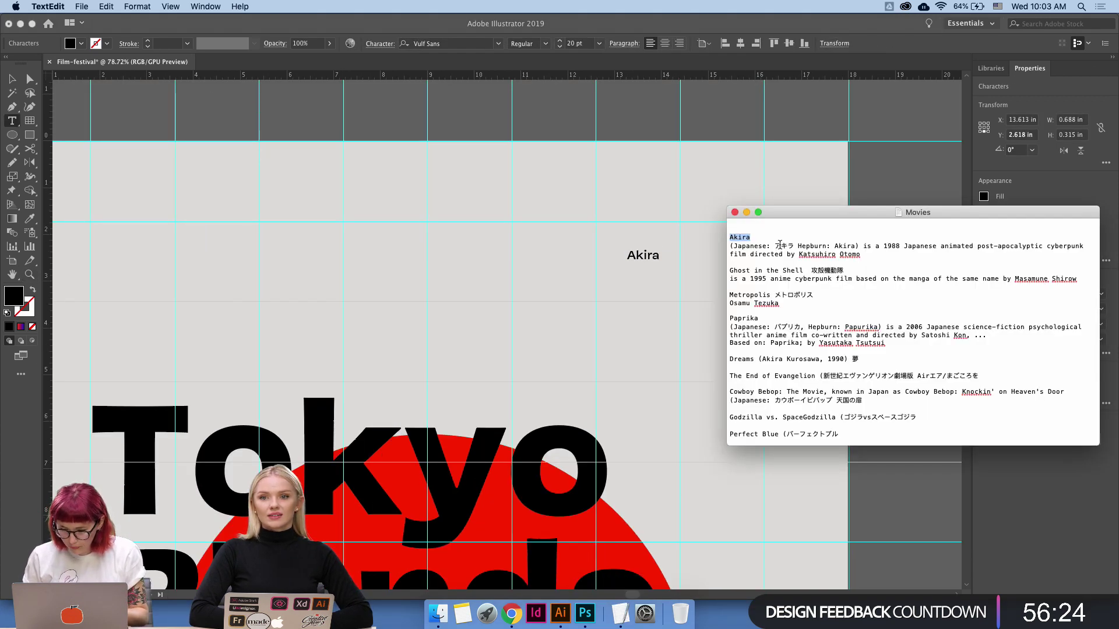
drag(776, 246, 795, 245)
key(super+c)
click(666, 264)
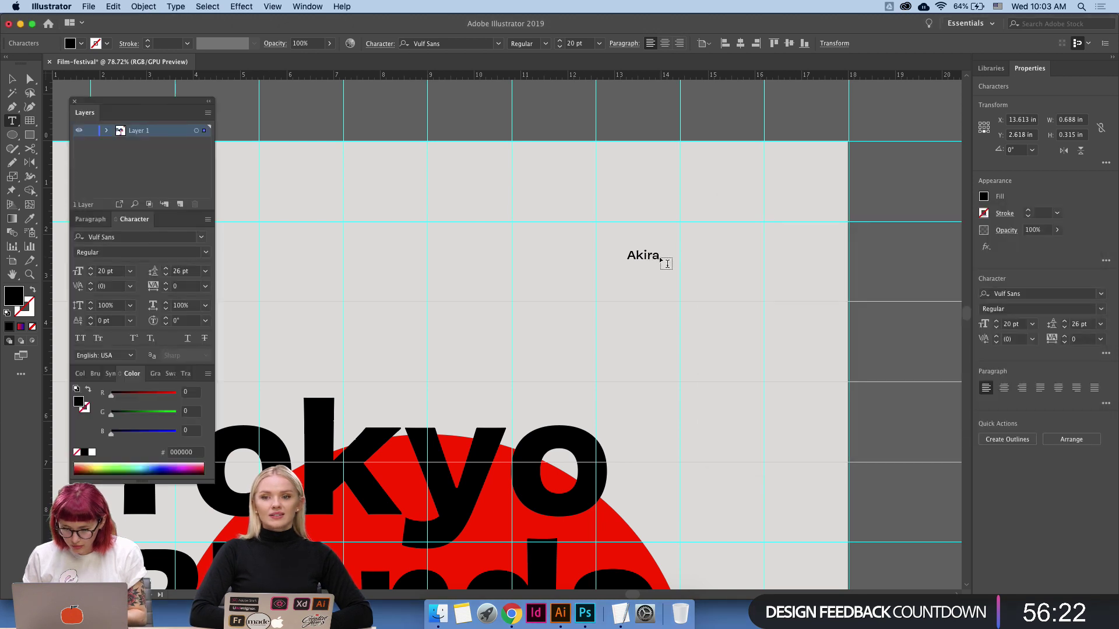
key(super+v)
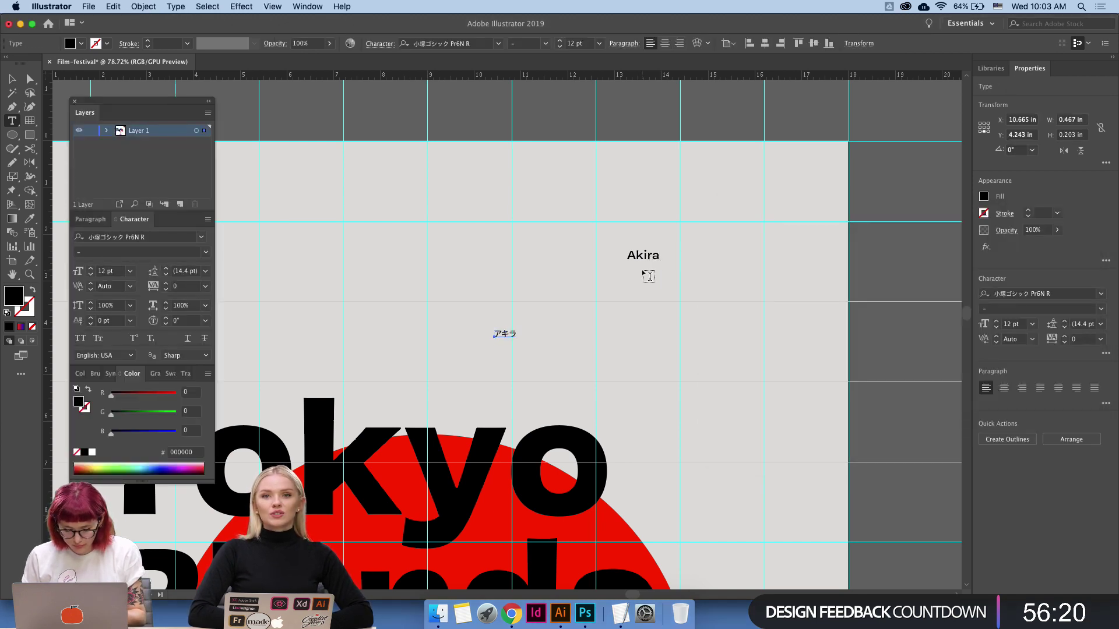
key(super+z)
Paste "アキラ" on a new line below "Akira" in the same text object on the poster.
click(658, 253)
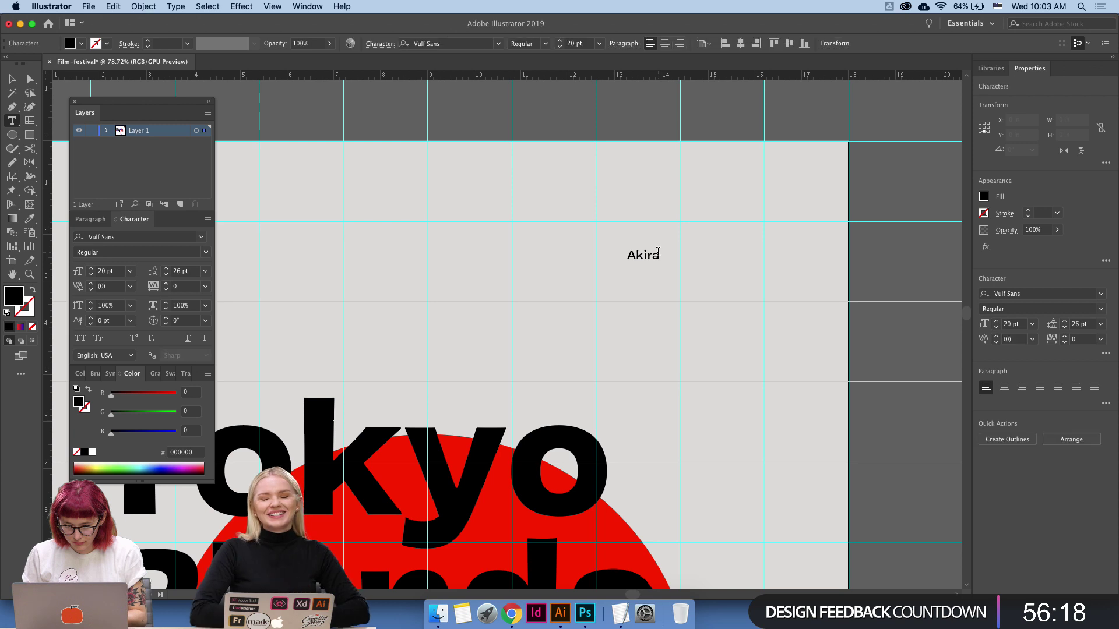
key(Return)
key(super+v)
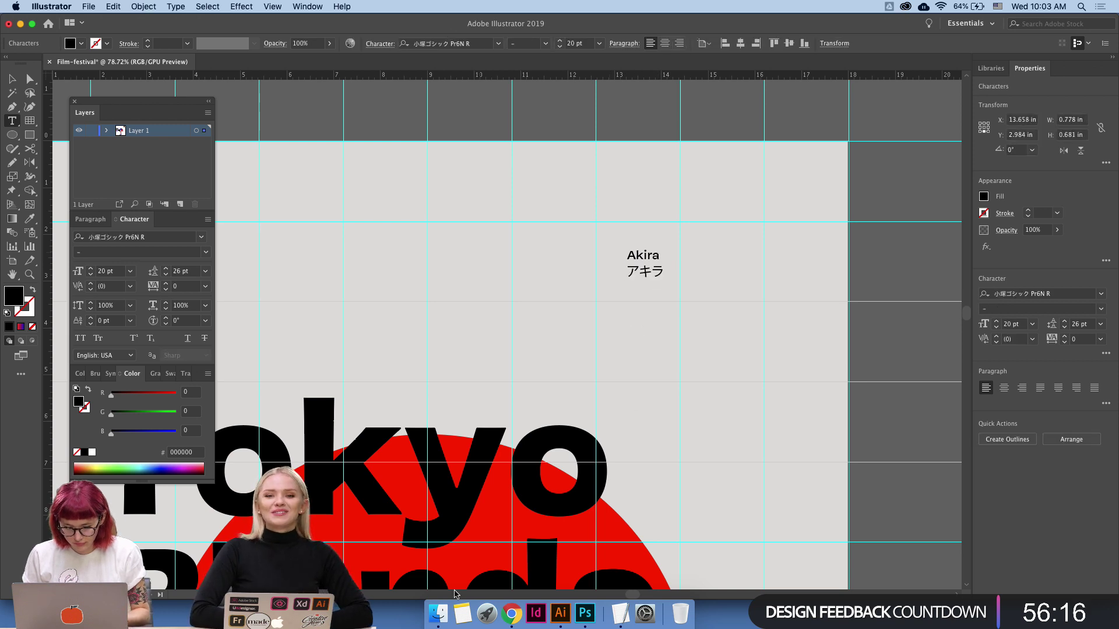
Copy the director's name from the Akira entry in the TextEdit Movies document.
click(620, 613)
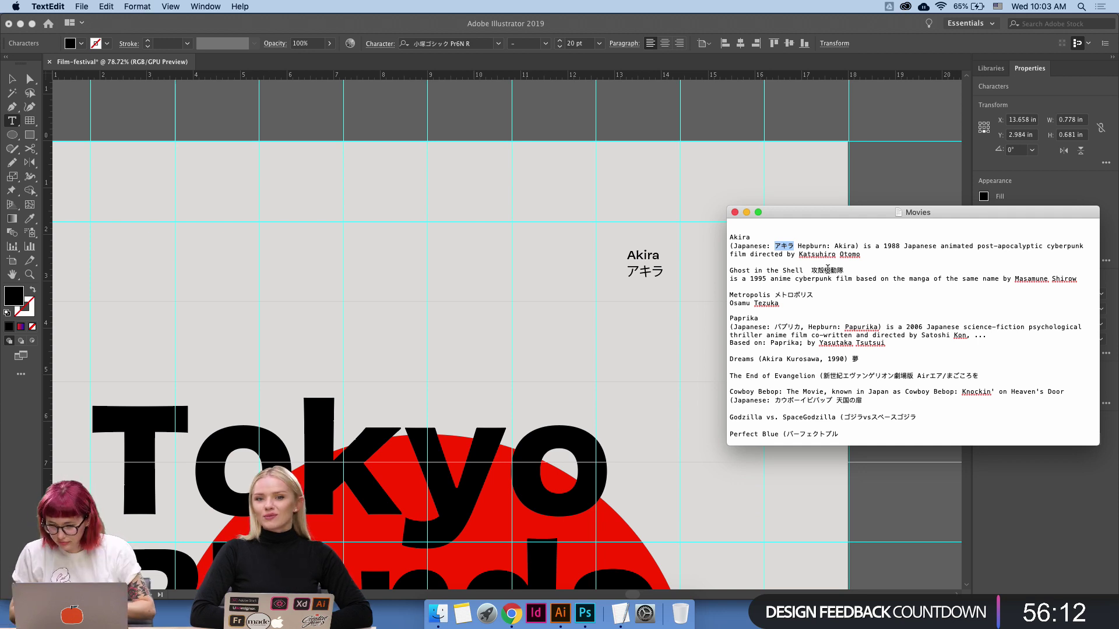
drag(799, 254, 860, 255)
key(super+c)
Return to the poster and bring "アキラ" up onto the same line as "Akira", separated by a space.
click(657, 267)
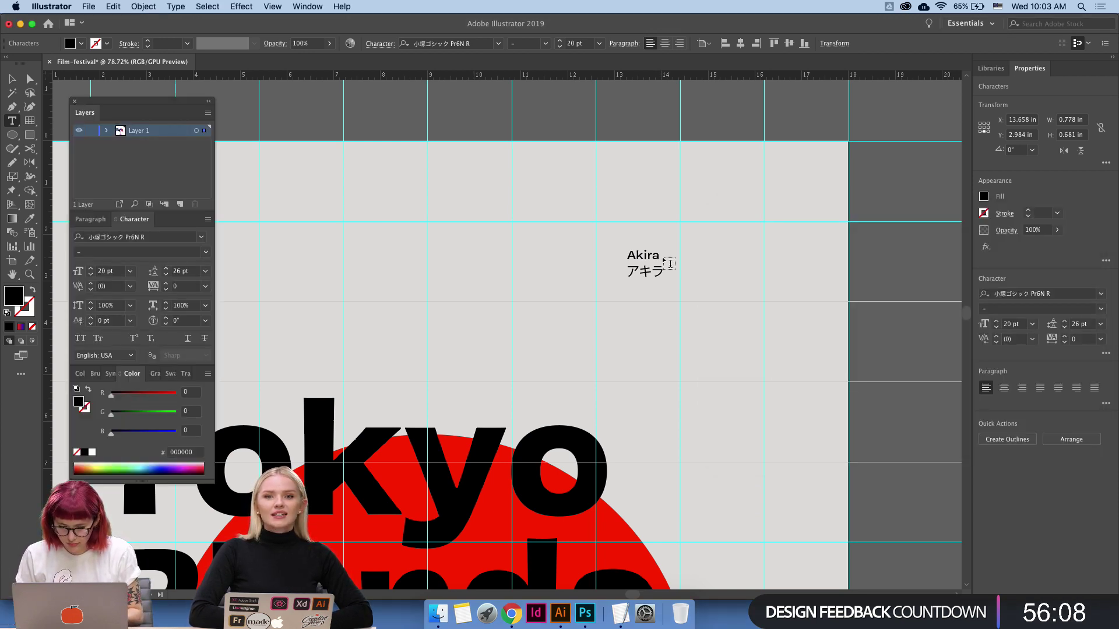
click(659, 255)
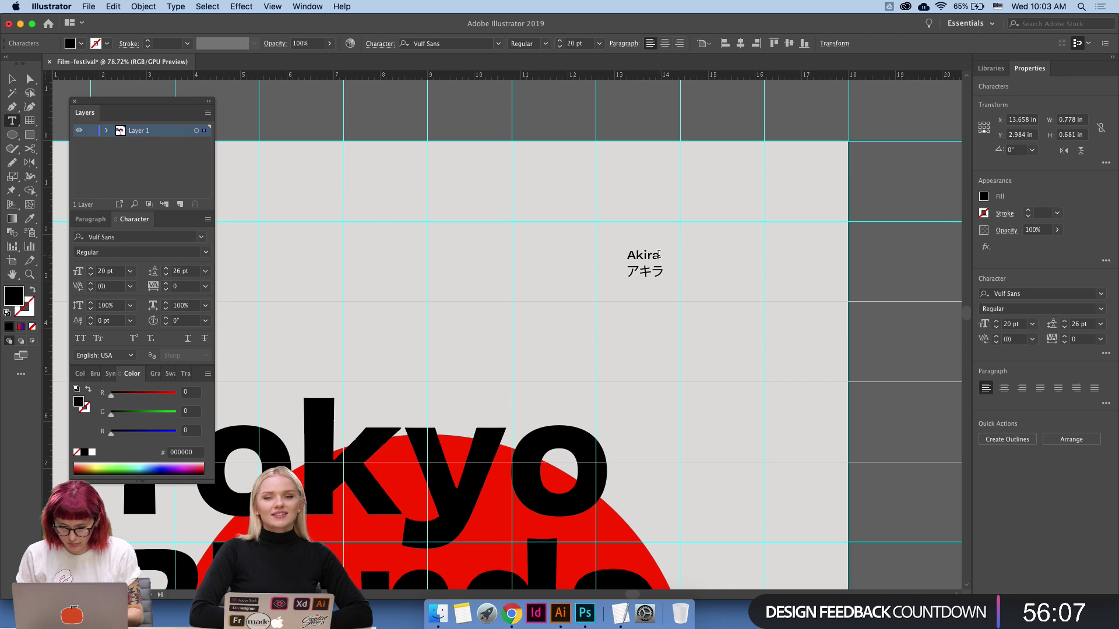
key(Escape)
click(630, 271)
key(BackSpace)
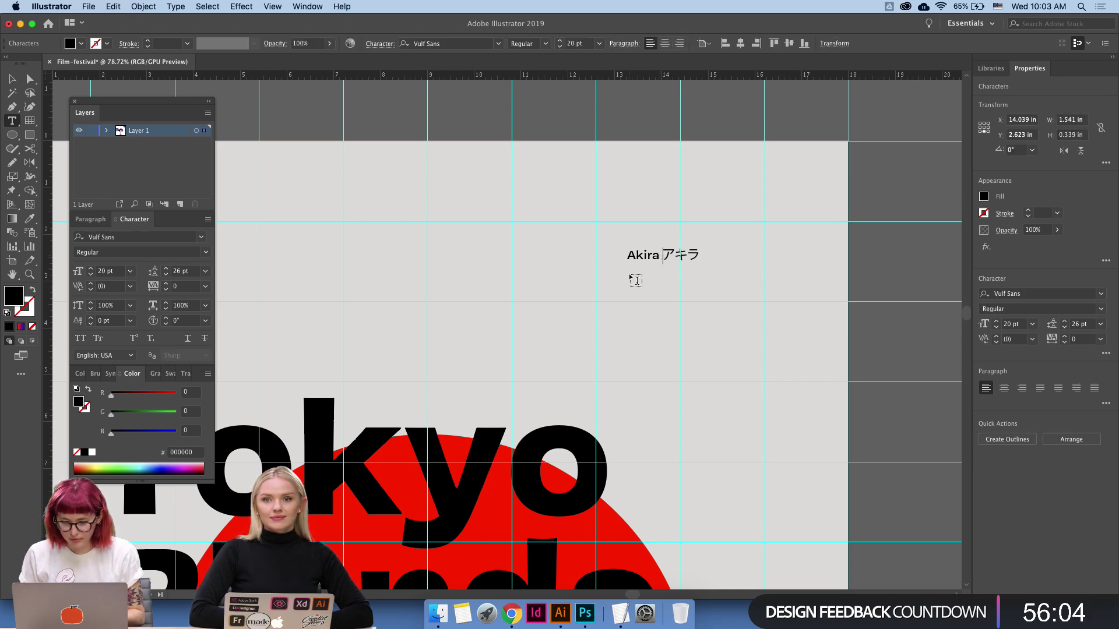
Paste the copied director's name on a new line below "Akira アキラ" on the poster.
key(Return)
key(super+v)
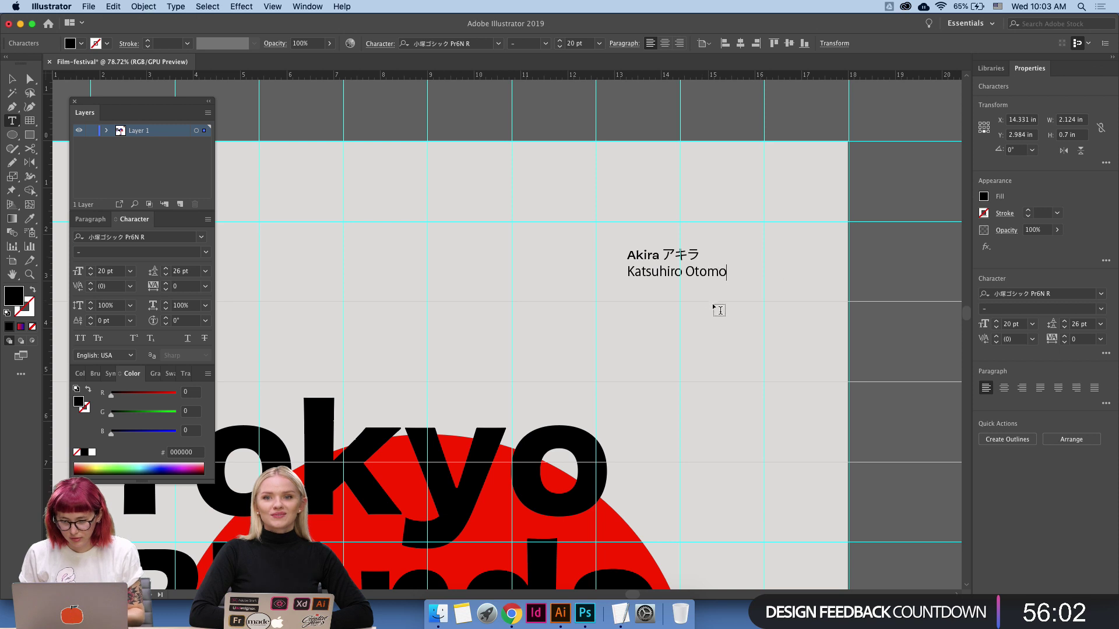
click(438, 613)
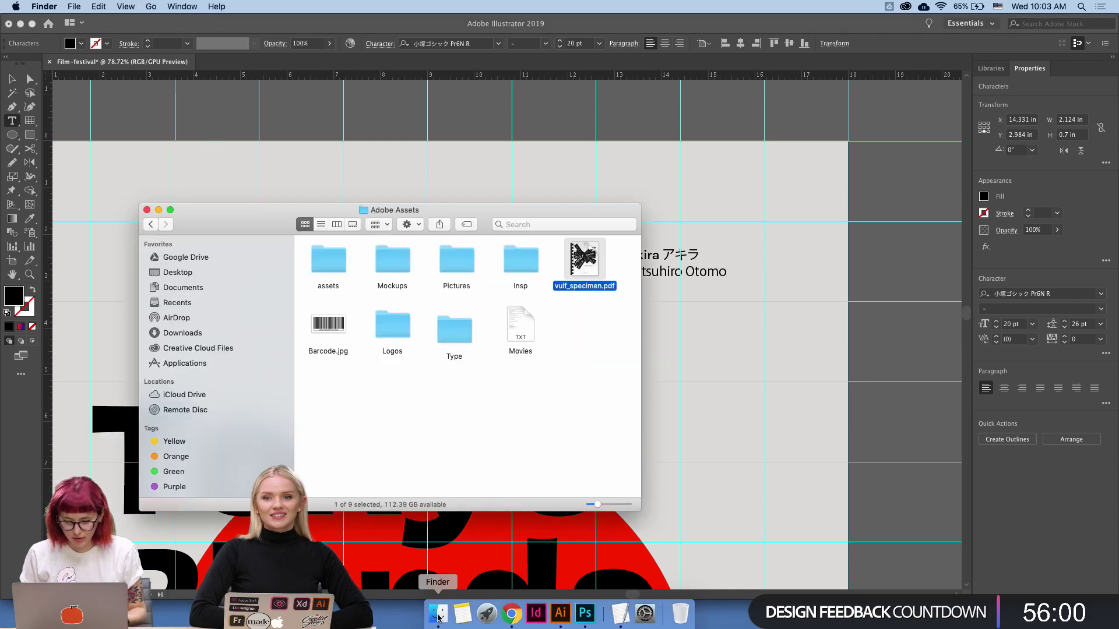
click(677, 402)
Copy "Ghost in the Shell" from the TextEdit Movies document and paste it into the poster's film list, one blank line below the Akira entry.
click(621, 613)
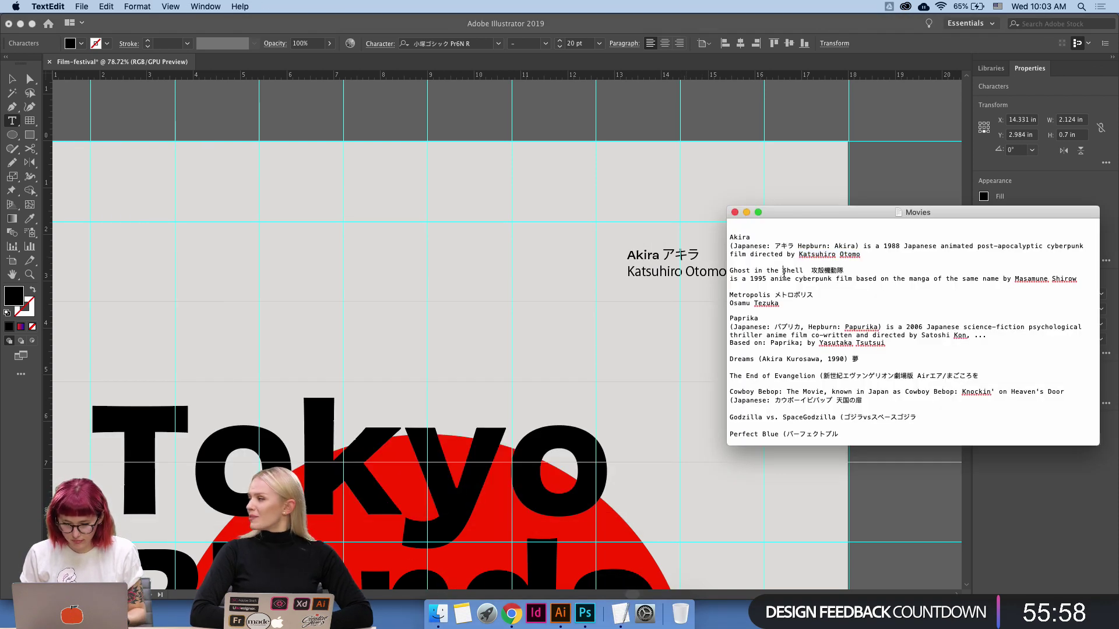
drag(803, 271, 729, 269)
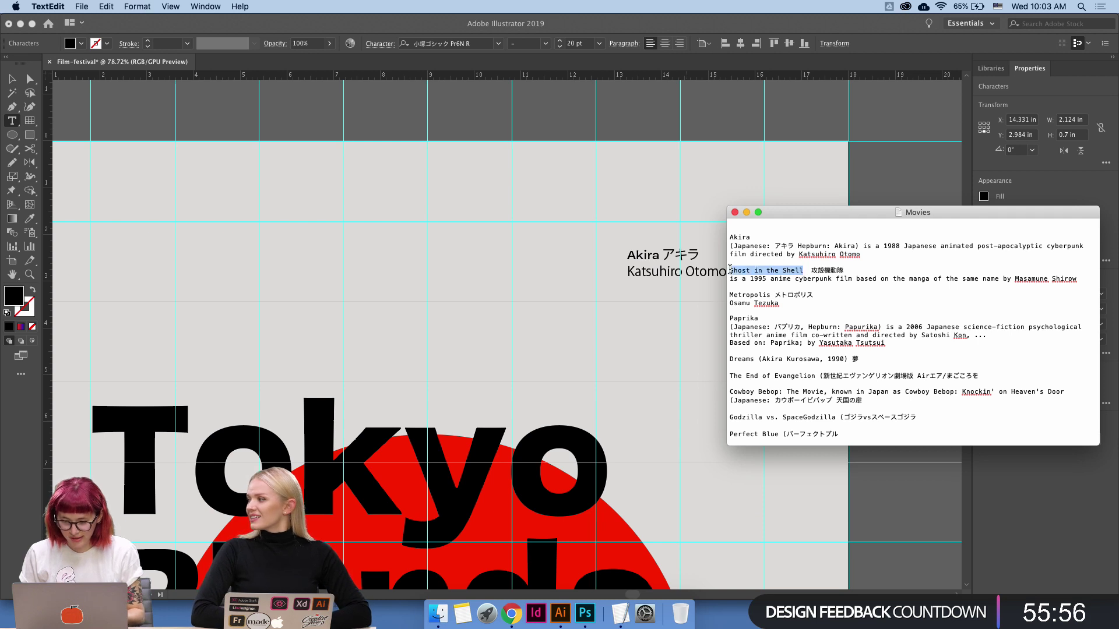
click(708, 280)
click(725, 272)
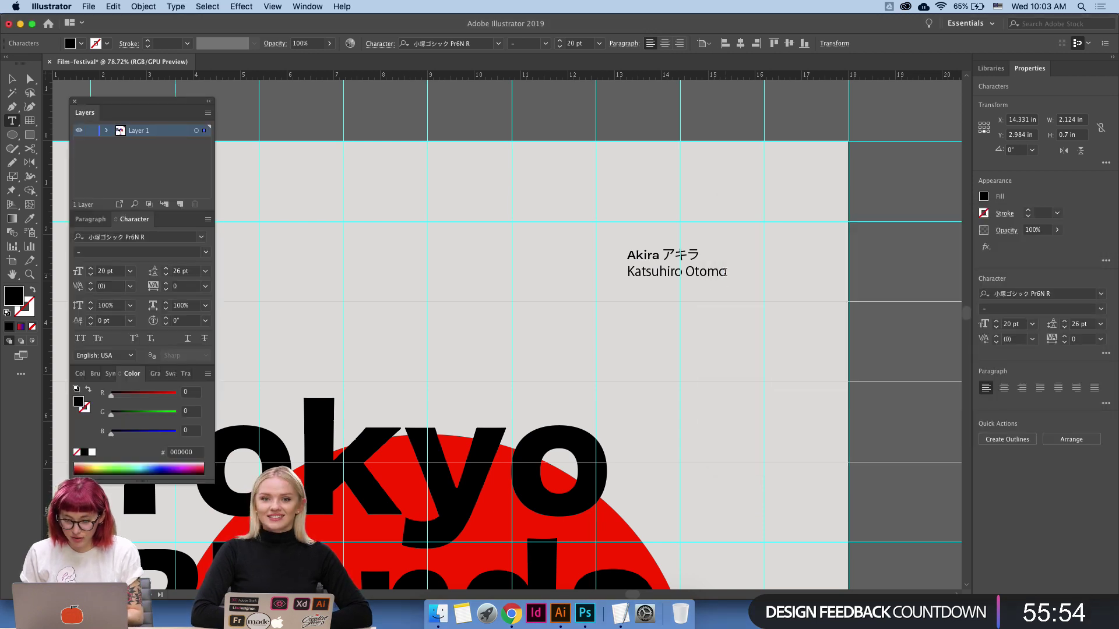
key(Return)
key(Return)
key(super+v)
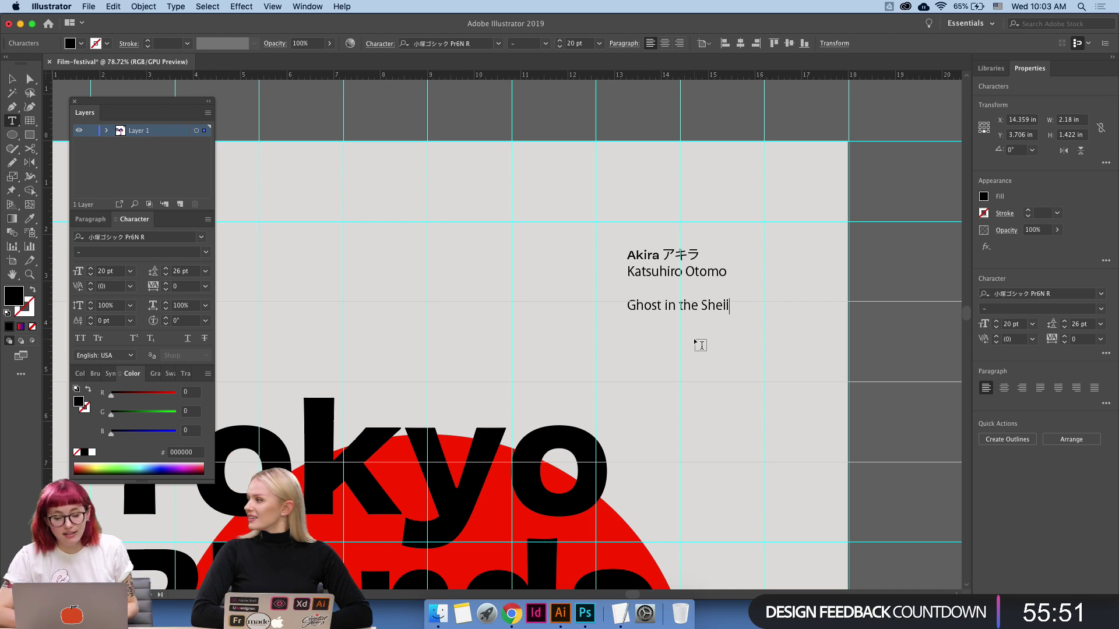
Copy "攻殻機動隊" from the Movies document and paste it after "Ghost in the Shell" on the same line, separated by a space.
click(620, 613)
drag(809, 272, 846, 272)
click(710, 322)
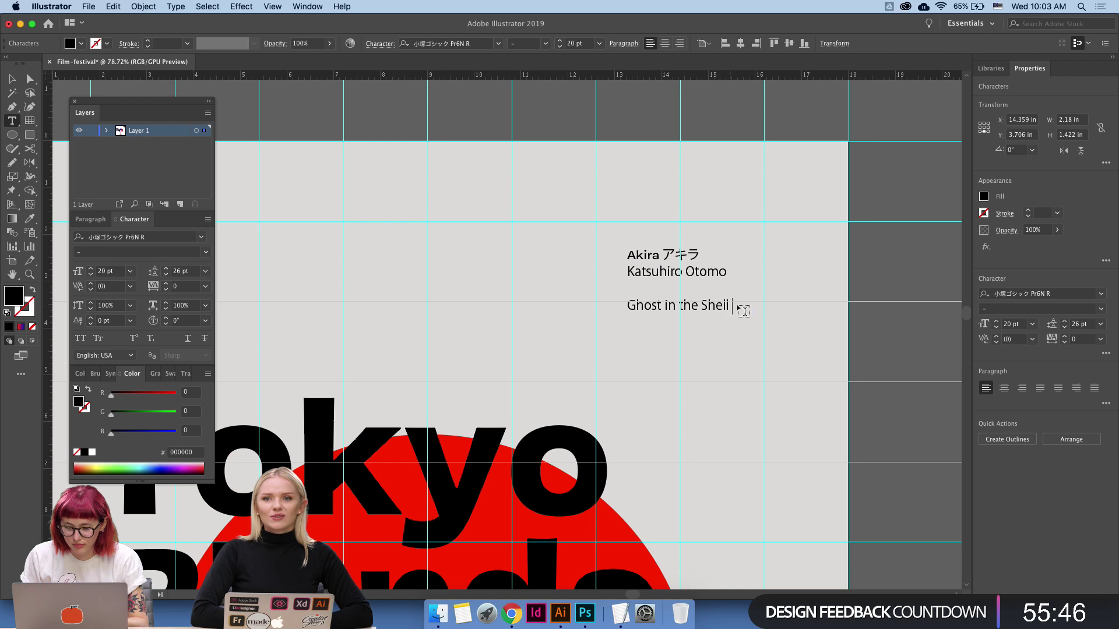
key(super+v)
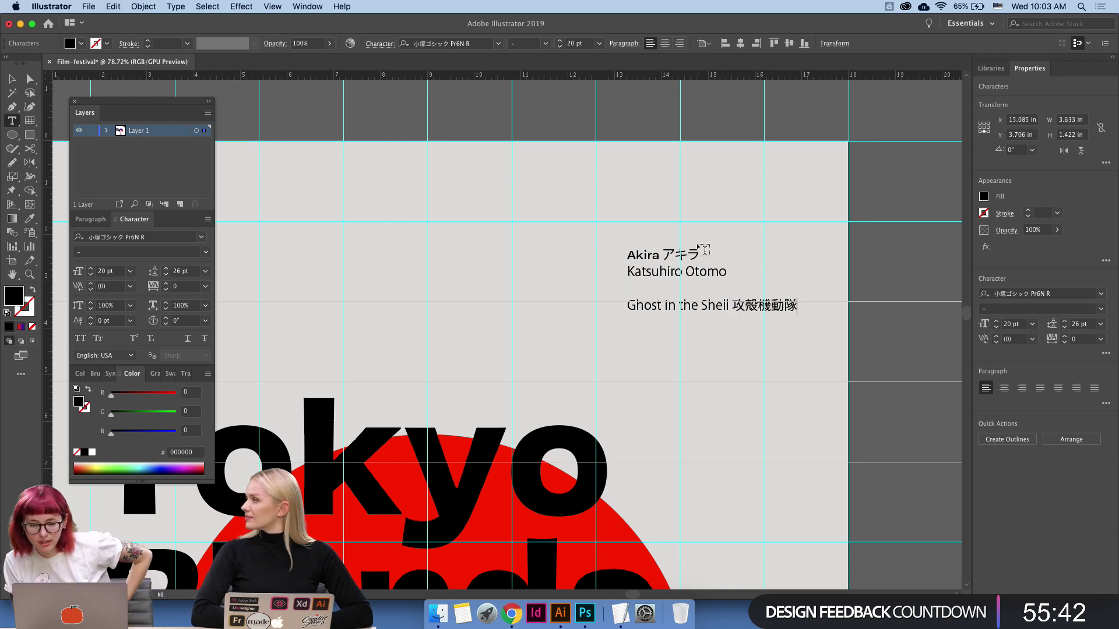
Copy the manga author's name from the Ghost in the Shell entry in the Movies document and paste it on the line below that title.
key(Return)
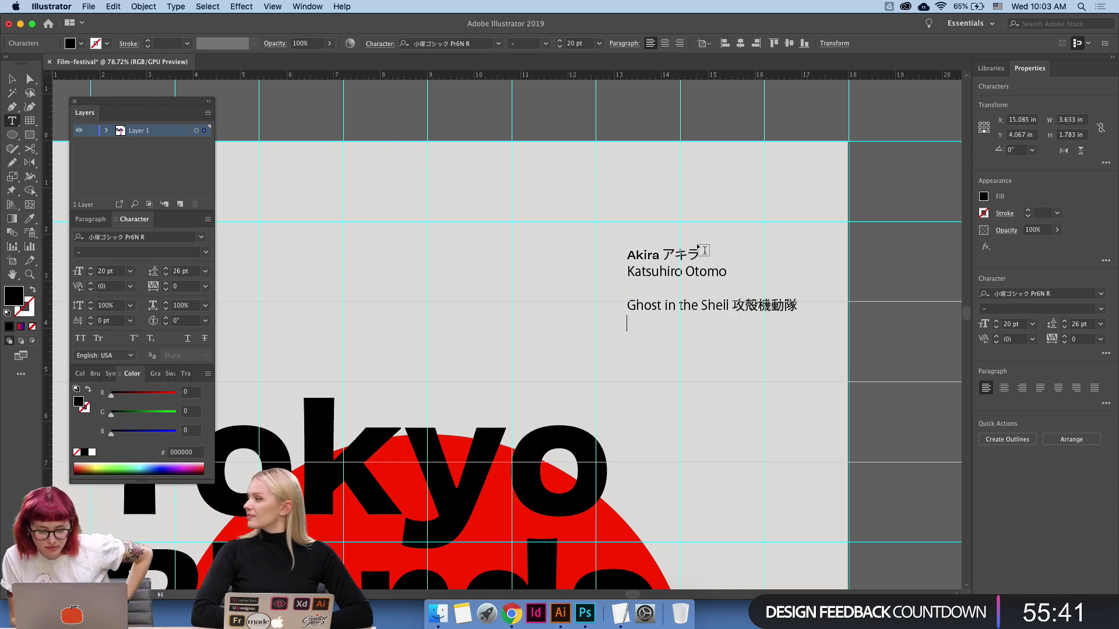
click(613, 625)
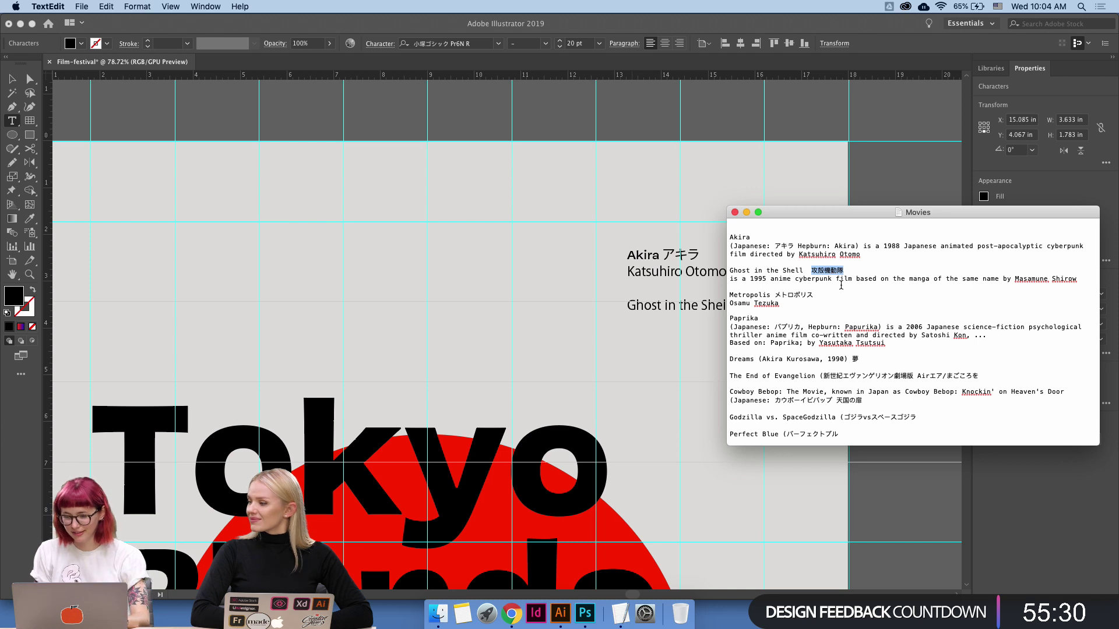
drag(821, 288, 728, 293)
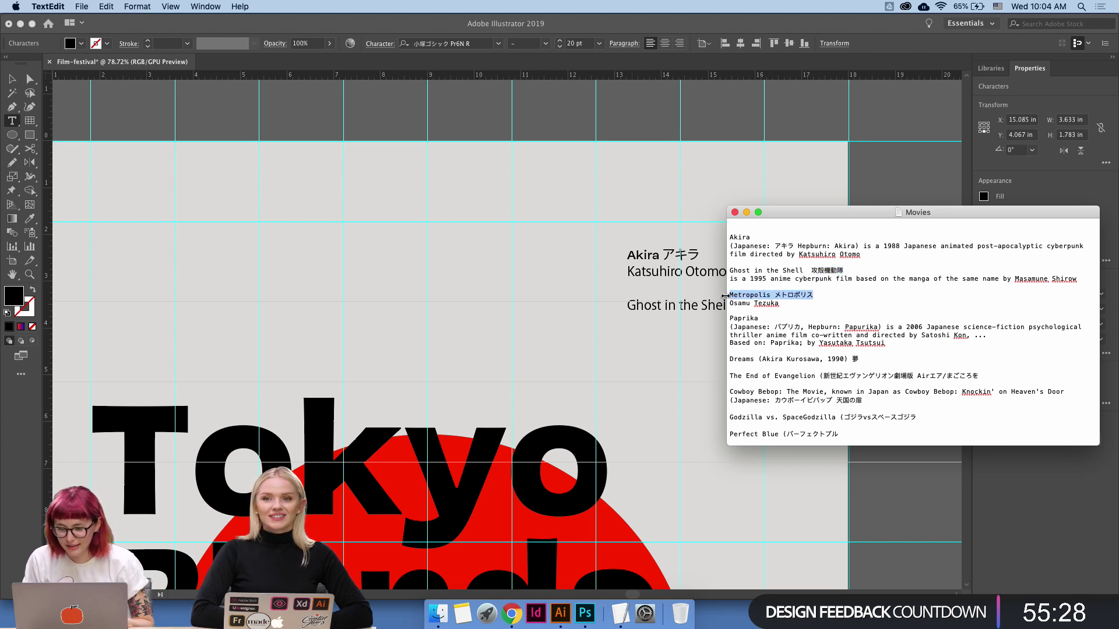
mouse_move(1015, 279)
mouse_down()
mouse_move(1078, 279)
mouse_move(1017, 274)
mouse_move(1077, 280)
mouse_move(1020, 283)
mouse_up()
click(1078, 284)
click(1029, 283)
click(1077, 281)
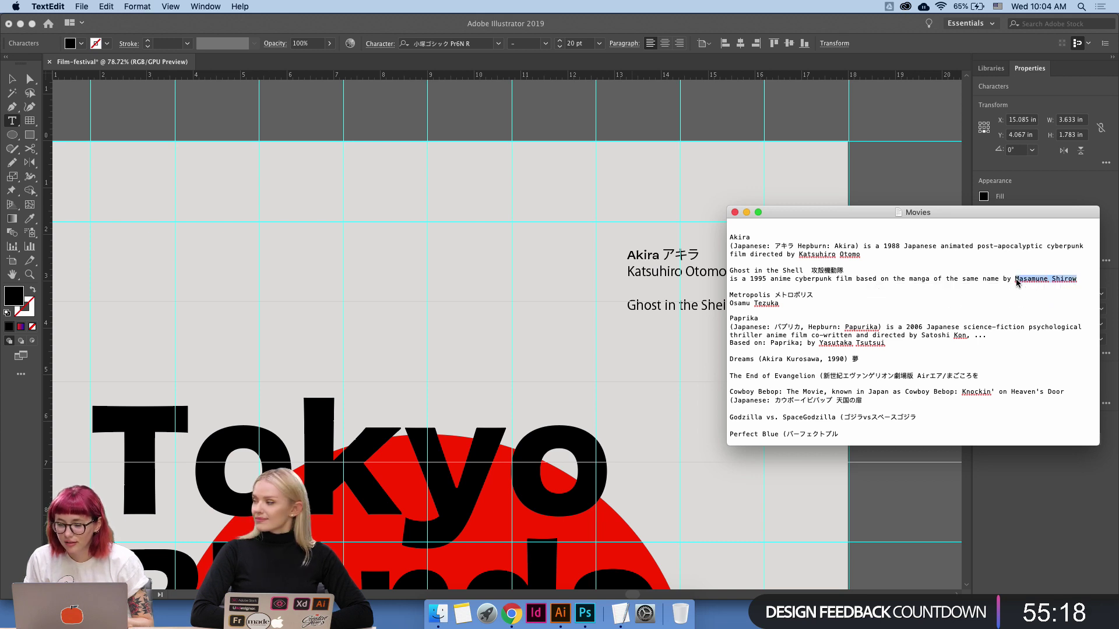
key(super+c)
click(716, 298)
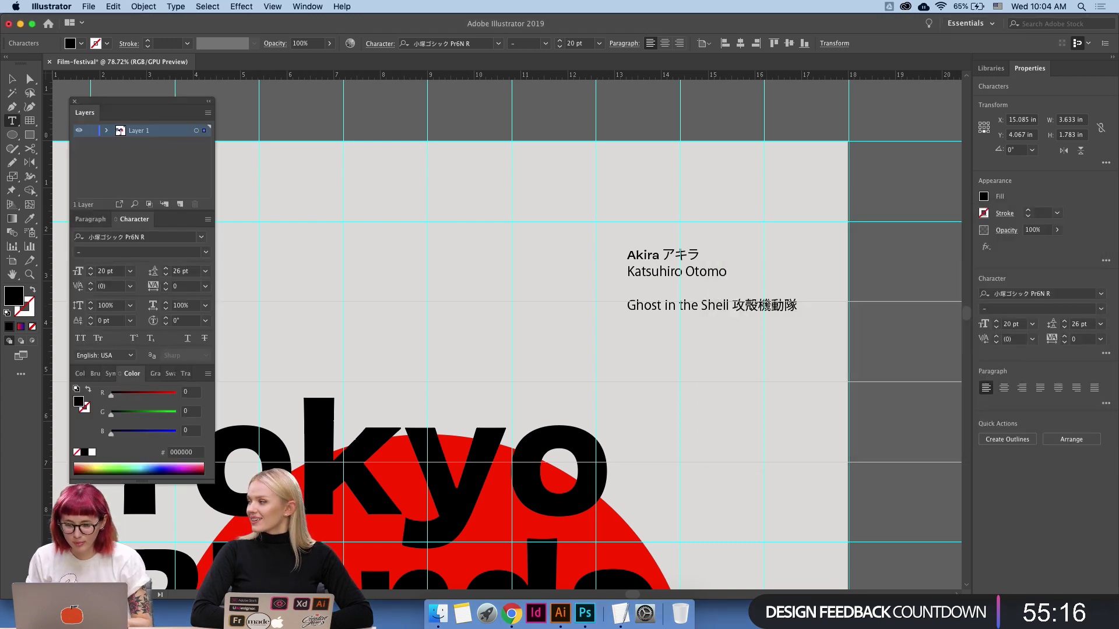
key(Return)
key(super+v)
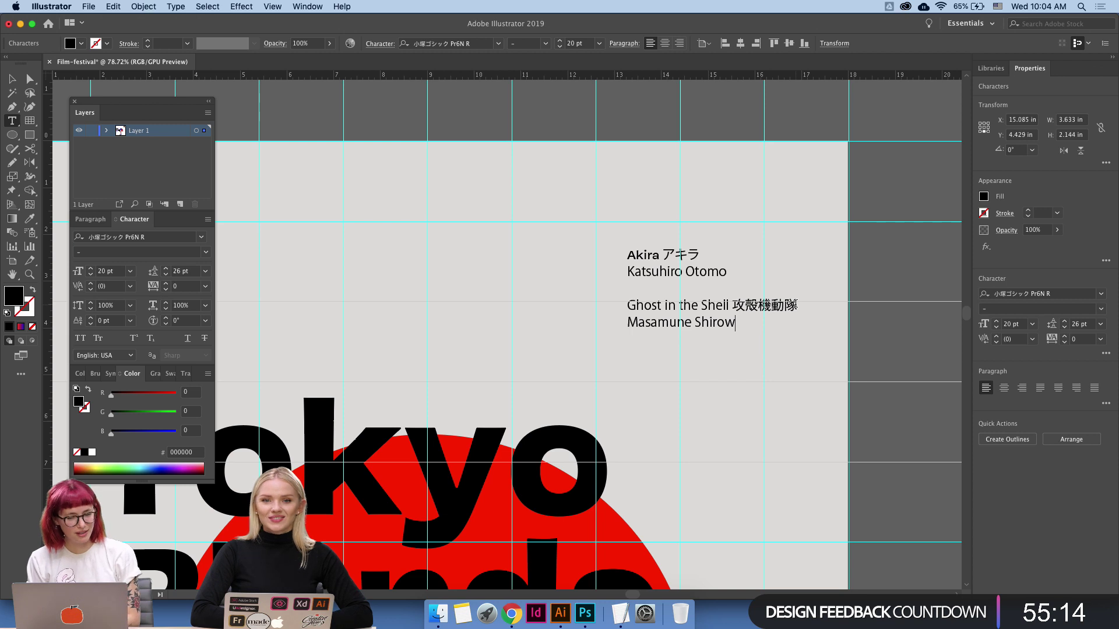
Copy "Metropolis メトロポリス" from the Movies document and paste it one blank line below the Ghost in the Shell entry on the poster.
key(Return)
key(Return)
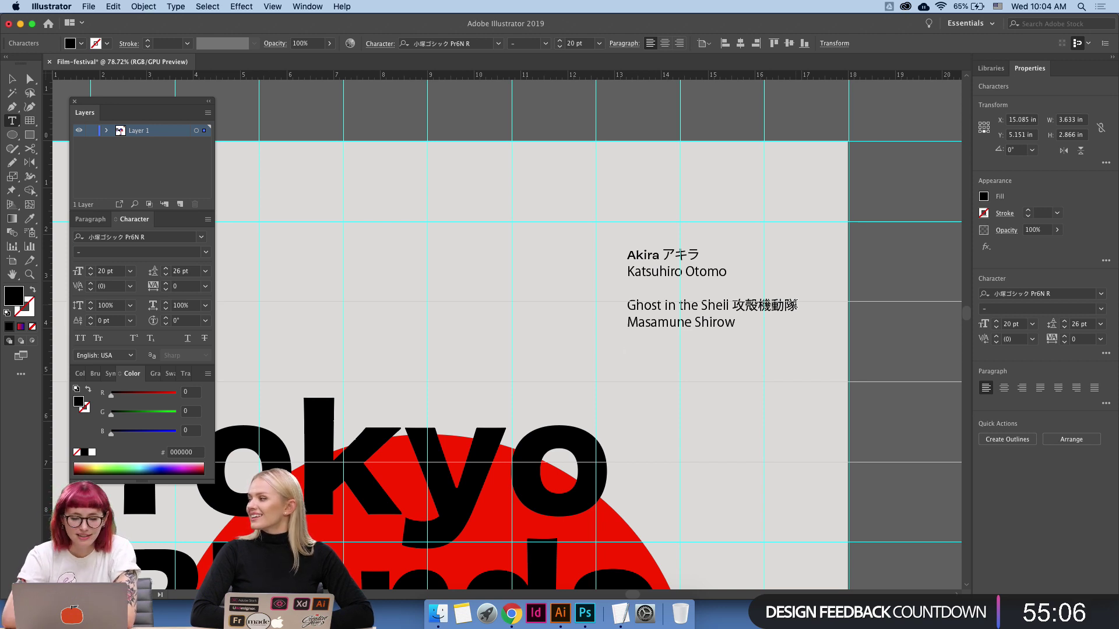
click(620, 621)
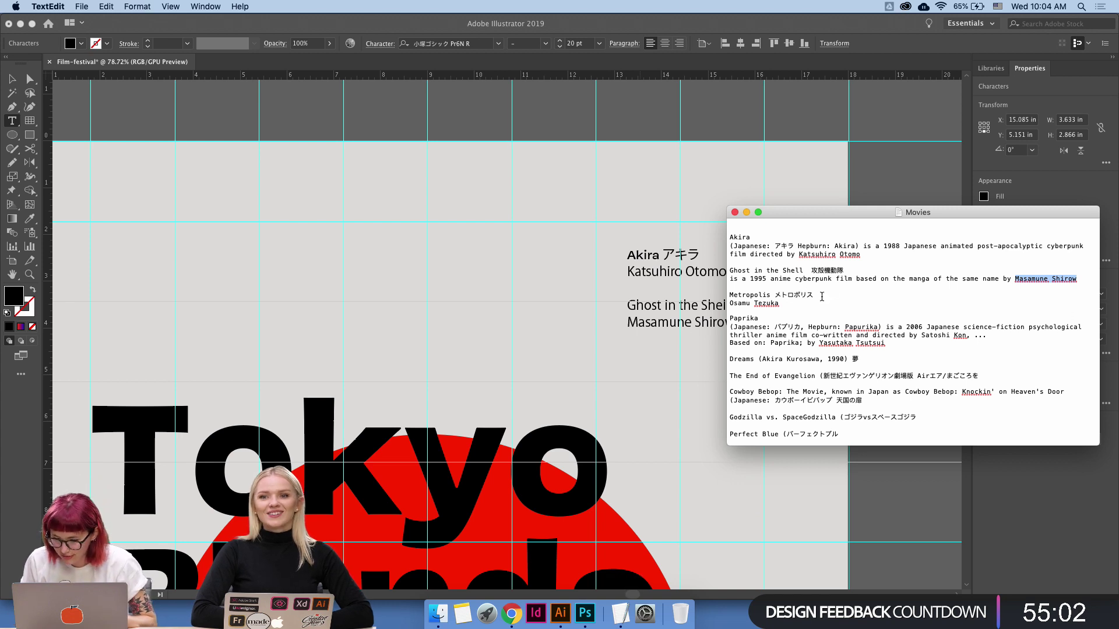
drag(815, 296, 728, 295)
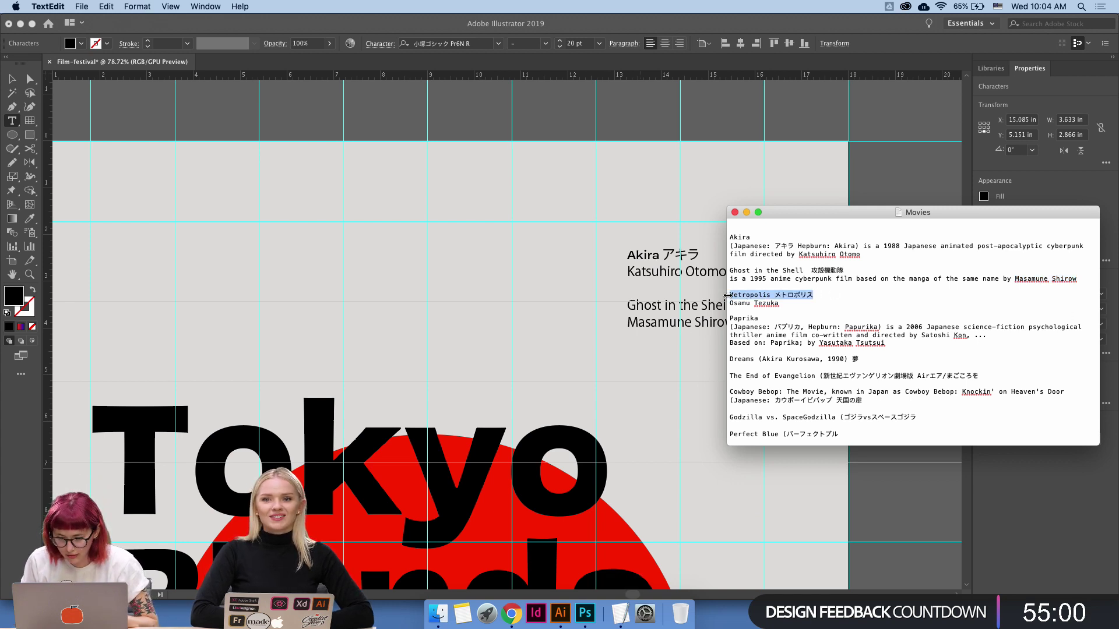
click(721, 330)
key(Return)
key(super+v)
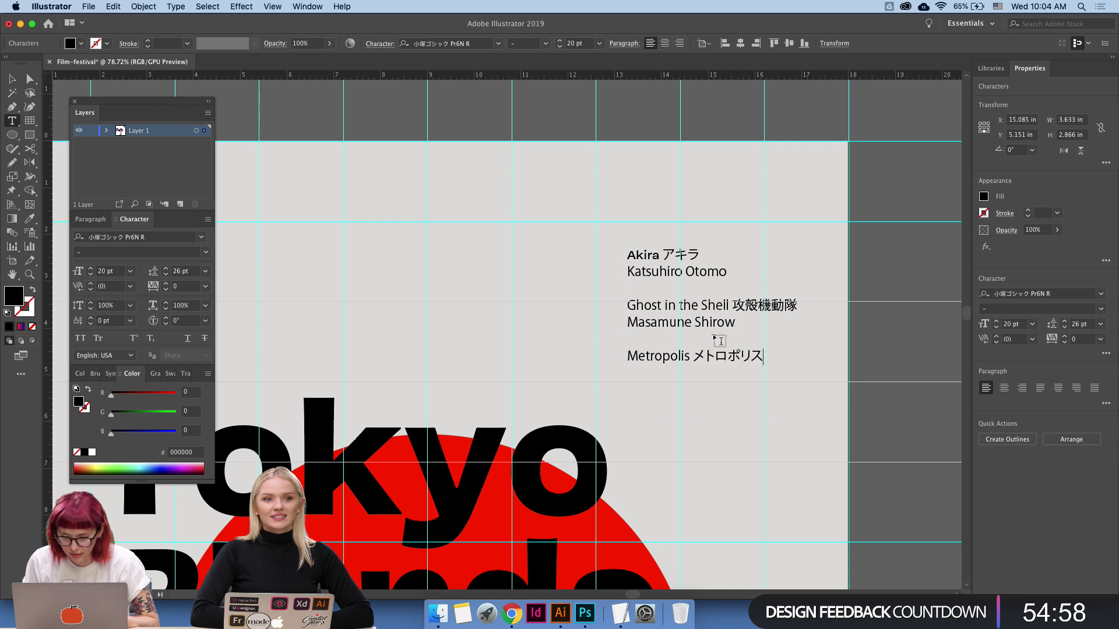
Copy the name from the Metropolis entry in the Movies document, paste it below that title on the poster and delete the stray character before it.
click(620, 611)
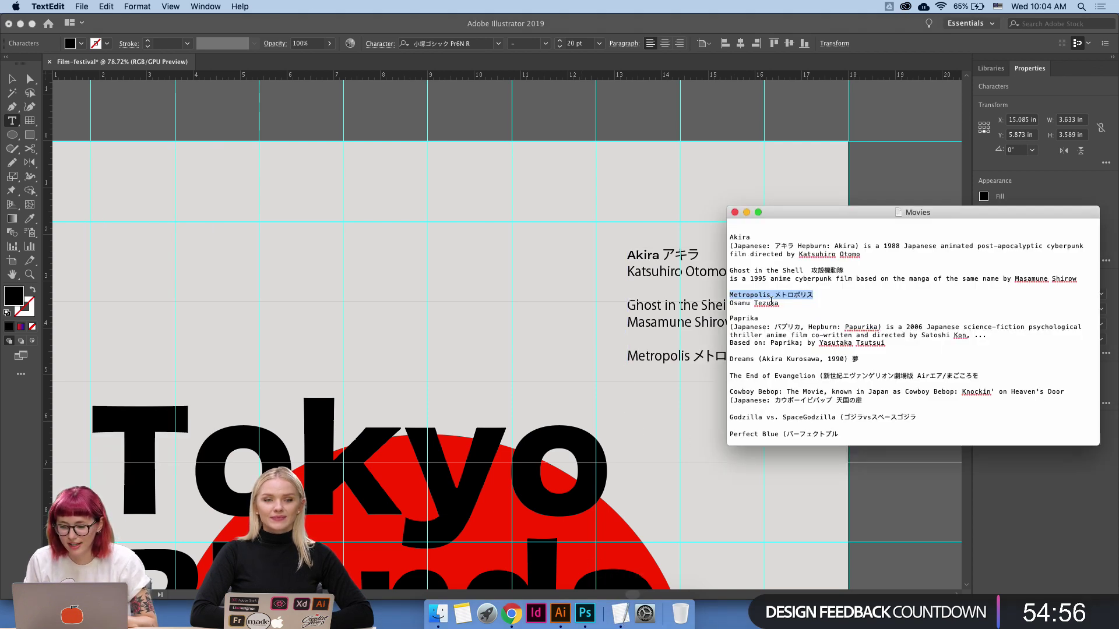
drag(779, 303, 733, 303)
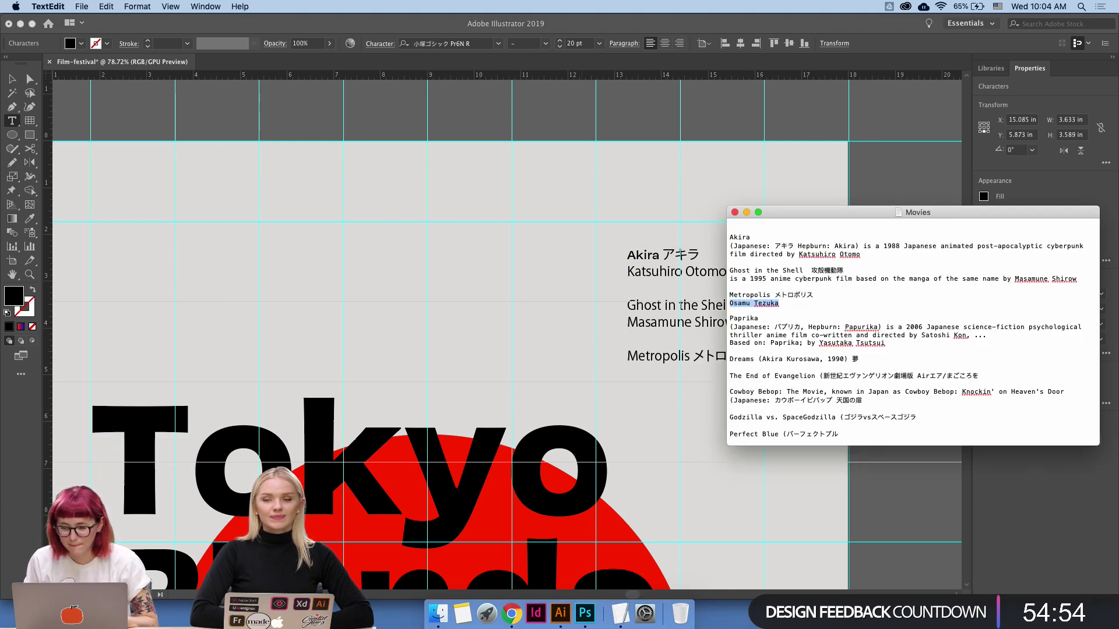
key(super+c)
click(709, 344)
key(Return)
key(super+v)
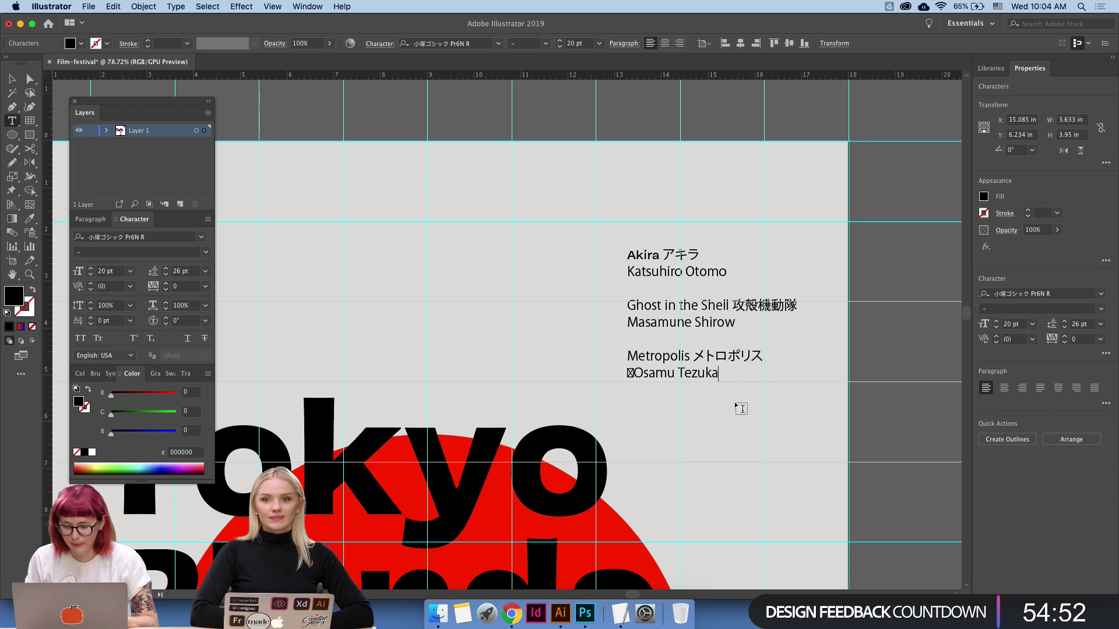
click(633, 373)
key(BackSpace)
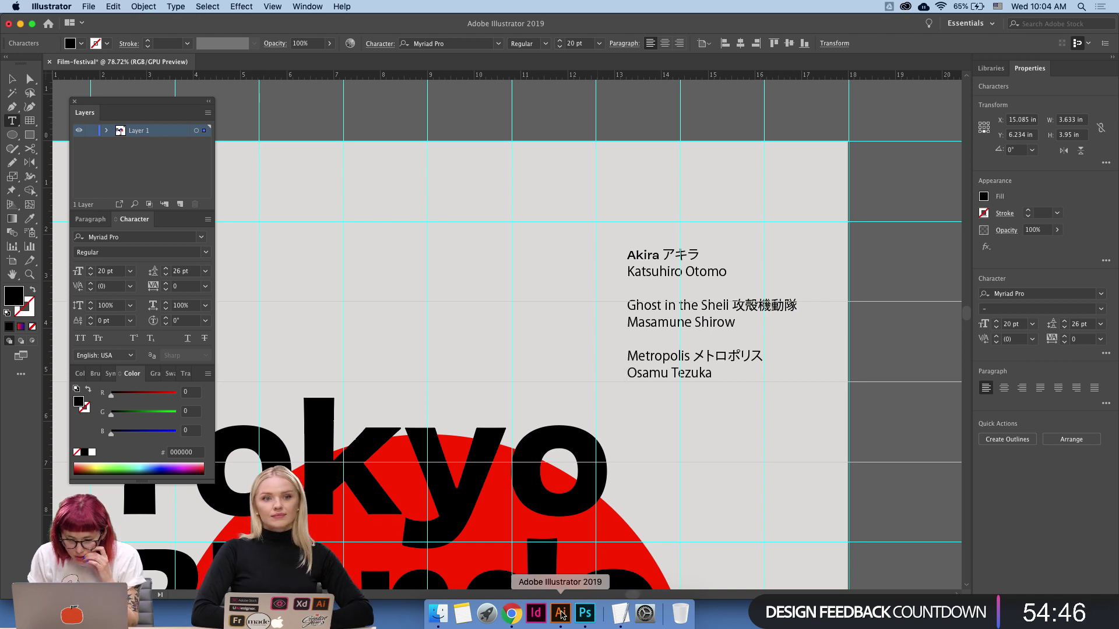
Copy "Paprika" from the Movies document and paste it one blank line below the Metropolis entry on the poster.
click(620, 613)
double_click(751, 318)
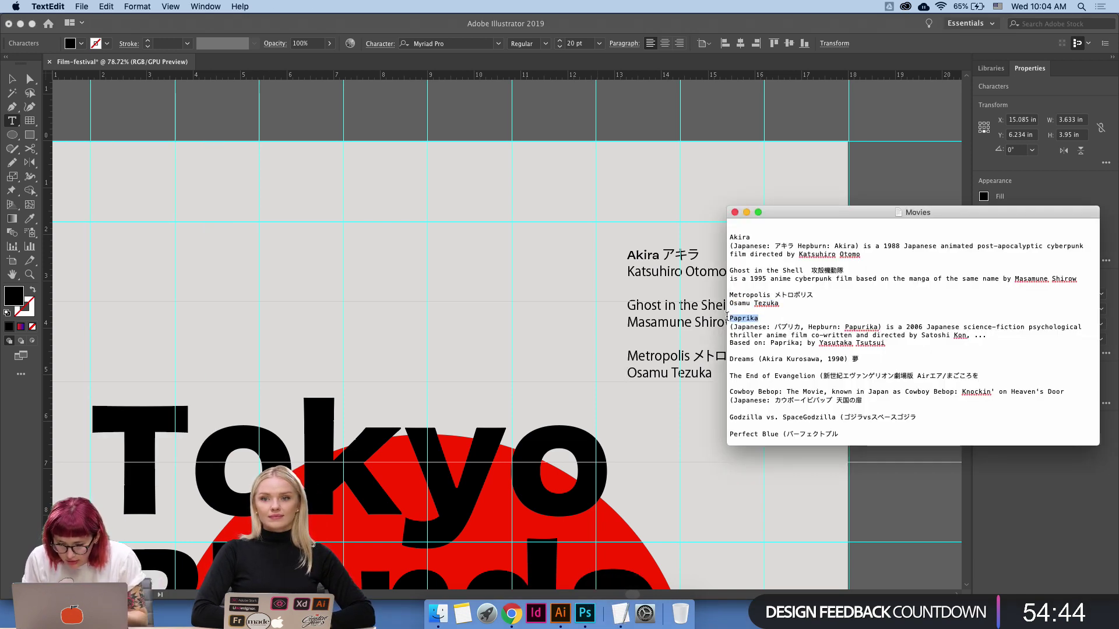
click(703, 375)
key(Return)
key(Return)
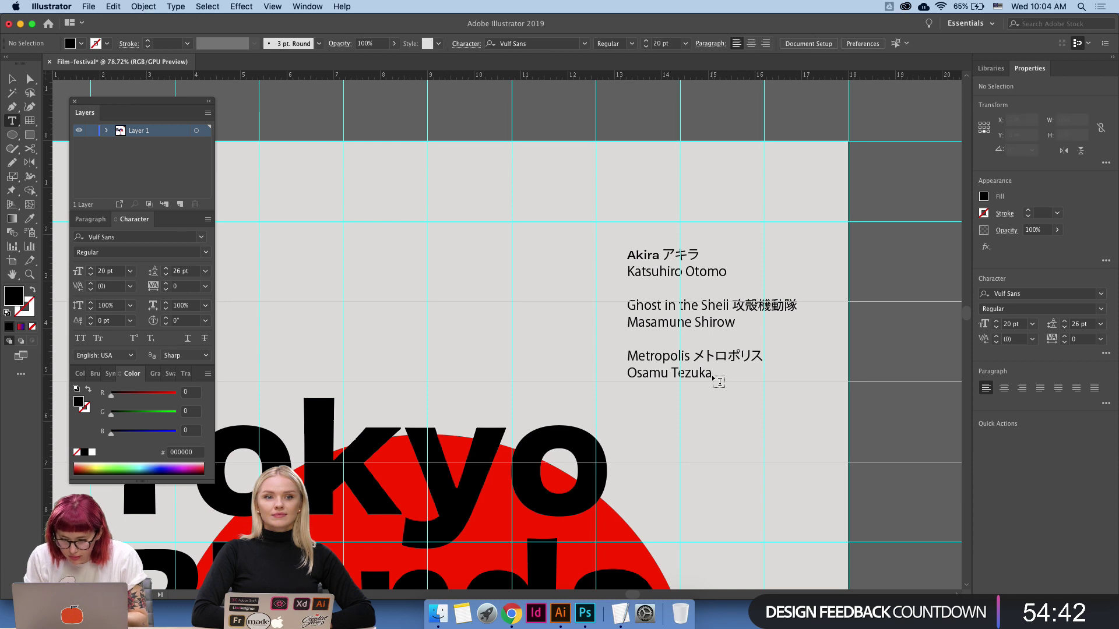
key(super+v)
Copy "パプリカ" from the Movies document and paste it after "Paprika" on the same line of the poster, separated by a space.
key(super+Tab)
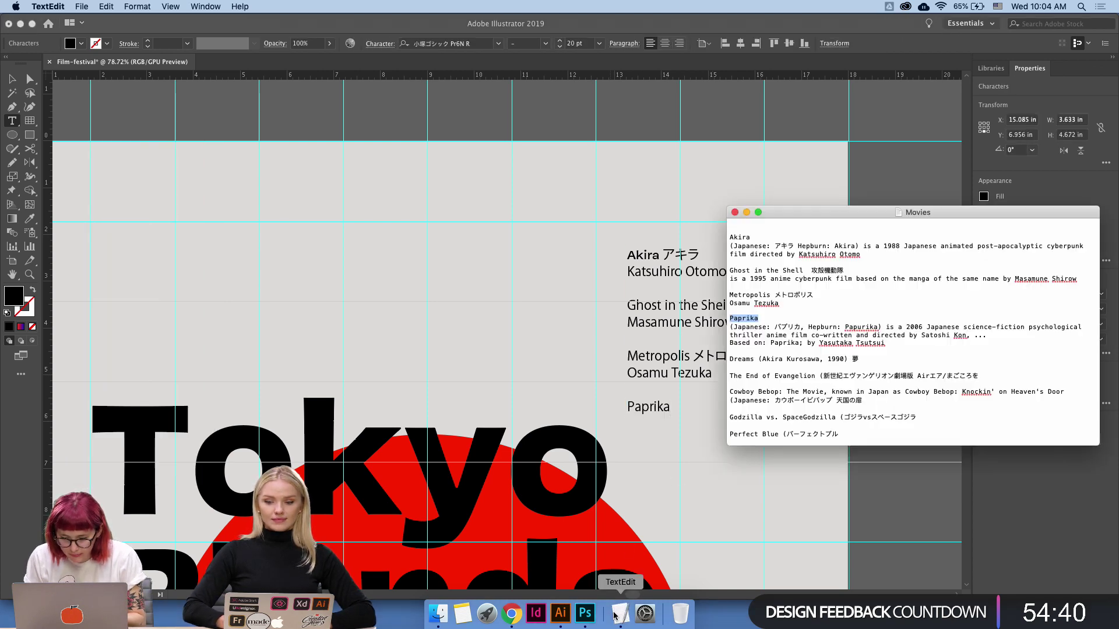
drag(775, 327, 801, 325)
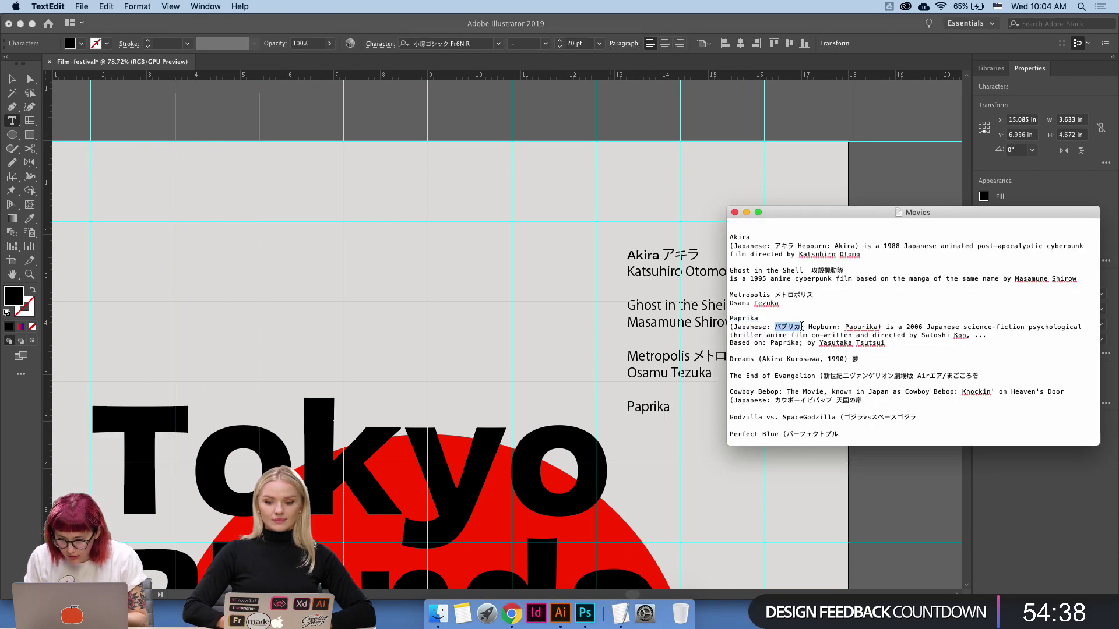
key(super+c)
key(super+Tab)
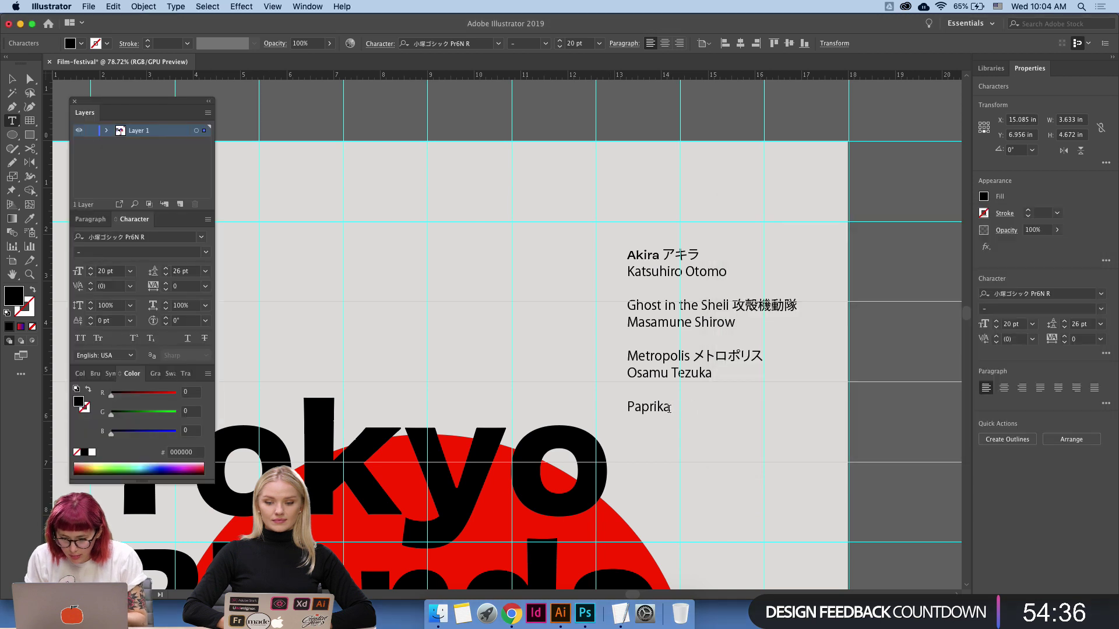
key(super+v)
Copy the director's name from the Paprika entry in the Movies document and paste it on a new line below "Paprika パプリカ".
key(Return)
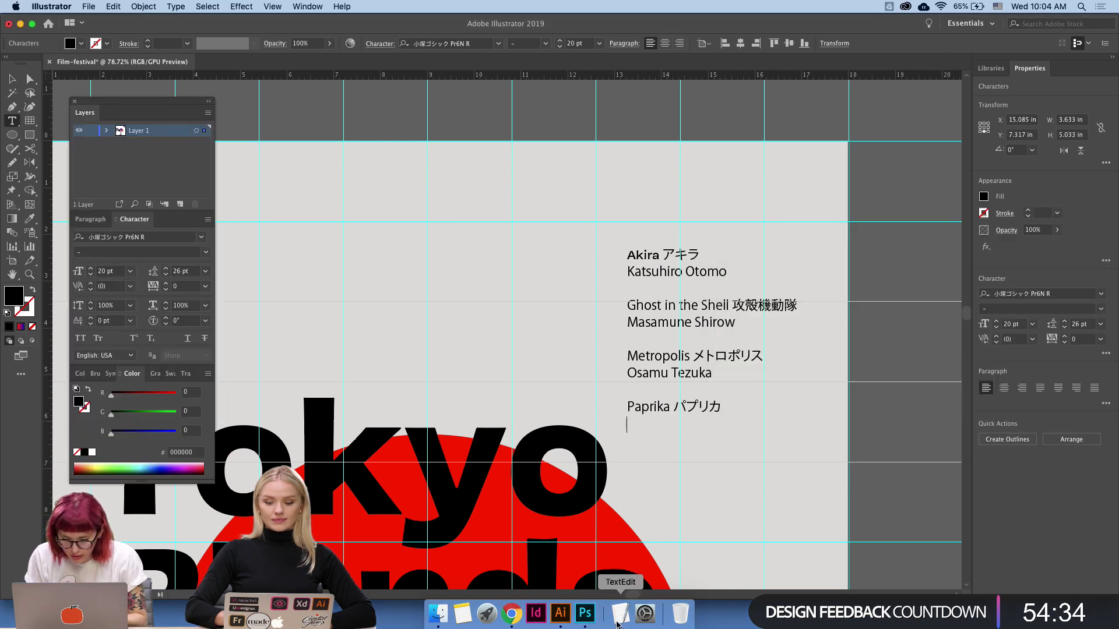
key(super+Tab)
drag(818, 344, 886, 343)
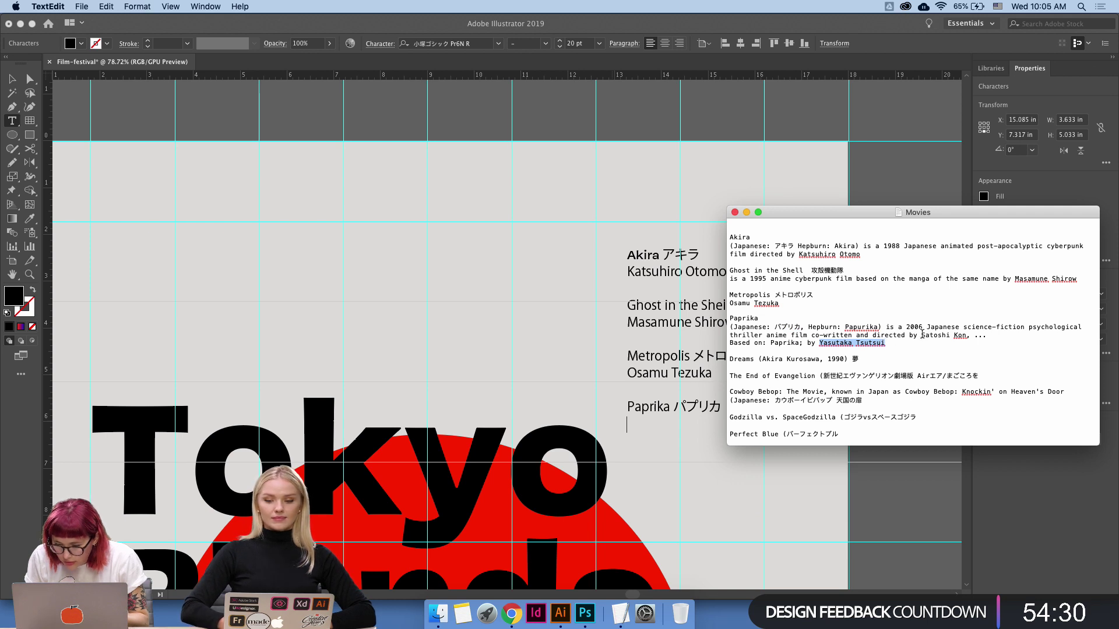
key(super+c)
click(716, 413)
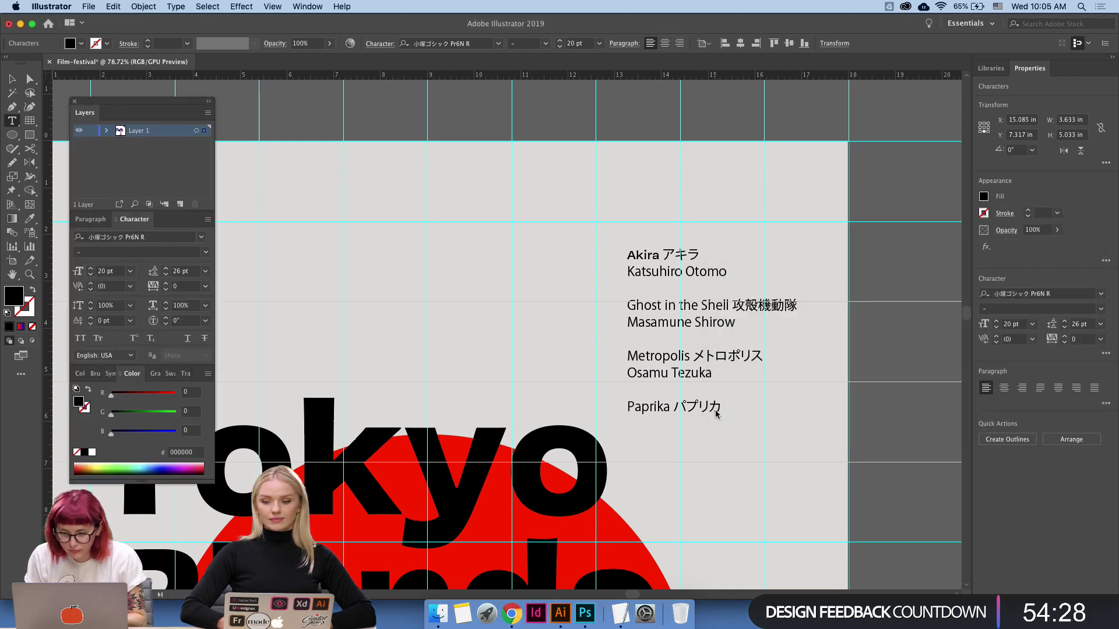
click(720, 407)
key(Return)
key(super+v)
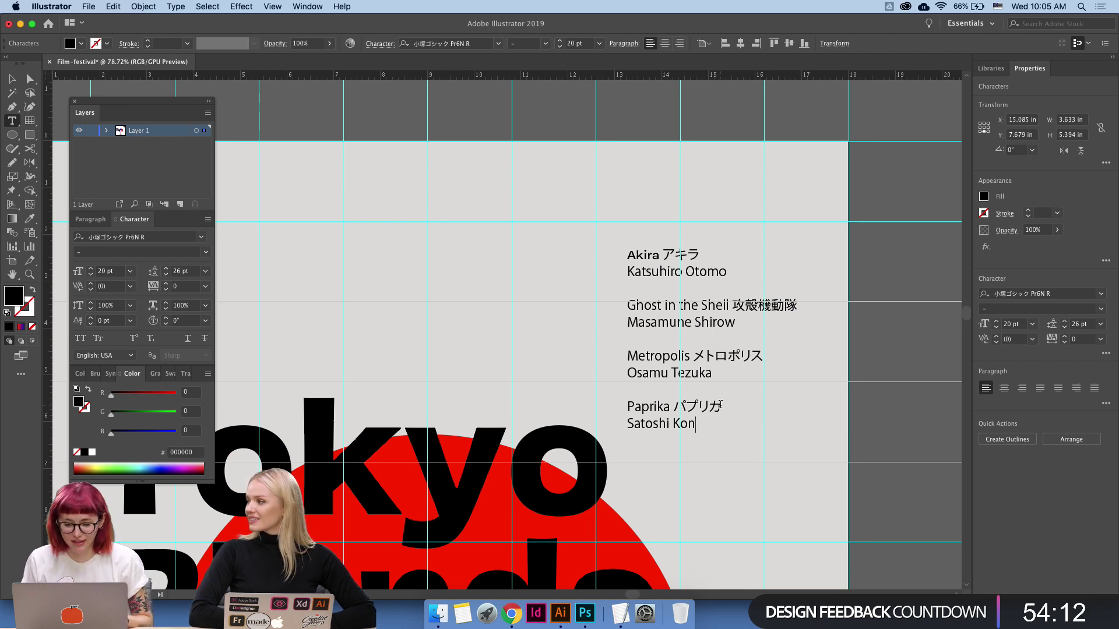
Copy "Dreams" from the Movies document and paste it one blank line below the Paprika entry on the poster.
key(Return)
key(Return)
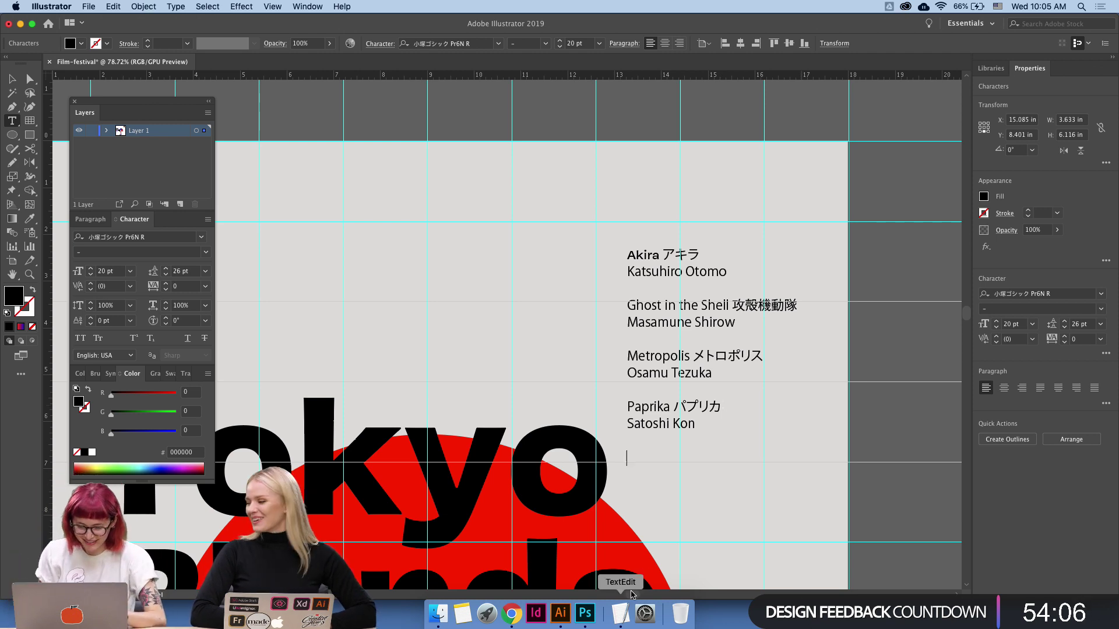
click(617, 618)
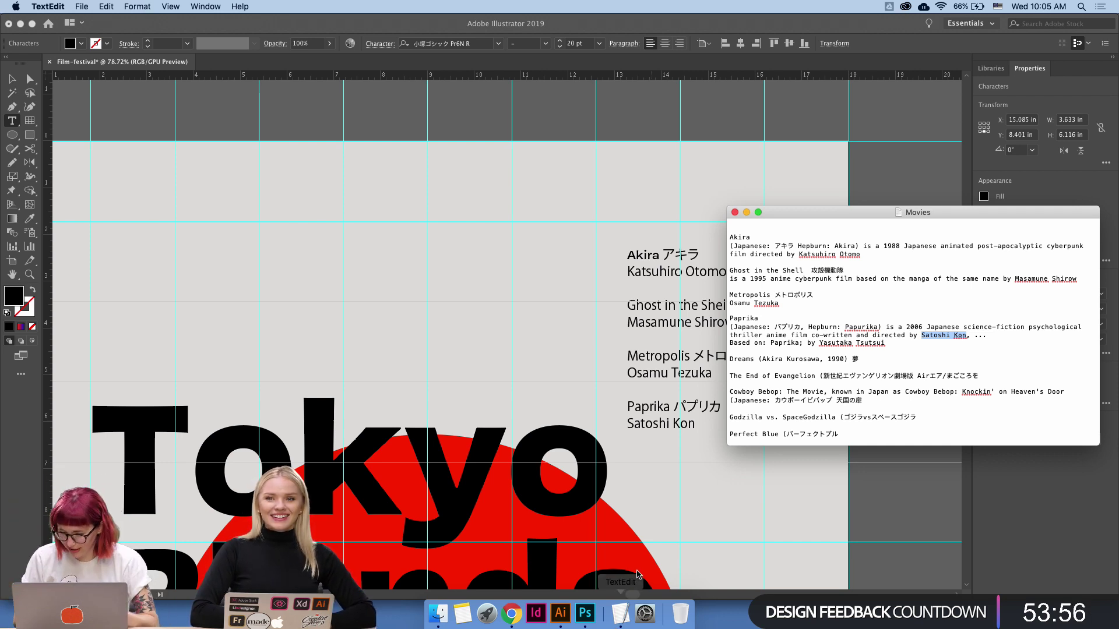
click(810, 361)
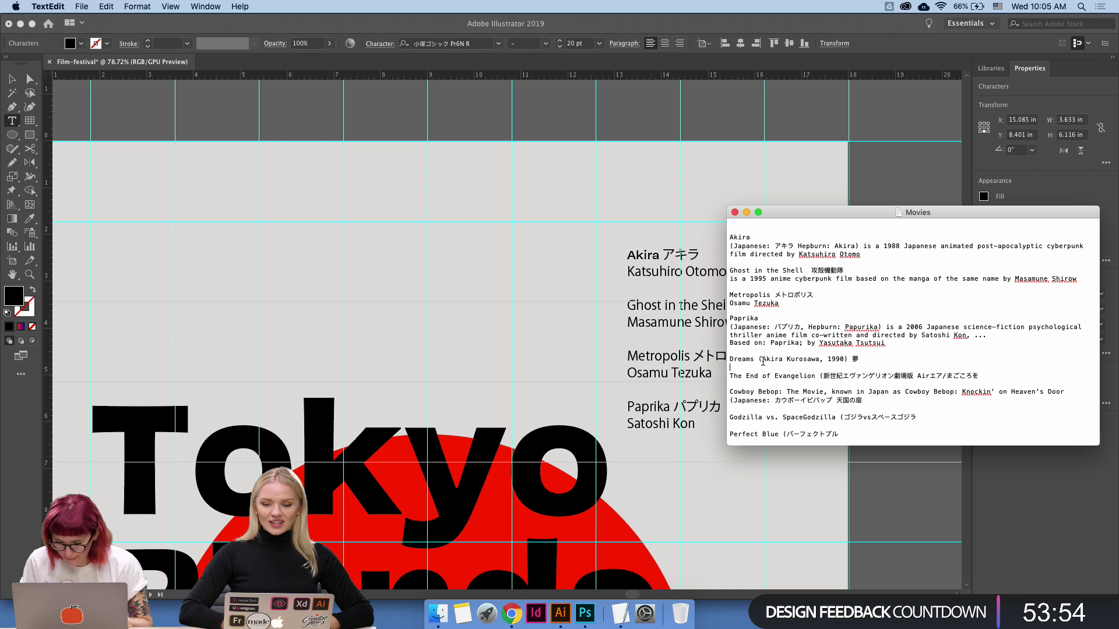
drag(755, 359, 728, 359)
click(693, 425)
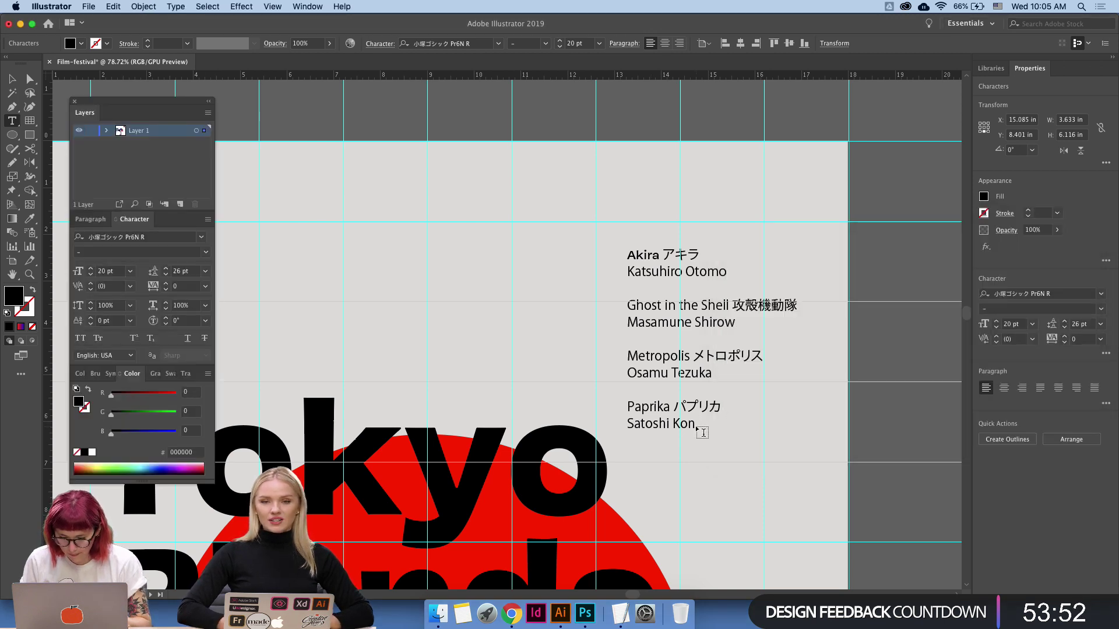
key(Return)
key(Return)
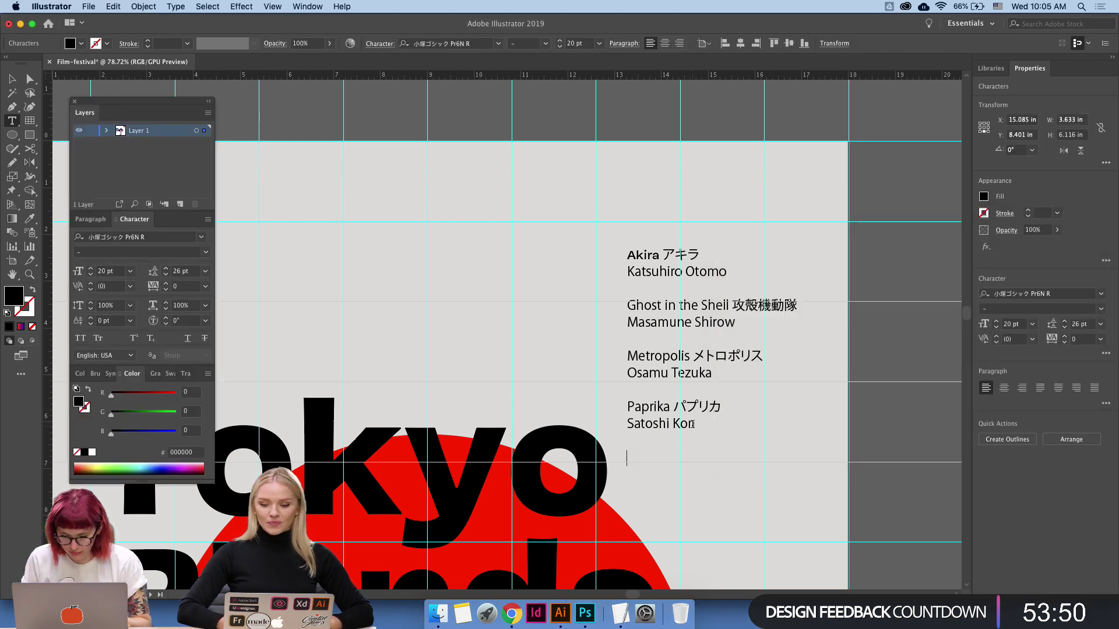
key(super+v)
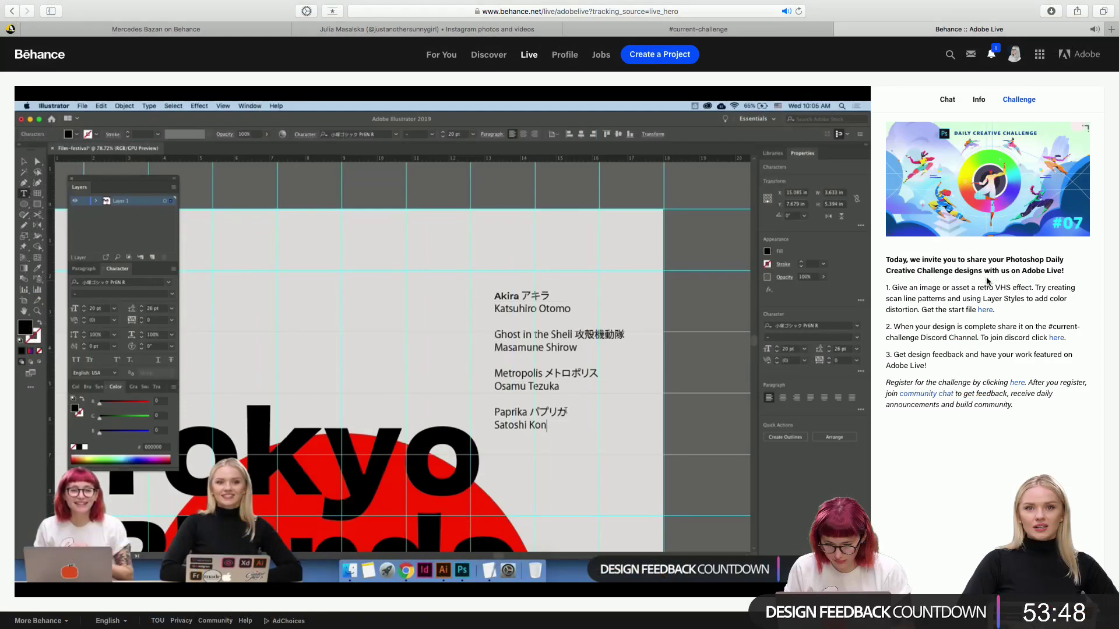
mouse_move(561, 237)
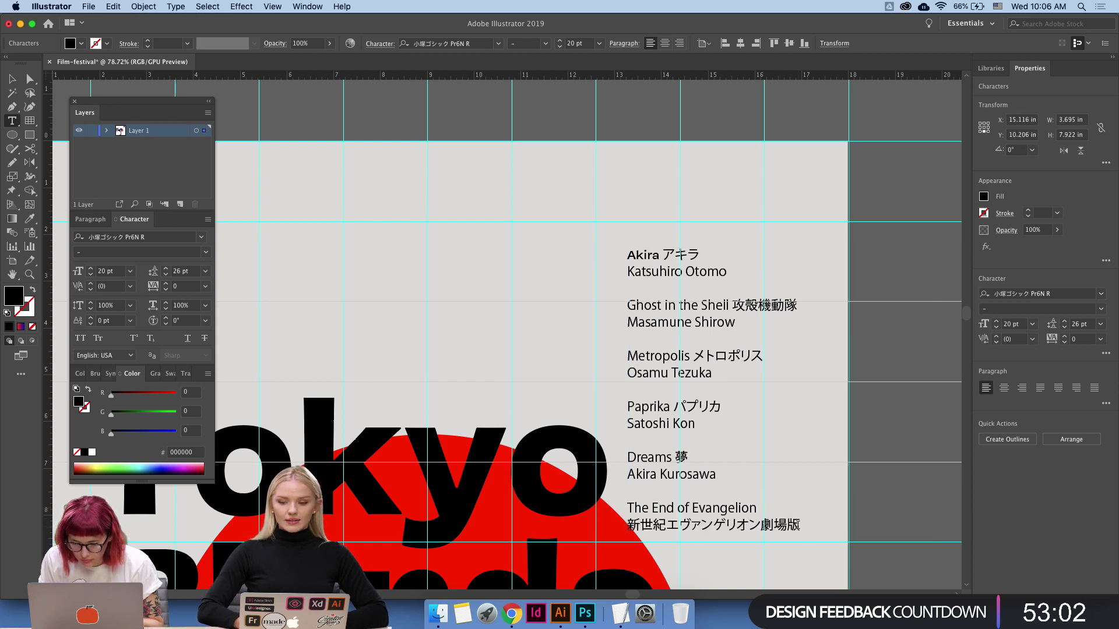
Copy "Cowboy Bebop: The Movie" from the Movies document and paste it one blank line below the Evangelion entry on the poster.
click(621, 613)
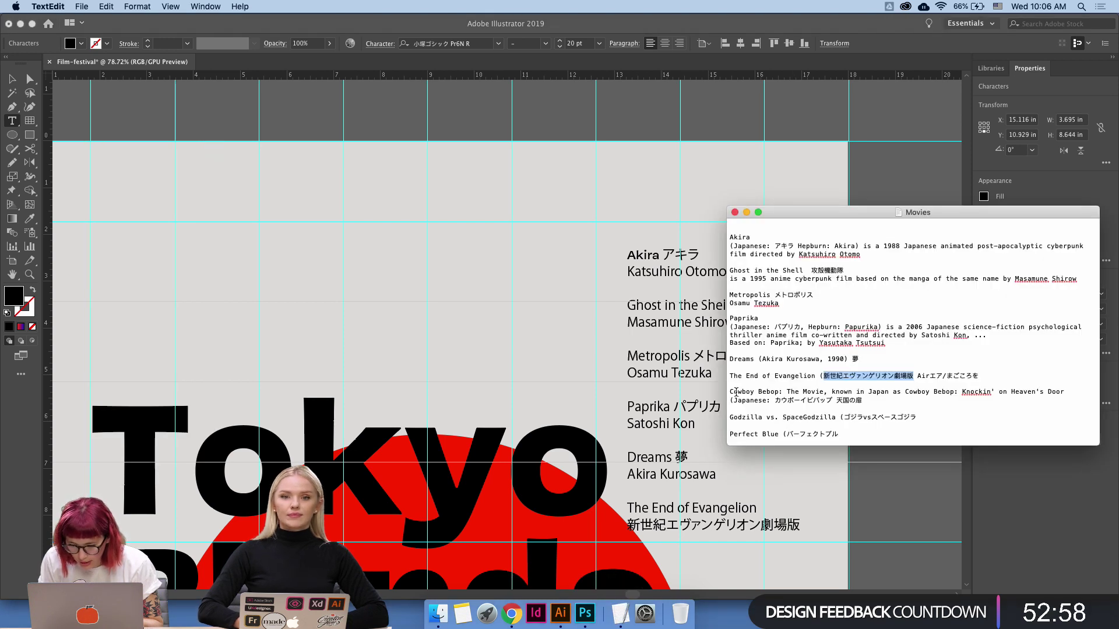
drag(729, 391, 822, 389)
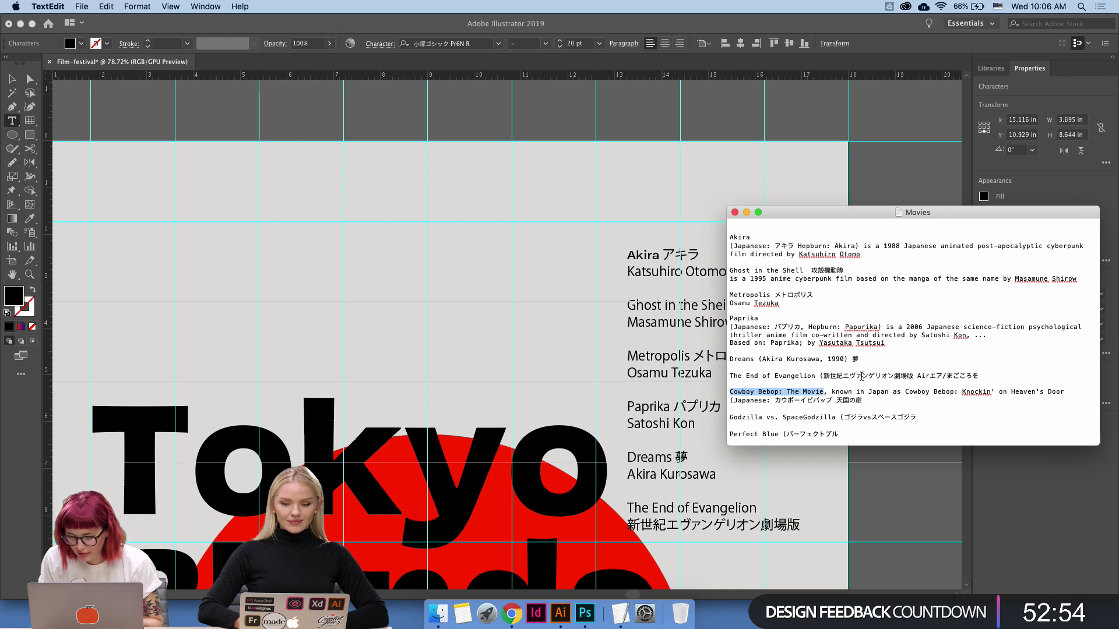
click(775, 506)
key(super+v)
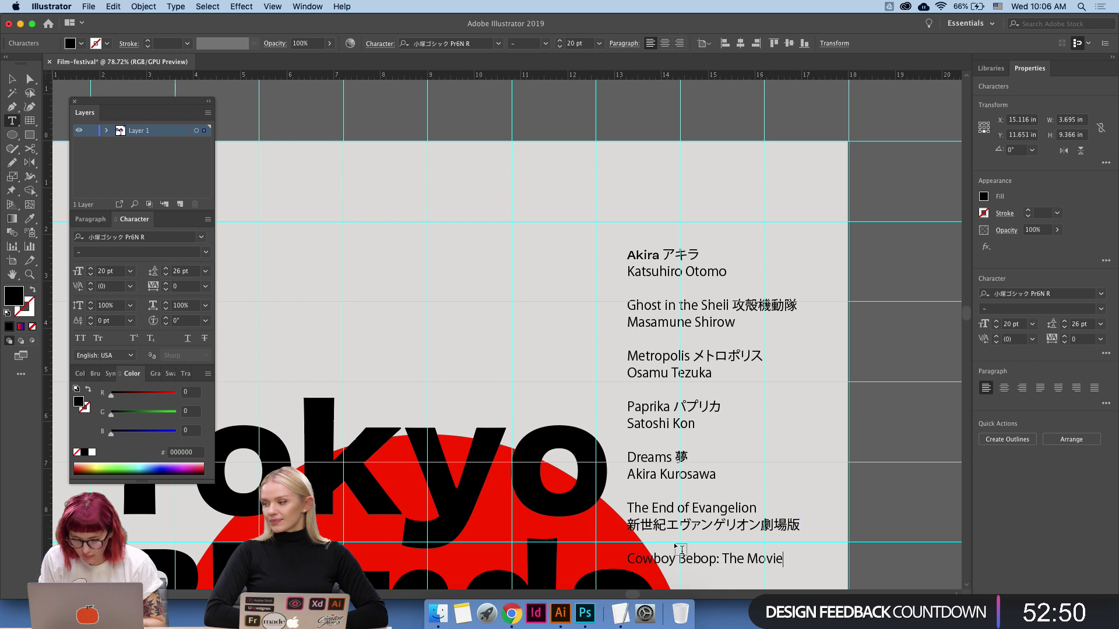
Copy "カウボーイビバップ 天国の扉" from the Movies document, paste it on a new line below "Cowboy Bebop: The Movie" and deselect the text.
key(super+Tab)
scroll(885, 406, down, 2)
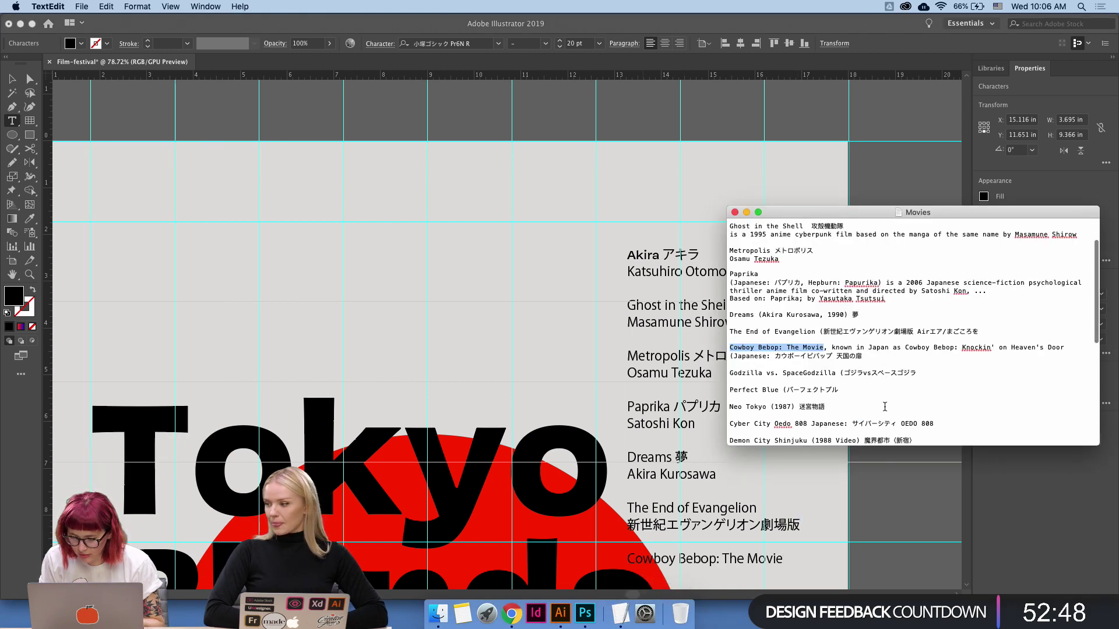
scroll(884, 406, down, 5)
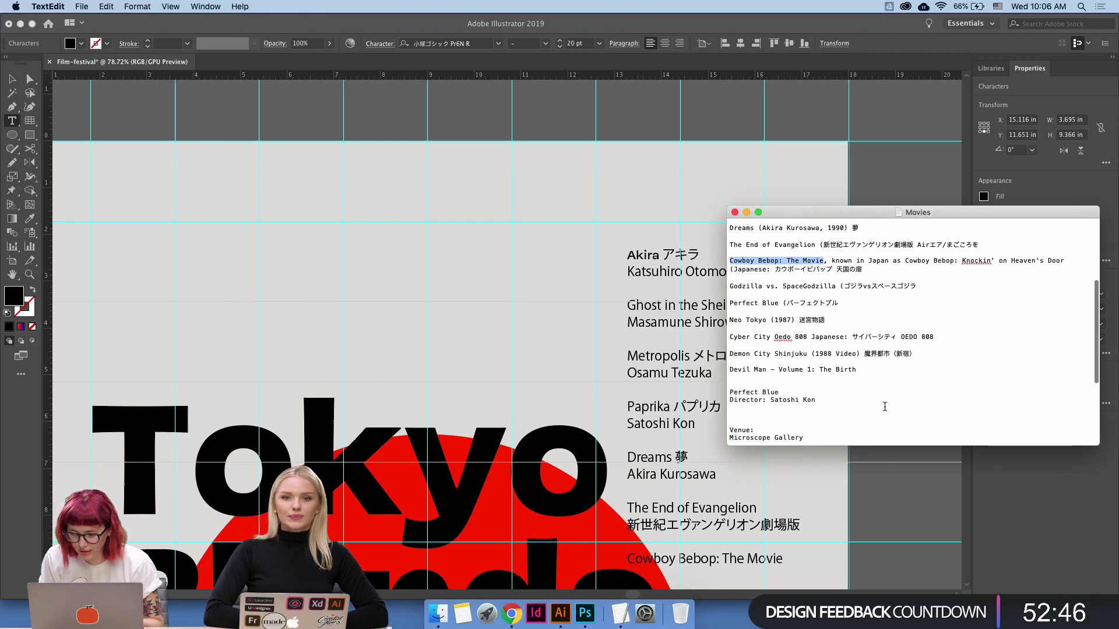
scroll(884, 406, up, 6)
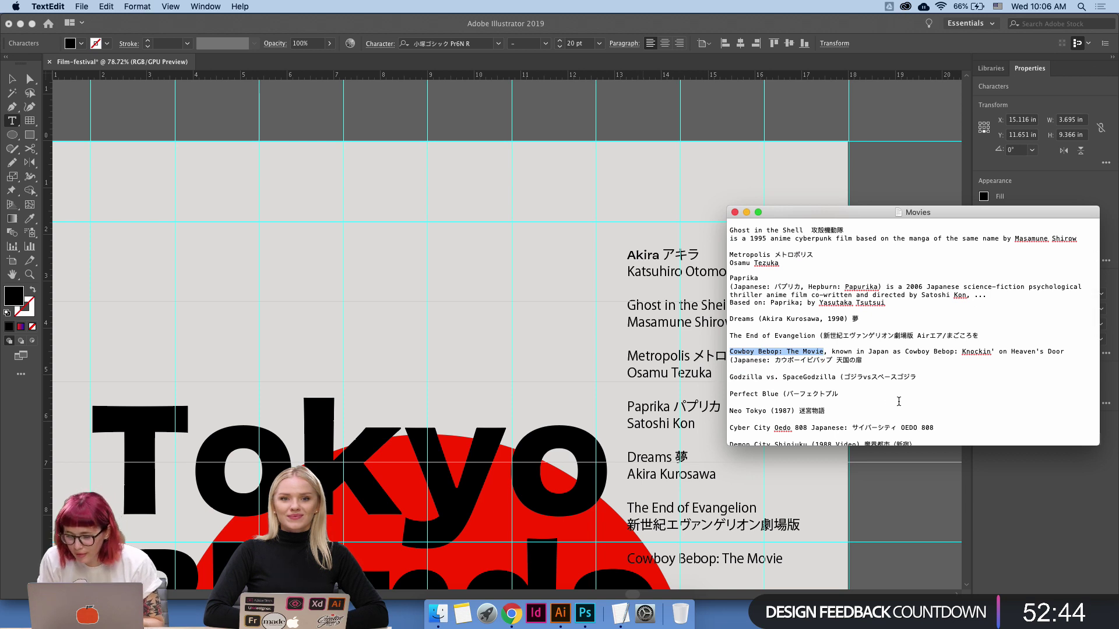
drag(775, 360, 862, 360)
key(super+c)
click(782, 564)
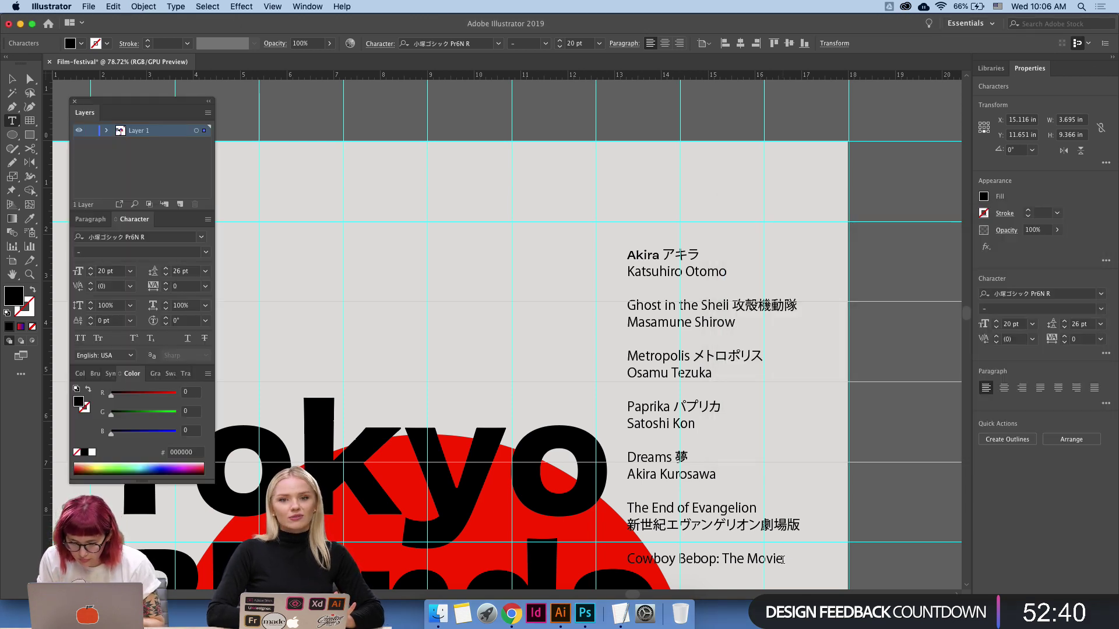
key(Return)
key(super+v)
key(super+shift+a)
Examine how the film list sits against the title and red circle across the poster.
key(z)
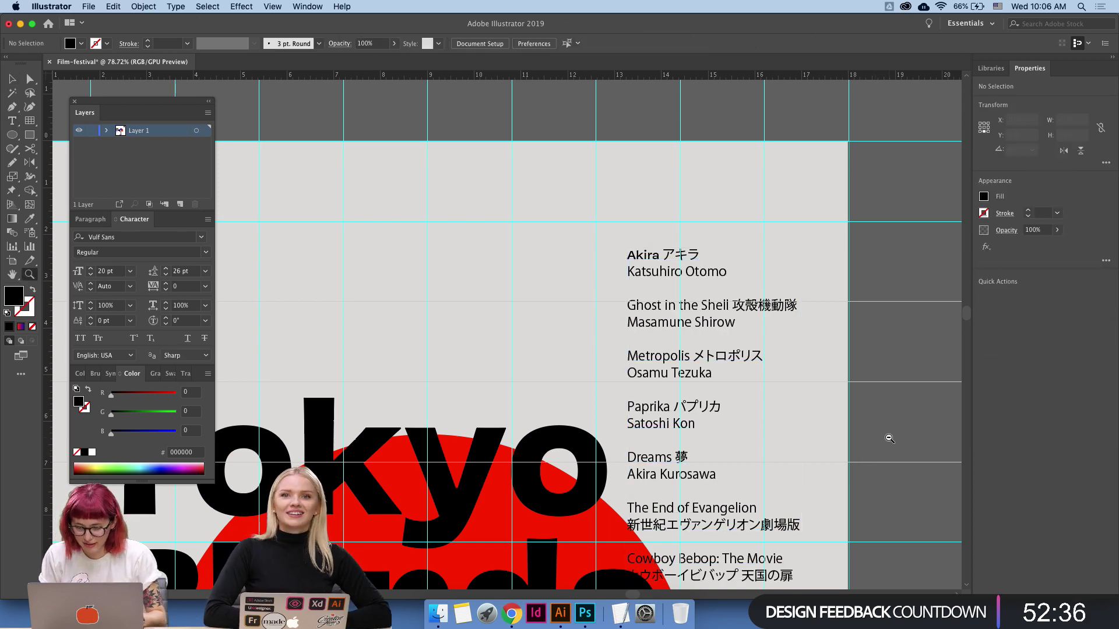
drag(882, 446, 833, 242)
alt+click(864, 245)
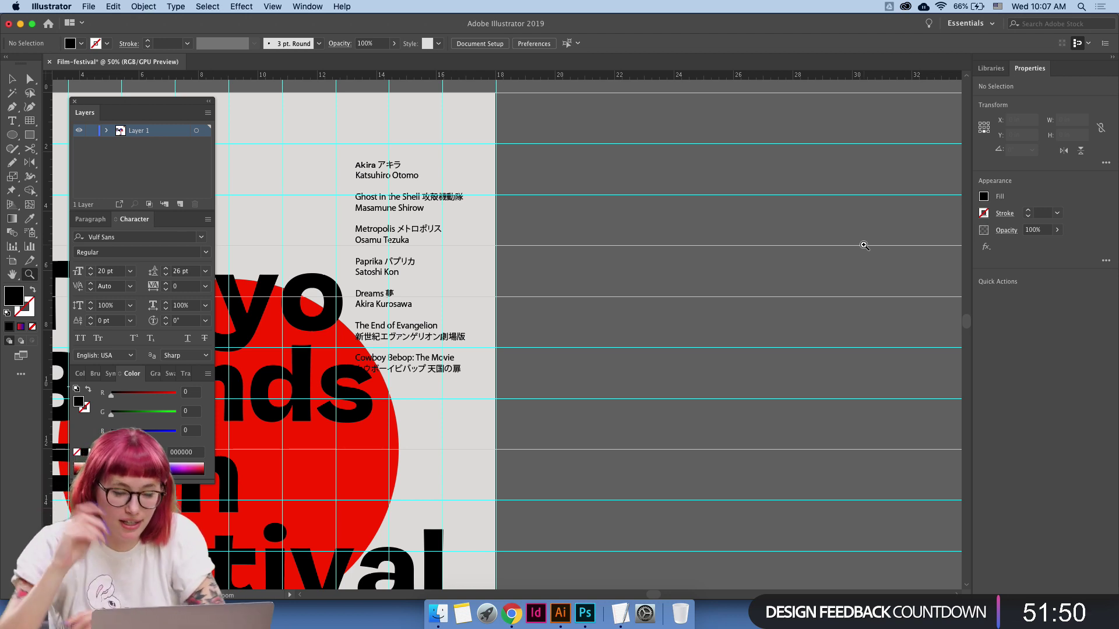
scroll(734, 209, left, 1)
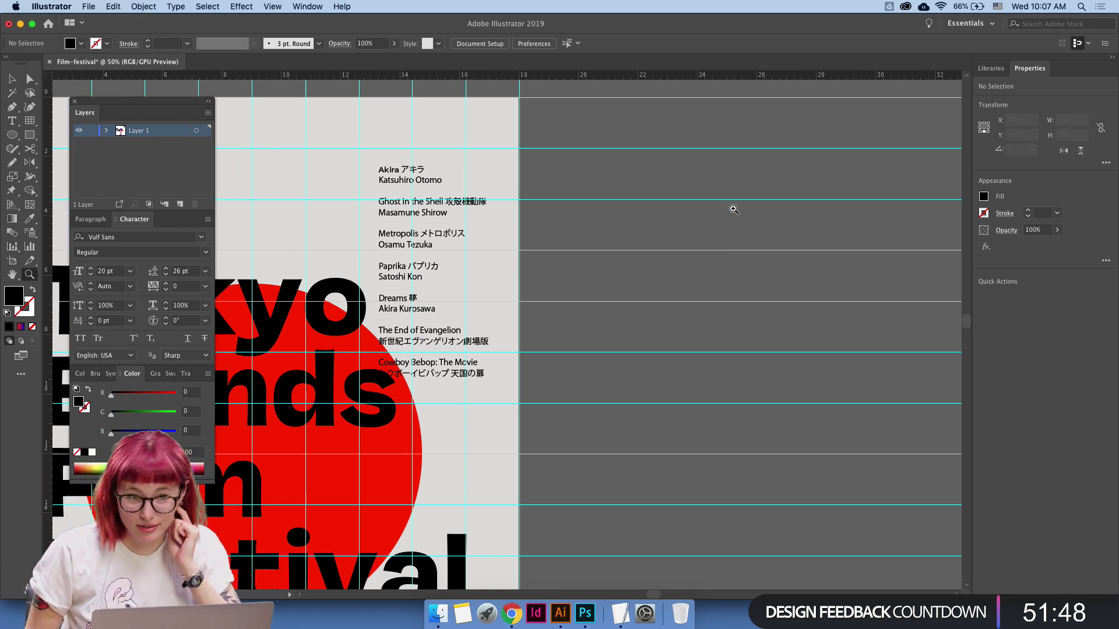
scroll(734, 209, left, 3)
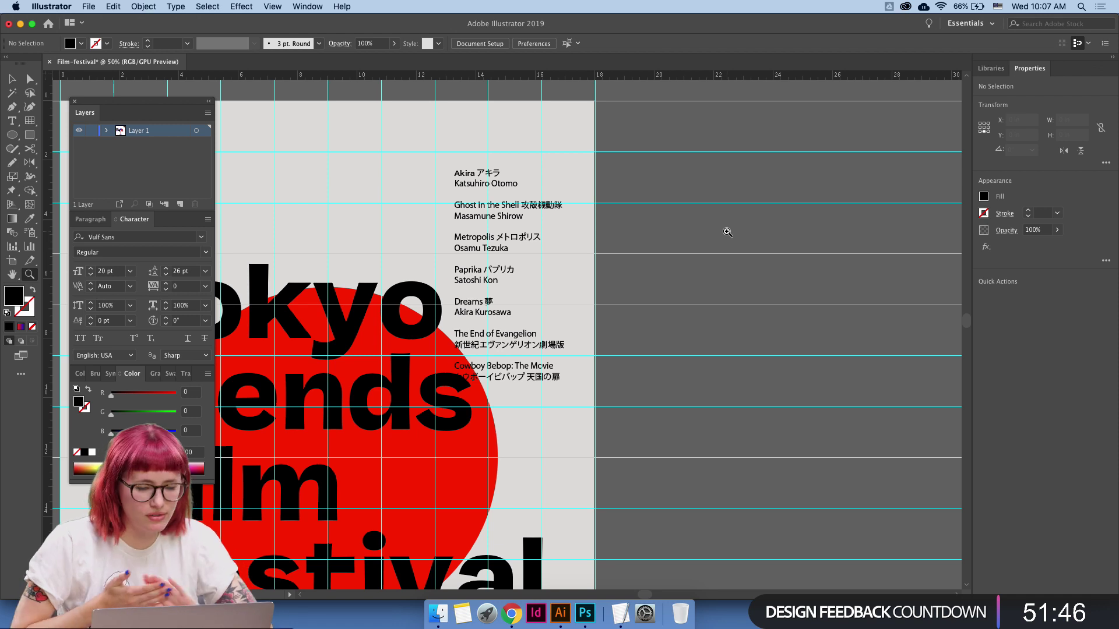
key(v)
drag(667, 249, 699, 234)
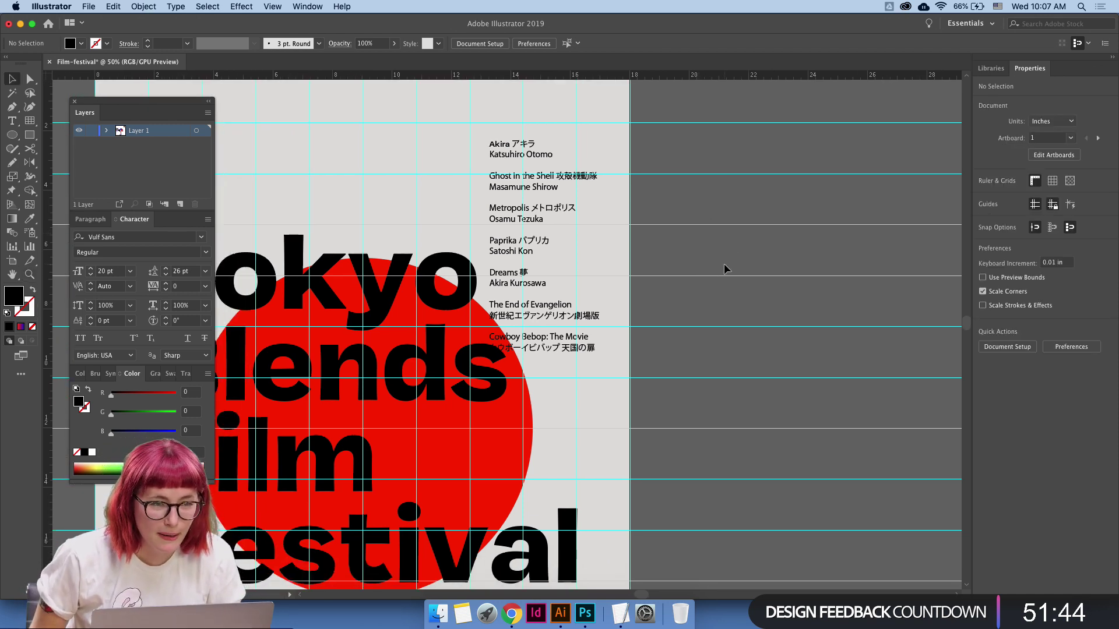
scroll(699, 256, down, 2)
scroll(699, 257, left, 2)
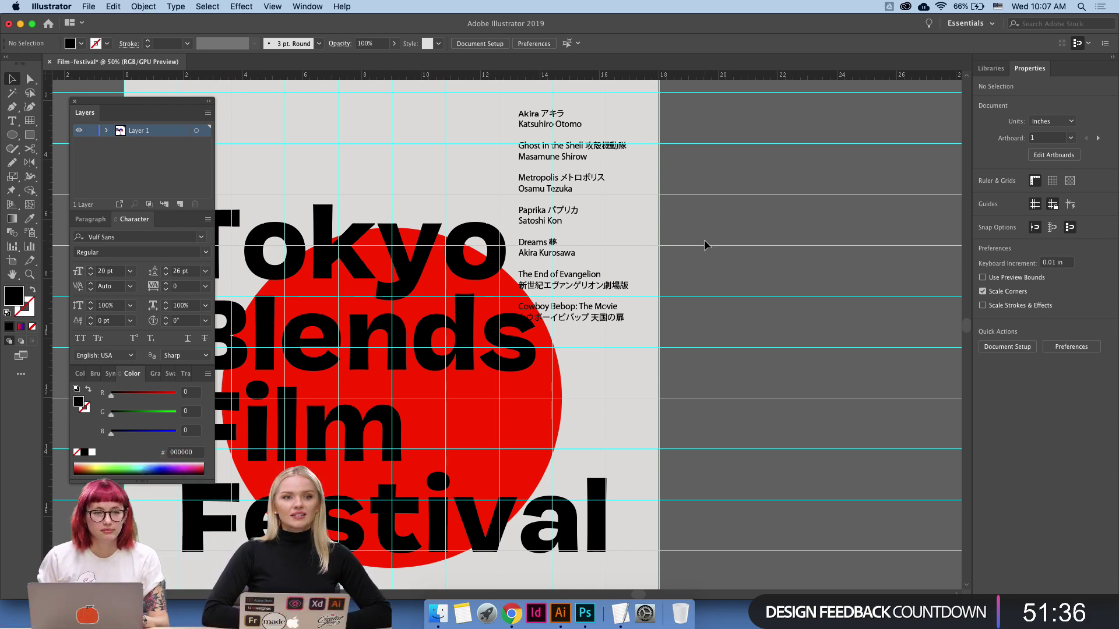
drag(715, 255, 800, 257)
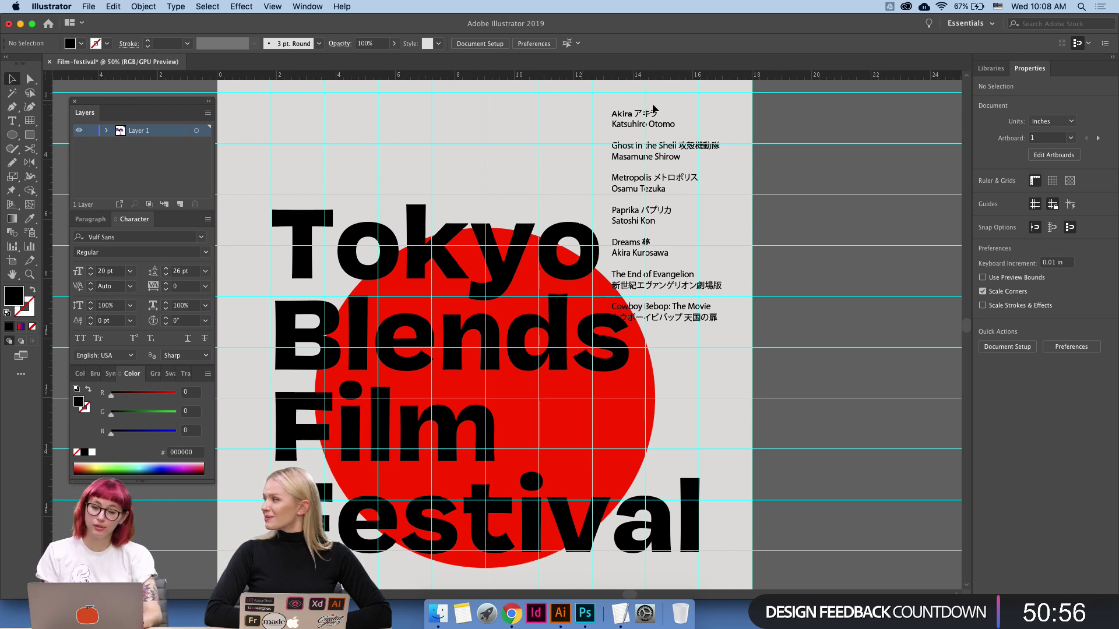
Nudge the "Tokyo Blends Film Festival" title one increment to the left and deselect it.
click(561, 264)
key(Left)
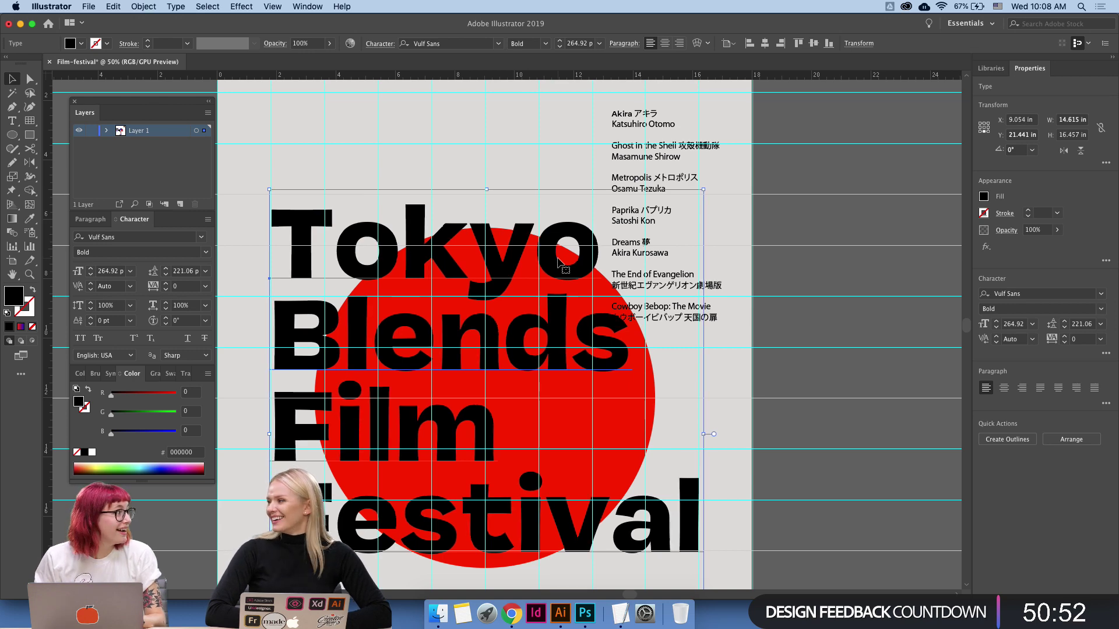
click(807, 218)
scroll(719, 307, down, 1)
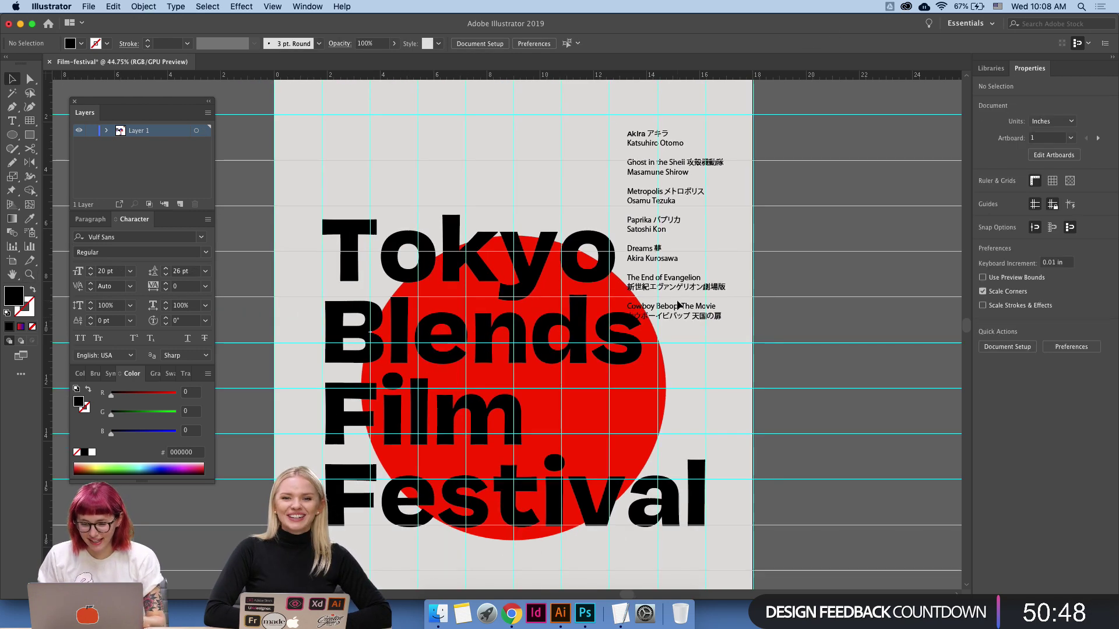
Cut the Dreams, Evangelion and Cowboy Bebop entries from the film list and move the remaining block up and left onto the grid guides.
double_click(687, 317)
drag(720, 316, 688, 306)
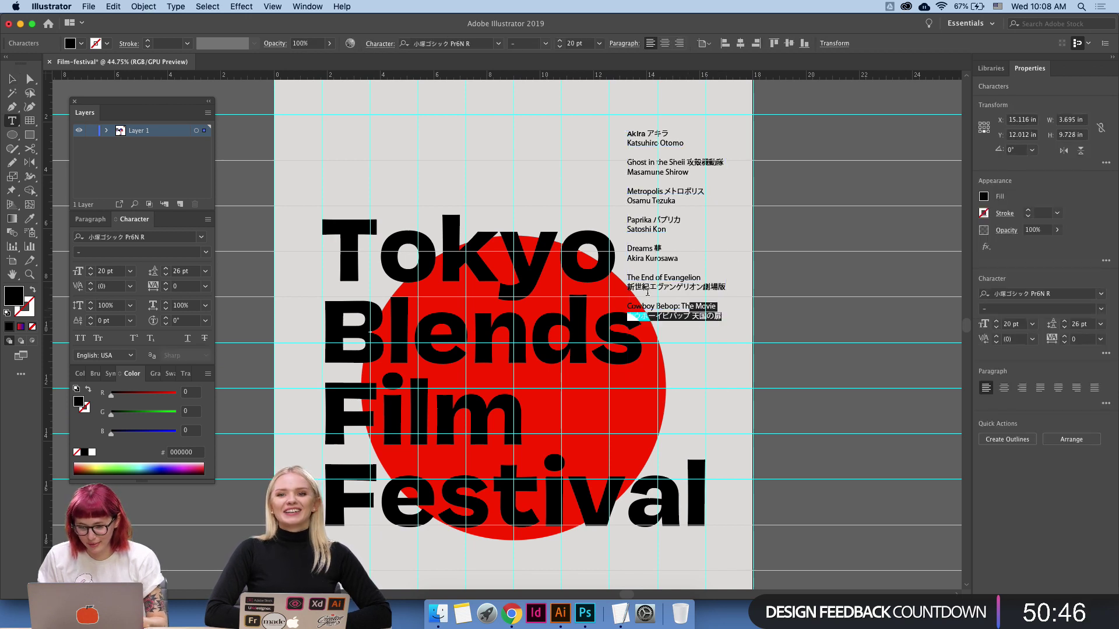
shift+click(603, 247)
key(super+c)
key(BackSpace)
key(Escape)
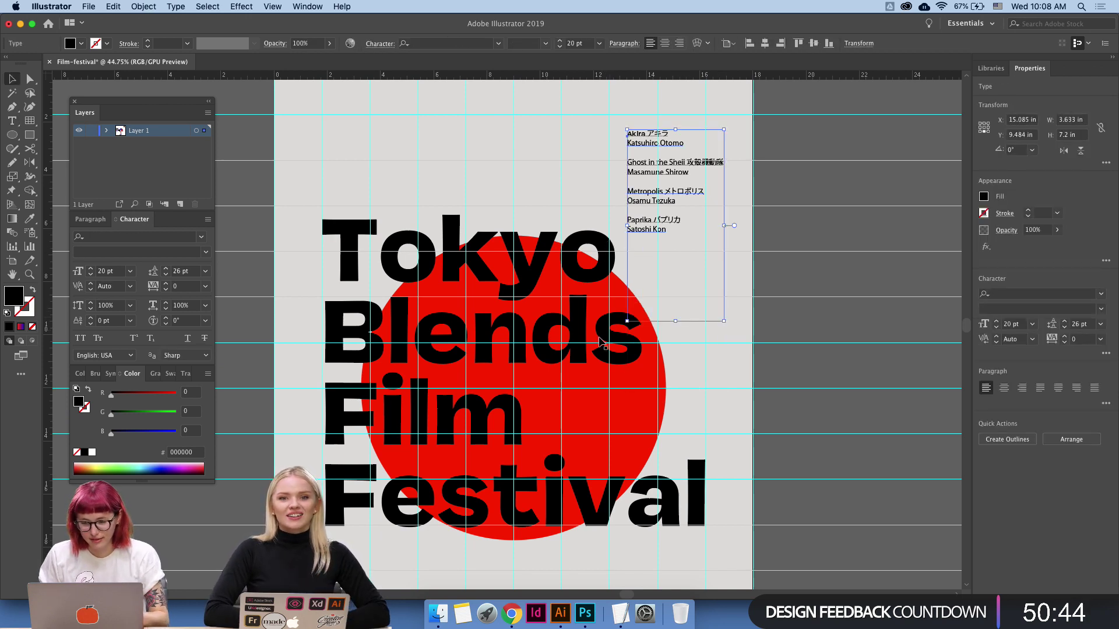
drag(668, 230, 649, 213)
click(768, 234)
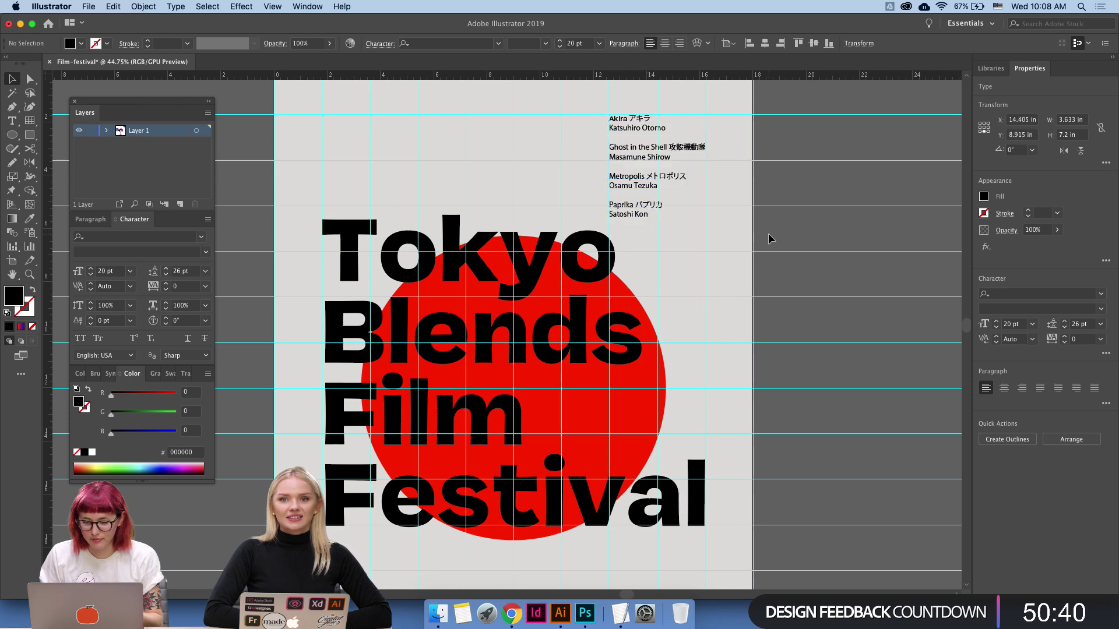
Paste the cut film entries as a separate text block below the title and align it with the upper film list's column guide.
scroll(758, 233, down, 6)
key(super+v)
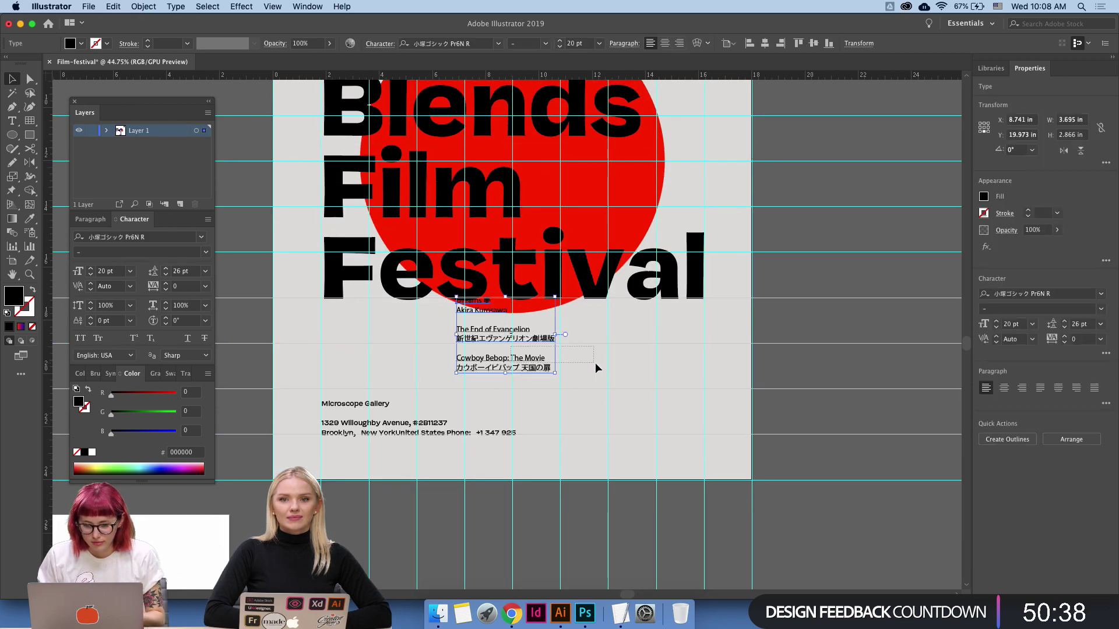
scroll(583, 379, up, 3)
scroll(559, 396, down, 3)
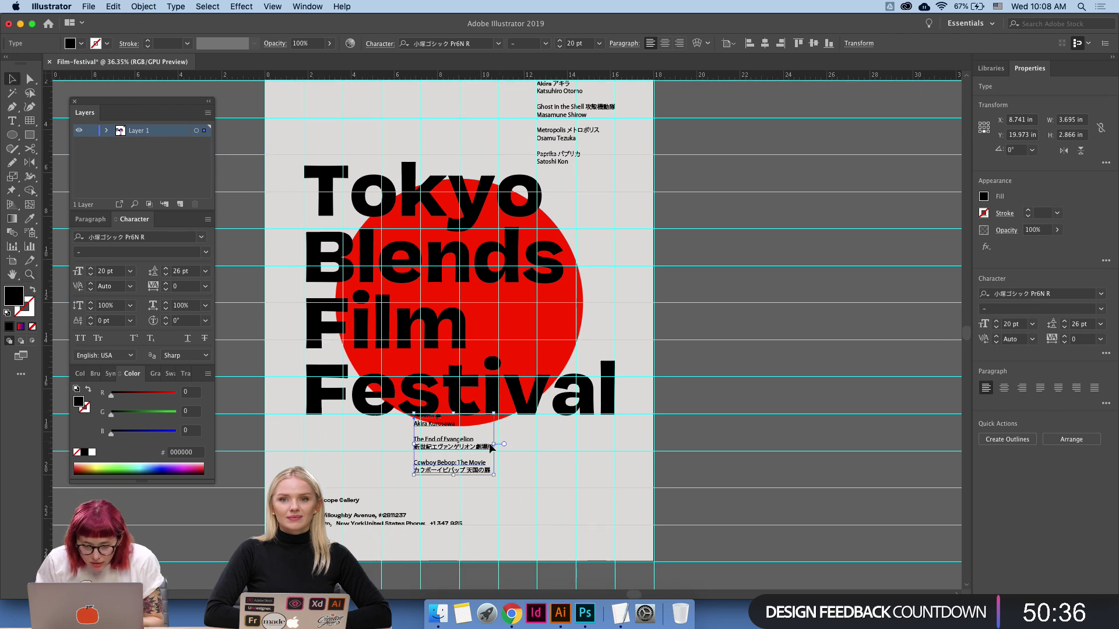
drag(455, 446, 732, 462)
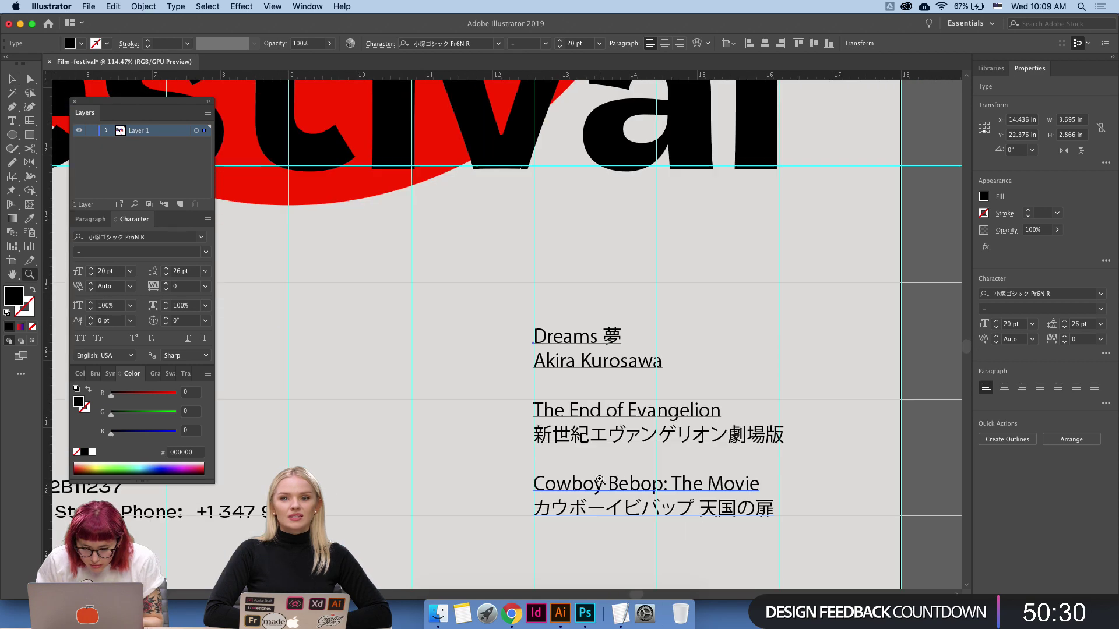
drag(618, 330, 677, 374)
key(super+0)
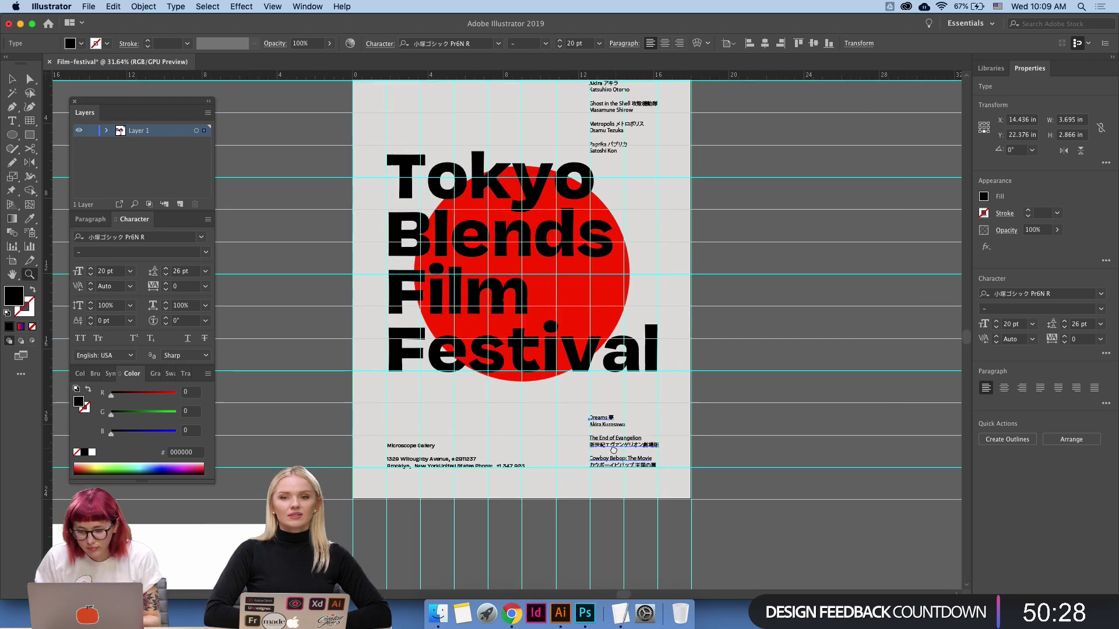
Try a 20 pt leading on the venue details text block and undo the change.
click(432, 469)
key(z)
drag(432, 469, 887, 302)
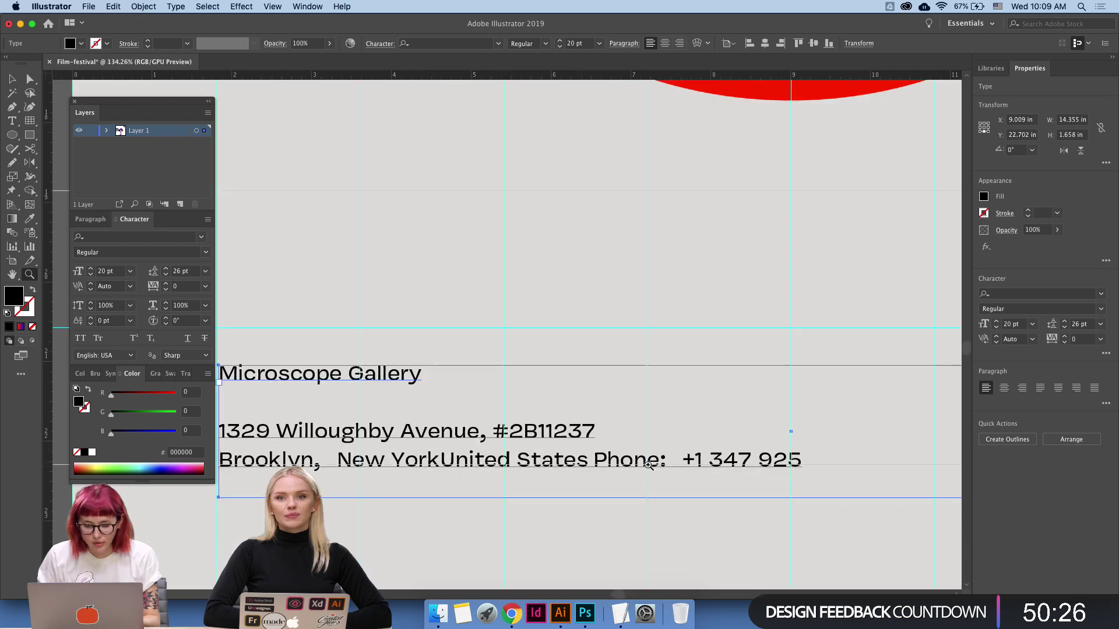
click(1065, 328)
click(1064, 330)
key(super+z)
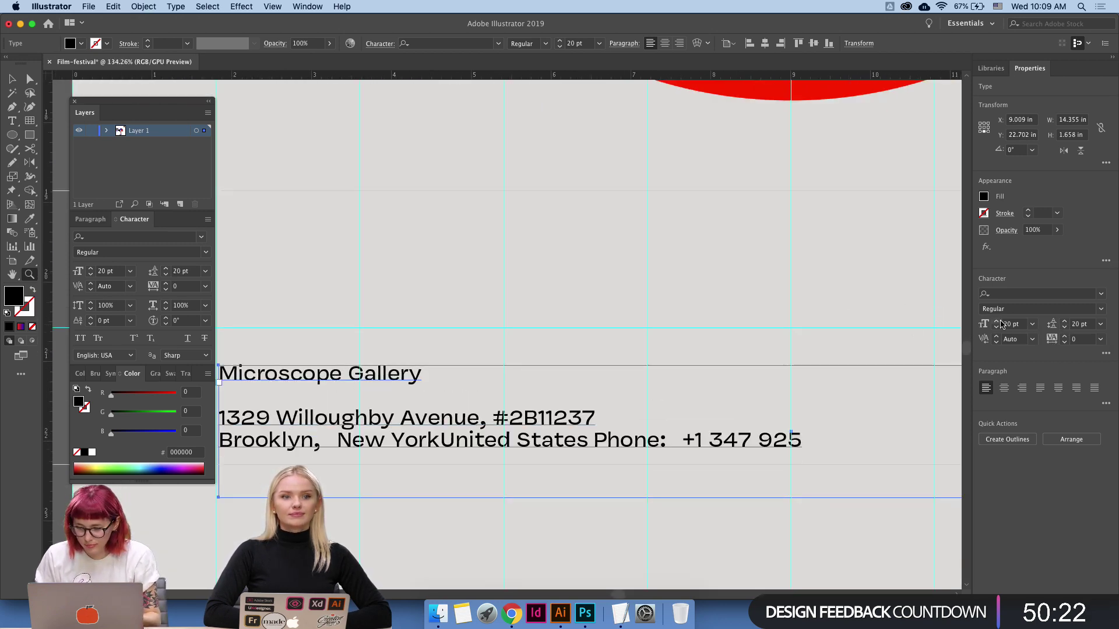
key(super+z)
Set the venue details' font size to 10 pt and view the whole poster.
click(995, 328)
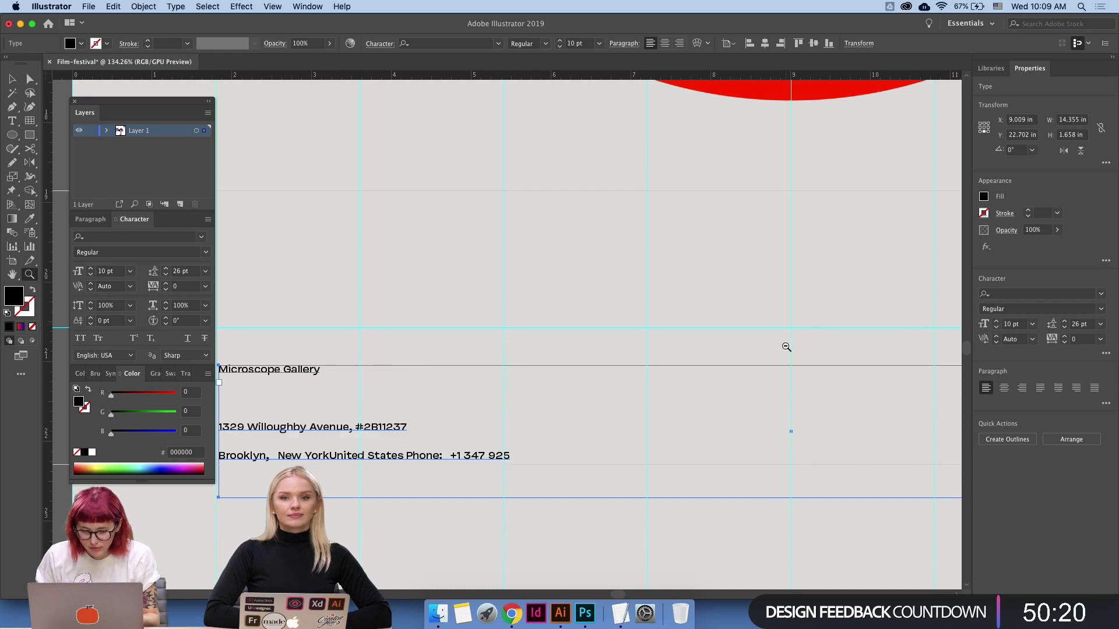
alt+click(786, 347)
alt+click(776, 430)
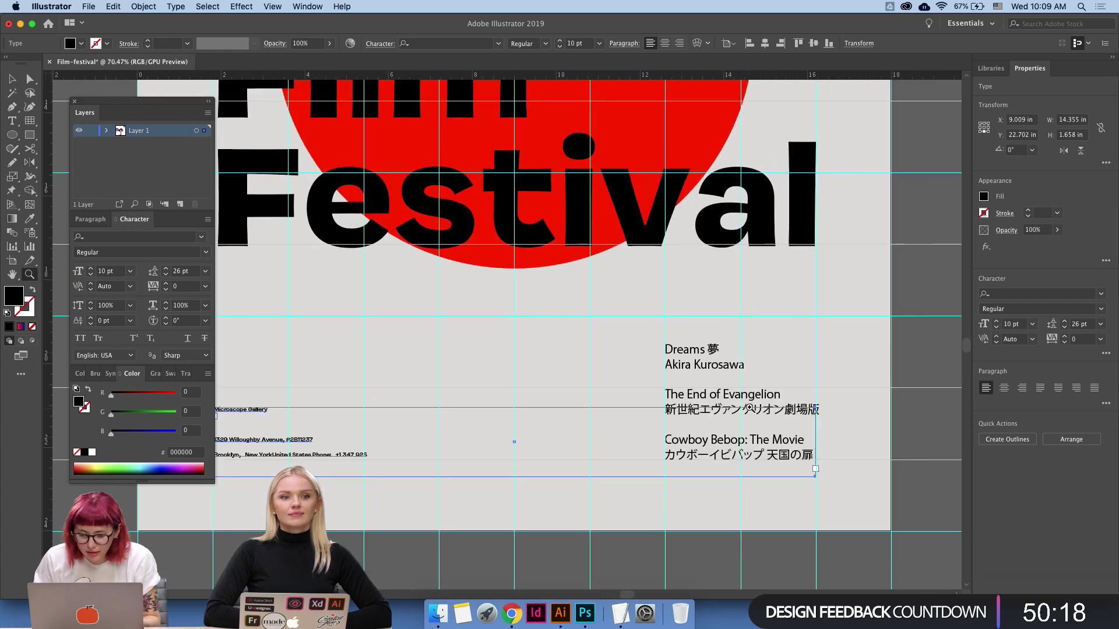
key(super+0)
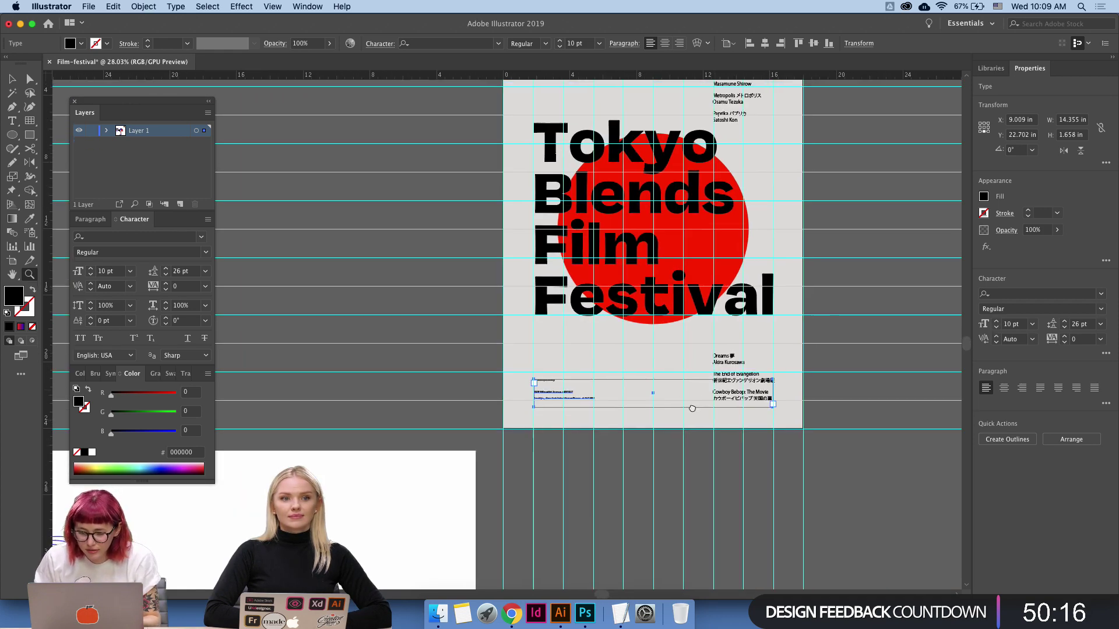
Hide the guides to examine the overall poster layout without the grid, and show the guides again.
key(v)
click(731, 426)
key(super+semicolon)
key(z)
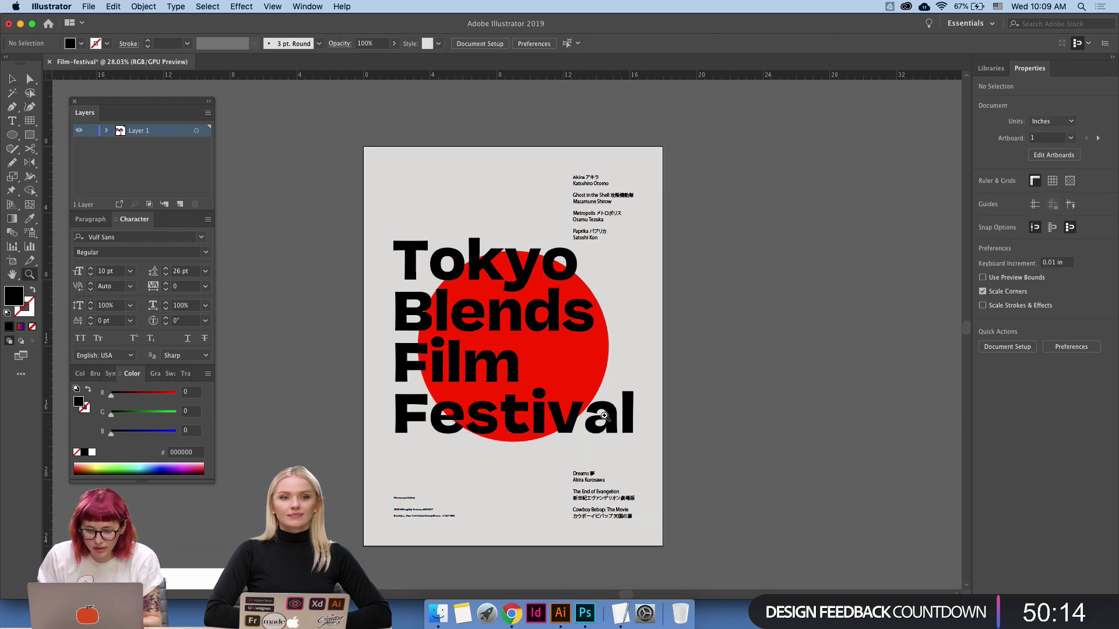
click(649, 410)
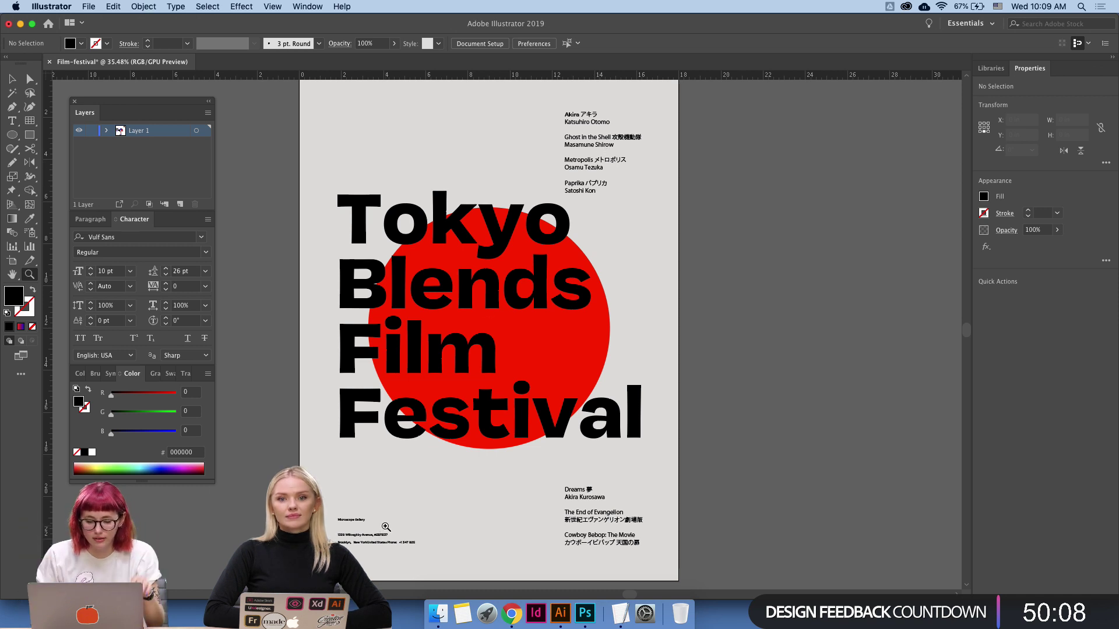
key(super+semicolon)
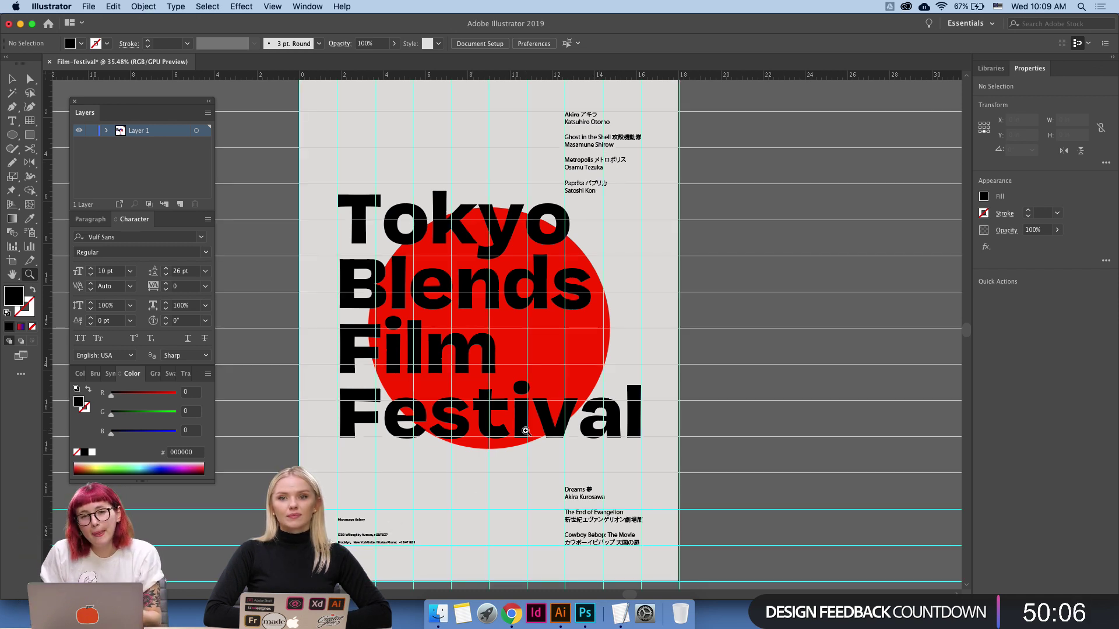
key(c)
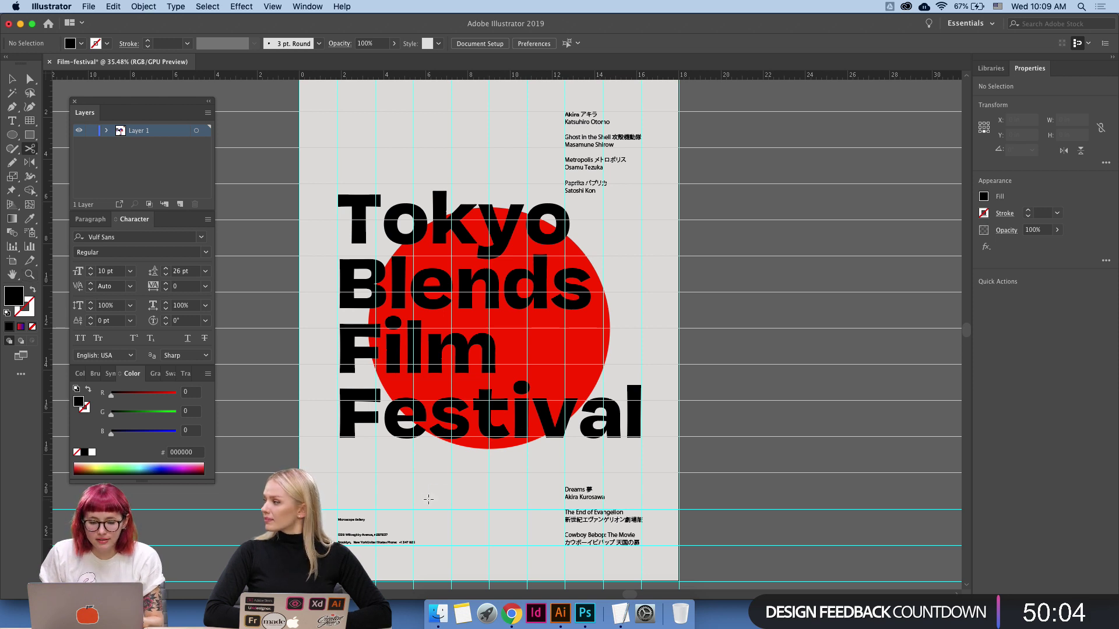
click(456, 464)
key(Return)
key(v)
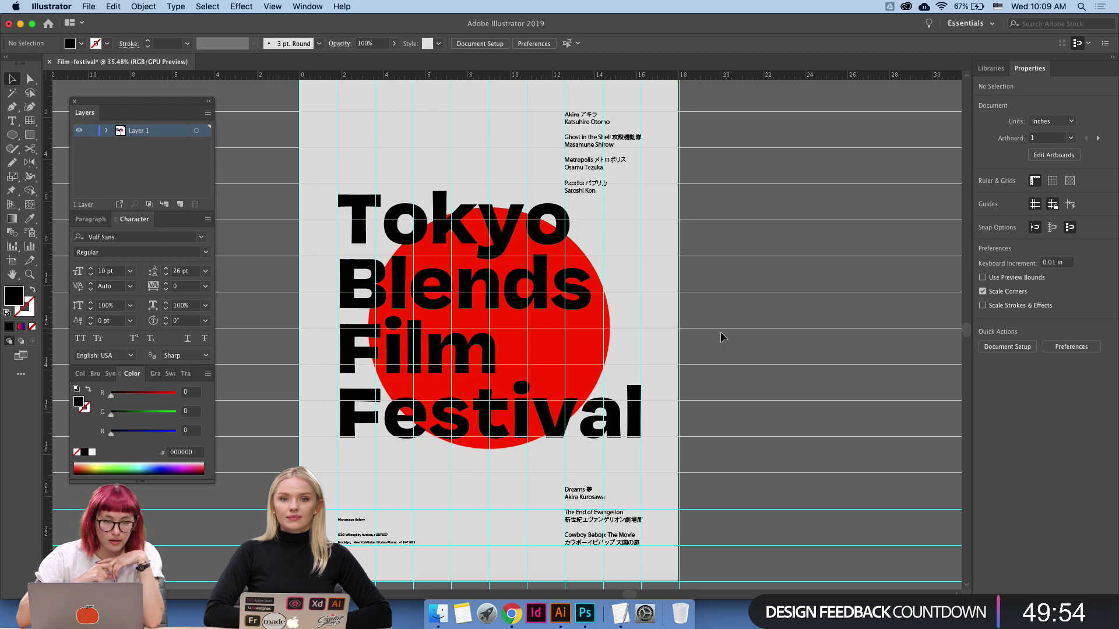
Remove the empty line between the gallery name and the street address in the venue details text.
click(391, 531)
key(z)
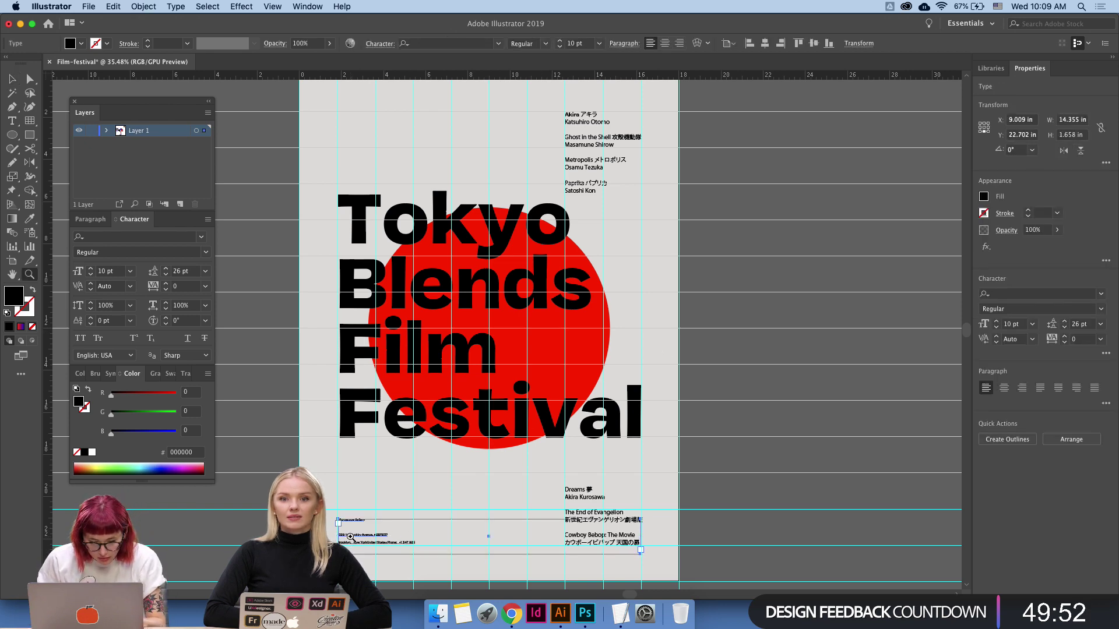
click(350, 536)
click(367, 535)
key(v)
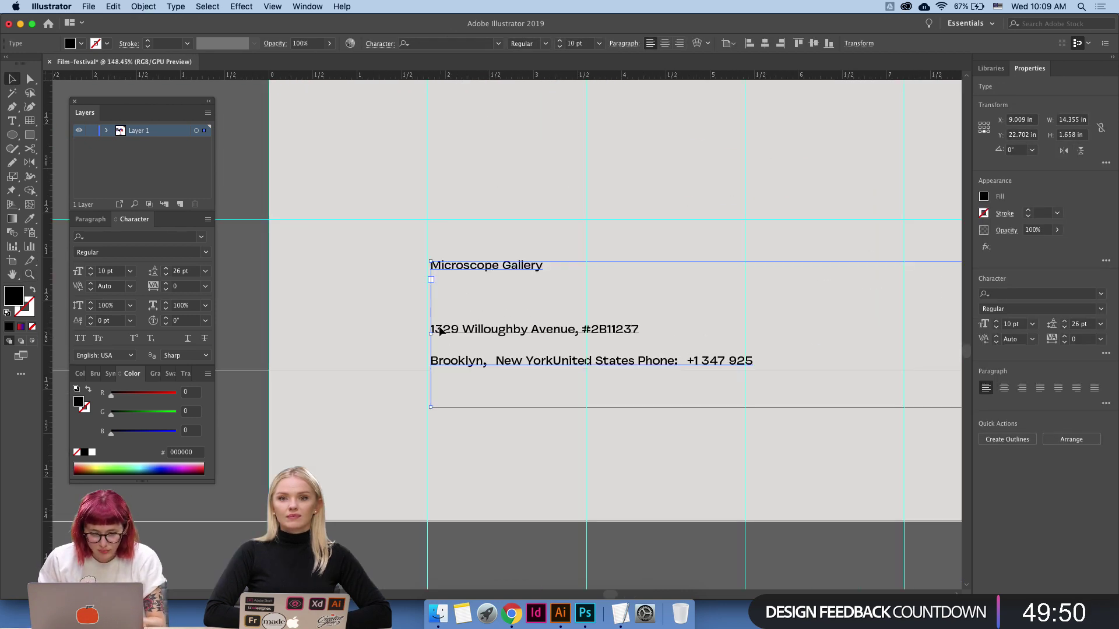
double_click(431, 330)
key(BackSpace)
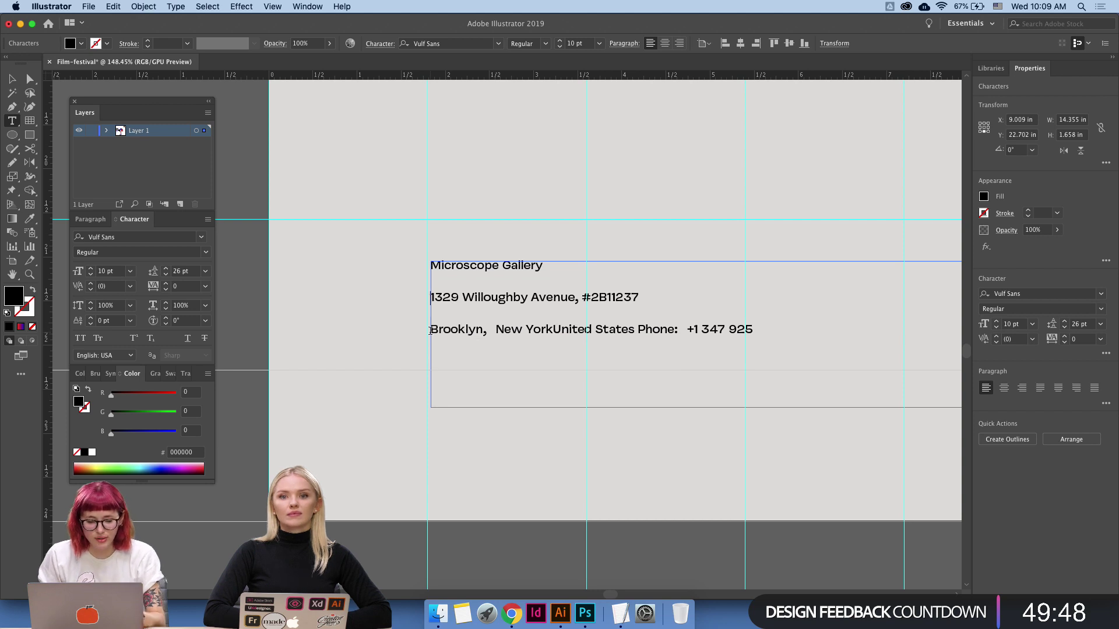
Set the leading of all the venue details text to 21 pt.
key(super+a)
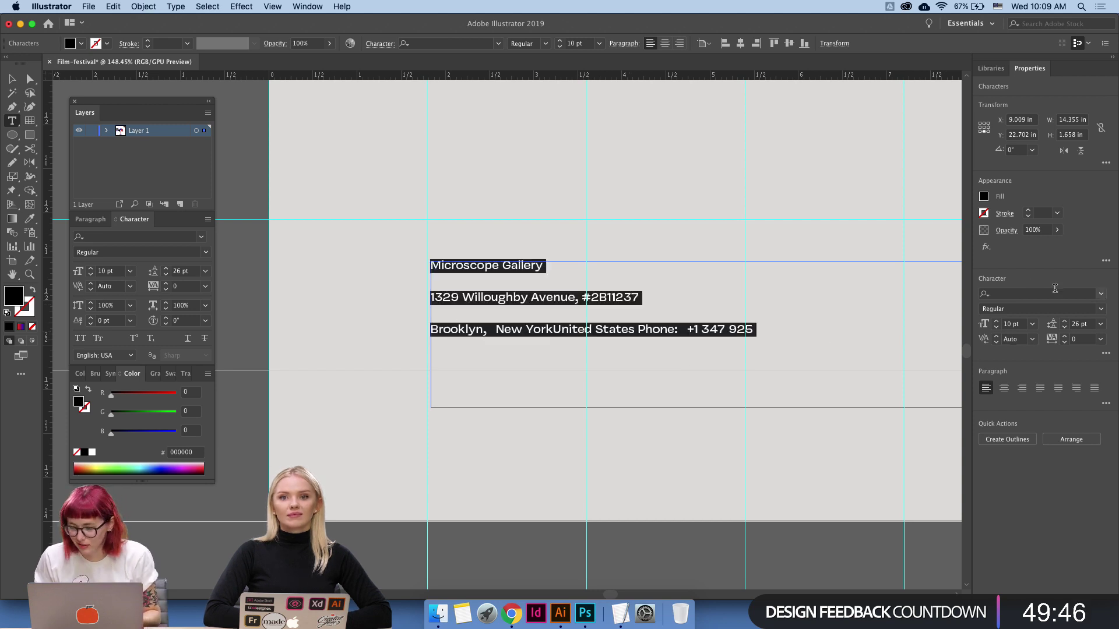
click(1063, 328)
click(1063, 328)
click(1064, 328)
click(1064, 328)
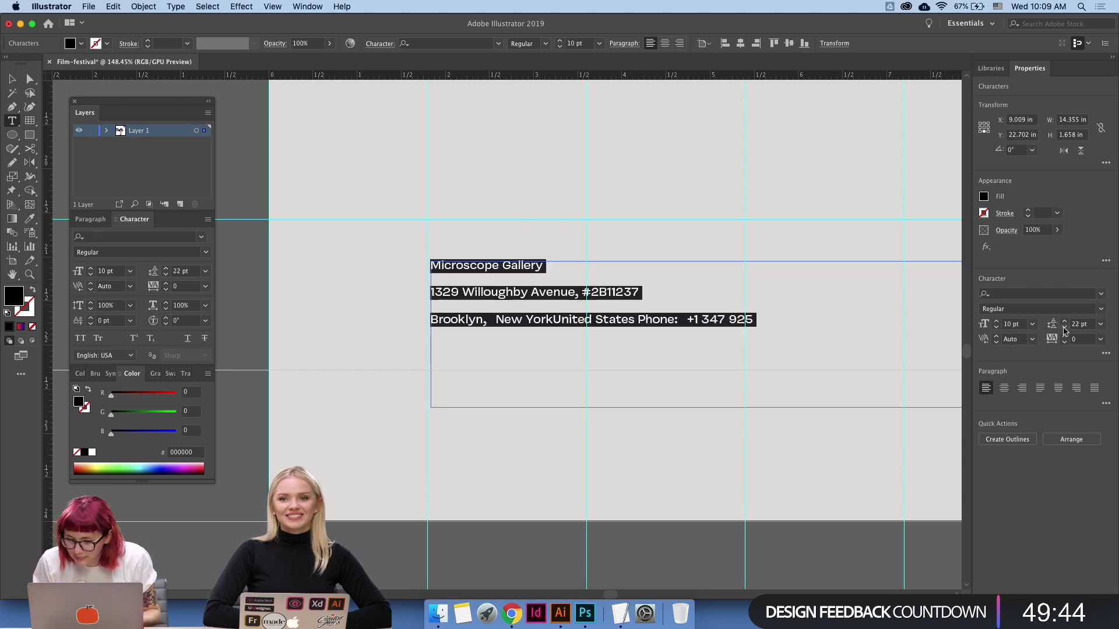
click(1064, 328)
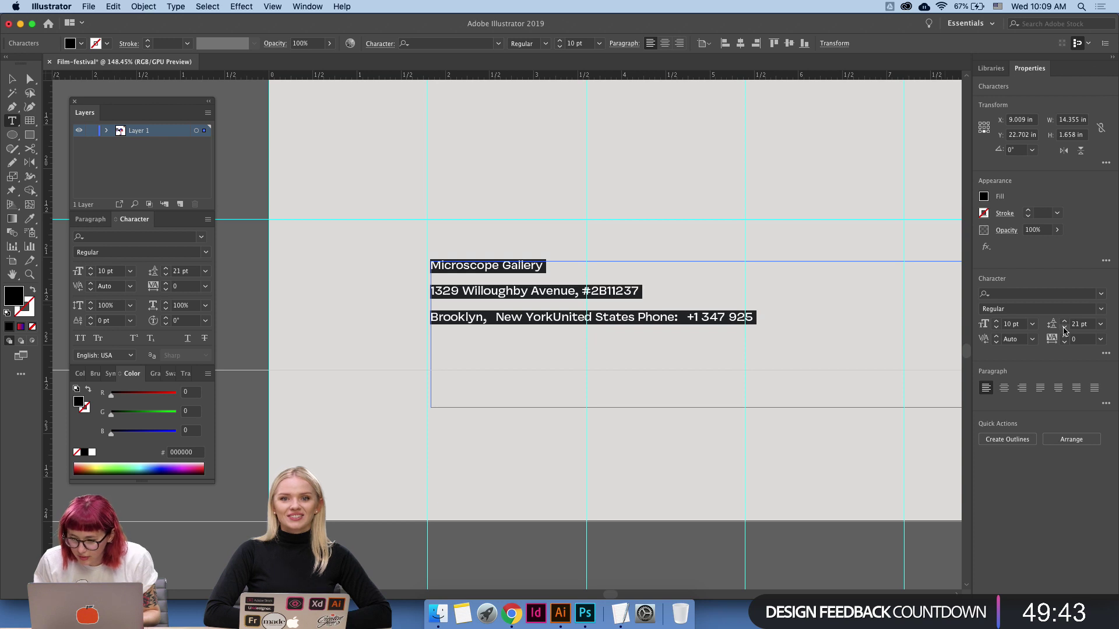
Join the three venue lines into one, separating gallery name, street address and city with spaced dashes.
click(433, 291)
key(BackSpace)
text(-)
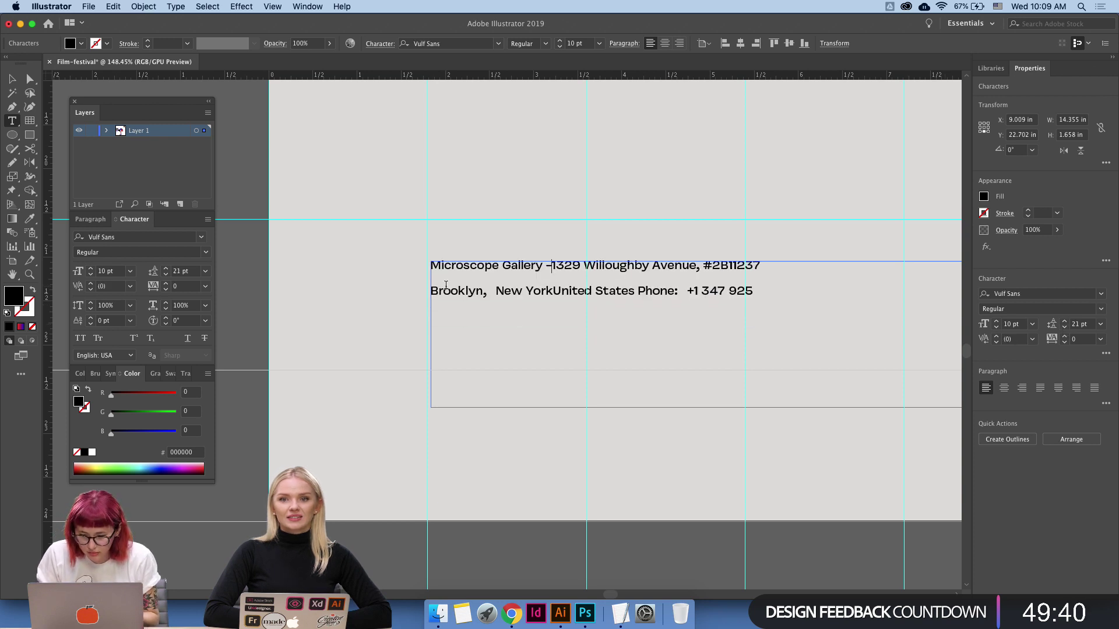
click(430, 291)
key(BackSpace)
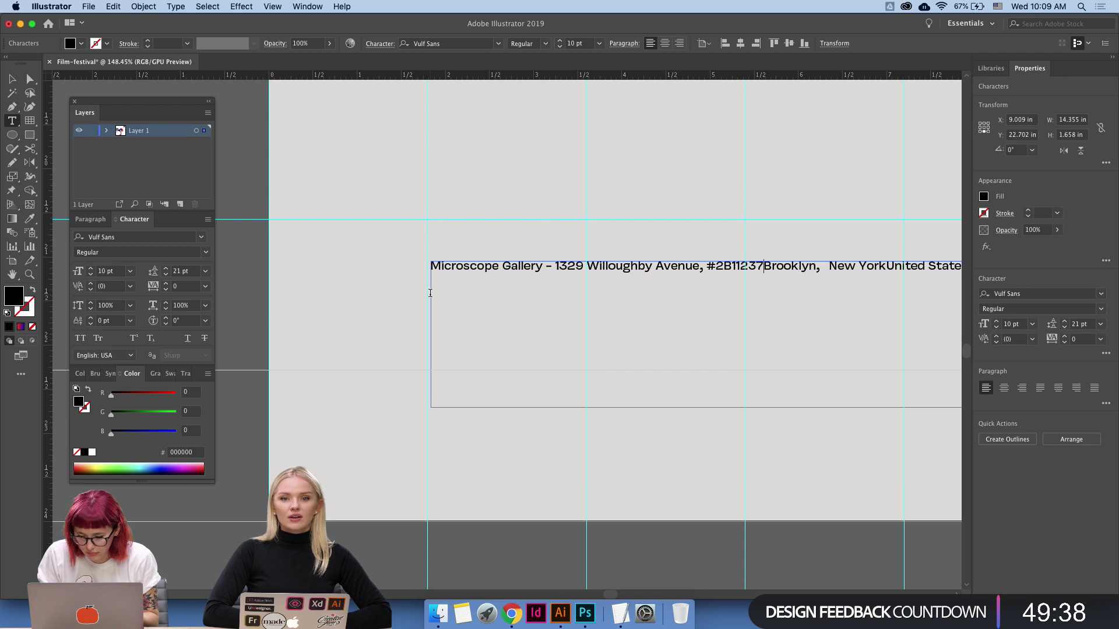
text(-)
key(Escape)
Shorten the venue text frame and place its line on the horizontal guide level with the last film entry.
key(z)
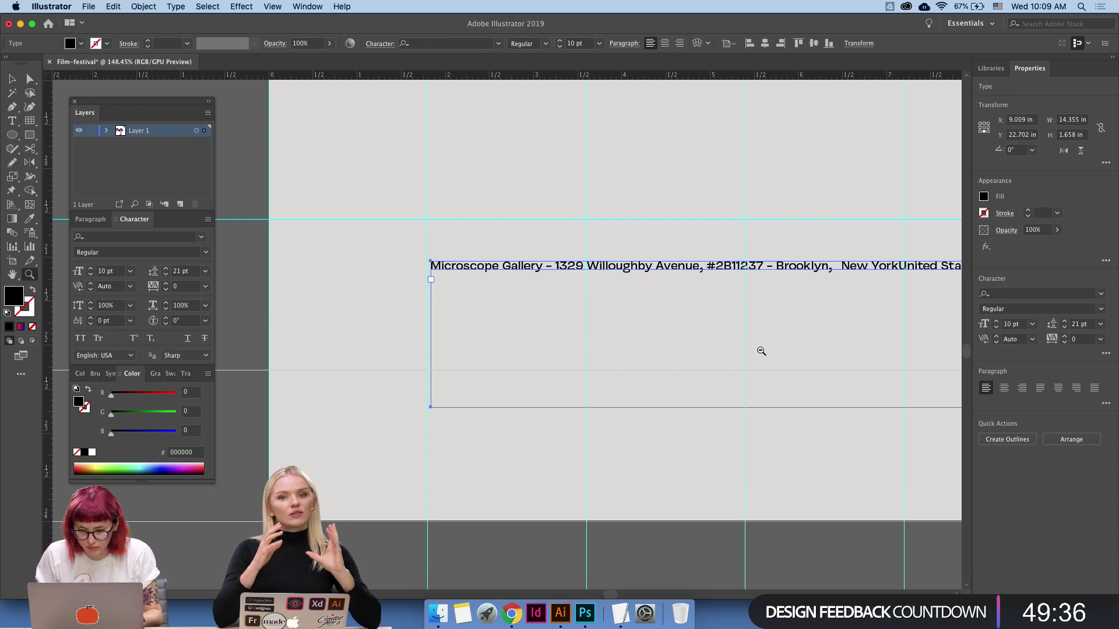
drag(761, 350, 592, 462)
key(v)
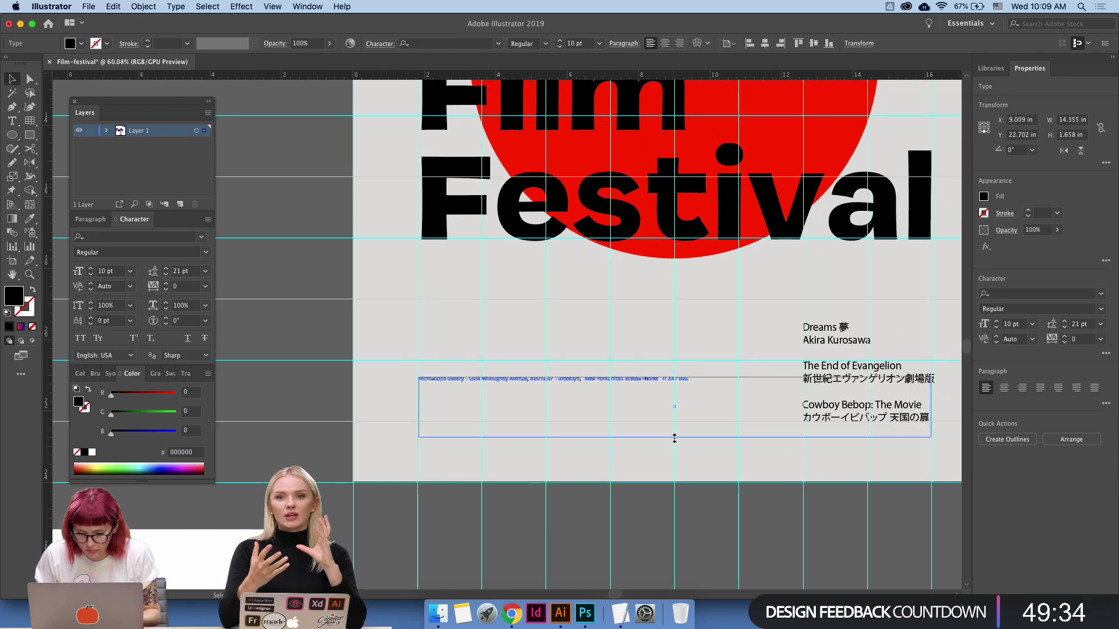
drag(674, 439, 658, 420)
click(659, 403)
click(667, 513)
Examine the whole poster with its guides to check how the title, film blocks and venue line align.
scroll(667, 512, up, 3)
scroll(667, 513, right, 4)
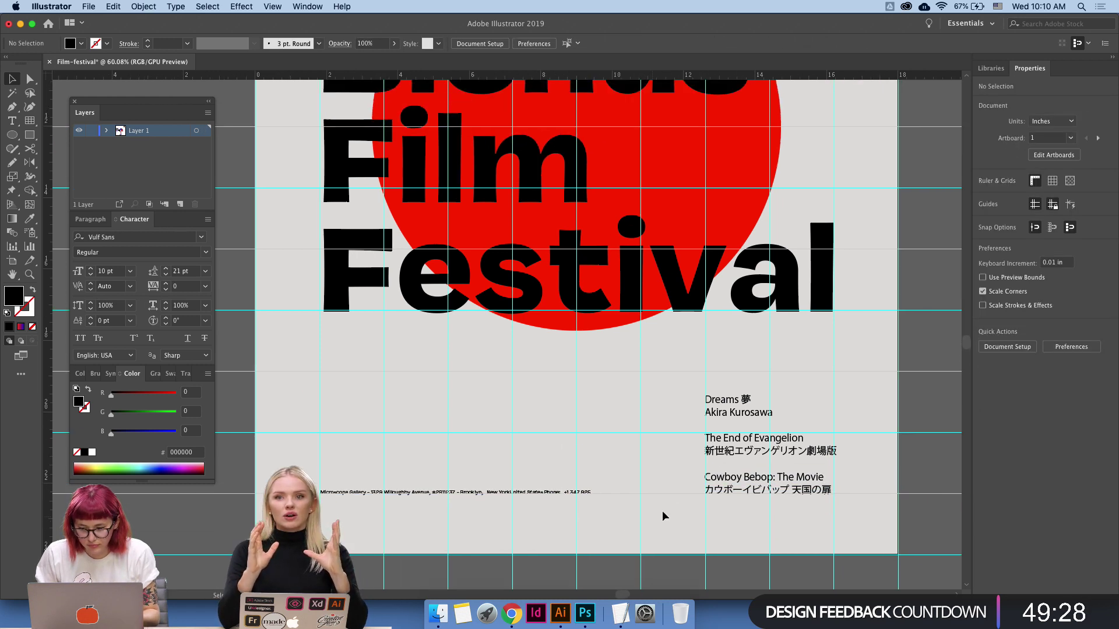
key(z)
alt+click(646, 512)
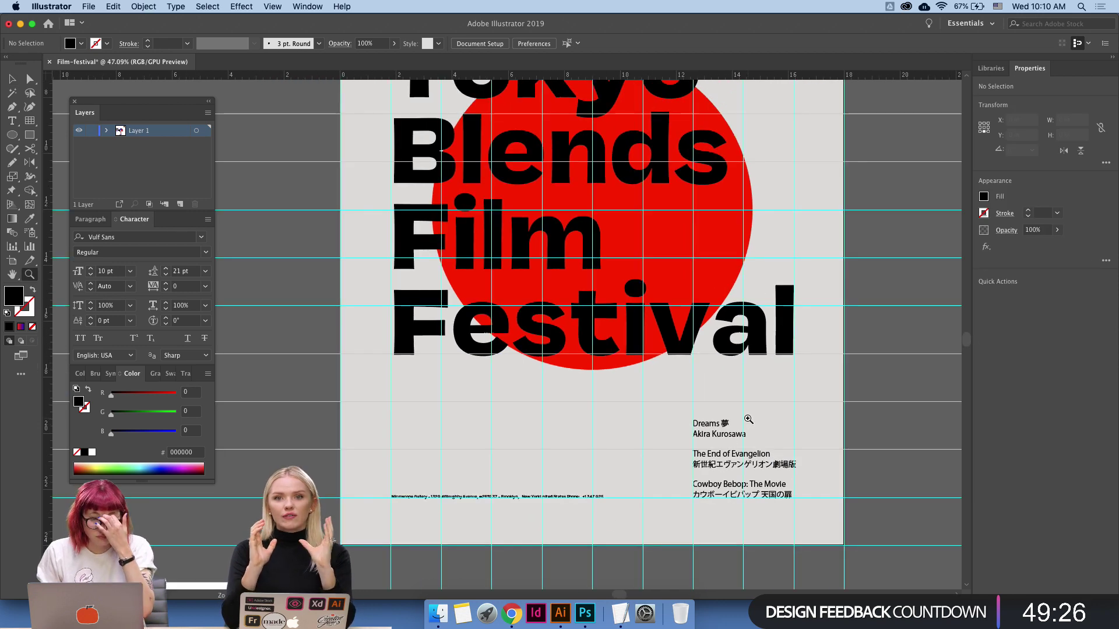
scroll(768, 382, up, 2)
alt+click(775, 361)
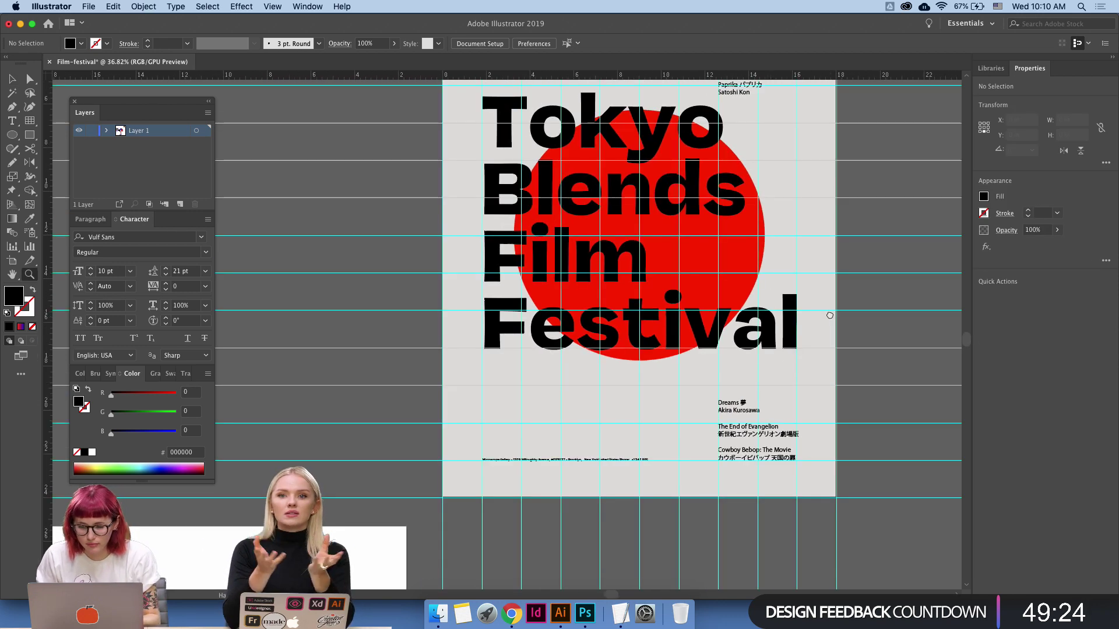
scroll(728, 349, up, 5)
key(v)
click(585, 385)
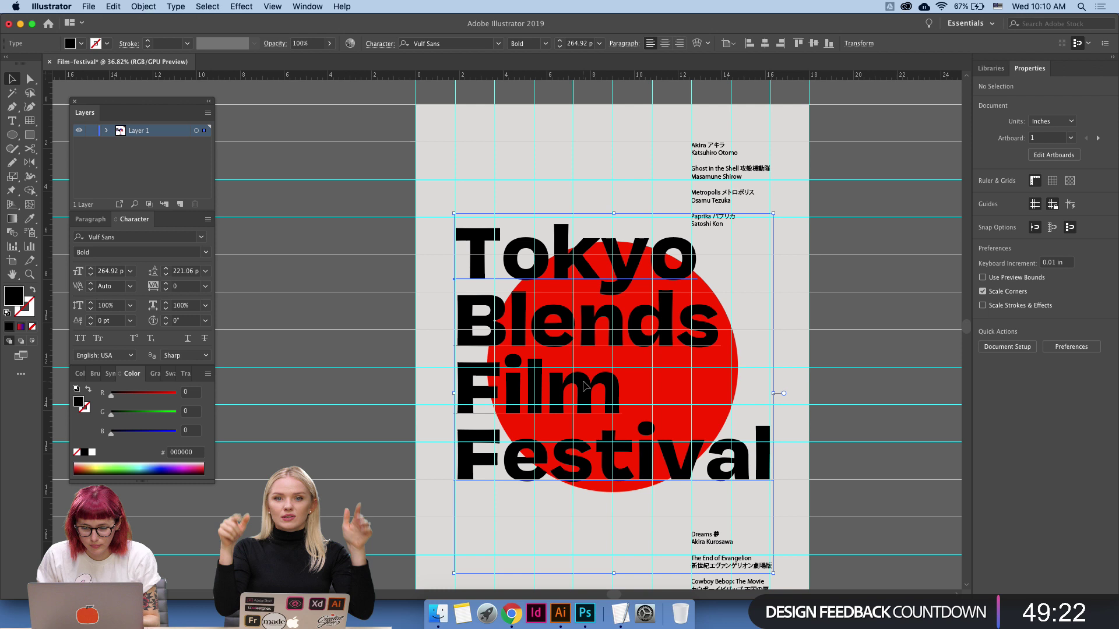
click(858, 329)
scroll(553, 280, down, 2)
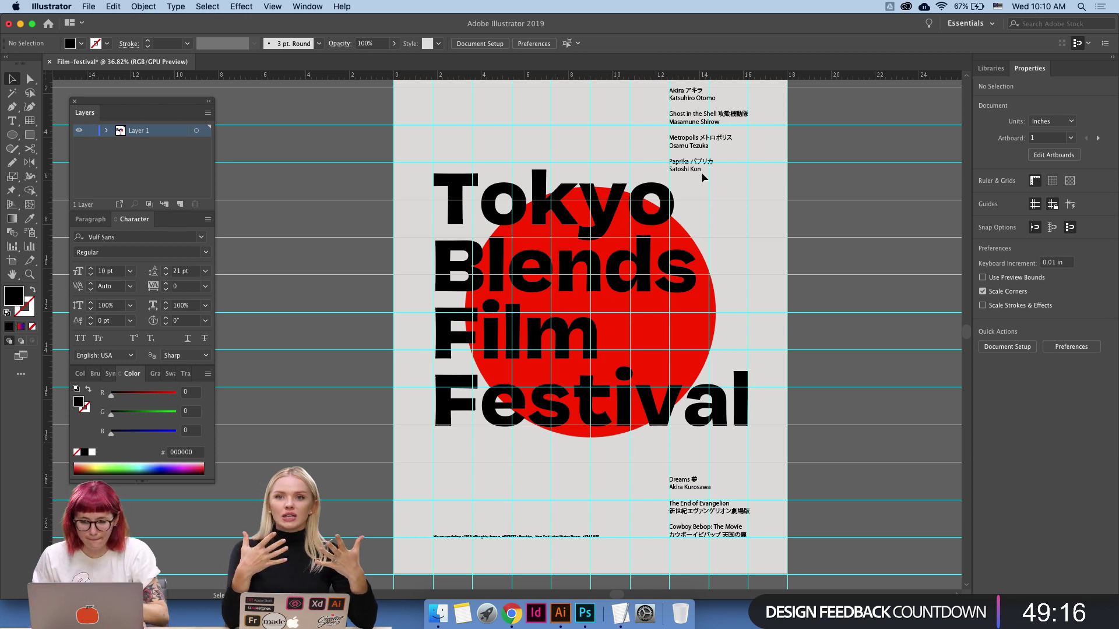
scroll(685, 198, up, 2)
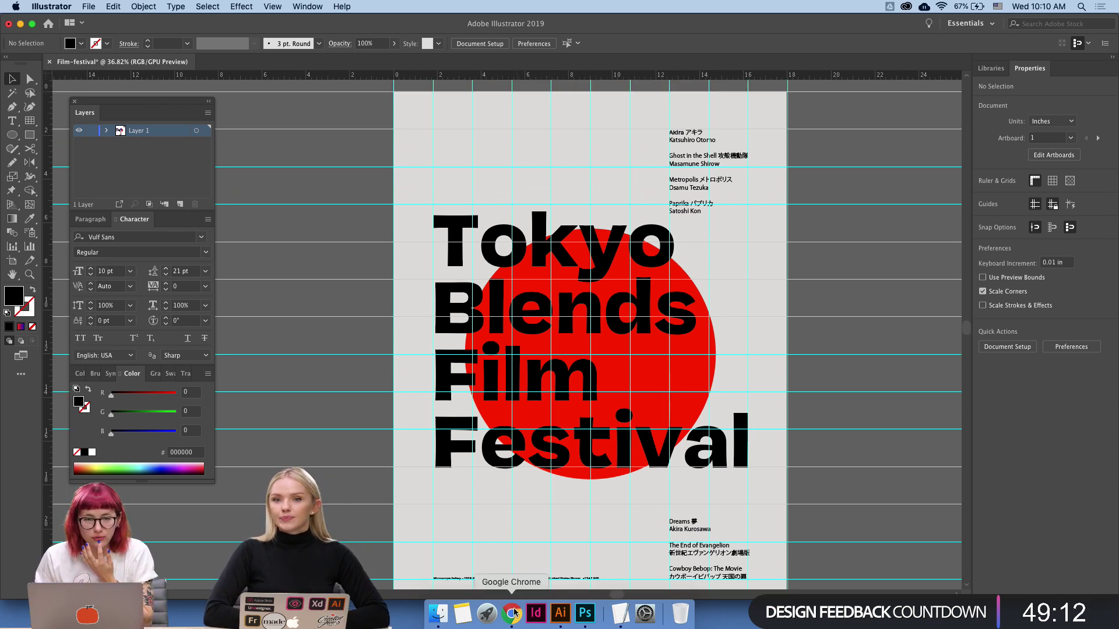
Copy the full text of the large Tokyo Blends Film Festival title.
double_click(488, 252)
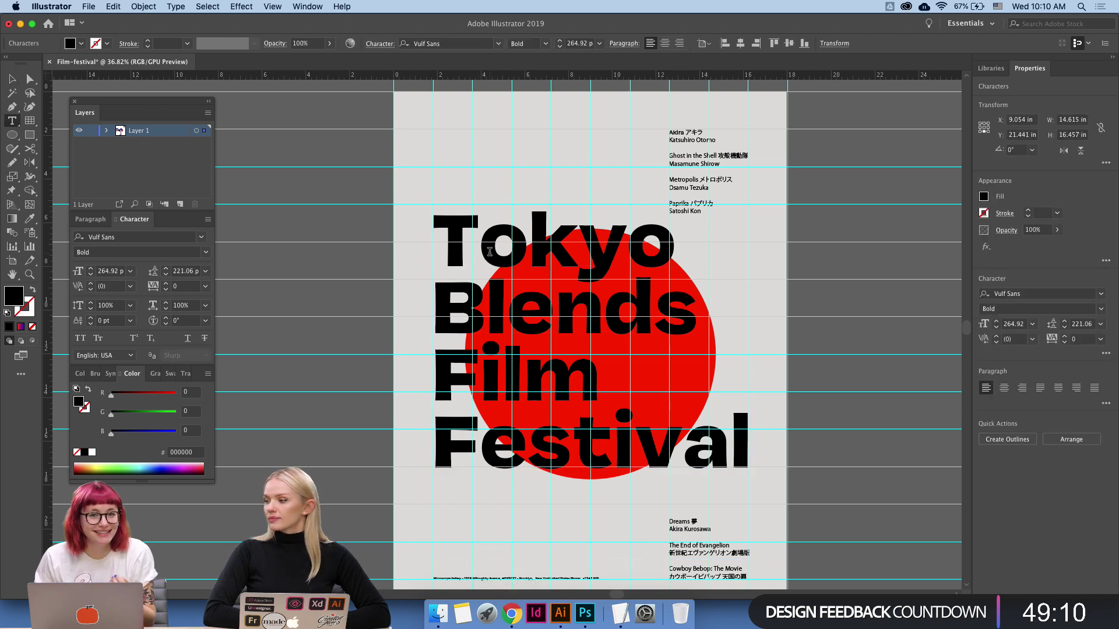
key(Escape)
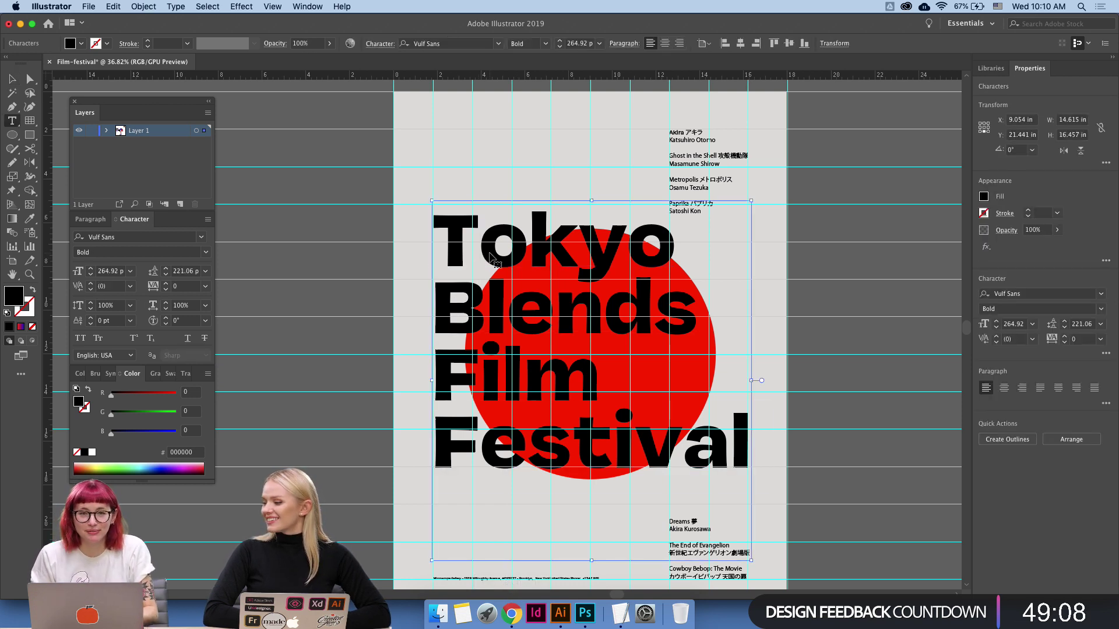
triple_click(490, 254)
key(super+c)
key(Escape)
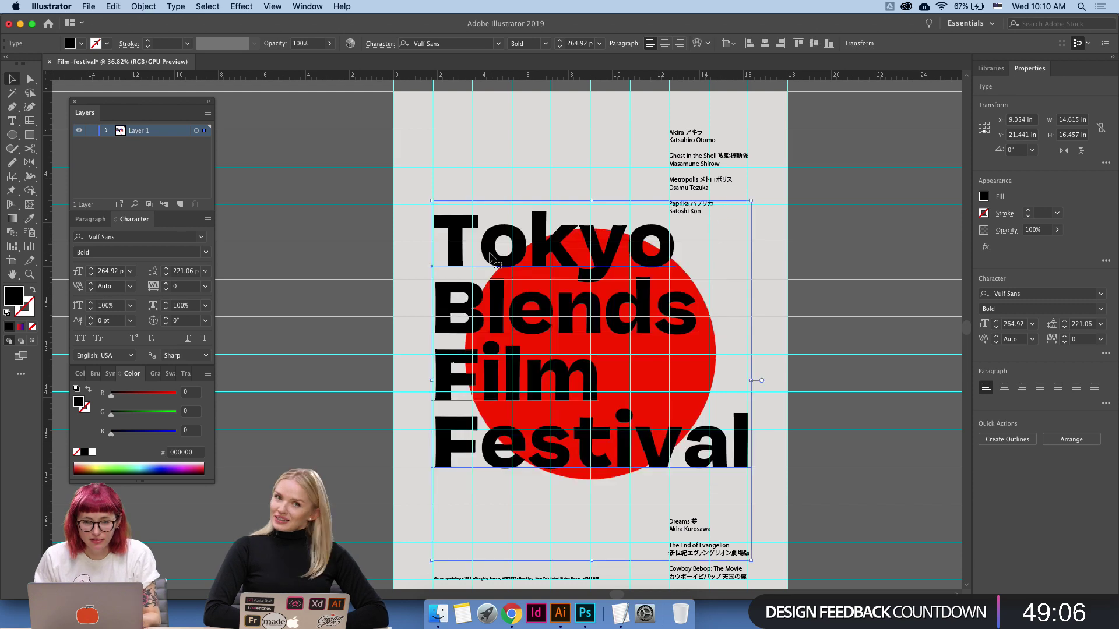
Switch to Google Chrome and search the web for a translation tool.
click(511, 612)
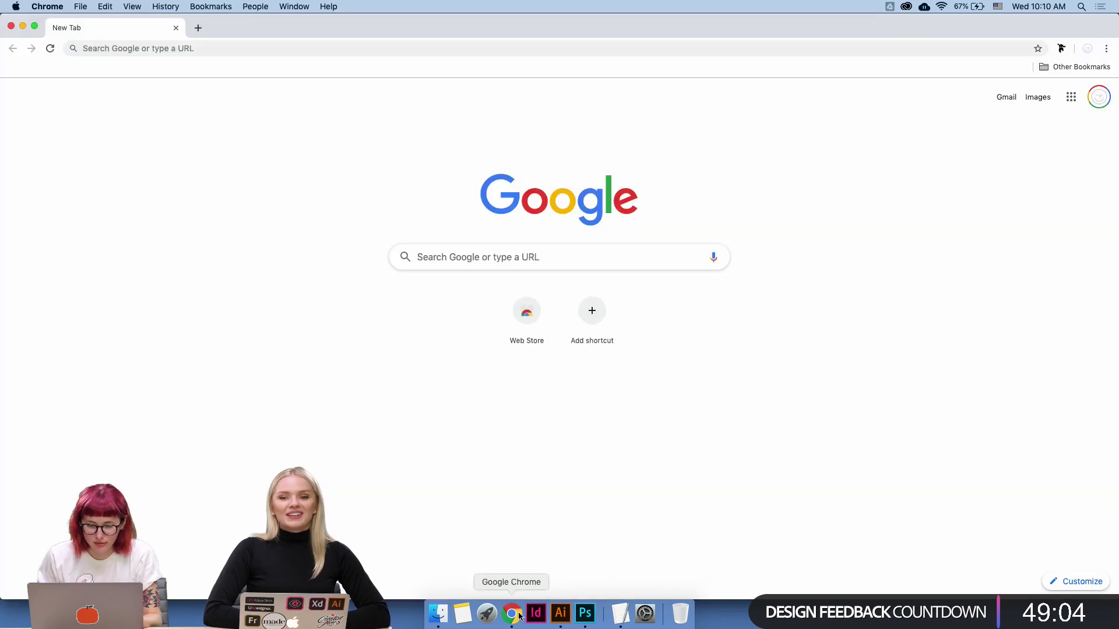
click(442, 255)
text(tranlate)
key(Return)
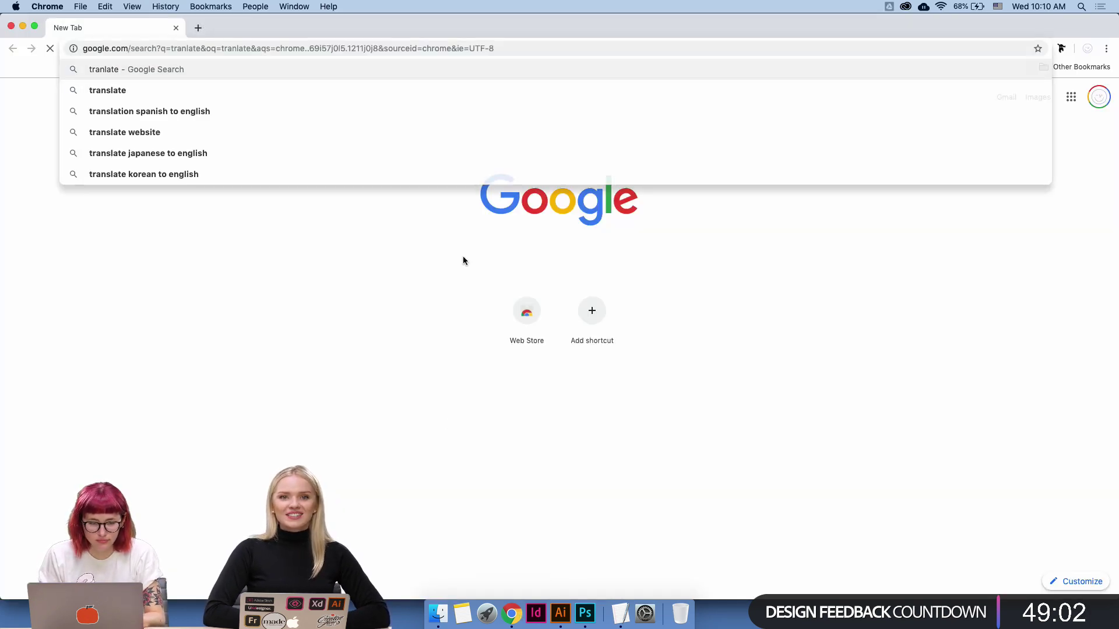
Paste the copied poster title as the text for translation and set the target language to Japanese.
click(202, 266)
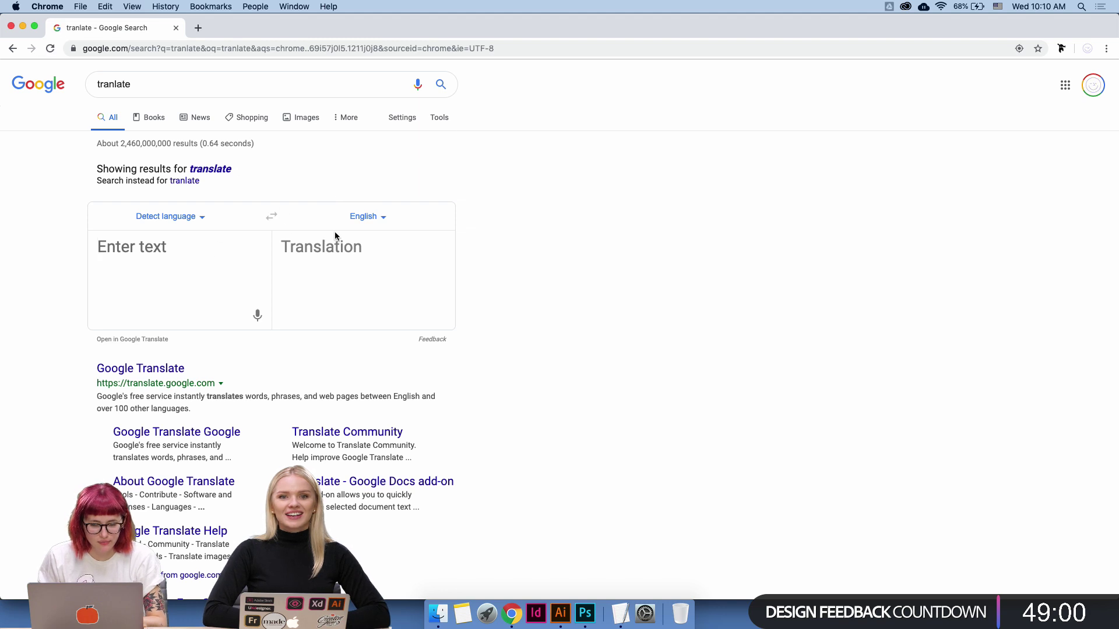
key(super+v)
click(375, 216)
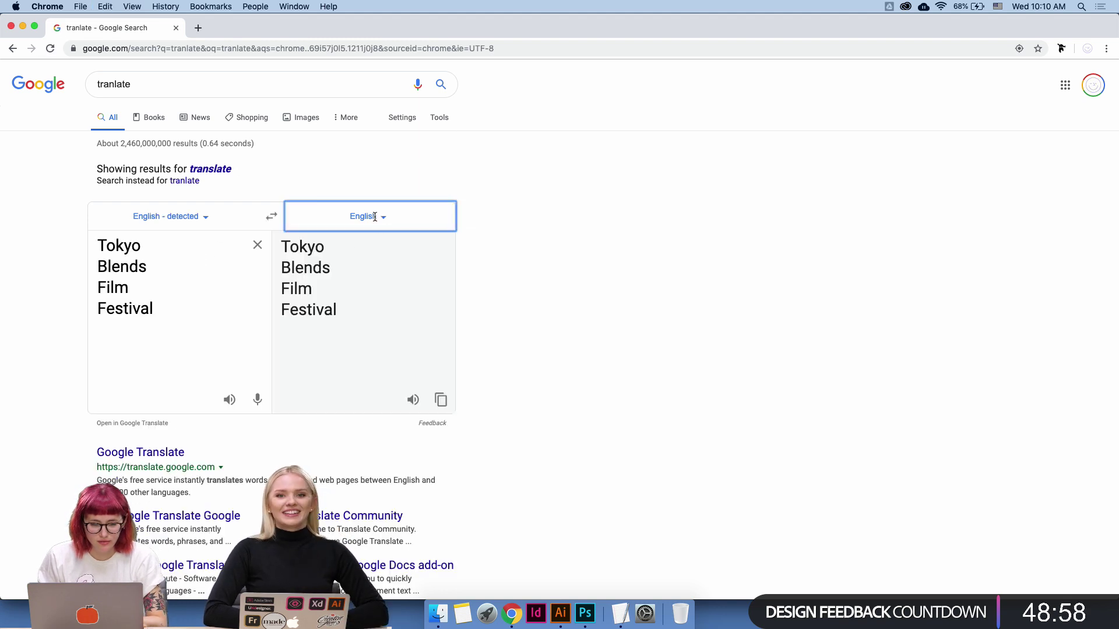
text(japan)
key(Return)
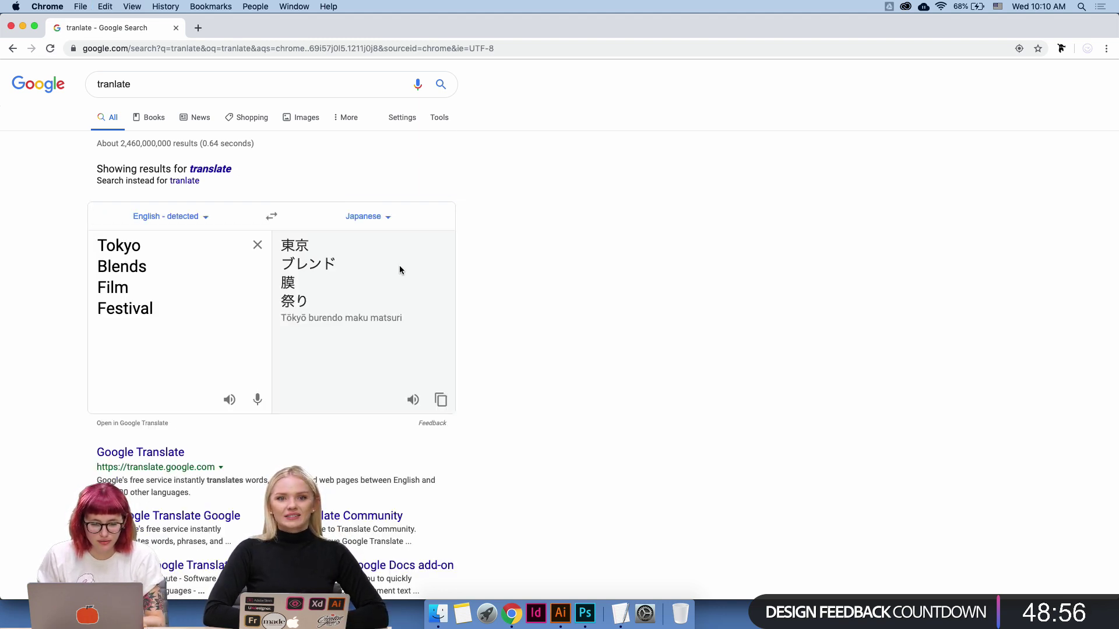
Remove the line breaks from the source text so it reads as the single phrase "Tokyo Blends Film Festival".
click(99, 265)
key(super+a)
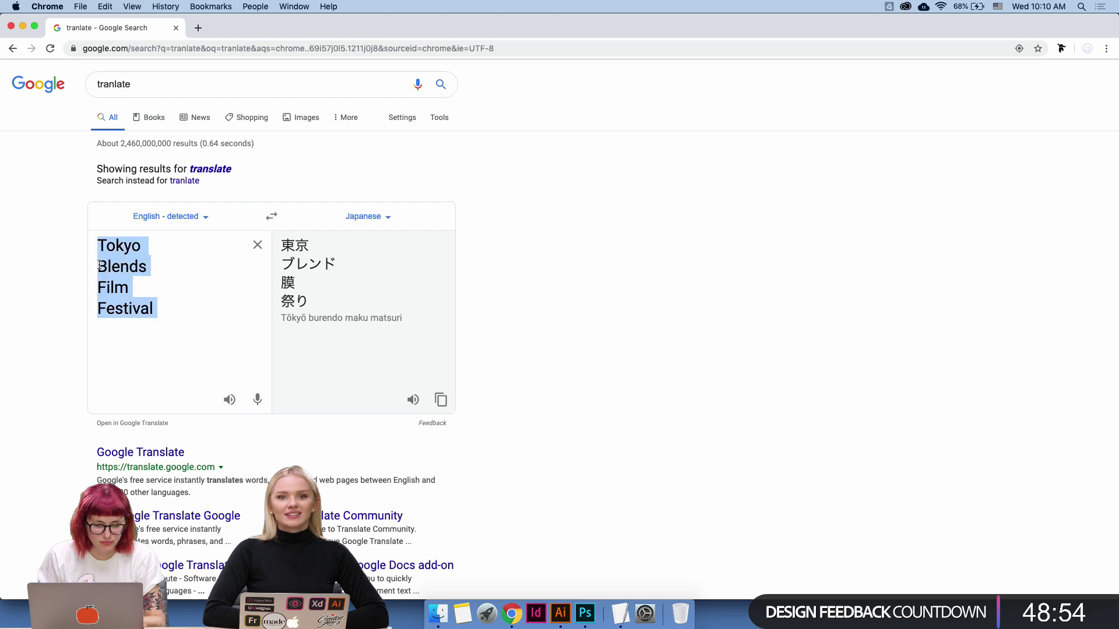
click(99, 266)
key(BackSpace)
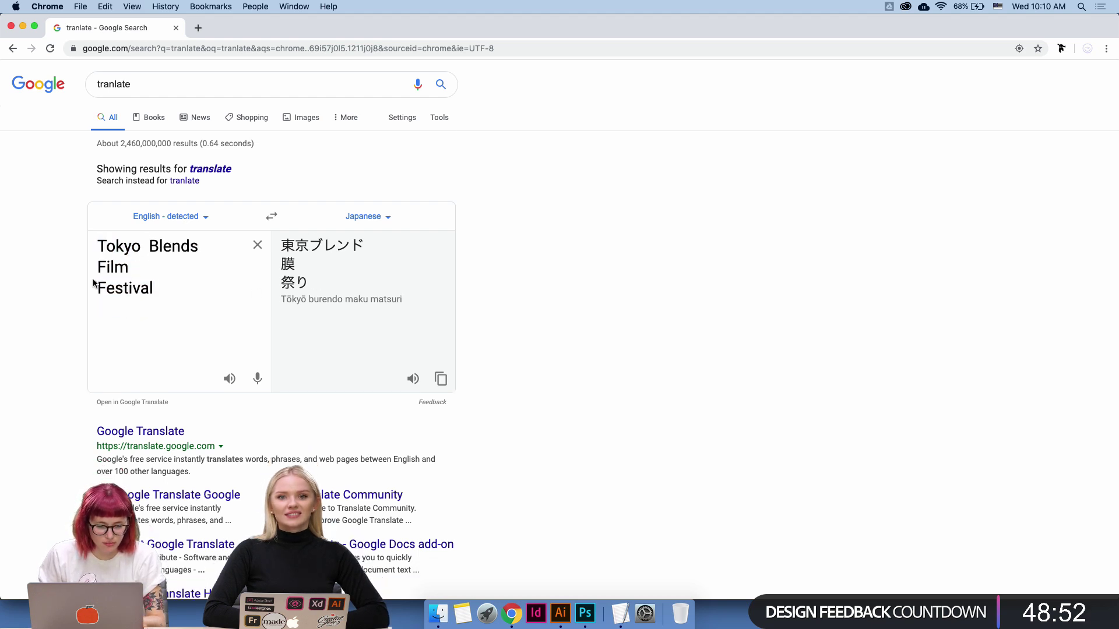
key(BackSpace)
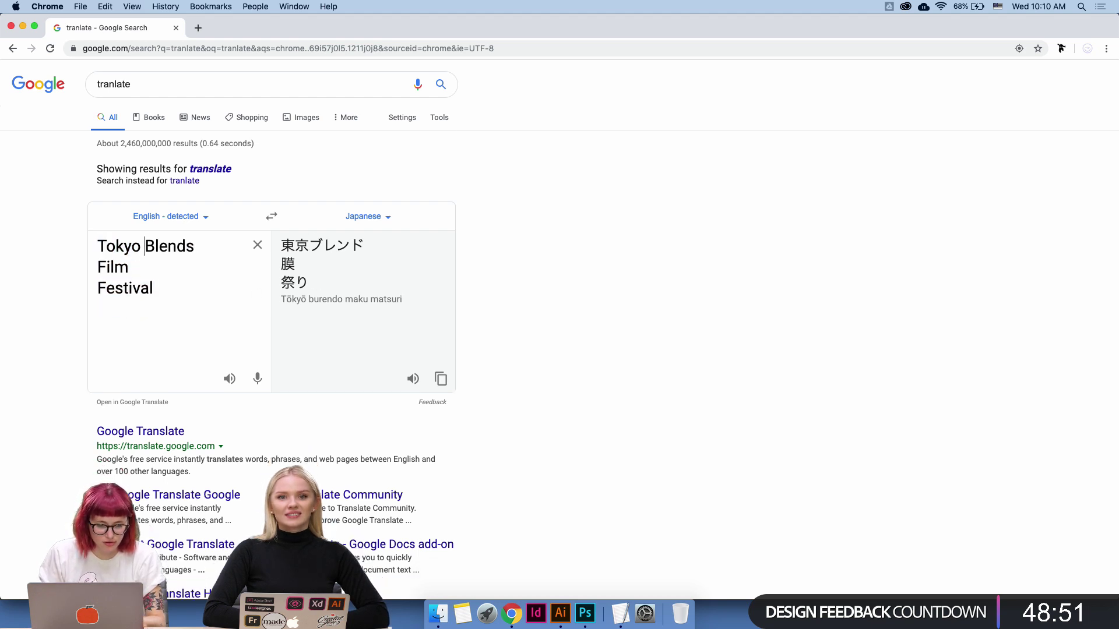
click(99, 267)
key(BackSpace)
click(98, 268)
key(BackSpace)
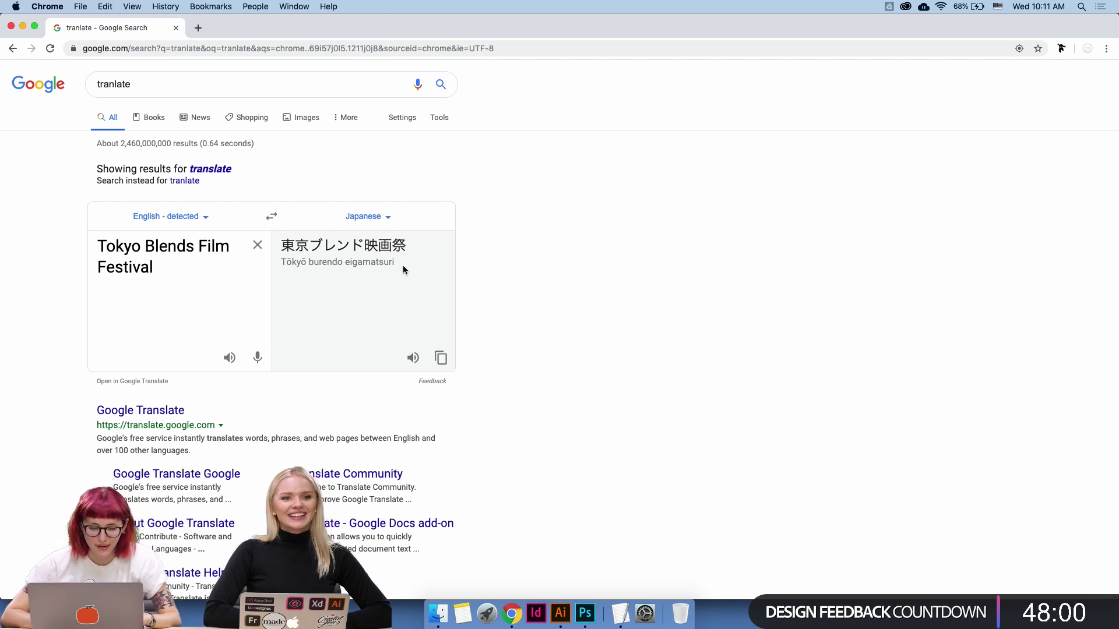
Copy the Japanese translation 東京ブレンド映画祭 without the romanized reading.
drag(403, 266, 283, 262)
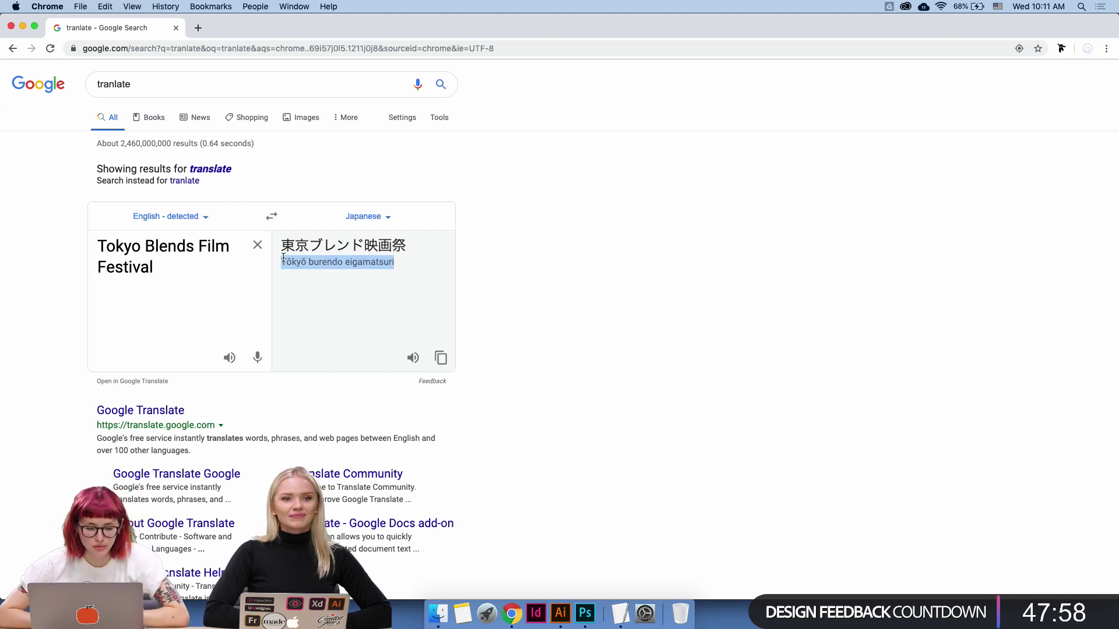
double_click(343, 247)
triple_click(343, 247)
key(super+c)
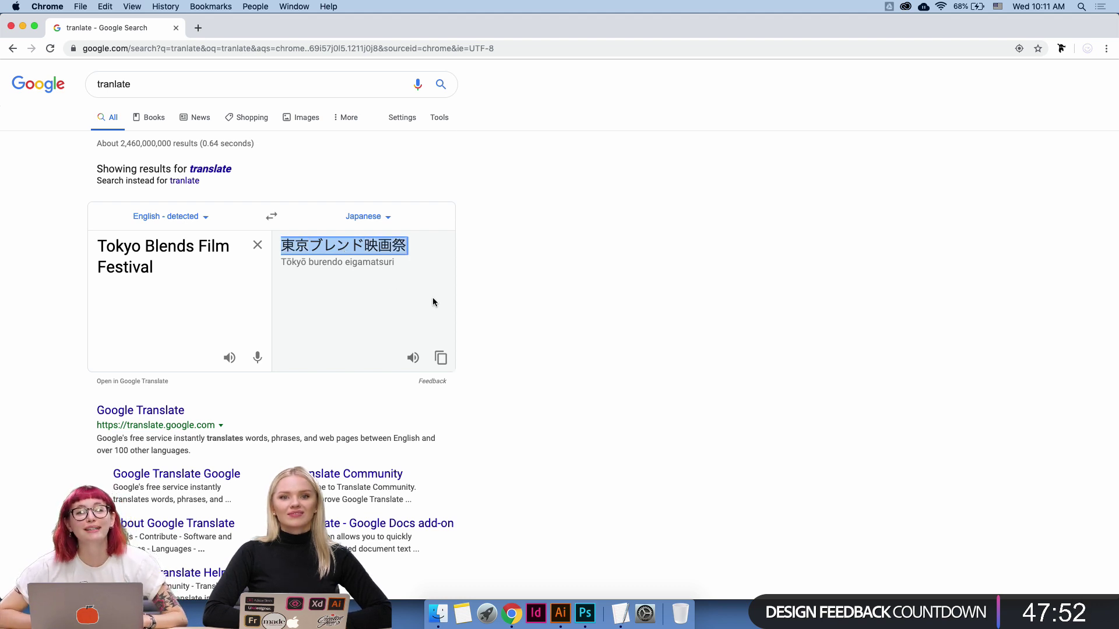
Switch to Adobe Illustrator and paste the copied Japanese title into the poster as a new text object.
click(559, 616)
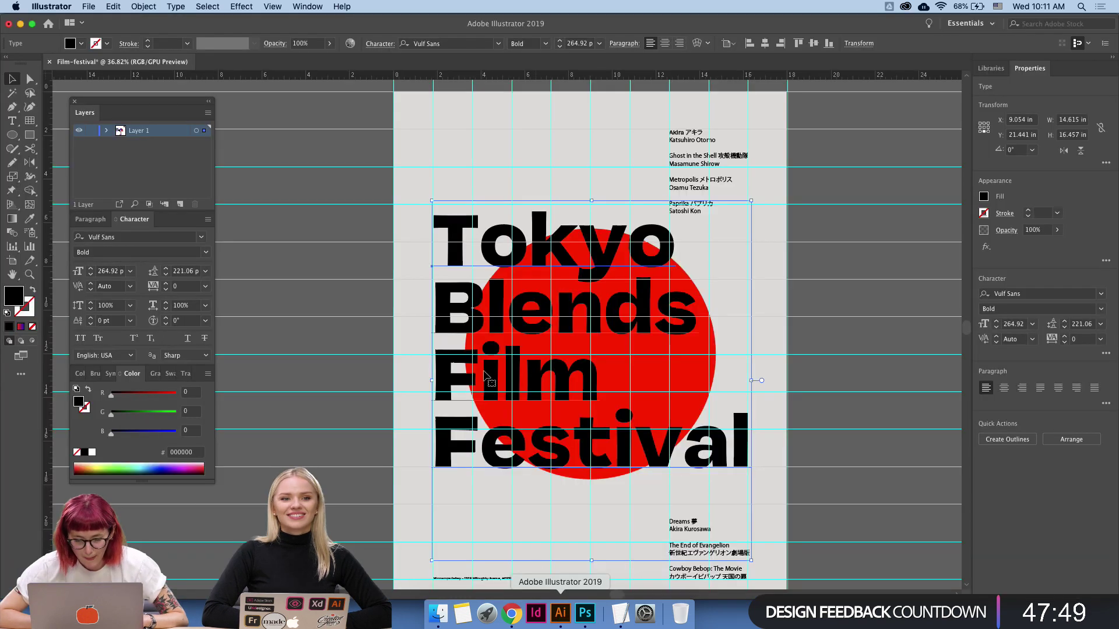
click(457, 202)
key(super+v)
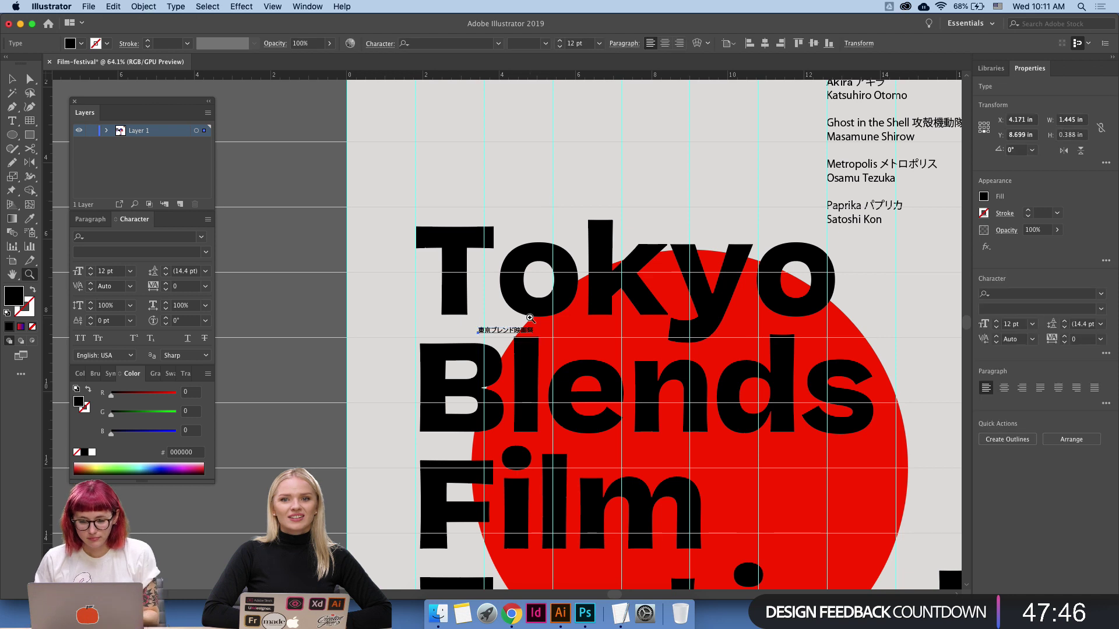
Enlarge the pasted Japanese title to about 31 pt and place it above "Tokyo", flush with the English title's left edge.
key(v)
drag(533, 327, 557, 198)
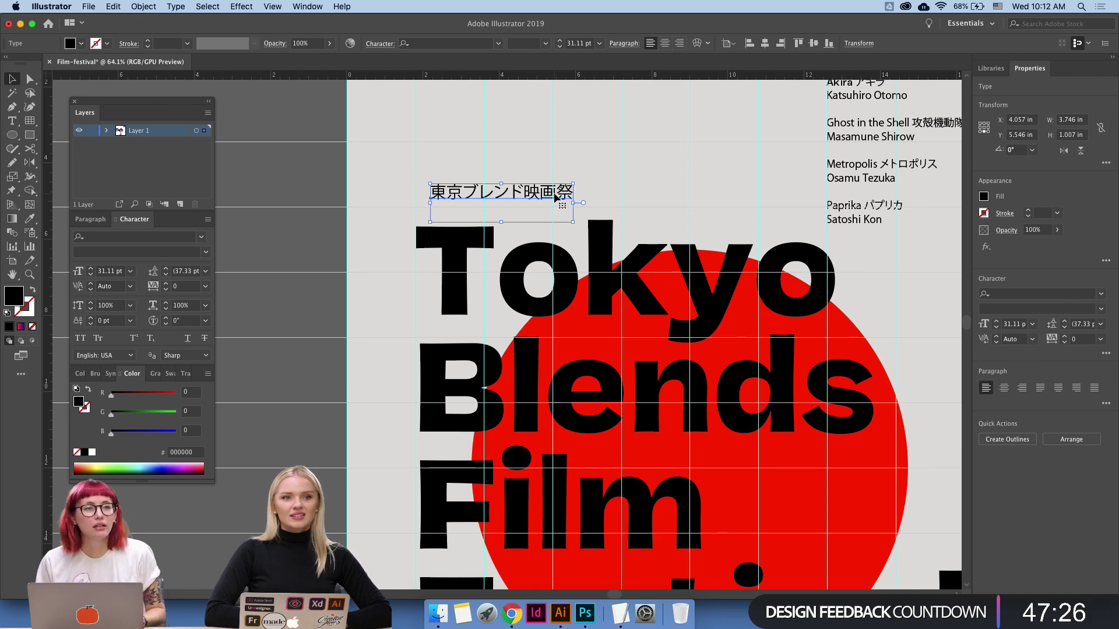
drag(539, 195, 523, 186)
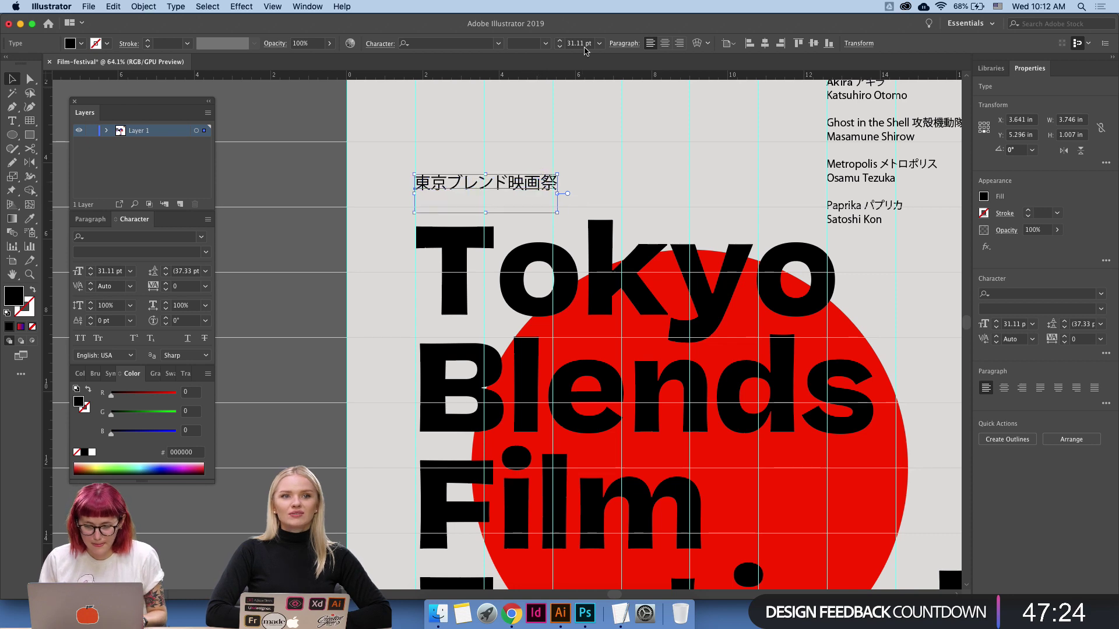
Set the Japanese title's font to the bold Japanese typeface ヒラギノ角ゴ Std W8.
click(499, 43)
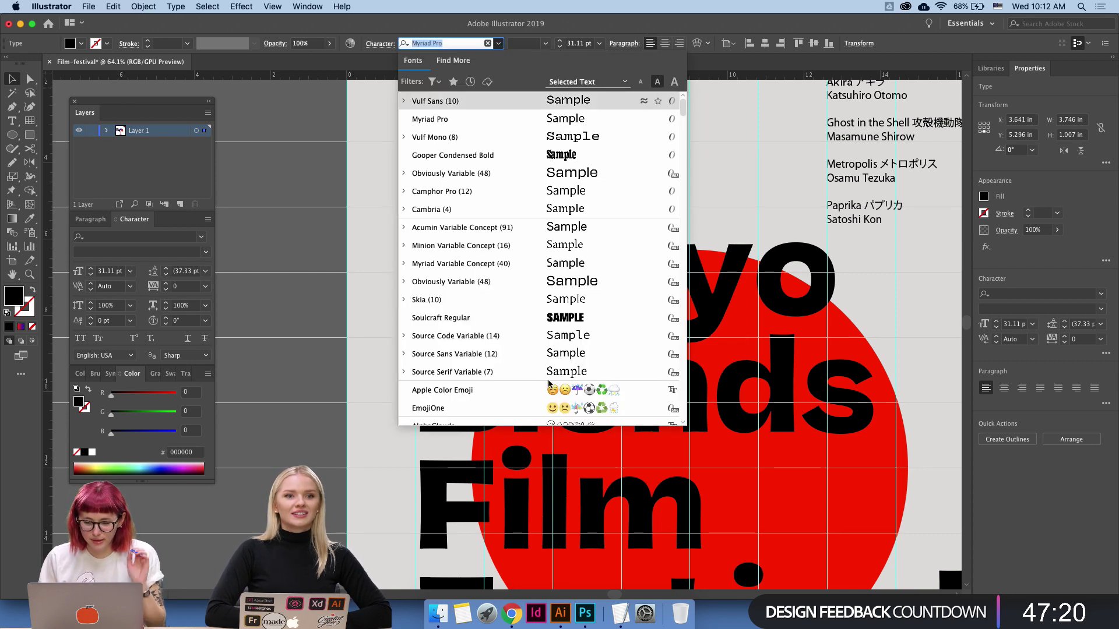
scroll(548, 384, down, 20)
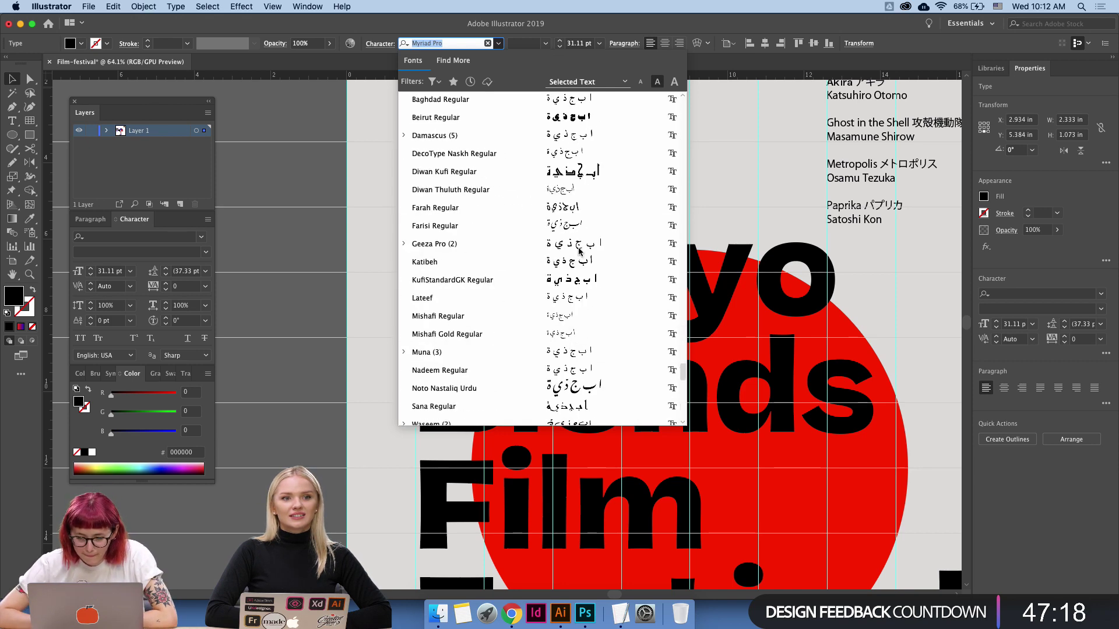
scroll(580, 251, down, 10)
scroll(580, 251, up, 2)
click(580, 268)
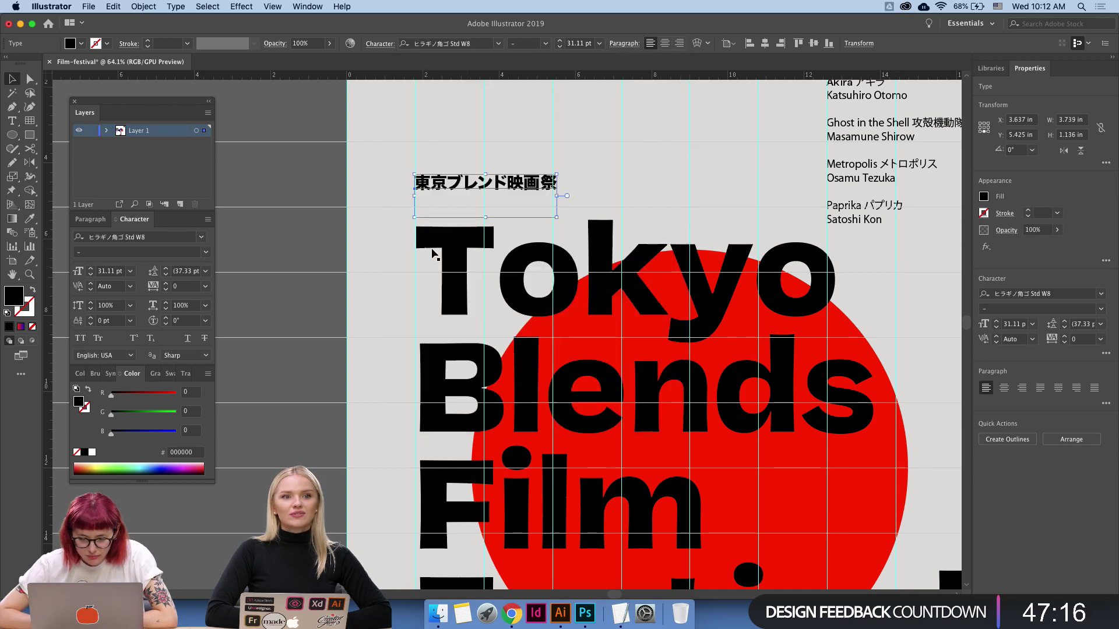
click(309, 167)
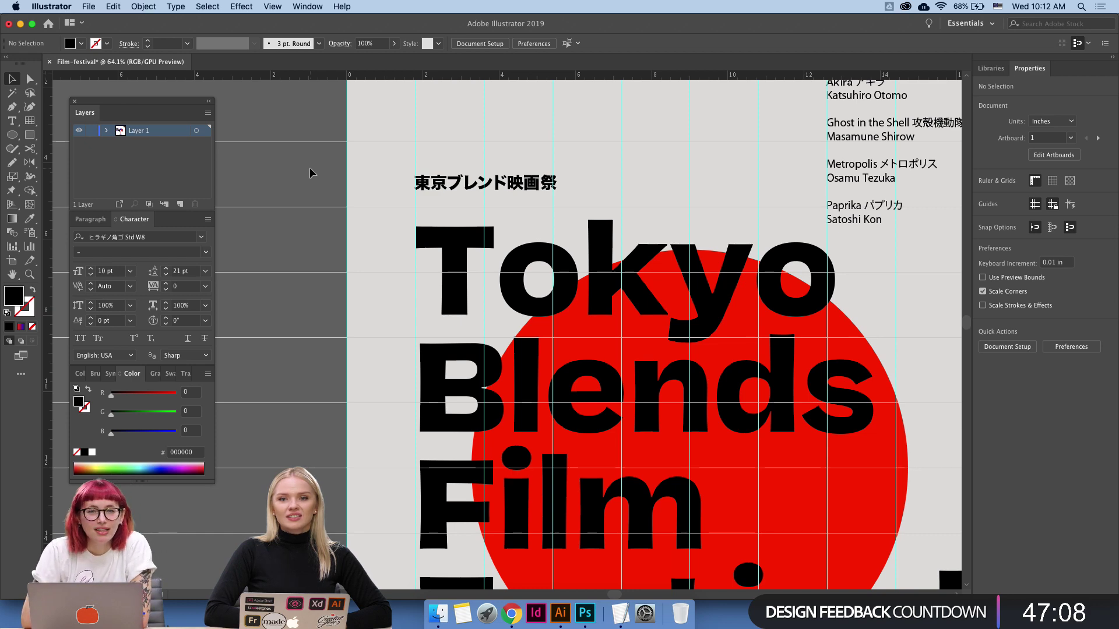
Enlarge the Japanese title proportionally to about 49 pt, keeping its left edge on the margin guide.
scroll(577, 247, down, 4)
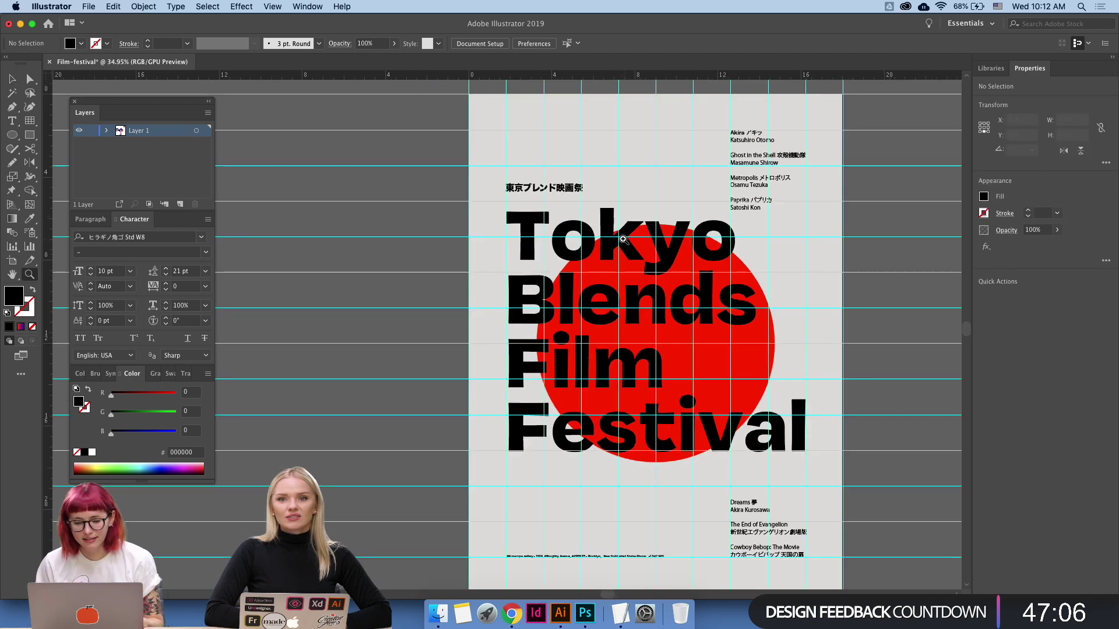
click(560, 194)
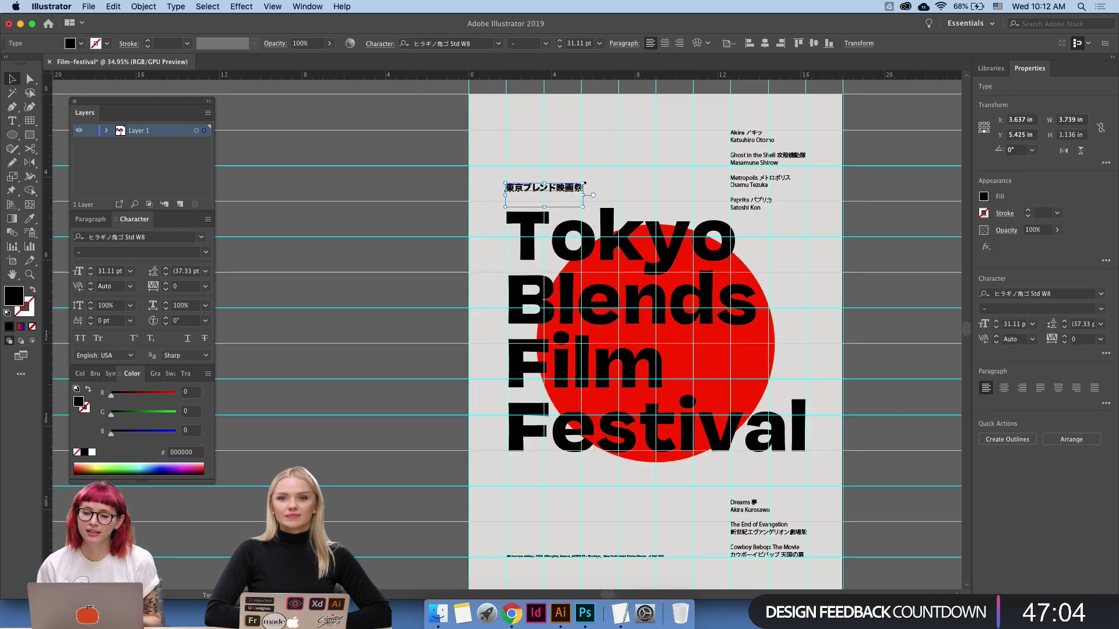
drag(584, 183, 628, 171)
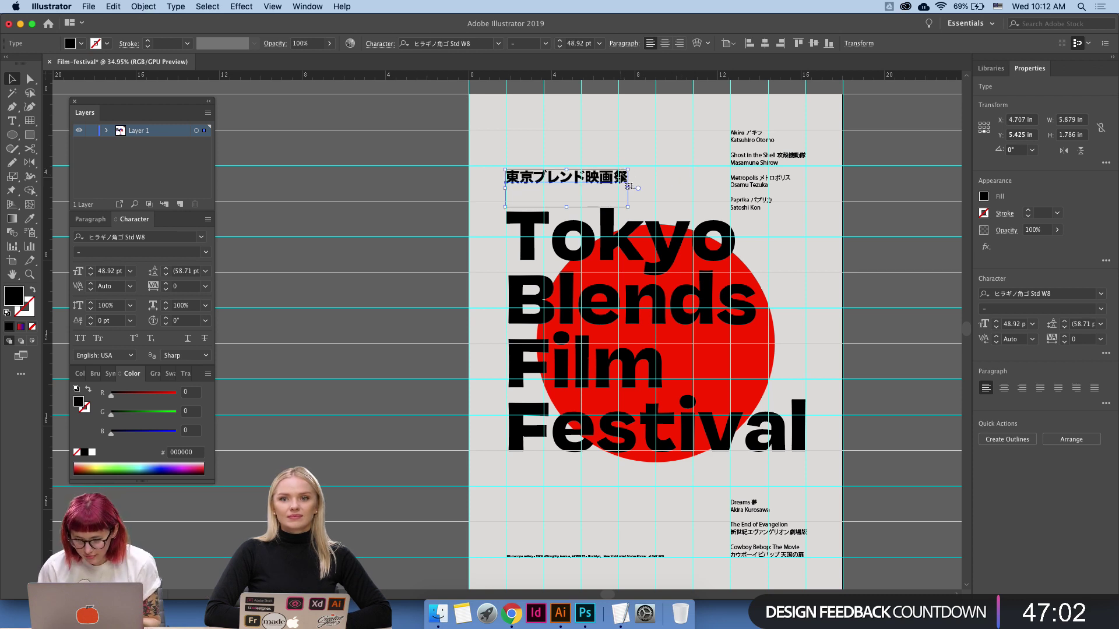
Insert line breaks after 東 and 京 so each of these characters stands on its own line.
double_click(612, 187)
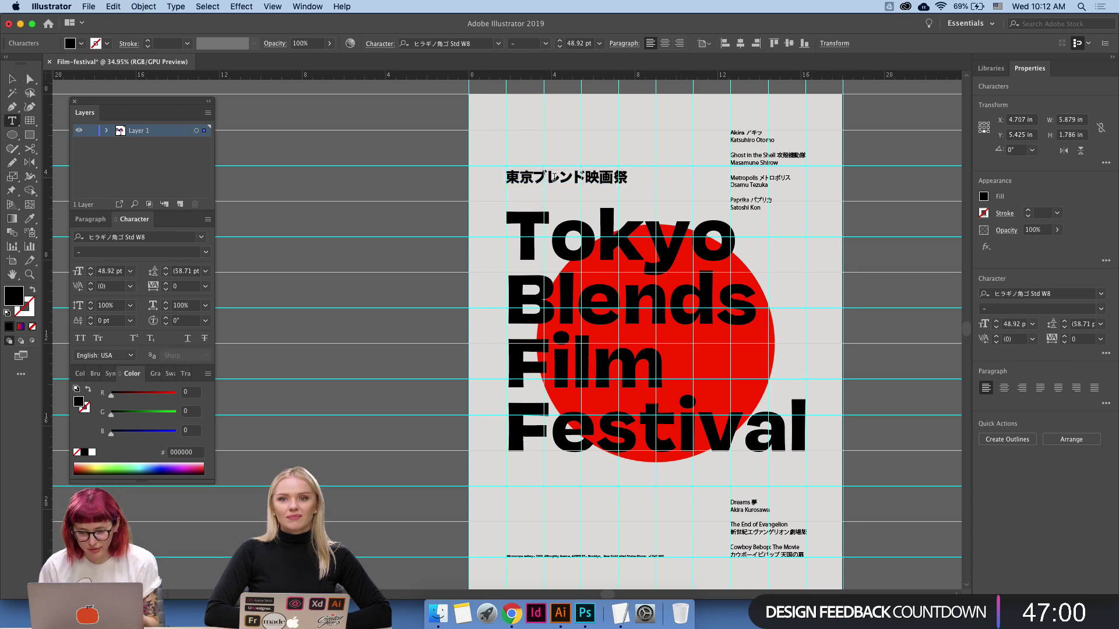
click(520, 176)
key(Return)
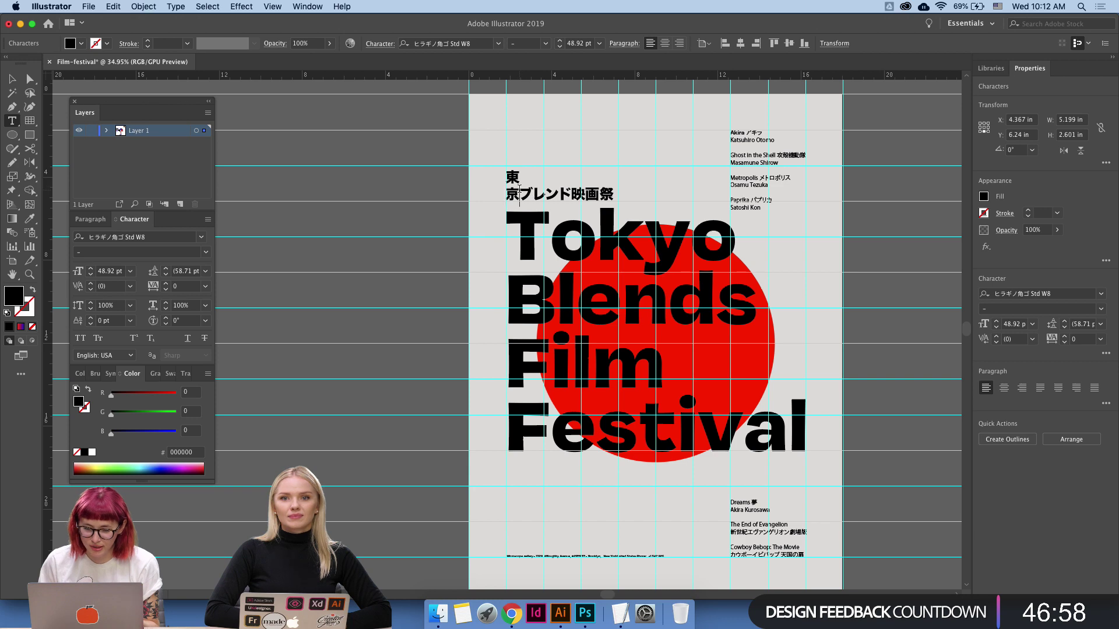
click(519, 194)
key(Return)
key(Escape)
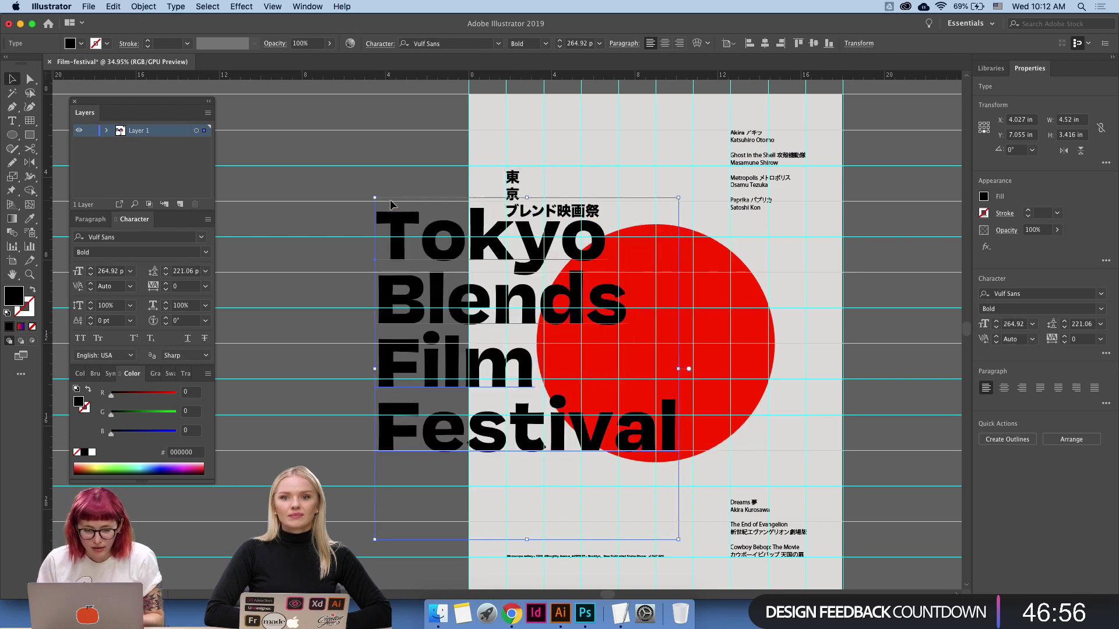
Move the Japanese title off the artboard beside the poster and break its remaining characters onto separate lines to form a vertical column.
drag(506, 182, 376, 183)
double_click(391, 208)
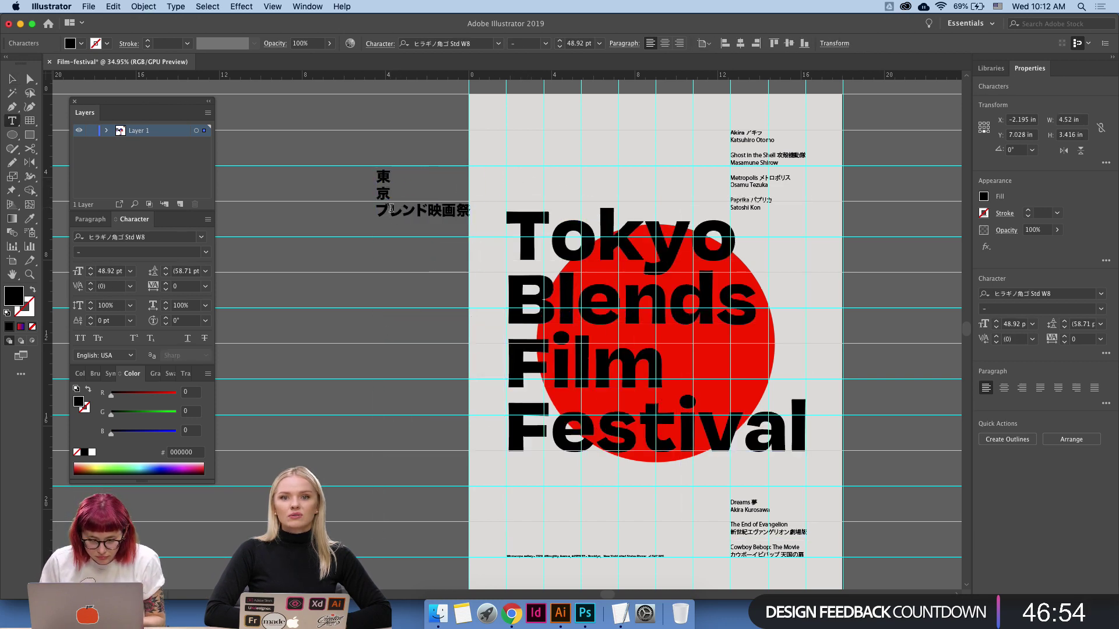
key(Return)
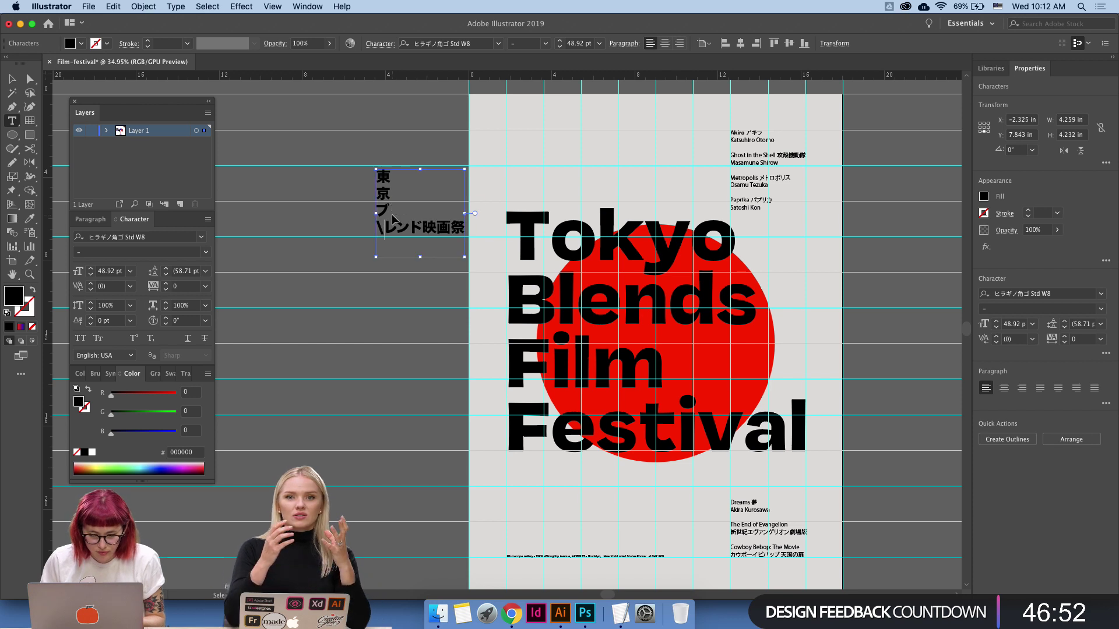
key(BackSpace)
key(Return)
click(392, 224)
key(Return)
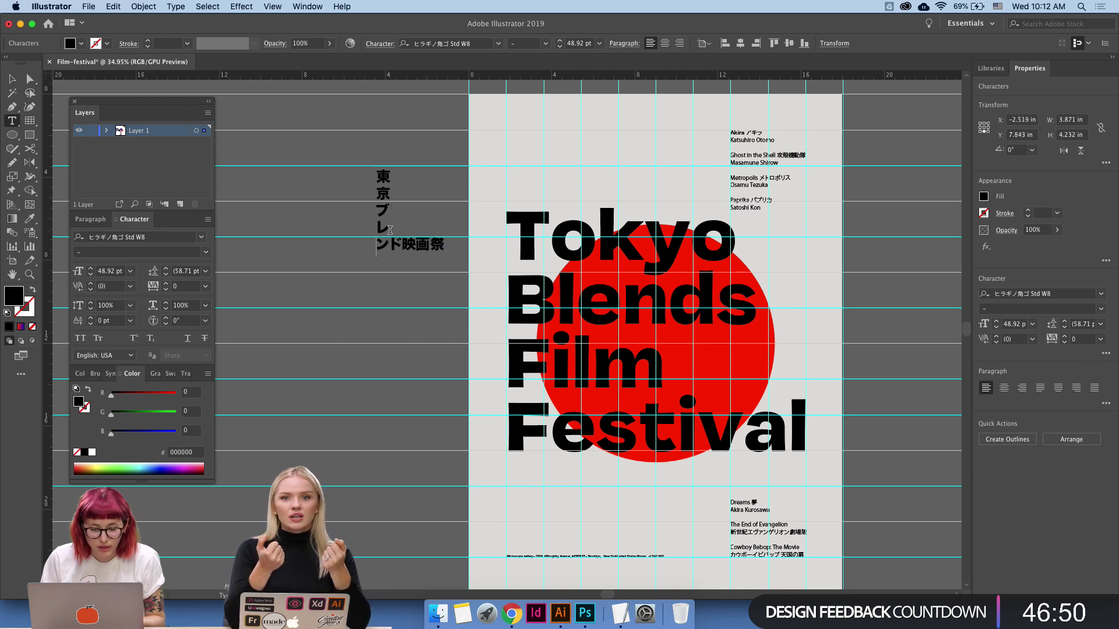
click(387, 241)
key(Return)
click(389, 261)
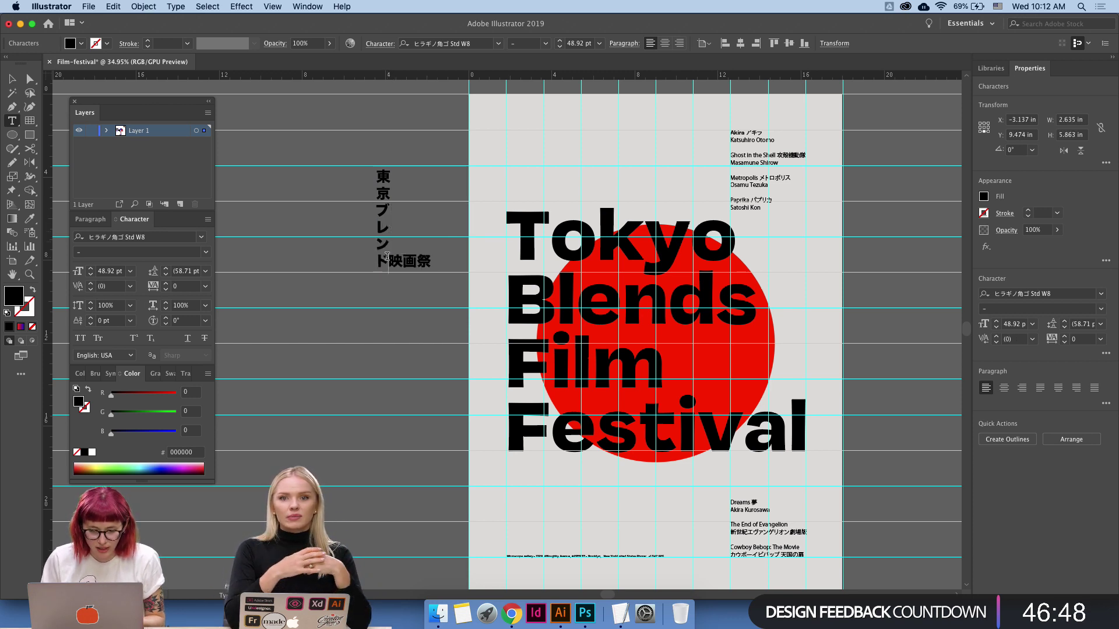
key(Return)
click(390, 278)
key(Return)
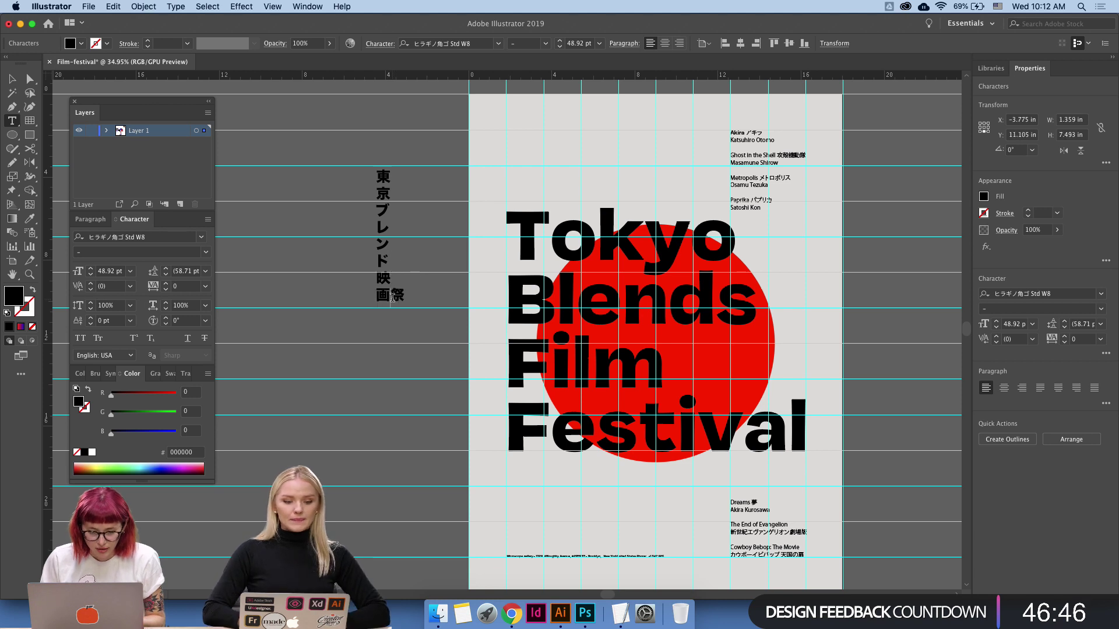
click(392, 297)
key(Return)
key(Escape)
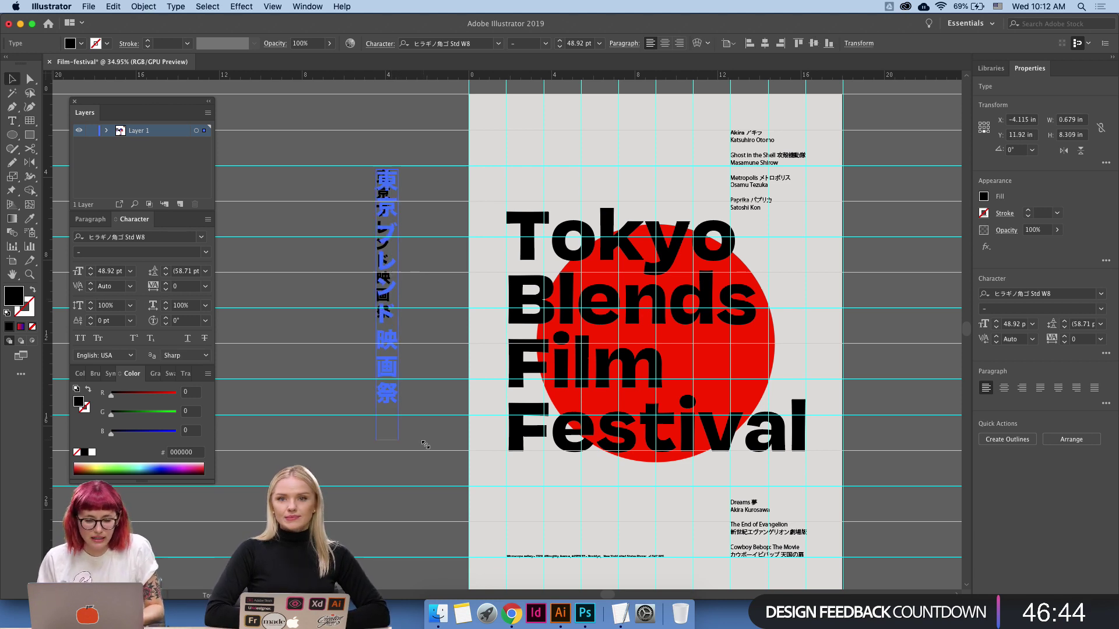
Enlarge the vertical Japanese title to about 92 pt and place it just outside the poster's left edge, starting at the top margin guide.
drag(425, 445, 438, 496)
drag(386, 430, 445, 392)
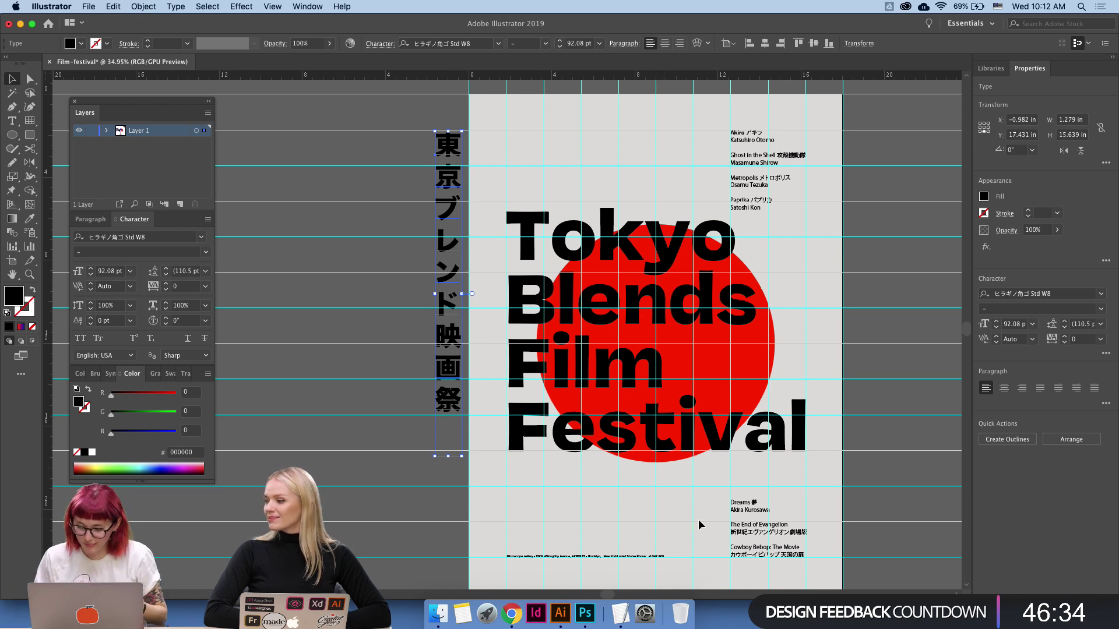
click(464, 326)
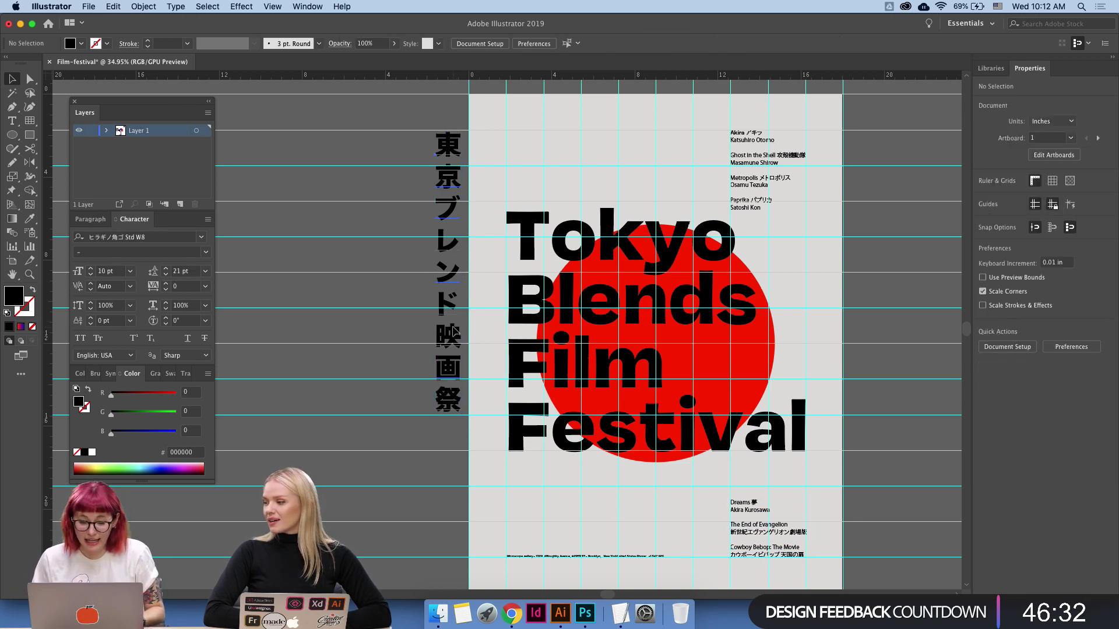
Hide the guides and move the vertical Japanese title onto the poster's left margin, overlapping the start of the English title.
click(454, 331)
key(super+semicolon)
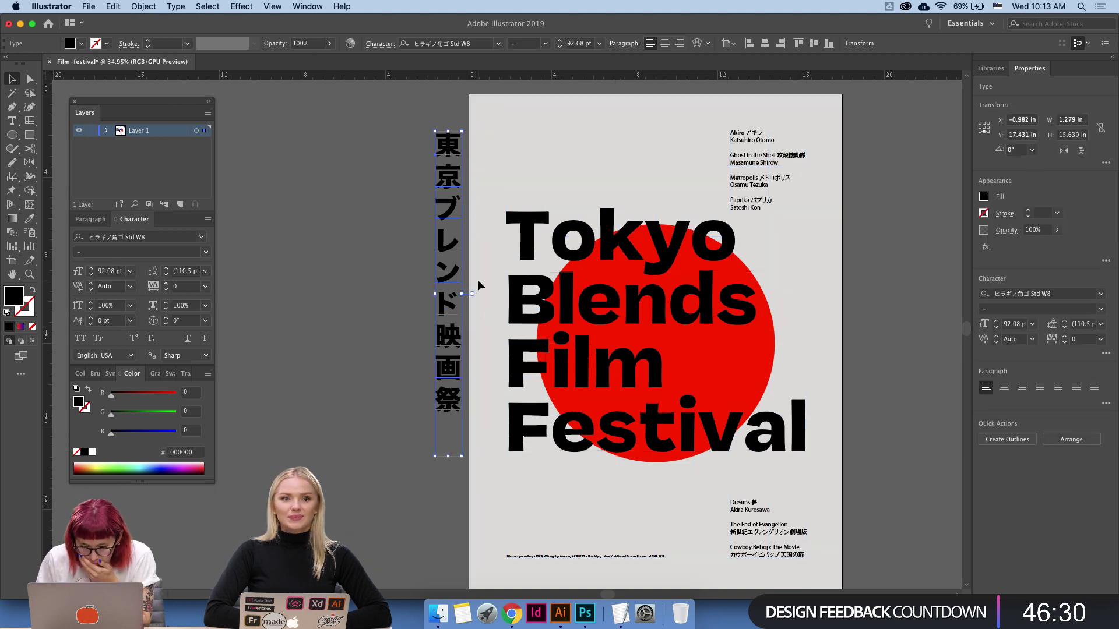
scroll(478, 285, right, 2)
scroll(477, 285, down, 1)
drag(405, 279, 469, 267)
Try the circle's red on the Japanese title with the Eyedropper, and undo the colour change.
key(i)
click(733, 338)
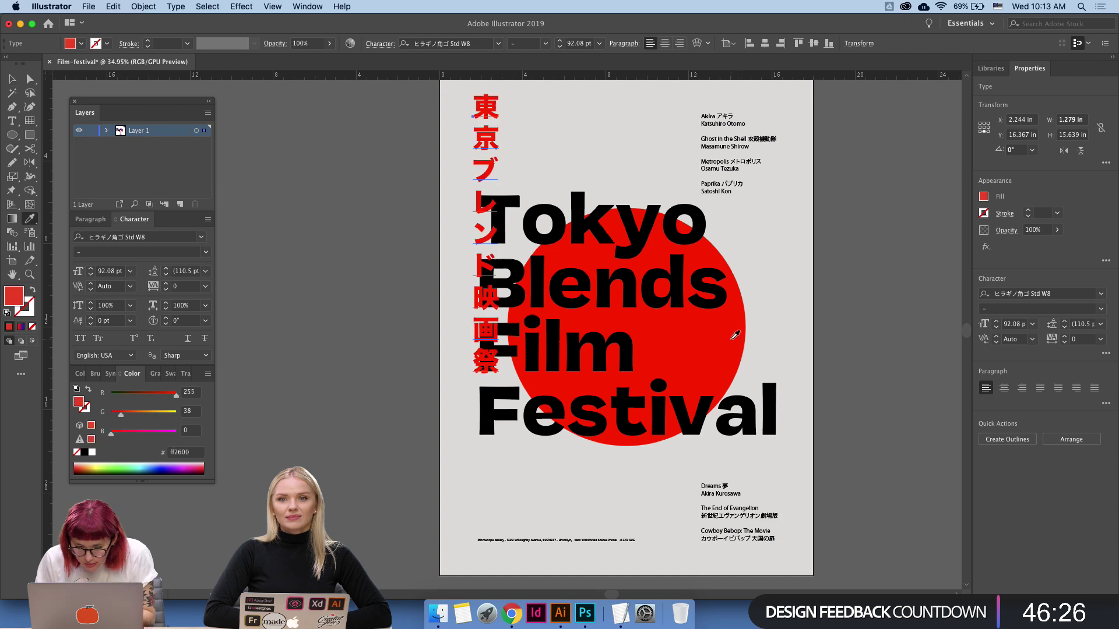
key(super+z)
key(v)
click(882, 282)
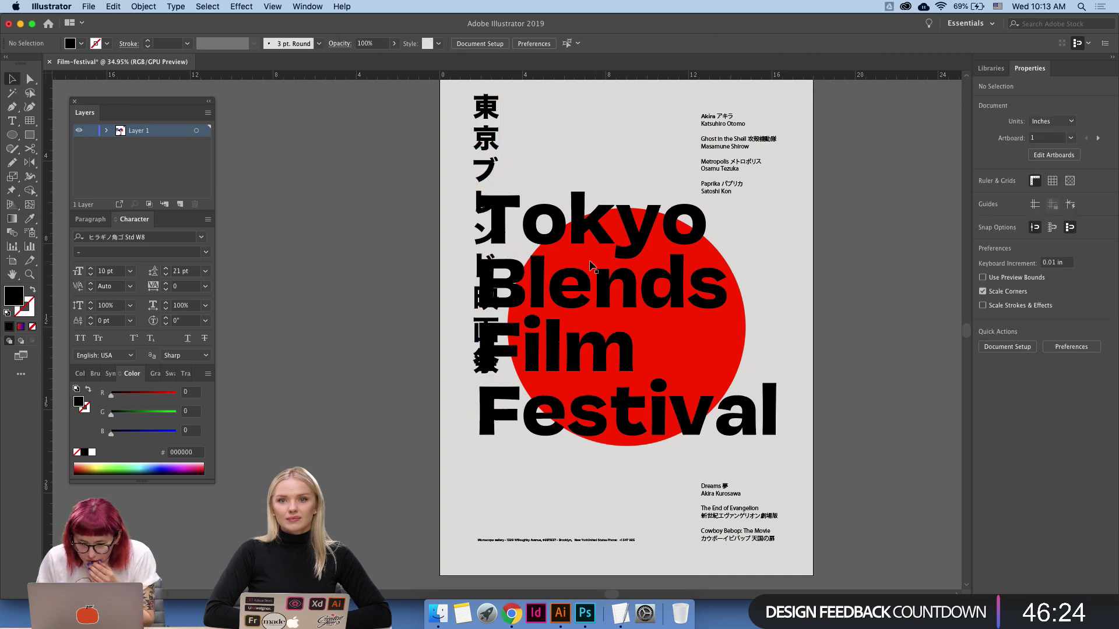
Delete the large English title and move the vertical Japanese title over the middle of the red circle.
drag(591, 265, 707, 268)
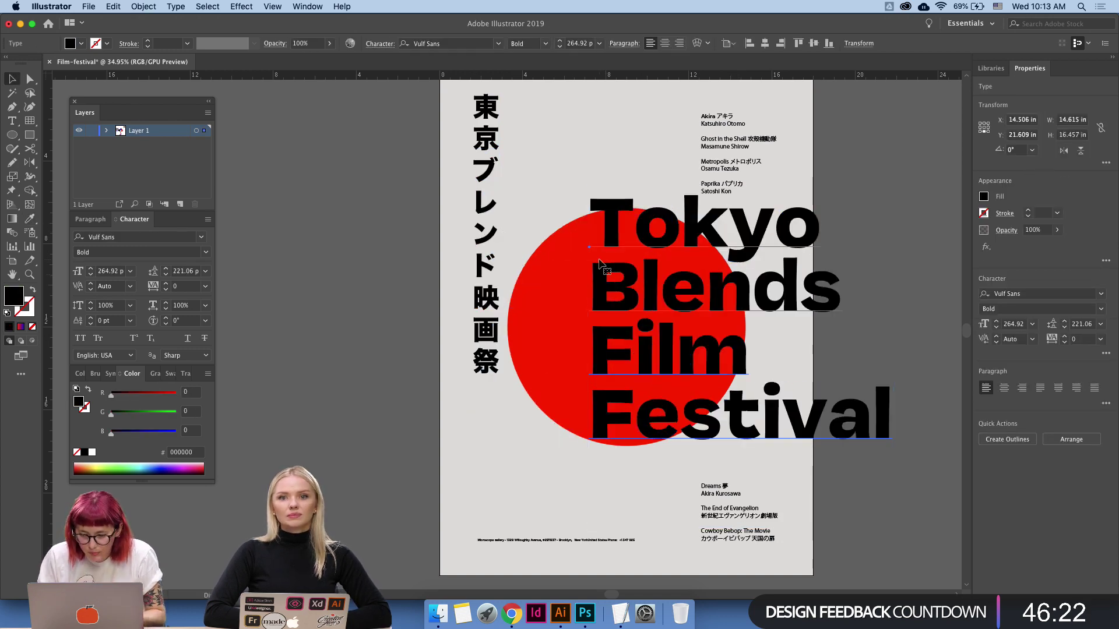
key(Delete)
drag(489, 252, 633, 333)
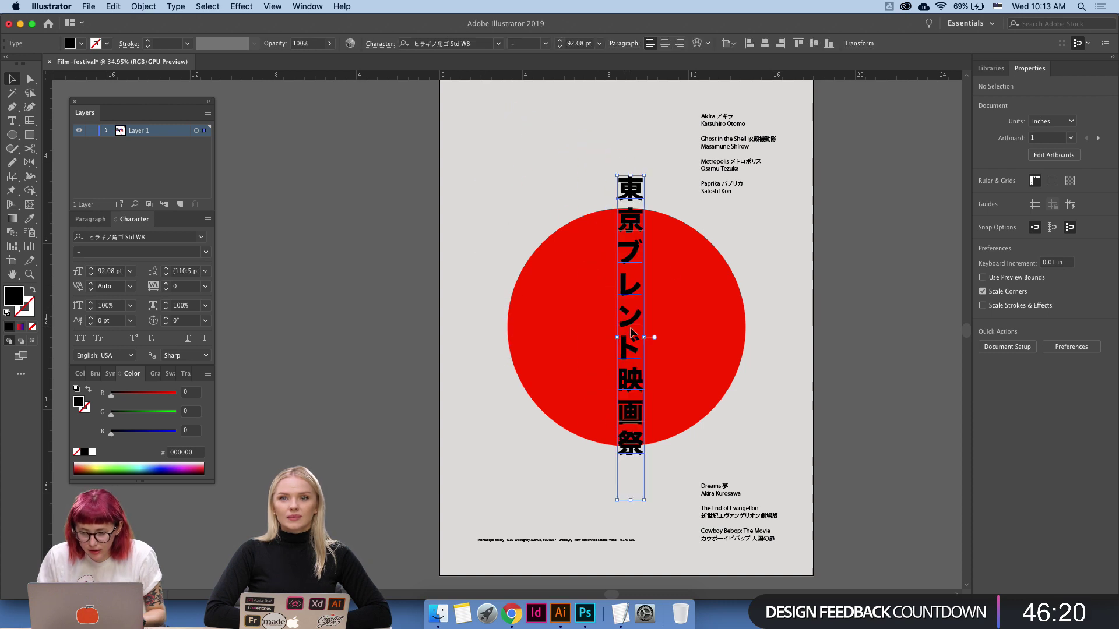
Enlarge the vertical Japanese title to about 116 pt around its centre and shift it slightly upward over the circle.
drag(644, 175, 653, 134)
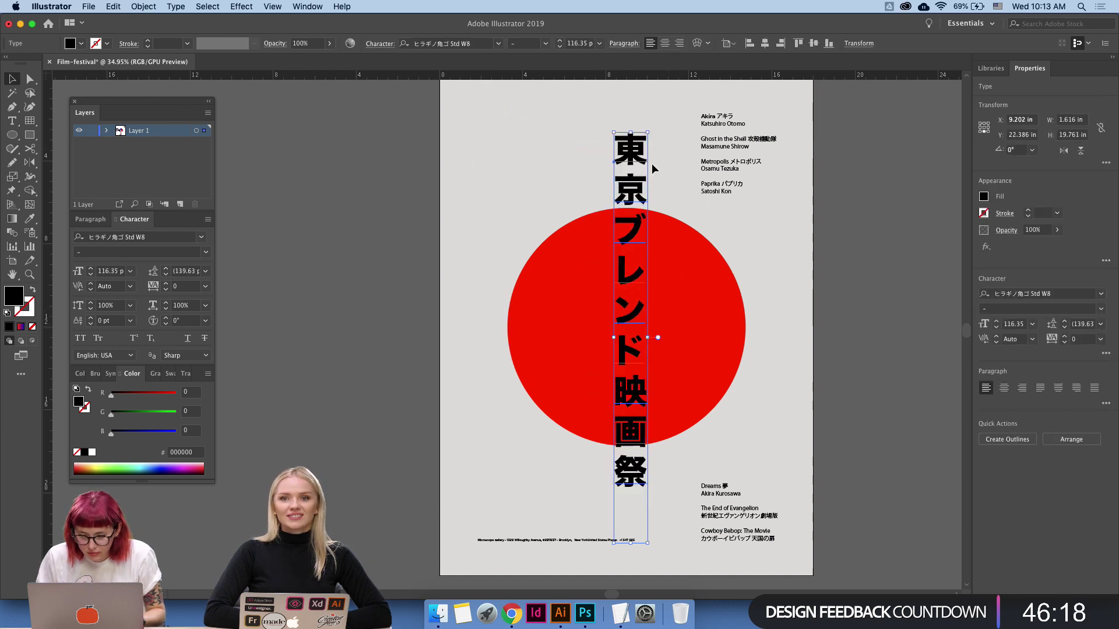
drag(657, 338, 654, 324)
click(819, 325)
drag(820, 324, 712, 324)
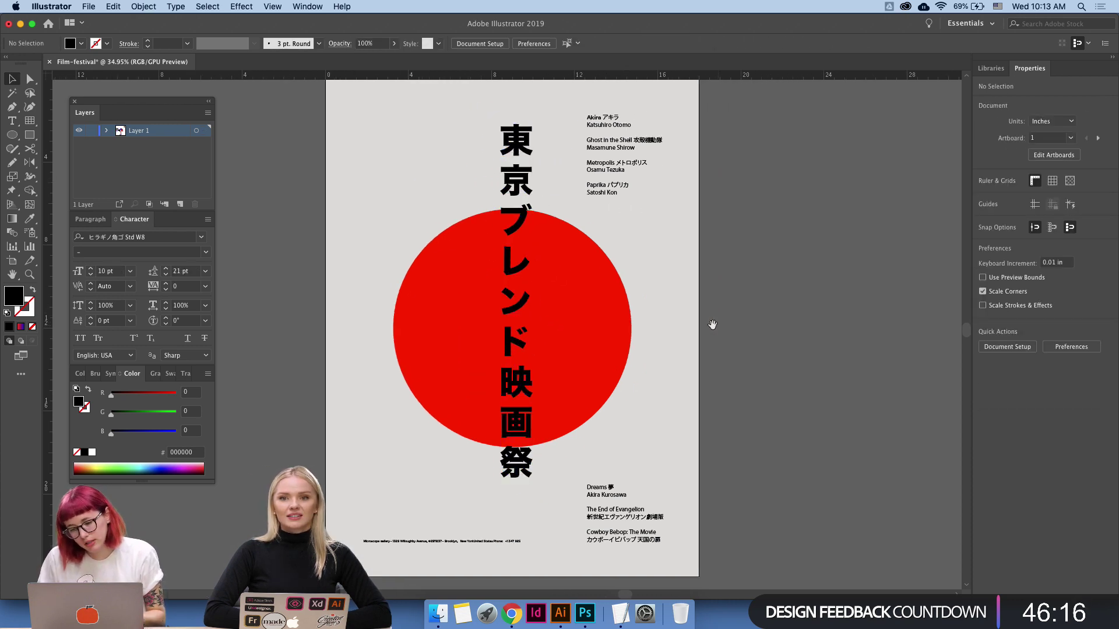
Convert the Japanese title to outlines and centre it horizontally and vertically on the artboard.
click(525, 343)
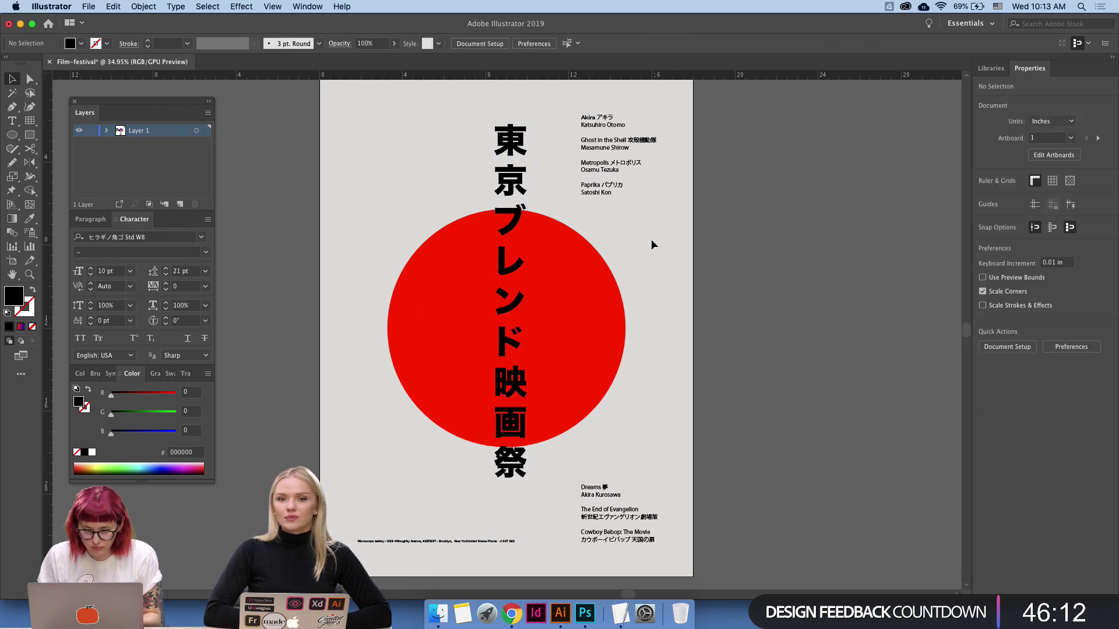
click(515, 271)
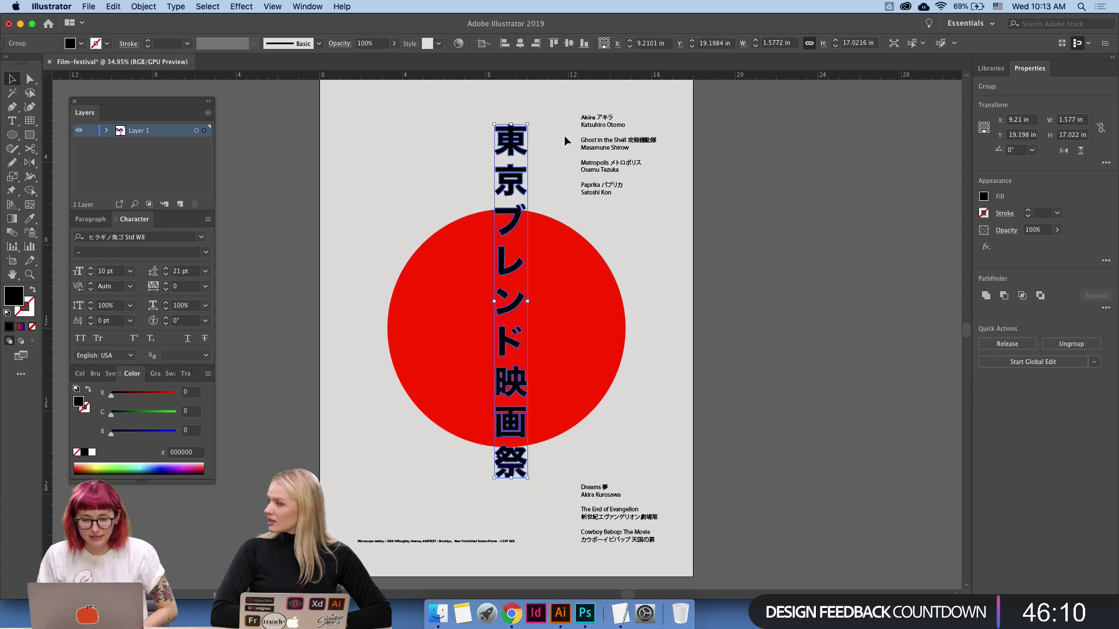
click(569, 43)
click(520, 43)
click(781, 281)
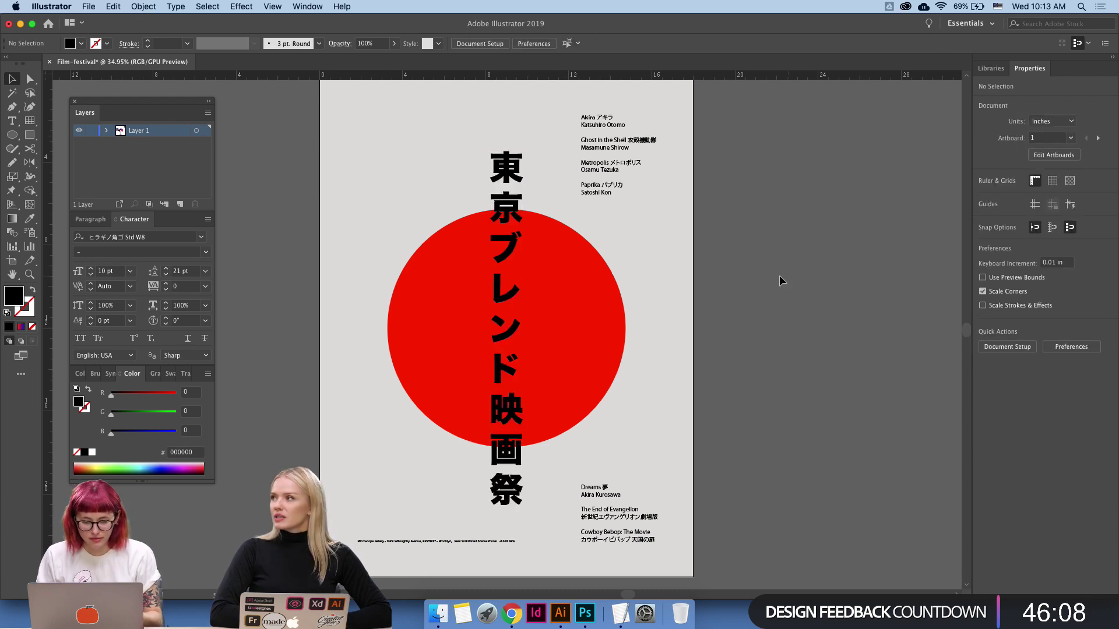
Enlarge the red circle proportionally around its centre, first to about 13.25 in across and a second time slightly larger.
click(614, 299)
drag(625, 210, 644, 191)
click(782, 216)
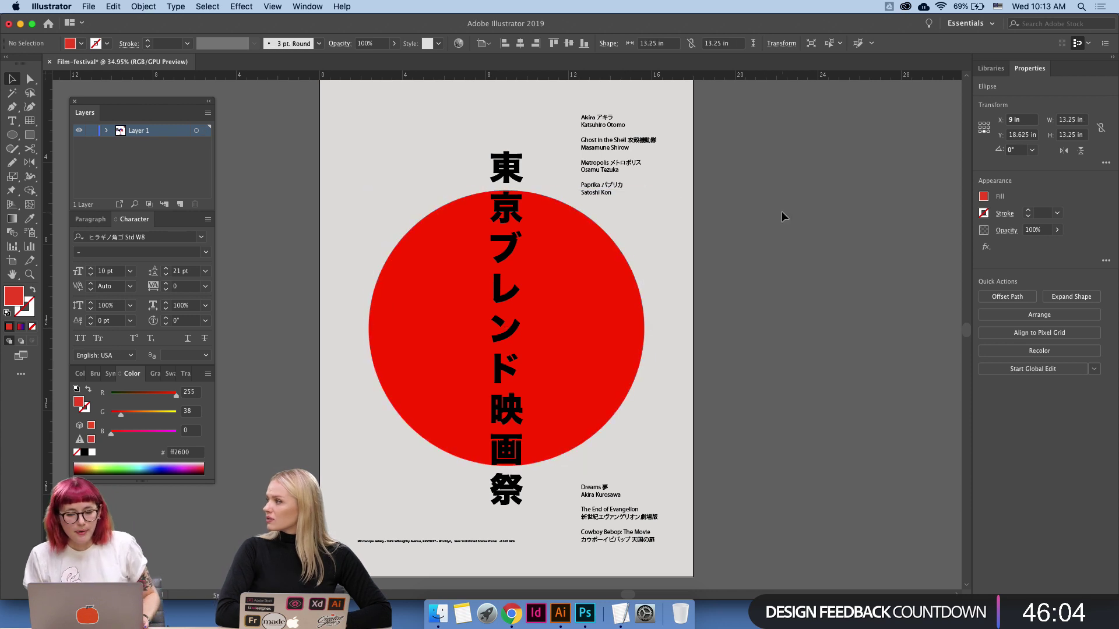
click(572, 286)
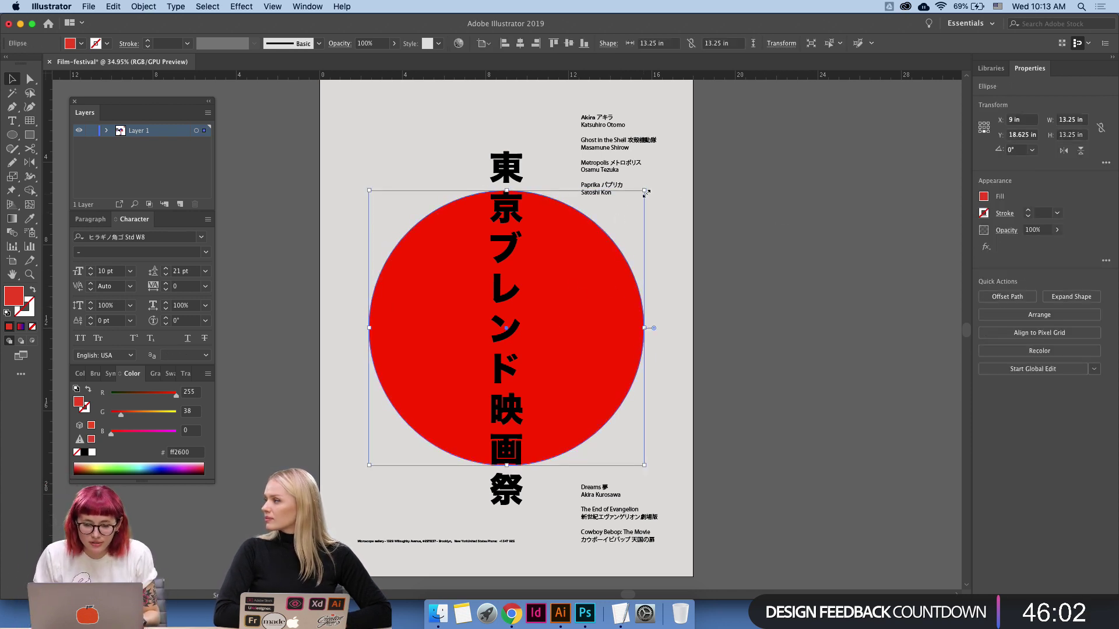
drag(647, 190, 649, 186)
click(767, 200)
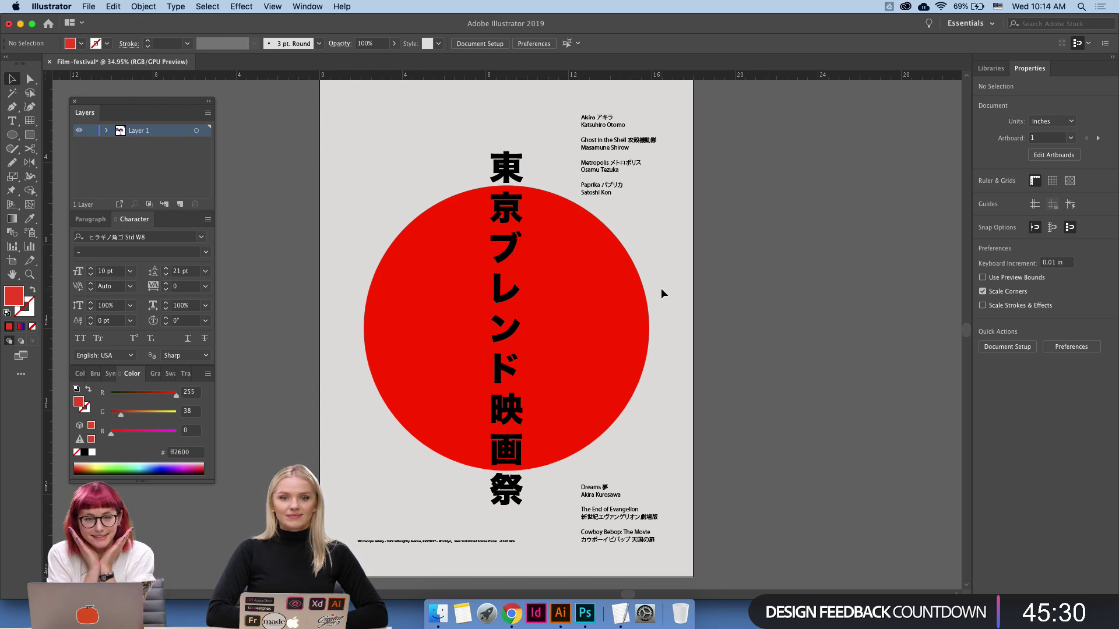
Paste the English title "Tokyo Blends Film Festival" and position it over the red circle and vertical Japanese title.
scroll(664, 289, down, 2)
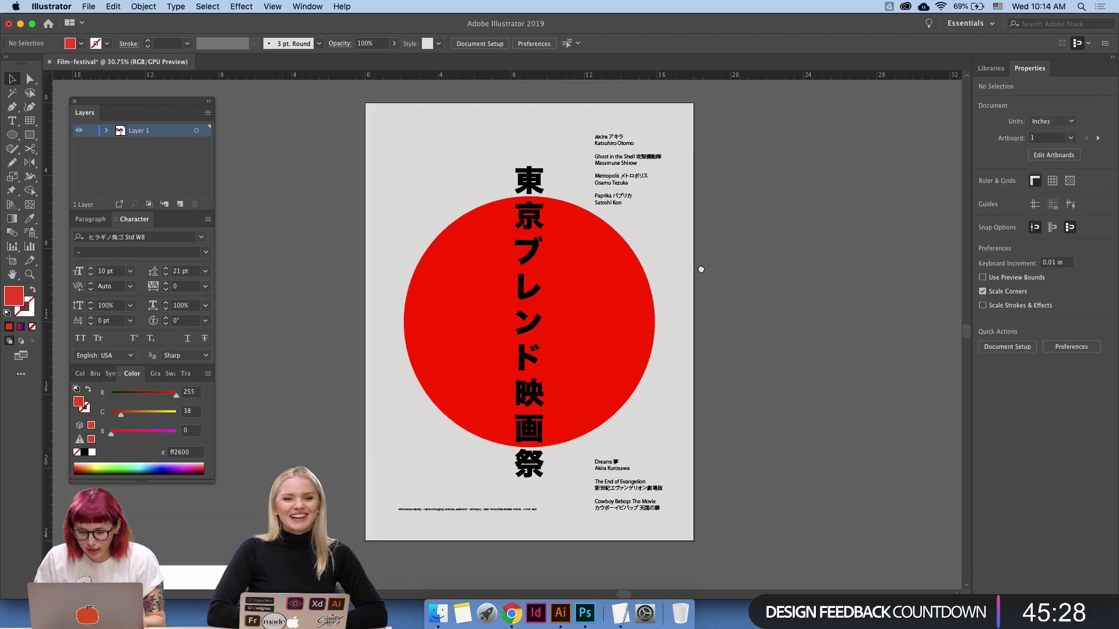
text(Tokyo Blends Film Festival)
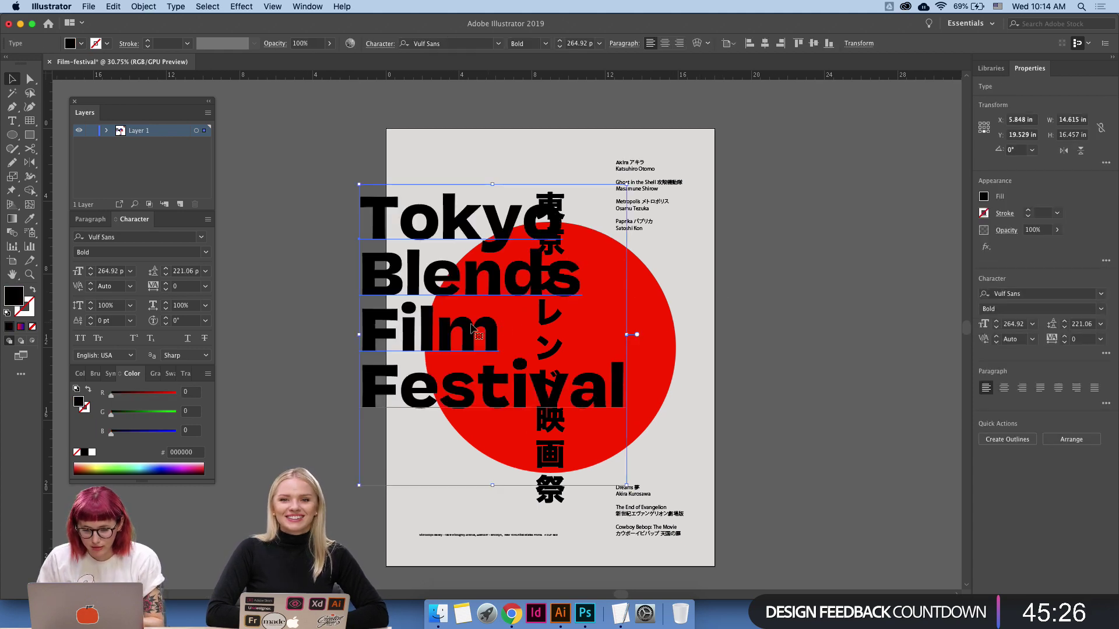
drag(442, 323, 498, 356)
Recolour the English title with the blue sampled from the circle on the graphic elements artboard.
scroll(445, 330, down, 5)
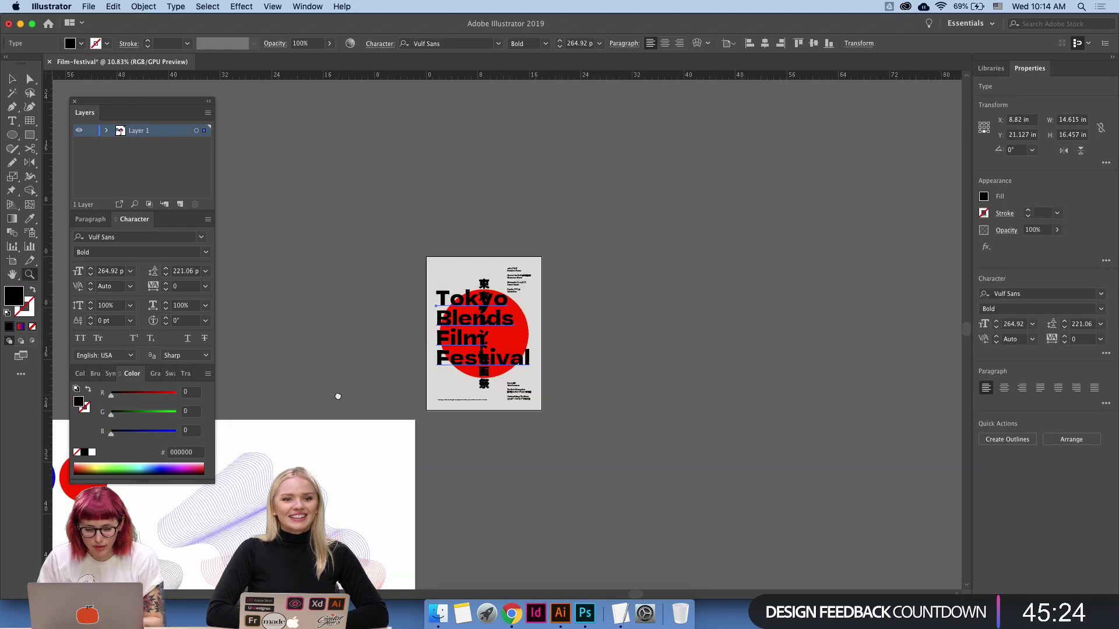
scroll(524, 233, left, 6)
scroll(524, 233, down, 4)
key(i)
click(380, 255)
scroll(484, 238, up, 3)
scroll(484, 239, right, 4)
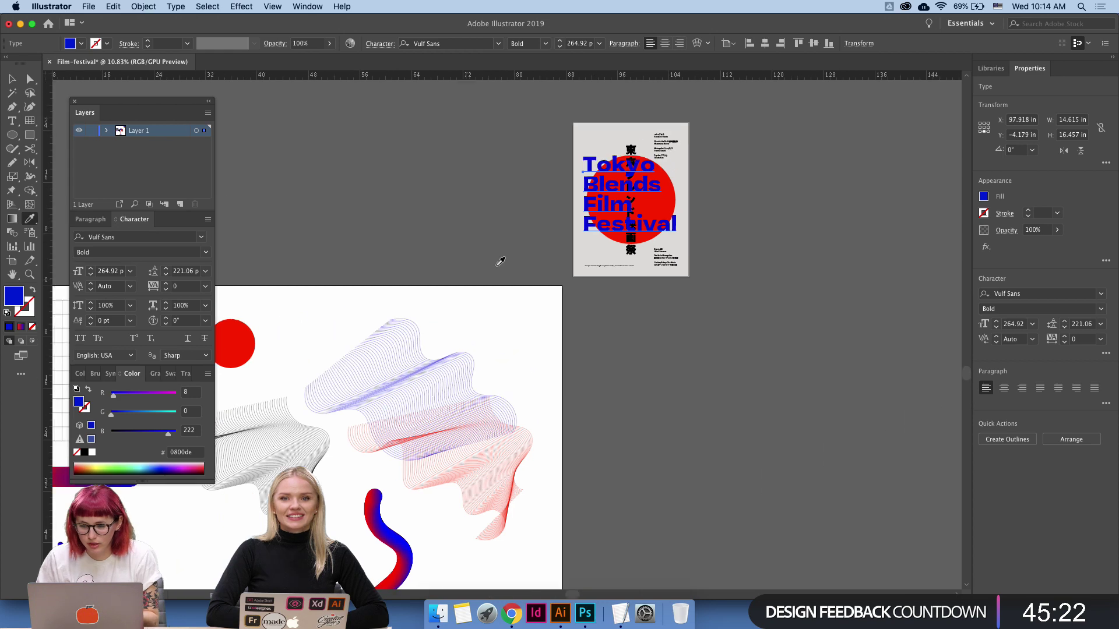
Find the transparency settings and set the blue English title's blending mode to Multiply.
key(z)
drag(647, 169, 809, 184)
key(v)
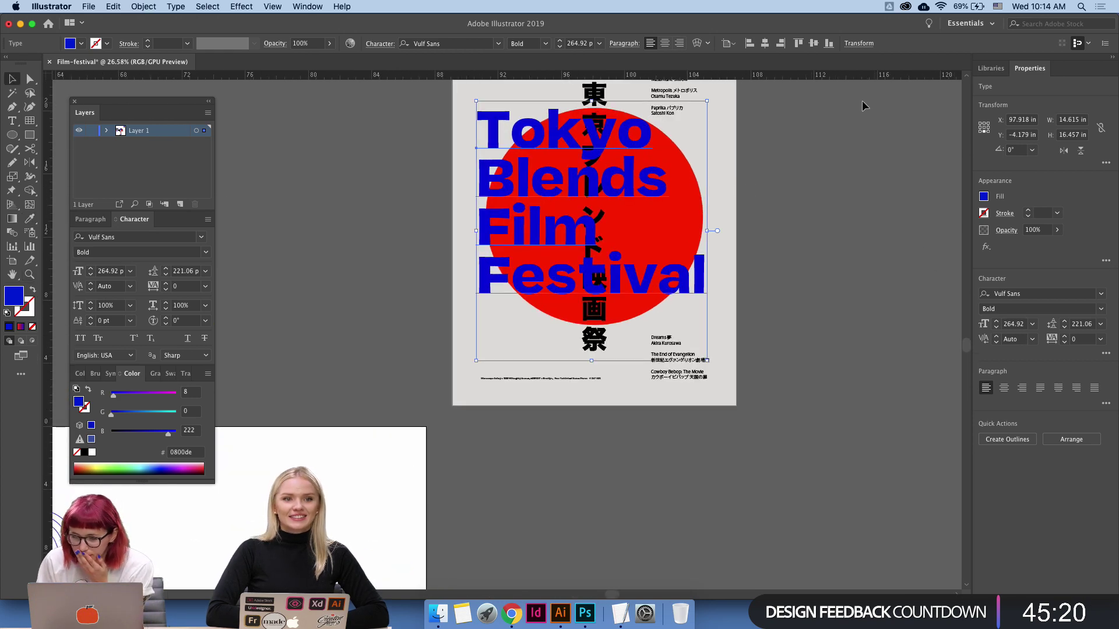
click(342, 7)
text(trans)
mouse_move(440, 58)
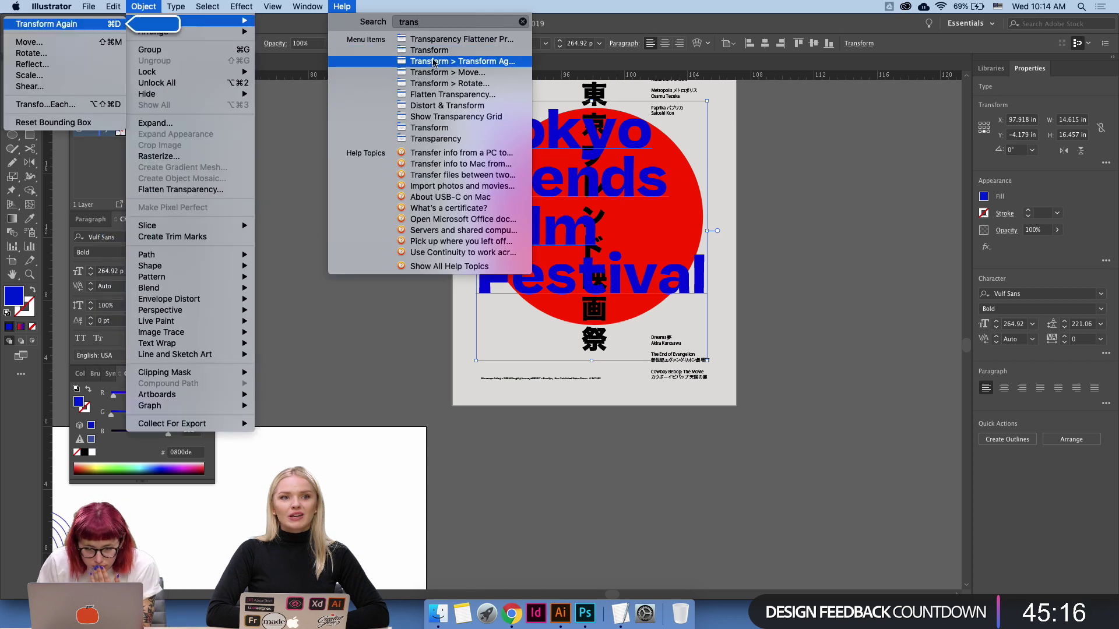
click(450, 139)
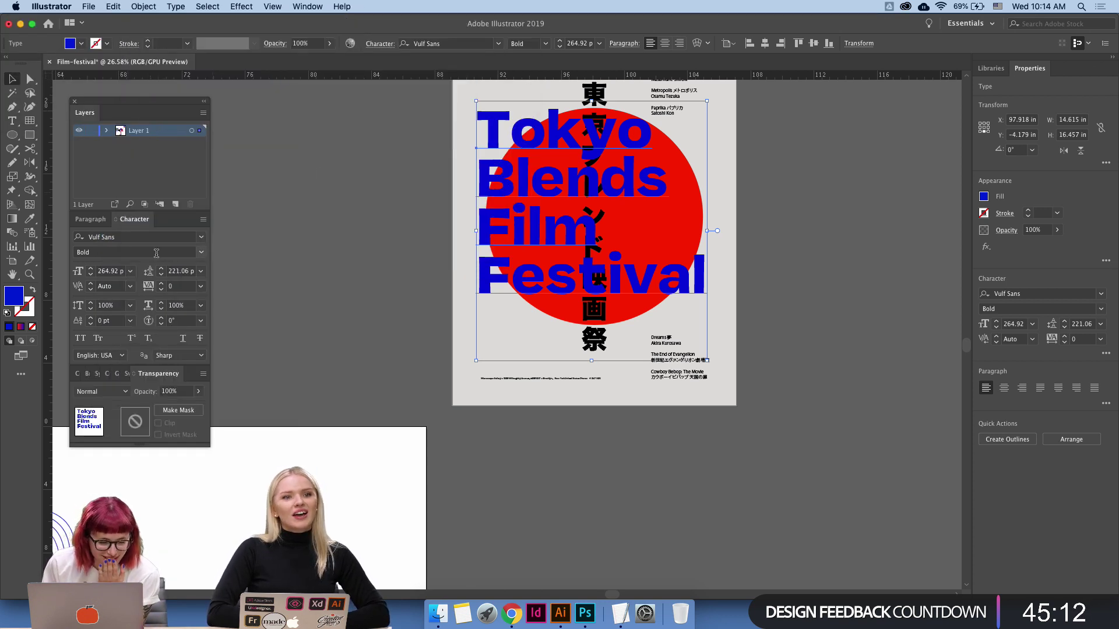
click(343, 7)
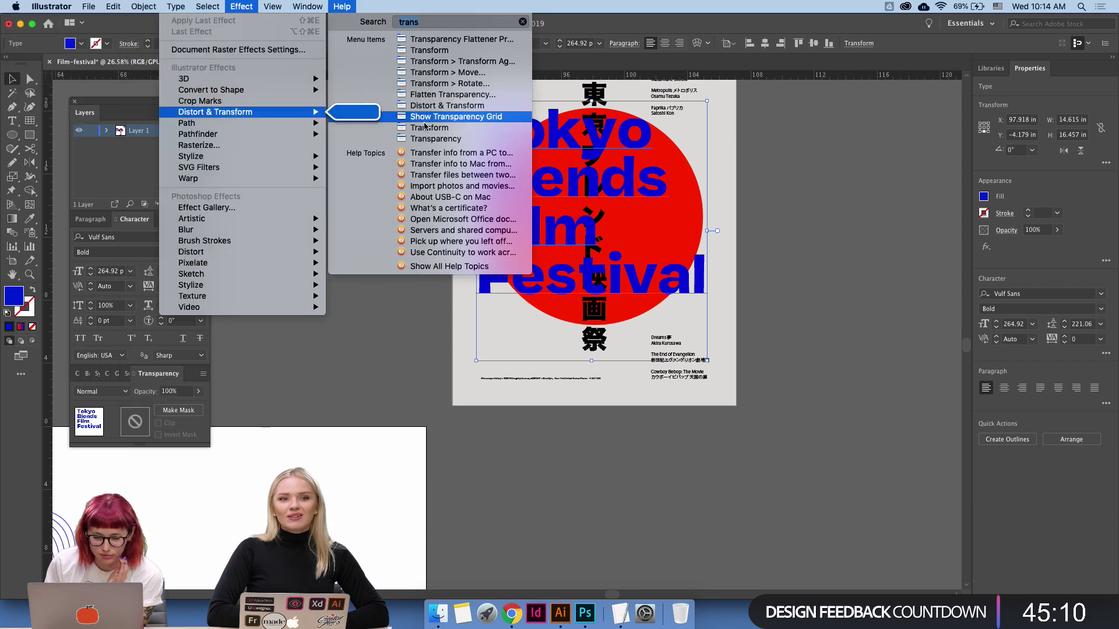
mouse_move(432, 139)
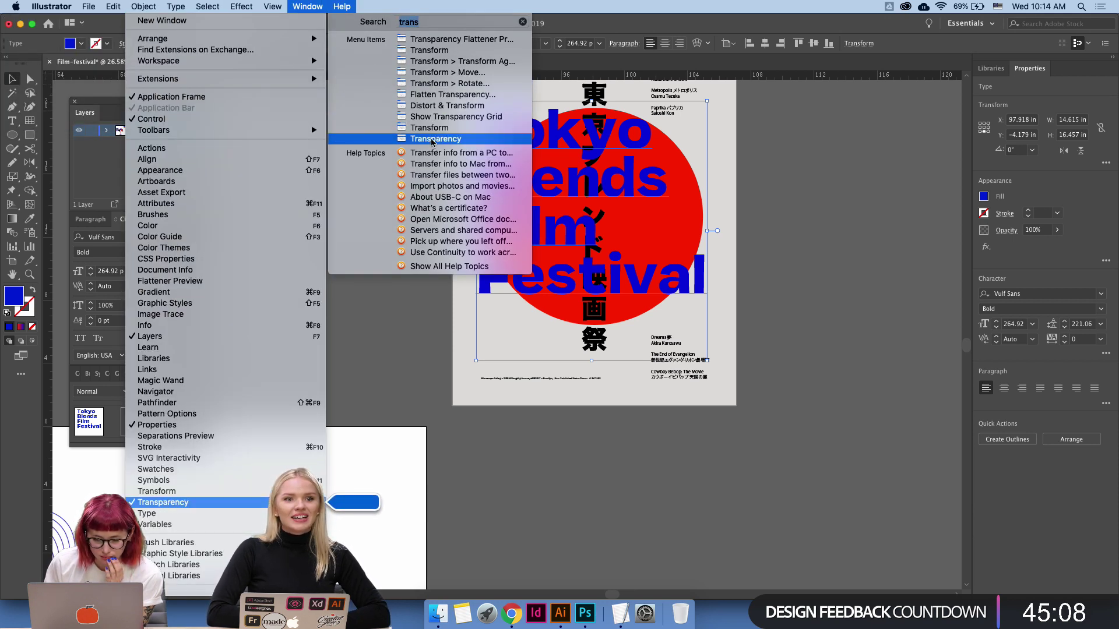
click(431, 139)
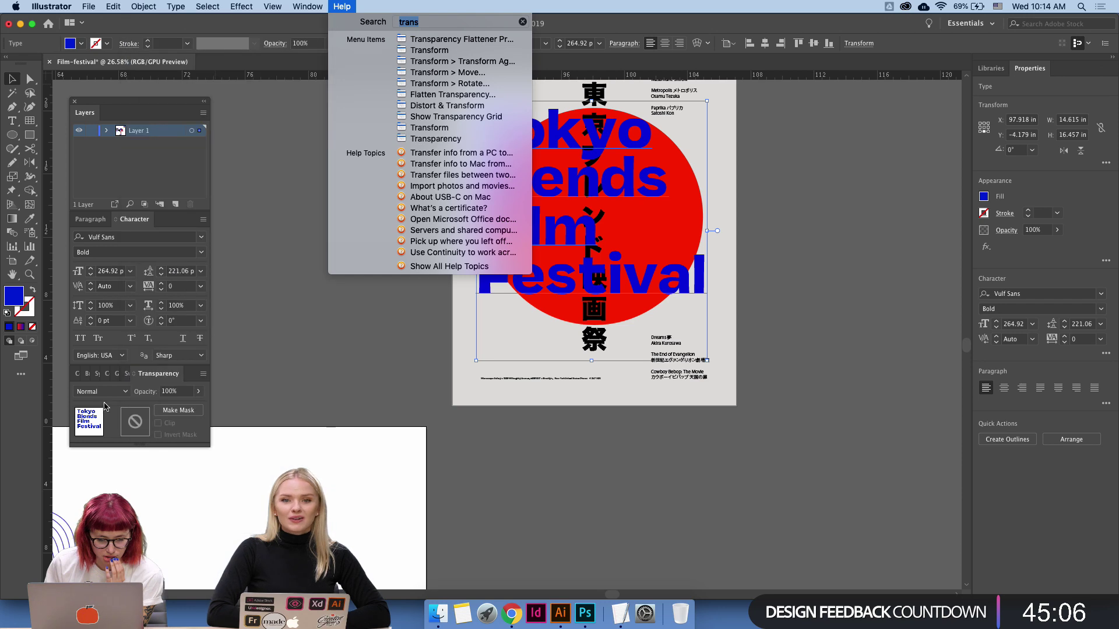
click(100, 391)
click(220, 212)
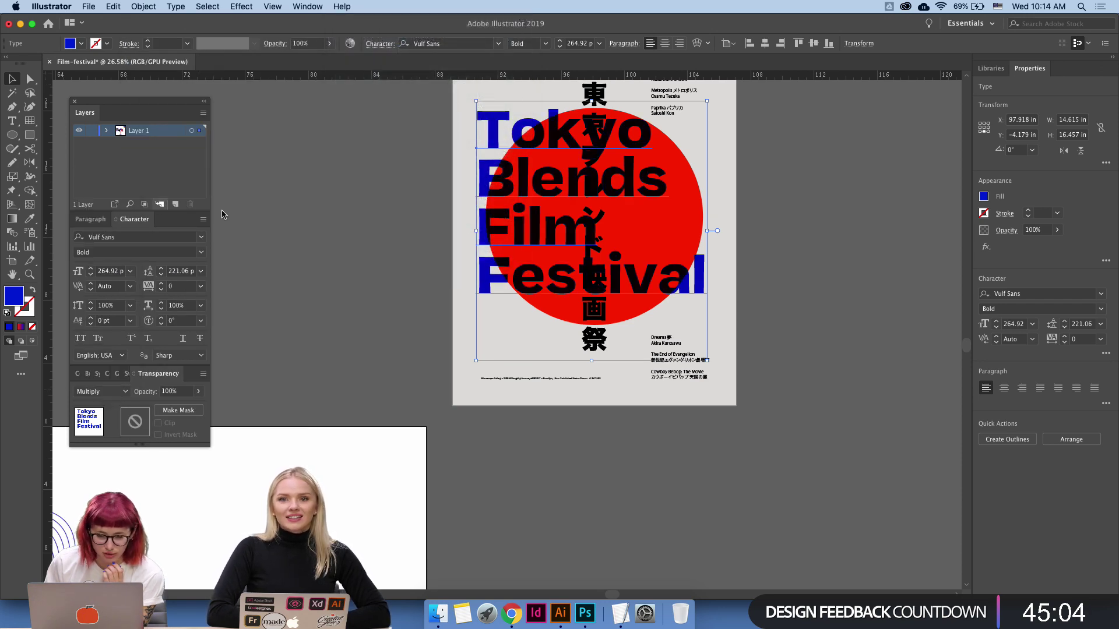
Delete the blue English title from the poster.
click(368, 253)
click(475, 229)
key(Delete)
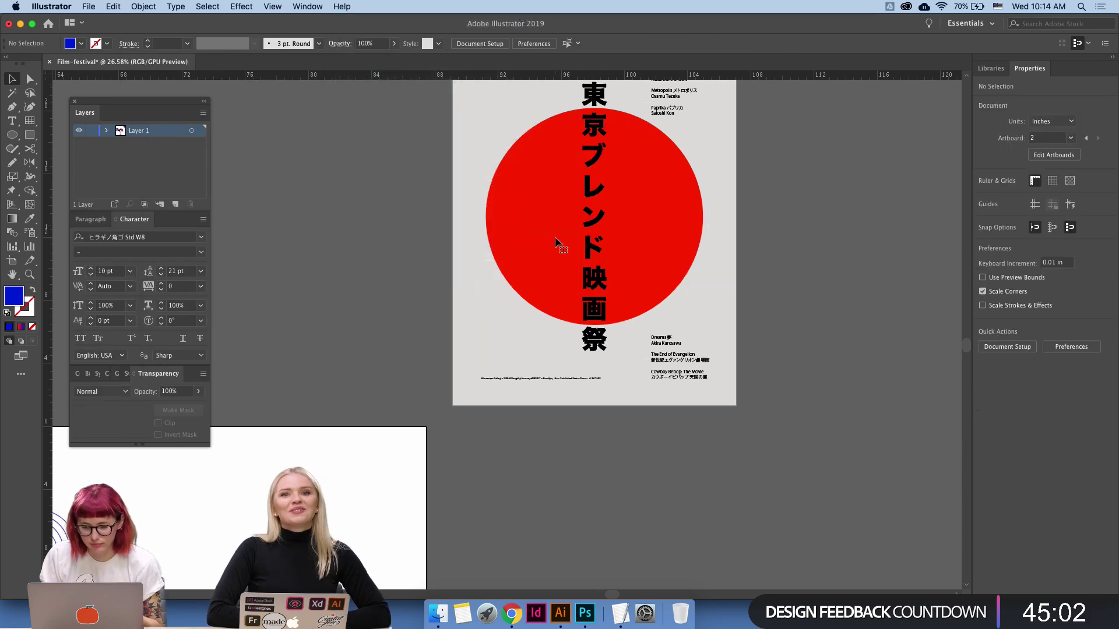
Duplicate the poster artboard together with its artwork and place the copy beside the original.
scroll(560, 242, up, 5)
scroll(559, 242, right, 3)
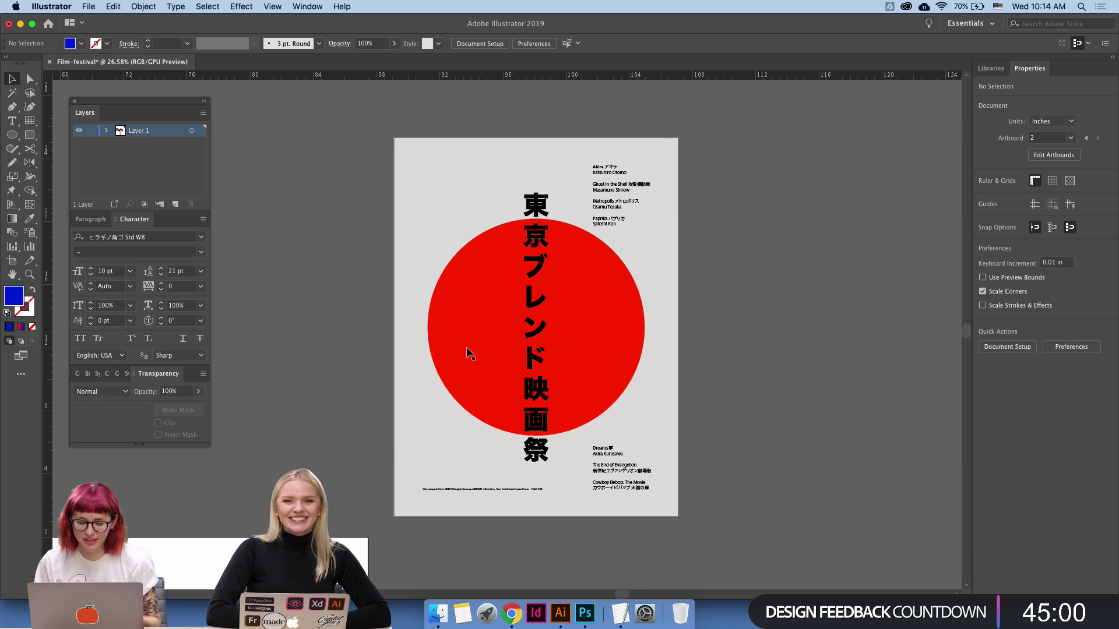
key(shift+o)
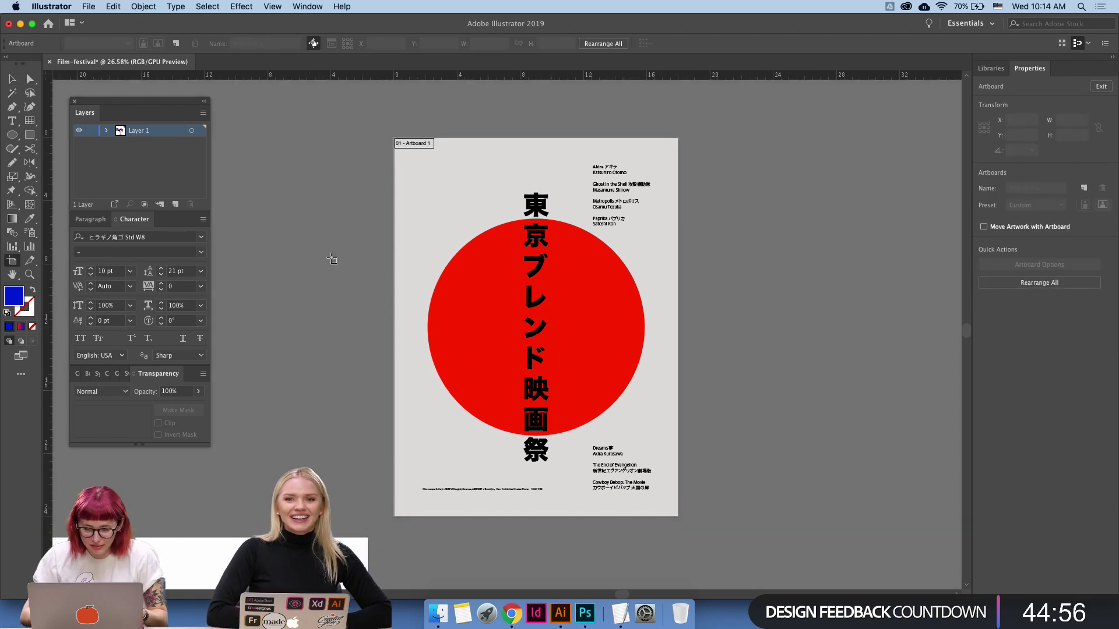
drag(413, 248, 803, 251)
key(c)
click(648, 320)
key(Return)
key(v)
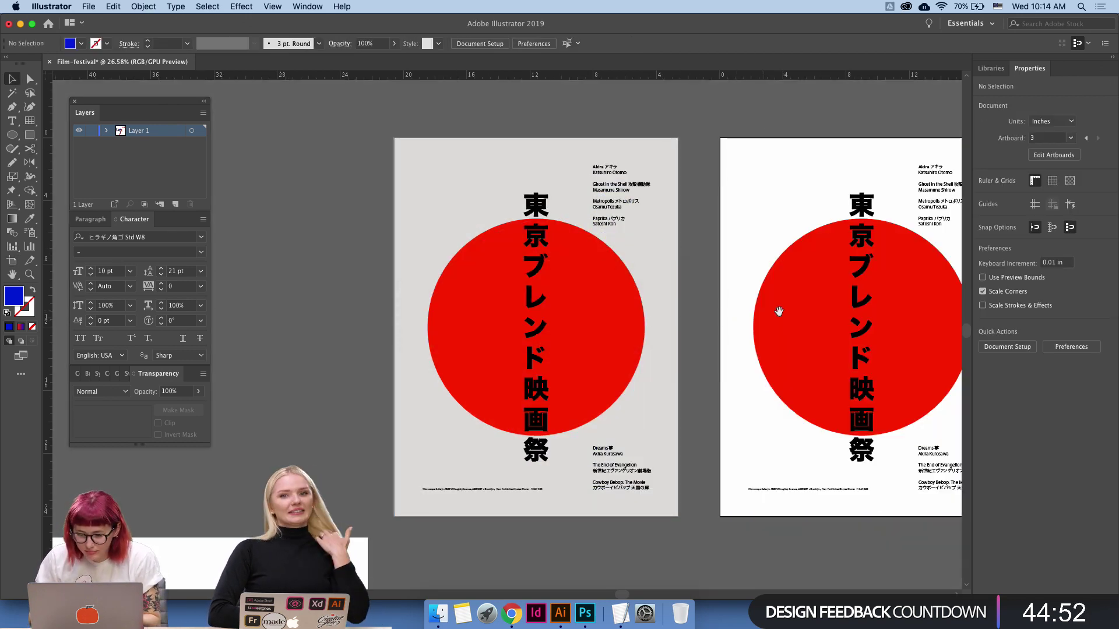
On the duplicate poster, replace the vertical Japanese title with the large black English title "Tokyo Blends Film Festival".
drag(779, 310, 554, 294)
click(554, 295)
click(601, 294)
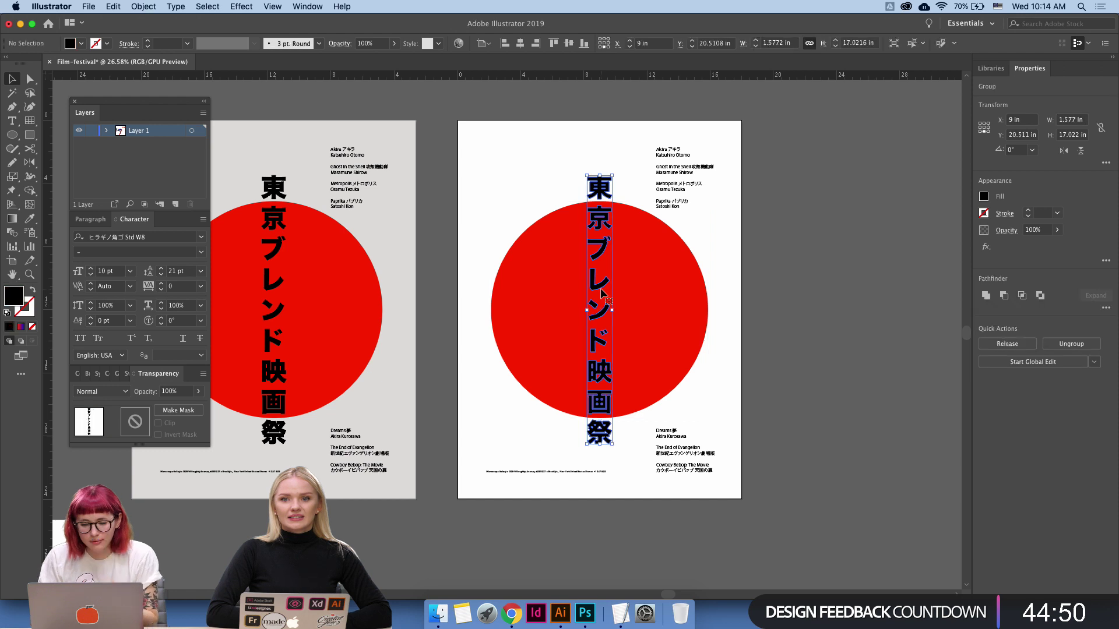
key(Delete)
text(Tokyo Blends Film Festival)
drag(488, 328, 558, 328)
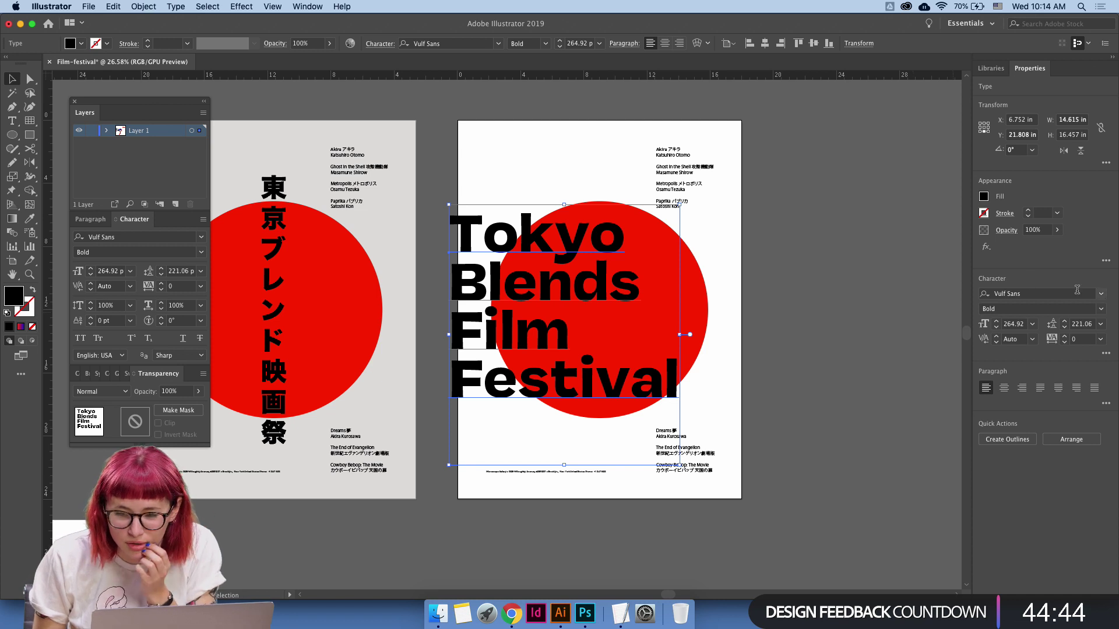
Centre the English title horizontally and vertically on the duplicate artboard, then shift it slightly down over the circle.
click(813, 43)
click(764, 44)
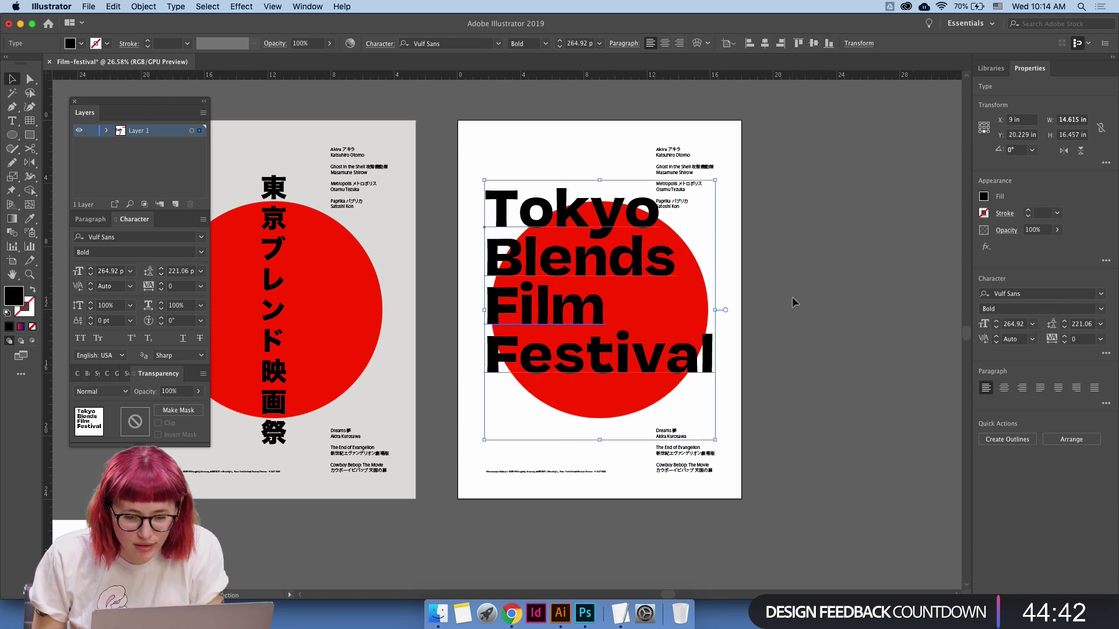
click(793, 302)
click(632, 315)
drag(644, 371, 645, 394)
click(795, 400)
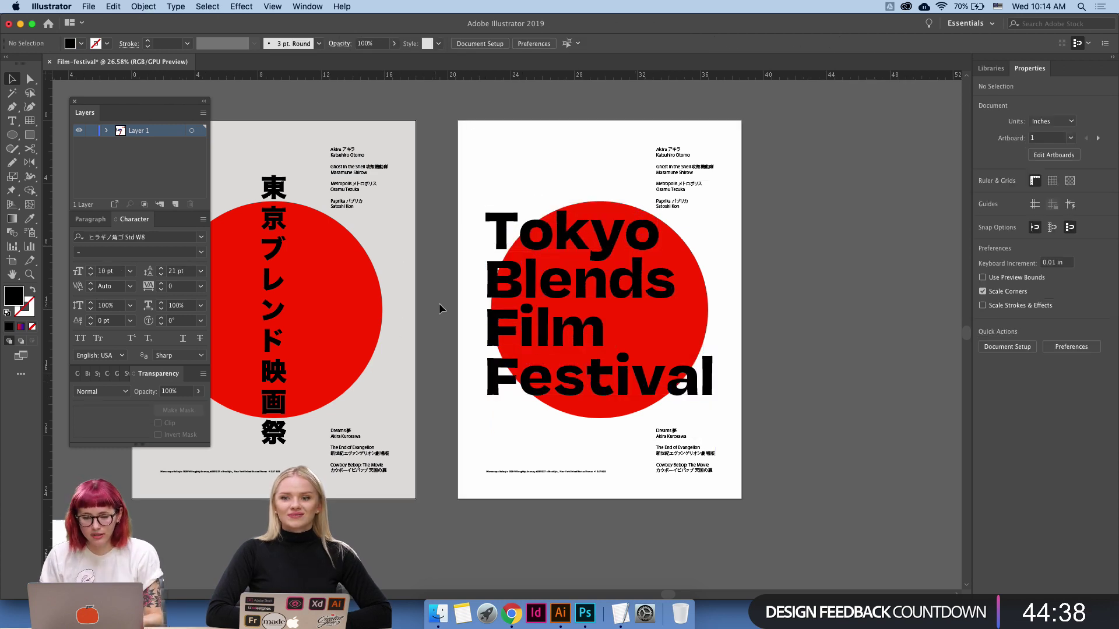
Cover the duplicate artboard with a rectangle, fill it with the original poster's light grey, and send it to the back.
key(m)
drag(457, 121, 742, 500)
key(i)
click(398, 393)
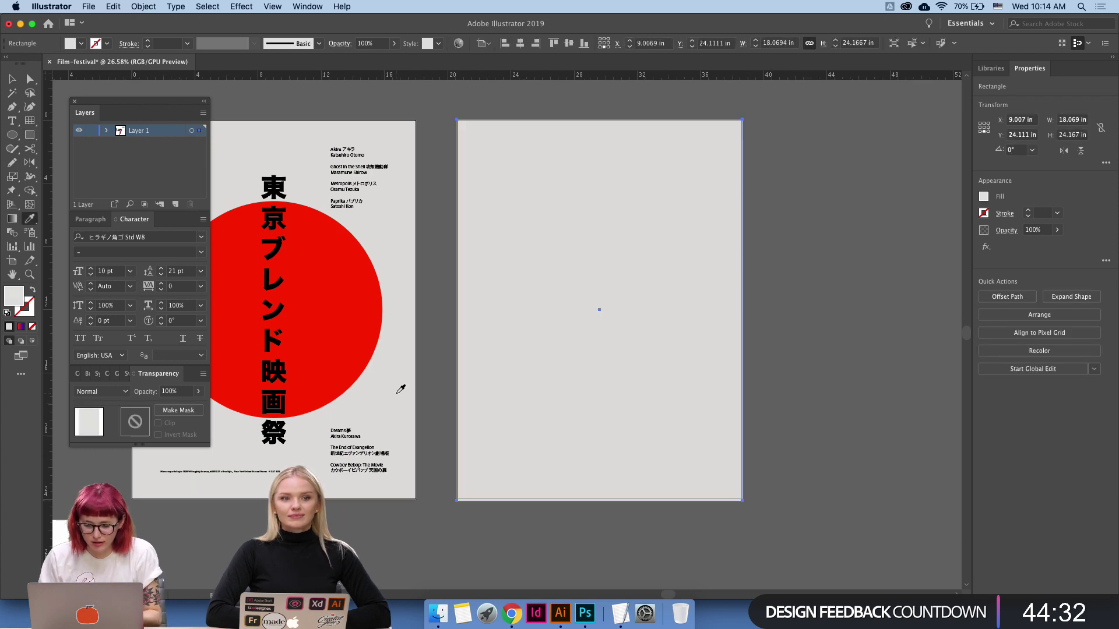
key(super+shift+bracketleft)
key(super+shift+a)
Copy the black line grid from the graphic elements artboard and paste it onto the Japanese-title poster.
key(z)
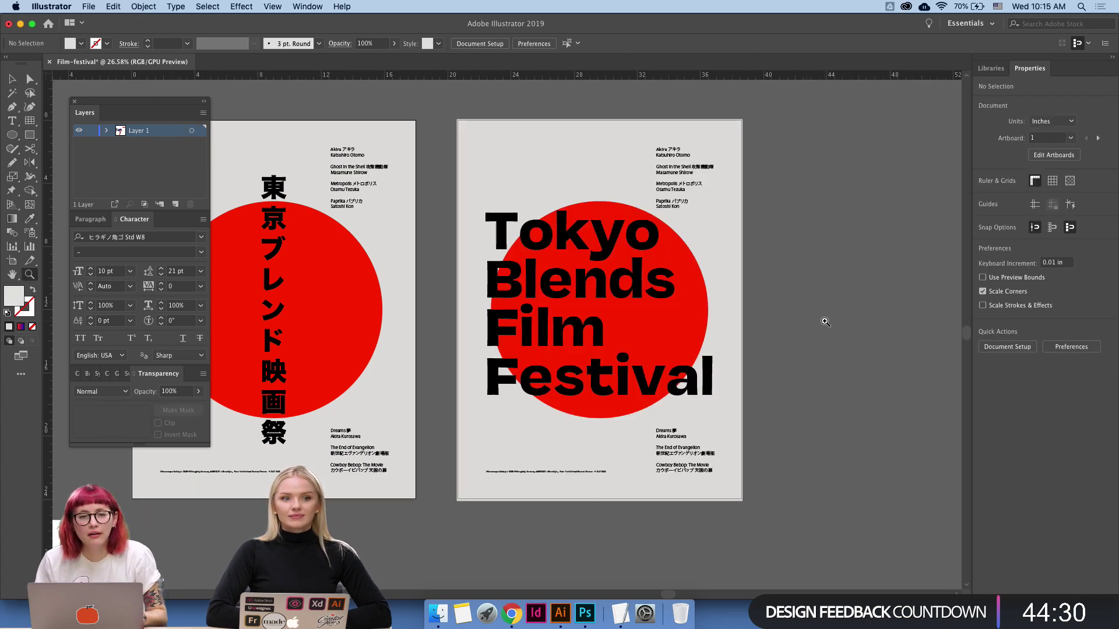
scroll(825, 321, down, 3)
scroll(874, 214, down, 3)
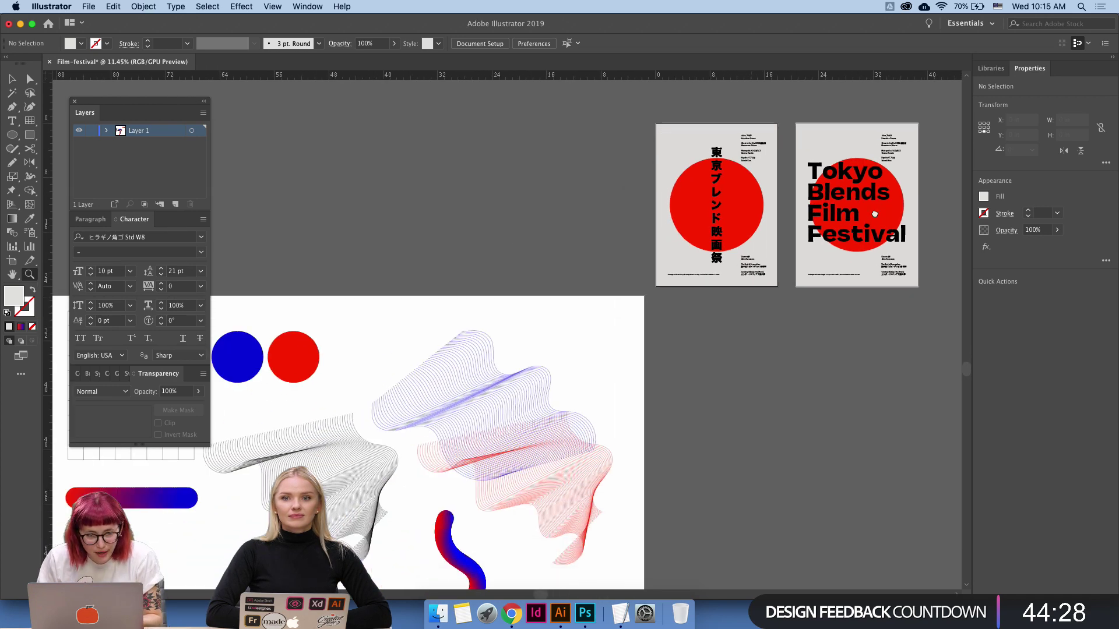
scroll(874, 214, down, 3)
scroll(873, 214, left, 4)
key(v)
click(312, 325)
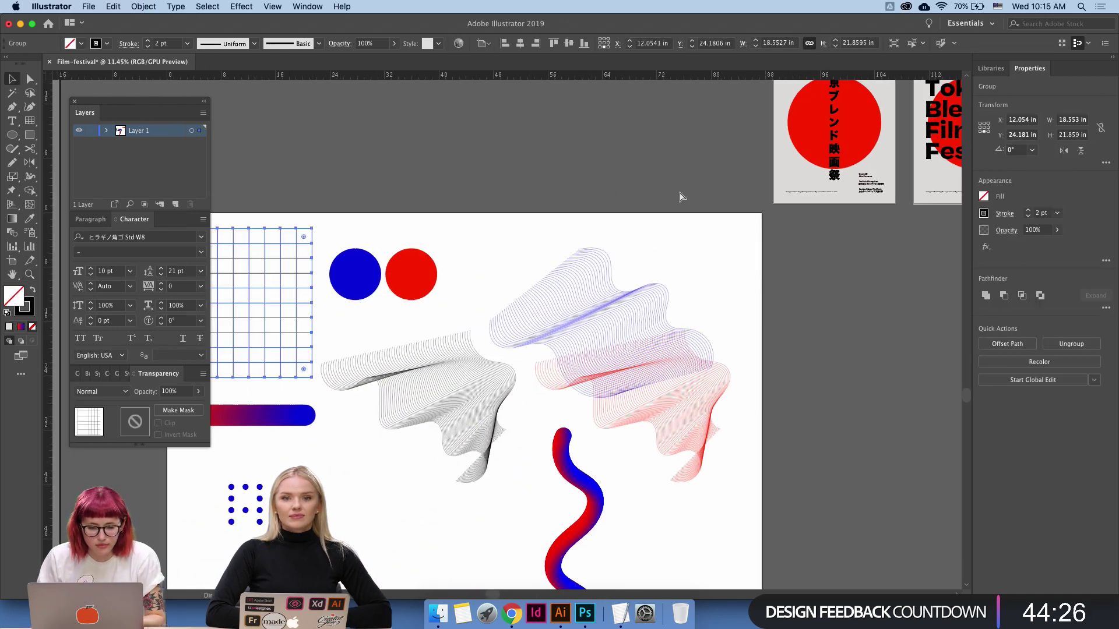
drag(674, 195, 387, 314)
key(z)
scroll(684, 270, up, 3)
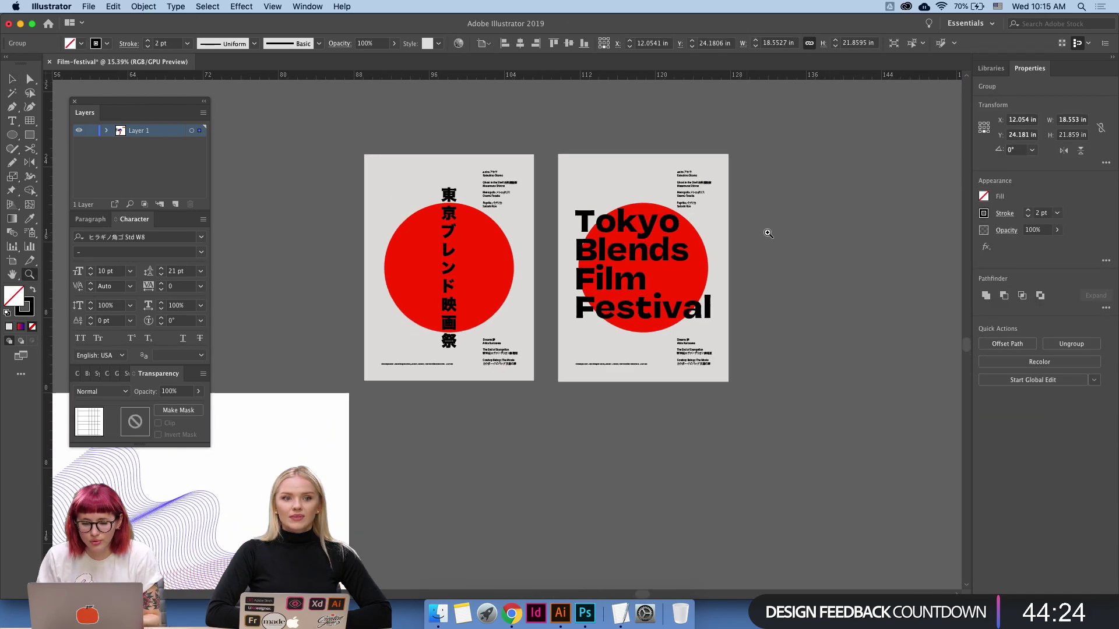
drag(570, 259, 664, 247)
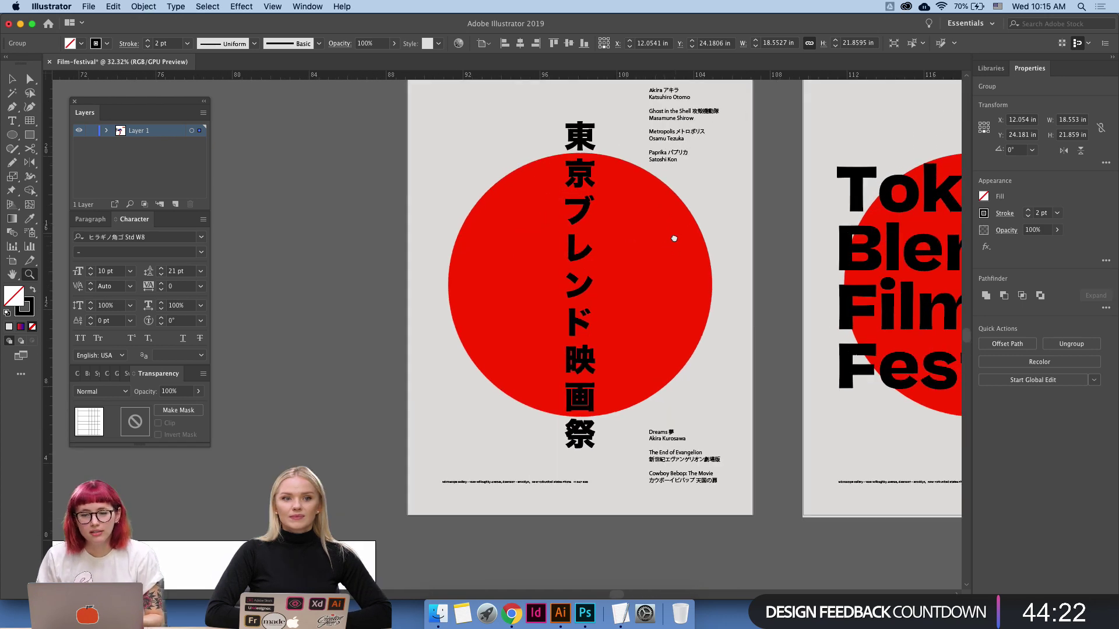
scroll(674, 238, right, 2)
key(v)
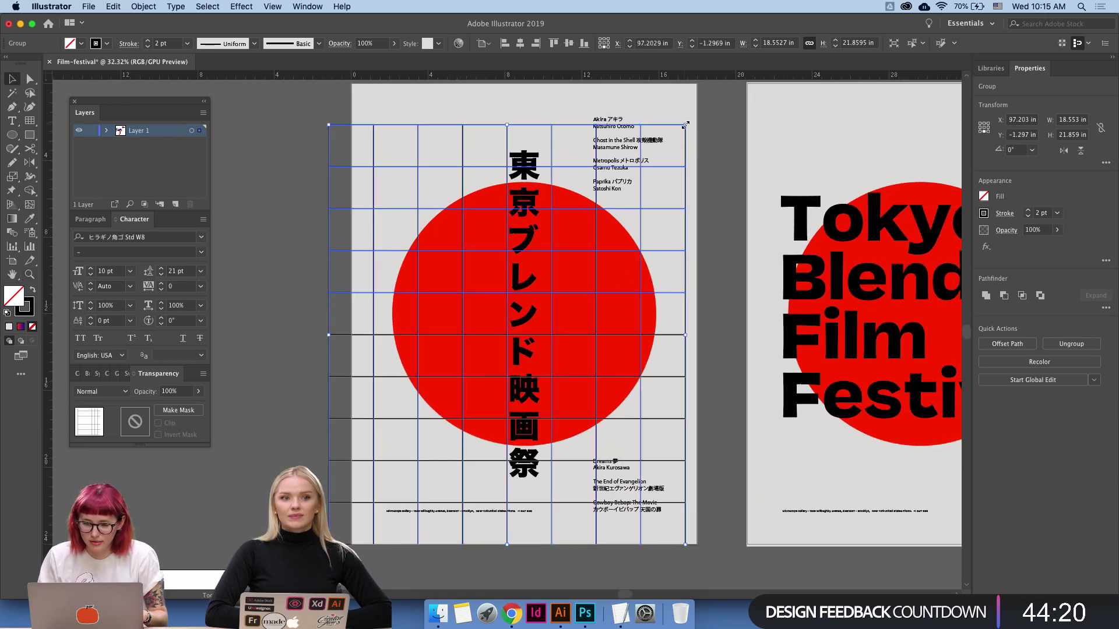
Shrink the line grid proportionally around its centre to about 15.01 by 17.69 in and shift it over the circle.
drag(685, 124, 650, 165)
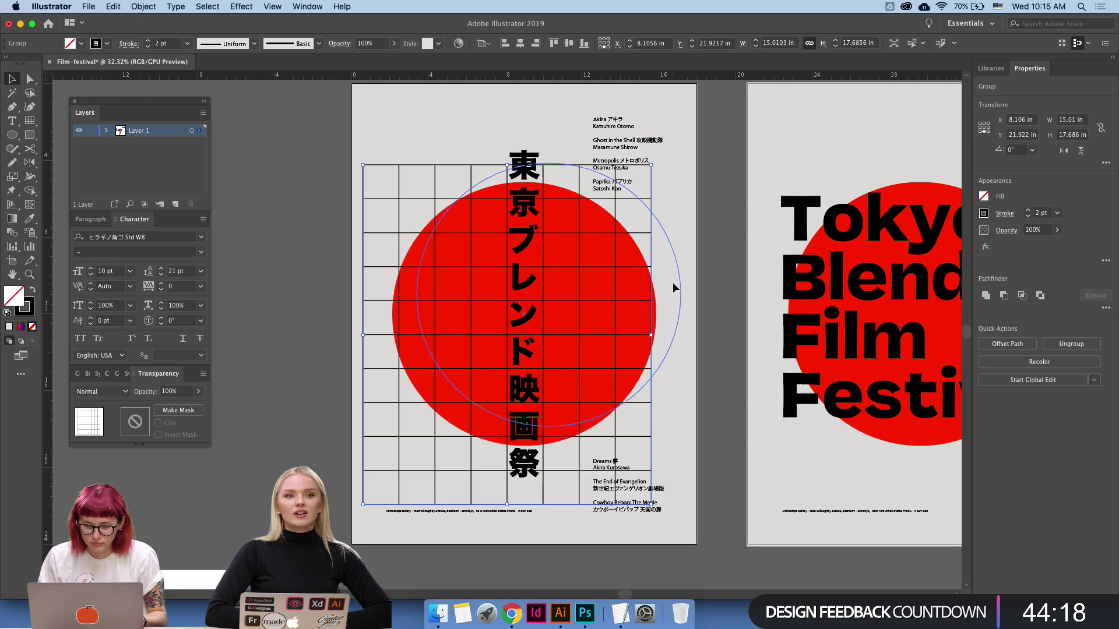
click(572, 267)
click(440, 271)
drag(440, 271, 449, 259)
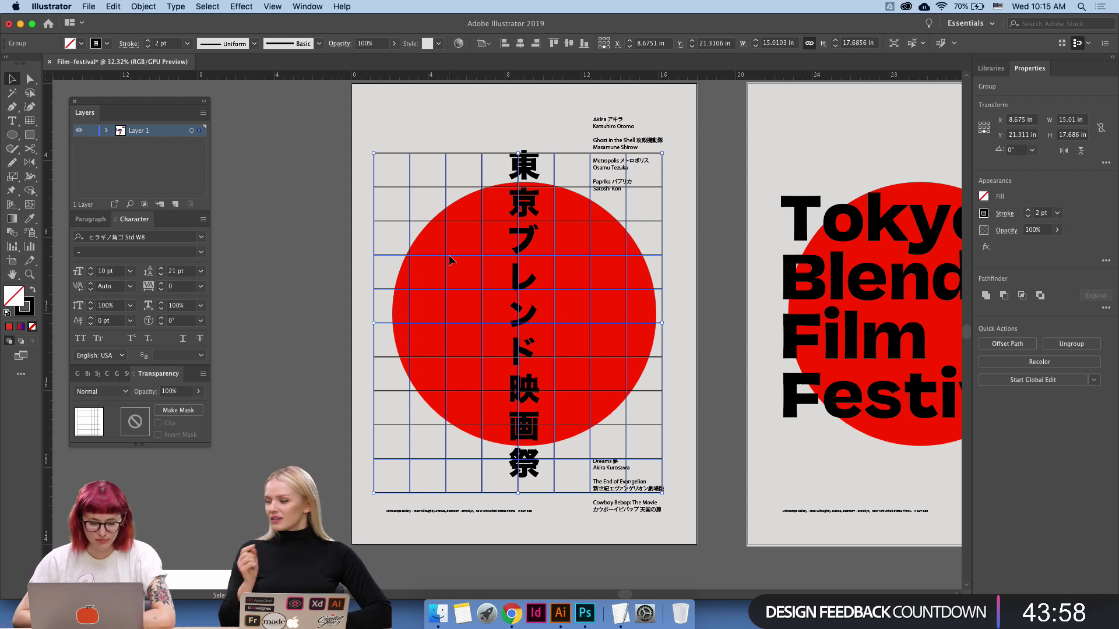
Switch to Chrome, open the live stream at behance.net/live, highlight the chat comment about the Japanese for "Blends", and close the browser.
click(512, 612)
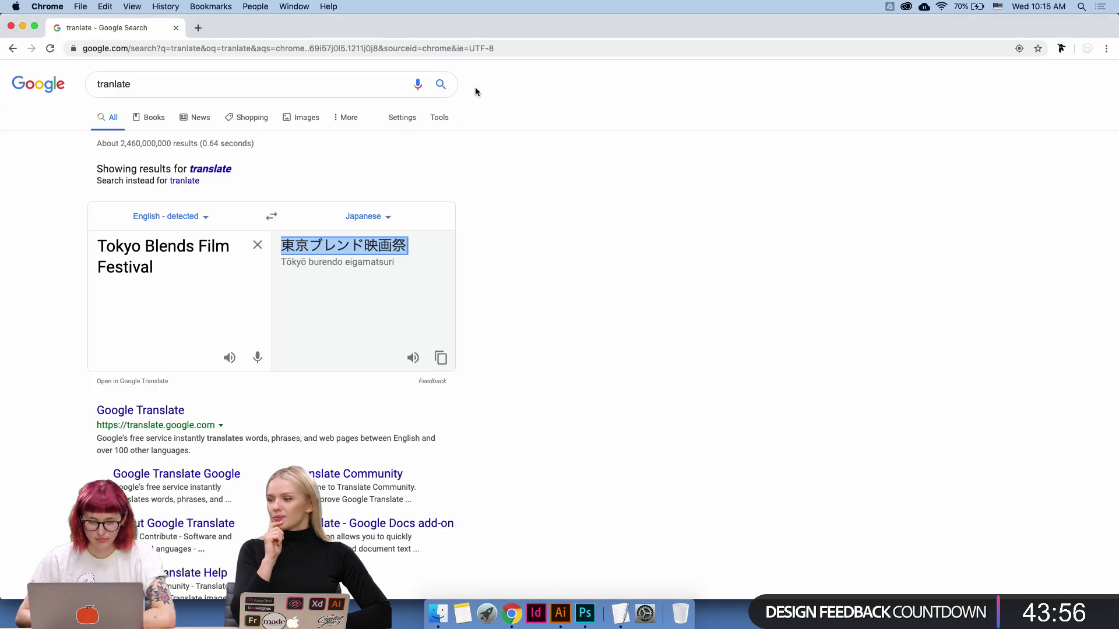
click(483, 49)
text(b)
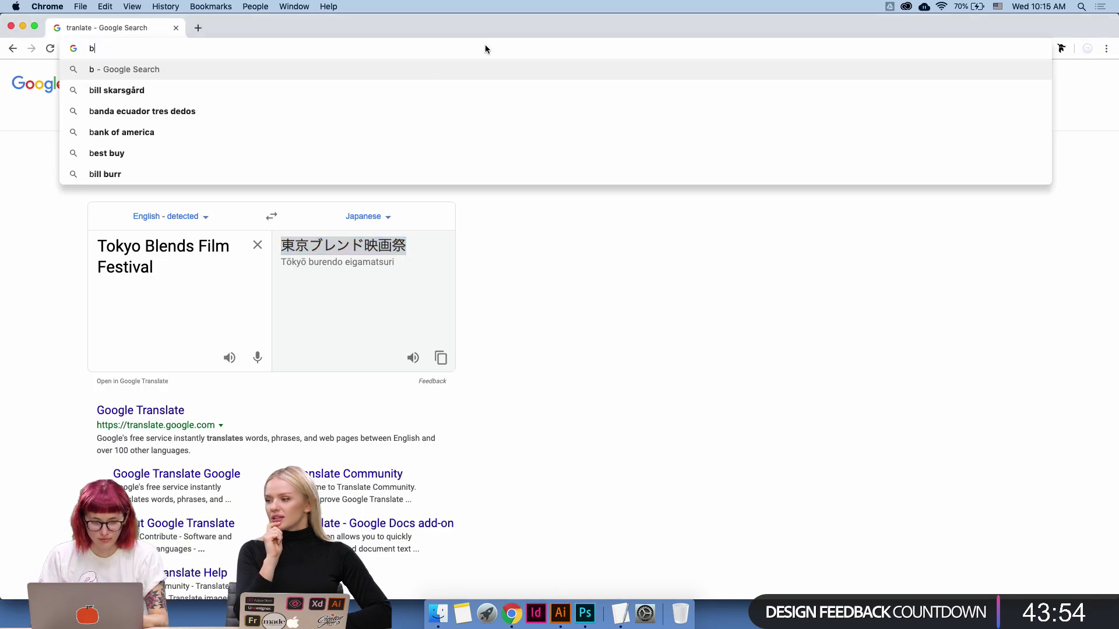
text(ehance.net/li)
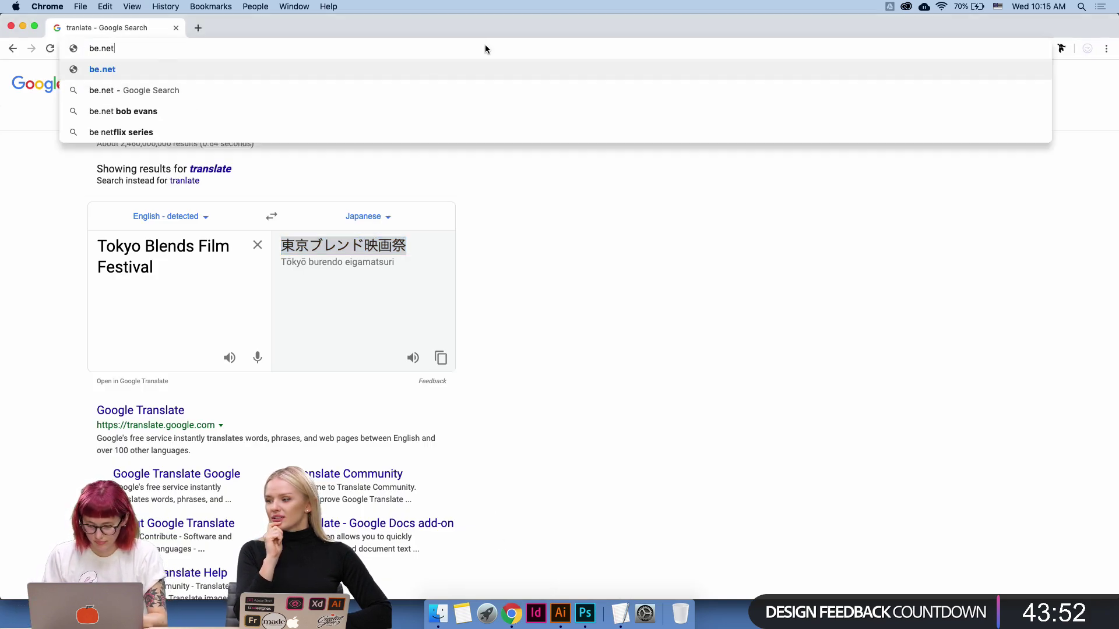
text(ve)
key(Return)
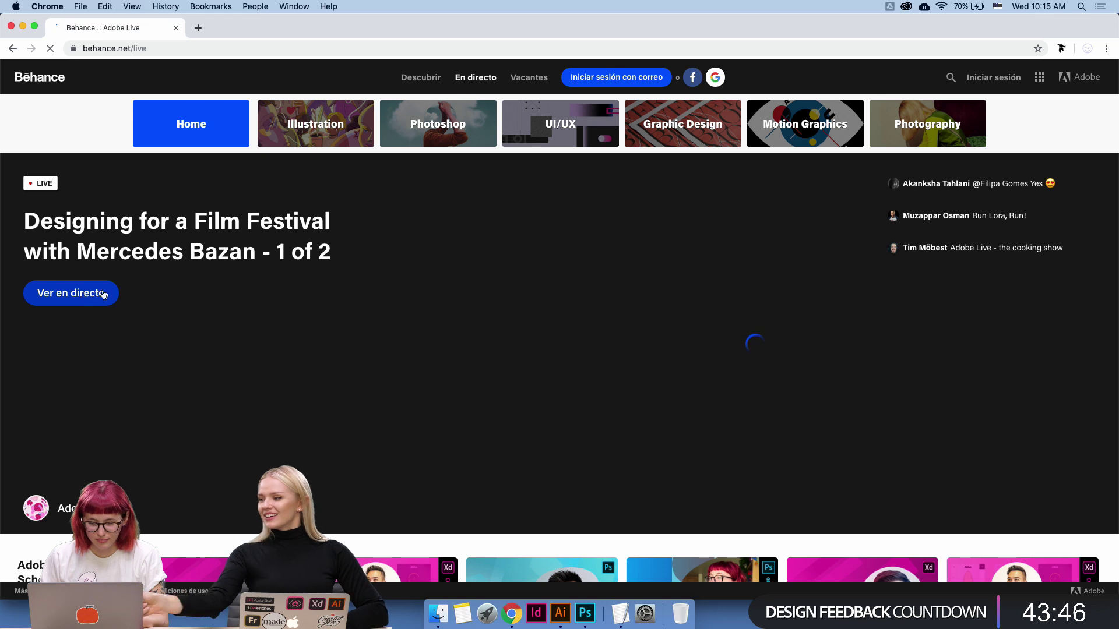
click(301, 290)
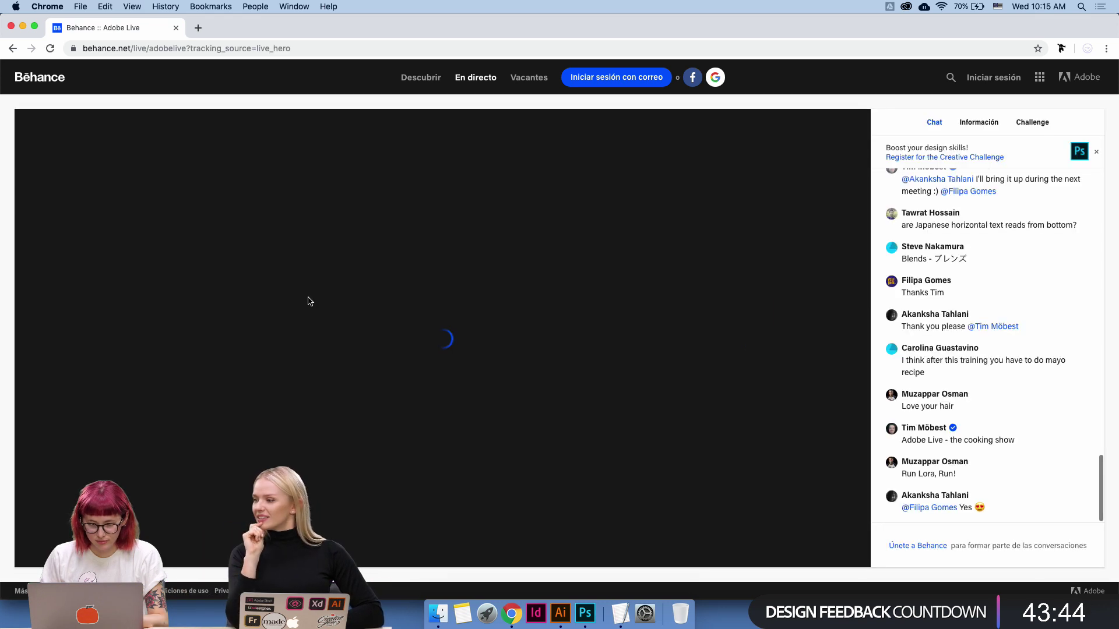
drag(967, 260, 900, 260)
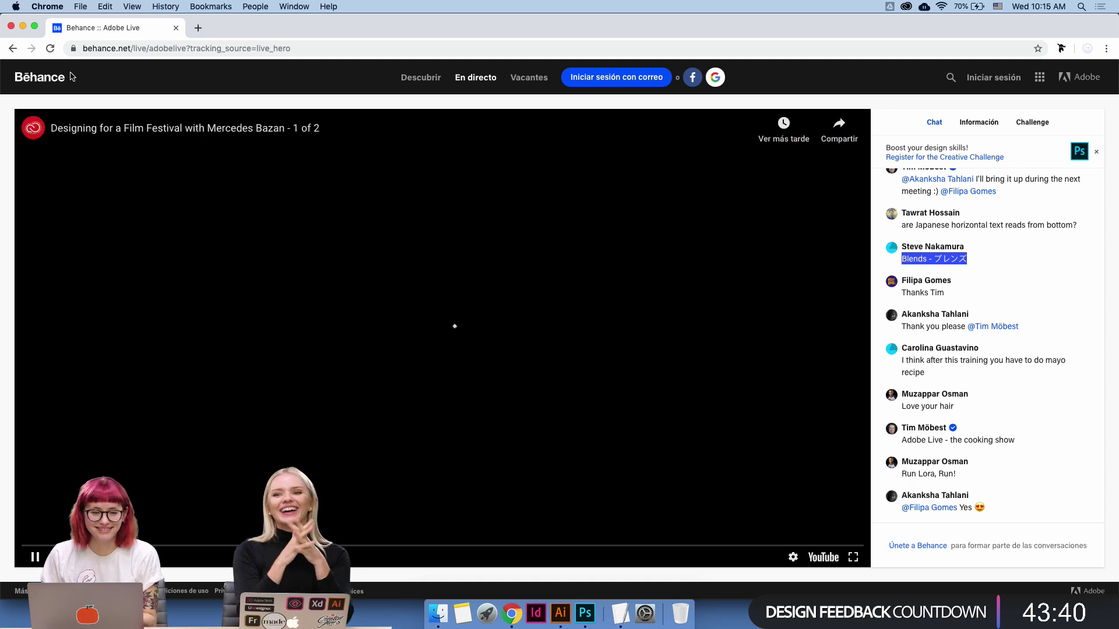
click(11, 27)
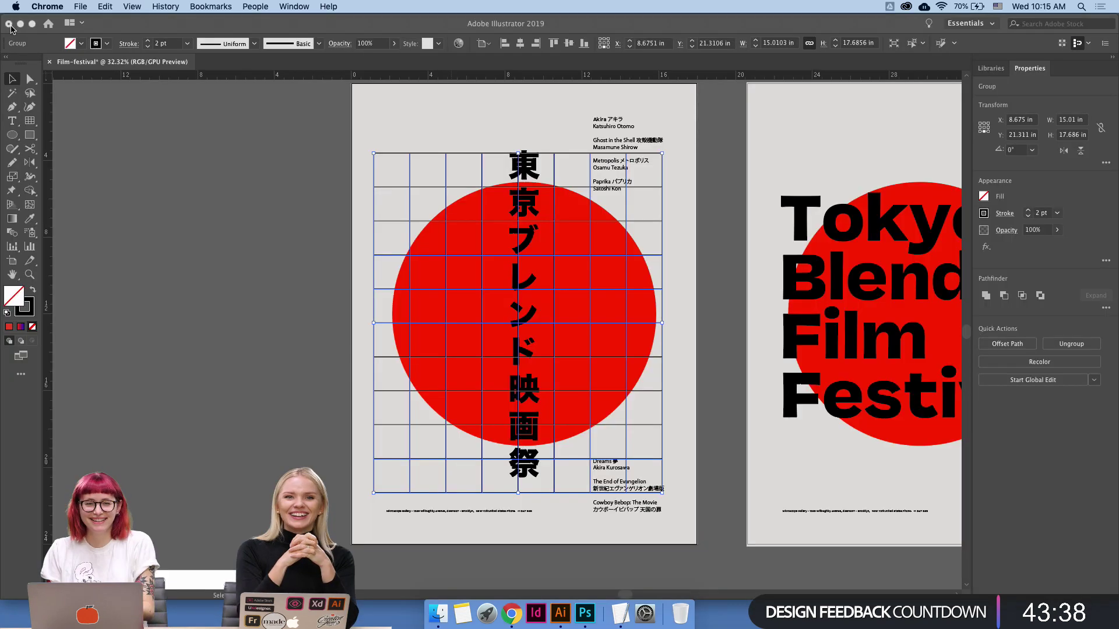
Paste the copied text "Blends - ブレンズ" as a new text object on the empty canvas beside the Japanese-title poster.
click(390, 185)
click(460, 129)
double_click(526, 167)
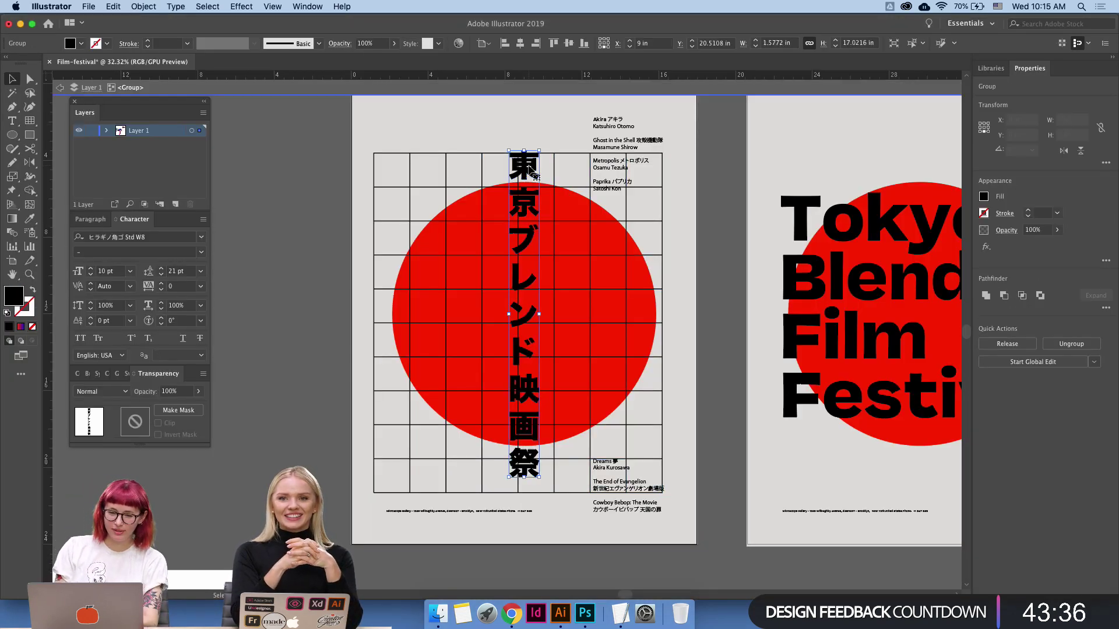
key(Escape)
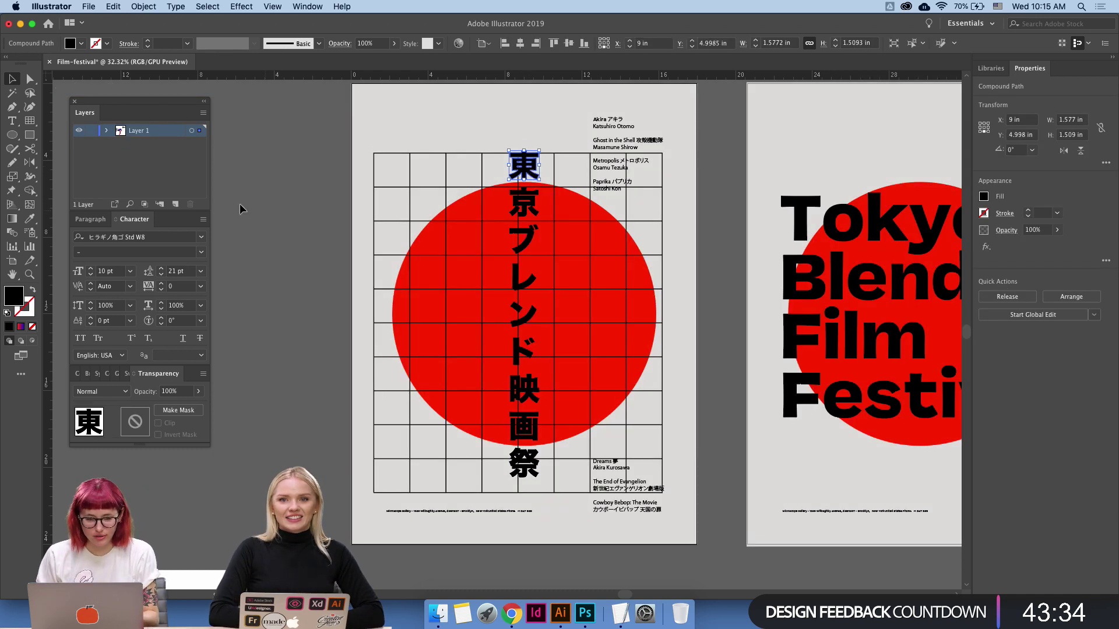
click(13, 121)
click(253, 163)
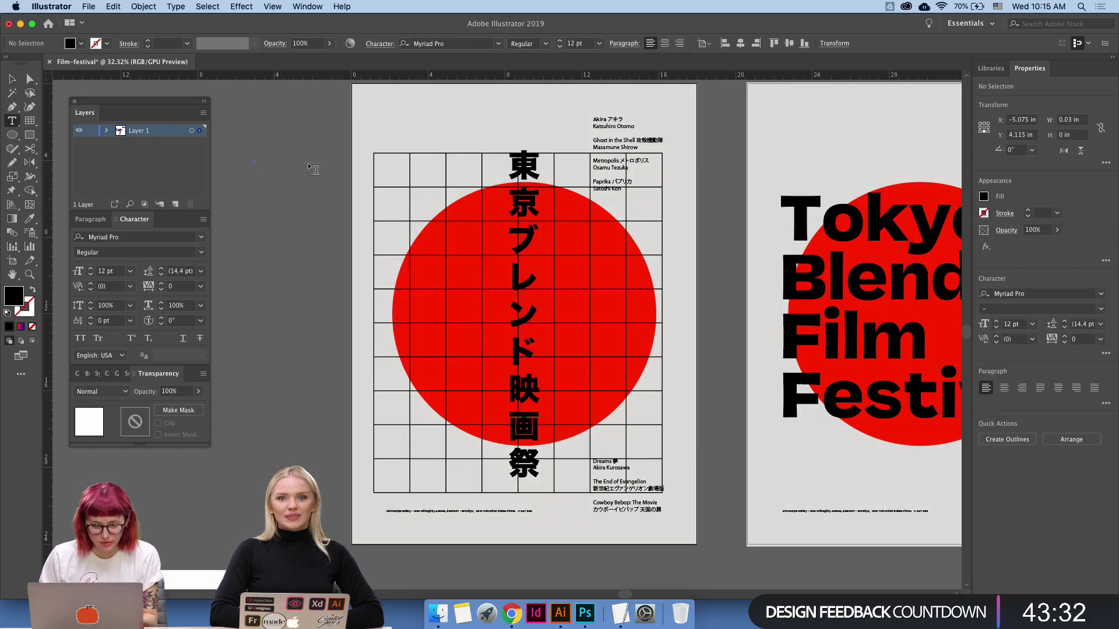
click(252, 167)
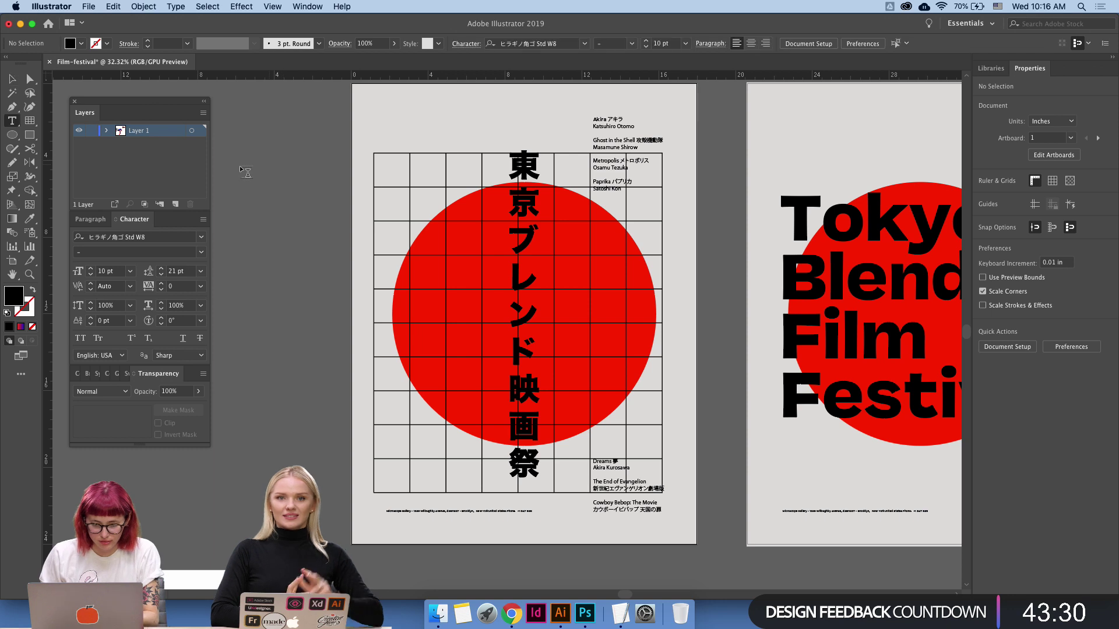
key(super+v)
key(Escape)
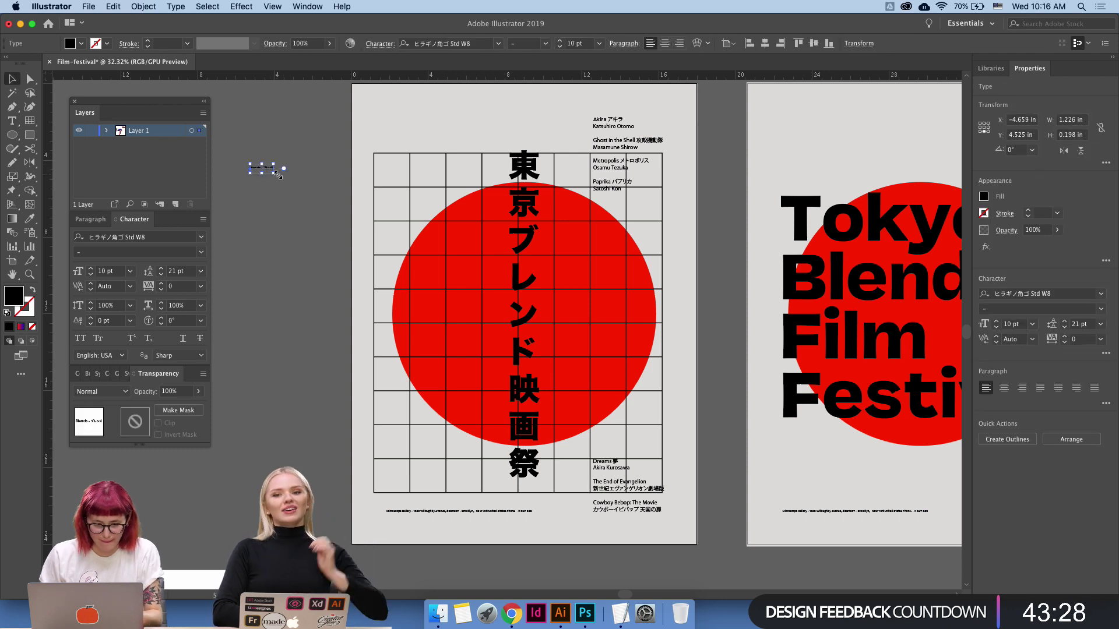
Enlarge the pasted text to about 129.47 pt and put ブレンズ on its own line below "Blends -".
drag(333, 223, 438, 219)
double_click(434, 190)
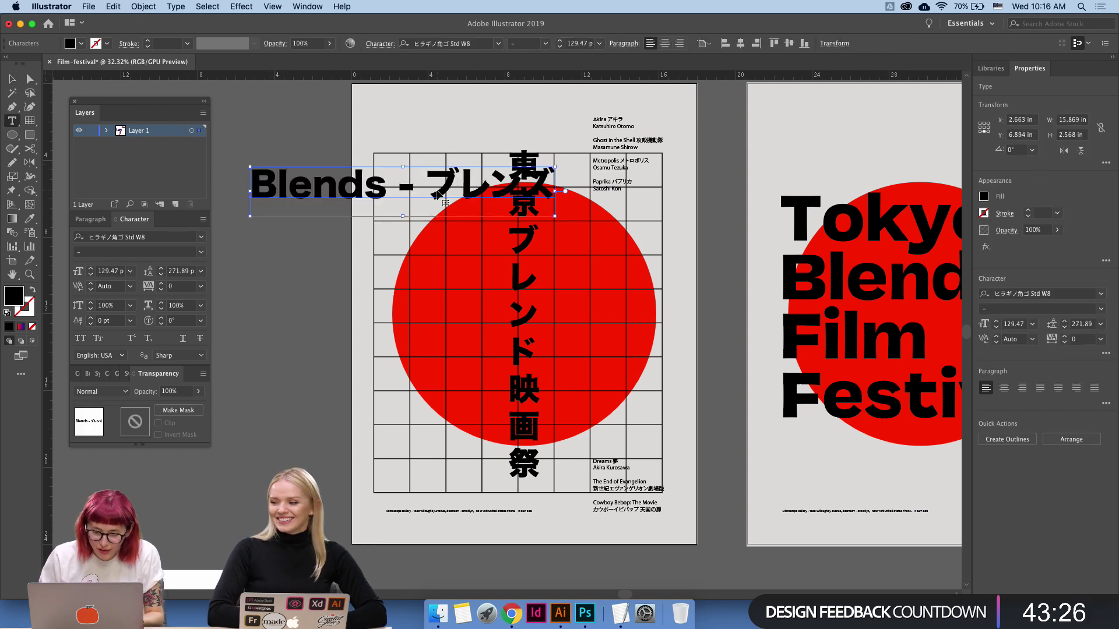
key(Return)
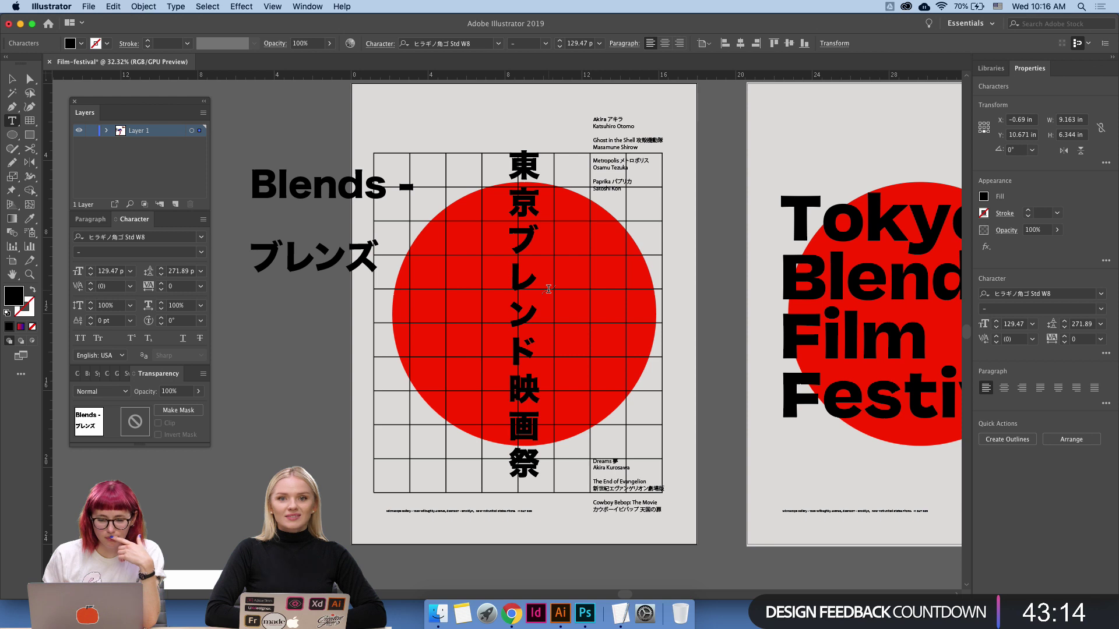
Copy the word ブレンズ from the pasted text and move that text farther away from the poster.
key(super+shift+a)
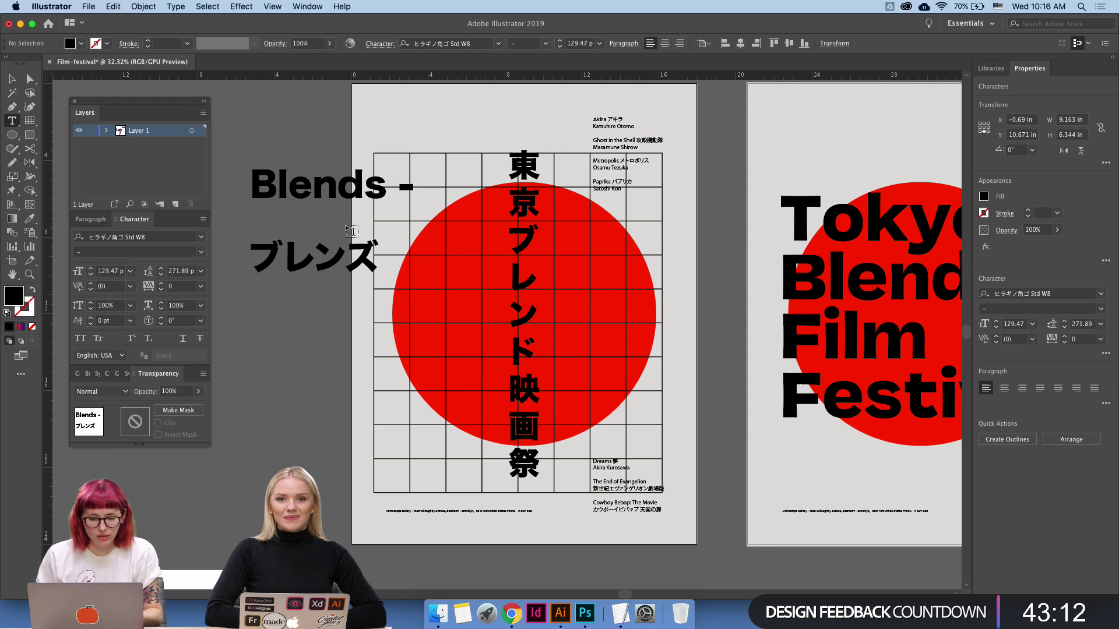
double_click(344, 256)
key(super+c)
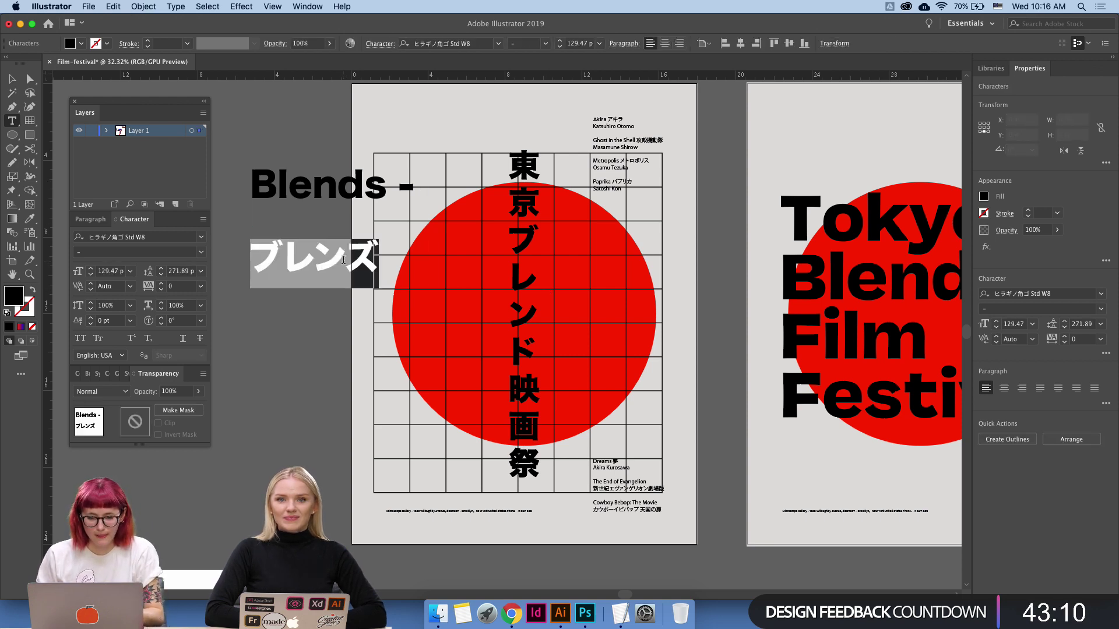
key(Escape)
scroll(357, 193, left, 8)
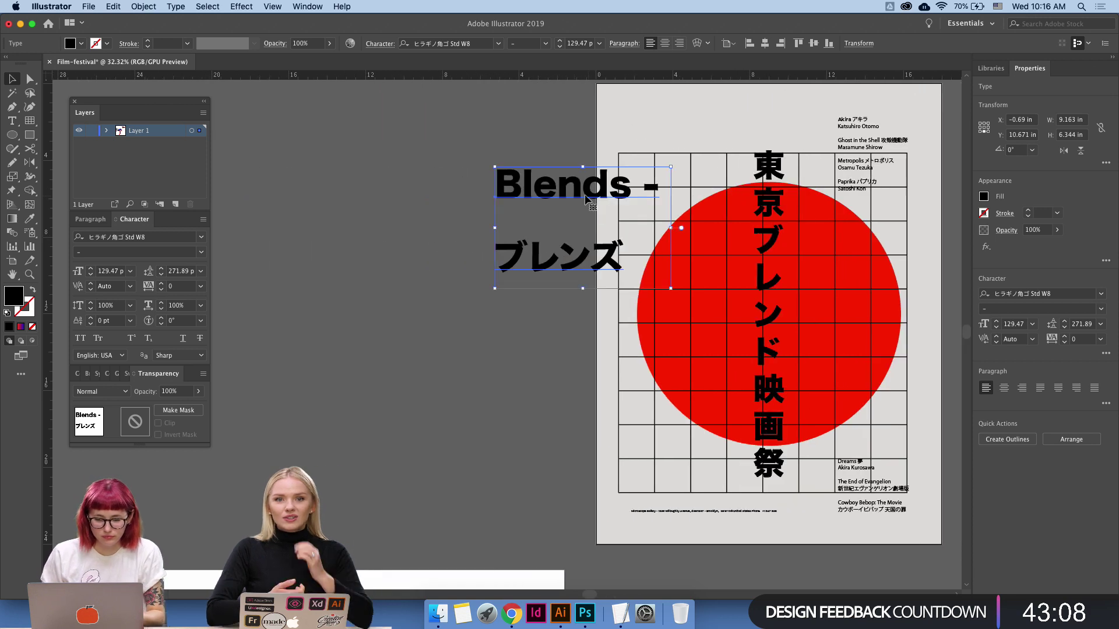
drag(611, 186, 395, 190)
double_click(438, 186)
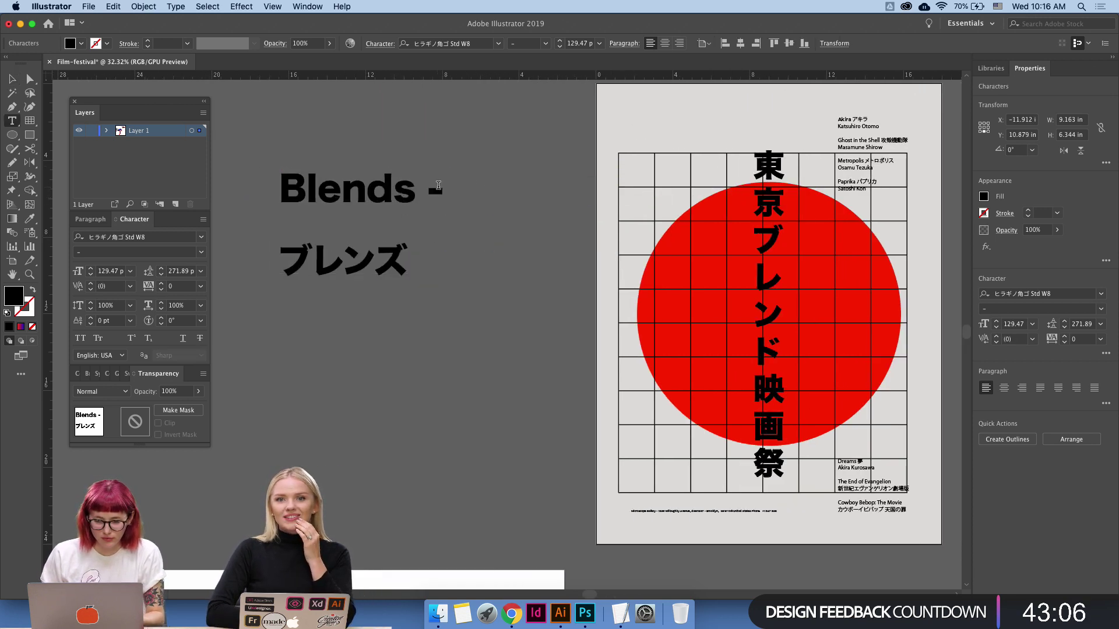
Paste ブレンズ as a separate text object between the reference text and the poster, and stack it vertically with one character per line.
click(493, 276)
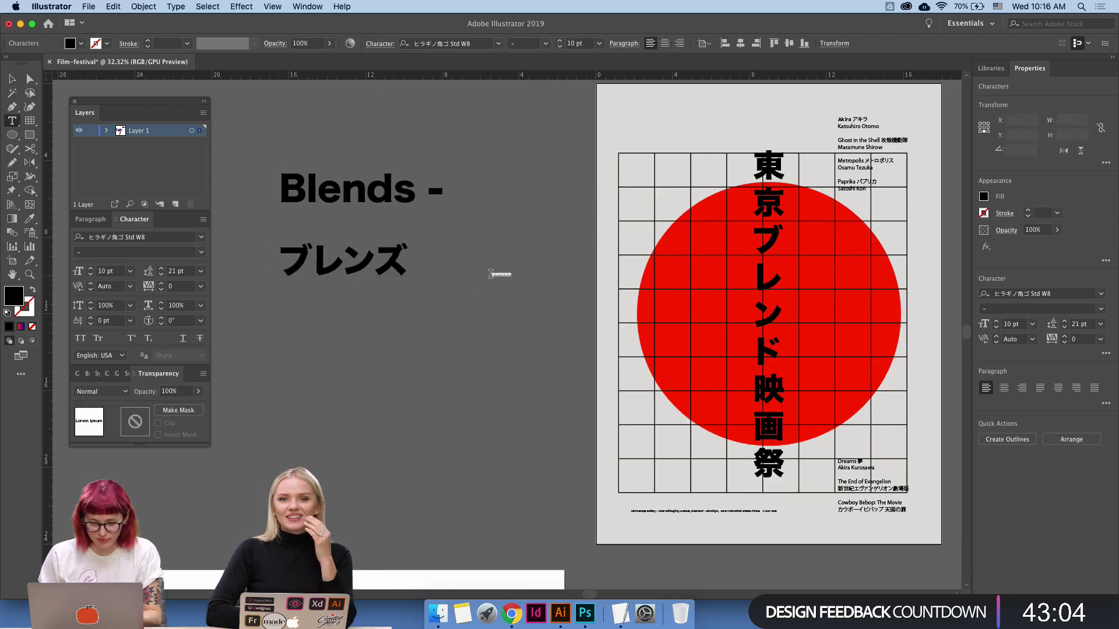
key(super+v)
click(521, 258)
key(Return)
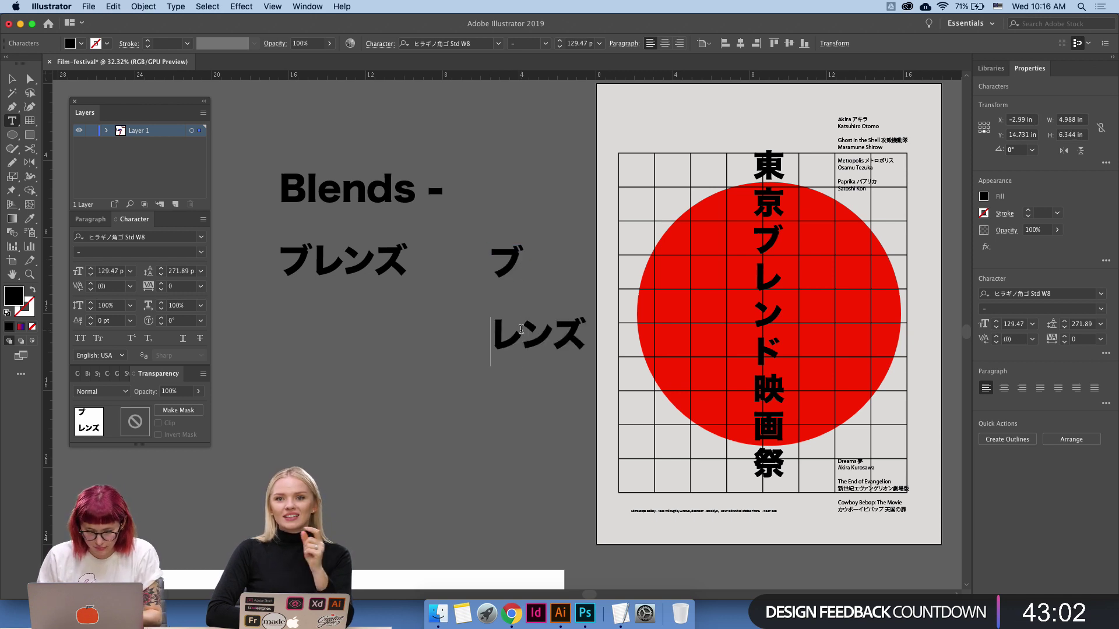
click(521, 329)
key(Return)
click(519, 405)
key(Return)
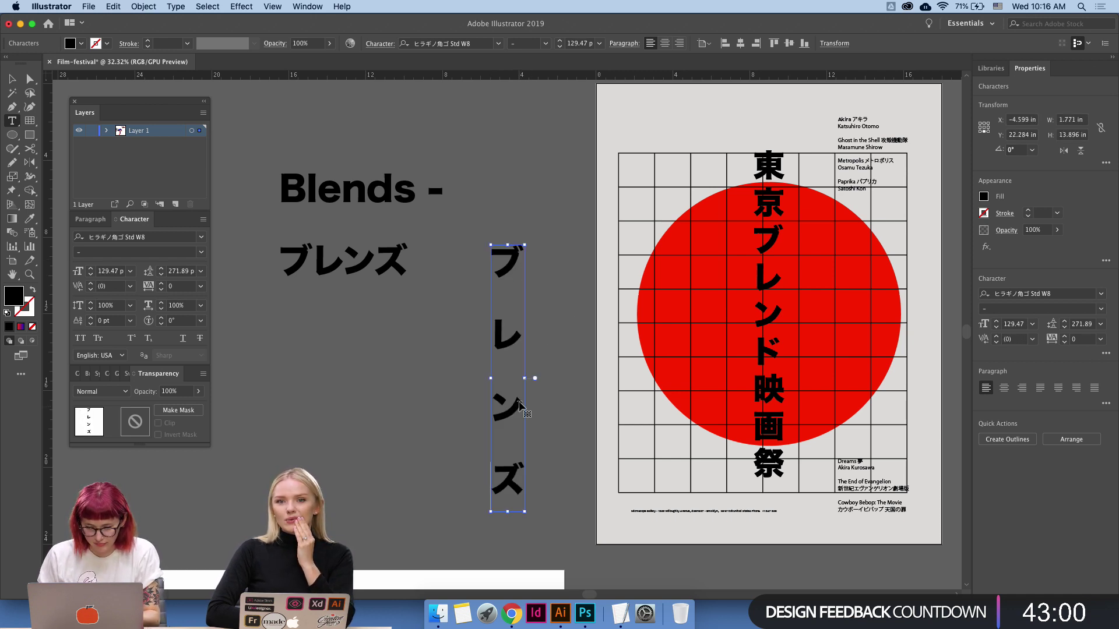
Set the leading of the stacked ブレンズ text to 160 pt.
key(super+a)
click(1064, 328)
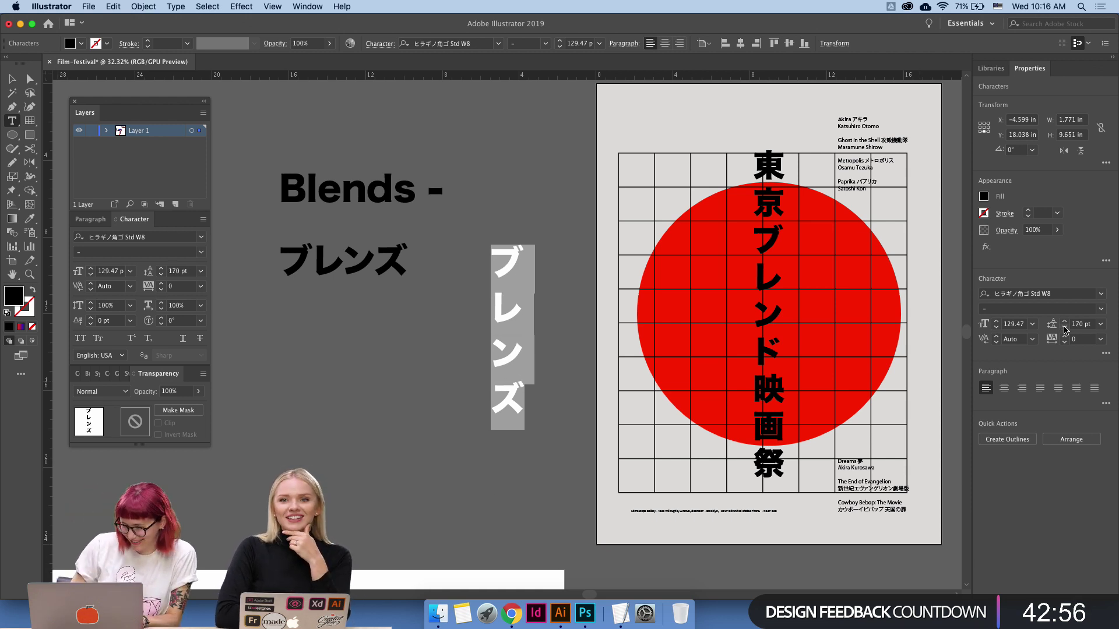
click(1064, 328)
click(1064, 328)
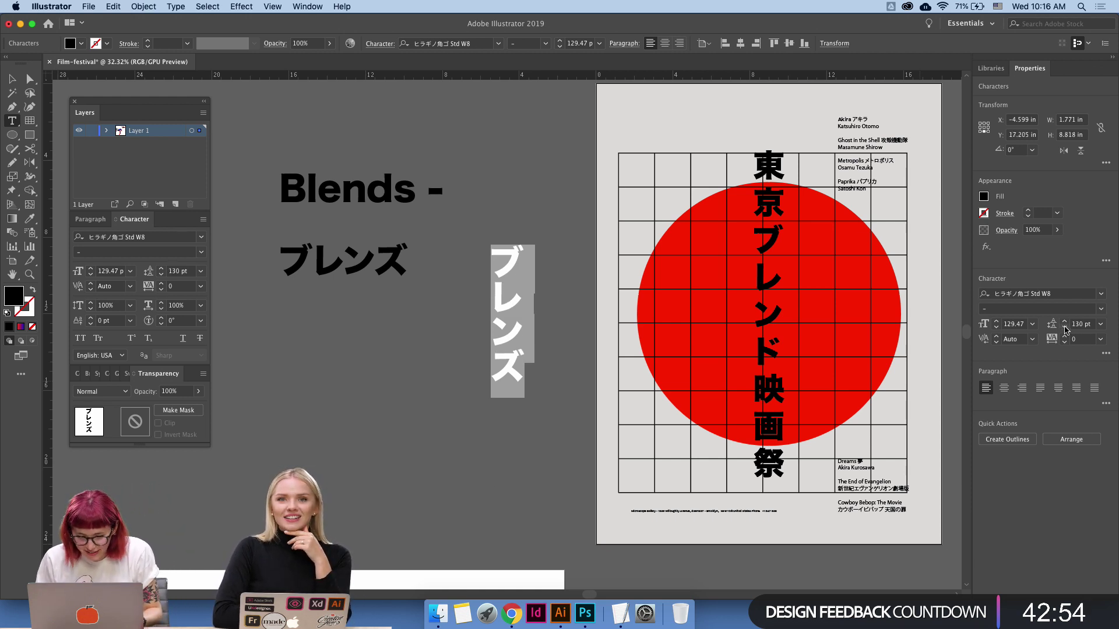
click(1063, 321)
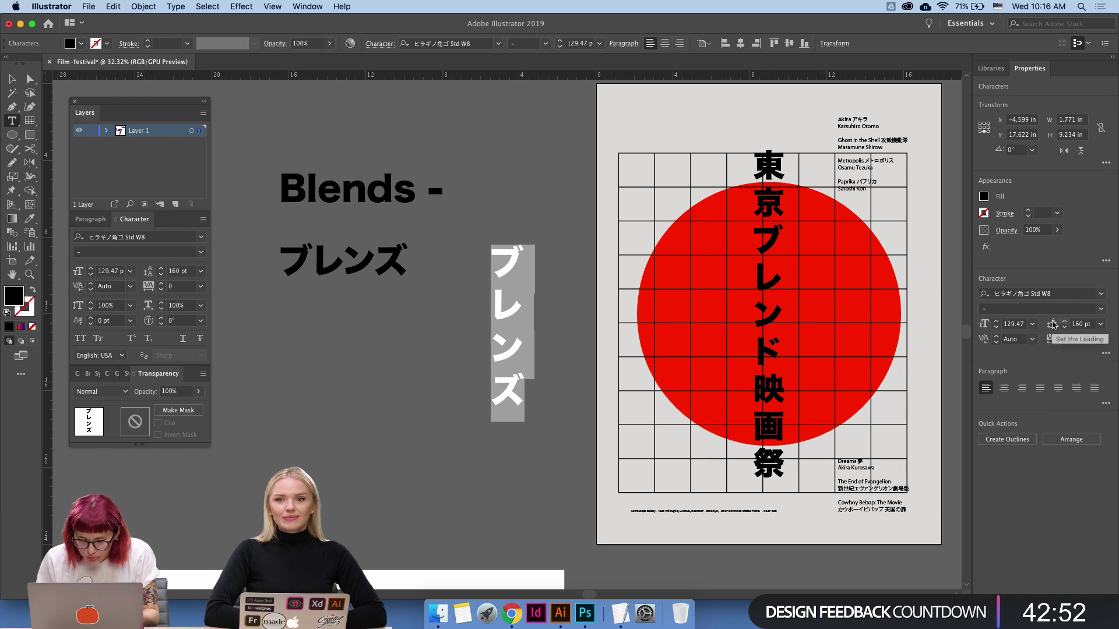
key(Escape)
Delete the old nine-character vertical title from the Japanese-title poster.
click(778, 316)
key(Delete)
scroll(728, 312, right, 5)
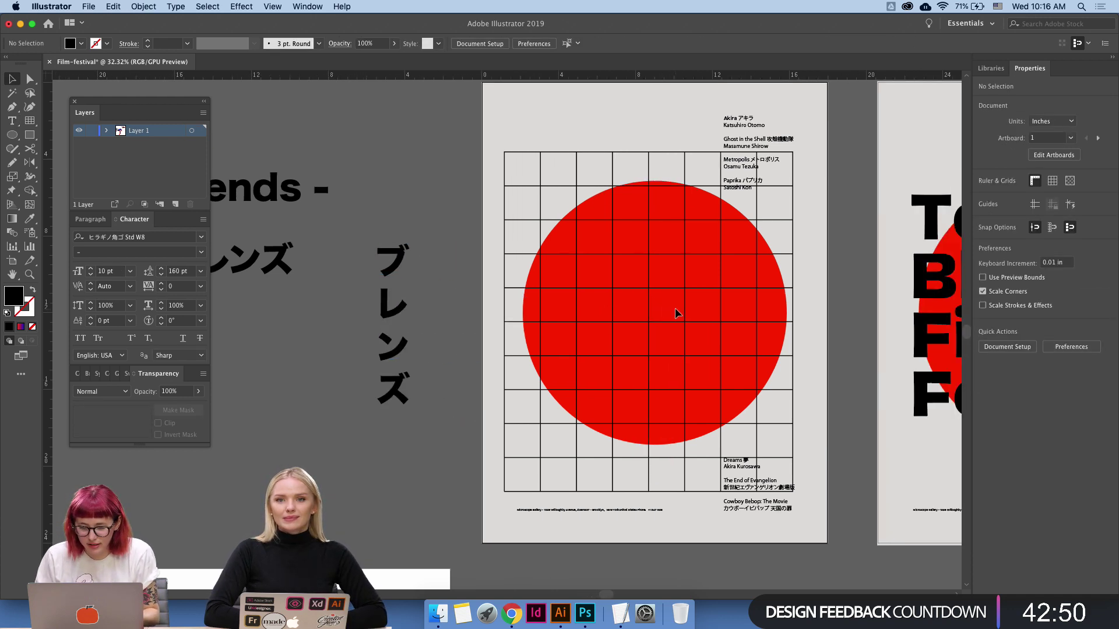
Place the stacked ブレンズ over the red circle, enlarge it to about 247.43 pt, and delete the black line grid.
click(684, 300)
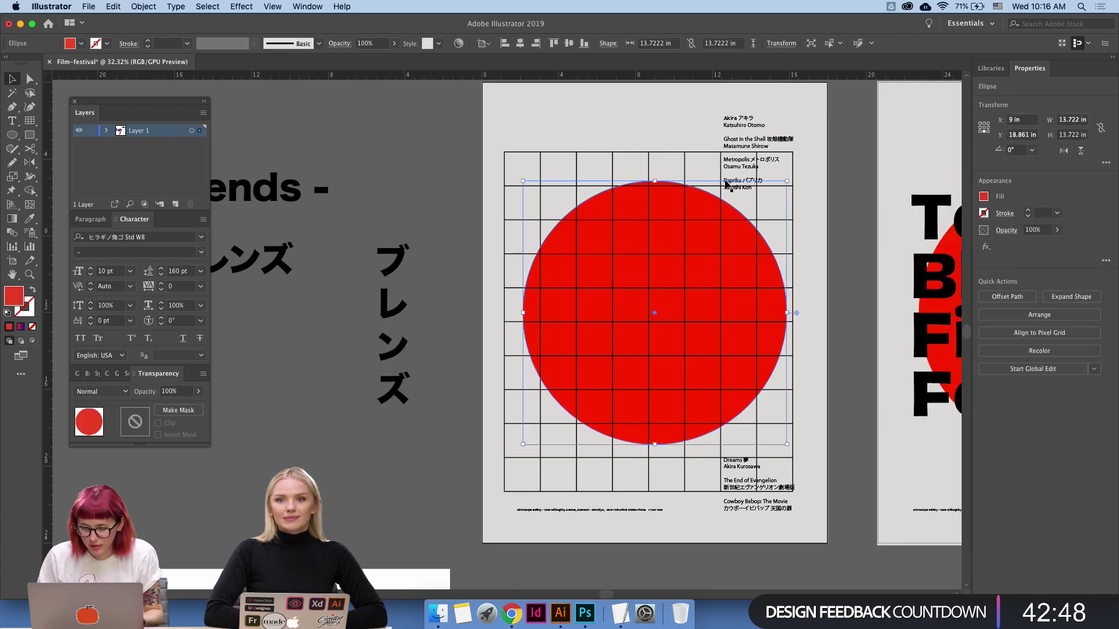
drag(406, 268, 691, 156)
click(577, 246)
key(Delete)
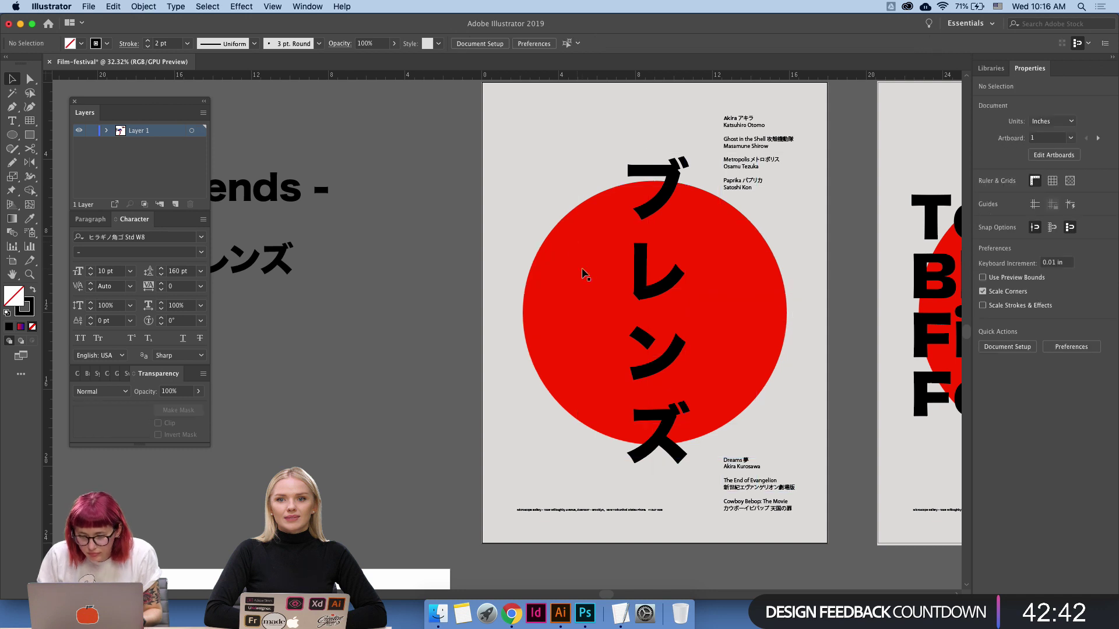
Copy the vertical ブレンズ title and paste it onto the English-title poster, over the start of the title lines.
scroll(559, 301, right, 5)
click(530, 393)
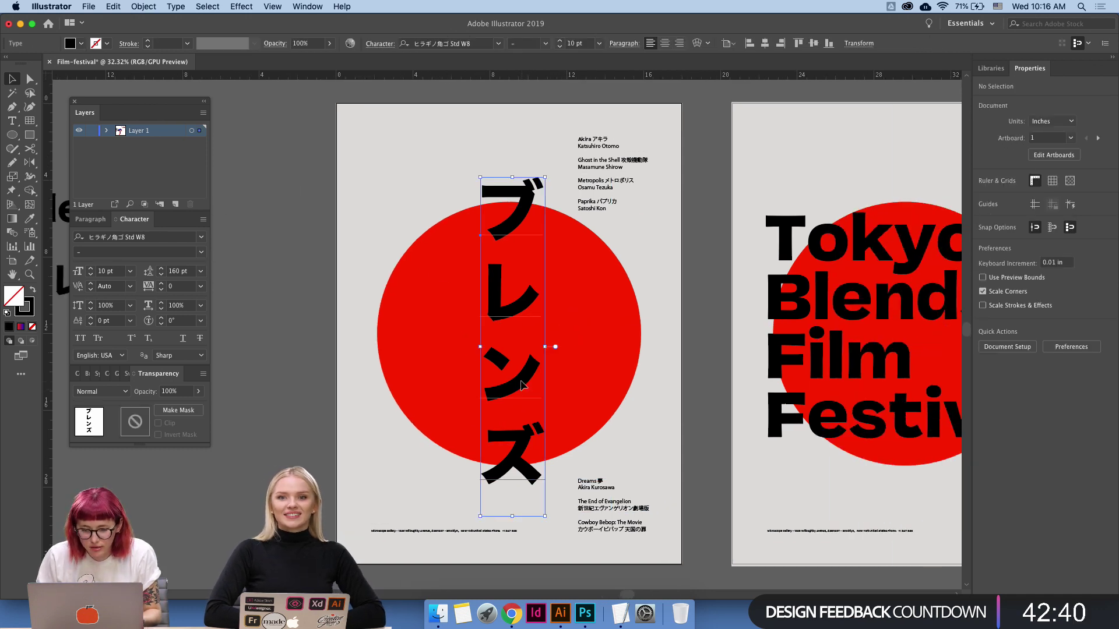
key(cmd+c)
scroll(466, 350, right, 5)
key(cmd+v)
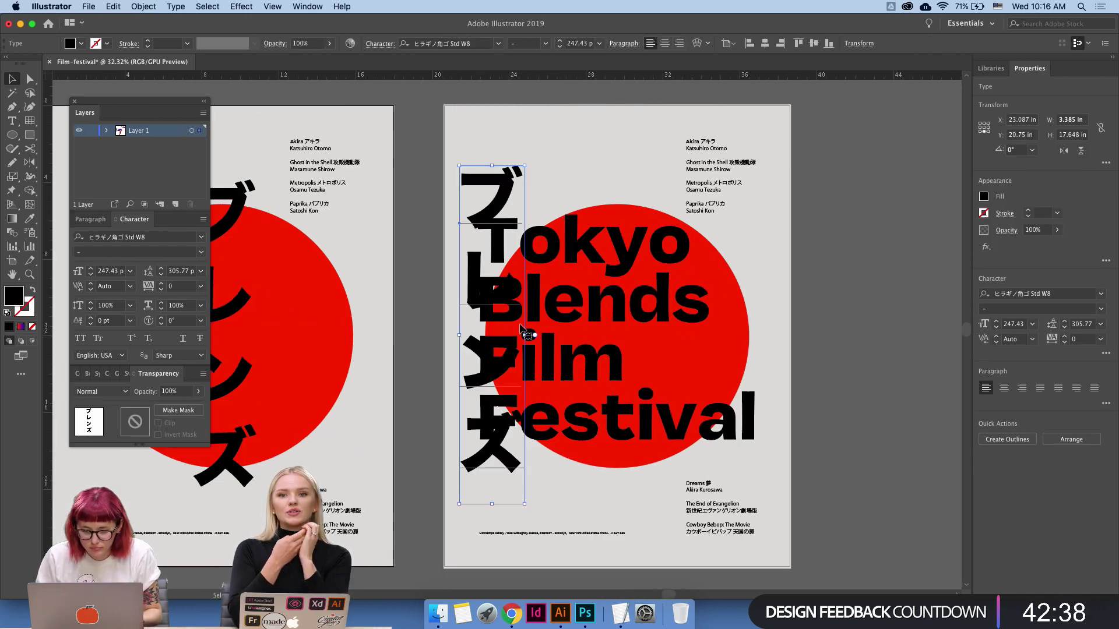
Enlarge the Japanese poster's vertical title to about 288.32 pt and tighten its leading to 330 pt.
scroll(513, 332, left, 4)
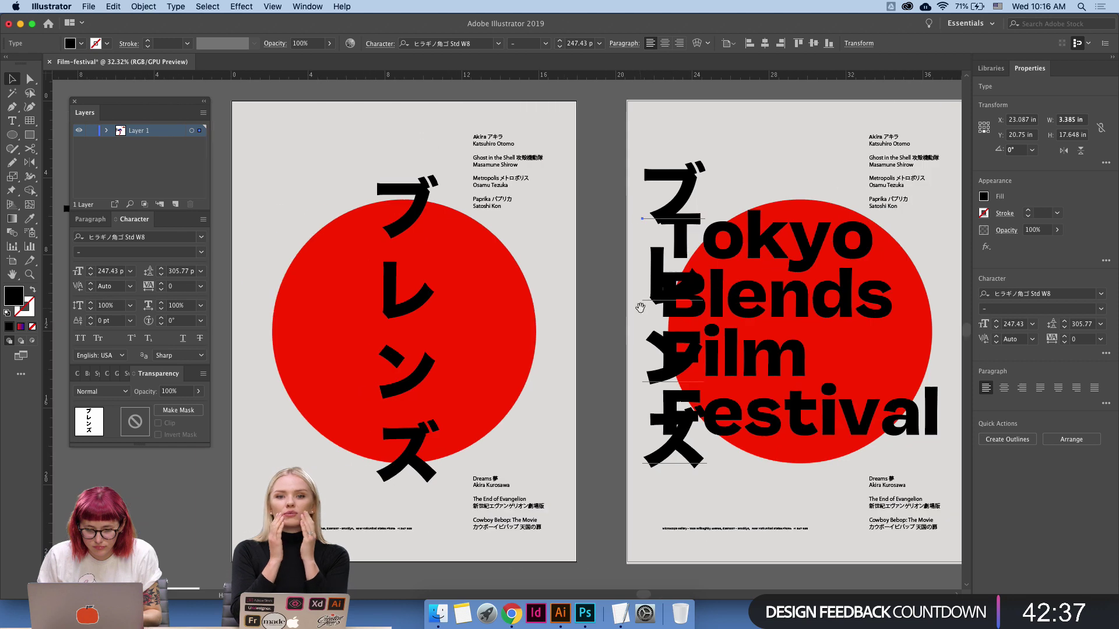
click(421, 300)
drag(441, 175, 450, 147)
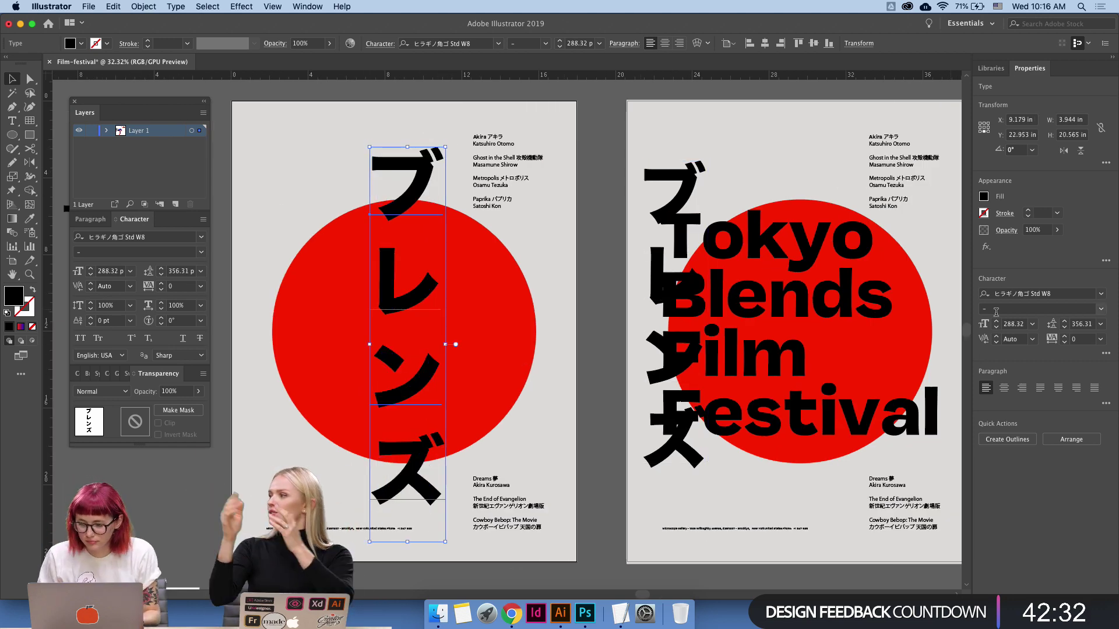
click(1063, 328)
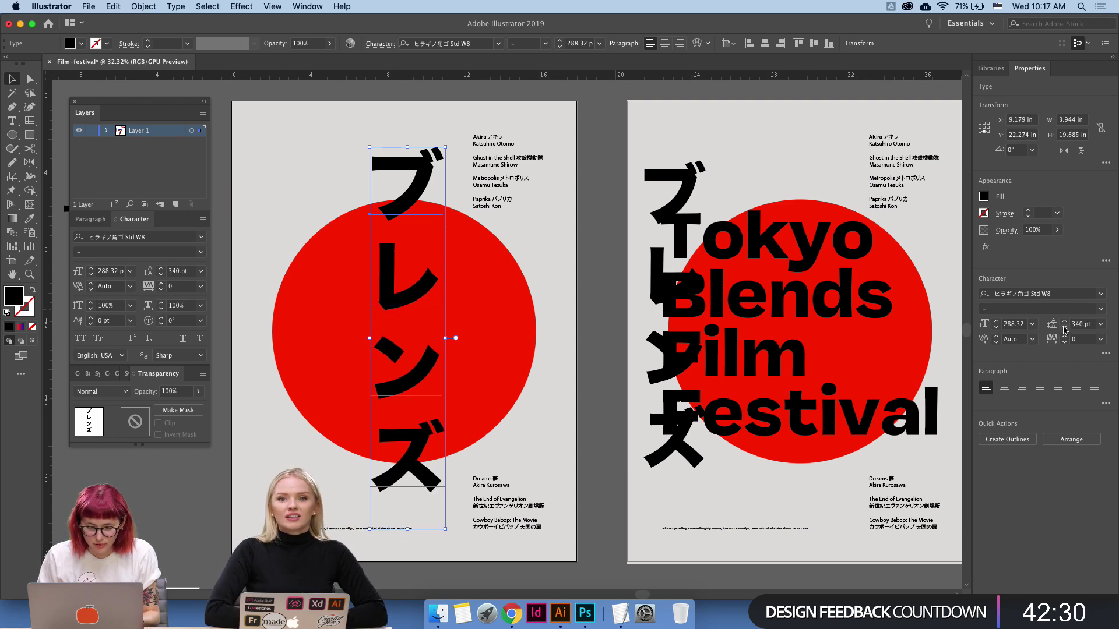
click(1064, 328)
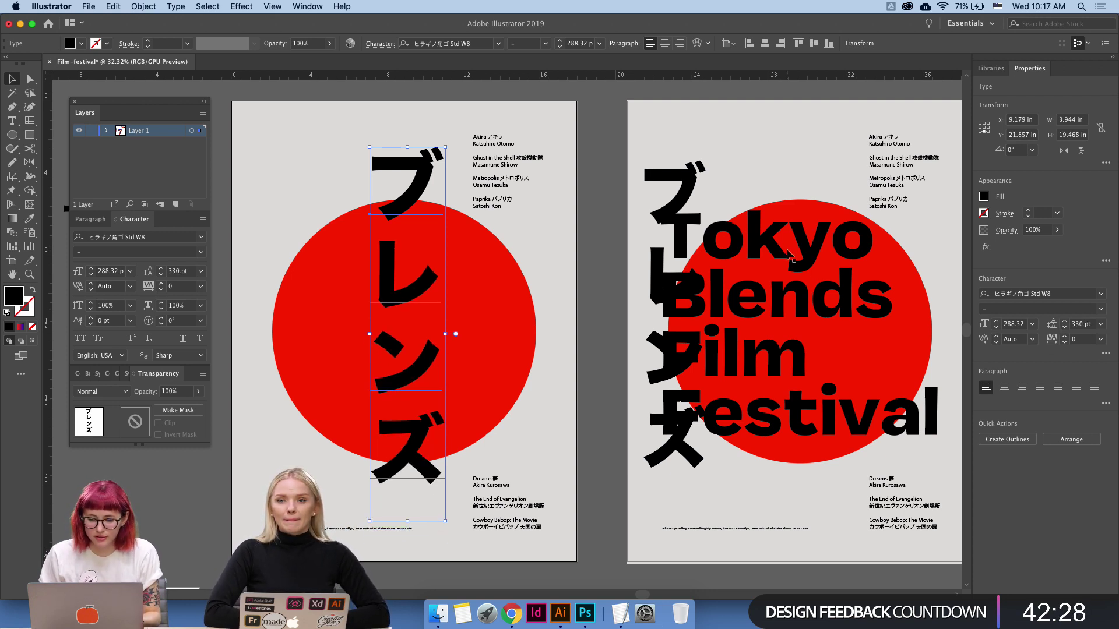
Nudge the Japanese poster's vertical ブレンズ title slightly left and up to fine-tune its position over the red circle.
click(536, 288)
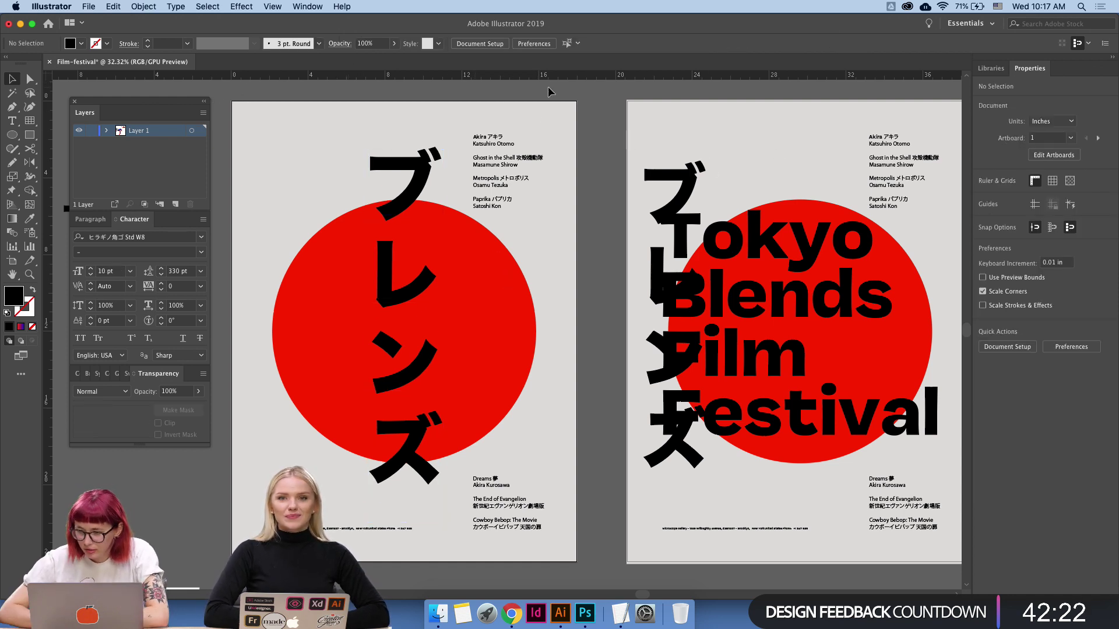
click(998, 68)
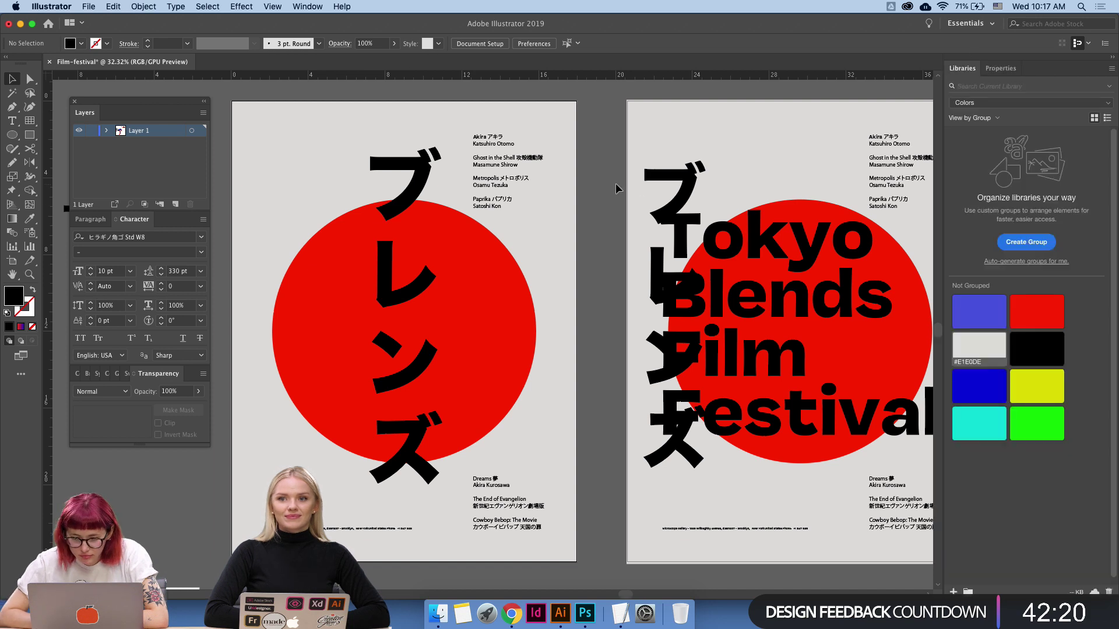
click(430, 280)
click(1000, 68)
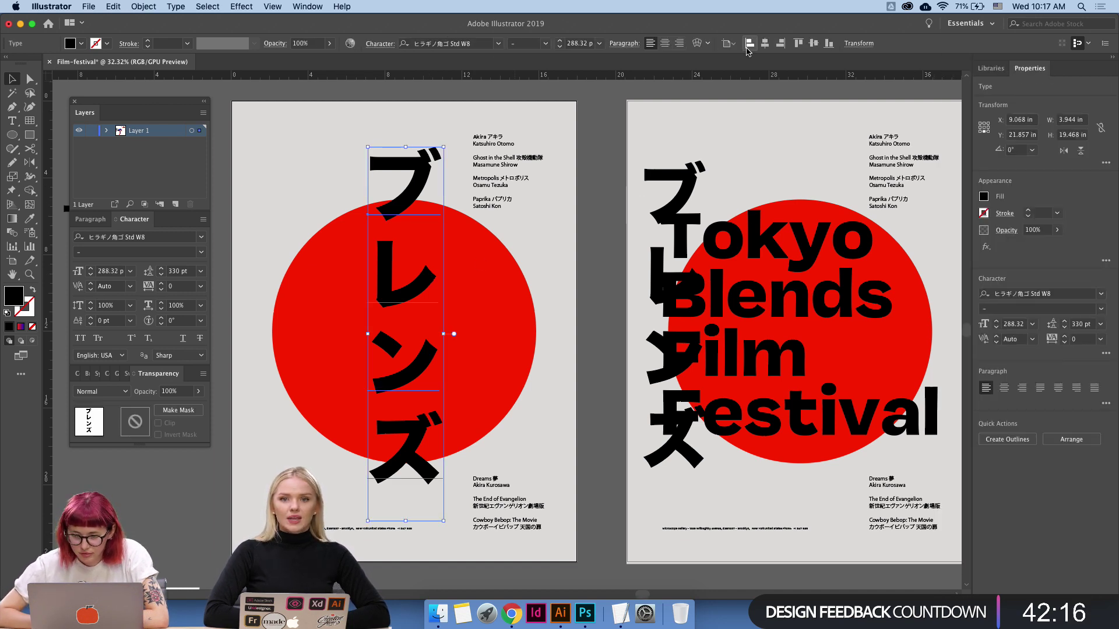
click(579, 246)
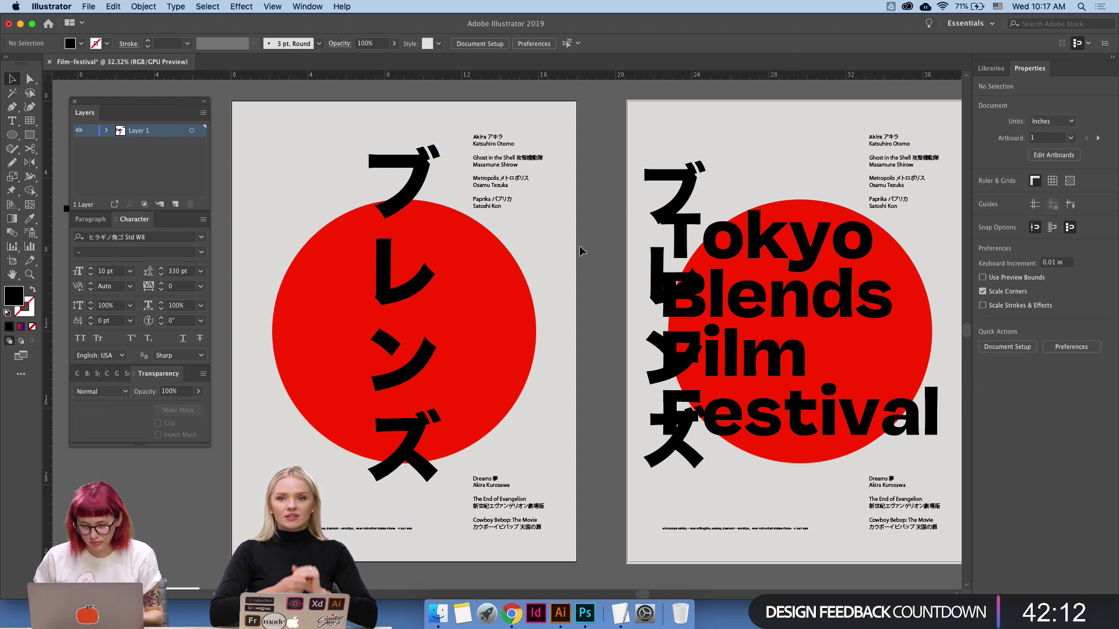
Remove the line breaks from the ブレンズ copy on the English-title poster so it reads as one horizontal line.
click(659, 283)
double_click(658, 282)
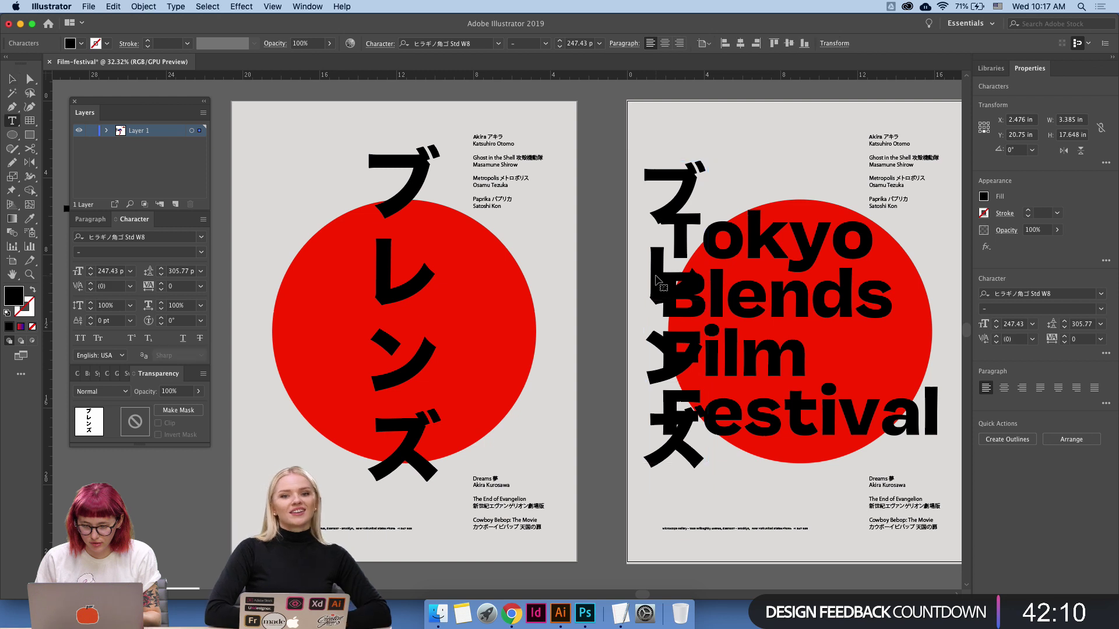
key(BackSpace)
click(647, 283)
key(BackSpace)
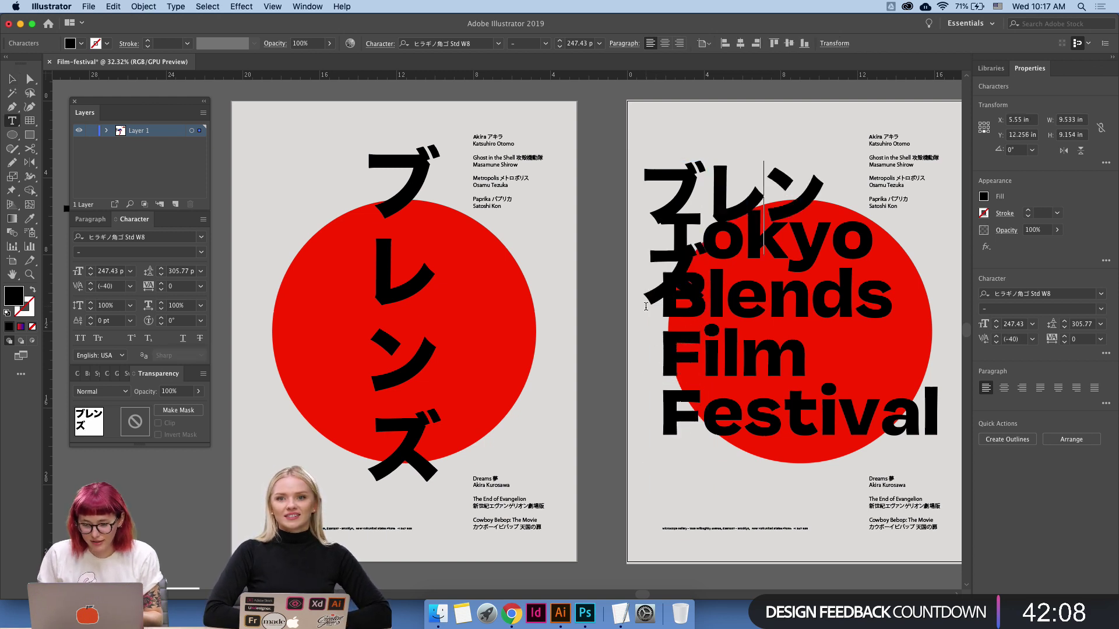
click(645, 302)
key(BackSpace)
key(Escape)
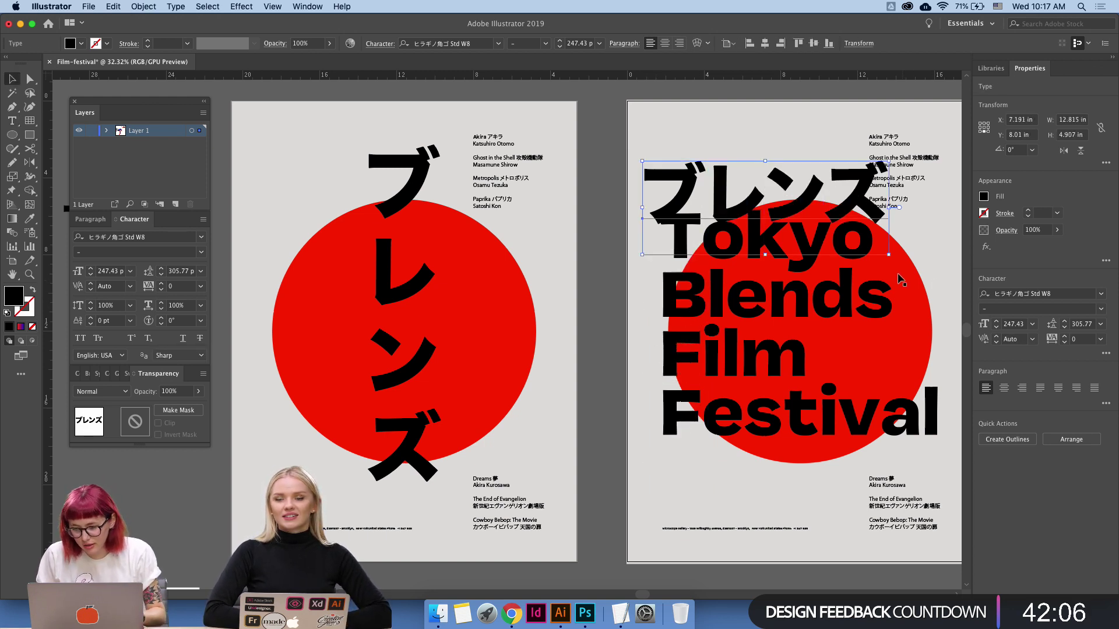
Shrink the horizontal ブレンズ, place it just above "Tokyo" at the title's left edge, and set its font size to 44 pt.
drag(888, 255, 697, 191)
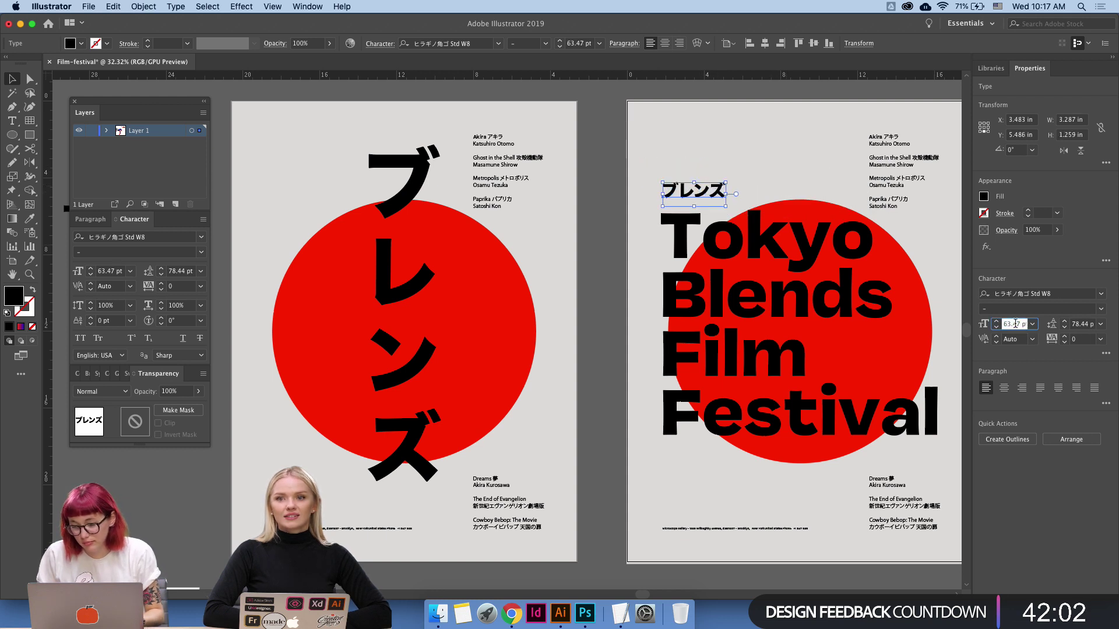
click(1015, 325)
text(44)
key(Return)
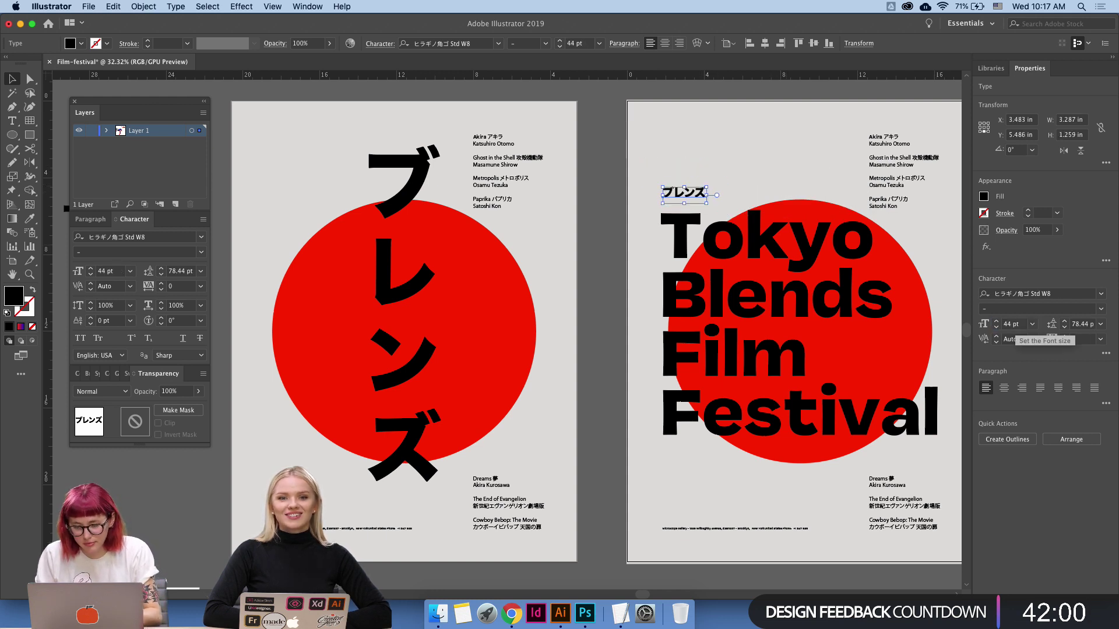
Copy the line grid from the sketch artboard and paste it onto the Japanese ブレンズ poster.
click(613, 313)
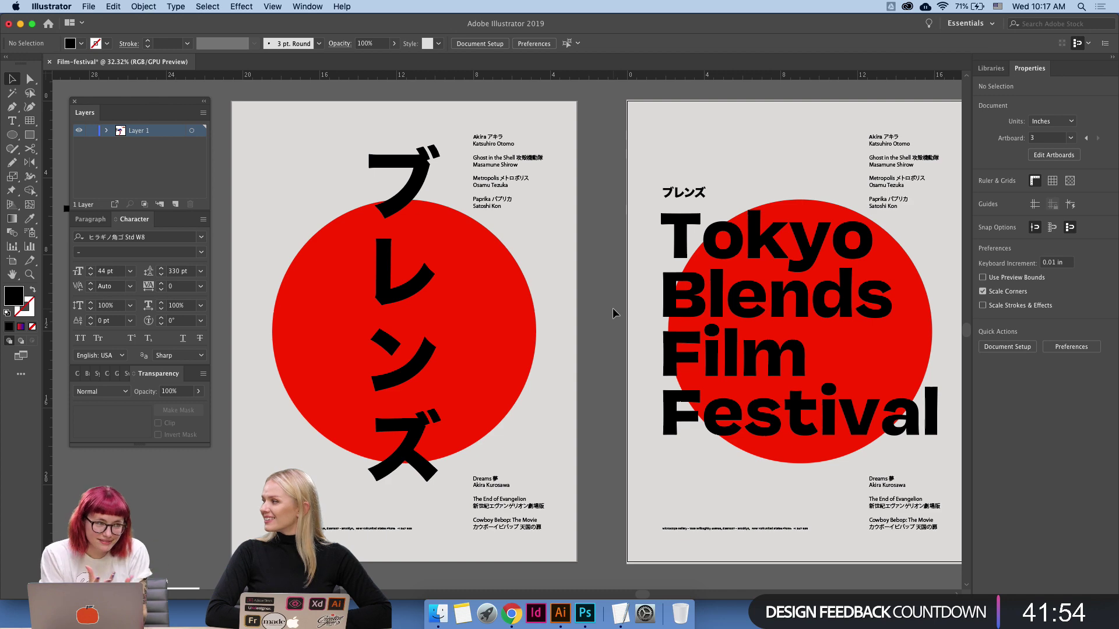
key(z)
scroll(585, 330, left, 7)
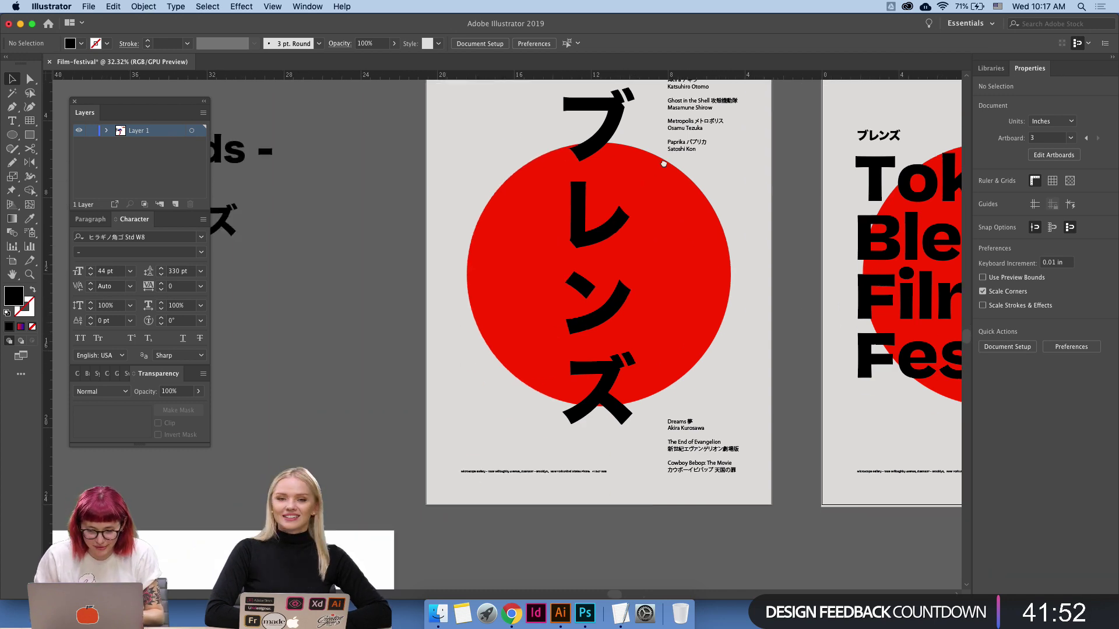
scroll(504, 382, down, 4)
alt+click(504, 381)
scroll(218, 492, down, 5)
scroll(219, 492, left, 5)
key(v)
click(348, 371)
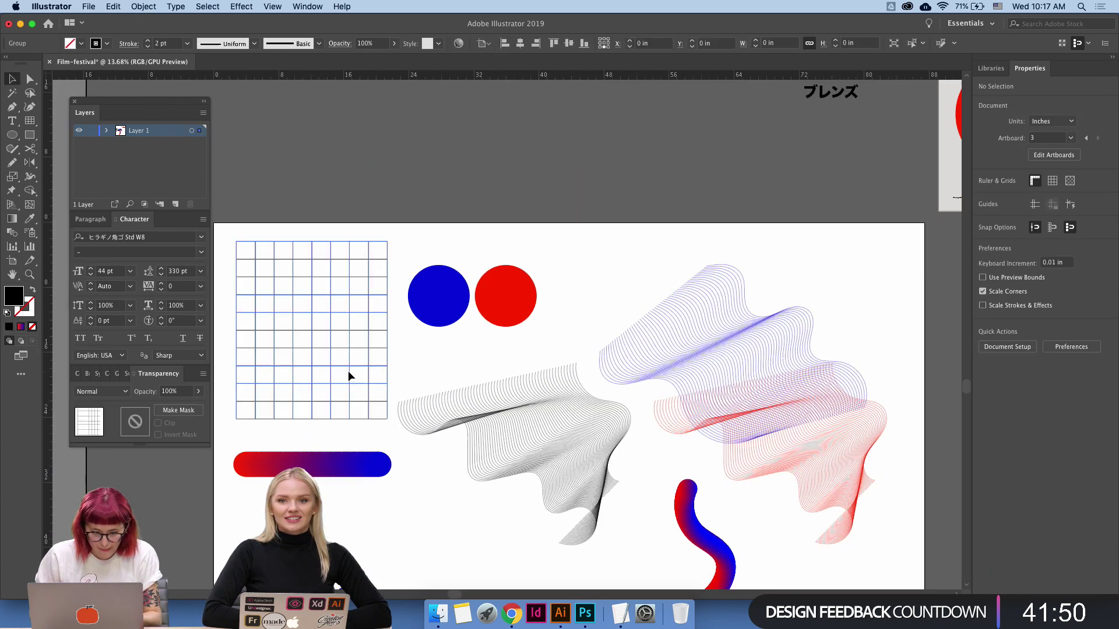
key(cmd+c)
scroll(631, 239, right, 6)
scroll(631, 239, up, 4)
key(z)
click(643, 346)
key(cmd+v)
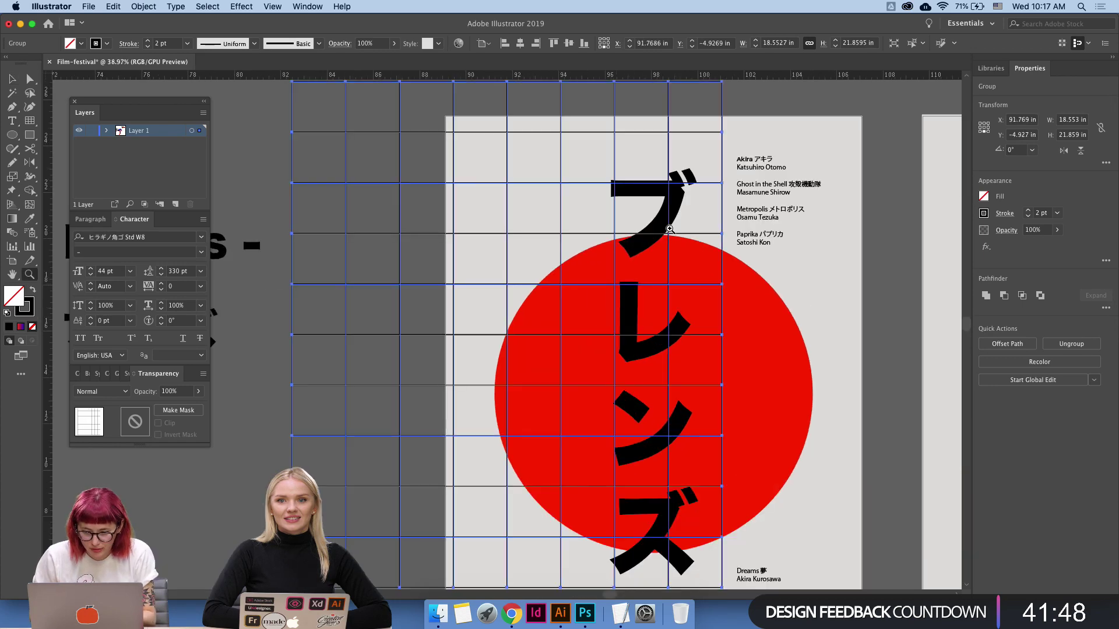
alt+click(776, 128)
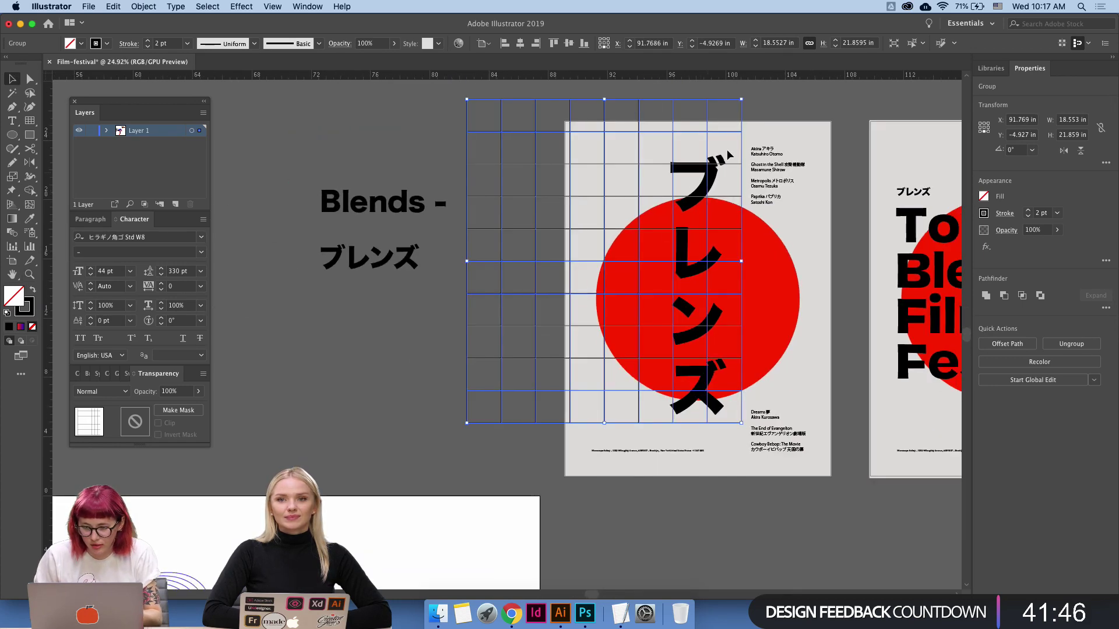
Scale the pasted grid down to about 7.9 × 9.31 in and move it over the upper-left part of the Japanese poster.
key(v)
drag(743, 99, 627, 235)
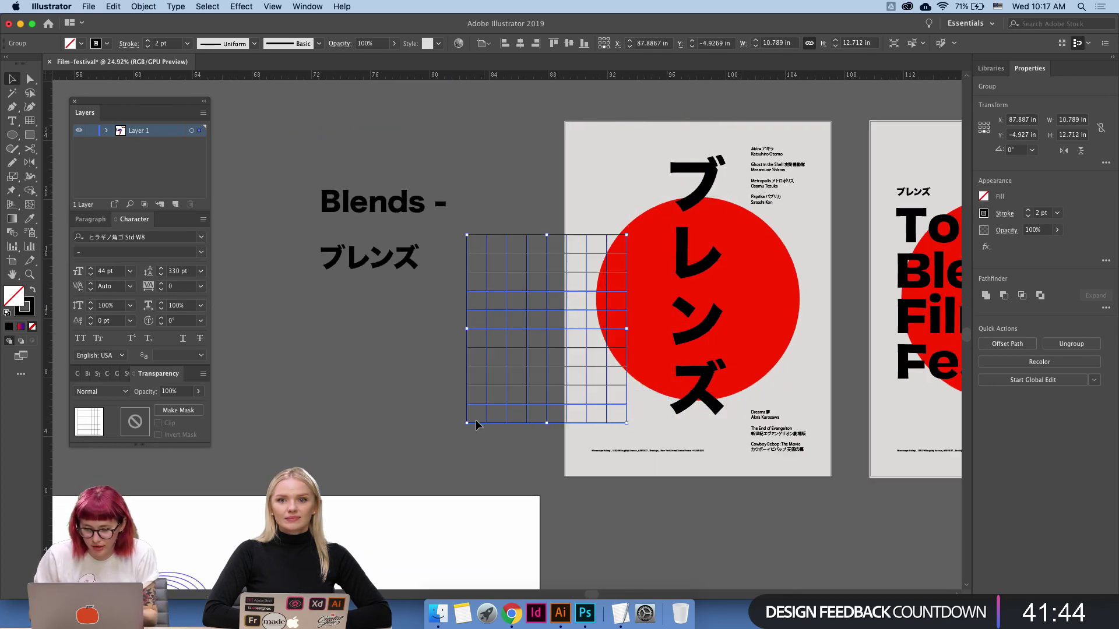
drag(468, 422, 523, 357)
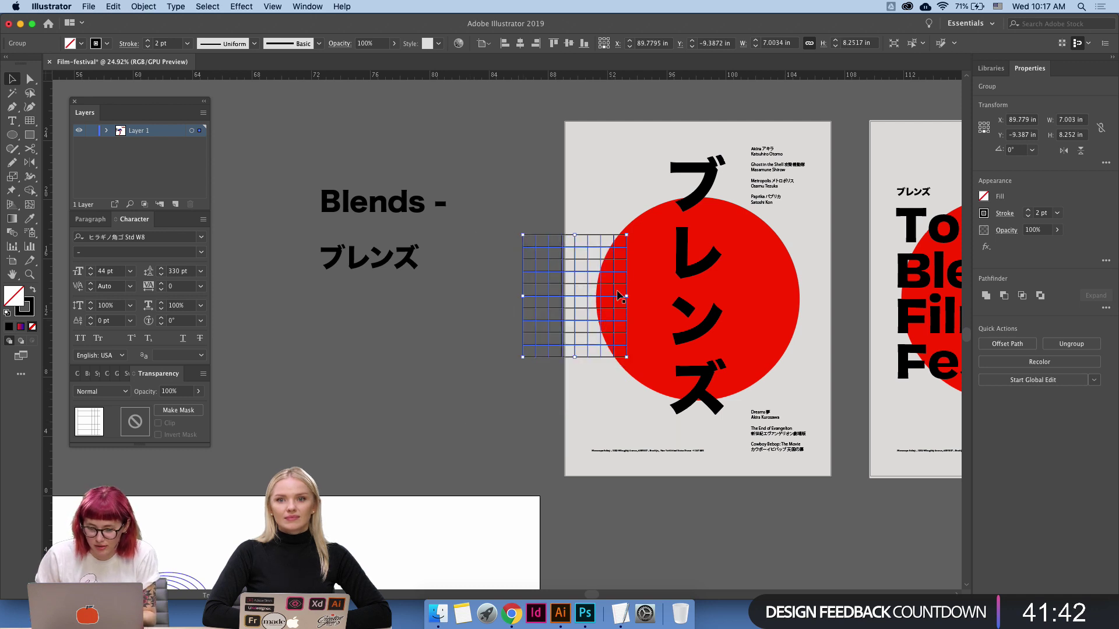
drag(620, 296, 701, 260)
key(super+z)
click(551, 259)
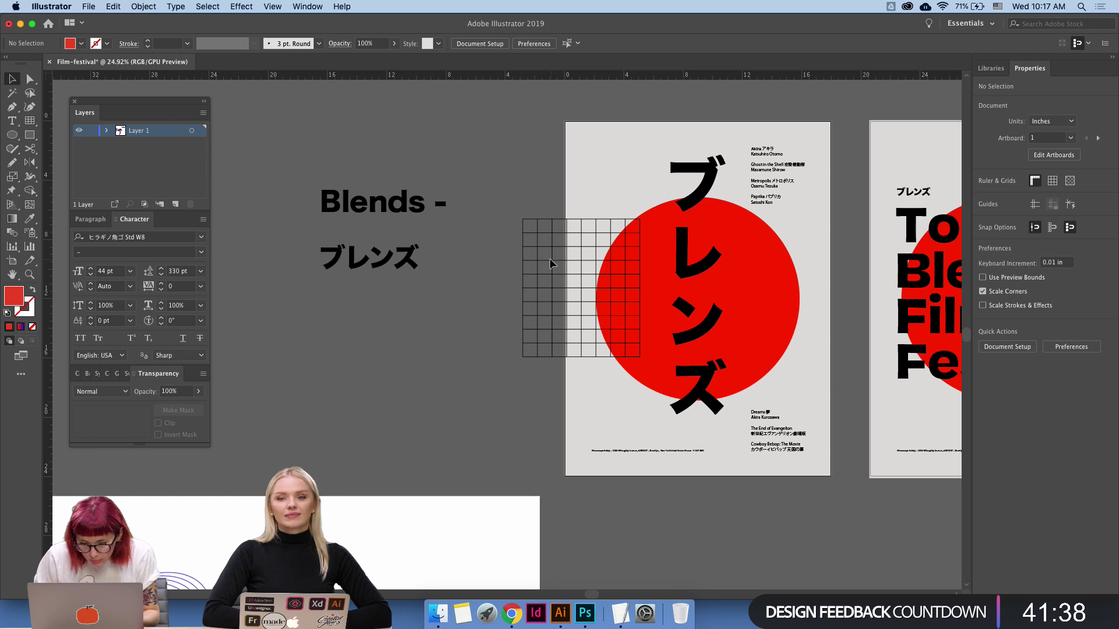
drag(550, 258, 611, 233)
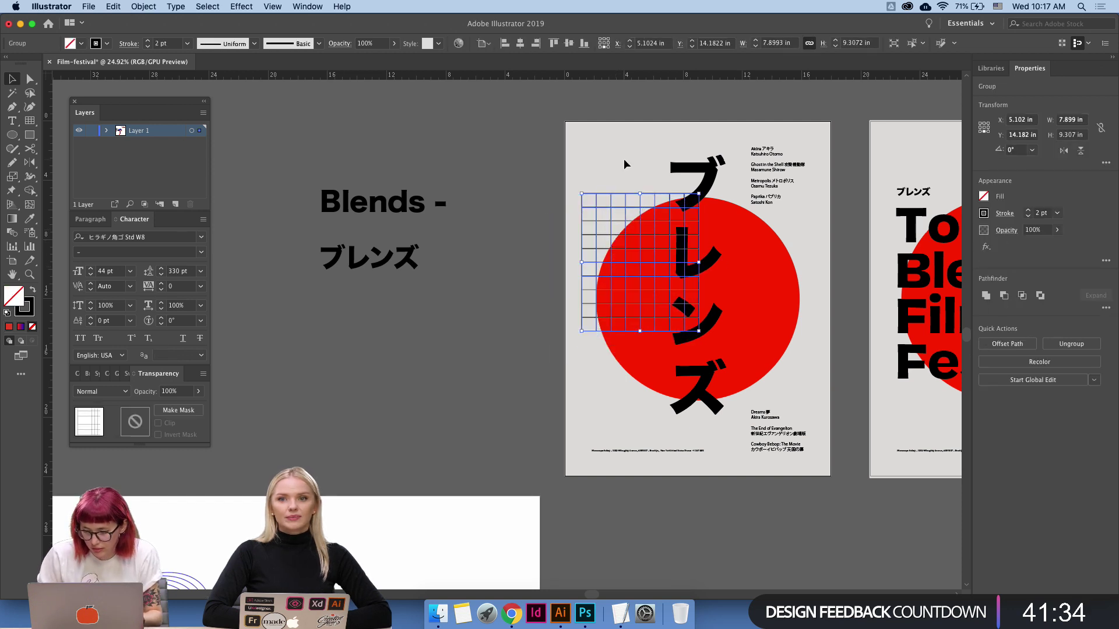
Unlock all objects and send the grid together with the Japanese poster's background rectangle to the back, behind the red circle.
key(super+Tab)
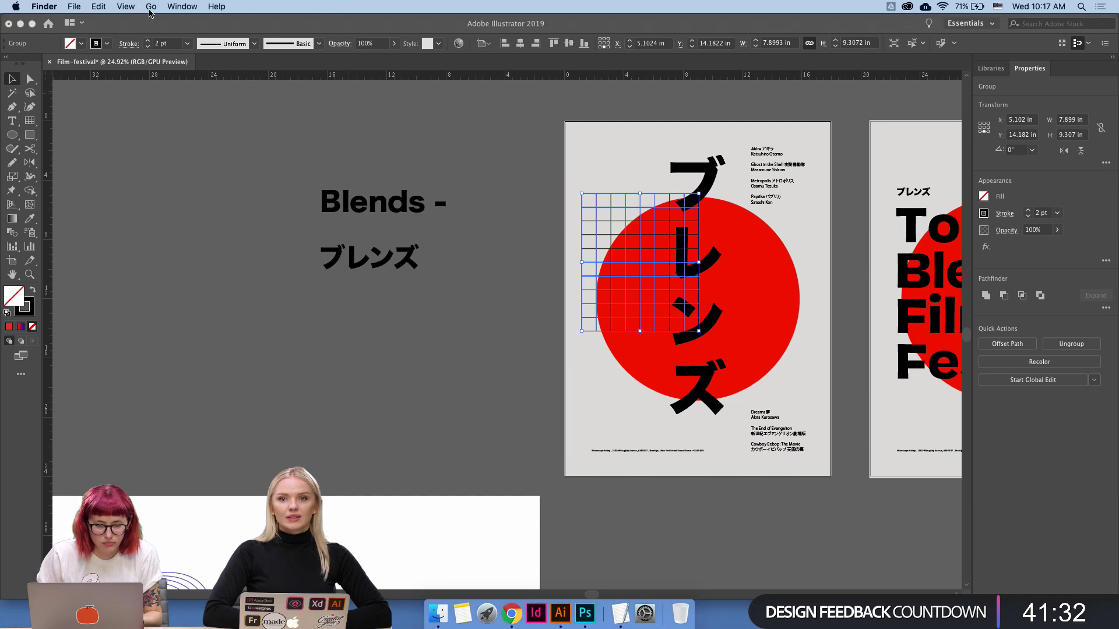
click(150, 7)
key(super+Tab)
click(140, 6)
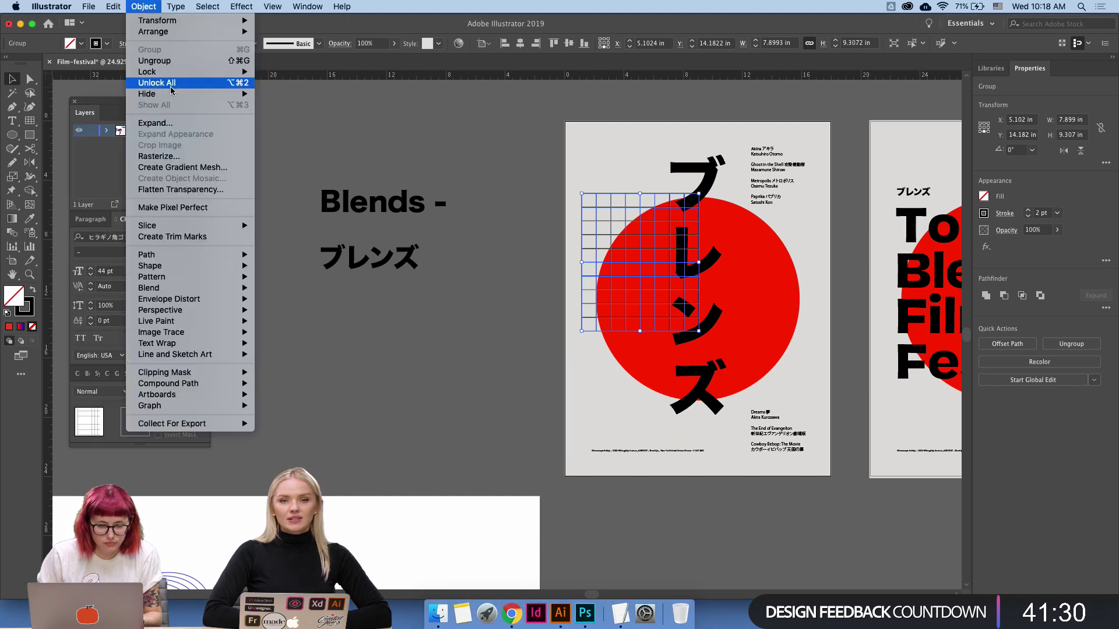
click(520, 179)
click(620, 214)
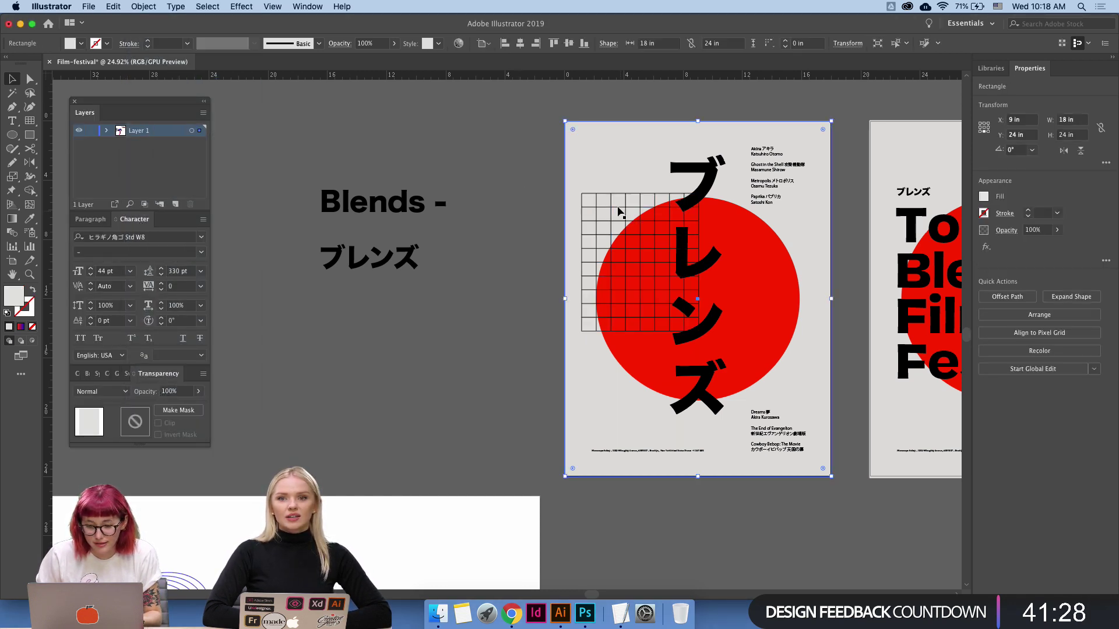
shift+click(595, 216)
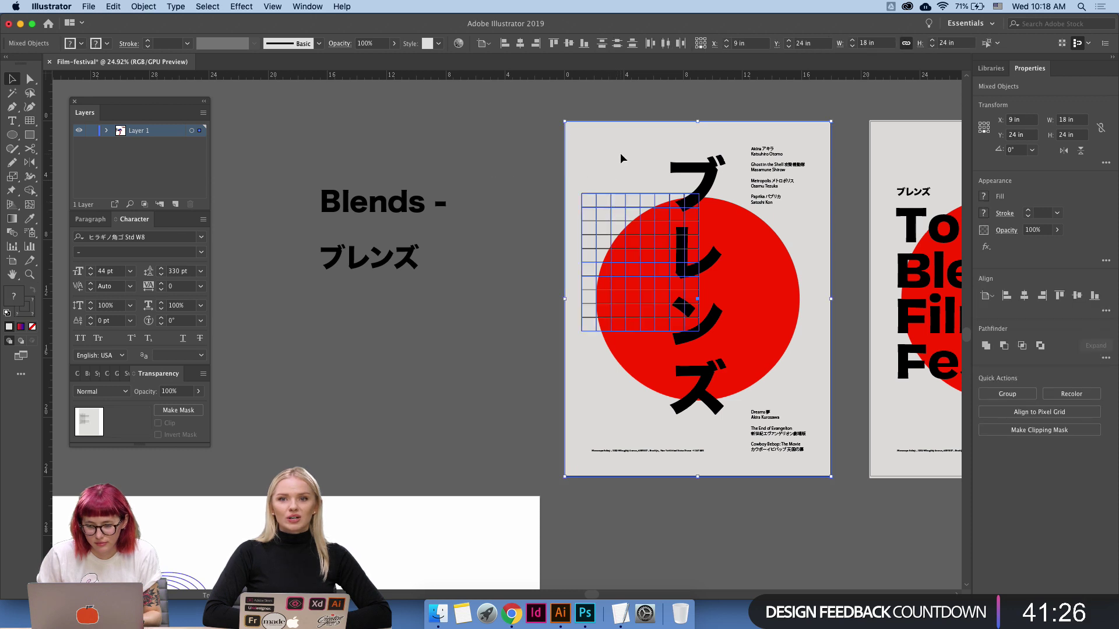
key(super+shift+bracketleft)
click(521, 191)
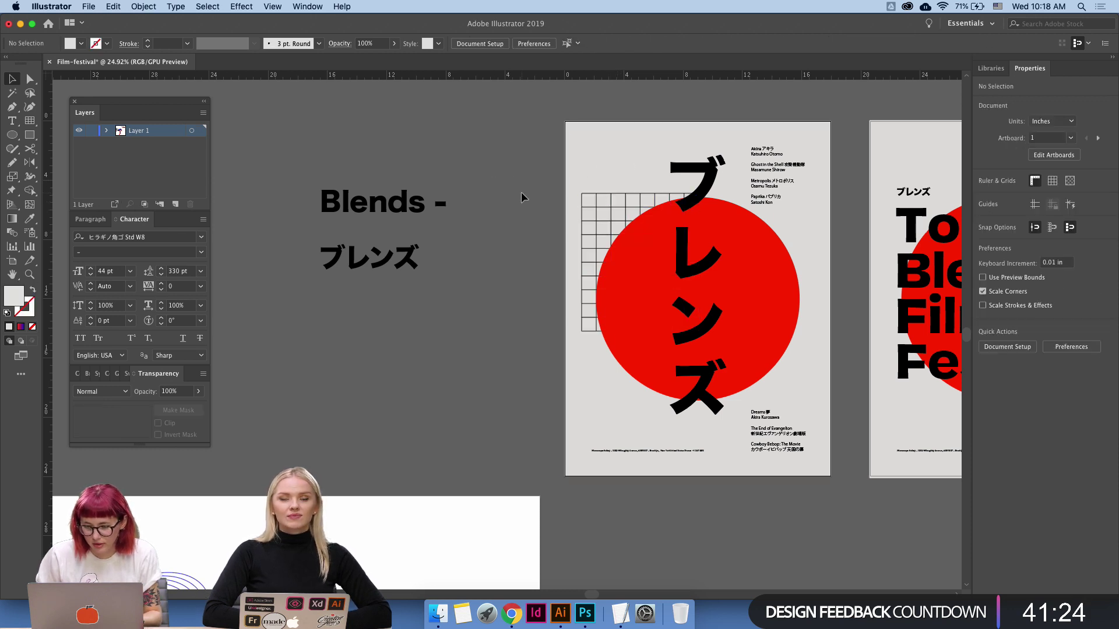
Stretch the grid slightly upward so it rises higher above the red circle.
click(626, 220)
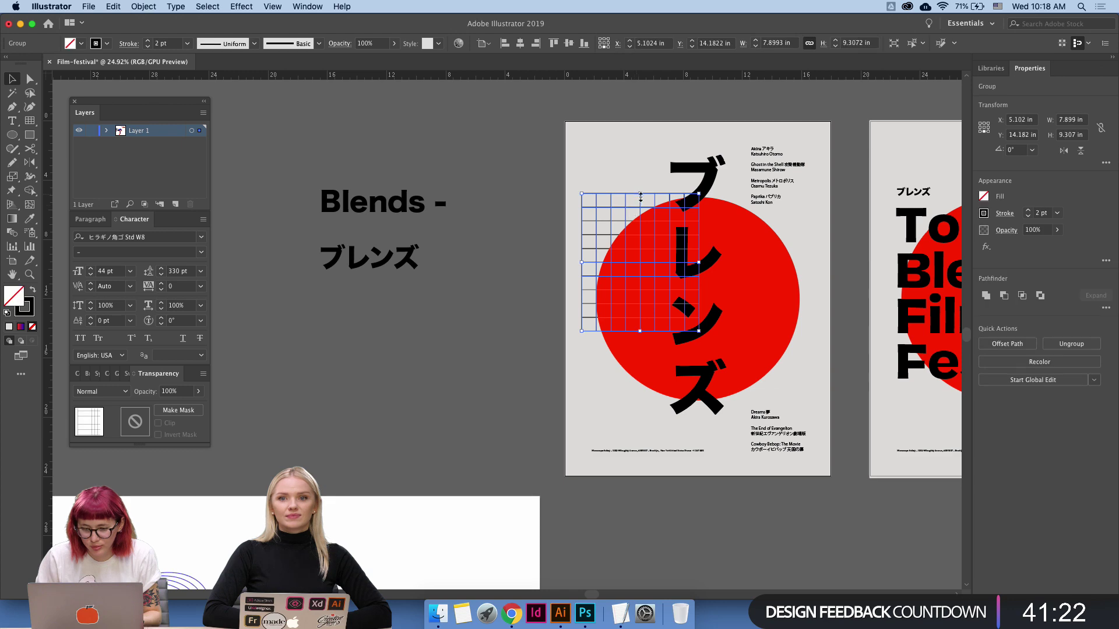
drag(642, 194, 641, 180)
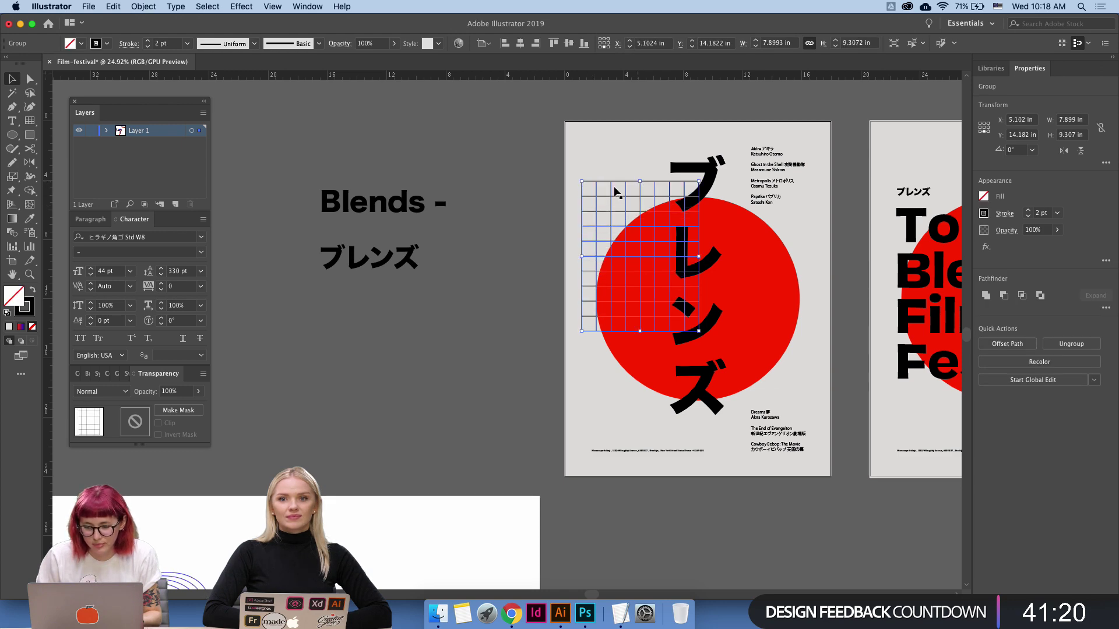
click(514, 409)
Copy the blue wavy line blend from the sketch artboard and paste it over the Japanese poster.
drag(442, 512, 697, 198)
key(z)
alt+click(624, 293)
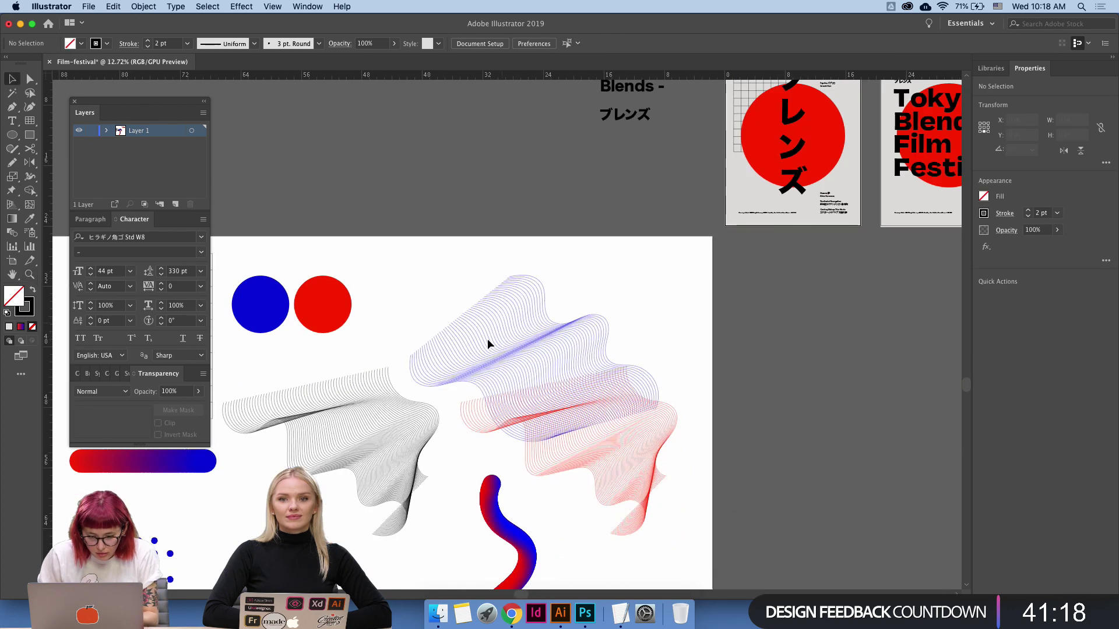
key(v)
scroll(637, 194, down, 5)
click(622, 183)
key(super+c)
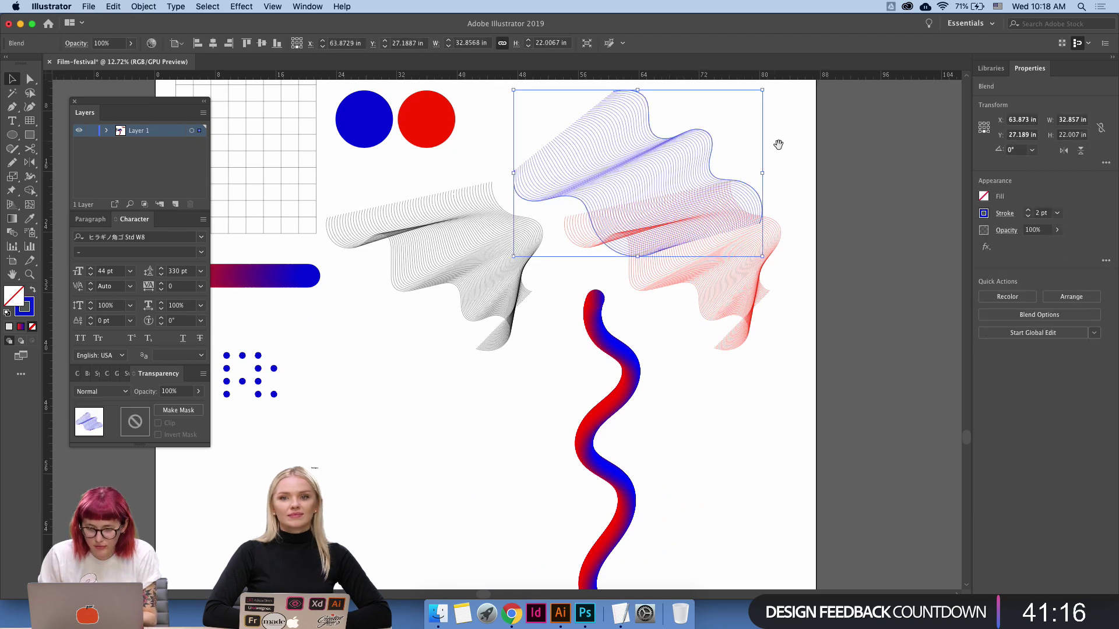
drag(779, 144, 462, 407)
key(z)
drag(576, 258, 726, 262)
key(super+v)
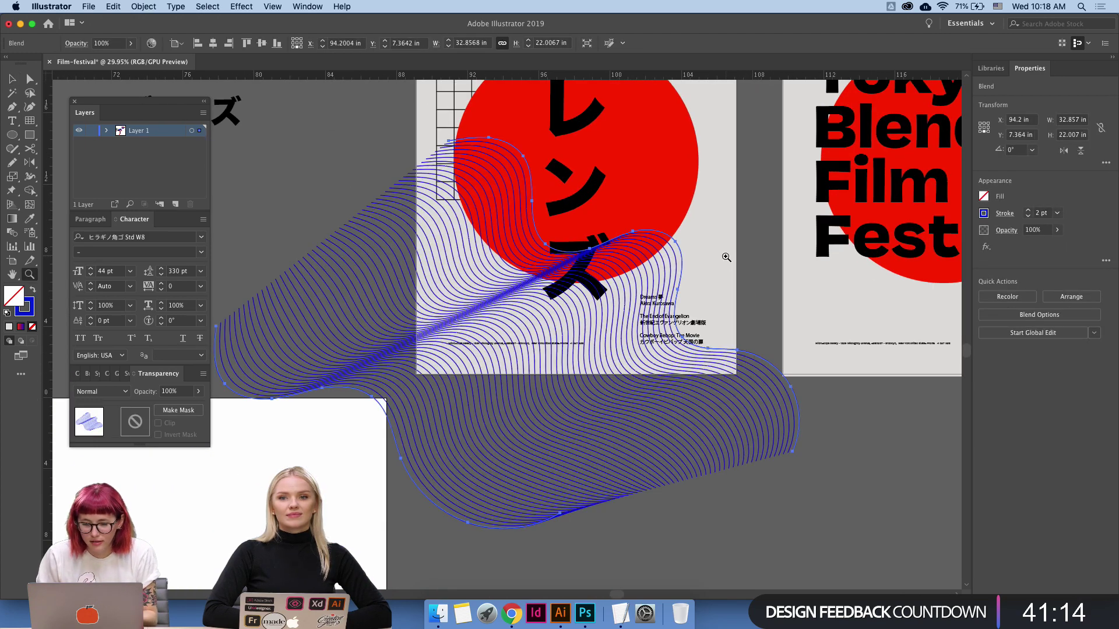
Scale the pasted blue wavy blend down to about 13.71 × 9.18 in, over the lower-right part of the red circle.
key(v)
scroll(666, 291, down, 3)
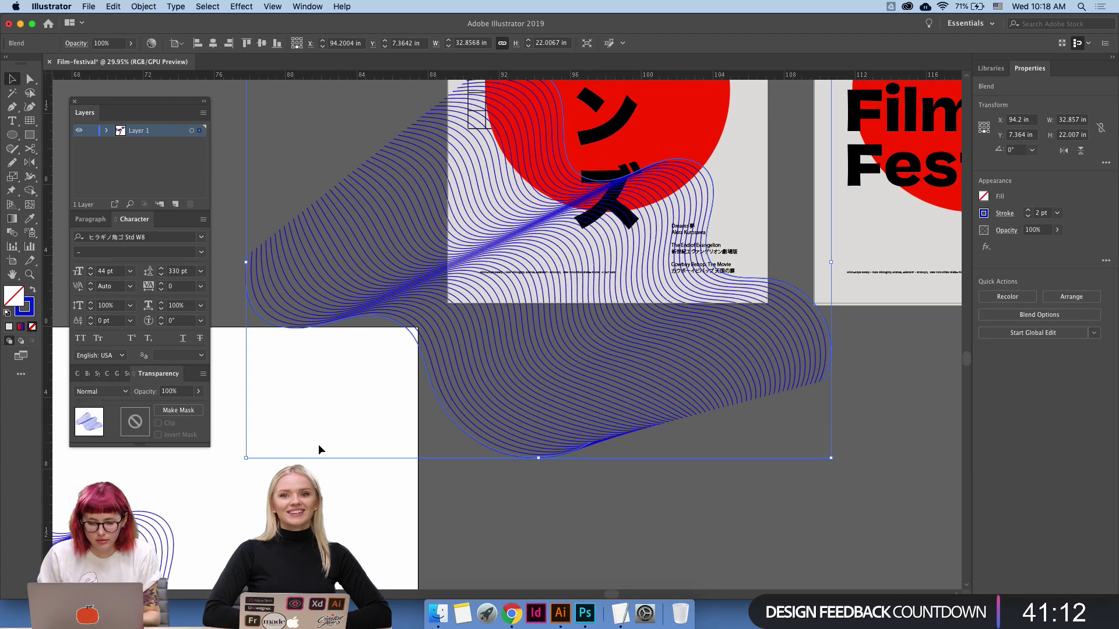
drag(246, 458, 461, 292)
scroll(461, 292, right, 5)
scroll(461, 292, up, 4)
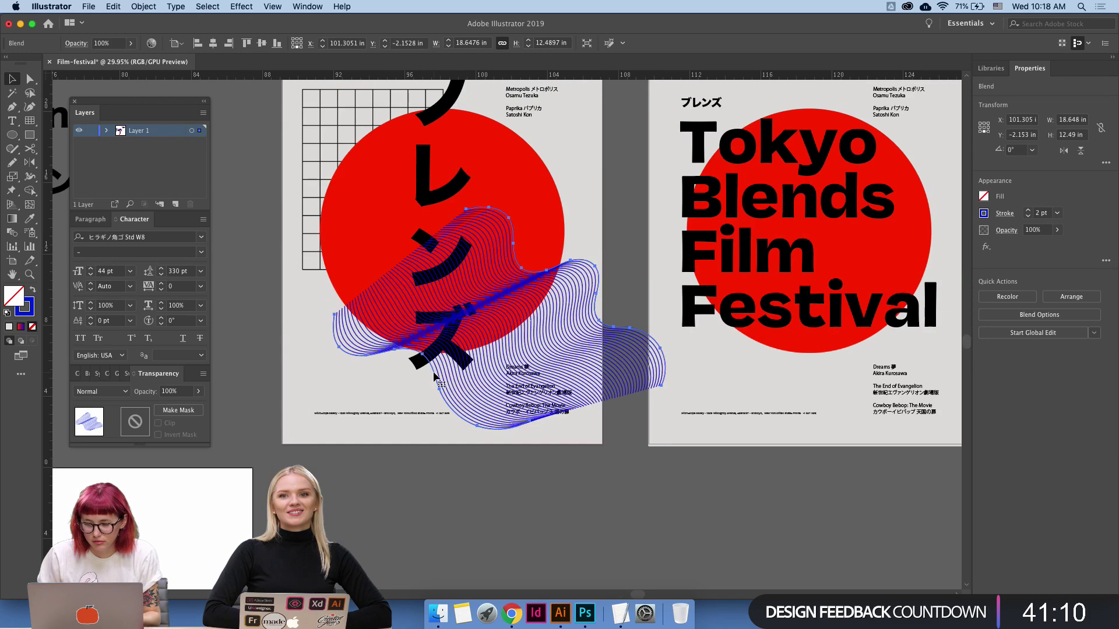
drag(336, 429, 423, 370)
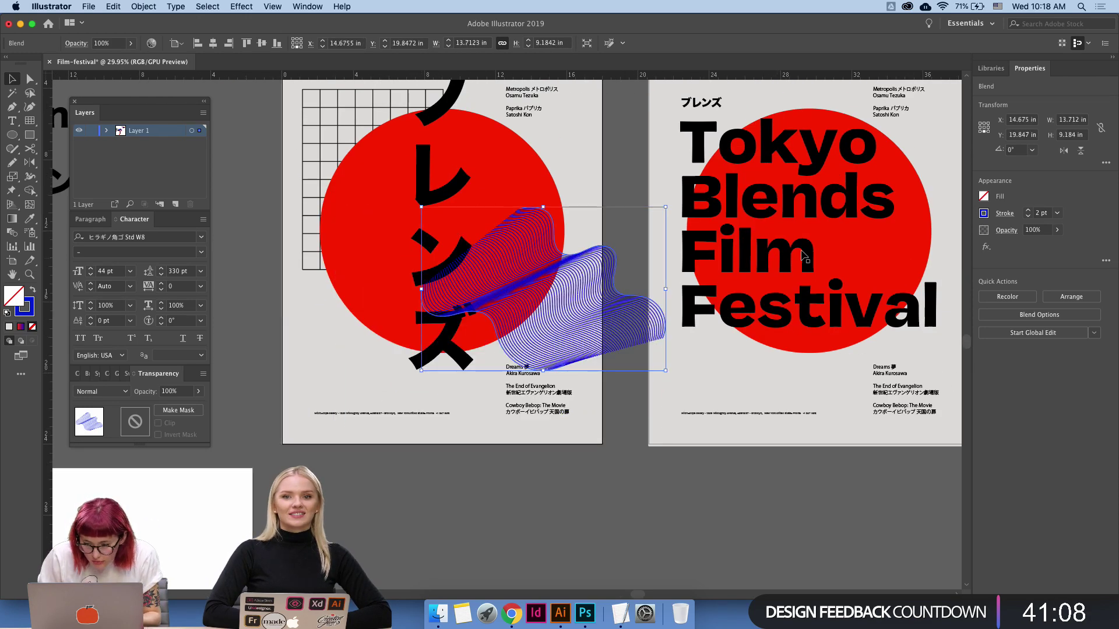
Set the wavy blend's stroke to 1 pt and shift it left and slightly up over the red circle.
click(1028, 216)
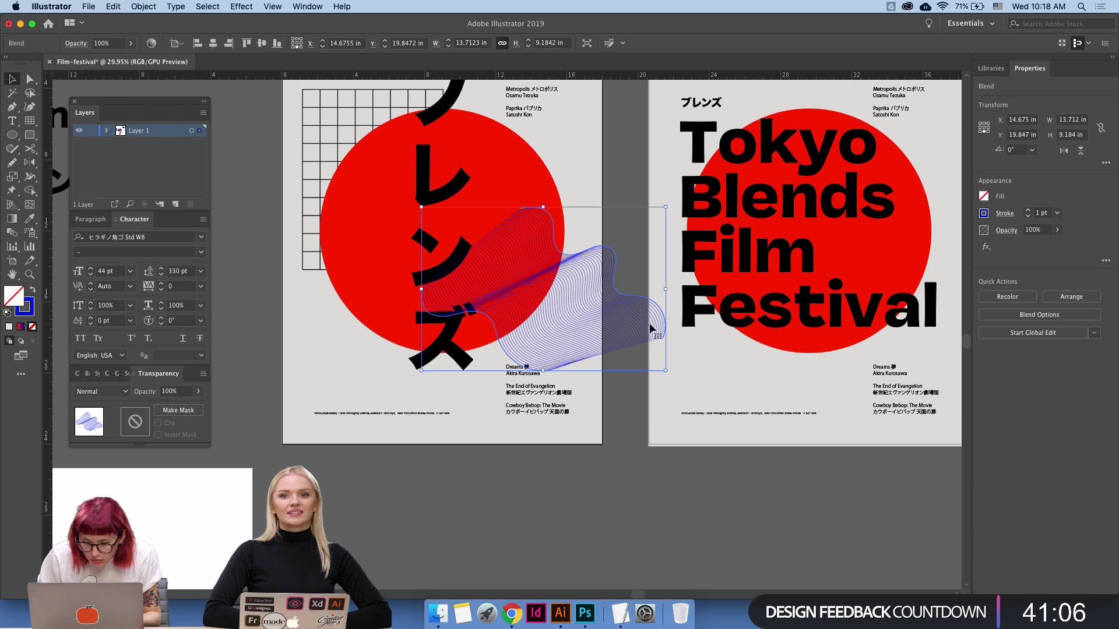
key(super+shift+a)
scroll(565, 297, up, 5)
scroll(566, 297, left, 2)
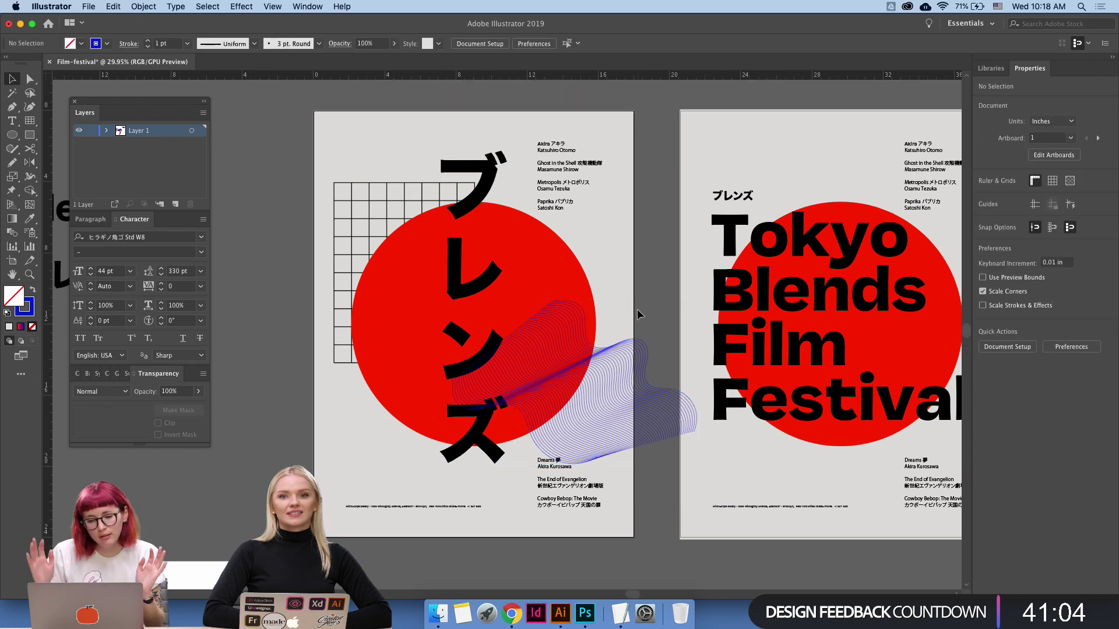
drag(603, 371, 565, 359)
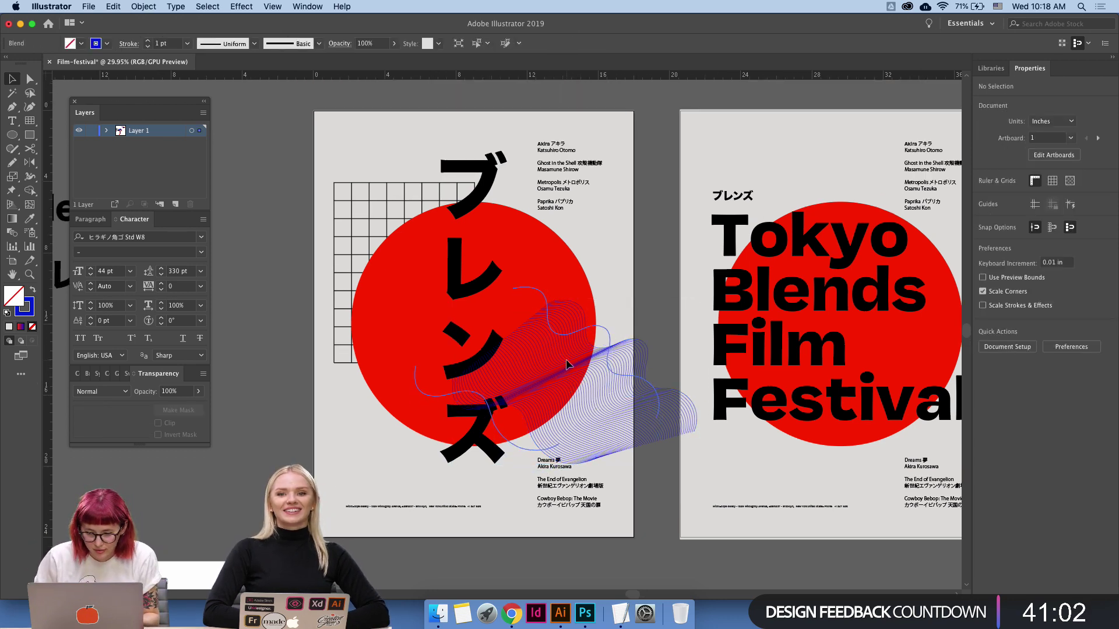
Try to send the wavy blend and the poster background behind the red circle, and undo the attempt.
shift+click(571, 264)
shift+click(604, 242)
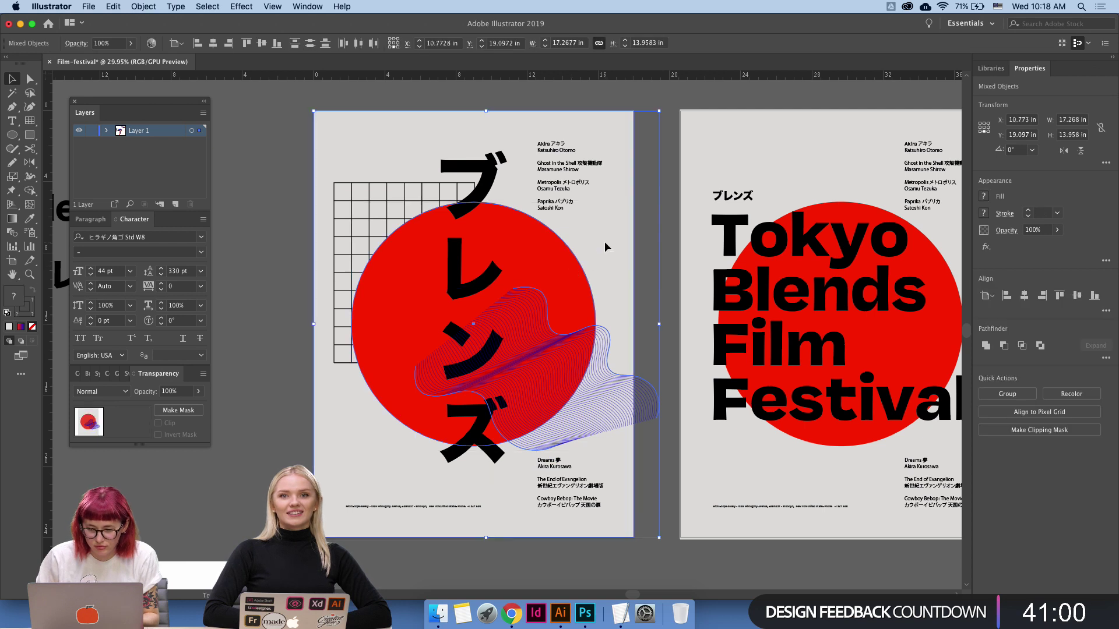
click(663, 184)
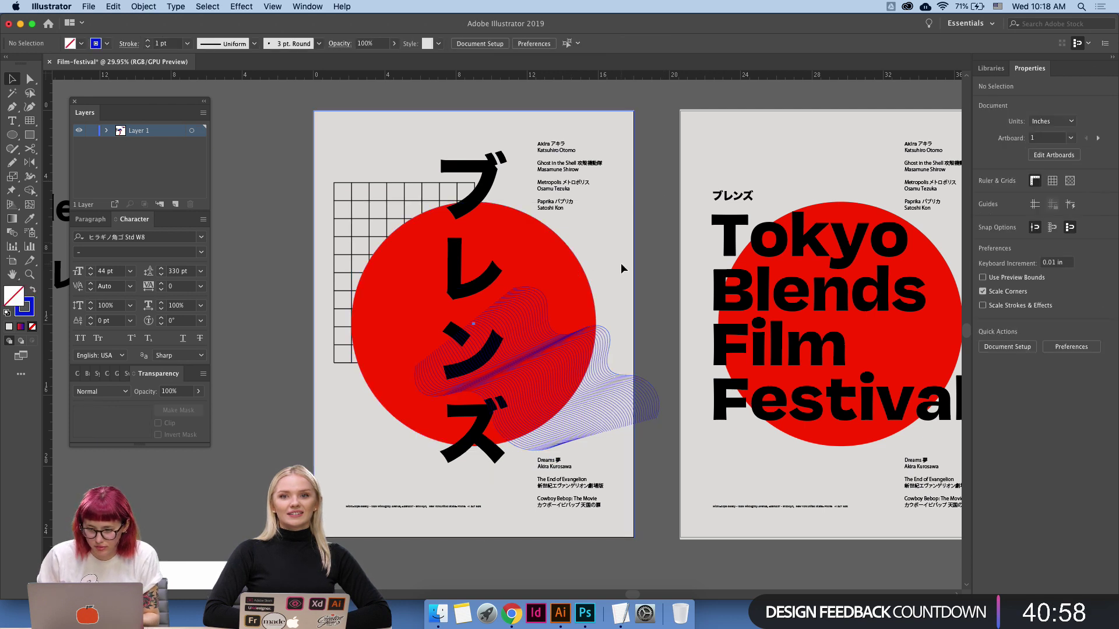
click(621, 268)
shift+click(595, 367)
key(super+shift+[)
key(super+z)
click(686, 294)
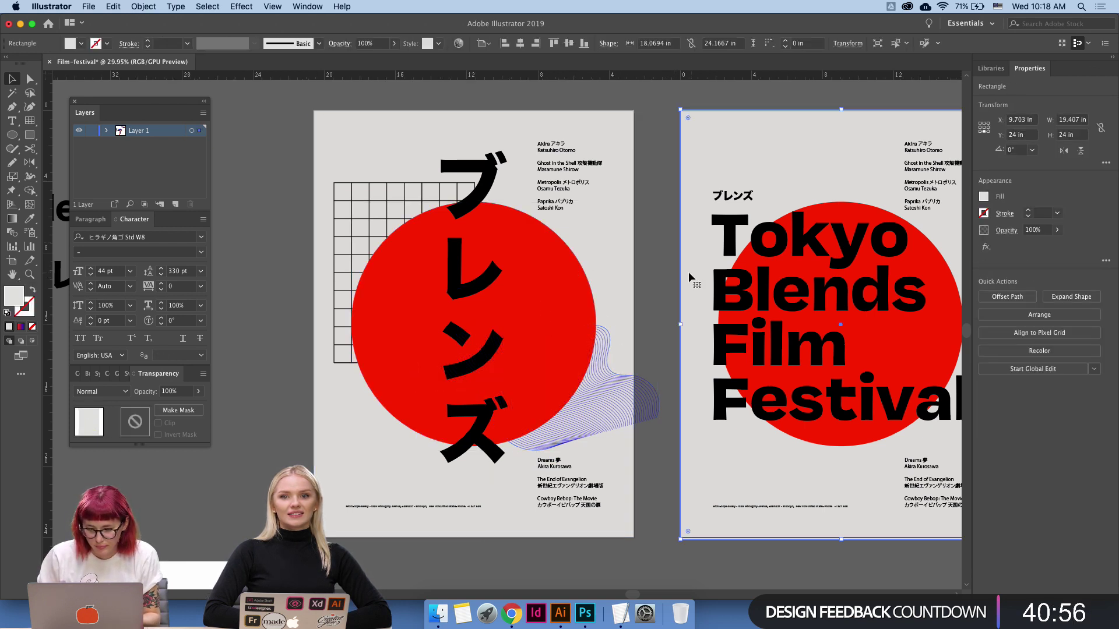
Enlarge the blue wavy blend to about 19.43 × 13.01 in and try it lower on the Japanese poster.
click(615, 419)
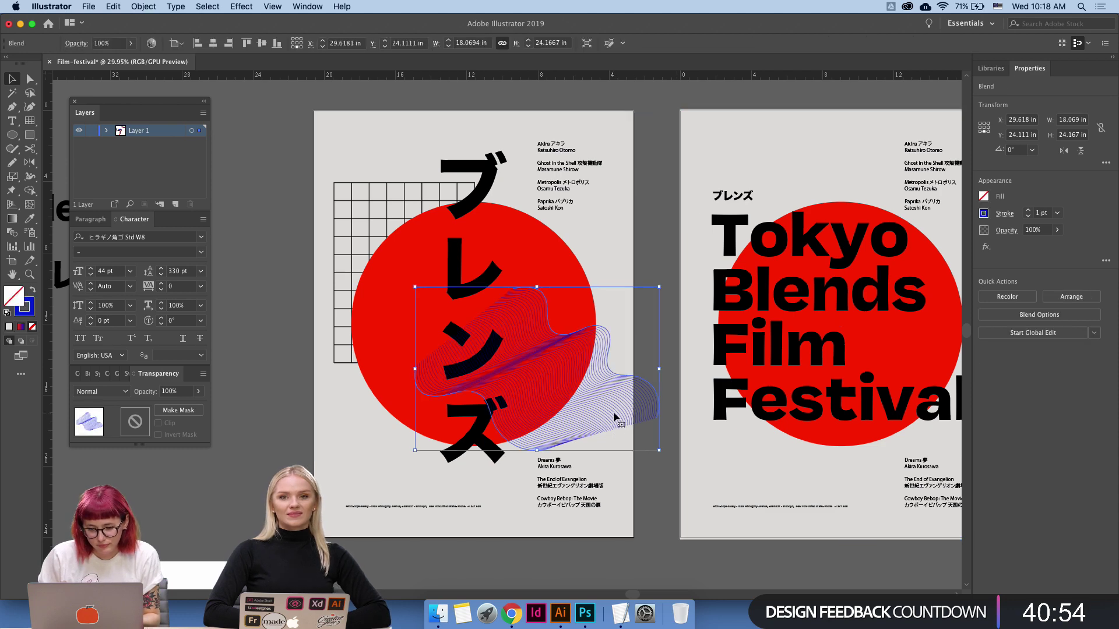
drag(615, 418, 609, 391)
click(657, 412)
key(super+z)
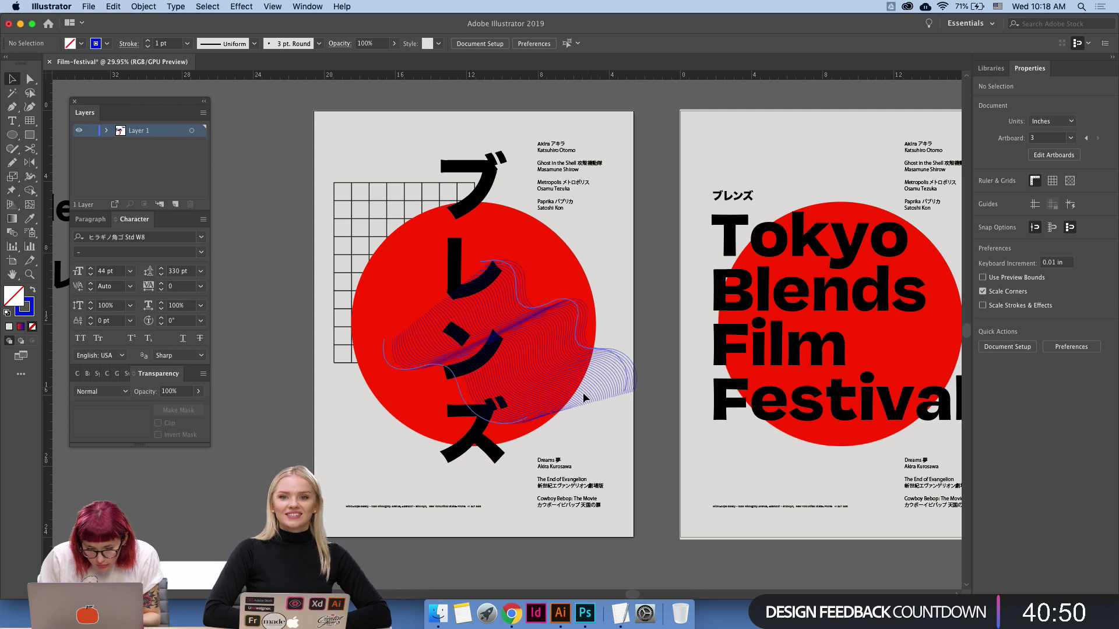
scroll(621, 431, down, 2)
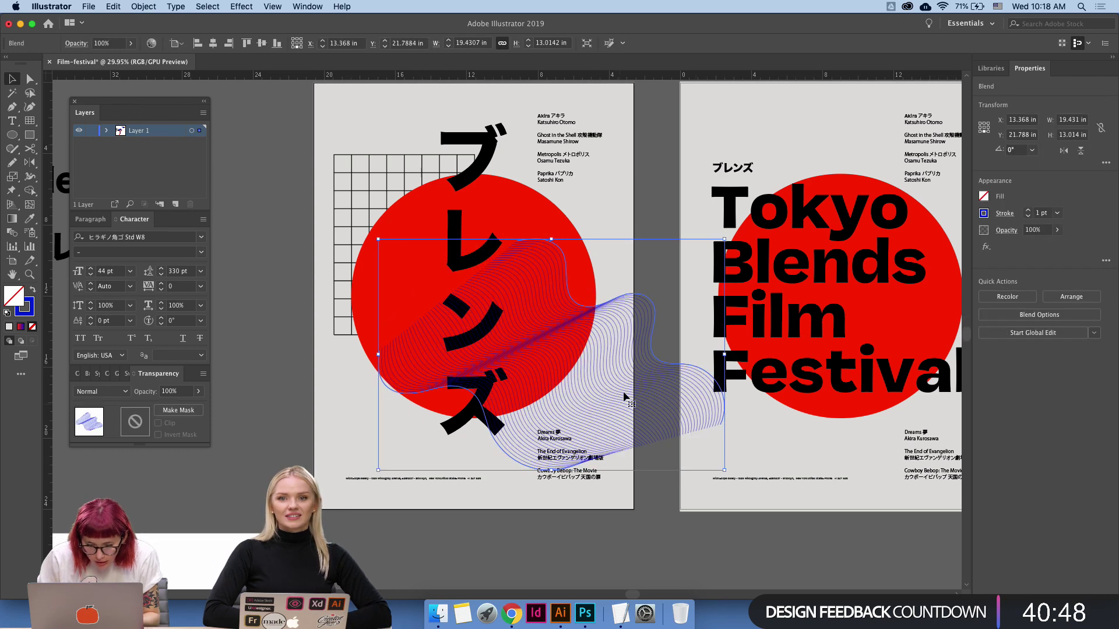
key(super+z)
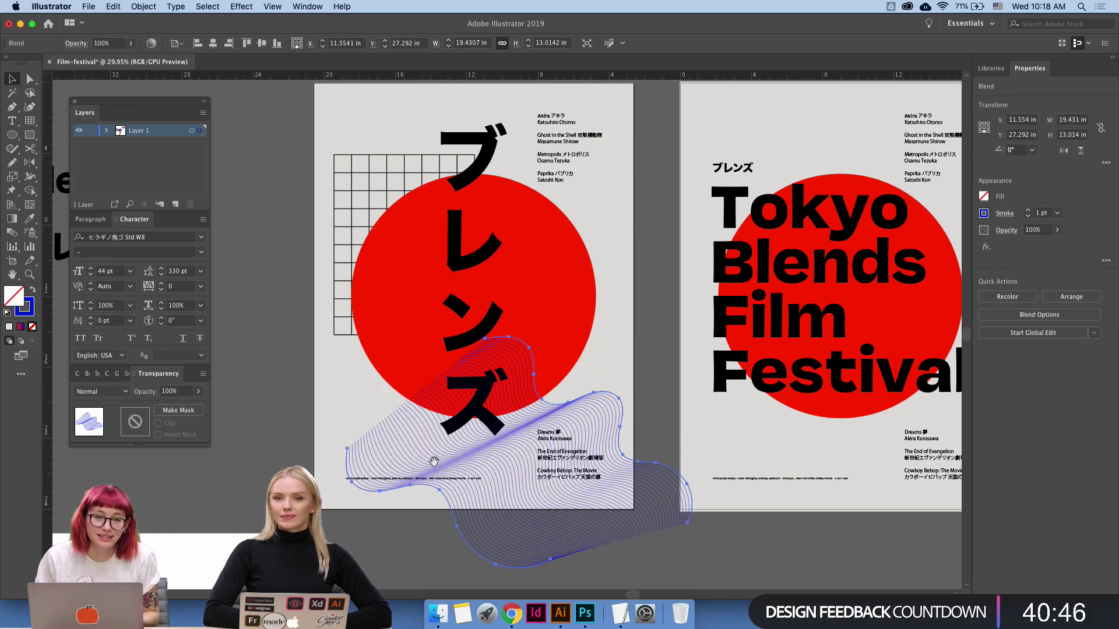
scroll(432, 462, left, 4)
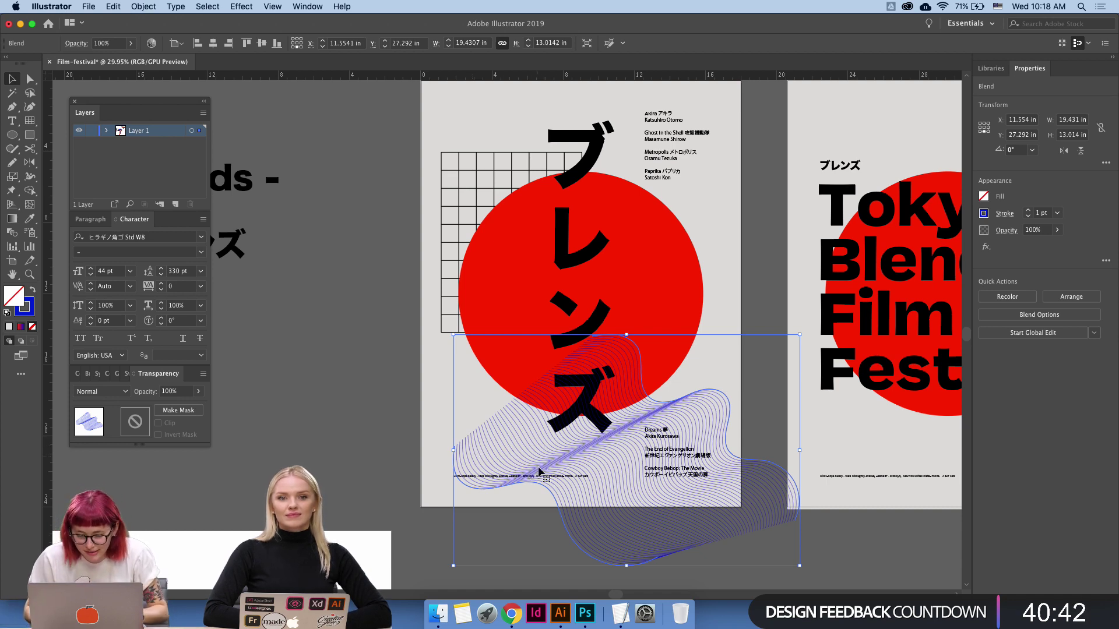
Move the wavy blend up over the red circle's lower half and scale it down proportionally, keeping it past the poster's right edge.
click(645, 444)
drag(612, 537, 645, 439)
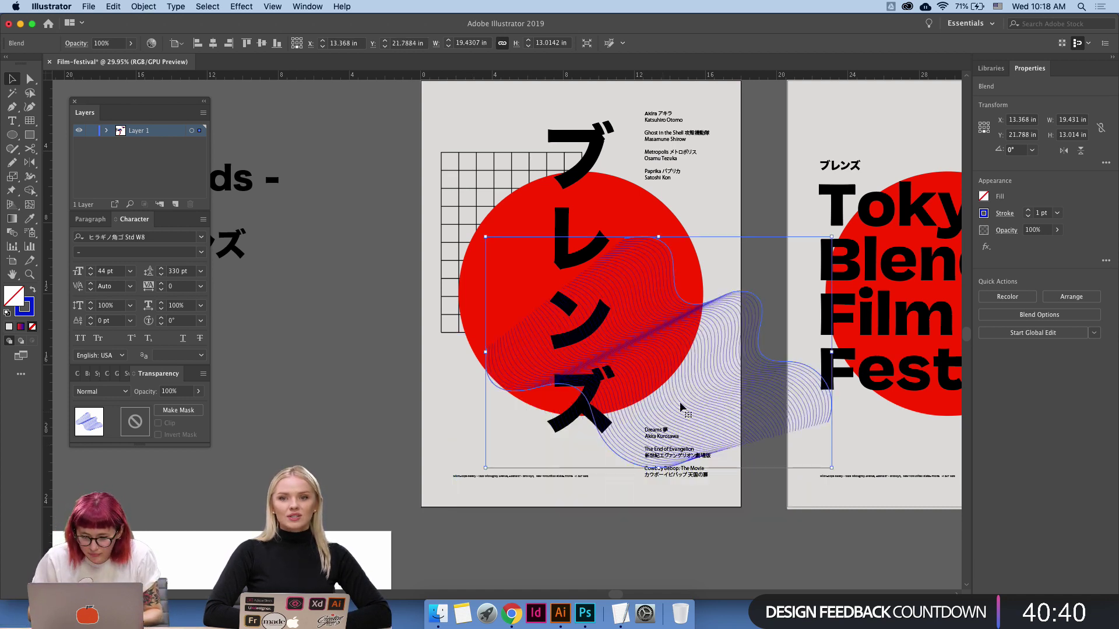
drag(830, 467, 774, 430)
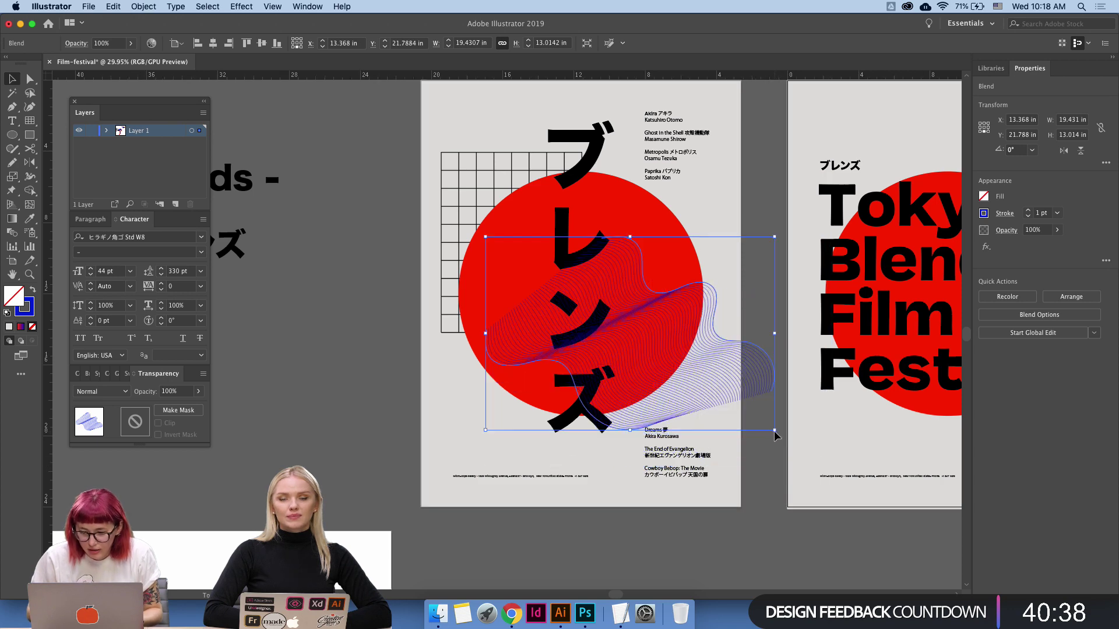
Reposition and scale the wavy blend to about 16.22 × 10.87 in over the red circle, and set the line grid's stroke to 1 pt.
drag(673, 358, 674, 363)
drag(738, 402, 739, 410)
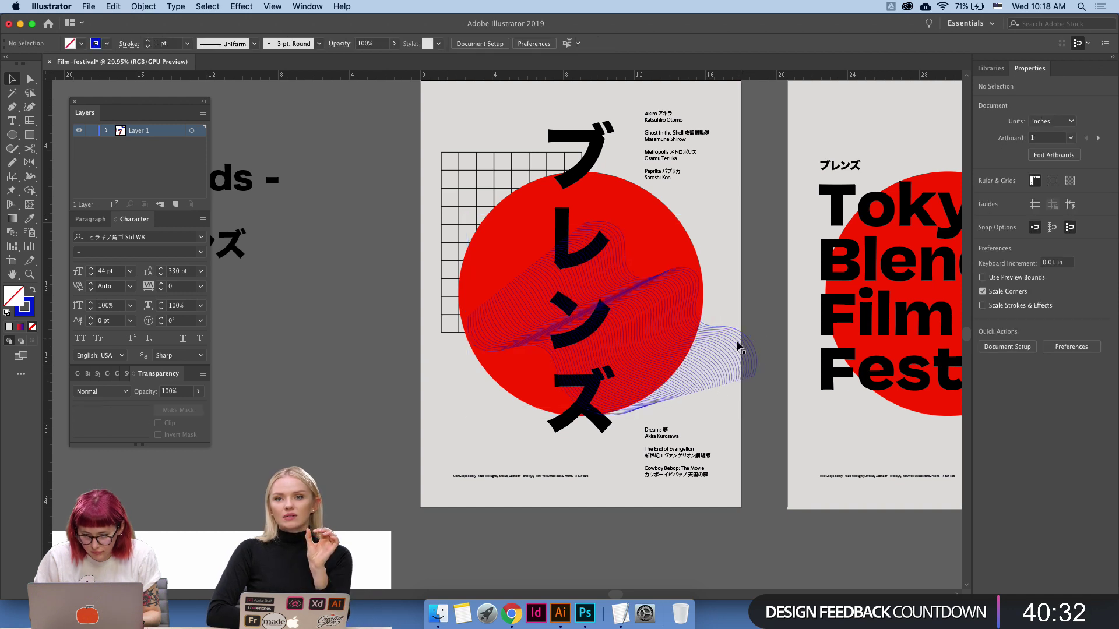
click(515, 178)
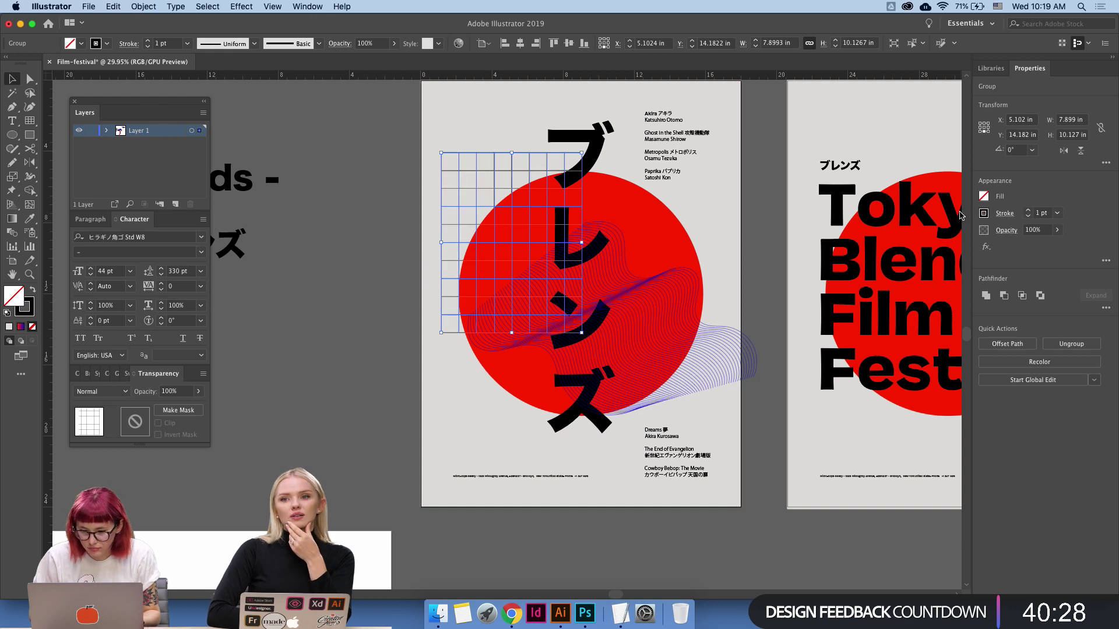
click(776, 197)
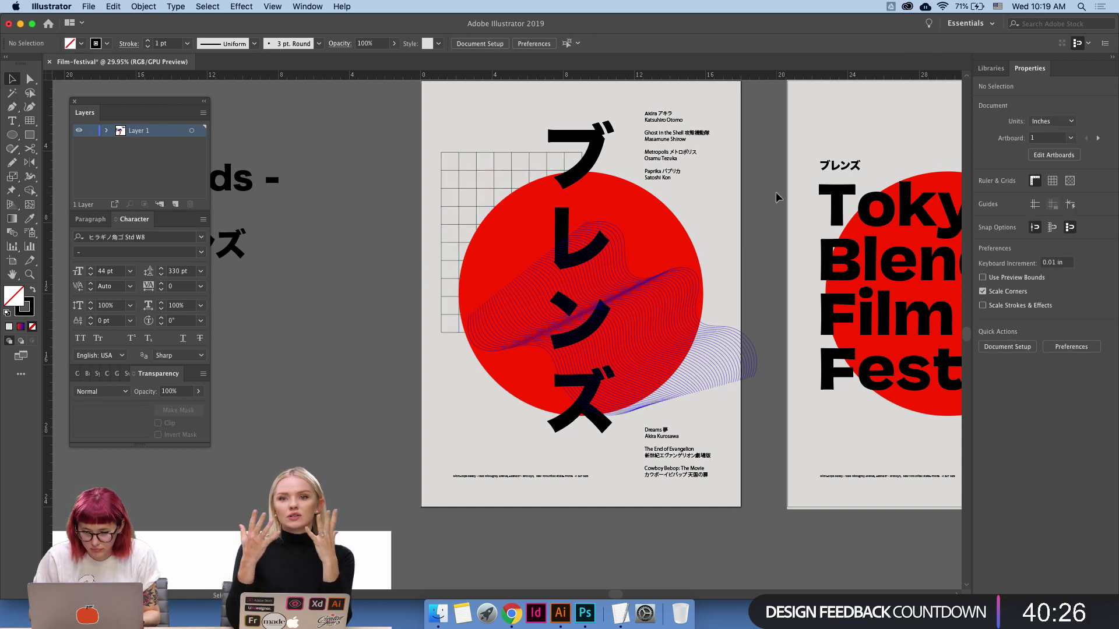
Try a heavier stroke on the line grid and wavy blend together, and undo the change.
click(494, 173)
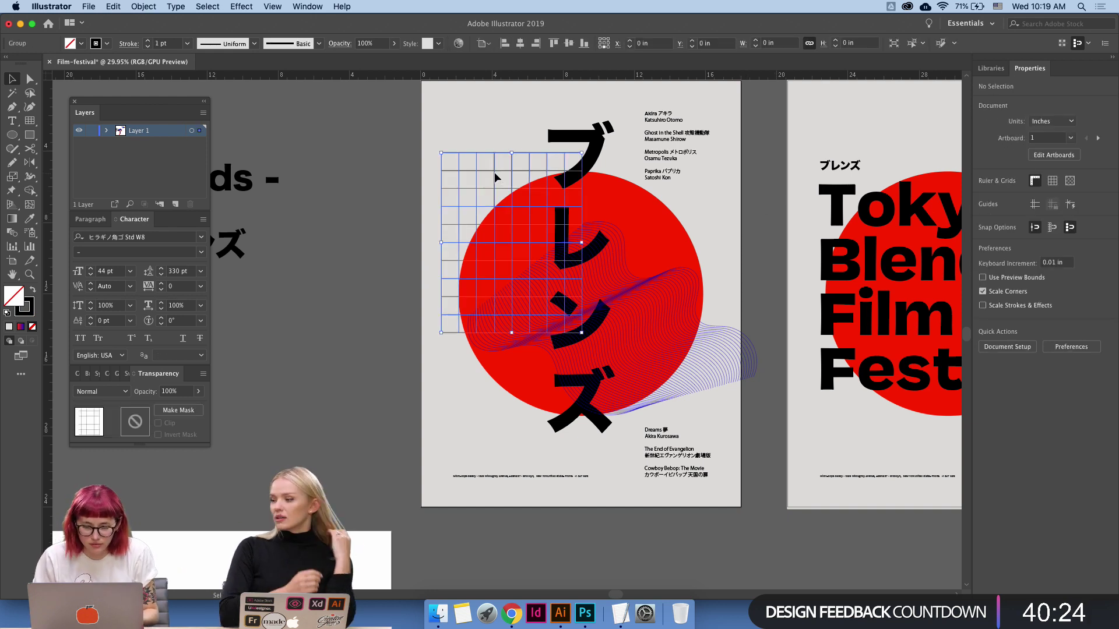
shift+click(694, 362)
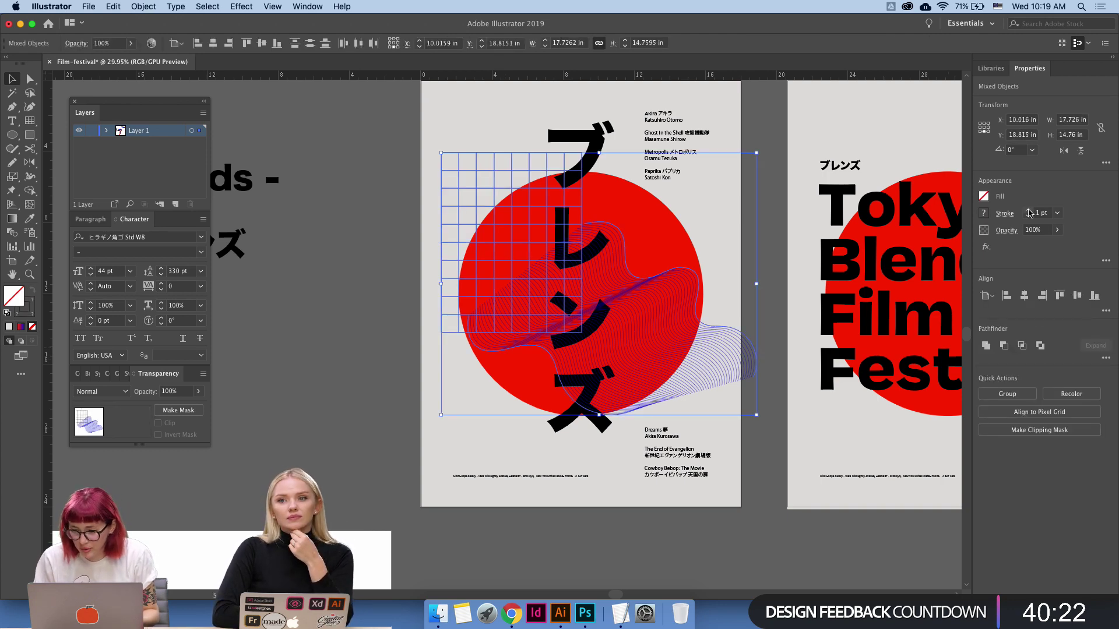
click(822, 212)
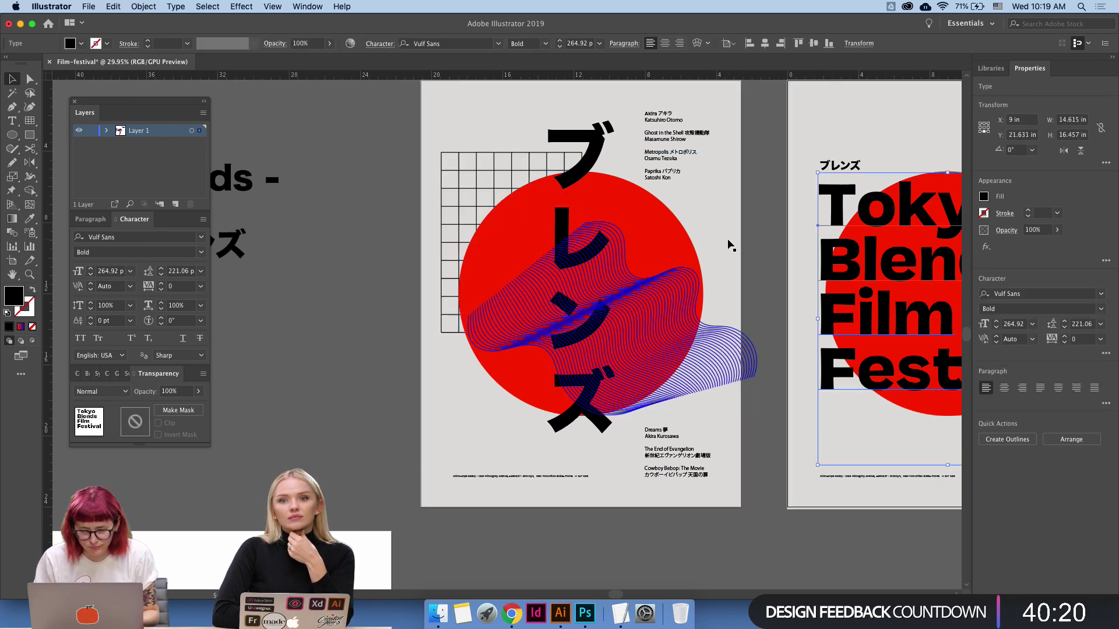
key(cmd+z)
click(750, 241)
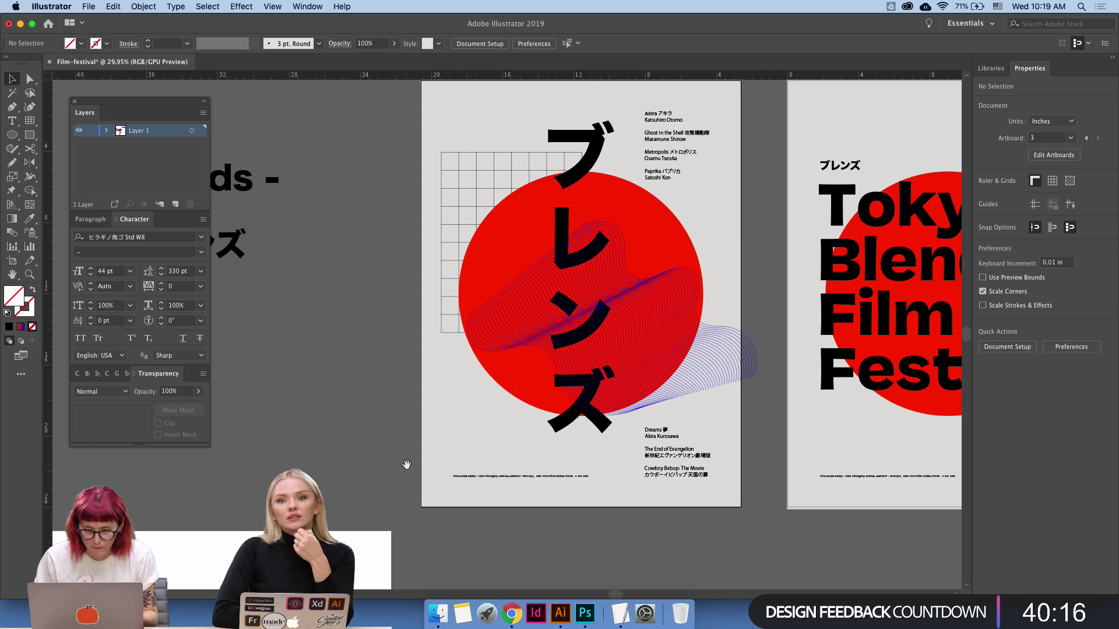
Try the ヒラギノ丸ゴ Pro W4 font on the vertical Japanese title, and undo the font change.
click(600, 327)
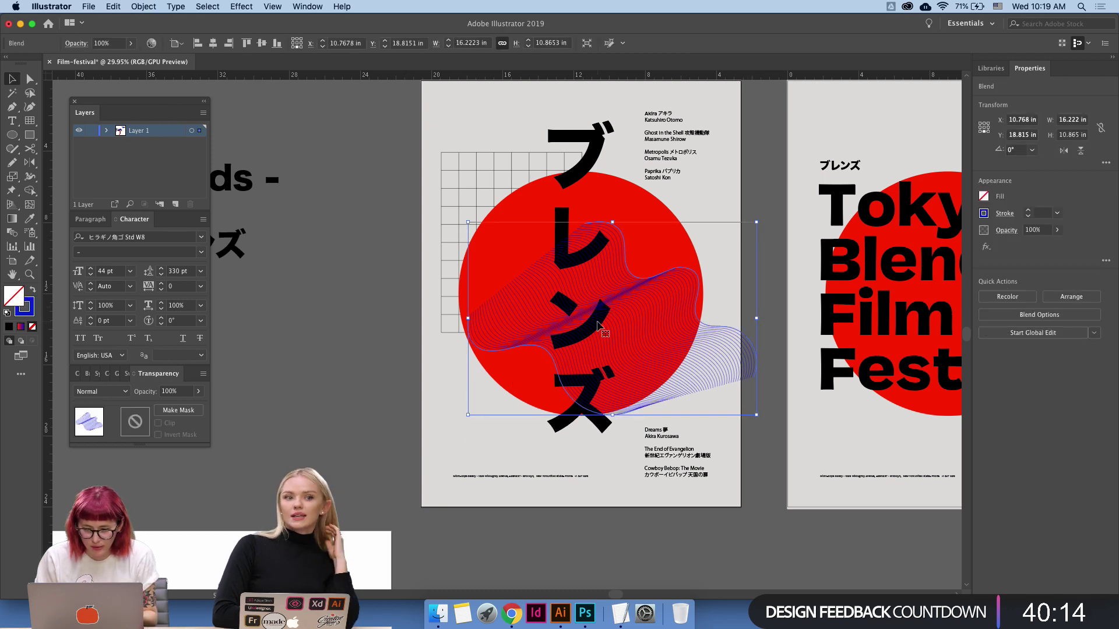
click(598, 321)
click(498, 43)
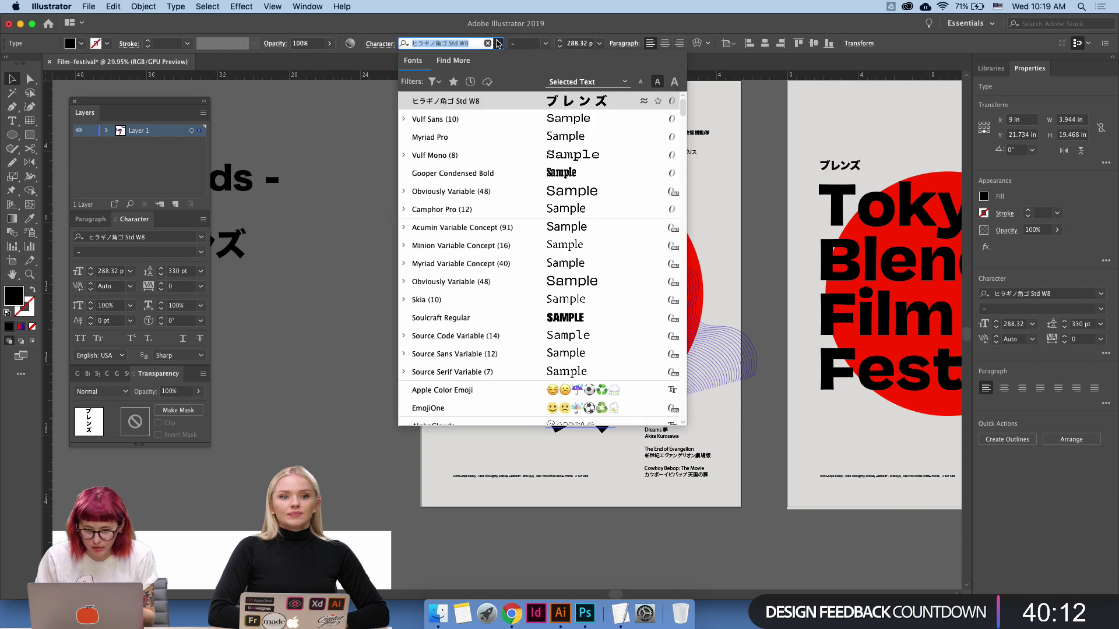
scroll(521, 233, down, 10)
scroll(521, 268, down, 10)
scroll(521, 268, up, 15)
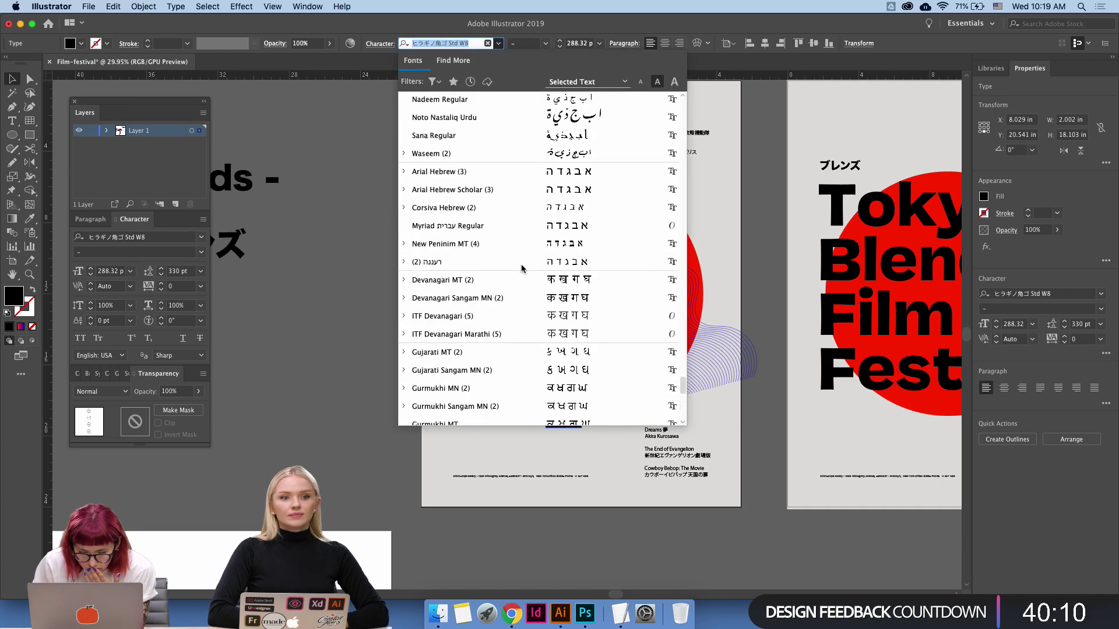
click(522, 279)
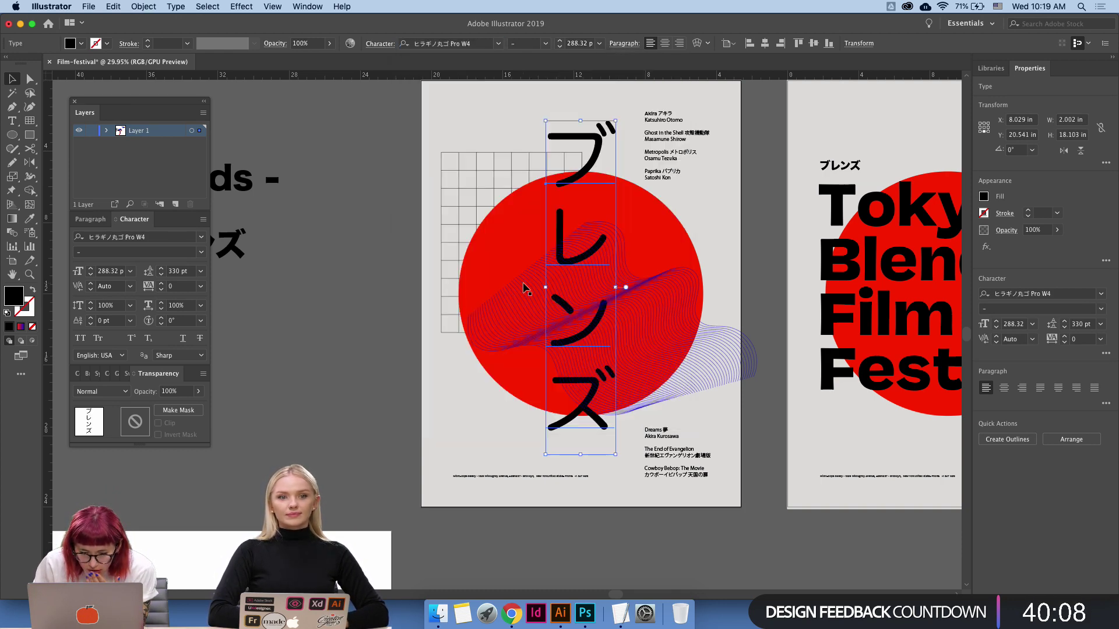
click(358, 333)
key(ctrl+z)
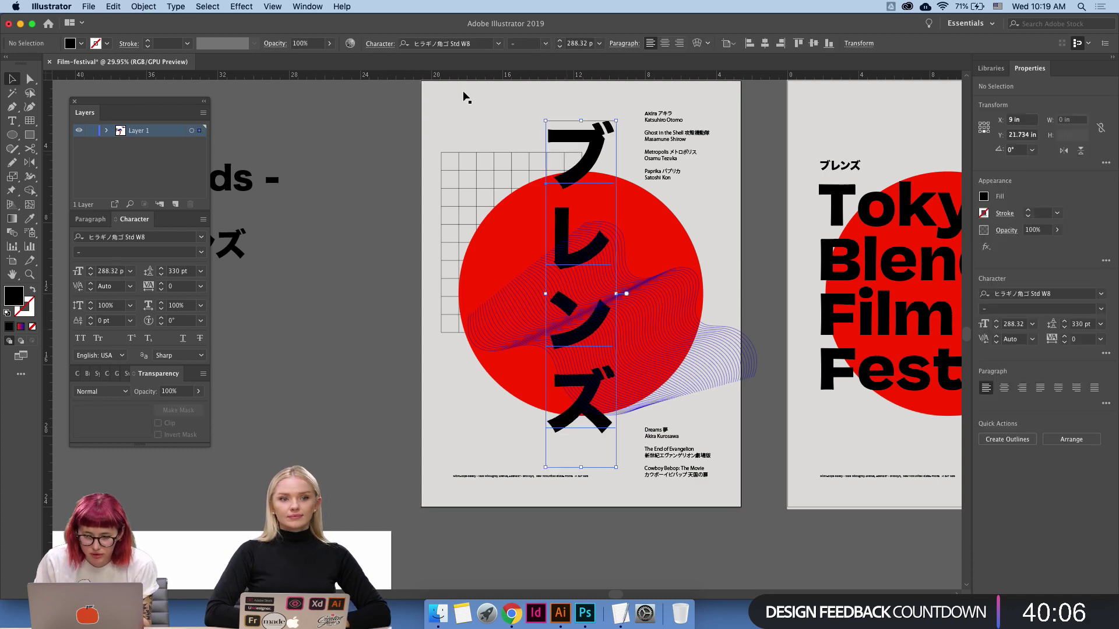
Try the 蘋方-港 font in Semibold, Thin and Regular for the vertical Japanese title, and clear the selection.
click(499, 43)
scroll(524, 274, down, 15)
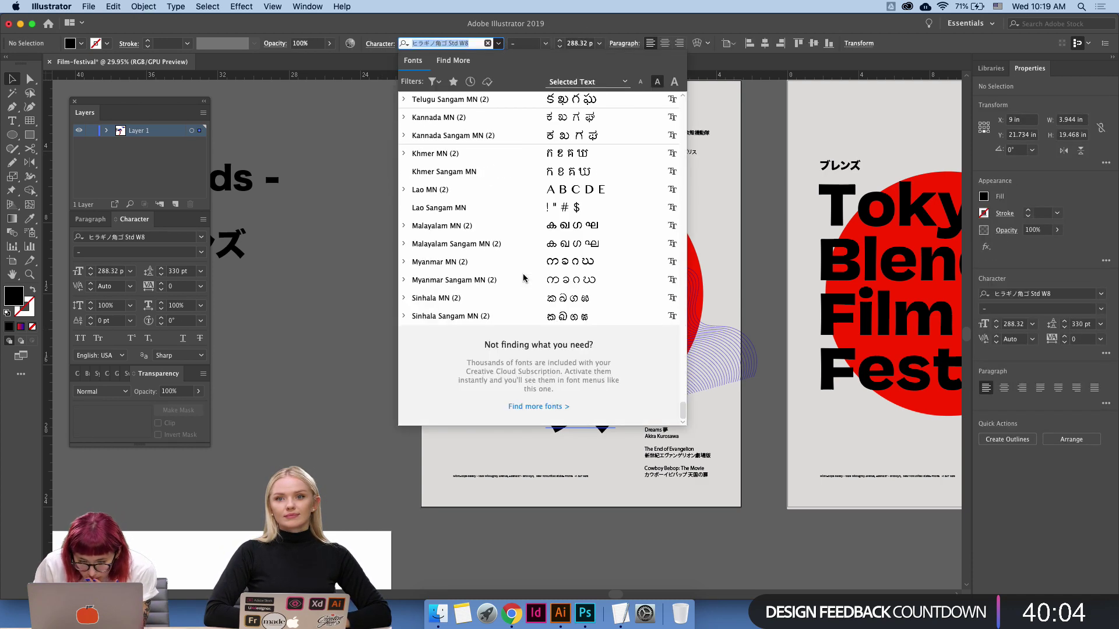
scroll(524, 278, up, 5)
scroll(523, 279, down, 3)
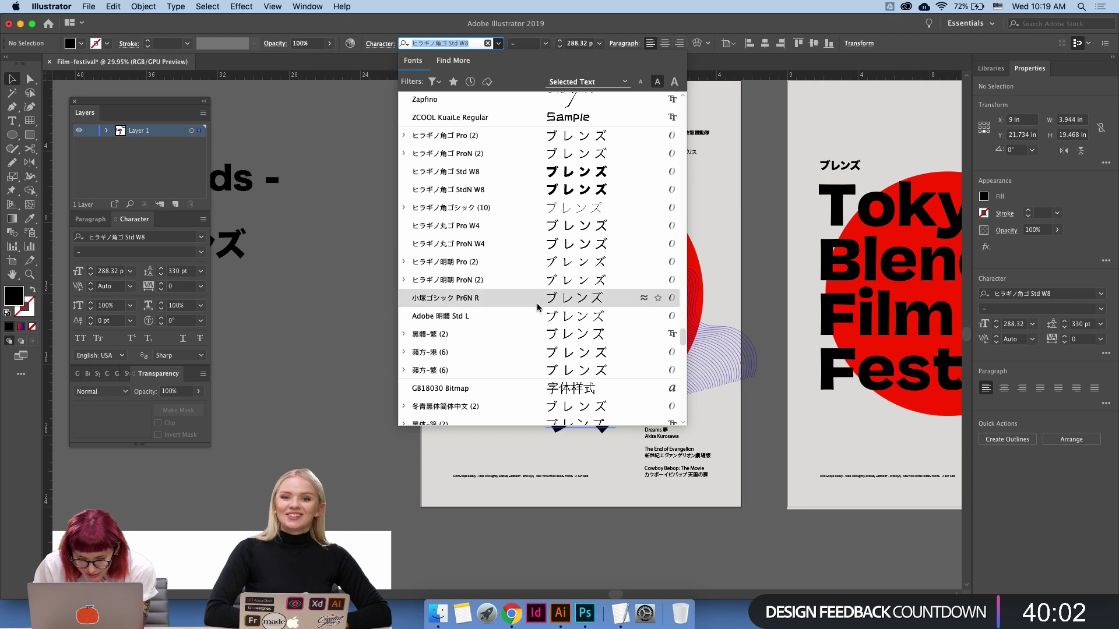
click(532, 352)
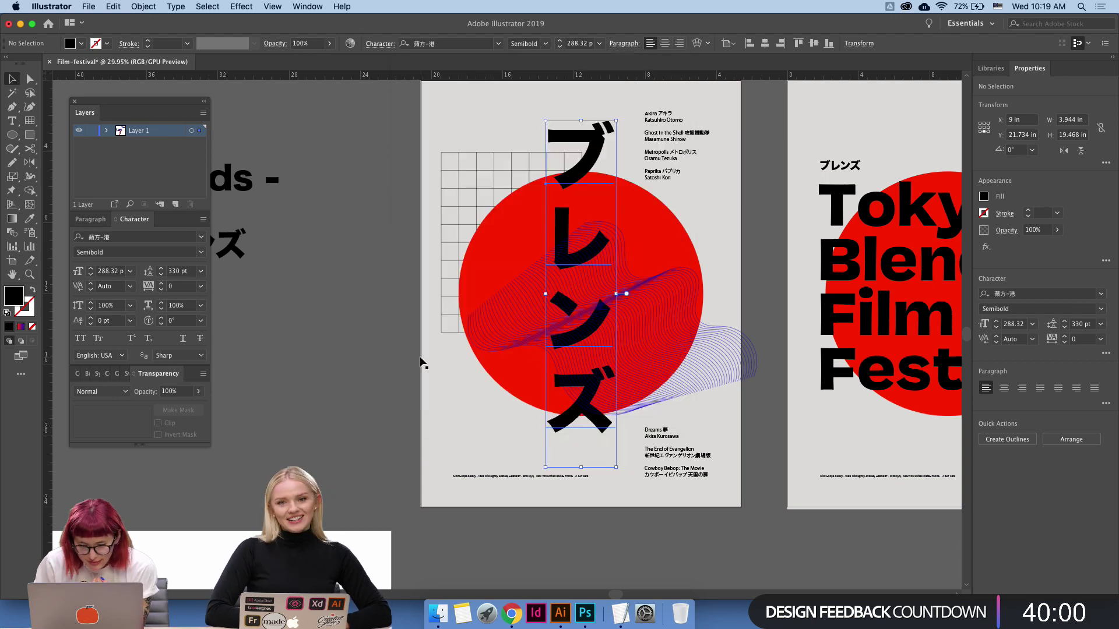
click(546, 43)
click(527, 68)
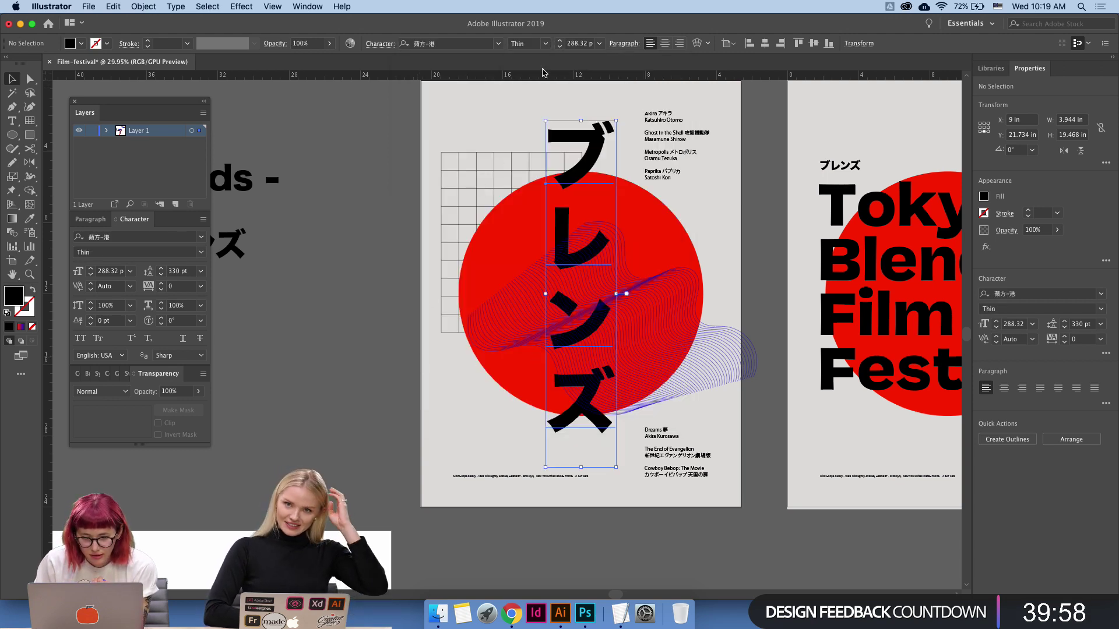
click(545, 43)
click(550, 98)
click(487, 125)
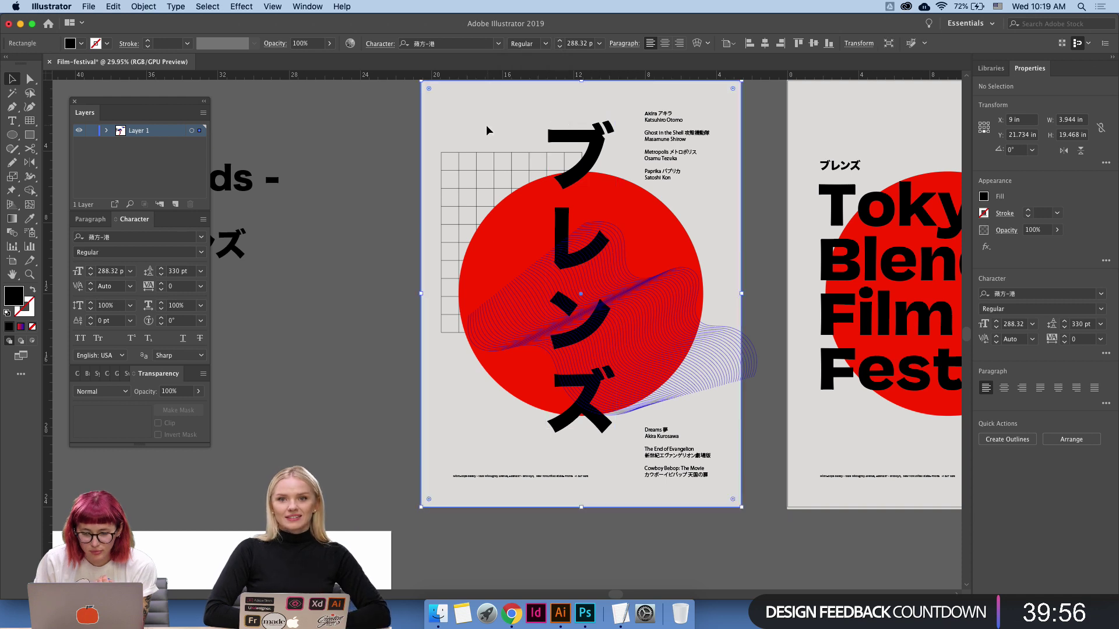
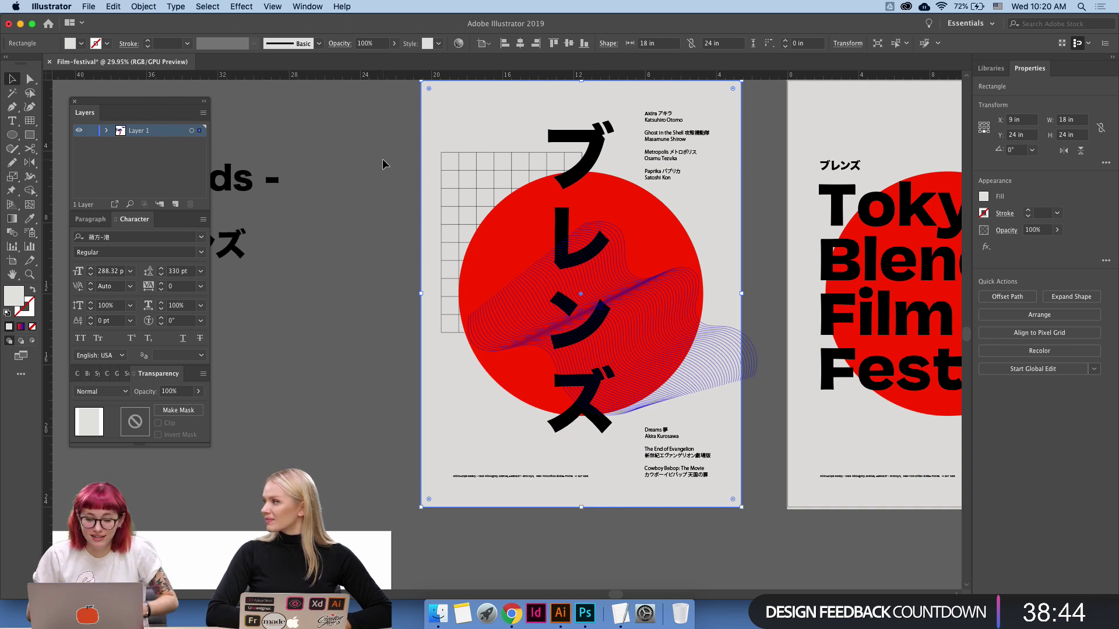
click(350, 134)
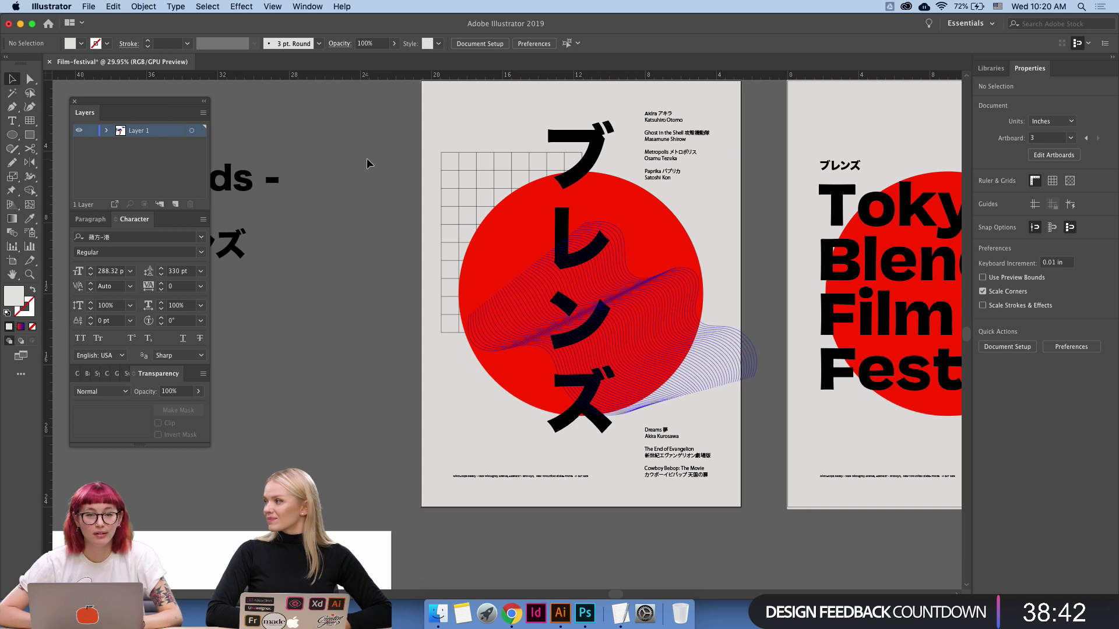
Move the Japanese poster's lower film list to its left margin, just above the fine-print line.
scroll(369, 174, up, 3)
scroll(369, 175, right, 1)
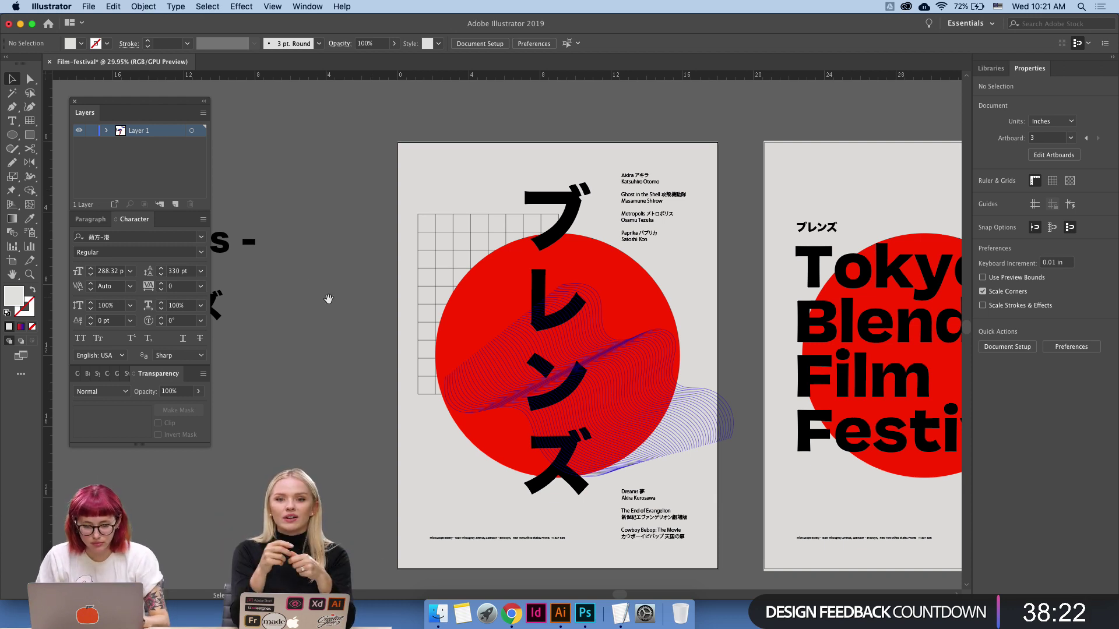
scroll(354, 379, down, 1)
click(666, 515)
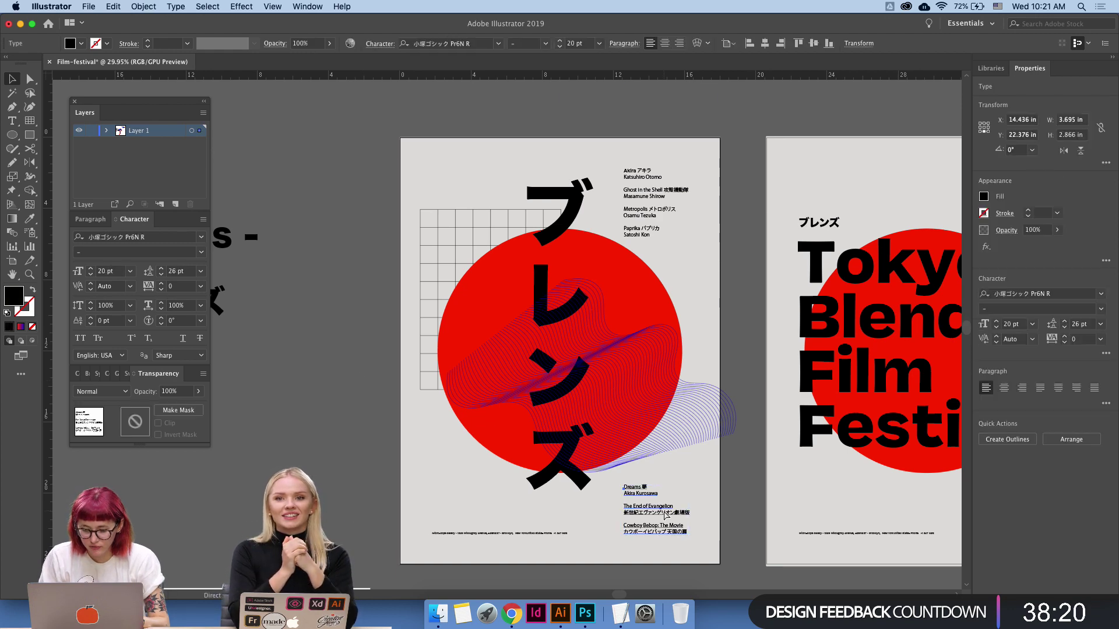
key(super+semicolon)
drag(666, 515, 478, 482)
key(super+semicolon)
key(super+shift+a)
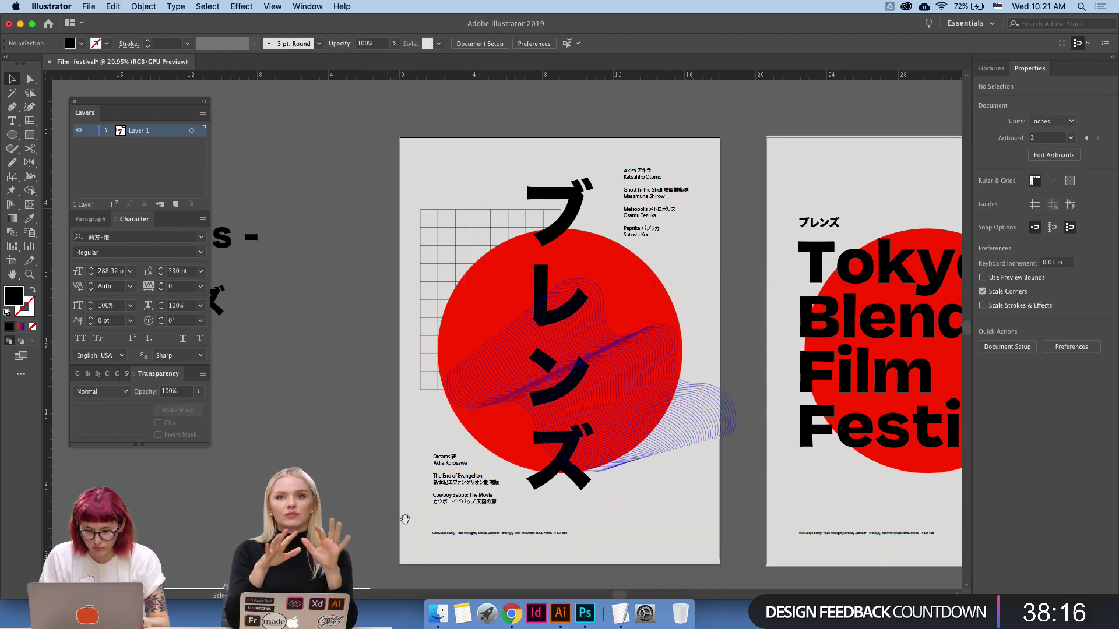
Rotate the wavy blend about 19.4° and move it over the Japanese poster's upper-left corner.
scroll(401, 510, right, 2)
drag(632, 413, 654, 469)
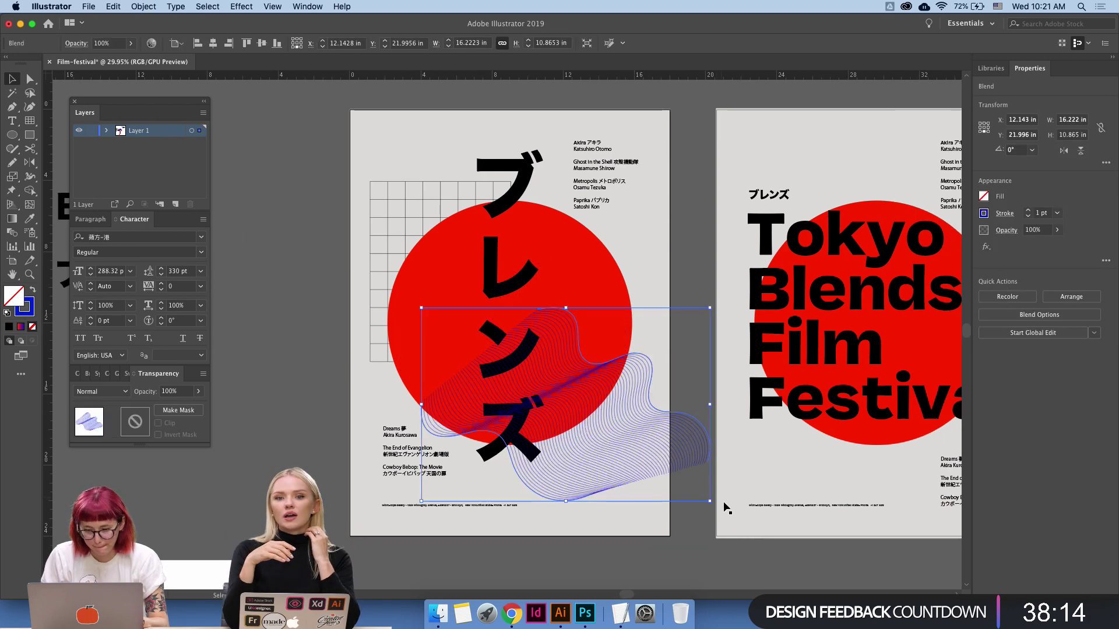
drag(729, 472, 532, 280)
key(z)
key(v)
Move the Japanese poster's artboard left to widen the gap between posters, and shift the loose "Blends - ブレンズ" text up clear of it.
click(11, 261)
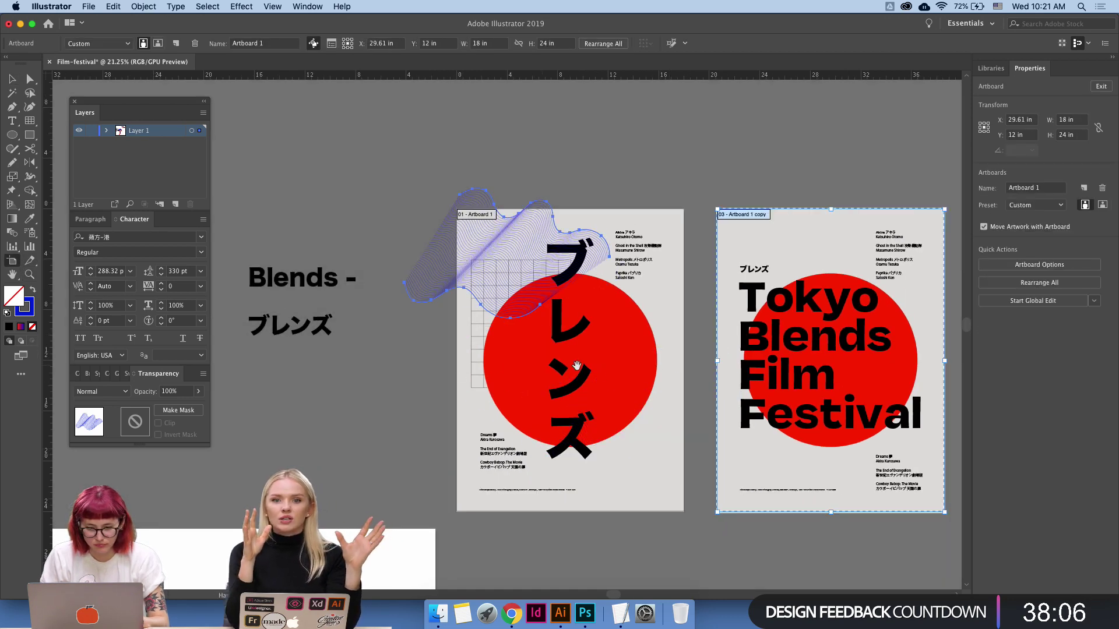
drag(600, 371, 507, 370)
key(v)
click(302, 324)
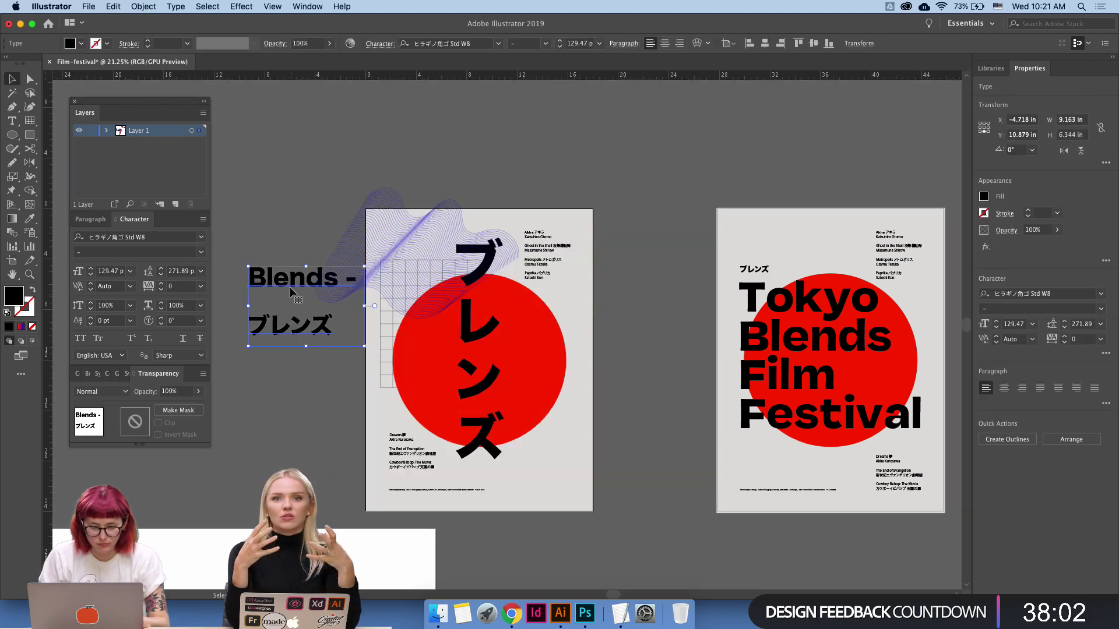
drag(289, 286, 268, 137)
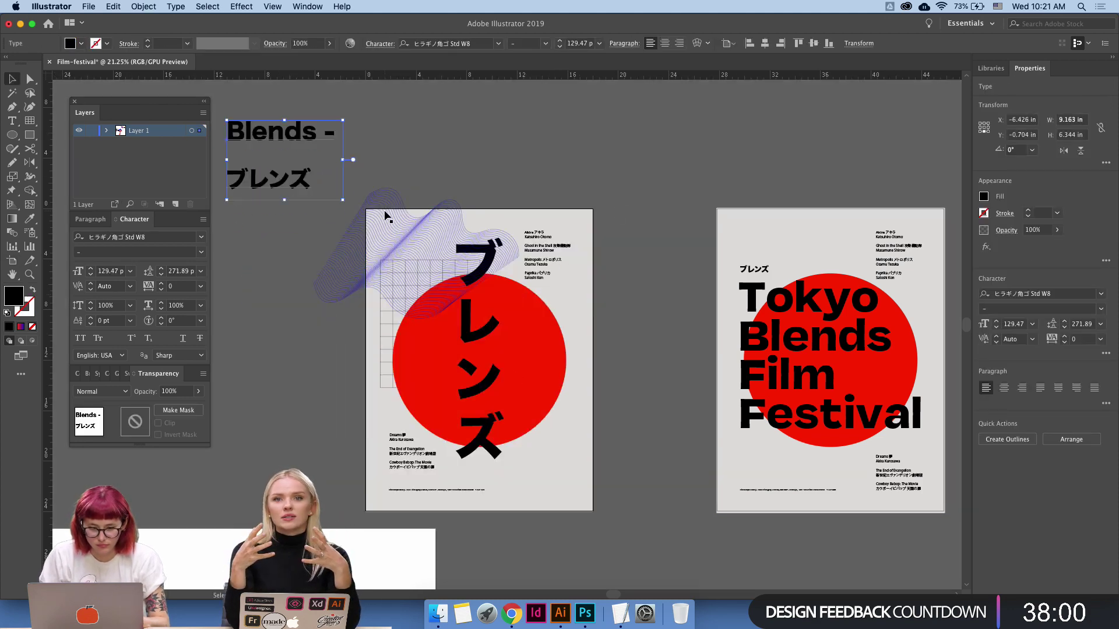
Place the wavy blend at the Japanese poster's lower-right corner and cover its overflow with a pasteboard-gray rectangle about 7.74 × 32.32 in.
mouse_move(385, 217)
mouse_down()
mouse_move(534, 457)
mouse_move(557, 431)
mouse_up()
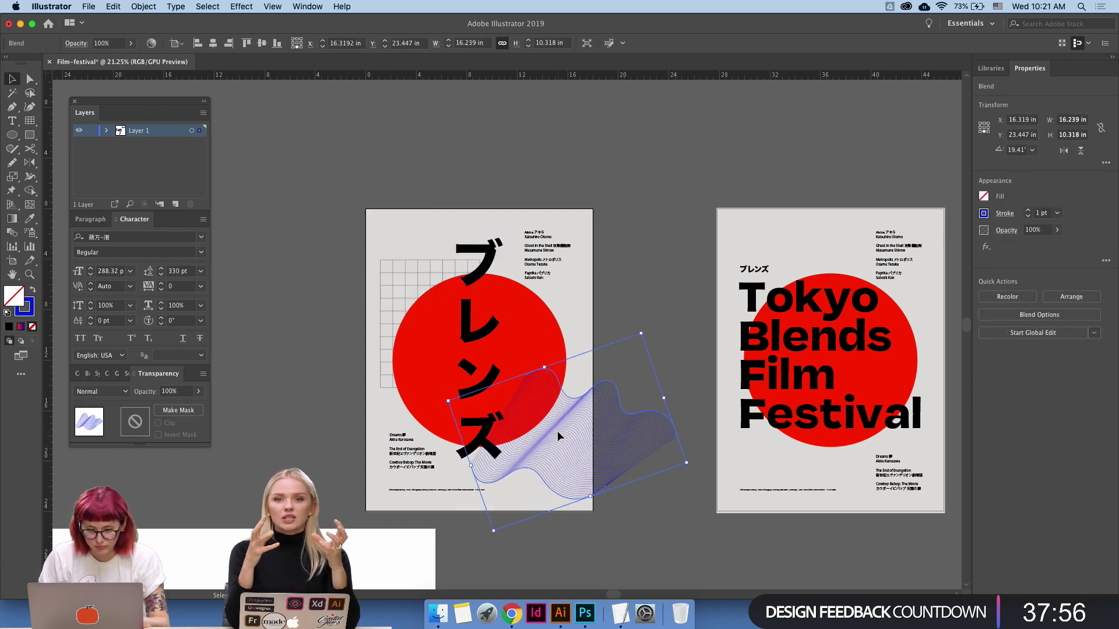
click(655, 295)
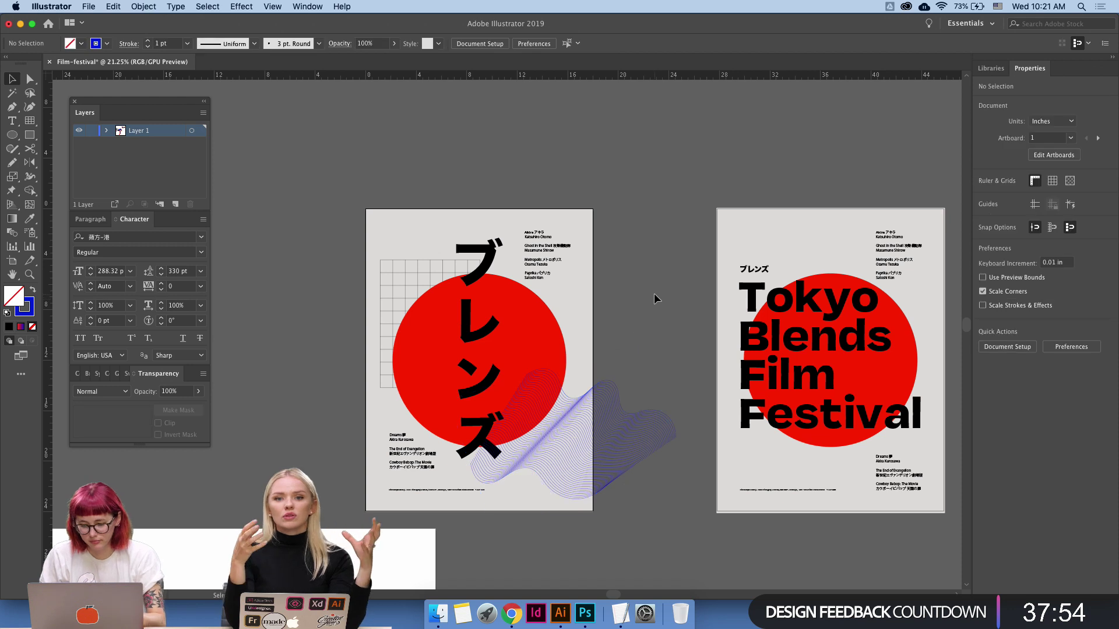
key(m)
mouse_move(592, 233)
mouse_down()
mouse_move(746, 593)
mouse_move(749, 449)
mouse_move(772, 444)
mouse_move(690, 421)
mouse_up()
key(b)
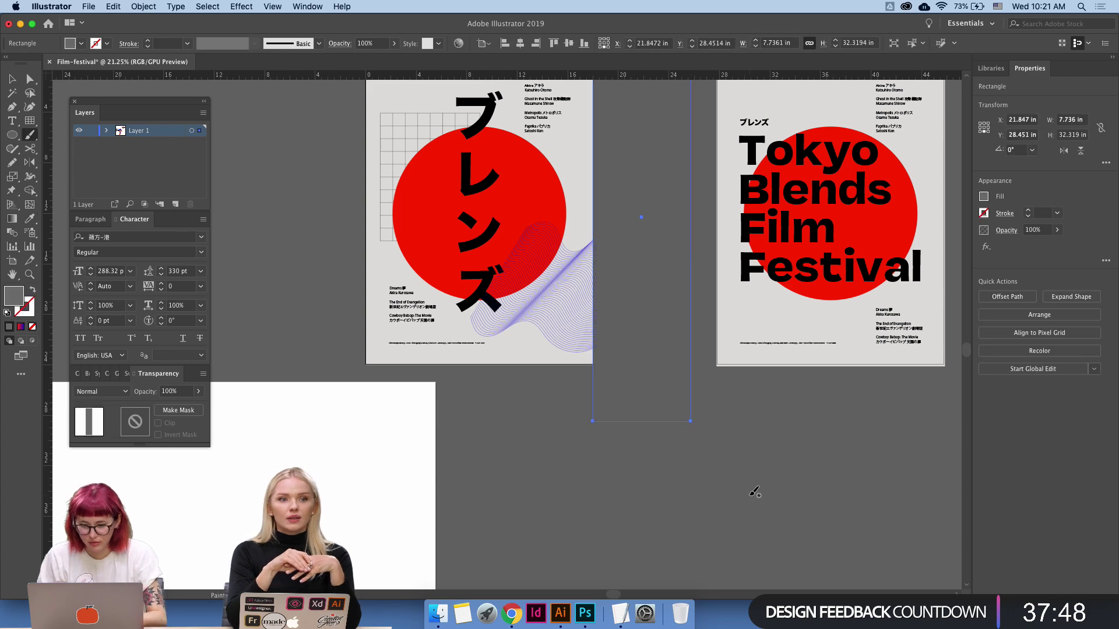
key(v)
key(Delete)
Copy the blue dot pattern from the samples artboard onto the Japanese poster's grid and scale it to about 1.3 × 1.09 in.
scroll(764, 489, up, 3)
scroll(763, 489, left, 1)
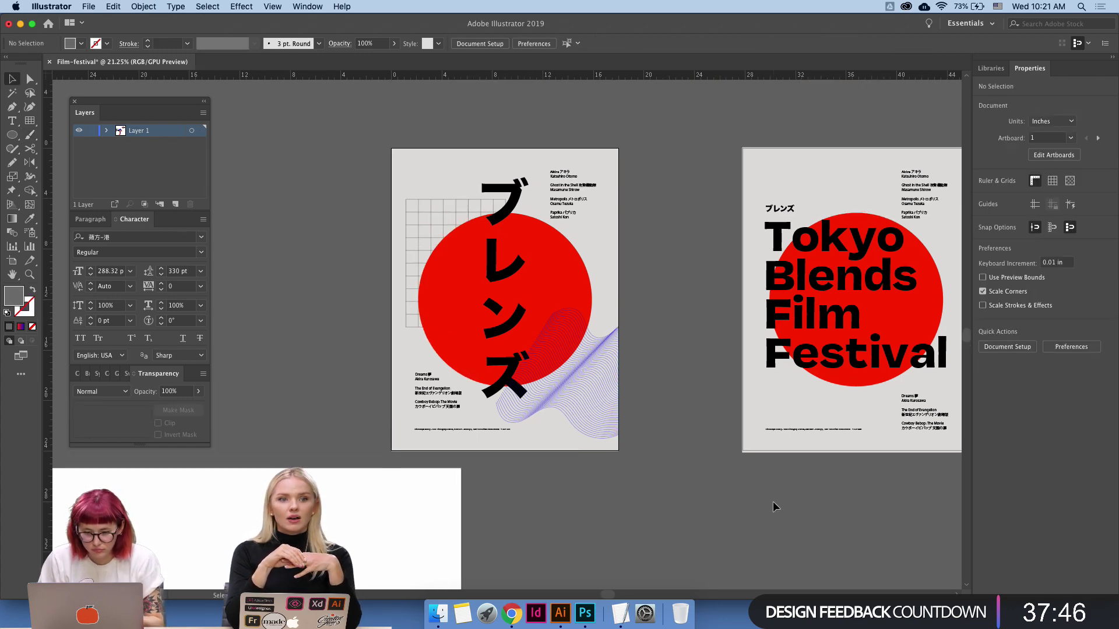
scroll(504, 457, up, 5)
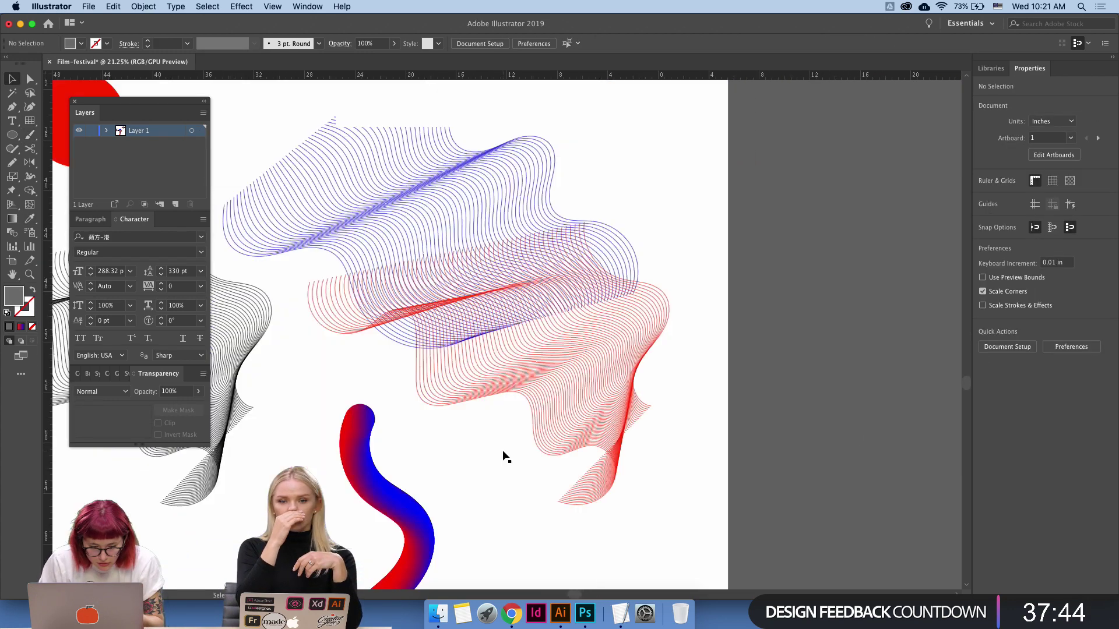
scroll(504, 457, down, 5)
scroll(404, 387, left, 2)
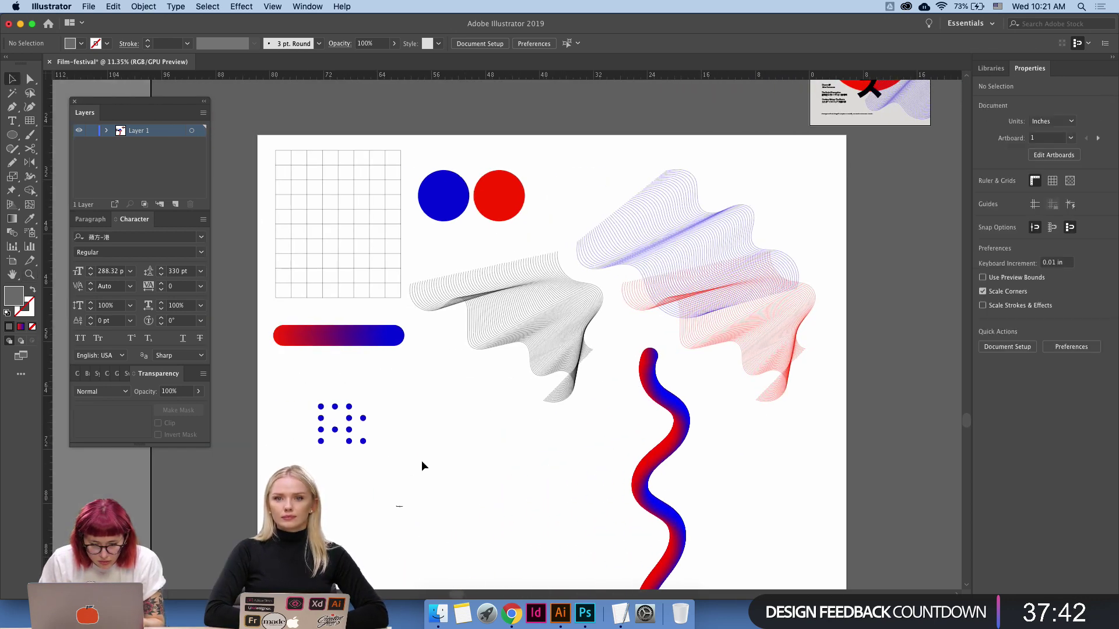
drag(421, 460, 259, 382)
scroll(414, 571, up, 10)
scroll(414, 571, right, 7)
key(z)
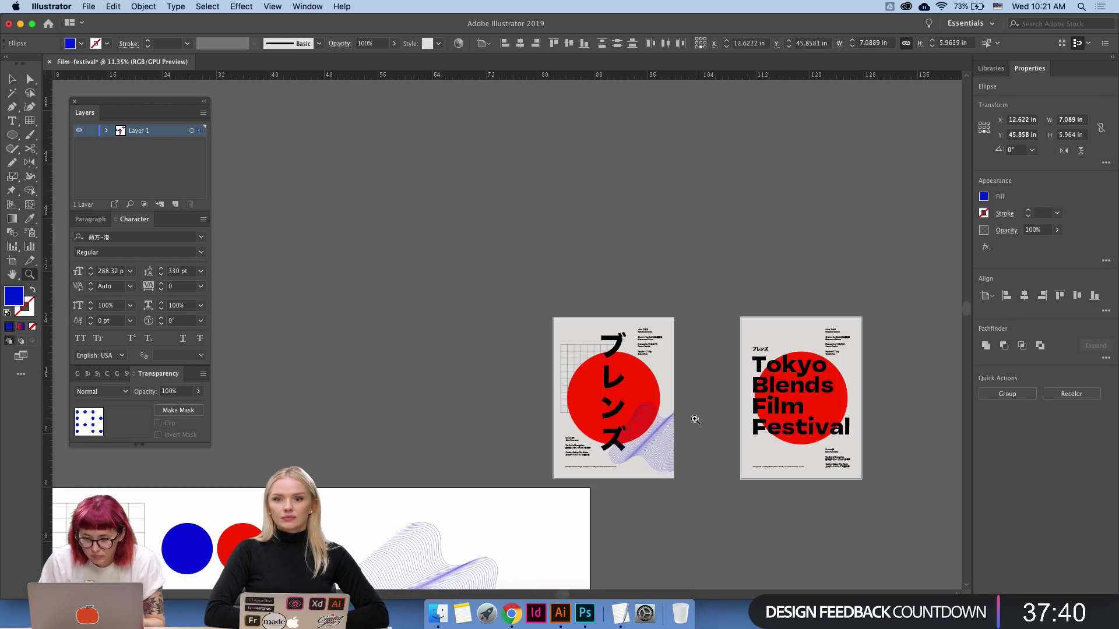
click(626, 363)
drag(647, 329, 648, 288)
drag(603, 249, 621, 249)
key(v)
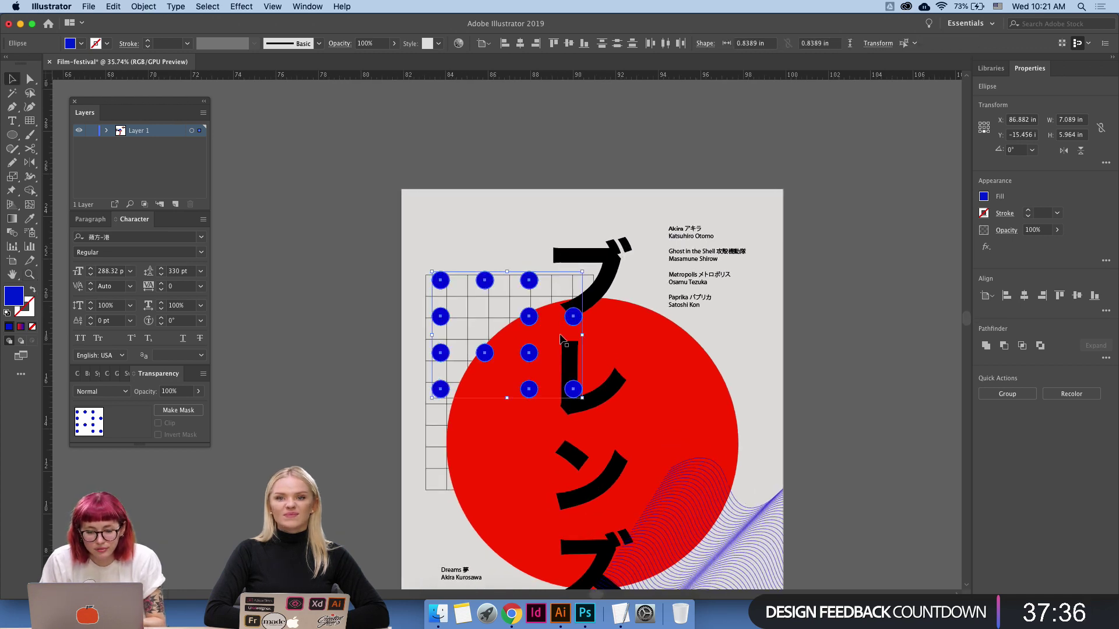
drag(581, 399, 460, 295)
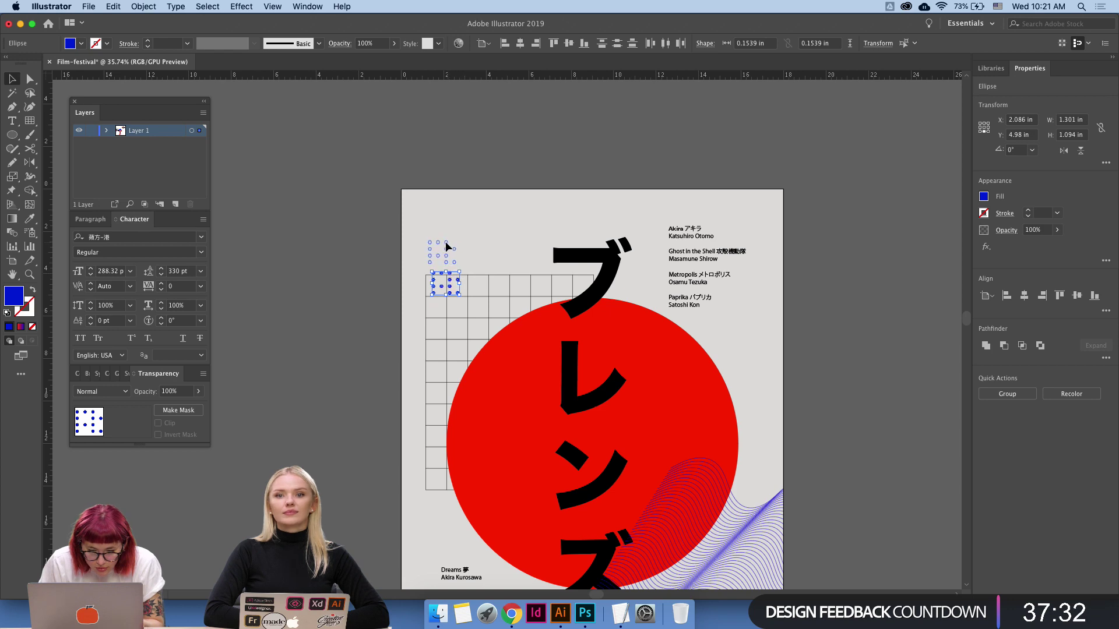
Move the blue dot pattern just above the grid's upper-left corner on the Japanese poster and deselect it.
drag(447, 247, 447, 247)
click(371, 297)
drag(382, 363, 386, 254)
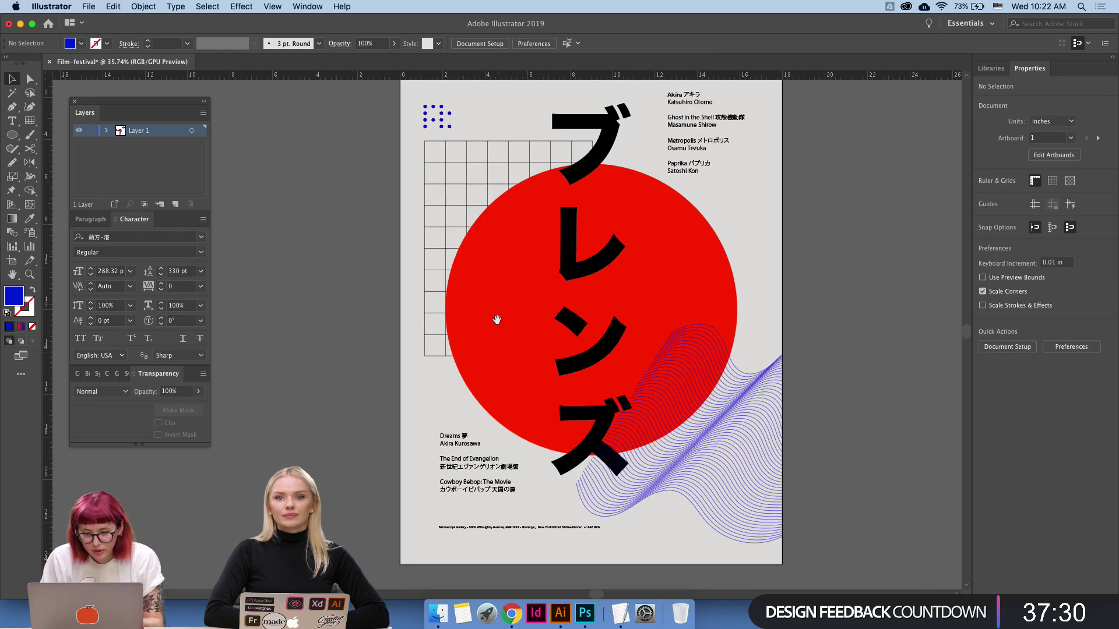
Select the "Paprika パプリカ" title line in the Japanese poster's film list and browse the available fonts for it.
scroll(698, 204, up, 5)
scroll(682, 357, down, 2)
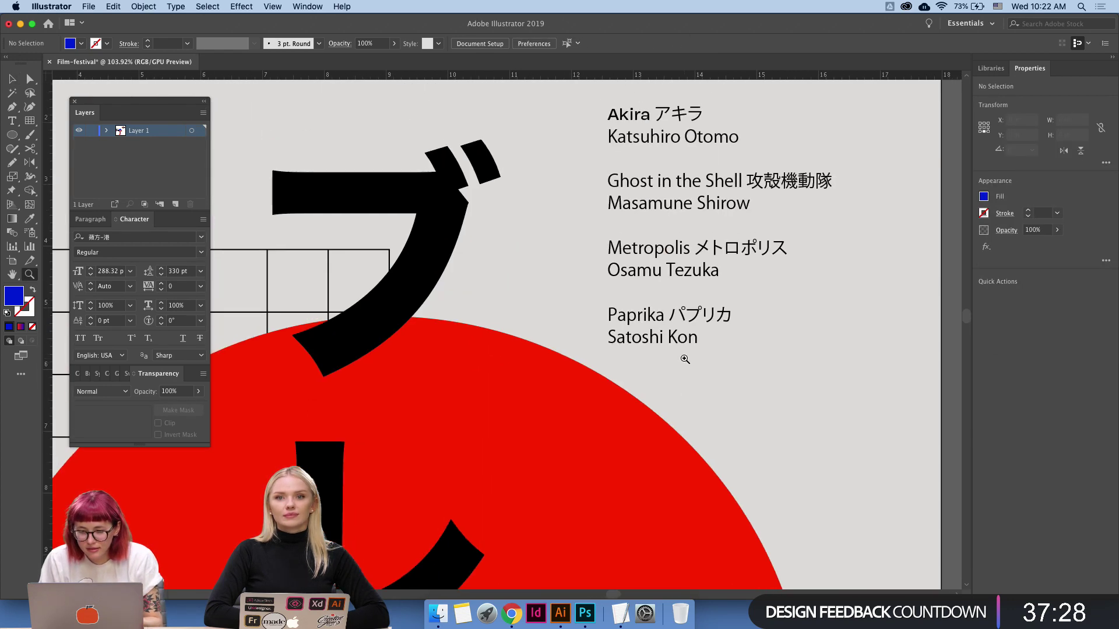
click(680, 314)
double_click(641, 297)
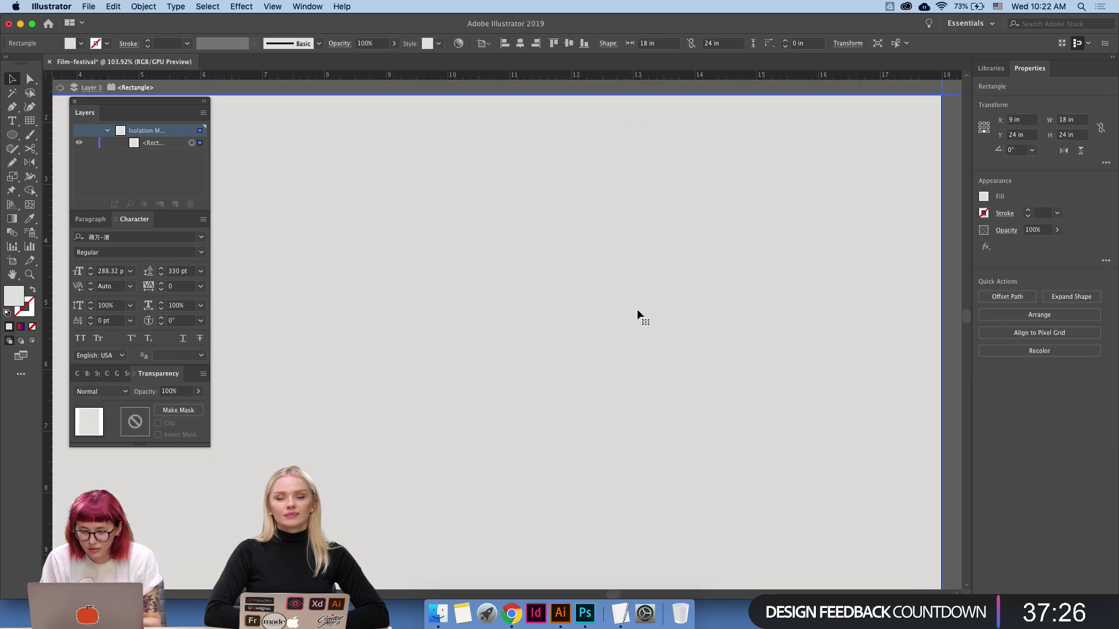
key(Escape)
click(632, 316)
double_click(631, 316)
double_click(632, 316)
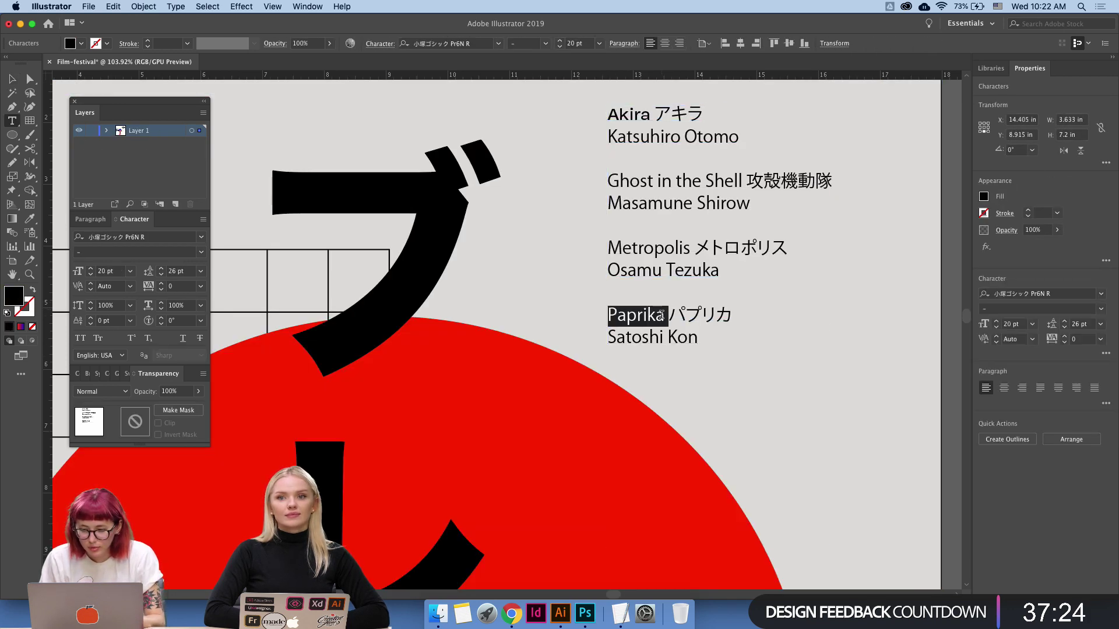
triple_click(632, 316)
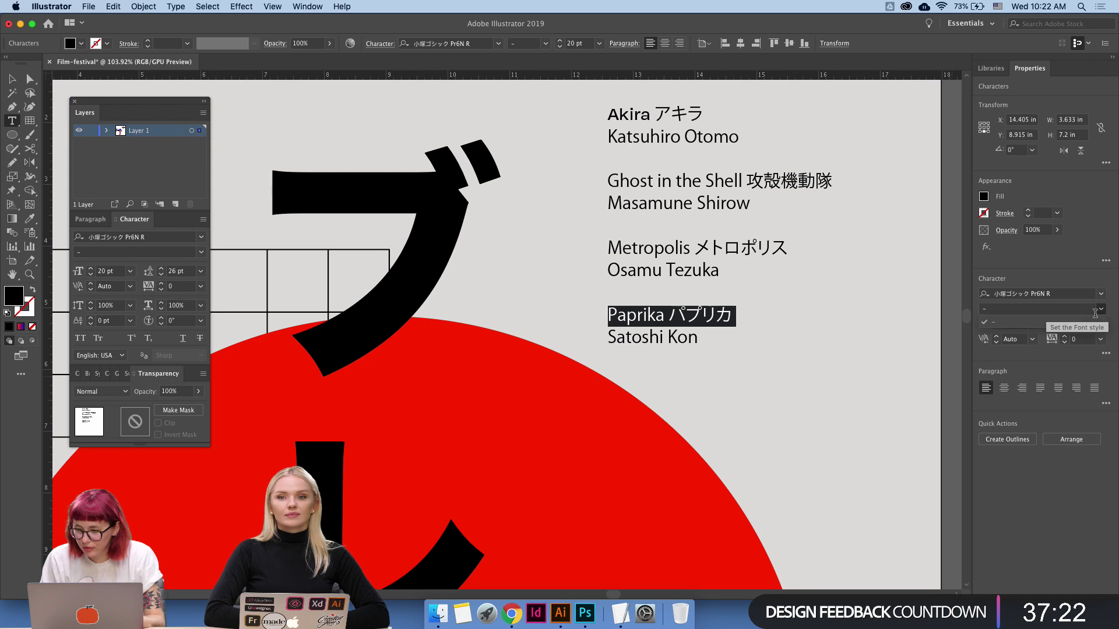
click(1099, 293)
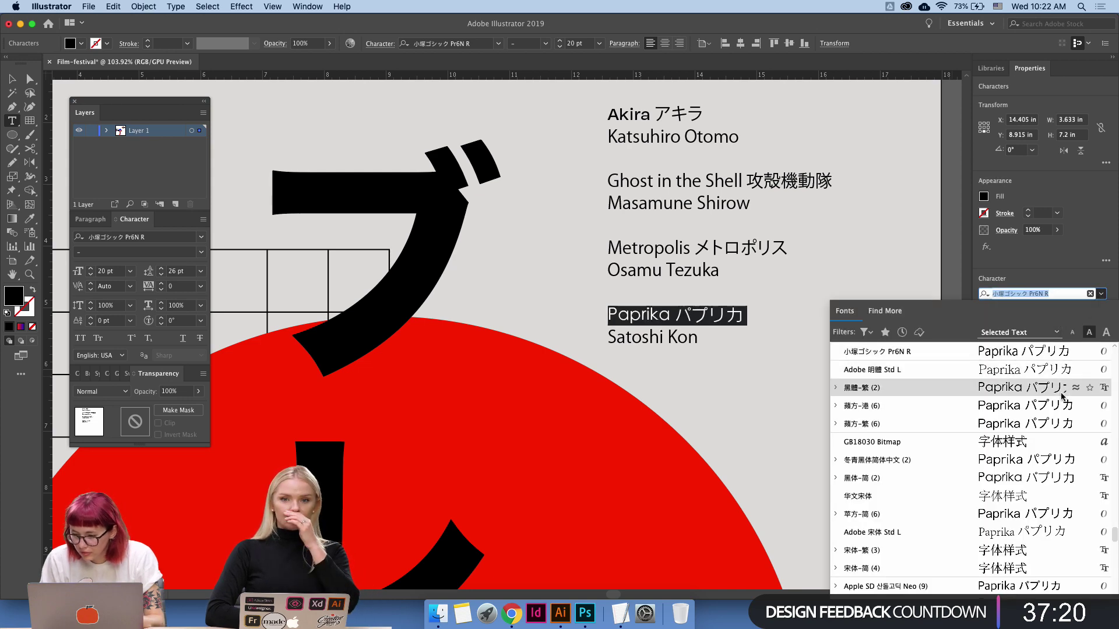
scroll(1061, 396, down, 10)
scroll(1047, 418, up, 8)
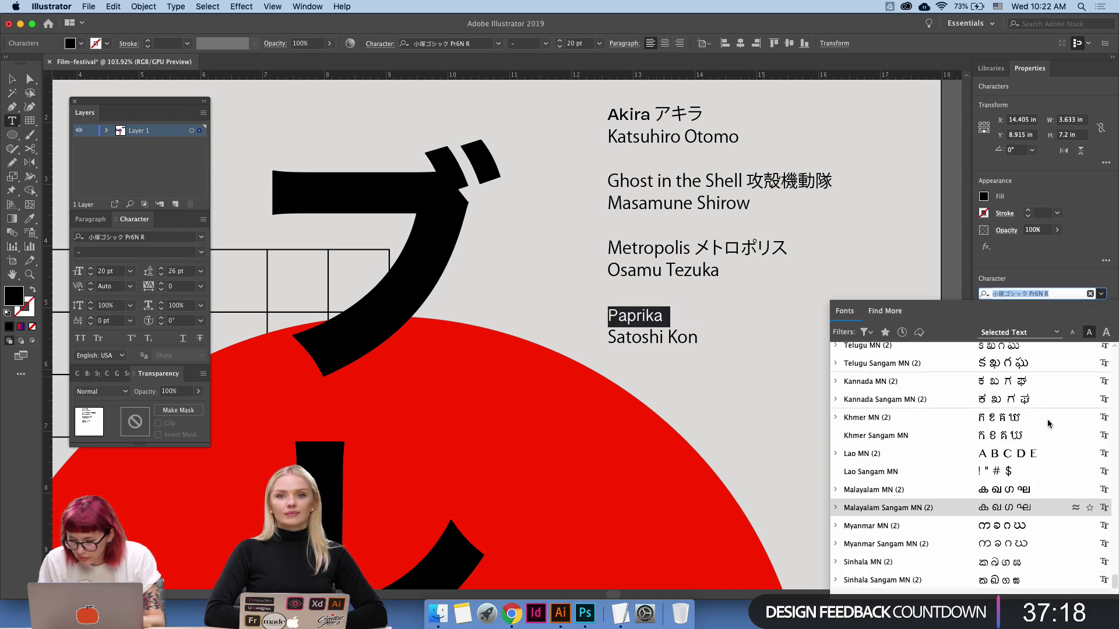
Set the full Paprika title line, including its Japanese text, in Vulf Sans Medium.
click(627, 315)
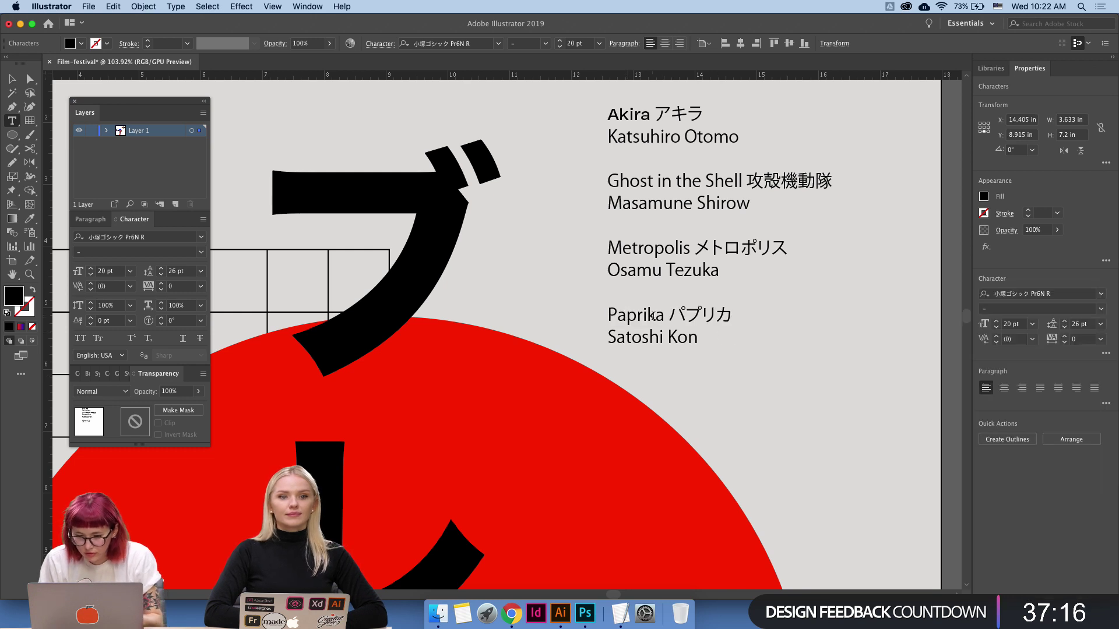
triple_click(654, 315)
click(1042, 294)
text(vul)
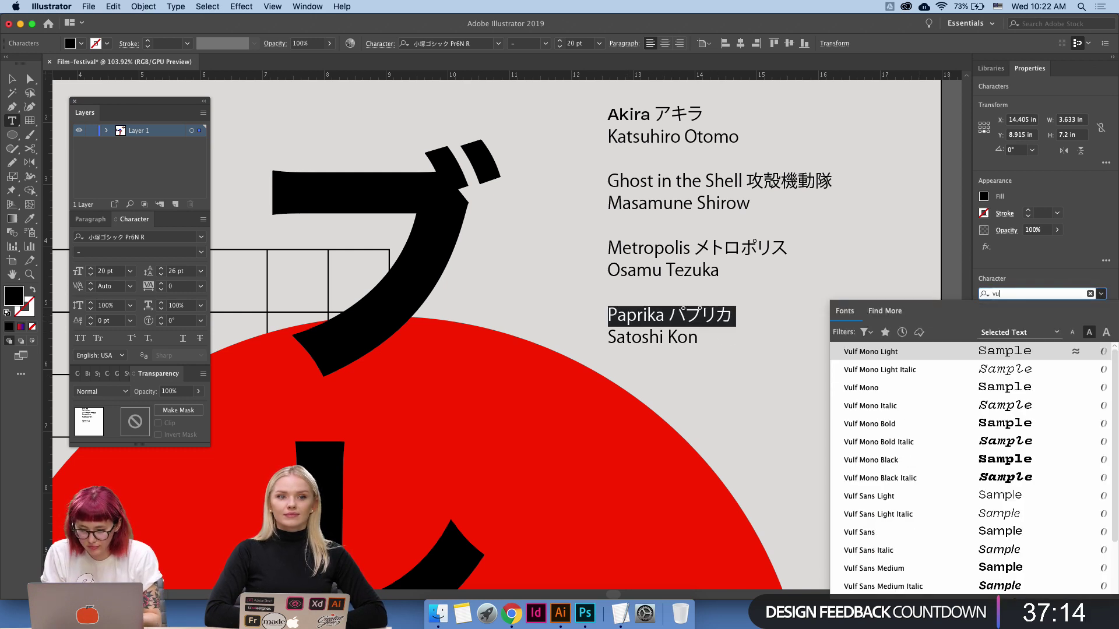
click(1021, 563)
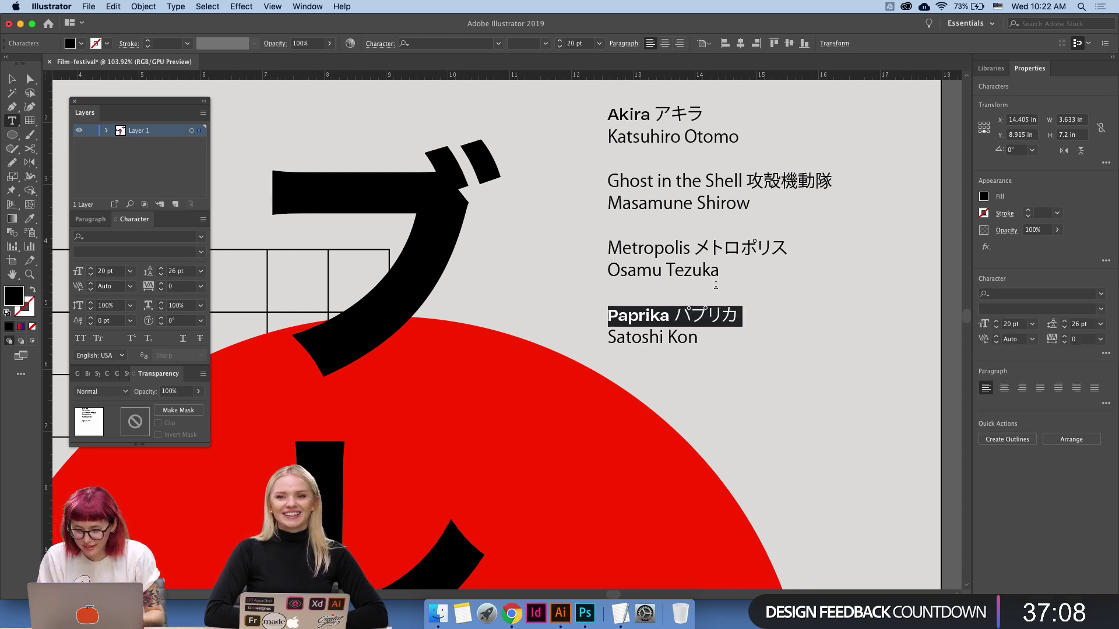
Copy the Paprika title's text style onto the entire Metropolis title line with the Eyedropper.
double_click(705, 248)
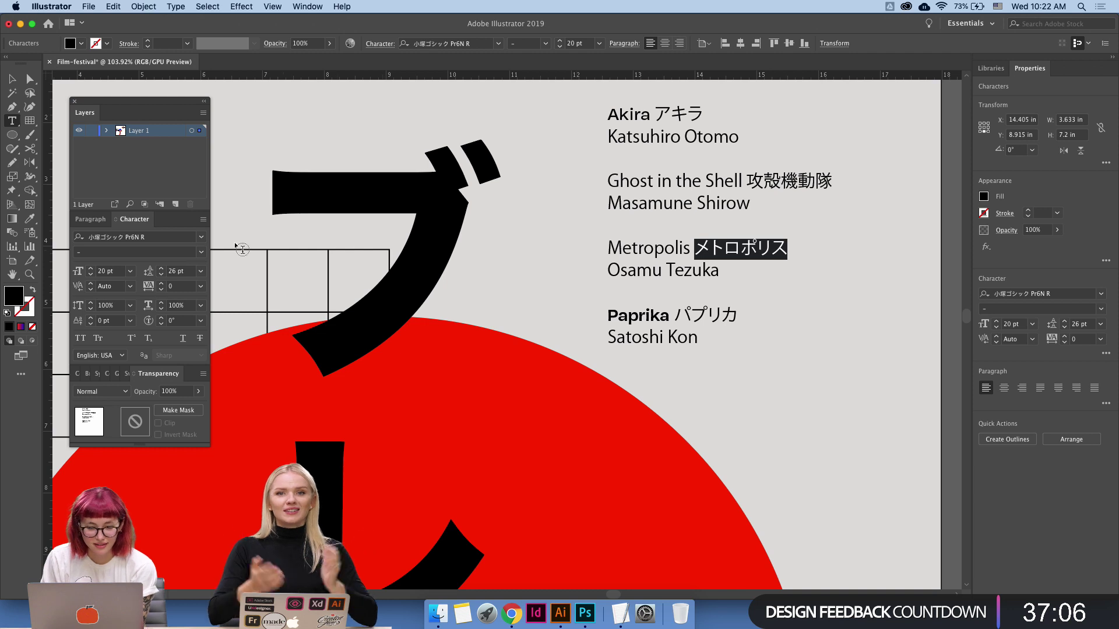
click(29, 218)
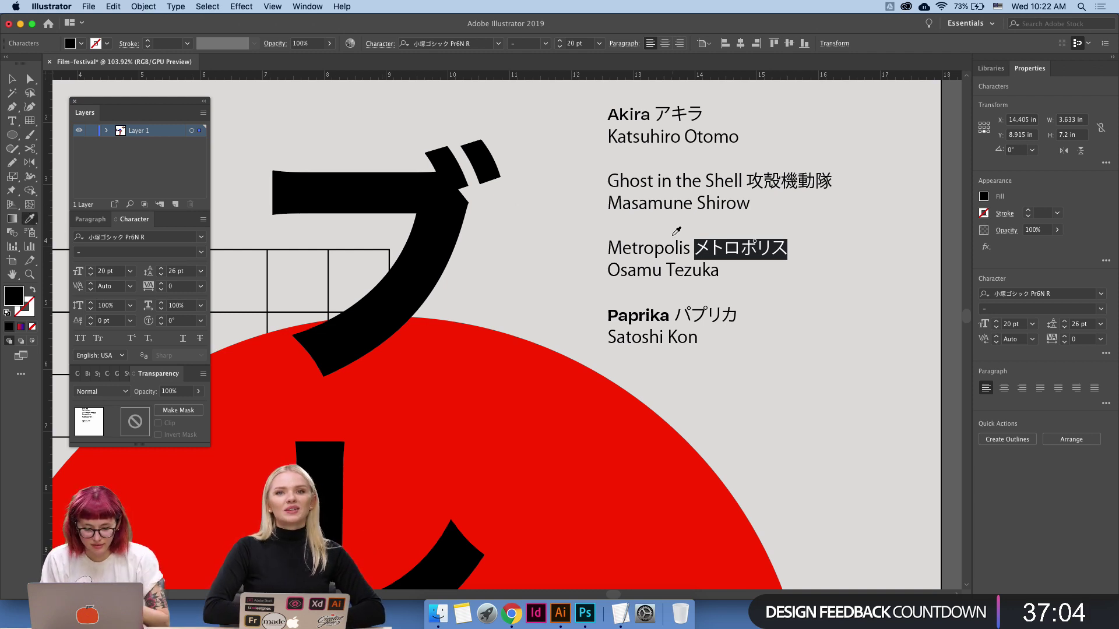
click(708, 250)
key(t)
triple_click(711, 251)
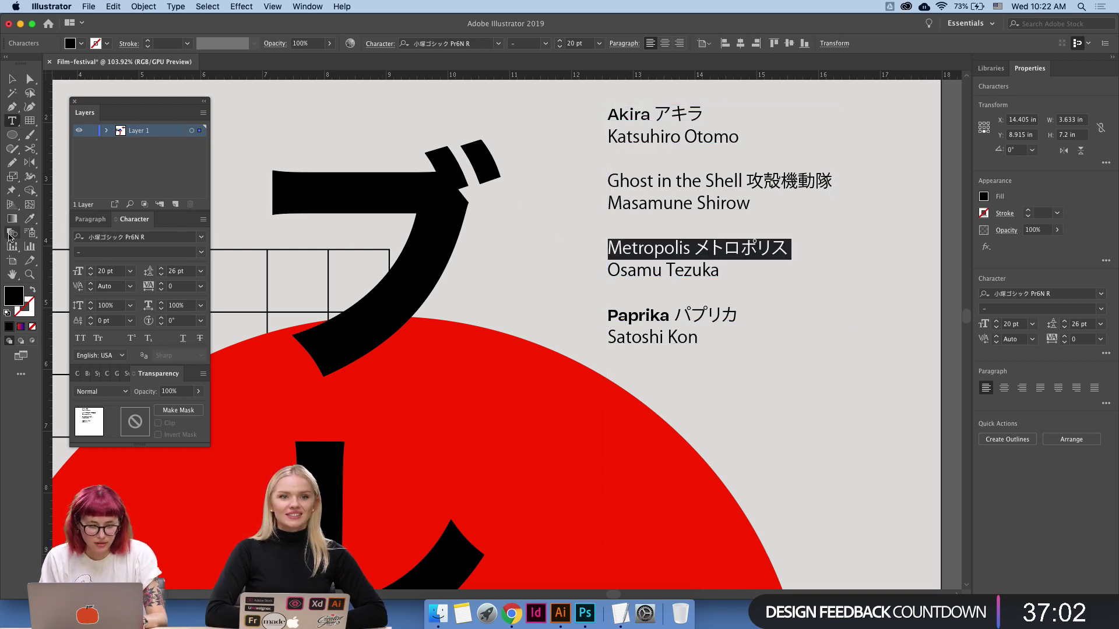
click(28, 219)
click(658, 312)
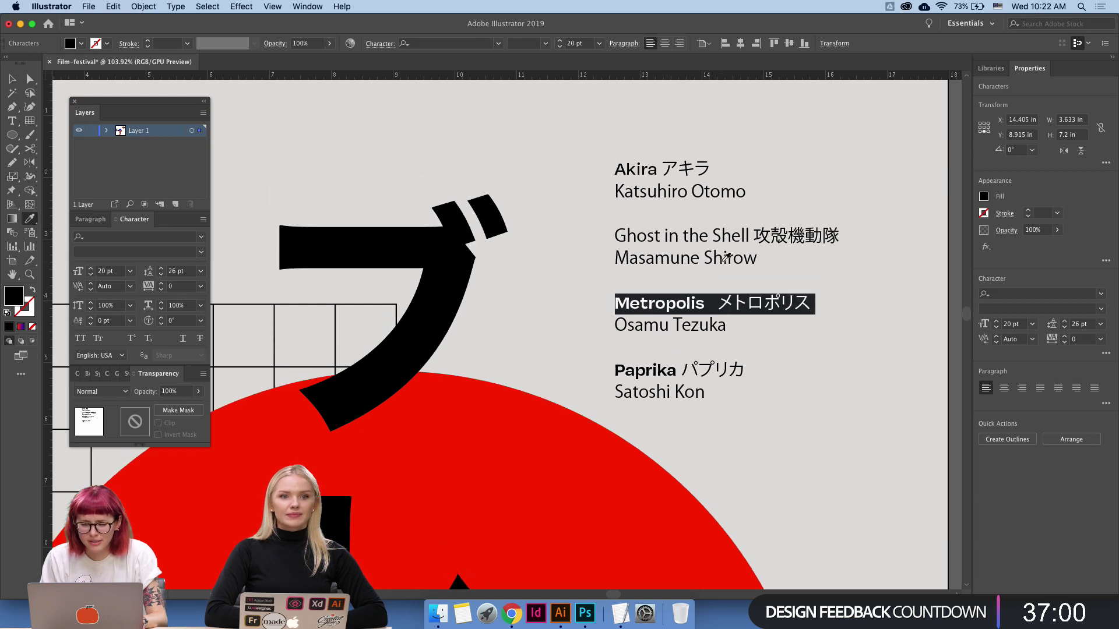
Sample the Metropolis title's text style onto the Ghost in the Shell title line with the Eyedropper.
scroll(637, 258, up, 2)
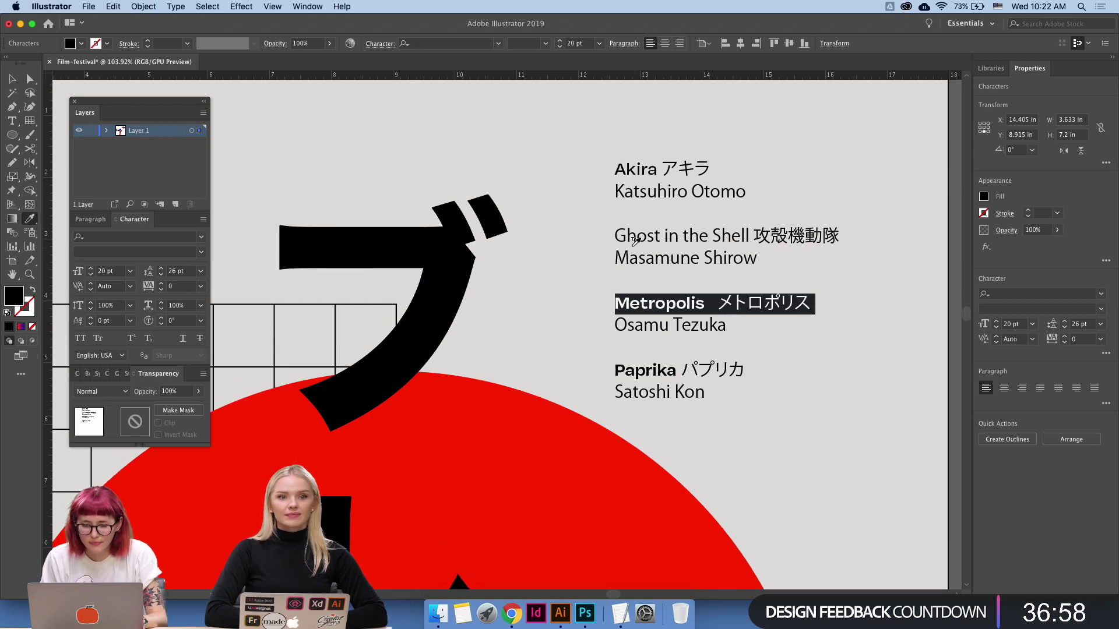
key(t)
triple_click(669, 240)
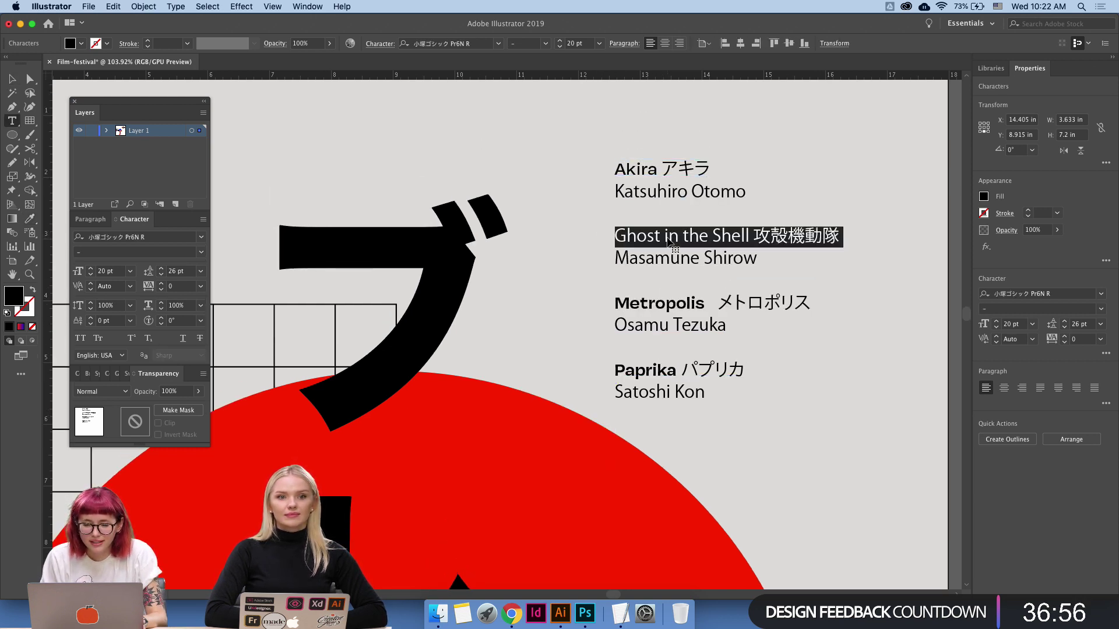
click(28, 220)
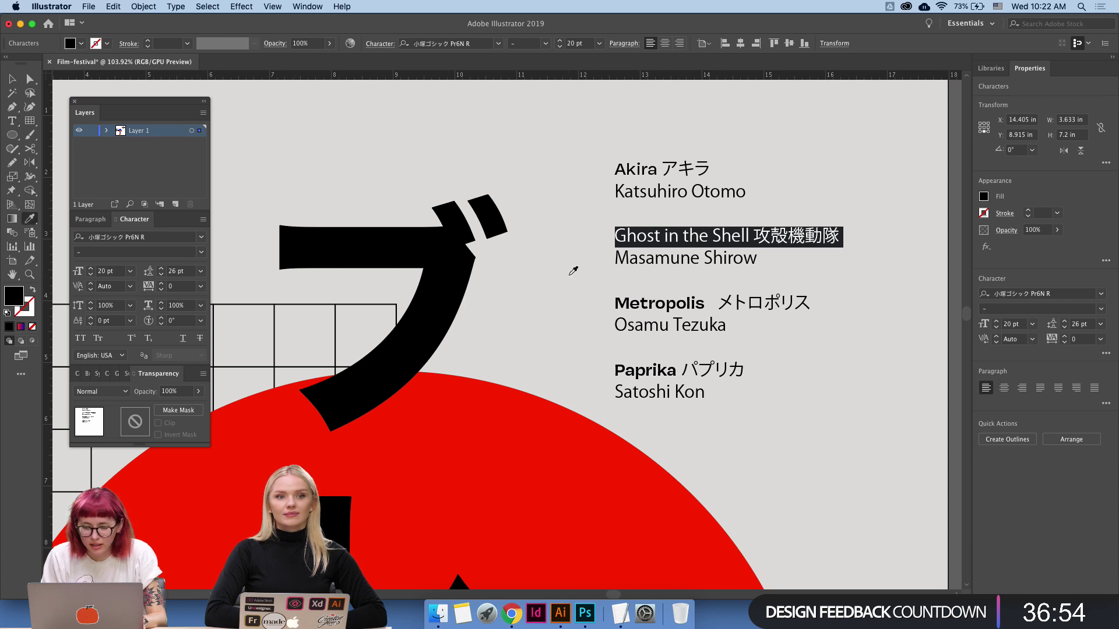
click(635, 301)
Match the Akira title line's text style to the Metropolis title with the Eyedropper, and deselect the text.
key(t)
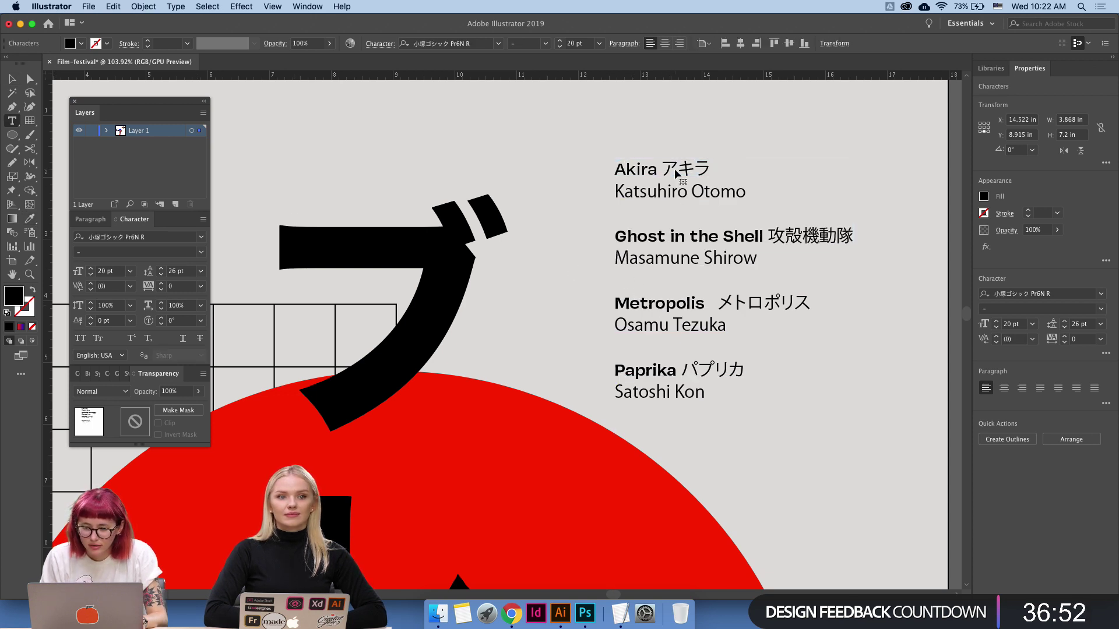
triple_click(664, 169)
click(29, 219)
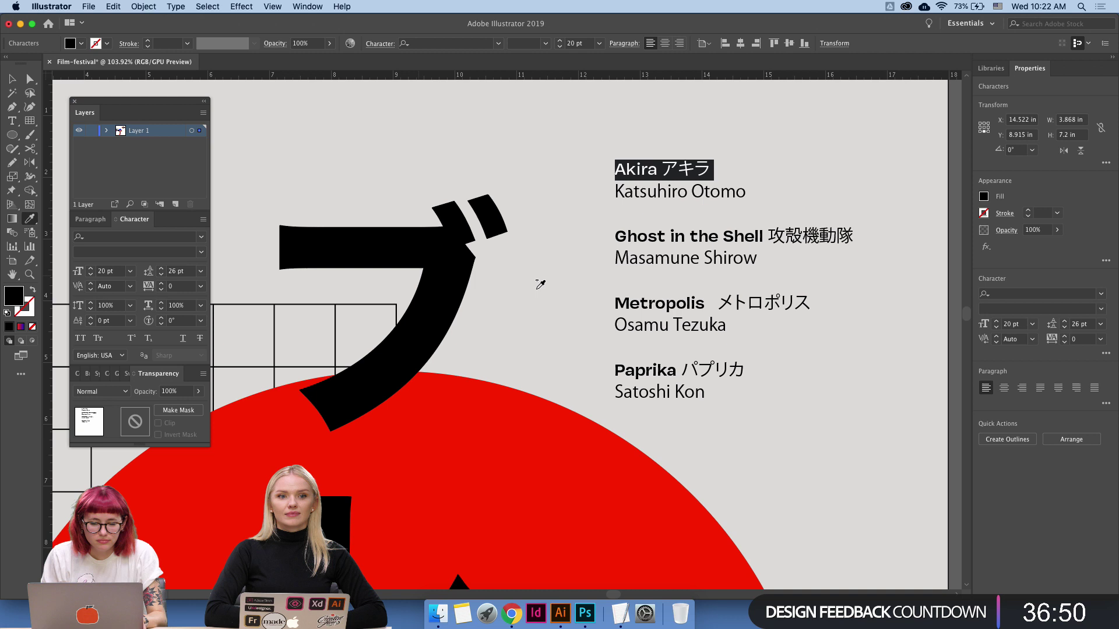
click(630, 302)
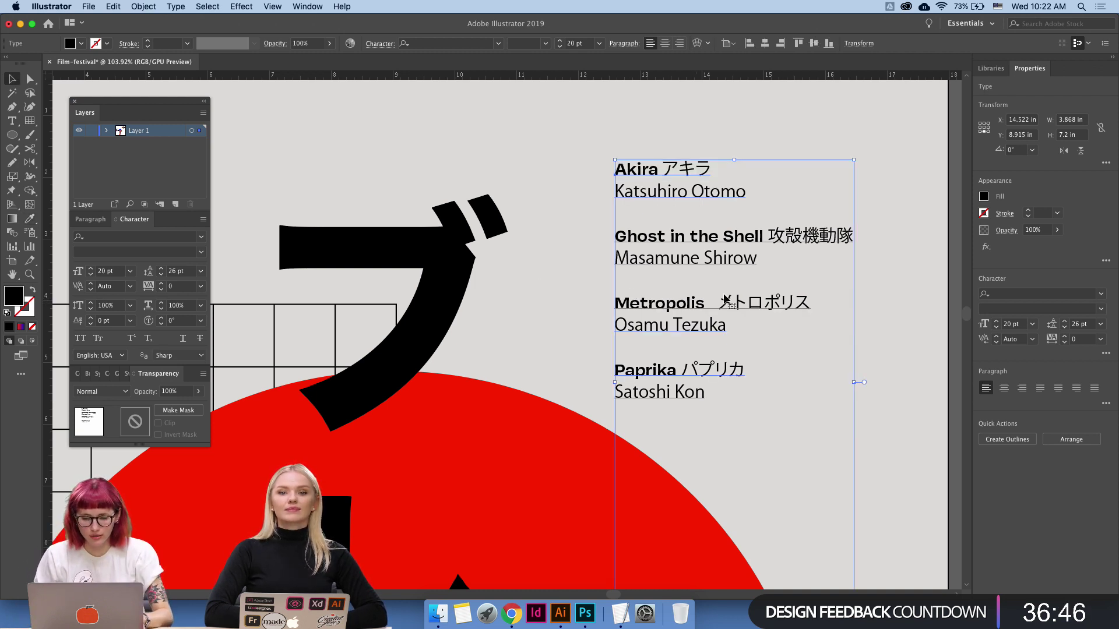
alt+super+click(787, 257)
alt+click(732, 287)
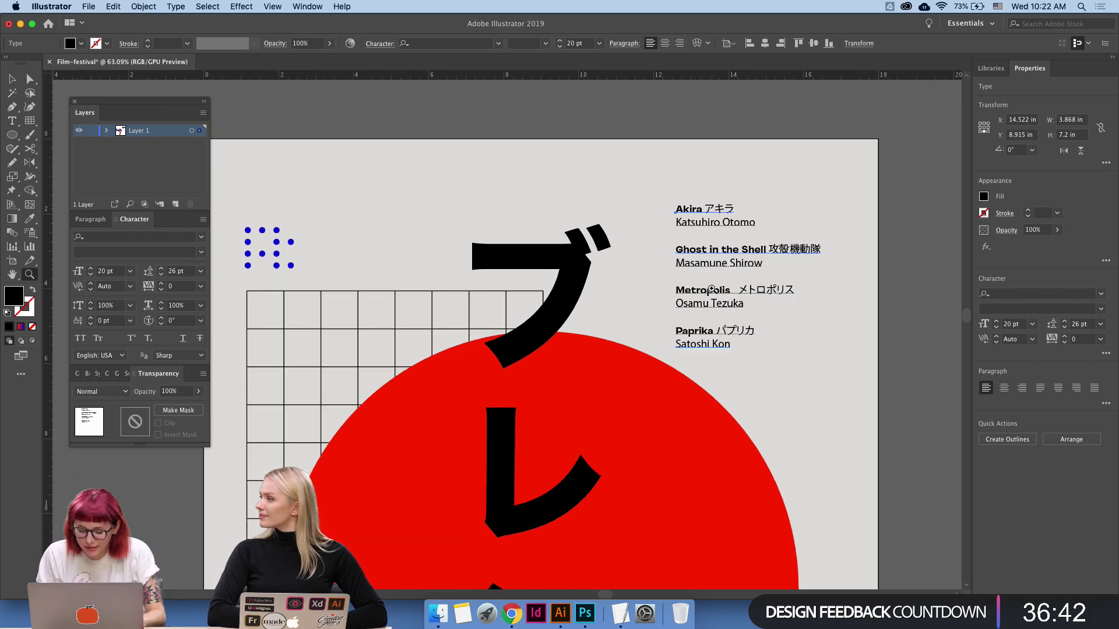
key(v)
click(909, 282)
Apply the upper film list's bold title style to the Dreams line in the poster's lower film list, using the Eyedropper.
drag(761, 298, 761, 262)
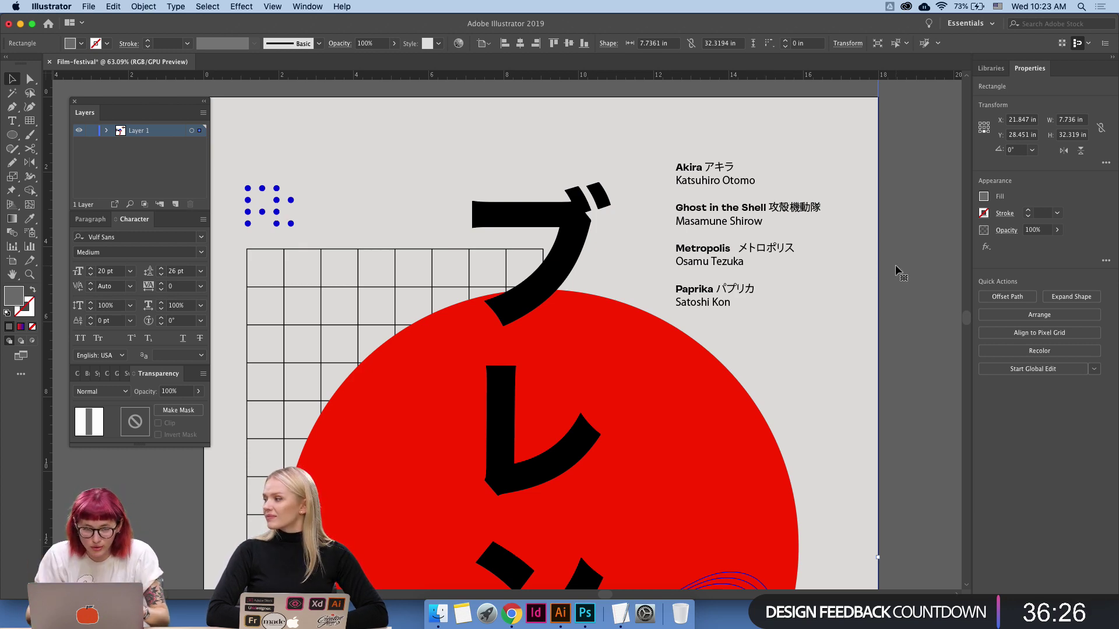
scroll(895, 265, down, 5)
scroll(826, 275, down, 5)
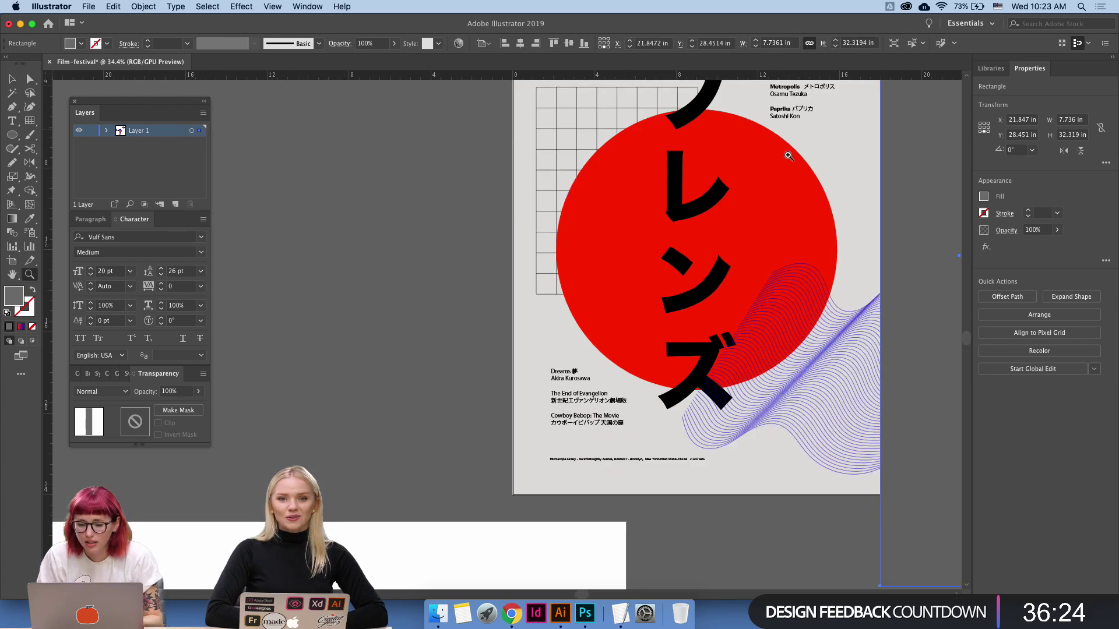
scroll(583, 466, up, 3)
key(v)
click(534, 382)
triple_click(534, 383)
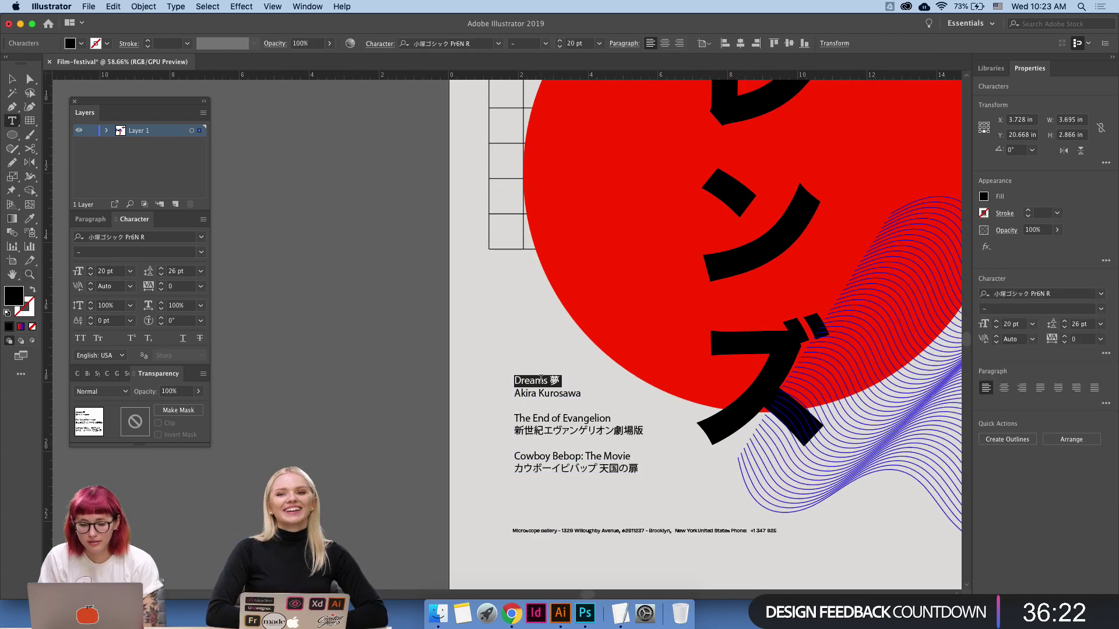
click(29, 218)
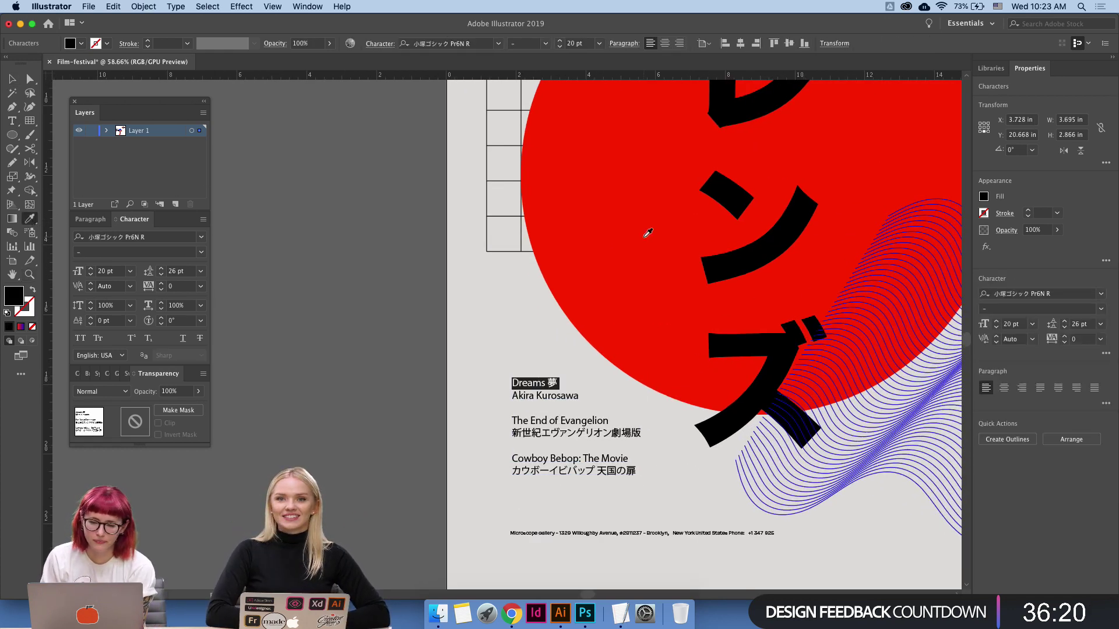
scroll(644, 232, up, 5)
scroll(644, 232, right, 4)
click(728, 157)
scroll(525, 291, down, 5)
scroll(525, 291, left, 4)
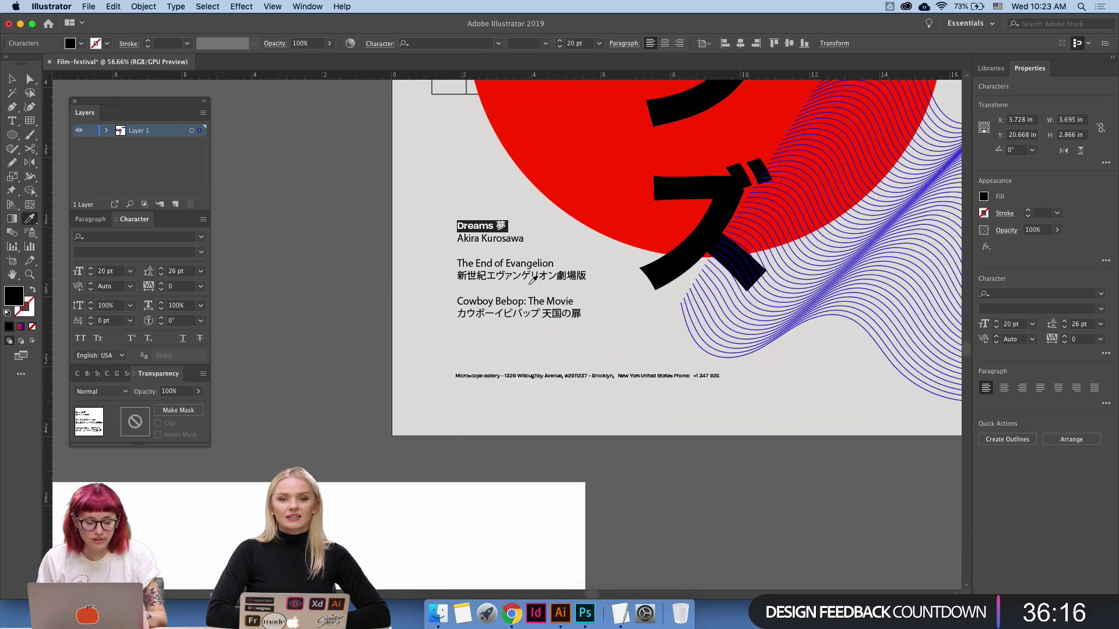
Copy the Dreams title's text style onto the English line The End of Evangelion with the Eyedropper.
key(v)
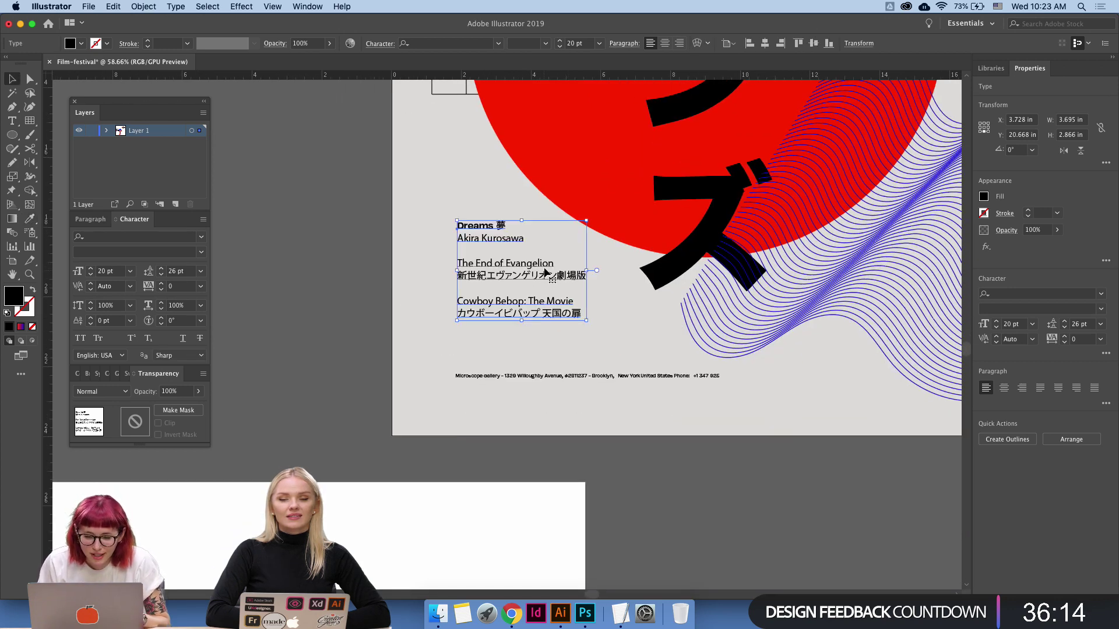
double_click(544, 273)
triple_click(550, 264)
key(i)
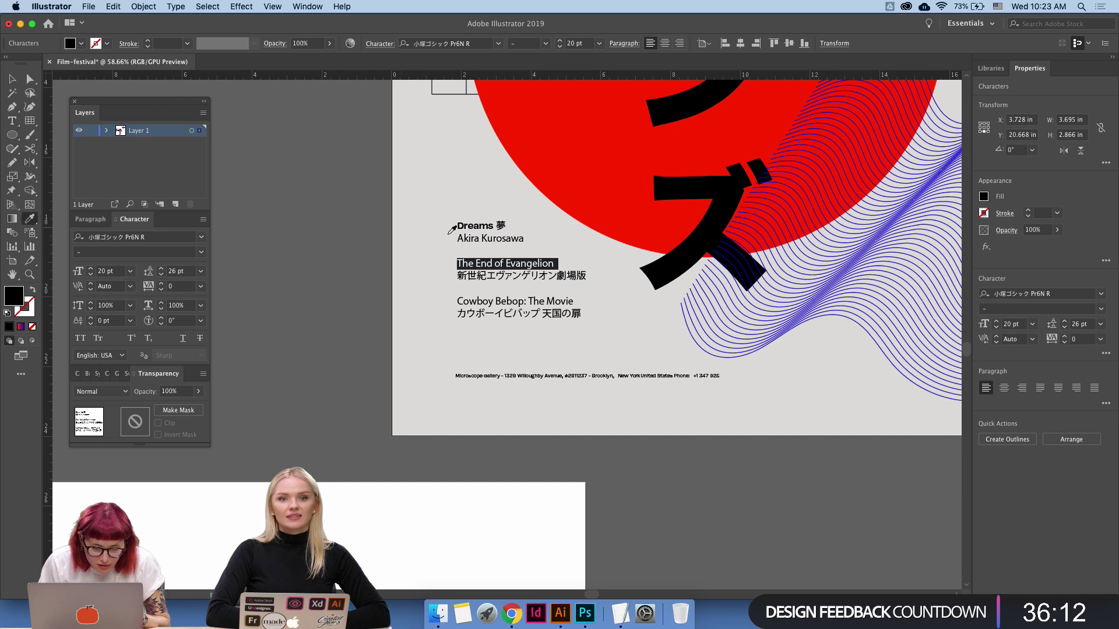
click(473, 226)
Restyle the Cowboy Bebop: The Movie line to match The End of Evangelion title with the Eyedropper.
key(t)
triple_click(542, 301)
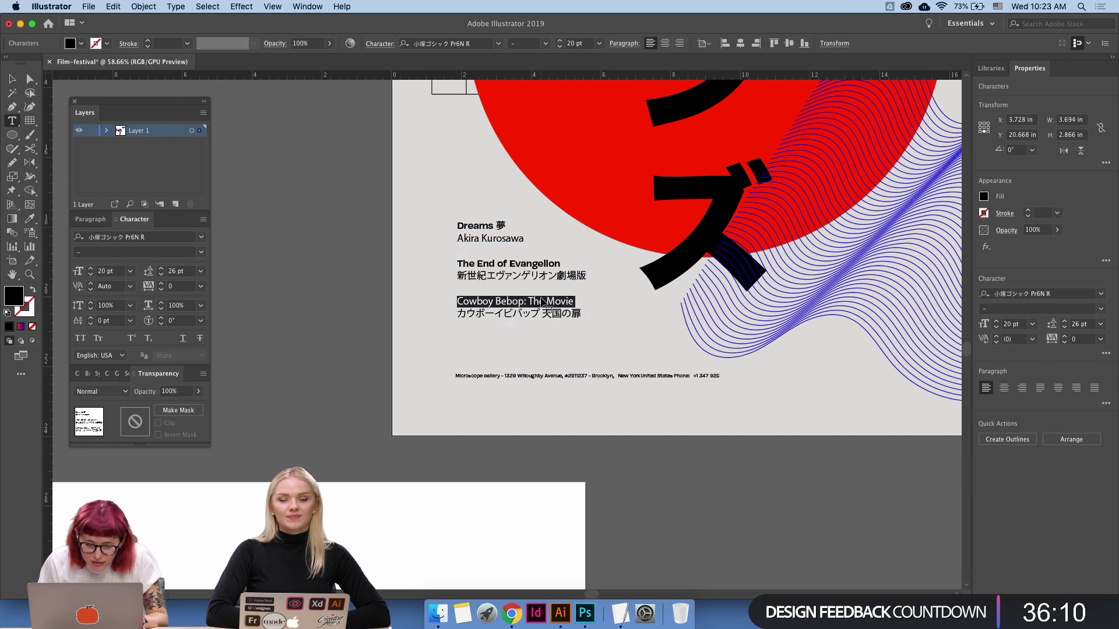
key(i)
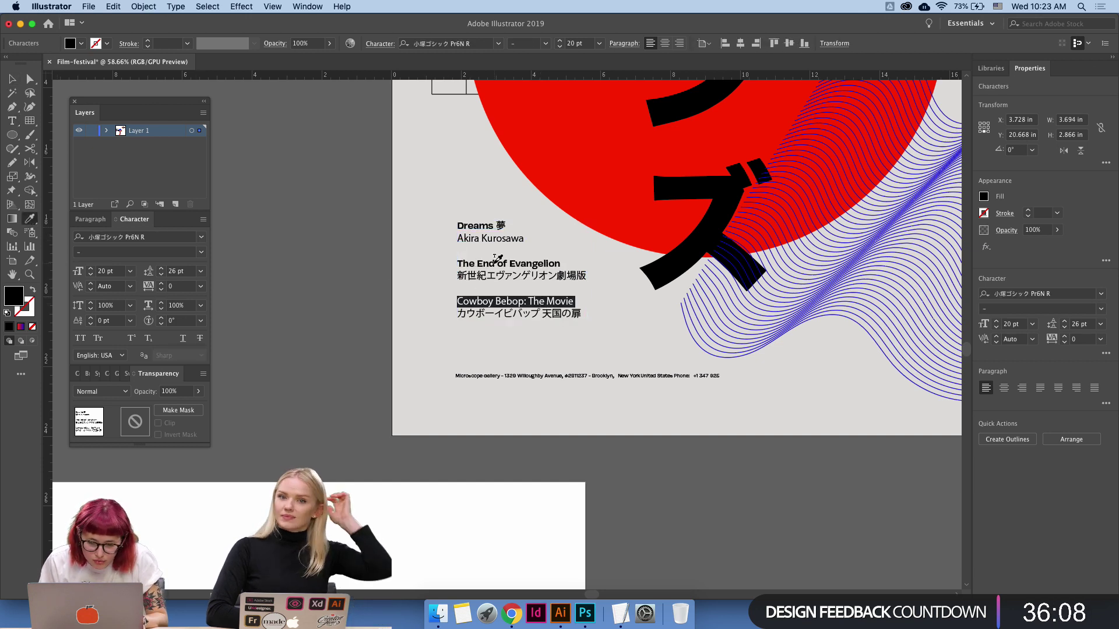
click(497, 258)
Center-align the gallery address line at the foot of the first poster.
key(z)
drag(687, 284, 673, 328)
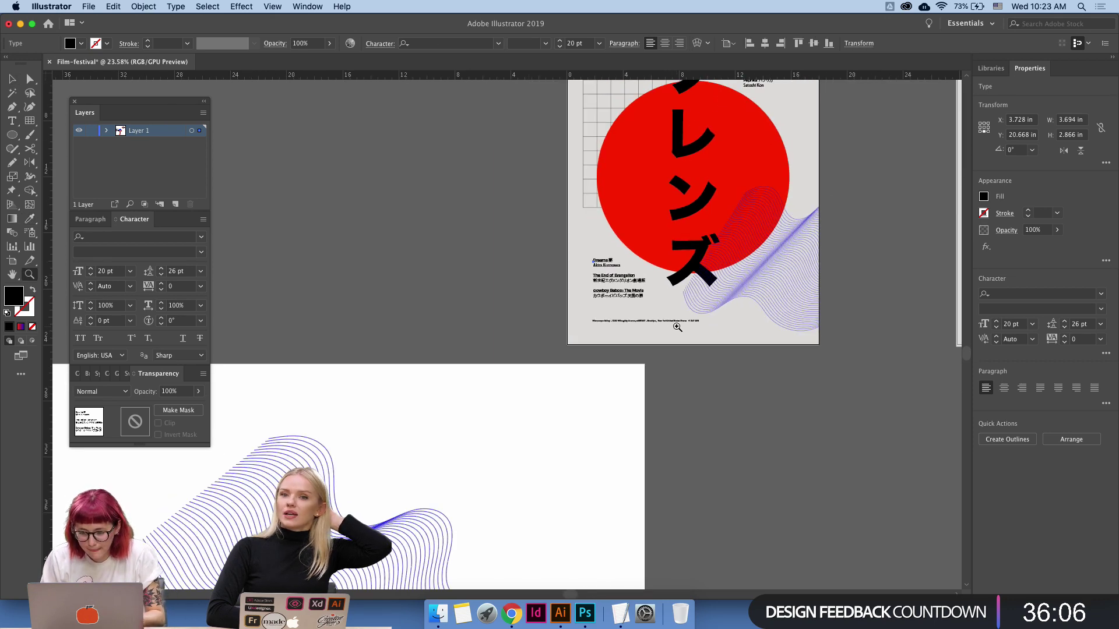
key(v)
click(676, 320)
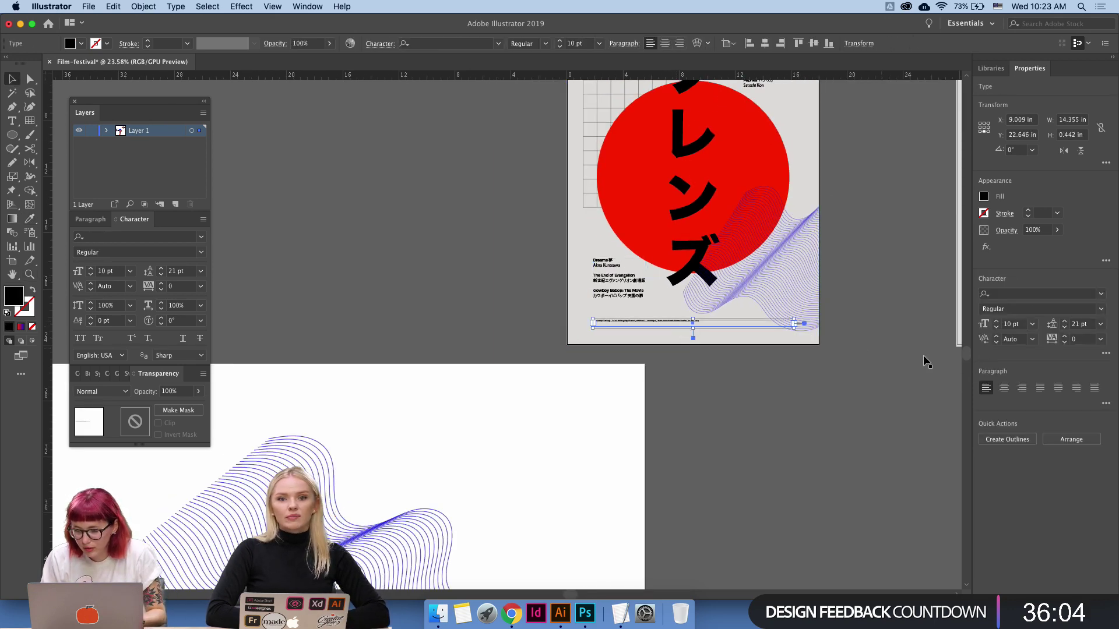
click(1003, 388)
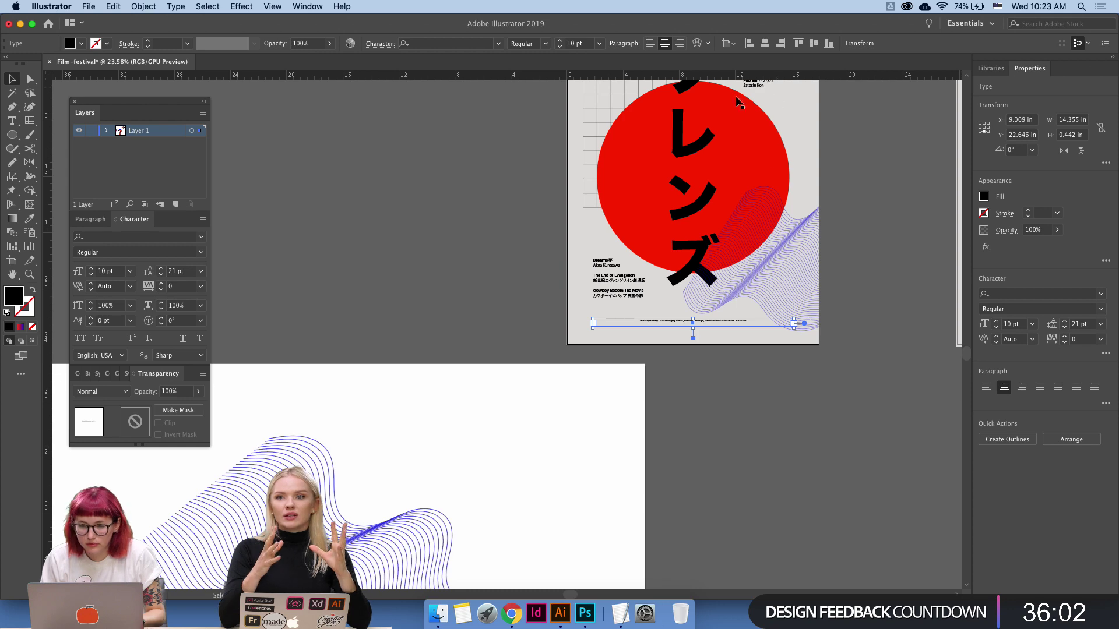
click(848, 204)
Duplicate the blue wavy line blend from the first poster onto the lower right of the Tokyo Blends Film Festival poster.
scroll(849, 204, right, 5)
scroll(848, 204, up, 2)
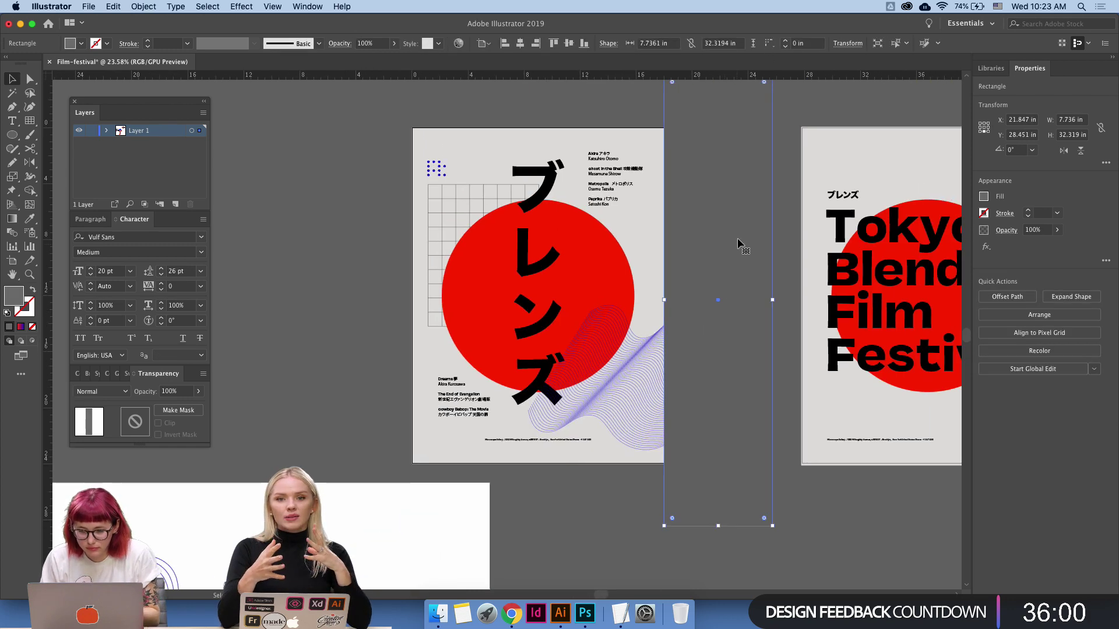
click(781, 239)
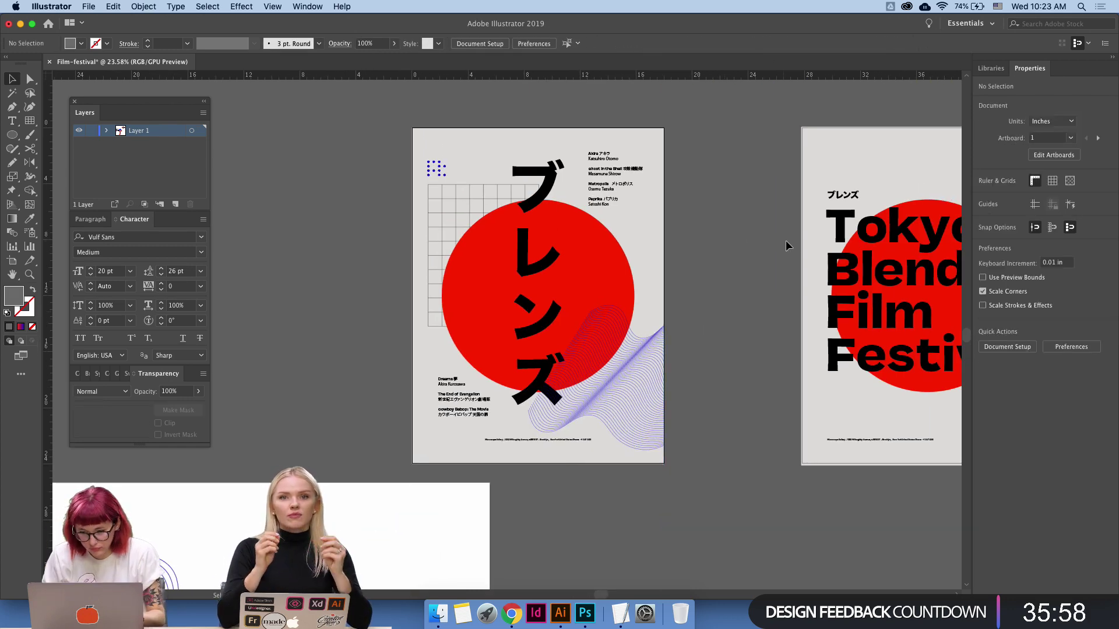
scroll(785, 240, right, 5)
scroll(785, 240, up, 1)
click(460, 403)
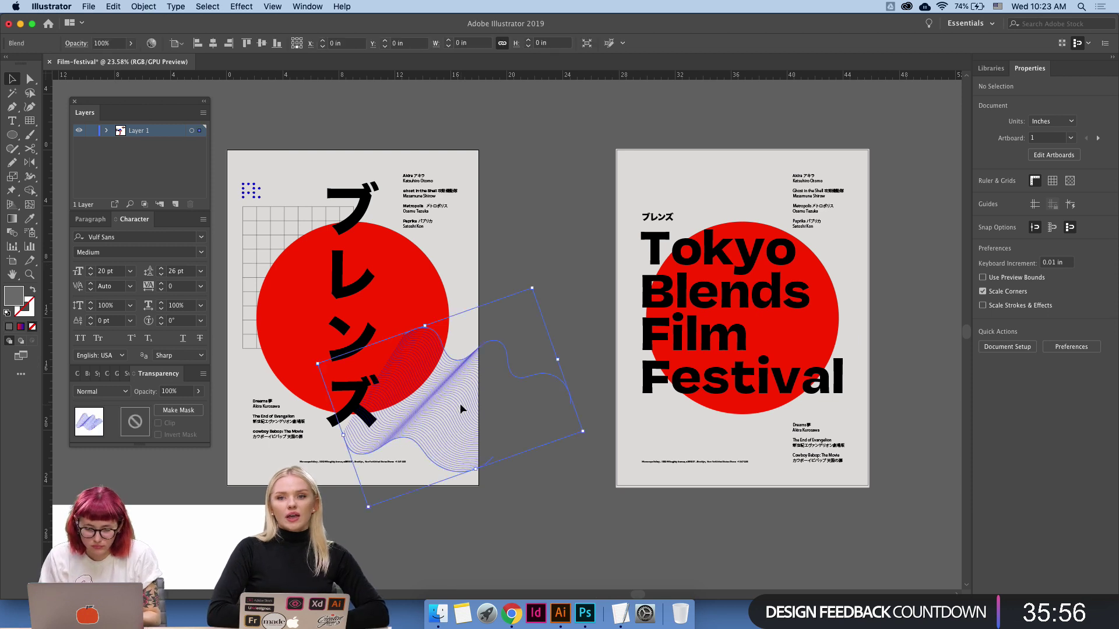
click(779, 392)
drag(779, 392, 914, 443)
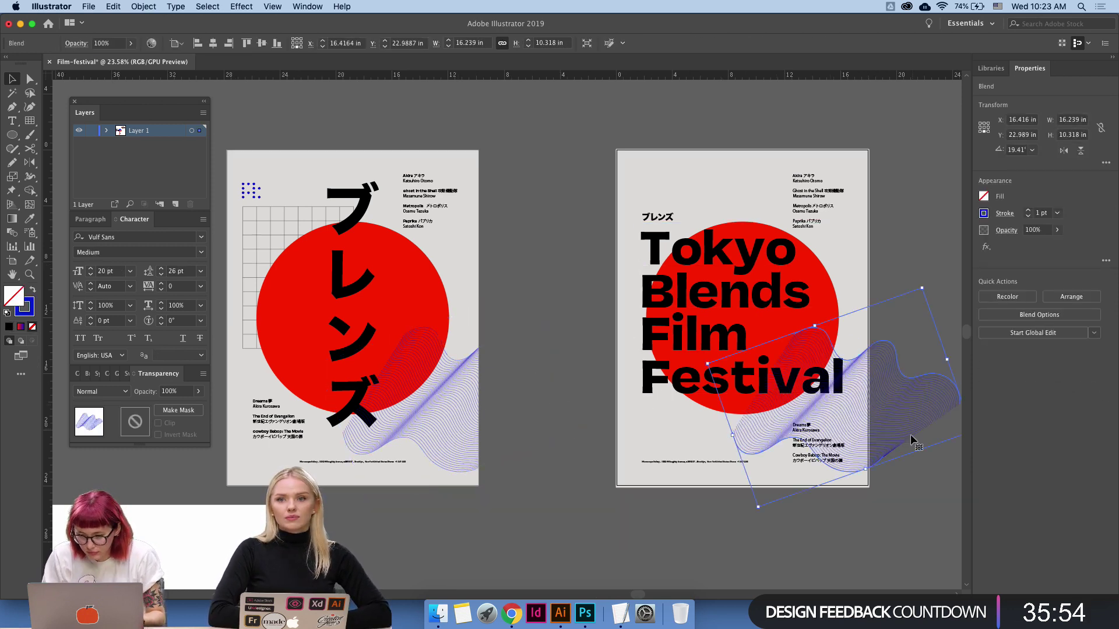
Center-align the gallery address line at the foot of the Tokyo Blends Film Festival poster.
click(818, 463)
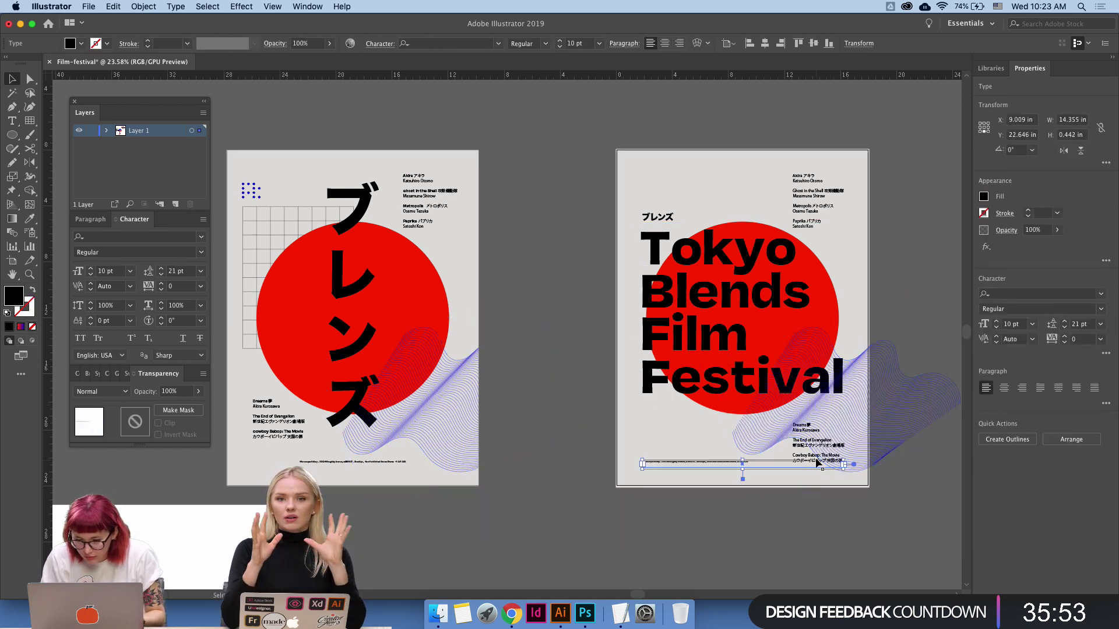
click(1008, 388)
click(823, 156)
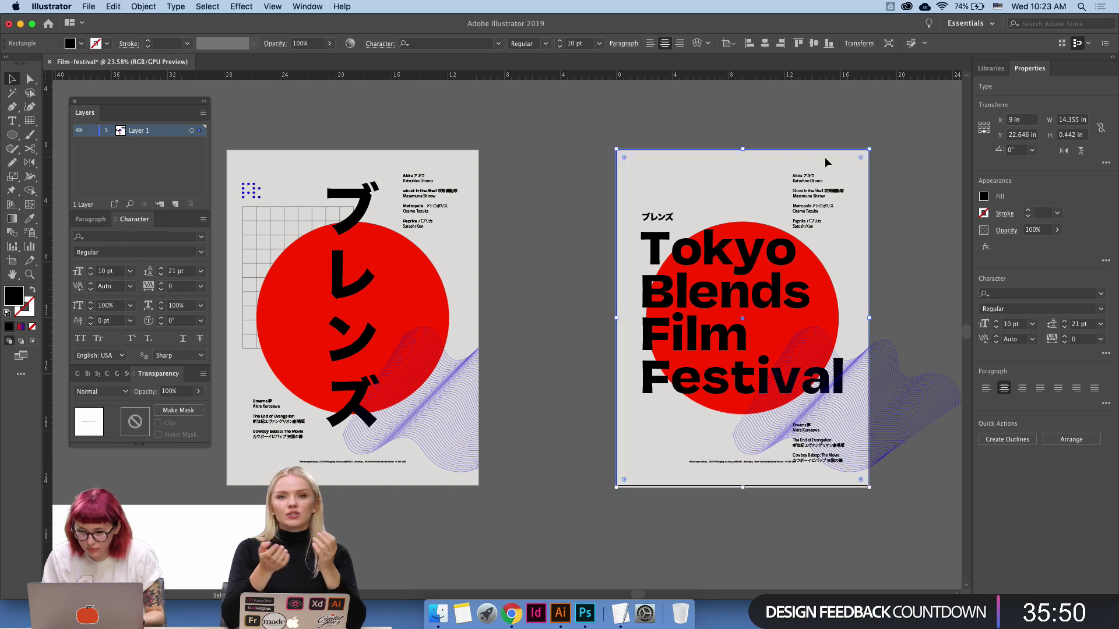
click(883, 198)
Try to move the Tokyo Blends poster's lower film list toward the poster's left margin.
click(893, 397)
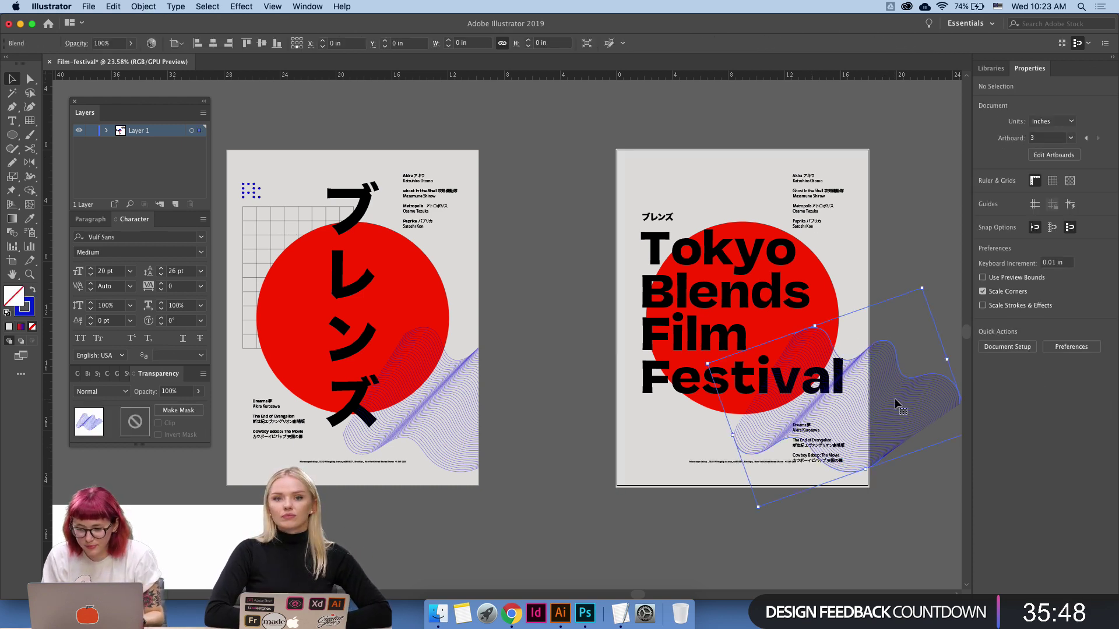
click(795, 454)
click(798, 447)
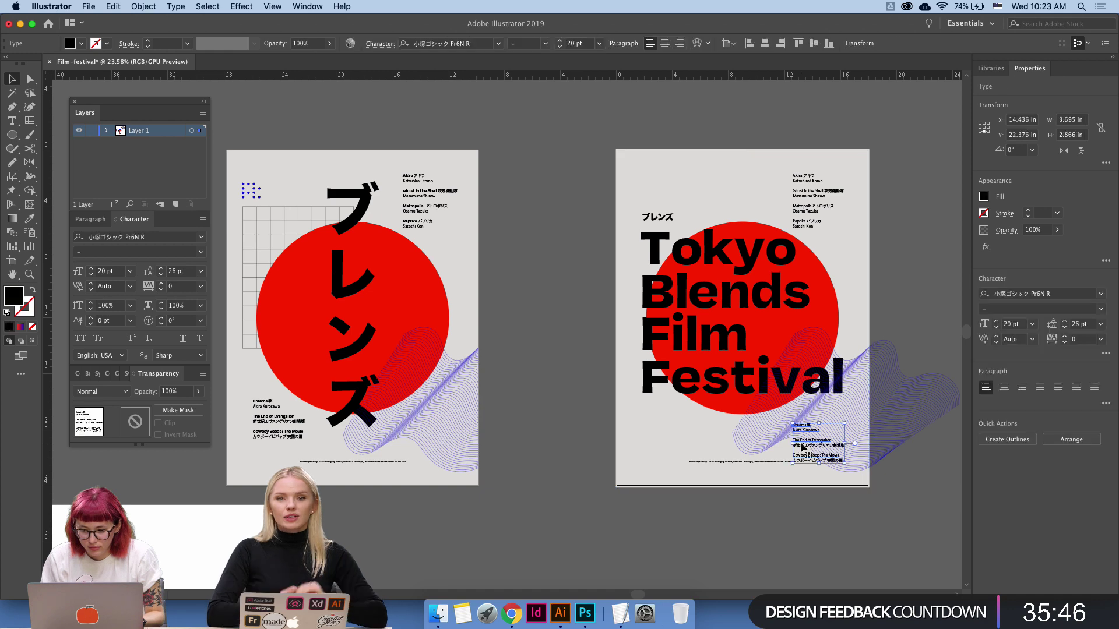
drag(751, 445, 638, 444)
key(super+z)
click(832, 487)
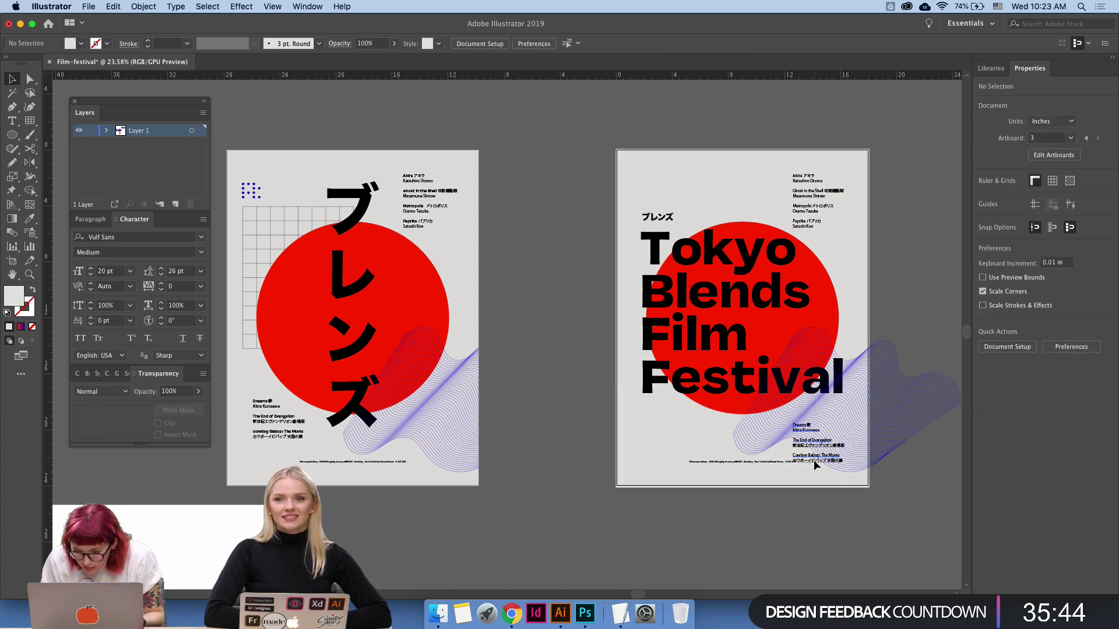
Move the Tokyo Blends poster's lower film list to the left margin beneath the title and set it to 18 pt with 22 pt leading.
drag(813, 459, 662, 449)
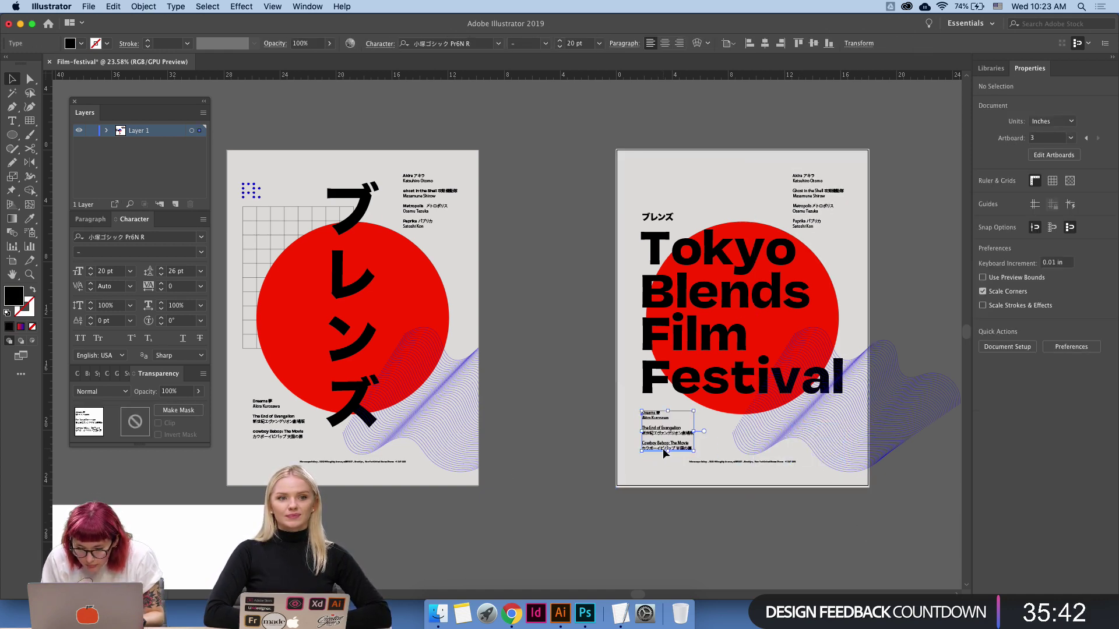
scroll(662, 449, up, 5)
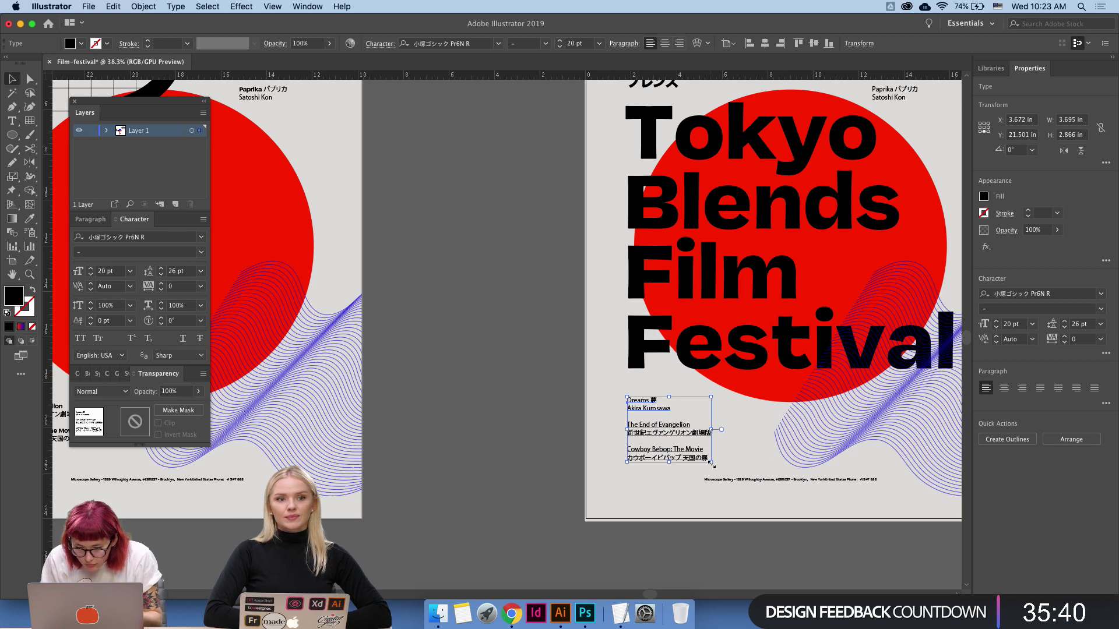
click(996, 329)
click(997, 329)
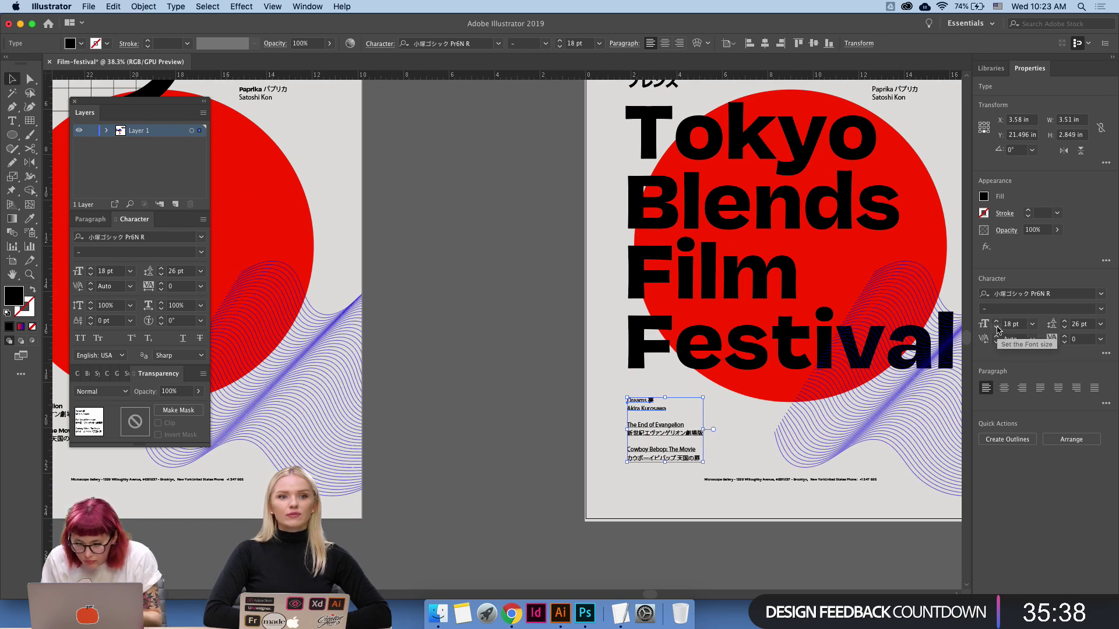
click(1063, 329)
click(1063, 328)
click(1064, 328)
click(1063, 329)
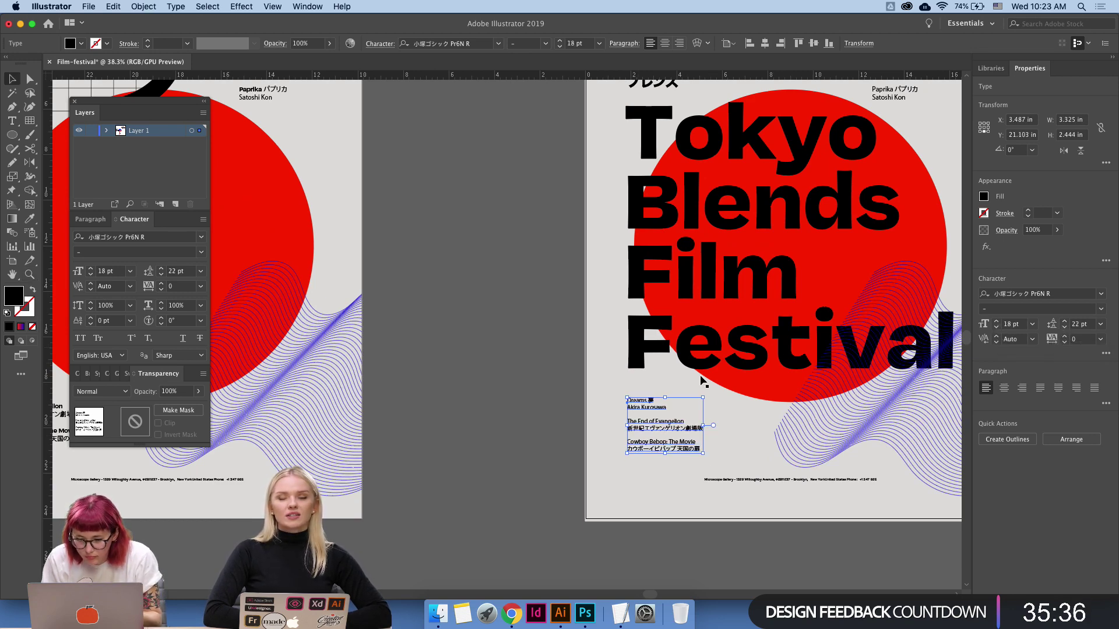
click(607, 439)
Try to set the font size of the Tokyo Blends poster's upper film list to 18 pt.
scroll(641, 349, left, 5)
click(730, 124)
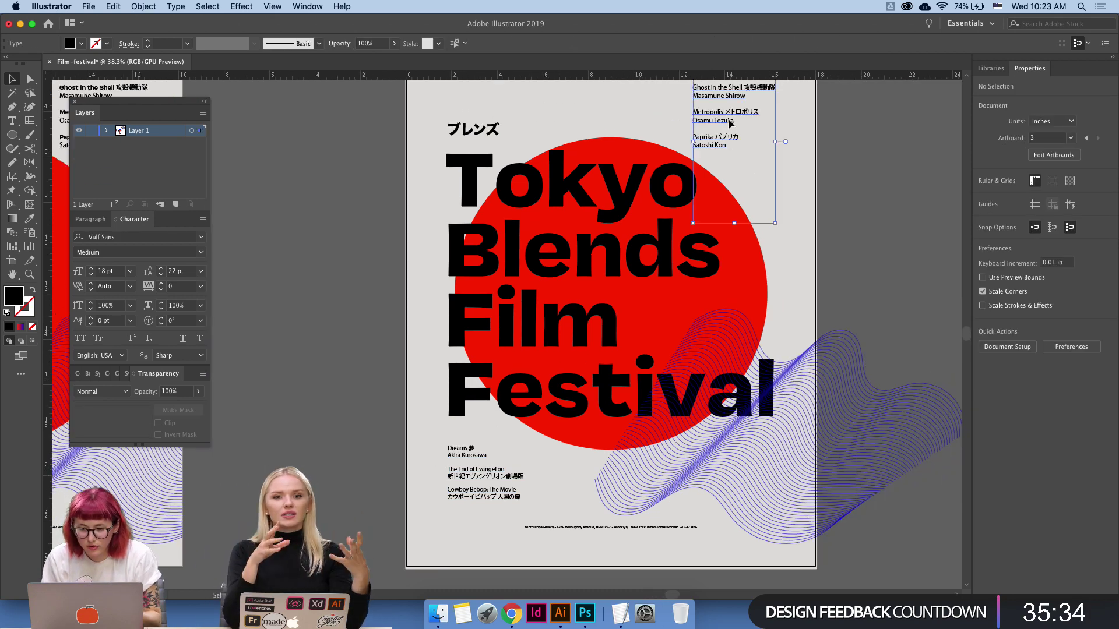
click(475, 471)
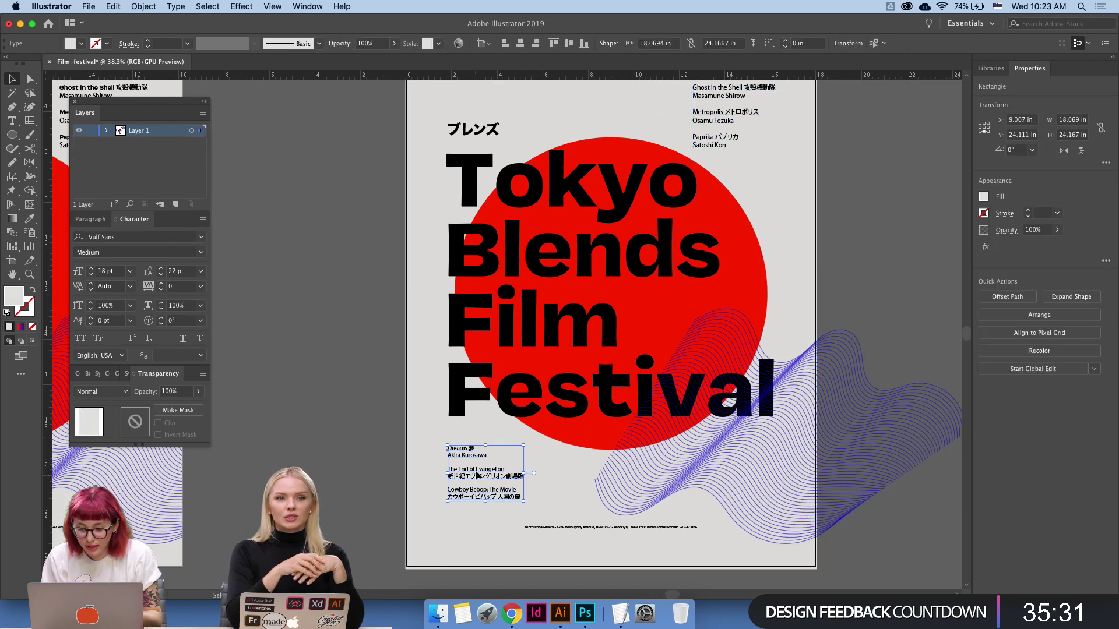
click(720, 149)
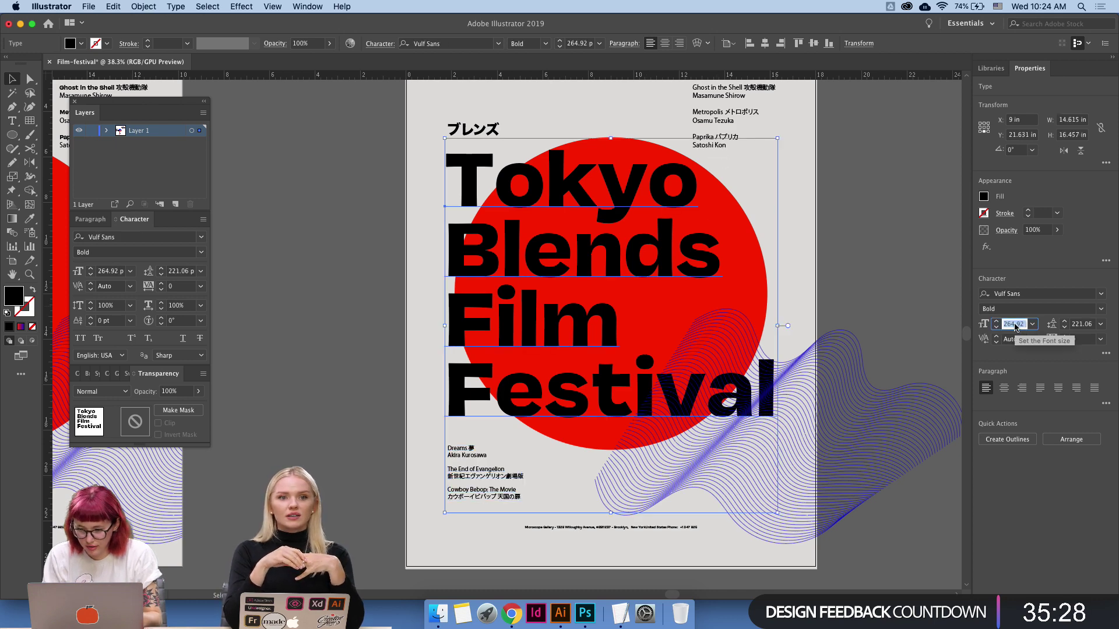
click(745, 99)
click(745, 99)
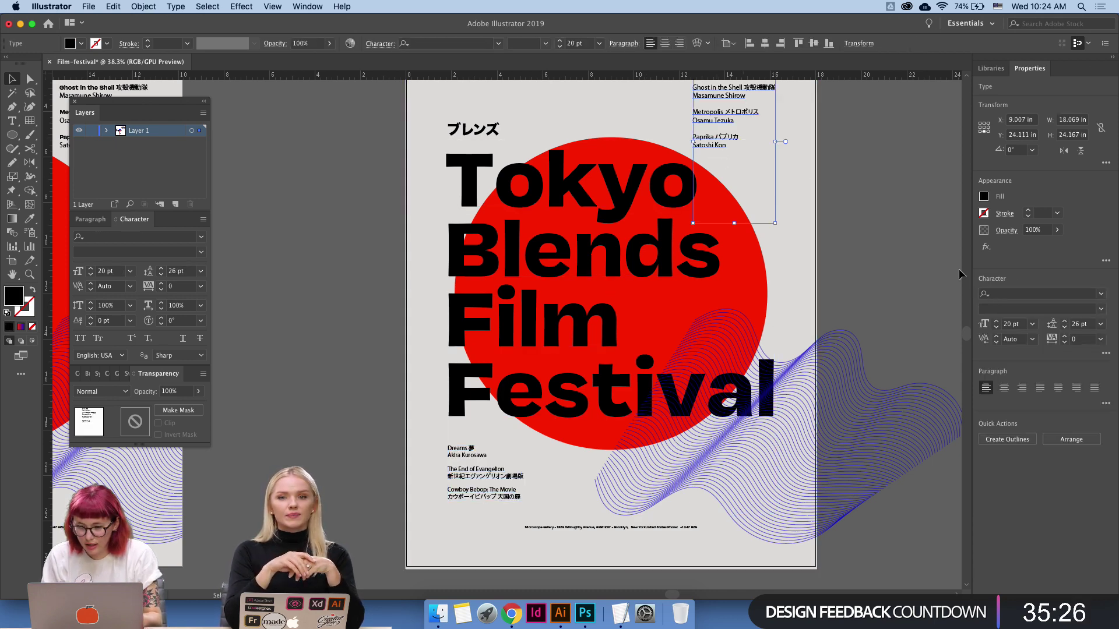
click(1014, 324)
text(18)
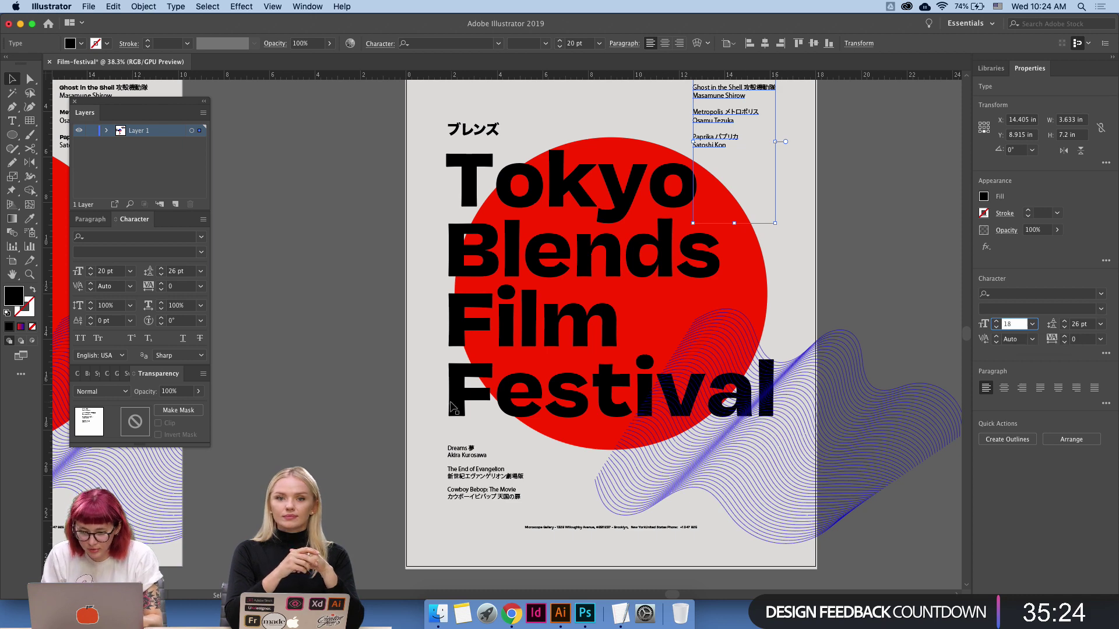
click(469, 466)
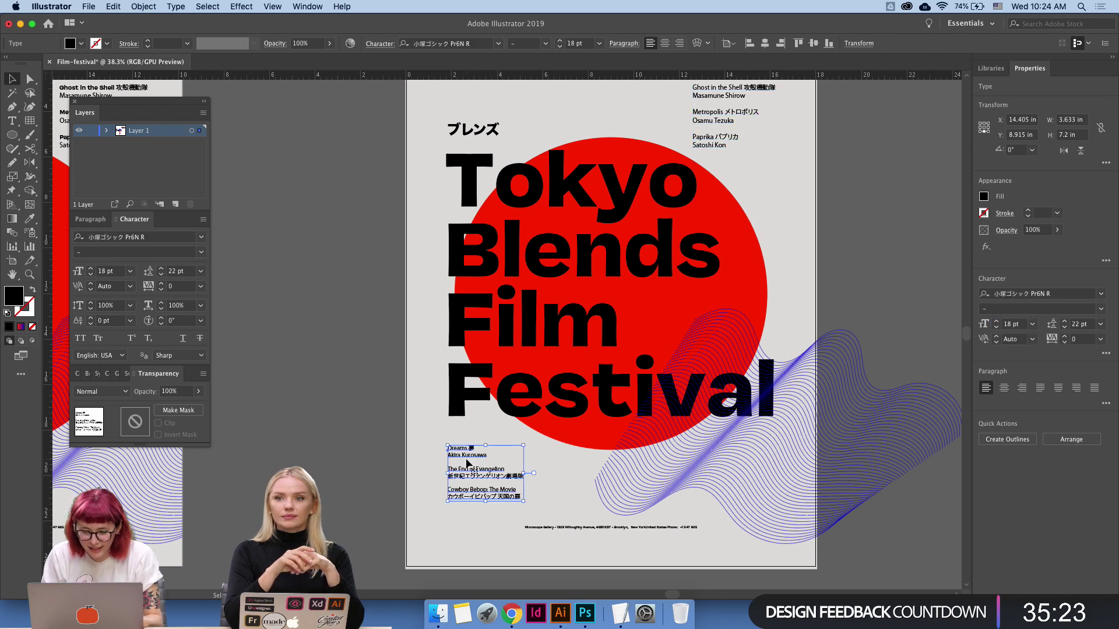
Set the leading of the Tokyo Blends poster's upper film list to 22 pt.
click(732, 119)
triple_click(1077, 325)
text(22)
key(Return)
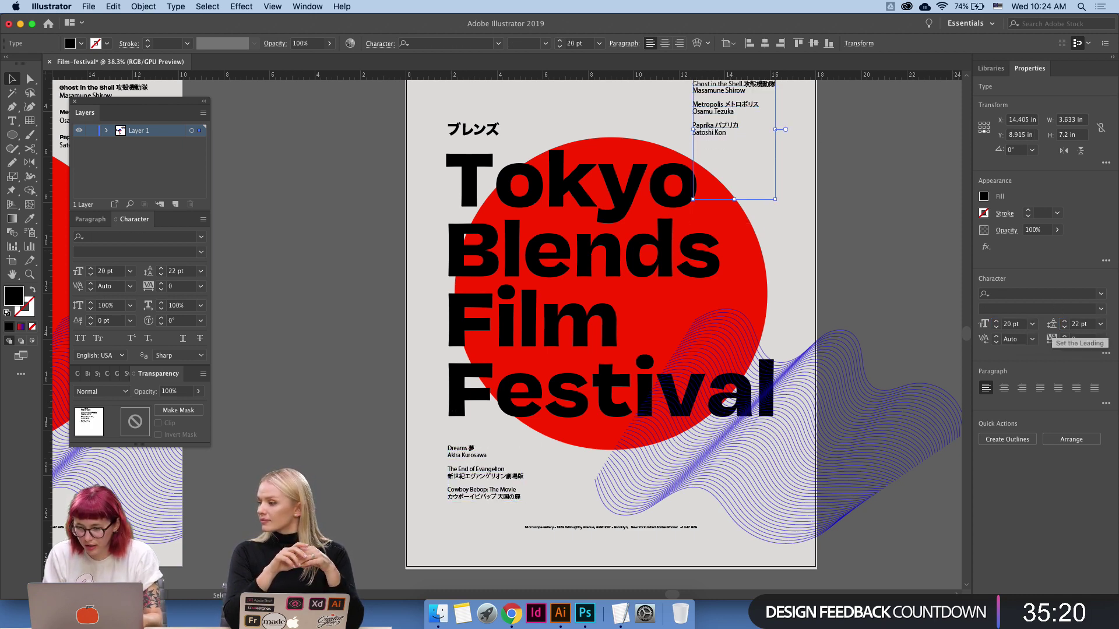
Copy the thin line grid from the first poster onto the same place on the Tokyo Blends poster, behind the title.
click(831, 290)
drag(880, 274, 695, 360)
drag(529, 446, 558, 428)
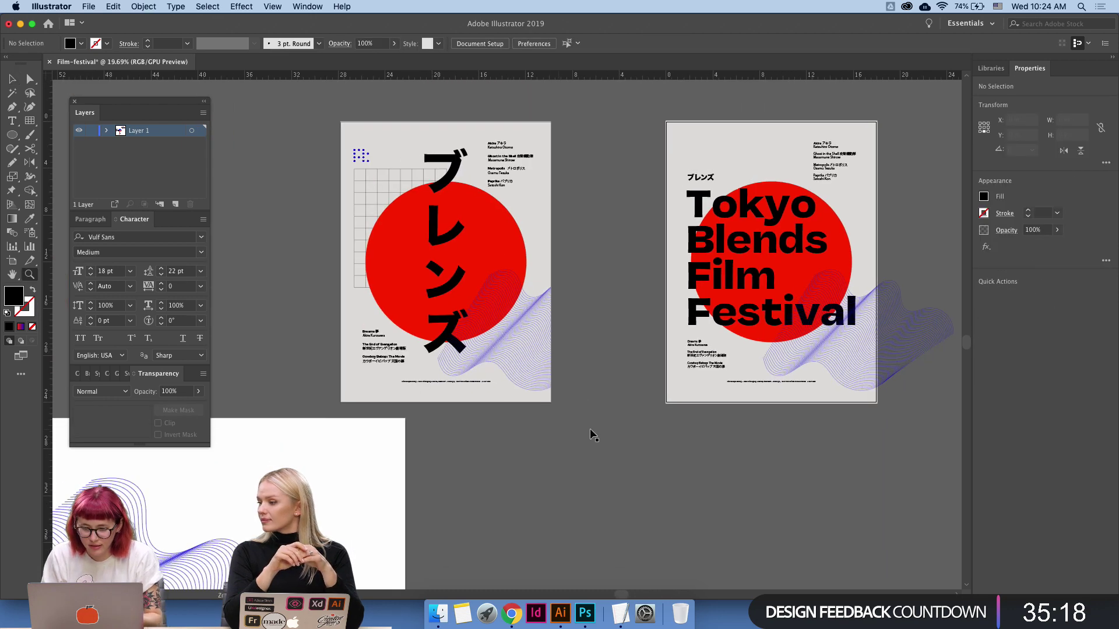
key(v)
click(352, 252)
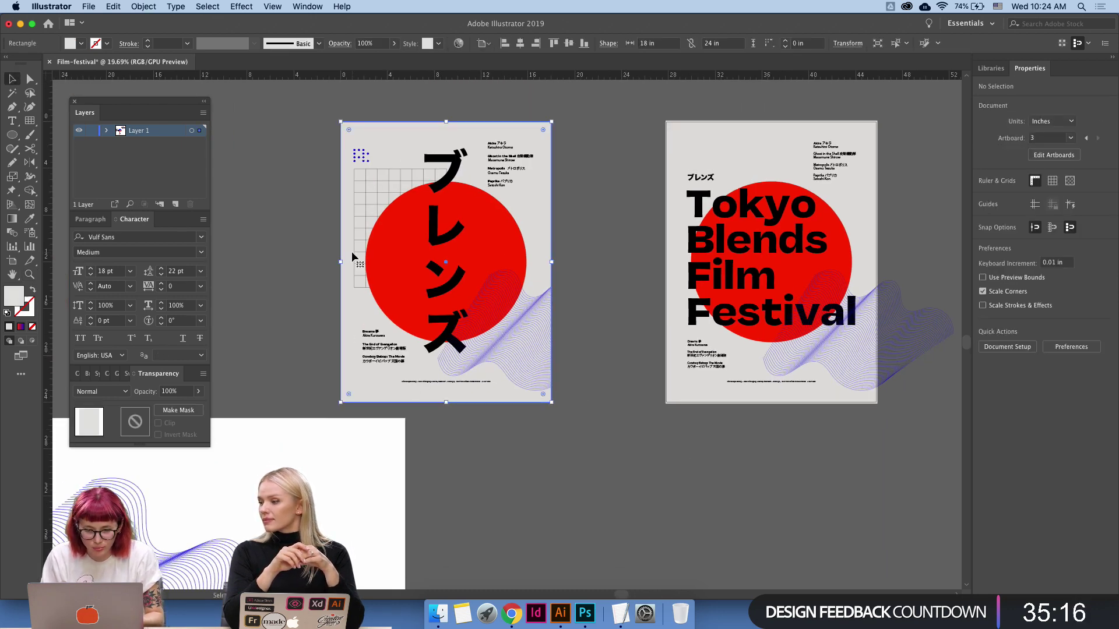
click(725, 169)
key(super+shift+v)
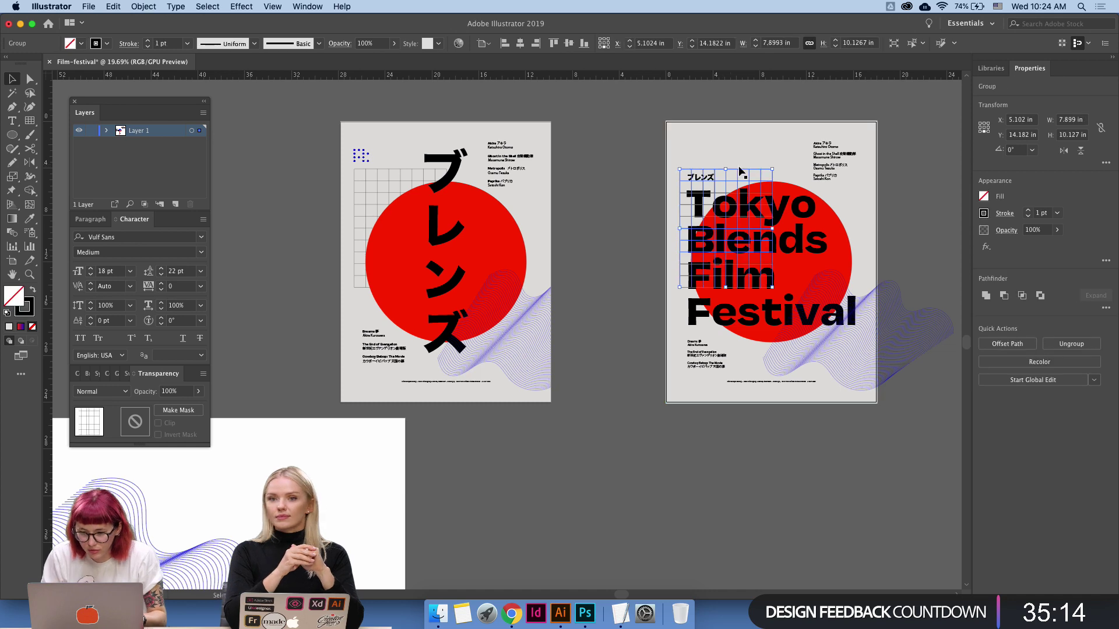
shift+click(832, 219)
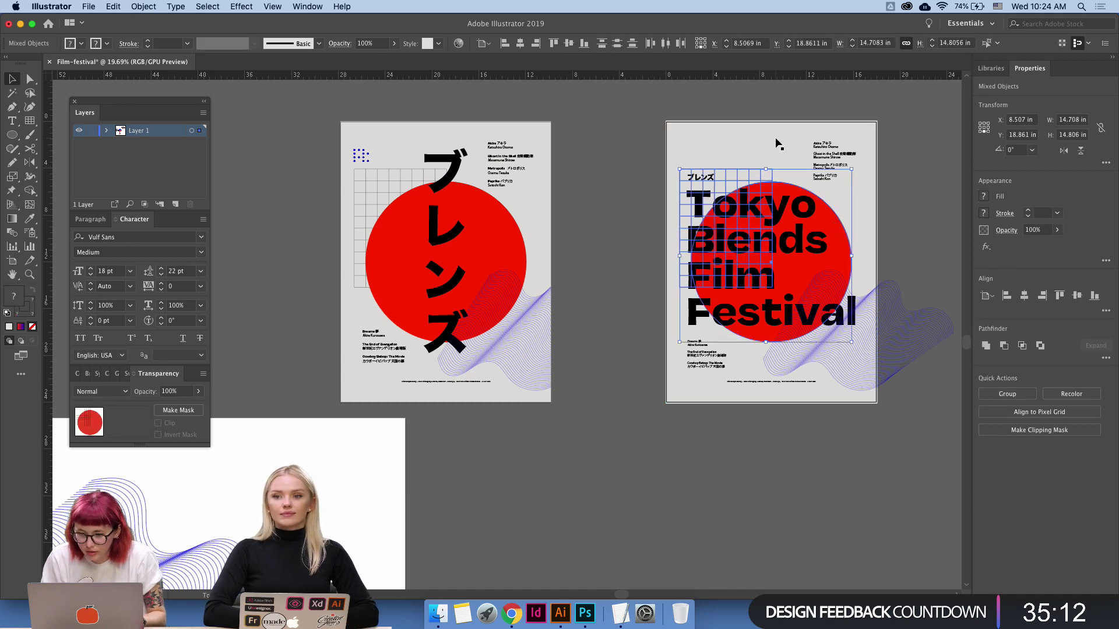
click(771, 83)
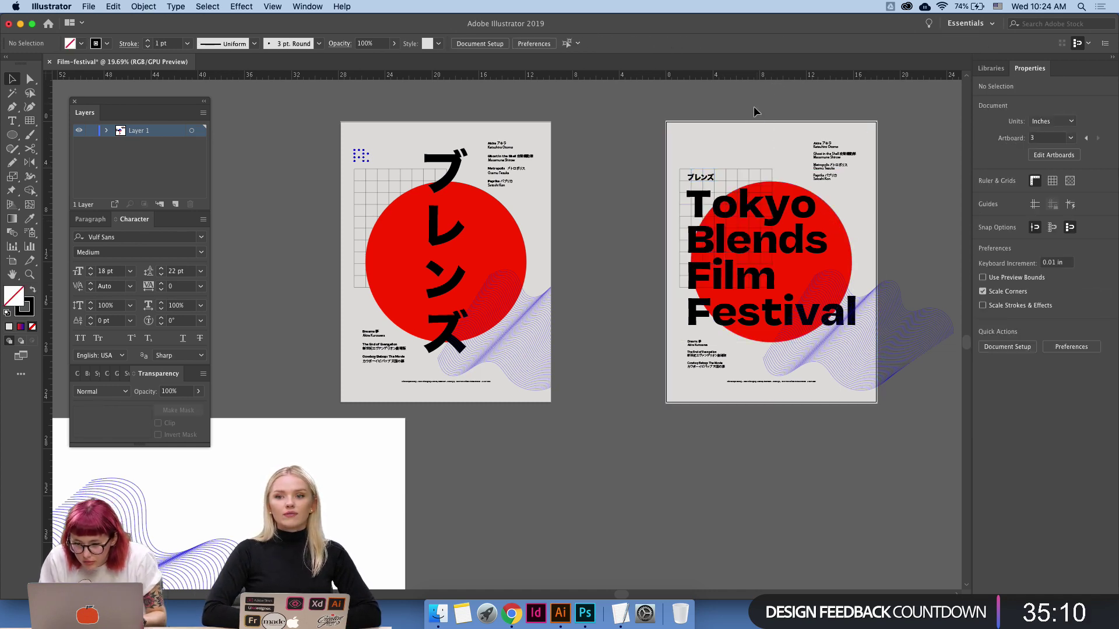
Nudge the large Tokyo Blends Film Festival title up about 0.11 in relative to the grid.
scroll(755, 111, up, 5)
drag(691, 226, 689, 193)
click(743, 282)
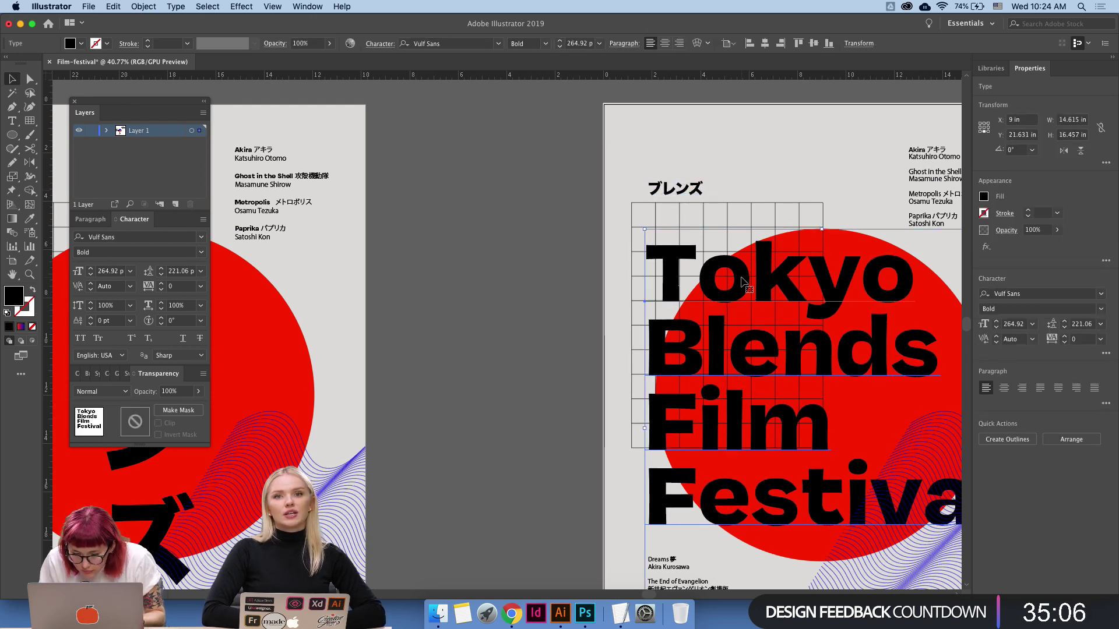
key(Up)
key(Up)
key(Up)
key(Up)
key(Up)
key(Up)
key(Up)
key(Up)
key(Up)
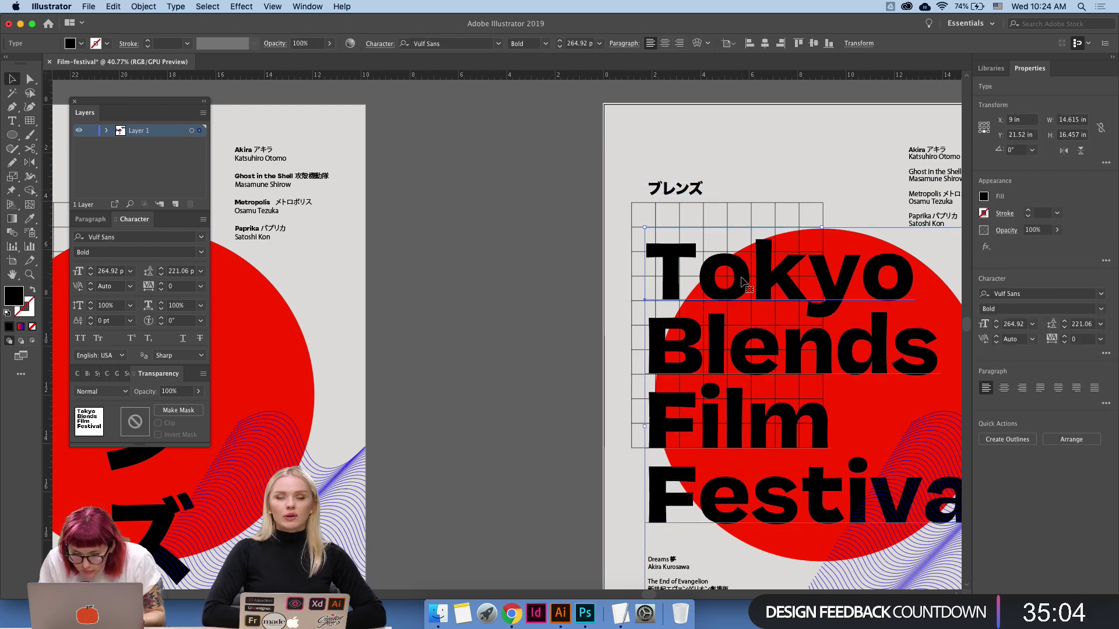
Set the leading of the large Tokyo Blends Film Festival title to 219 pt.
click(1064, 322)
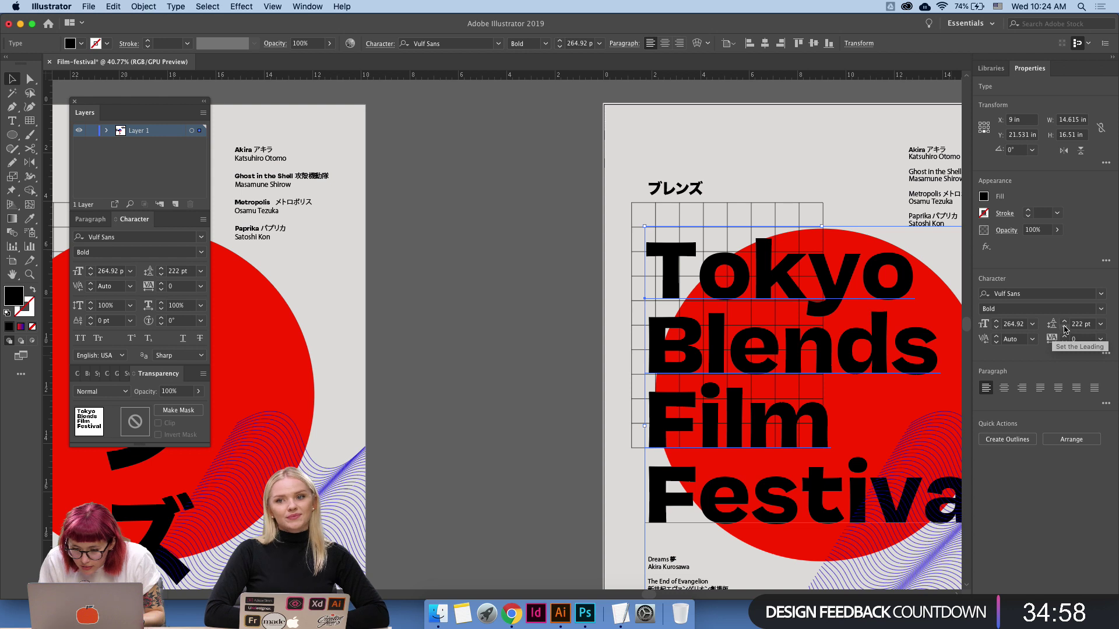
click(1064, 328)
click(1064, 328)
click(1064, 328)
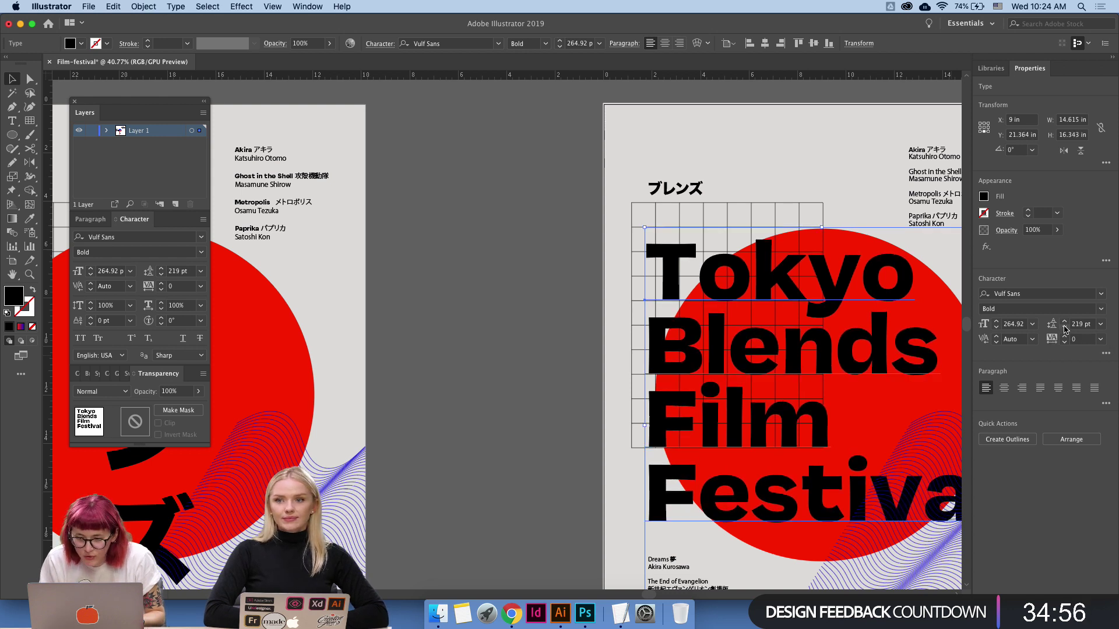
click(552, 472)
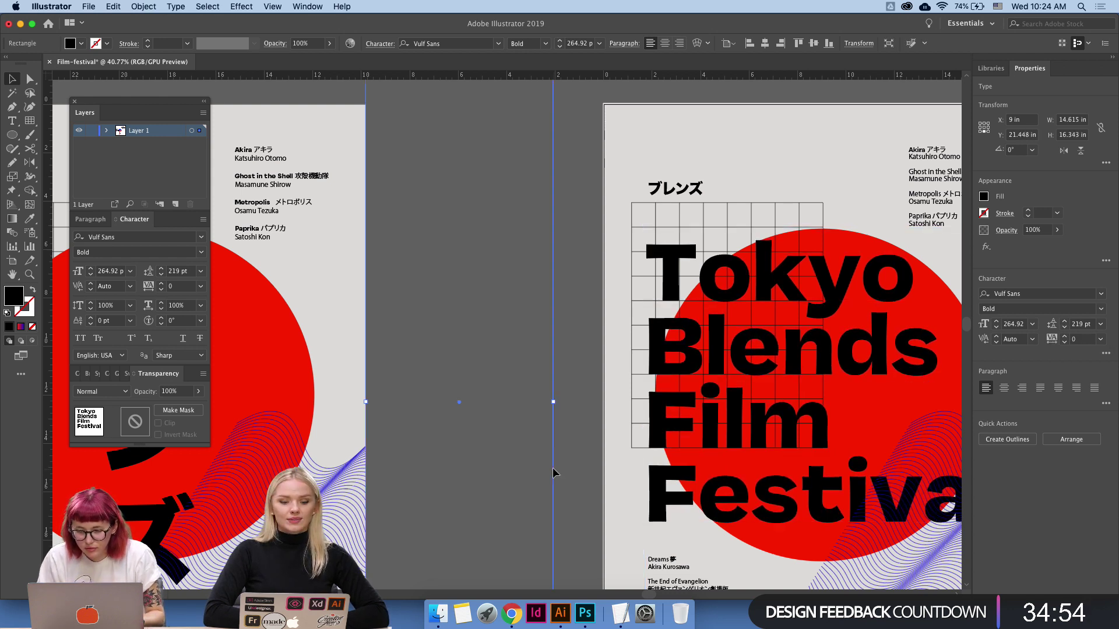
Check the Tokyo Blends title's alignment against the guides, leaving the guides hidden.
drag(606, 467, 582, 382)
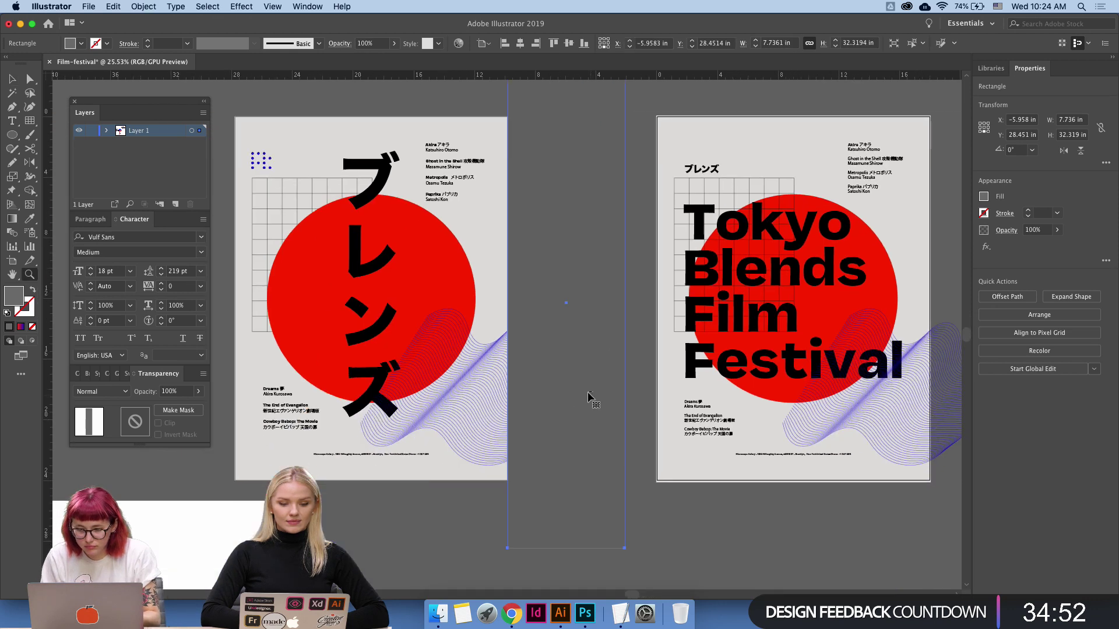
click(752, 190)
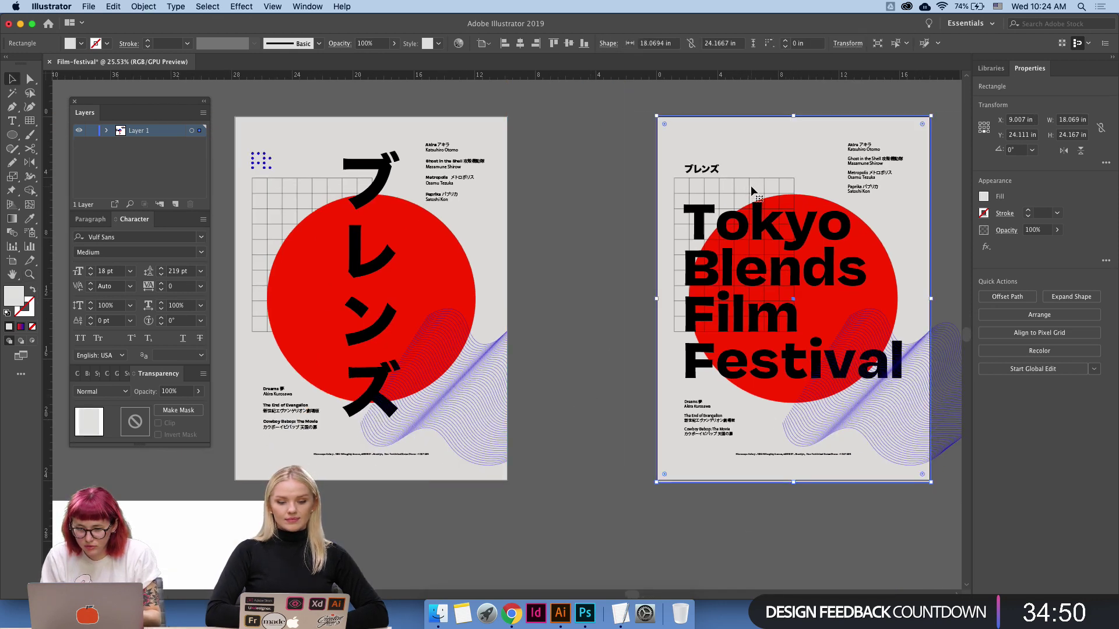
shift+click(750, 187)
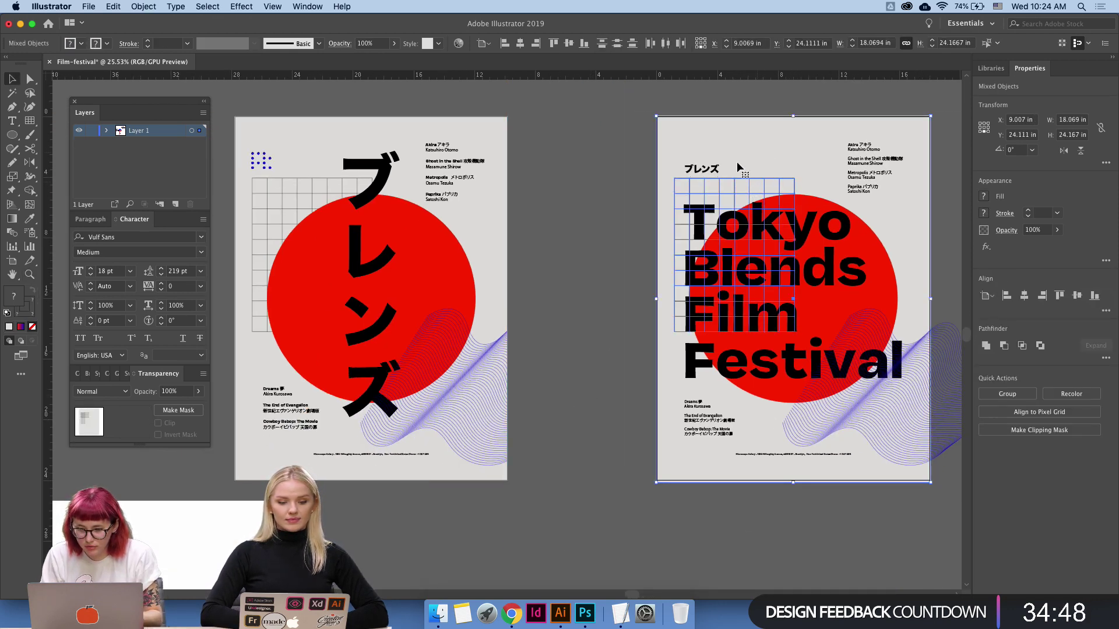
click(589, 216)
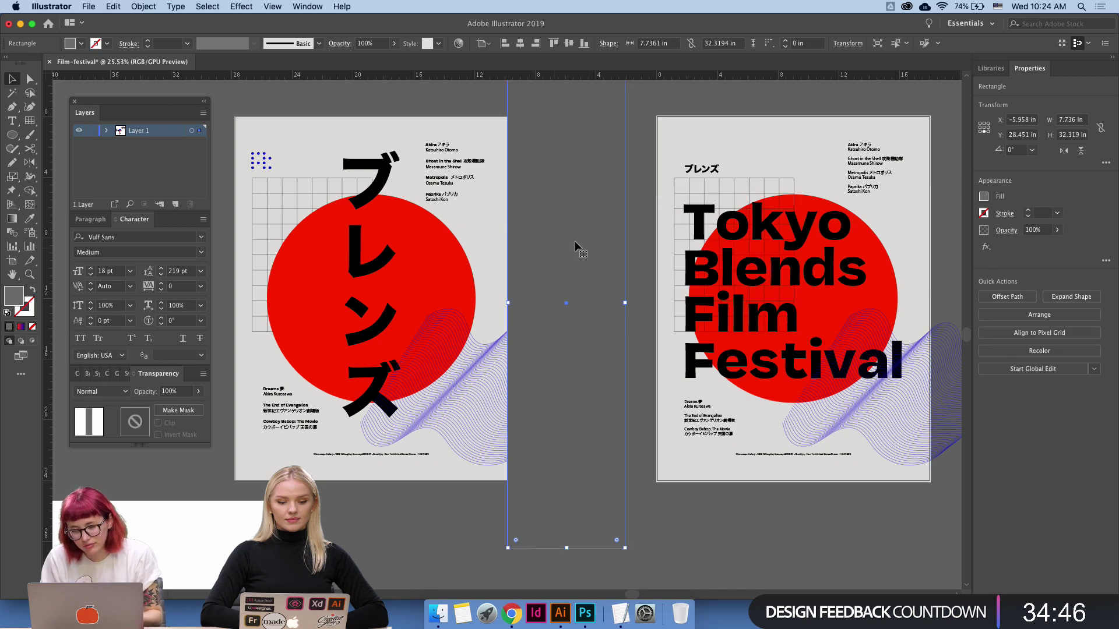
click(767, 274)
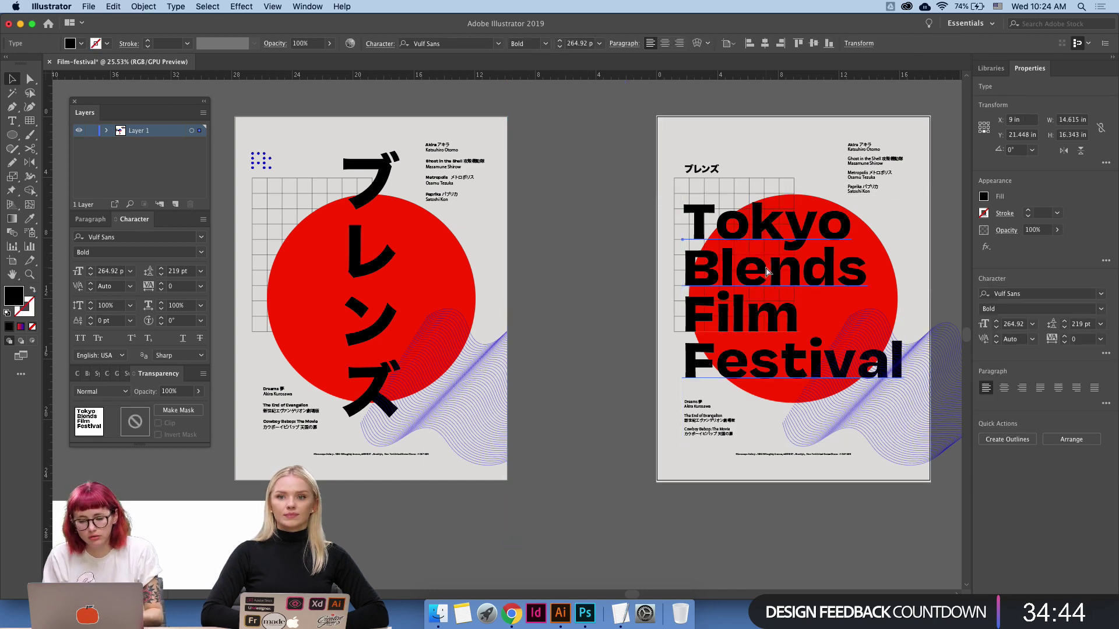
key(super+semicolon)
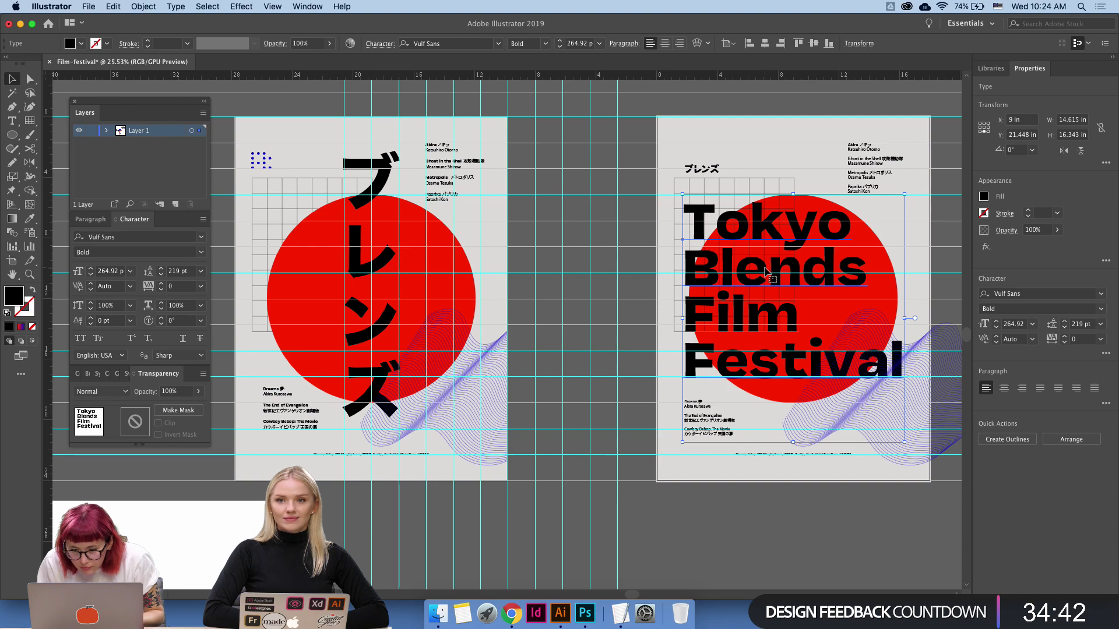
key(super+semicolon)
Move the red-to-blue squiggly tube blend toward the right edge of the white artboard holding the graphic elements.
scroll(728, 219, down, 10)
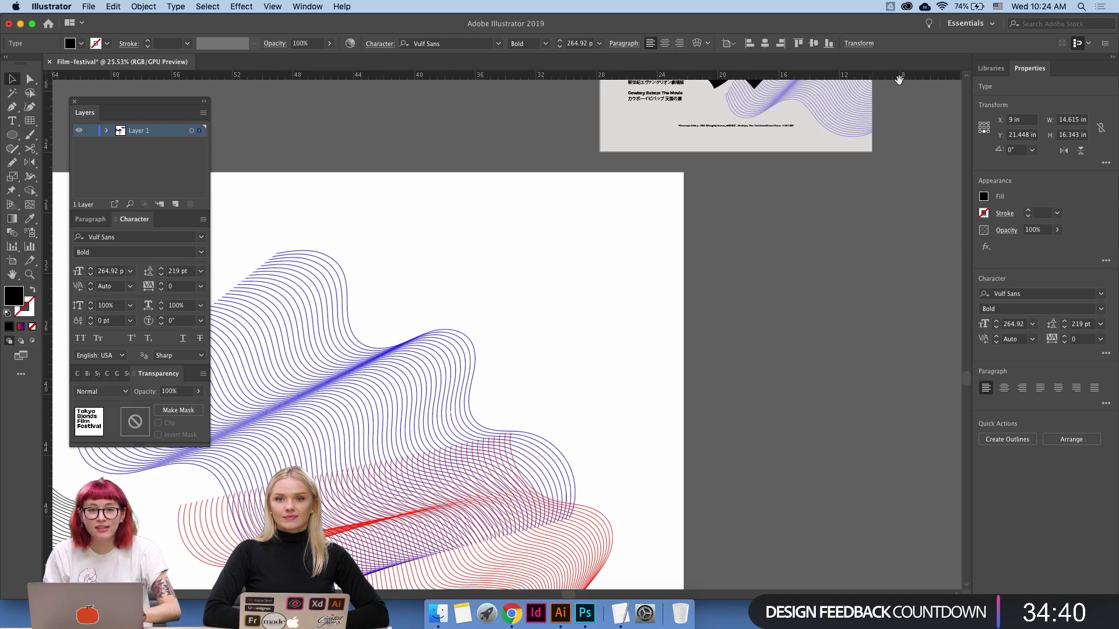
drag(583, 291, 672, 140)
key(z)
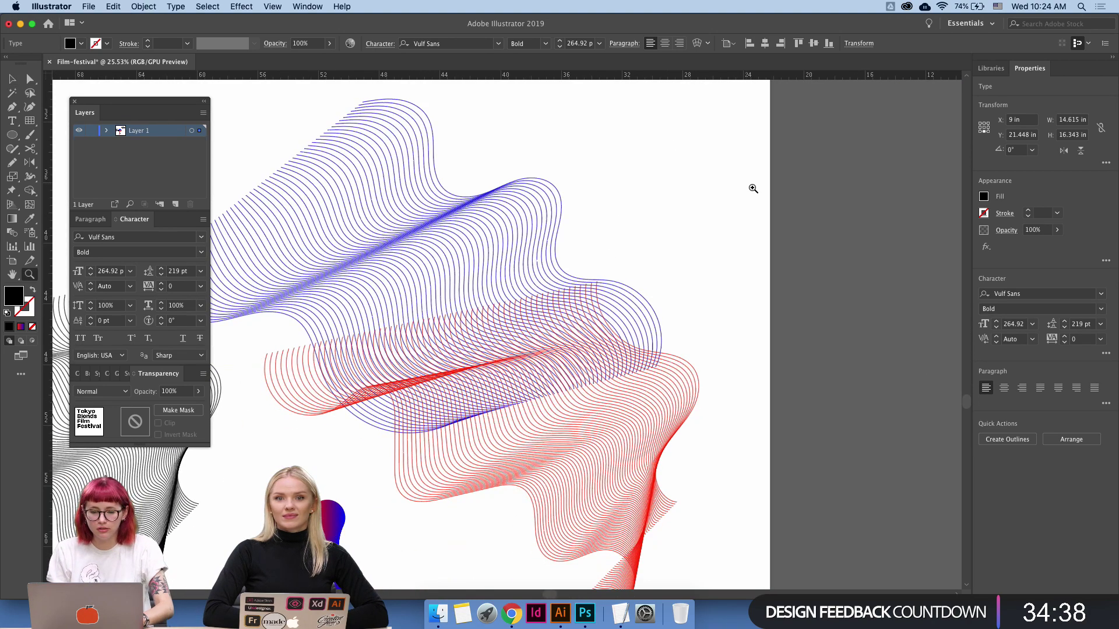
drag(753, 189, 646, 242)
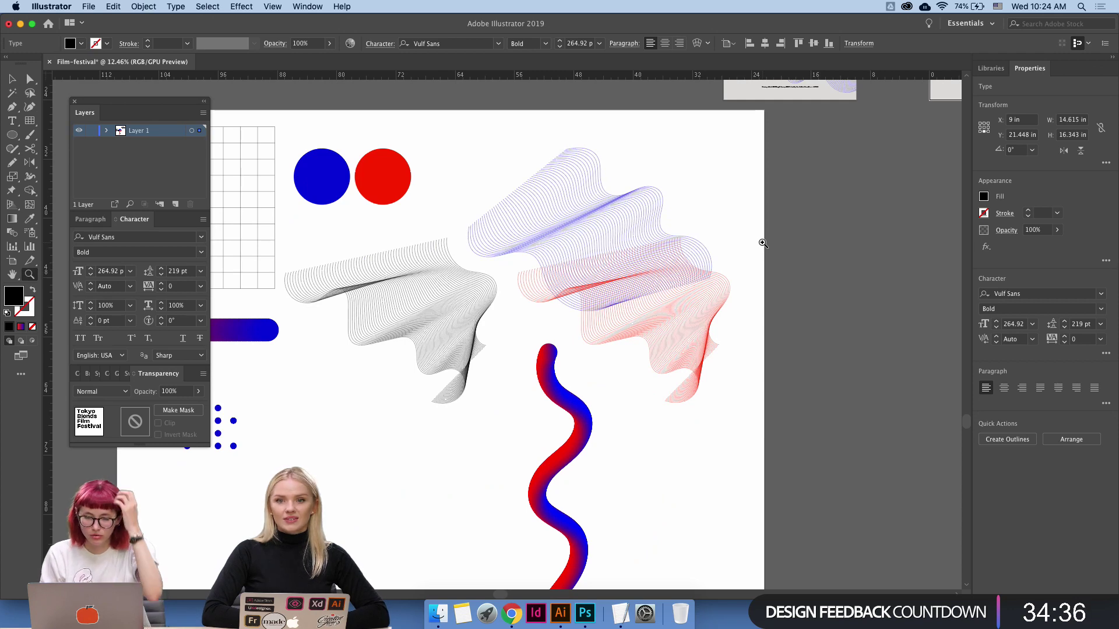
mouse_move(734, 240)
mouse_down()
mouse_move(694, 260)
mouse_move(781, 155)
mouse_up()
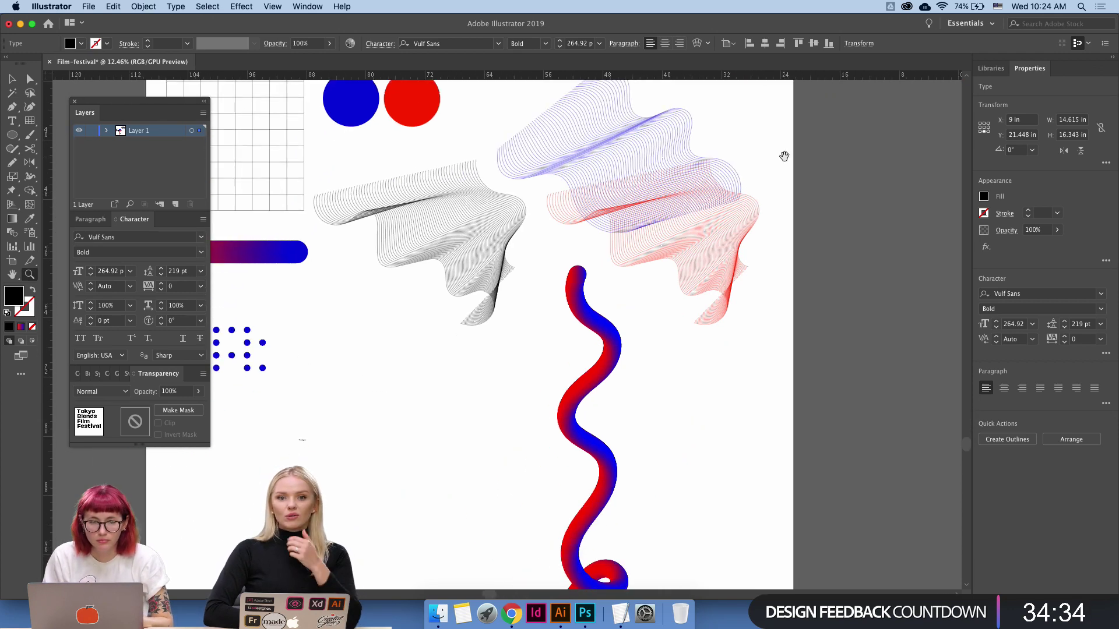
key(v)
drag(606, 305, 684, 247)
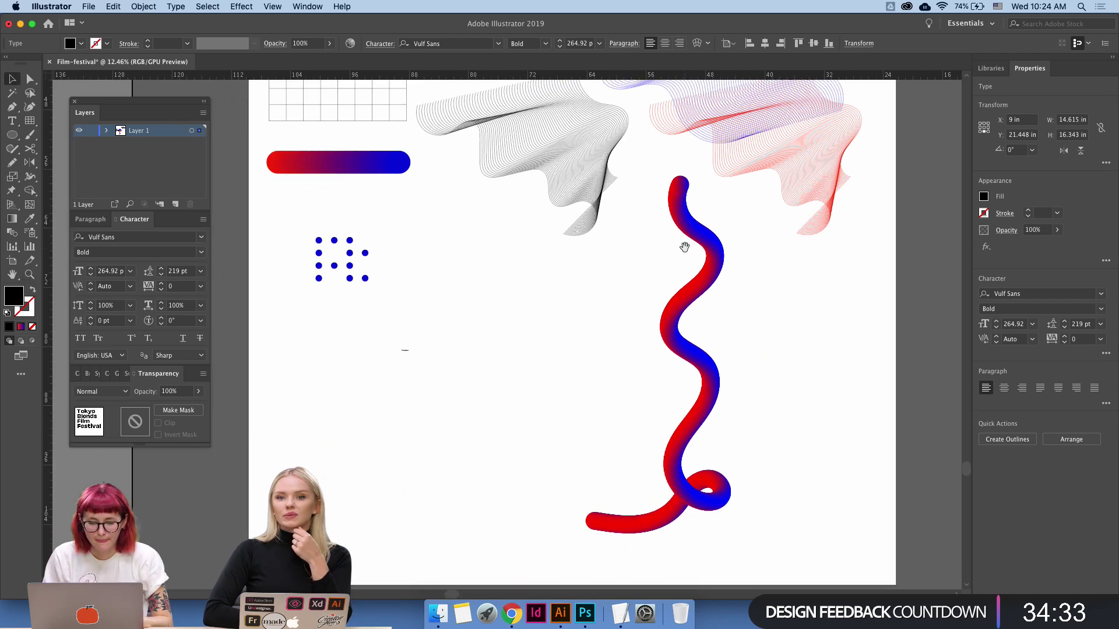
click(698, 404)
drag(698, 403, 859, 398)
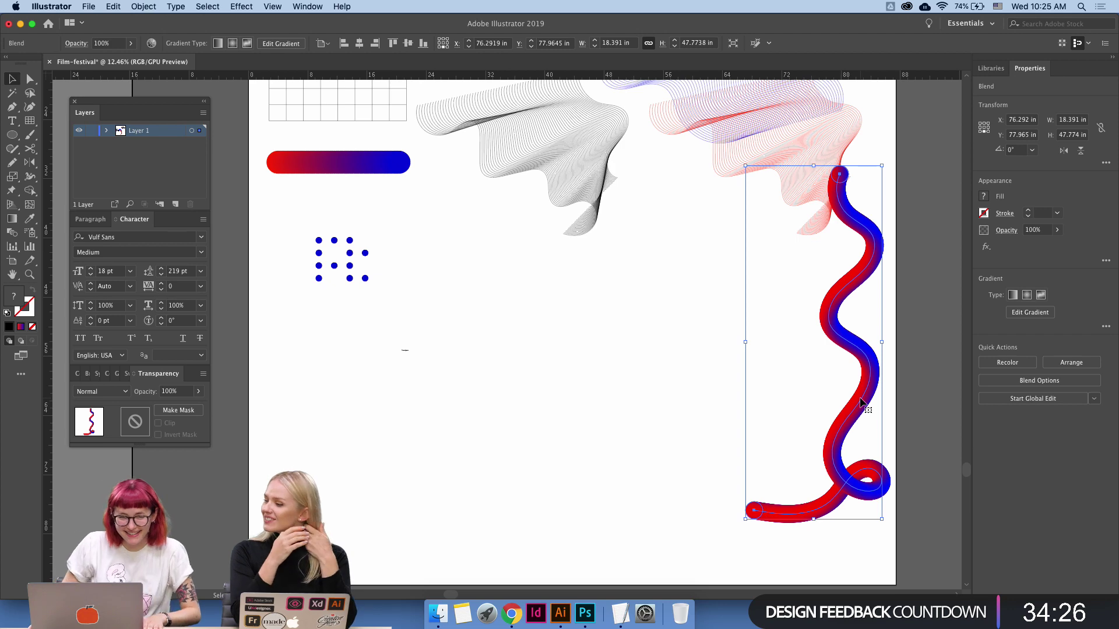
click(639, 331)
scroll(640, 331, up, 3)
scroll(640, 331, right, 3)
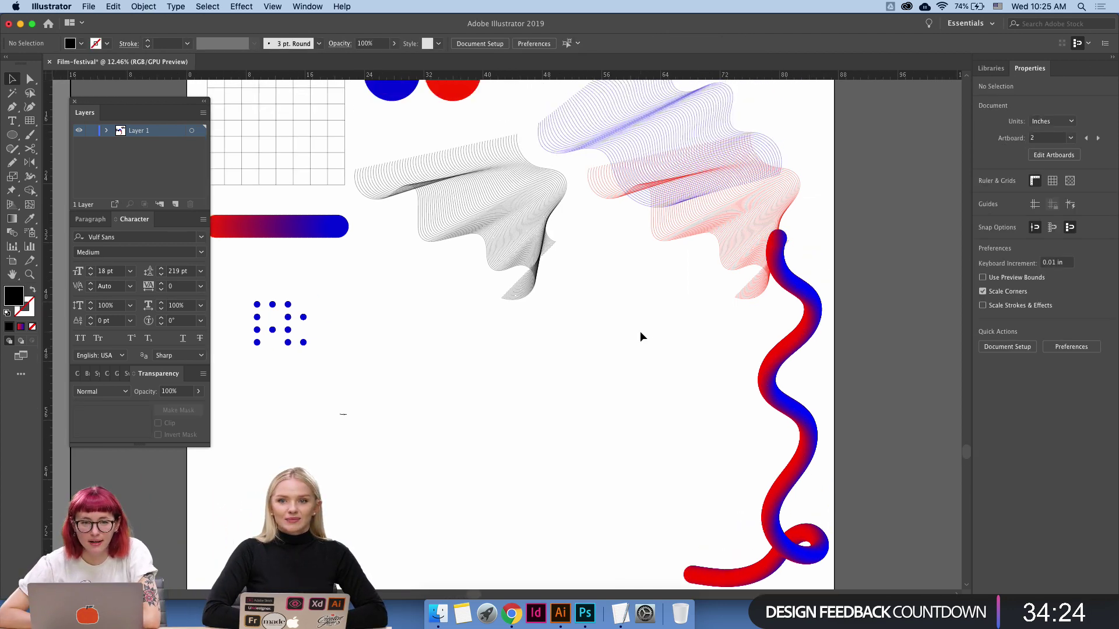
scroll(639, 332, up, 1)
scroll(639, 332, right, 1)
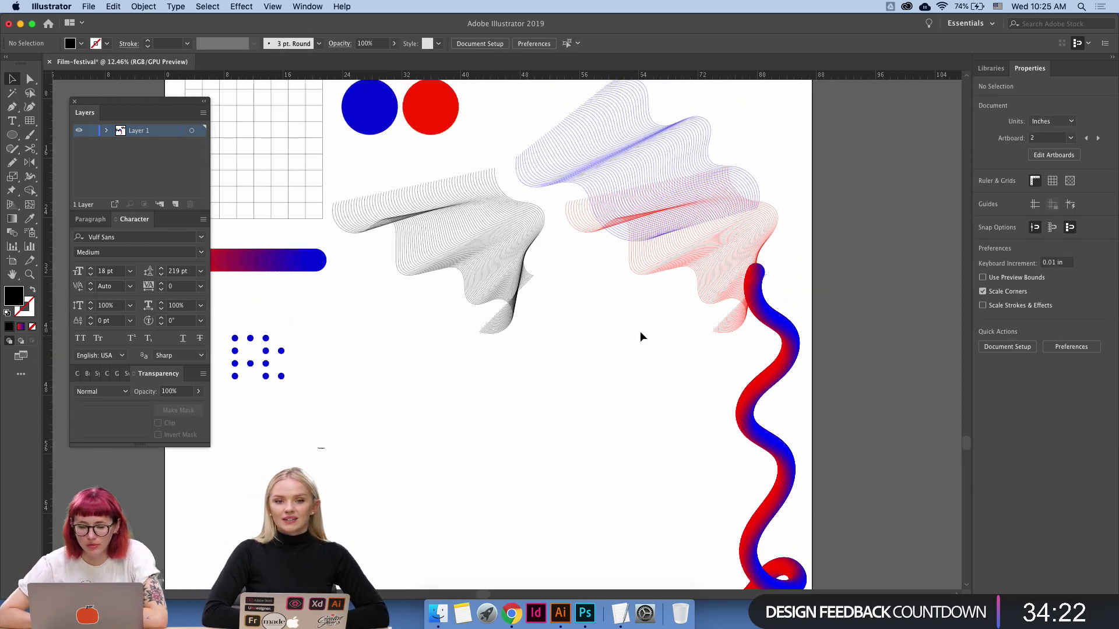
Draw a circle about 18.4 in across in the empty area of the white artboard and fill it with the dot pattern's blue.
scroll(640, 336, up, 5)
scroll(639, 336, right, 3)
scroll(639, 337, right, 6)
scroll(640, 337, up, 1)
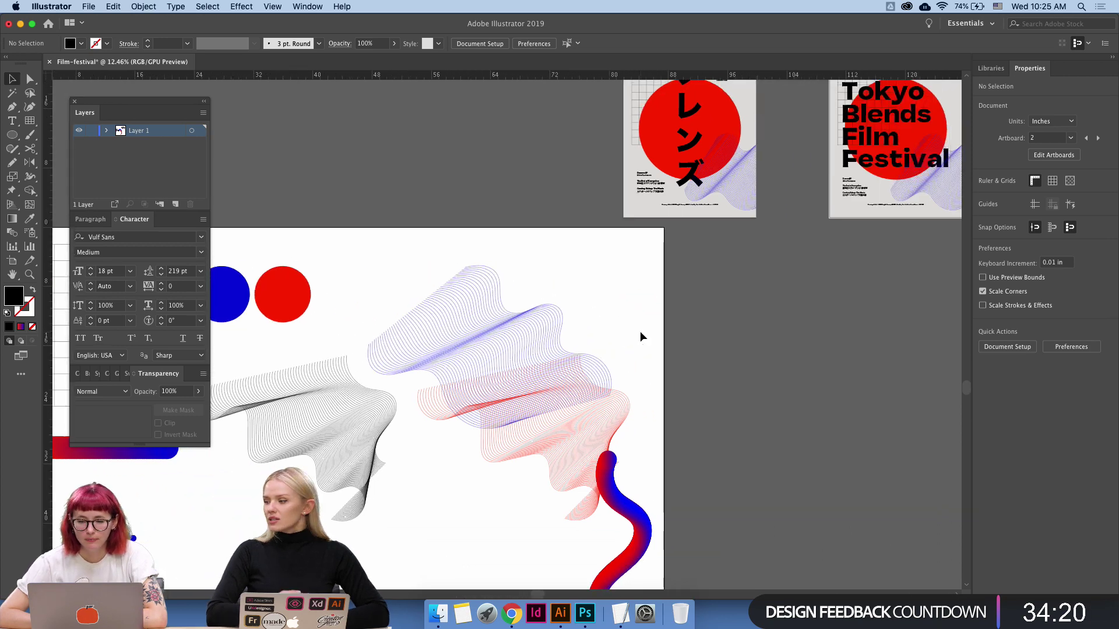
scroll(540, 313, down, 10)
scroll(539, 313, left, 5)
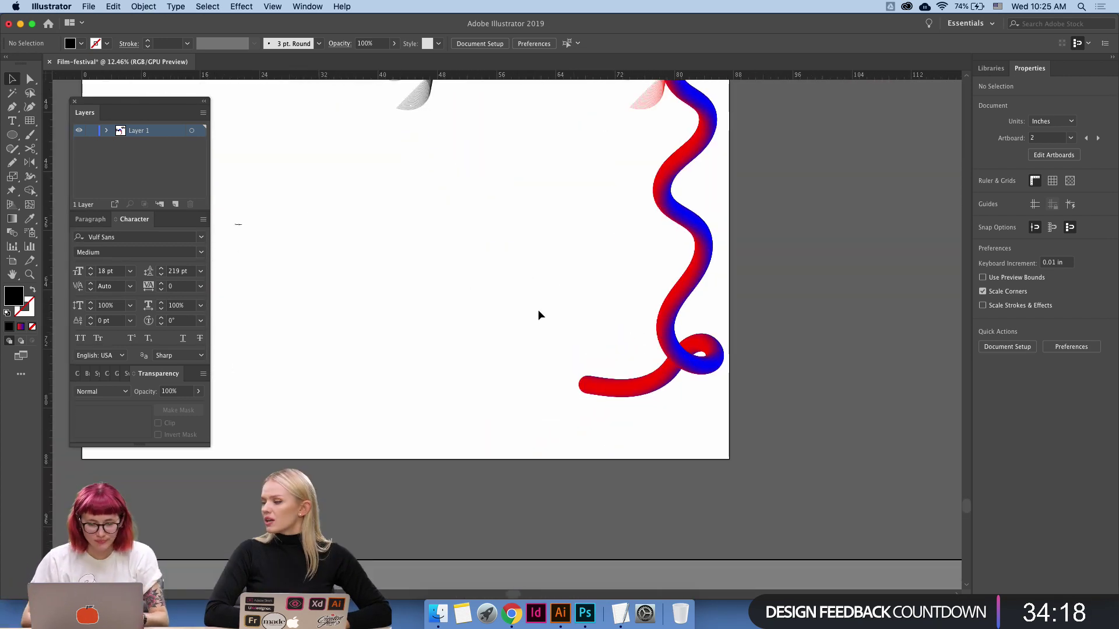
scroll(318, 280, up, 2)
scroll(318, 279, left, 3)
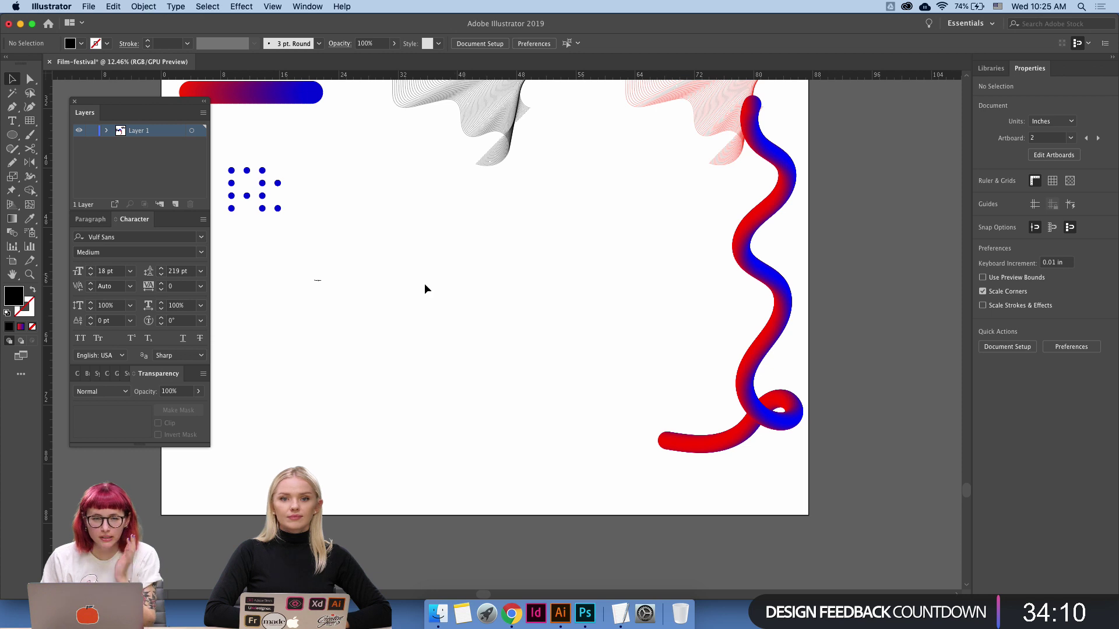
key(l)
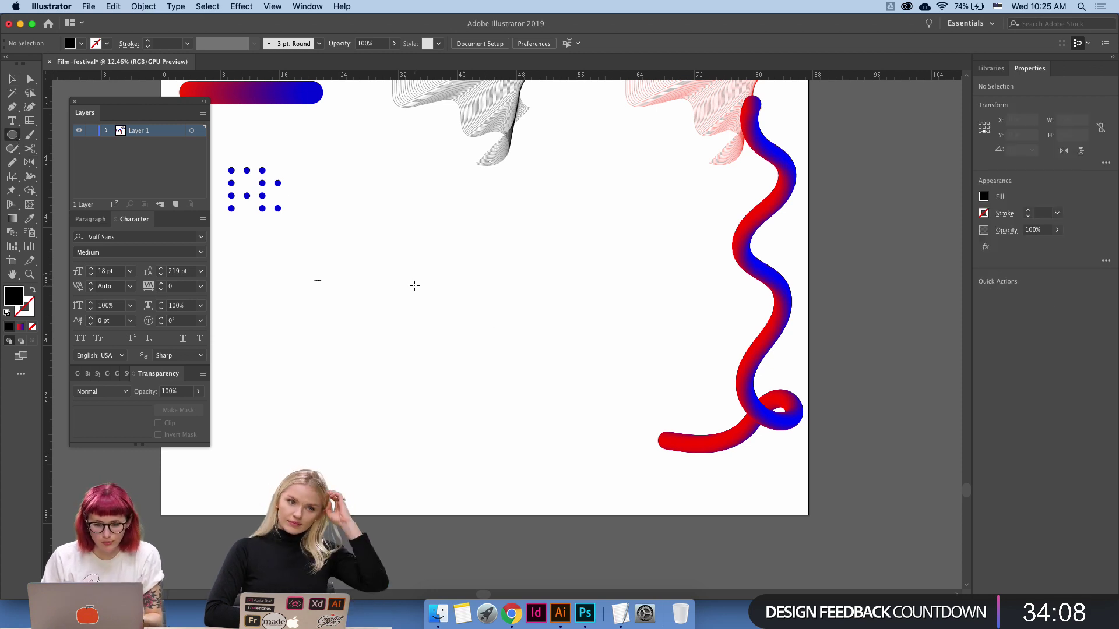
drag(399, 277, 533, 412)
key(a)
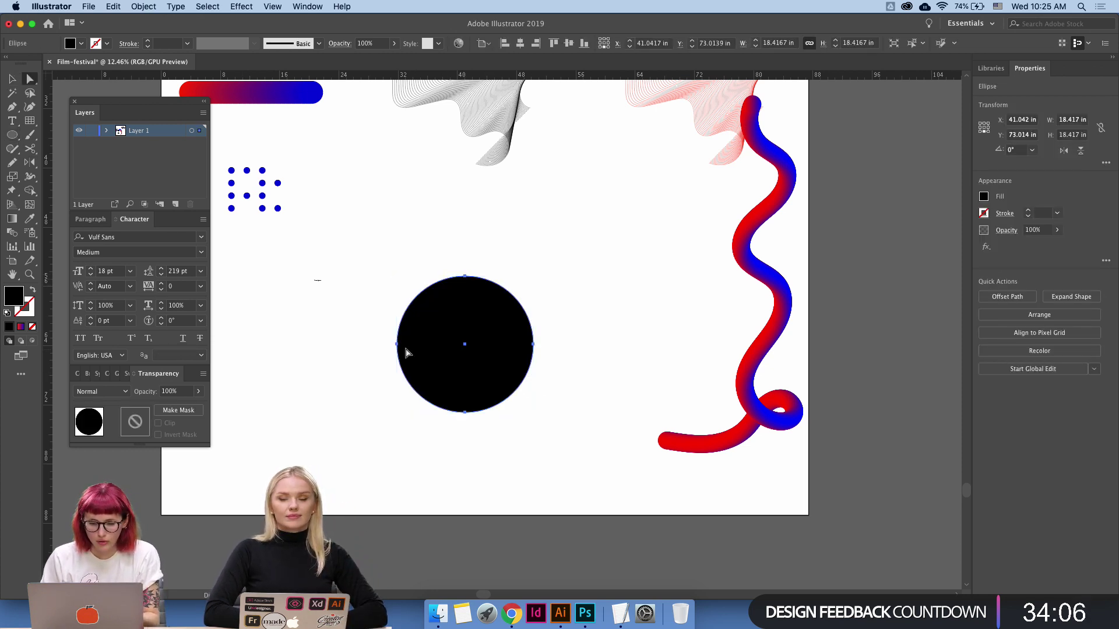
key(i)
click(278, 208)
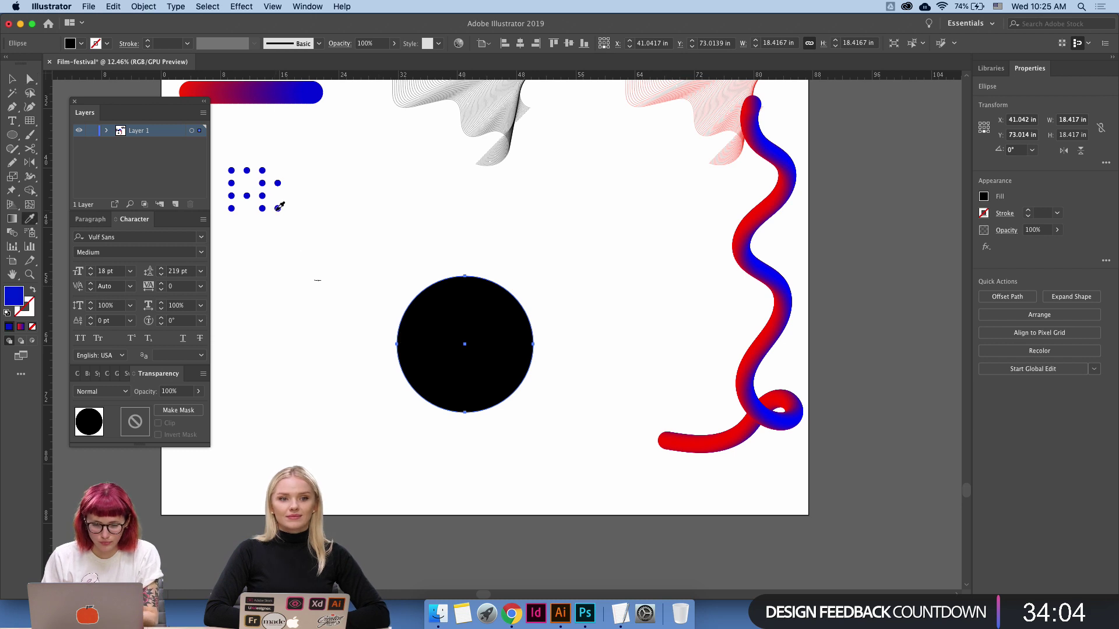
Delete the blue circle's left anchor point to leave only its right half, and deselect the shape.
key(a)
click(395, 345)
key(Delete)
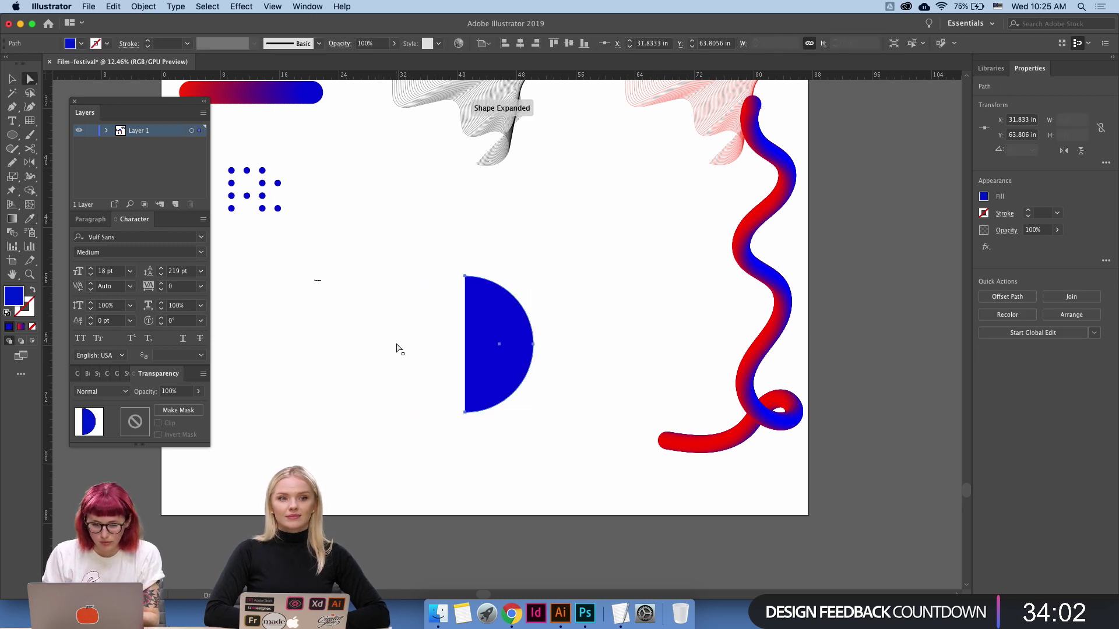
right_click(508, 376)
click(530, 464)
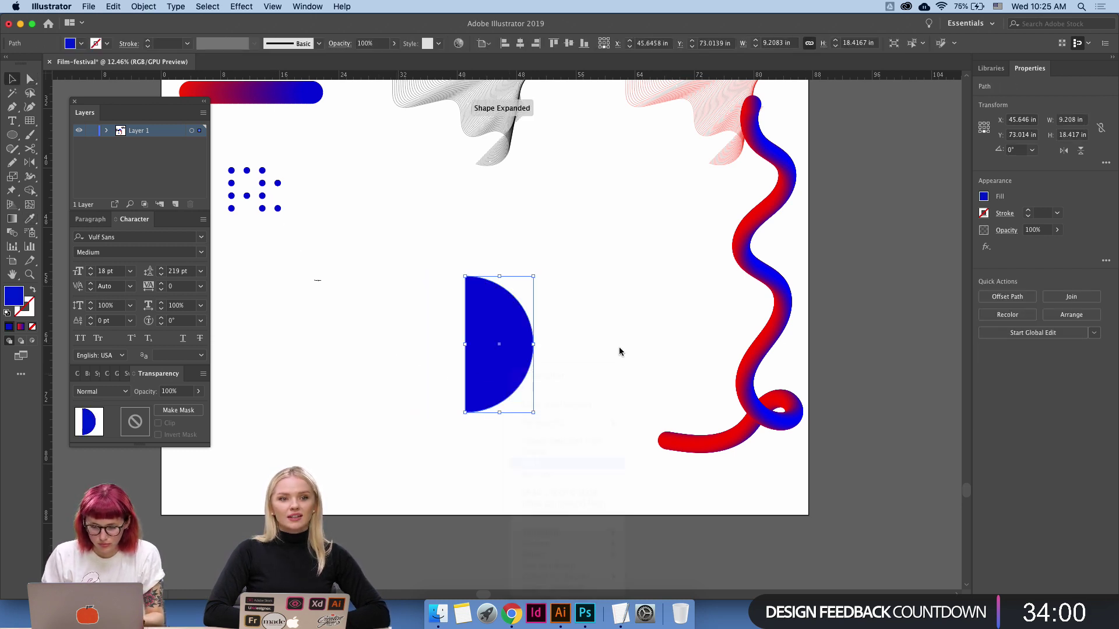
click(618, 346)
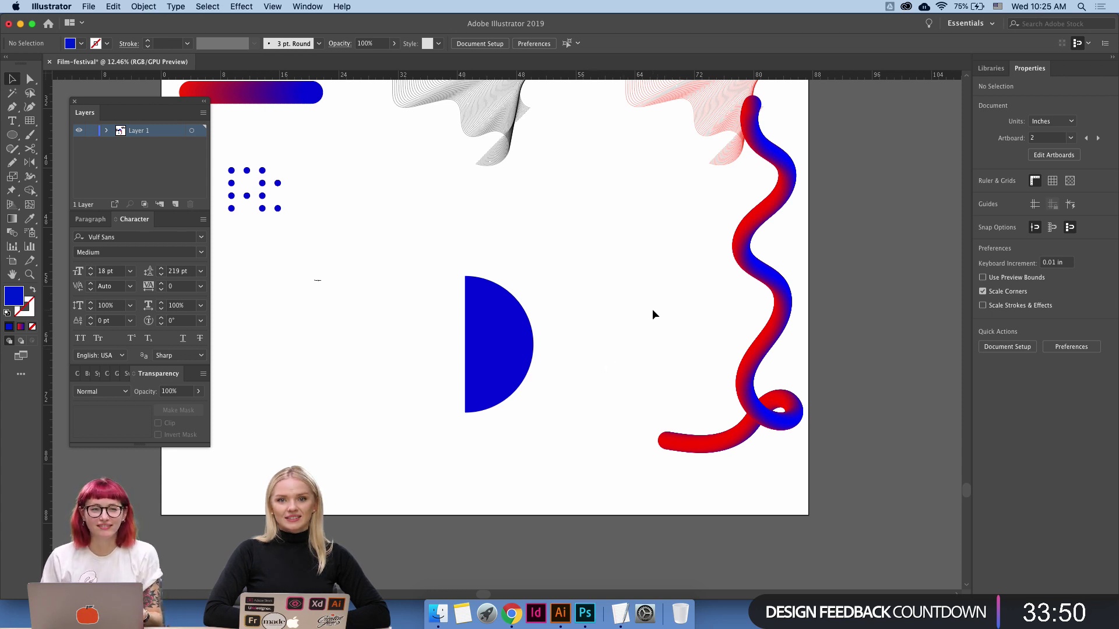
scroll(652, 308, up, 3)
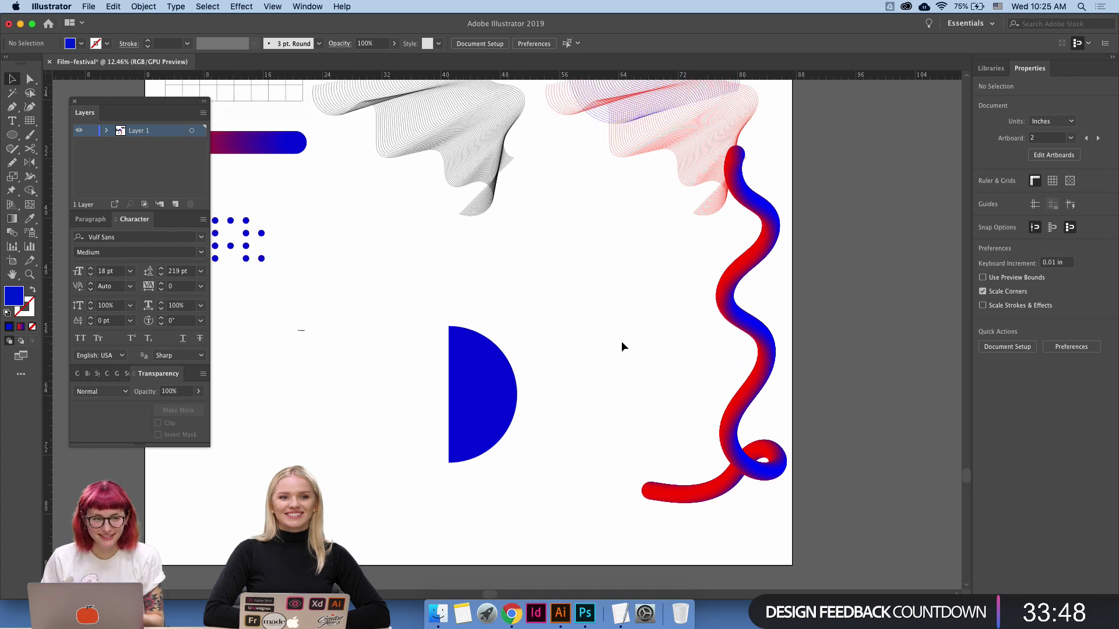
Try a 3D Revolve effect on the blue half circle with the preview on and Plastic Shading as the surface.
click(494, 379)
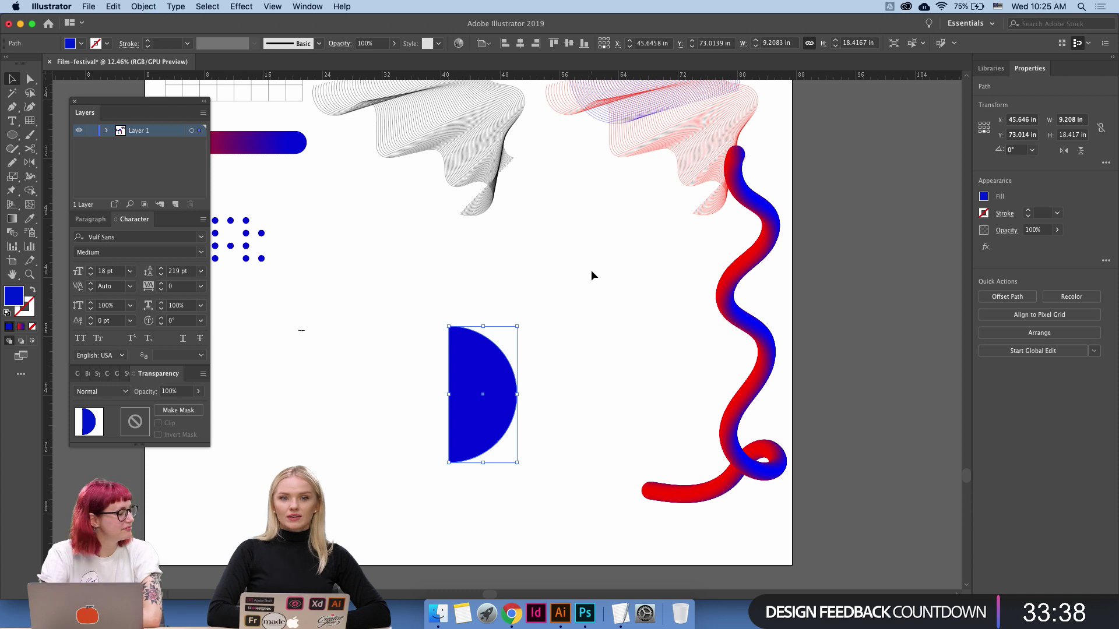
click(348, 7)
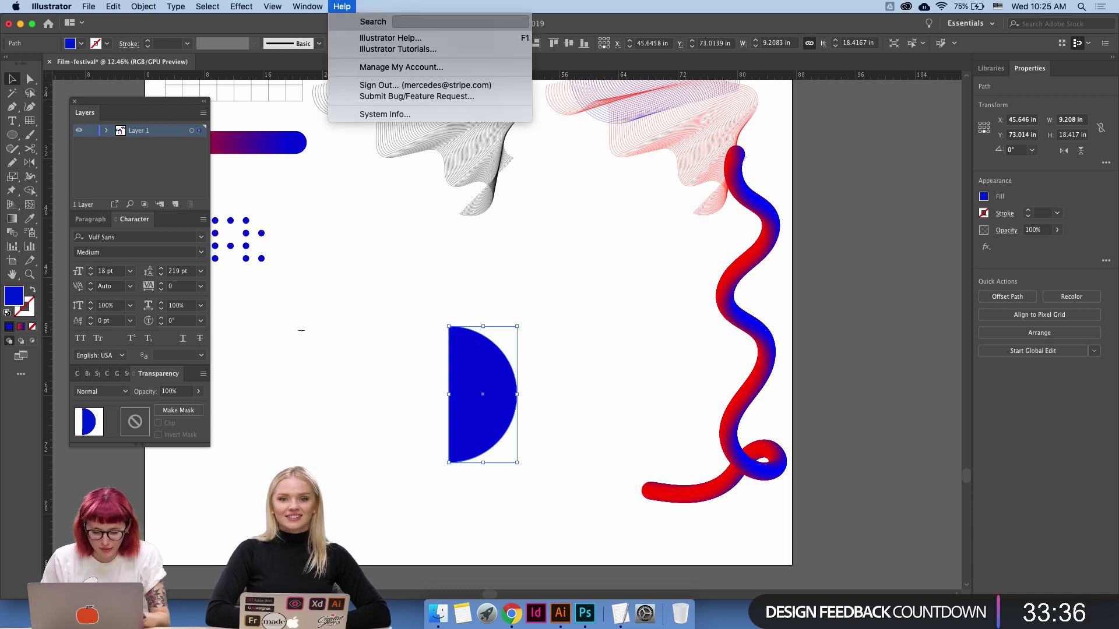
text(3d)
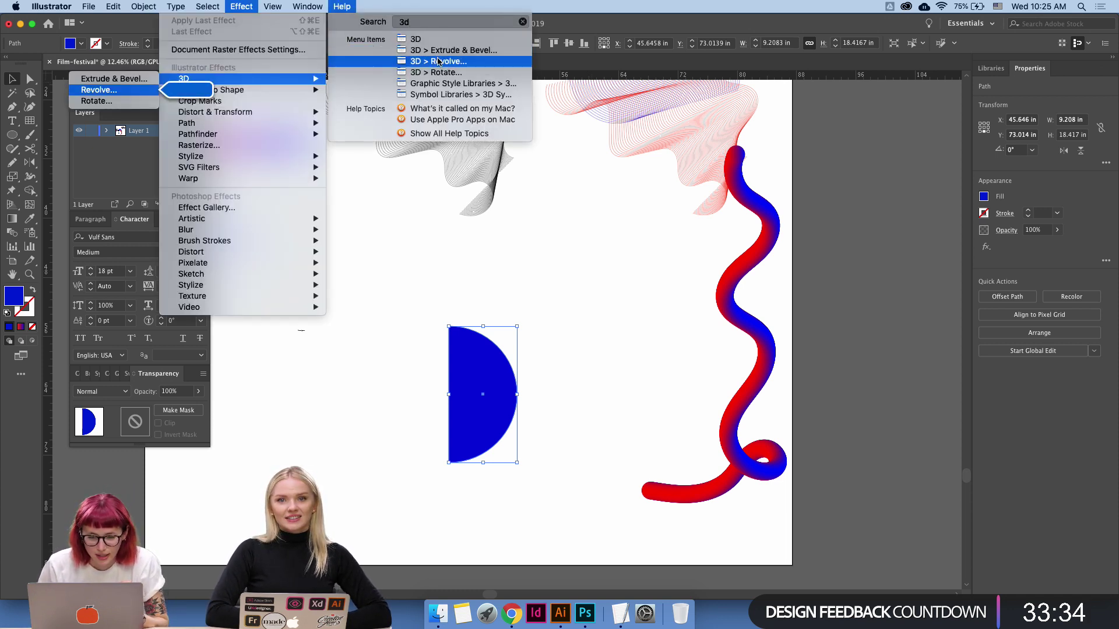
click(439, 61)
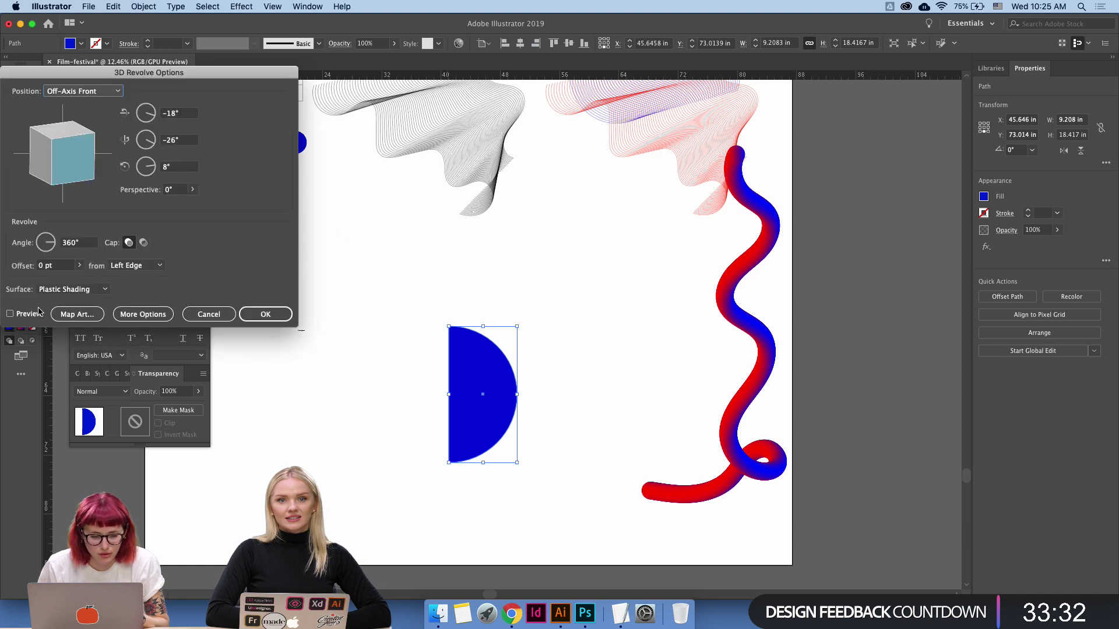
click(11, 313)
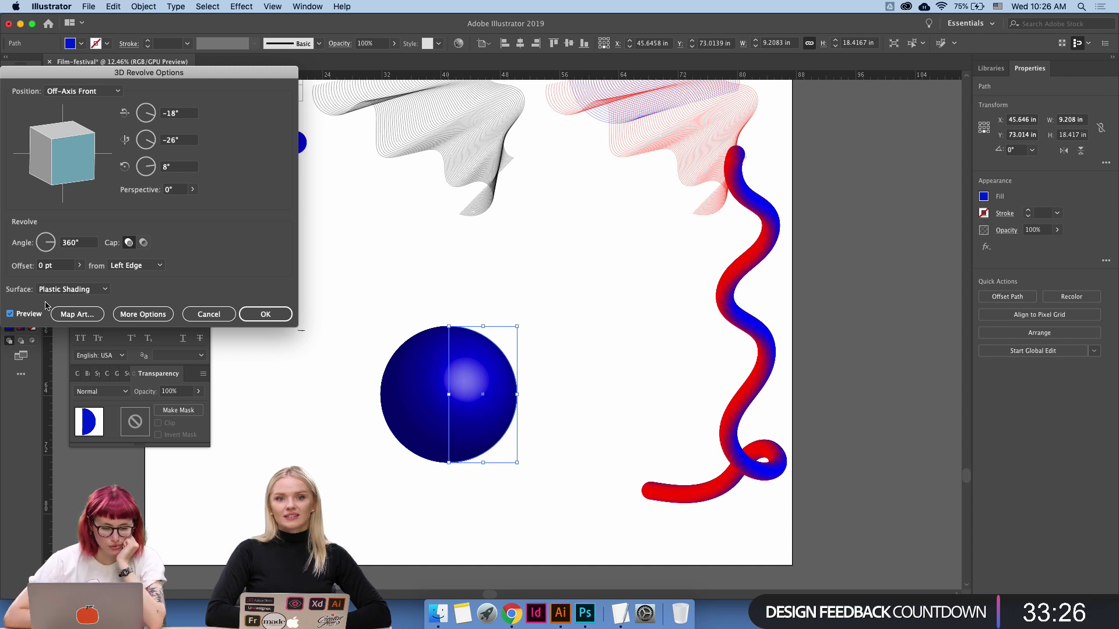
click(88, 290)
click(143, 267)
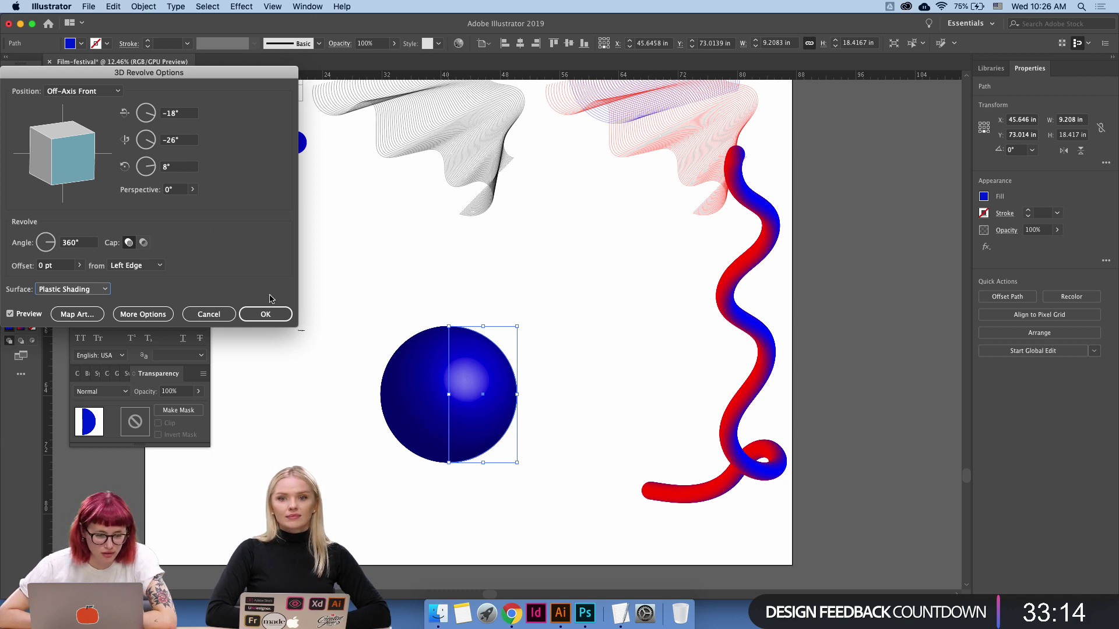
click(89, 291)
click(133, 303)
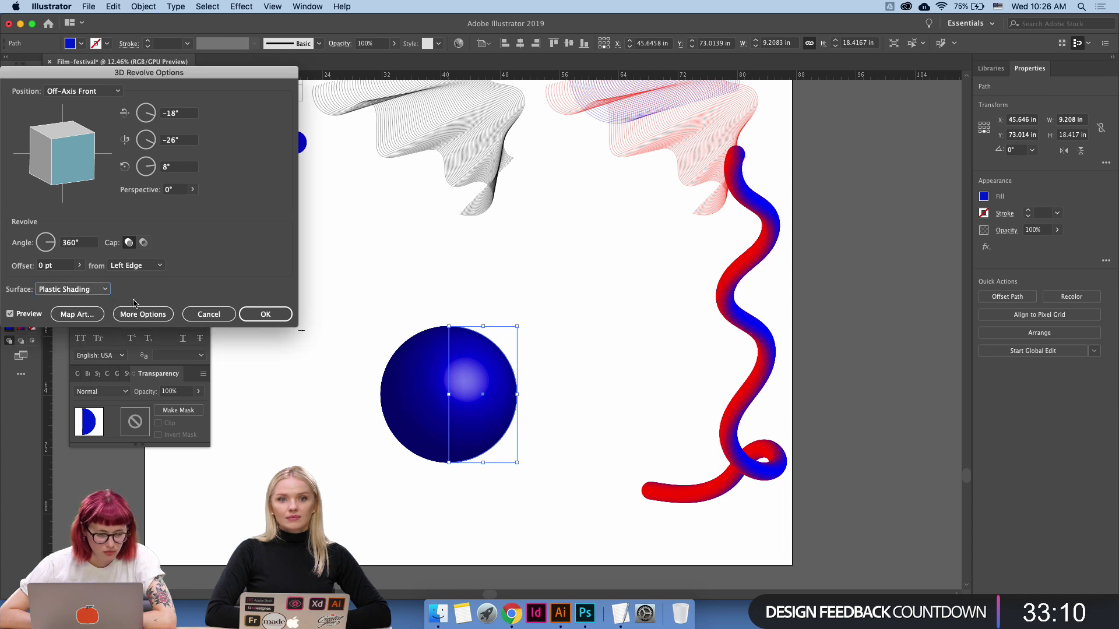
Check the symbols offered for mapping art onto the revolved sphere, and cancel the 3D Revolve effect.
click(78, 314)
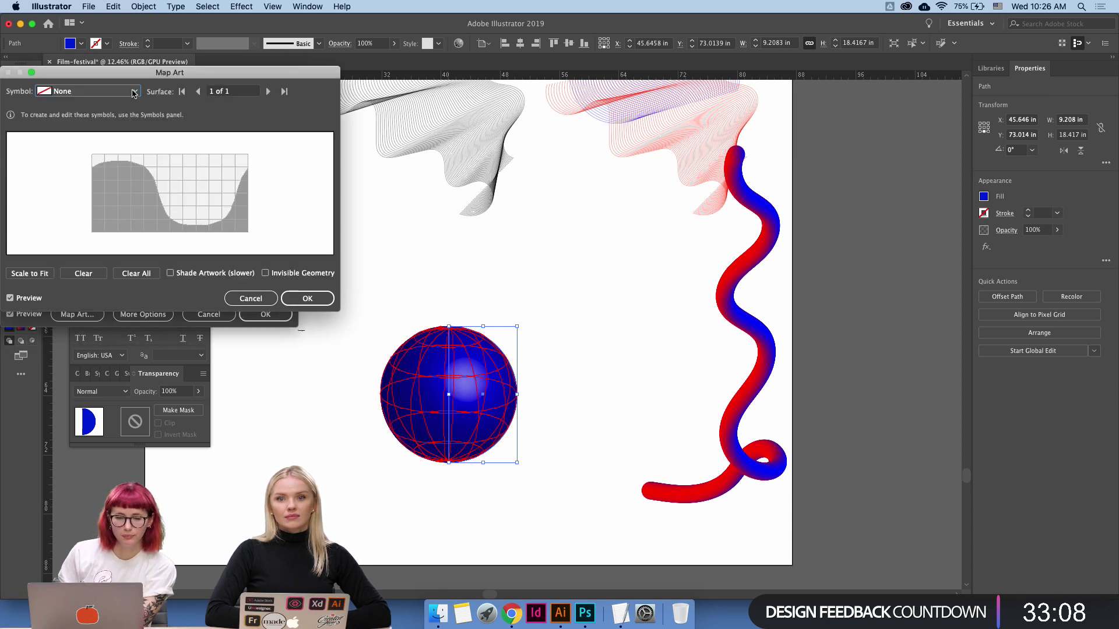
click(134, 92)
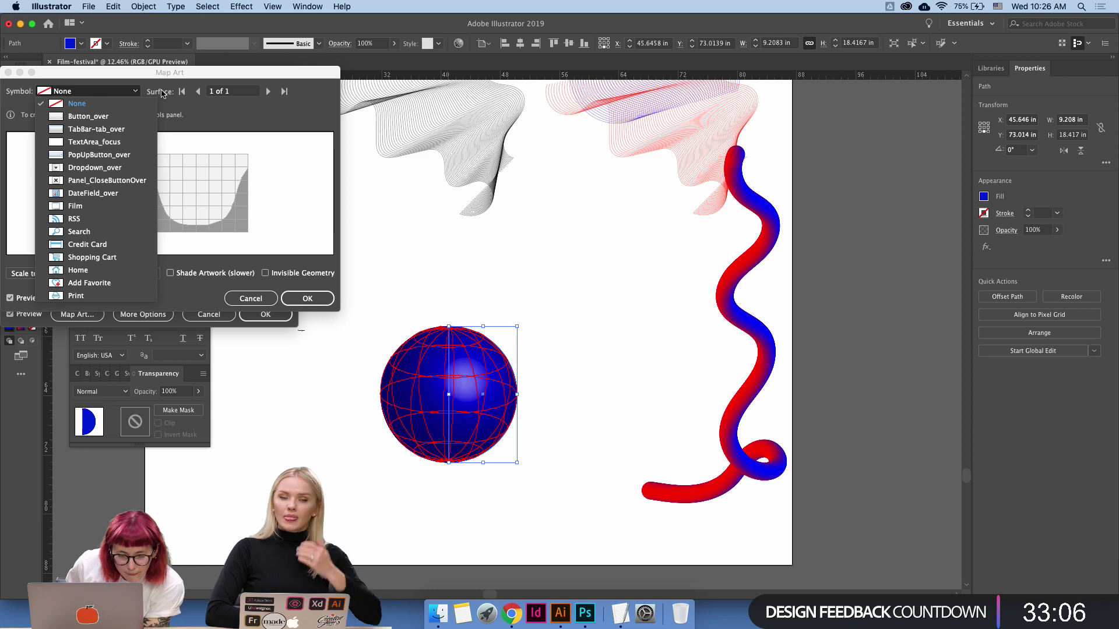
click(224, 209)
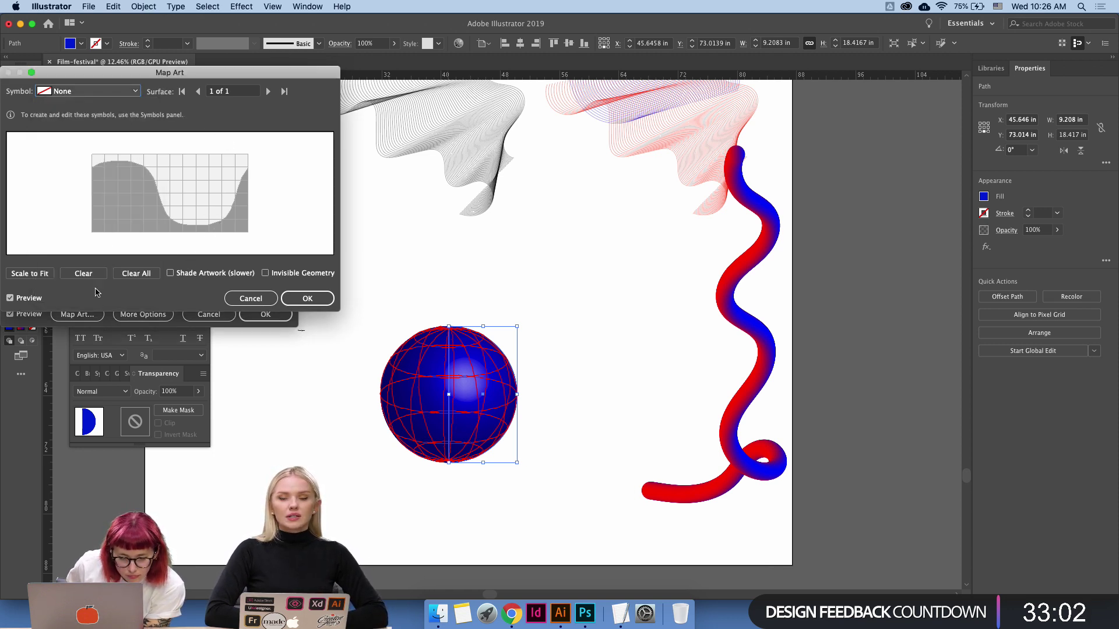
click(250, 298)
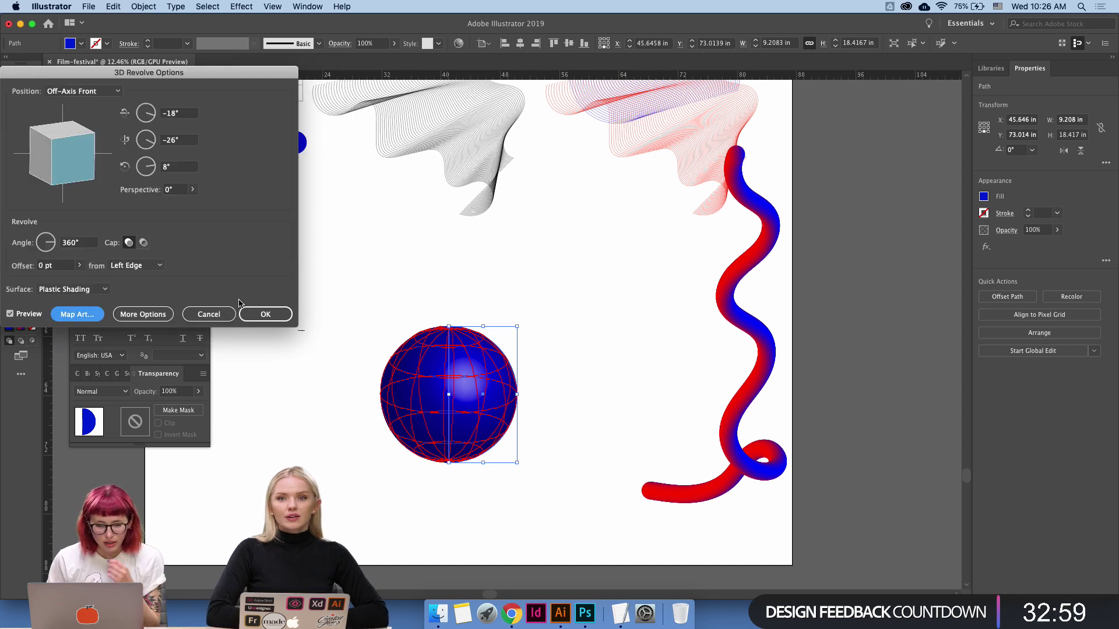
click(194, 315)
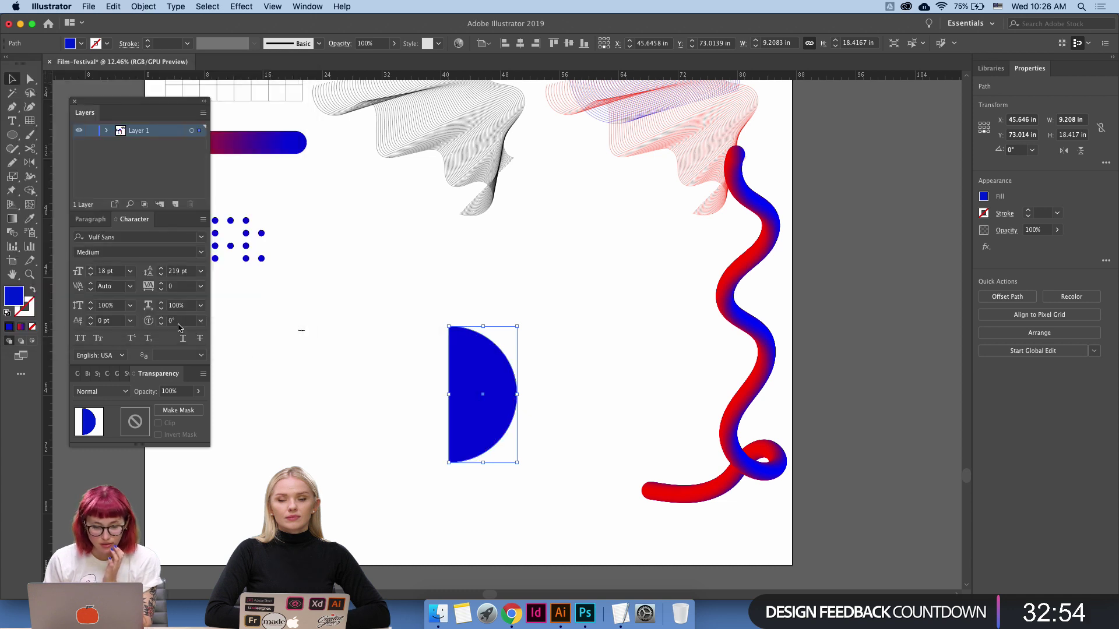
Browse the symbol libraries and examine the Dot Pattern Vector Pack, closing it without using a symbol.
click(98, 375)
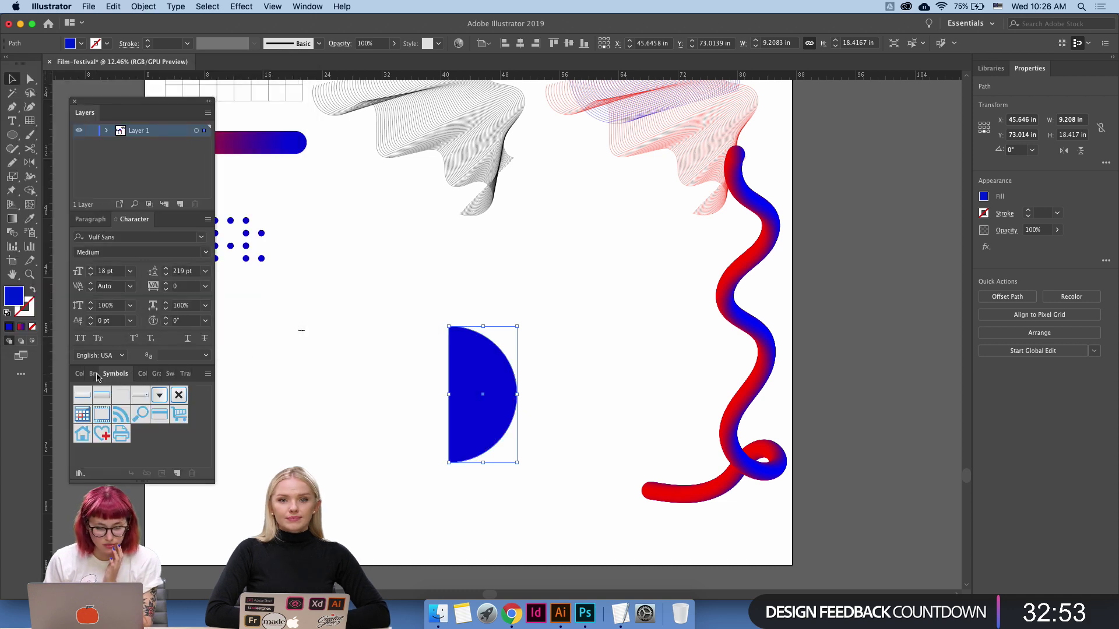
click(207, 374)
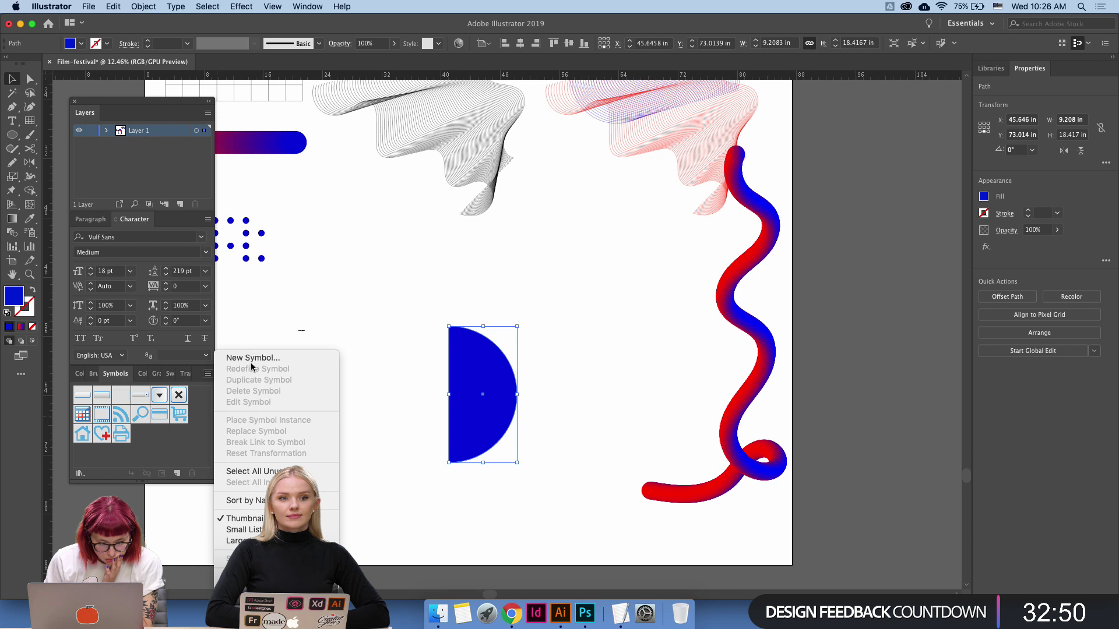
mouse_move(274, 577)
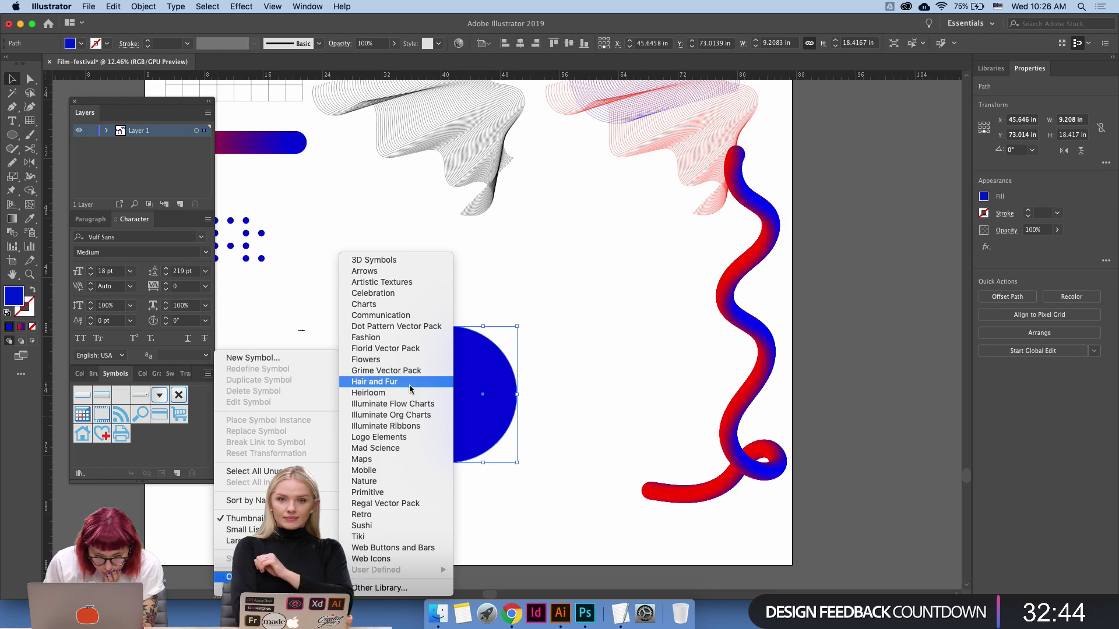
click(419, 330)
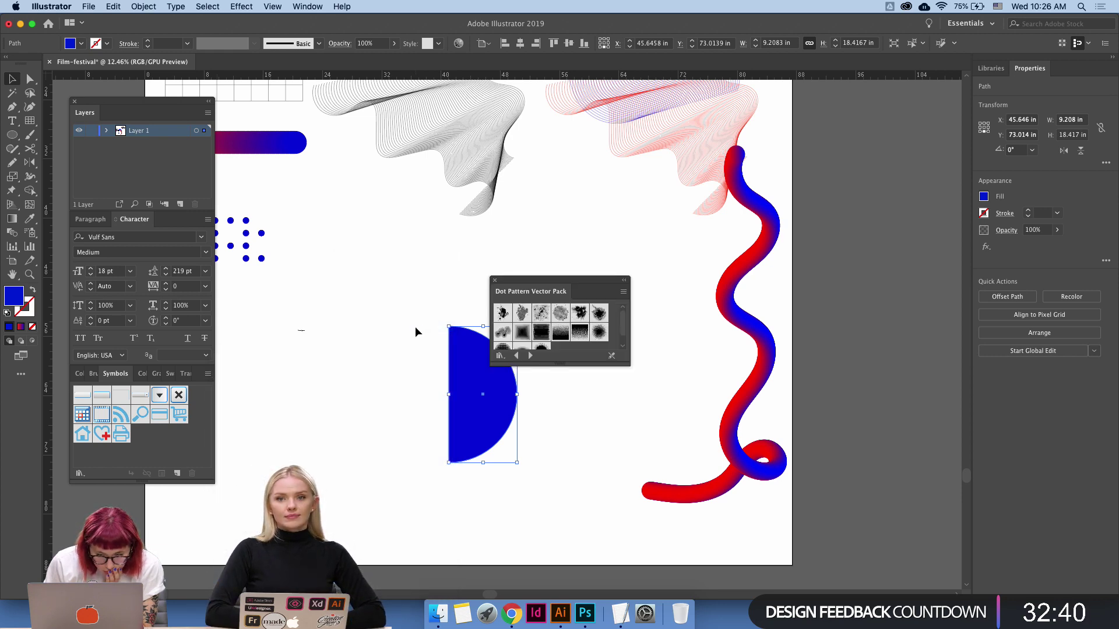
click(495, 281)
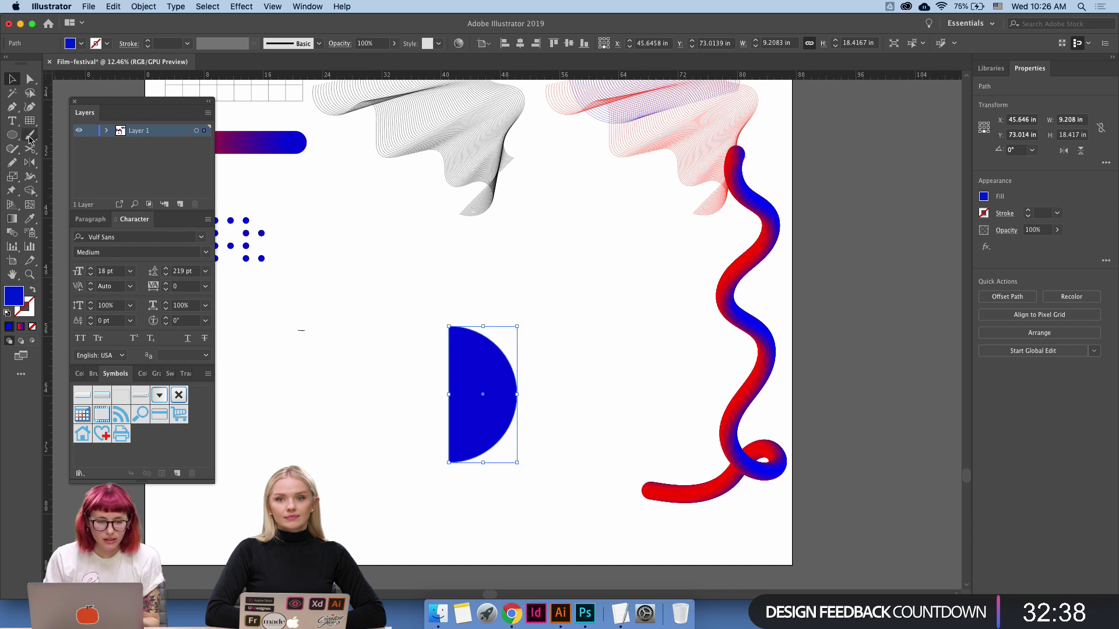
Try a horizontal blue rectangle about 41.8 by 4 in above the half circle, and undo it.
drag(12, 135, 58, 150)
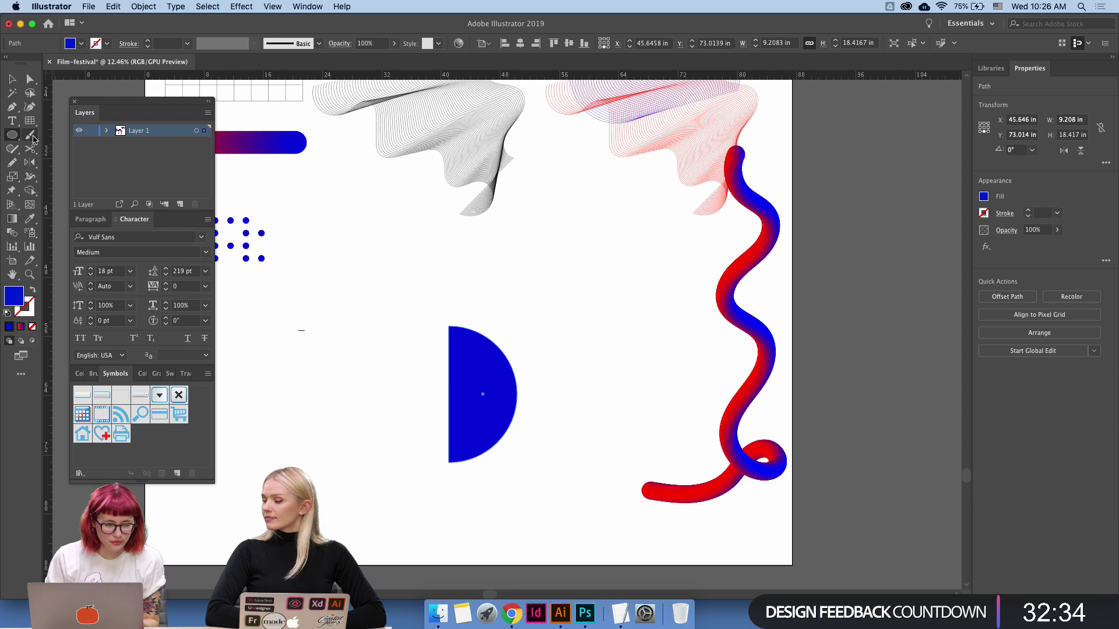
drag(30, 135, 64, 163)
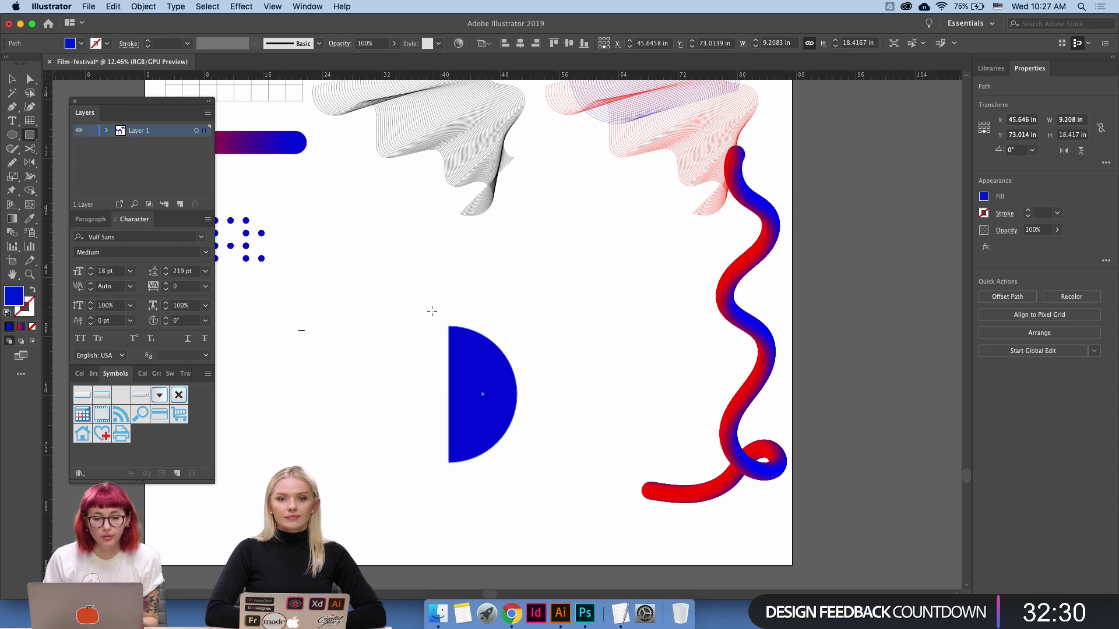
drag(347, 246, 658, 274)
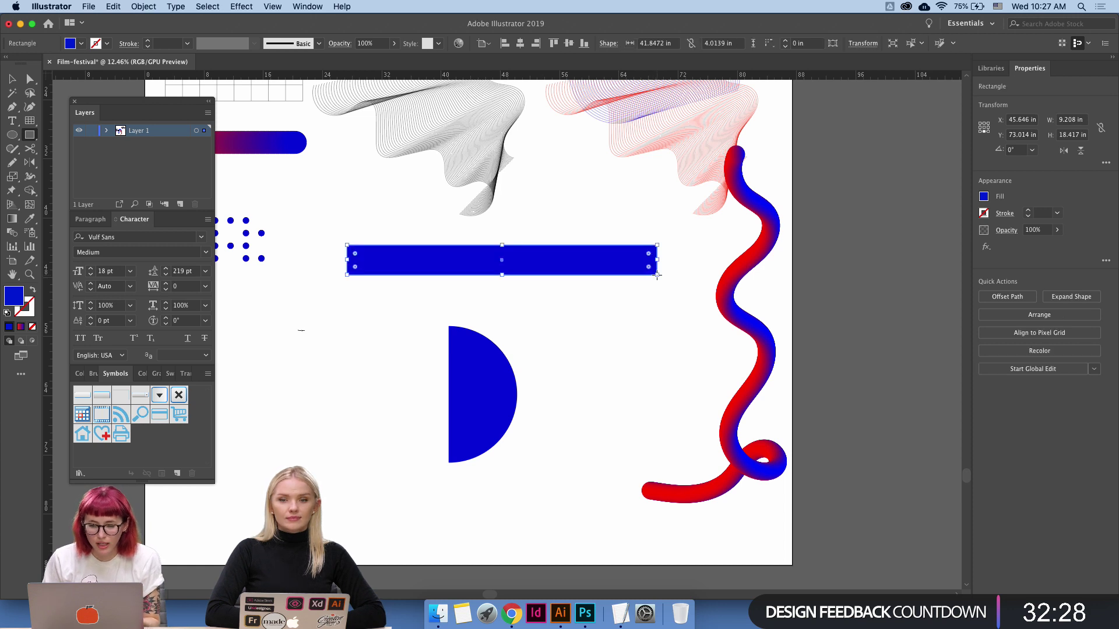
key(super+z)
Draw a vertical blue bar about 1.74 by 29.8 in and relocate it to the empty canvas right of the white artboard.
drag(329, 220, 342, 441)
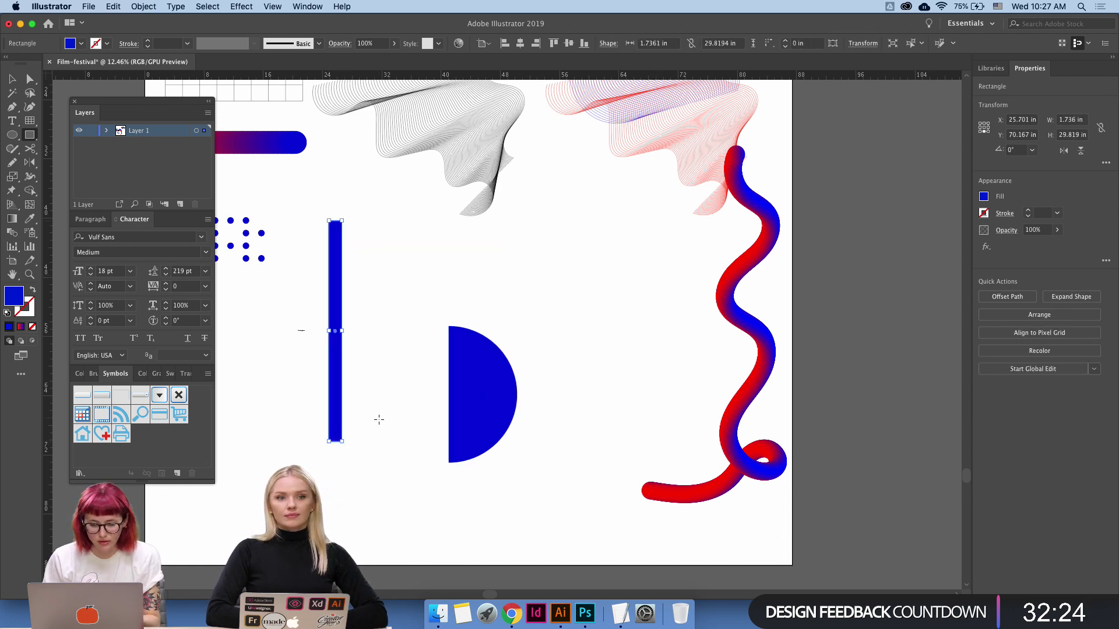
key(v)
key(Delete)
scroll(344, 417, right, 10)
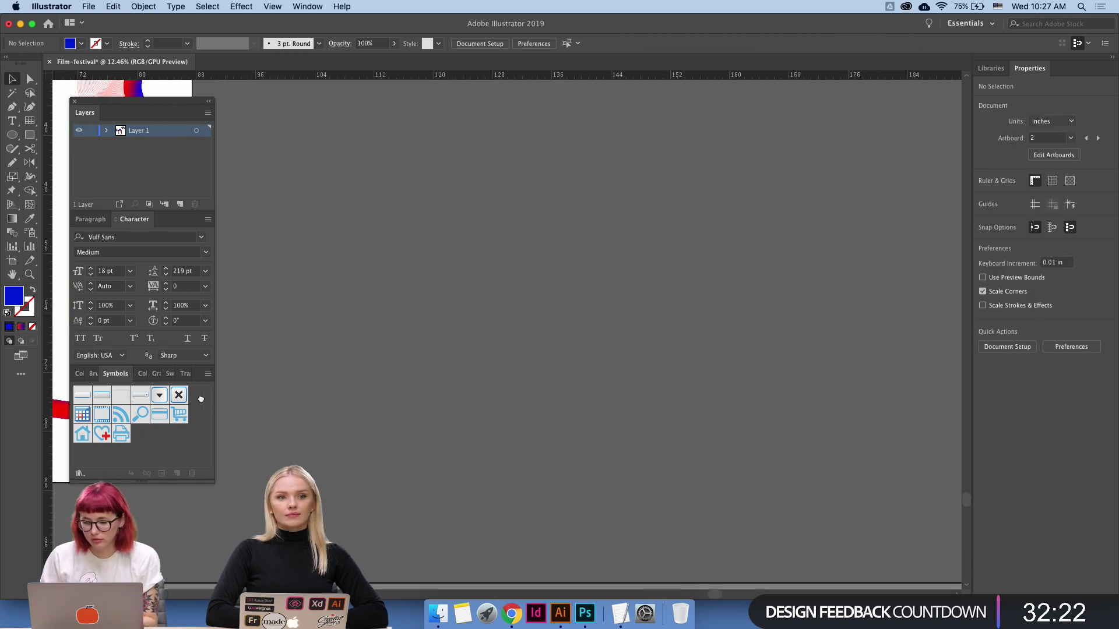
scroll(201, 399, right, 5)
key(ctrl+v)
drag(512, 395, 370, 401)
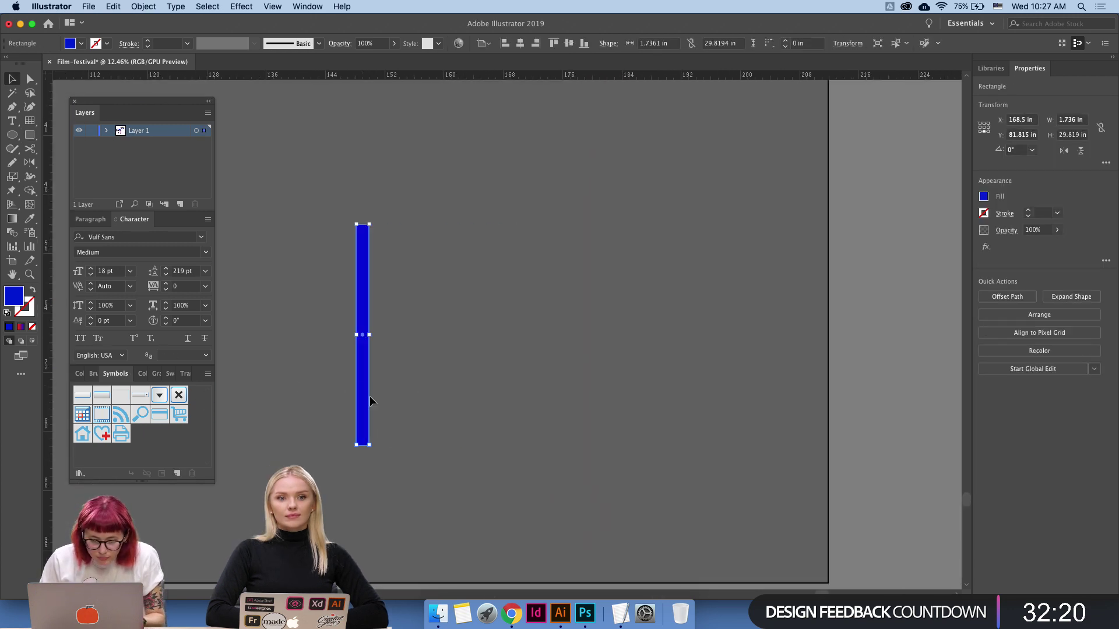
Scale the vertical blue bar down to about 0.53 by 9.07 in and place a copy just to its right.
drag(369, 444, 361, 291)
click(440, 360)
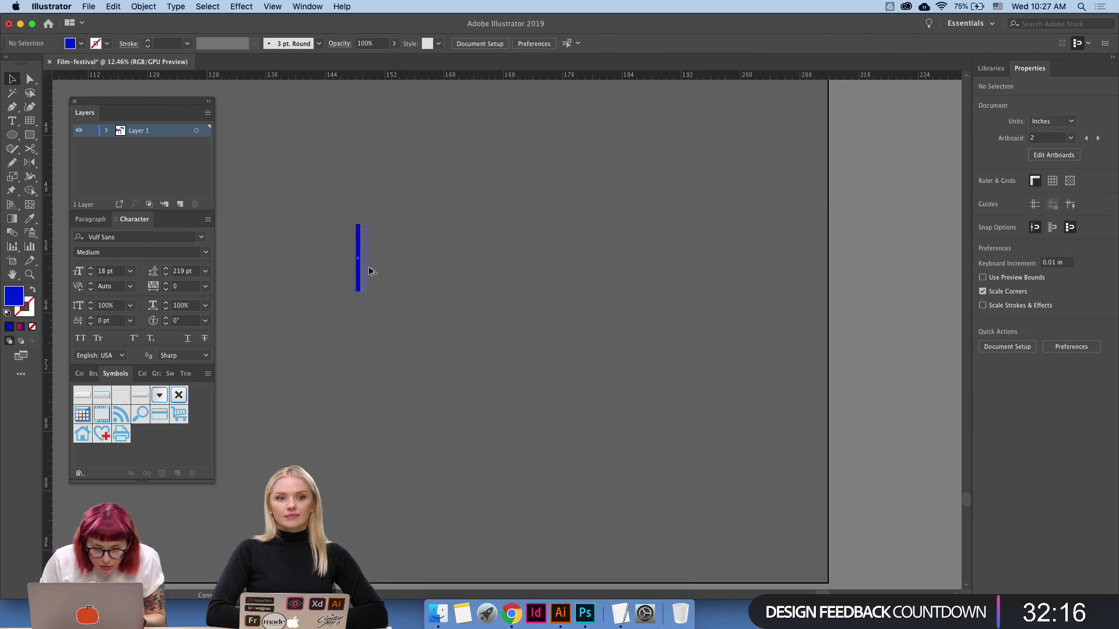
drag(370, 271, 373, 273)
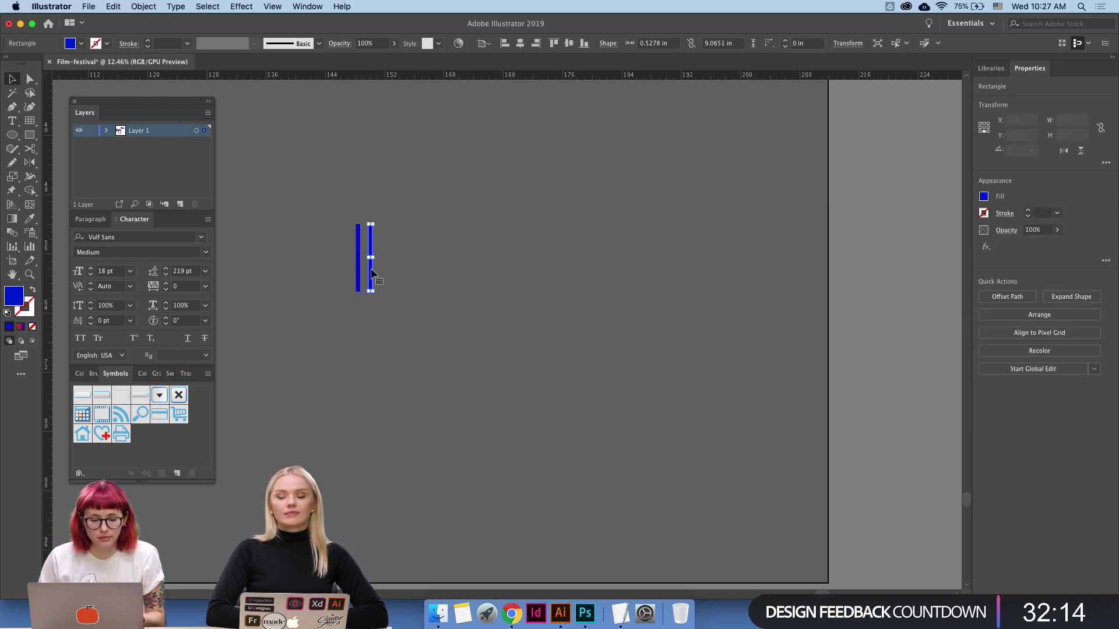
Repeat the last duplication 20 times to extend the two thin blue bars into an evenly spaced row of stripes.
key(super+d)
key(super+d)
key(super+d)
key(super+d)
key(super+d)
key(super+d)
key(super+d)
key(super+d)
key(super+d)
key(super+d)
key(super+d)
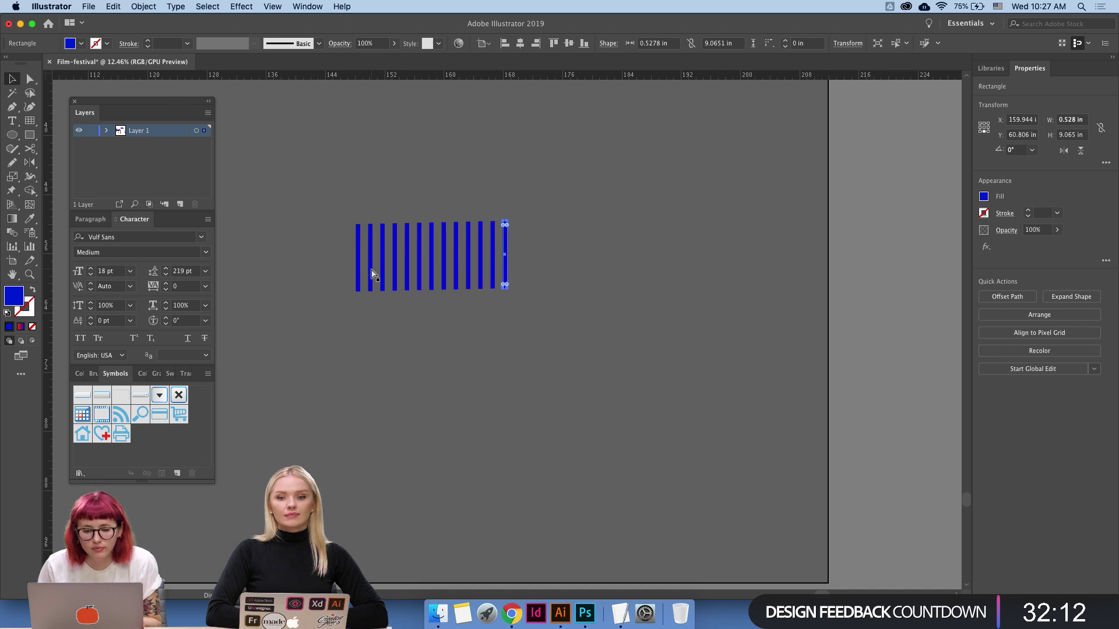
key(super+d)
key(super+d)
key(super+d)
key(super+d)
key(super+d)
key(super+d)
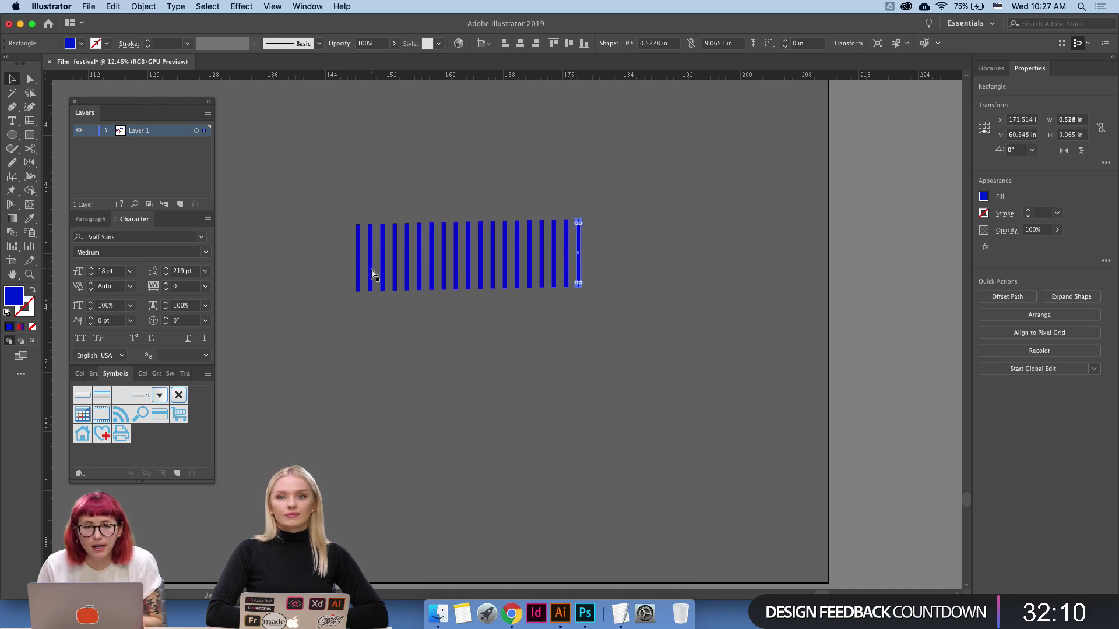
key(super+d)
key(super+d)
key(super+d)
click(687, 259)
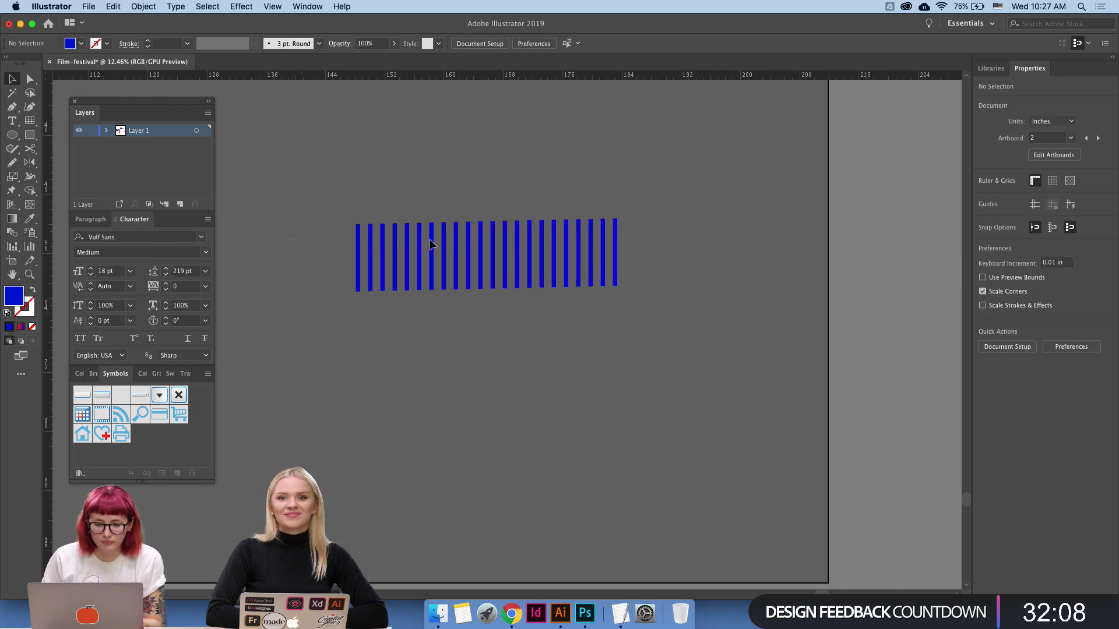
Group all the blue bars and save the group as a dynamic Movie Clip symbol with the default name New Symbol.
key(super+a)
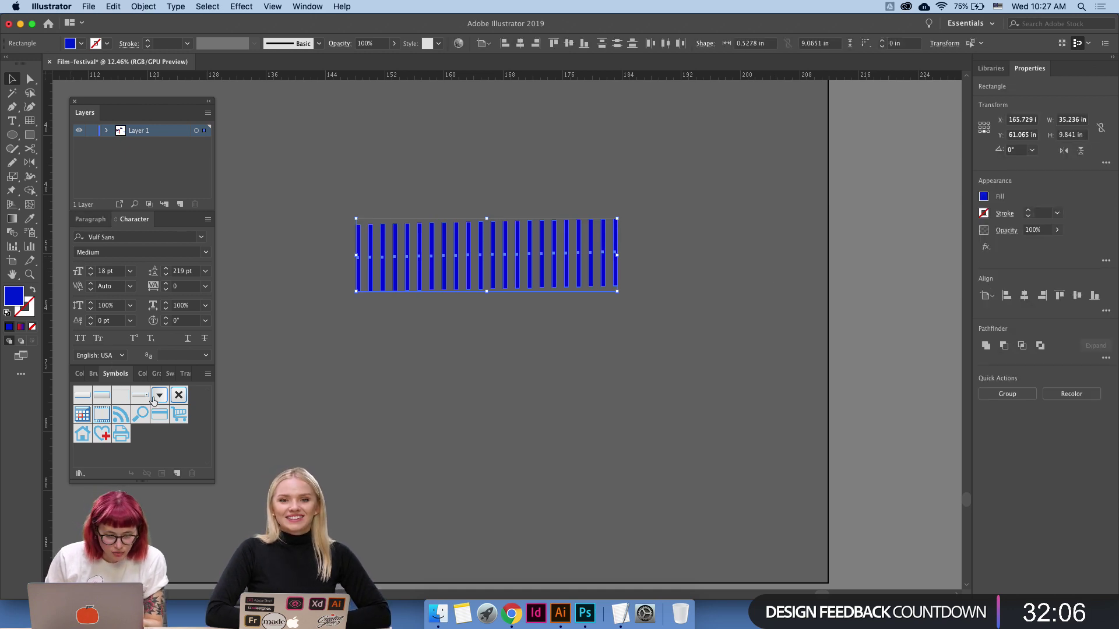
key(super+g)
click(178, 473)
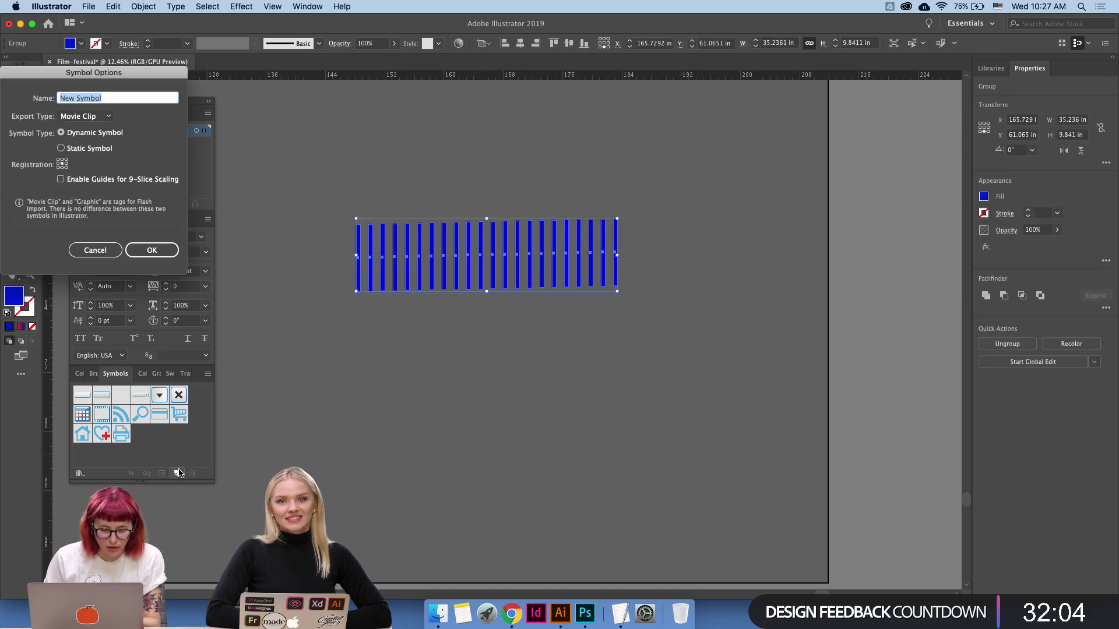
click(154, 252)
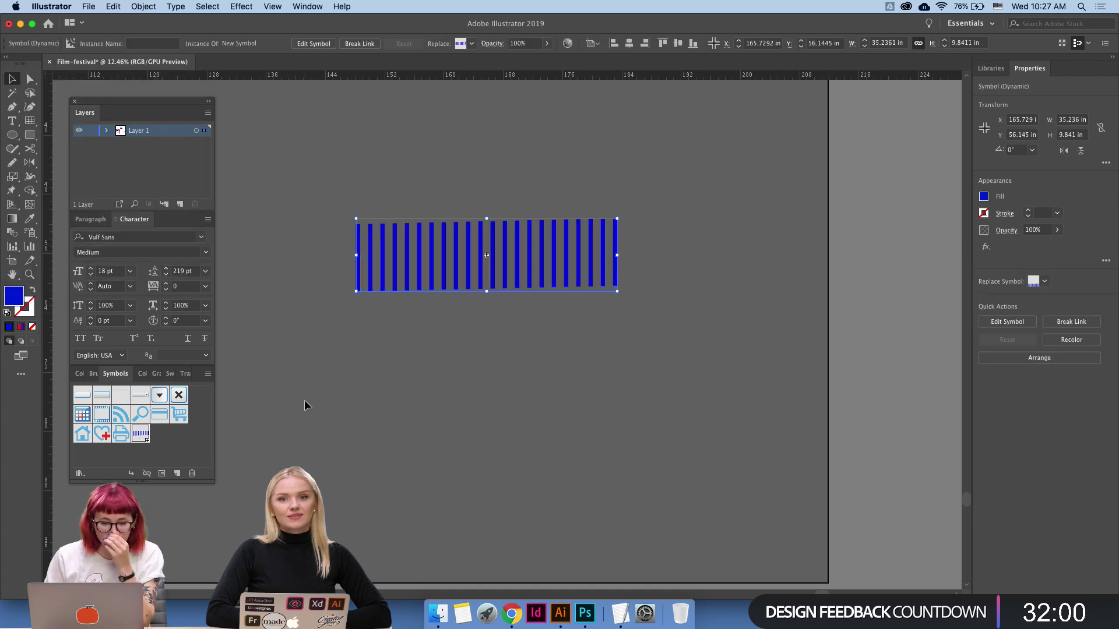
Fill the blue half circle on the white artboard with the light grey library color #E1E0DE.
scroll(304, 404, left, 15)
click(480, 294)
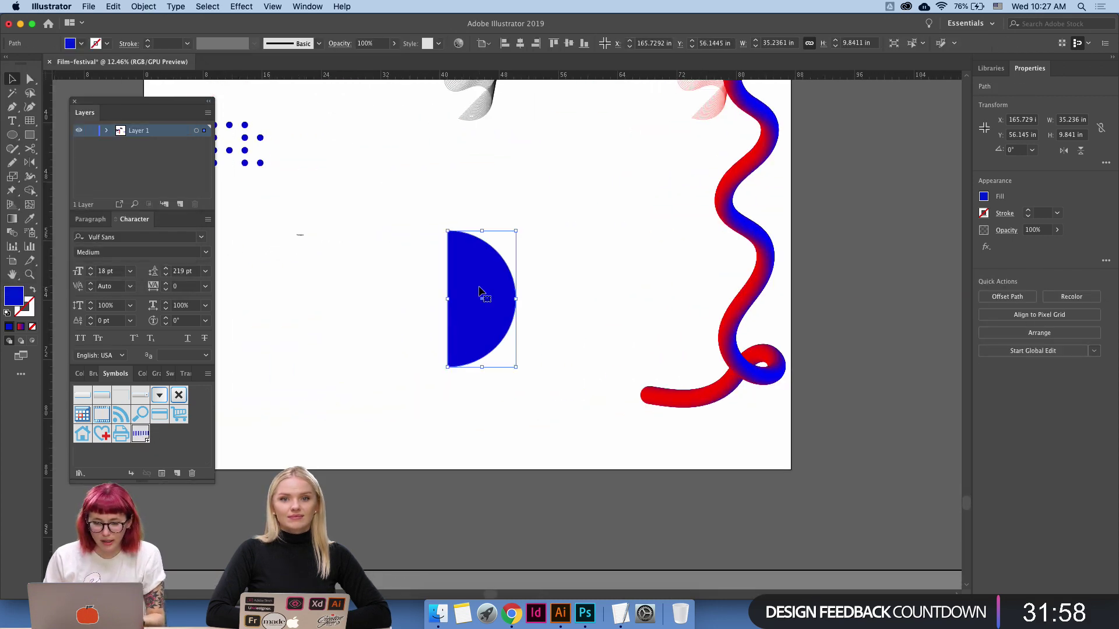
right_click(479, 290)
click(345, 12)
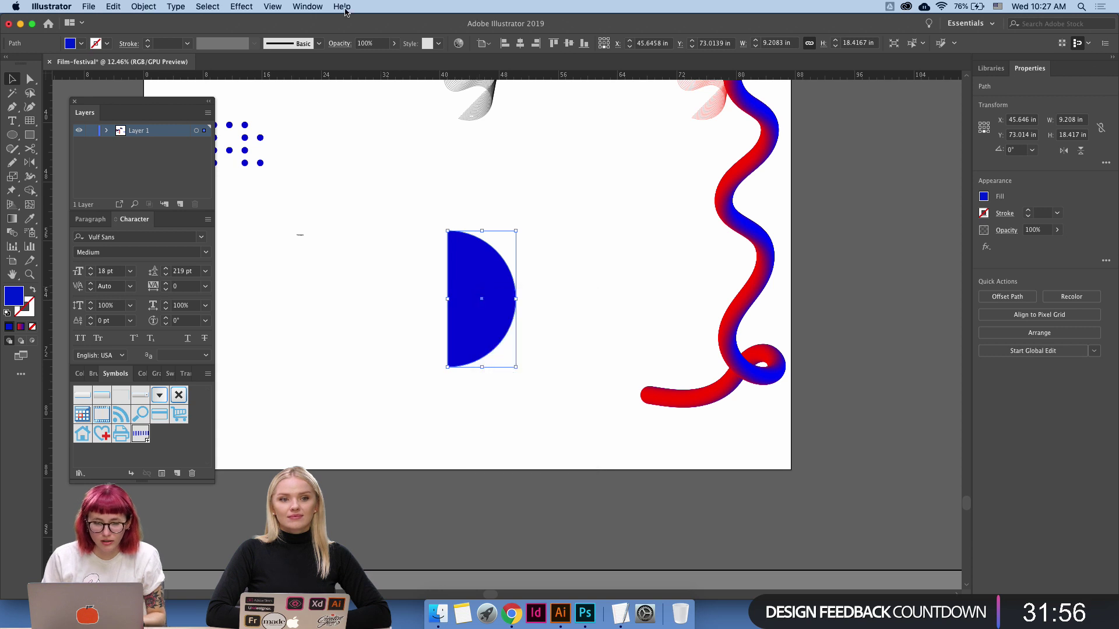
click(342, 7)
click(342, 7)
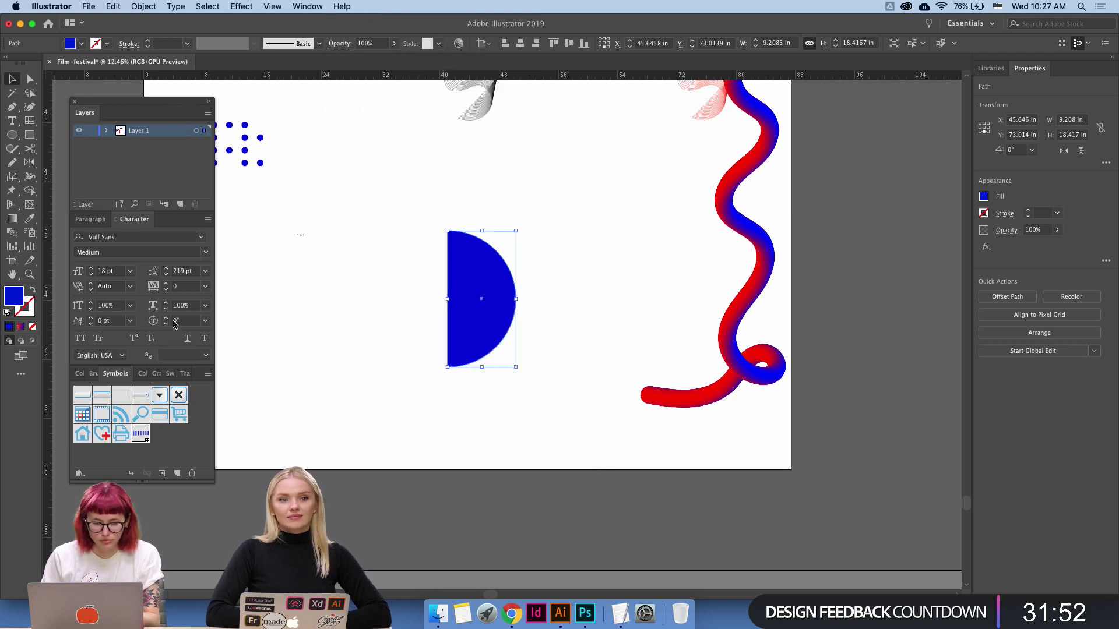
click(991, 68)
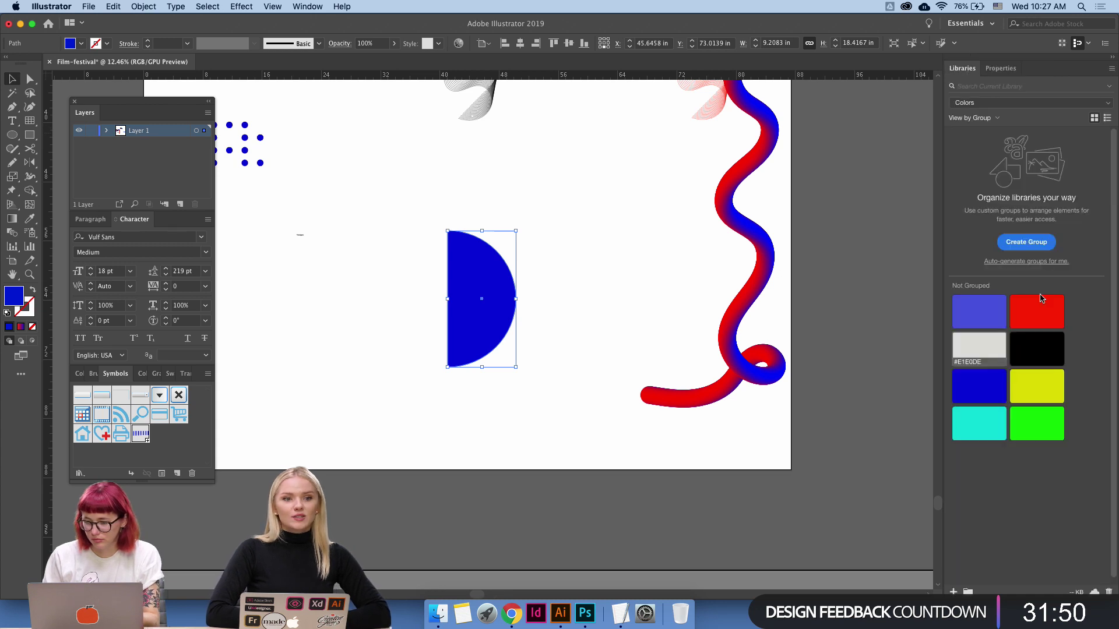
click(997, 336)
click(595, 311)
click(495, 305)
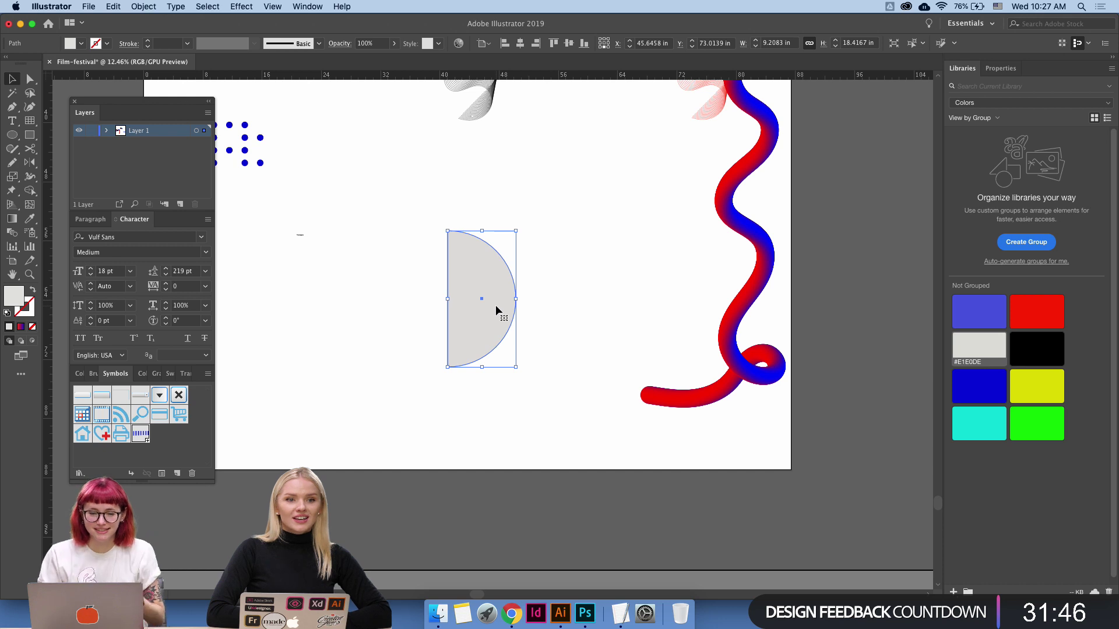
Apply a 360° 3D Revolve to the grey half circle with preview on, and map the New Symbol stripes onto its surface.
click(342, 6)
text(3d)
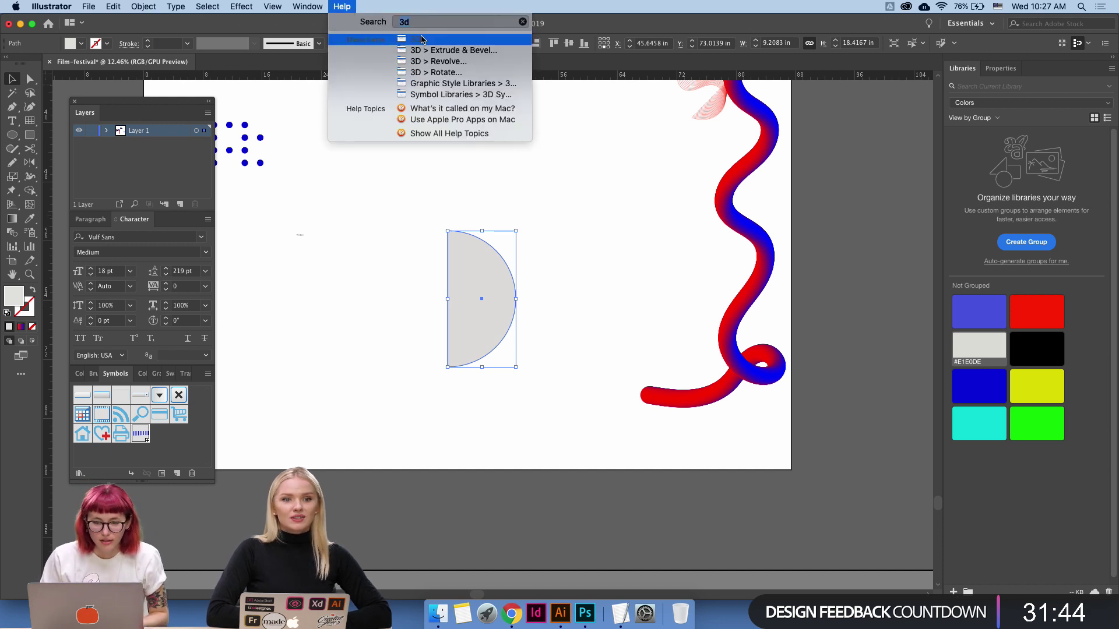
click(455, 61)
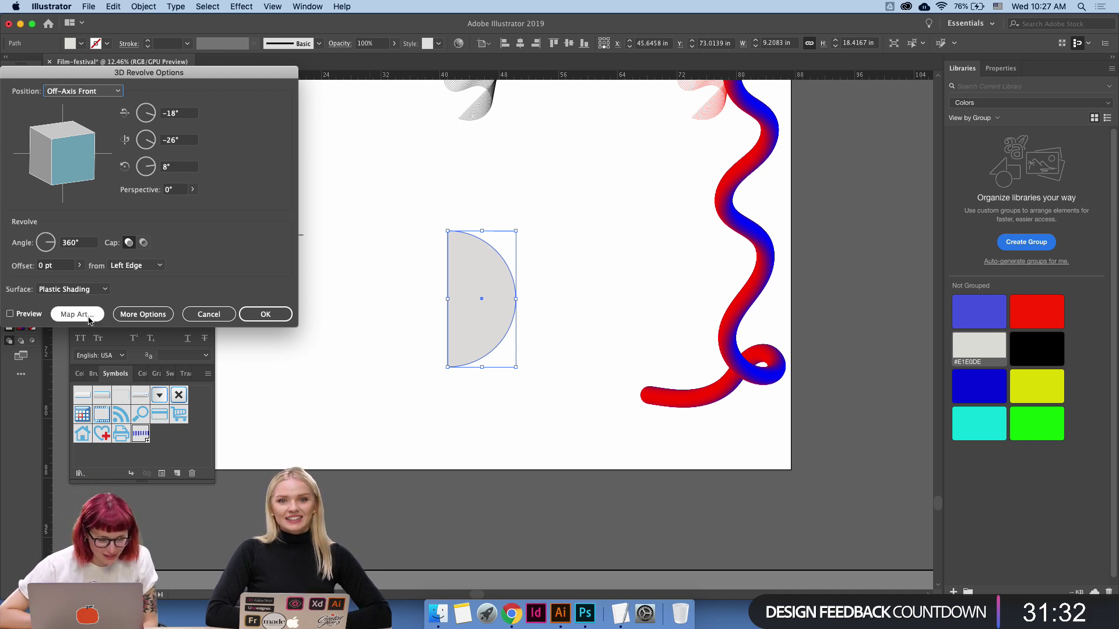
click(29, 318)
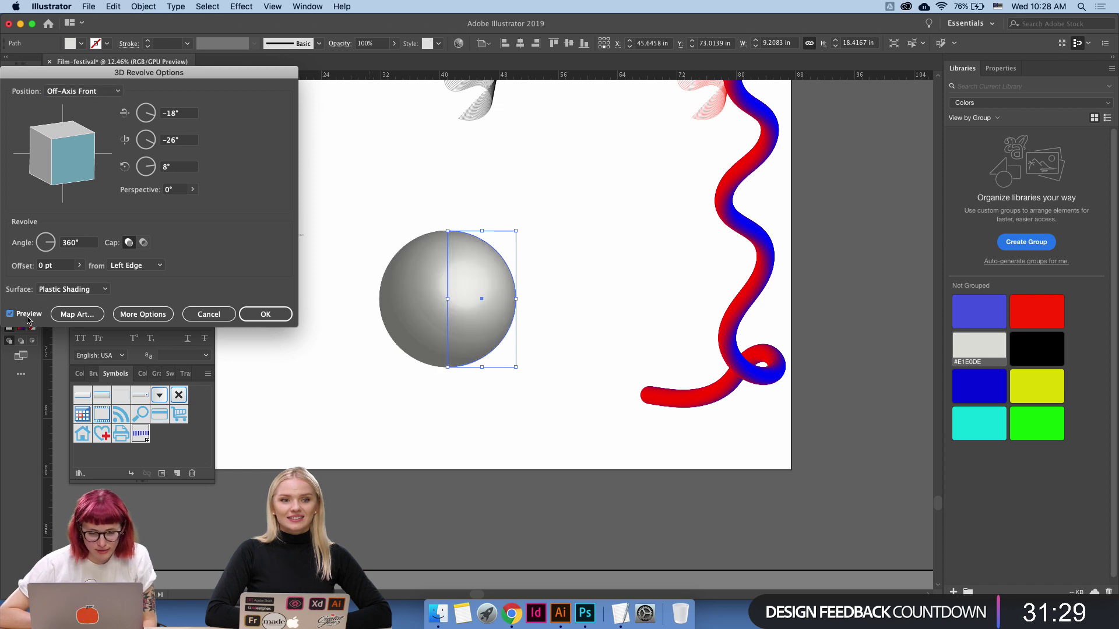
click(75, 315)
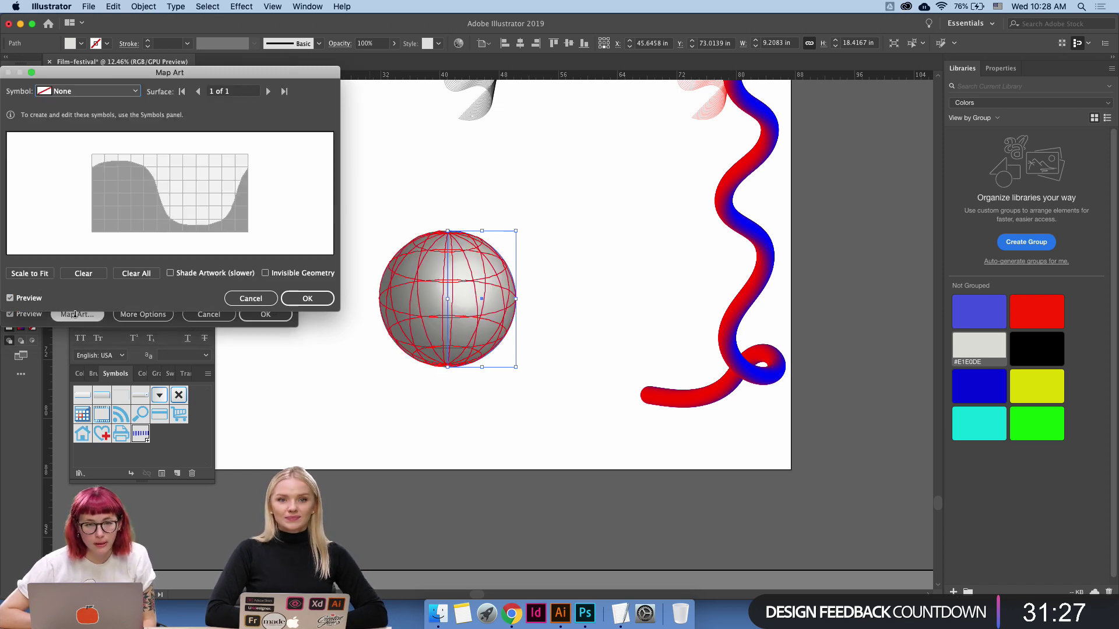
click(133, 92)
click(102, 306)
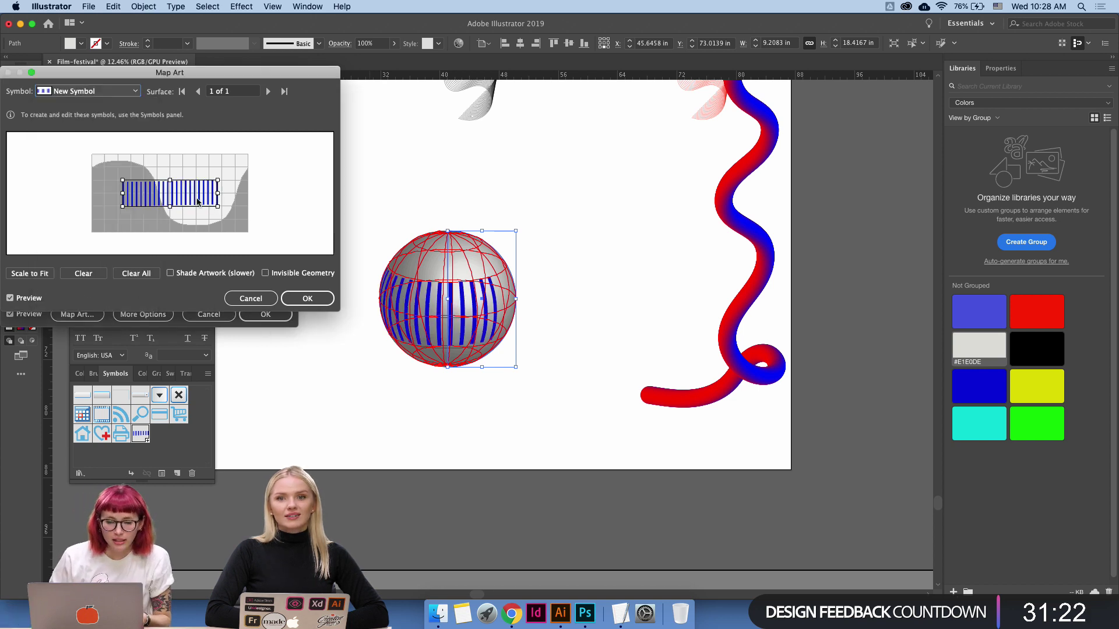
Enlarge the mapped stripe symbol in height and width until it covers the sphere's whole surface map.
drag(169, 181, 169, 153)
drag(218, 208, 250, 237)
drag(124, 195, 87, 192)
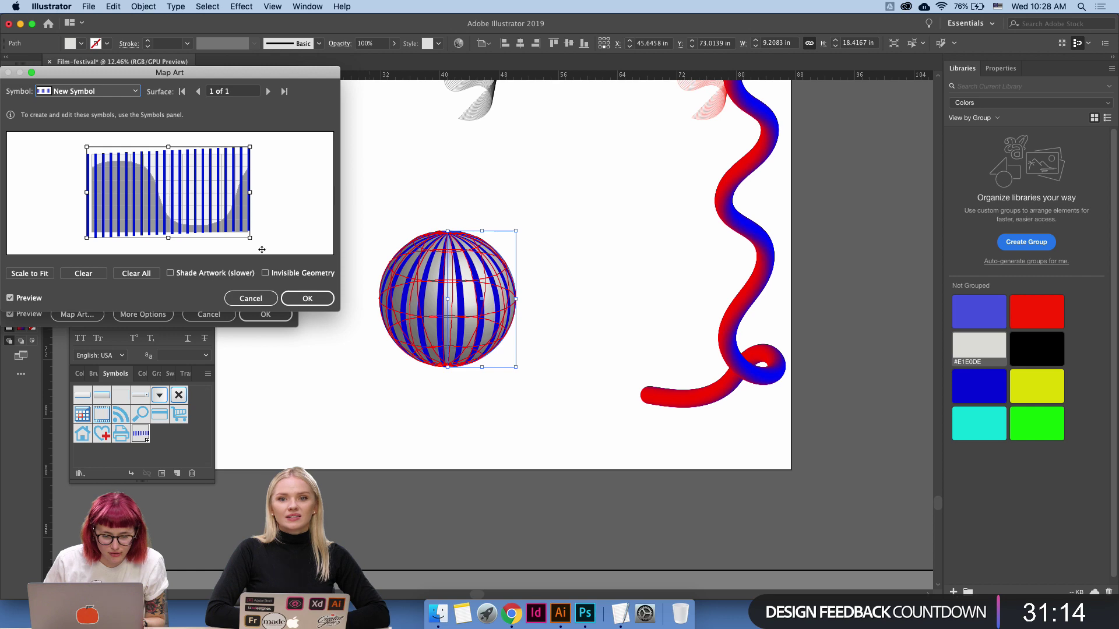
Turn the mapped stripes horizontal and resize them over the surface map so the bands sit closer together.
drag(254, 241, 267, 193)
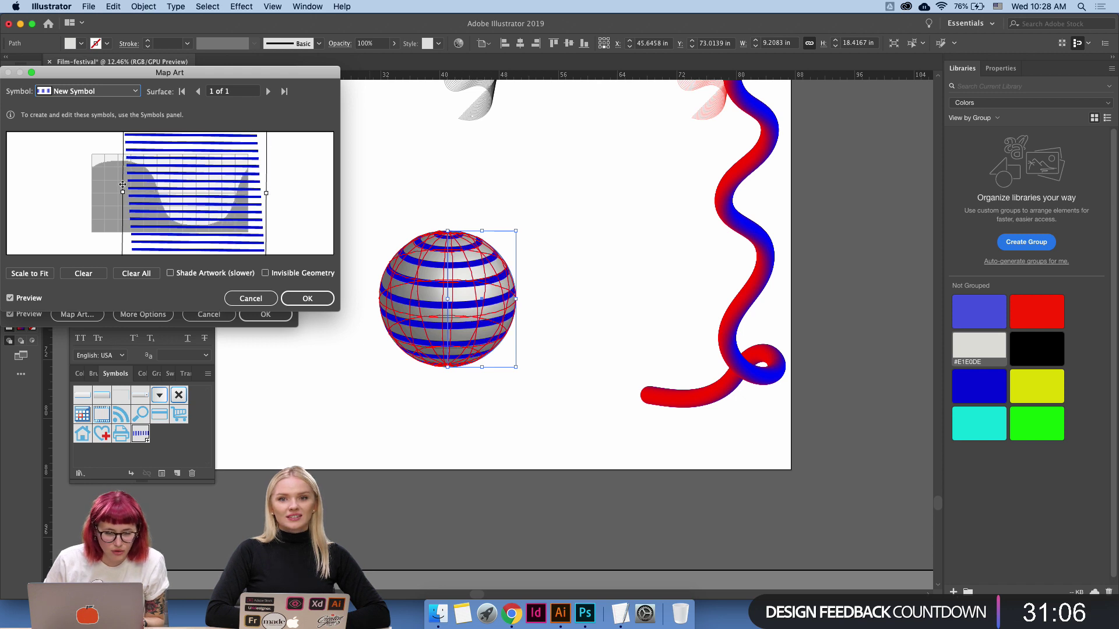
drag(125, 192, 81, 192)
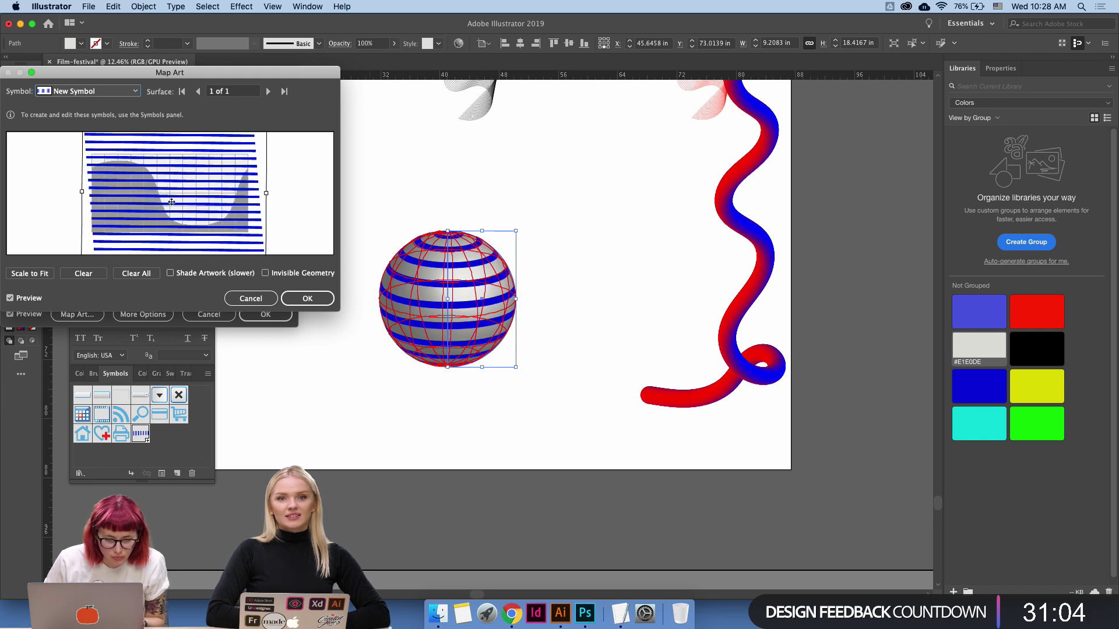
drag(241, 200, 236, 189)
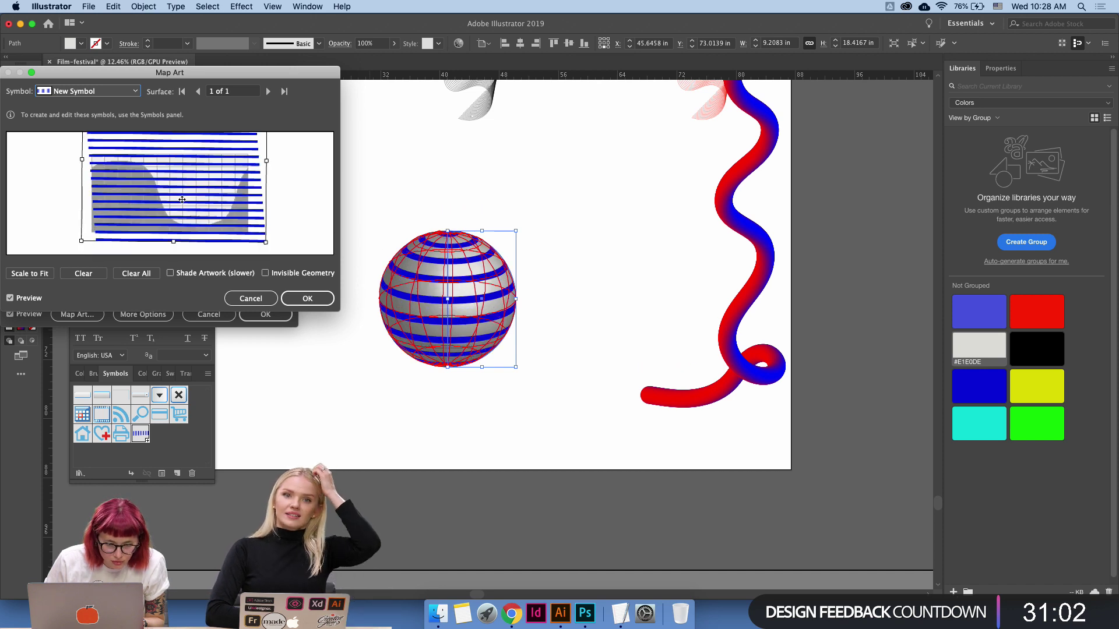
drag(173, 241, 195, 223)
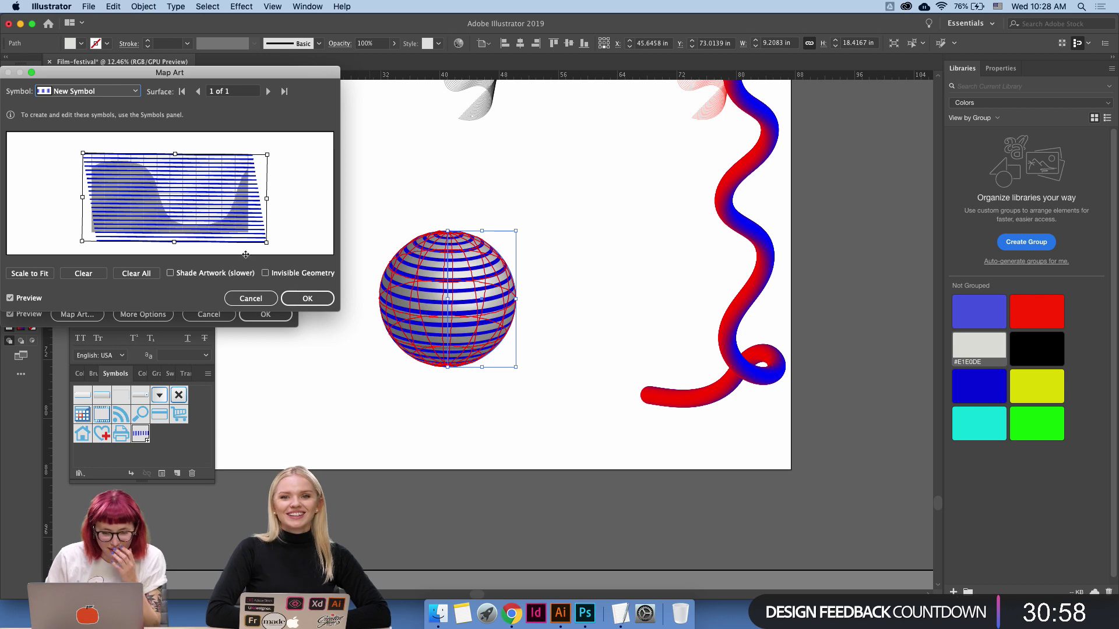
Tilt the mapped stripes diagonally and stretch the symbol until it extends past the edges of the surface map.
drag(270, 249, 280, 213)
drag(196, 240, 195, 265)
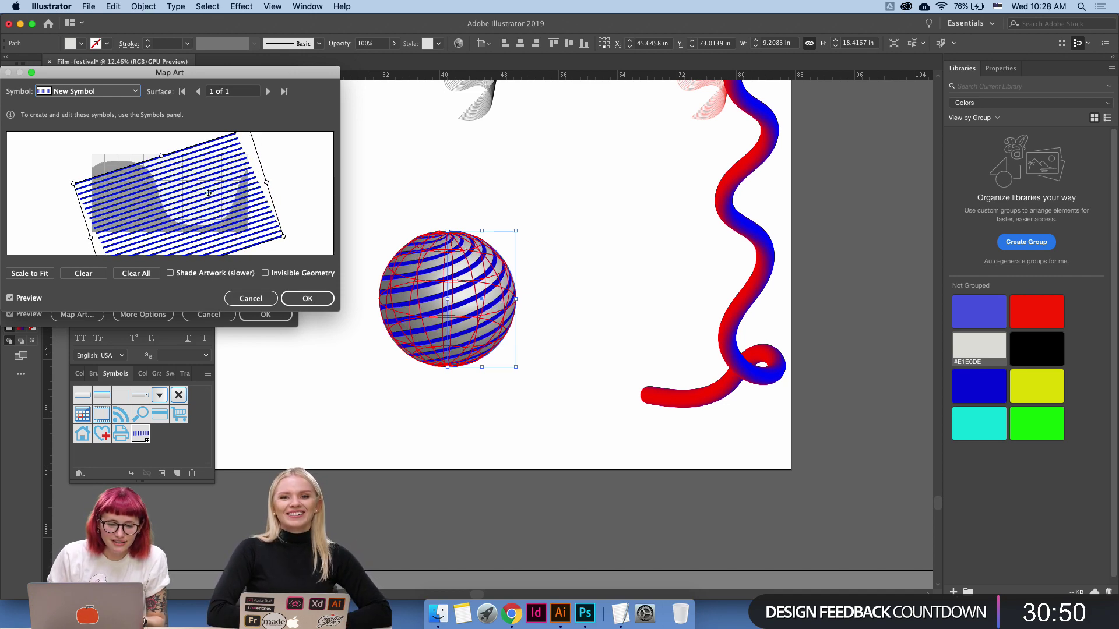
drag(162, 156, 154, 133)
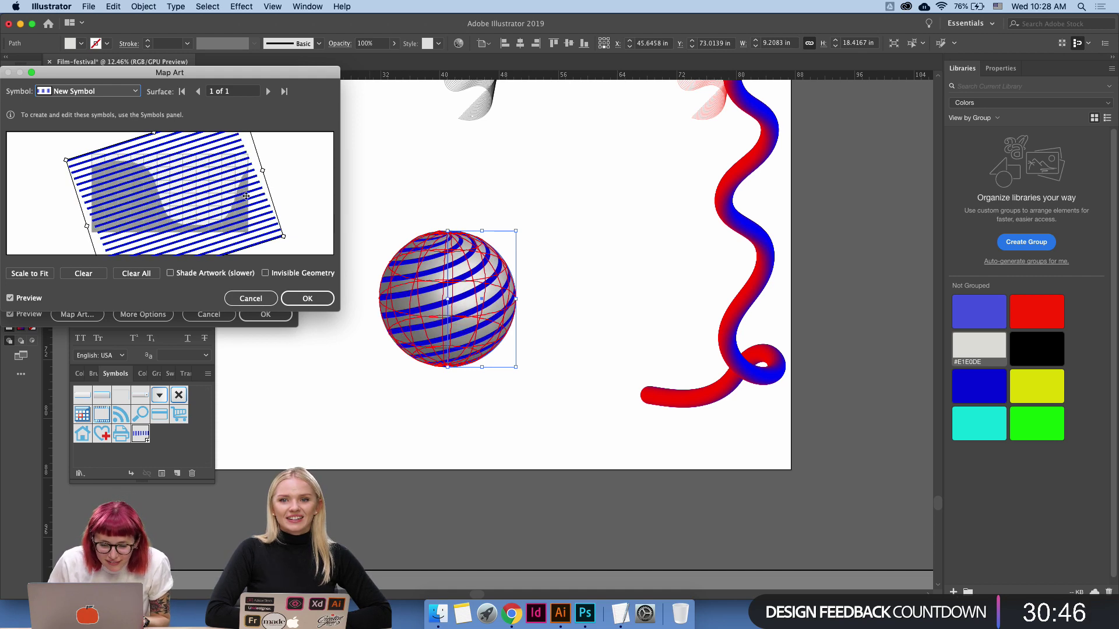
click(299, 294)
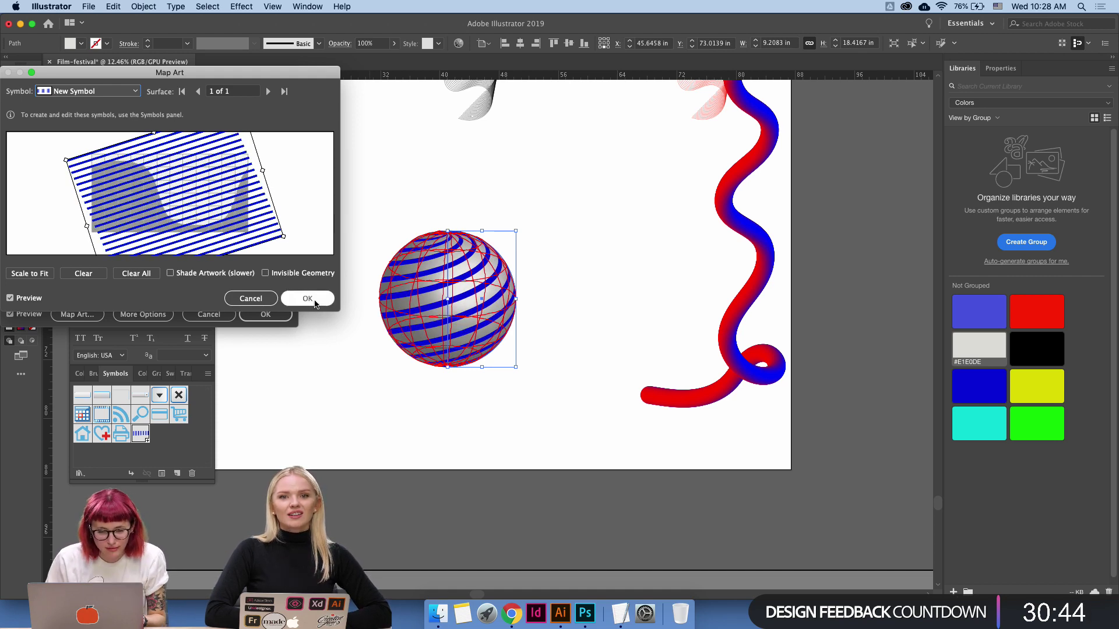
Enable Invisible Geometry for the mapped art, rotate the sphere to 21°, -12° and -10°, and apply the 3D Revolve.
click(288, 273)
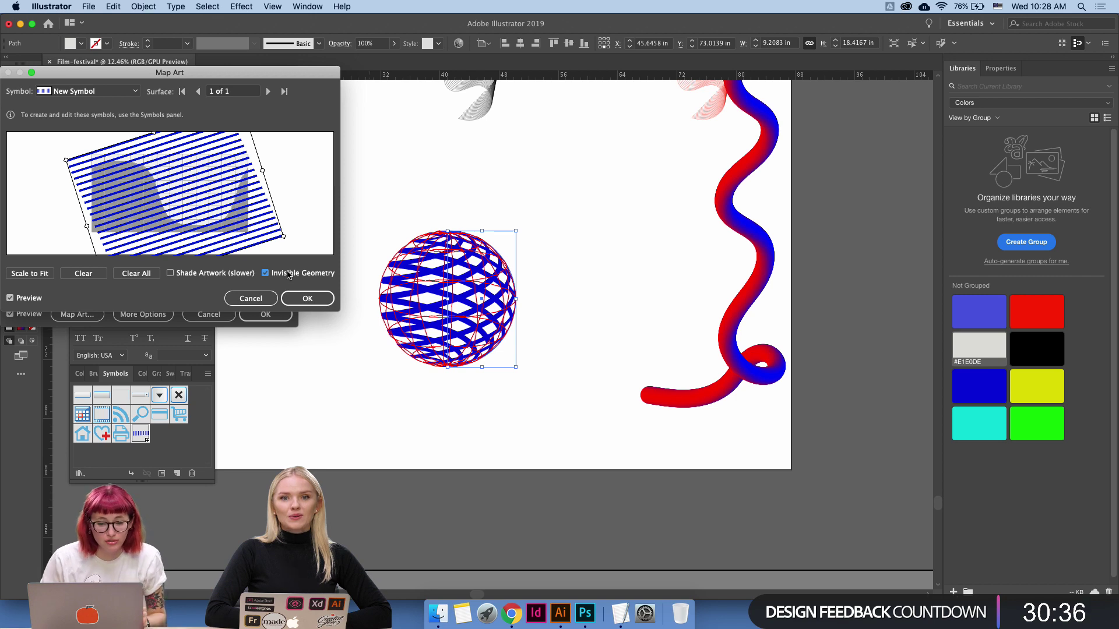
click(307, 299)
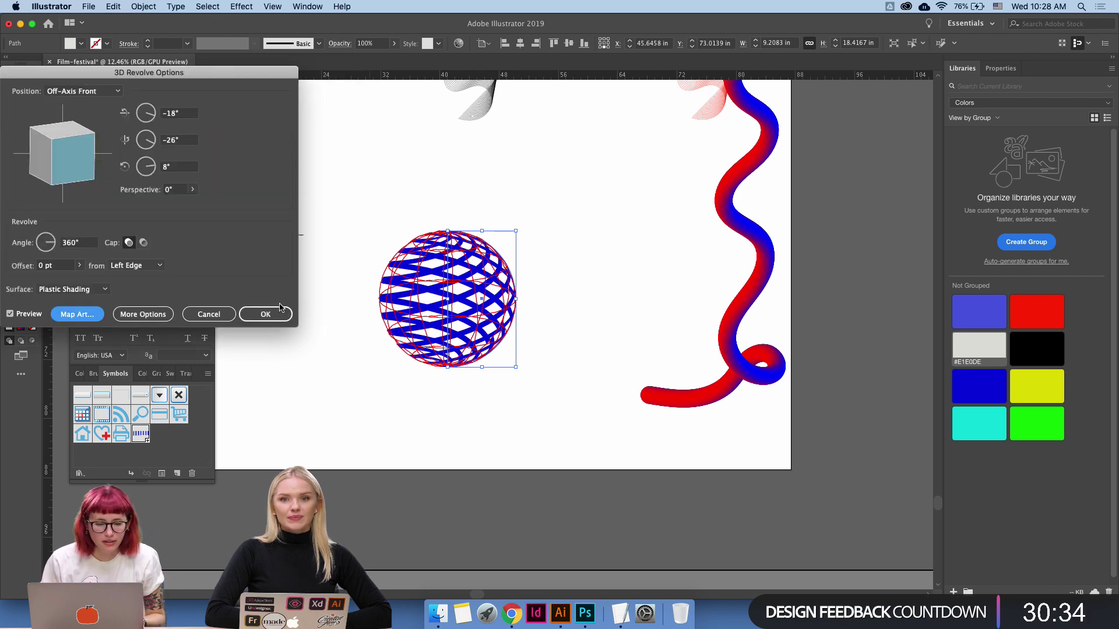
mouse_move(66, 177)
mouse_down()
mouse_move(57, 155)
mouse_move(73, 166)
mouse_up()
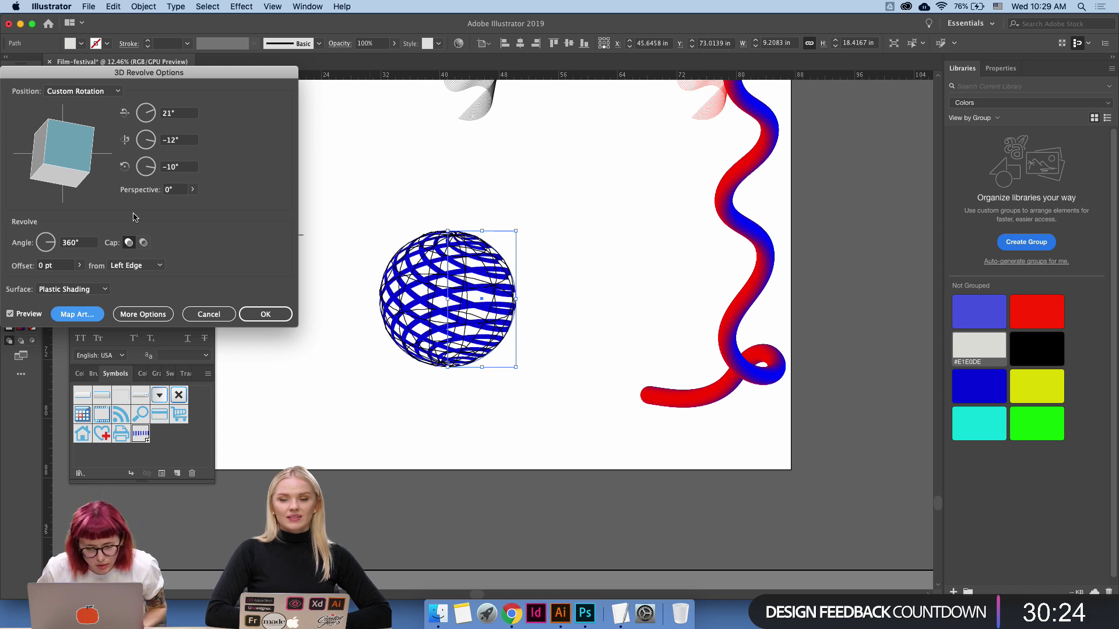
click(265, 314)
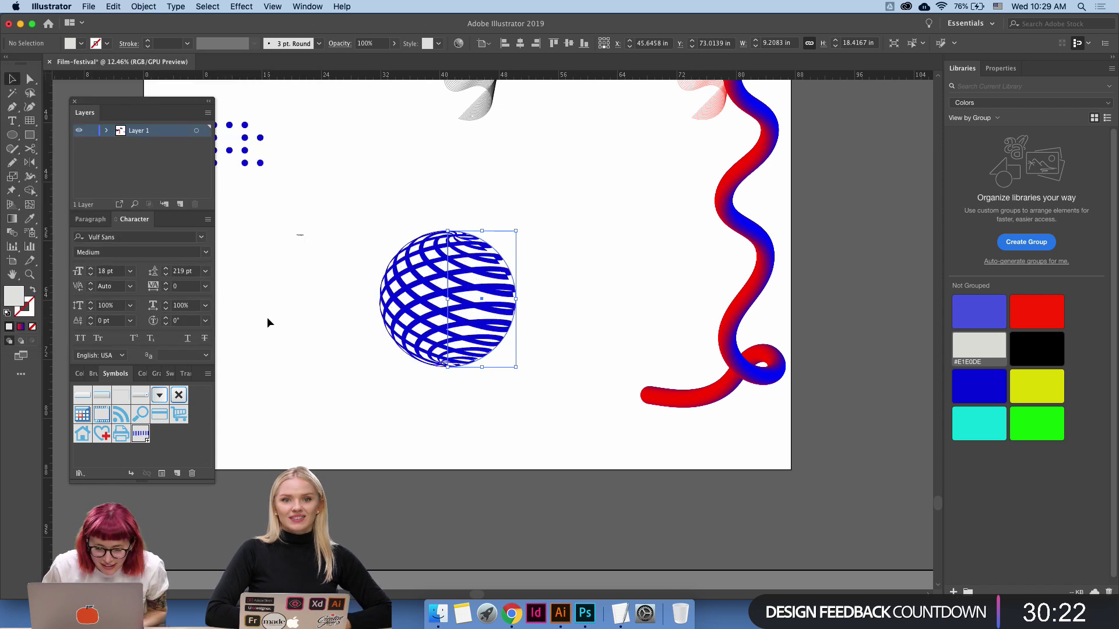
Expand the striped sphere's appearance and move it left, to about X 25.8 in on the artboard.
right_click(444, 301)
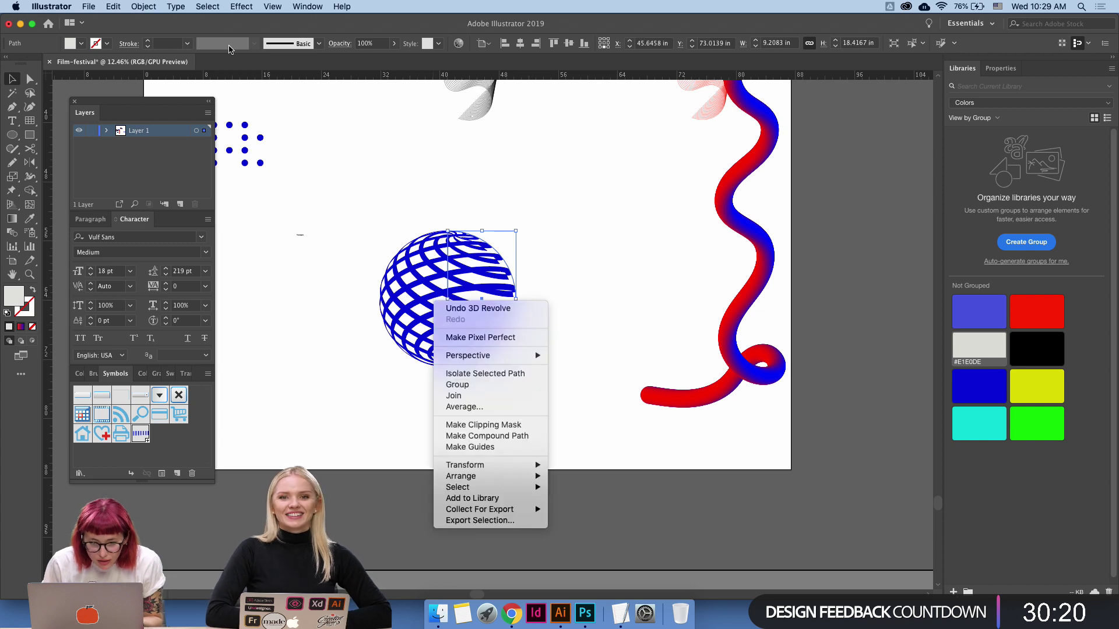
click(144, 6)
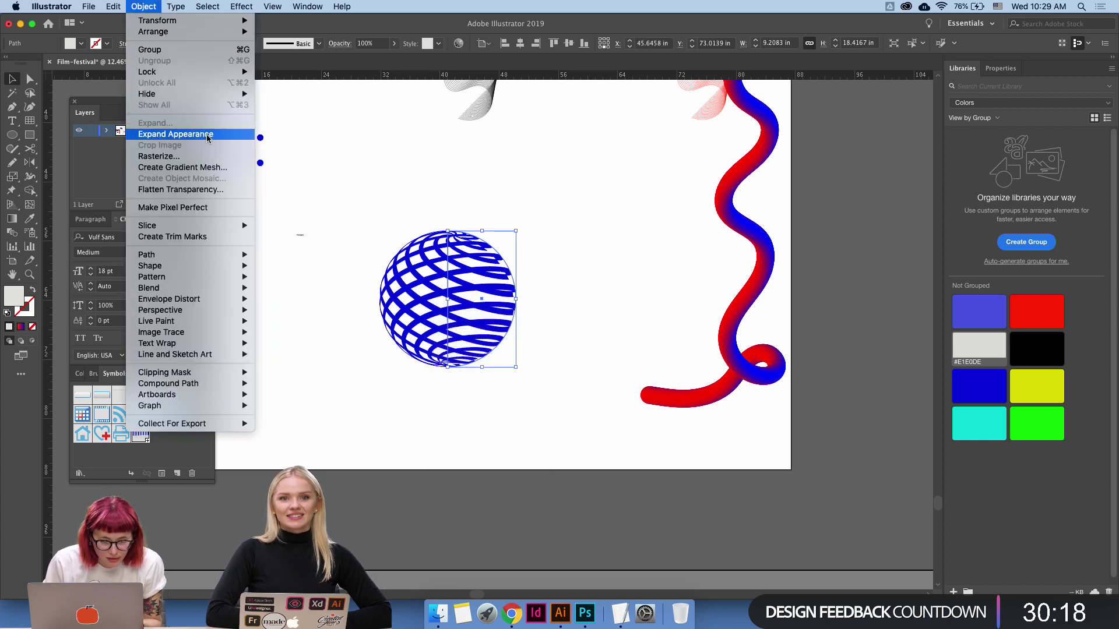
click(174, 134)
click(451, 256)
drag(451, 256, 339, 257)
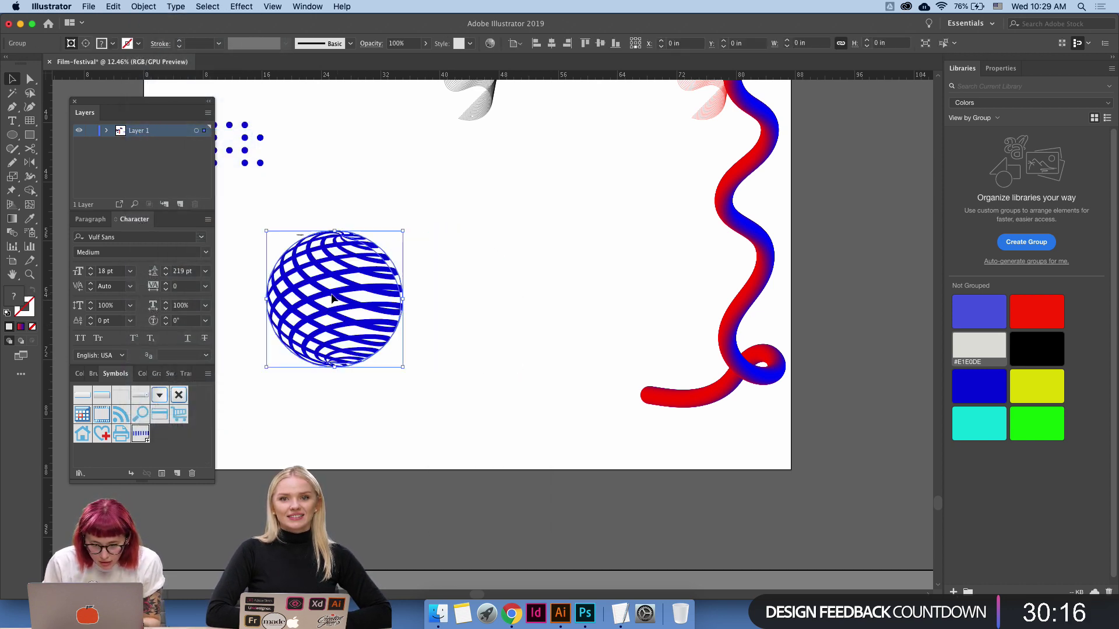
Ungroup the expanded sphere and separate one striped sphere from it, placing that sphere alongside to its right.
right_click(334, 297)
click(382, 393)
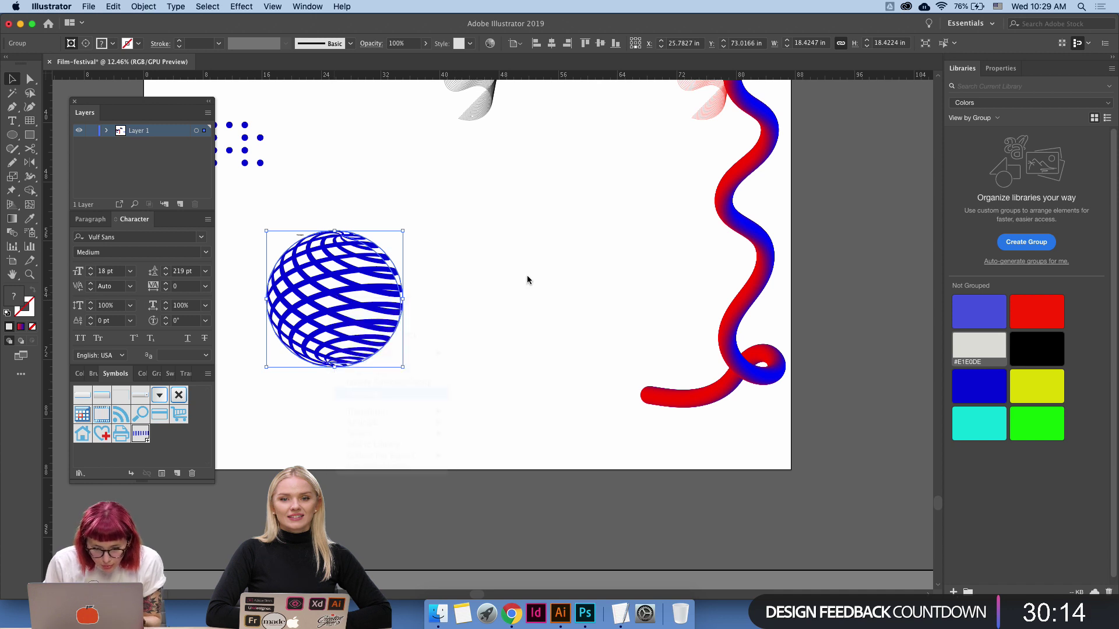
click(527, 278)
drag(343, 301, 462, 392)
click(486, 279)
key(ctrl+z)
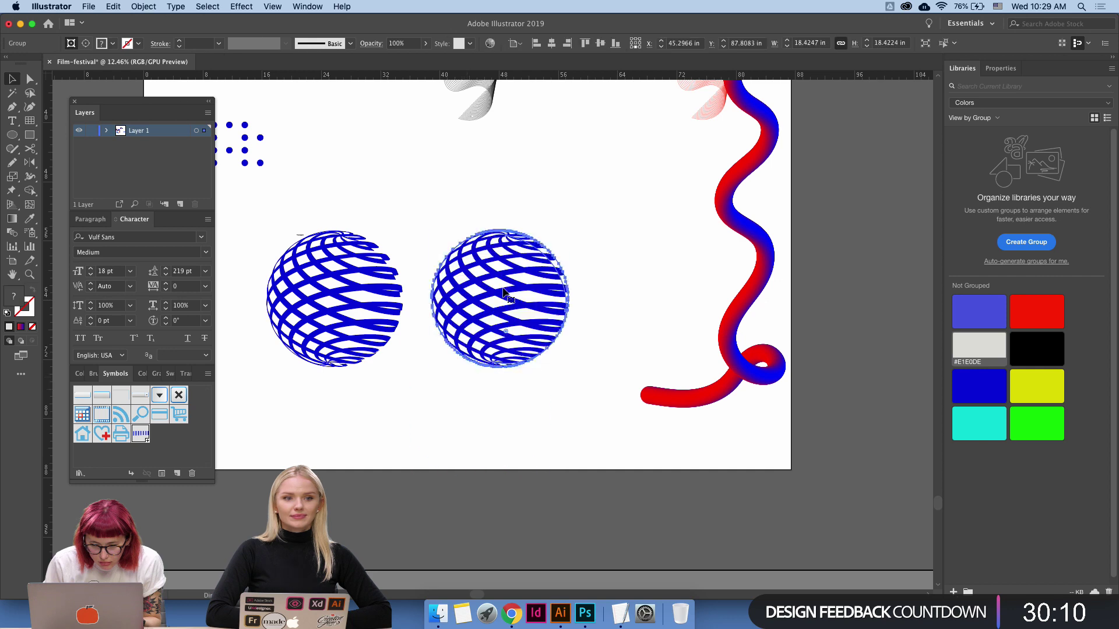
Ungroup the right-hand striped sphere and move one of its two stripe layers straight down below the other.
right_click(504, 292)
click(532, 386)
click(442, 414)
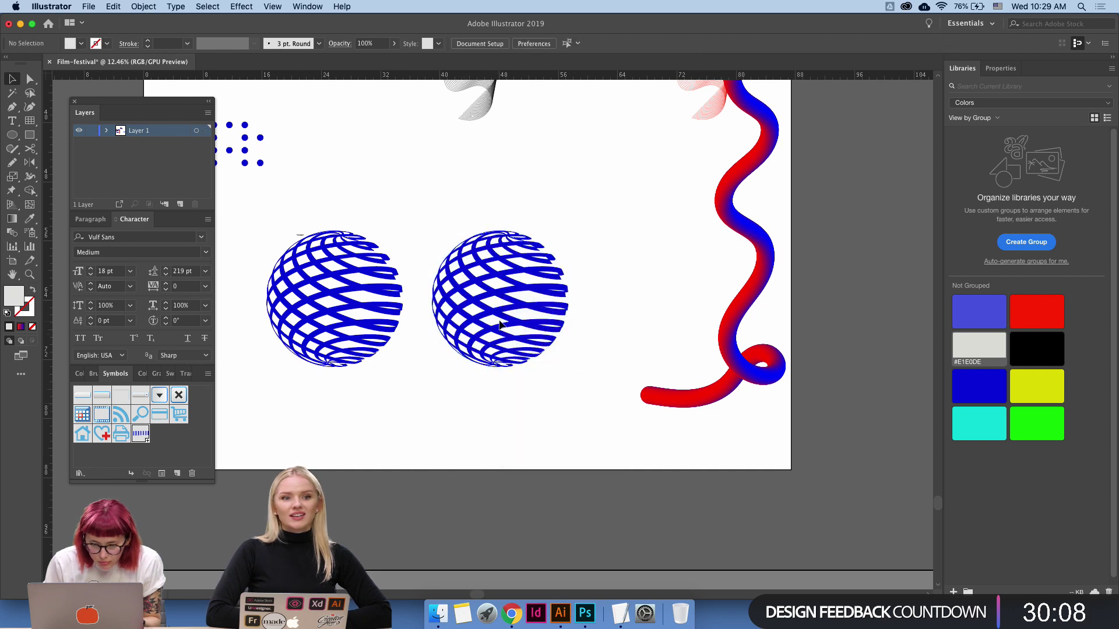
drag(495, 321, 495, 468)
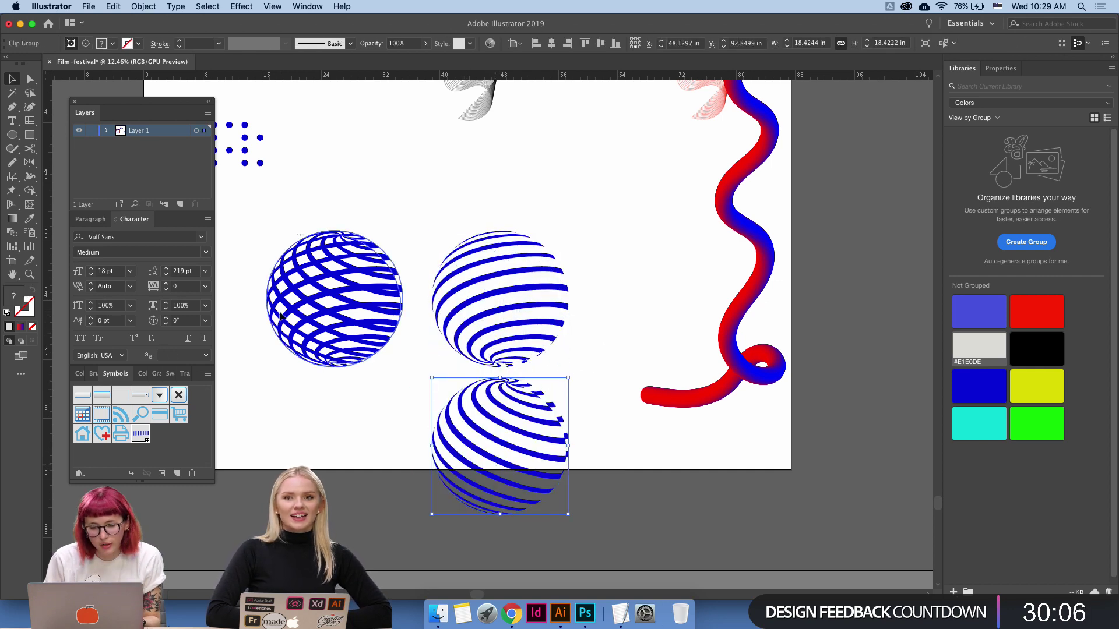
Try deleting the left striped sphere, and undo back to before the right sphere's stripe layer was moved.
click(353, 278)
key(Delete)
click(536, 324)
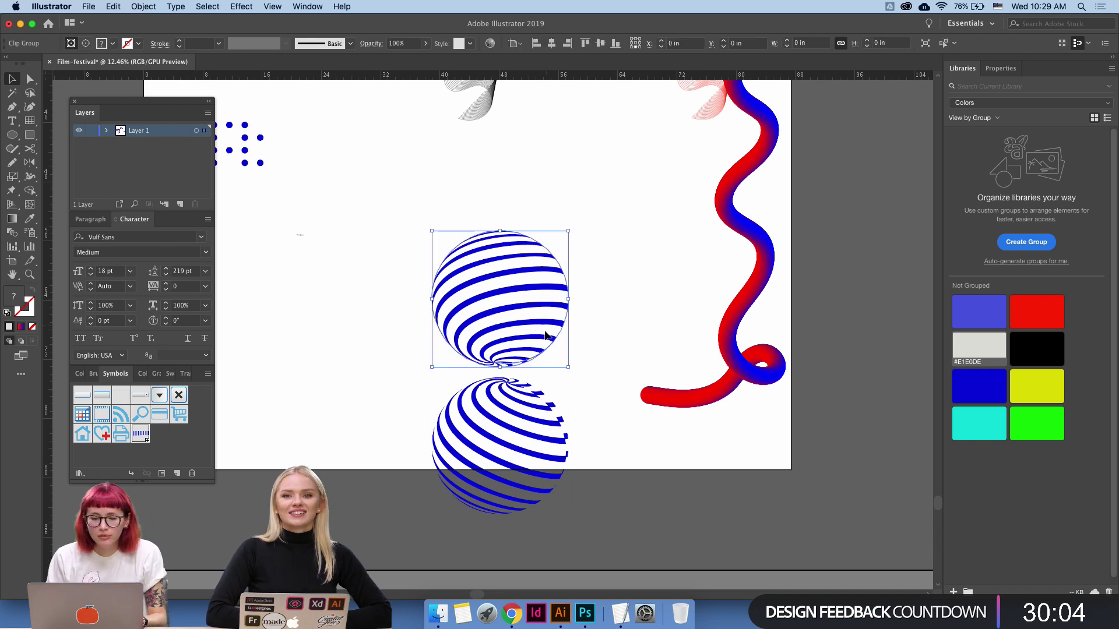
click(461, 505)
key(super+z)
key(super+z)
click(524, 428)
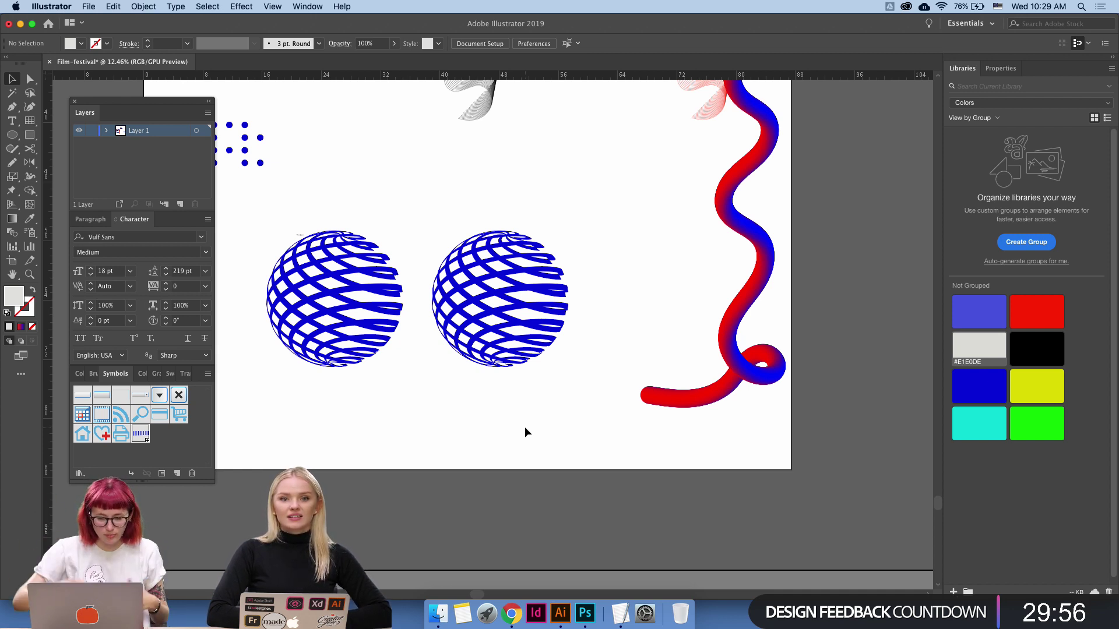
Move the front stripe layer of the right-hand sphere down between both spheres, to about X 36.3 in, Y 91.1 in.
right_click(505, 308)
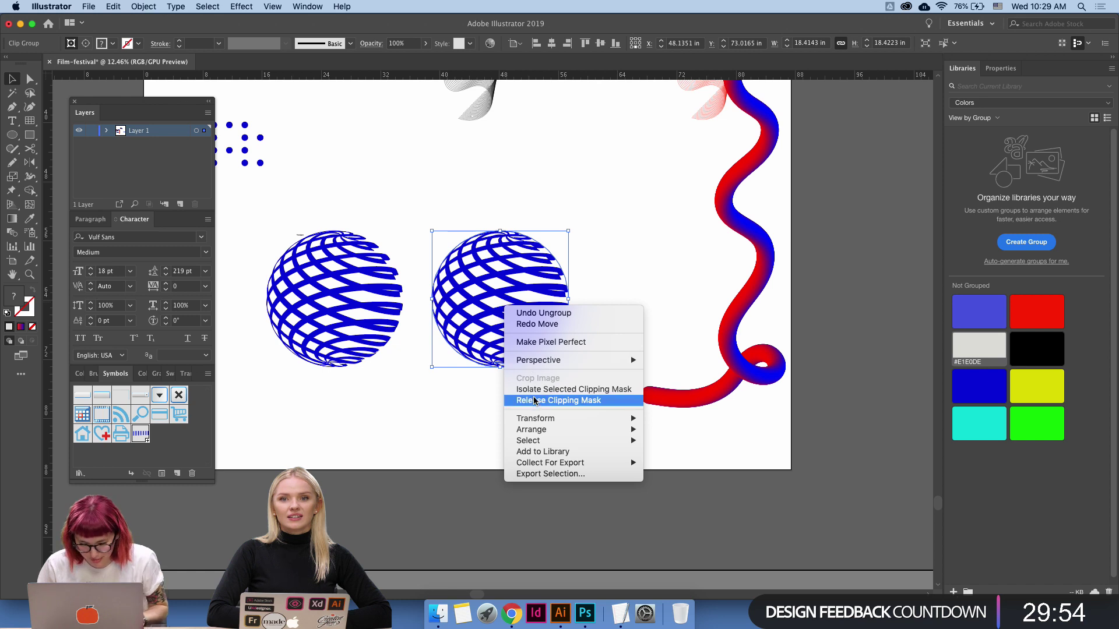
click(558, 400)
drag(457, 438, 457, 438)
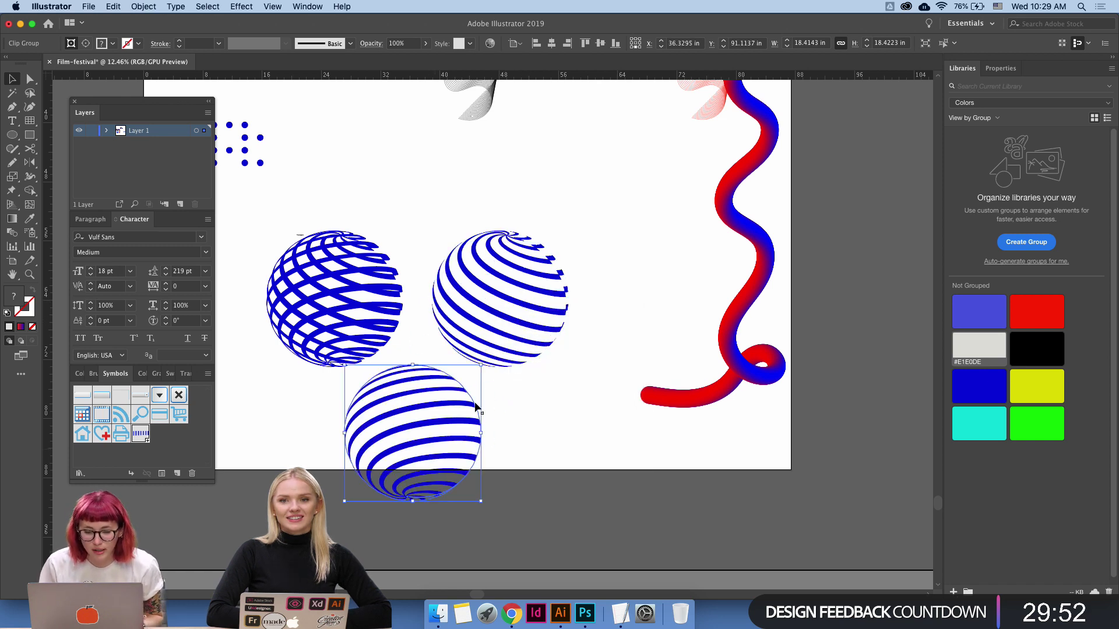
Delete the two upper striped spheres and move the remaining single-direction striped sphere to about X 52.1 in, Y 65.3 in.
click(396, 295)
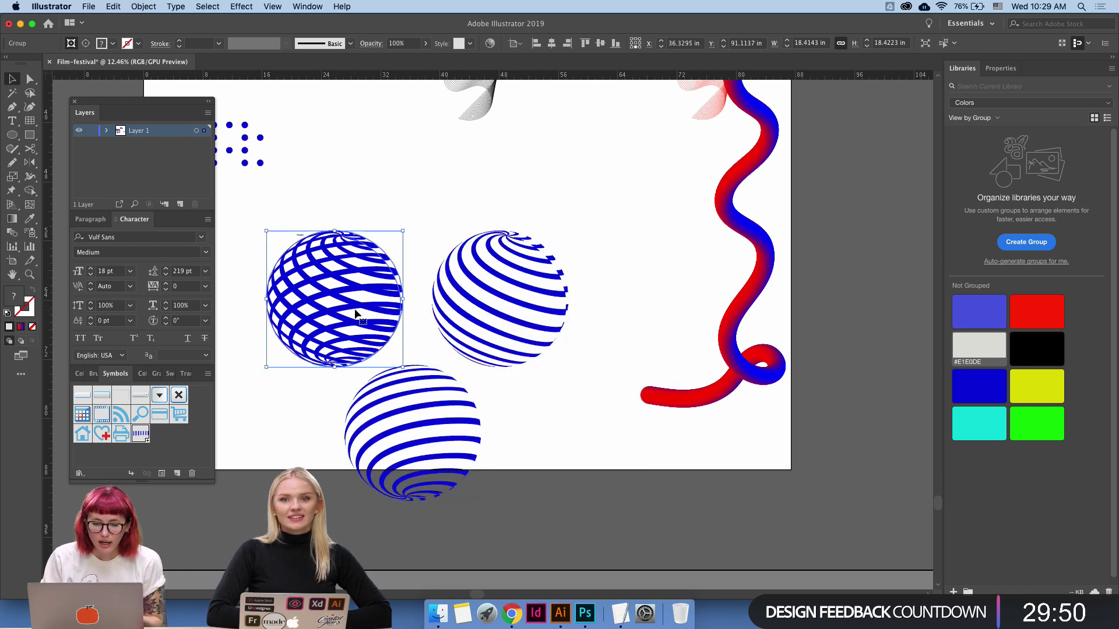
key(Delete)
click(516, 305)
key(Delete)
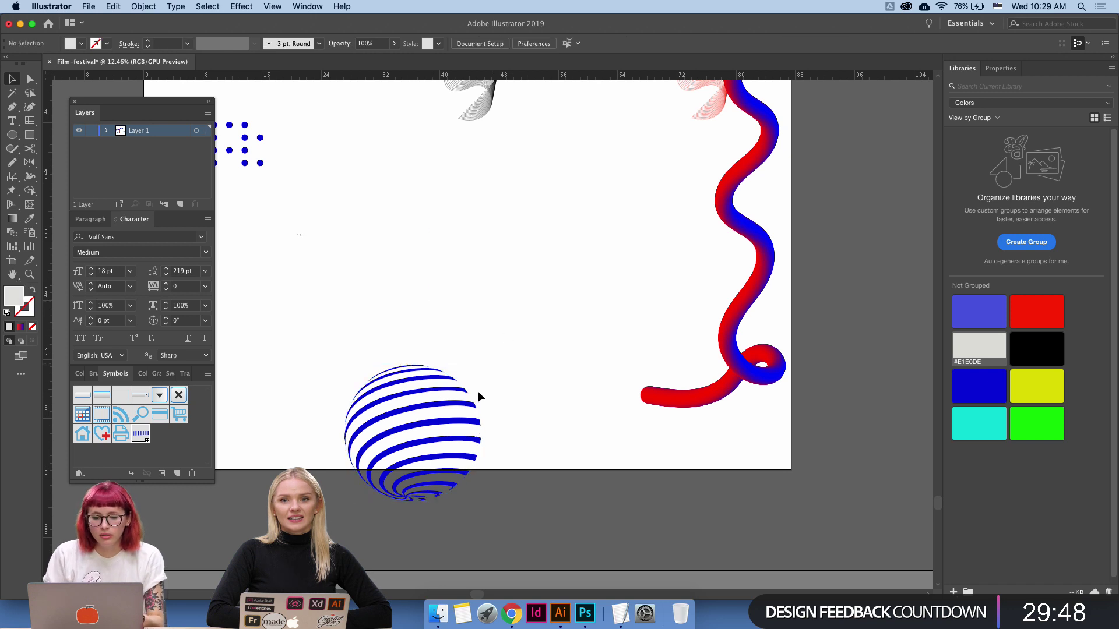
drag(457, 412, 569, 218)
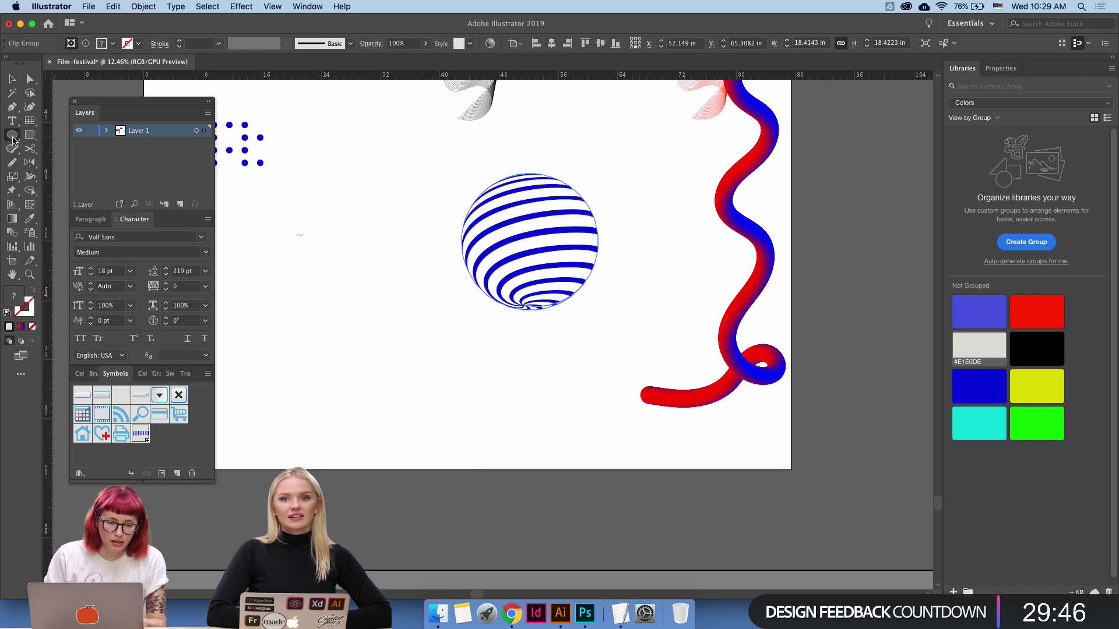
click(334, 230)
key(p)
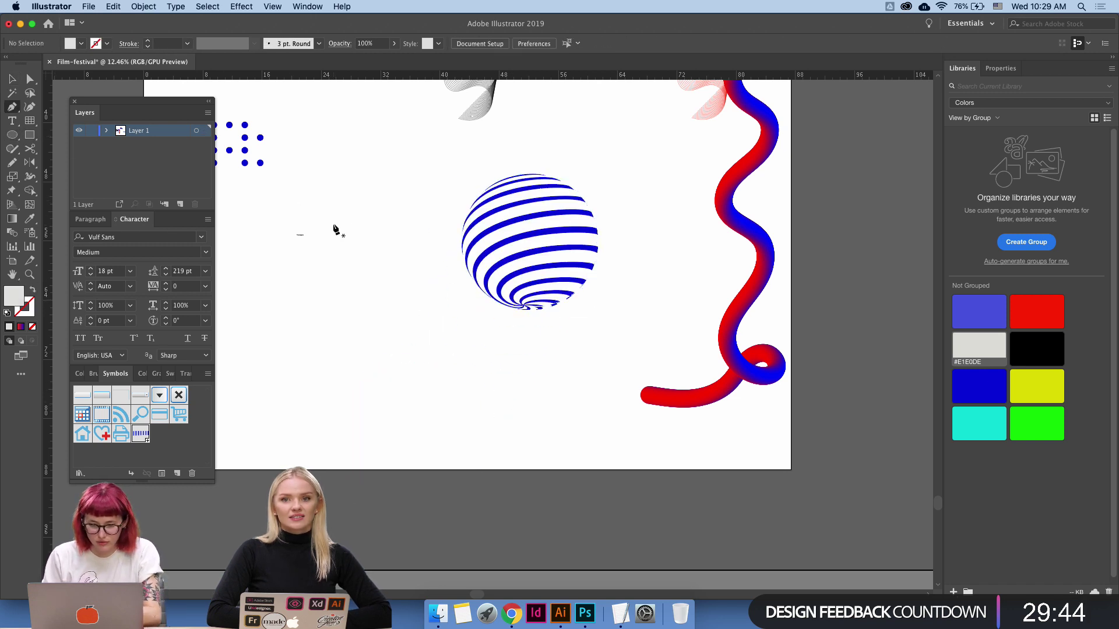
click(337, 218)
click(431, 313)
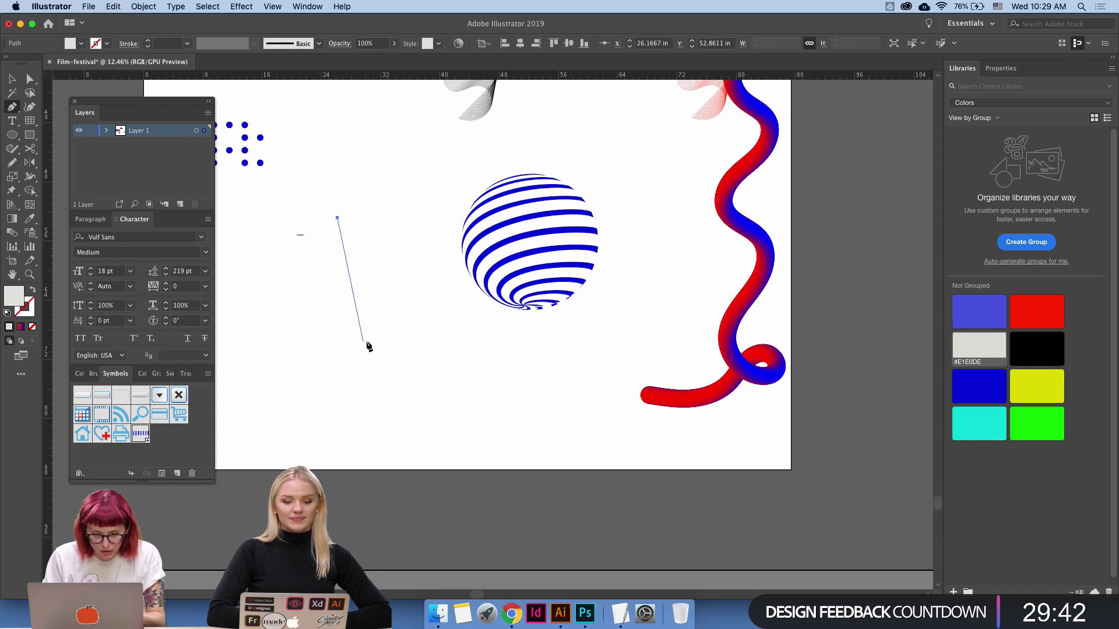
click(366, 341)
click(305, 341)
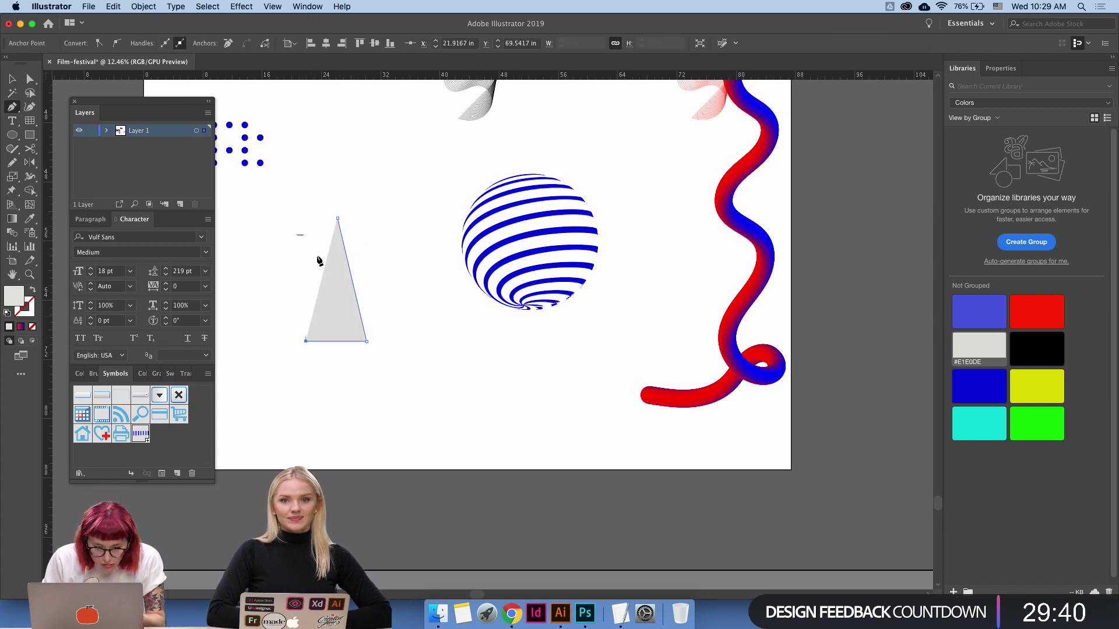
key(super+z)
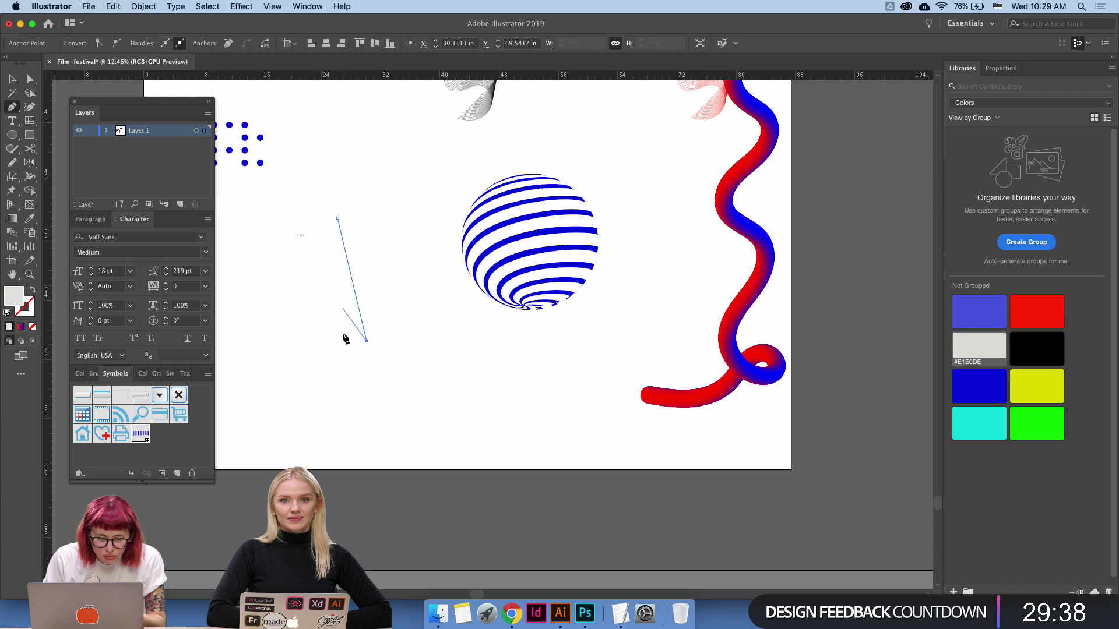
click(332, 340)
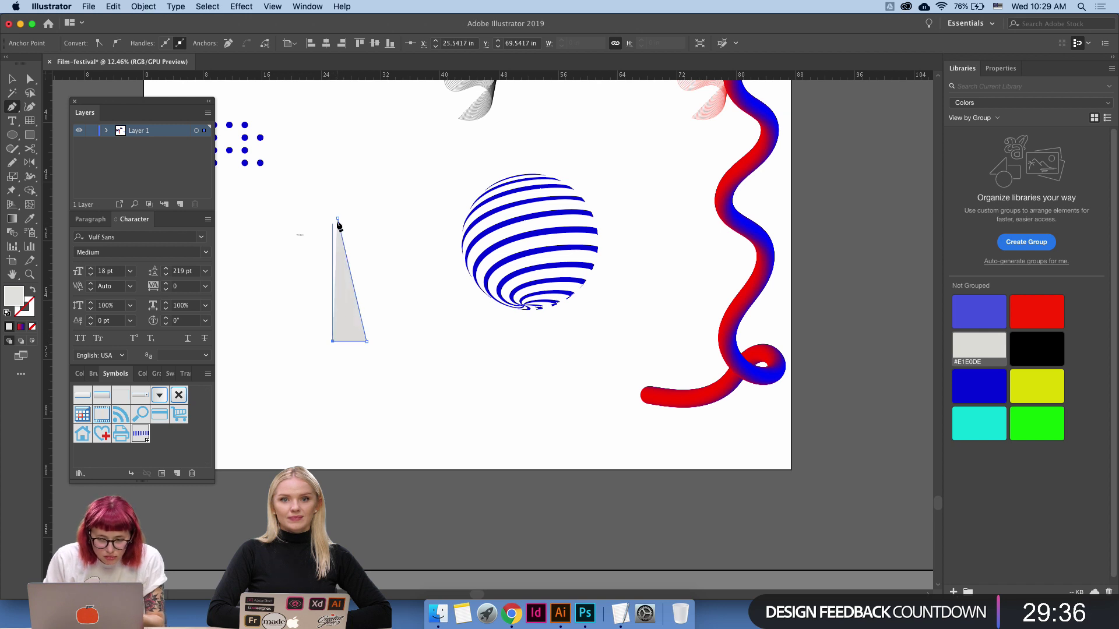
click(338, 219)
key(v)
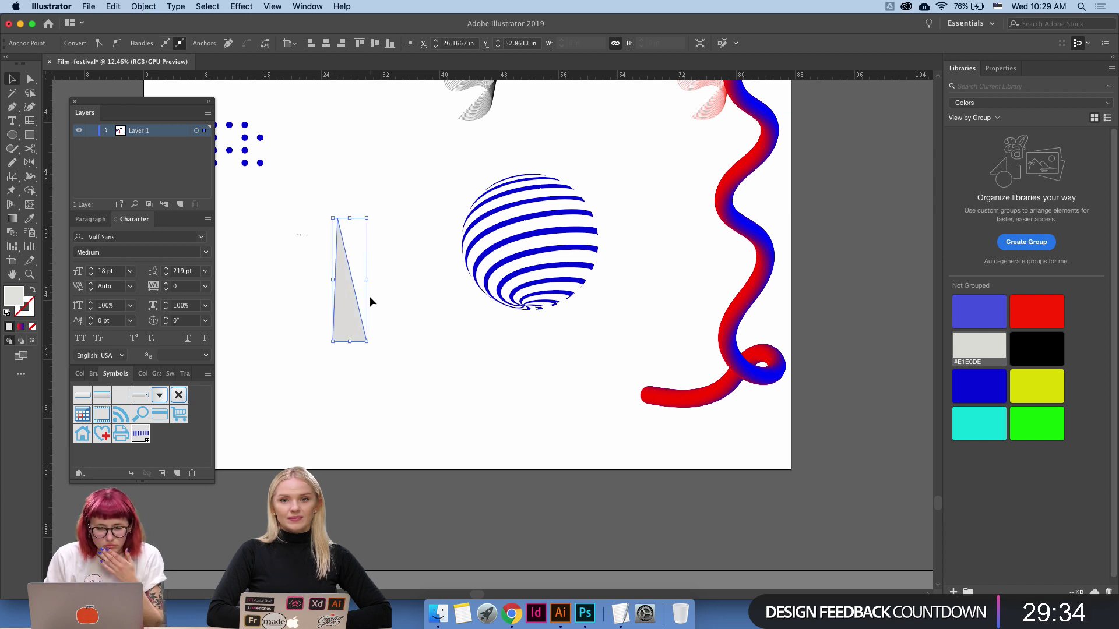
key(Delete)
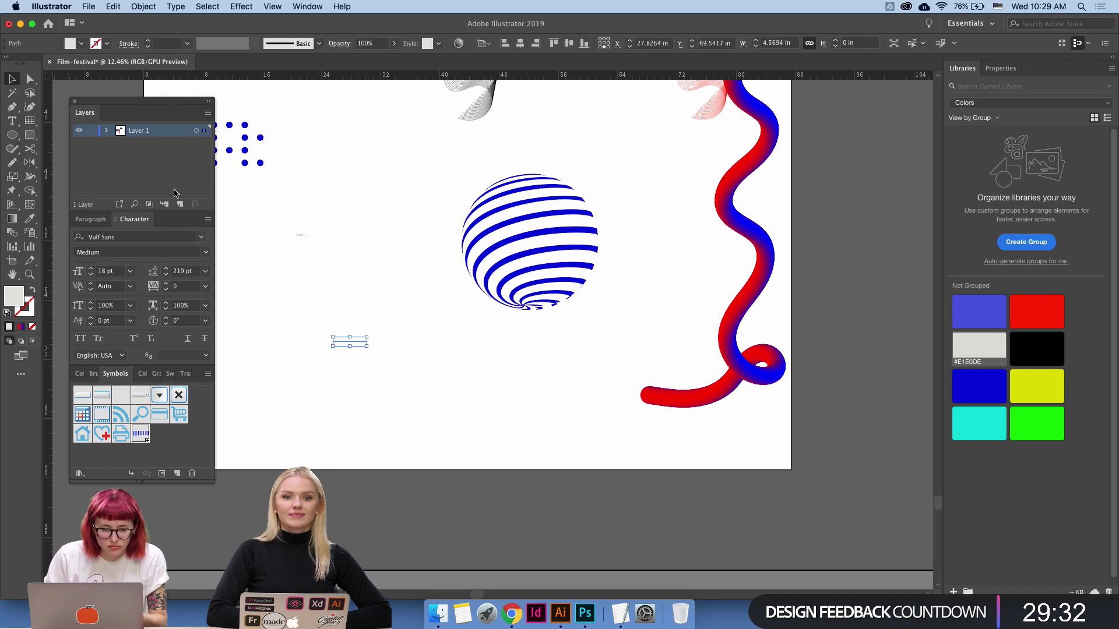
Draw an upright gray triangle about 21.1 in wide and 18.3 in high beside the striped sphere, using a three-pointed star.
drag(13, 133, 59, 163)
drag(376, 305, 424, 358)
key(Down)
key(Down)
key(Down)
Remove the triangle's left-side anchor points and join the open path, keeping only its right half.
key(a)
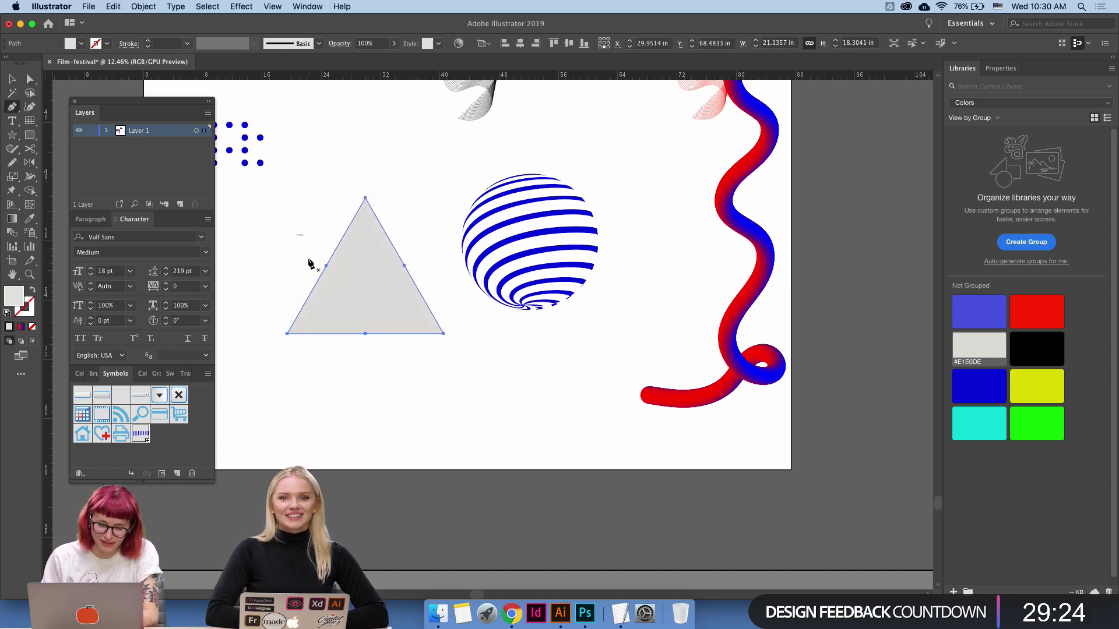
key(p)
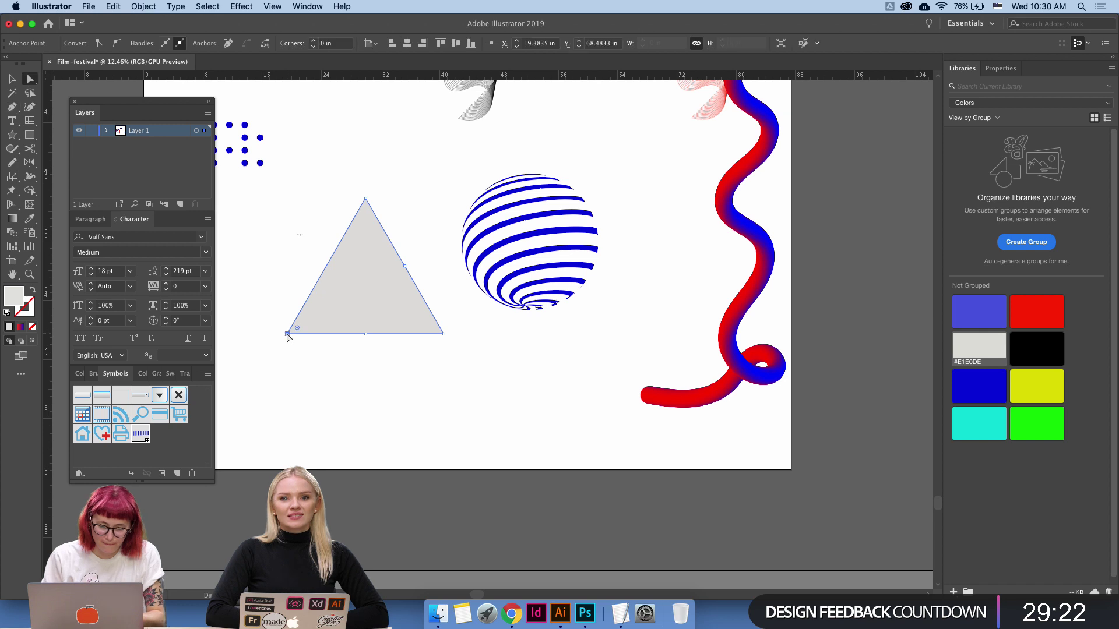
click(287, 334)
key(v)
right_click(401, 319)
click(438, 415)
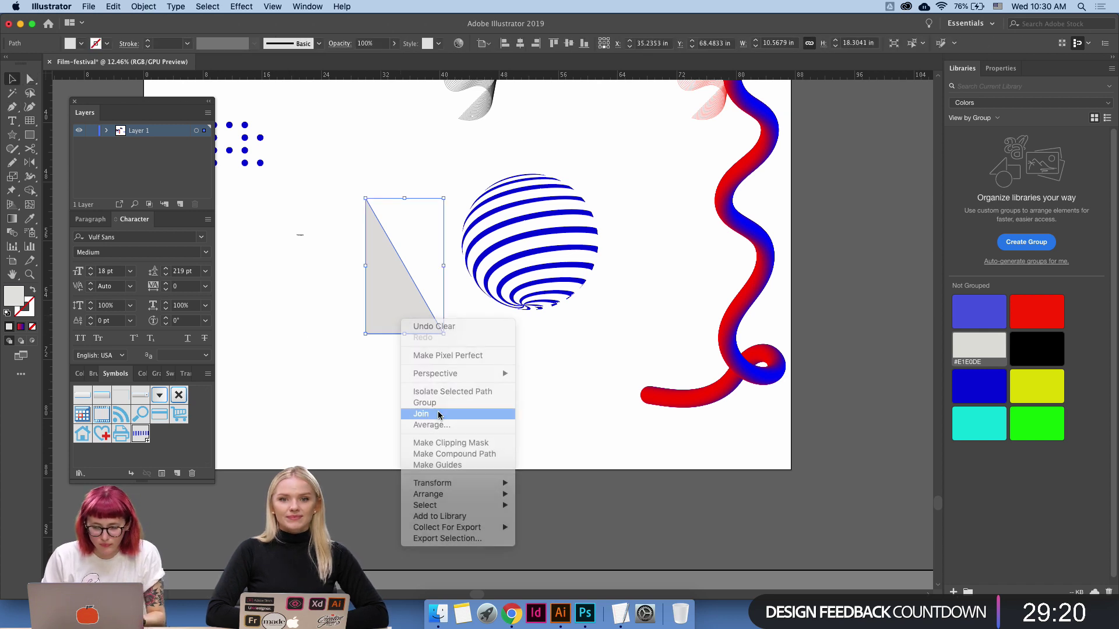
Start a 3D Revolve of the half triangle with preview on and the surface set to No Shading.
click(342, 6)
text(3d)
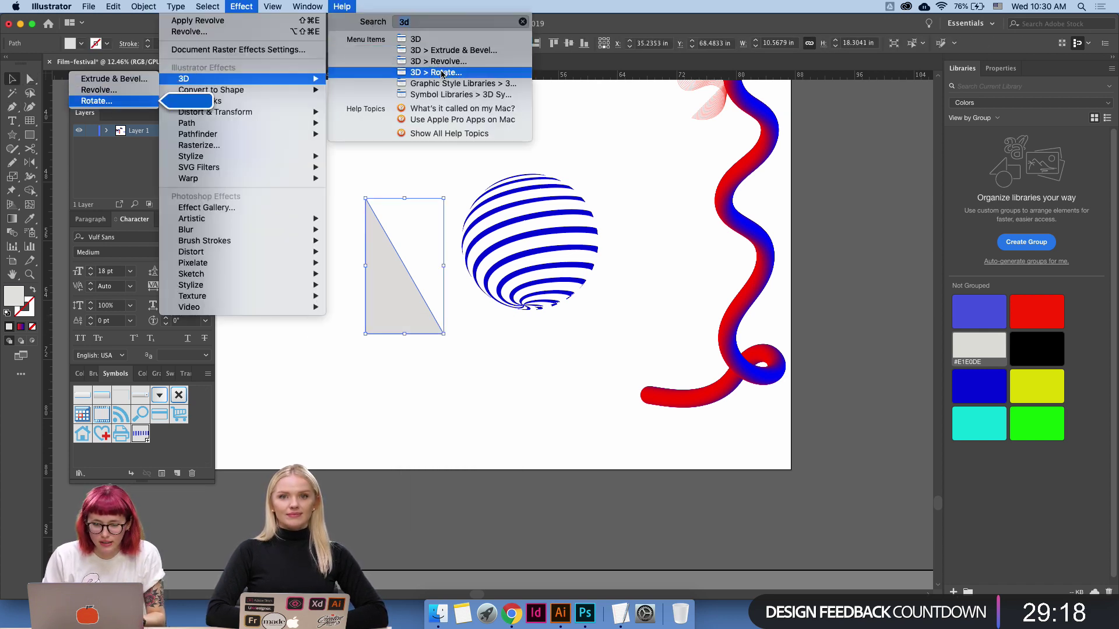
click(441, 66)
click(32, 315)
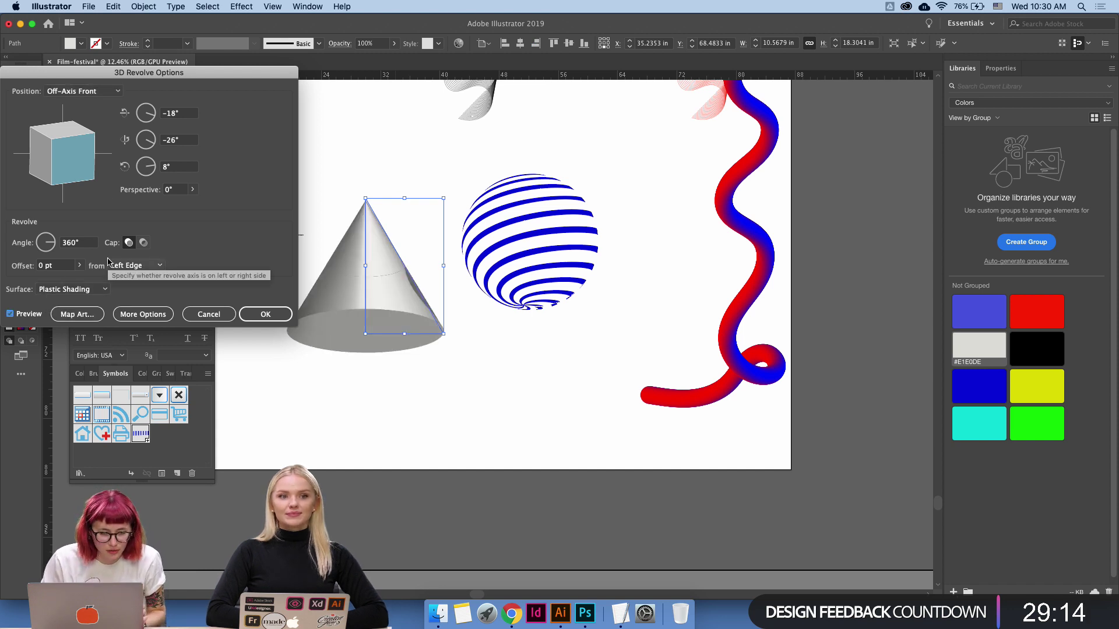
click(101, 290)
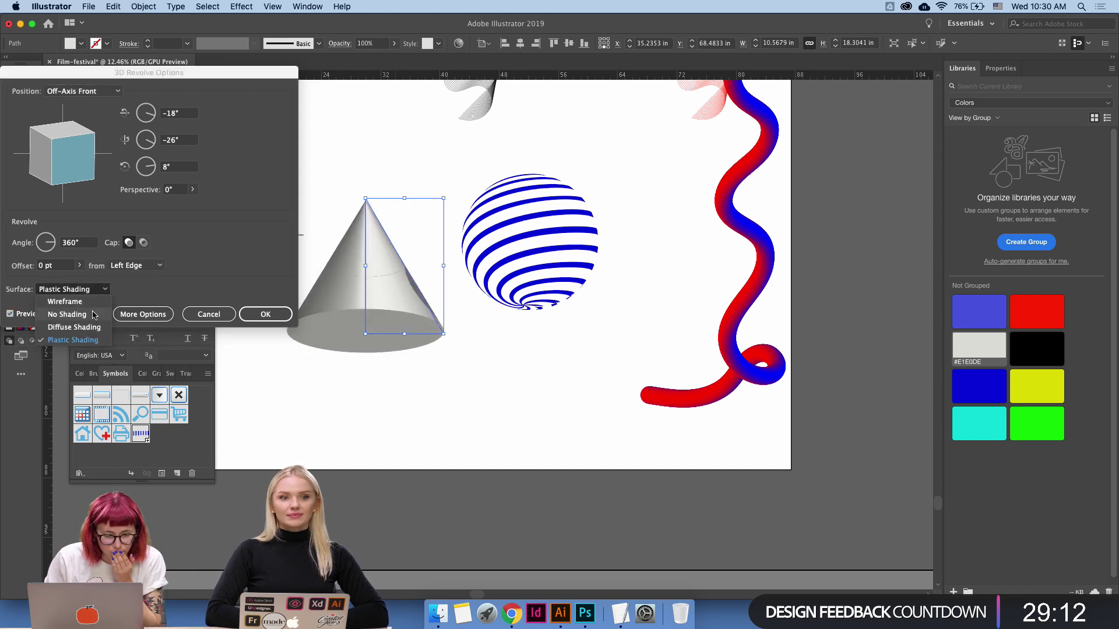
click(92, 292)
click(101, 289)
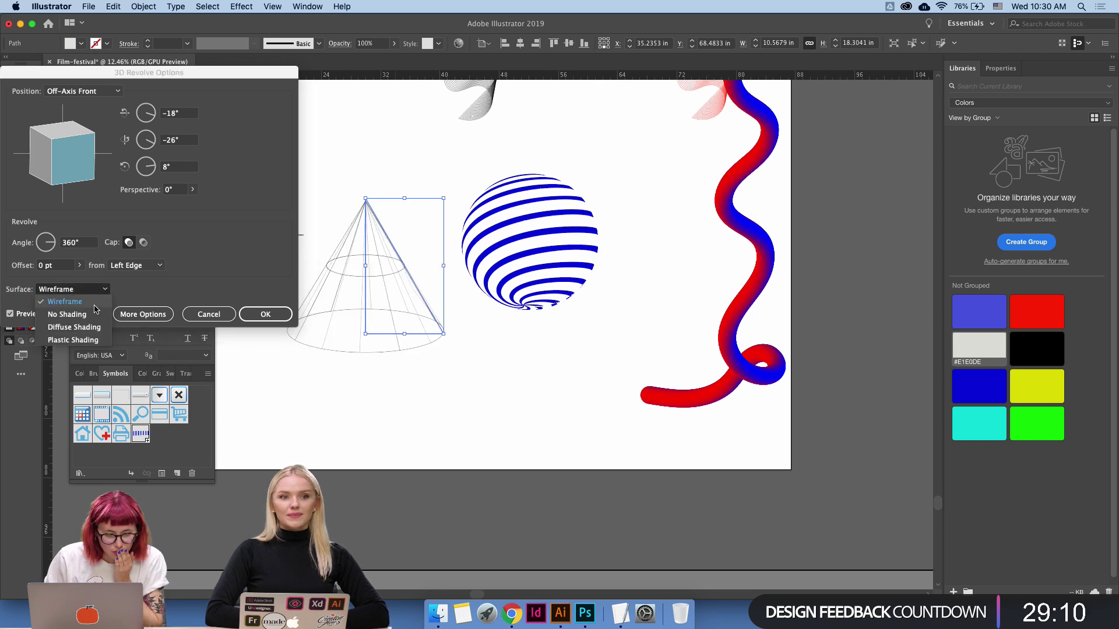
click(87, 300)
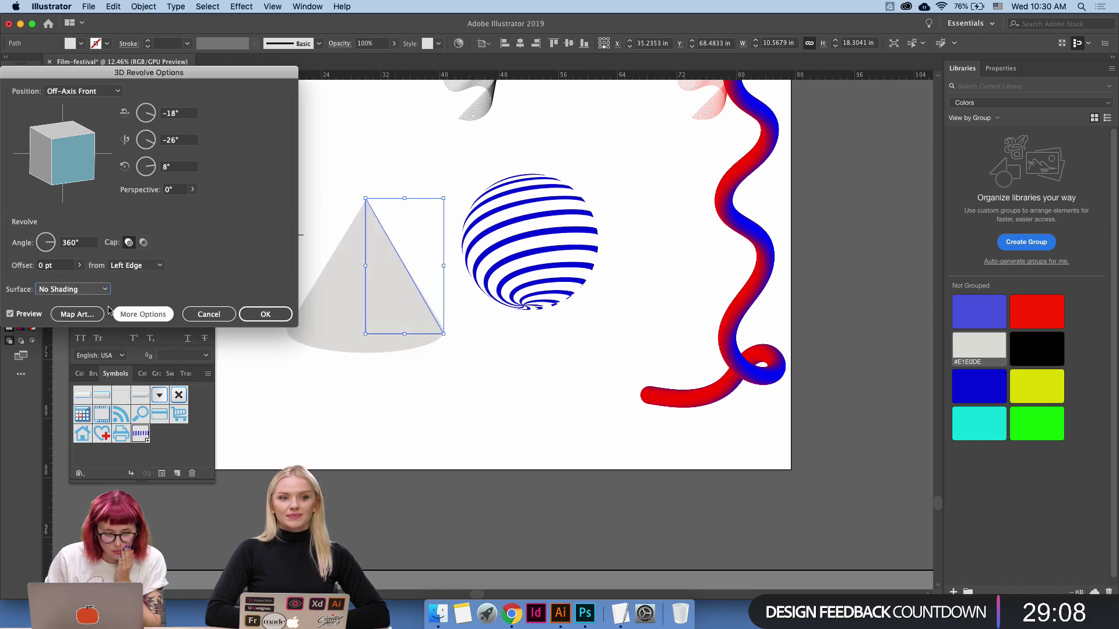
Rotate the revolved cone to 23°, -30° and 0° and apply the 3D Revolve.
drag(63, 152, 68, 149)
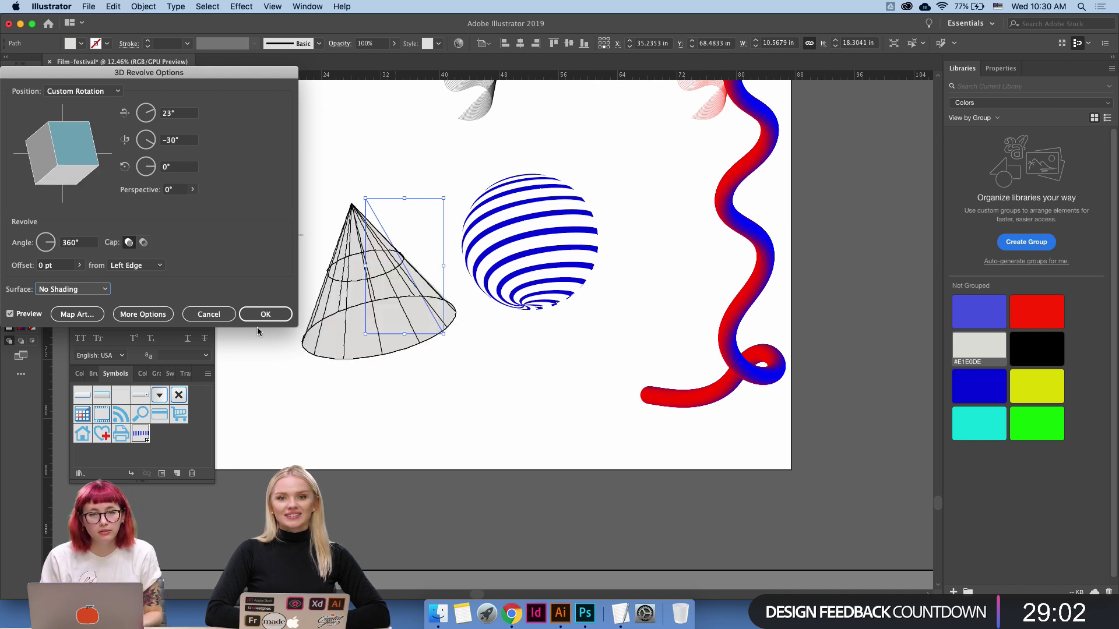
click(95, 92)
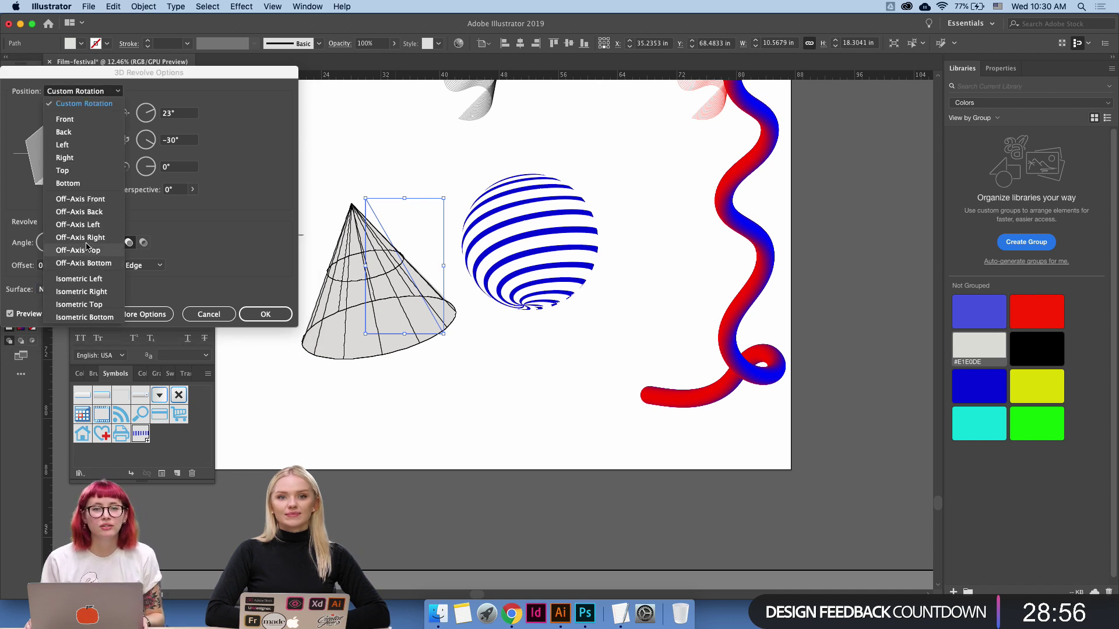
click(192, 226)
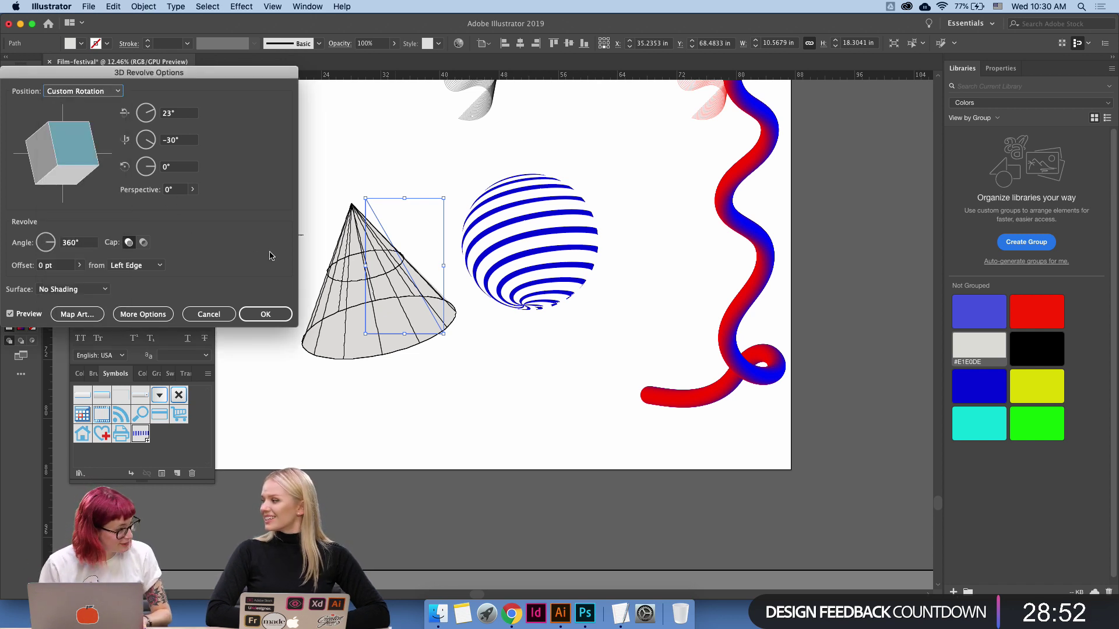
click(266, 315)
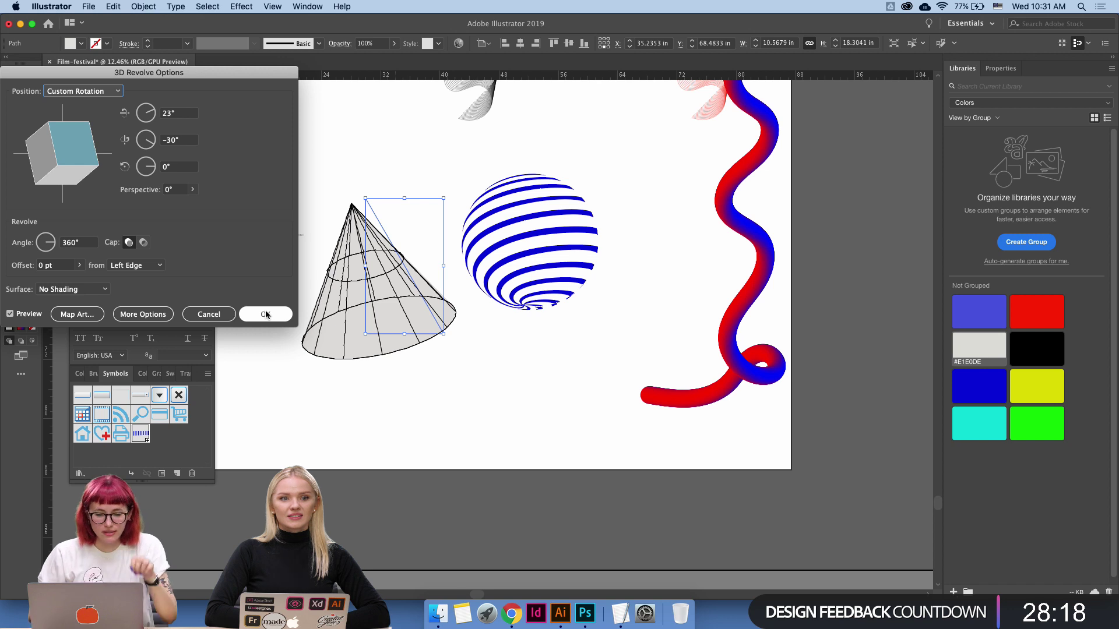
click(265, 314)
click(307, 372)
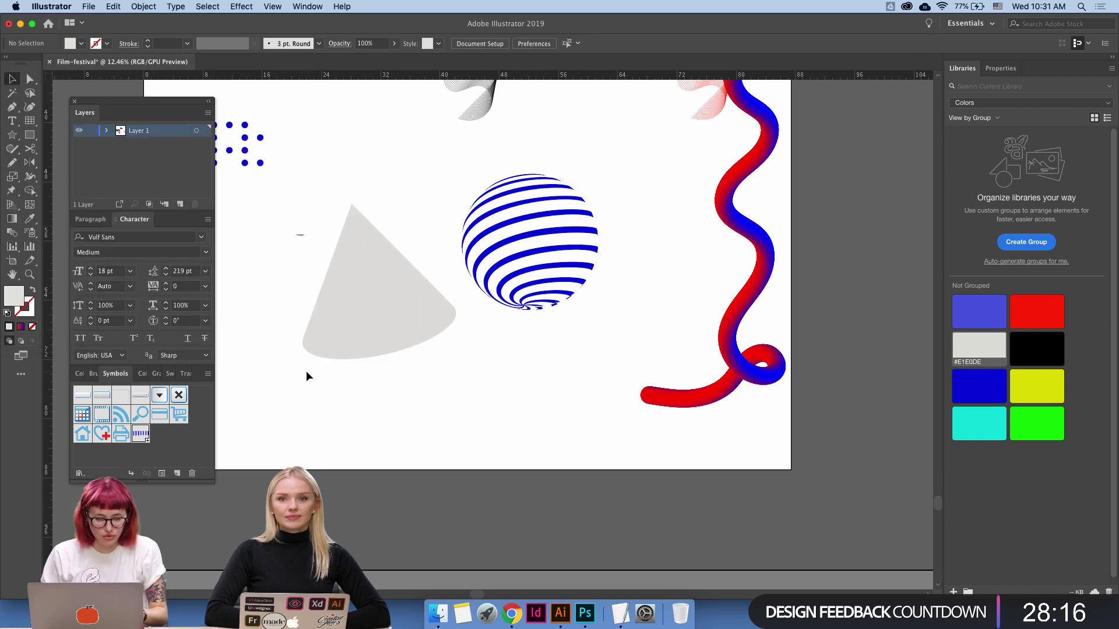
Draw a gray rectangle about 8.8 in by 7.5 in below the sphere and delete its lower-left corner point.
click(352, 316)
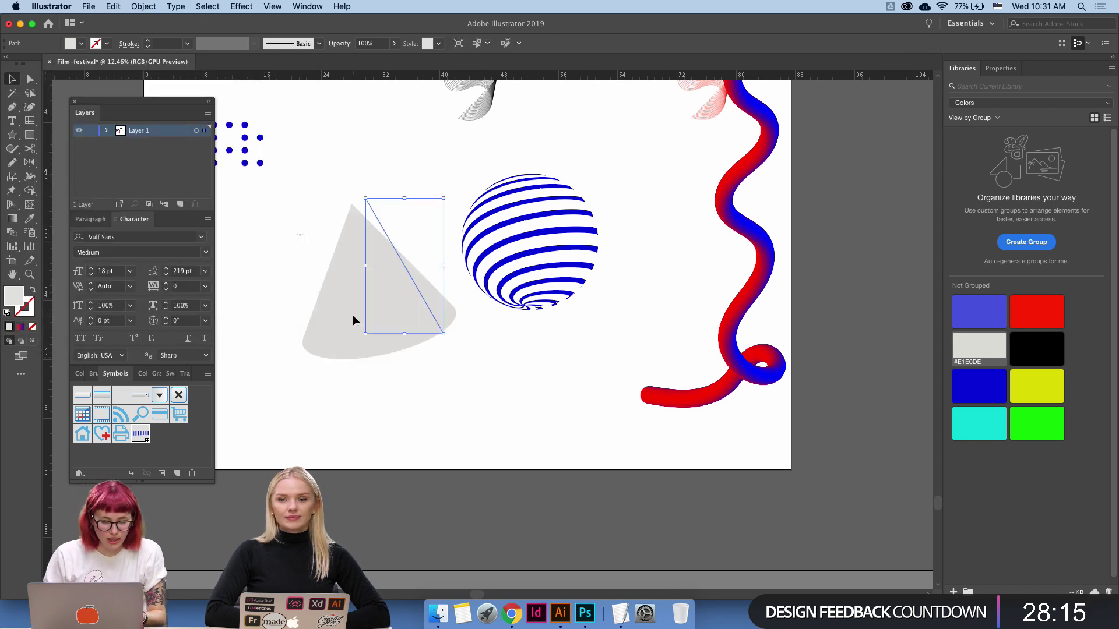
click(30, 136)
drag(458, 379, 523, 432)
key(a)
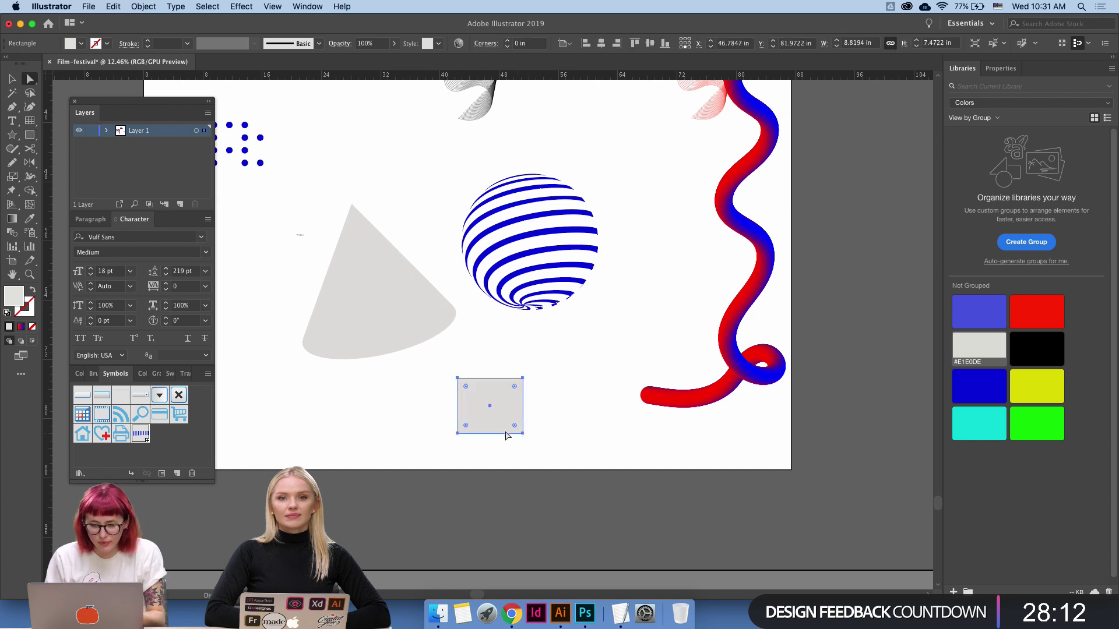
click(457, 433)
key(Delete)
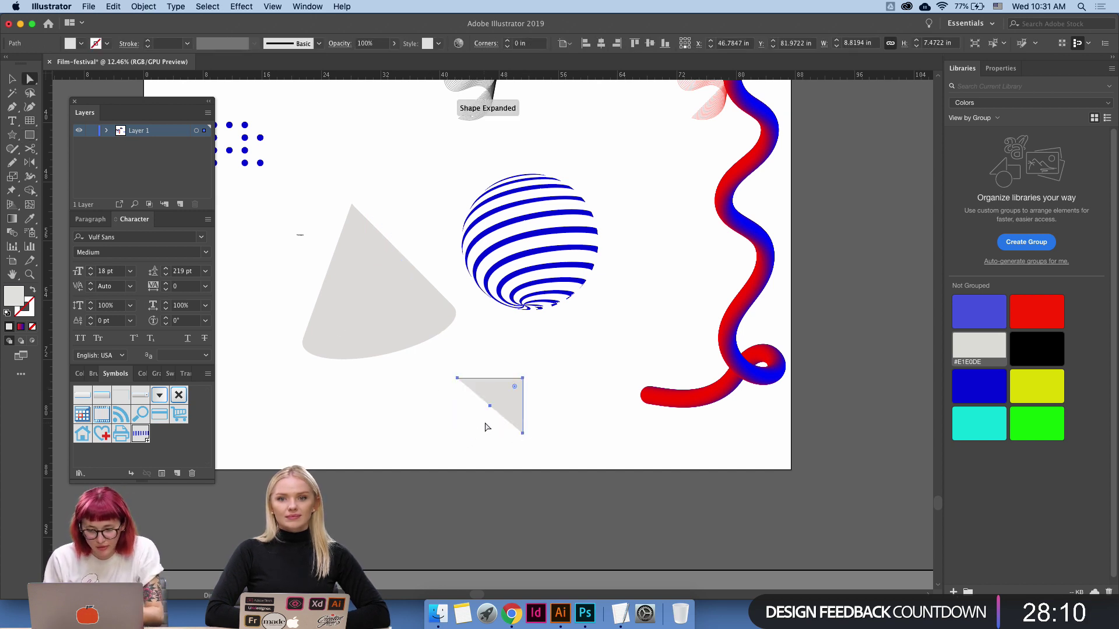
Join the ends of the small open triangle's path and select the closed triangle.
key(v)
click(568, 396)
click(516, 397)
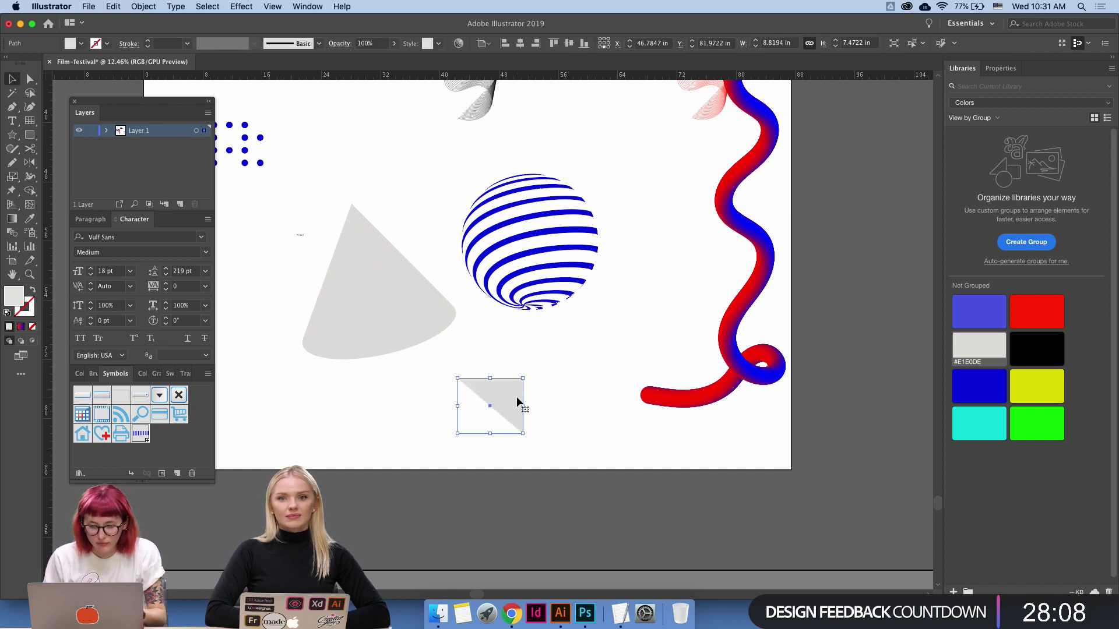
right_click(491, 392)
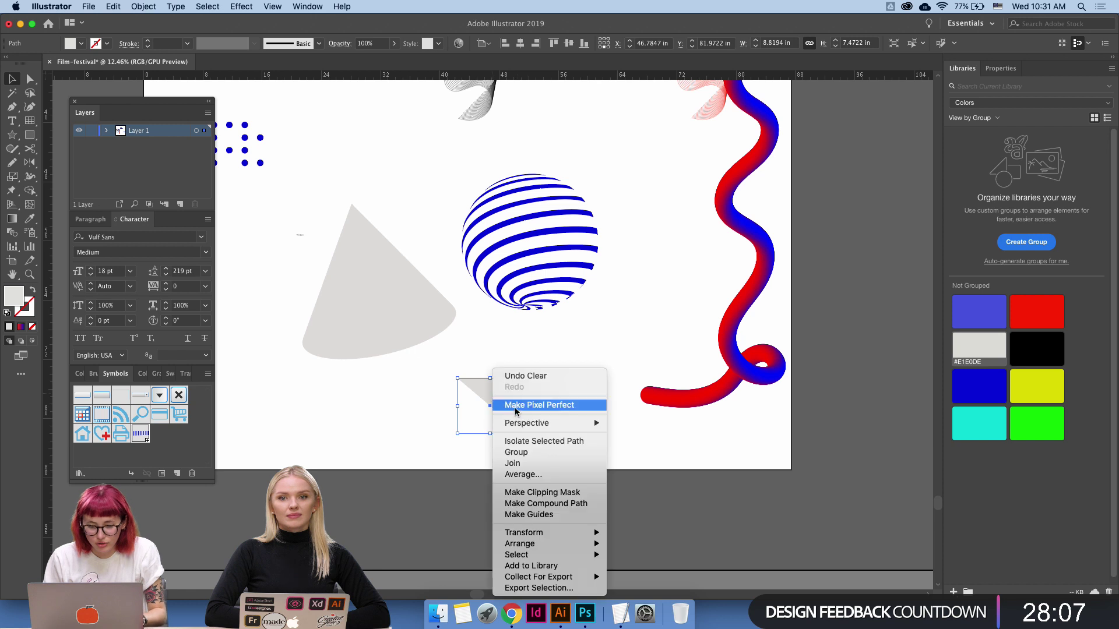
click(533, 464)
click(548, 428)
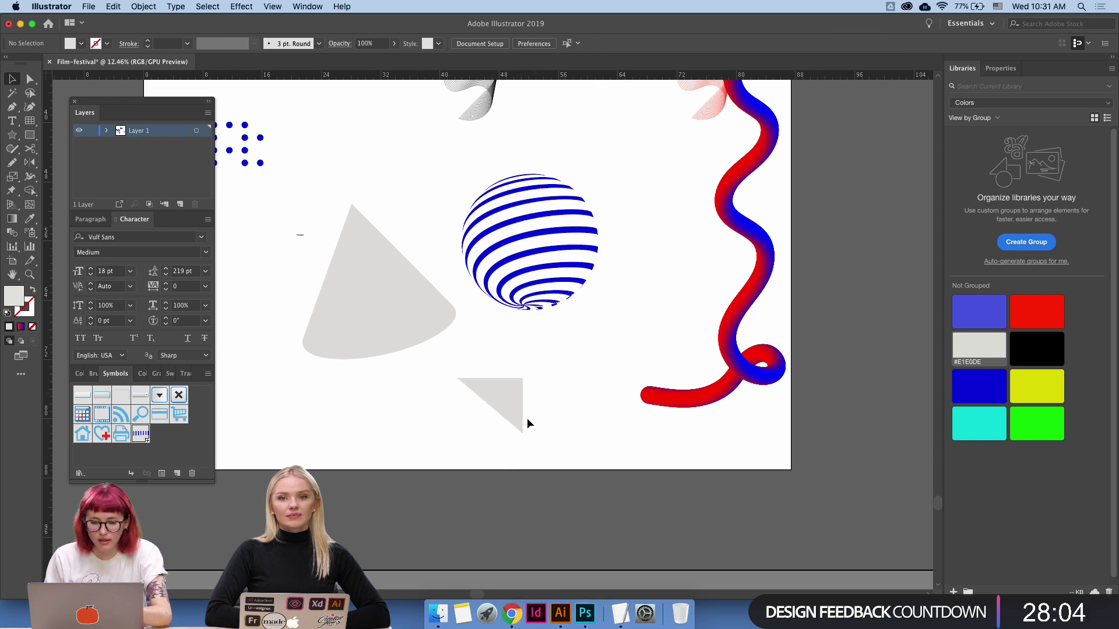
click(520, 424)
key(a)
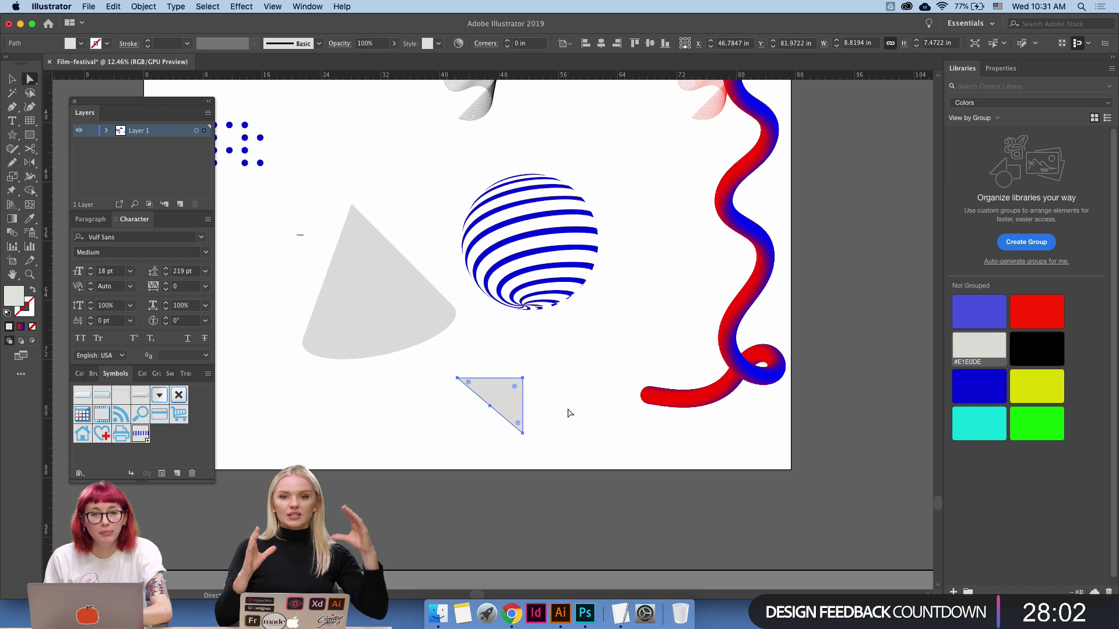
key(v)
scroll(542, 419, up, 5)
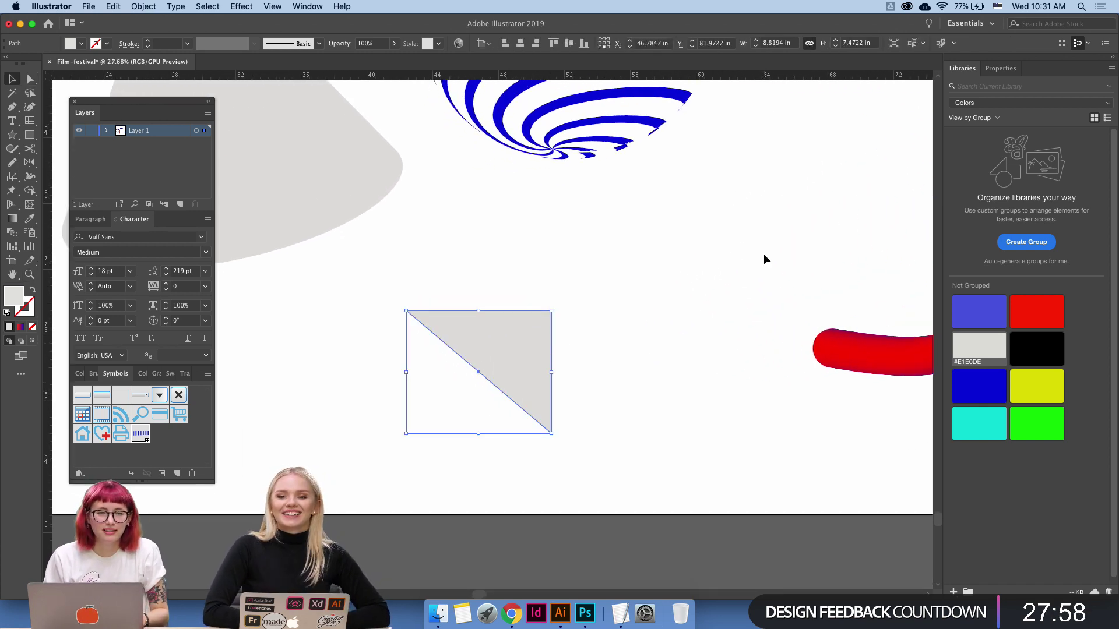
Try to extend the small triangle's path with the Pen tool from its lower-right corner, undoing the last added point.
click(764, 253)
click(456, 352)
key(super+h)
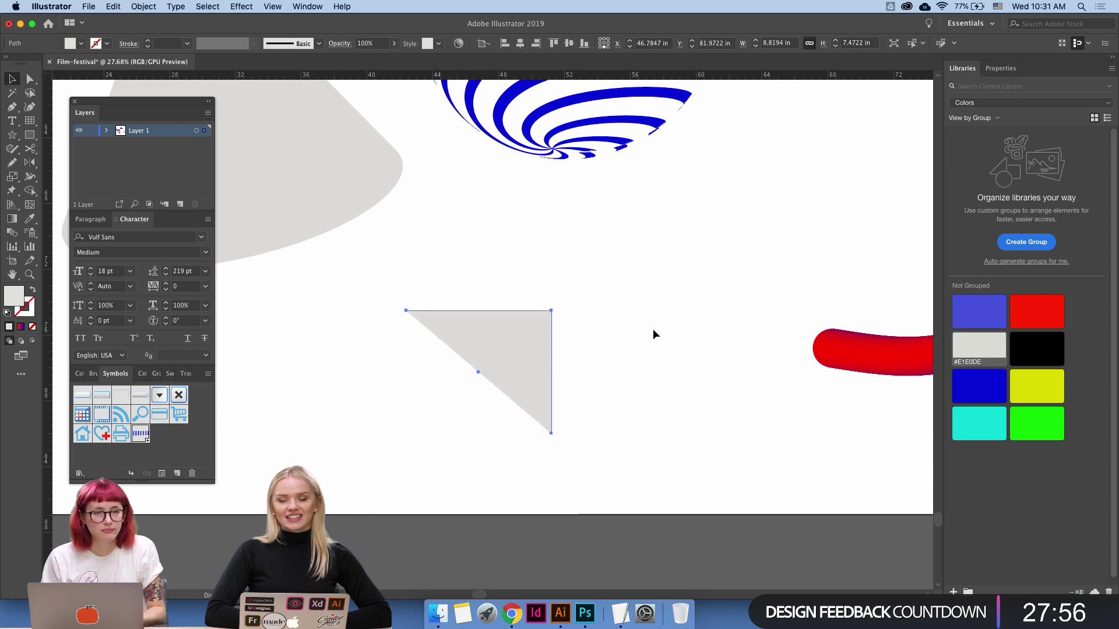
key(a)
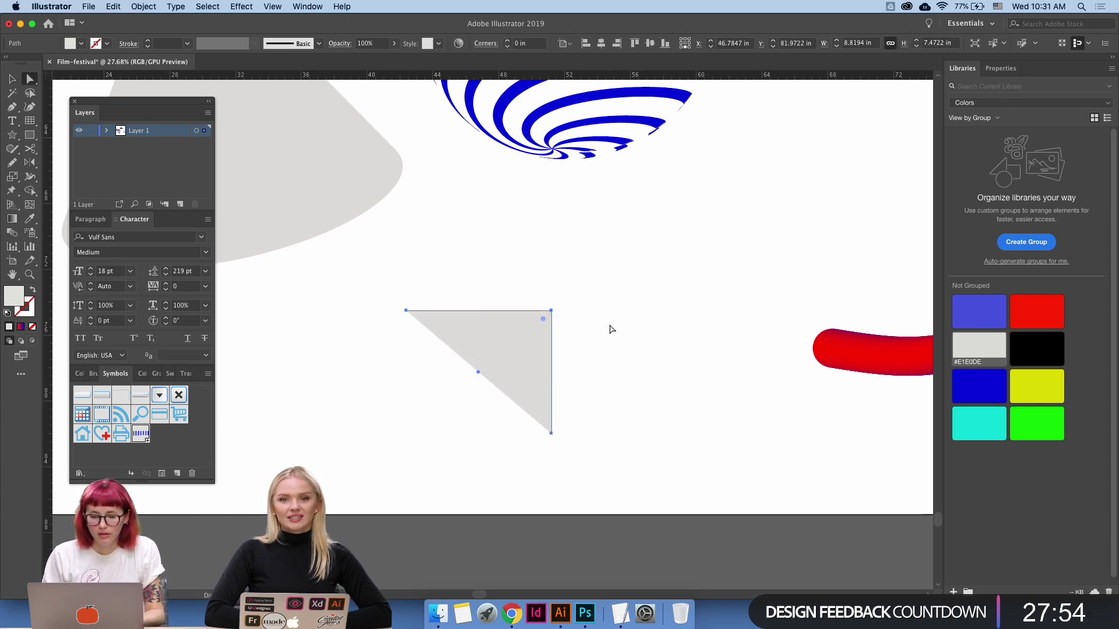
click(573, 390)
key(p)
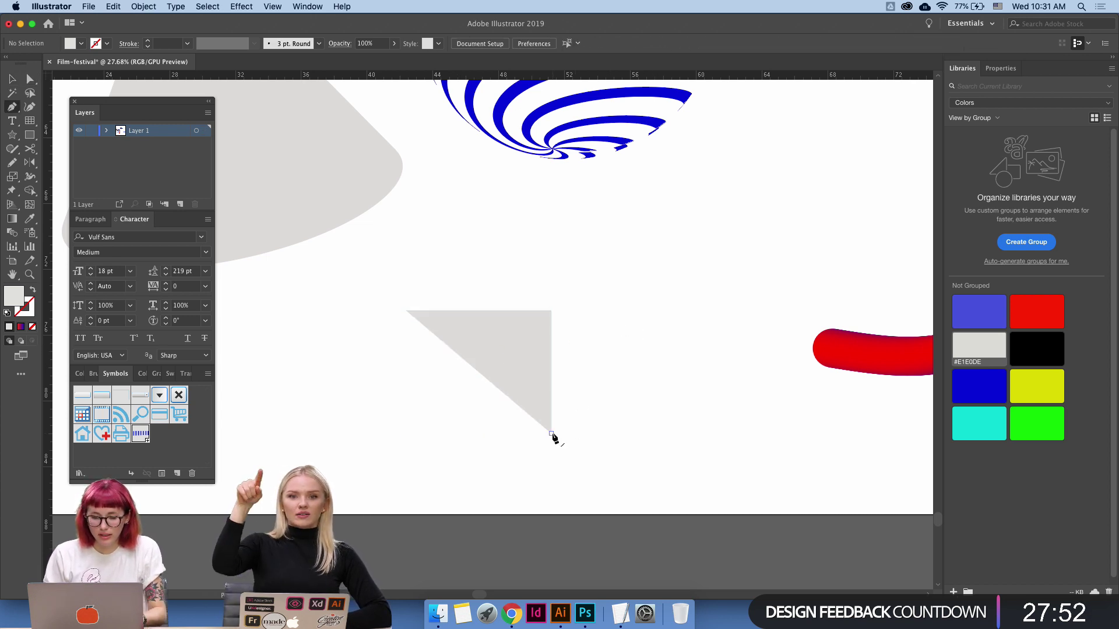
click(551, 432)
click(674, 336)
click(674, 260)
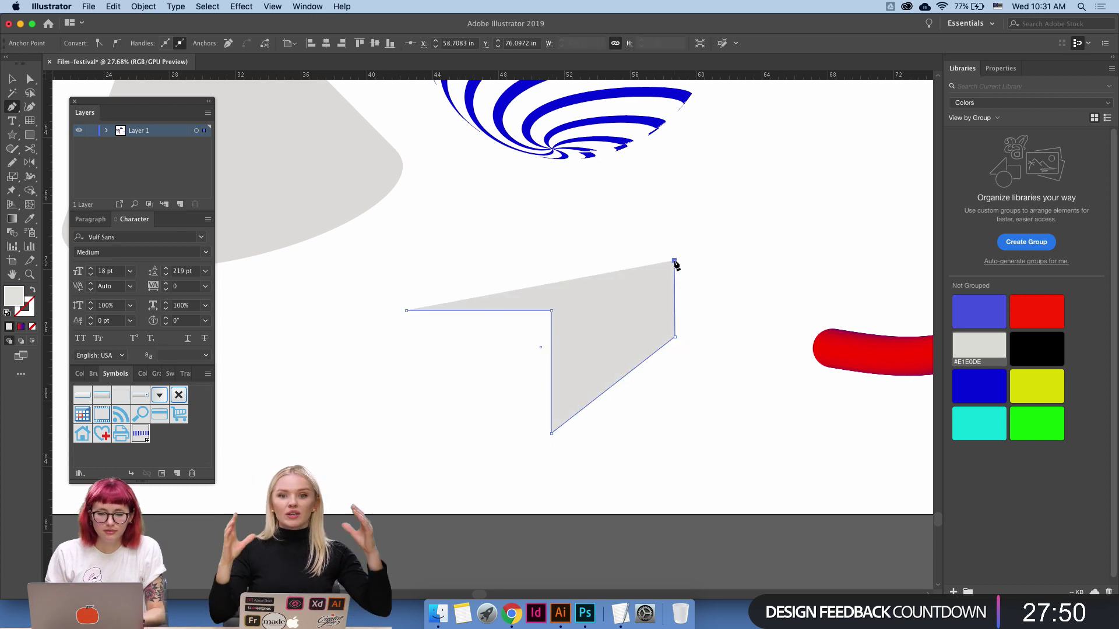
key(super+z)
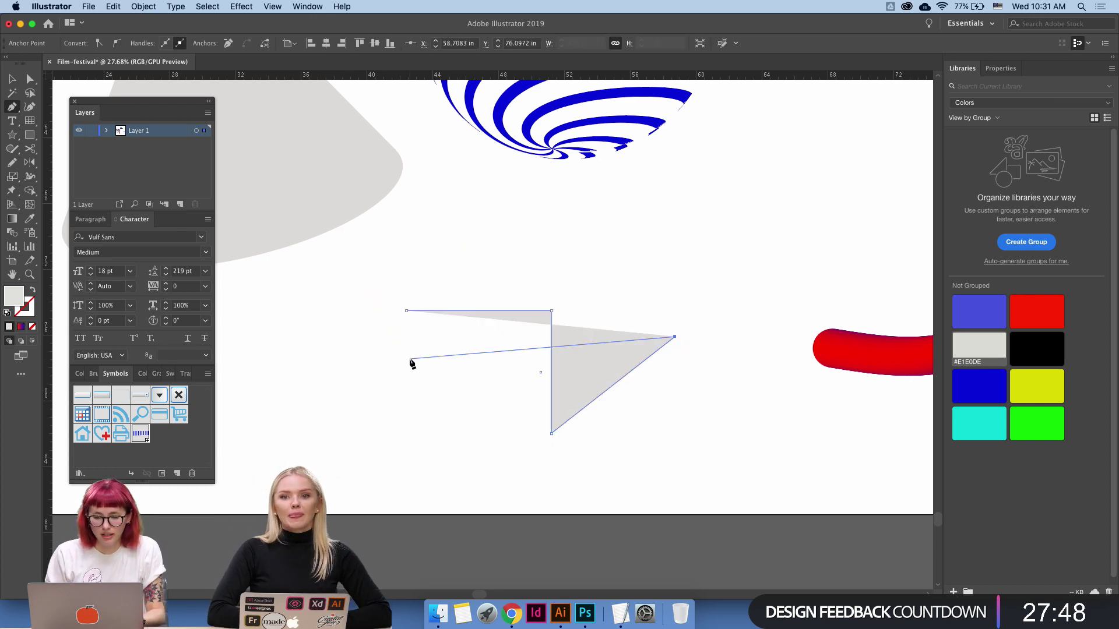
Select the distorted small gray shape below the sphere and delete it.
key(v)
click(555, 299)
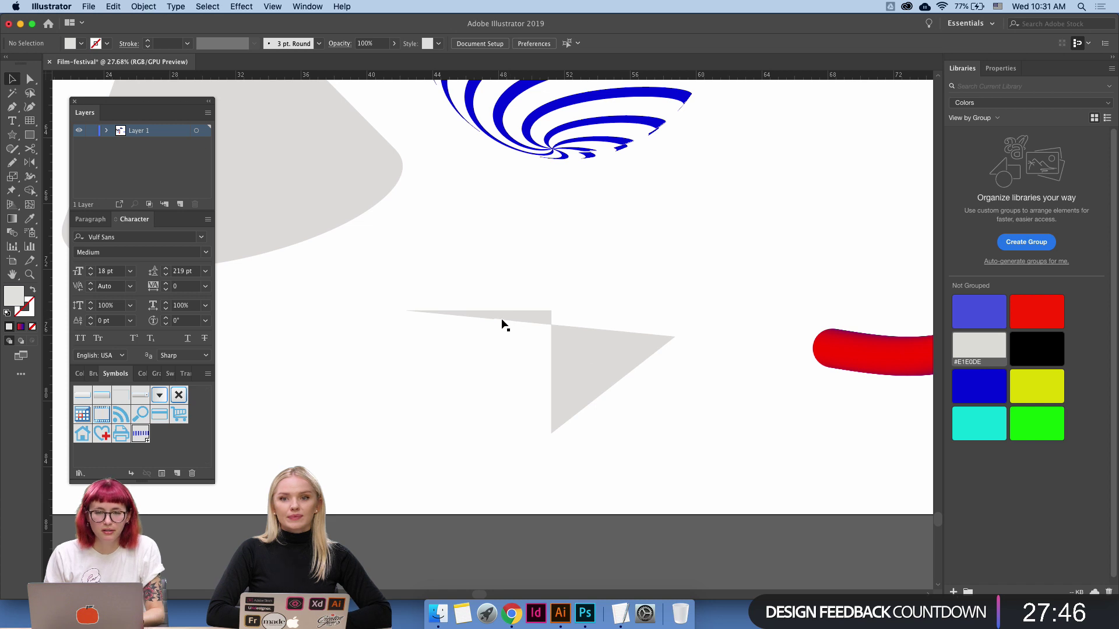
click(568, 342)
key(Delete)
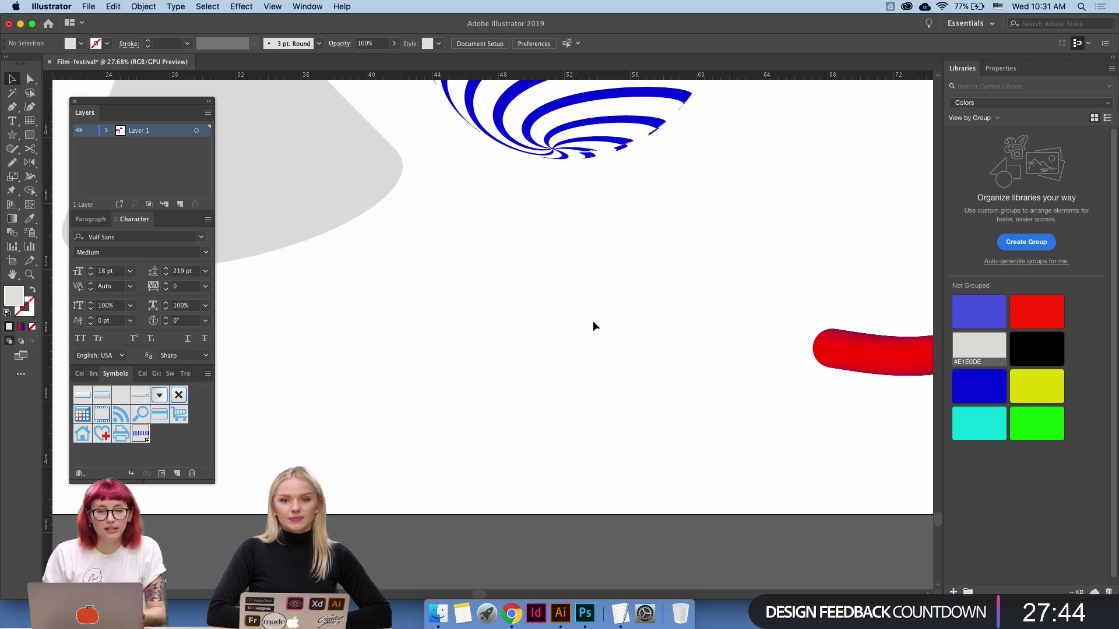
Select the revolved gray cone beside the sphere and expand its appearance.
scroll(592, 321, down, 5)
drag(526, 394, 407, 295)
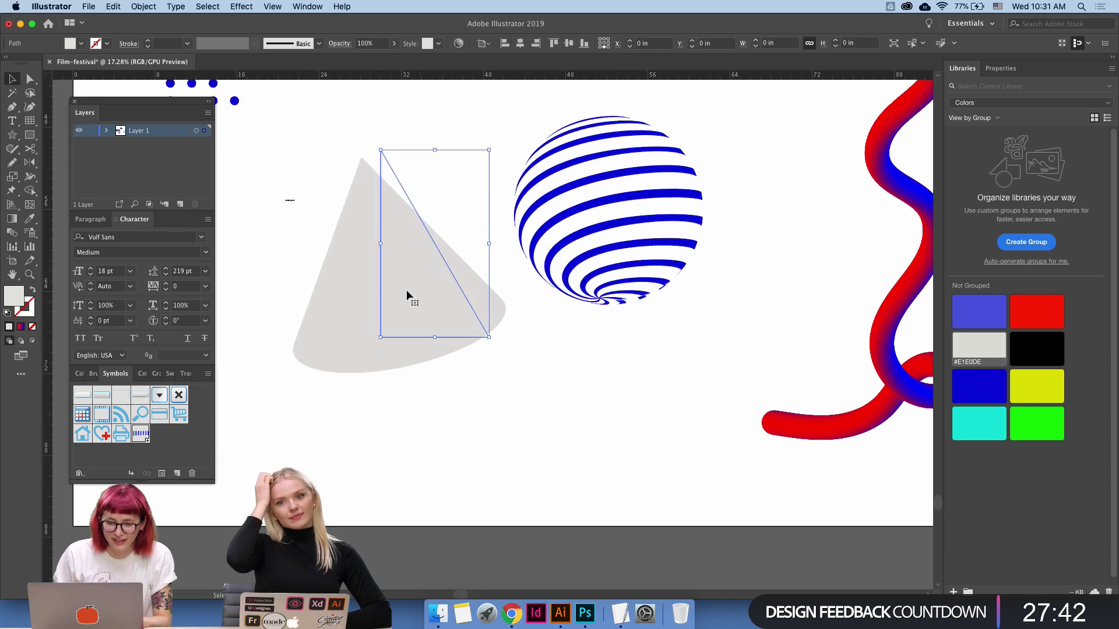
click(144, 7)
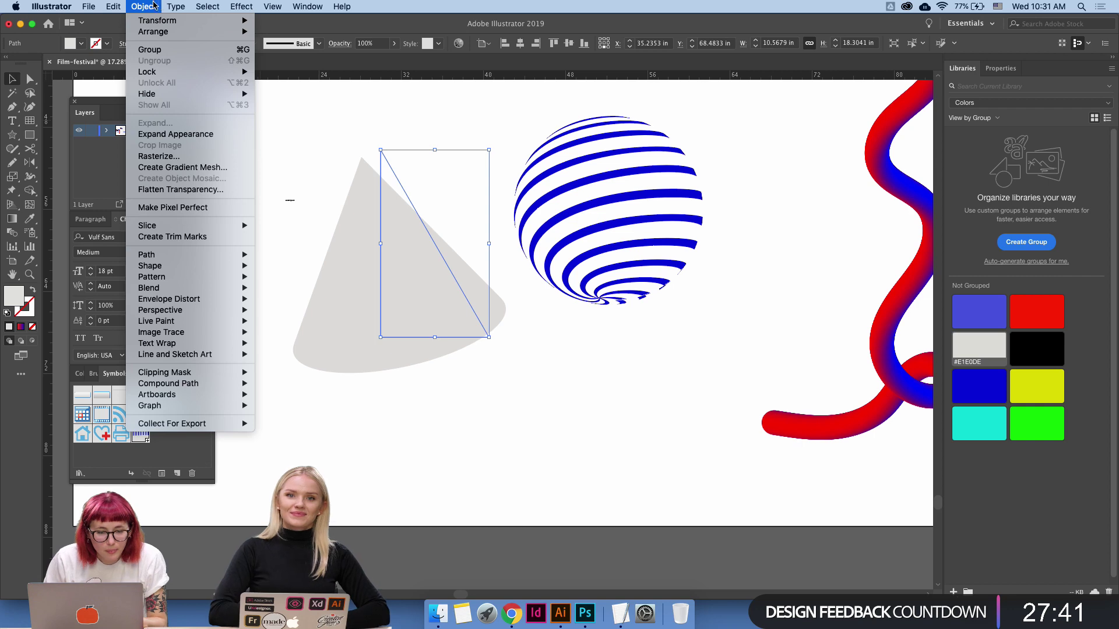
click(203, 134)
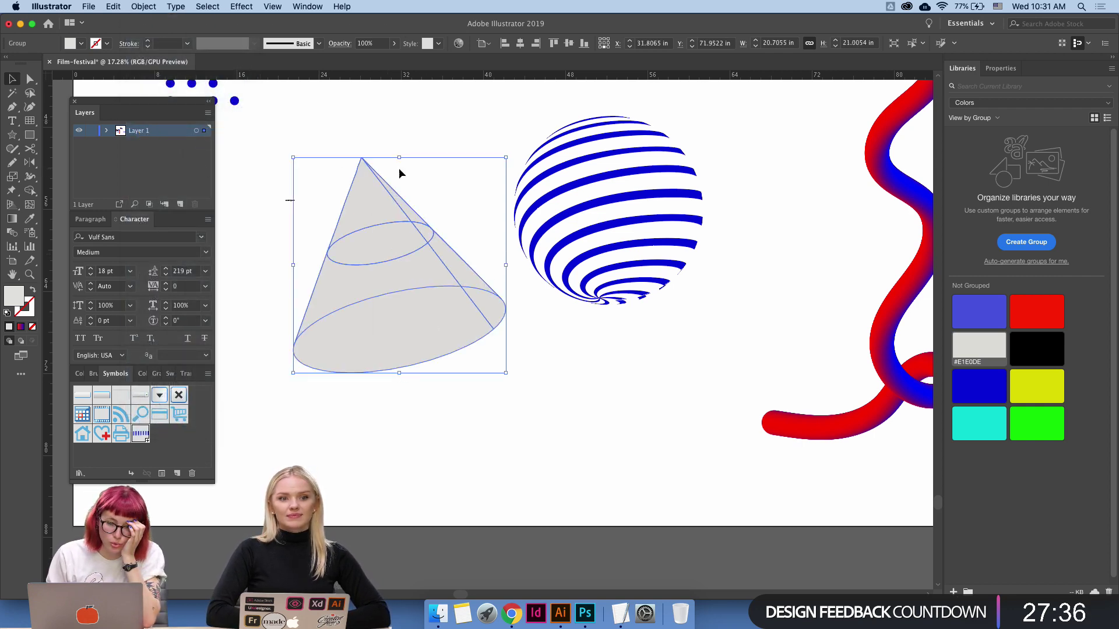
Isolate the expanded cone group and select its separate faces to examine how the shape is built, then leave isolation.
double_click(425, 327)
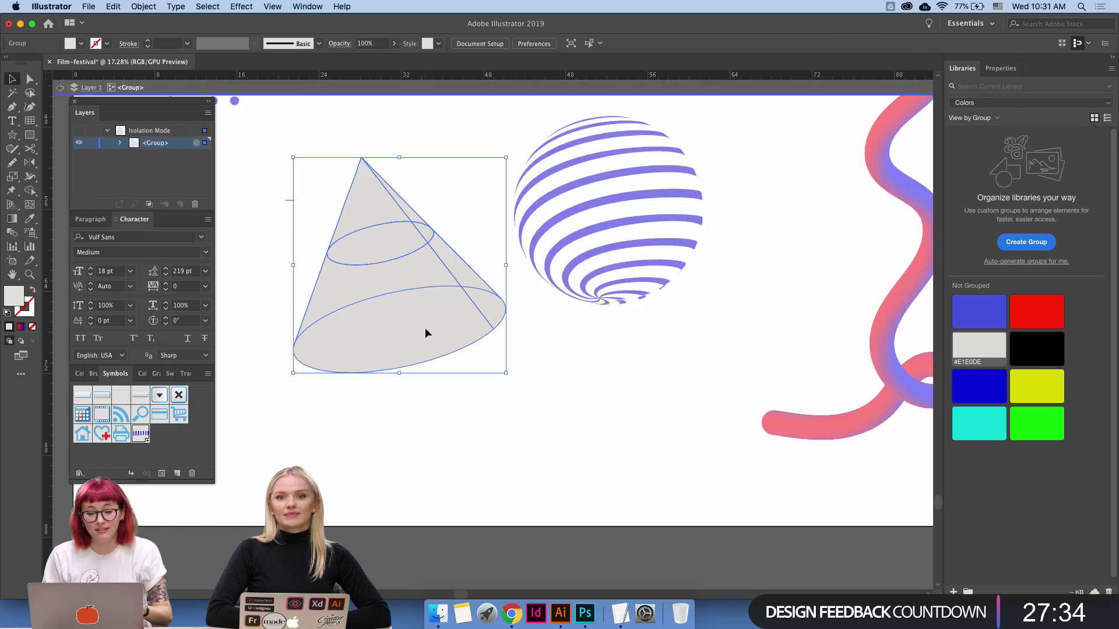
click(443, 328)
click(476, 297)
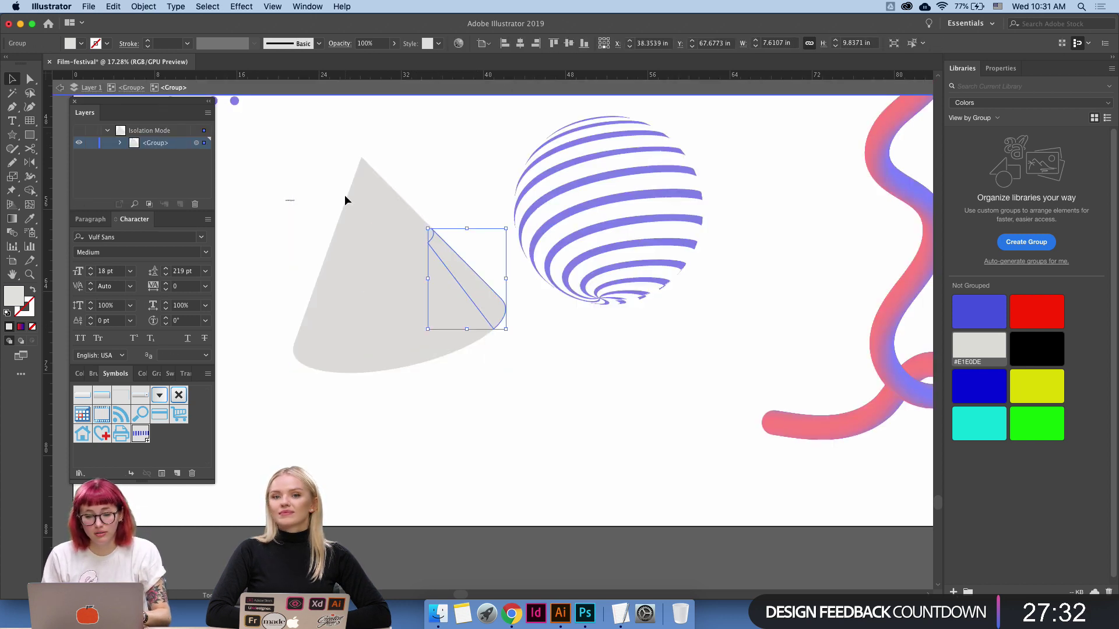
click(393, 225)
shift+click(403, 268)
shift+click(426, 309)
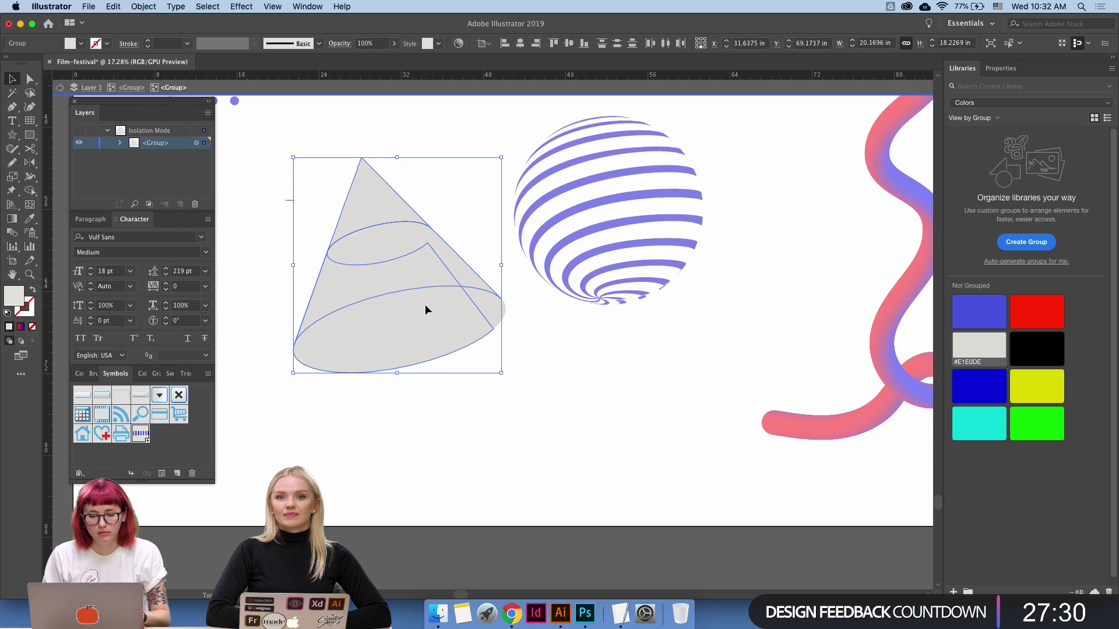
click(469, 367)
click(463, 294)
double_click(502, 398)
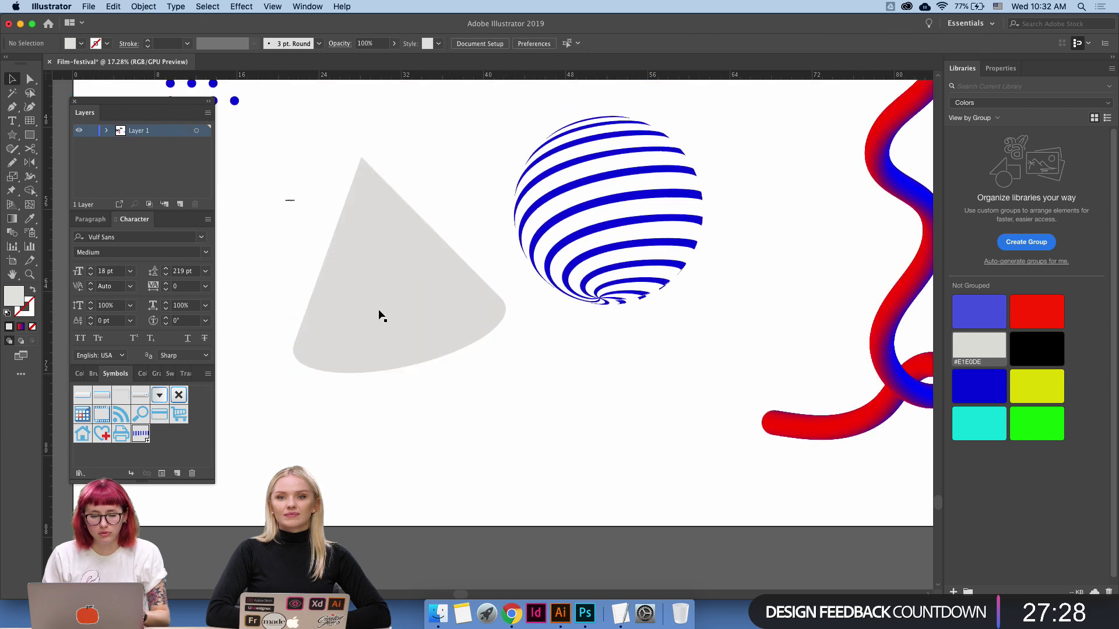
Give the whole expanded cone a red-to-blue gradient stroke and deselect it.
drag(302, 190, 454, 399)
click(26, 309)
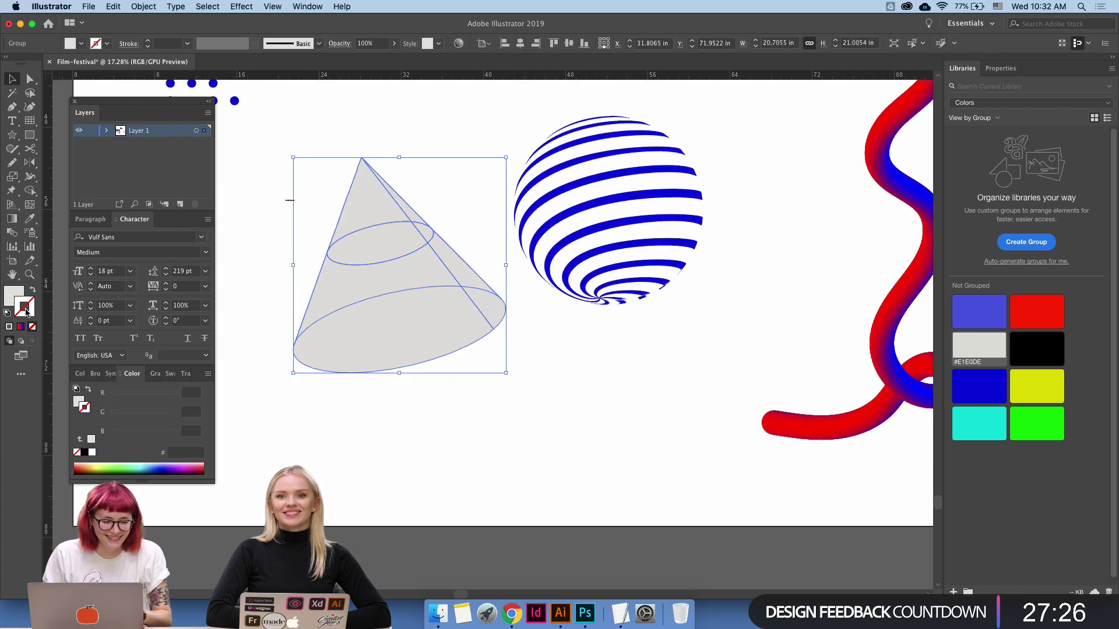
click(21, 327)
click(282, 404)
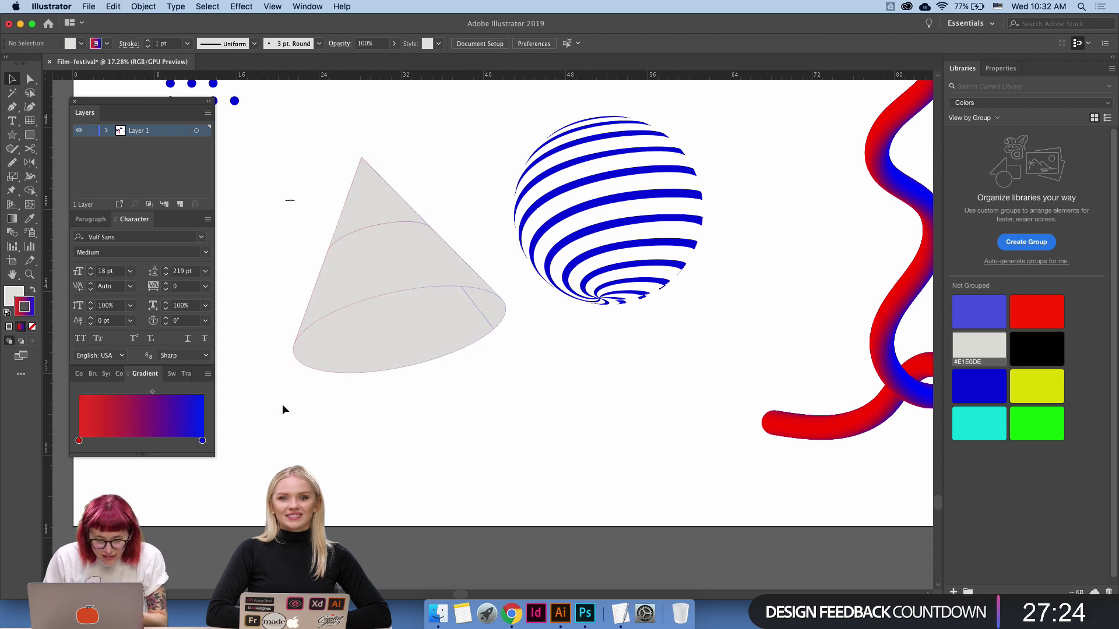
Isolate the cone's nested group and examine the outlines of its side and base faces up close.
double_click(381, 294)
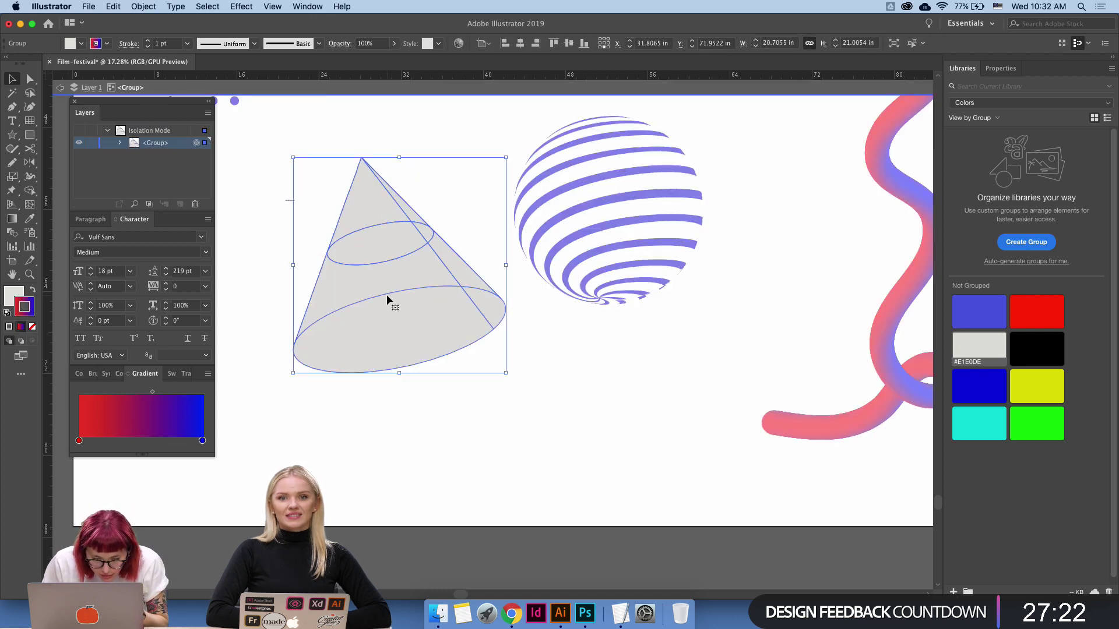
double_click(386, 295)
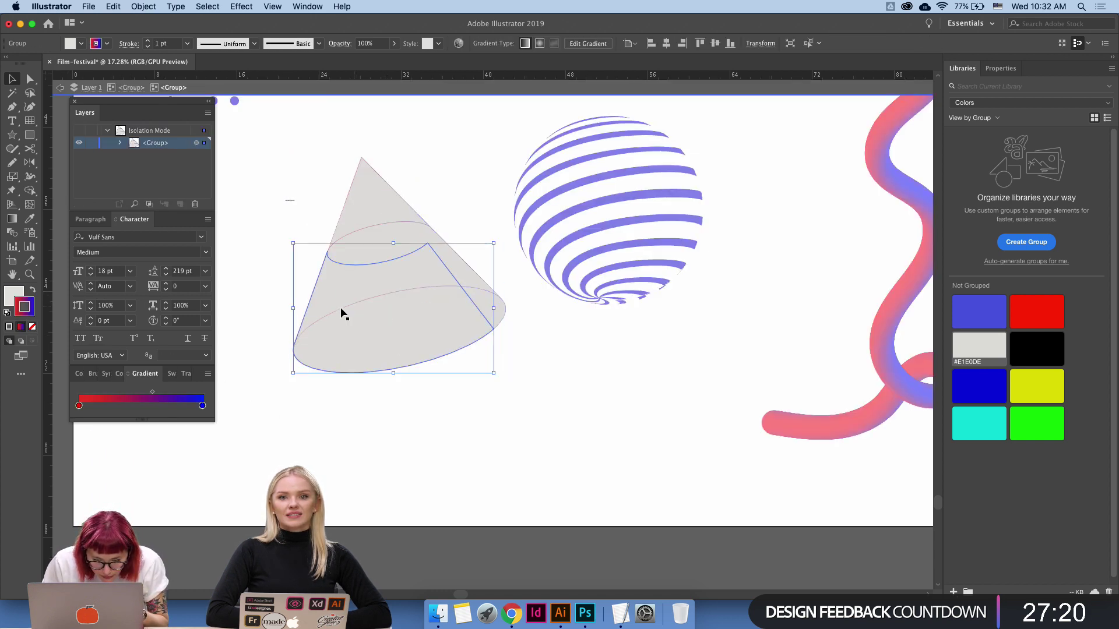
click(491, 325)
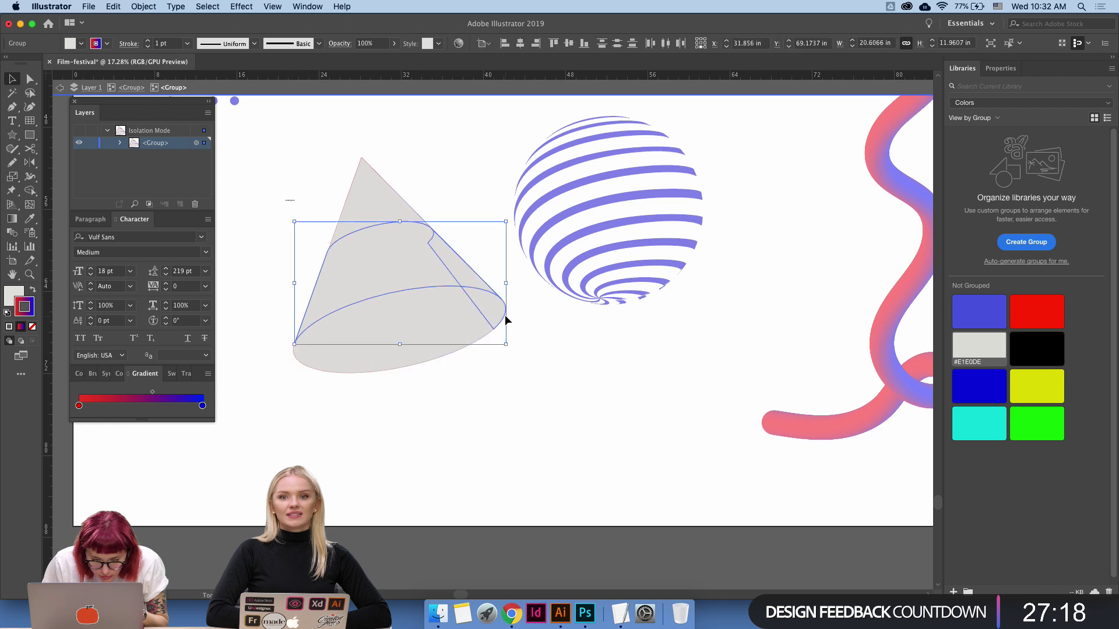
scroll(387, 300, up, 5)
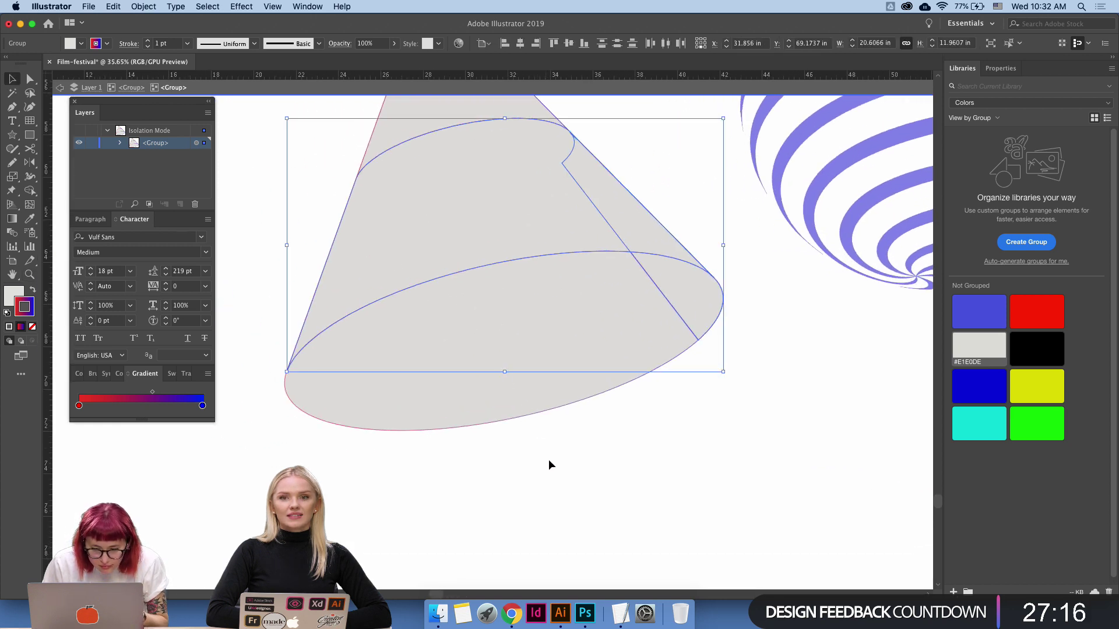
drag(550, 320, 531, 399)
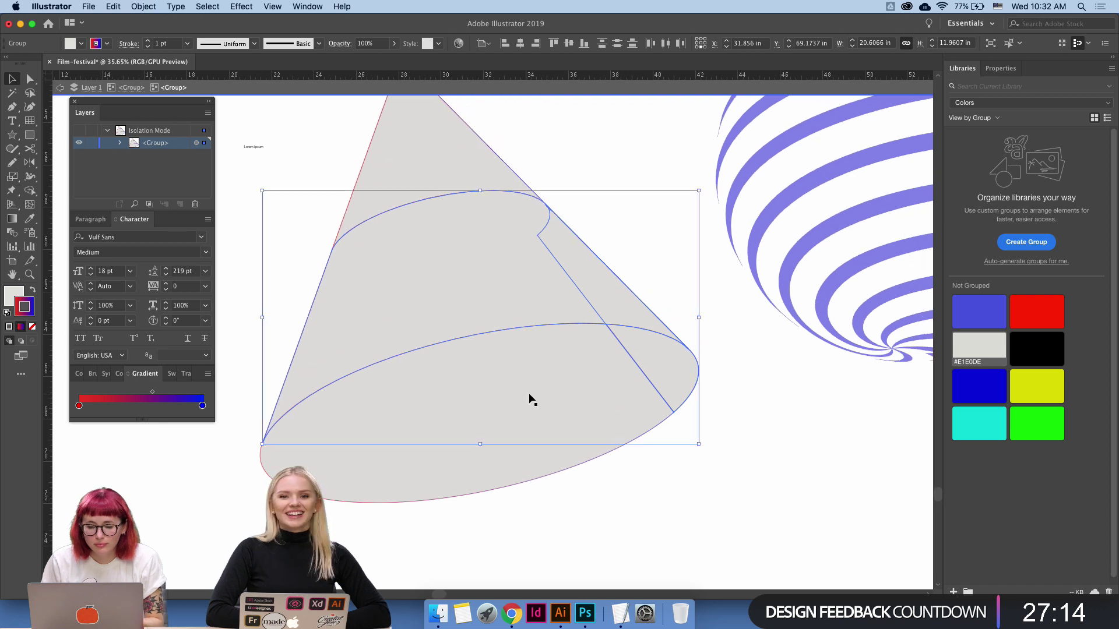
Leave isolation and undo the cone's gradient stroke, expansion and 3D Revolve, back to the plain half triangle.
double_click(703, 454)
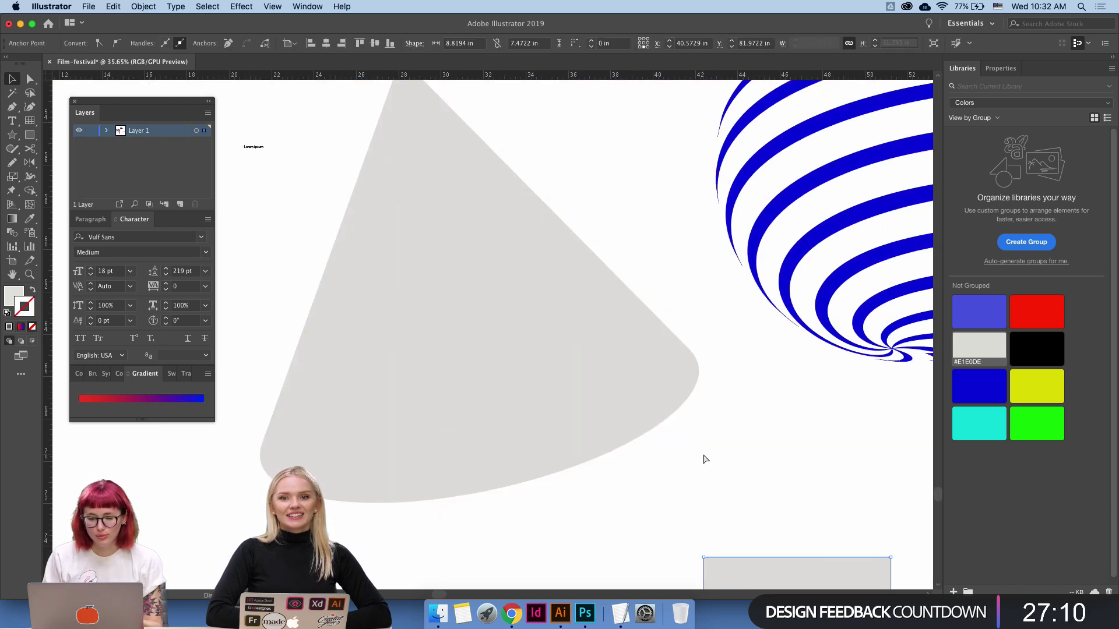
key(super+7)
click(347, 6)
text(3d)
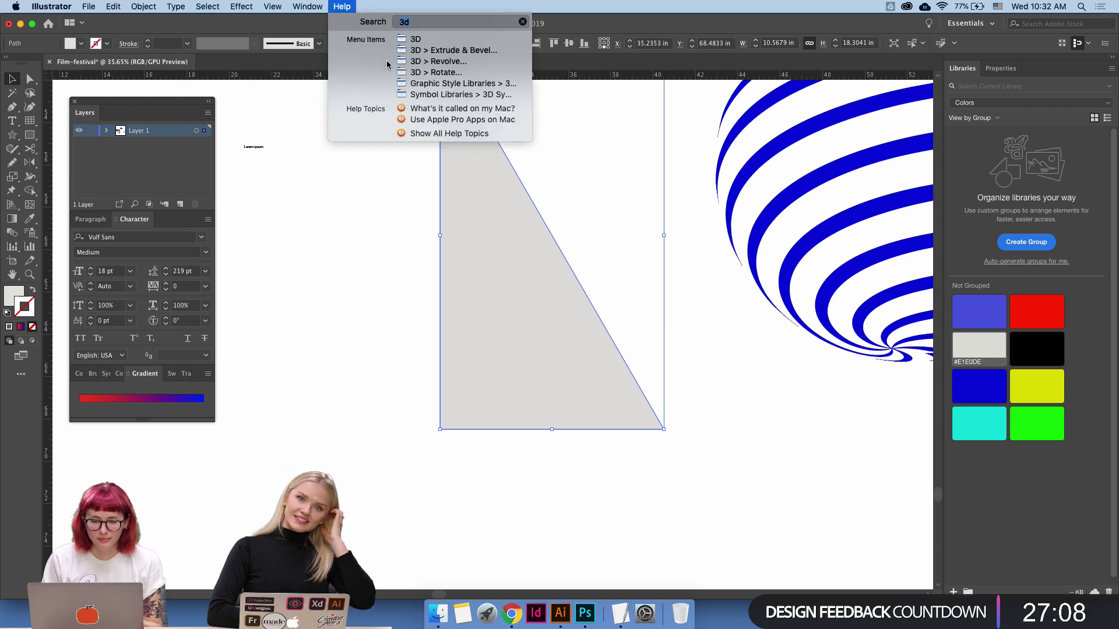
click(411, 77)
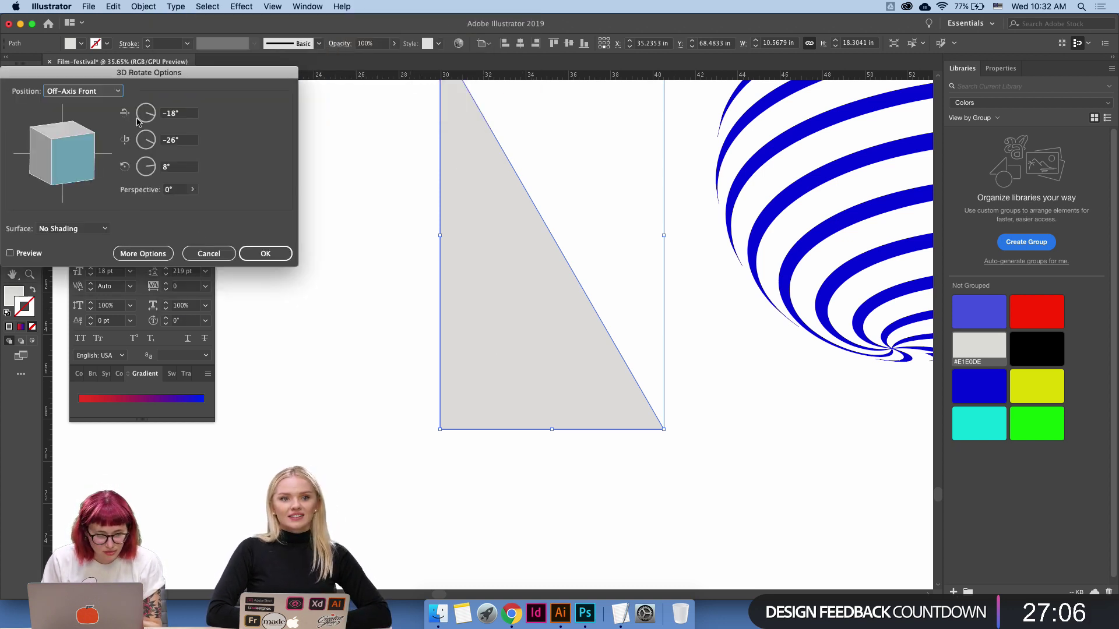
click(107, 92)
click(24, 229)
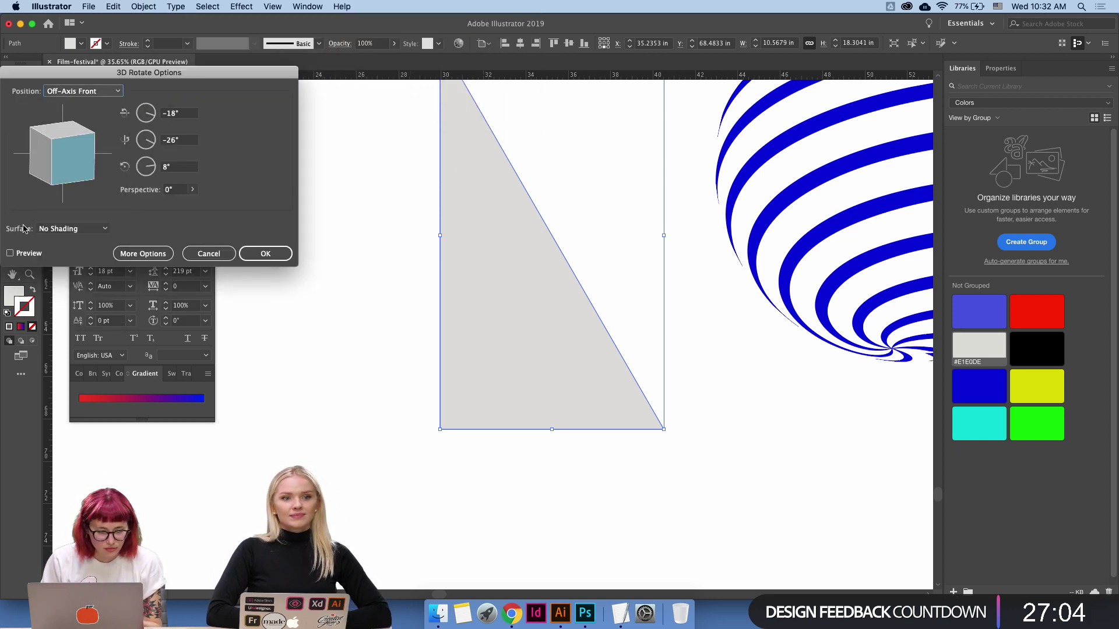
click(10, 252)
click(209, 254)
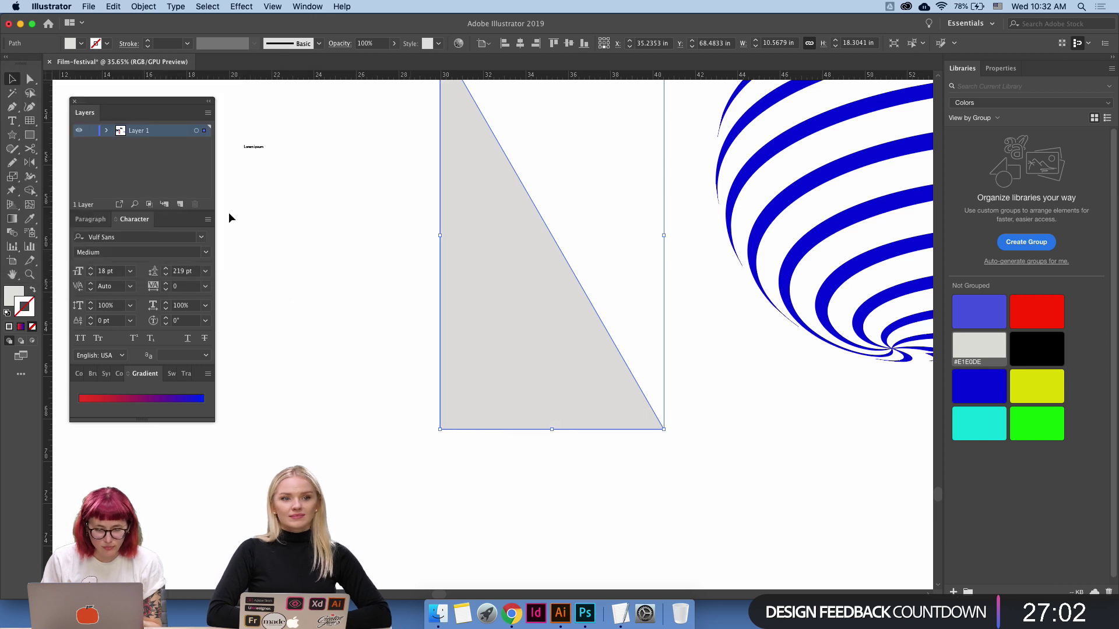
Start a 3D Revolve of the half triangle with preview on and rotate the cone to 24°, -20° and 0°.
click(343, 8)
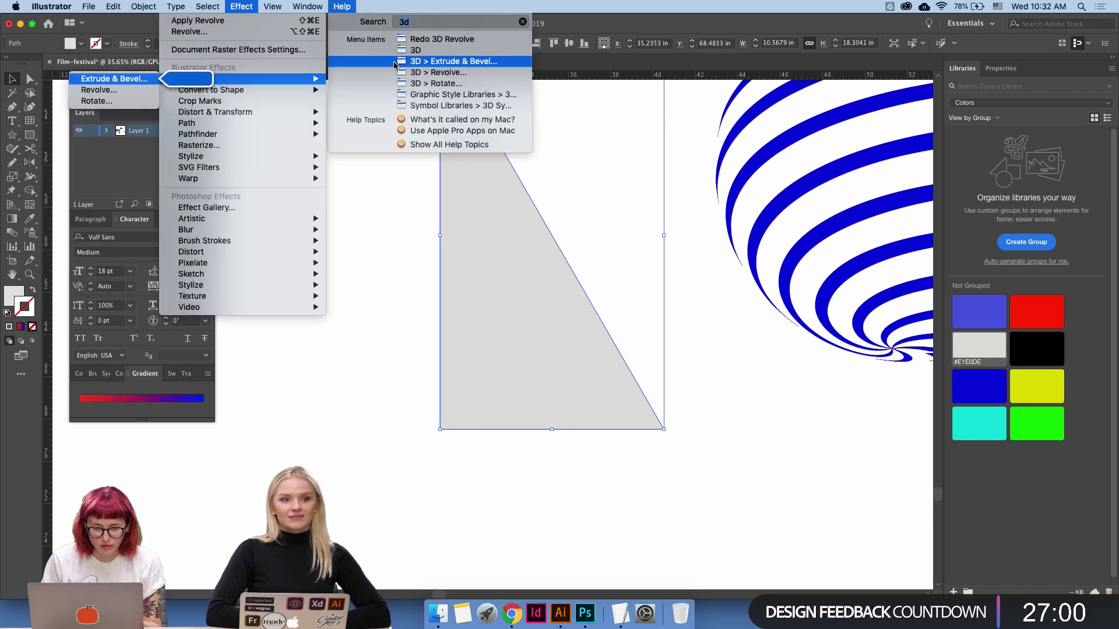
click(393, 73)
click(23, 314)
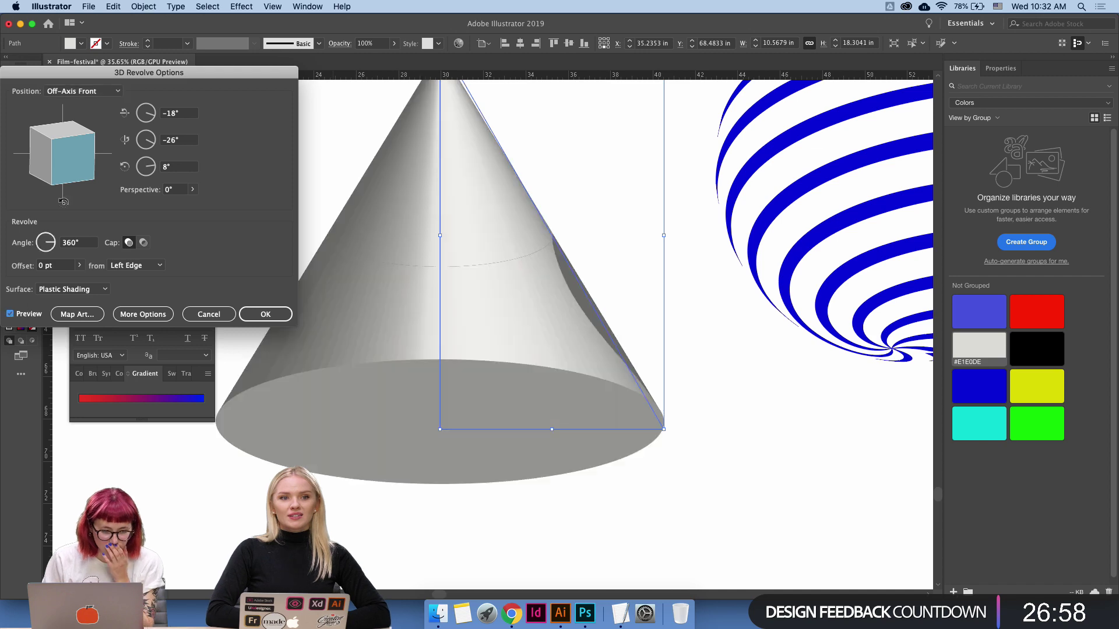
mouse_move(64, 153)
mouse_down()
mouse_move(80, 172)
mouse_move(67, 140)
mouse_up()
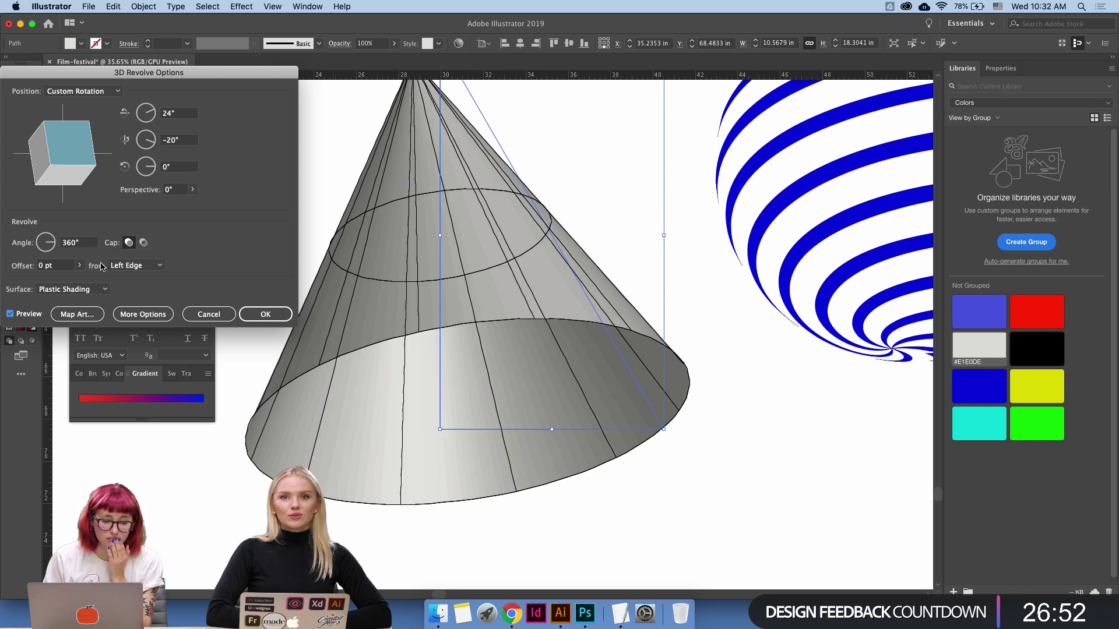
Compare No Shading with Diffuse Shading, set the cone's surface to Diffuse Shading with the cap on, and apply the revolve.
click(93, 289)
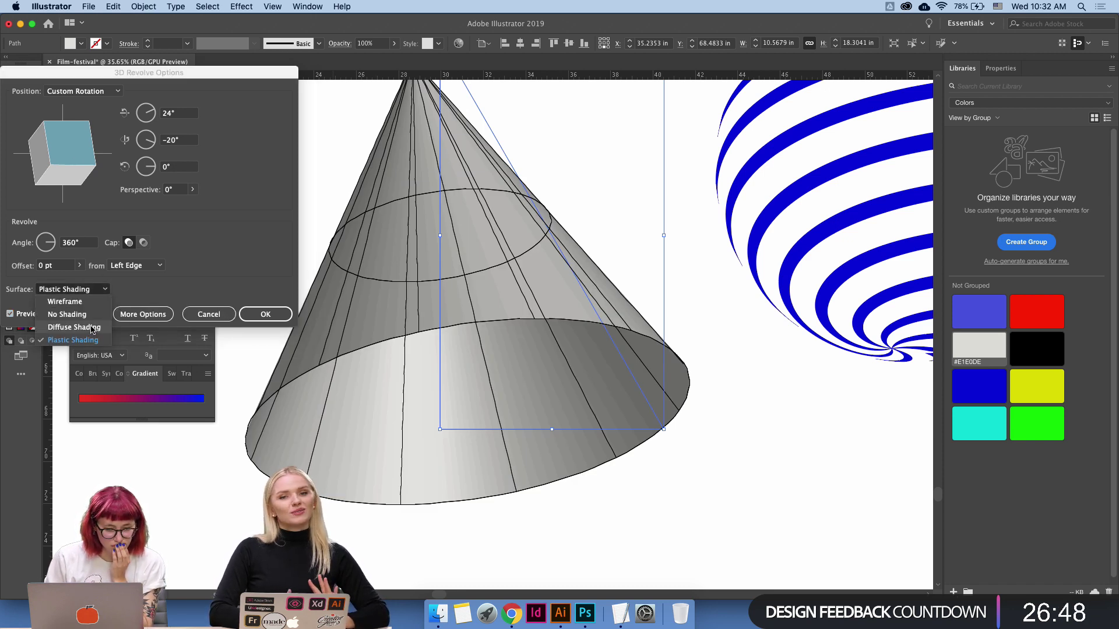
click(92, 328)
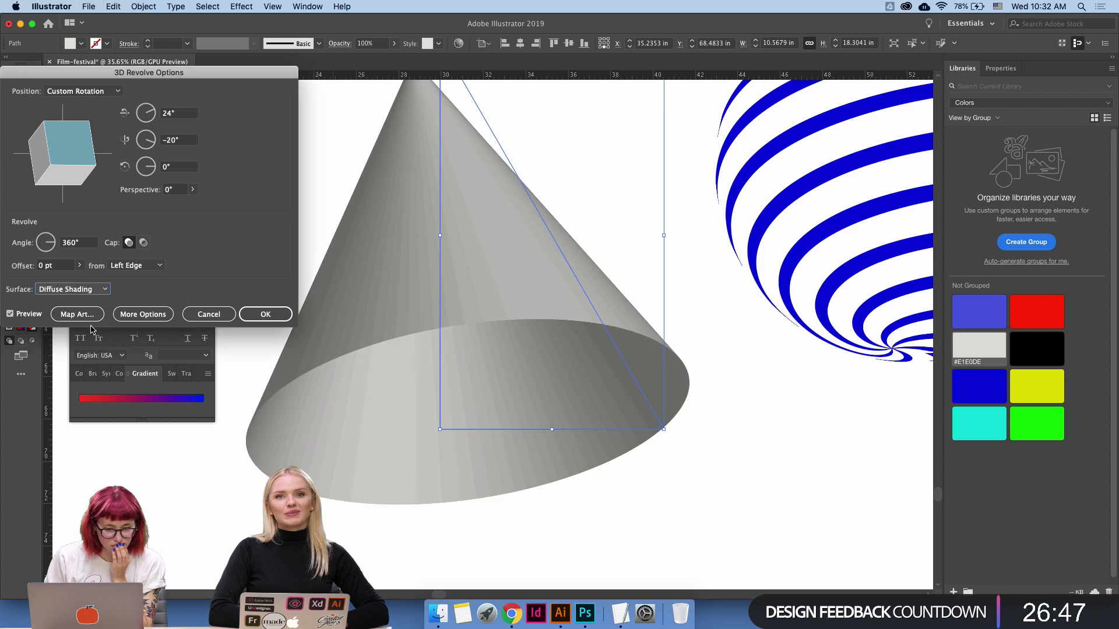
click(93, 289)
click(88, 319)
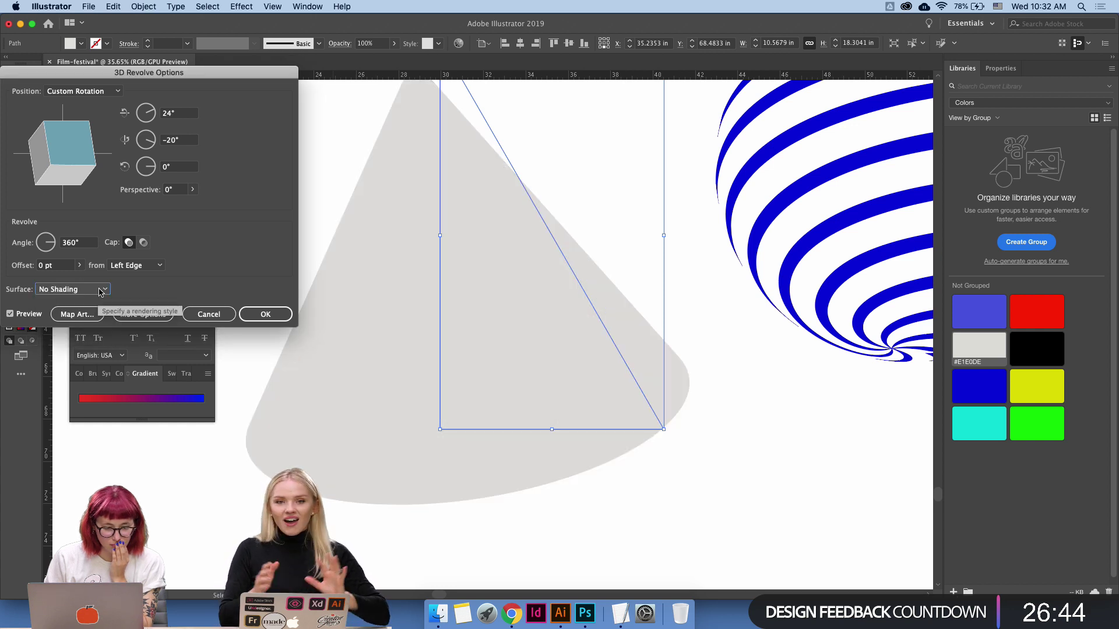
click(88, 289)
click(95, 328)
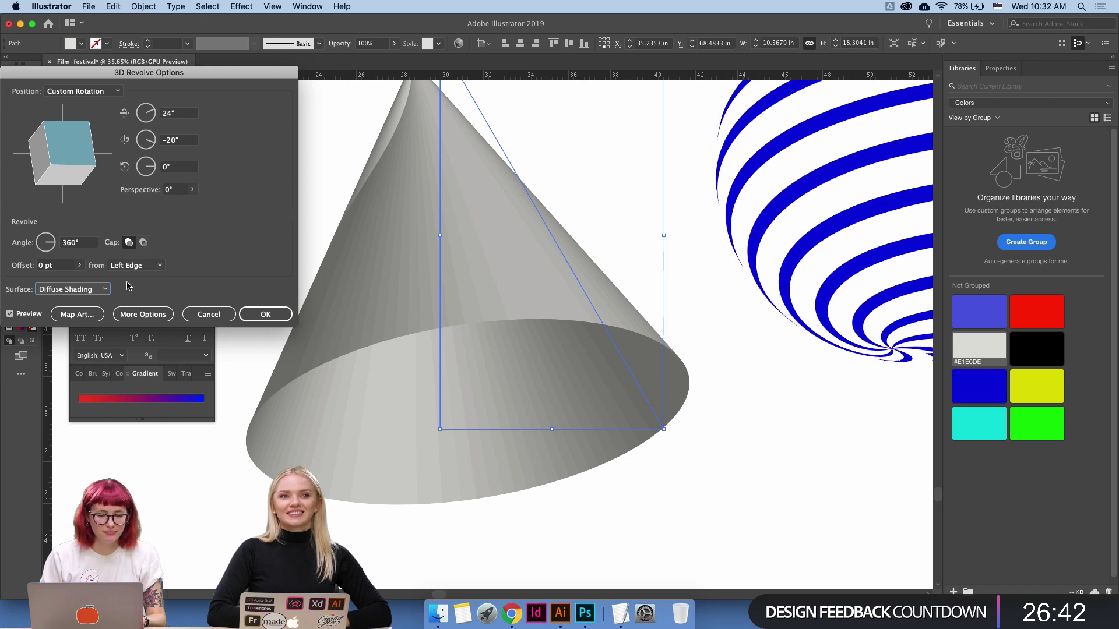
click(128, 242)
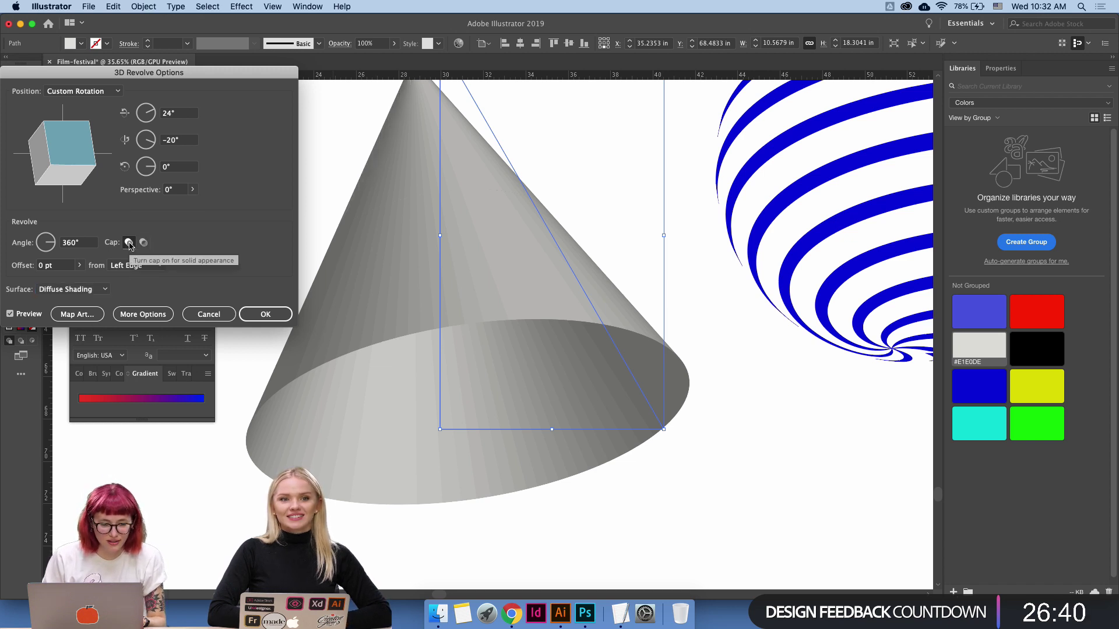
click(275, 313)
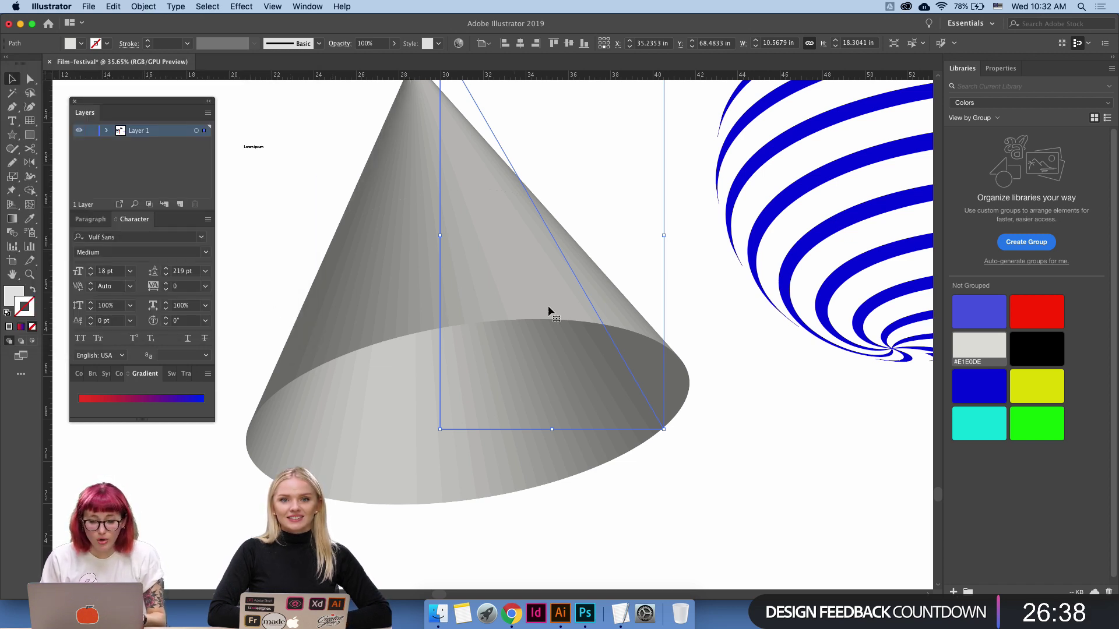
Expand the appearance of the shaded revolved cone into editable shapes.
key(z)
drag(582, 310, 476, 354)
drag(613, 337, 504, 390)
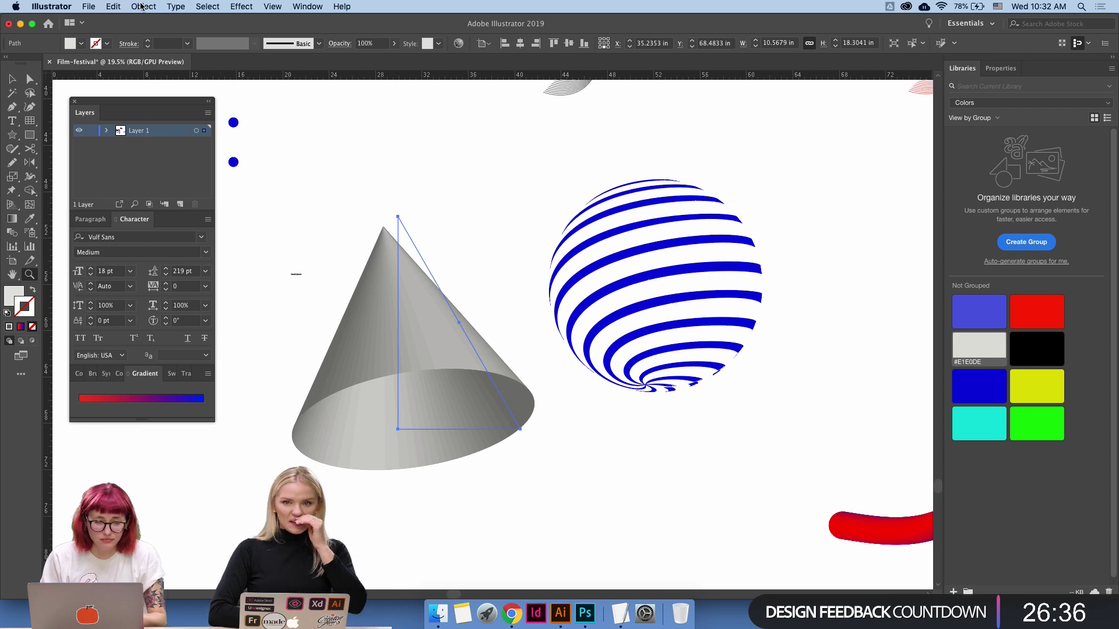
click(144, 6)
click(164, 131)
key(v)
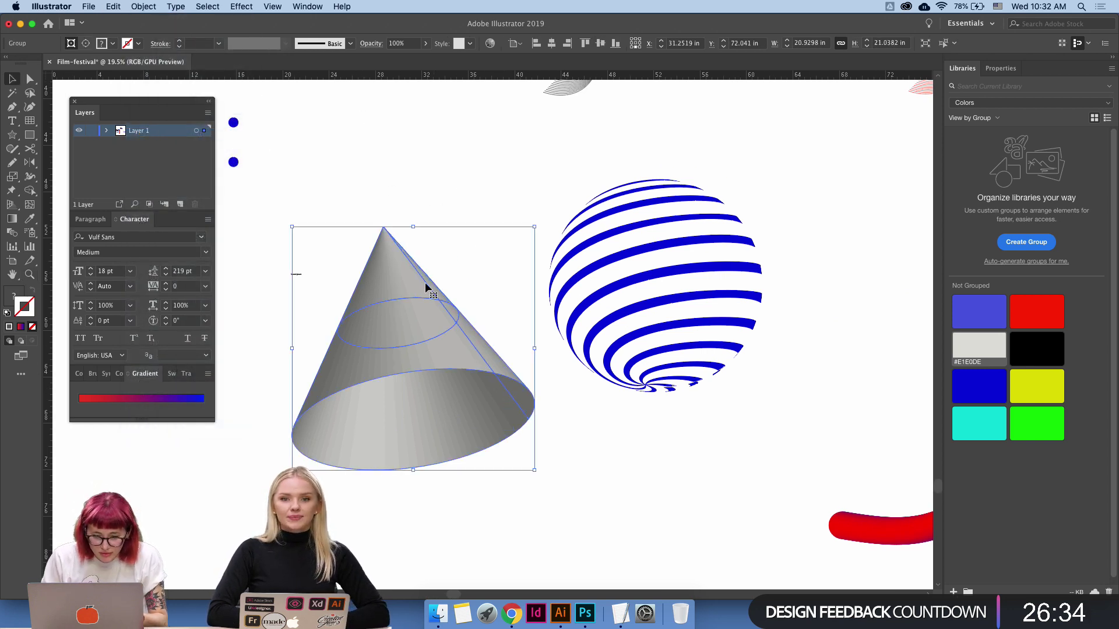
Isolate the cone's nested group and recolor its shaded side surface with the sphere's stripe blue.
double_click(419, 267)
click(392, 273)
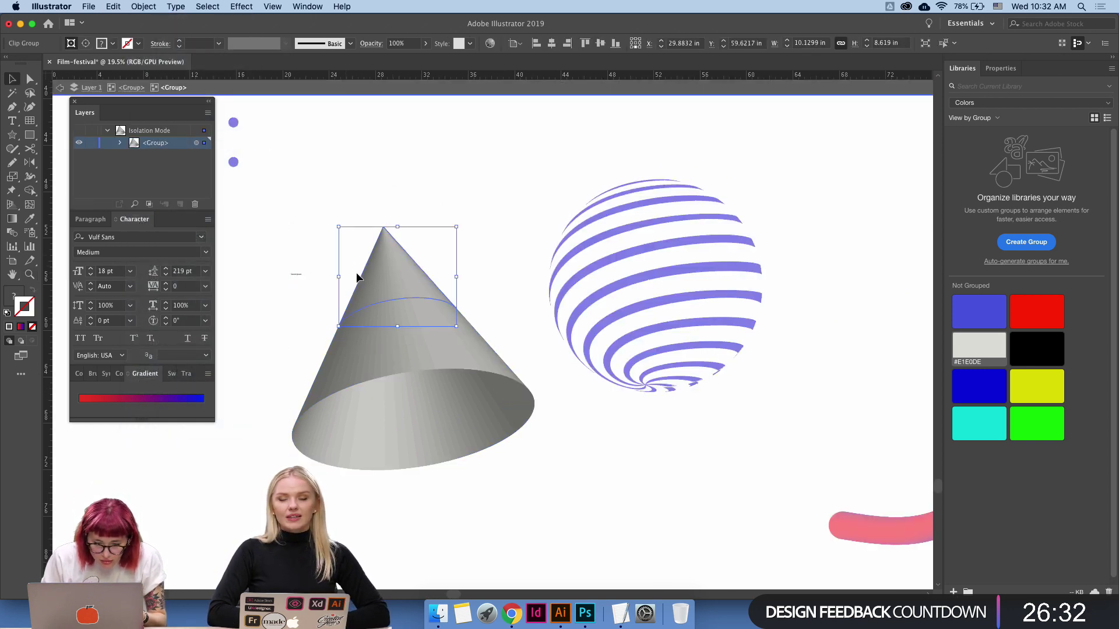
click(707, 315)
Fill the cone's base surface with the library red #FF2600, with no stroke, and leave isolation.
click(531, 415)
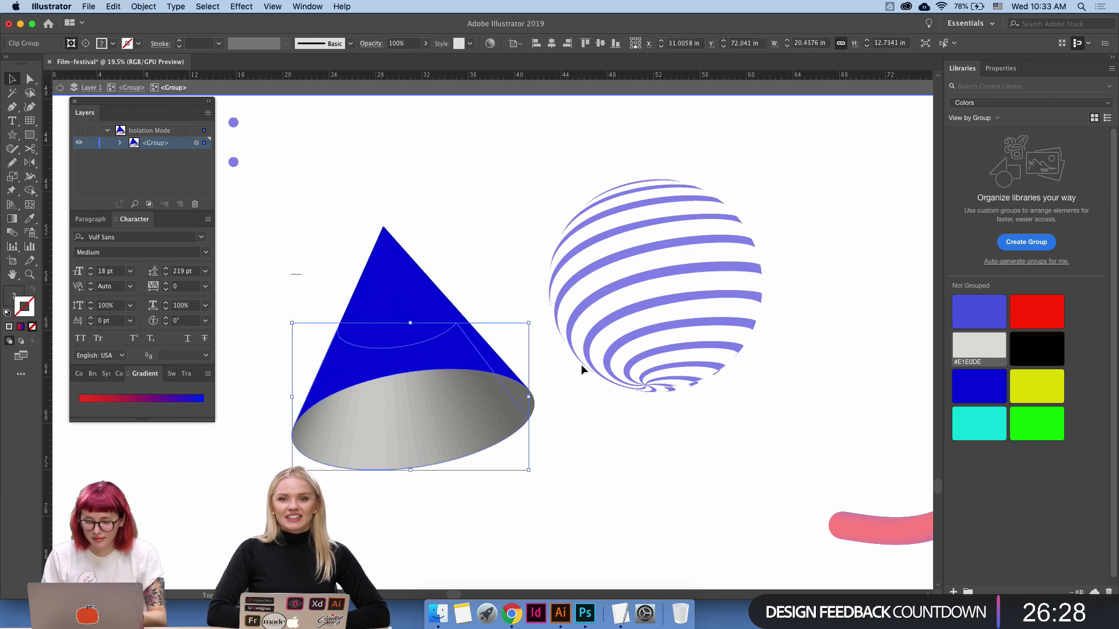
click(1036, 312)
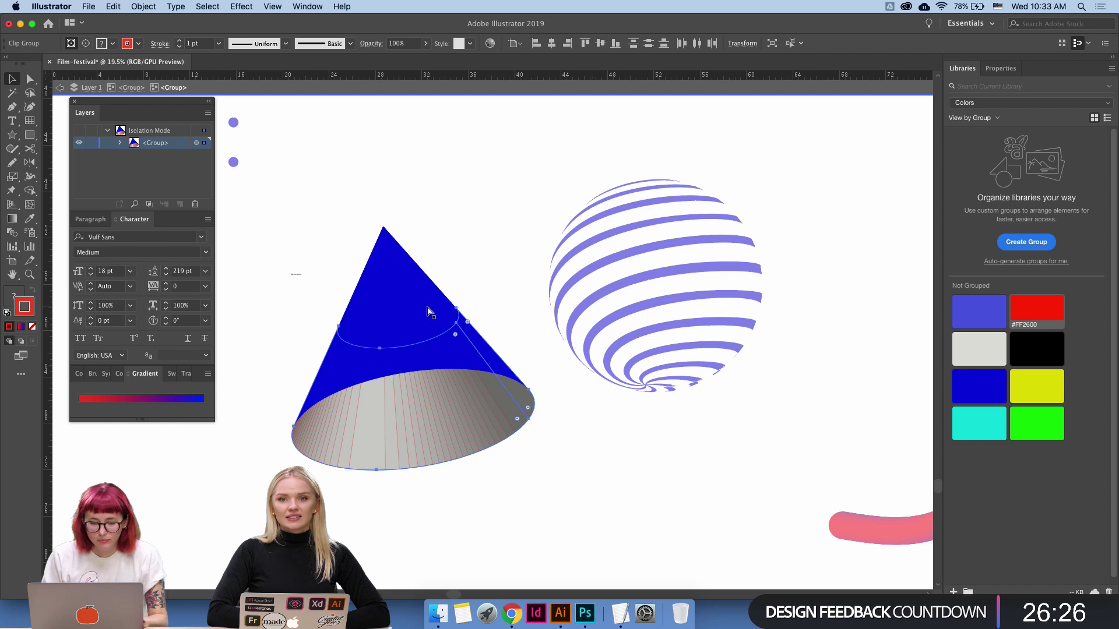
key(super+z)
click(14, 298)
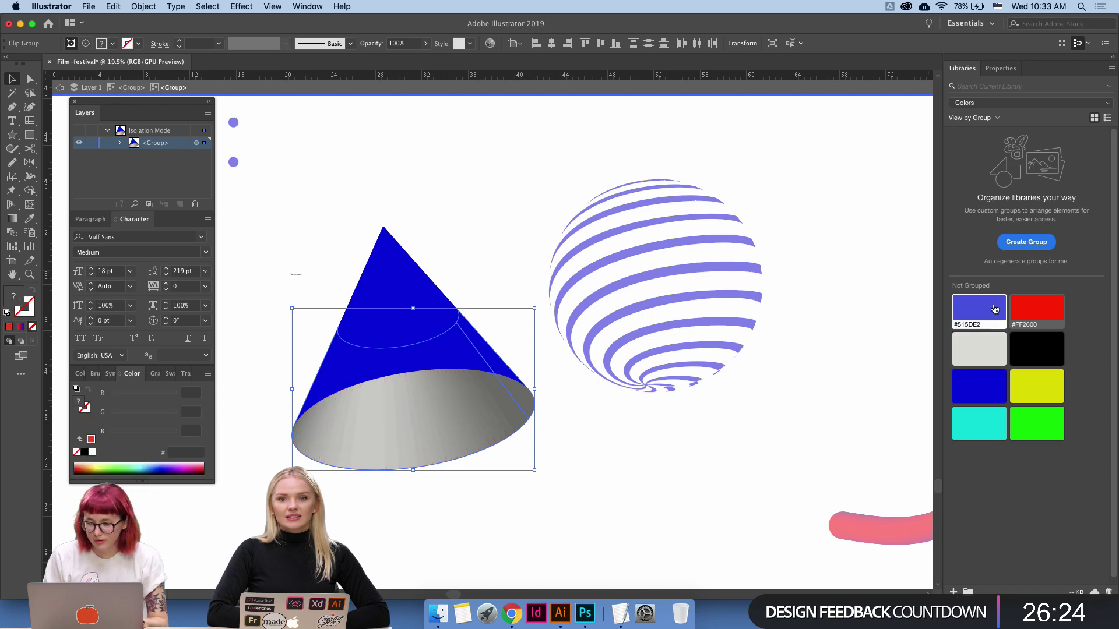
click(1036, 309)
double_click(616, 459)
Paste a copy of the cone onto the Tokyo Blends Film Festival poster and shrink it to a small accent below the upper film list.
scroll(617, 459, down, 5)
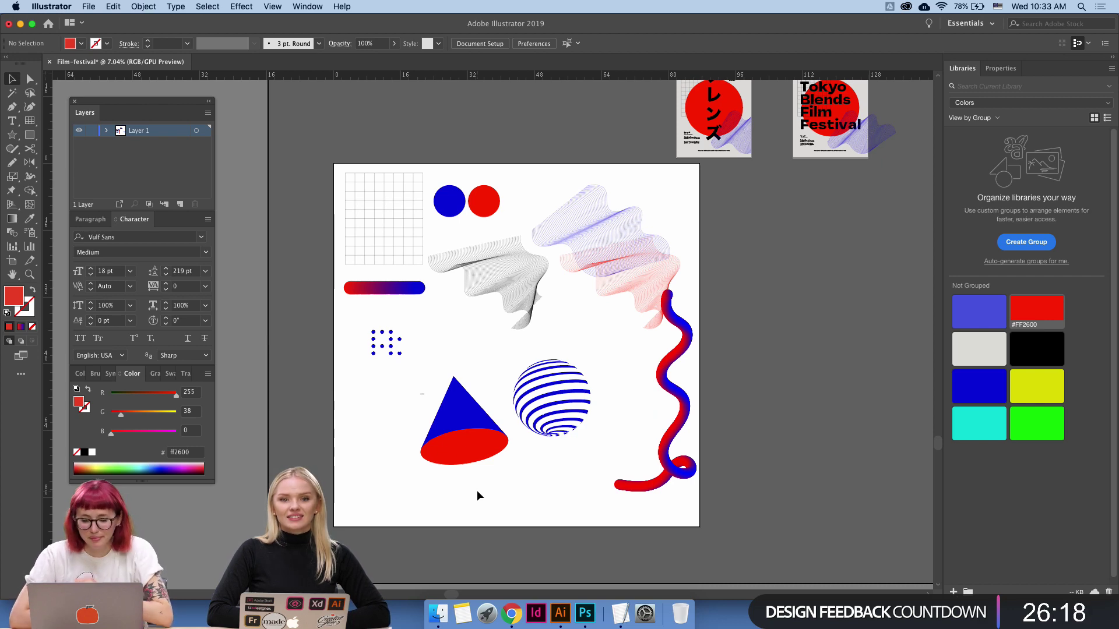
click(474, 445)
scroll(688, 262, right, 5)
scroll(688, 262, up, 4)
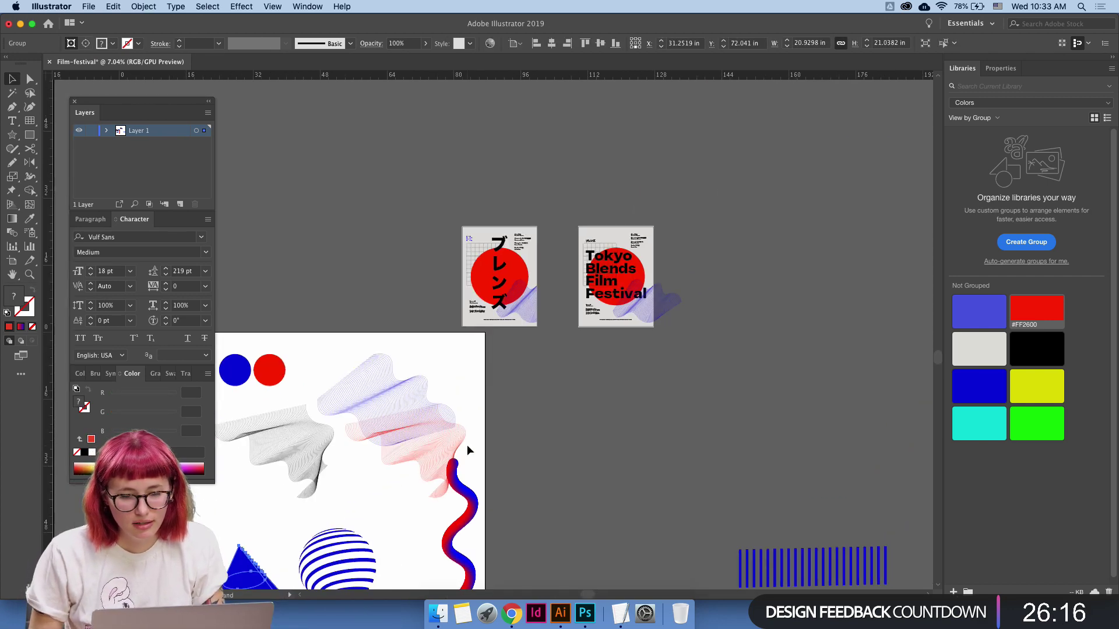
scroll(704, 223, down, 4)
key(z)
scroll(703, 223, up, 3)
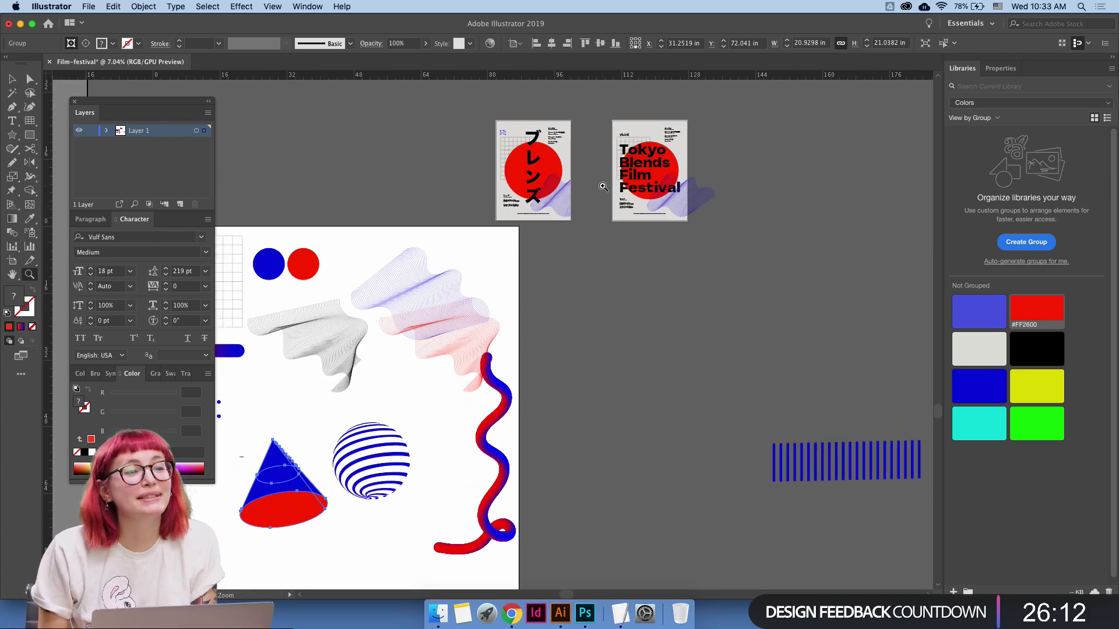
drag(603, 187, 639, 303)
drag(723, 247, 786, 237)
key(super+v)
key(v)
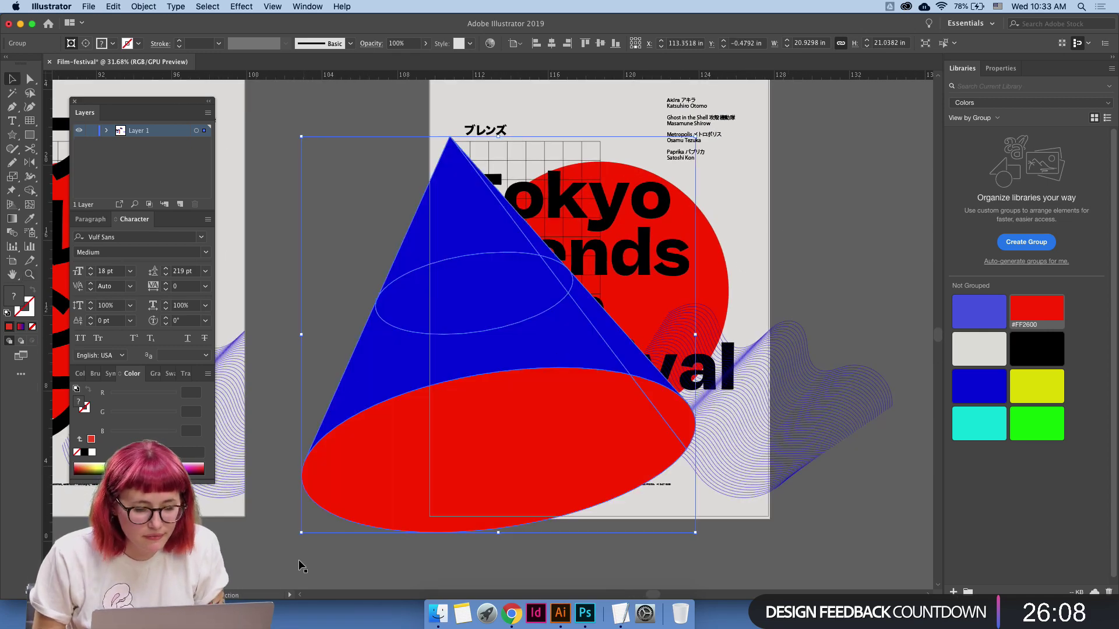
drag(301, 531, 719, 208)
click(830, 220)
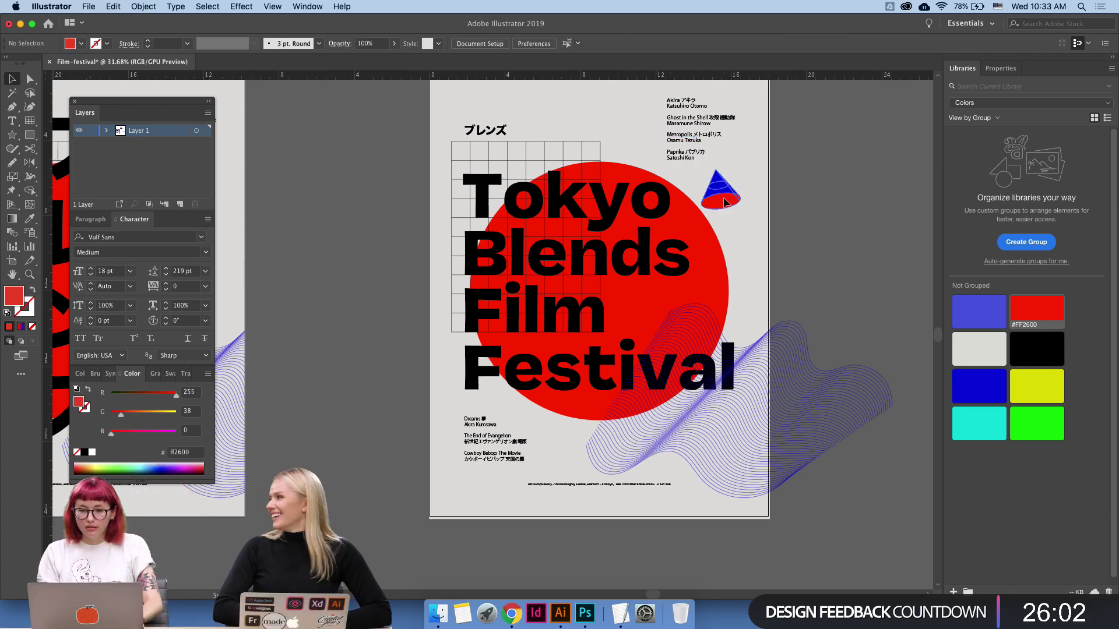
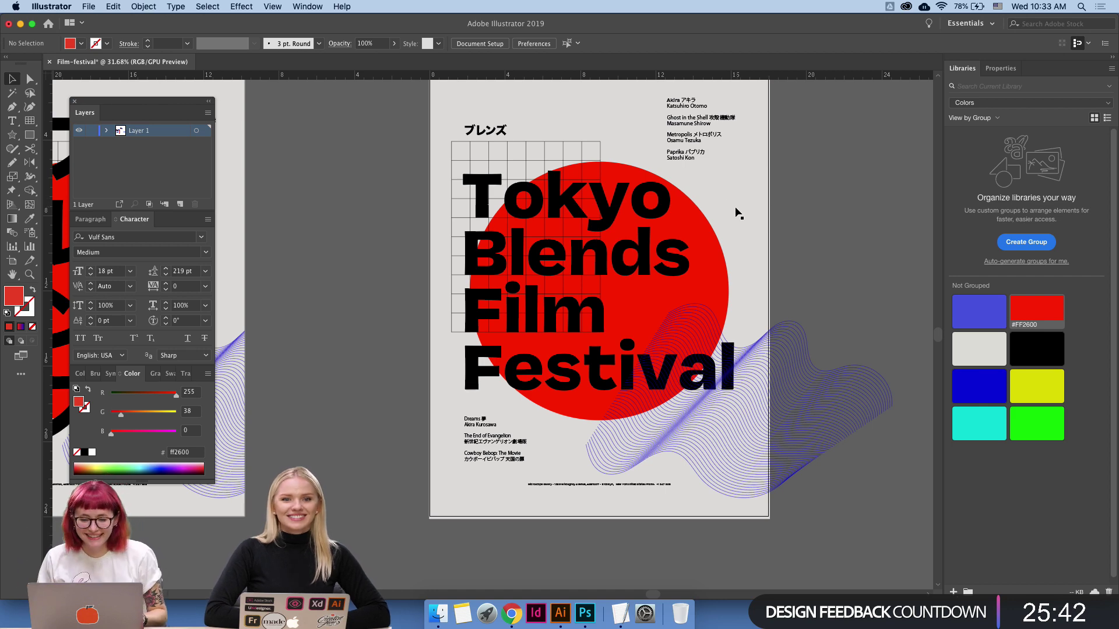
Reduce the text size of the upper film list on the Tokyo Blends Film Festival poster to 17 pt.
drag(711, 239, 778, 237)
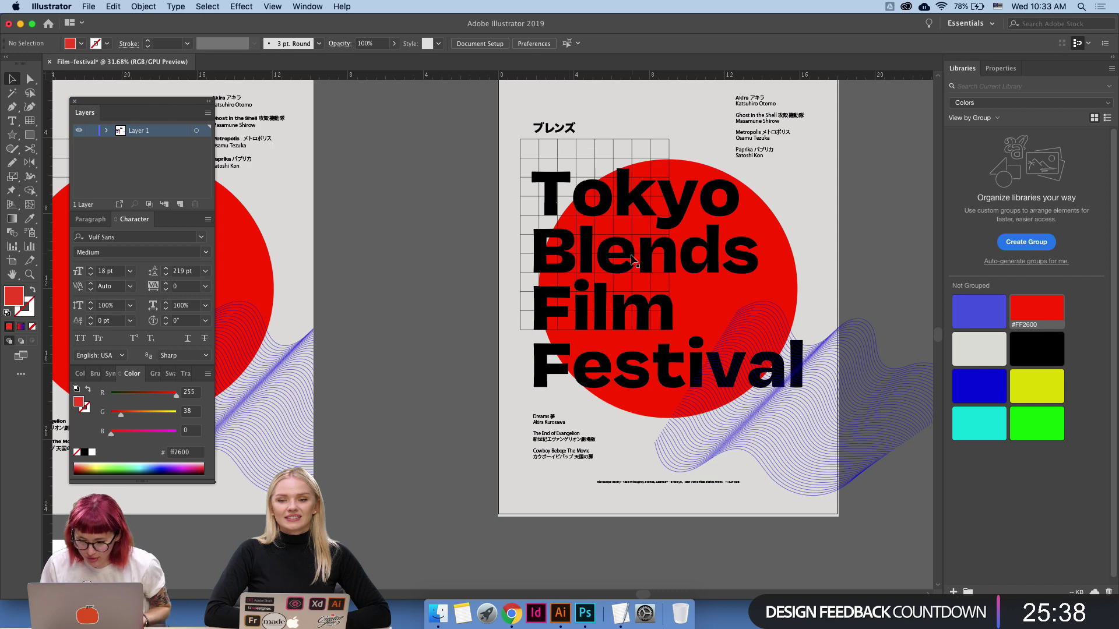
scroll(562, 268, left, 5)
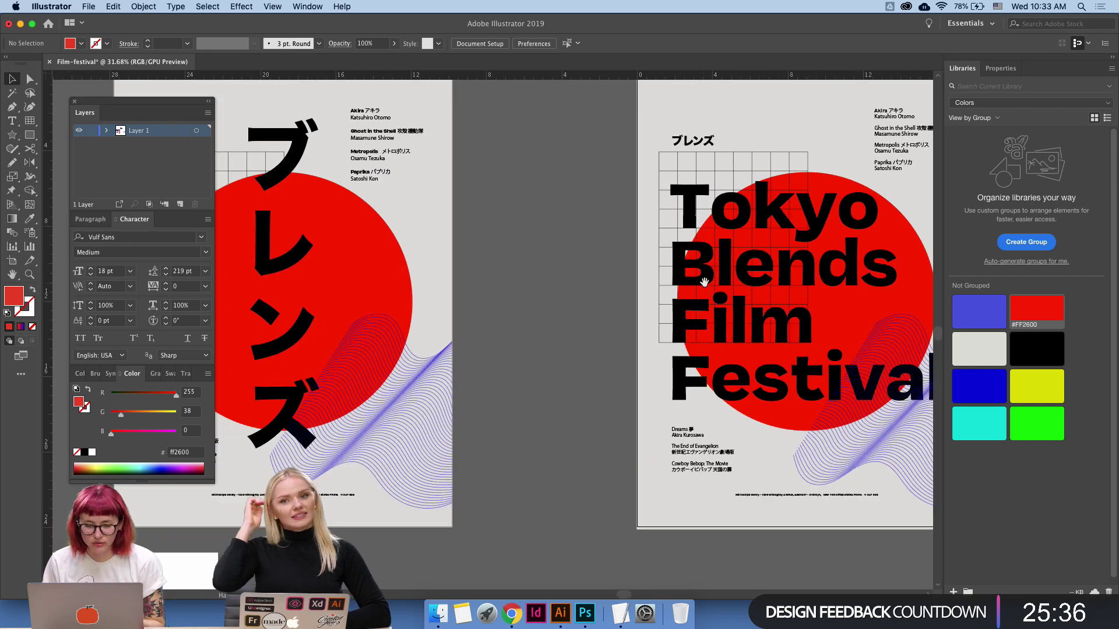
drag(767, 326, 521, 315)
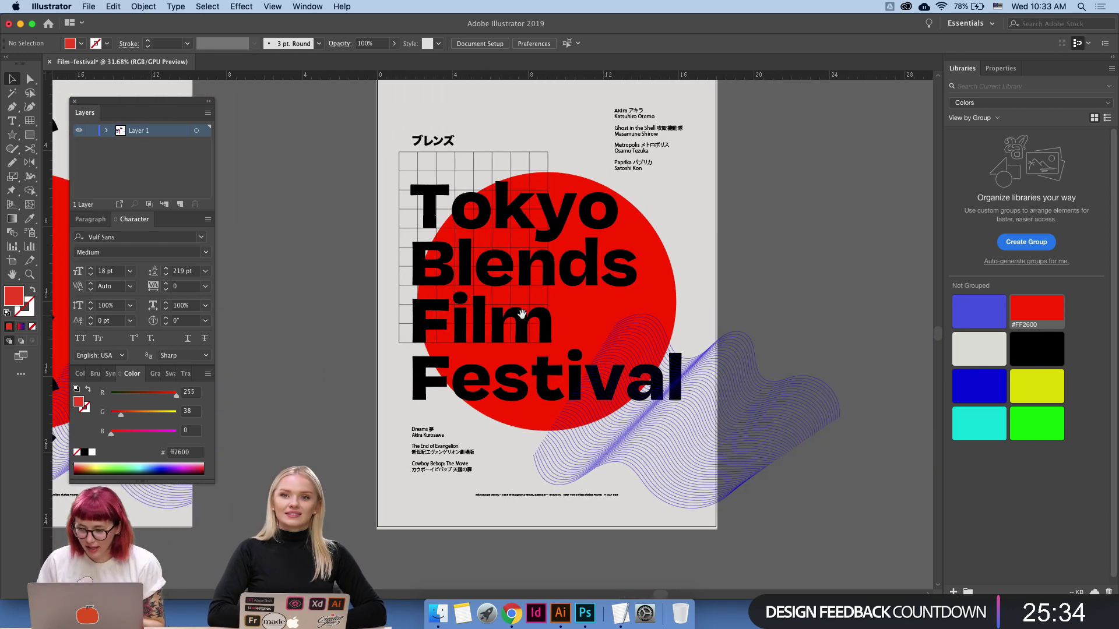
click(643, 154)
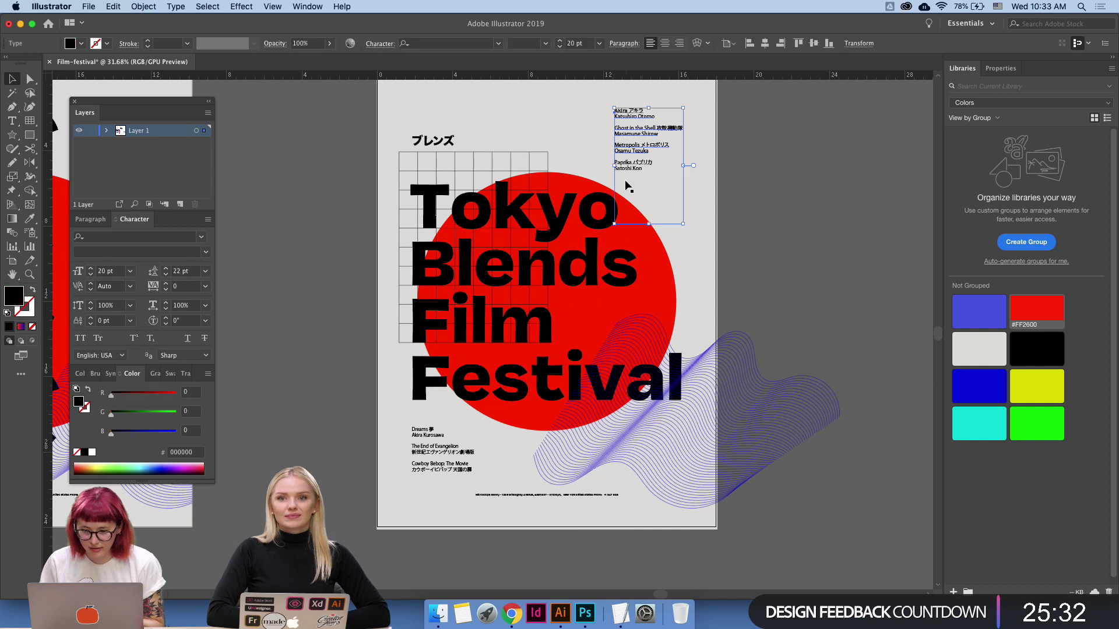
click(1003, 70)
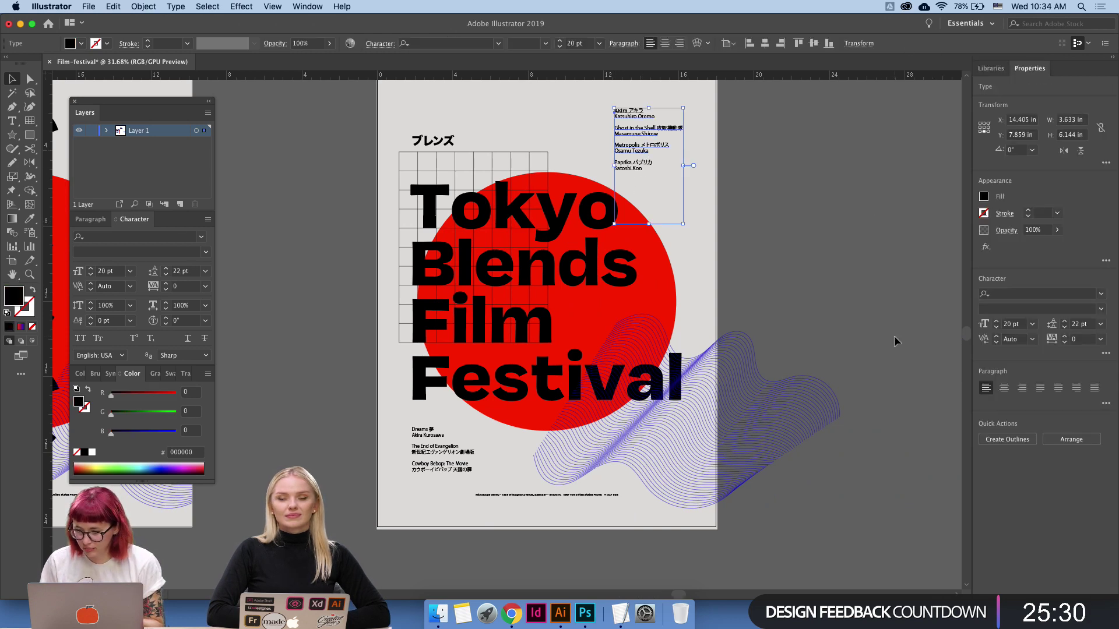
click(996, 326)
click(995, 326)
click(996, 326)
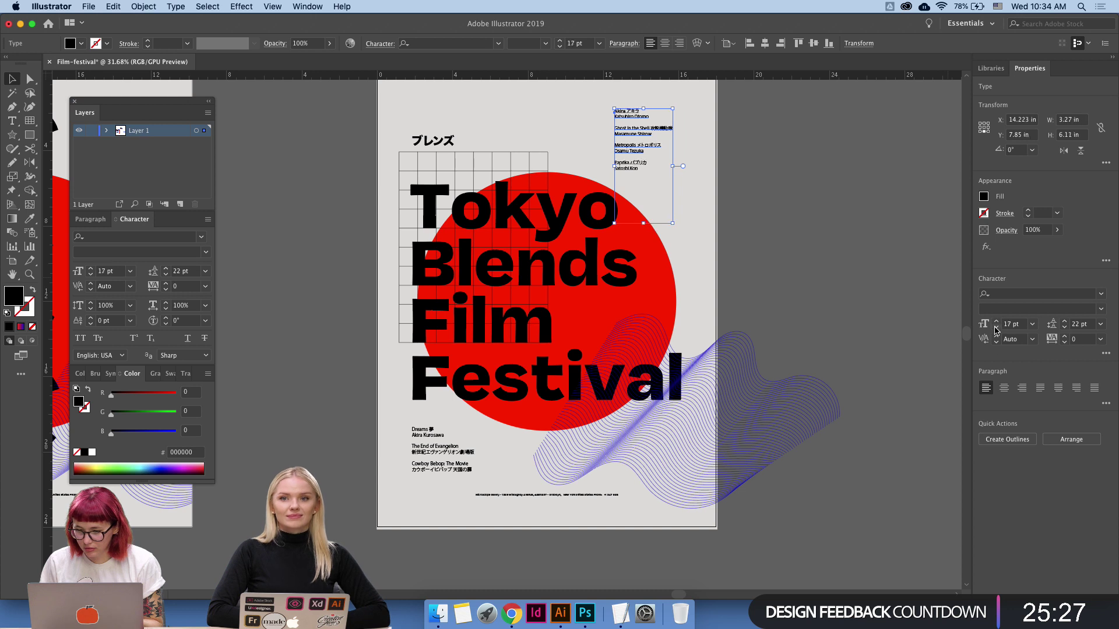
Reduce the text size of the lower film list, starting with Dreams, to 16 pt.
click(443, 463)
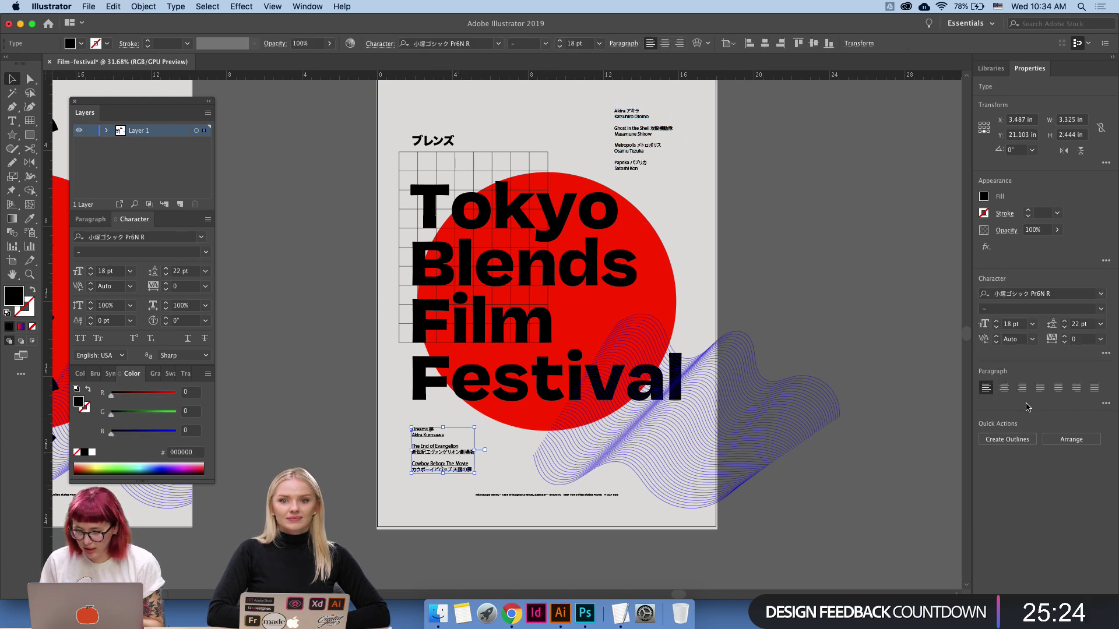
click(996, 326)
click(830, 392)
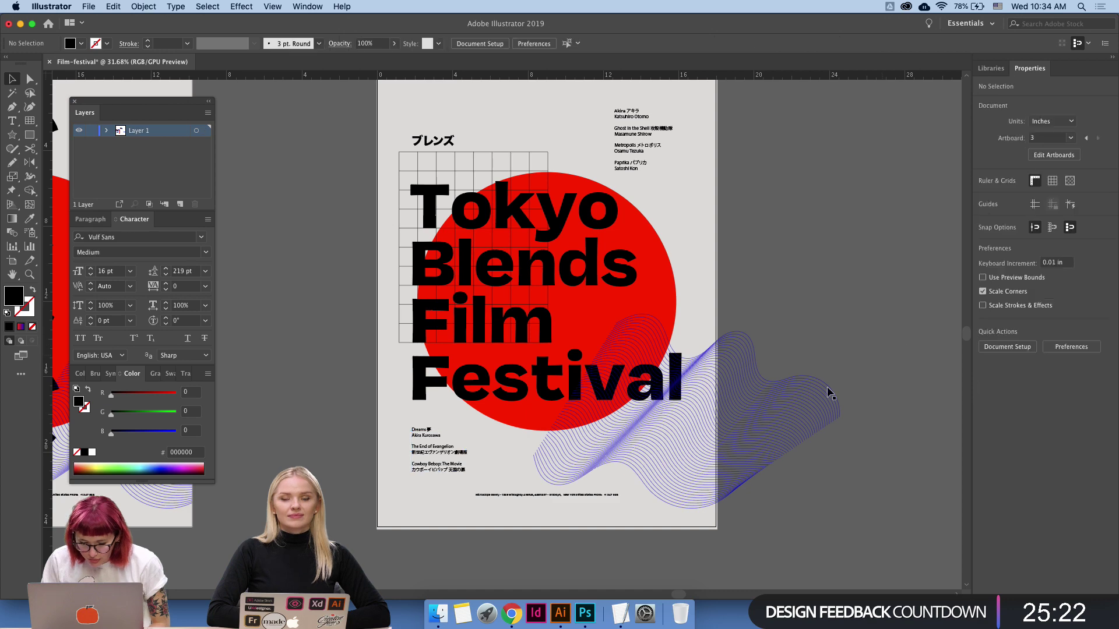
Copy the poster's grid group, switch to Photoshop and create a new 570 × 730 px document at 72 pixels/inch.
click(647, 509)
click(606, 247)
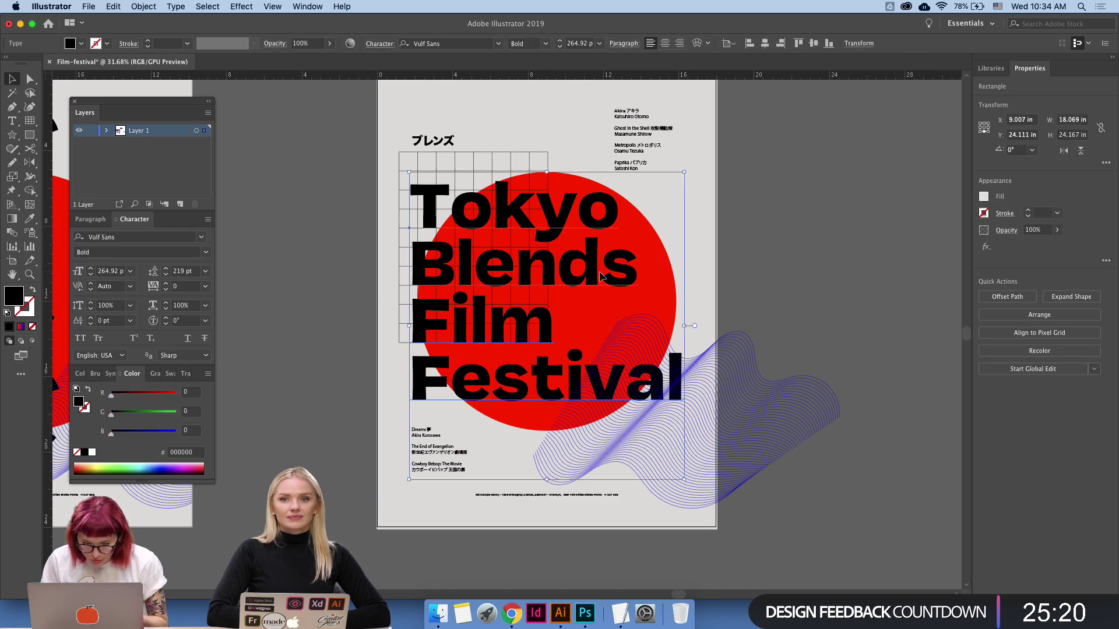
click(547, 167)
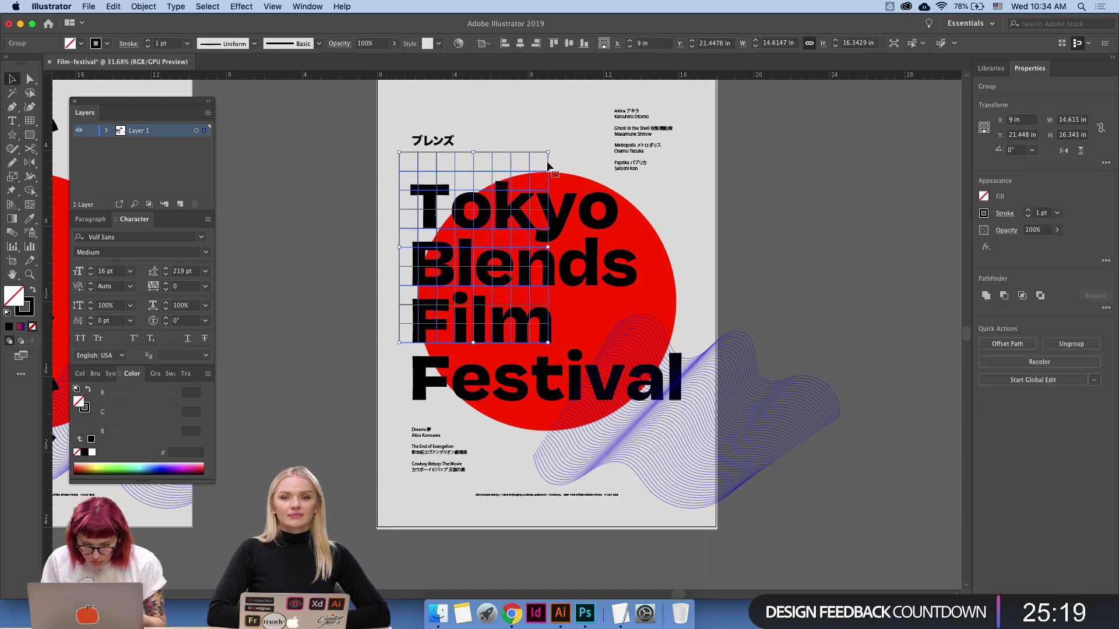
click(585, 613)
key(super+n)
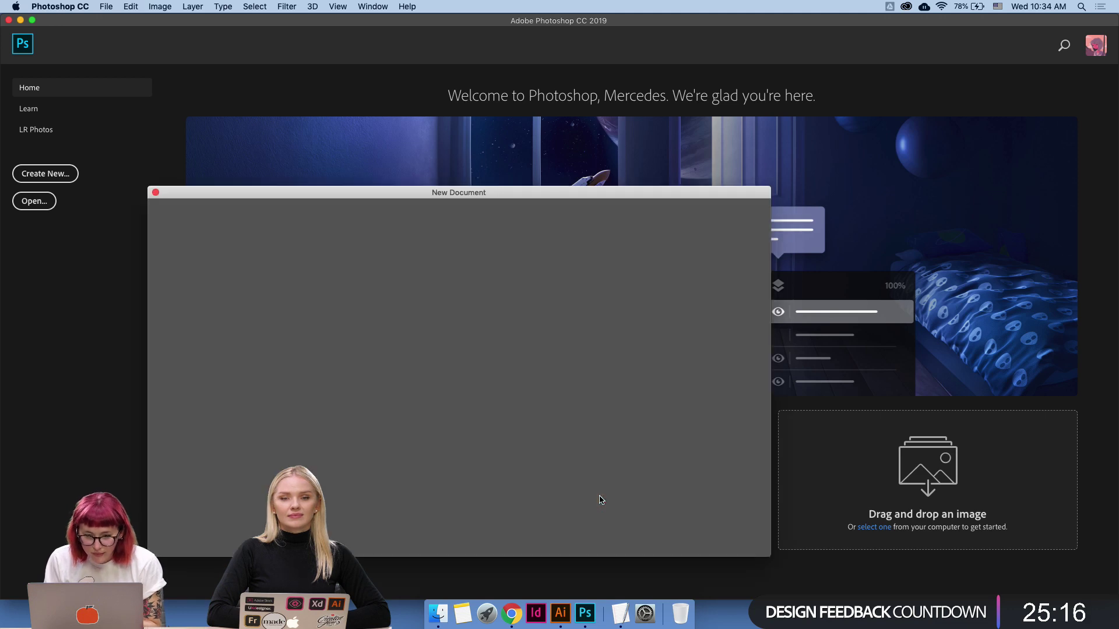
key(Return)
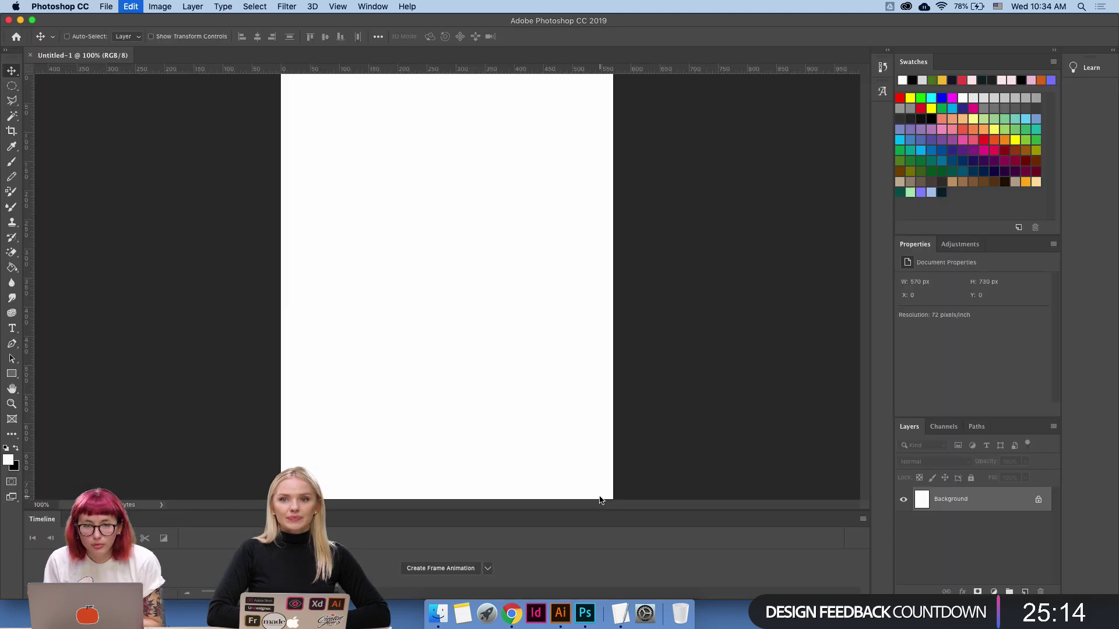
Paste the grid as a Smart Object, adding it to the current library, and commit its full-canvas placement.
key(super+v)
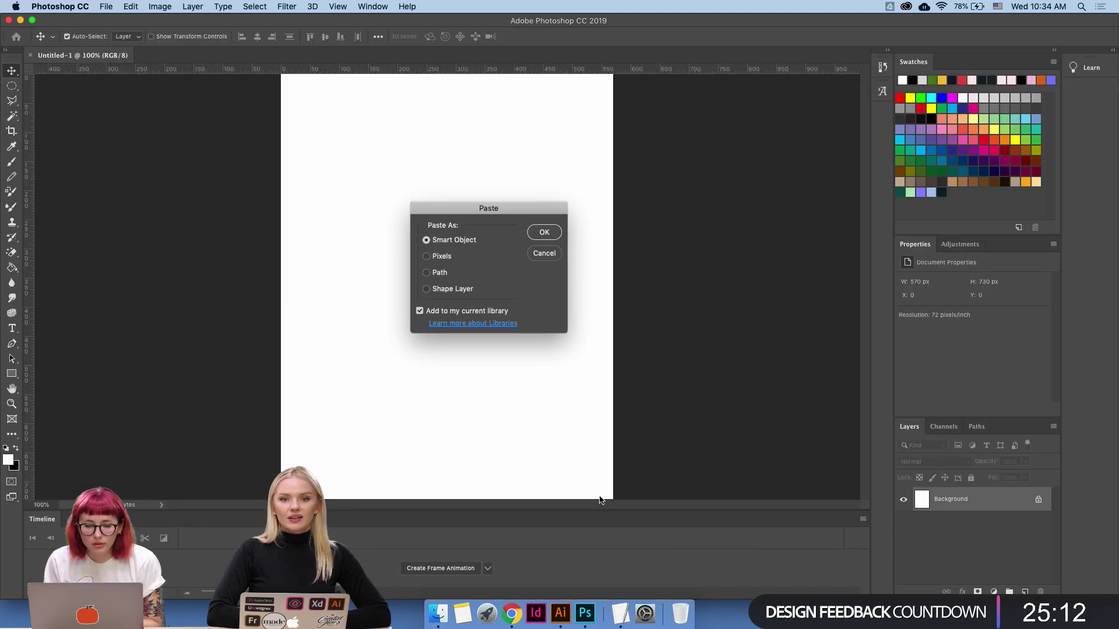
key(Return)
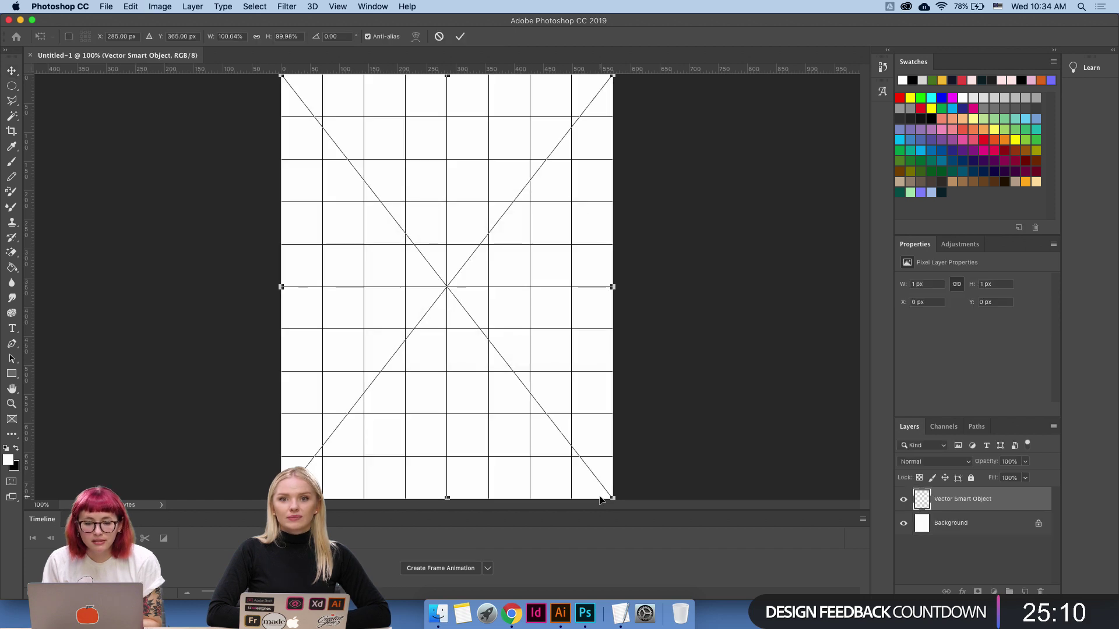
key(Return)
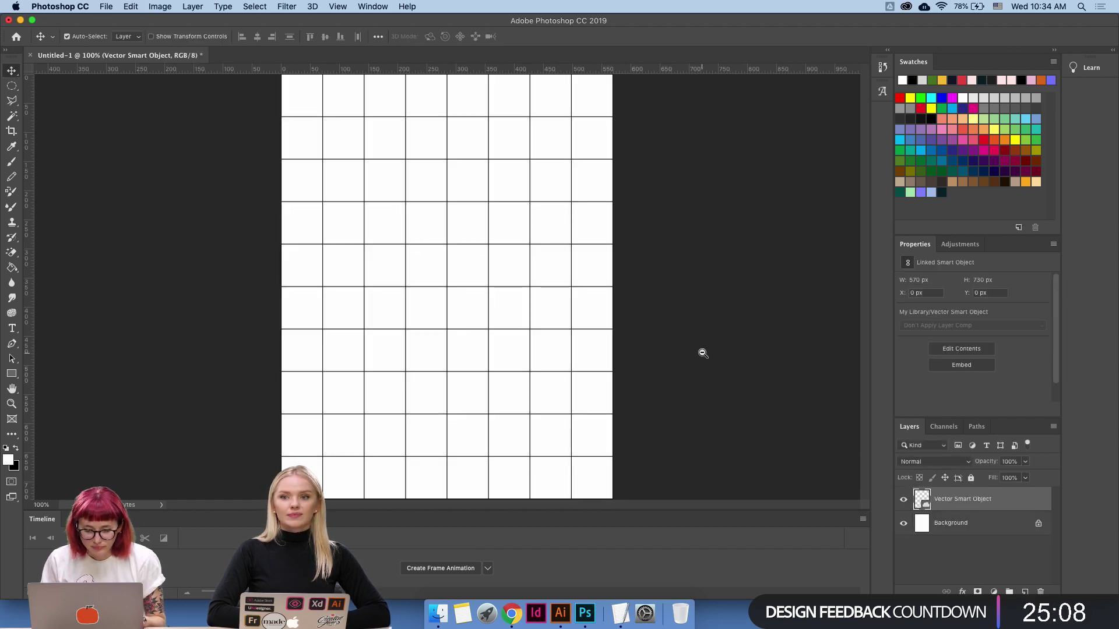
Open the Liquify filter on the grid's Smart Object layer.
drag(703, 353, 679, 375)
click(580, 318)
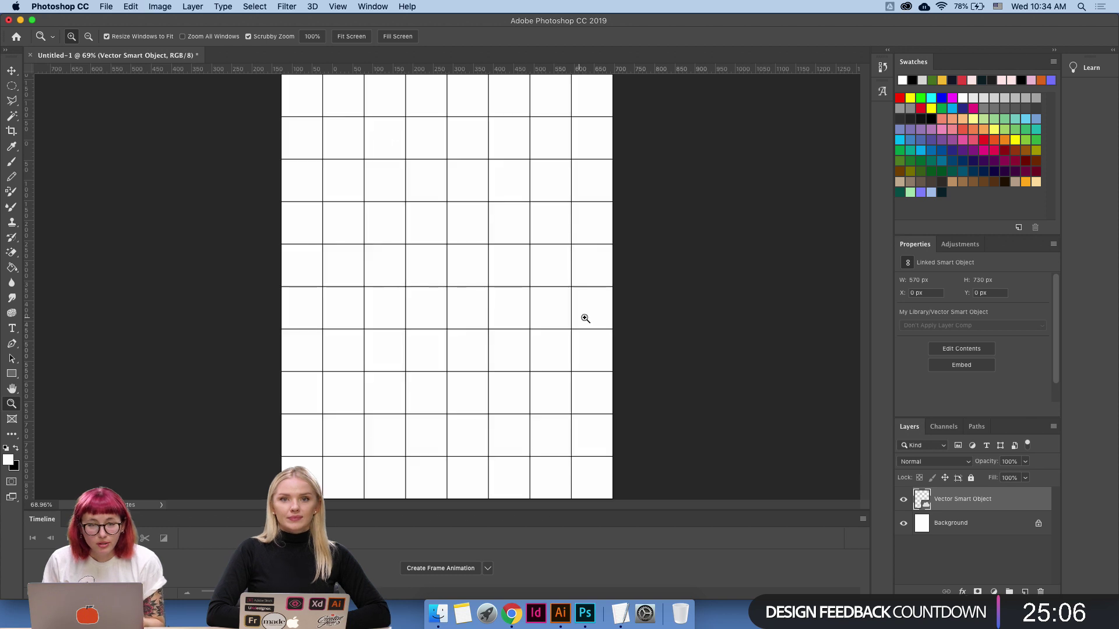
drag(563, 282, 562, 286)
key(v)
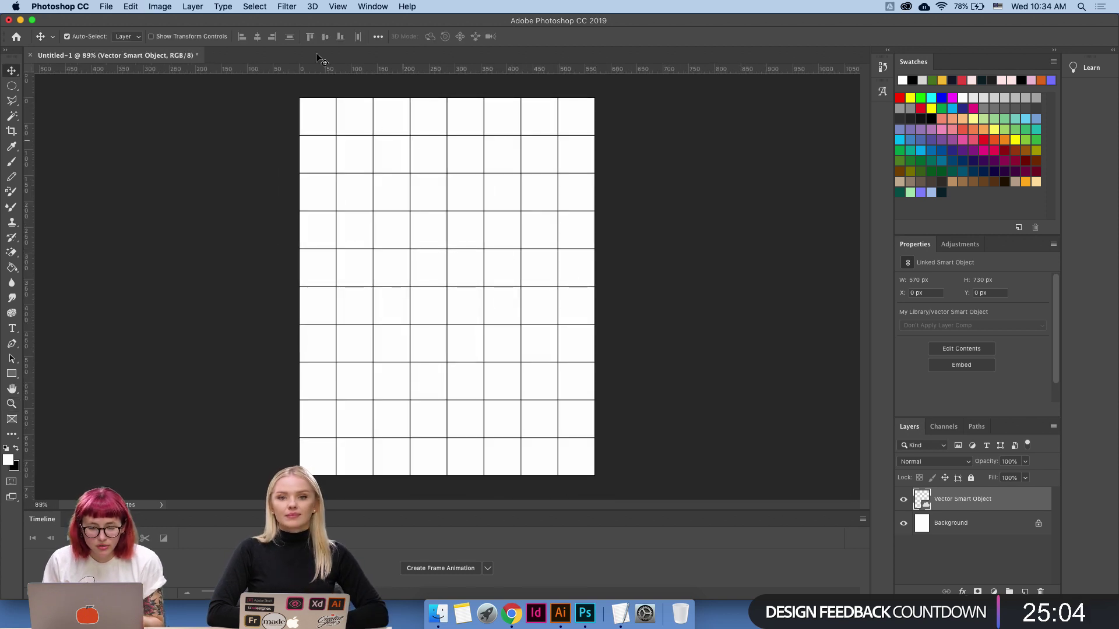
click(288, 7)
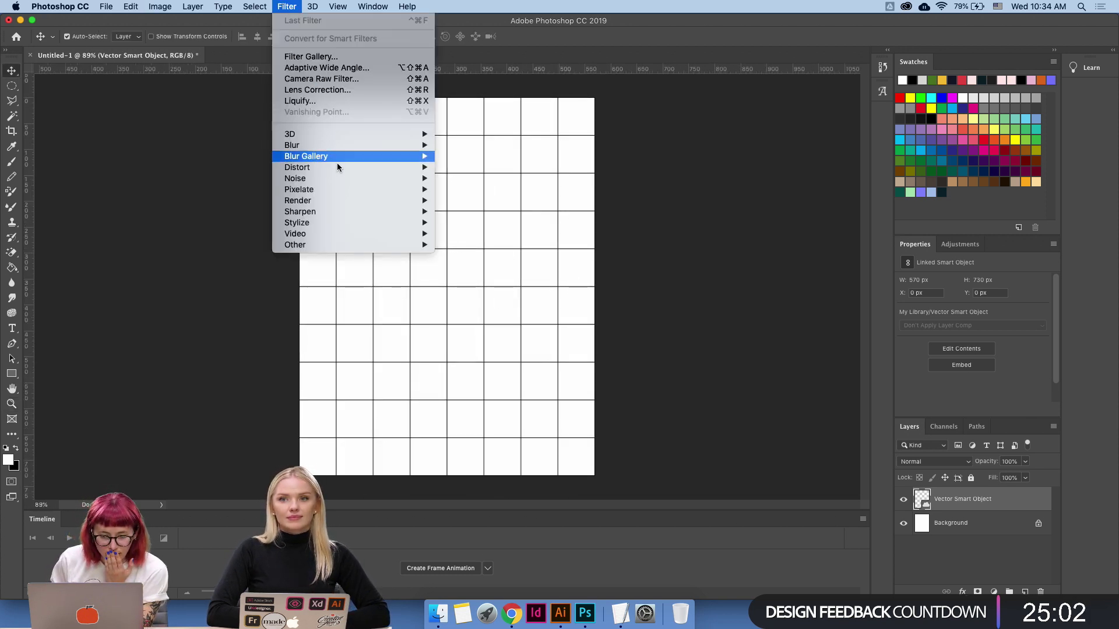
mouse_move(340, 180)
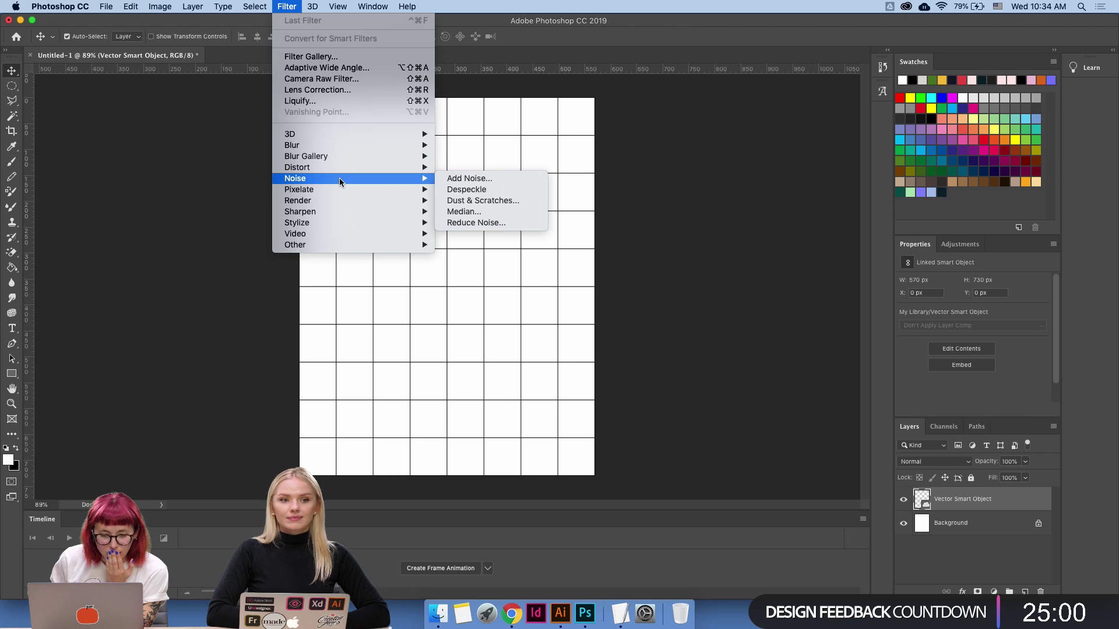
mouse_move(329, 7)
mouse_move(287, 6)
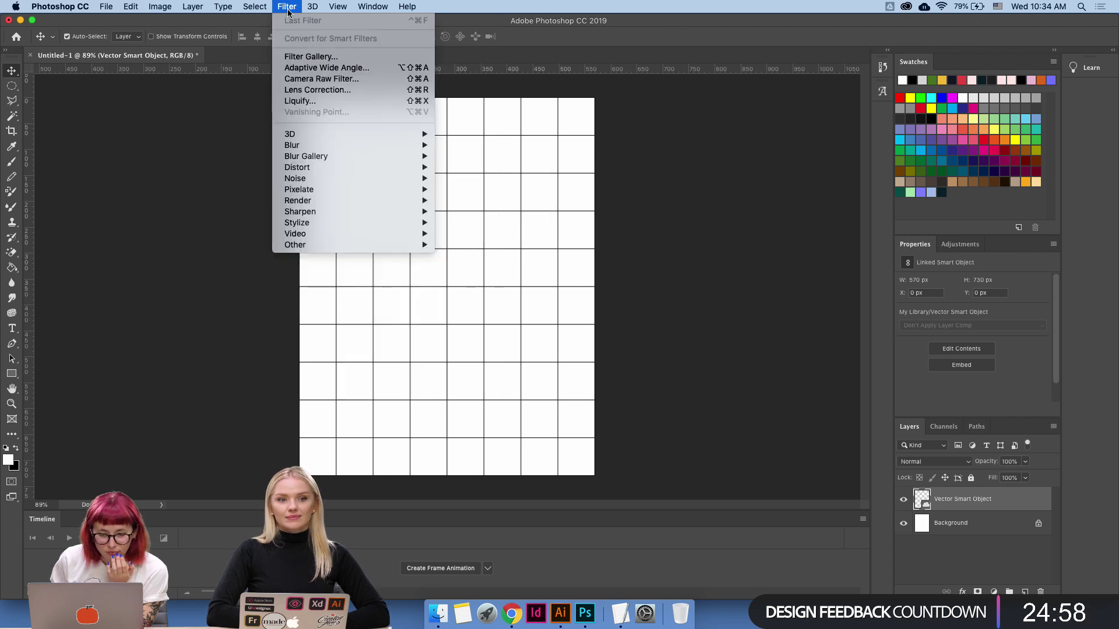
click(323, 103)
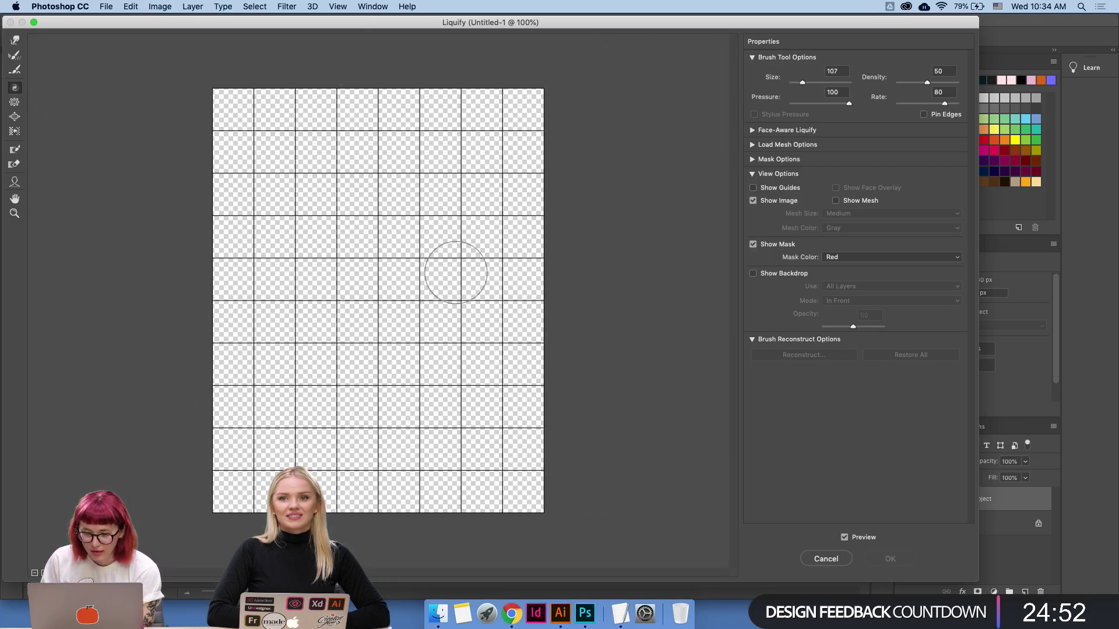
Try a Twirl stroke with brush size 107 across the upper part of the grid, and undo it.
mouse_move(348, 130)
mouse_down()
mouse_move(341, 108)
mouse_move(251, 149)
mouse_move(353, 204)
mouse_move(506, 227)
mouse_up()
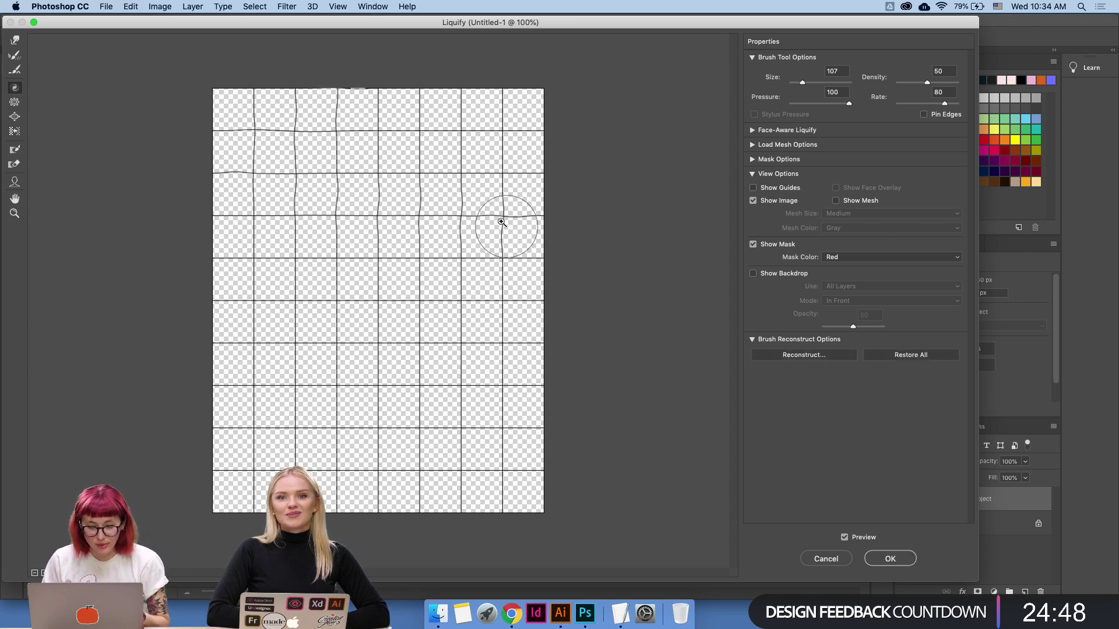
key(super+z)
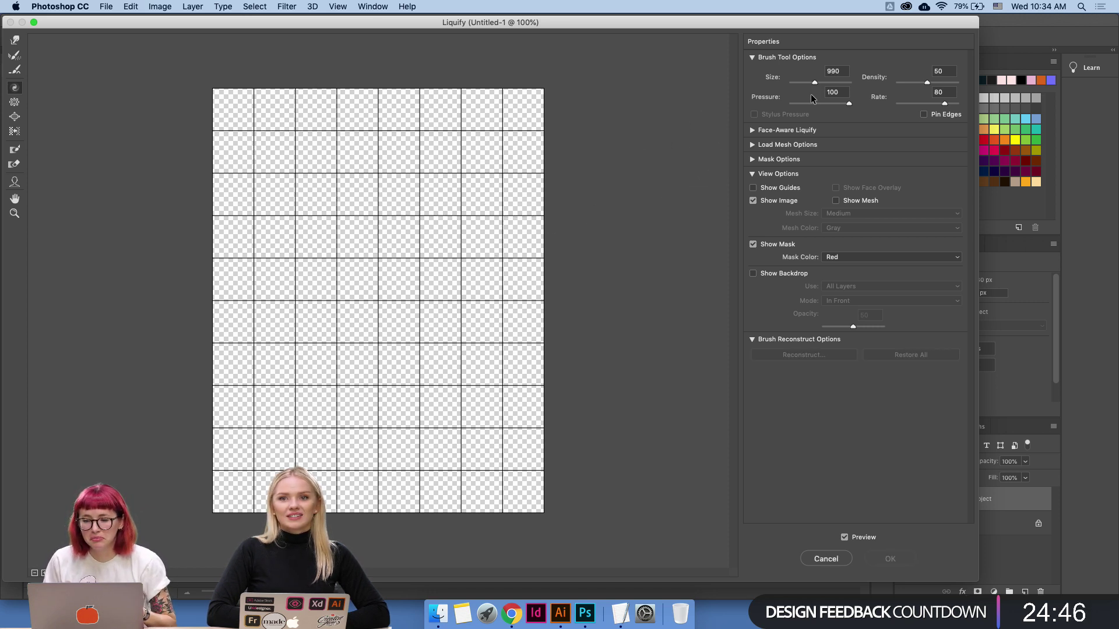
Undo a trial Twirl stroke made at brush size 990, and twirl the grid's middle, lower-left and lower-right areas with brush size 418.
mouse_move(413, 251)
mouse_down()
mouse_move(455, 268)
mouse_move(527, 259)
mouse_up()
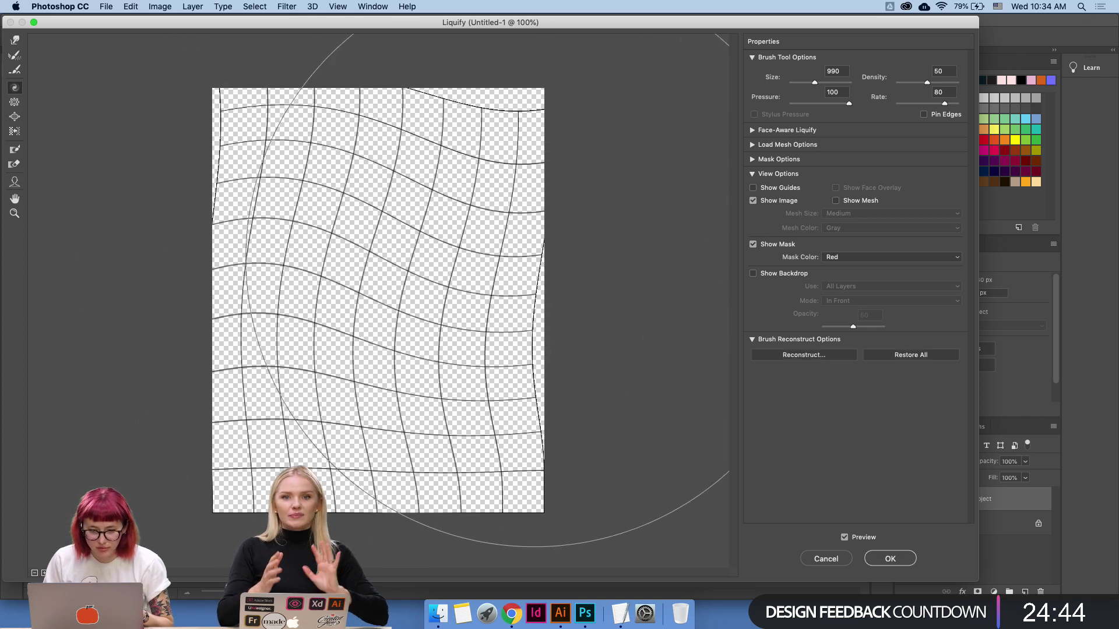
key(super+z)
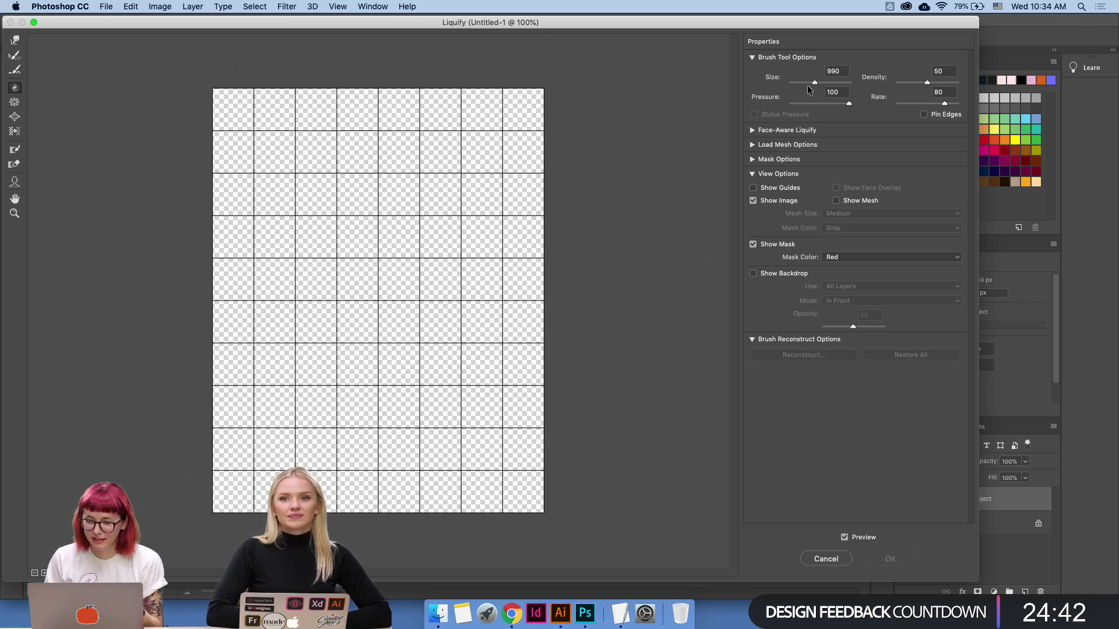
click(808, 83)
drag(393, 298, 283, 353)
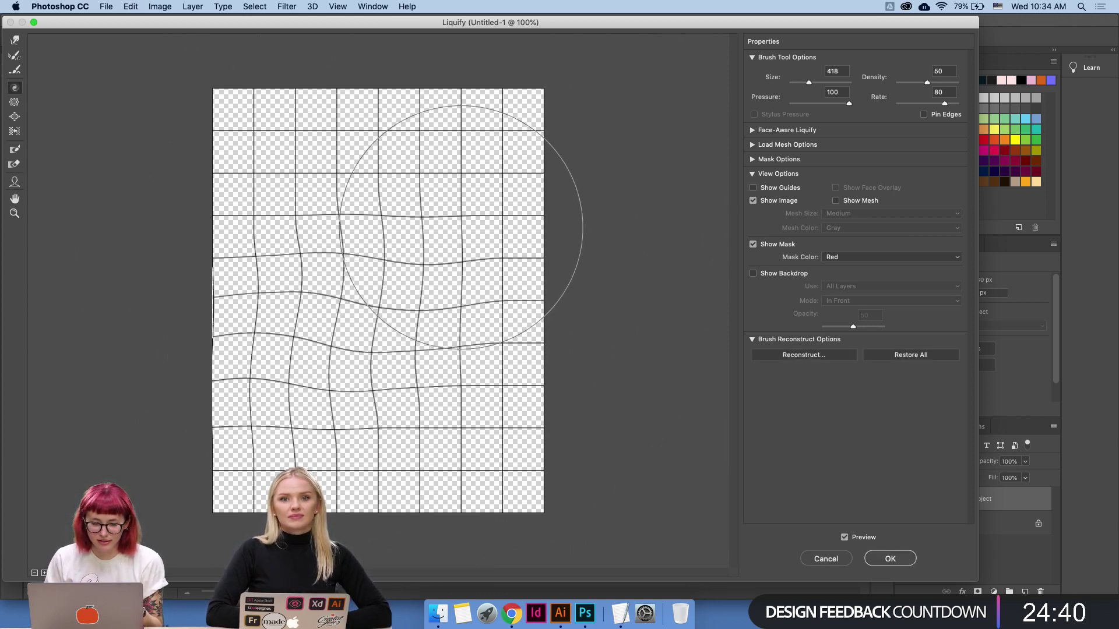
mouse_move(461, 227)
mouse_down()
mouse_move(475, 200)
mouse_move(466, 204)
mouse_up()
key(super+z)
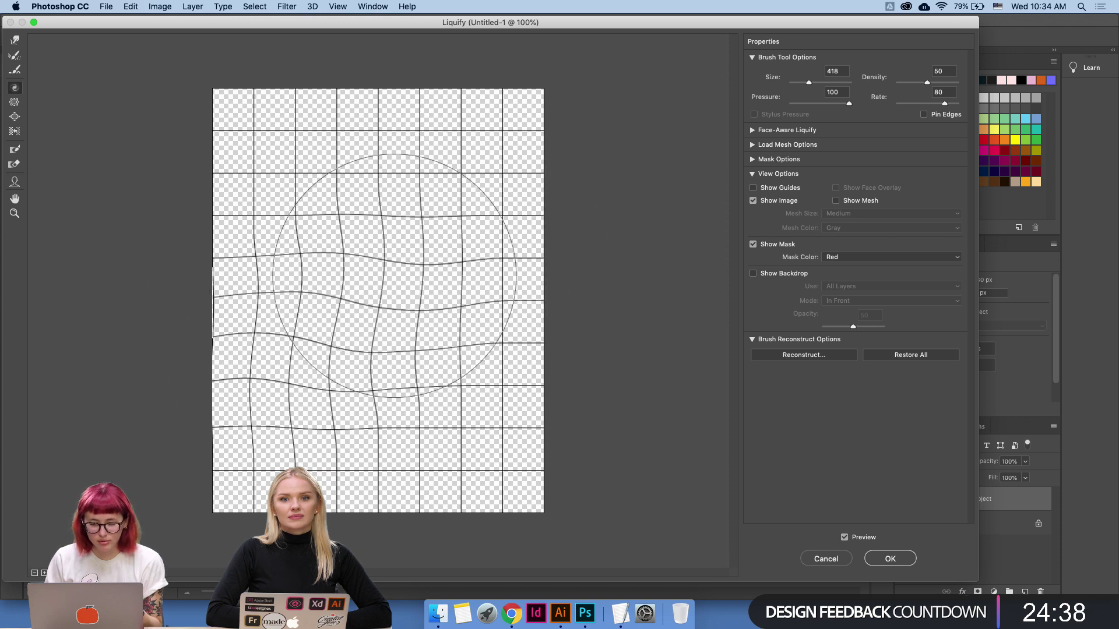
drag(489, 484, 489, 483)
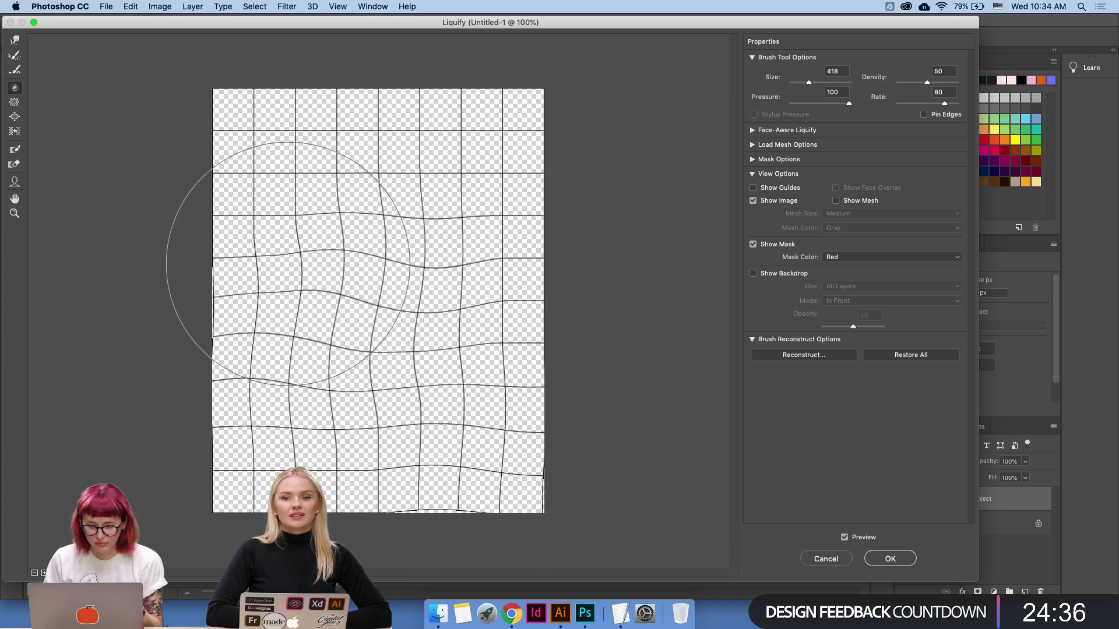
Try a Forward Warp stroke with brush size 784 and pressure 16 across the upper grid, undo it and return to the Twirl tool.
key(w)
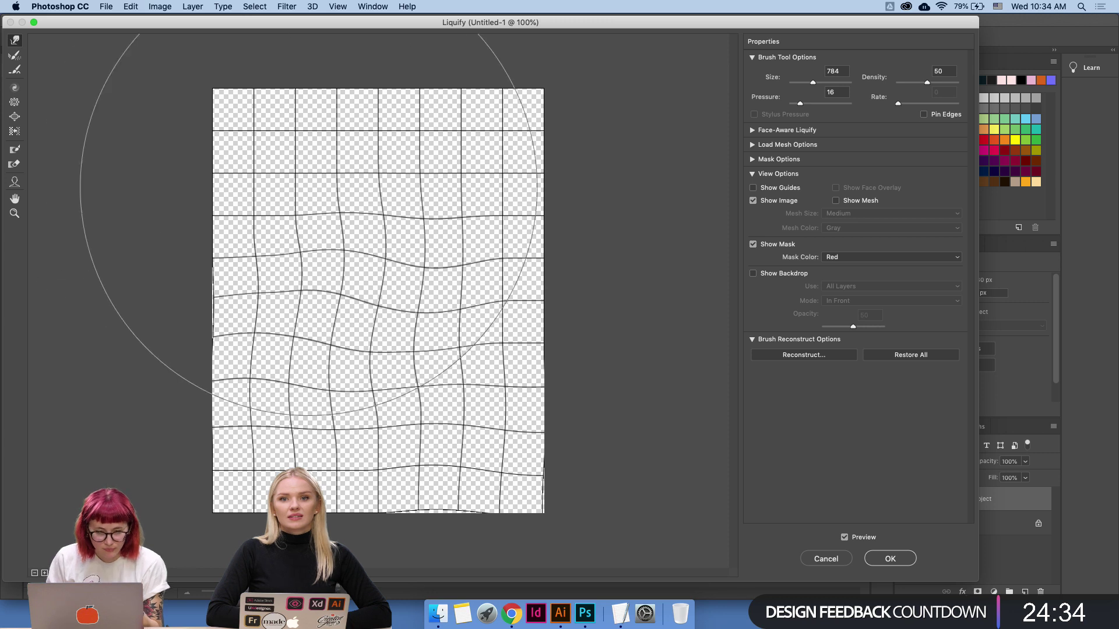
mouse_move(309, 186)
mouse_down()
mouse_move(357, 285)
mouse_move(365, 210)
mouse_up()
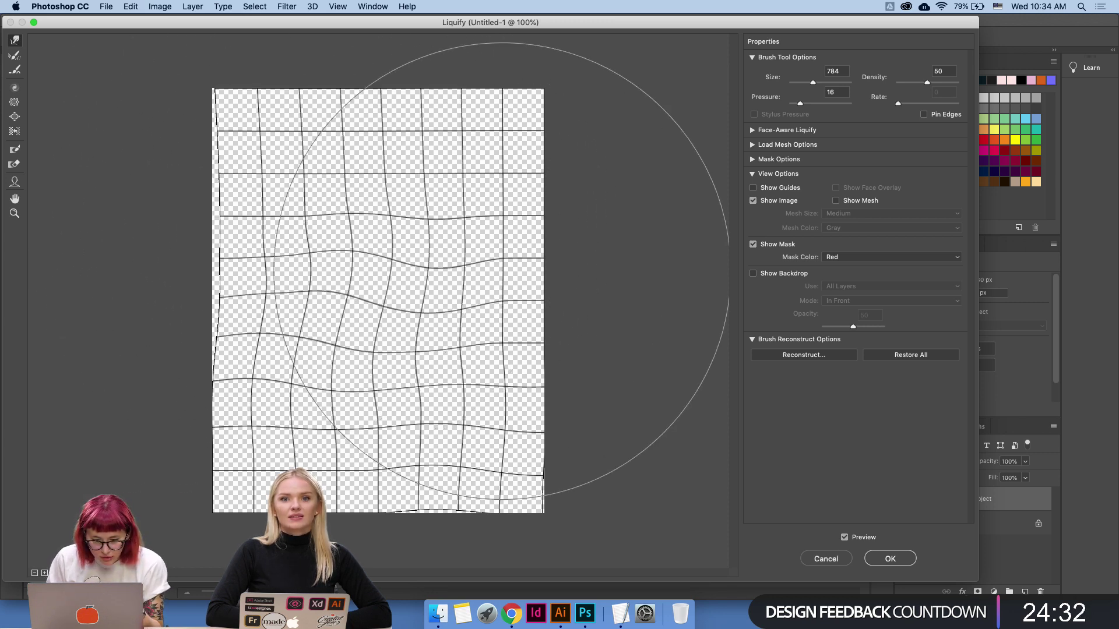
key(super+z)
key(c)
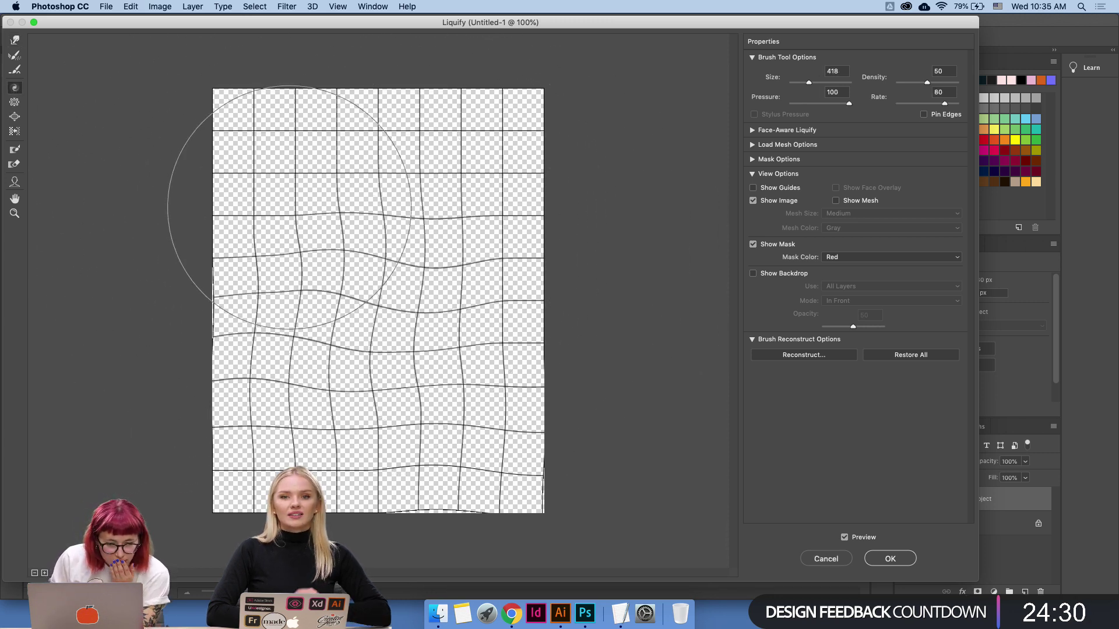
Twirl the whole grid with brush size 1318 and apply the Liquify filter.
drag(808, 82, 798, 82)
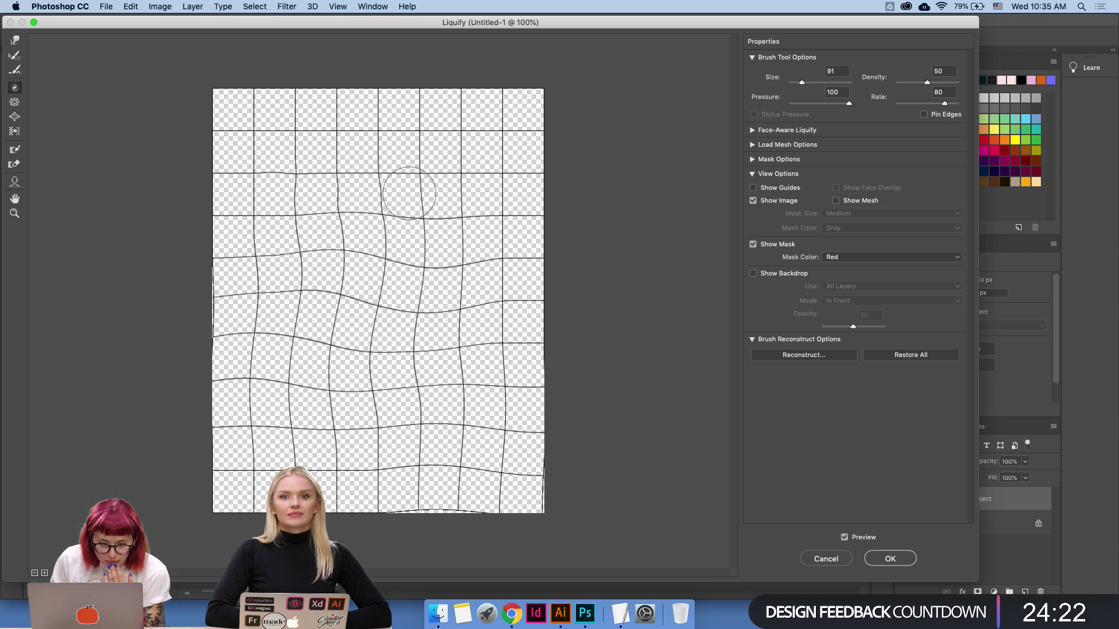
drag(809, 83, 816, 81)
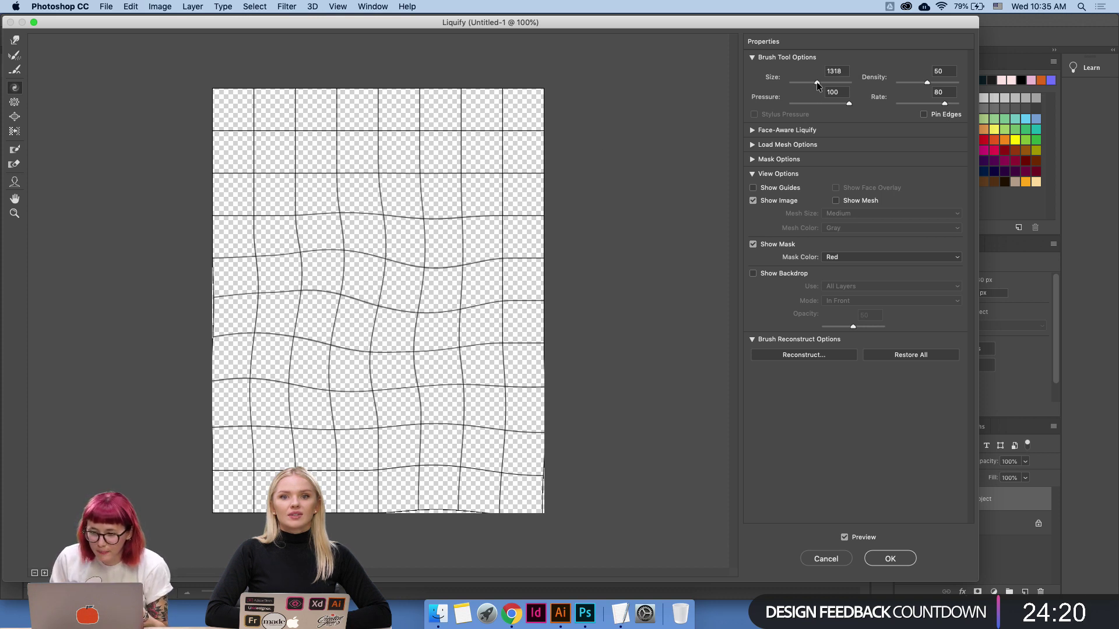
drag(373, 146, 381, 198)
drag(390, 273, 398, 333)
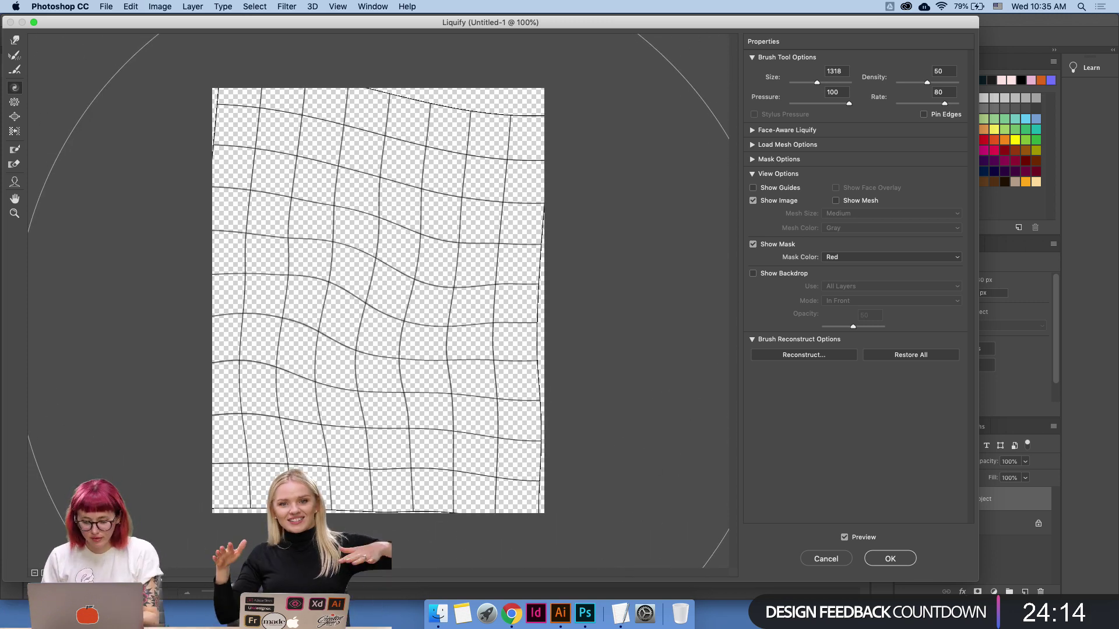
click(889, 558)
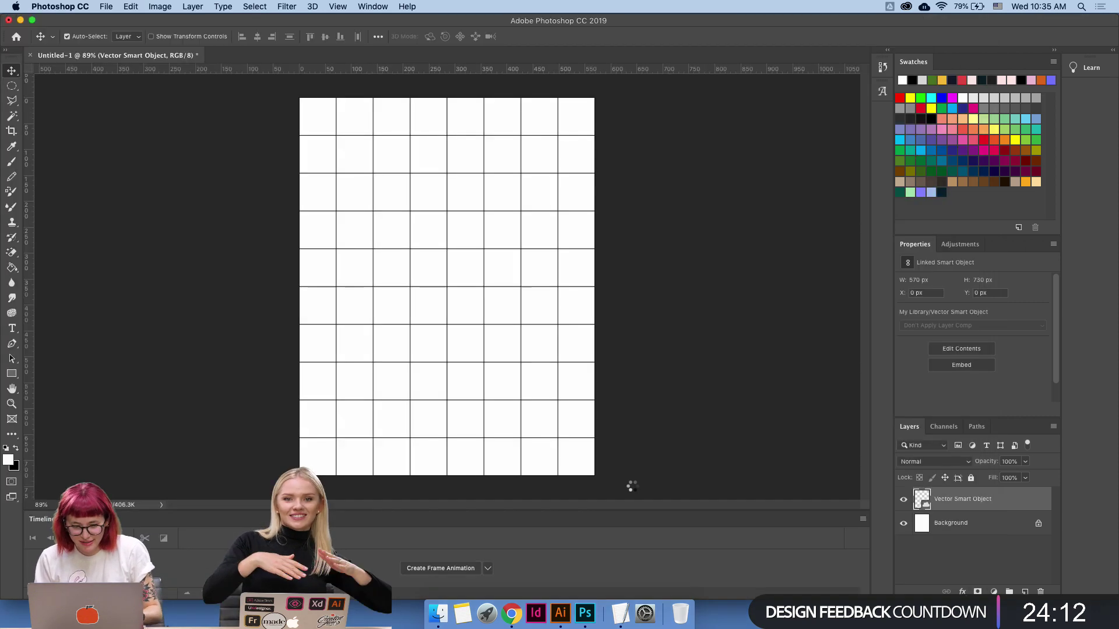
key(z)
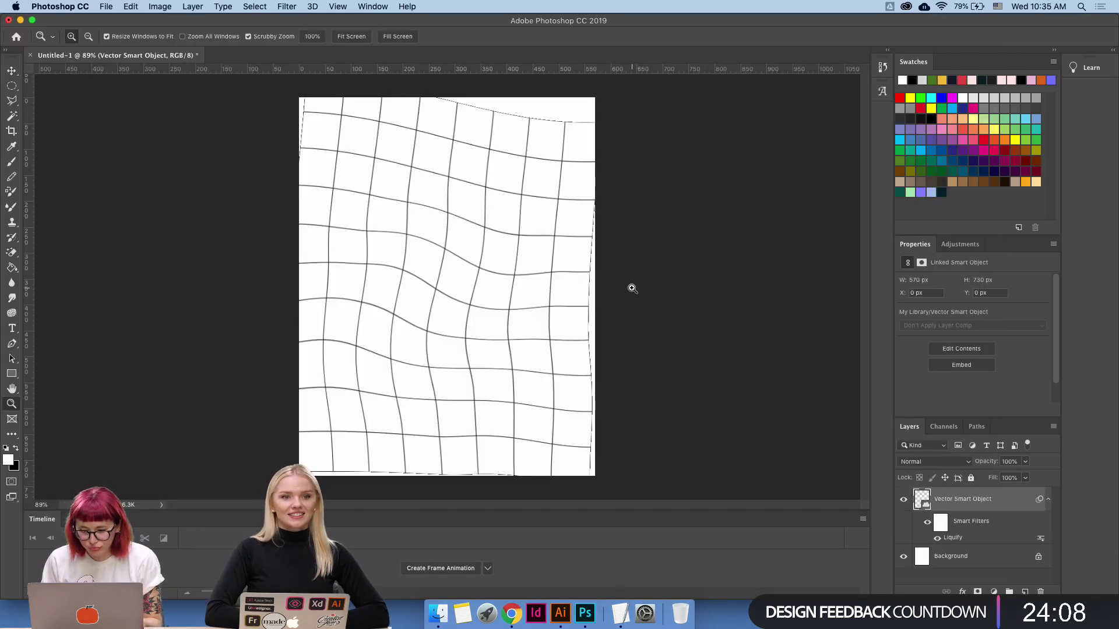
key(super+t)
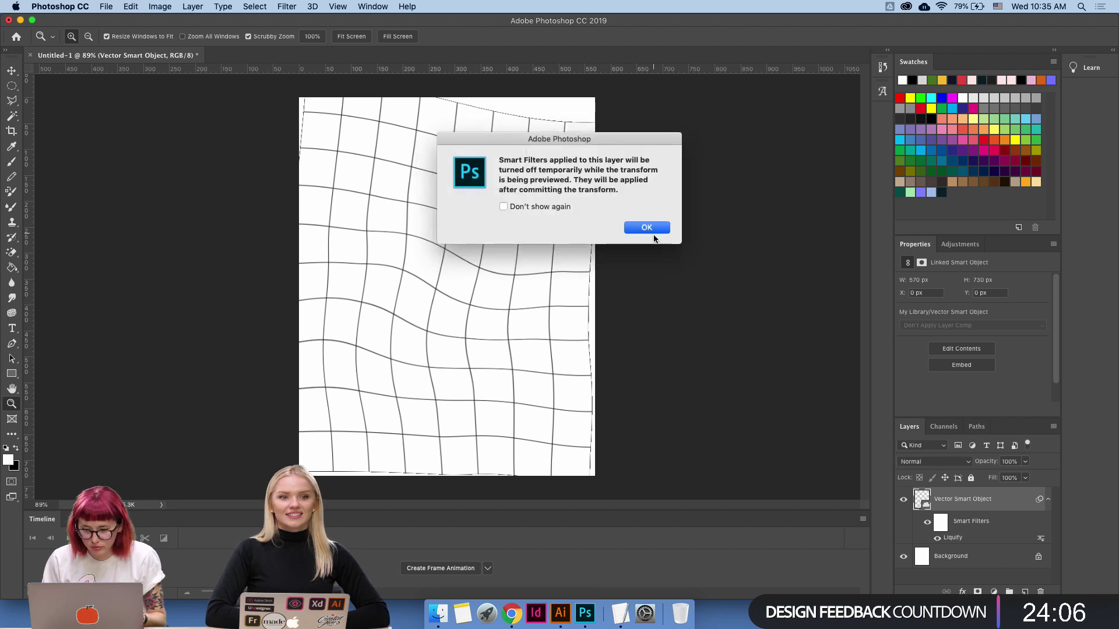
click(659, 229)
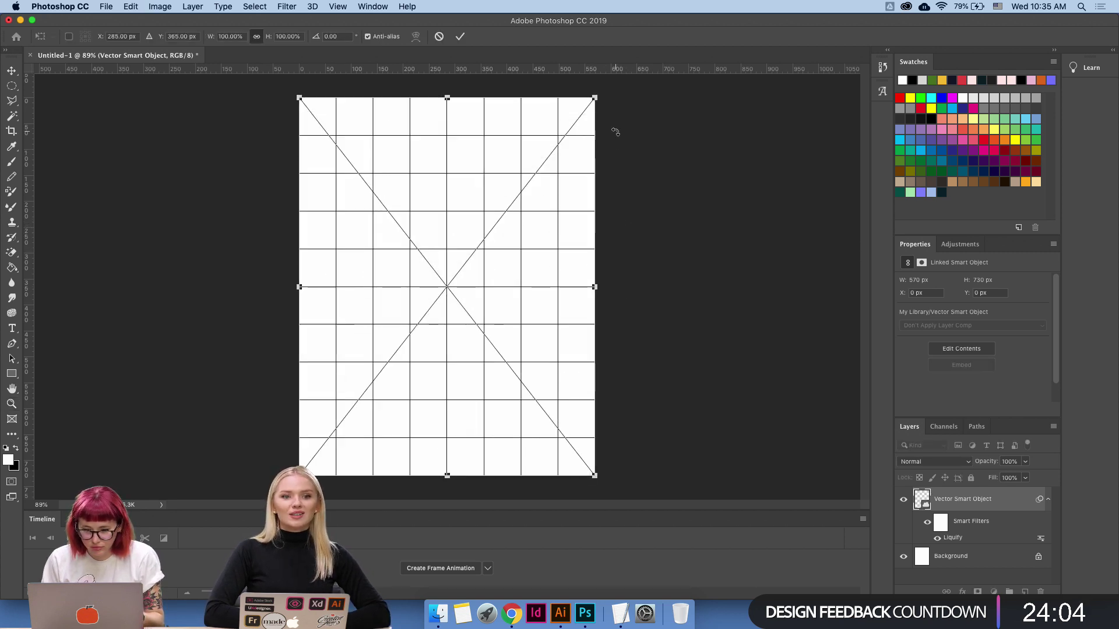
key(Escape)
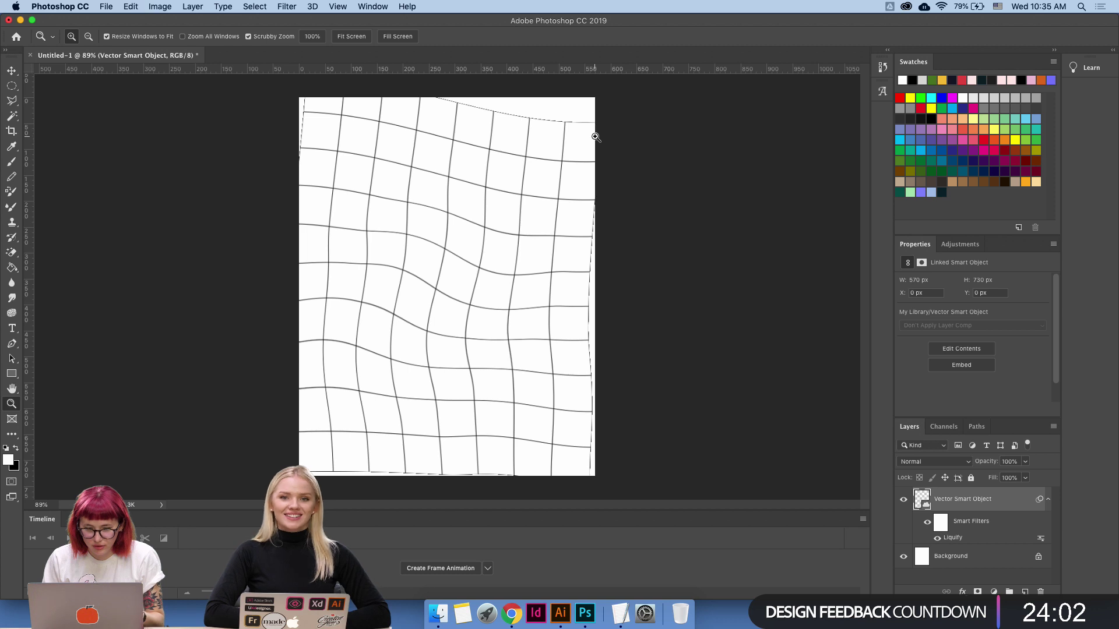
Undo the applied Liquify filter and scale the grid about its centre to 457 × 548 px.
key(super+t)
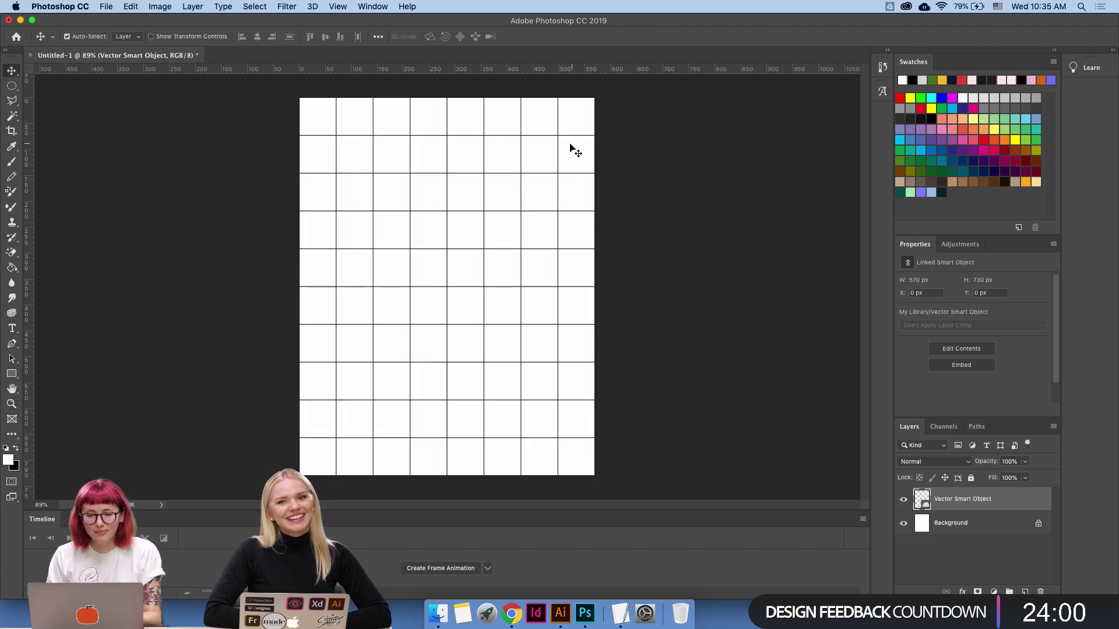
drag(594, 98, 567, 142)
key(Return)
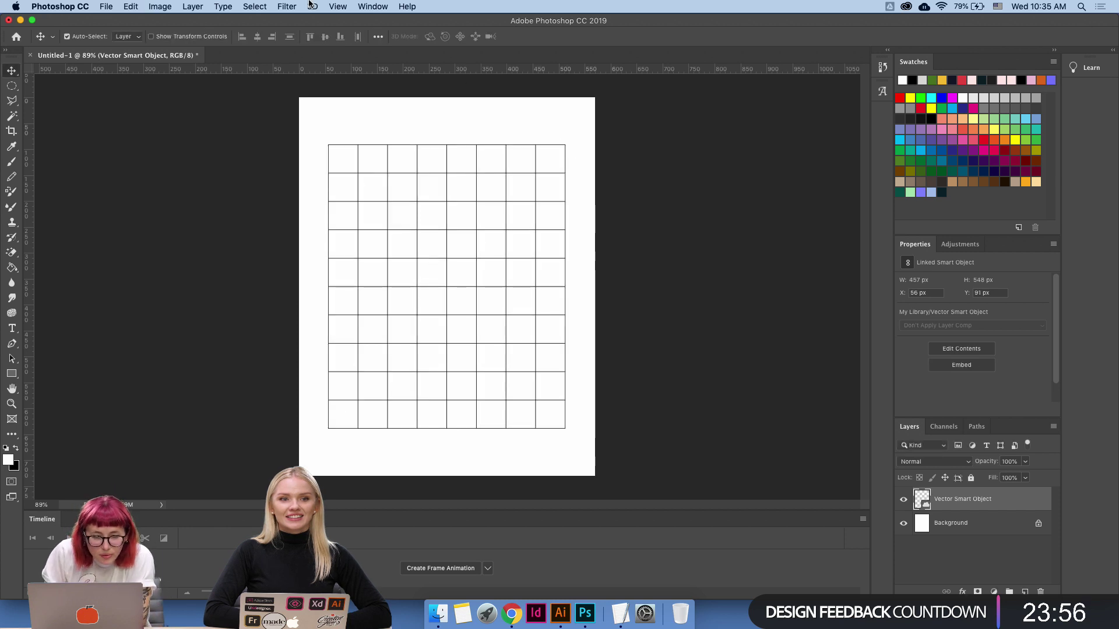
Reopen Liquify on the scaled grid, twirl it into waves with brush size 418, and apply the filter.
click(408, 7)
mouse_move(336, 7)
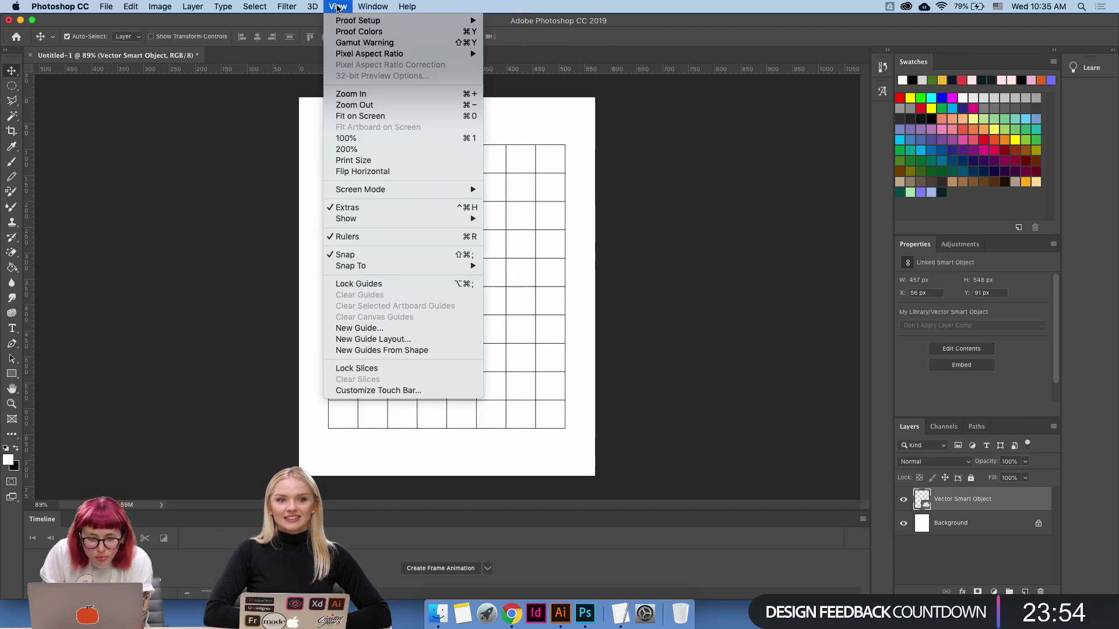
click(300, 21)
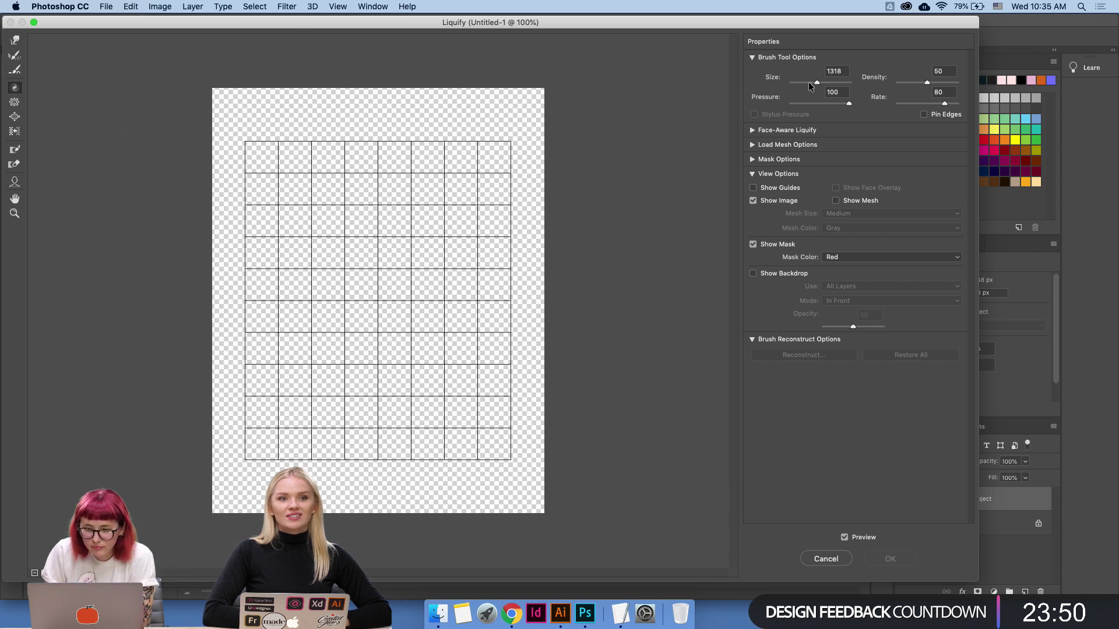
click(809, 82)
mouse_move(350, 187)
mouse_down()
mouse_move(421, 229)
mouse_move(338, 339)
mouse_move(303, 344)
mouse_move(350, 326)
mouse_move(330, 324)
mouse_move(418, 366)
mouse_move(454, 362)
mouse_up()
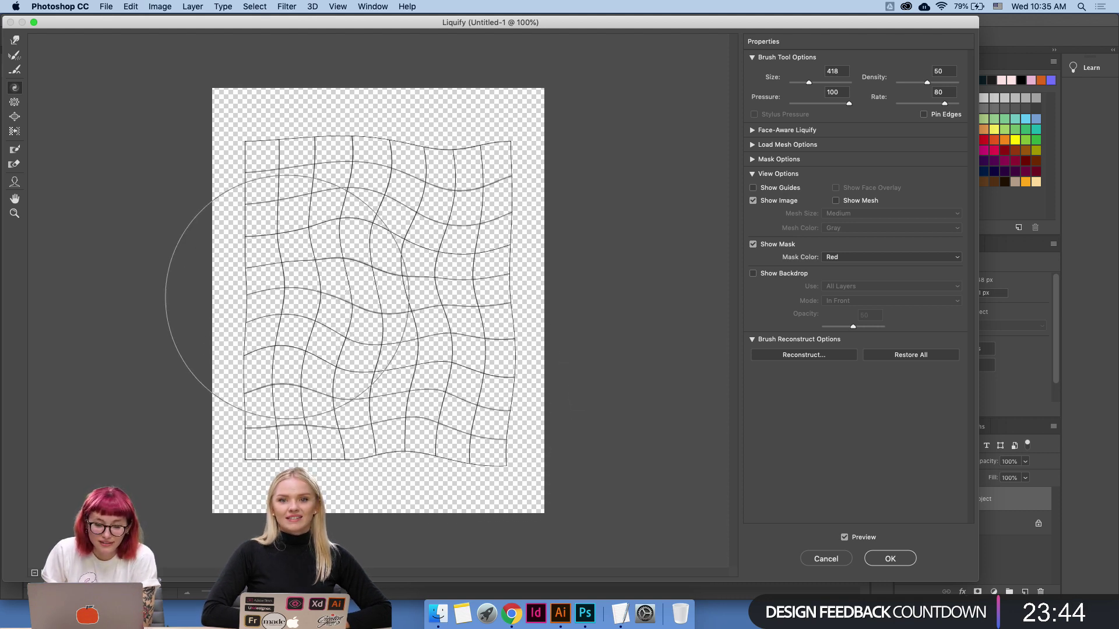
mouse_move(287, 297)
mouse_down()
mouse_move(319, 290)
mouse_move(337, 150)
mouse_move(555, 282)
mouse_move(508, 284)
mouse_move(557, 283)
mouse_move(416, 327)
mouse_move(407, 344)
mouse_move(378, 338)
mouse_up()
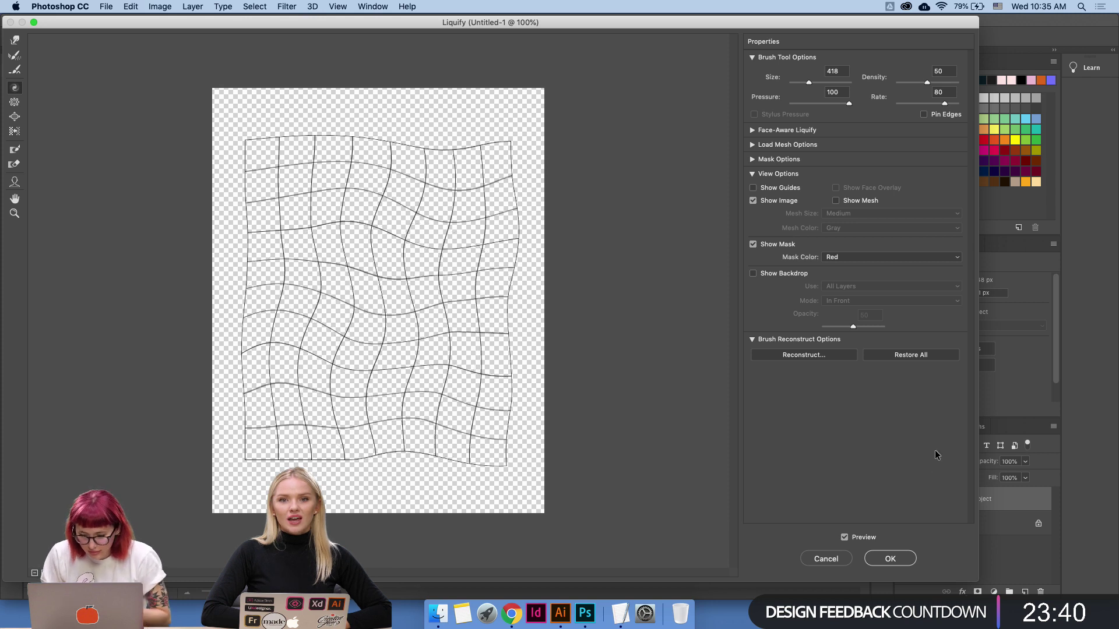
click(890, 558)
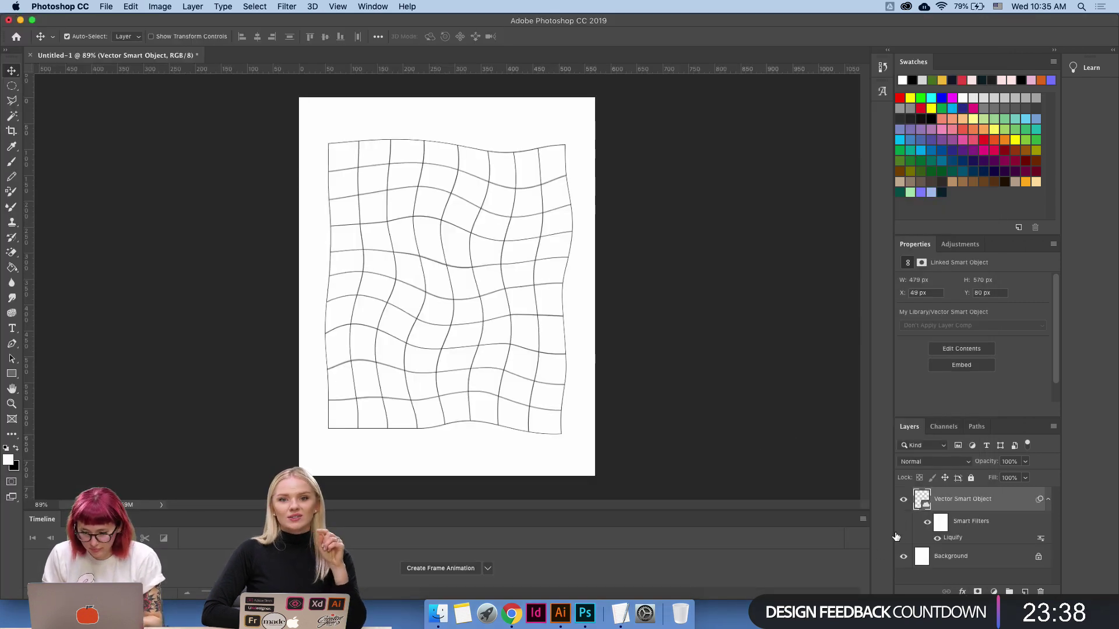
Hide the Background layer, copy the whole distorted grid and paste it into the Tokyo Blends poster in Illustrator.
click(903, 557)
key(super+a)
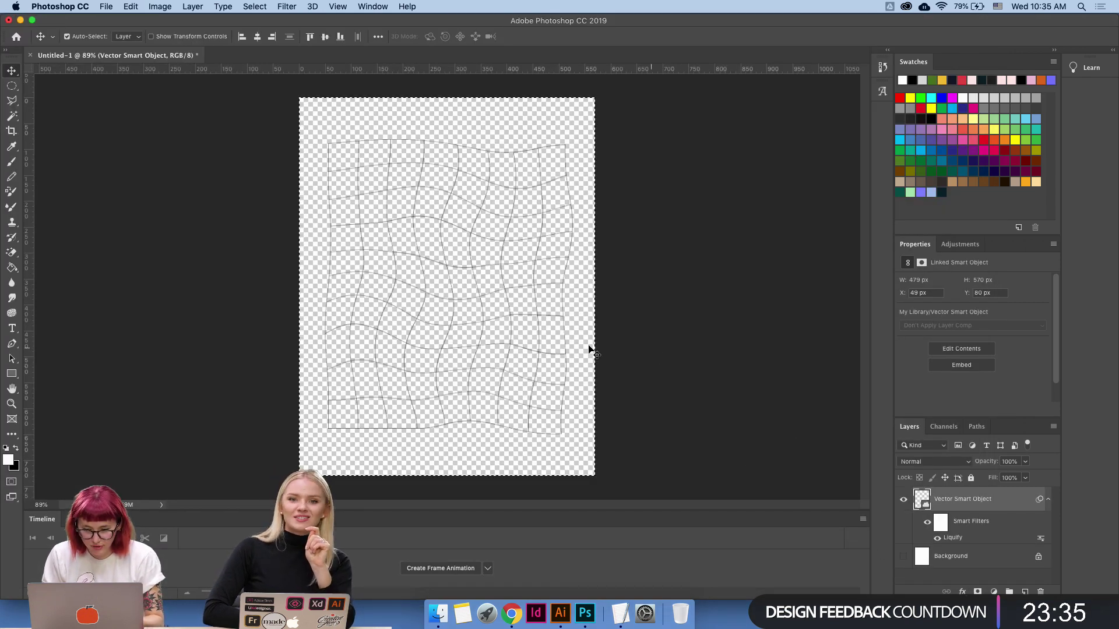
click(560, 613)
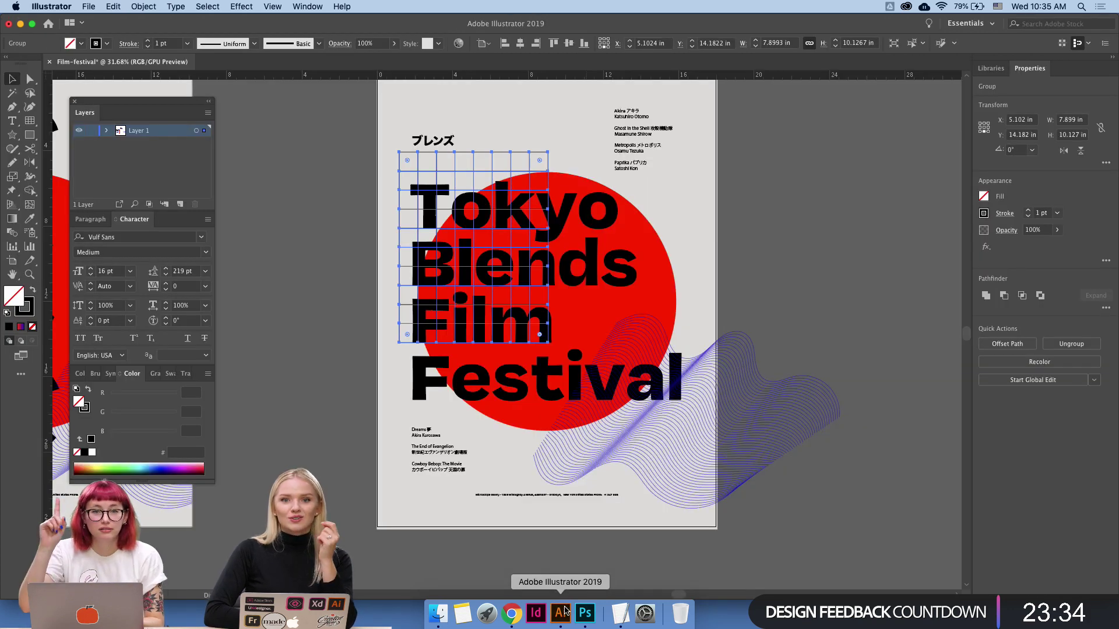
key(super+v)
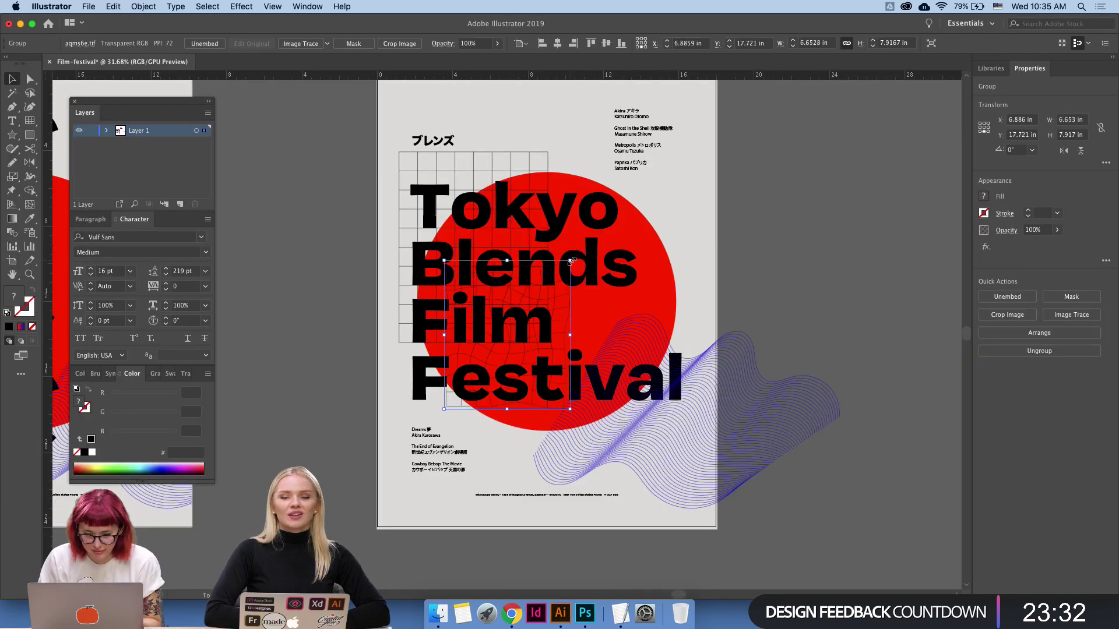
Try enlarging the pasted grid to about 9.13 × 10.86 in over the poster title, and undo the resize and the paste.
drag(625, 205, 554, 166)
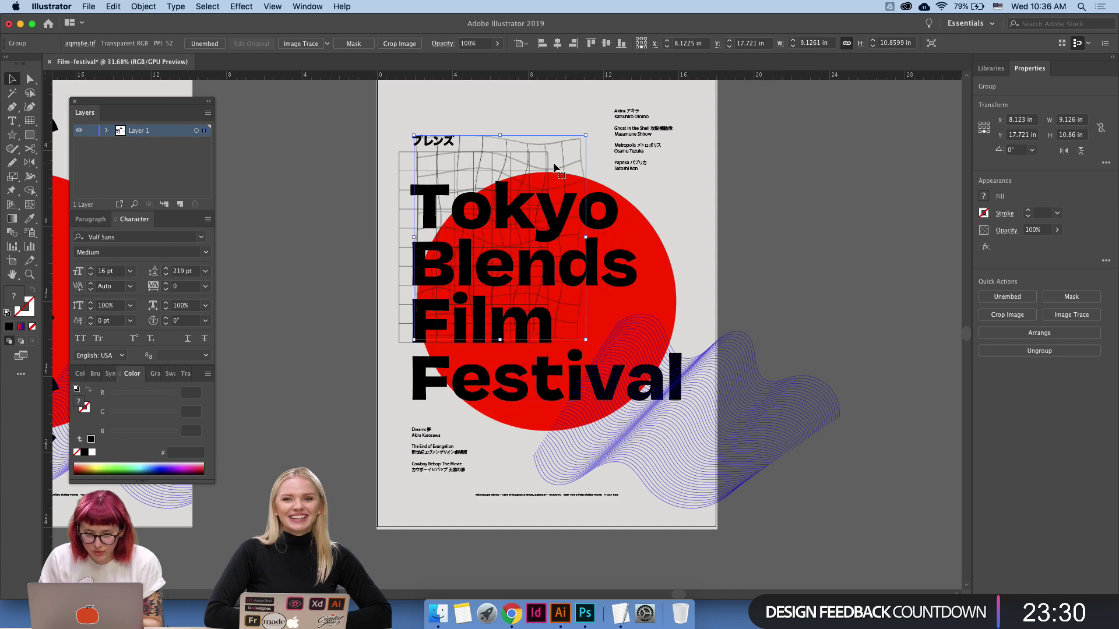
key(super+z)
click(580, 164)
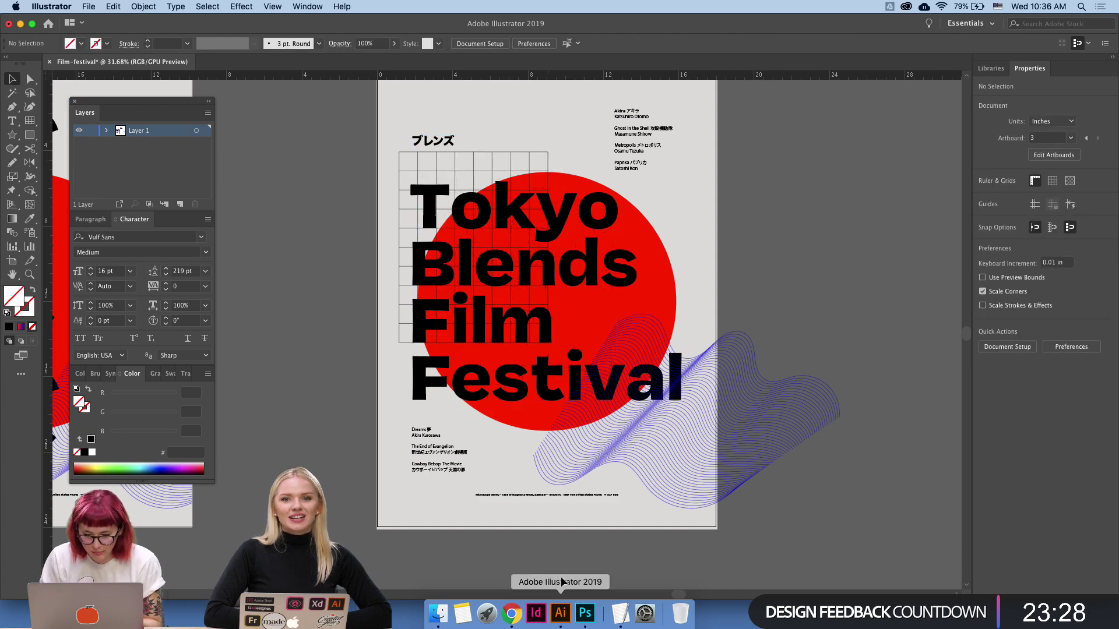
Paste the distorted grid onto the poster again, inspect its line quality up close, and remove it.
key(super+v)
key(z)
click(495, 413)
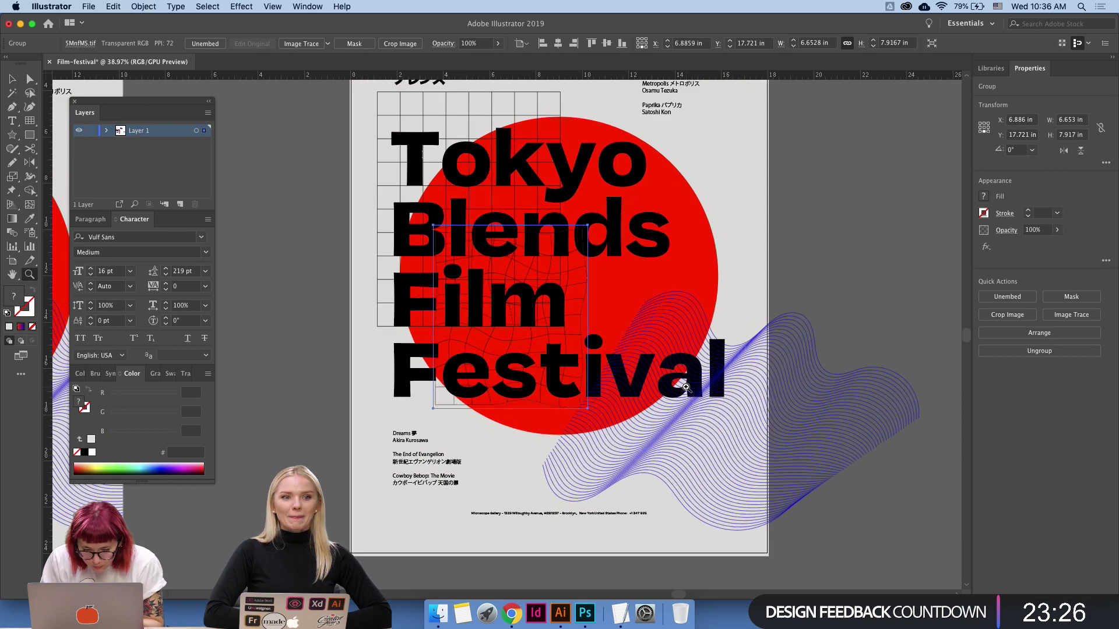
drag(581, 231, 689, 362)
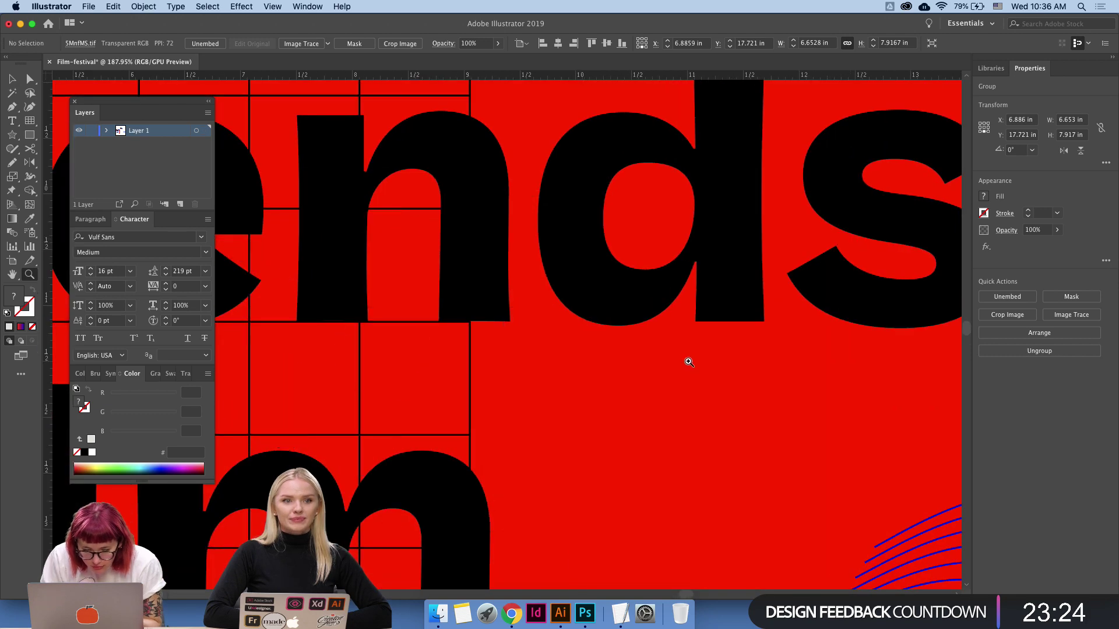
key(super+0)
Switch back to Photoshop and undo the full-canvas selection and the grid's Liquify filter.
click(584, 613)
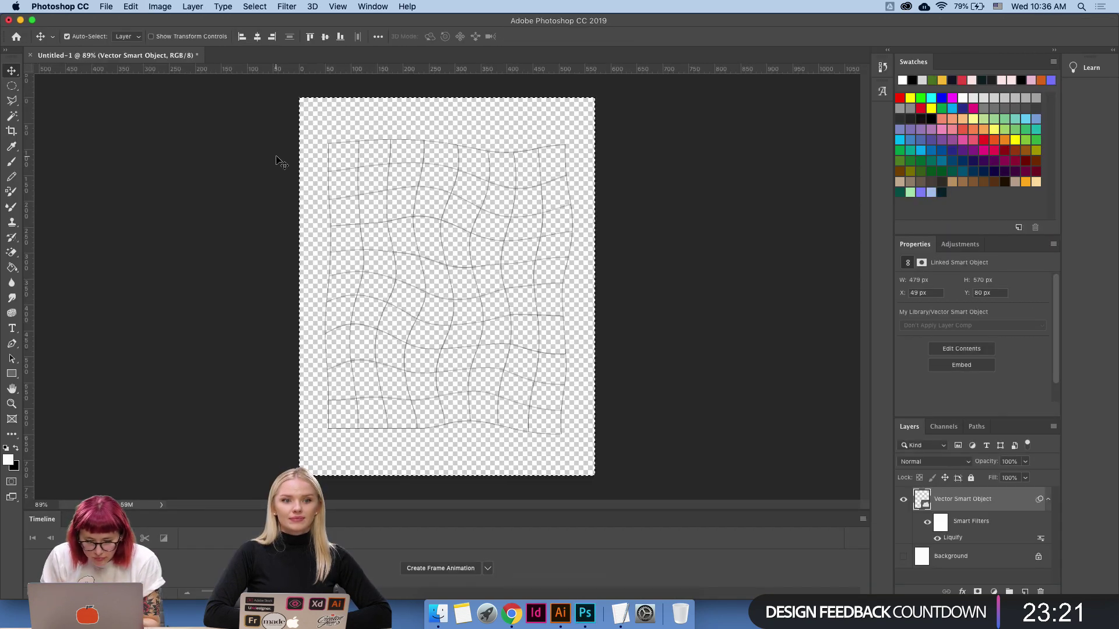
click(196, 192)
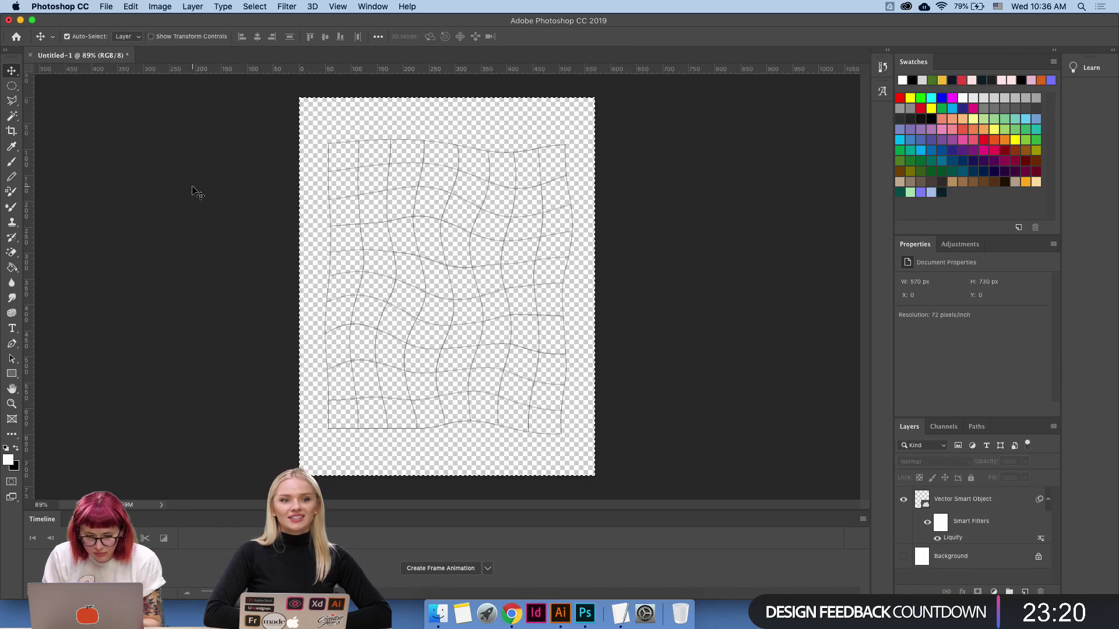
key(m)
key(super+z)
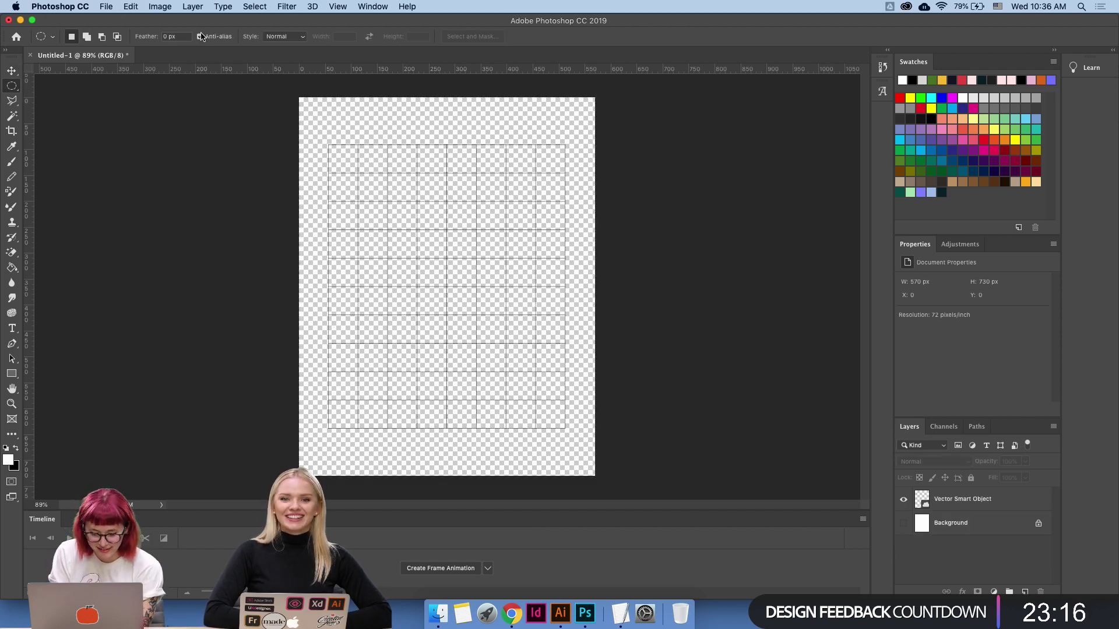
Create a new 479 × 570 px RGB document at 300 pixels/inch with a white background.
key(super+n)
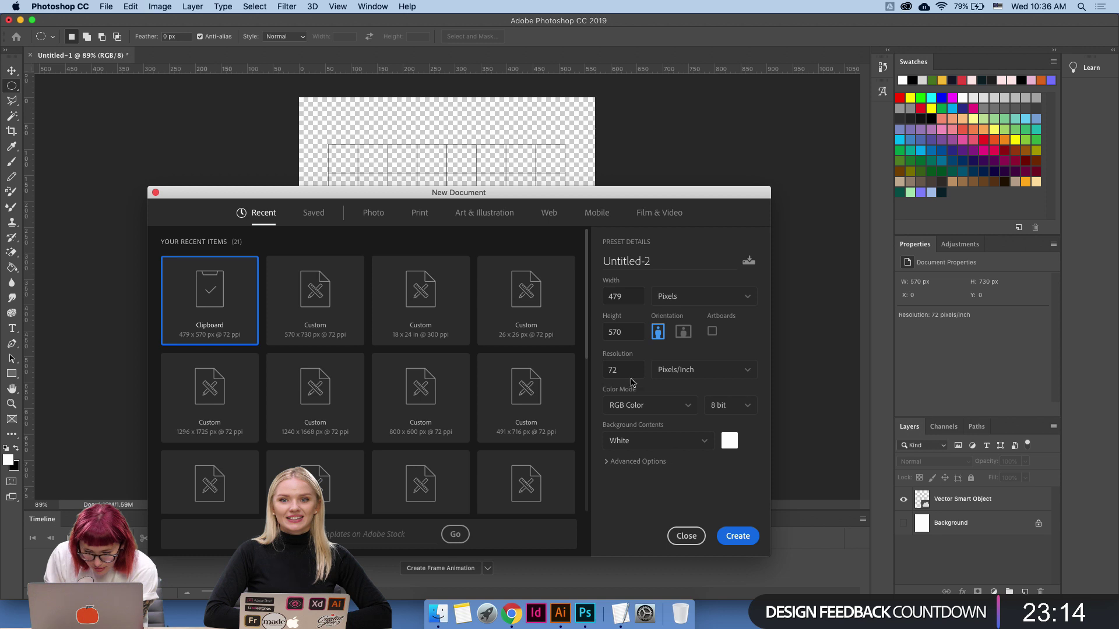
double_click(627, 374)
text(300)
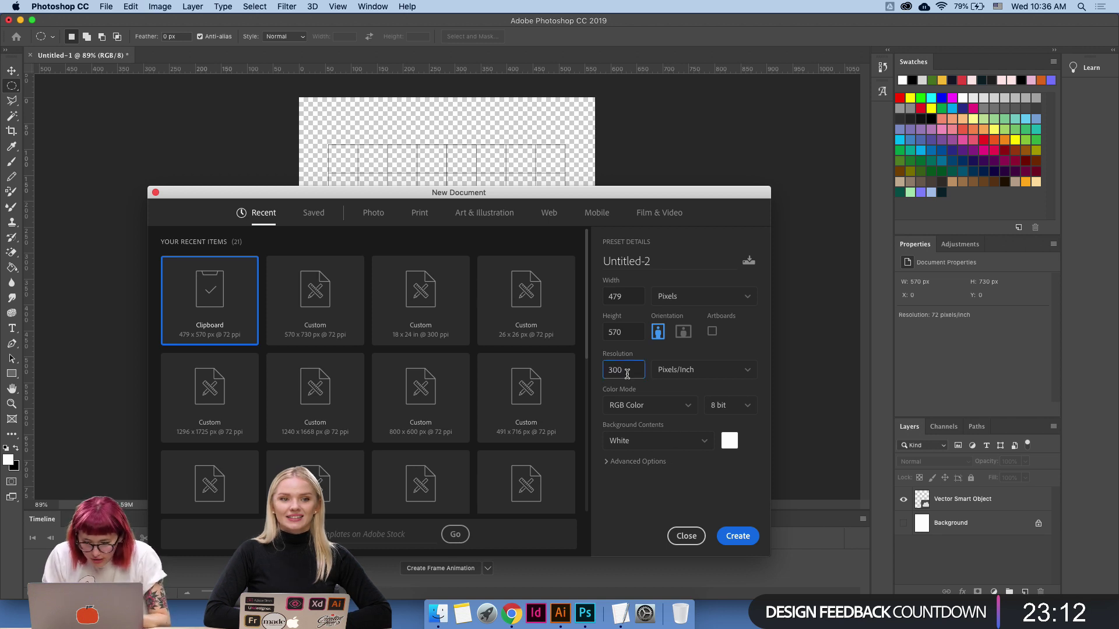
key(Return)
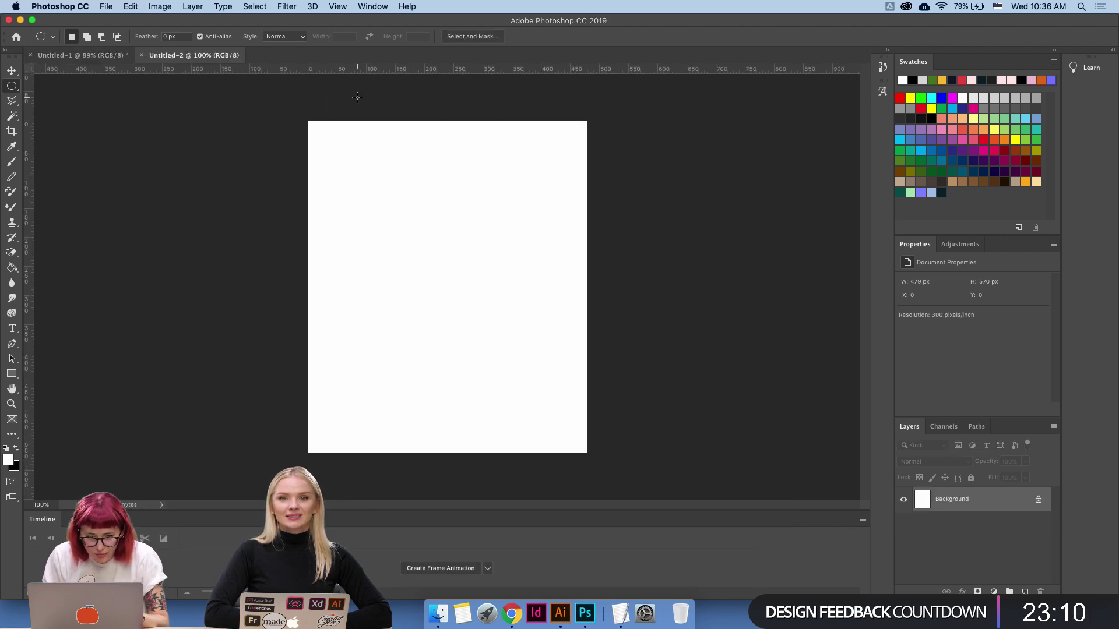
Undo the paste of the old distorted grid, copy the straight grid from the Illustrator poster and paste it as a smart object.
key(super+v)
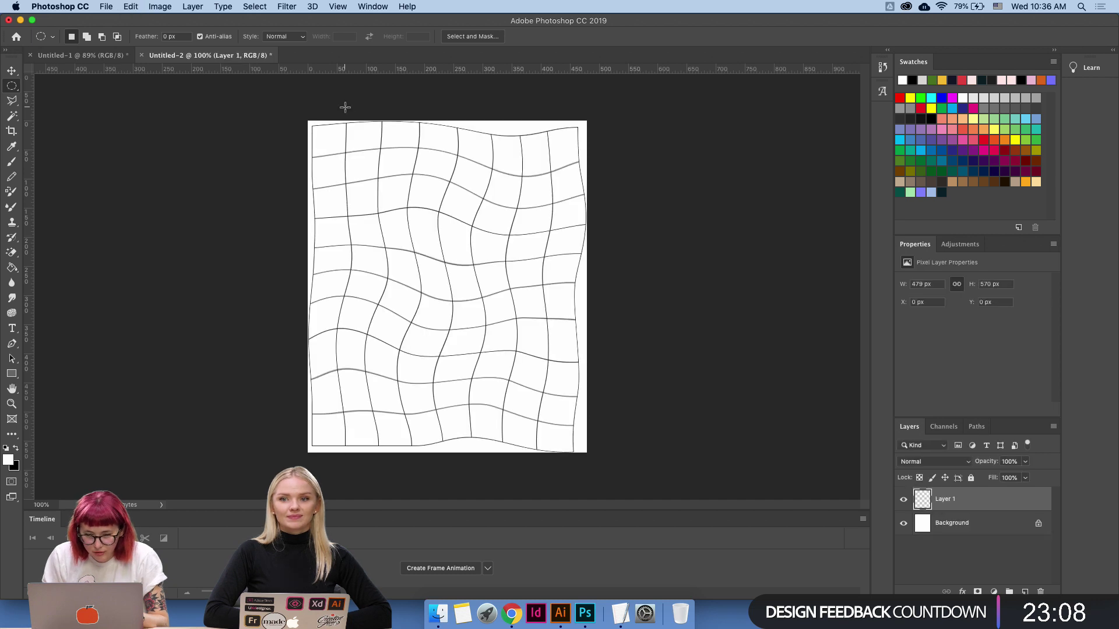
key(super+z)
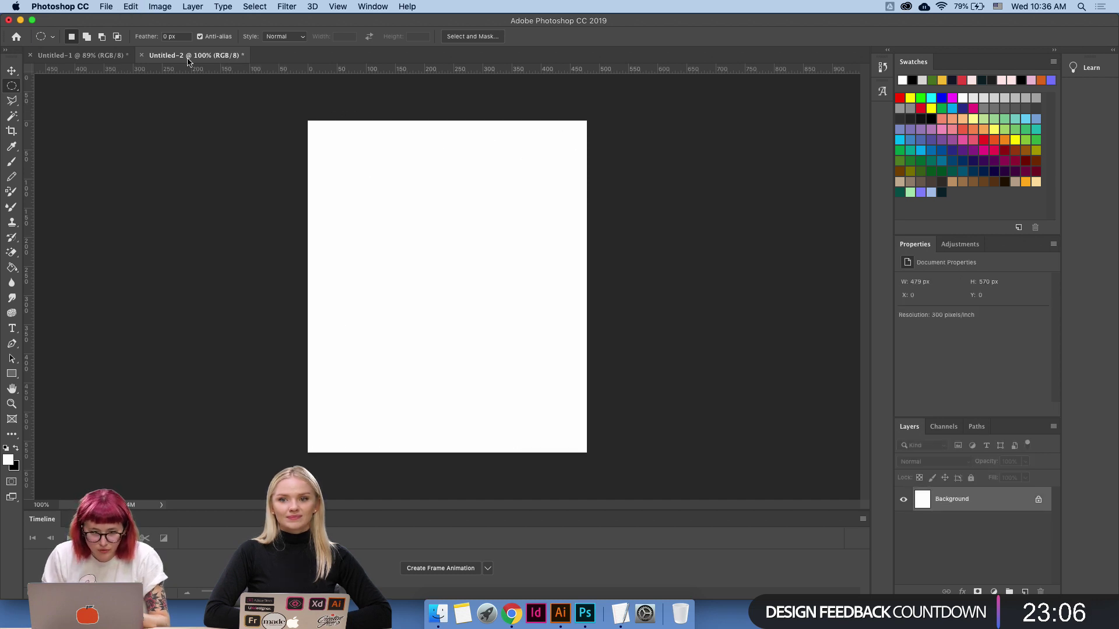
click(560, 613)
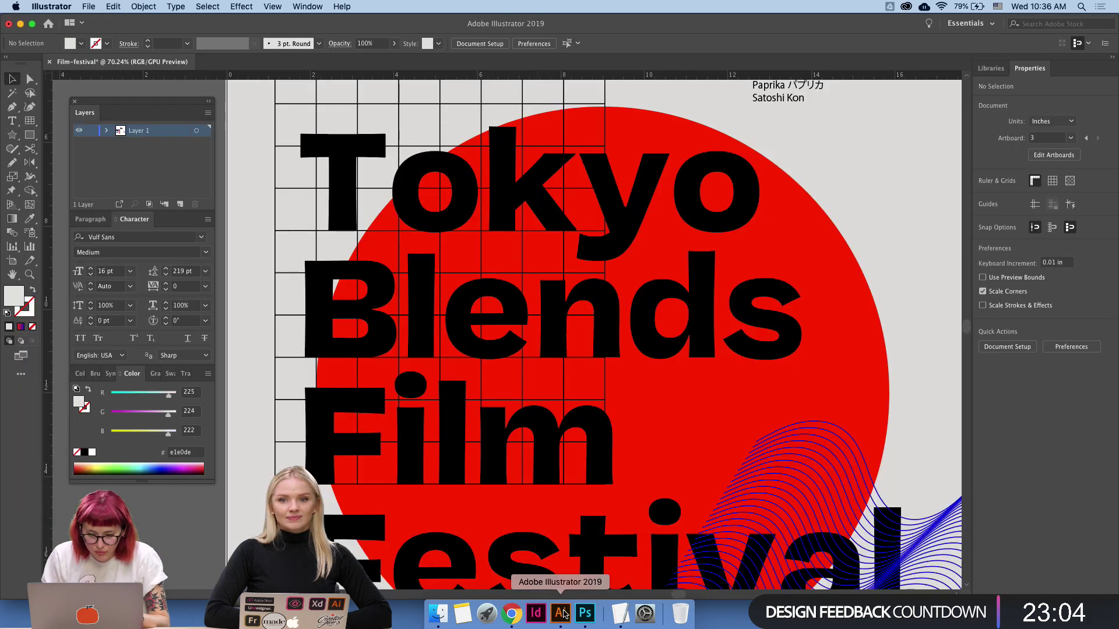
click(604, 121)
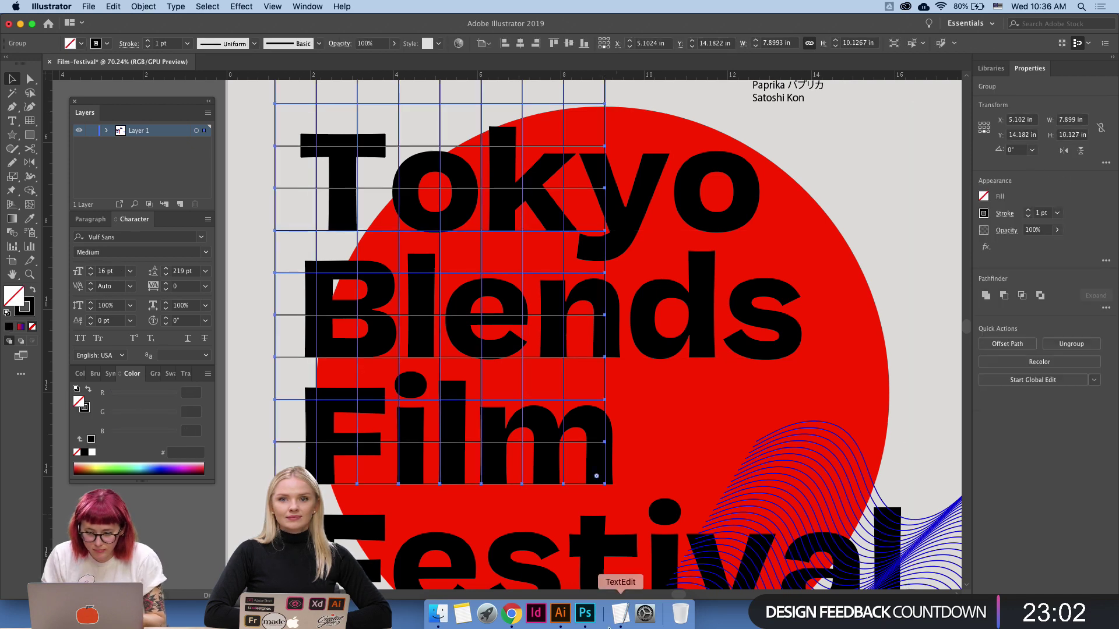
click(591, 613)
key(super+v)
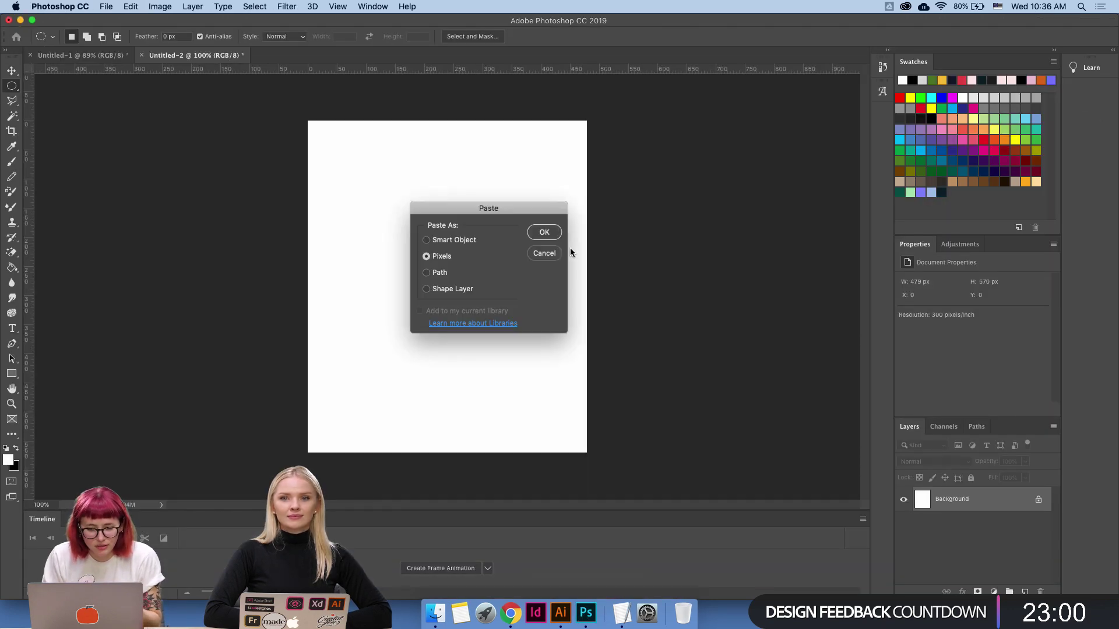
click(466, 240)
key(Return)
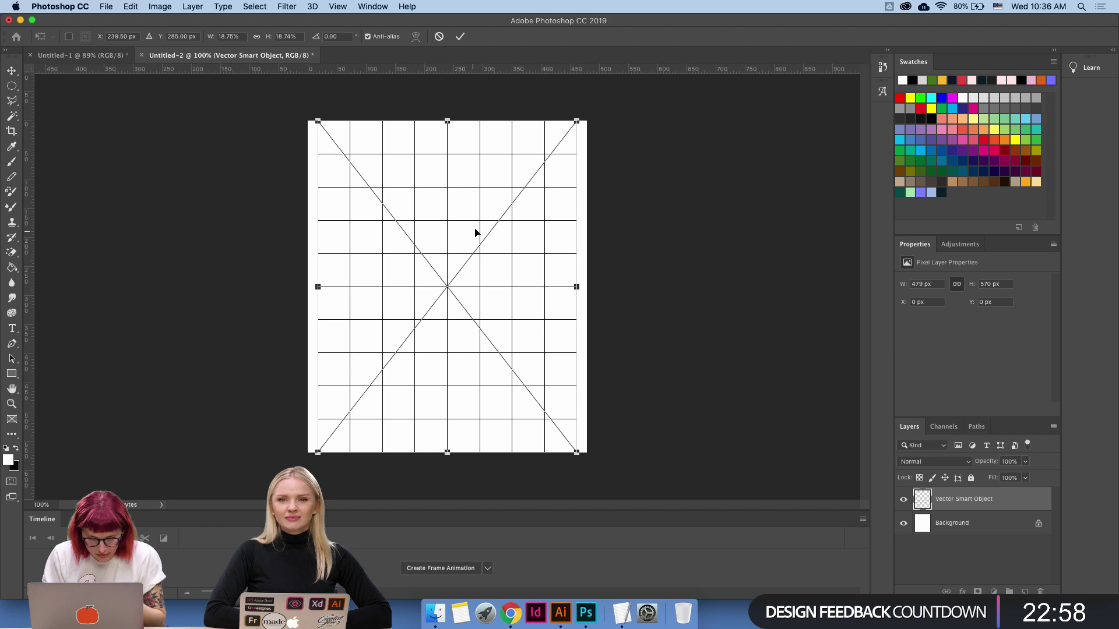
key(Return)
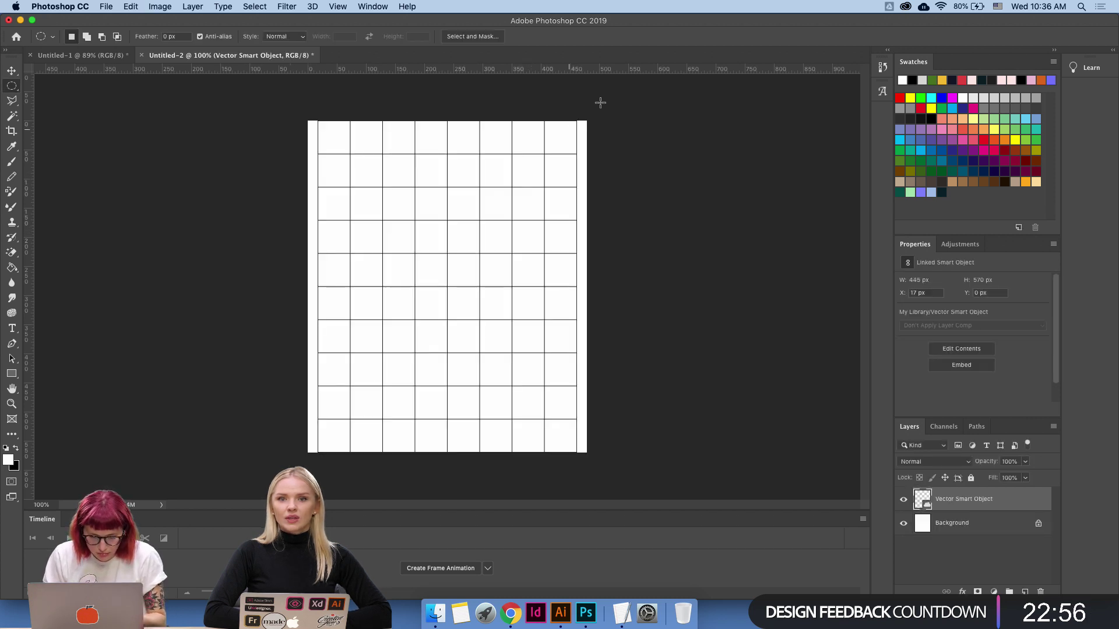
key(c)
drag(586, 121, 612, 93)
key(Return)
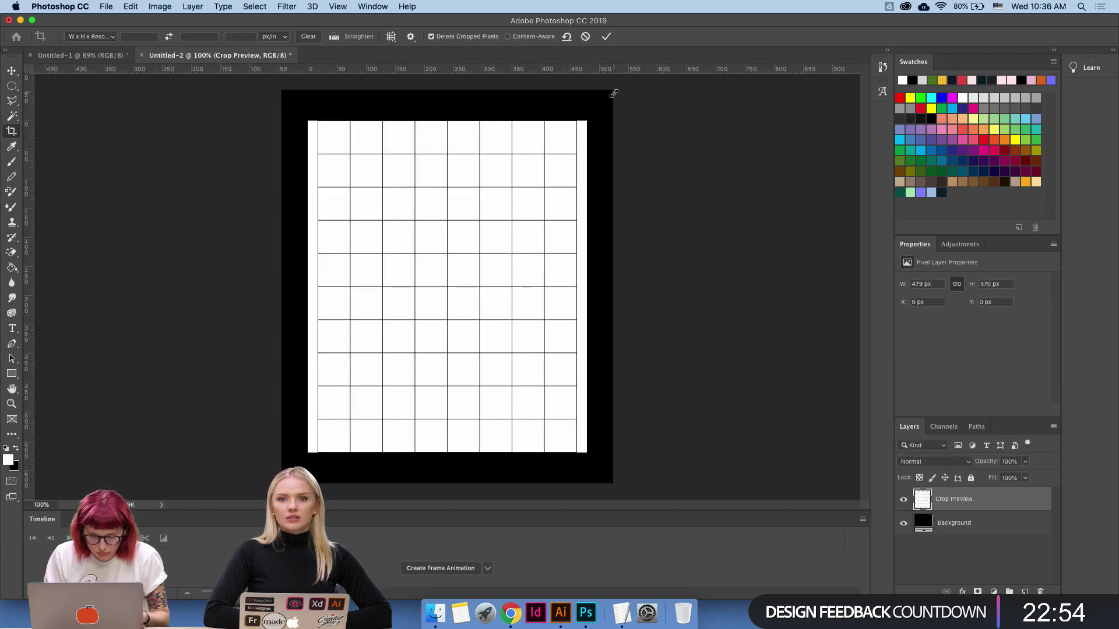
key(z)
drag(605, 194, 552, 244)
key(c)
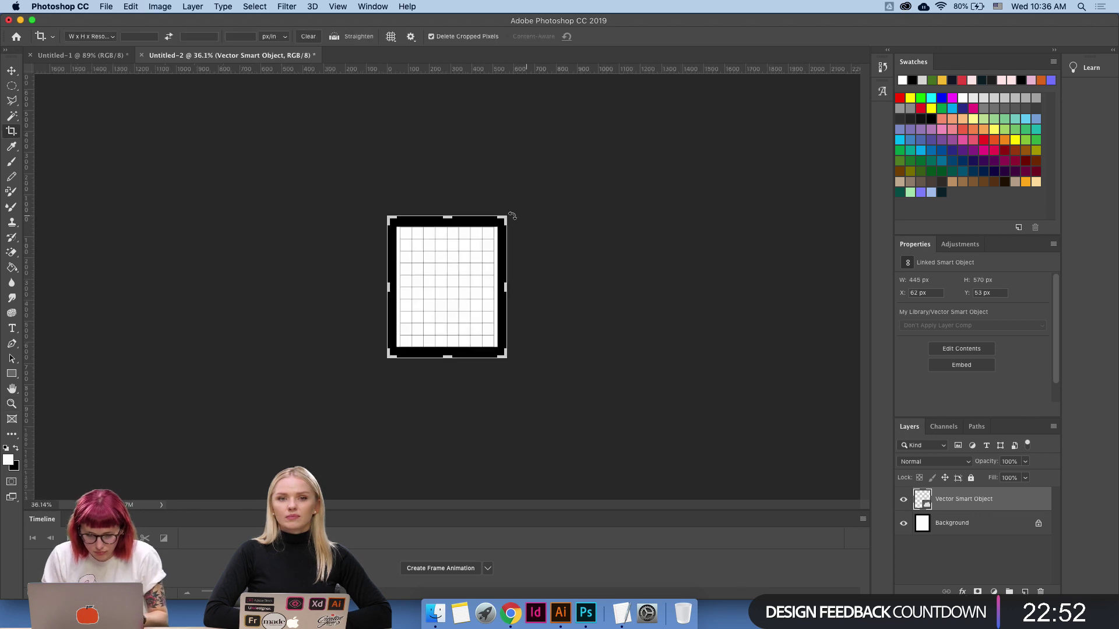
mouse_move(507, 216)
mouse_down()
mouse_move(555, 195)
mouse_move(548, 188)
mouse_move(506, 216)
mouse_up()
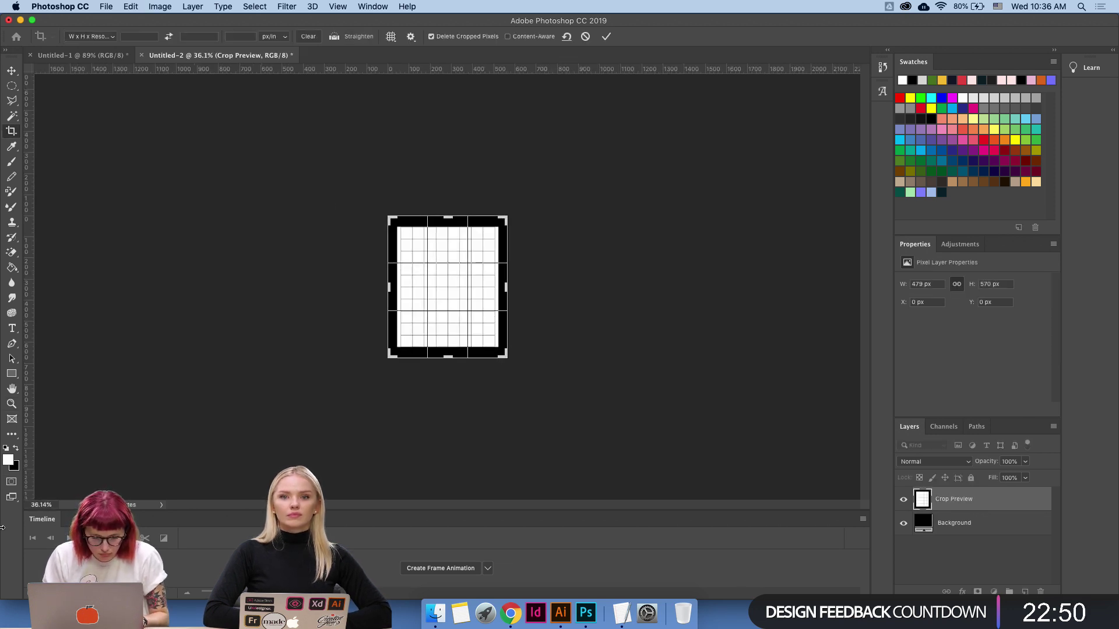
Swap the foreground and background colors to get a white background color, and extend the canvas around the grid to about 1819 × 1526 px.
click(17, 449)
key(Escape)
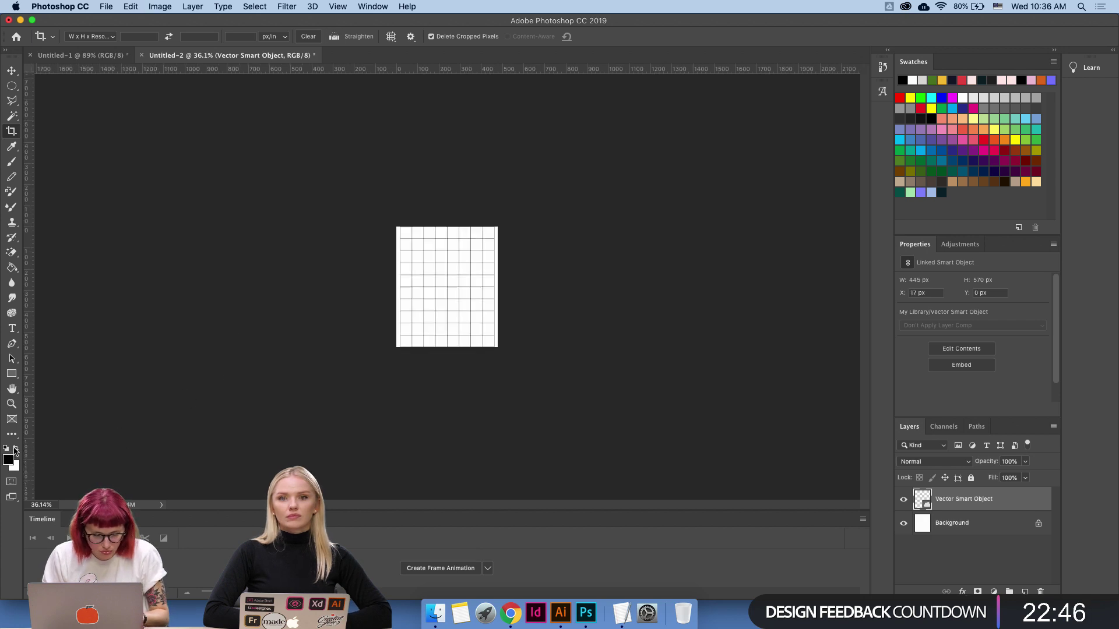
click(484, 247)
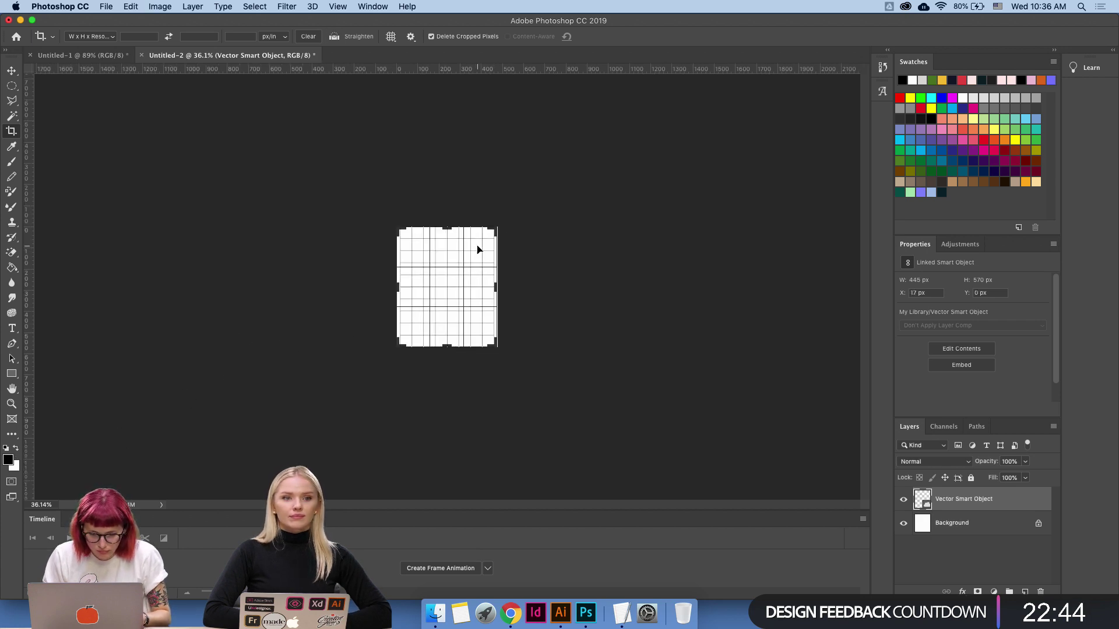
drag(497, 227, 639, 126)
key(Return)
click(547, 204)
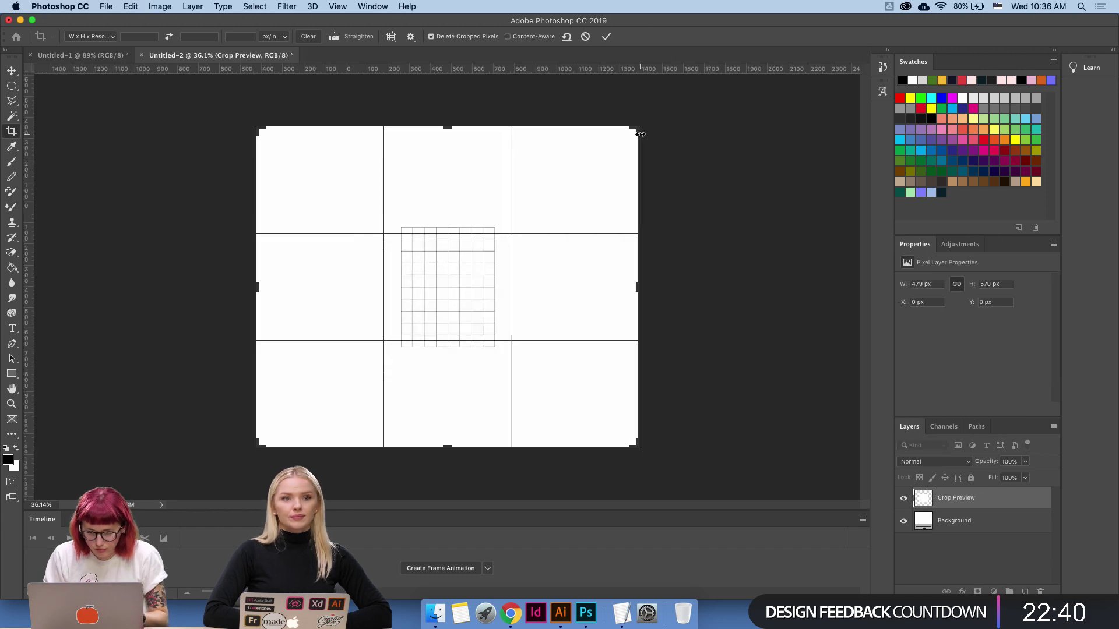
key(Return)
Scale the grid smart object up to about 1013 × 1291 px so it nearly fills the canvas height.
key(v)
click(462, 260)
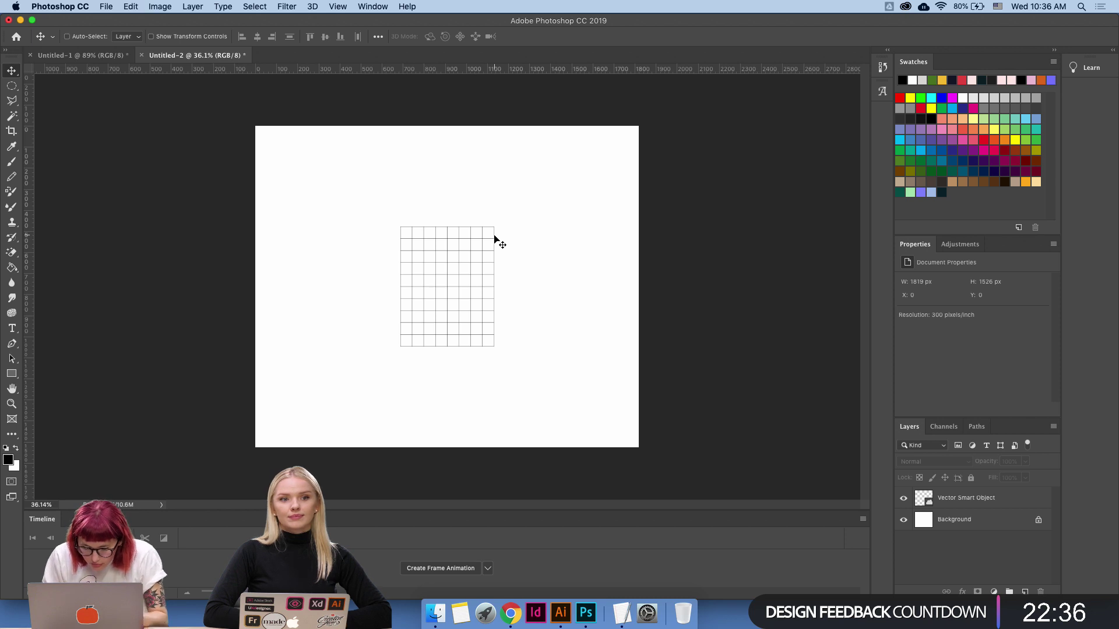
drag(484, 226, 519, 336)
super+click(519, 336)
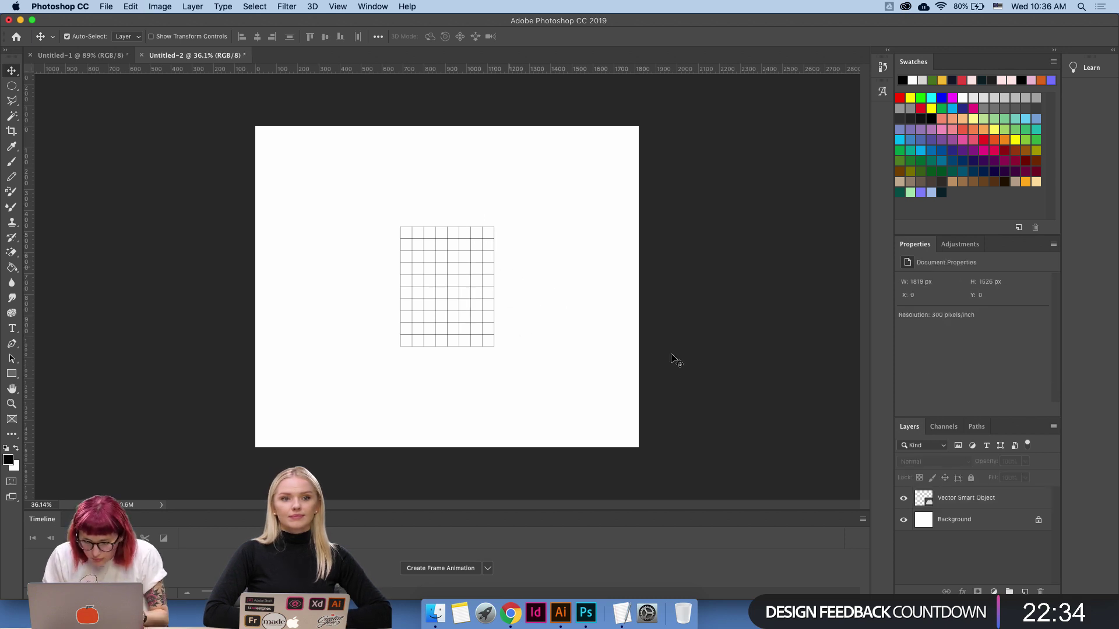
click(941, 497)
key(super+t)
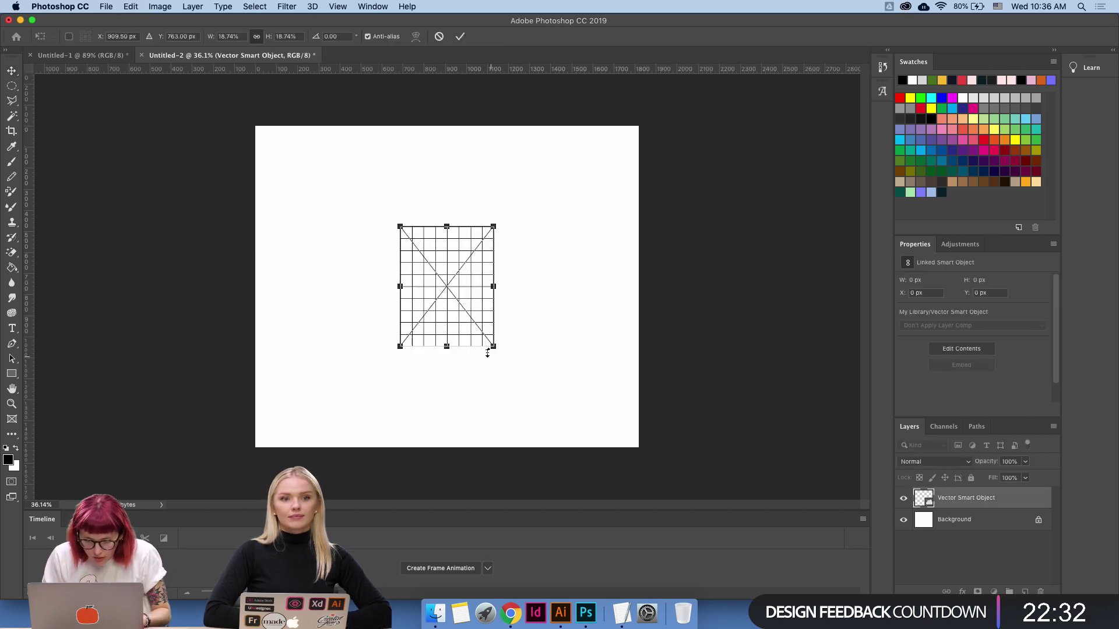
drag(493, 346, 577, 447)
drag(417, 268, 353, 191)
drag(512, 368, 554, 429)
key(Return)
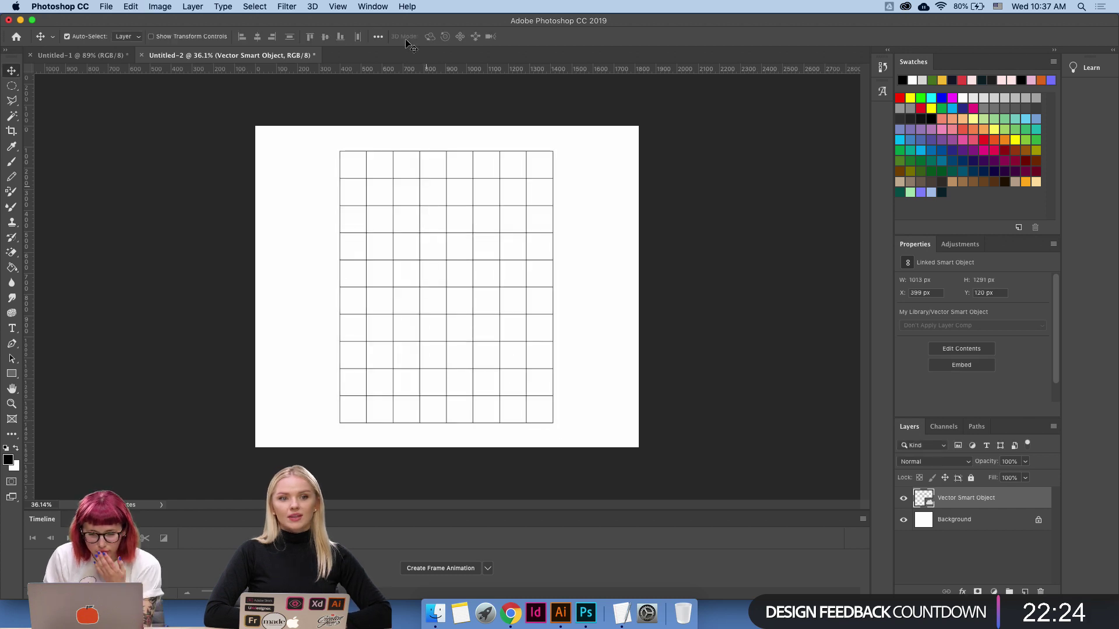
Apply Liquify to the grid, warping its lines into waves with brush sizes 418 and 849.
click(338, 6)
mouse_move(362, 6)
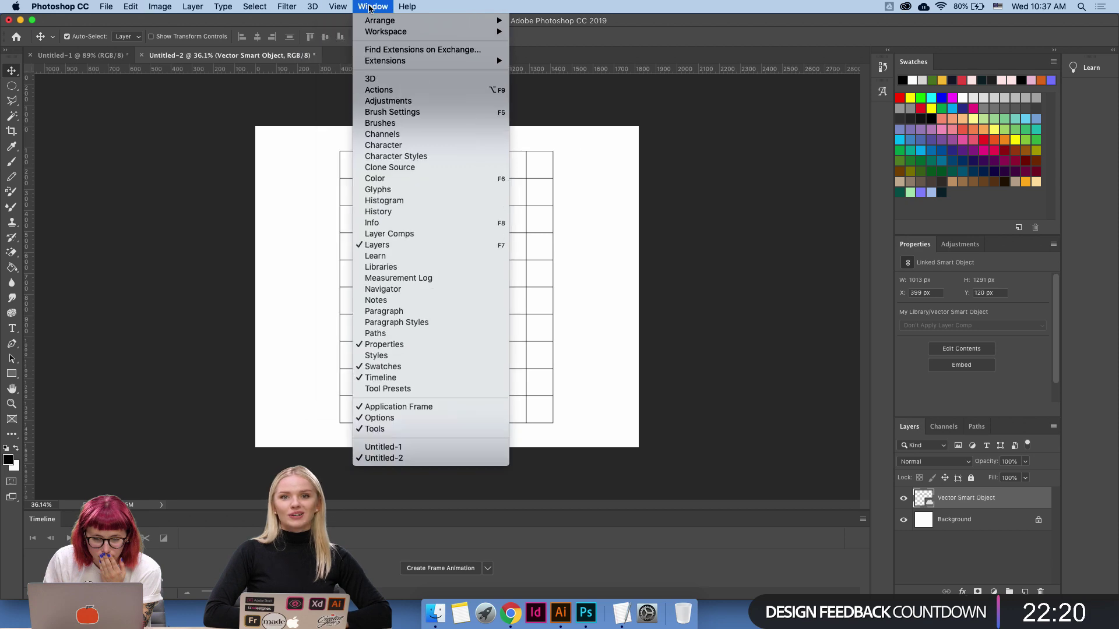
click(299, 22)
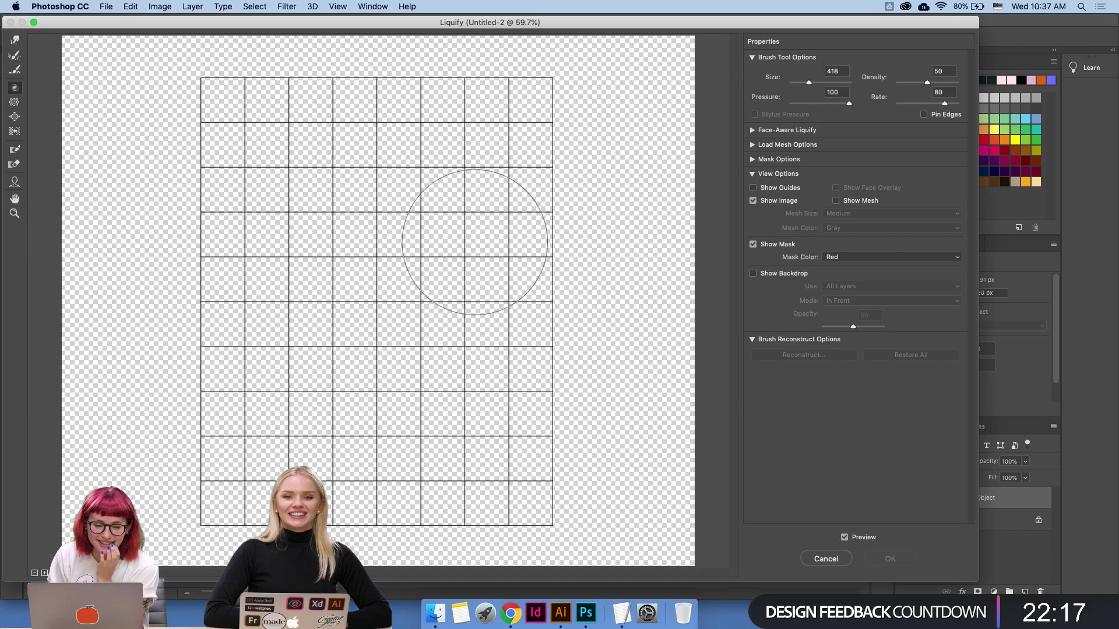
mouse_move(460, 239)
mouse_down()
mouse_move(506, 191)
mouse_move(483, 247)
mouse_move(391, 289)
mouse_move(278, 239)
mouse_move(281, 356)
mouse_move(439, 408)
mouse_move(523, 476)
mouse_move(379, 462)
mouse_up()
mouse_move(300, 123)
mouse_down()
mouse_move(192, 100)
mouse_move(544, 62)
mouse_move(280, 233)
mouse_move(306, 211)
mouse_move(285, 175)
mouse_move(355, 256)
mouse_move(350, 274)
mouse_up()
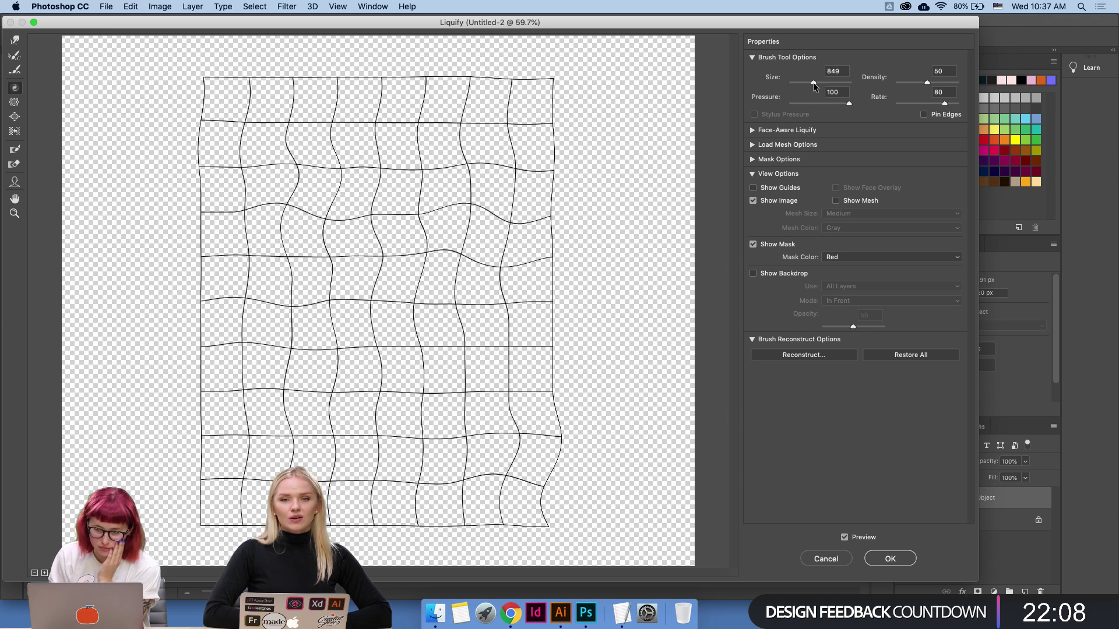
mouse_move(524, 262)
mouse_down()
mouse_move(477, 315)
mouse_move(329, 381)
mouse_up()
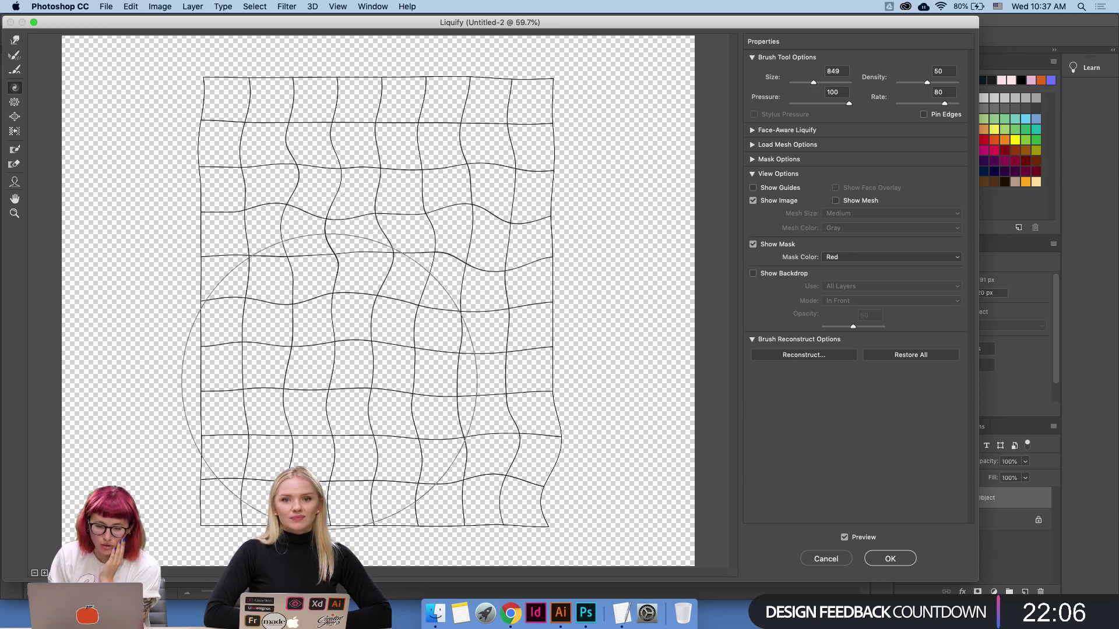
click(890, 558)
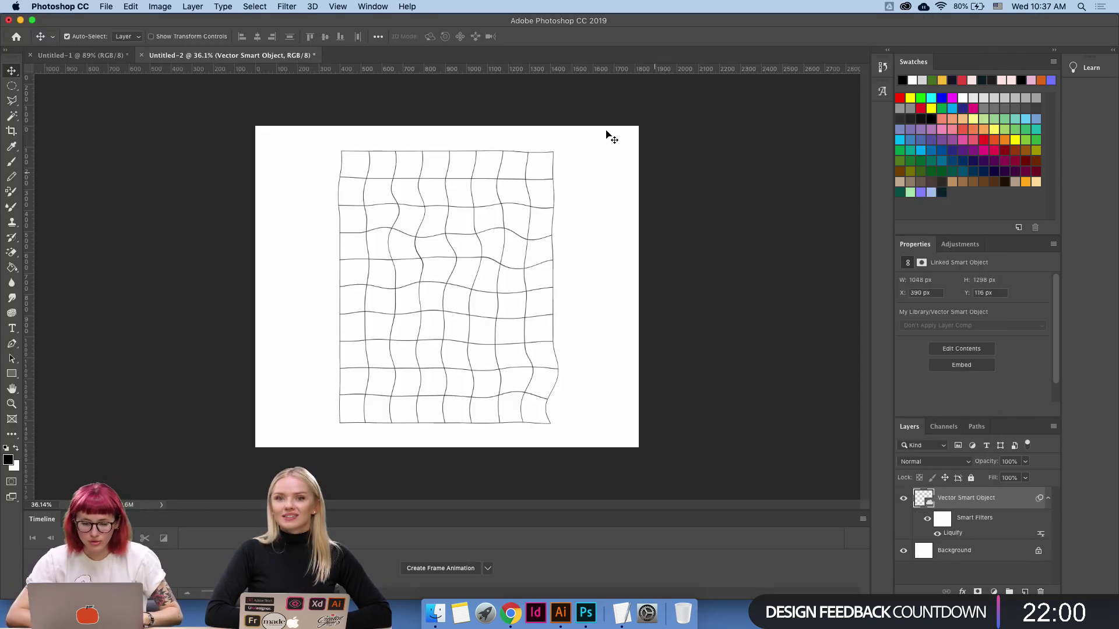
Apply a second Liquify pass that bends the grid's lower-left lines more strongly with the size 849 brush.
click(318, 10)
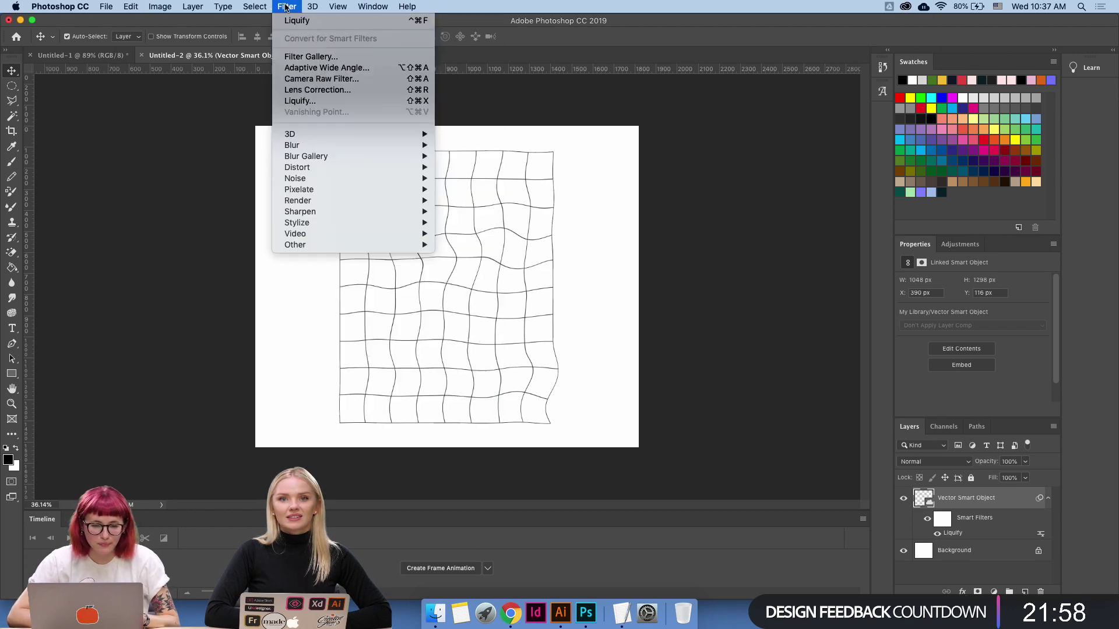
click(440, 311)
key(super+shift+x)
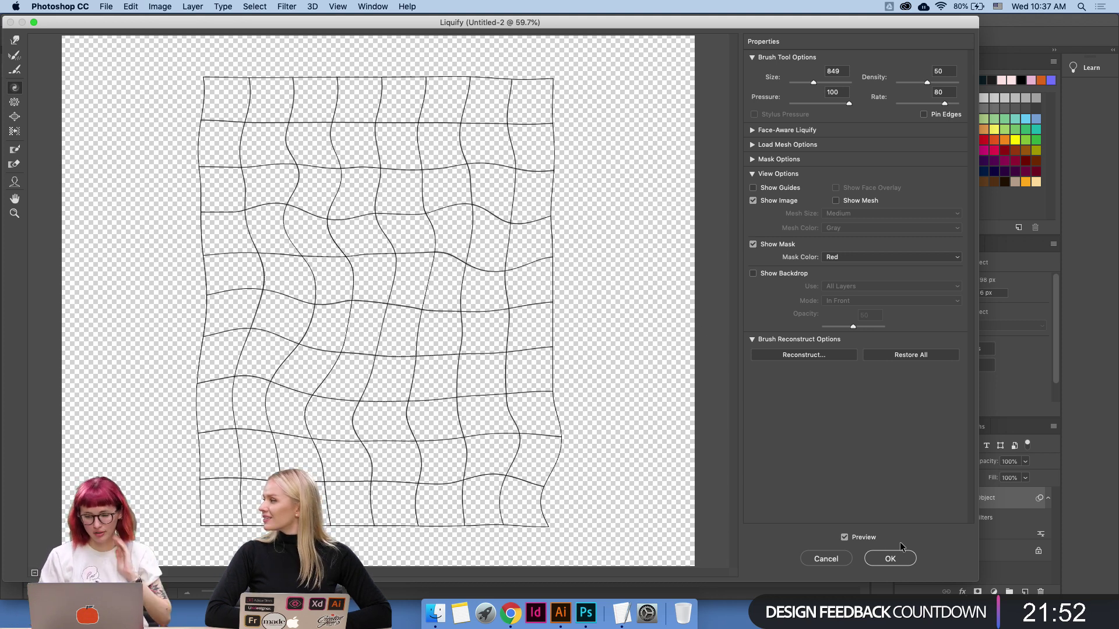
click(890, 559)
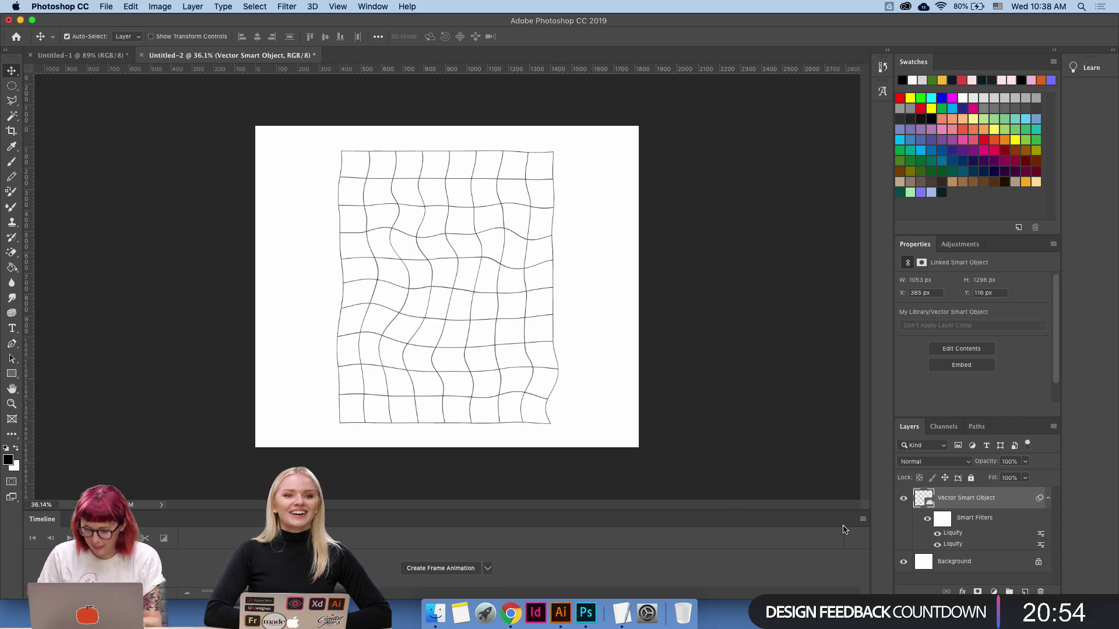
Hide the Background layer and save the distorted grid to the Desktop as Grid.png with the smallest file size.
click(903, 561)
key(super+s)
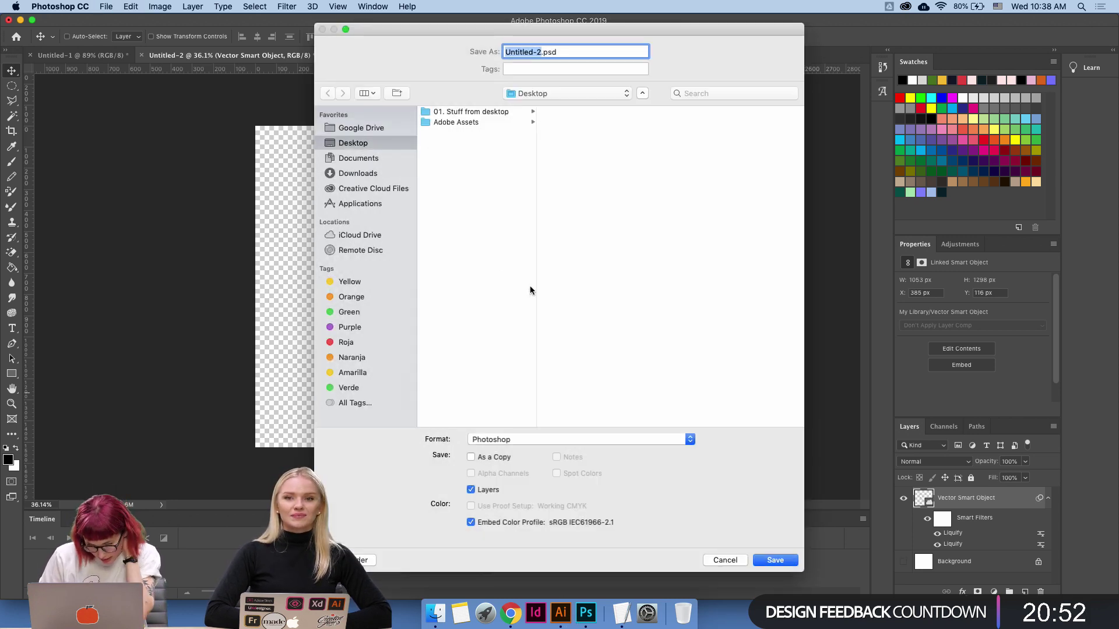
click(524, 437)
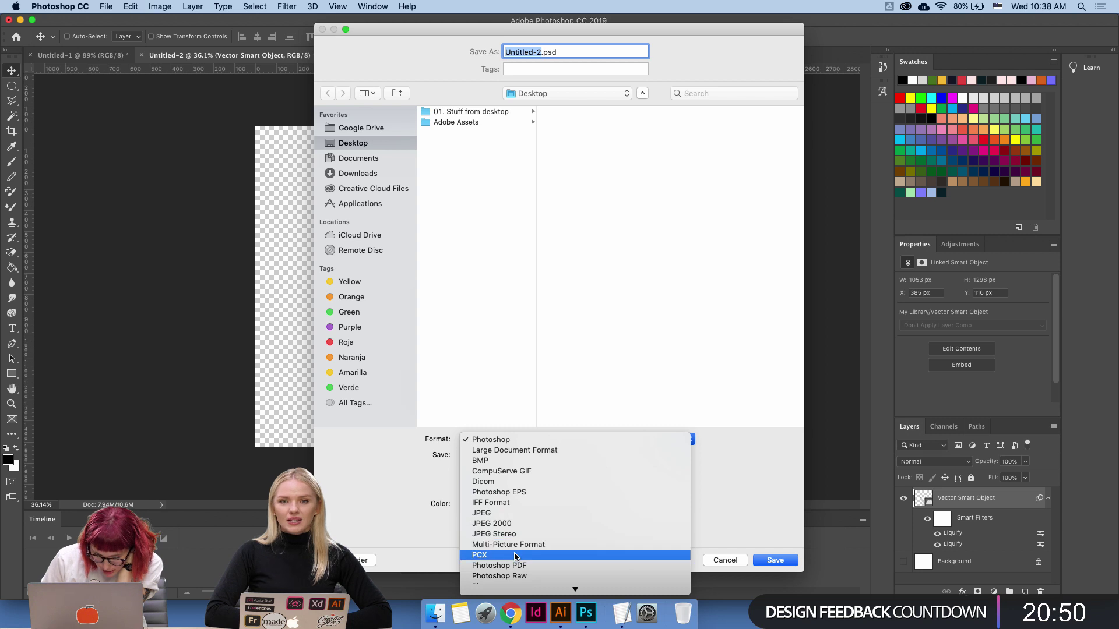
click(513, 533)
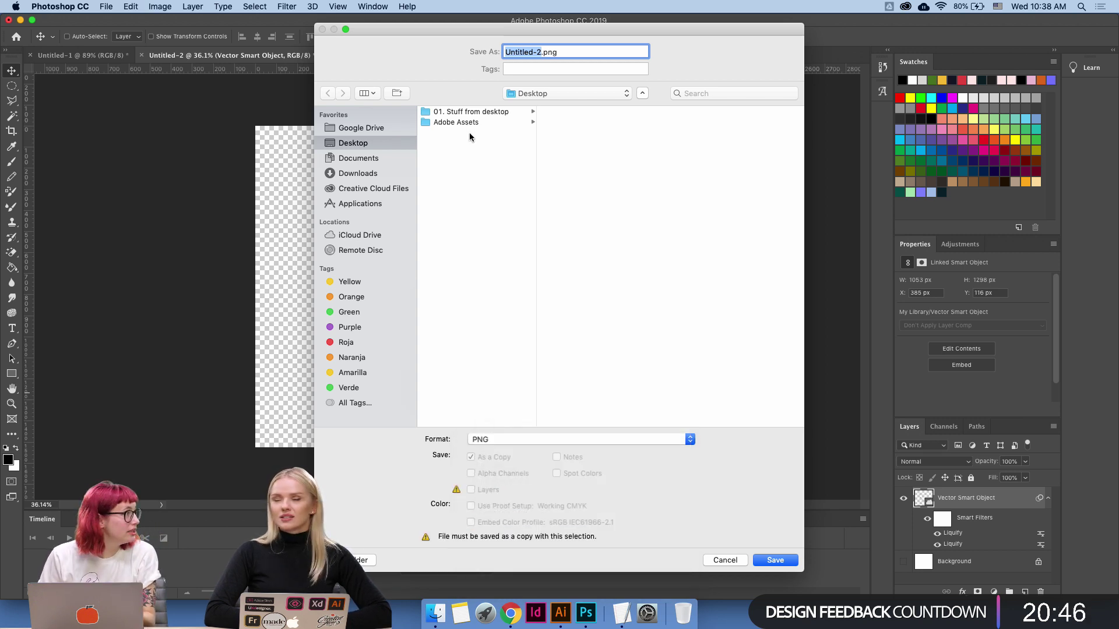
text(liquify)
key(Return)
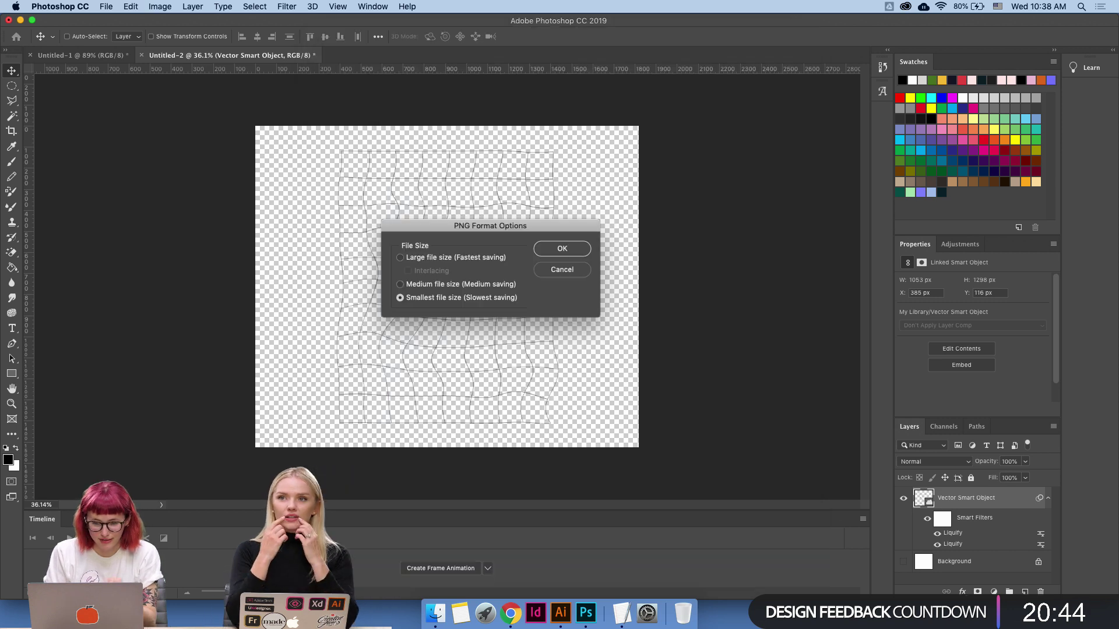
key(Return)
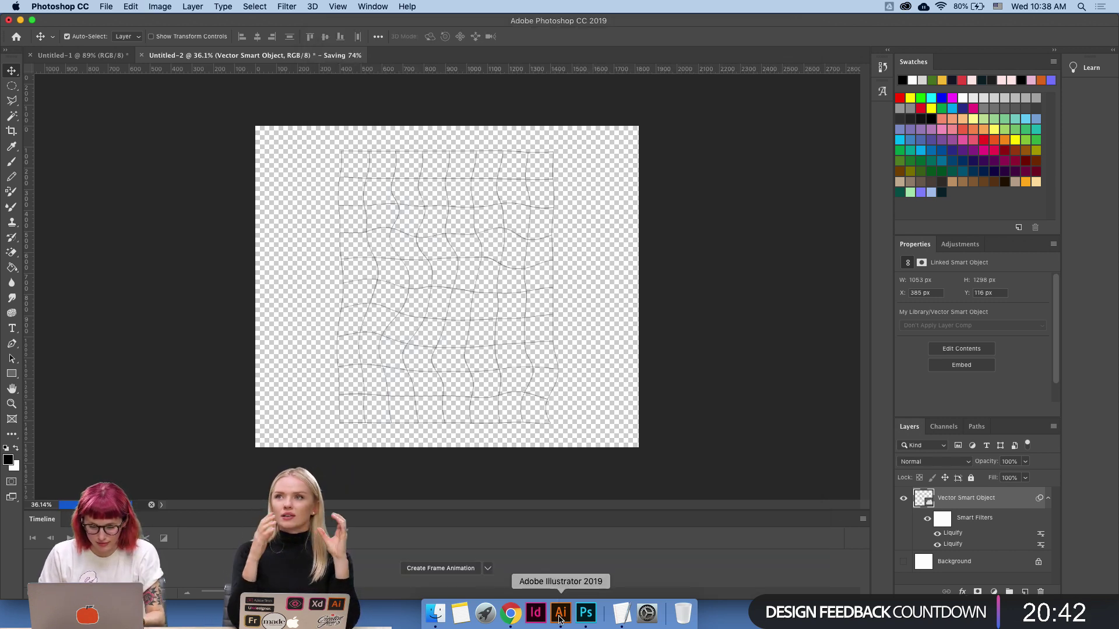
Switch to Illustrator and place Grid.png from the Desktop on the Tokyo Blends poster, enlarged to about 10.13 × 8.49 in.
click(561, 611)
click(434, 613)
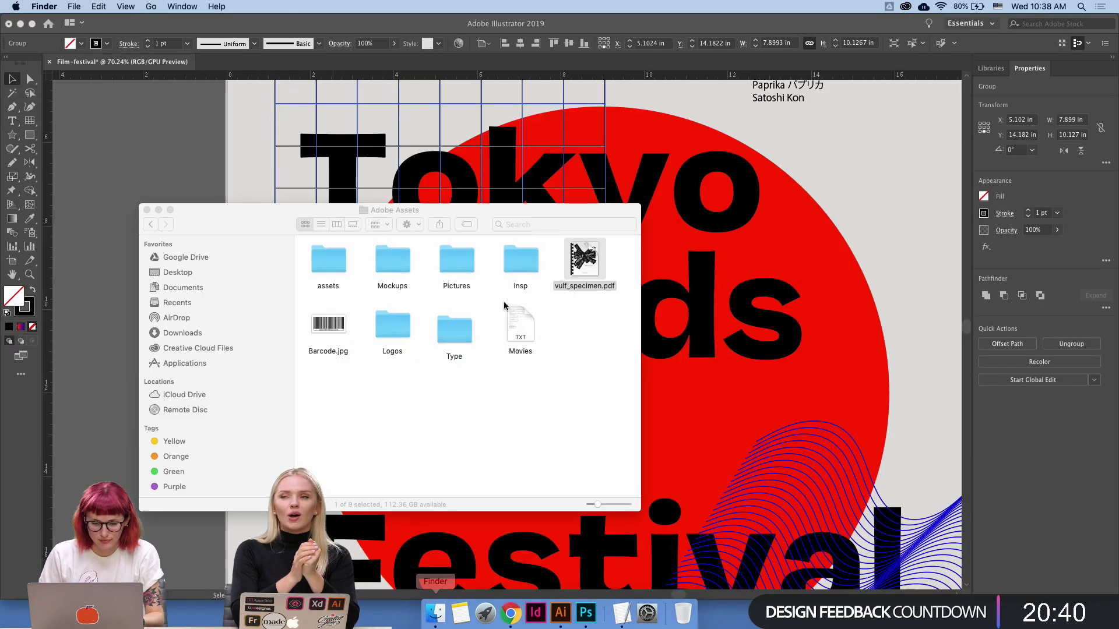
click(198, 273)
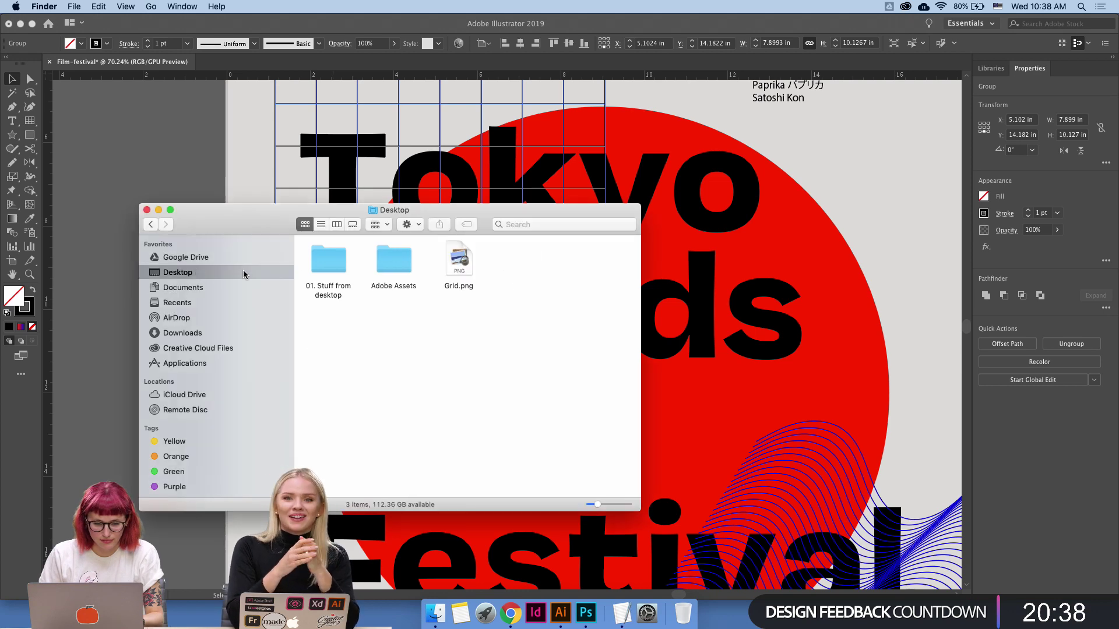
click(466, 261)
drag(466, 261, 166, 187)
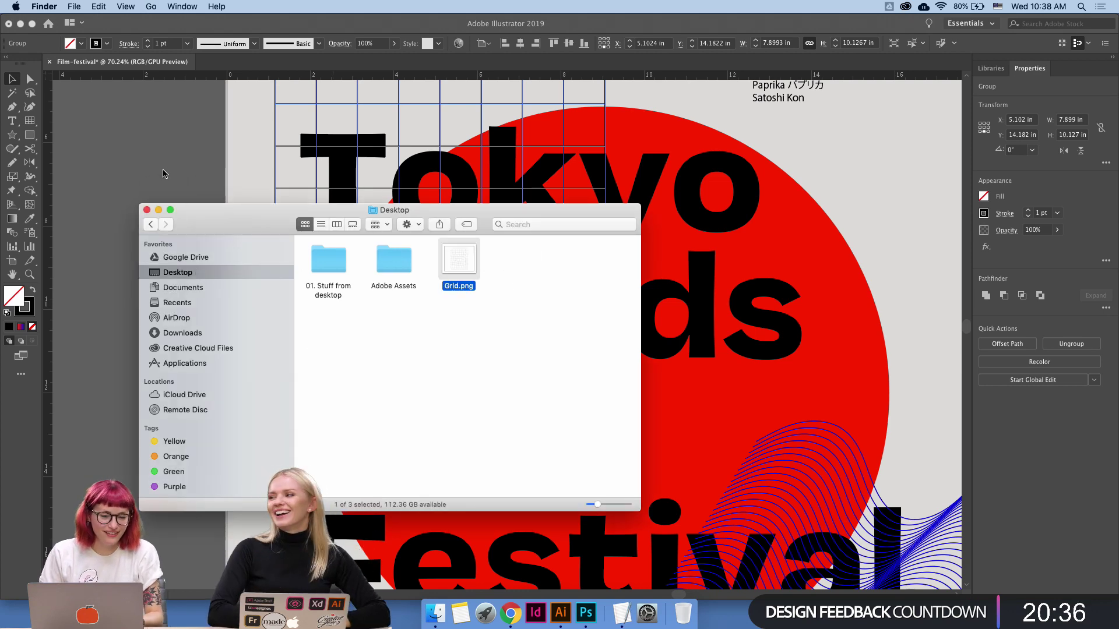
click(705, 194)
key(super+0)
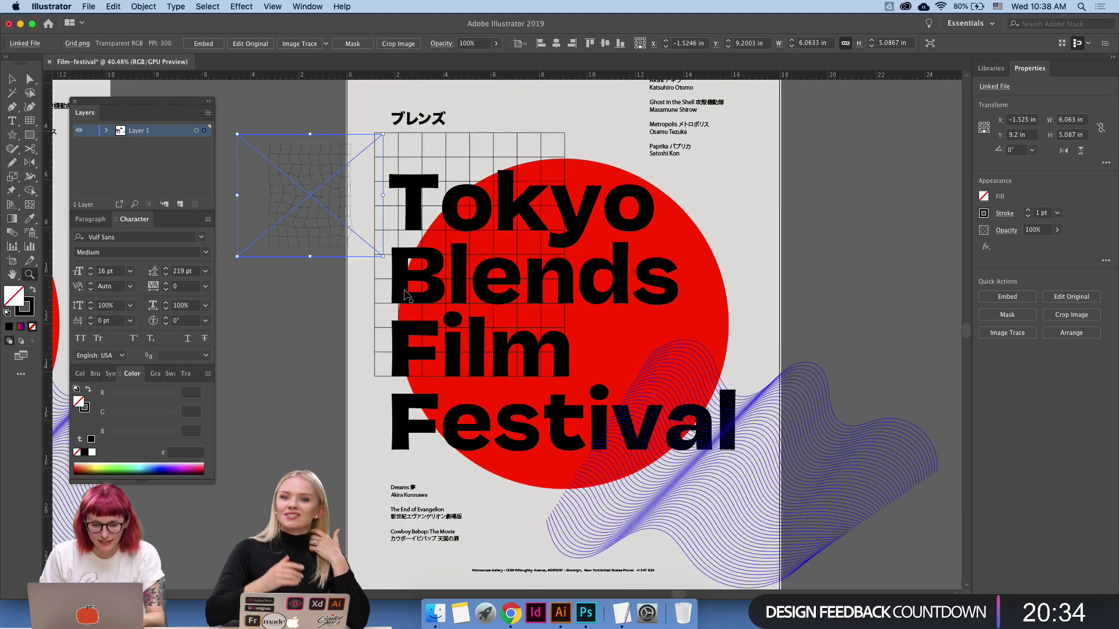
scroll(512, 249, up, 5)
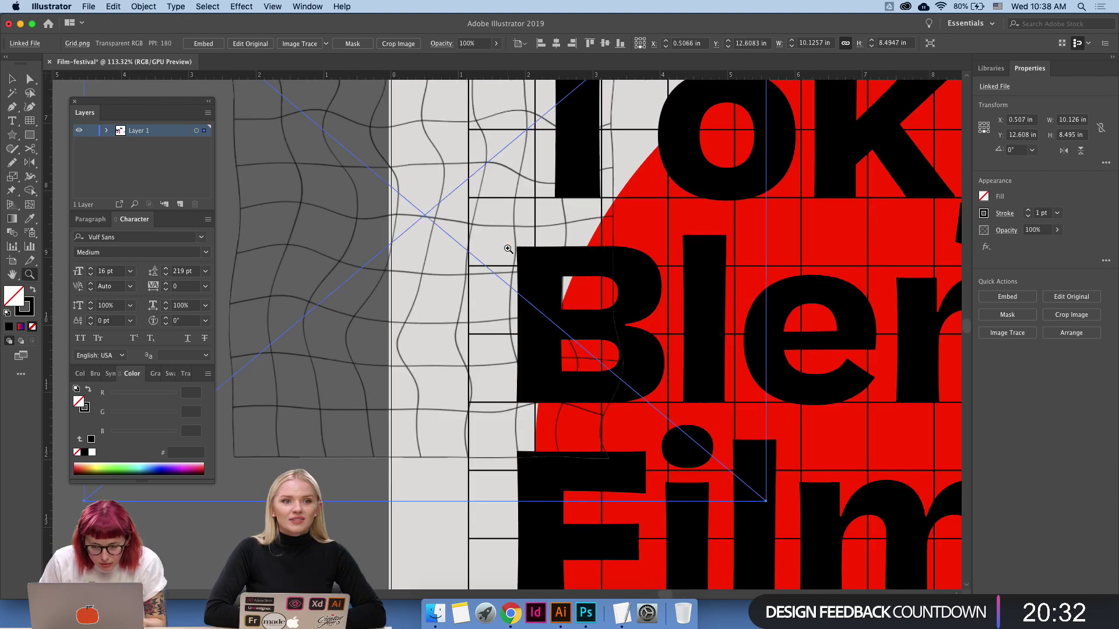
scroll(357, 305, down, 5)
Delete the straight grid on the Tokyo Blends poster and move the distorted Grid.png into its place over the title's upper-left area.
key(super+shift+a)
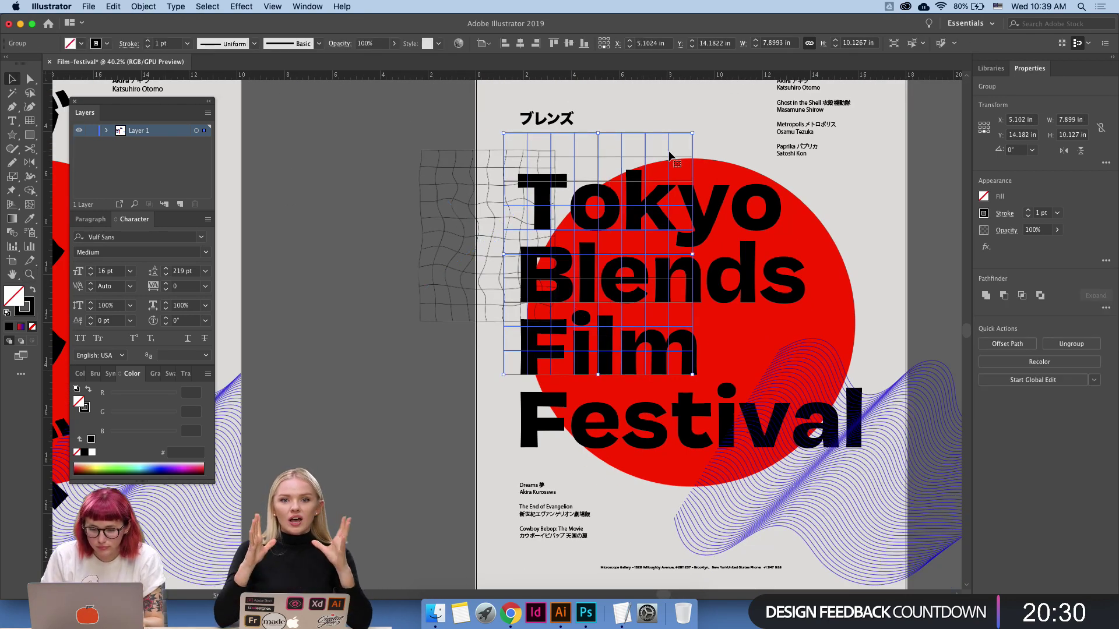
click(428, 268)
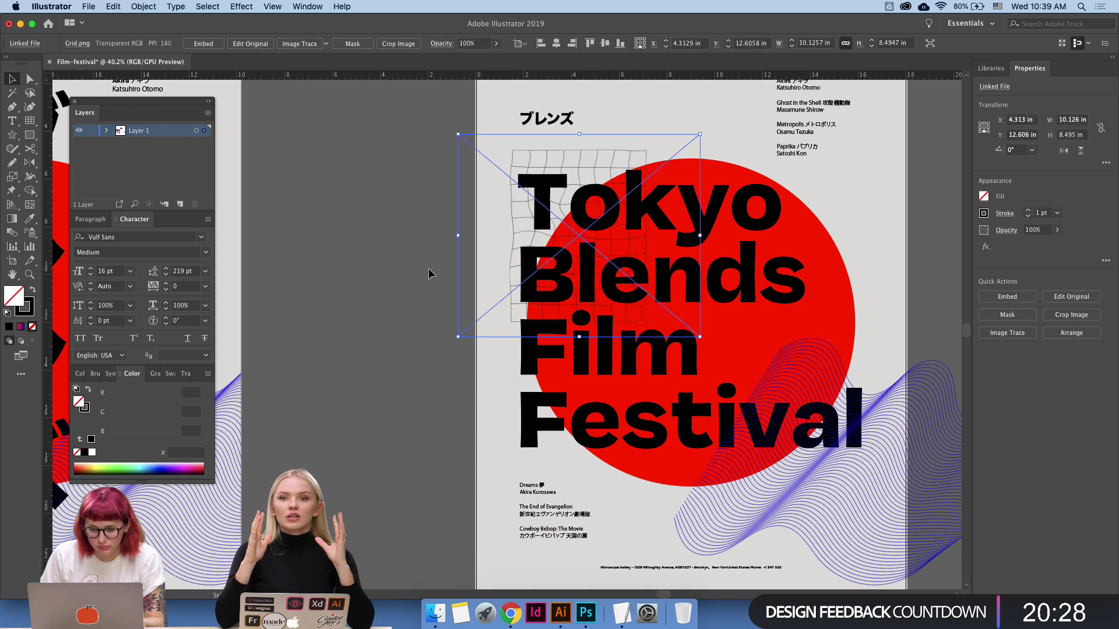
drag(418, 281, 344, 285)
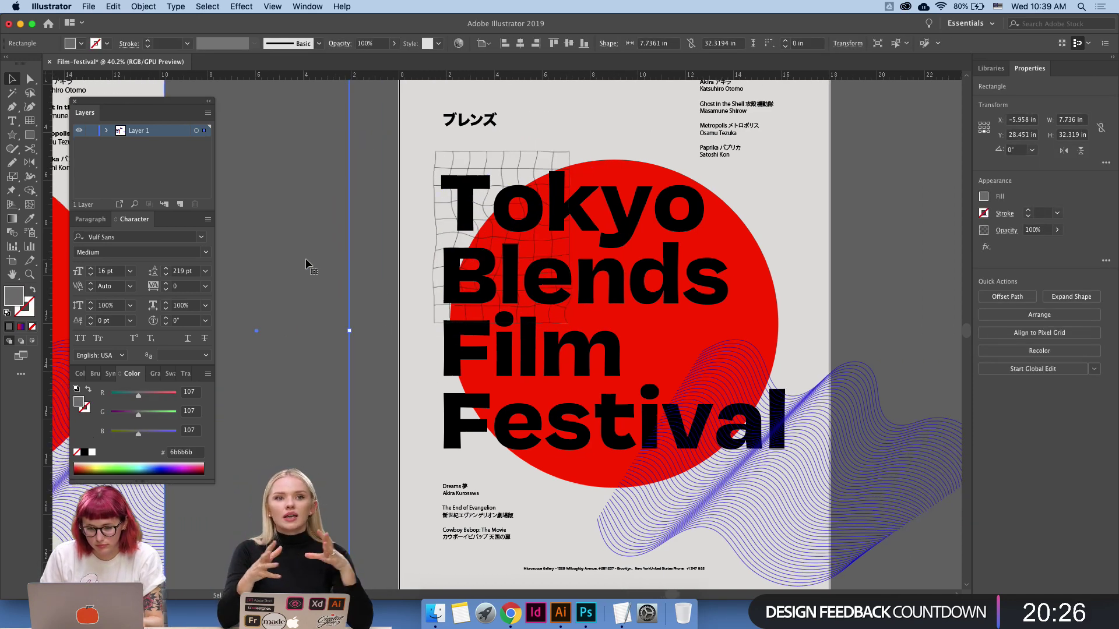
shift+click(556, 169)
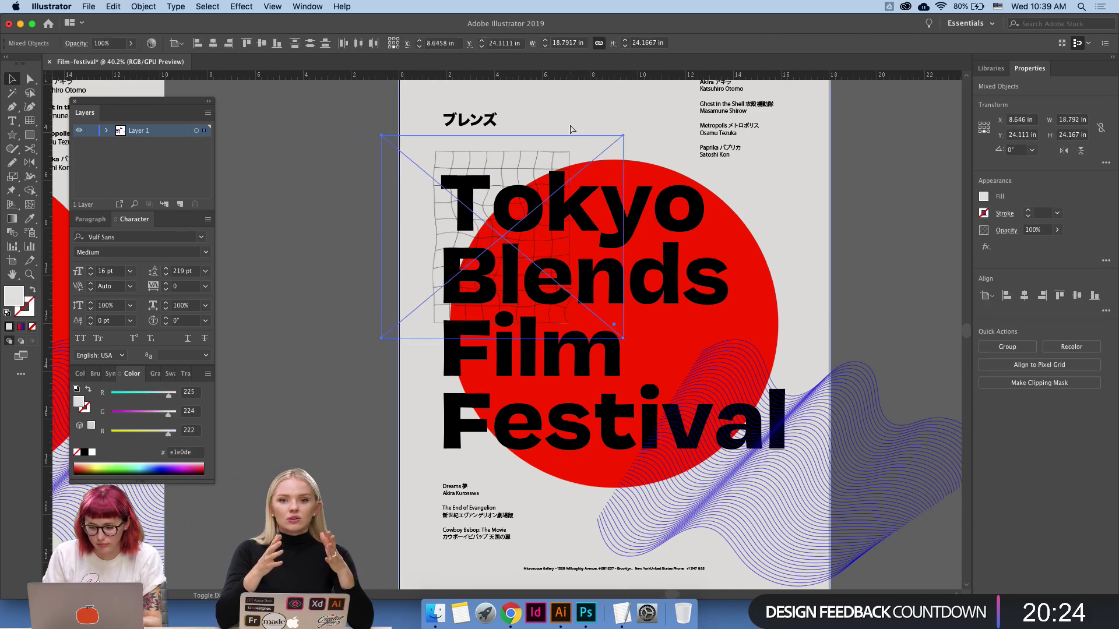
click(889, 201)
scroll(890, 201, down, 2)
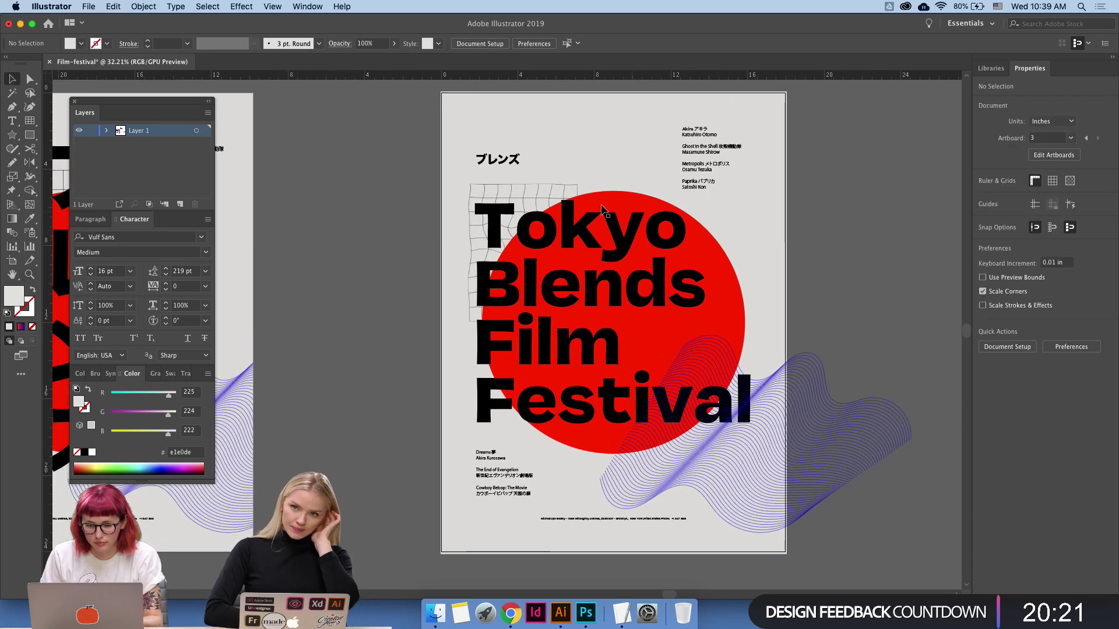
Copy the poster's Tokyo Blends Film Festival title and create a 2000 × 2000 px RGB document at 72 ppi in Photoshop.
click(669, 263)
click(586, 618)
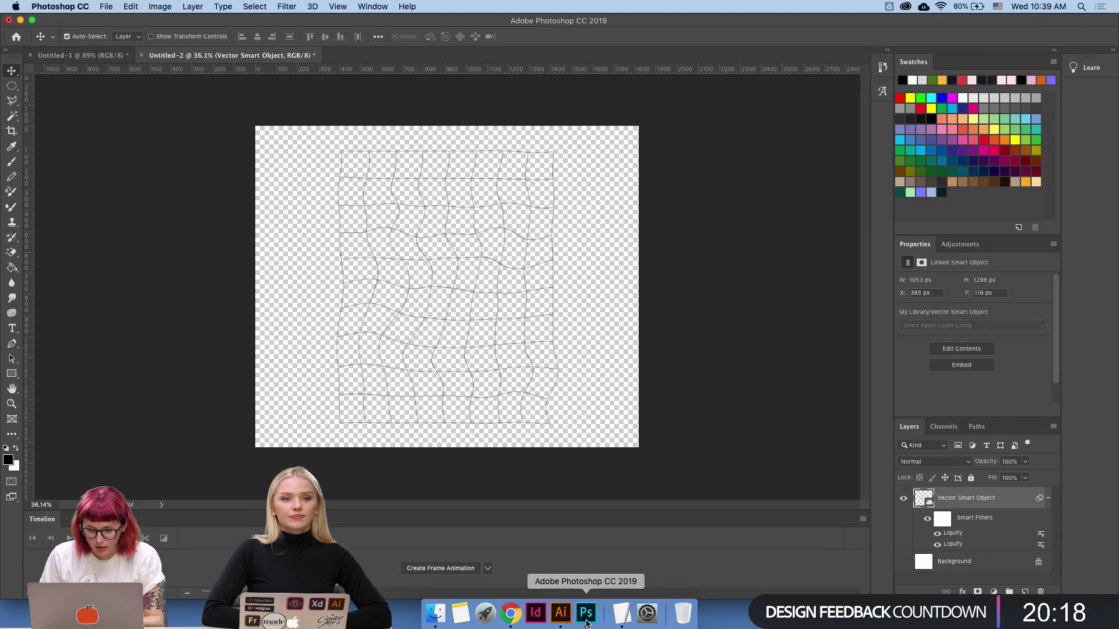
key(super+n)
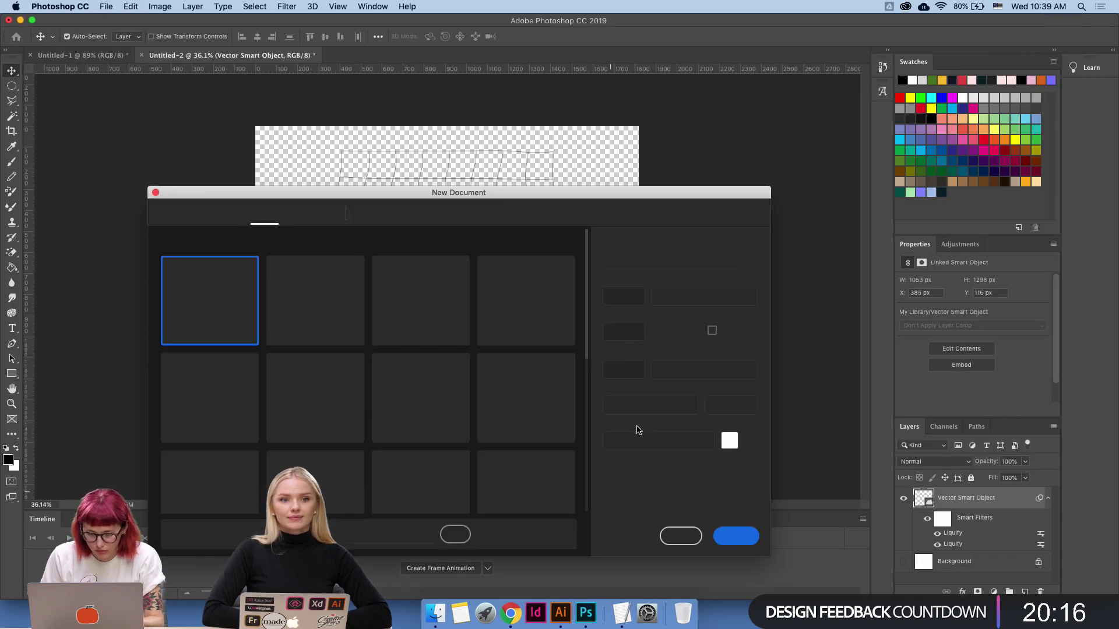
click(670, 297)
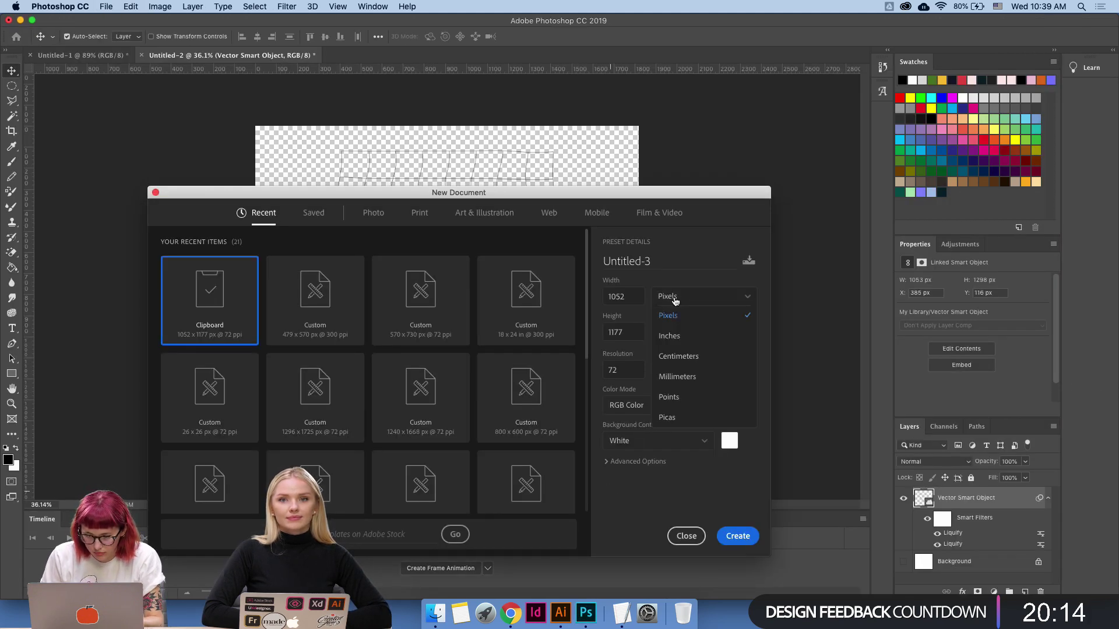
click(669, 297)
double_click(637, 292)
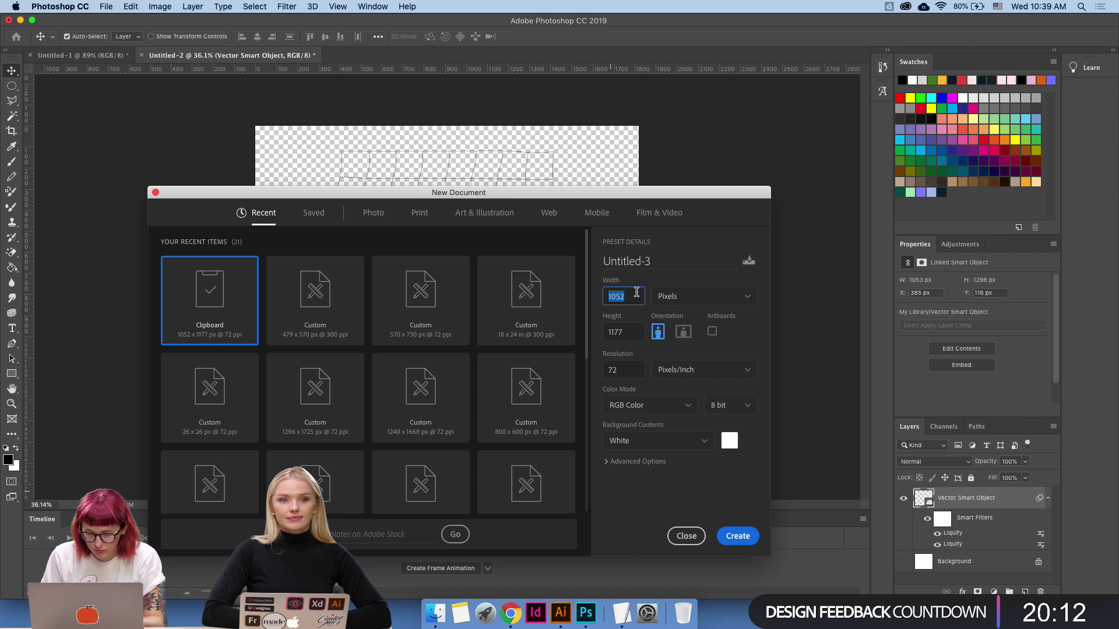
click(637, 292)
text(200)
double_click(636, 292)
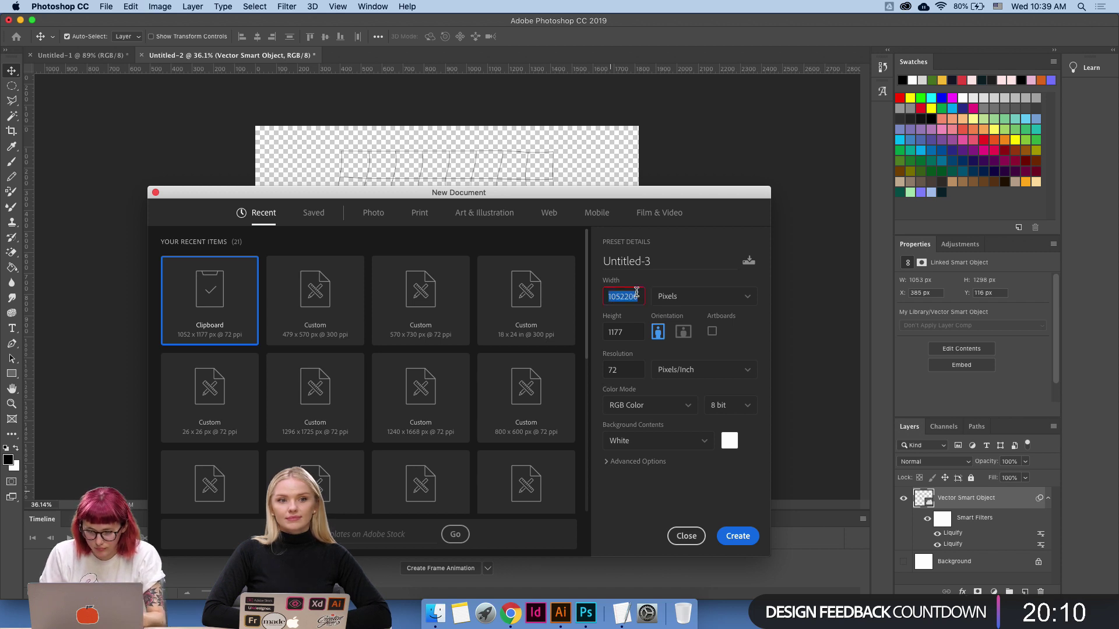
text(2000)
key(Tab)
text(2)
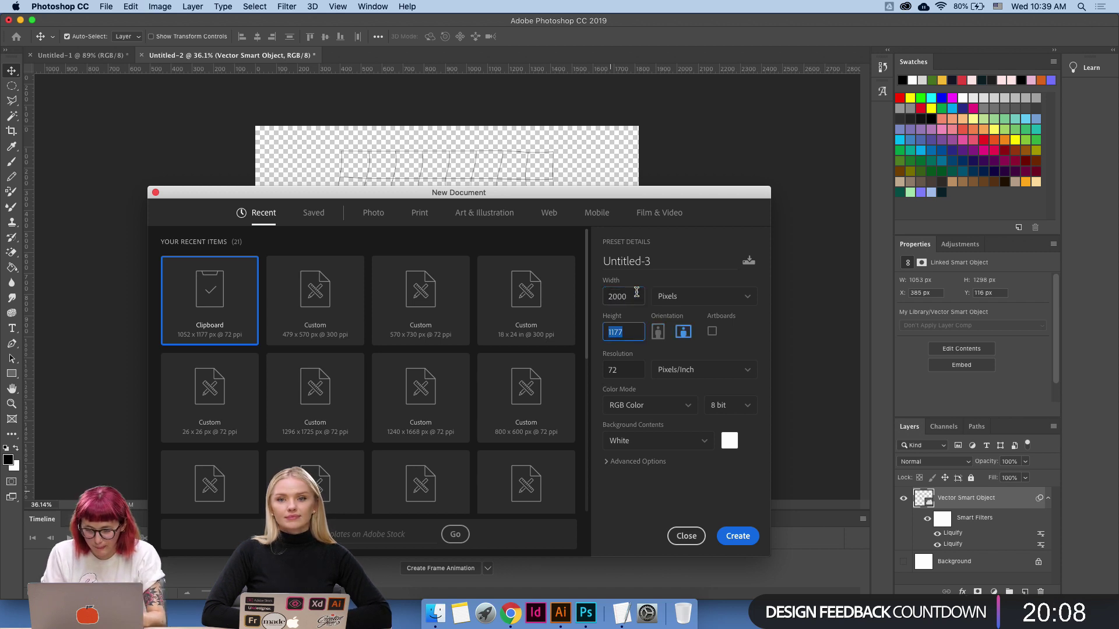
text(000)
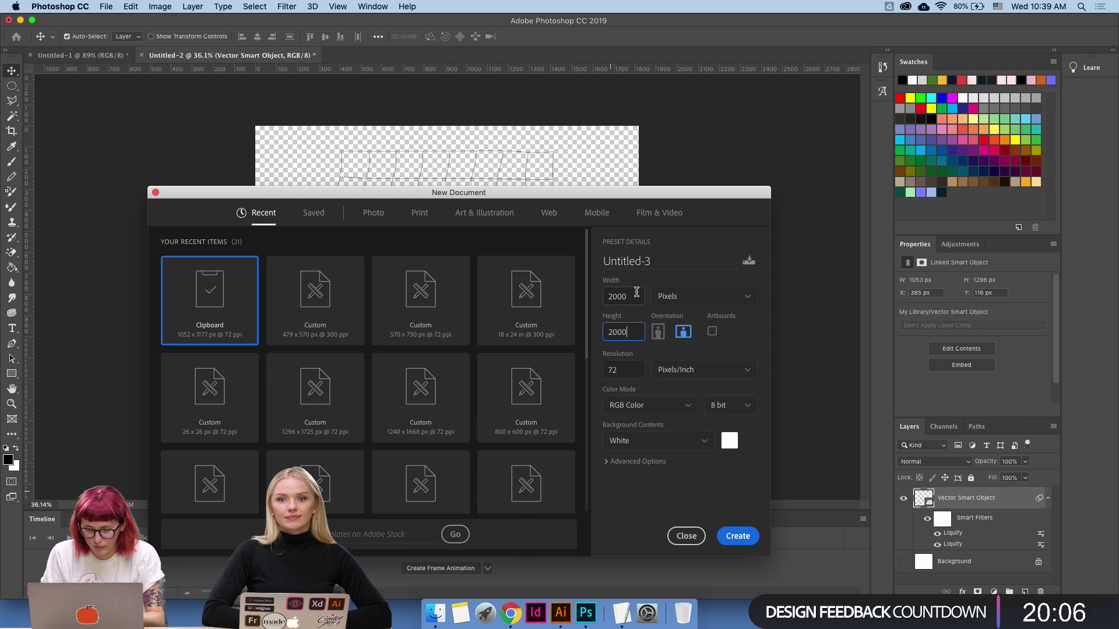
click(685, 300)
click(655, 319)
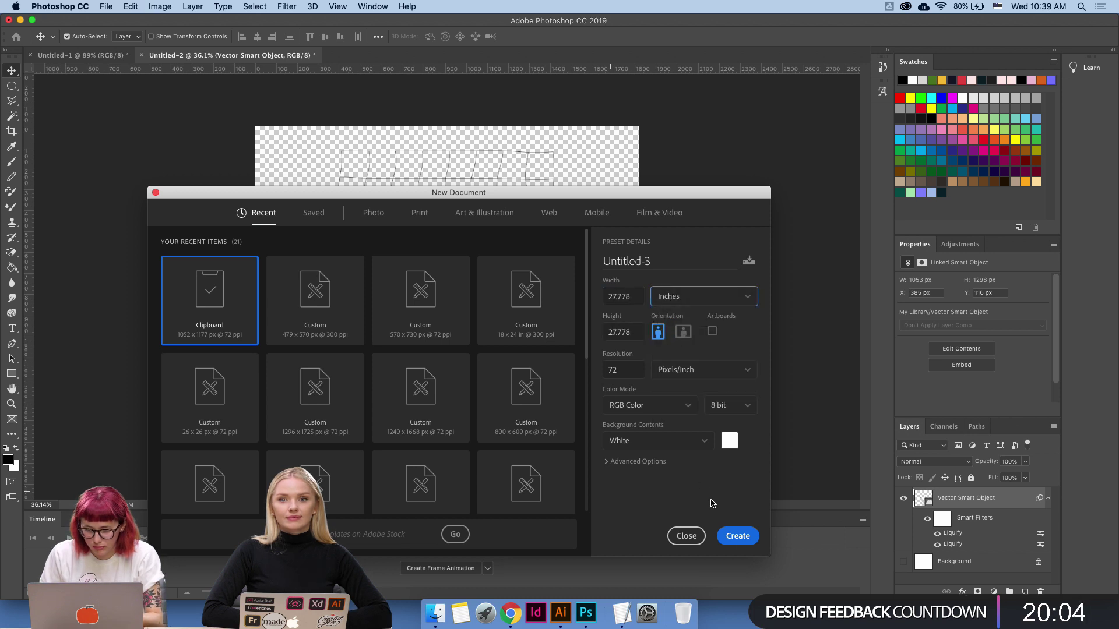
click(736, 538)
Paste the title as a Smart Object, centred on the canvas at about 100% scale.
key(super+v)
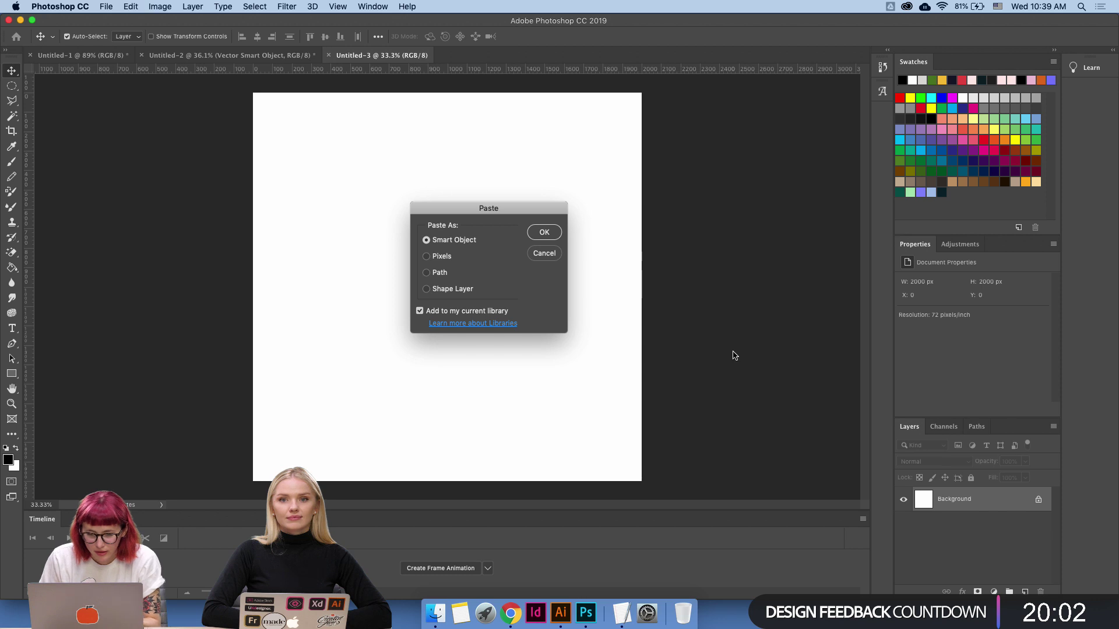
key(Return)
drag(555, 183, 565, 151)
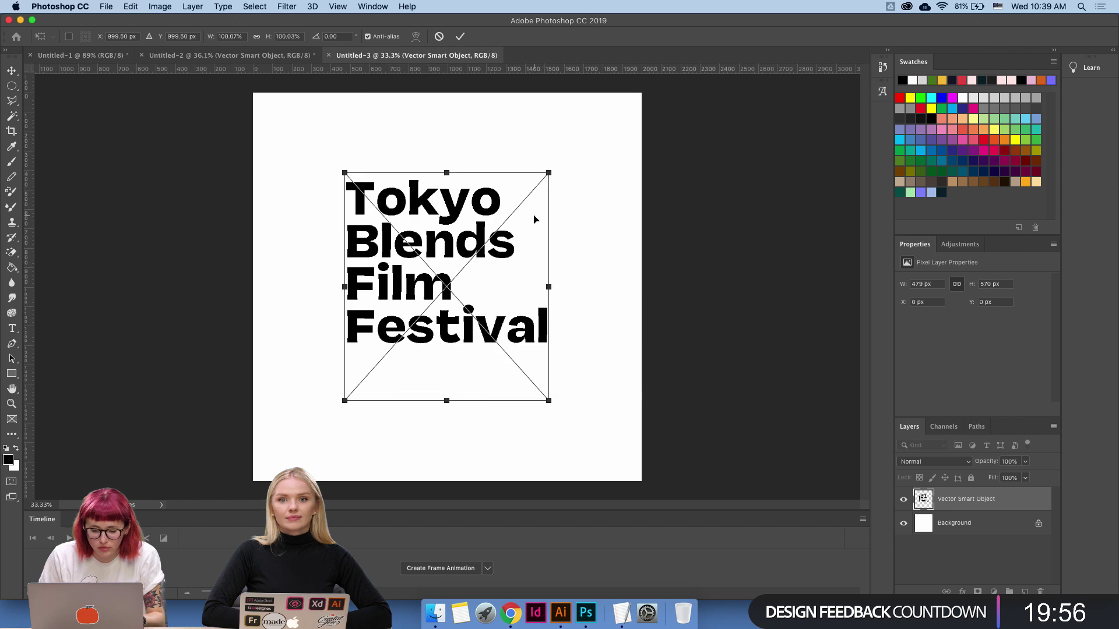
key(Return)
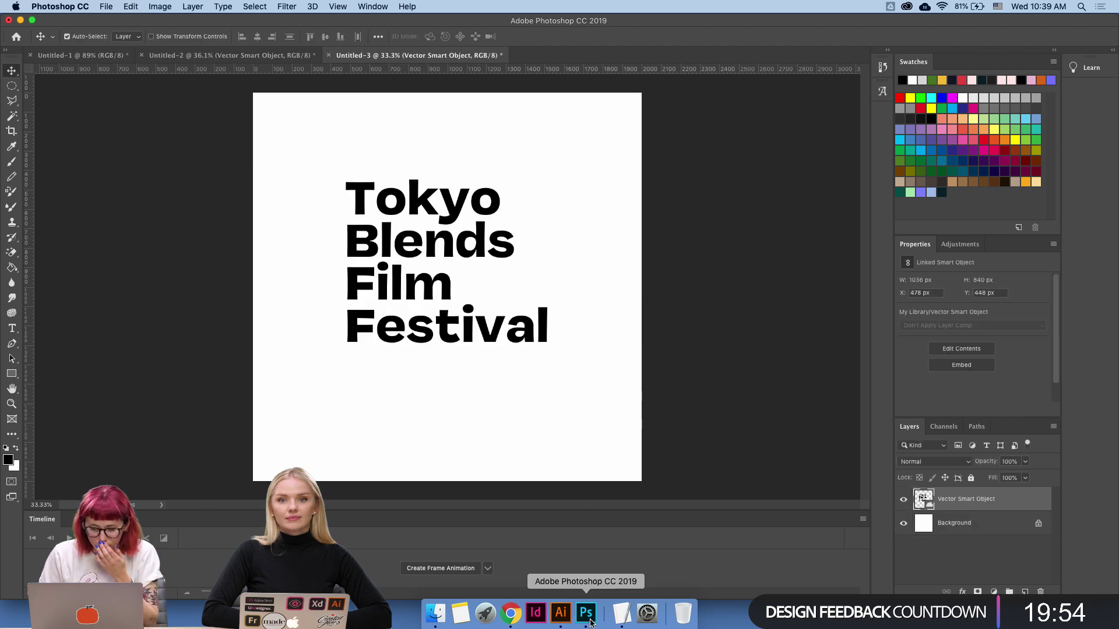
Switch to Illustrator and set up a PNG export of the film festival document that uses all artboards.
click(561, 611)
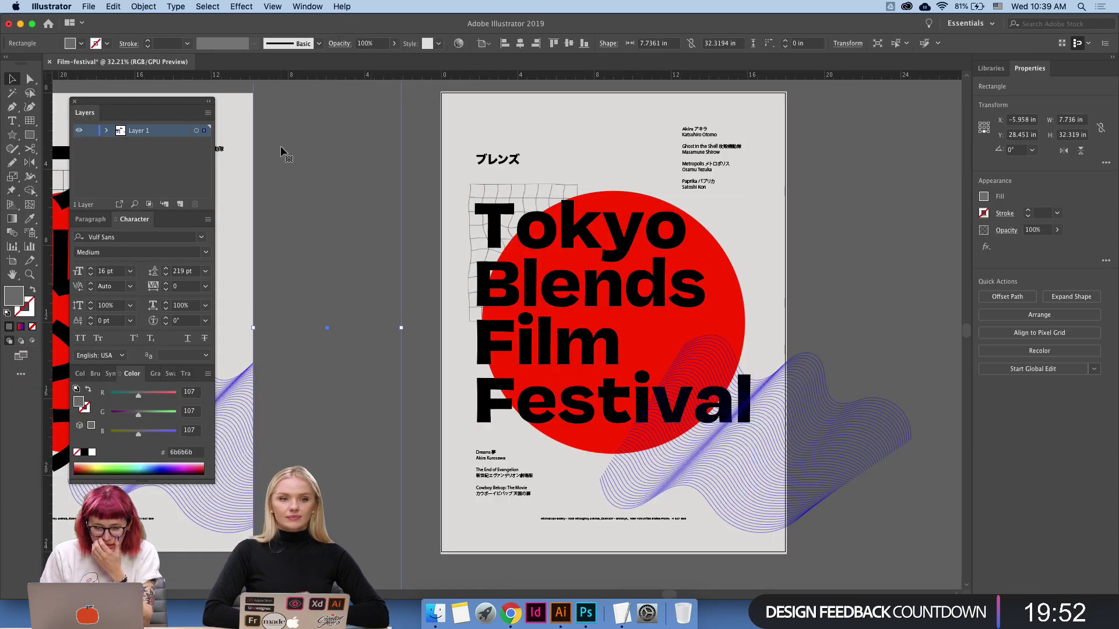
scroll(267, 117, down, 2)
key(v)
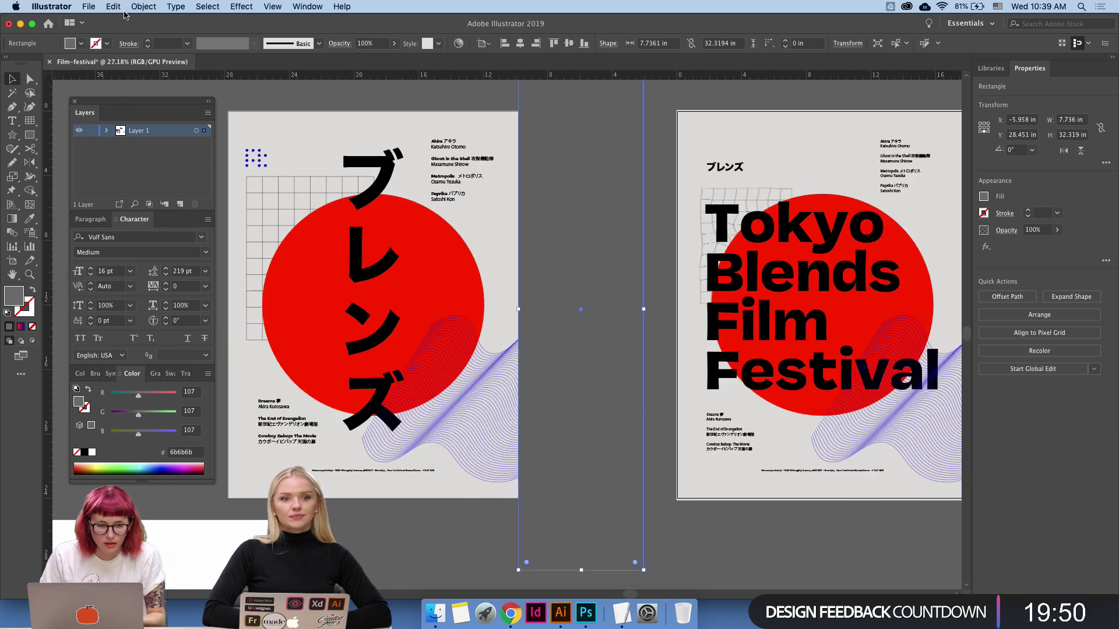
click(92, 9)
click(282, 137)
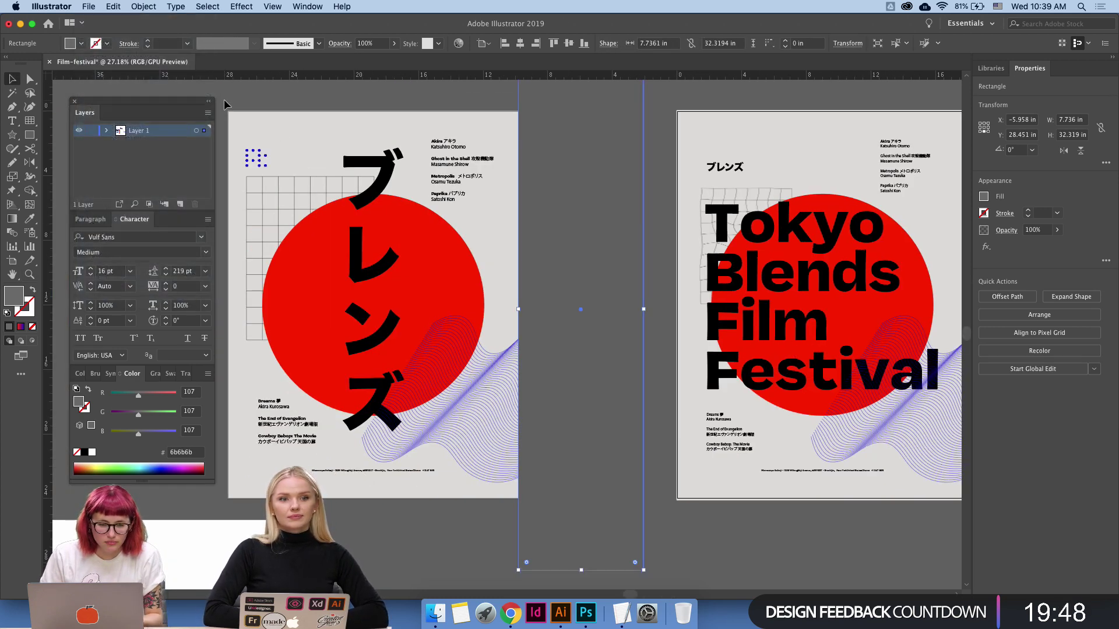
click(247, 92)
click(89, 7)
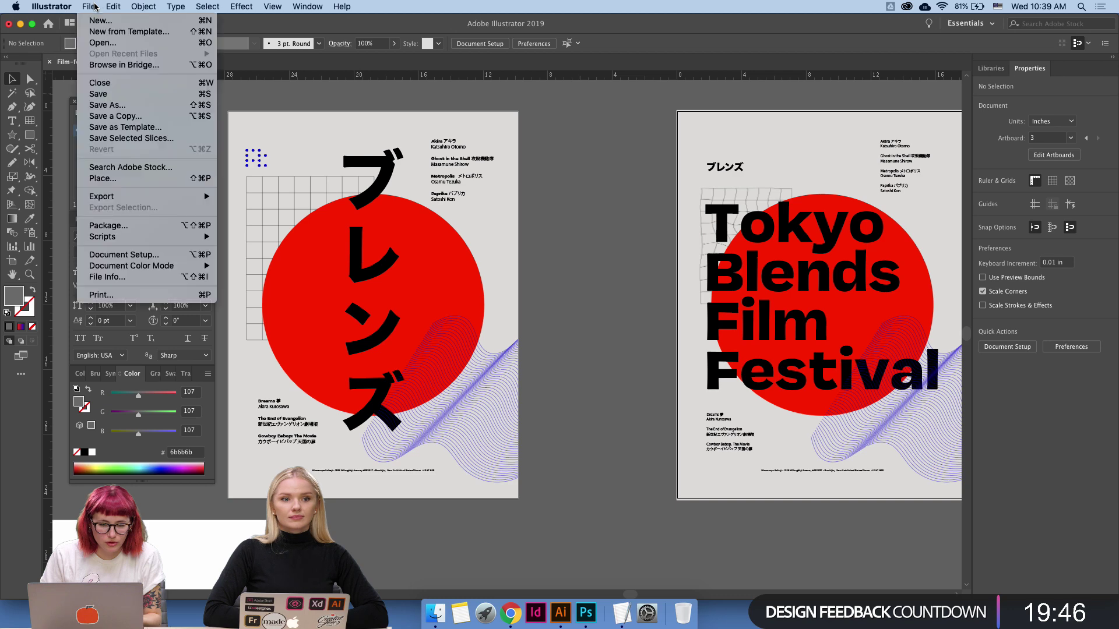
mouse_move(124, 198)
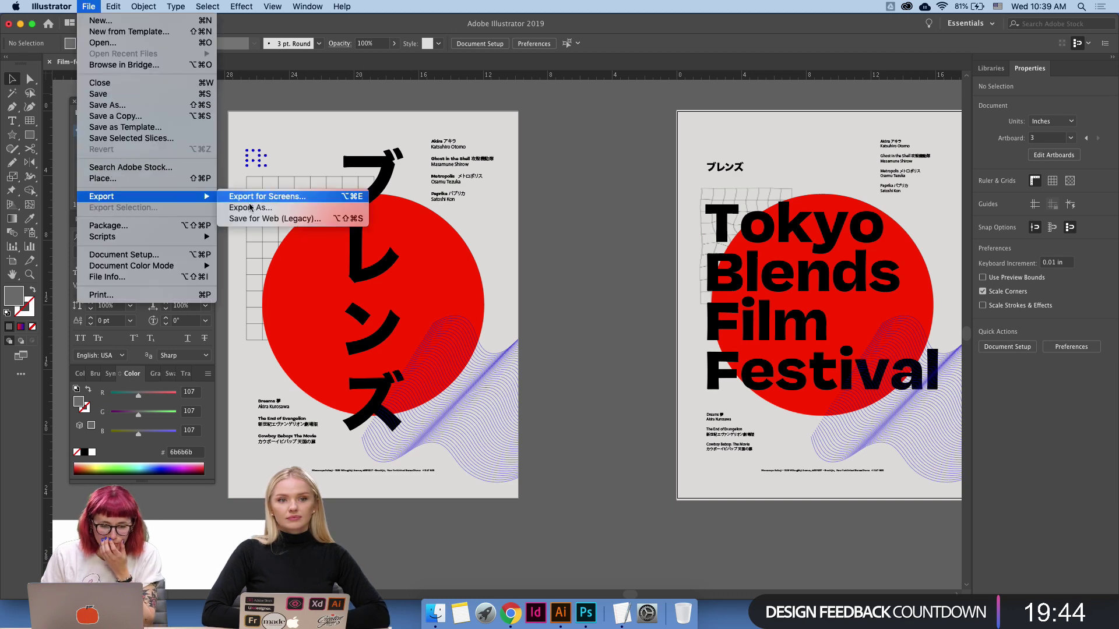
click(276, 209)
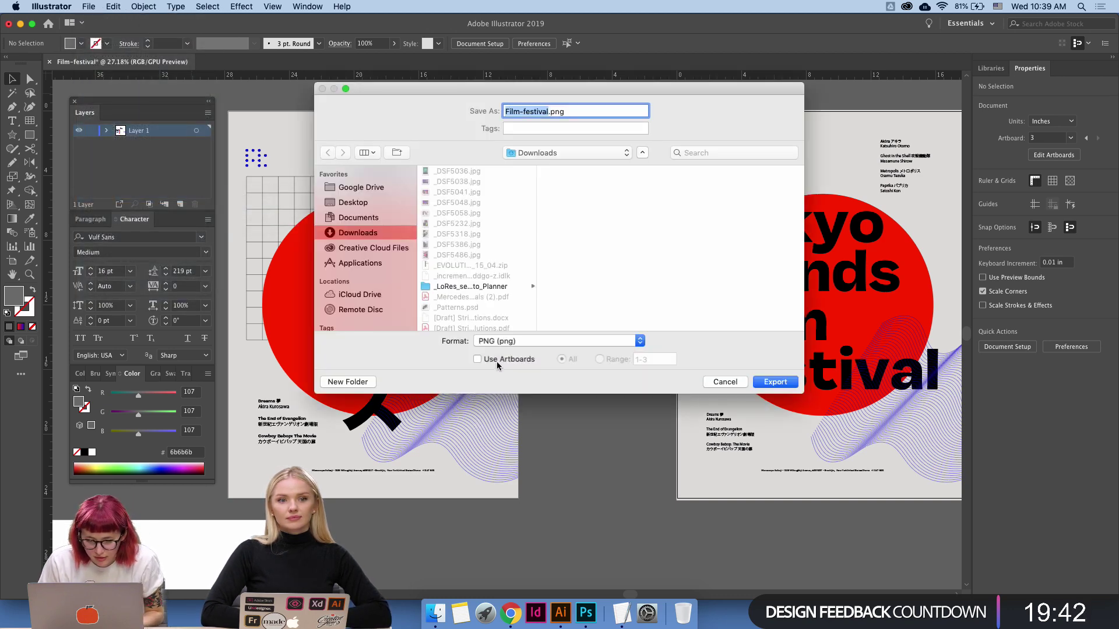
Export the artboards at High (300 ppi) into a new folder named Posters inside Adobe Assets on the Desktop.
click(353, 202)
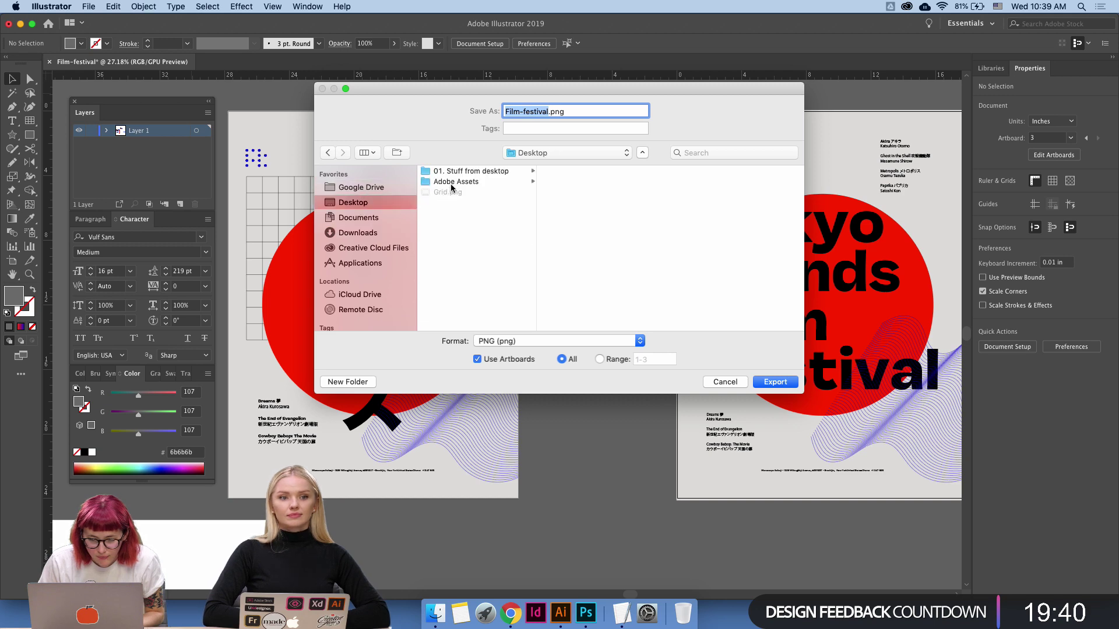
click(453, 182)
click(348, 382)
text(Posters)
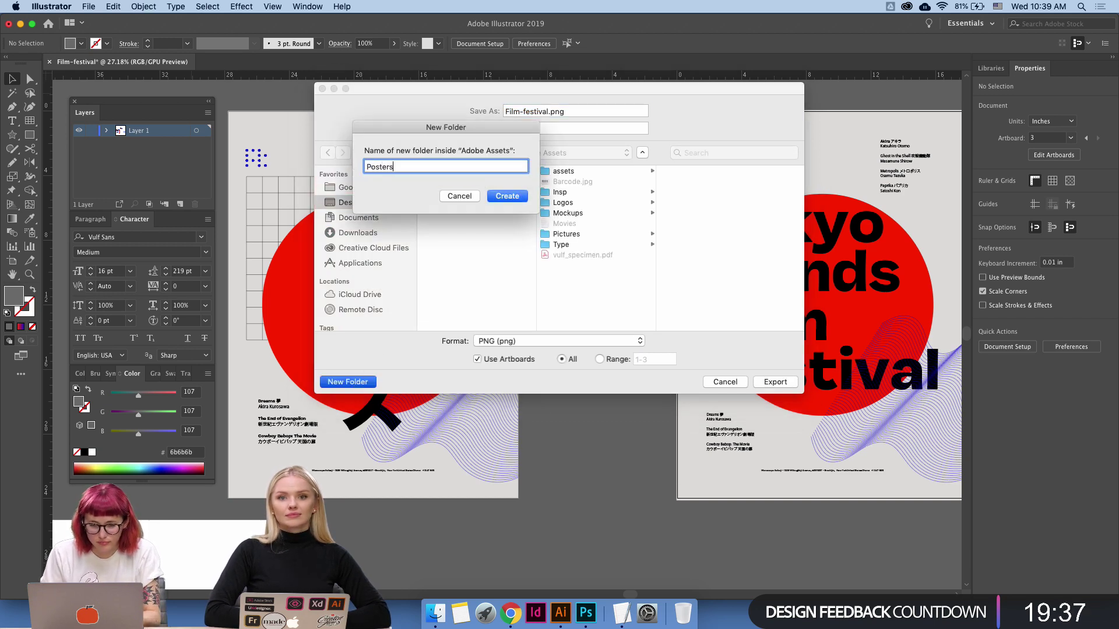
key(Return)
key(Return)
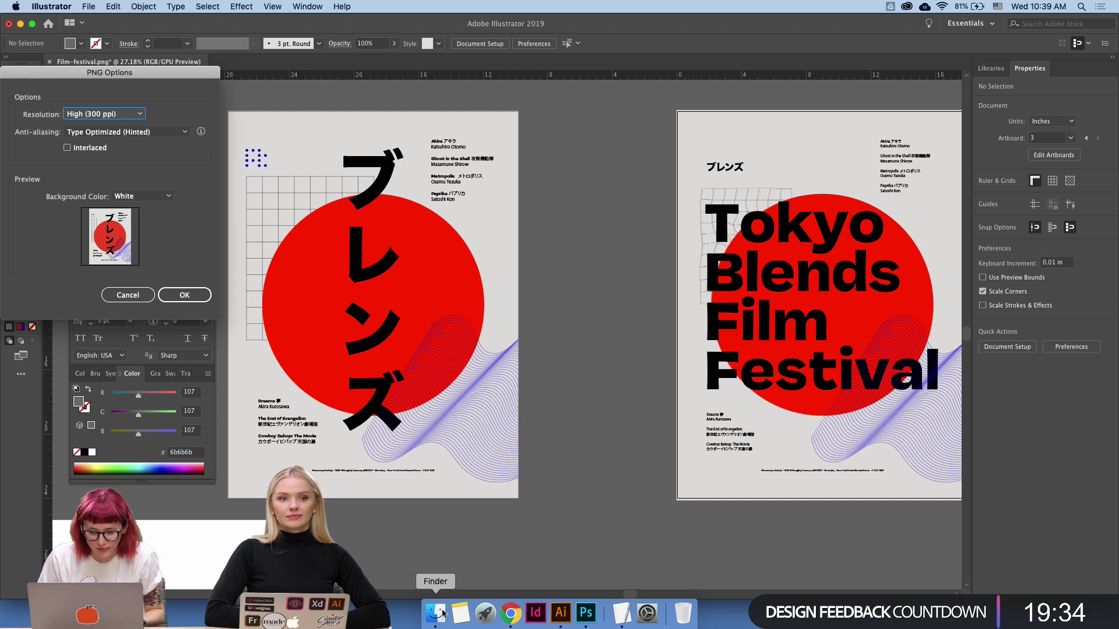
click(201, 294)
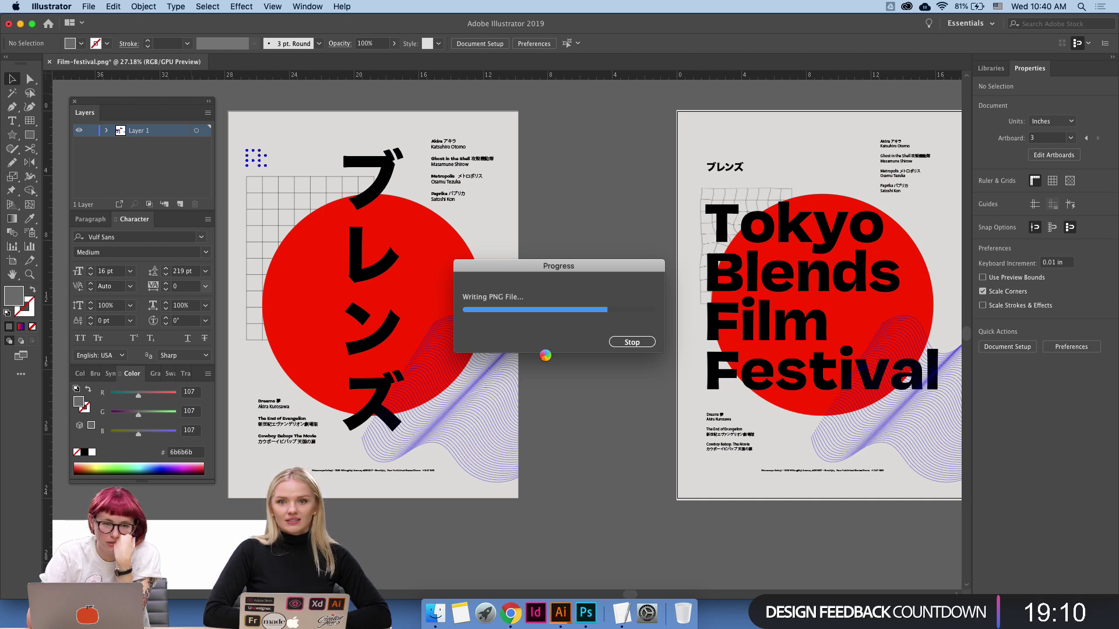
Switch to Photoshop and open Film-festival-01.png from the Posters folder in Adobe Assets.
click(585, 612)
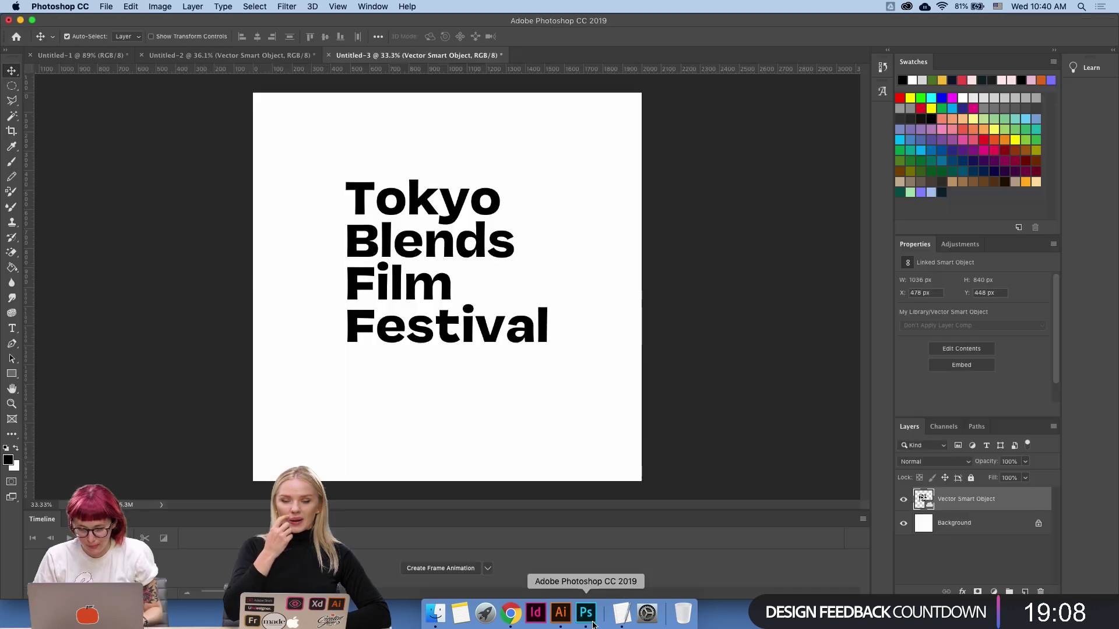
click(107, 6)
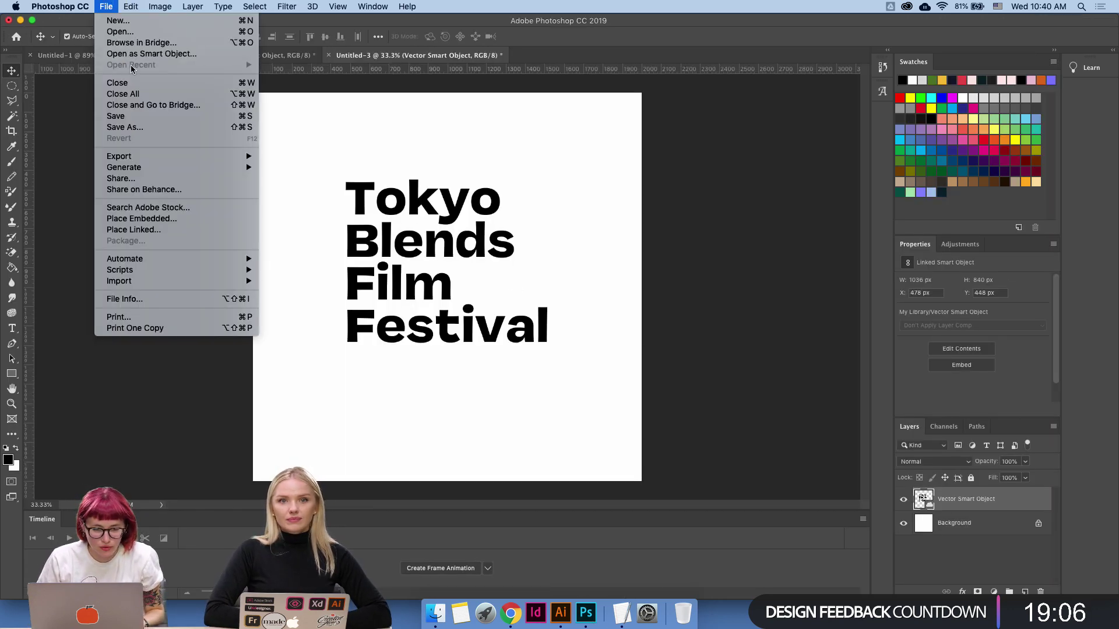
click(115, 34)
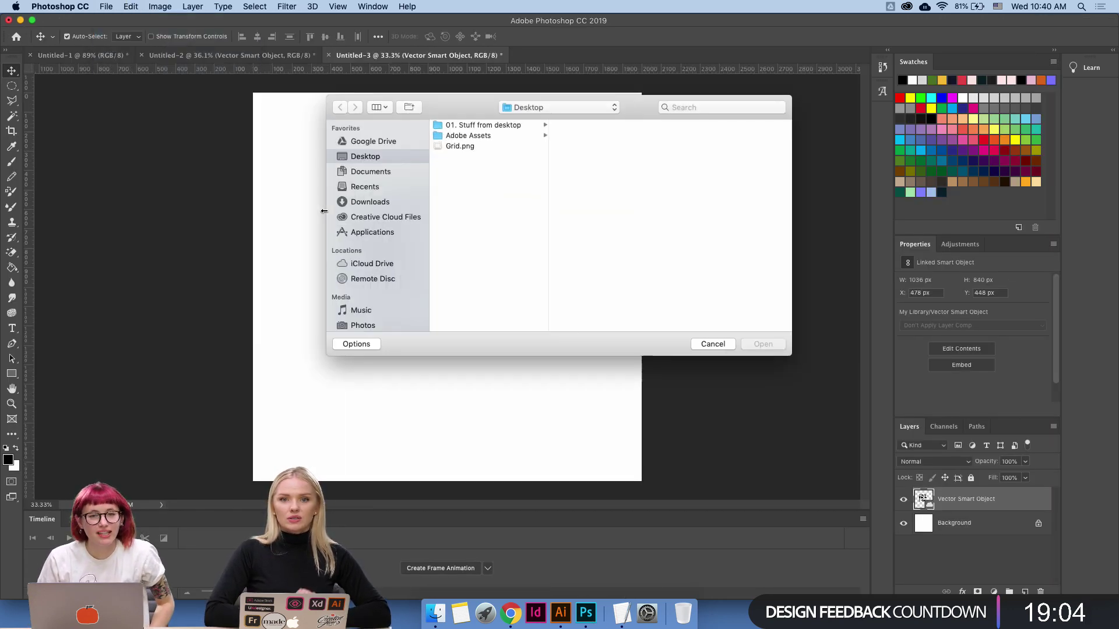
click(468, 135)
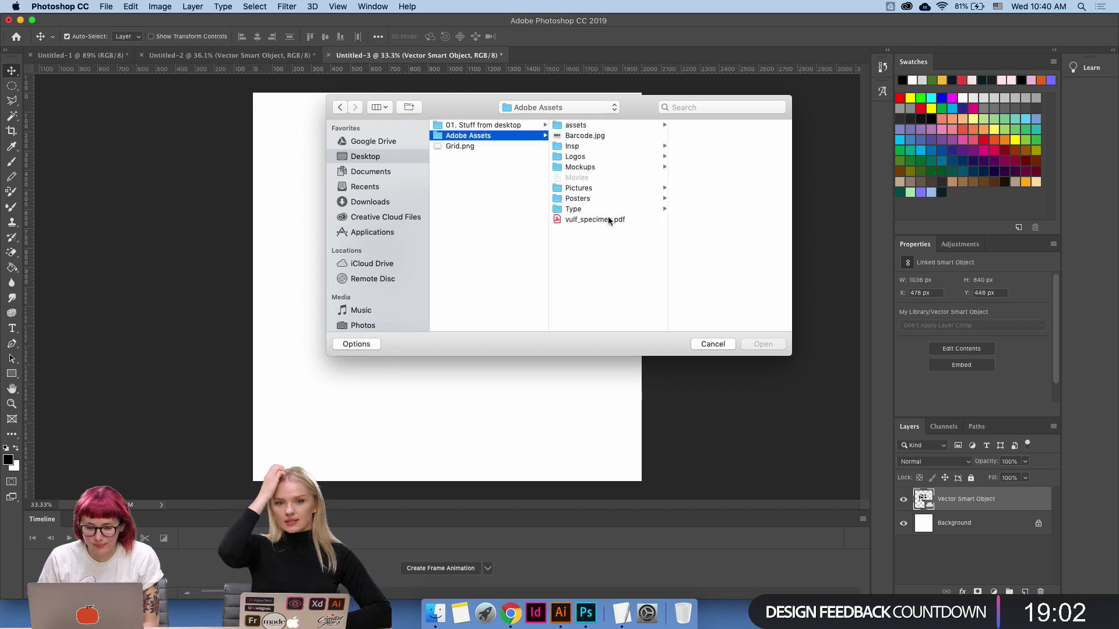
click(602, 199)
click(708, 125)
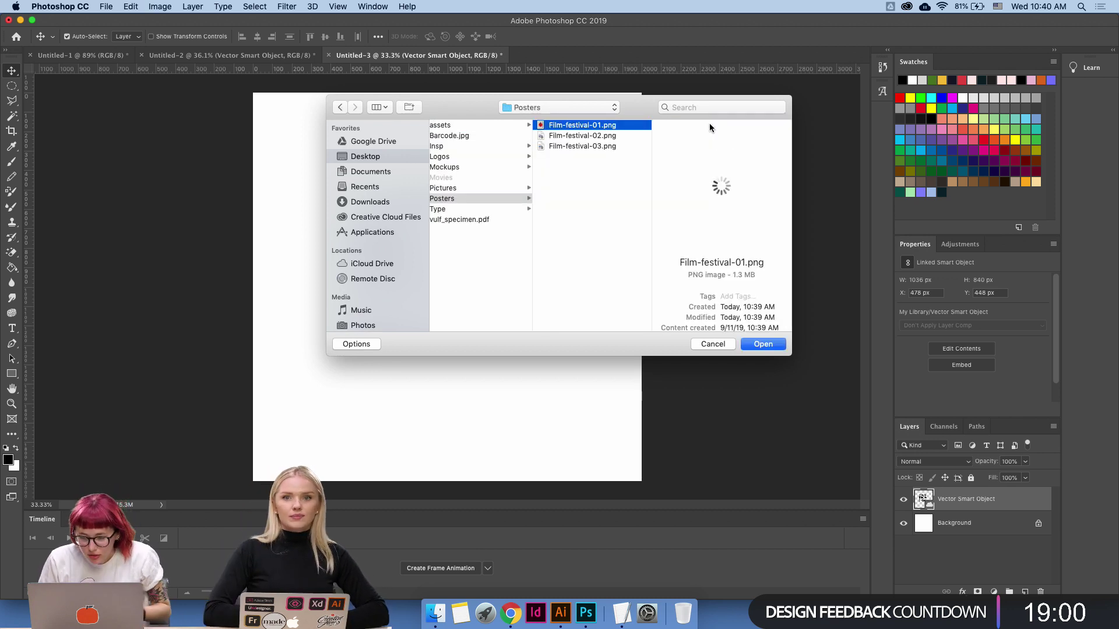
key(Return)
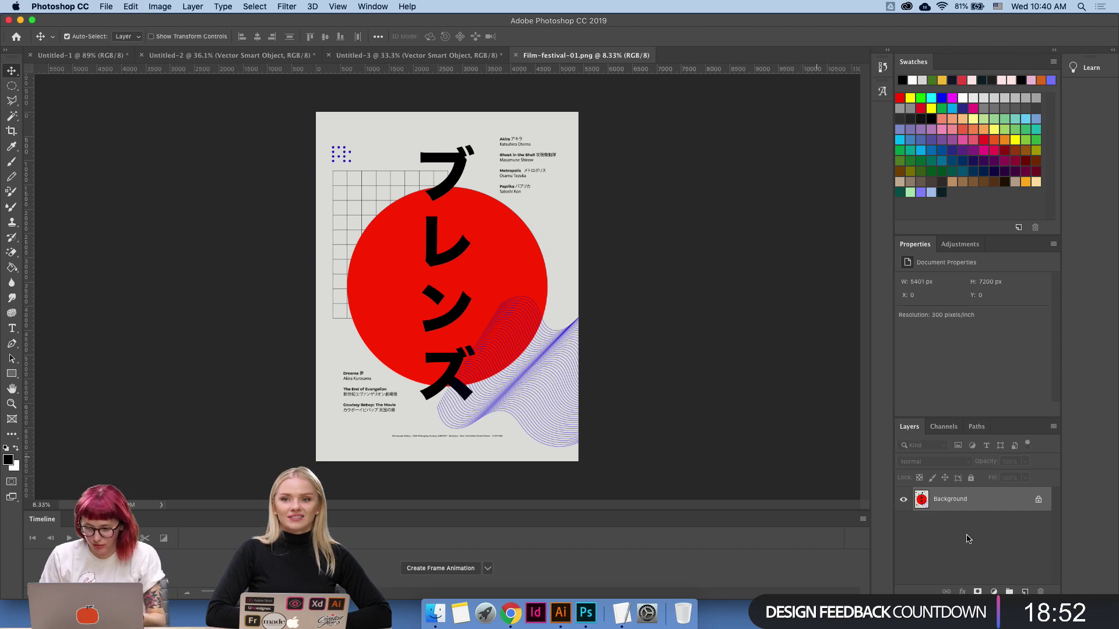
Activate the Elliptical Marquee tool and start converting the locked Background layer of Film-festival-01.png into a regular layer.
key(super+space)
drag(447, 441, 474, 440)
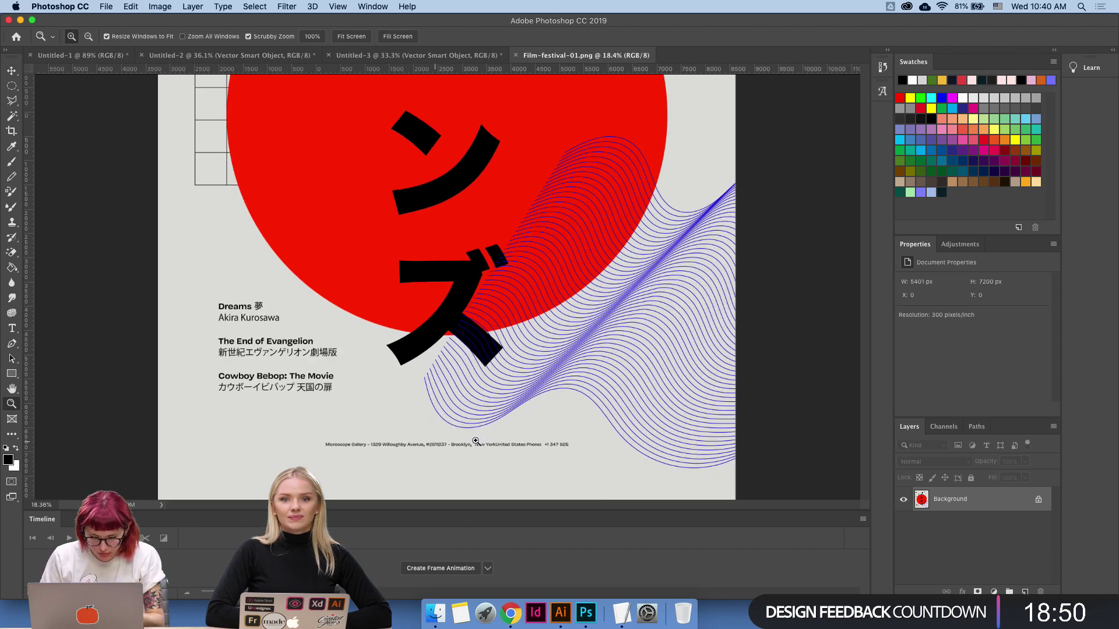
key(m)
double_click(950, 499)
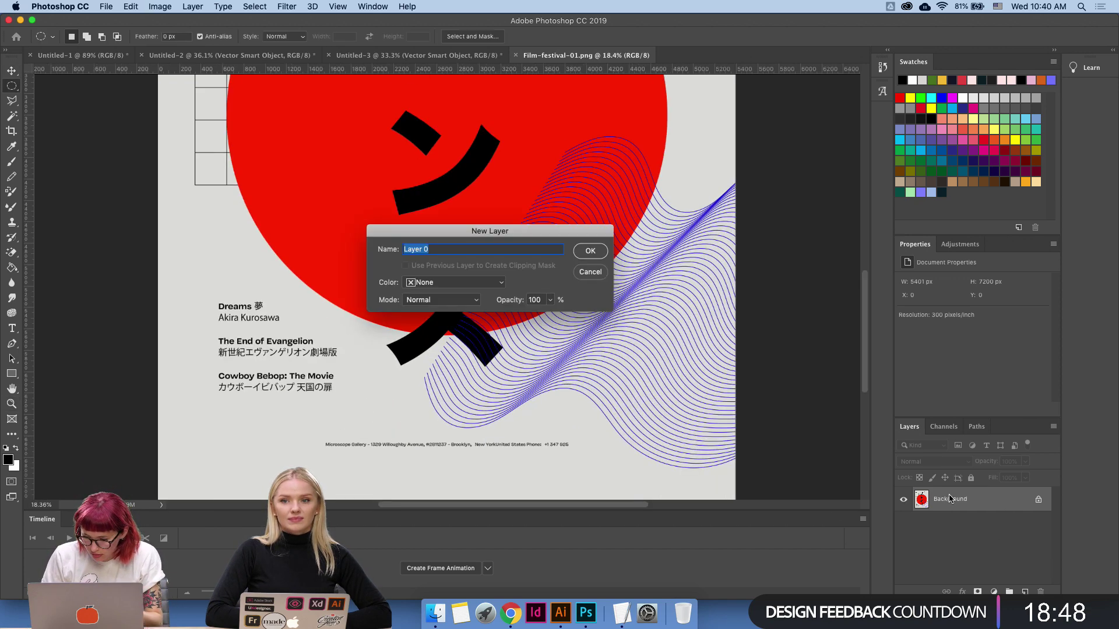
Convert the locked background into an editable layer and switch to the Rectangular Marquee tool with no area selected.
key(Return)
drag(314, 433, 599, 467)
click(14, 94)
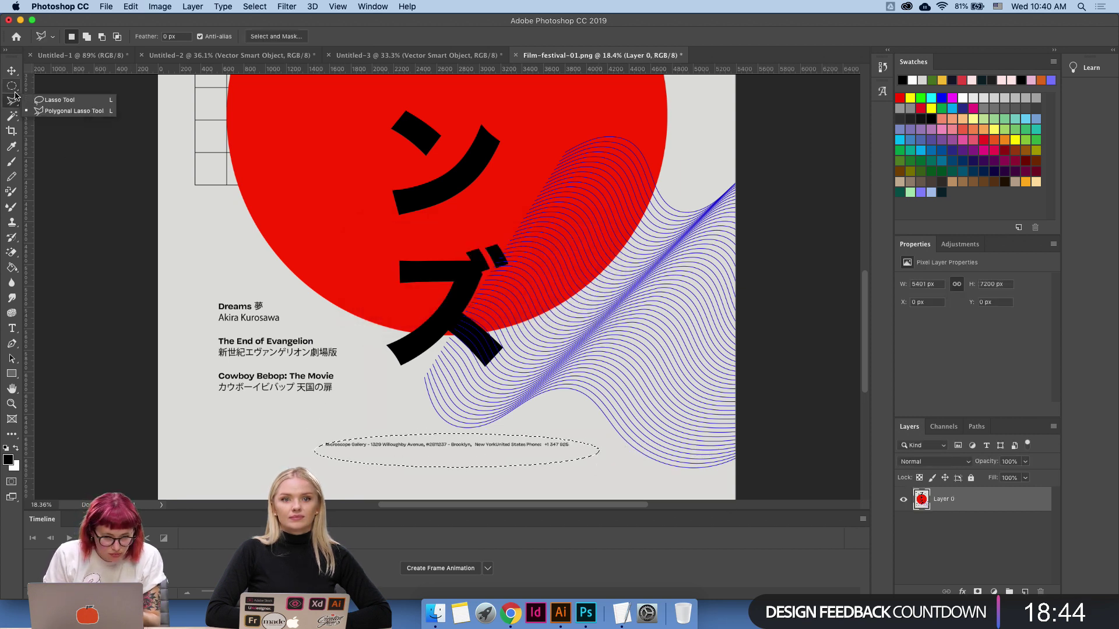
click(59, 86)
click(301, 422)
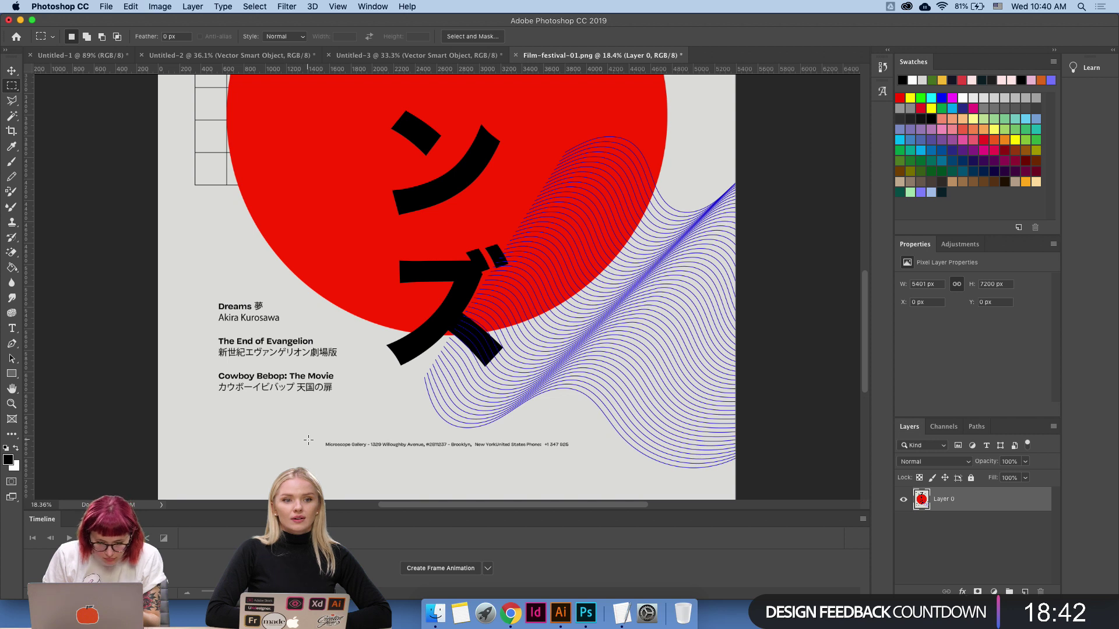
Select the gallery address line near the poster's lower edge with a rectangular marquee, move it slightly straight down, and deselect it.
drag(308, 440, 577, 465)
key(v)
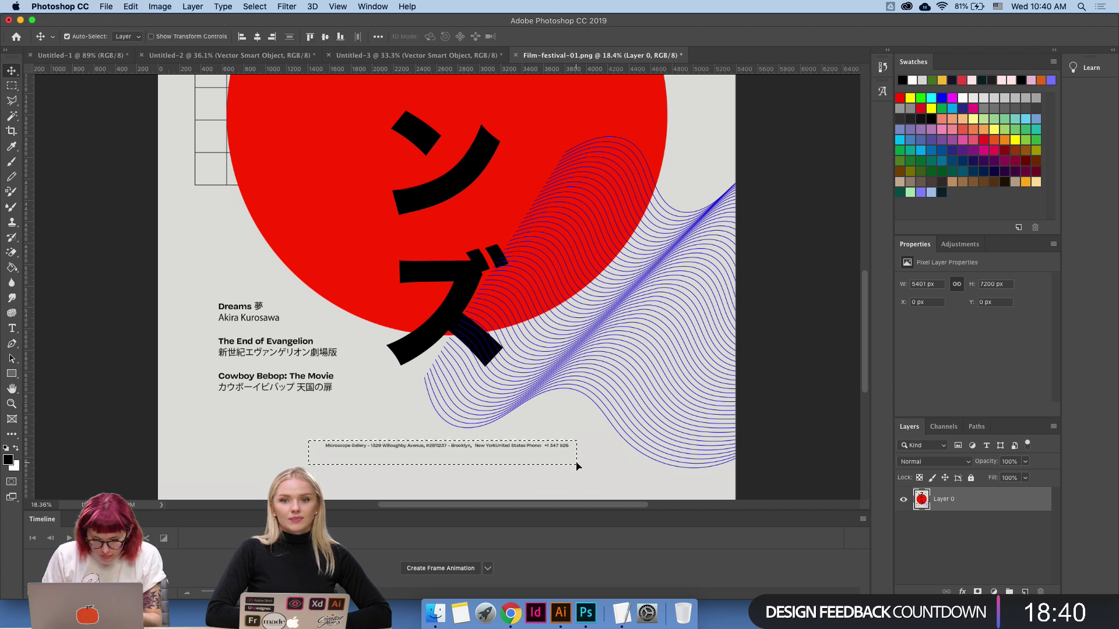
key(shift+Down)
key(shift+Down)
key(shift+Down)
key(shift+Down)
key(shift+Down)
key(shift+Down)
key(shift+Down)
key(shift+Down)
key(shift+Down)
key(shift+Down)
key(shift+Down)
key(shift+Down)
key(shift+Down)
key(shift+Down)
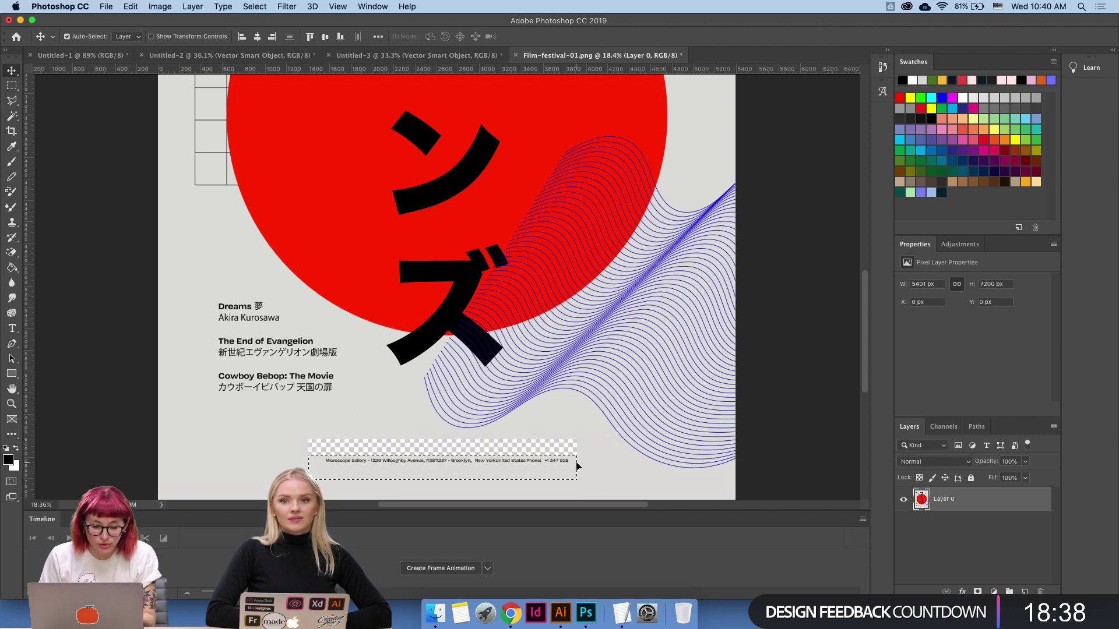
key(shift+Down)
key(shift+Down)
key(ctrl+d)
key(m)
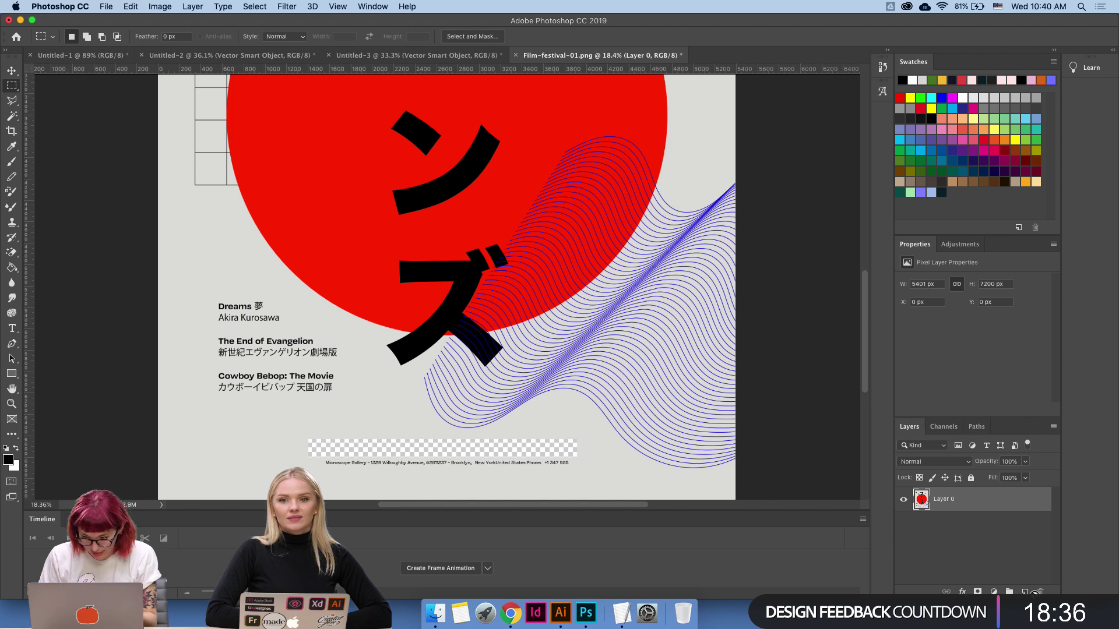
Add an empty layer beneath the poster layer and sample the poster's light grey background color.
click(1024, 591)
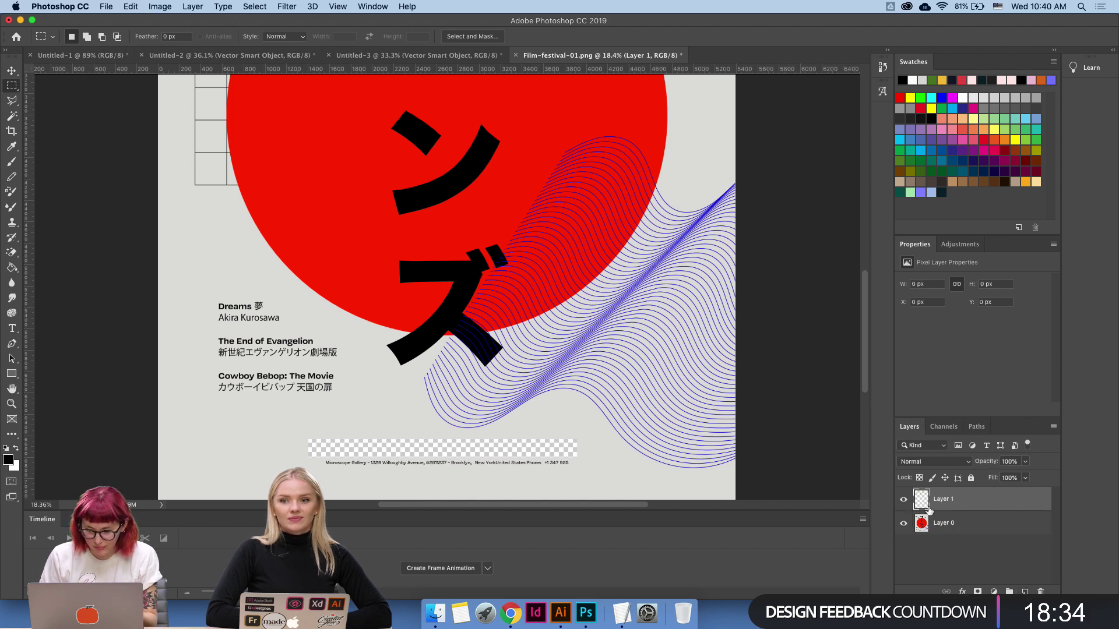
drag(928, 510, 930, 533)
key(i)
click(638, 460)
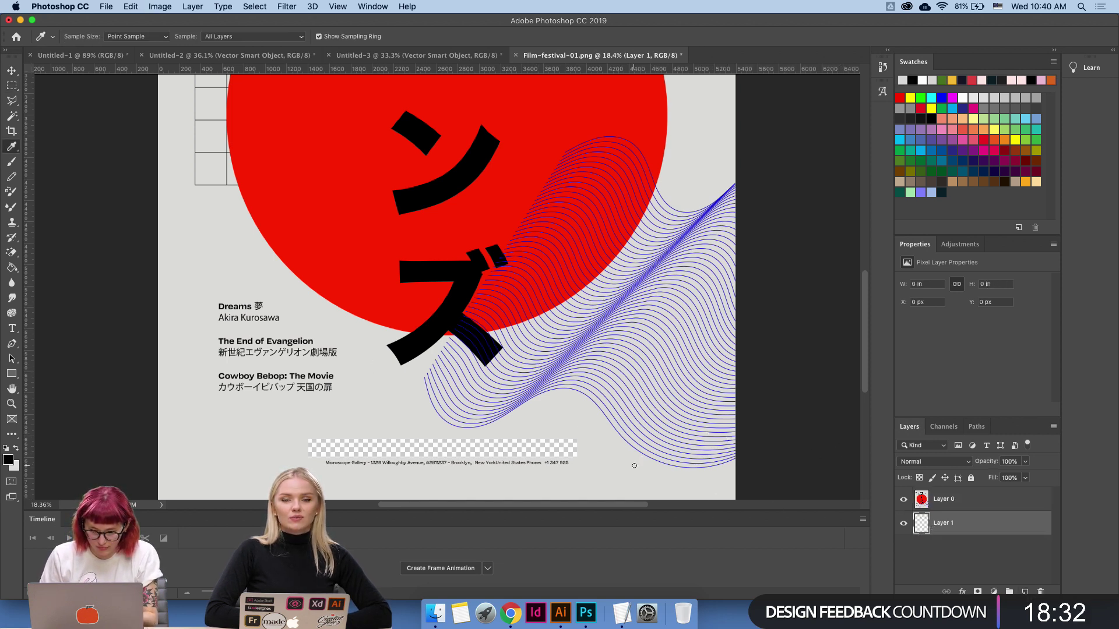
key(b)
right_click(598, 450)
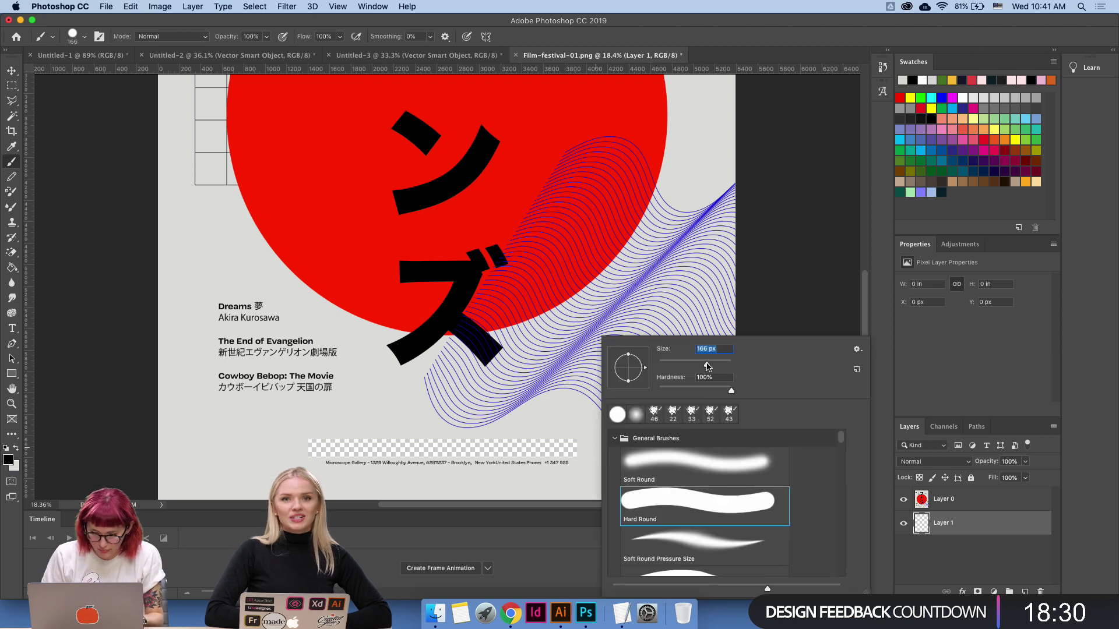
key(Return)
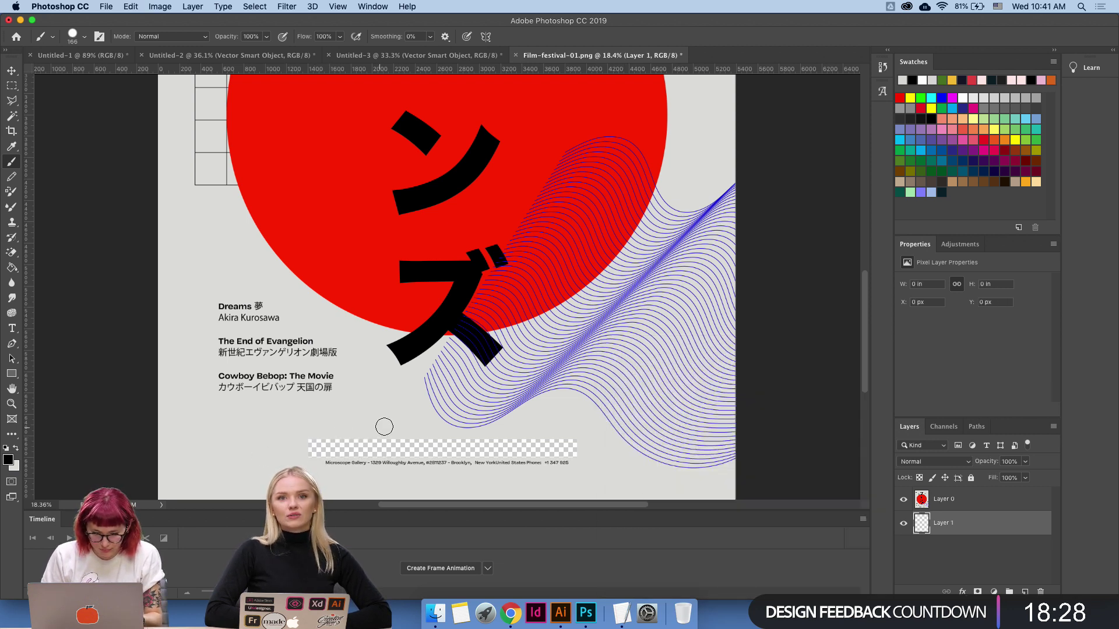
Make the sampled light grey the foreground color and fill the empty lower layer with it using the Paint Bucket.
key(i)
click(14, 446)
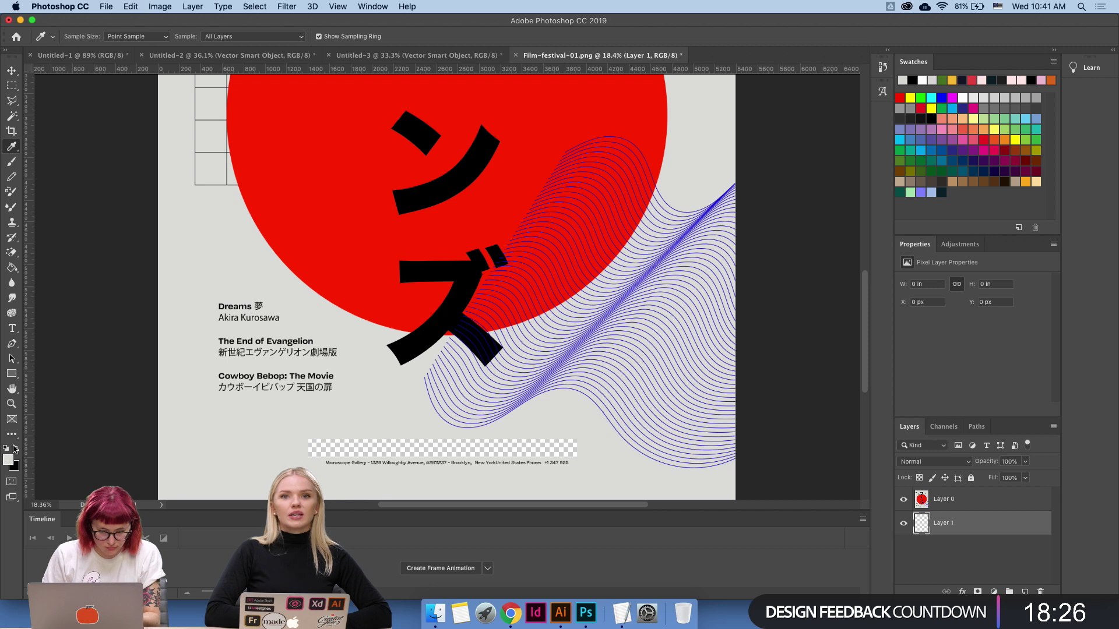
click(12, 267)
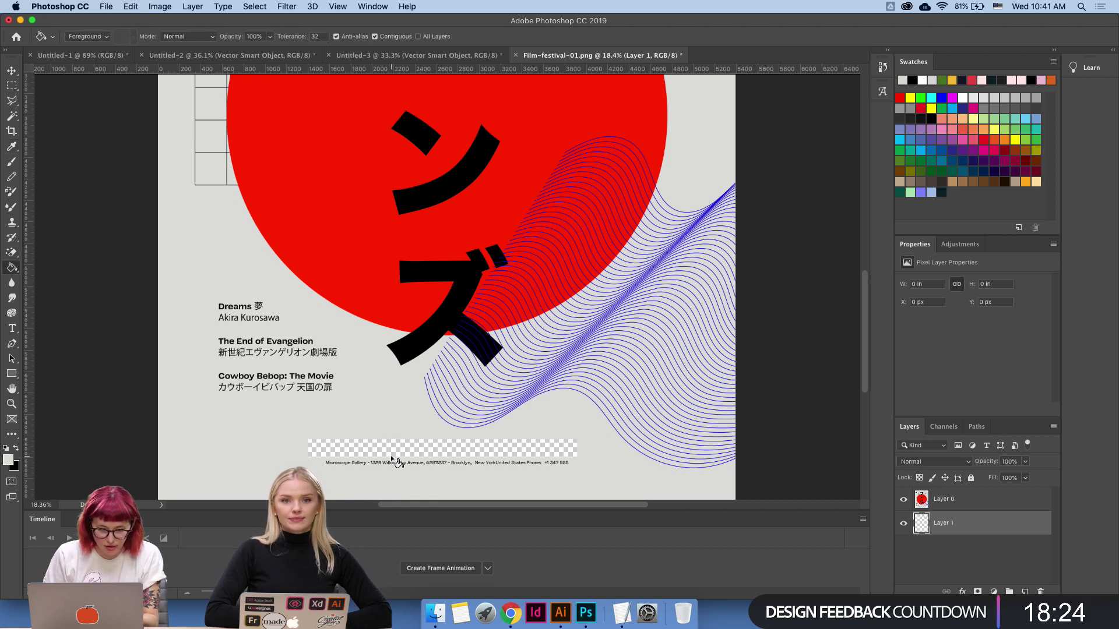
click(391, 449)
key(m)
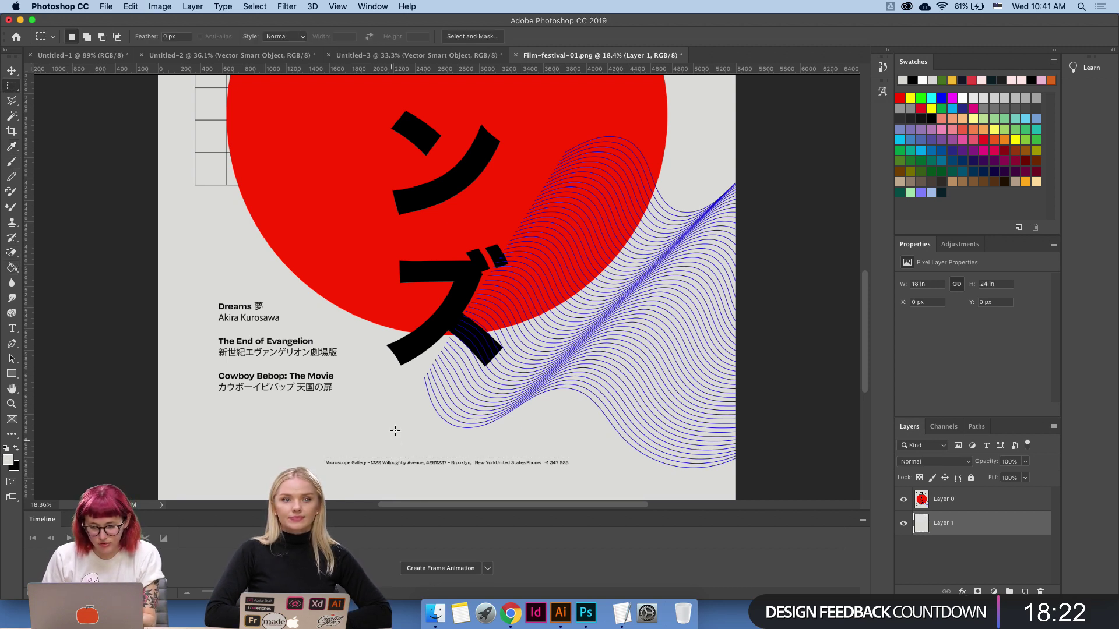
Hide the Timeline panel to free up more canvas space.
scroll(395, 431, up, 5)
key(z)
alt+click(536, 307)
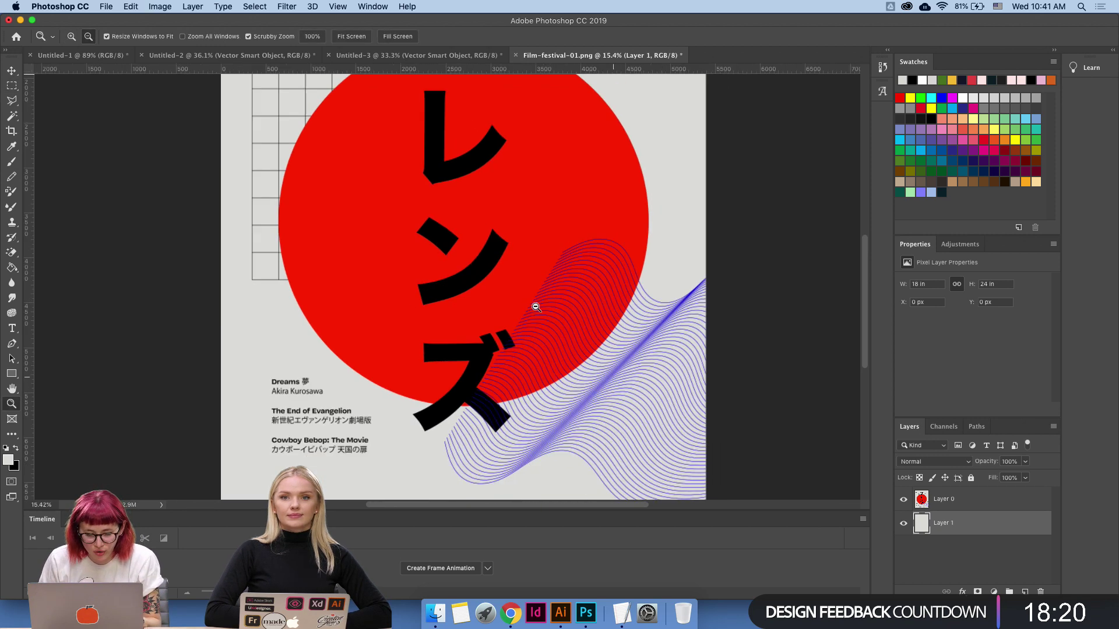
key(m)
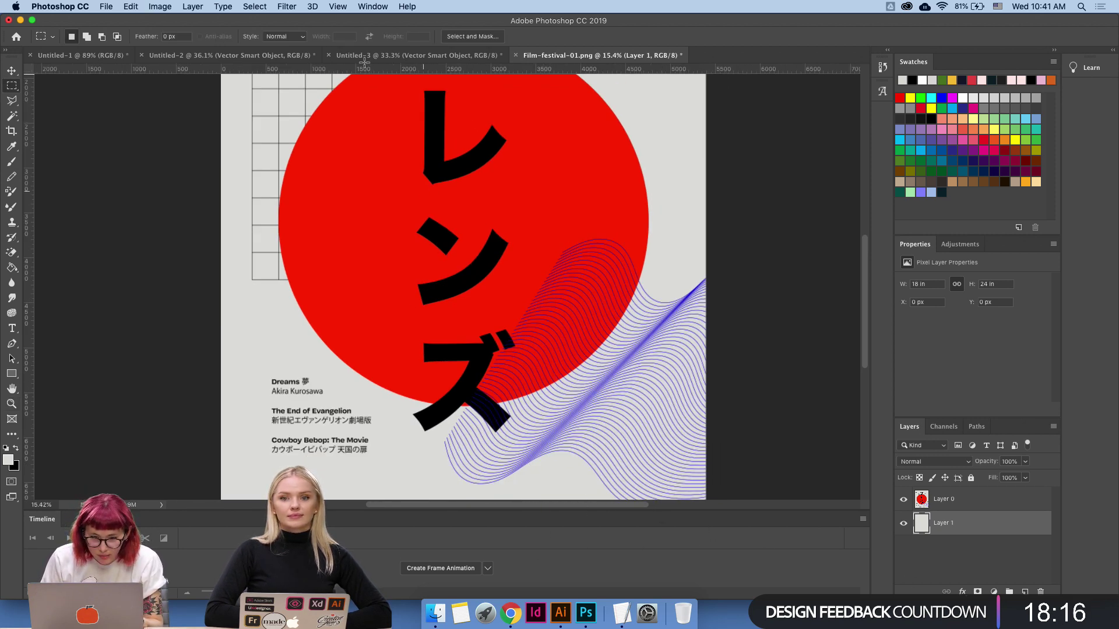
click(372, 6)
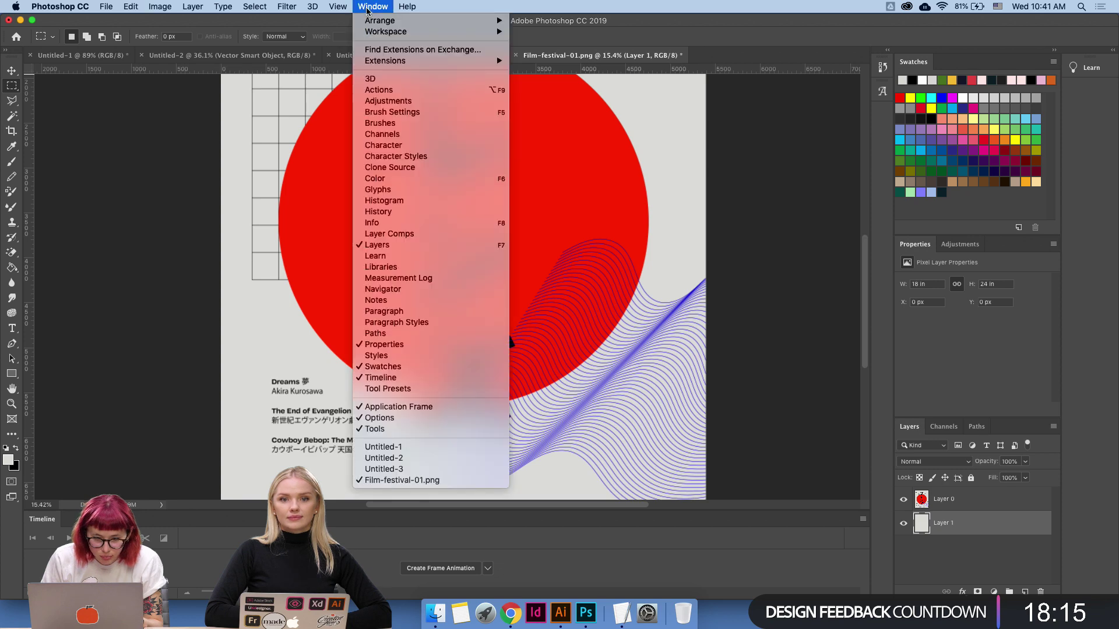
click(399, 378)
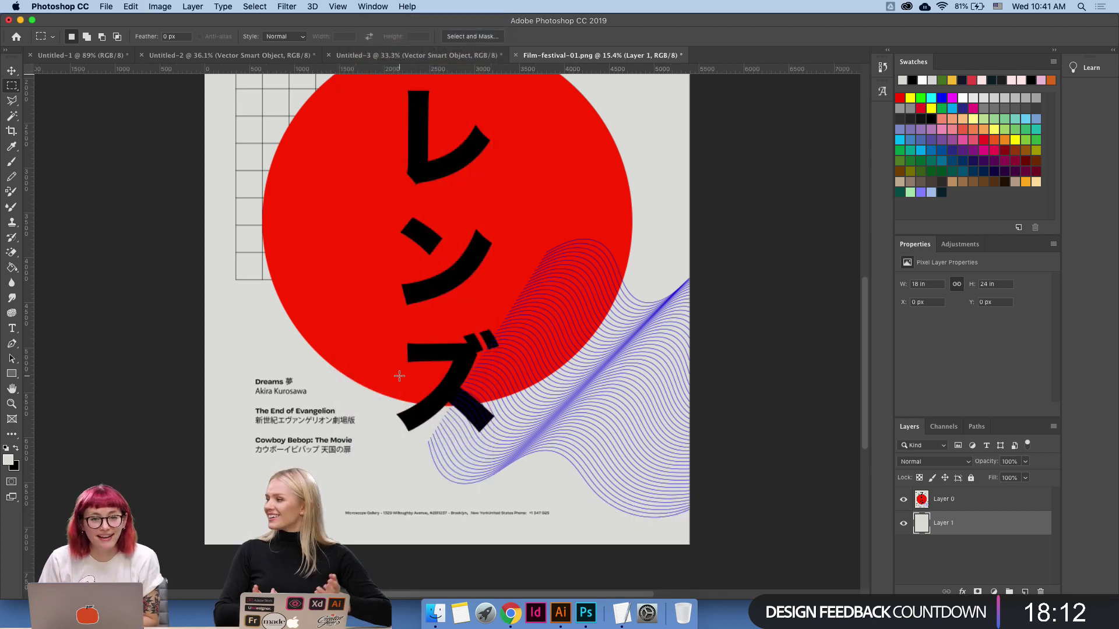
Duplicate the poster layer, Layer 0.
scroll(400, 376, up, 5)
key(z)
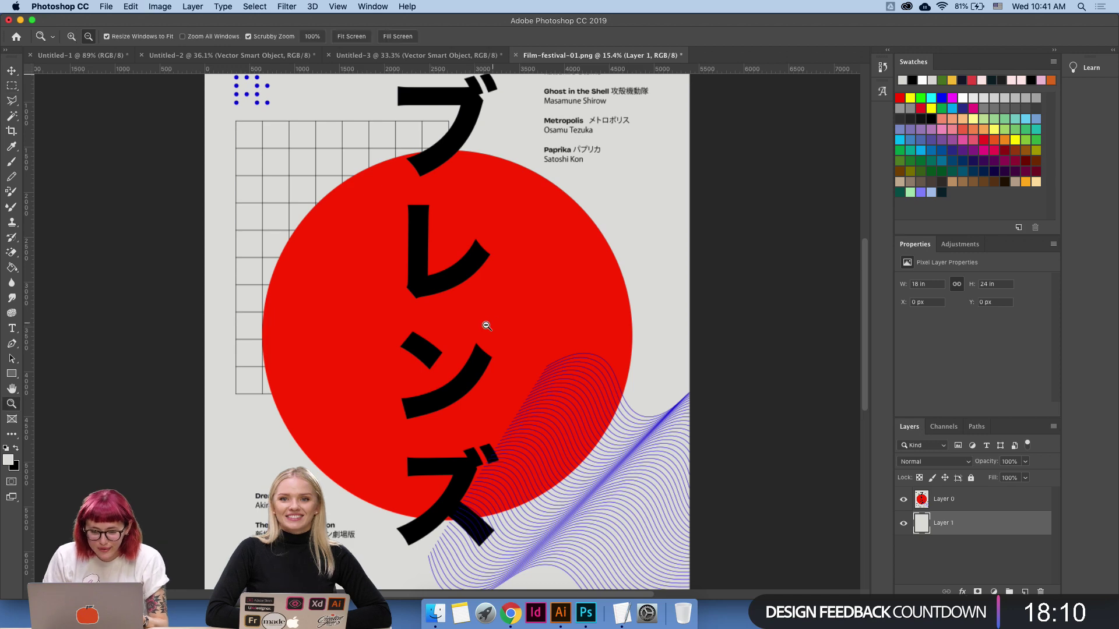
drag(485, 325, 470, 337)
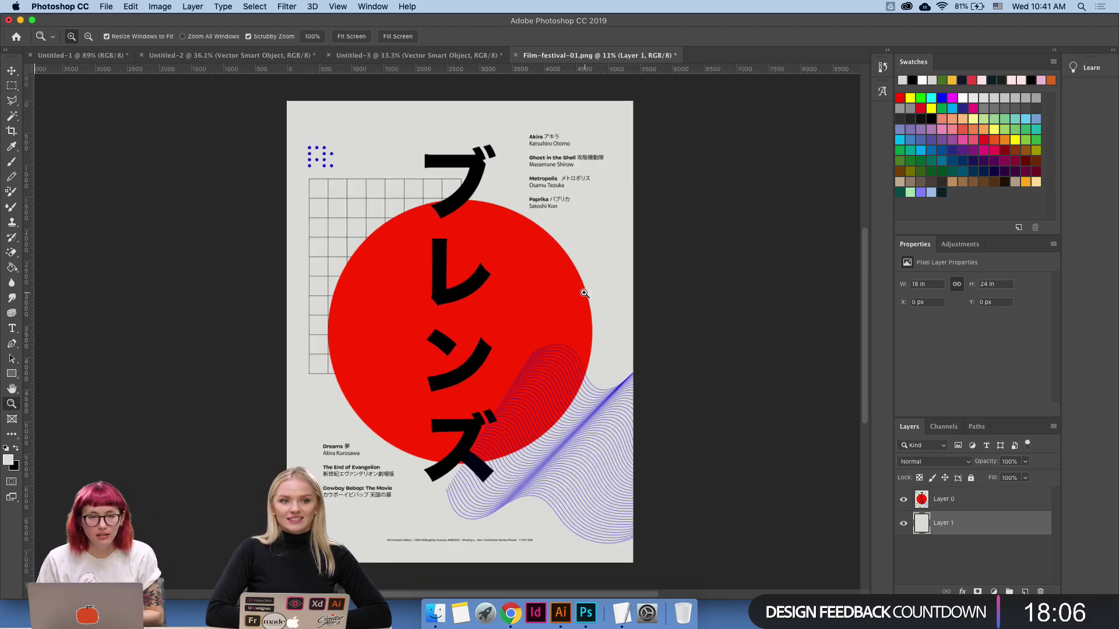
click(948, 499)
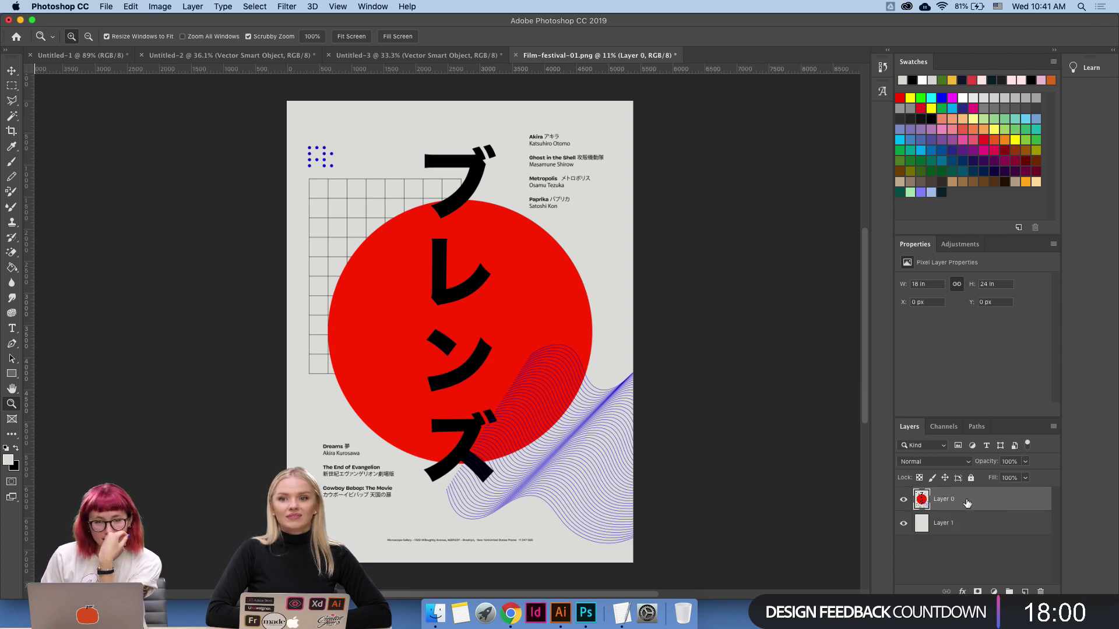
drag(967, 503, 1008, 584)
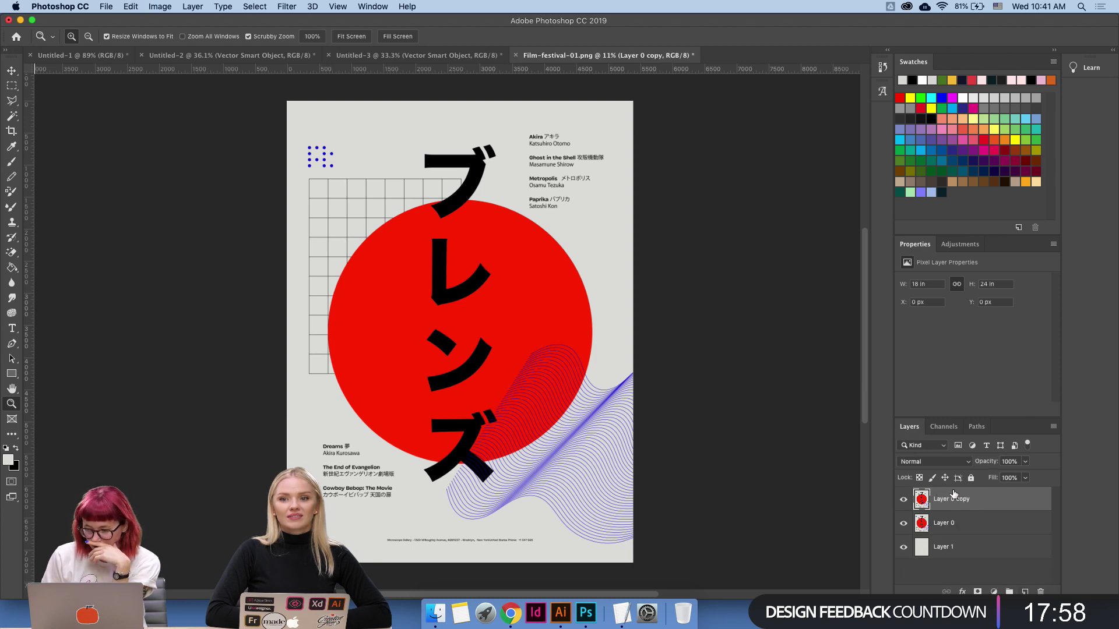
Turn off the red channel in the duplicate layer's blending options, leaving the green and blue channels on.
click(962, 592)
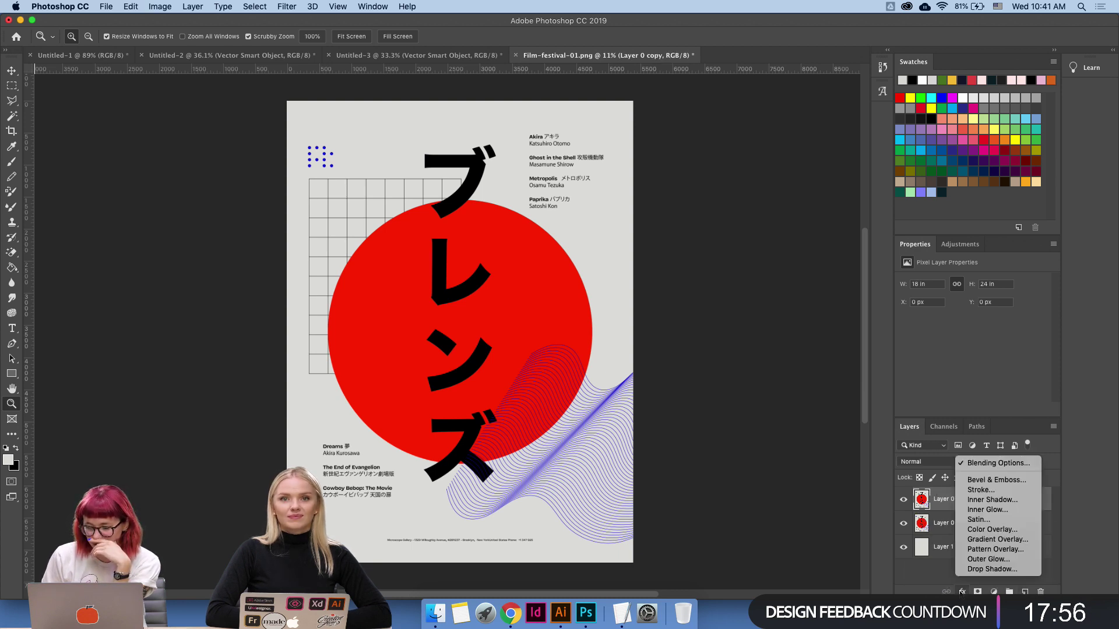
click(984, 463)
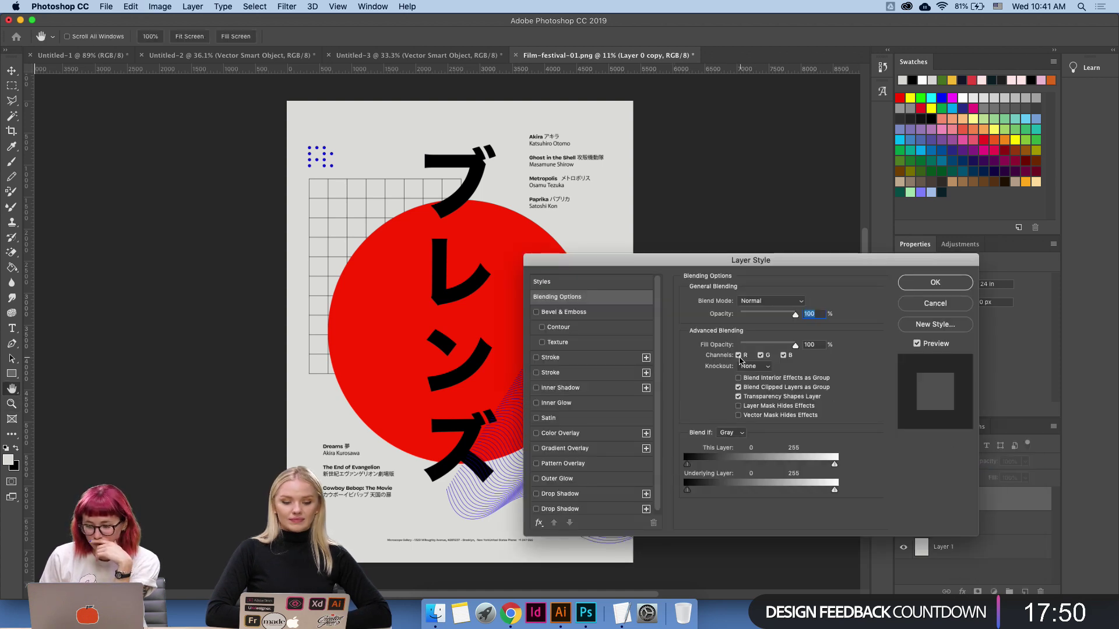
click(739, 356)
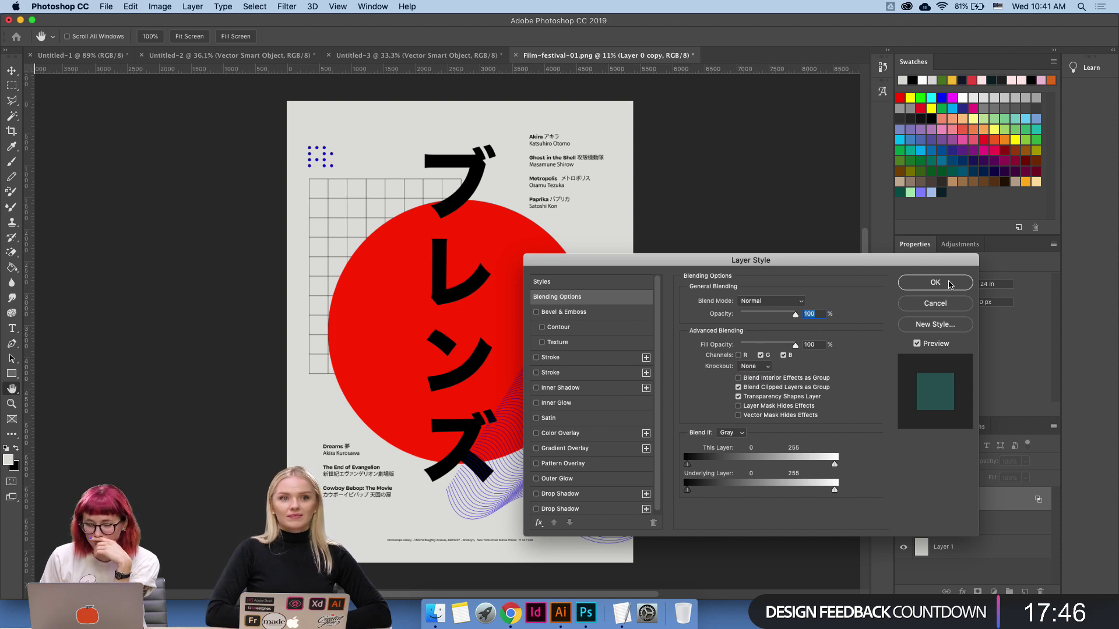
click(760, 355)
click(760, 356)
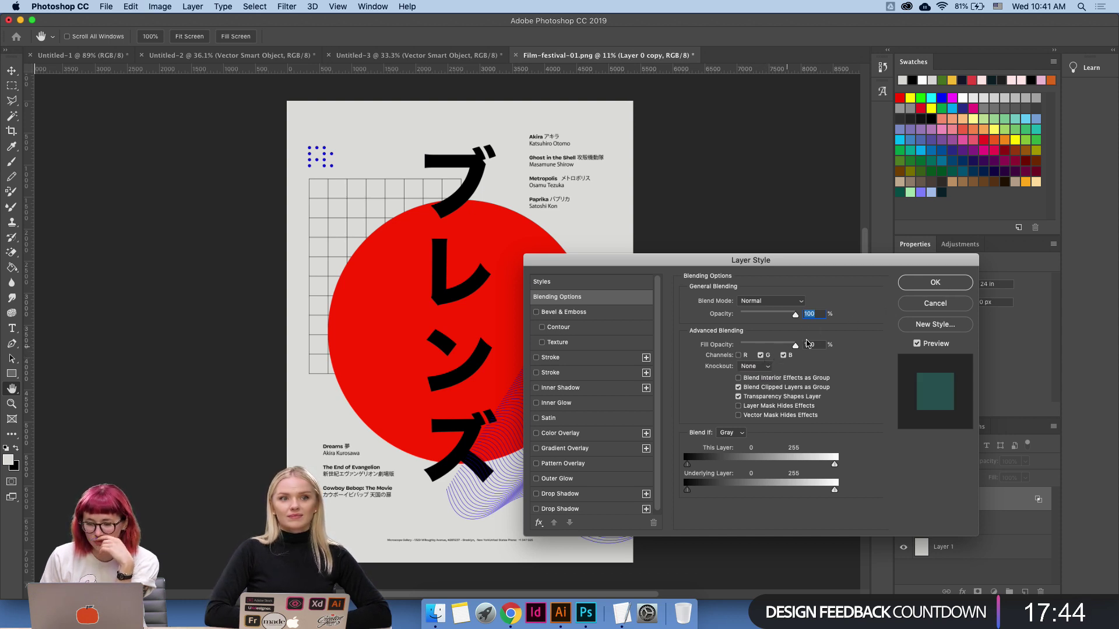
click(935, 282)
Nudge the duplicate poster layer 30 px to the right to create a color-split offset.
key(z)
drag(480, 337, 512, 335)
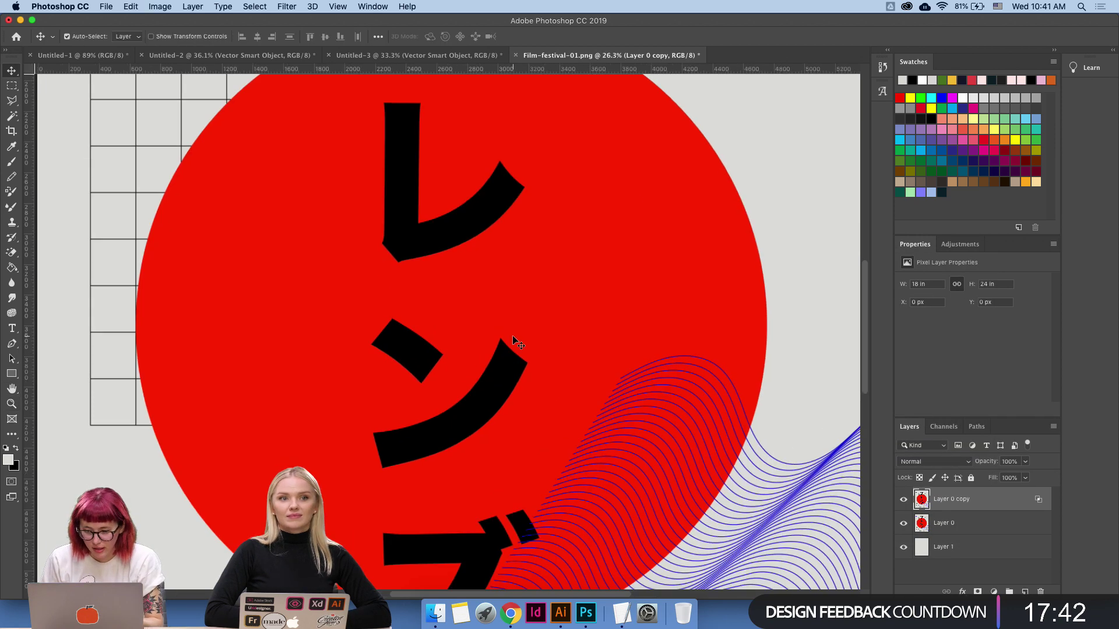
key(v)
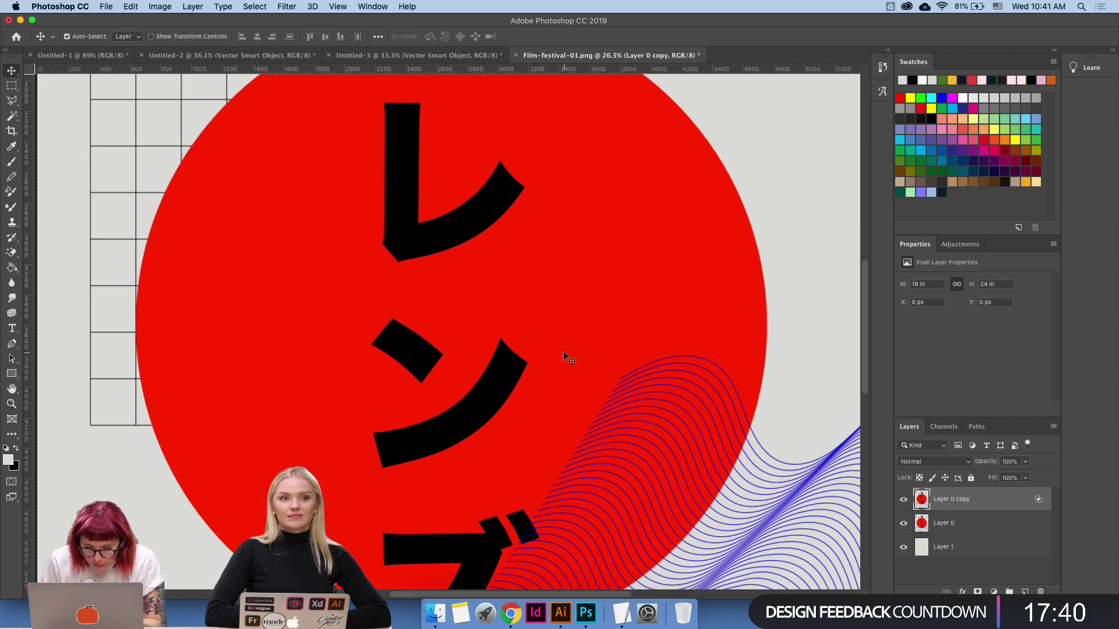
key(shift+Right)
key(shift+Right)
key(shift+Right)
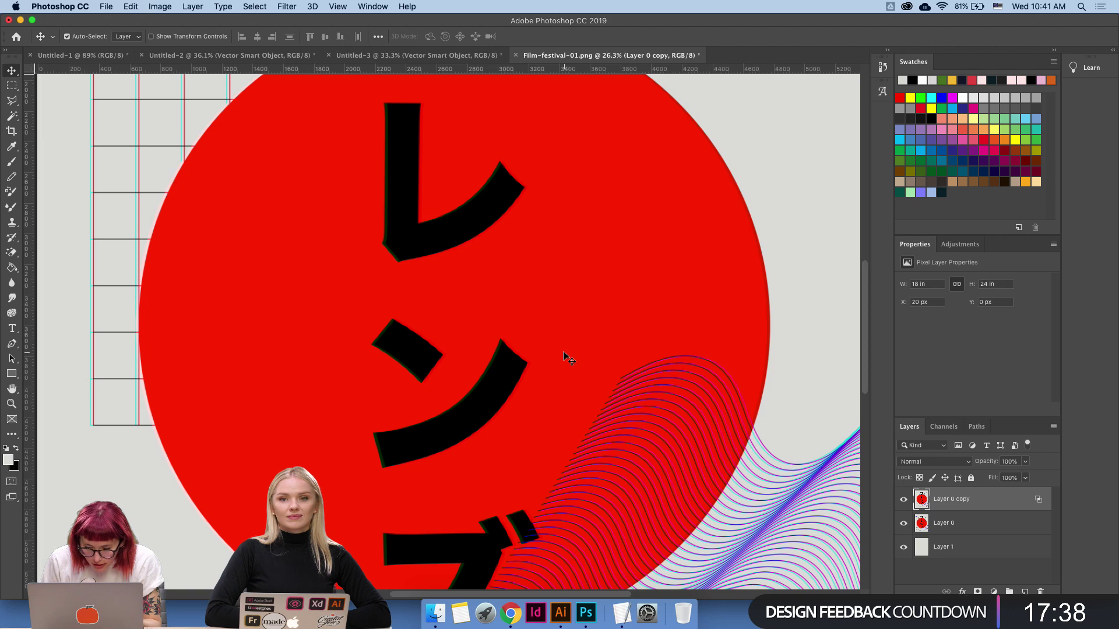
key(shift+Right)
Reduce the duplicate layer's horizontal offset to 18 px.
scroll(595, 332, up, 5)
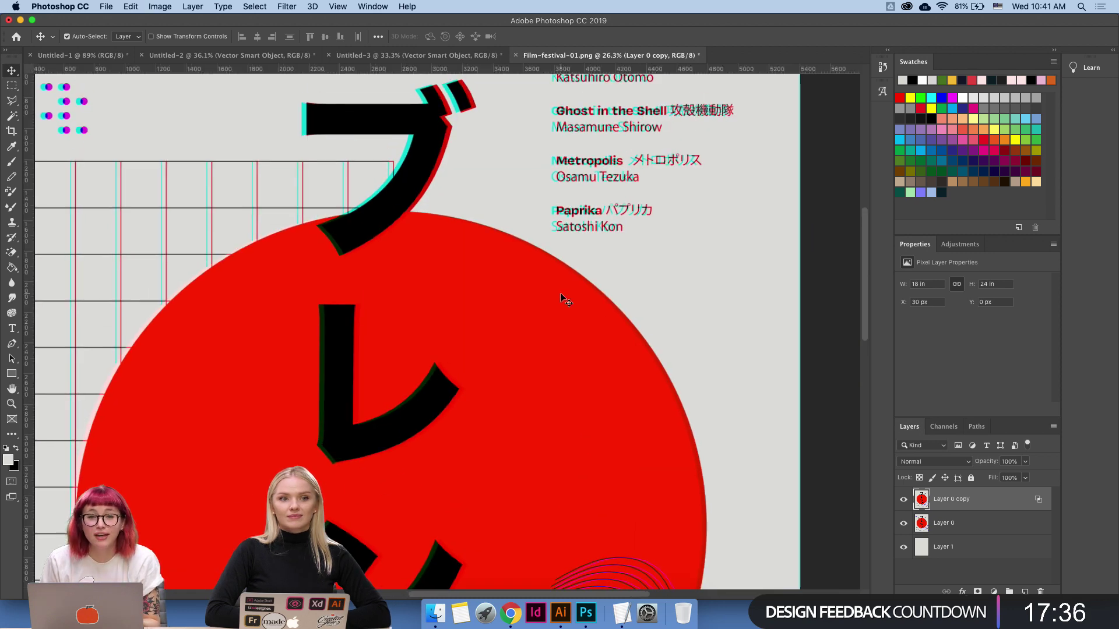
key(shift+Left)
scroll(421, 227, up, 6)
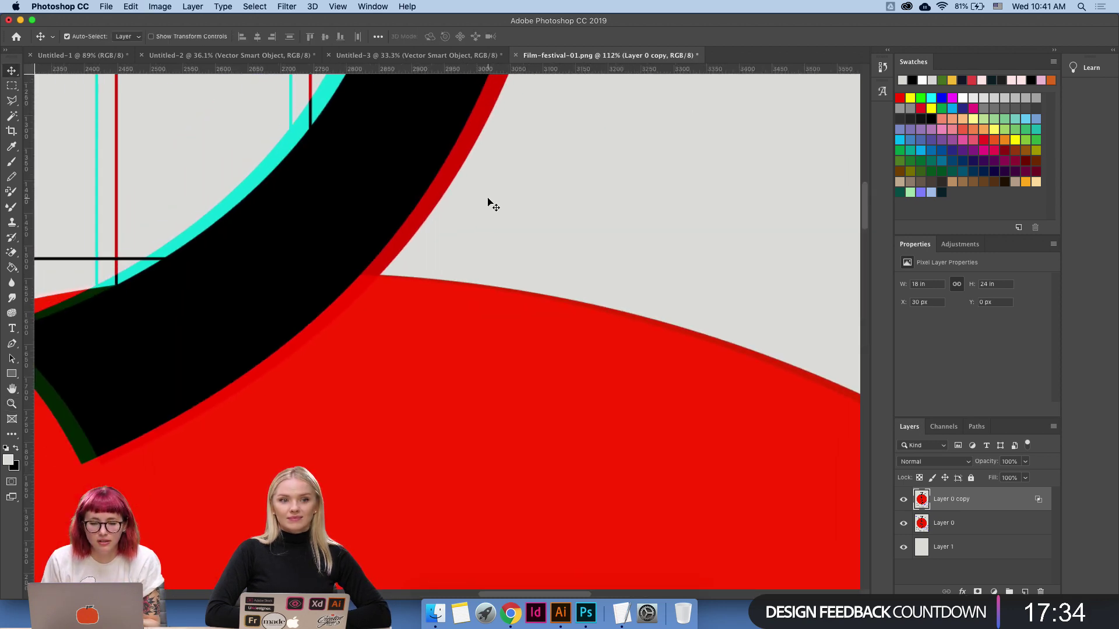
key(Left)
key(Left)
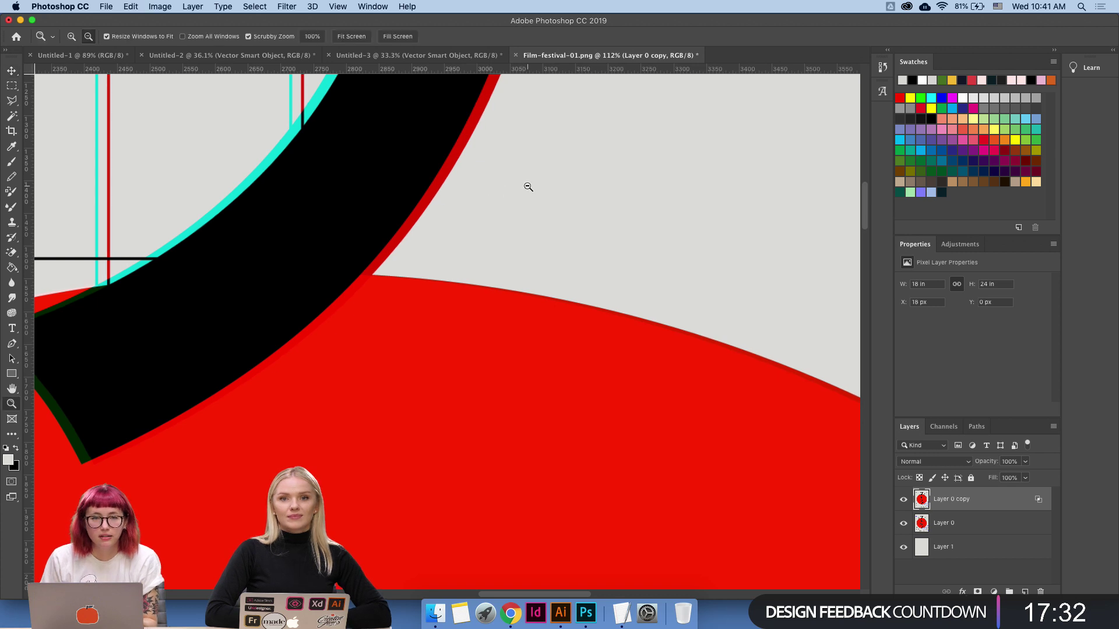
Examine the color-split effect on the title lettering, grid and film titles at several magnifications.
scroll(516, 204, down, 2)
scroll(512, 204, down, 5)
key(z)
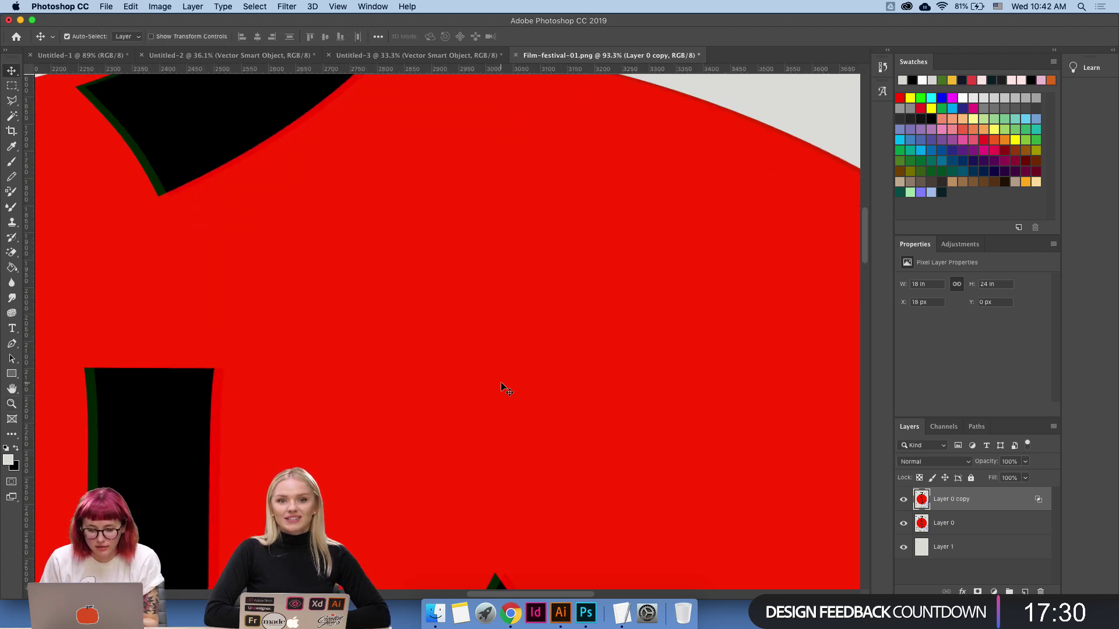
scroll(459, 418, down, 7)
key(v)
scroll(550, 392, down, 2)
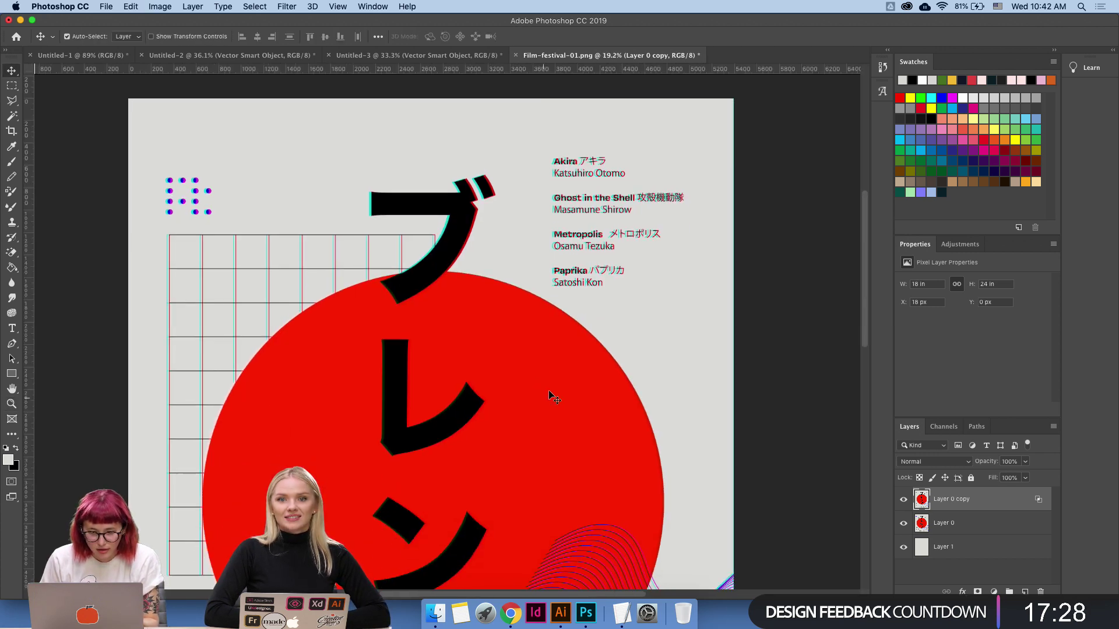
key(m)
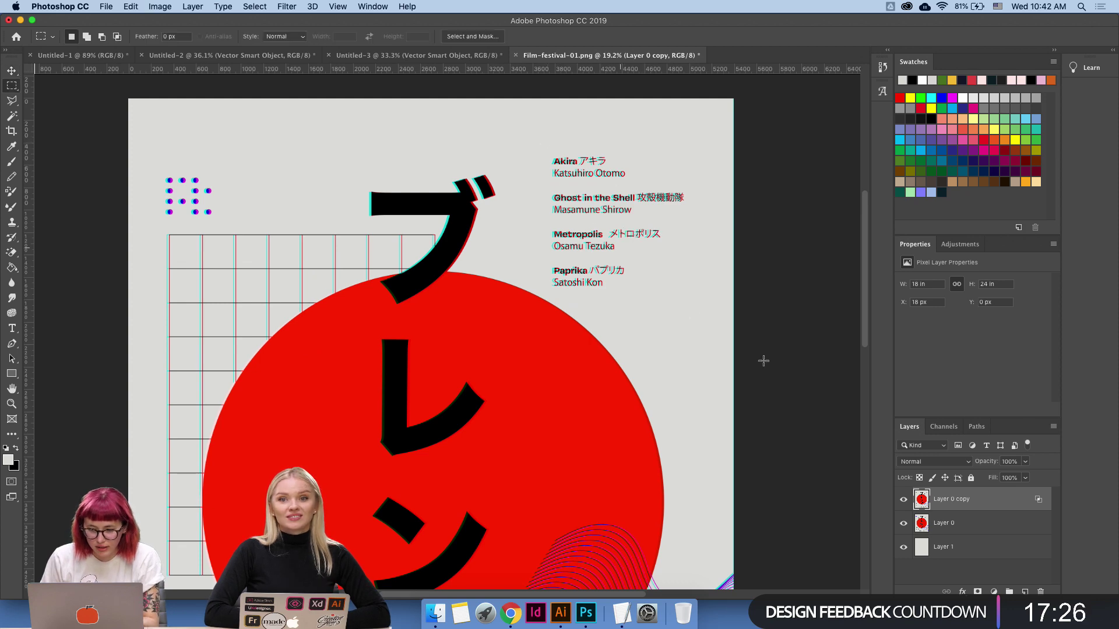
click(948, 523)
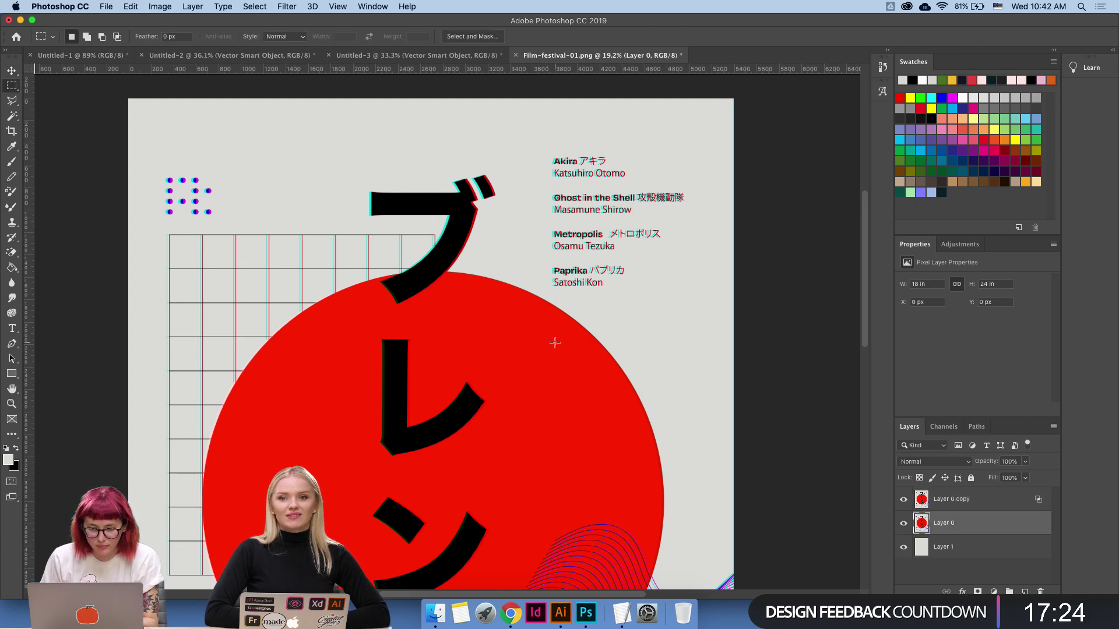
scroll(537, 387, down, 4)
scroll(649, 187, up, 2)
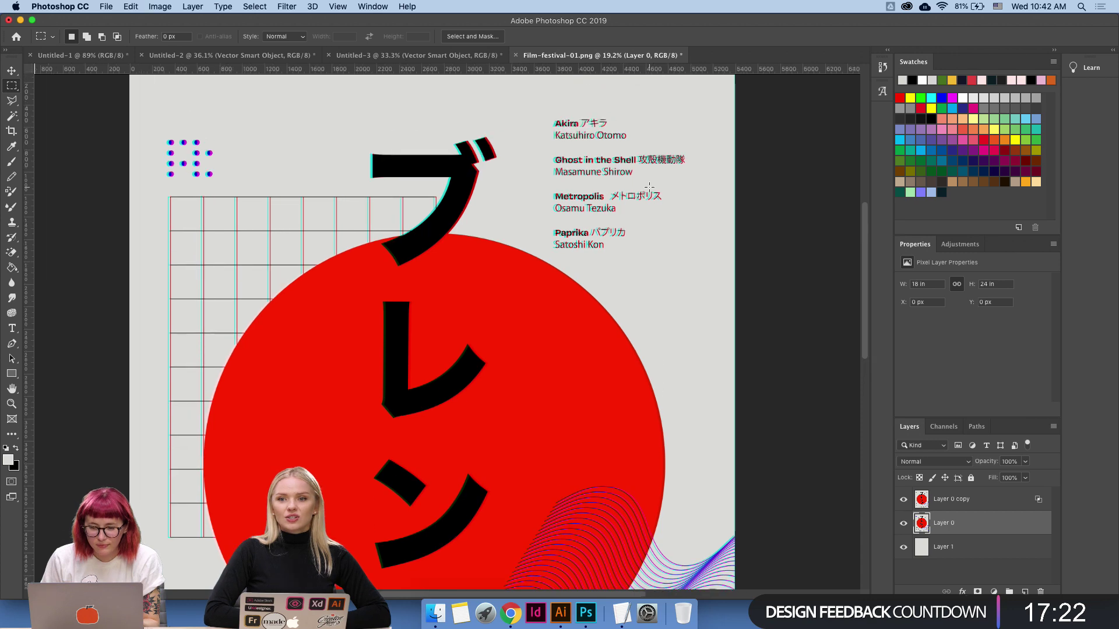
alt+scroll(640, 180, up, 5)
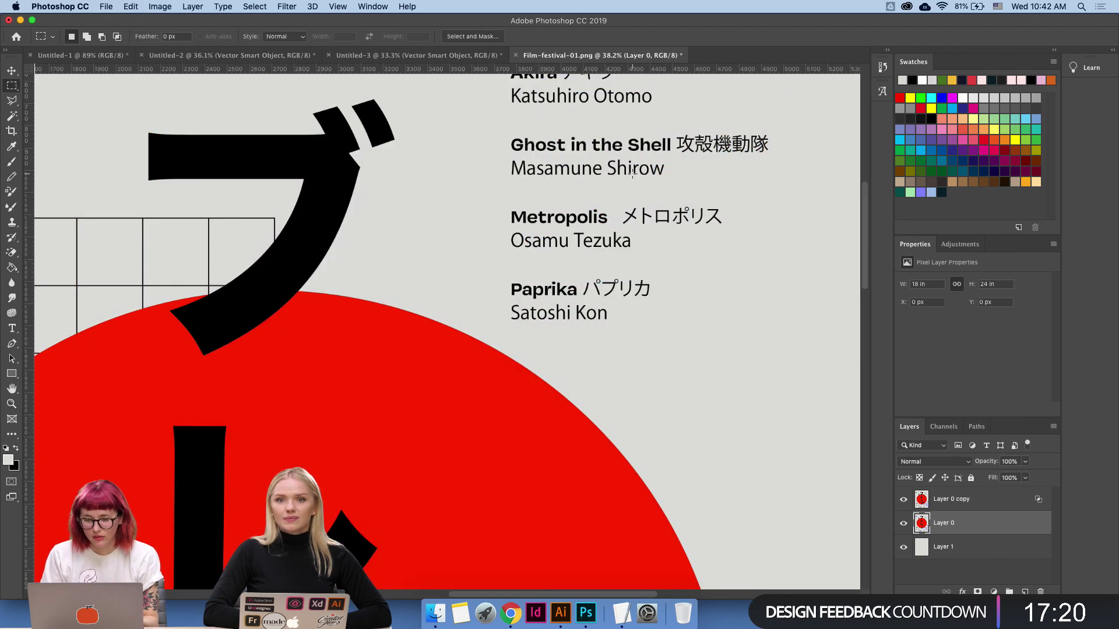
Delete the duplicate poster layer, Layer 0 copy, and make a fresh duplicate of Layer 0.
click(970, 501)
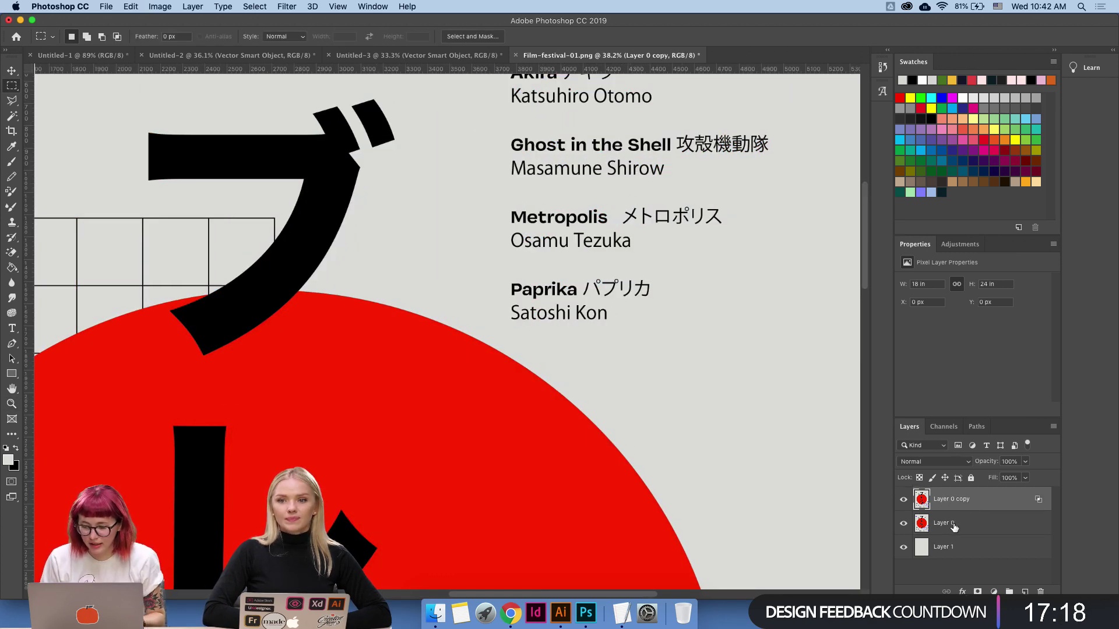
click(953, 526)
click(952, 504)
key(Delete)
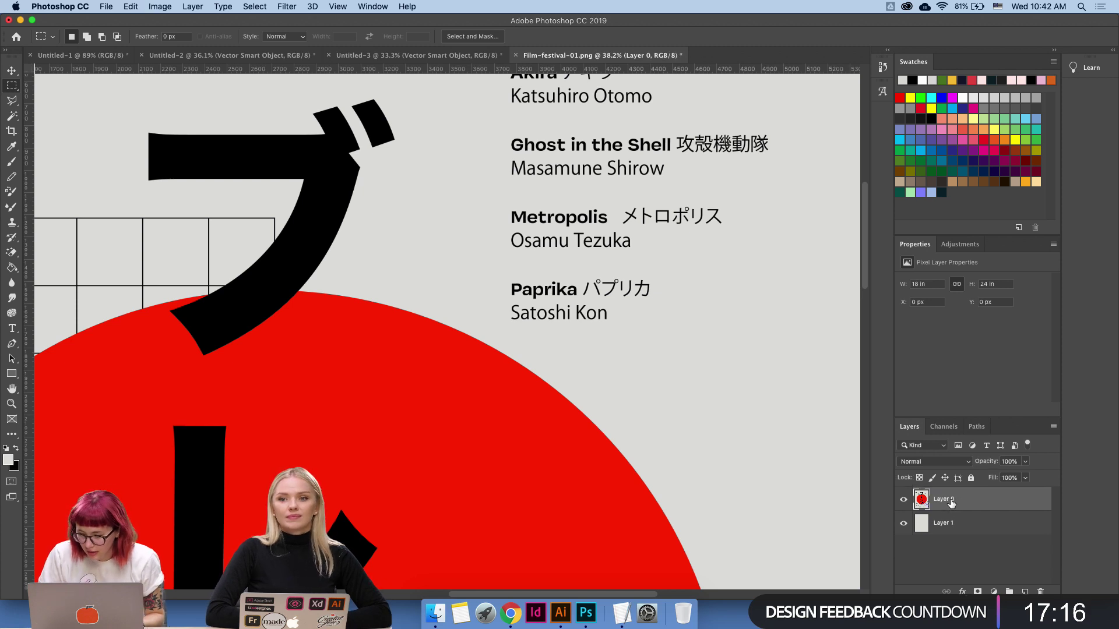
drag(950, 503, 1024, 592)
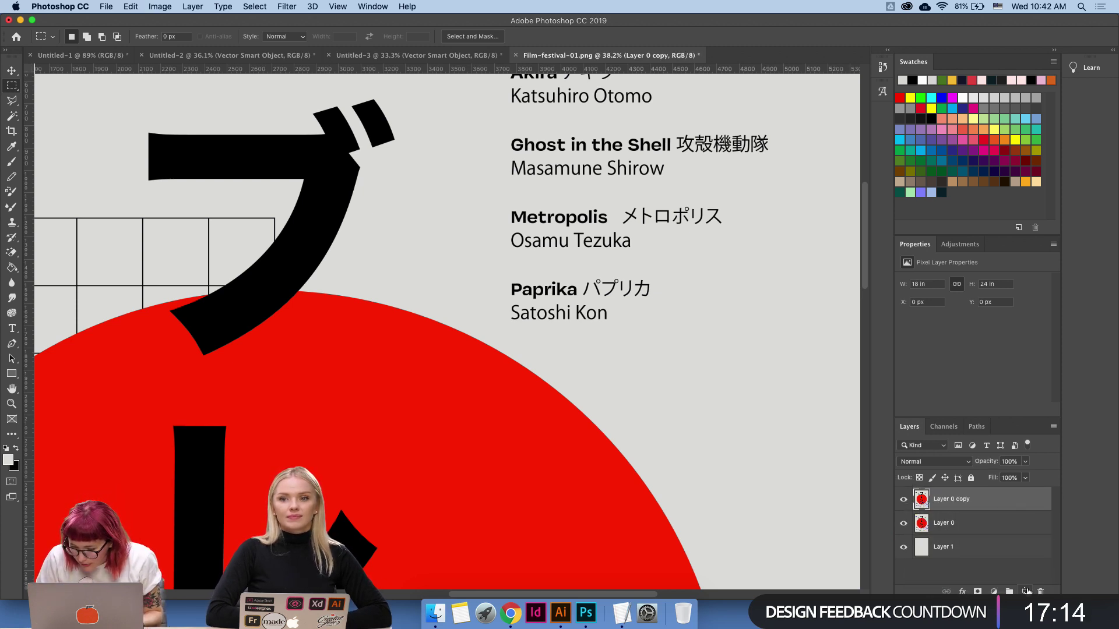
Delete the plain gray background layer, Layer 1.
click(947, 531)
click(945, 545)
key(Delete)
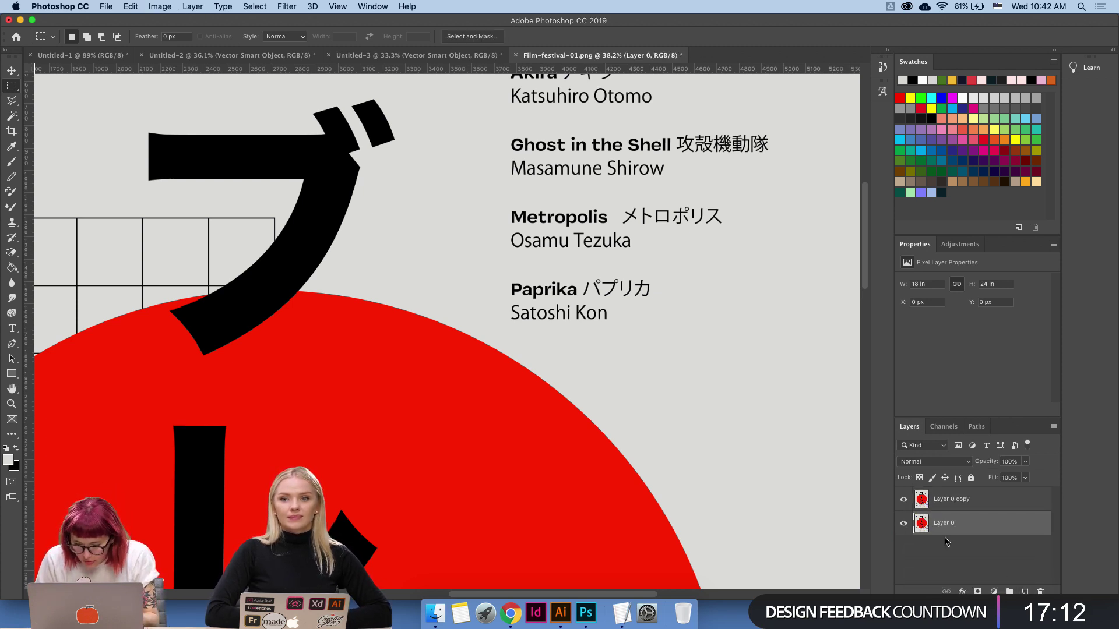
Limit the new Layer 0 copy to the blue channel in its blending options and shift it 21 px to the right.
click(948, 502)
click(962, 590)
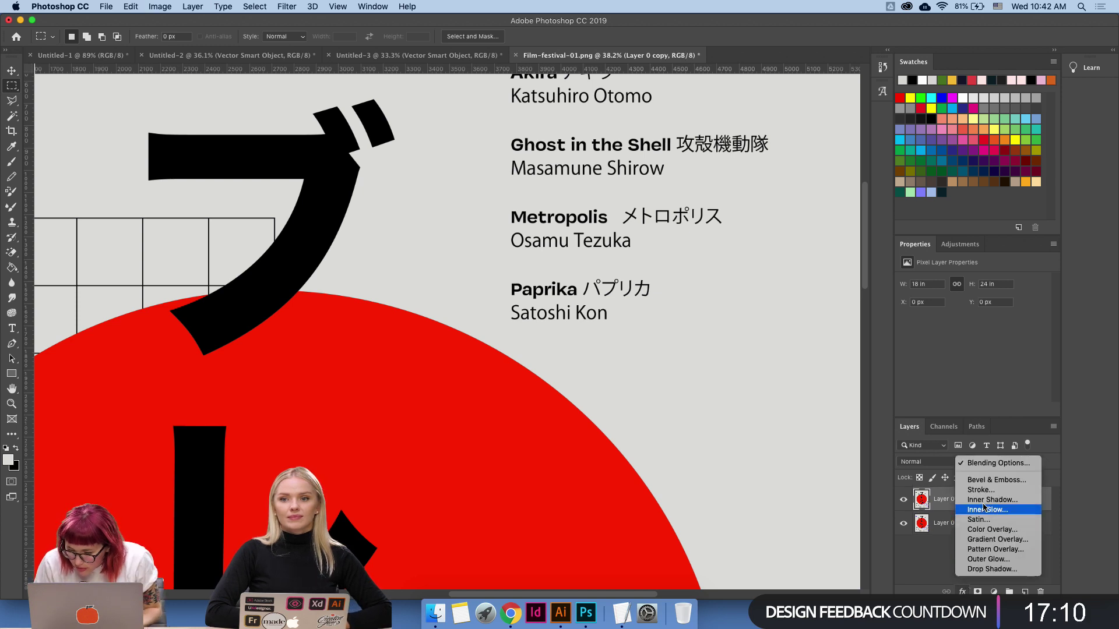
click(989, 463)
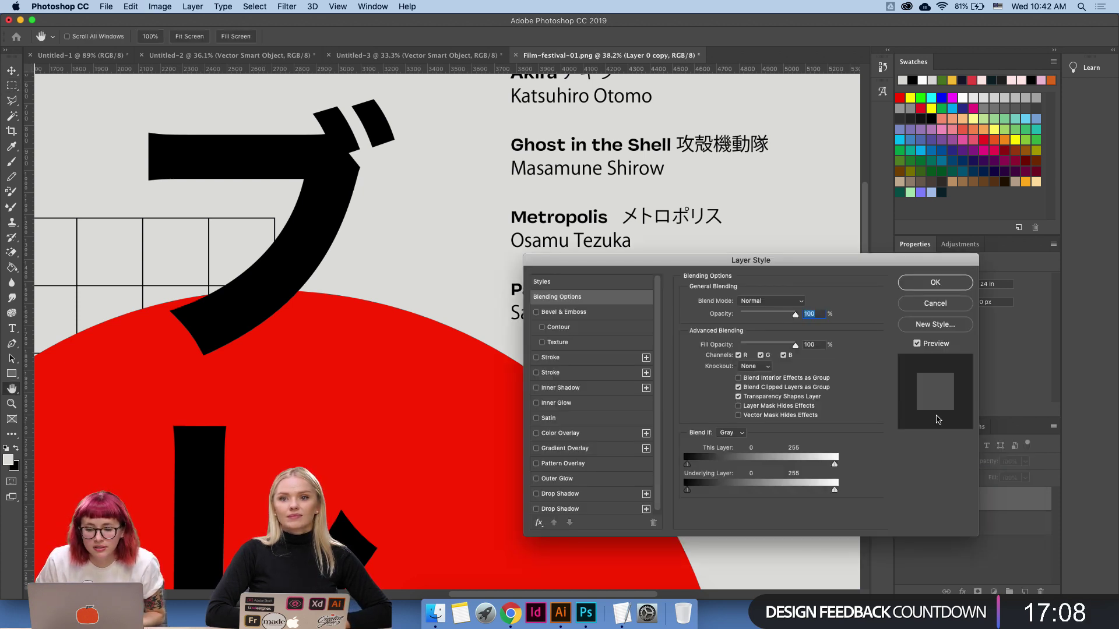
click(738, 355)
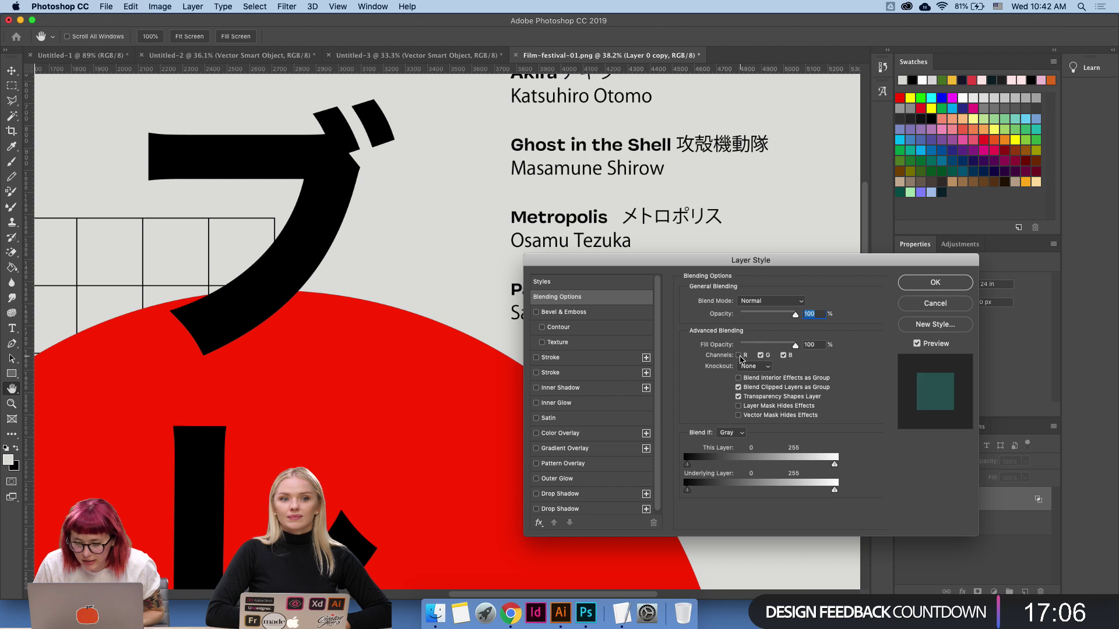
click(759, 355)
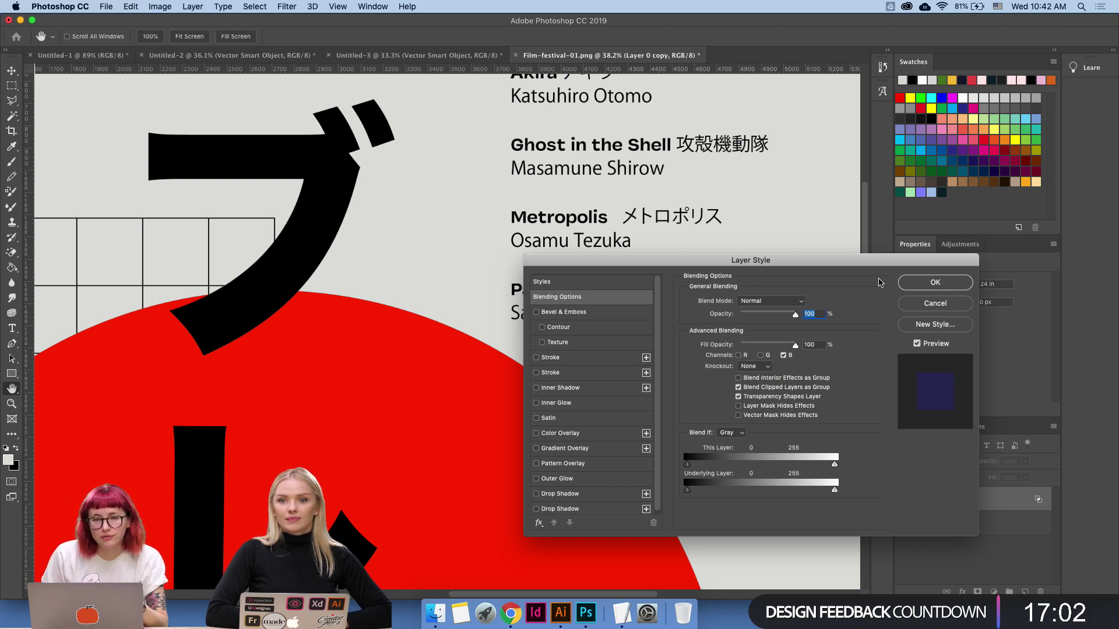
click(924, 280)
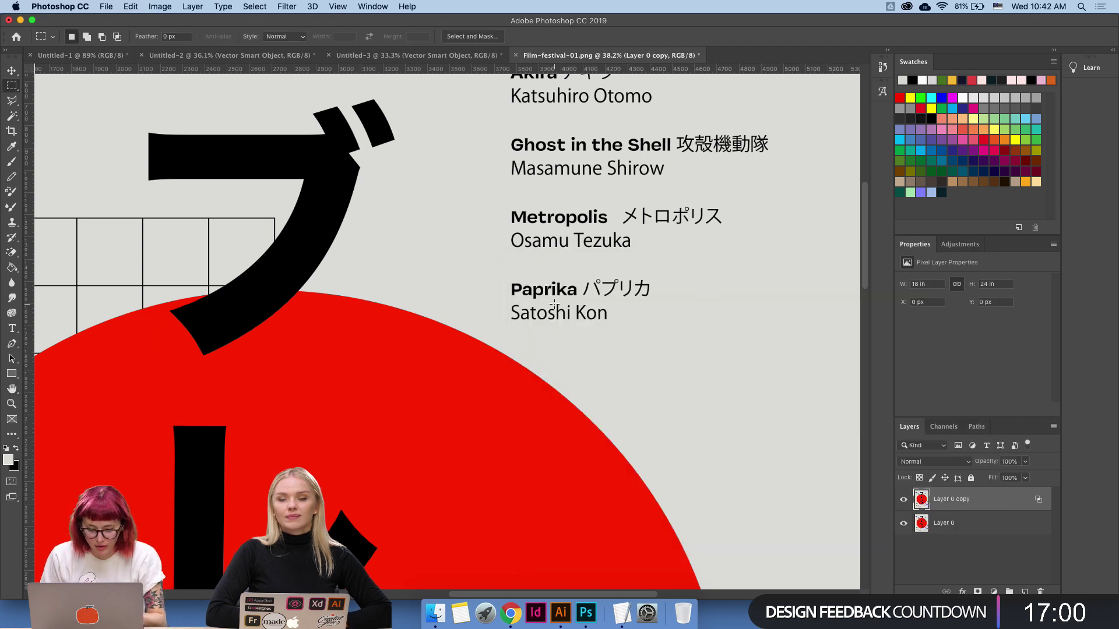
key(v)
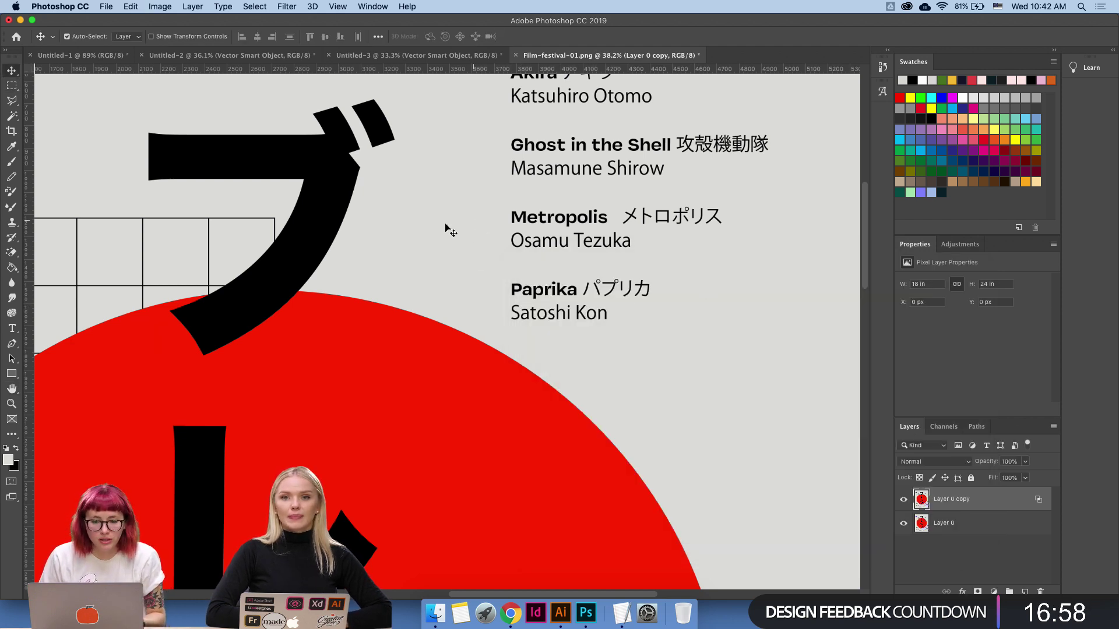
drag(337, 205, 340, 205)
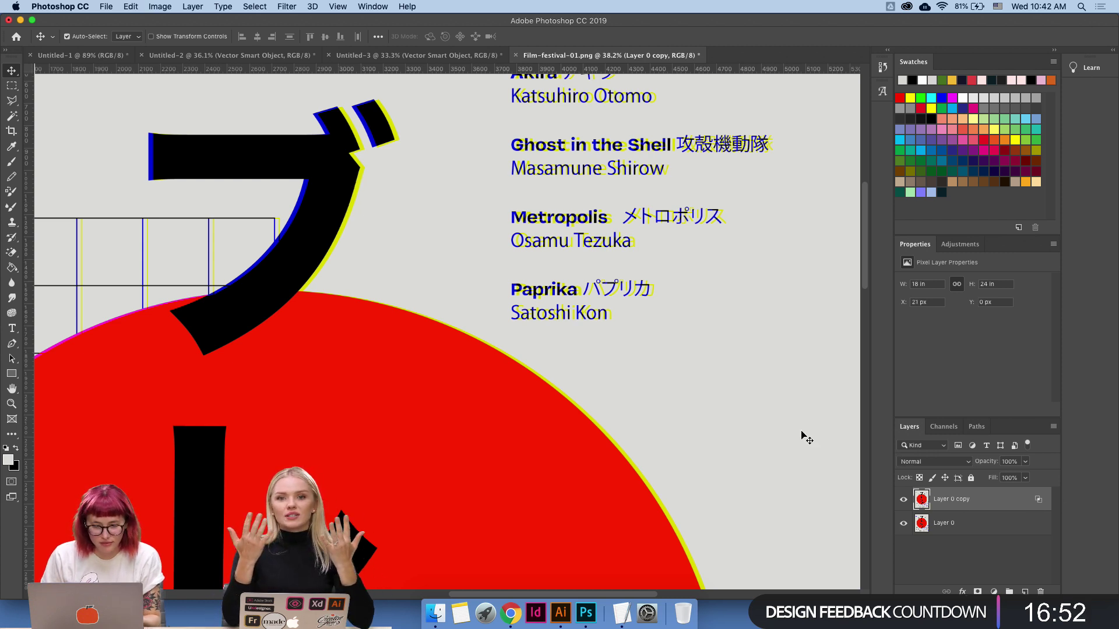
Preview other red, green and blue channel combinations in Layer 0 copy's blending options, returning it to blue only.
double_click(1037, 501)
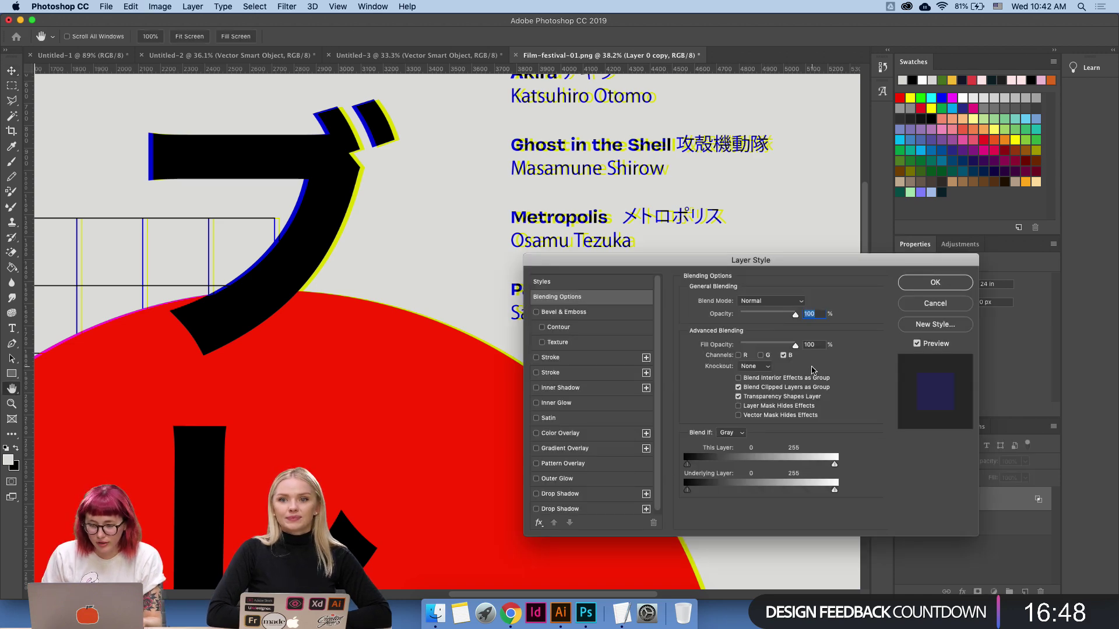
click(761, 355)
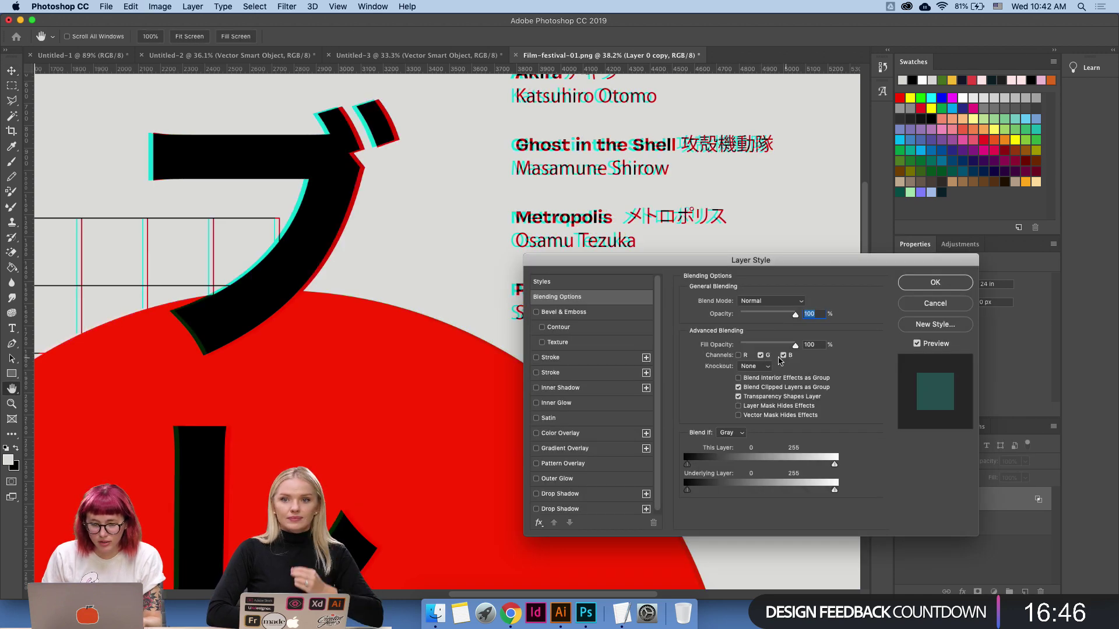
click(760, 355)
click(739, 355)
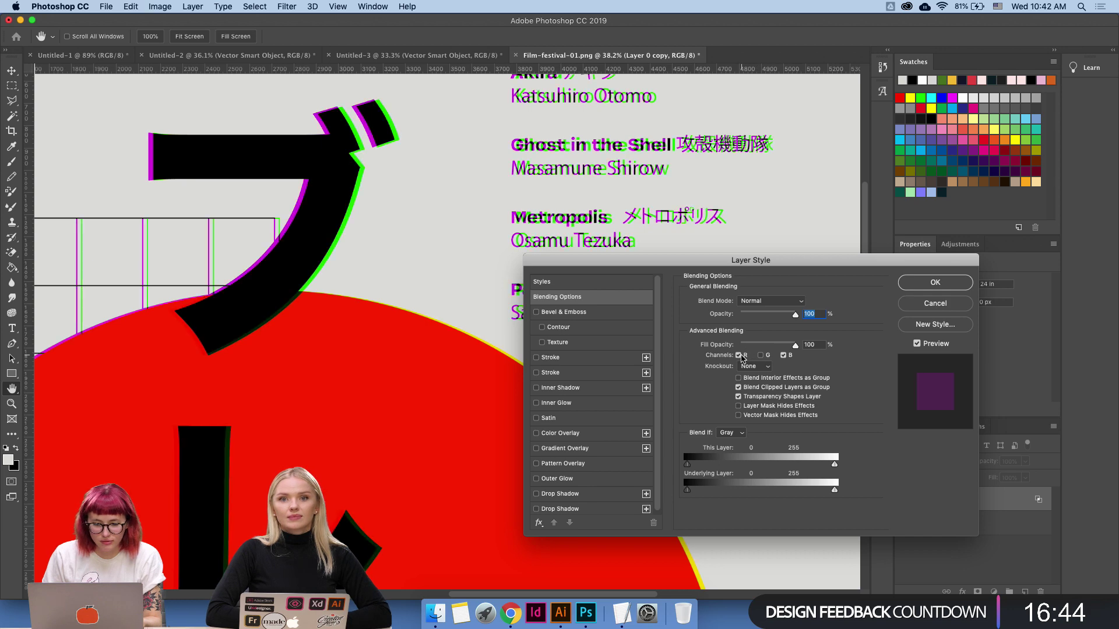
click(760, 355)
click(783, 355)
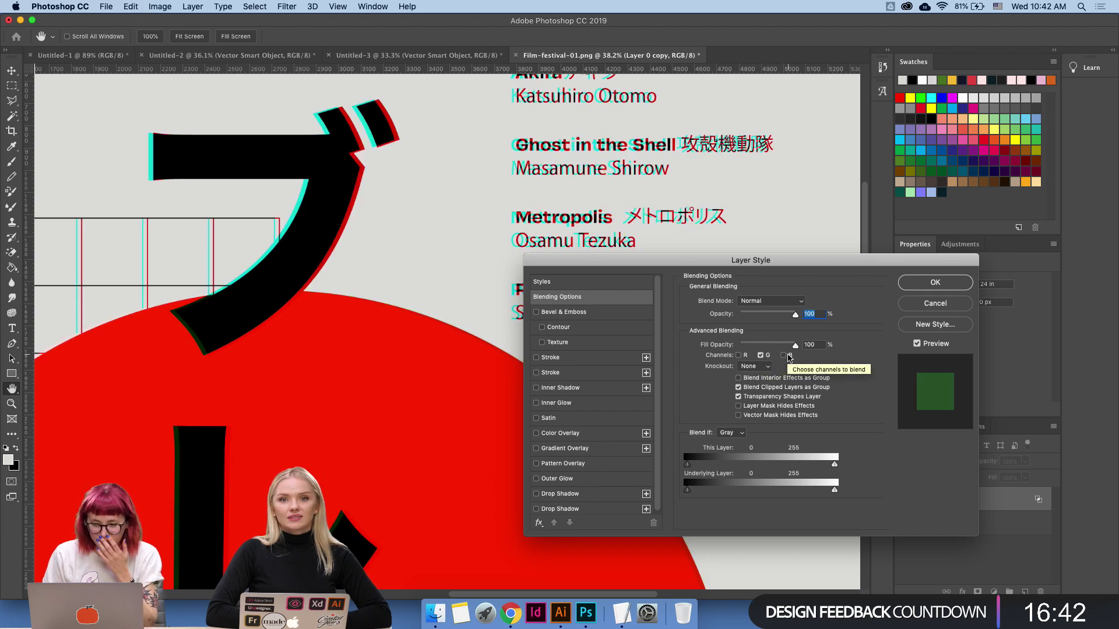
click(763, 355)
click(783, 355)
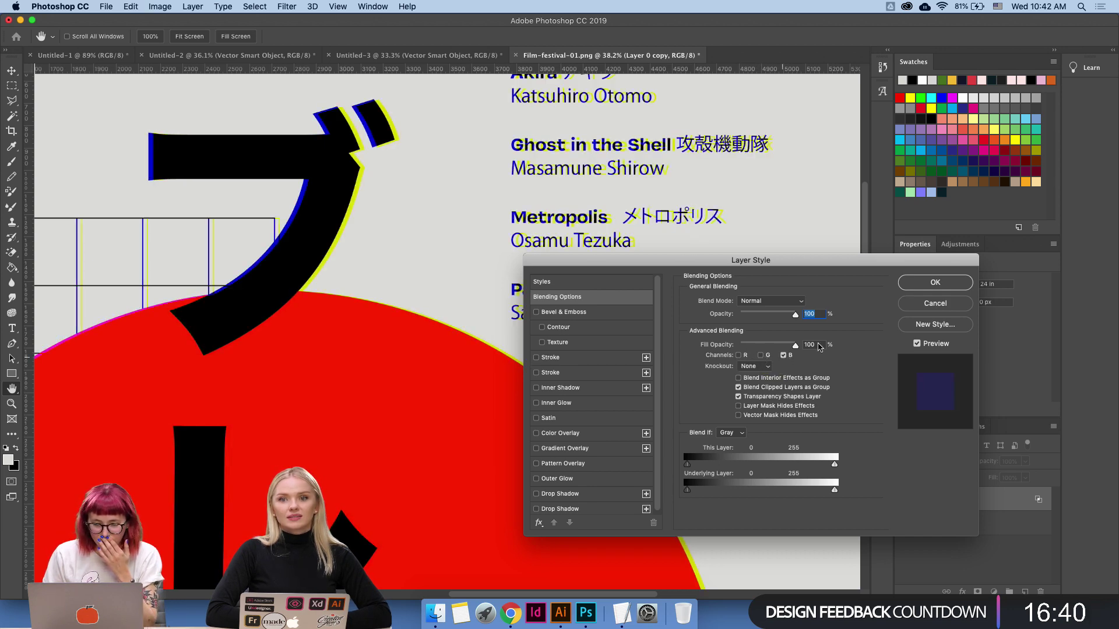
click(962, 284)
Duplicate Layer 0 again and turn off the green and blue channels in the new copy's blending options.
mouse_move(943, 522)
mouse_down()
mouse_move(932, 527)
mouse_move(930, 588)
mouse_move(1024, 591)
mouse_up()
click(961, 591)
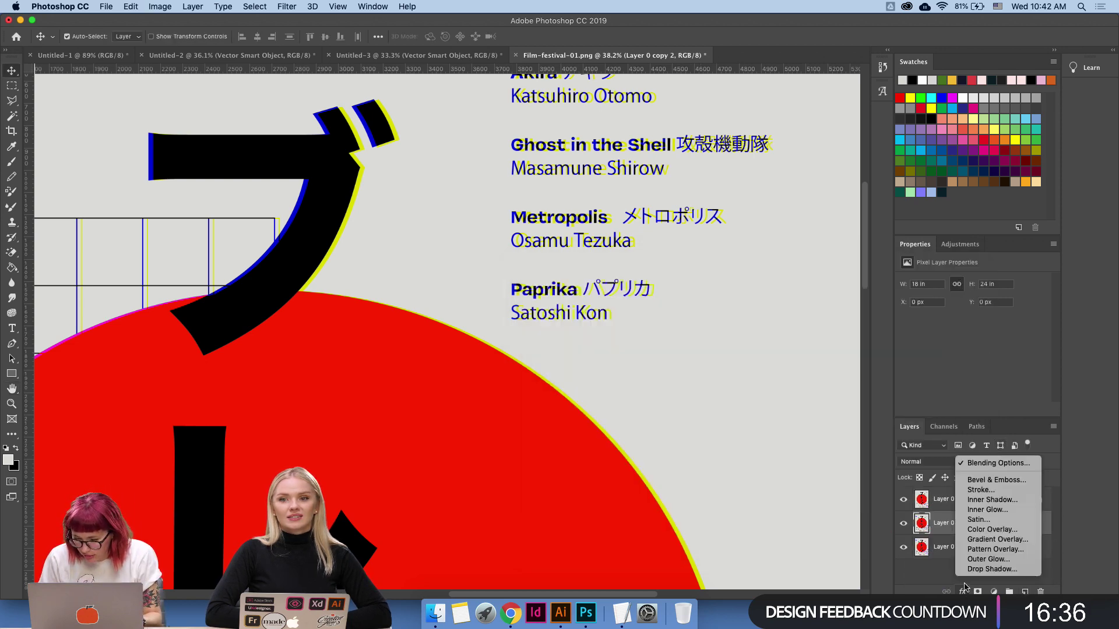
click(712, 344)
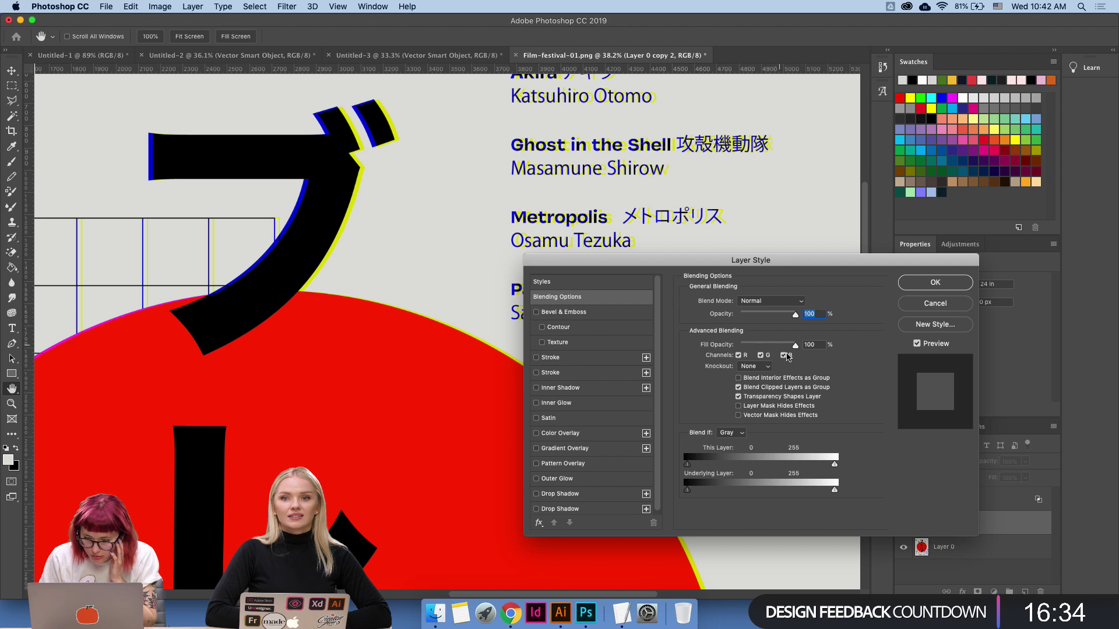
click(784, 355)
click(761, 355)
click(915, 286)
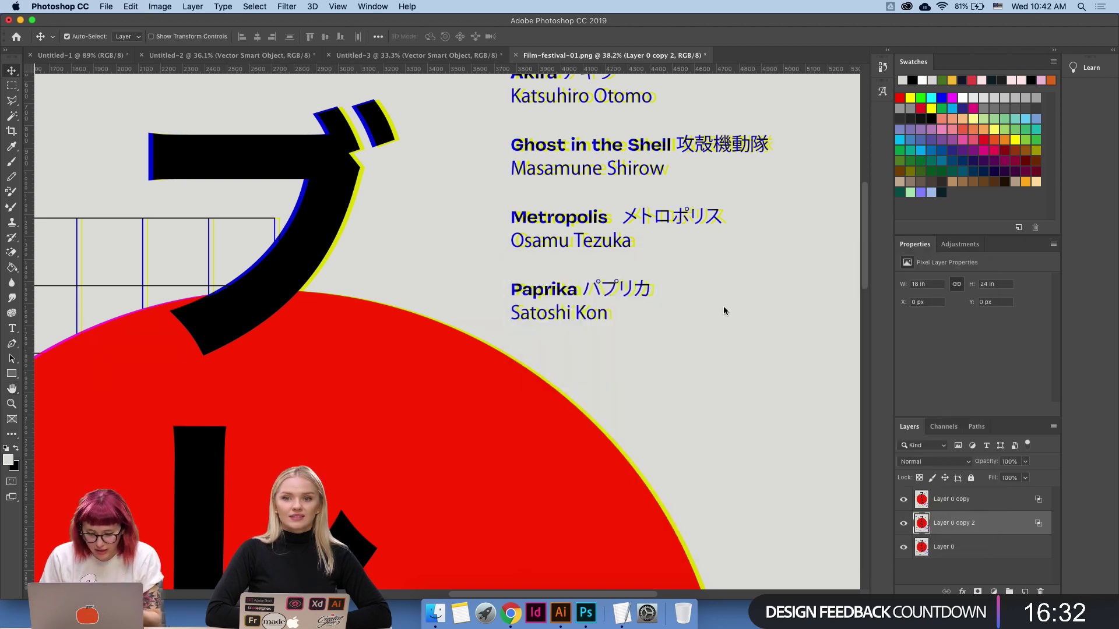
drag(431, 367, 414, 363)
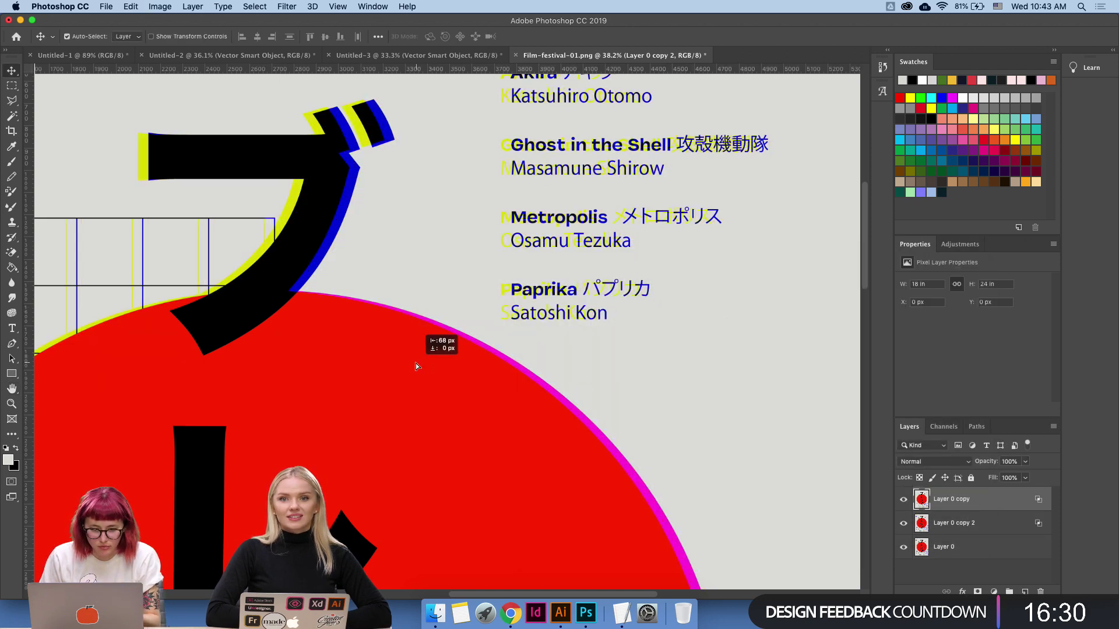
key(super+z)
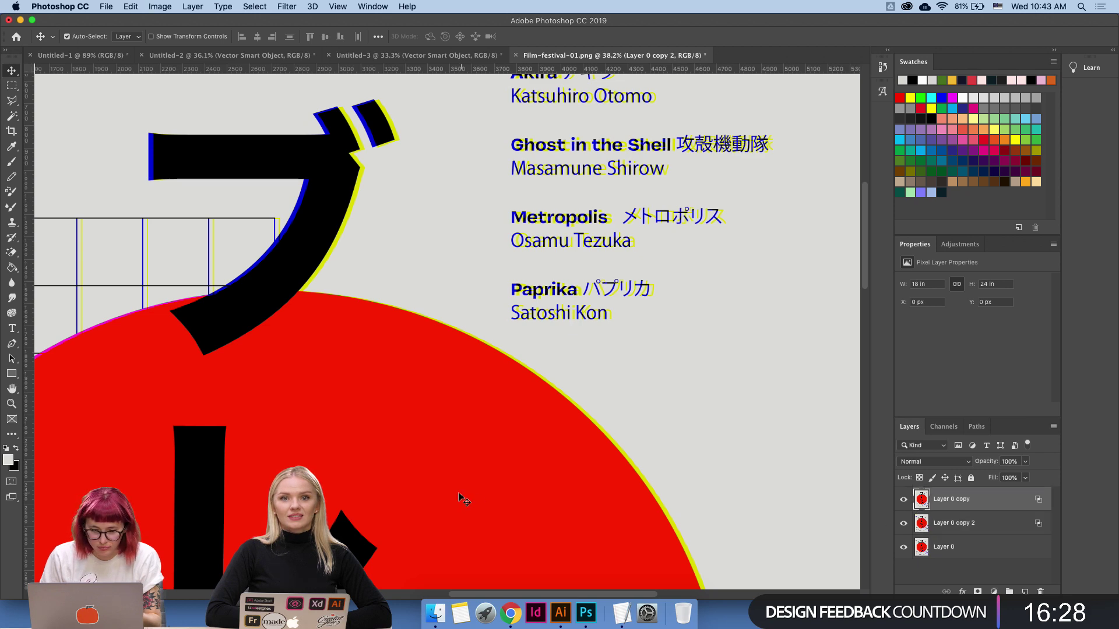
drag(466, 500, 441, 498)
key(super+z)
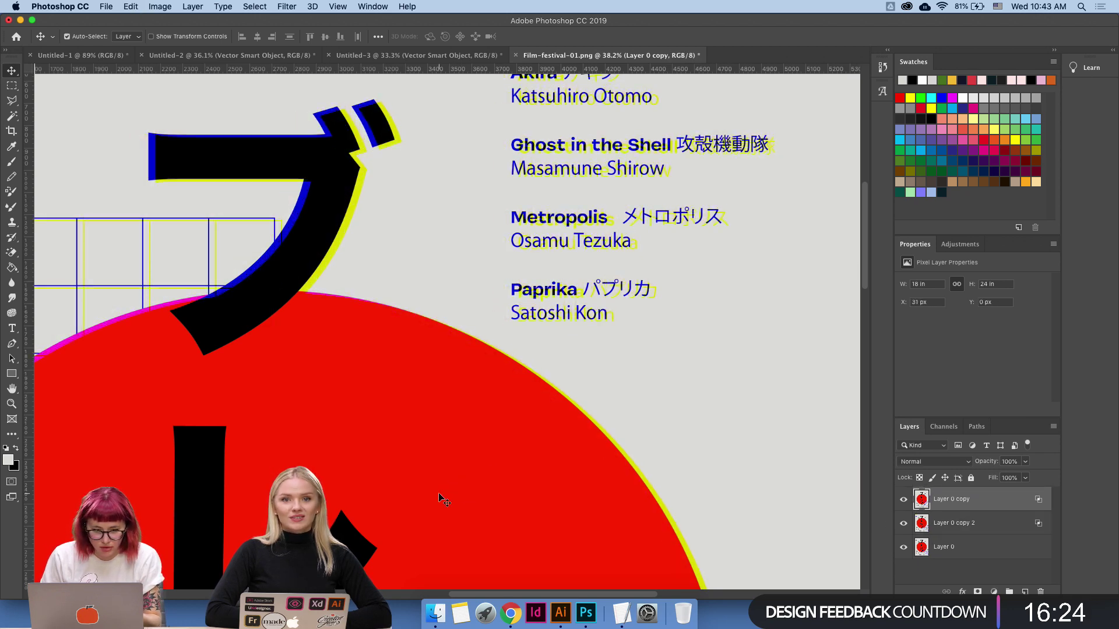
Nudge the blue-channel copy to an offset of 21 px horizontally and 20 px vertically.
key(shift+Left)
key(shift+Down)
scroll(537, 452, down, 6)
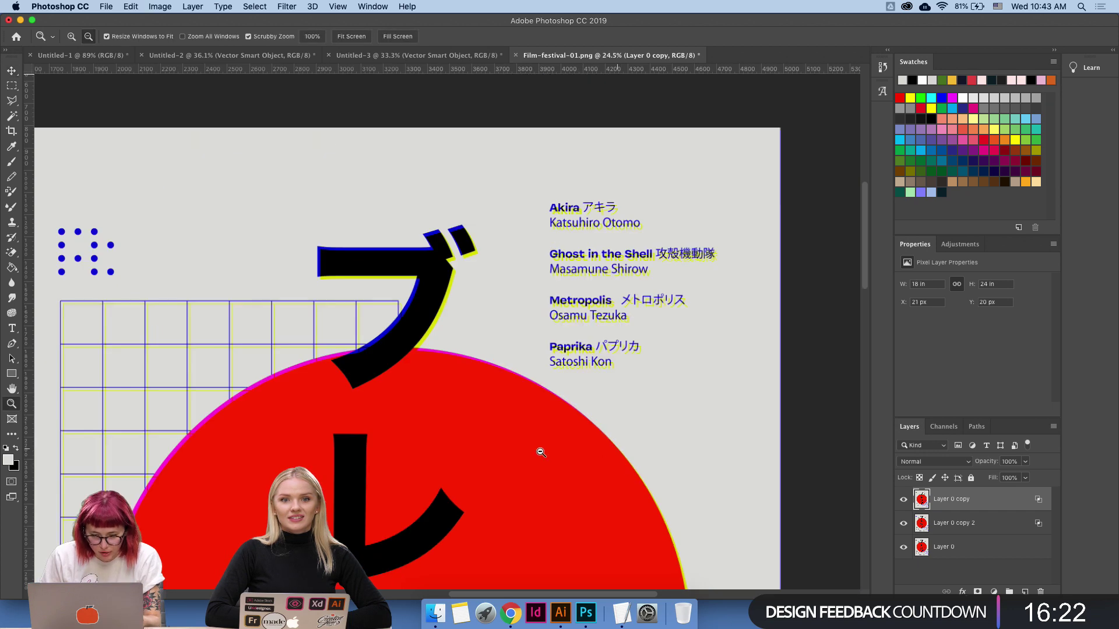
Reduce the blue-channel copy's offset to 9 px horizontally and 4 px vertically.
scroll(487, 362, up, 5)
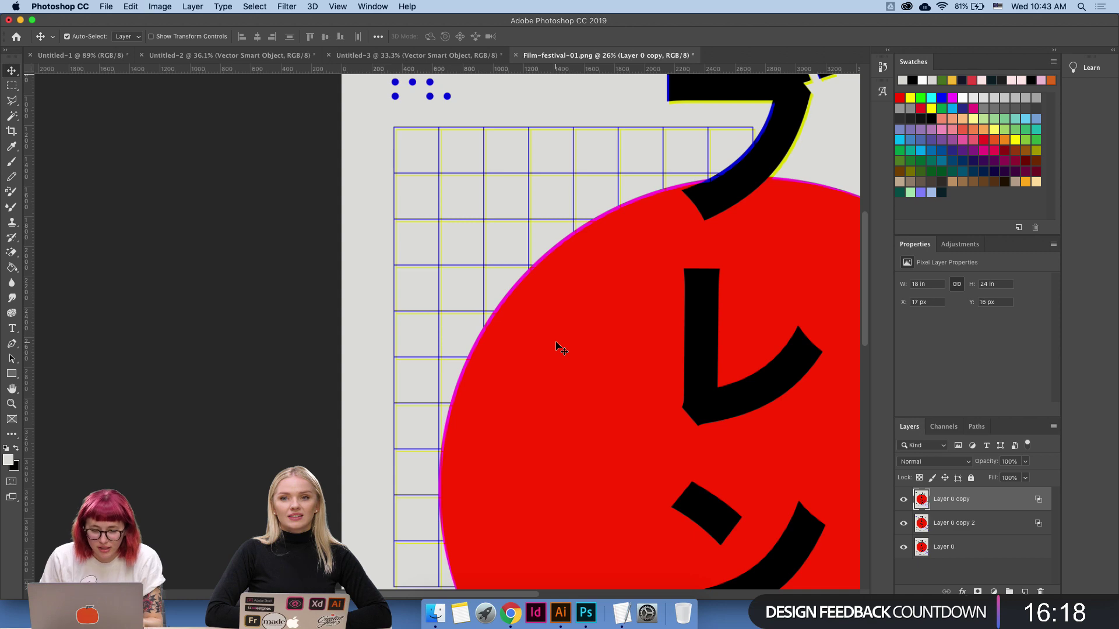
key(Left)
key(Left)
key(Left)
key(Left)
key(Up)
key(Up)
key(Up)
key(Up)
key(Up)
key(Up)
key(Up)
key(Up)
scroll(654, 243, down, 2)
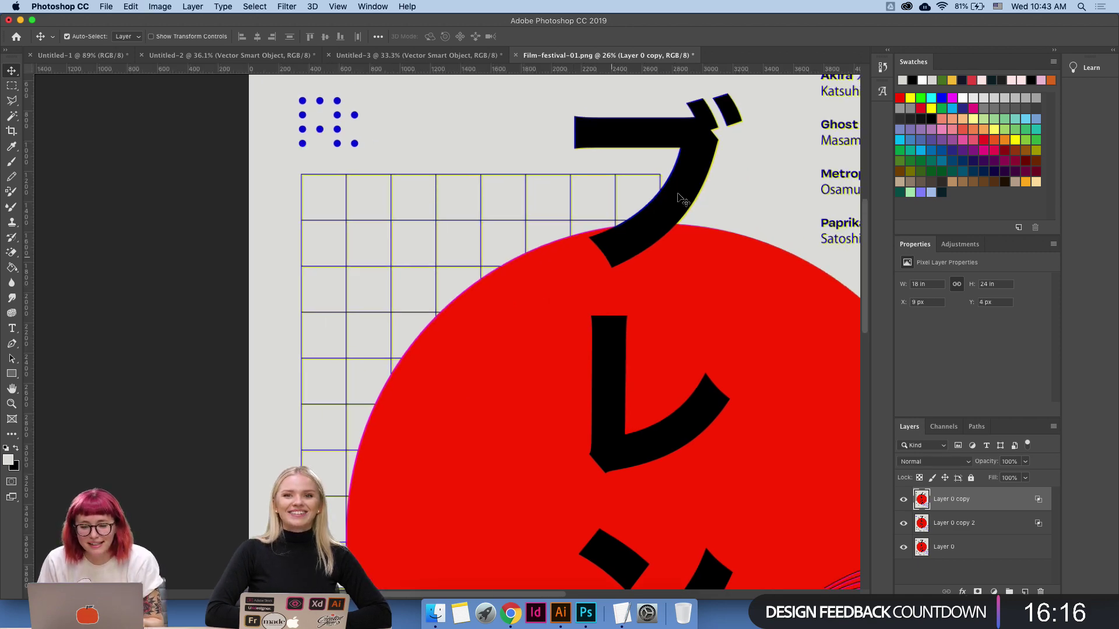
Fine-tune the blue-channel copy's vertical offset to 6 px, keeping it 9 px horizontally, and check the whole poster.
scroll(676, 195, up, 10)
scroll(449, 295, down, 3)
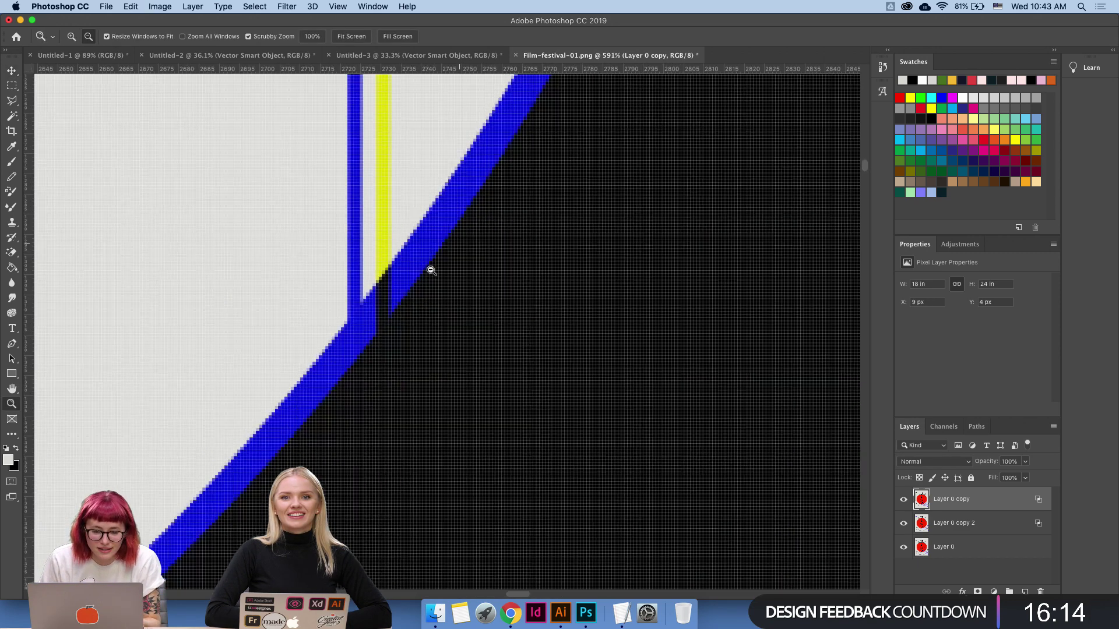
key(Left)
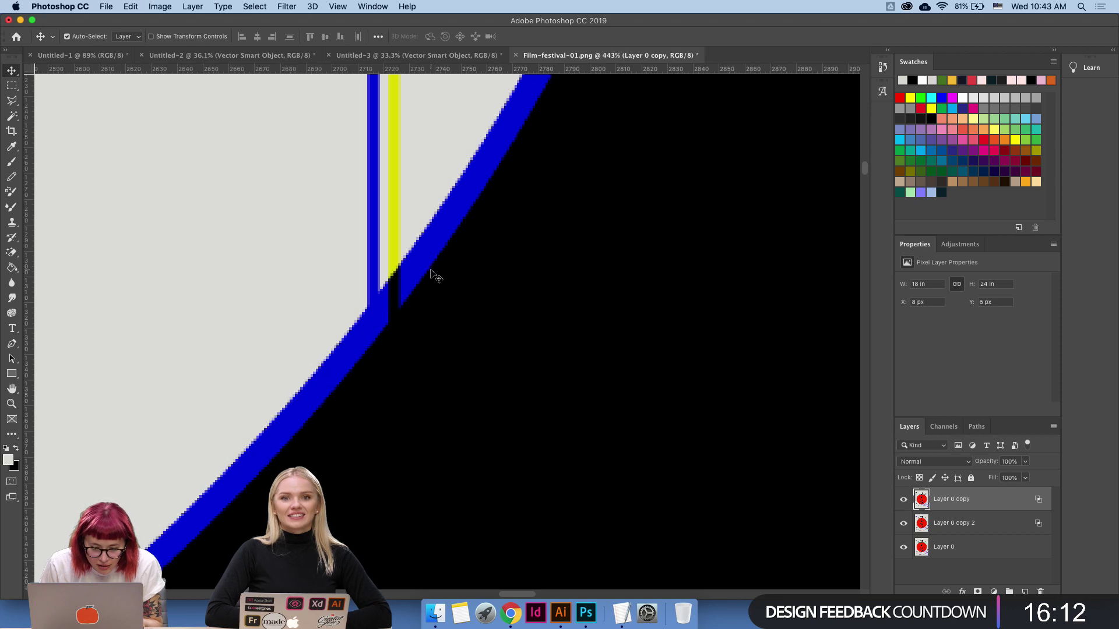
key(Right)
key(Down)
key(Down)
key(z)
scroll(522, 249, down, 8)
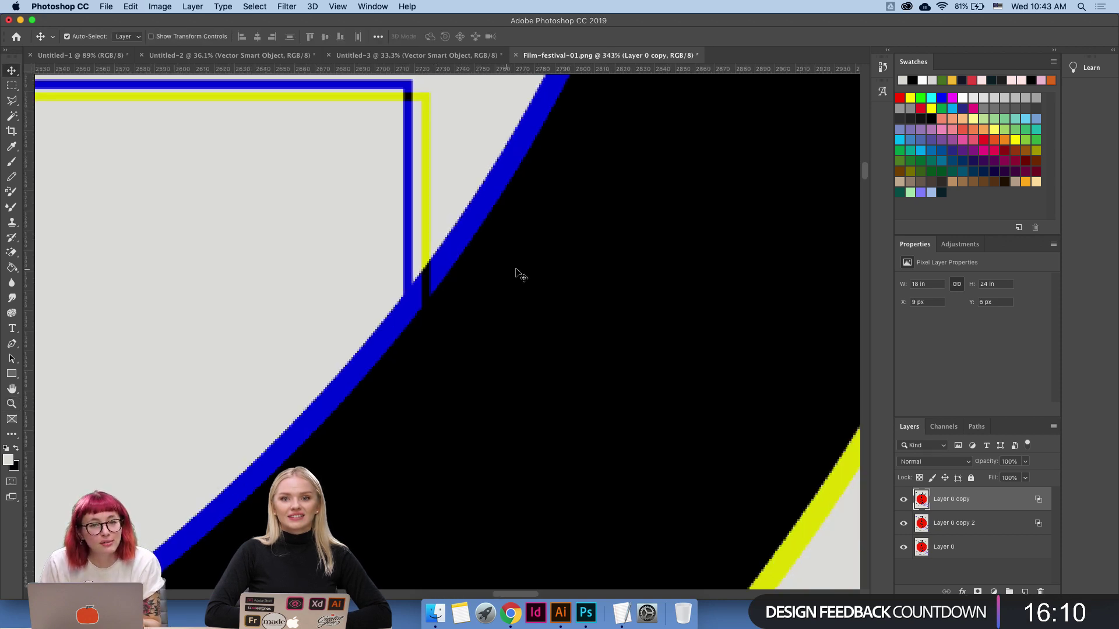
scroll(570, 319, down, 15)
key(v)
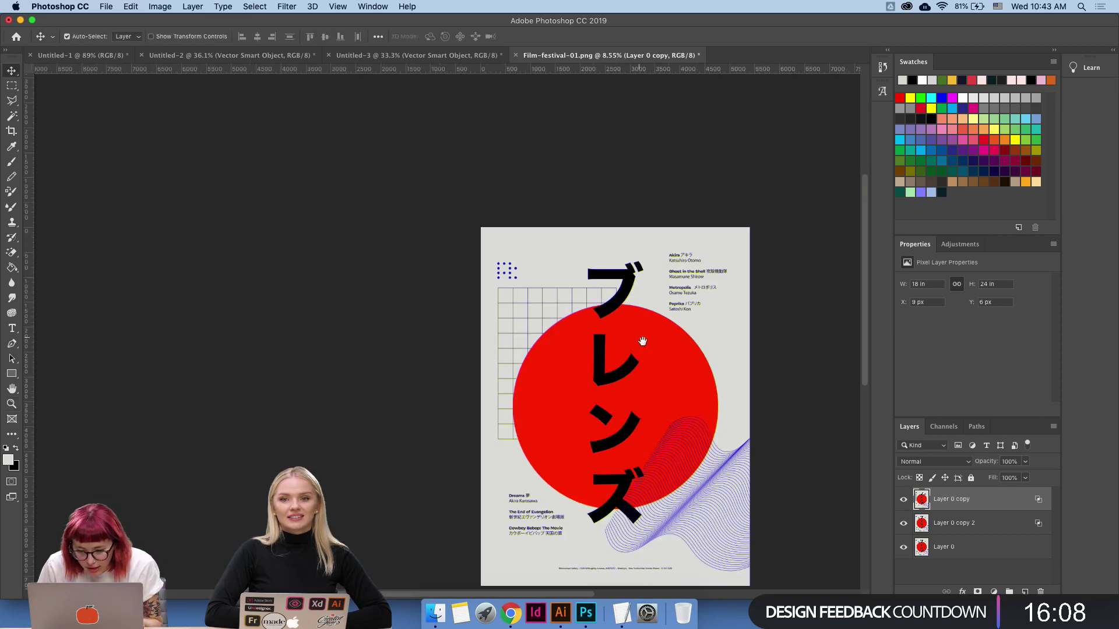
Examine the color split along the red circle's edge, the characters and the wavy lines at close range.
scroll(642, 340, up, 5)
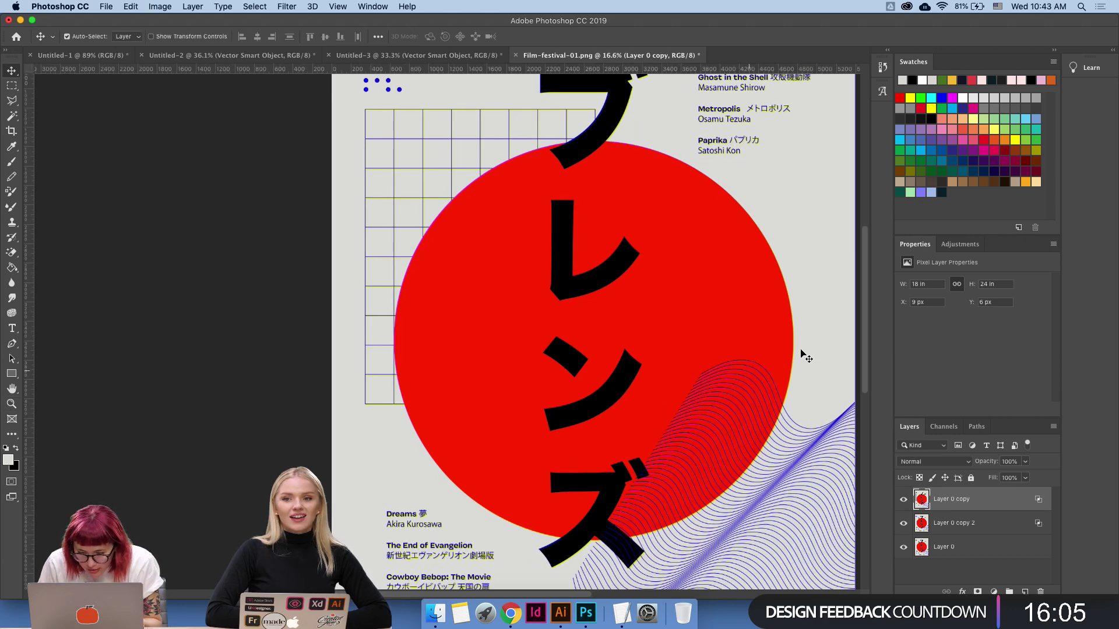
key(z)
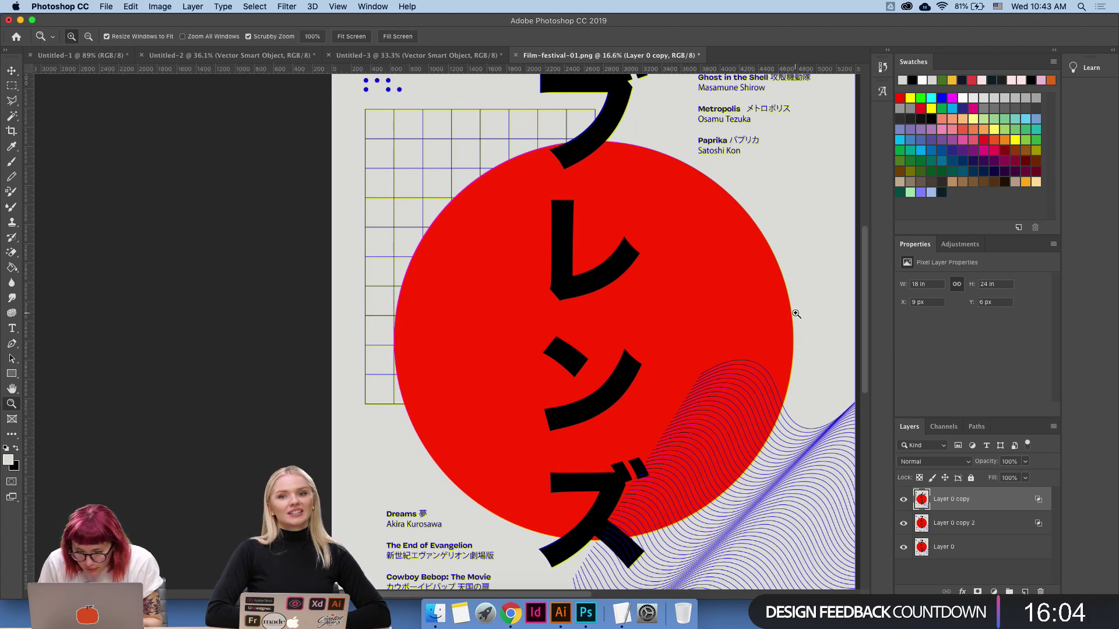
drag(796, 313, 564, 322)
key(v)
key(z)
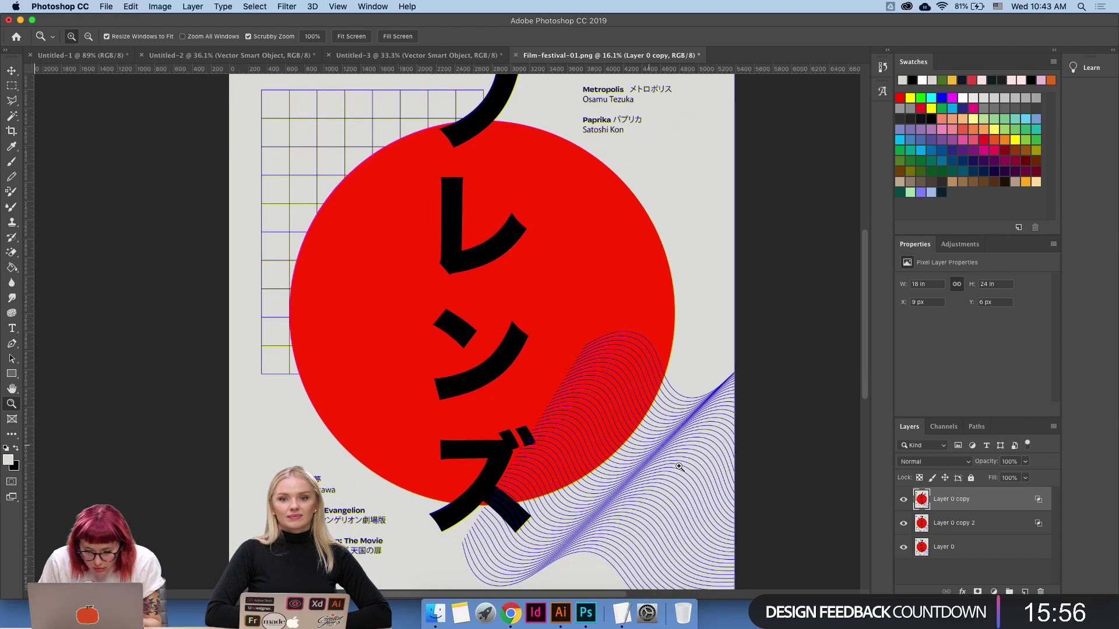
drag(679, 467, 750, 453)
key(v)
scroll(314, 379, left, 5)
scroll(314, 378, up, 4)
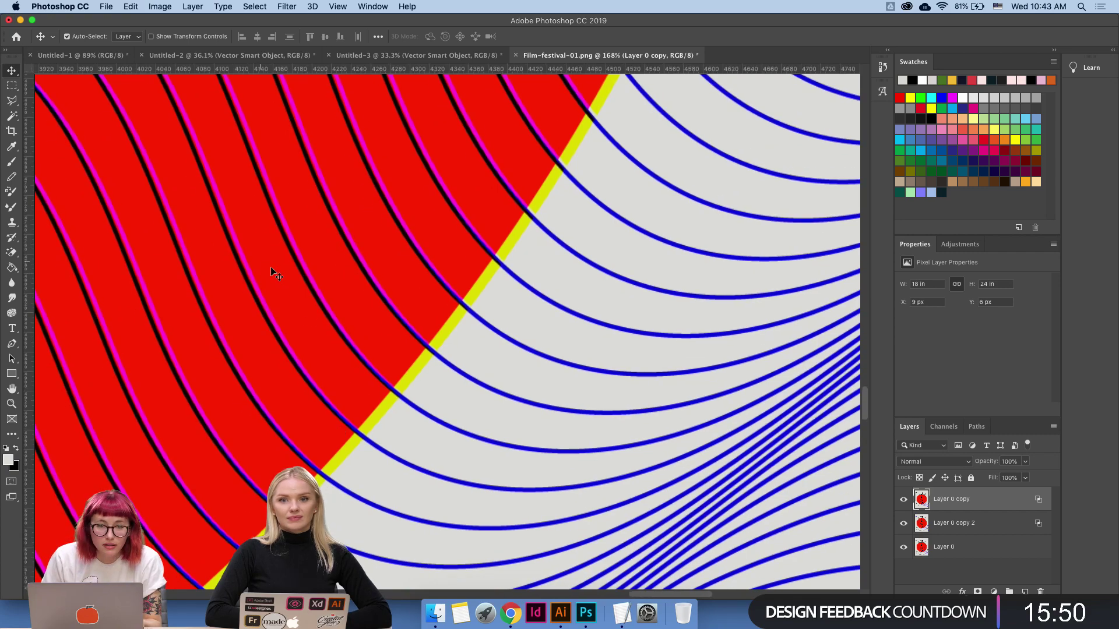
key(z)
drag(361, 294, 464, 317)
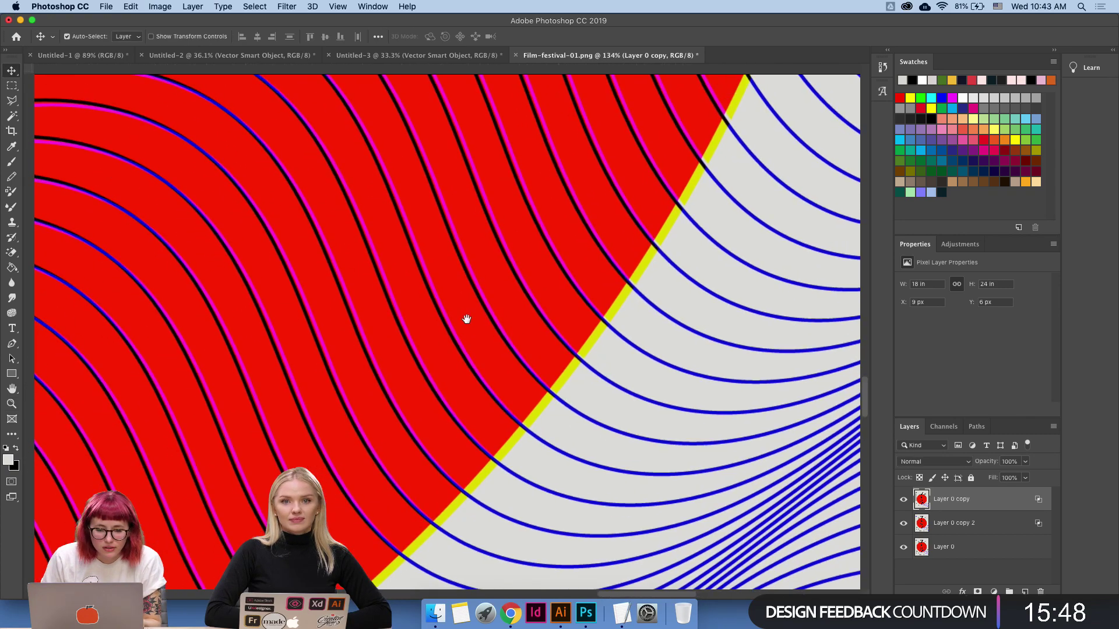
drag(505, 275, 418, 312)
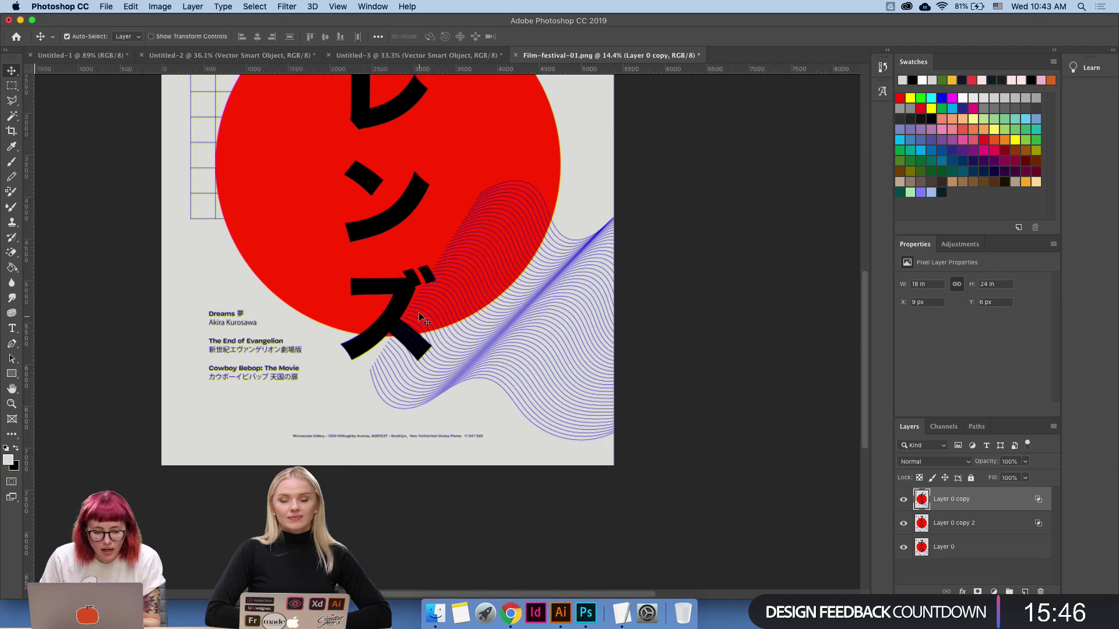
Reapply the last Liquify filter to the top layer, Layer 0 copy.
key(v)
scroll(419, 313, up, 3)
key(z)
scroll(462, 408, down, 5)
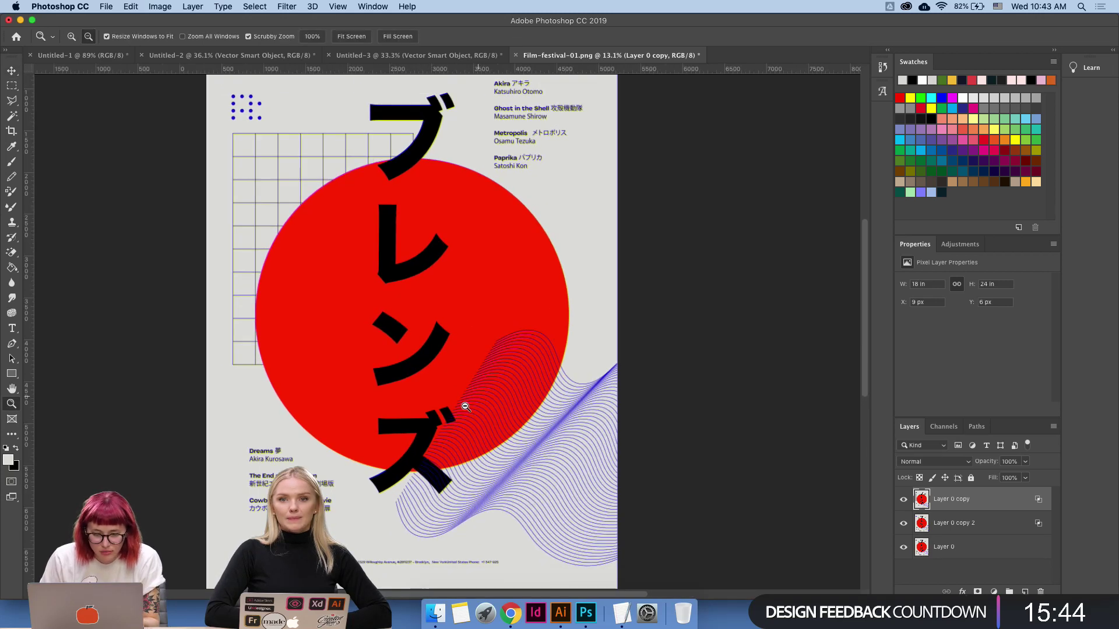
click(338, 6)
click(299, 21)
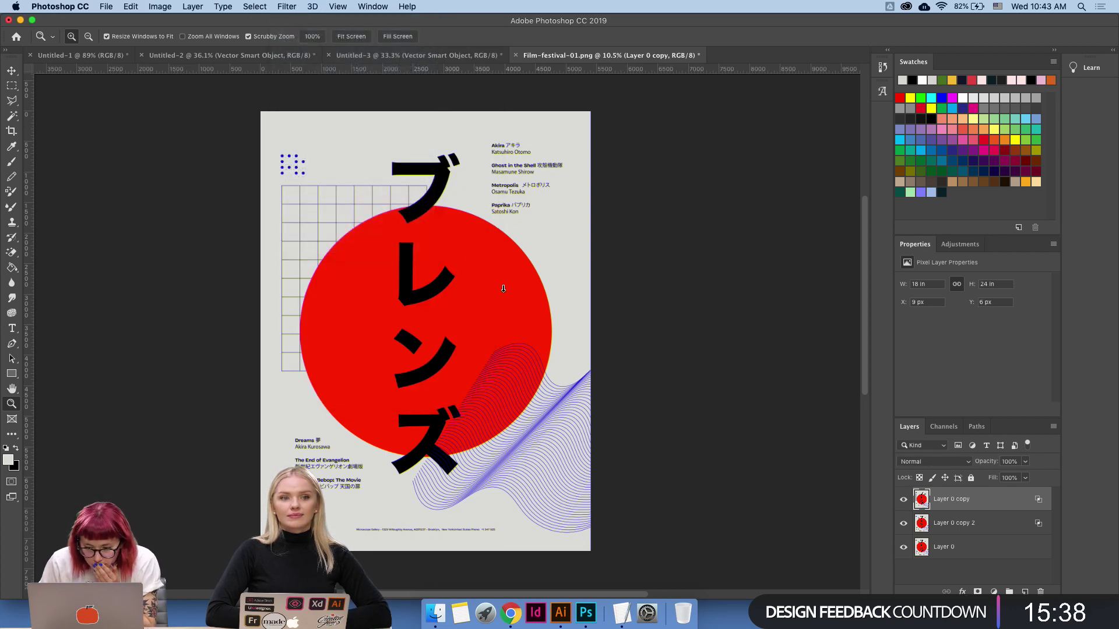
Group Layer 0 and its two channel copies together.
click(949, 548)
shift+click(949, 503)
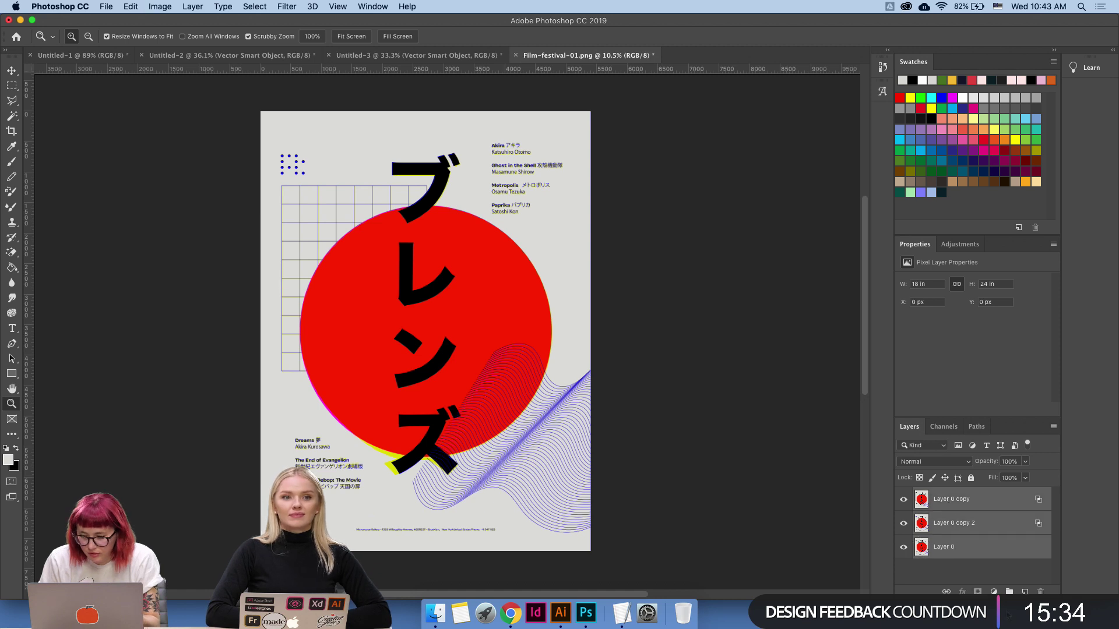
drag(1004, 541, 1010, 593)
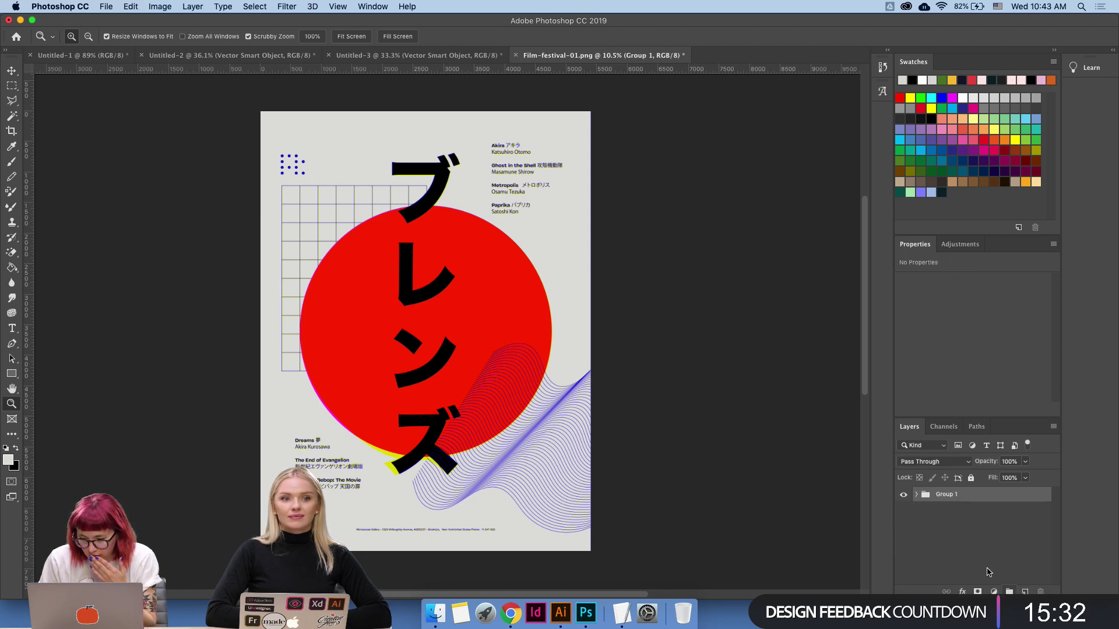
Duplicate the group, hiding the original, and expand the copy to show its layers.
drag(948, 503, 1022, 591)
click(903, 509)
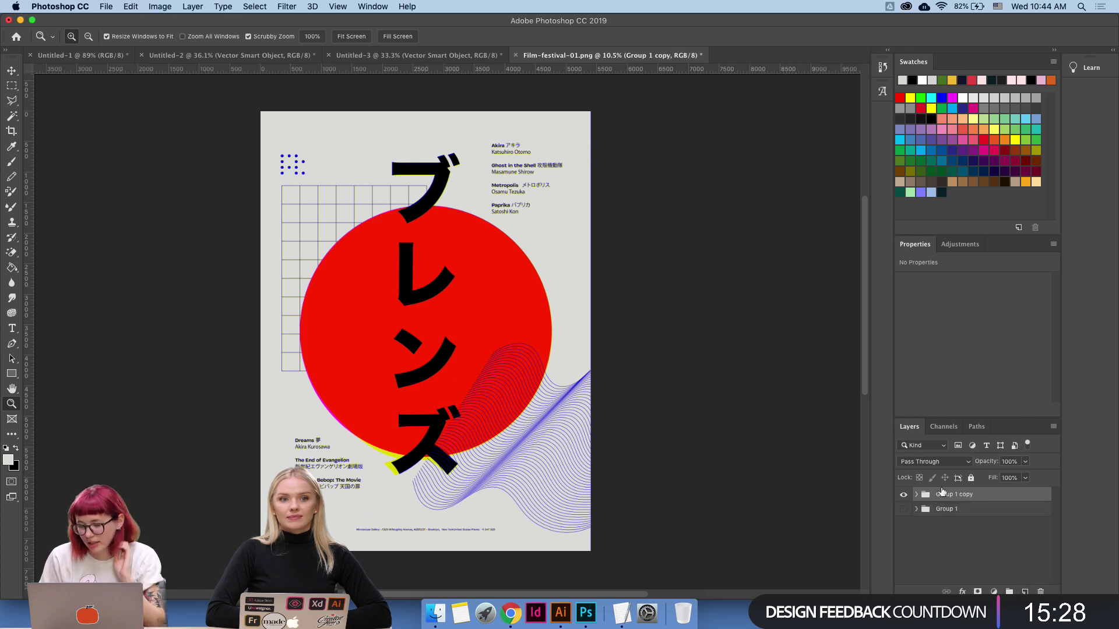
click(916, 494)
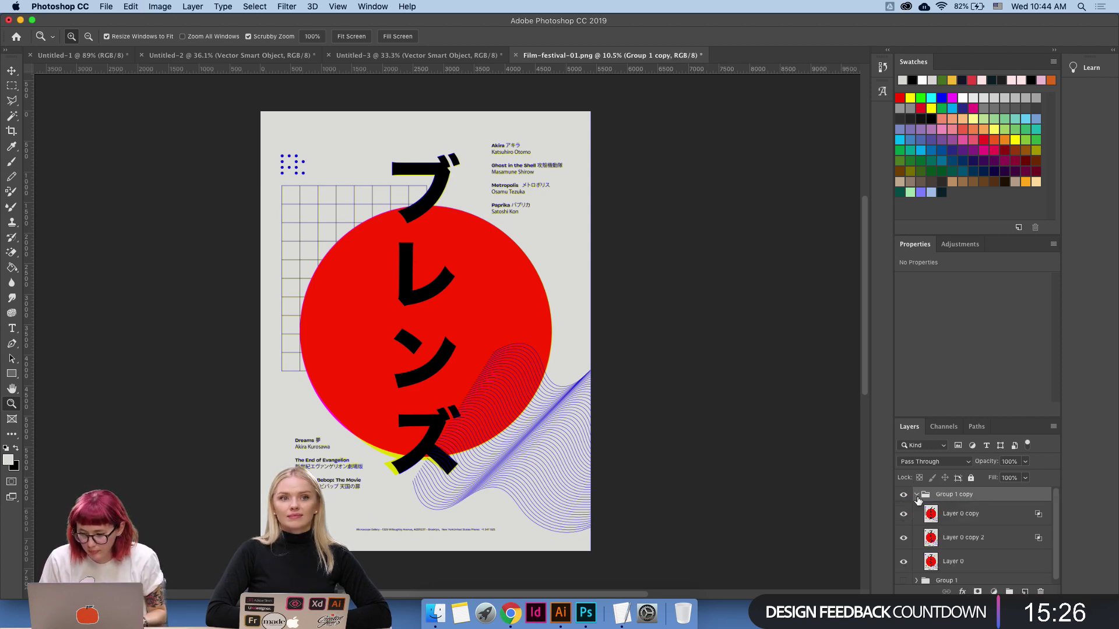
Try merging the three layers inside the group copy into a single layer.
click(931, 515)
click(939, 562)
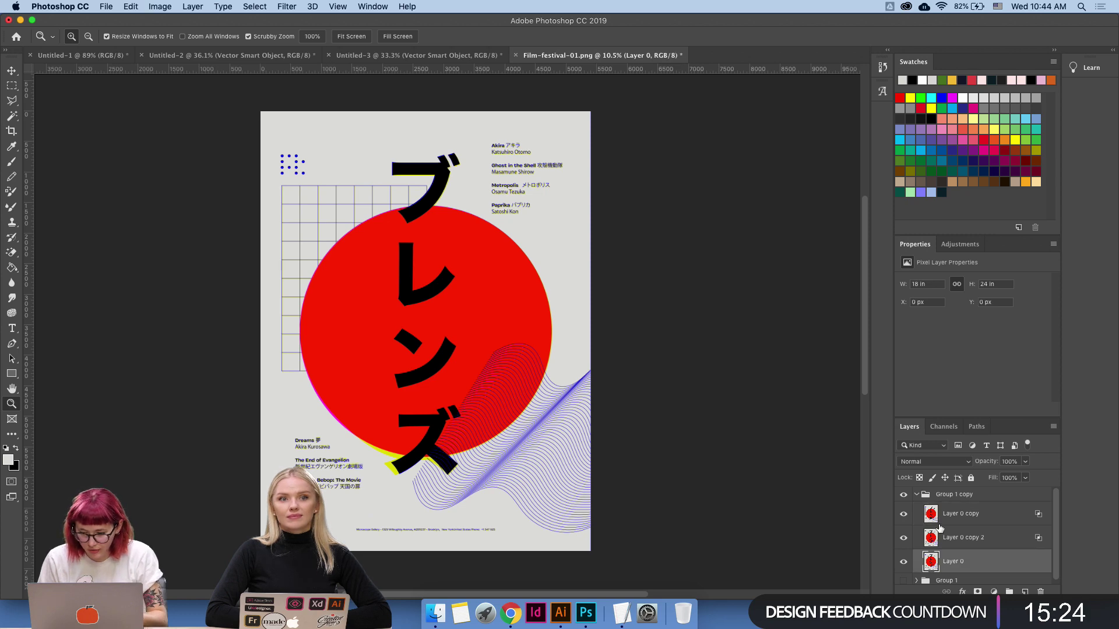
key(Tab)
key(Tab)
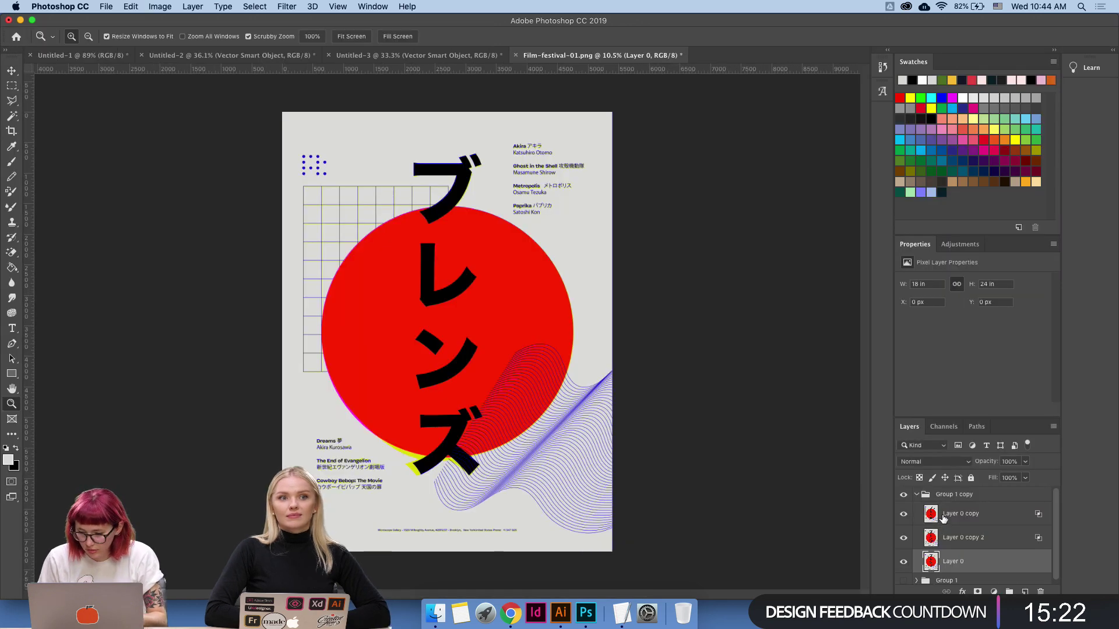
click(944, 515)
shift+click(941, 564)
key(super+e)
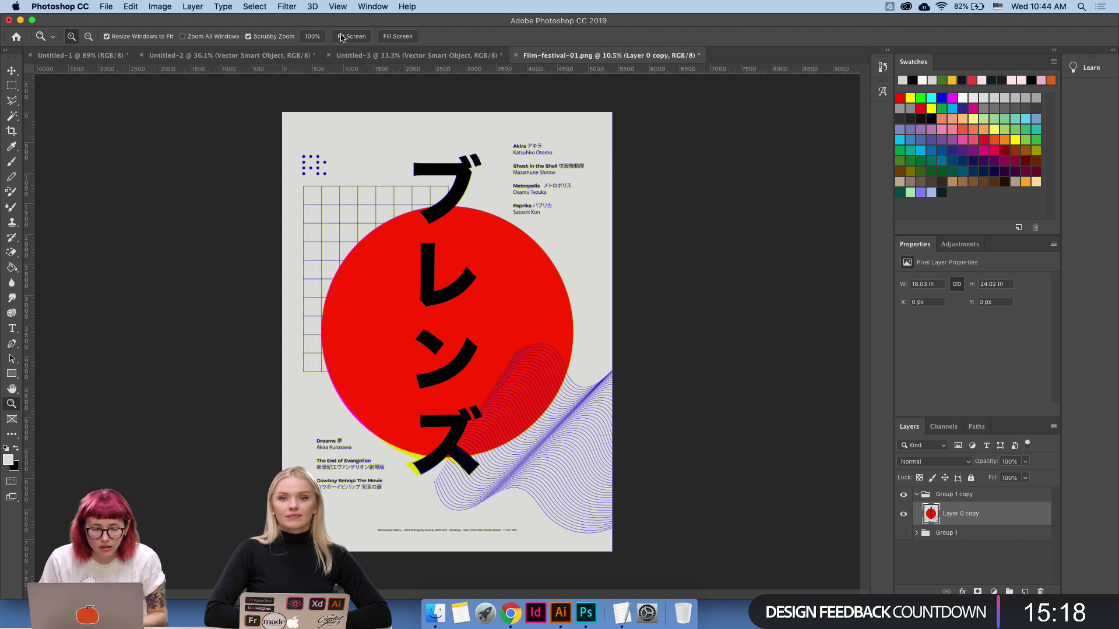
Cancel the Liquify filter on the merged layer and undo the merge.
click(338, 6)
click(309, 19)
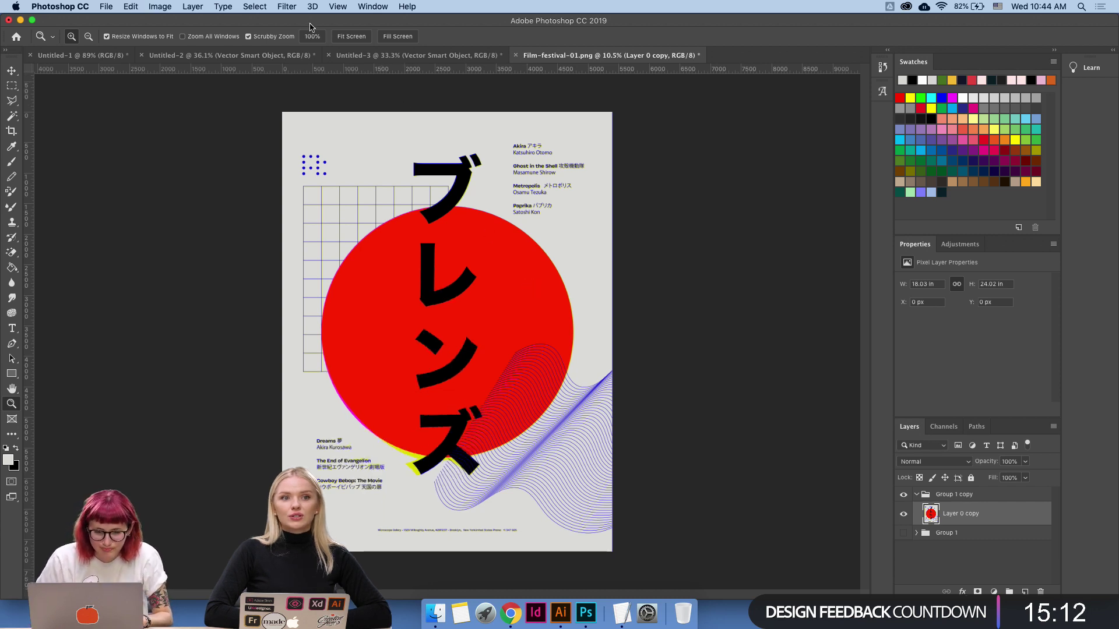
click(286, 6)
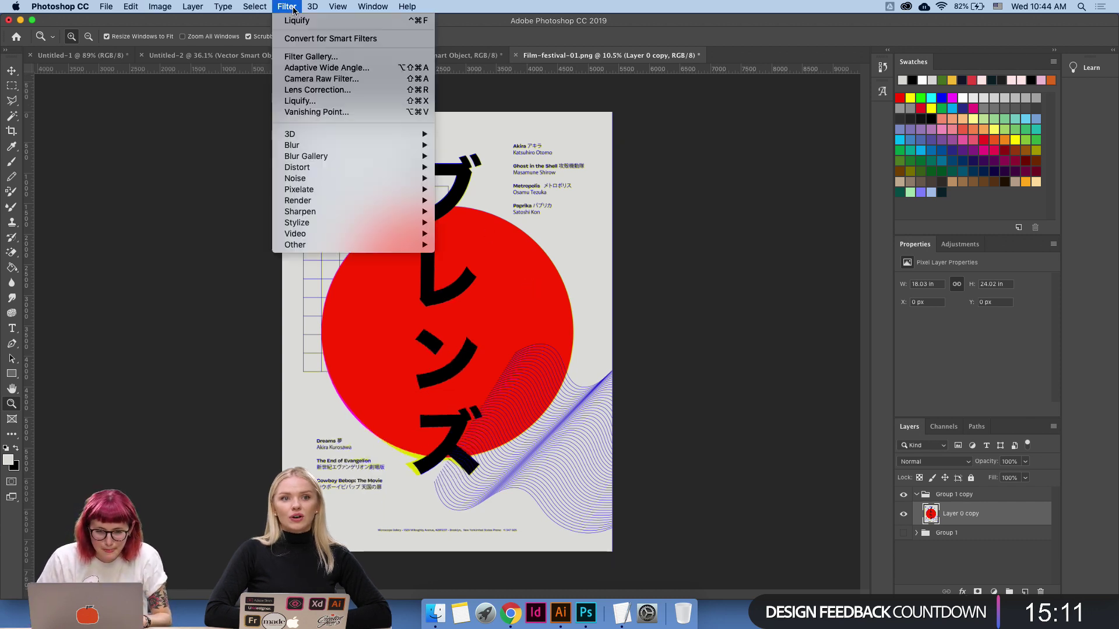
click(335, 100)
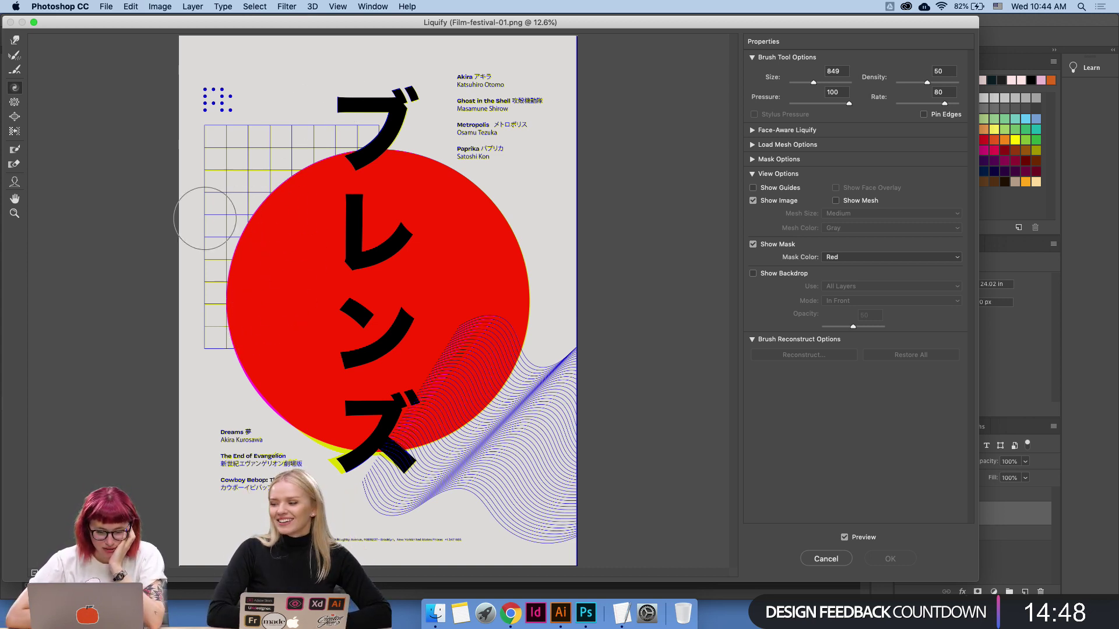
click(825, 558)
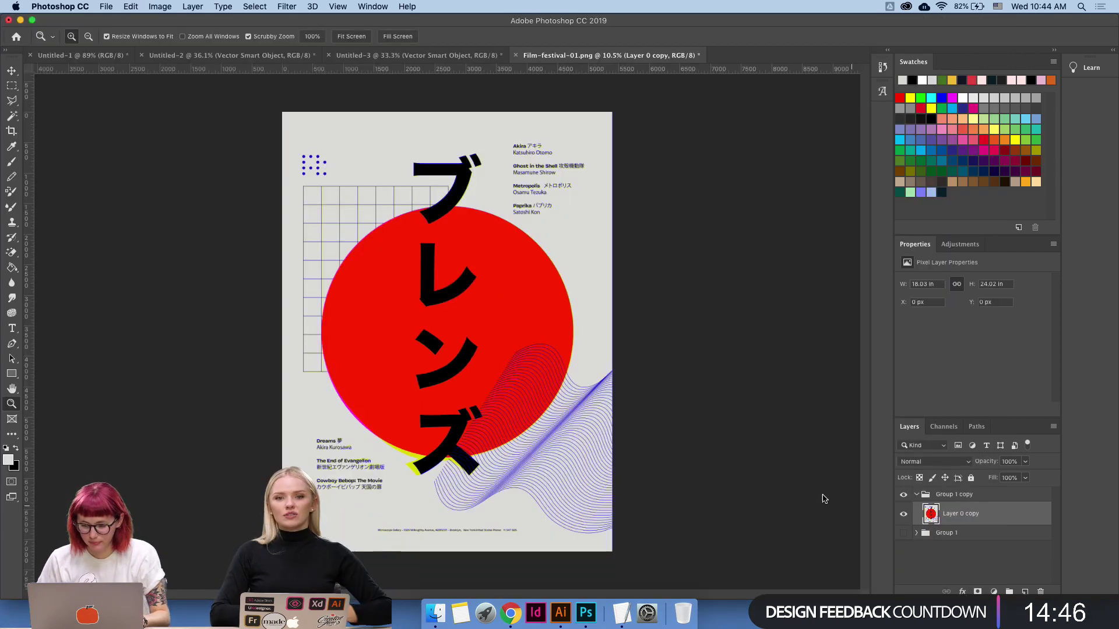
key(super+z)
Nudge Layer 0 copy 2 in the group copy to an offset of 9 px horizontally and -20 px vertically.
click(939, 535)
key(v)
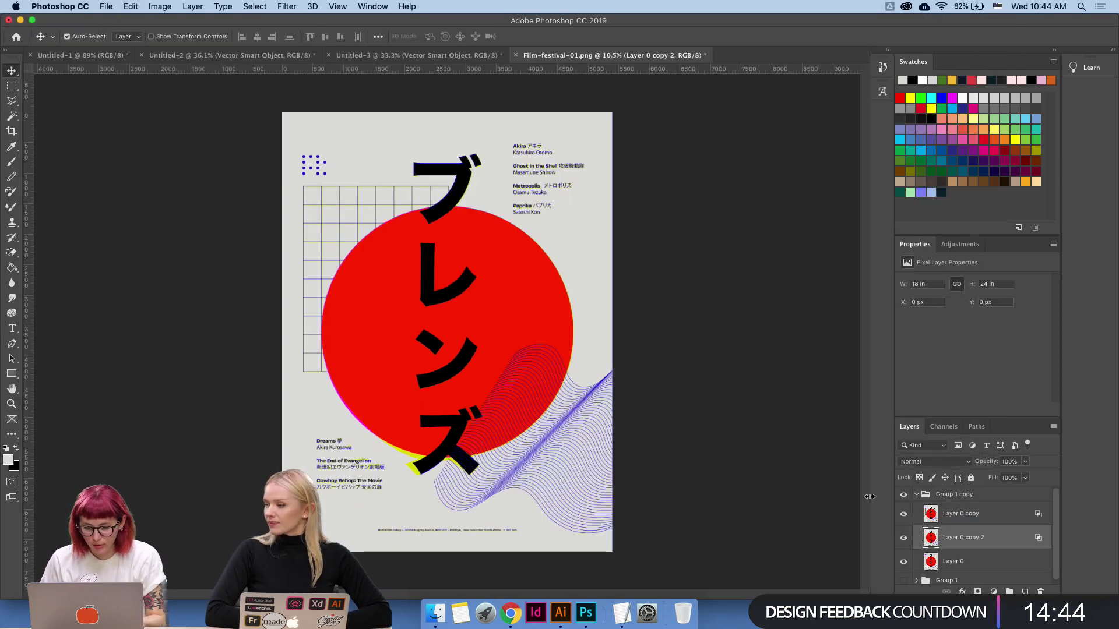
key(shift+Up)
key(shift+Up)
key(shift+Up)
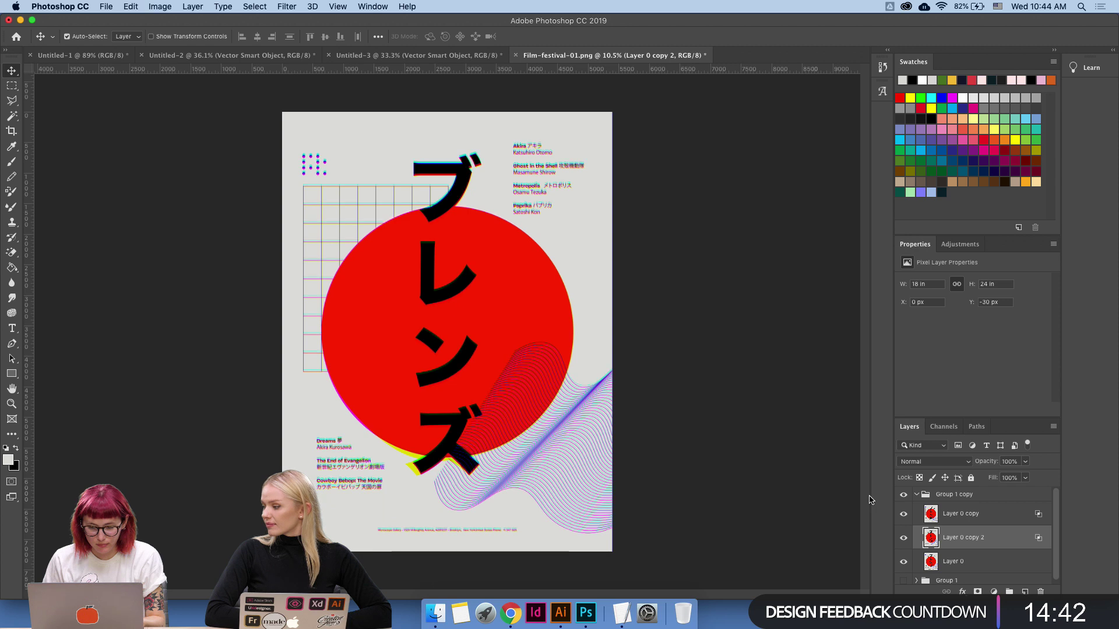
key(Right)
key(Right)
key(Right)
key(Right)
key(Right)
key(Right)
key(Right)
key(Right)
key(Right)
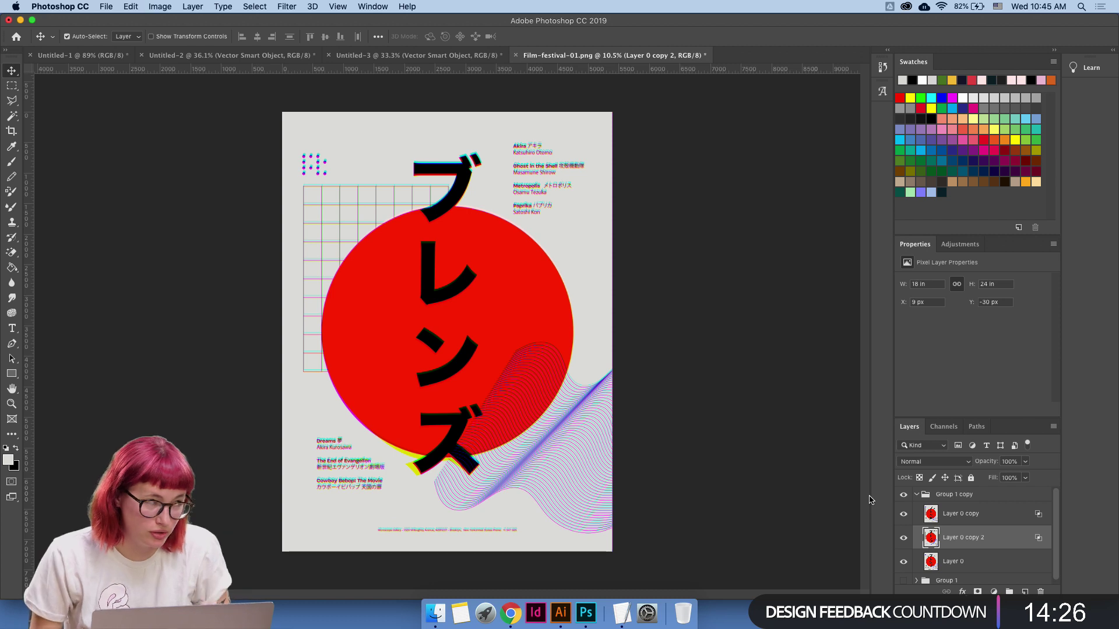
key(shift+Down)
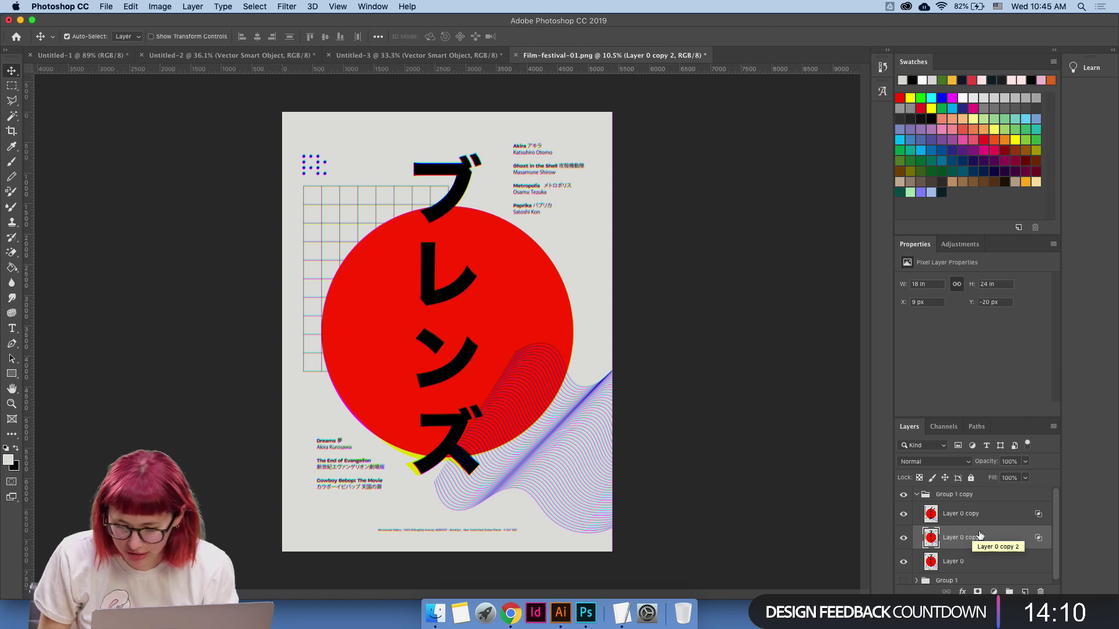
Merge the three layers inside the group copy into one layer.
key(Delete)
key(Delete)
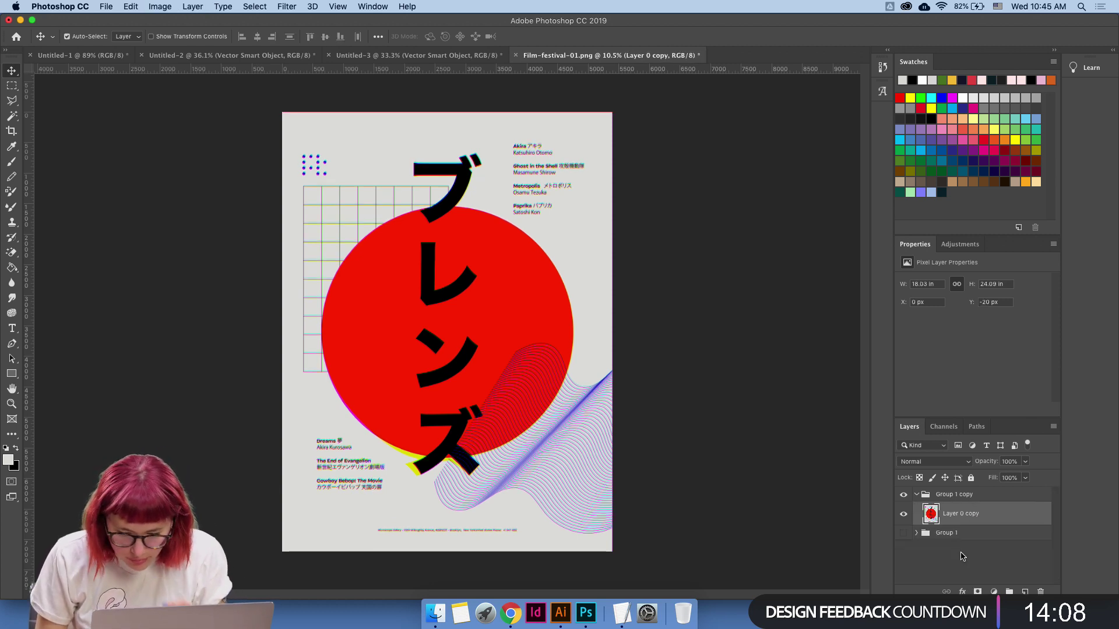
Open the merged layer in Liquify and twirl the small dot pattern with a brush of size 849.
click(339, 7)
mouse_move(287, 6)
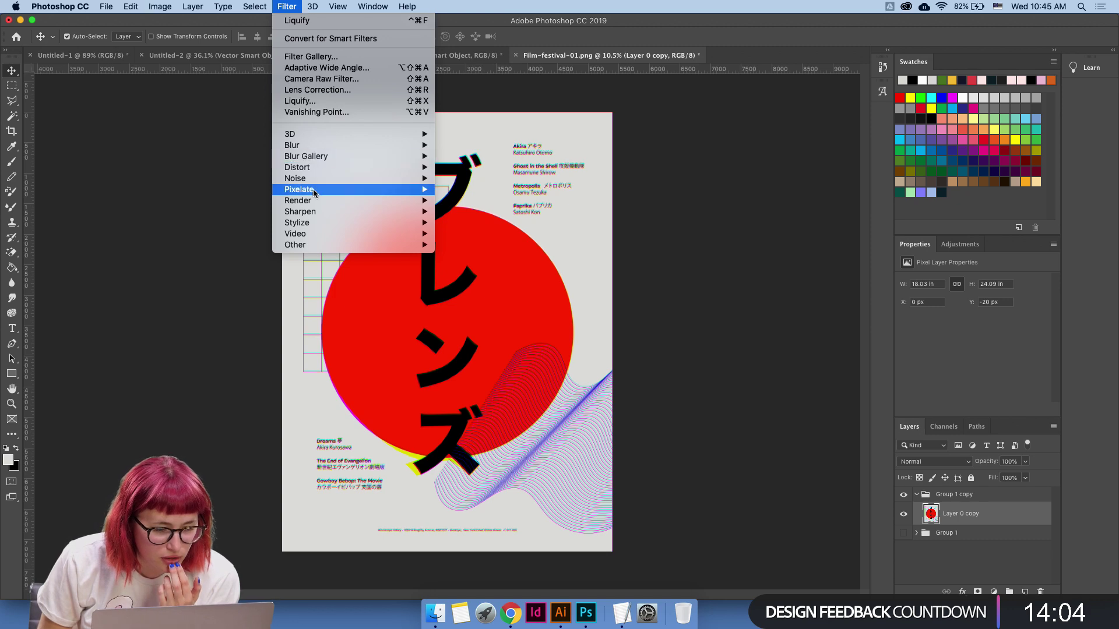
click(339, 100)
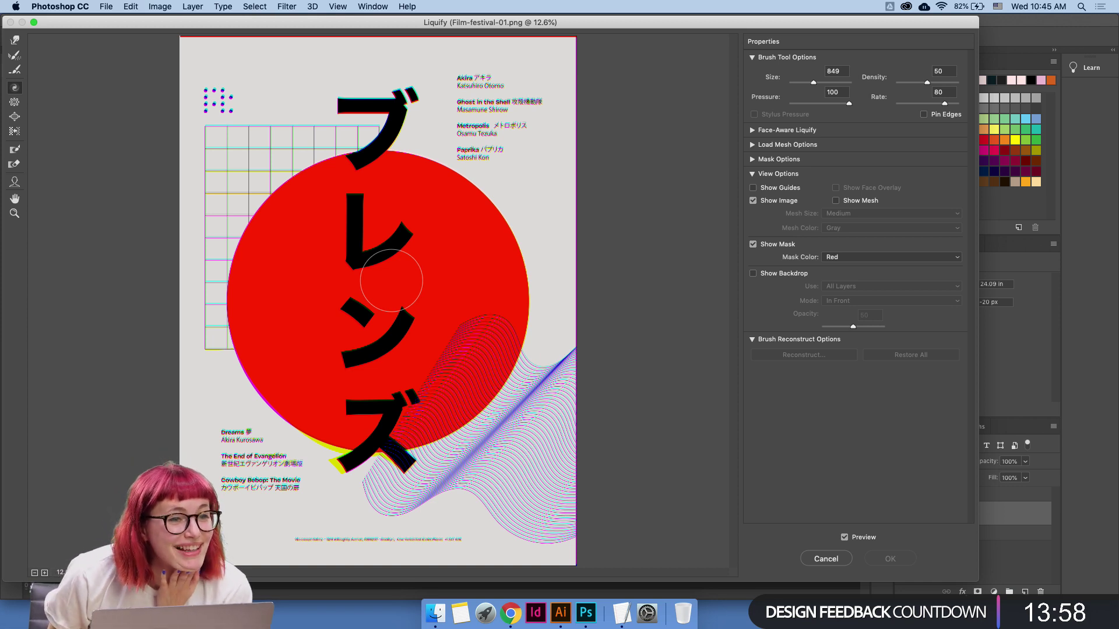
drag(209, 99, 236, 107)
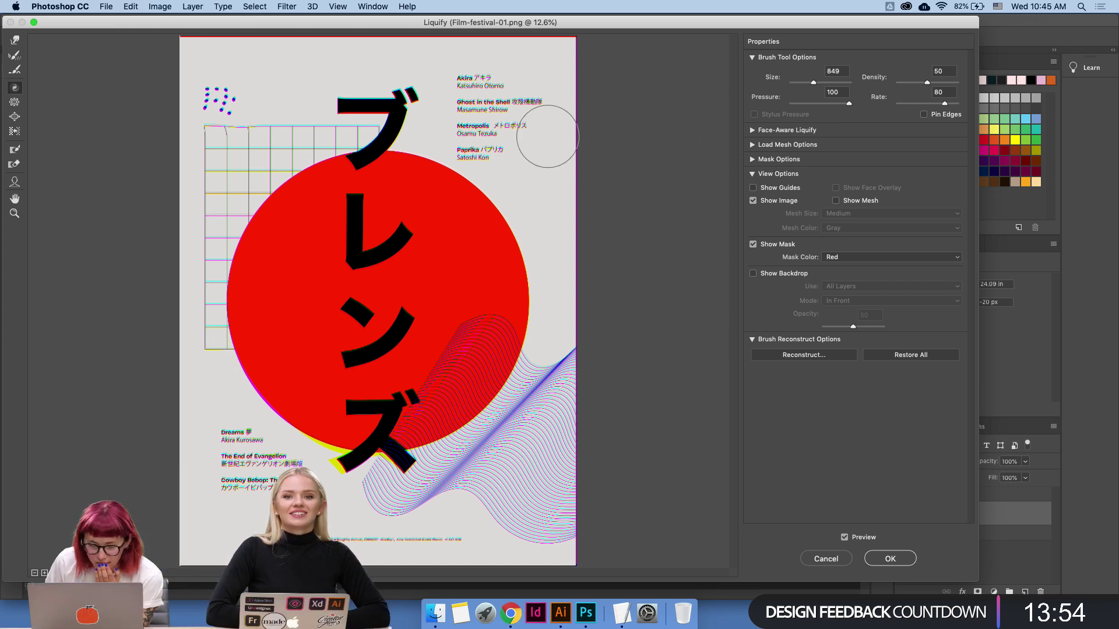
Roughen the edges of the large Japanese characters using Forward Warp with brush size 77 and pressure 58.
click(15, 39)
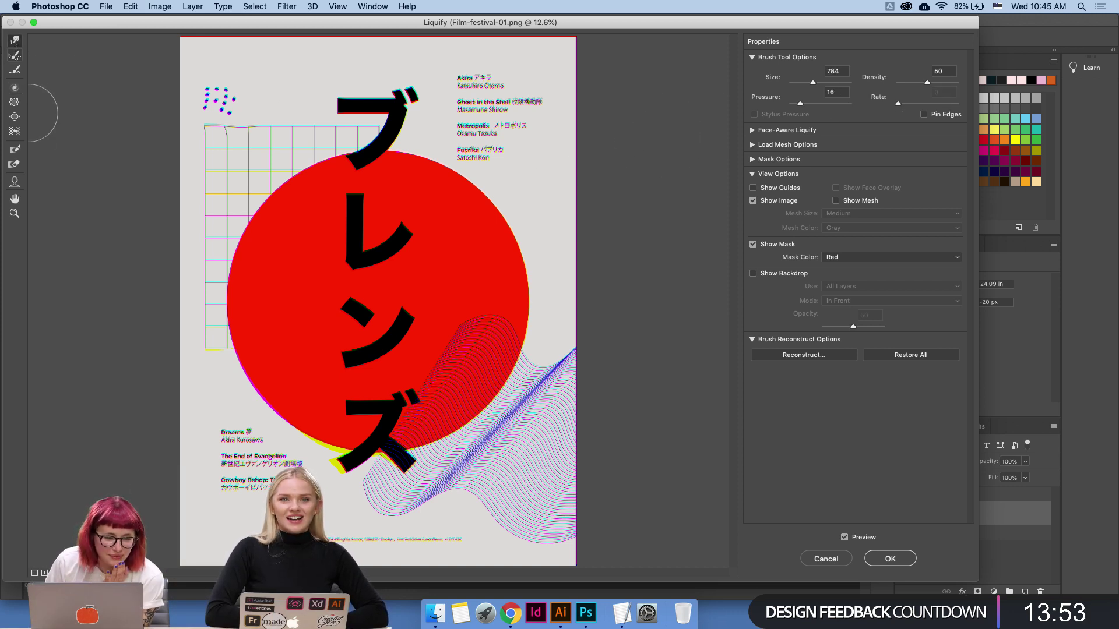
click(823, 82)
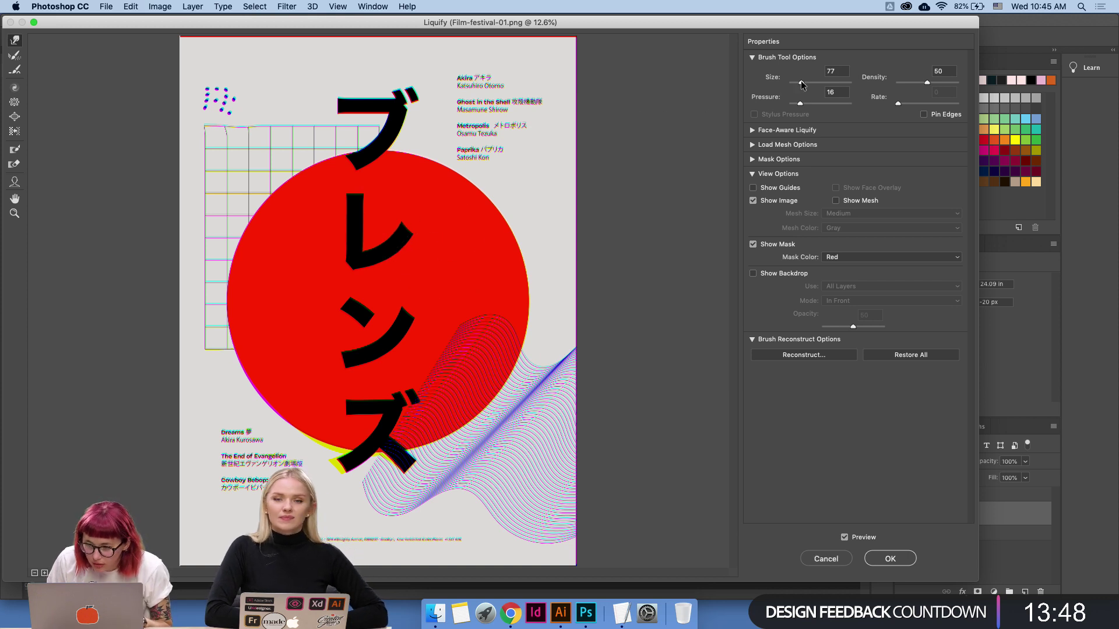
click(824, 103)
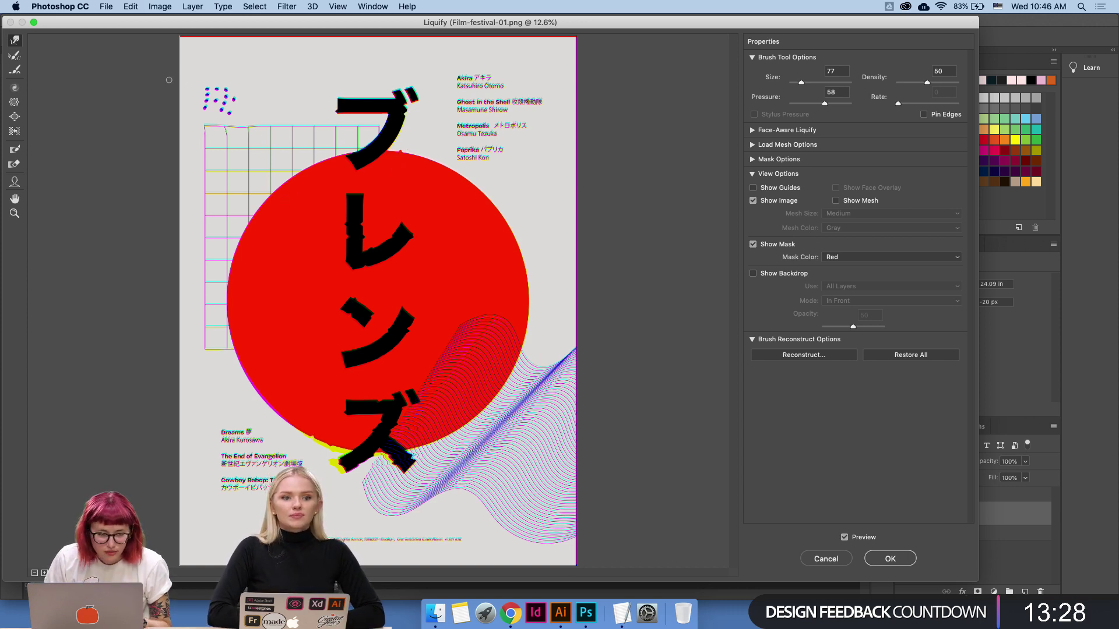
Twirl the grid and the adjoining upper edge of the red circle with a brush of size 2303.
click(14, 88)
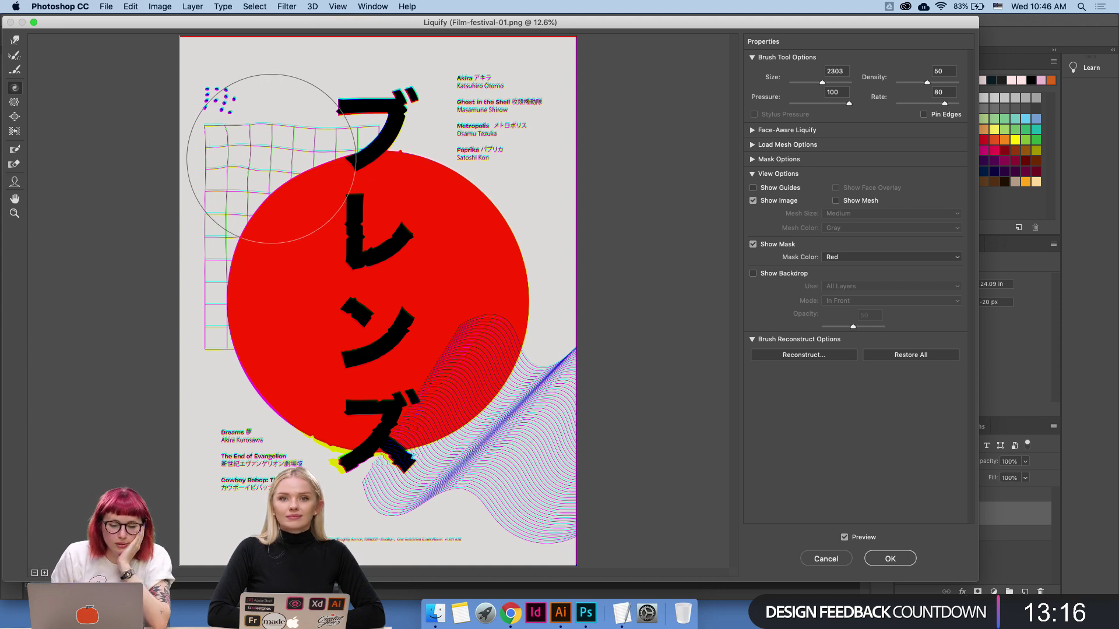
drag(251, 169, 251, 174)
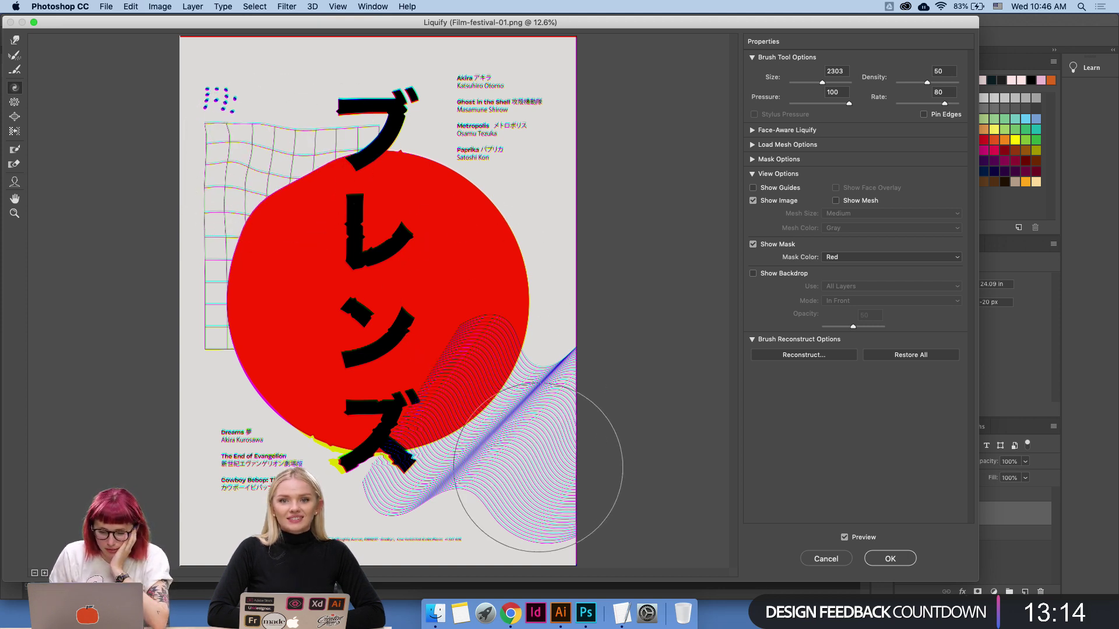
drag(516, 469, 522, 470)
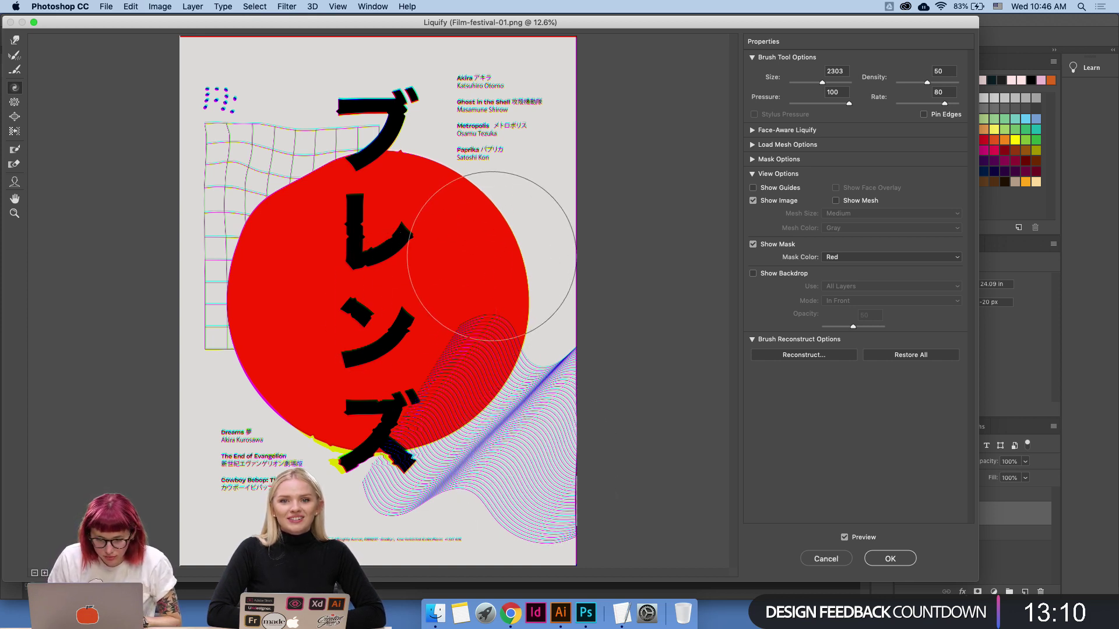
mouse_move(462, 273)
mouse_down()
mouse_move(475, 262)
mouse_move(557, 264)
mouse_up()
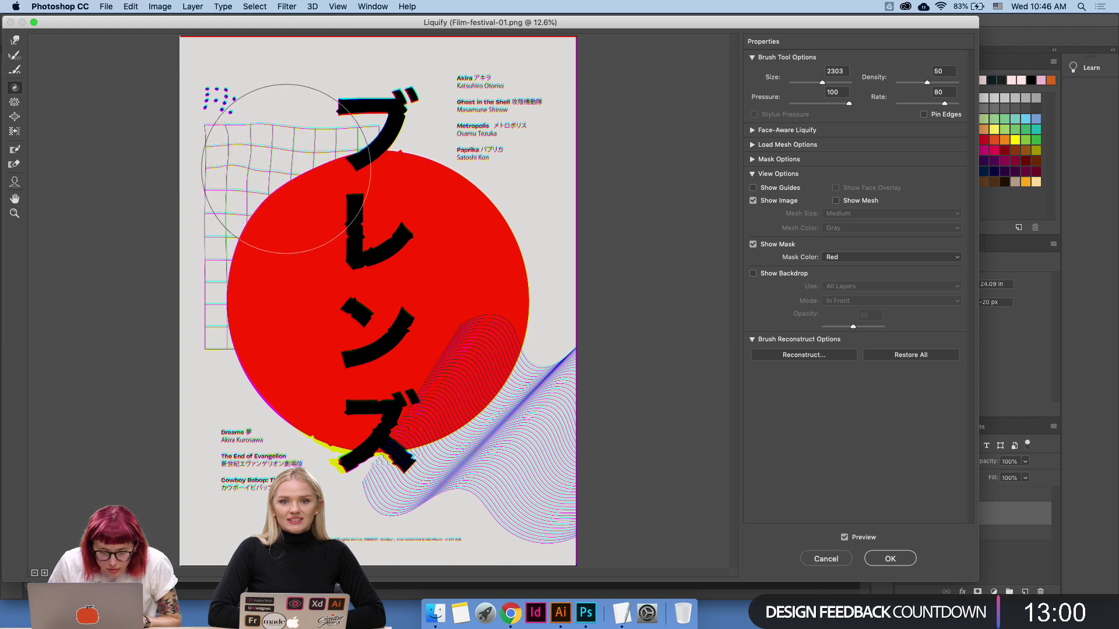
drag(367, 199, 287, 105)
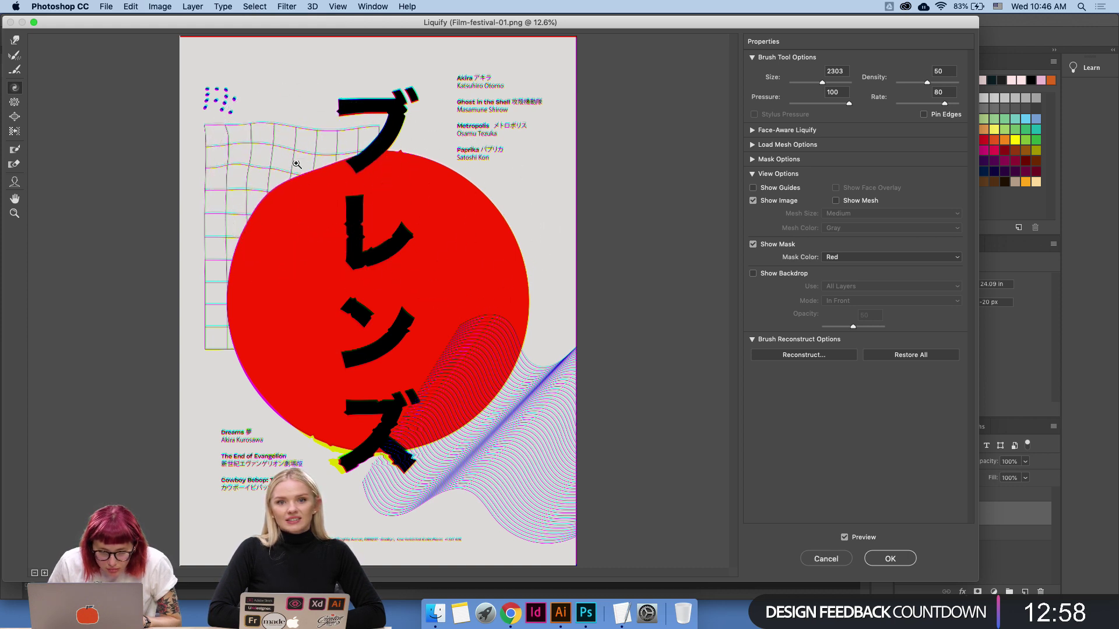
Twirl parts of the grid, the wave lines and the circle's lower edge with the Liquify brush pressure set to 87.
drag(849, 103, 841, 103)
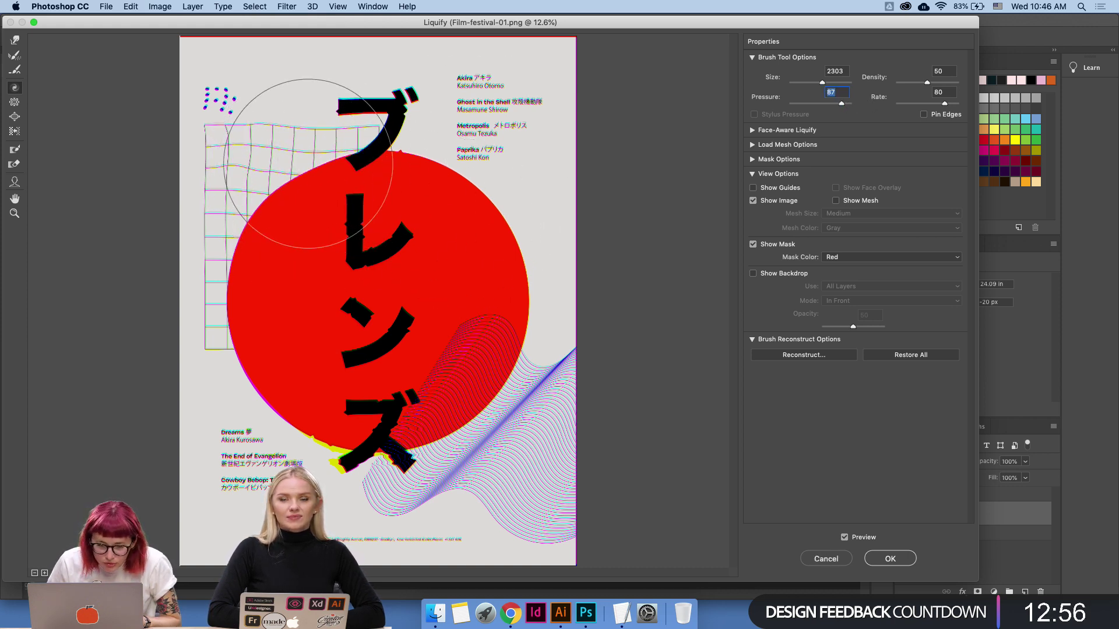
drag(326, 170, 304, 175)
drag(507, 341, 499, 342)
drag(314, 379, 314, 381)
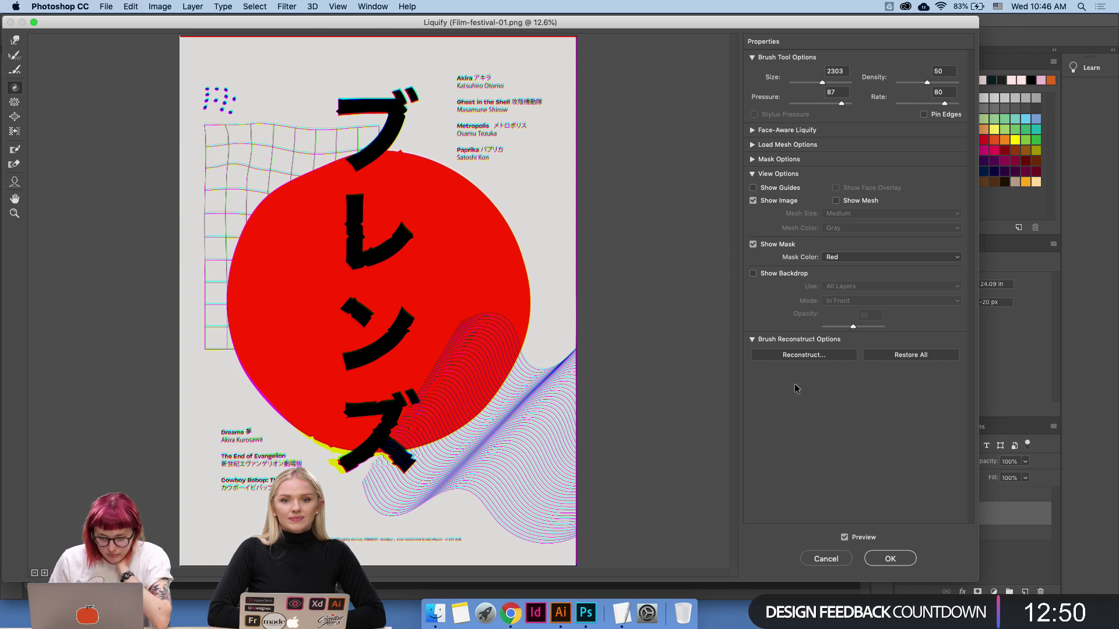
Compare the poster with and without the Liquify distortion and apply the changes to the layer.
click(865, 537)
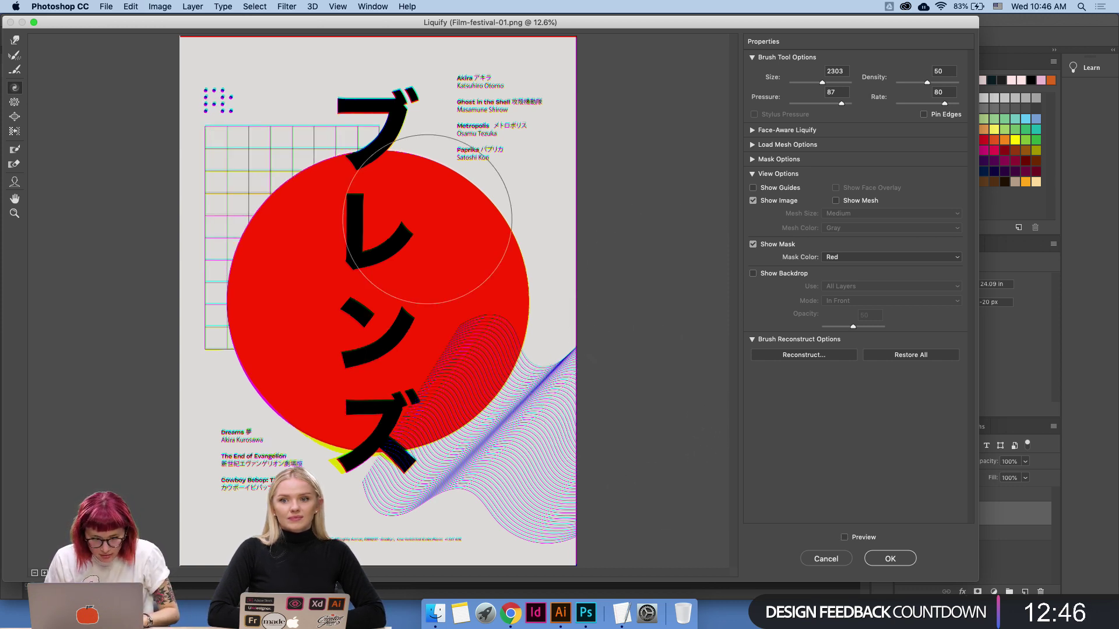
click(258, 164)
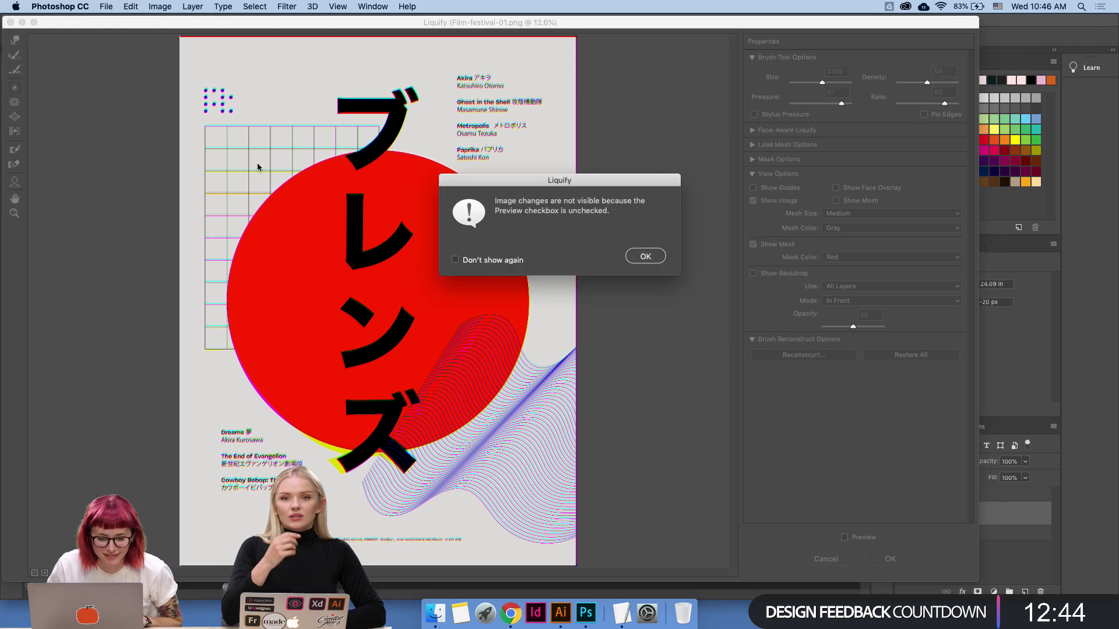
click(645, 255)
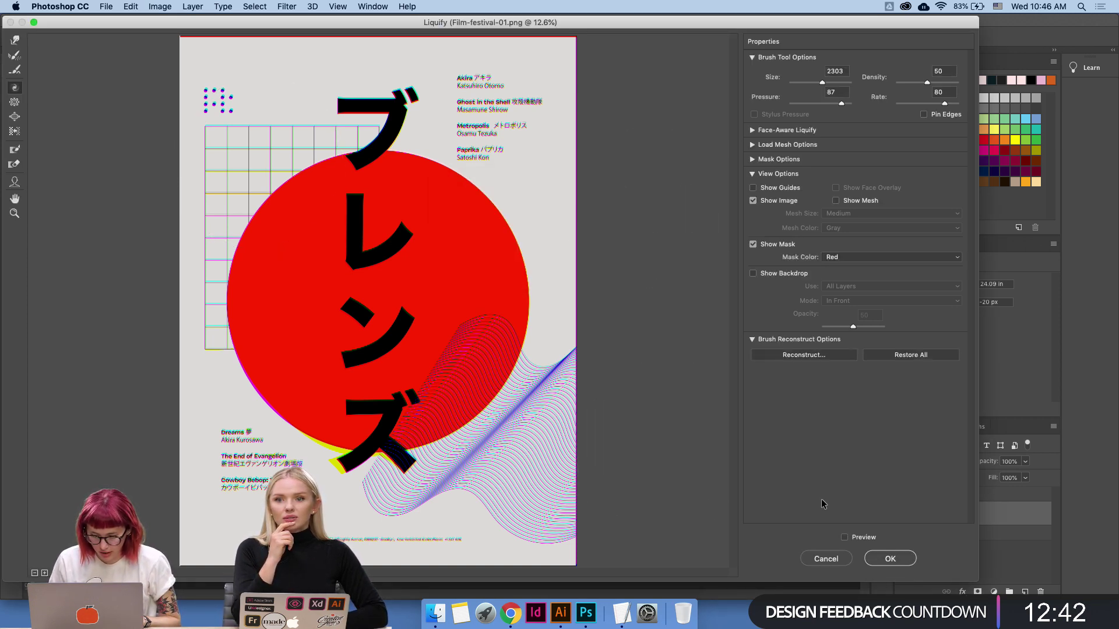
click(844, 537)
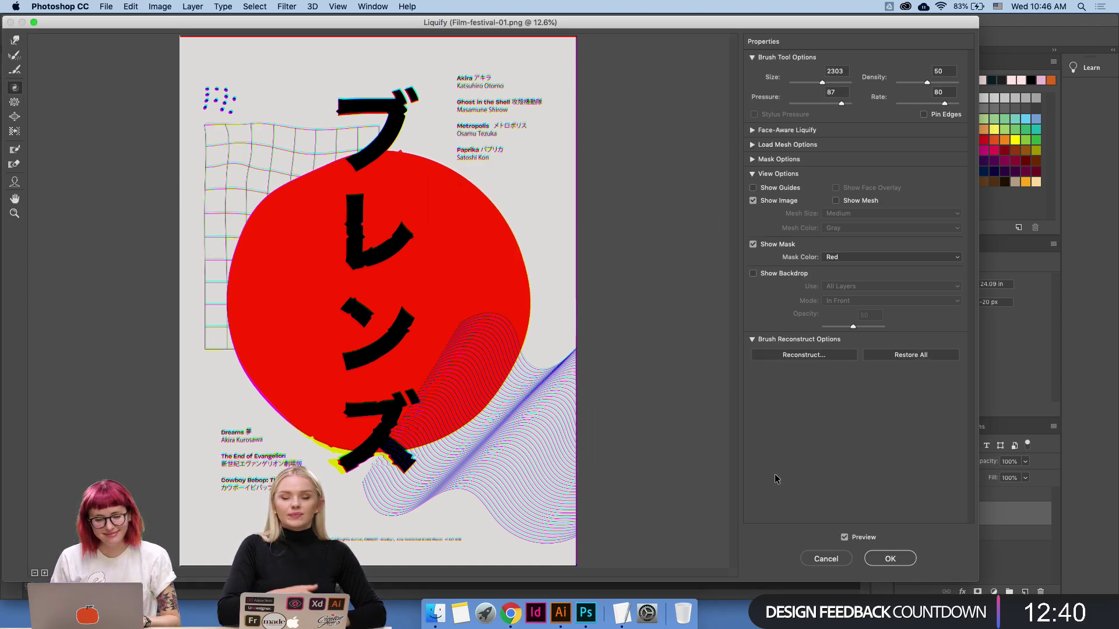
click(885, 558)
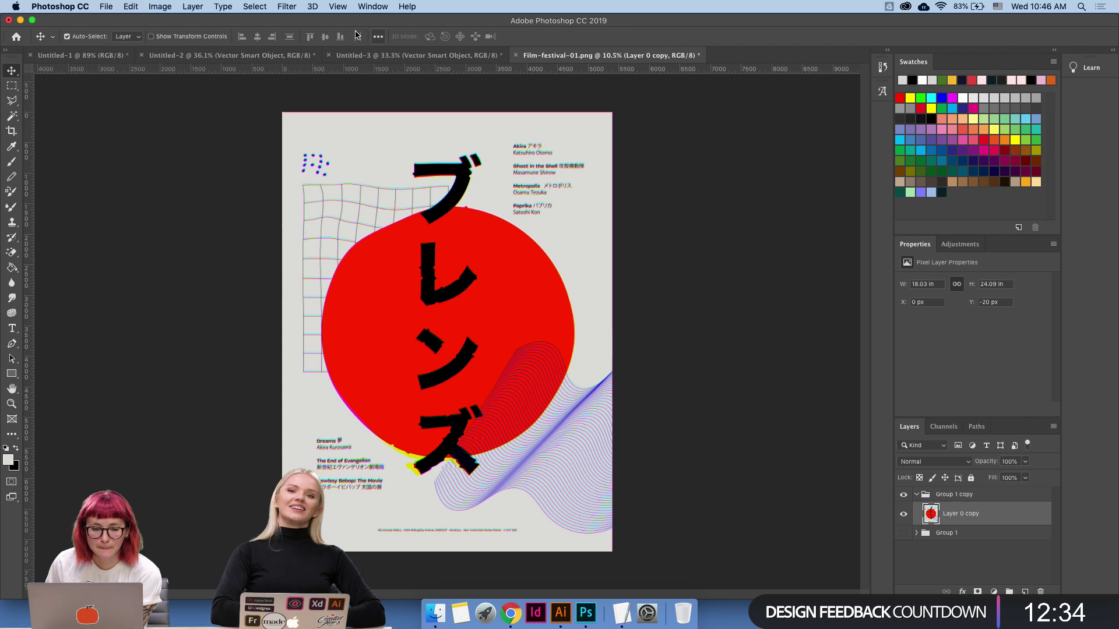
Apply the Add Noise filter to the merged layer with an amount of 33.03%, uniform distribution and Monochromatic off.
click(407, 6)
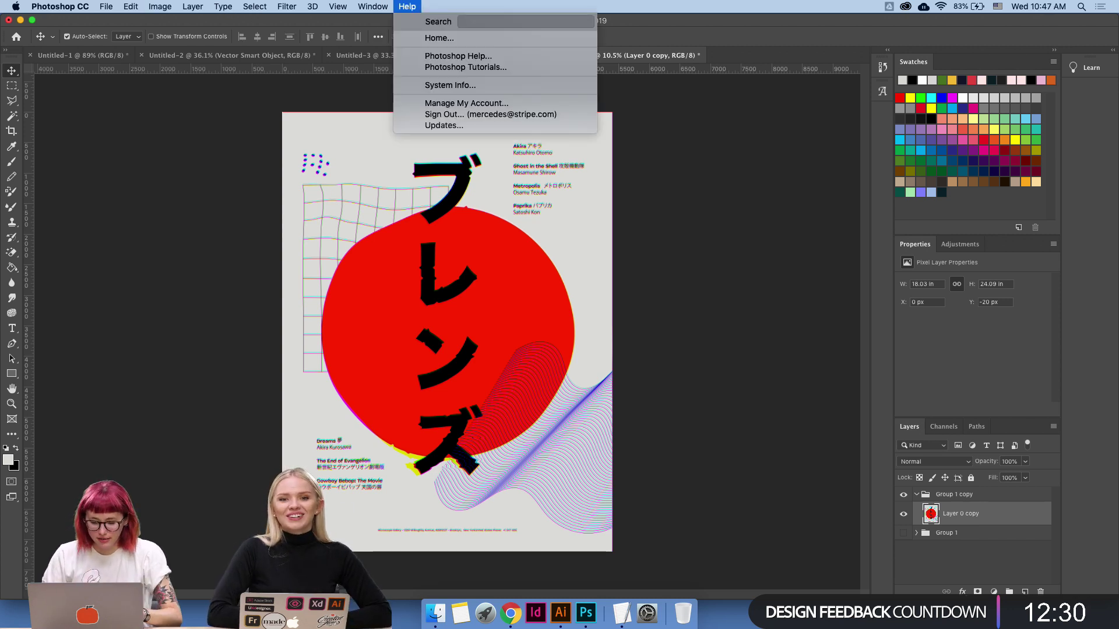
text(noise)
click(479, 41)
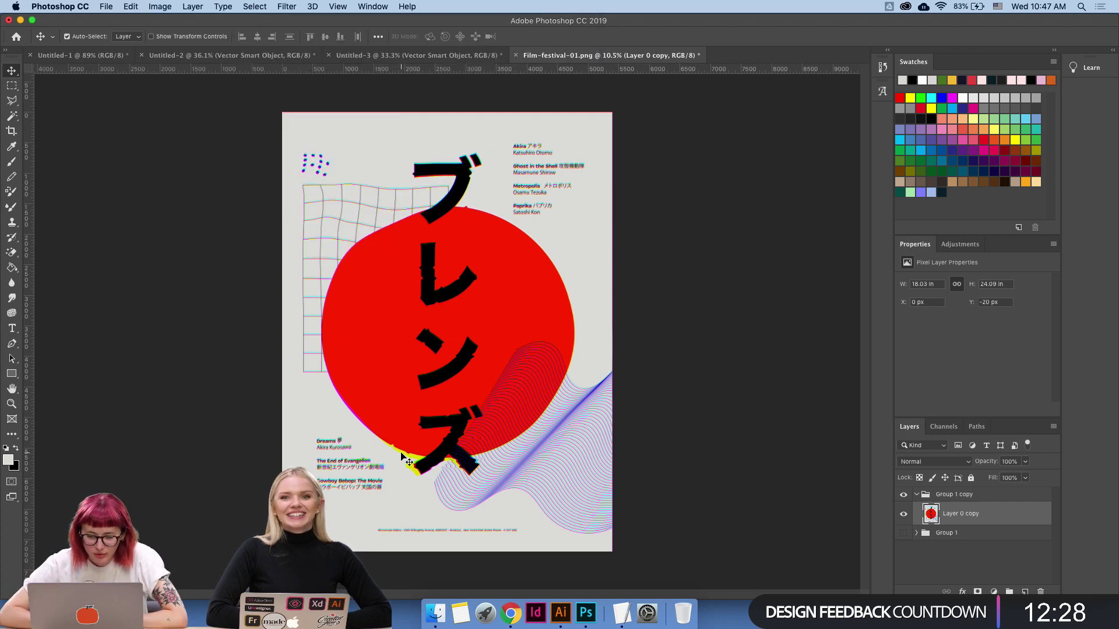
click(406, 8)
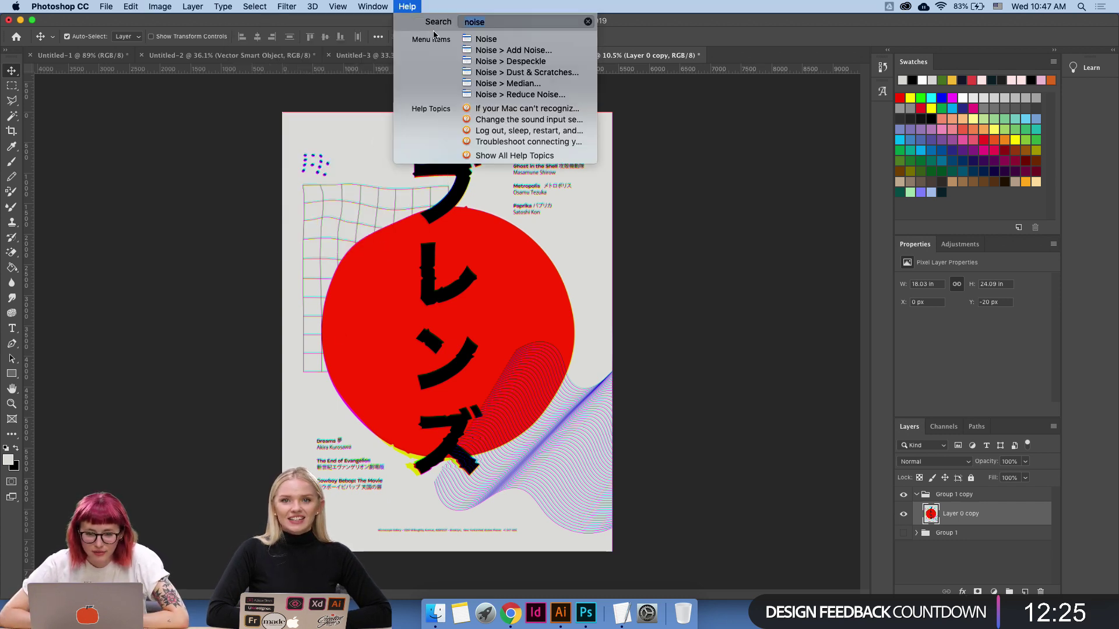
click(484, 51)
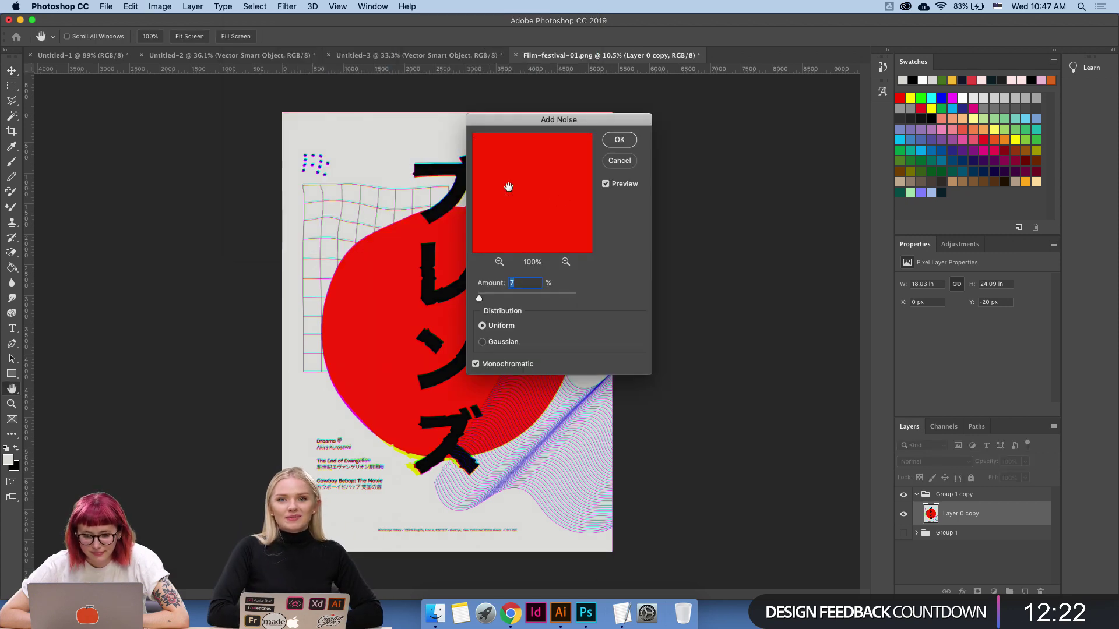
drag(539, 192, 550, 232)
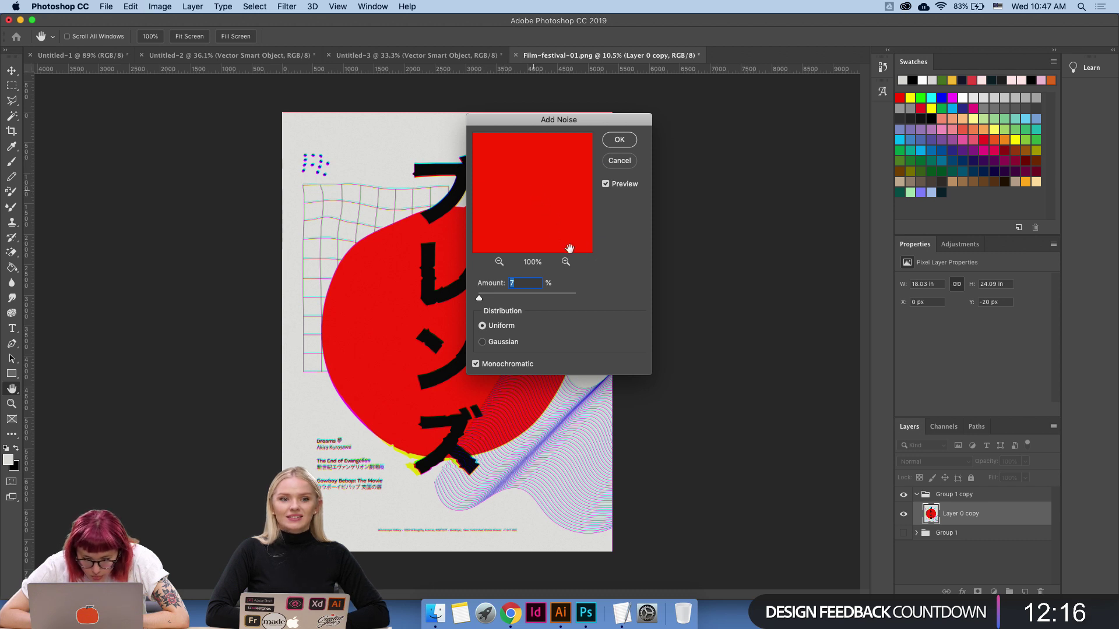
click(498, 261)
click(498, 261)
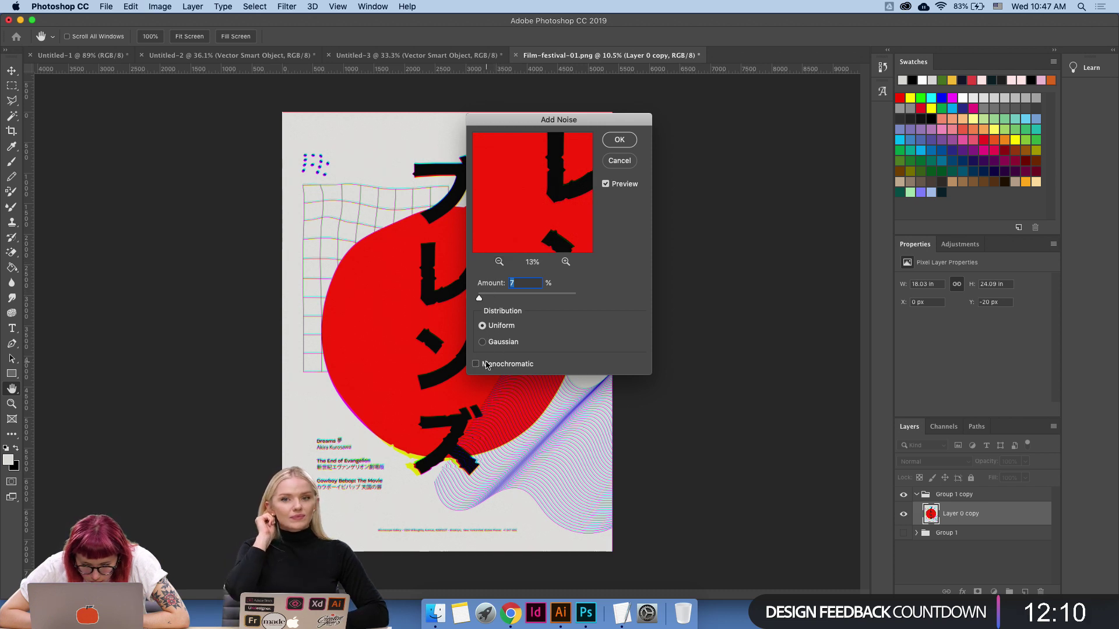
drag(483, 297, 489, 297)
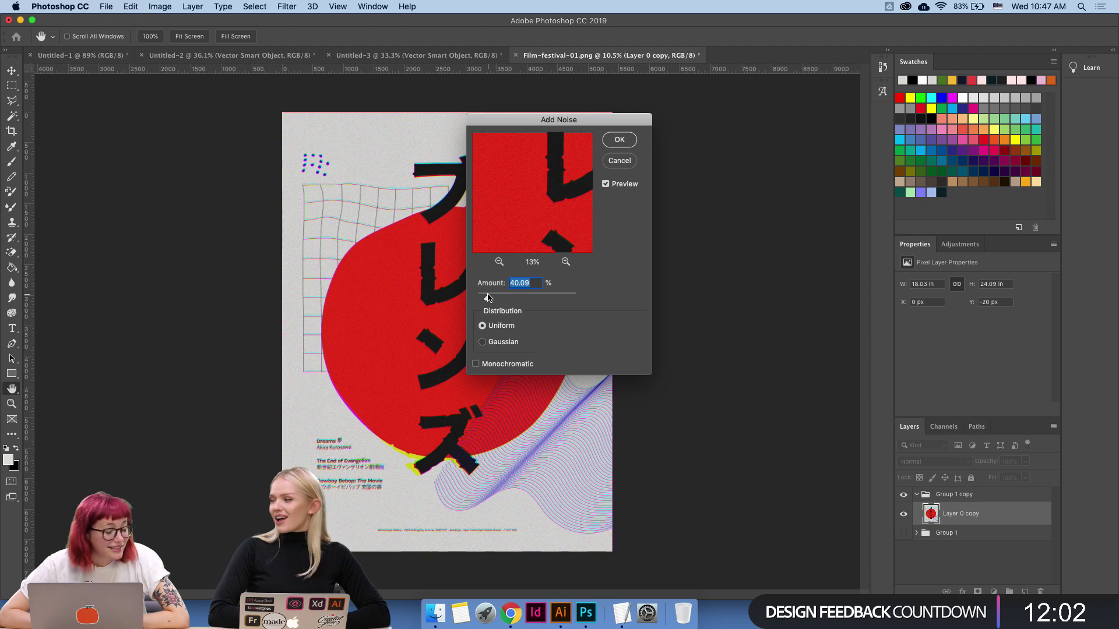
drag(489, 298, 486, 299)
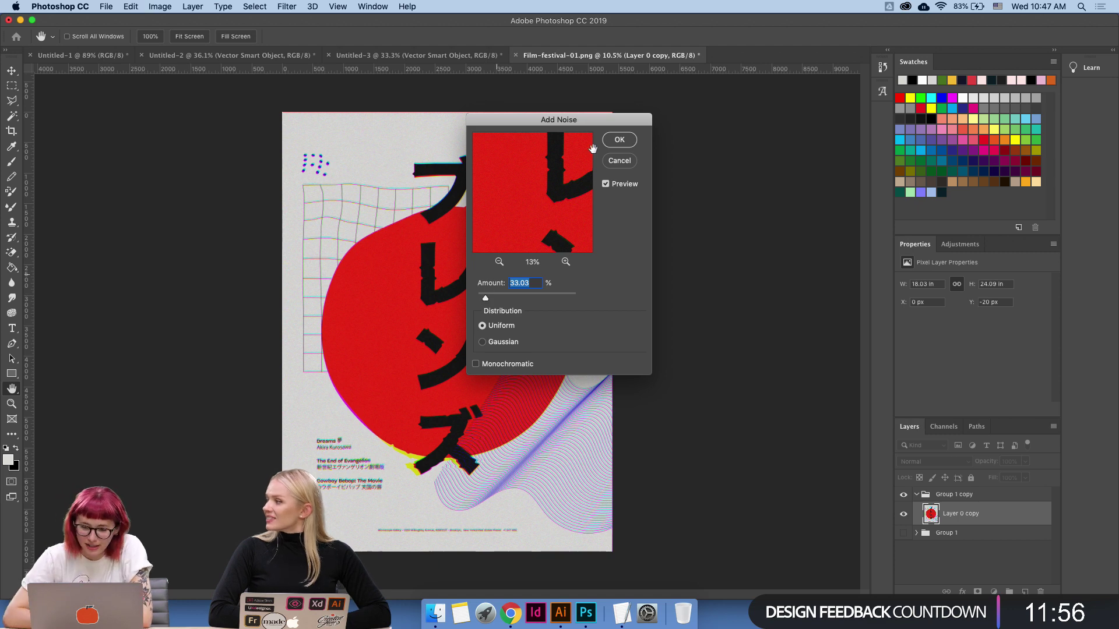
click(627, 145)
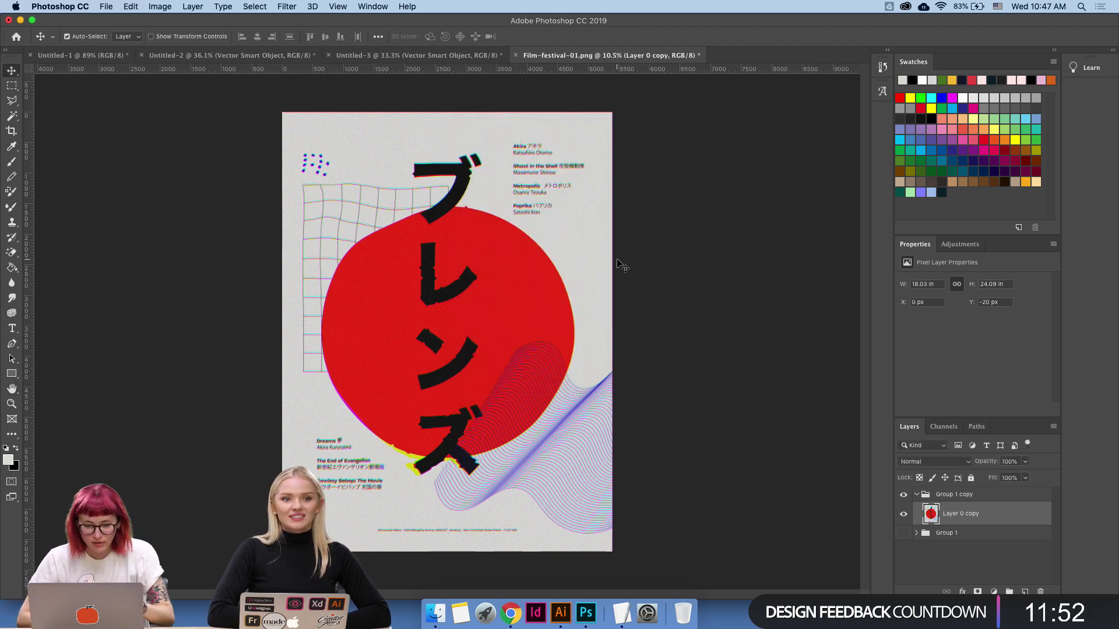
Examine the noise grain up close on the red circle and the distorted details across the upper half of the poster.
key(z)
drag(542, 268, 629, 267)
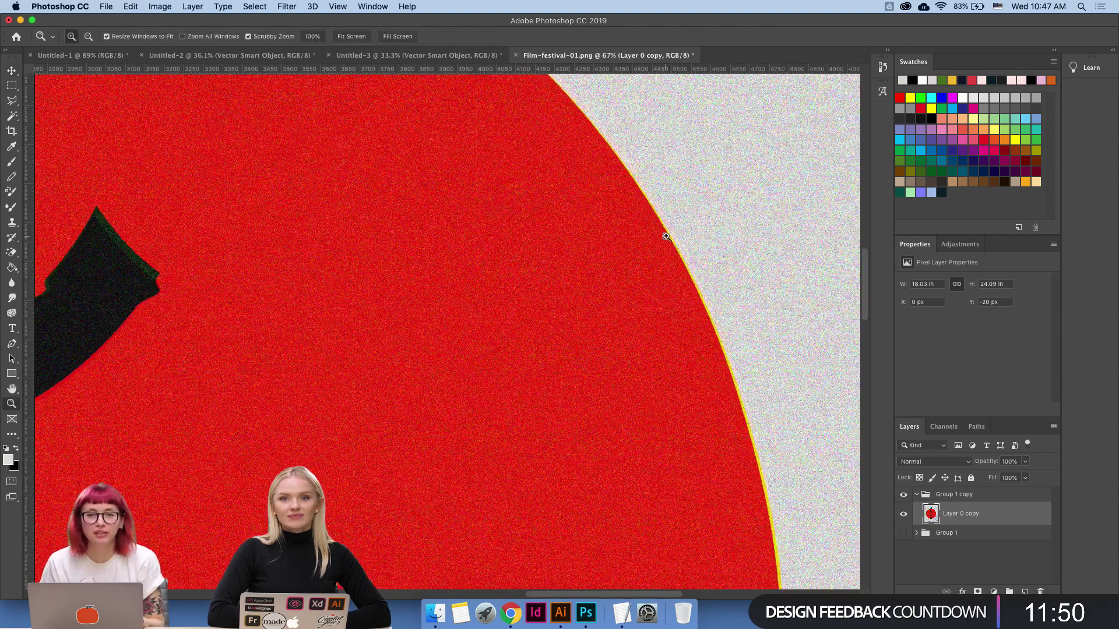
drag(690, 224, 620, 270)
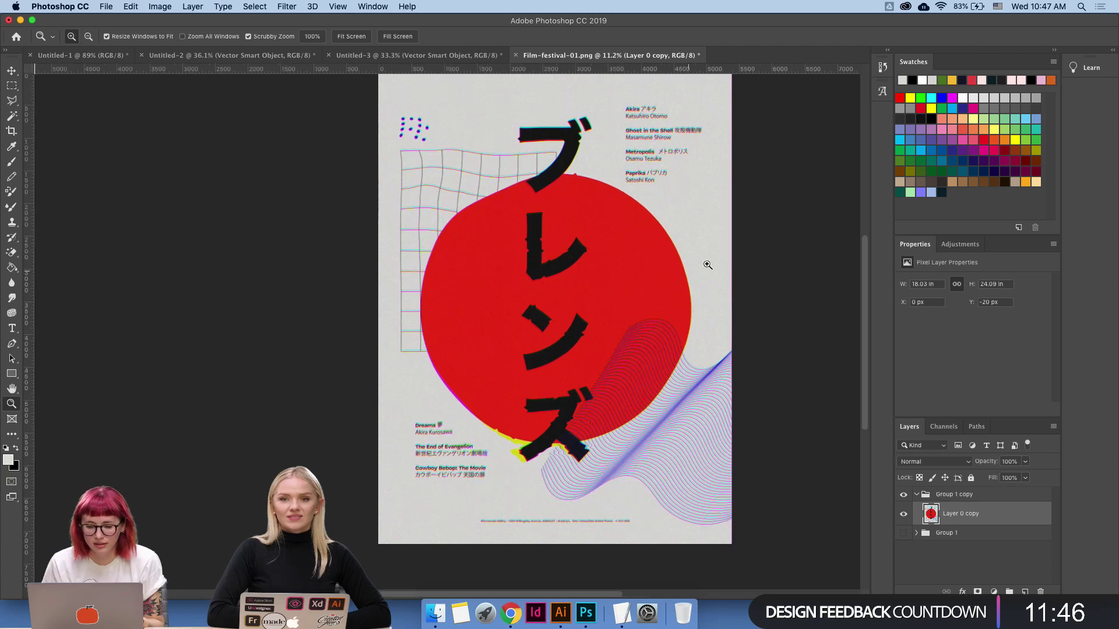
key(v)
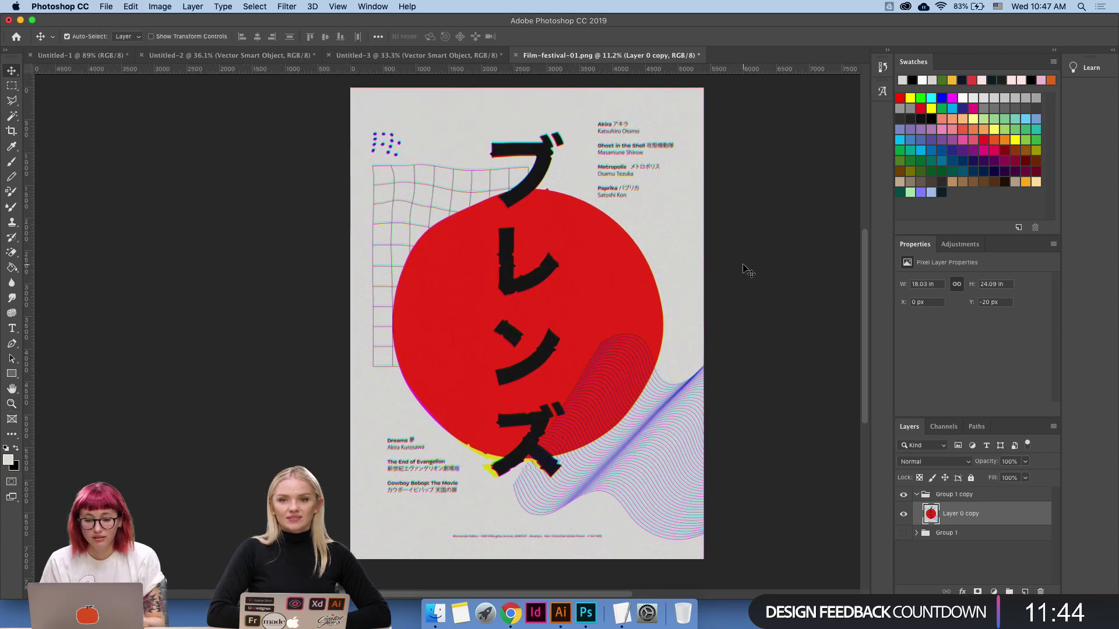
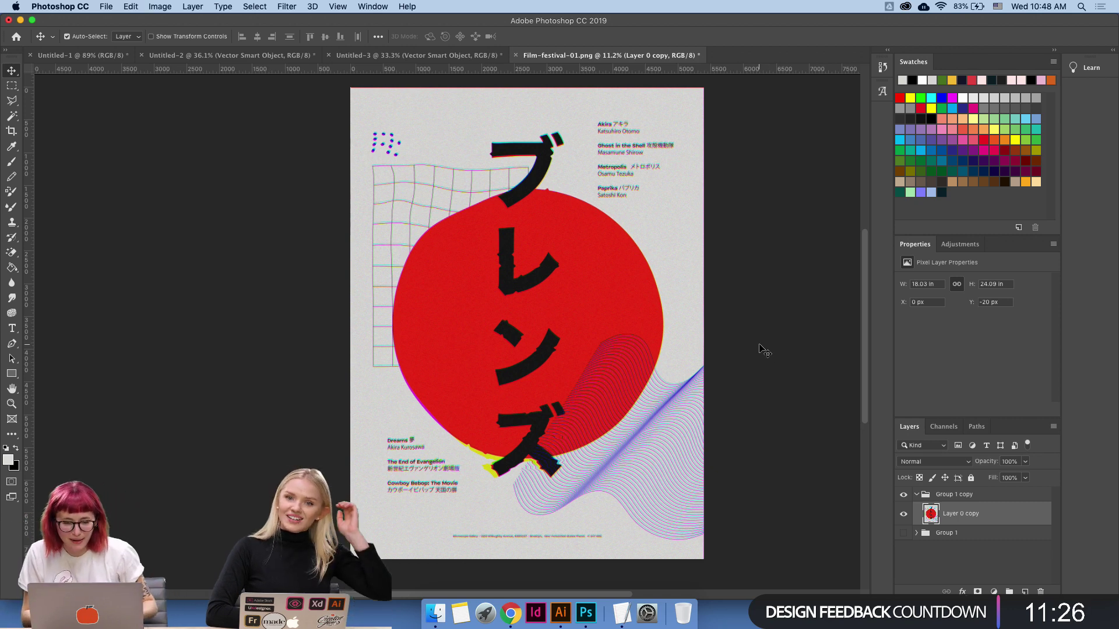
key(z)
drag(603, 148, 642, 226)
key(v)
scroll(698, 193, right, 5)
scroll(698, 193, up, 3)
key(z)
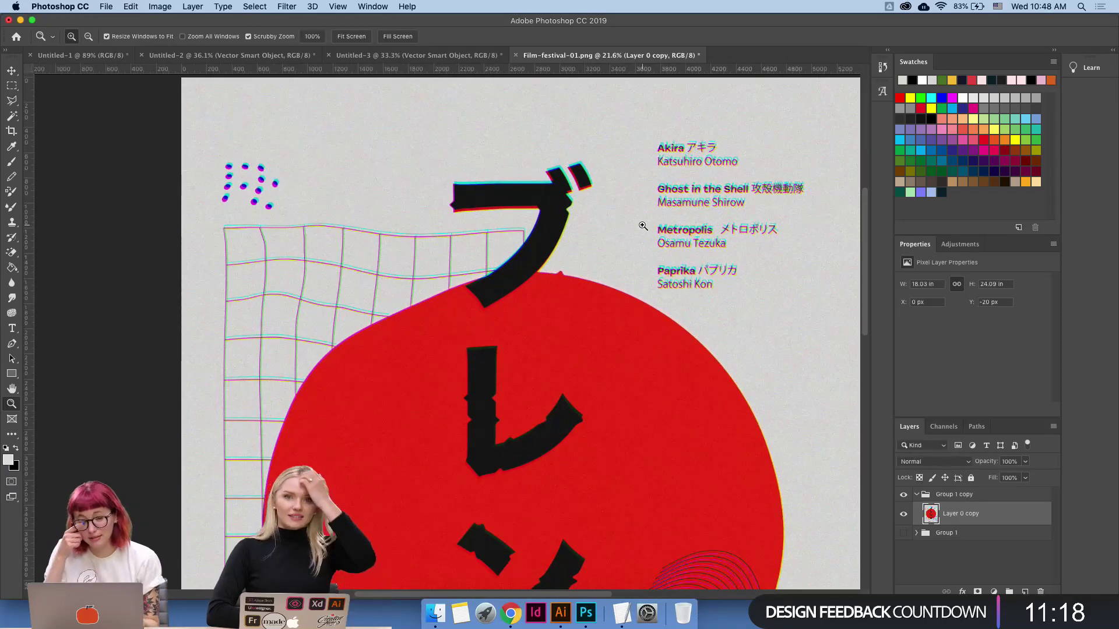
scroll(721, 228, down, 3)
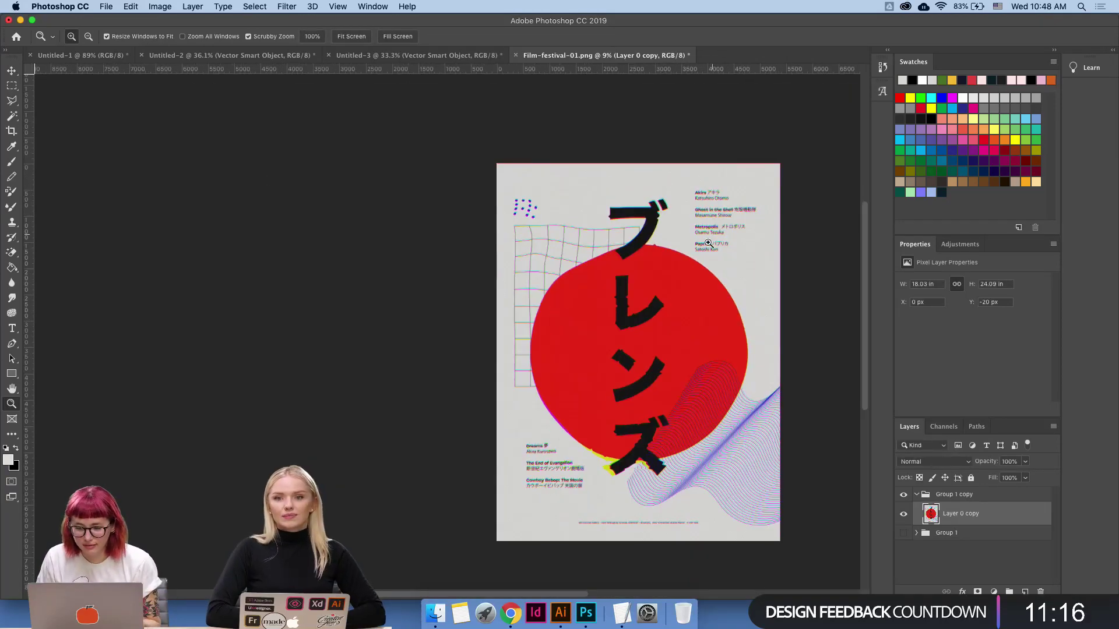
scroll(736, 243, up, 1)
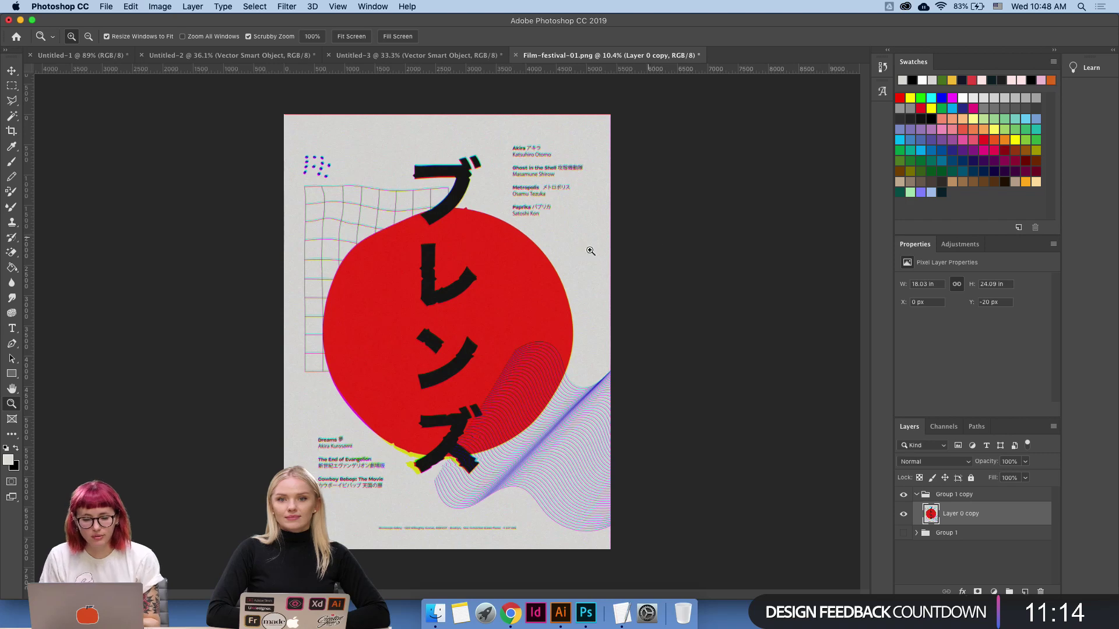
Cover the Akira film credit with cloned grey background using a 130 px Clone Stamp brush.
scroll(516, 188, up, 5)
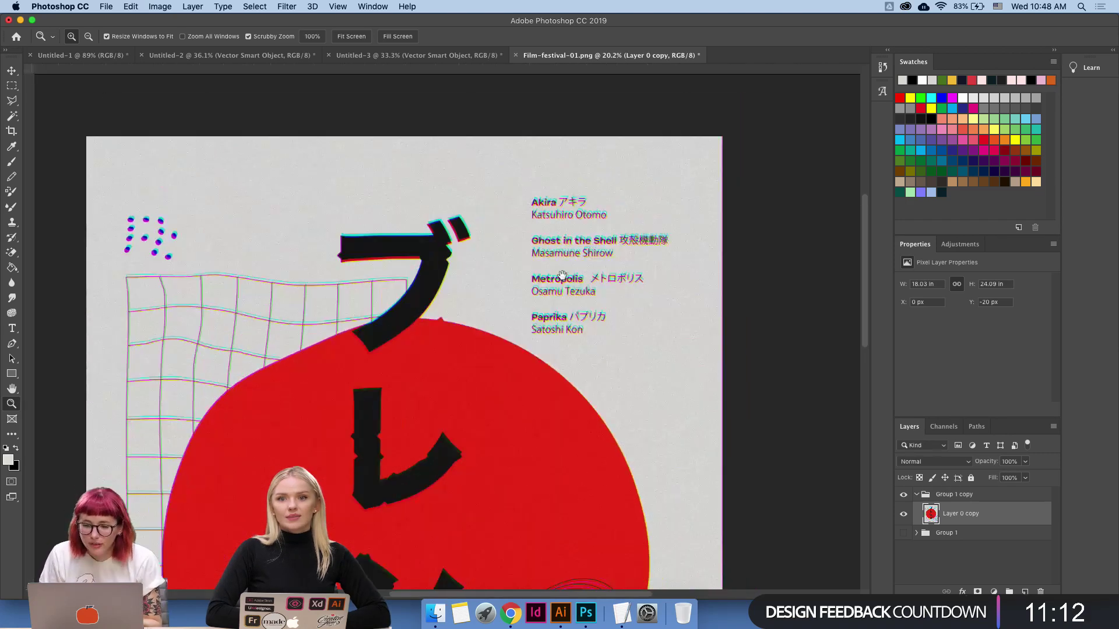
key(s)
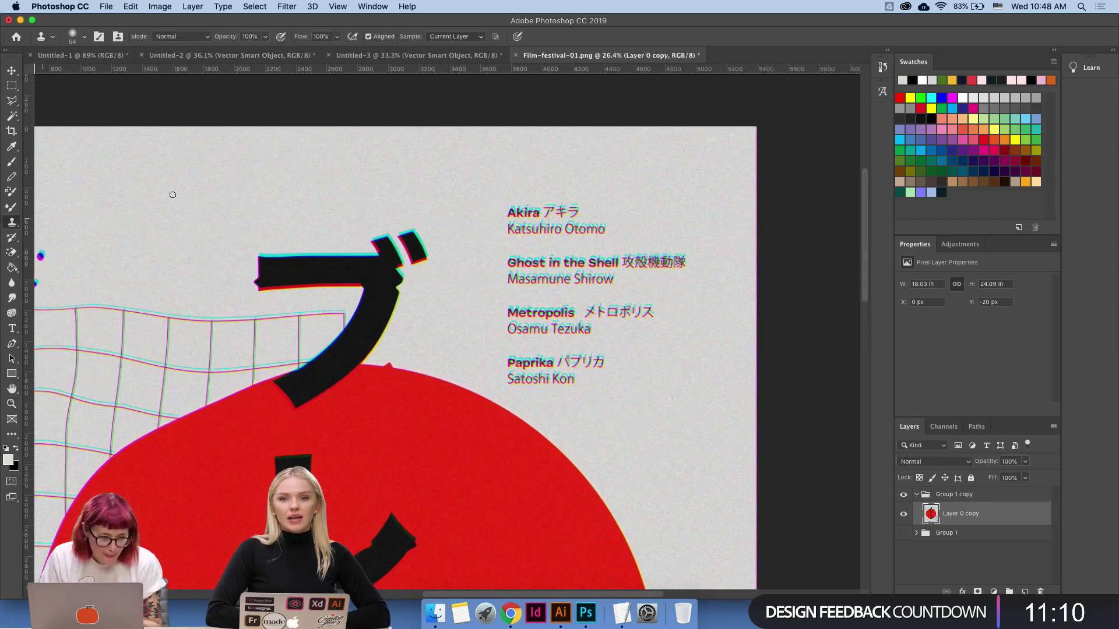
right_click(537, 227)
text(130)
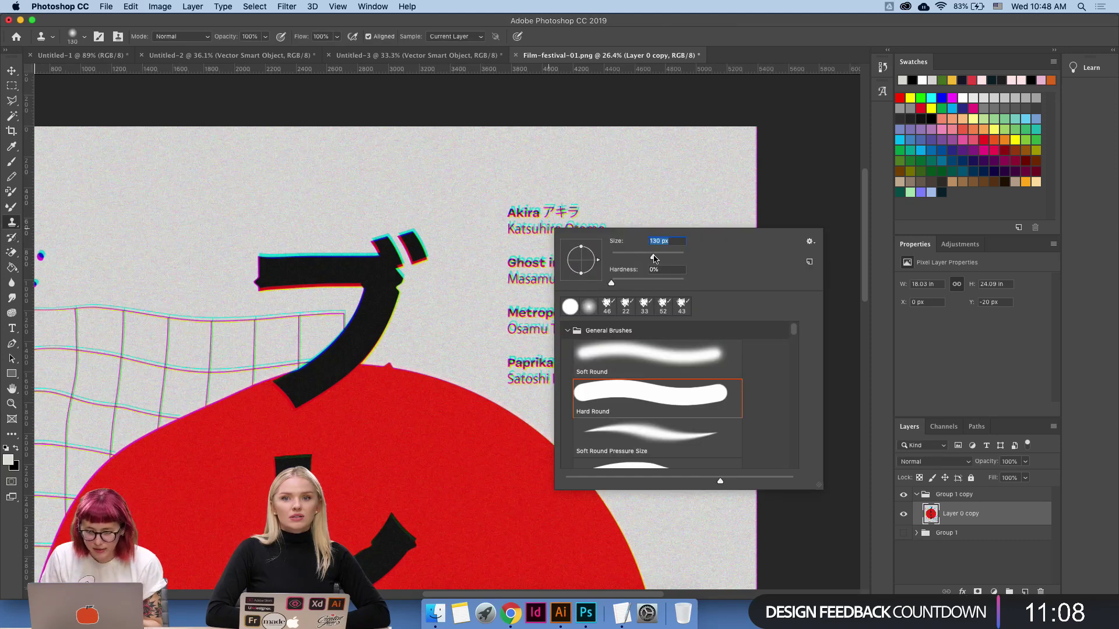
key(Return)
mouse_move(507, 211)
mouse_down()
mouse_move(569, 220)
mouse_move(526, 231)
mouse_move(614, 229)
mouse_move(619, 243)
mouse_up()
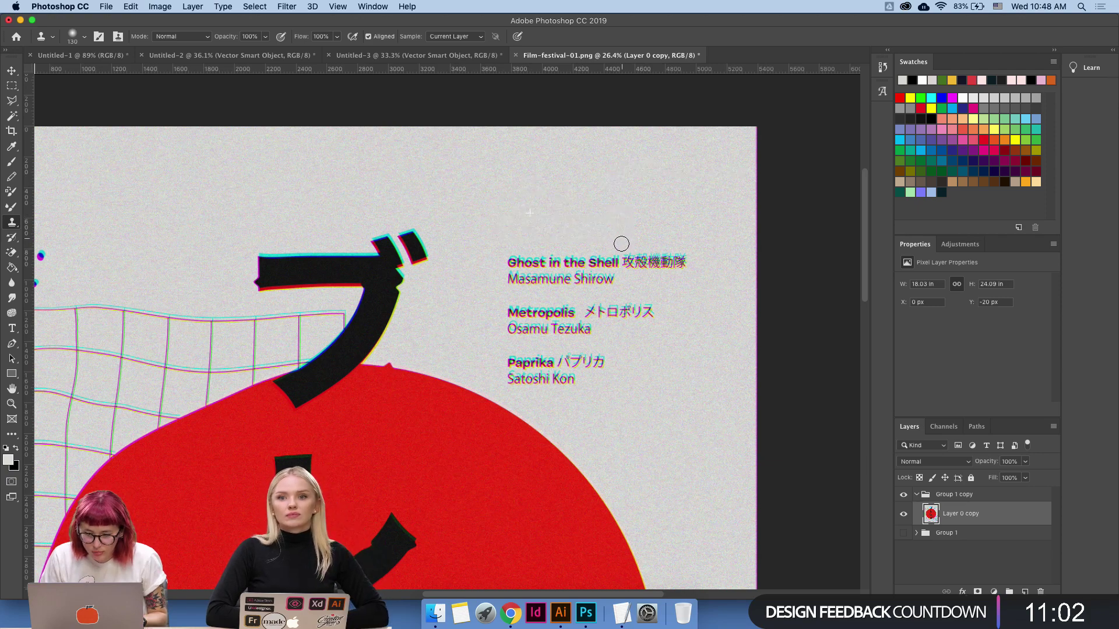
Clone grey background over the Ghost in the Shell, Metropolis and Paprika credits, enlarging the brush for the remaining text.
mouse_move(502, 260)
mouse_down()
mouse_move(699, 262)
mouse_move(536, 278)
mouse_up()
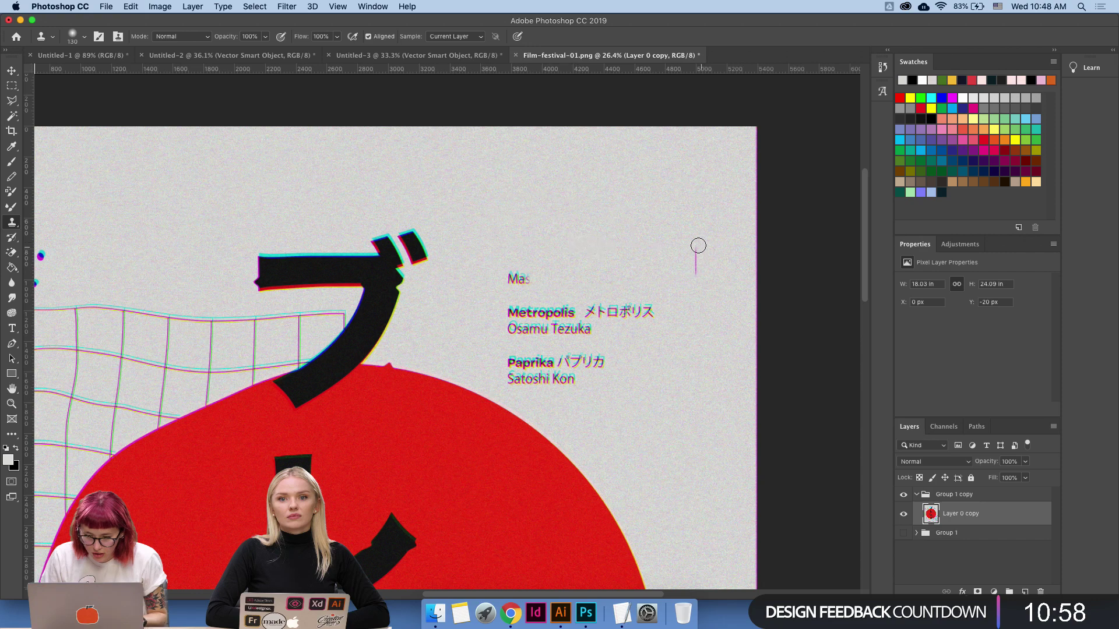
key(super+z)
mouse_move(504, 263)
mouse_down()
mouse_move(493, 283)
mouse_move(535, 305)
mouse_move(507, 314)
mouse_move(533, 328)
mouse_up()
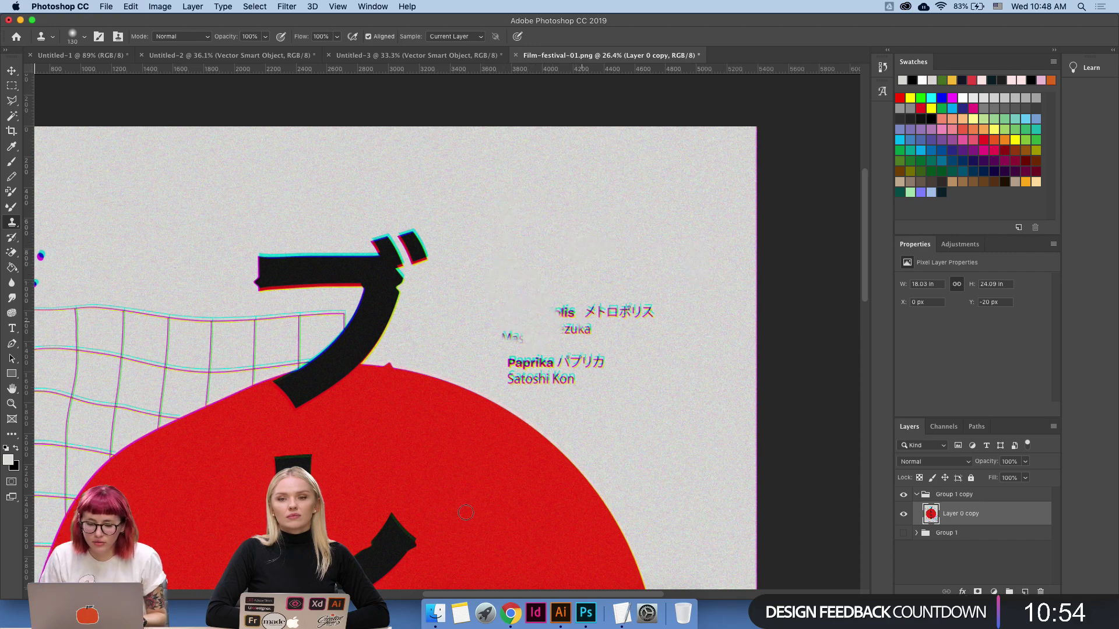
right_click(622, 201)
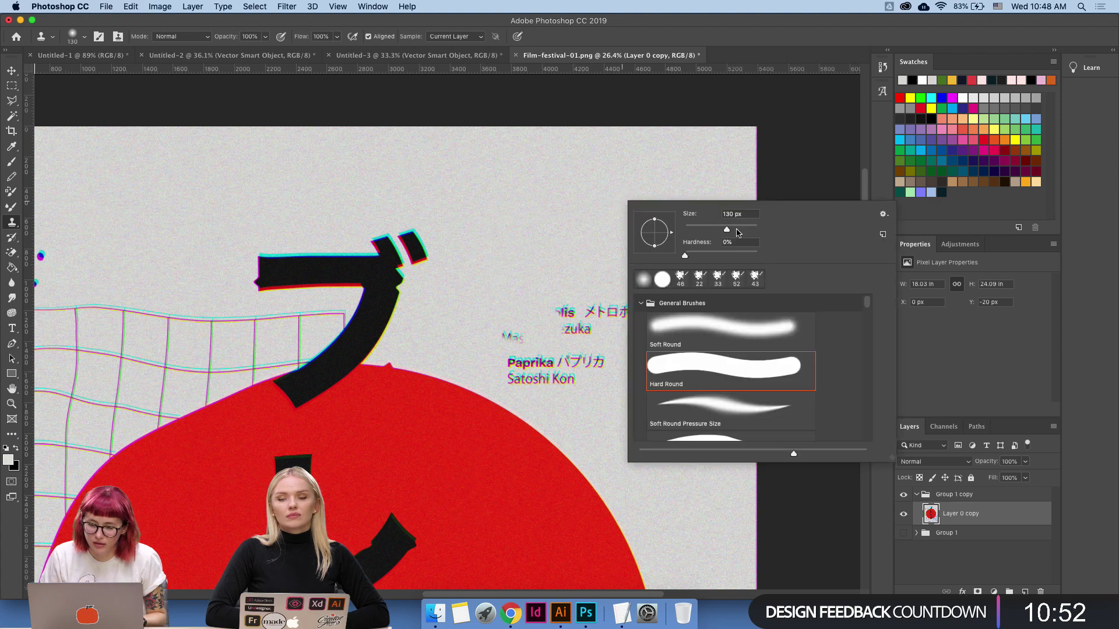
key(Return)
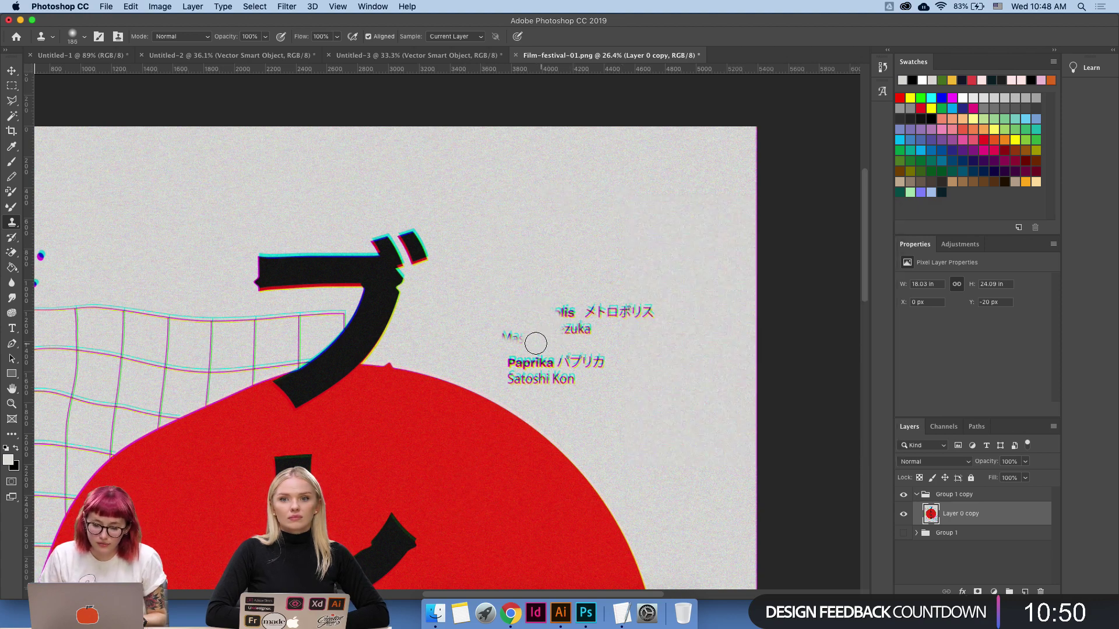
mouse_move(535, 343)
mouse_down()
mouse_move(637, 318)
mouse_move(619, 309)
mouse_move(666, 314)
mouse_move(545, 363)
mouse_move(504, 363)
mouse_move(511, 377)
mouse_move(599, 379)
mouse_move(605, 363)
mouse_move(704, 331)
mouse_move(691, 318)
mouse_move(716, 317)
mouse_move(722, 347)
mouse_up()
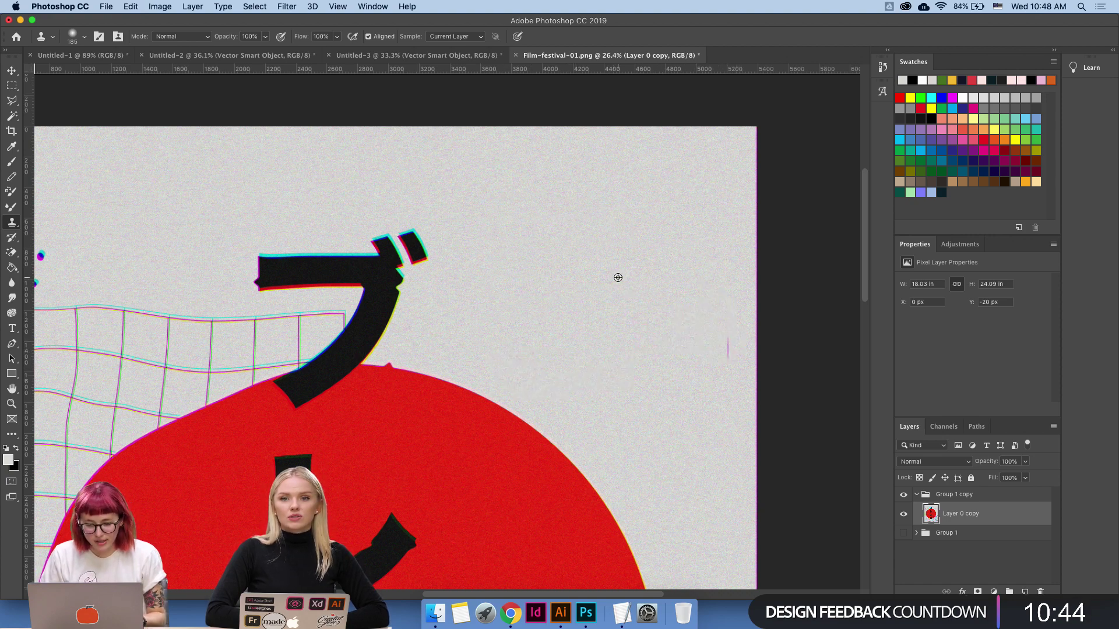
Cover the Dreams film credit in the poster's lower text block with cloned grey background.
scroll(545, 344, down, 15)
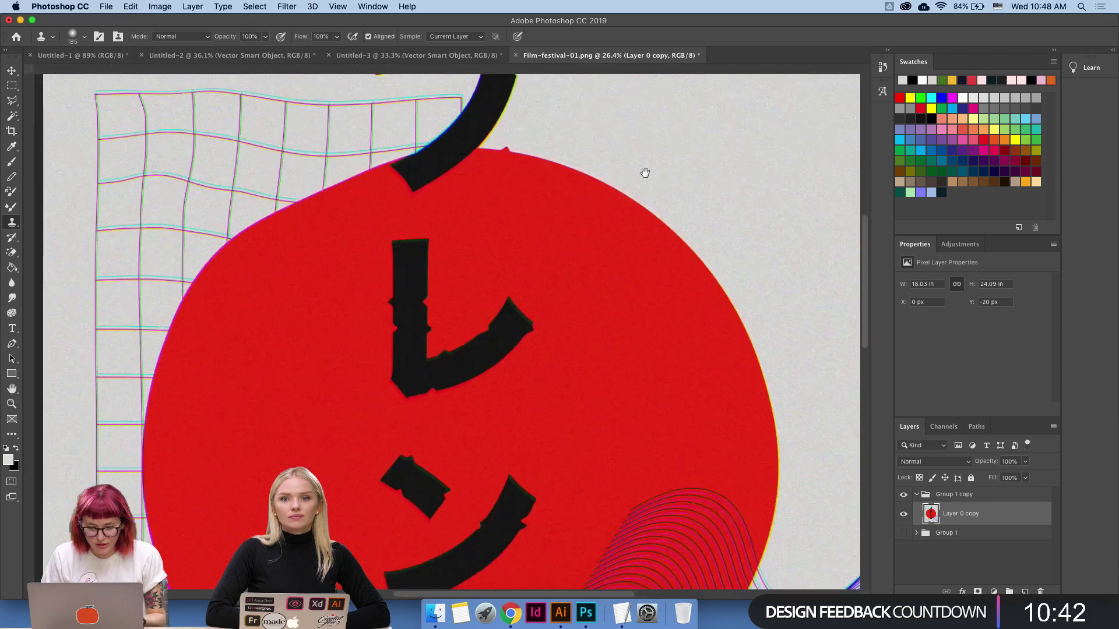
scroll(457, 367, left, 3)
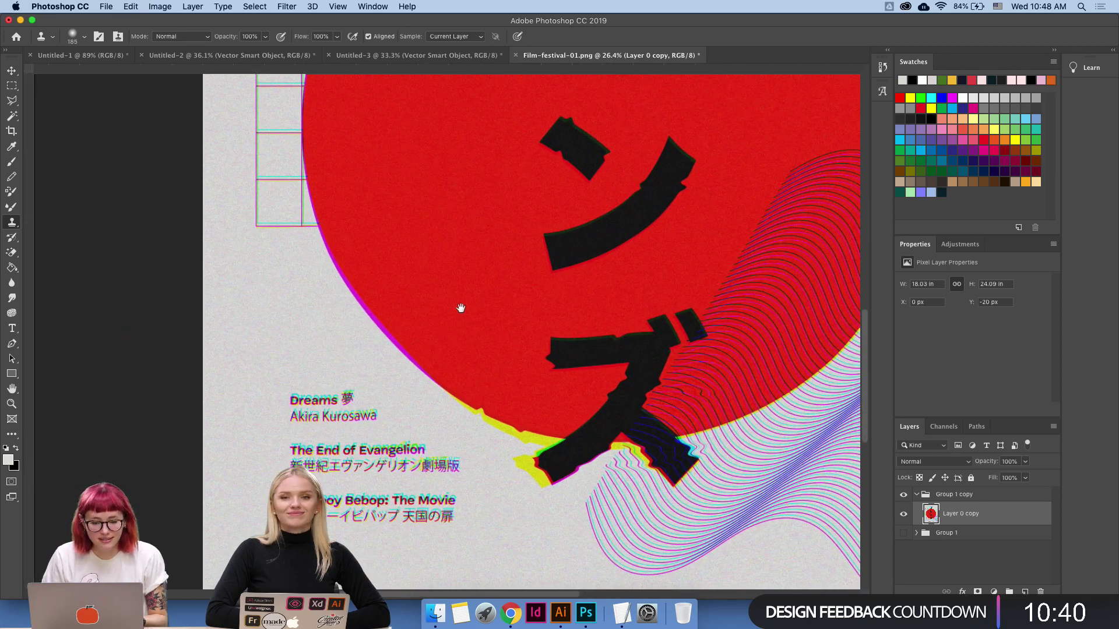
scroll(457, 307, down, 3)
key(super+r)
mouse_move(318, 343)
mouse_down()
mouse_move(351, 347)
mouse_move(302, 357)
mouse_move(387, 358)
mouse_move(366, 329)
mouse_up()
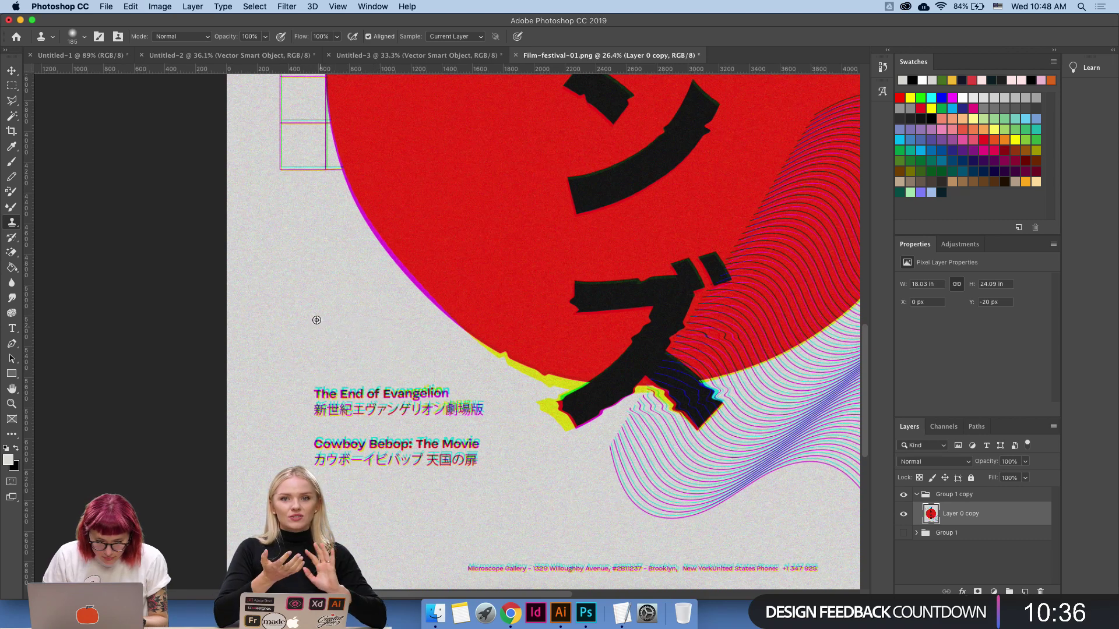
Clone grey background over the The End of Evangelion and Cowboy Bebop: The Movie credits near the poster's lower edge.
drag(308, 381, 460, 394)
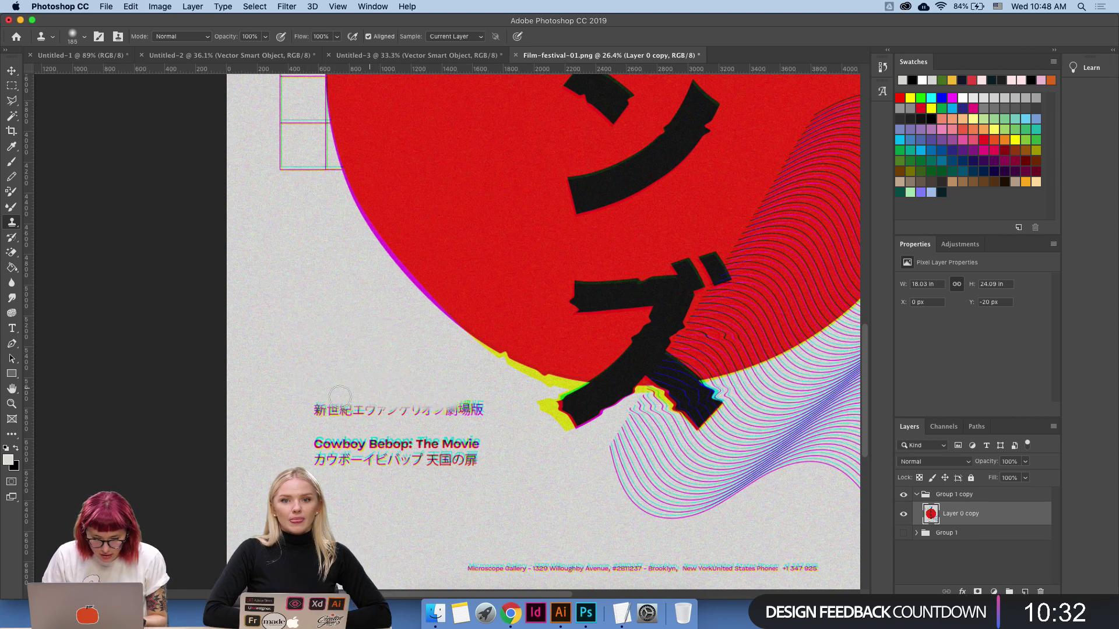
mouse_move(307, 407)
mouse_down()
mouse_move(451, 415)
mouse_move(475, 404)
mouse_move(456, 407)
mouse_up()
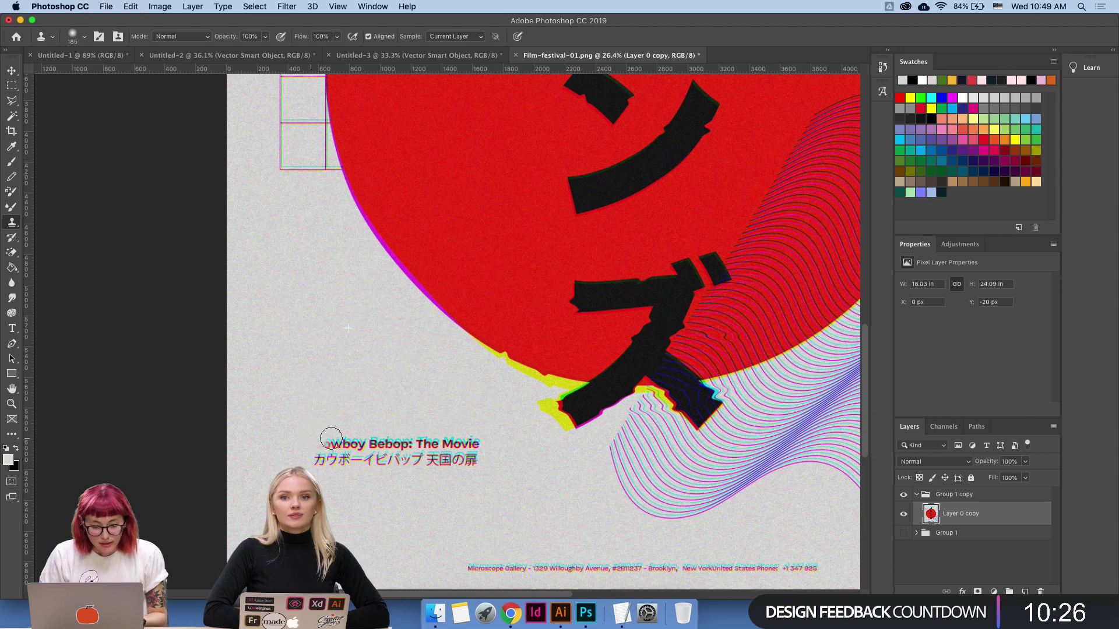
drag(331, 438, 460, 442)
key(super+z)
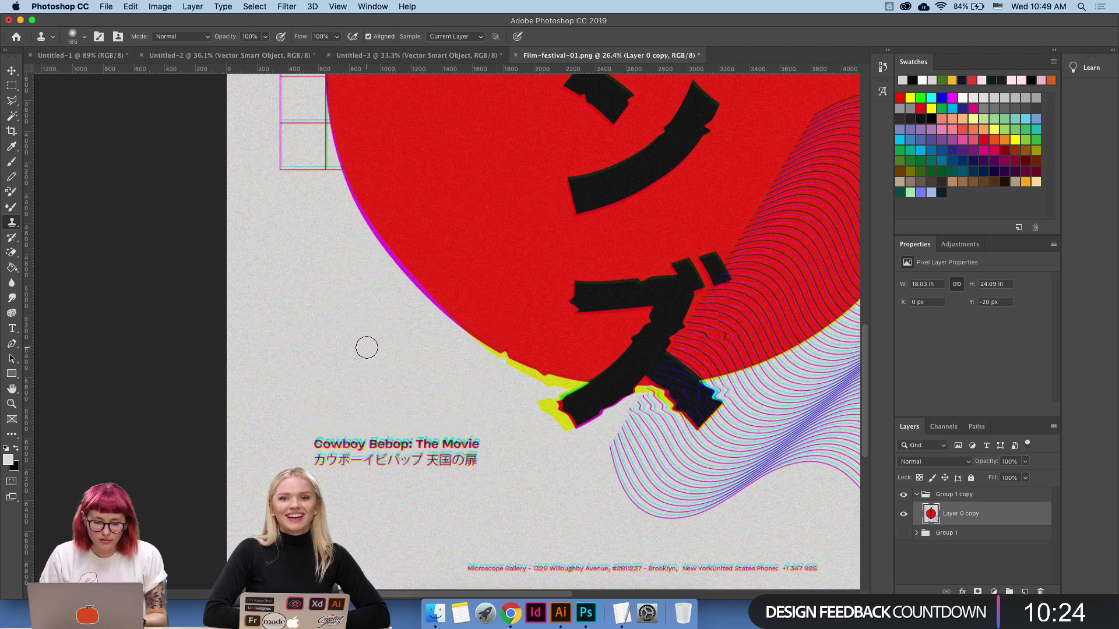
mouse_move(313, 436)
mouse_down()
mouse_move(470, 451)
mouse_move(459, 463)
mouse_move(327, 461)
mouse_up()
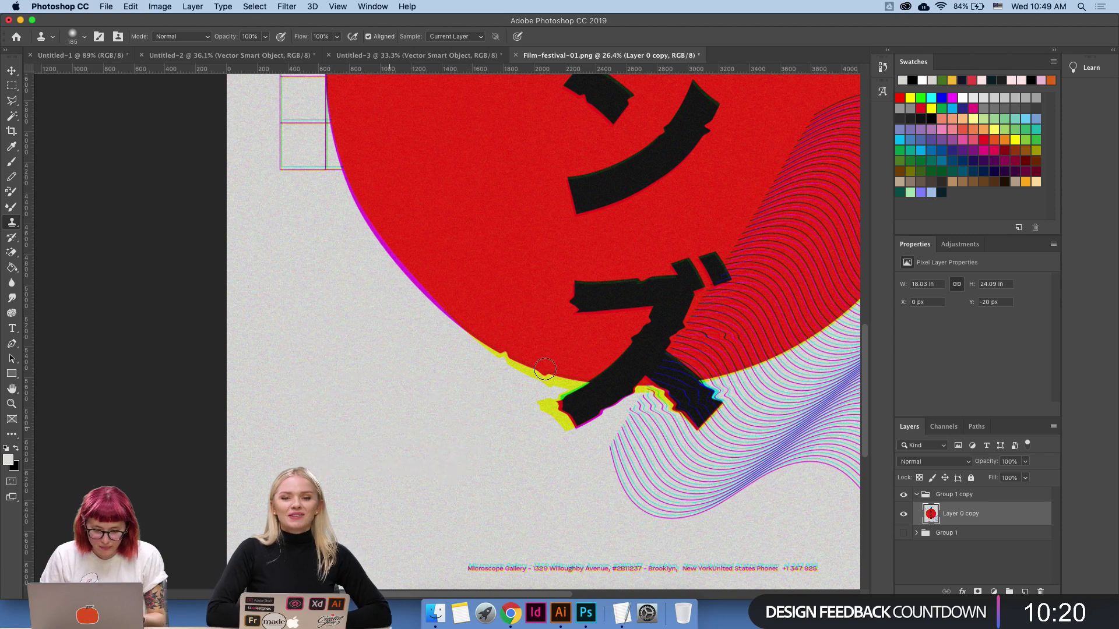
key(z)
scroll(569, 362, down, 5)
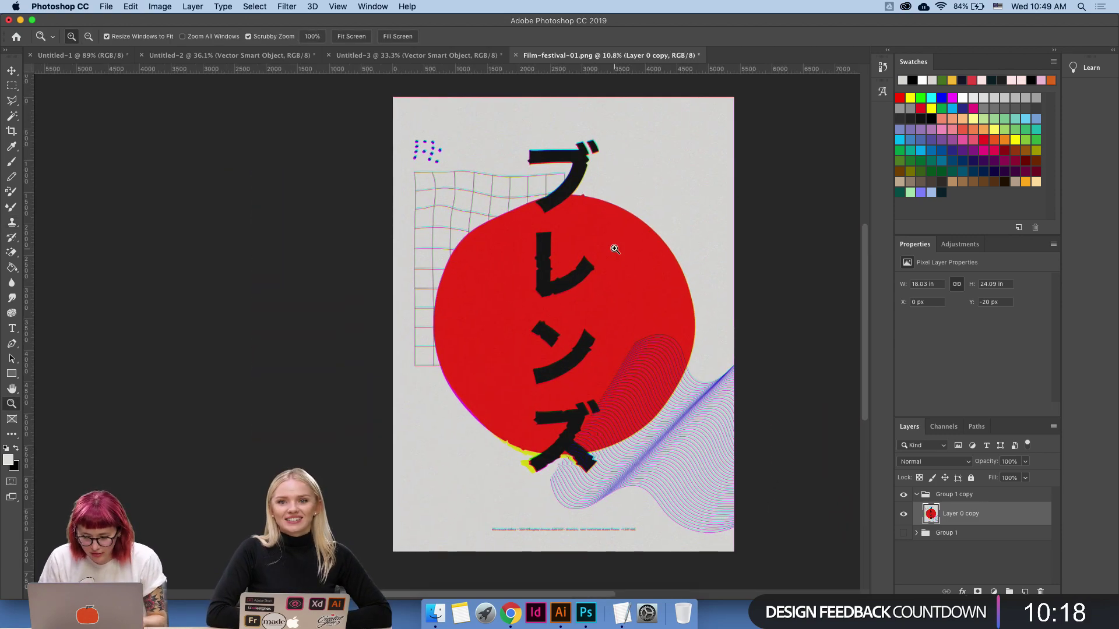
Try cloning distorted pieces over the red circle, grid and Japanese characters with a 380 px Clone Stamp brush at 85% hardness.
click(12, 224)
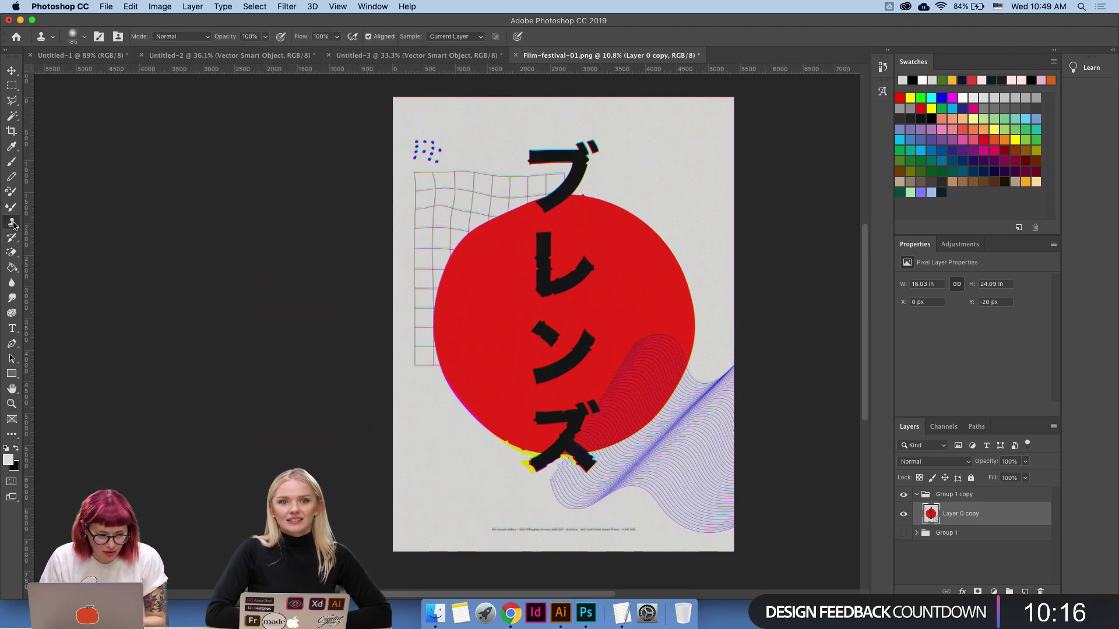
right_click(453, 185)
click(578, 235)
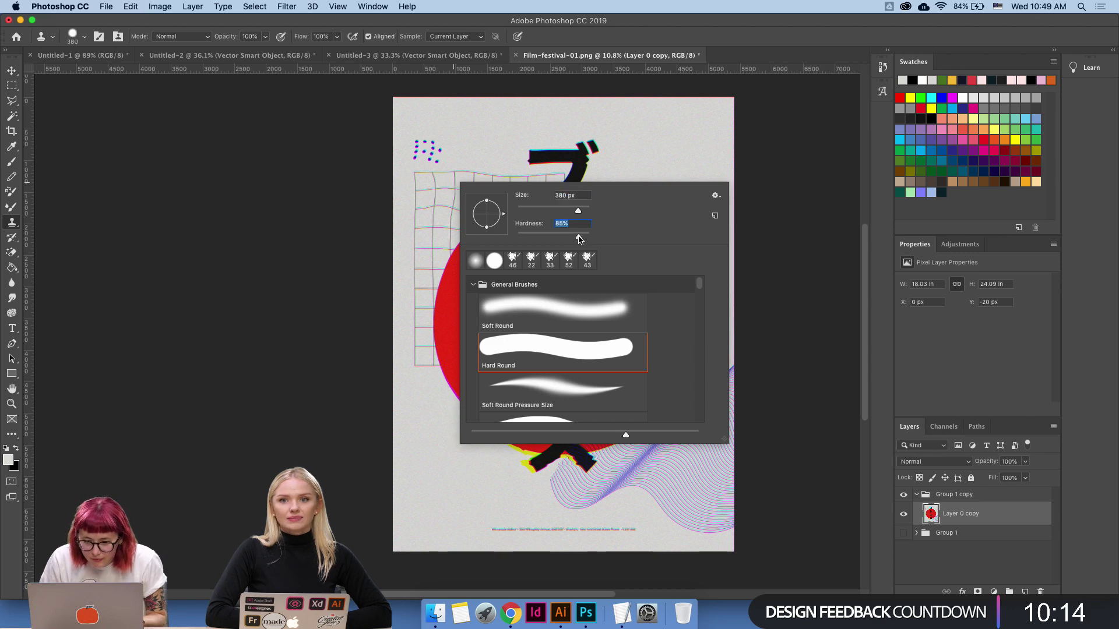
key(Return)
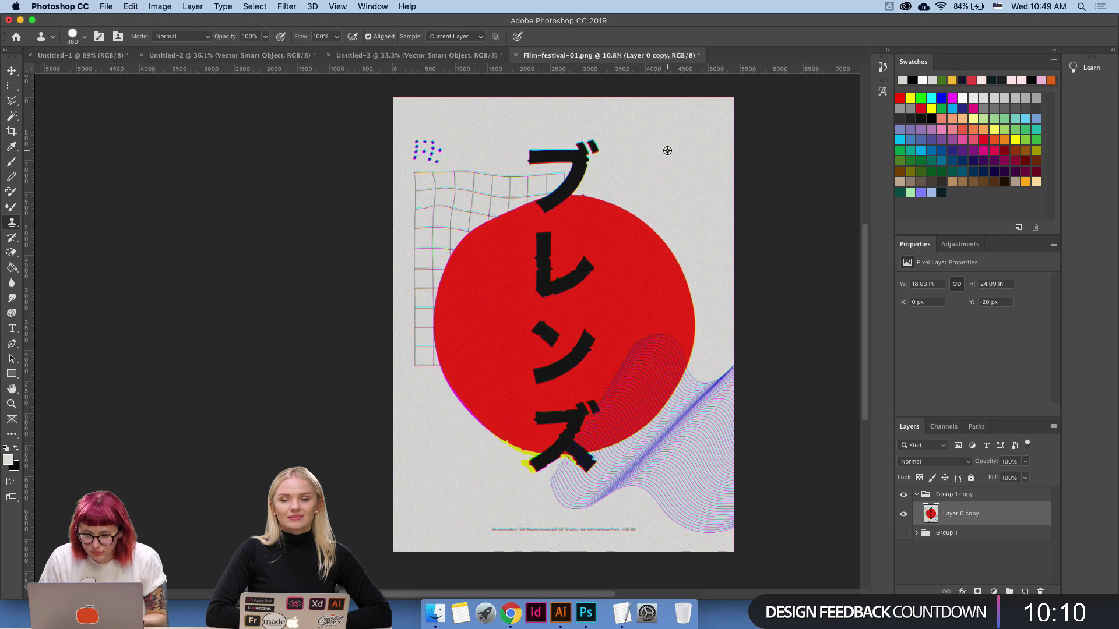
mouse_move(639, 237)
mouse_down()
mouse_move(668, 162)
mouse_move(692, 286)
mouse_move(656, 192)
mouse_move(680, 286)
mouse_move(640, 206)
mouse_up()
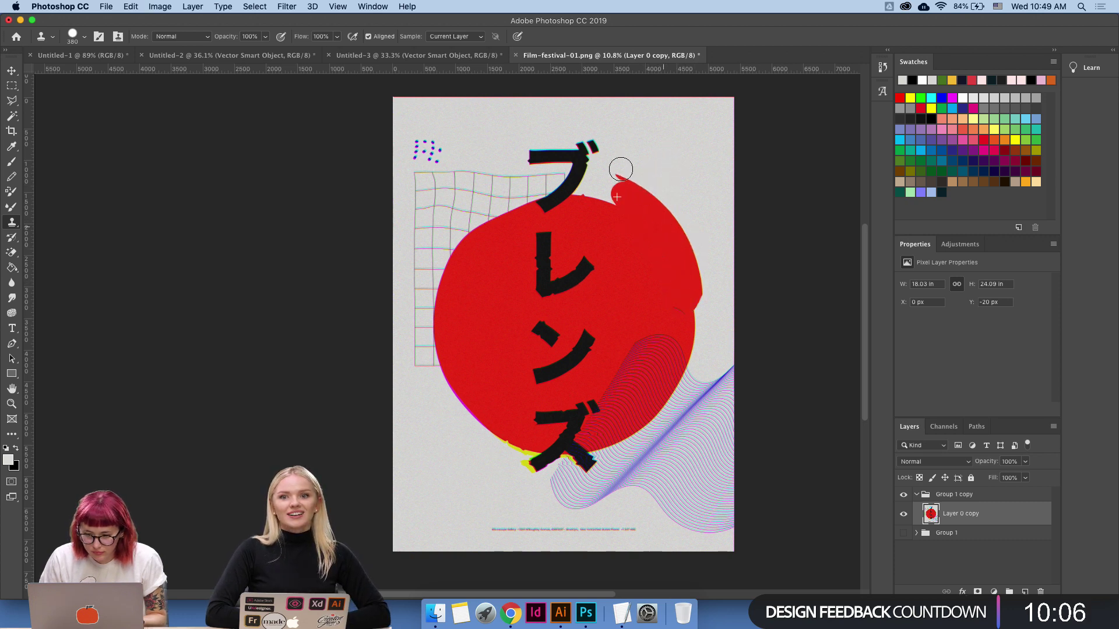
drag(620, 169, 618, 219)
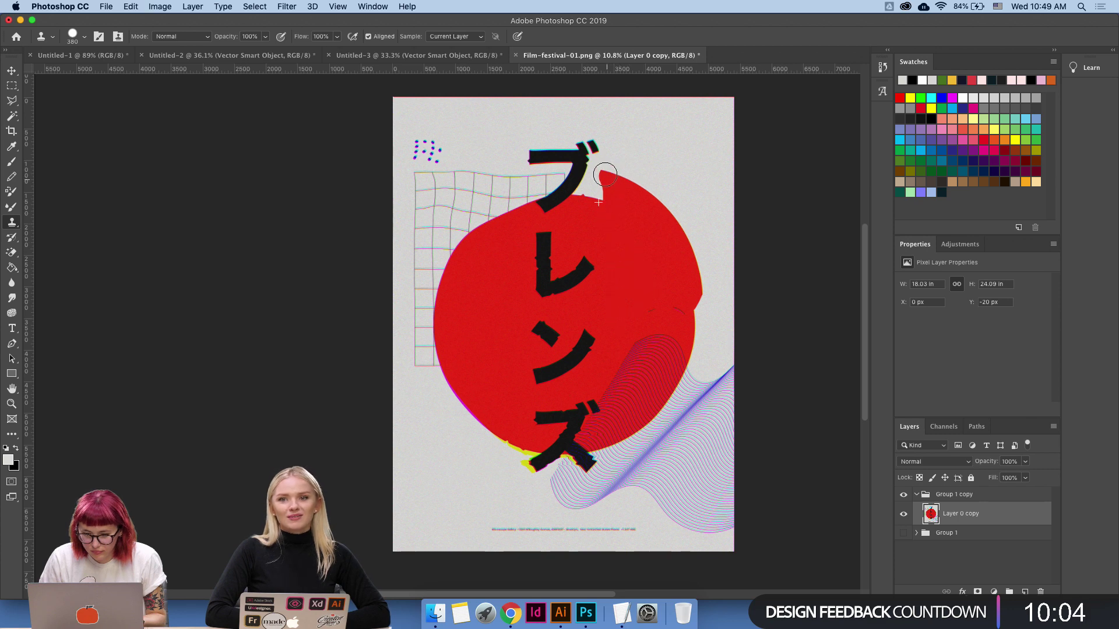
mouse_move(605, 218)
mouse_down()
mouse_move(650, 178)
mouse_move(678, 186)
mouse_move(704, 211)
mouse_move(717, 256)
mouse_move(605, 432)
mouse_move(531, 458)
mouse_move(468, 373)
mouse_move(544, 307)
mouse_move(543, 263)
mouse_move(493, 221)
mouse_move(419, 237)
mouse_up()
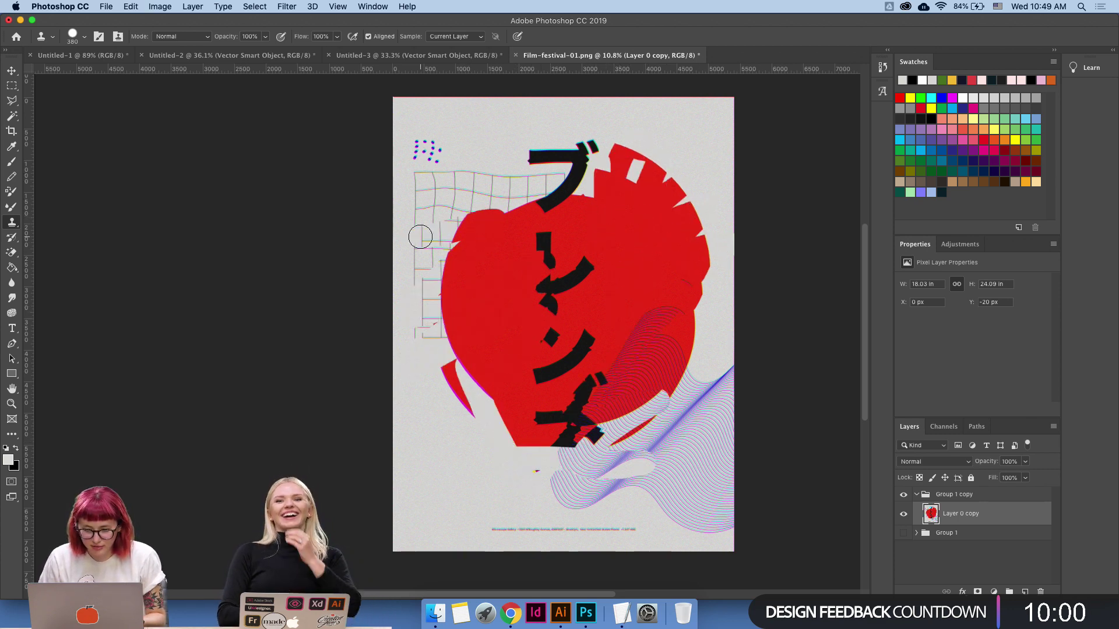
Undo all the experimental clone strokes over the circle, grid and characters.
key(super+z)
key(super+z)
key(super+z)
key(super+z)
key(super+z)
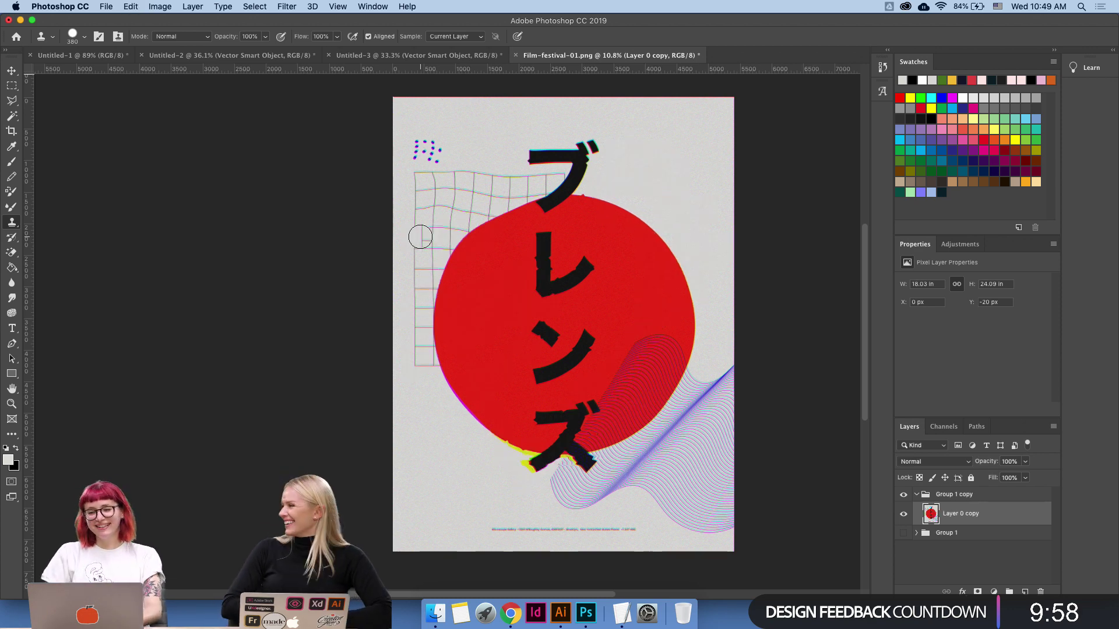
Prepare to save the poster in the Posters folder as Film-festival-01-noise in JPEG format.
key(v)
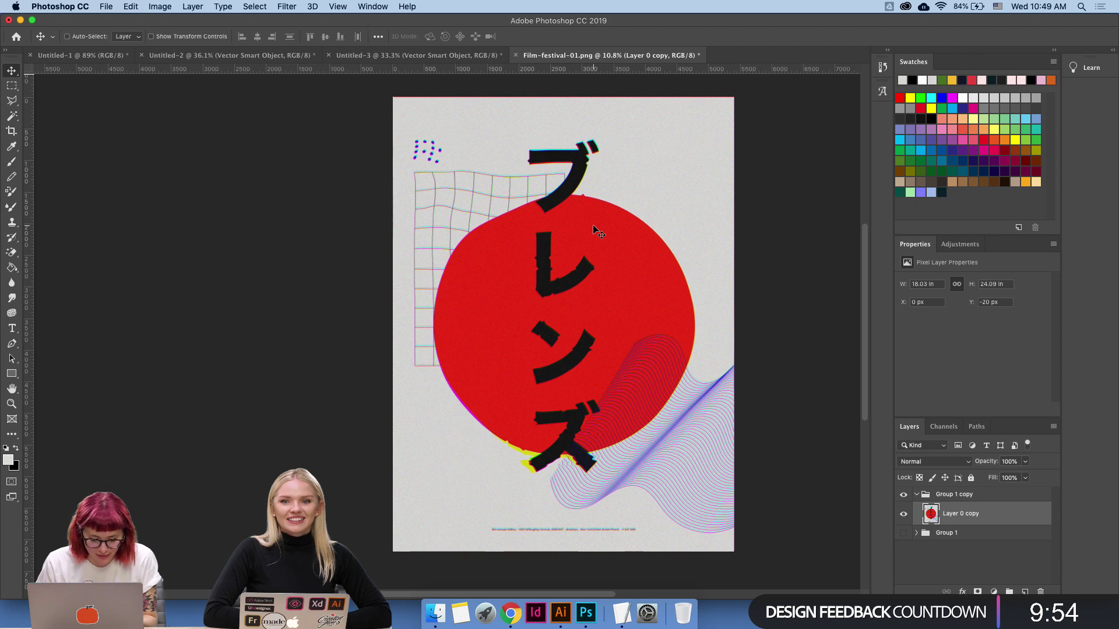
key(super+s)
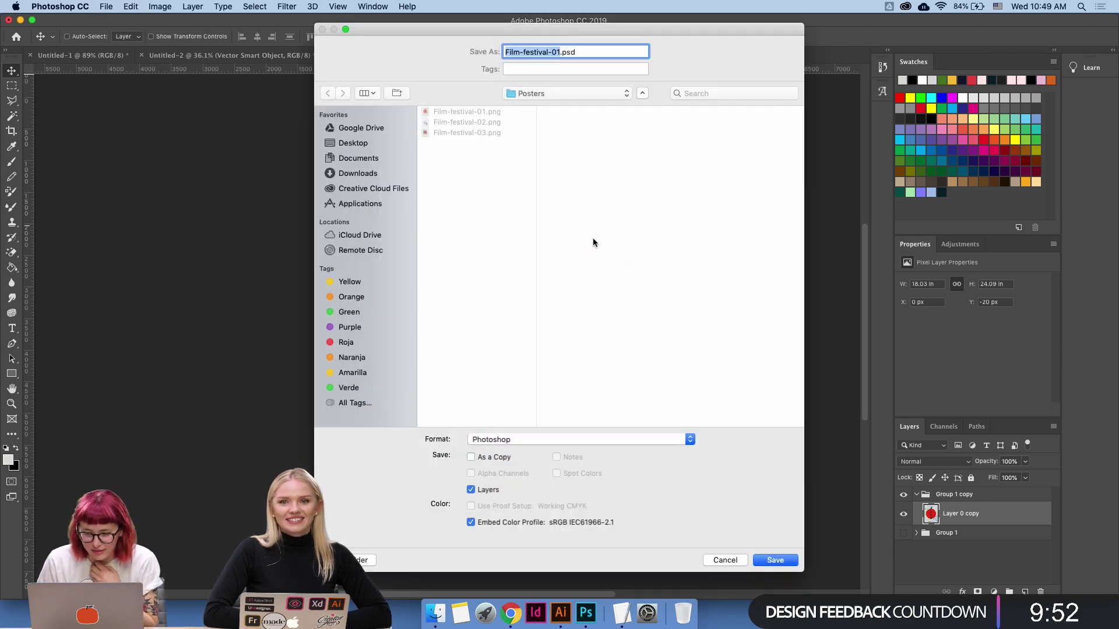
key(Right)
text(-)
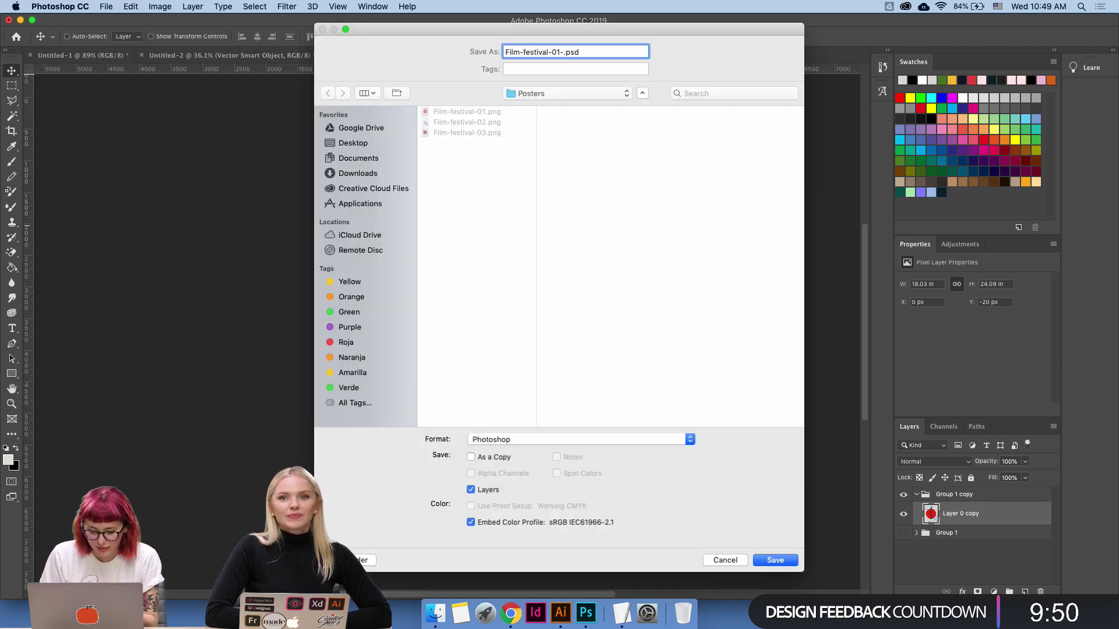
text(noise)
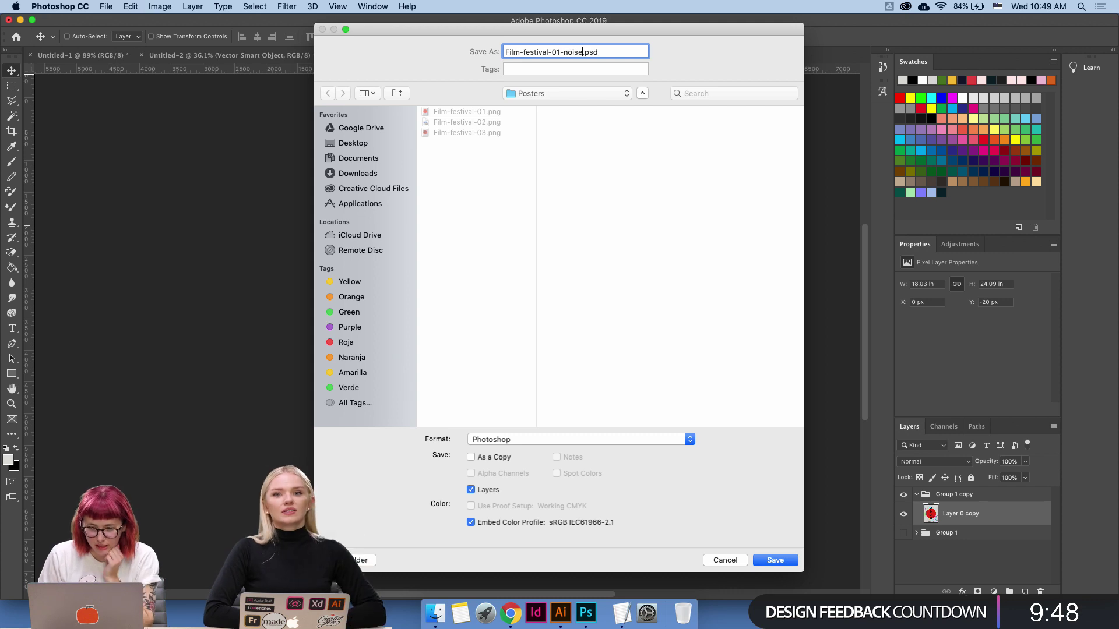
click(606, 438)
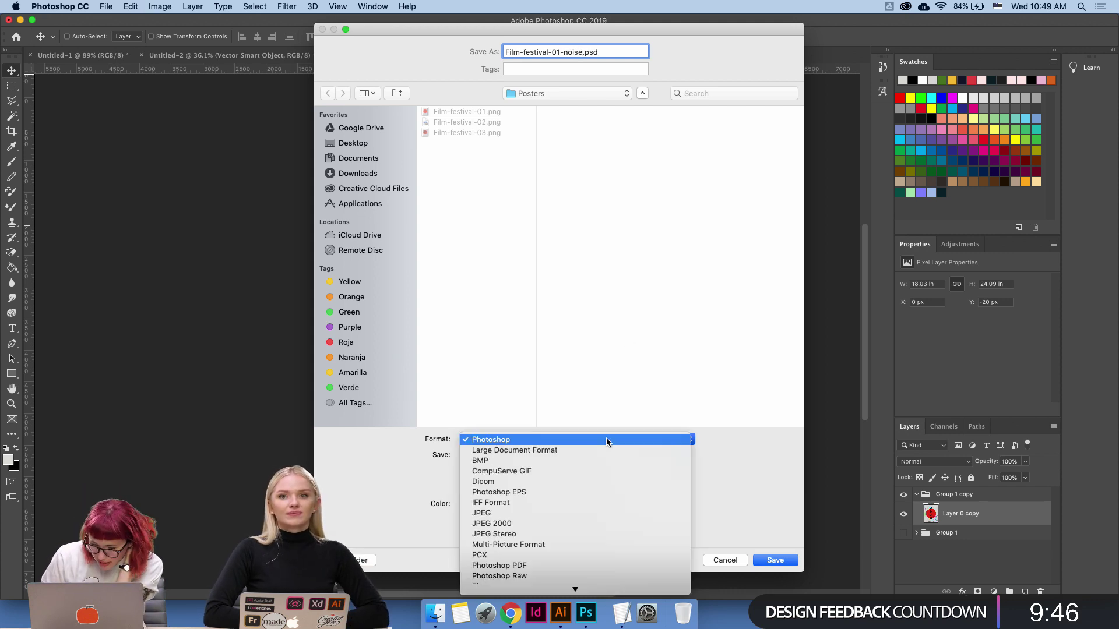
click(558, 516)
key(Return)
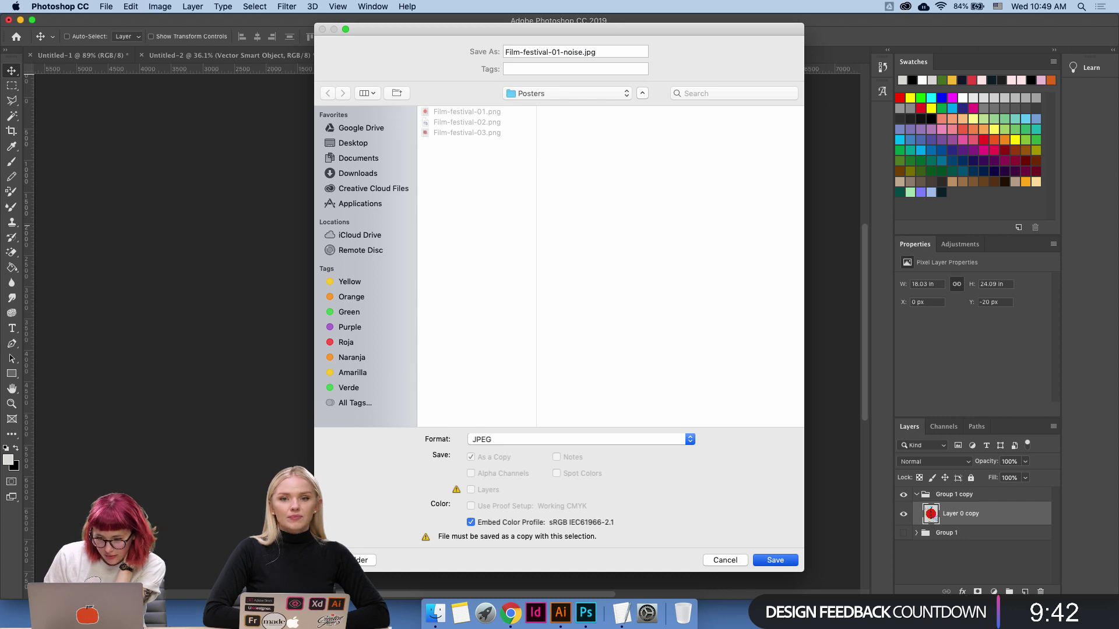
Save the JPEG copy with Medium image quality.
click(784, 562)
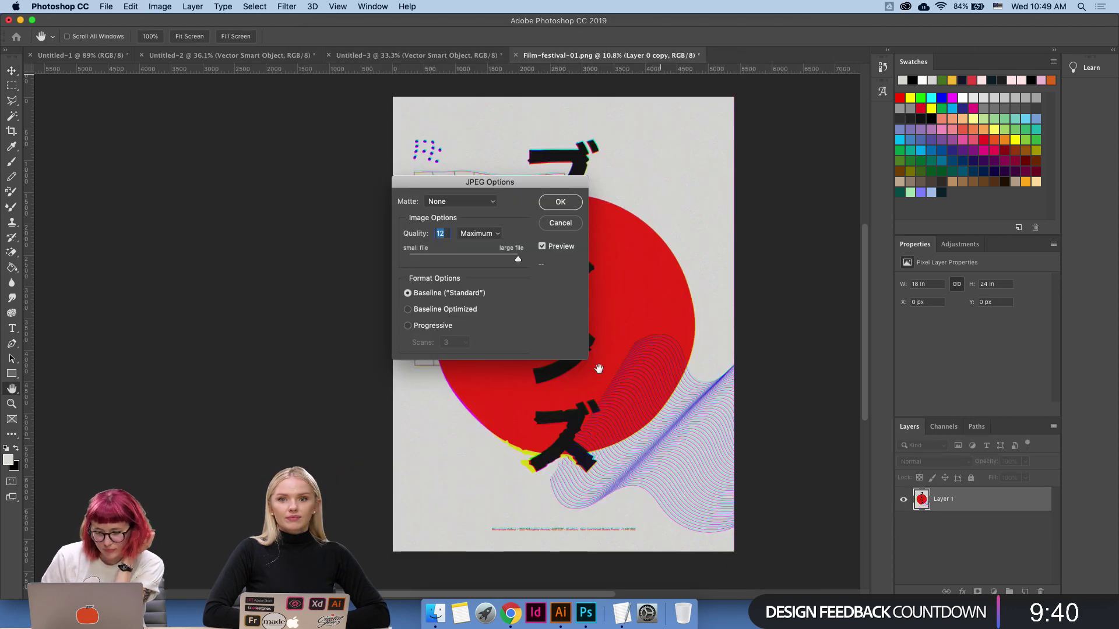
click(486, 234)
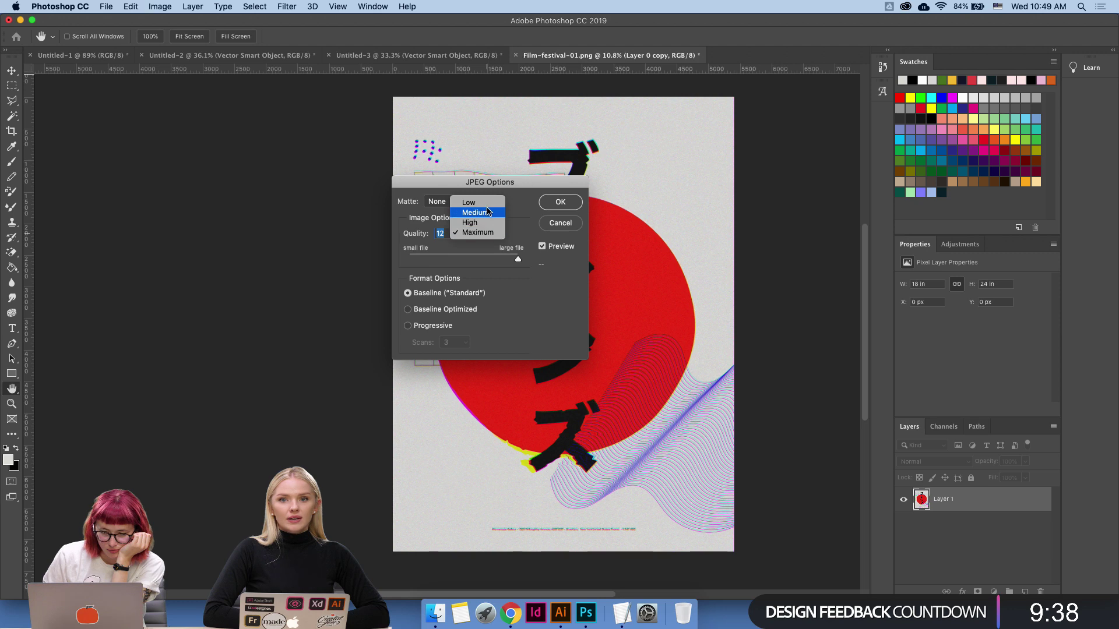
click(488, 213)
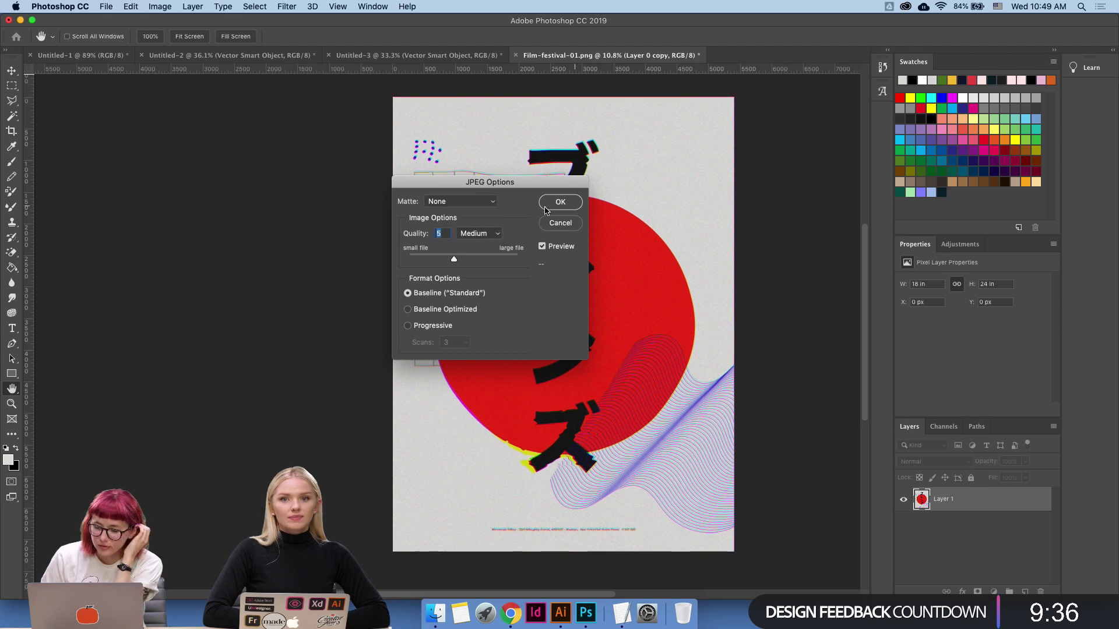
click(574, 207)
Switch to Illustrator, place Film-festival-01-noise.jpg from the Adobe Assets Posters folder and align it with the first poster's artboard.
click(561, 613)
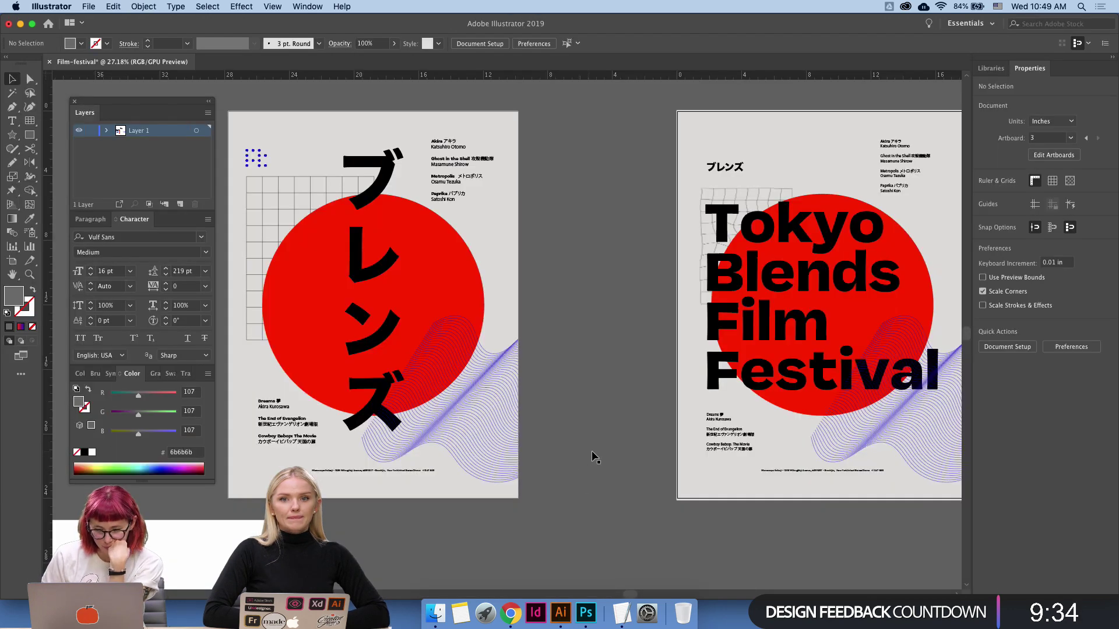
click(524, 431)
scroll(582, 444, left, 5)
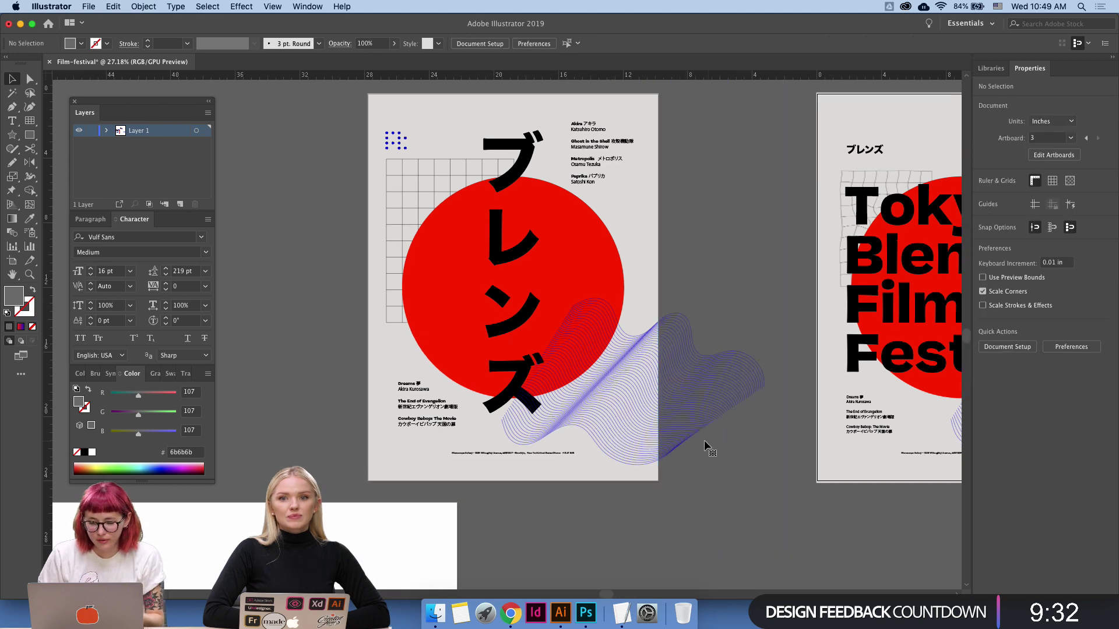
click(436, 613)
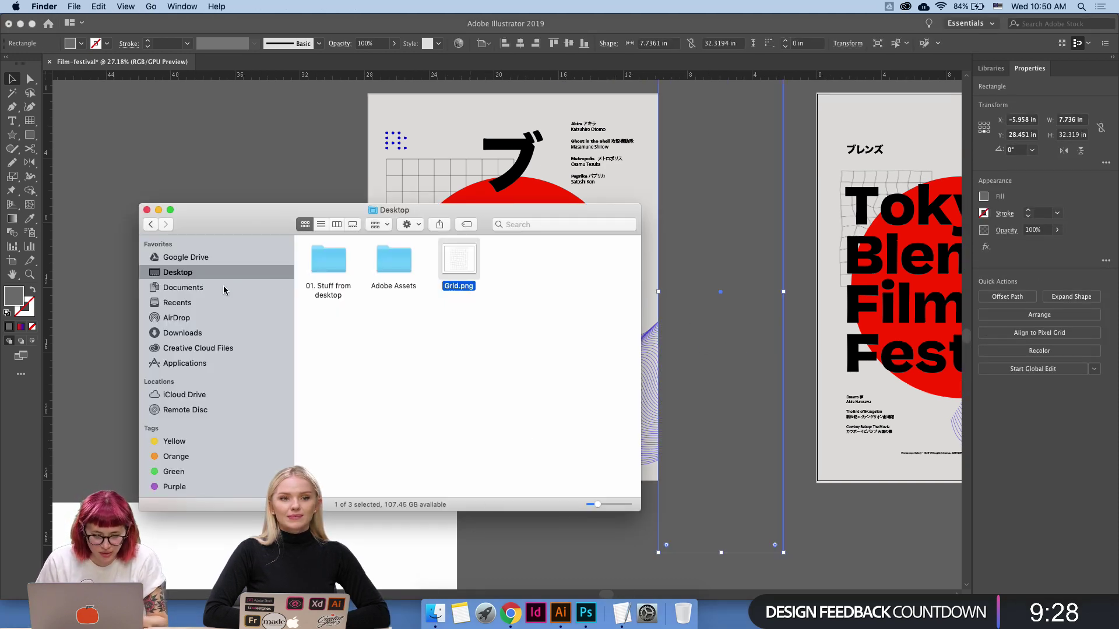
double_click(393, 265)
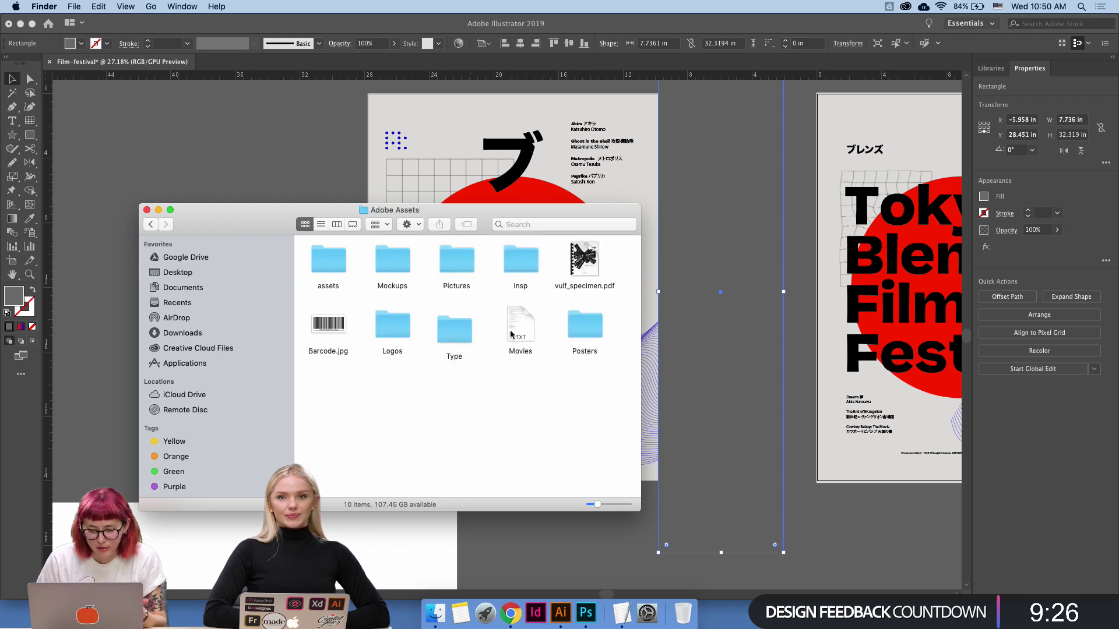
double_click(585, 326)
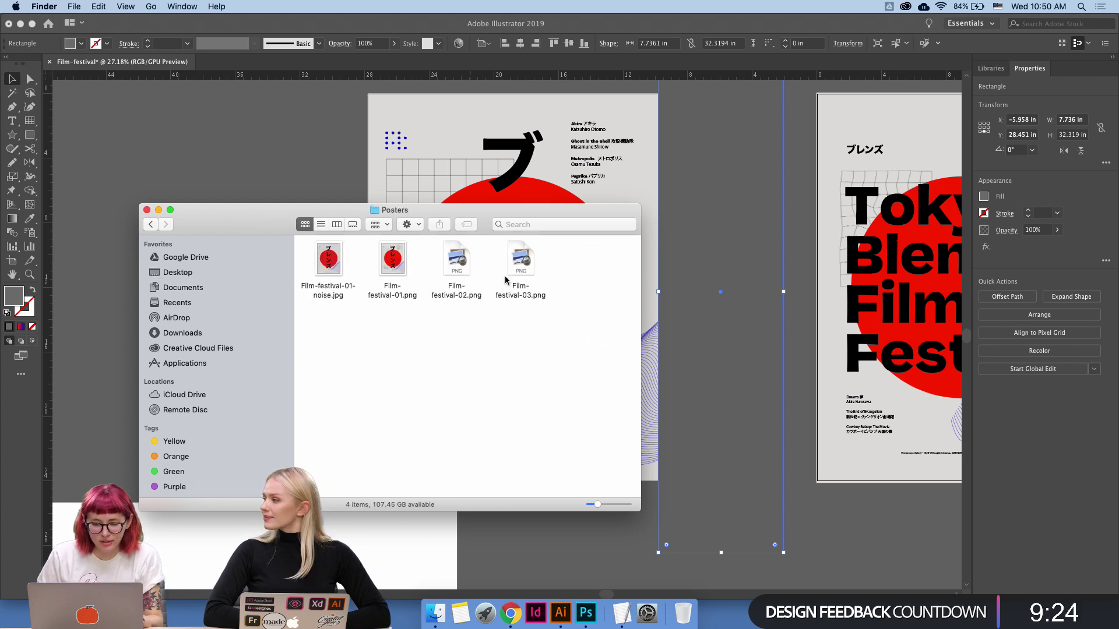
click(328, 270)
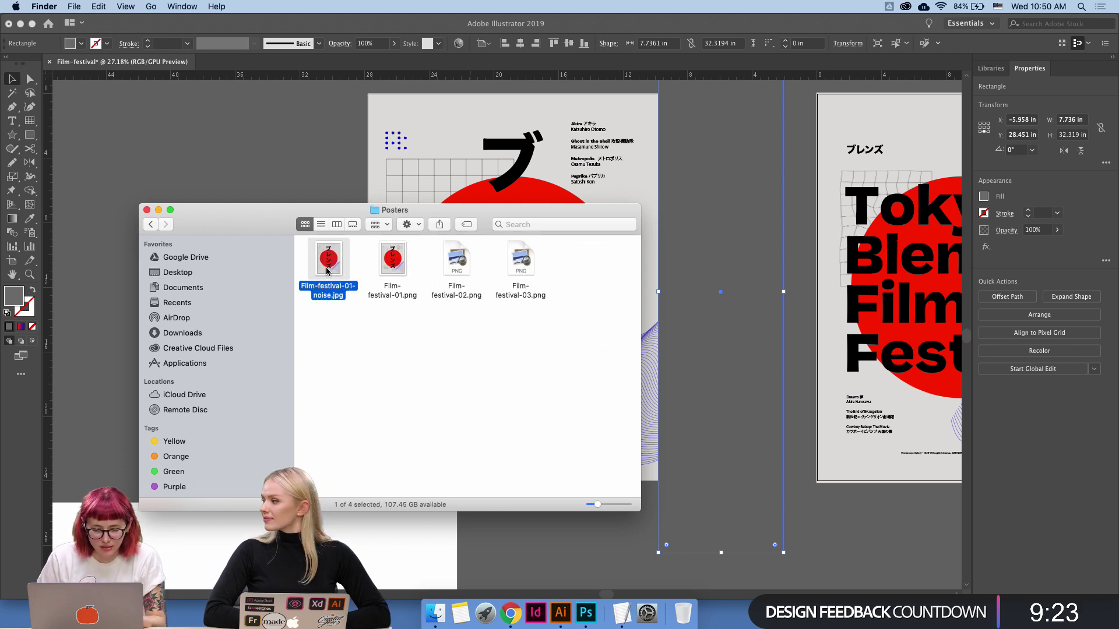
drag(296, 153, 296, 151)
click(307, 143)
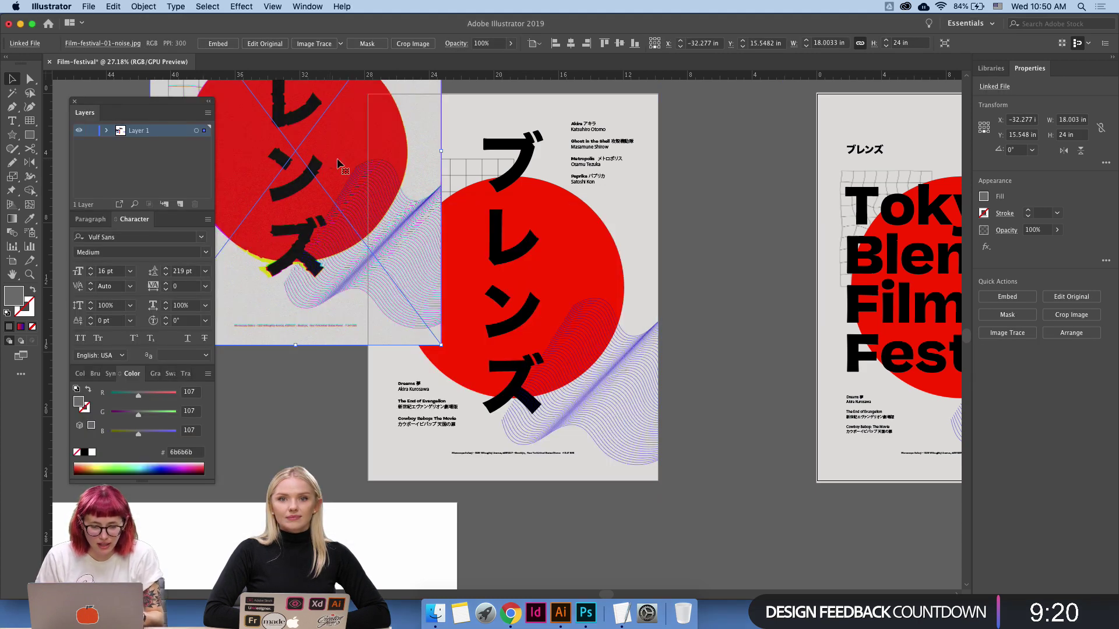
drag(423, 256, 624, 382)
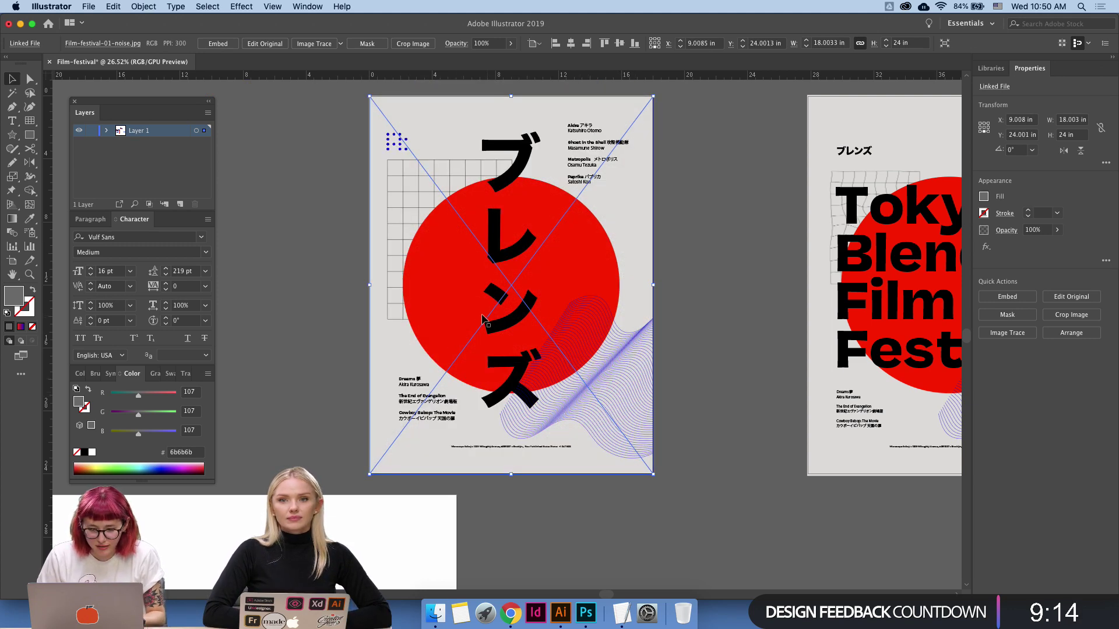
Try to show the placed glitch image on the first poster in place of the original grid, circle, dots and title.
click(362, 310)
click(428, 295)
shift+click(420, 216)
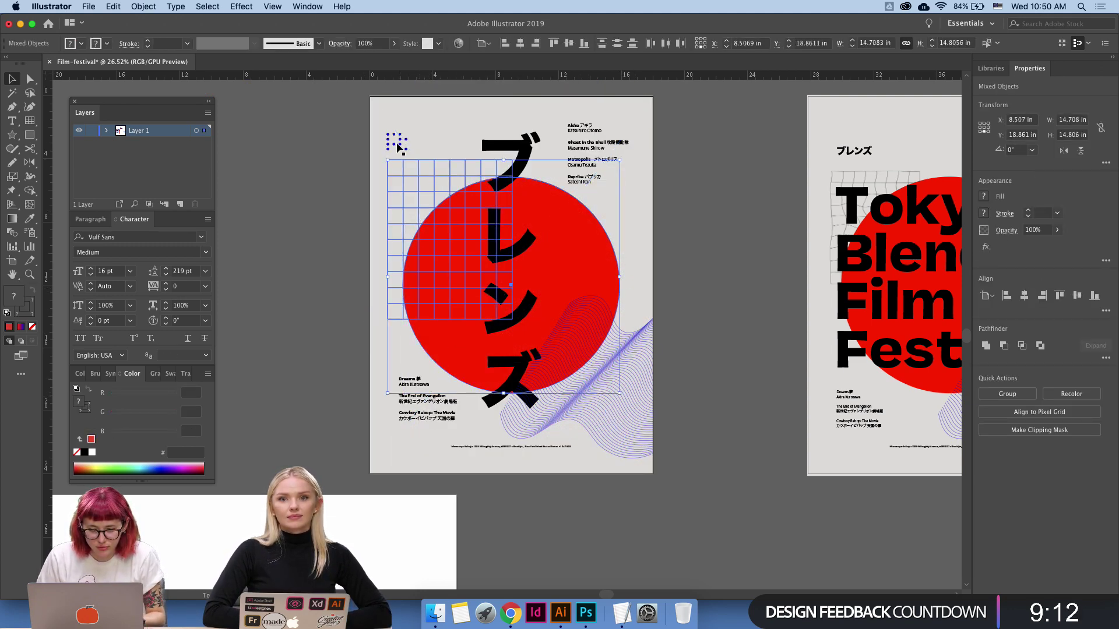
shift+click(396, 141)
drag(353, 121, 514, 283)
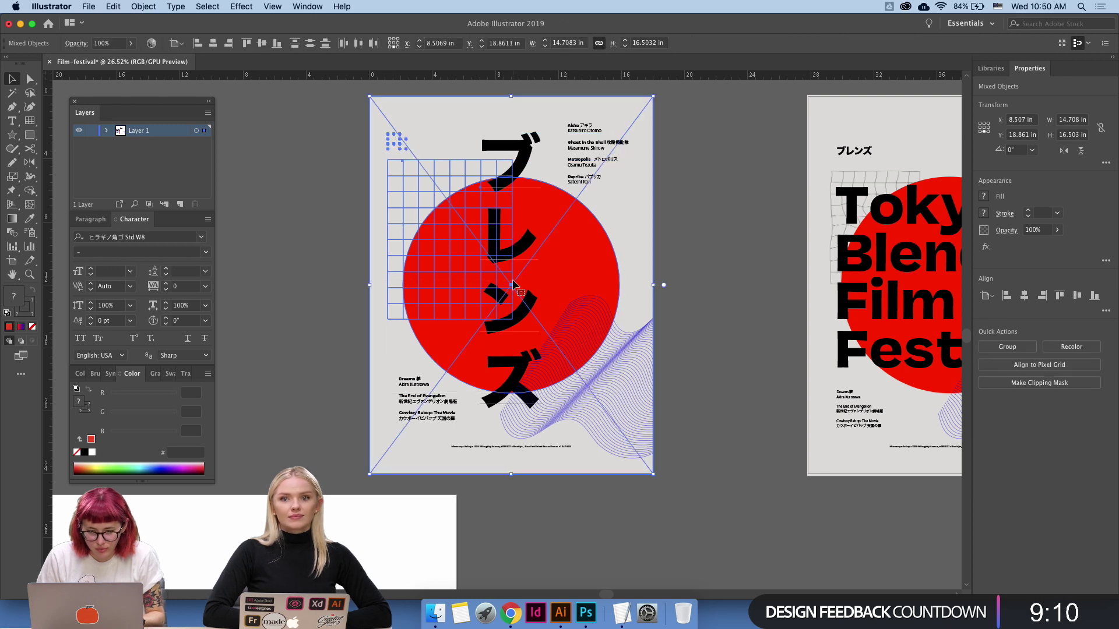
click(328, 188)
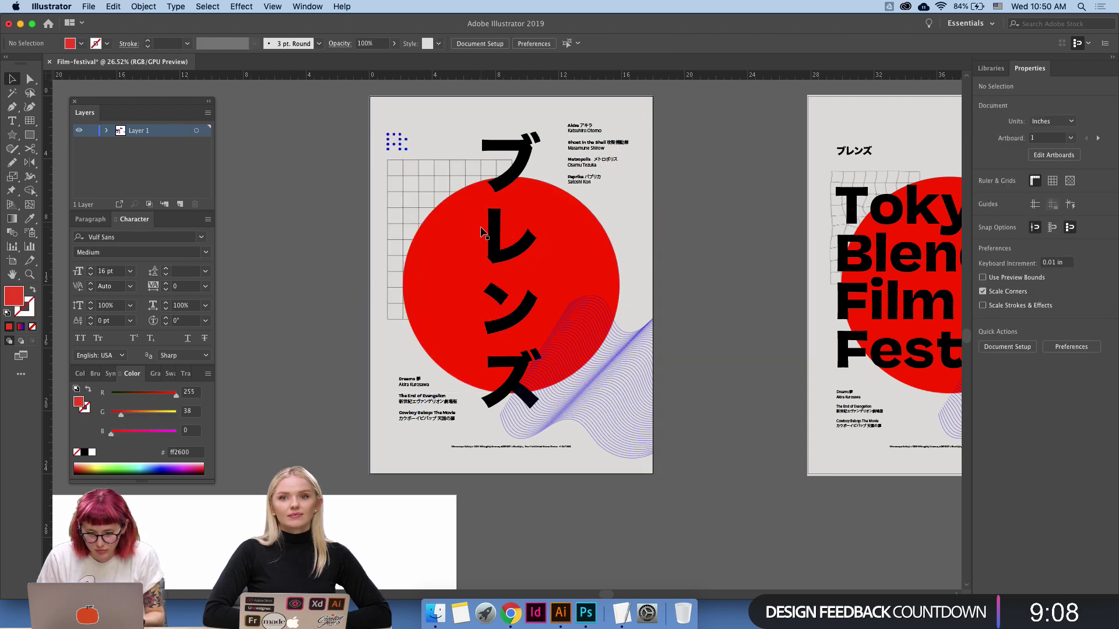
click(503, 253)
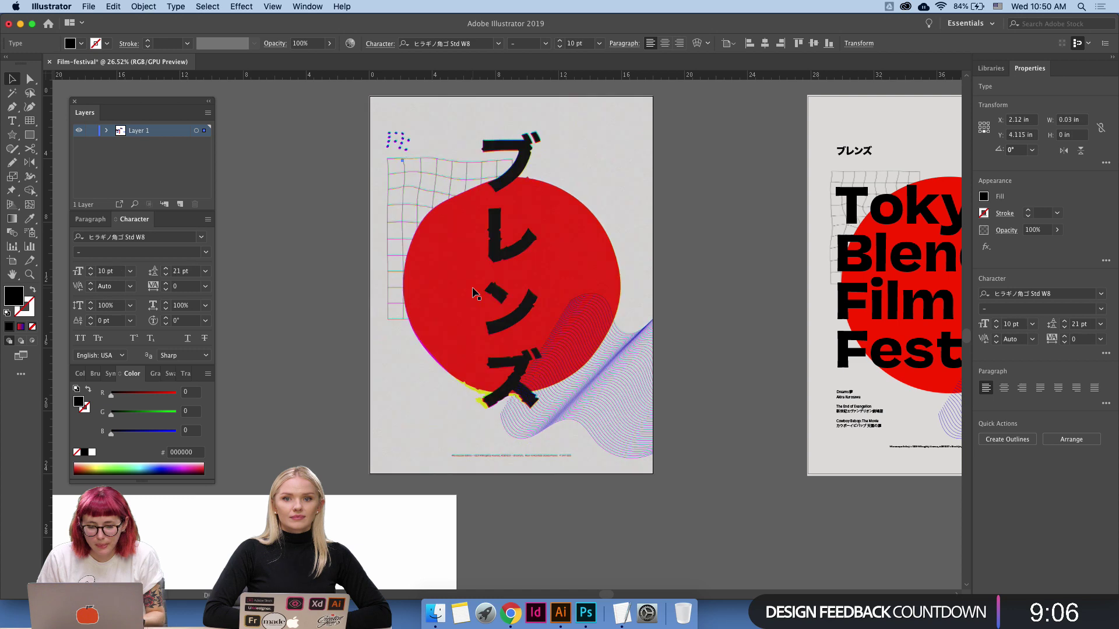
key(super+z)
Move the placed glitch image off the first poster's artboard into the empty area on its left.
drag(575, 337, 250, 330)
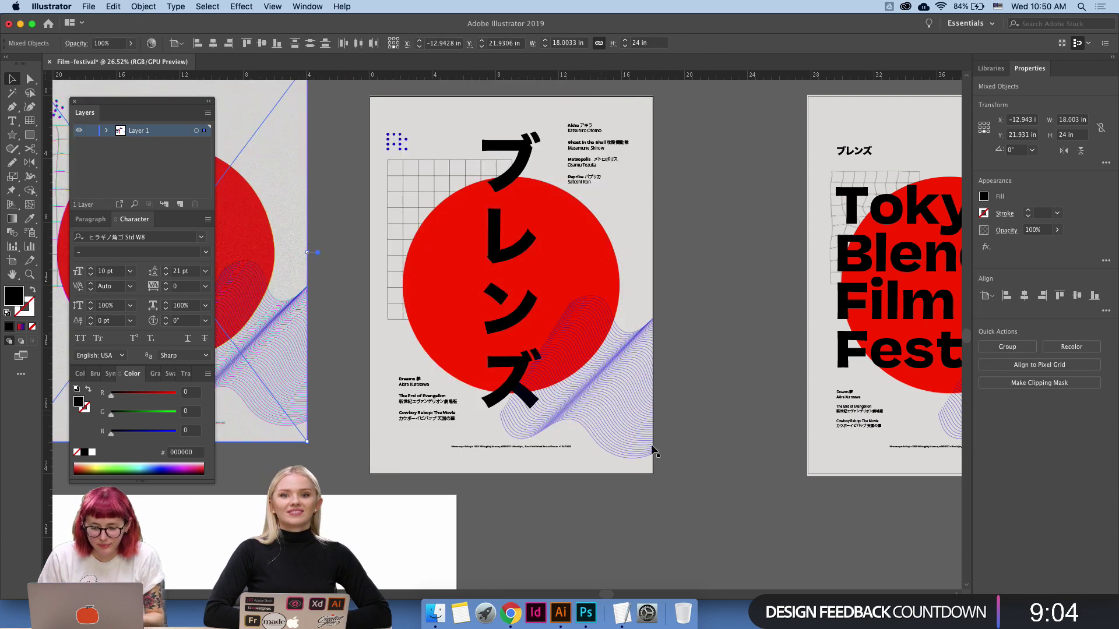
click(683, 448)
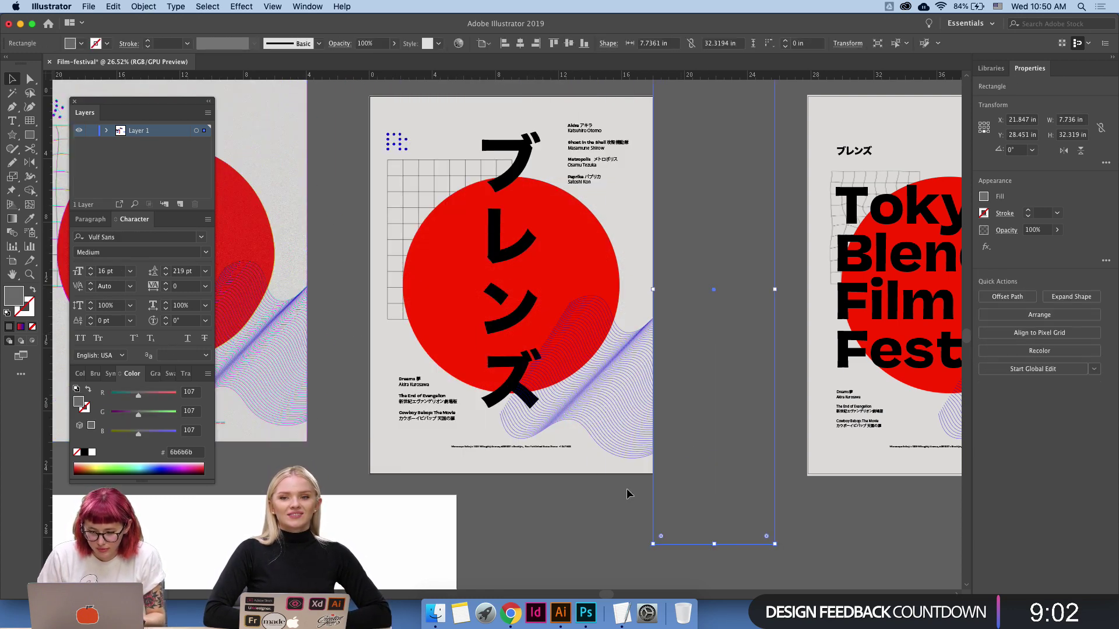
Cover the first poster's artboard with the placed glitch image, keeping its two small film credit blocks in front of it.
drag(636, 495, 427, 389)
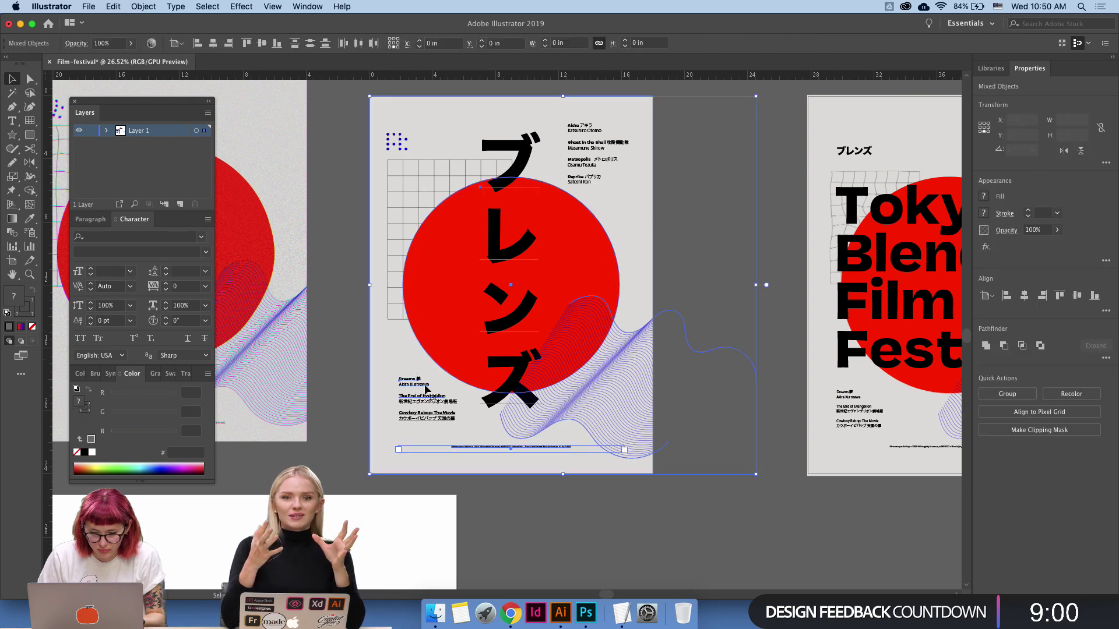
click(417, 398)
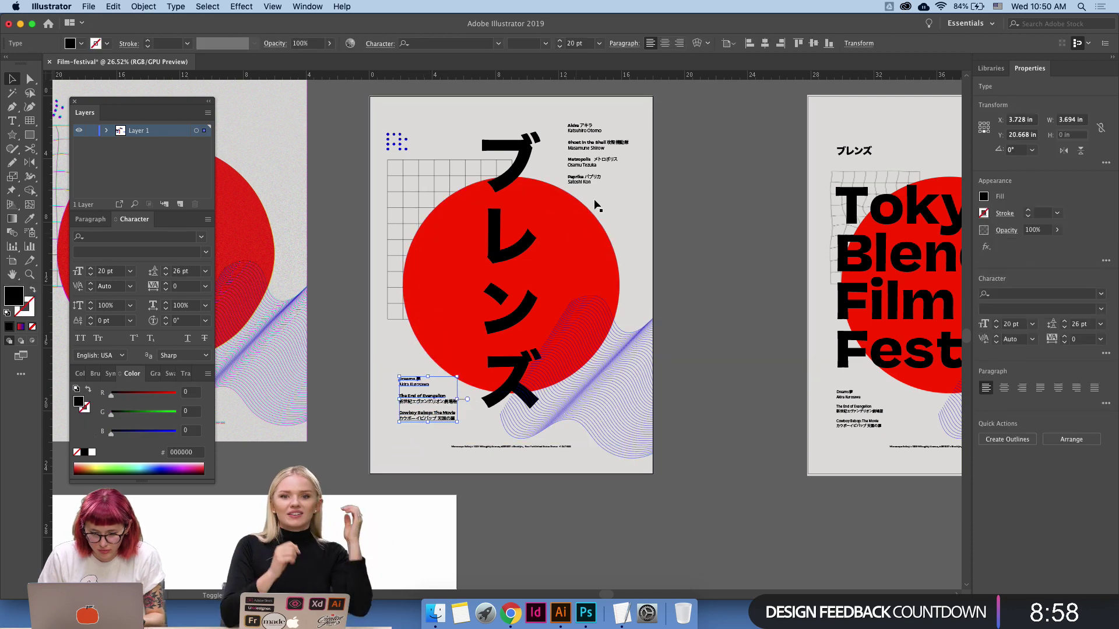
shift+click(605, 172)
shift+click(612, 181)
shift+click(591, 165)
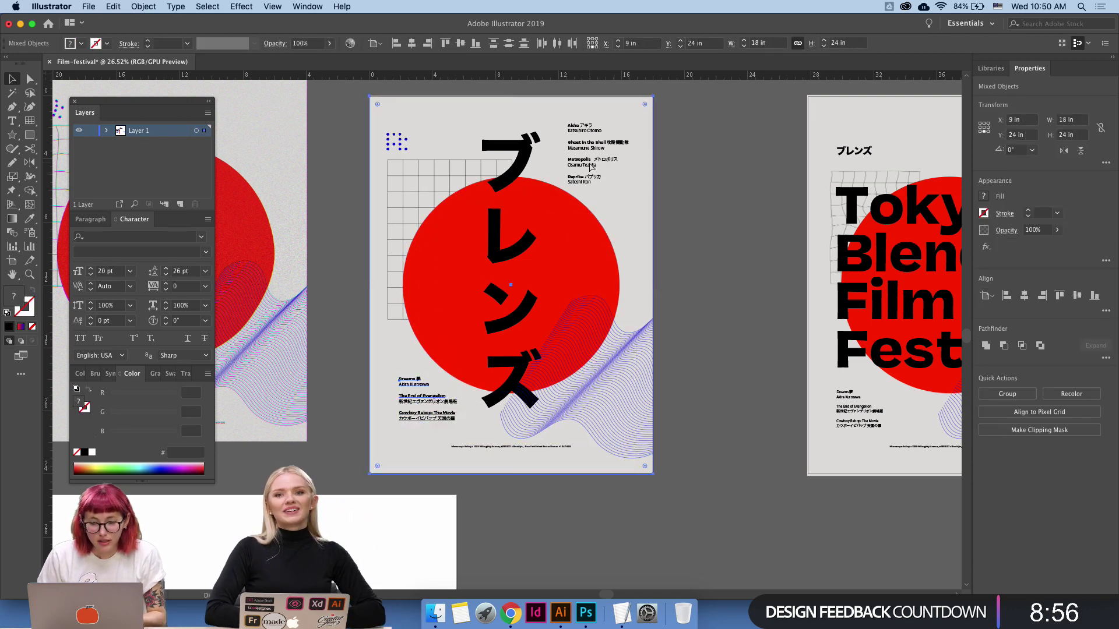
shift+click(630, 194)
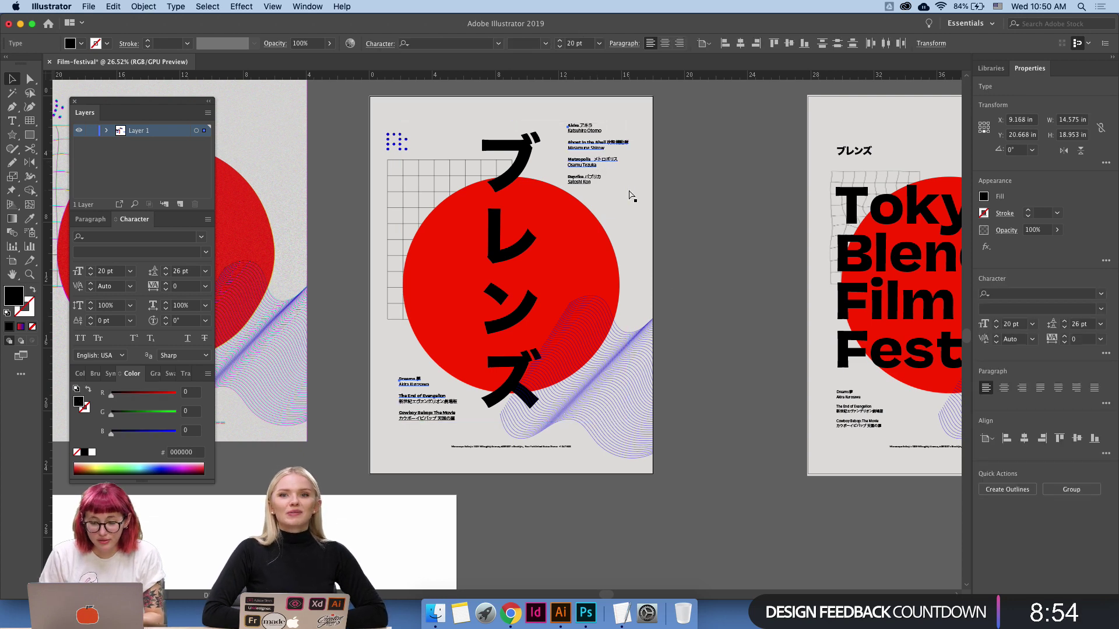
drag(302, 270, 637, 295)
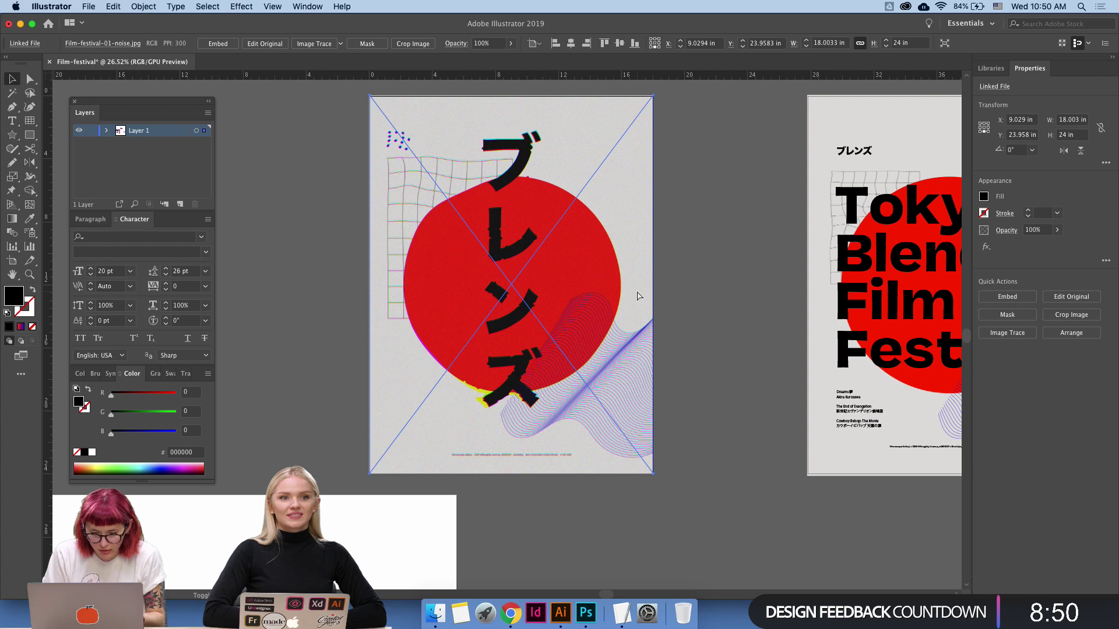
click(304, 319)
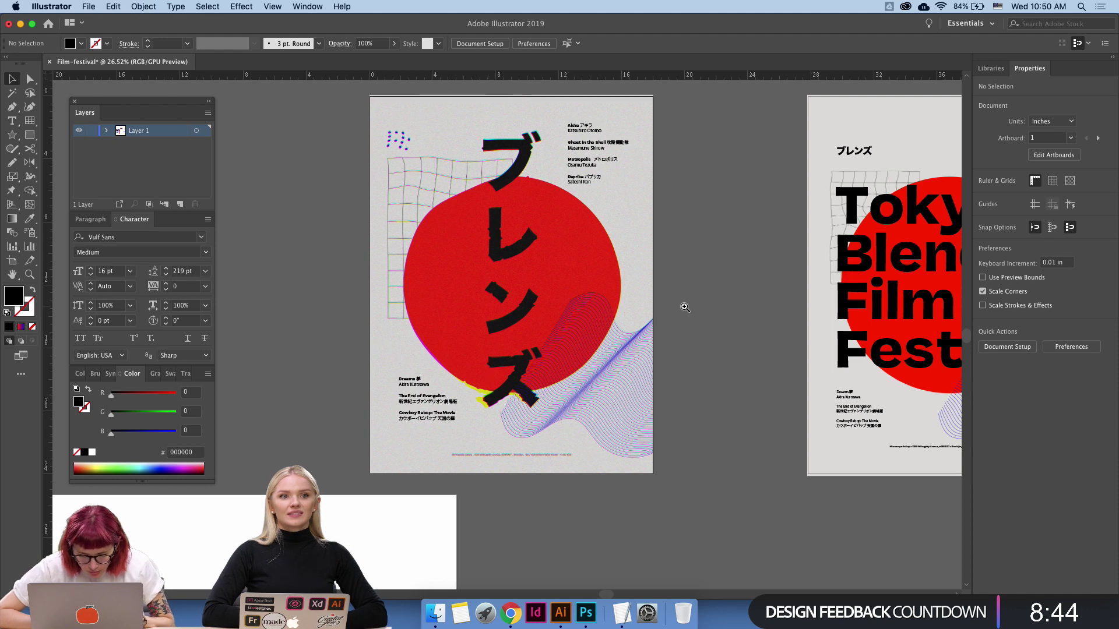
Delete the blue wave lines and the red circle from the Tokyo Blends Film Festival poster.
drag(684, 307, 585, 397)
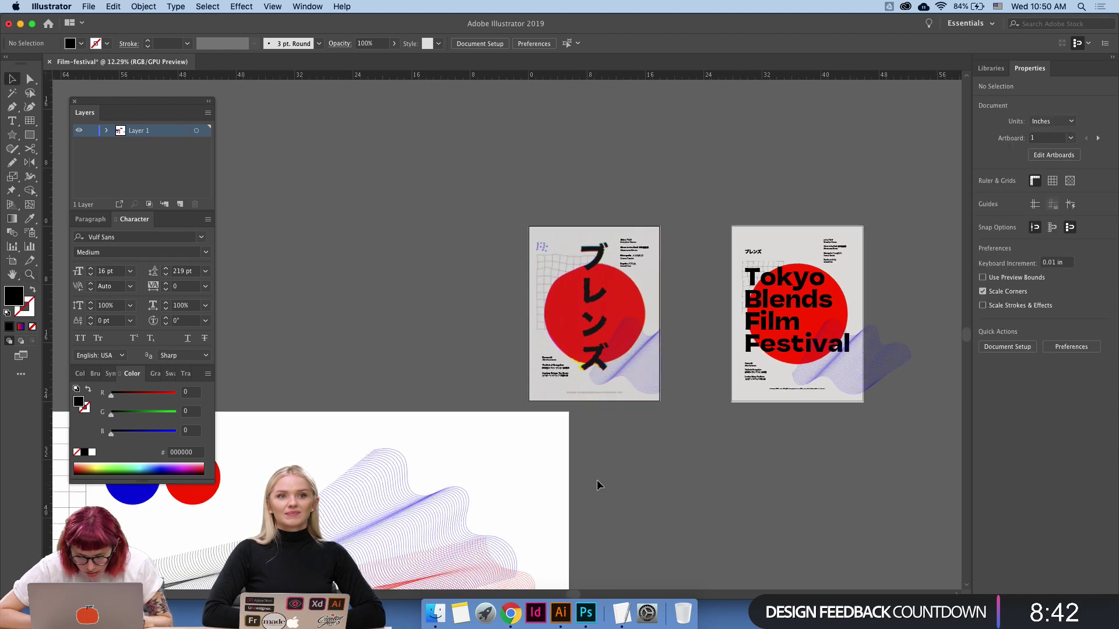
scroll(598, 485, right, 4)
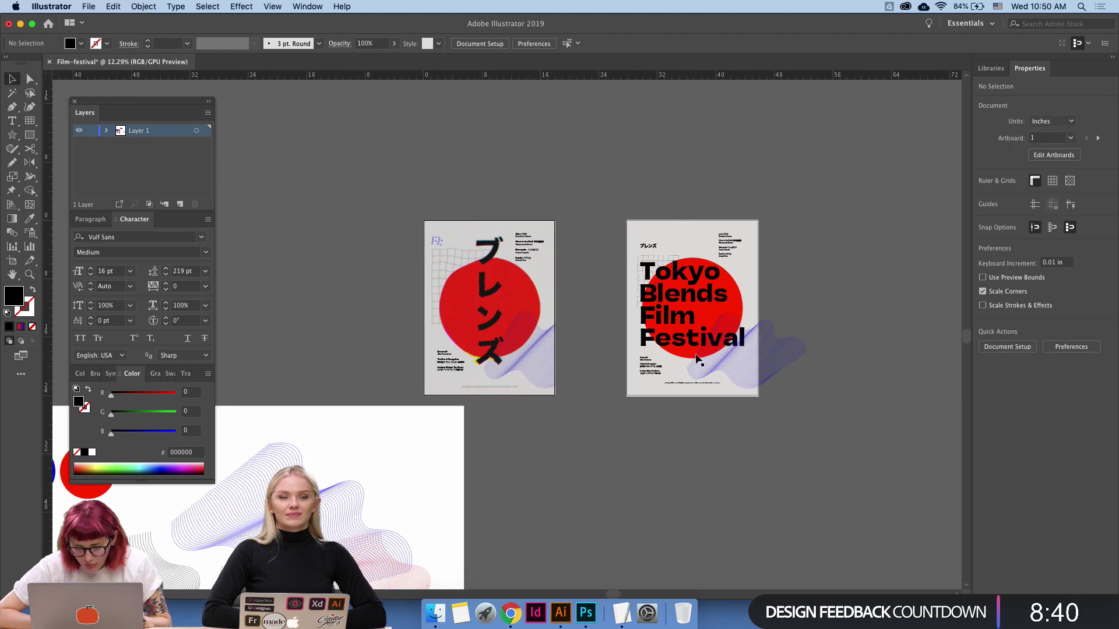
key(z)
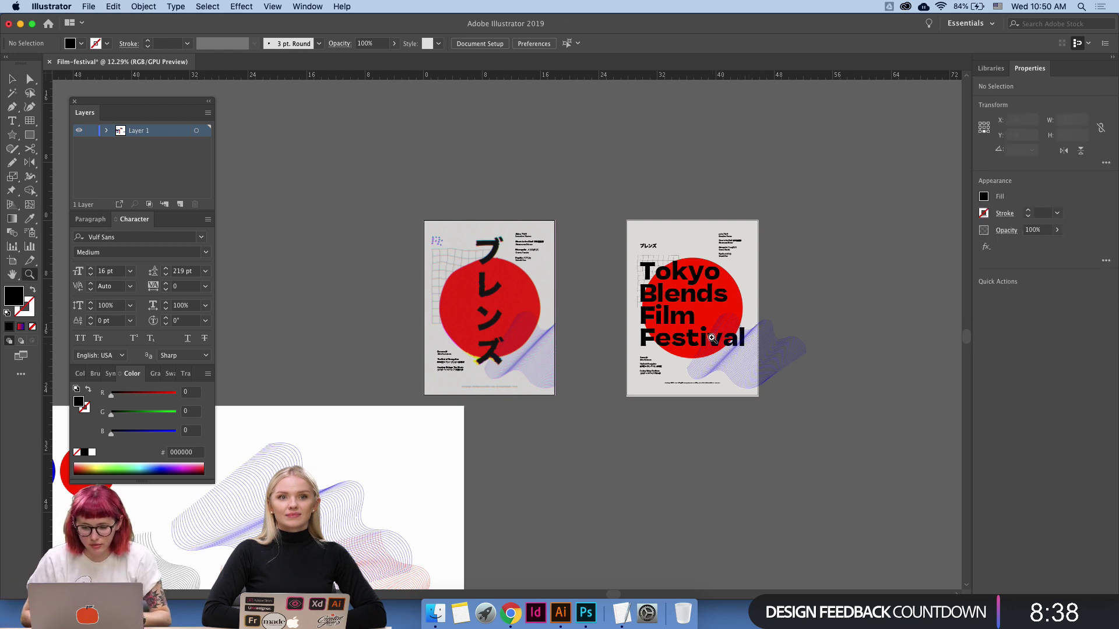
drag(709, 328, 741, 262)
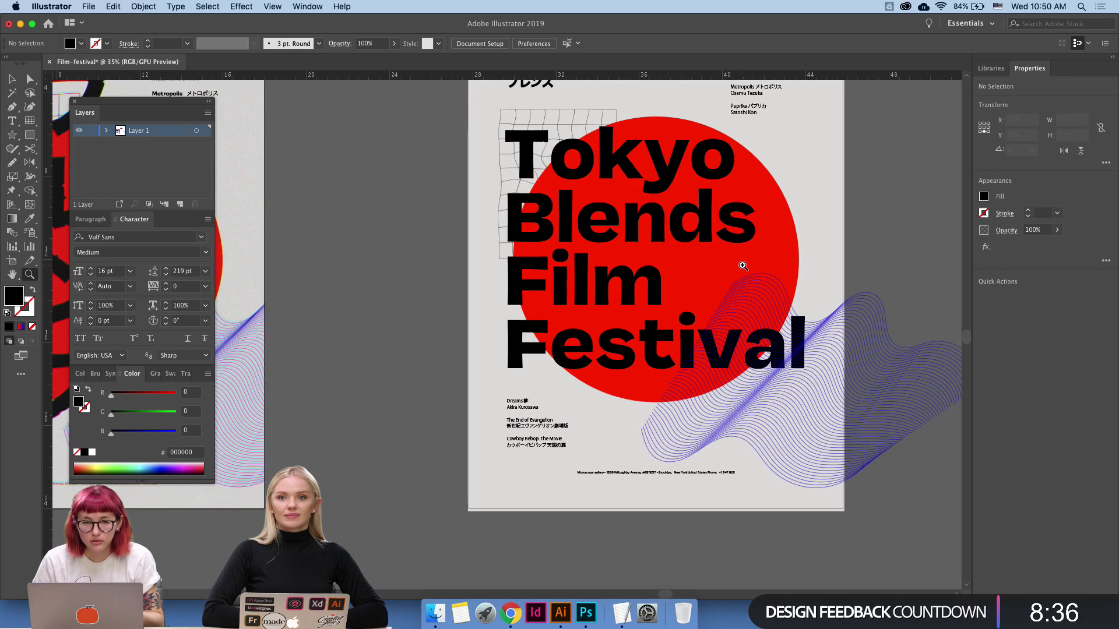
scroll(728, 292, up, 3)
scroll(613, 303, left, 10)
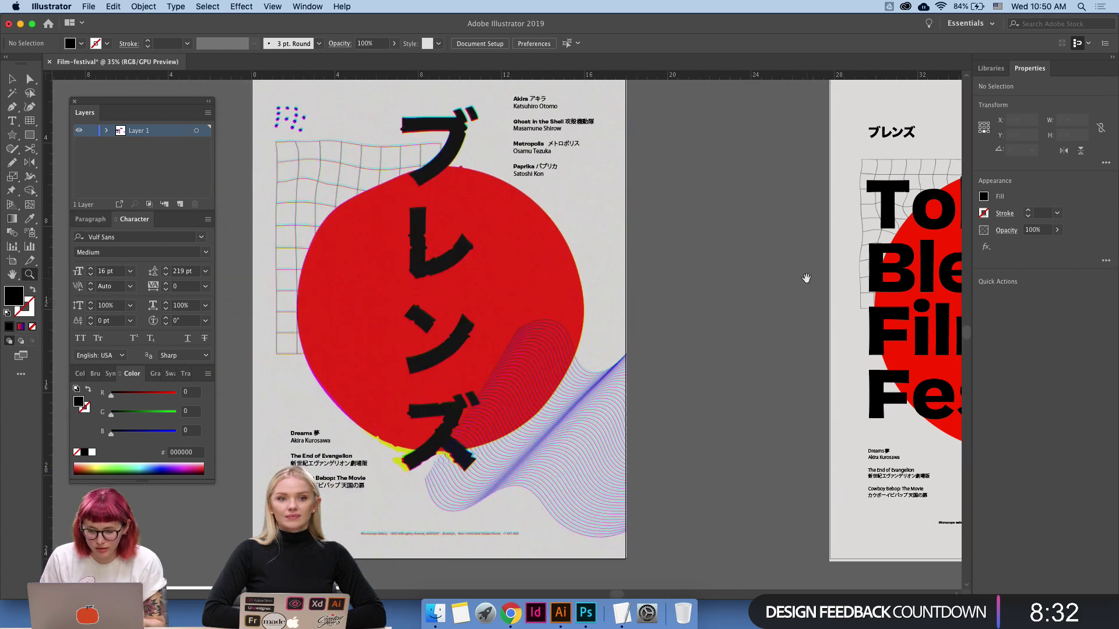
scroll(806, 278, right, 10)
key(v)
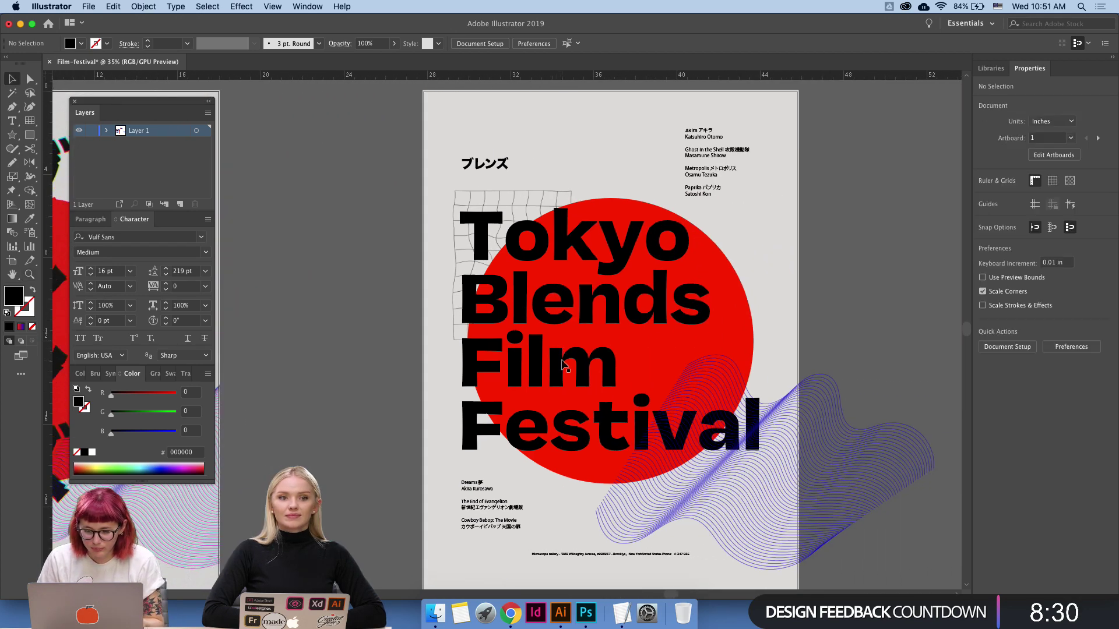
click(564, 366)
click(776, 513)
key(Delete)
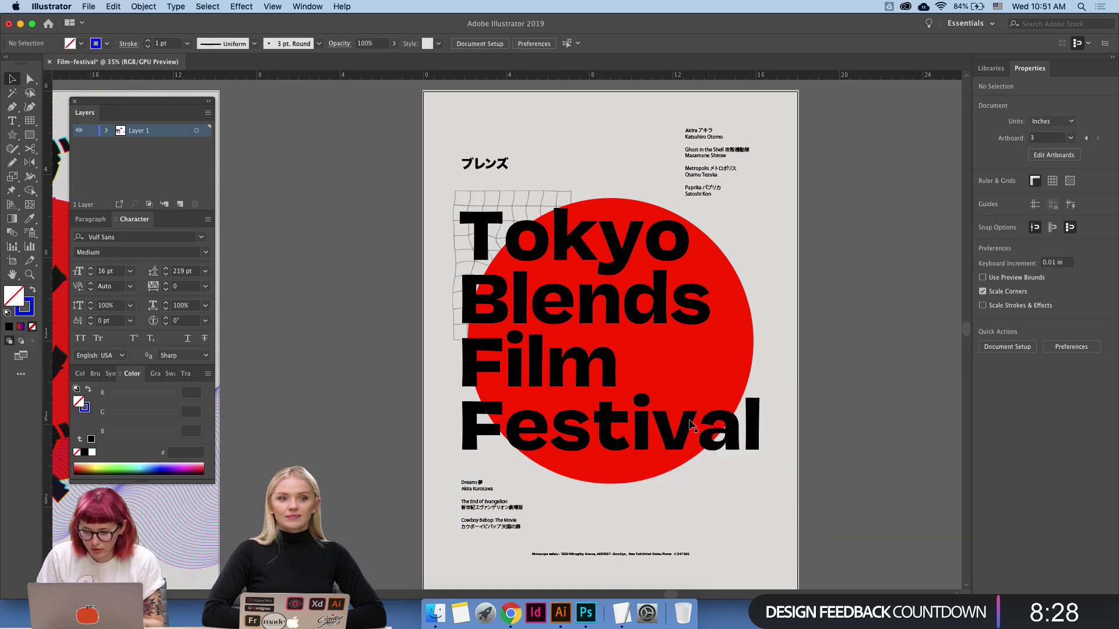
click(690, 424)
key(Delete)
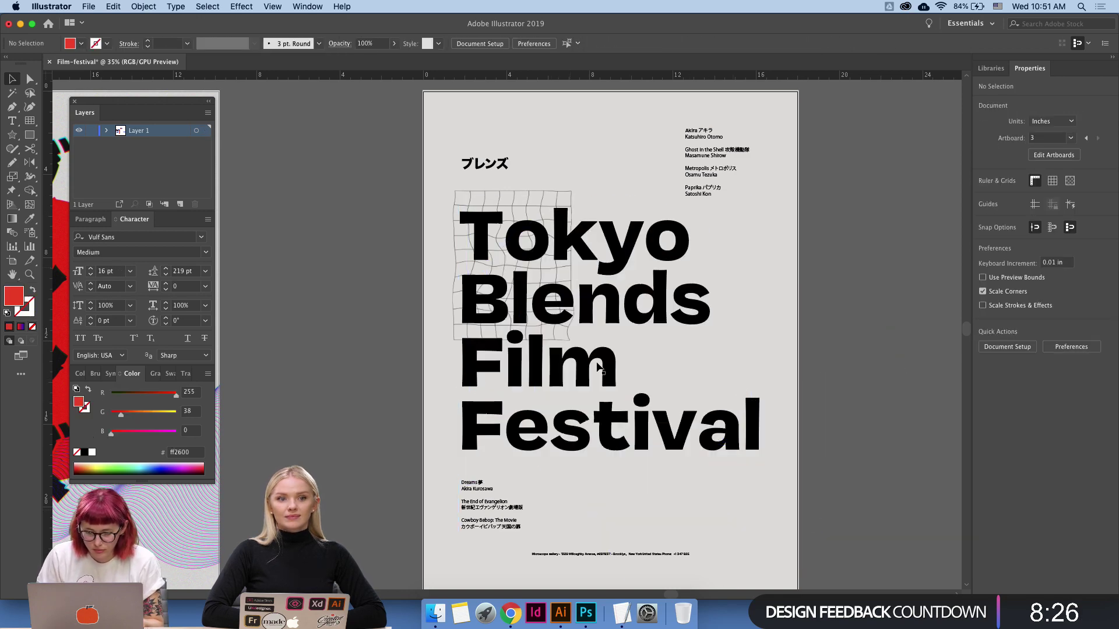
Delete the warped grid image behind the Tokyo Blends Film Festival title.
click(567, 197)
scroll(568, 201, down, 3)
scroll(568, 201, right, 2)
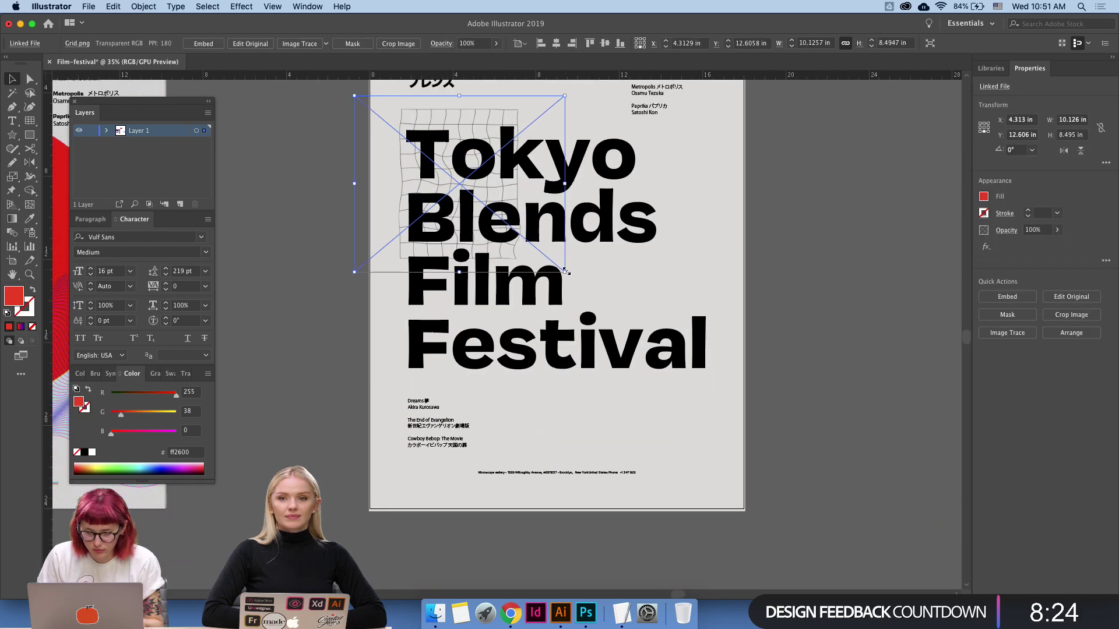
drag(567, 274, 698, 418)
key(Delete)
scroll(693, 387, up, 3)
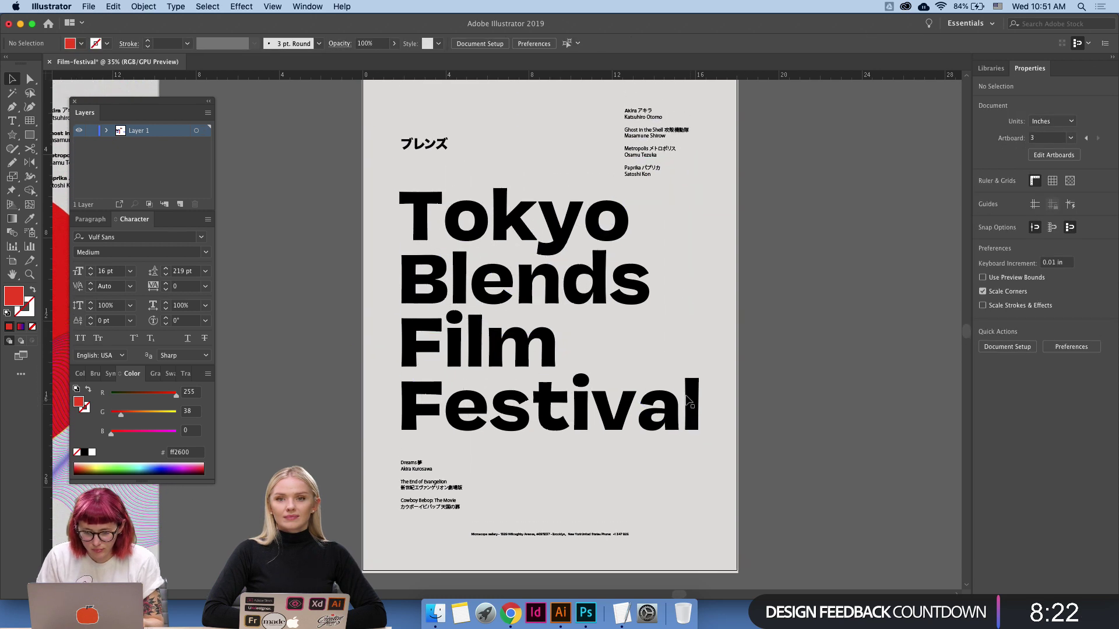
Move the Dreams credit block to the upper area beside the Akira credits on the second poster and show the guides.
drag(428, 500, 569, 167)
key(super+semicolon)
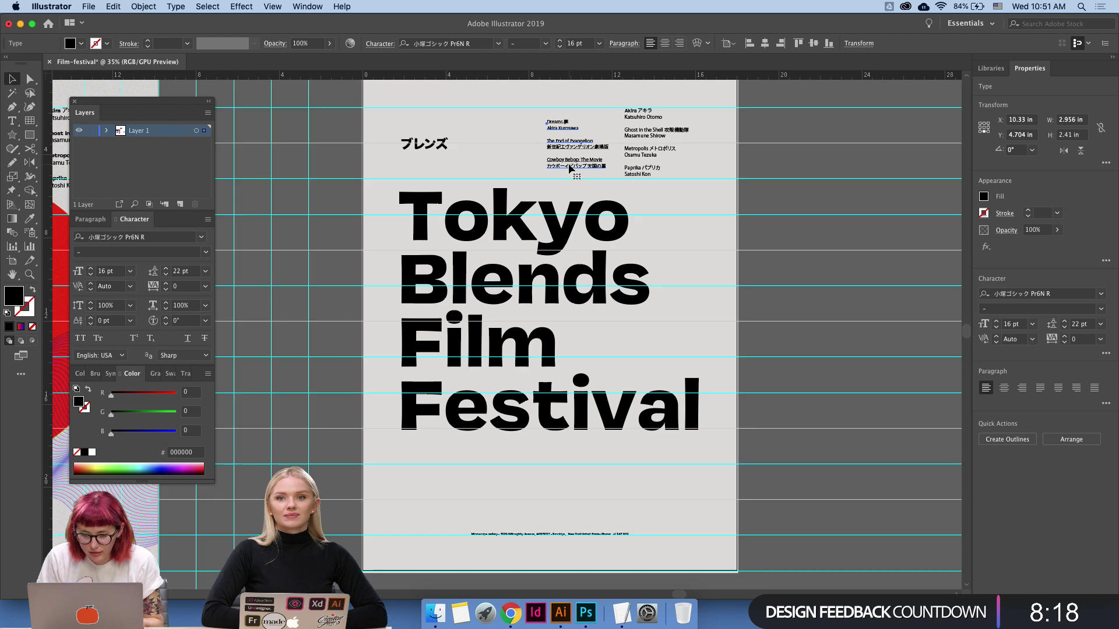
click(581, 146)
key(z)
drag(585, 148, 571, 236)
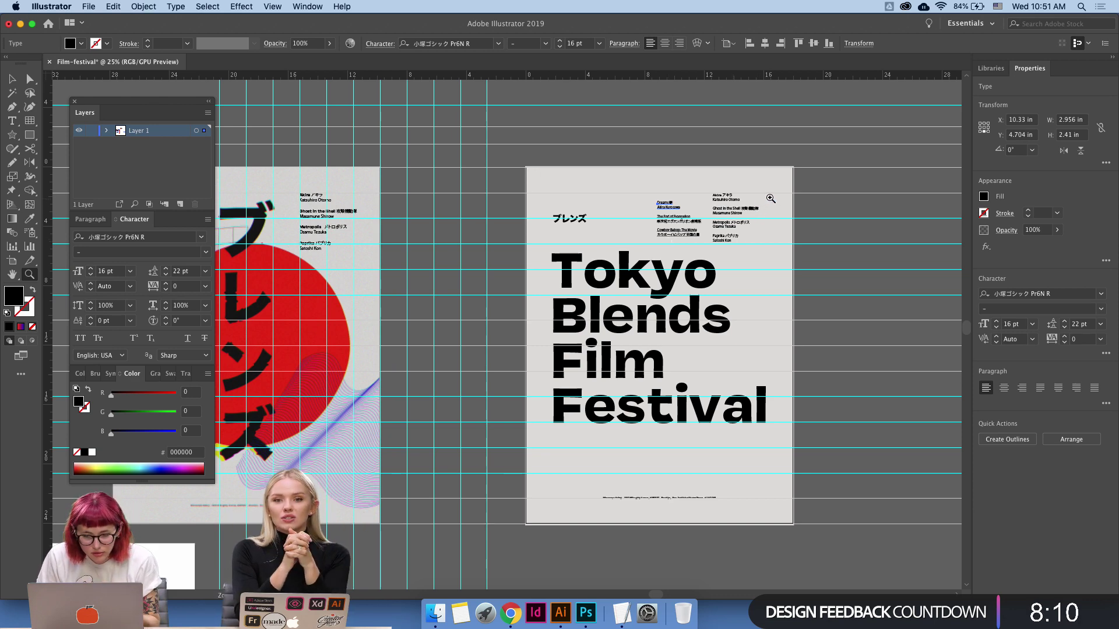
Align the tops of the second poster's two credit blocks and shift the Dreams block slightly to the left.
drag(753, 198, 824, 204)
drag(648, 219, 737, 218)
key(v)
click(630, 217)
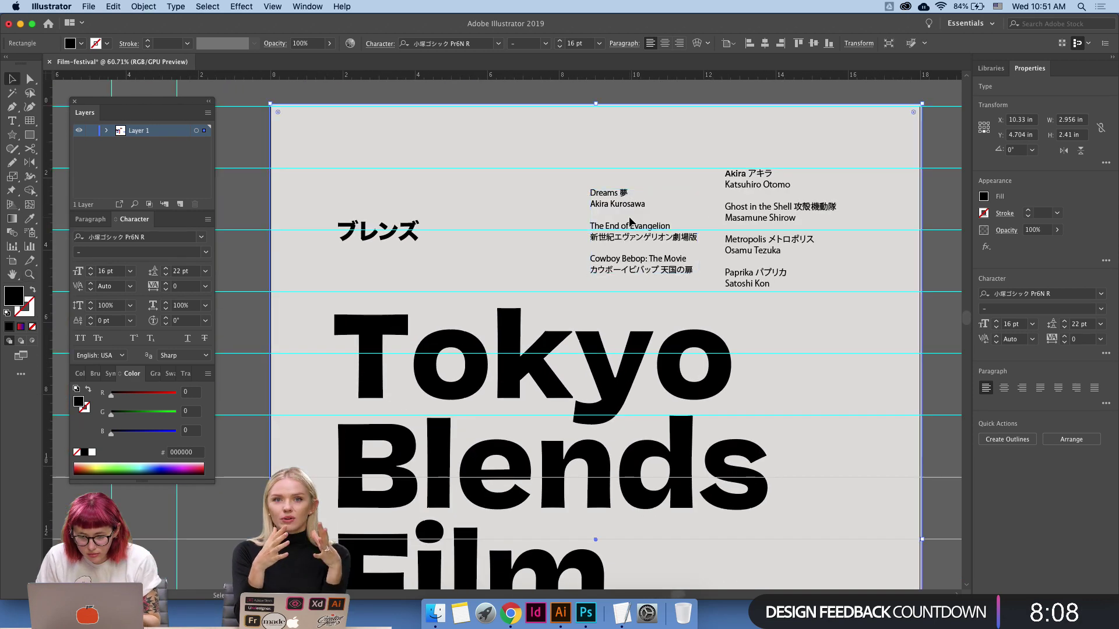
click(629, 224)
shift+click(757, 185)
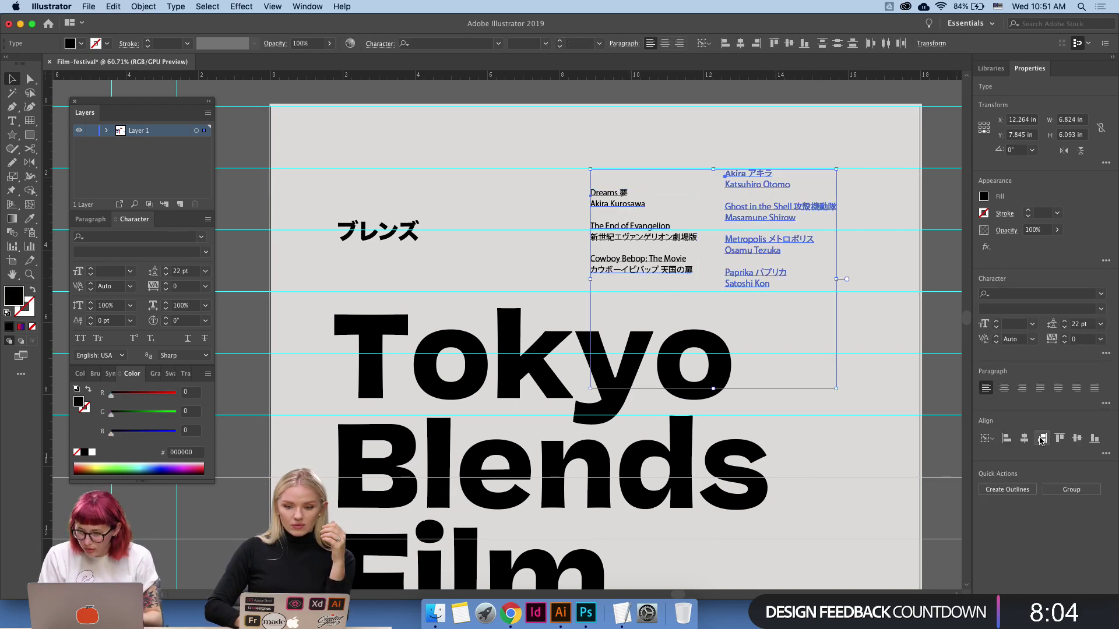
click(1059, 438)
click(718, 387)
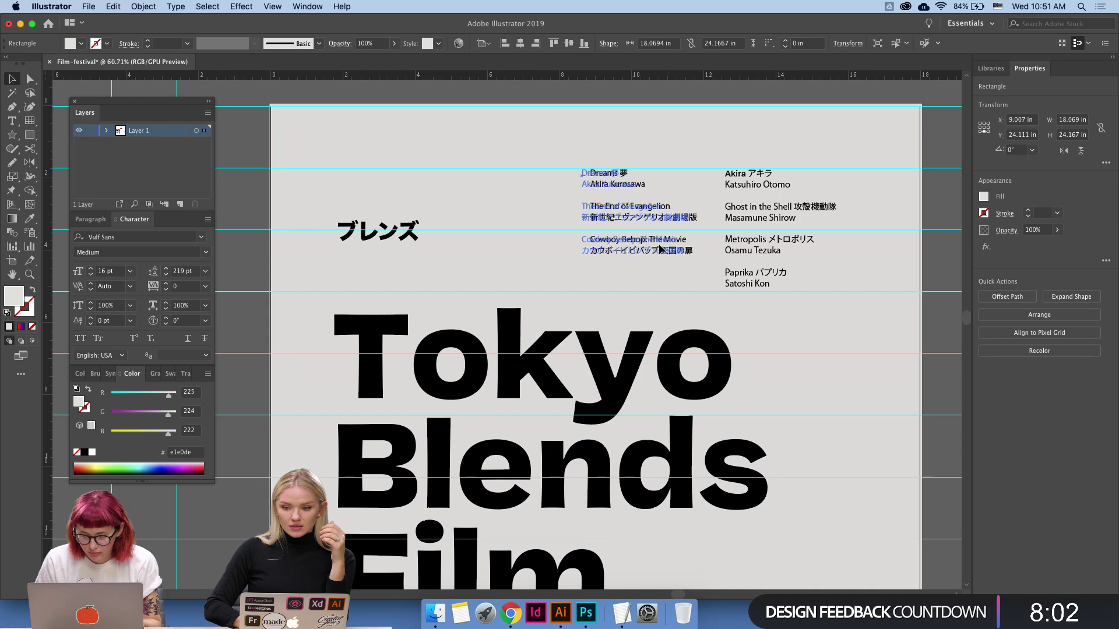
drag(659, 244, 651, 244)
key(z)
click(739, 298)
key(v)
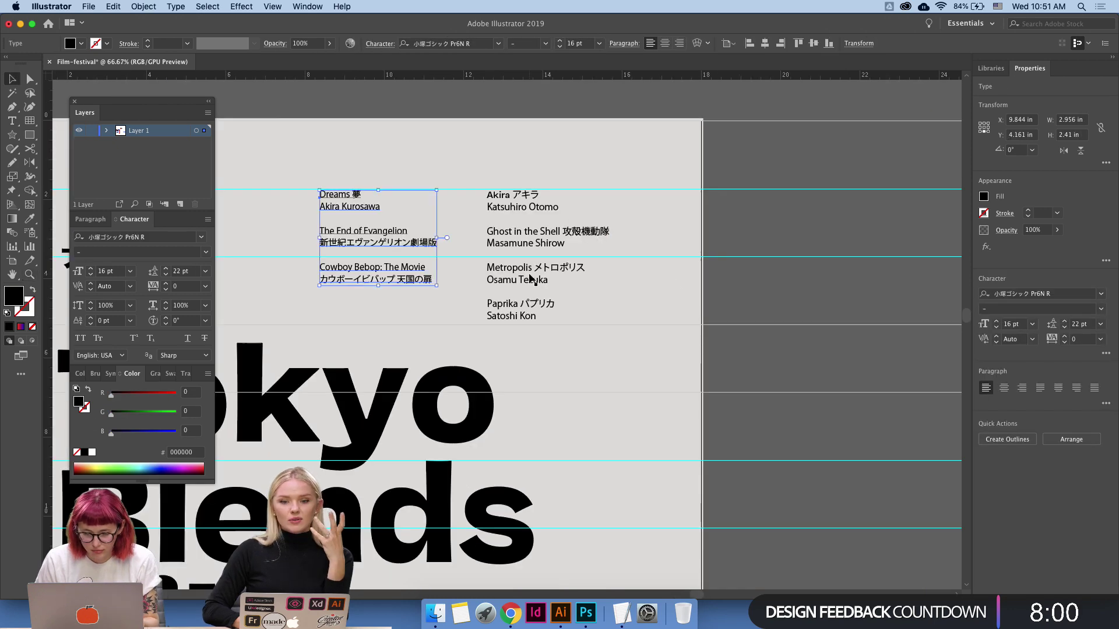
Replace the second poster's credit blocks with copies of the first poster's 20 pt credits and move the Dreams block up beside the Akira block.
click(531, 279)
shift+click(427, 281)
key(super+x)
key(z)
drag(523, 297, 768, 306)
drag(690, 323, 769, 282)
key(v)
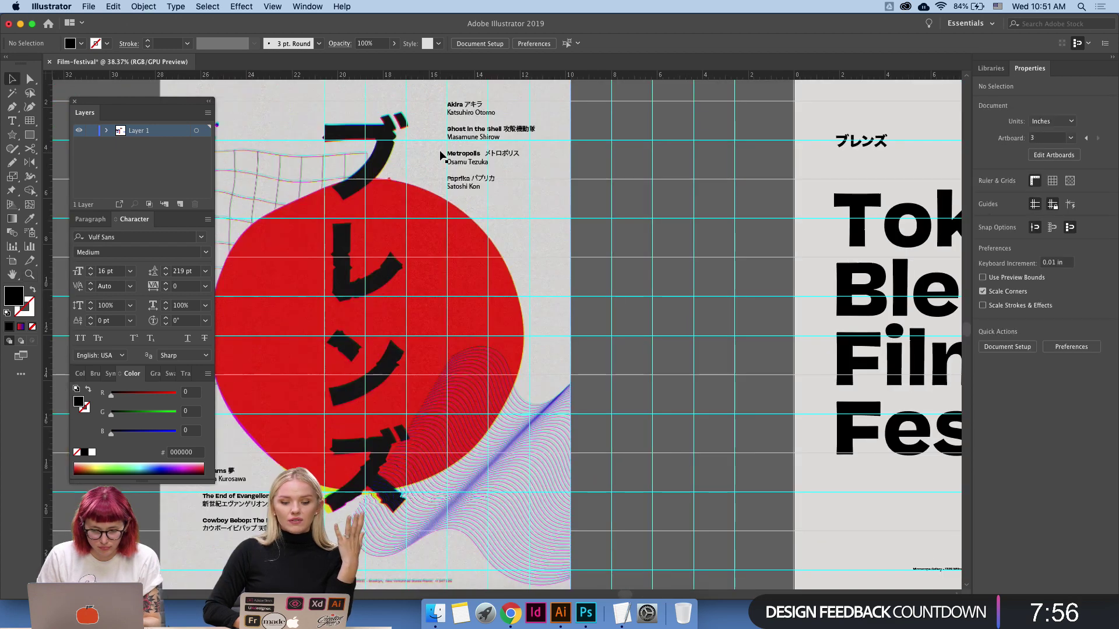
click(489, 154)
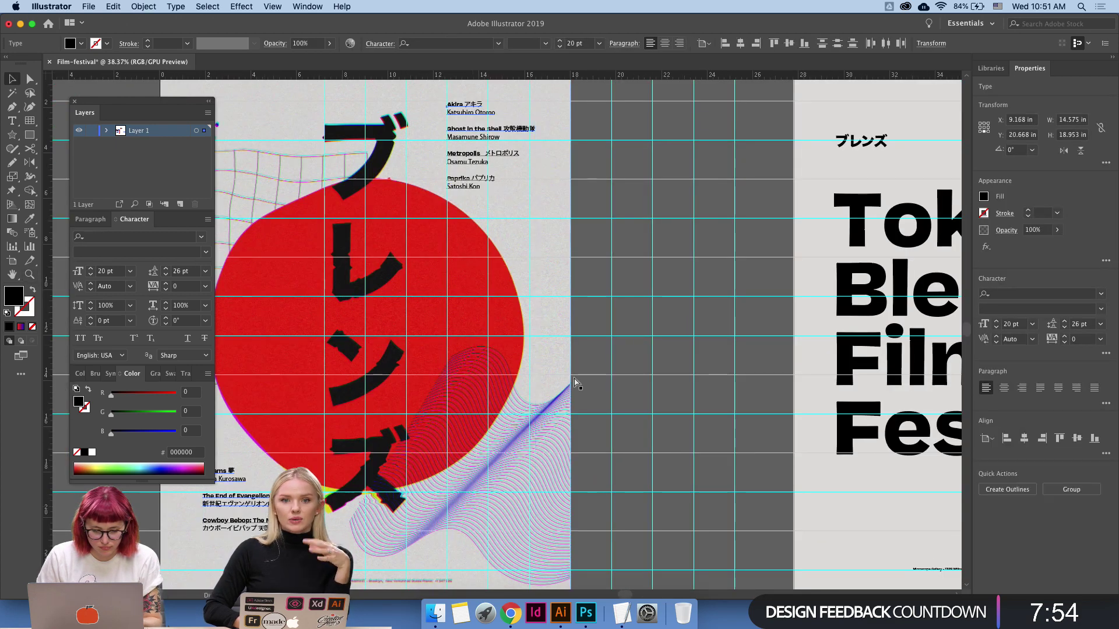
drag(645, 331, 241, 418)
key(super+shift+v)
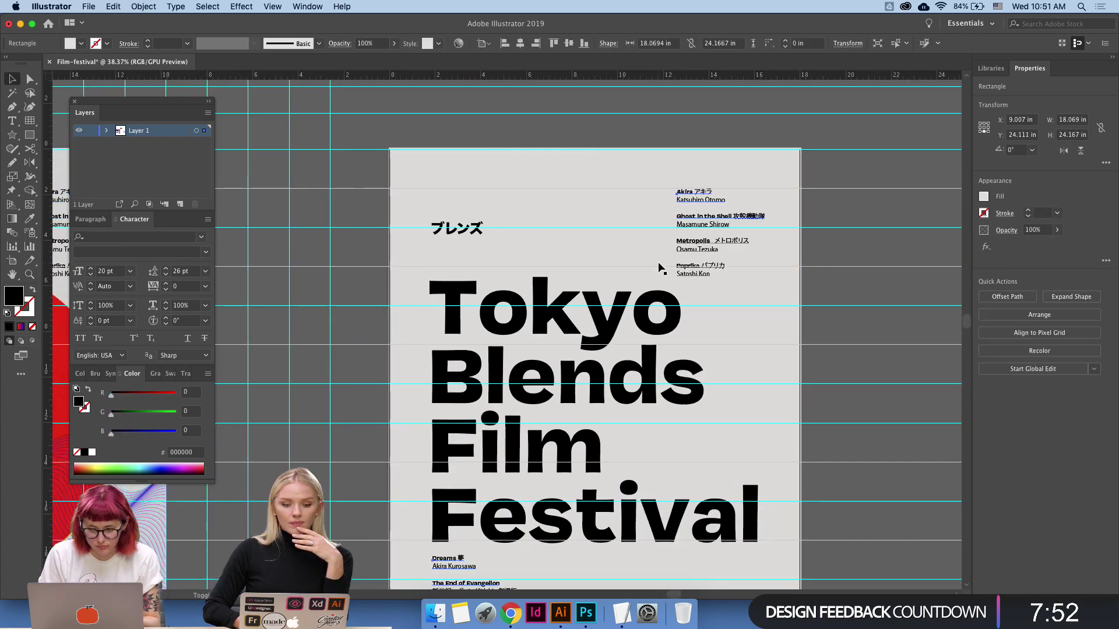
click(895, 229)
drag(463, 567, 594, 199)
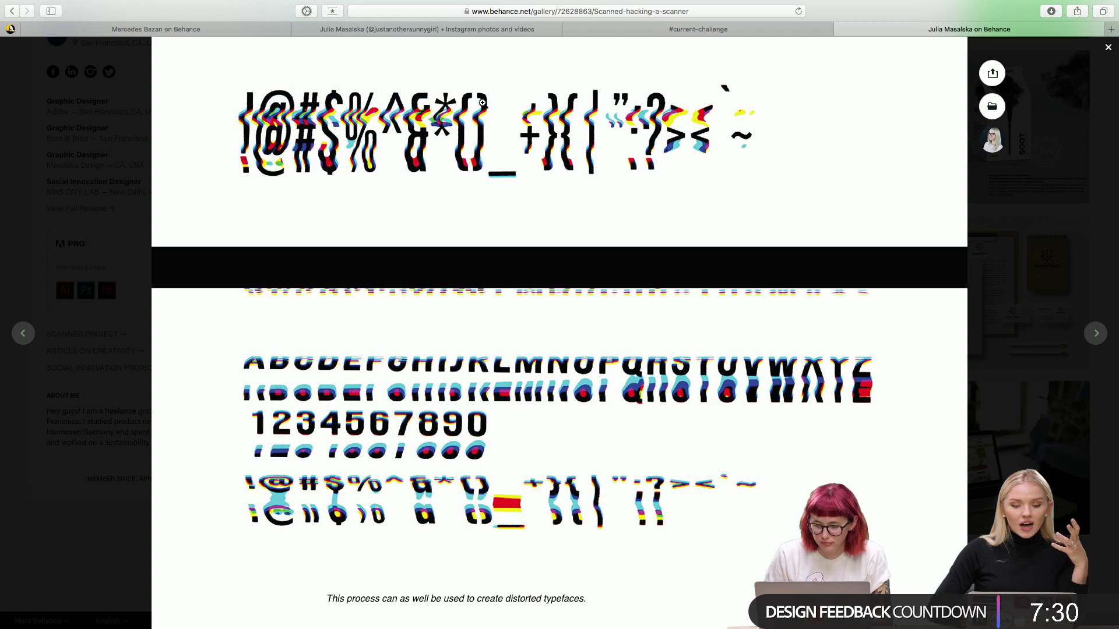
Examine the distorted typeface samples and the glitched portrait up close in the Scanned-hacking-a-scanner project on Behance.
click(482, 100)
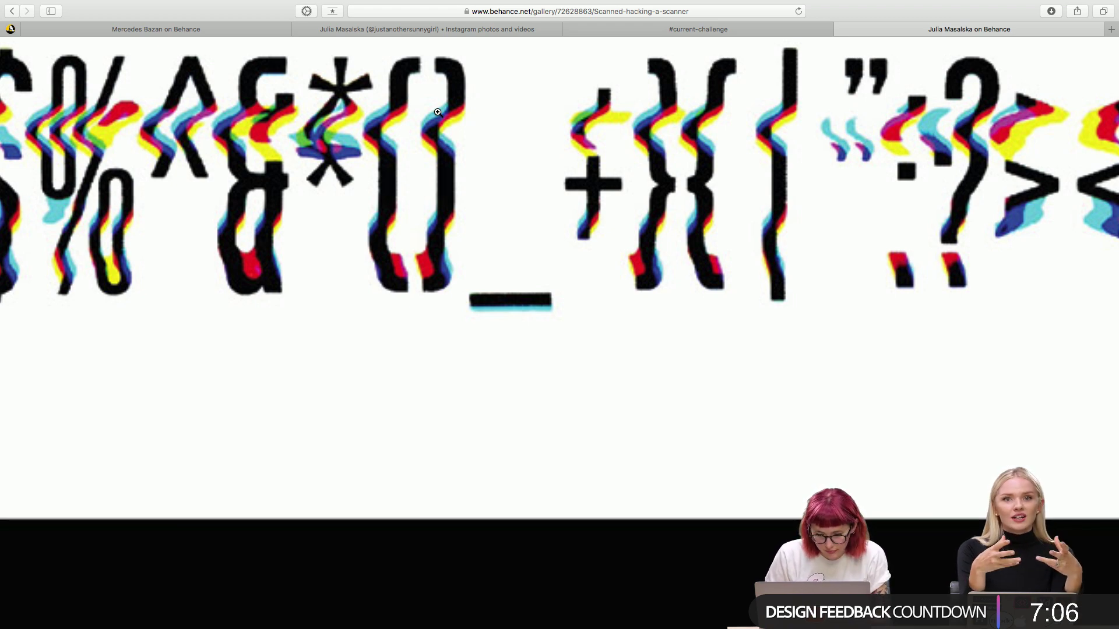
click(438, 112)
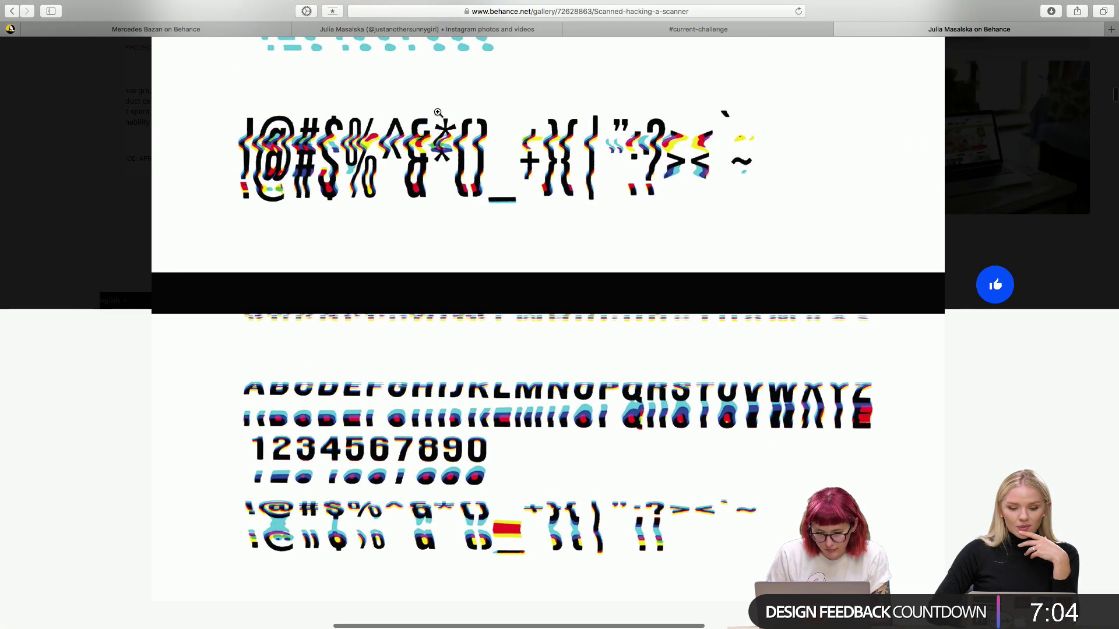
scroll(437, 112, down, 10)
scroll(437, 112, down, 3)
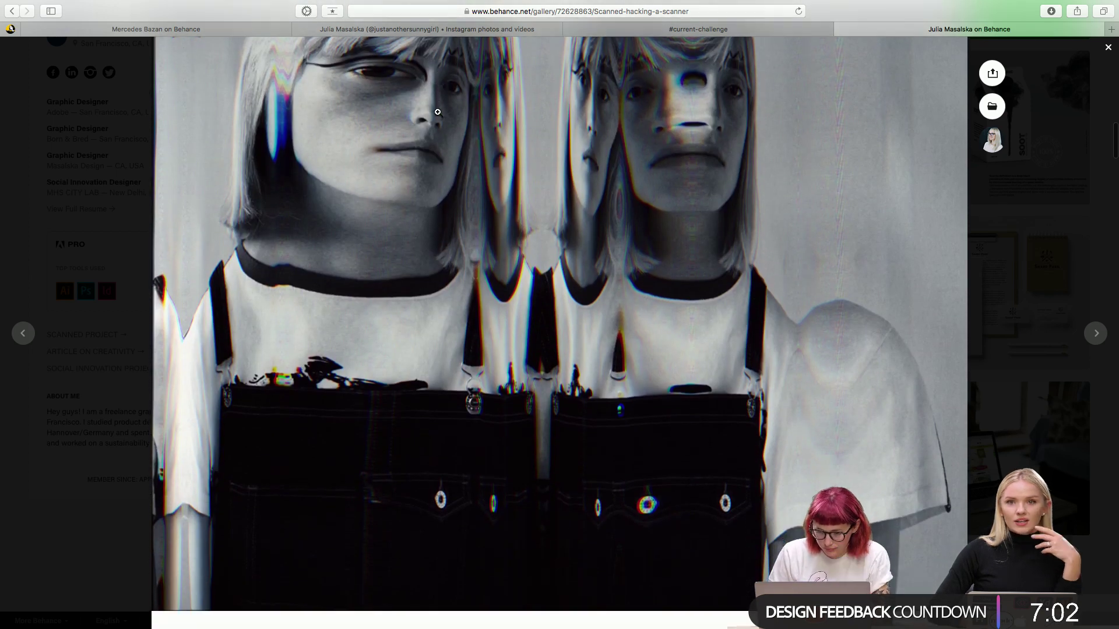
scroll(324, 179, up, 2)
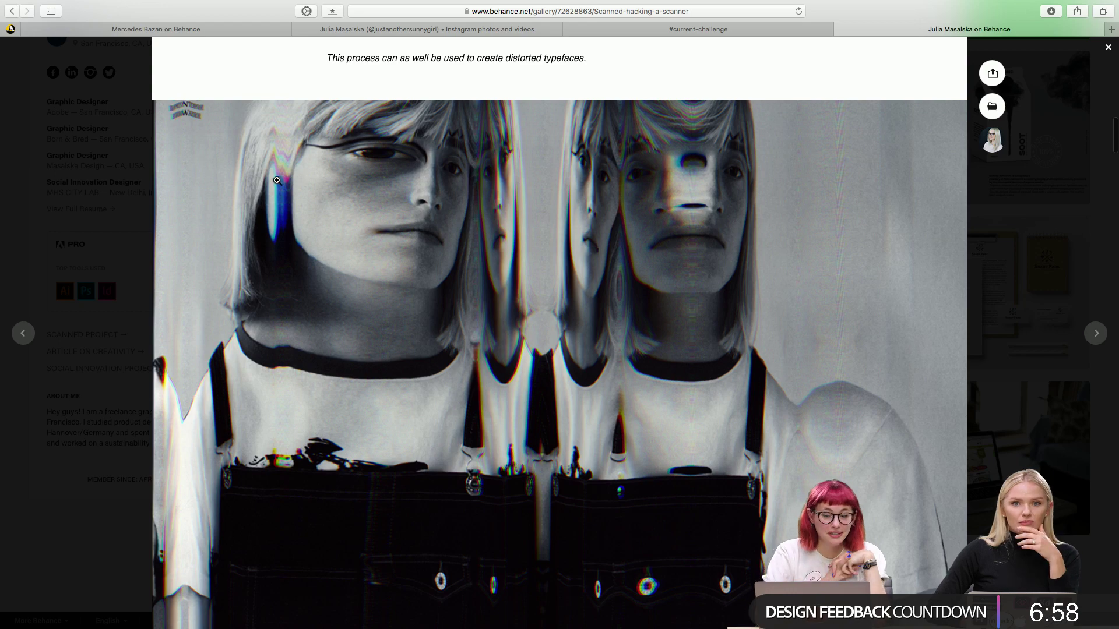
click(276, 180)
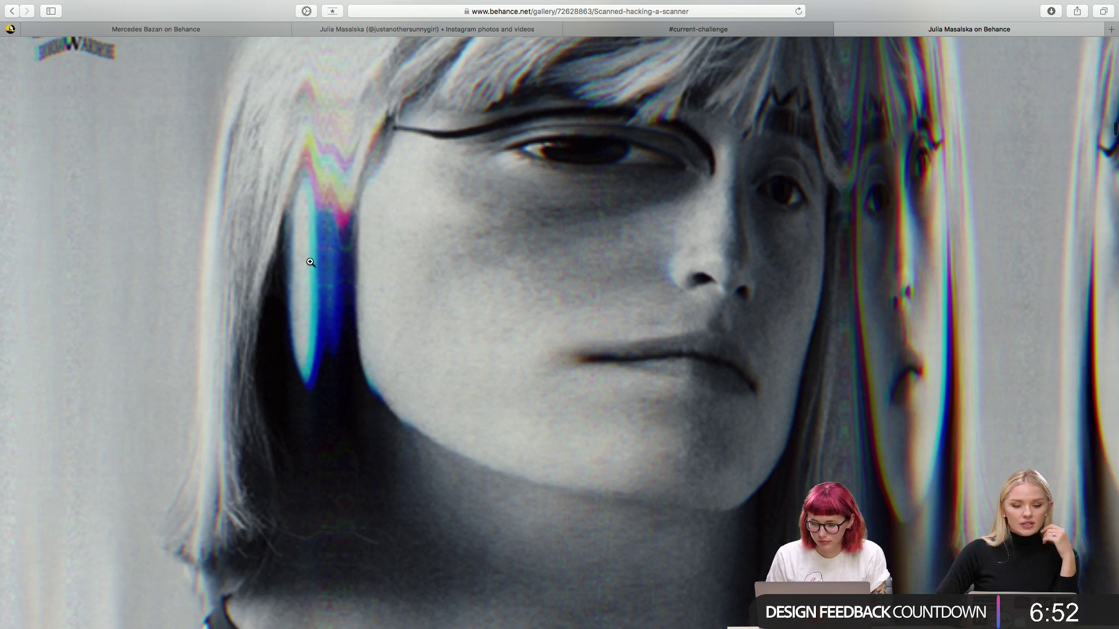
click(418, 265)
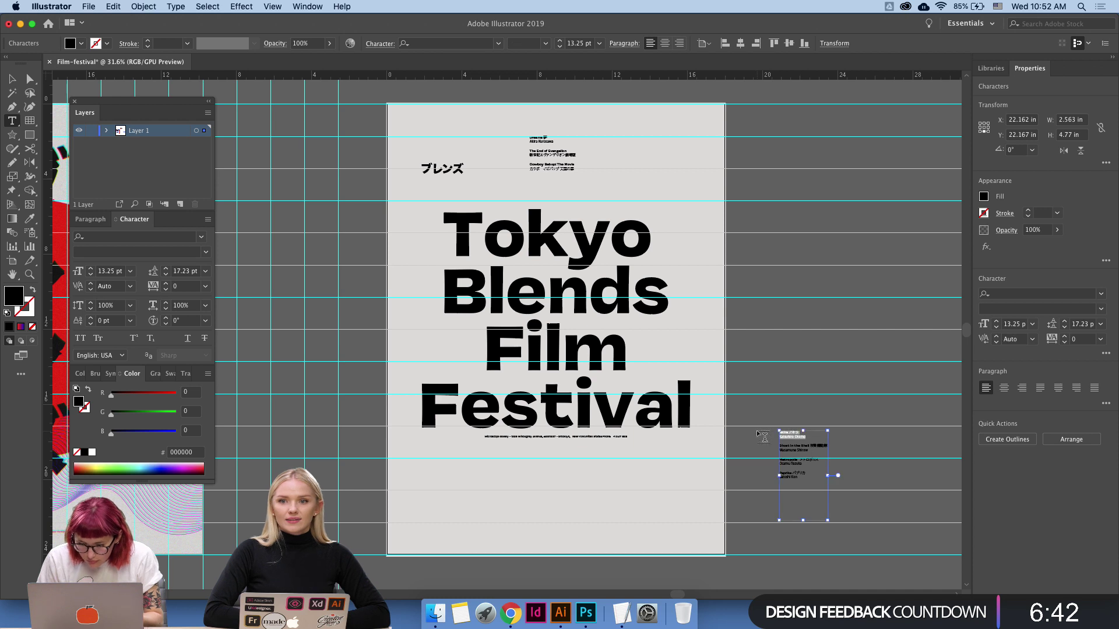
Place the Akira title and director lines as separate text, enlarged to 101.88 pt, below the festival title on the second poster.
key(Escape)
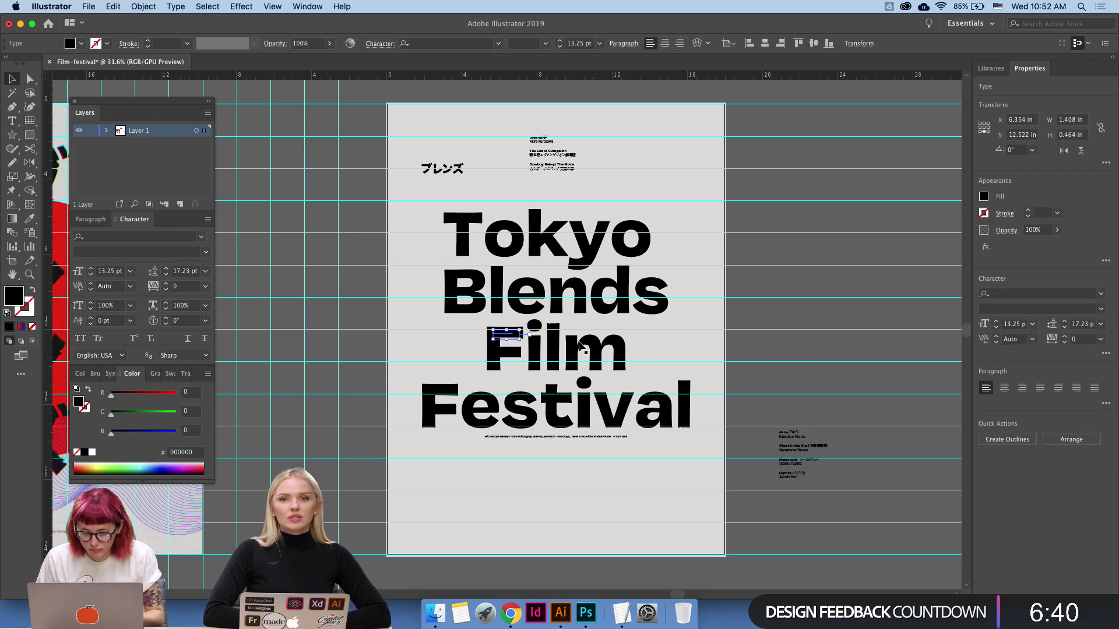
key(super+z)
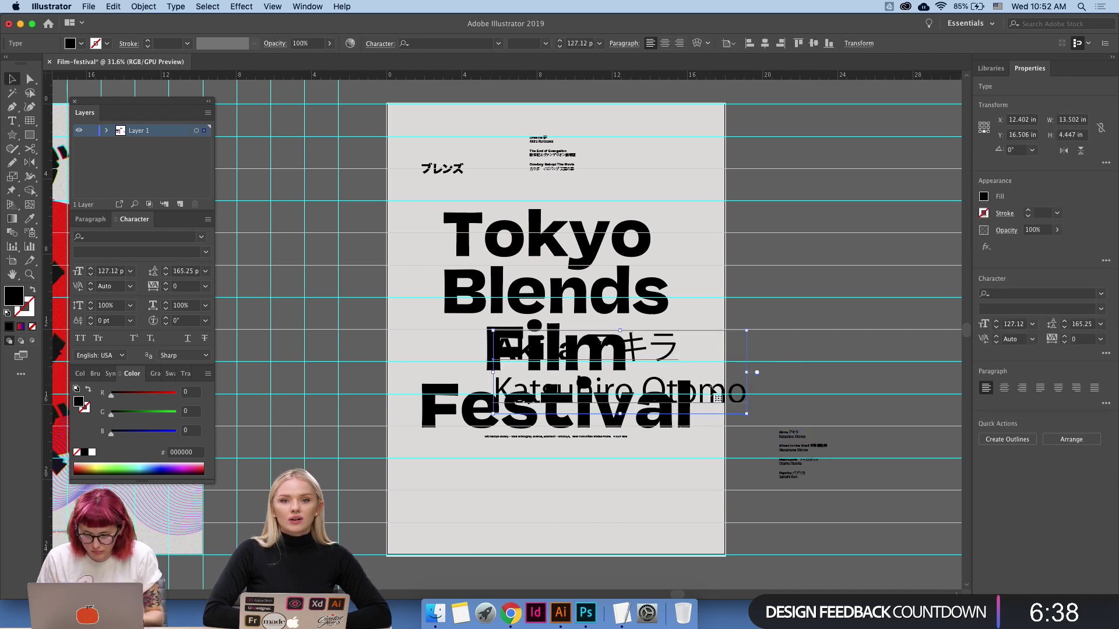
drag(710, 391, 627, 520)
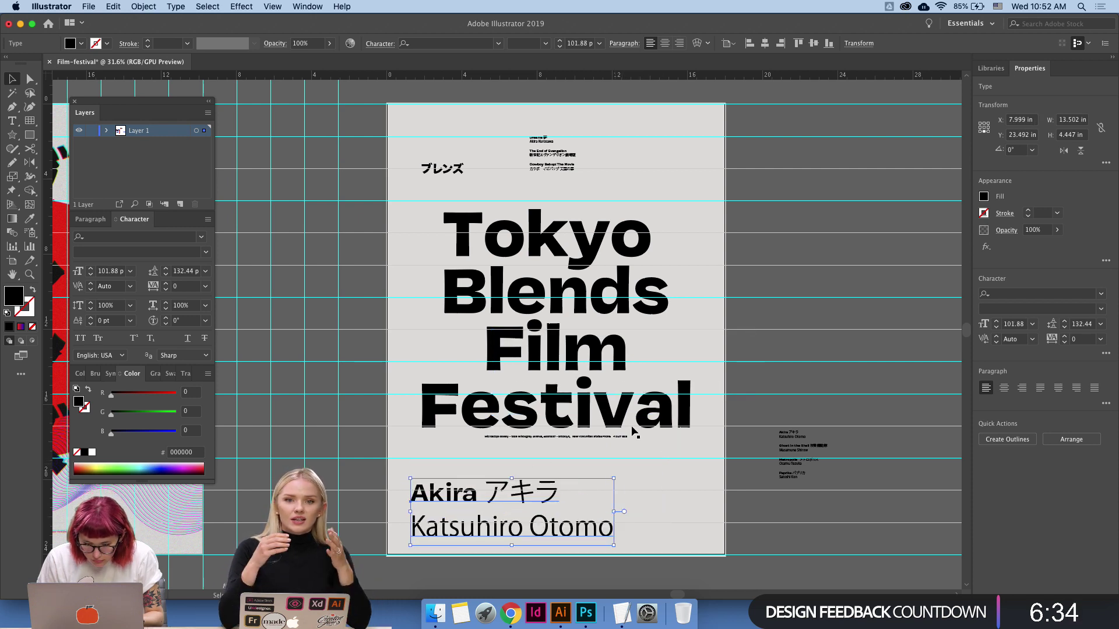
Split Tokyo Blends off the festival title into its own text and move it up so it overhangs the poster's top edge.
double_click(600, 361)
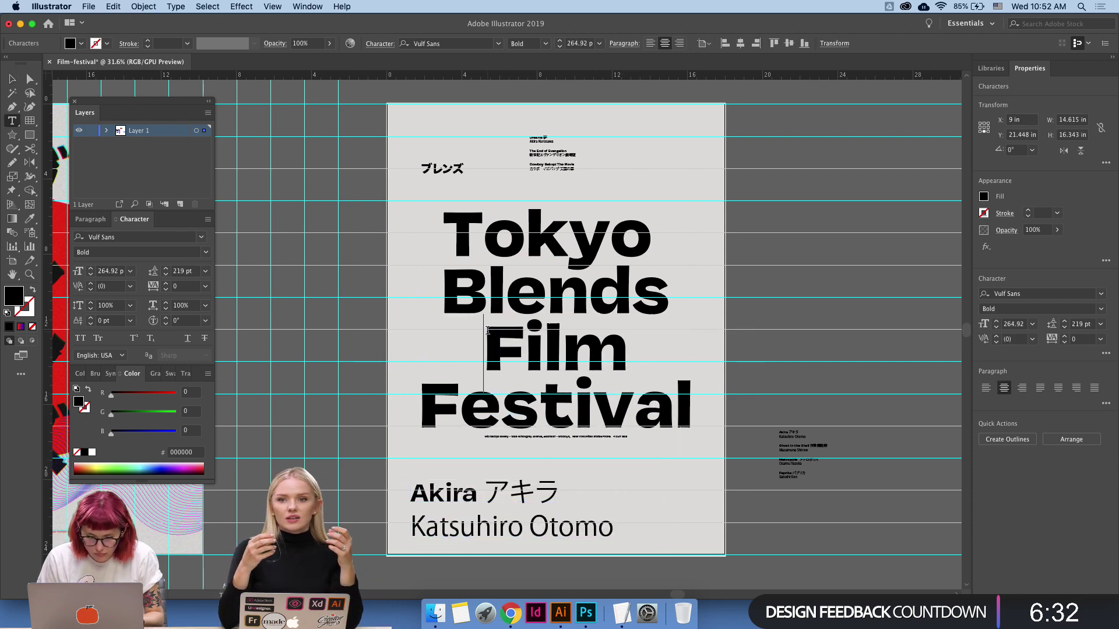
key(Return)
double_click(563, 287)
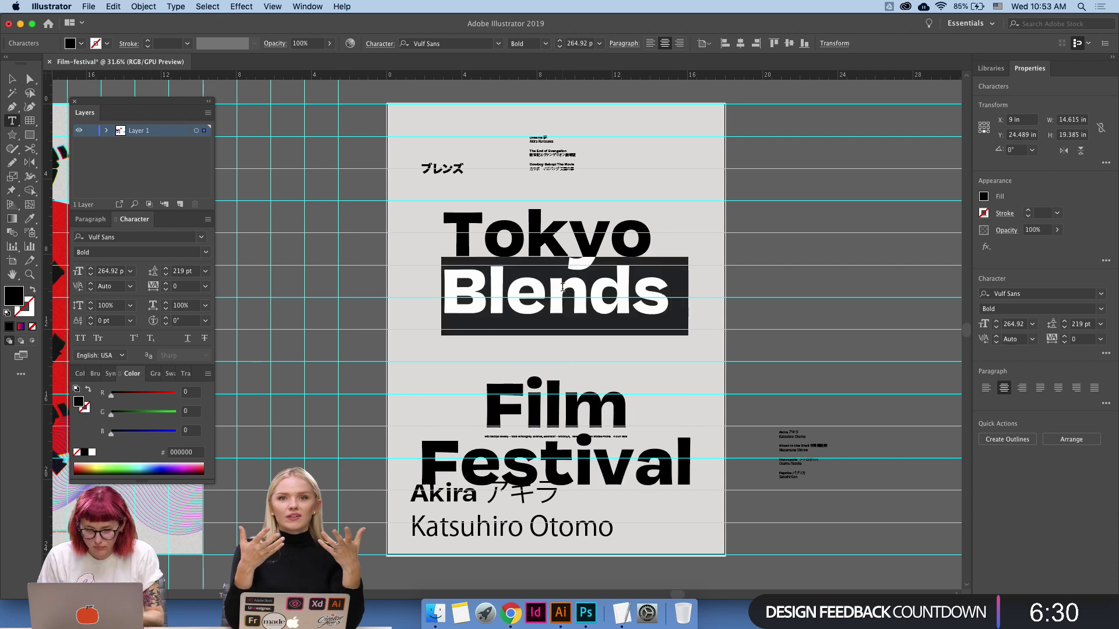
key(super+a)
click(589, 292)
drag(667, 303, 444, 230)
key(super+c)
key(BackSpace)
key(Escape)
key(super+v)
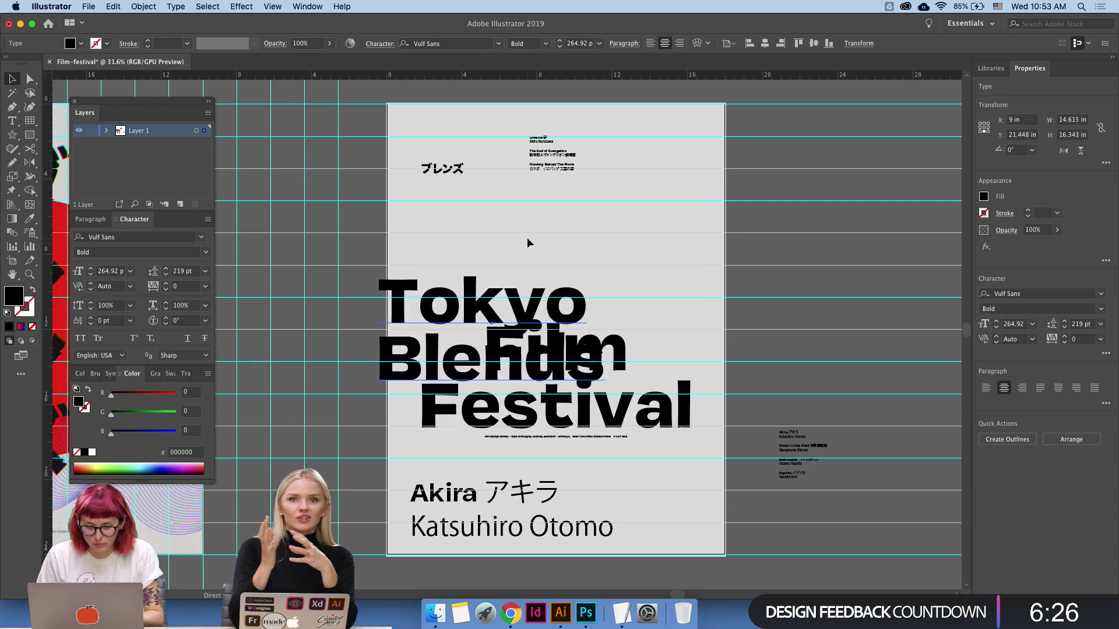
drag(536, 307, 609, 115)
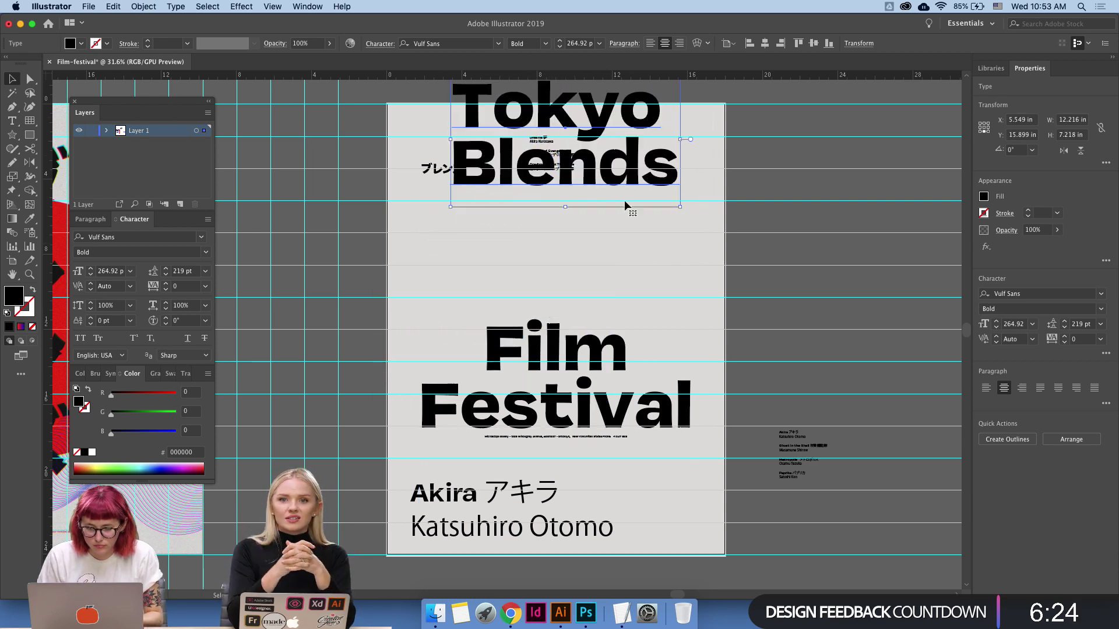
Move the enlarged Akira text to the poster's right side and lower Film Festival so it overhangs the bottom edge.
click(510, 503)
drag(491, 536, 774, 282)
drag(600, 355, 600, 506)
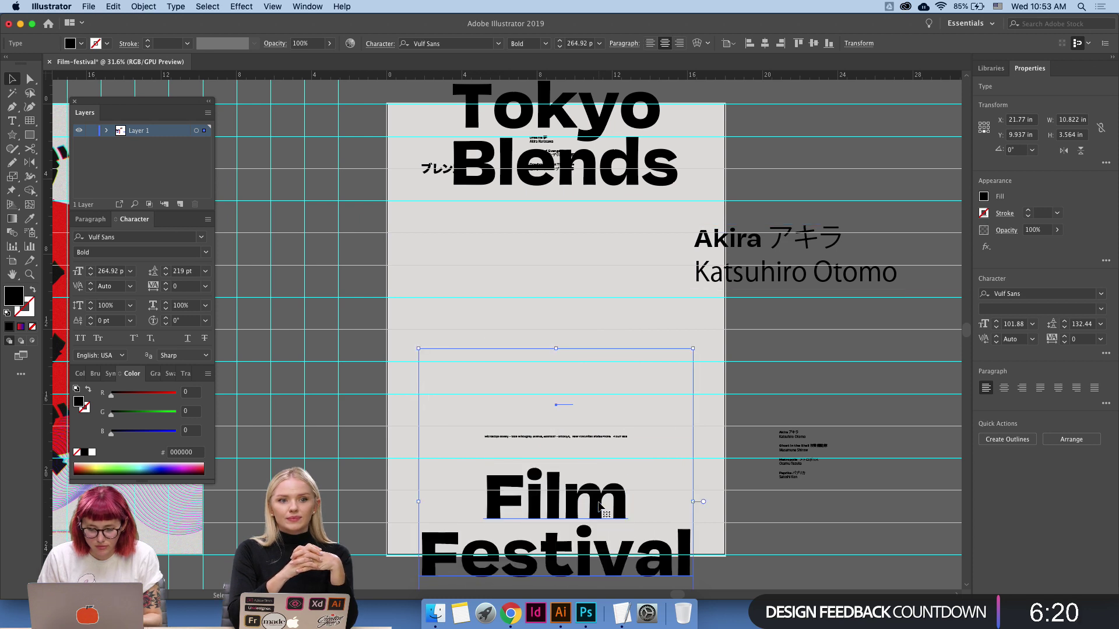
Hide the guides and move ブレンズ together with the Dreams credit block down below Tokyo Blends.
click(783, 393)
key(super+semicolon)
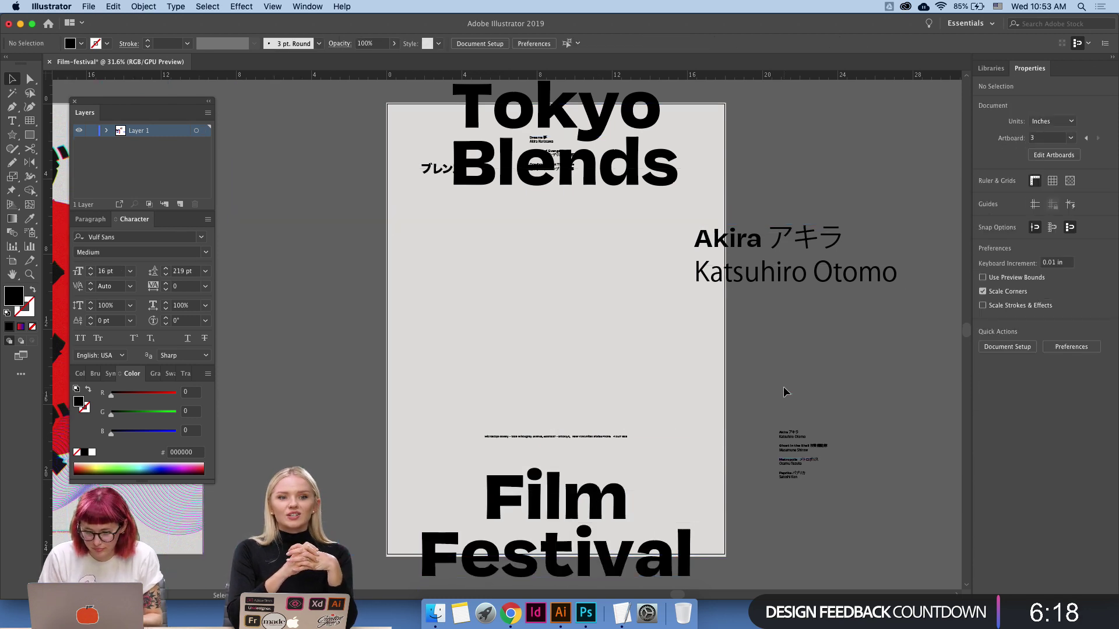
click(443, 172)
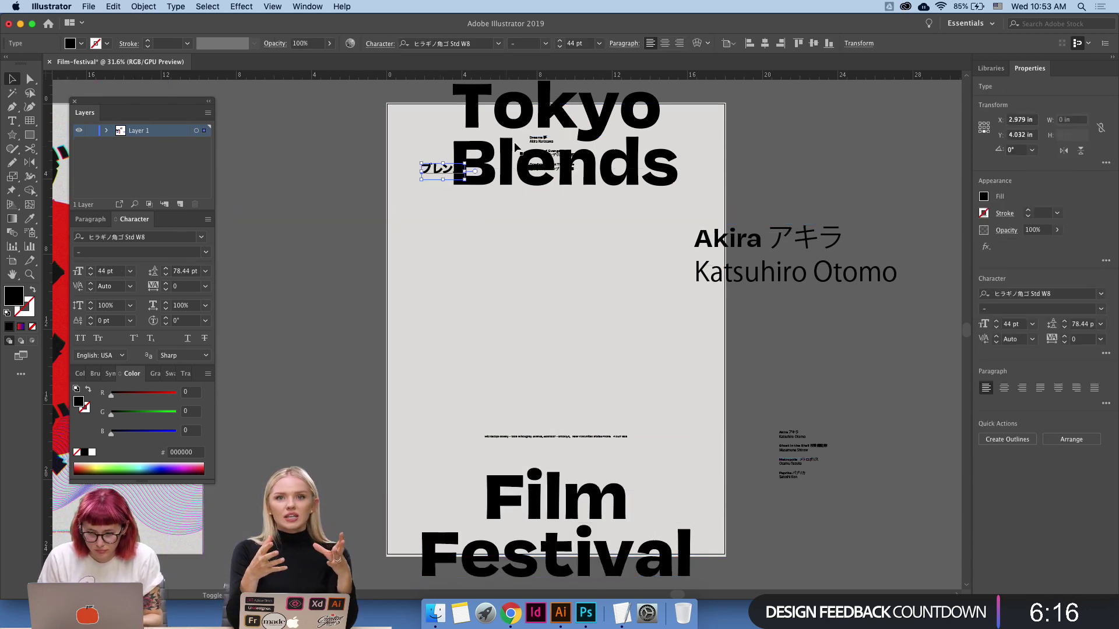
drag(322, 127, 584, 236)
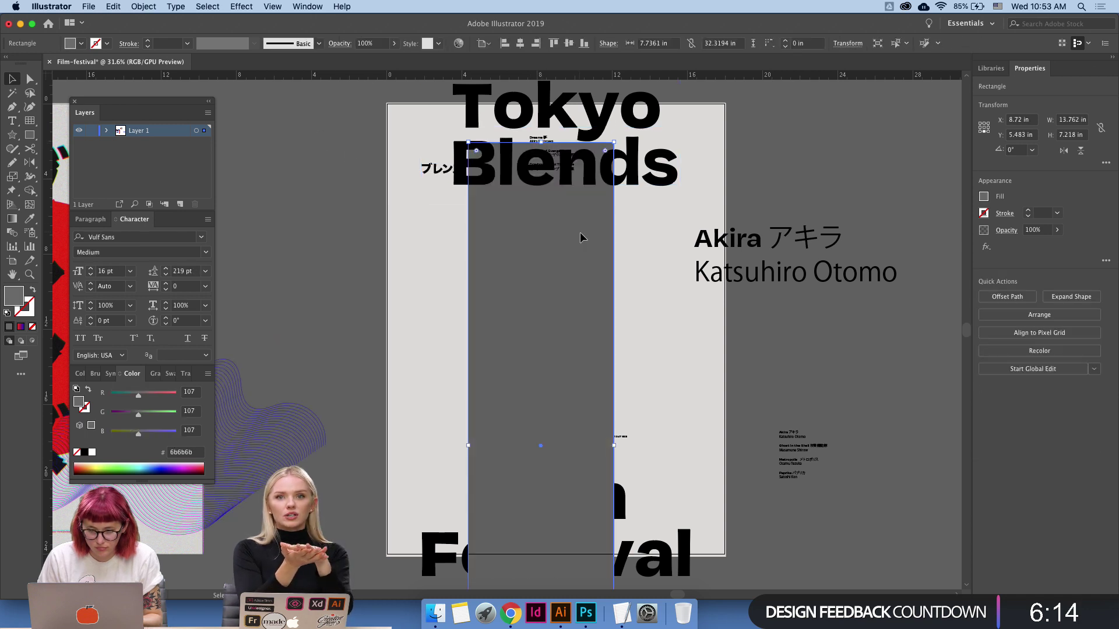
key(super+z)
click(380, 182)
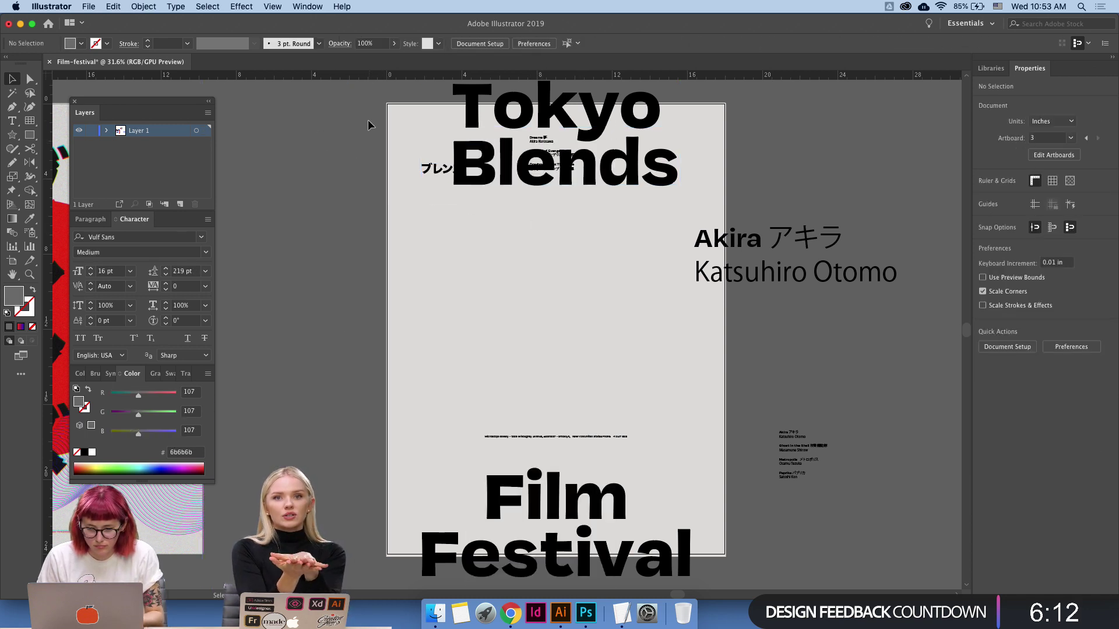
click(440, 172)
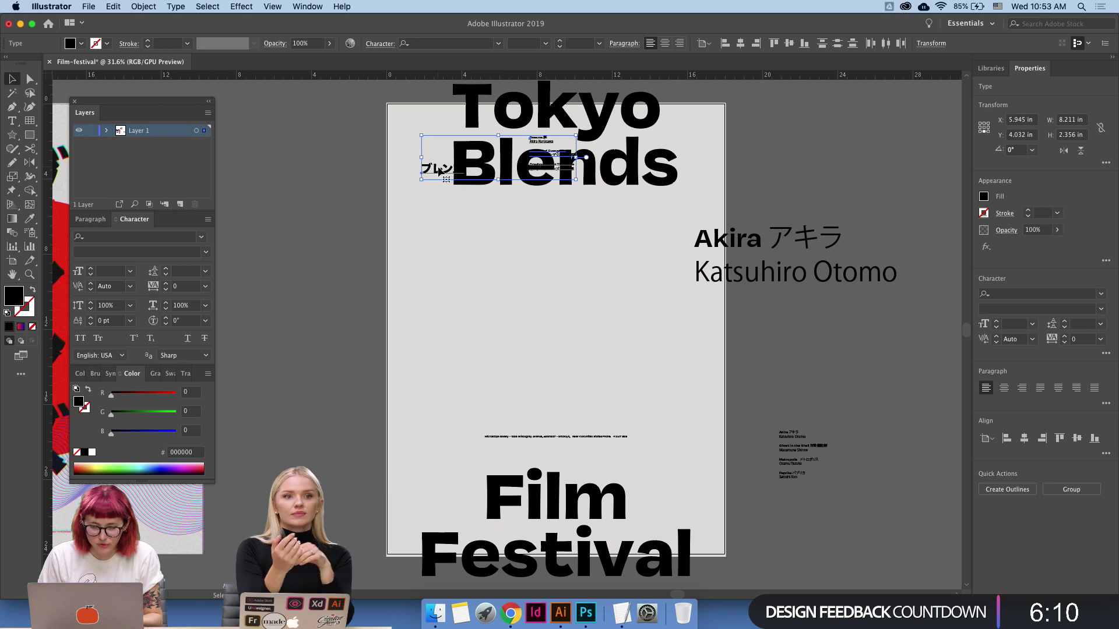
drag(440, 172, 460, 256)
click(700, 325)
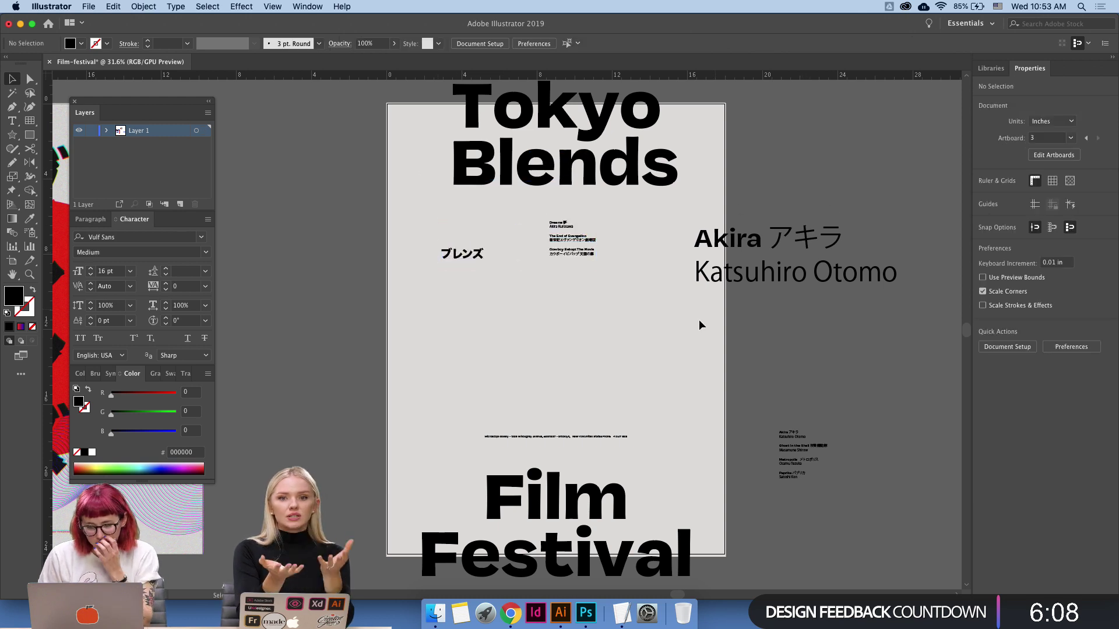
Tilt the enlarged Akira text diagonally beside the poster and move the Dreams credit block further down the page.
click(786, 278)
drag(902, 293, 830, 373)
click(689, 340)
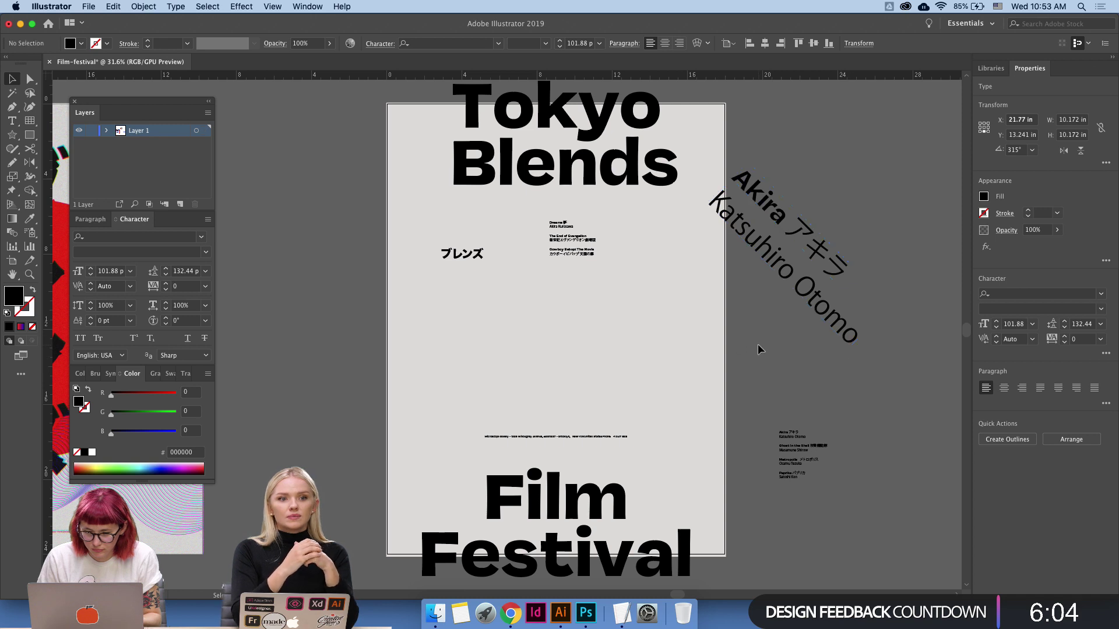
click(582, 264)
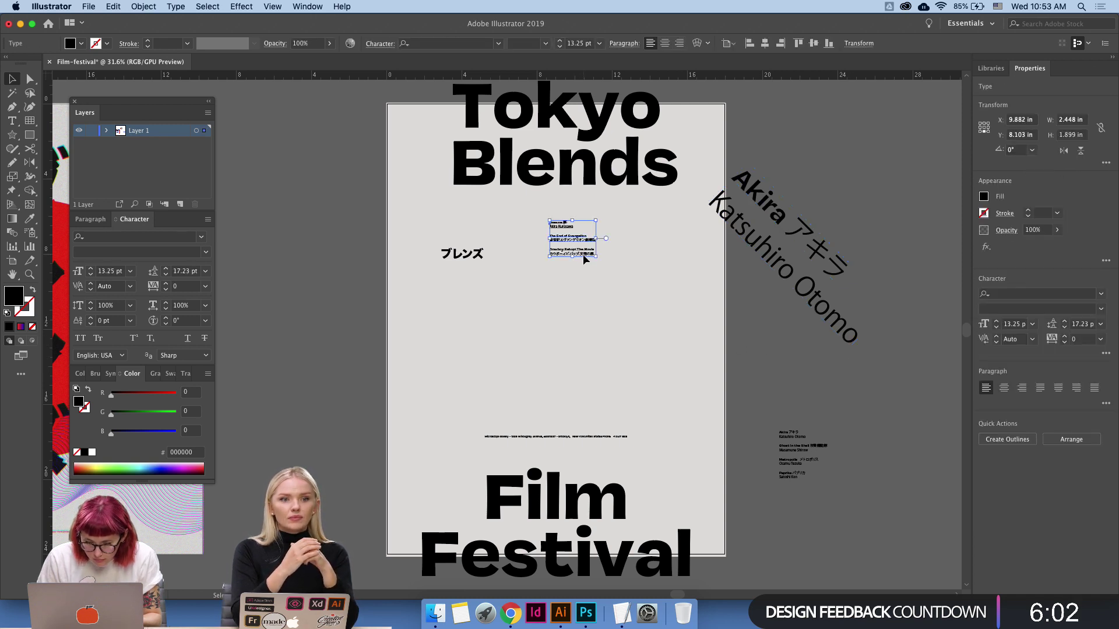
drag(583, 263, 583, 327)
Cover the title parts overhanging the poster's bottom and top edges with two rectangles in the pasteboard's gray.
key(z)
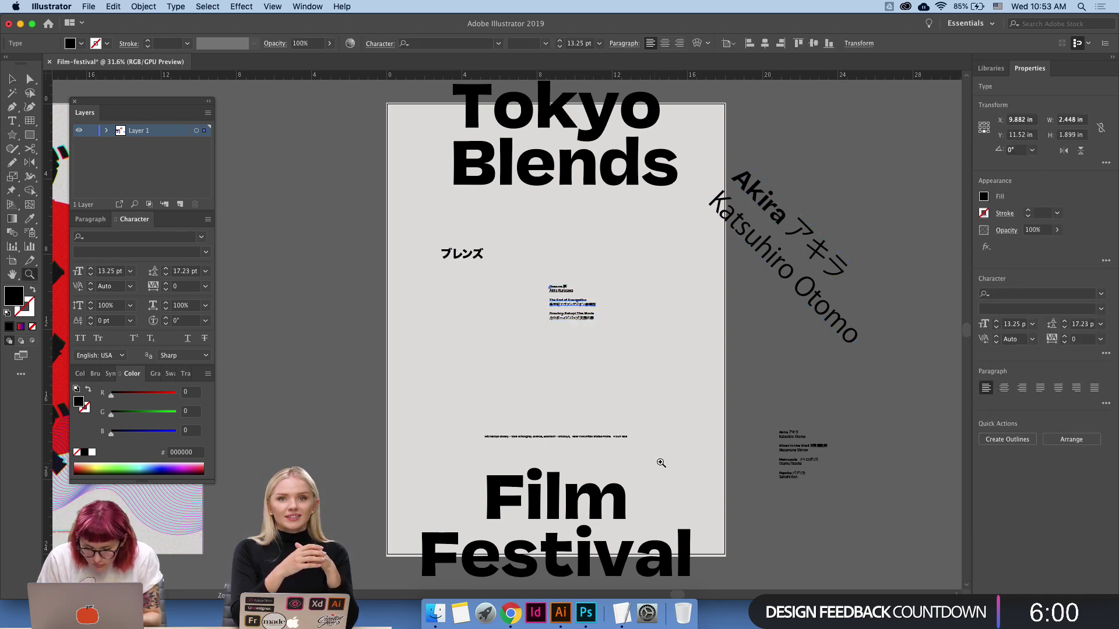
drag(662, 463, 596, 464)
key(m)
drag(454, 528, 758, 560)
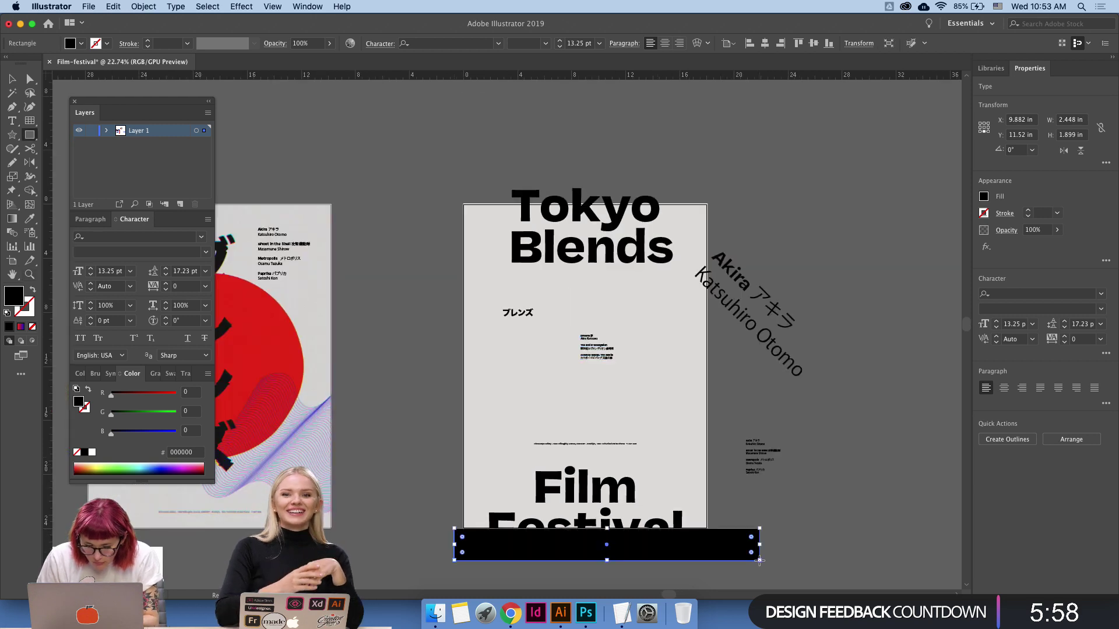
key(b)
key(v)
drag(695, 546, 691, 192)
click(699, 171)
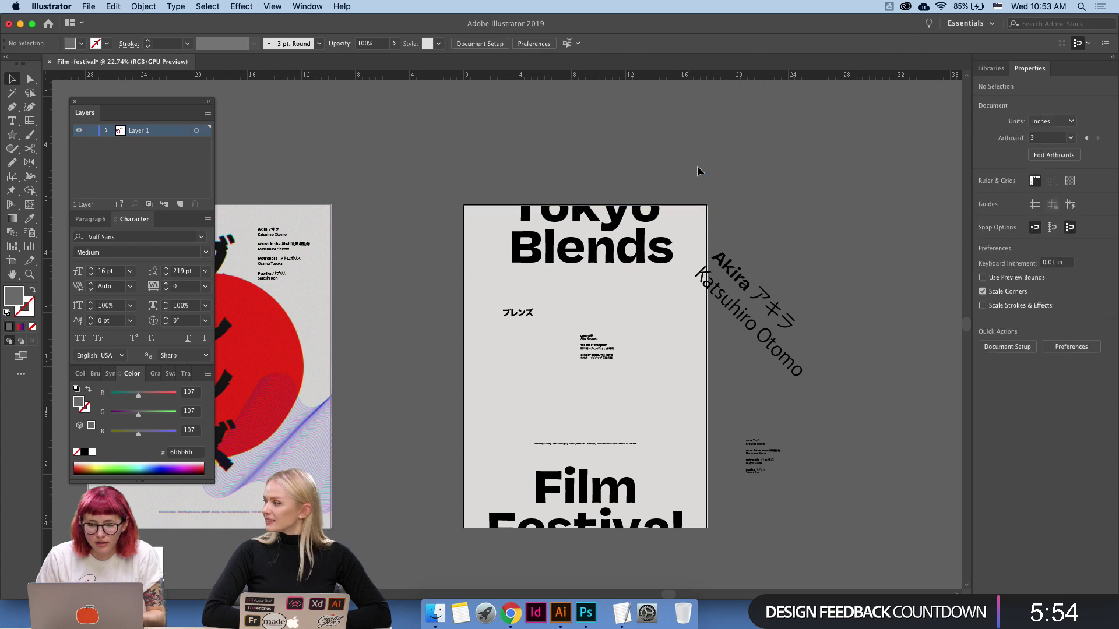
click(713, 181)
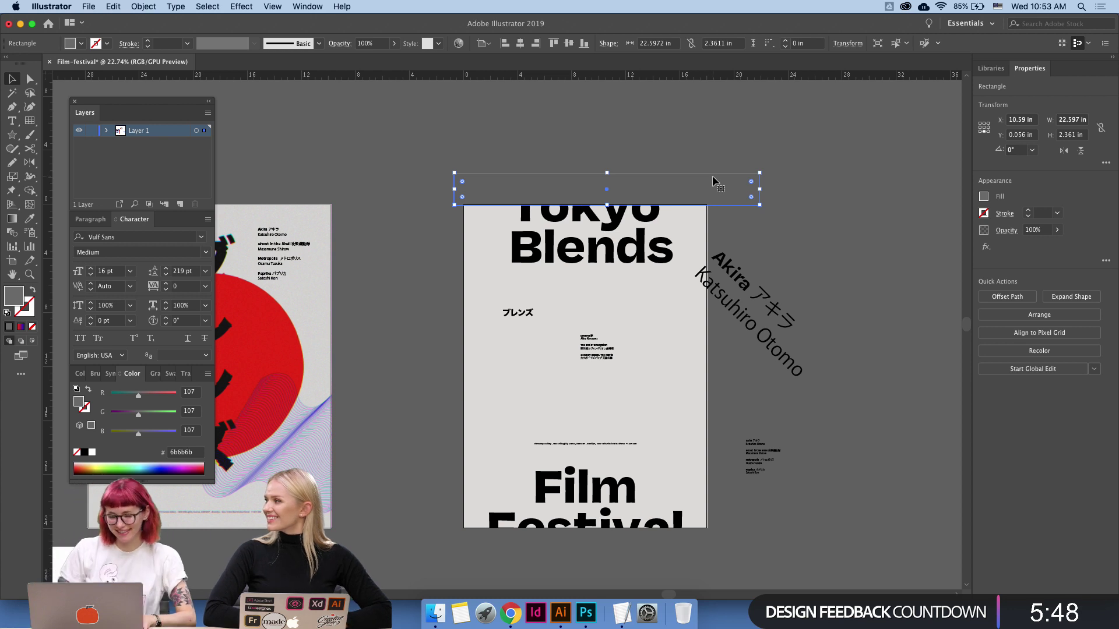
click(779, 110)
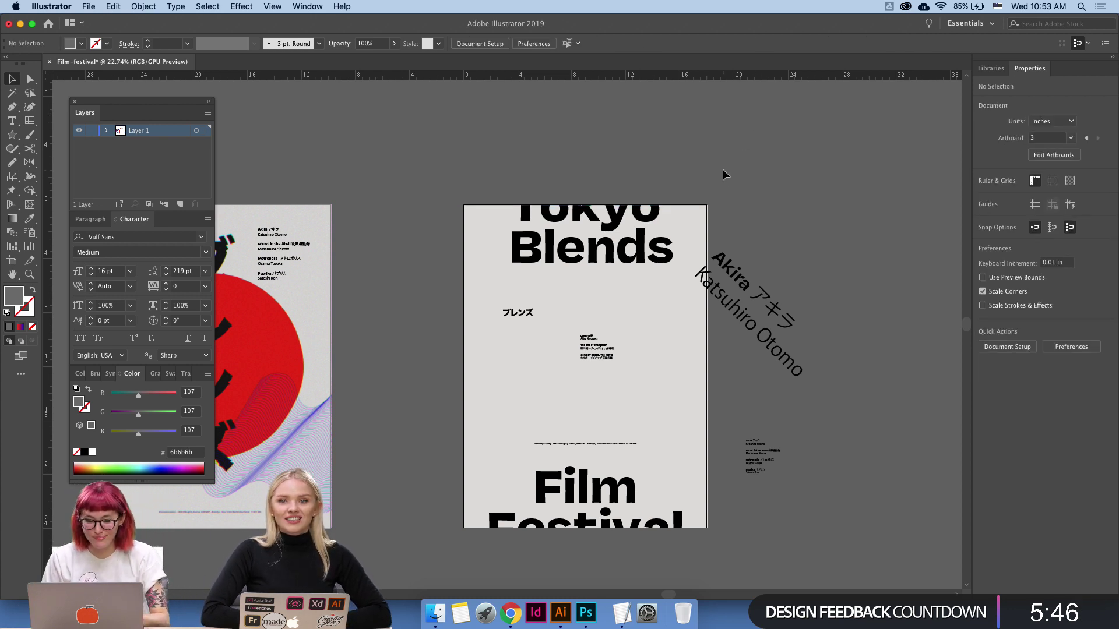
Enlarge ブレンズ to about 3.9 in wide, place it above the Dreams credit block and align their left edges.
drag(526, 315, 663, 294)
key(z)
click(589, 342)
key(v)
shift+click(594, 373)
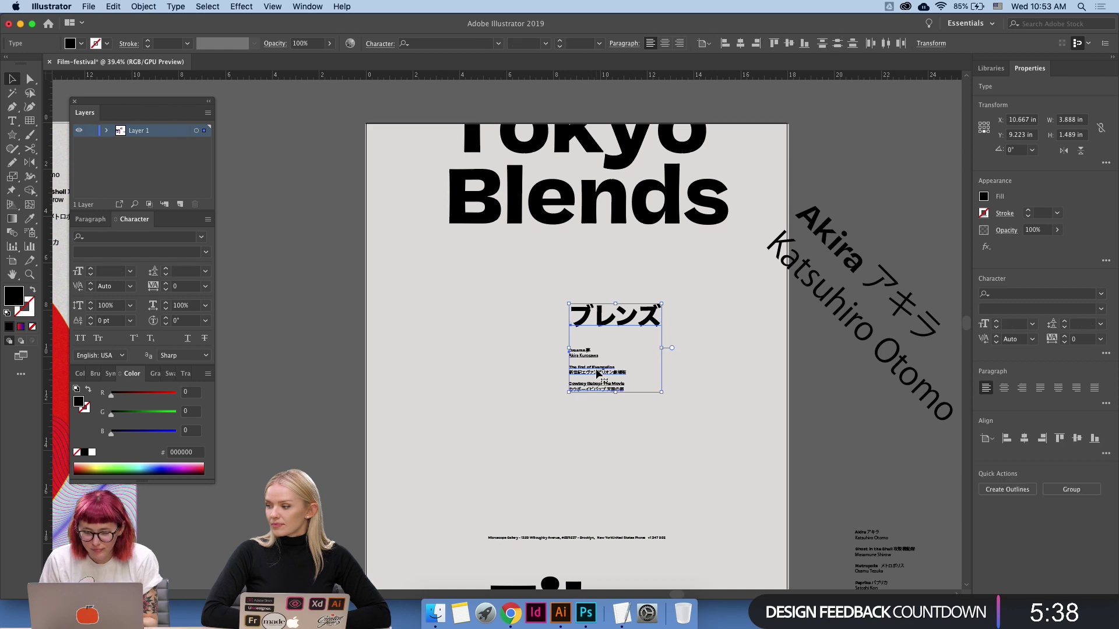
click(1006, 439)
Turn the gallery address line into separate text, rotate it 90° and place it vertically near the second poster's left edge.
scroll(529, 487, left, 15)
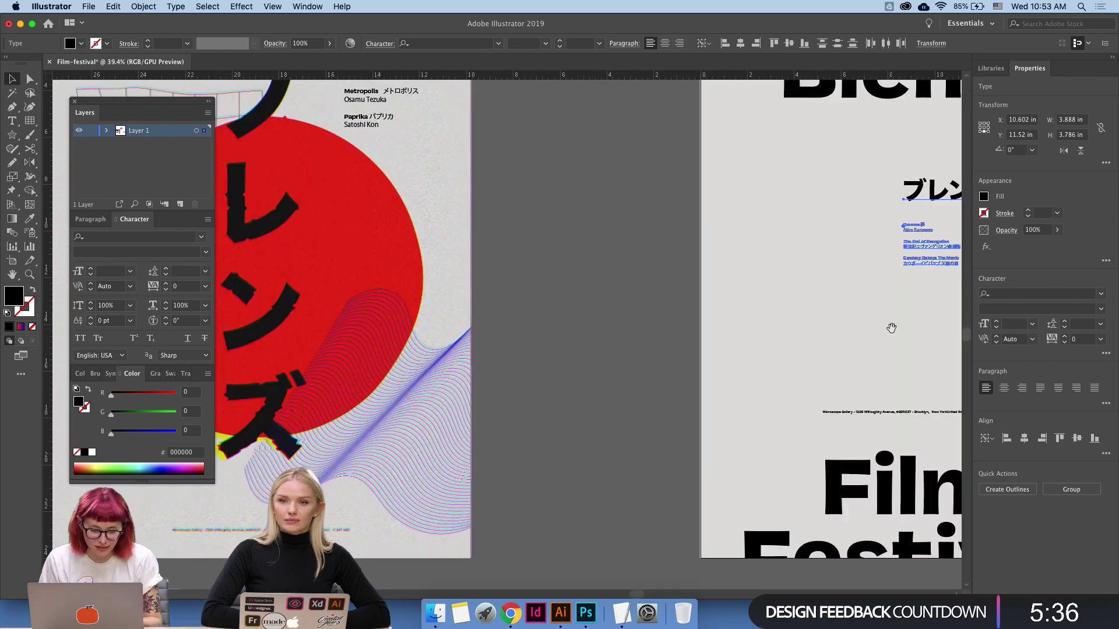
drag(636, 399, 475, 400)
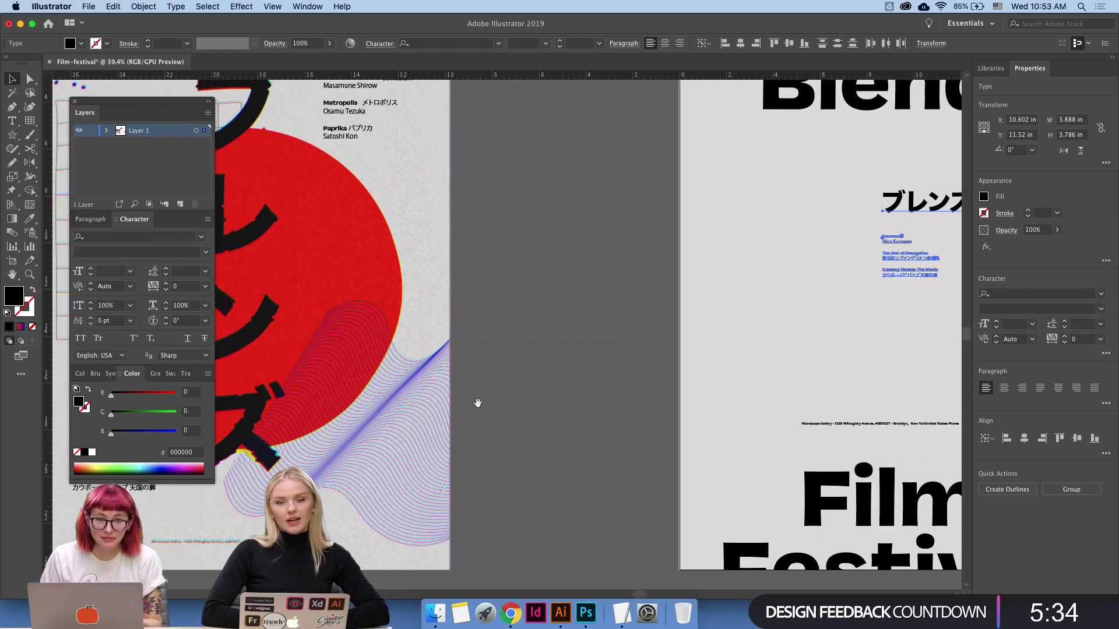
drag(840, 370, 631, 370)
scroll(631, 370, right, 5)
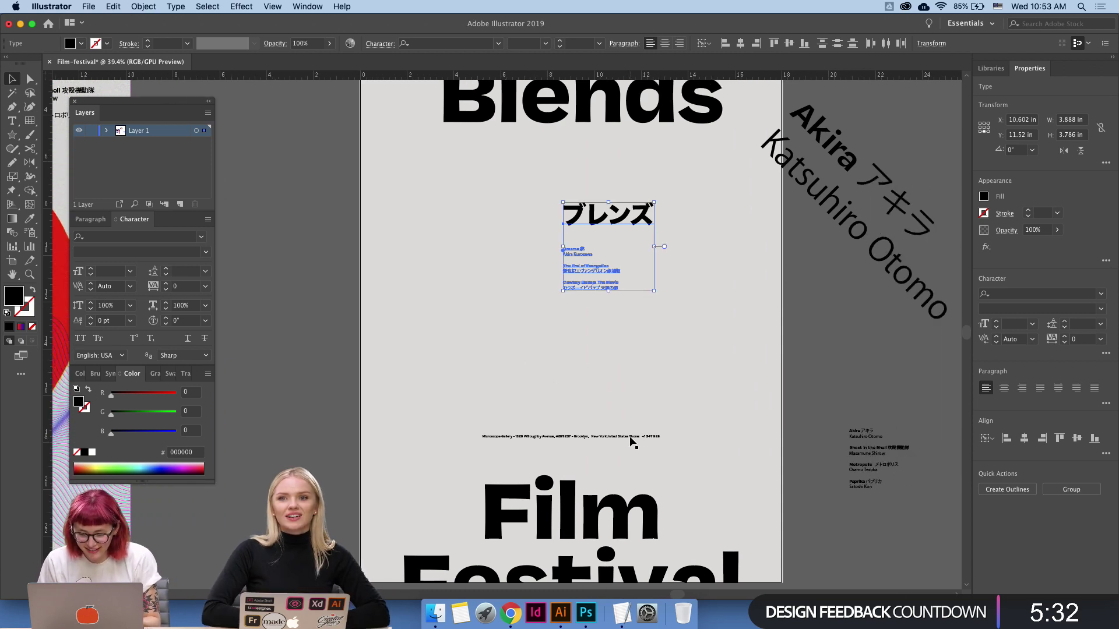
click(677, 438)
drag(739, 448, 591, 346)
key(super+z)
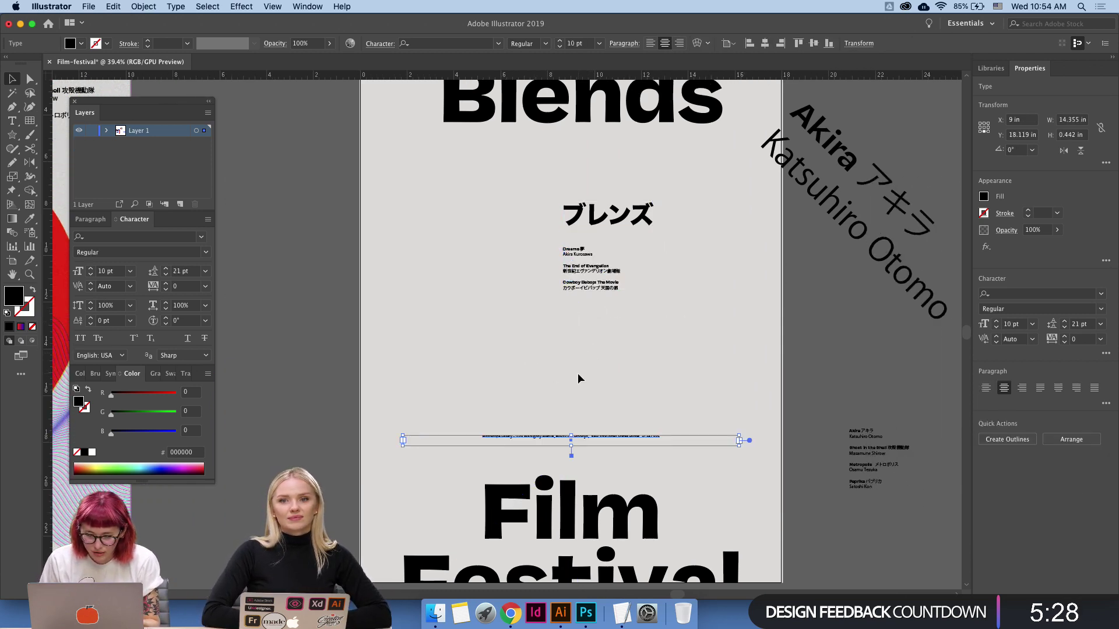
triple_click(590, 437)
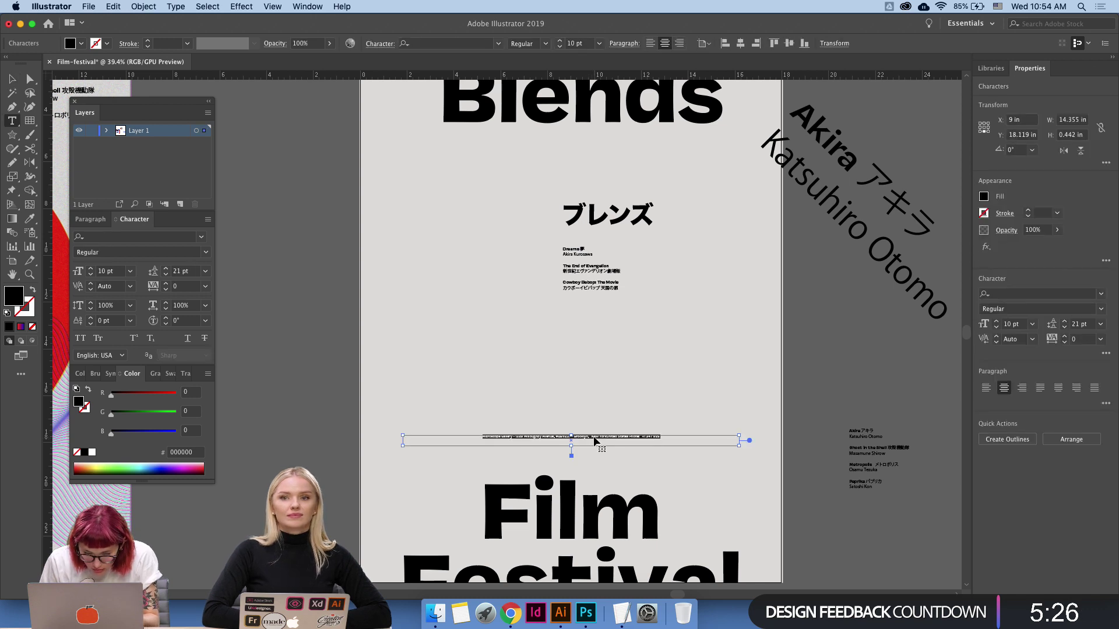
key(Escape)
click(594, 441)
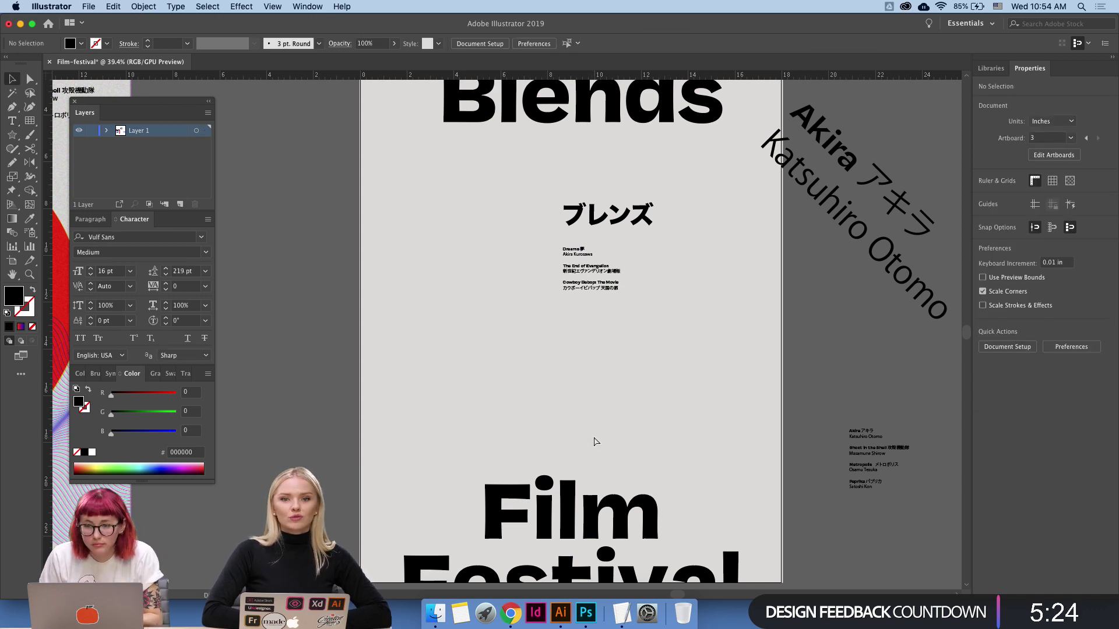
key(cmd+v)
drag(602, 342, 404, 289)
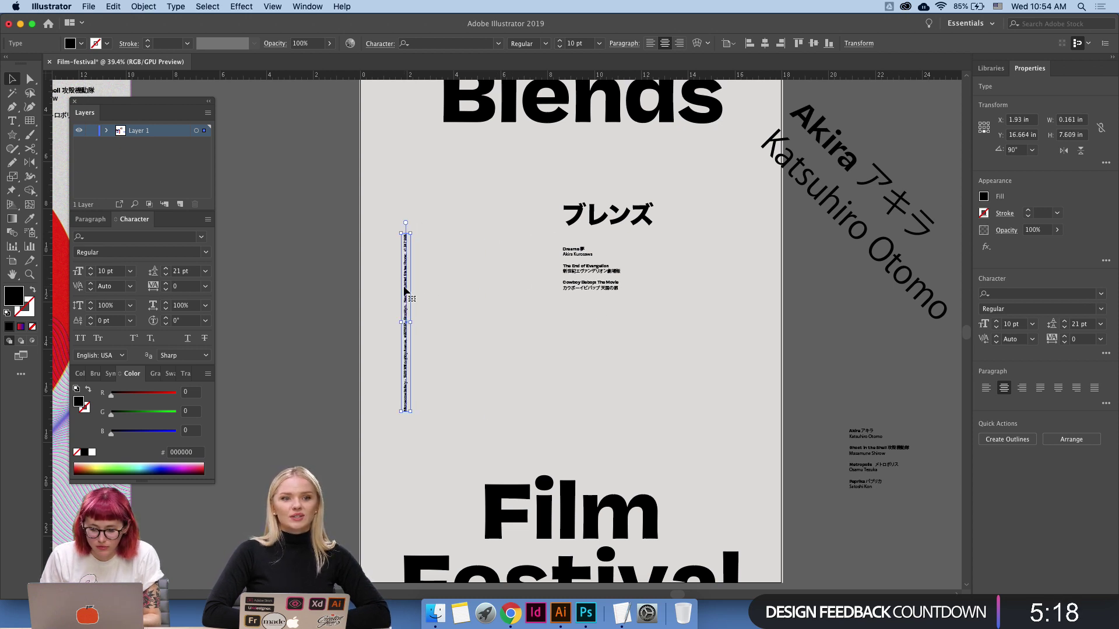
click(551, 323)
Delete the tilted Akira text and move the small Akira credit block onto the poster below the Dreams block.
scroll(535, 367, down, 2)
scroll(542, 386, up, 2)
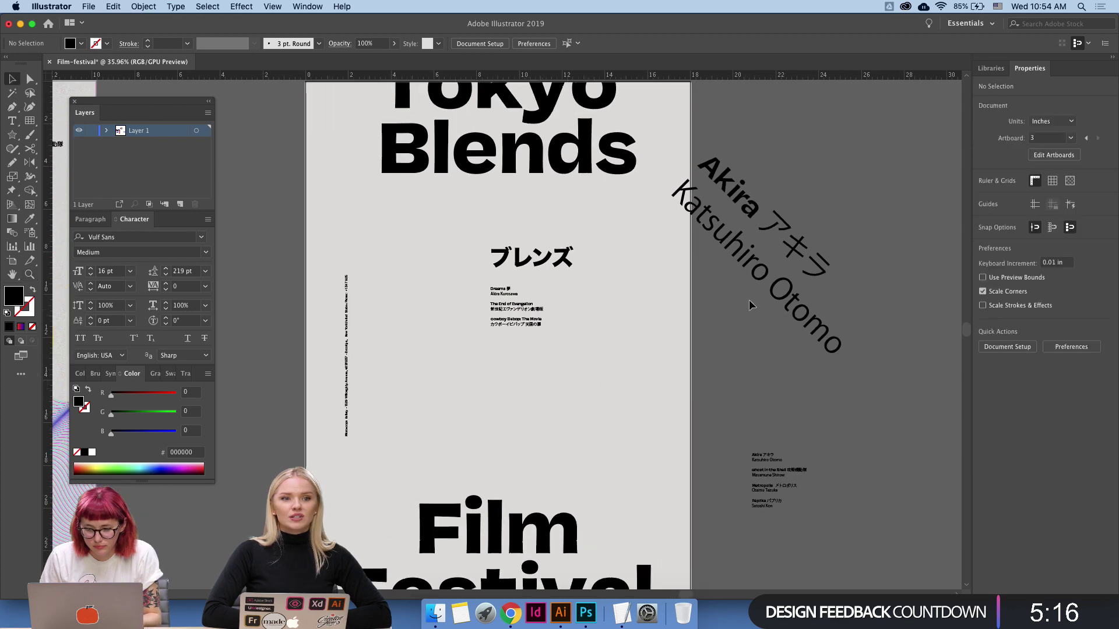
click(775, 291)
key(Delete)
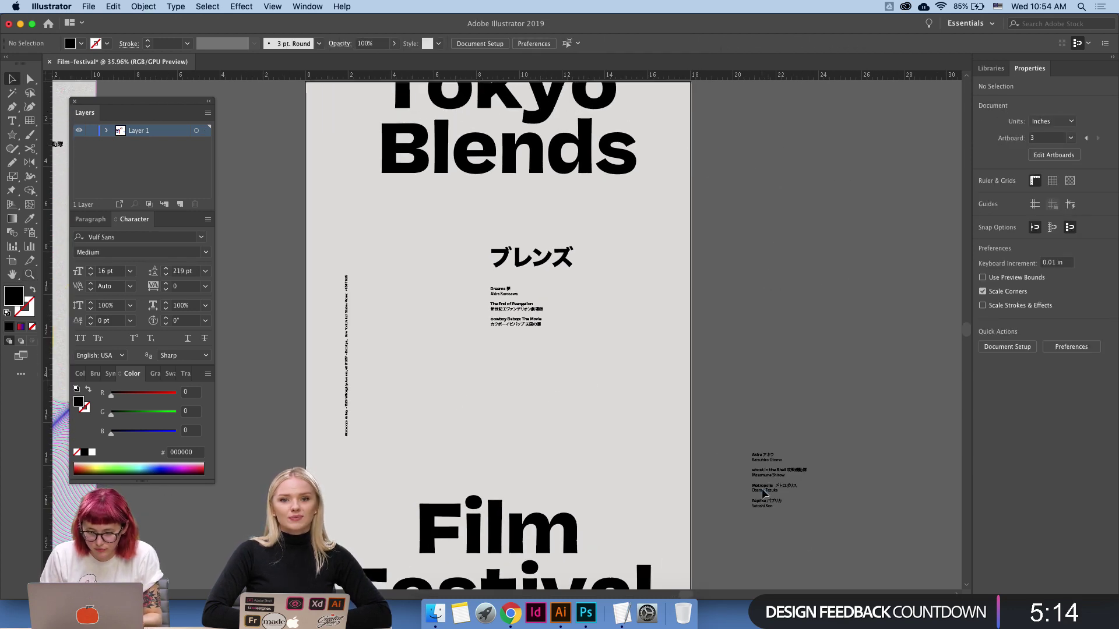
drag(763, 492, 504, 389)
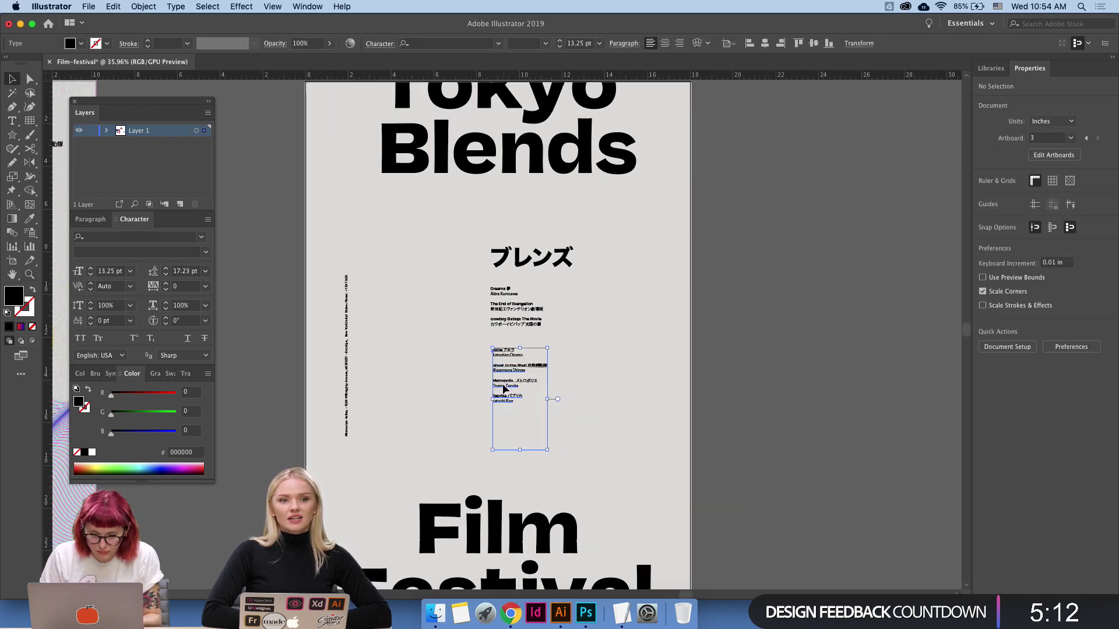
click(646, 352)
Enlarge the Akira credit block to 26.02 pt and move it across to the poster's right edge.
scroll(655, 352, down, 3)
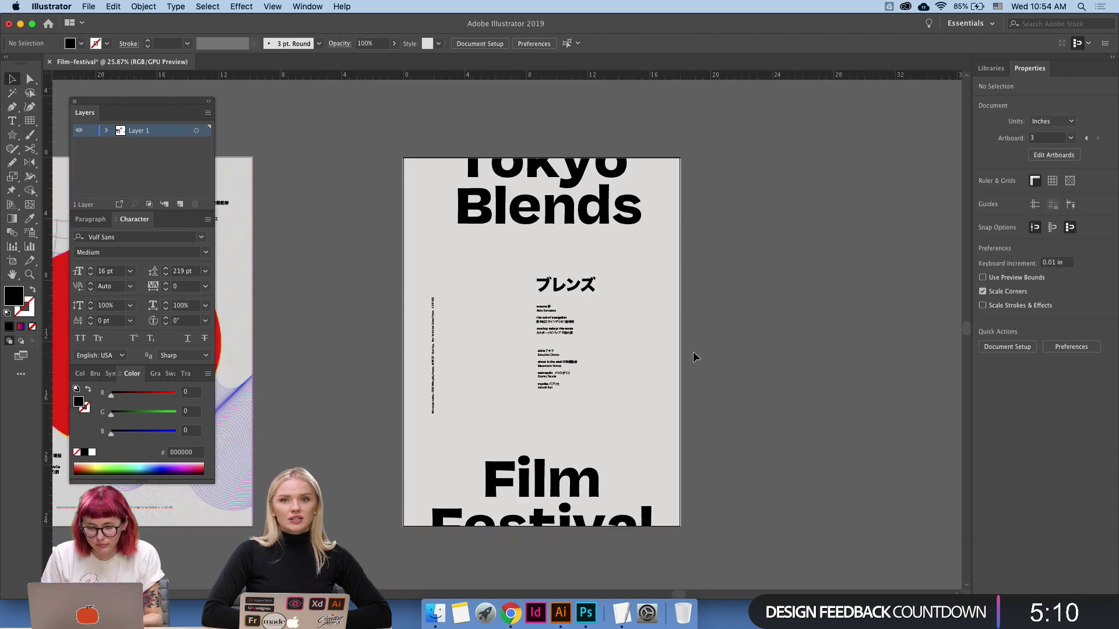
click(552, 363)
drag(550, 359, 609, 374)
drag(576, 422, 614, 494)
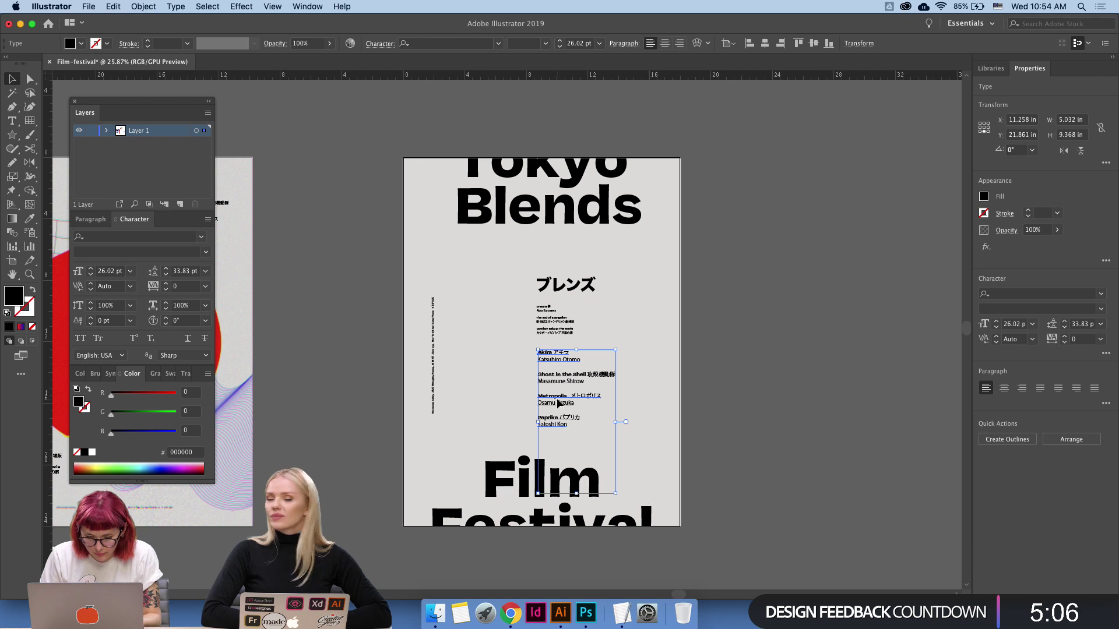
drag(557, 403, 623, 389)
click(558, 331)
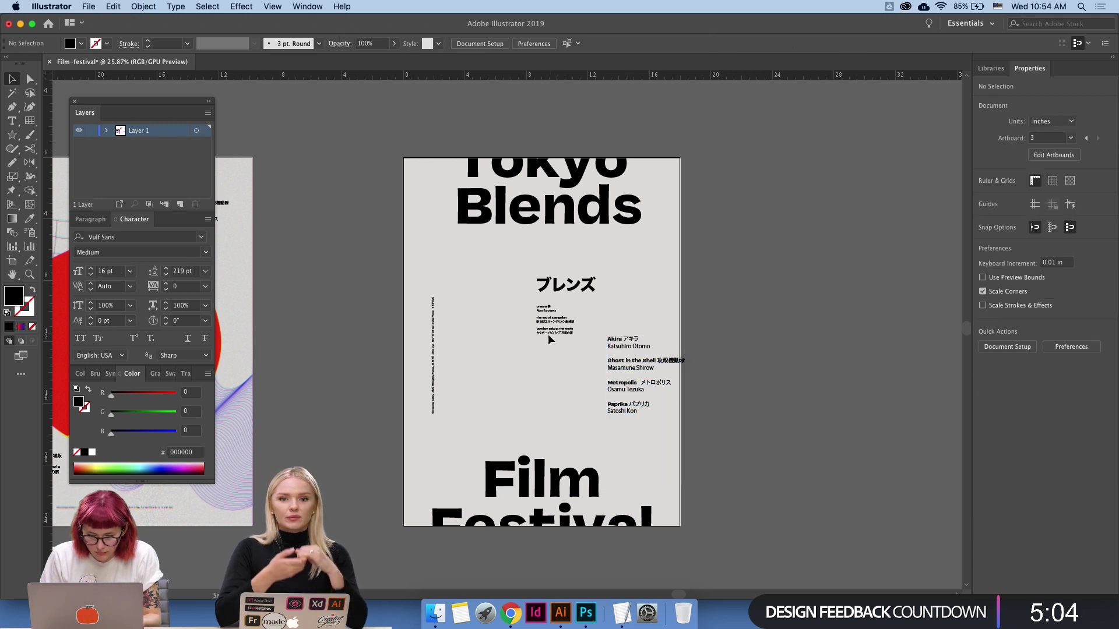
Enlarge the Dreams credit block to 36.14 pt and move it to the poster's left edge beside ブレンズ.
click(543, 331)
drag(536, 335, 459, 331)
Delete the vertical address line and split 新世紀エヴァンゲリオン劇場版 out of the Dreams block as its own text object.
click(437, 383)
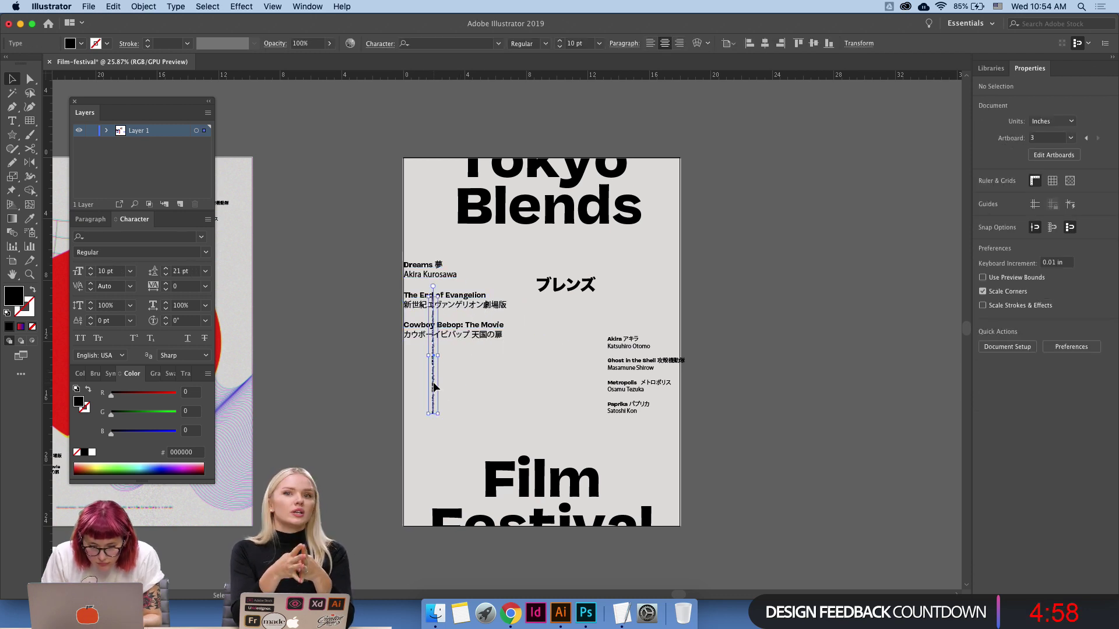
click(490, 304)
double_click(489, 304)
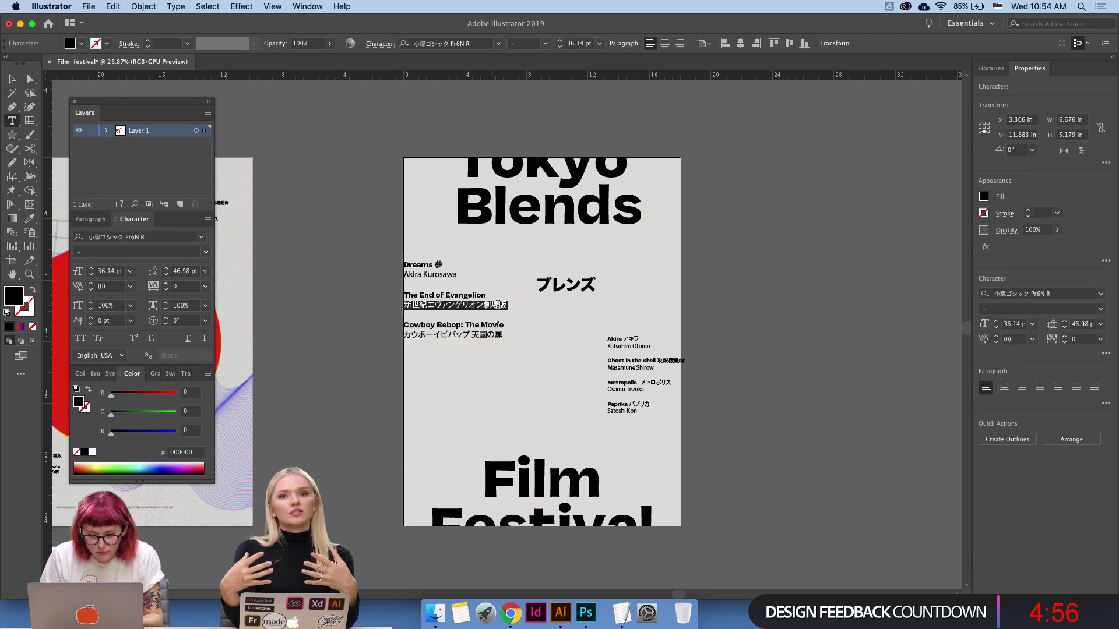
click(508, 310)
double_click(508, 310)
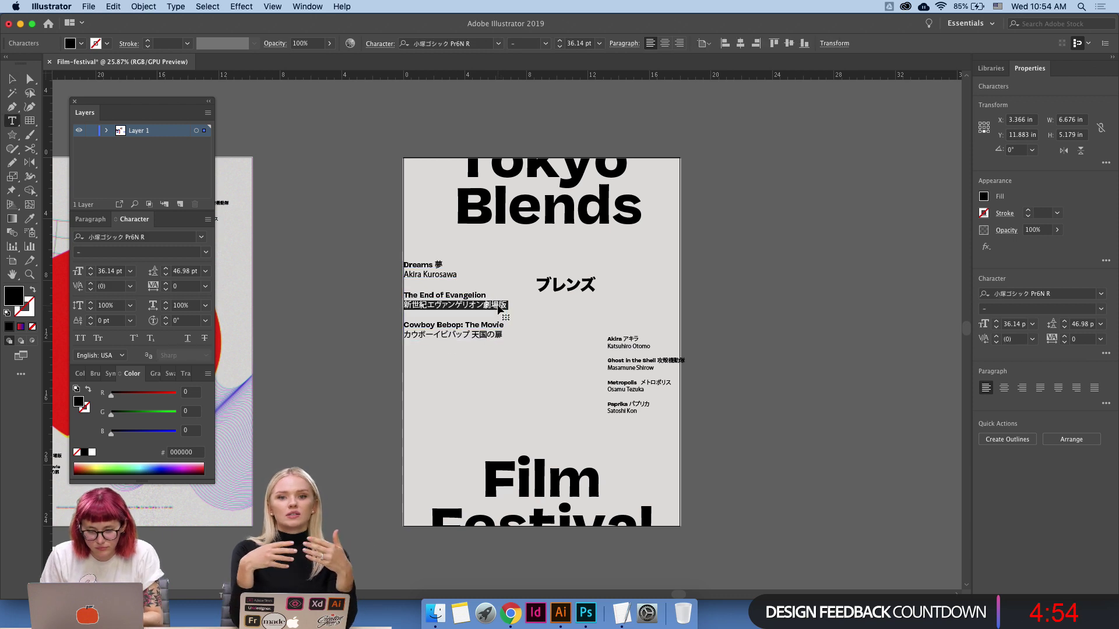
click(509, 313)
double_click(510, 313)
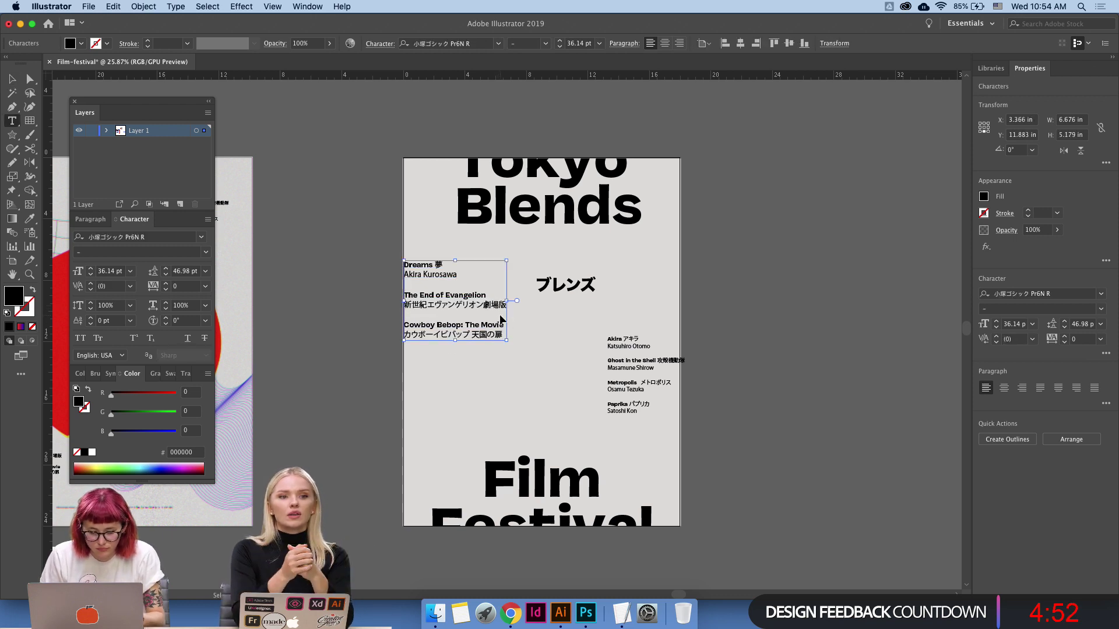
key(BackSpace)
key(BackSpace)
key(Escape)
click(507, 366)
key(super+z)
key(super+z)
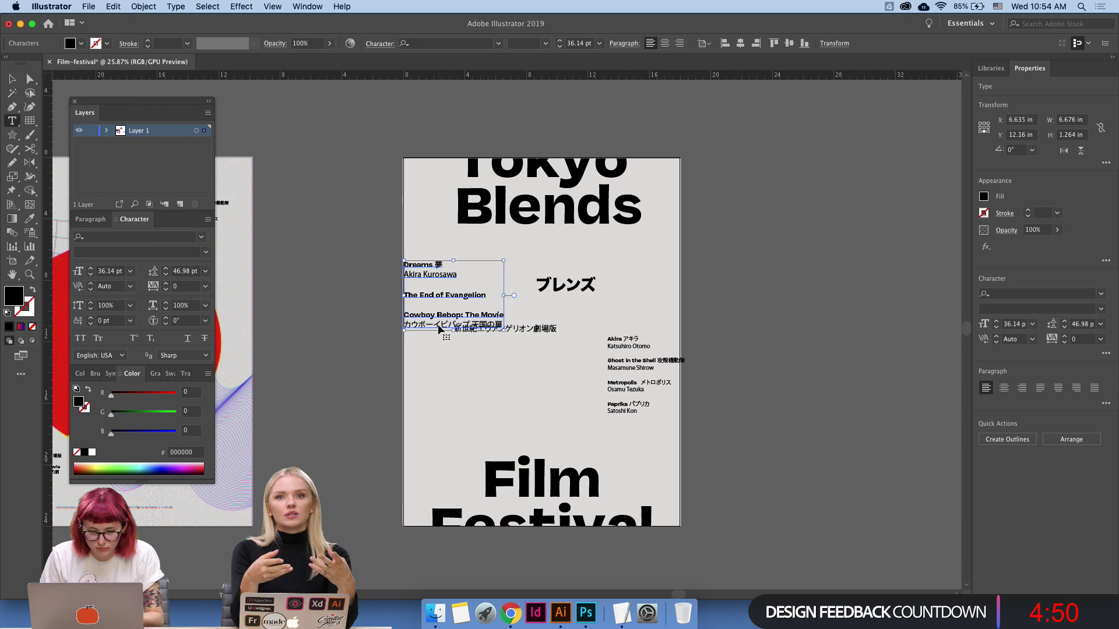
Split カウボーイビバップ 天国の扉 out of the Dreams block as its own text object.
key(Escape)
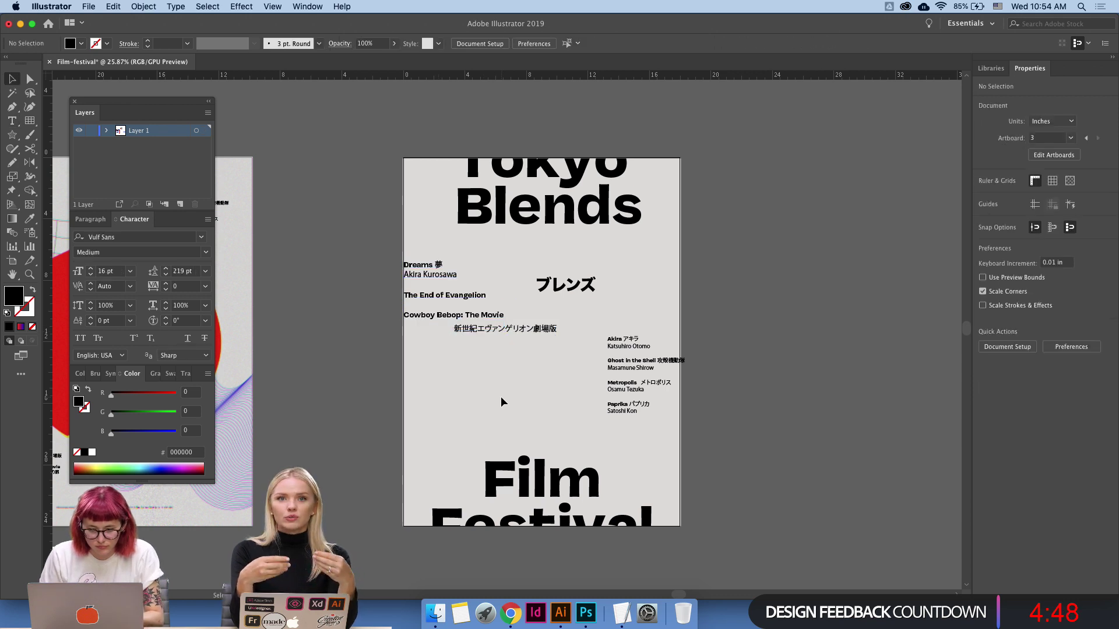
key(super+z)
key(super+z)
Delete the director line under Dreams and close the extra gaps so the three English titles are evenly spaced.
double_click(436, 270)
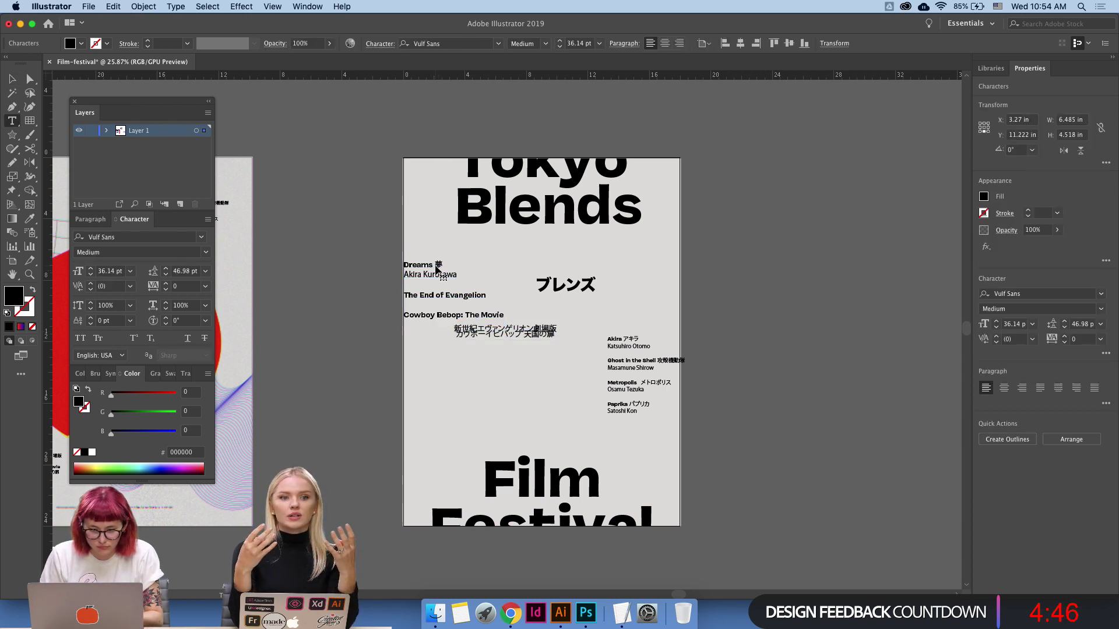
key(super+z)
key(super+z)
key(super+z)
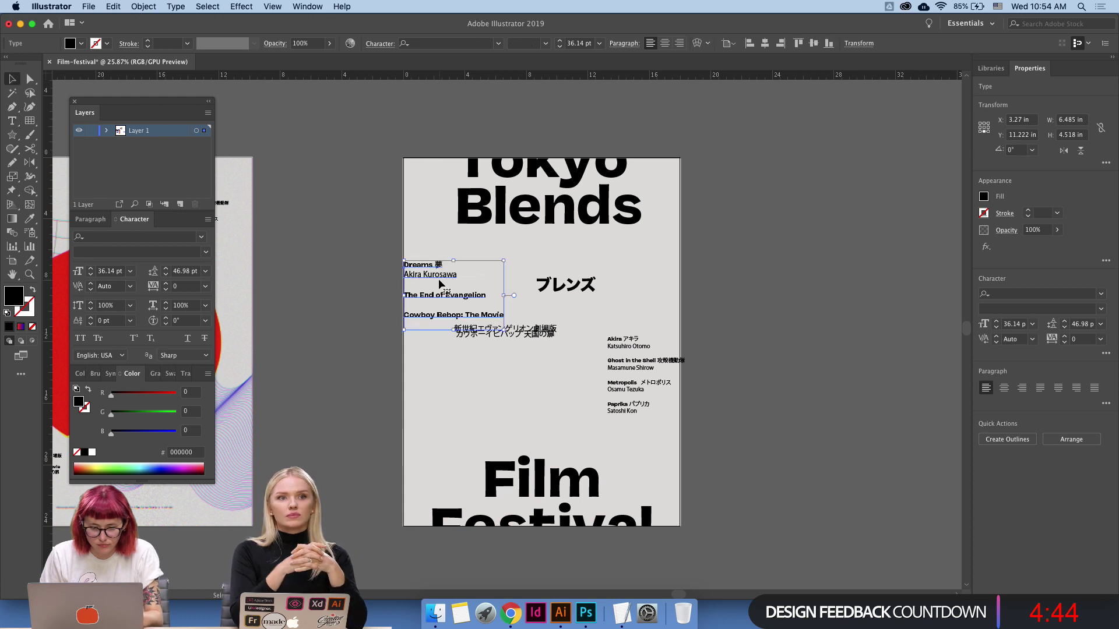
key(super+z)
key(super+z)
key(super+z)
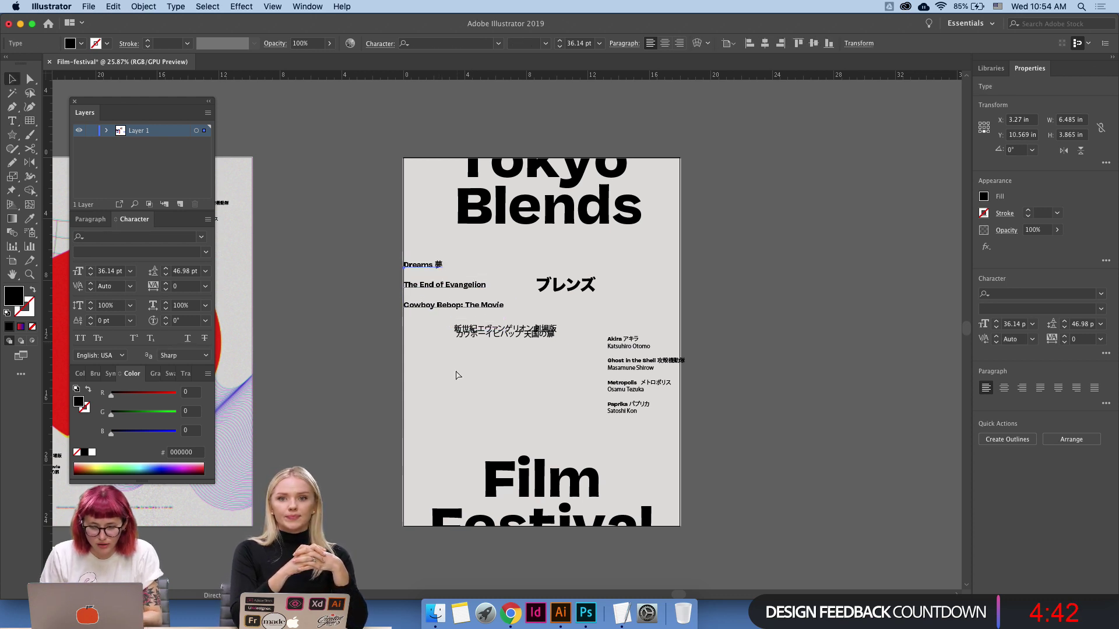
Split 夢 out of the Dreams line as separate text and spread the three Japanese titles apart vertically.
double_click(438, 265)
key(BackSpace)
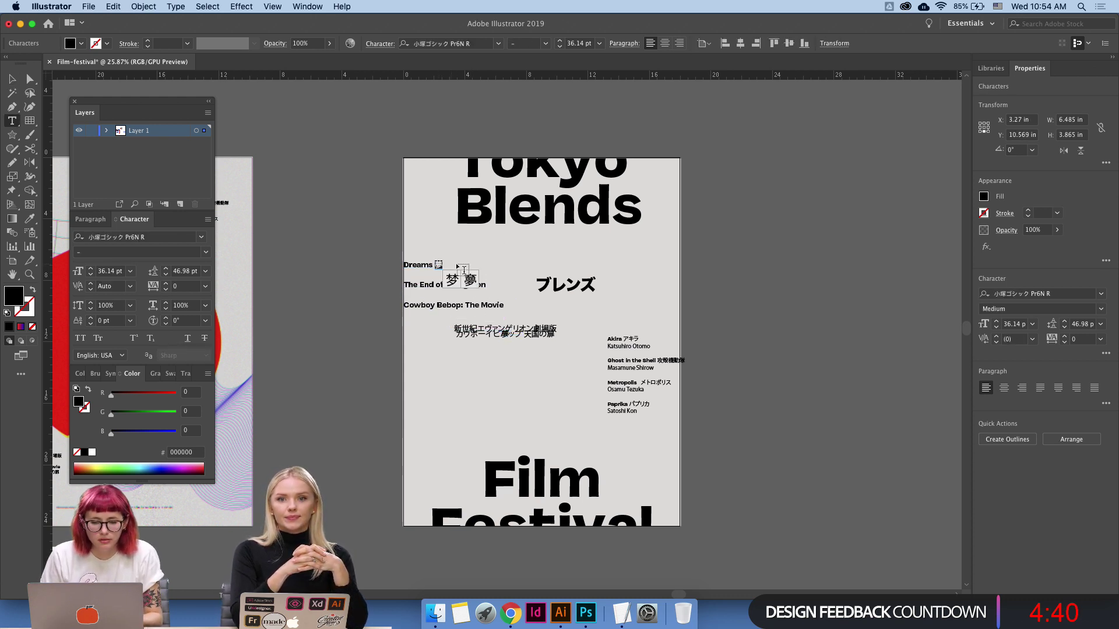
key(Escape)
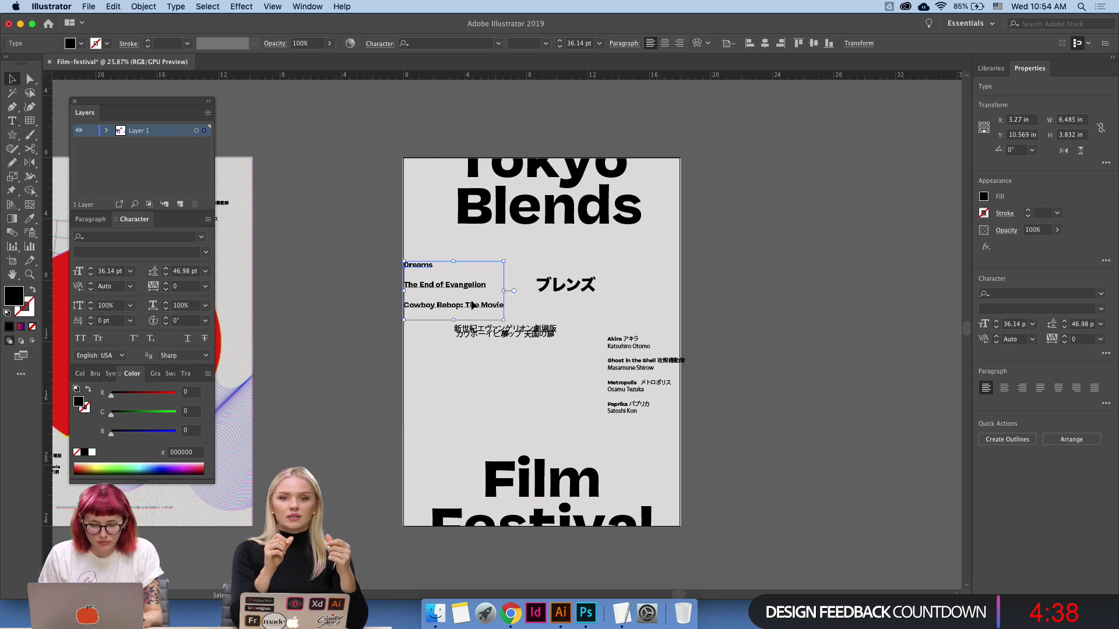
drag(533, 335, 533, 369)
drag(520, 329, 521, 403)
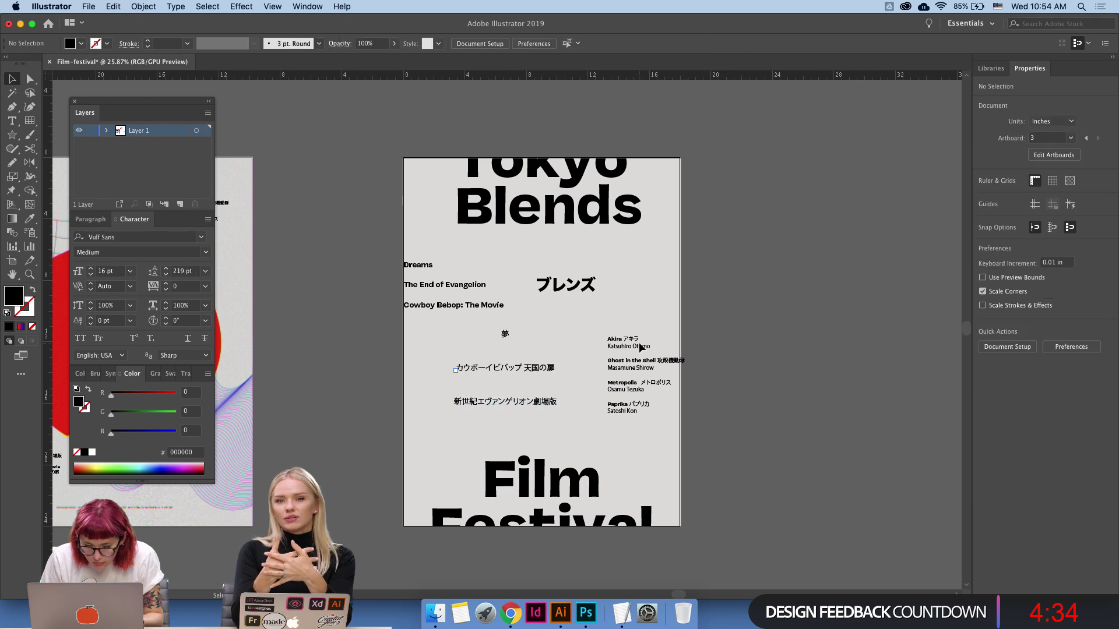
Delete the director line under the Akira title in the right-hand credit block.
click(638, 344)
double_click(627, 339)
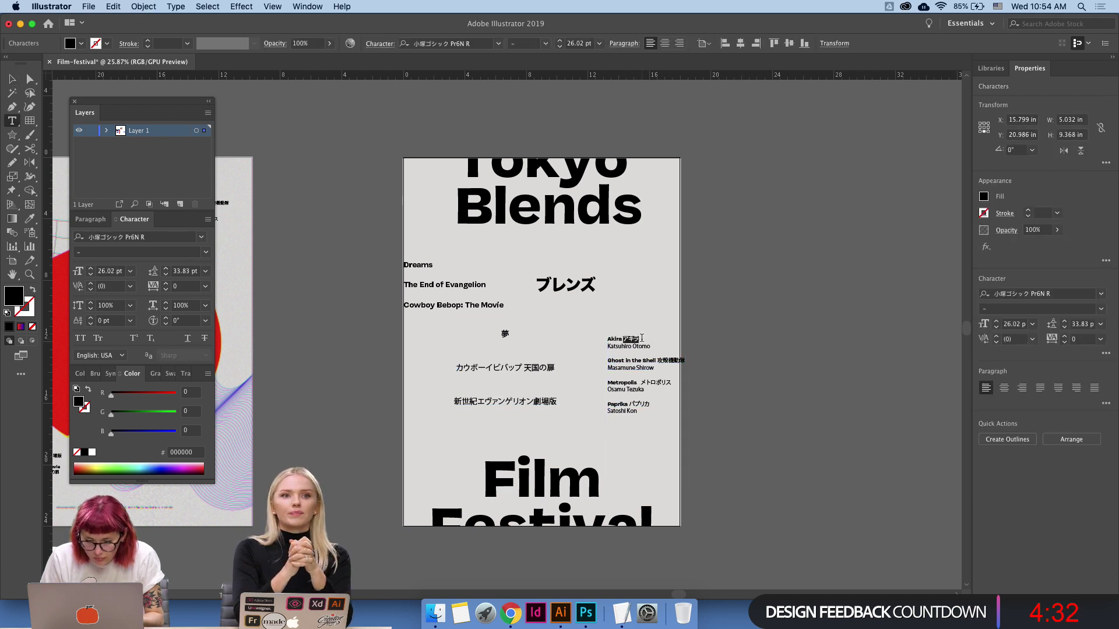
key(Escape)
click(650, 351)
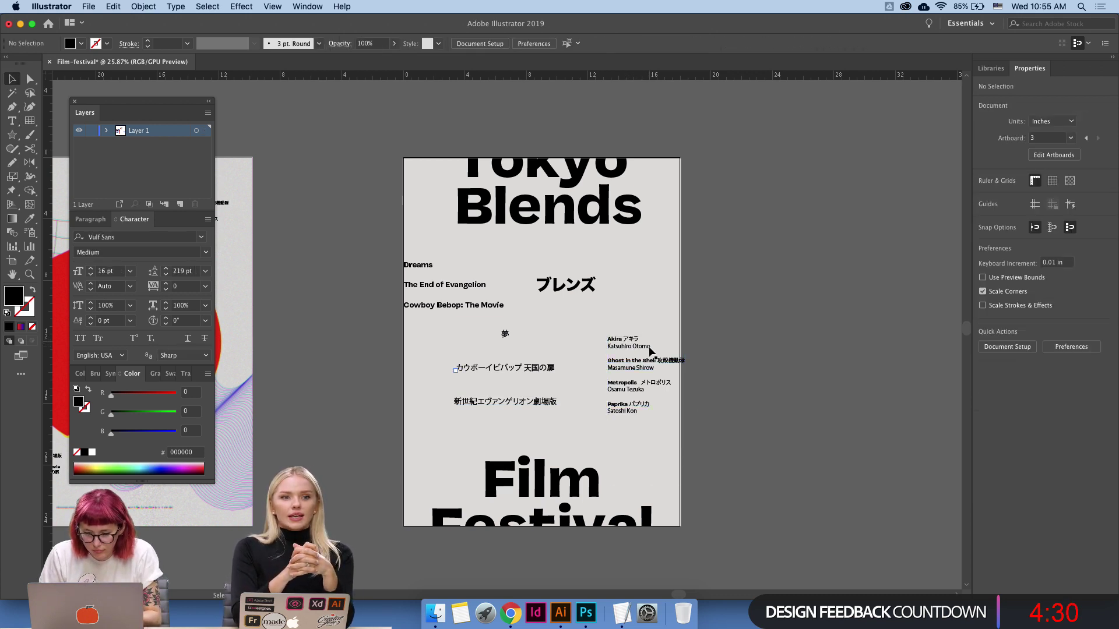
double_click(650, 351)
triple_click(646, 348)
key(BackSpace)
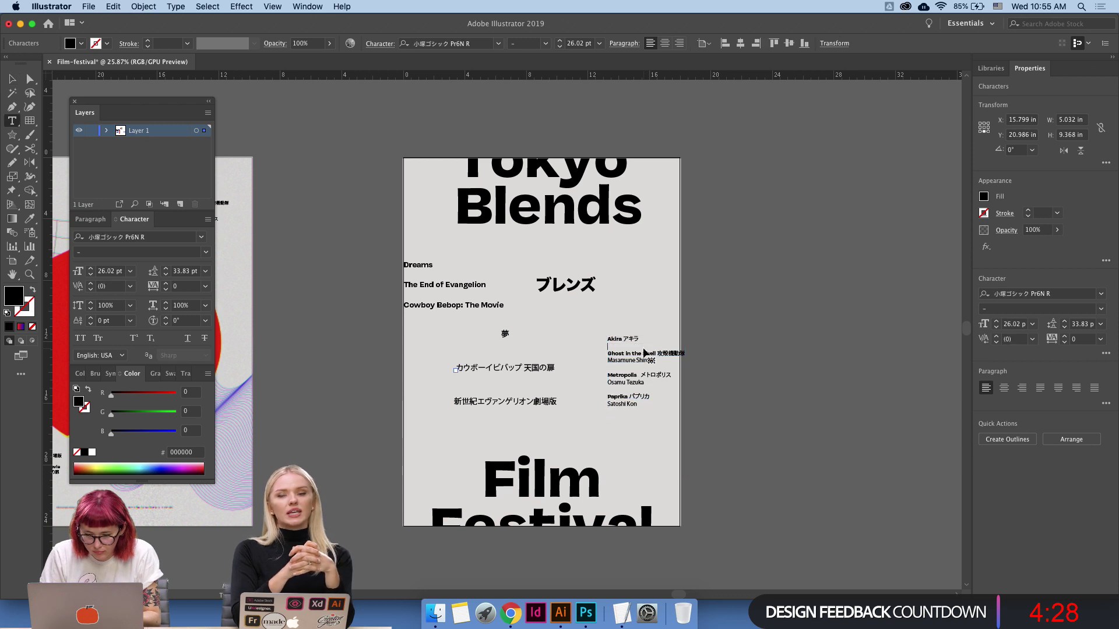
Cut アキラ from the Akira line and paste it as separate text just to the right of 夢.
drag(622, 338, 685, 342)
key(super+c)
key(BackSpace)
key(Escape)
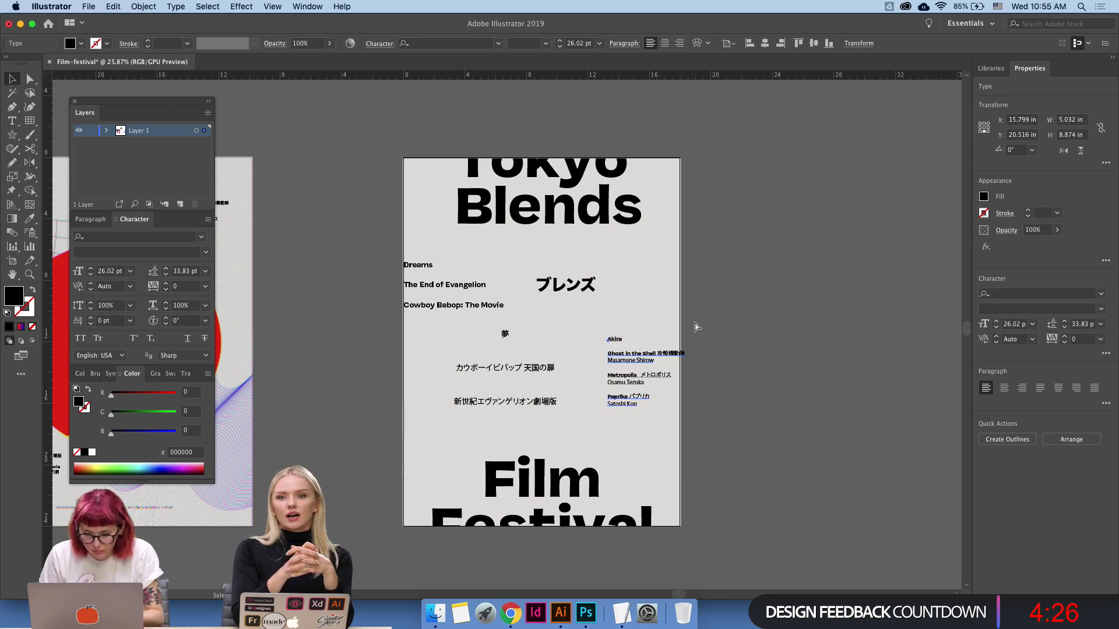
key(super+v)
drag(507, 334, 524, 333)
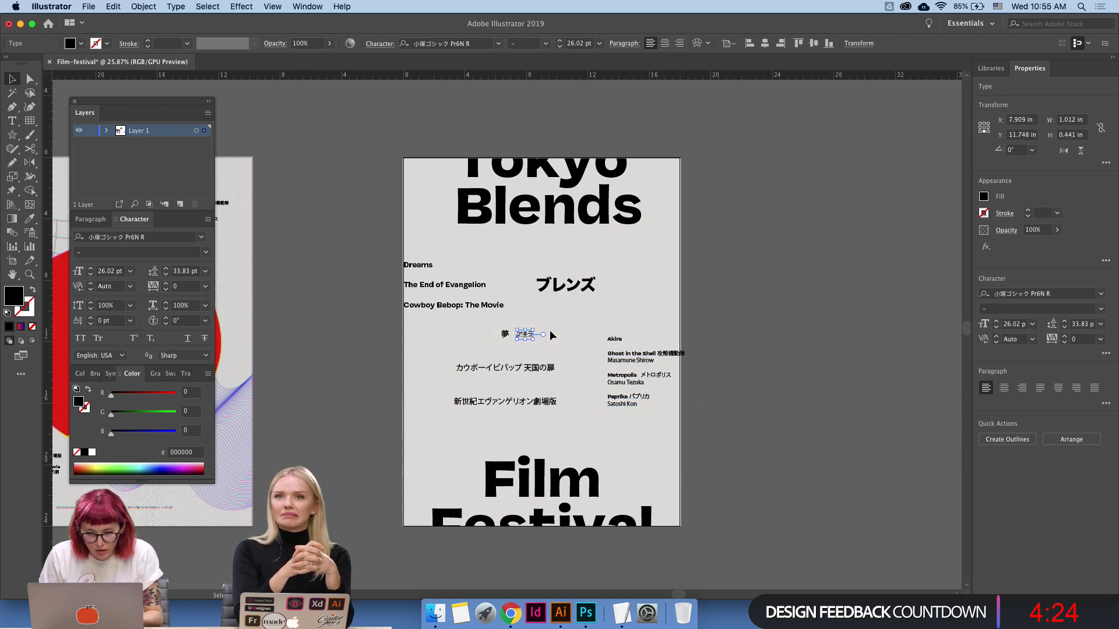
Cut 攻殻機動隊 from the Ghost in the Shell line and place it as separate text above カウボーイビバップ.
click(578, 344)
click(650, 360)
double_click(650, 360)
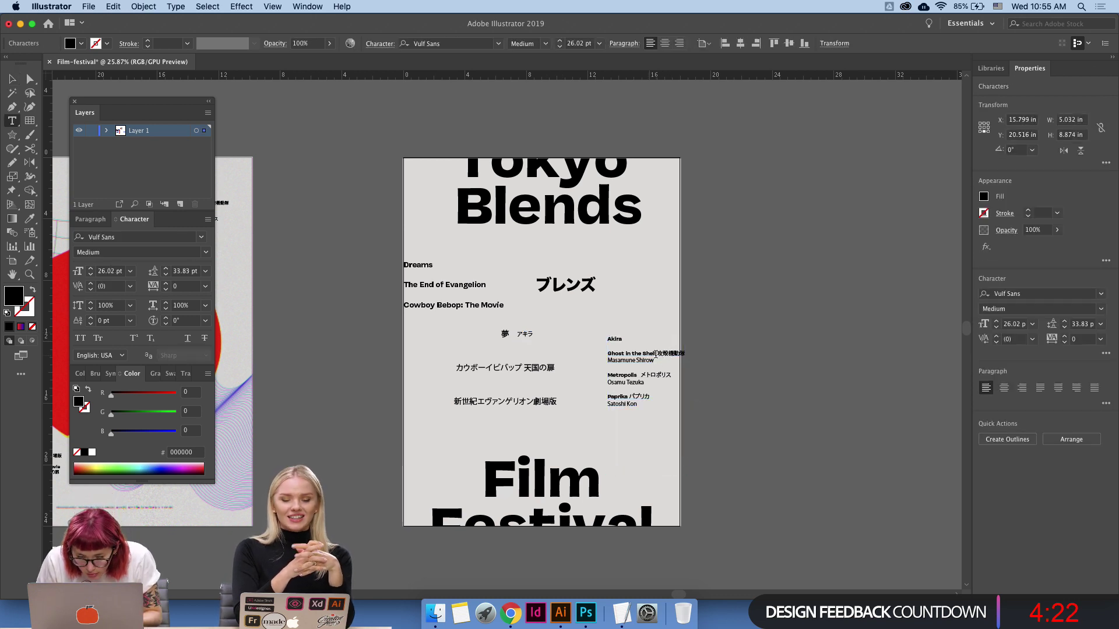
drag(656, 354, 691, 357)
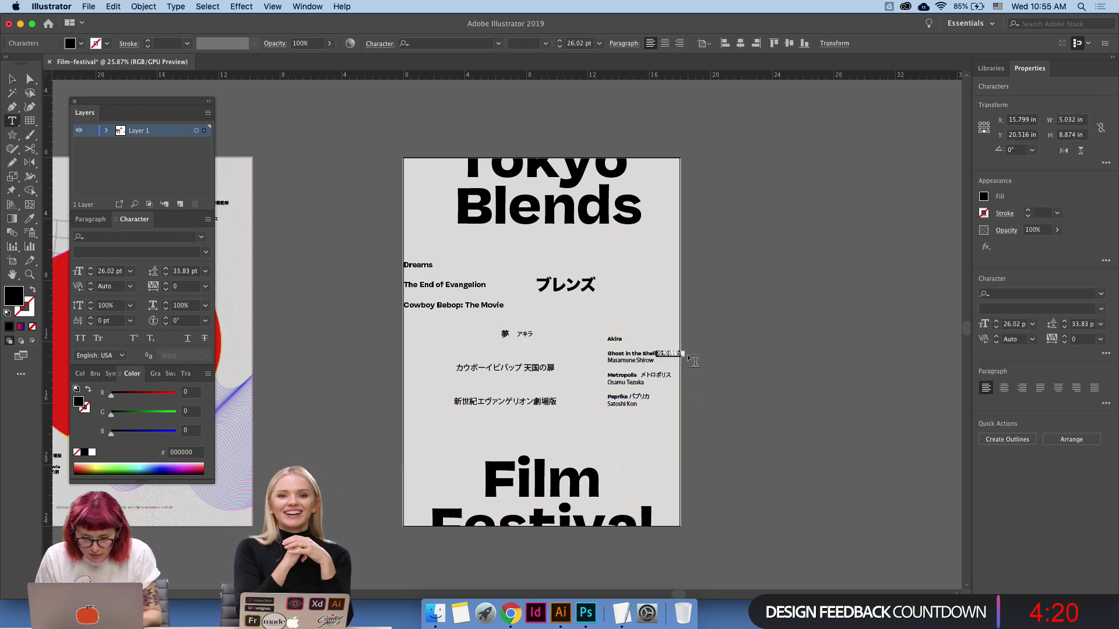
key(Escape)
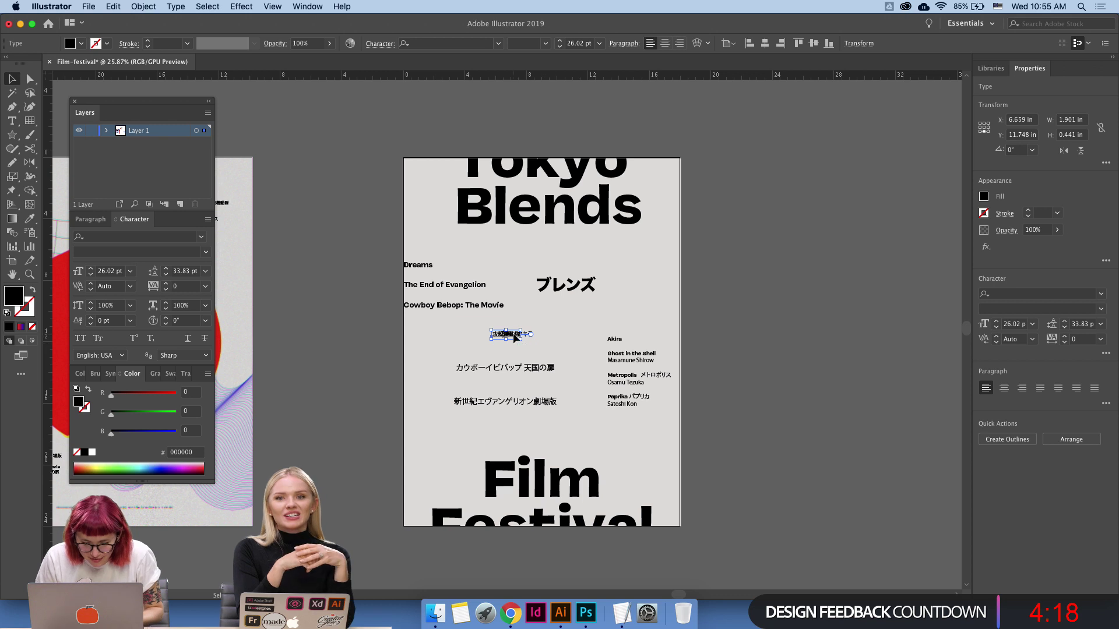
drag(515, 336, 487, 361)
Delete the director line under Ghost in the Shell.
double_click(637, 360)
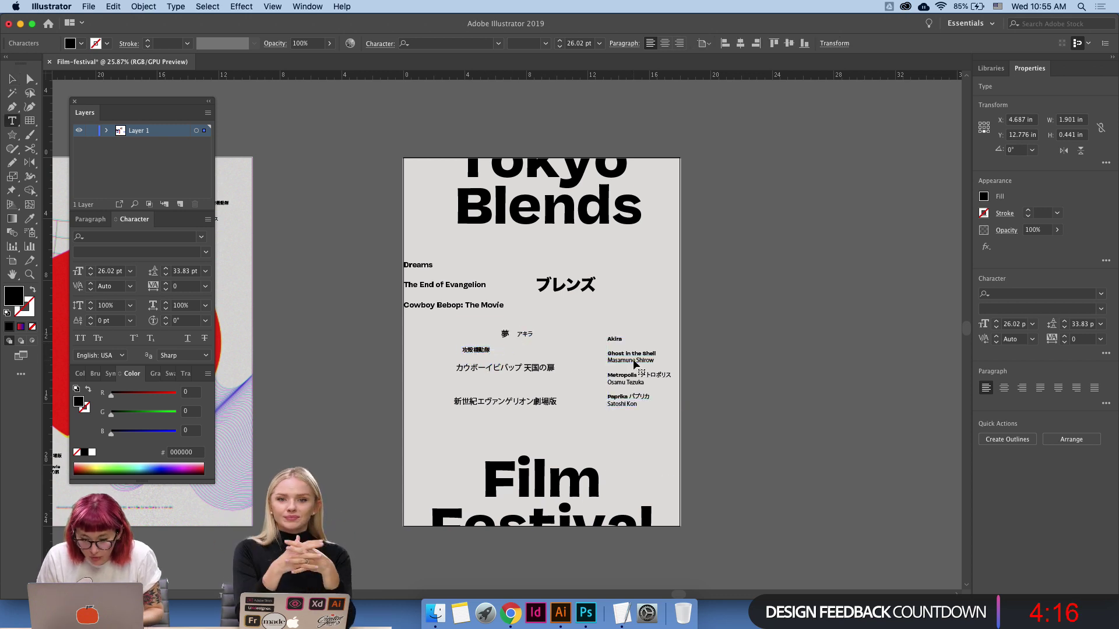
triple_click(636, 360)
key(BackSpace)
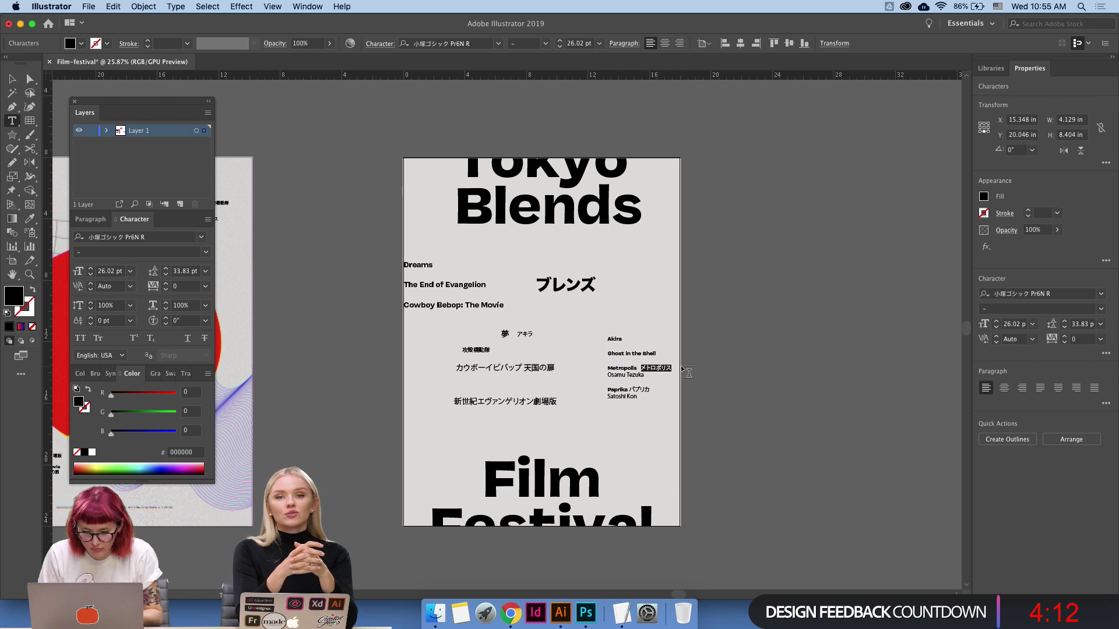
Split メトロポリス from the Metropolis line as separate text and place it to the upper right of アキラ.
key(Escape)
click(515, 335)
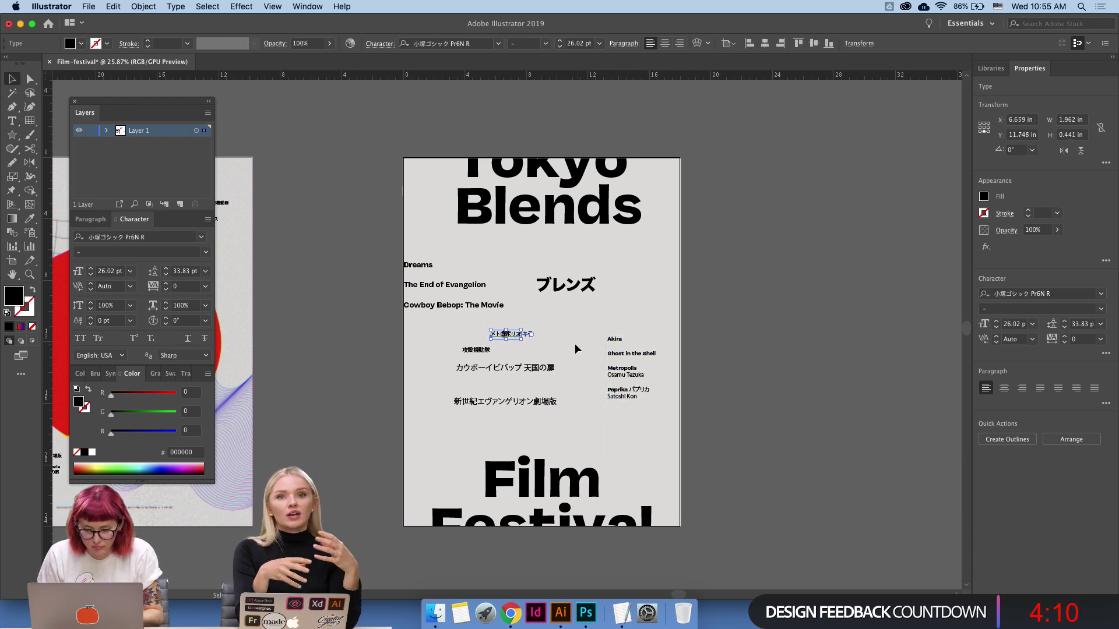
drag(560, 329, 558, 333)
Cut パプリカ from the Paprika line and place it as separate text just below 天国の扉.
double_click(641, 389)
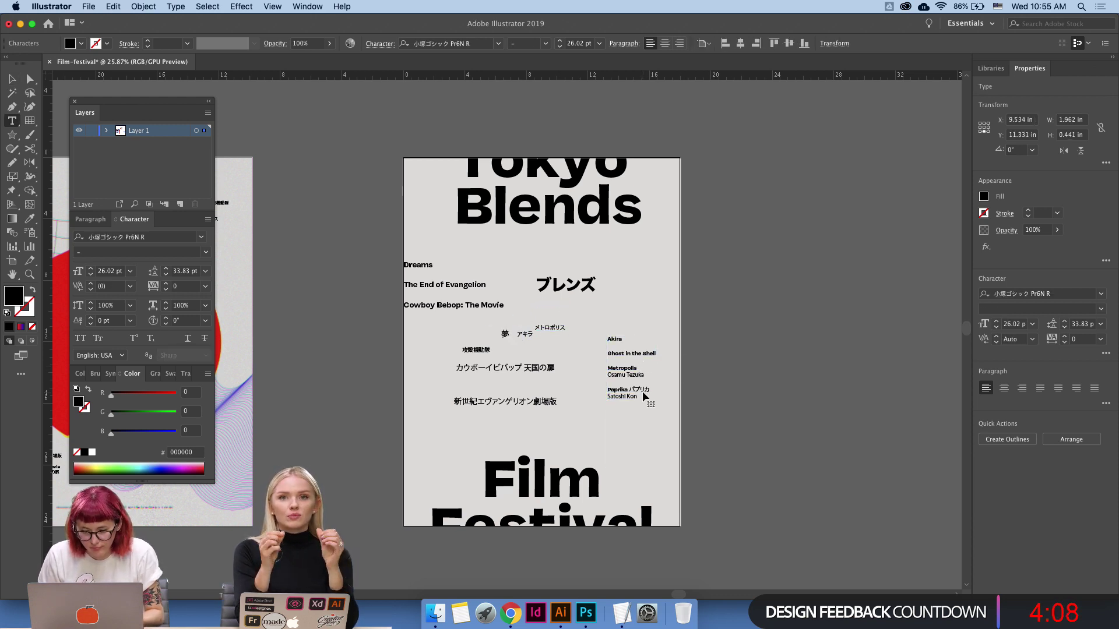
drag(628, 391, 660, 395)
key(super+c)
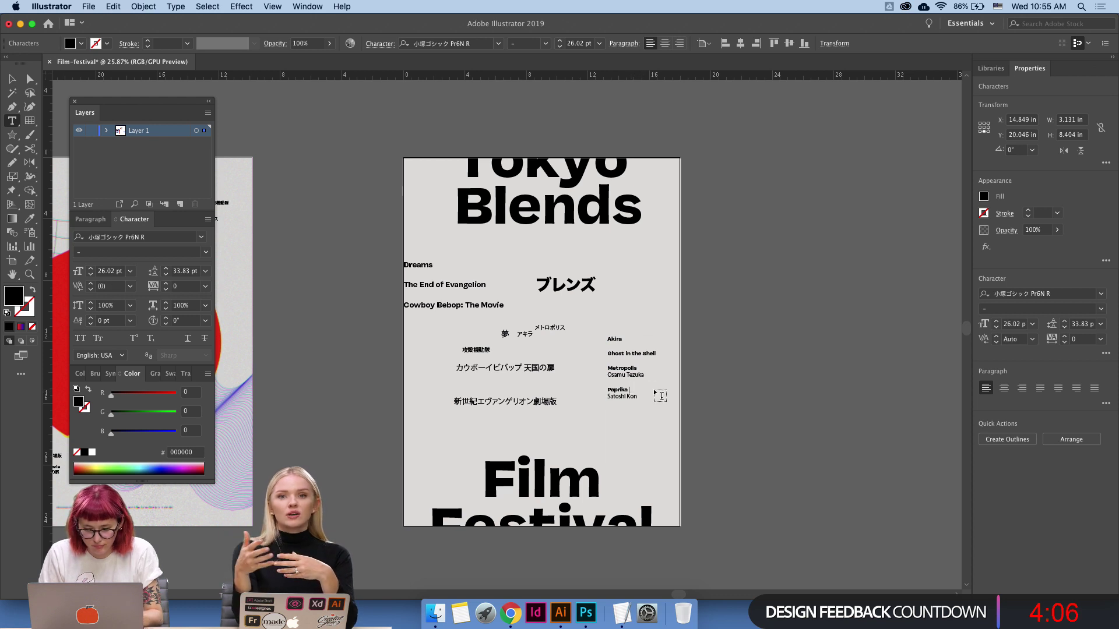
key(Escape)
key(super+v)
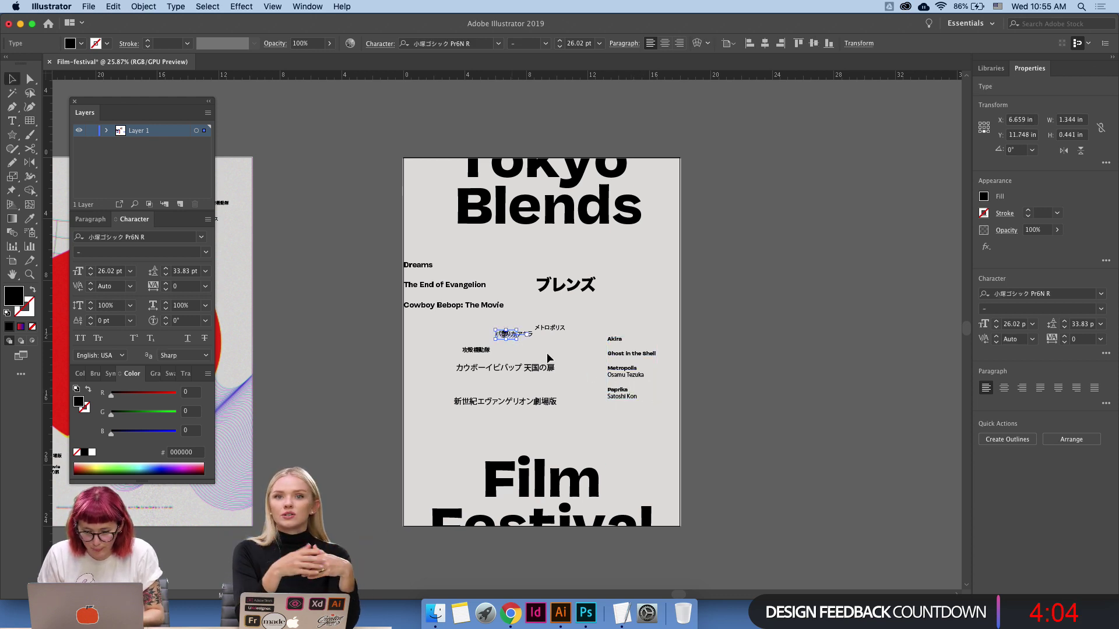
drag(507, 334, 613, 381)
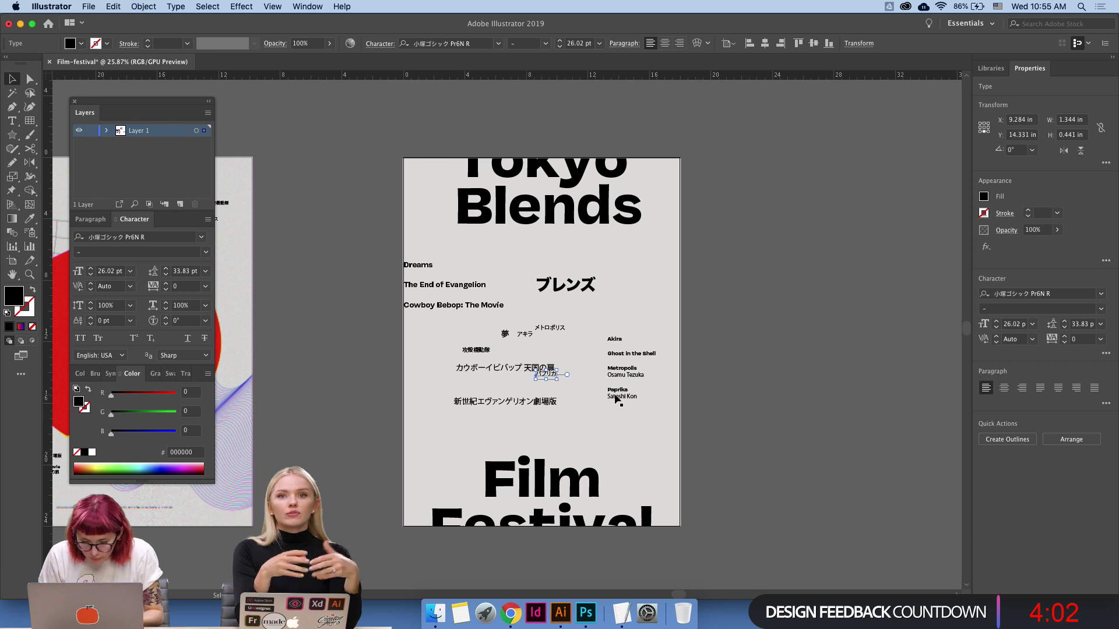
Delete the director lines under Paprika and Metropolis, leaving the four English titles evenly spaced.
key(t)
triple_click(619, 396)
key(BackSpace)
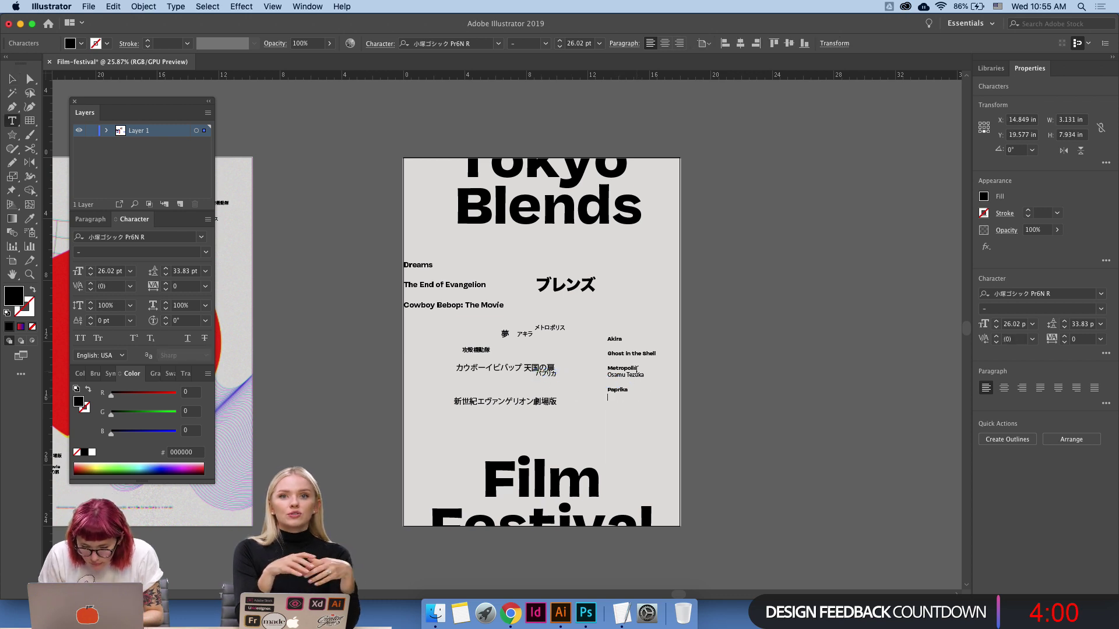
key(BackSpace)
triple_click(638, 375)
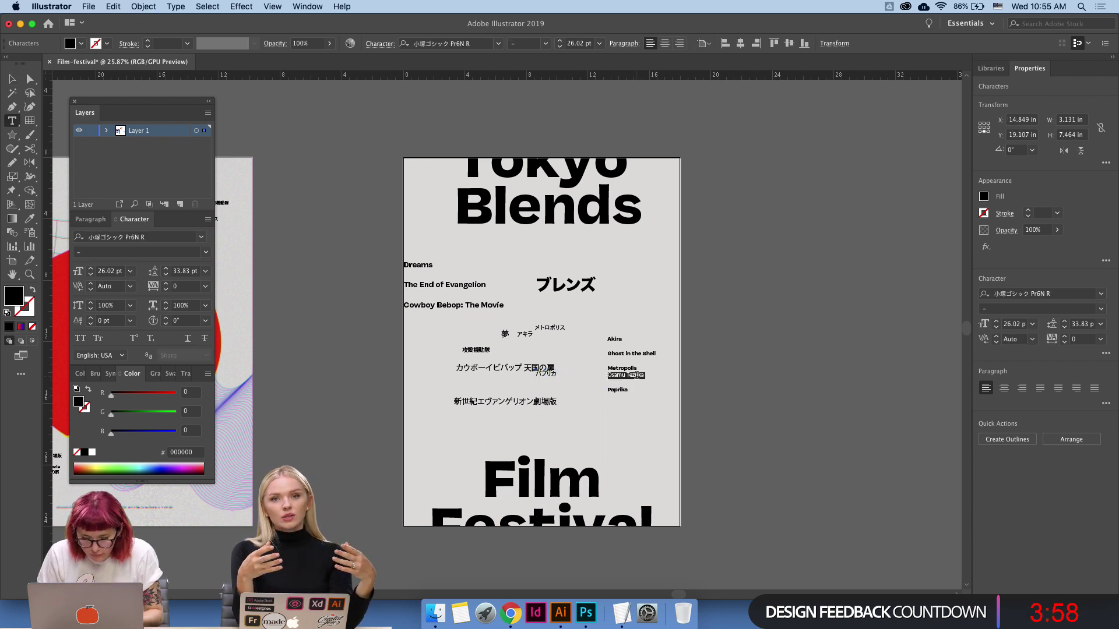
key(BackSpace)
key(BackSpace)
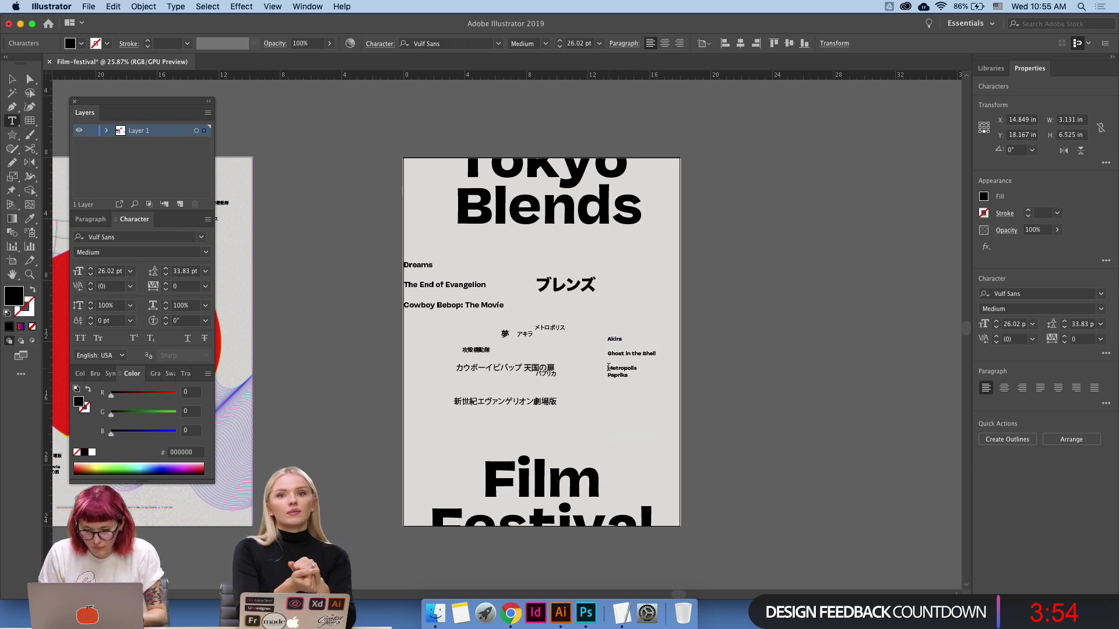
key(Escape)
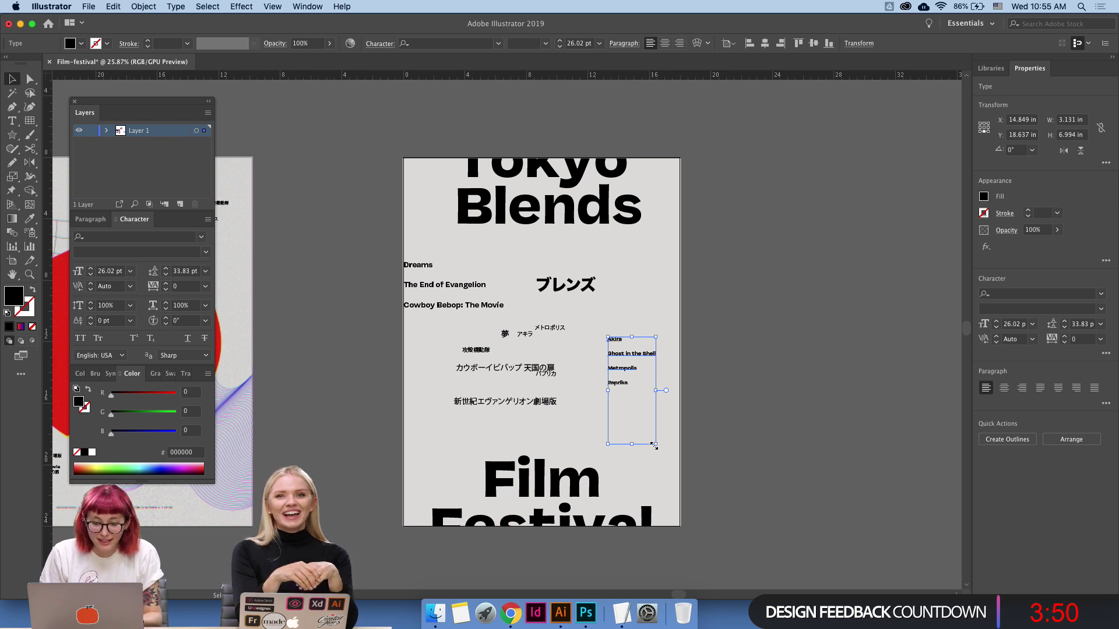
Enlarge the Akira title list to 49.95 pt and move it off the artboard to the right of the poster.
drag(654, 445, 700, 543)
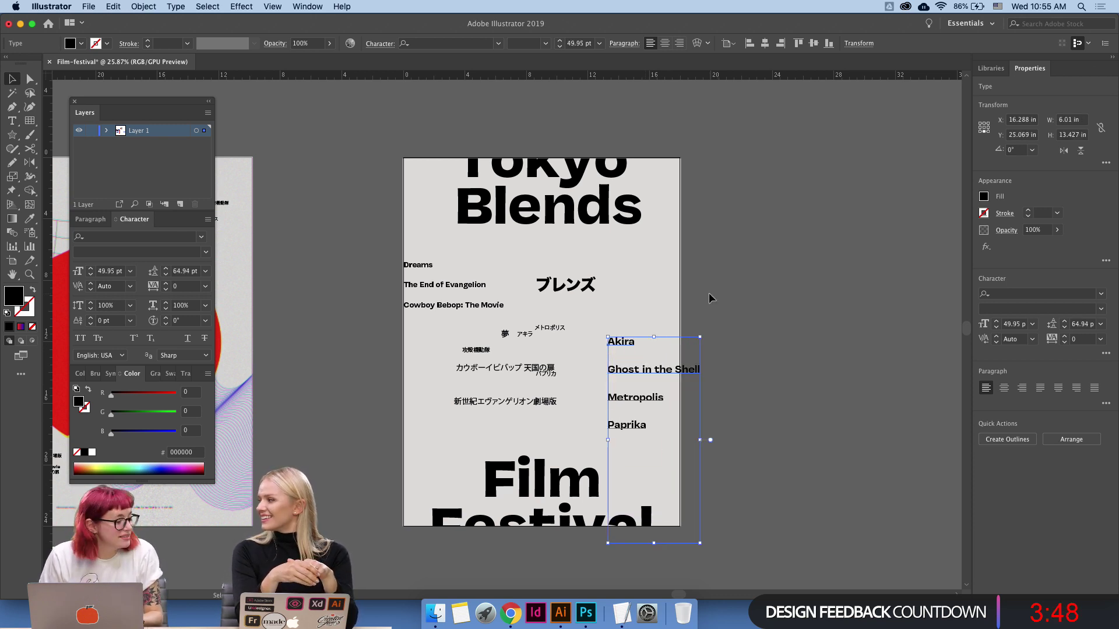
drag(656, 373, 763, 256)
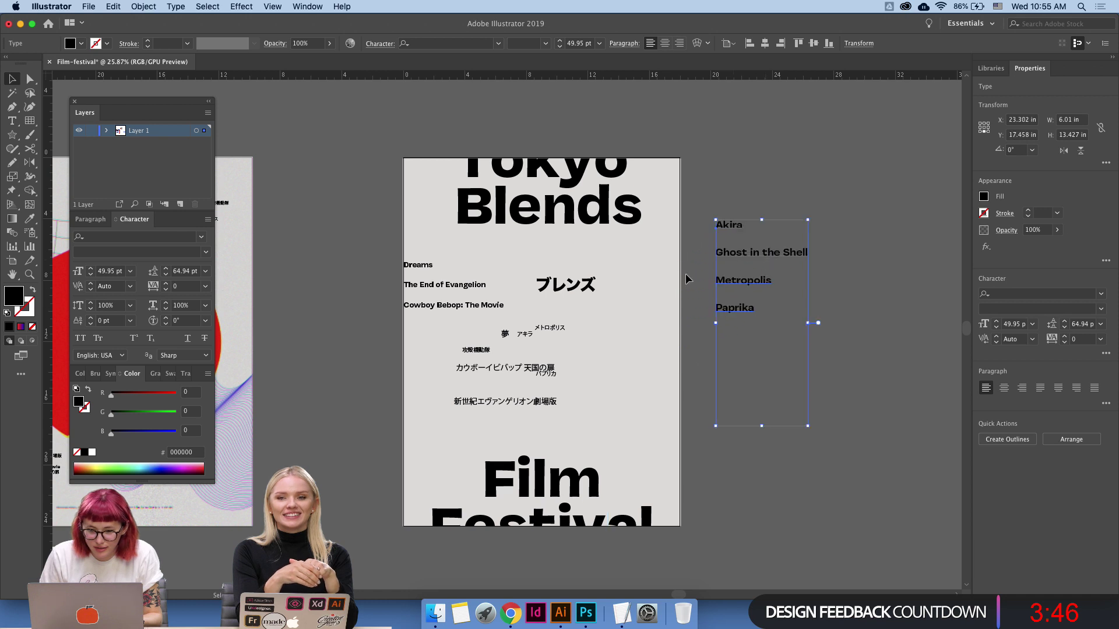
Match all the Japanese film titles to the ブレンズ type style, ヒラギノ角ゴ Std W8 at 75.07 pt.
drag(564, 332, 502, 327)
shift+click(476, 357)
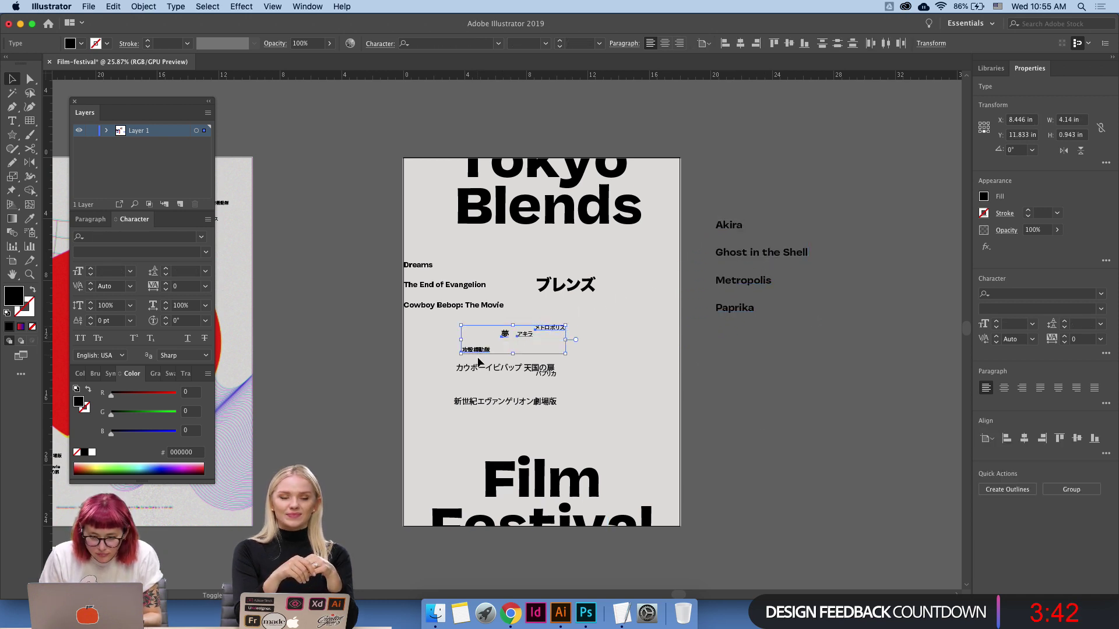
shift+click(529, 373)
shift+click(544, 376)
shift+click(533, 405)
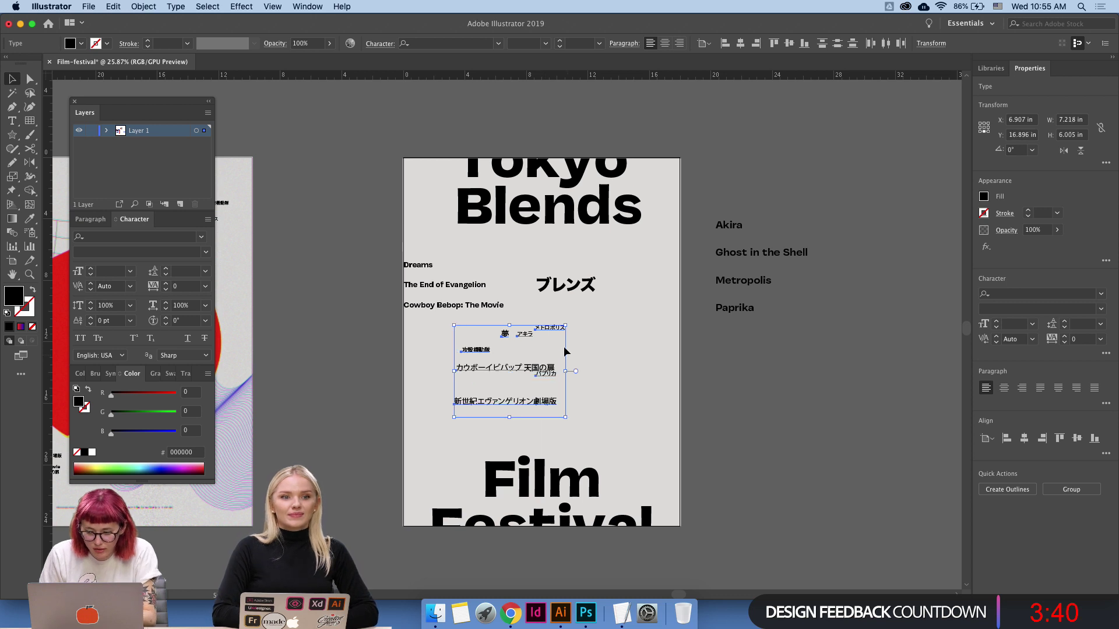
key(i)
click(566, 284)
key(v)
Move the enlarged Japanese film titles to the right of the poster and spread out the overlapping lines.
drag(599, 404, 804, 449)
click(799, 474)
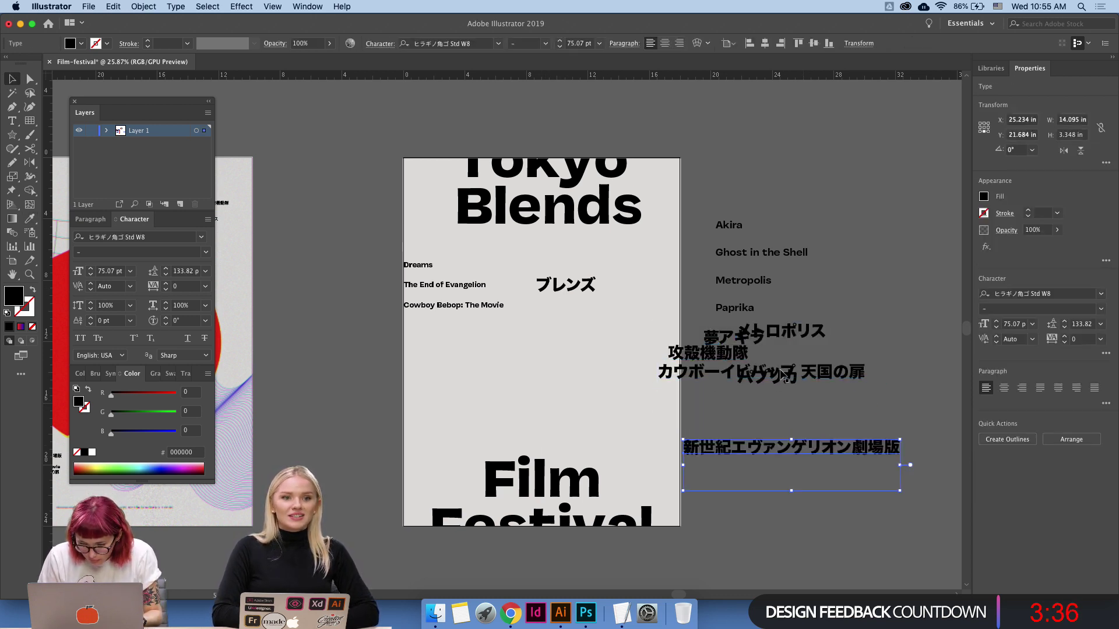
drag(784, 378, 834, 476)
click(831, 536)
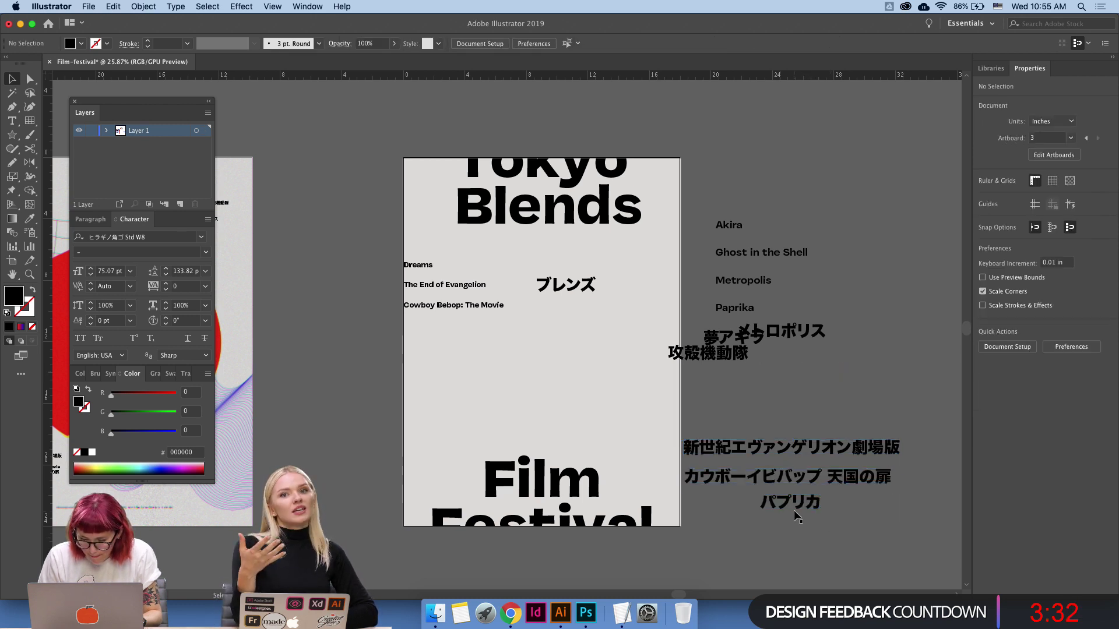
drag(790, 506, 712, 513)
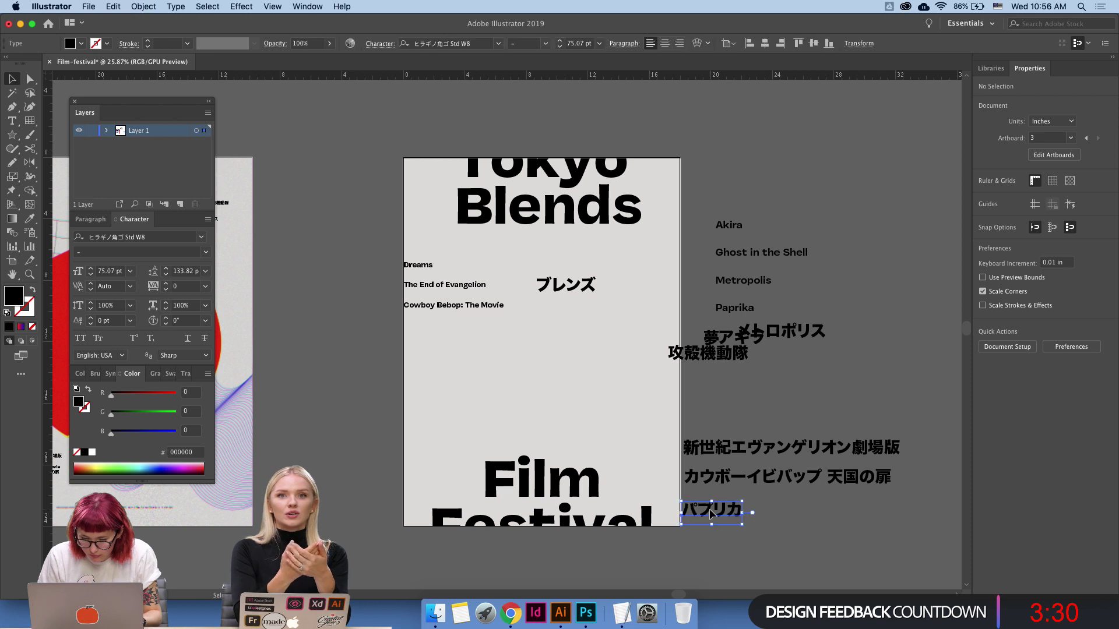
drag(733, 358, 754, 377)
click(827, 379)
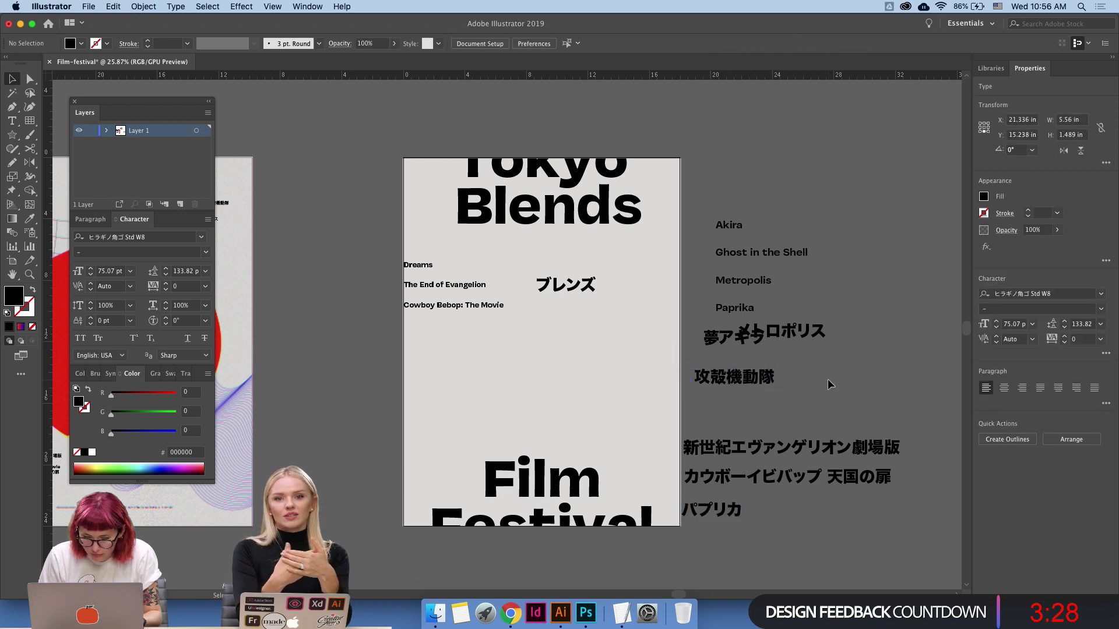
click(494, 305)
drag(501, 330, 480, 261)
key(super+z)
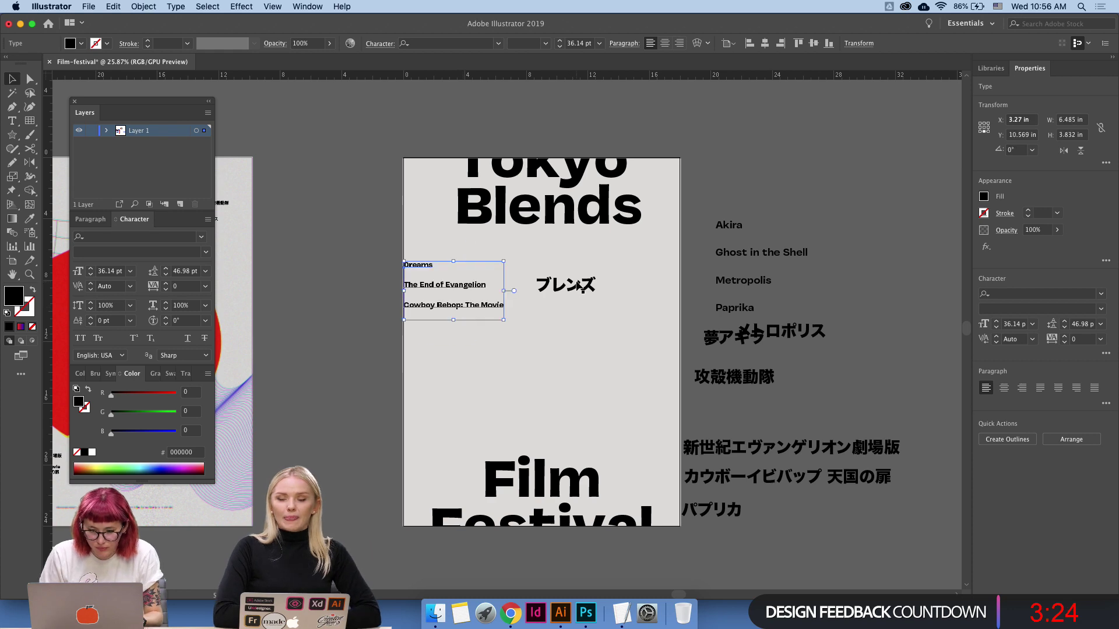
scroll(624, 298, left, 5)
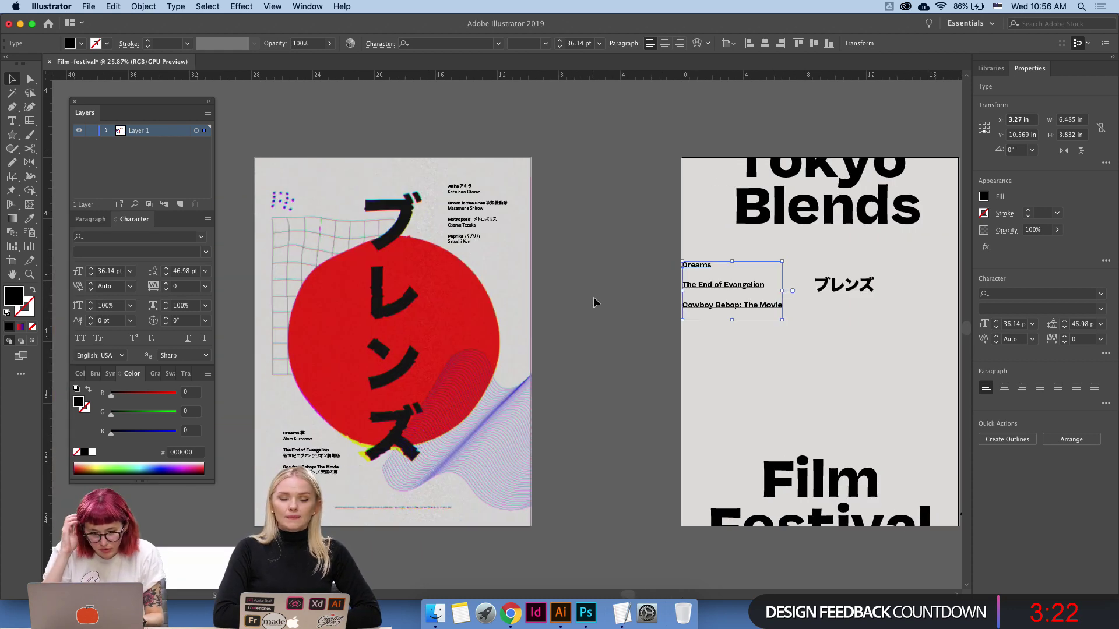
Move ブレンズ off the poster to just above Akira, and place メトロポリス below the other Japanese titles.
scroll(670, 318, right, 3)
drag(692, 291, 872, 196)
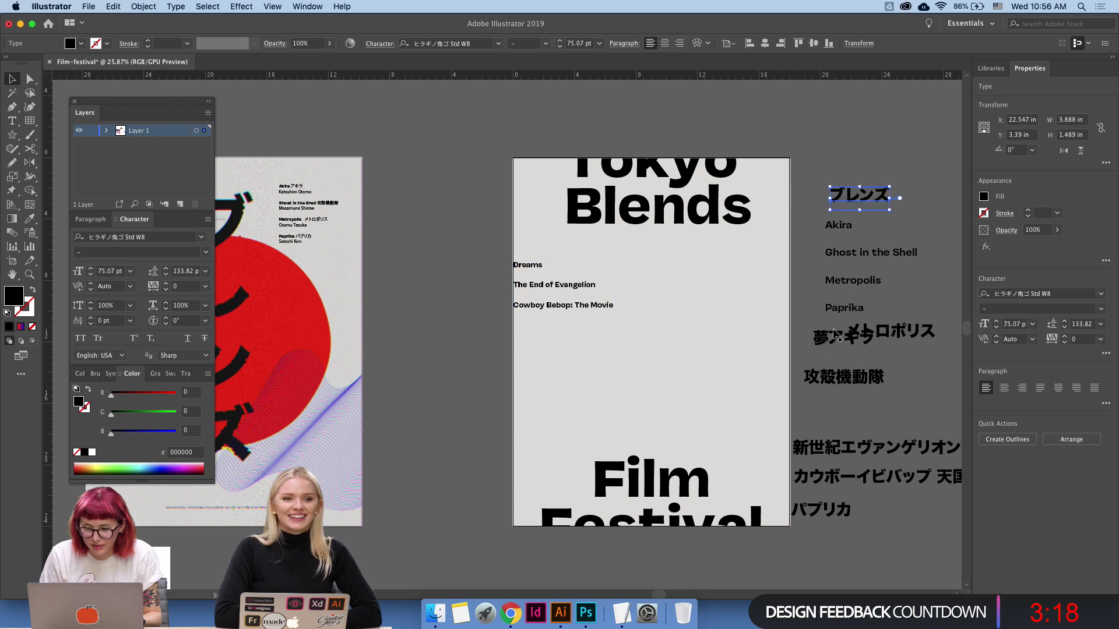
drag(834, 334, 754, 504)
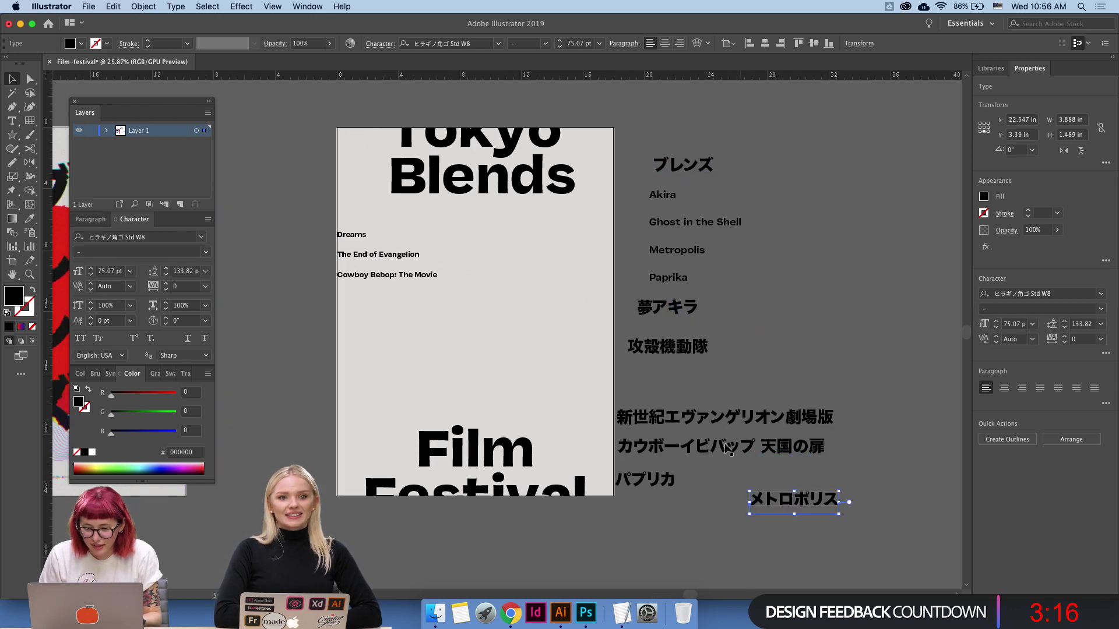
Select the six Japanese titles from アキラ to メトロポリス, leaving out 夢, and align them to the poster's left edge.
click(809, 520)
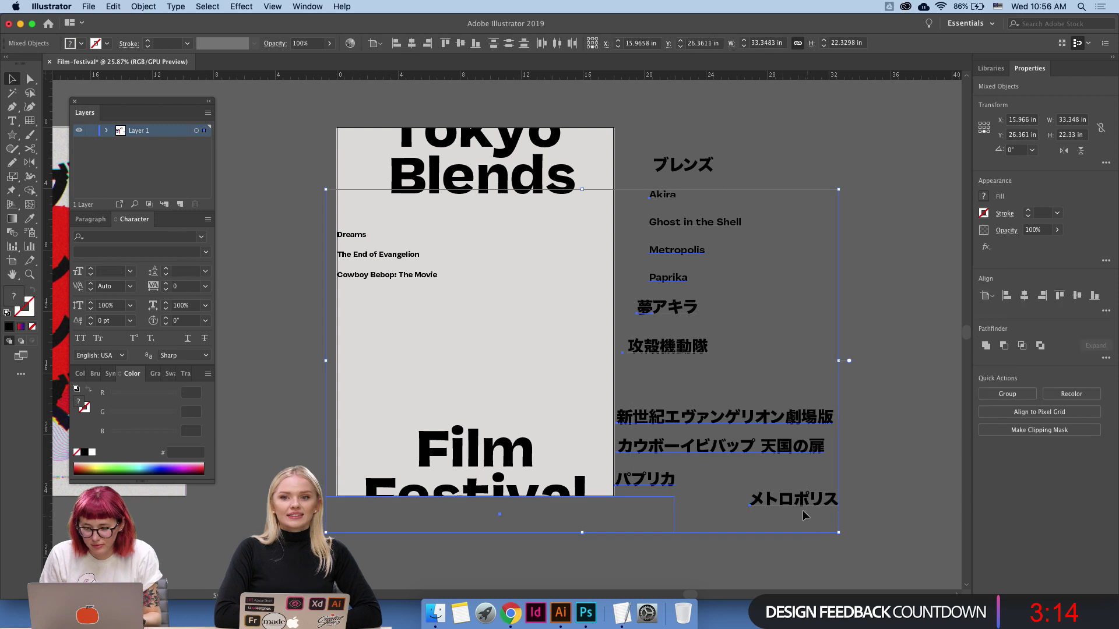
click(656, 312)
shift+click(666, 350)
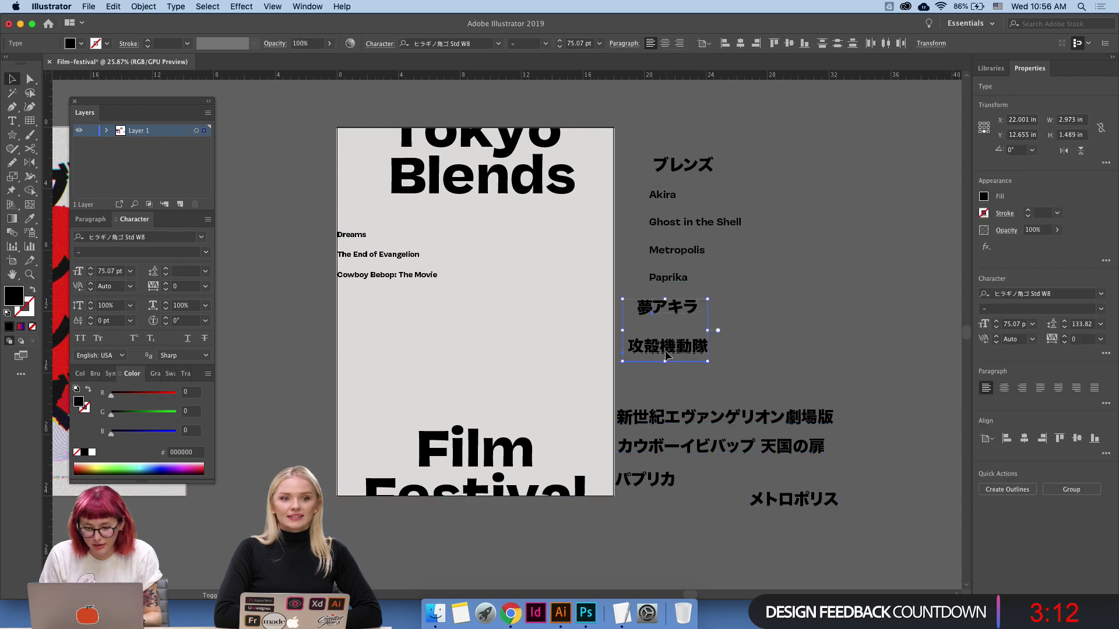
shift+click(680, 419)
shift+click(696, 452)
shift+click(652, 484)
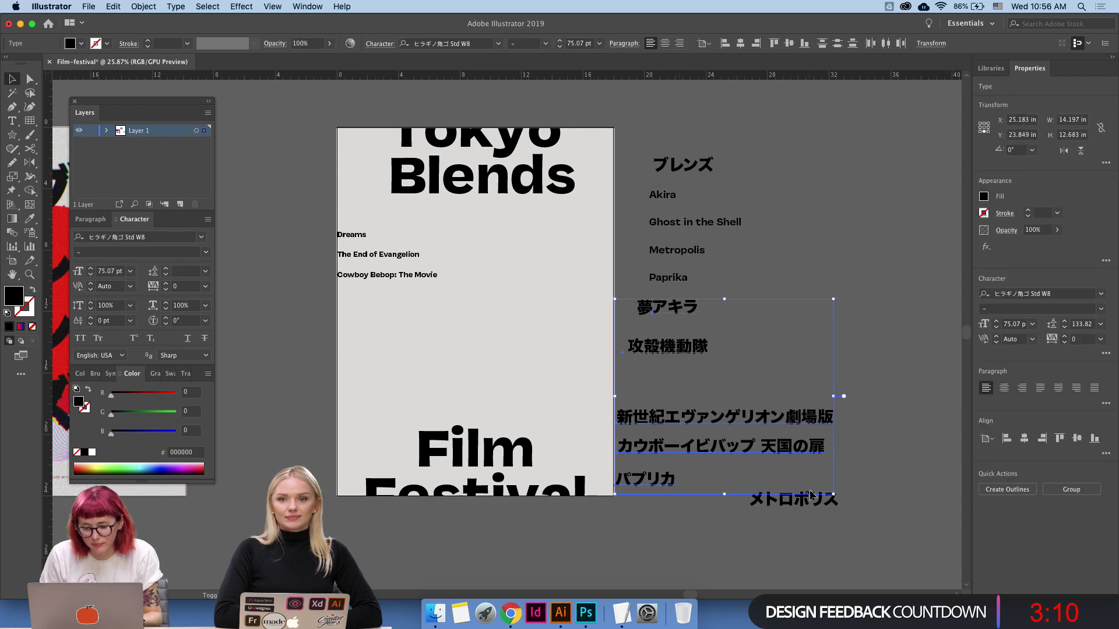
drag(790, 509, 906, 530)
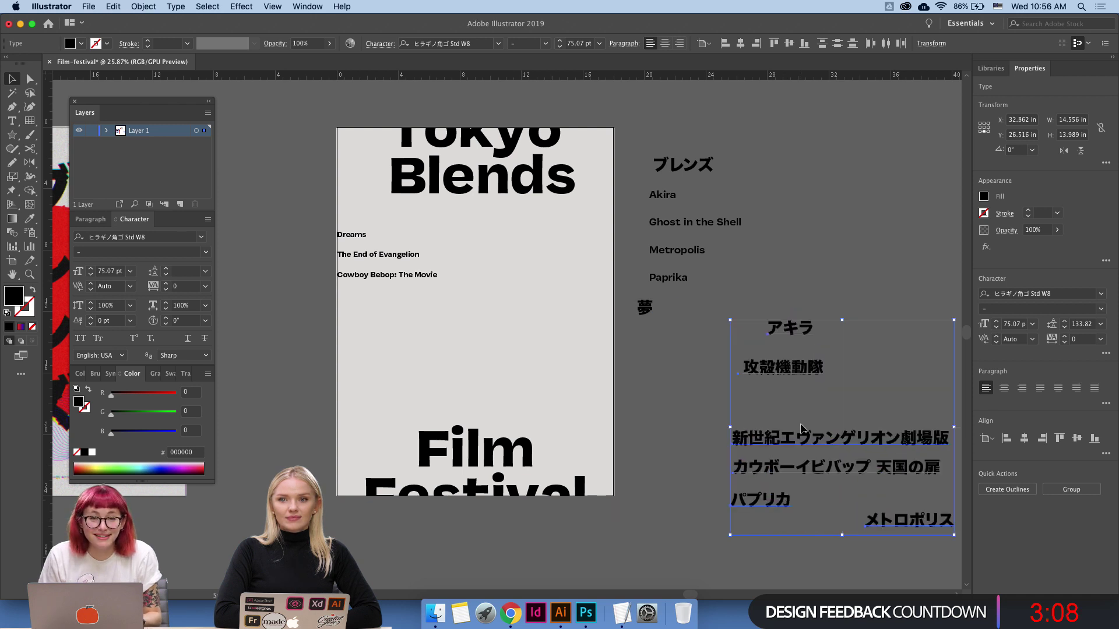
click(1005, 439)
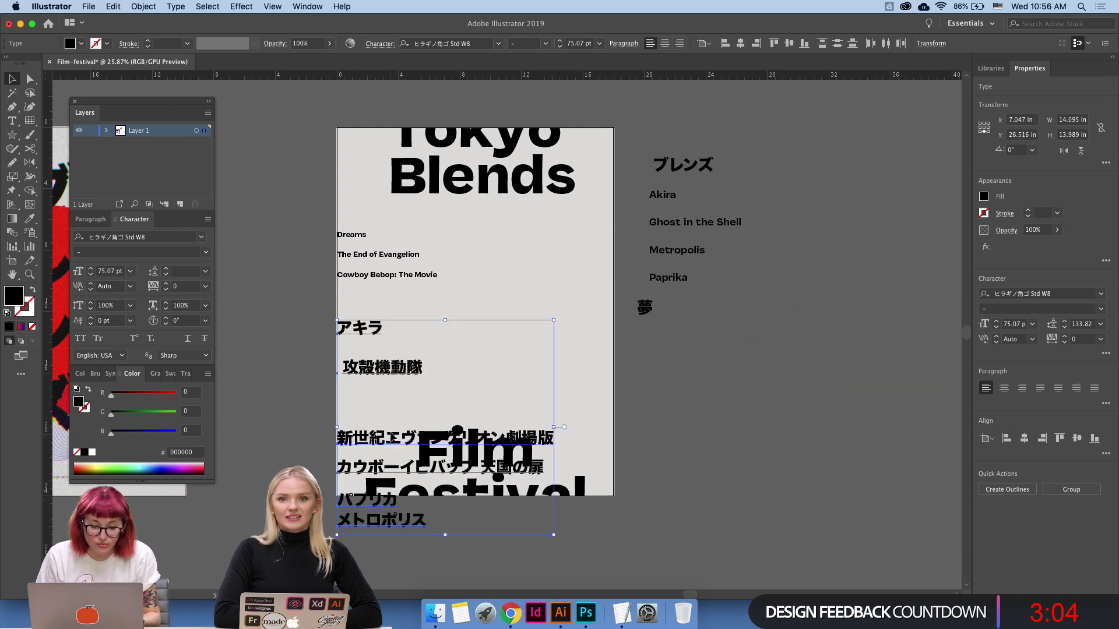
Move the six Japanese titles up about 6.1 in, into the space beneath Tokyo Blends.
key(shift+Up)
key(shift+Up)
key(shift+Up)
key(shift+Up)
key(shift+Up)
key(shift+Up)
key(shift+Up)
key(shift+Up)
key(shift+Up)
key(shift+Up)
key(shift+Up)
key(shift+Up)
key(shift+Up)
key(shift+Up)
key(shift+Up)
key(shift+Up)
key(shift+Up)
key(shift+Up)
key(shift+Up)
key(shift+Up)
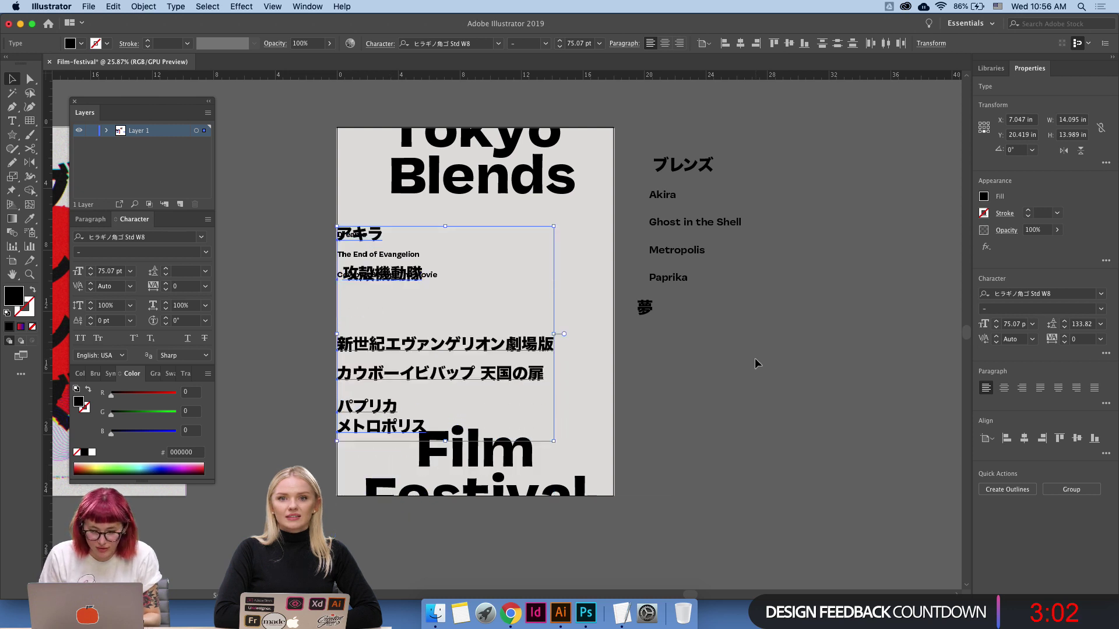
click(755, 363)
Move the Dreams title list off the poster beside 夢, and align 攻殻機動隊 with the left edge beneath アキラ.
drag(410, 283, 410, 310)
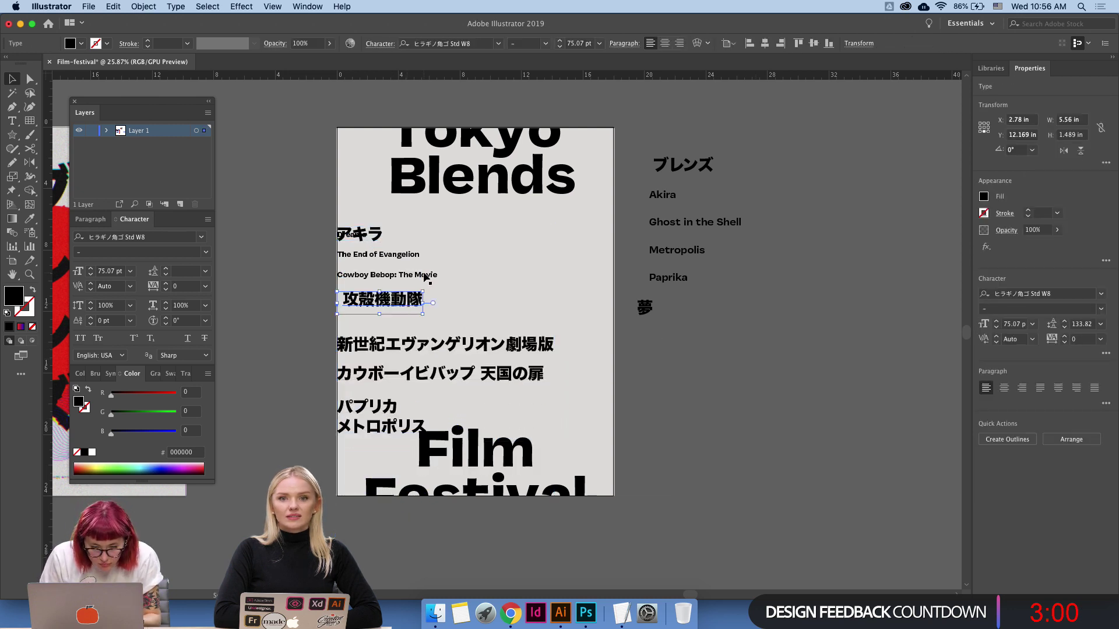
click(407, 259)
key(super+z)
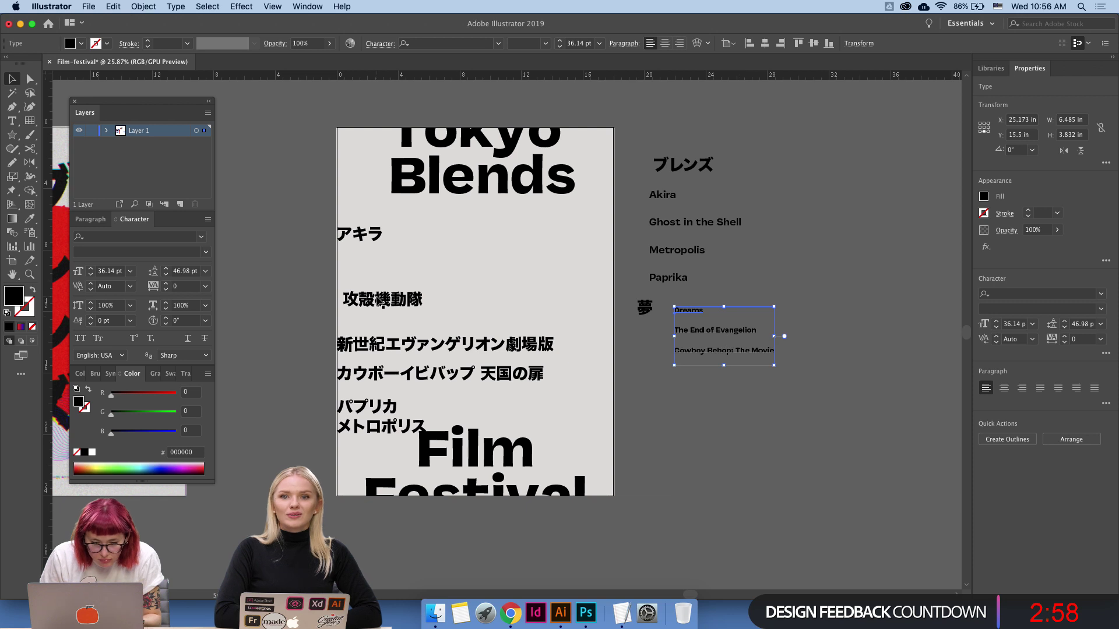
drag(379, 303, 373, 276)
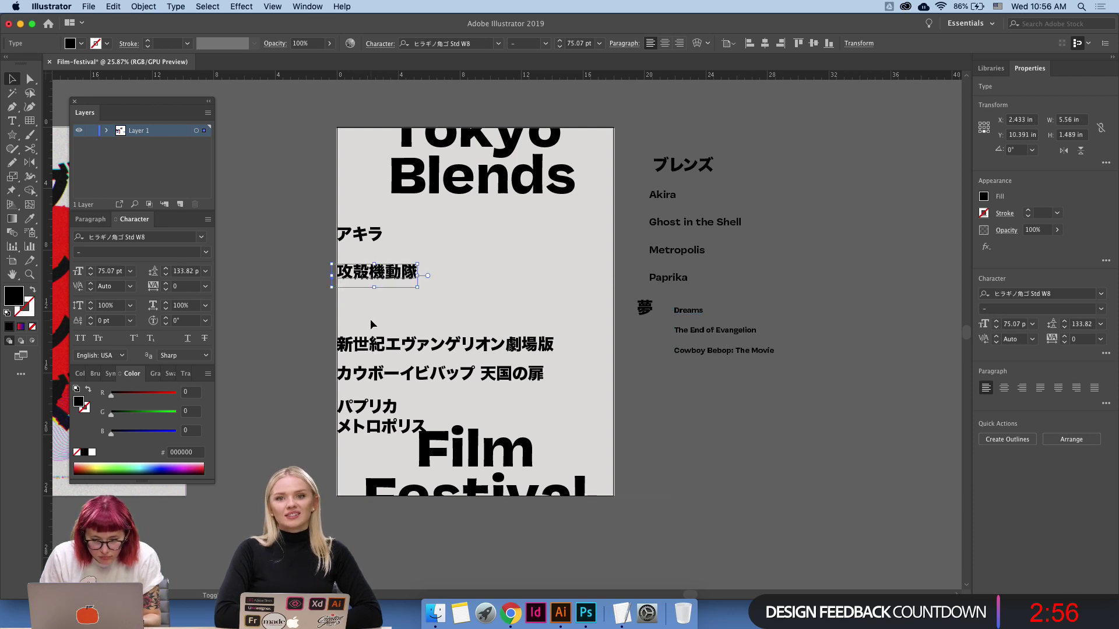
Distribute the six Japanese titles vertically by their centers, relative to the selection.
drag(325, 210, 353, 426)
key(i)
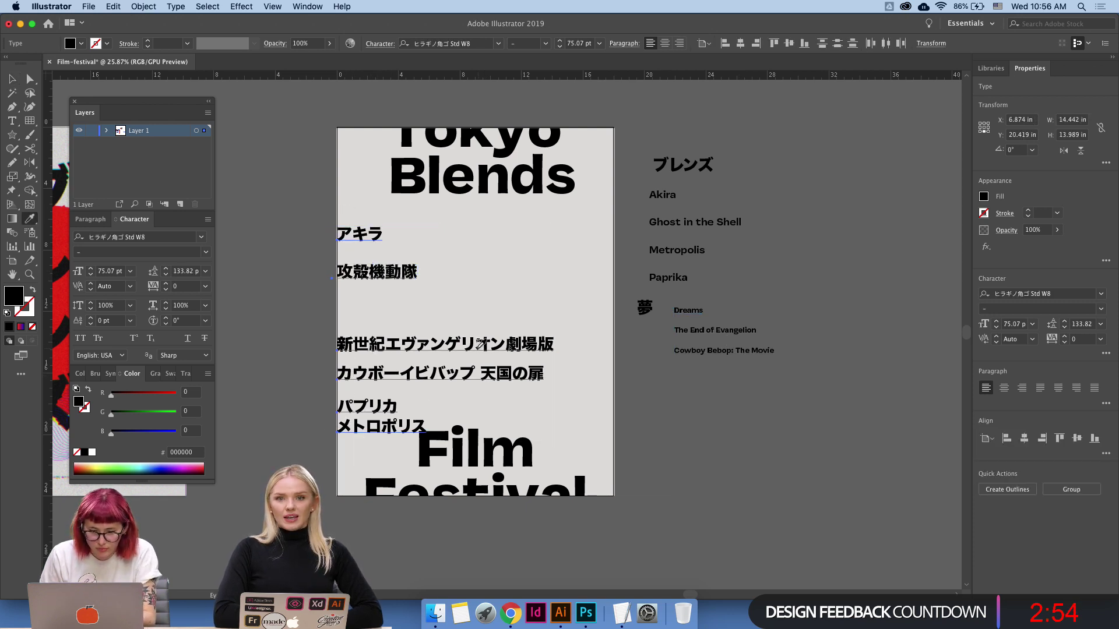
click(1106, 454)
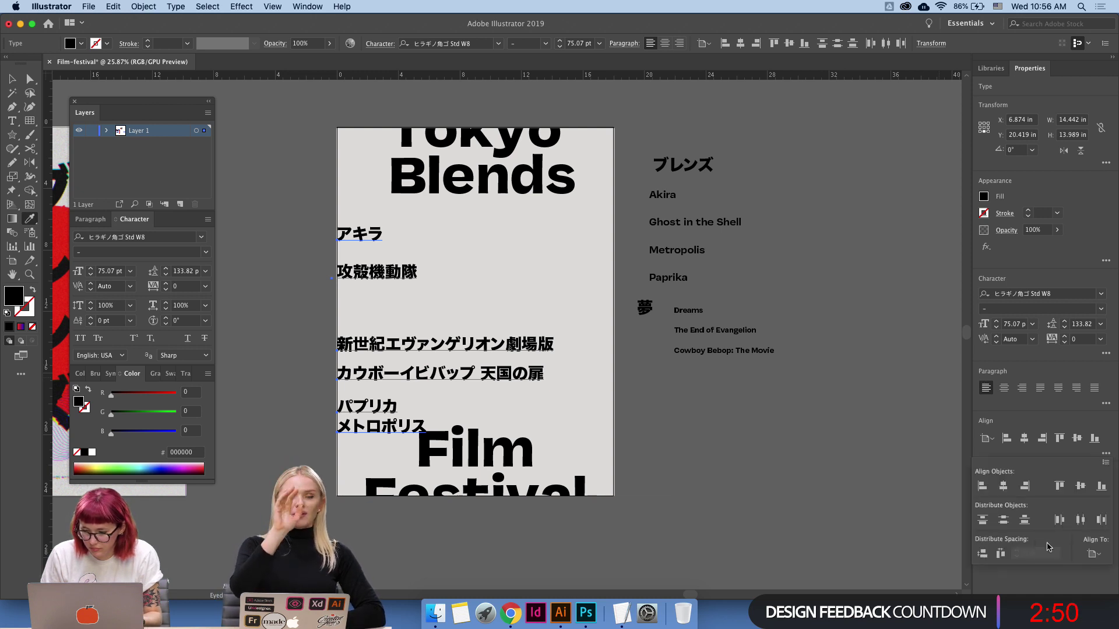
click(1100, 555)
click(1055, 515)
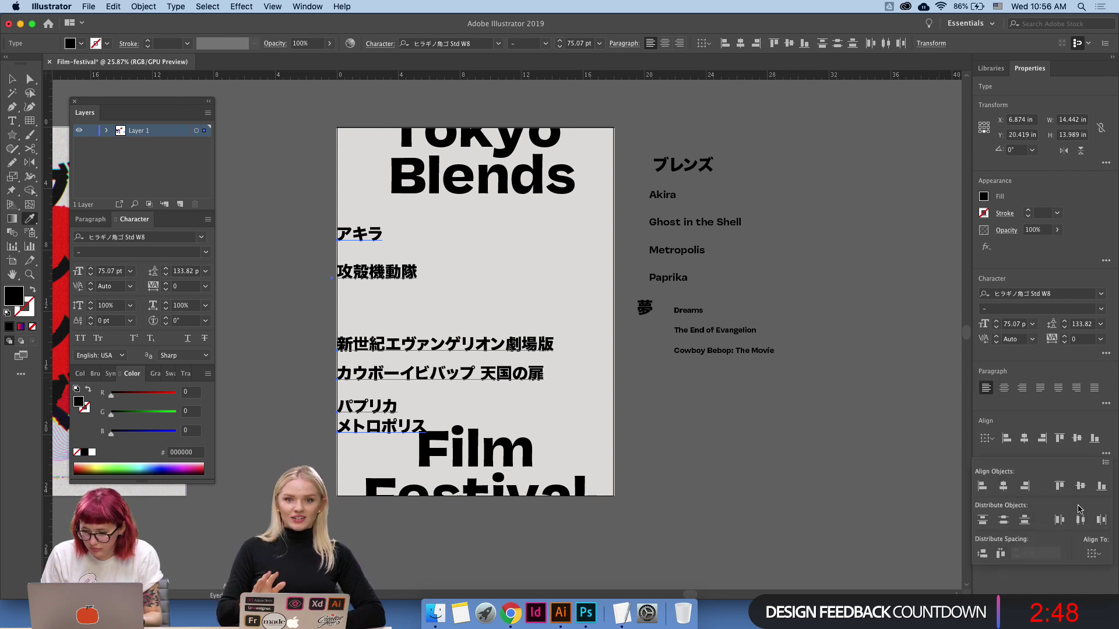
click(1002, 519)
key(v)
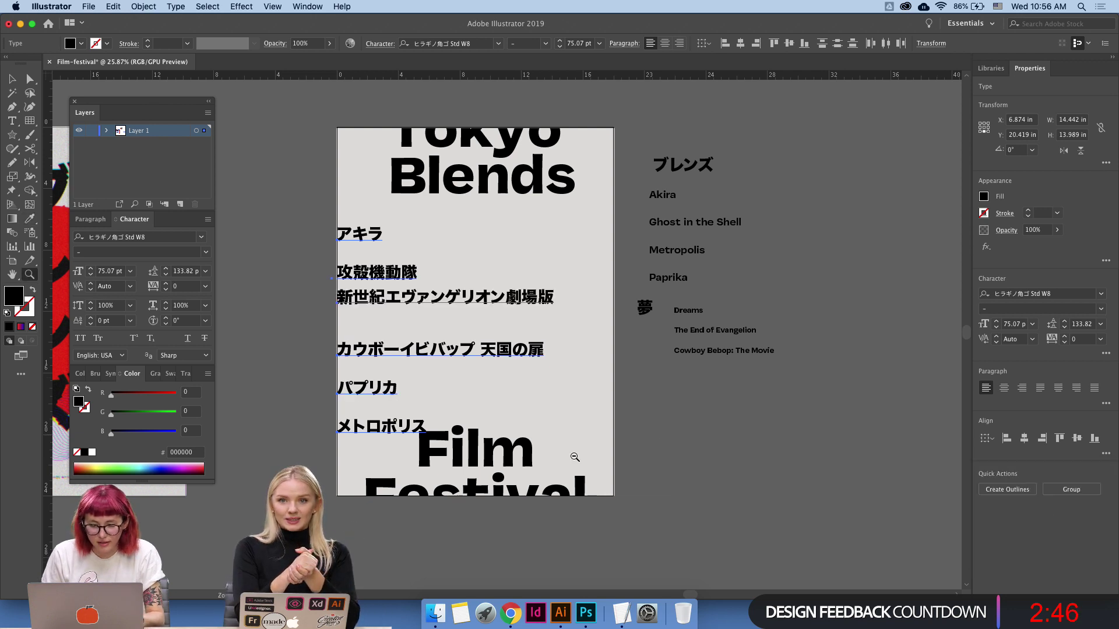
Move the six distributed Japanese titles up about 1.1 in so メトロポリス clears the Film Festival heading.
scroll(651, 436, down, 3)
click(560, 331)
click(489, 434)
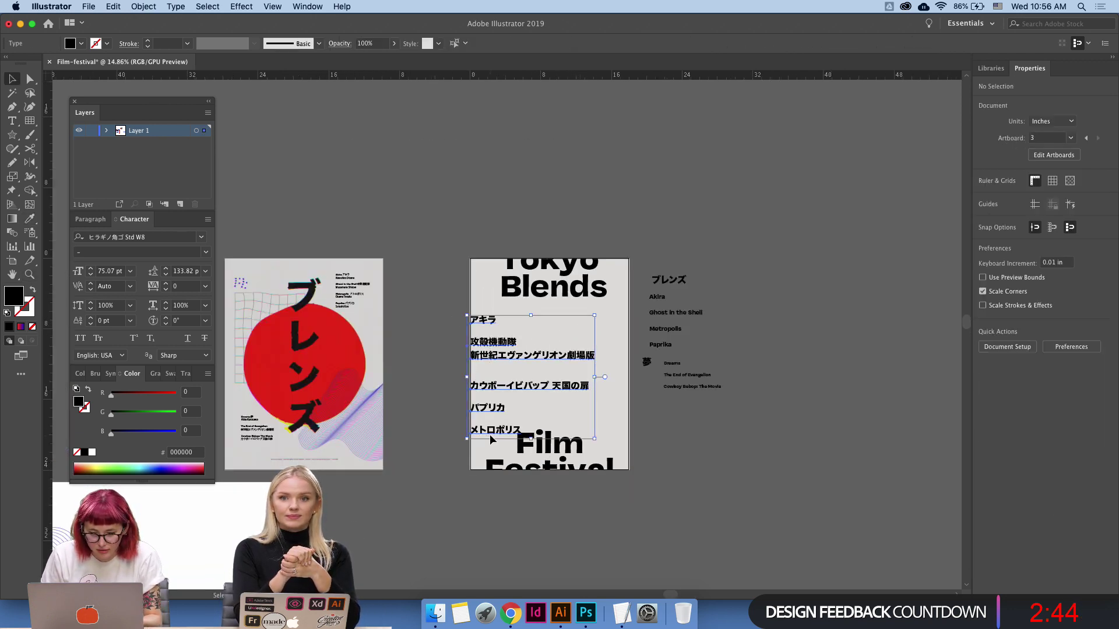
key(shift+Up)
key(shift+Up)
key(shift+Up)
key(shift+Up)
key(shift+Up)
key(shift+Up)
key(shift+Up)
key(shift+Up)
key(shift+Up)
key(shift+Up)
key(shift+Up)
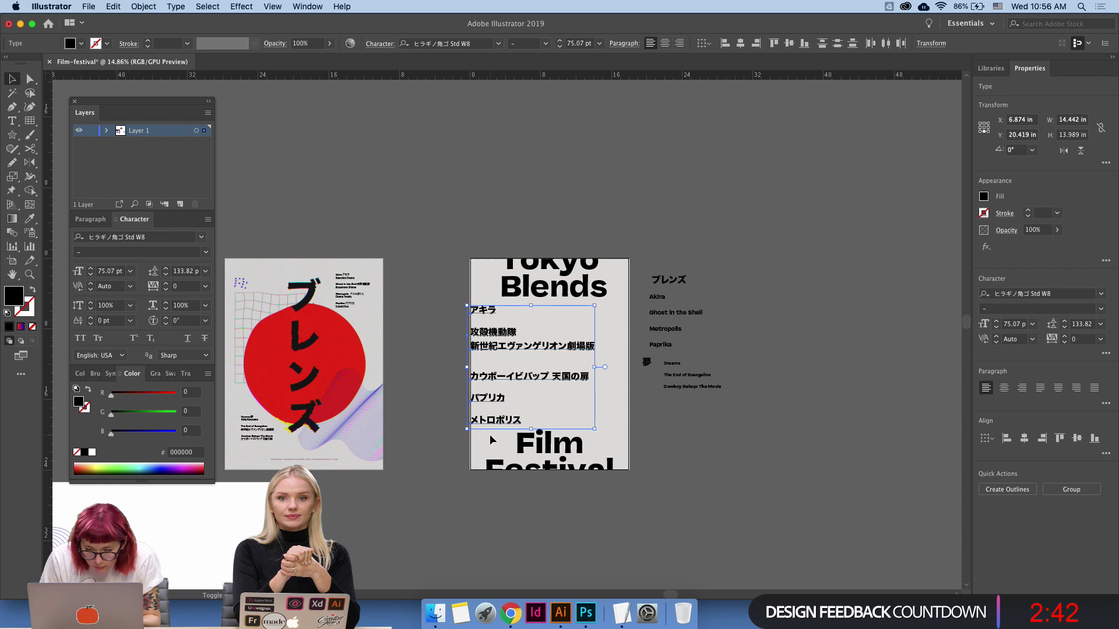
Change the six Japanese titles' font to ヒラギノ丸ゴ ProN W4.
click(1094, 296)
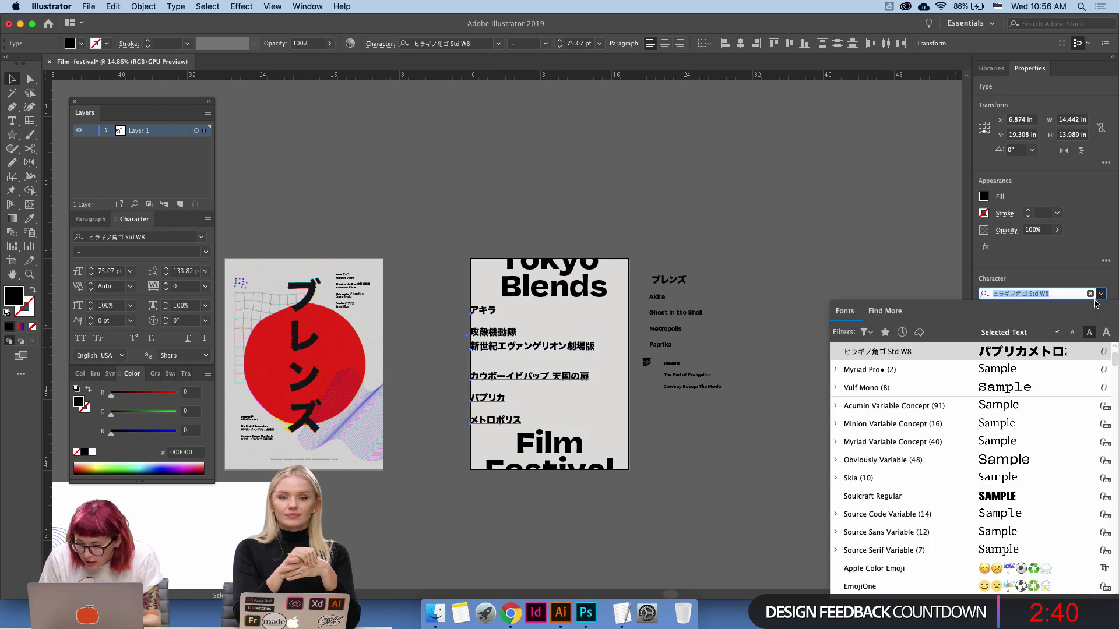
scroll(1039, 390, down, 15)
scroll(1039, 390, down, 20)
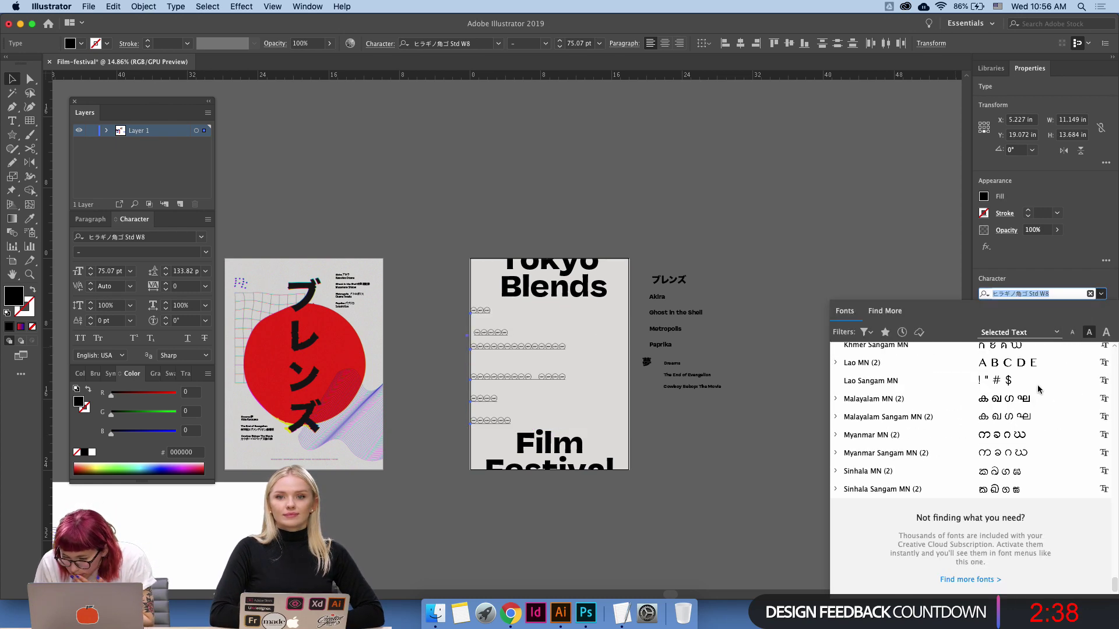
scroll(1037, 385, down, 15)
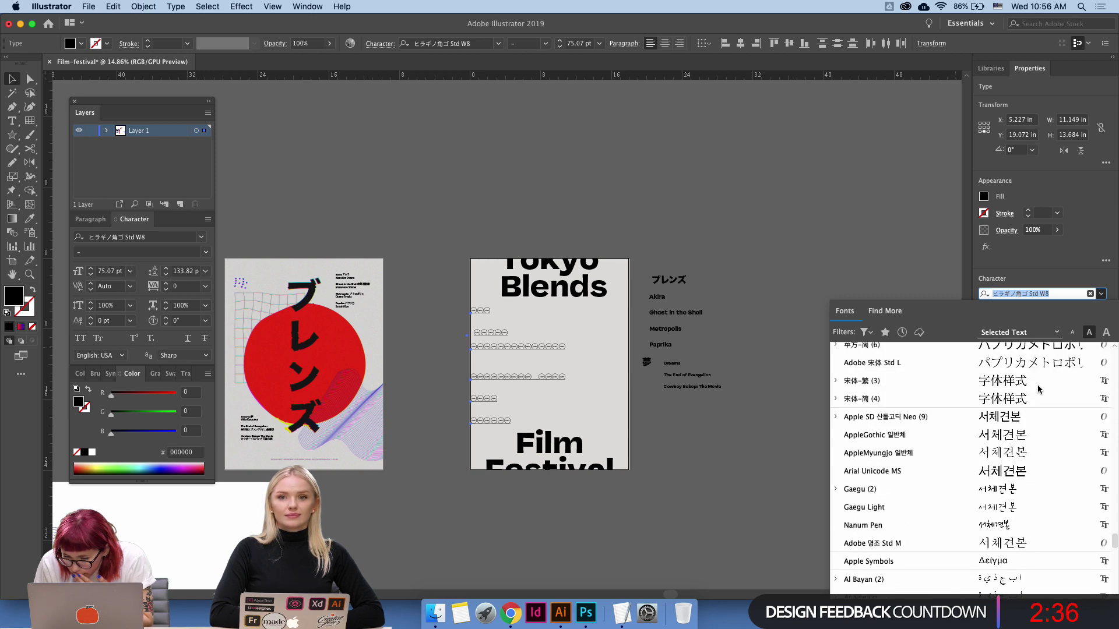
scroll(1031, 425, up, 3)
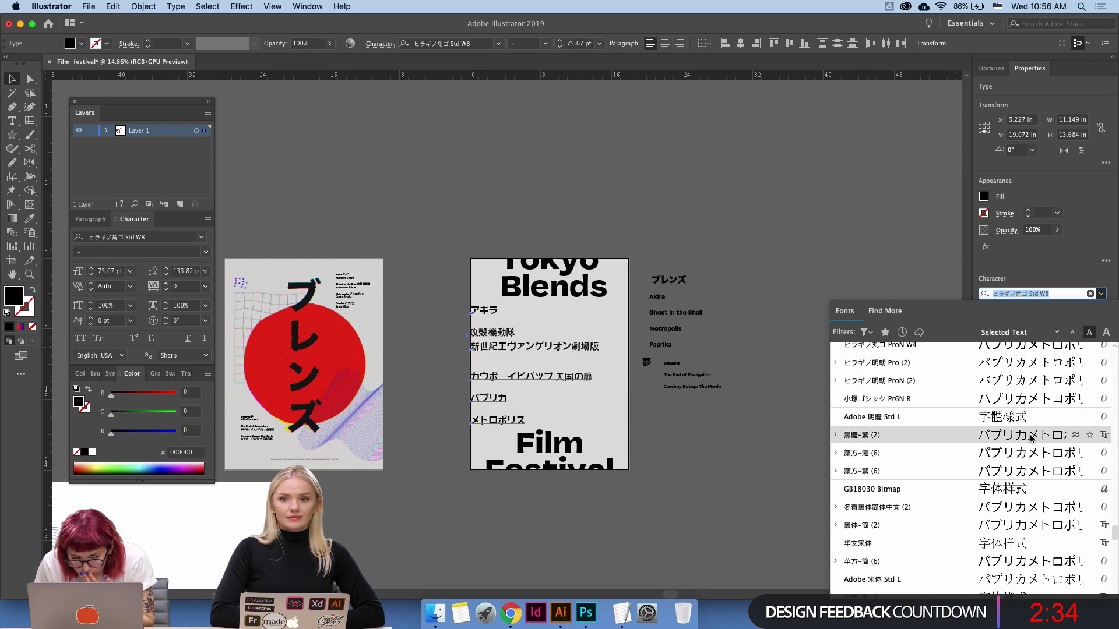
scroll(1031, 417, up, 1)
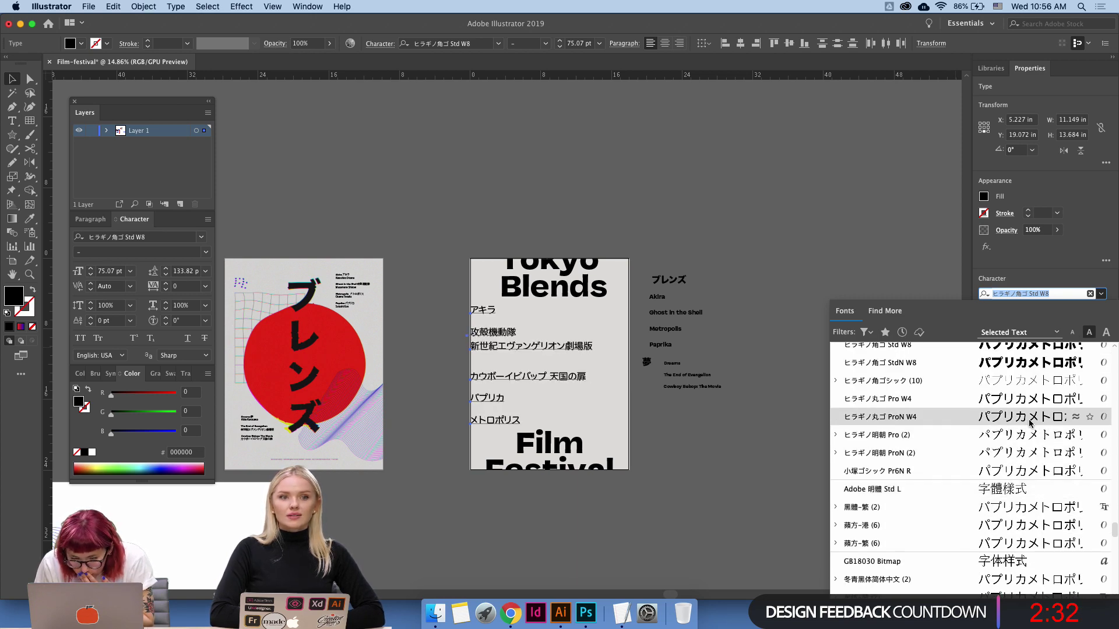
click(1029, 421)
click(789, 471)
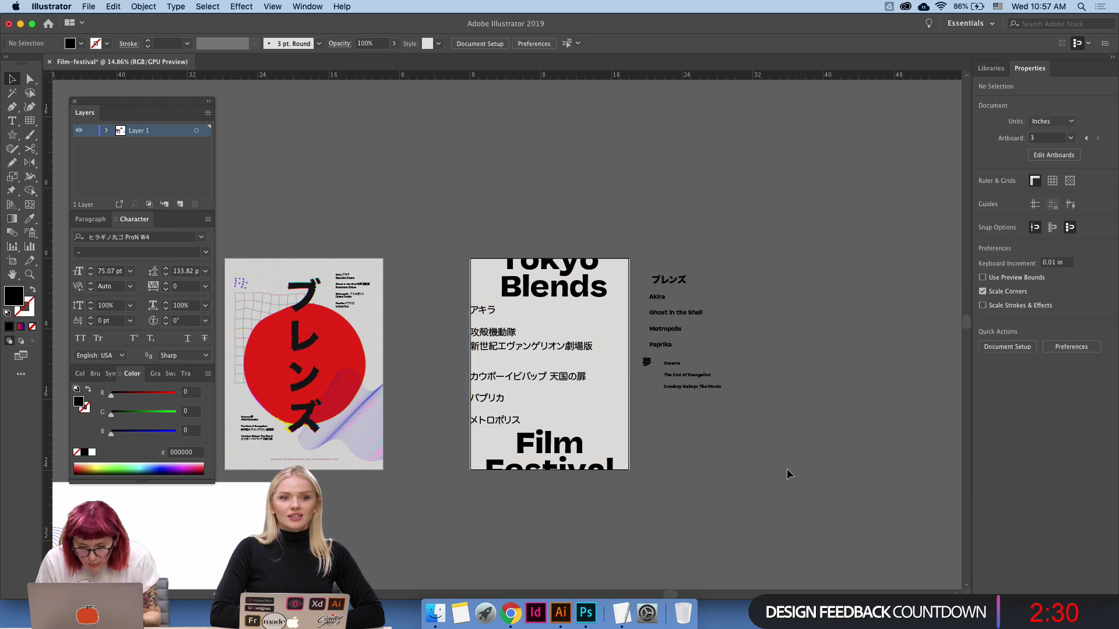
Lower 新世紀エヴァンゲリオン劇場版 to even out its spacing, and convert the six Japanese titles to outlines.
drag(502, 352, 509, 361)
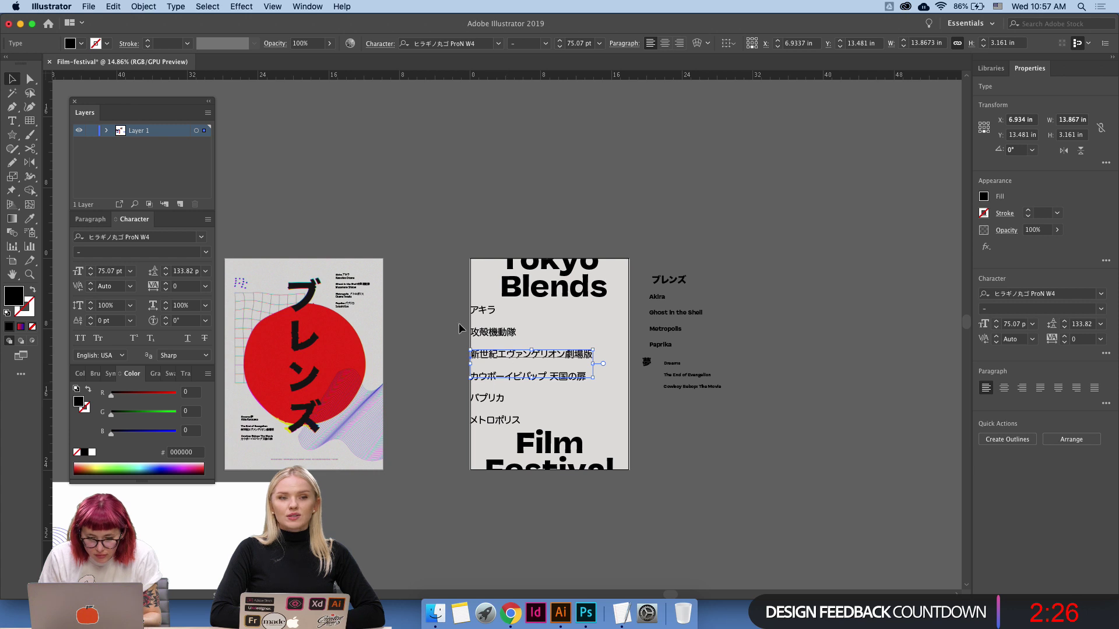
drag(473, 417, 477, 429)
key(super+shift+o)
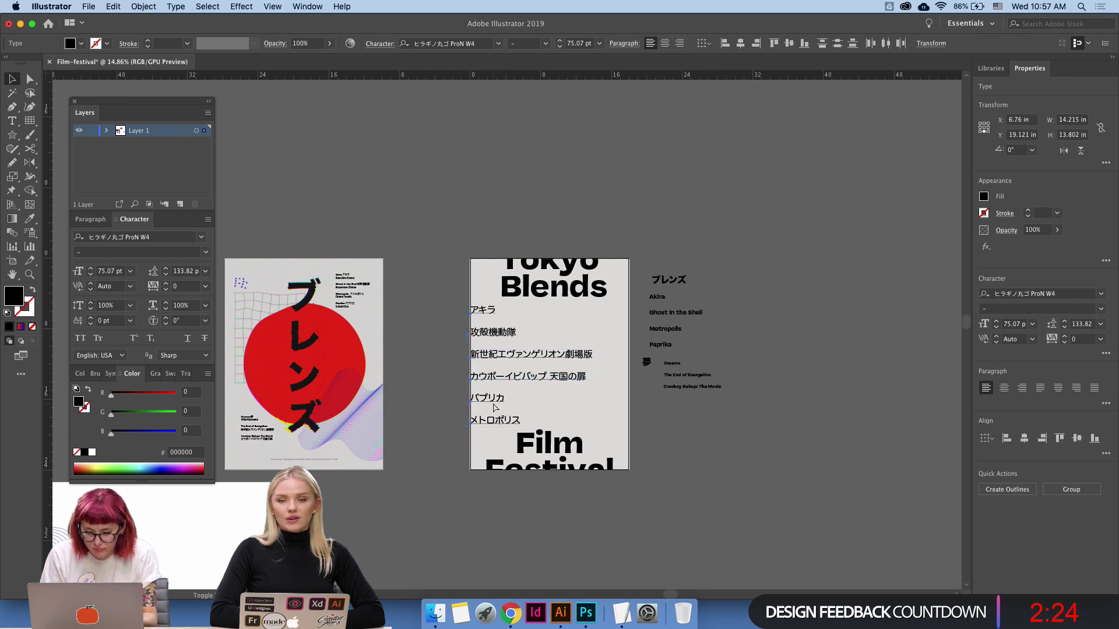
click(1105, 358)
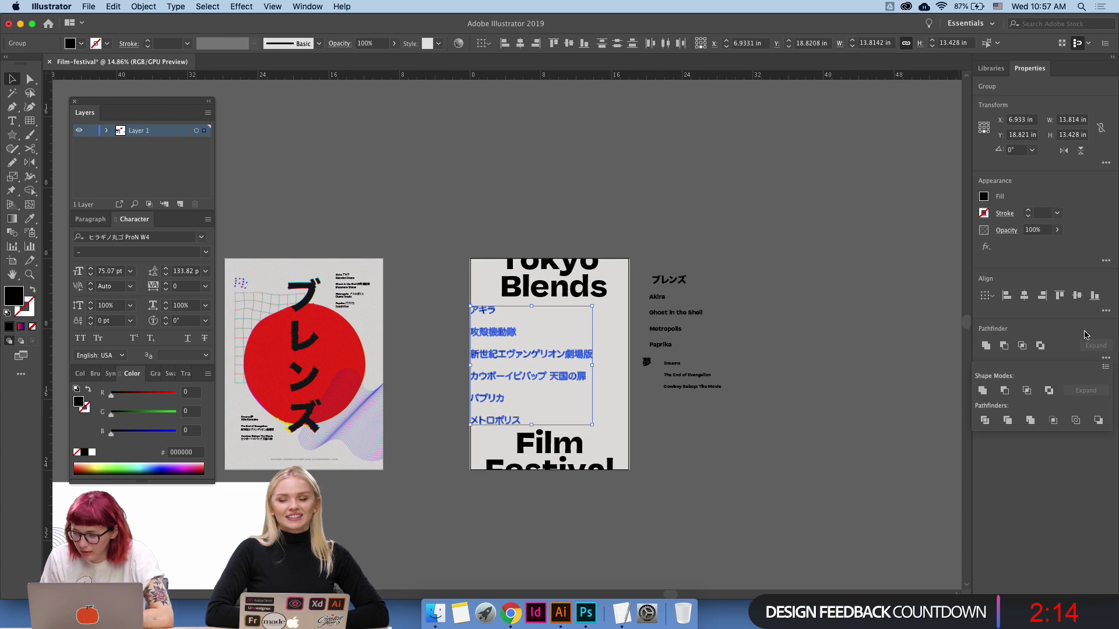
click(1107, 308)
click(1105, 310)
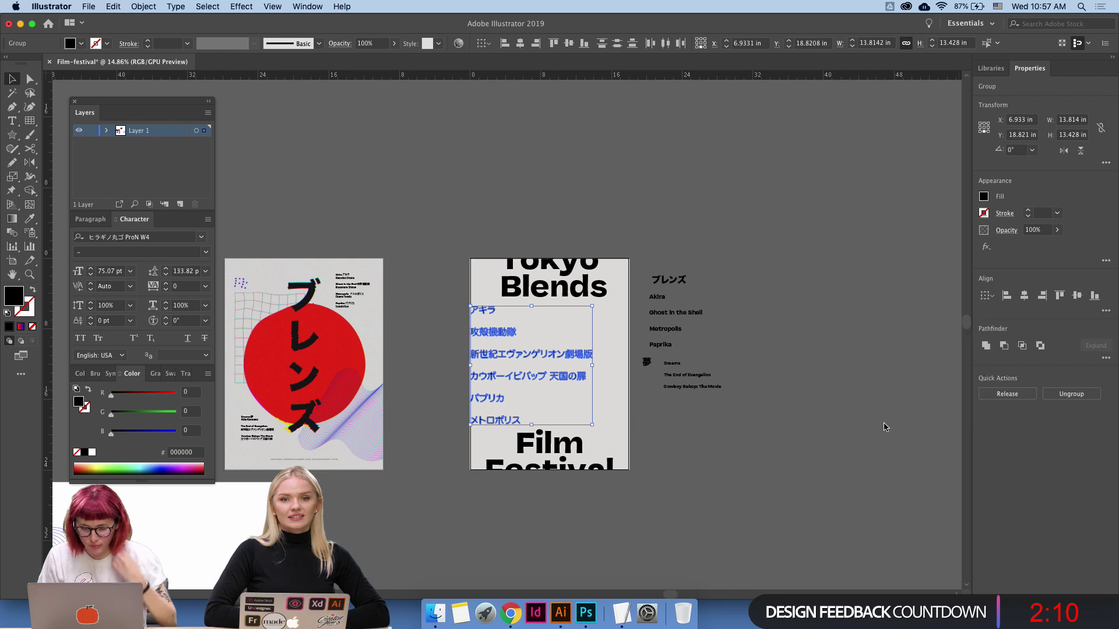
Move the blue wavy line blend up about 12.8 in so it clears the red wavy blend on the shapes artboard.
click(802, 442)
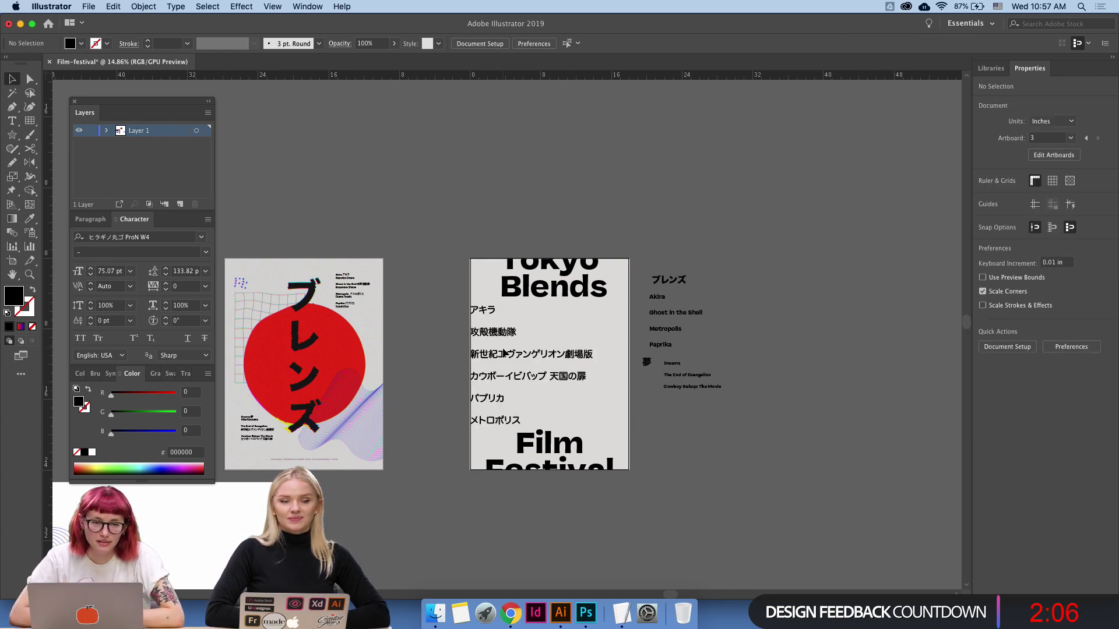
scroll(503, 347, down, 5)
scroll(502, 348, left, 8)
click(375, 412)
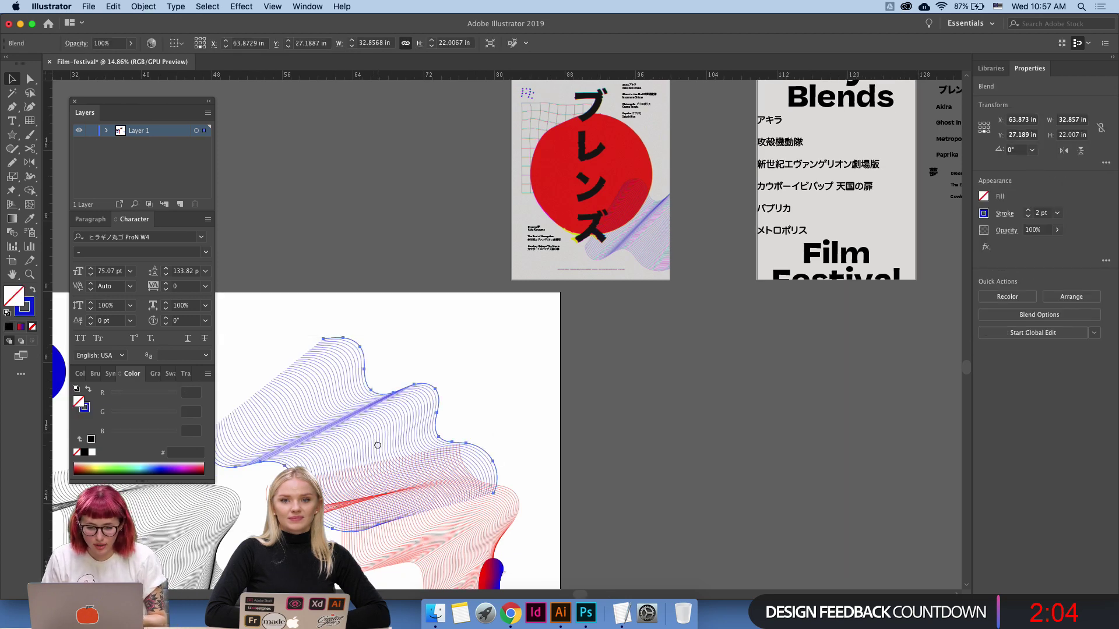
scroll(377, 445, down, 4)
click(416, 464)
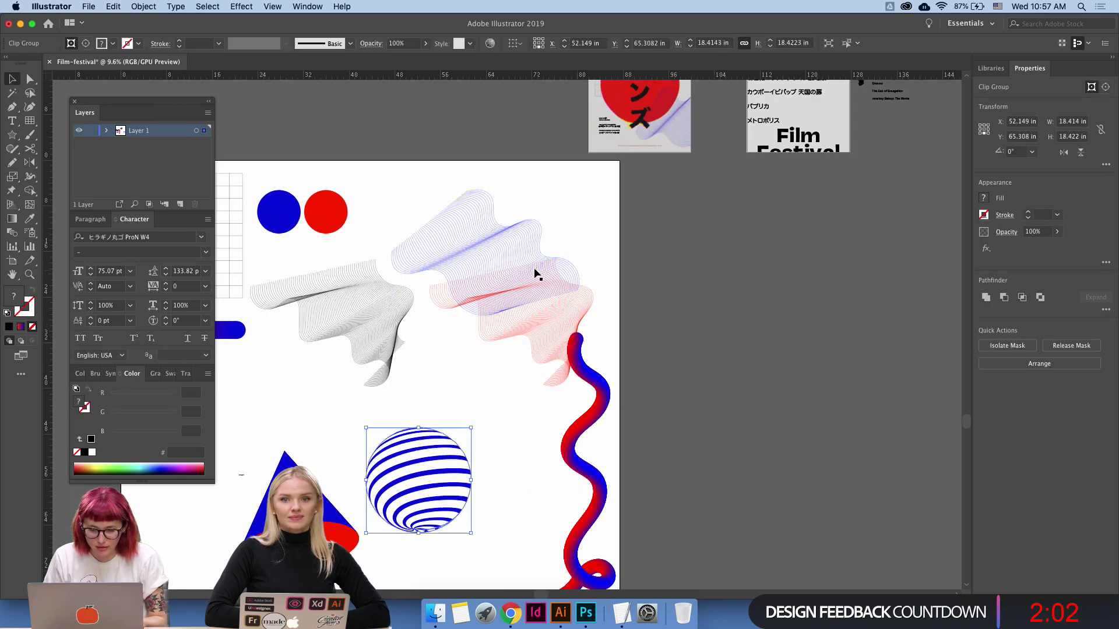
scroll(536, 274, left, 5)
drag(629, 280, 626, 207)
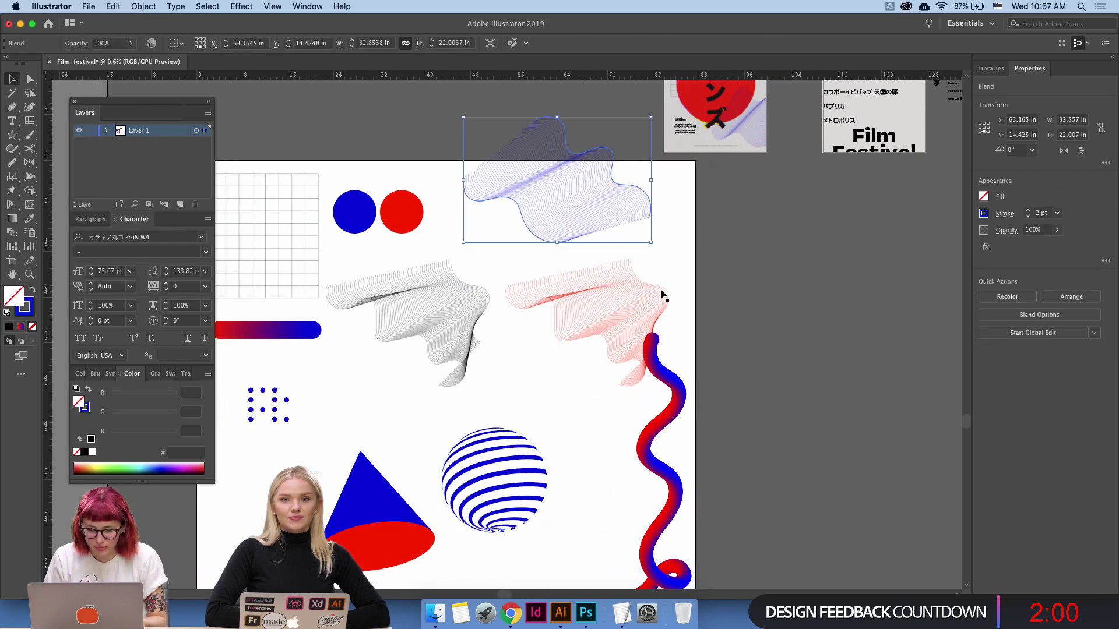
Copy the red wavy line blend onto the second poster and shift it down and right over the lower half.
scroll(683, 281, right, 8)
scroll(682, 281, up, 4)
click(480, 388)
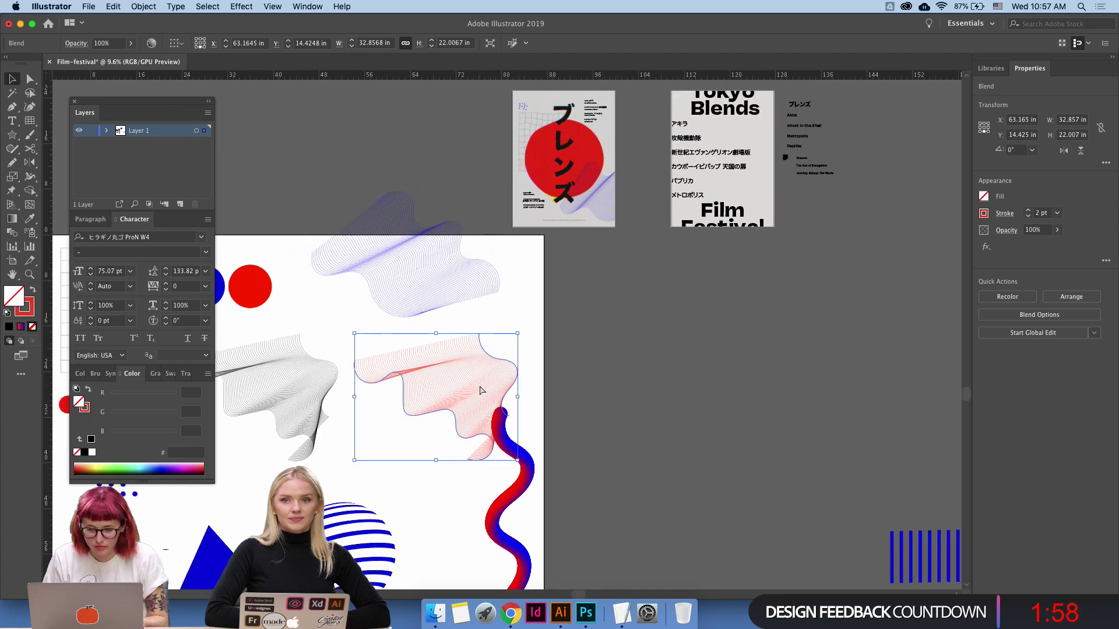
key(z)
drag(740, 151, 790, 169)
drag(723, 188, 646, 327)
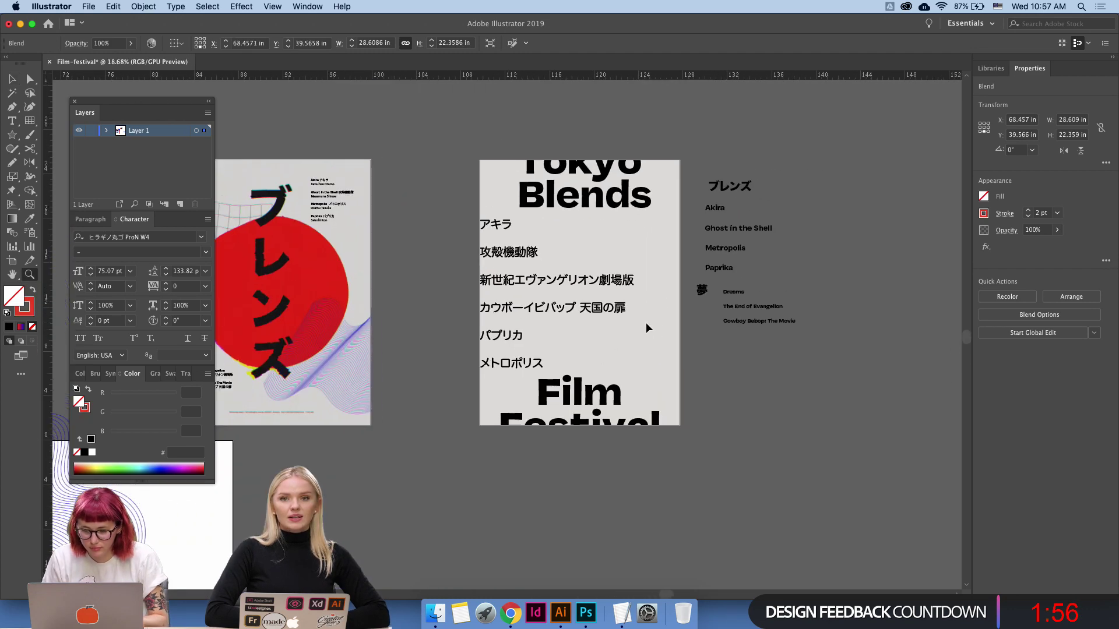
key(super+v)
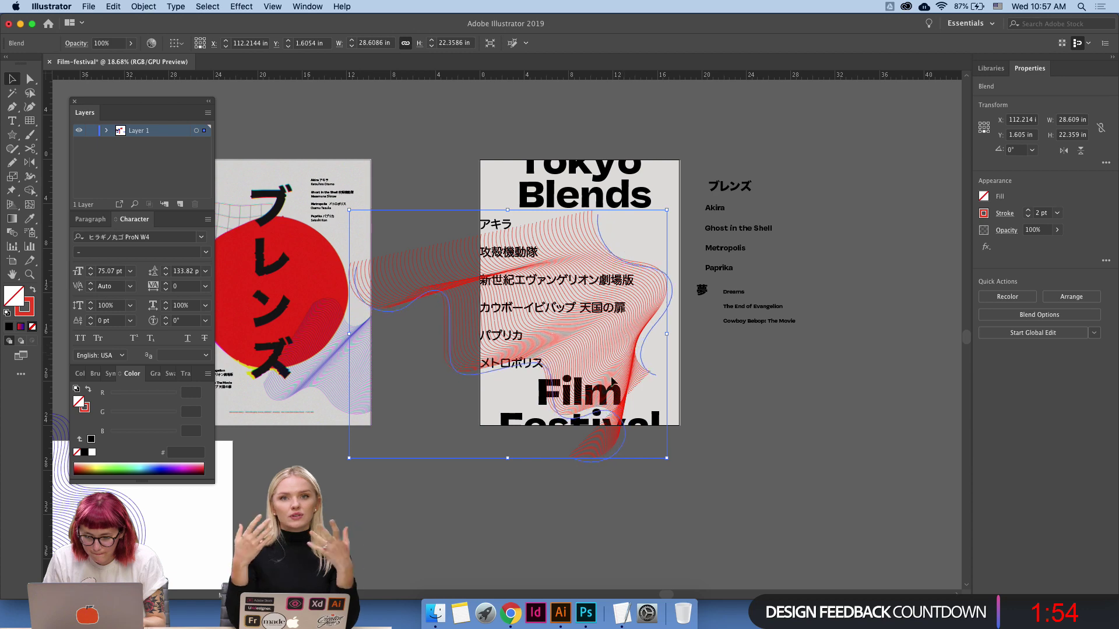
drag(612, 383, 613, 424)
click(712, 397)
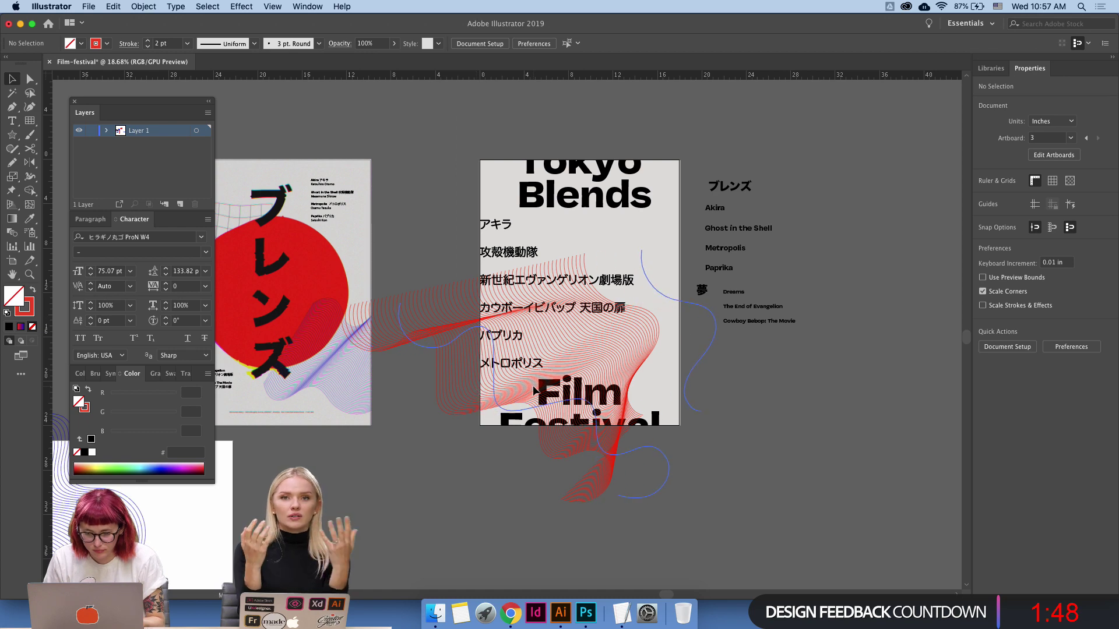
Unlock all locked objects so the second poster's background and grey cover rectangles can be selected.
key(ctrl+z)
key(m)
key(v)
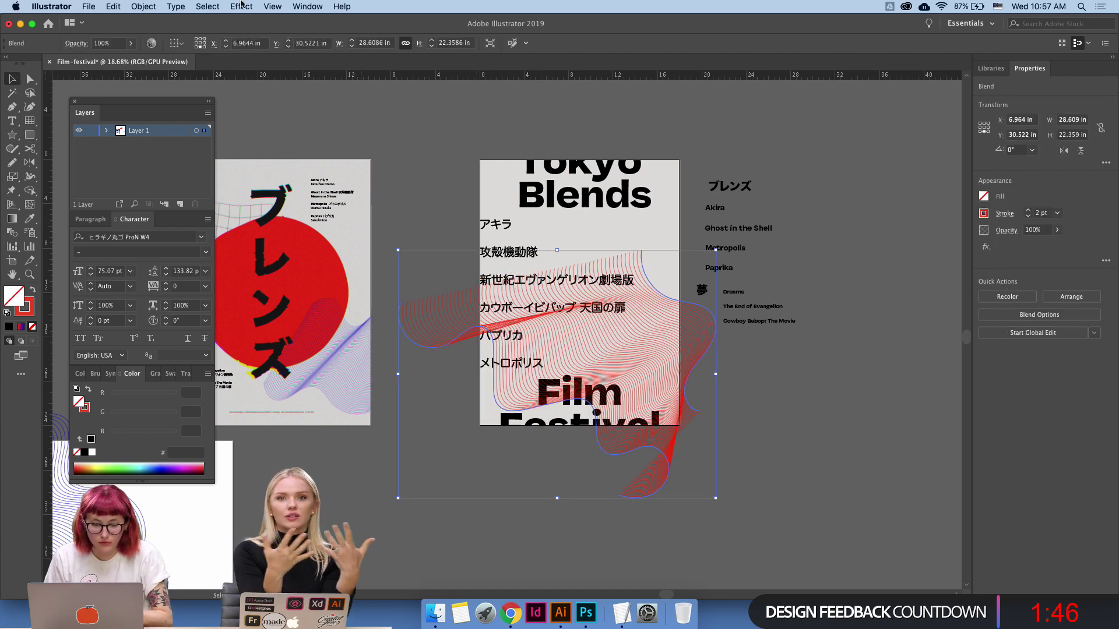
click(143, 7)
mouse_move(175, 7)
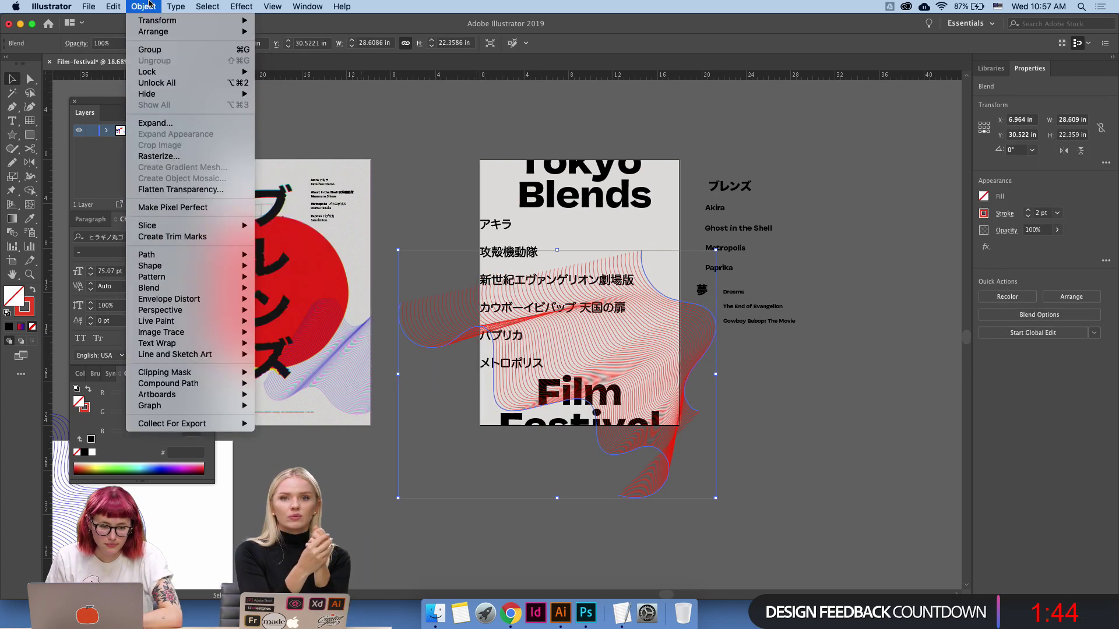
click(454, 135)
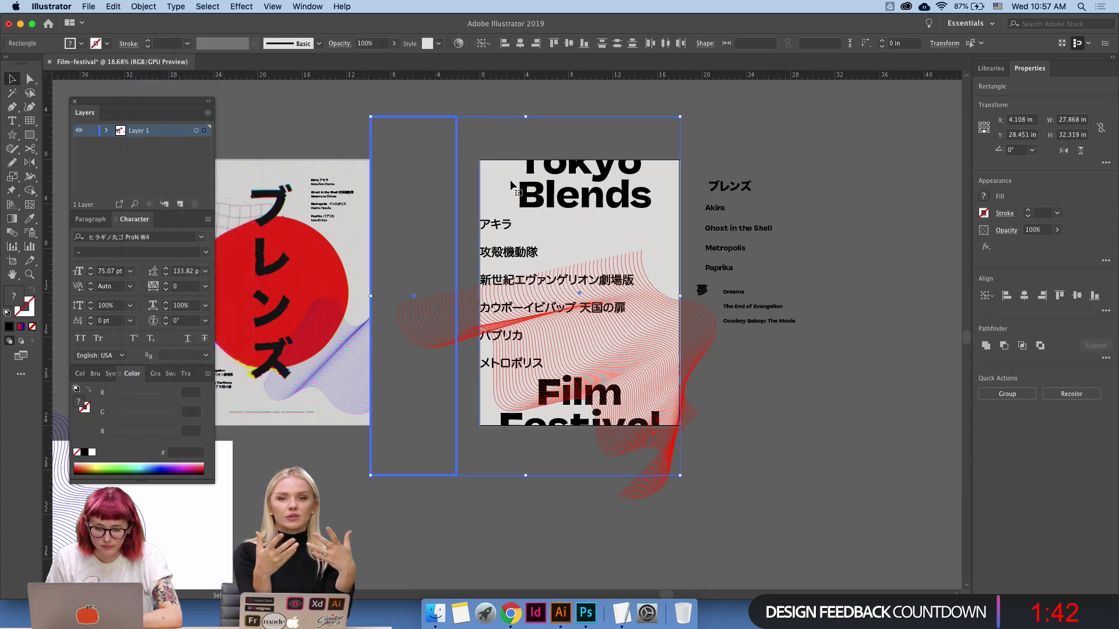
Fill the second poster's background rectangle with blue 0800de, sampled from the blue circle on the shapes artboard.
click(495, 169)
key(i)
scroll(441, 353, down, 10)
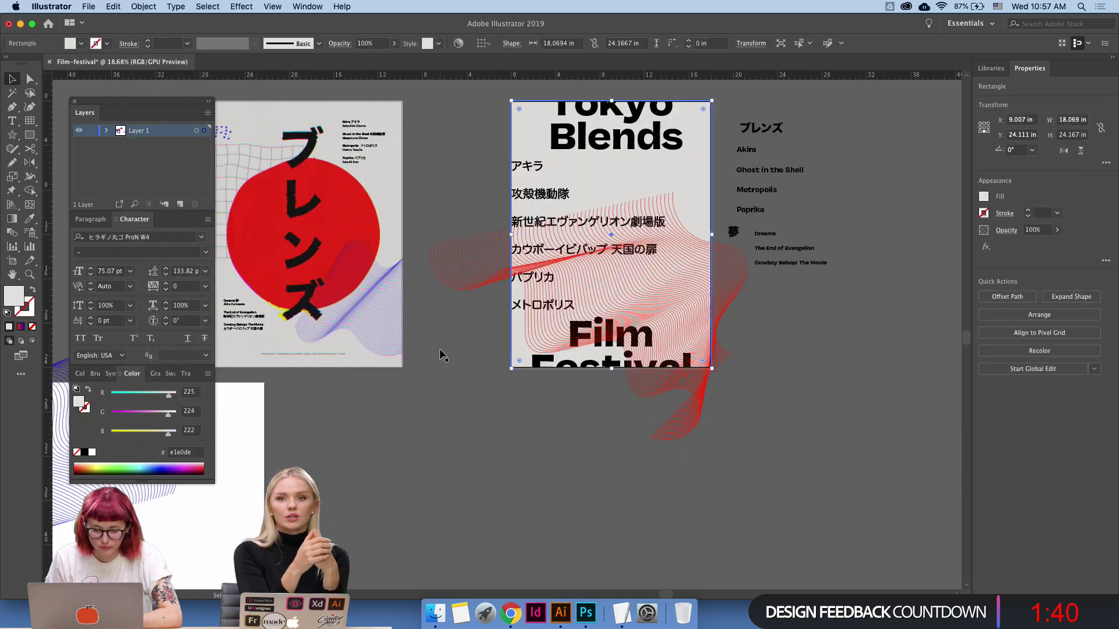
scroll(441, 353, left, 15)
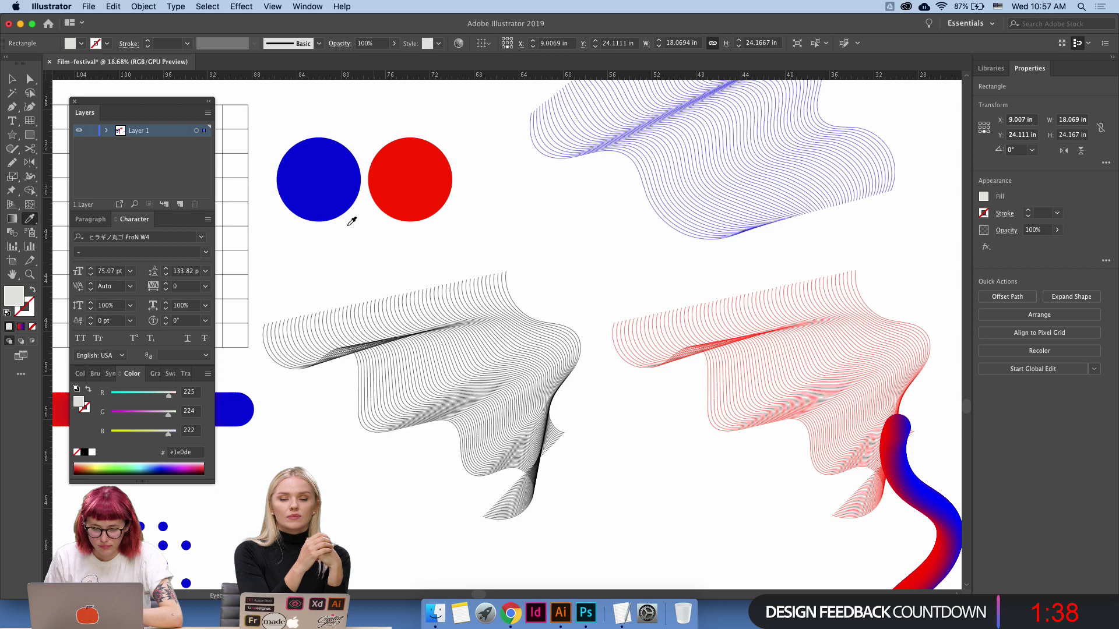
click(345, 212)
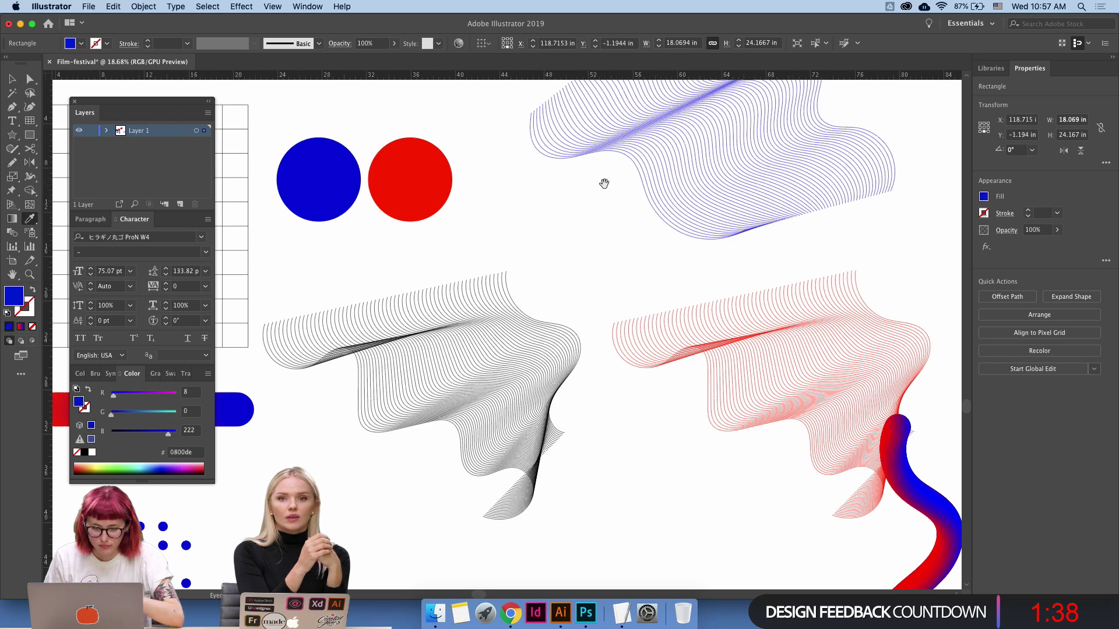
scroll(631, 192, right, 20)
scroll(632, 192, up, 3)
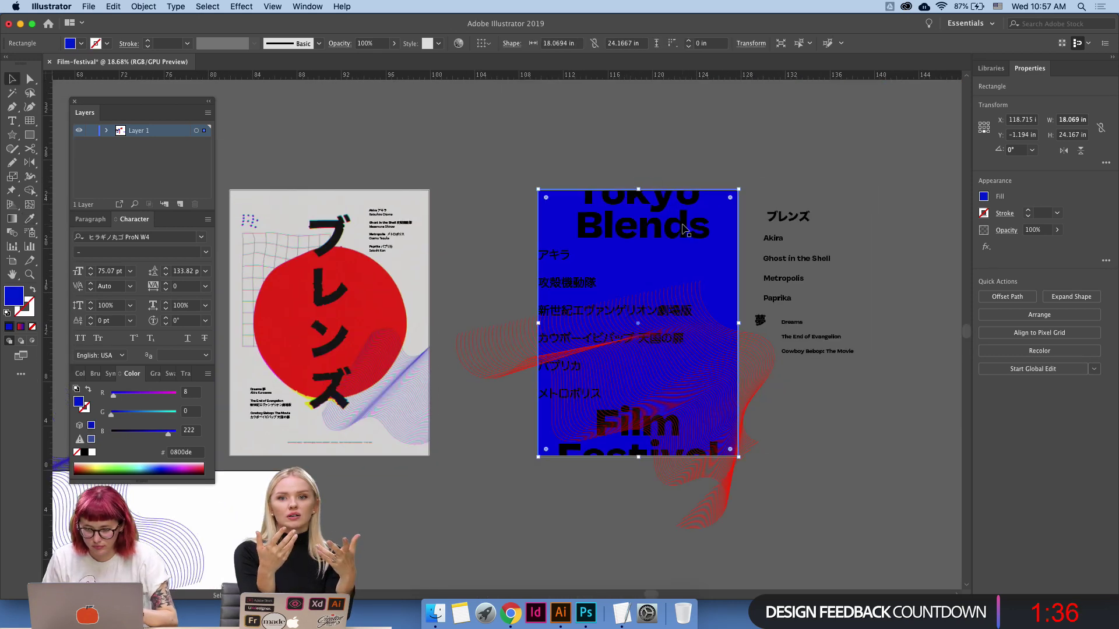
click(643, 227)
double_click(643, 227)
text(V)
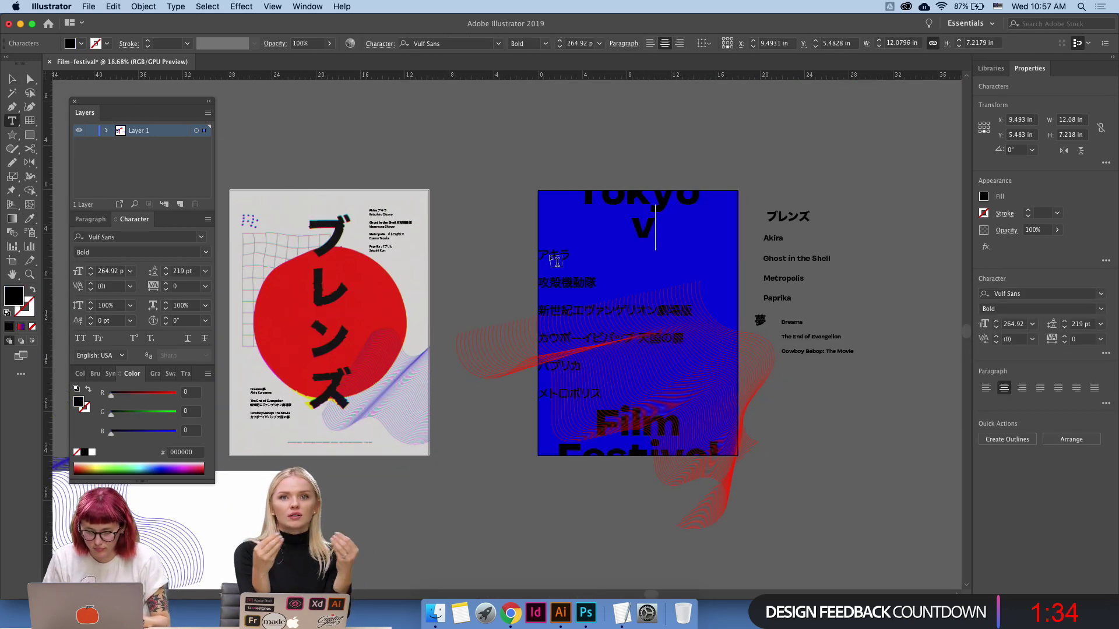
key(super+z)
key(Escape)
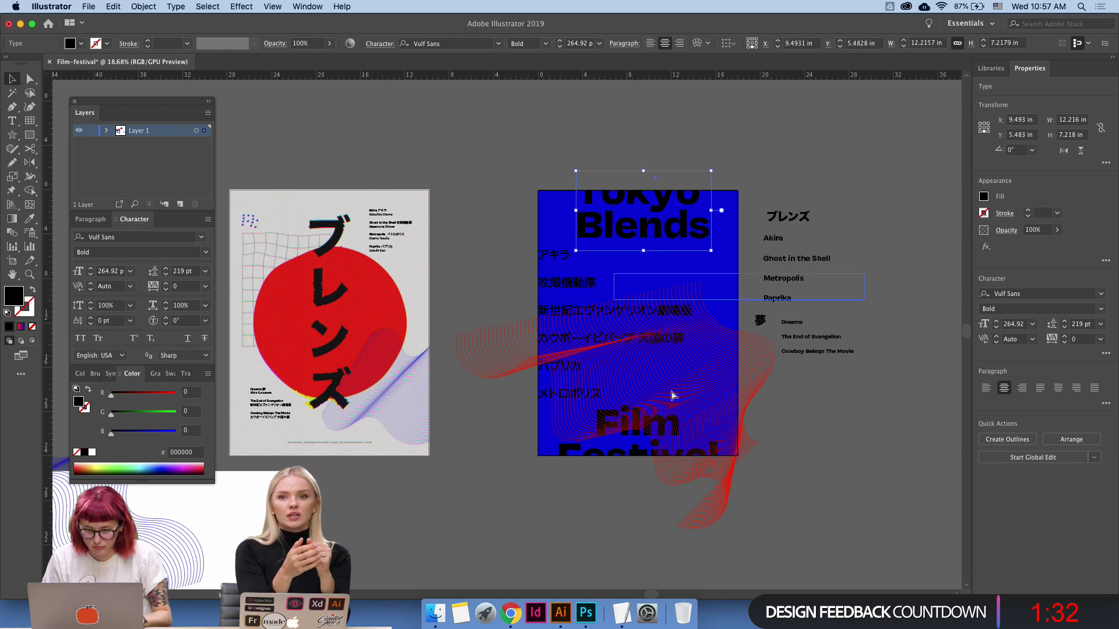
Change the stroke of the red wavy blend on the second poster to white (ffffff).
click(707, 466)
click(551, 192)
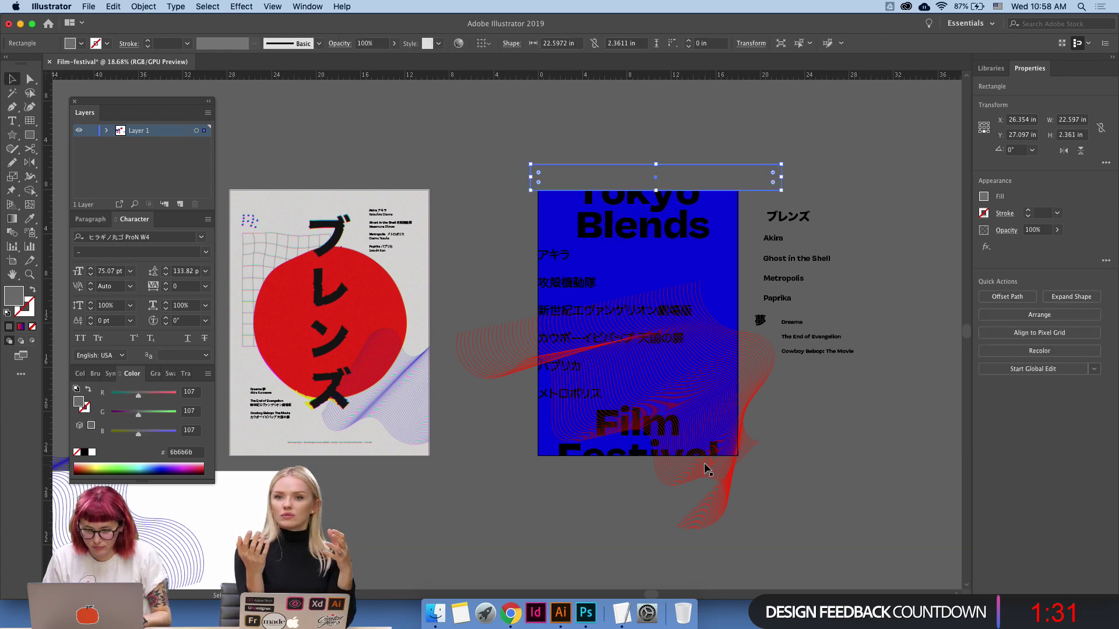
click(516, 208)
click(609, 461)
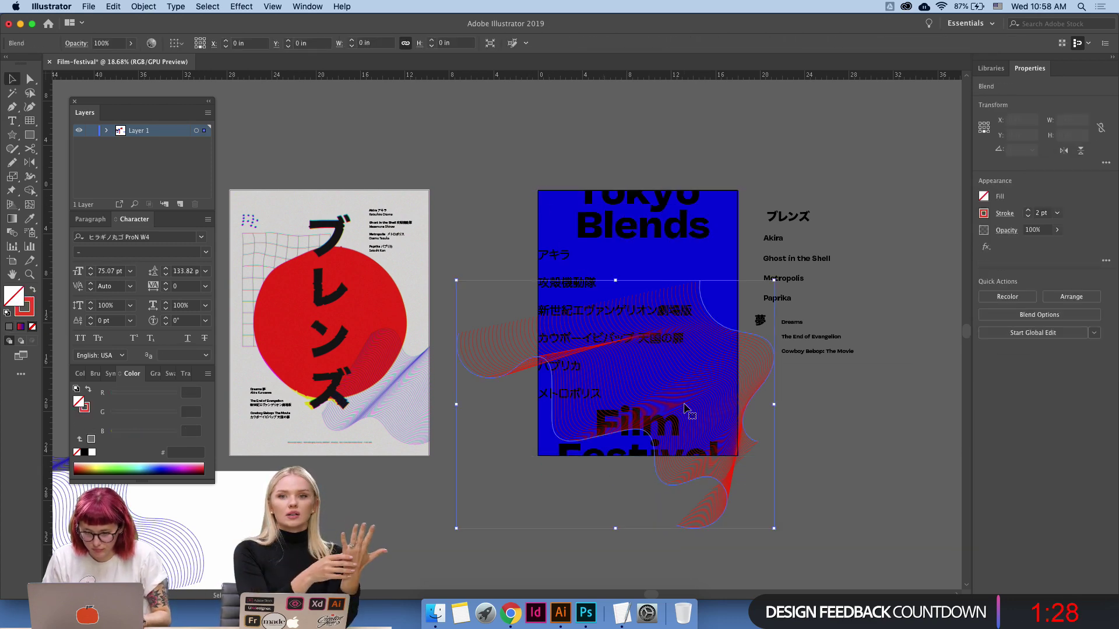
click(85, 407)
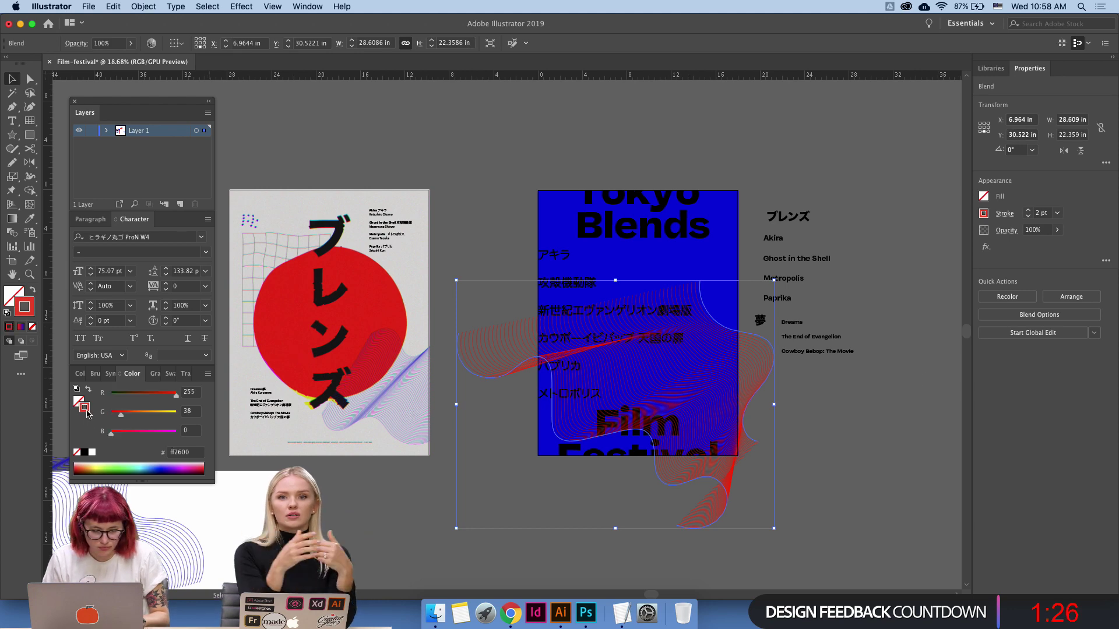
click(92, 452)
click(520, 204)
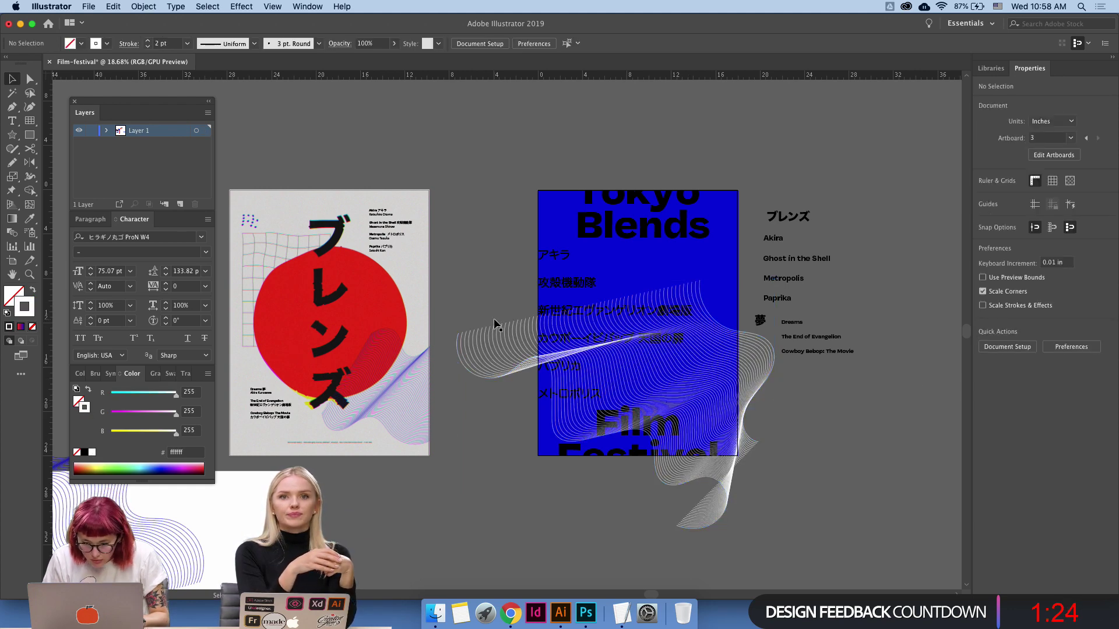
Try filling the second poster's background rectangle with the red sampled from the first poster's large circle.
drag(511, 210, 590, 329)
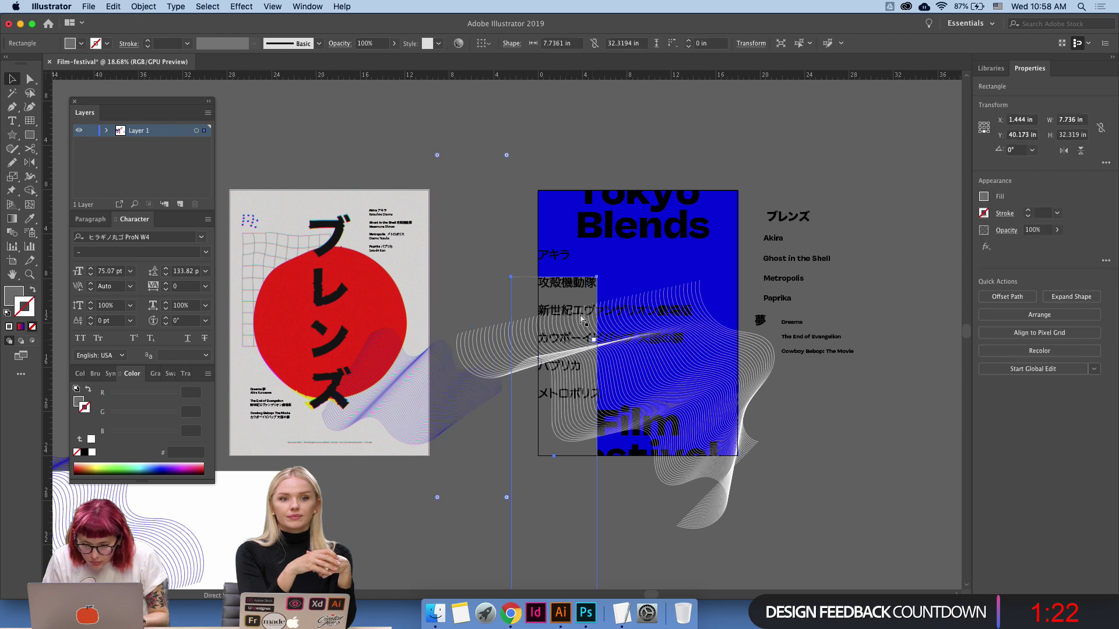
key(super+z)
key(super+shift+a)
click(545, 251)
key(i)
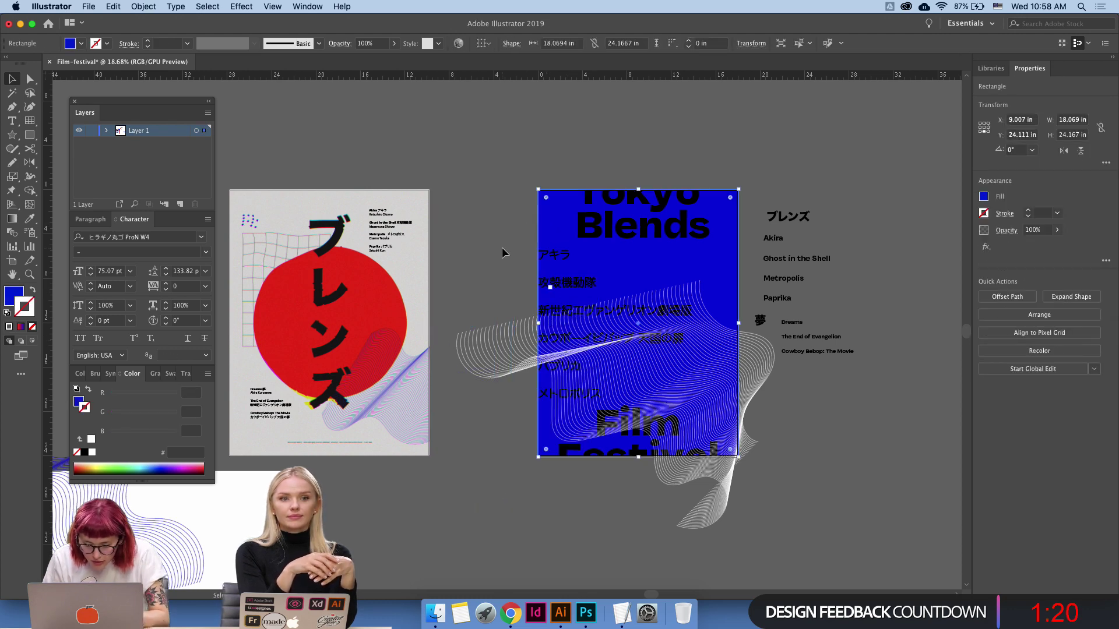
click(386, 286)
key(v)
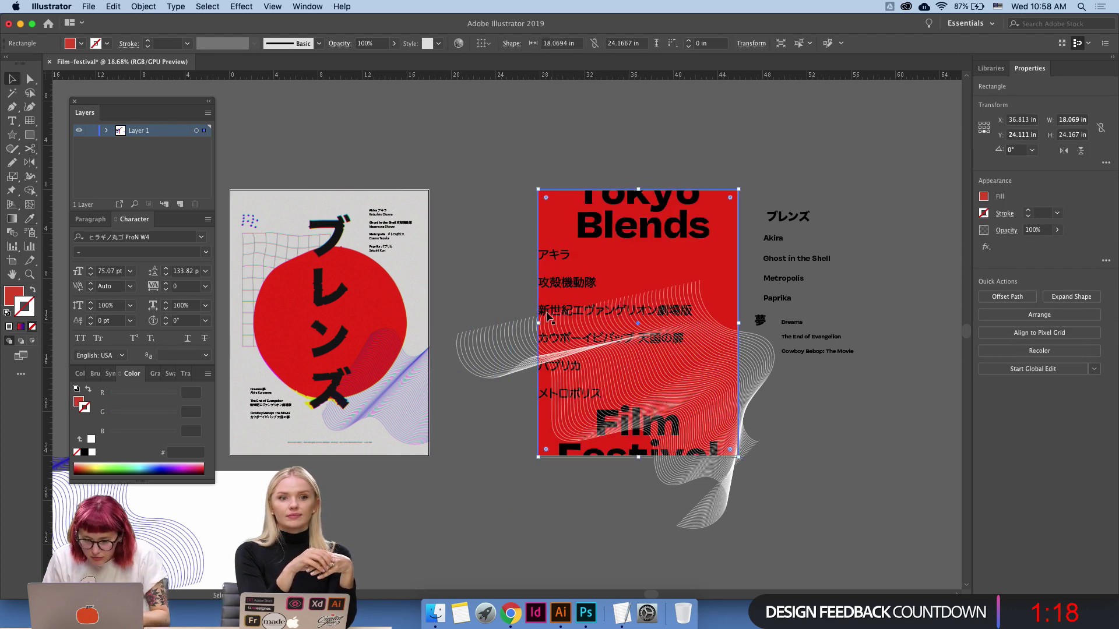
Try filling the Tokyo Blends heading with library blue #0800DE and no stroke against the red background.
click(635, 241)
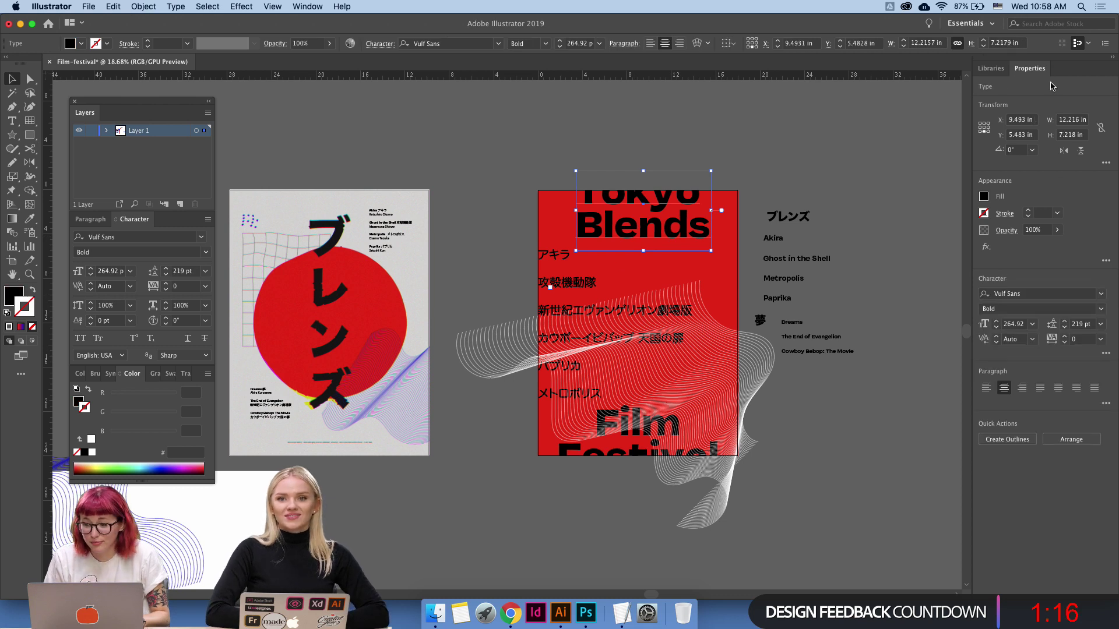
click(990, 69)
click(995, 392)
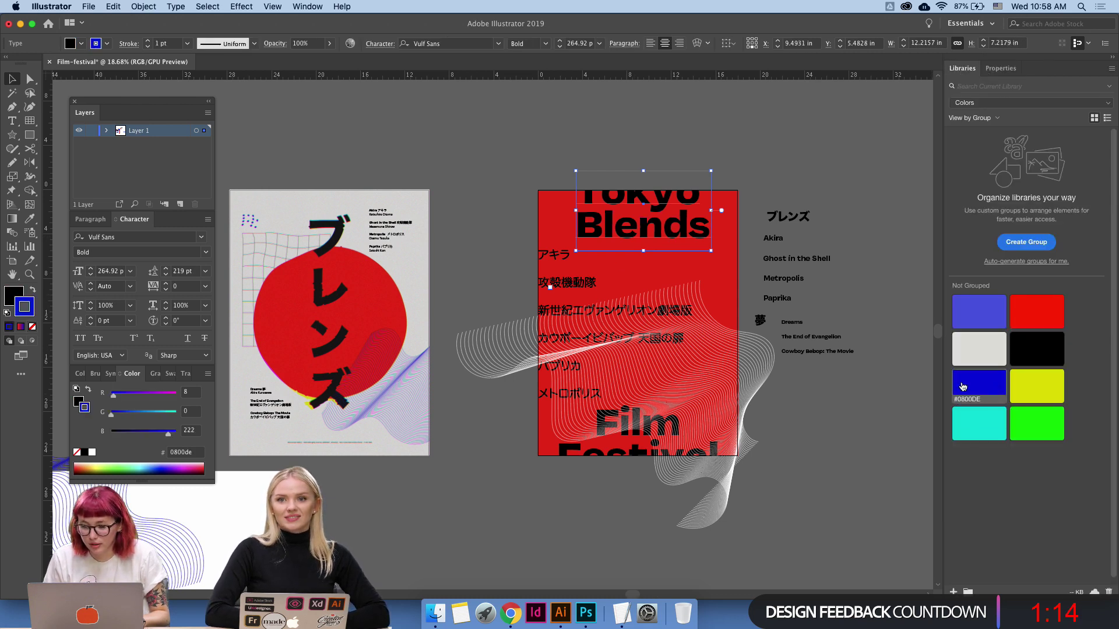
key(slash)
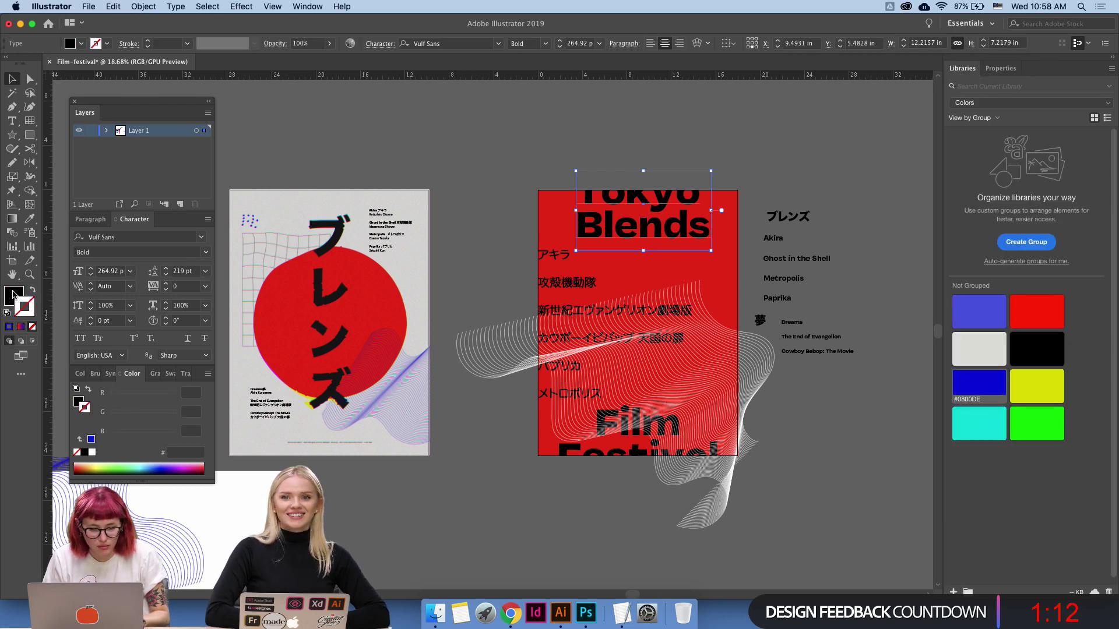
click(12, 294)
click(964, 383)
click(873, 426)
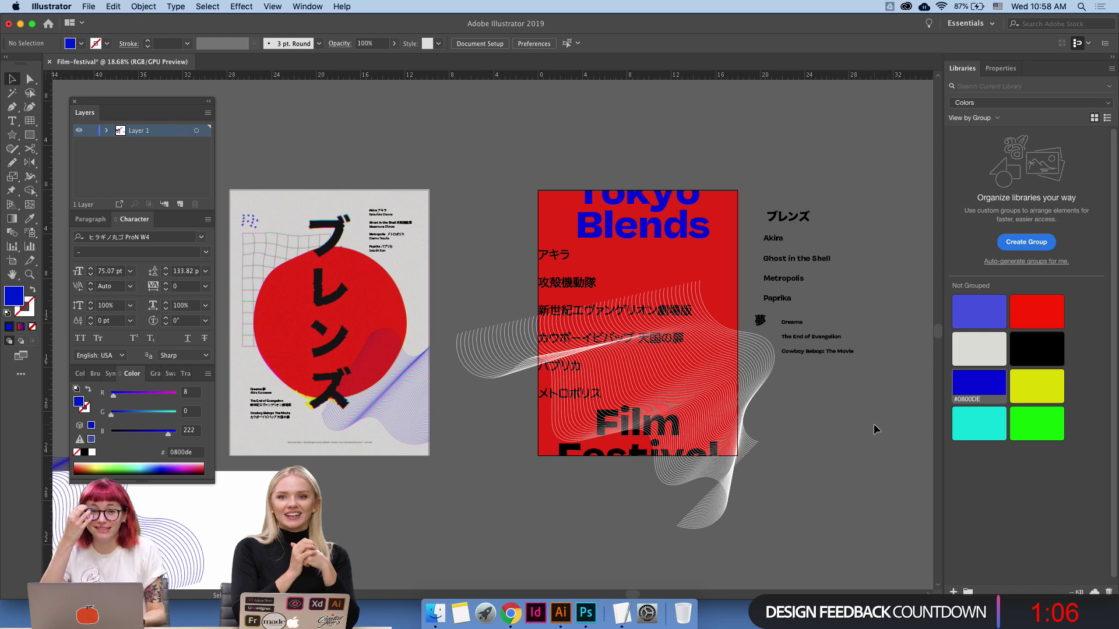
Undo the Tokyo Blends heading's blue fill and the background's red fill.
key(ctrl+z)
key(a)
click(829, 450)
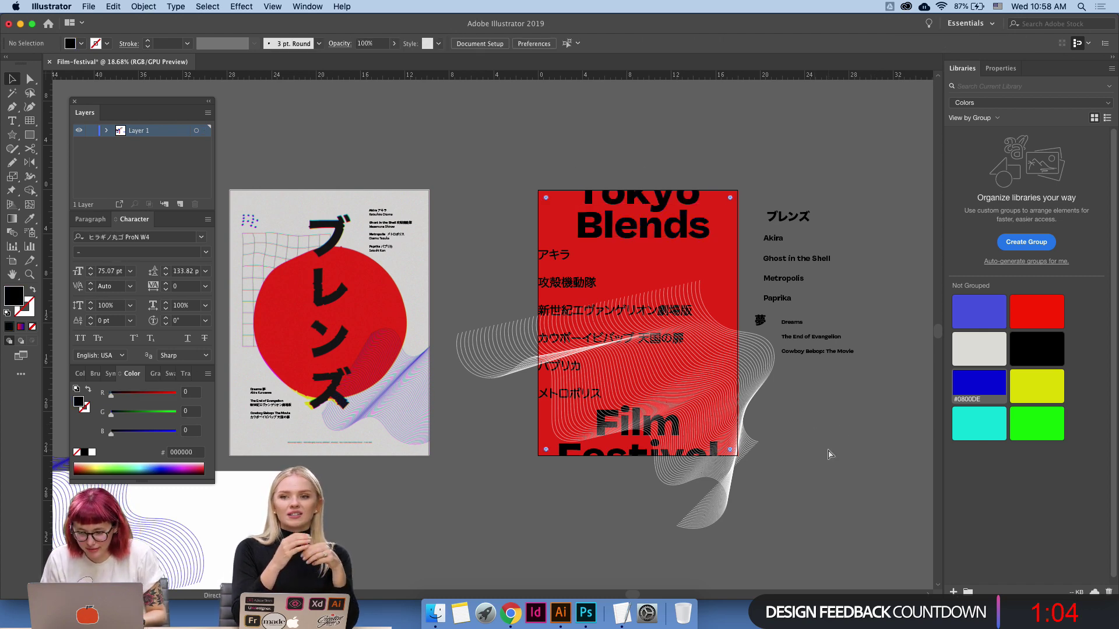
key(ctrl+shift+z)
Fill the Tokyo Blends heading with the library red #FF2600.
click(692, 252)
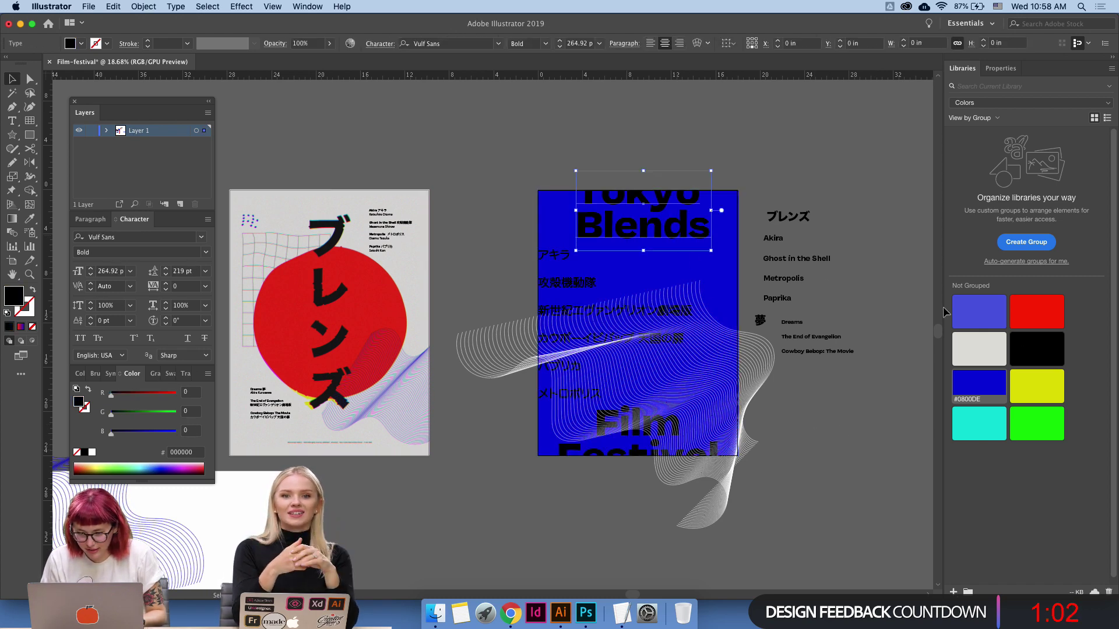
click(1035, 319)
click(891, 370)
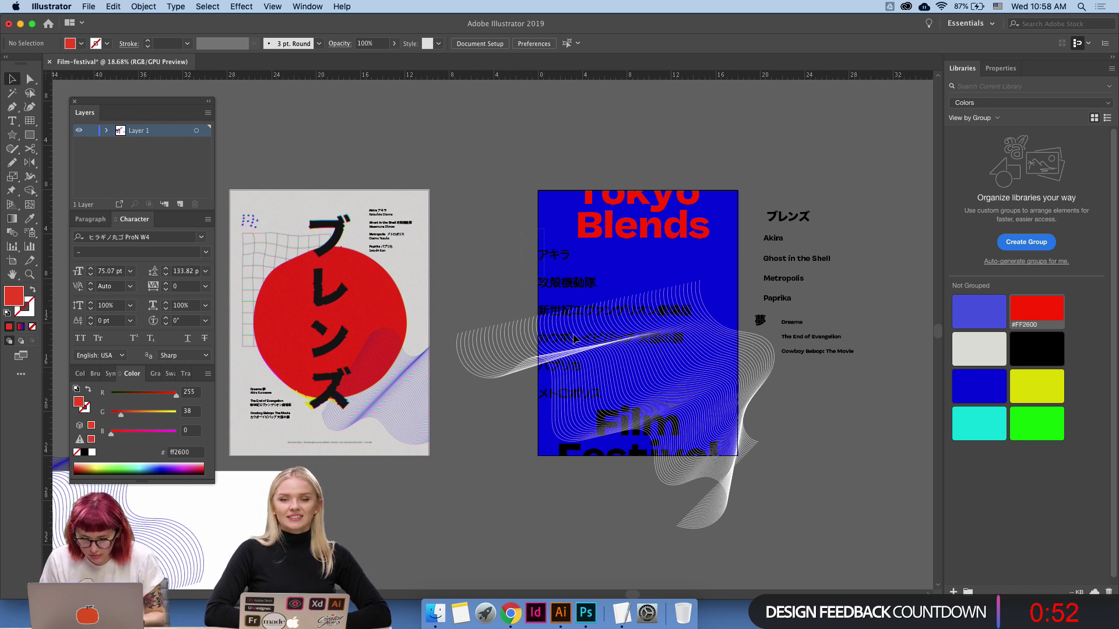
Try filling the Japanese titles, Film Festival heading and wavy blend together with red #FF2600, and undo it.
click(635, 460)
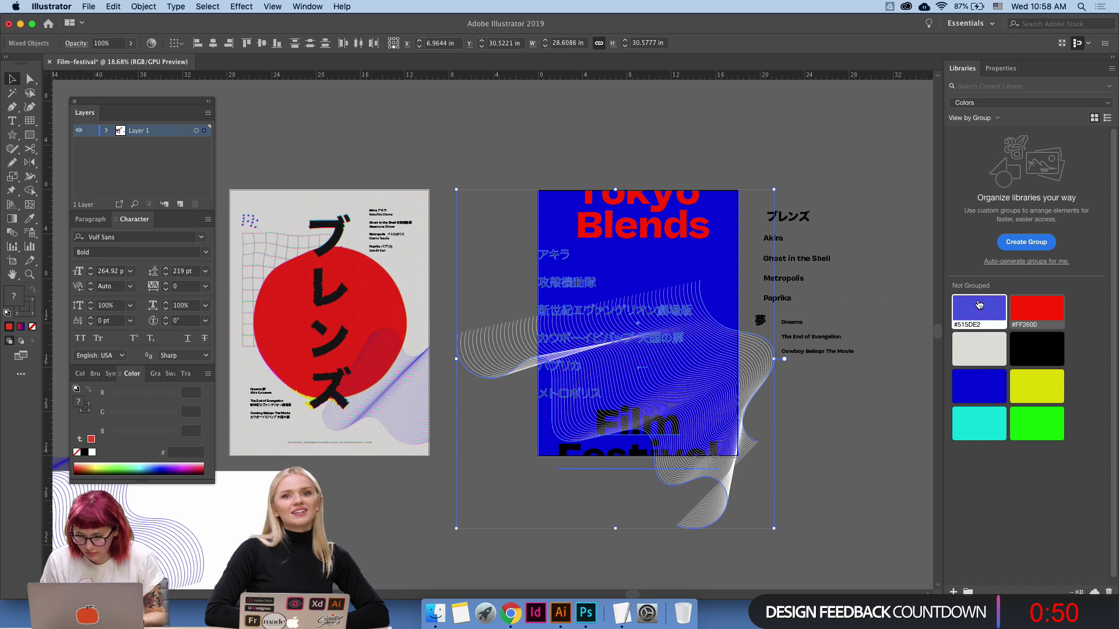
click(1036, 309)
key(super+z)
click(810, 458)
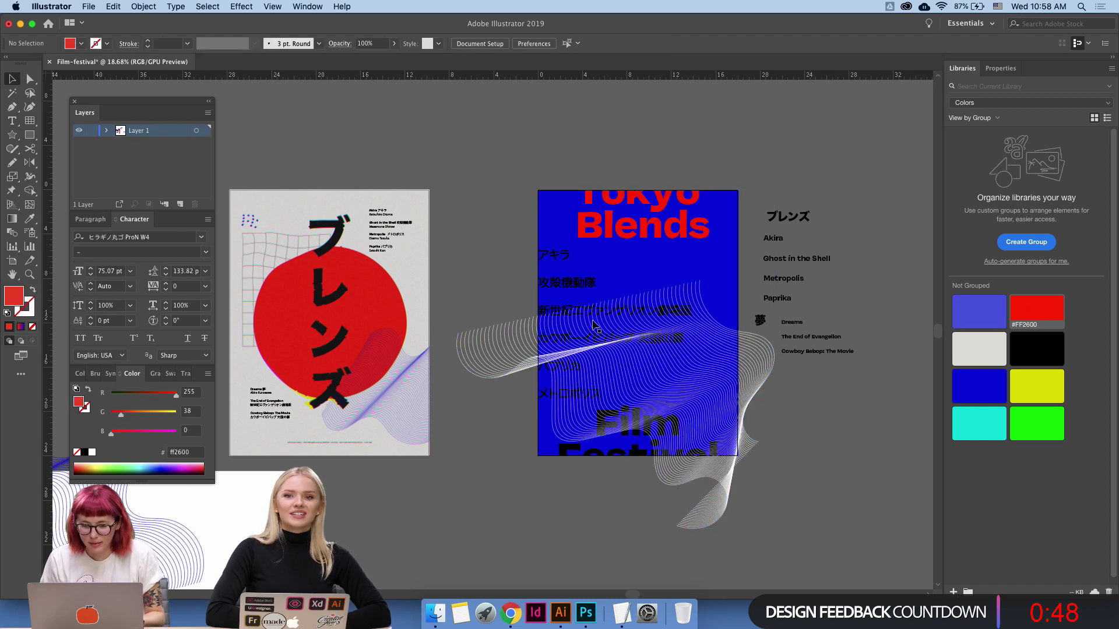
Move the white wavy blend off the second poster to its right, and fill the Japanese titles and both headings with red #FF2600.
drag(668, 371, 911, 408)
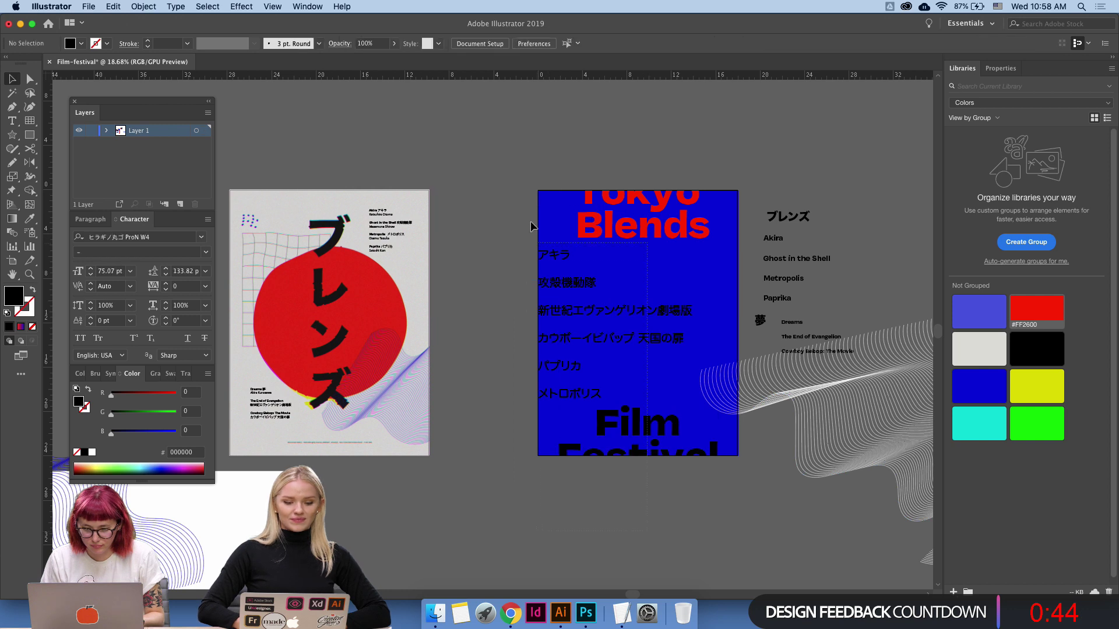
click(545, 222)
click(1037, 308)
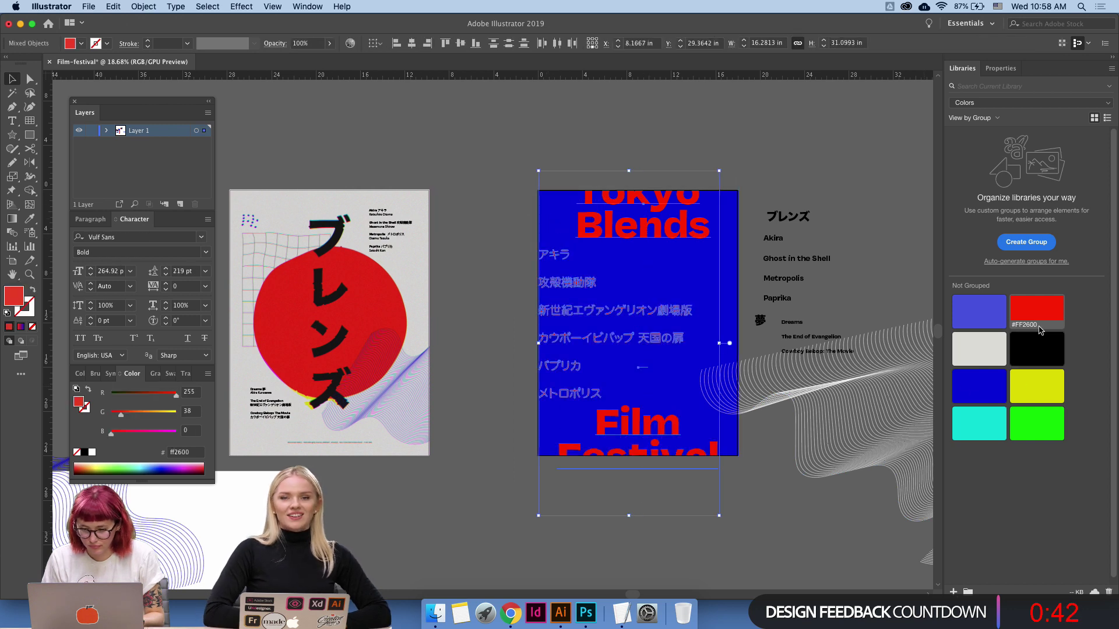
Move the white wavy blend back over the second poster and delete it.
click(352, 518)
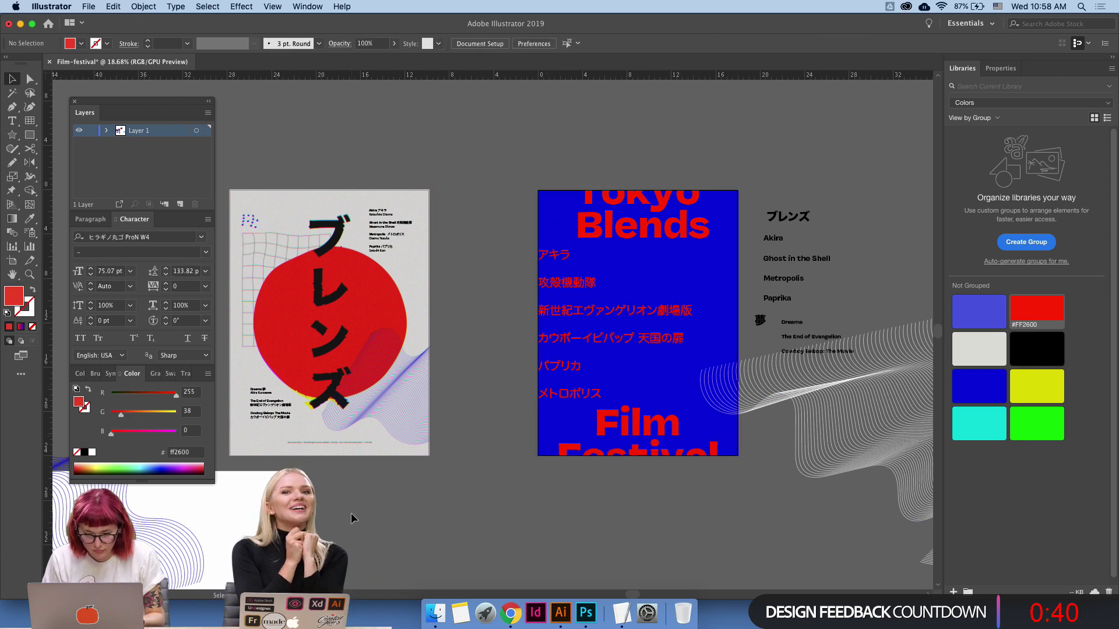
drag(822, 398, 710, 393)
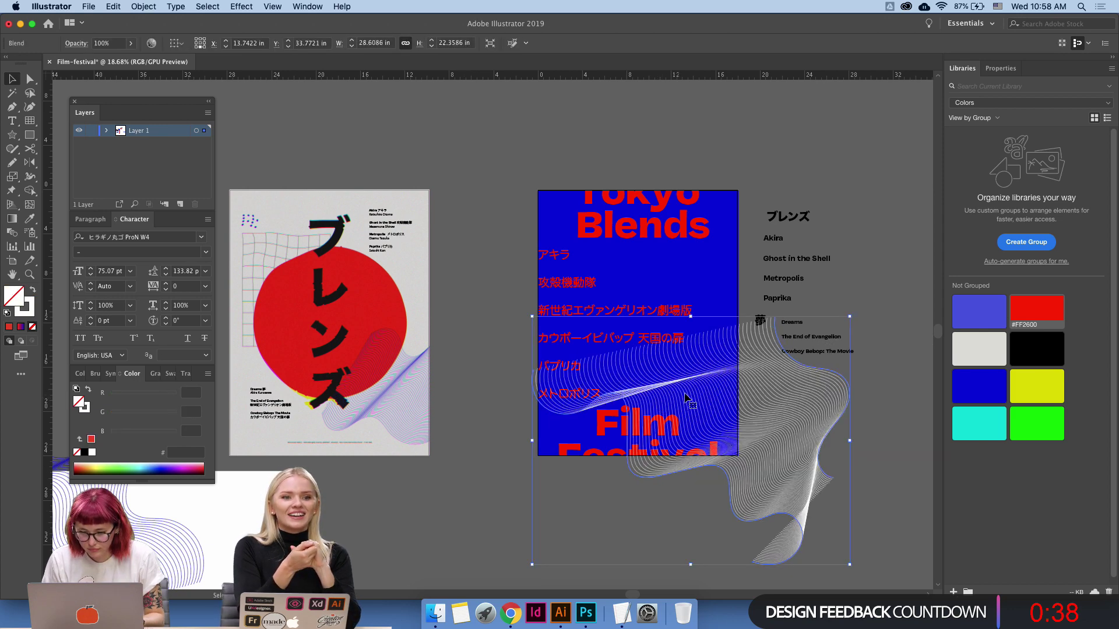
key(Delete)
Copy the blue circle from the white elements artboard and paste it between the two posters.
scroll(575, 449, left, 10)
scroll(575, 448, down, 5)
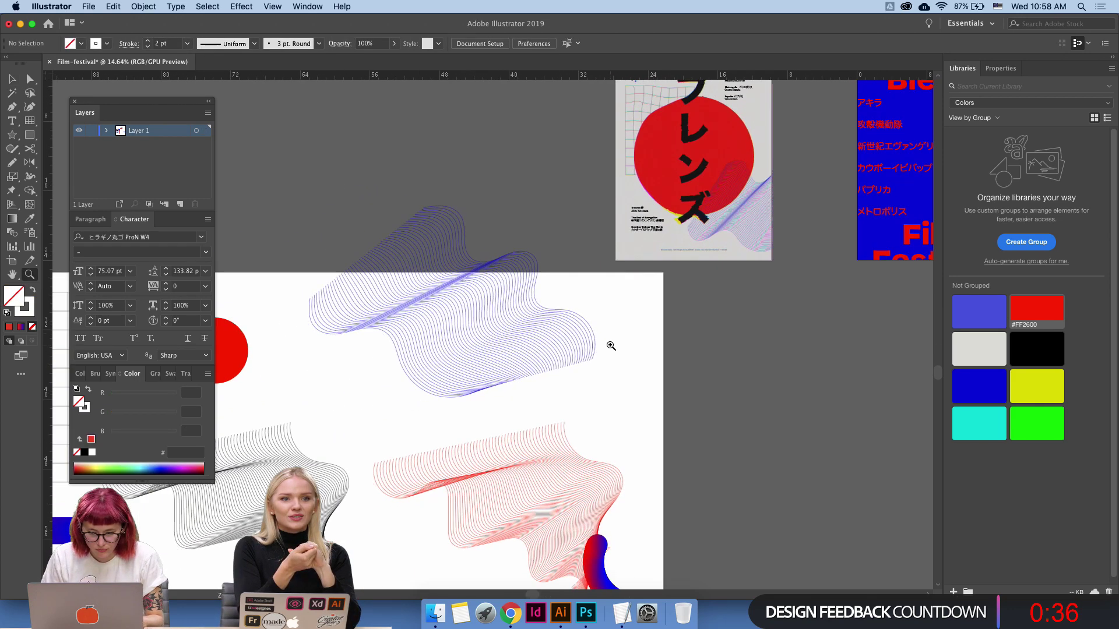
scroll(431, 319, down, 2)
click(333, 322)
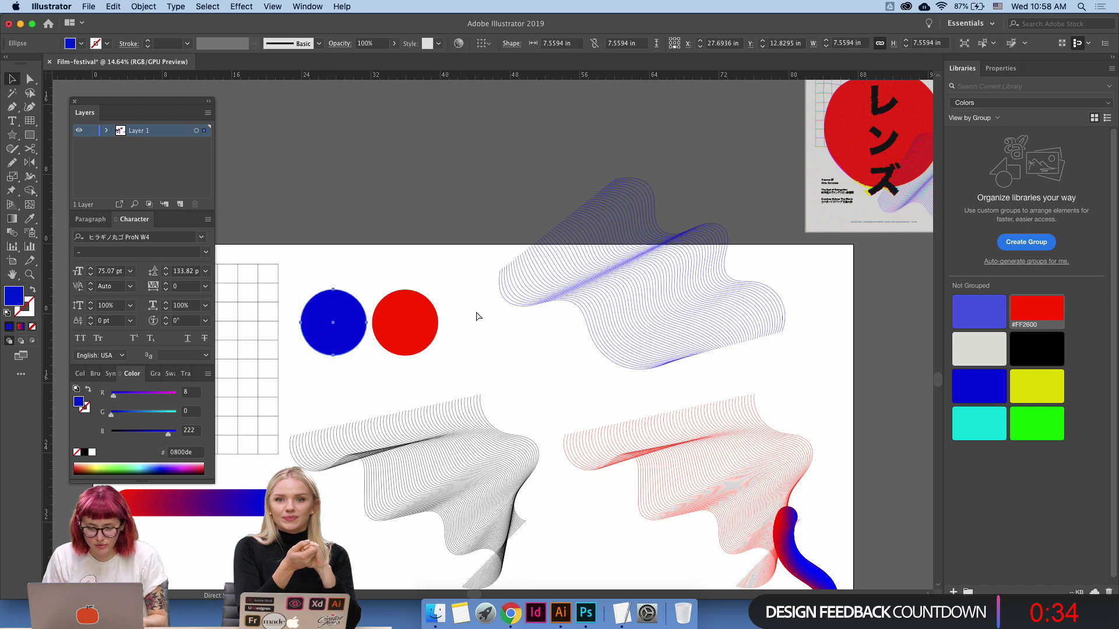
scroll(472, 297, right, 10)
scroll(621, 302, up, 3)
key(super+v)
Try recolouring the second poster's blue background with a colour sampled from the first poster, and undo it.
click(619, 301)
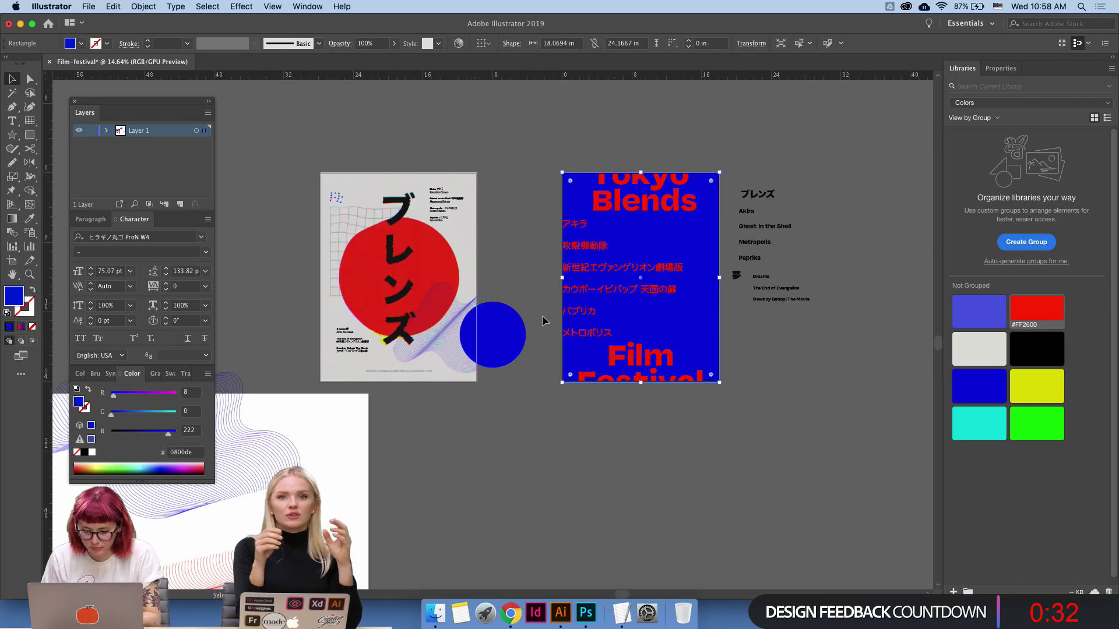
key(i)
click(470, 283)
key(super+z)
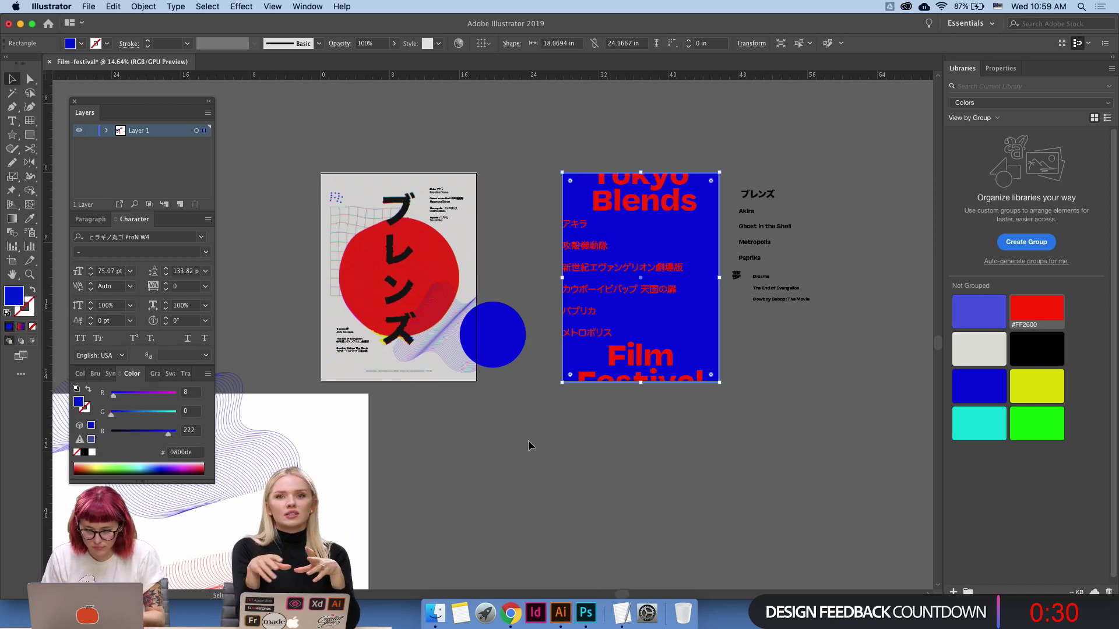
Recolour the pasted blue circle with the light grey #D7D8D8 sampled from the first poster's background.
key(v)
click(528, 440)
click(504, 322)
key(i)
click(448, 279)
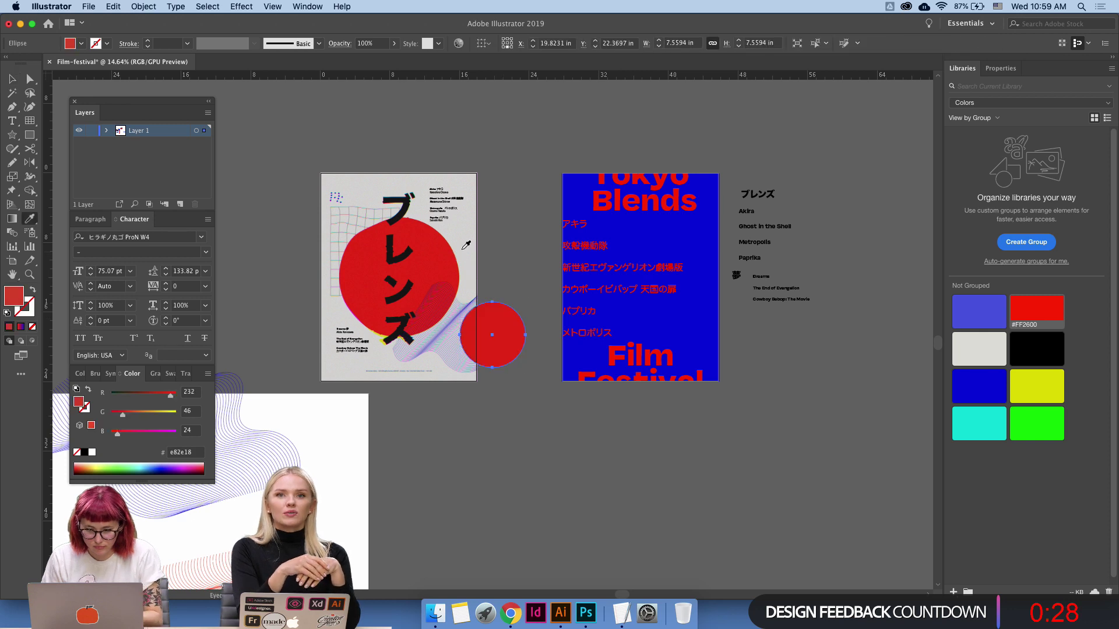
click(466, 271)
Place the grey circle behind the Tokyo Blends heading on the second poster and enlarge it to about 9.1 in.
drag(491, 344, 667, 244)
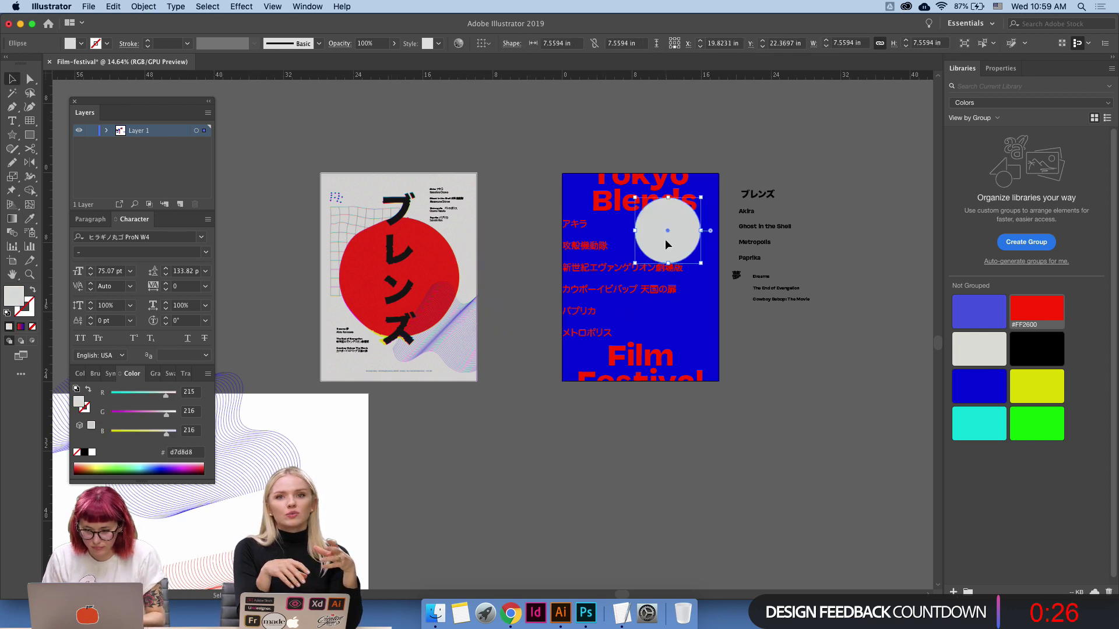
key(super+[)
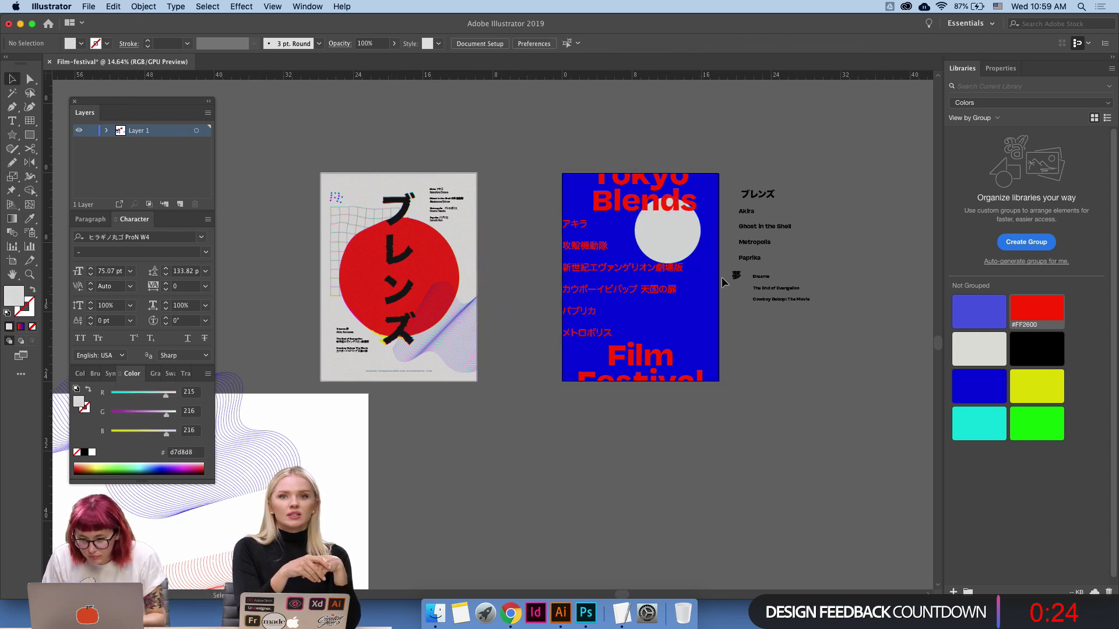
drag(700, 262, 713, 277)
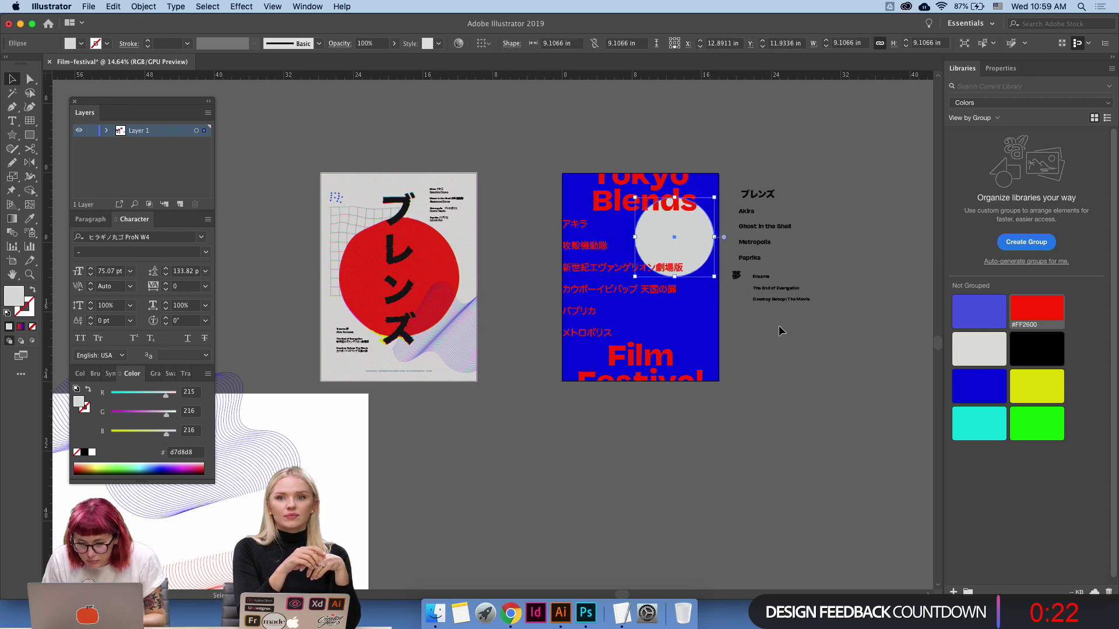
Duplicate the grey circle into the second poster's lower-left corner and reduce the copy to about 7.15 in.
click(785, 336)
drag(674, 239, 600, 338)
drag(640, 296, 623, 311)
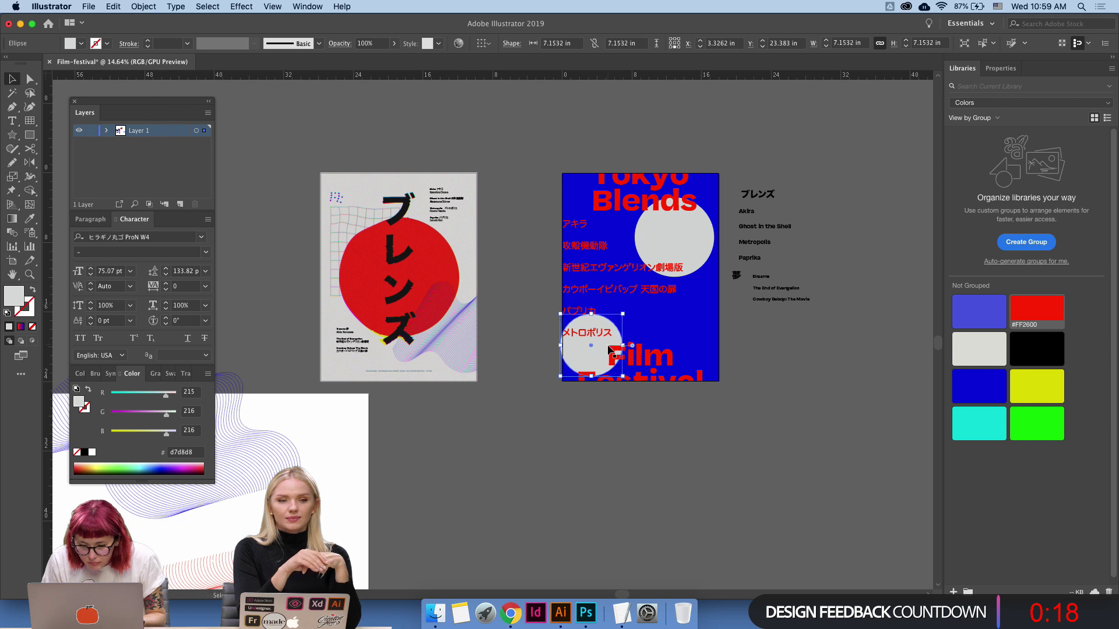
Replace the larger grey circle on the blue poster with a copy of the small lower-left circle, placed beneath the Tokyo Blends title.
drag(610, 351, 613, 348)
click(781, 384)
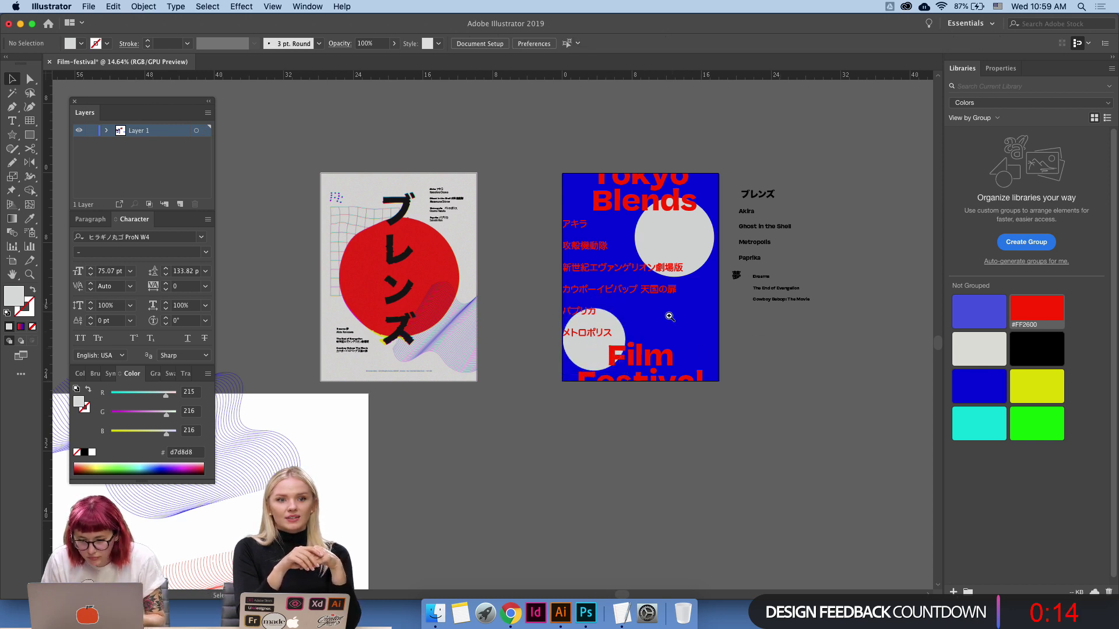
click(687, 242)
key(Delete)
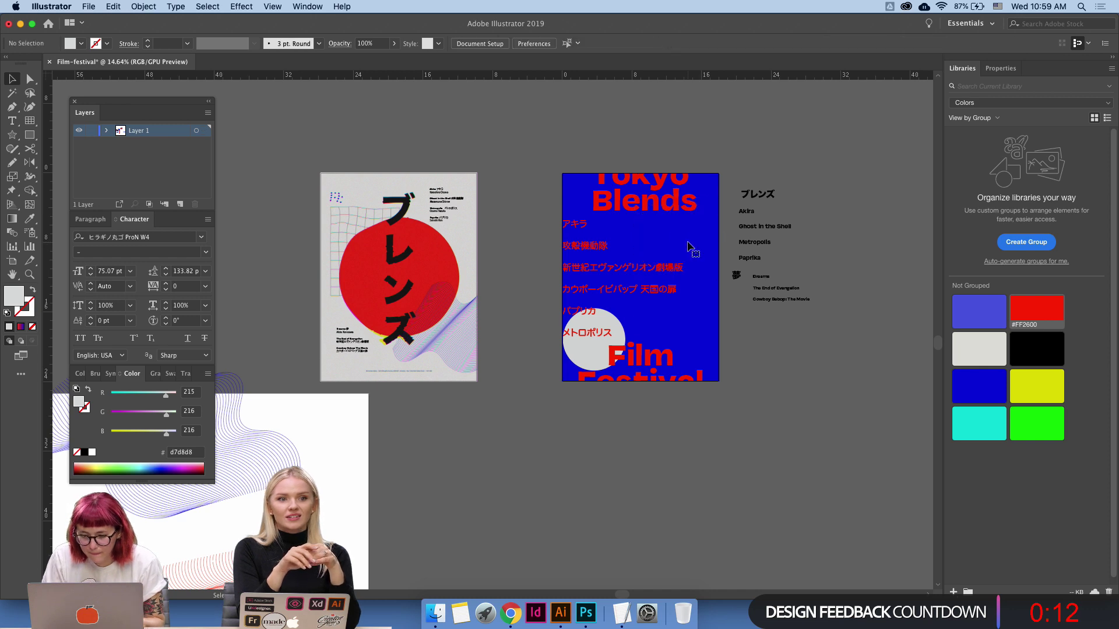
drag(593, 361, 680, 265)
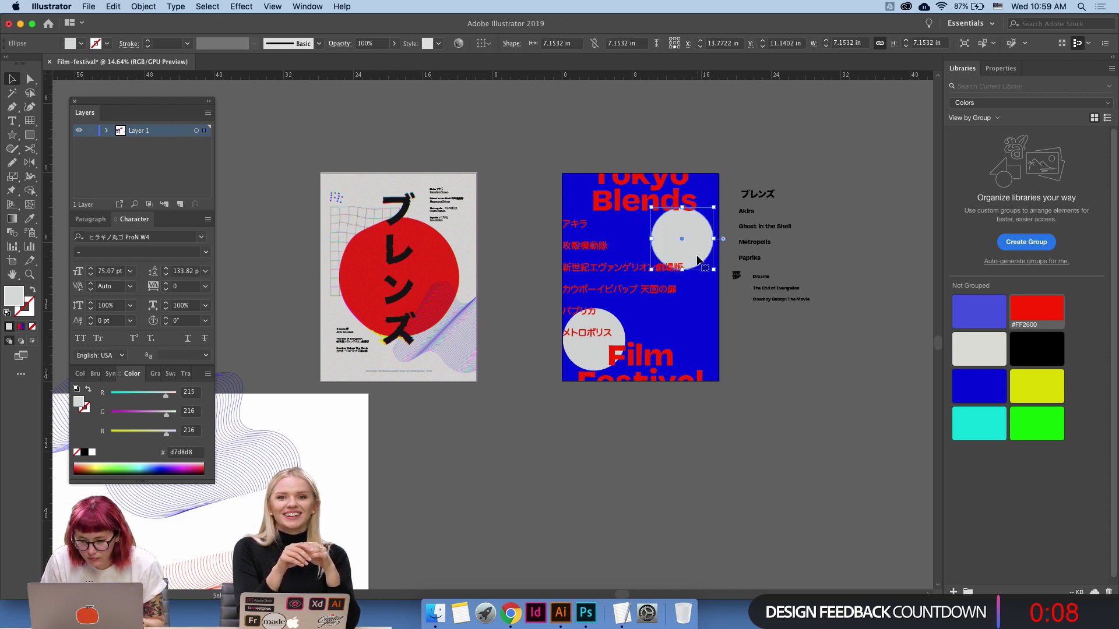
click(748, 343)
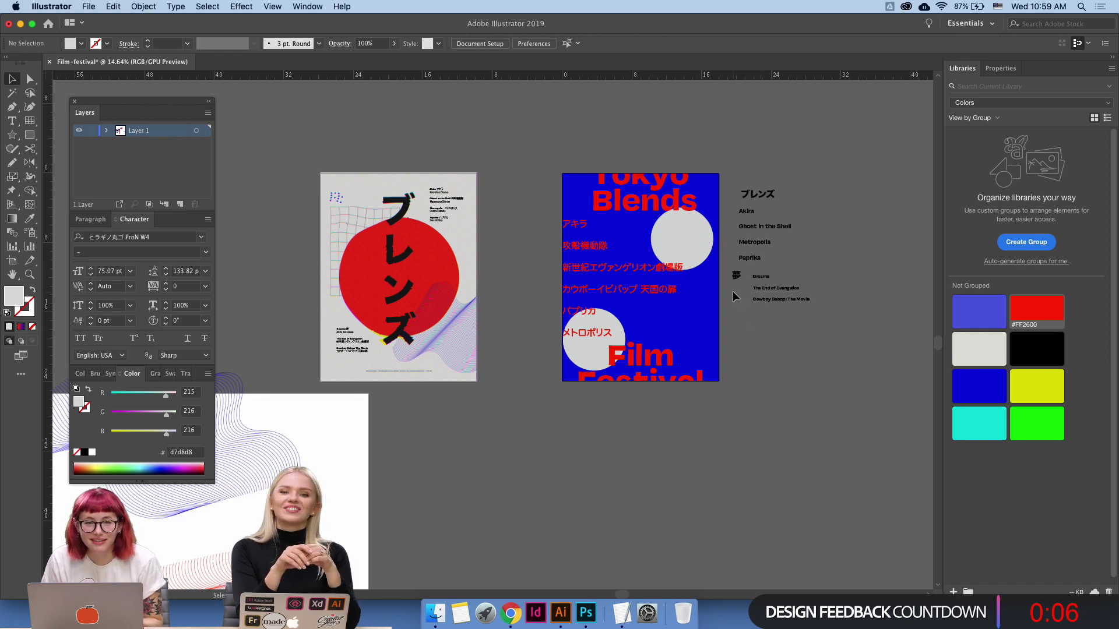
Examine the blue poster's layout up close, including its circles, Japanese film titles and the unused text beside the artboard.
key(z)
click(702, 308)
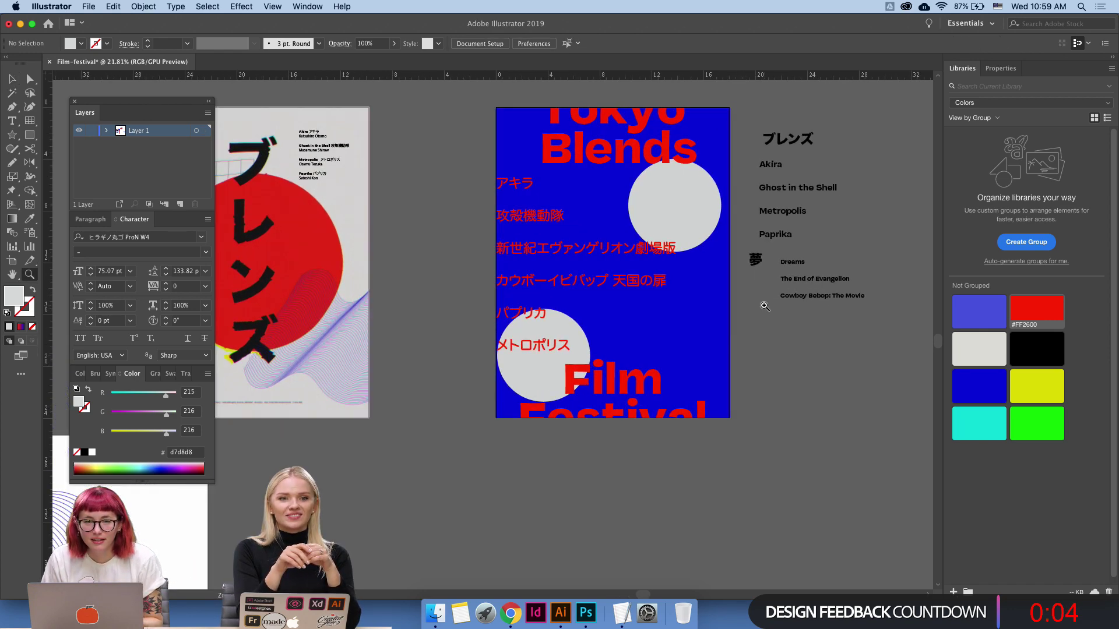
drag(712, 325, 733, 346)
key(v)
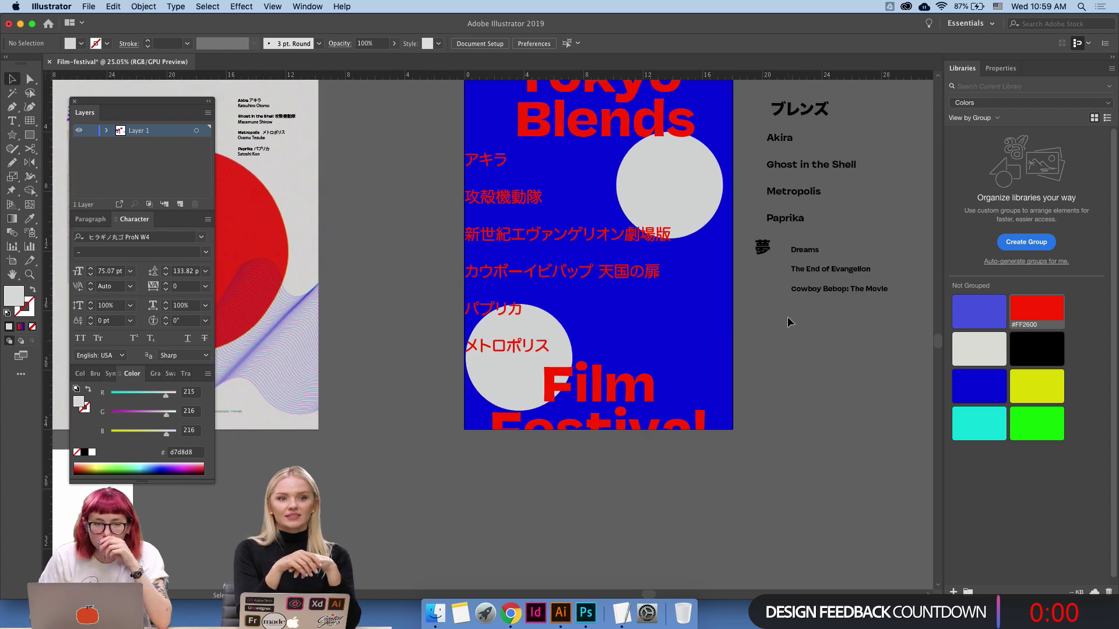
scroll(788, 317, left, 3)
scroll(787, 317, up, 2)
scroll(787, 321, left, 3)
scroll(787, 321, down, 1)
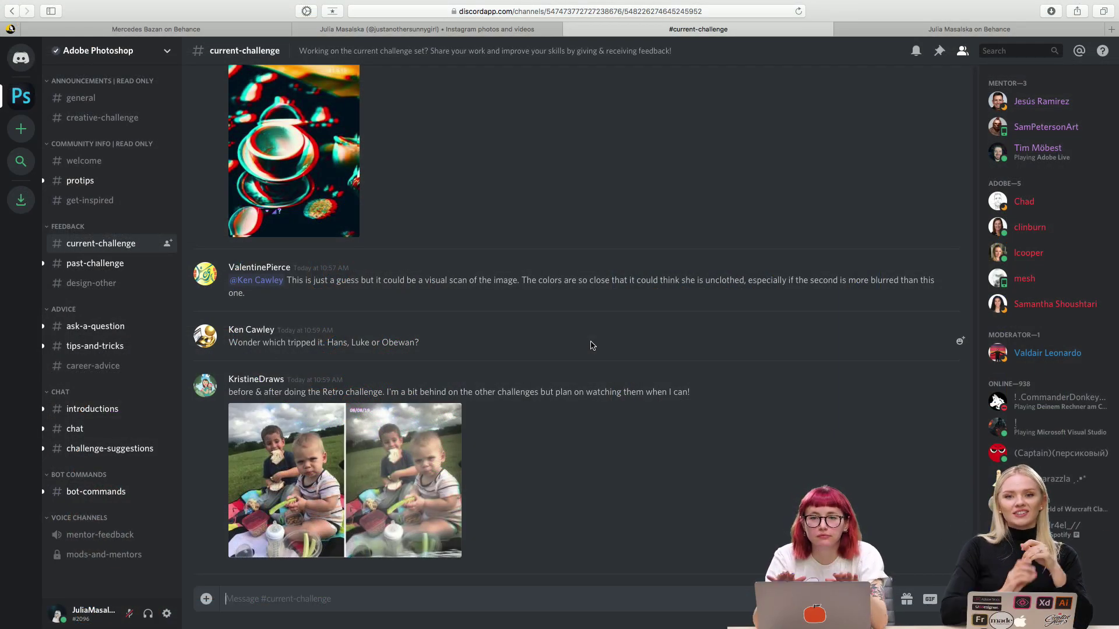
Switch to the Adobe Photoshop Discord server in the browser, check the past-challenge and ask-a-question channels, and return to current-challenge.
scroll(594, 352, down, 1)
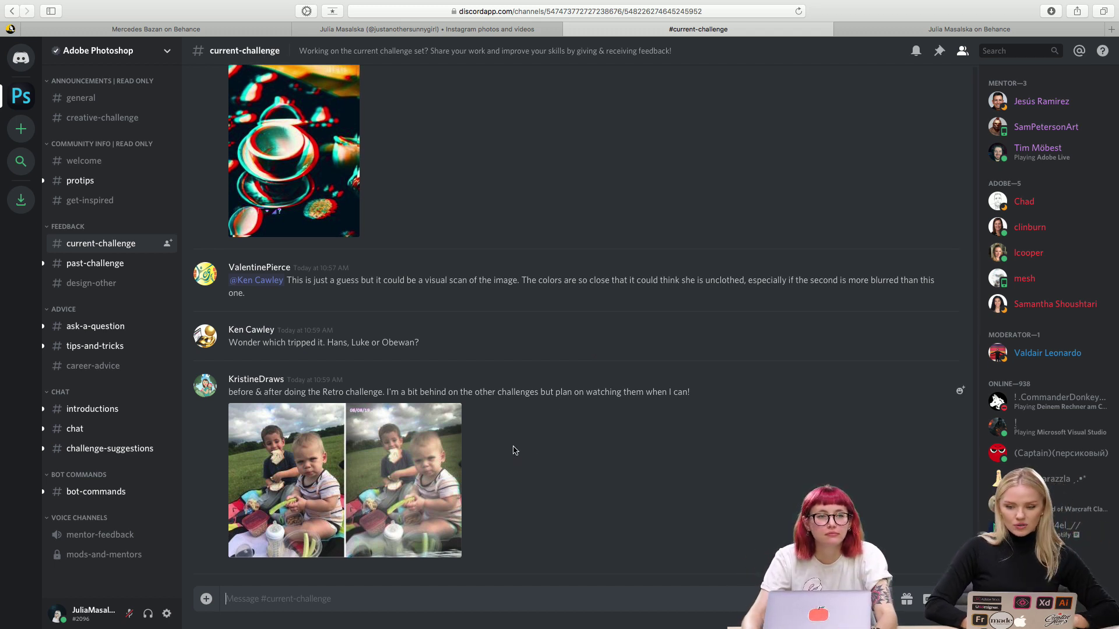
click(99, 267)
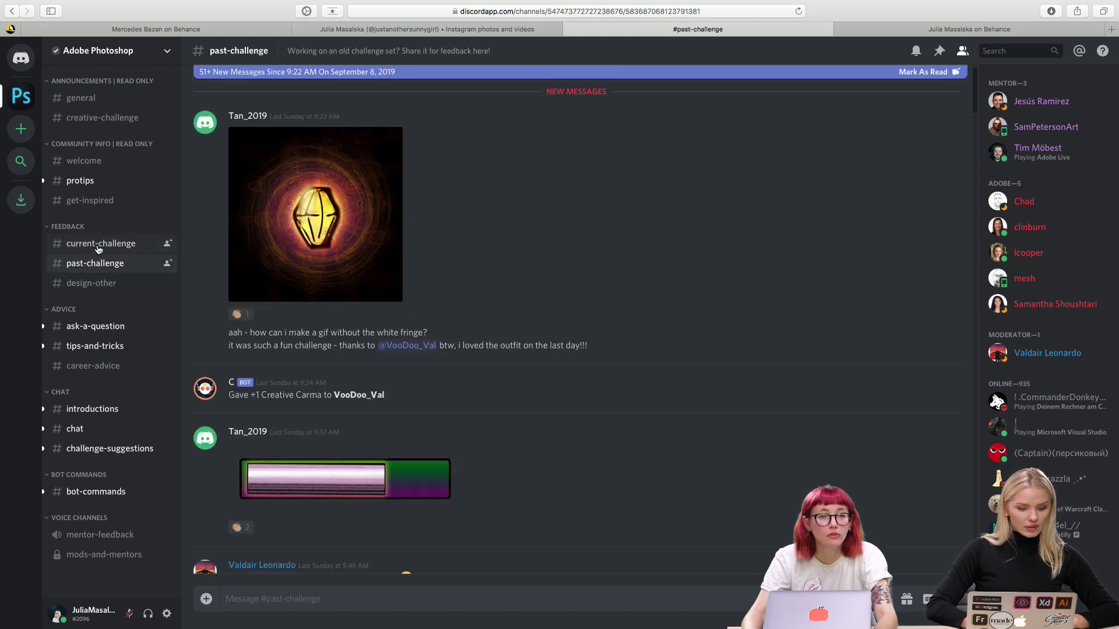
click(91, 328)
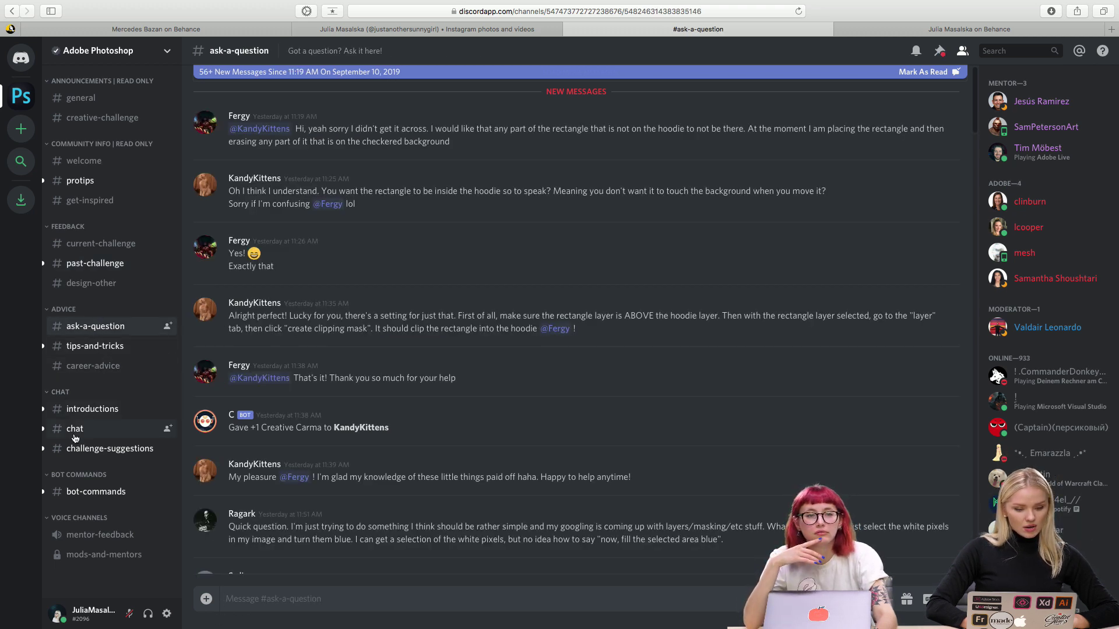
click(97, 244)
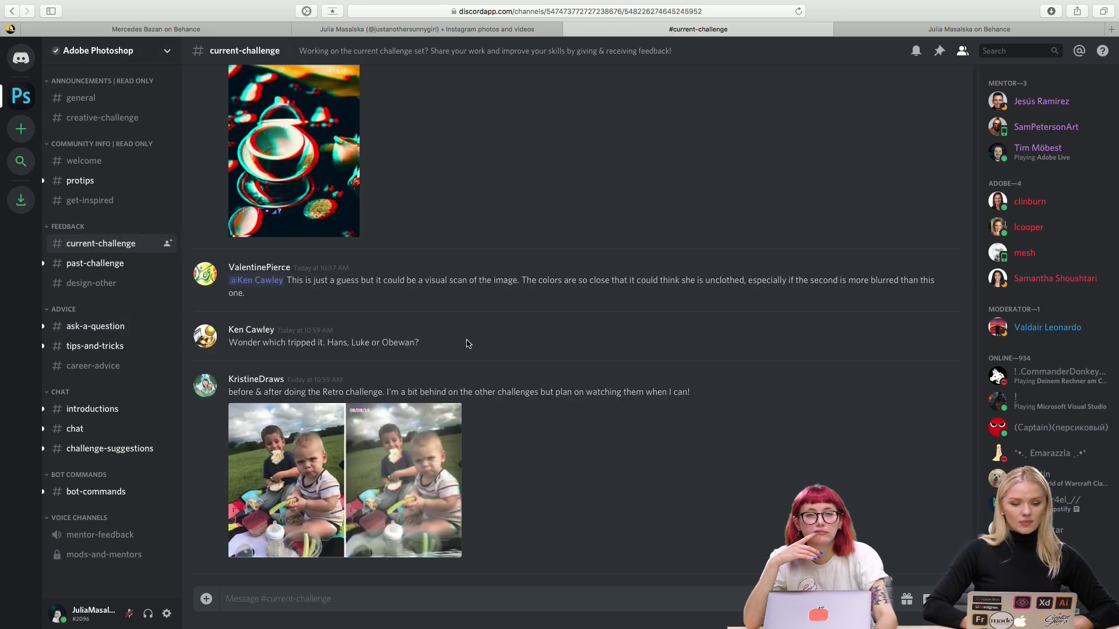
Enlarge the before-and-after picnic photo and examine the retro effect on the two children.
click(315, 491)
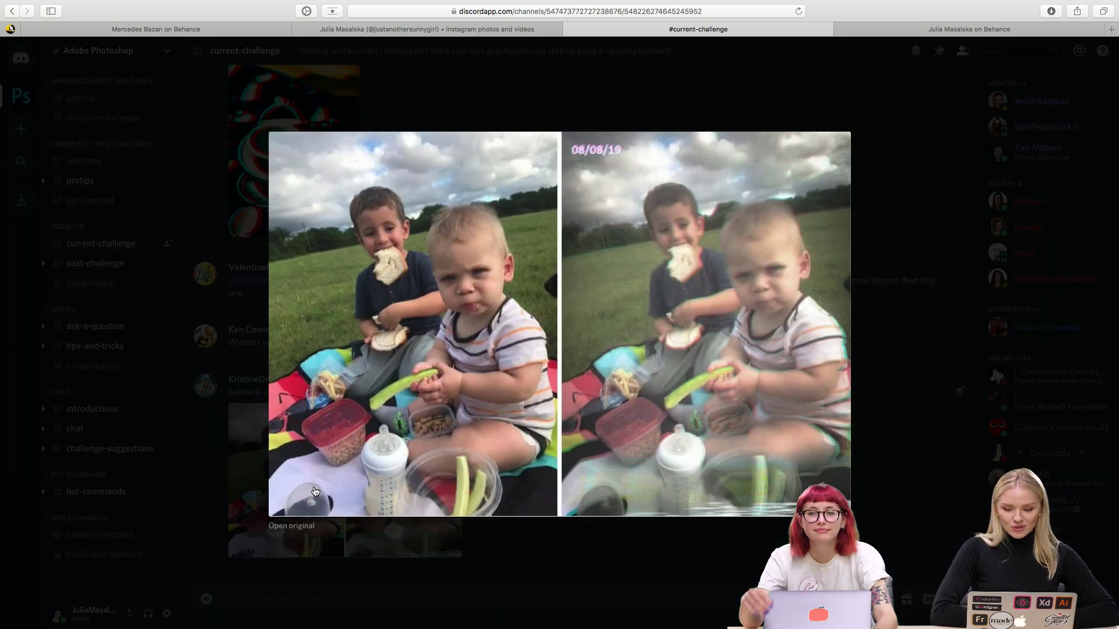
scroll(508, 297, up, 5)
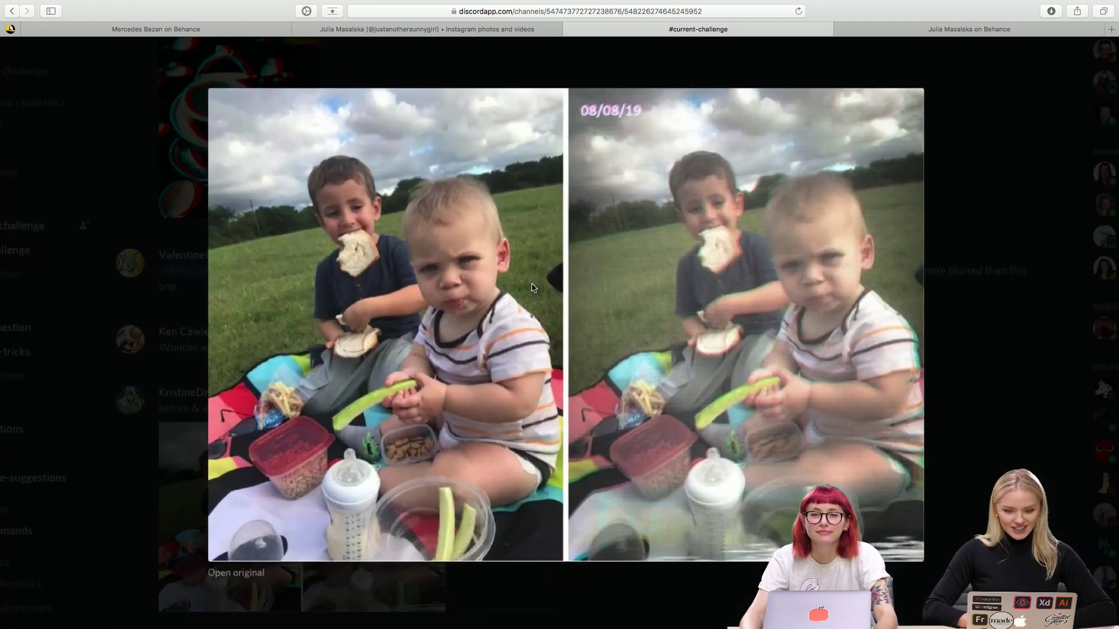
scroll(532, 287, down, 1)
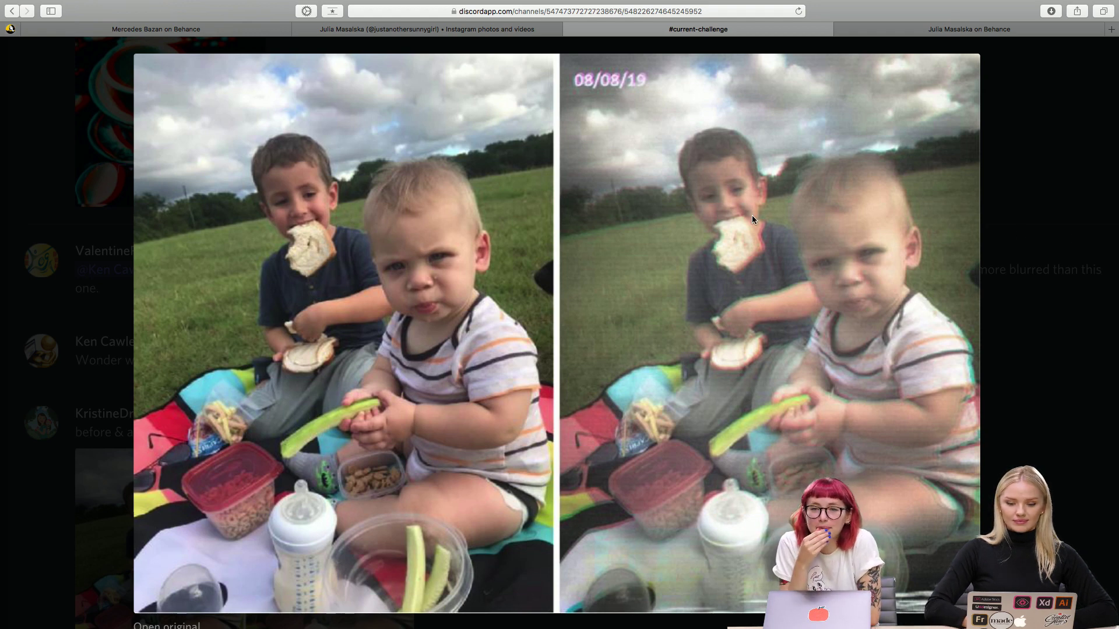
scroll(752, 215, up, 10)
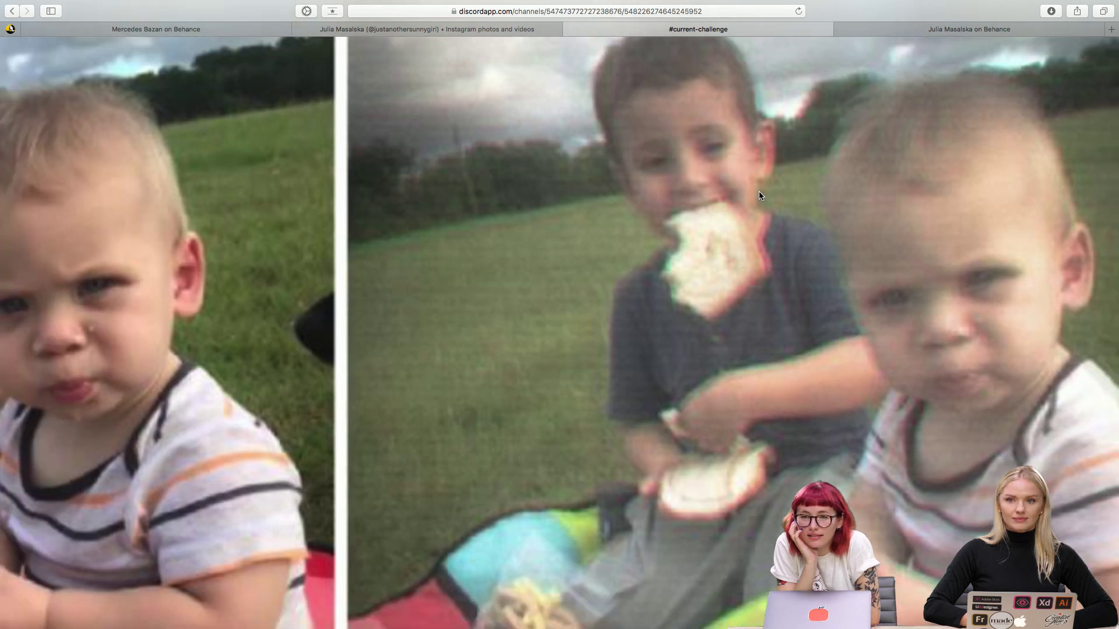
scroll(759, 196, up, 3)
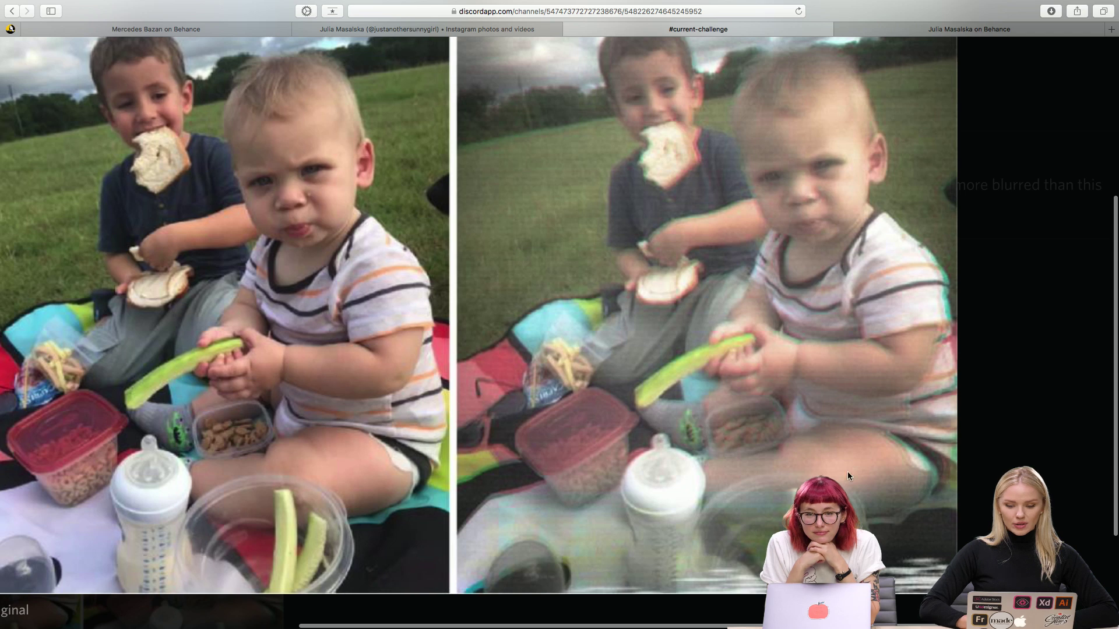
Compare the blur and colour shift in the lower part of the edited picnic photo with the original, and close the image.
scroll(737, 452, up, 5)
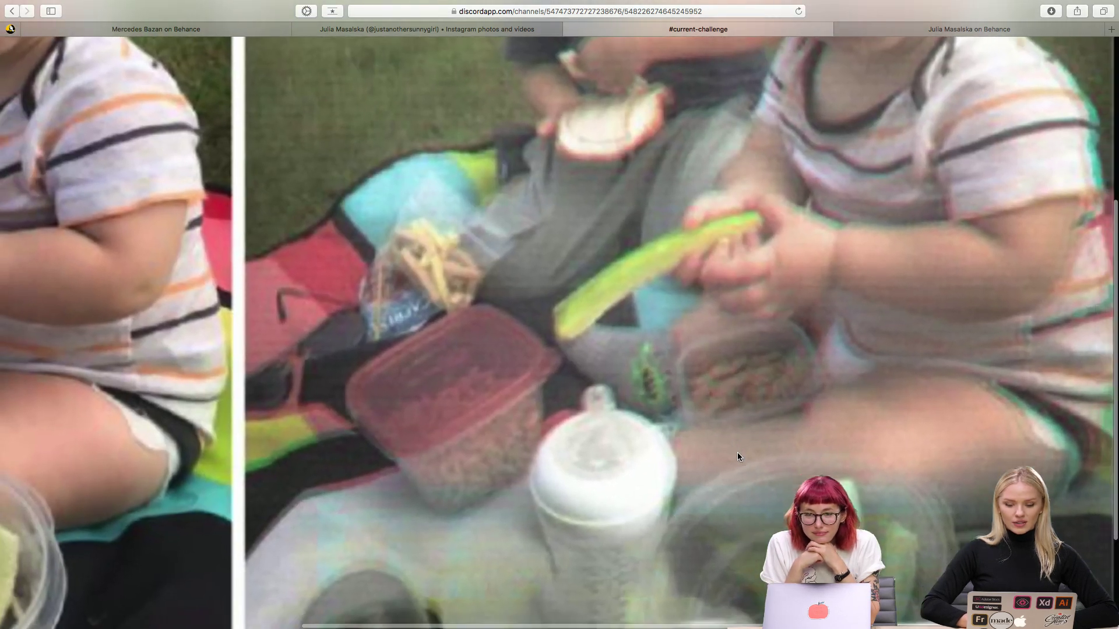
scroll(736, 453, down, 10)
scroll(737, 452, right, 10)
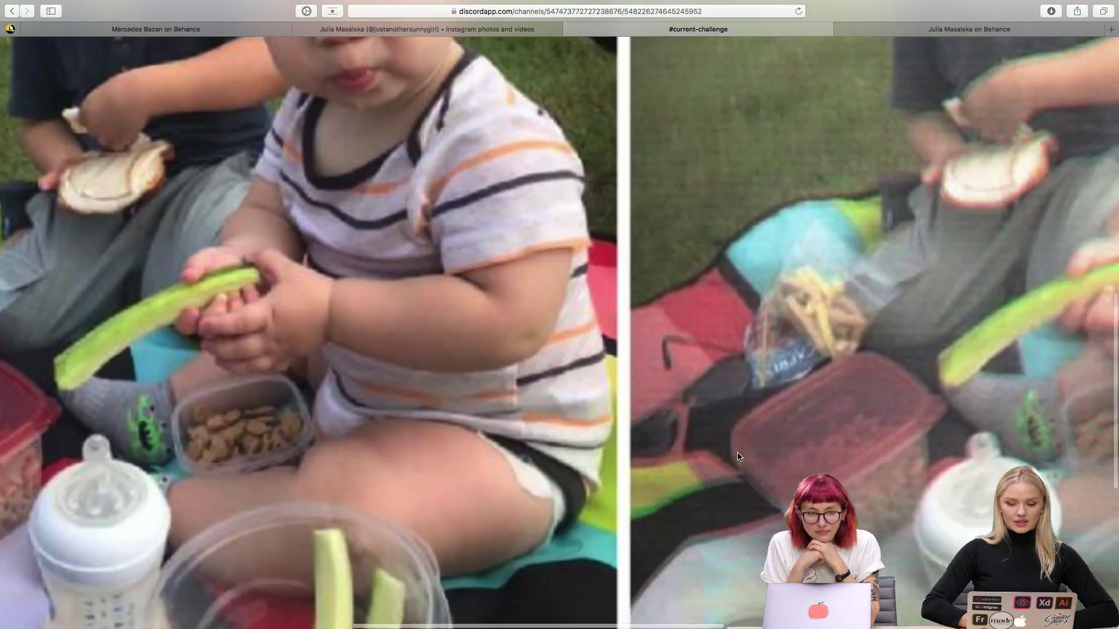
scroll(736, 456, right, 10)
scroll(736, 457, down, 3)
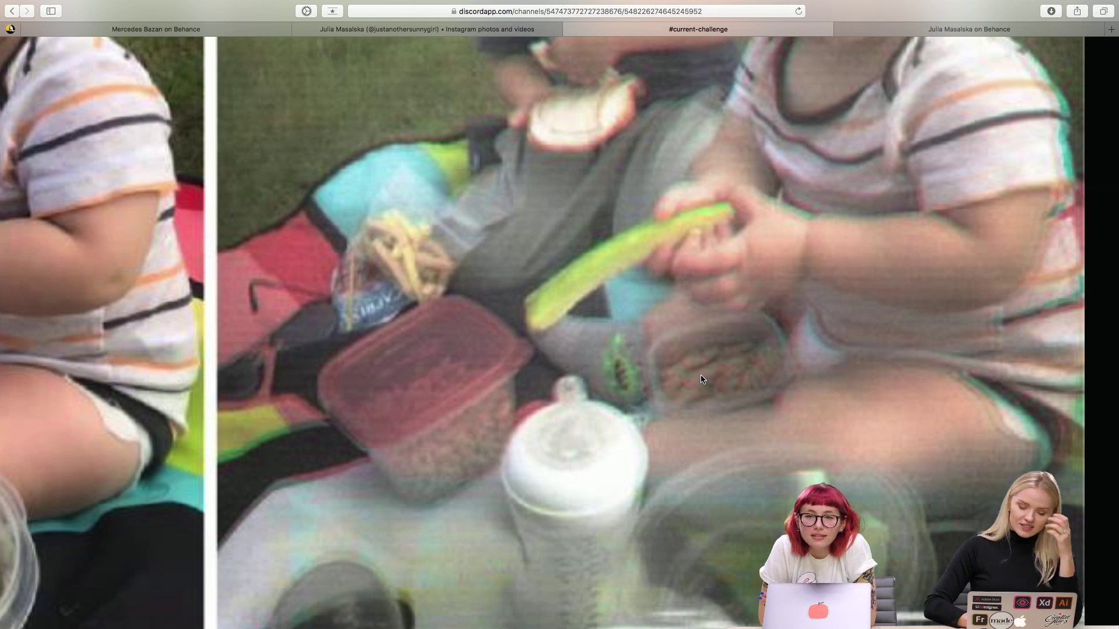
scroll(683, 362, up, 8)
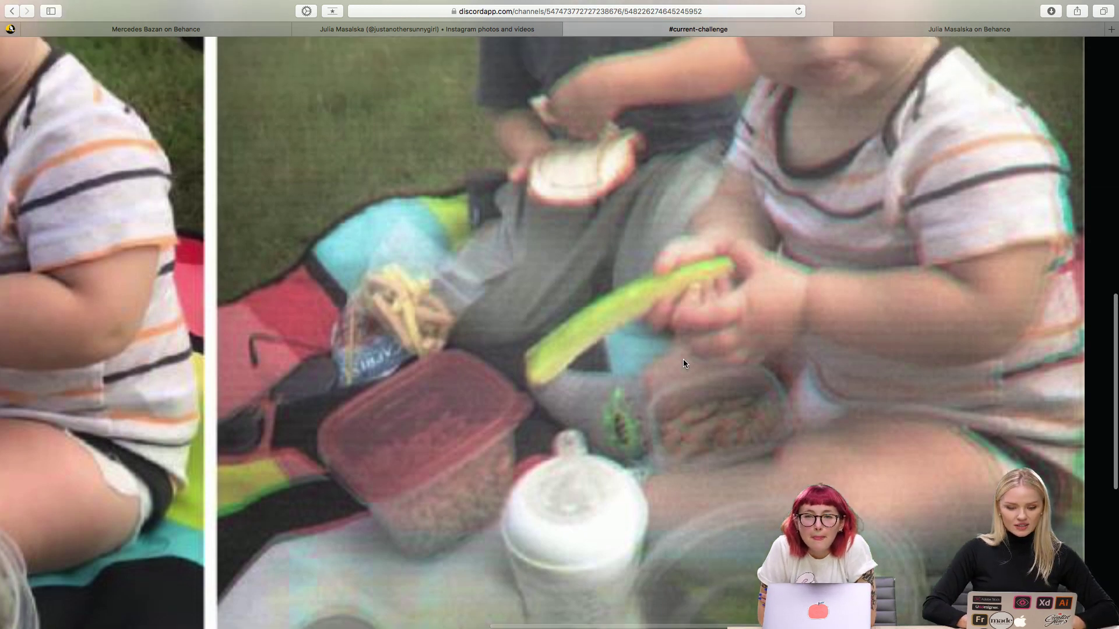
scroll(683, 361, down, 10)
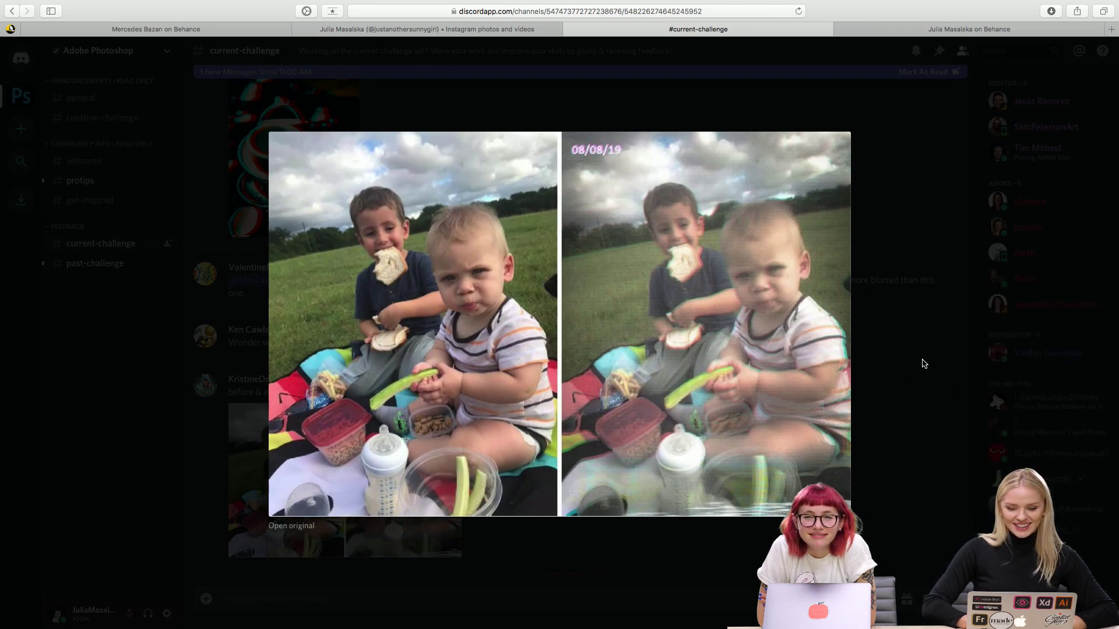
click(893, 364)
Enlarge the retro teacups image posted in the channel and examine the glitch symbols near its lower edge.
scroll(277, 227, up, 3)
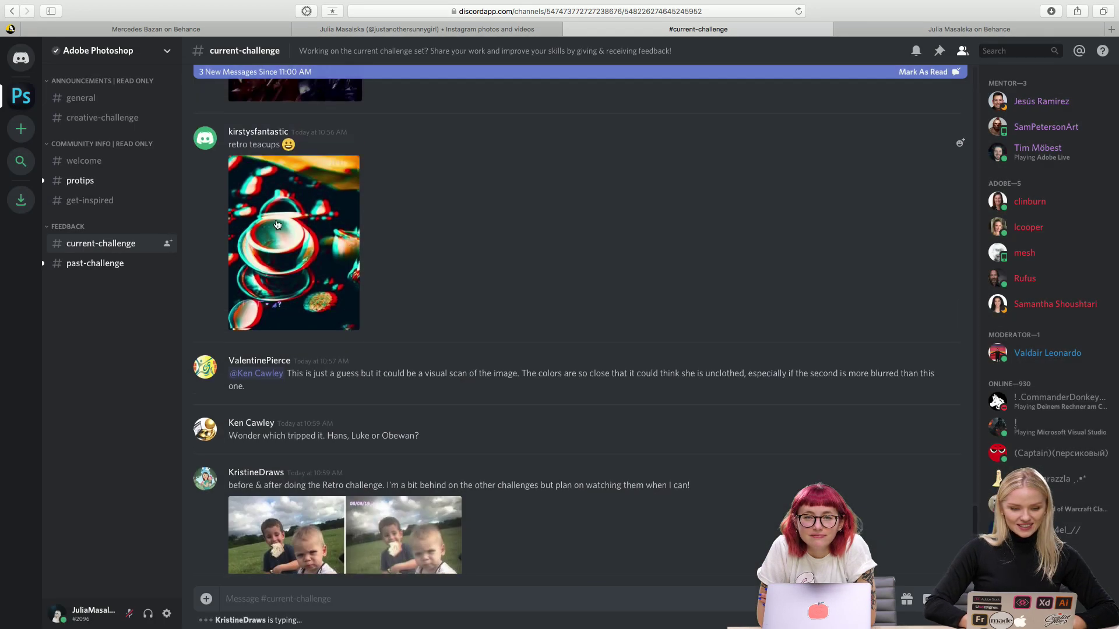
click(277, 225)
scroll(615, 326, up, 10)
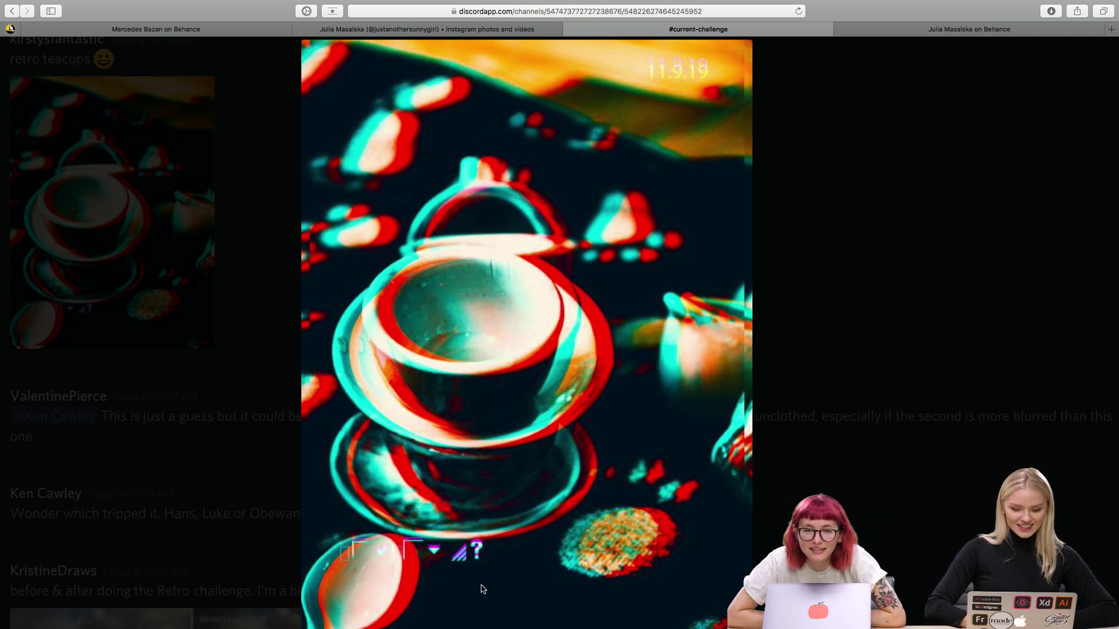
scroll(425, 593, up, 5)
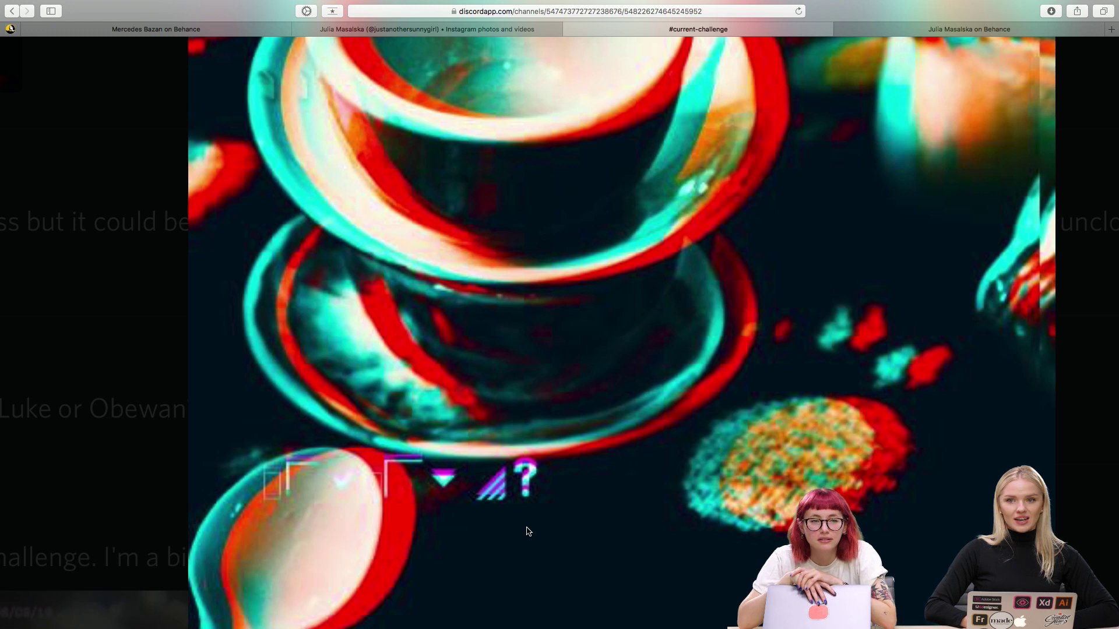
scroll(527, 532, down, 3)
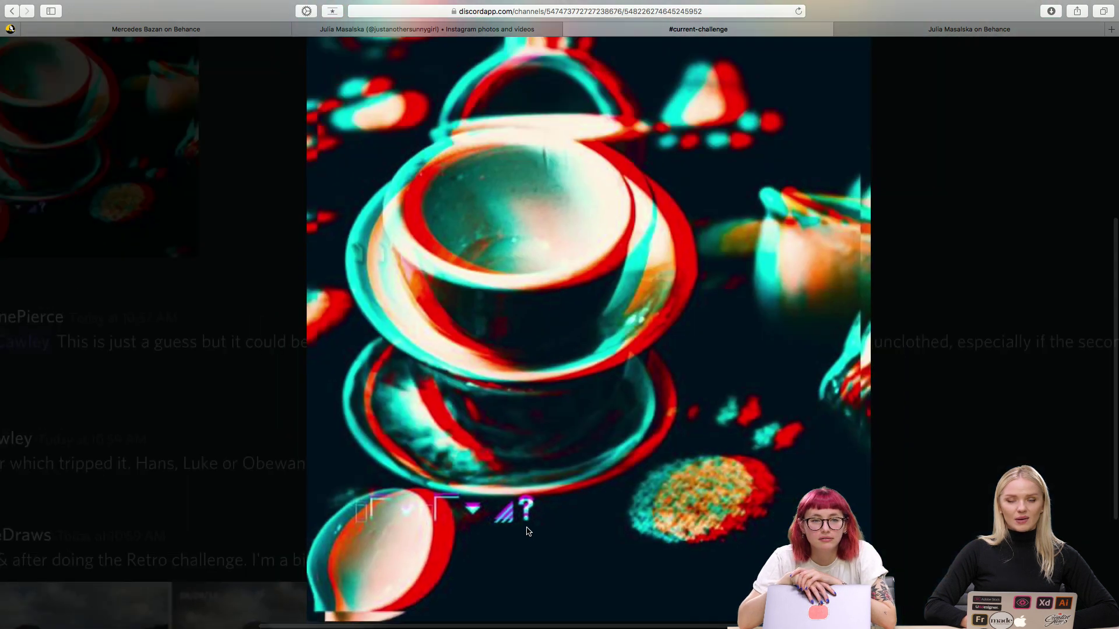
scroll(528, 531, down, 3)
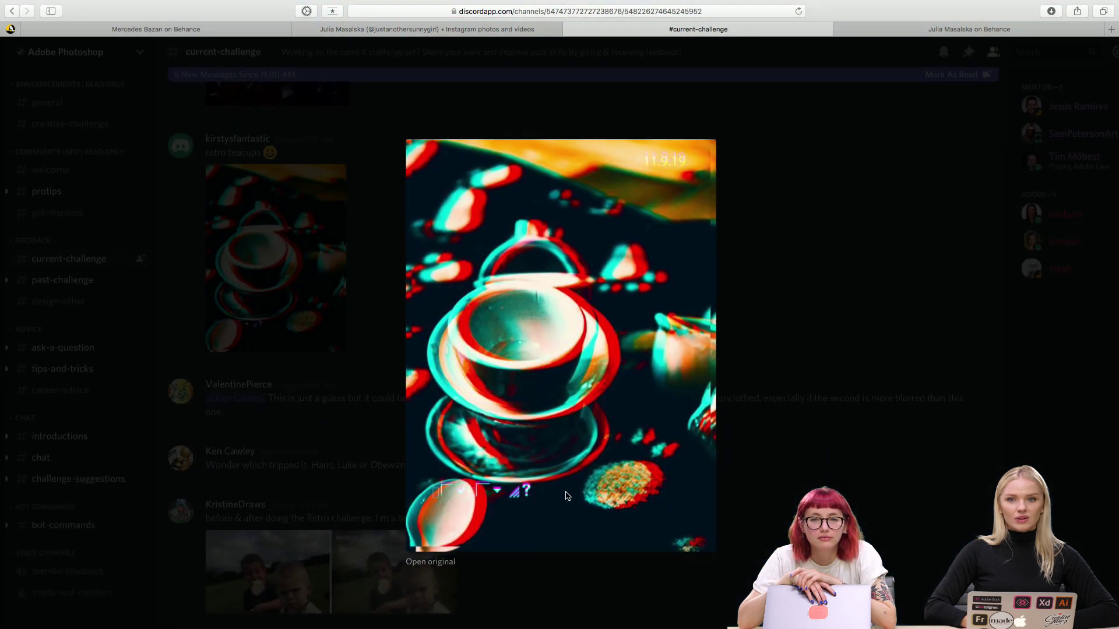
Examine the teacup image's date stamp and red-cyan colour split up close, and close the image.
scroll(575, 373, up, 3)
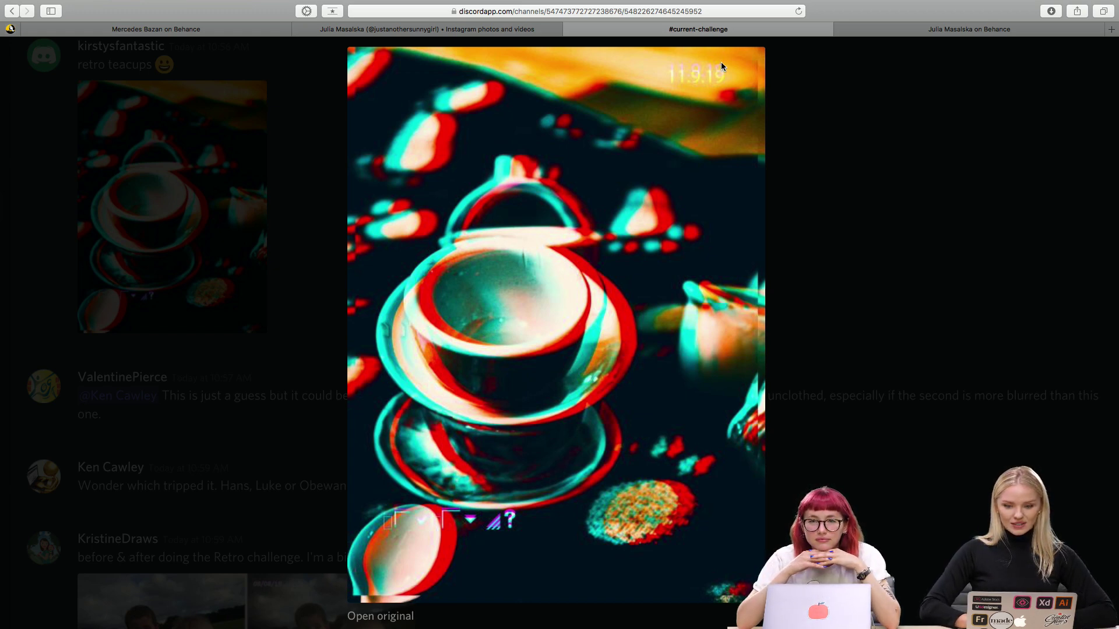
scroll(721, 62, up, 3)
scroll(721, 66, up, 3)
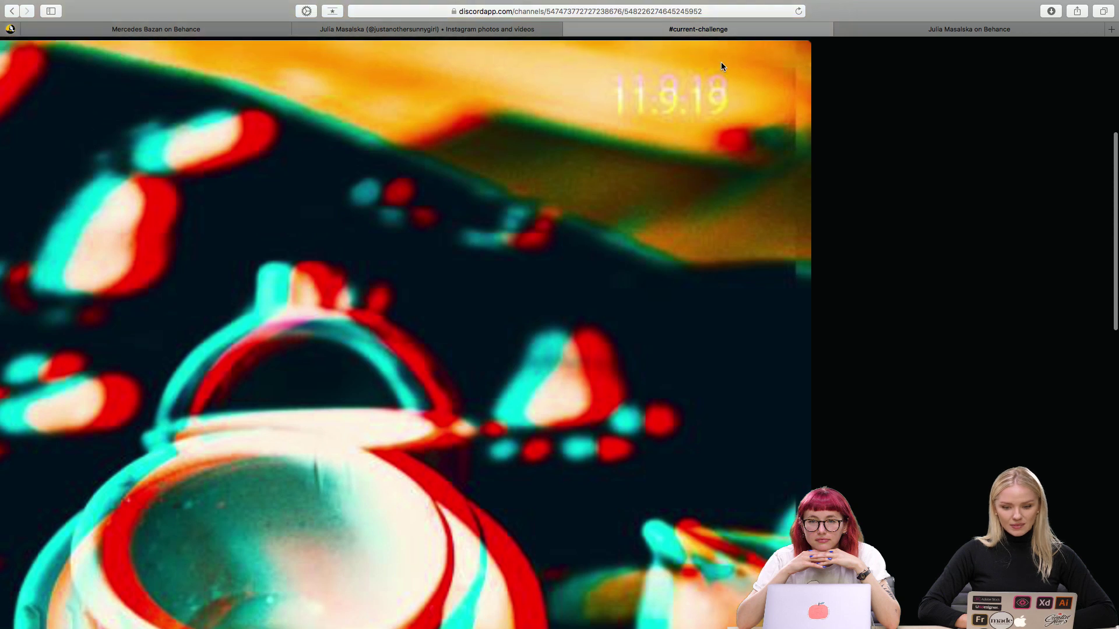
scroll(722, 64, down, 6)
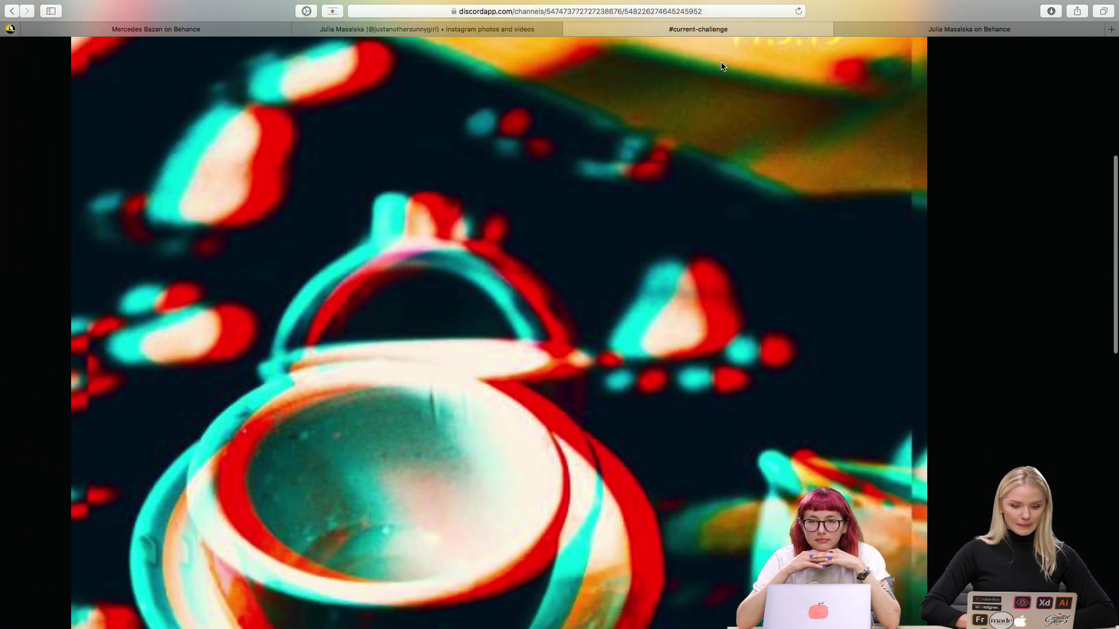
scroll(734, 296, down, 5)
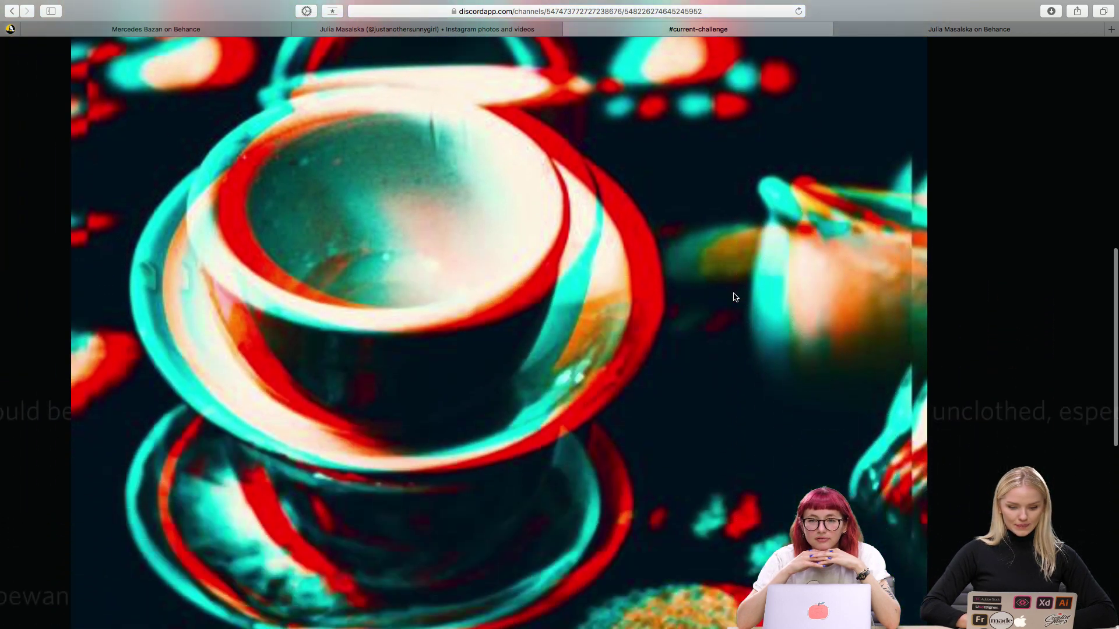
click(801, 283)
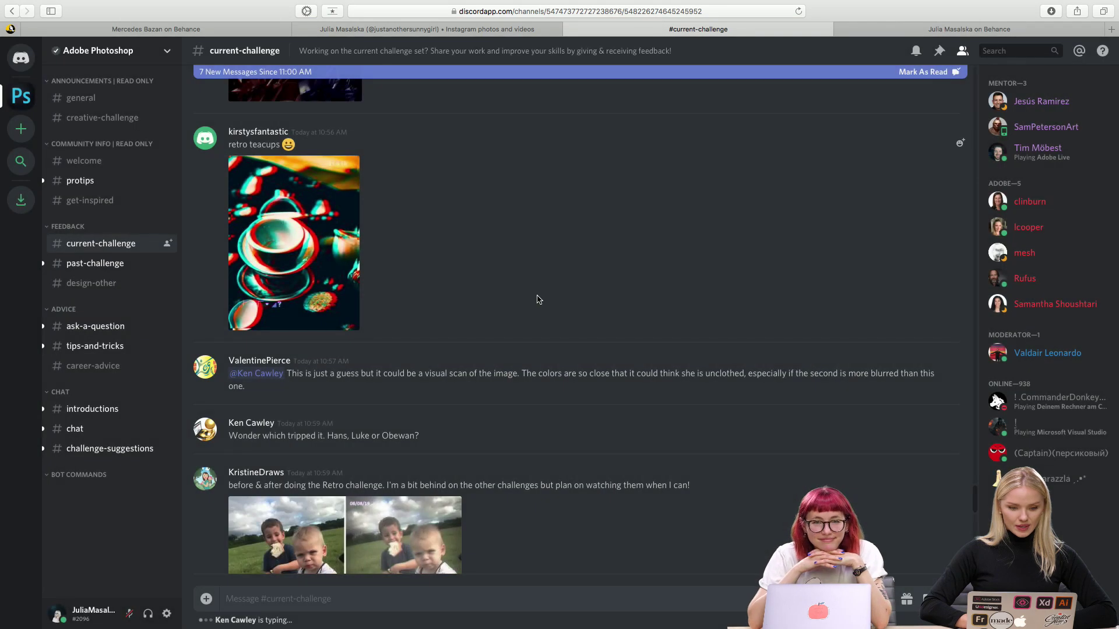
Enlarge the earlier collage post with the driver and two portraits, and inspect the scan lines in the driving photo.
scroll(536, 298, up, 2)
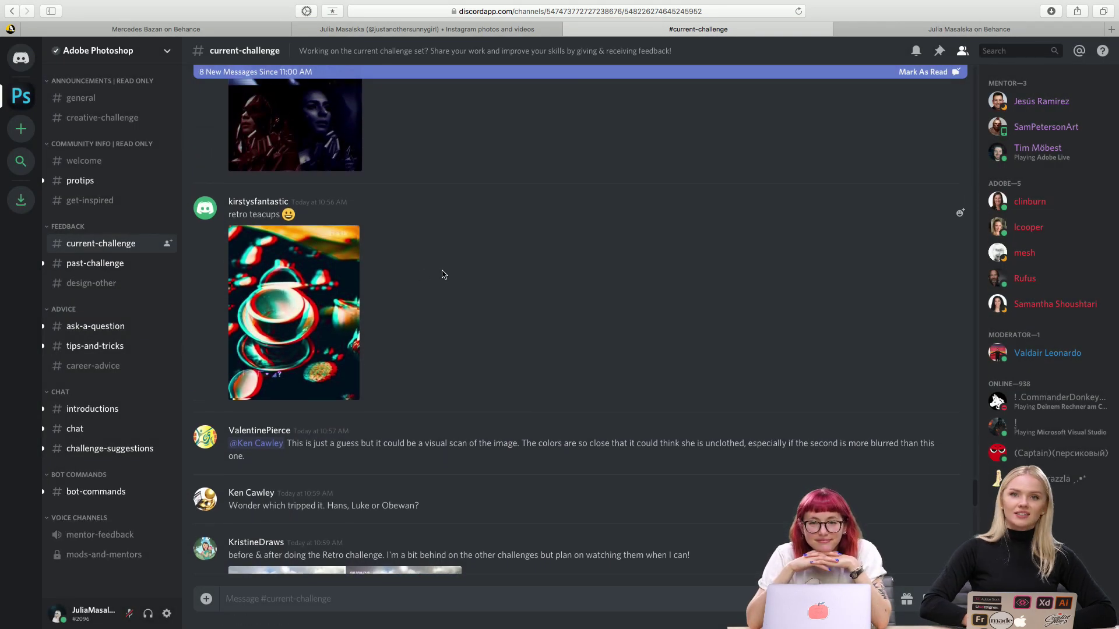
scroll(443, 273, up, 4)
click(296, 315)
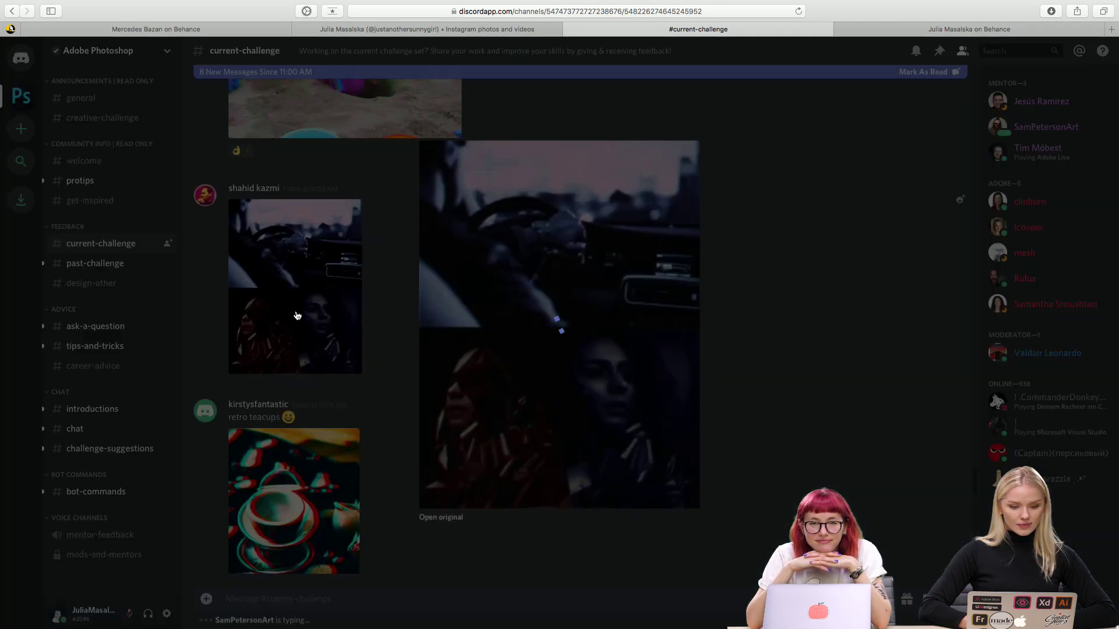
scroll(610, 252, up, 5)
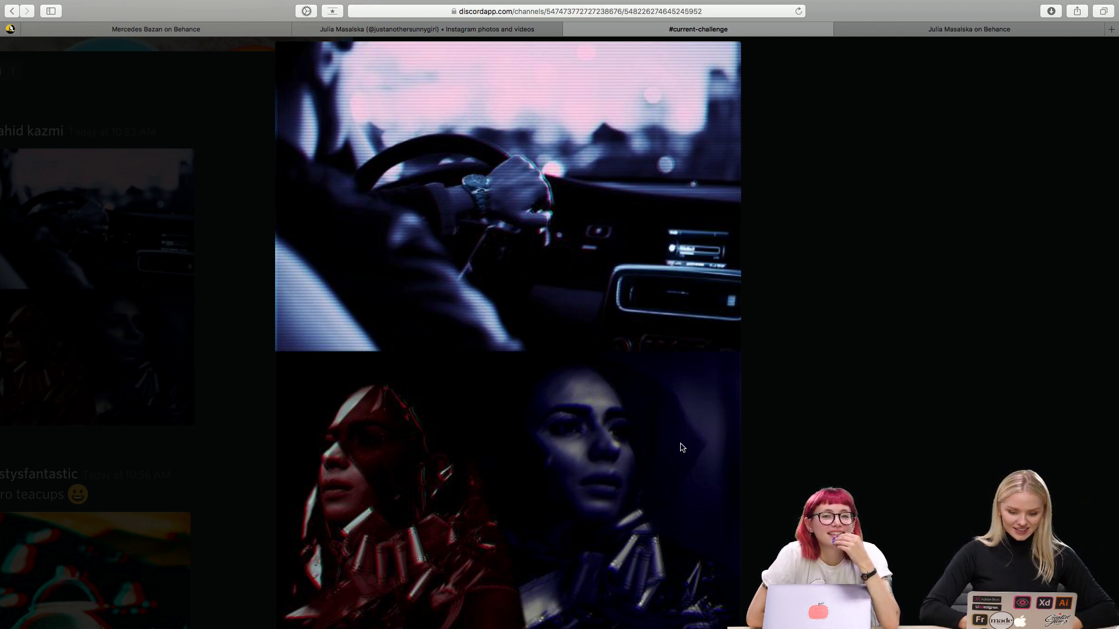
scroll(591, 401, up, 2)
scroll(452, 233, up, 5)
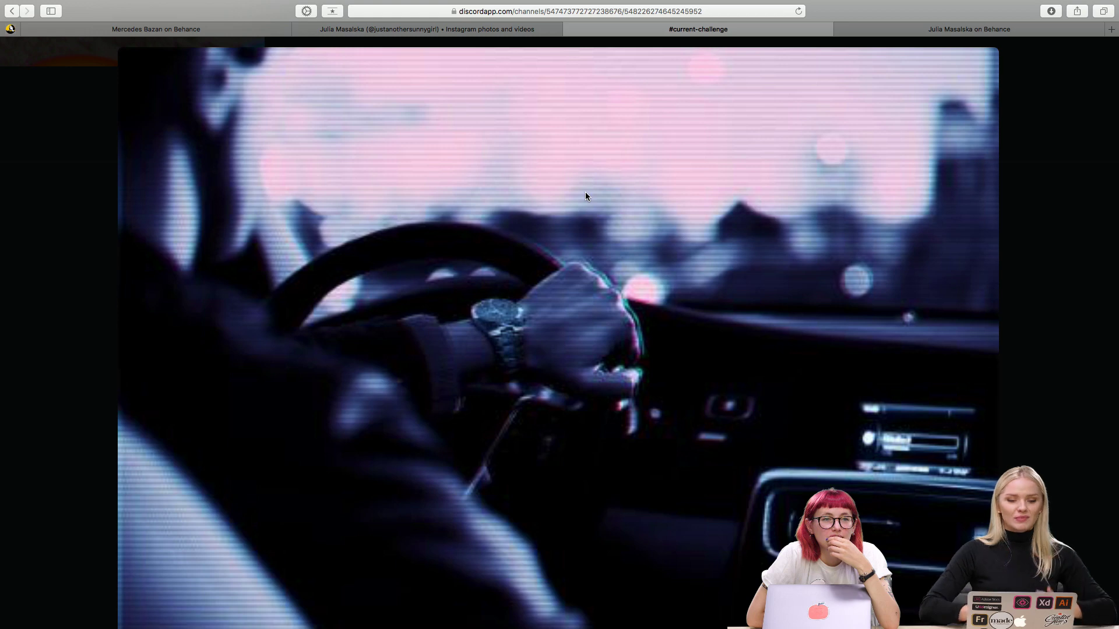
Close the collage image and enlarge the beach photo of the toddler with the blue shovel.
scroll(585, 191, down, 5)
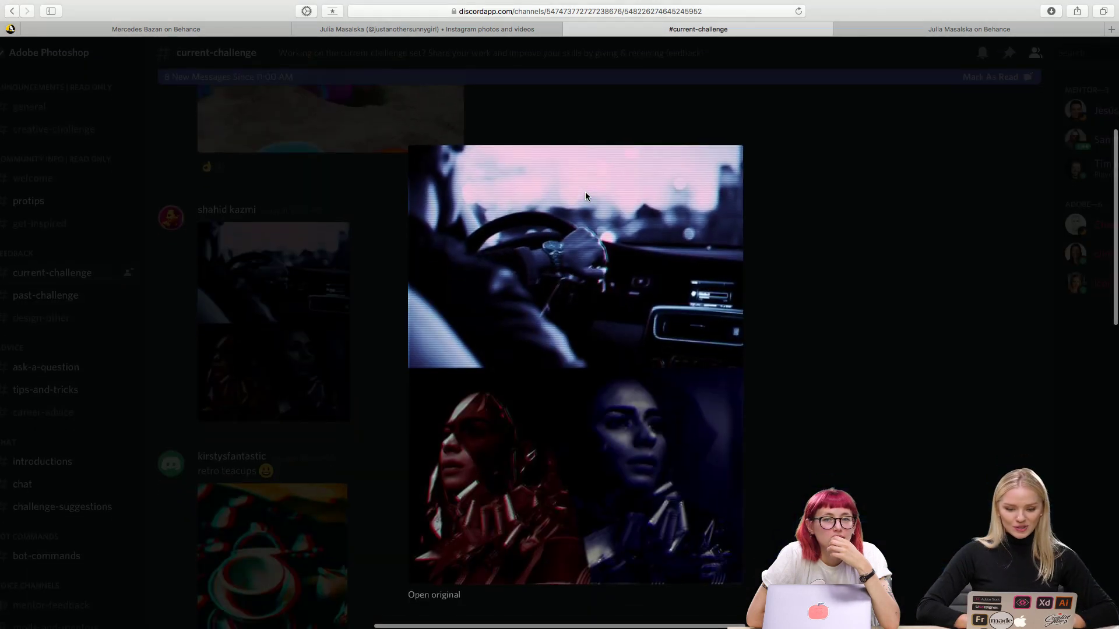
click(841, 265)
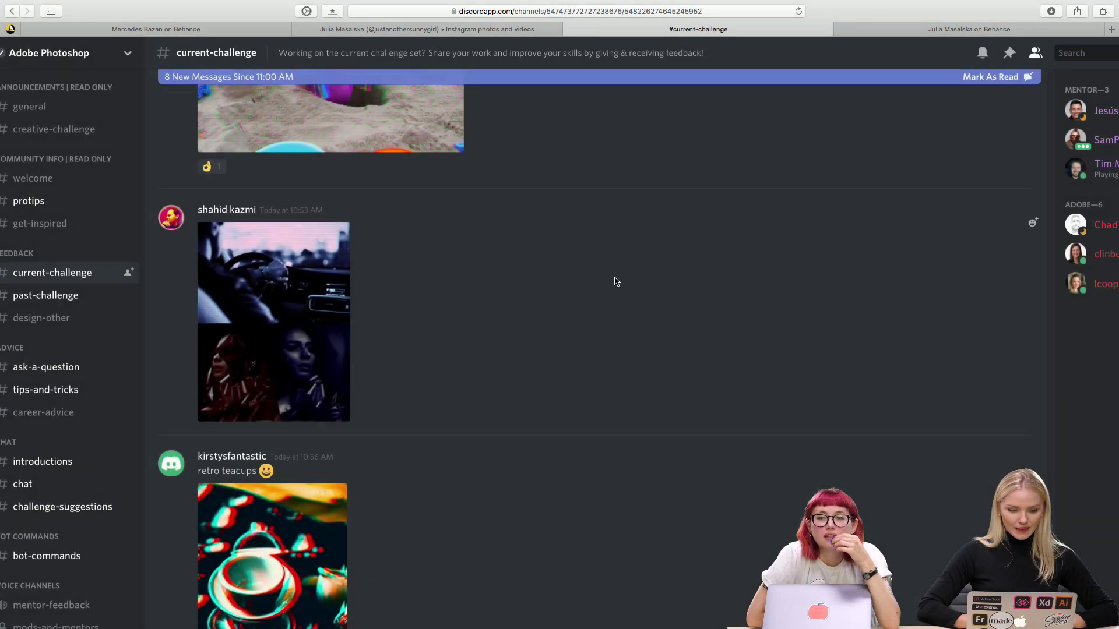
scroll(614, 280, up, 5)
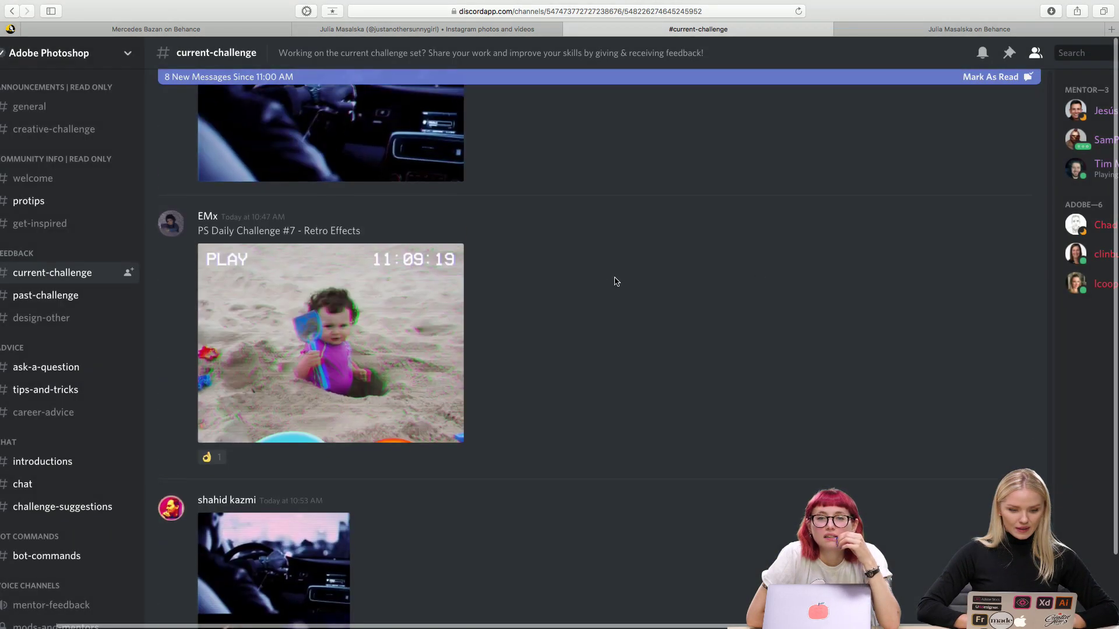
click(345, 344)
scroll(653, 333, up, 5)
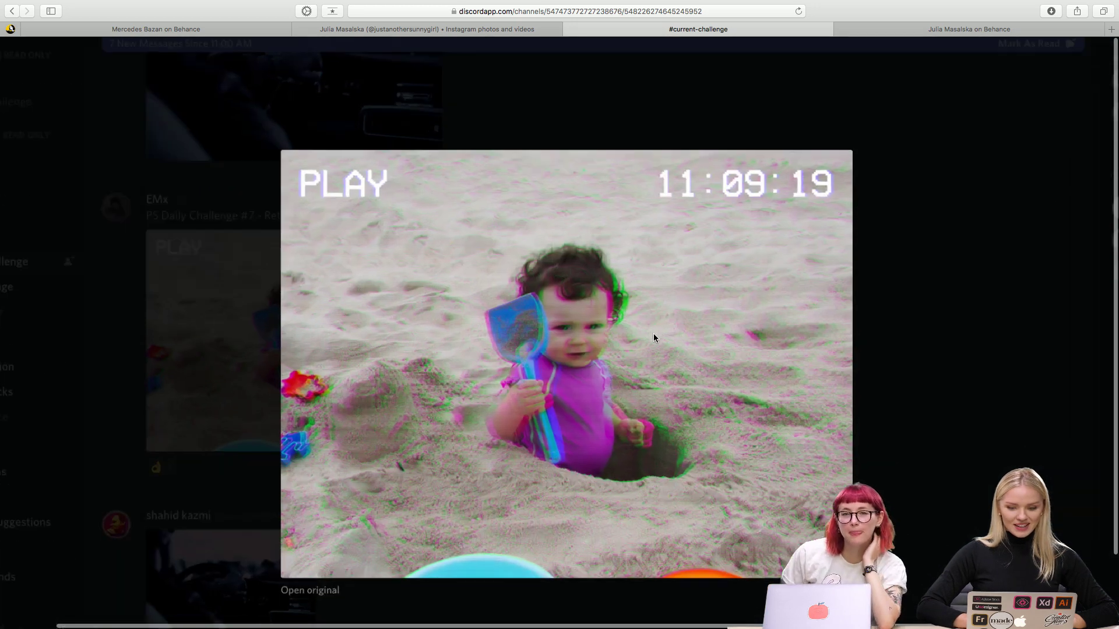
scroll(653, 337, down, 2)
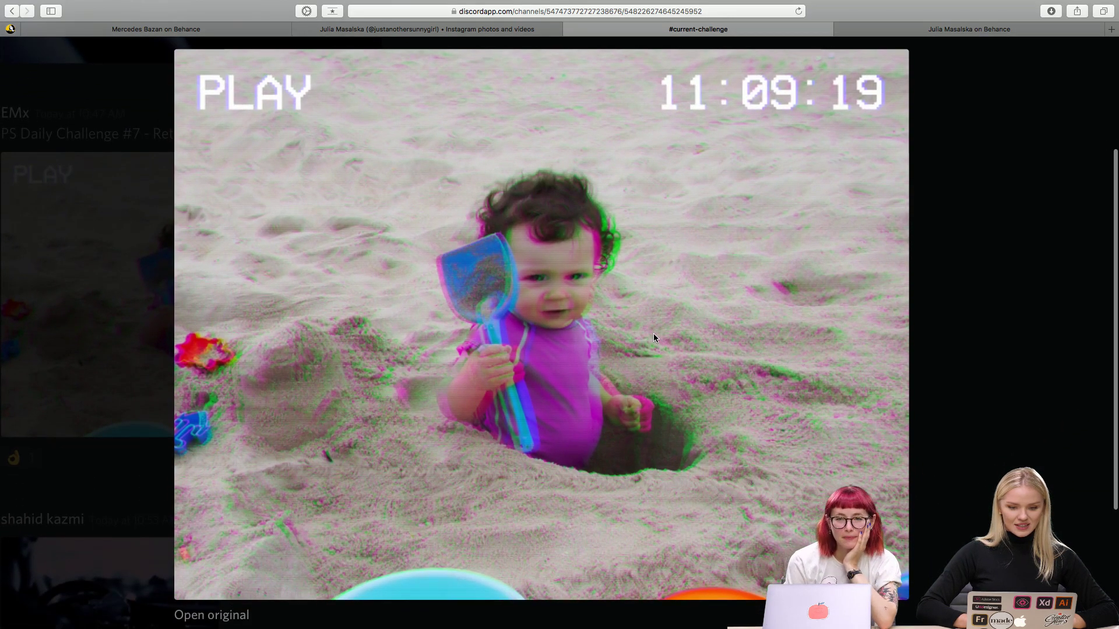
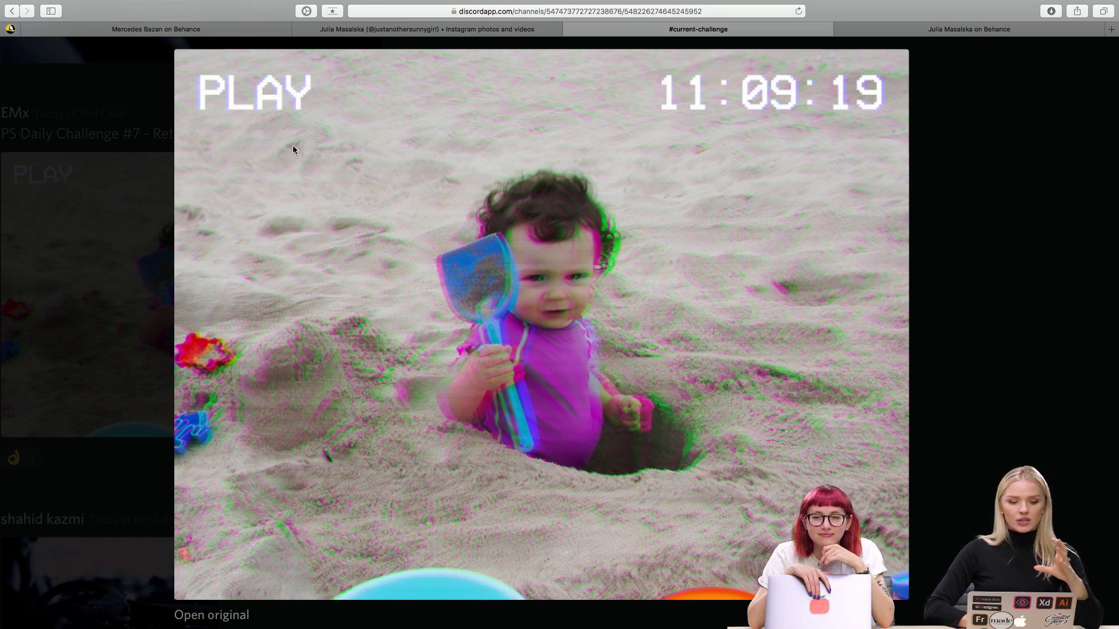
Examine the beach photo's PLAY lettering and time stamp up close, check the whole composition, and close the image.
scroll(229, 85, up, 5)
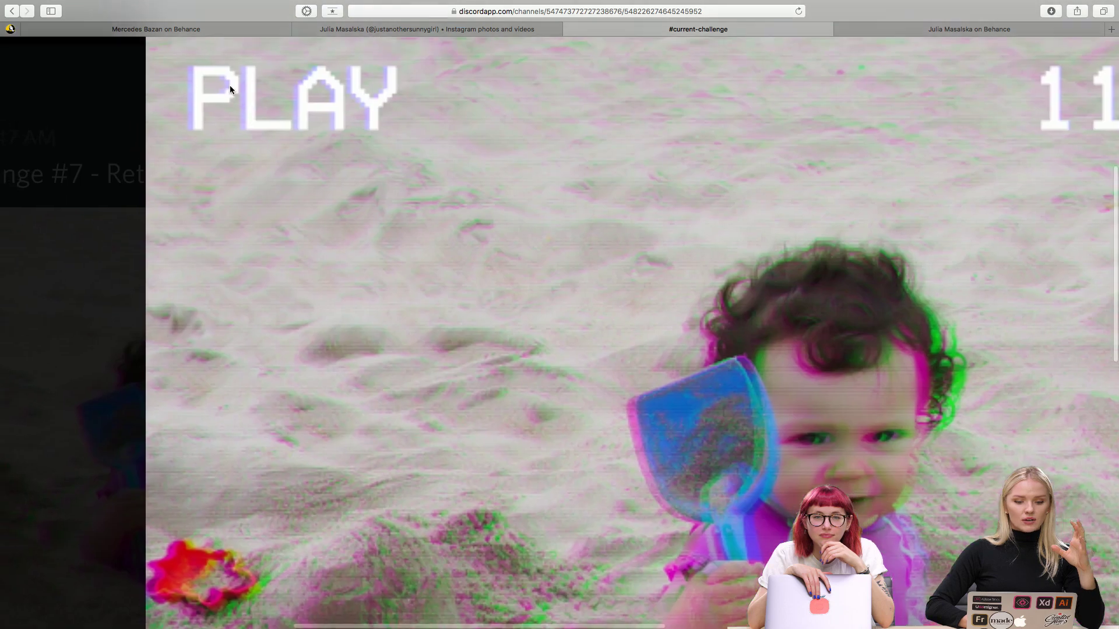
scroll(229, 85, up, 1)
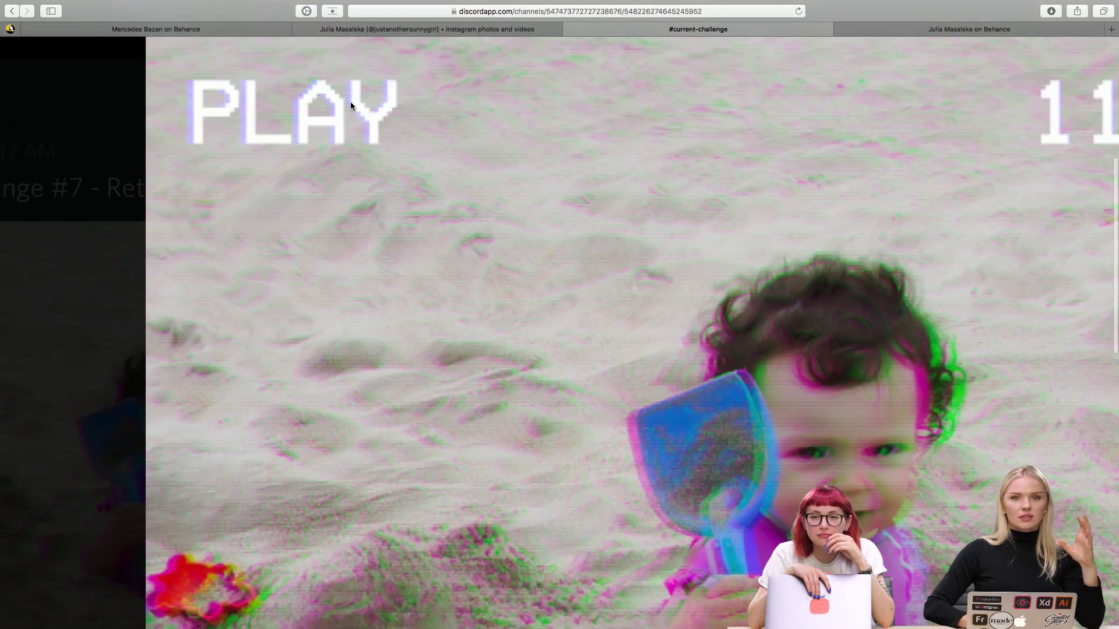
scroll(346, 114, right, 7)
scroll(346, 116, right, 1)
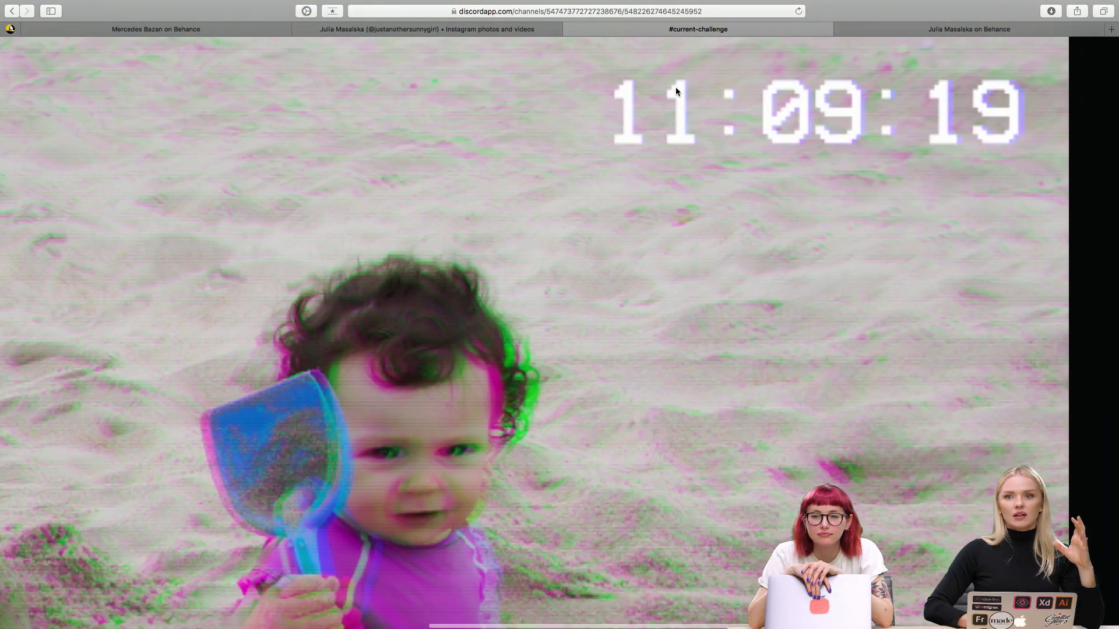
scroll(658, 99, down, 5)
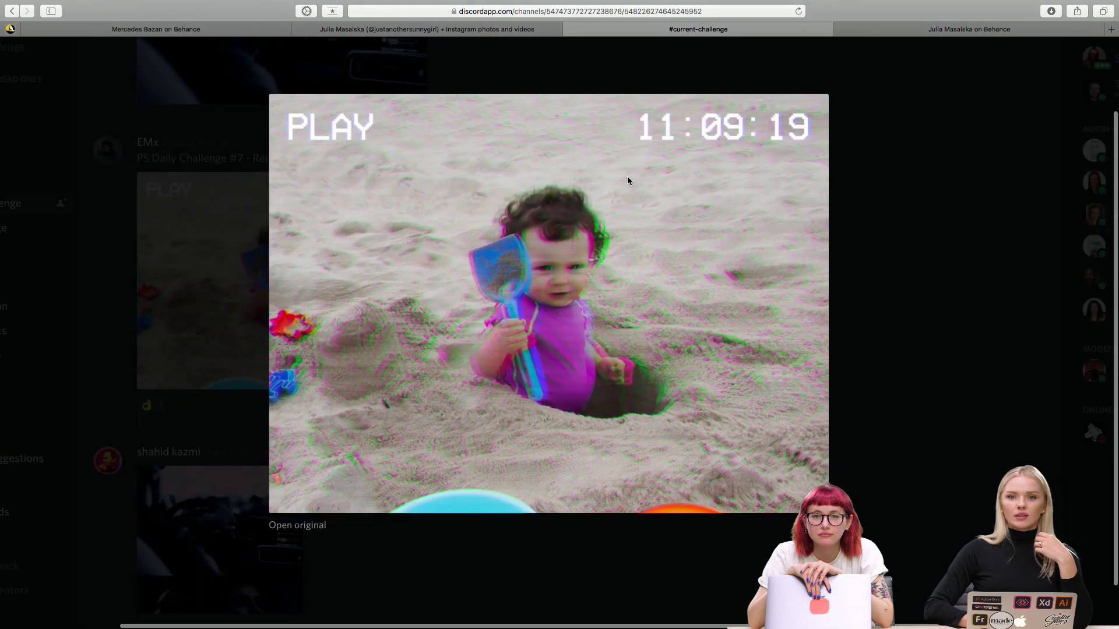
scroll(695, 190, up, 3)
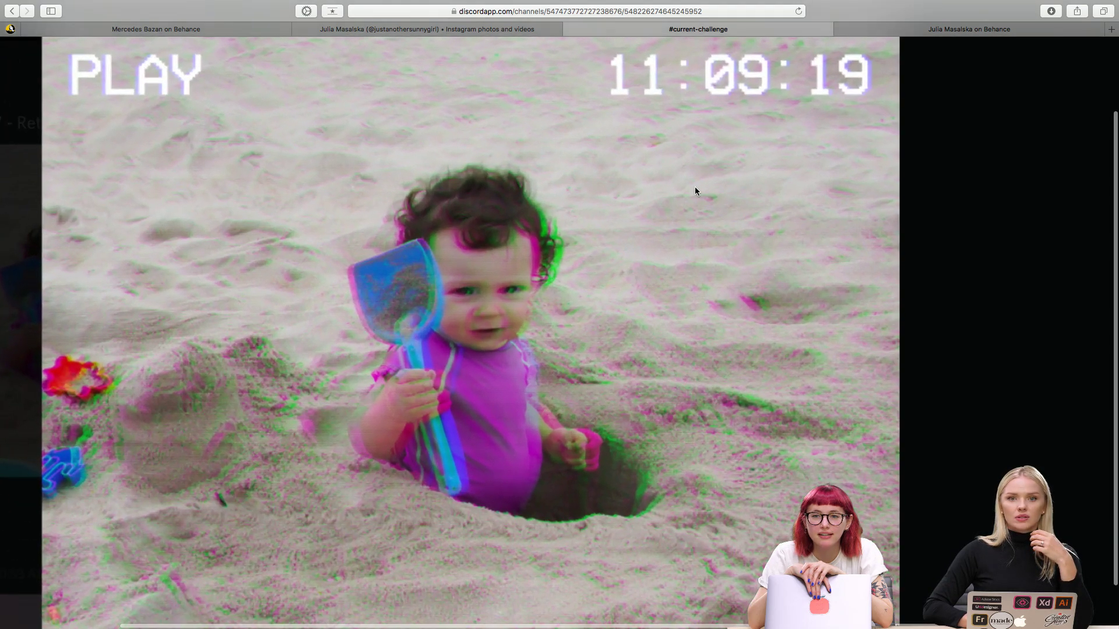
scroll(695, 191, down, 4)
scroll(694, 190, down, 3)
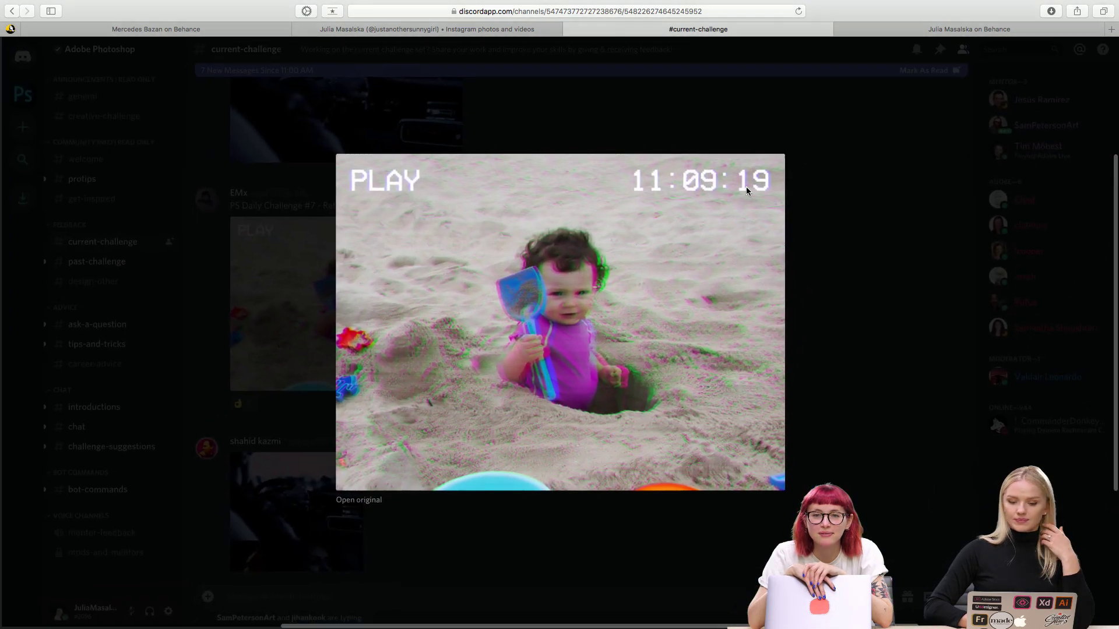
click(837, 212)
Enlarge the single driving photo, inspect the colour split around the driver's hand, and close the image.
scroll(702, 233, up, 2)
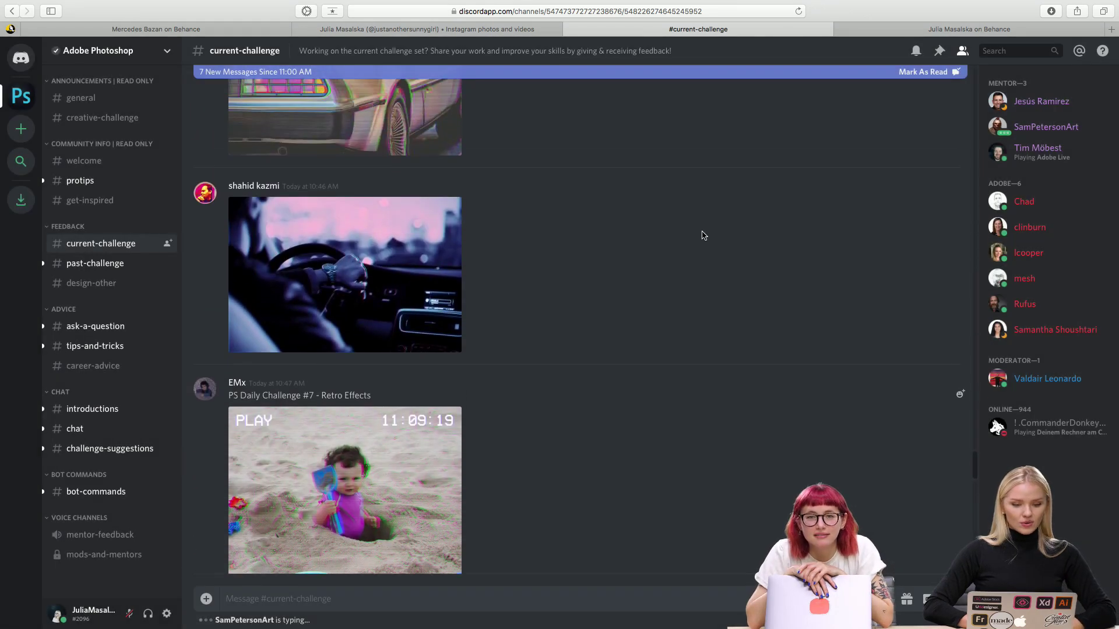
click(325, 259)
scroll(586, 262, up, 3)
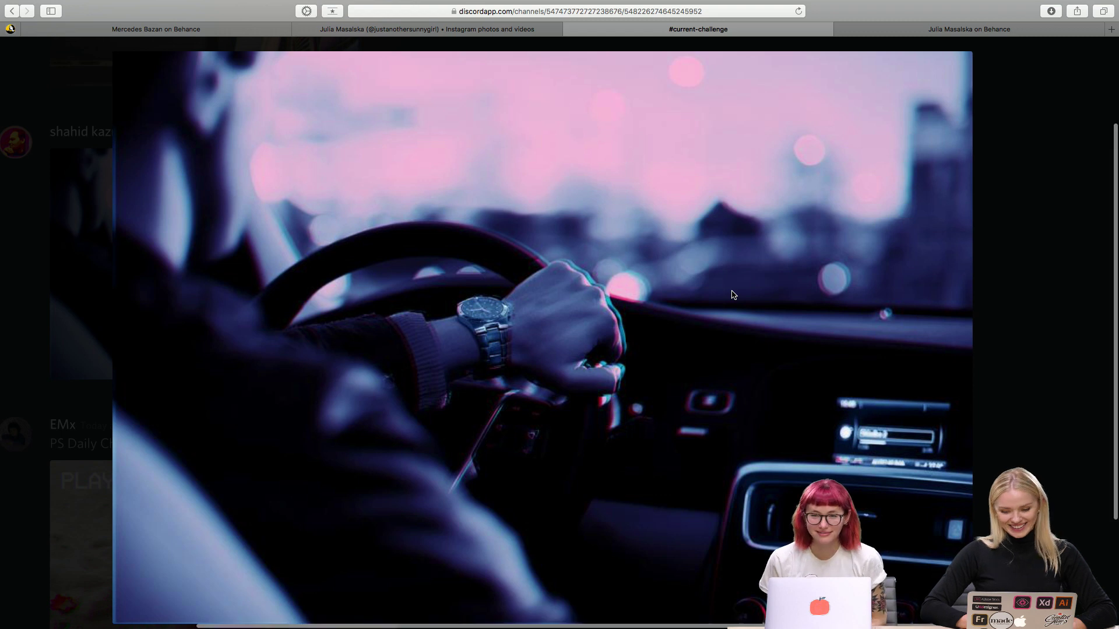
scroll(734, 296, up, 2)
scroll(734, 296, down, 2)
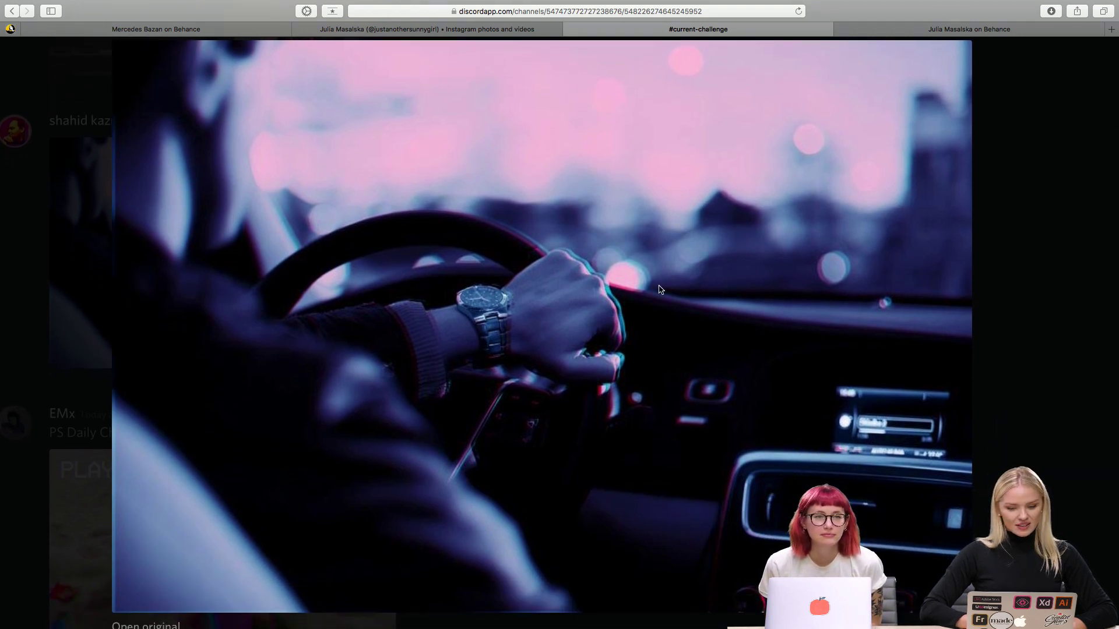
scroll(632, 290, up, 5)
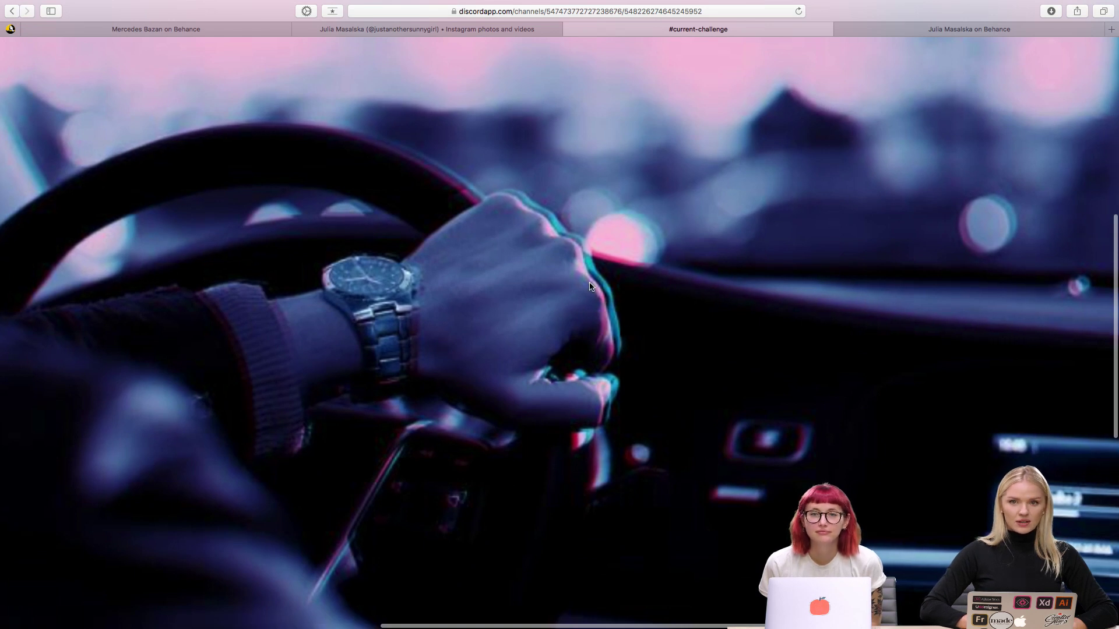
scroll(627, 355, down, 5)
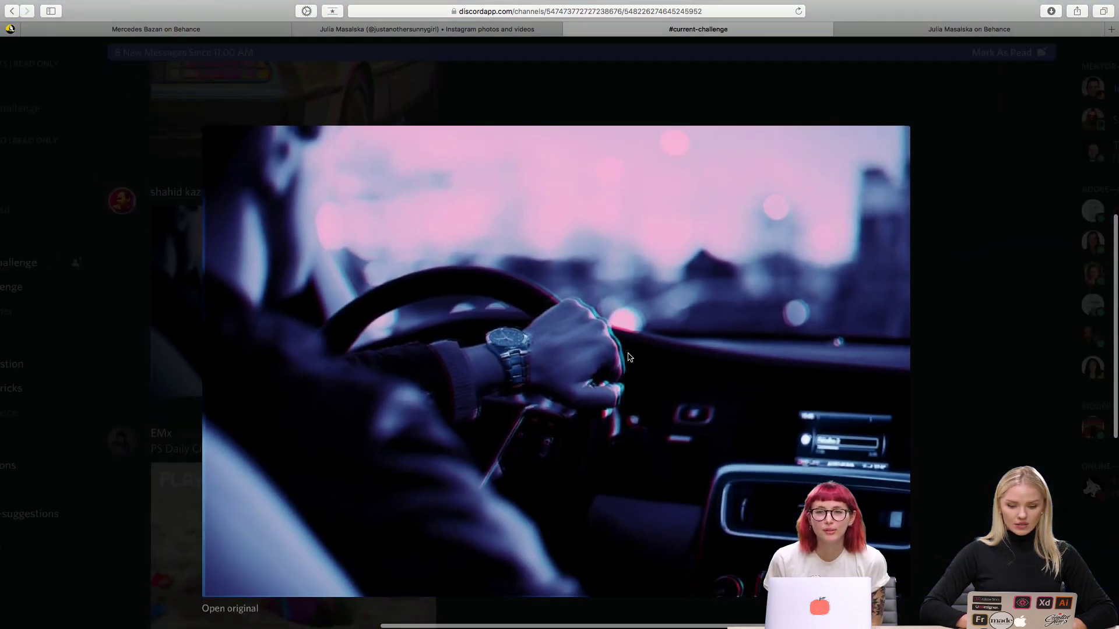
click(982, 307)
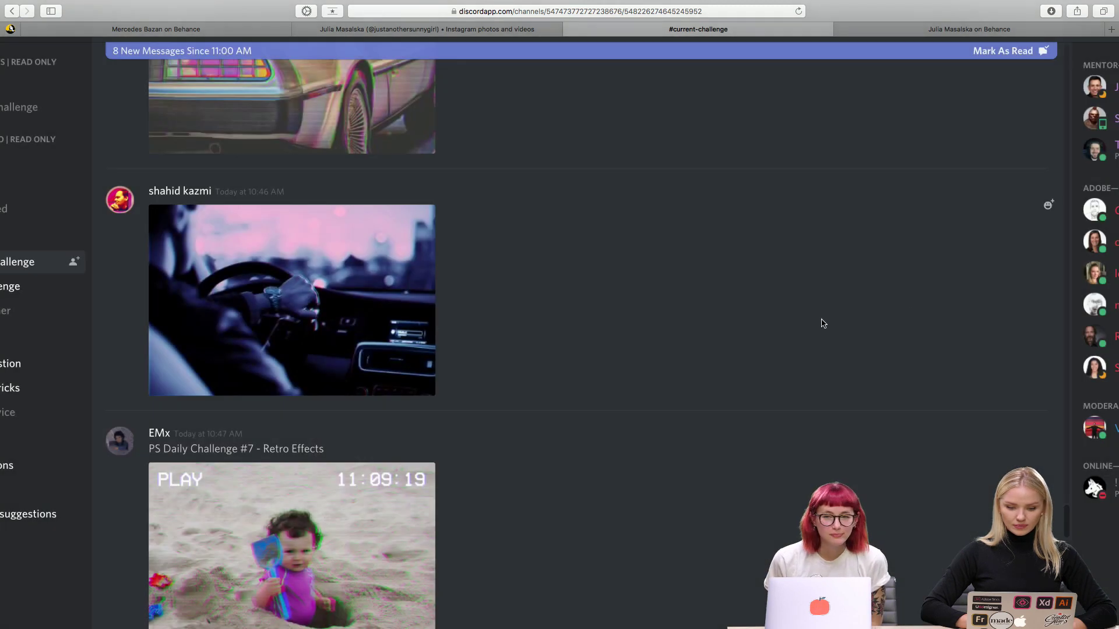
Enlarge the Challenge #07 car image and examine its tail light, distorted window reflections and scan lines up close.
scroll(669, 346, up, 3)
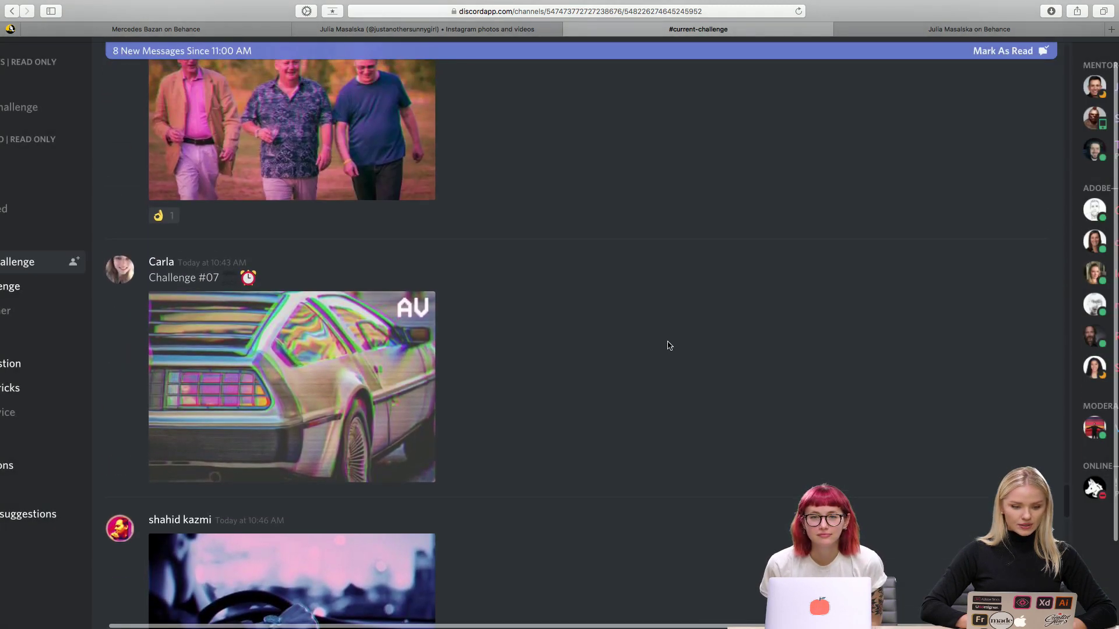
click(284, 388)
scroll(580, 366, up, 5)
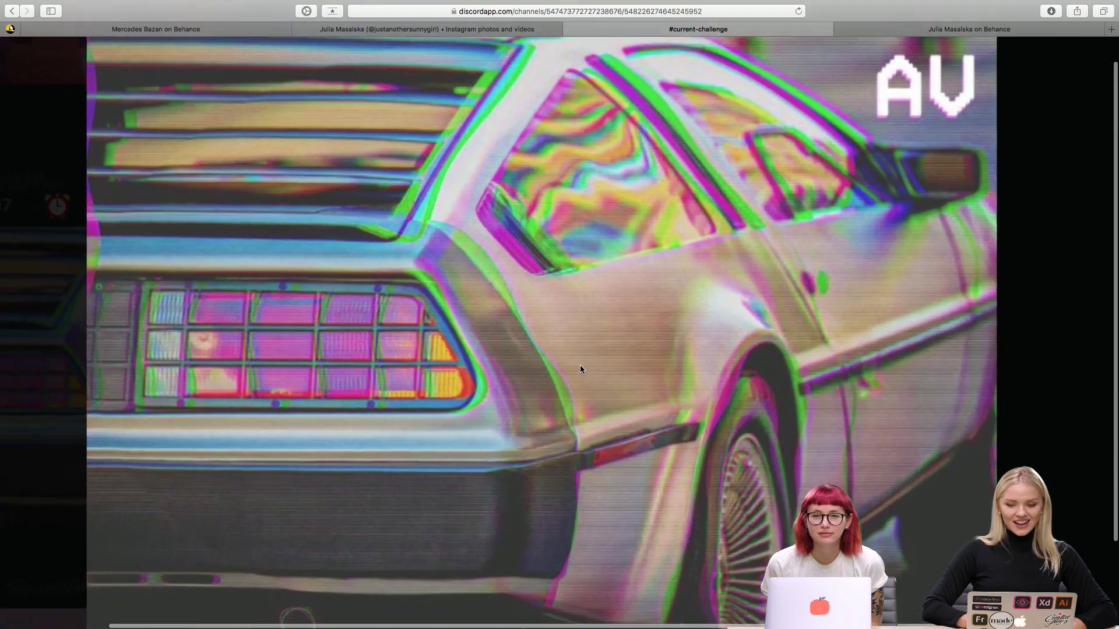
scroll(580, 369, right, 1)
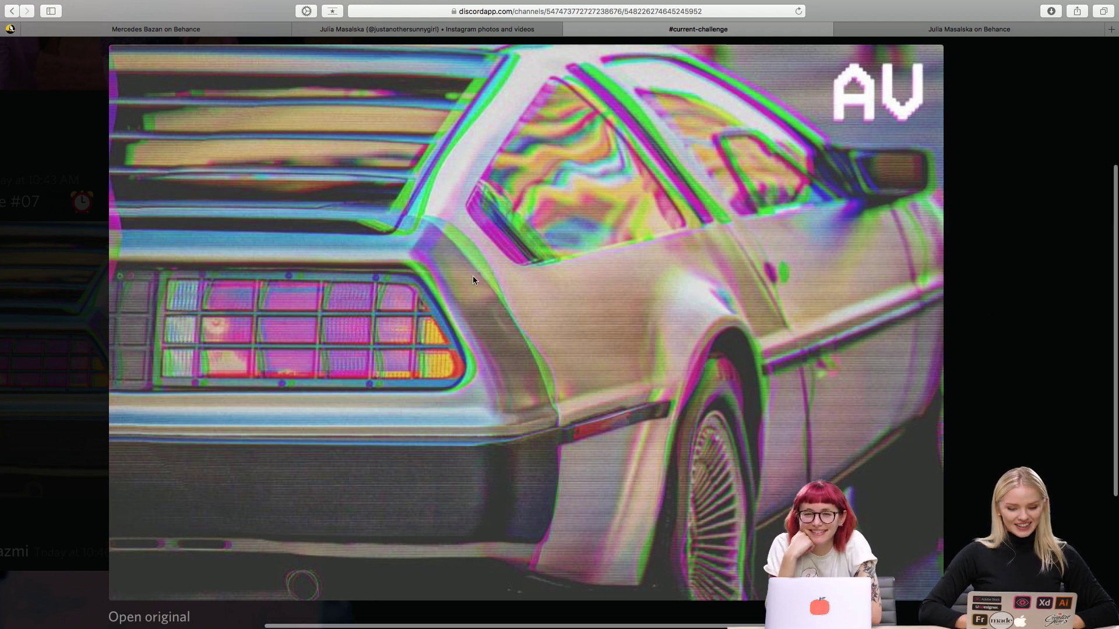
scroll(473, 280, up, 5)
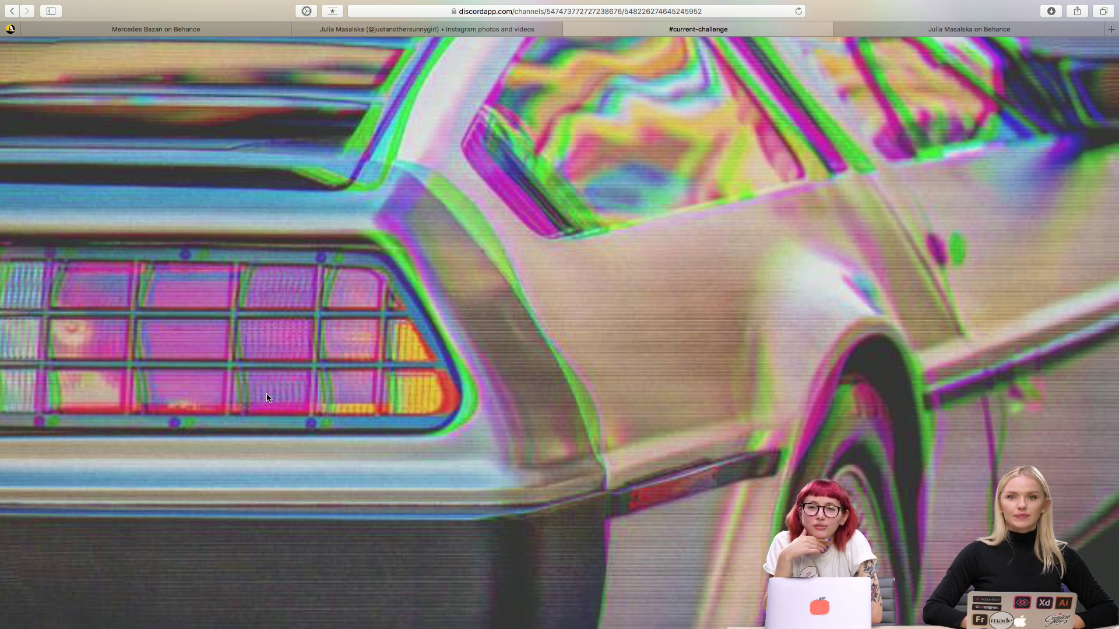
scroll(281, 393, up, 4)
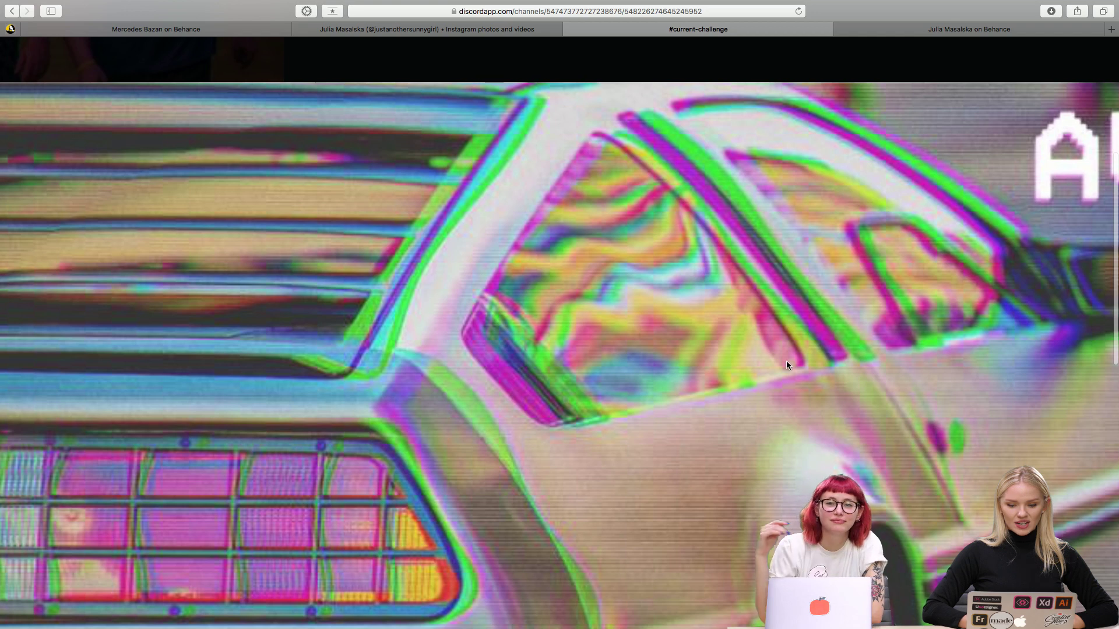
scroll(784, 367, down, 2)
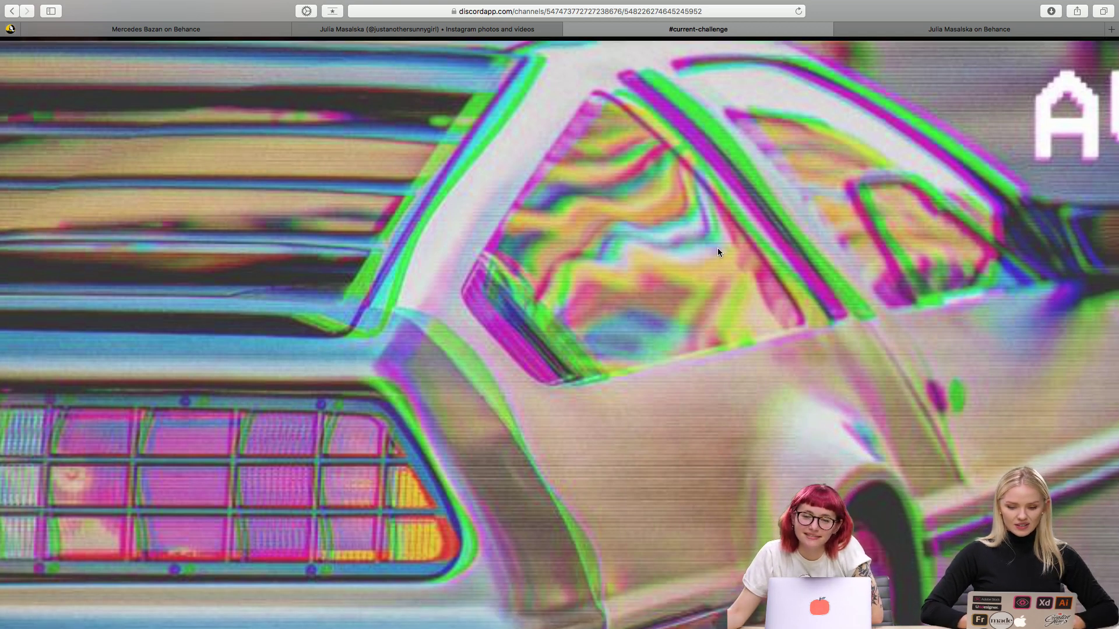
Review the full car image with its AV lettering and close it.
scroll(718, 249, down, 3)
scroll(717, 247, down, 2)
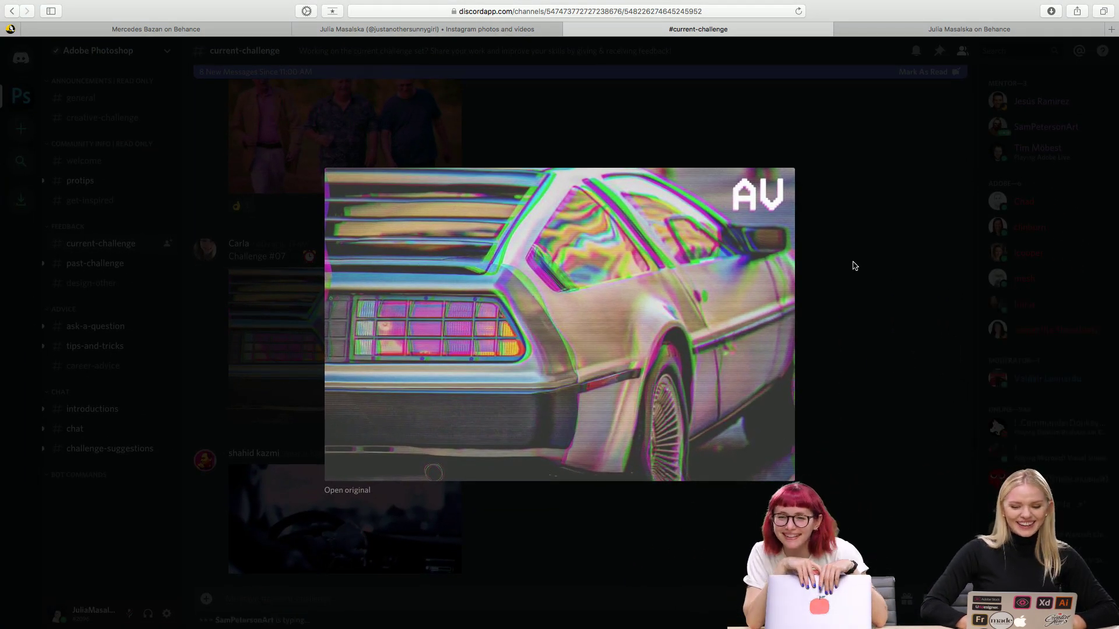
scroll(717, 209, up, 2)
scroll(718, 209, up, 2)
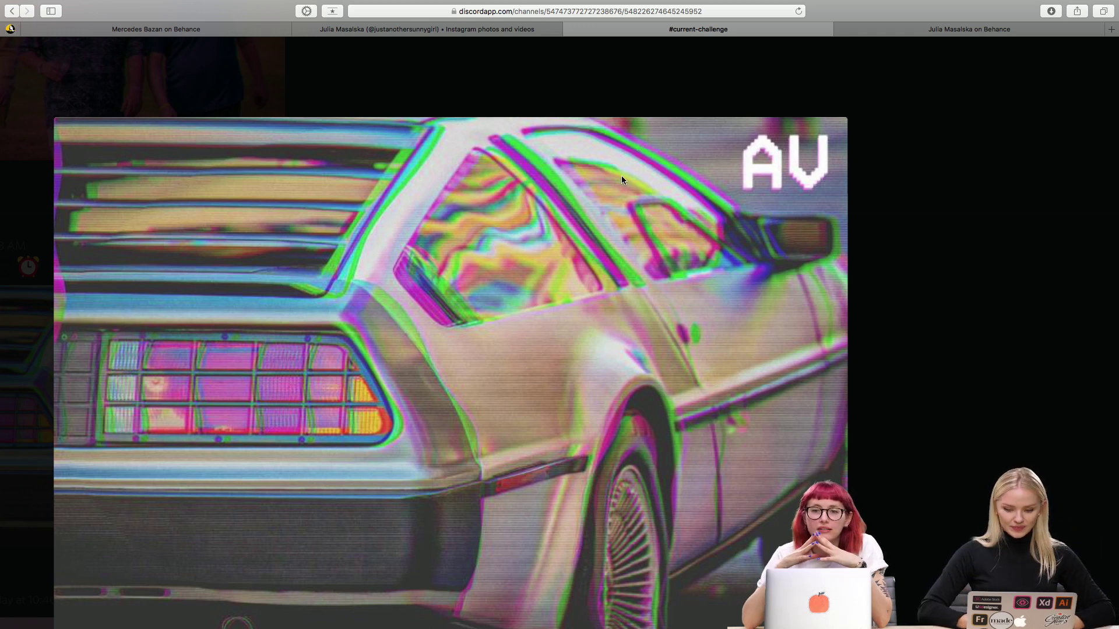
scroll(621, 176, left, 3)
scroll(621, 176, down, 2)
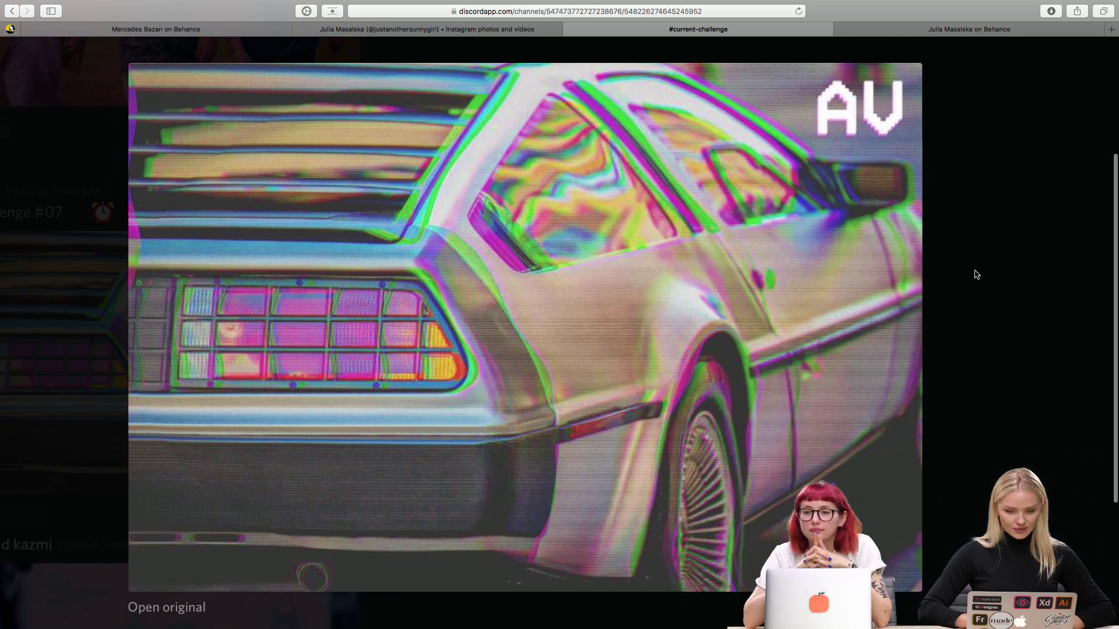
click(976, 274)
Enlarge the VHS retro photo of three walking men, examine its colour and scan-line effect, and close the image.
scroll(692, 298, down, 3)
scroll(692, 298, up, 3)
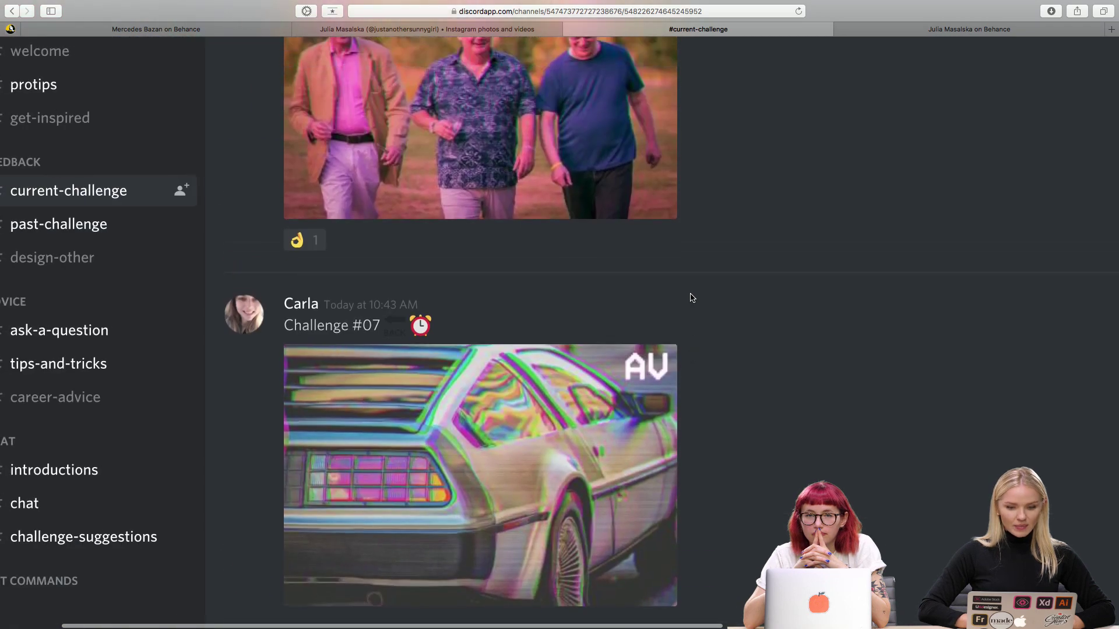
scroll(692, 297, up, 5)
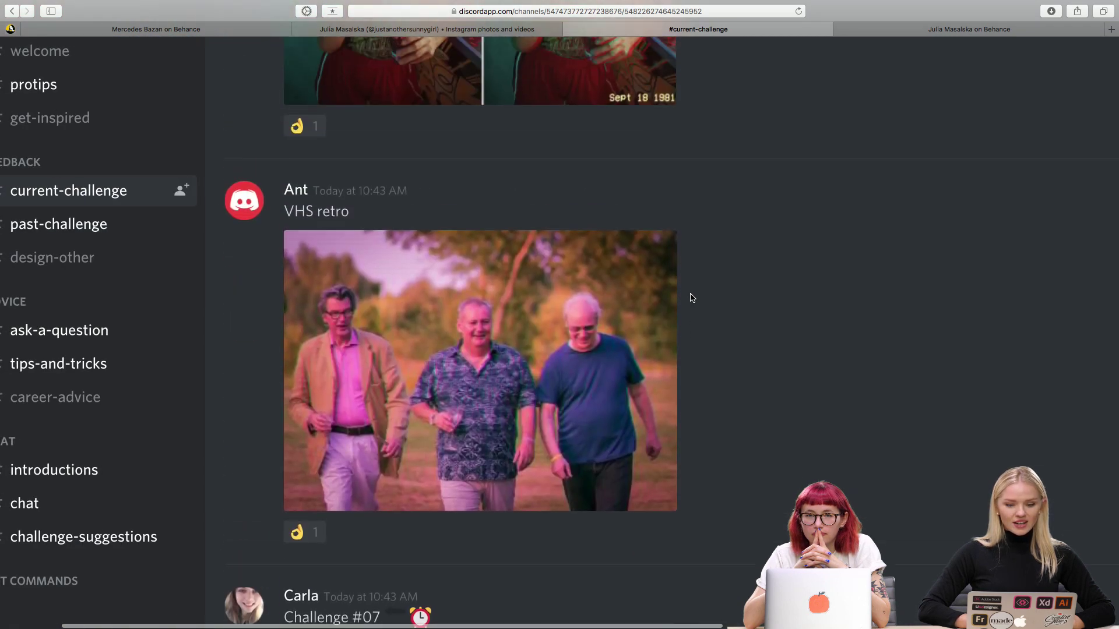
click(562, 329)
scroll(824, 309, right, 5)
scroll(825, 309, up, 3)
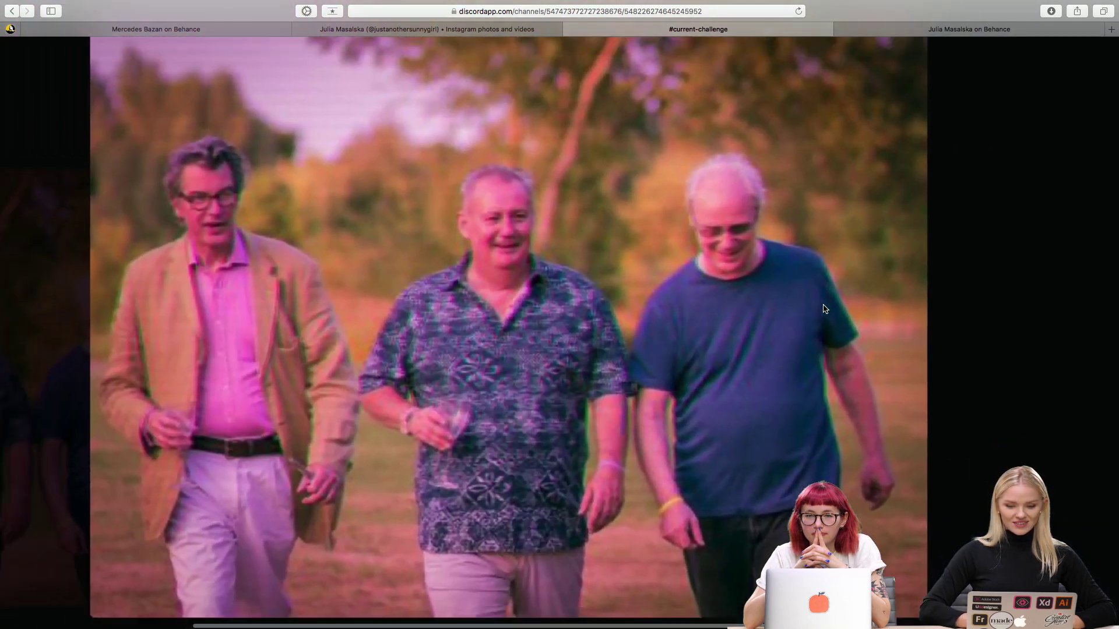
scroll(824, 309, left, 3)
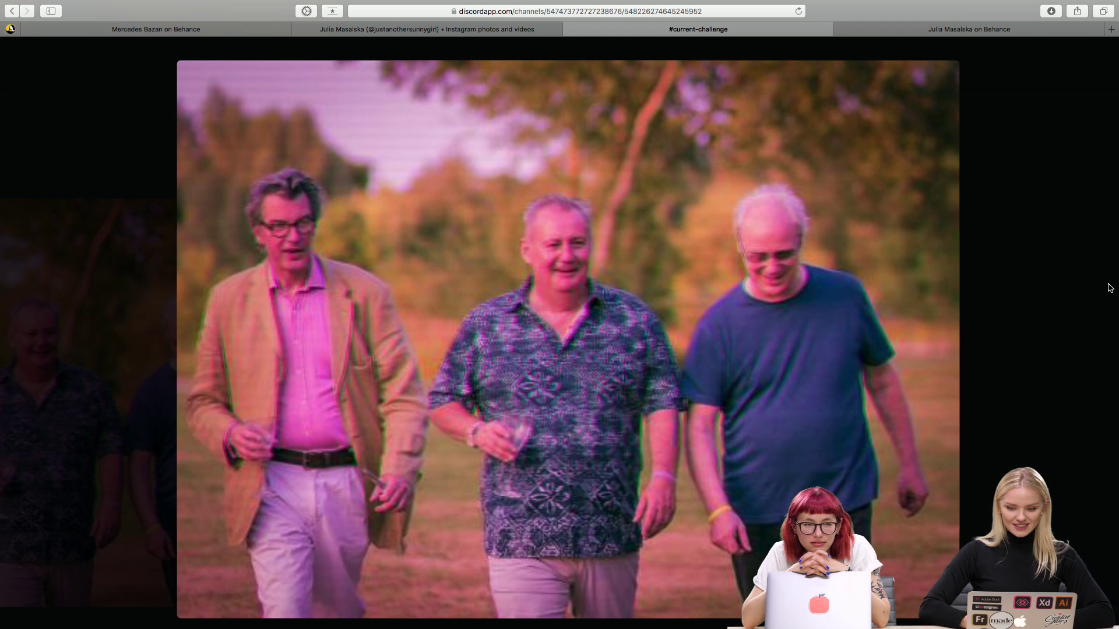
scroll(1110, 288, down, 1)
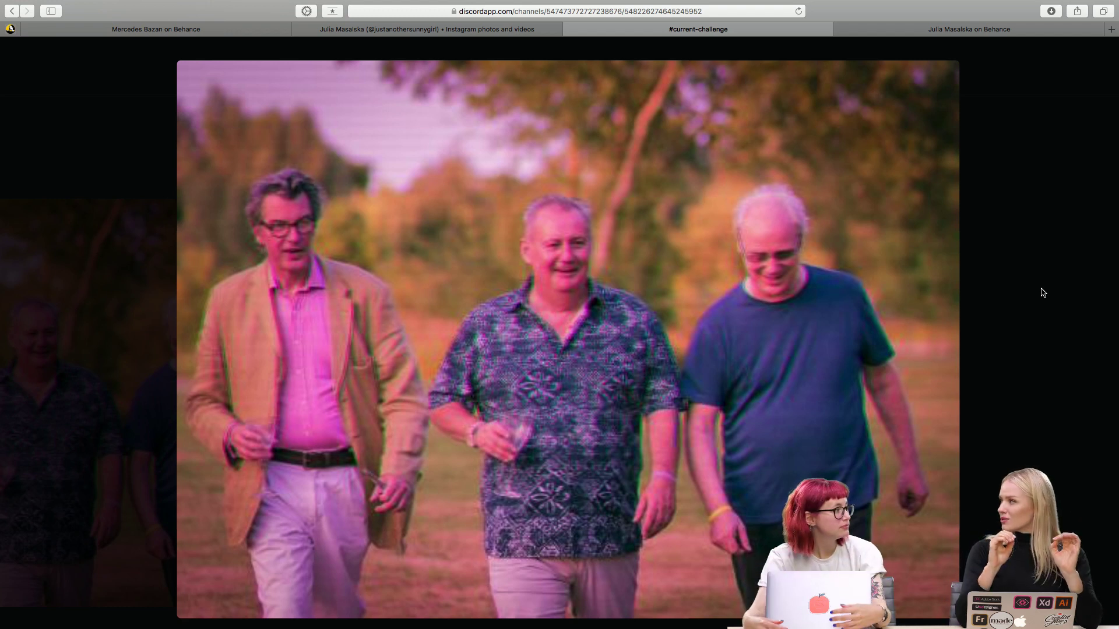
click(988, 280)
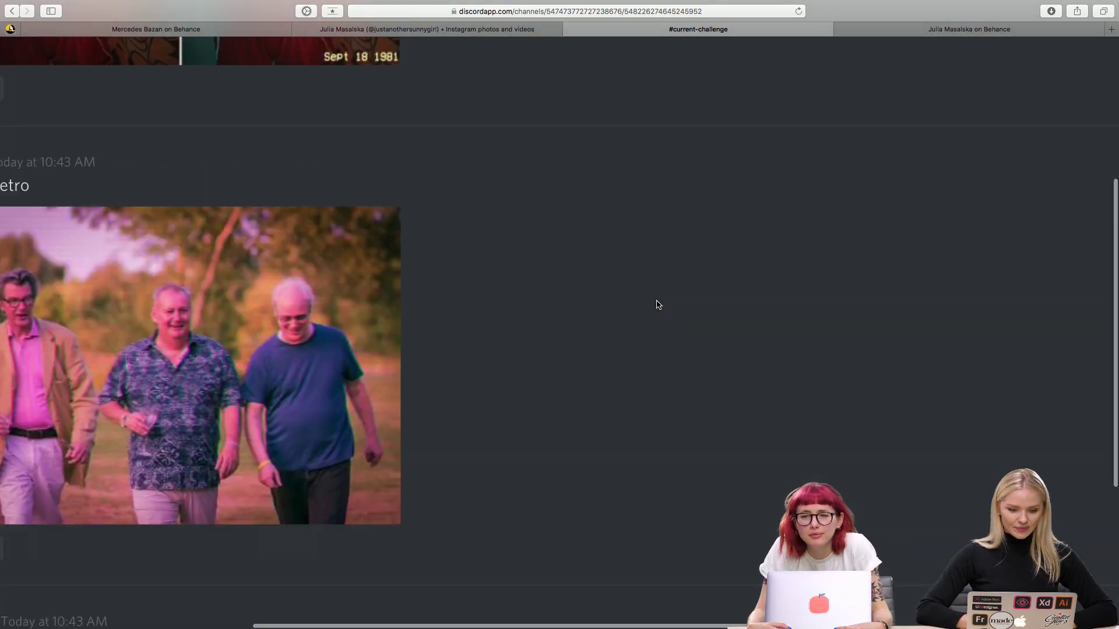
Return to the Challenge 7 Retro Effect post and enlarge its before-and-after image of the piled televisions.
scroll(657, 304, left, 3)
scroll(657, 304, down, 2)
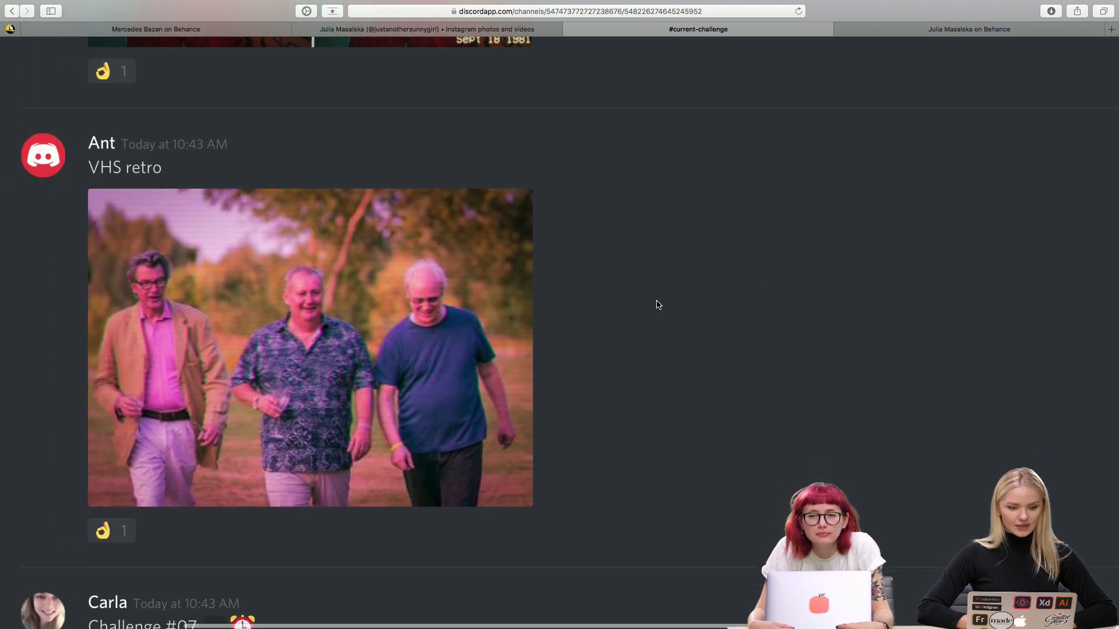
scroll(658, 304, up, 10)
scroll(657, 304, up, 1)
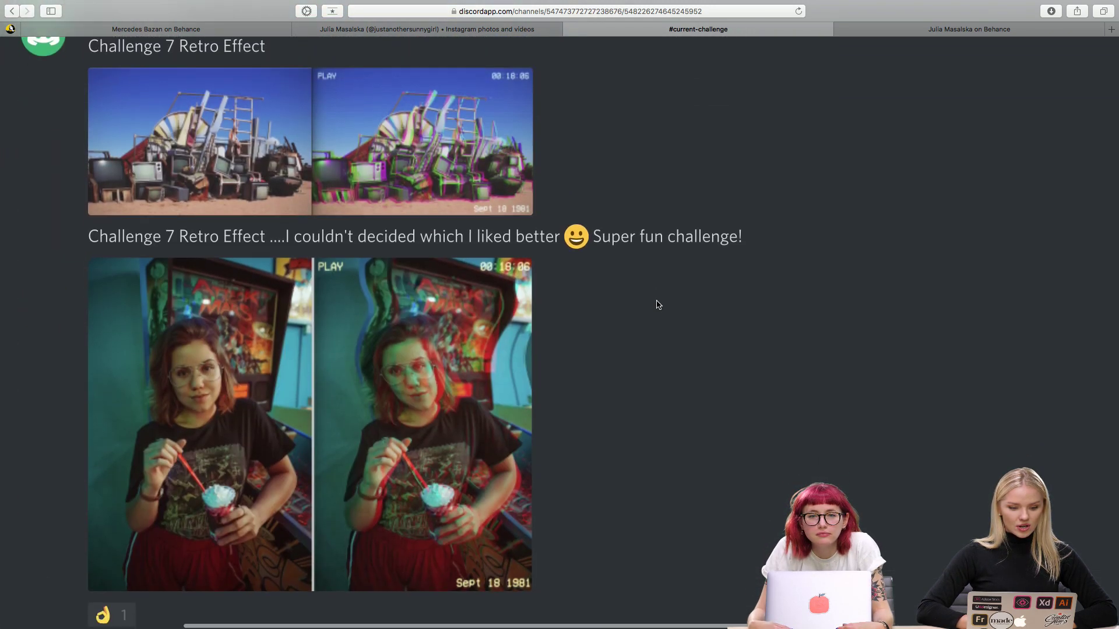
scroll(657, 304, down, 1)
scroll(657, 304, up, 3)
scroll(657, 304, down, 2)
scroll(657, 304, down, 1)
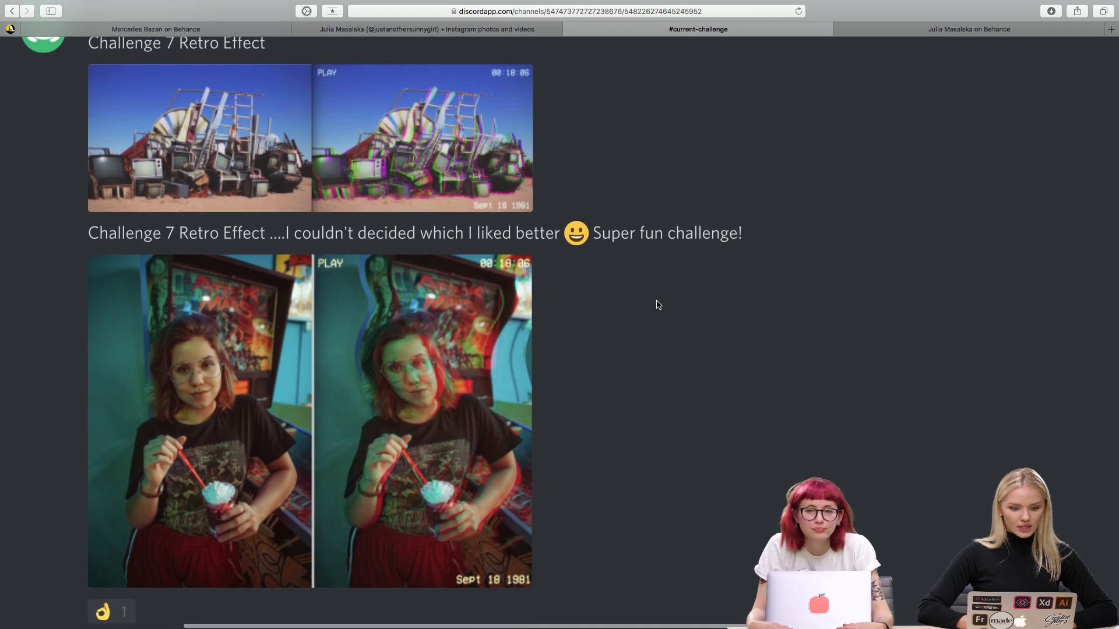
click(246, 154)
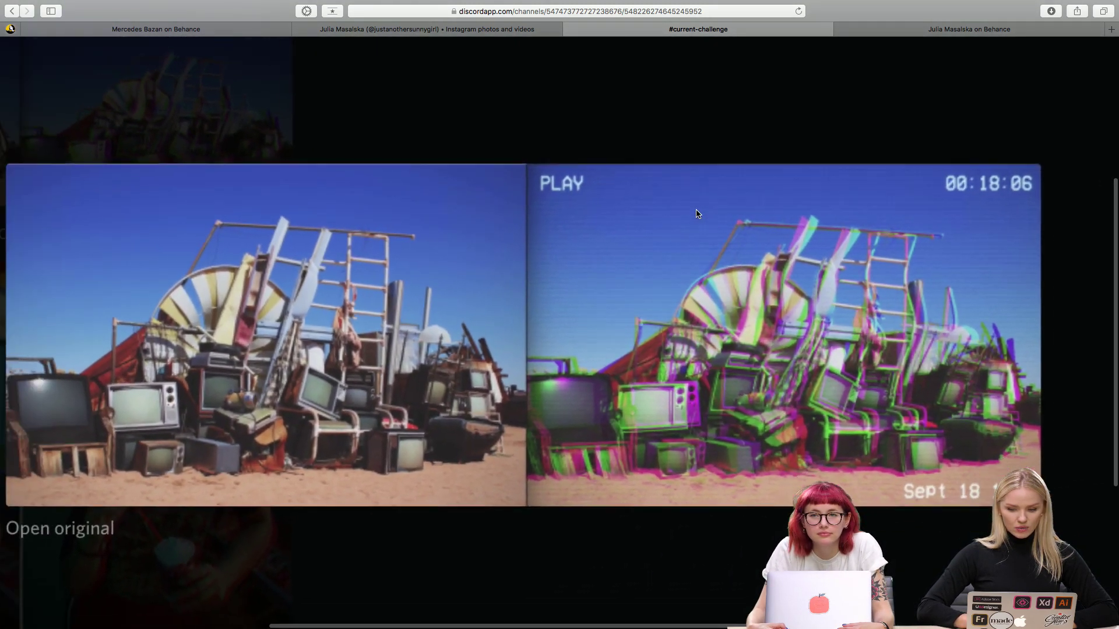
Compare the original television pile with its glitched half, inspecting the colour split and distortion up close, and close the image.
scroll(696, 214, left, 1)
scroll(693, 213, up, 2)
scroll(692, 214, down, 2)
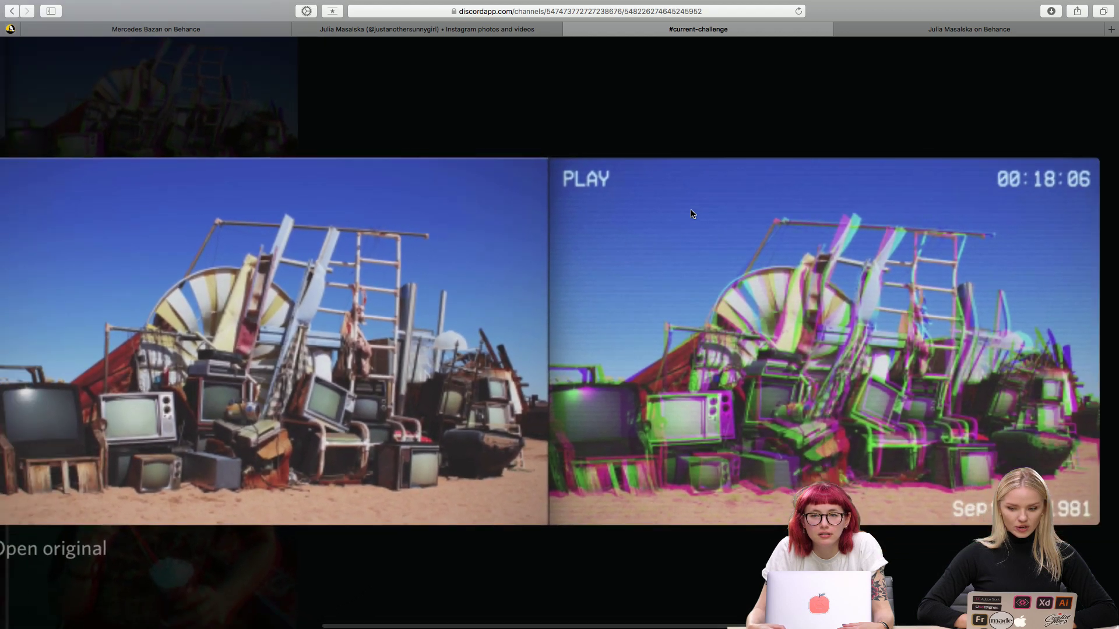
scroll(659, 113, left, 1)
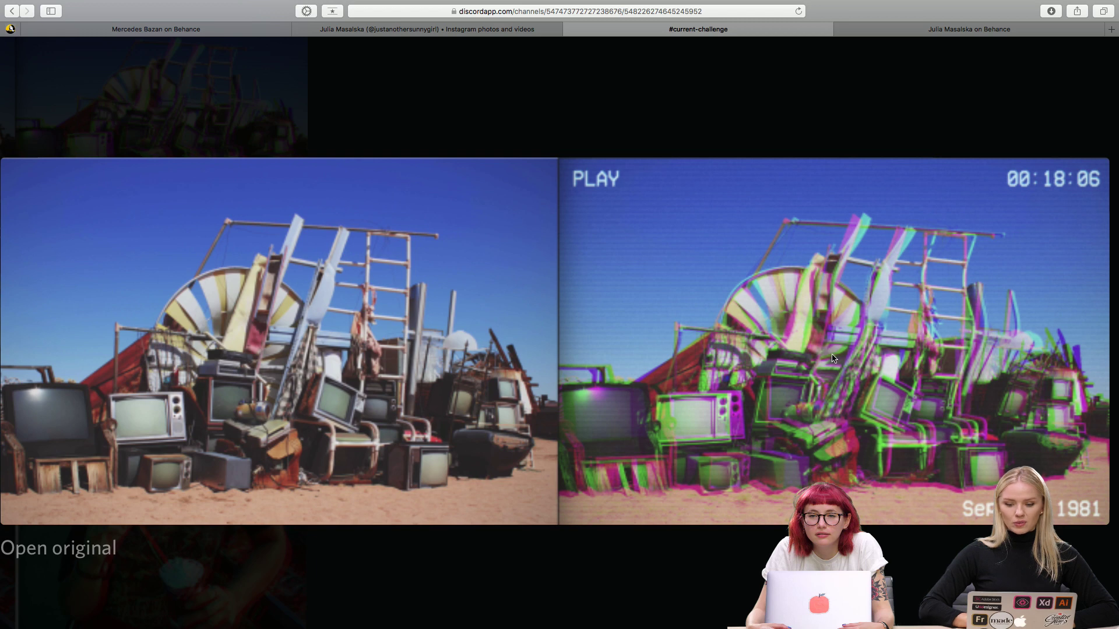
scroll(833, 358, up, 5)
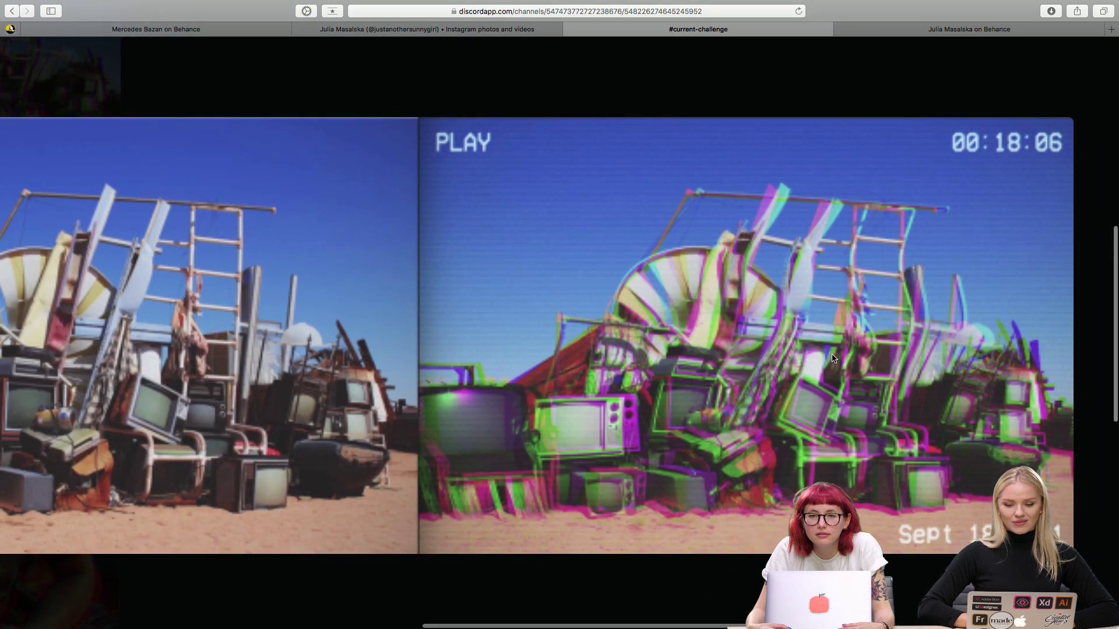
scroll(833, 359, up, 3)
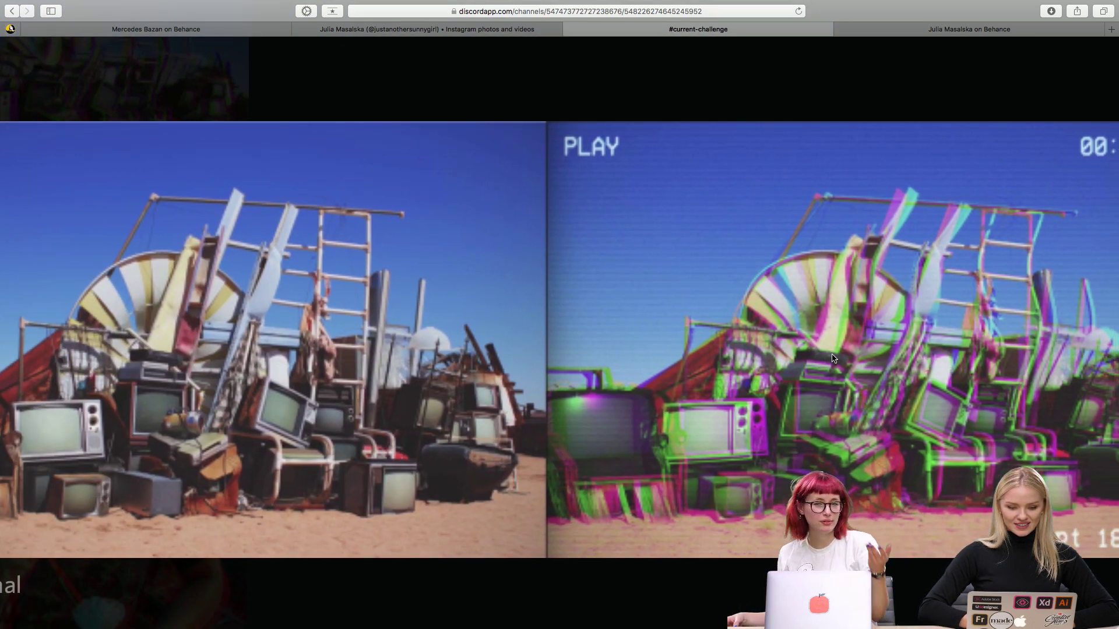
scroll(833, 359, down, 3)
scroll(833, 359, up, 3)
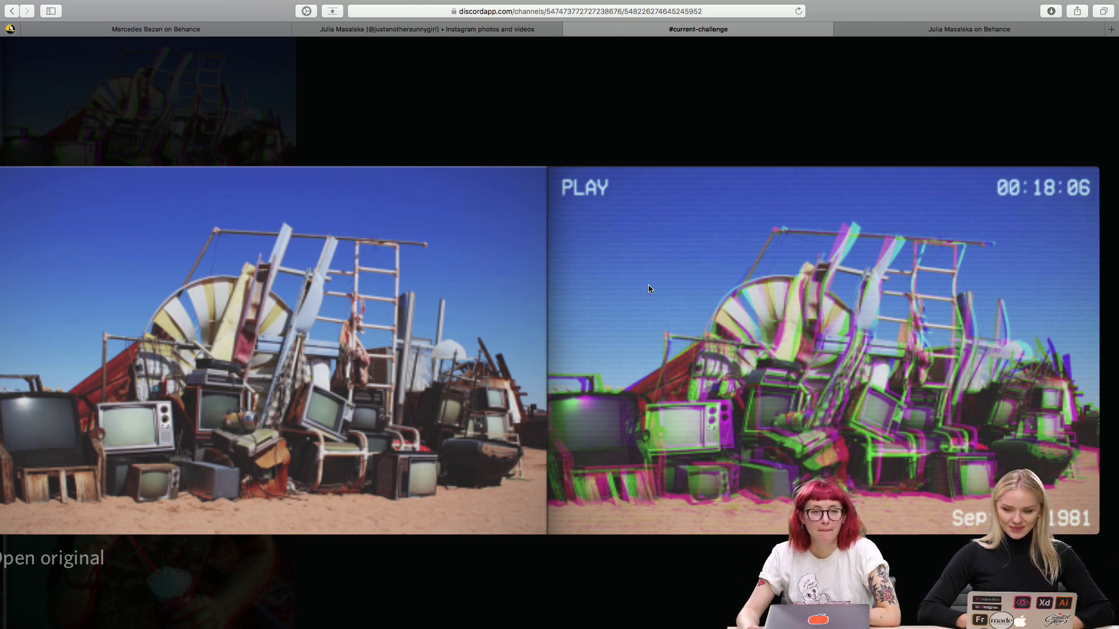
scroll(648, 285, down, 3)
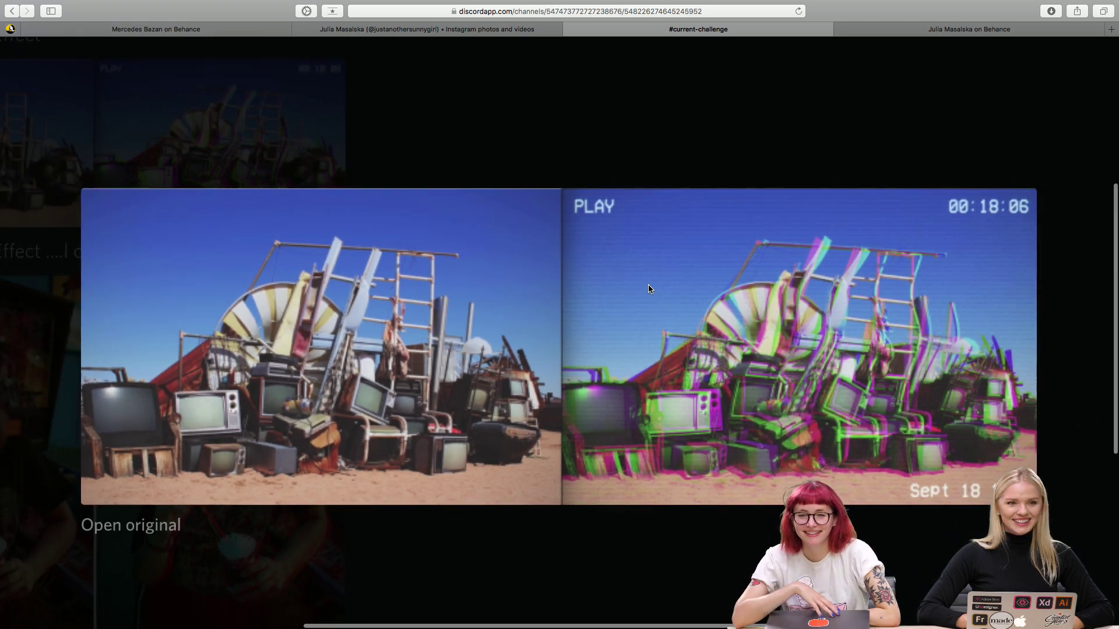
scroll(647, 285, down, 3)
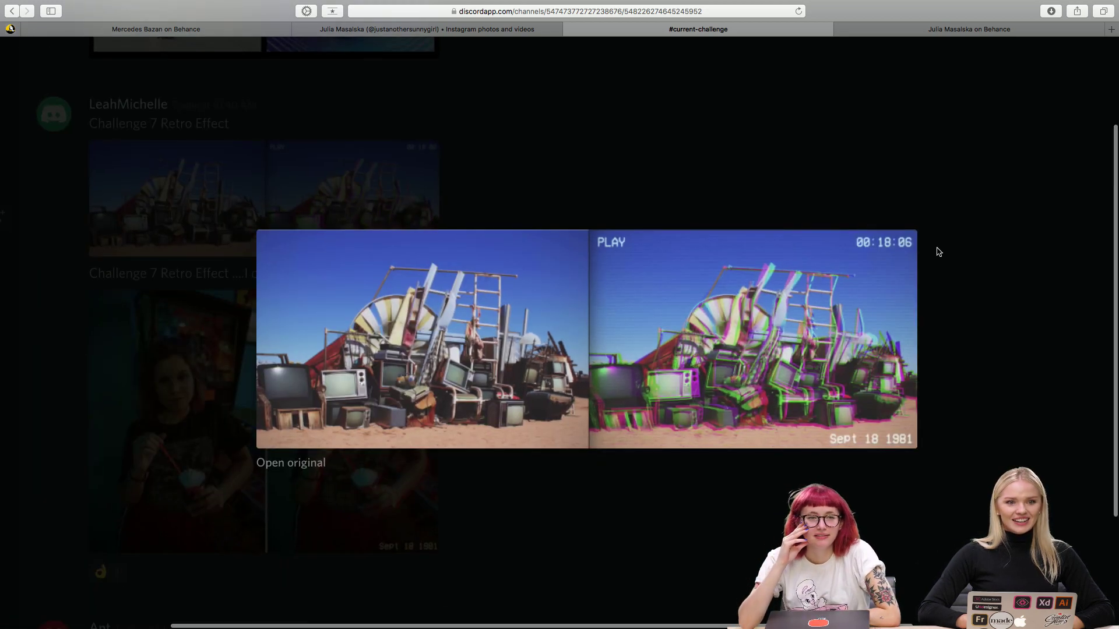
click(880, 186)
Enlarge the arcade portrait comparison in the same post, examine its red-green colour split and wavy distortion, and close the image.
scroll(604, 253, down, 4)
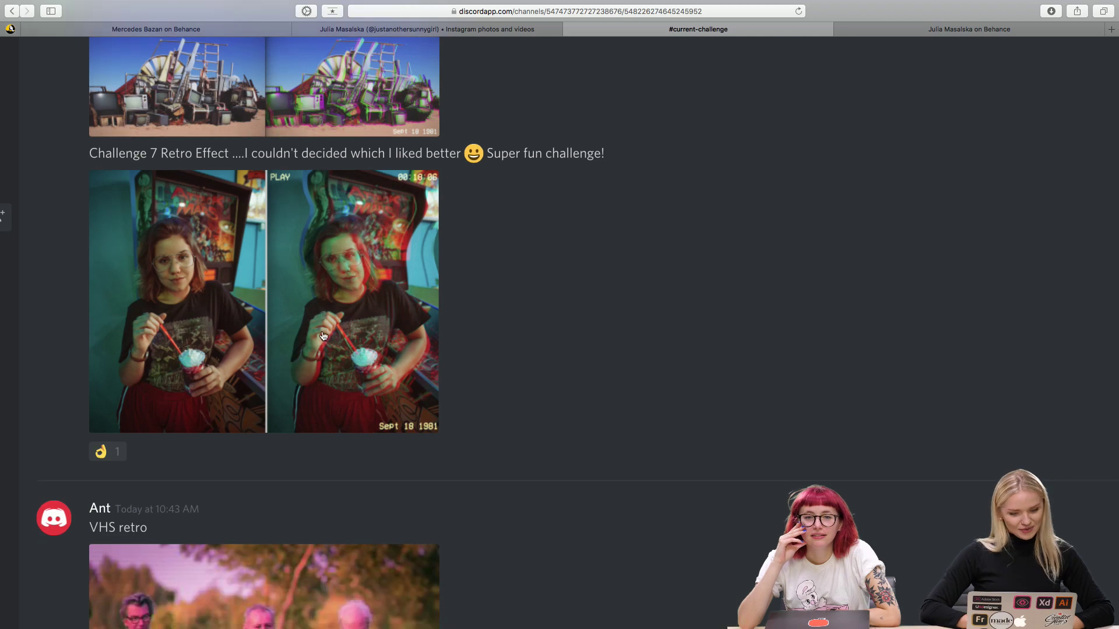
click(324, 336)
scroll(659, 296, up, 5)
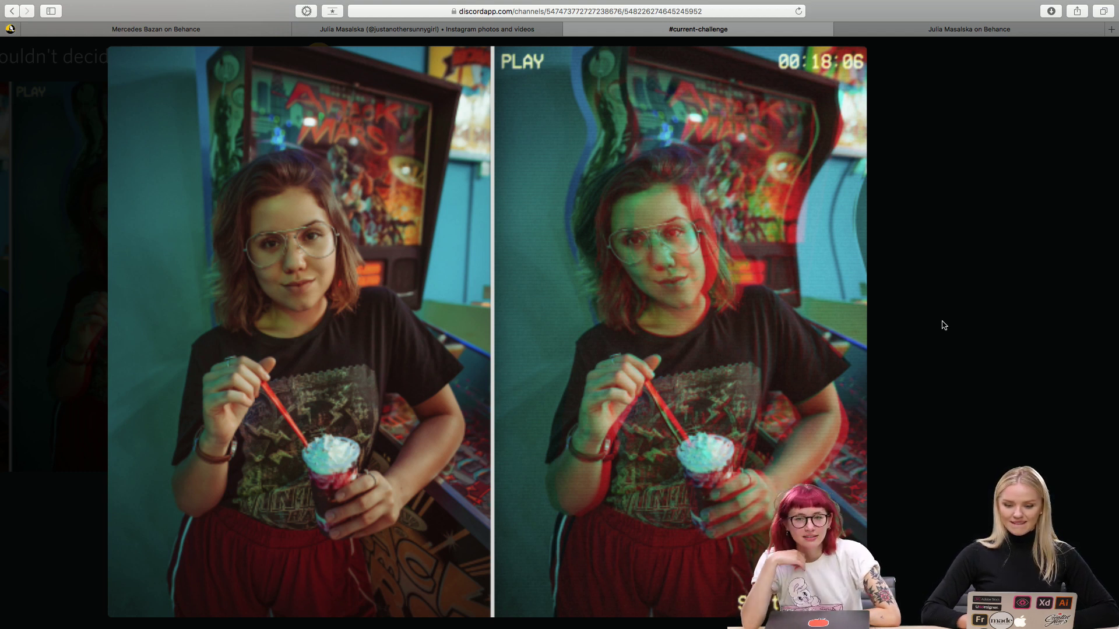
click(944, 325)
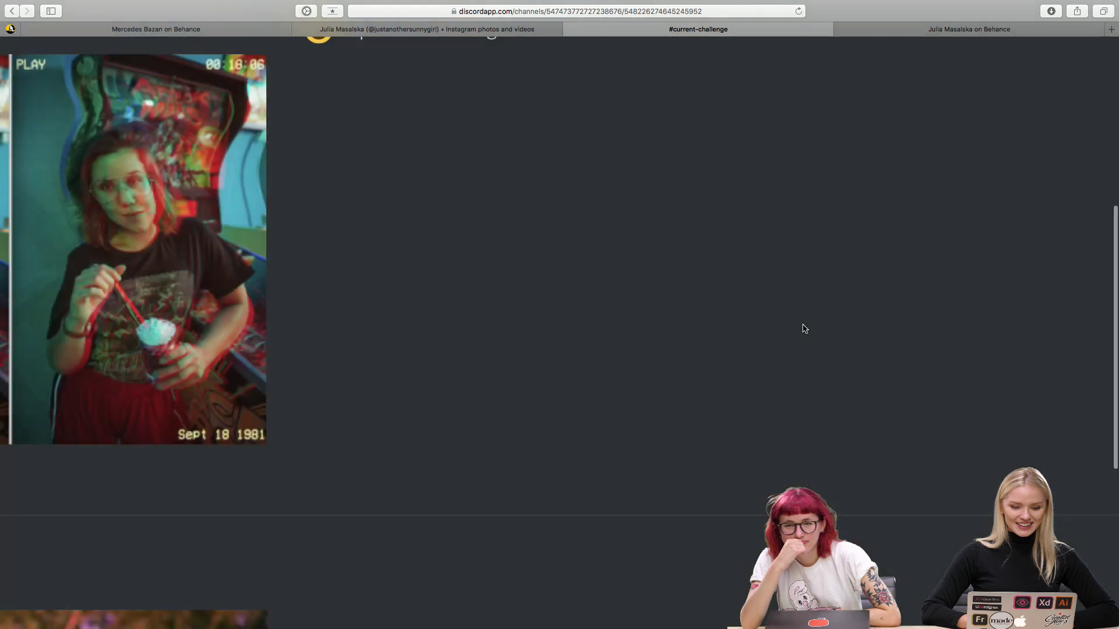
Find the Retro Effects post above the television pile submission and enlarge its skateboarder comparison with the PAUSED lettering.
scroll(802, 329, left, 2)
scroll(803, 329, down, 5)
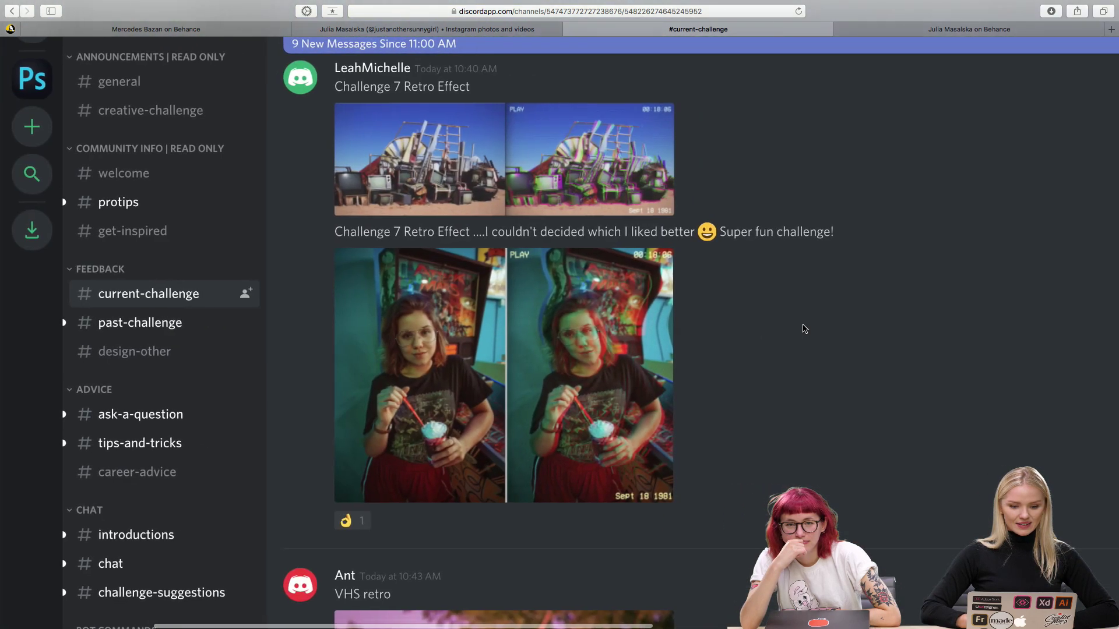
scroll(803, 329, right, 3)
scroll(802, 329, right, 1)
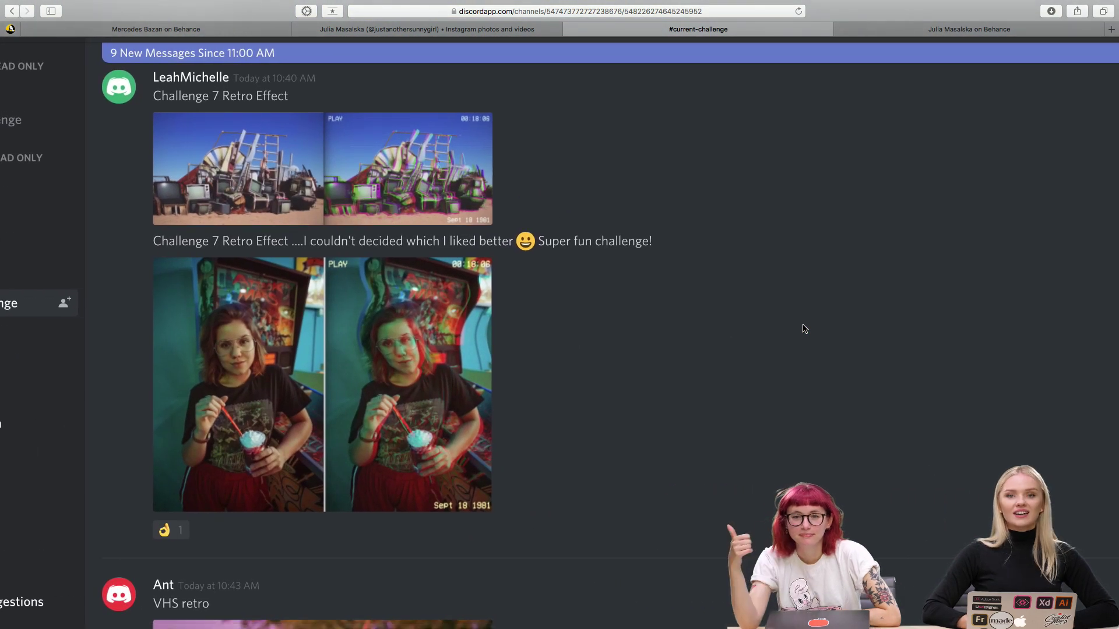
scroll(802, 329, up, 4)
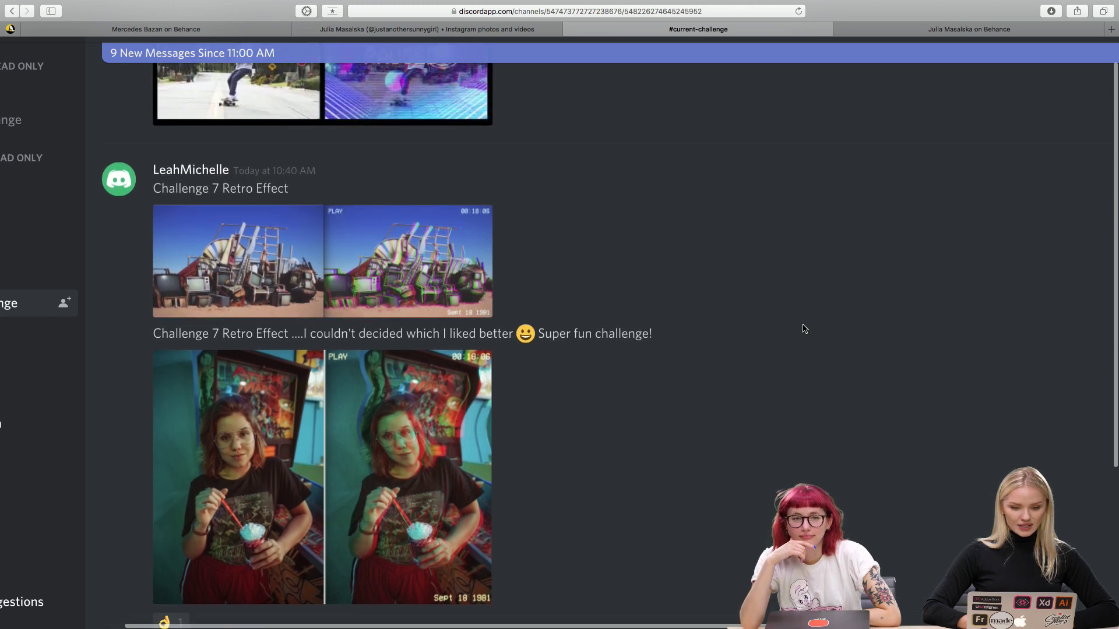
scroll(802, 329, up, 10)
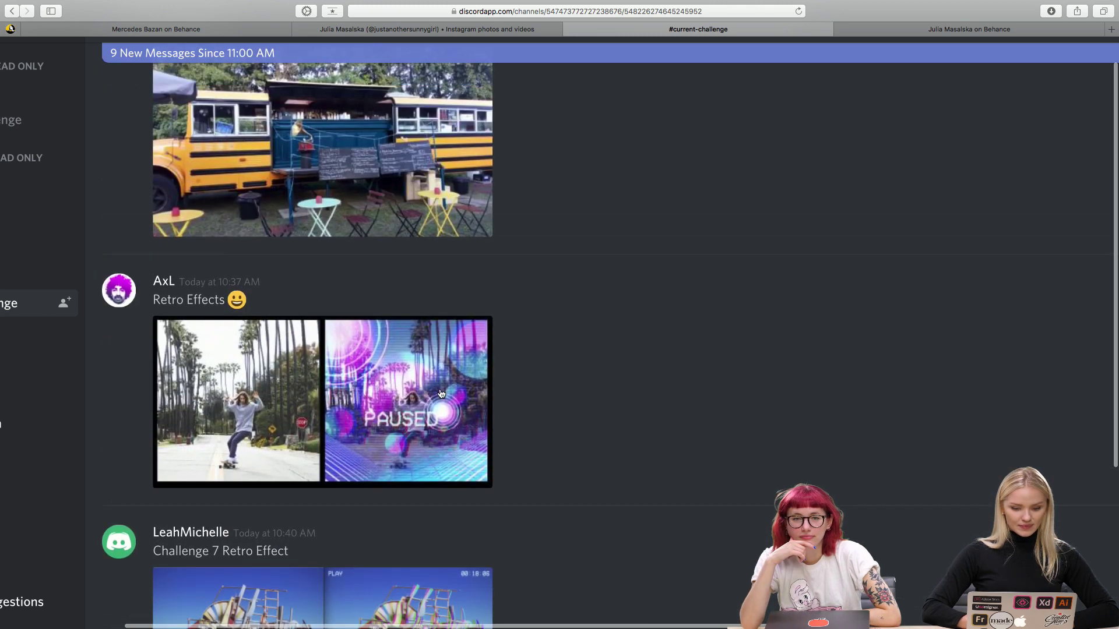
click(441, 394)
scroll(663, 348, right, 5)
scroll(663, 348, down, 4)
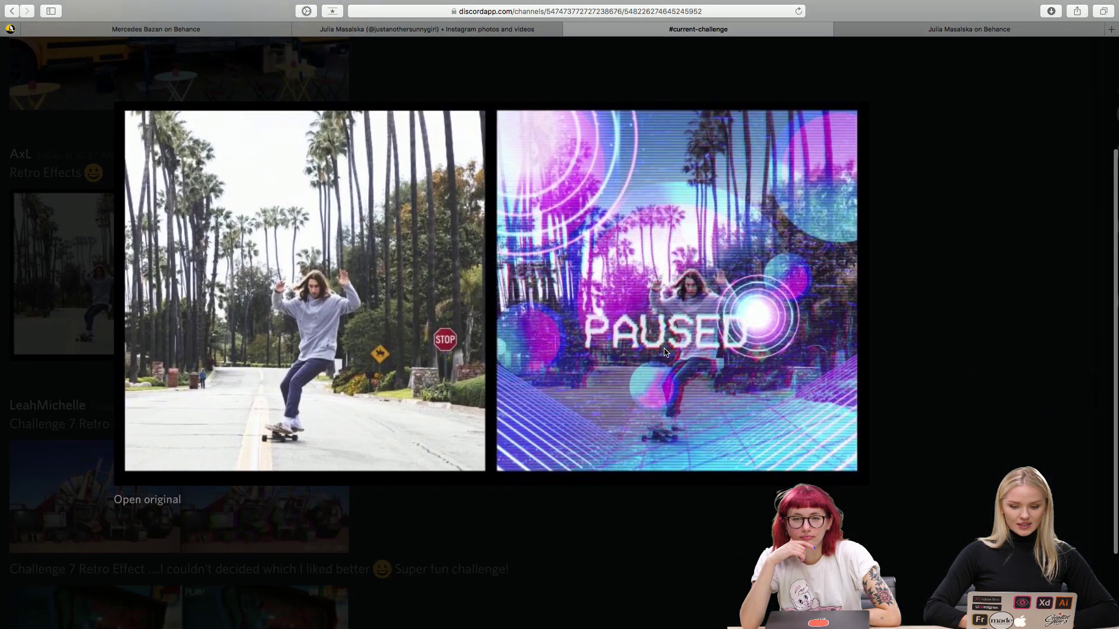
Examine the skateboarder image's PAUSED text, glowing circles, grid lines and scan lines against the original photo, and close the image.
scroll(663, 347, left, 3)
scroll(663, 348, up, 5)
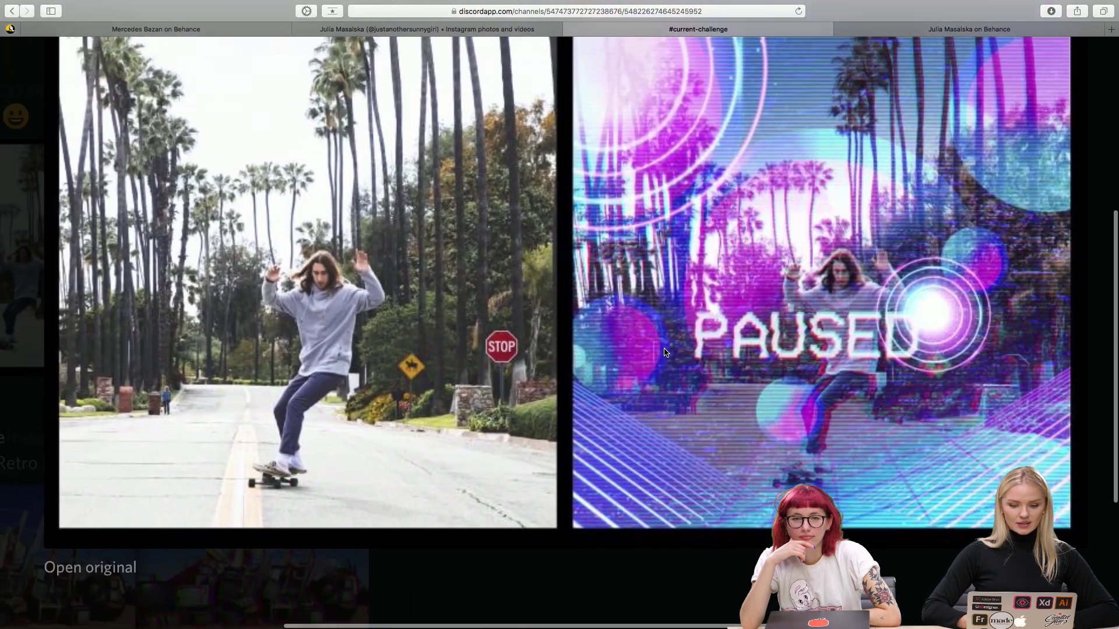
scroll(664, 352, up, 2)
scroll(664, 353, right, 2)
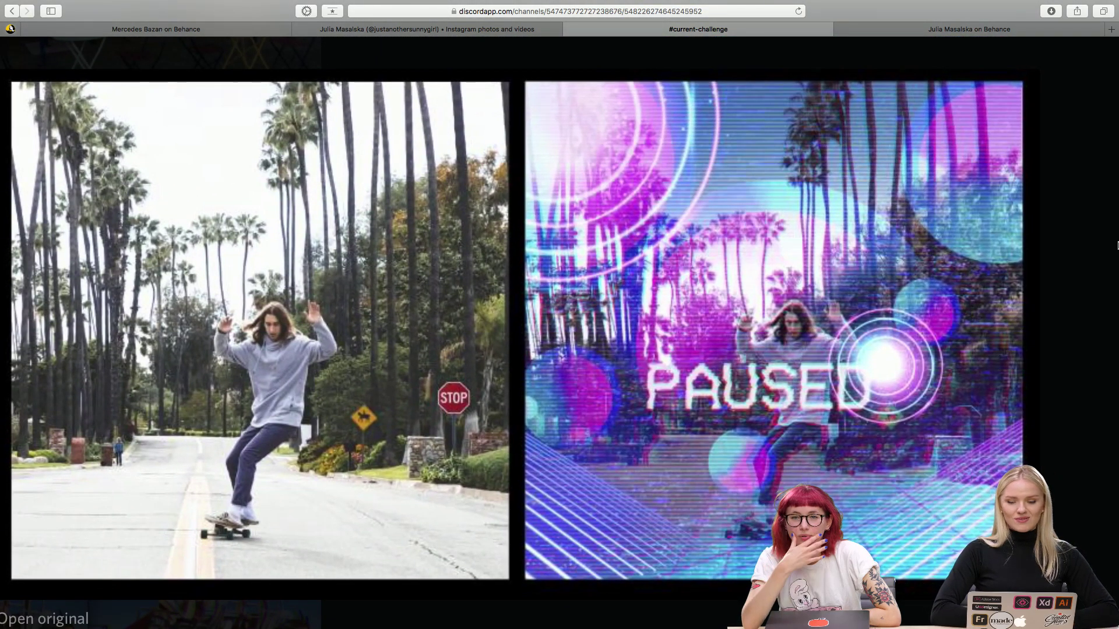
scroll(1116, 246, down, 2)
scroll(1117, 245, left, 1)
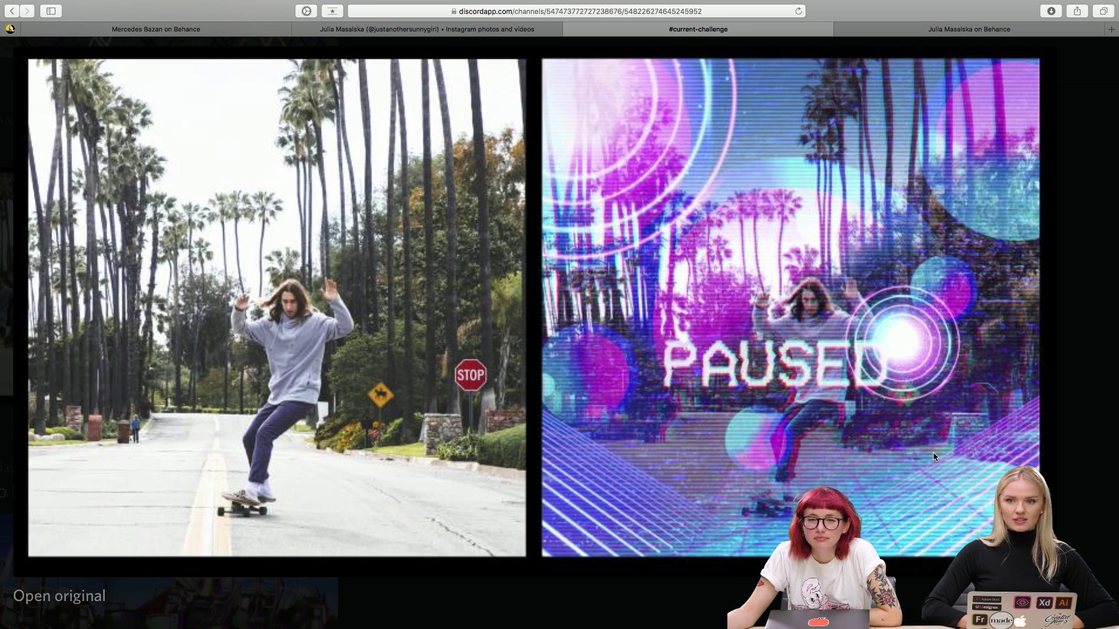
scroll(933, 452, down, 2)
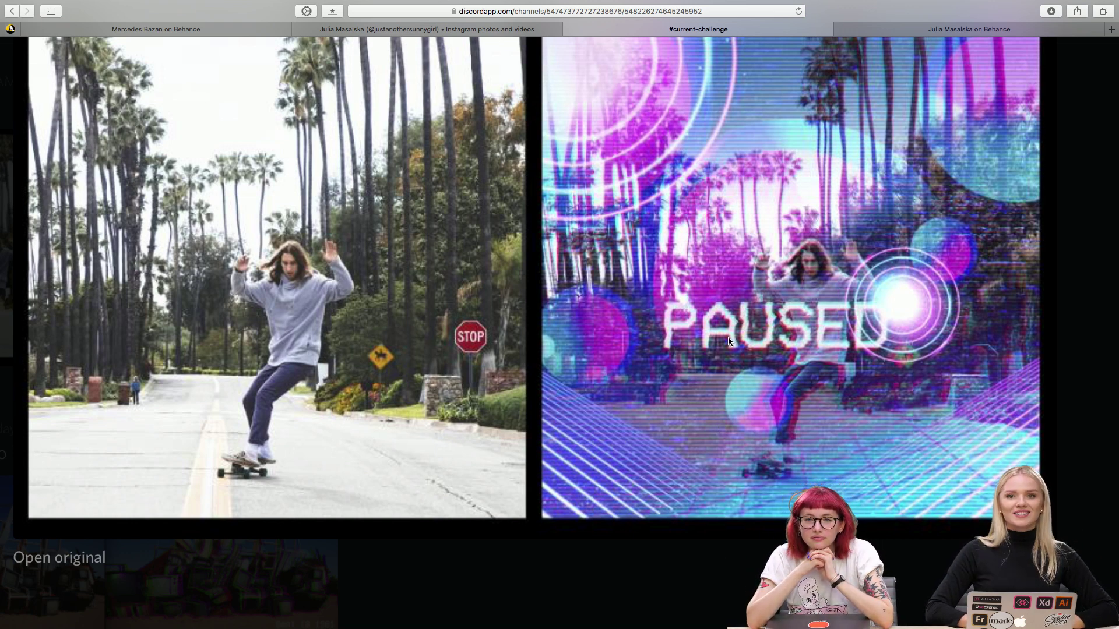
scroll(911, 373, up, 1)
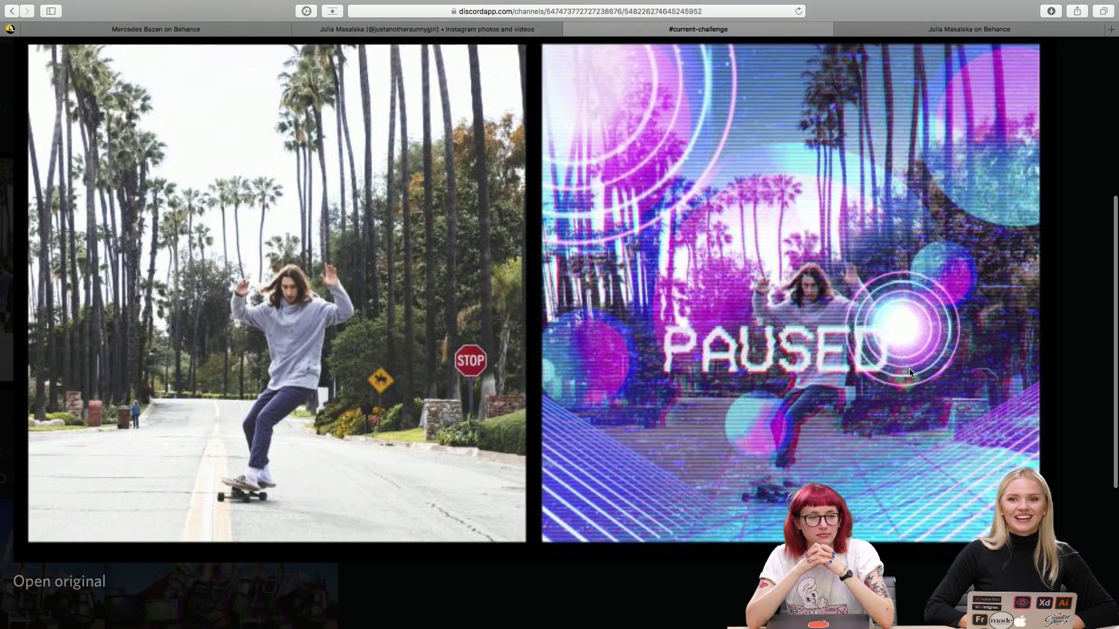
scroll(910, 373, up, 1)
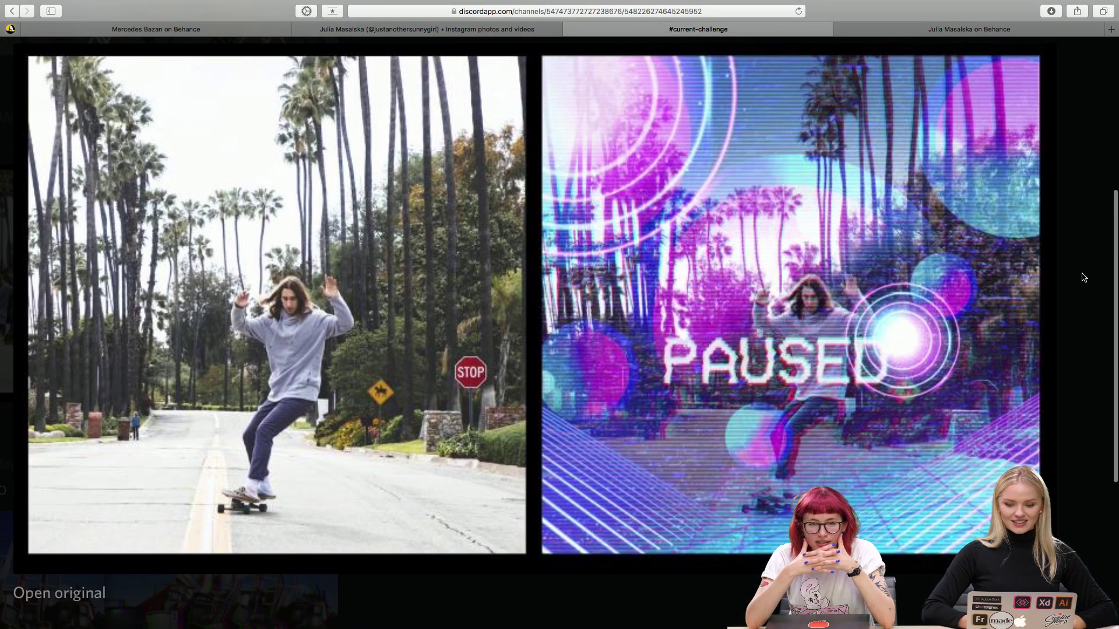
scroll(1084, 277, up, 1)
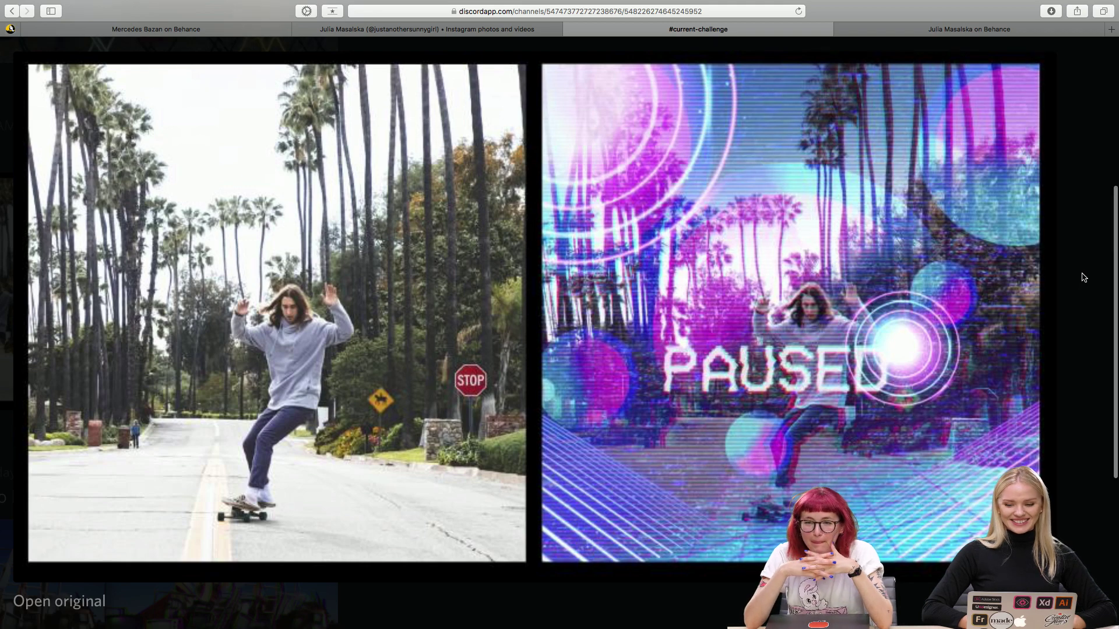
click(1083, 277)
Look past the Day 6 original and adjusted bus photos and enlarge the vs2 steering-wheel image above them.
scroll(800, 311, left, 5)
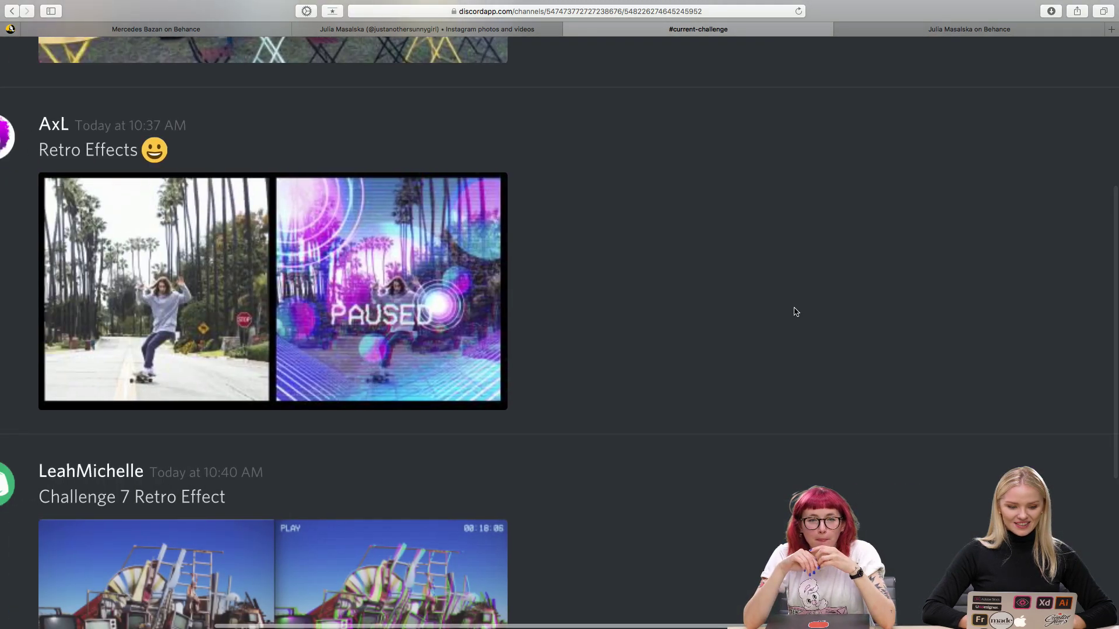
scroll(796, 312, up, 10)
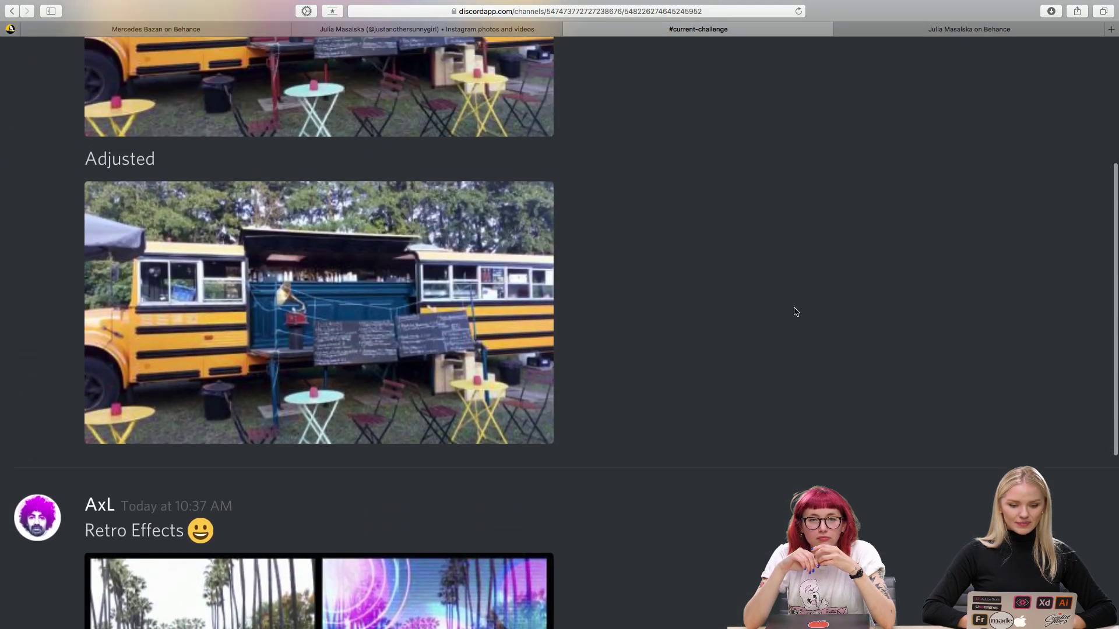
scroll(794, 310, up, 4)
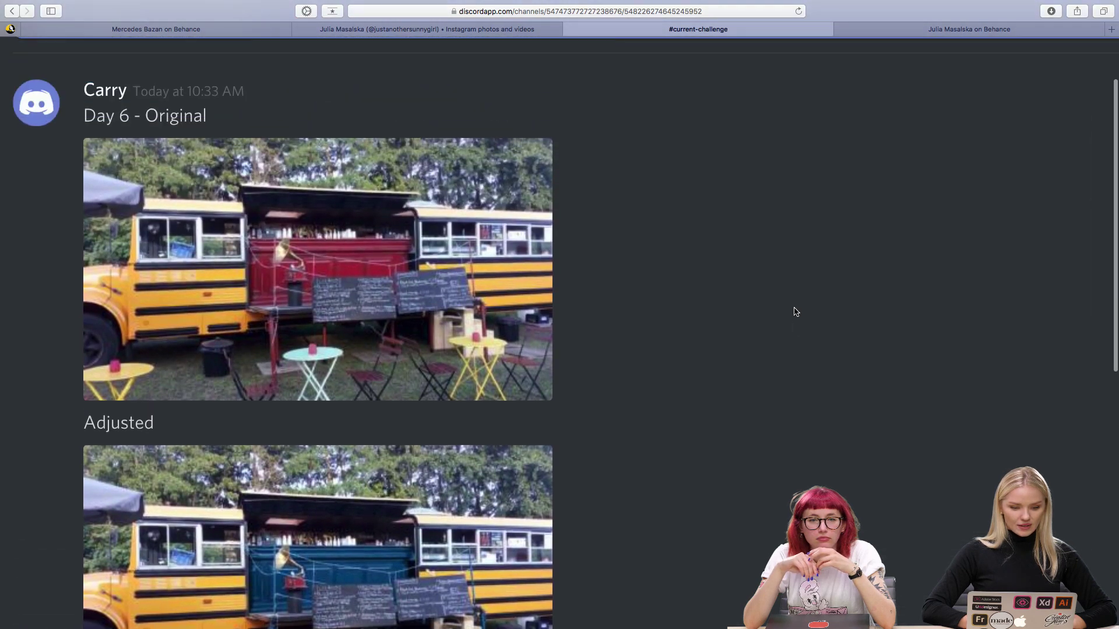
scroll(794, 311, down, 3)
scroll(796, 313, up, 8)
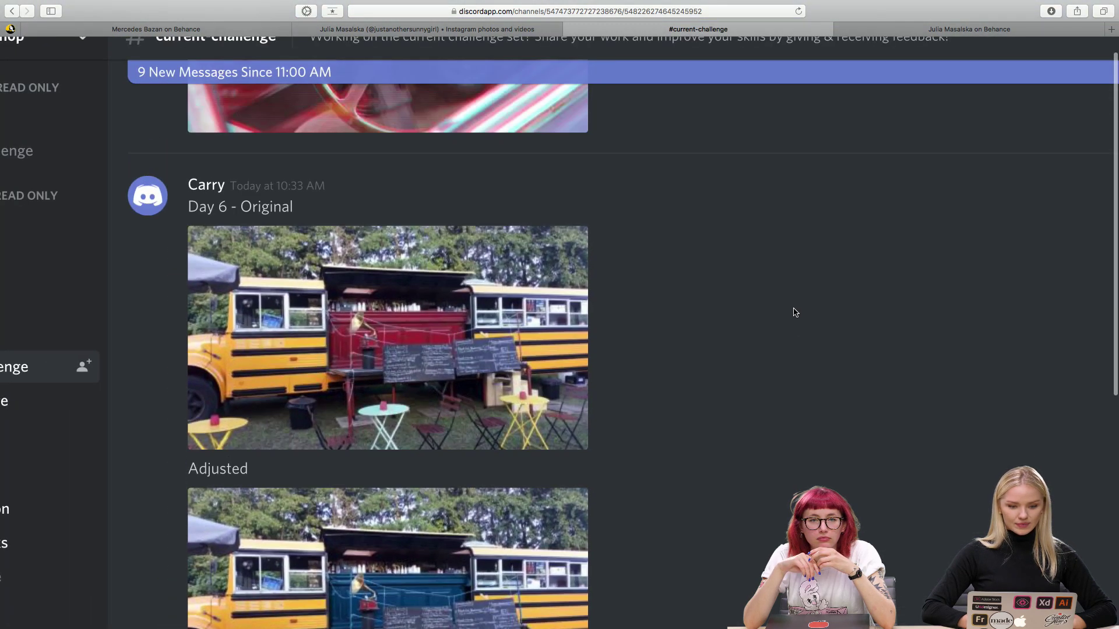
scroll(793, 309, down, 2)
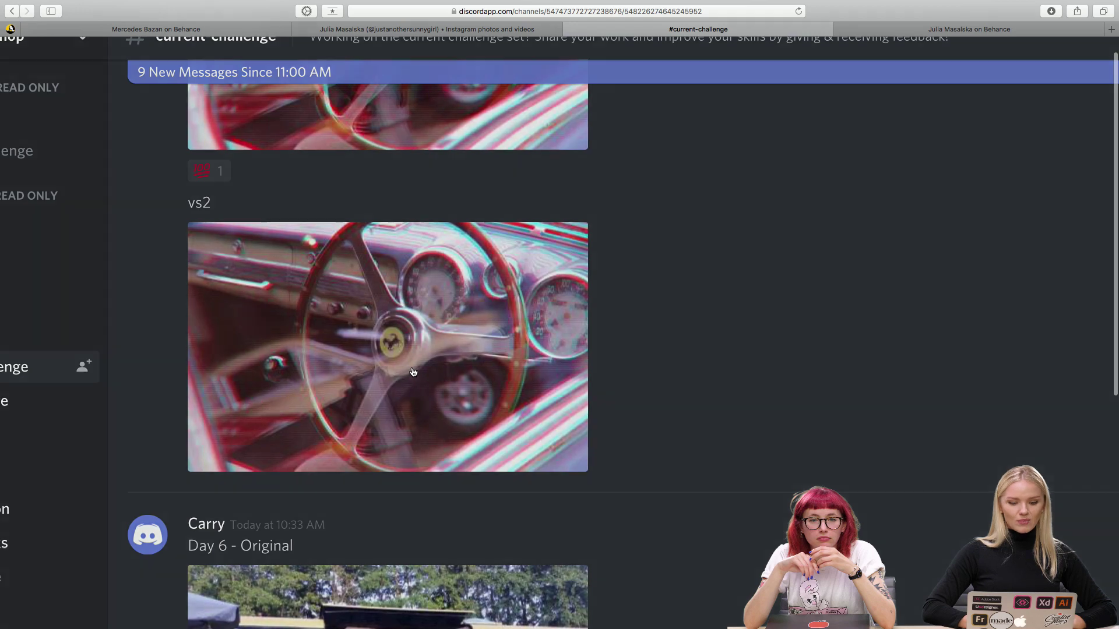
click(412, 372)
scroll(765, 389, right, 3)
scroll(765, 391, down, 5)
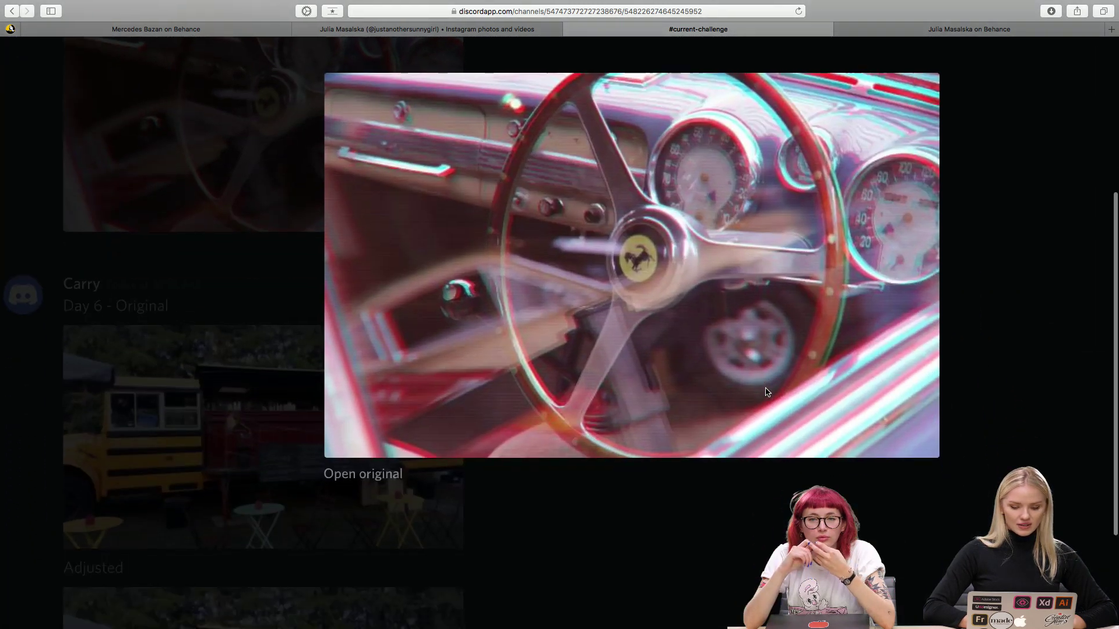
Inspect the colour split, blur and scan lines across the steering wheel and dashboard gauges up close.
scroll(1067, 359, up, 3)
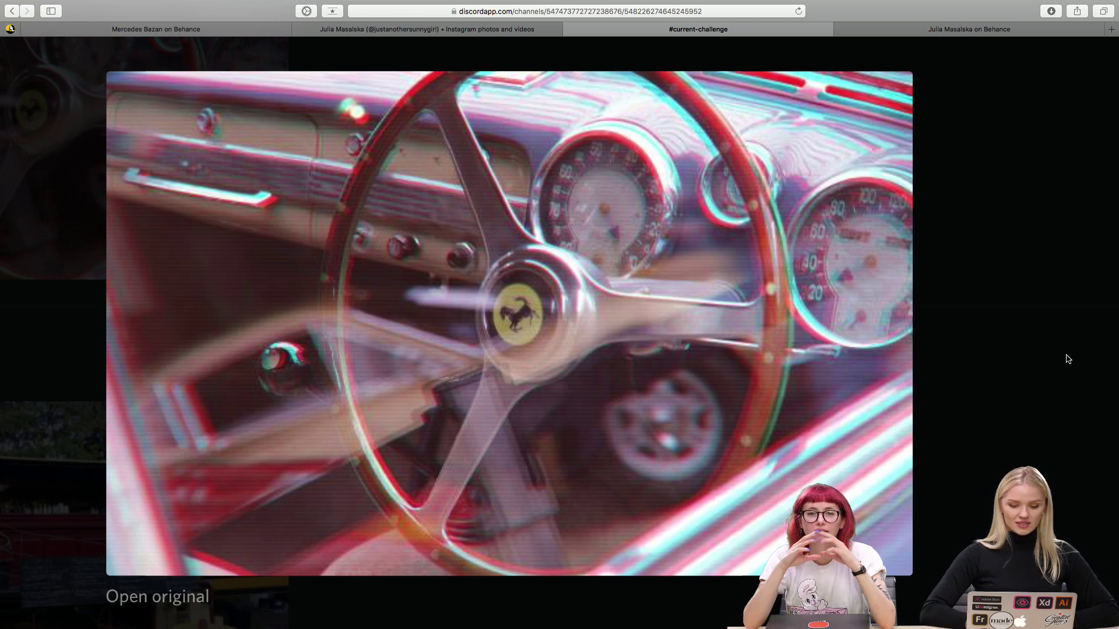
scroll(1068, 358, up, 1)
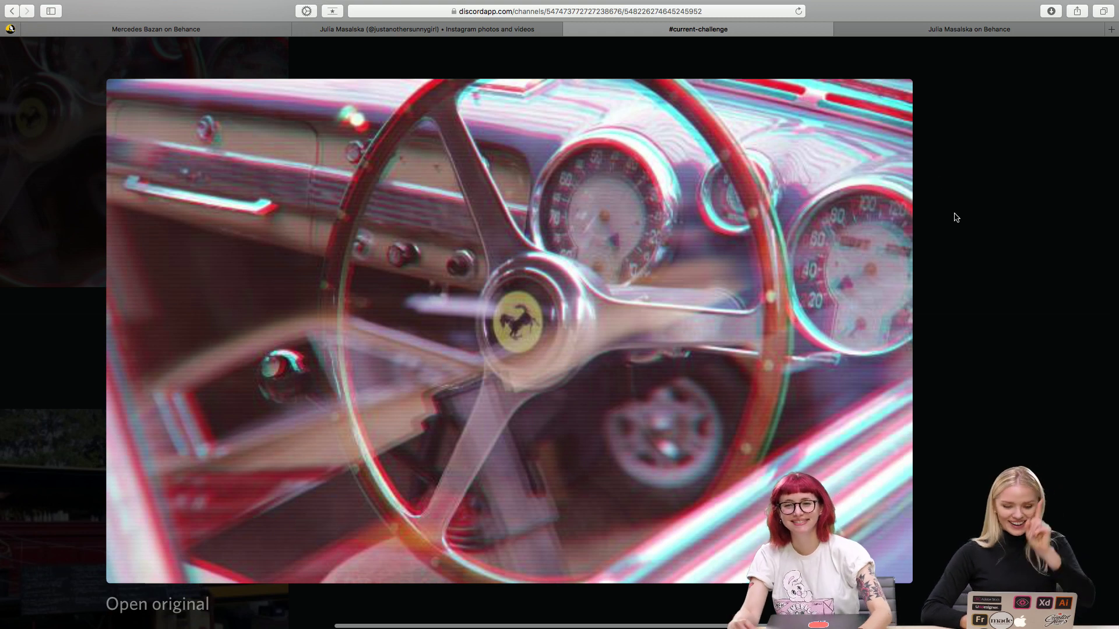
scroll(955, 217, up, 3)
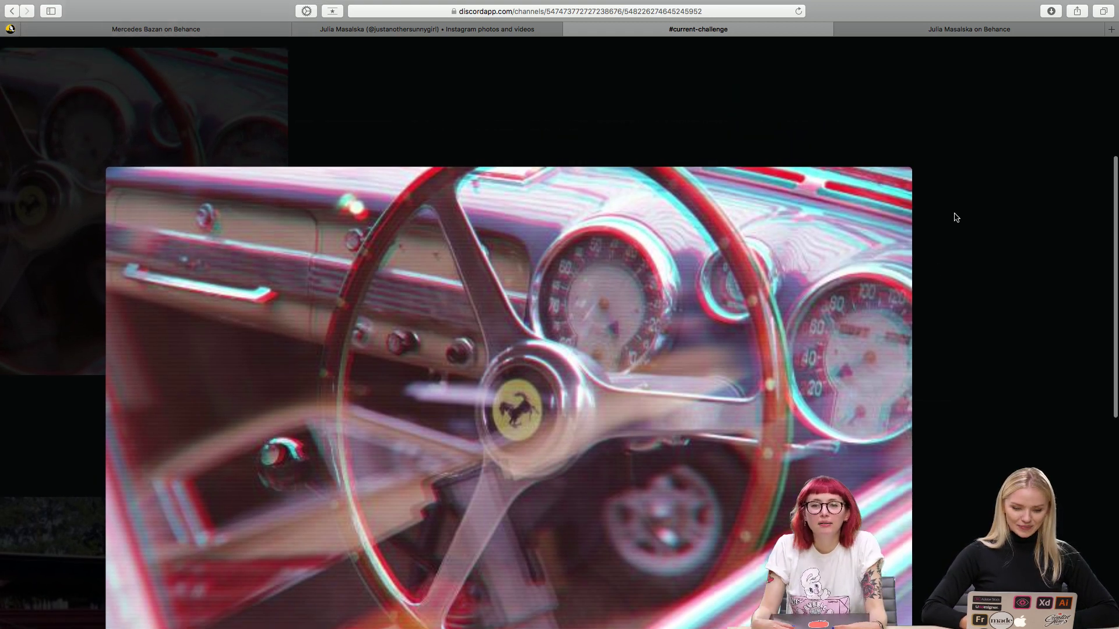
Close the vs2 steering-wheel image and enlarge the first Edited version above it in the same post.
scroll(956, 217, down, 3)
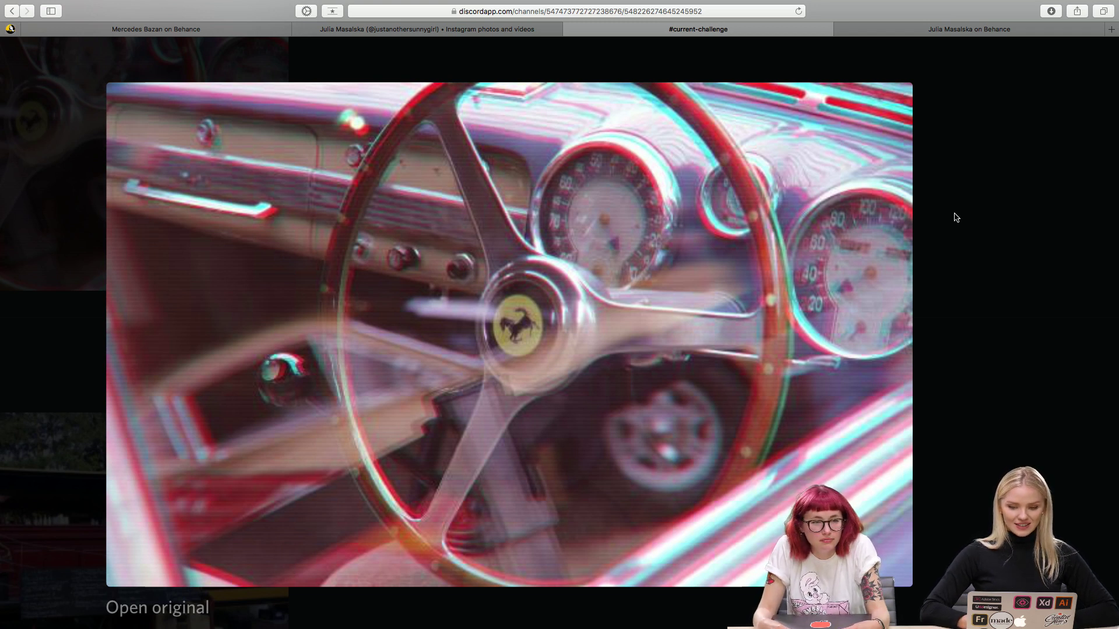
click(955, 217)
scroll(744, 242, up, 3)
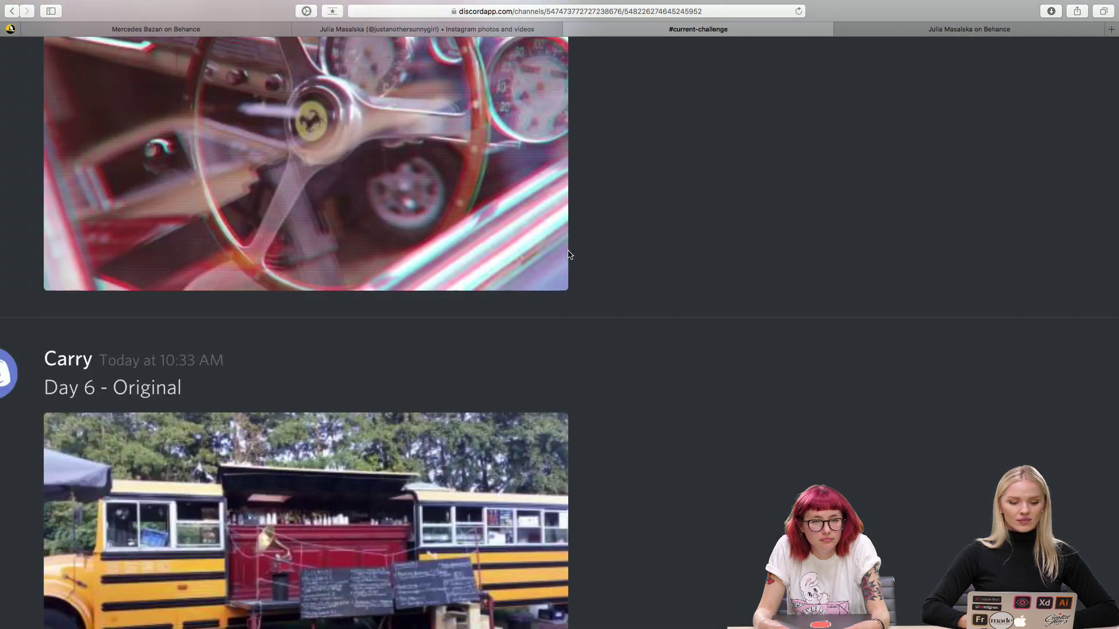
scroll(567, 254, up, 10)
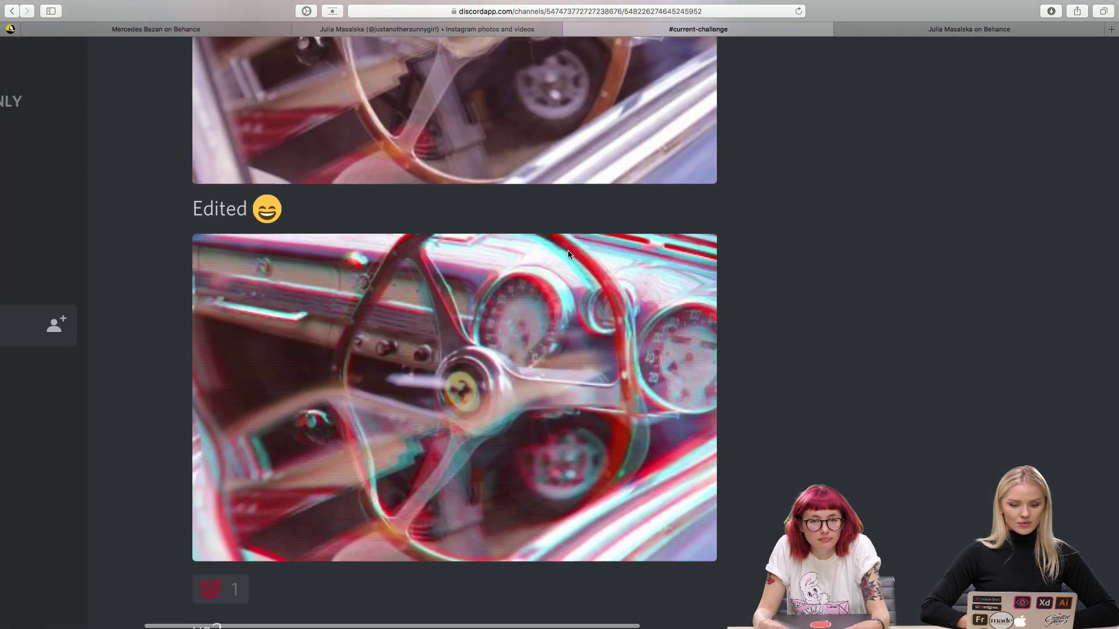
scroll(568, 255, down, 2)
click(670, 340)
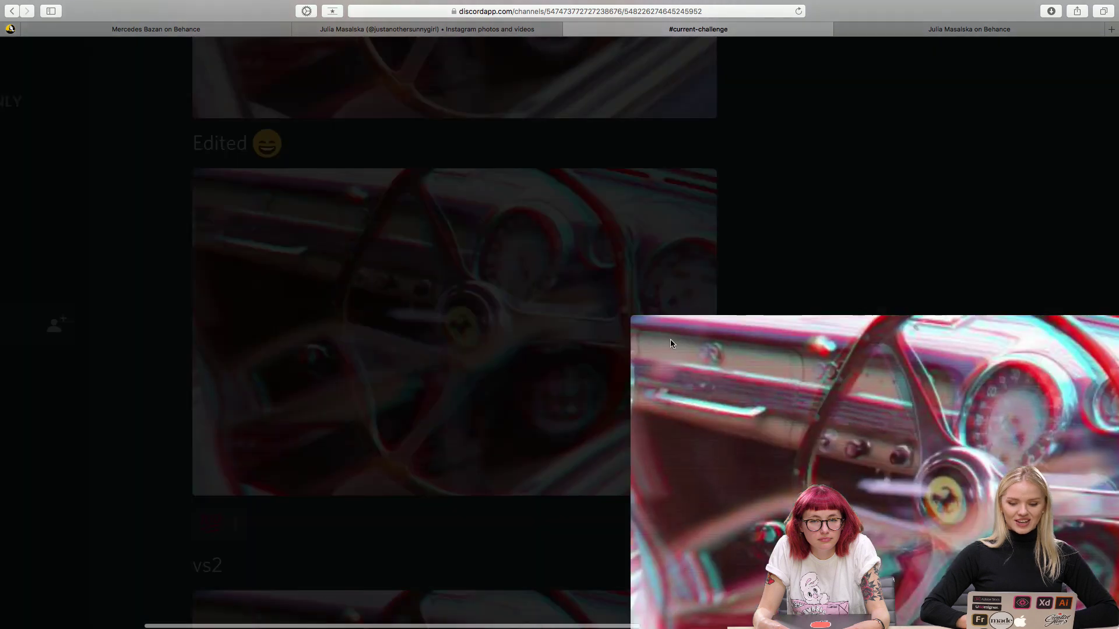
Examine the stronger red and cyan colour split across the Edited steering-wheel image, and close the image.
scroll(670, 344, up, 5)
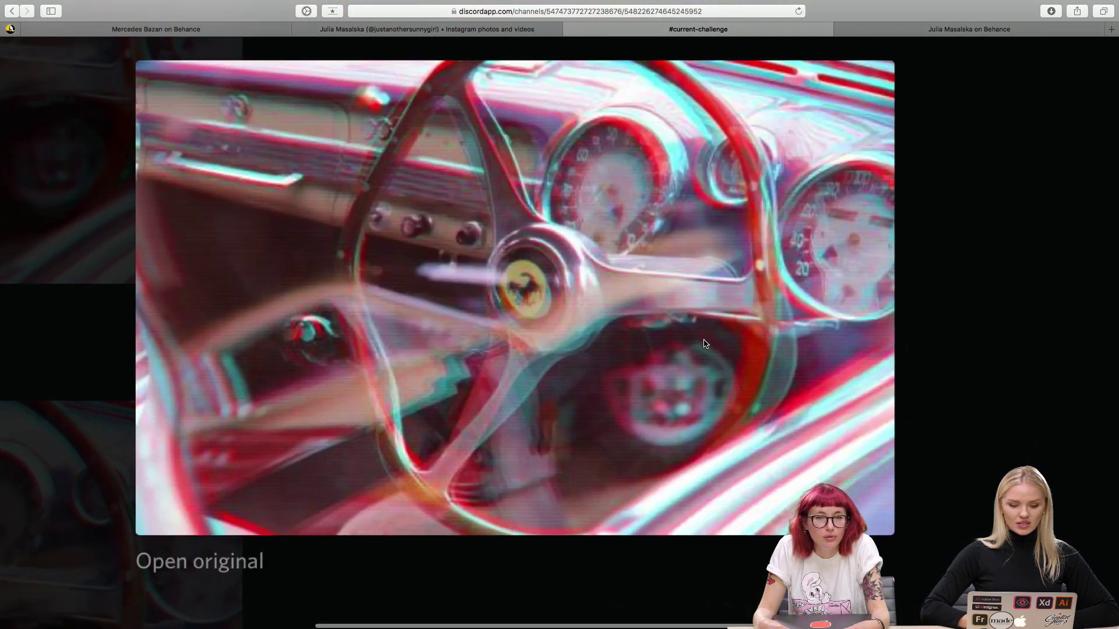
scroll(705, 344, up, 3)
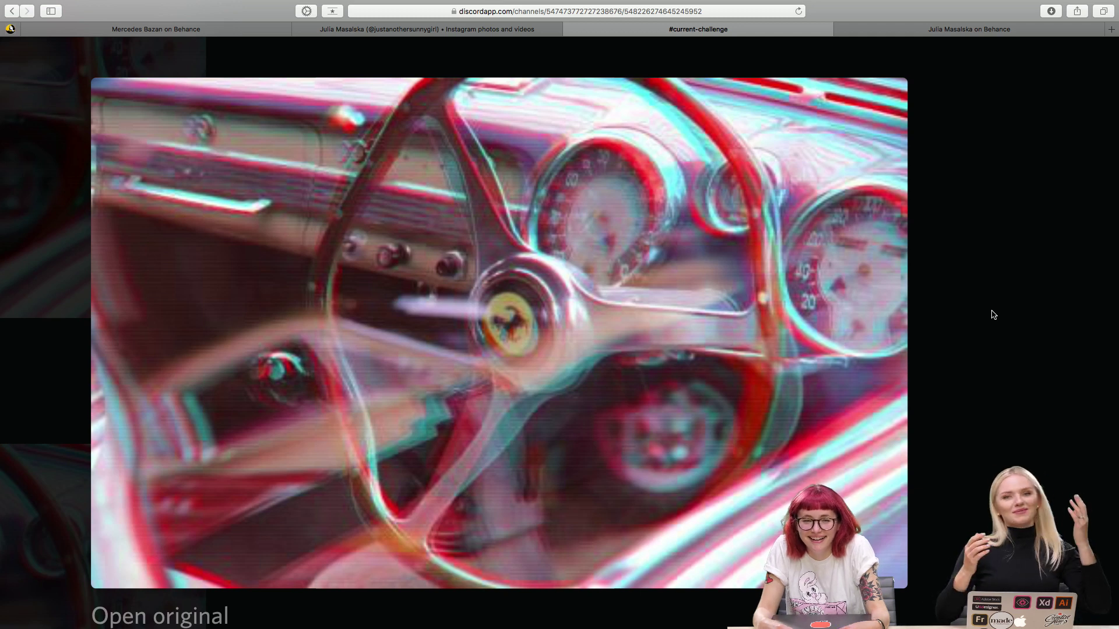
scroll(993, 314, left, 2)
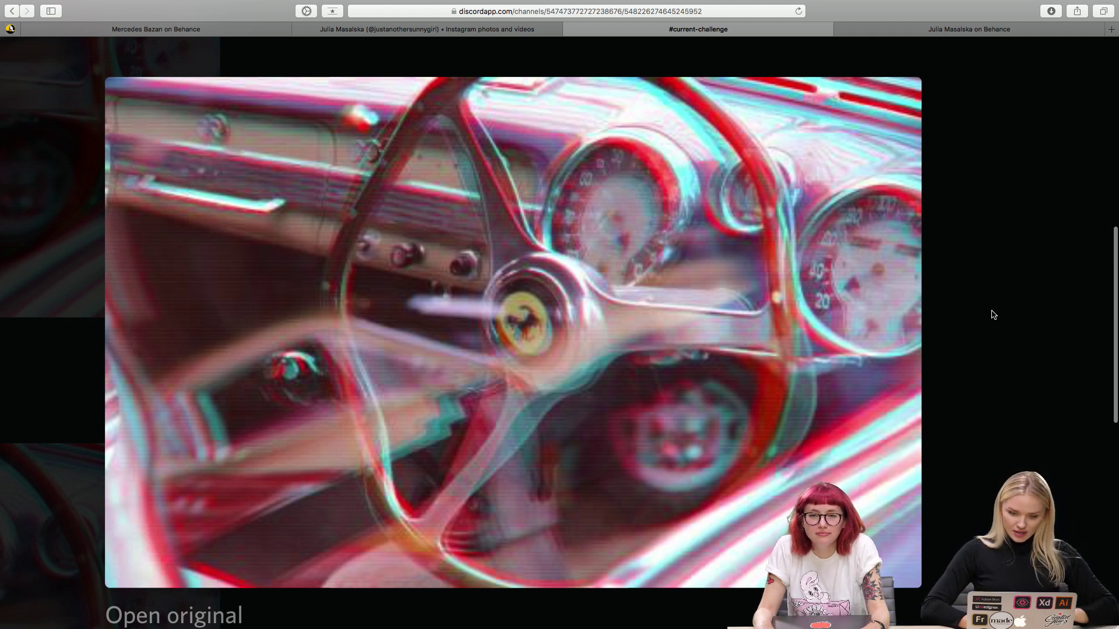
scroll(993, 315, up, 2)
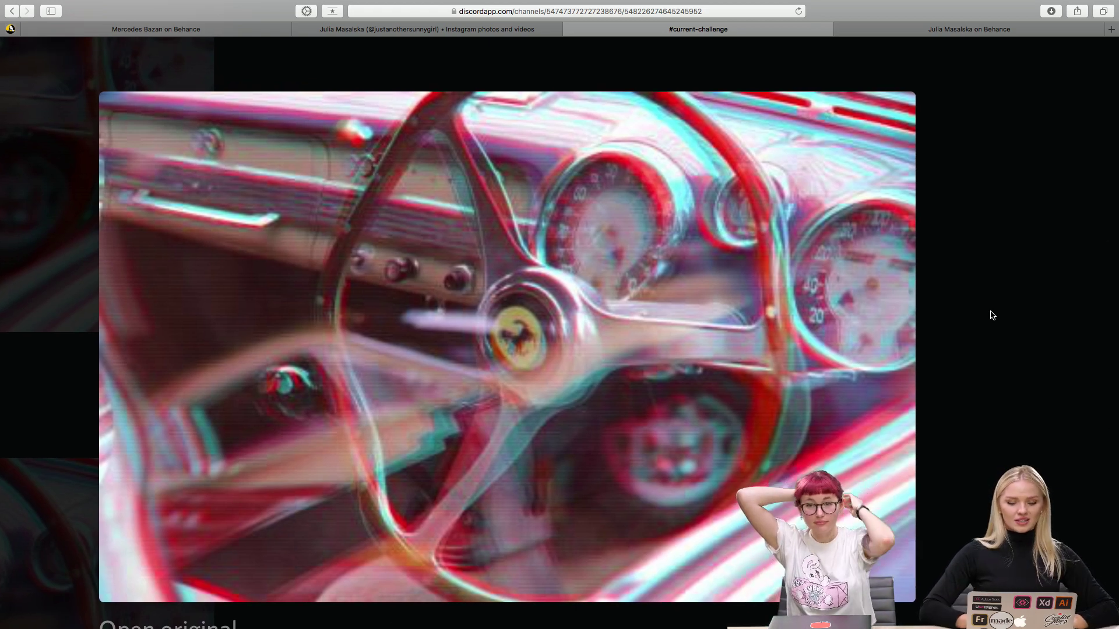
scroll(992, 317, down, 2)
scroll(989, 319, right, 2)
click(955, 321)
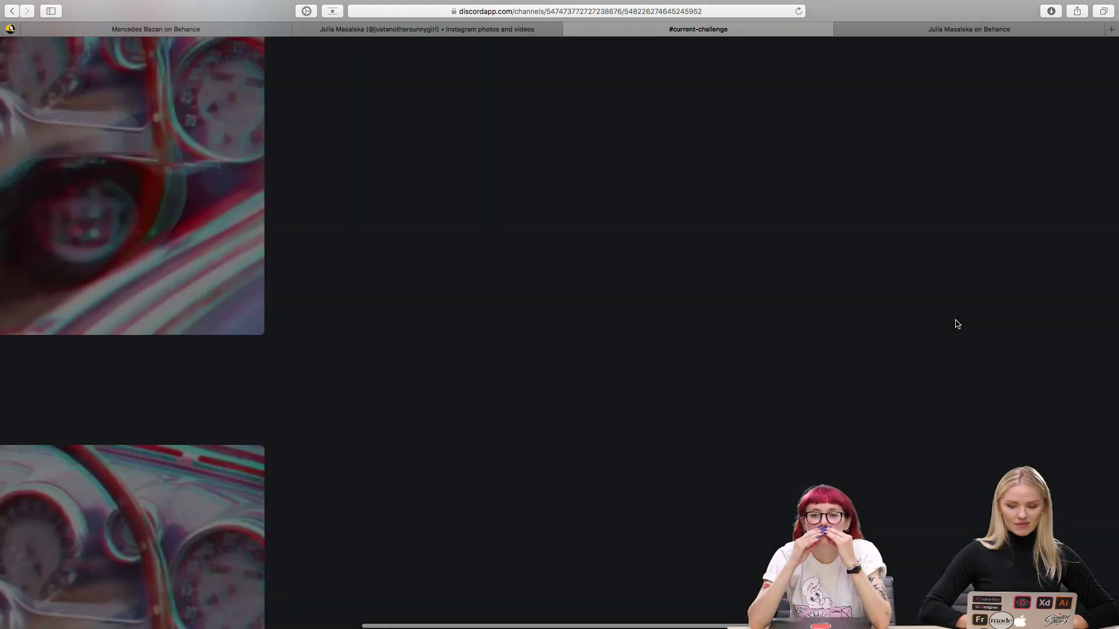
Enlarge the unedited Challenge #7 steering-wheel photo above the edits for comparison, and close it.
scroll(957, 324, left, 5)
scroll(957, 324, up, 10)
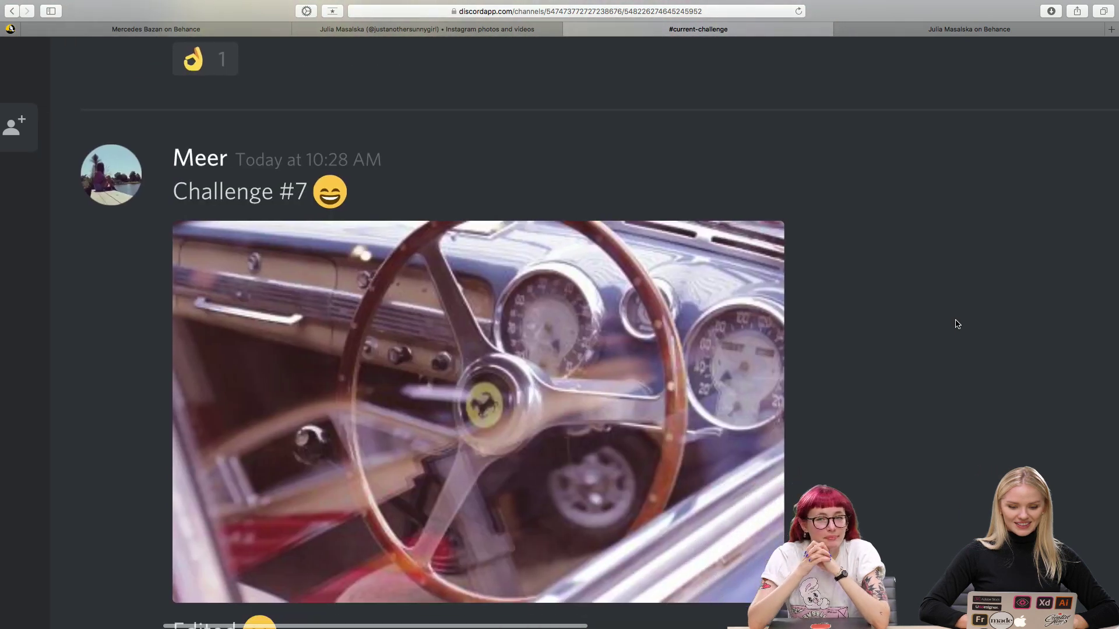
scroll(958, 324, down, 2)
scroll(958, 324, down, 1)
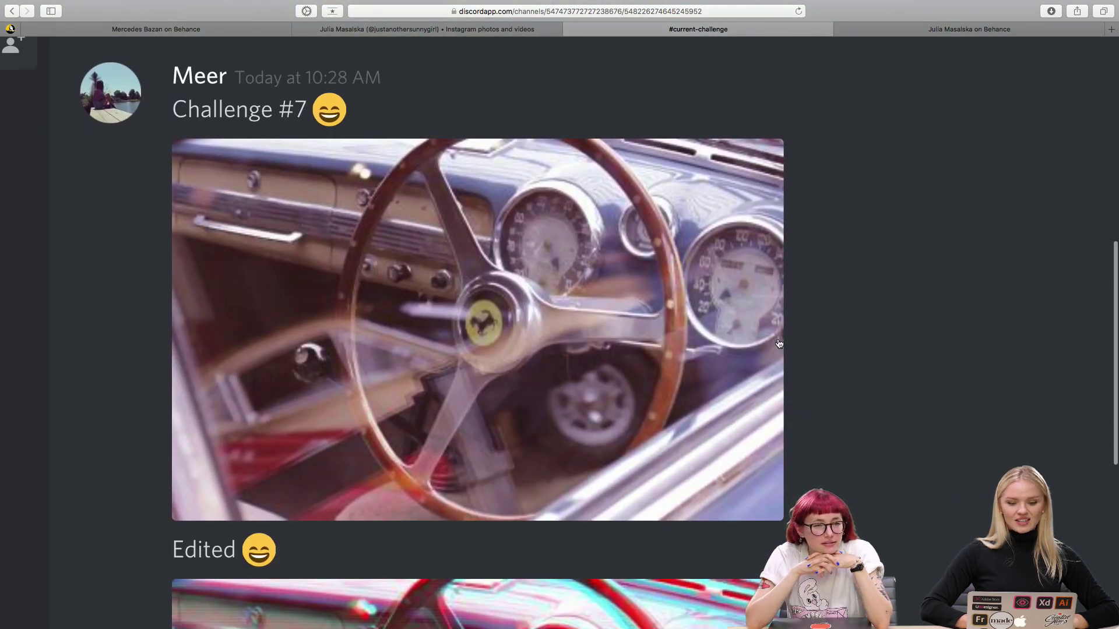
click(560, 336)
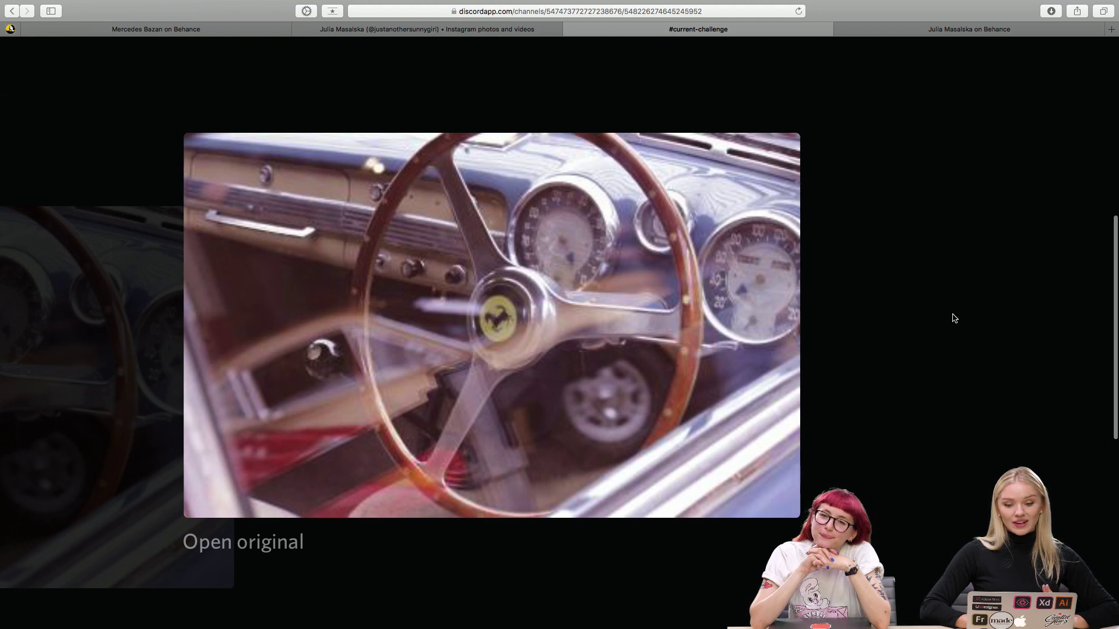
click(934, 324)
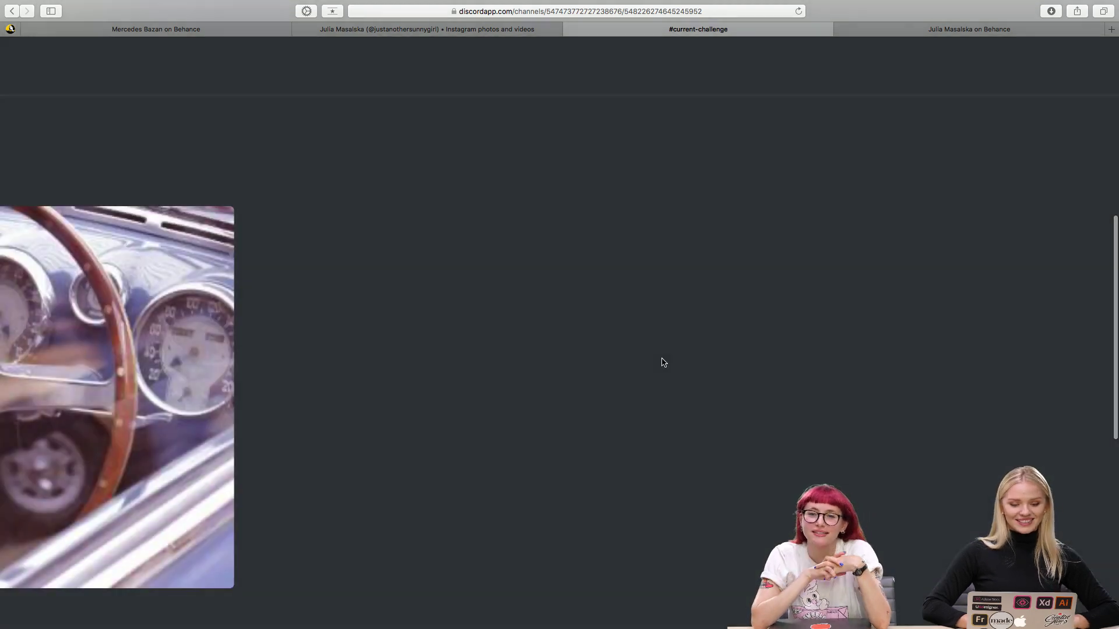
Enlarge the "My take on the VHS effect" photo of the couple and inspect its texture and date stamp up close.
scroll(661, 362, up, 5)
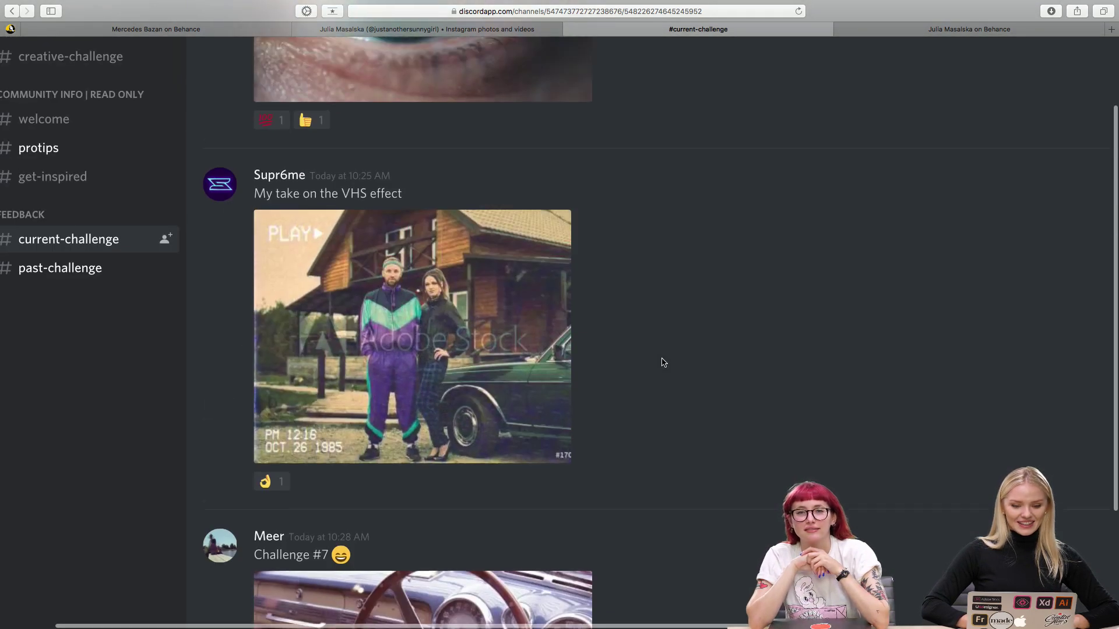
click(485, 335)
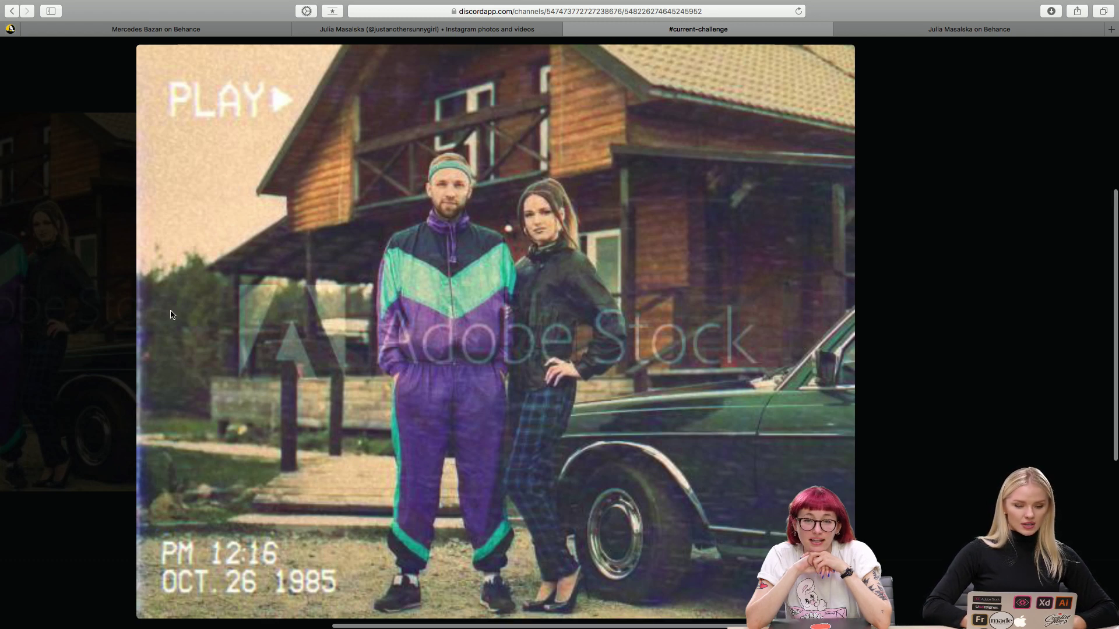
scroll(136, 382, up, 5)
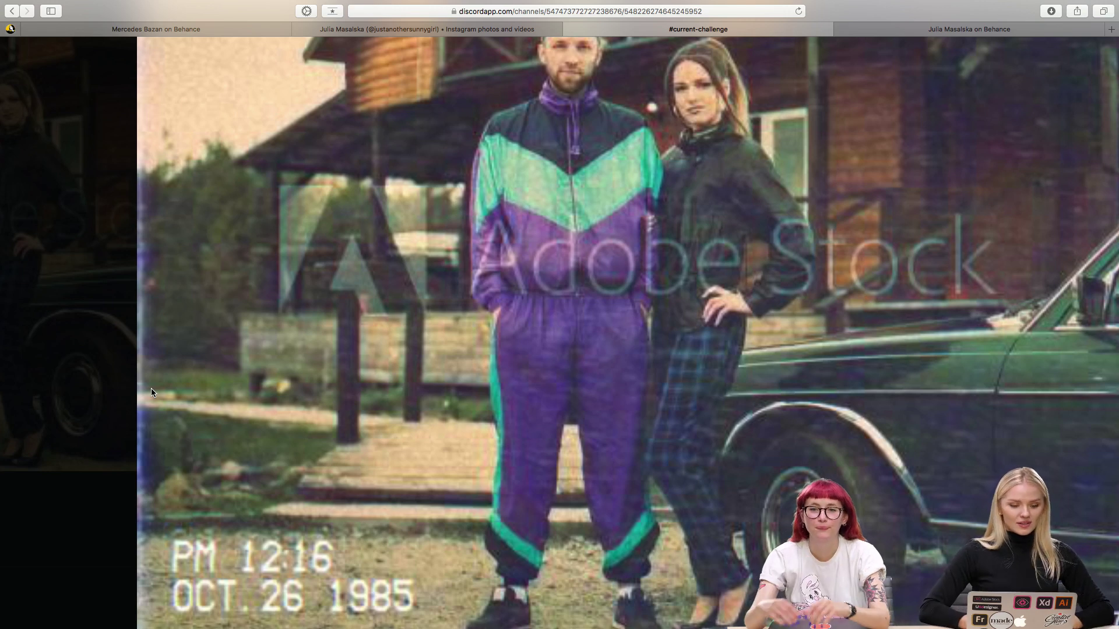
scroll(152, 388, up, 1)
scroll(152, 387, right, 3)
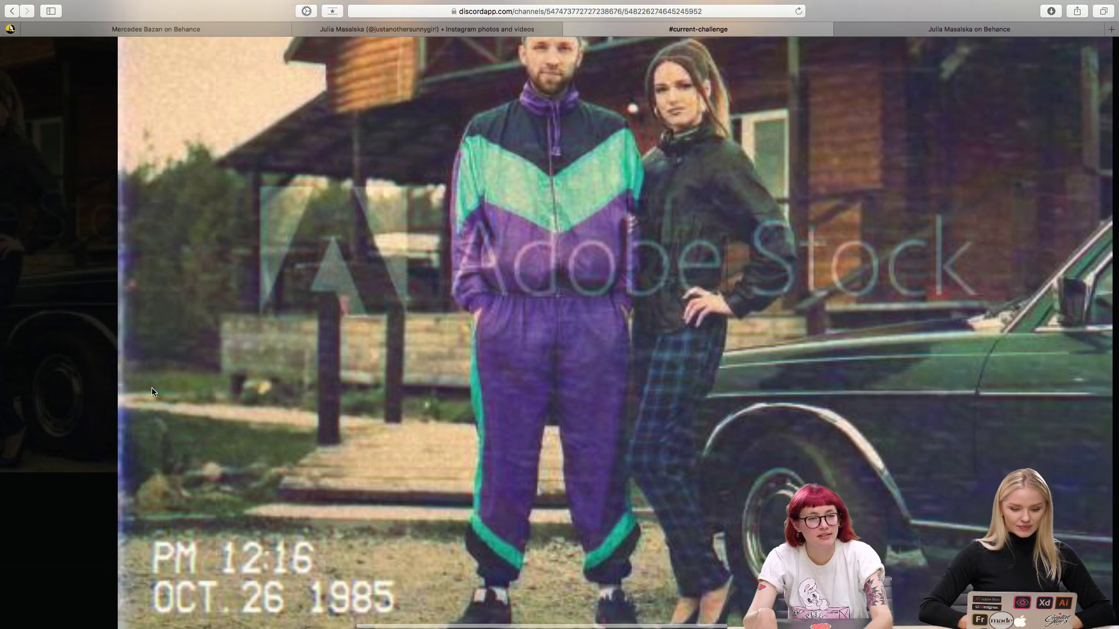
Review the whole VHS-effect photo with its PLAY and date lettering, and close the image.
scroll(151, 392, down, 5)
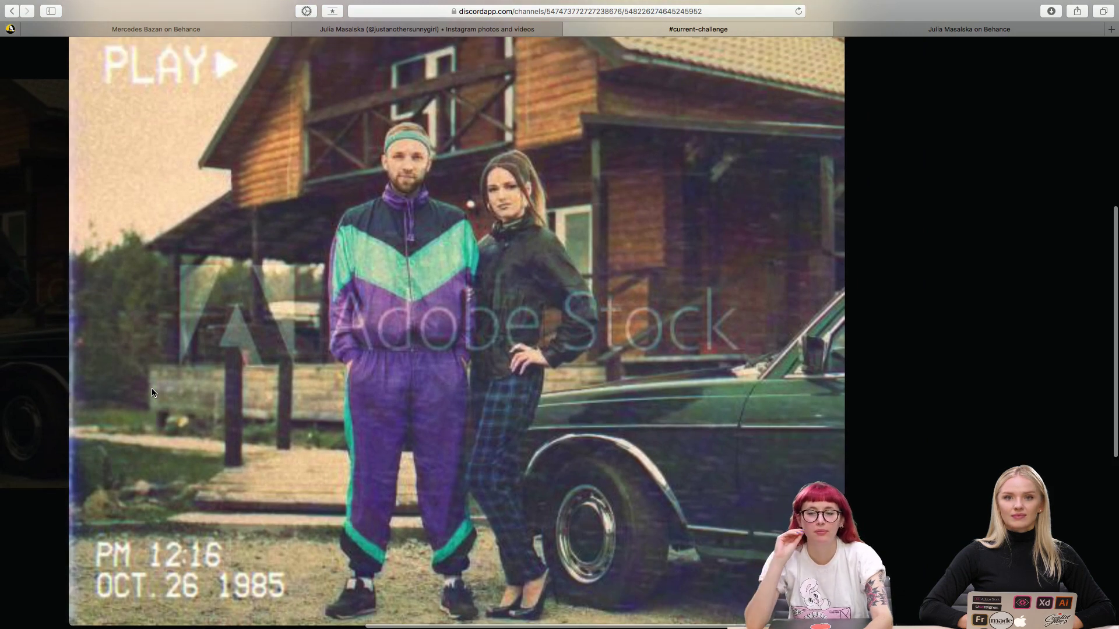
scroll(151, 388, down, 2)
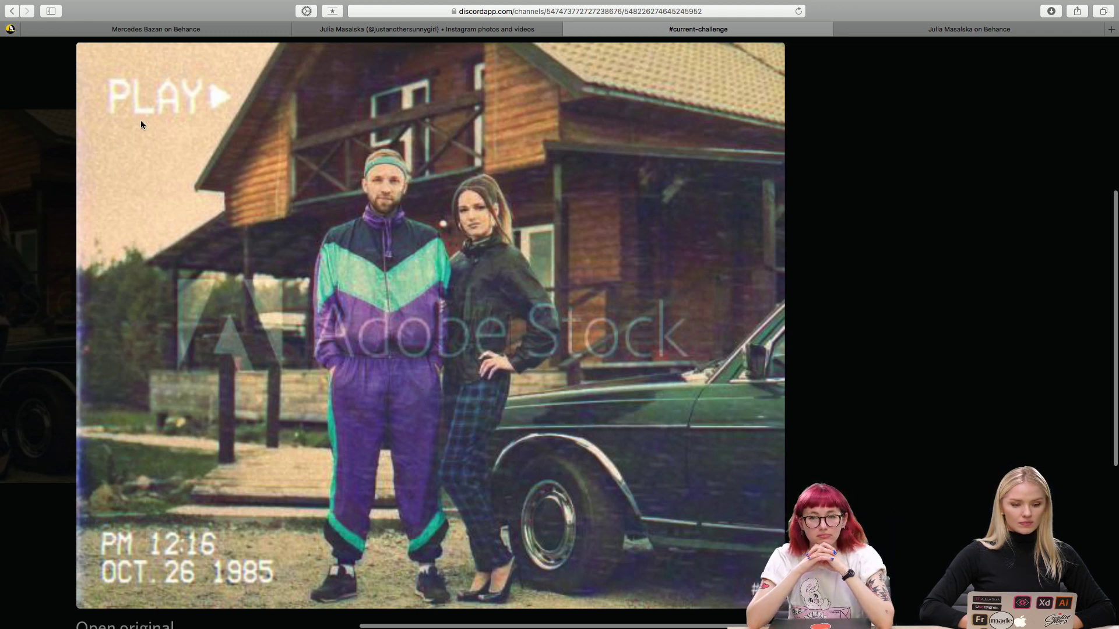
scroll(141, 123, left, 1)
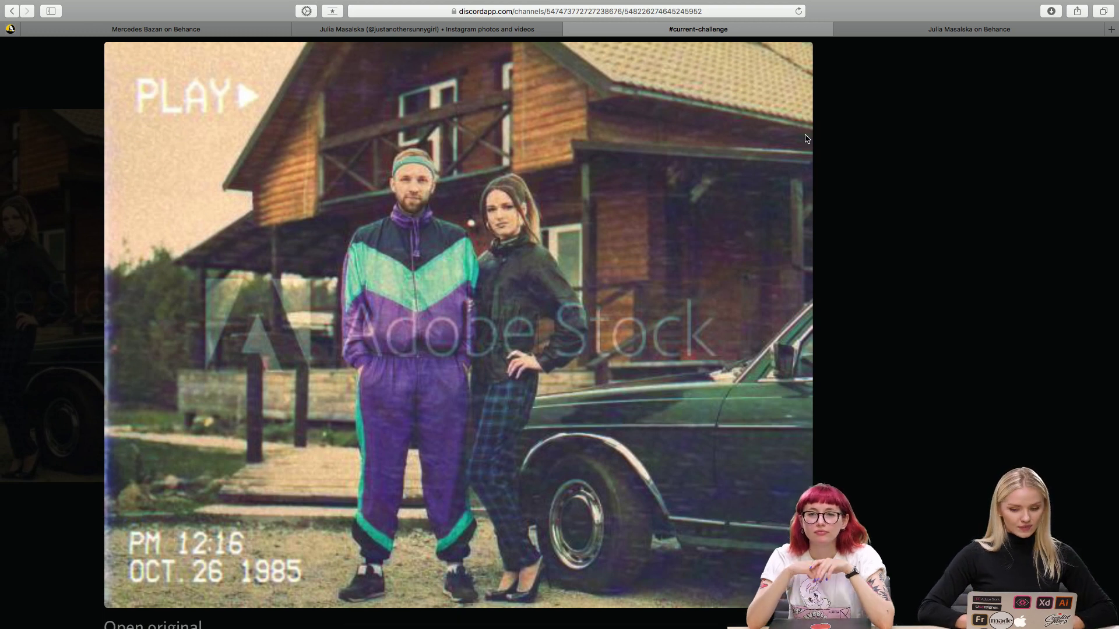
click(853, 183)
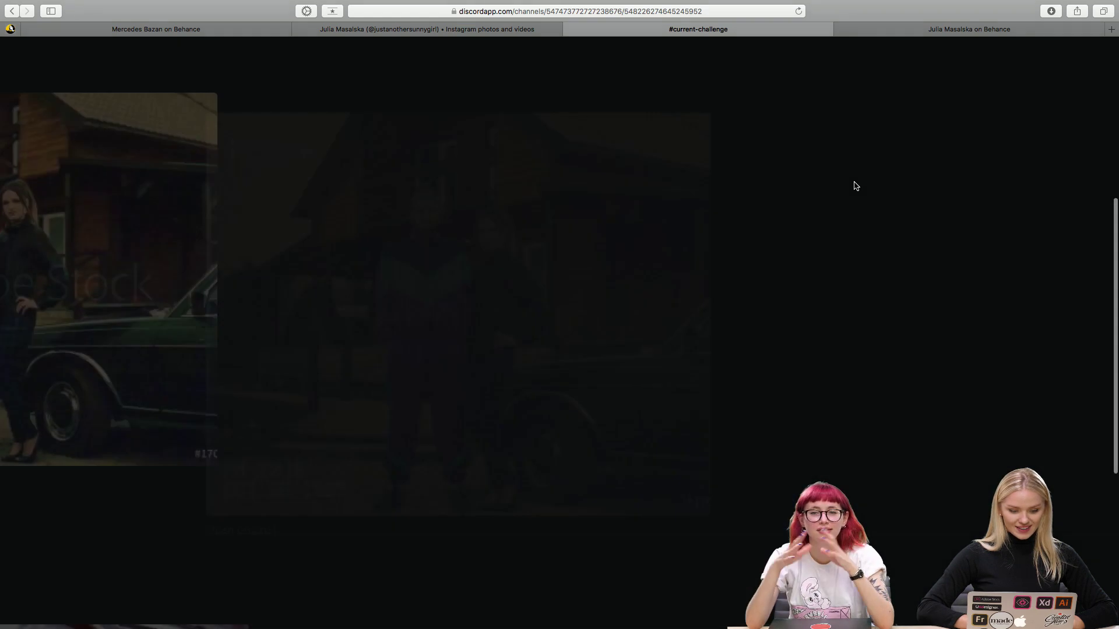
Look past the Day 6 before and after eye photos and enlarge the Day 7 Retro Effects image above them.
scroll(579, 213, up, 3)
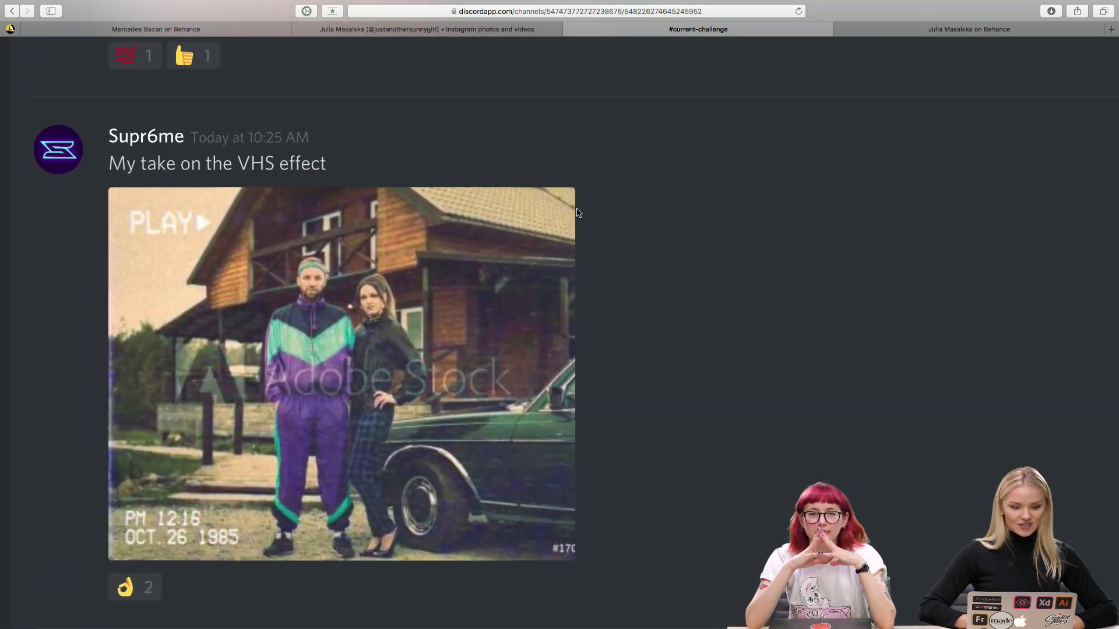
scroll(676, 262, up, 15)
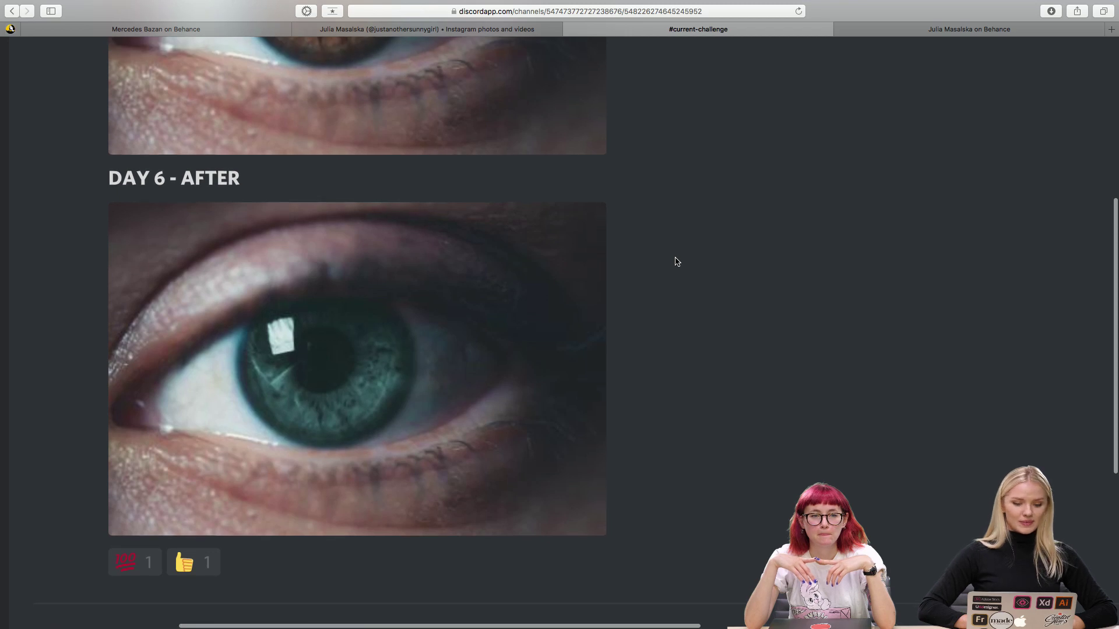
scroll(675, 262, down, 5)
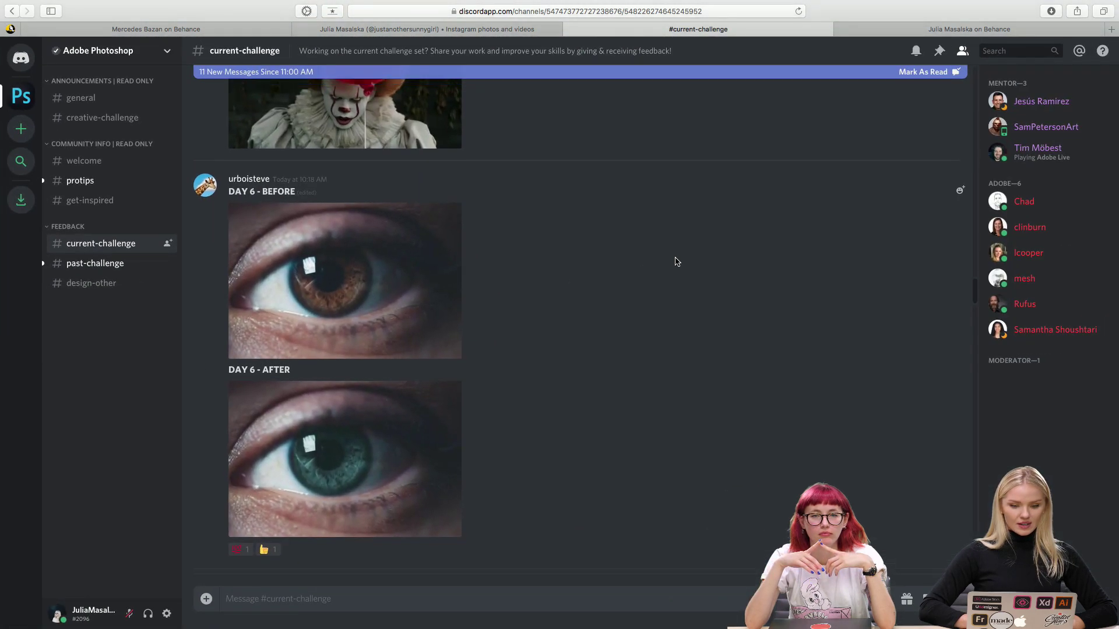
scroll(676, 262, up, 5)
scroll(676, 261, up, 5)
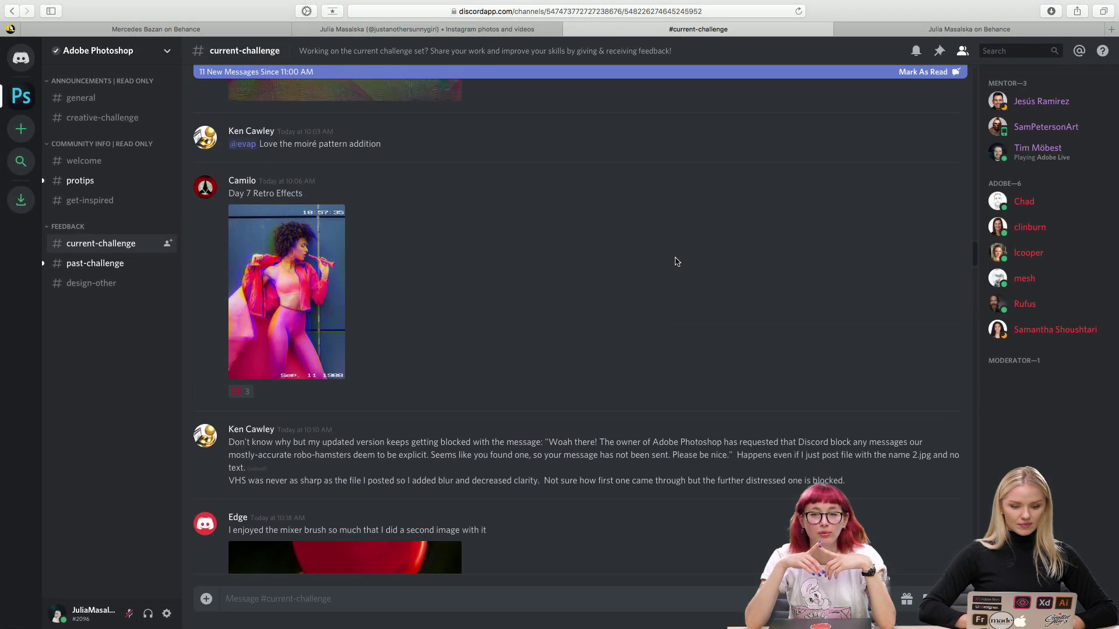
scroll(301, 311, down, 4)
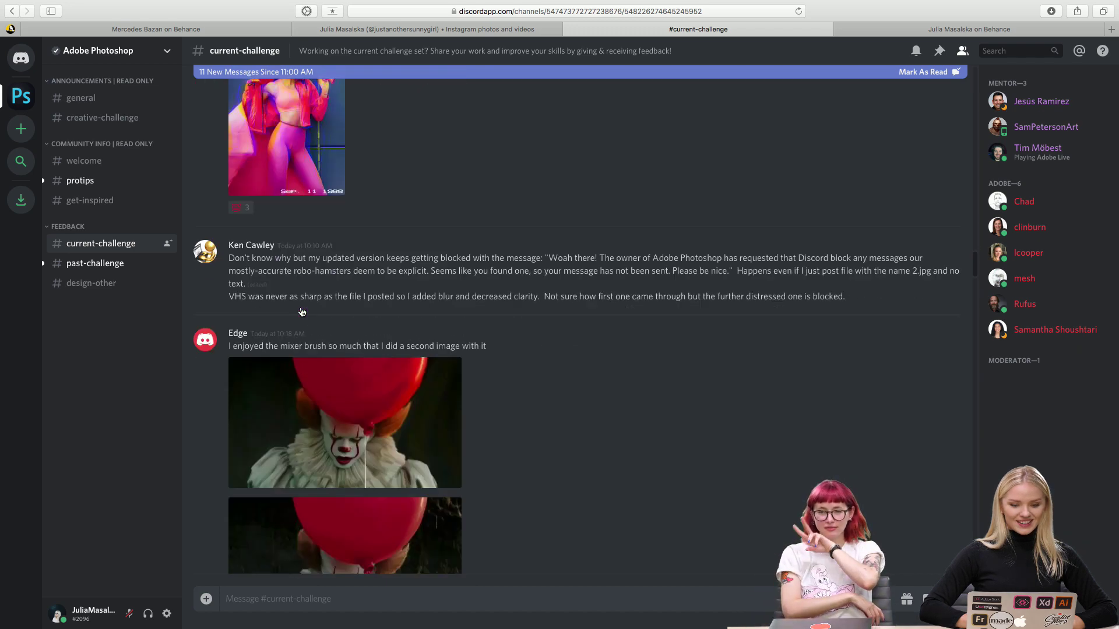
scroll(301, 312, up, 2)
click(286, 253)
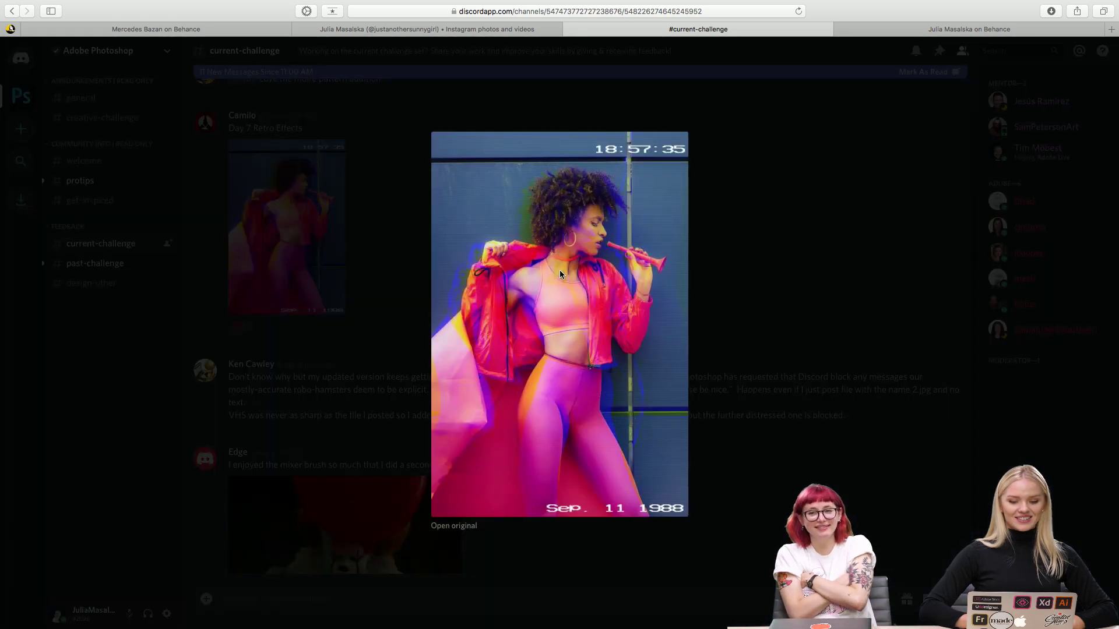
Inspect the Day 7 Retro Effects image's time and date lettering, scan lines and colour fringes up close.
scroll(565, 271, up, 5)
scroll(567, 275, right, 2)
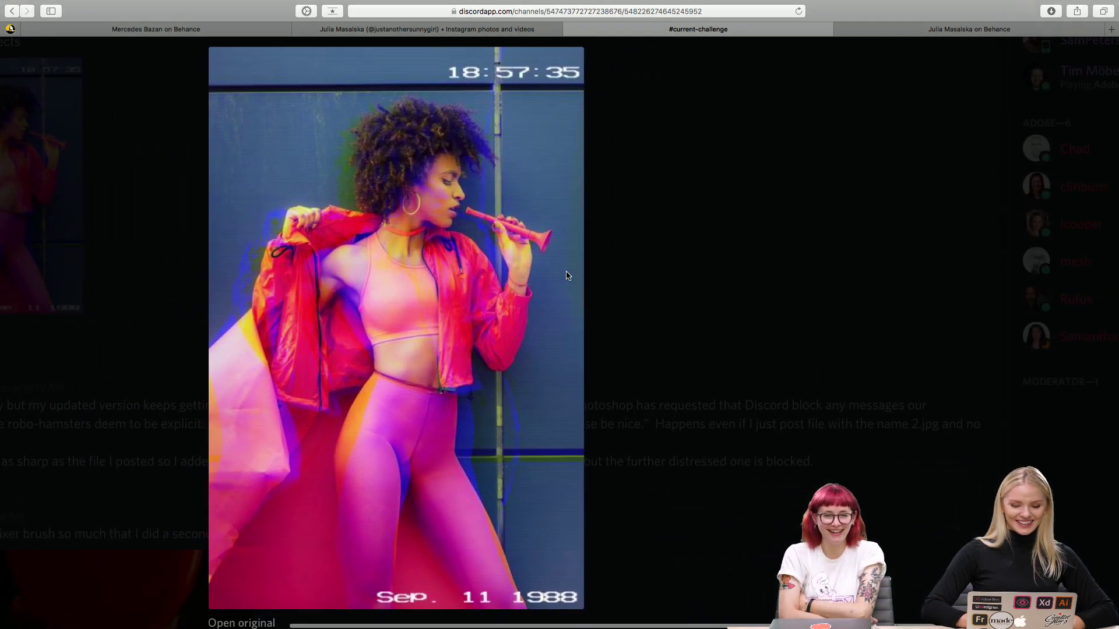
scroll(535, 288, down, 1)
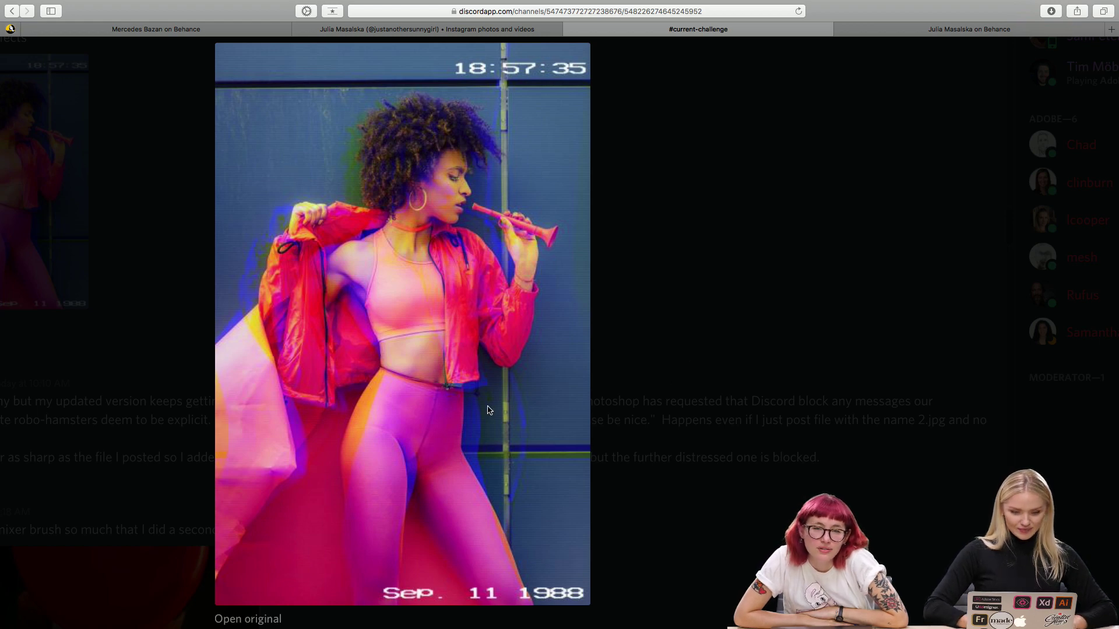
scroll(489, 410, up, 3)
scroll(488, 409, up, 3)
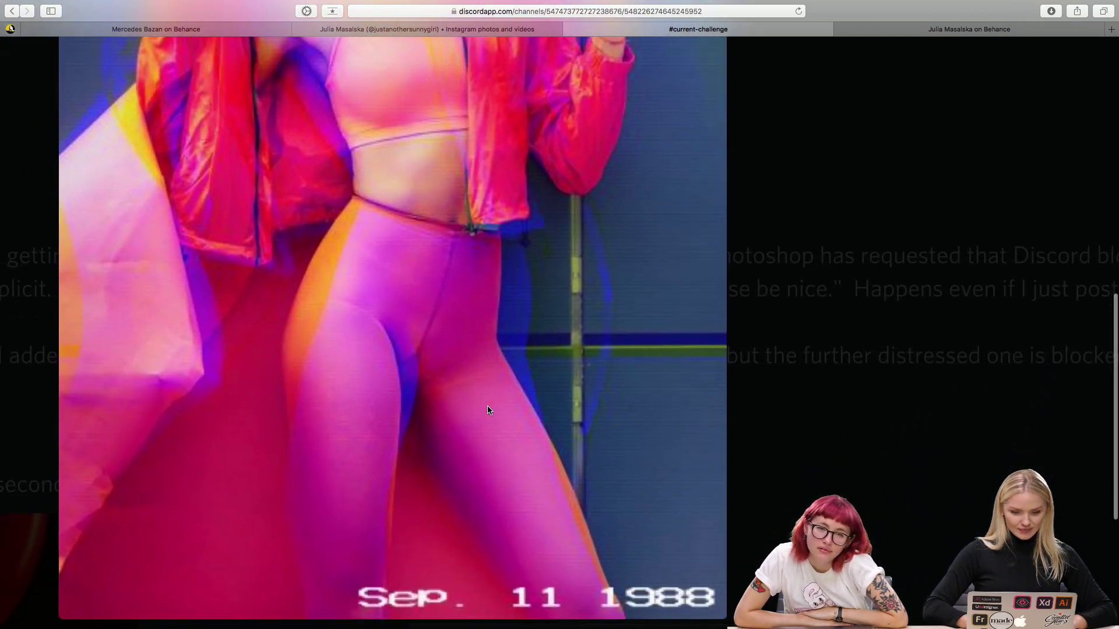
Examine the blue and orange colour shift around the woman's hair, jacket and leggings down to the date lettering.
scroll(488, 409, up, 5)
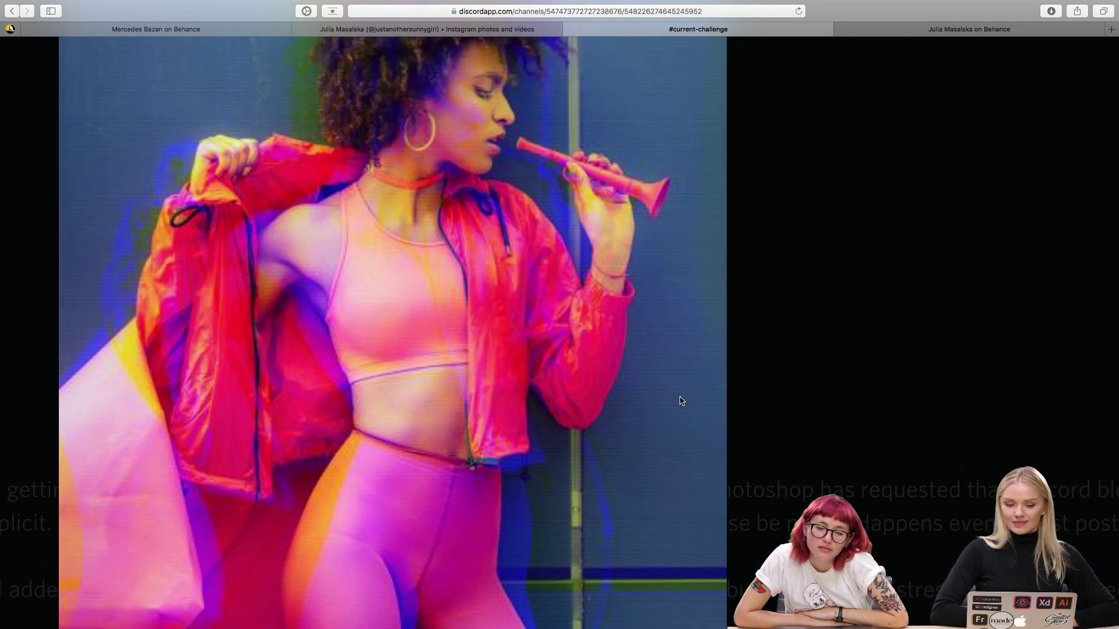
scroll(680, 401, down, 5)
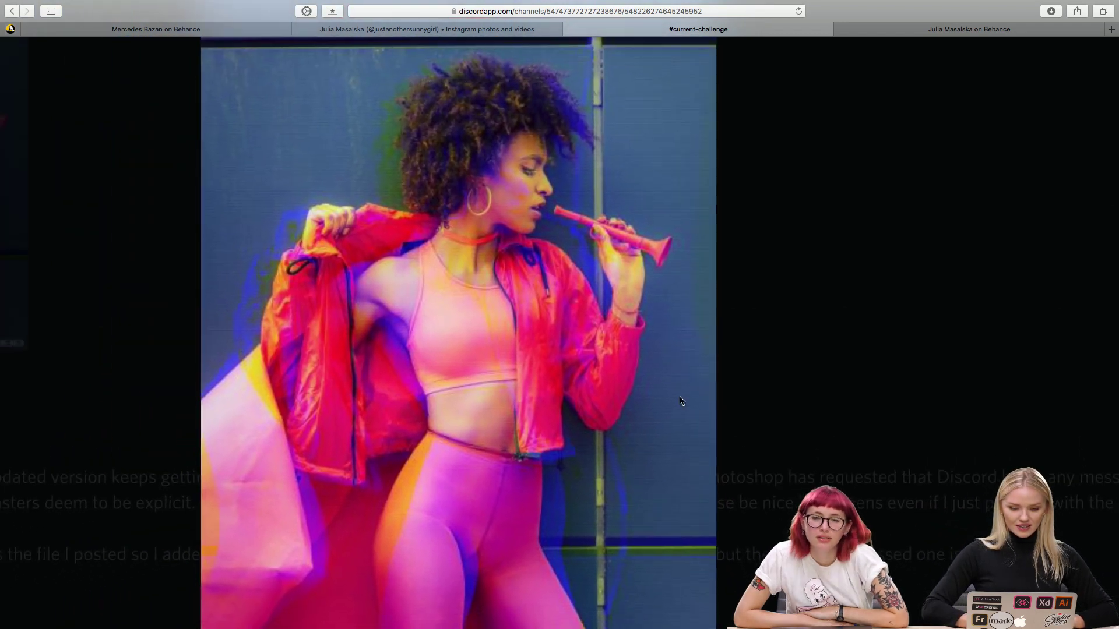
scroll(680, 401, down, 3)
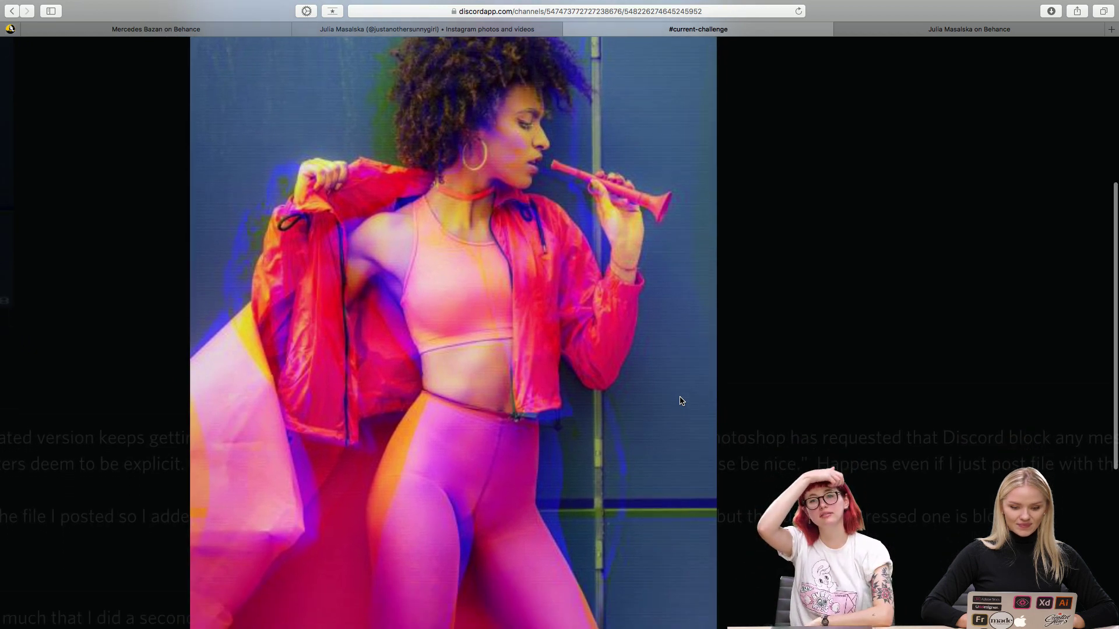
scroll(680, 401, up, 2)
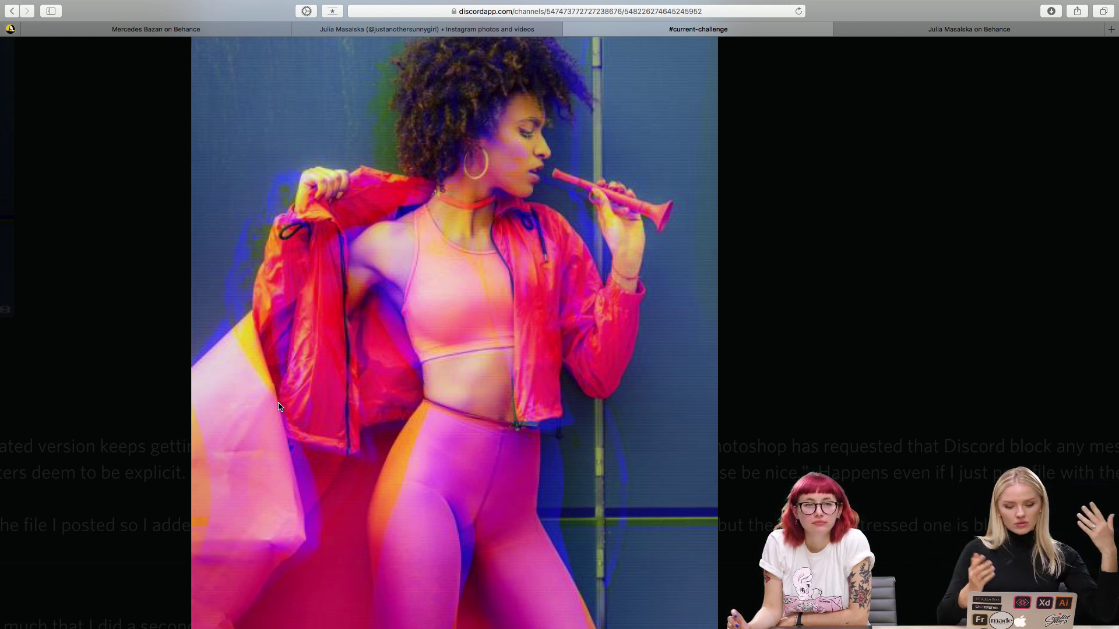
scroll(277, 406, down, 5)
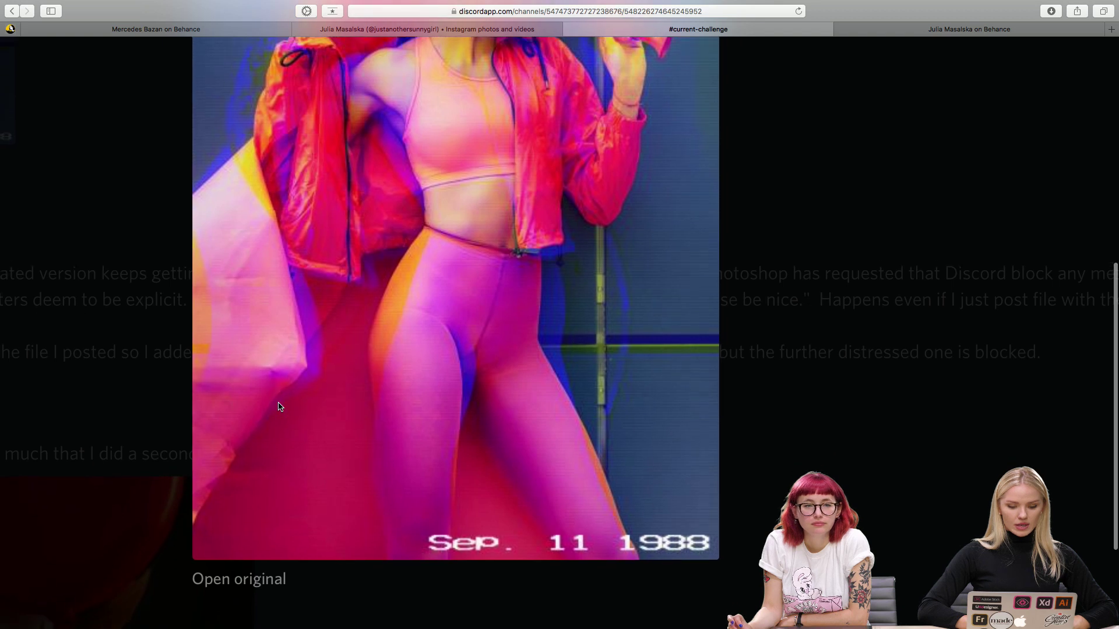
Examine the Day 7 Retro Effects image from the date lettering up to the woman's head and scan lines, and close it.
scroll(278, 406, up, 2)
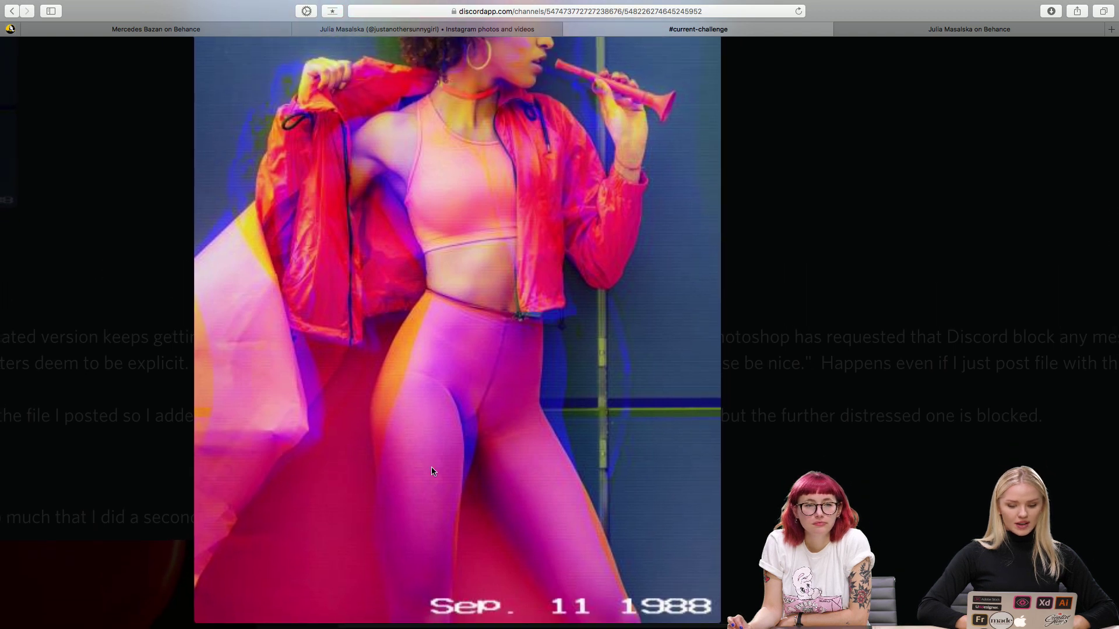
scroll(737, 489, up, 4)
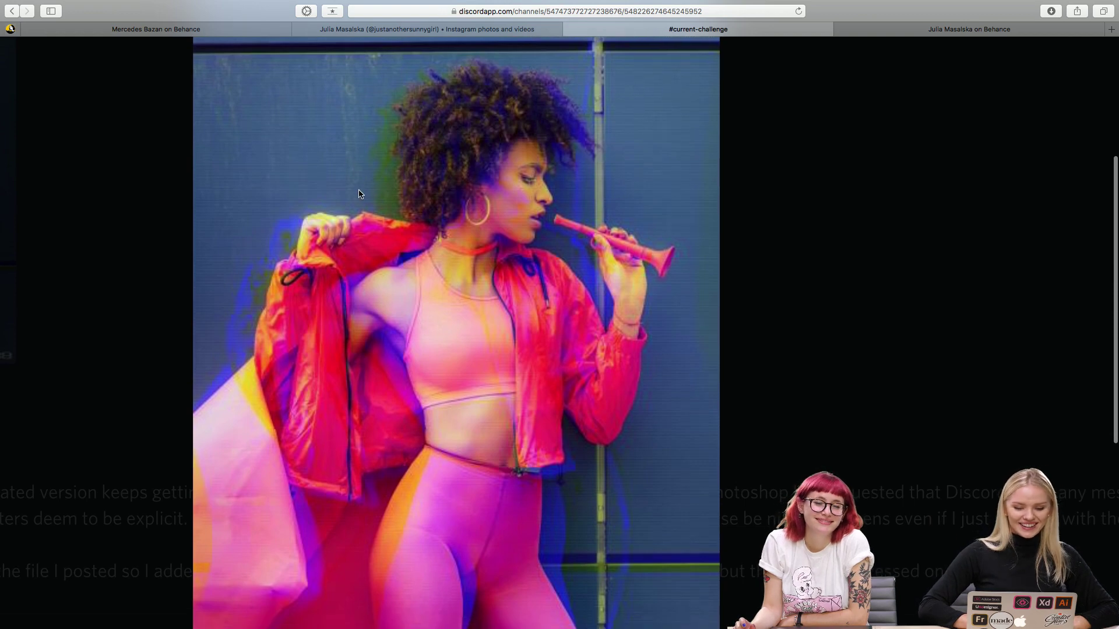
scroll(380, 150, up, 3)
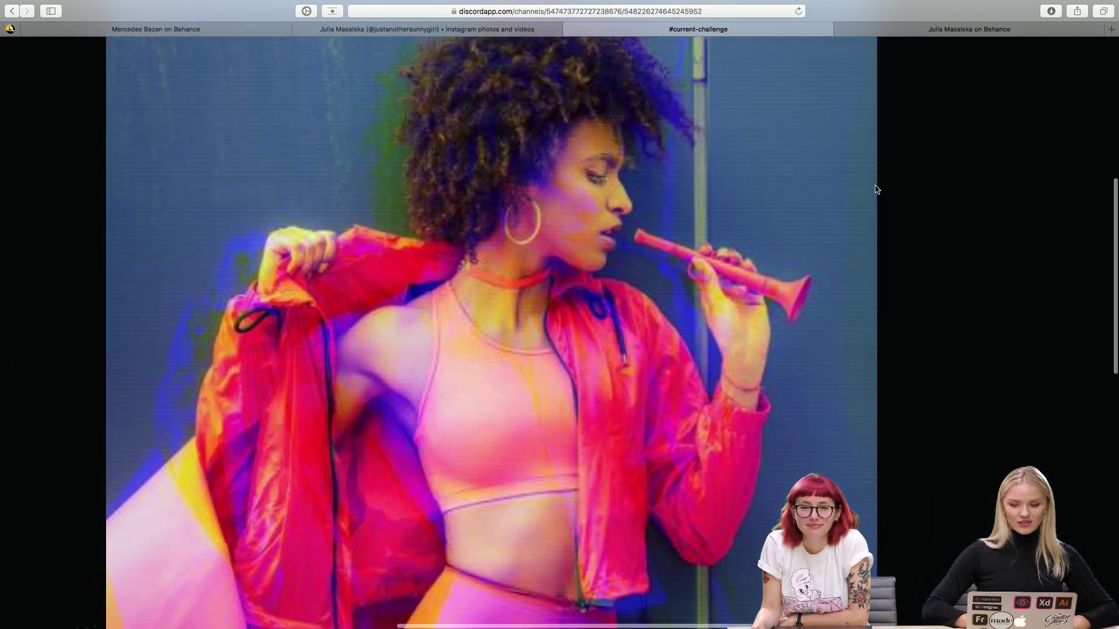
scroll(877, 189, down, 5)
click(882, 231)
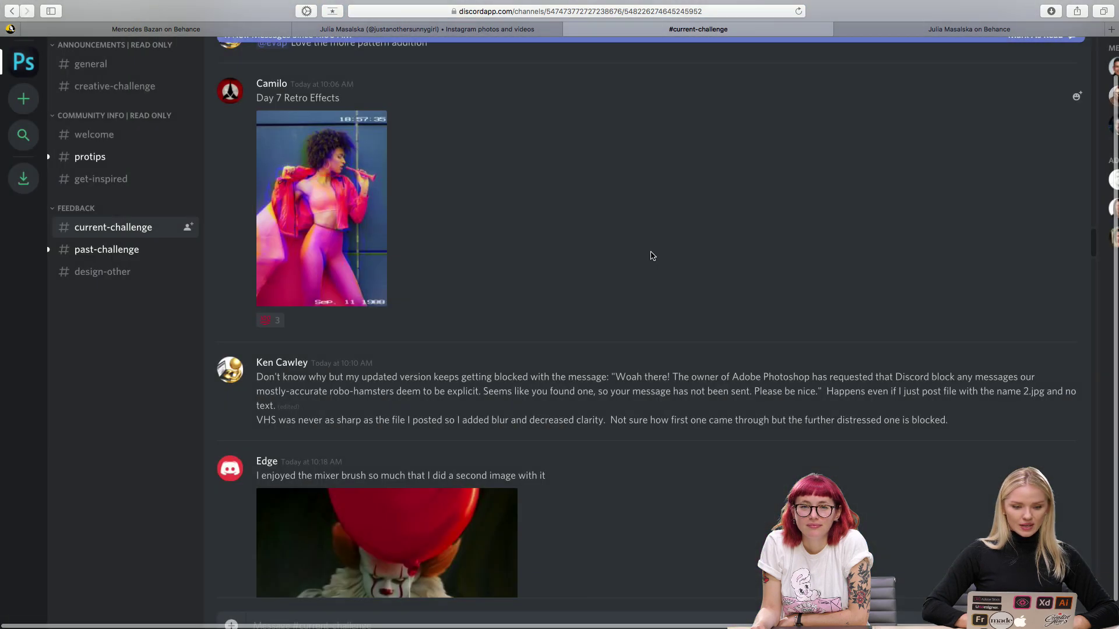
Enlarge the "not so VHS, but fun and instructive" street photo and inspect its colour shifts and moiré patterns up close.
scroll(650, 255, up, 2)
scroll(440, 356, up, 5)
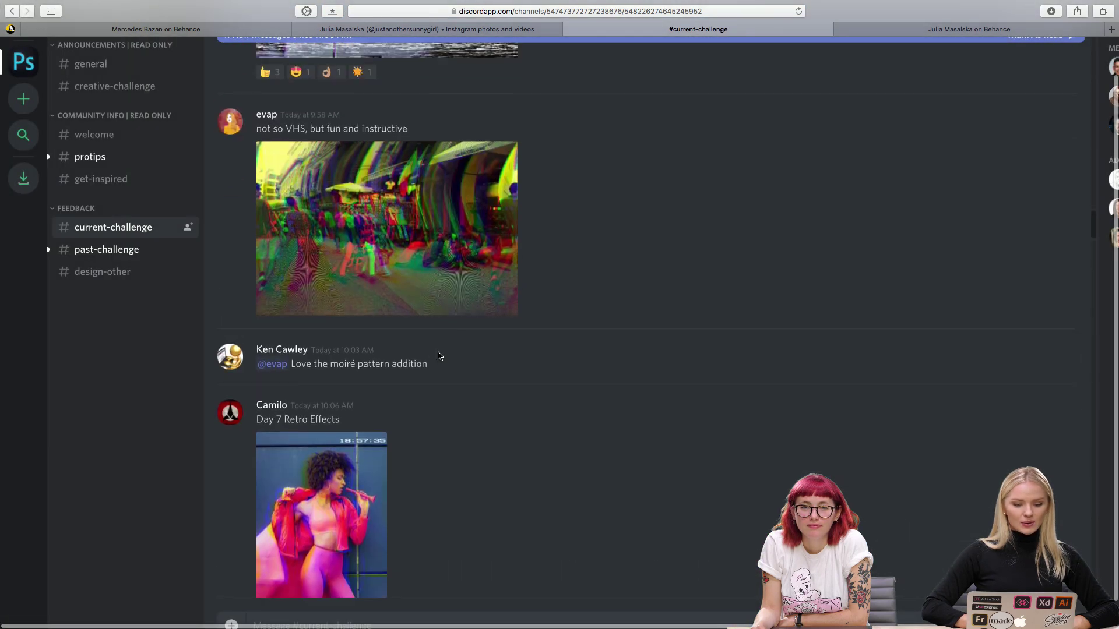
click(381, 315)
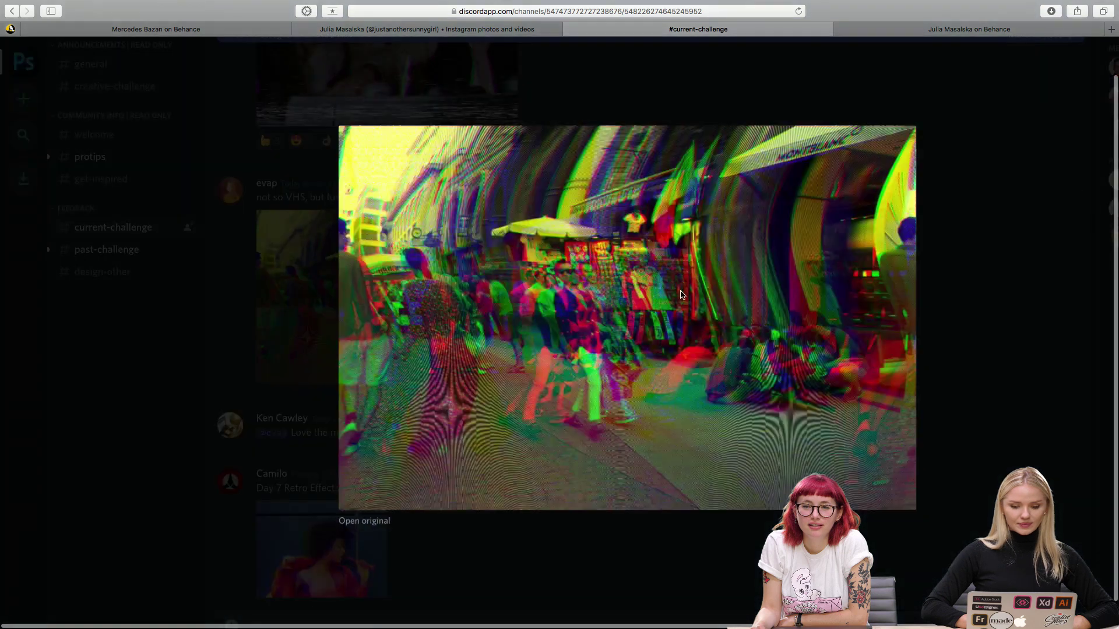
scroll(681, 295, up, 5)
scroll(681, 295, left, 2)
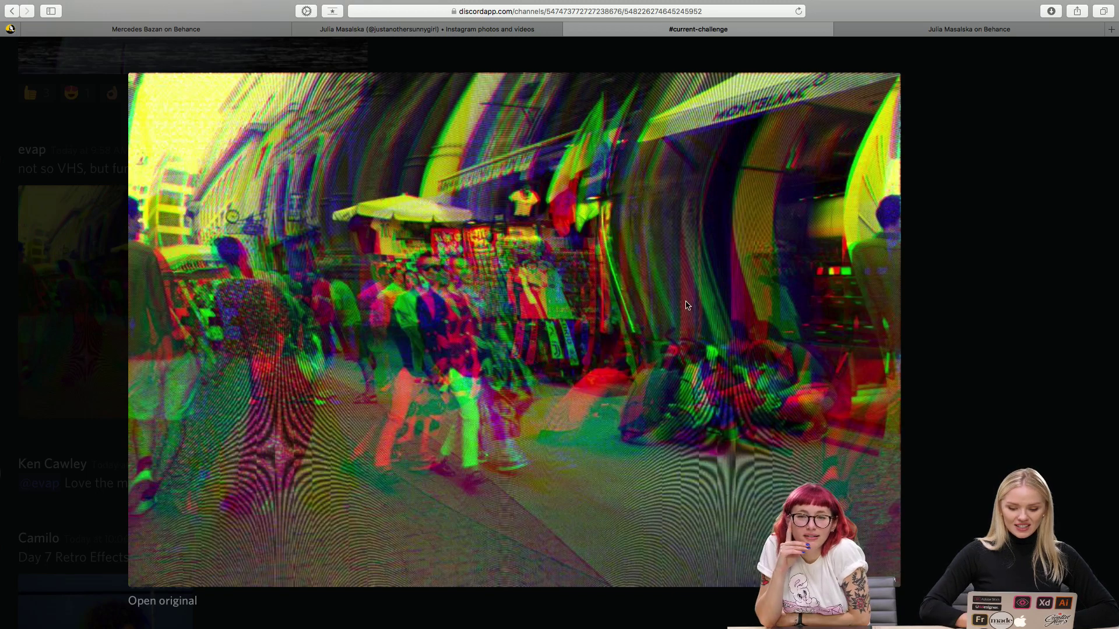
scroll(255, 484, up, 3)
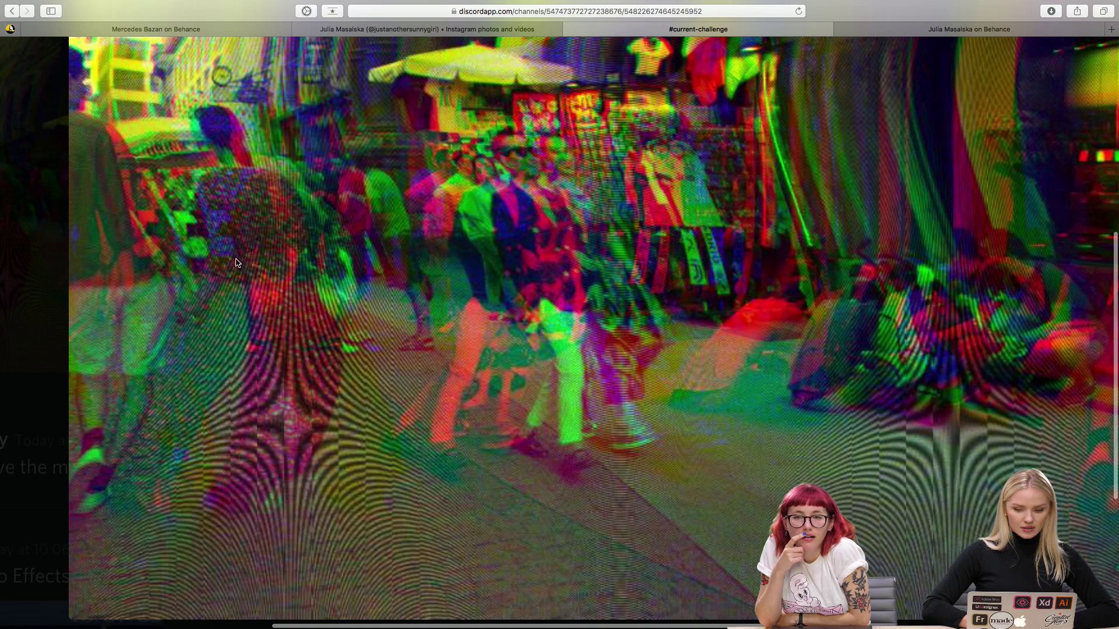
scroll(408, 262, right, 3)
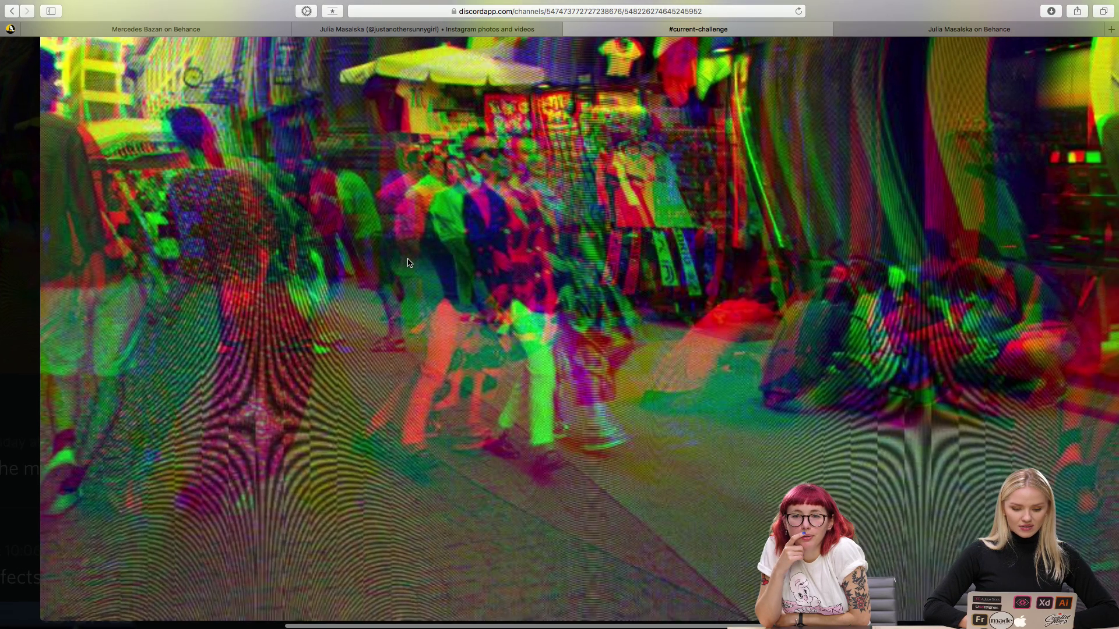
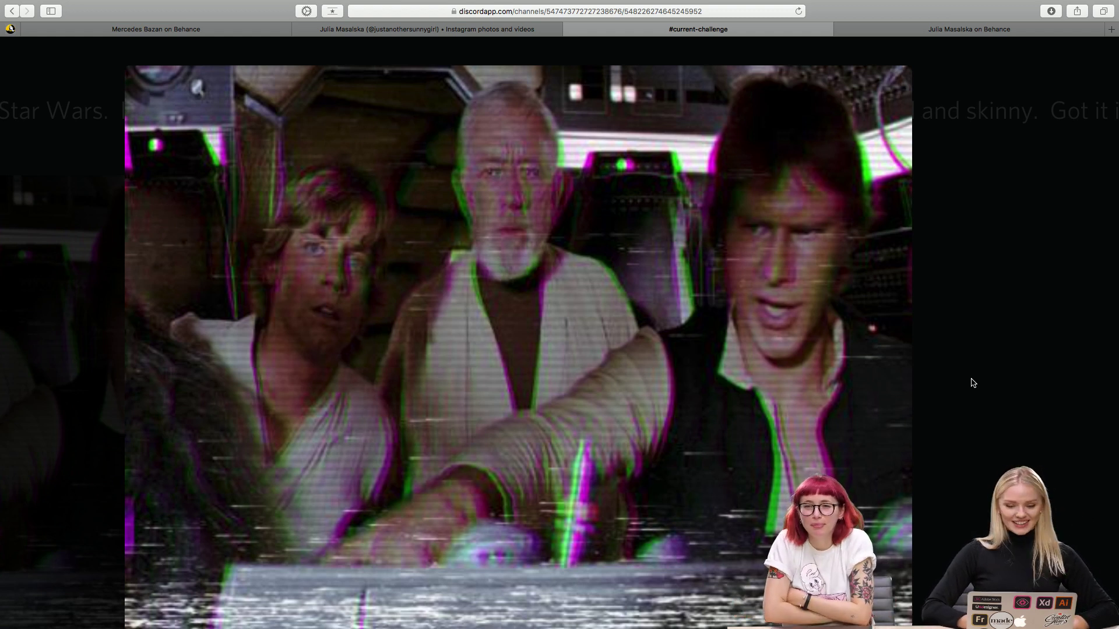
Close the Star Wars image, and enlarge the Retro Challenge photo with PAUSE lettering to inspect its scan lines before closing it.
click(972, 385)
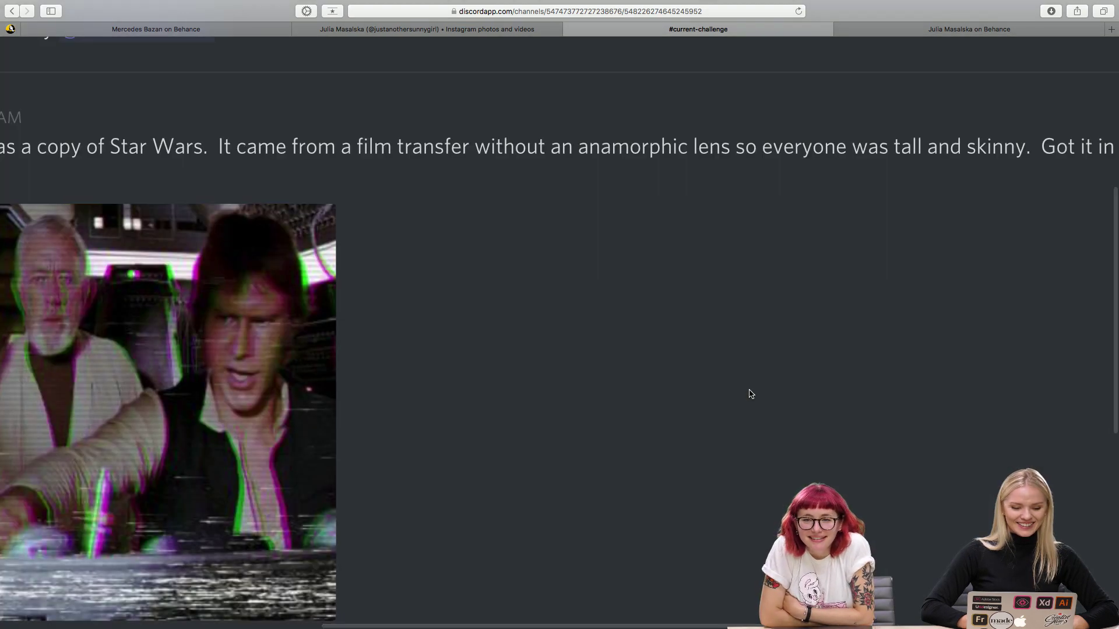
scroll(751, 394, up, 10)
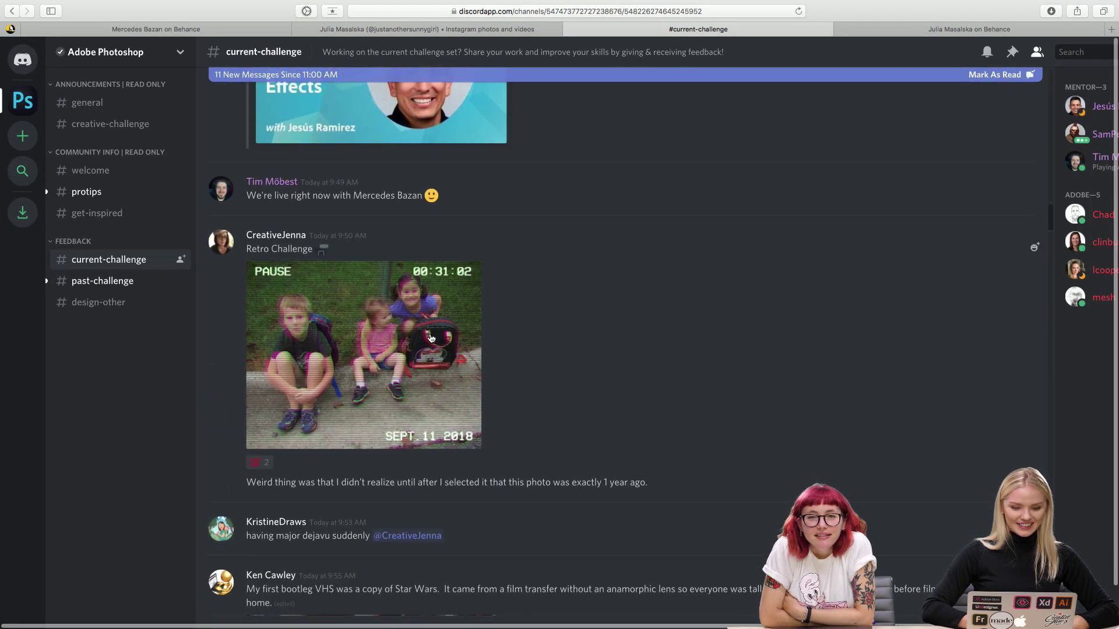
click(471, 339)
scroll(649, 377, up, 5)
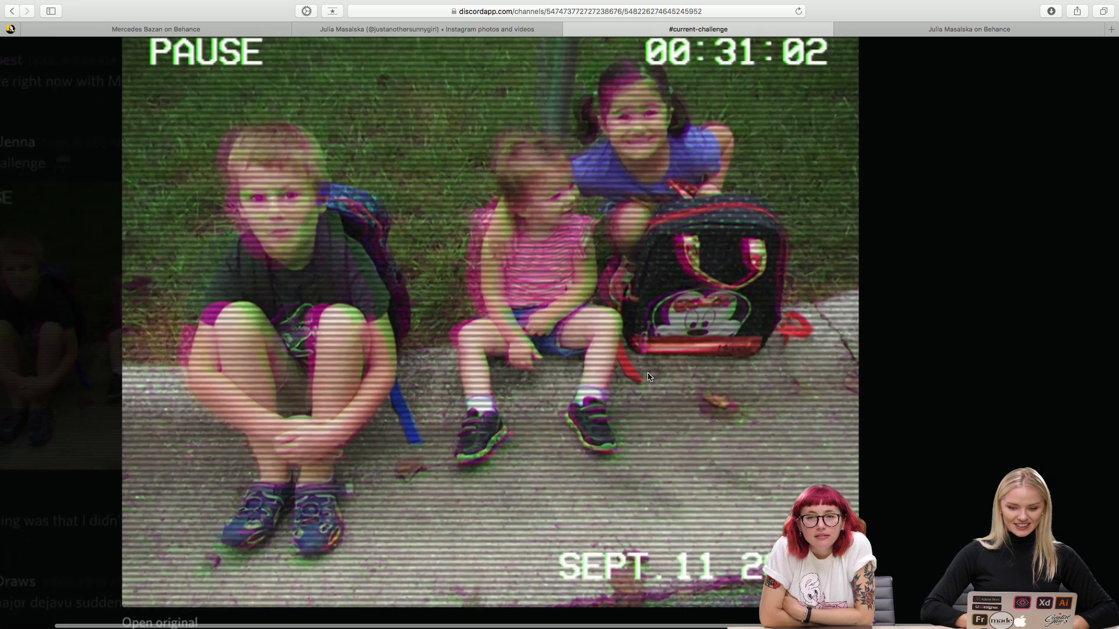
scroll(648, 377, up, 2)
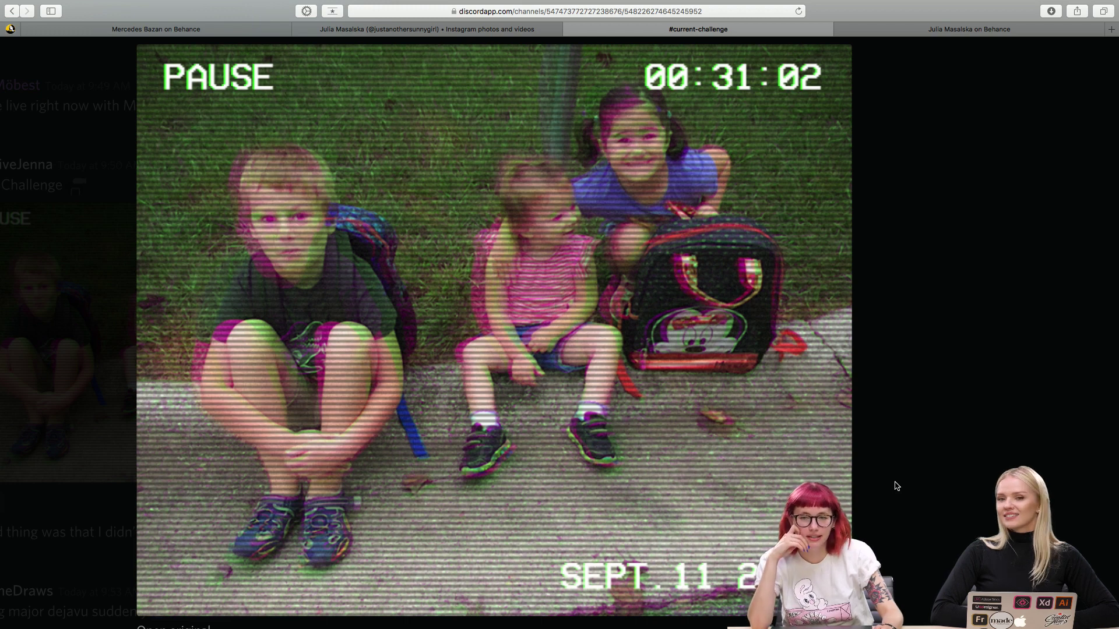
scroll(906, 400, down, 1)
click(906, 400)
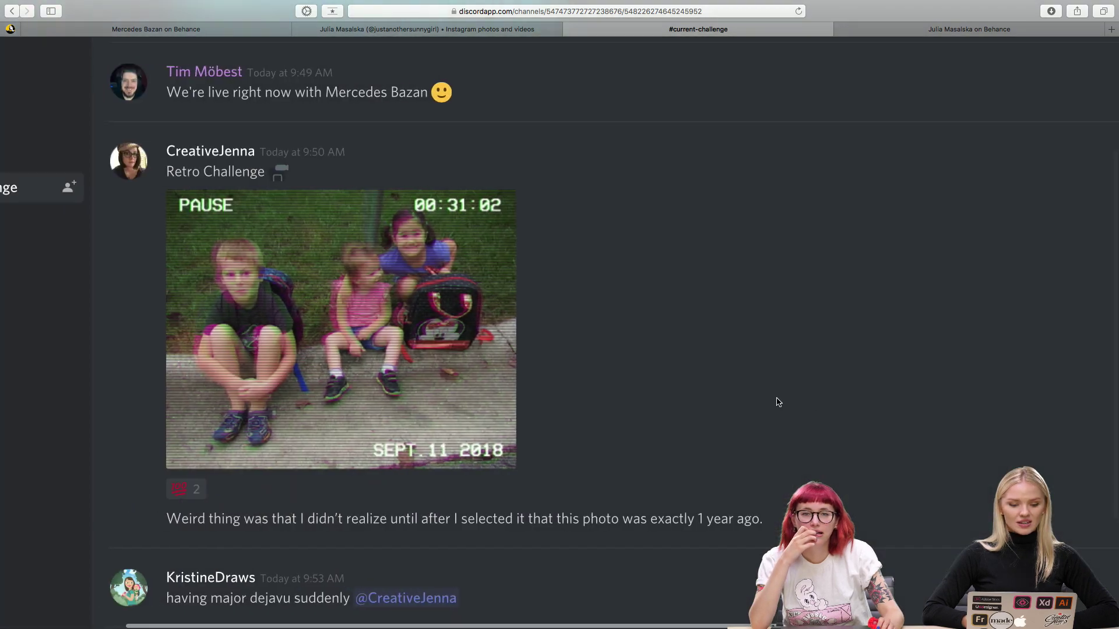
Browse the remaining current-challenge submissions from the Retro Challenge photo past the steering wheel, school bus and skateboarder images to the recoloured pears.
scroll(778, 402, up, 5)
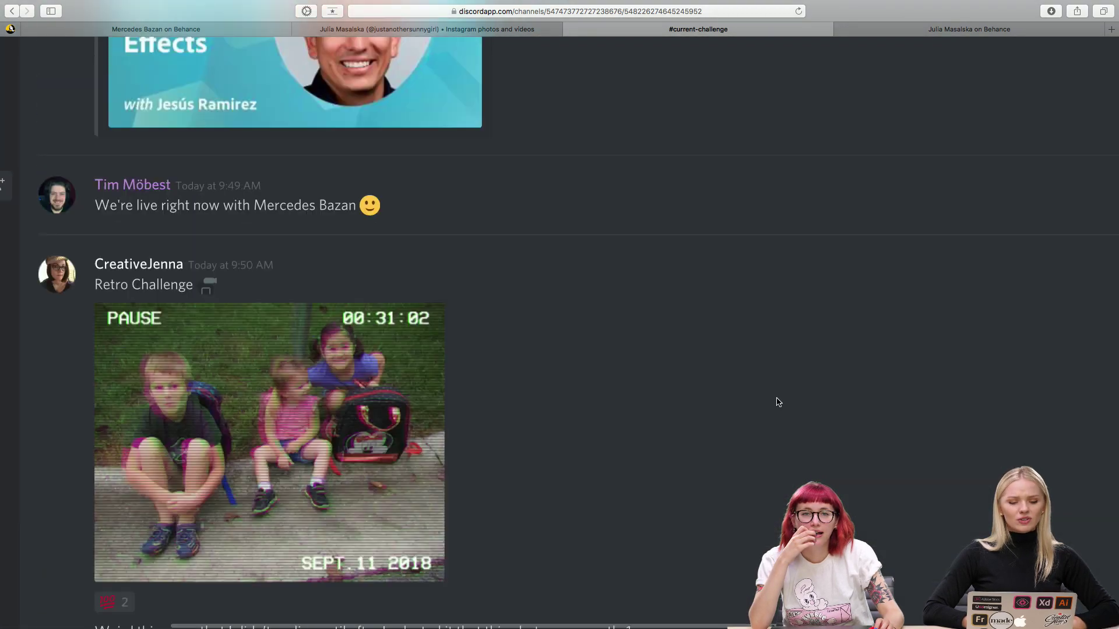
scroll(779, 402, down, 6)
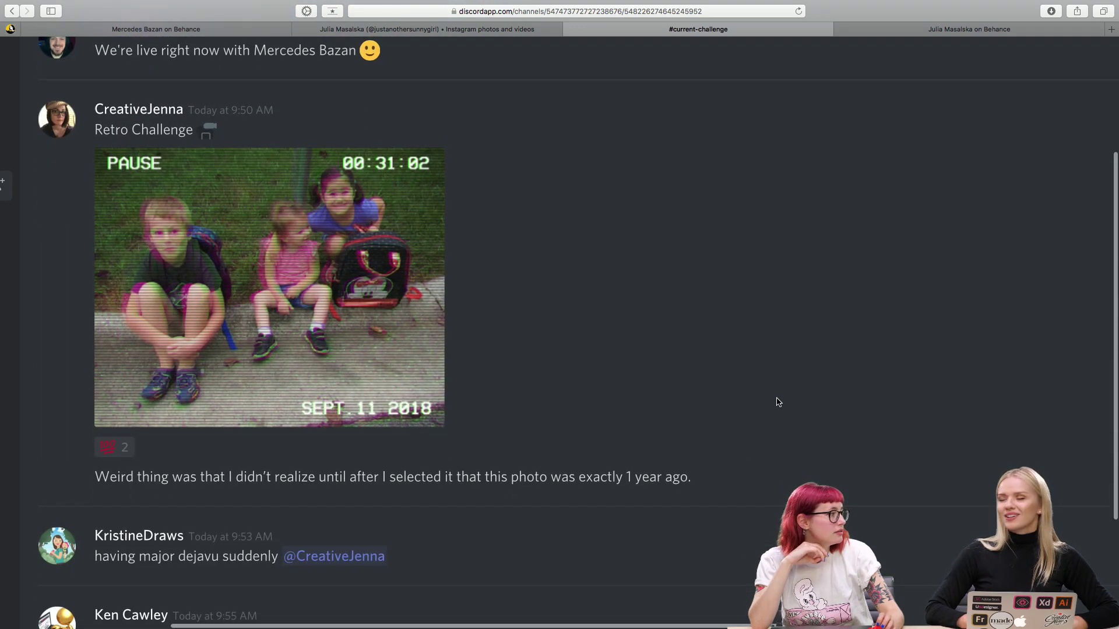
scroll(779, 402, down, 20)
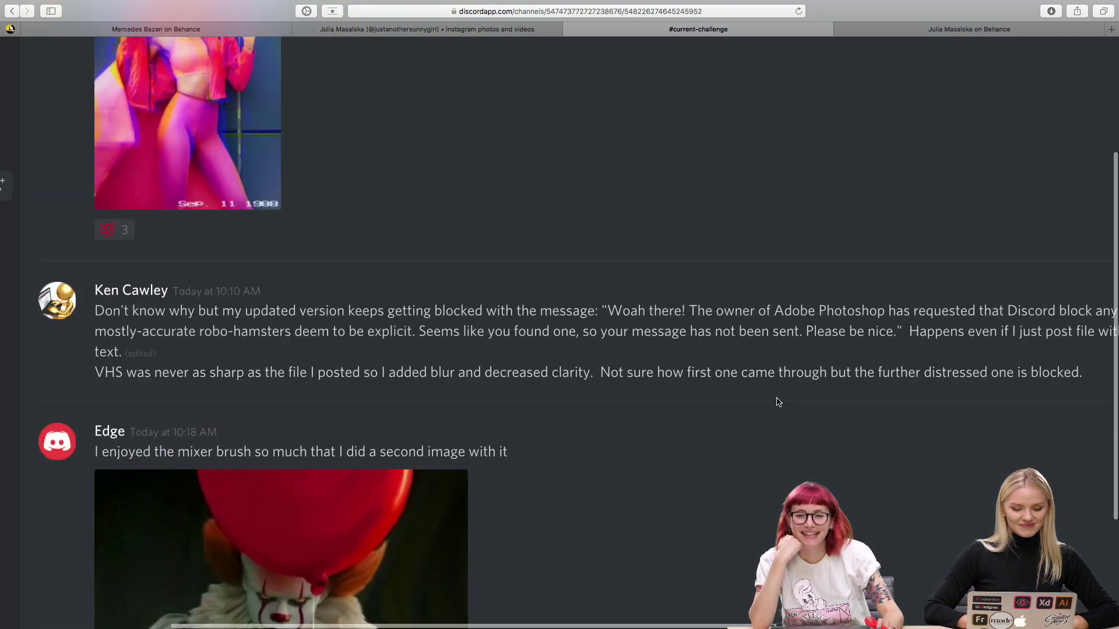
scroll(778, 402, down, 15)
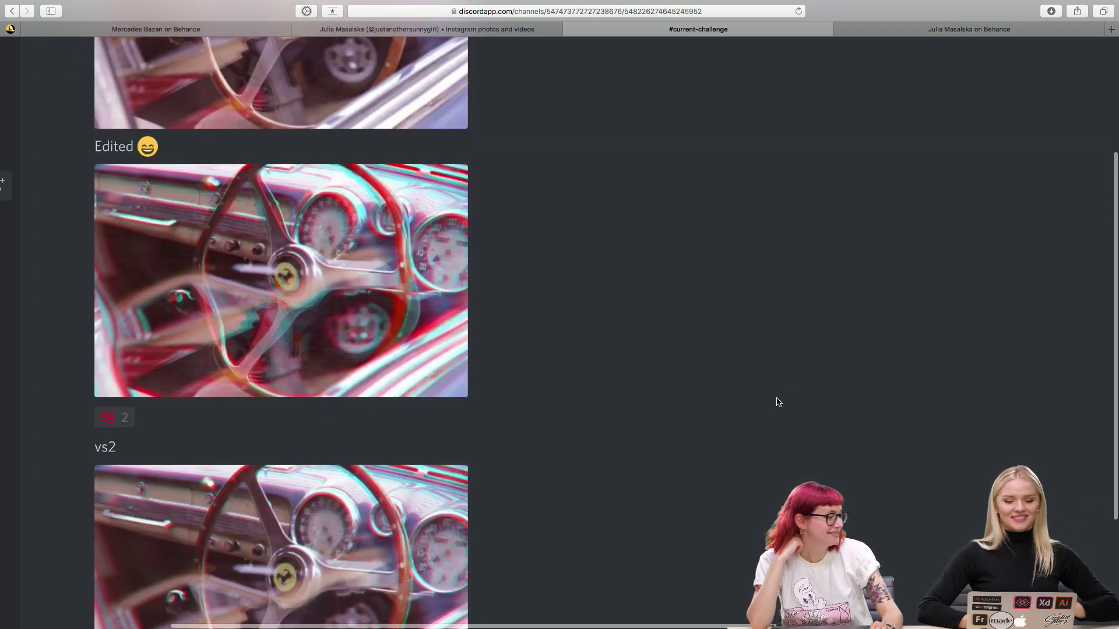
scroll(778, 401, down, 20)
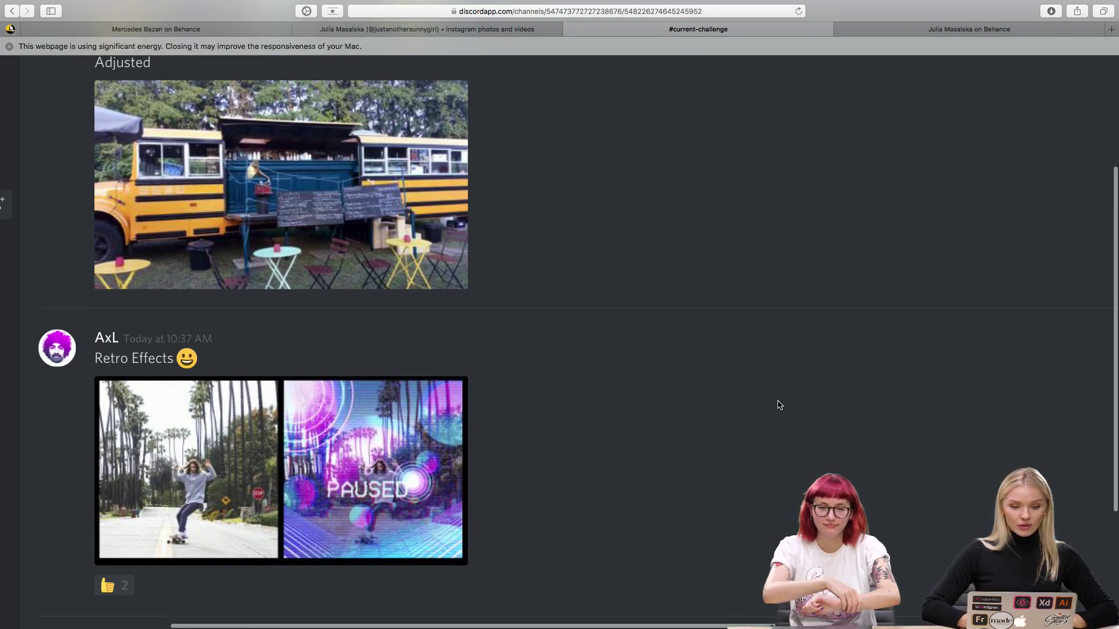
scroll(778, 402, down, 3)
scroll(780, 405, down, 2)
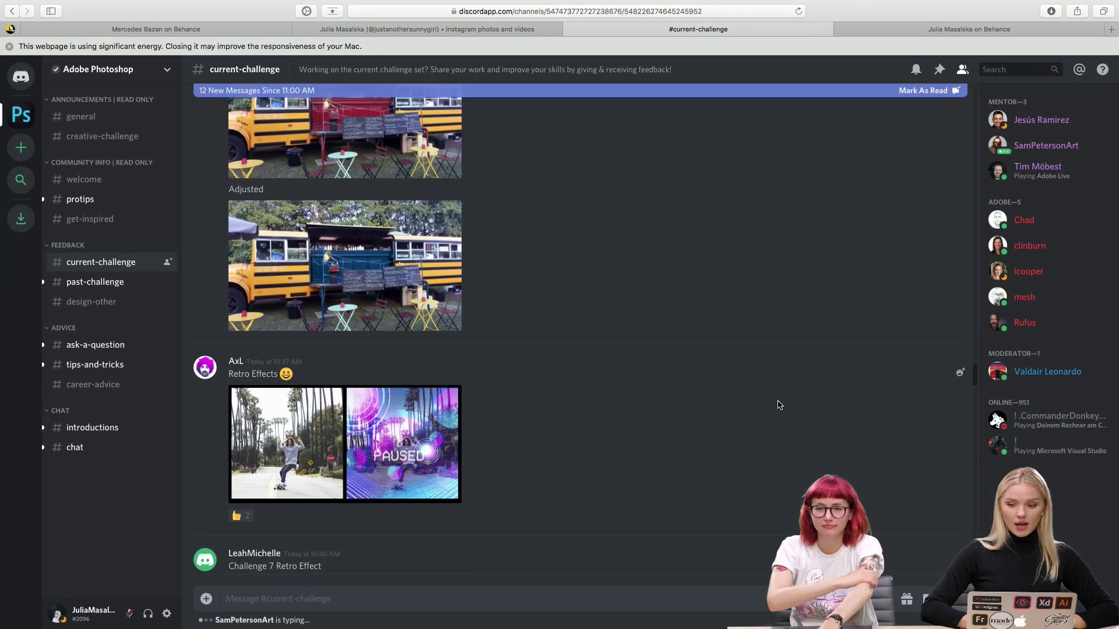
scroll(779, 405, down, 1)
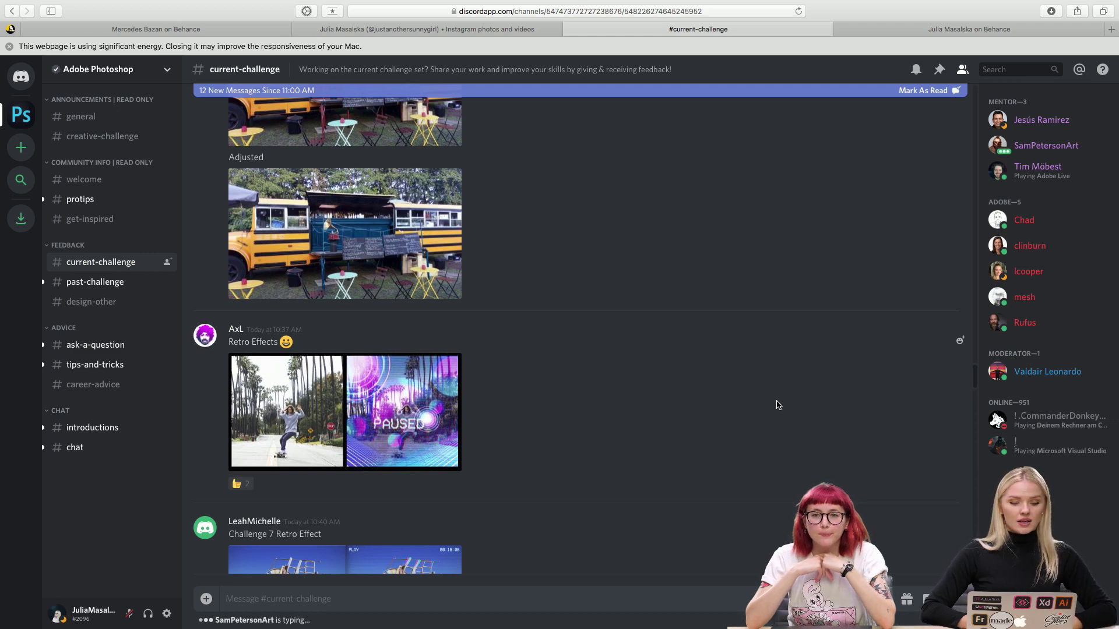
scroll(779, 405, down, 15)
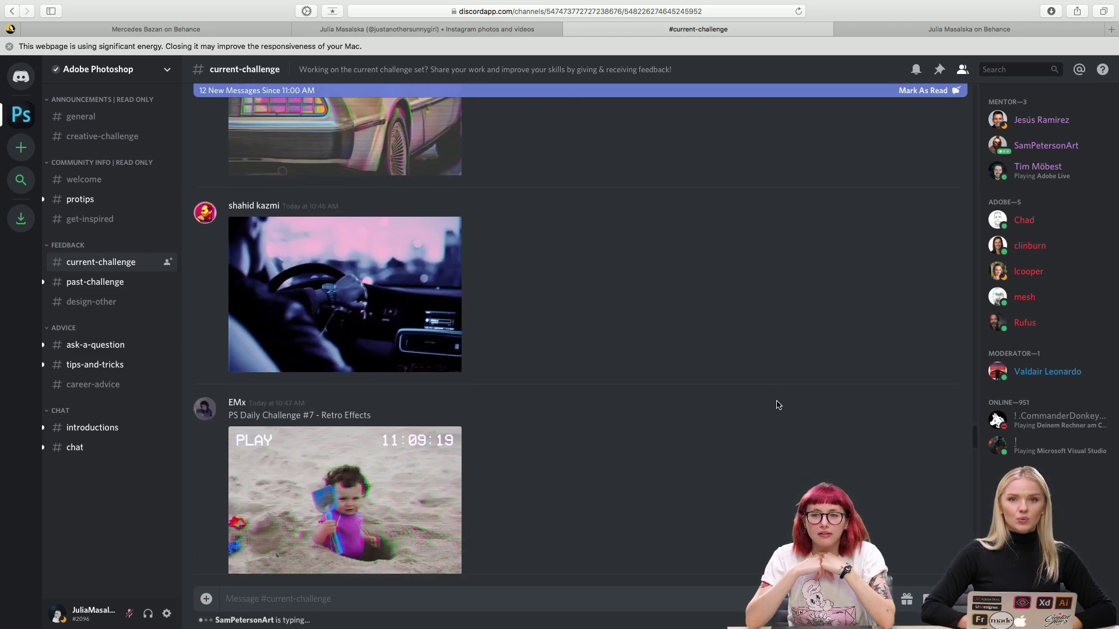
scroll(778, 405, down, 20)
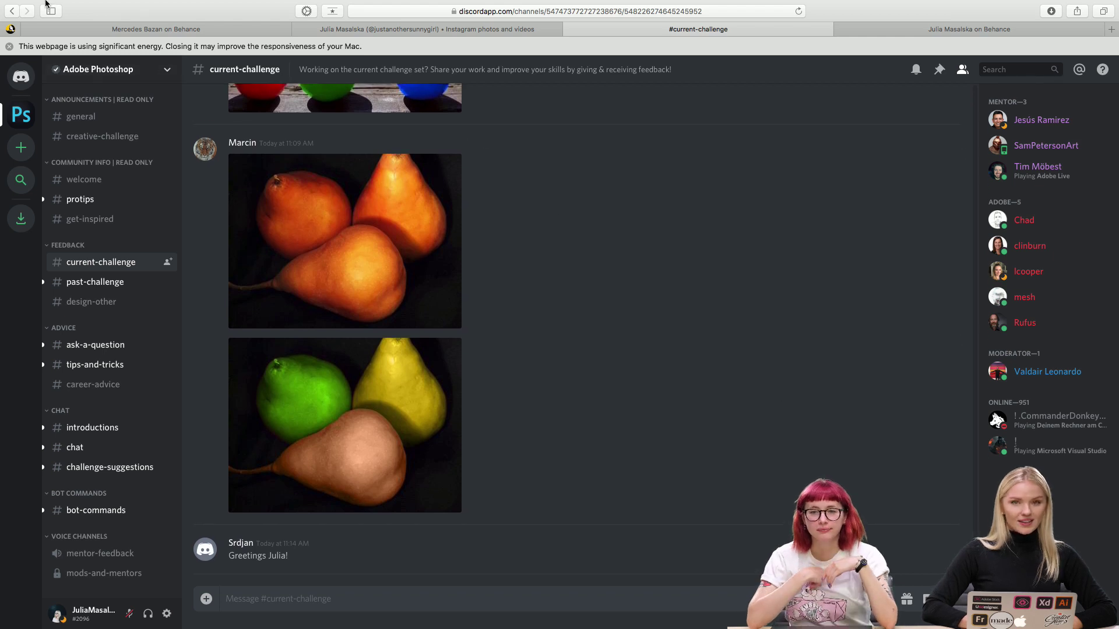
Switch to Illustrator and look over the blue poster's lower circle, third Japanese title and the film list beside it, leaving nothing selected.
mouse_move(46, 3)
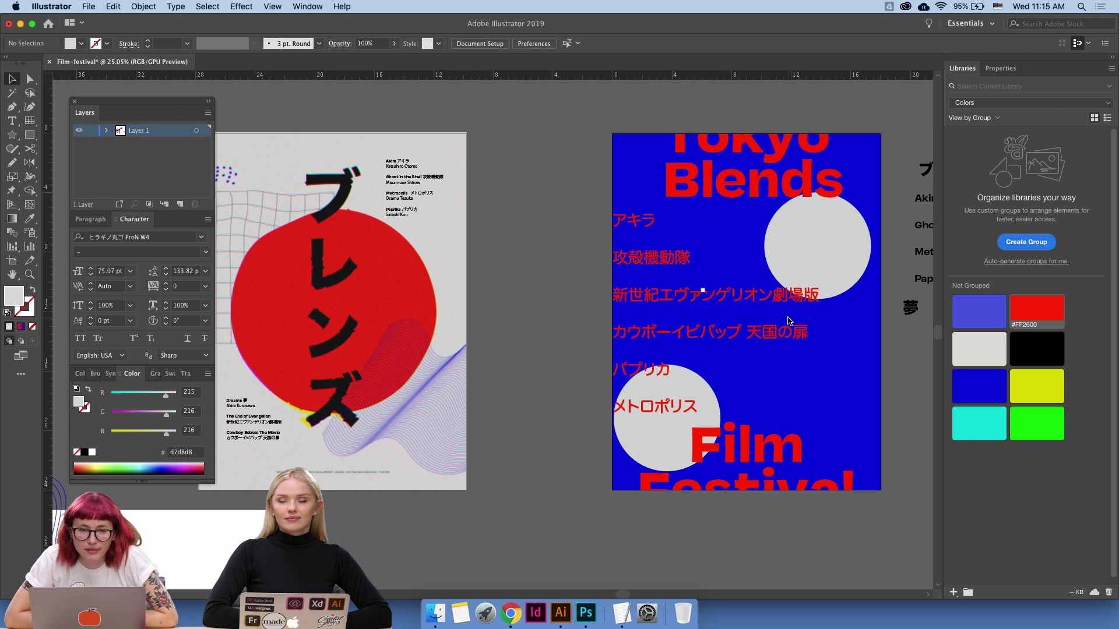
click(632, 456)
scroll(775, 438, right, 5)
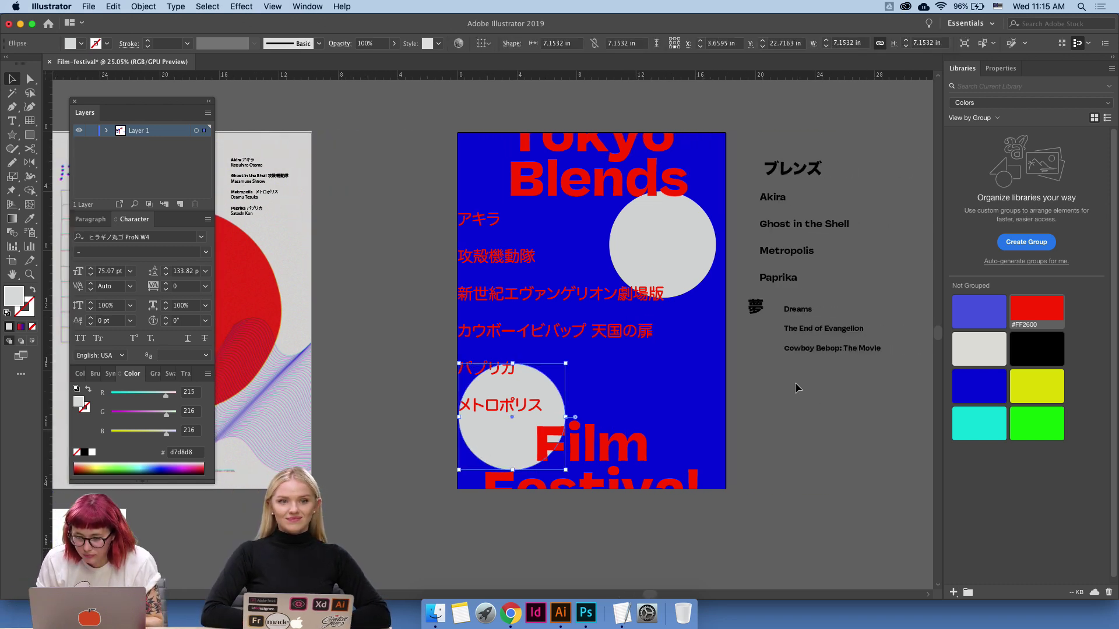
click(558, 297)
click(545, 299)
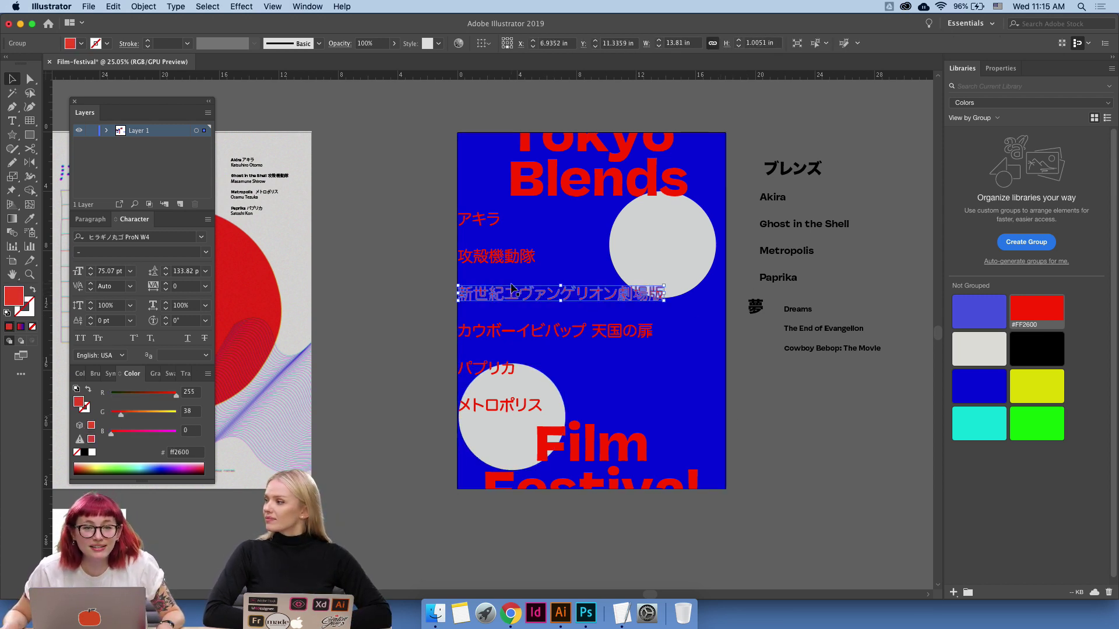
click(433, 293)
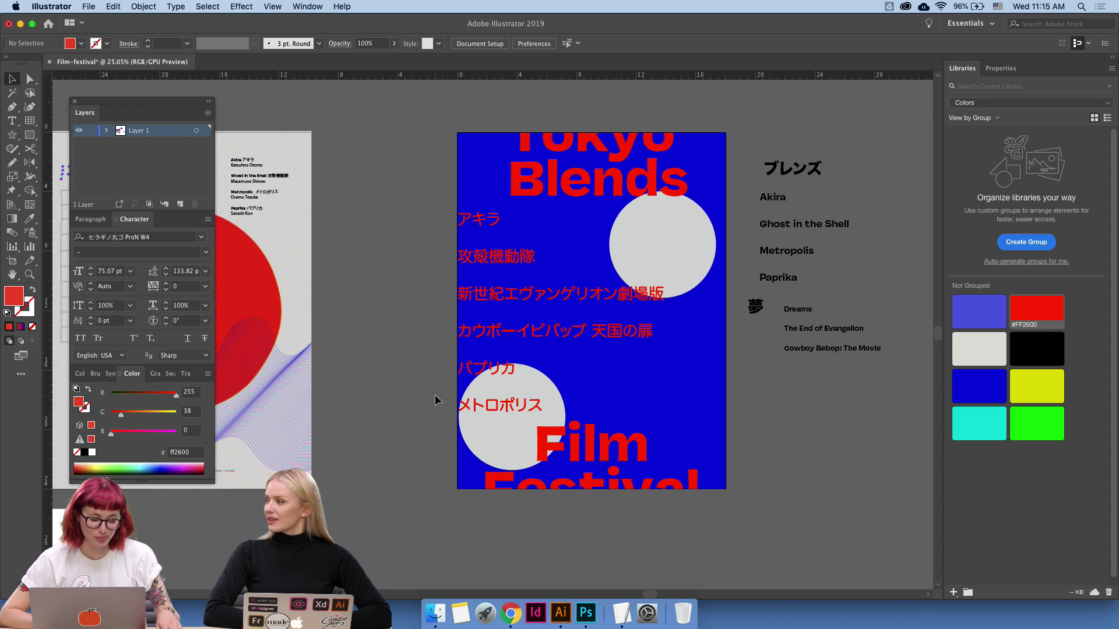
Unlock all objects, and delete the tall grey rectangle between the two posters and undo that deletion.
click(146, 6)
click(153, 82)
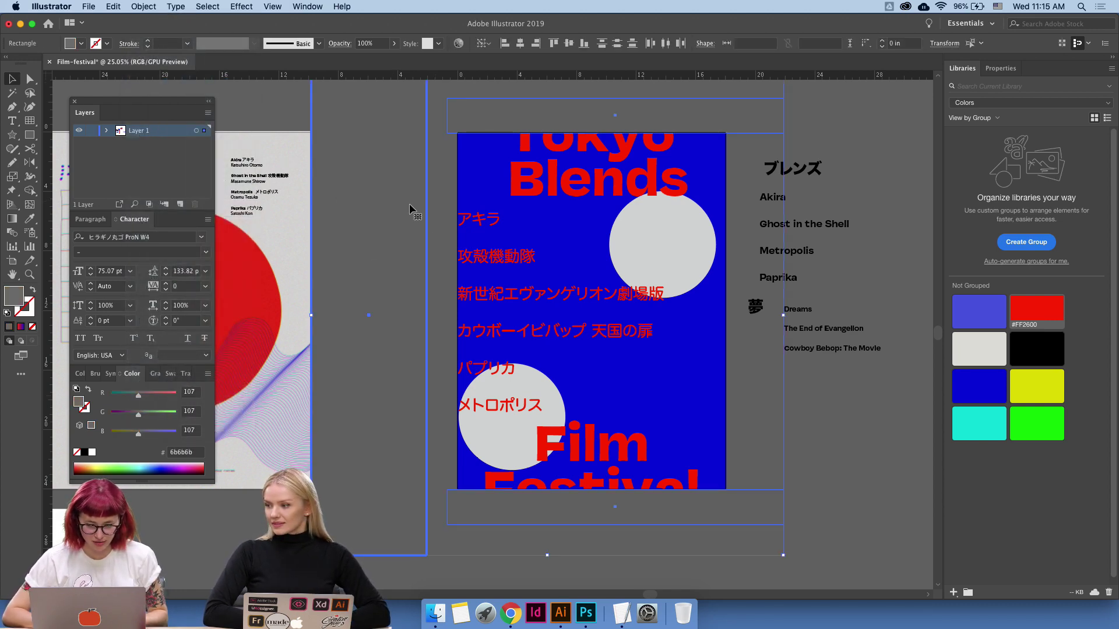
click(444, 266)
click(393, 267)
key(Delete)
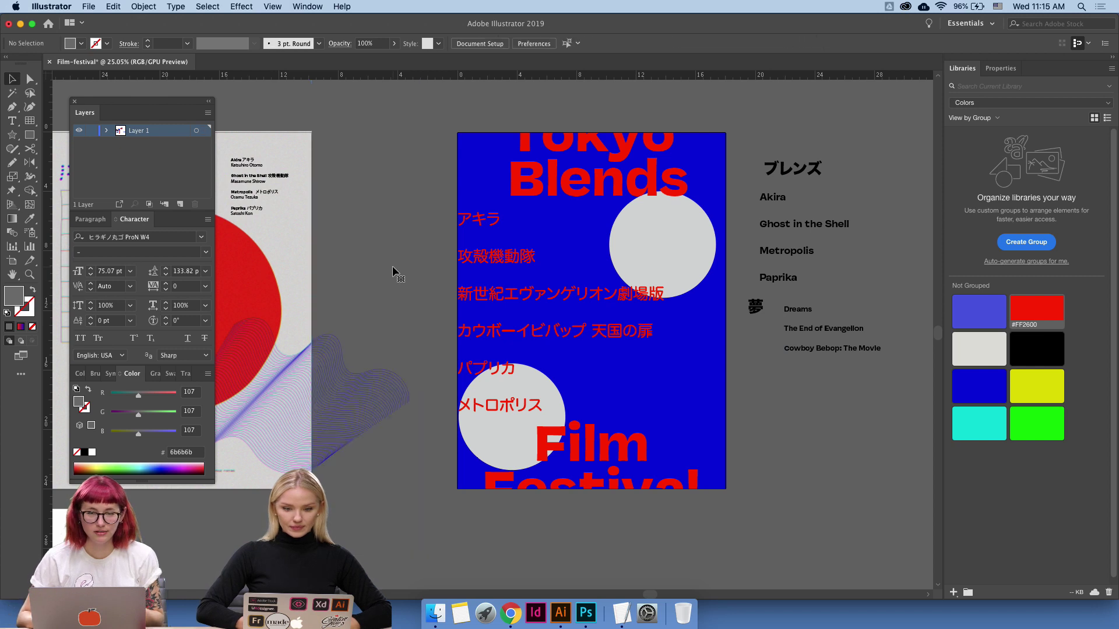
key(super+z)
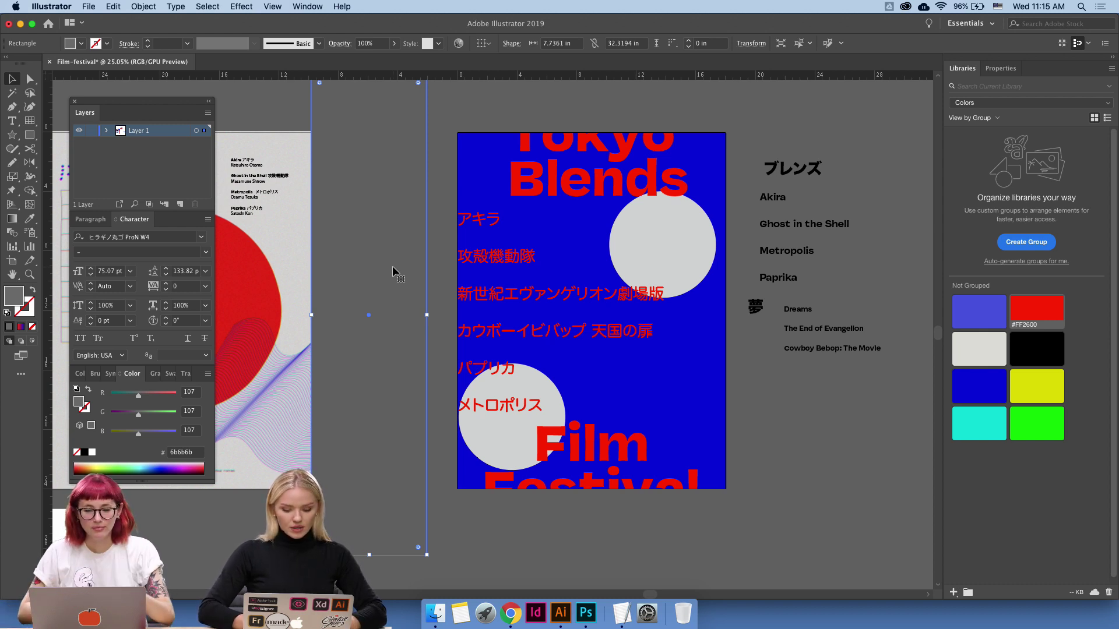
Delete the 夢 character beside the Dreams title and move the ブレンズ heading slightly up above the film list.
click(857, 143)
scroll(857, 142, down, 2)
scroll(856, 143, right, 2)
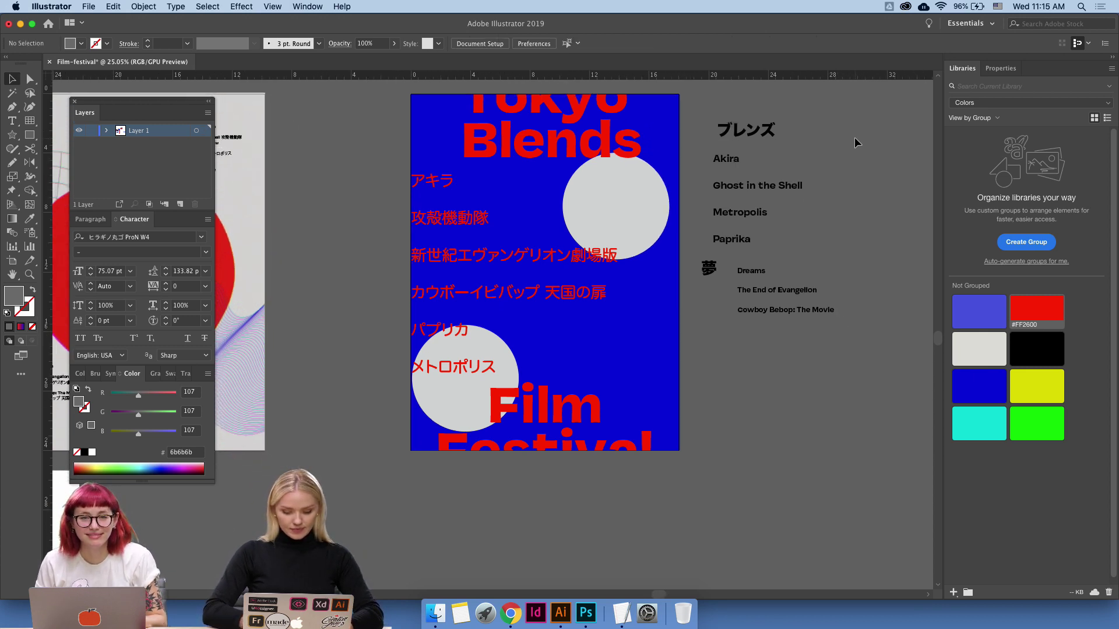
scroll(856, 143, left, 1)
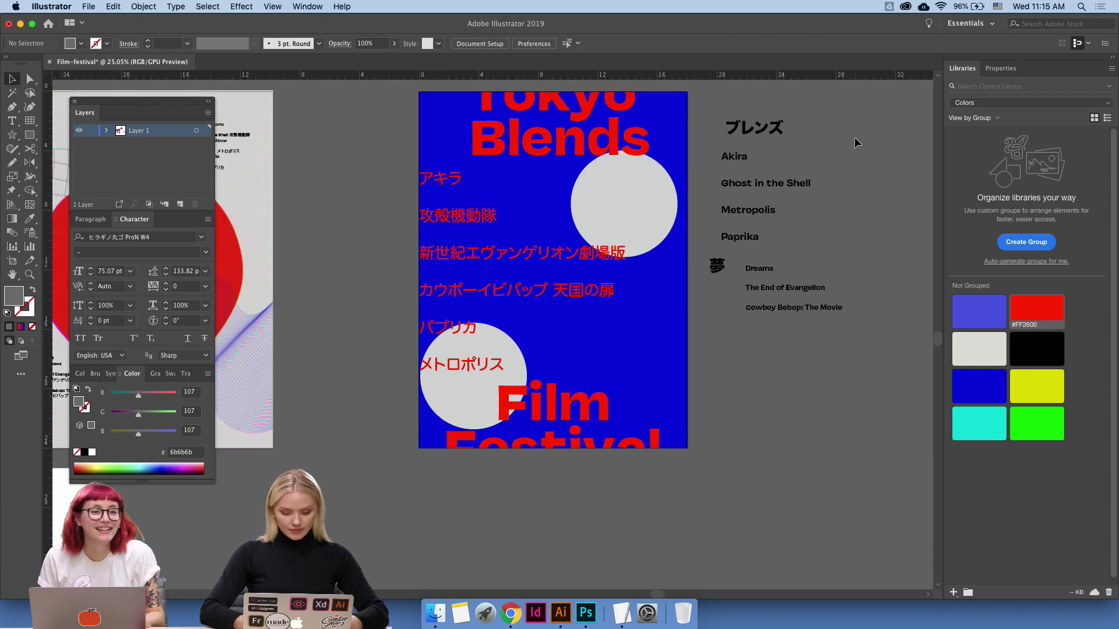
click(716, 265)
click(716, 268)
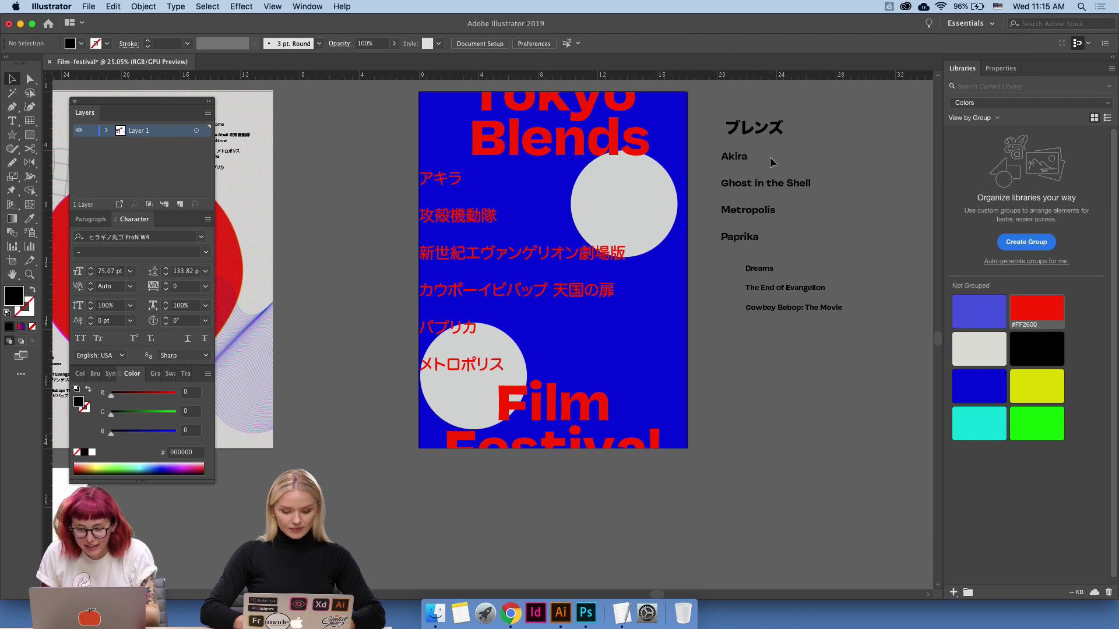
mouse_move(765, 136)
mouse_down()
mouse_move(567, 196)
mouse_move(772, 148)
mouse_move(775, 128)
mouse_up()
Recolour the blue poster background to light grey by sampling the lower circle's fill with the Eyedropper.
click(674, 337)
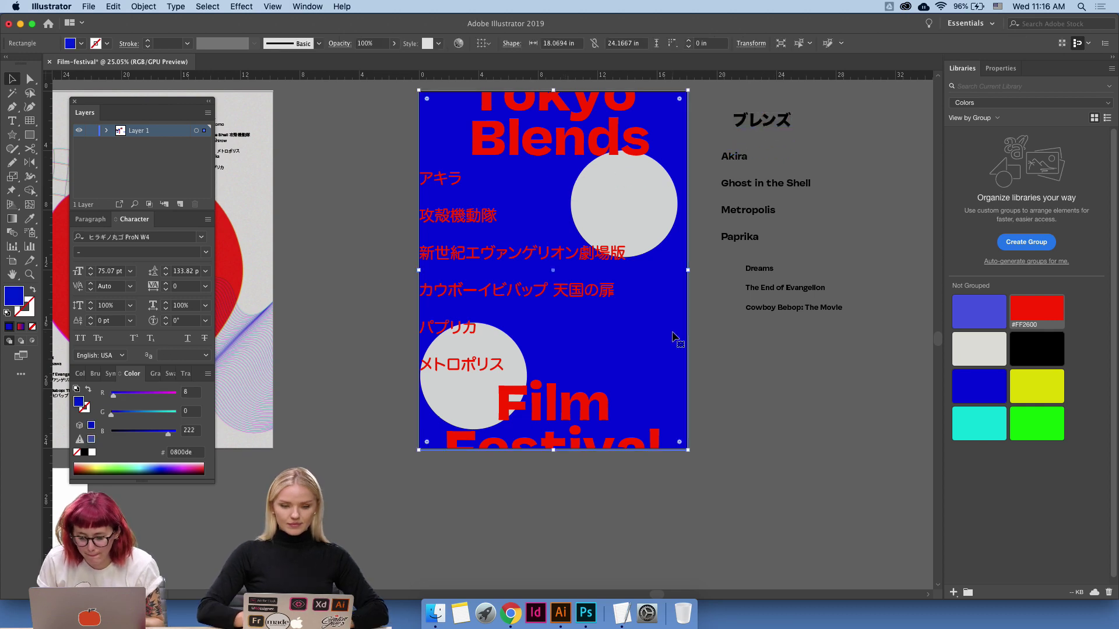
key(super+x)
key(super+b)
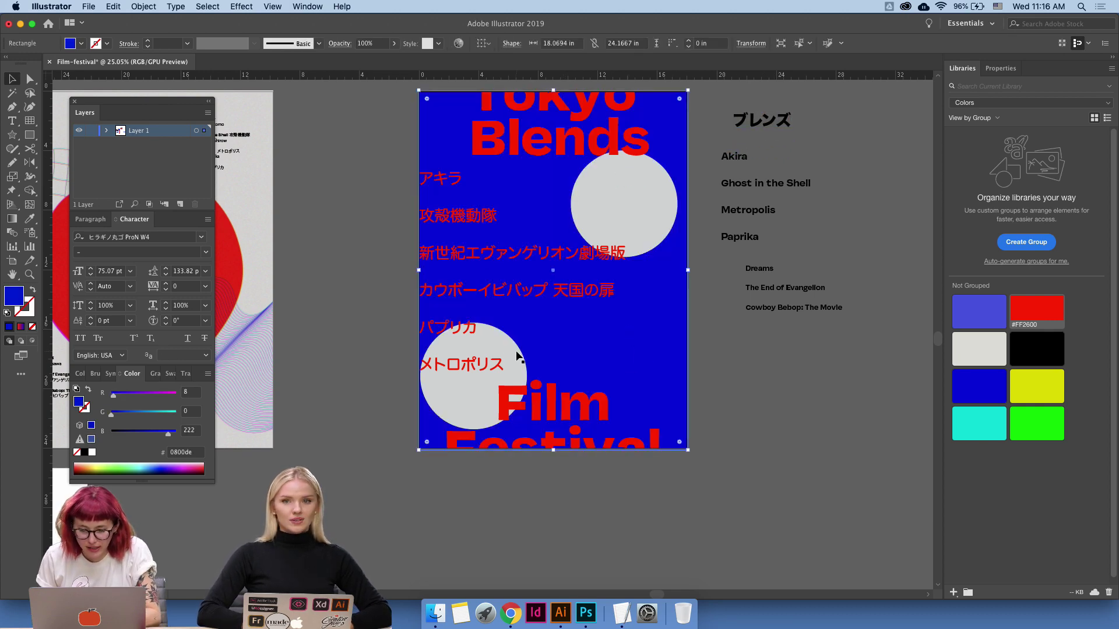
key(i)
click(464, 390)
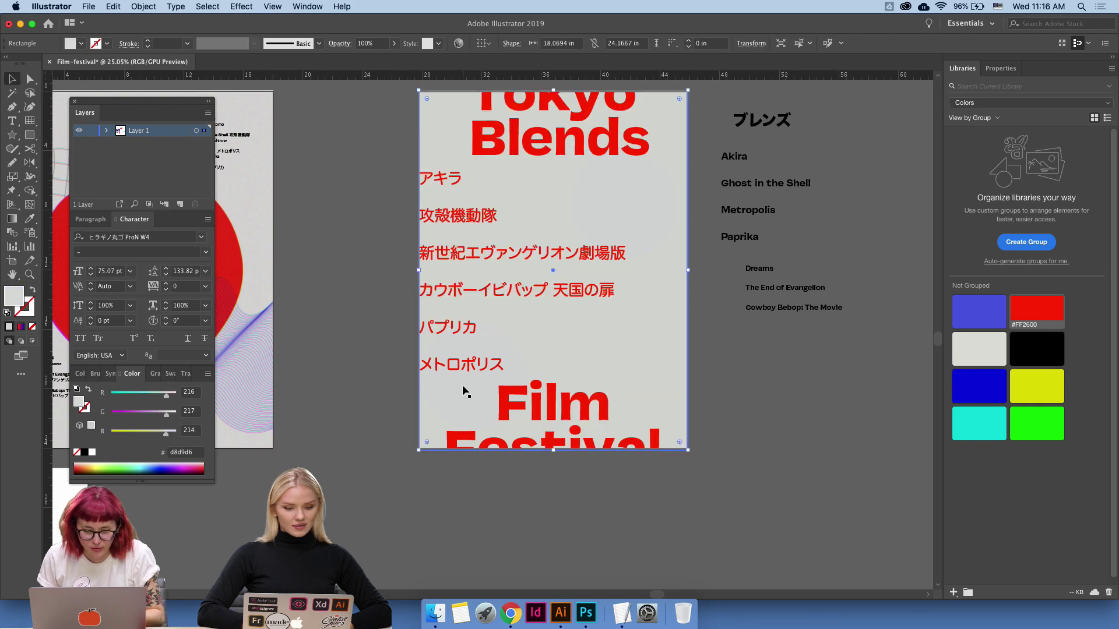
Fill the poster's two circles with blue, sampled from the solid blue circle on the artboard with the wave drawings.
key(v)
click(465, 390)
scroll(613, 214, left, 10)
scroll(612, 214, down, 5)
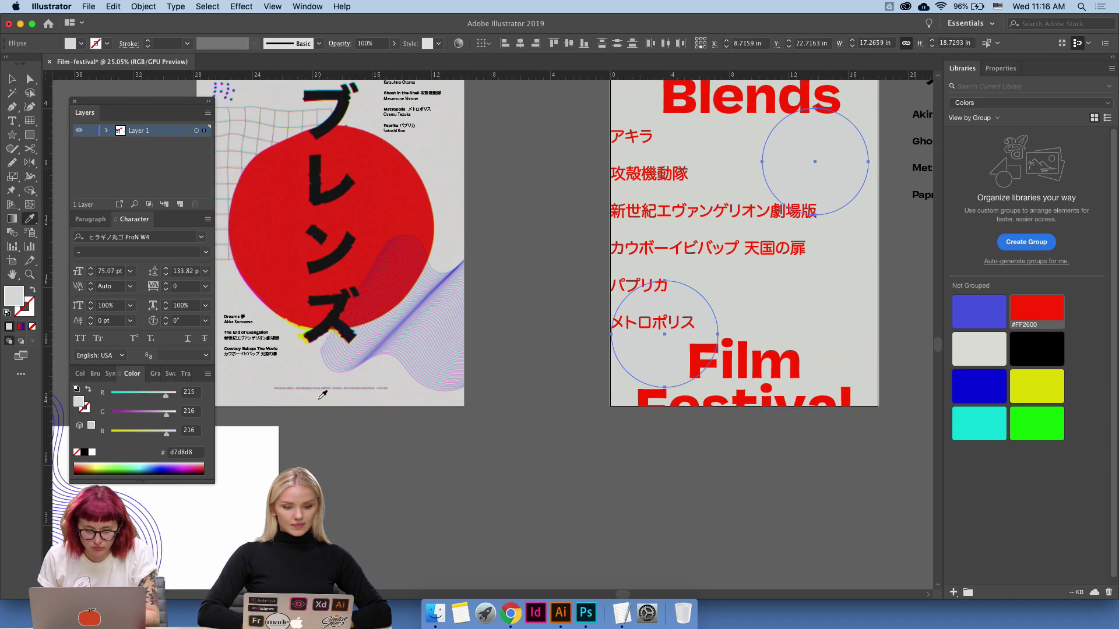
key(i)
scroll(304, 396, right, 15)
scroll(275, 242, up, 5)
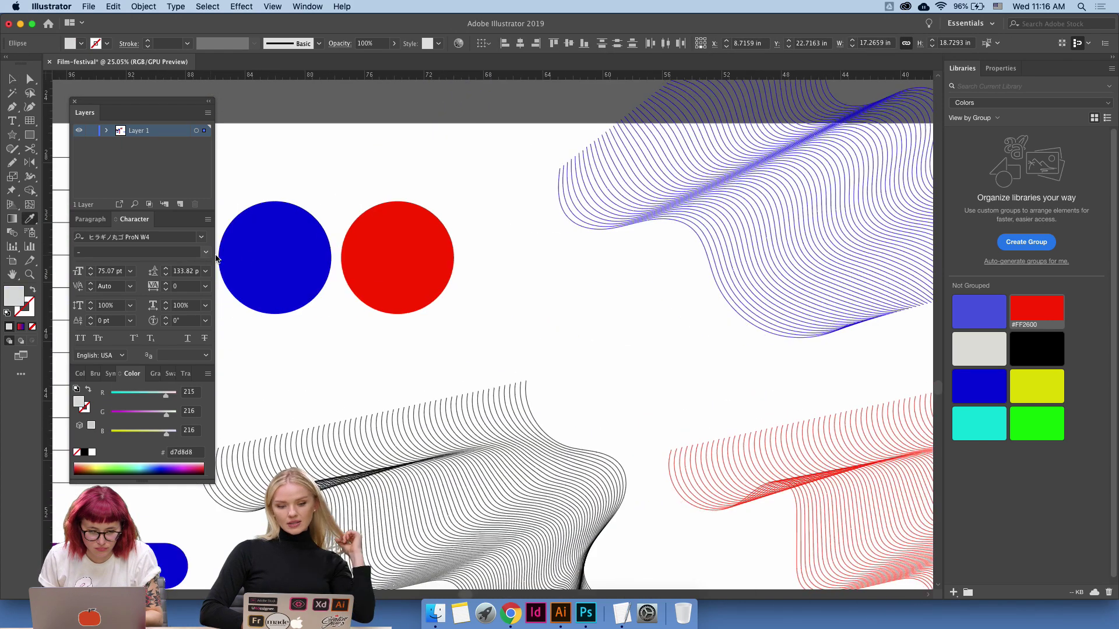
click(331, 251)
key(v)
click(525, 219)
scroll(565, 215, right, 12)
scroll(564, 215, up, 3)
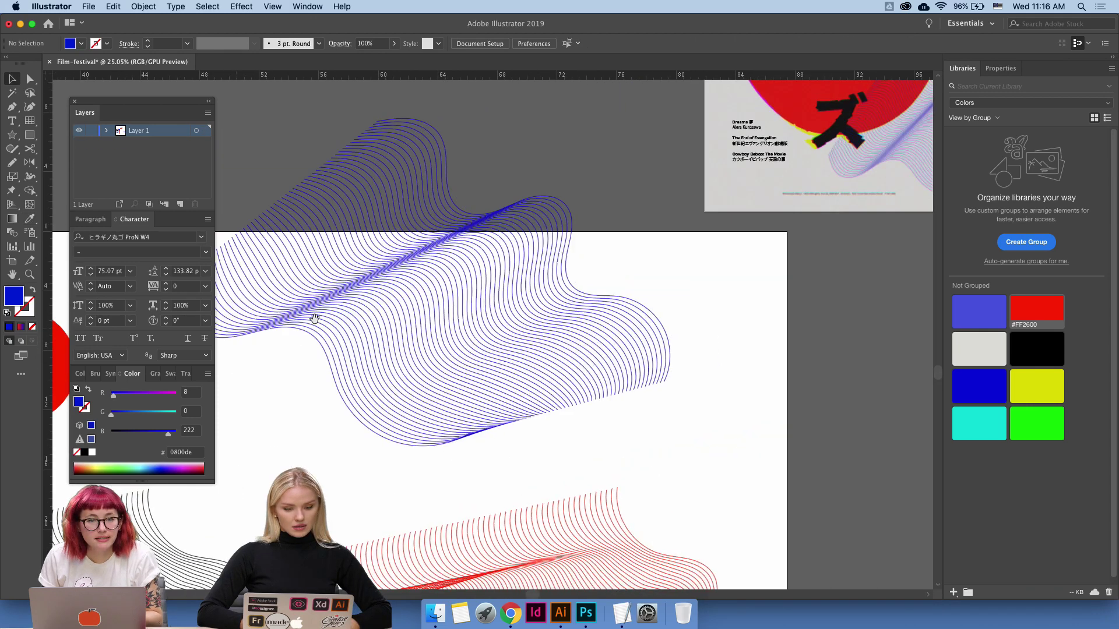
scroll(357, 341, right, 15)
scroll(357, 341, up, 6)
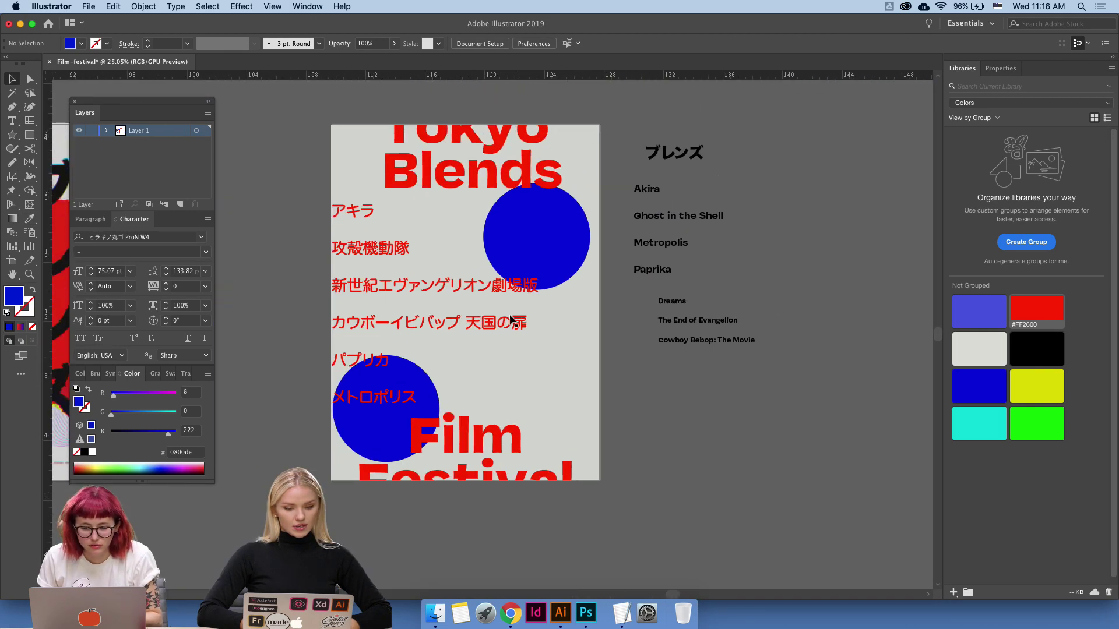
key(b)
key(v)
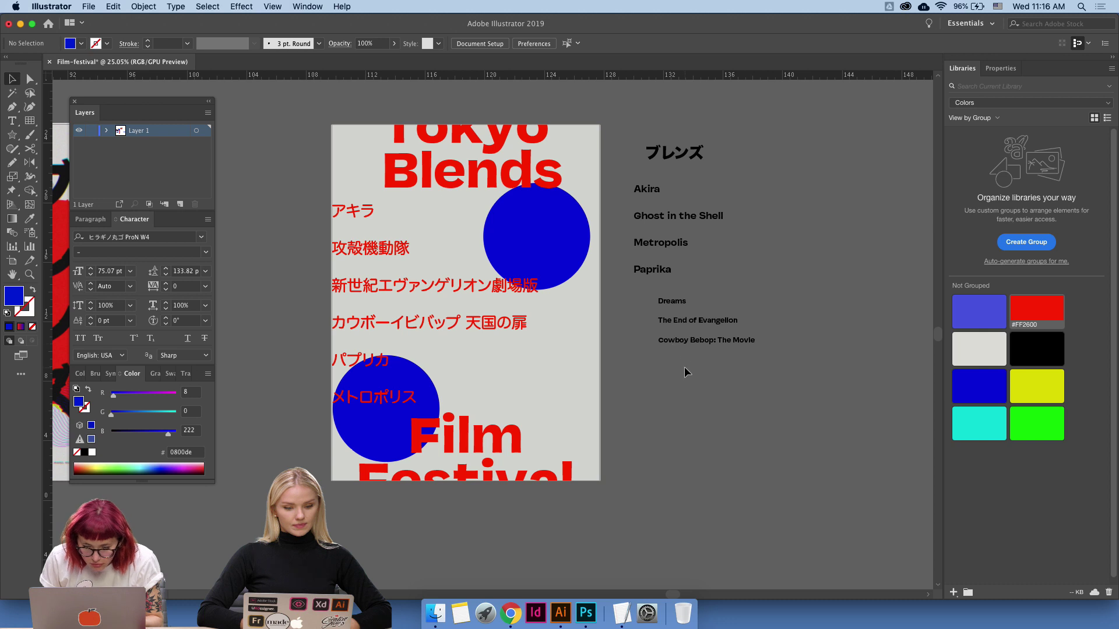
Move the smaller film list slightly up toward Paprika and cut its three titles: Dreams, The End of Evangelion and Cowboy Bebop: The Movie.
click(686, 346)
drag(677, 306, 660, 300)
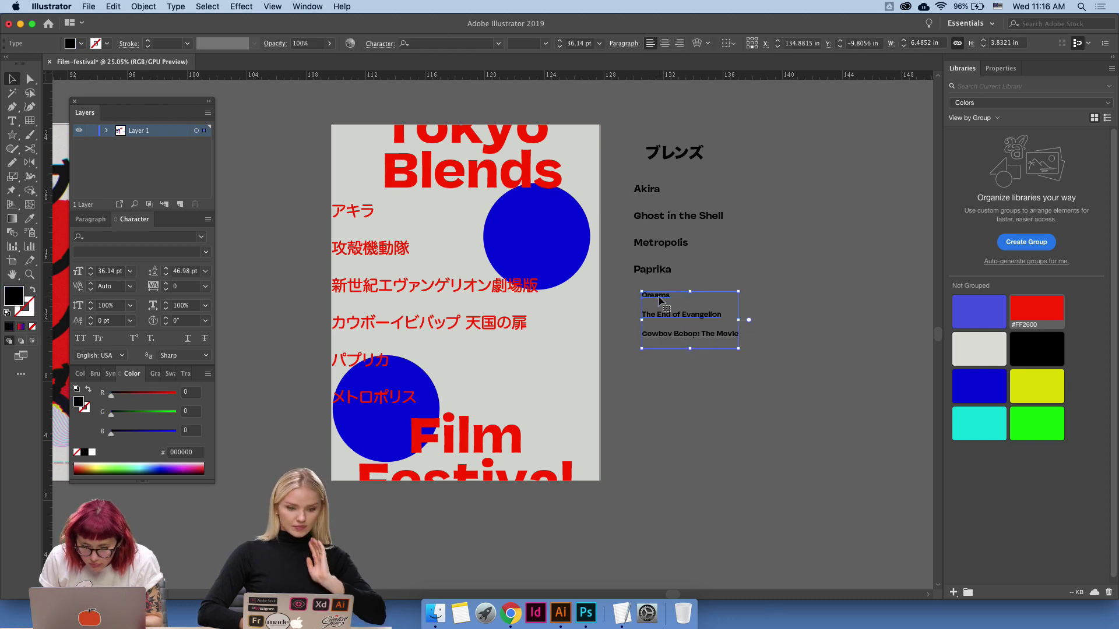
double_click(660, 300)
key(super+a)
key(BackSpace)
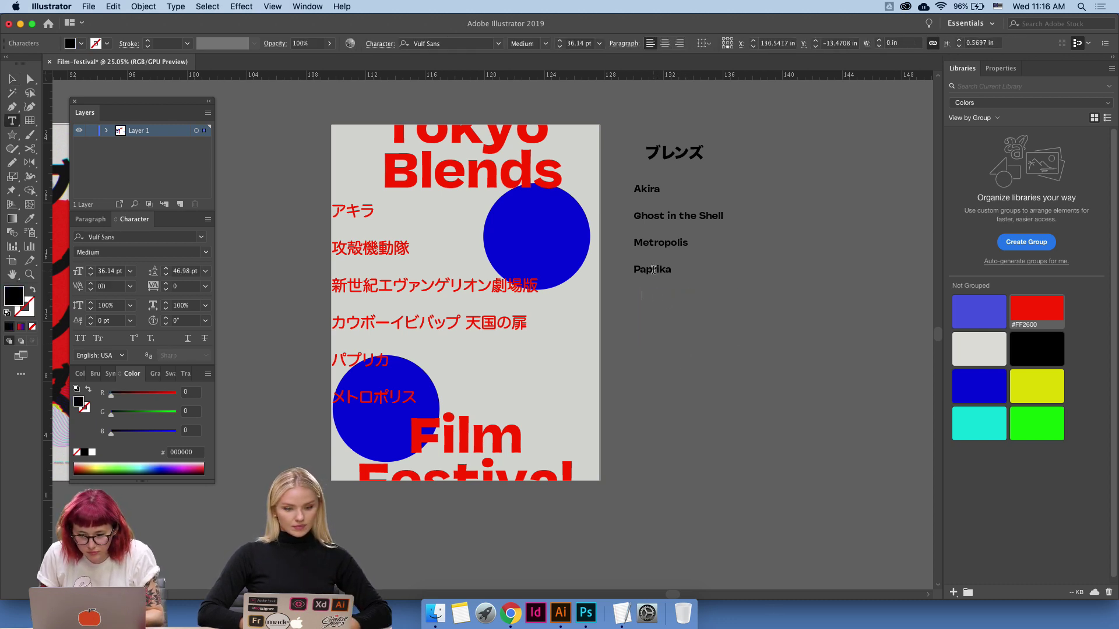
Add the three cut film titles below Paprika in the main film list, undoing any paste that replaces the whole list.
double_click(653, 270)
key(super+a)
key(super+z)
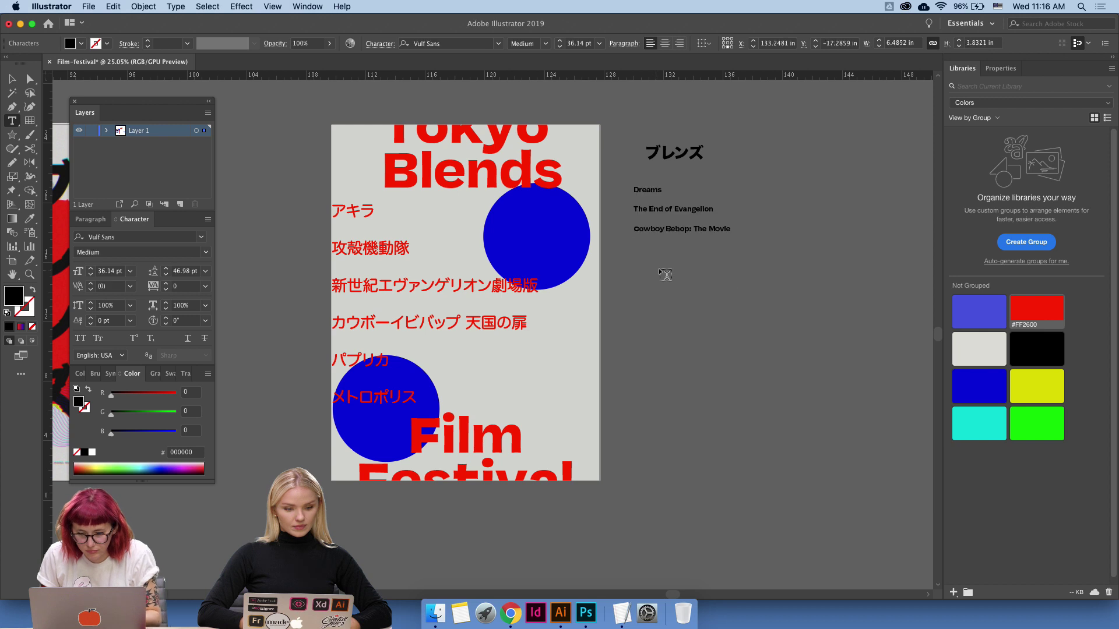
key(super+shift+z)
key(super+z)
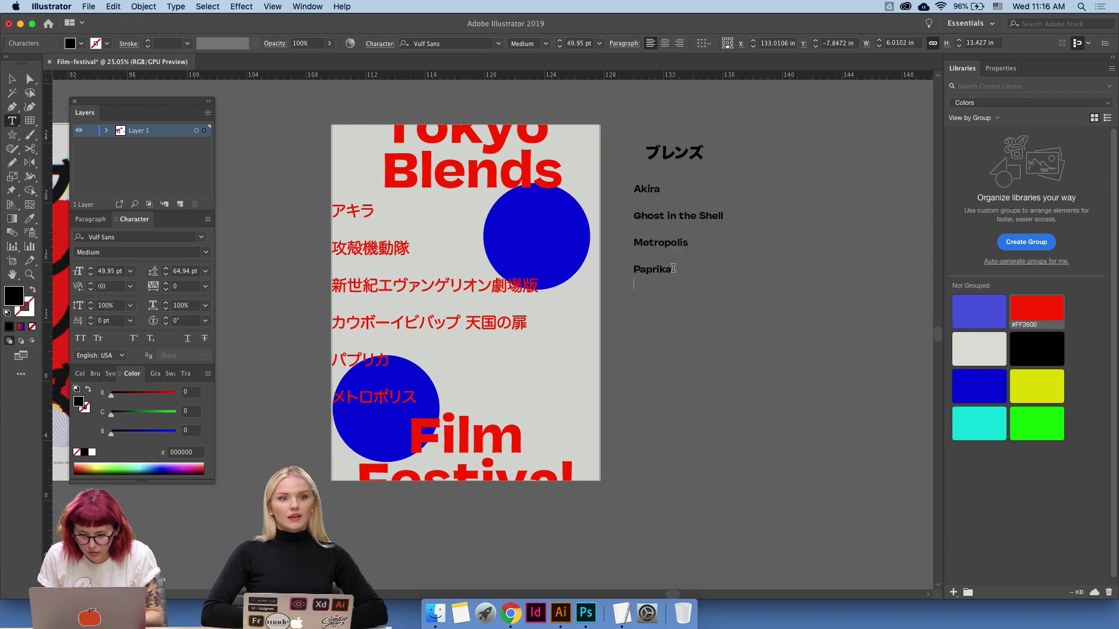
key(super+z)
Give all seven film titles the formatting of the Akira title, Vulf Sans Medium at 49.95 pt, using the Eyedropper.
key(super+a)
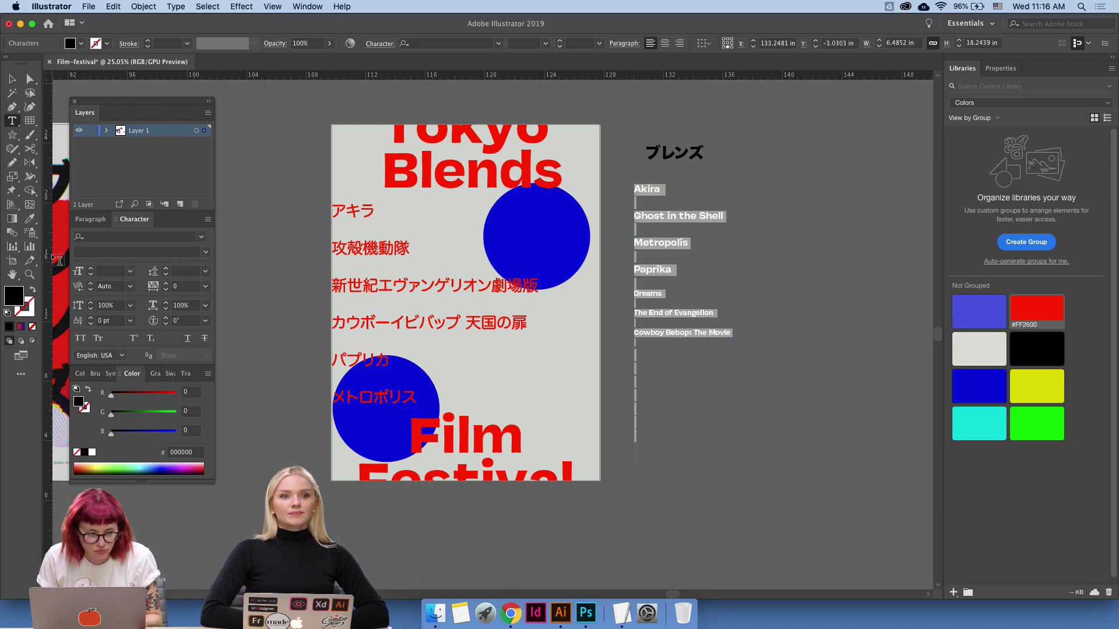
click(28, 221)
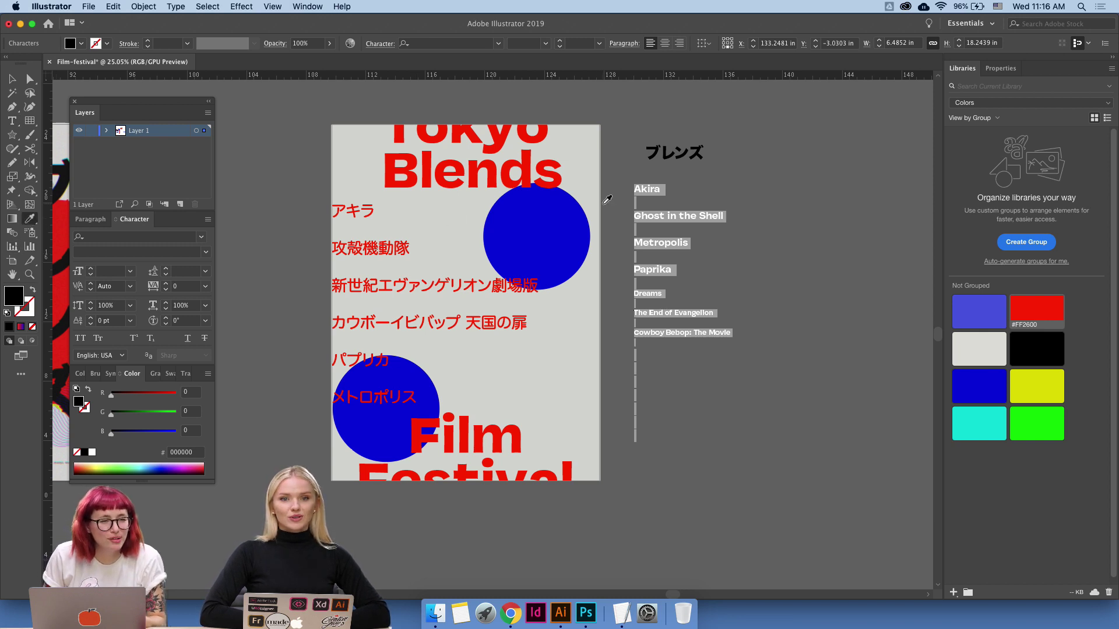
click(674, 153)
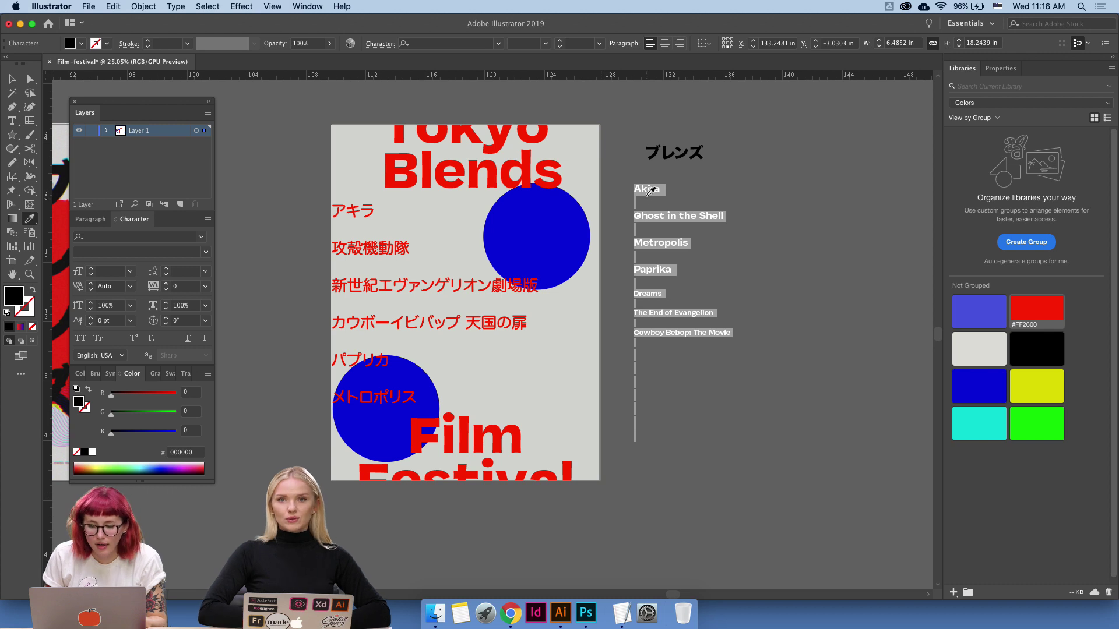
key(v)
Switch the document to CPU preview, inspect the poster background, and restore the GPU preview.
click(342, 7)
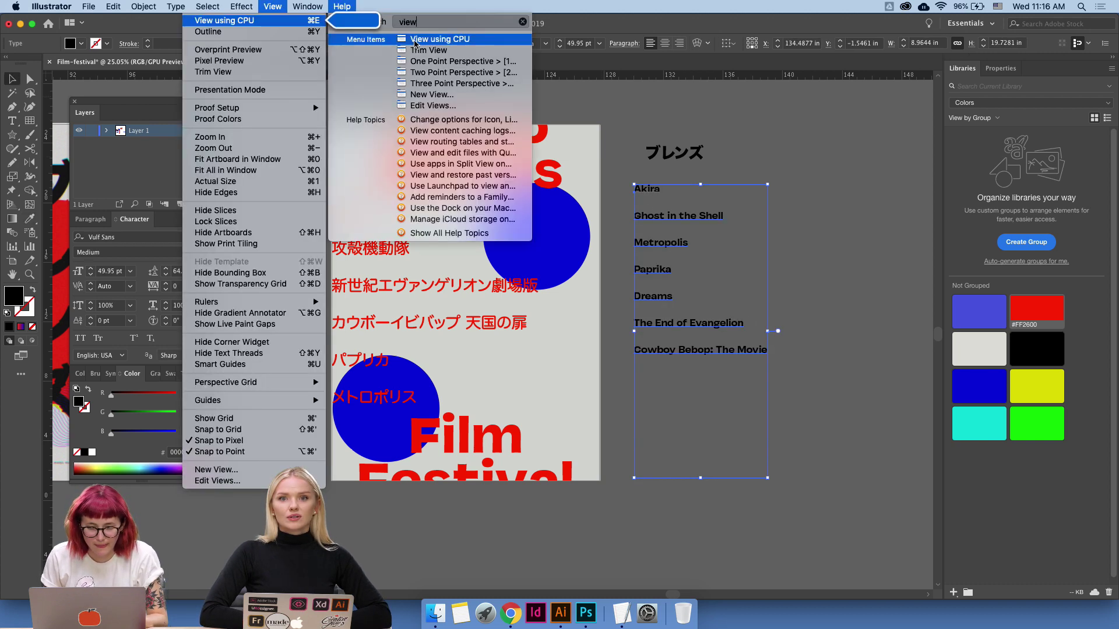
click(416, 41)
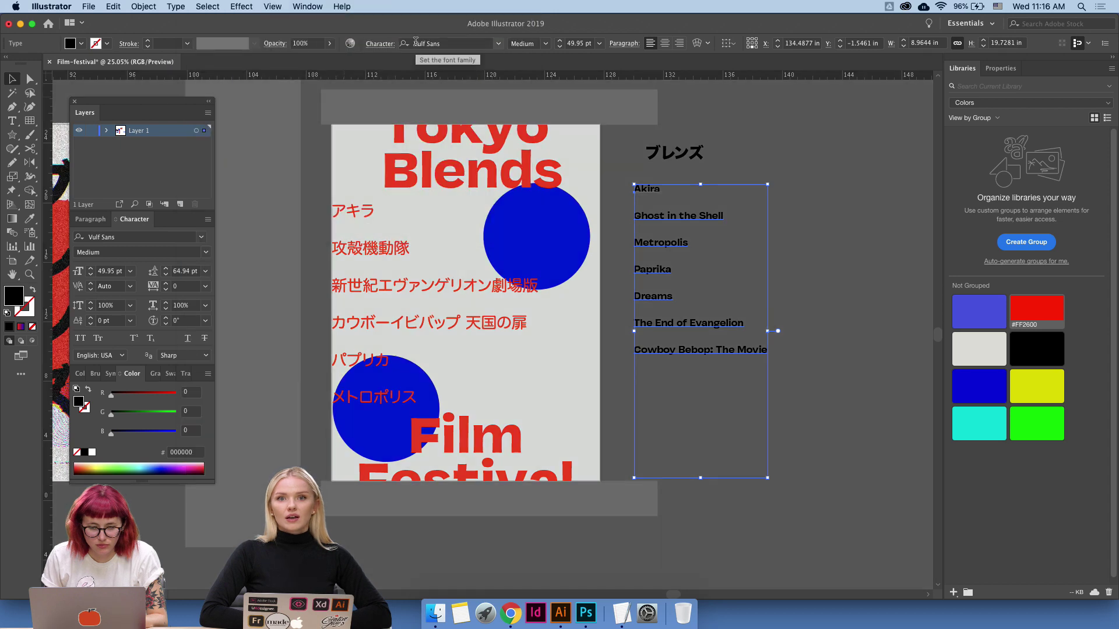
click(429, 208)
scroll(429, 208, left, 5)
click(293, 8)
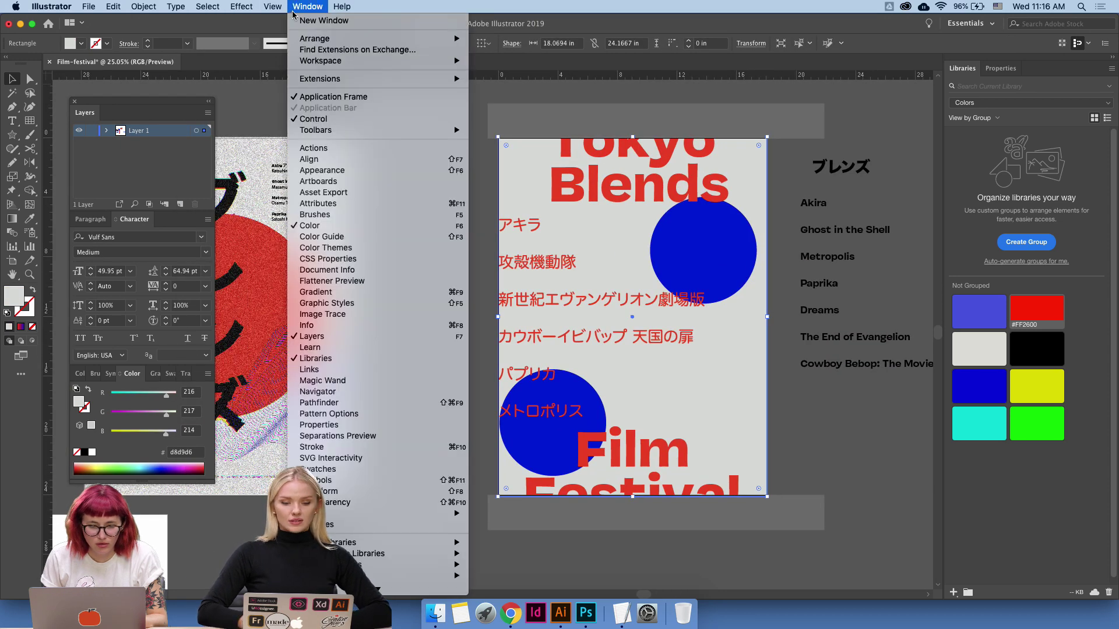
mouse_move(273, 6)
click(280, 31)
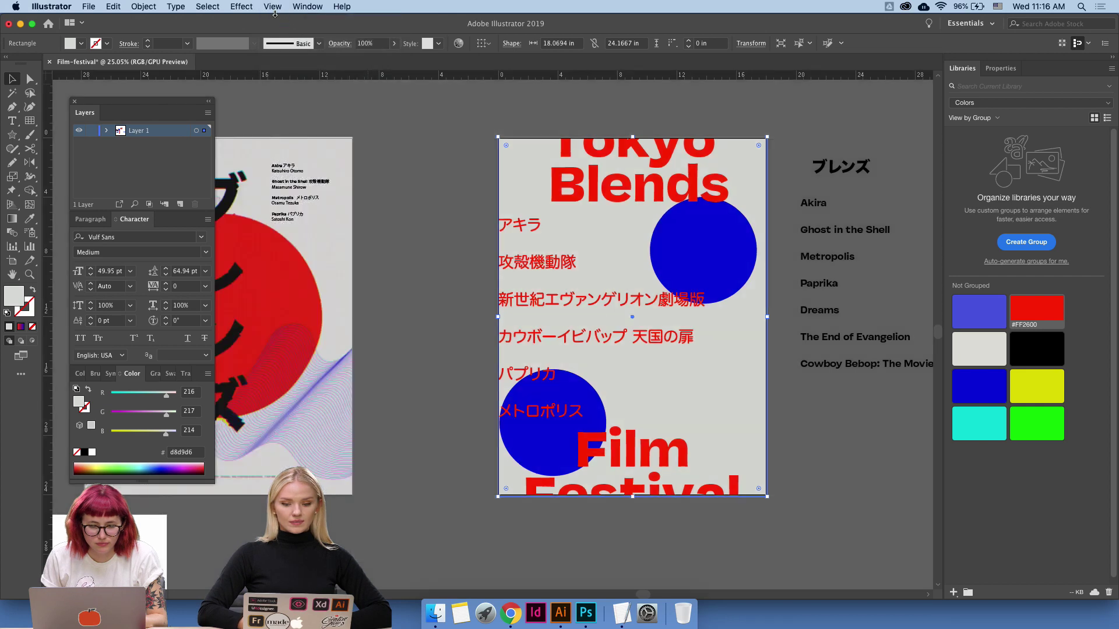
Show the print tiling over the poster.
click(274, 9)
mouse_move(307, 7)
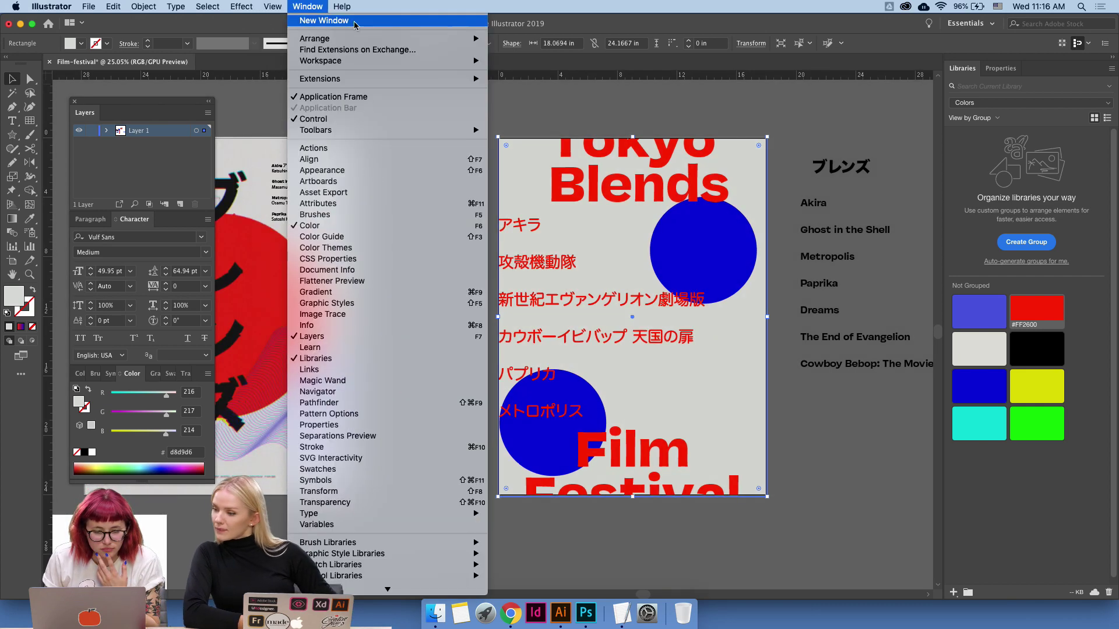
mouse_move(341, 8)
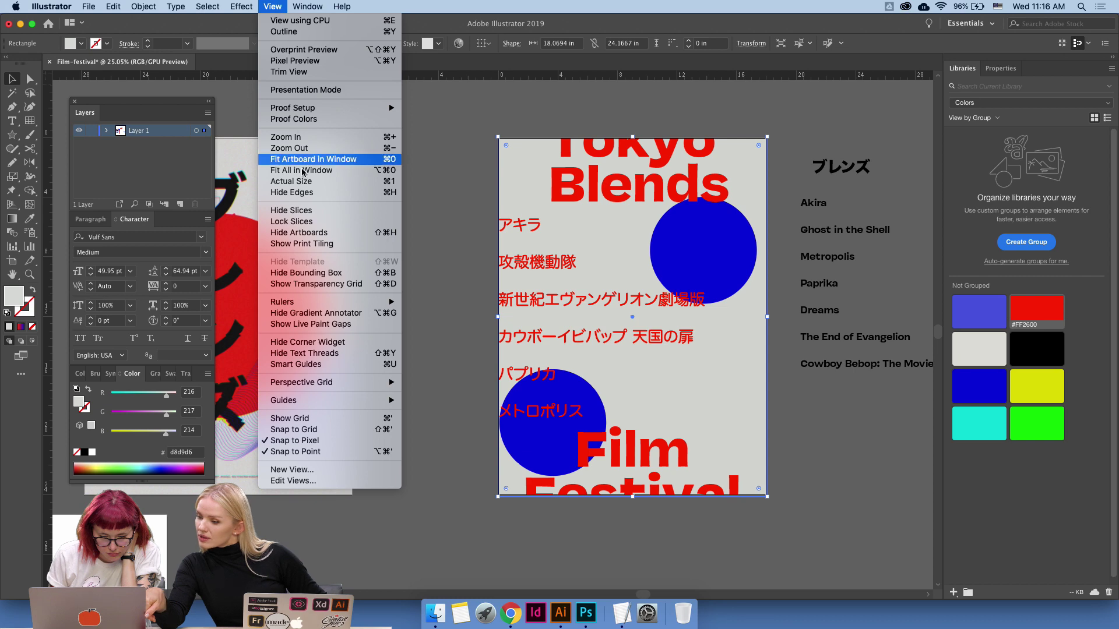
click(309, 244)
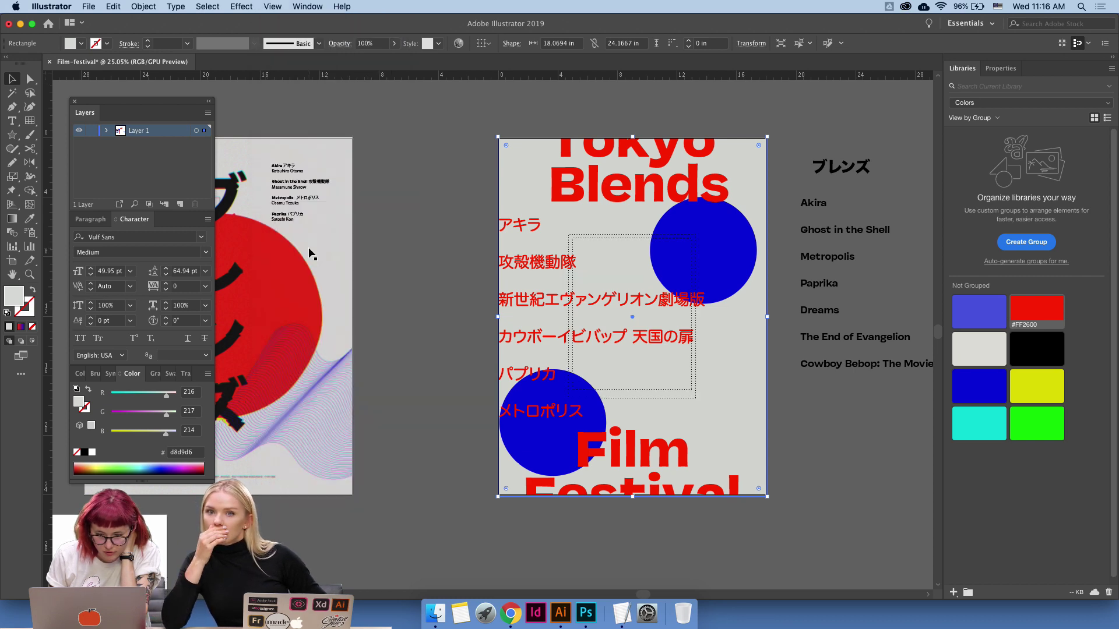
Delete the tall grey rectangle between the two posters.
click(395, 124)
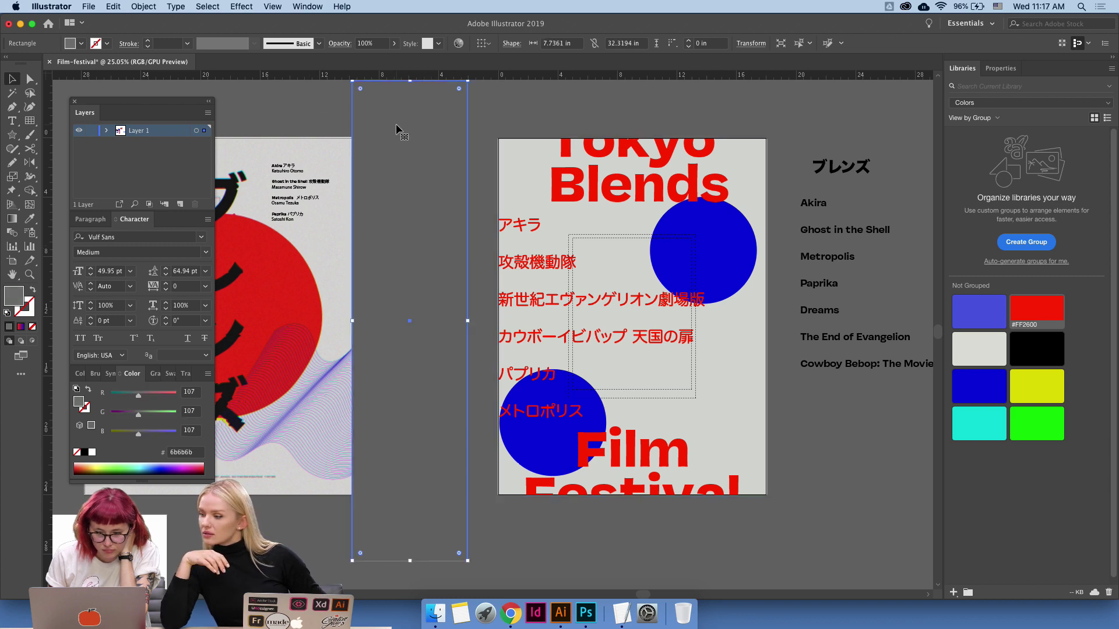
key(Delete)
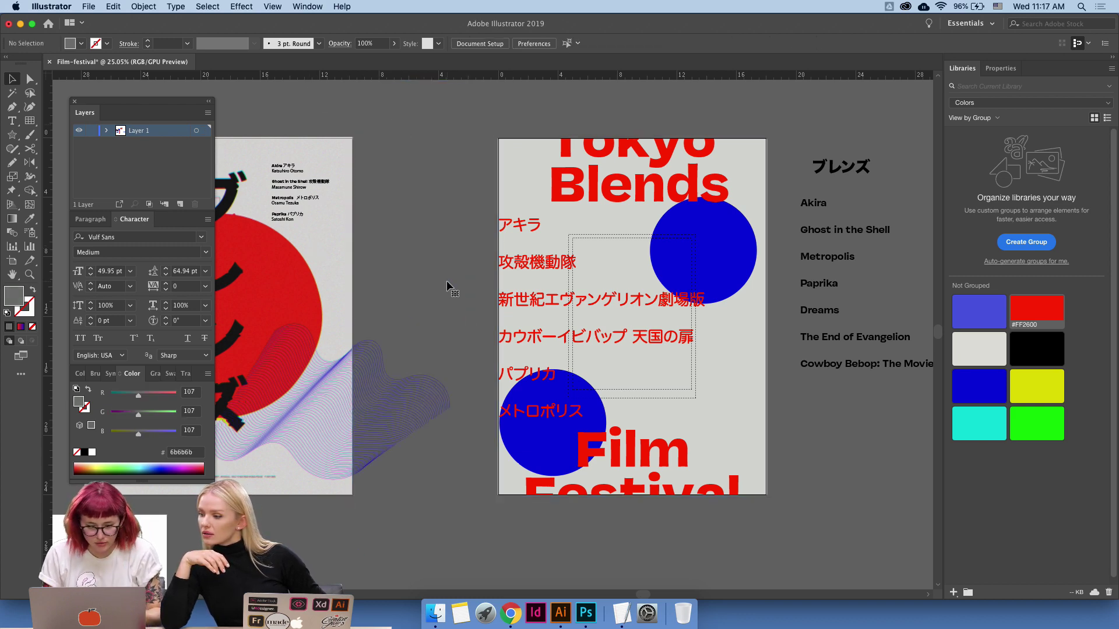
Show the transparency grid and hide it again, and turn off the print tiling.
click(256, 6)
mouse_move(281, 6)
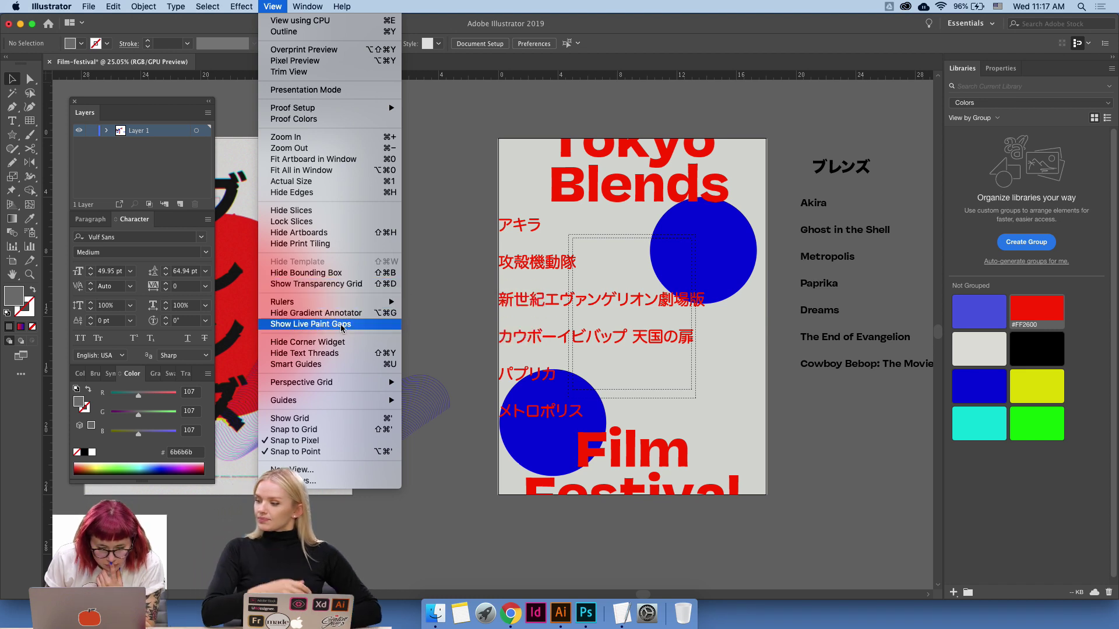
click(339, 284)
click(241, 6)
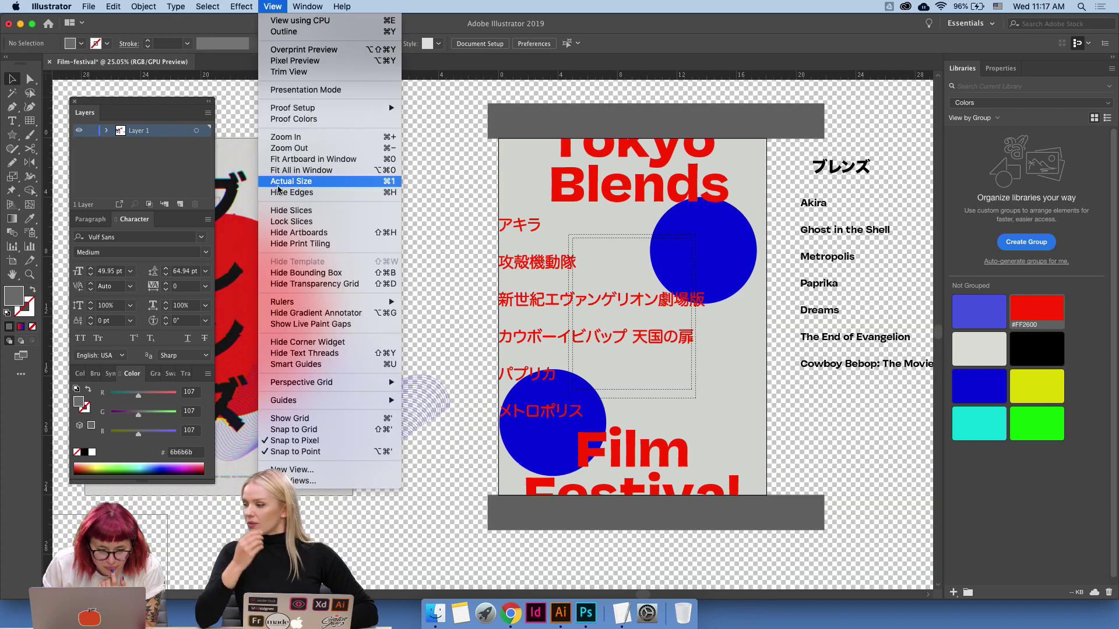
click(287, 285)
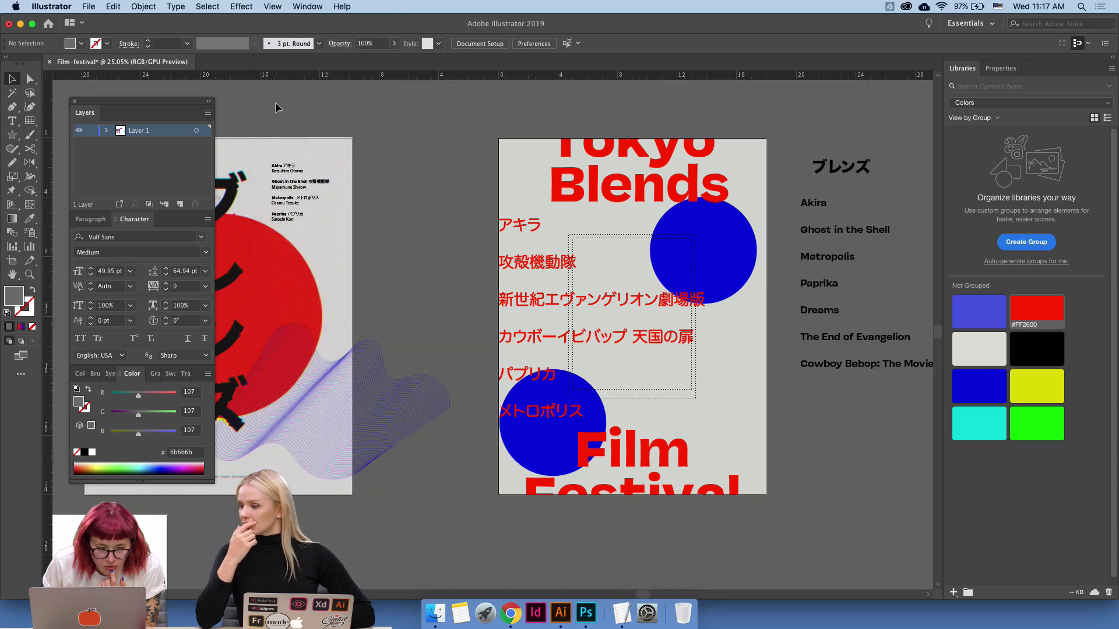
click(241, 7)
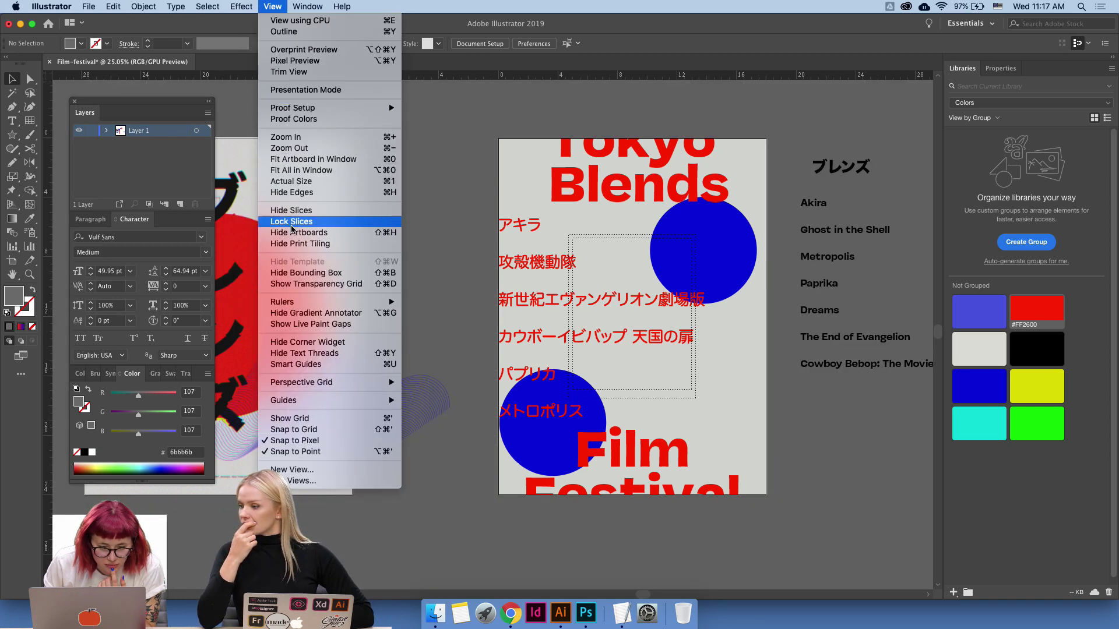
click(295, 245)
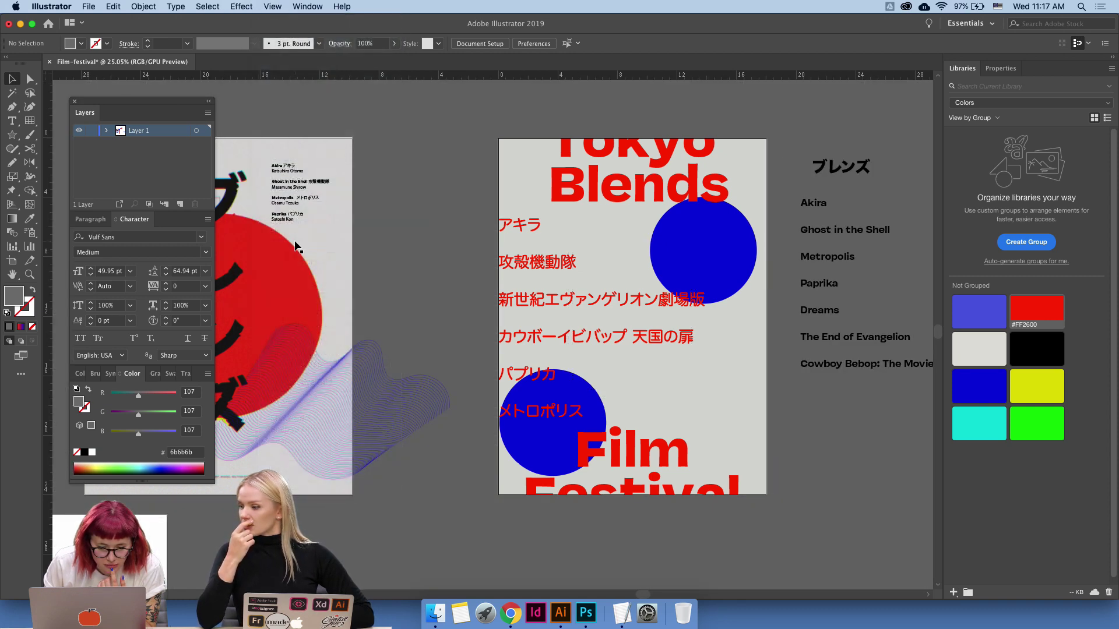
Turn on both the transparency grid and the print tiling for the document.
click(267, 6)
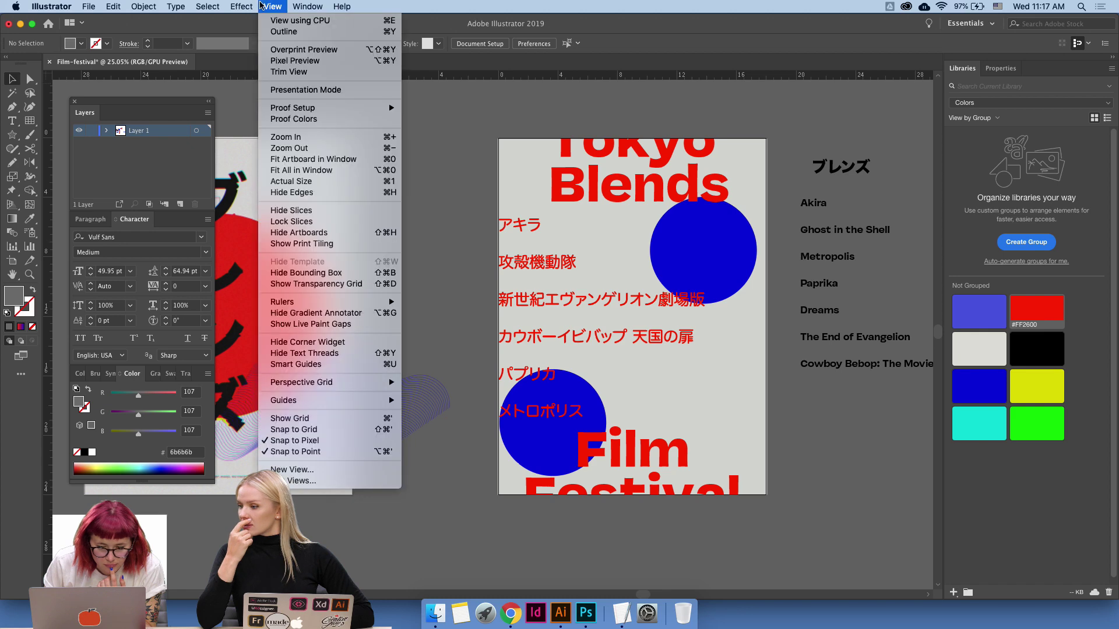
click(295, 285)
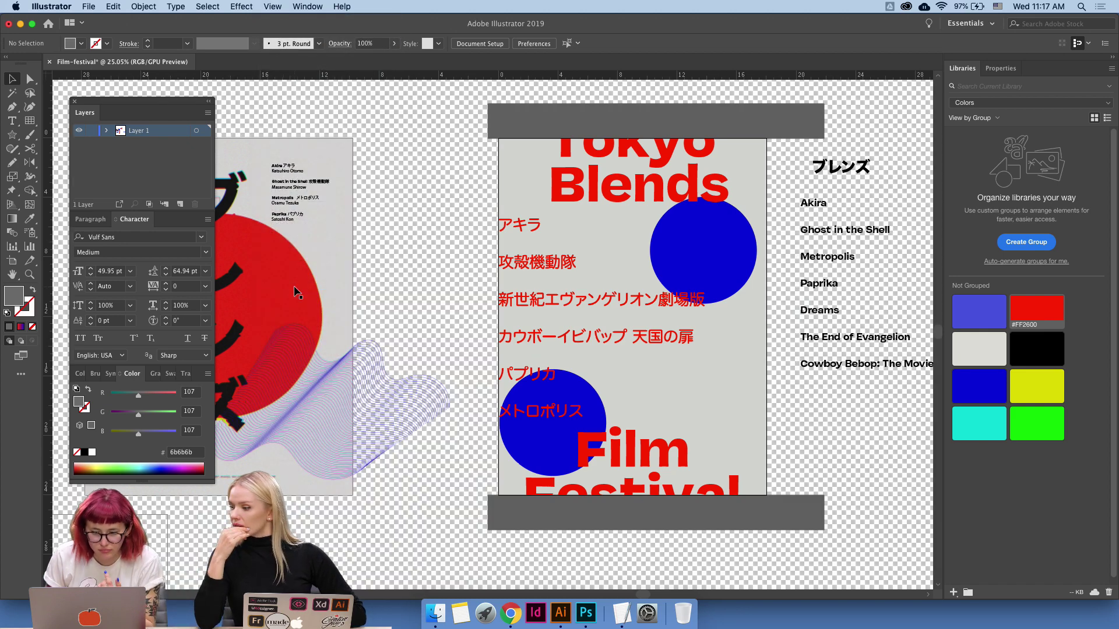
click(242, 6)
mouse_move(273, 6)
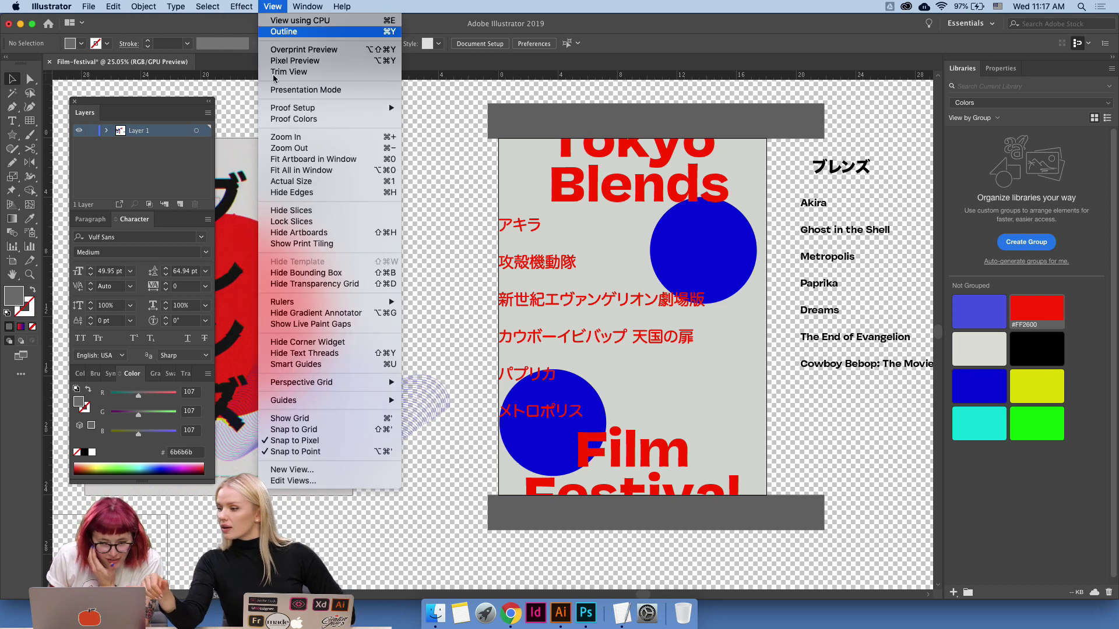
click(295, 244)
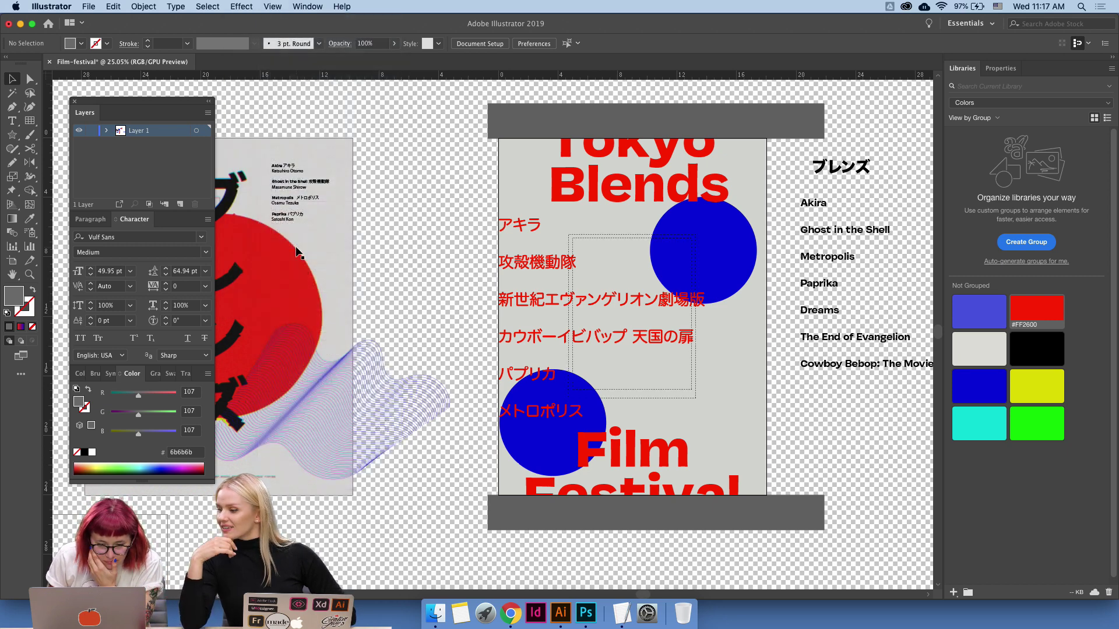
click(246, 8)
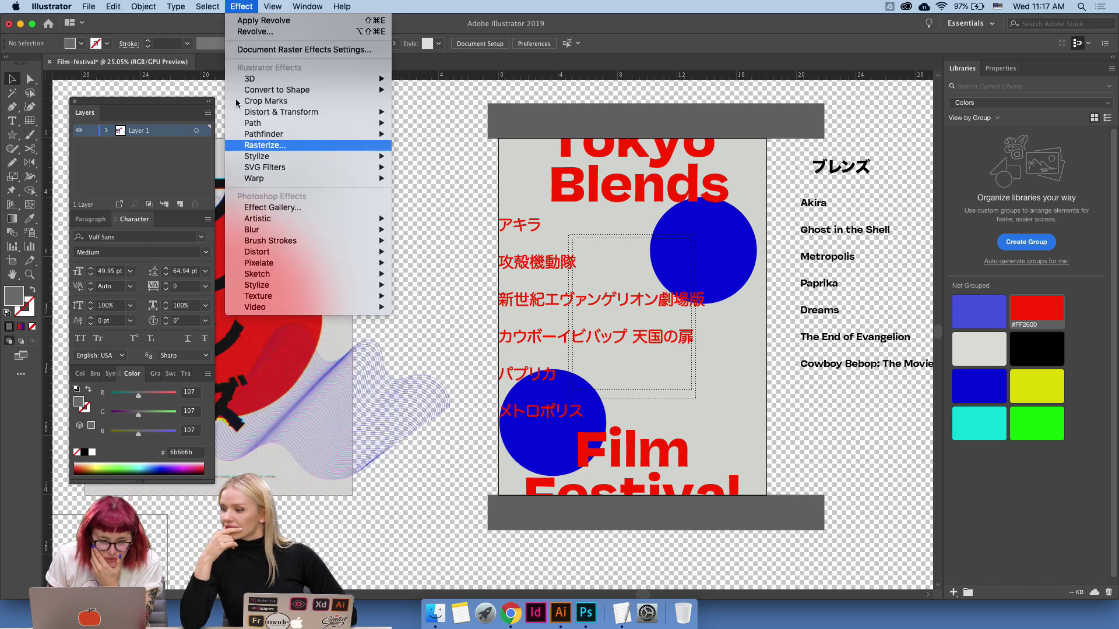
mouse_move(199, 6)
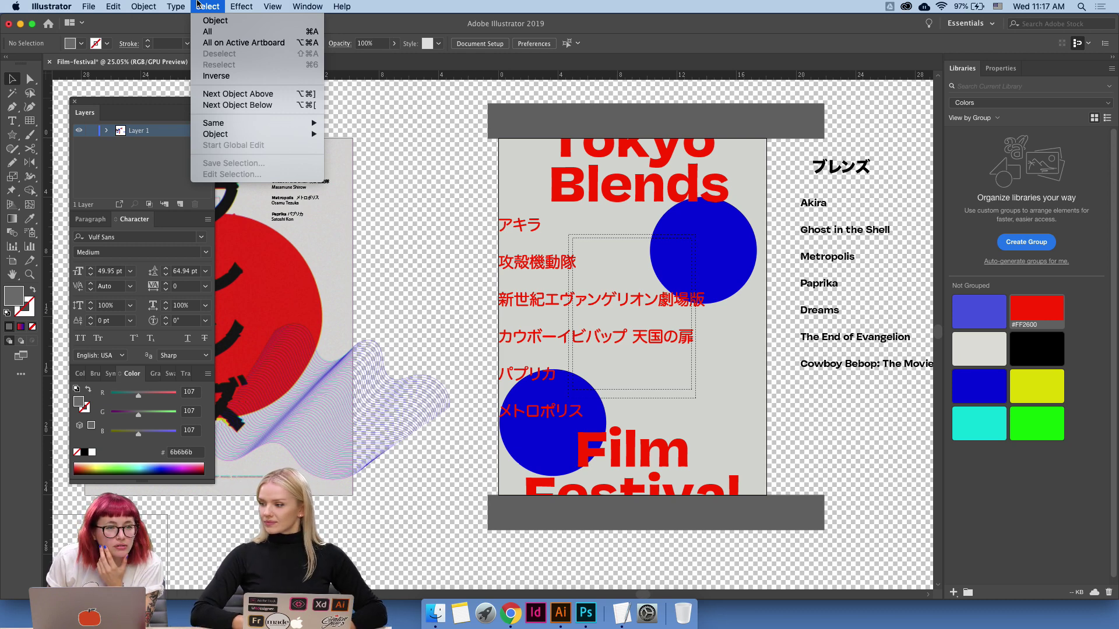
Hide the transparency grid and turn on the trim view.
mouse_move(280, 8)
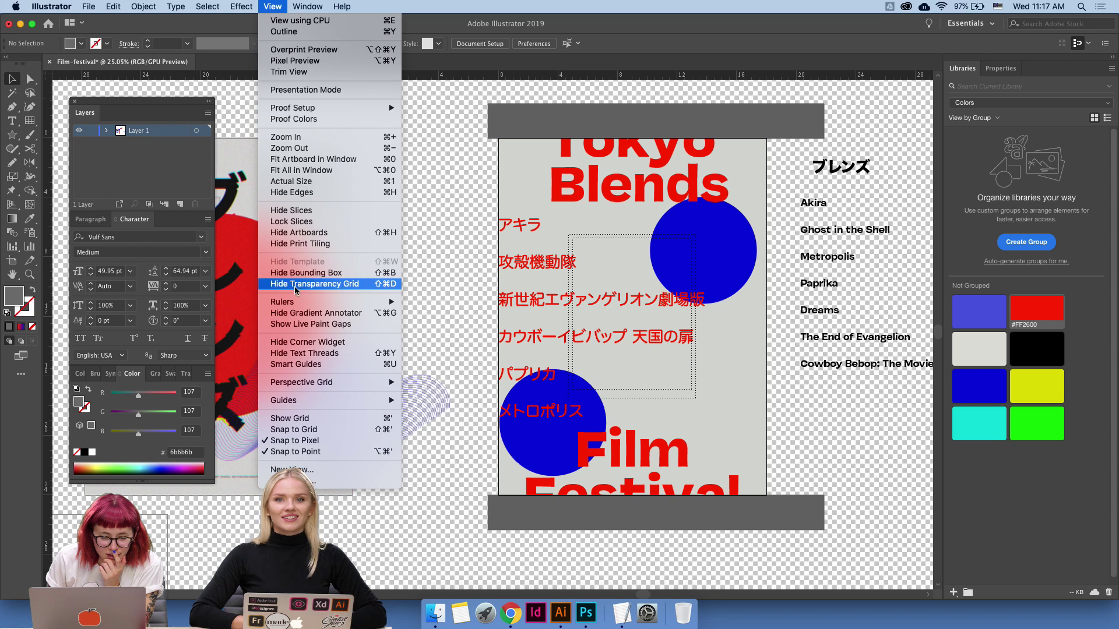
click(308, 284)
click(278, 5)
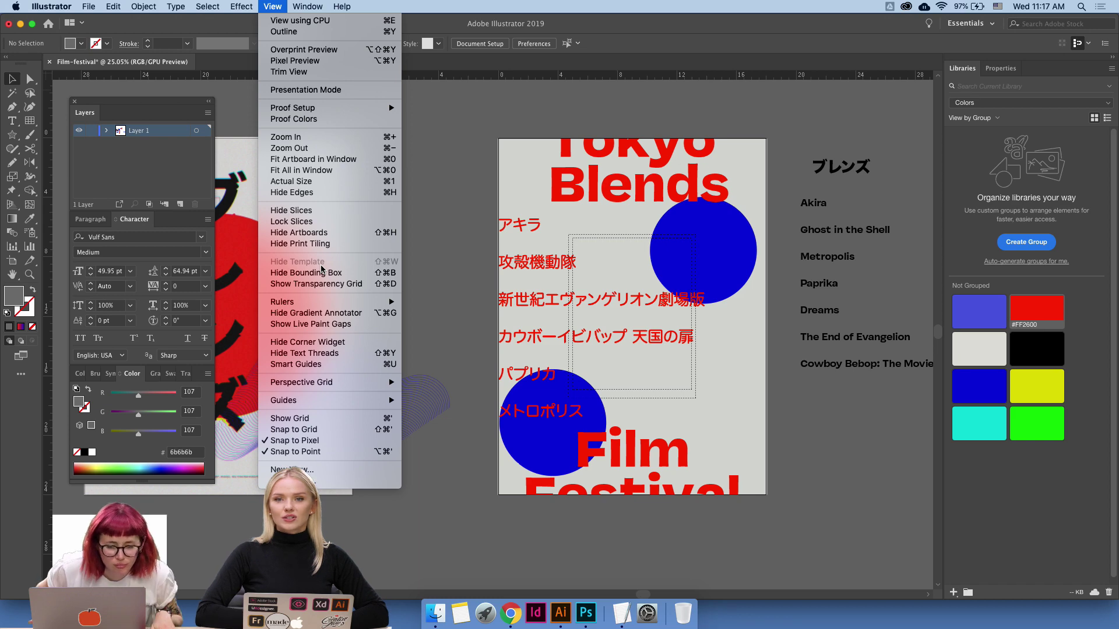
click(325, 72)
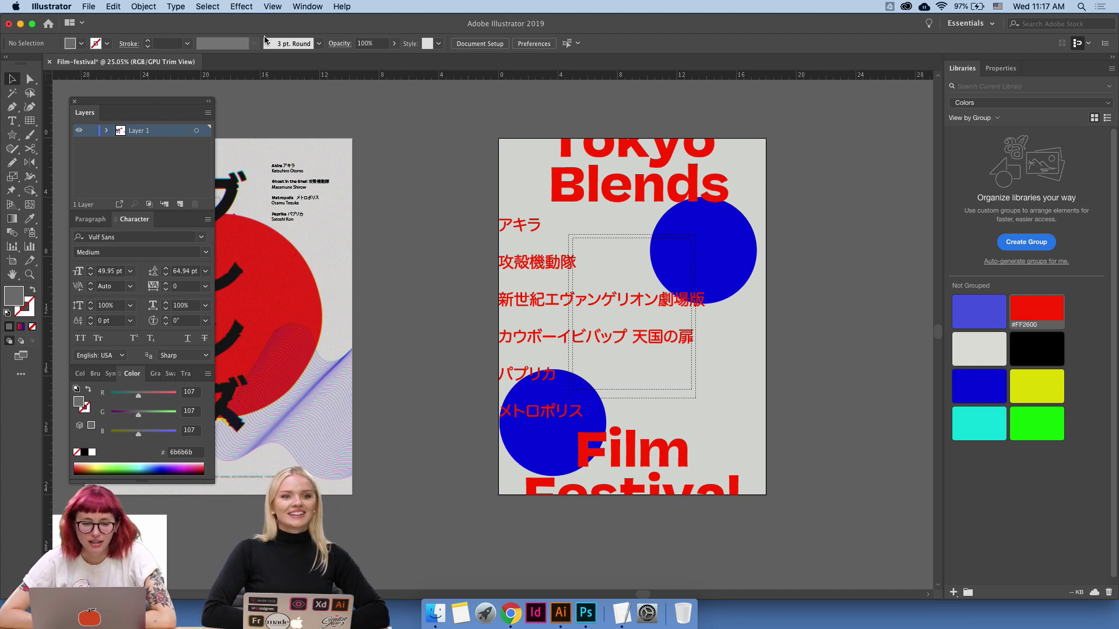
Hide the print tiling and turn the trim view off.
click(272, 7)
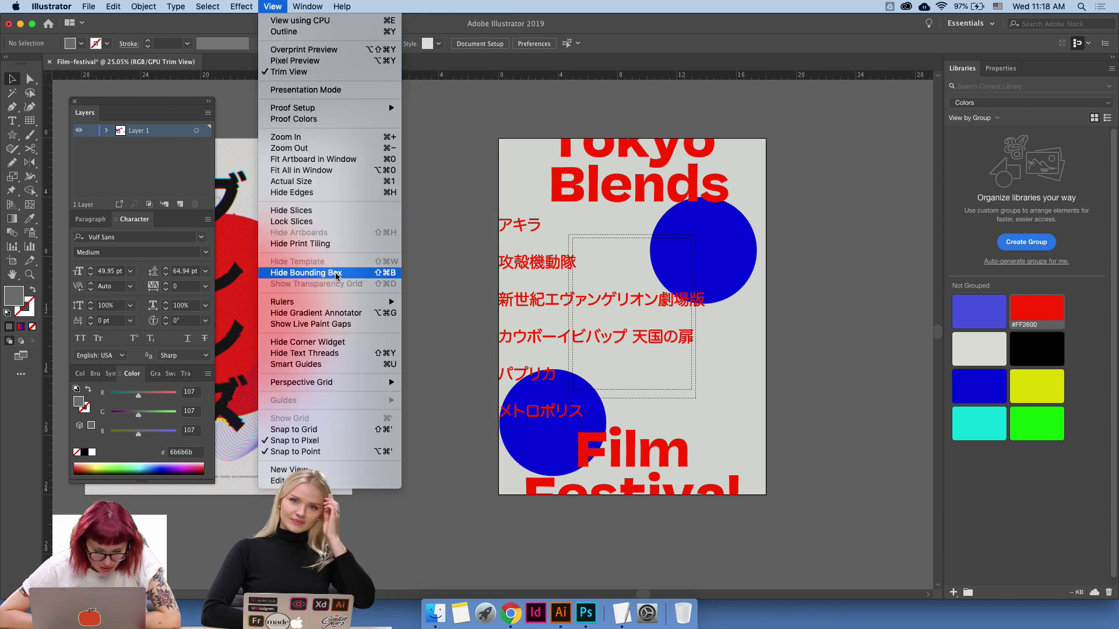
click(300, 244)
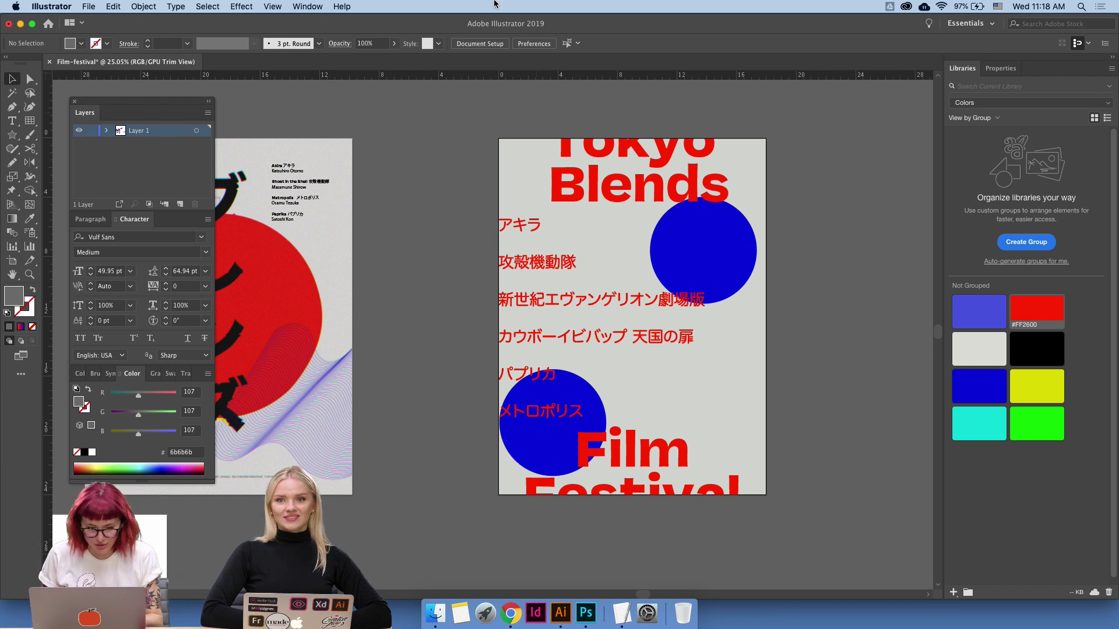
click(274, 6)
click(287, 74)
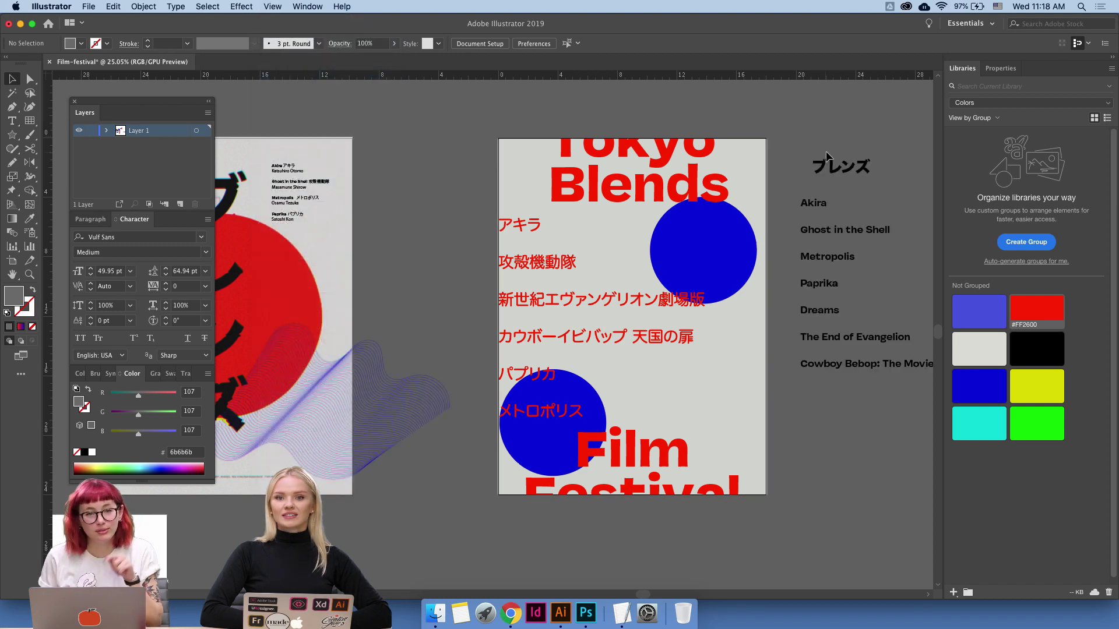
Delete the black ブレンズ heading beside the poster and set the English film list to the Light weight.
click(839, 165)
key(Delete)
click(815, 202)
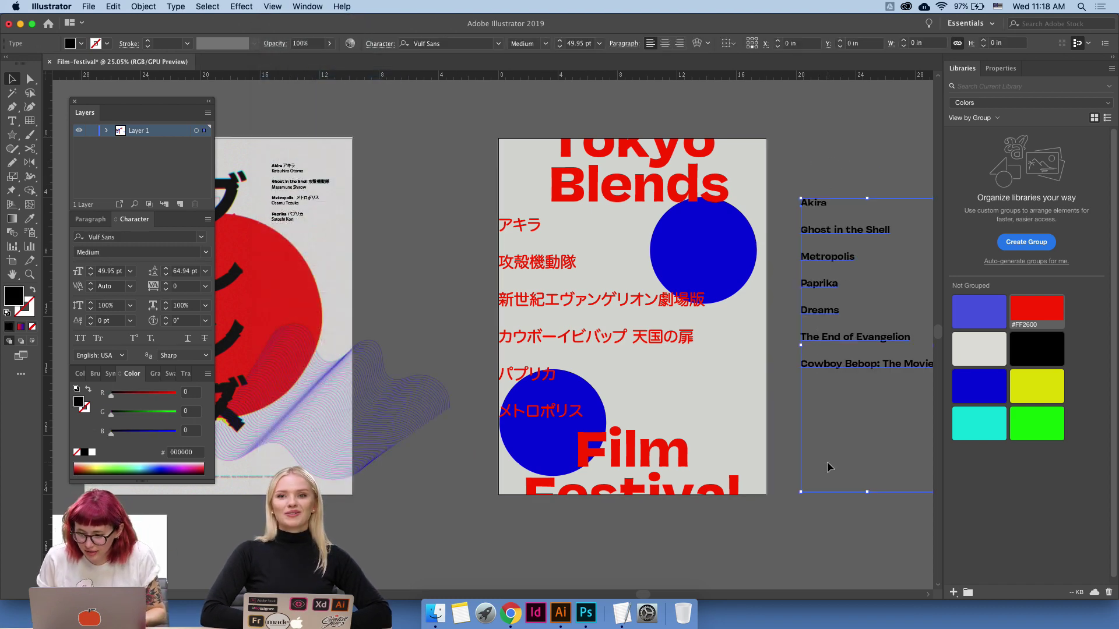
scroll(699, 319, right, 5)
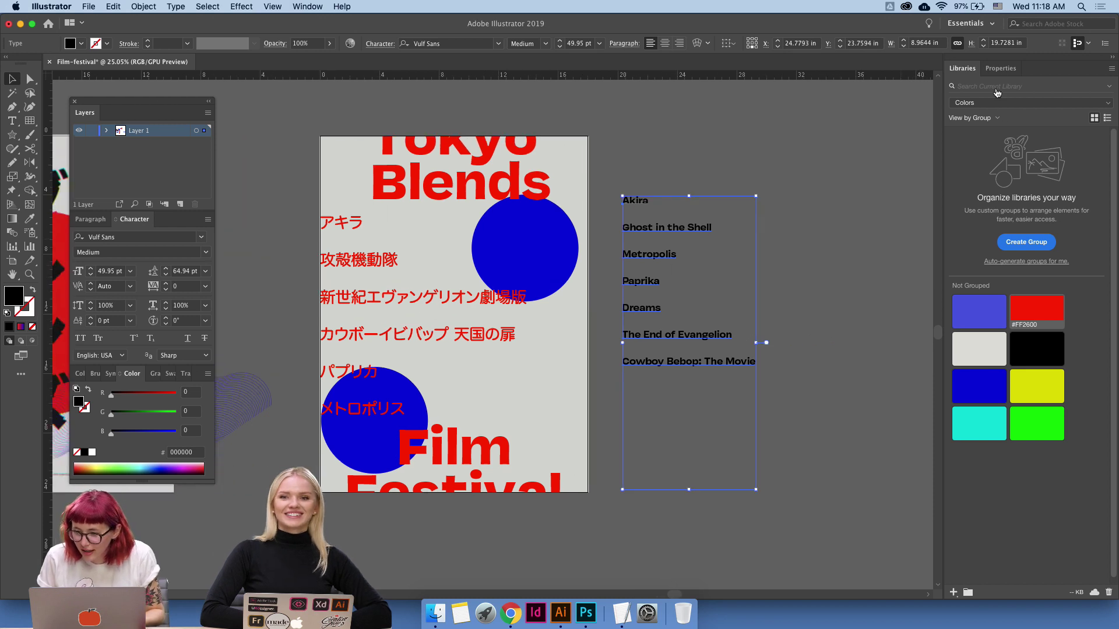
click(1000, 69)
click(1101, 309)
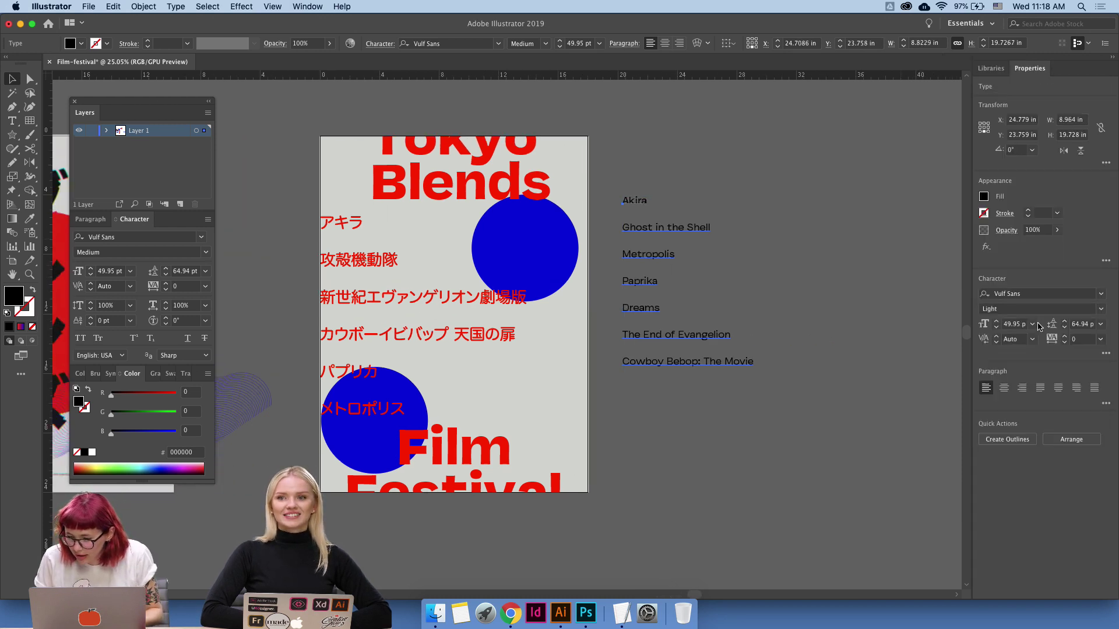
Scale the English film list down to about 26 pt text and place it on the poster over the Japanese titles.
click(1002, 326)
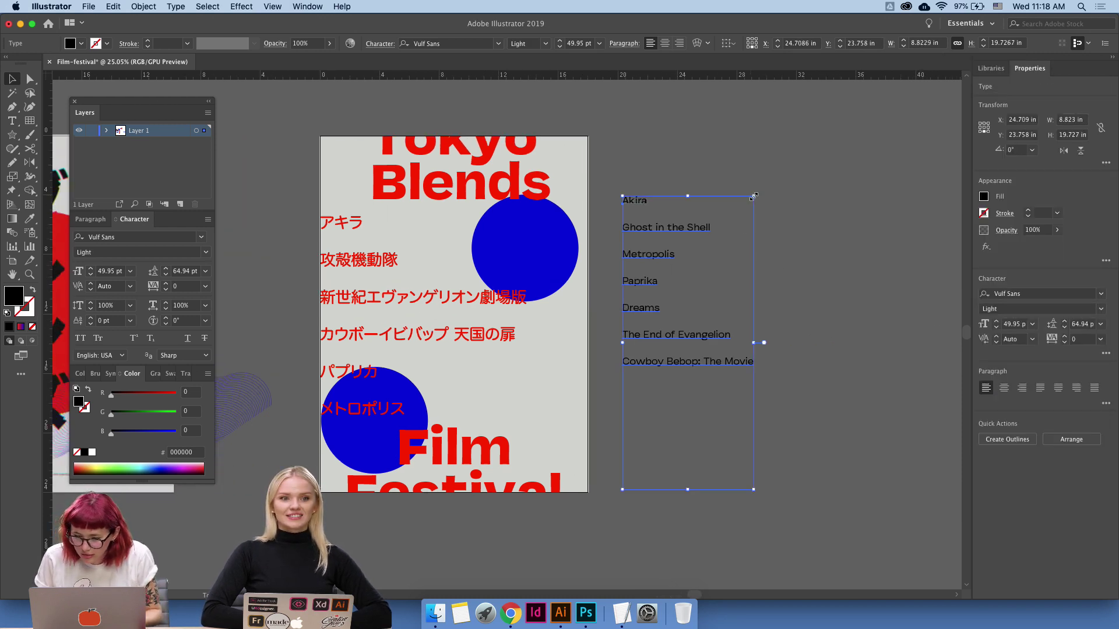
drag(697, 274, 690, 338)
drag(637, 383, 467, 295)
Show the guides and move the six Japanese film titles onto consecutive horizontal guides with even, tighter spacing.
key(super+semicolon)
click(377, 269)
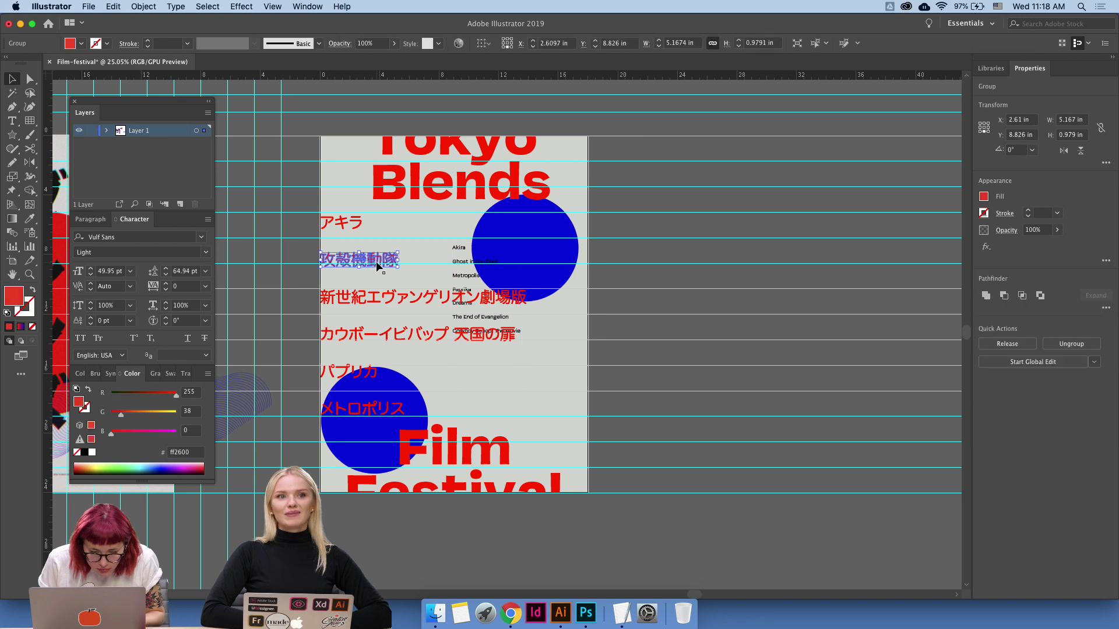
drag(354, 228, 349, 282)
key(super+z)
click(285, 255)
click(353, 260)
click(352, 262)
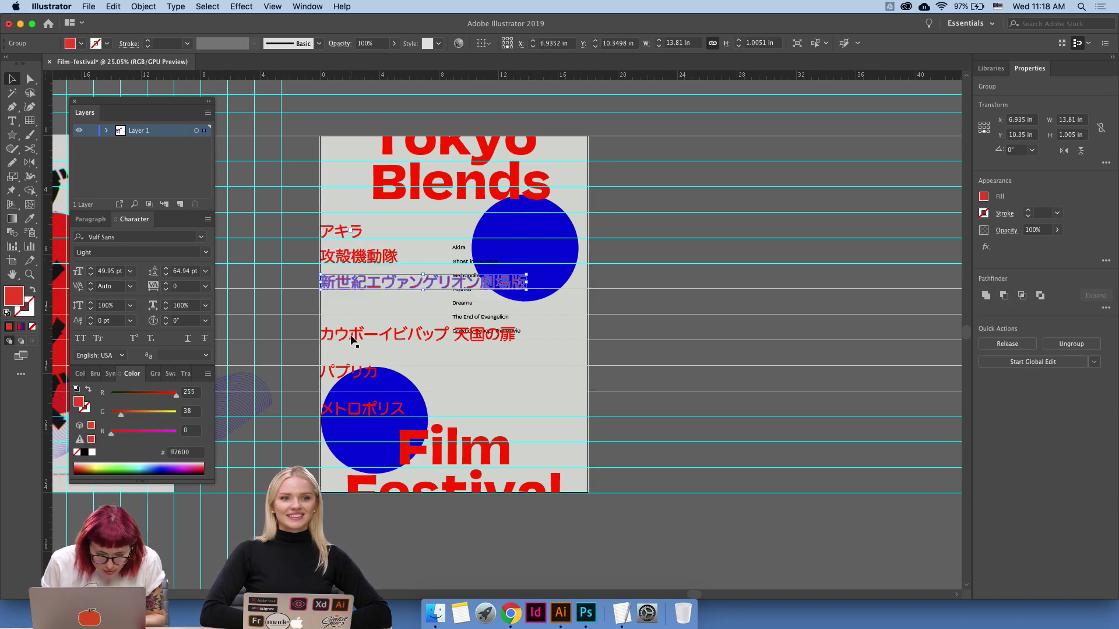
drag(352, 340, 352, 313)
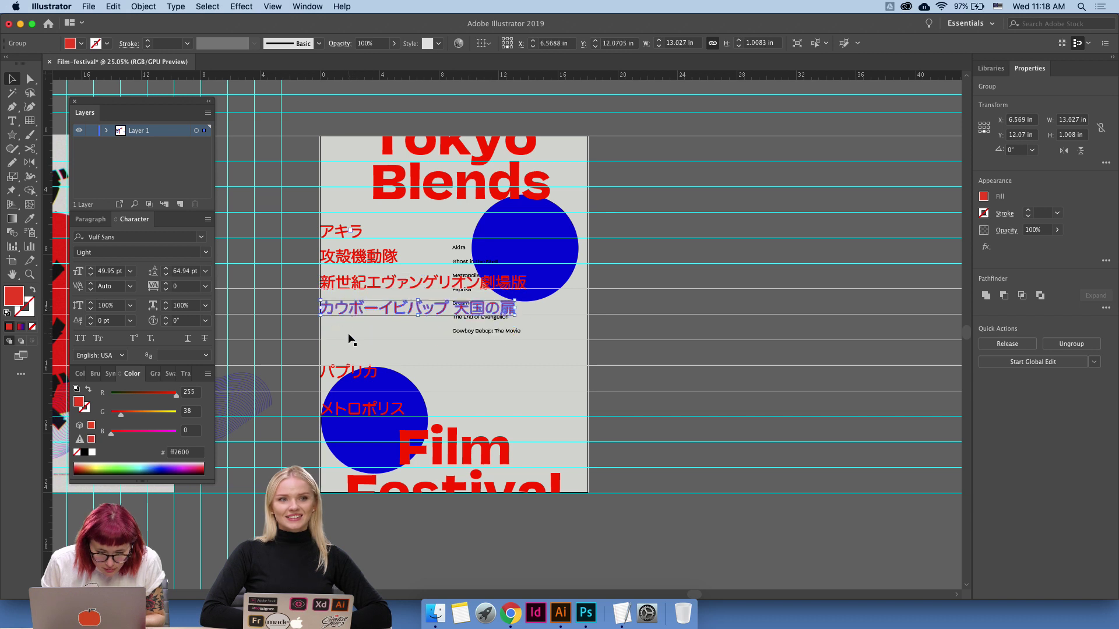
drag(338, 372, 338, 333)
drag(333, 409, 417, 237)
Nudge the block of six Japanese film titles right, away from the poster's left edge.
key(Right)
key(Right)
key(Right)
key(Right)
key(Right)
key(Right)
key(Right)
key(Right)
key(Right)
key(Right)
key(Right)
key(Right)
key(Right)
key(Right)
key(Right)
key(Right)
key(Right)
key(Right)
key(Right)
key(Right)
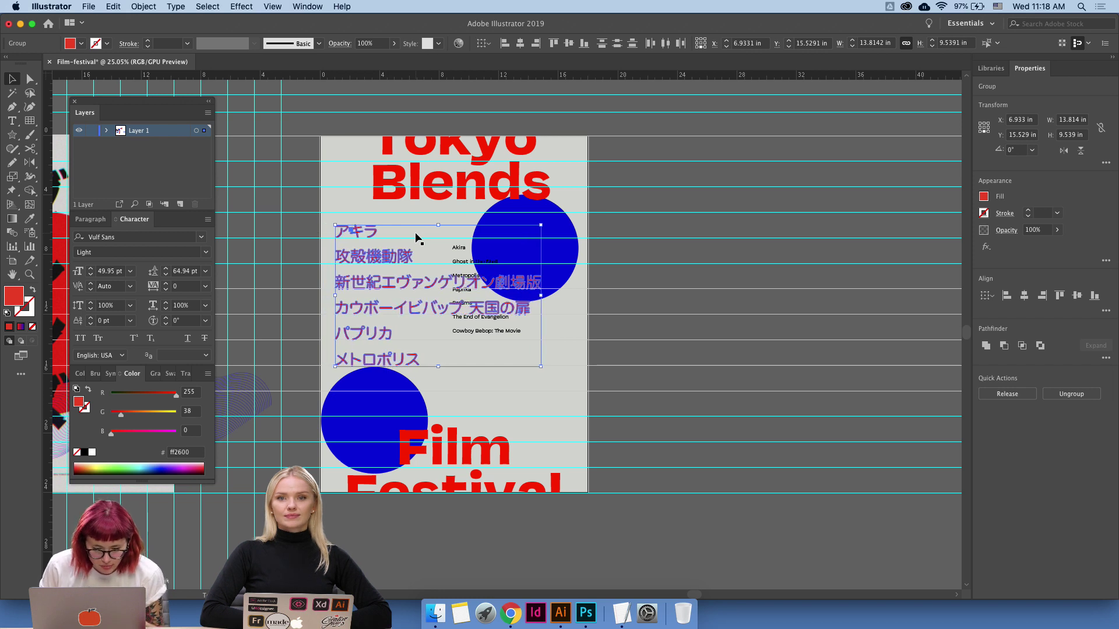
Left-align the Tokyo Blends Film Festival text, move it back left onto the poster, and hide the guides.
click(440, 198)
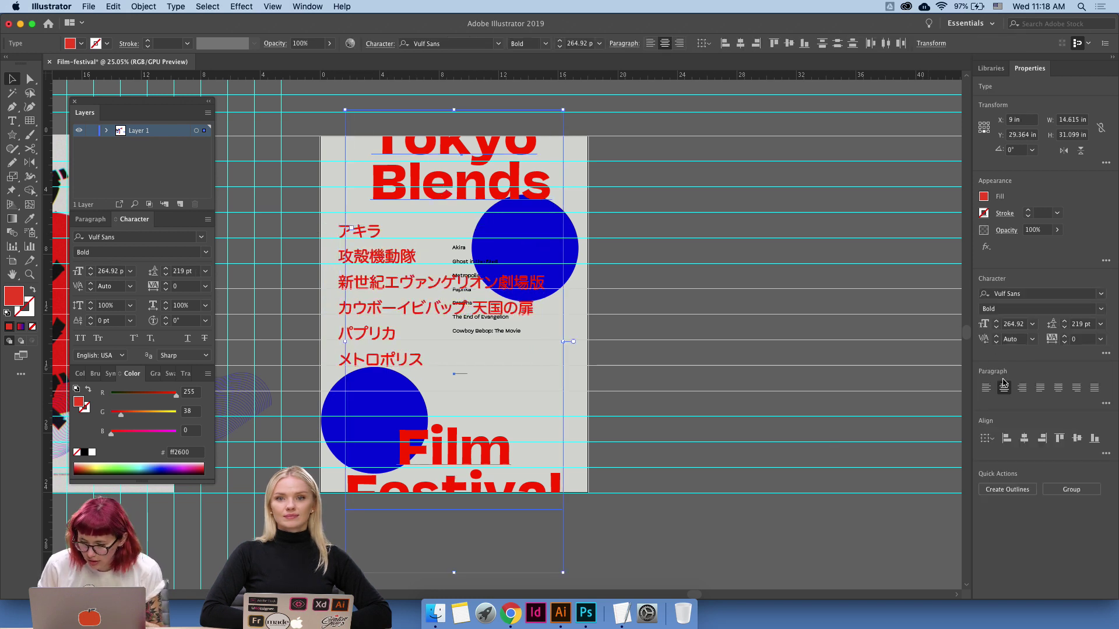
click(986, 388)
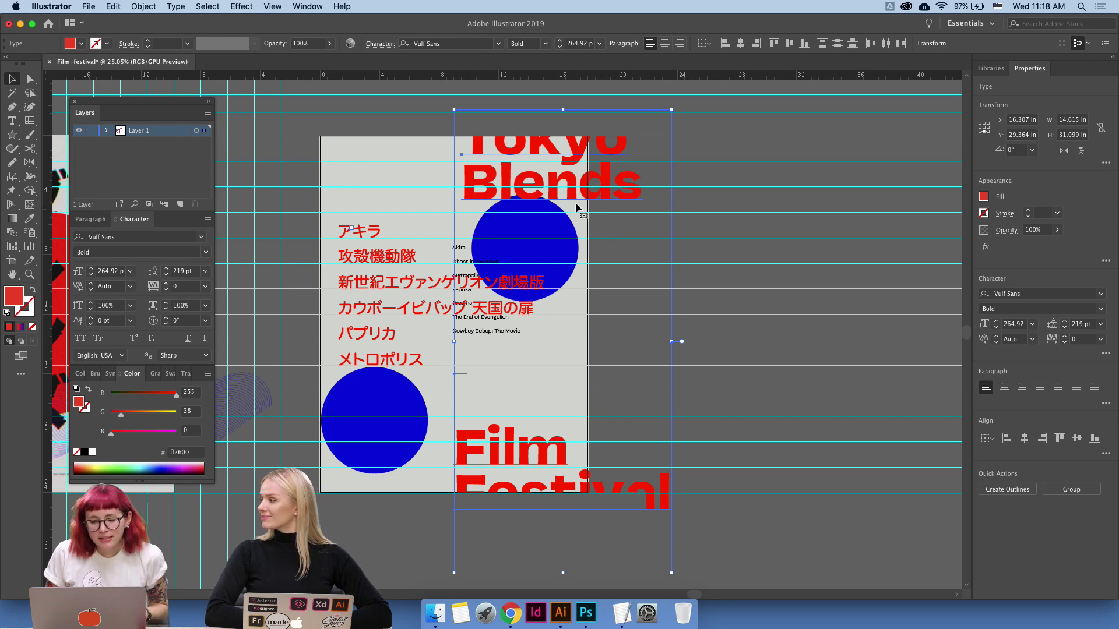
drag(587, 187, 490, 188)
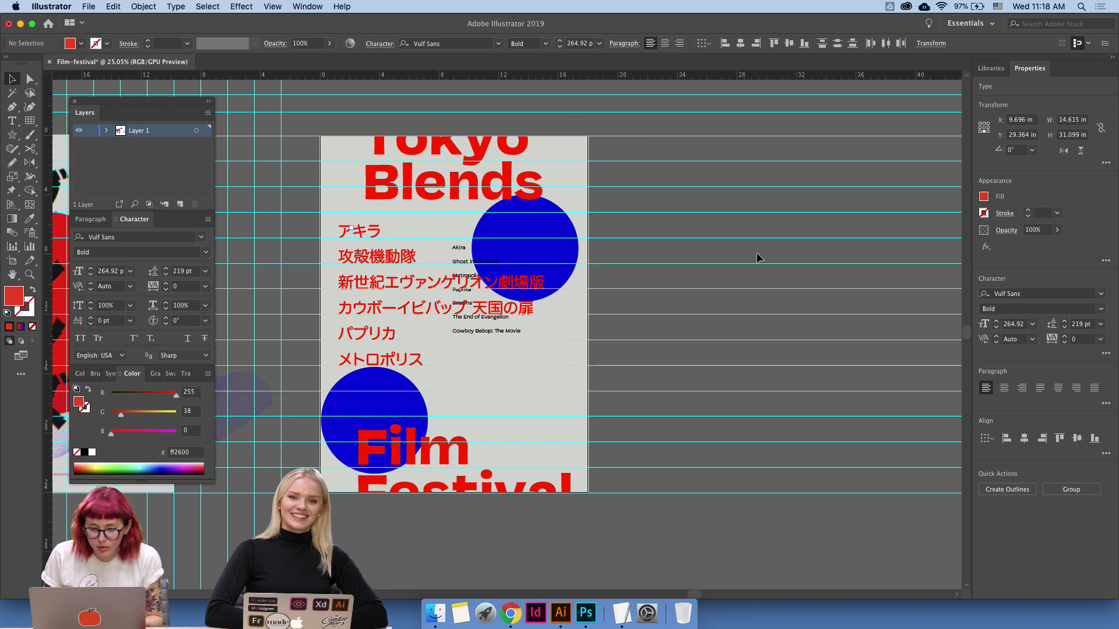
click(705, 253)
key(super+semicolon)
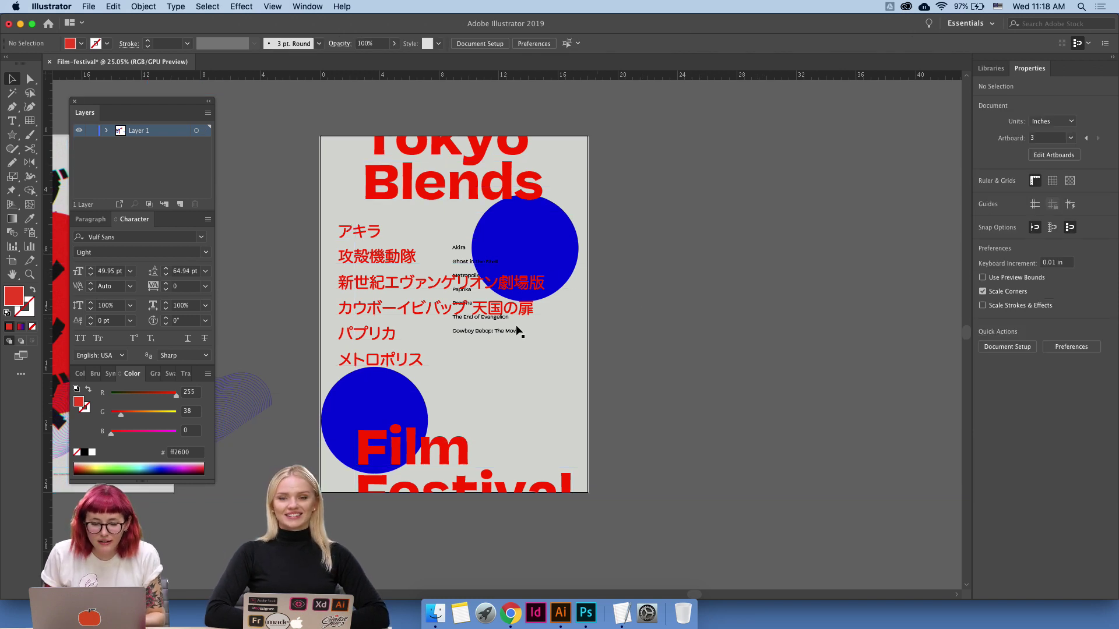
Shift the lower blue circle past the poster's left edge and move the English film list to the poster's lower right.
drag(390, 408, 373, 408)
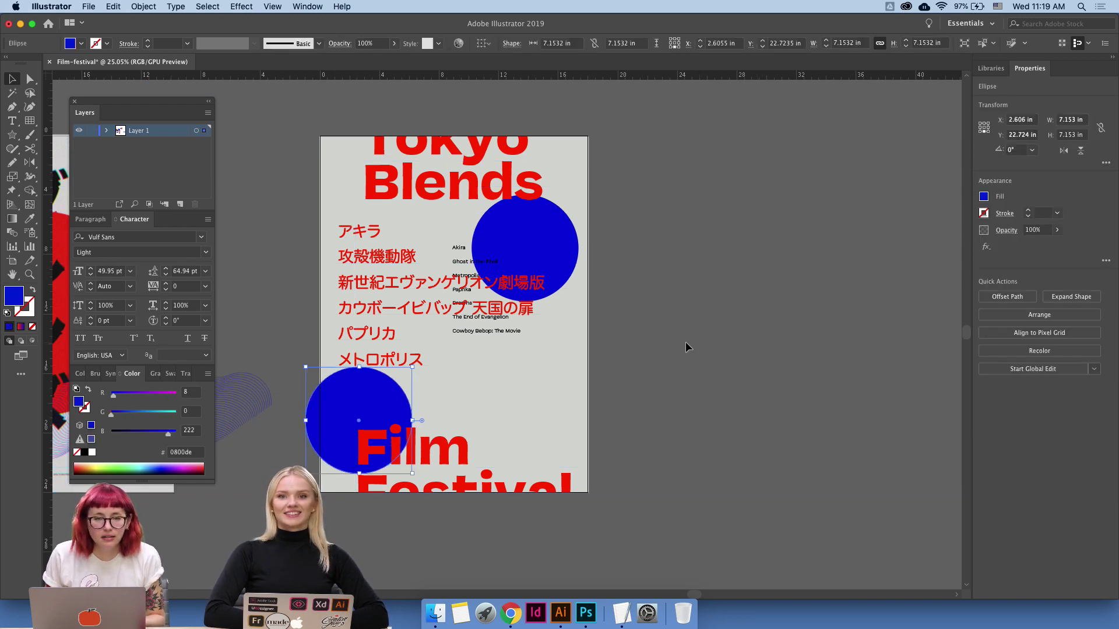
click(649, 345)
click(458, 250)
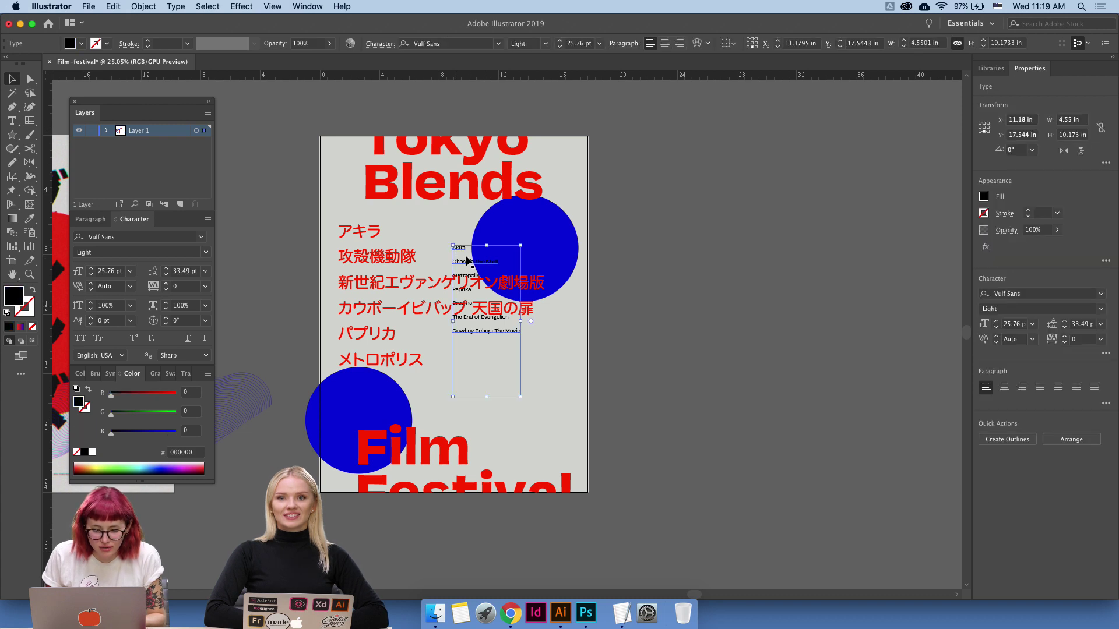
drag(472, 270, 507, 390)
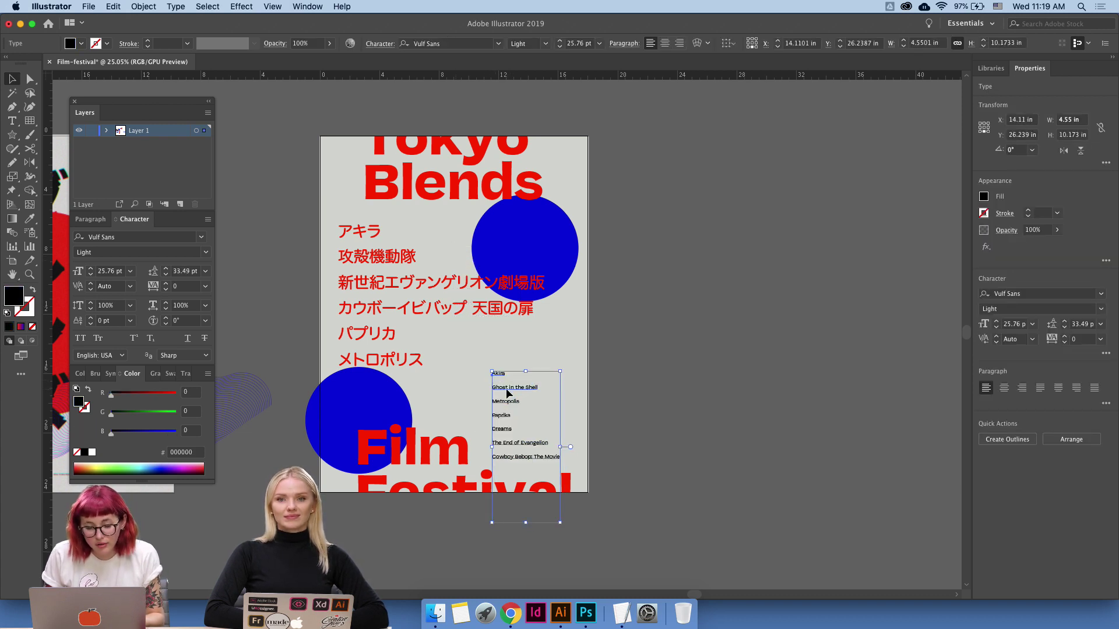
Fine-tune the English film list's position above the word Festival, near the poster's right edge.
key(z)
click(508, 400)
click(509, 399)
key(v)
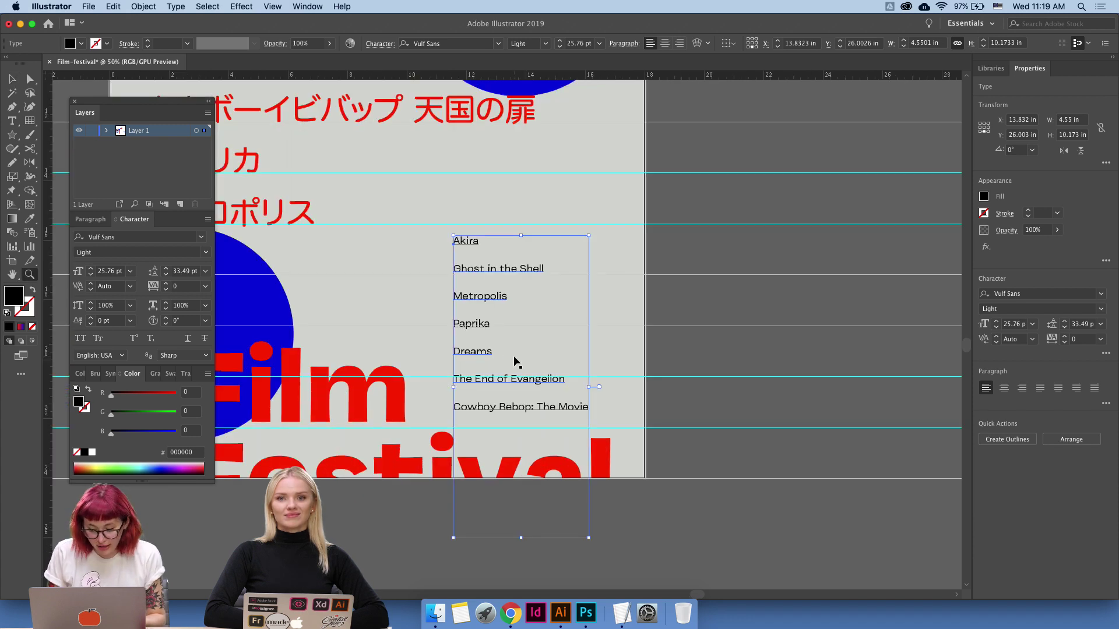
drag(483, 409, 483, 418)
click(588, 407)
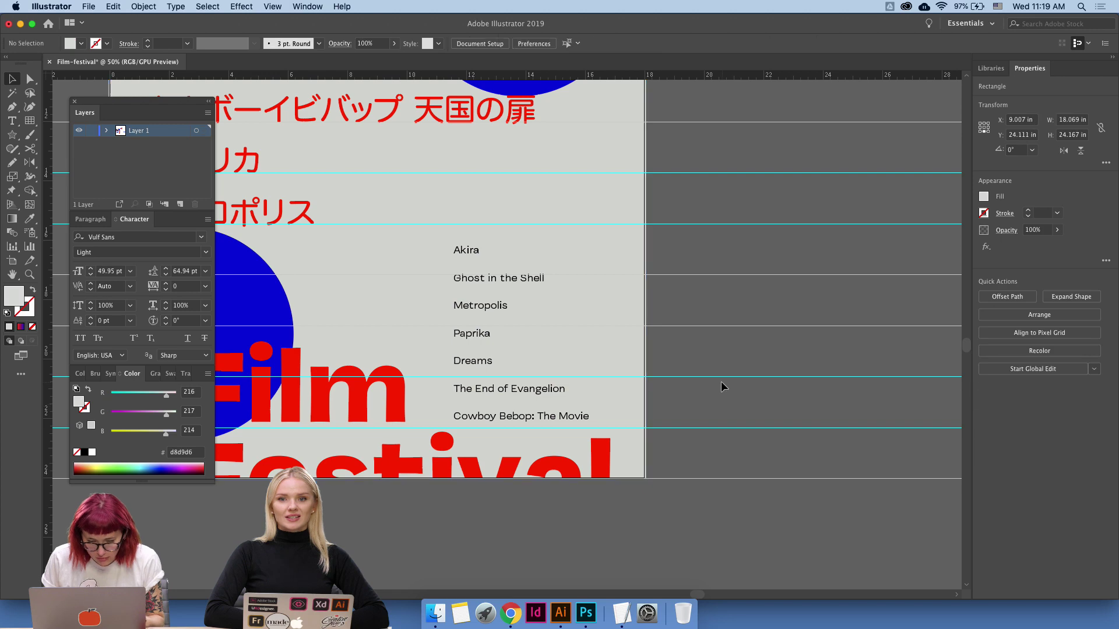
key(z)
alt+click(621, 369)
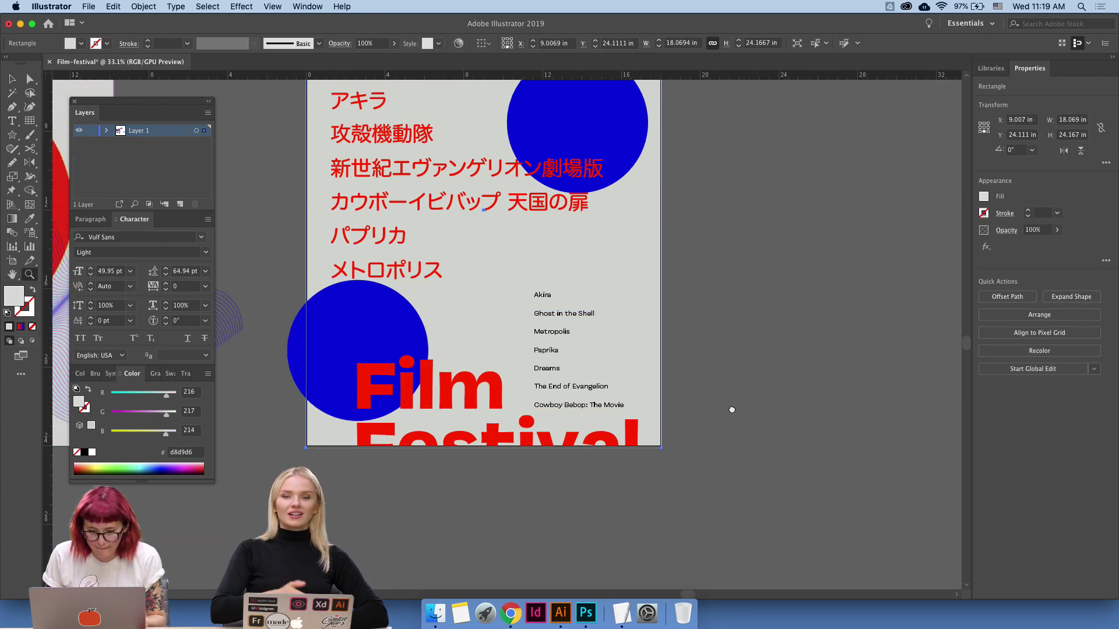
scroll(589, 407, up, 5)
key(v)
drag(532, 406, 531, 363)
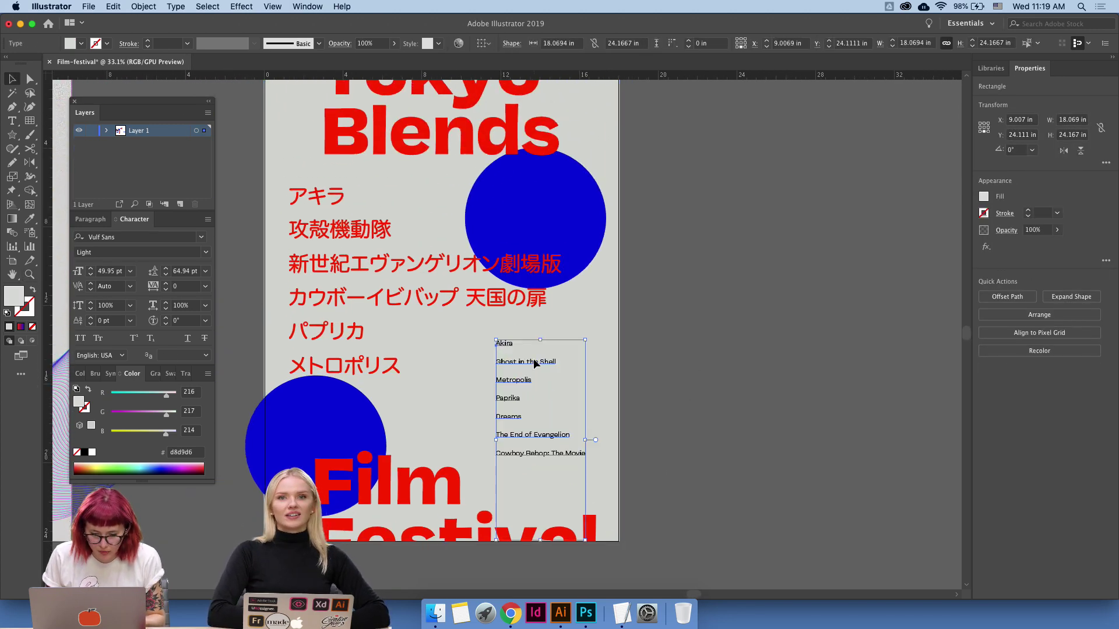
Set the English film list's leading to 22 pt.
click(1065, 329)
click(1065, 330)
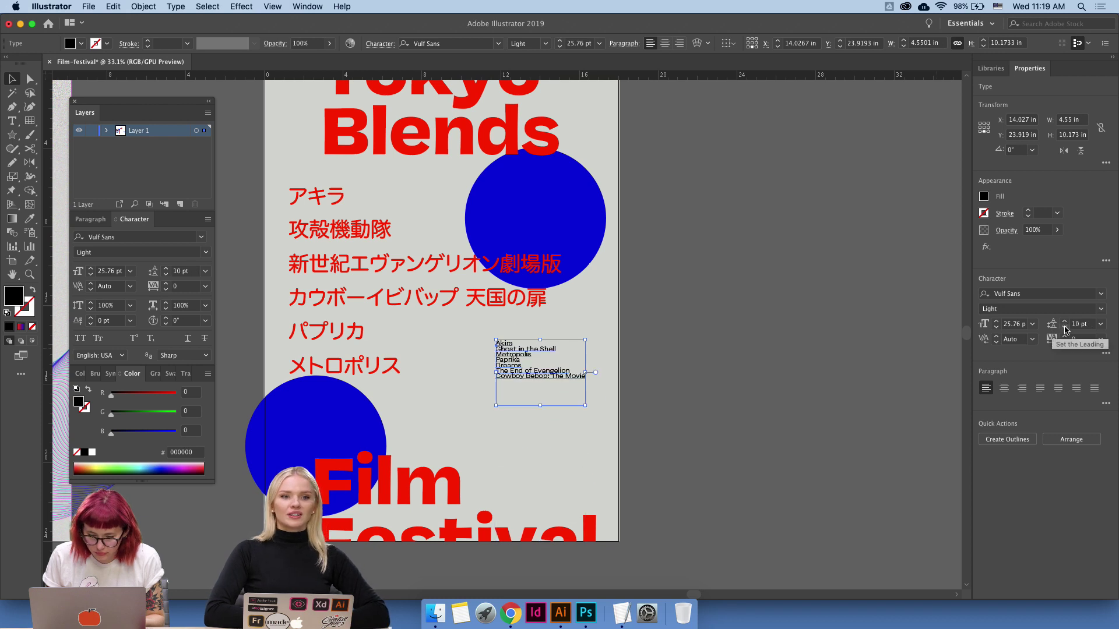
click(1065, 330)
click(1065, 328)
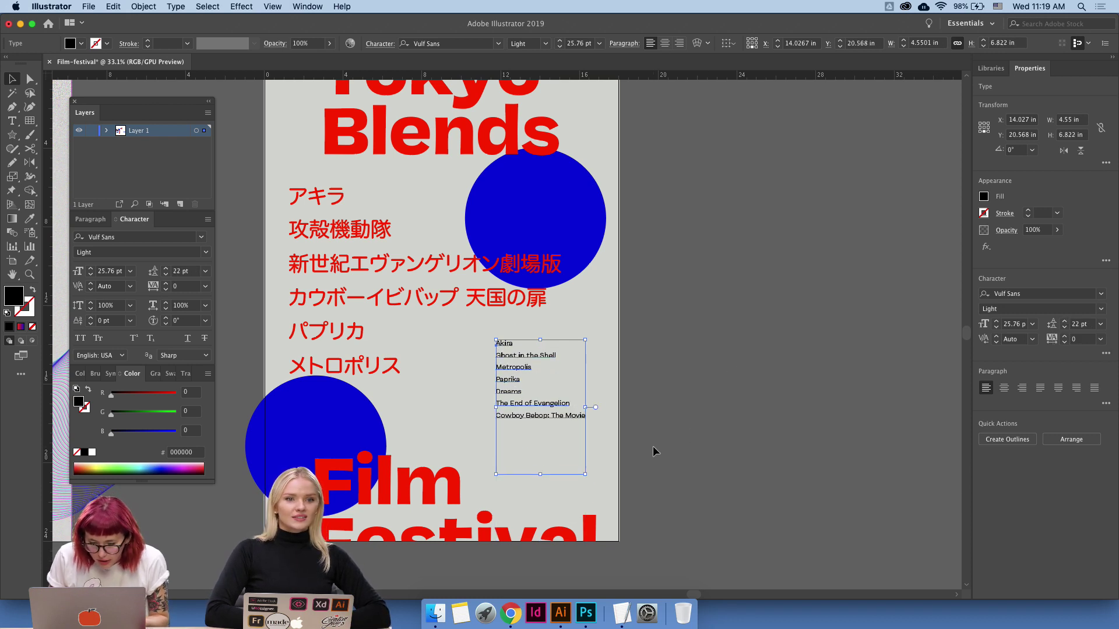
click(722, 402)
Sample the black wave line artwork's fill and stroke onto the English film list with the Eyedropper.
scroll(661, 443, up, 3)
scroll(661, 443, left, 3)
click(587, 482)
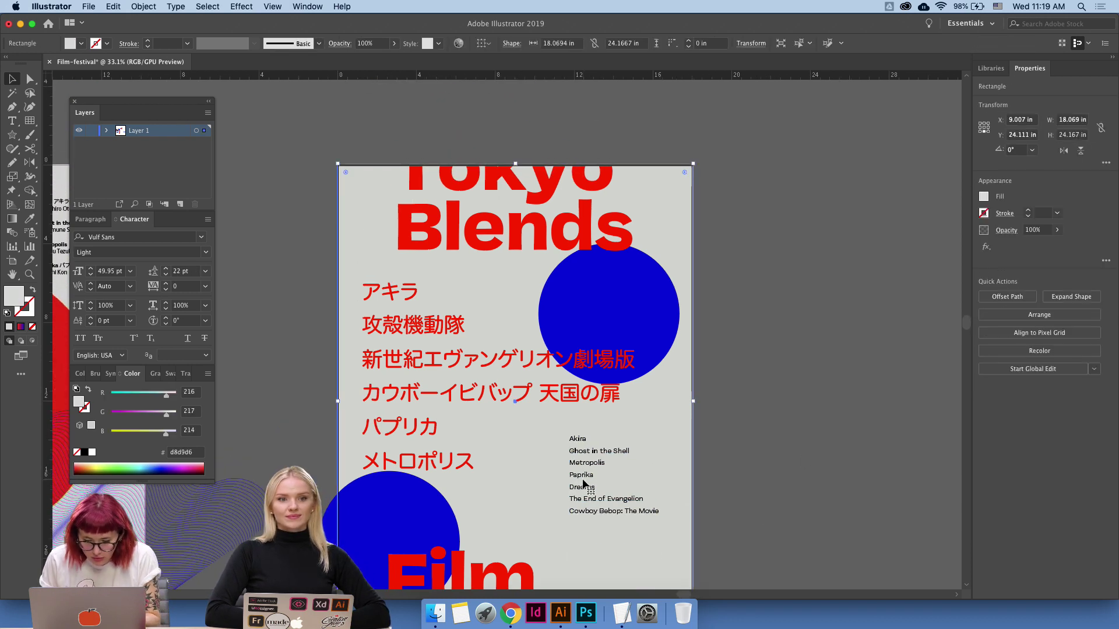
scroll(606, 464, down, 2)
click(606, 464)
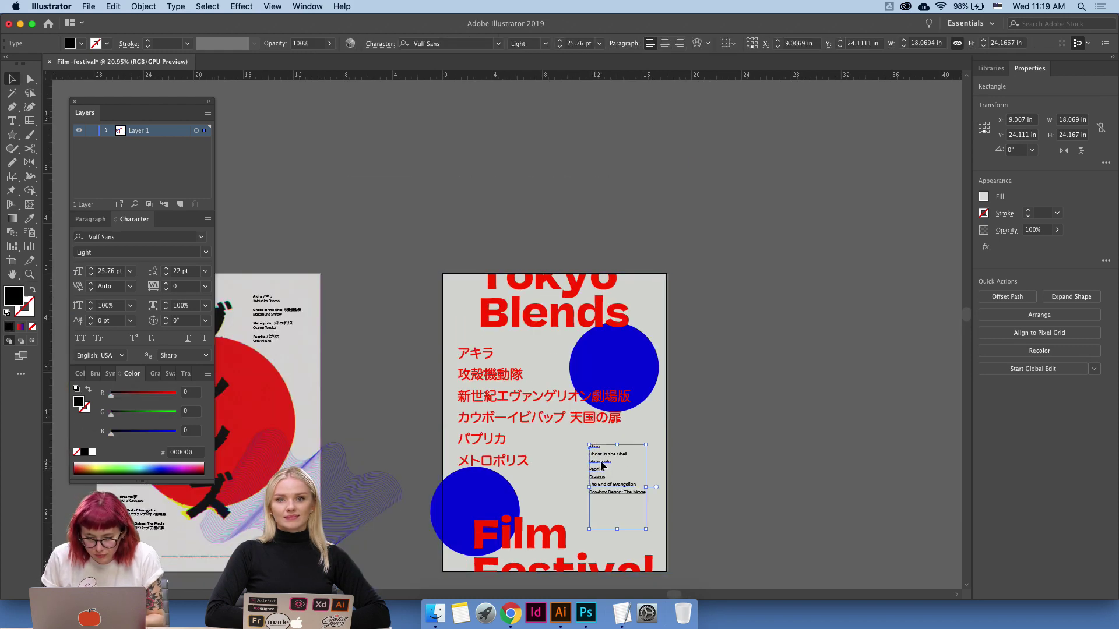
scroll(576, 461, left, 5)
scroll(576, 440, down, 2)
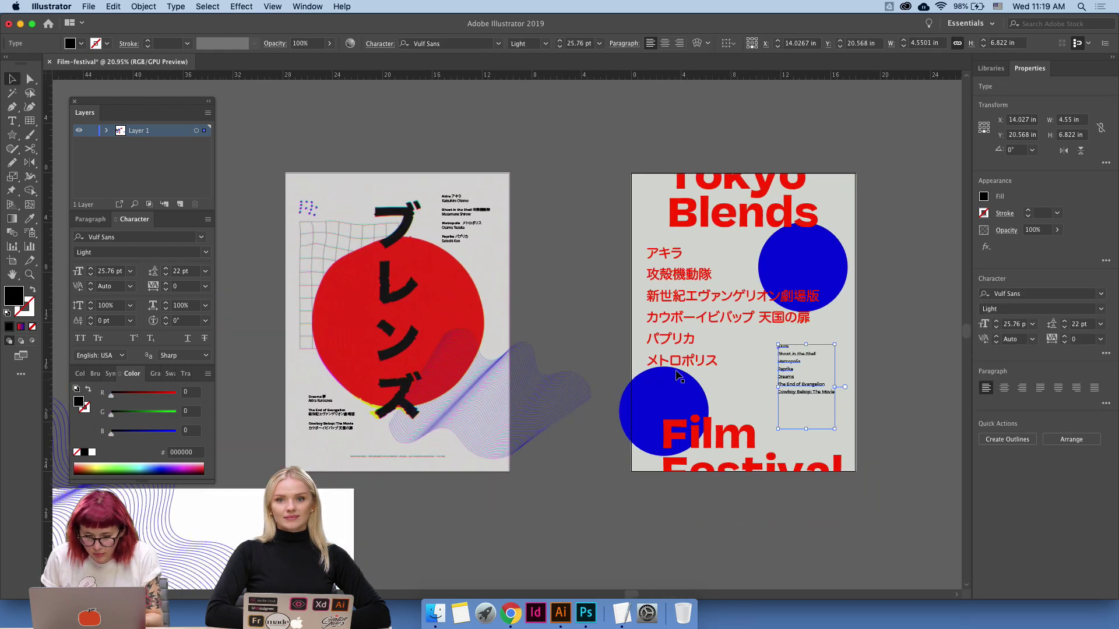
key(i)
scroll(349, 450, down, 6)
scroll(350, 450, left, 8)
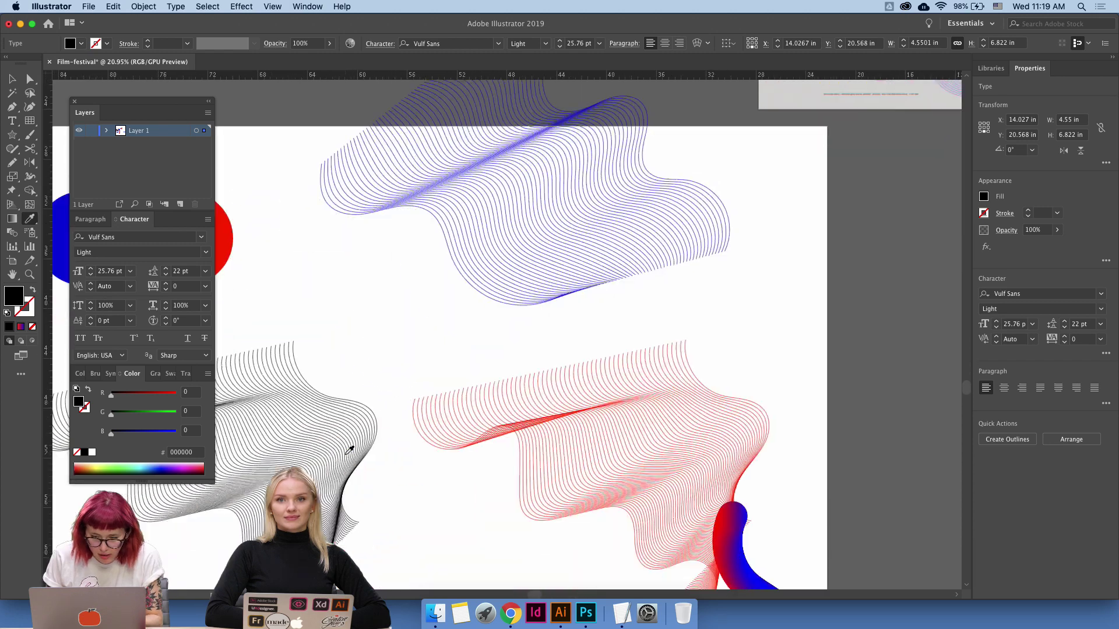
scroll(369, 350, left, 8)
scroll(369, 349, down, 2)
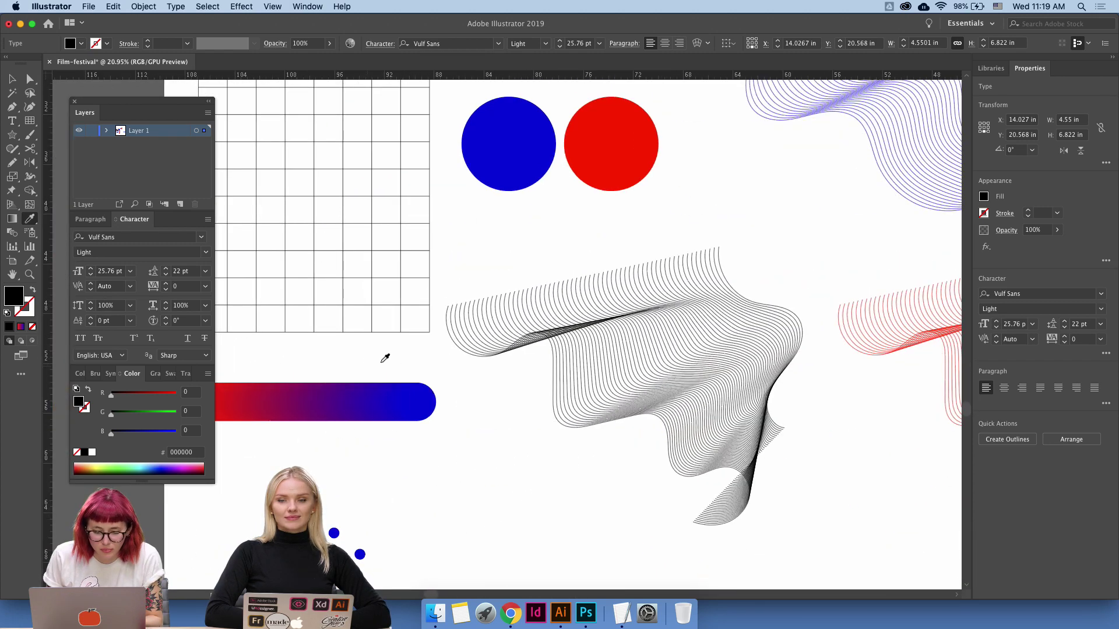
scroll(553, 245, right, 7)
scroll(553, 245, up, 2)
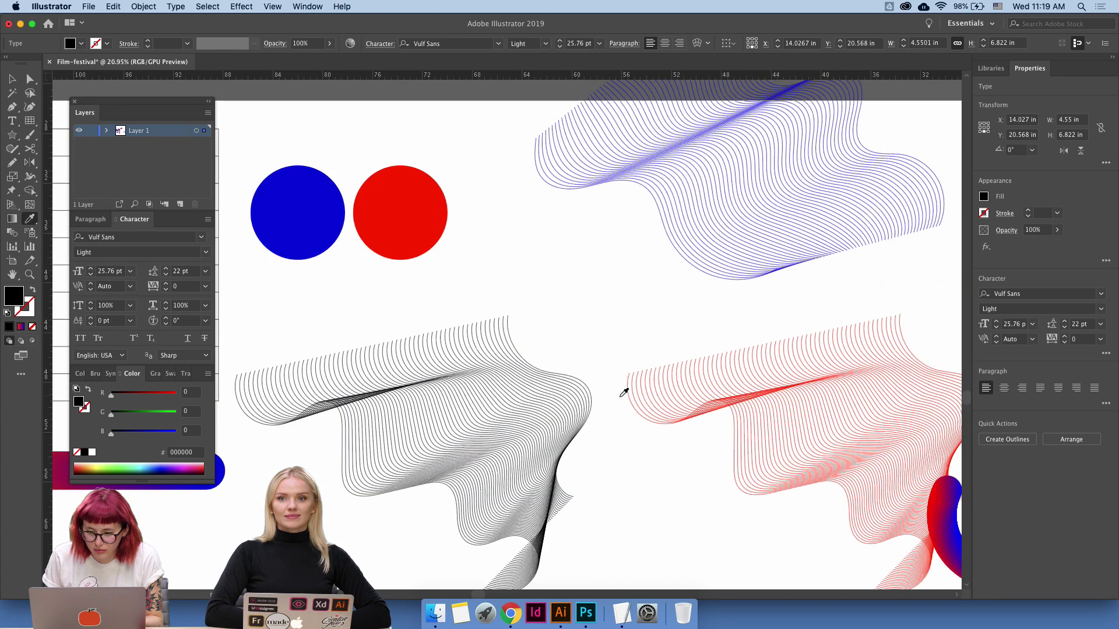
click(589, 389)
Swap the English film list's fill and stroke, and deselect it.
key(v)
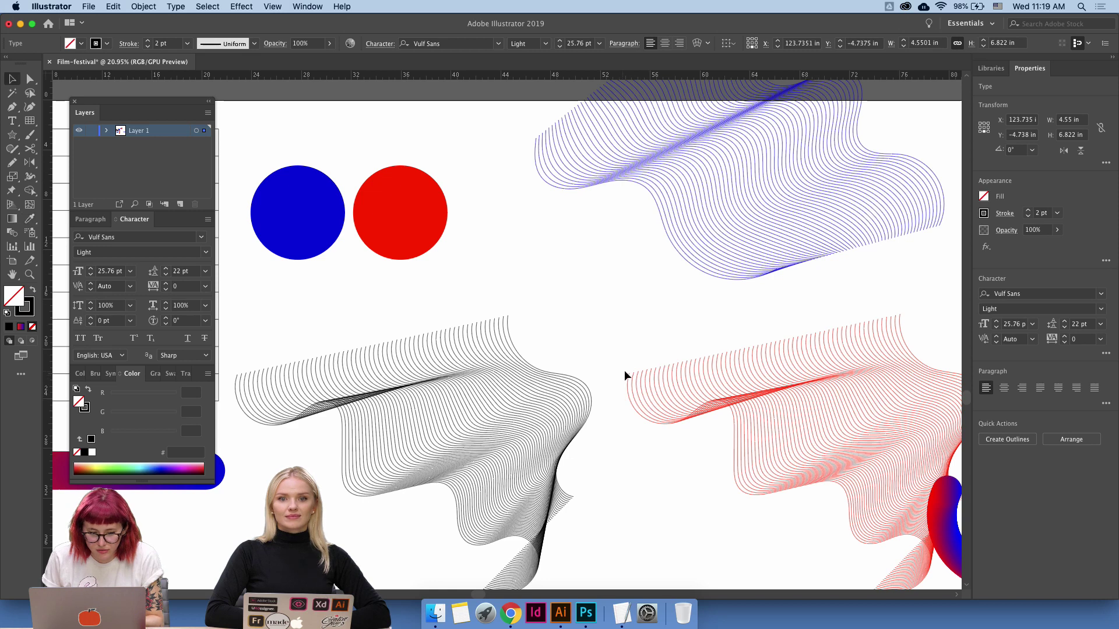
click(32, 296)
click(385, 371)
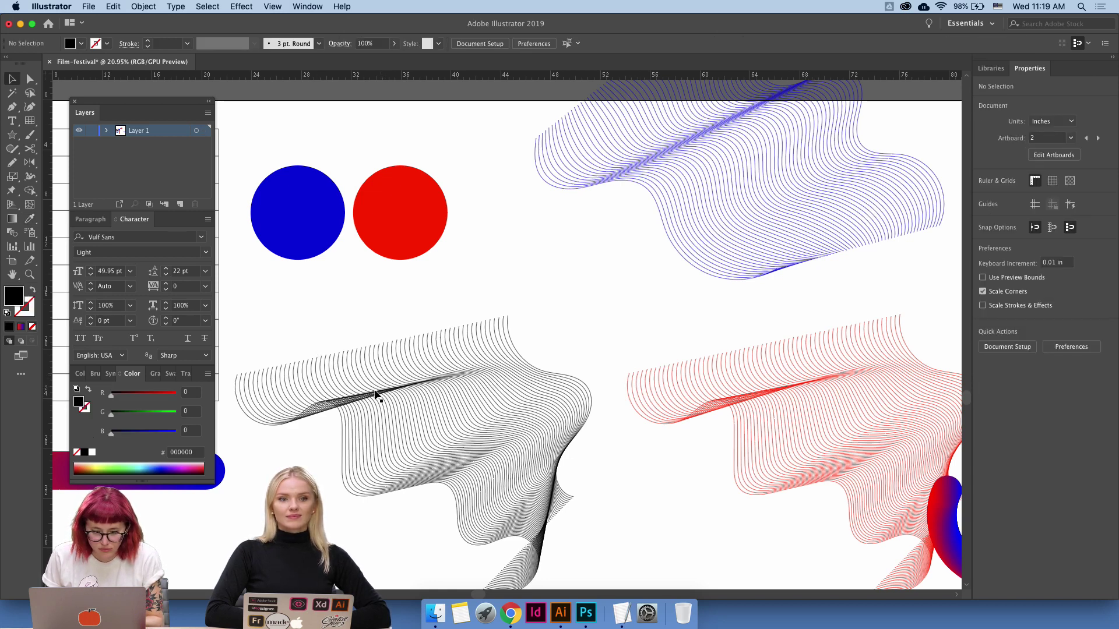
Try a copy of the black wave line artwork on the festival poster, scaled to about 14.7 in wide and placed over its right edge.
click(375, 395)
scroll(609, 369, right, 15)
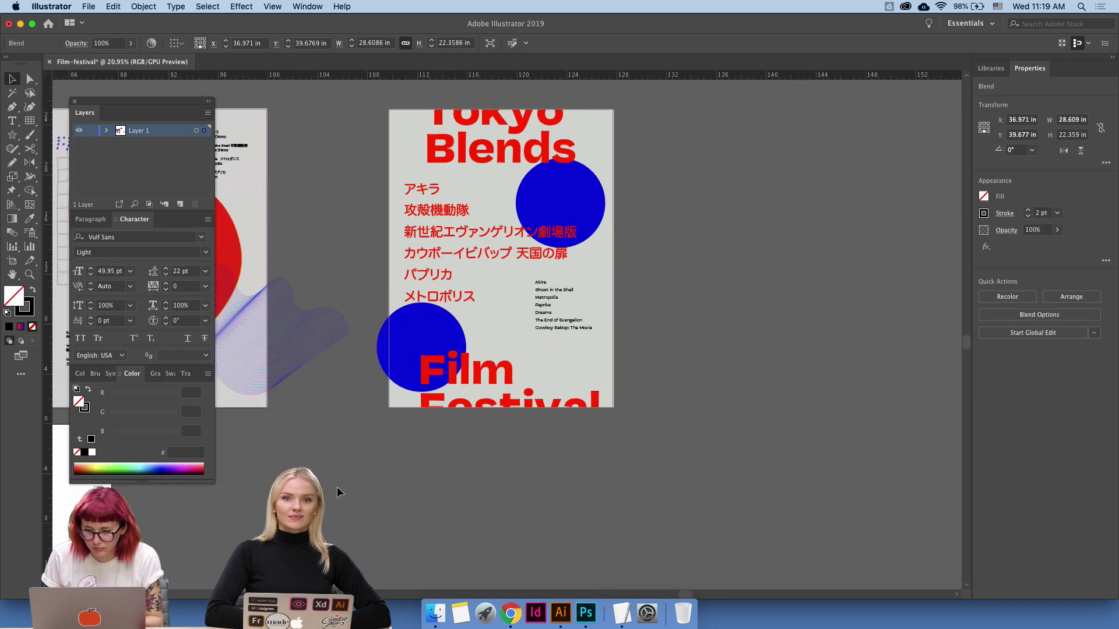
key(super+v)
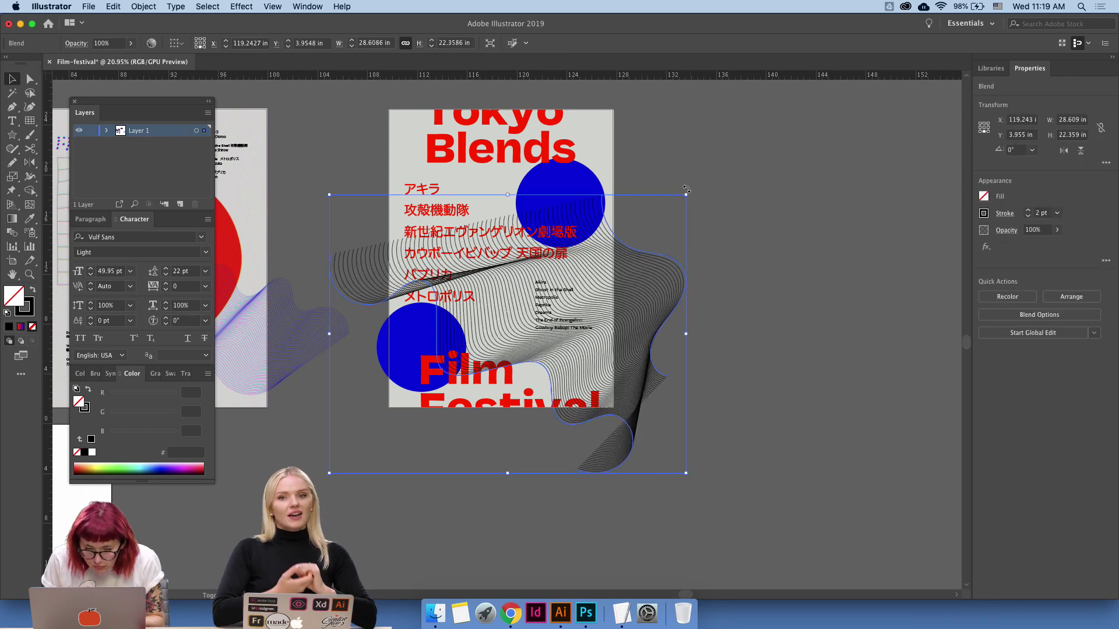
drag(687, 197, 513, 332)
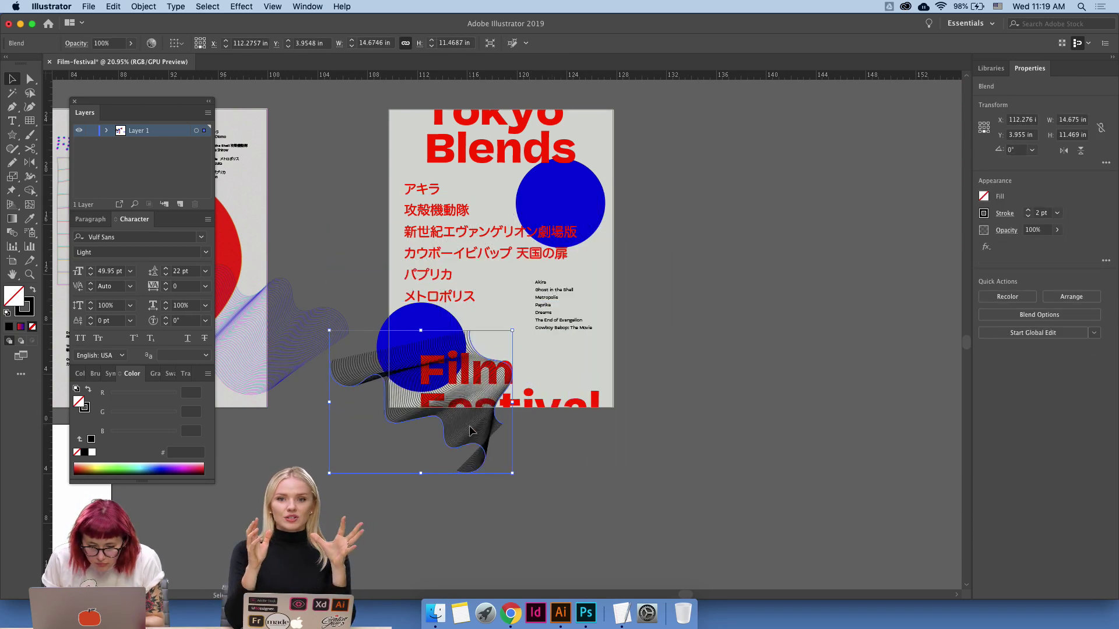
drag(629, 414, 721, 254)
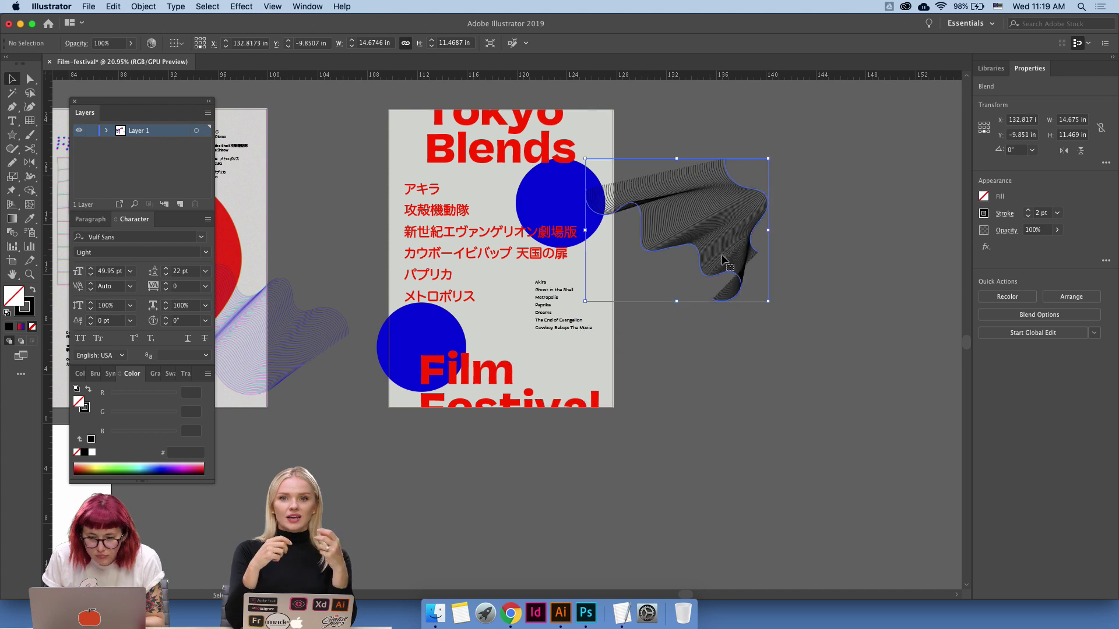
key(Delete)
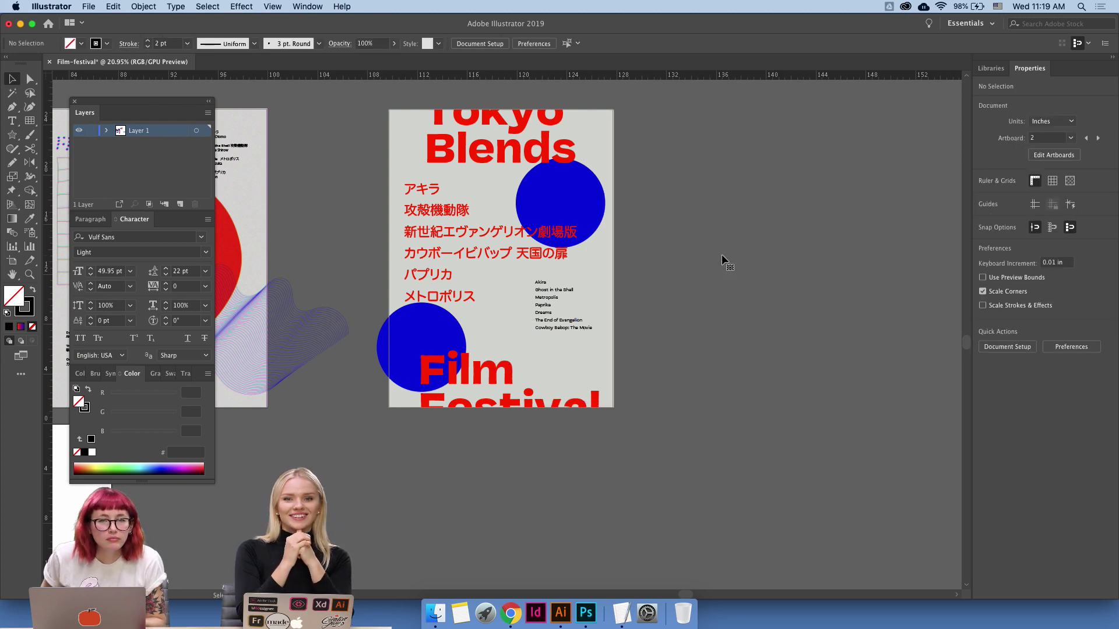
key(super+z)
Enlarge the wave line artwork to about 16.9 in wide and place it over the poster's upper-left corner, behind the title.
key(z)
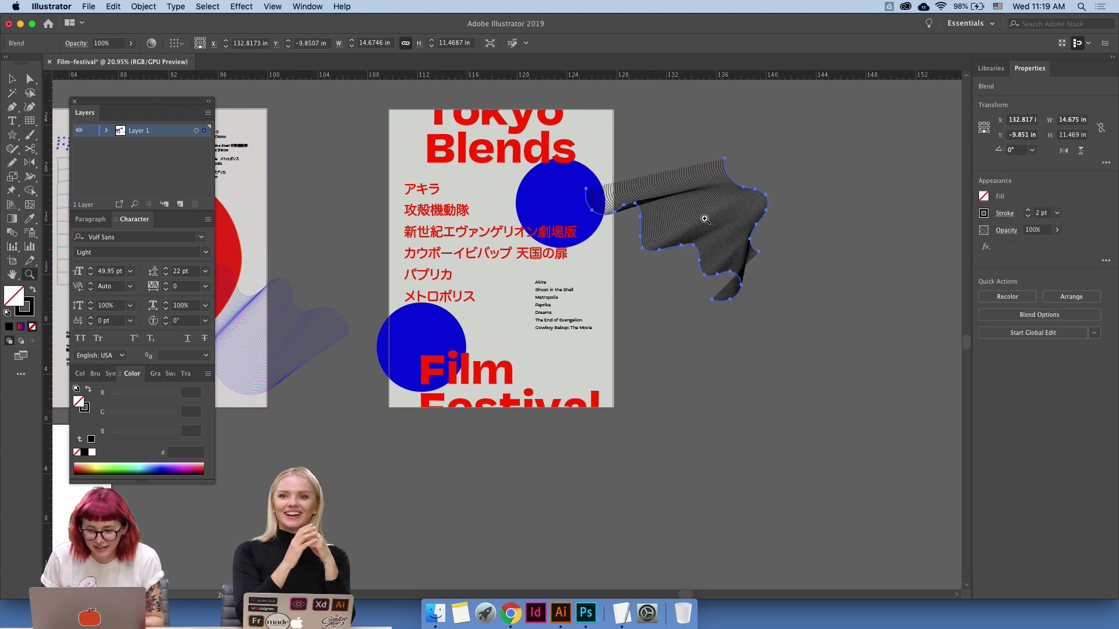
click(705, 219)
drag(580, 307, 551, 330)
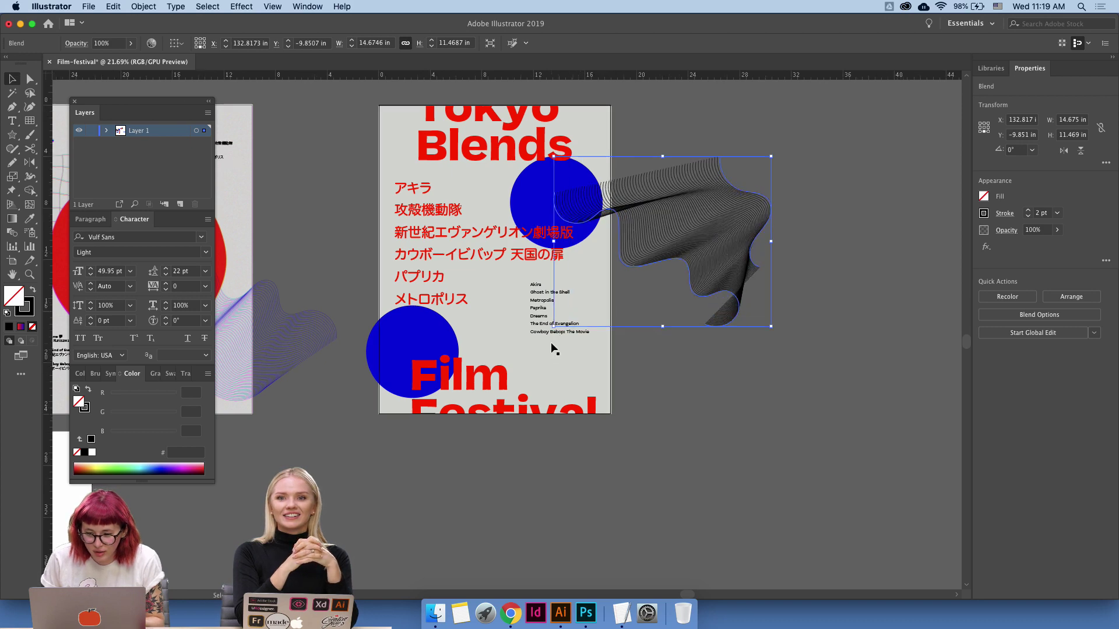
drag(735, 299, 464, 201)
scroll(418, 318, up, 5)
drag(417, 316, 363, 259)
click(506, 275)
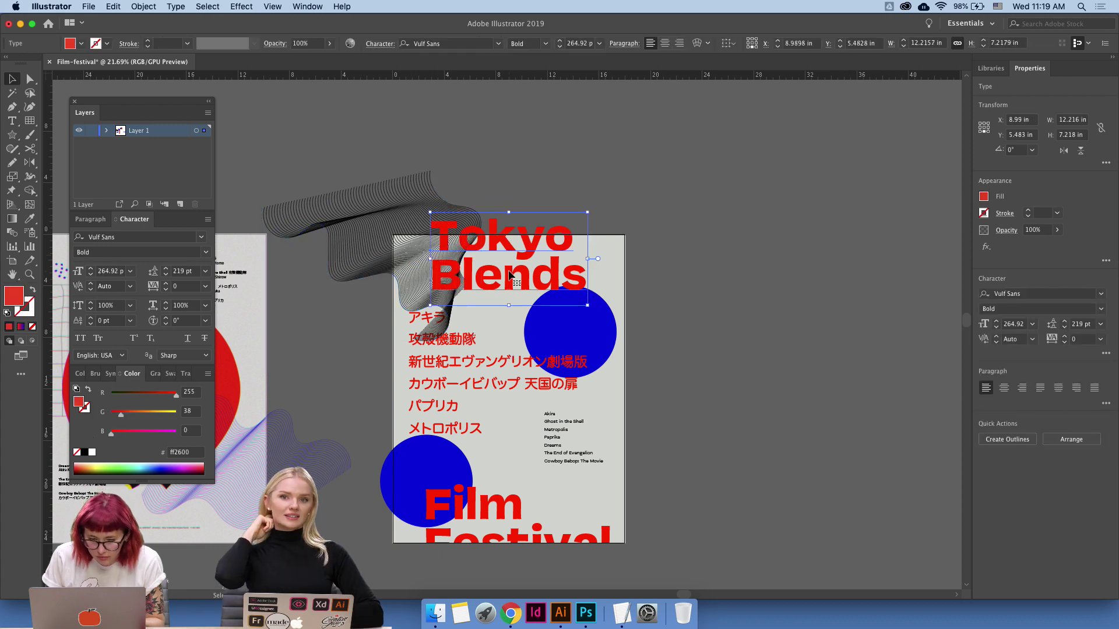
Lower the wave line artwork's opacity to 19%, and remove the artwork from the poster.
click(751, 291)
click(434, 306)
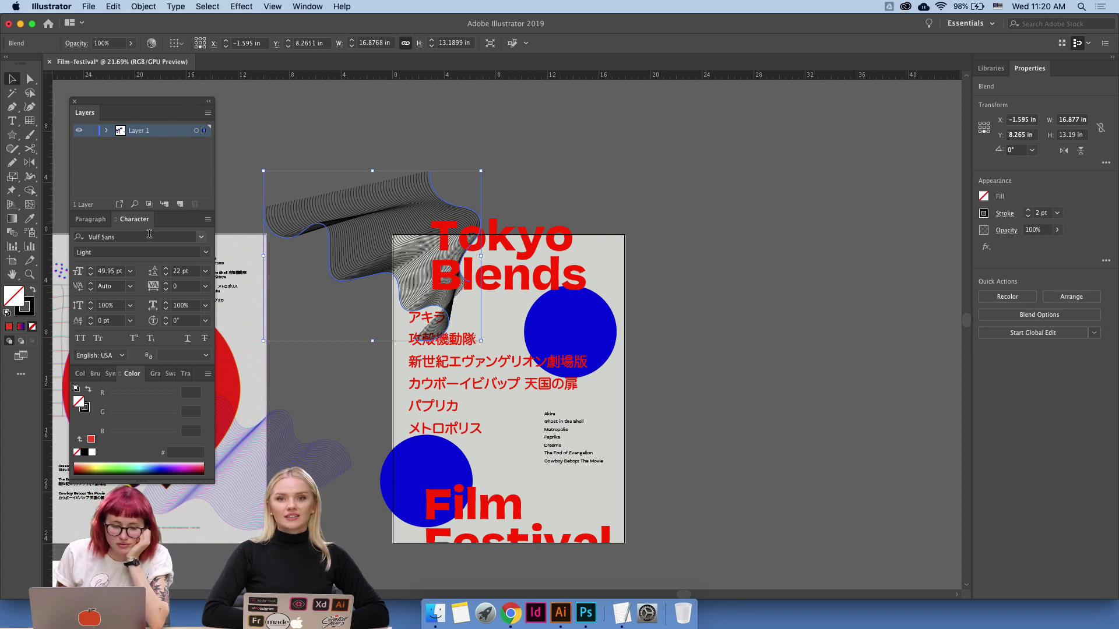
click(30, 313)
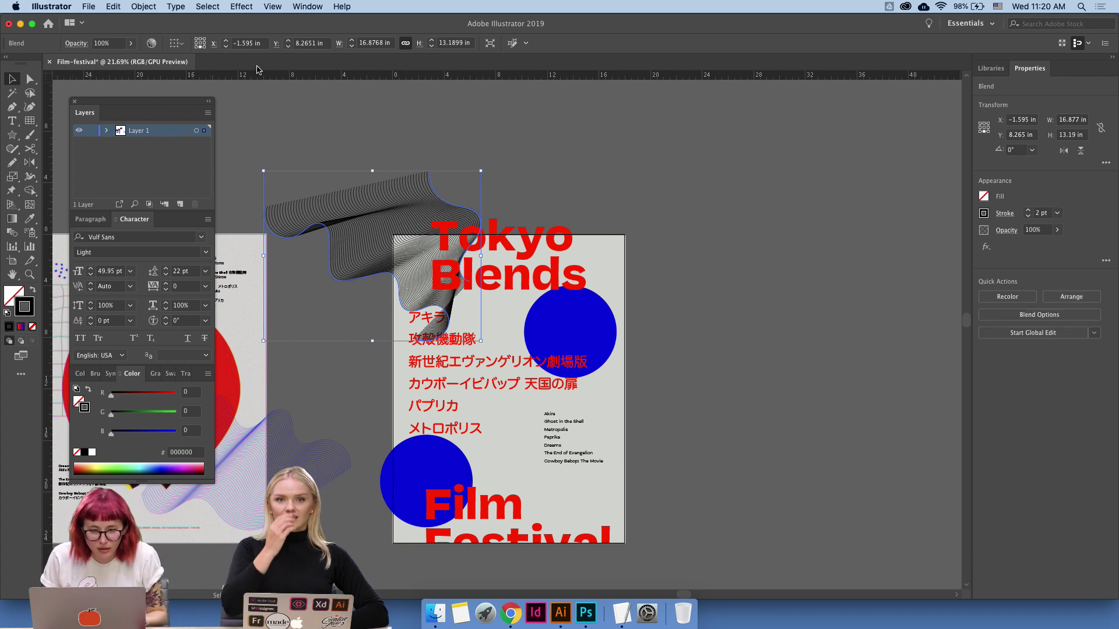
click(130, 43)
drag(134, 63, 98, 63)
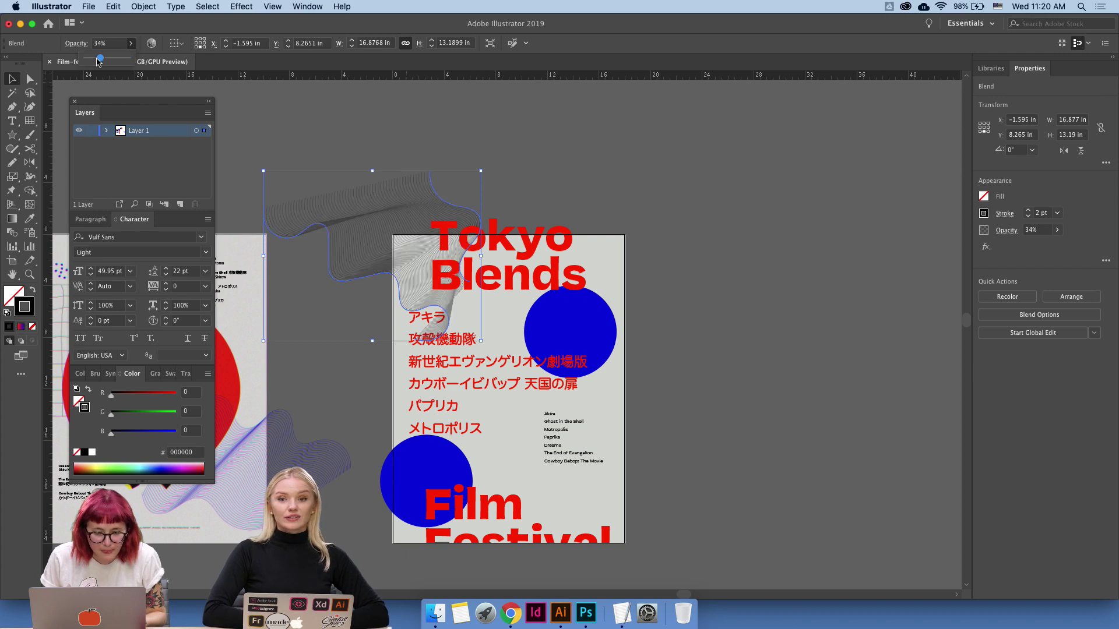
click(582, 239)
scroll(508, 343, up, 5)
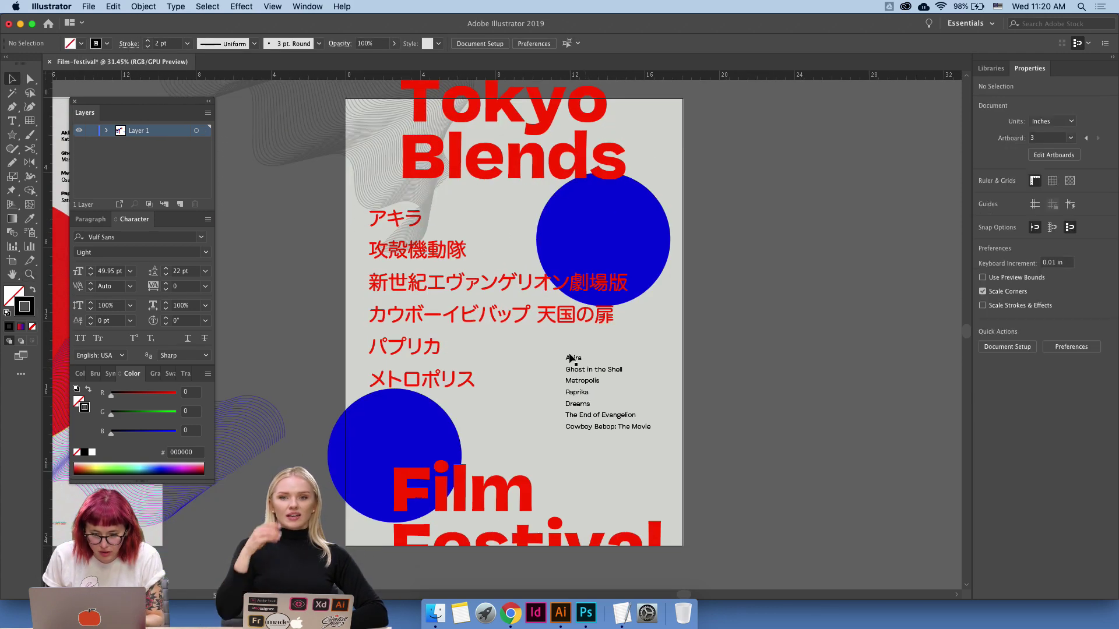
click(389, 196)
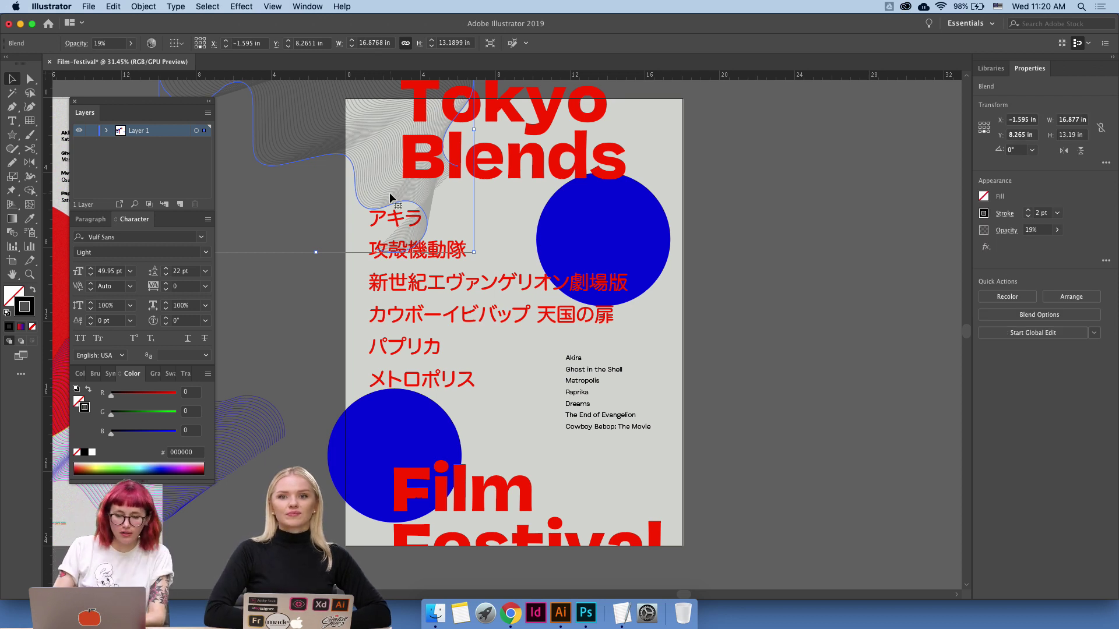
key(super+z)
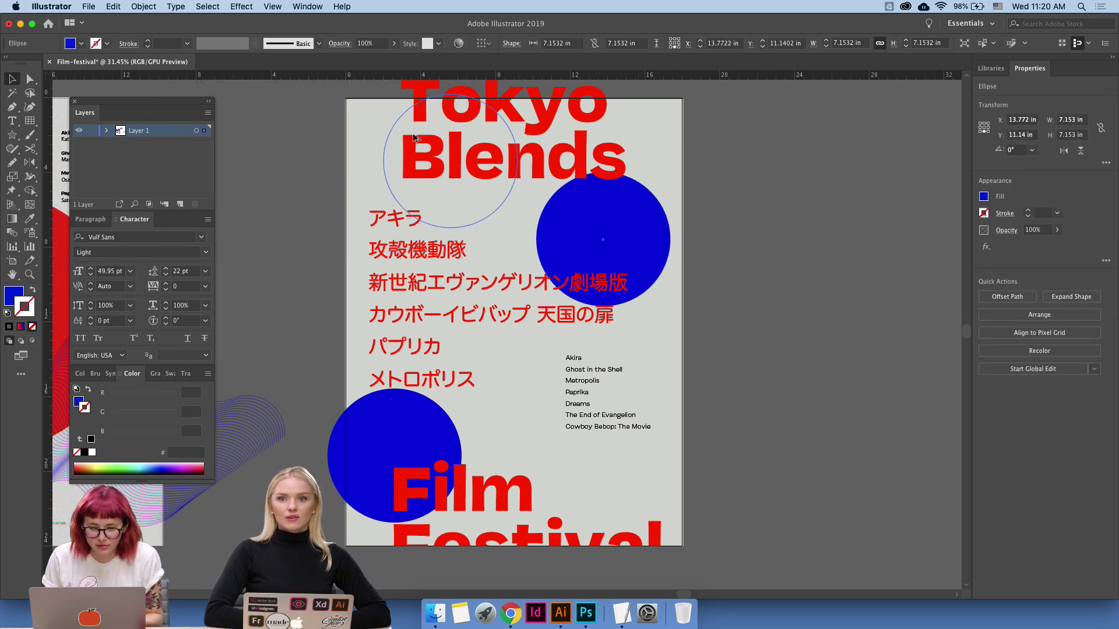
Duplicate the blue circle below the main title, placing one copy at the poster's upper-left corner and another at its lower-right corner.
drag(413, 136, 325, 88)
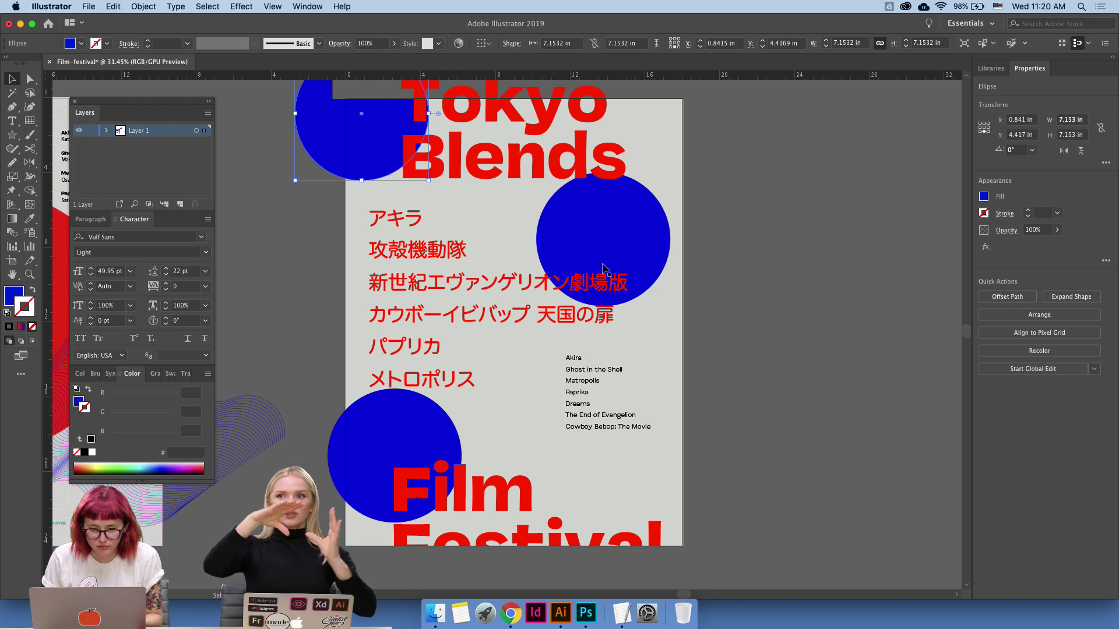
drag(604, 267, 671, 574)
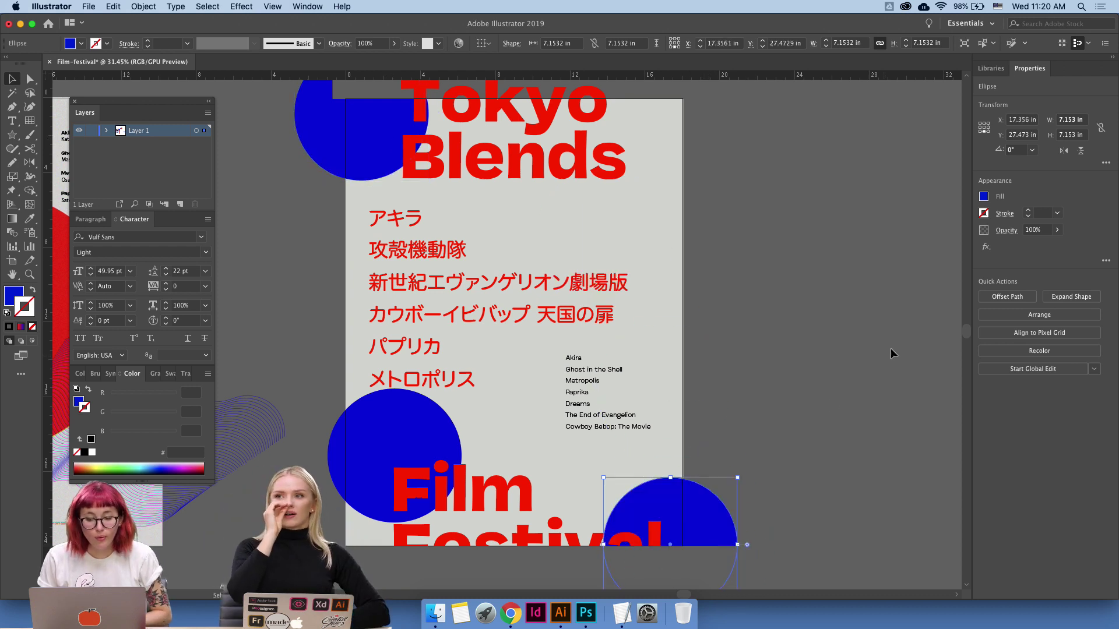
key(super+z)
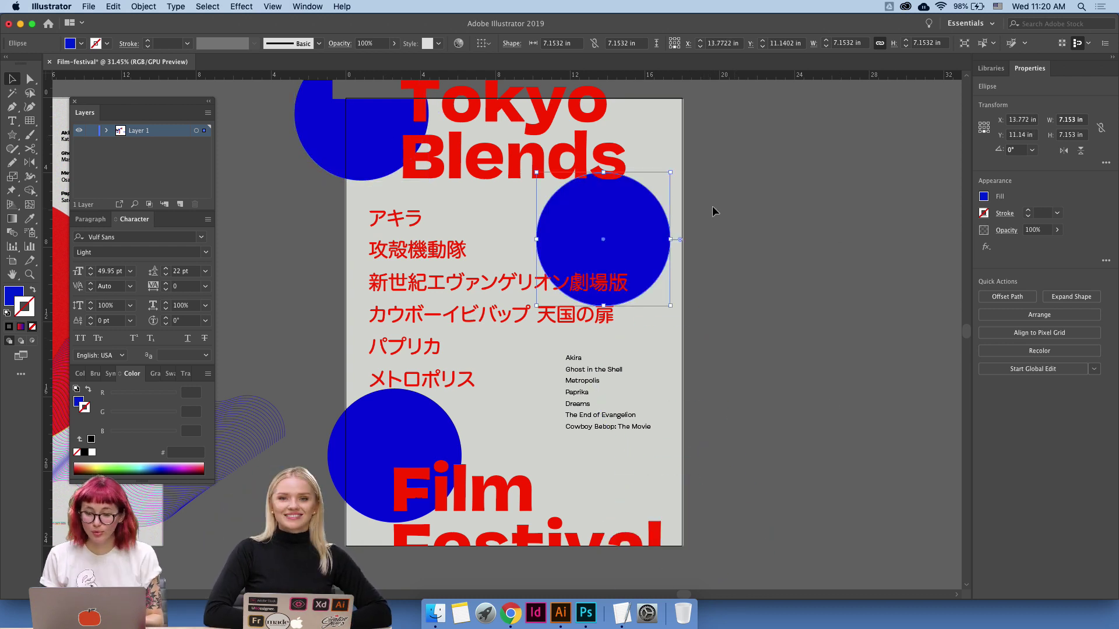
alt+drag(642, 226, 711, 502)
click(789, 417)
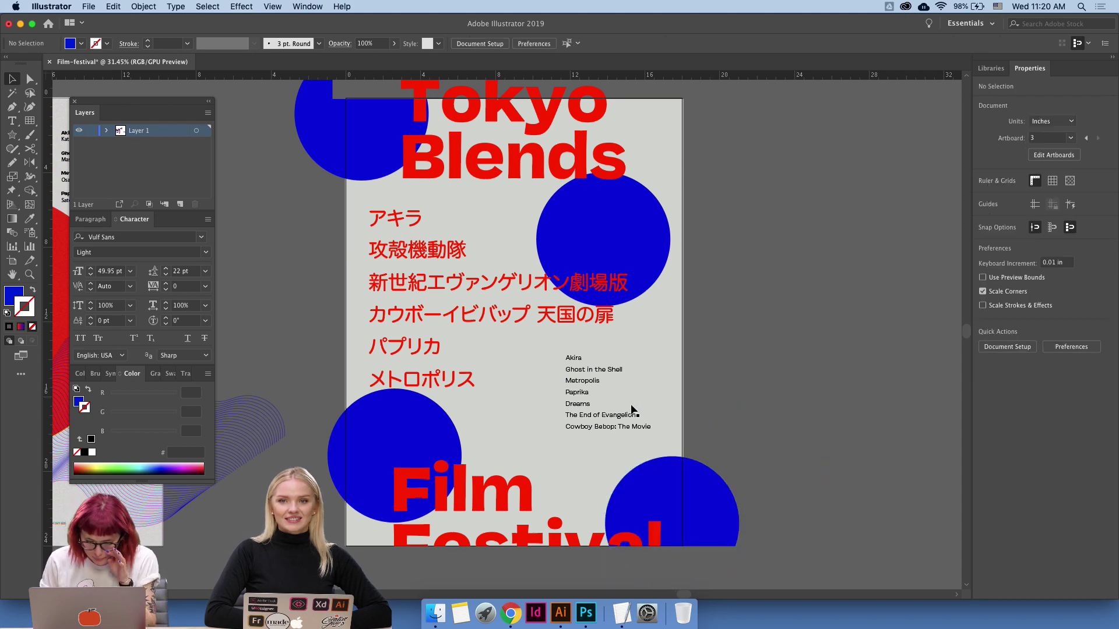
Copy the small credit line from the red-circle poster onto the Tokyo Blends poster and left-align its text.
scroll(625, 339, left, 10)
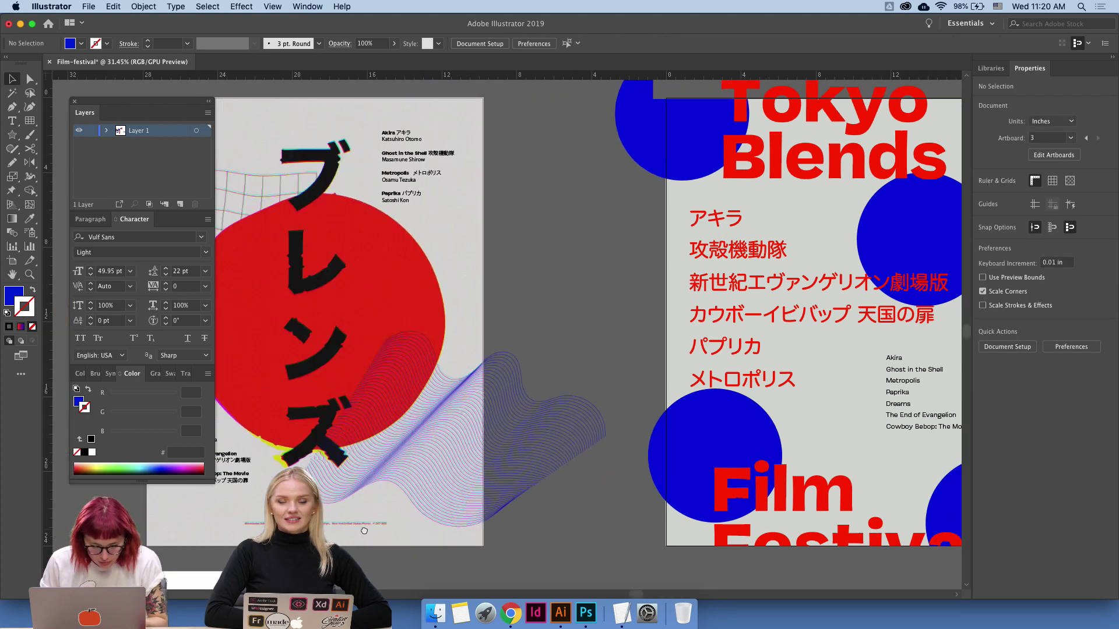
drag(364, 531, 618, 449)
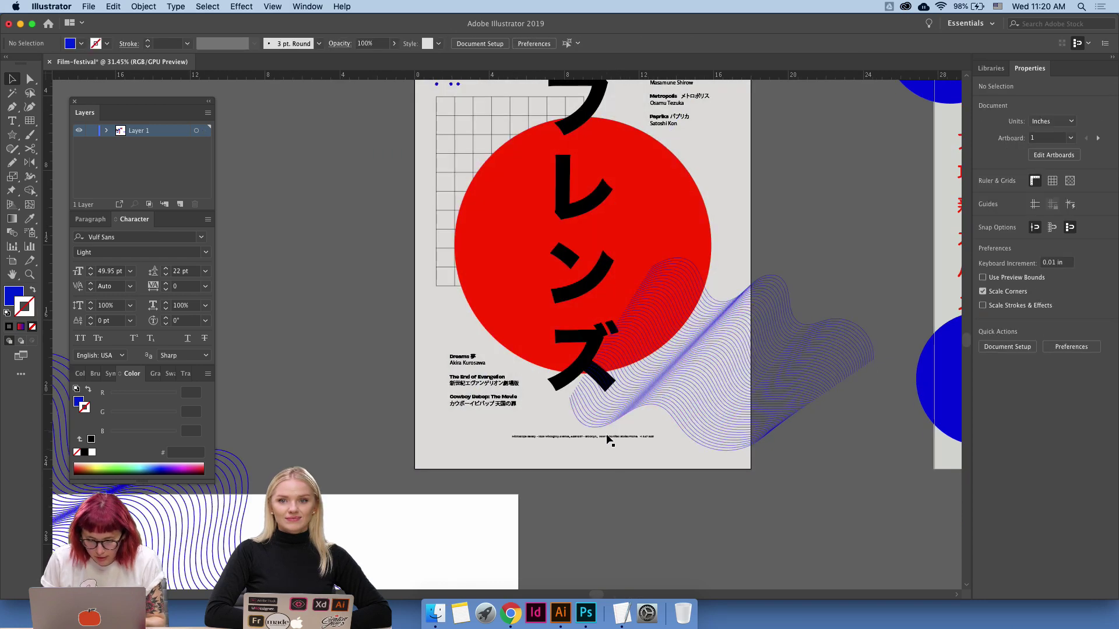
click(607, 437)
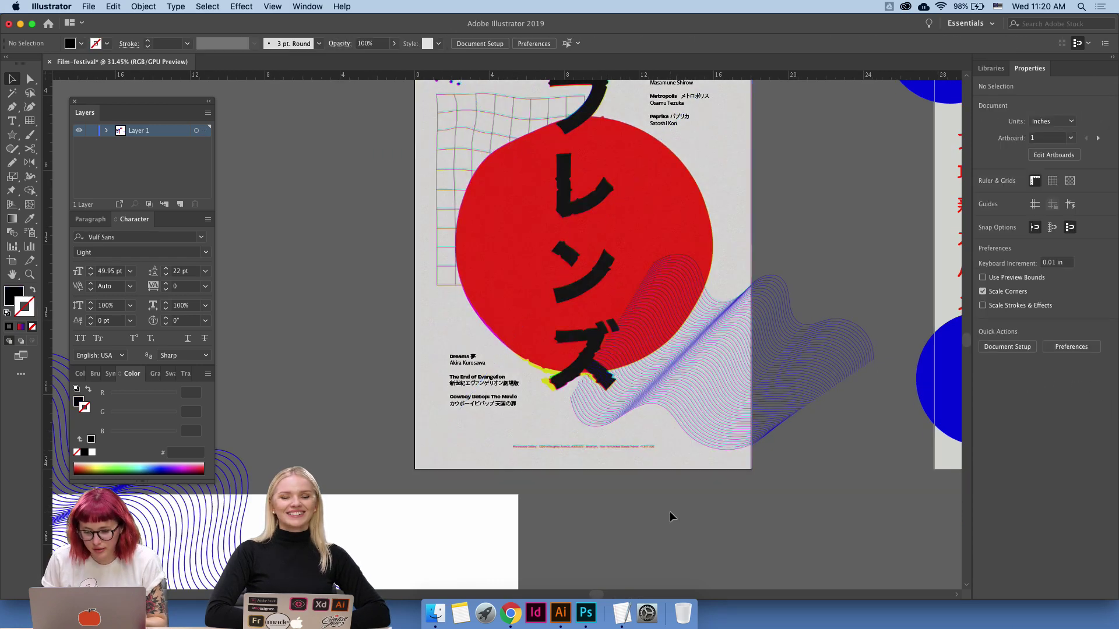
drag(669, 511, 84, 482)
click(472, 336)
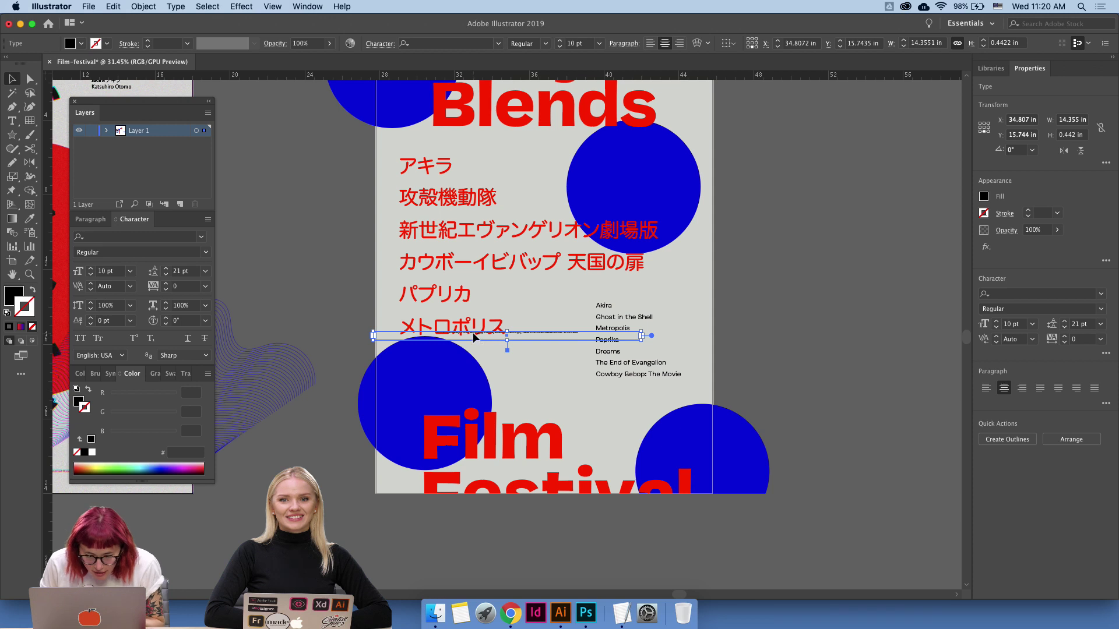
drag(473, 336, 583, 349)
click(986, 388)
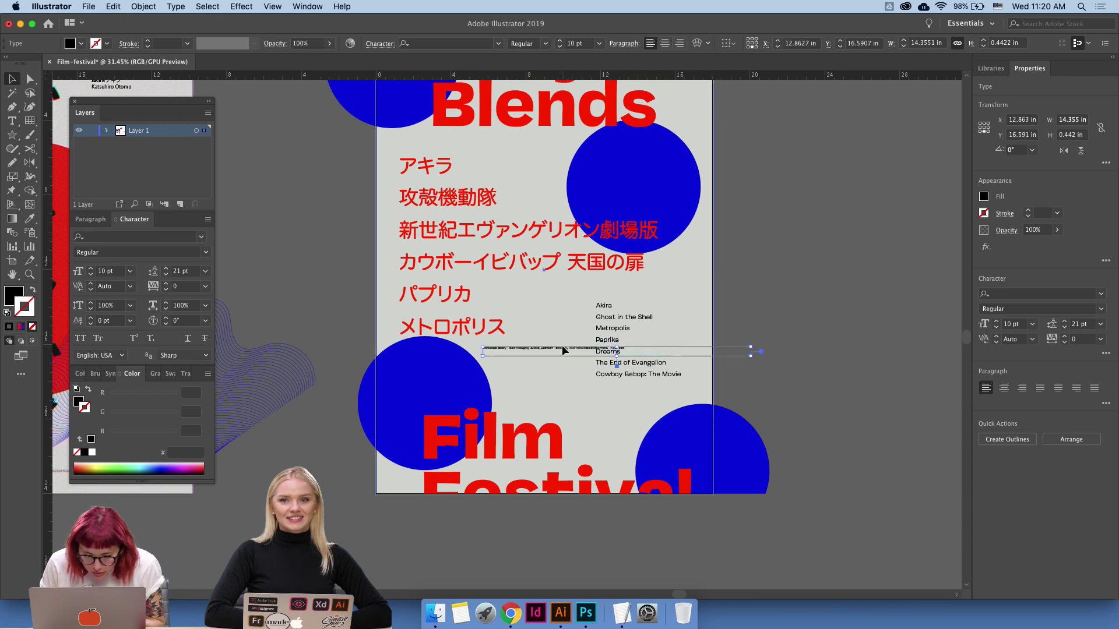
Try the small credit line just above the word Film, and remove it from the poster.
click(732, 339)
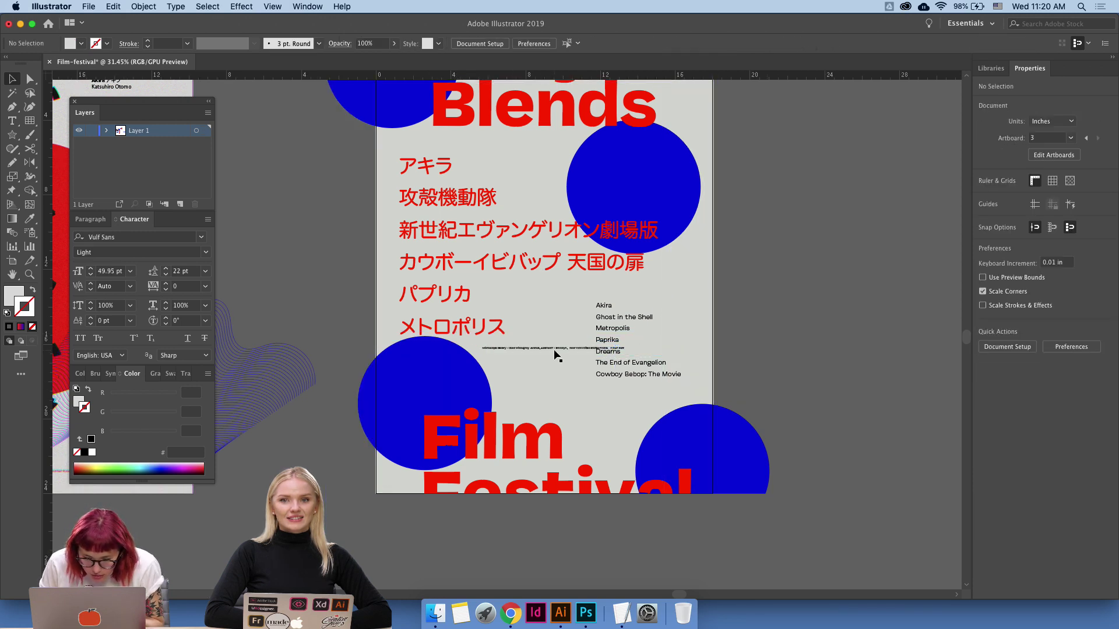
drag(554, 351, 505, 396)
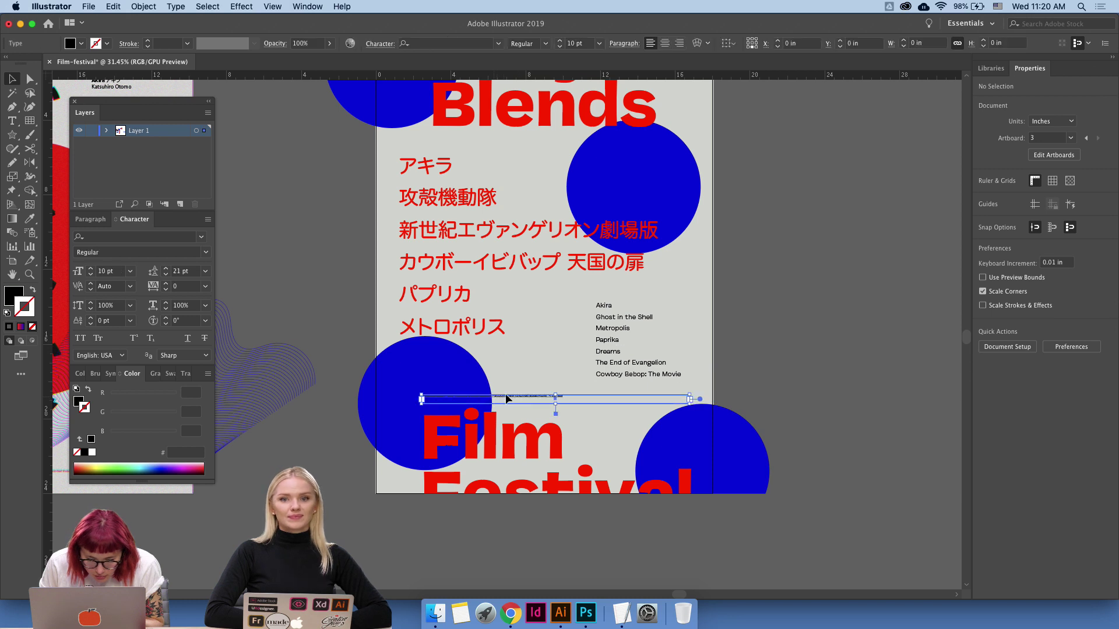
click(747, 372)
scroll(682, 423, up, 3)
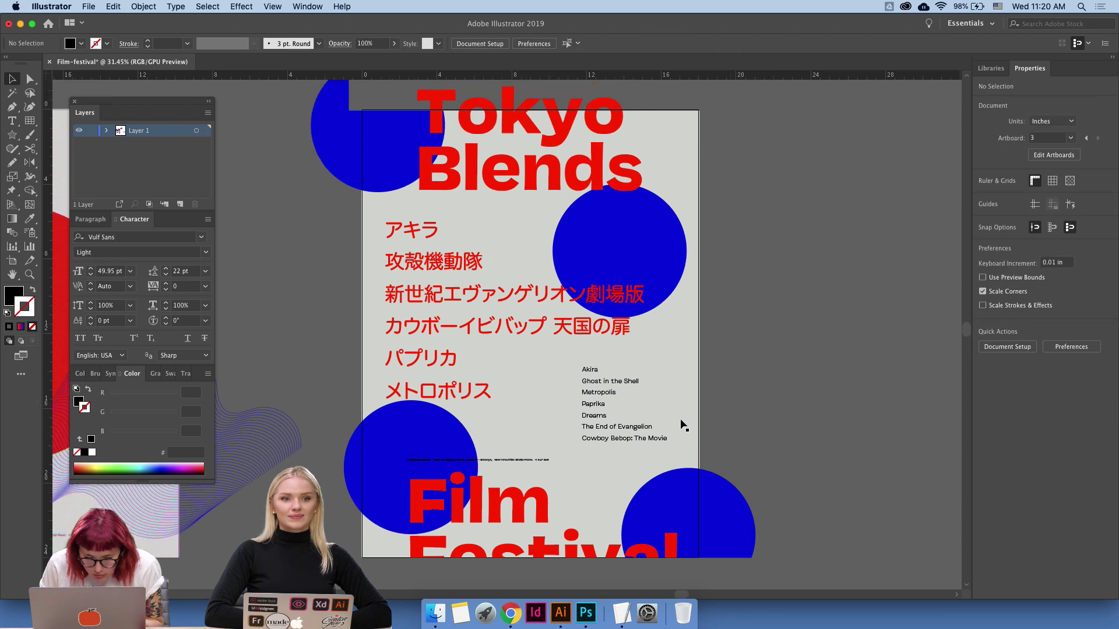
drag(523, 462, 678, 190)
key(super+shift+a)
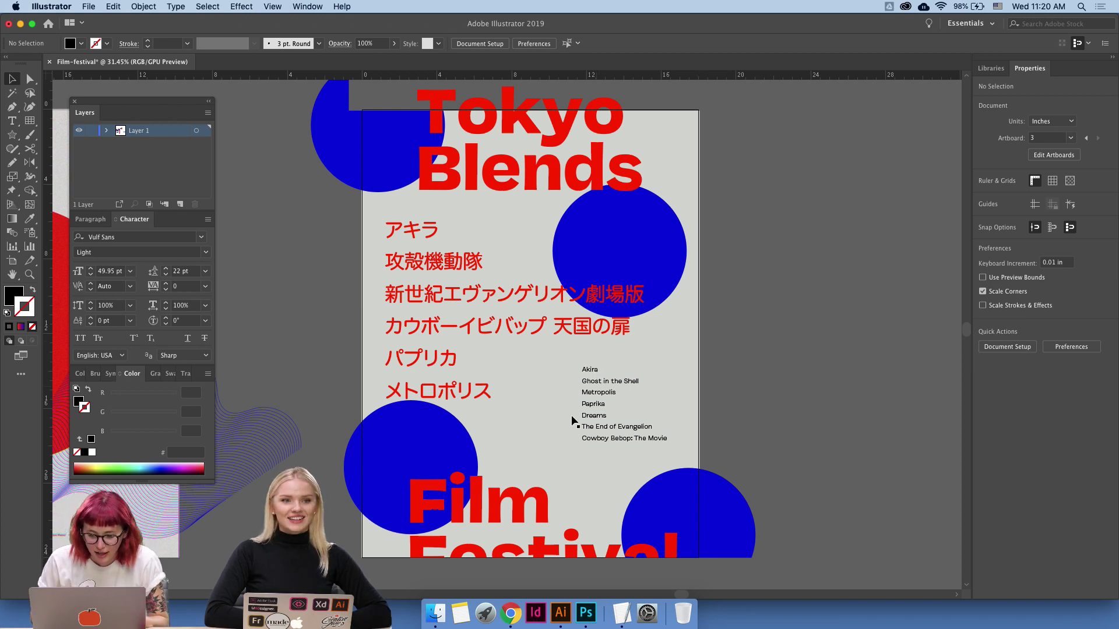
Duplicate the Tokyo Blends title beside the poster's right edge and open the copy for text editing.
click(615, 438)
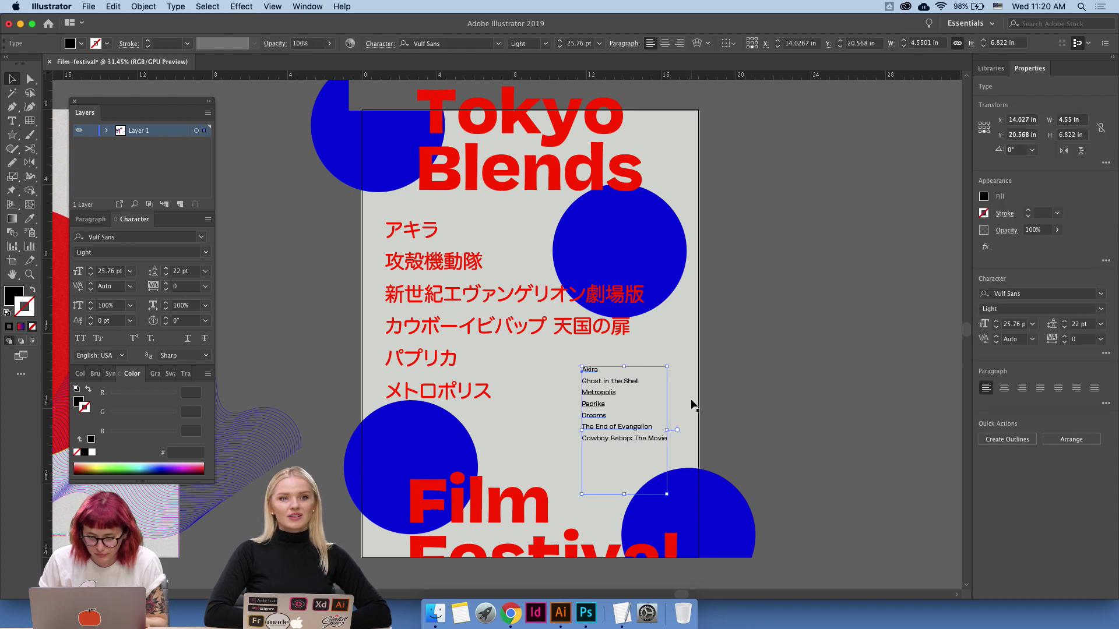
click(618, 175)
alt+drag(618, 175, 883, 291)
double_click(883, 291)
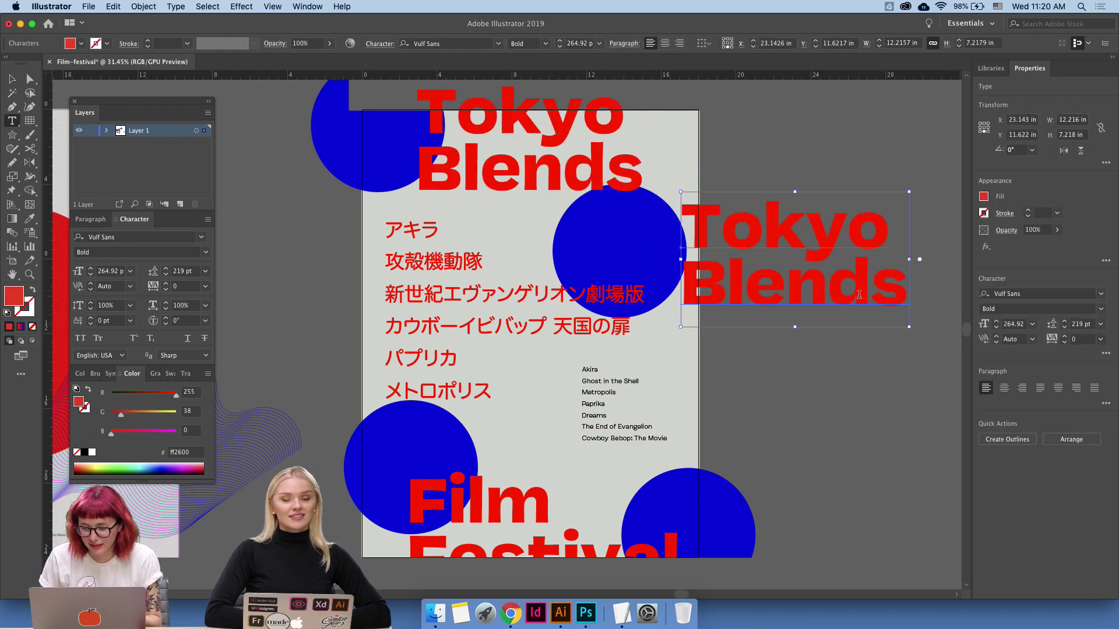
Replace the duplicated title's text with the date 10. 9. 2019, stacked on three lines.
key(super+a)
text(9)
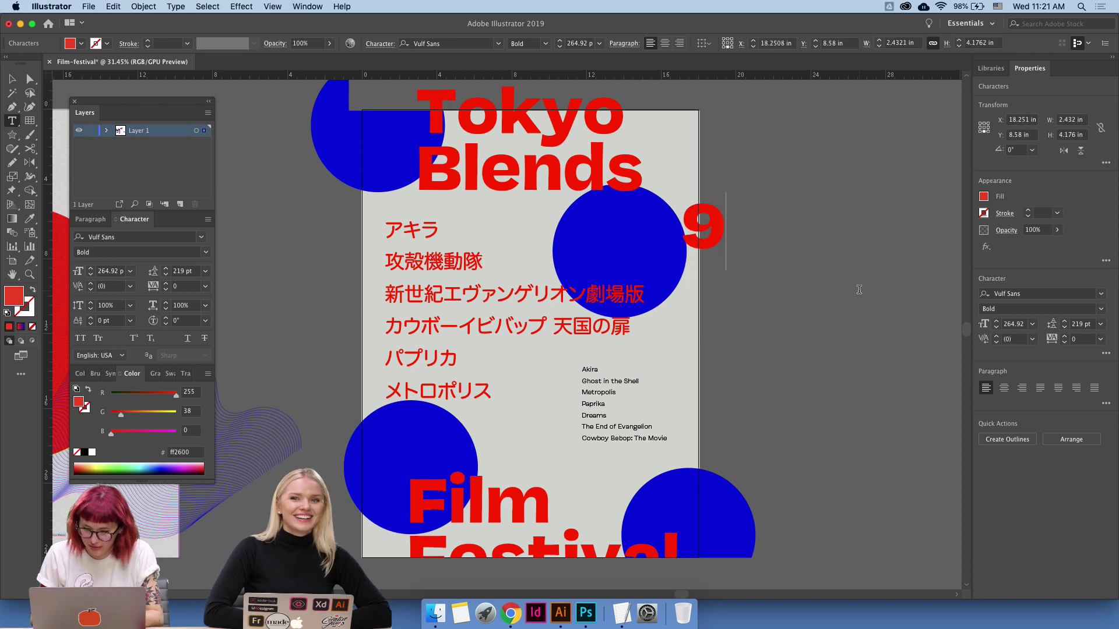
text(.89)
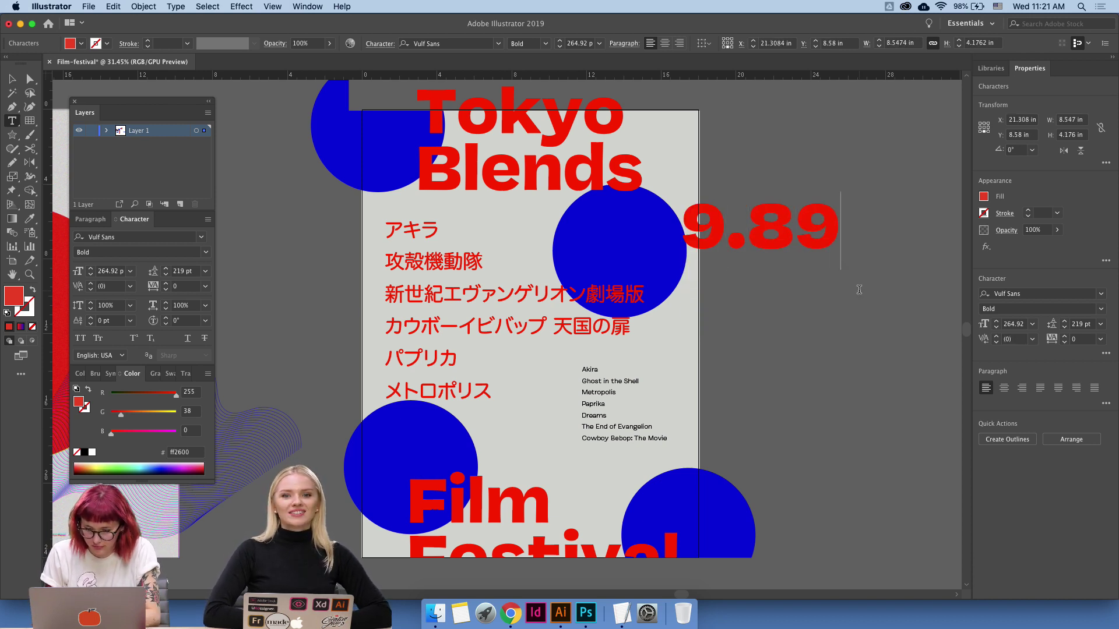
key(BackSpace)
key(BackSpace)
text(9.)
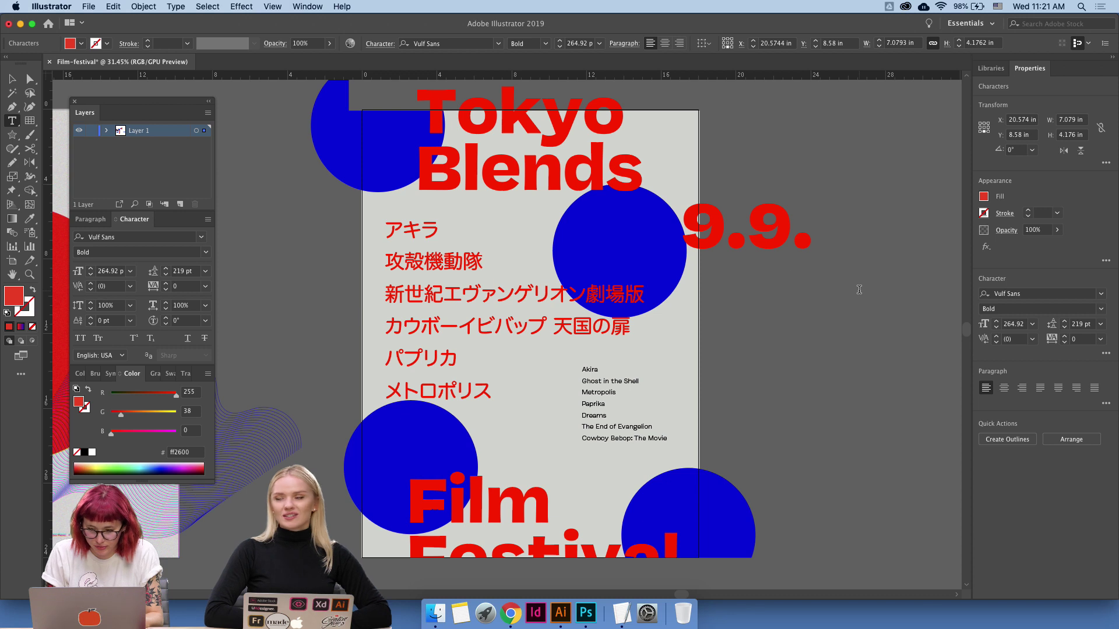
key(BackSpace)
key(BackSpace)
key(Return)
key(BackSpace)
key(BackSpace)
key(BackSpace)
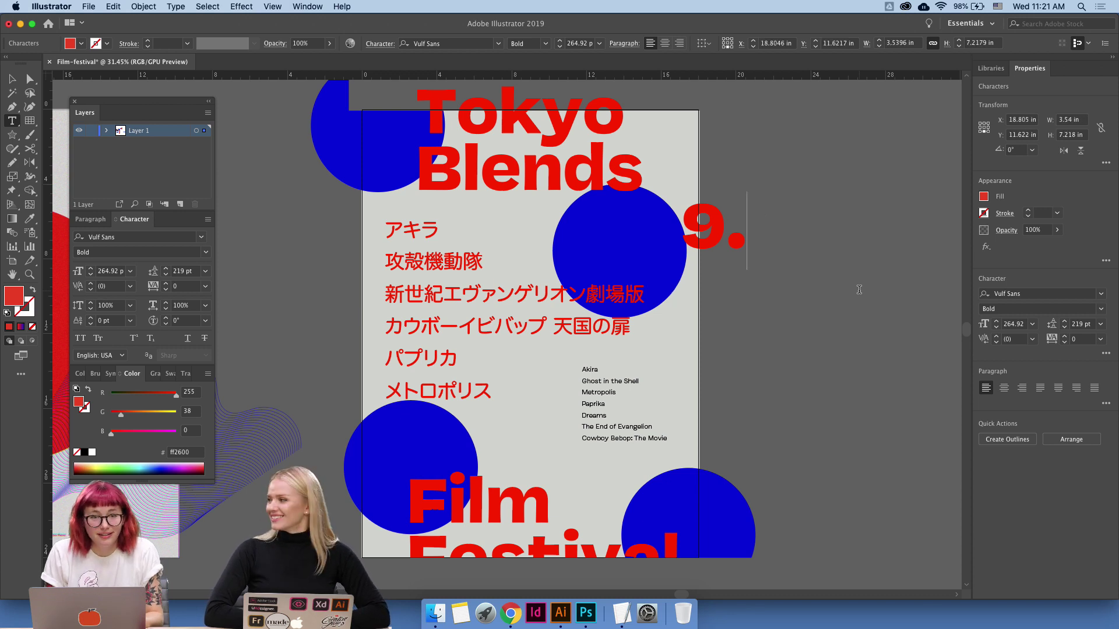
text(10. )
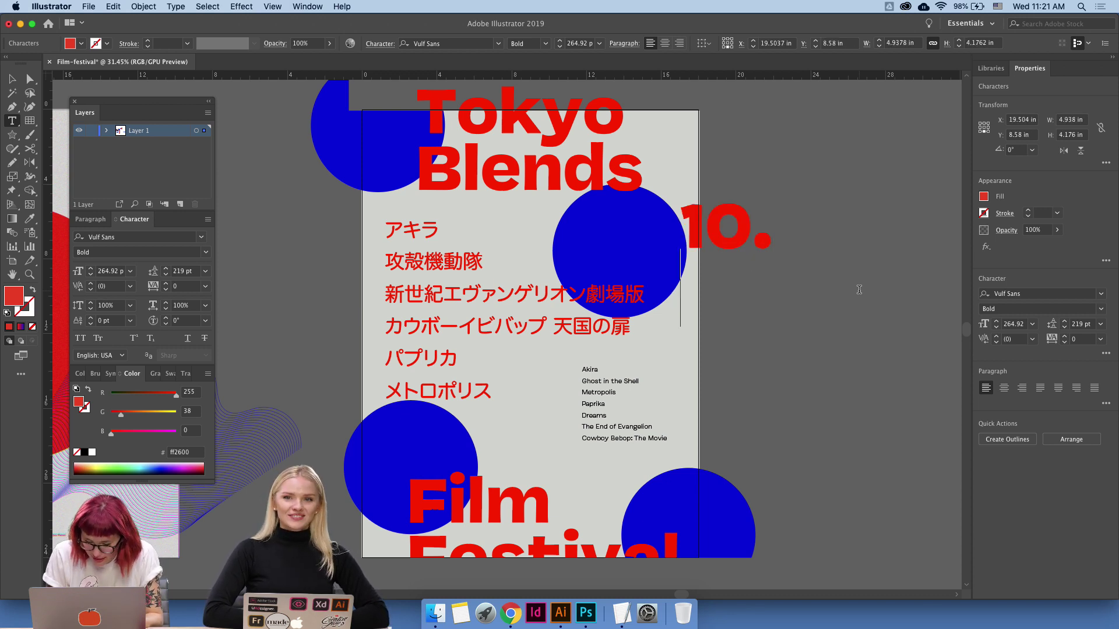
text(9.)
key(Return)
text(2019)
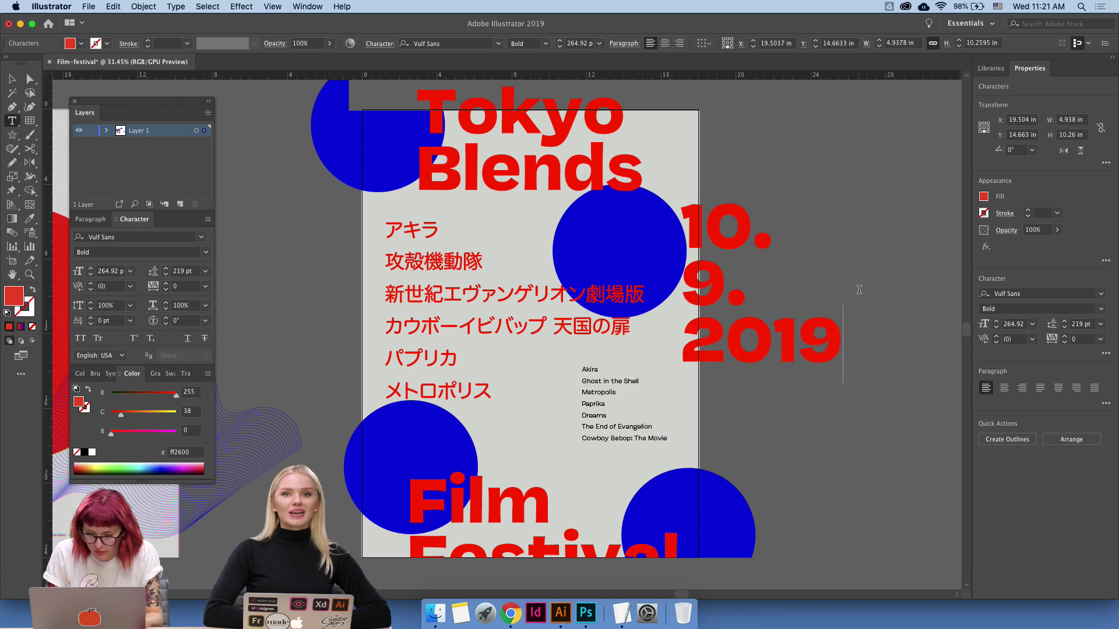
Add a closing period after 2019 in the large date and finish editing its text.
text(.)
key(Escape)
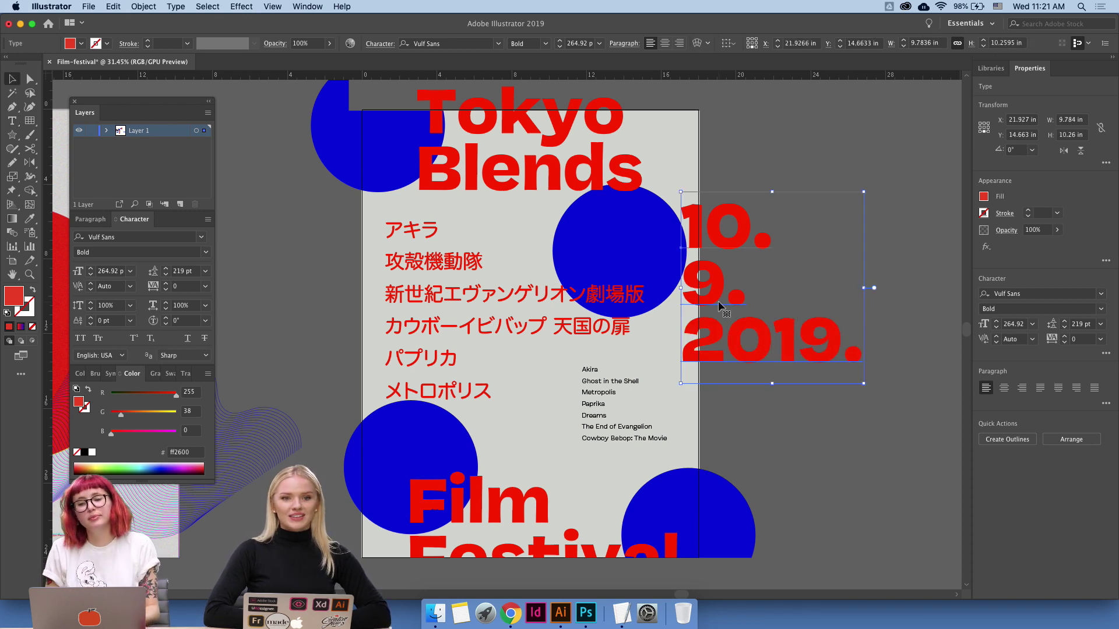
Move the small English film list off the poster and place the large date over the poster's middle.
click(591, 404)
drag(591, 403, 820, 424)
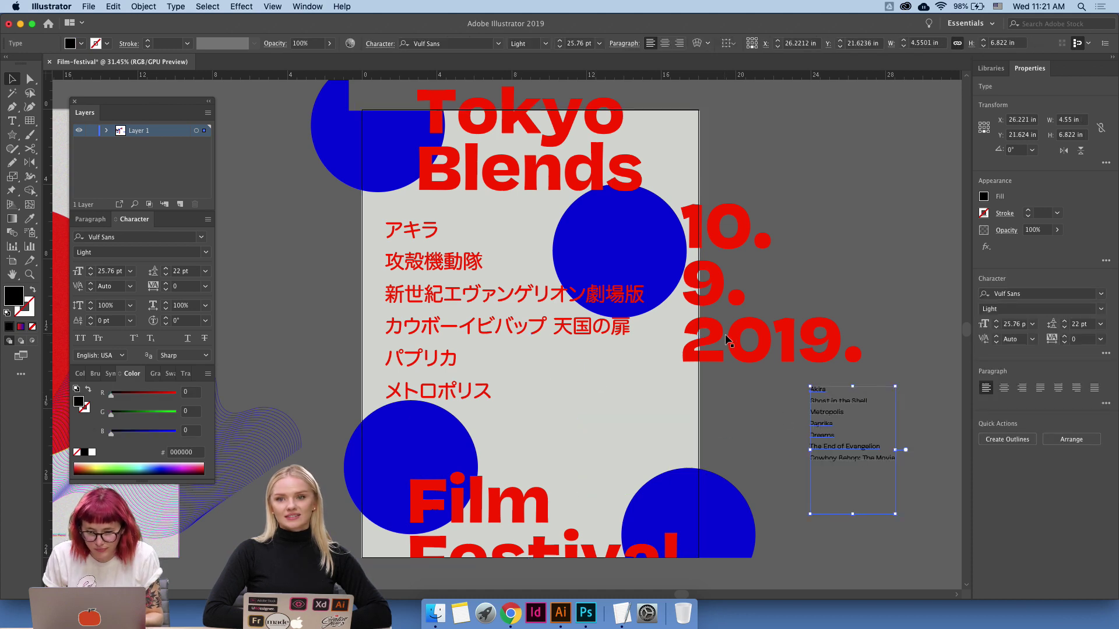
drag(727, 340, 556, 411)
Remove the Japanese film titles from the poster and line up the date beneath Tokyo Blends.
click(469, 391)
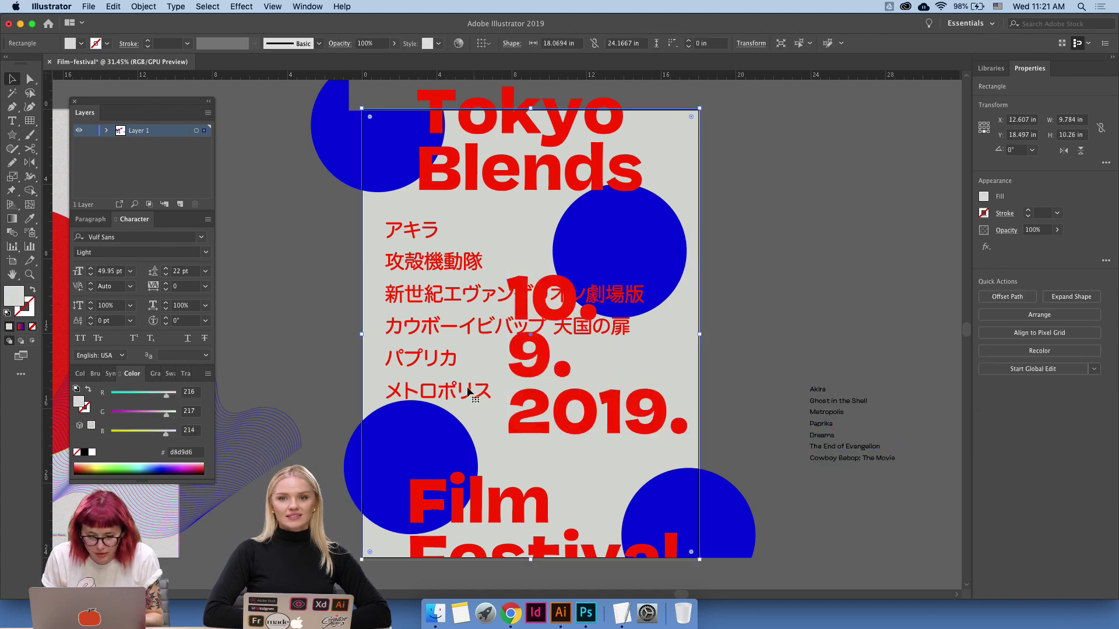
shift+click(468, 390)
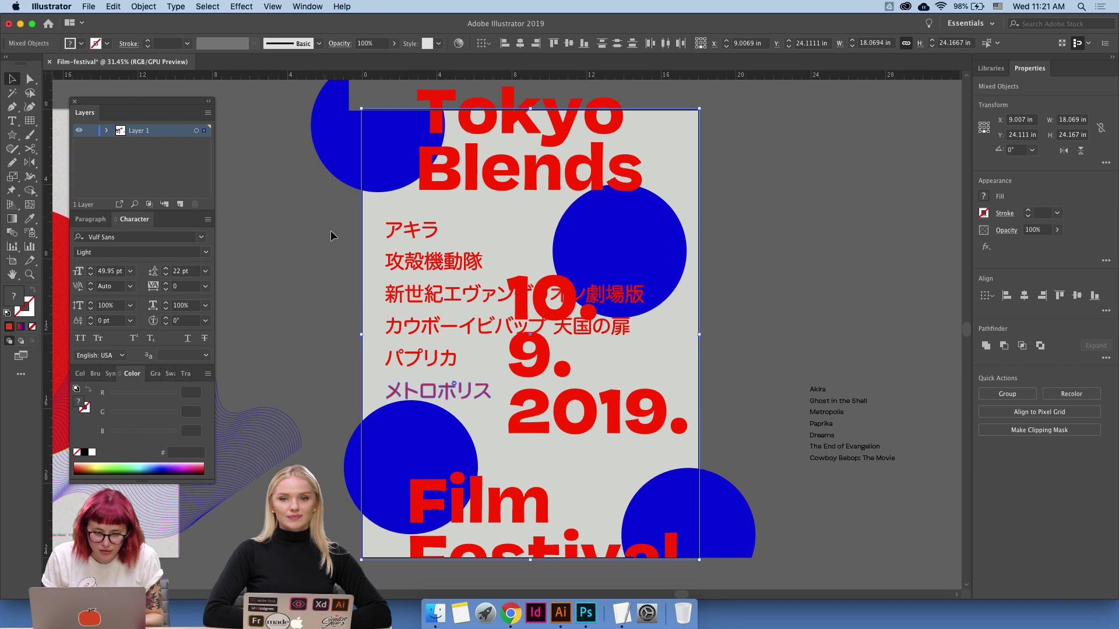
drag(415, 380, 414, 389)
shift+click(375, 379)
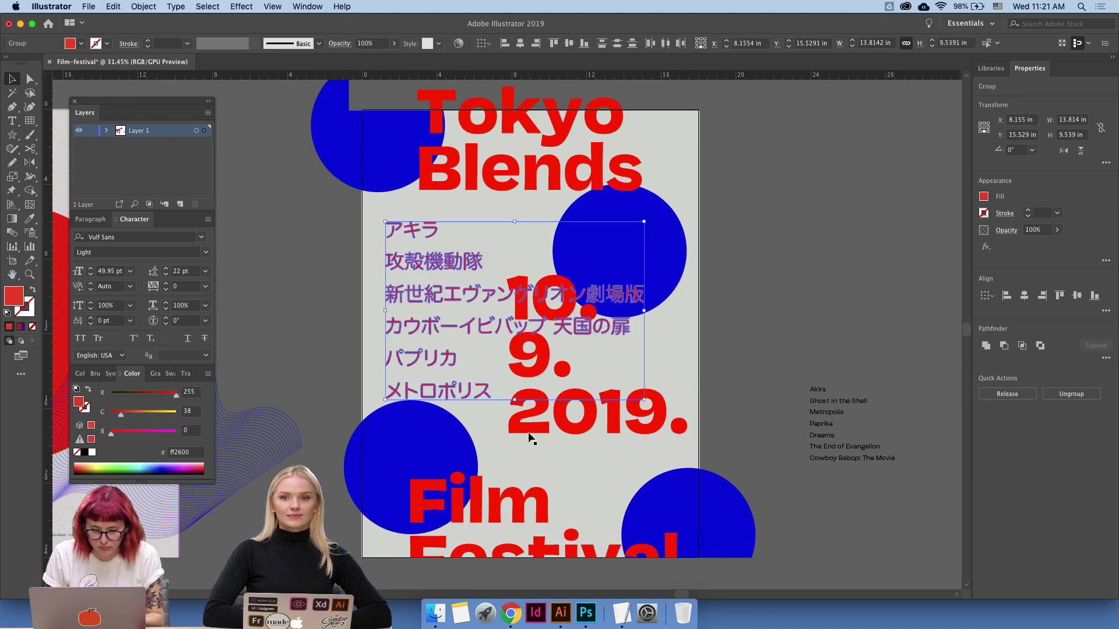
key(Delete)
drag(565, 430, 492, 408)
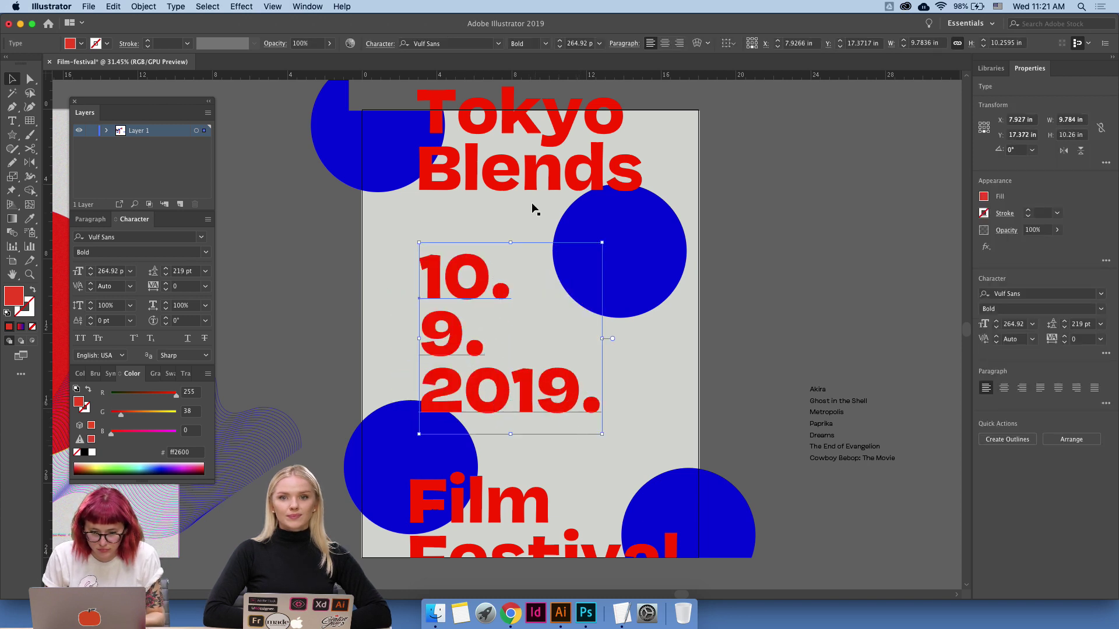
Bring the Japanese film titles back and park all six lines on the empty canvas beside the poster.
key(super+shift+a)
key(t)
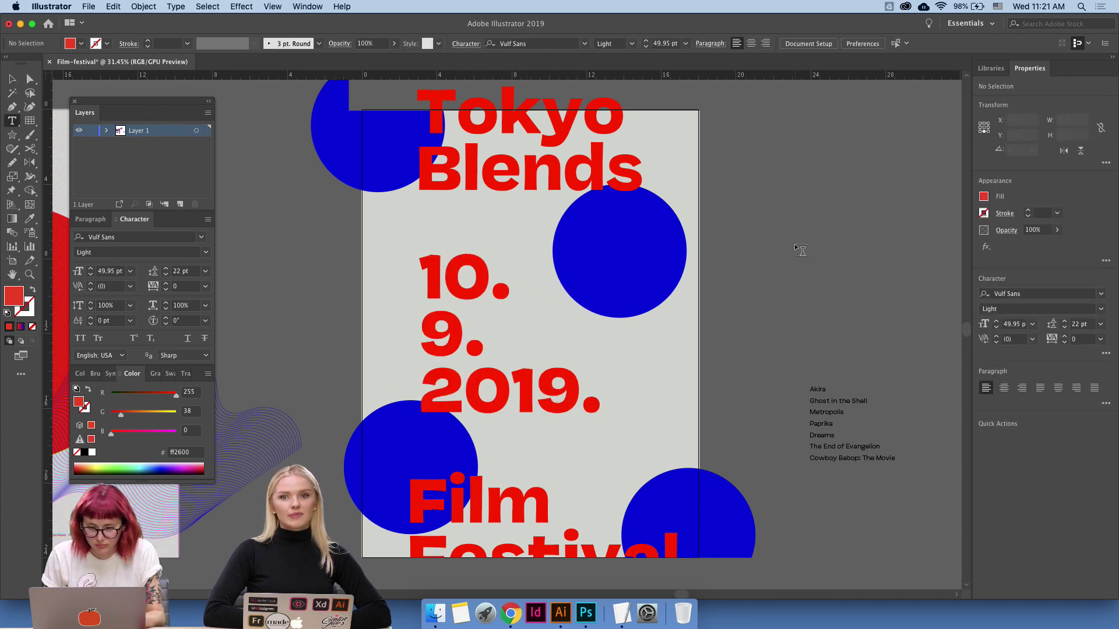
scroll(815, 242, right, 5)
text(アキラ 攻殻機動隊 新世紀エヴァンゲリオン劇場版 カウボーイビバップ 天国の扉 パプリカ メトロポリス)
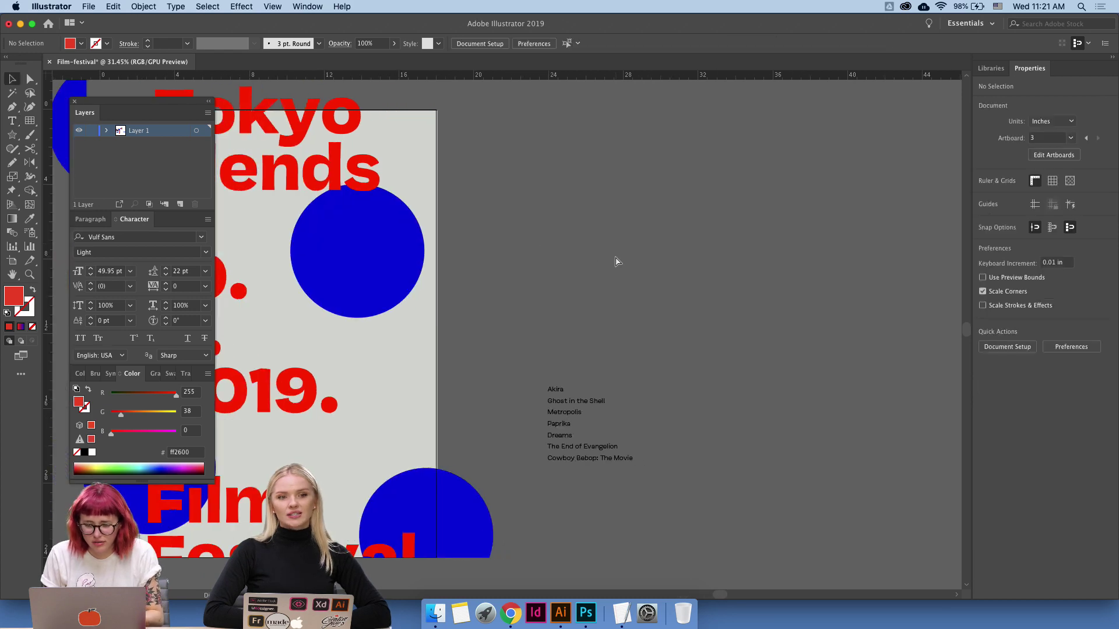
click(708, 322)
scroll(600, 285, left, 3)
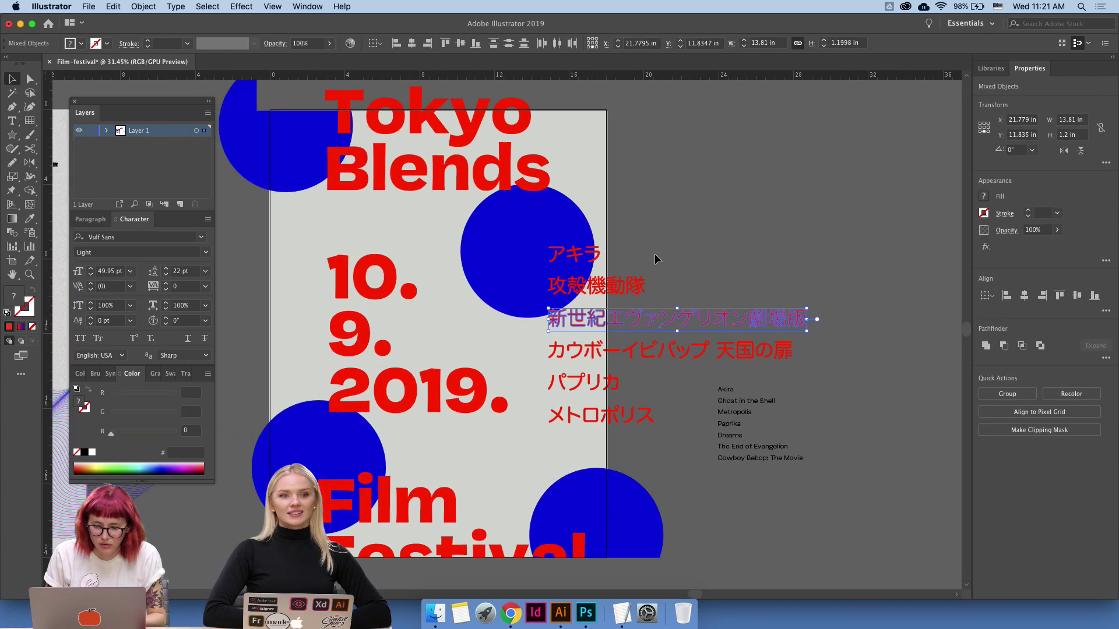
click(641, 288)
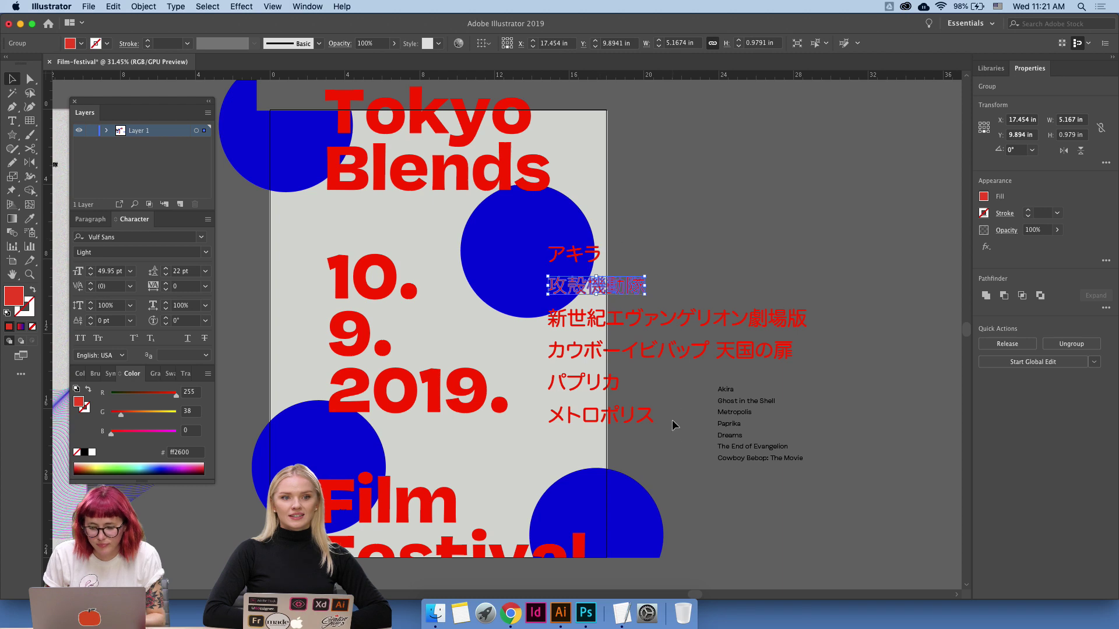
shift+click(597, 266)
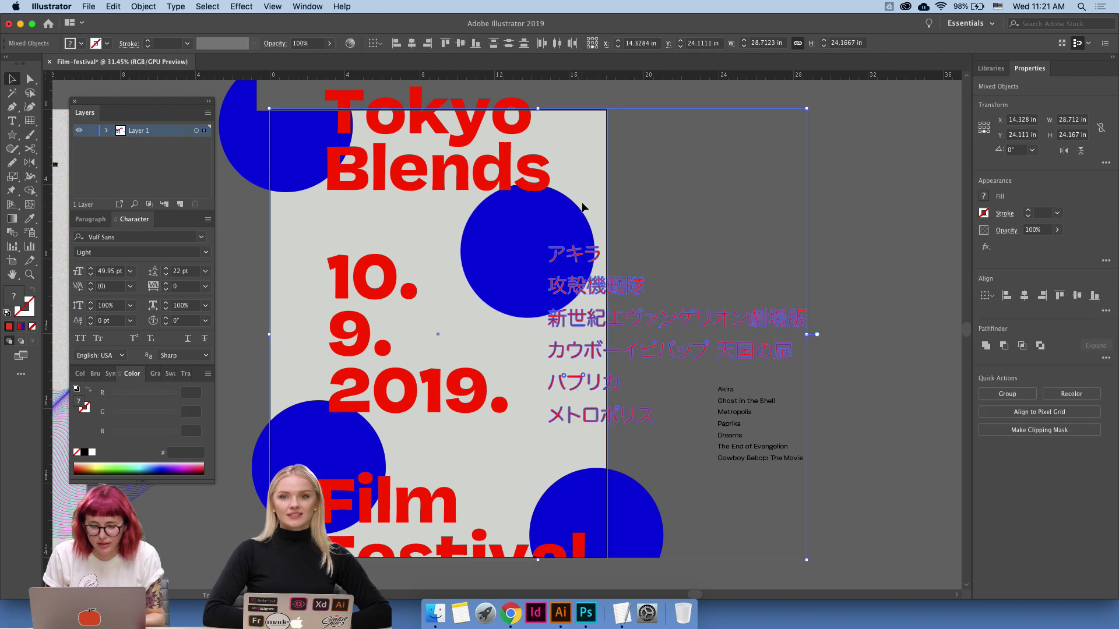
shift+click(597, 251)
drag(595, 255, 788, 156)
Transfer the date 10. 9. 2019. into the Tokyo Blends text block as new lines below the title.
click(388, 386)
double_click(387, 386)
key(super+a)
key(super+c)
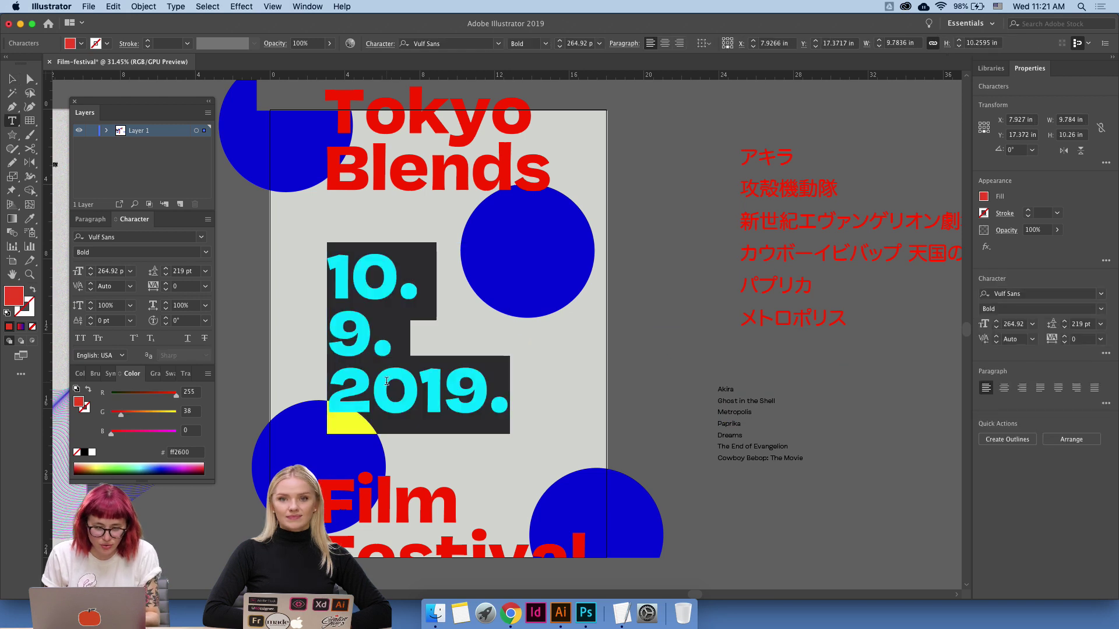
key(BackSpace)
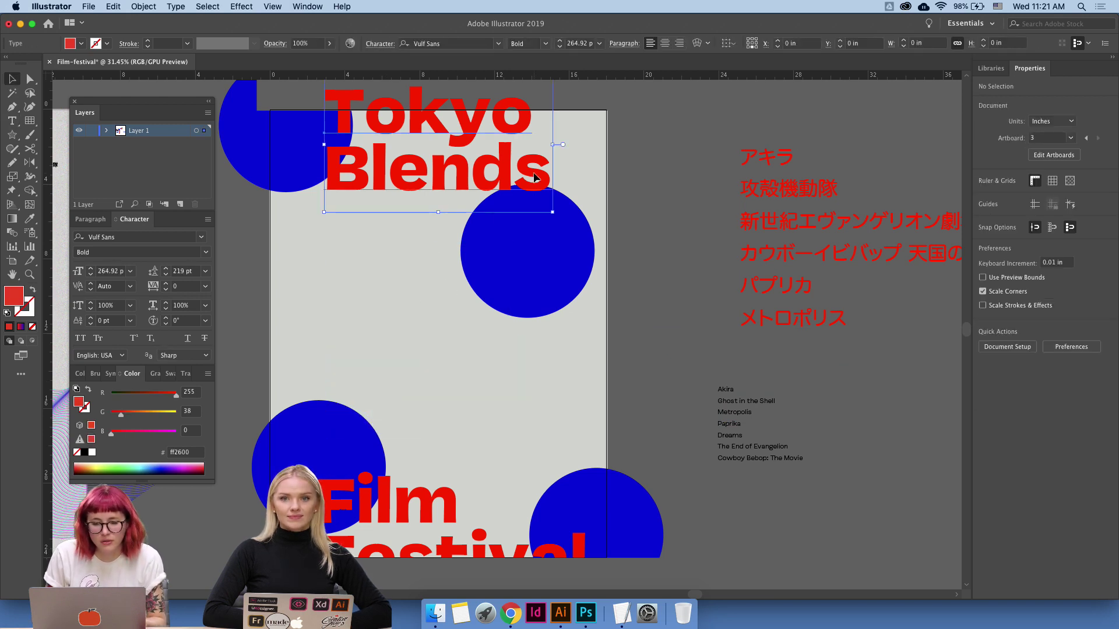
double_click(548, 172)
key(super+v)
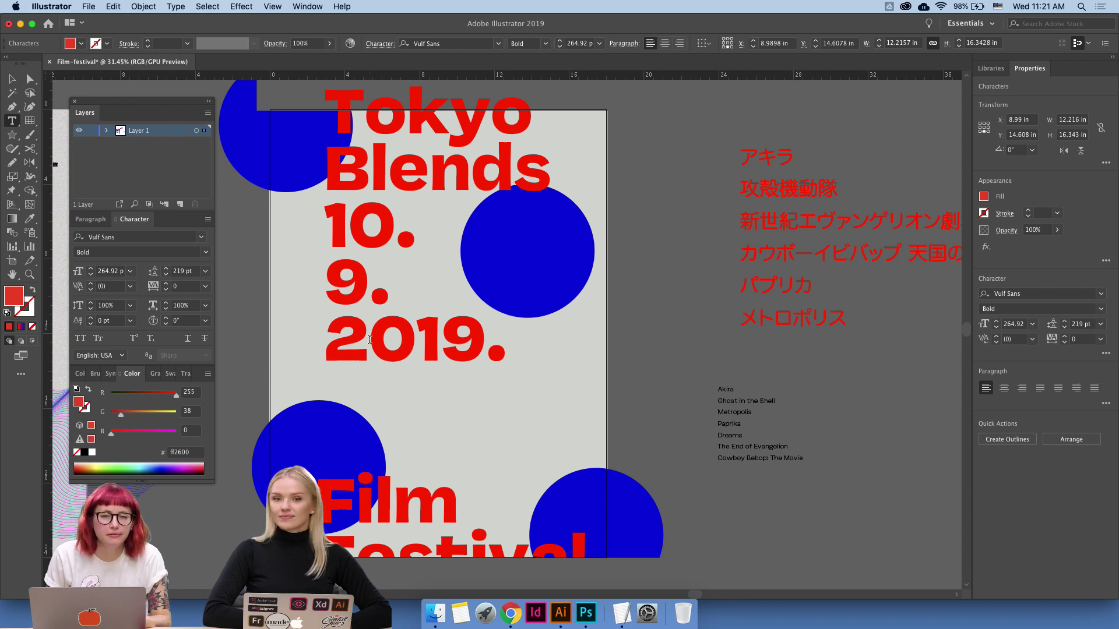
Cut the Film Festival text and paste it on new lines below 2019. in the combined title block.
key(super+a)
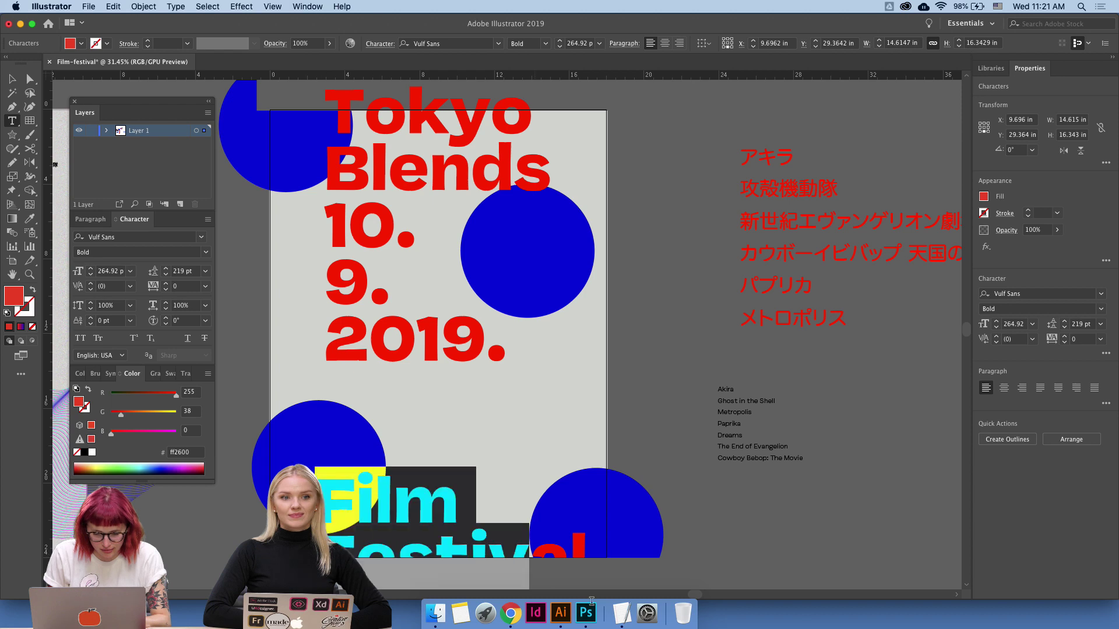
scroll(466, 524, down, 2)
key(super+x)
key(Escape)
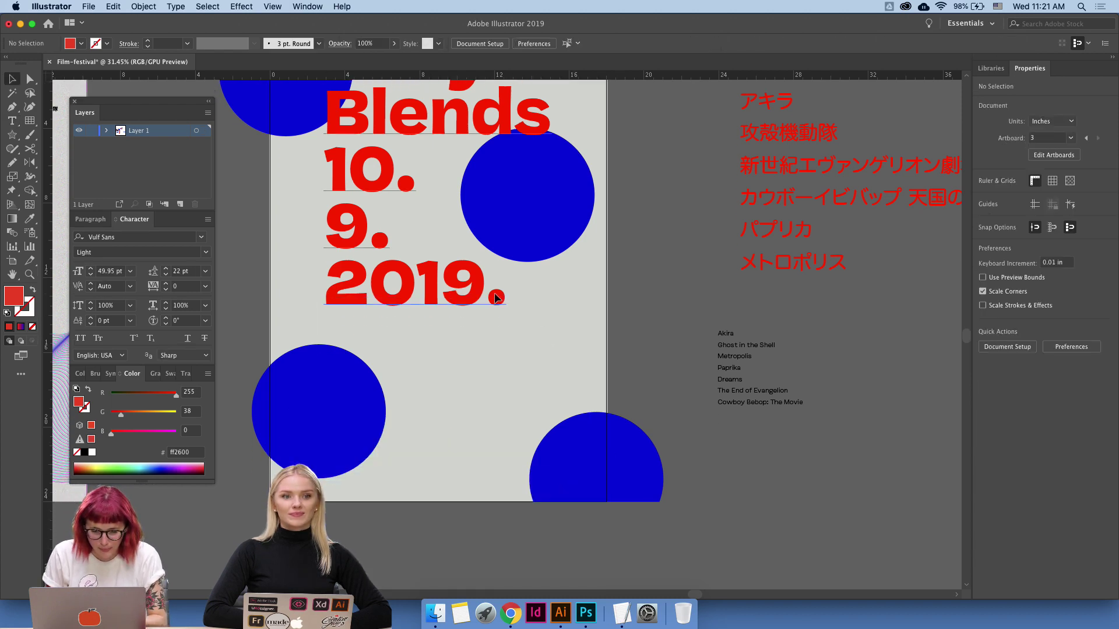
double_click(503, 294)
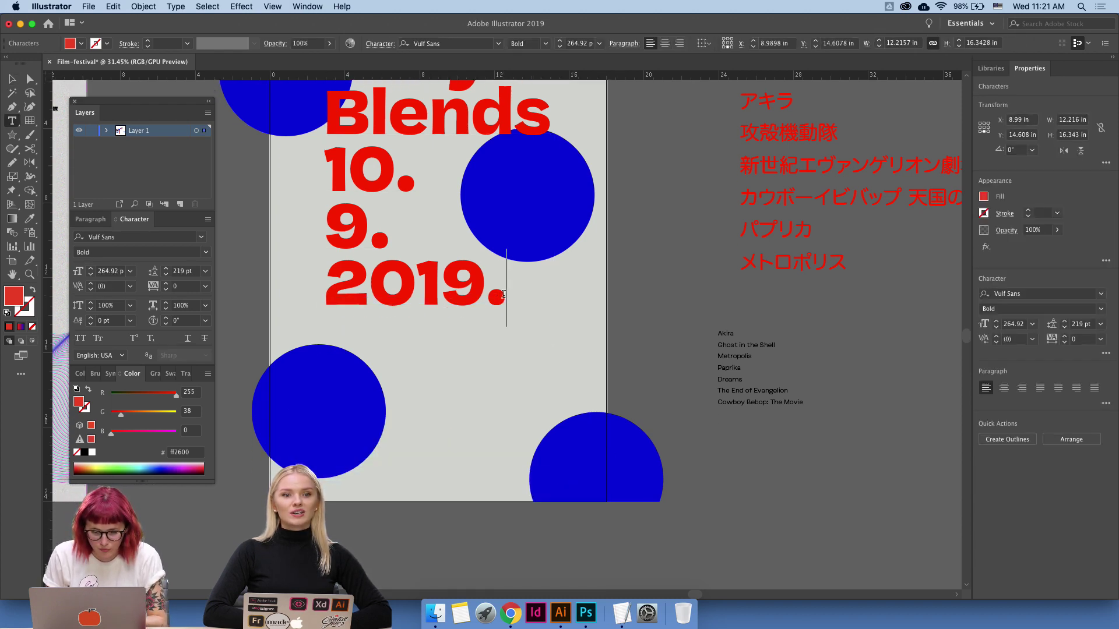
key(Return)
key(super+v)
key(Escape)
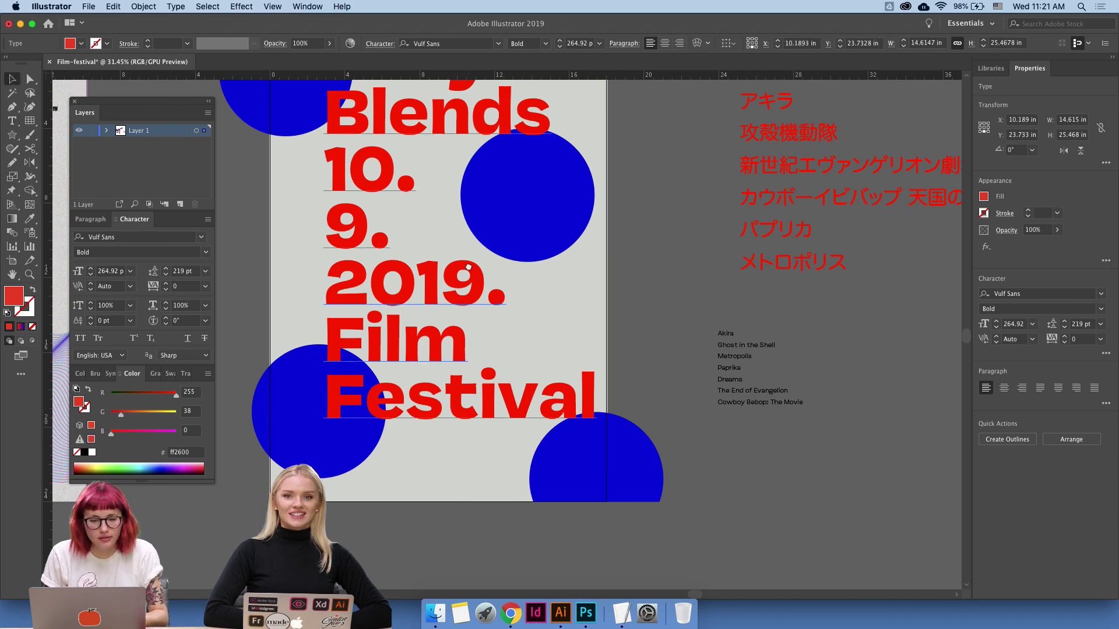
Scale the combined title block up to about 324 pt type and shift it toward the poster's left edge.
scroll(524, 315, up, 3)
scroll(524, 315, left, 4)
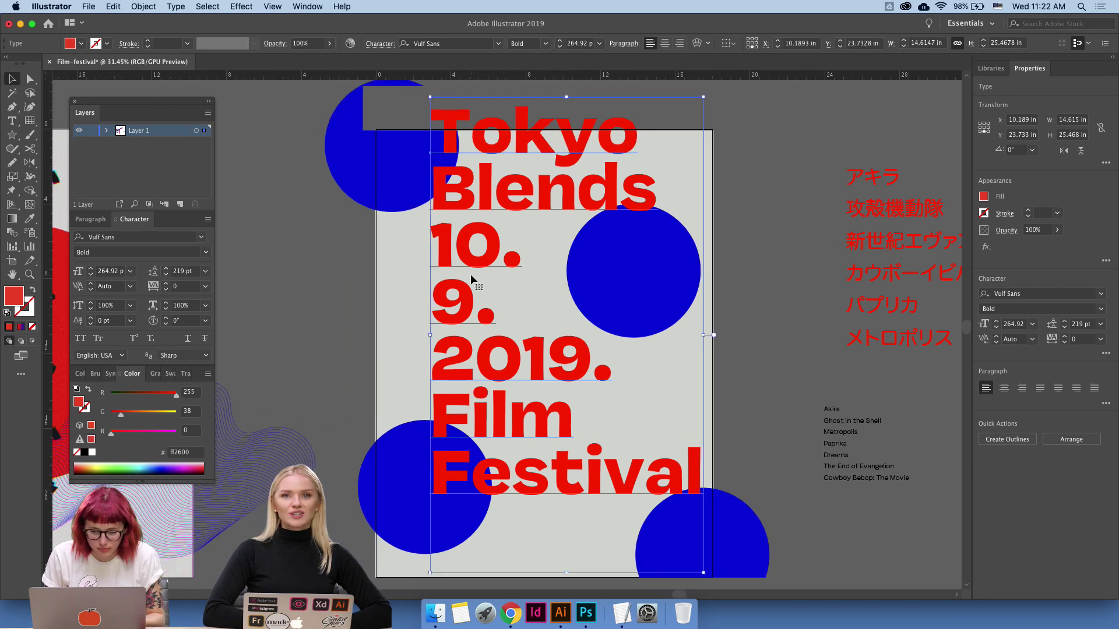
scroll(656, 464, down, 2)
scroll(656, 465, right, 1)
scroll(656, 464, down, 1)
scroll(656, 465, right, 1)
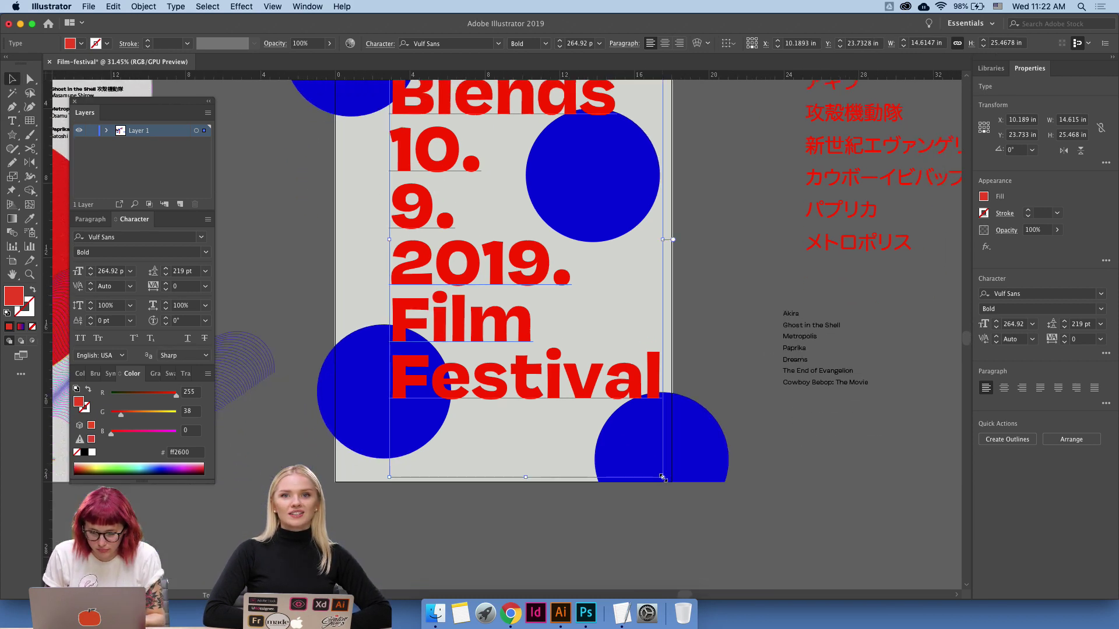
drag(664, 478, 734, 588)
scroll(564, 449, up, 3)
scroll(564, 449, left, 2)
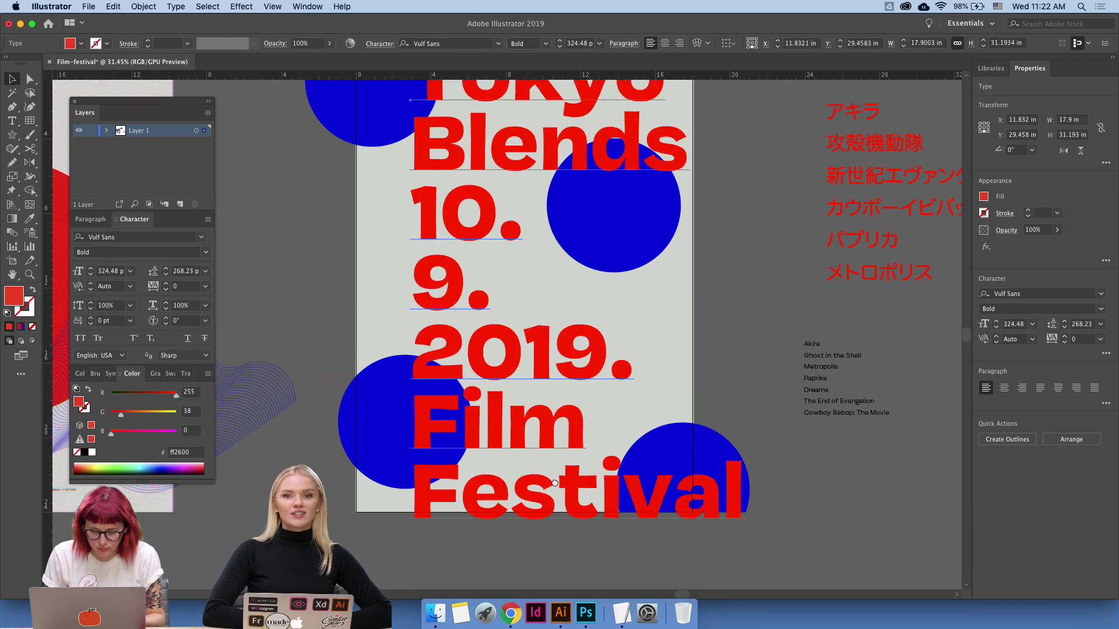
drag(570, 417, 538, 417)
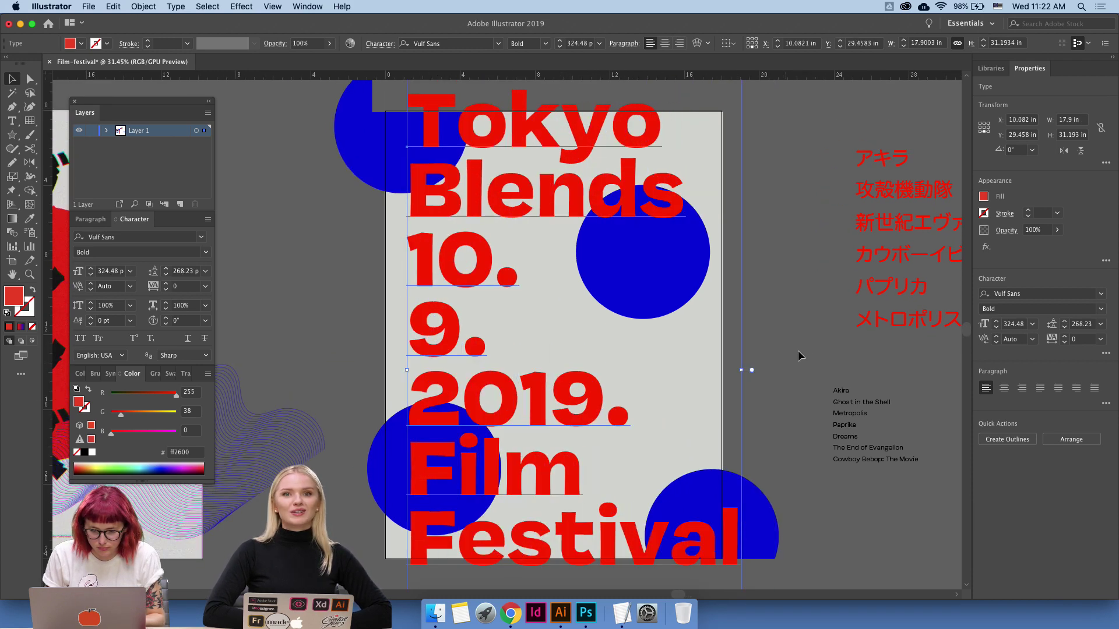
click(798, 351)
Recolor the Japanese film titles with the blue sampled from a poster circle.
scroll(757, 262, right, 4)
scroll(757, 262, down, 1)
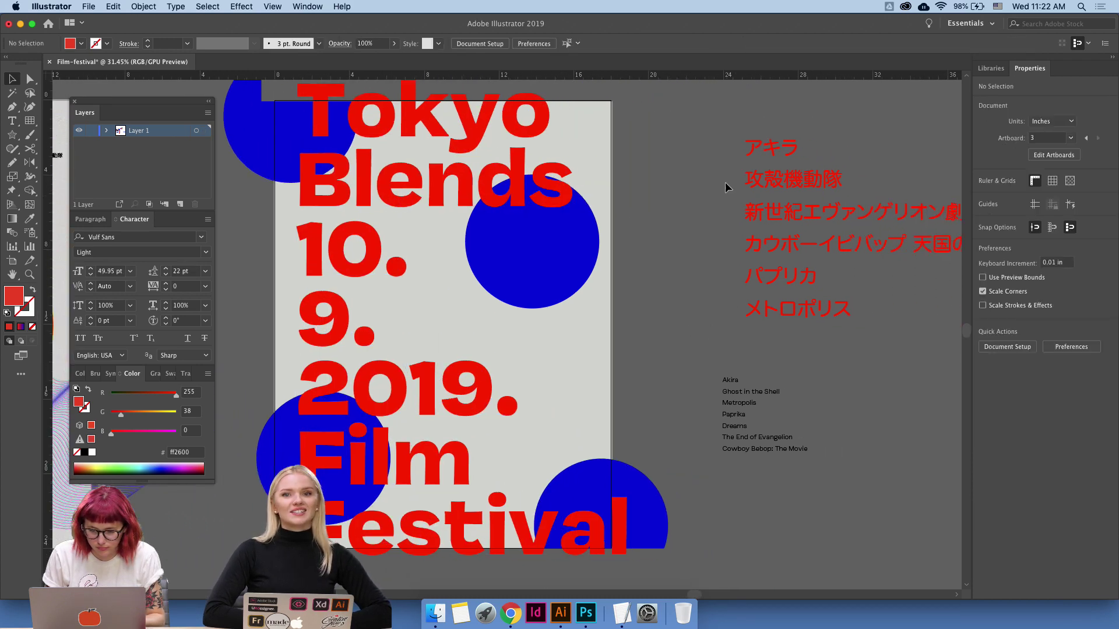
click(787, 310)
scroll(803, 301, left, 4)
key(i)
click(774, 247)
key(v)
Shrink the Japanese film titles to about 7.8 in wide and place them on the poster beside 10. and 9.
scroll(774, 248, right, 4)
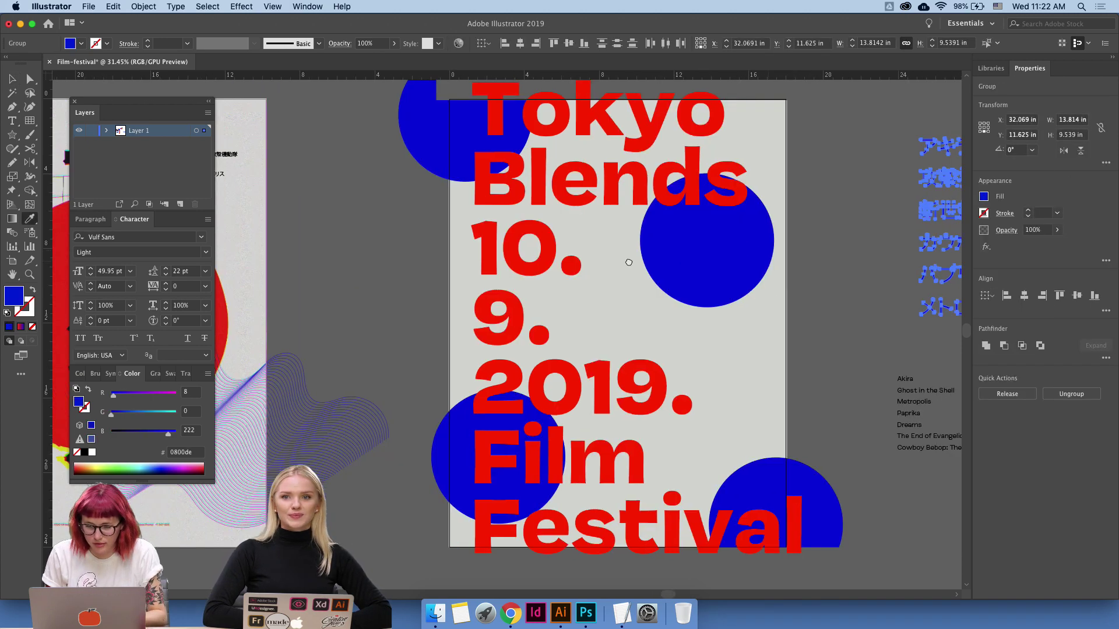
drag(735, 318, 844, 252)
drag(885, 198, 401, 331)
Move the middle blue circle to the poster's upper right corner, behind the Tokyo Blends title.
drag(585, 296, 636, 387)
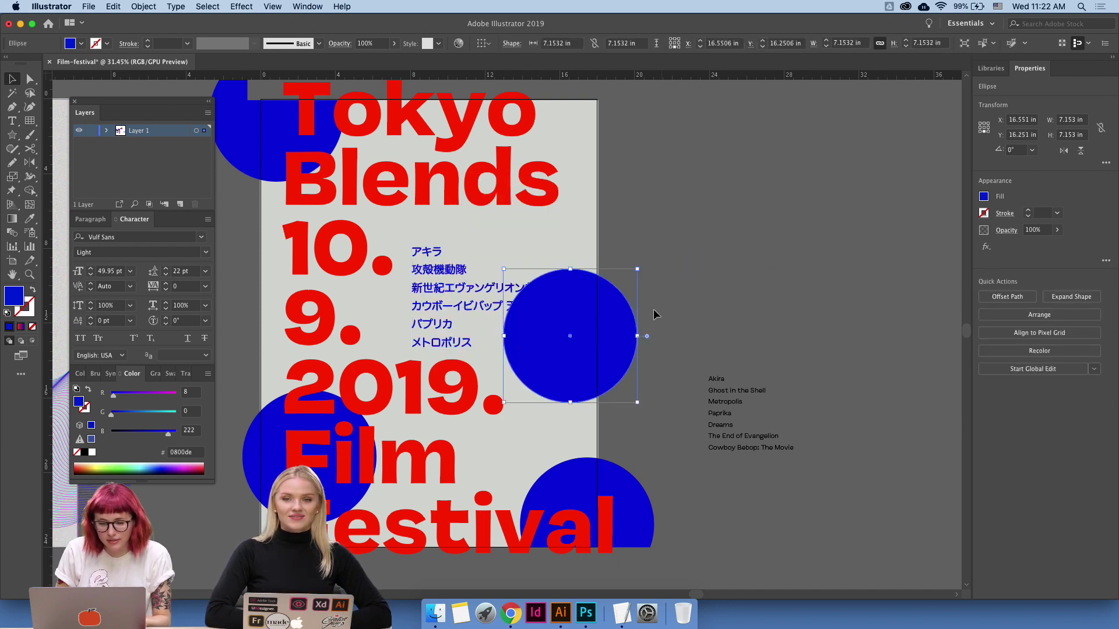
drag(618, 329, 621, 141)
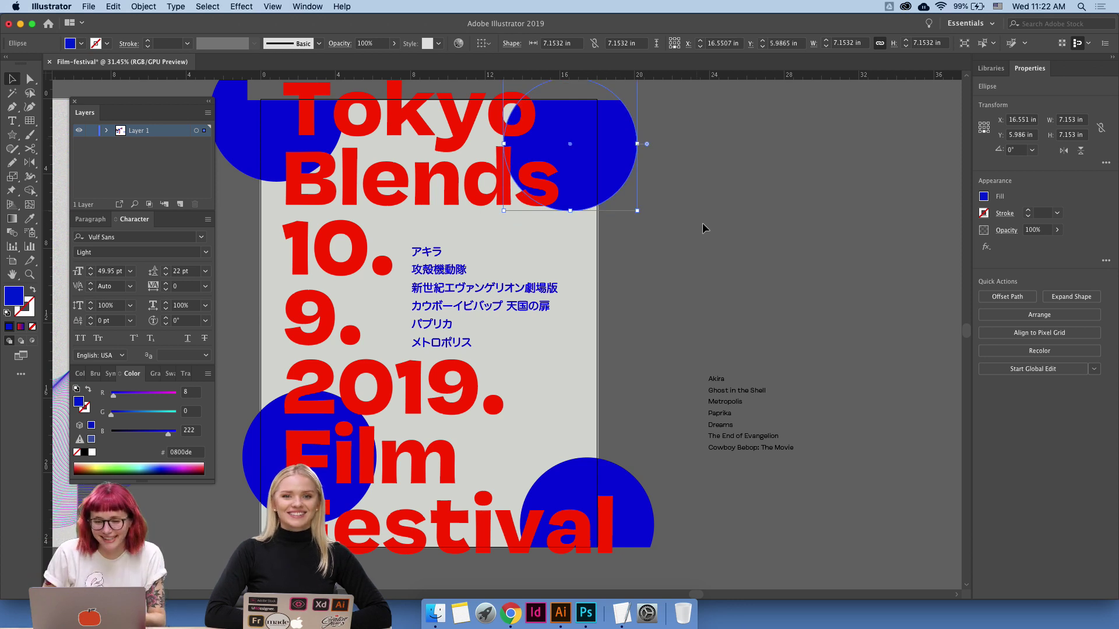
click(670, 233)
Select all six Japanese film titles and nudge them up to align with the top of 10.
mouse_move(508, 292)
mouse_down()
mouse_move(516, 284)
mouse_move(508, 291)
mouse_up()
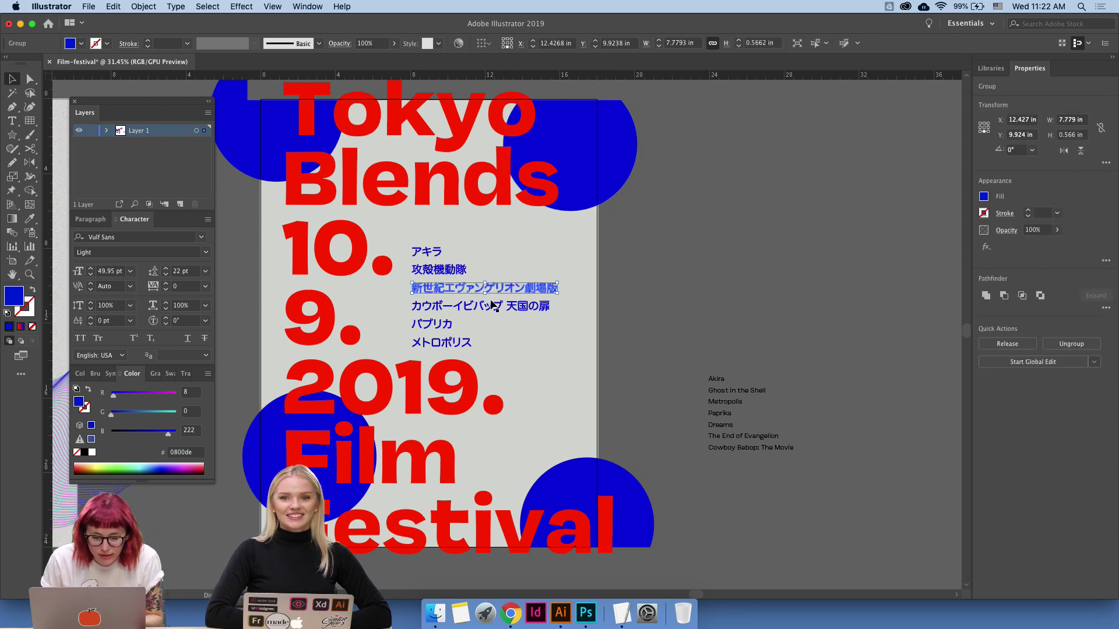
shift+click(493, 309)
shift+click(452, 324)
shift+click(445, 344)
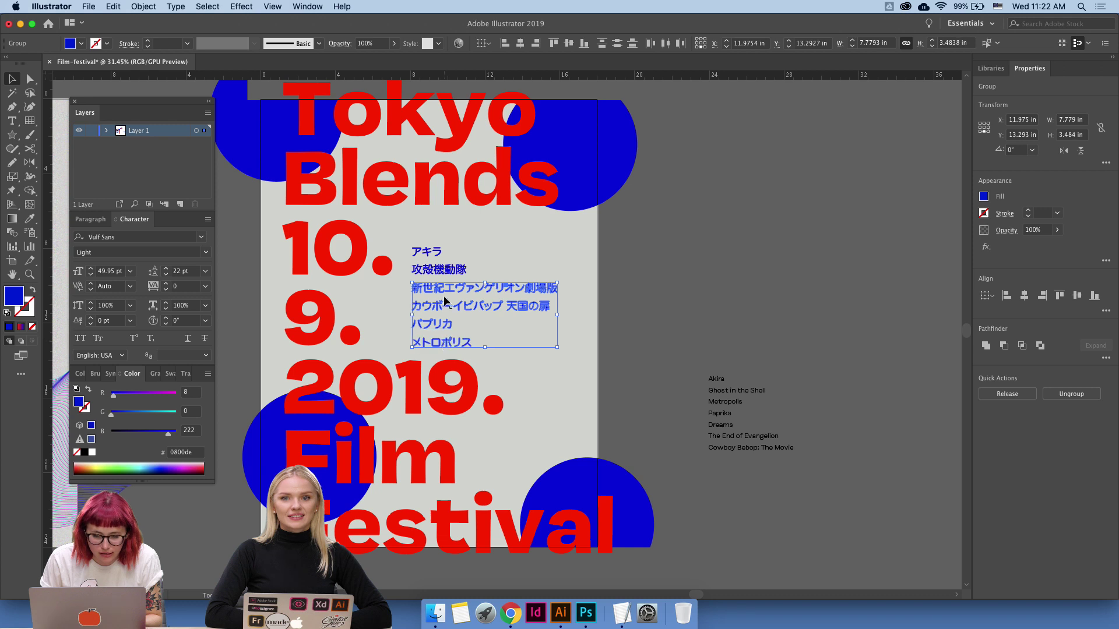
shift+click(439, 271)
shift+click(440, 254)
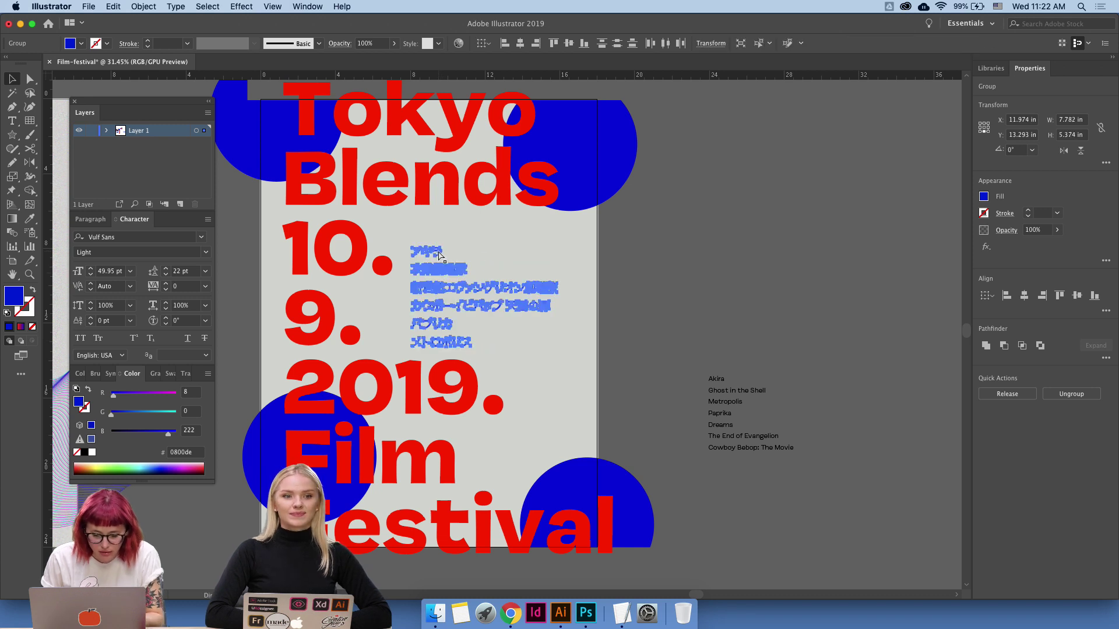
key(shift+Up)
key(shift+Up)
key(shift+Up)
key(shift+Up)
key(shift+Up)
key(shift+Up)
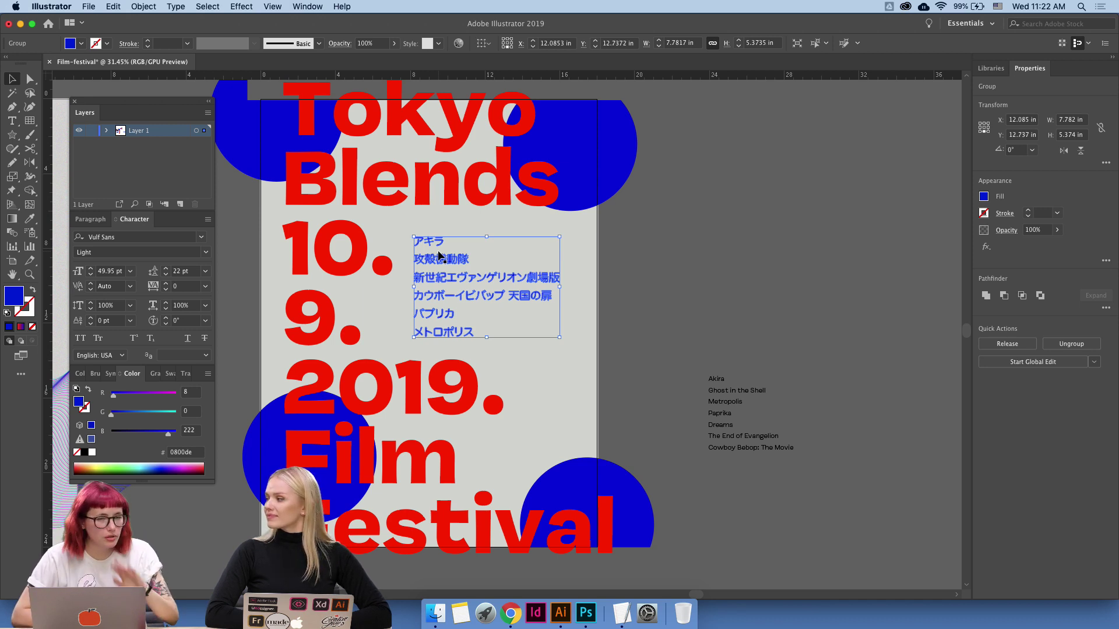
click(749, 243)
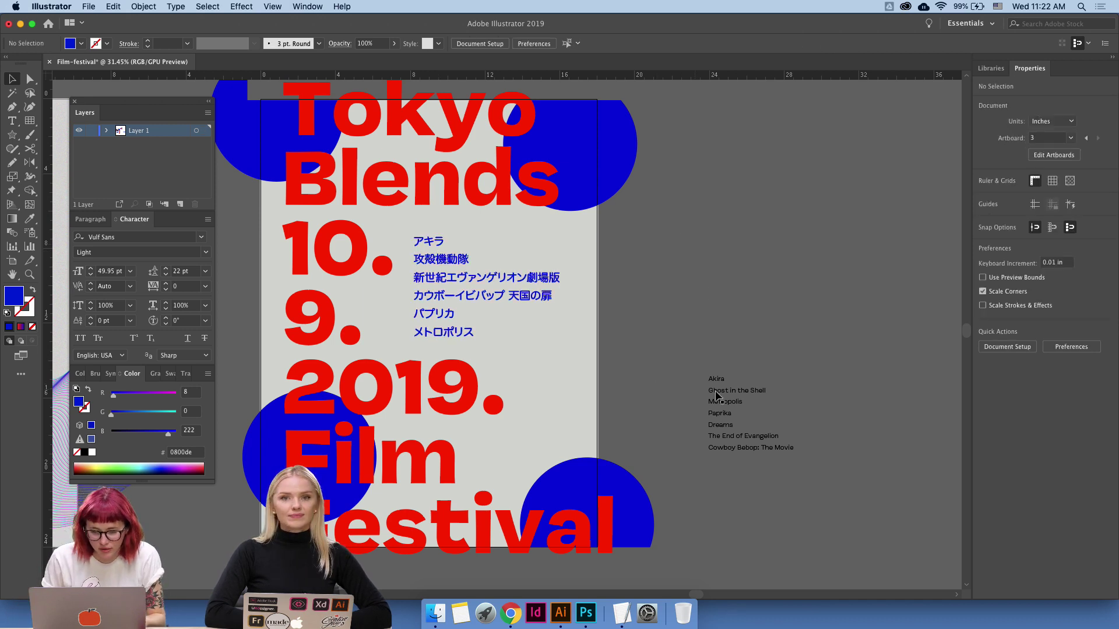
Place the English film list on the poster beside 2019. and color it with the circles' blue.
drag(724, 431, 525, 415)
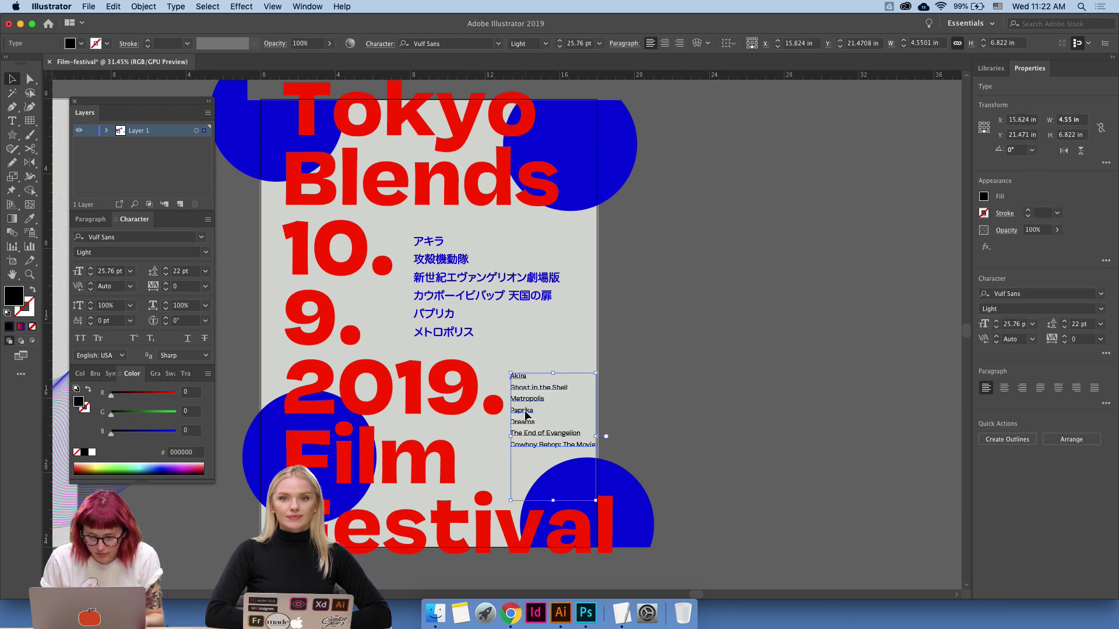
key(i)
click(569, 200)
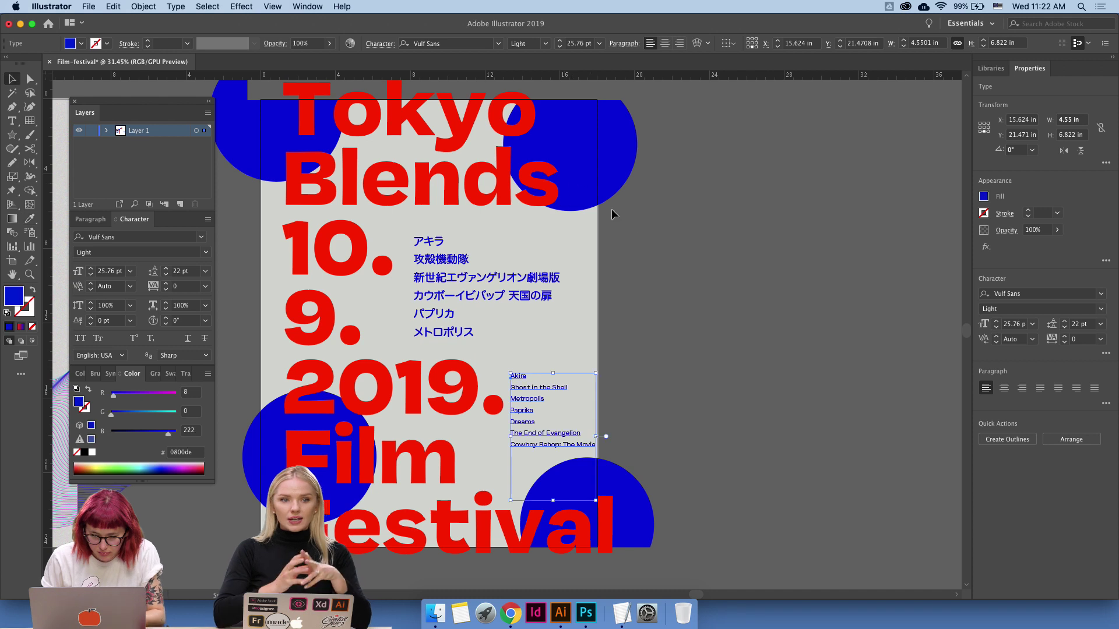
key(super+shift+a)
Cut Dreams, The End of Evangelion and Cowboy Bebop: The Movie from the English film list.
double_click(524, 421)
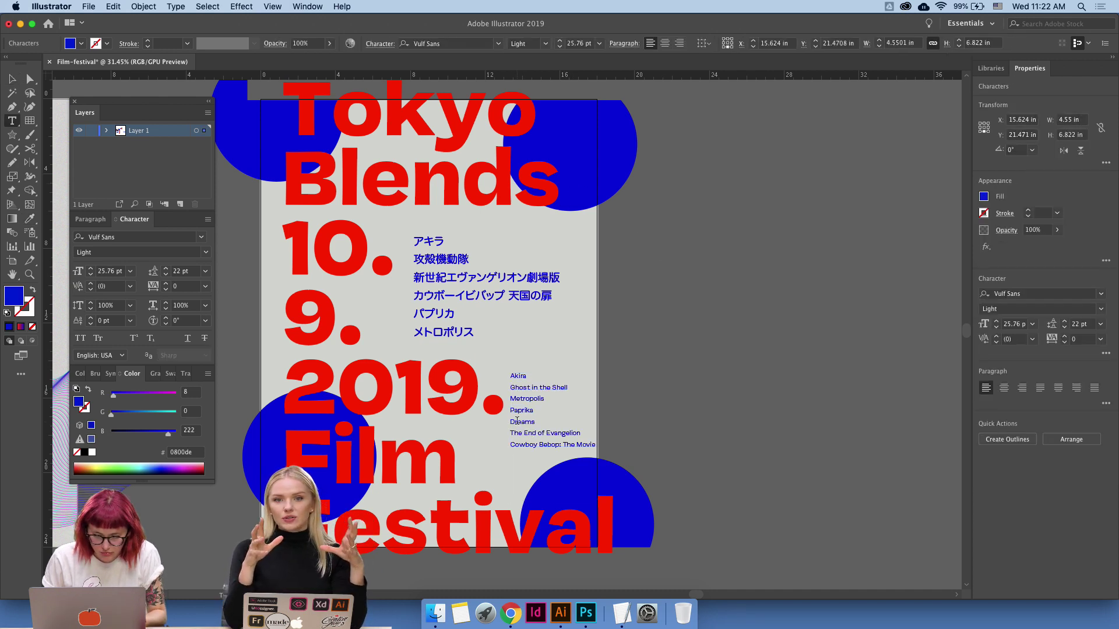
drag(548, 431, 595, 449)
key(super+c)
key(BackSpace)
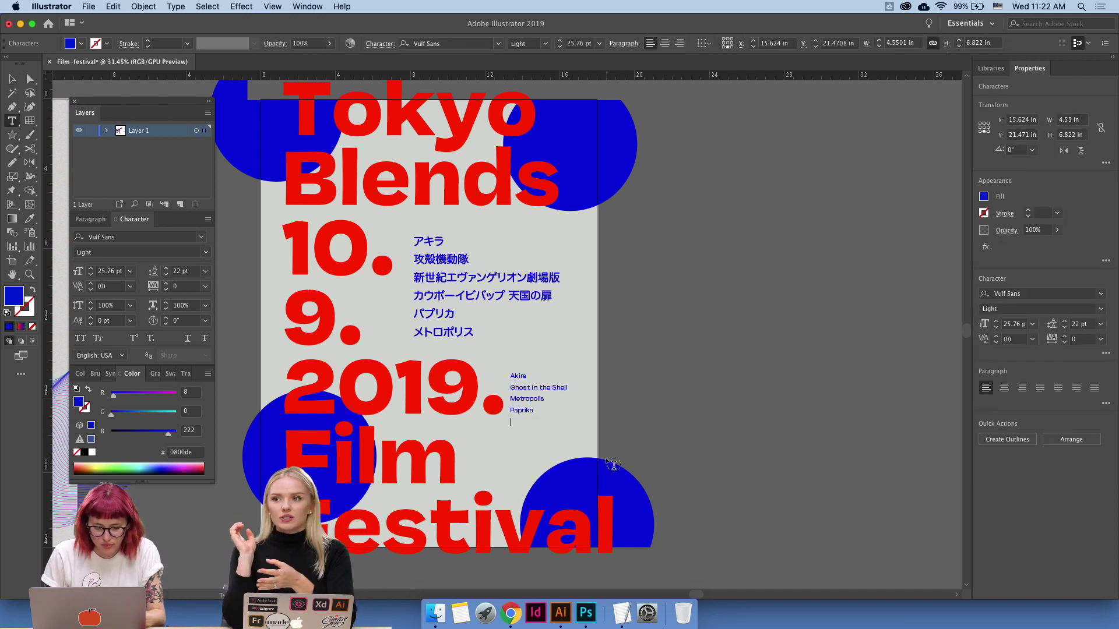
Paste the three cut film titles as a separate text block and left-align it with the remaining English titles, moved beside Film.
key(Escape)
drag(530, 400, 498, 462)
key(super+v)
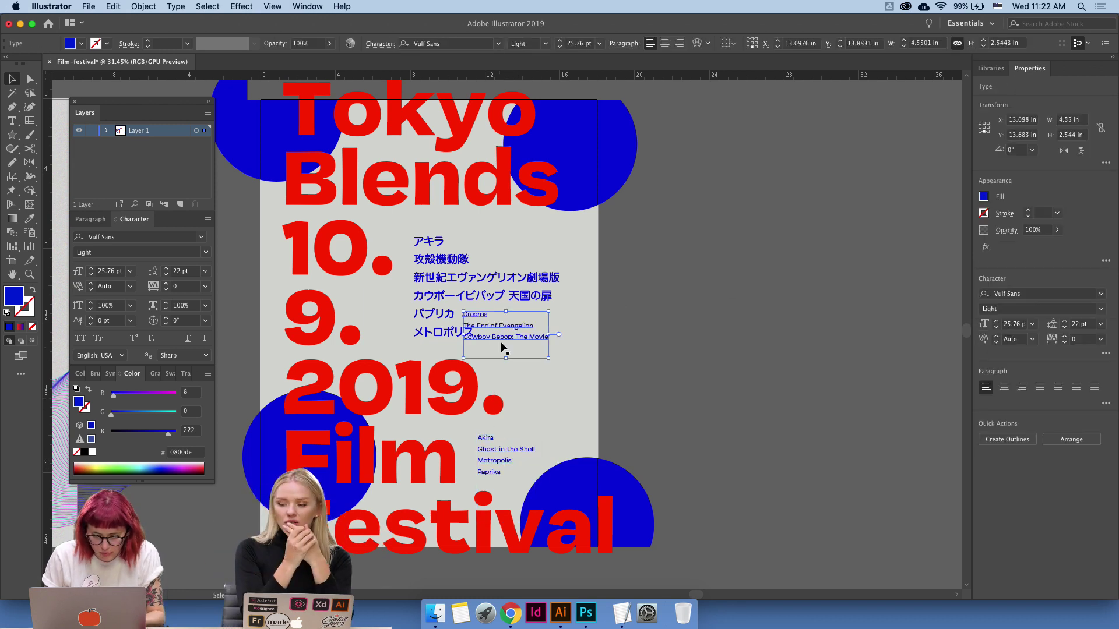
shift+click(489, 451)
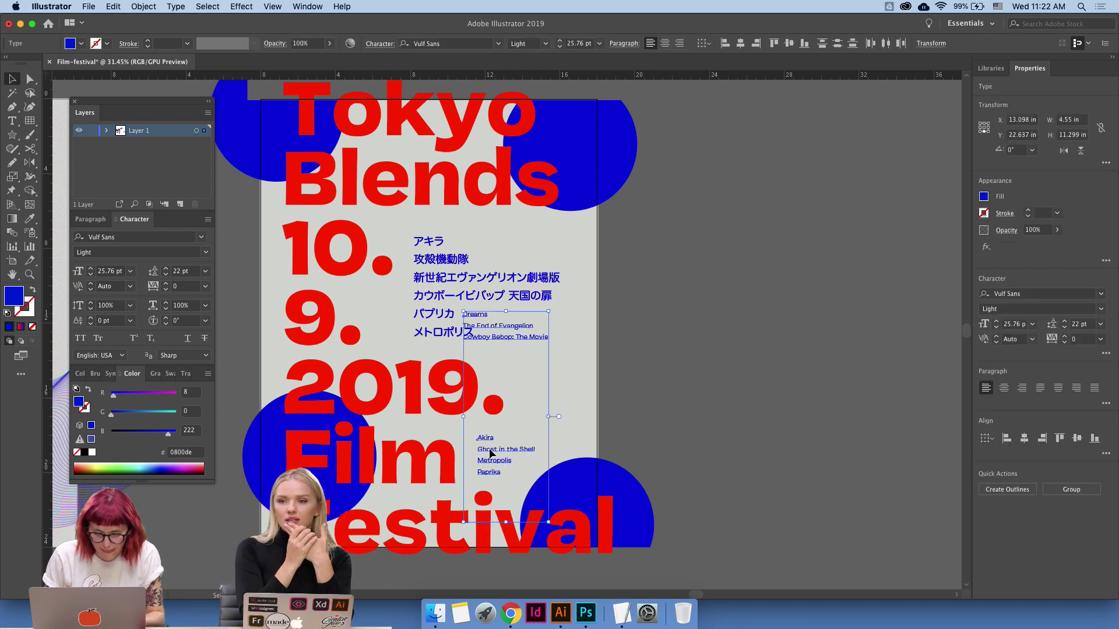
click(1007, 438)
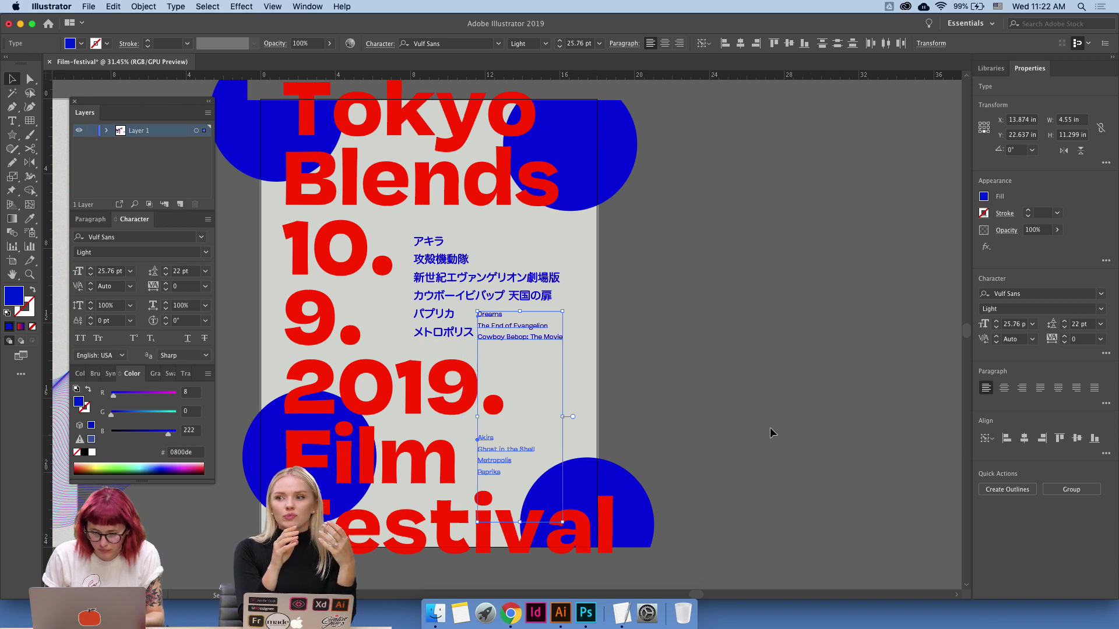
Place the Dreams title block beside 10. and lower the Japanese titles so they start just beneath it.
click(583, 370)
drag(534, 341, 534, 245)
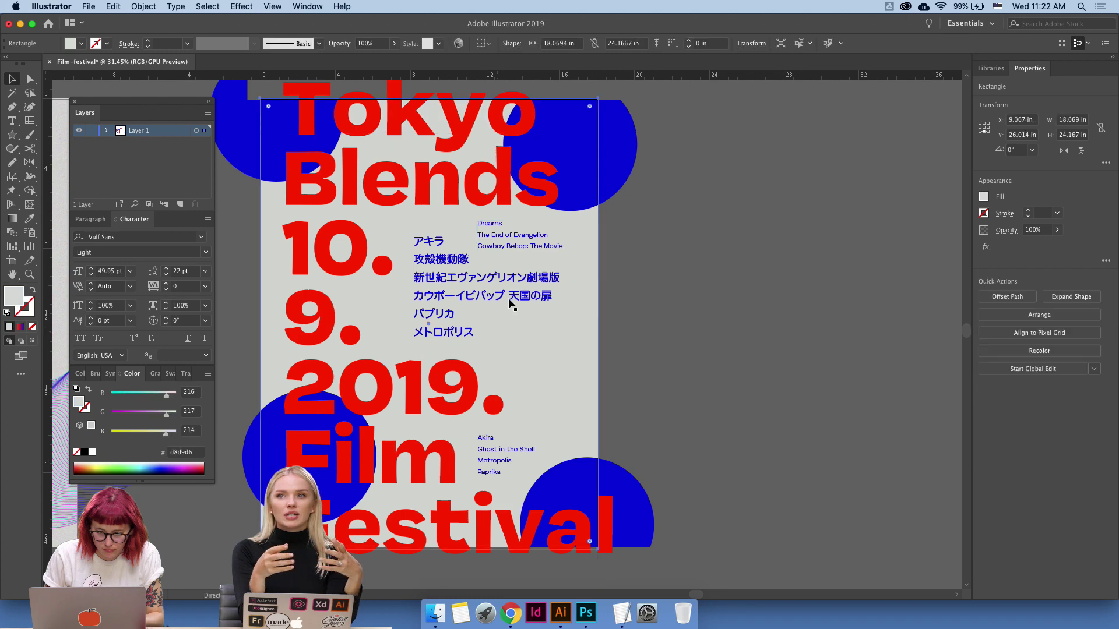
double_click(508, 298)
double_click(633, 325)
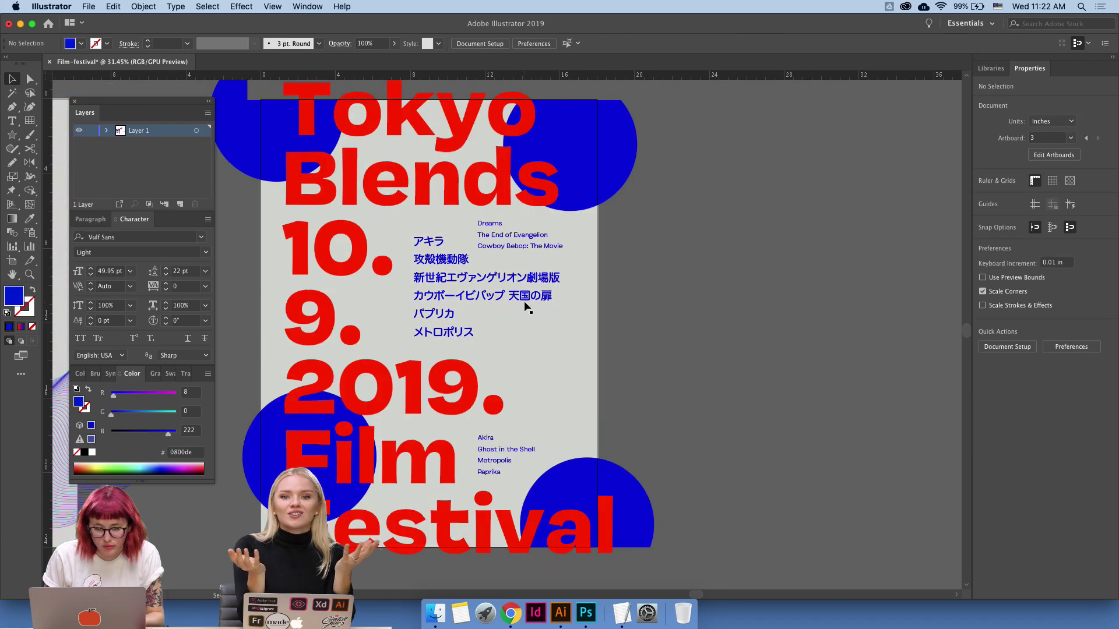
drag(526, 297, 526, 327)
click(677, 330)
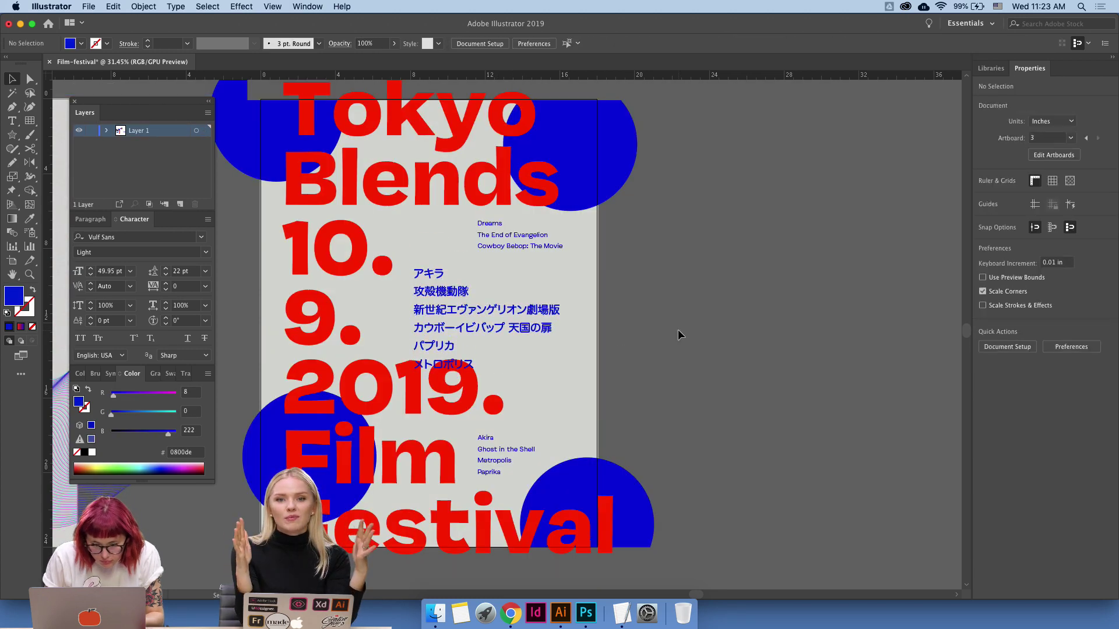
drag(520, 246, 519, 264)
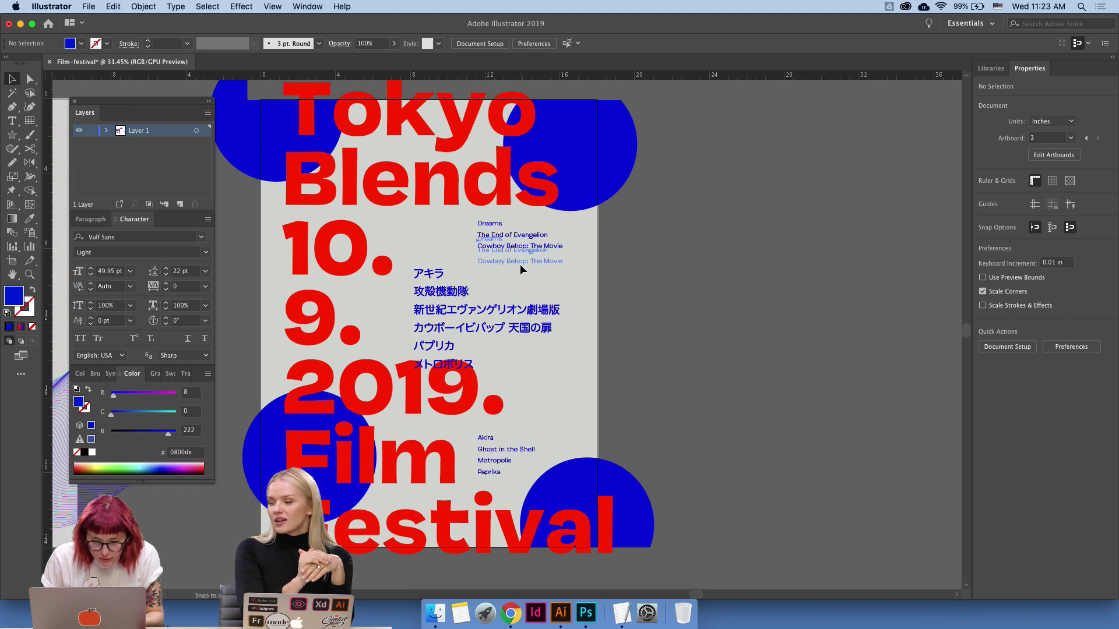
Shift the upper-right blue circle slightly down and raise the lower-left circle behind 2019. and Film.
click(625, 234)
drag(617, 201, 613, 210)
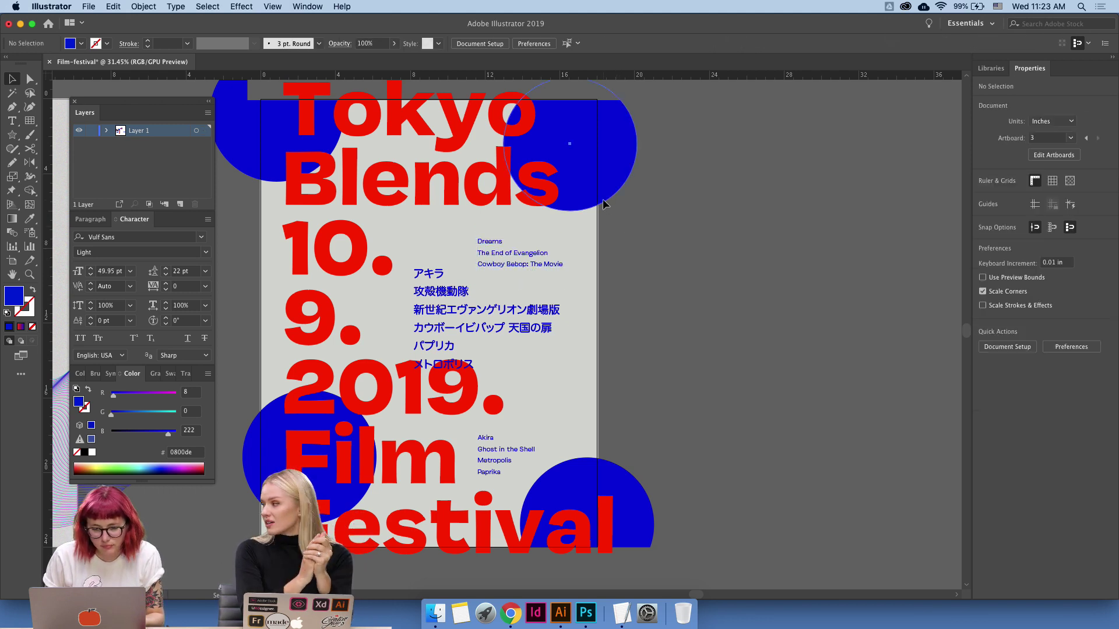
click(822, 284)
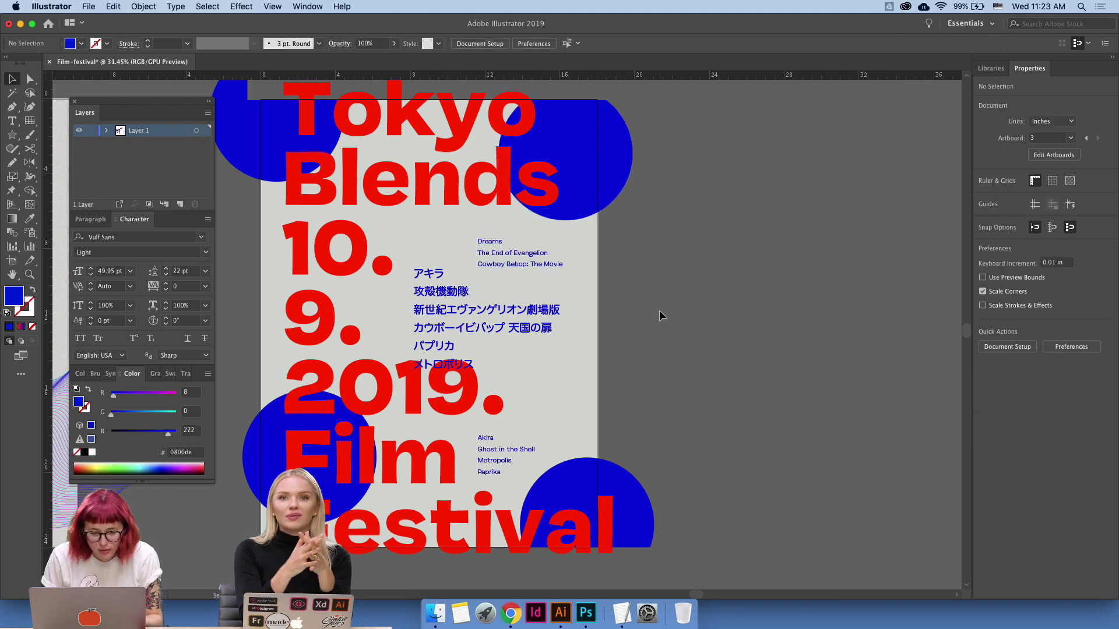
drag(257, 454, 256, 419)
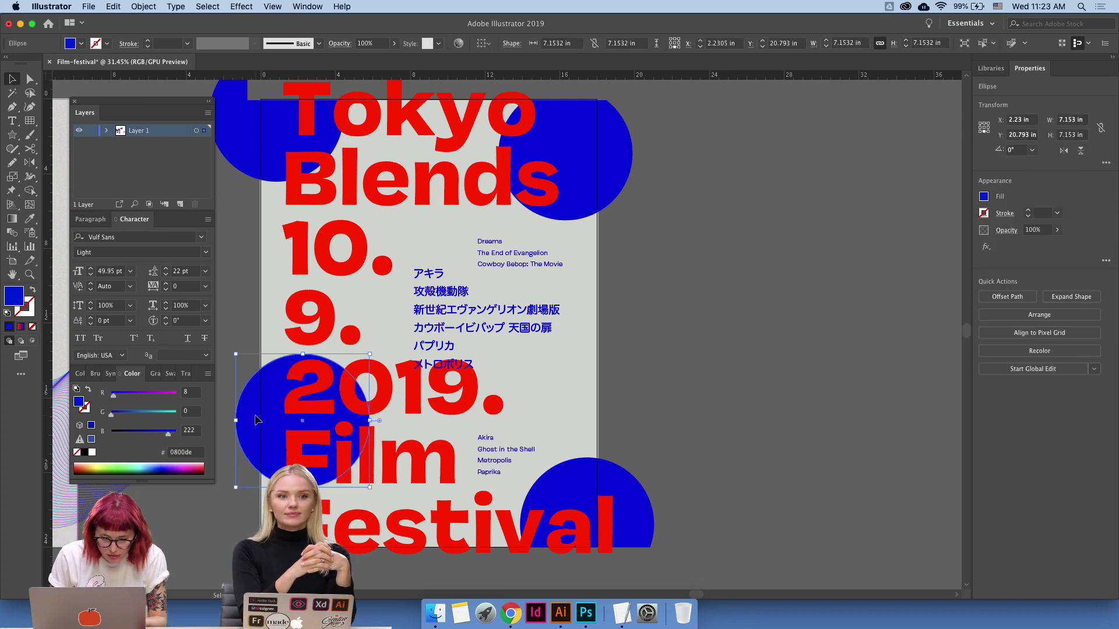
click(609, 437)
scroll(640, 419, down, 3)
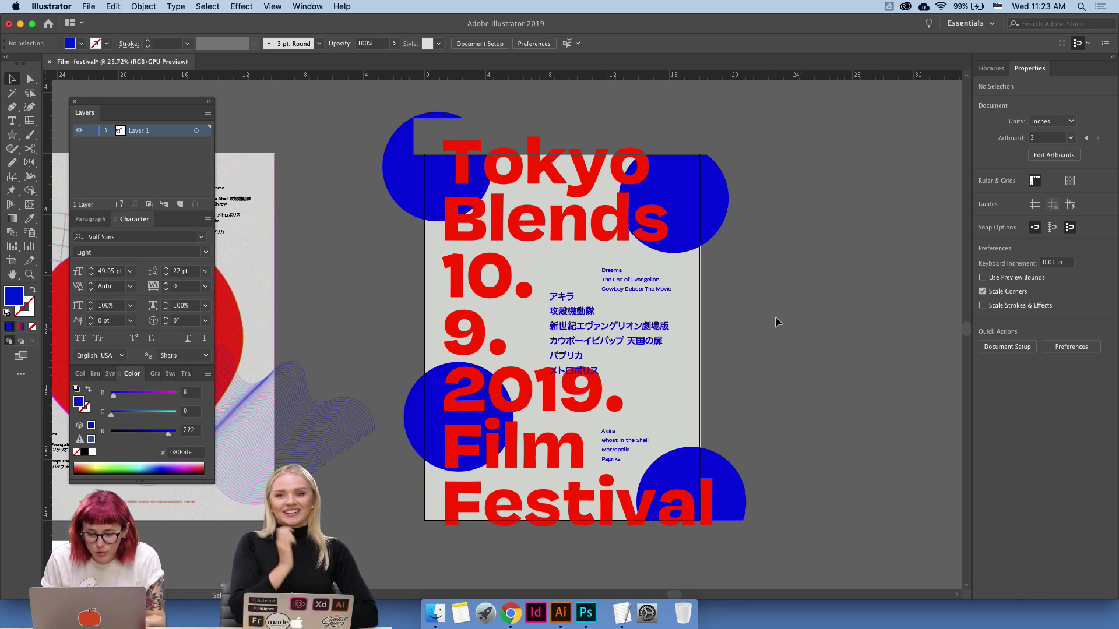
click(90, 7)
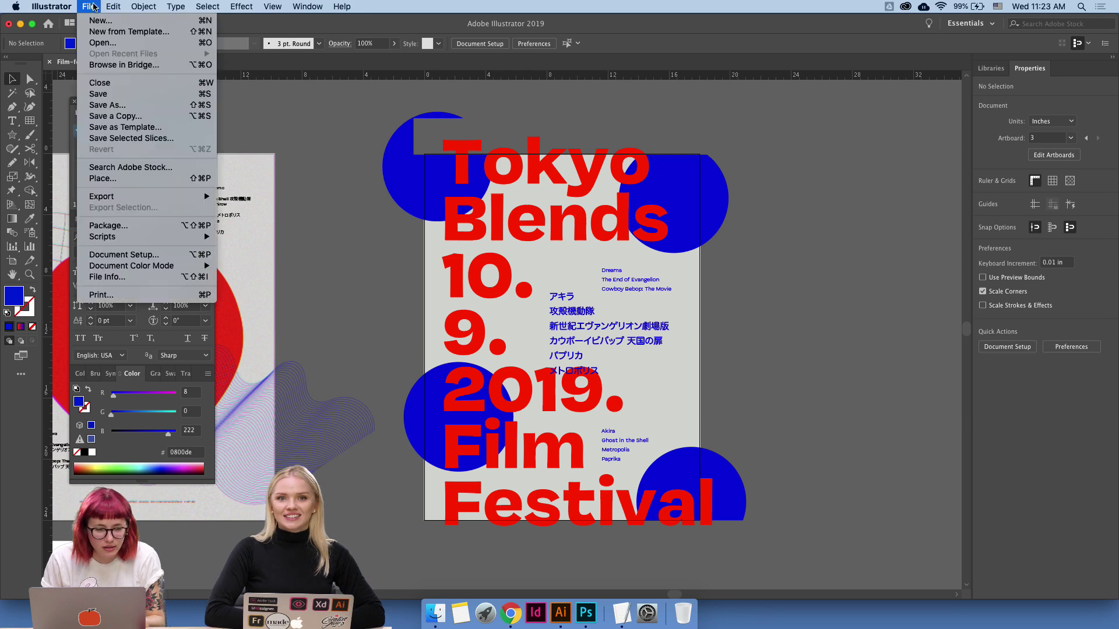
mouse_move(184, 197)
click(260, 207)
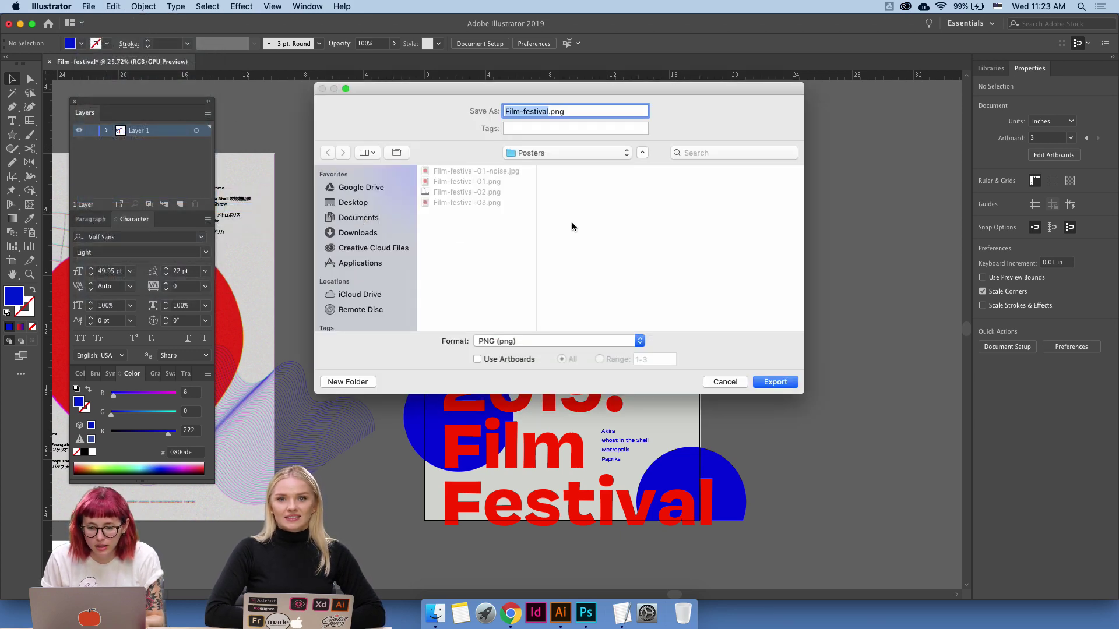
click(509, 359)
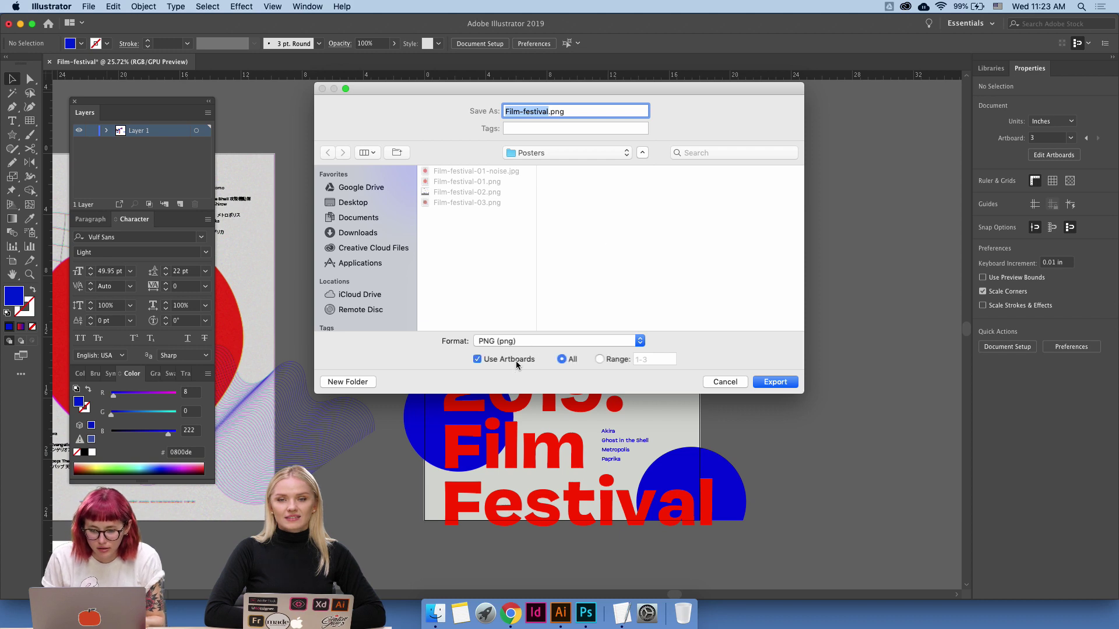
key(Return)
click(195, 299)
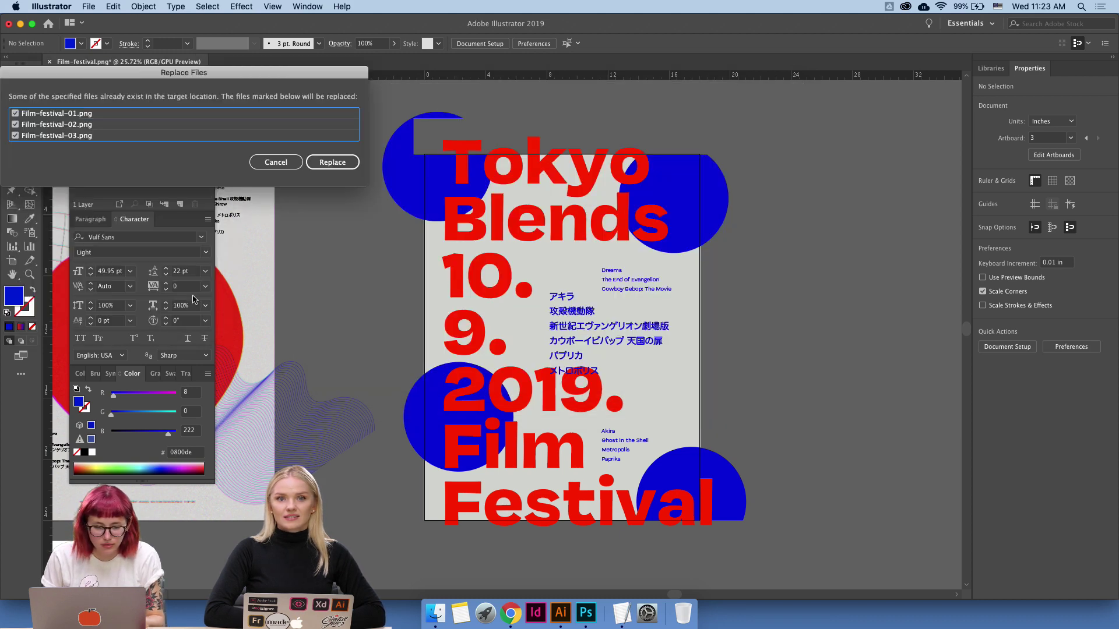
click(263, 161)
Export all artboards as PNG at Medium (150 ppi) into the Posters folder, replacing the existing Film-festival files.
click(89, 7)
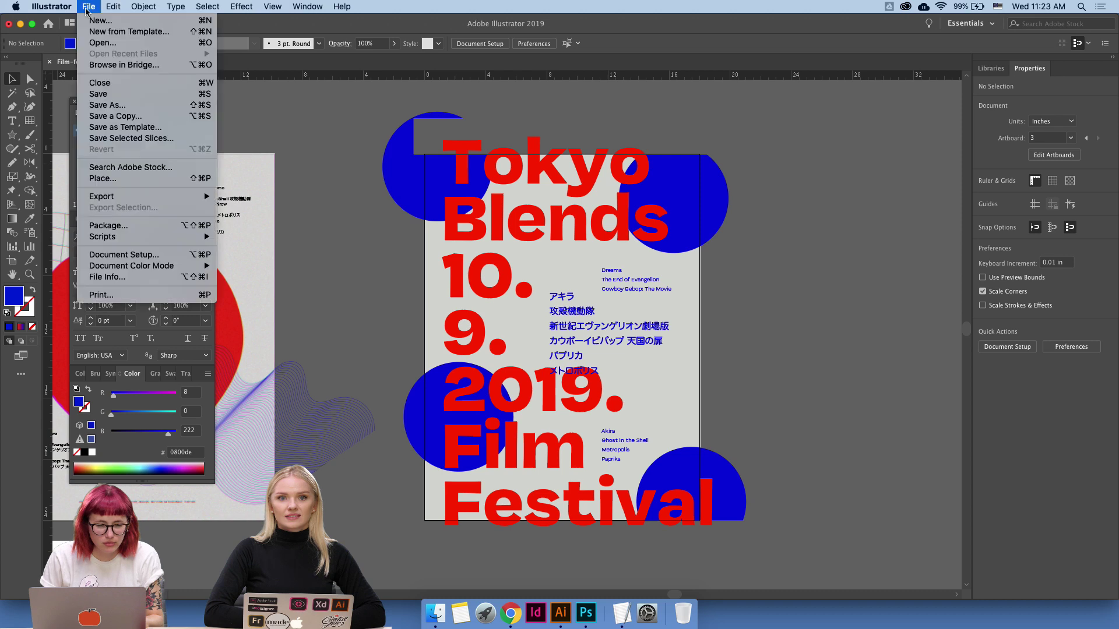
mouse_move(175, 196)
click(262, 208)
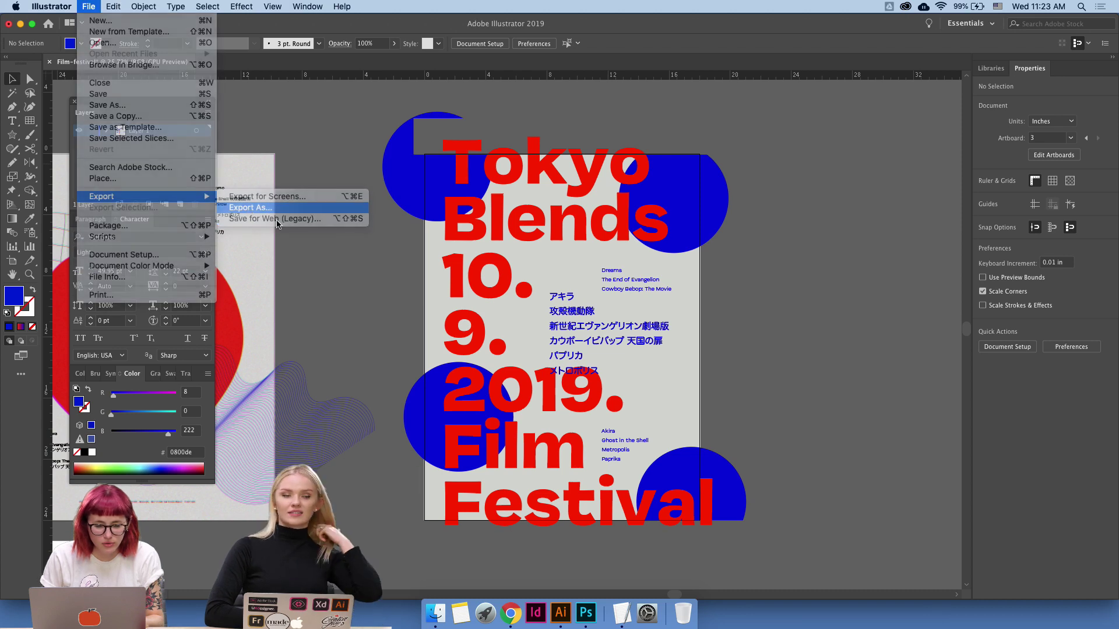
click(477, 359)
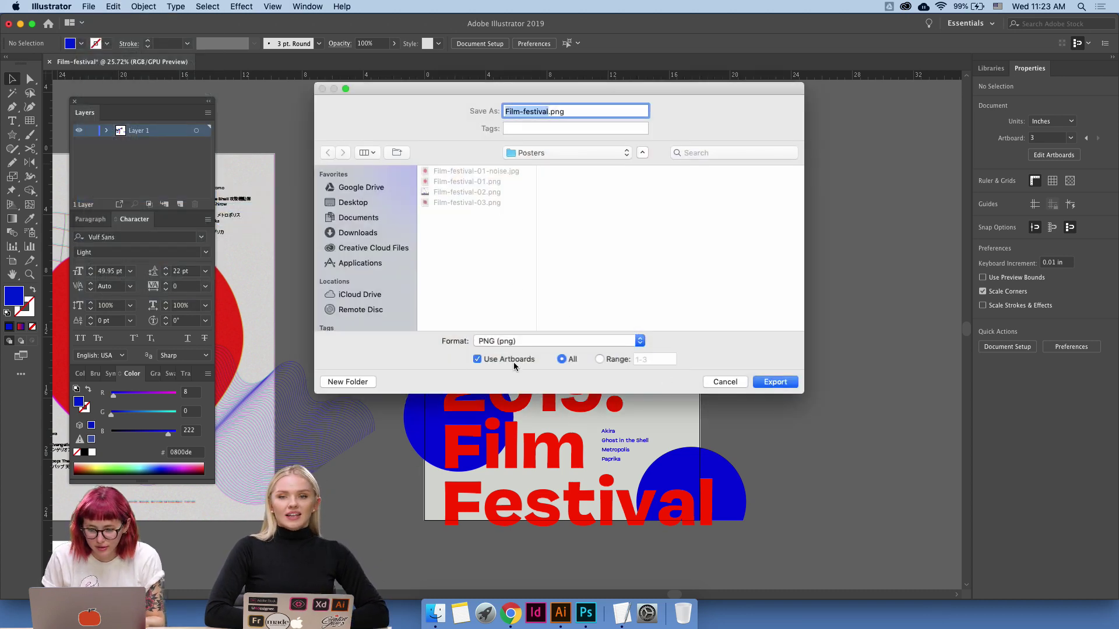
key(Return)
click(103, 114)
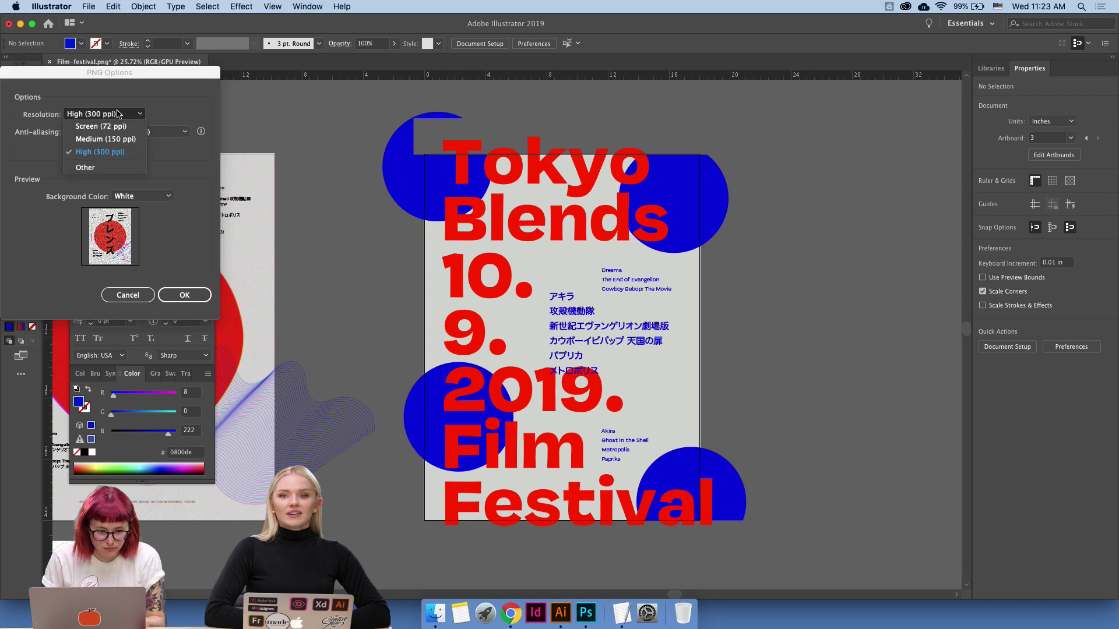
click(128, 138)
click(194, 295)
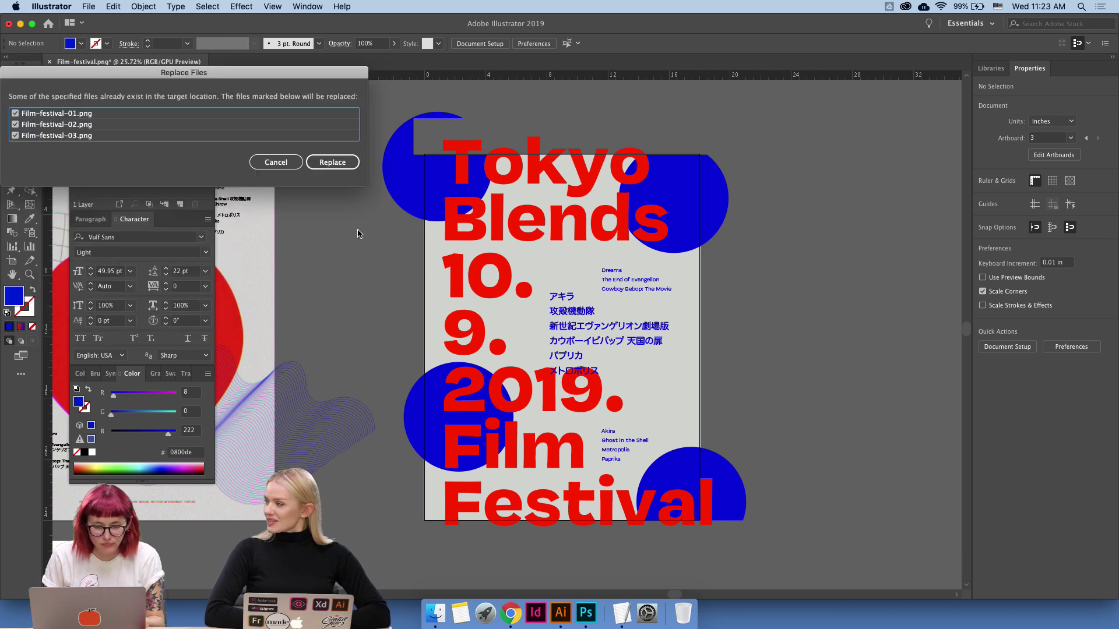
click(351, 161)
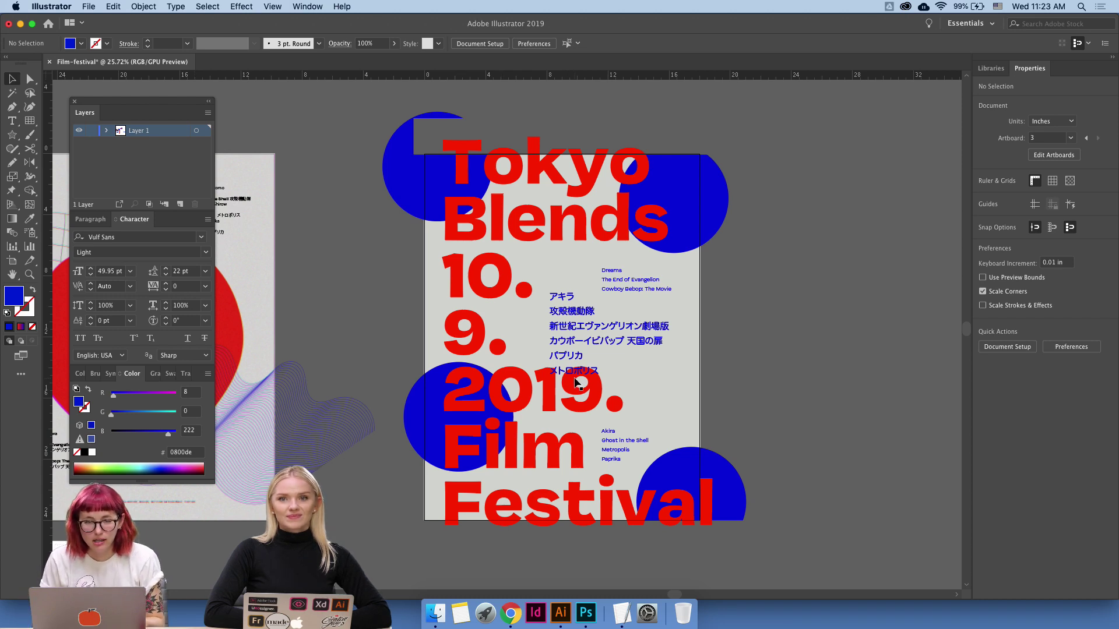
Switch to Photoshop and open Film-festival-03.png from the Posters folder, with the whole poster in view.
click(585, 615)
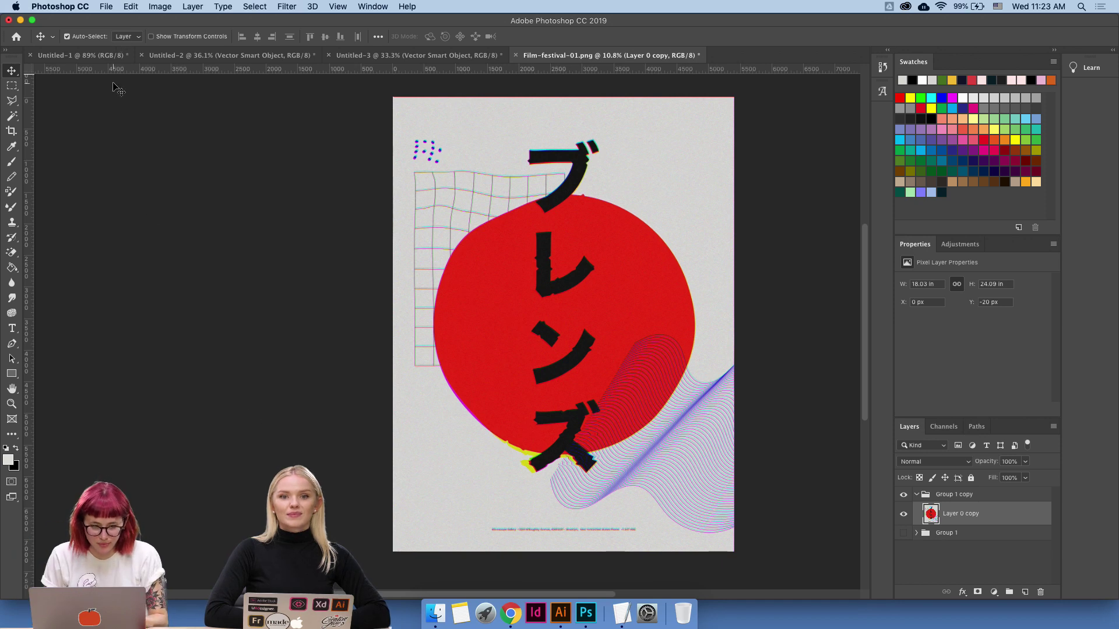
click(102, 7)
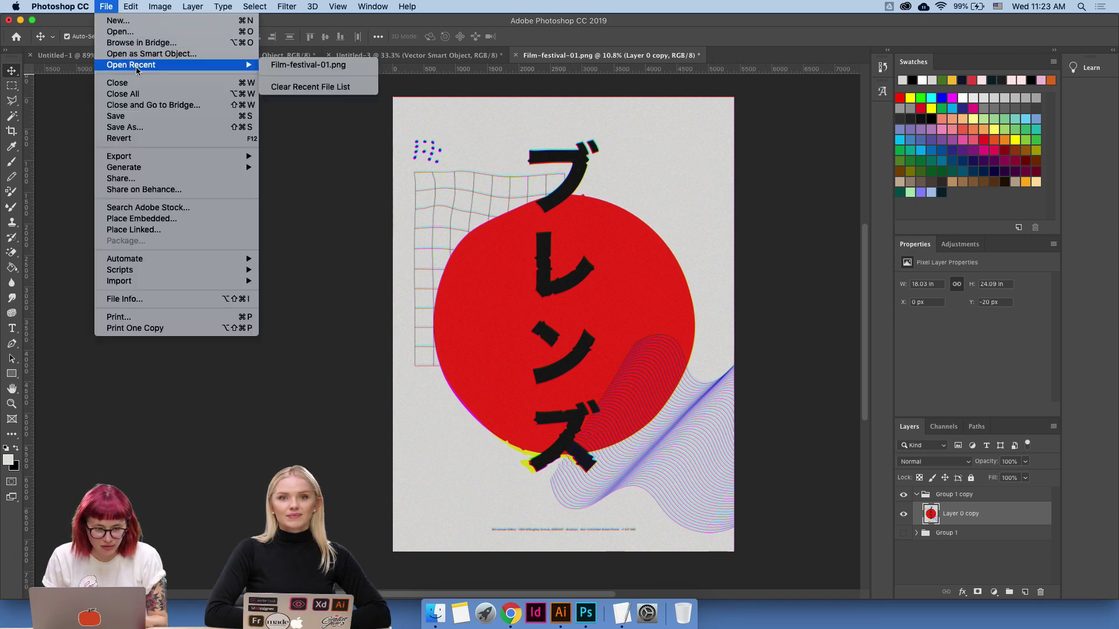
click(147, 33)
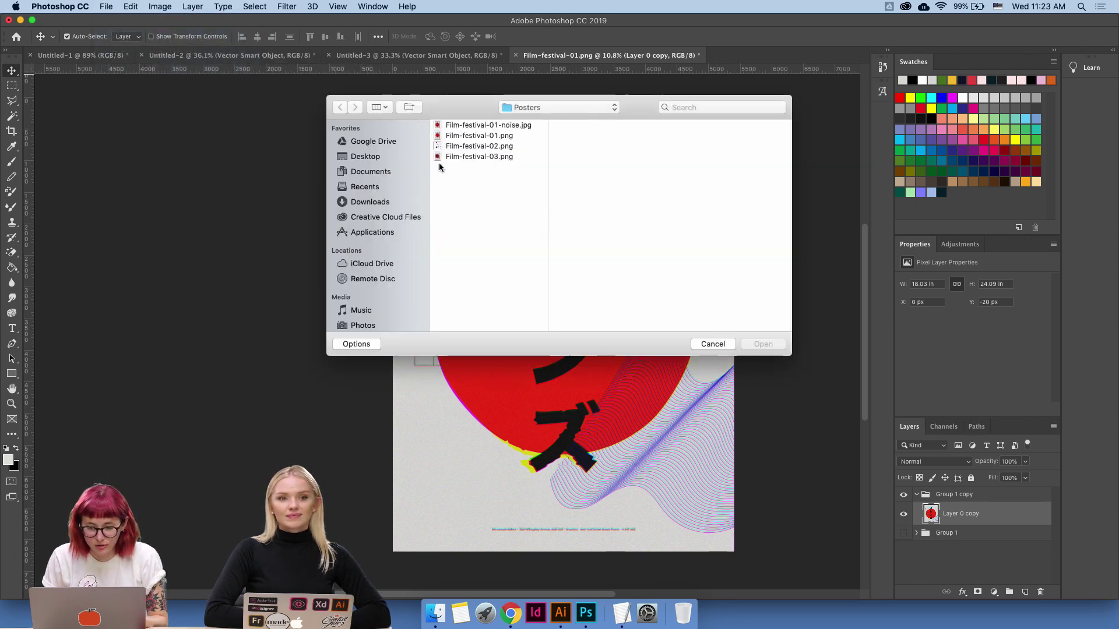
click(476, 158)
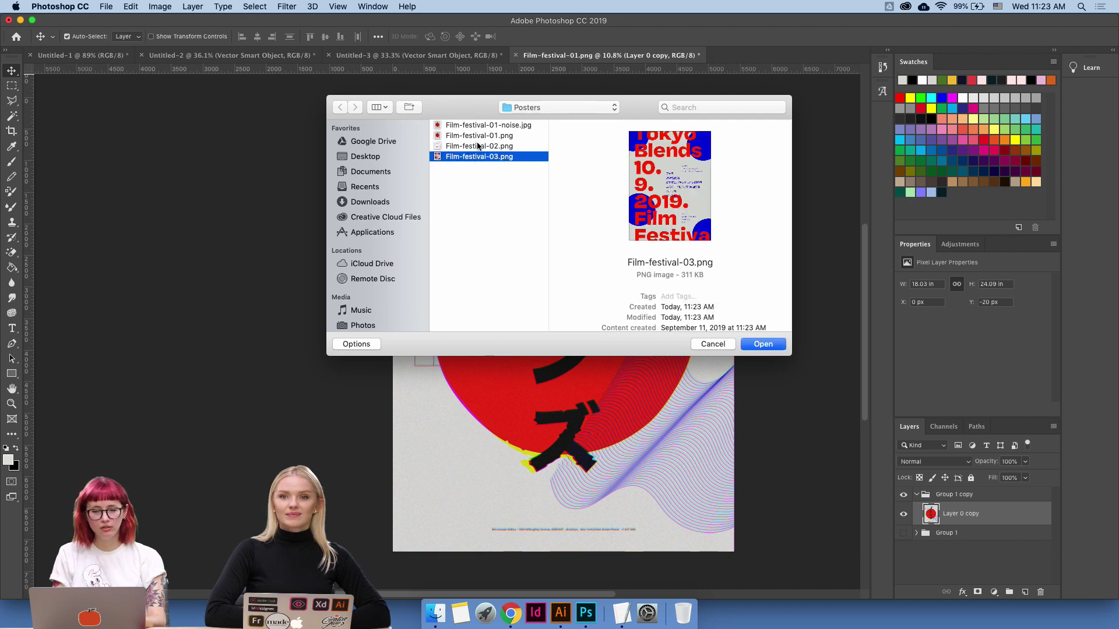
key(Return)
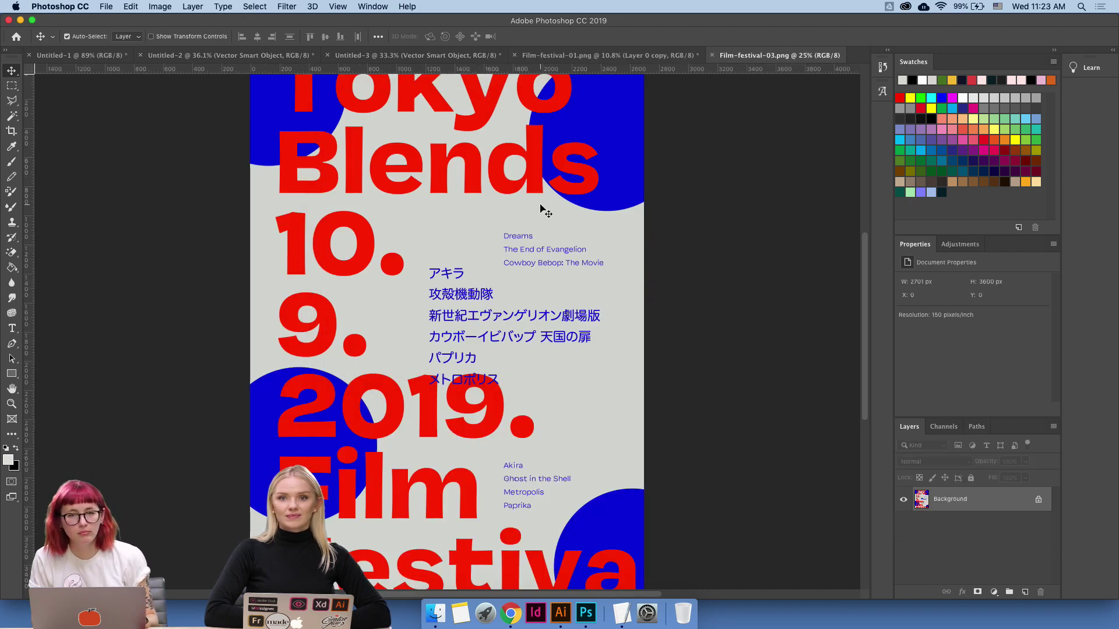
key(z)
drag(579, 237, 558, 269)
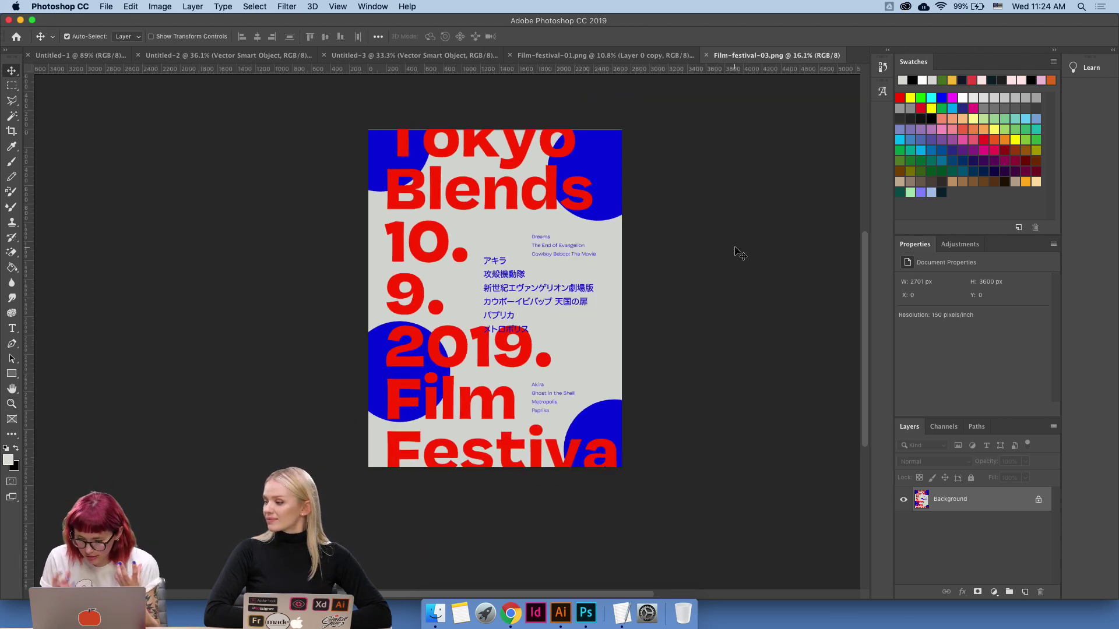
Convert the Background into a regular layer named Layer 0 and duplicate it.
double_click(1008, 499)
key(Return)
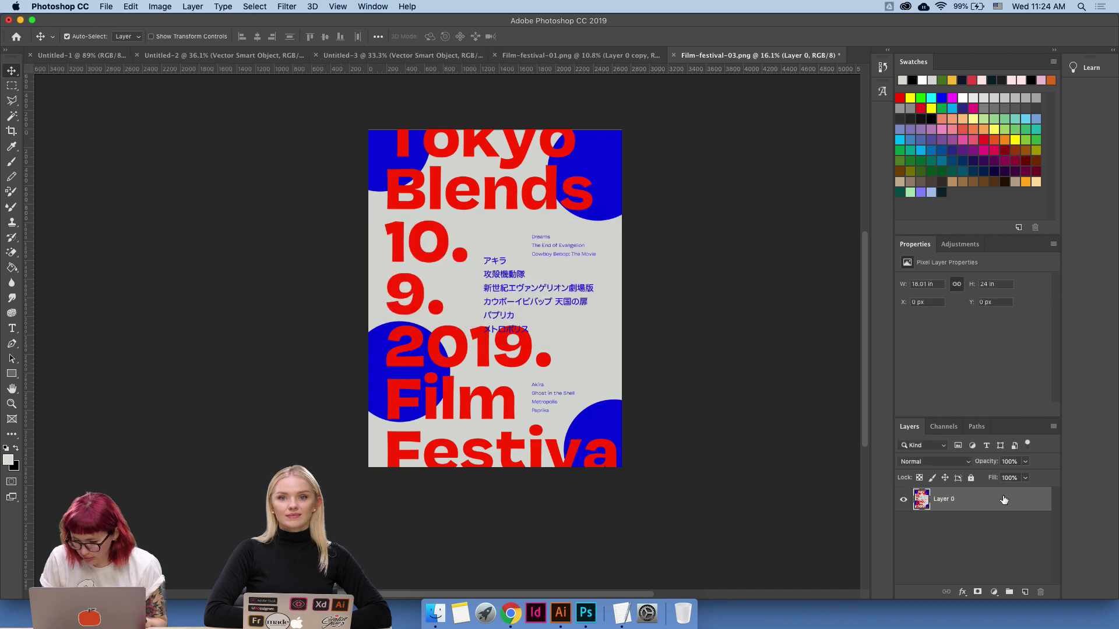
drag(1004, 499, 1026, 590)
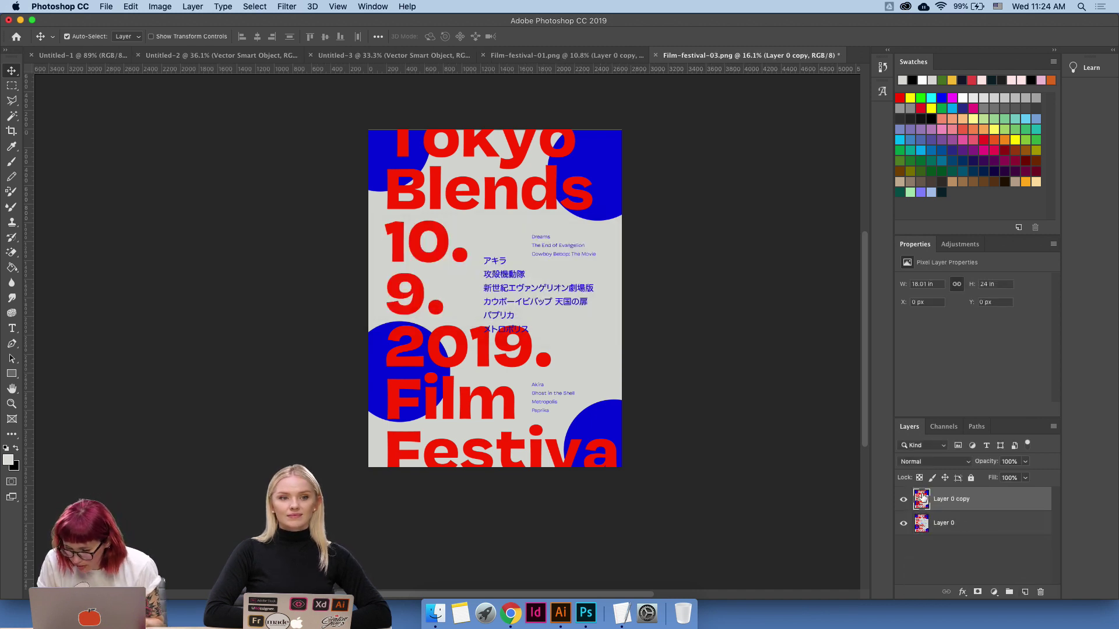
Turn off the R and G channels in the duplicate layer's blending options, keeping only B.
click(962, 592)
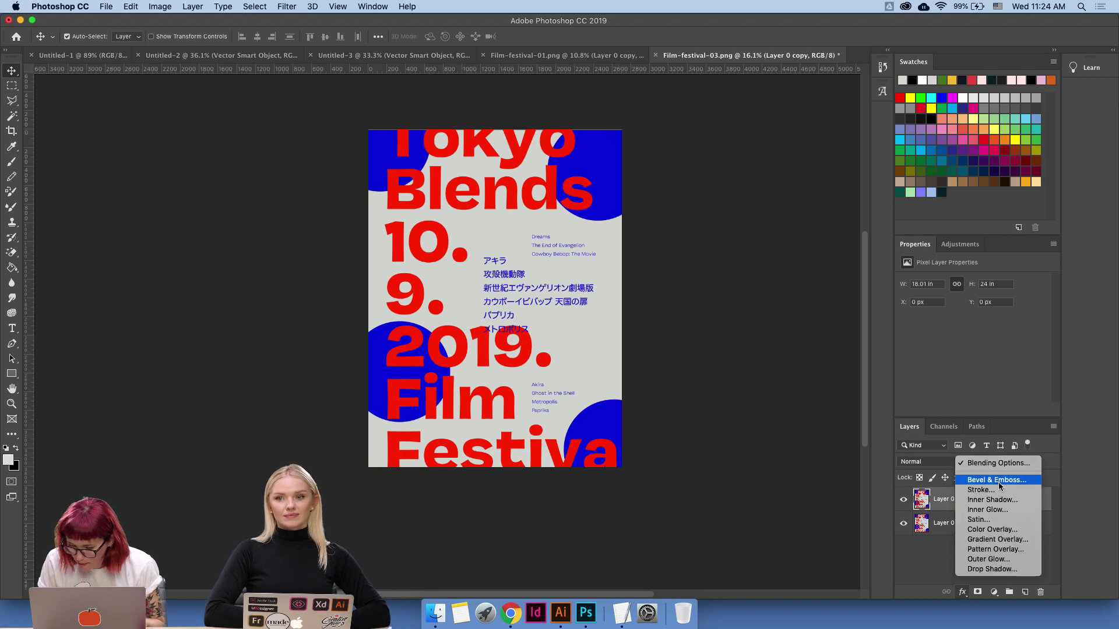
click(998, 463)
click(738, 355)
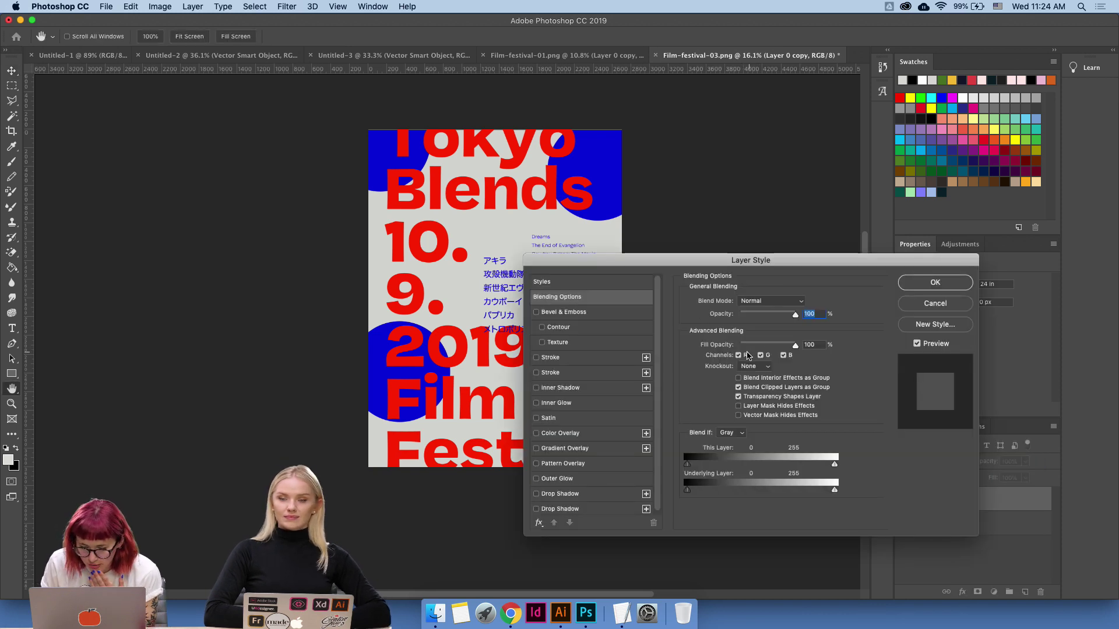
click(763, 356)
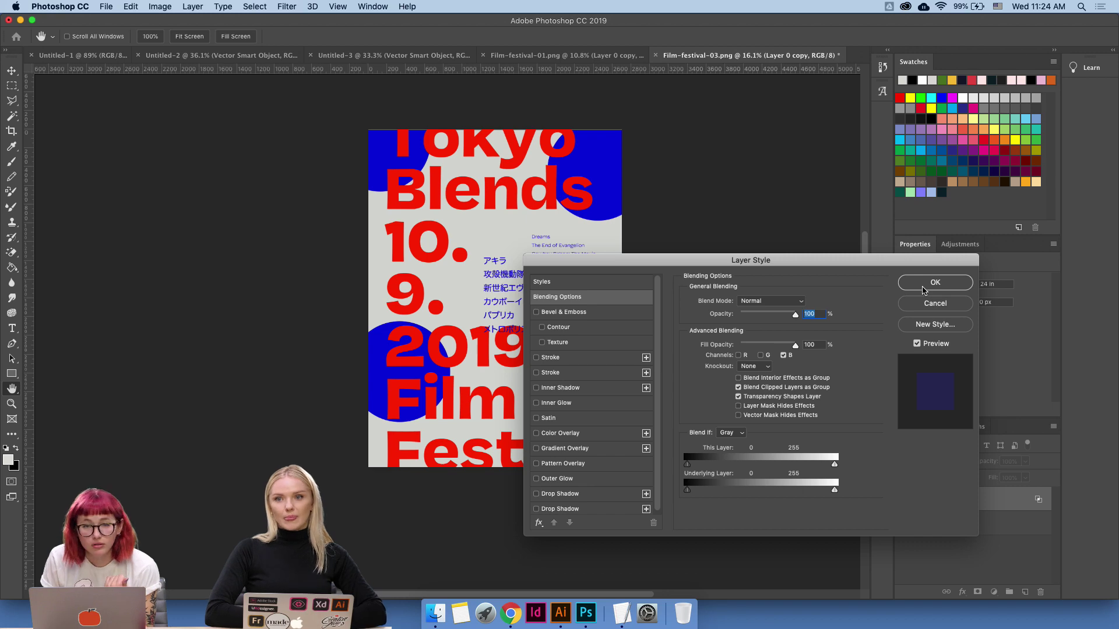
click(935, 282)
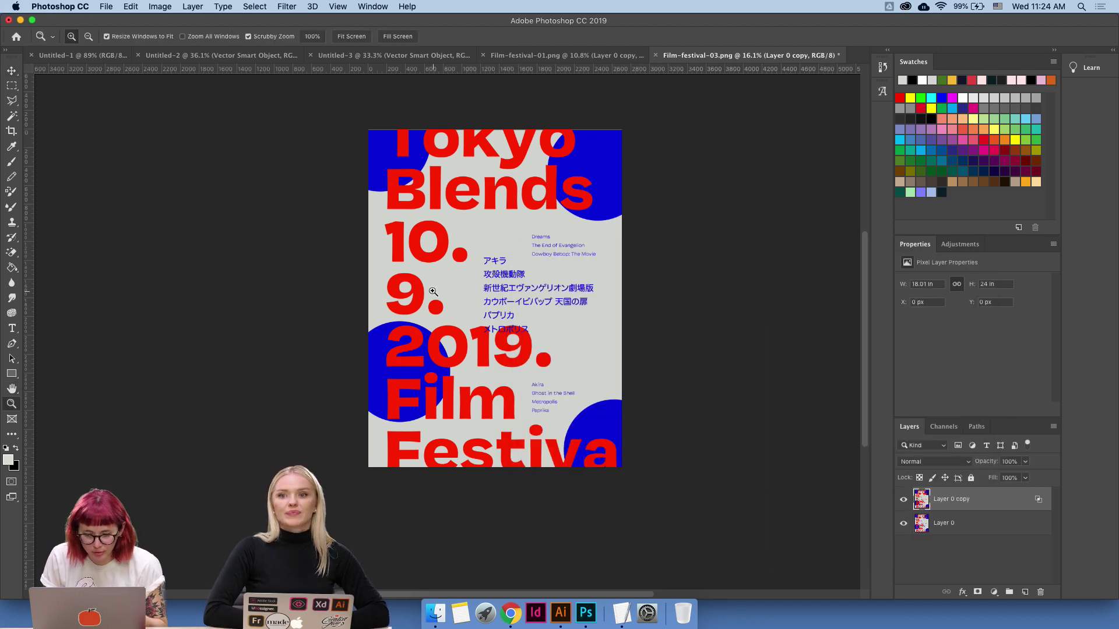
Offset the blue-channel layer copy horizontally to an X position of 8 px.
scroll(437, 295, up, 5)
key(v)
drag(447, 321, 450, 321)
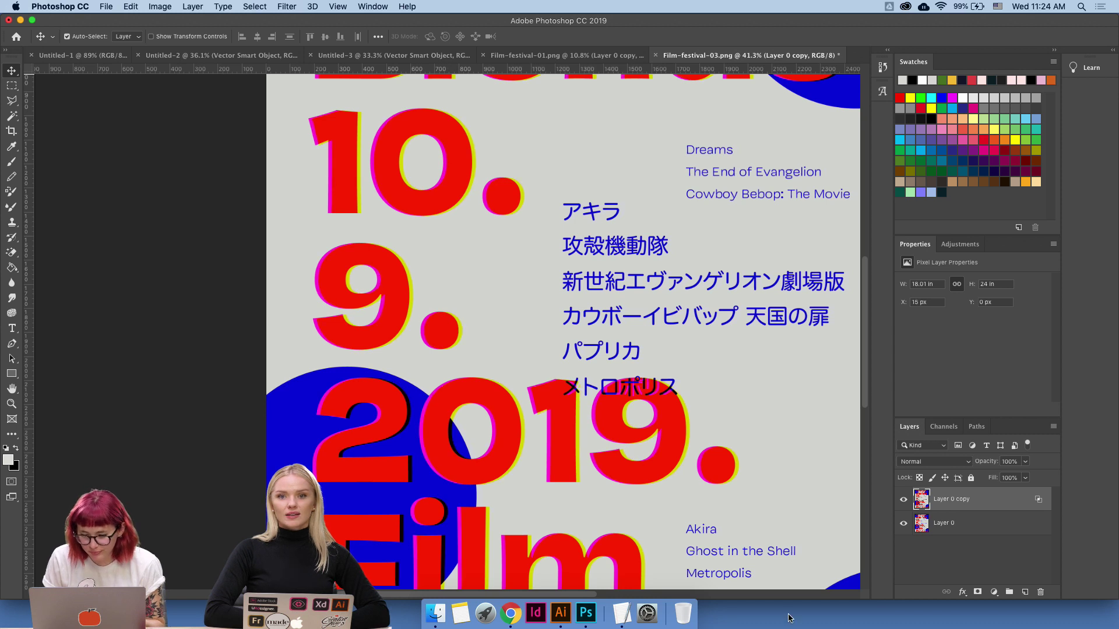
key(Left)
key(Left)
key(Left)
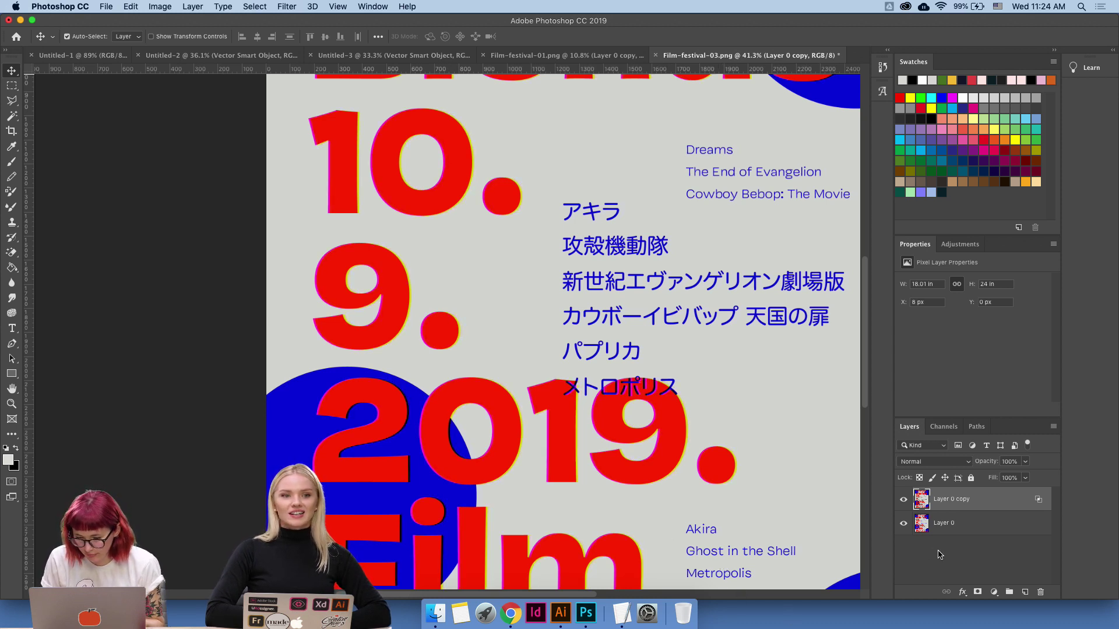
Duplicate the offset layer copy and open the blending options of the new duplicate.
key(super+j)
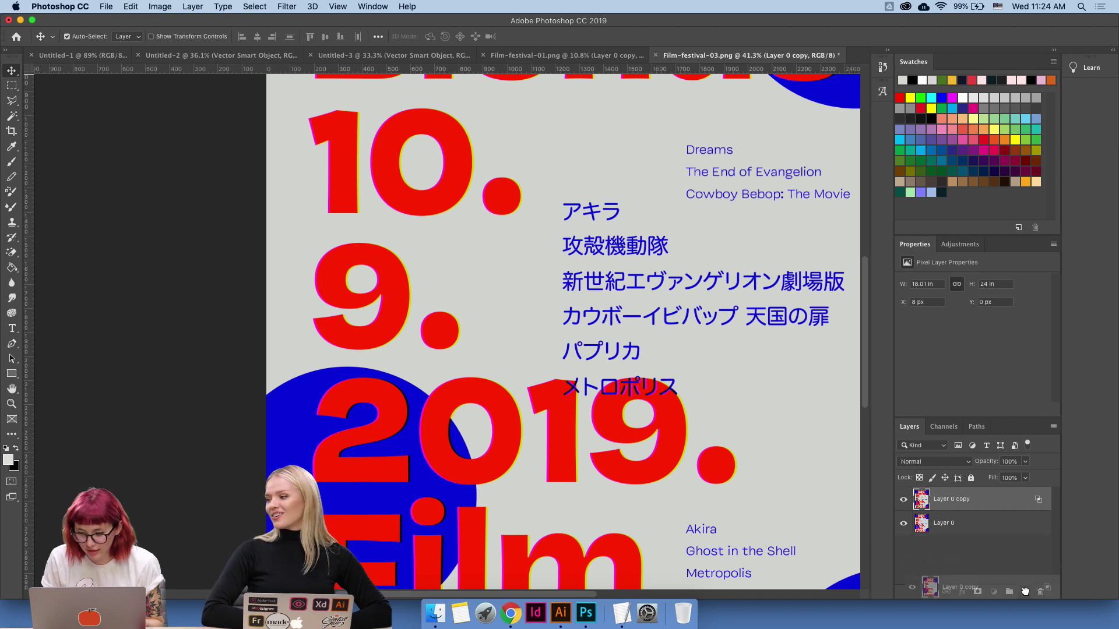
click(962, 592)
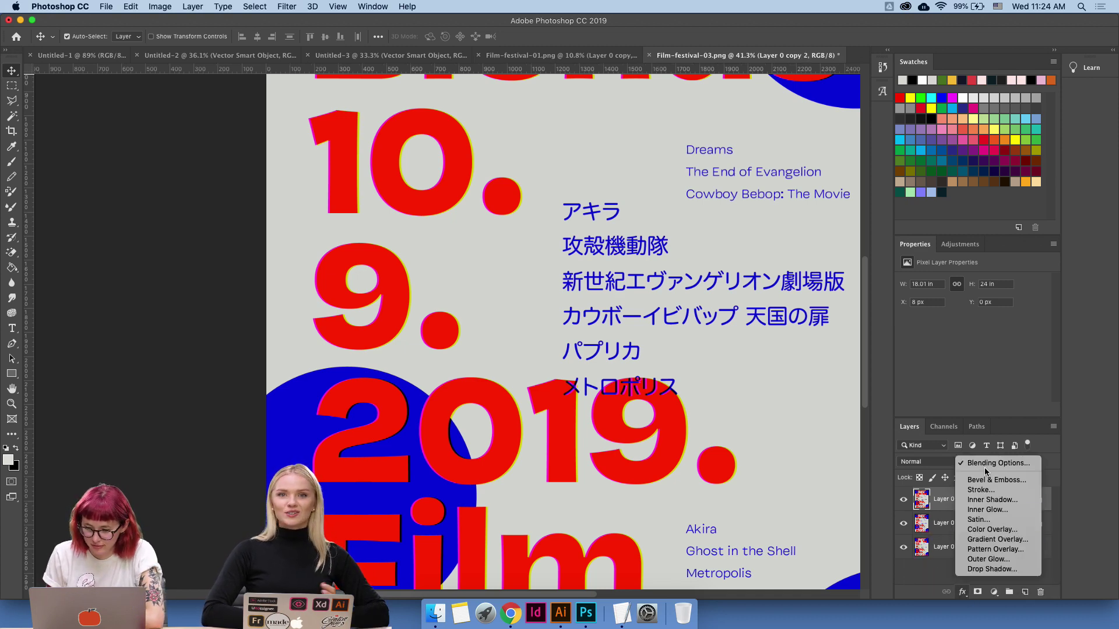
click(984, 463)
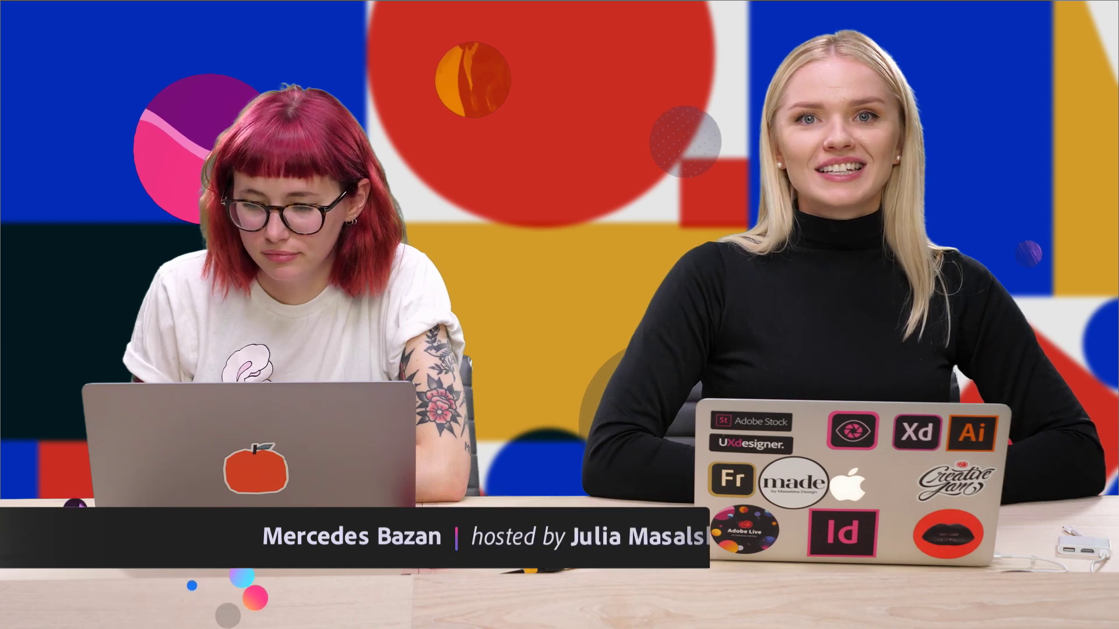